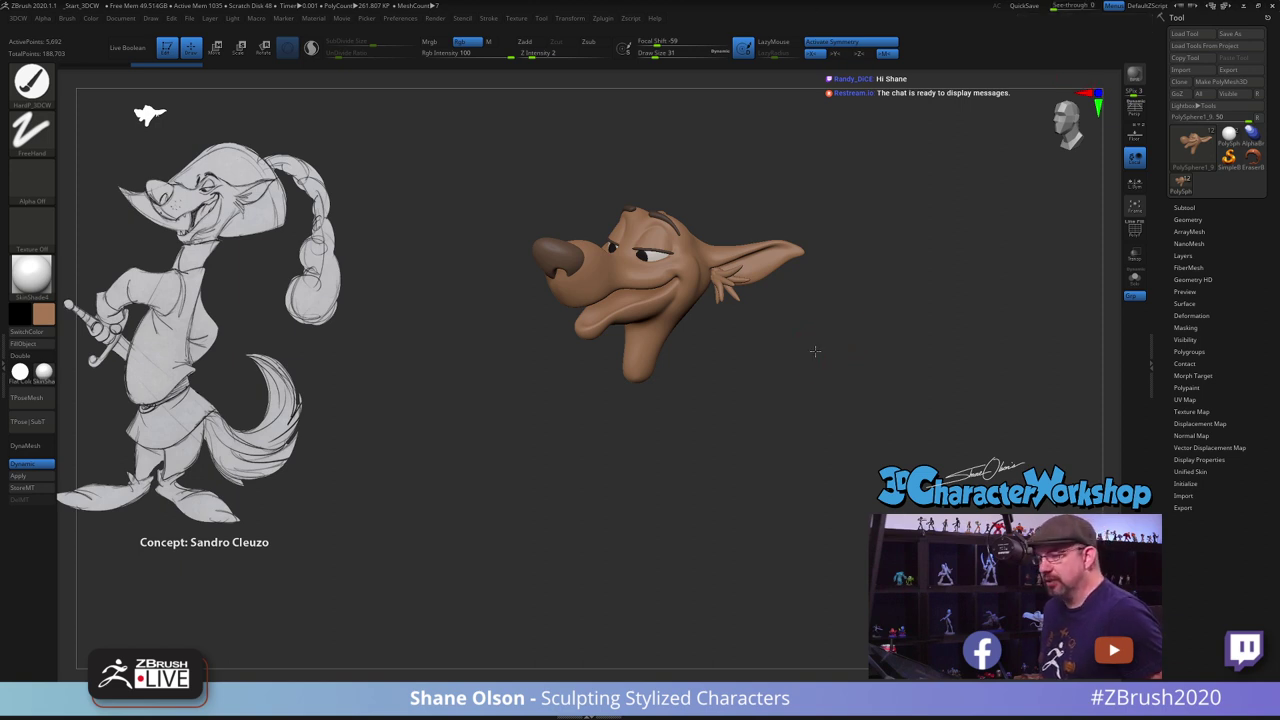
left_click_drag(815, 351, 797, 351, "shift")
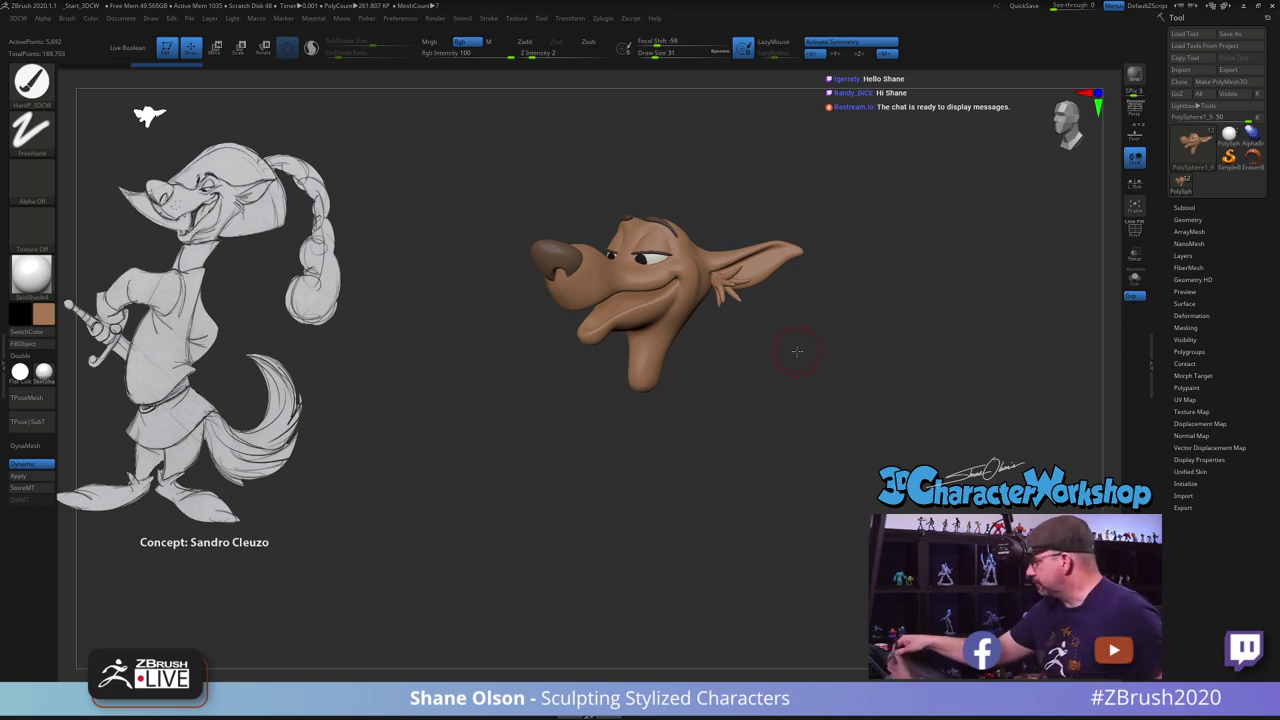
mouse_move(699, 448)
left_mouse_down()
mouse_move(749, 446)
mouse_move(714, 451)
mouse_move(757, 466)
mouse_move(746, 466)
left_mouse_up()
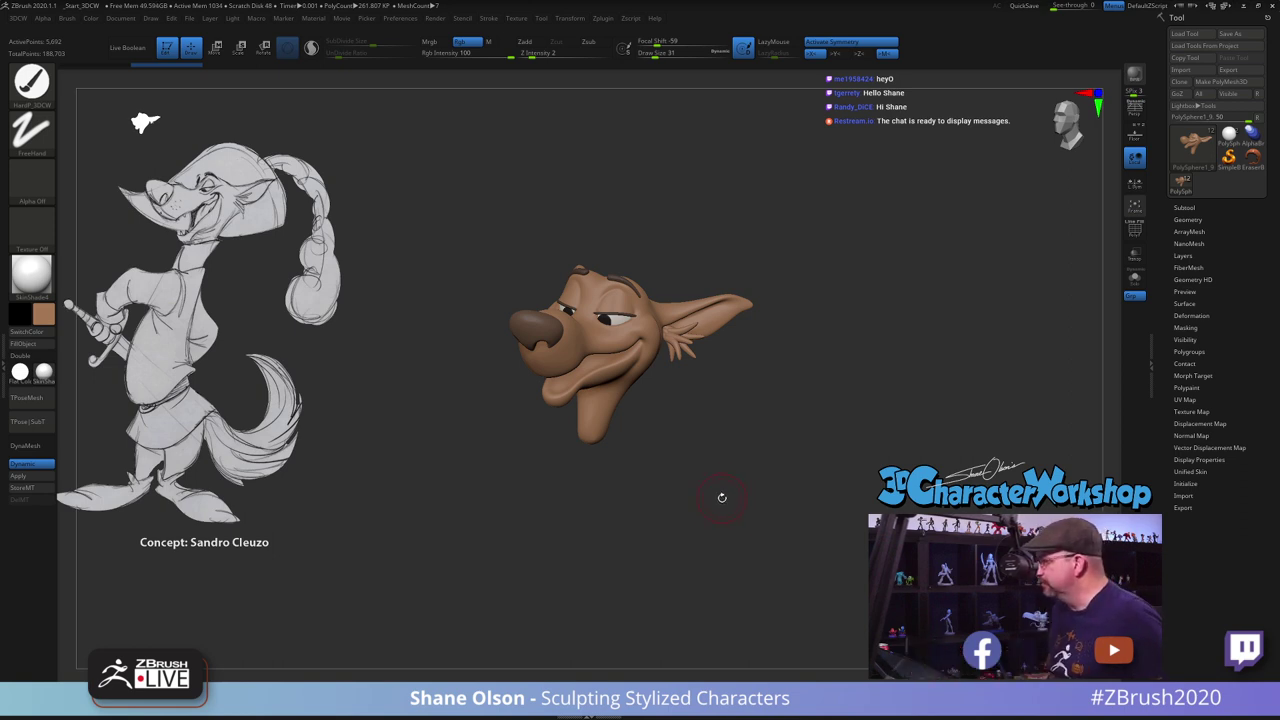
Delete the three old head subtools PolySphere, PolySphere1_1 and PolySphere1_3, keeping the finished head PolySphere1_9
left_click(1184, 209)
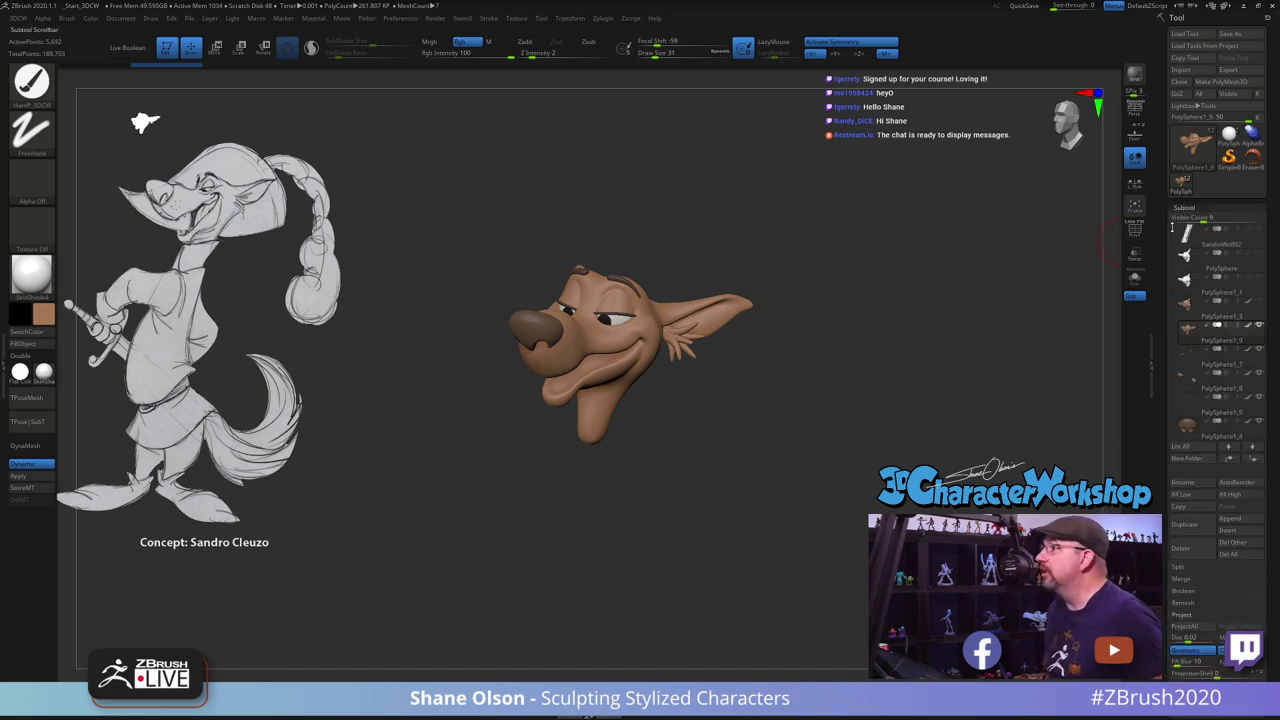
left_click_drag(853, 316, 841, 307, "alt")
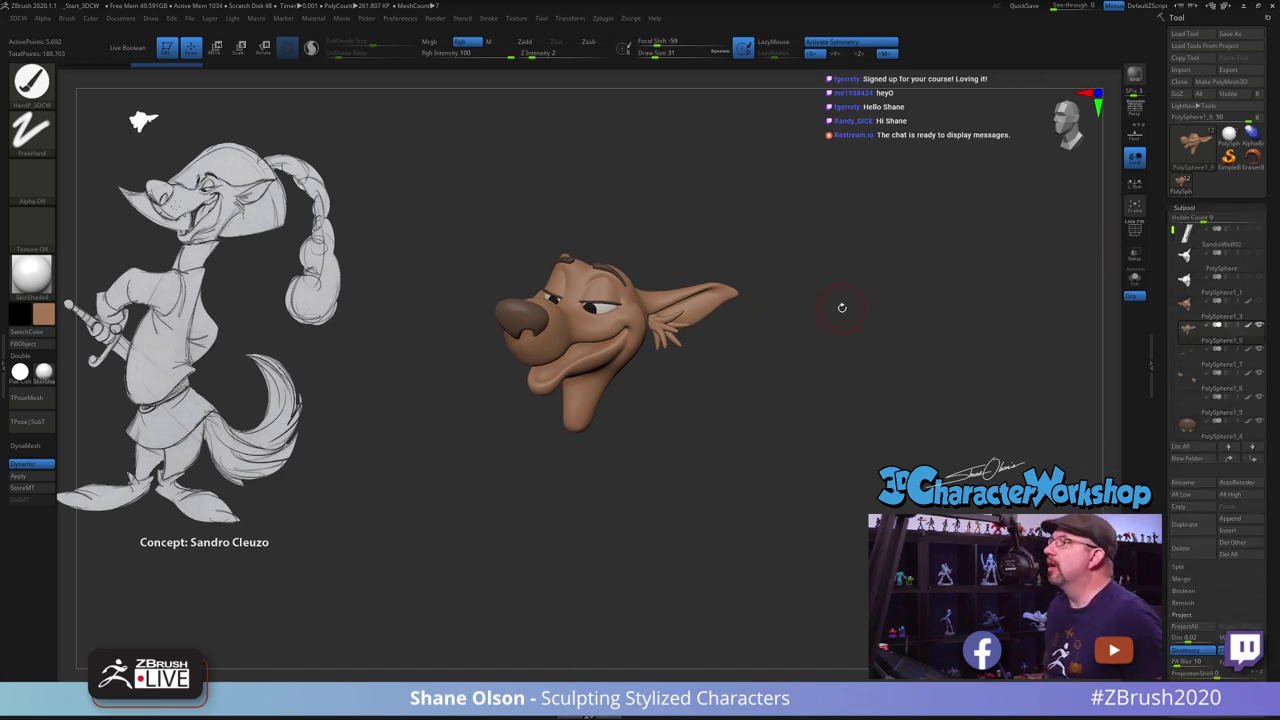
left_click_drag(878, 363, 874, 363)
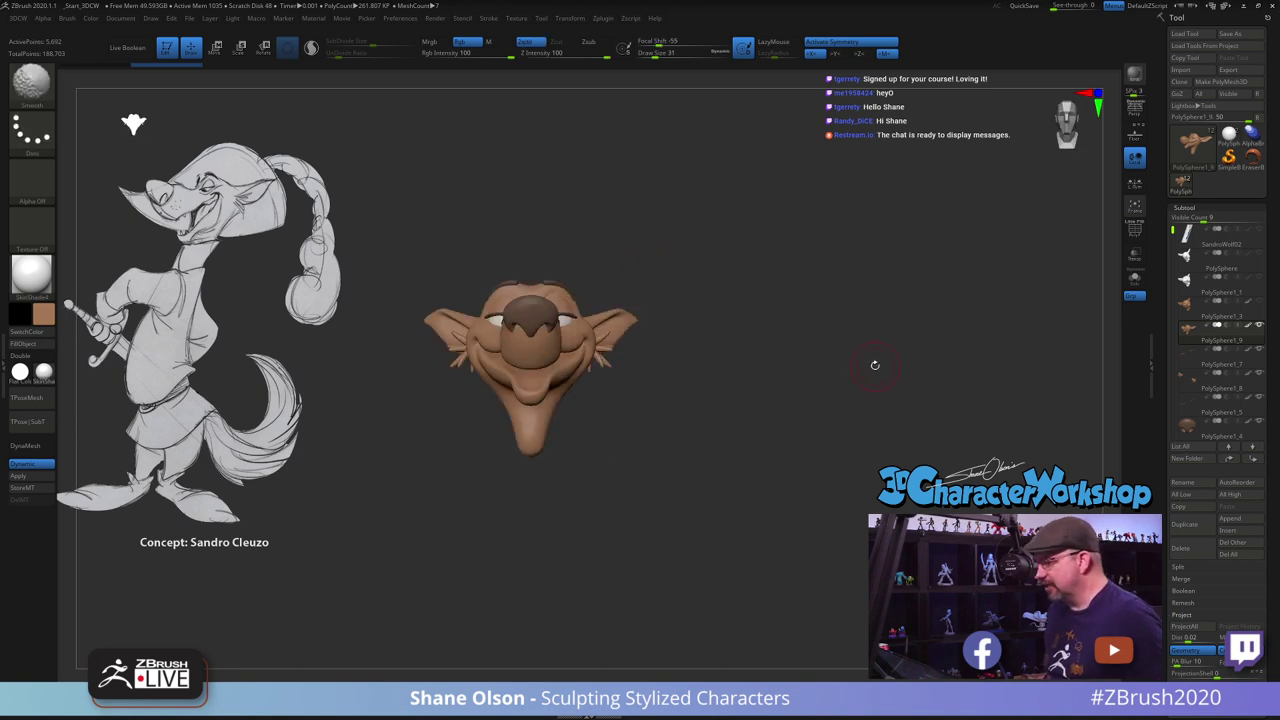
left_click_drag(784, 349, 875, 382)
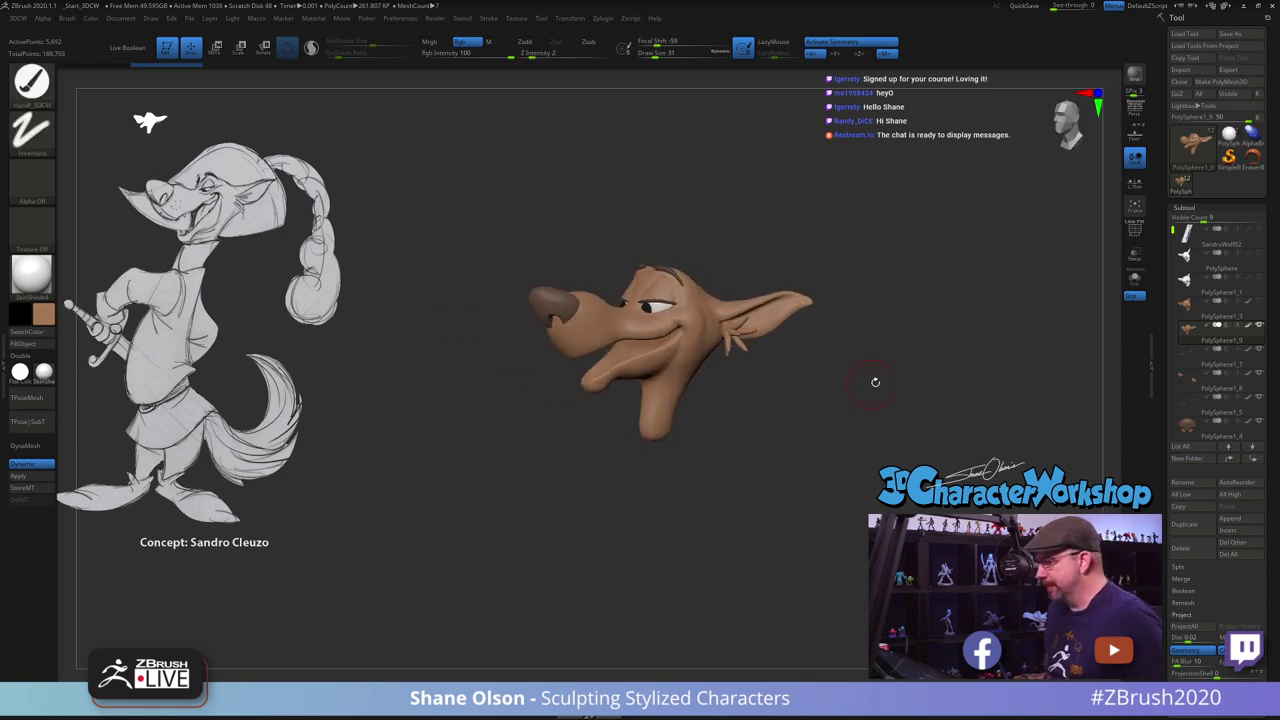
left_click(1186, 258)
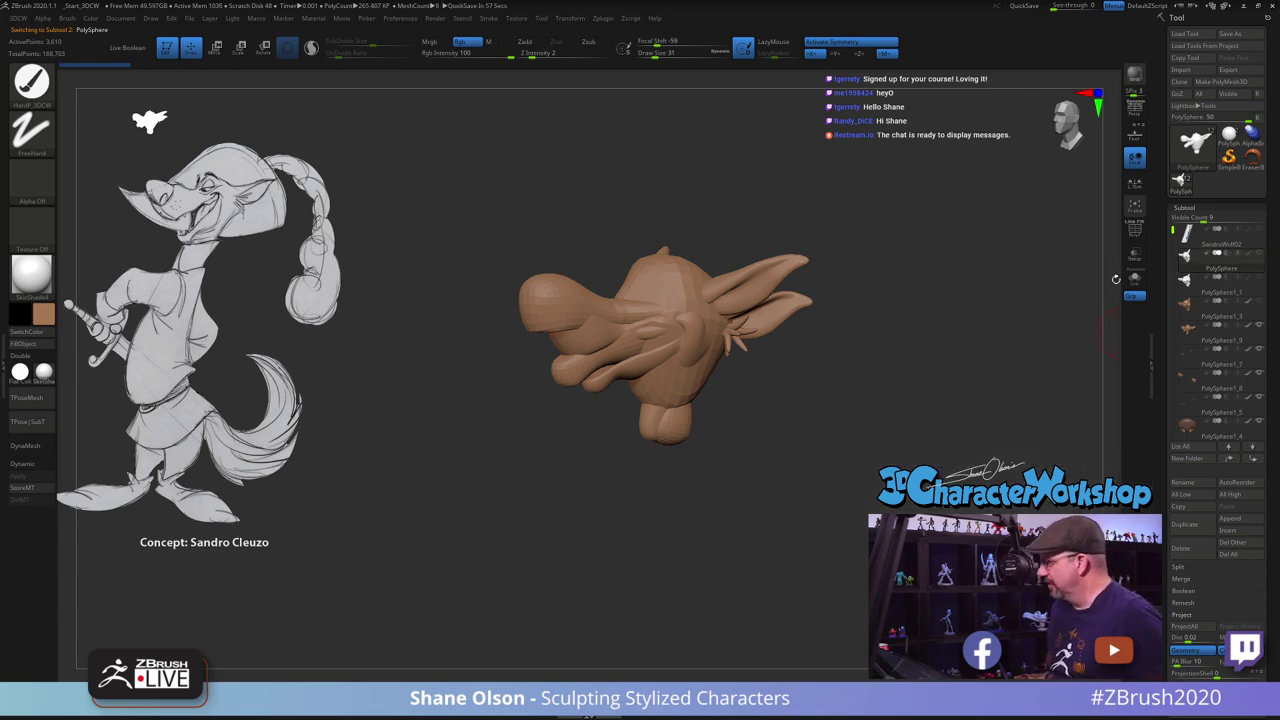
left_click_drag(1186, 692, 1186, 535)
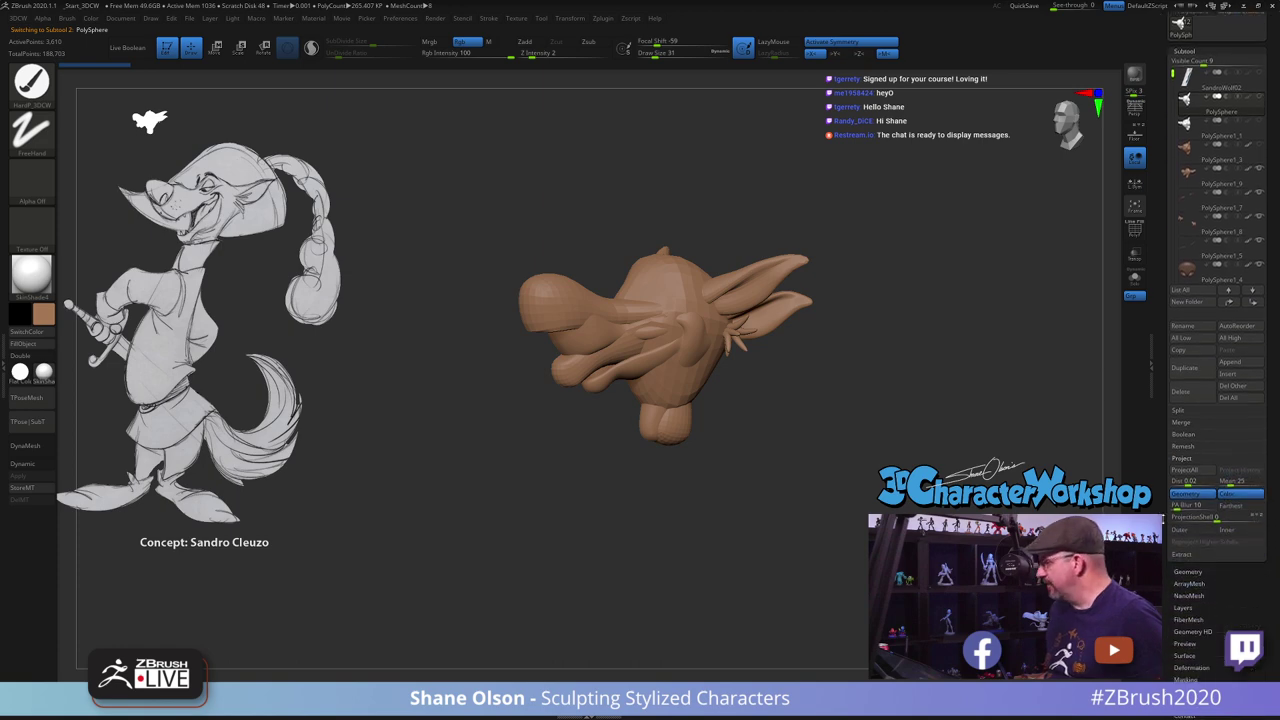
left_click(1188, 571)
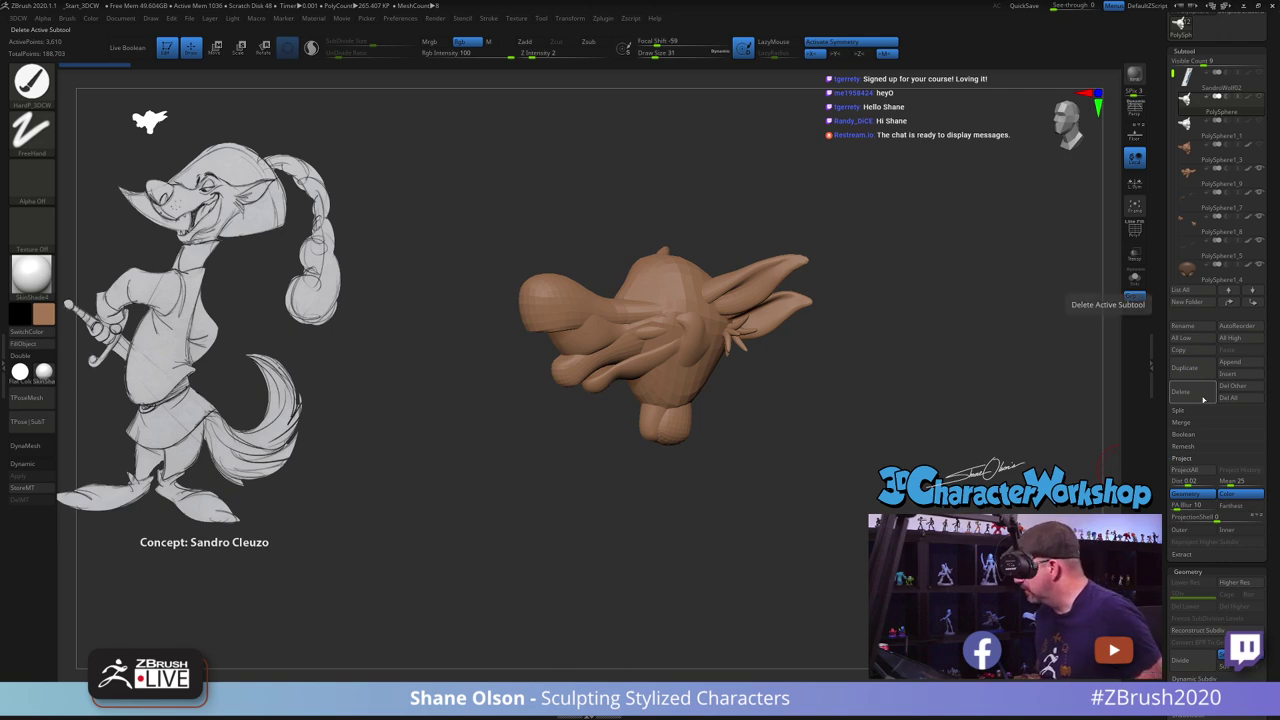
left_click(1203, 399)
left_click(1100, 418)
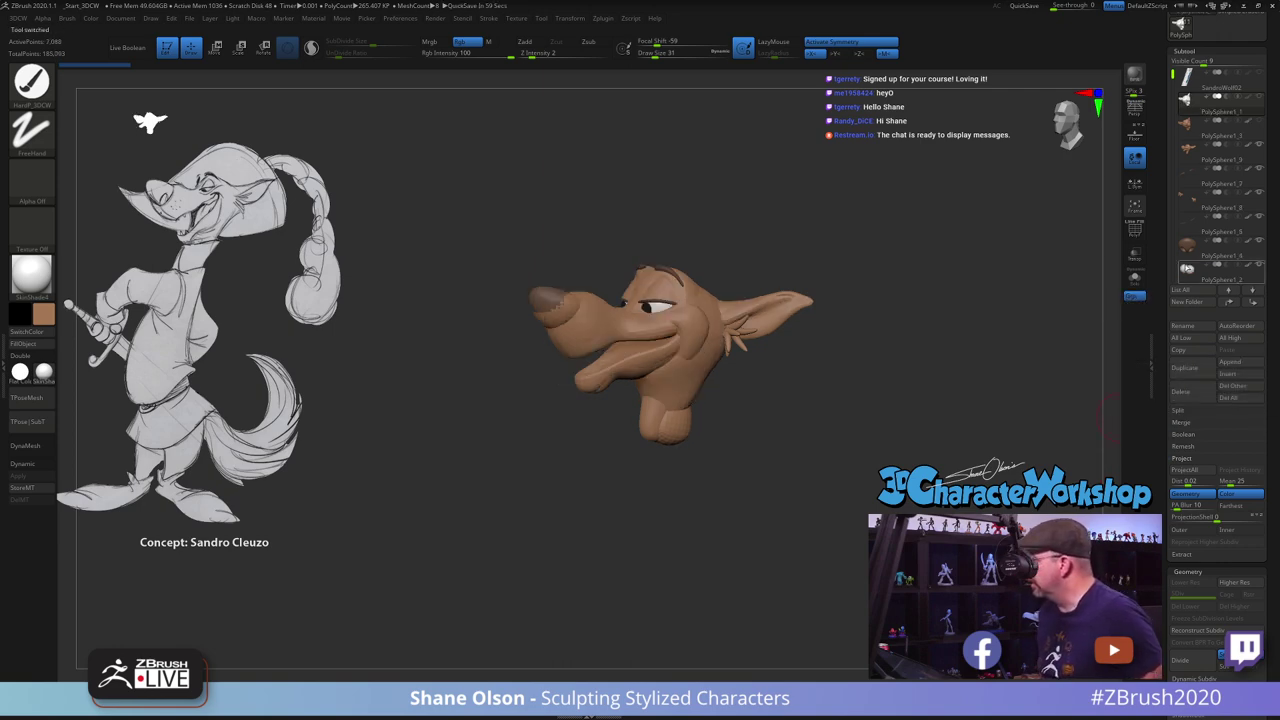
left_click(1182, 392)
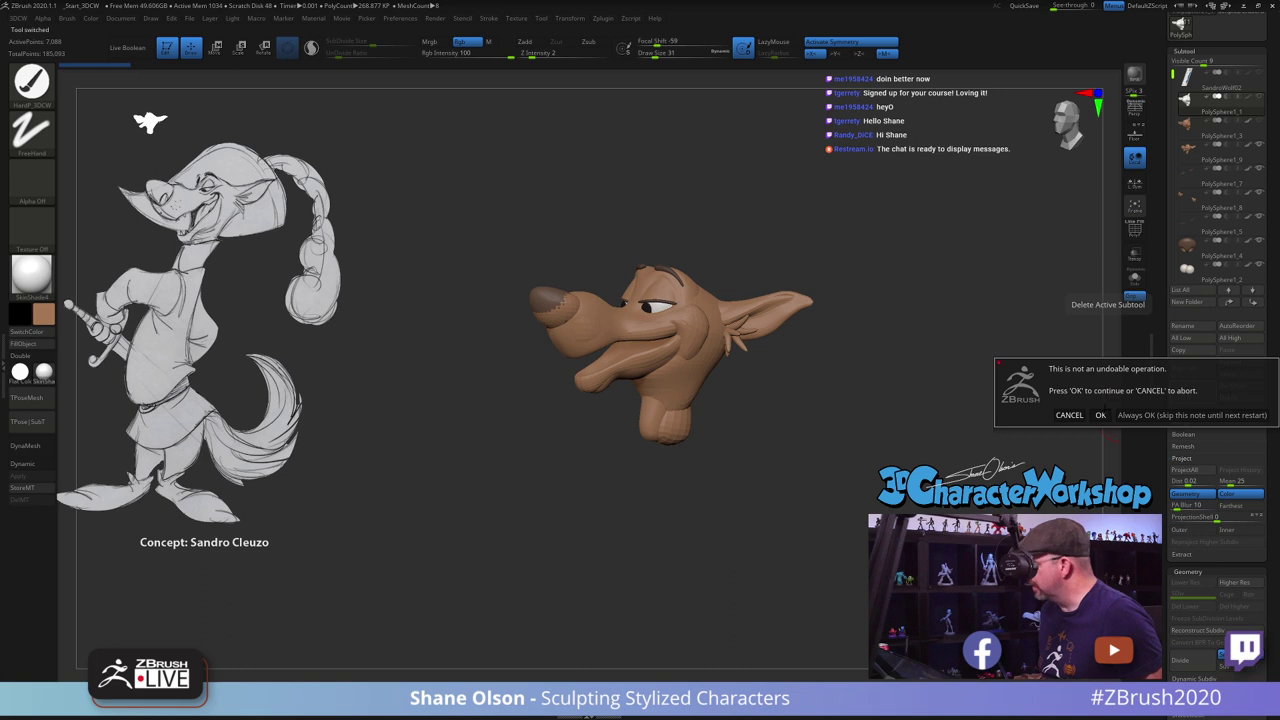
left_click(1100, 414)
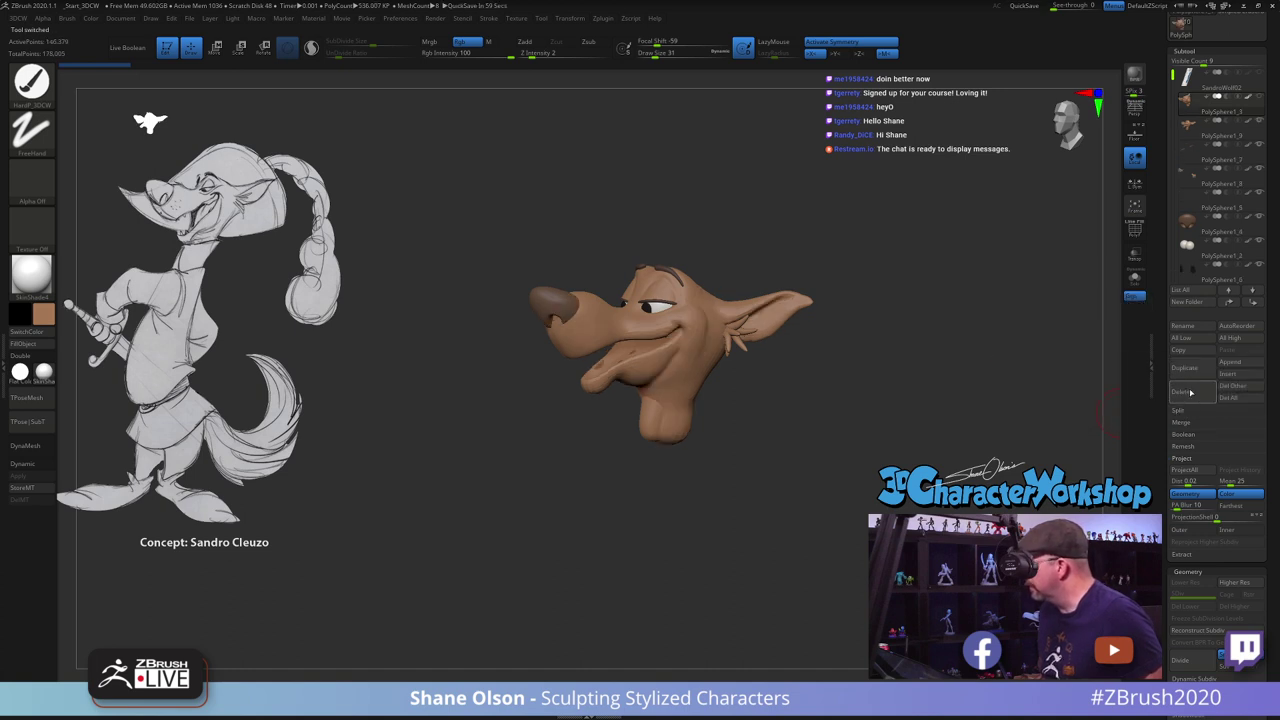
left_click(1183, 393)
left_click(1100, 411)
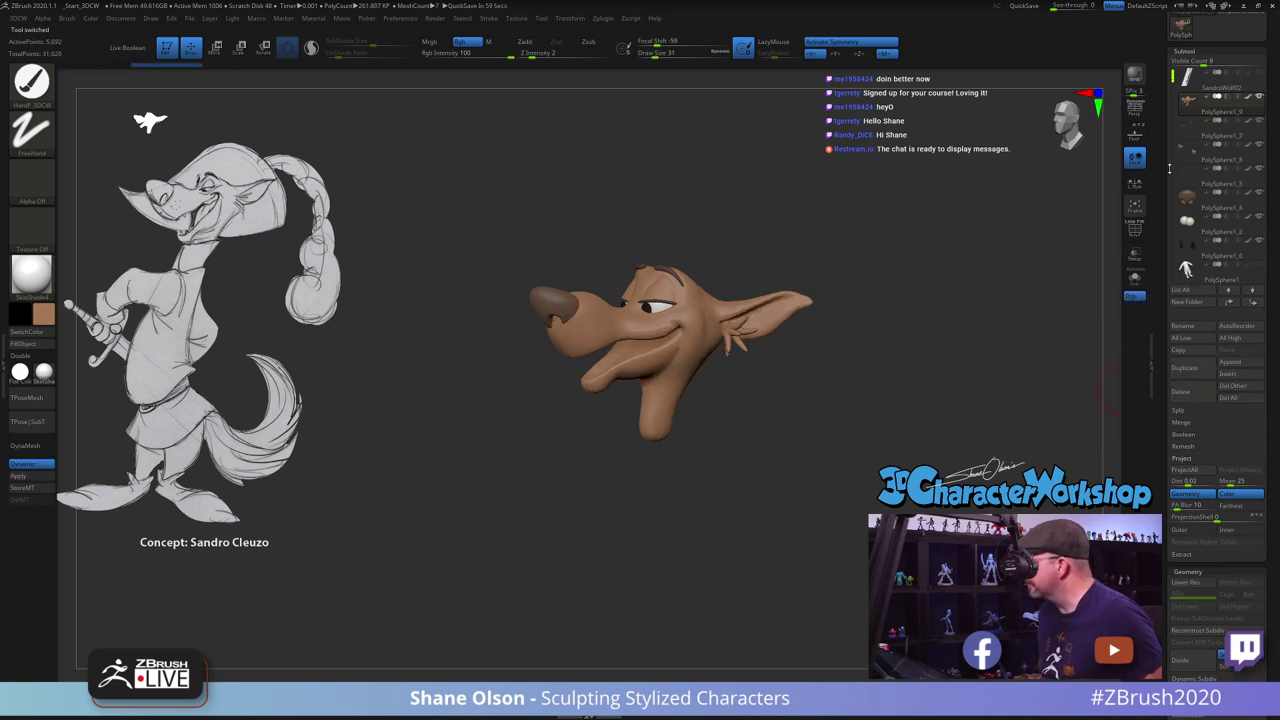
Rename the nose subtool PolySphere1_4 as Nose
mouse_move(1183, 110)
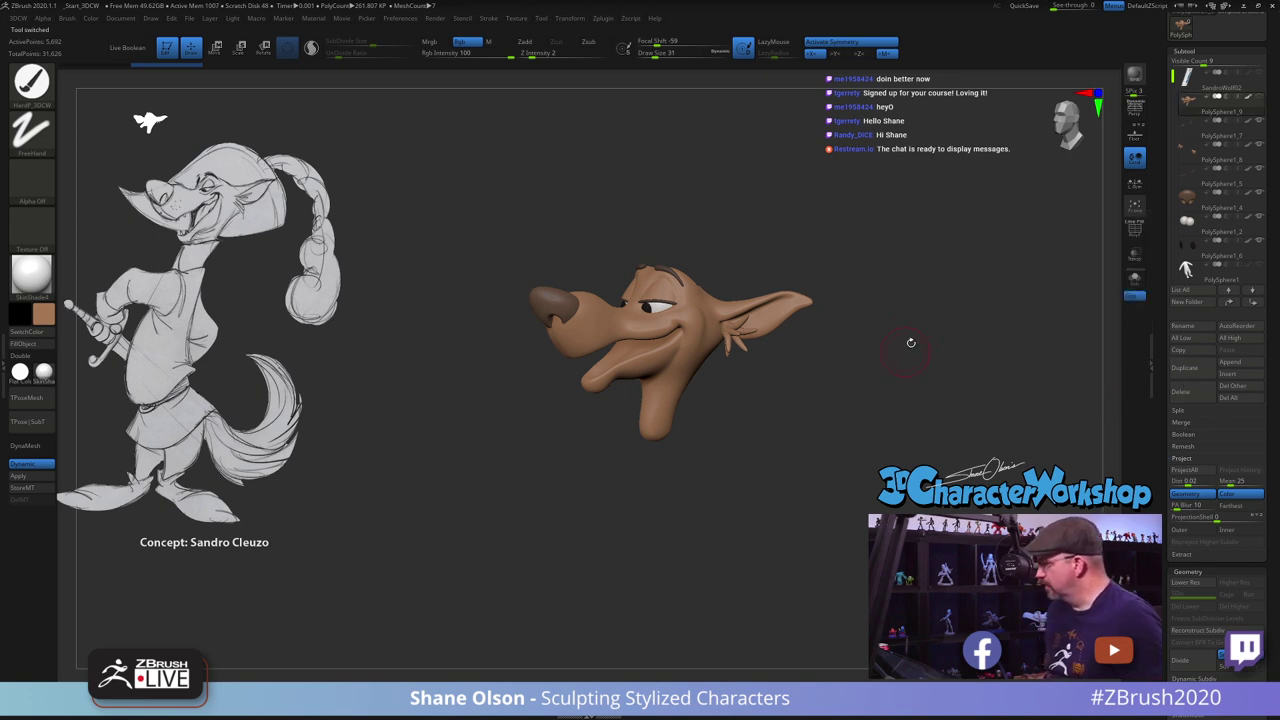
mouse_move(915, 335)
left_mouse_down()
mouse_move(860, 357)
mouse_move(866, 289)
mouse_move(938, 278)
mouse_move(899, 238)
mouse_move(931, 240)
left_mouse_up()
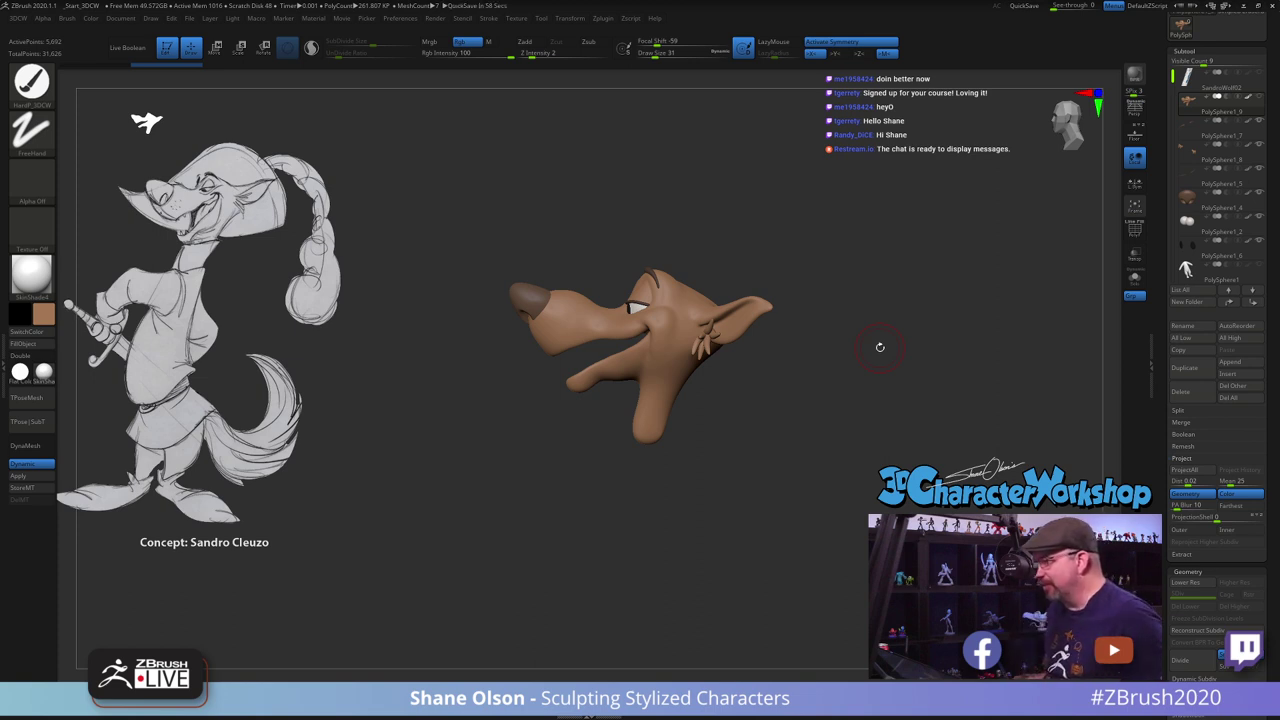
mouse_move(872, 352)
left_mouse_down()
mouse_move(887, 348)
mouse_move(857, 418)
left_mouse_up()
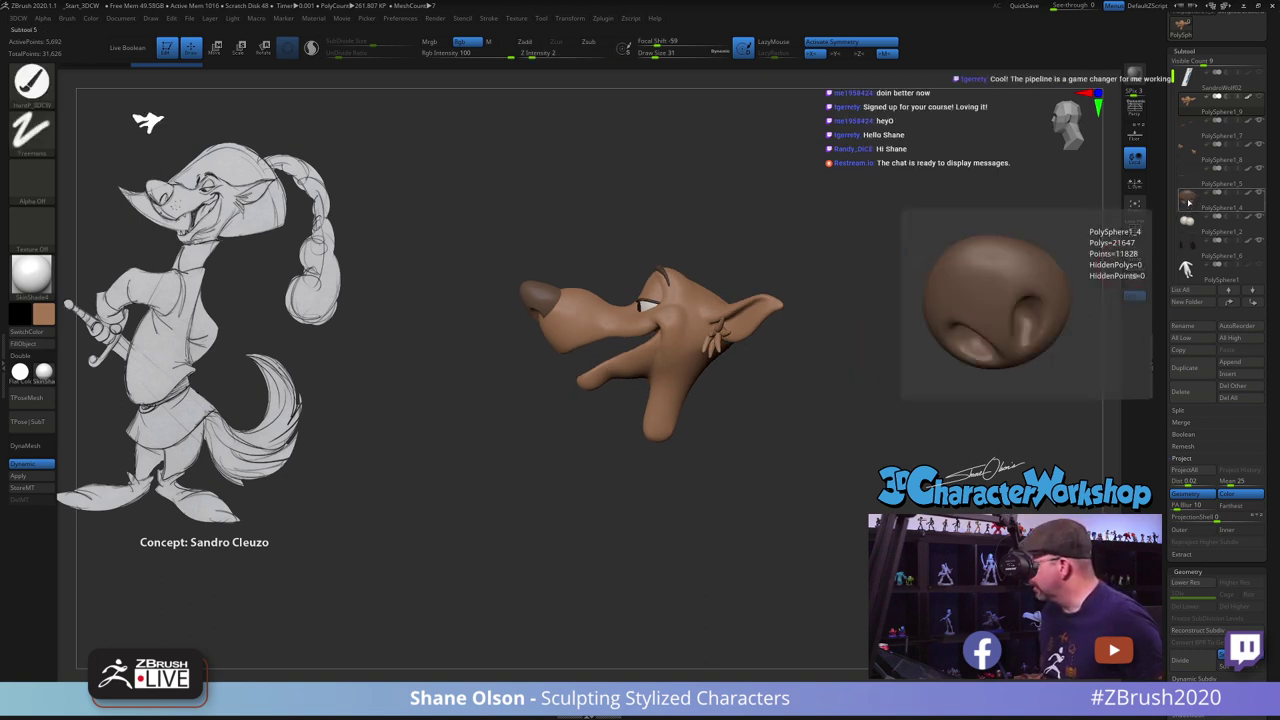
left_click(1197, 200)
left_click(1194, 327)
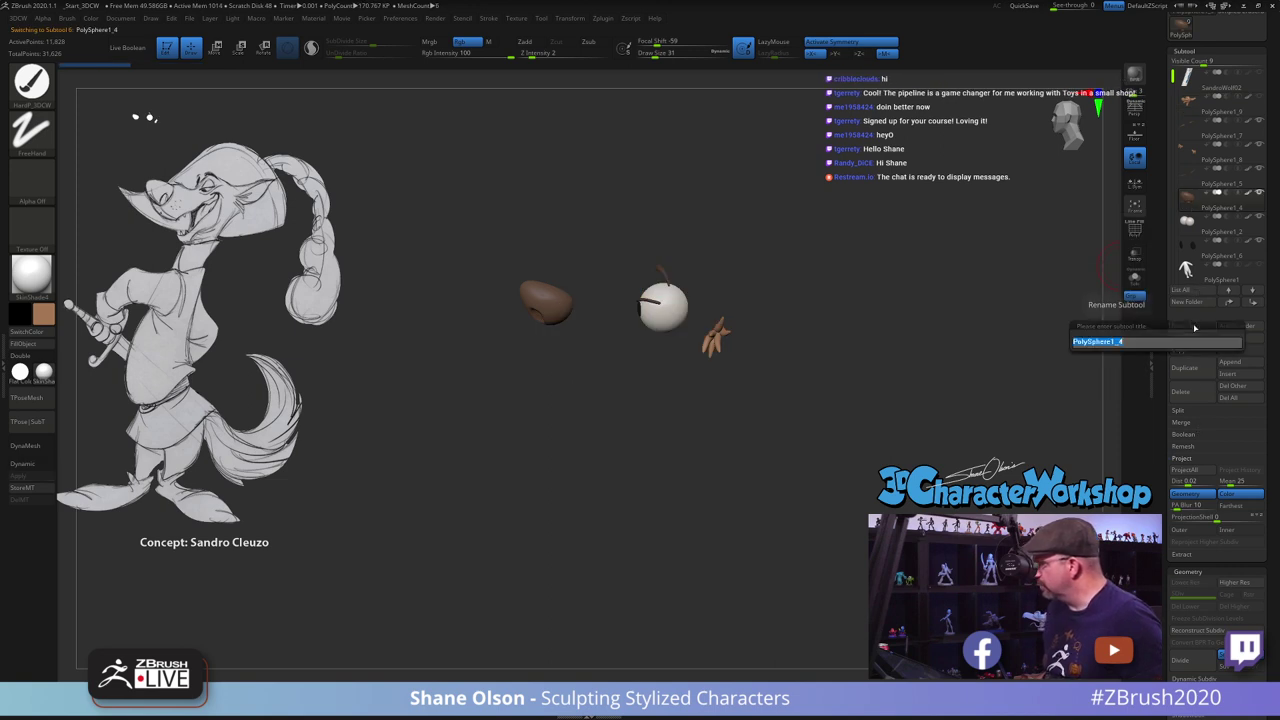
type("N")
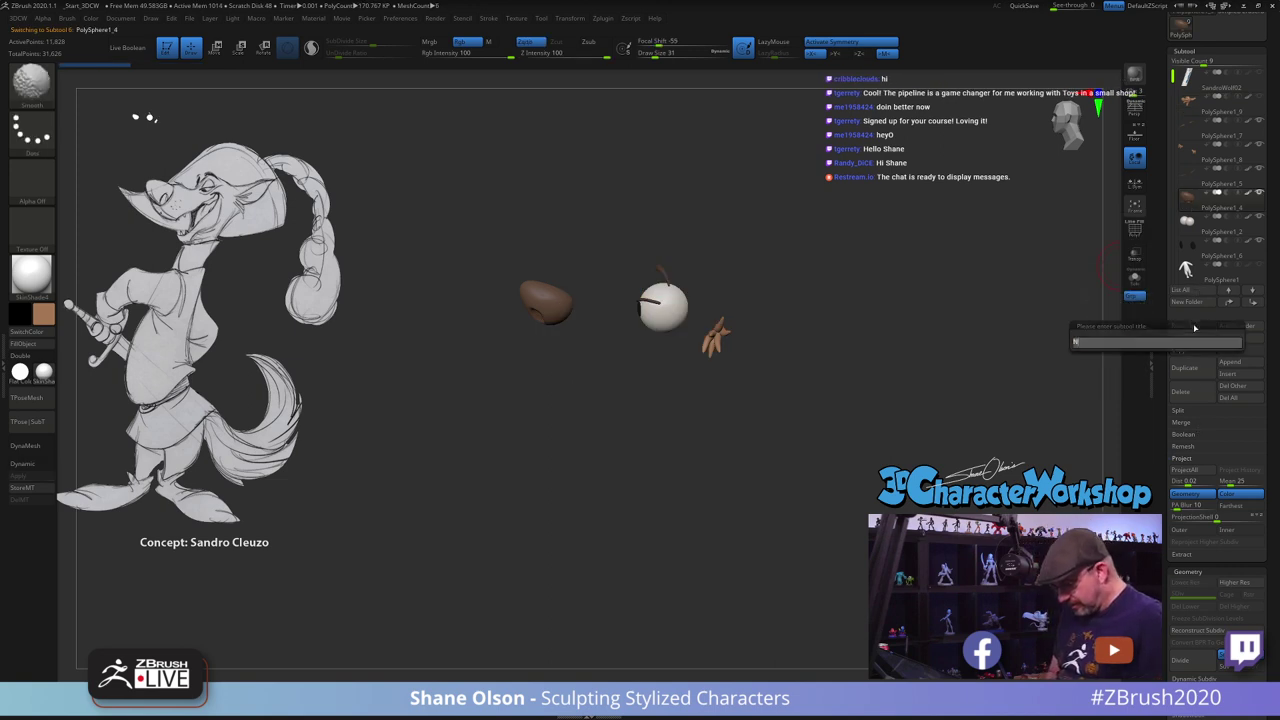
type("ose")
key("Return")
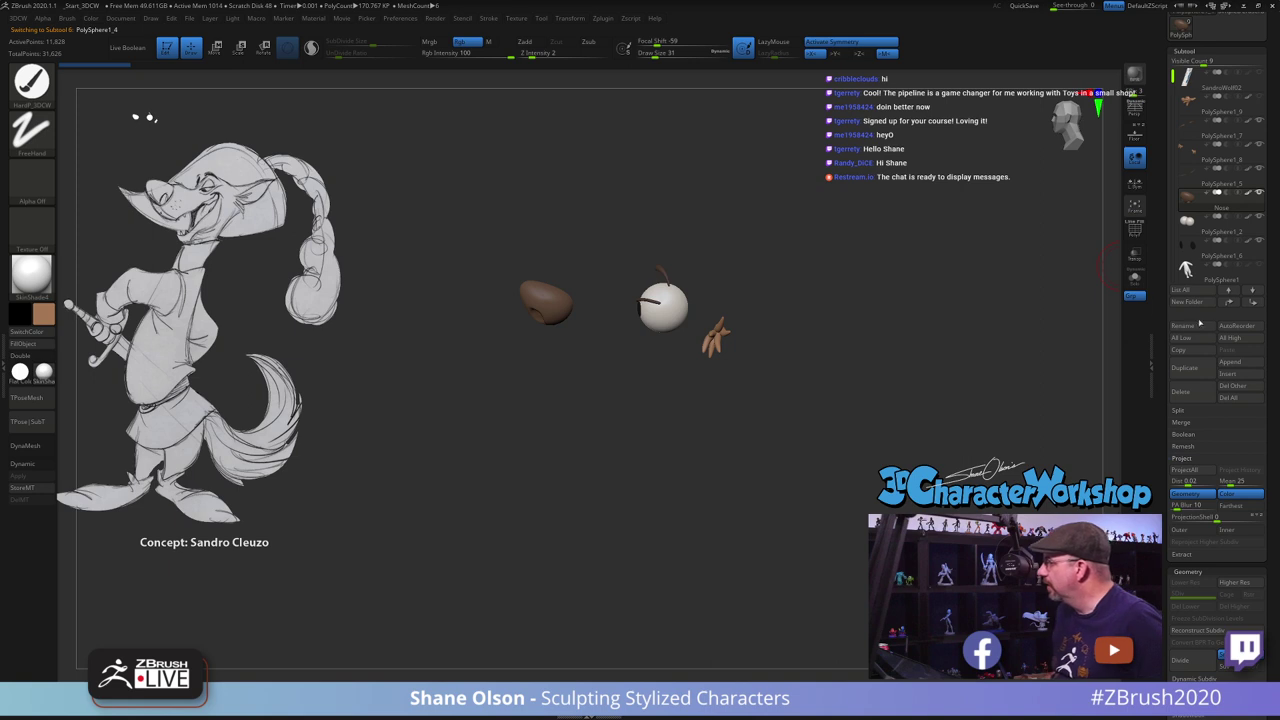
Rename the eyeball subtool PolySphere1_2 as Eyes
left_click(1200, 222)
left_click(1194, 327)
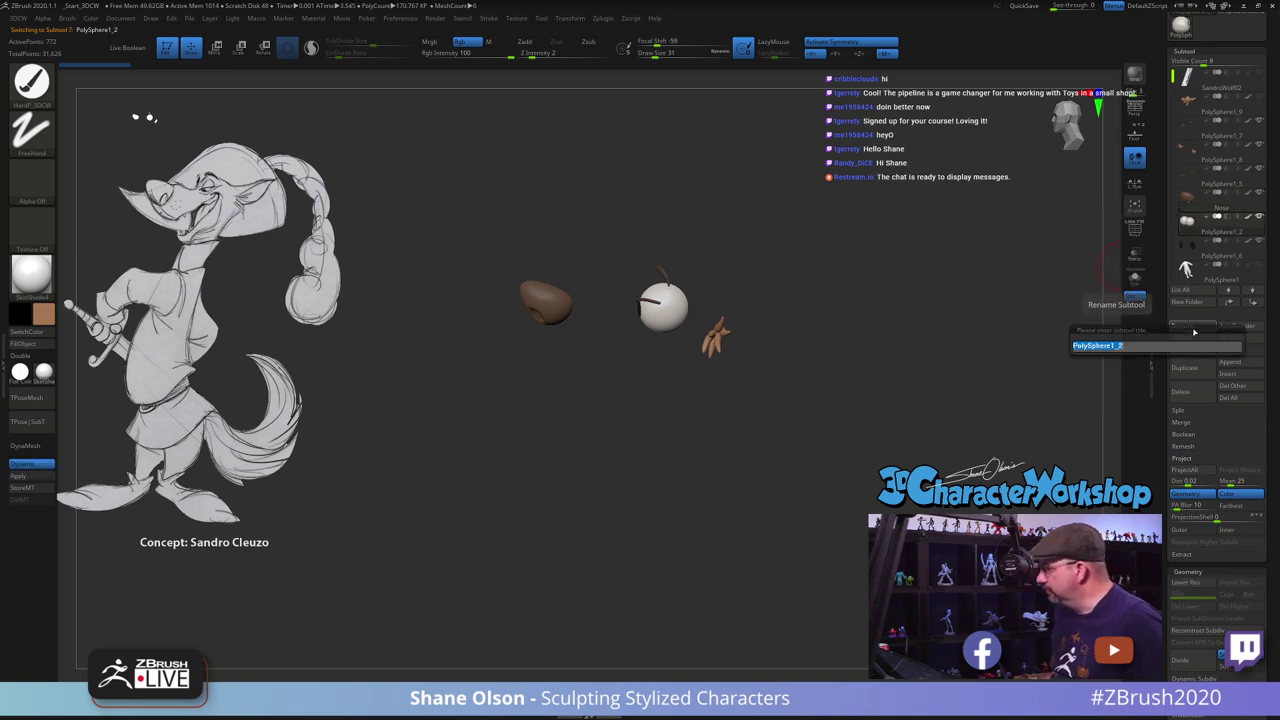
type("Eyes")
key("Return")
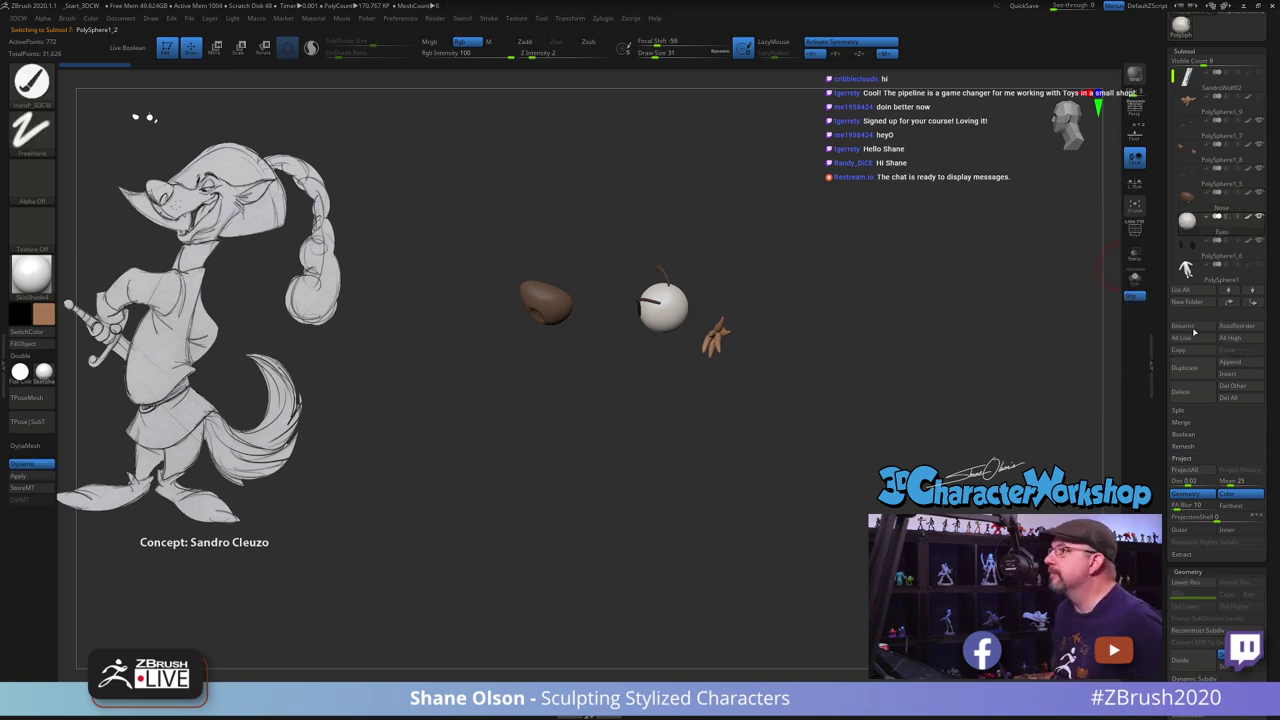
Make the blocked-out body subtool and the head subtool visible together
mouse_move(1189, 278)
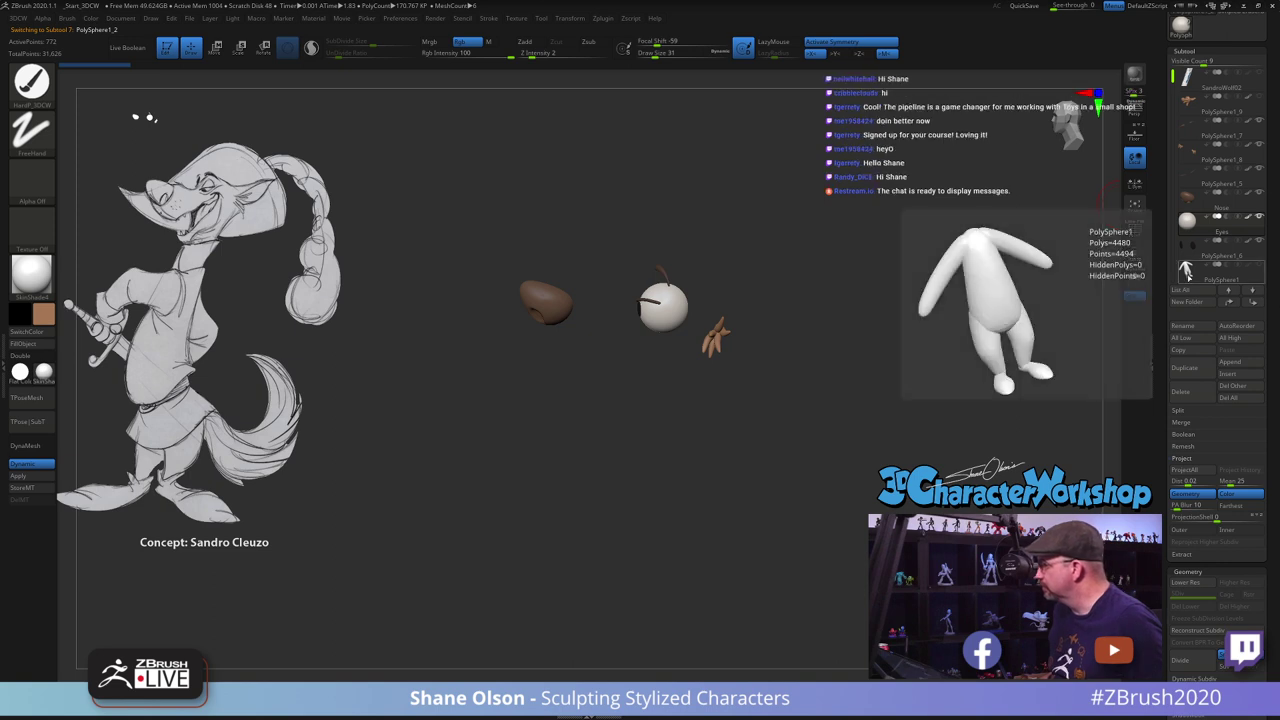
left_click(1259, 265)
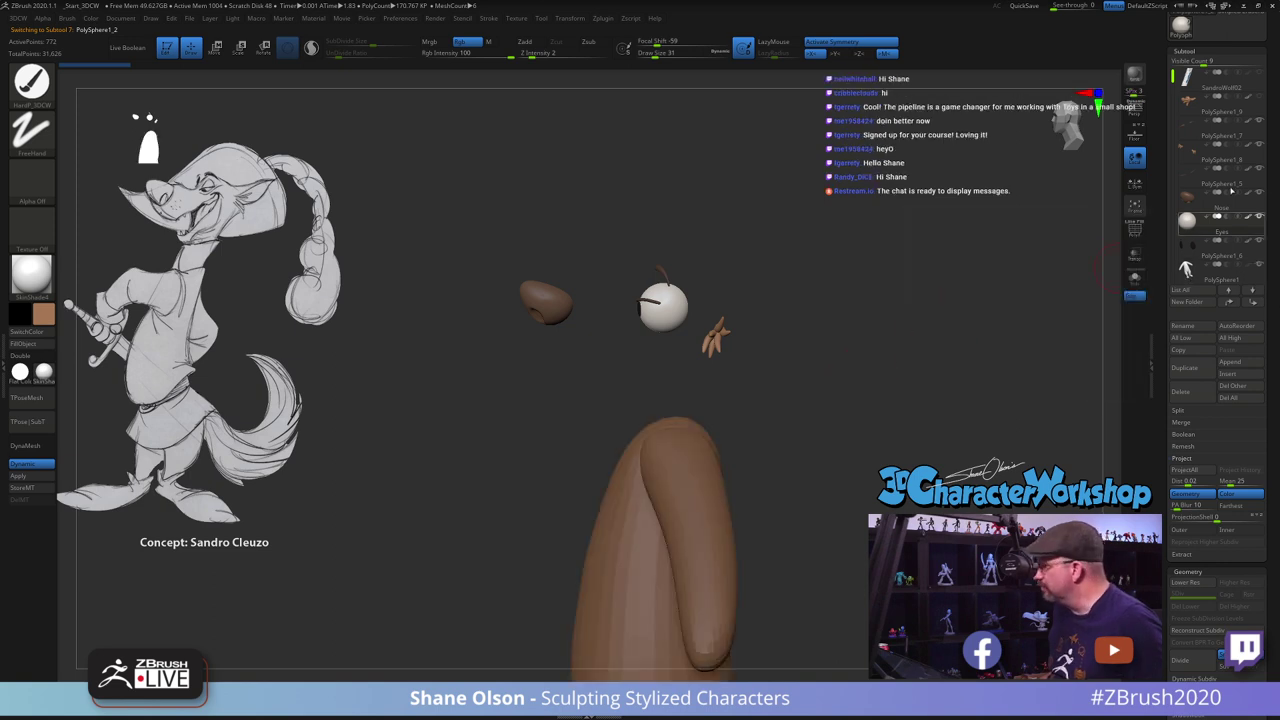
left_click(1261, 96)
left_click_drag(920, 363, 891, 314, "alt")
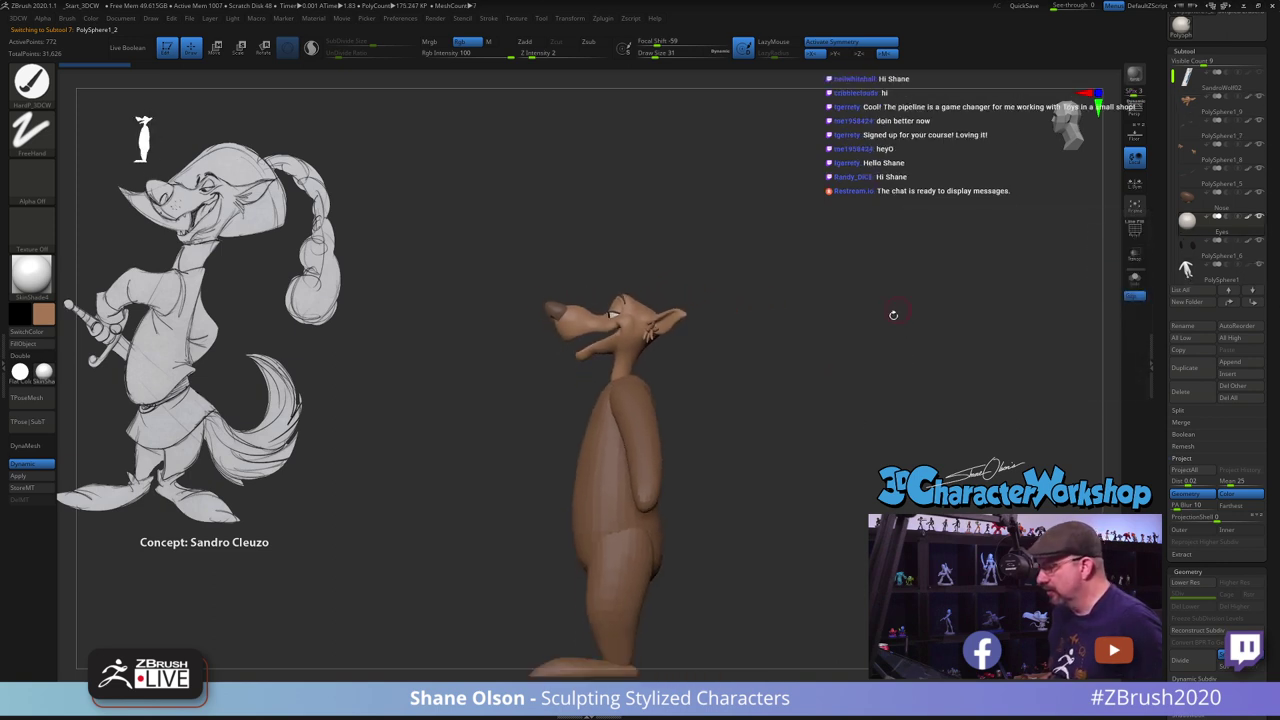
left_click_drag(860, 432, 809, 362, "alt")
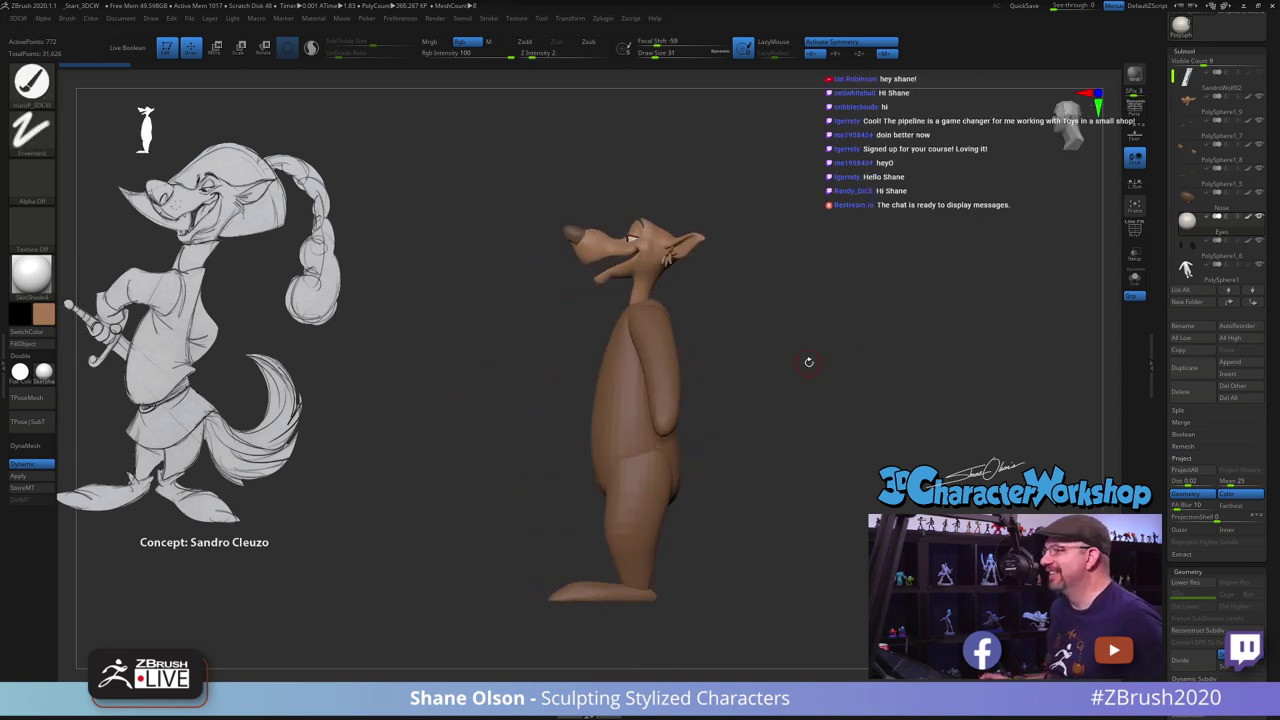
Select the body subtool and reposition its transform gizmo pivot at the base of the neck
left_click(665, 358, "alt")
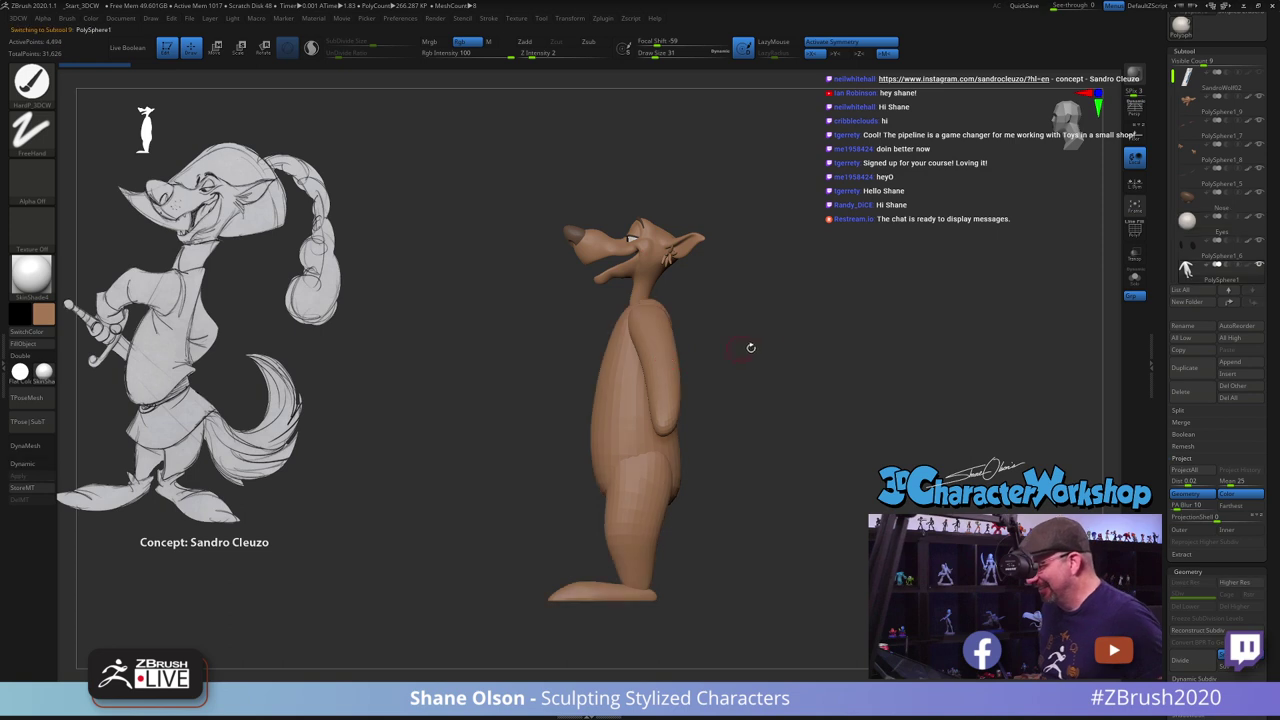
left_click_drag(781, 348, 831, 347)
key("w")
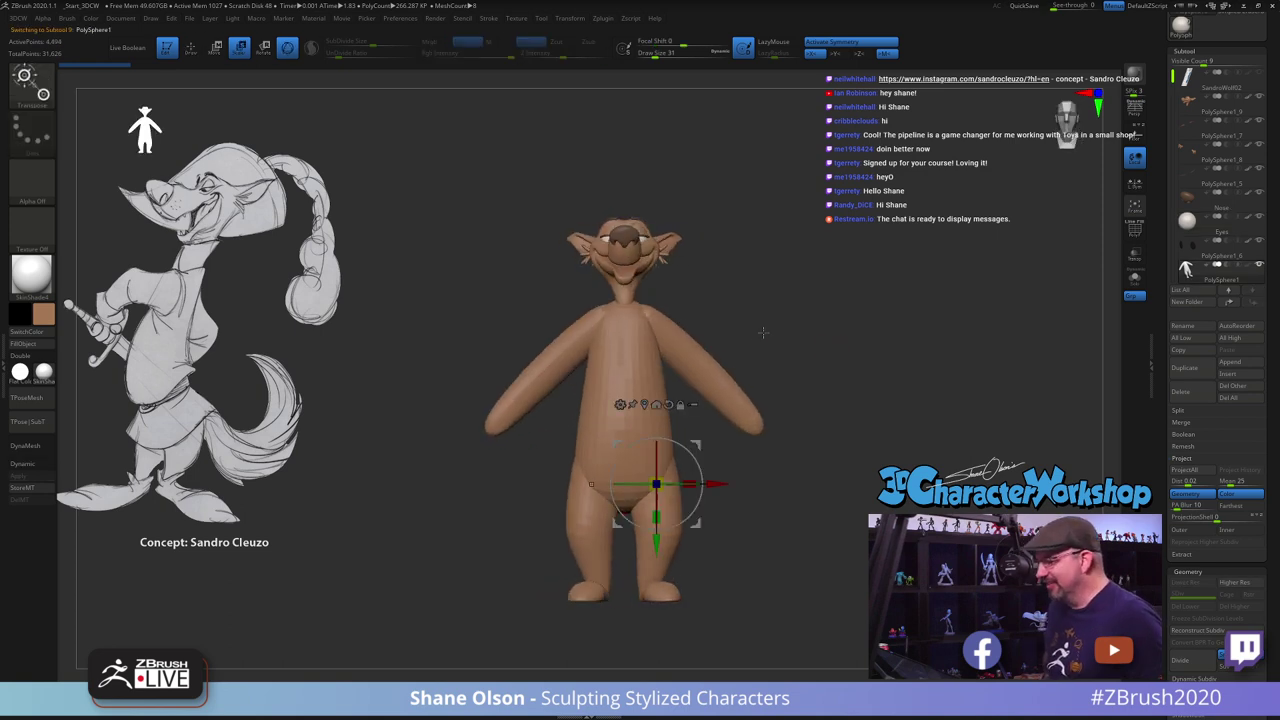
left_click(656, 404)
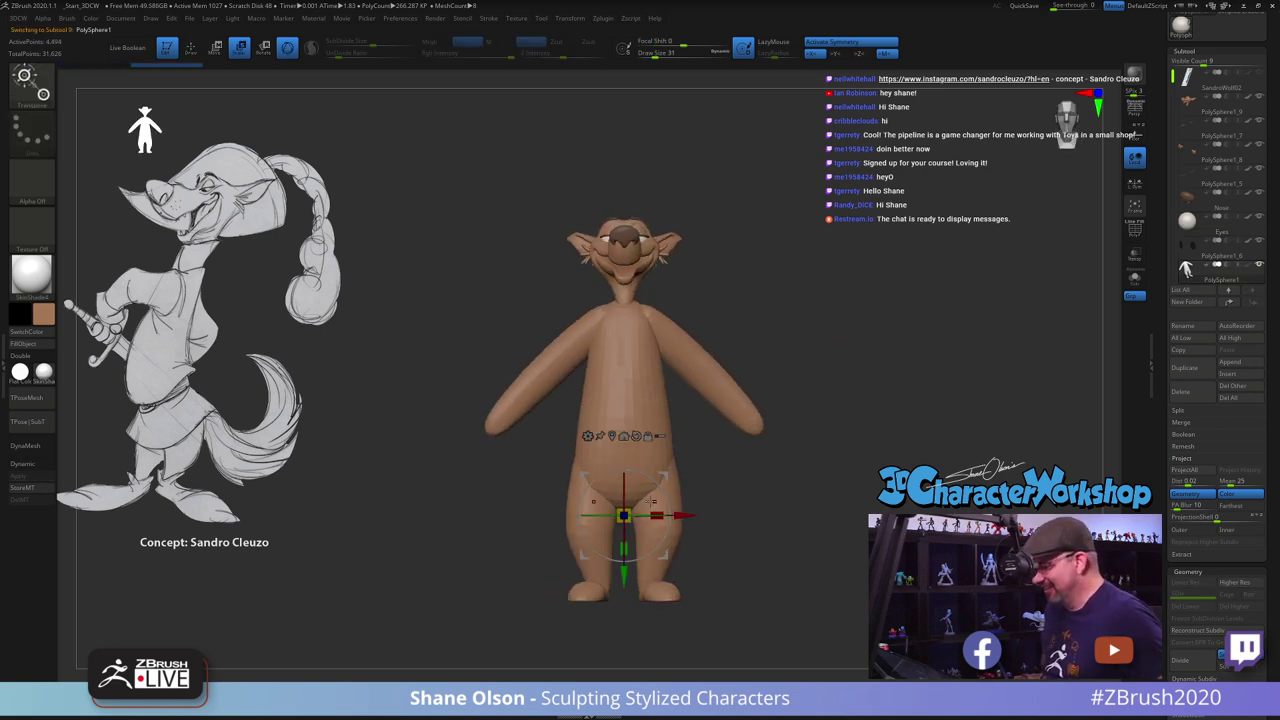
left_click_drag(617, 572, 616, 350)
left_click_drag(783, 338, 730, 330)
left_click_drag(563, 298, 567, 298, "alt")
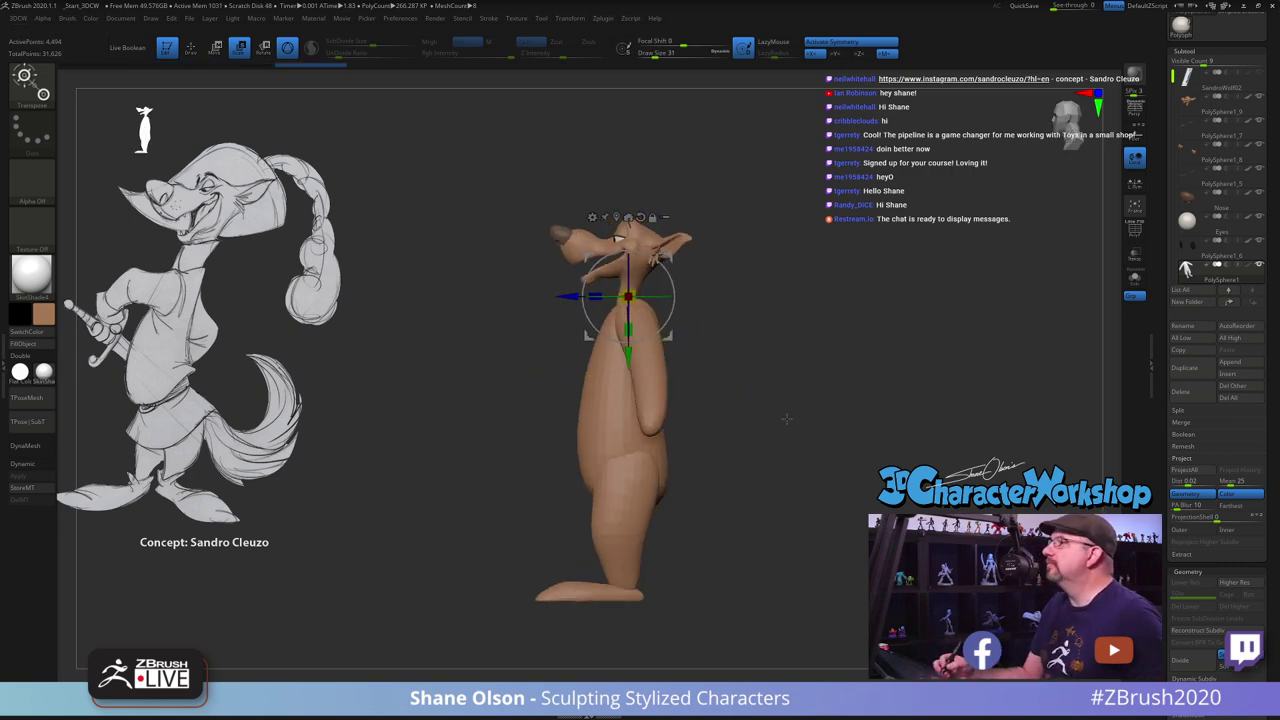
Scale the whole body down from the neck pivot and narrow its width slightly to suit the head
left_click_drag(742, 404, 764, 378)
left_click_drag(600, 287, 594, 303)
left_click_drag(749, 403, 787, 412, "shift")
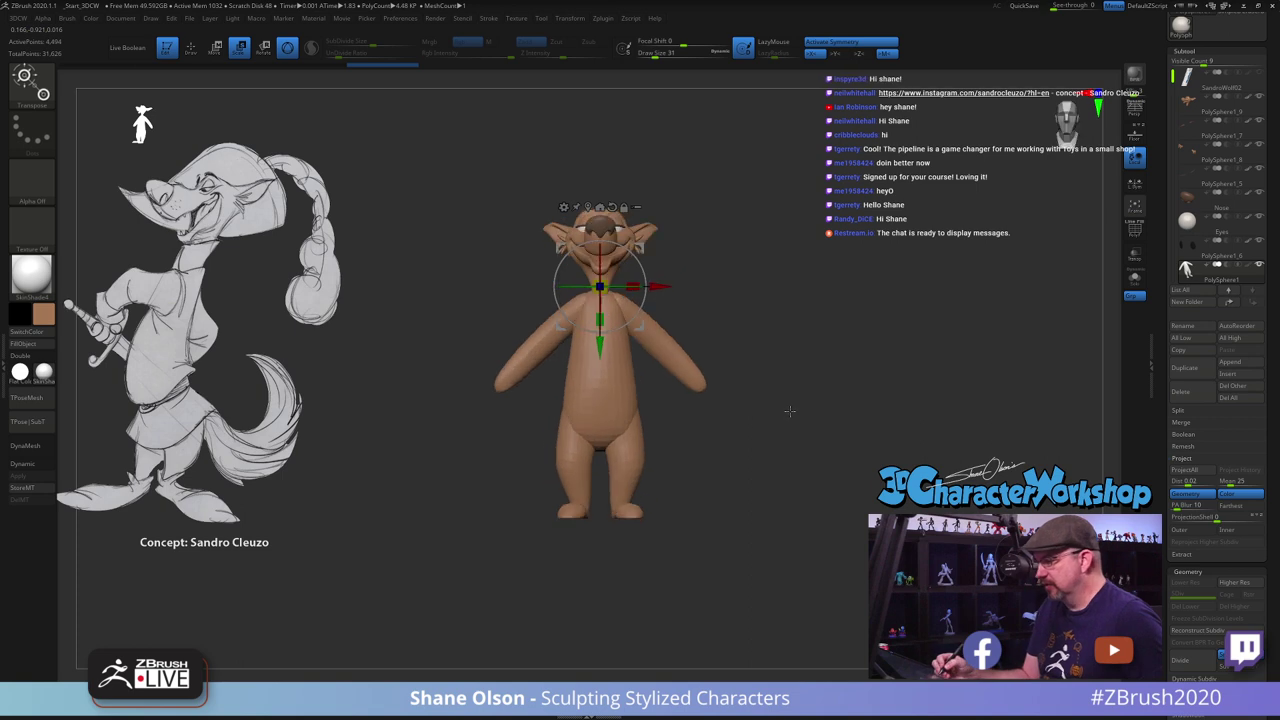
left_click_drag(638, 285, 631, 286)
left_click_drag(752, 401, 695, 412, "shift")
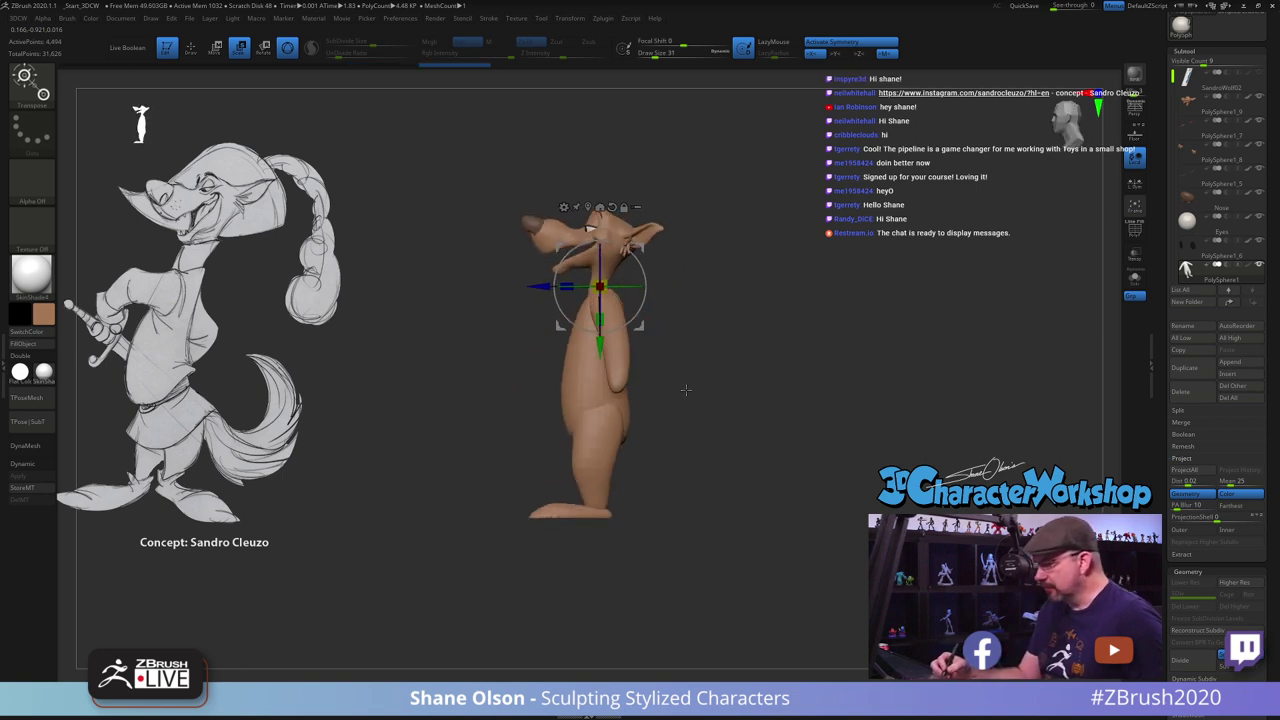
left_click_drag(643, 510, 706, 498)
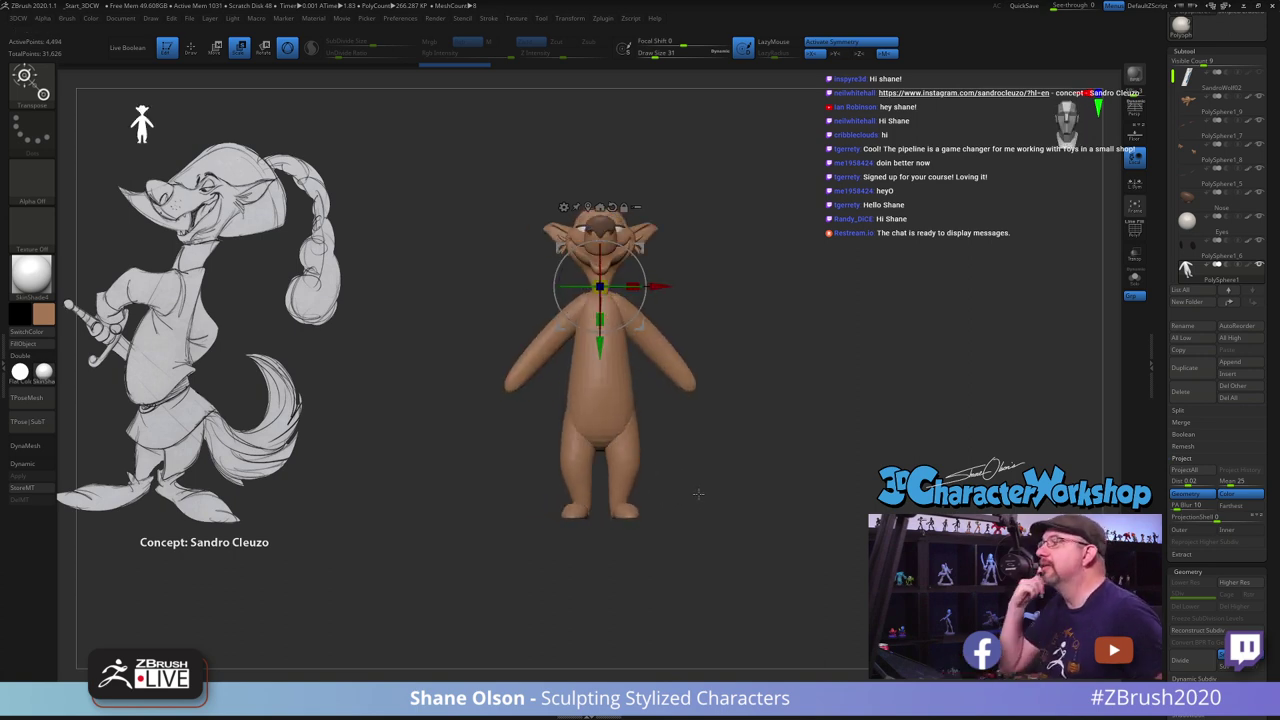
Leave the transform gizmo and return to Draw mode with the body subtool active
left_click_drag(725, 454, 730, 480)
key("space")
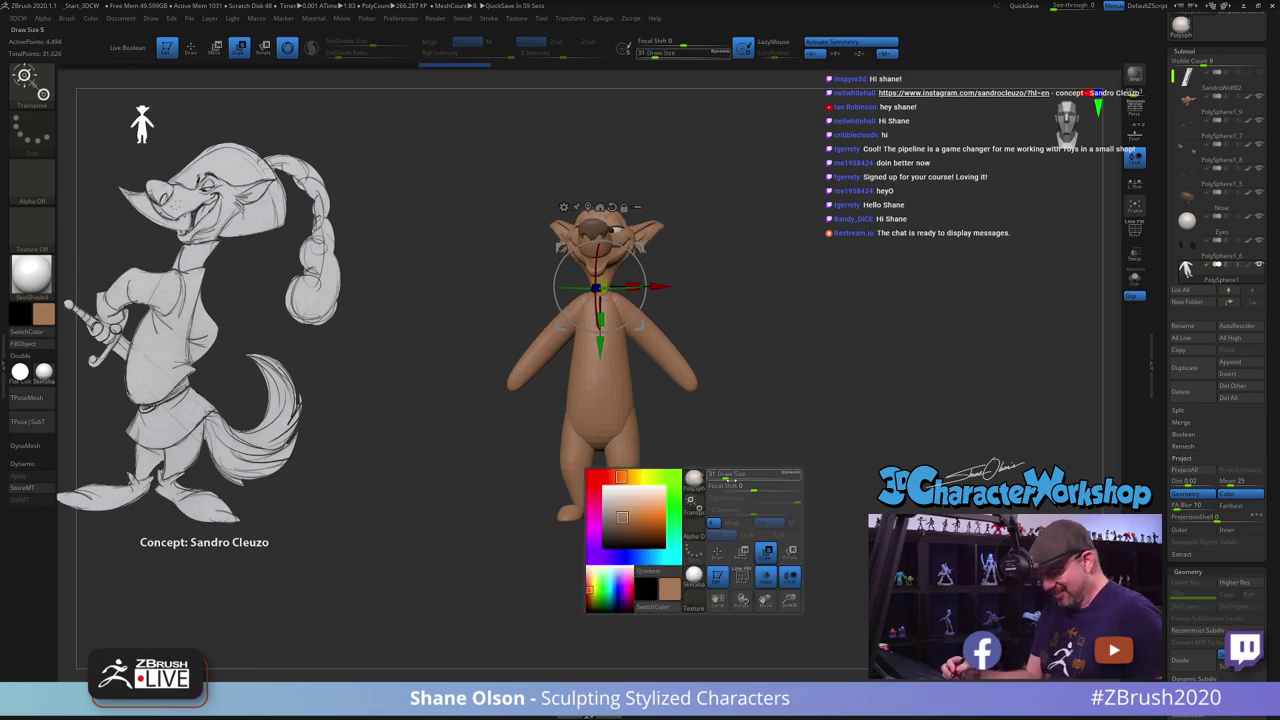
key("q")
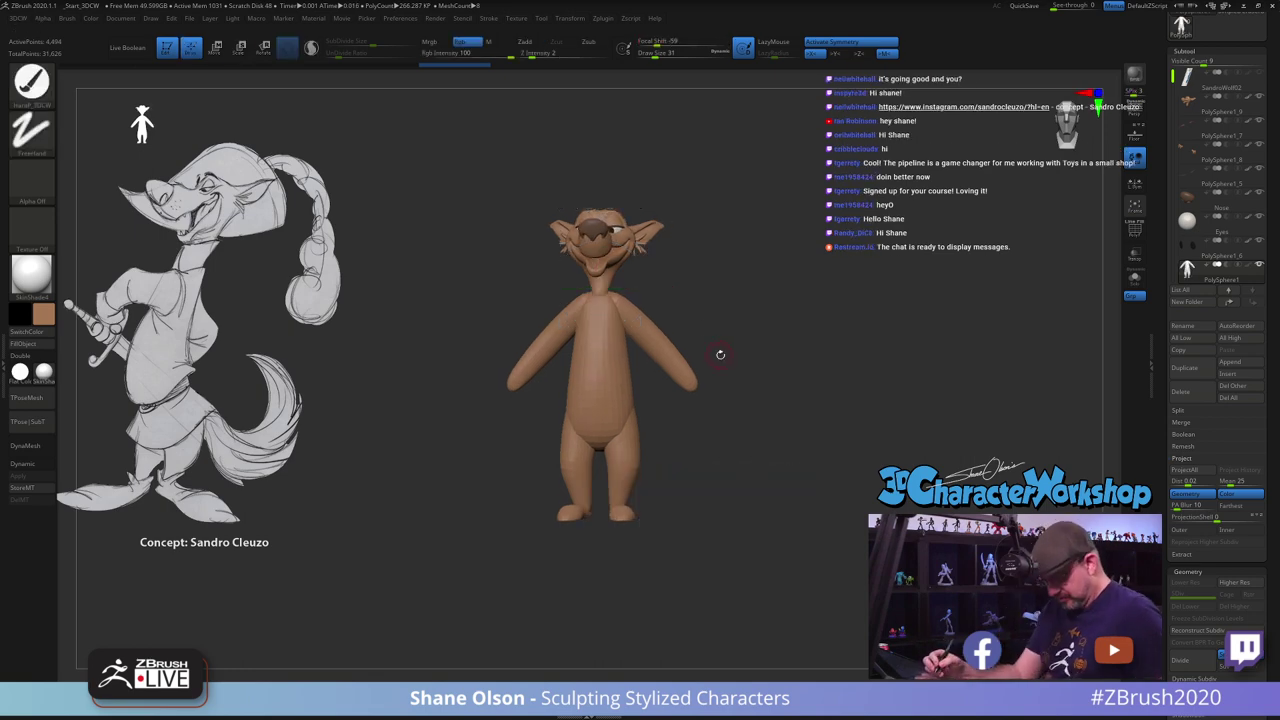
mouse_move(720, 354)
left_mouse_down()
mouse_move(753, 391)
mouse_move(717, 400)
left_mouse_up()
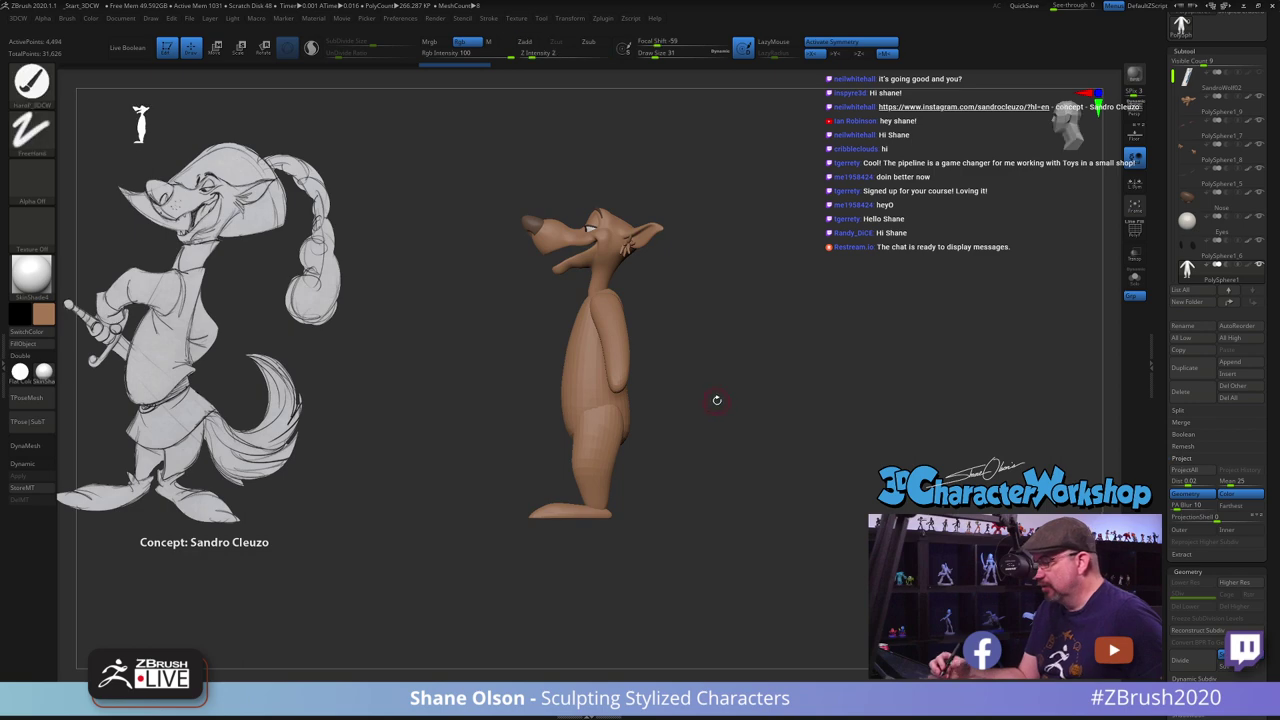
Use the Move brush at draw size 145 to reposition the arm and shoulder toward the back in side view
mouse_move(693, 320)
left_mouse_down("alt")
mouse_move(686, 351)
mouse_move(694, 309)
mouse_move(717, 284)
mouse_move(709, 291)
left_mouse_up("alt")
key("b")
key("m")
key("v")
key("s")
key("s")
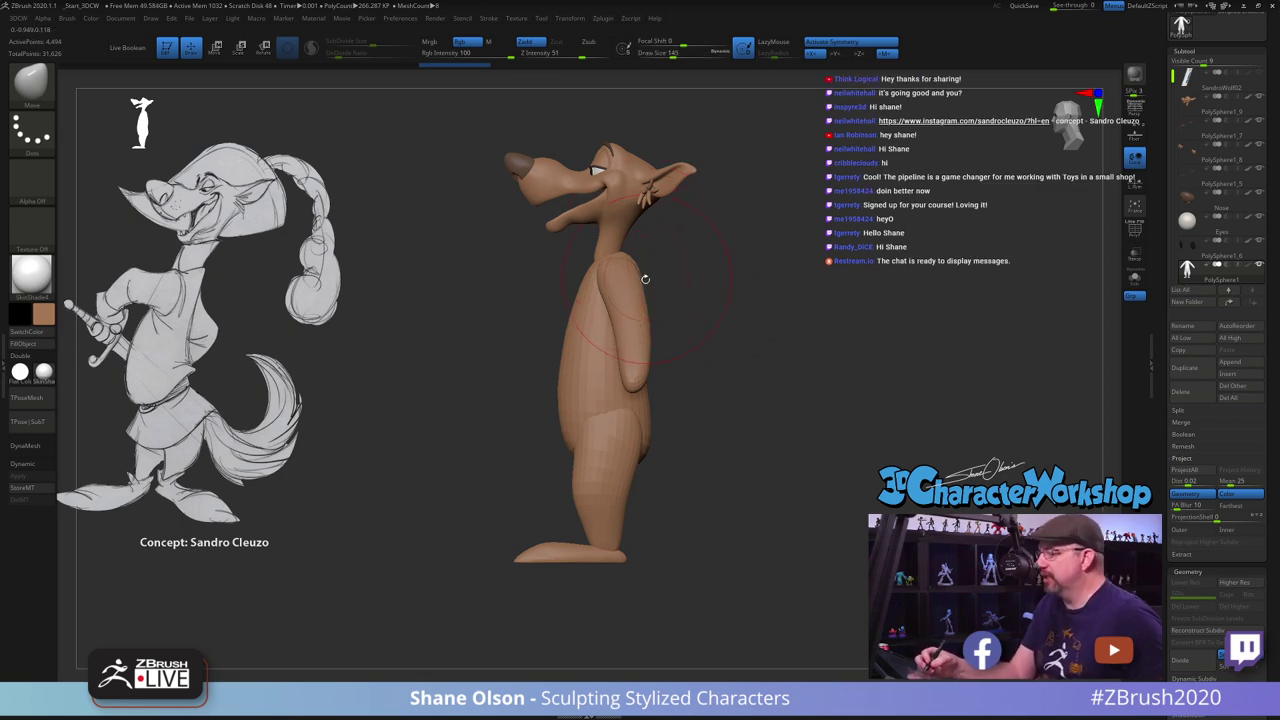
left_click_drag(625, 273, 620, 277)
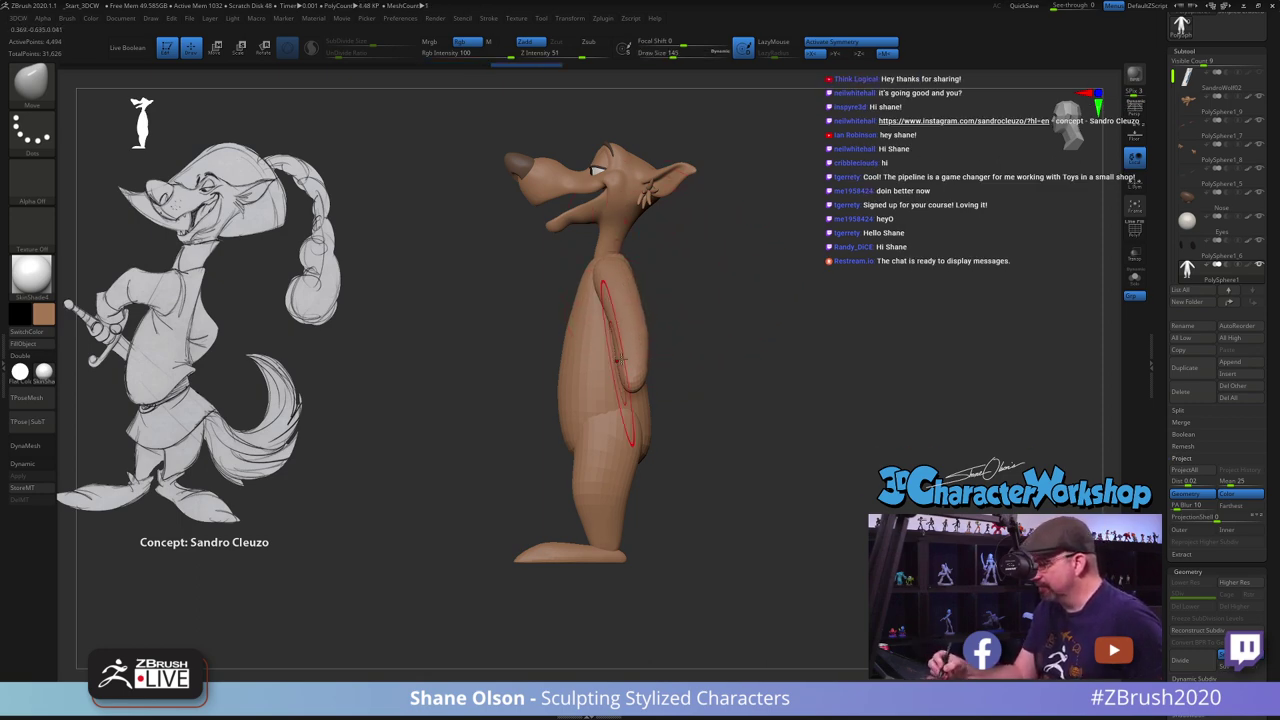
left_click_drag(622, 364, 627, 360)
left_click_drag(711, 357, 706, 344, "shift")
Hide the arms so only the body's torso and leg parts stay visible for shaping
left_click(640, 348, "ctrl+shift")
left_click(640, 349, "ctrl+shift")
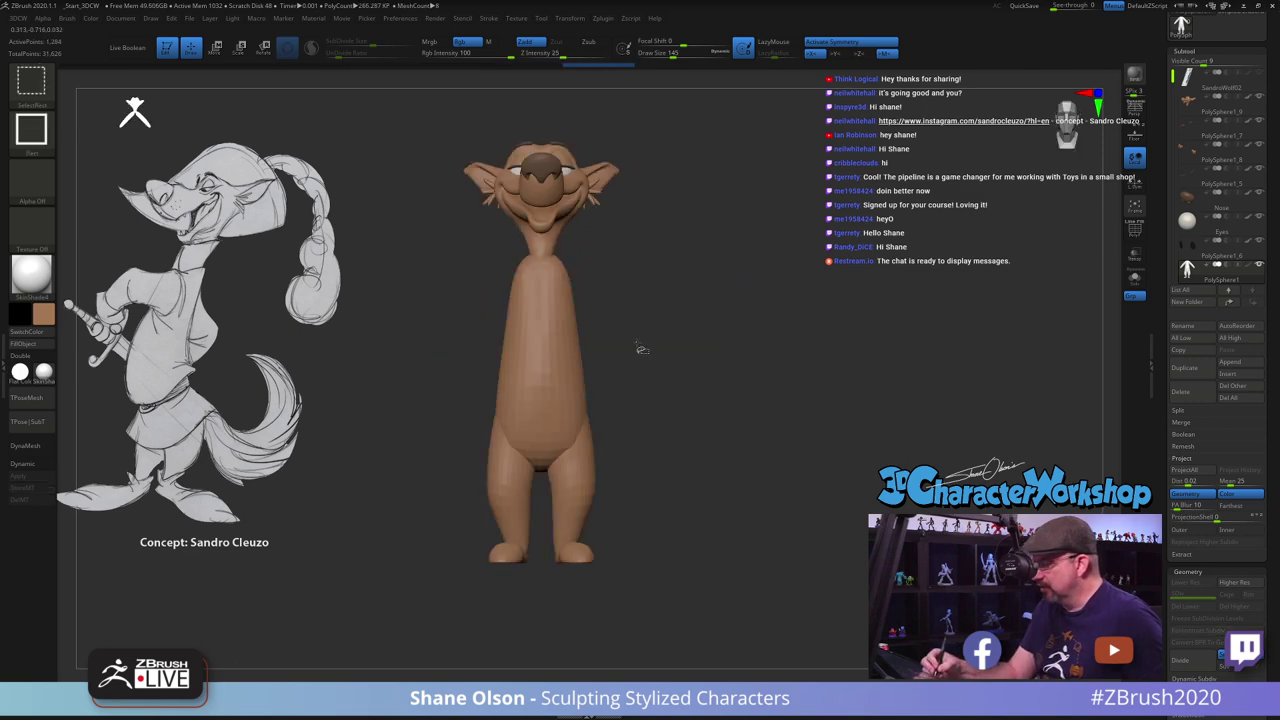
left_click(714, 366, "ctrl+shift")
left_click(640, 353, "ctrl+shift")
left_click(643, 357, "ctrl+shift")
Set the Move brush's draw size to 136 and refine the side profile of the chest and upper back
left_click_drag(736, 390, 676, 372)
left_click_drag(650, 279, 653, 294)
key("s")
left_click(671, 266)
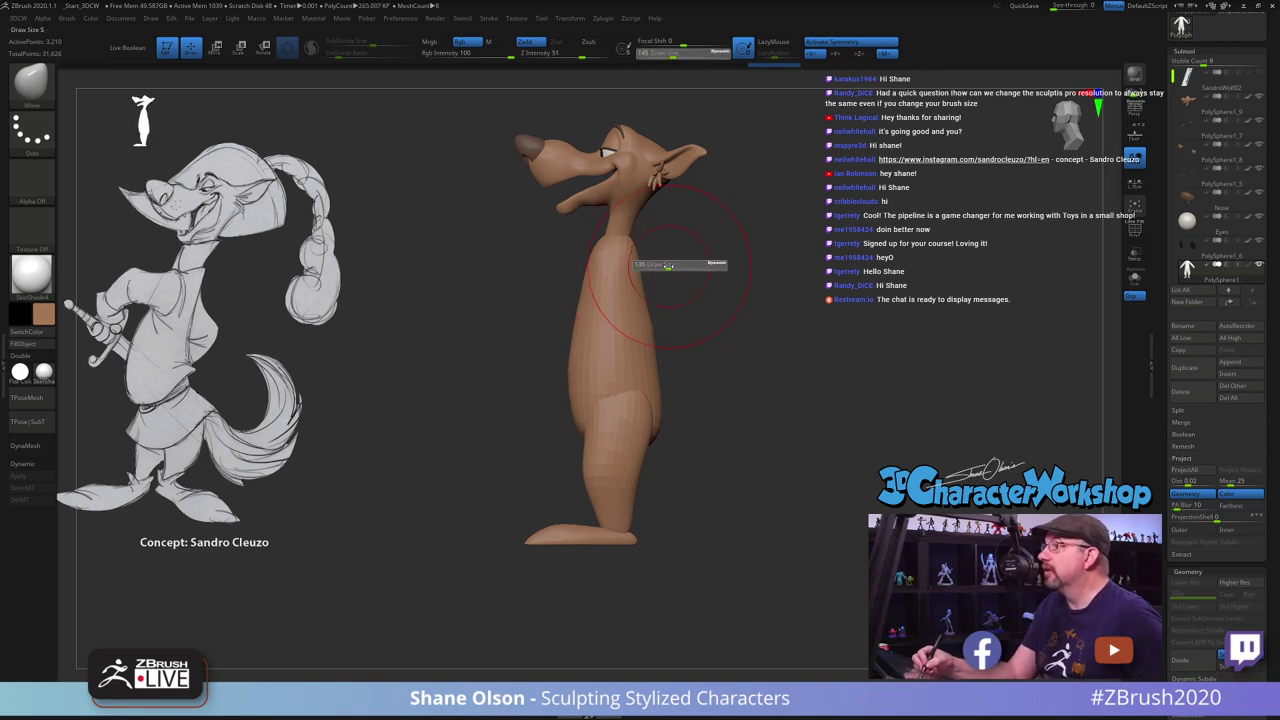
right_click_drag(618, 263, 676, 264)
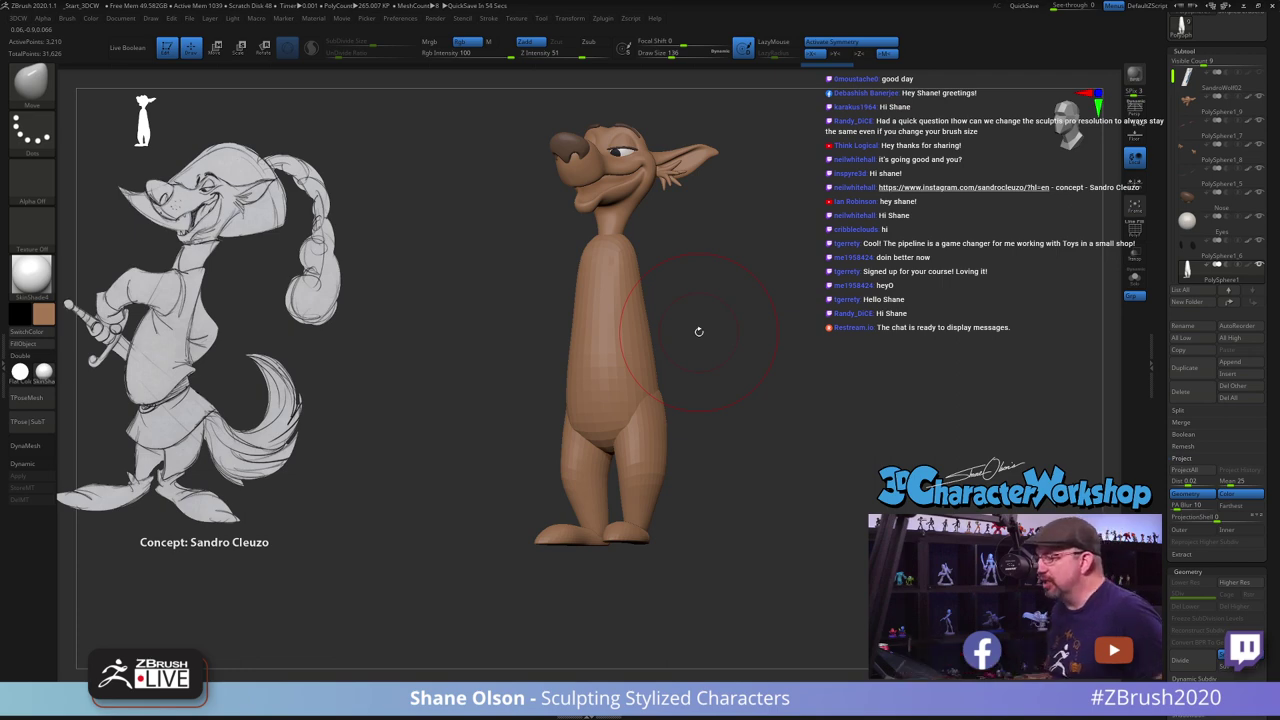
Examine the Sculptris Pro adaptive size option in the stroke settings for the Move and Smooth brushes
left_click(488, 19)
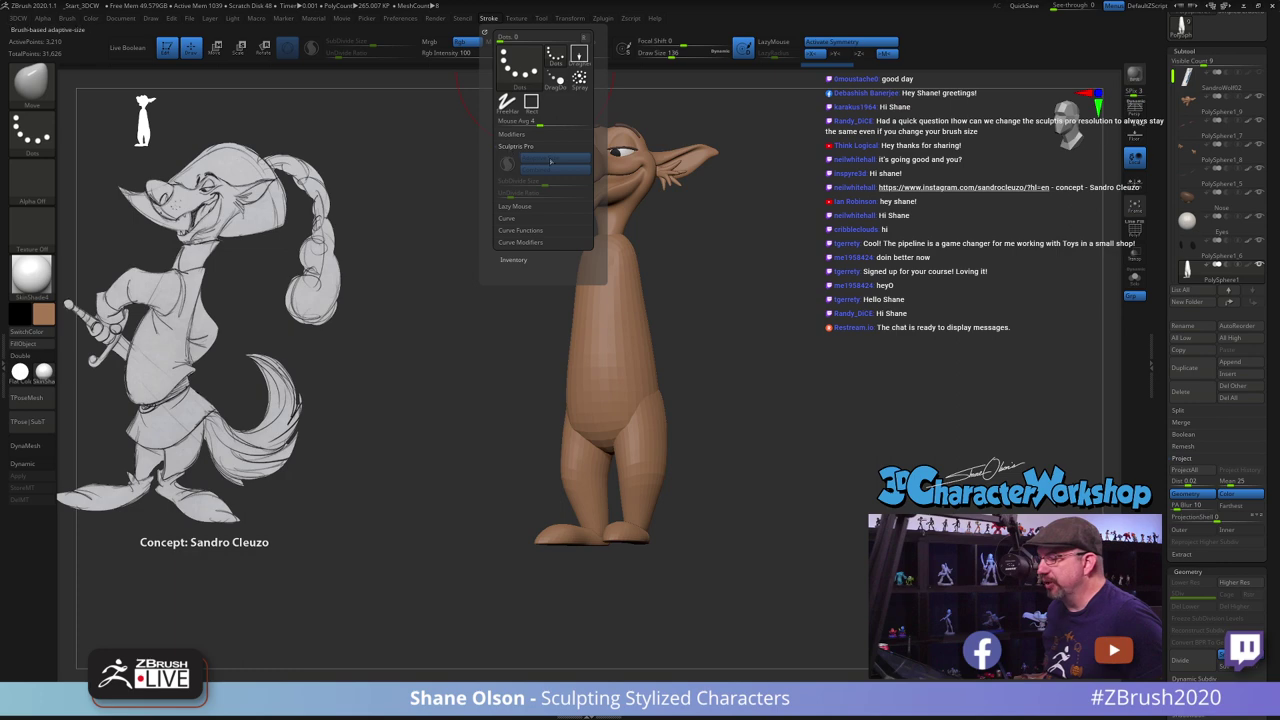
key("shift")
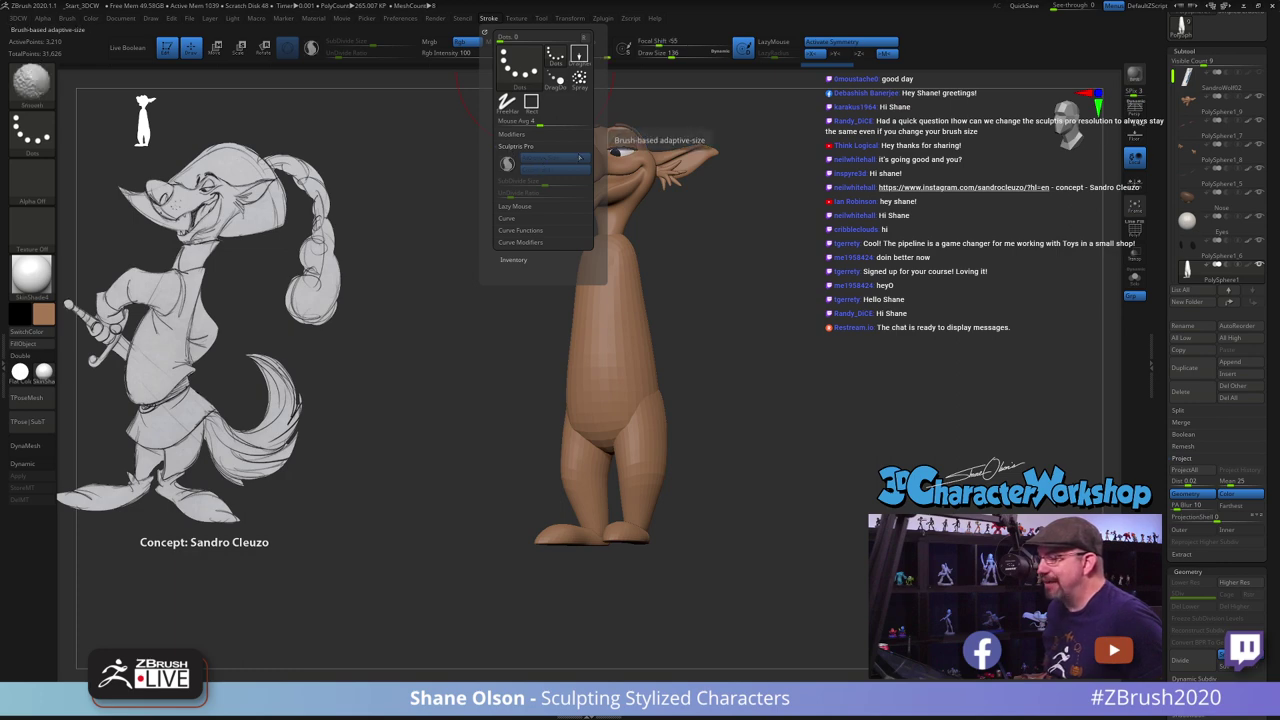
key("shift")
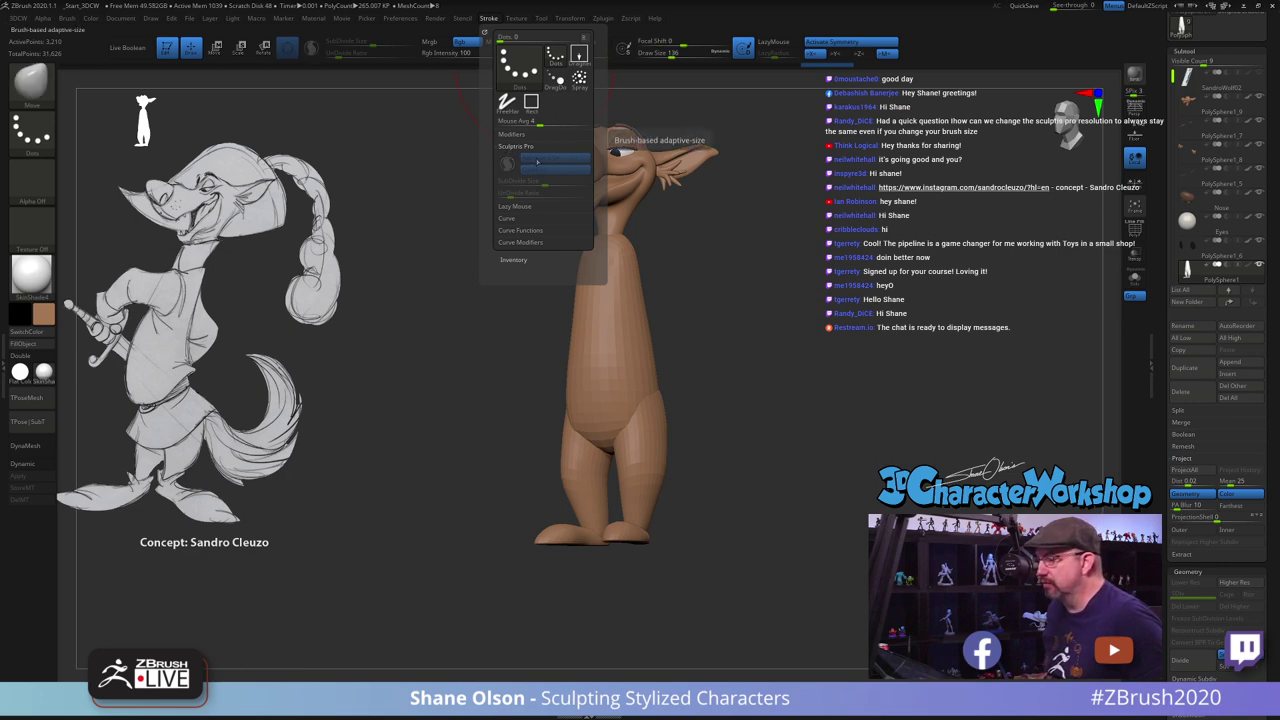
key("shift")
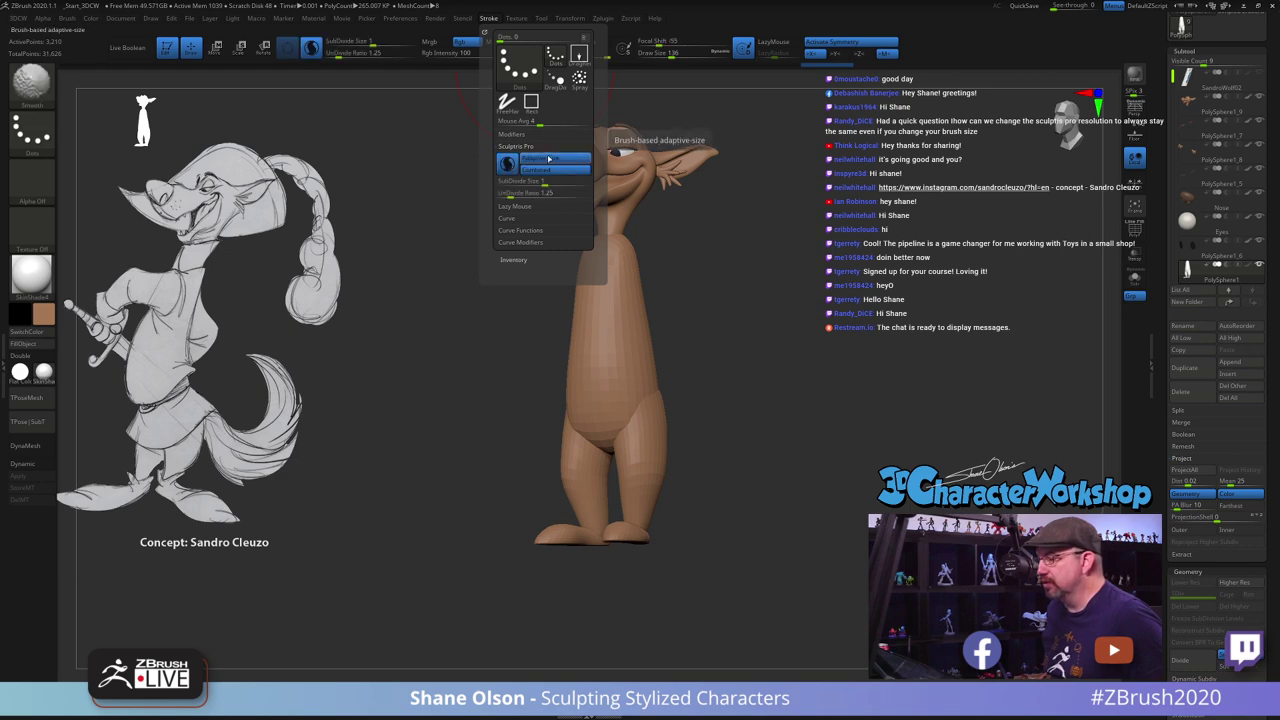
left_click(549, 160)
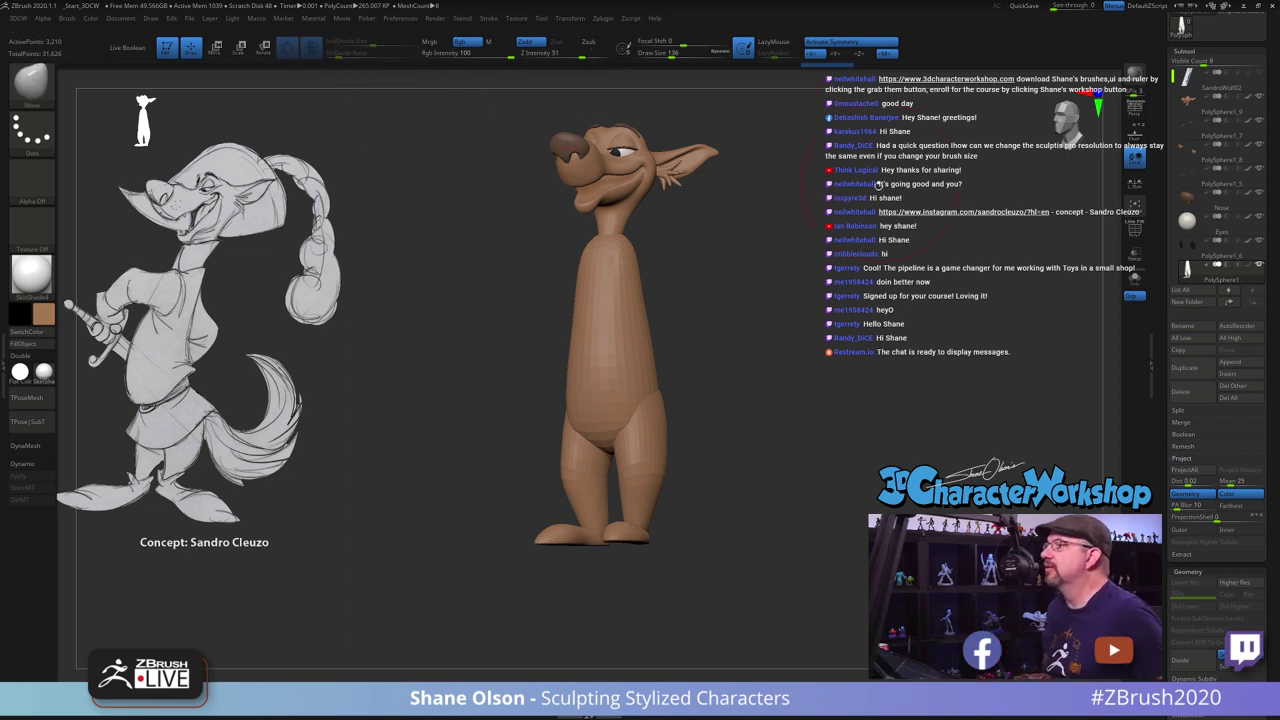
Turn off Sculptris Pro for the Smooth brush
mouse_move(837, 235)
left_mouse_down()
mouse_move(798, 238)
mouse_move(819, 240)
left_mouse_up()
key("2")
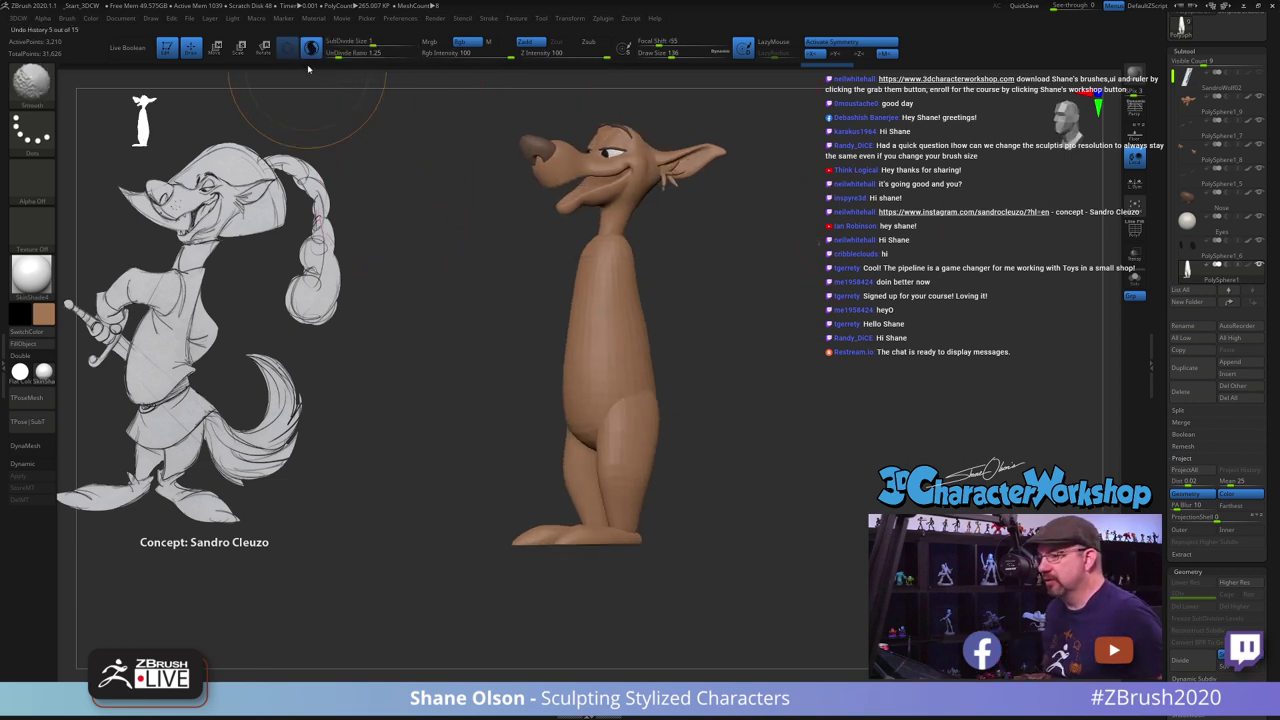
left_click(311, 52)
key("1")
left_click_drag(709, 268, 651, 286)
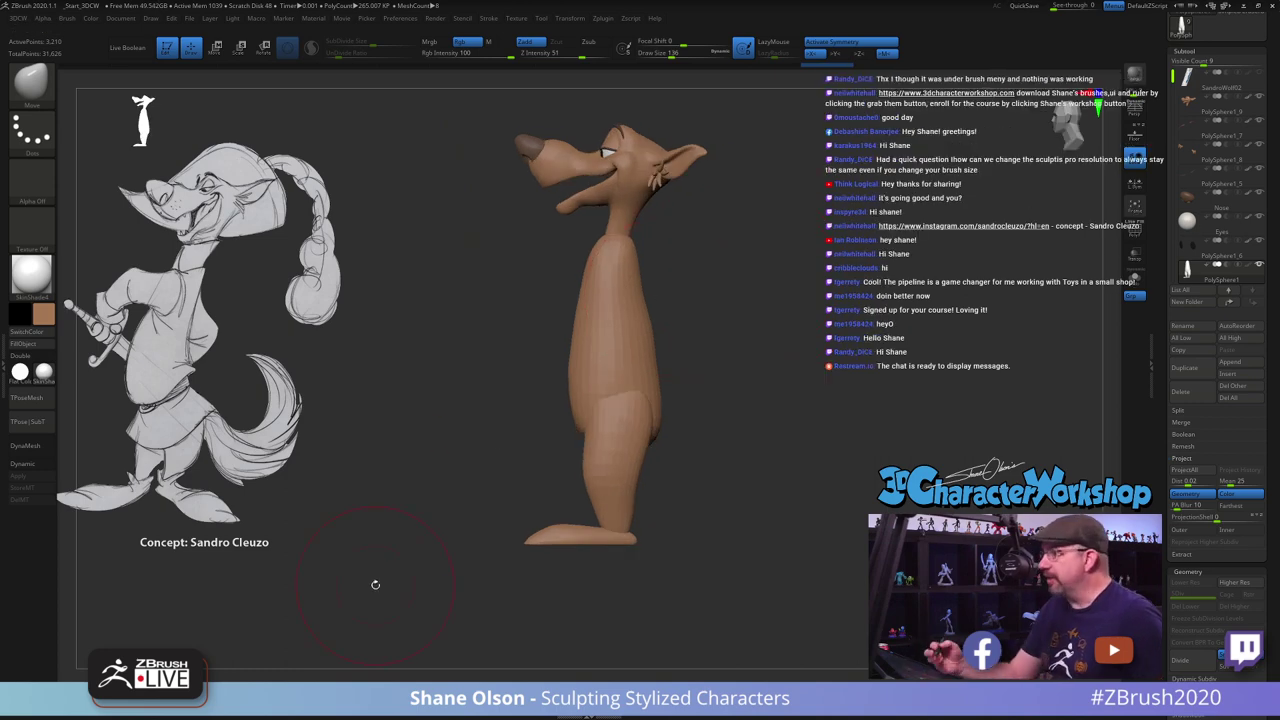
Reshape the top of the torso where it meets the neck with the Move brush
mouse_move(691, 286)
left_mouse_down("alt")
mouse_move(689, 298)
mouse_move(708, 298)
mouse_move(671, 274)
left_mouse_up("alt")
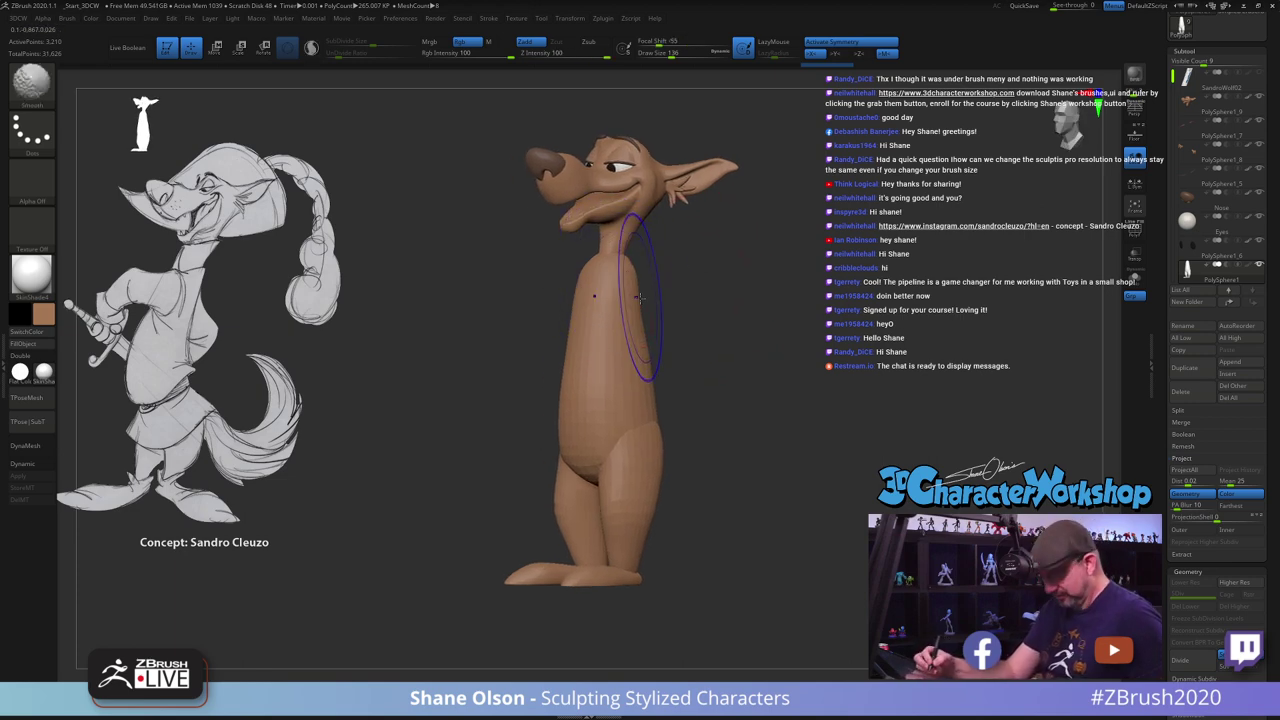
key("3")
left_click(650, 560)
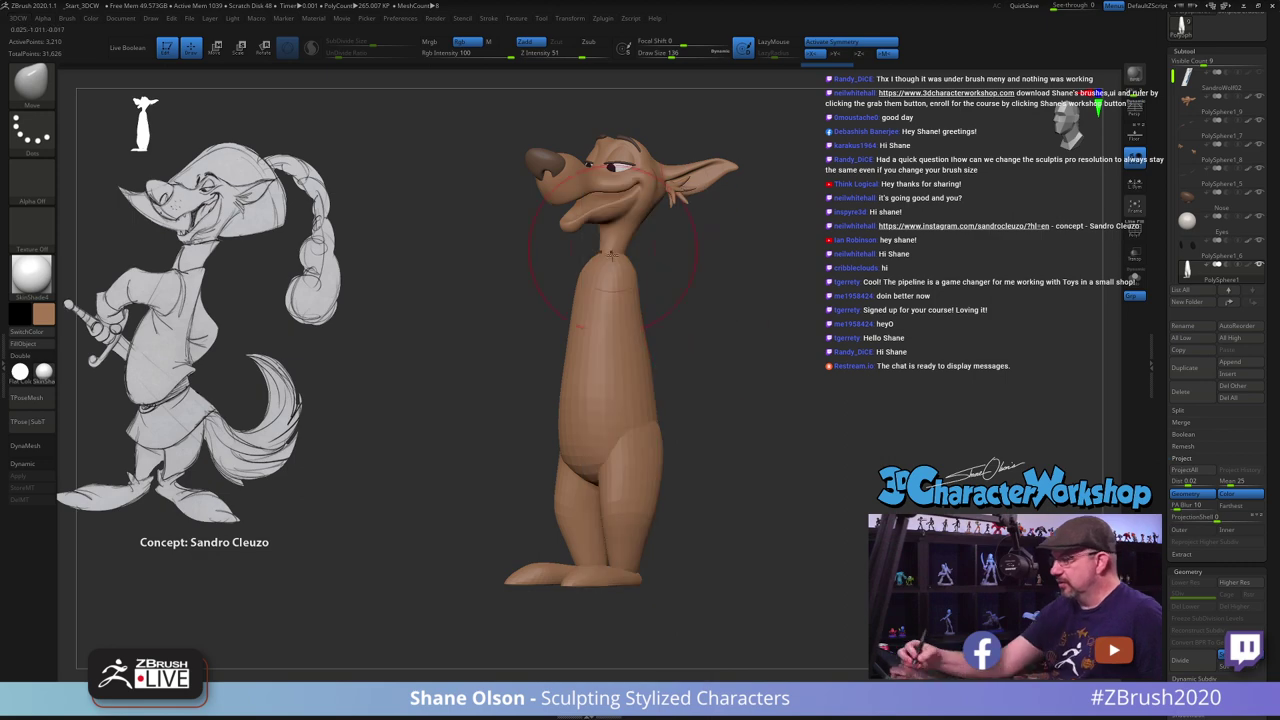
left_click_drag(616, 290, 612, 280)
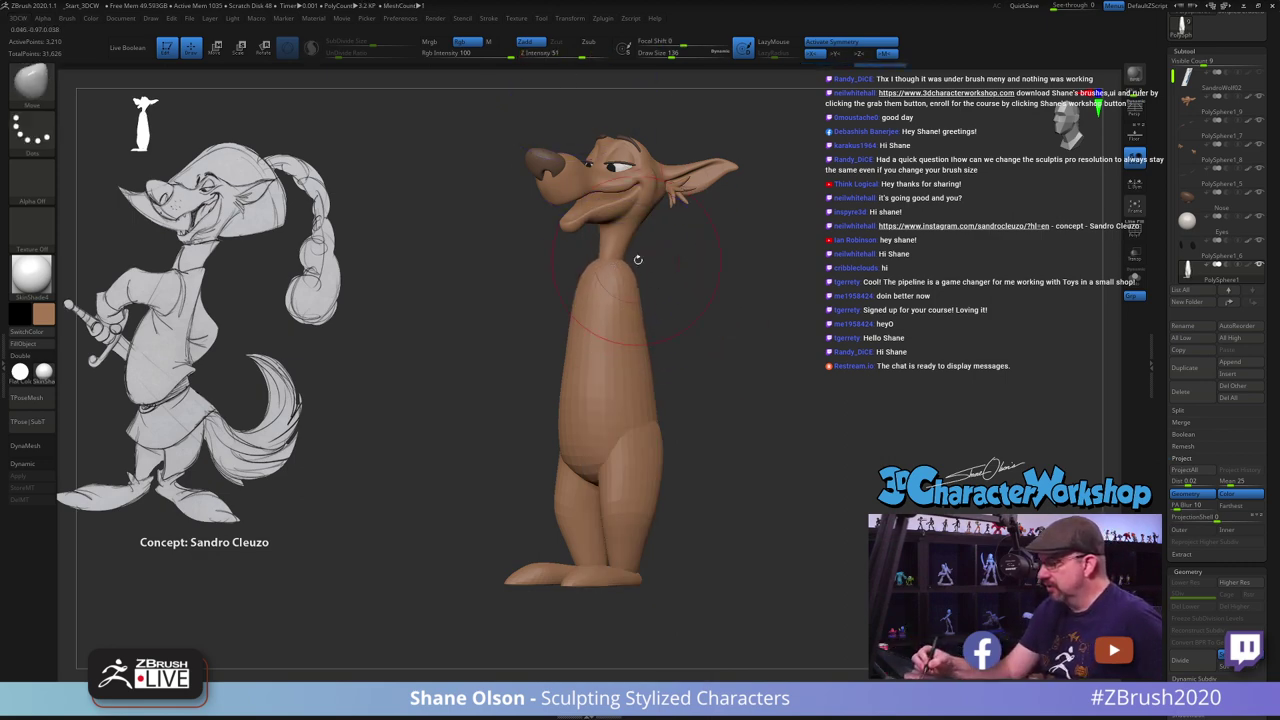
Set the draw size to 71 and smooth the front of the belly in side view
mouse_move(742, 287)
left_mouse_down()
mouse_move(675, 279)
mouse_move(635, 245)
mouse_move(622, 300)
left_mouse_up()
key("s")
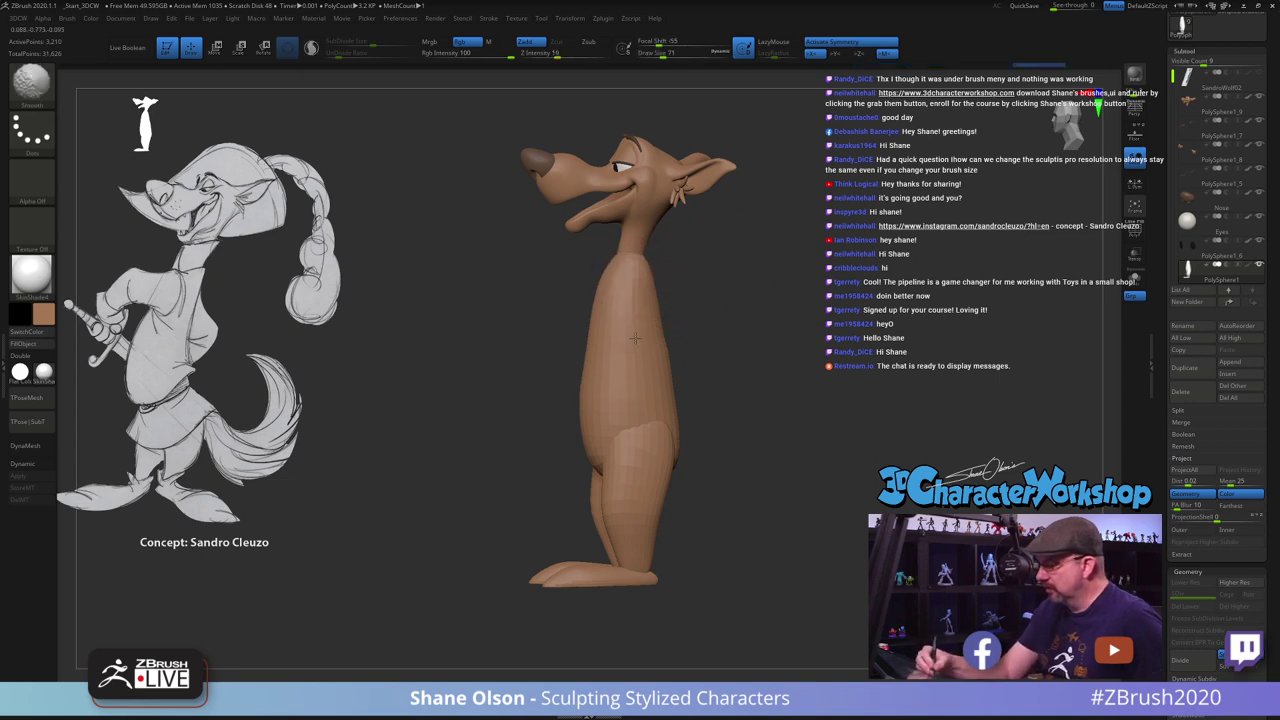
left_click_drag(581, 381, 594, 409, "shift")
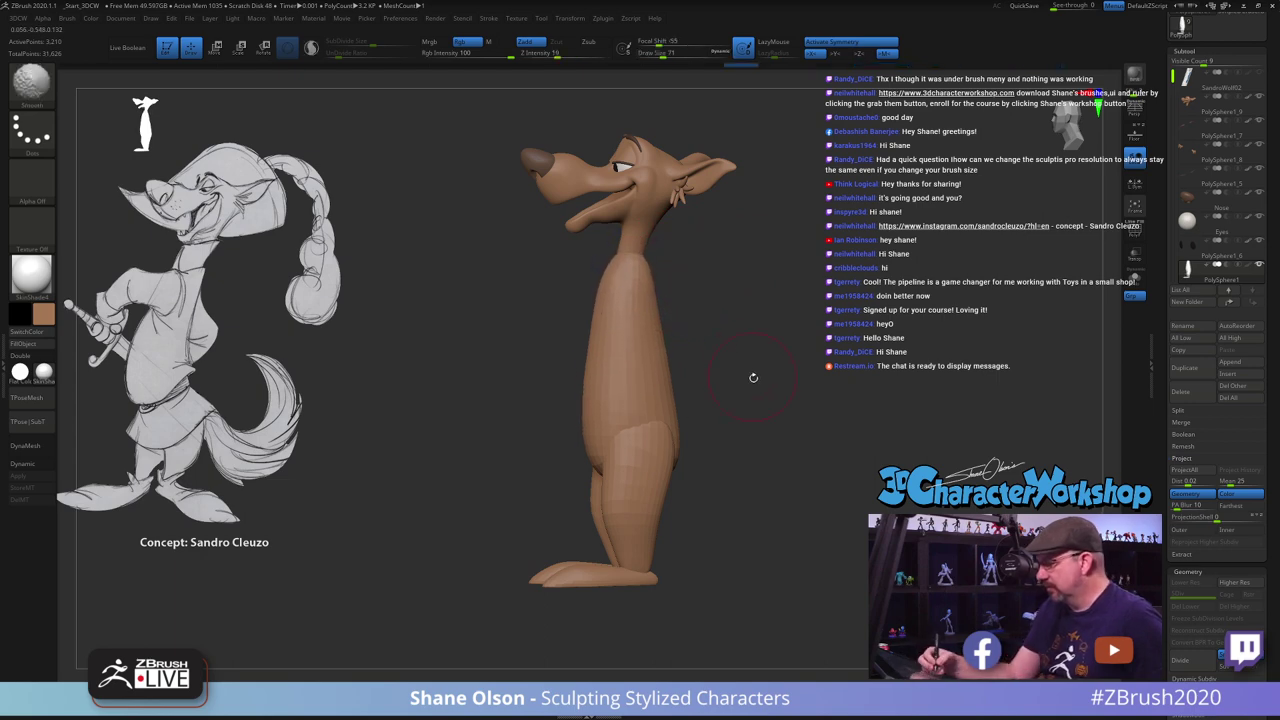
mouse_move(752, 376)
left_mouse_down()
mouse_move(802, 381)
mouse_move(804, 403)
mouse_move(730, 398)
mouse_move(840, 384)
mouse_move(737, 402)
left_mouse_up()
Unhide the arms and taper the forearms toward the wrists in front view
left_click(816, 402, "ctrl+shift")
mouse_move(789, 460)
left_mouse_down()
mouse_move(841, 457)
mouse_move(792, 422)
mouse_move(732, 405)
left_mouse_up()
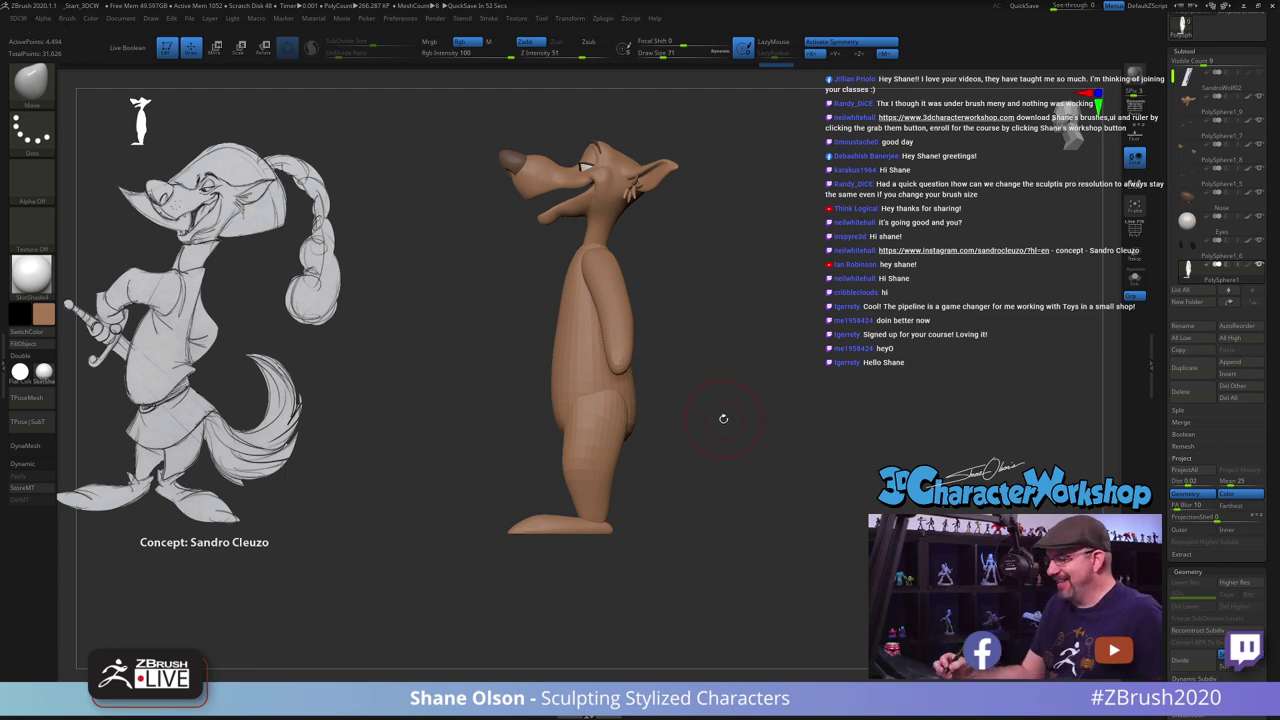
left_click_drag(723, 419, 748, 456, "shift")
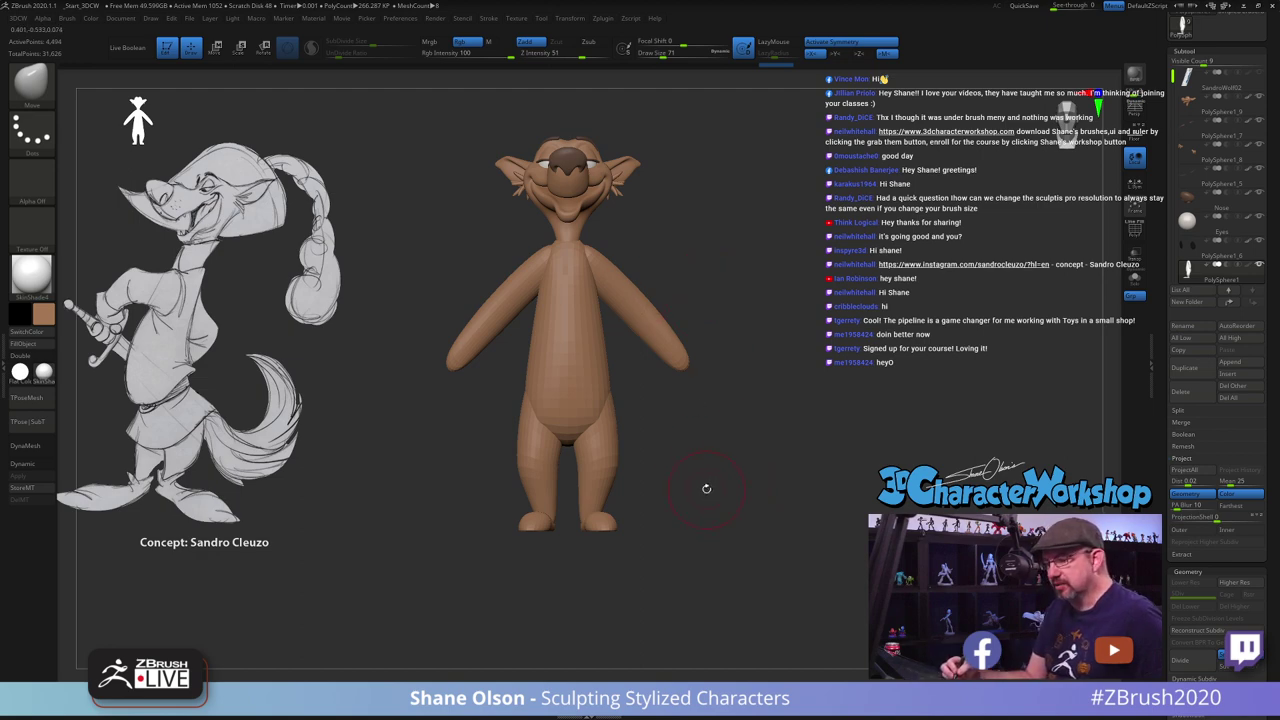
mouse_move(710, 468)
left_mouse_down()
mouse_move(762, 453)
mouse_move(736, 414)
left_mouse_up()
left_click_drag(700, 372, 734, 386, "alt")
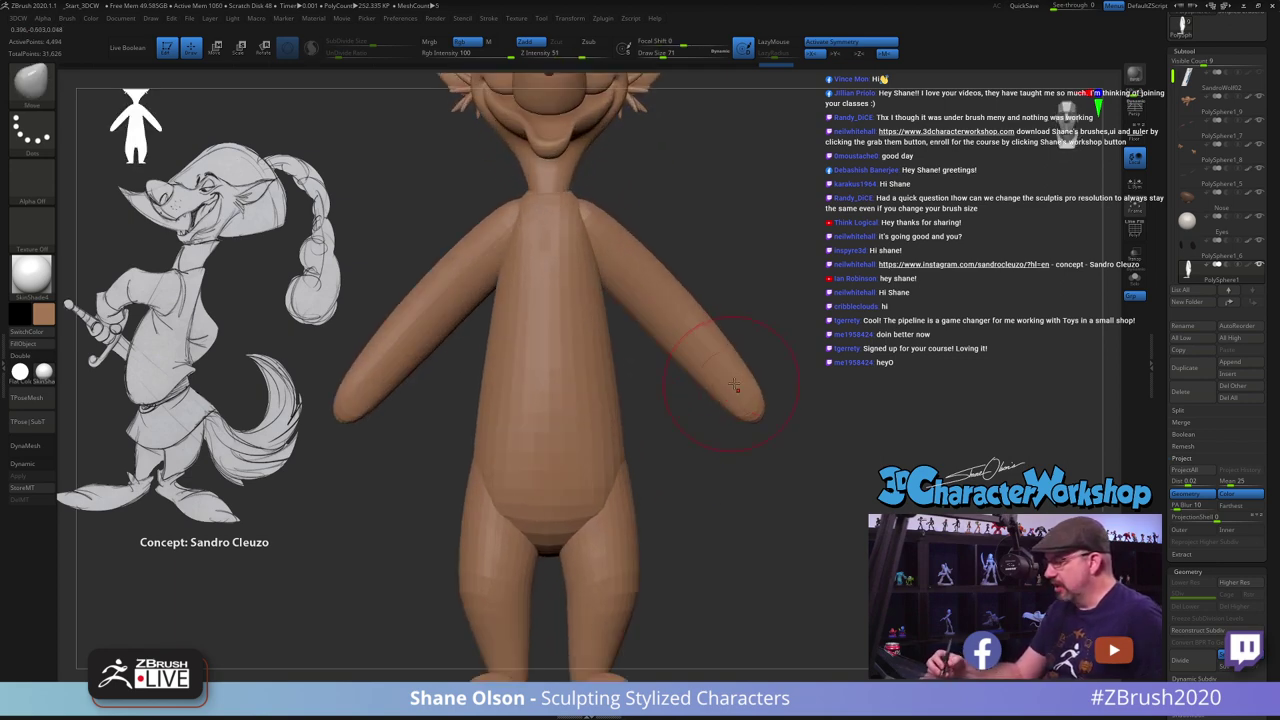
mouse_move(797, 414)
left_mouse_down("alt")
mouse_move(766, 389)
mouse_move(712, 378)
mouse_move(724, 382)
mouse_move(736, 356)
mouse_move(712, 398)
mouse_move(780, 397)
mouse_move(754, 400)
mouse_move(772, 384)
left_mouse_up("alt")
mouse_move(740, 332)
left_mouse_down("shift")
mouse_move(666, 330)
mouse_move(680, 340)
left_mouse_up("shift")
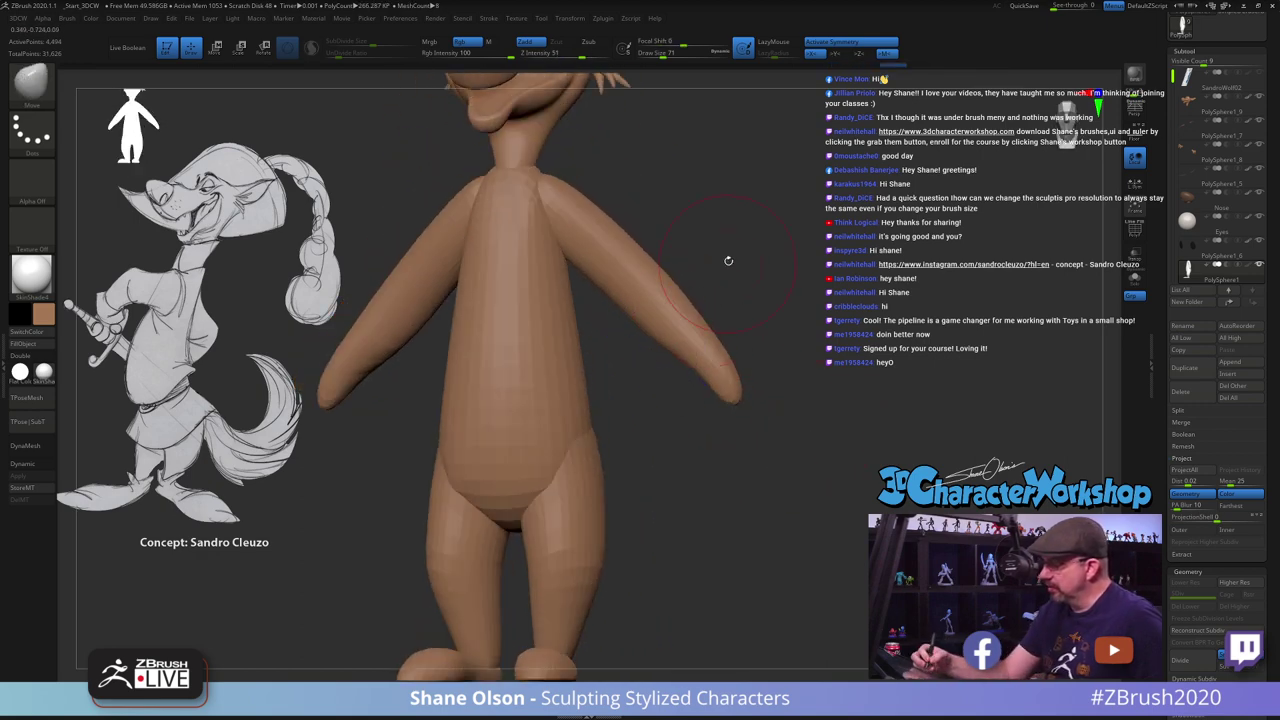
Shape the upper arms and elbows with the Move brush so the arms bend slightly at the elbow
mouse_move(728, 260)
left_mouse_down()
mouse_move(692, 322)
mouse_move(656, 328)
left_mouse_up()
right_click(686, 329)
mouse_move(702, 267)
left_mouse_down("alt")
mouse_move(725, 297)
mouse_move(690, 248)
mouse_move(636, 261)
left_mouse_up("alt")
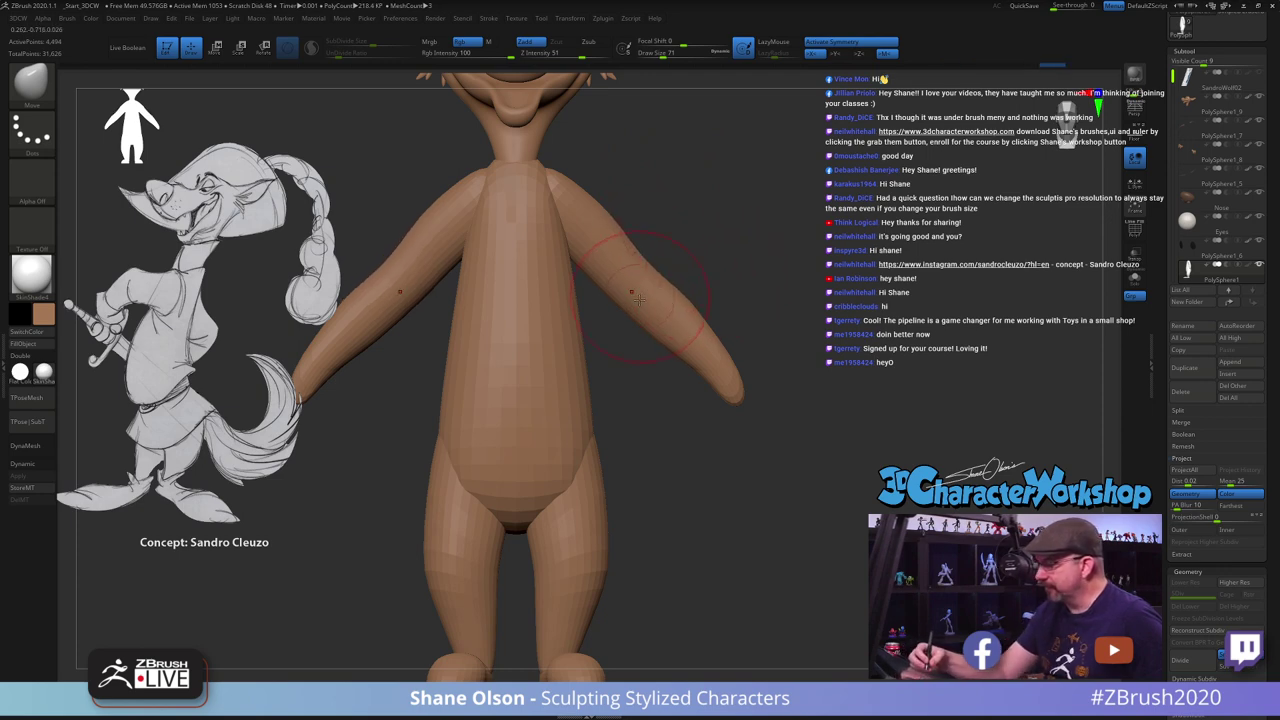
left_click_drag(613, 317, 622, 306)
mouse_move(715, 272)
left_mouse_down()
mouse_move(688, 290)
mouse_move(652, 289)
left_mouse_up()
mouse_move(740, 295)
left_mouse_down("alt")
mouse_move(762, 400)
mouse_move(790, 428)
left_mouse_up("alt")
Curve the forearms forward with the Move brush and smooth the arm ends near the wrists
left_click_drag(707, 468, 700, 452)
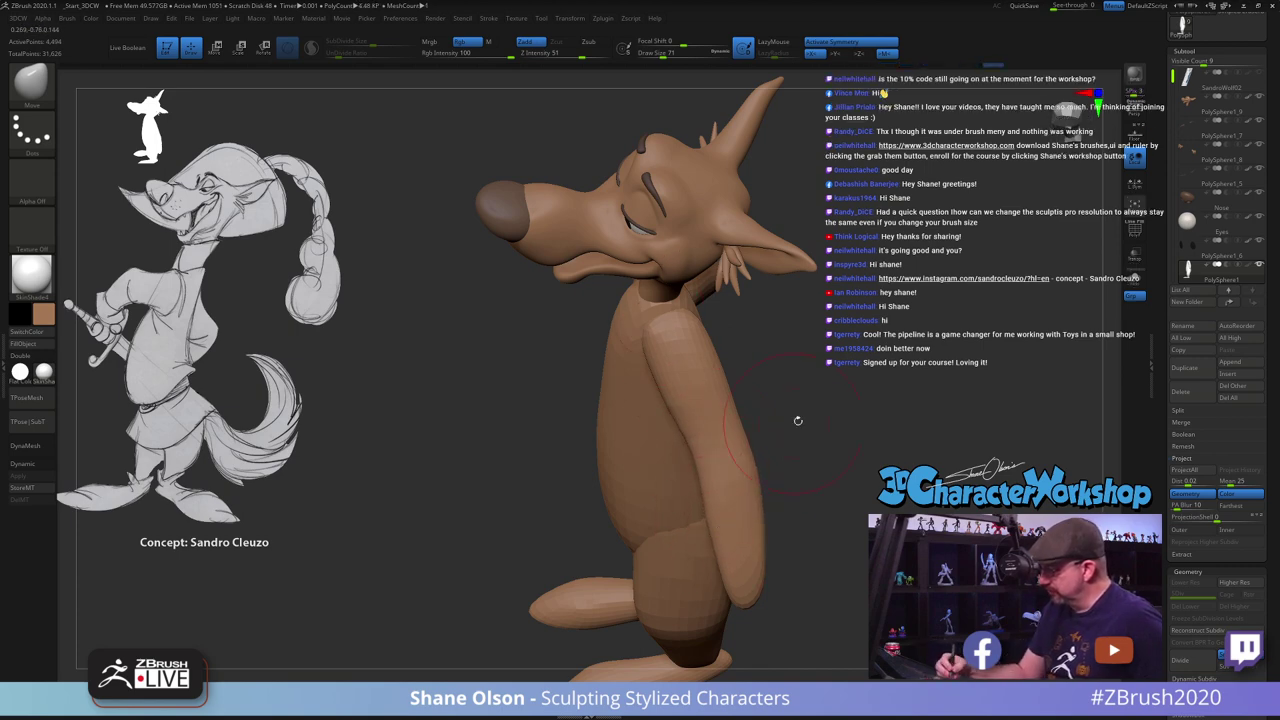
mouse_move(798, 421)
left_mouse_down()
mouse_move(832, 402)
mouse_move(856, 497)
mouse_move(812, 408)
left_mouse_up()
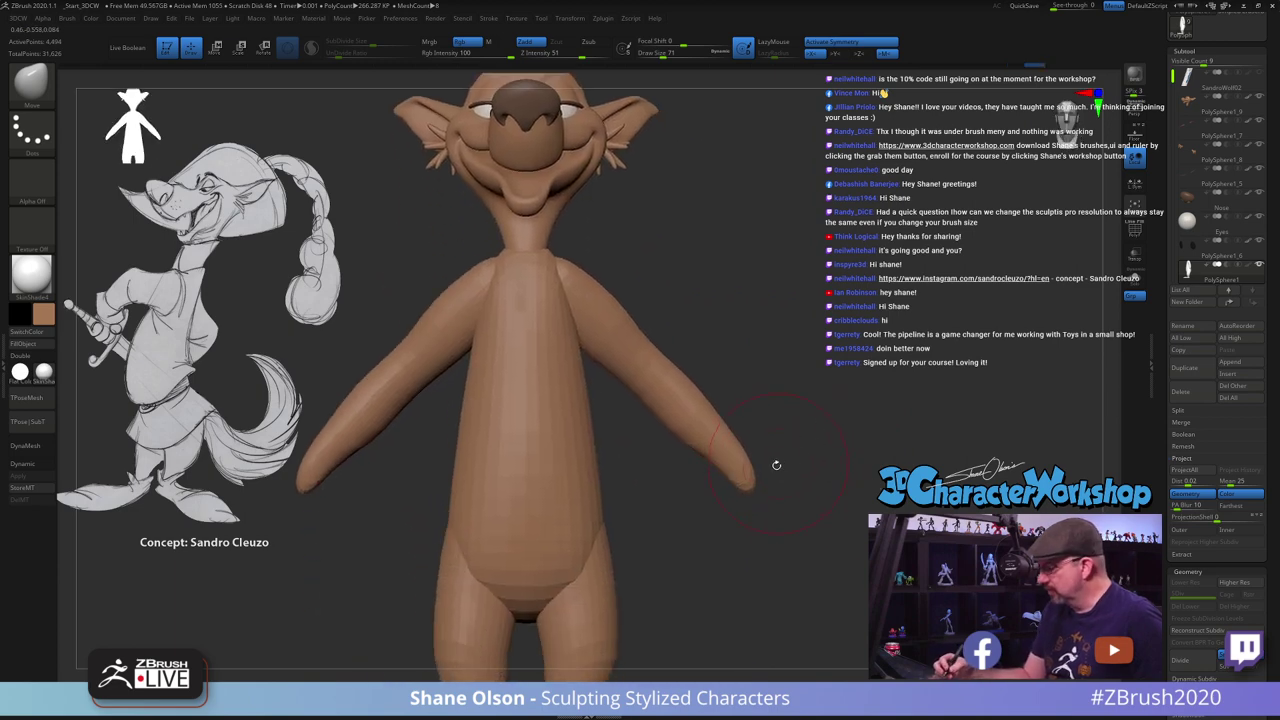
left_click_drag(777, 463, 790, 431)
left_click_drag(724, 486, 730, 478)
left_click_drag(806, 466, 743, 463)
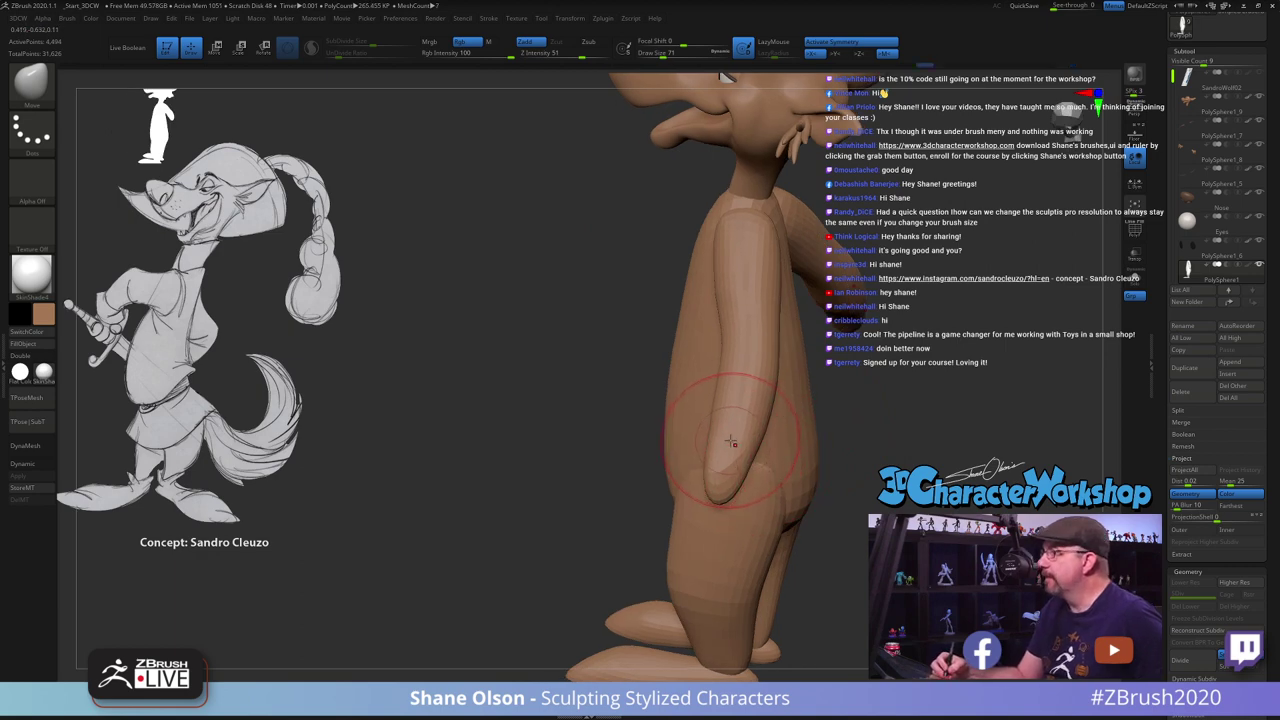
right_click_drag(746, 420, 650, 375, "alt")
left_click_drag(792, 447, 809, 447)
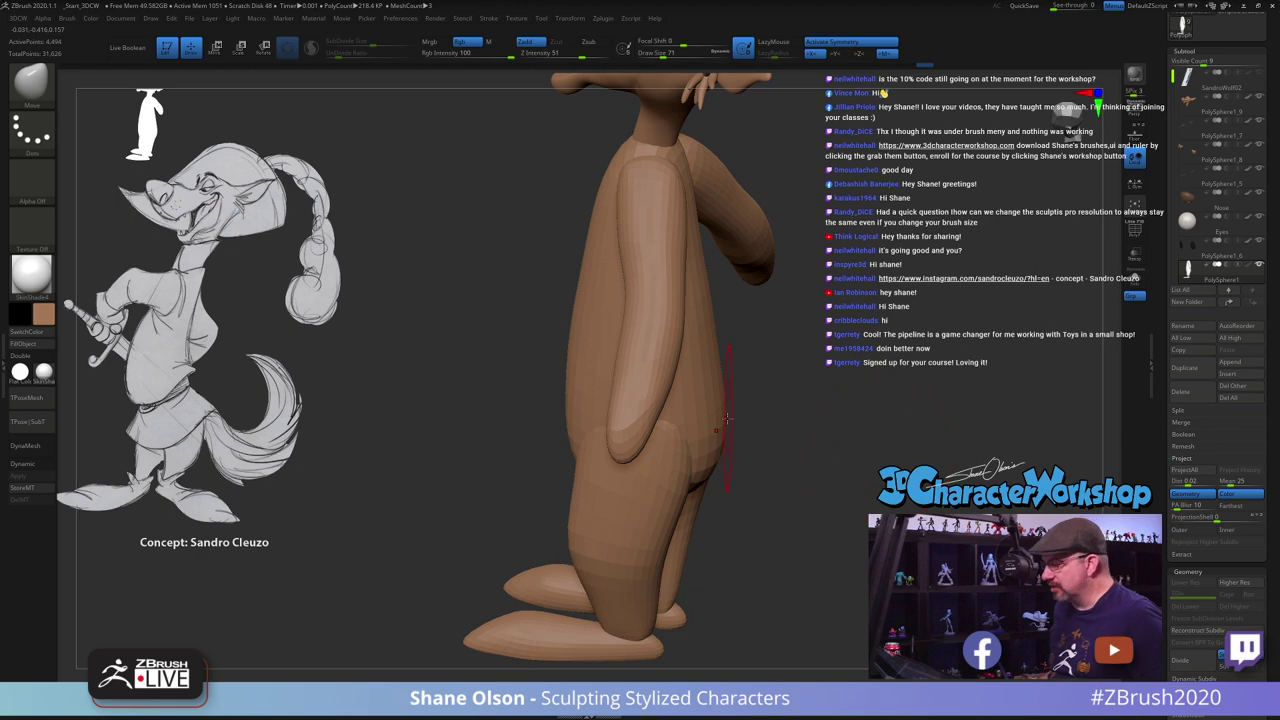
left_click_drag(635, 428, 629, 426, "shift")
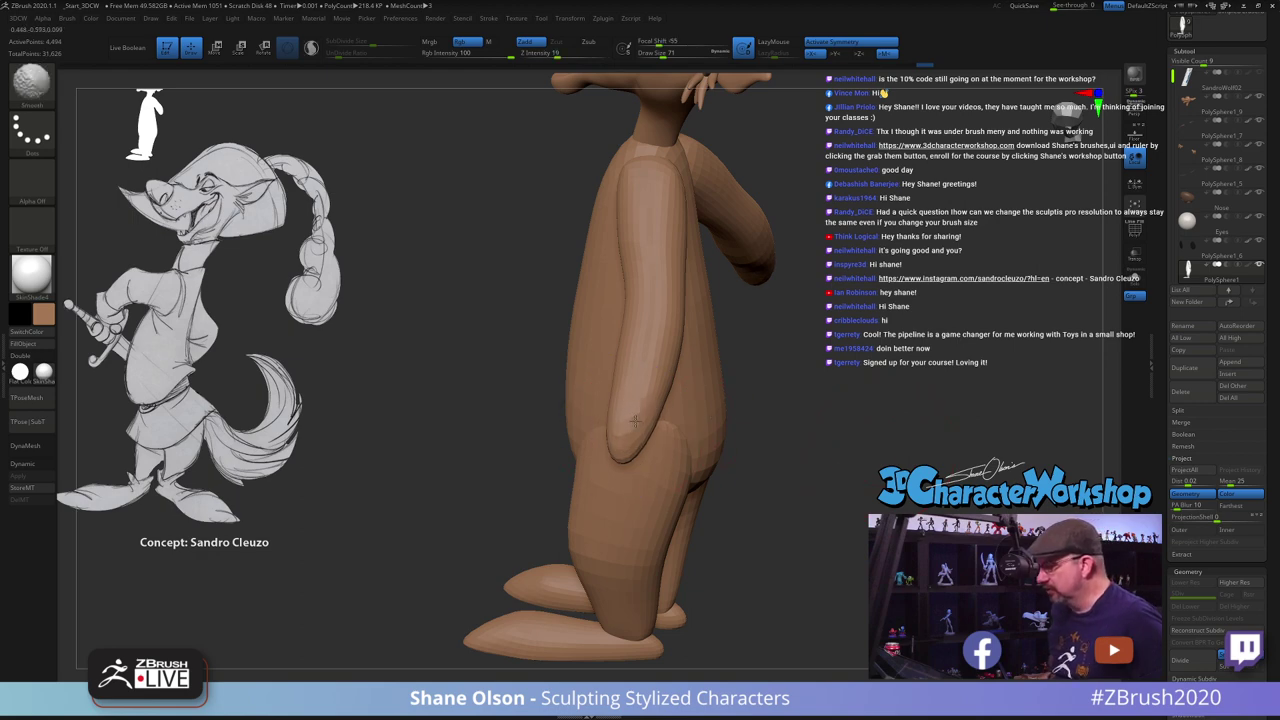
Look over the Baby Yoda render in the browser, close that window and return to the wolf model in ZBrush
left_click_drag(895, 414, 720, 397)
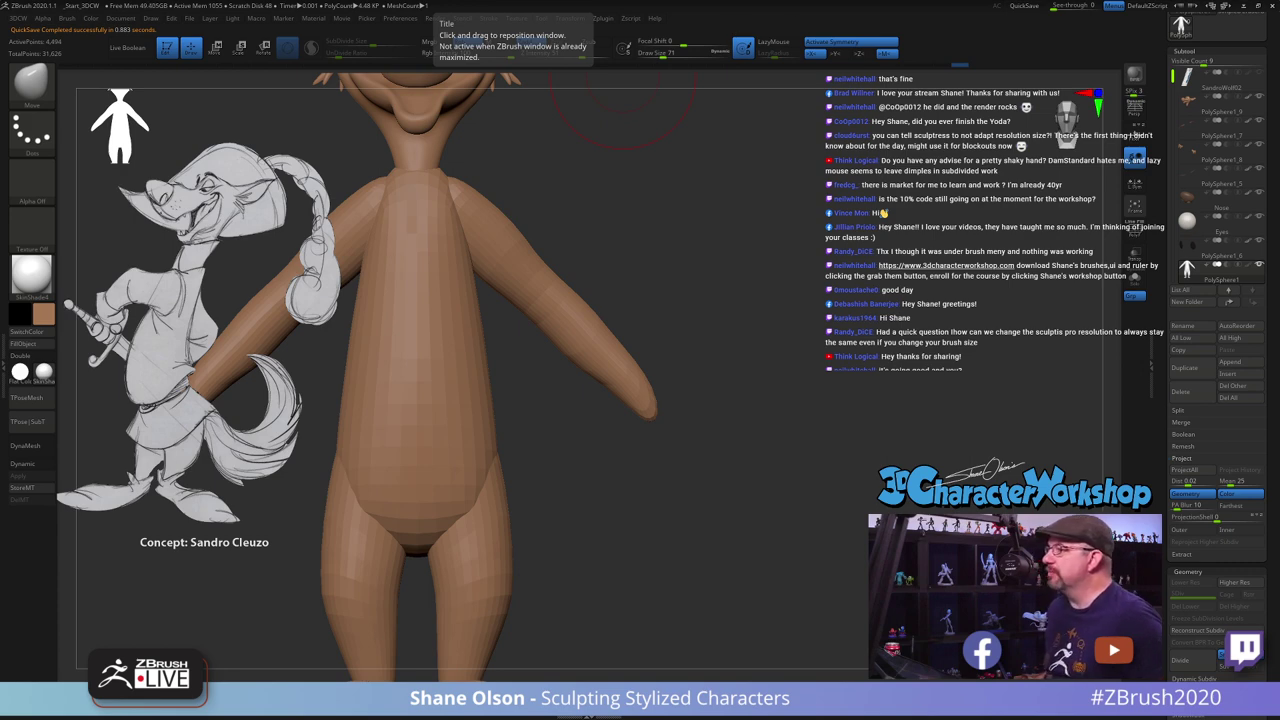
mouse_move(760, 257)
left_mouse_down()
mouse_move(725, 244)
mouse_move(754, 244)
left_mouse_up()
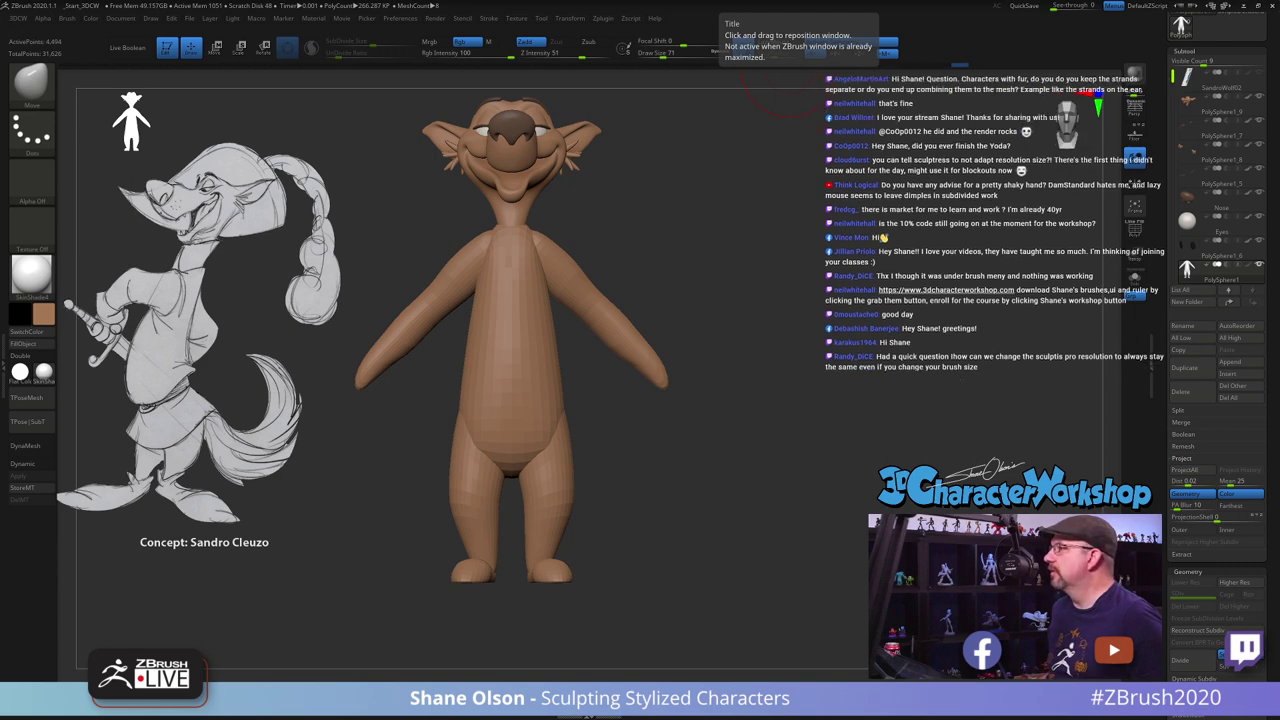
left_click_drag(726, 0, 700, 13)
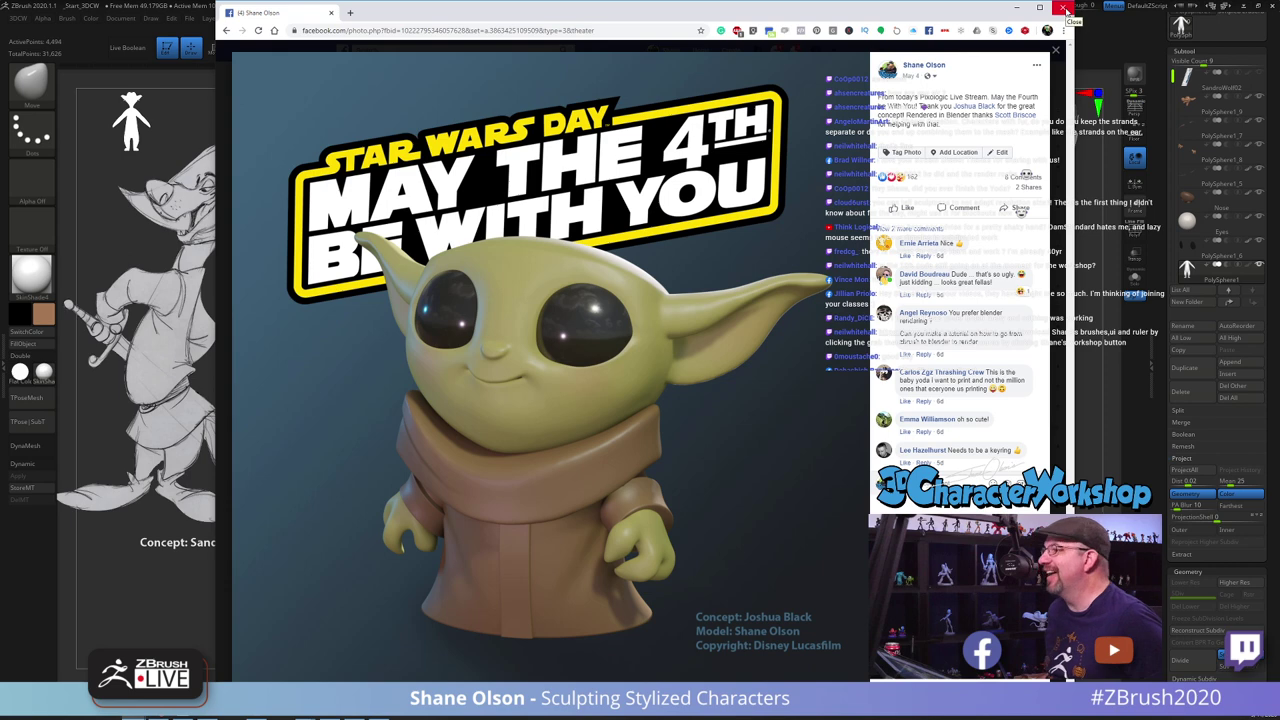
left_click(1066, 10)
left_click_drag(799, 229, 810, 218)
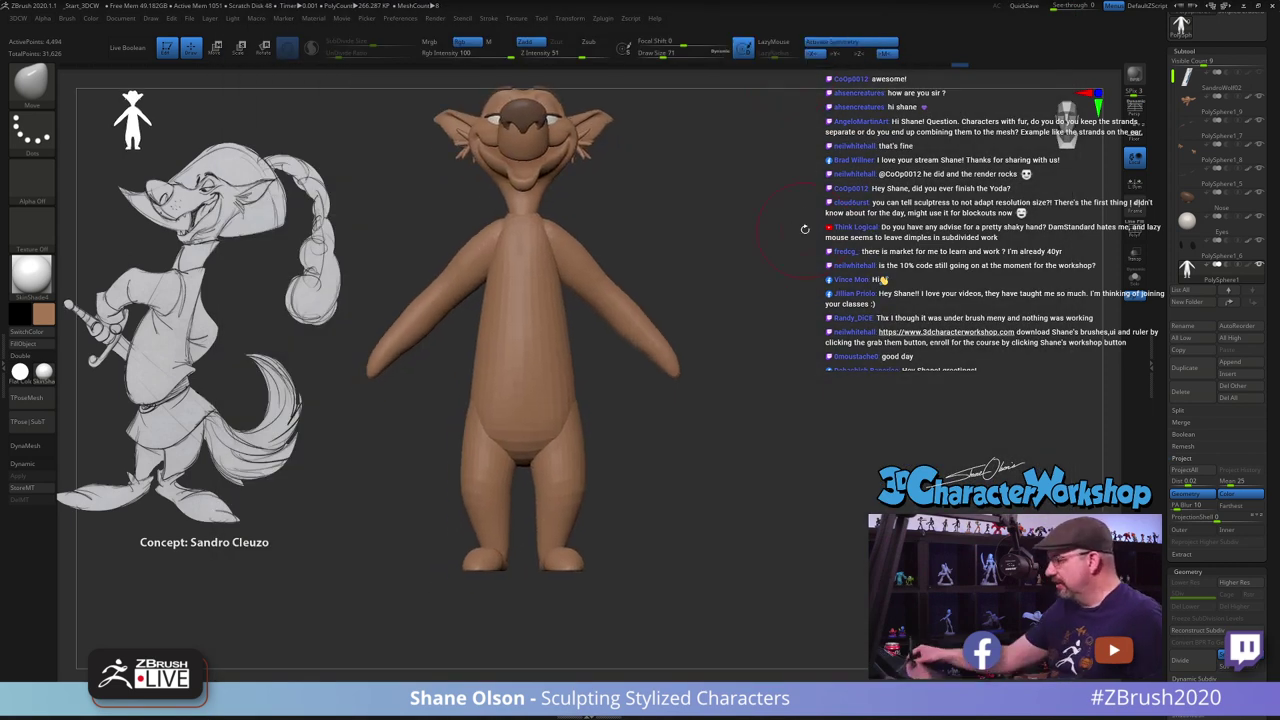
Turn on Dynamic Subdivision for the body subtool to give its blocked-out shapes a smooth surface
mouse_move(741, 457)
left_mouse_down("alt")
mouse_move(781, 479)
mouse_move(738, 517)
mouse_move(780, 480)
mouse_move(775, 456)
mouse_move(748, 466)
mouse_move(744, 492)
left_mouse_up("alt")
key("d")
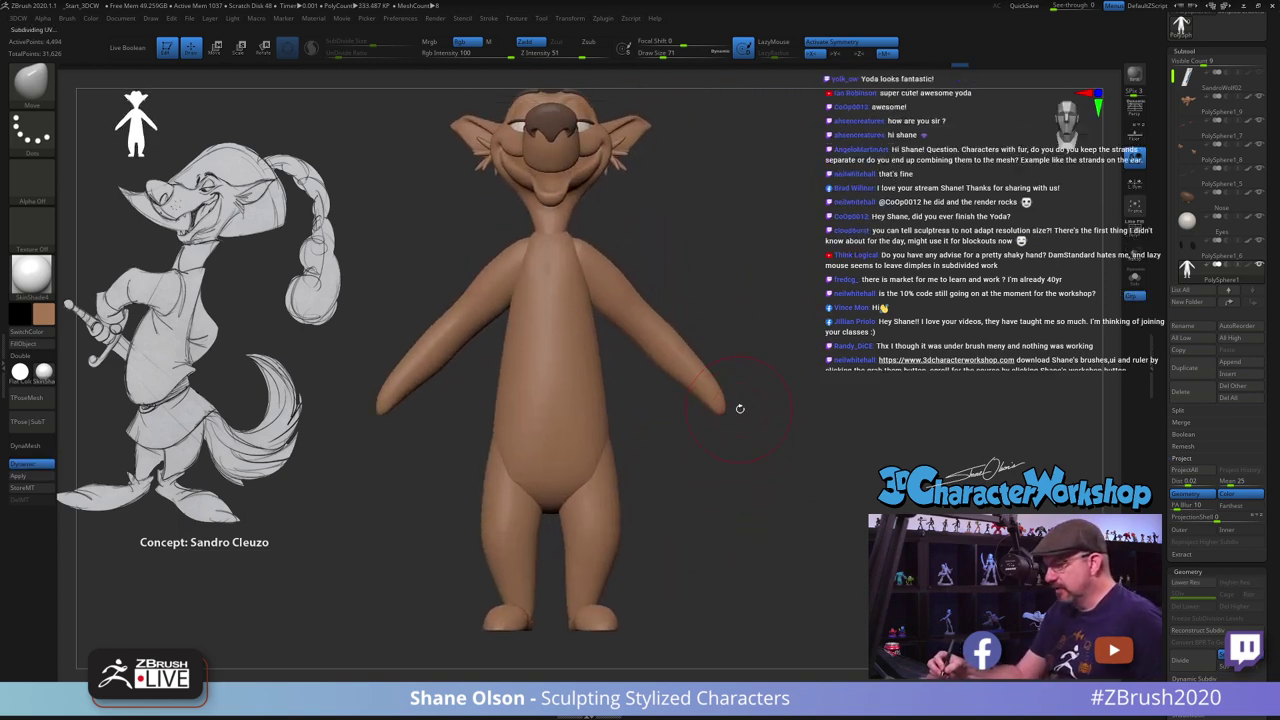
mouse_move(781, 441)
left_mouse_down()
mouse_move(771, 451)
mouse_move(786, 429)
mouse_move(766, 463)
mouse_move(774, 483)
left_mouse_up()
key("s")
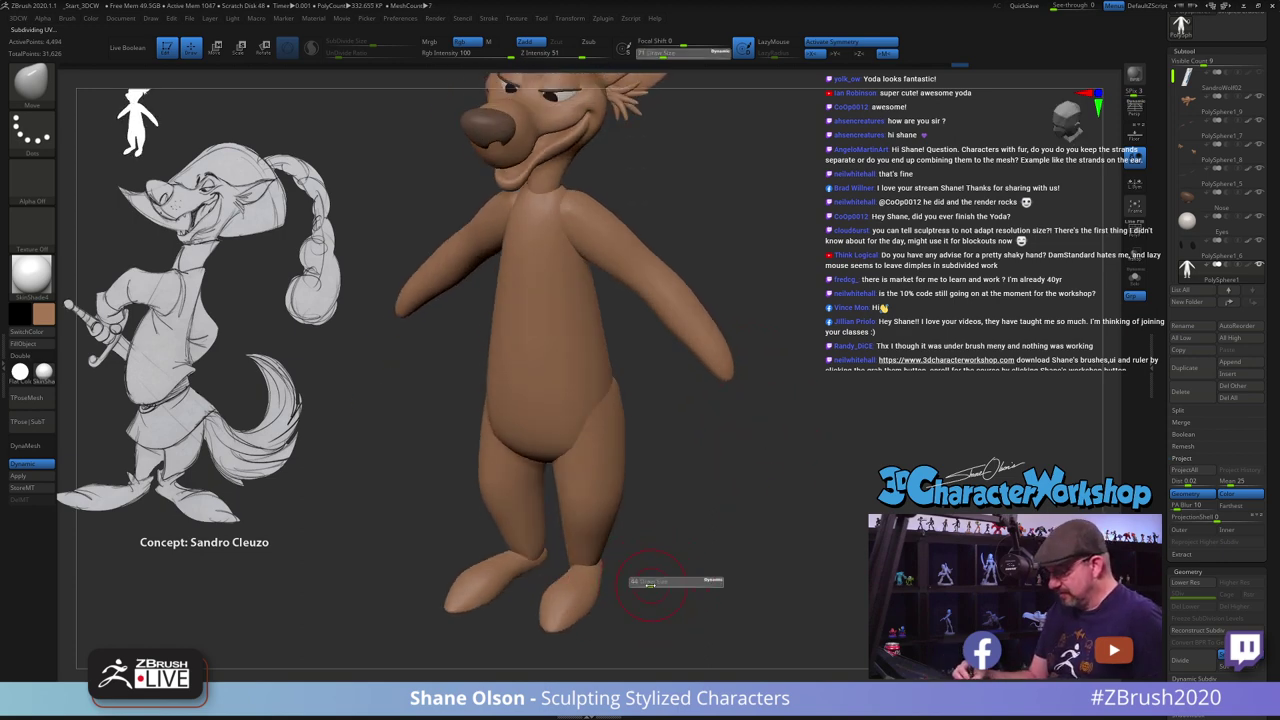
left_click_drag(650, 585, 646, 585)
left_click(548, 696)
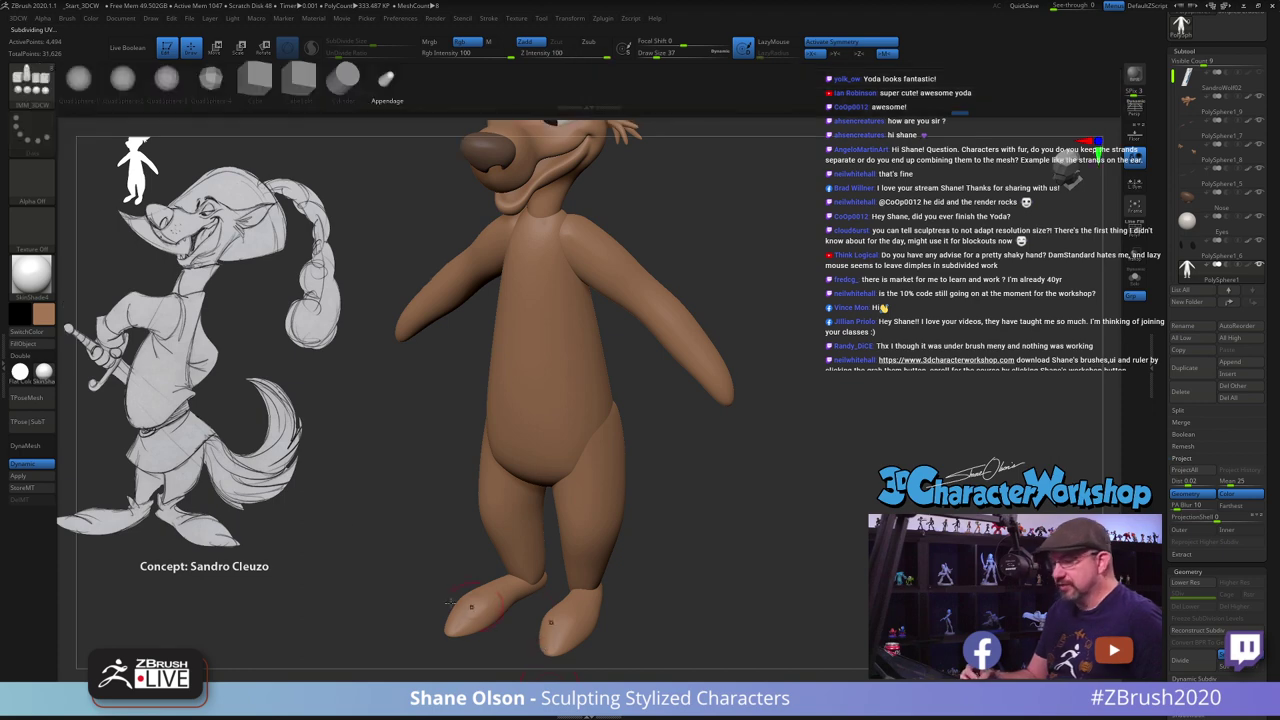
key("s")
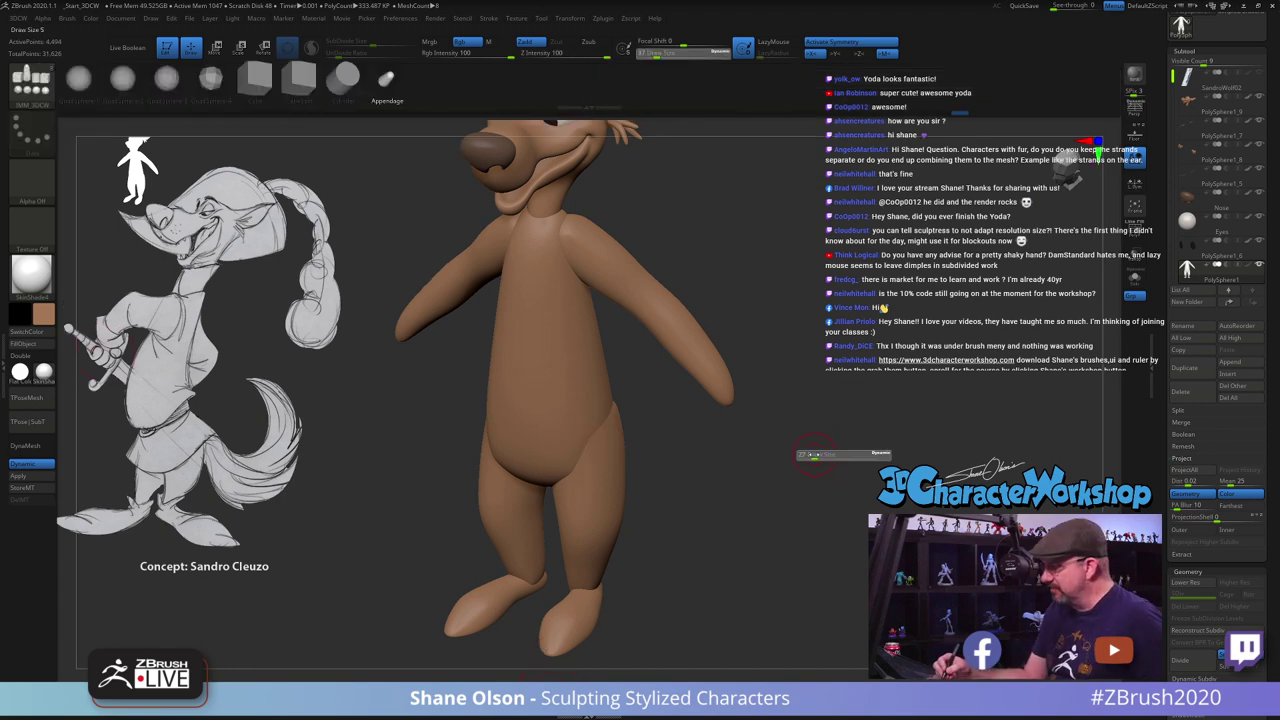
left_click_drag(819, 455, 814, 455)
mouse_move(781, 408)
left_mouse_down()
mouse_move(779, 442)
mouse_move(795, 450)
mouse_move(795, 436)
left_mouse_up()
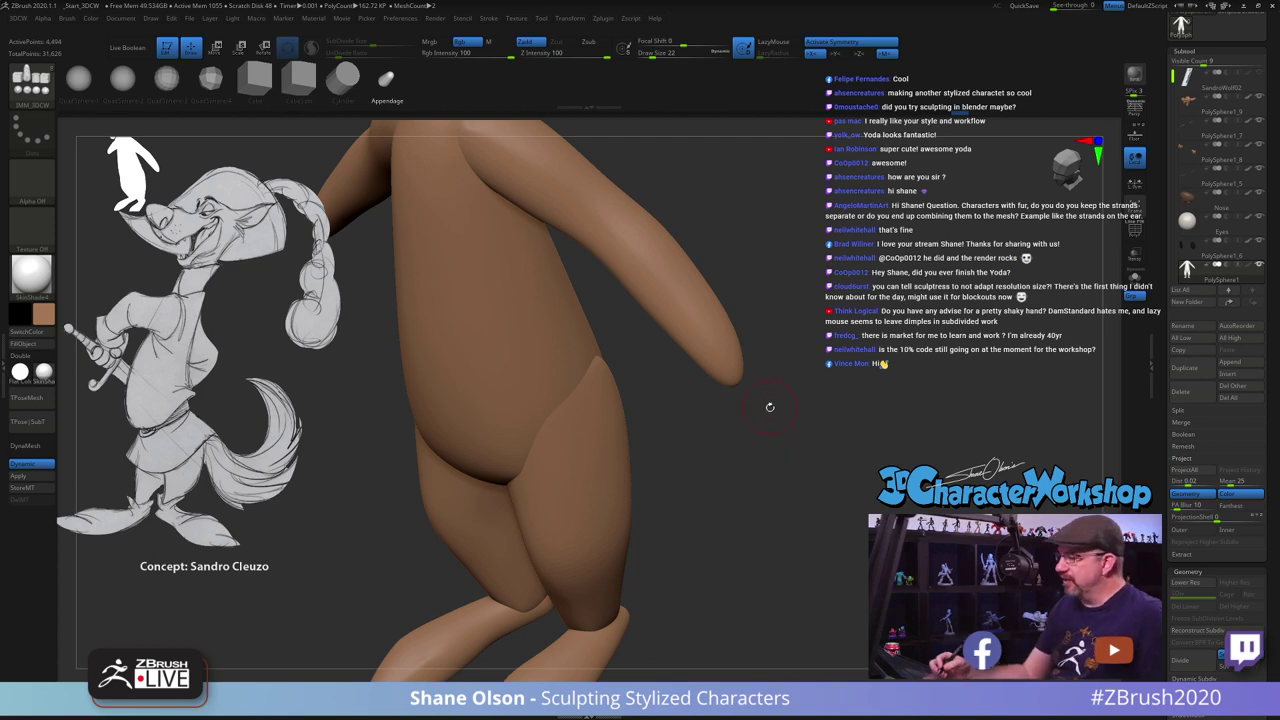
left_click_drag(770, 407, 763, 426)
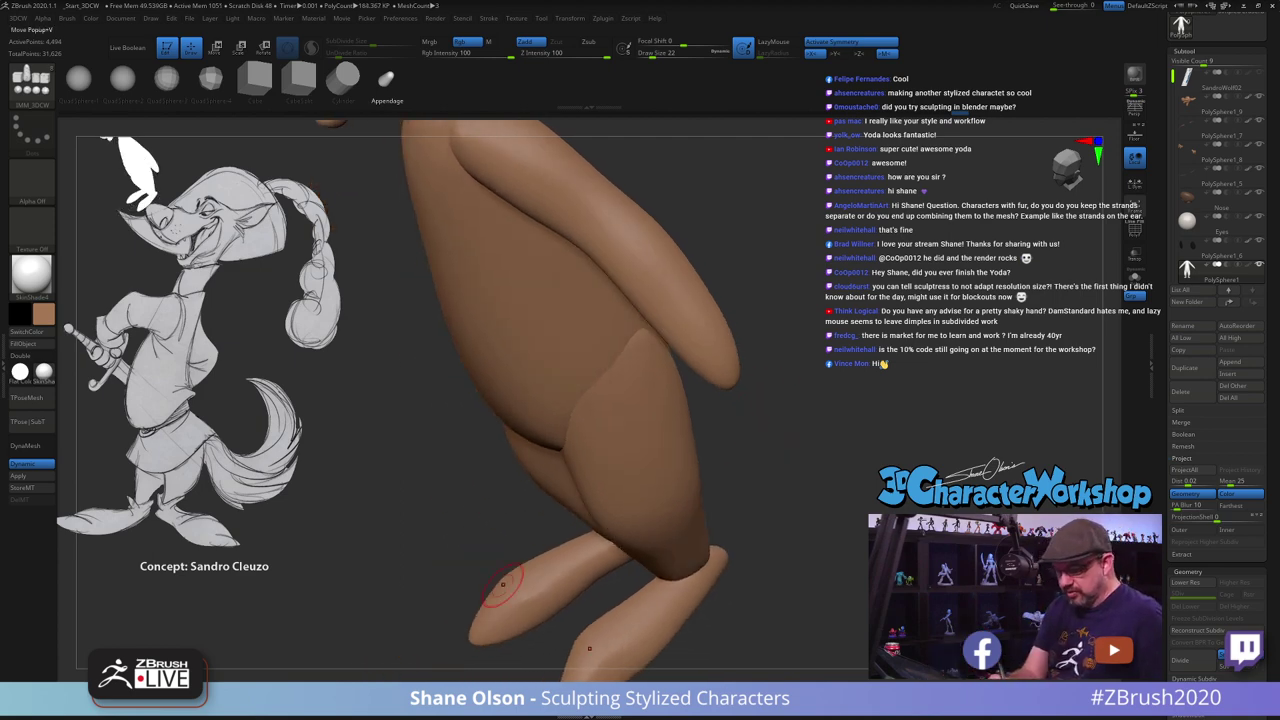
Reshape the wrist ends of both arms with the Move brush, tapering them near the hands
key("b")
key("m")
key("v")
key("s")
mouse_move(780, 376)
left_mouse_down()
mouse_move(786, 363)
mouse_move(734, 318)
mouse_move(727, 352)
mouse_move(702, 298)
left_mouse_up()
mouse_move(771, 352)
left_mouse_down()
mouse_move(856, 334)
mouse_move(843, 343)
left_mouse_up()
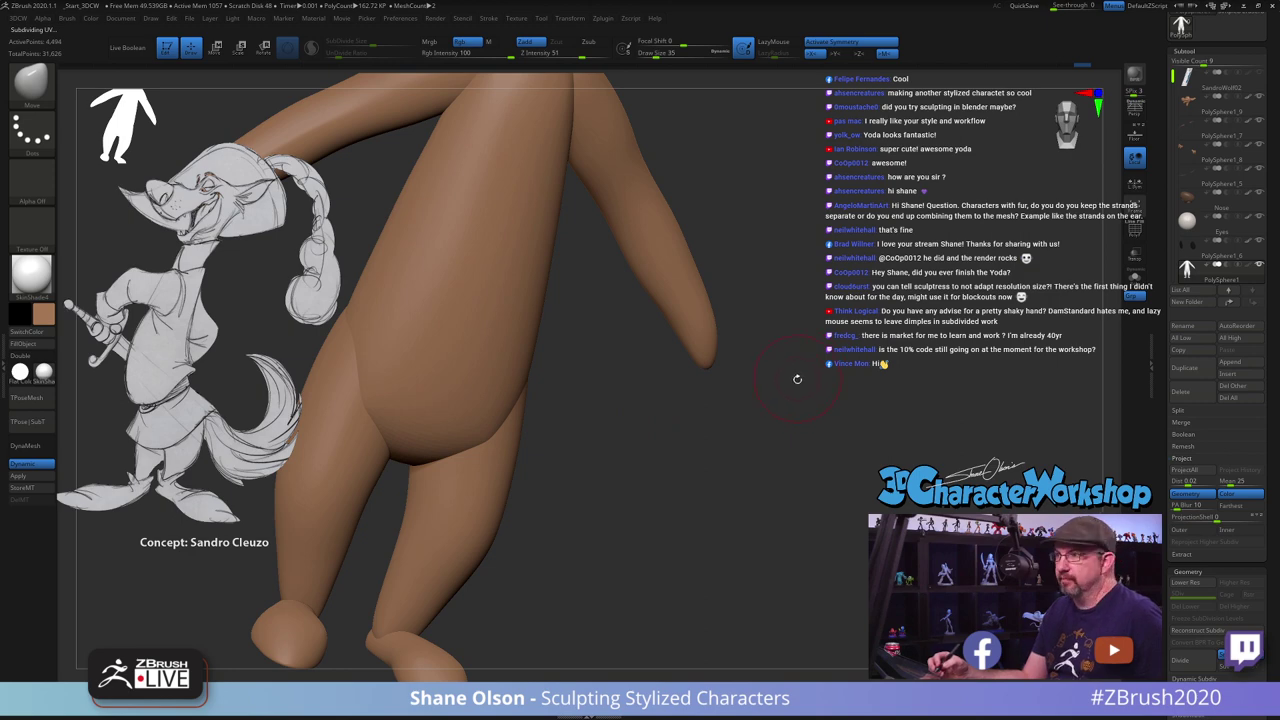
left_click_drag(783, 392, 713, 335)
key("s")
left_click(716, 341)
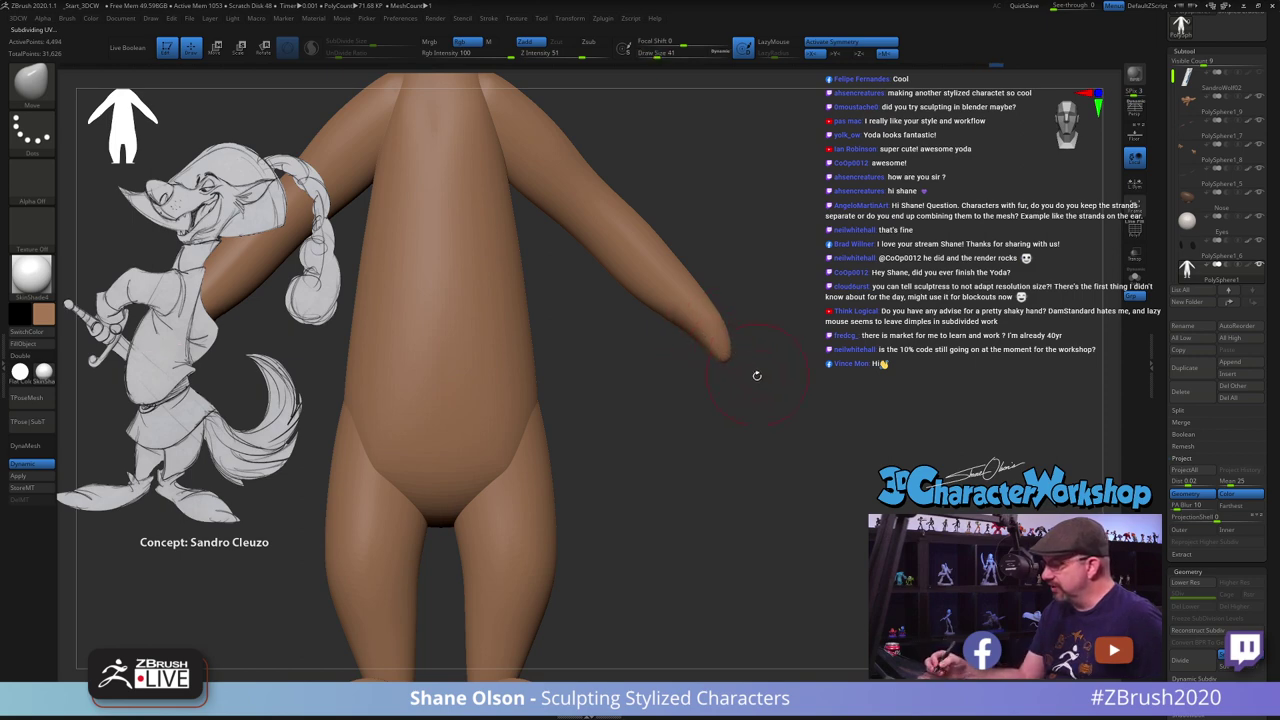
mouse_move(757, 376)
left_mouse_down()
mouse_move(695, 384)
mouse_move(769, 383)
mouse_move(731, 368)
left_mouse_up()
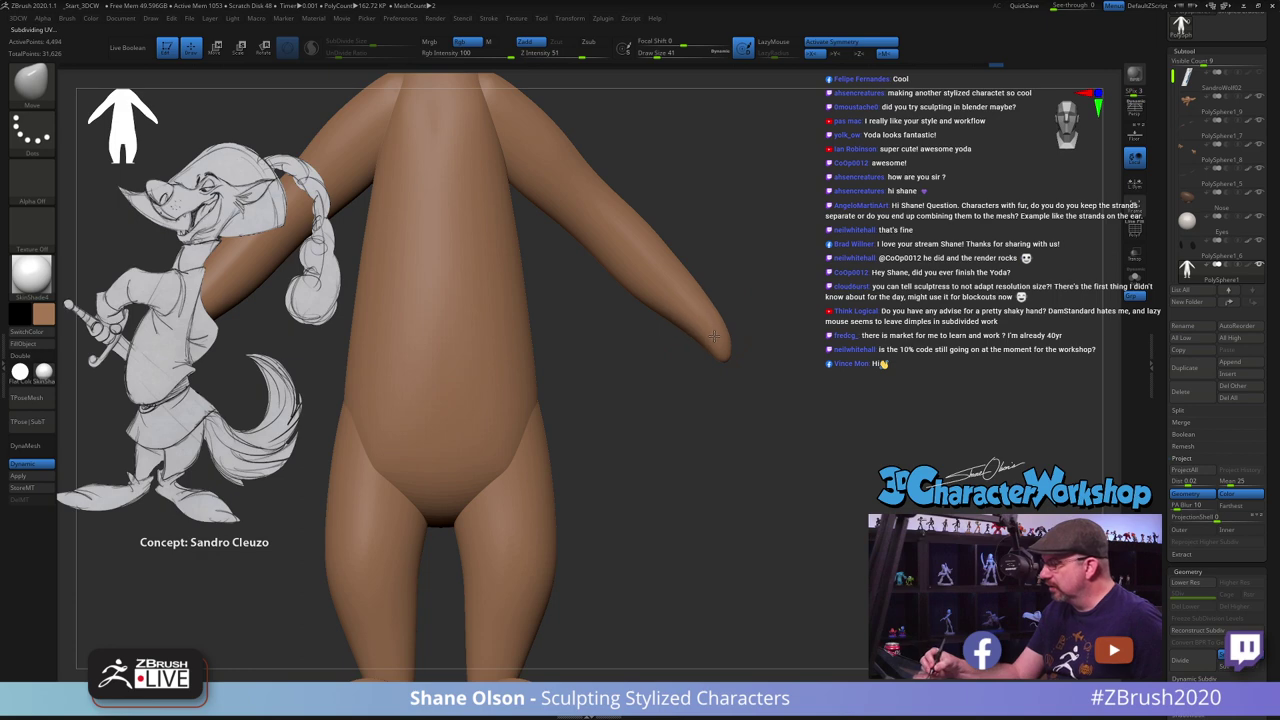
Insert an Appendage mesh from the insert-mesh brush near each wrist as the start of a thumb
key("i")
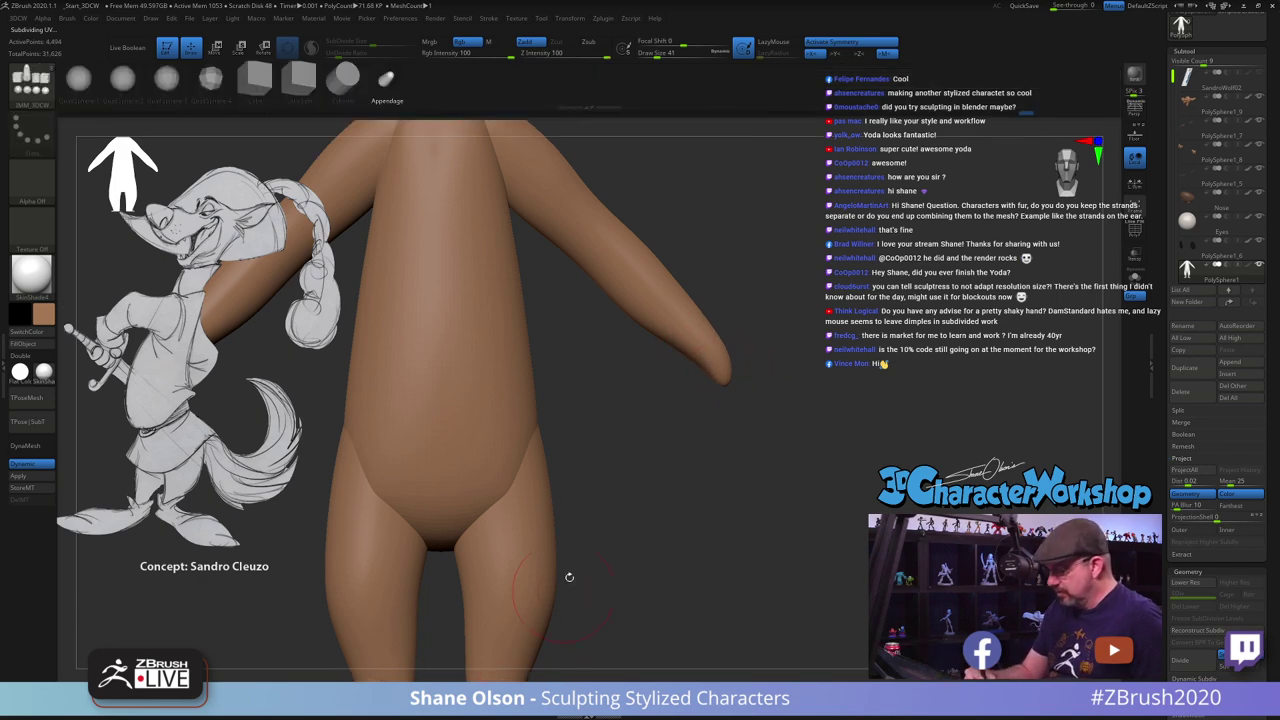
left_click(386, 82)
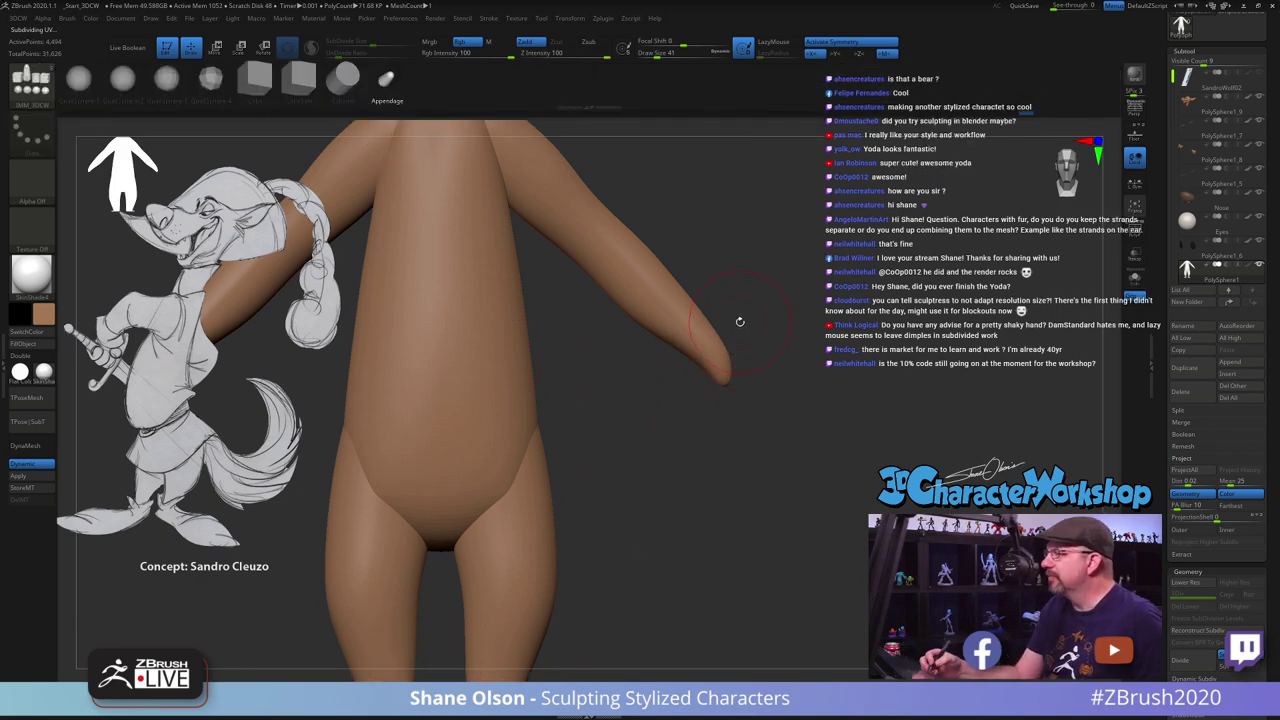
left_click_drag(738, 320, 742, 358, "alt")
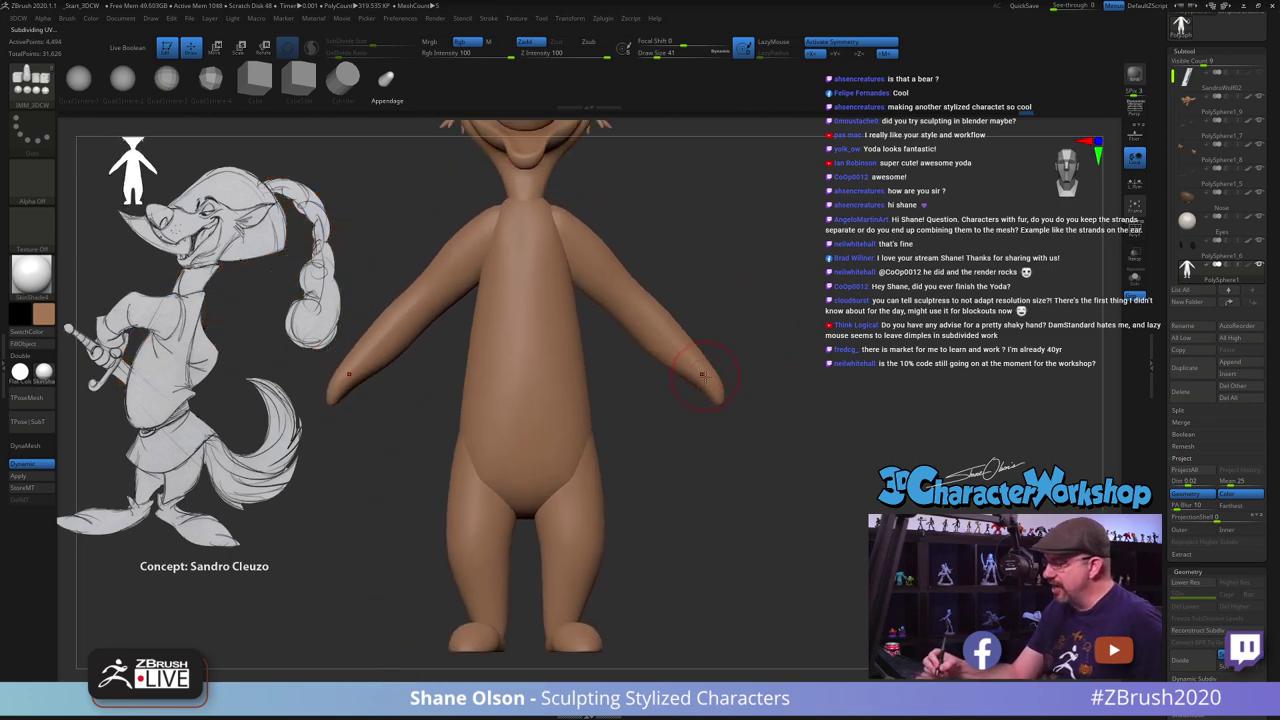
left_click_drag(706, 374, 710, 390)
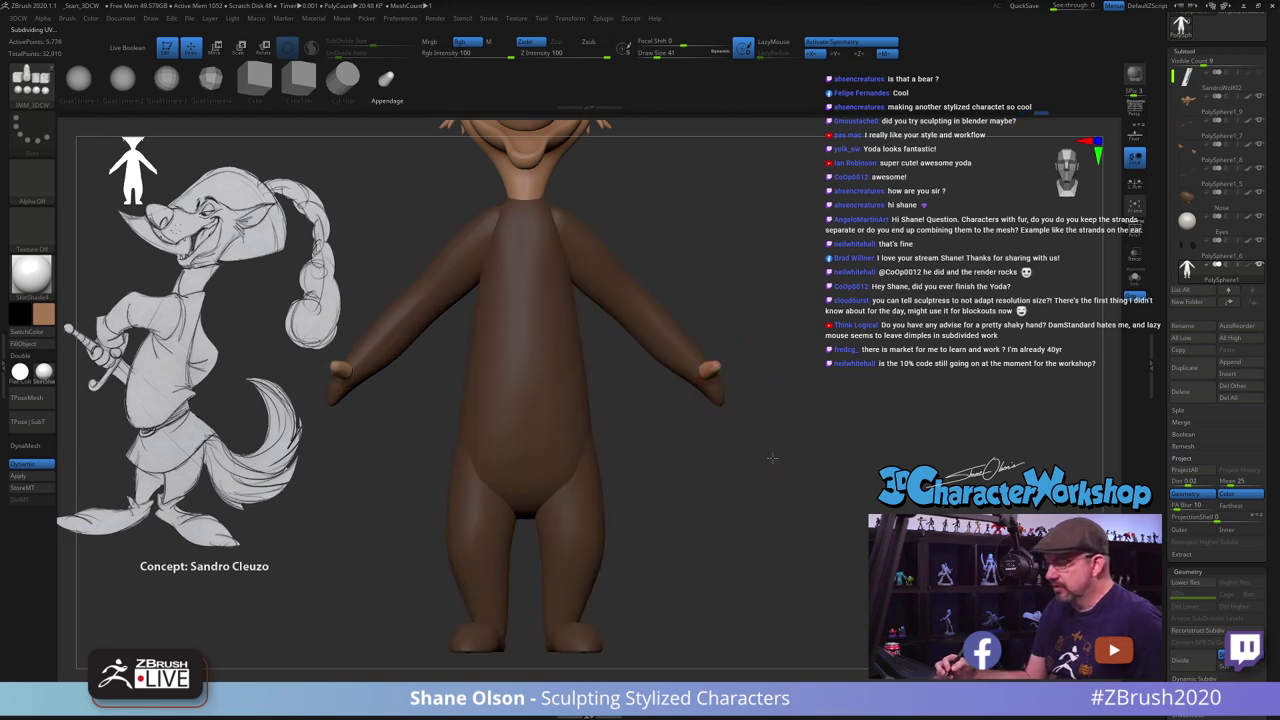
Move the inserted thumbs with the gizmo so their bases sit against the ends of the arms
mouse_move(771, 457)
left_mouse_down()
mouse_move(734, 451)
mouse_move(757, 466)
left_mouse_up()
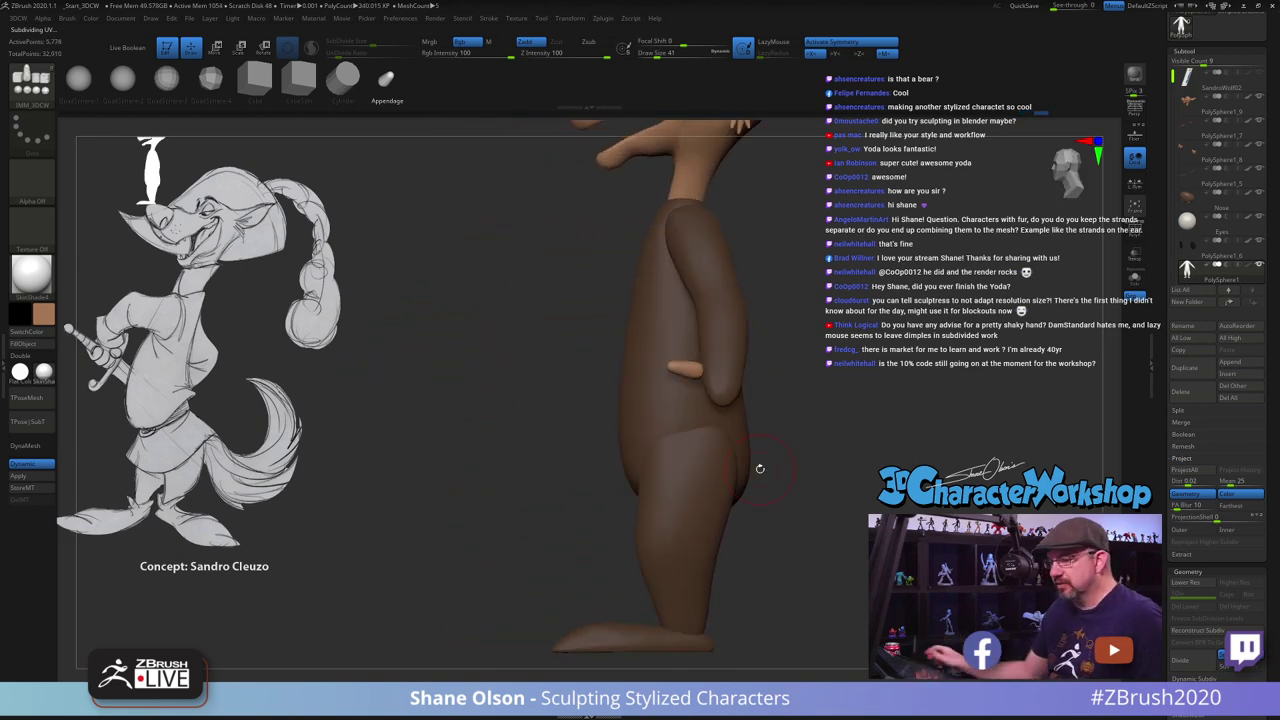
left_click_drag(836, 400, 788, 405, "alt")
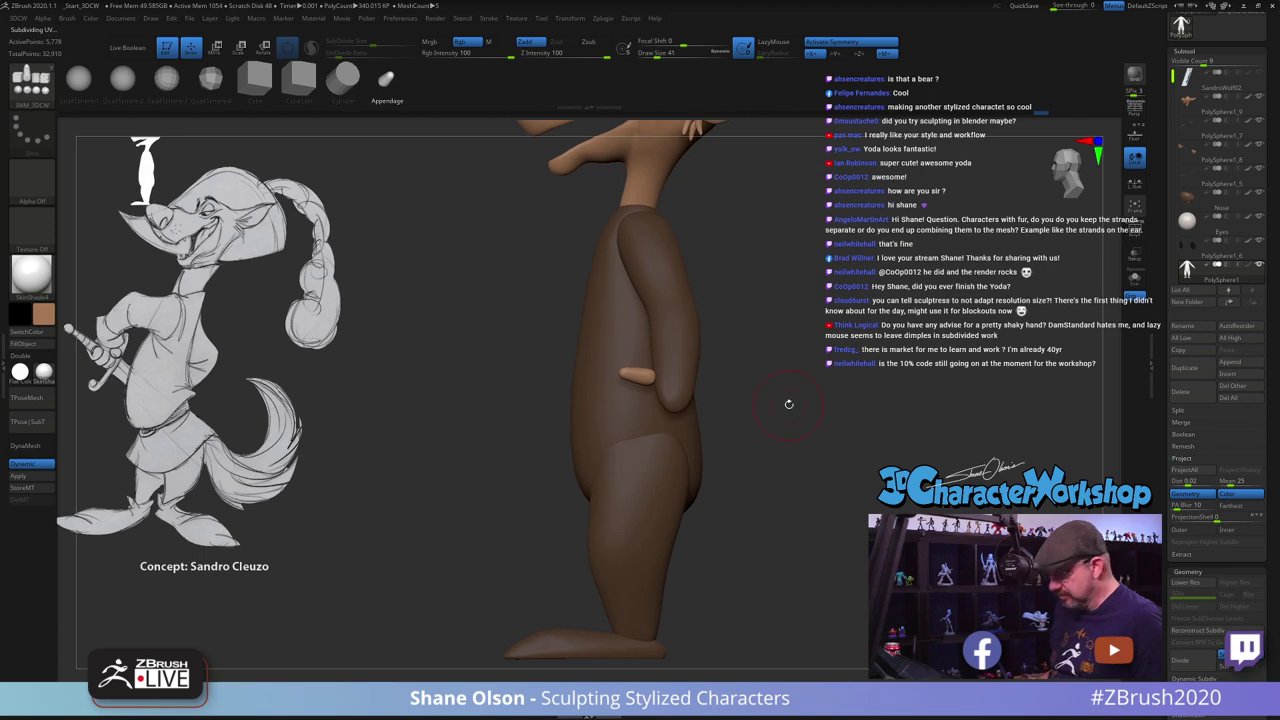
key("w")
left_click_drag(690, 347, 633, 420)
left_click_drag(696, 335, 671, 345)
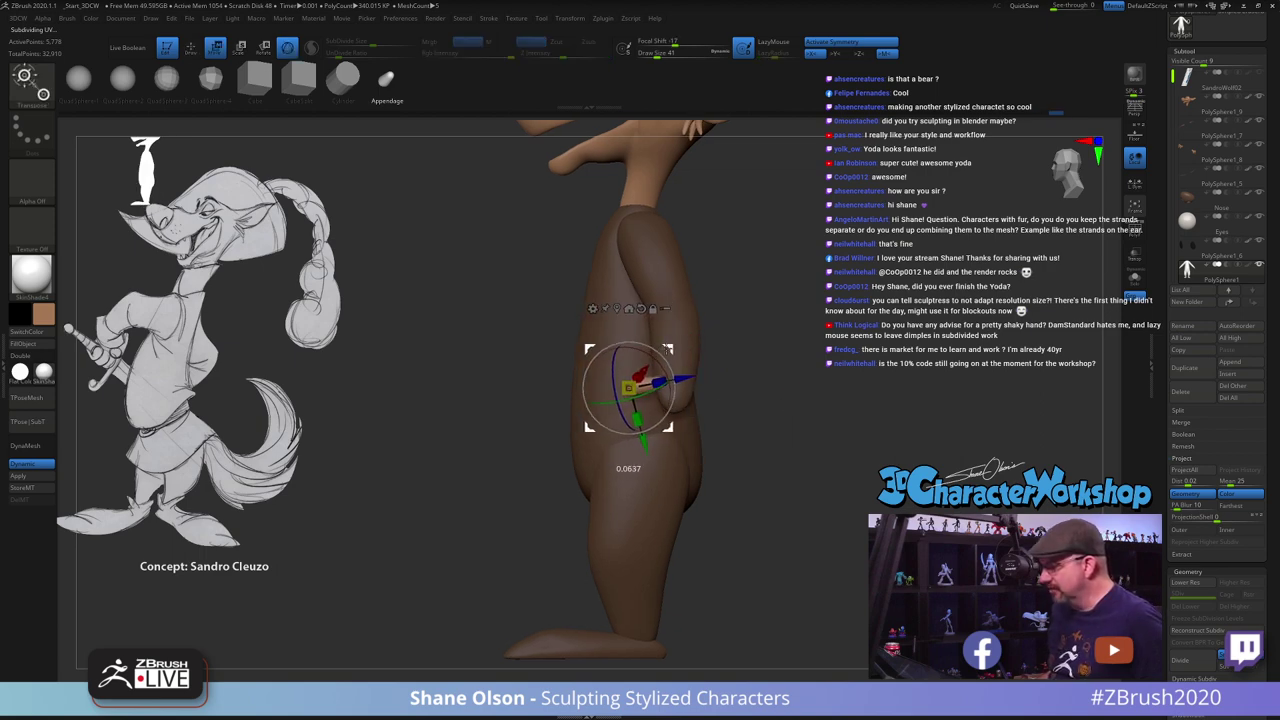
left_click_drag(728, 316, 850, 374)
left_click_drag(857, 325, 810, 388, "alt")
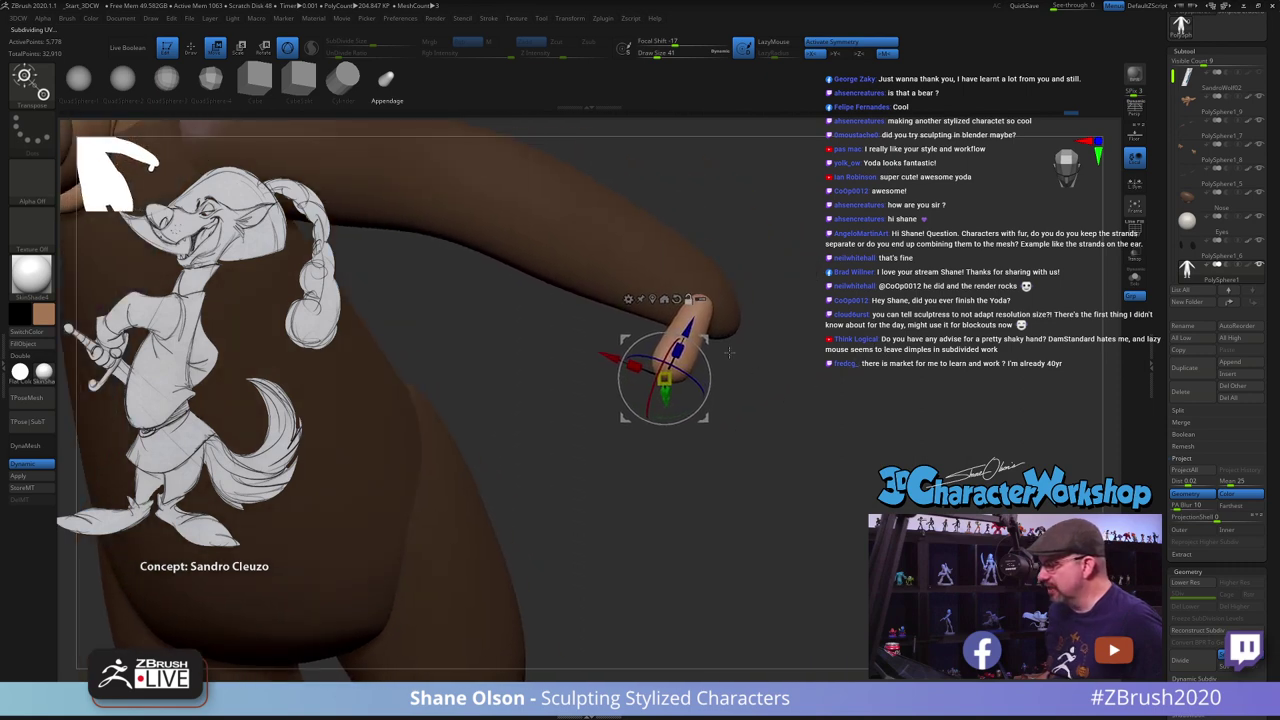
left_click_drag(734, 356, 834, 326)
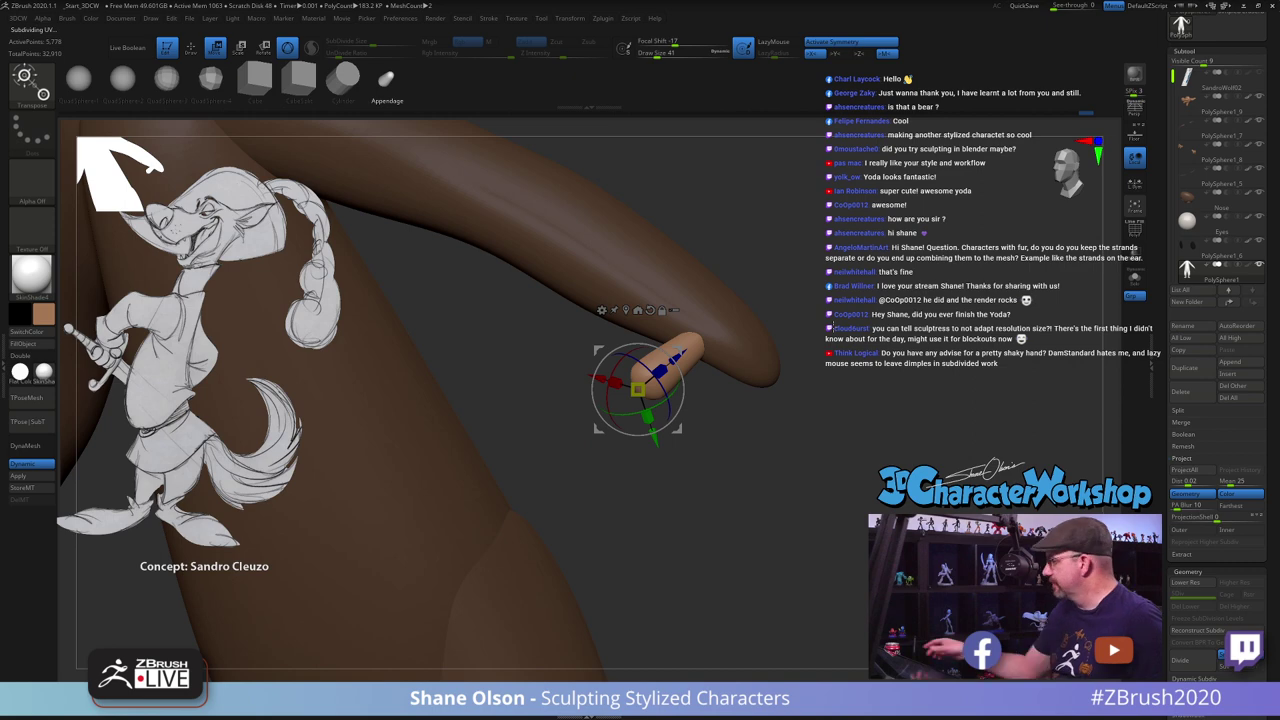
left_click_drag(788, 471, 743, 491)
left_click_drag(808, 458, 727, 411, "alt")
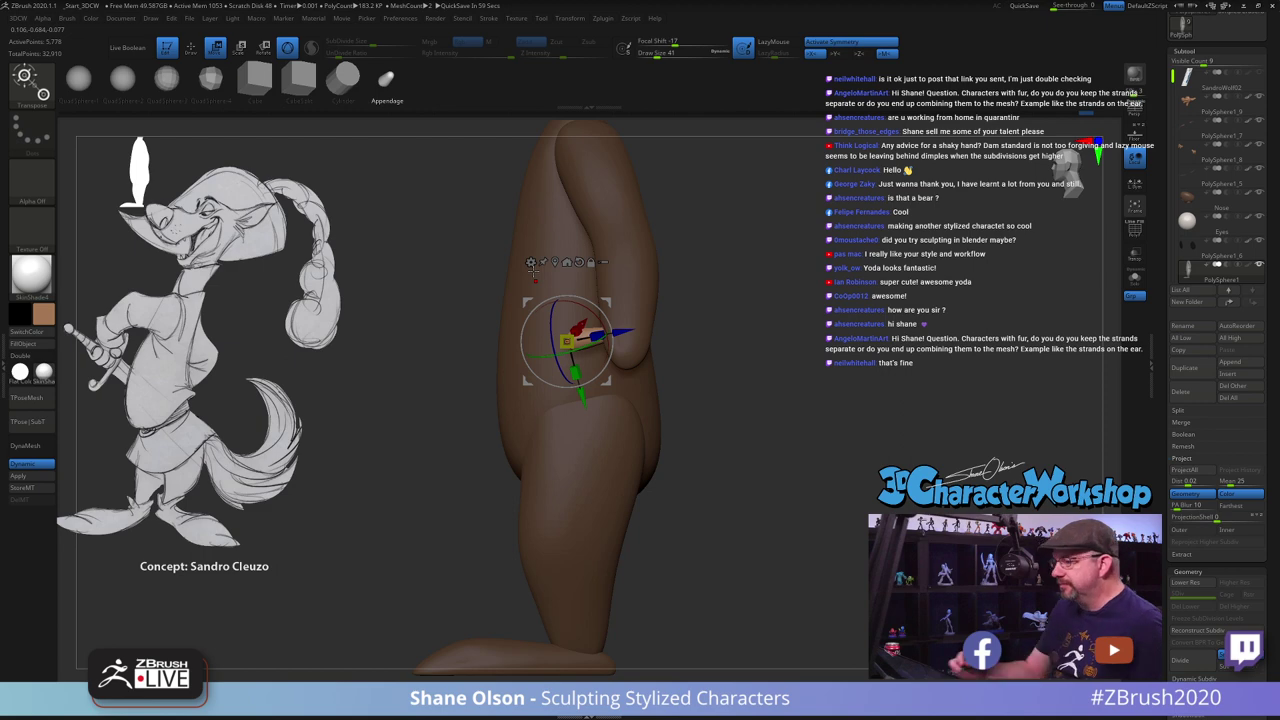
Turn LazyMouse on and switch it back off
mouse_move(689, 381)
left_mouse_down()
mouse_move(694, 402)
mouse_move(745, 357)
mouse_move(706, 371)
left_mouse_up()
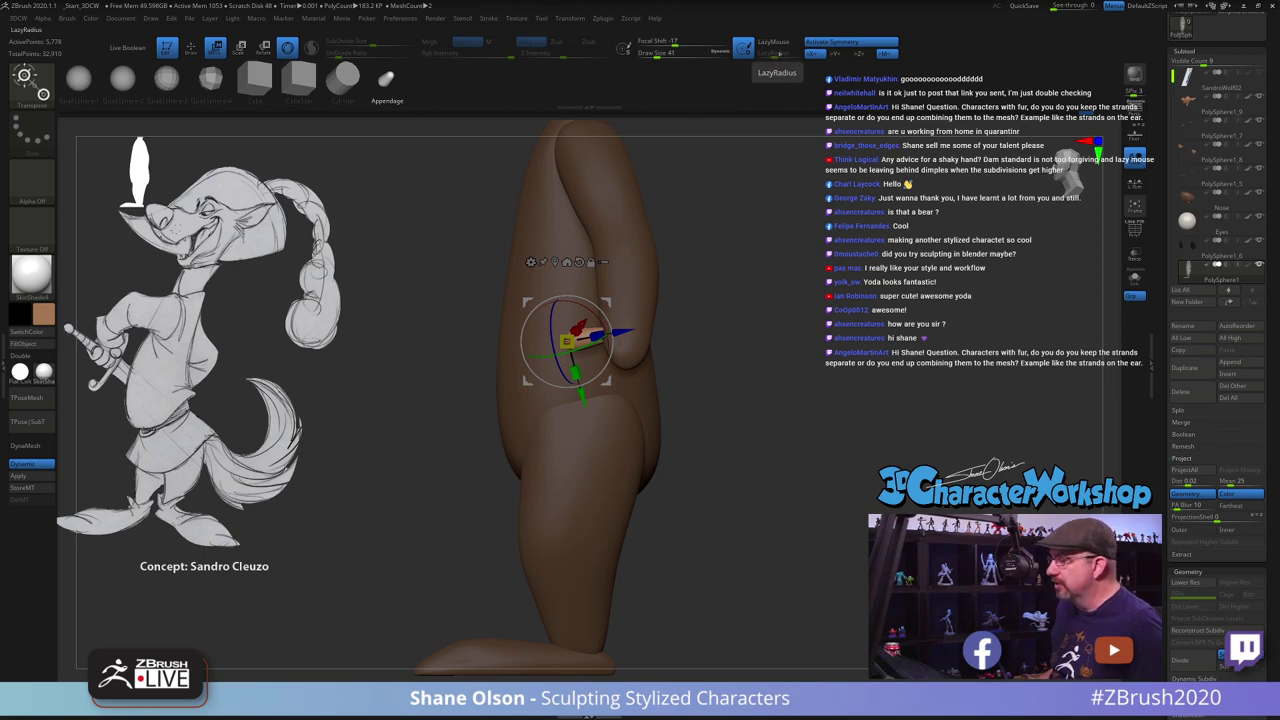
left_click(773, 46)
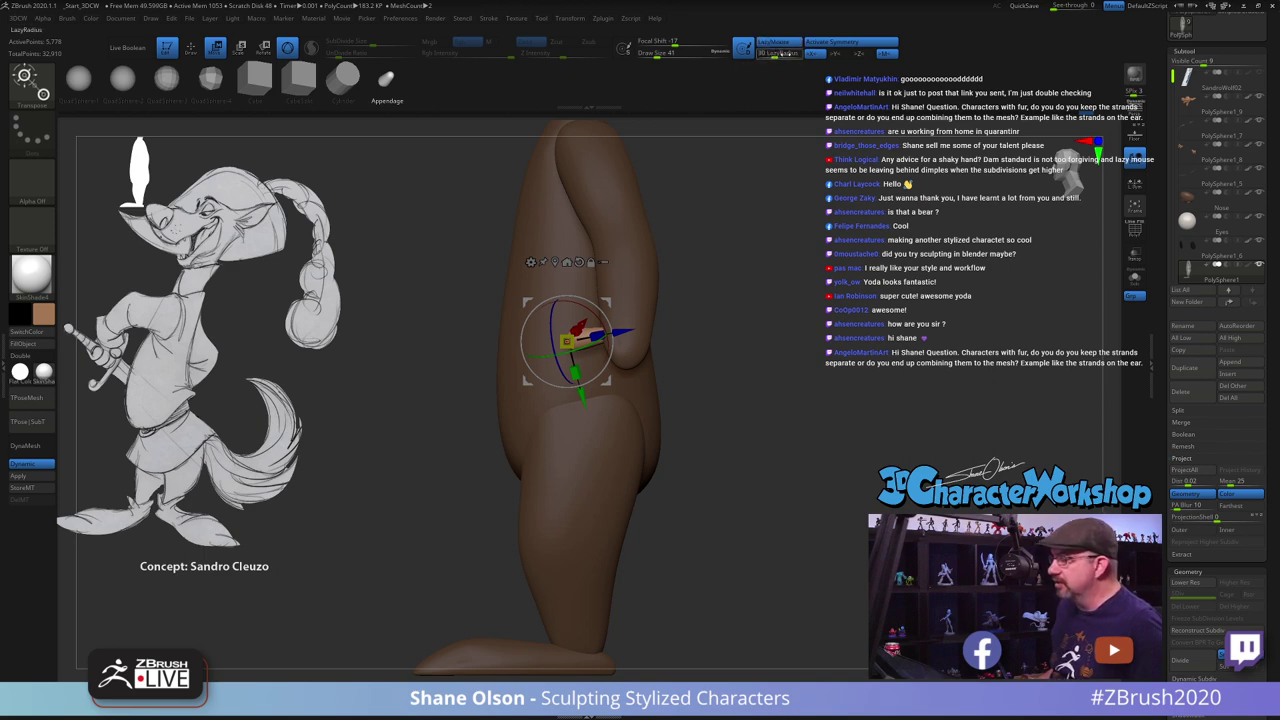
left_click(785, 45)
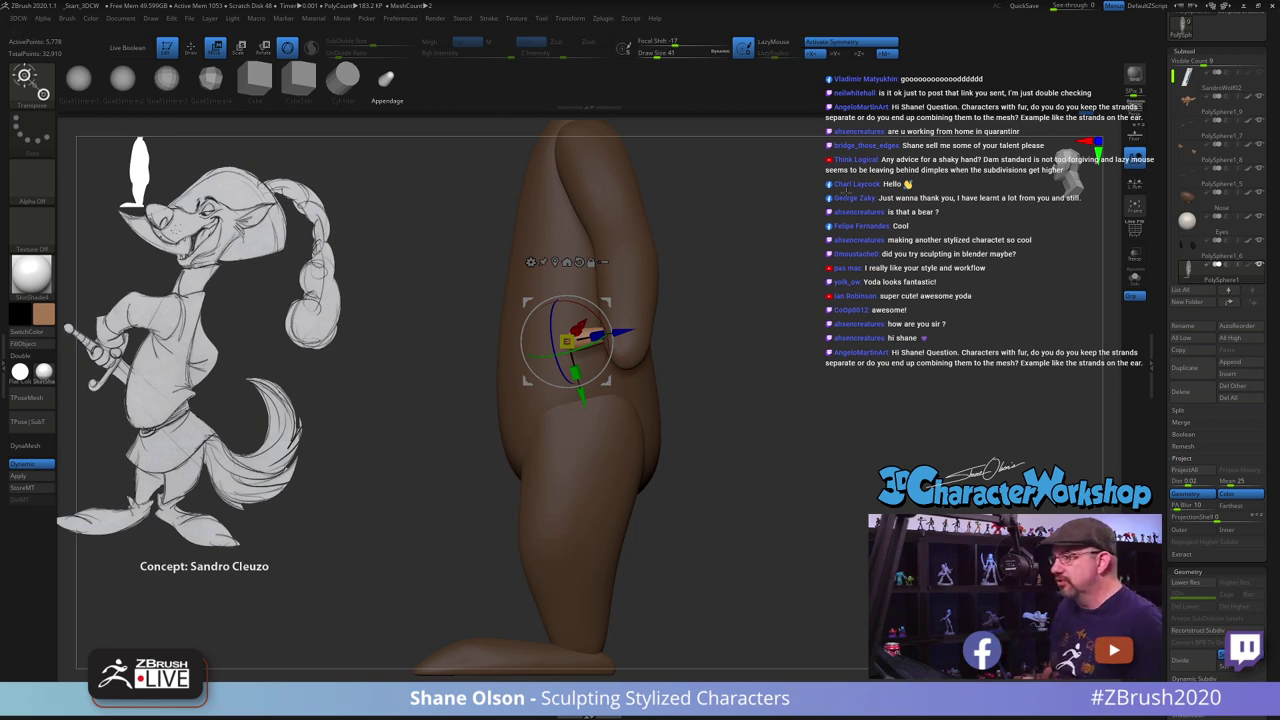
Place the gizmo at the thumb's base and adjust the thumb's angle so it points forward from the arm's end
mouse_move(720, 398)
left_mouse_down()
mouse_move(803, 391)
mouse_move(713, 407)
left_mouse_up()
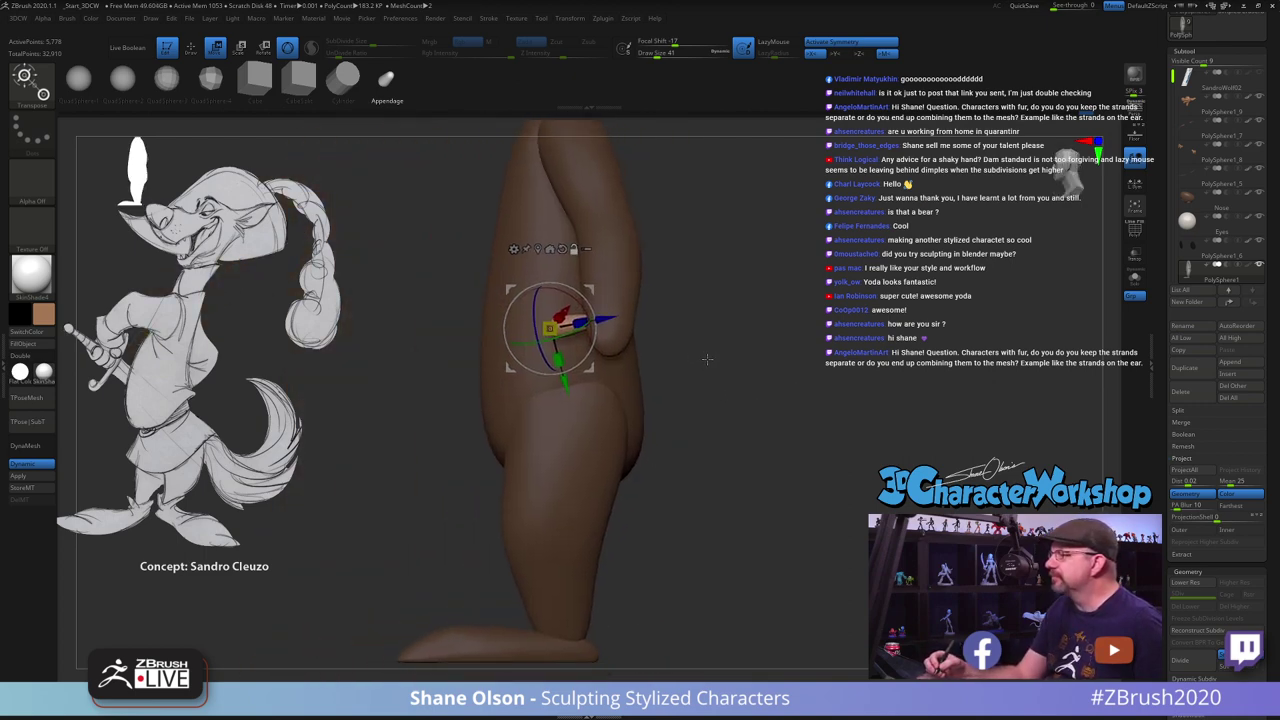
left_click_drag(707, 360, 735, 385, "alt")
left_click_drag(584, 307, 626, 298)
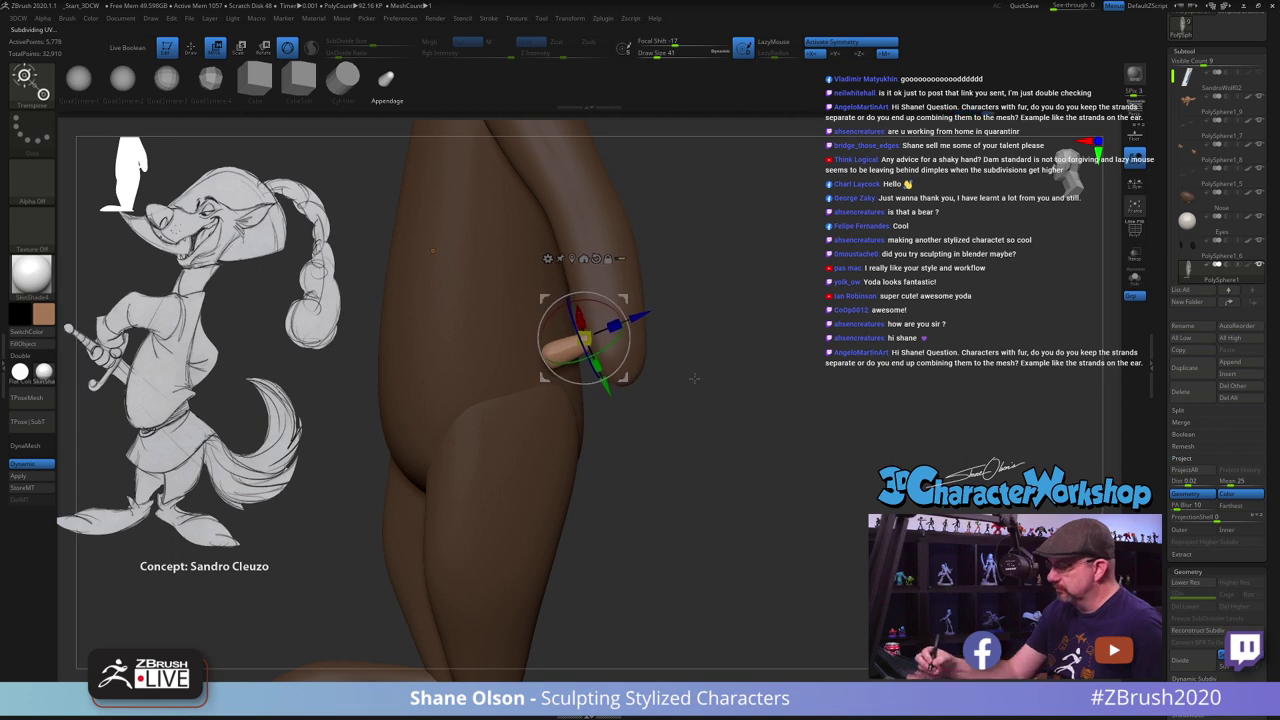
left_click_drag(694, 377, 736, 416)
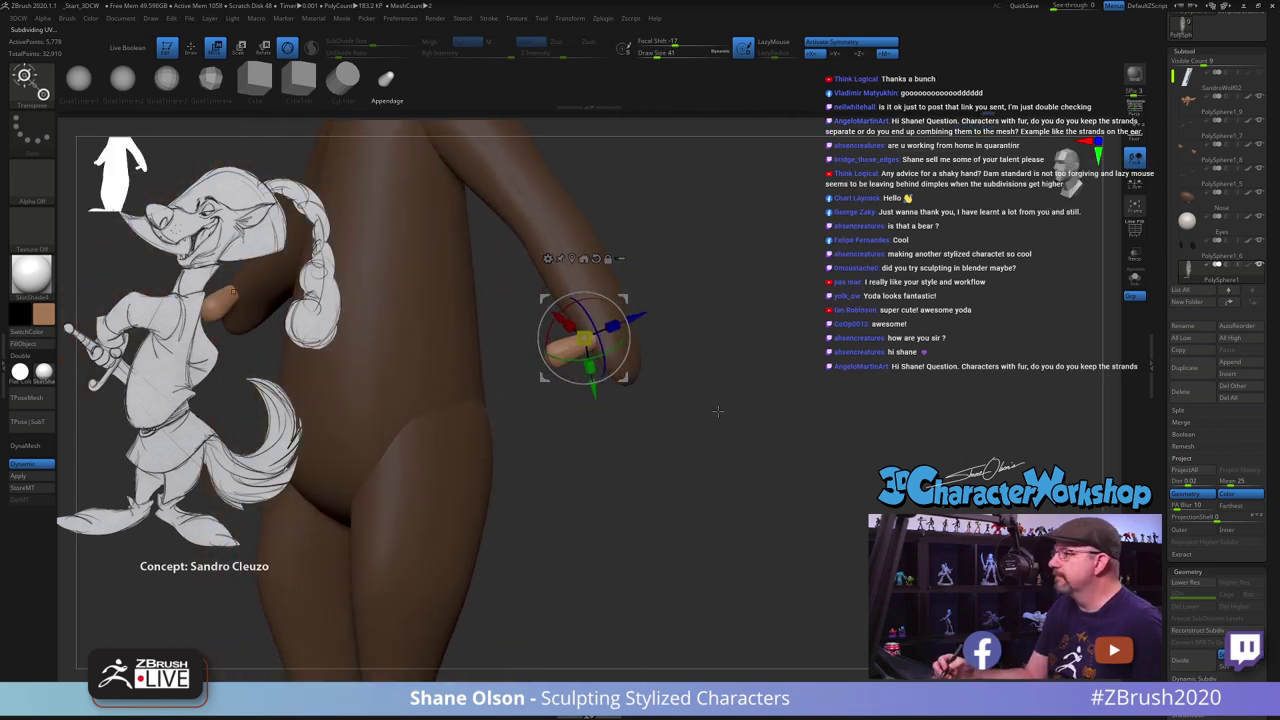
left_click_drag(717, 411, 651, 368)
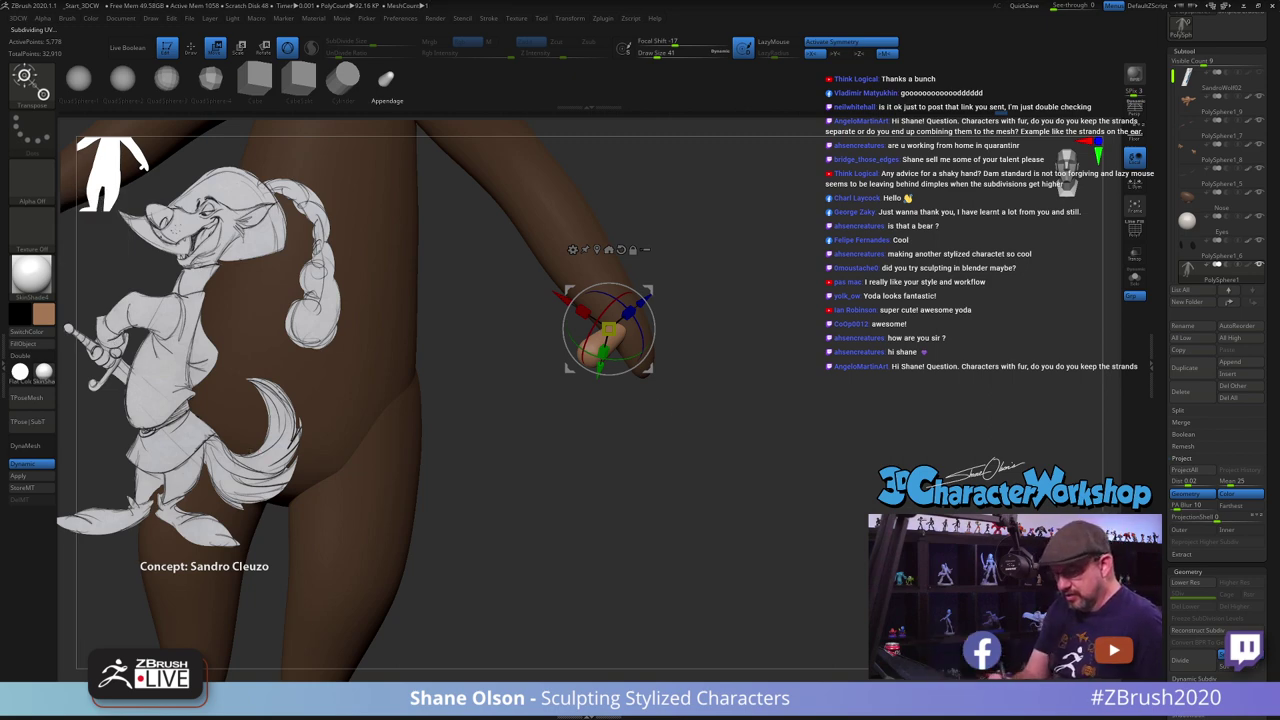
Fatten the thumb's tip using the Inflate brush with the Dots stroke at draw size 18
key("q")
left_click(31, 136)
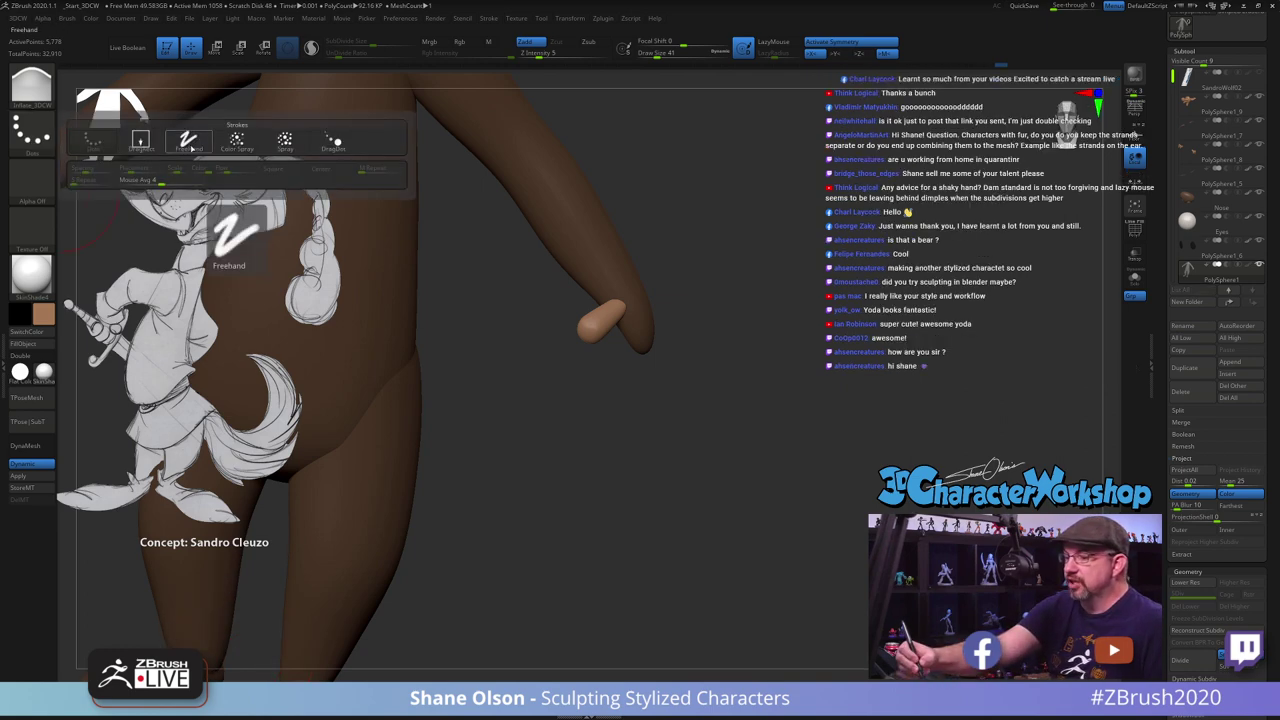
left_click(90, 129)
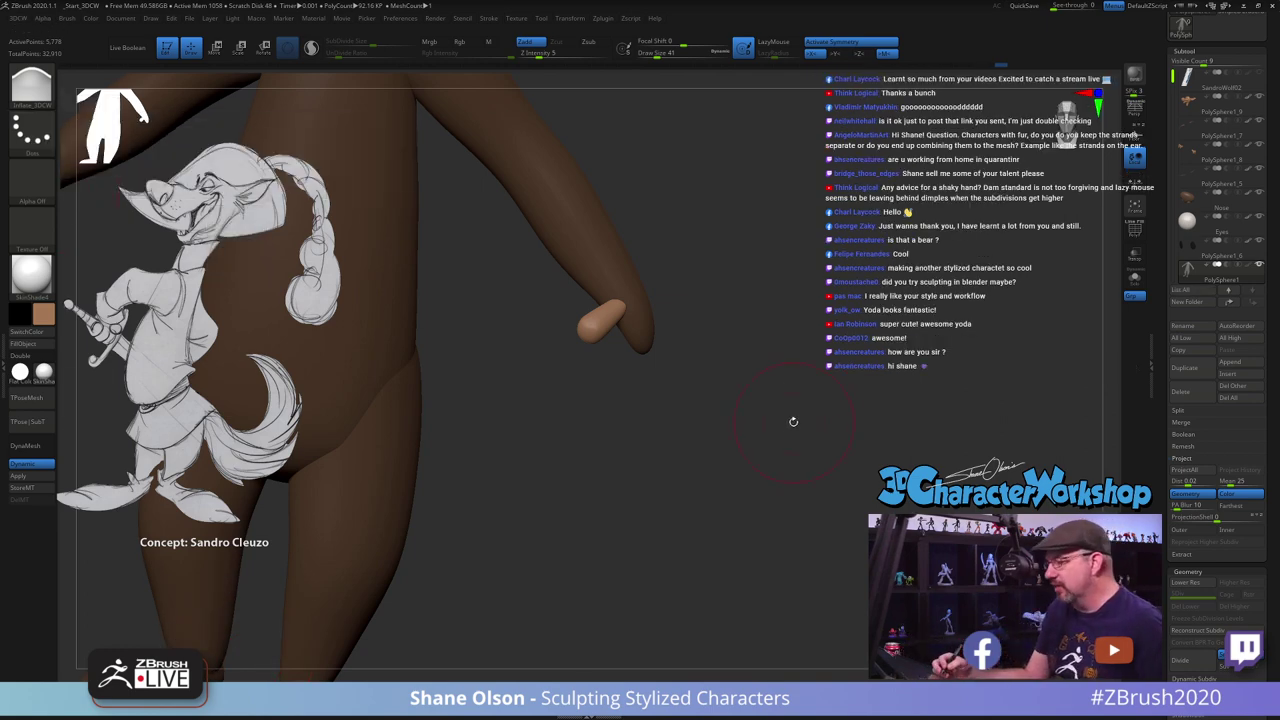
mouse_move(794, 423)
left_mouse_down()
mouse_move(746, 469)
mouse_move(771, 420)
mouse_move(800, 402)
mouse_move(763, 423)
mouse_move(776, 414)
left_mouse_up()
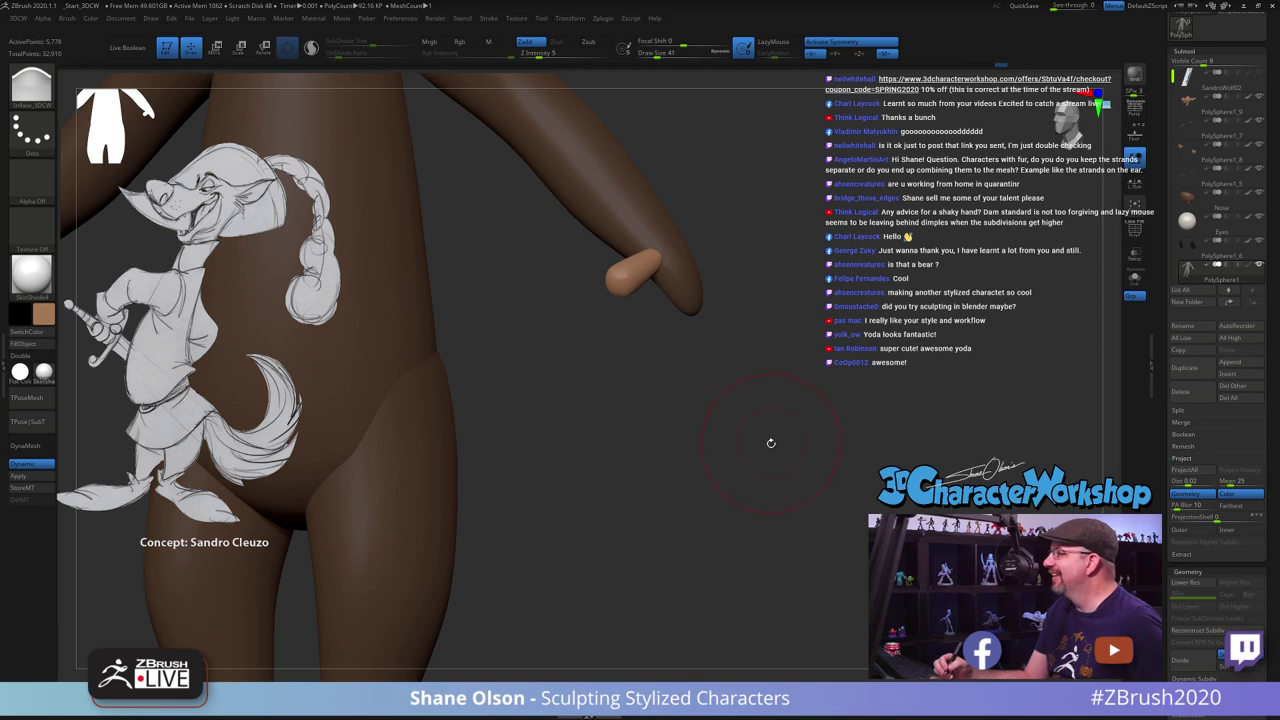
key("s")
mouse_move(766, 430)
left_mouse_down()
mouse_move(744, 438)
mouse_move(760, 446)
left_mouse_up()
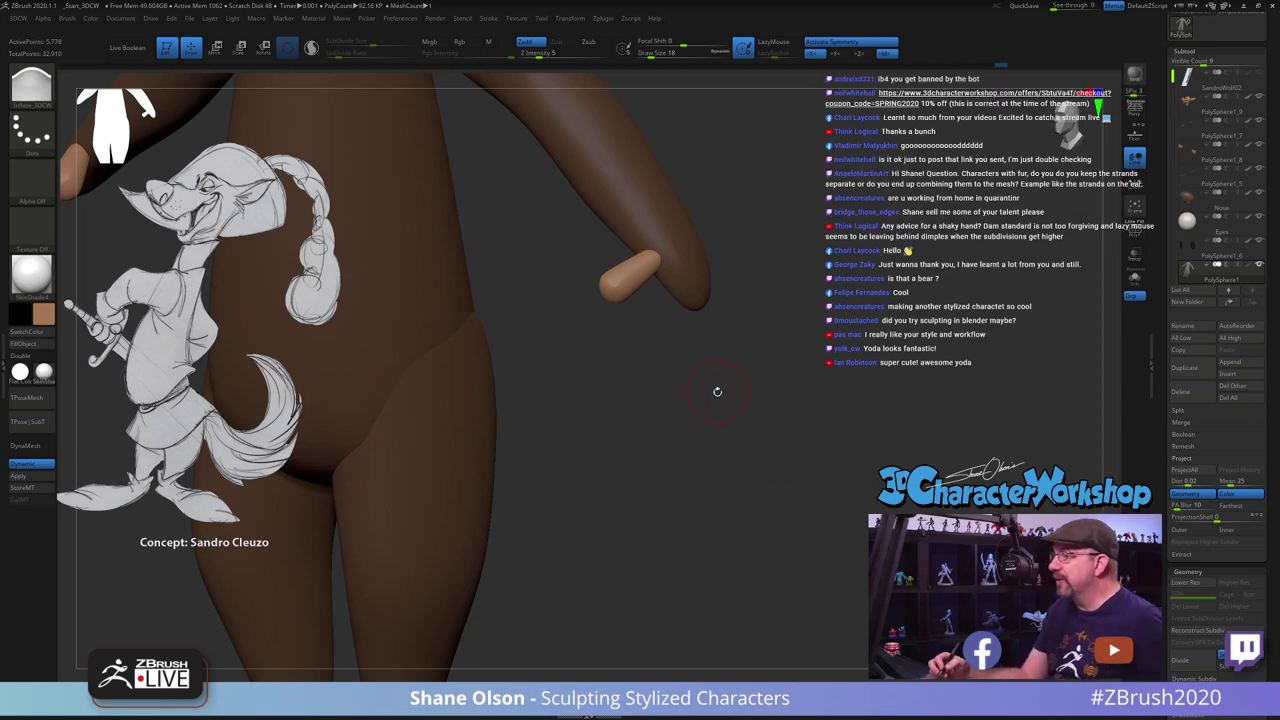
mouse_move(717, 392)
left_mouse_down()
mouse_move(709, 400)
mouse_move(711, 364)
left_mouse_up()
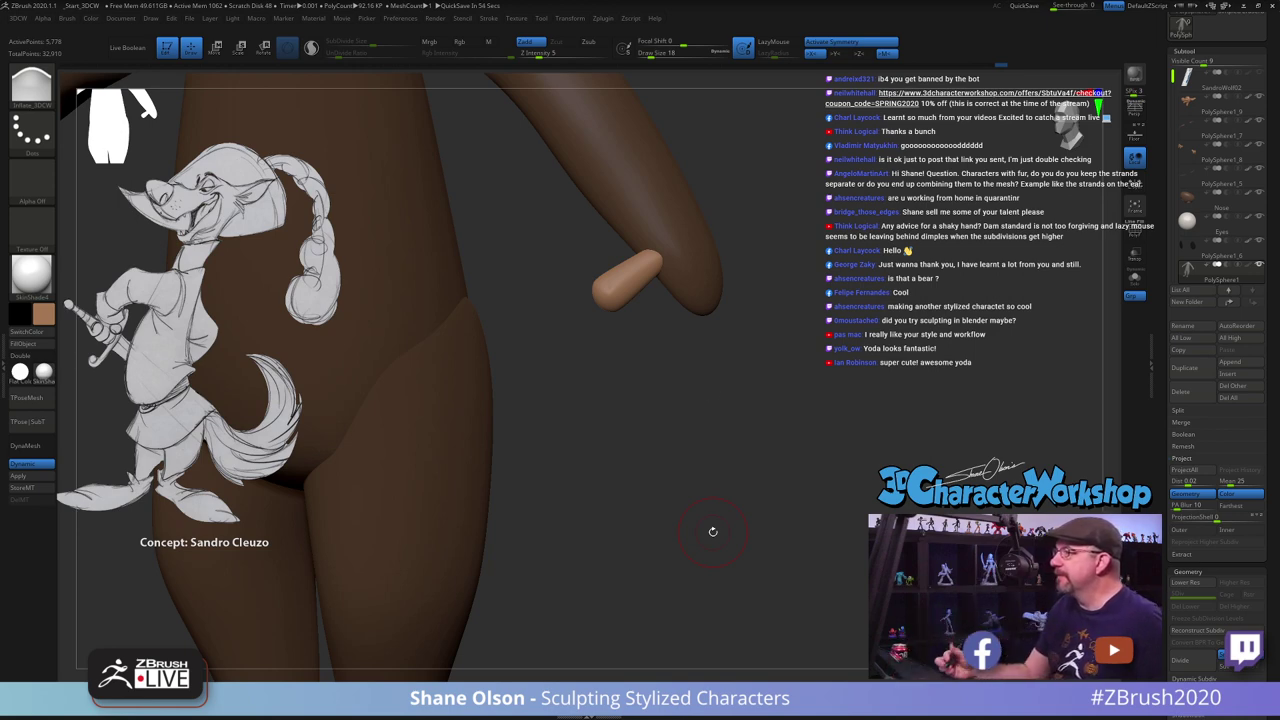
mouse_move(707, 425)
left_mouse_down()
mouse_move(746, 423)
mouse_move(726, 426)
left_mouse_up()
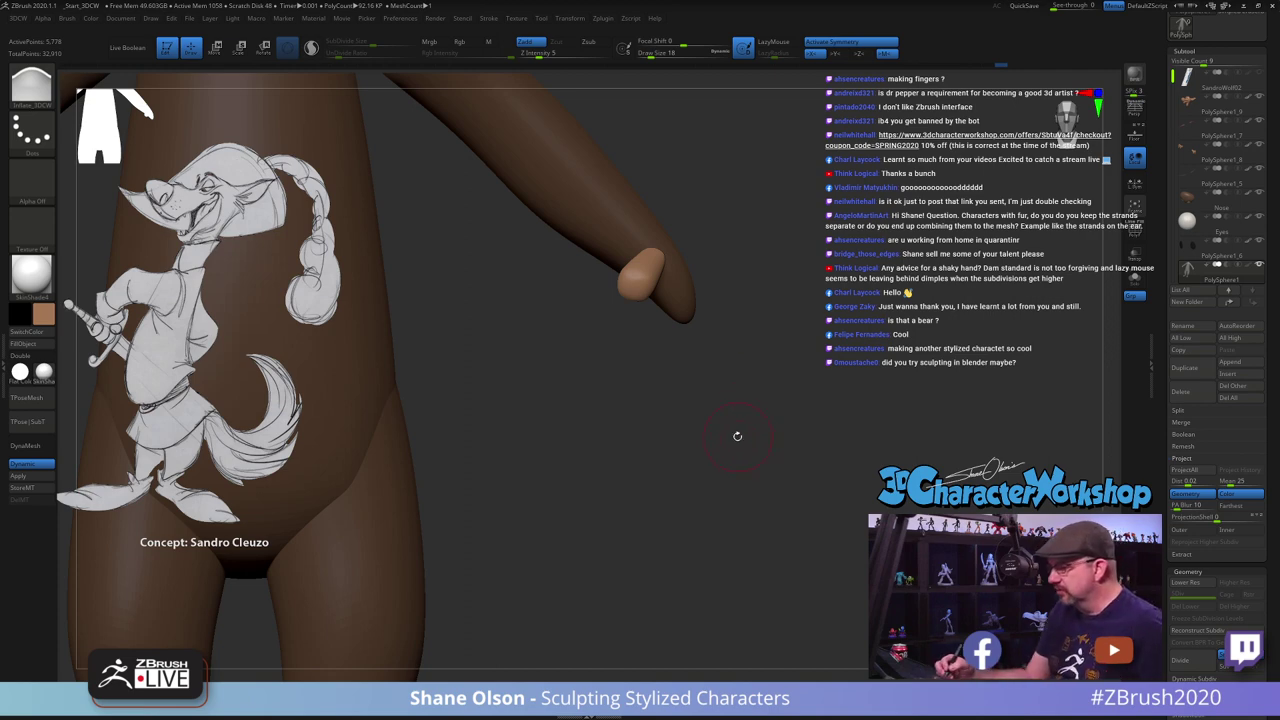
mouse_move(737, 437)
left_mouse_down()
mouse_move(700, 463)
mouse_move(722, 450)
left_mouse_up()
left_click_drag(757, 360, 731, 421, "alt")
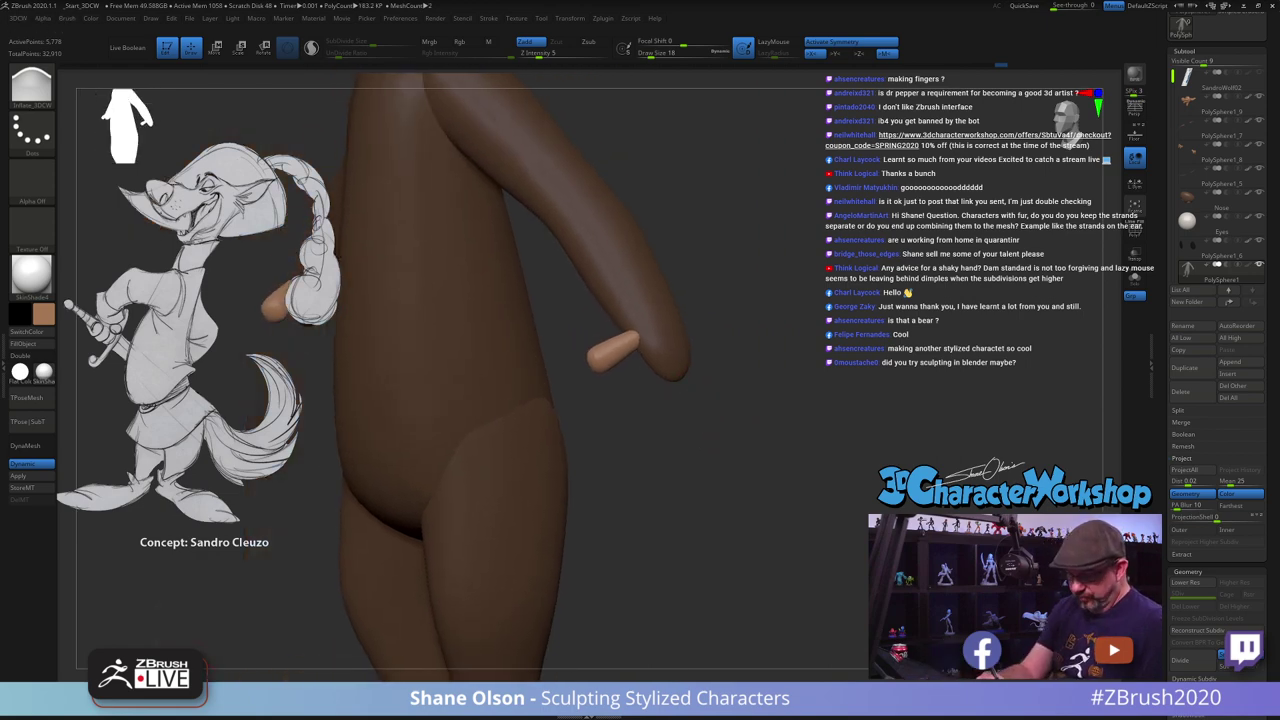
Enlarge the Inflate brush to draw size 48 and thicken the thumb toward its base
key("b")
key("s")
left_click_drag(727, 317, 732, 318)
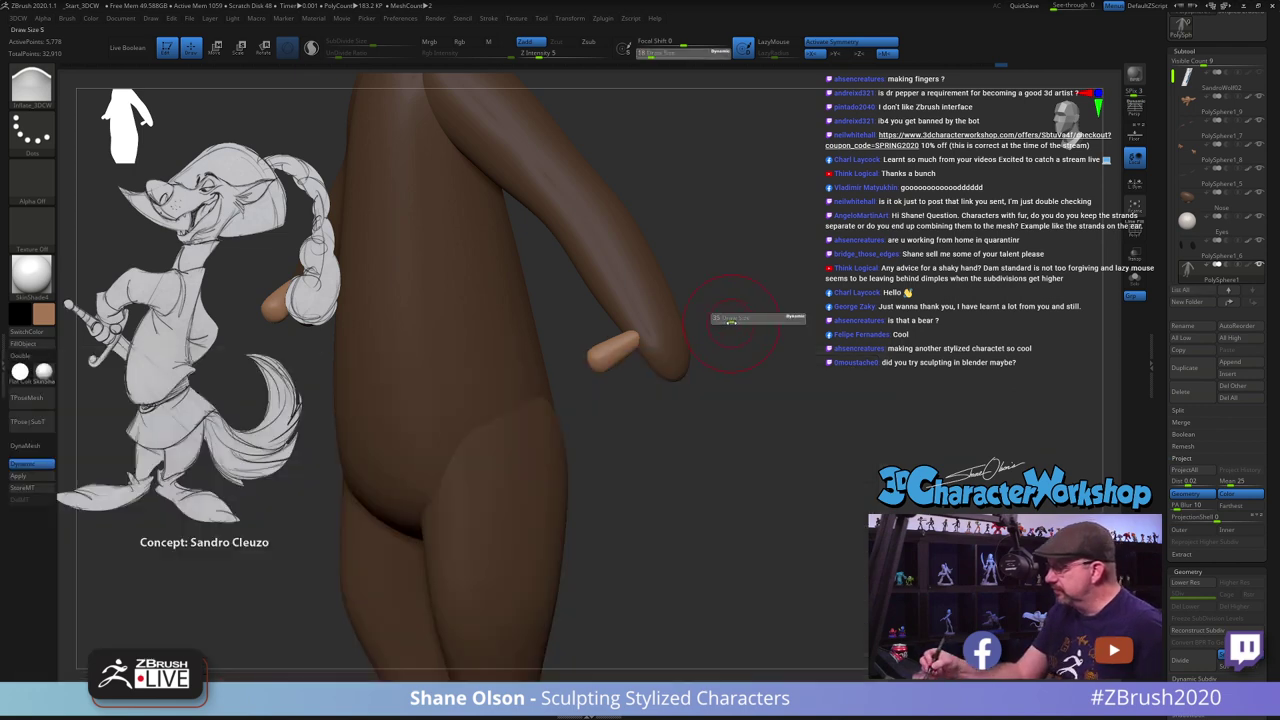
left_click_drag(632, 336, 643, 334)
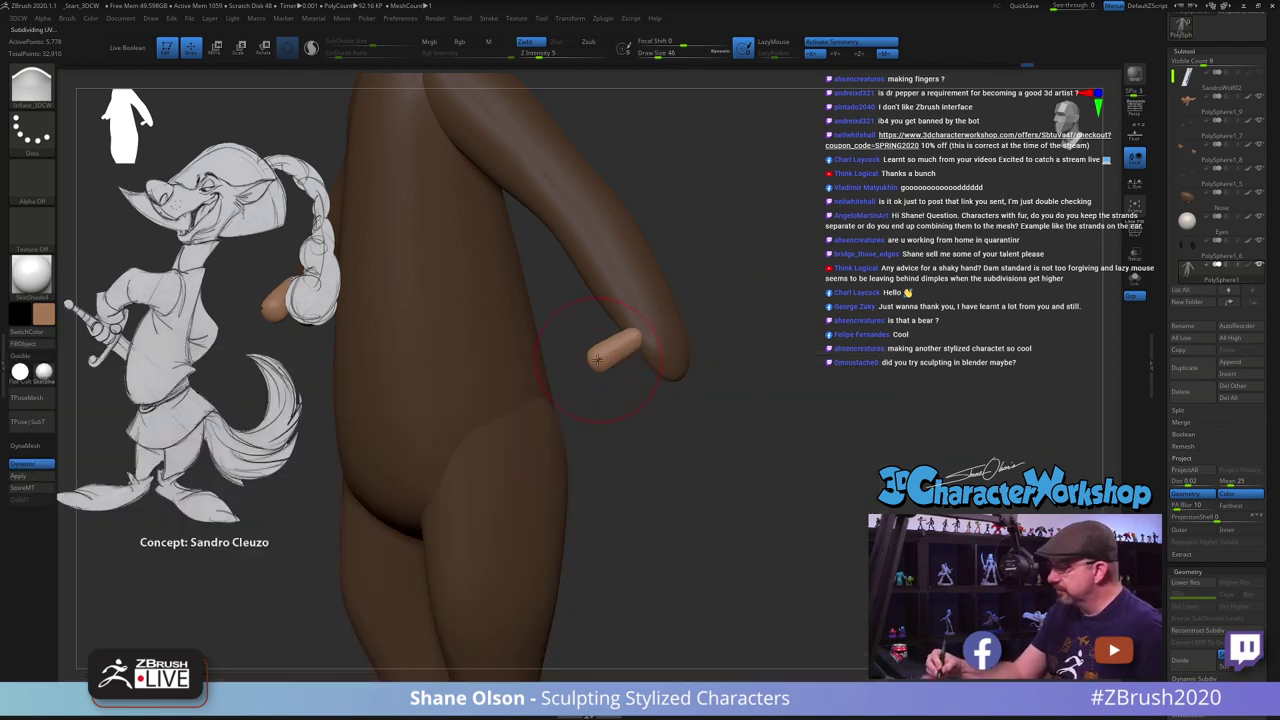
mouse_move(657, 379)
left_mouse_down()
mouse_move(770, 350)
mouse_move(786, 400)
mouse_move(808, 397)
mouse_move(809, 484)
mouse_move(814, 452)
mouse_move(763, 466)
mouse_move(775, 475)
mouse_move(784, 418)
left_mouse_up()
Rotate the thumb around its base with the gizmo so it angles forward and down from the arm
key("e")
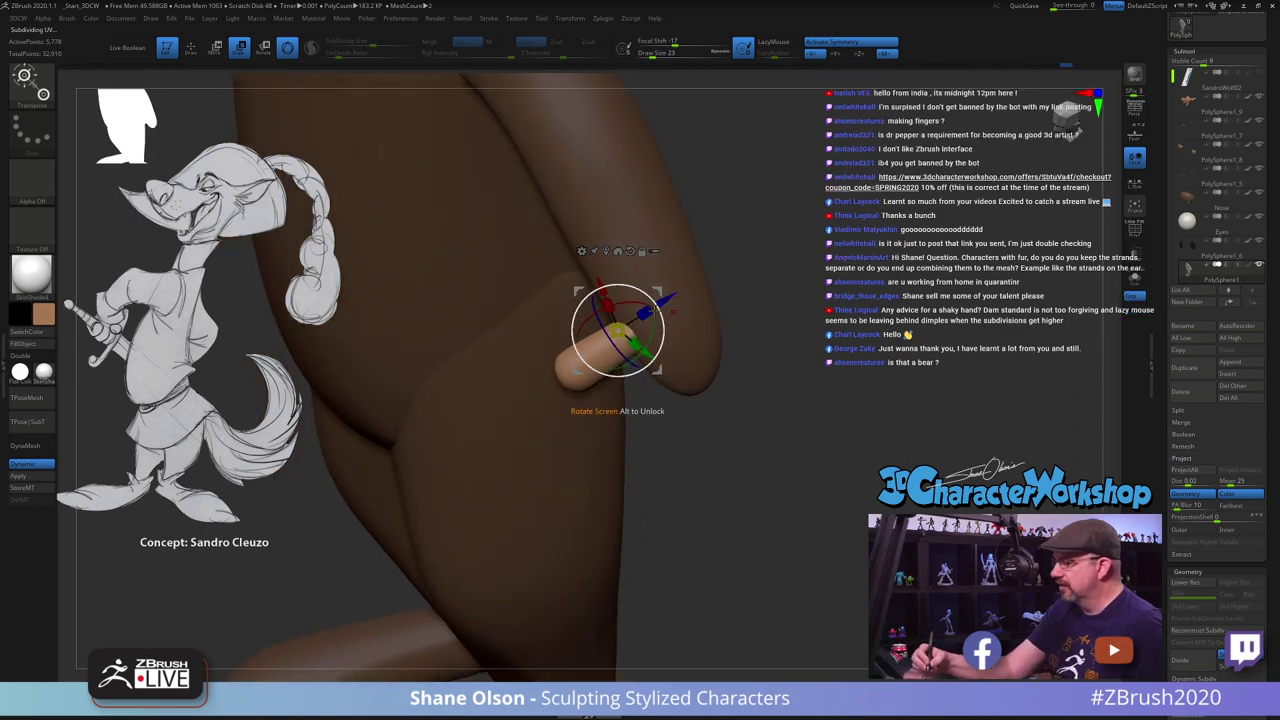
left_click_drag(662, 310, 648, 285)
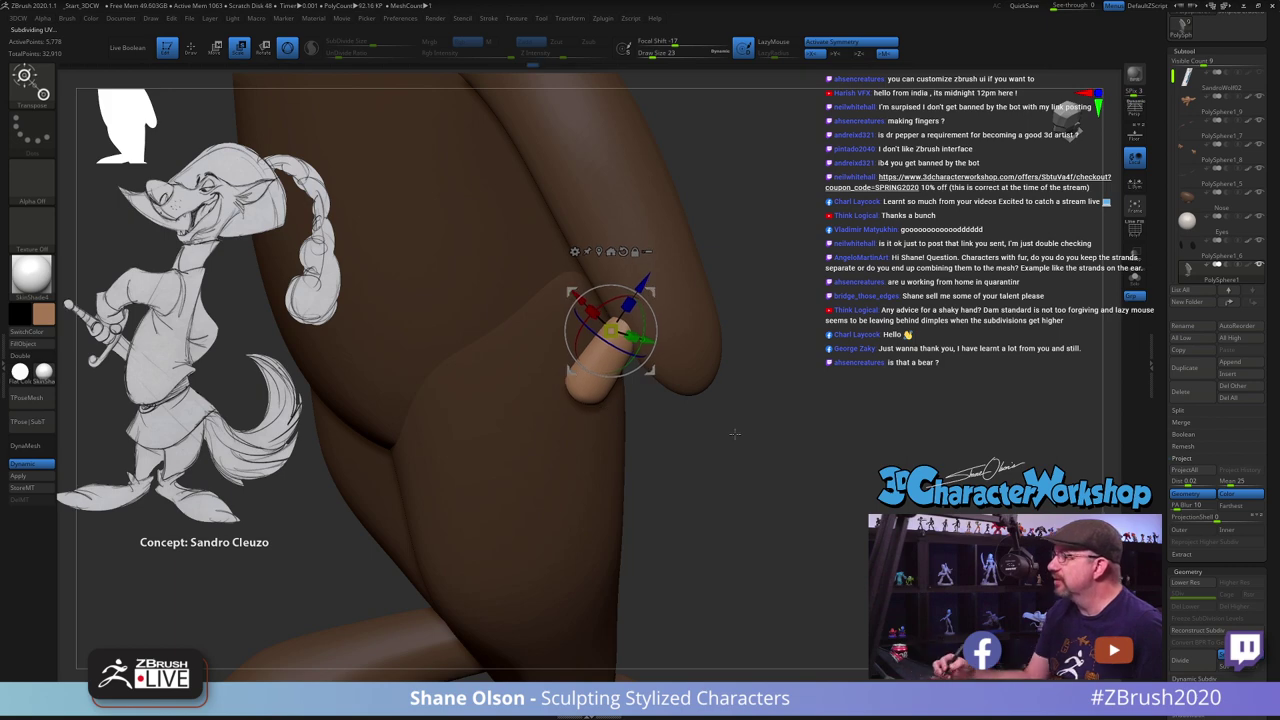
left_click_drag(735, 434, 762, 335)
left_click_drag(654, 292, 741, 429)
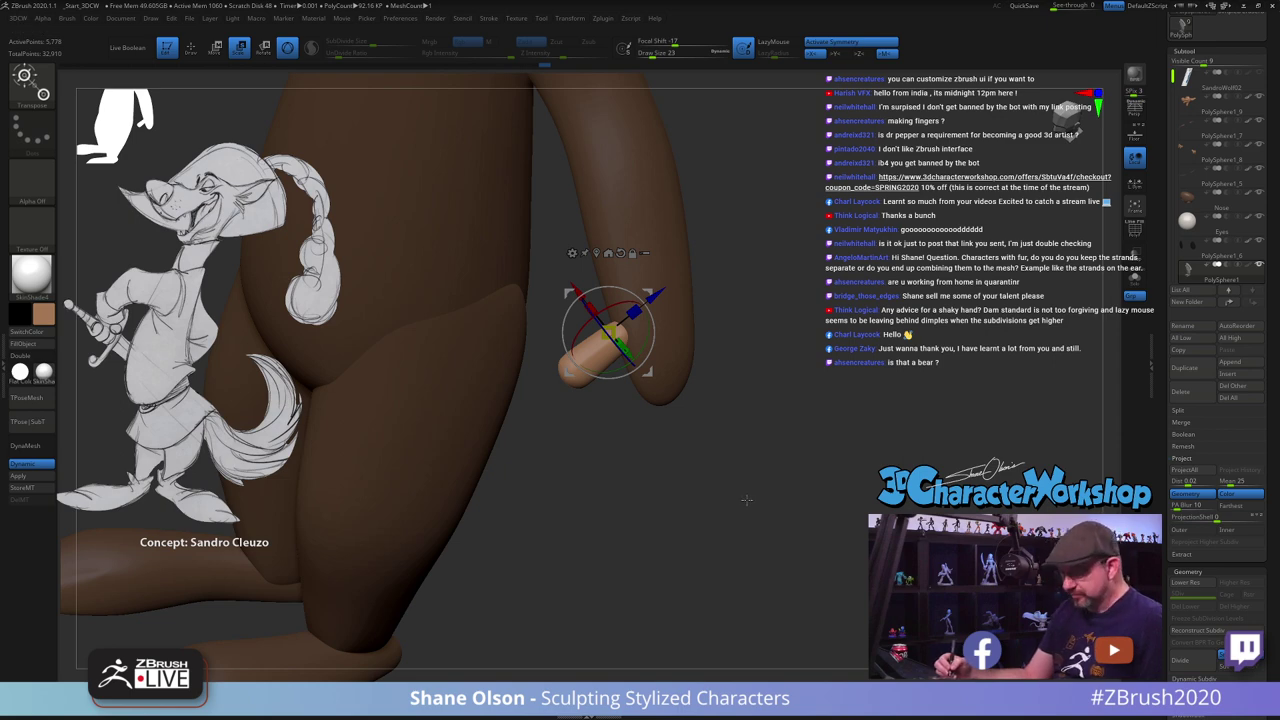
left_click_drag(747, 500, 746, 491, "alt")
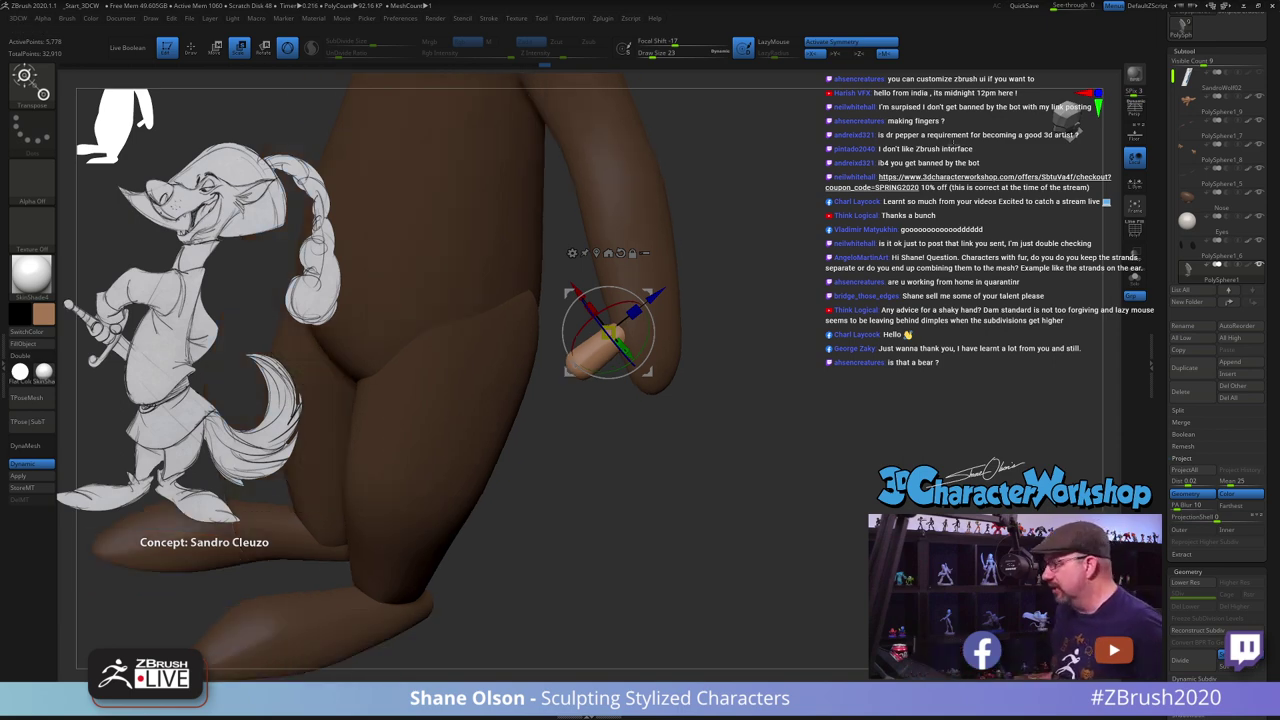
Take the program window out of its maximized state and resize it to nearly fill the desktop with the brush shelf in view
left_click(1260, 8)
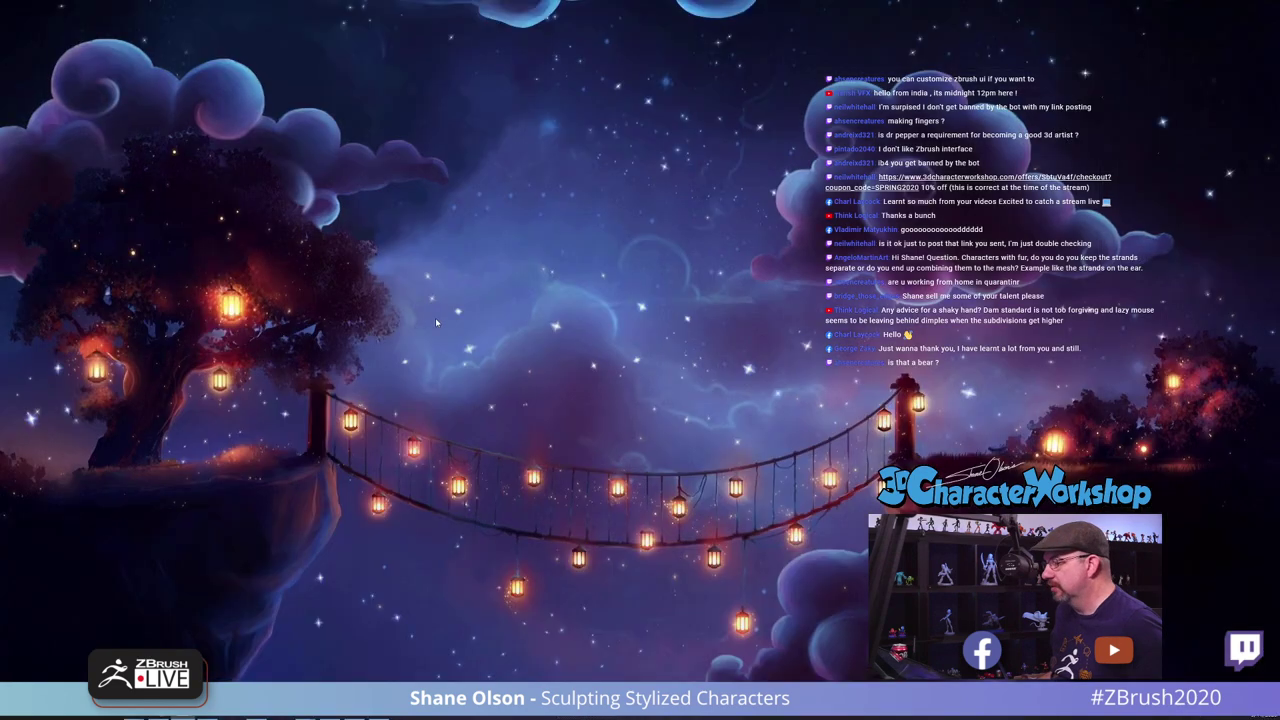
left_click_drag(272, 171, 130, 10)
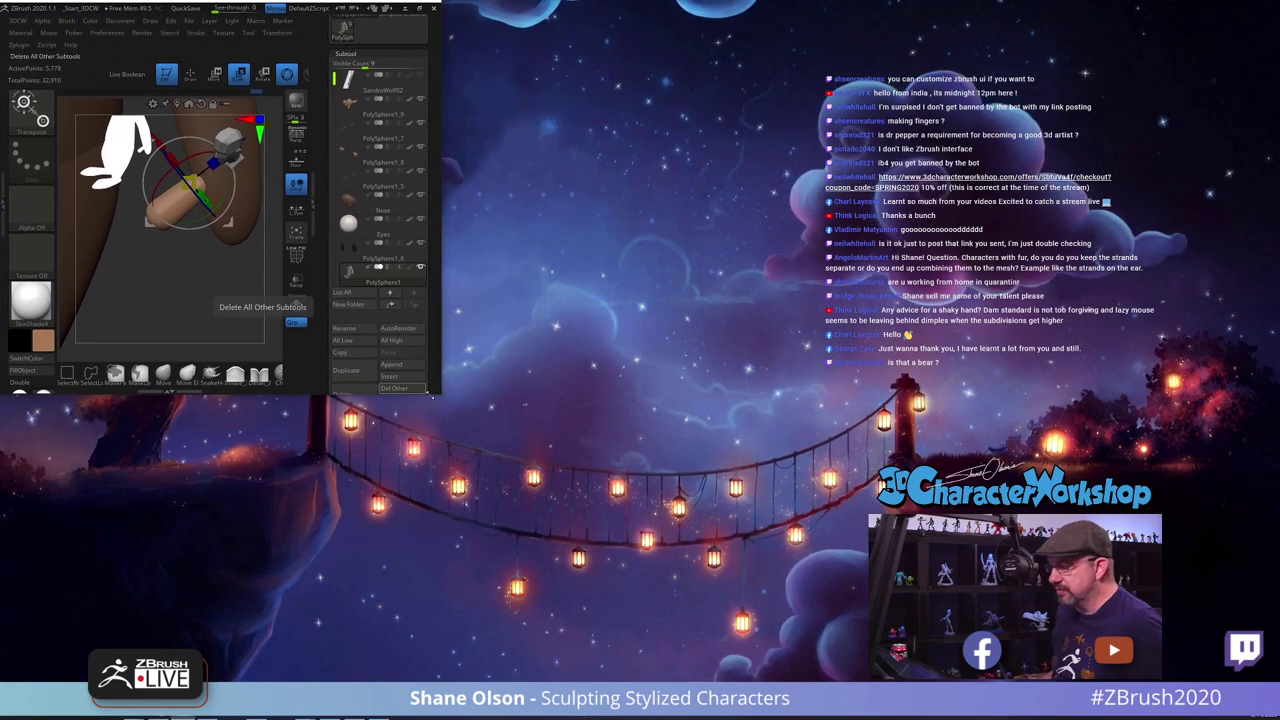
left_click_drag(441, 394, 1274, 706)
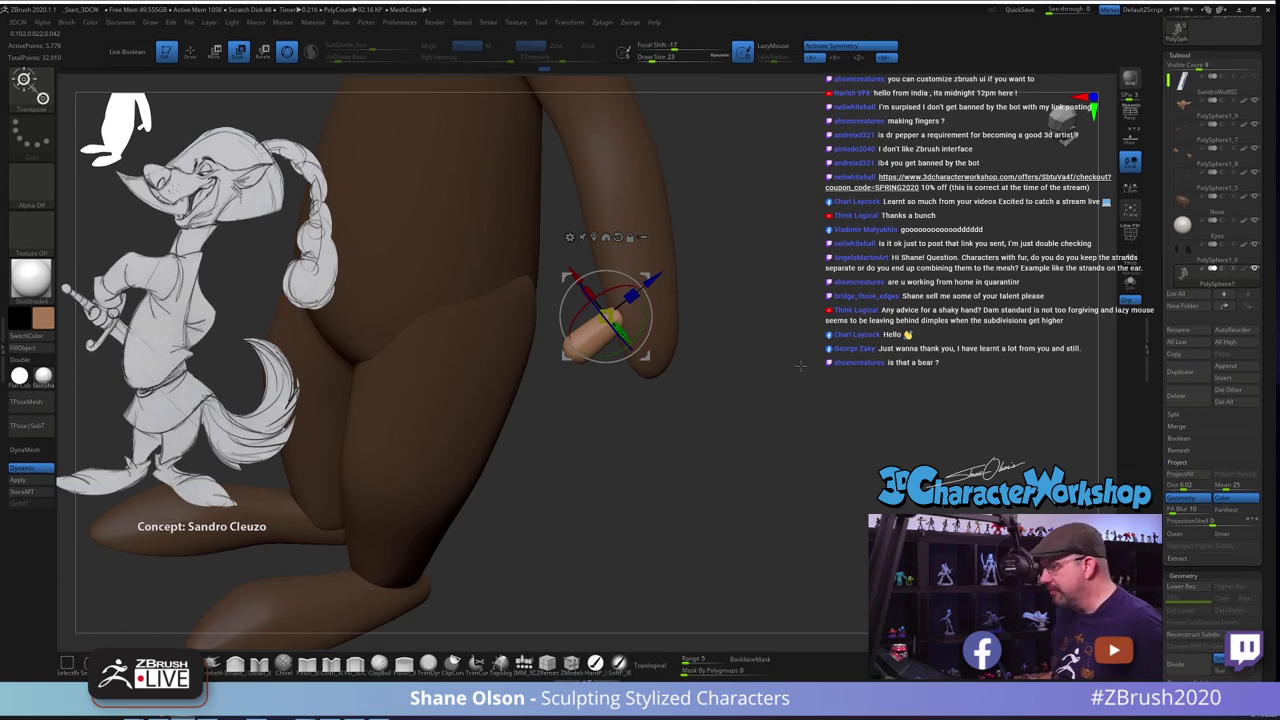
Switch to the Move brush at draw size 25 and adjust the thumb's overall shape beside the arm
left_click_drag(852, 350, 815, 344)
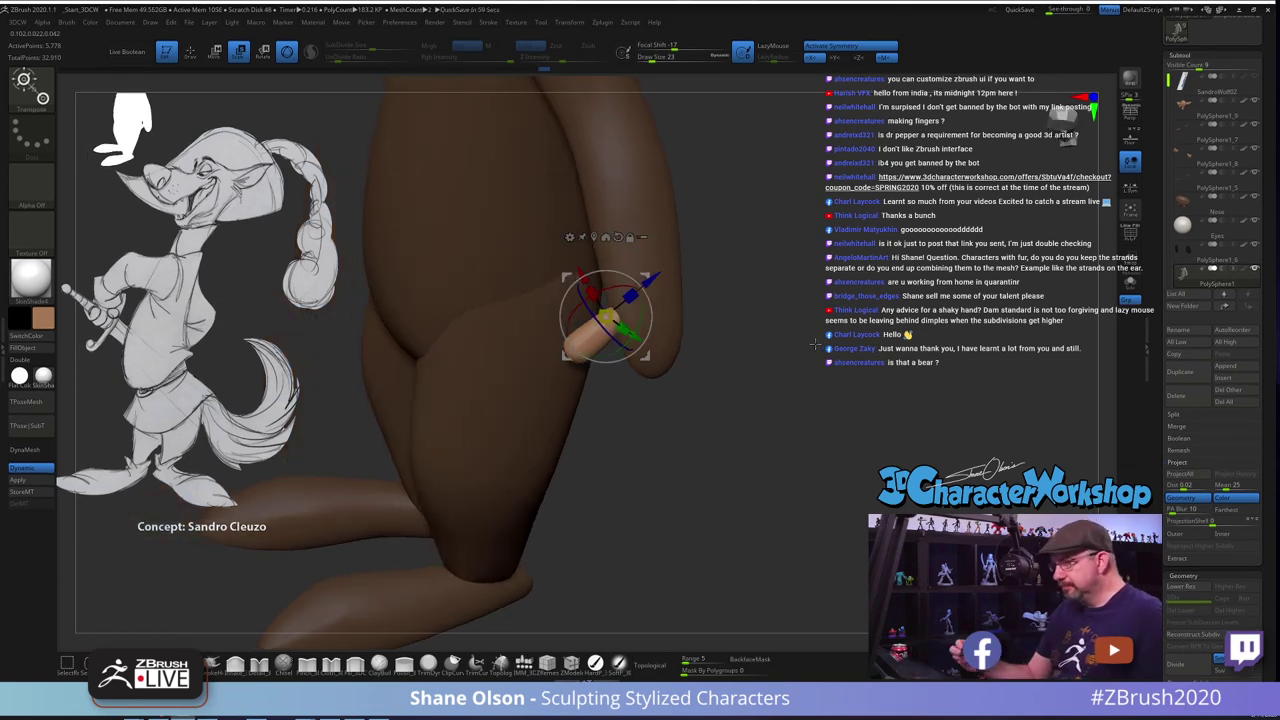
left_click_drag(737, 453, 744, 400)
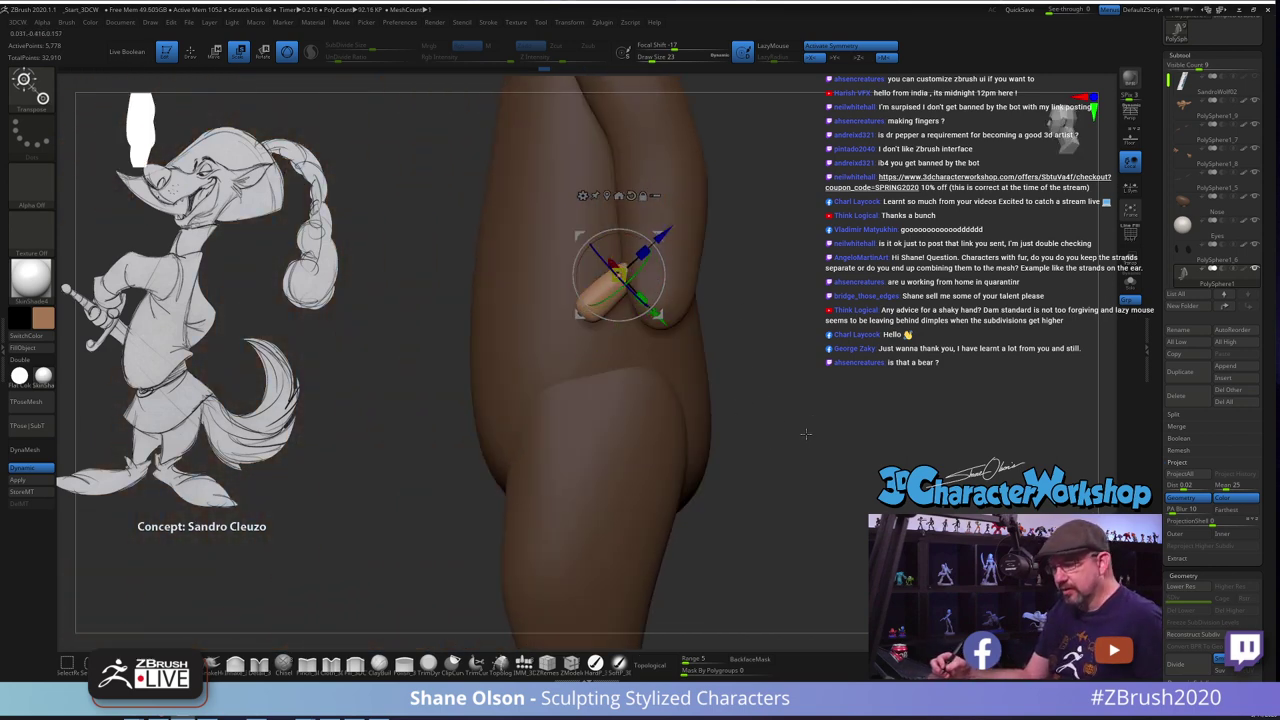
key("q")
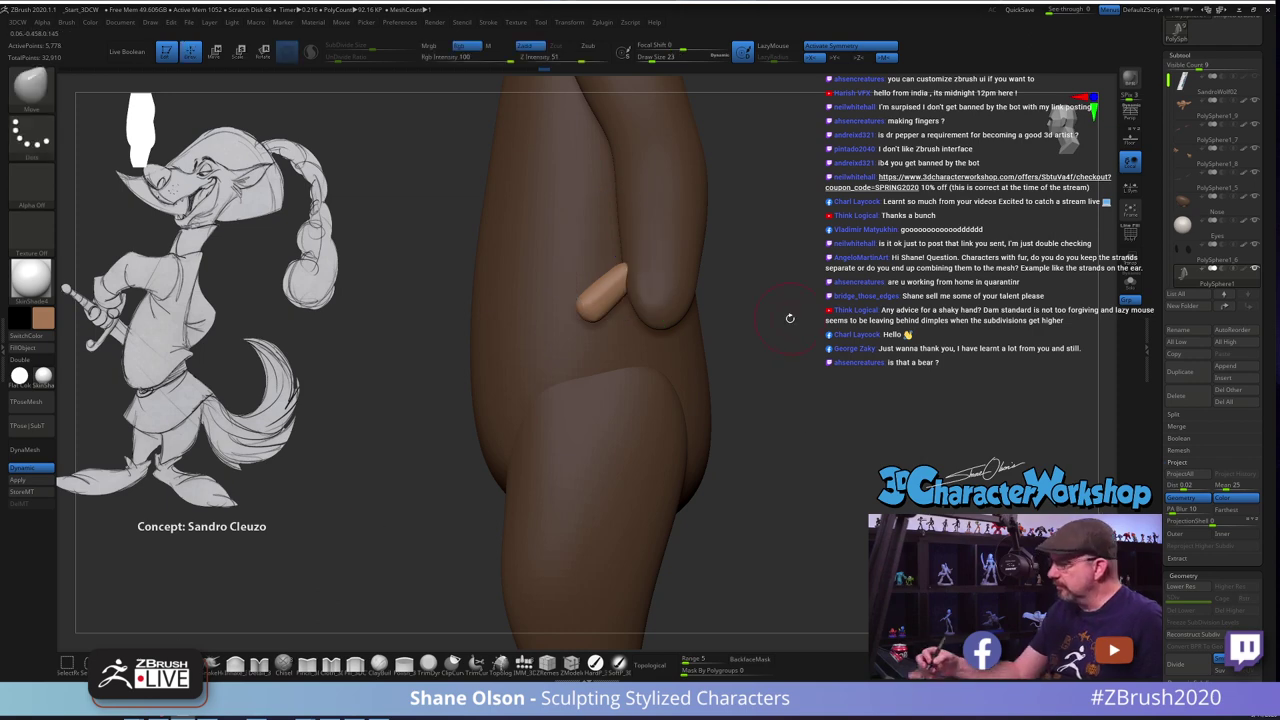
mouse_move(790, 318)
left_mouse_down()
mouse_move(793, 345)
mouse_move(768, 368)
mouse_move(774, 349)
mouse_move(715, 319)
left_mouse_up()
key("s")
left_click(776, 348)
left_click_drag(530, 318, 539, 326)
left_click_drag(765, 335, 612, 280)
left_click_drag(510, 300, 579, 291)
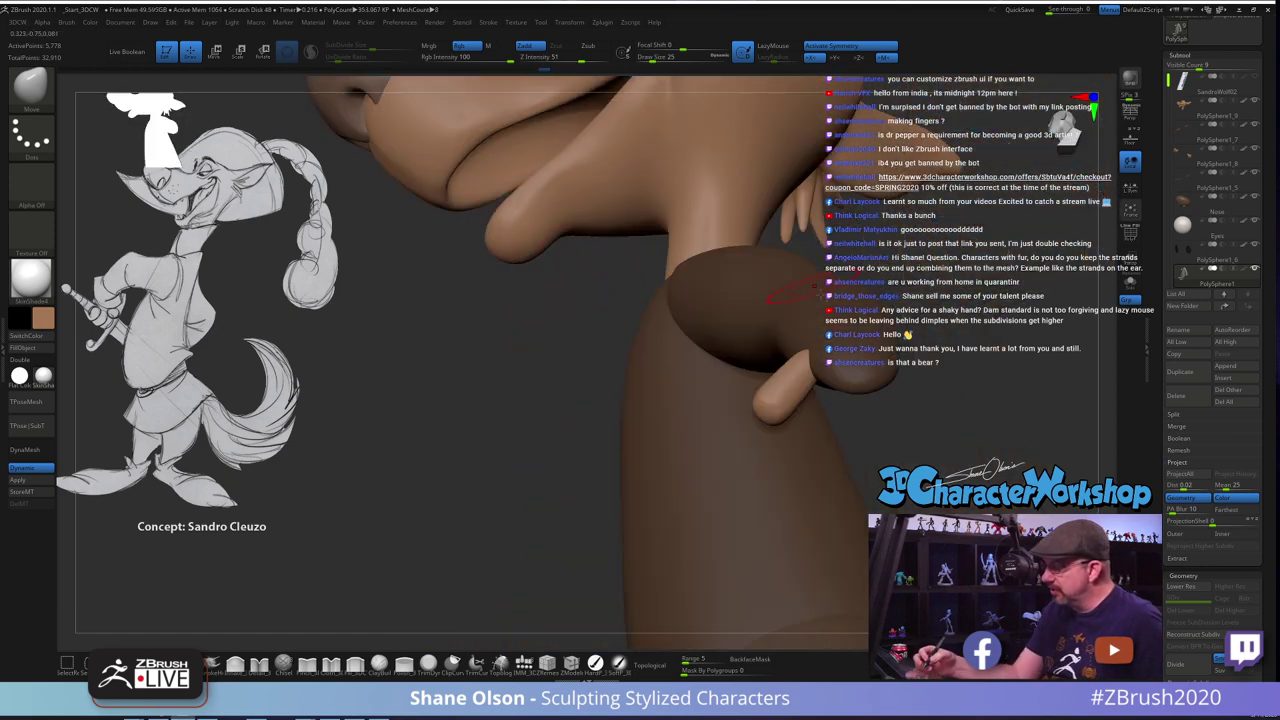
Reduce the Move brush to draw size 23 and push the thumb's tip into a rounder form
mouse_move(838, 328)
left_mouse_down("alt")
mouse_move(772, 318)
mouse_move(742, 346)
left_mouse_up("alt")
key("s")
left_click(773, 319)
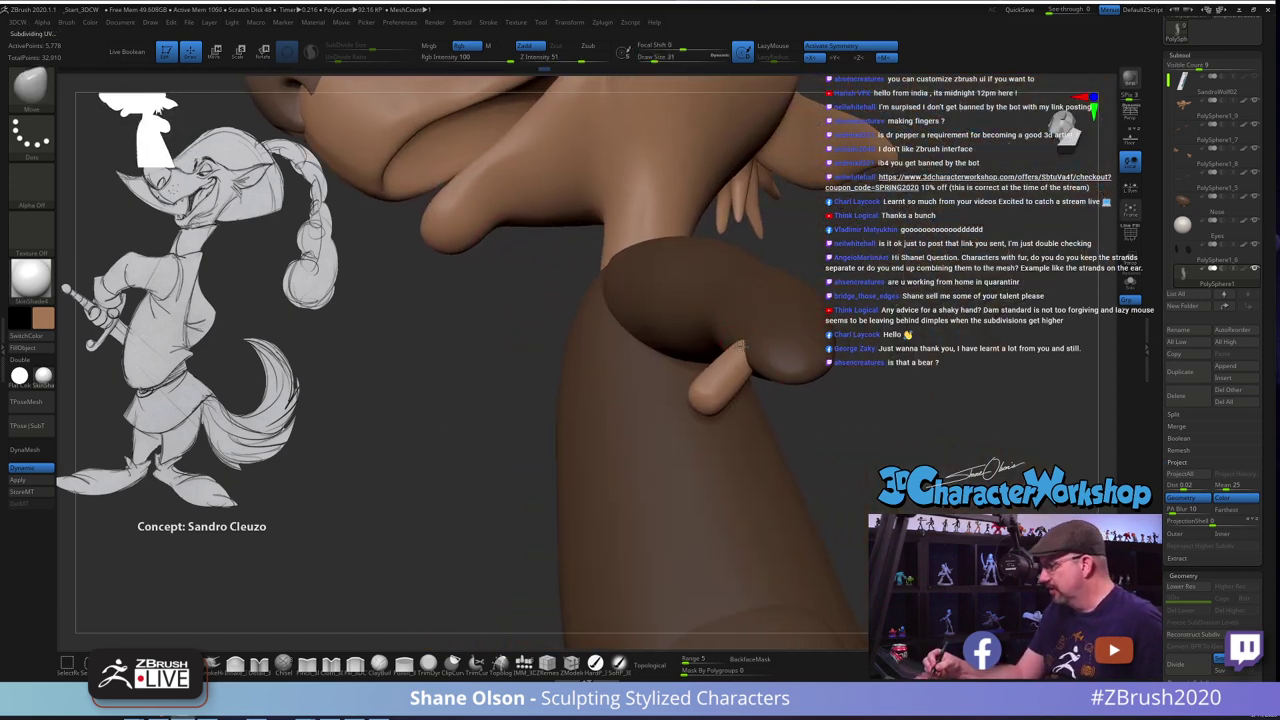
key("s")
left_click(699, 391)
left_click_drag(701, 387, 694, 385)
mouse_move(696, 386)
right_mouse_down()
mouse_move(729, 410)
mouse_move(681, 363)
mouse_move(800, 364)
right_mouse_up()
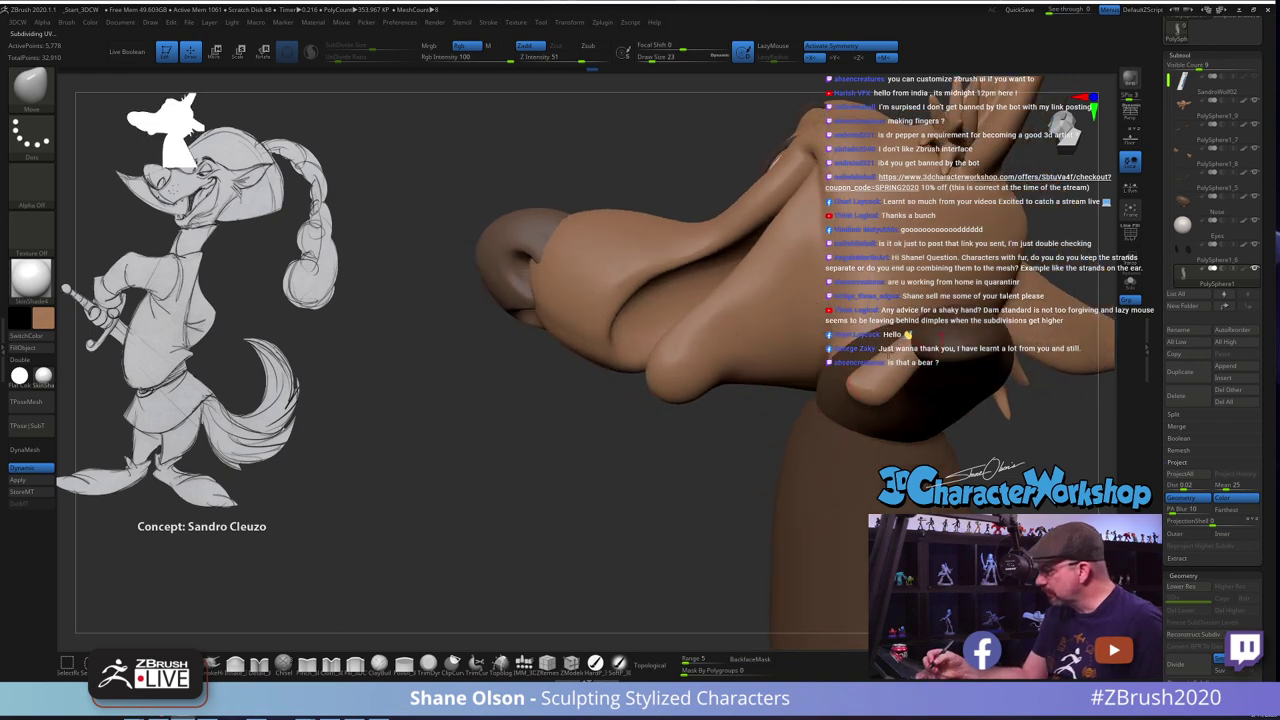
Refine the thumb's tip and sides with the Move brush, working from below and from the front
mouse_move(896, 352)
right_mouse_down("alt")
mouse_move(778, 312)
mouse_move(730, 332)
right_mouse_up("alt")
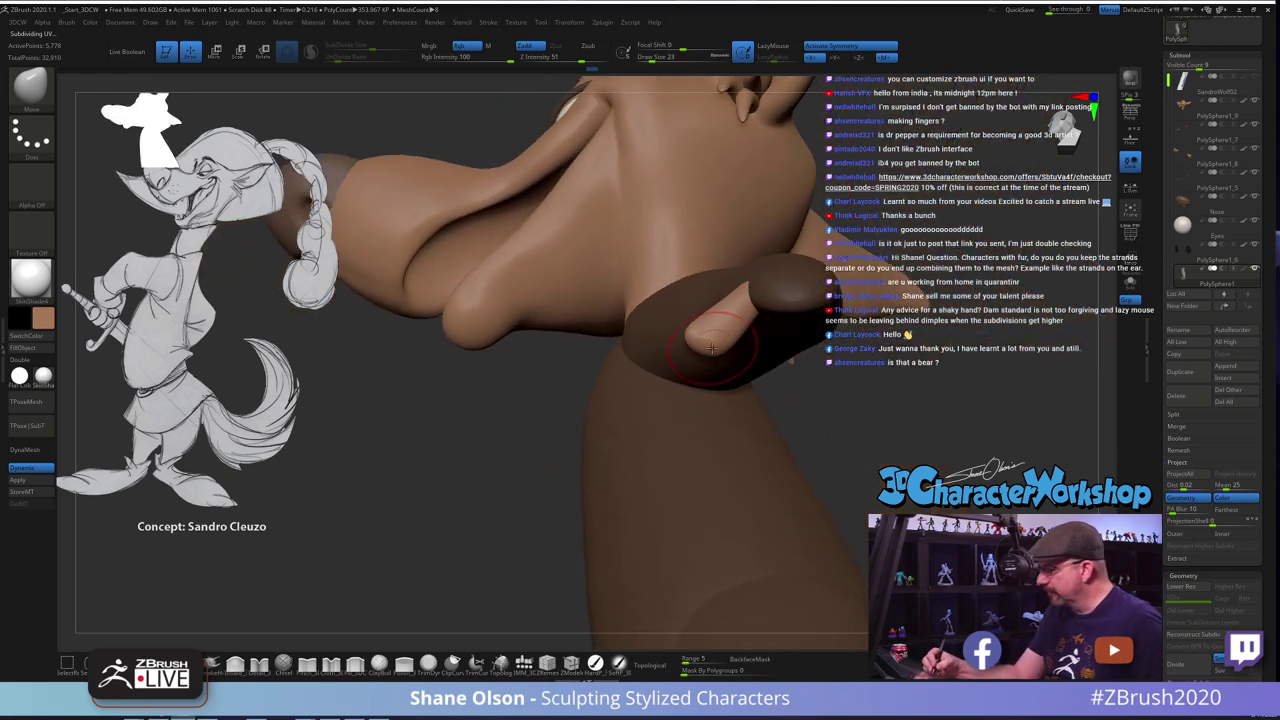
left_click_drag(712, 348, 706, 332)
right_click_drag(732, 330, 772, 309)
left_click_drag(706, 308, 712, 298)
mouse_move(728, 314)
right_mouse_down()
mouse_move(822, 338)
mouse_move(740, 315)
right_mouse_up()
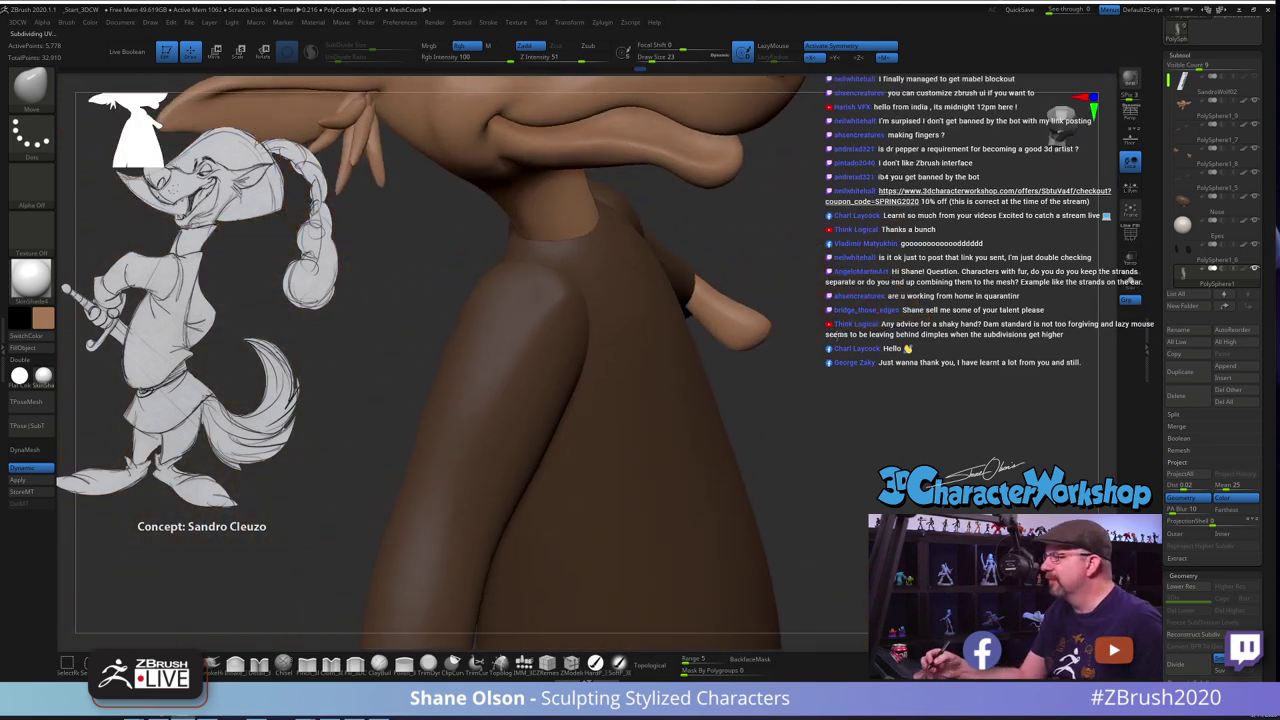
mouse_move(838, 333)
right_mouse_down()
mouse_move(763, 349)
mouse_move(790, 319)
mouse_move(763, 252)
mouse_move(710, 288)
right_mouse_up()
left_click_drag(662, 284, 671, 281)
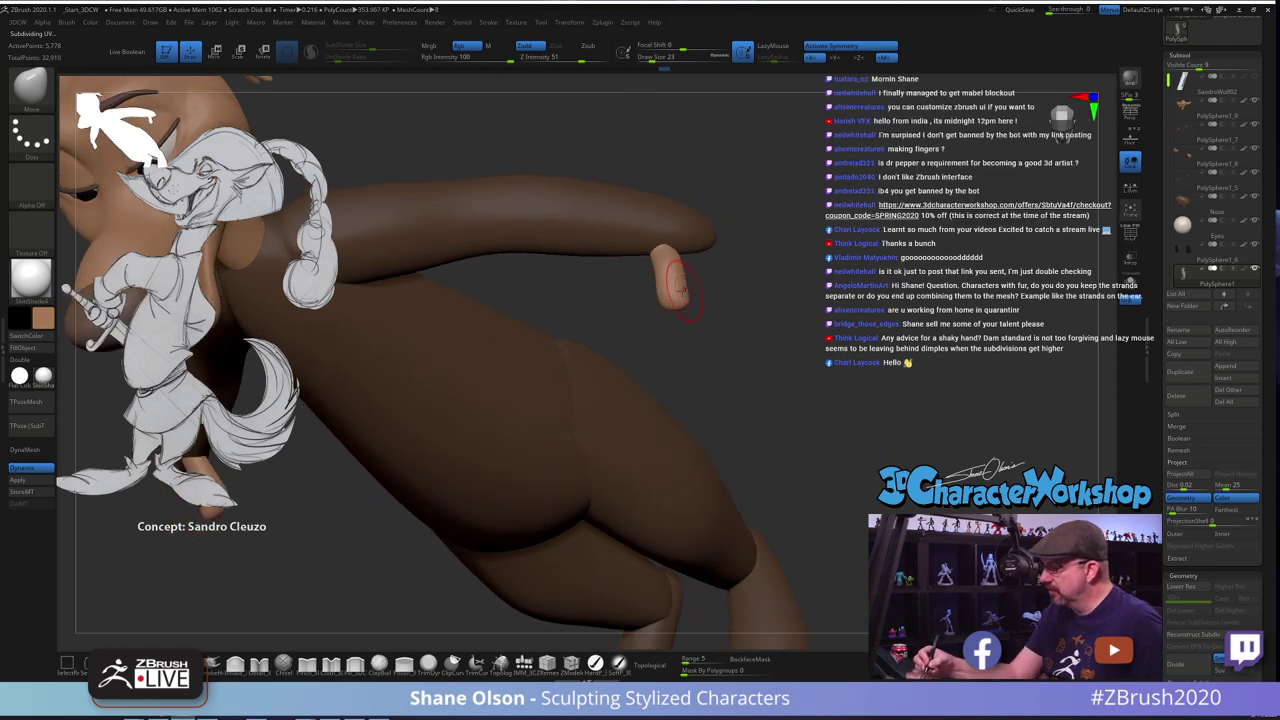
Shape the thumb's end with the Move brush at draw size 17 while looking straight at its tip
mouse_move(740, 327)
left_mouse_down()
mouse_move(721, 285)
mouse_move(794, 314)
mouse_move(784, 355)
mouse_move(724, 325)
mouse_move(726, 363)
mouse_move(717, 295)
left_mouse_up()
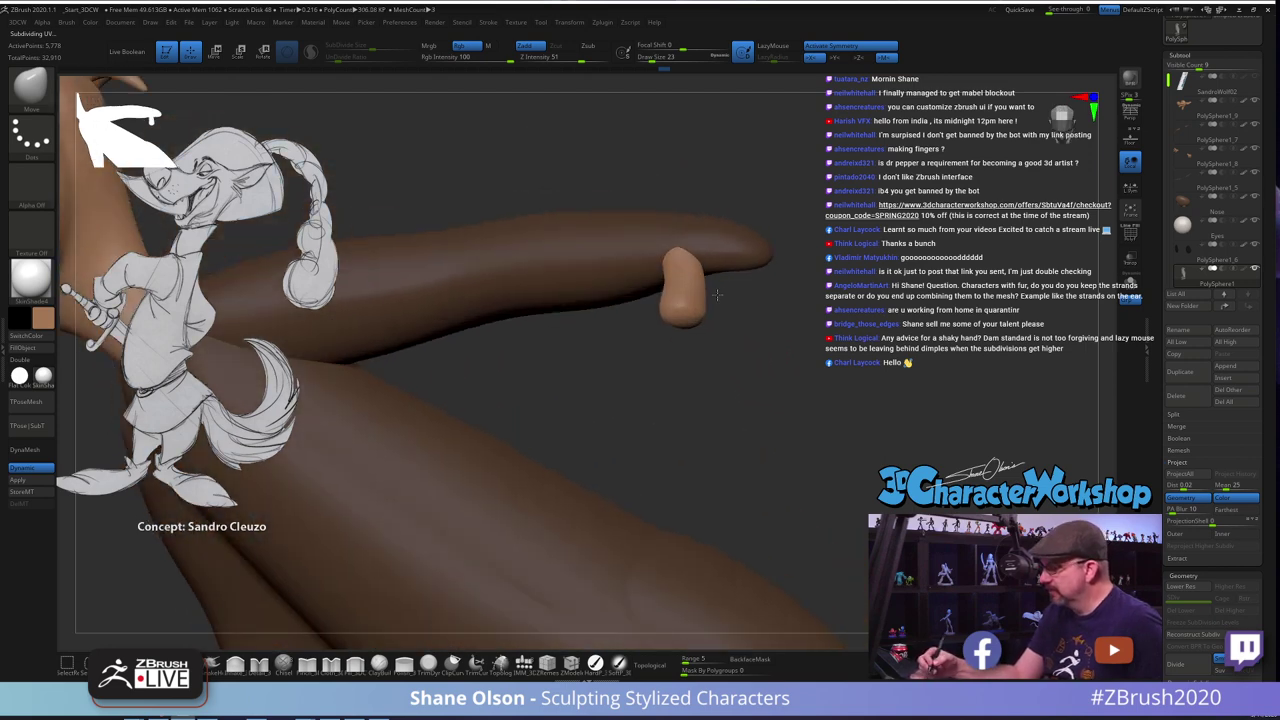
right_click_drag(717, 294, 714, 263)
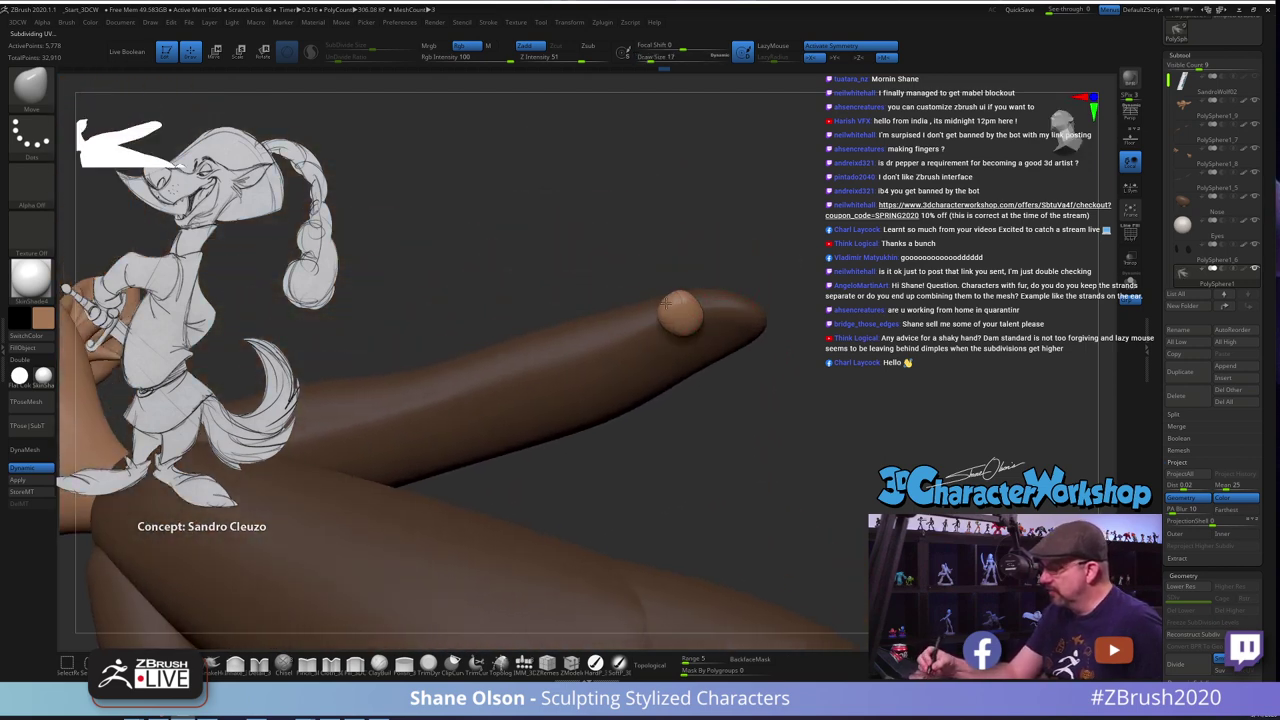
left_click_drag(678, 295, 686, 294)
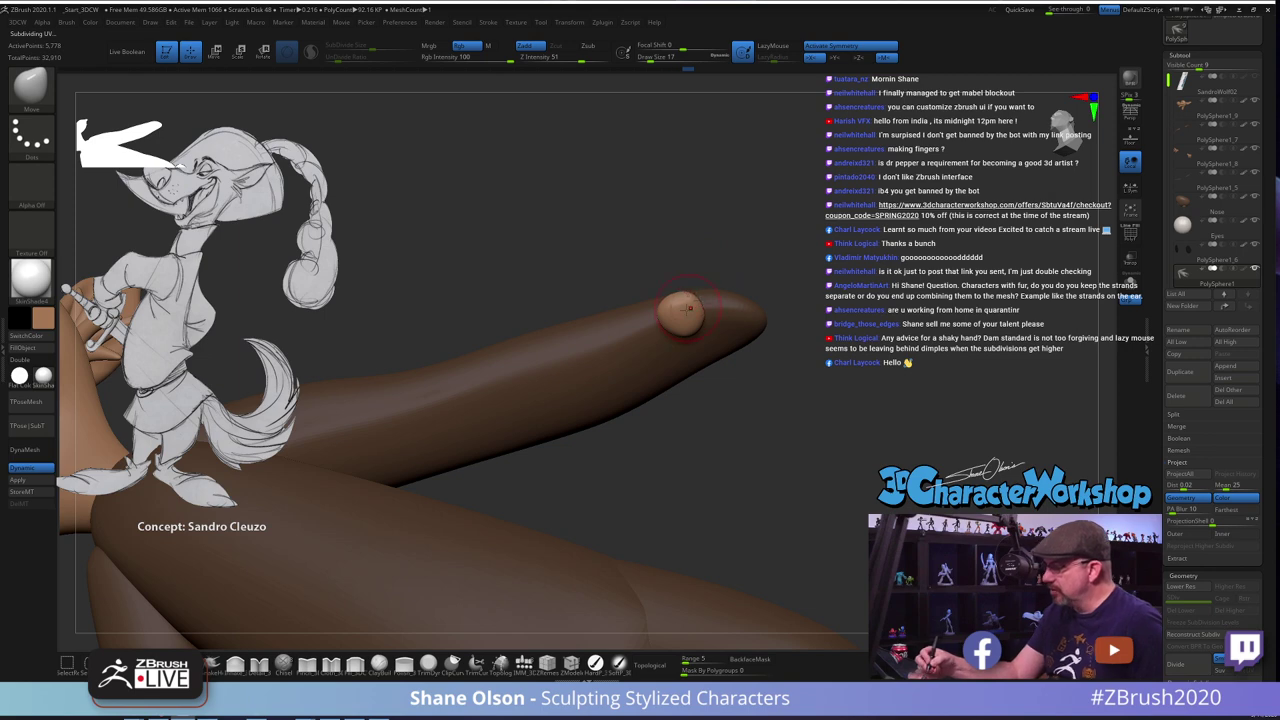
Enlarge the Move brush to draw size 27 and adjust the curve along the thumb's middle
right_click_drag(688, 320, 763, 422)
mouse_move(682, 410)
right_mouse_down()
mouse_move(698, 518)
mouse_move(840, 463)
right_mouse_up()
key("s")
left_click_drag(840, 463, 846, 463)
key("s")
left_click_drag(731, 309, 731, 307)
key("s")
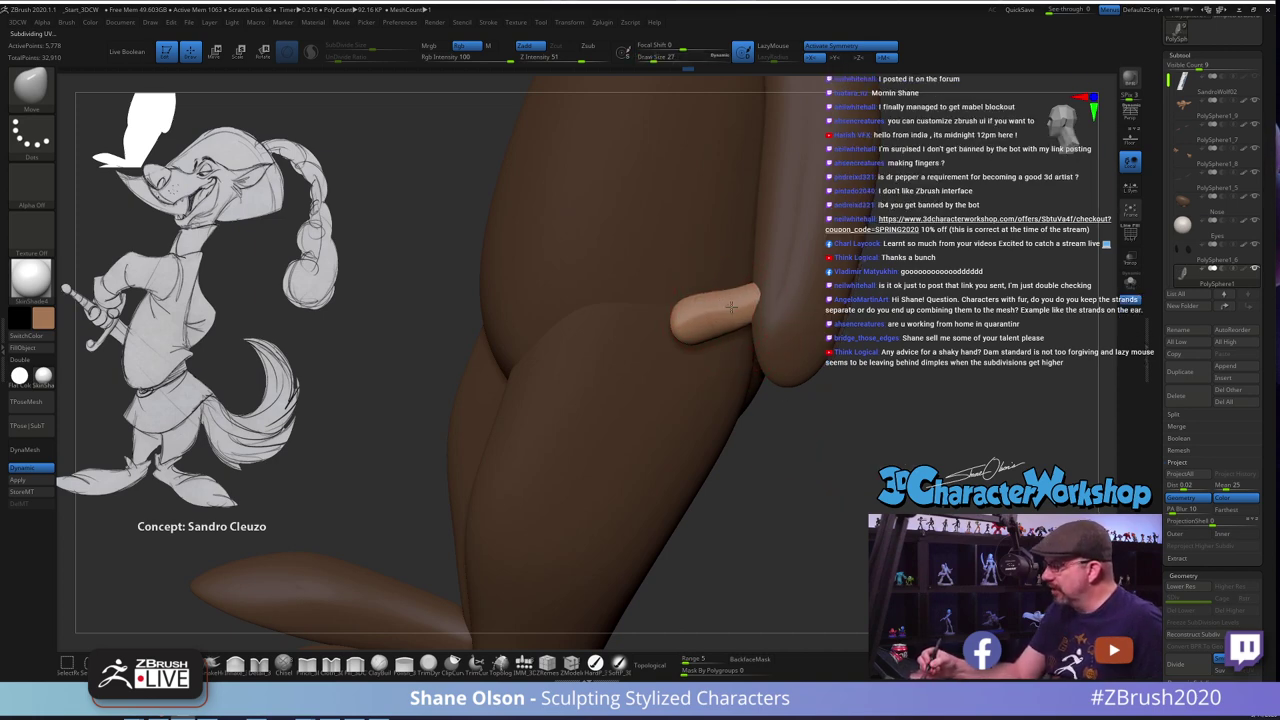
mouse_move(785, 412)
left_mouse_down()
mouse_move(850, 500)
mouse_move(868, 401)
mouse_move(815, 430)
mouse_move(830, 465)
mouse_move(832, 435)
mouse_move(803, 437)
left_mouse_up()
right_click_drag(803, 437, 810, 439)
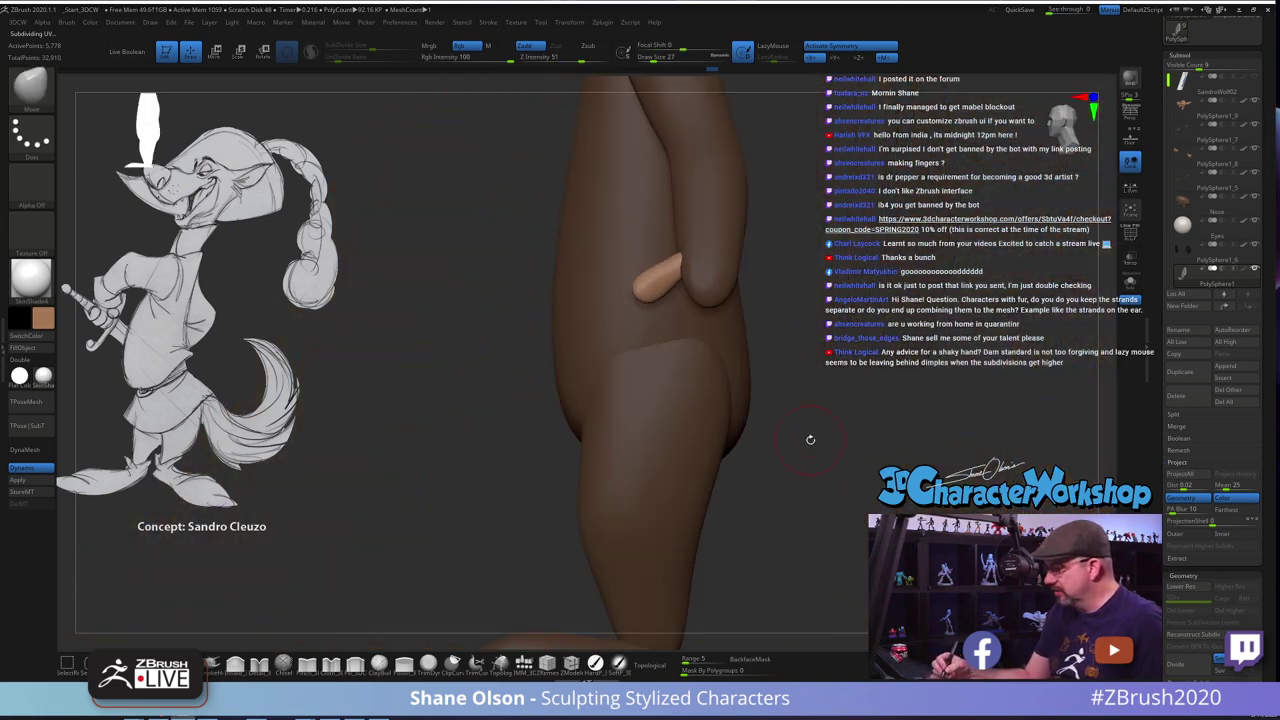
Duplicate the thumb with the gizmo and place the copy pointing down at the arm's end as the first finger
key("w")
left_click_drag(811, 424, 803, 450)
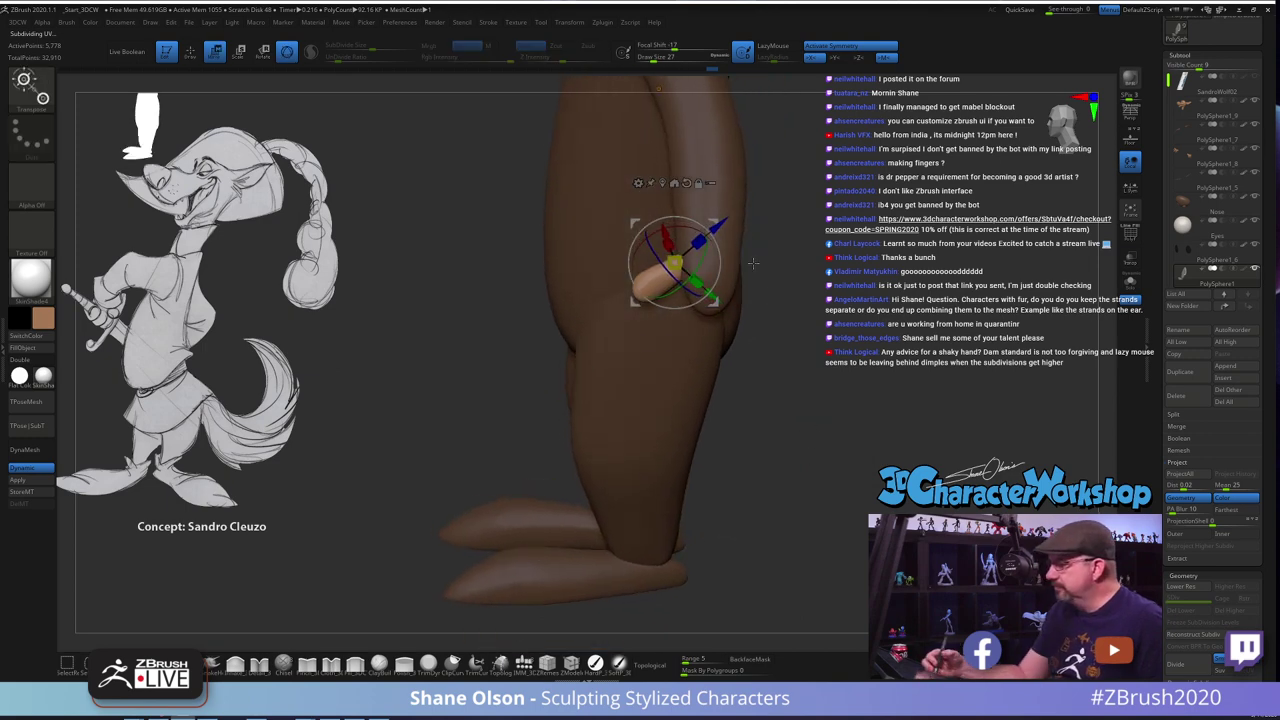
left_click_drag(715, 221, 722, 276, "ctrl")
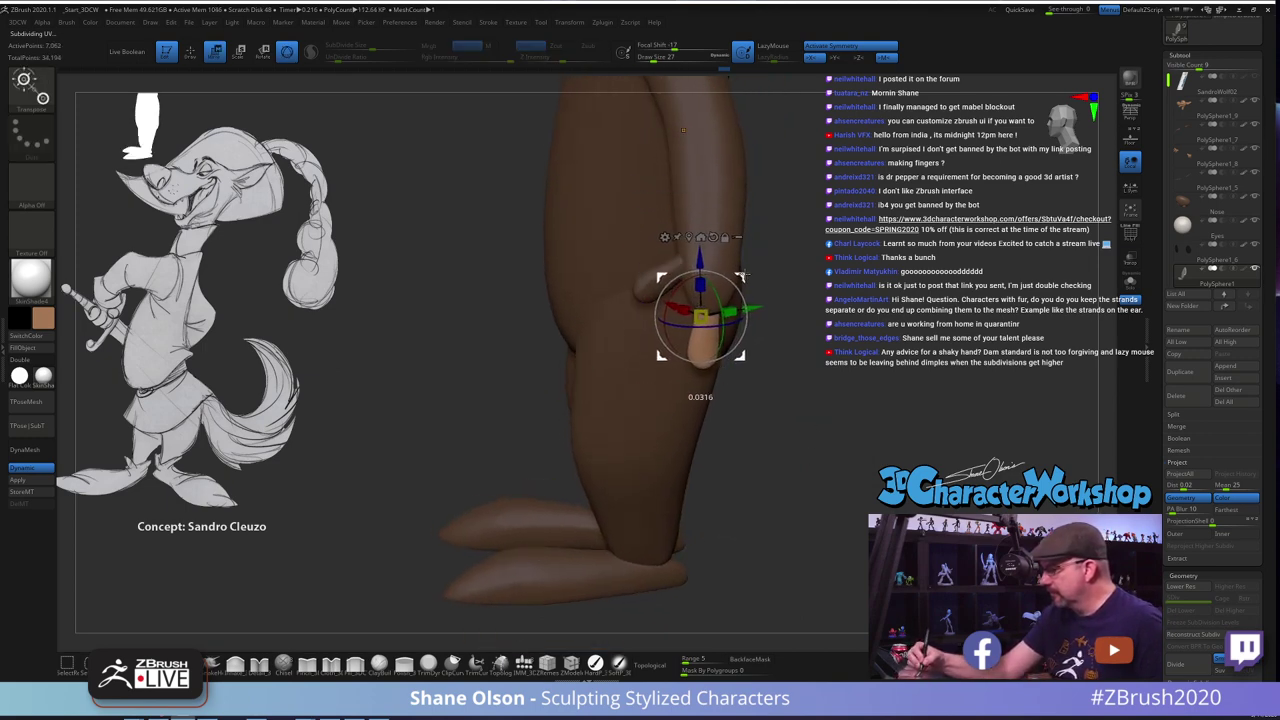
left_click_drag(778, 404, 862, 413)
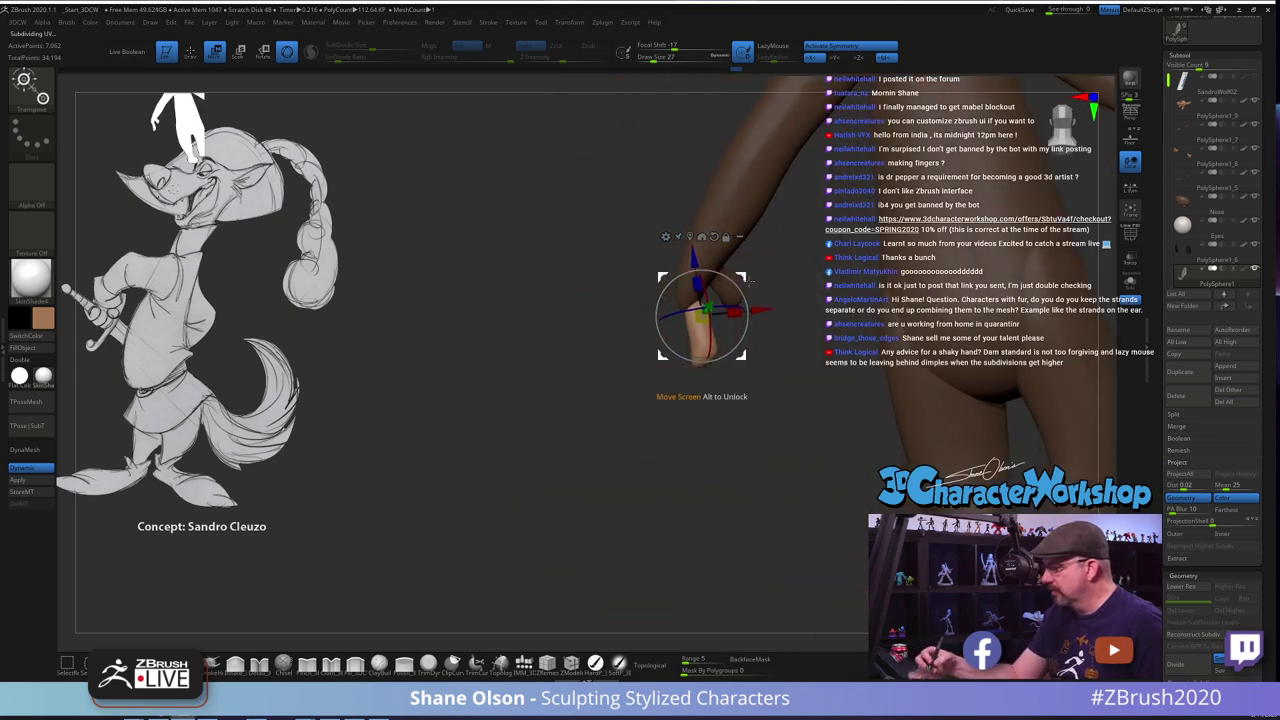
left_click_drag(744, 276, 740, 275)
left_click_drag(745, 402, 843, 414)
left_click_drag(790, 371, 787, 415, "alt")
Reshape the first finger with the Move brush at draw size 27 so it continues from the arm's end
key("q")
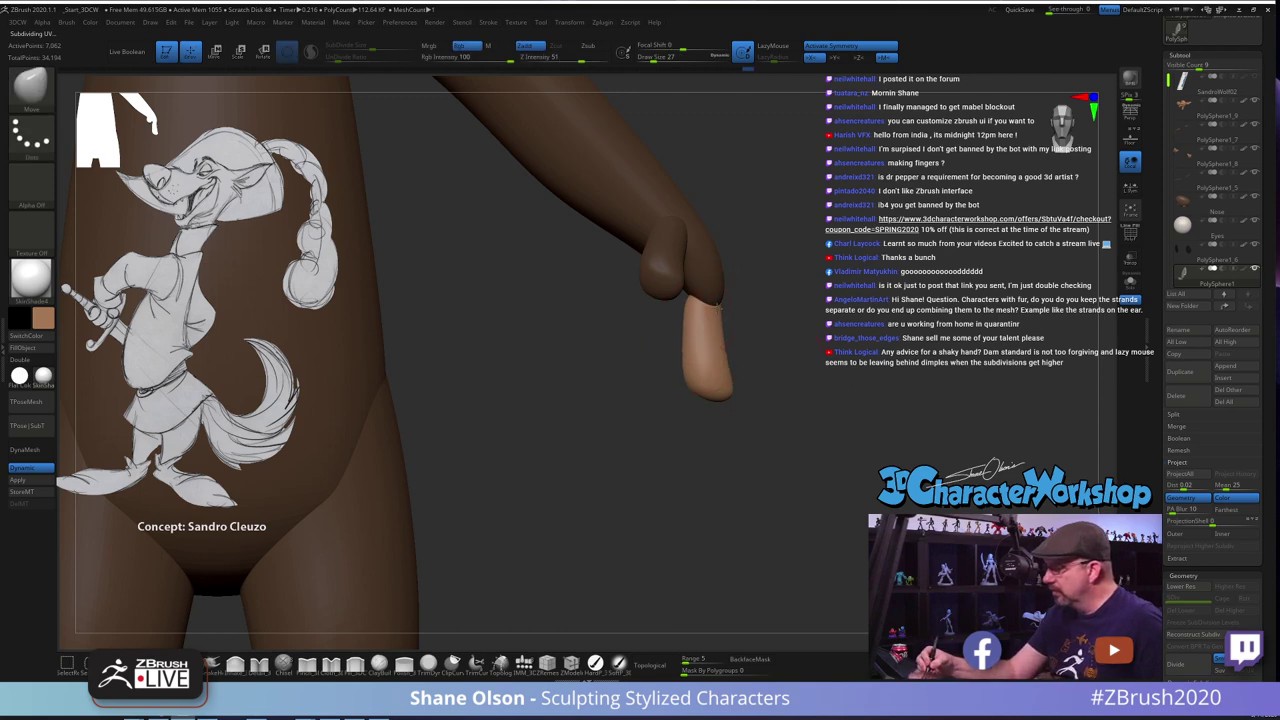
left_click_drag(760, 327, 686, 327)
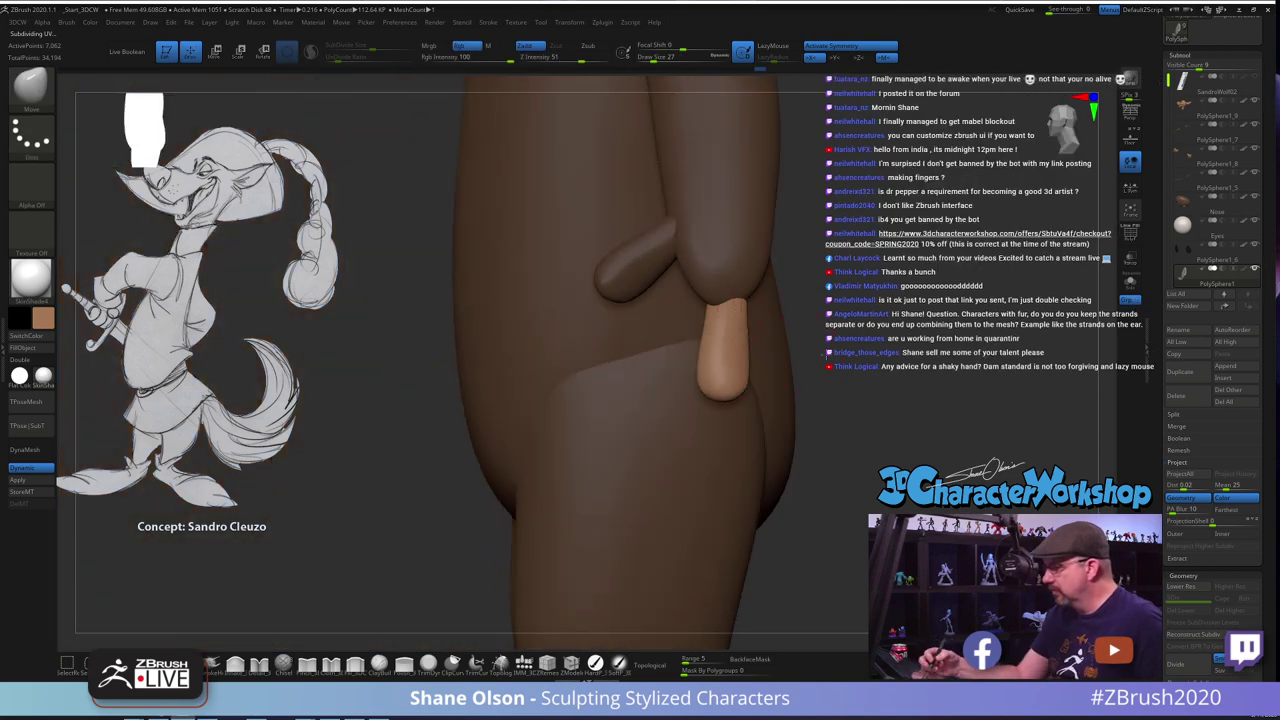
left_click_drag(825, 355, 901, 351)
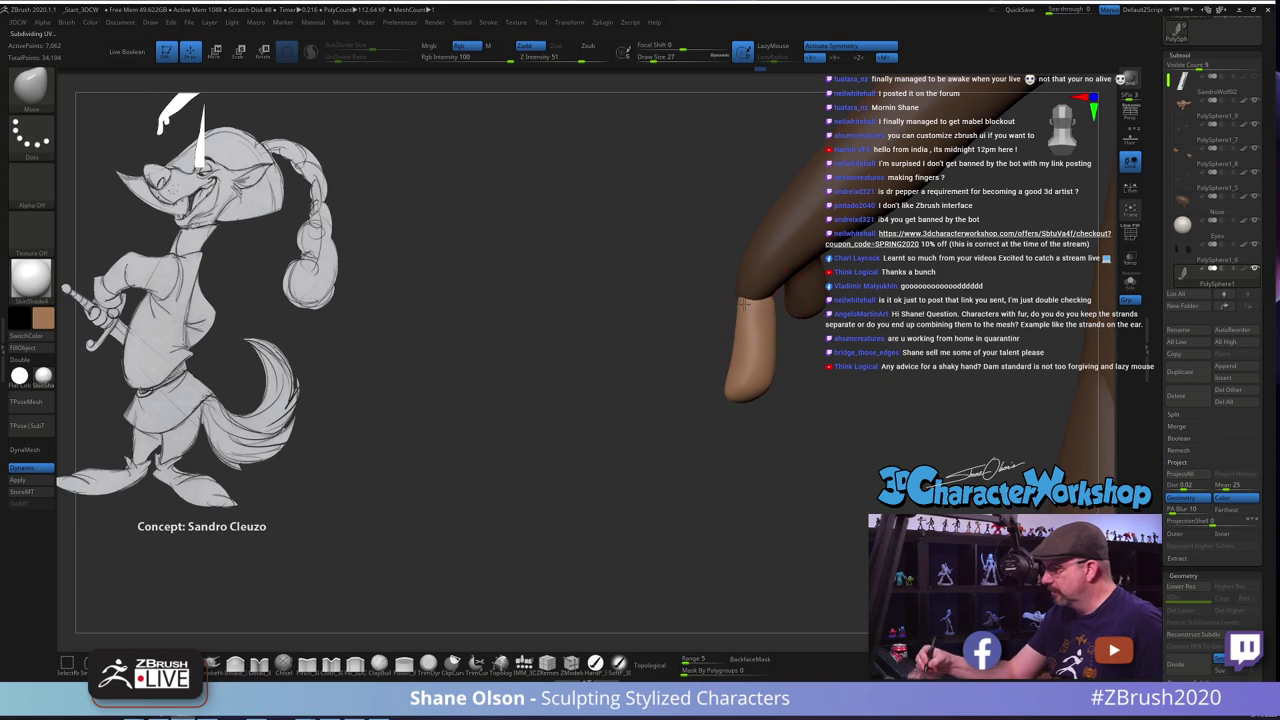
mouse_move(781, 367)
left_mouse_down()
mouse_move(858, 371)
mouse_move(803, 379)
left_mouse_up()
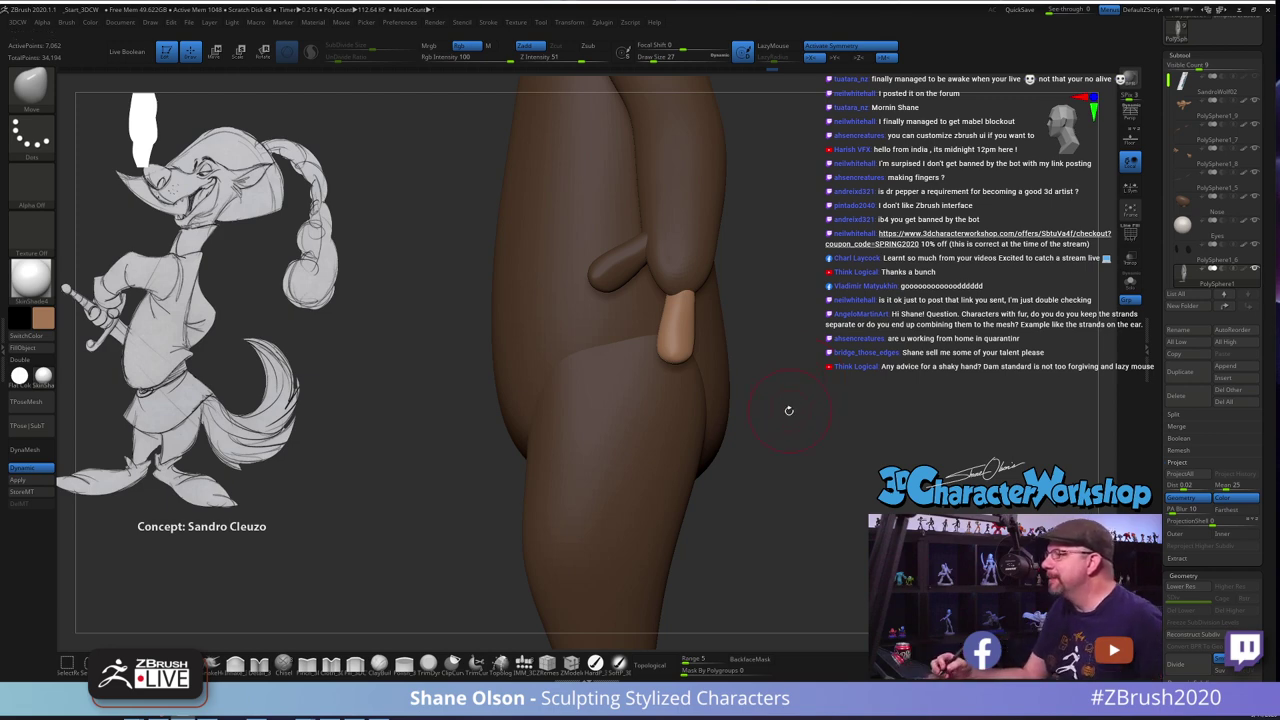
mouse_move(788, 409)
left_mouse_down()
mouse_move(834, 417)
mouse_move(777, 423)
mouse_move(795, 424)
left_mouse_up()
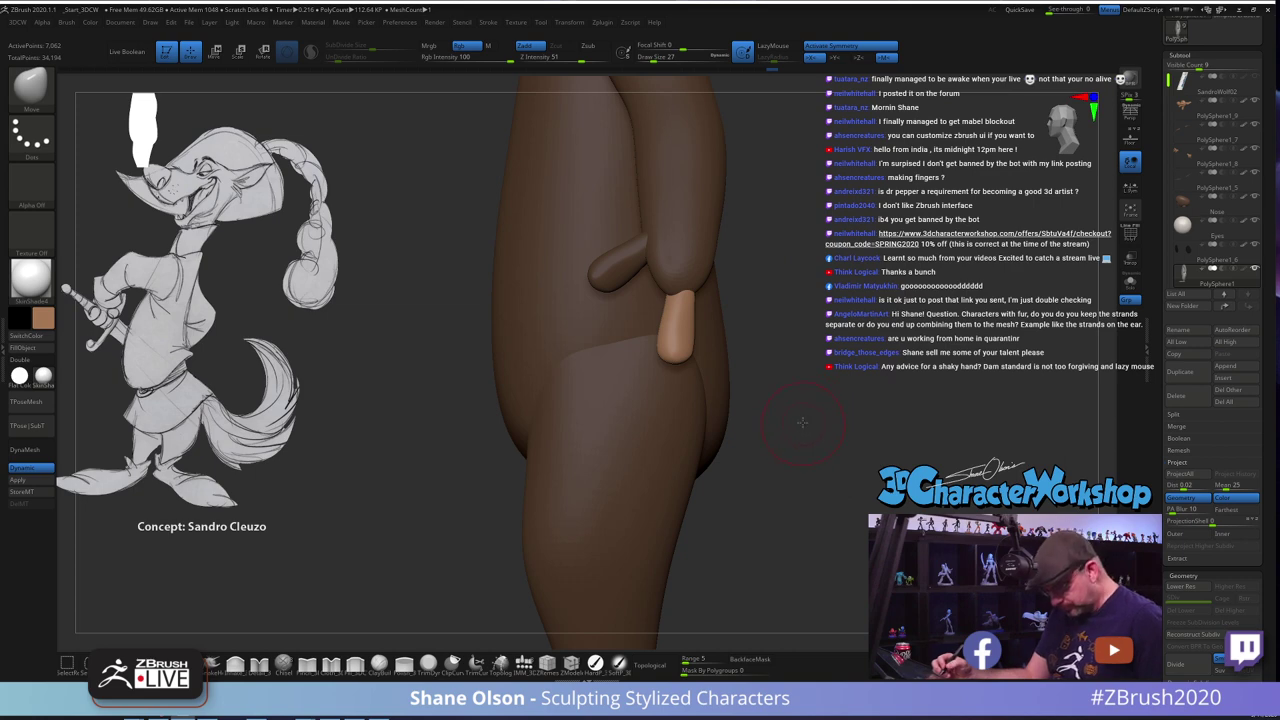
Duplicate the first finger with the gizmo and place the copy beside it at the arm's end as the second finger
key("w")
mouse_move(801, 430)
left_mouse_down()
mouse_move(863, 422)
mouse_move(893, 441)
mouse_move(840, 448)
left_mouse_up()
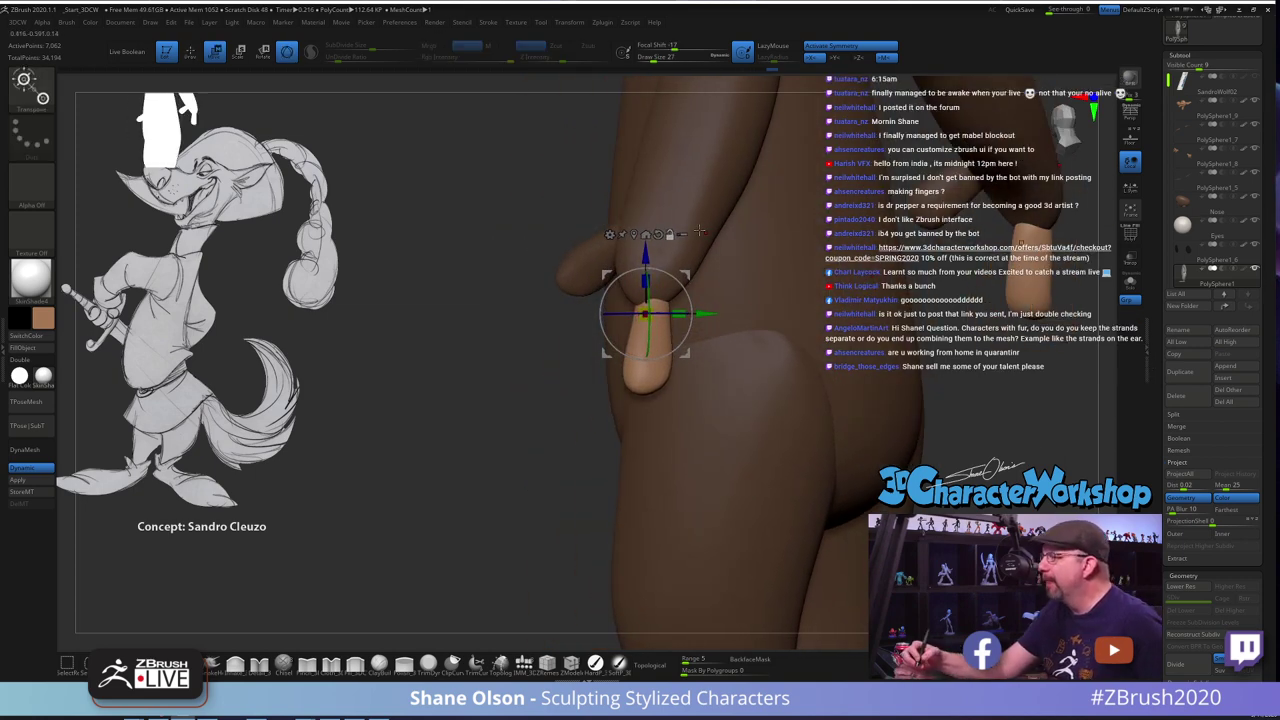
left_click_drag(699, 231, 654, 209, "alt")
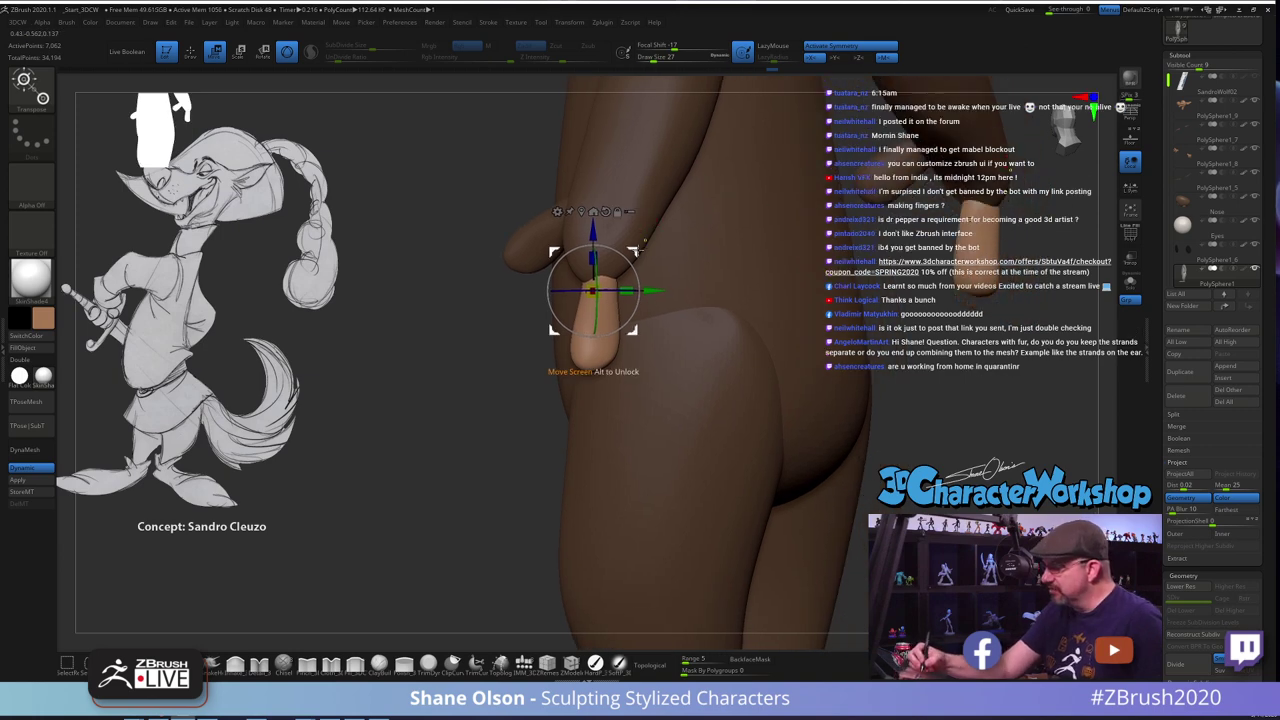
left_click_drag(636, 251, 677, 224, "ctrl")
mouse_move(681, 184)
right_mouse_down()
mouse_move(720, 190)
mouse_move(686, 195)
right_mouse_up()
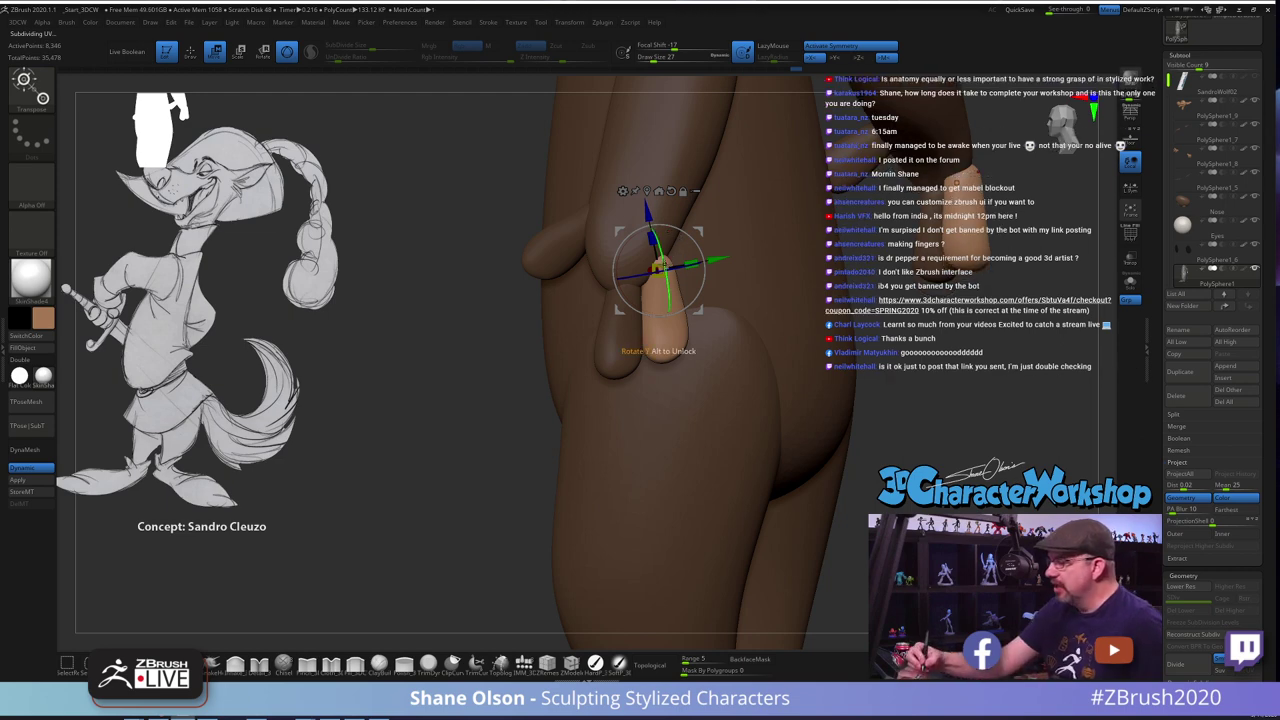
Turn on local symmetry, then scale the second finger down slightly and tilt it away from the first finger
left_click_drag(658, 270, 645, 278)
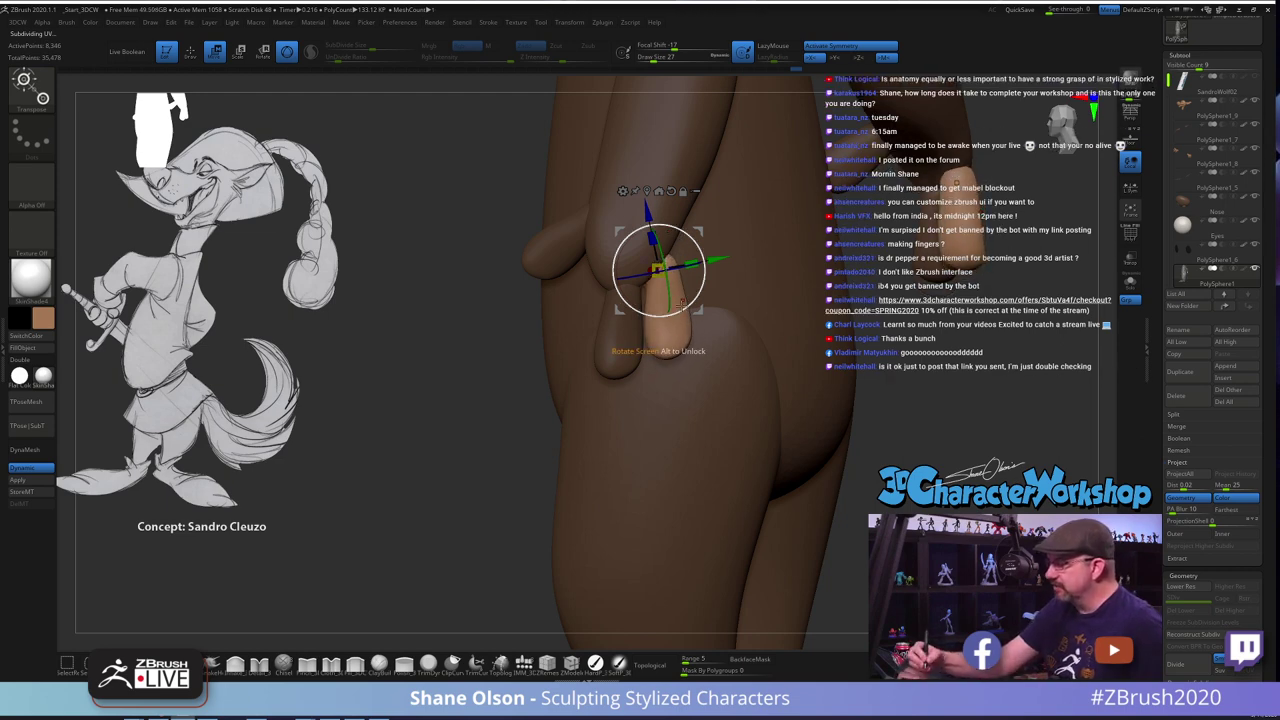
key("ctrl+z")
left_click(1130, 187)
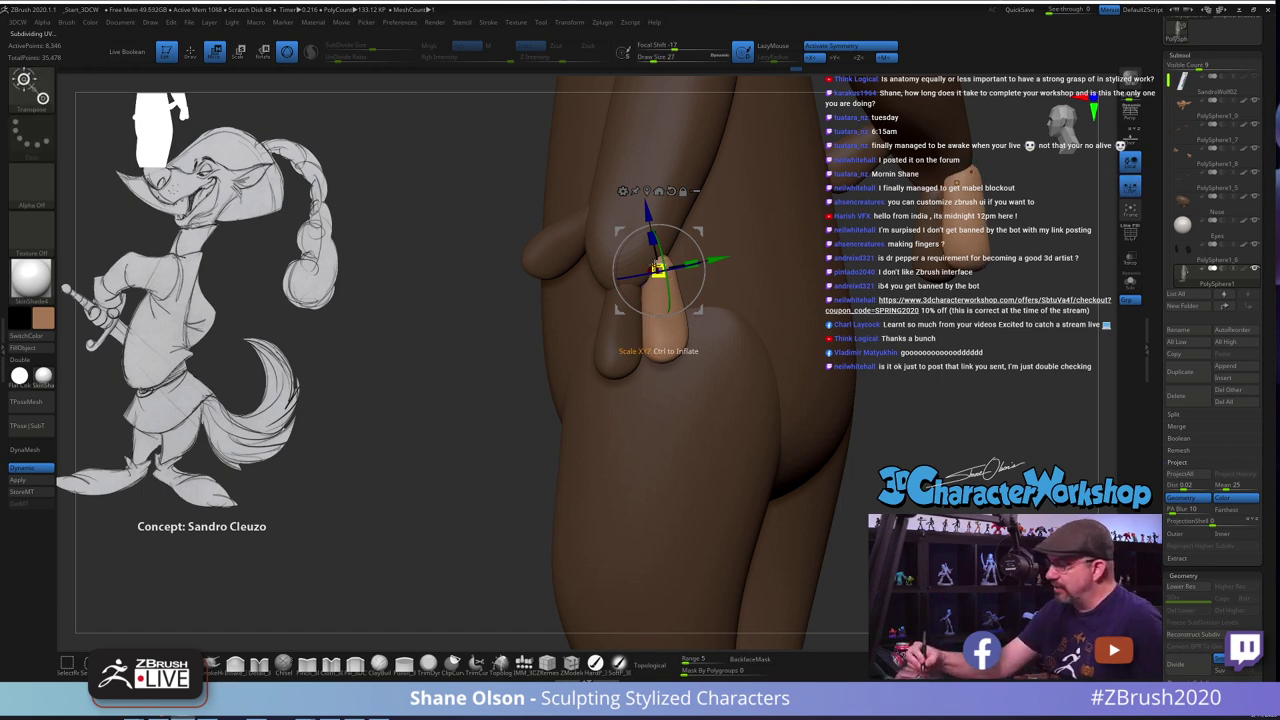
left_click_drag(658, 268, 696, 232)
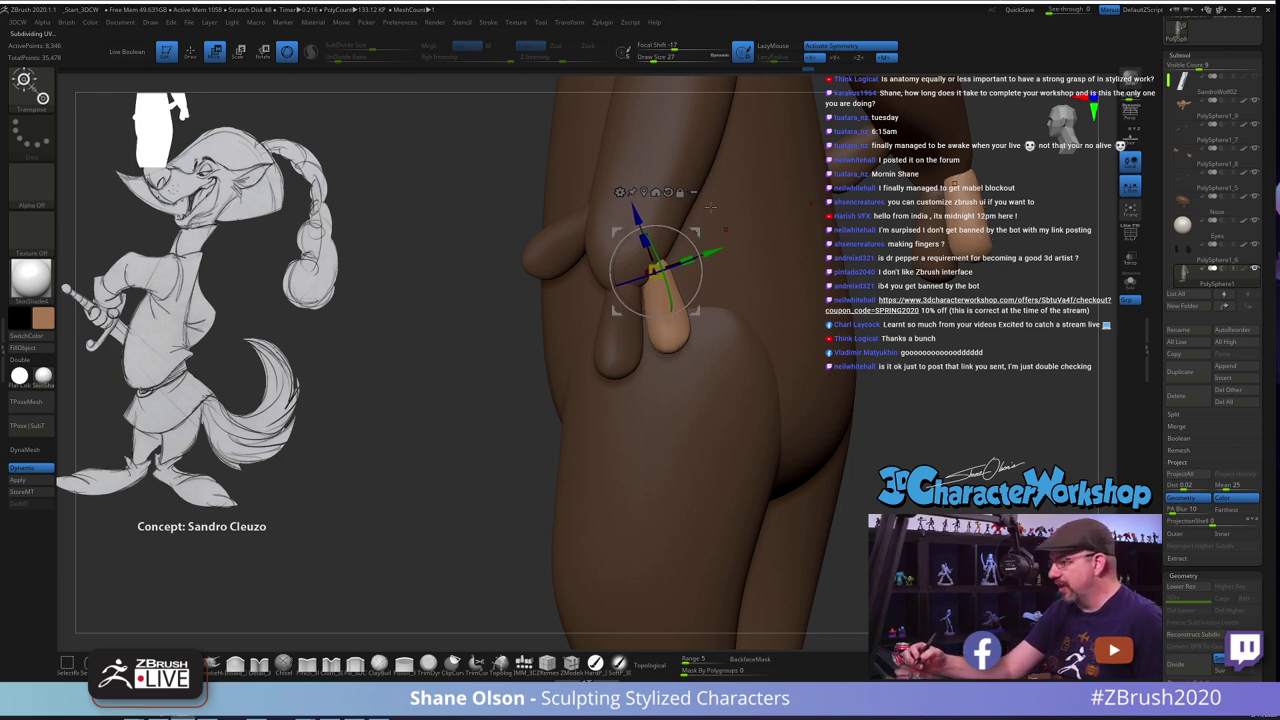
mouse_move(710, 207)
right_mouse_down()
mouse_move(738, 221)
mouse_move(708, 212)
right_mouse_up()
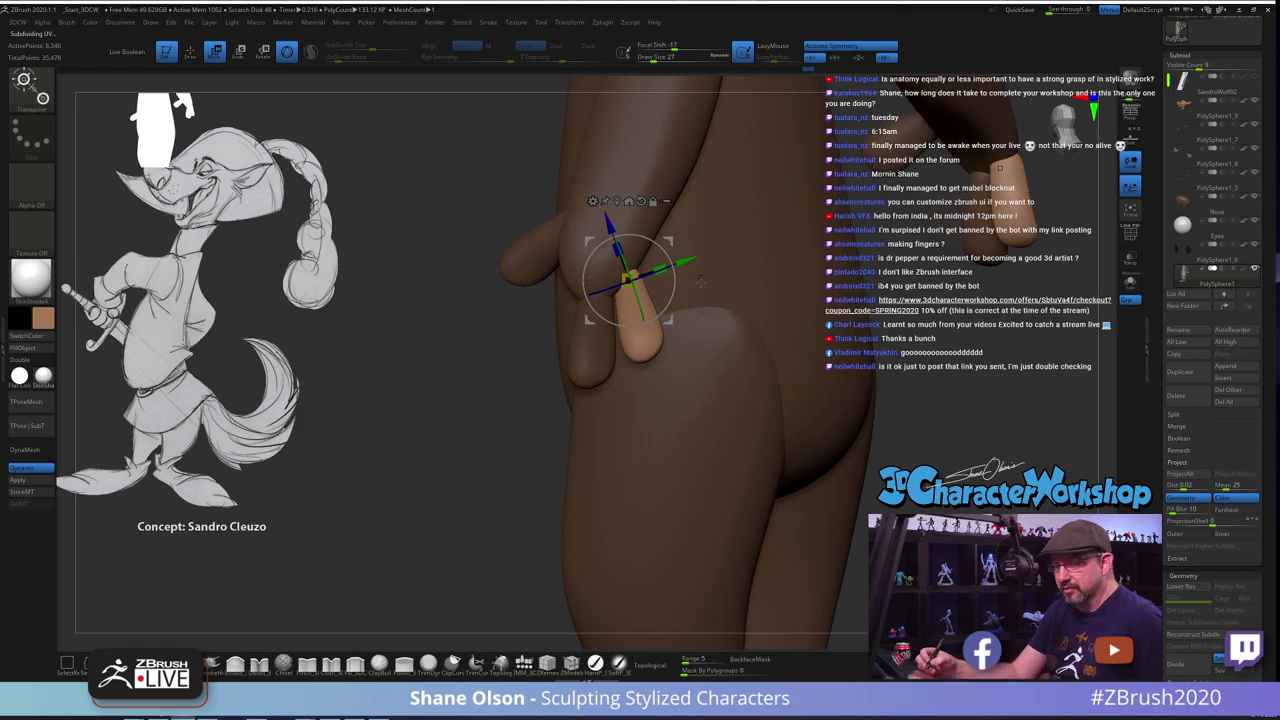
Shape the second finger with the Move brush at draw size 27 and adjust its placement at the arm's end with the gizmo
key("q")
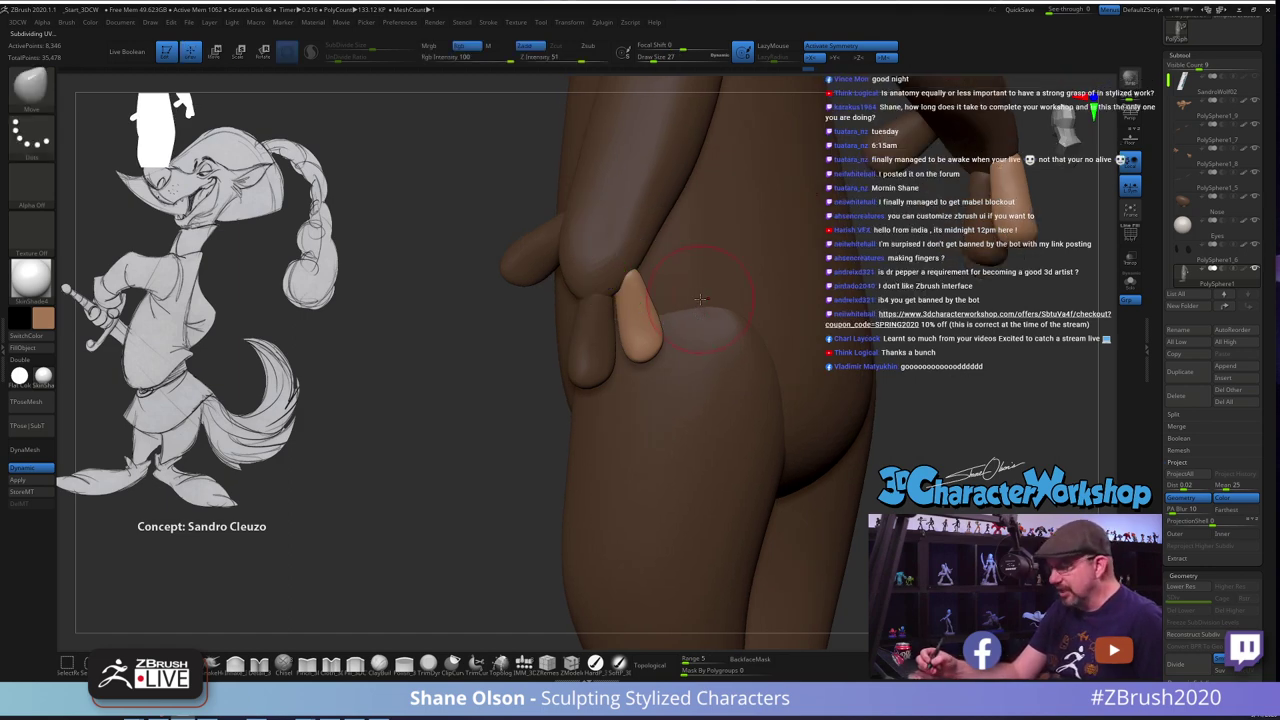
right_click_drag(687, 316, 677, 322)
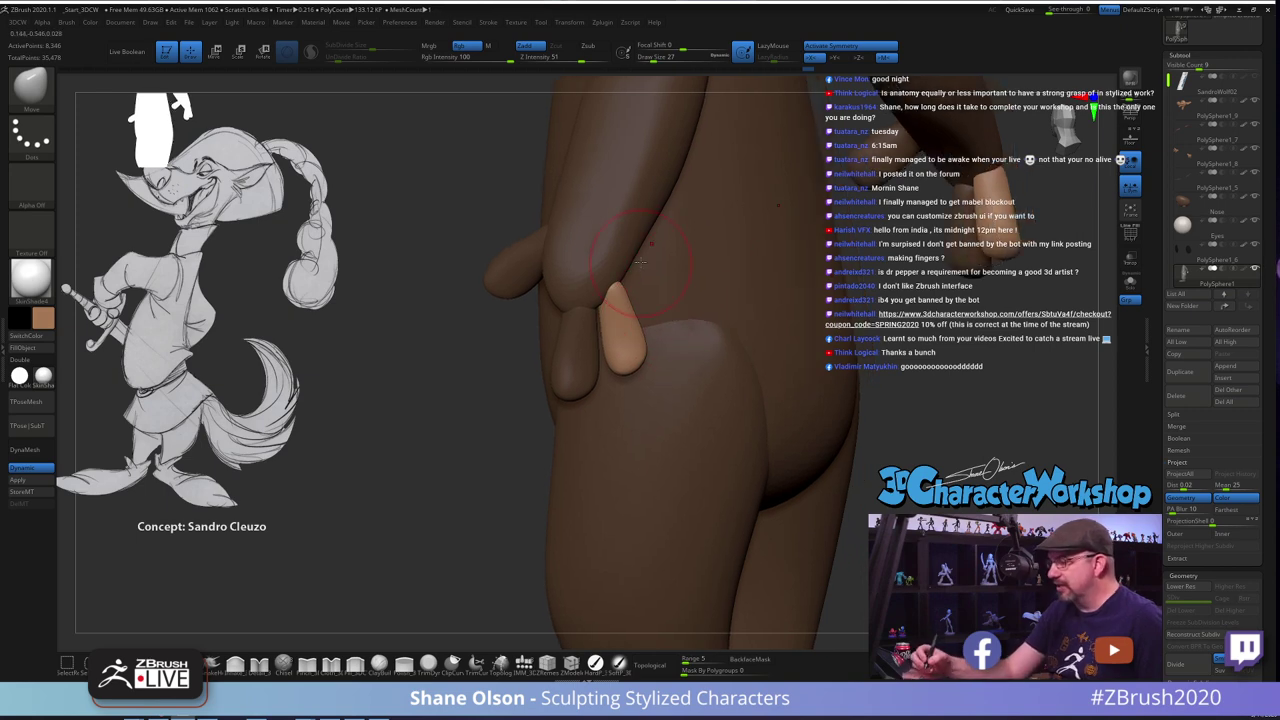
mouse_move(616, 252)
right_mouse_down()
mouse_move(660, 248)
mouse_move(710, 287)
right_mouse_up()
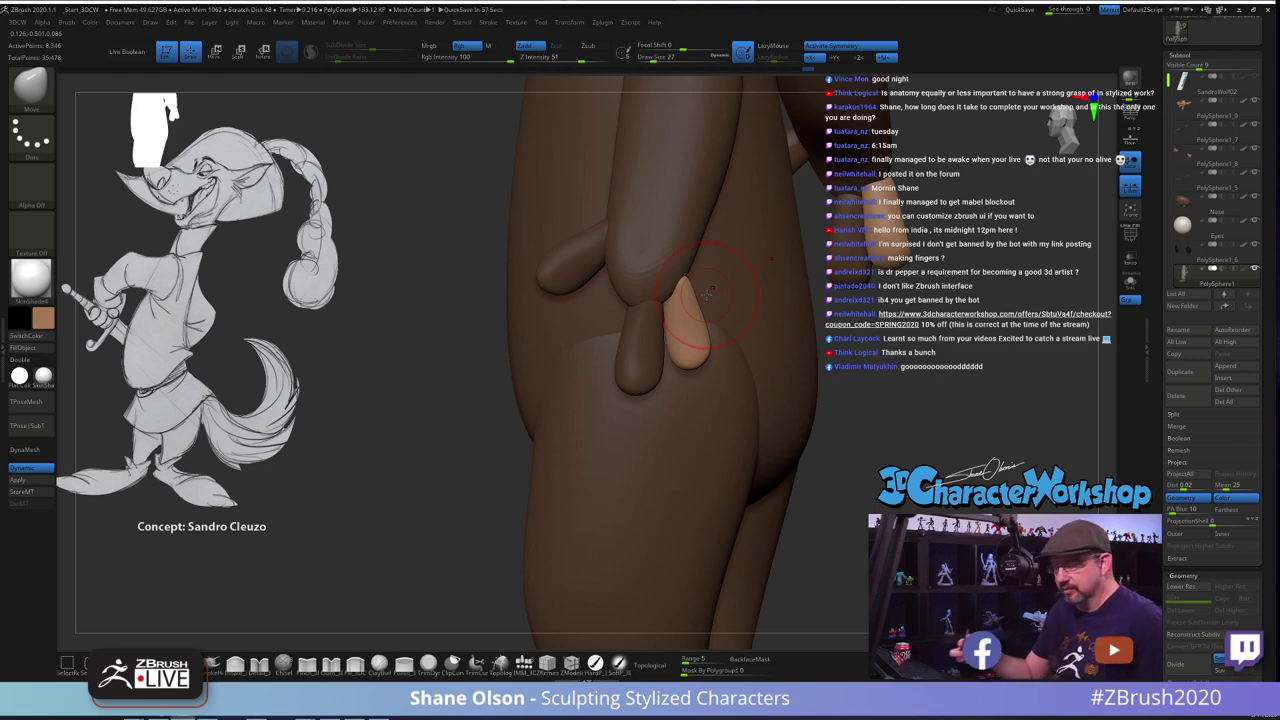
right_click_drag(710, 309, 638, 197)
key("w")
left_click_drag(637, 201, 648, 187)
right_click_drag(665, 196, 738, 290)
key("q")
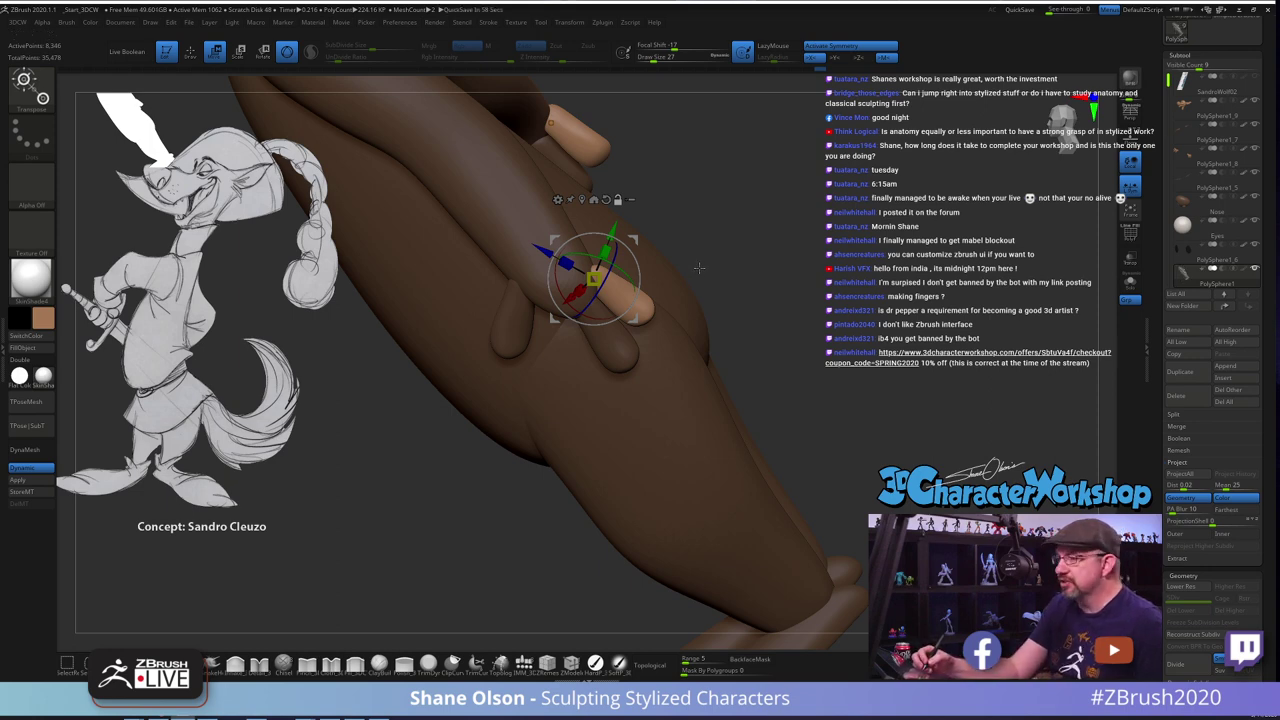
Duplicate the second finger with the gizmo and rotate and place the copy between the thumb and the first finger
right_click_drag(702, 264, 709, 257)
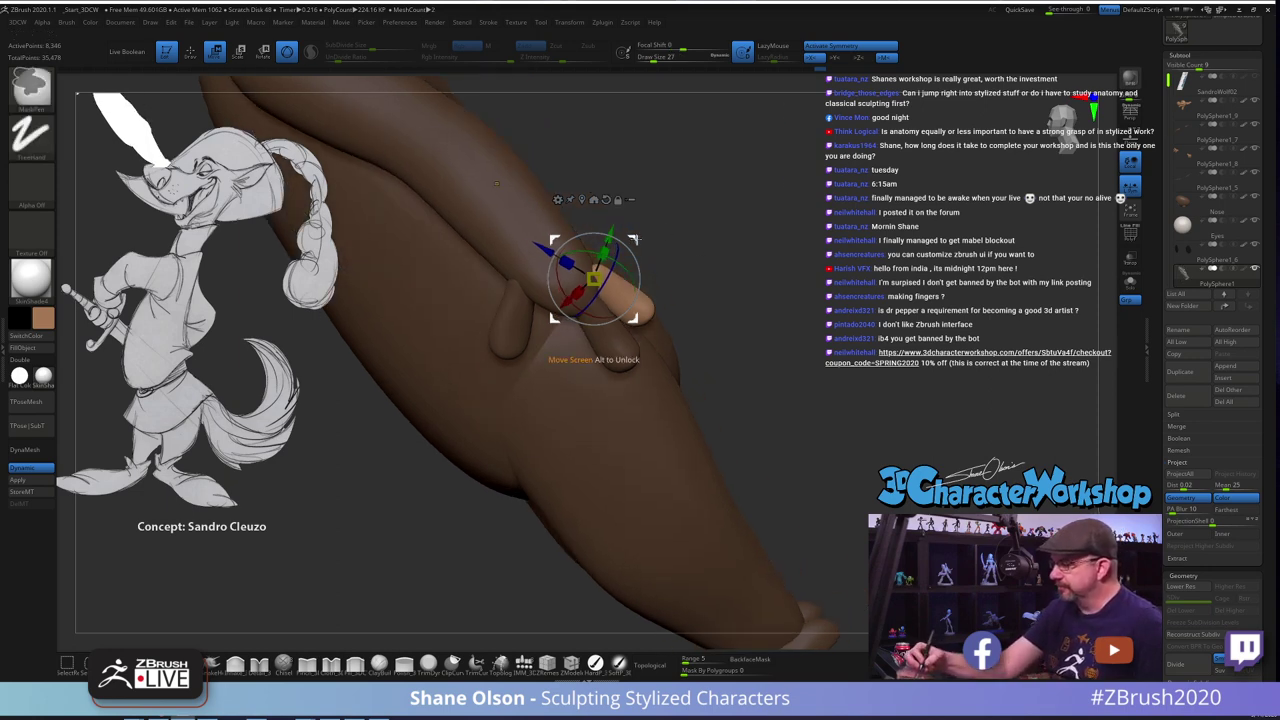
left_click_drag(636, 240, 599, 278)
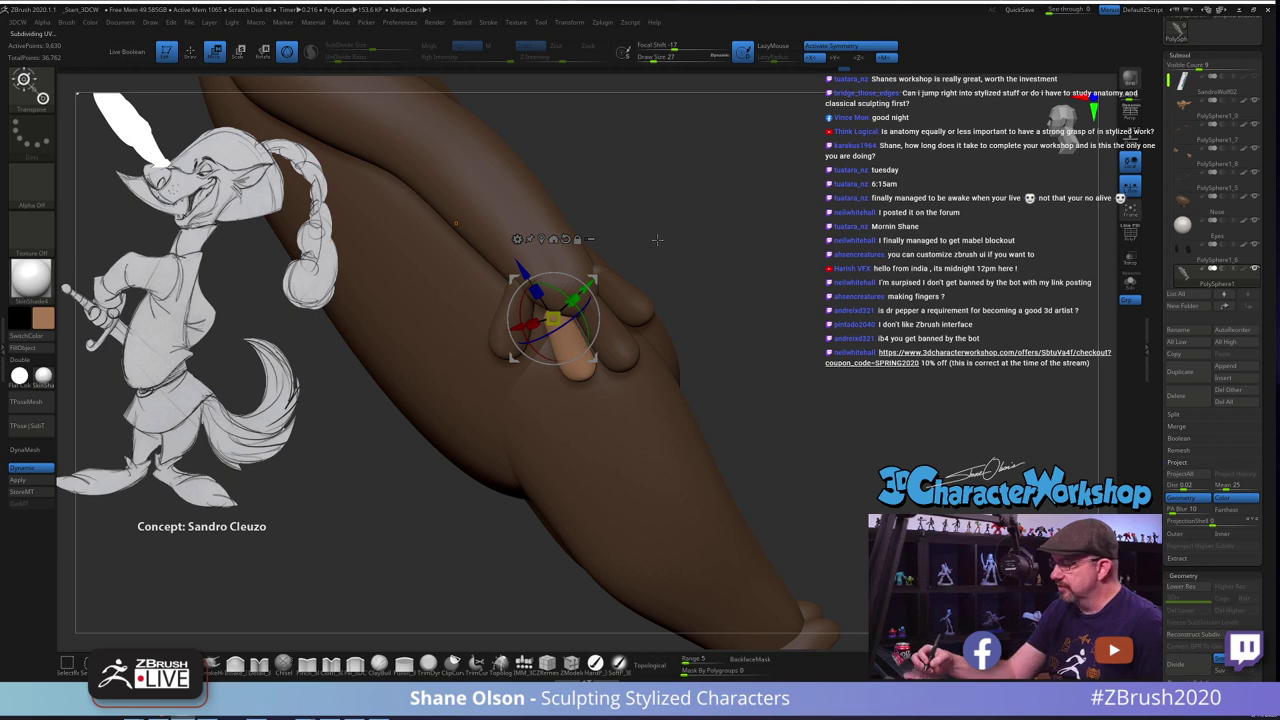
left_click_drag(657, 240, 584, 282)
left_click_drag(690, 262, 750, 252)
left_click_drag(935, 344, 750, 338, "alt")
left_click_drag(680, 226, 688, 226)
mouse_move(762, 384)
left_mouse_down()
mouse_move(715, 378)
mouse_move(756, 374)
left_mouse_up()
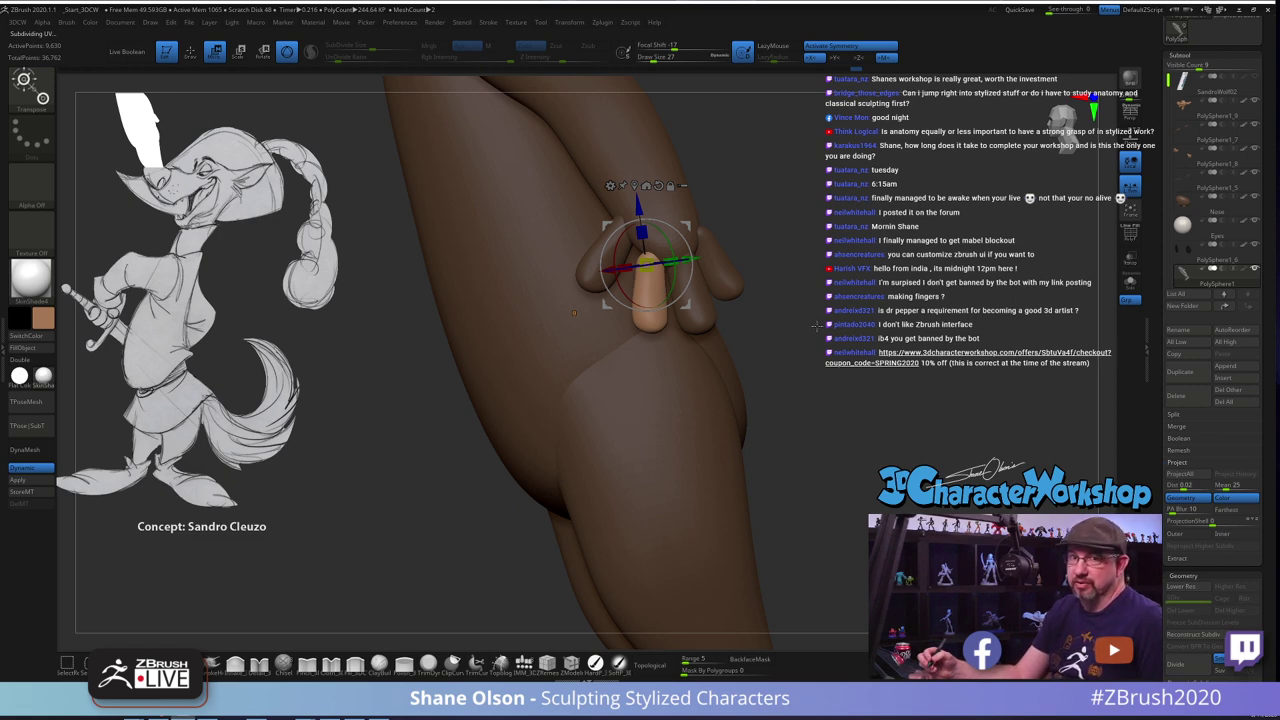
left_click_drag(816, 317, 800, 369)
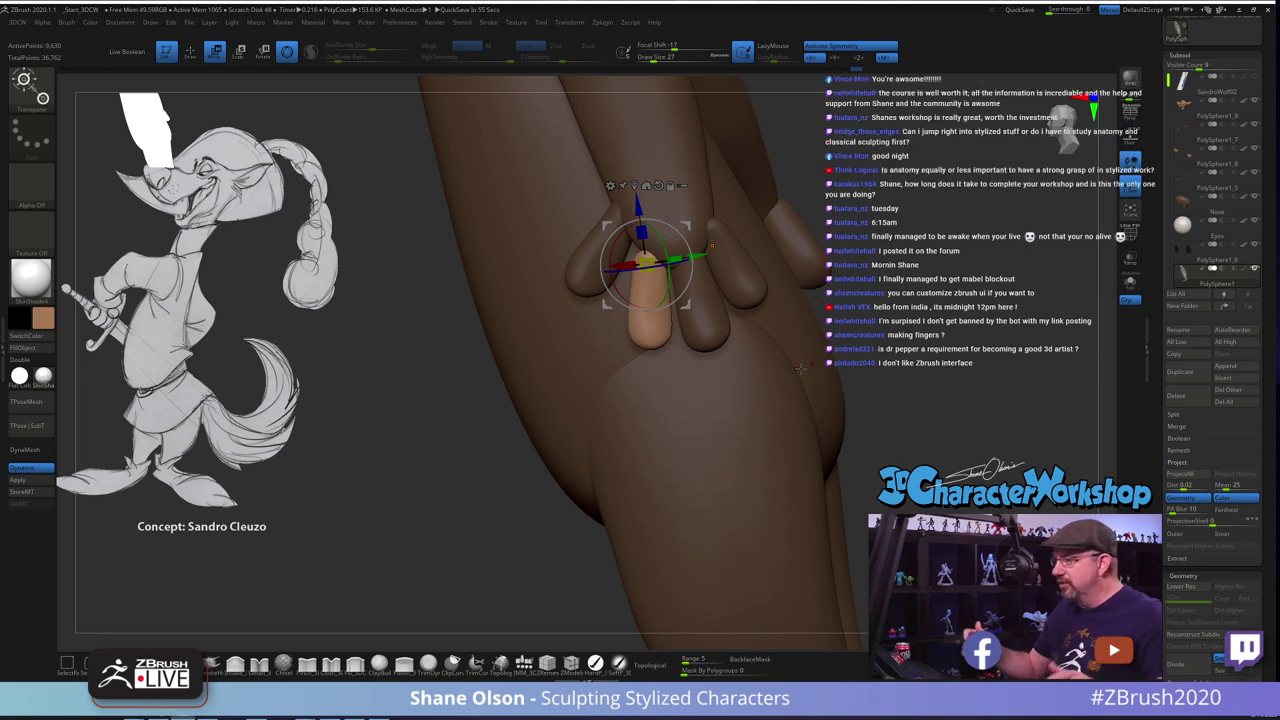
left_click_drag(878, 309, 843, 350, "alt")
key("q")
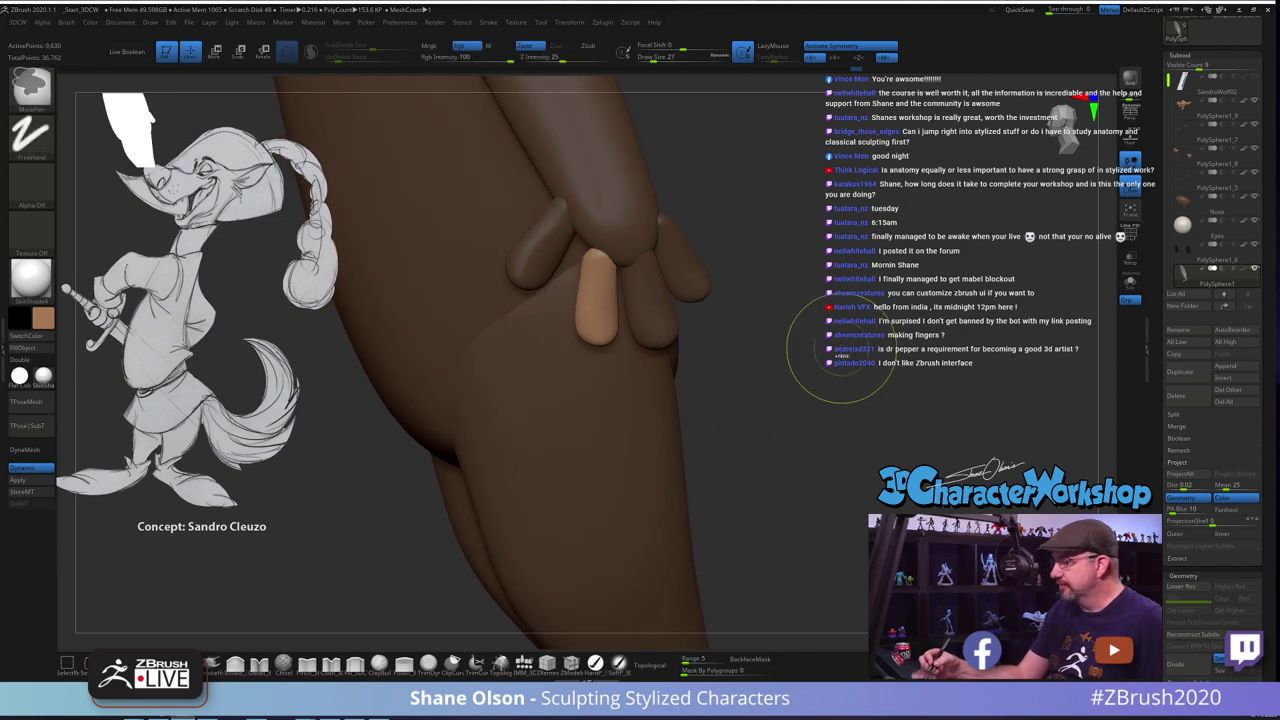
Show the polyframe, auto-group the body into polygroups by part, and mirror and weld it so the groups match on both sides
key("shift+f")
left_click_drag(834, 348, 793, 310, "alt")
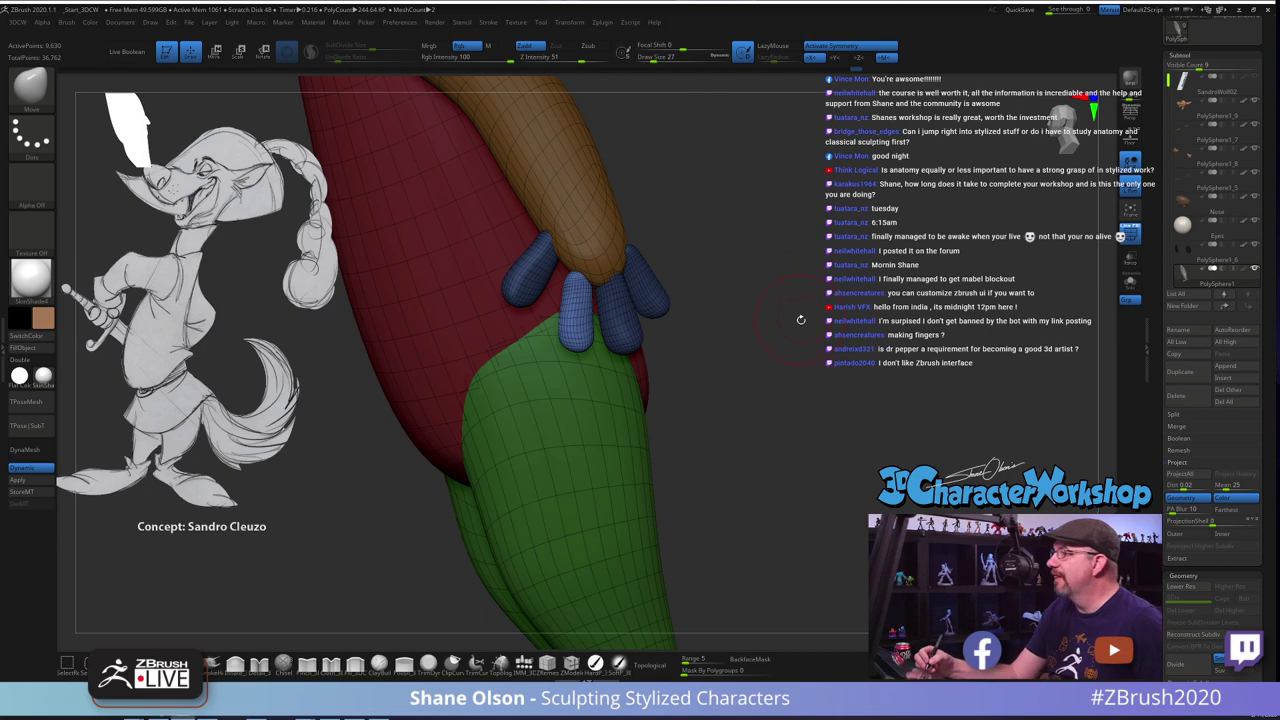
left_click_drag(787, 300, 754, 331)
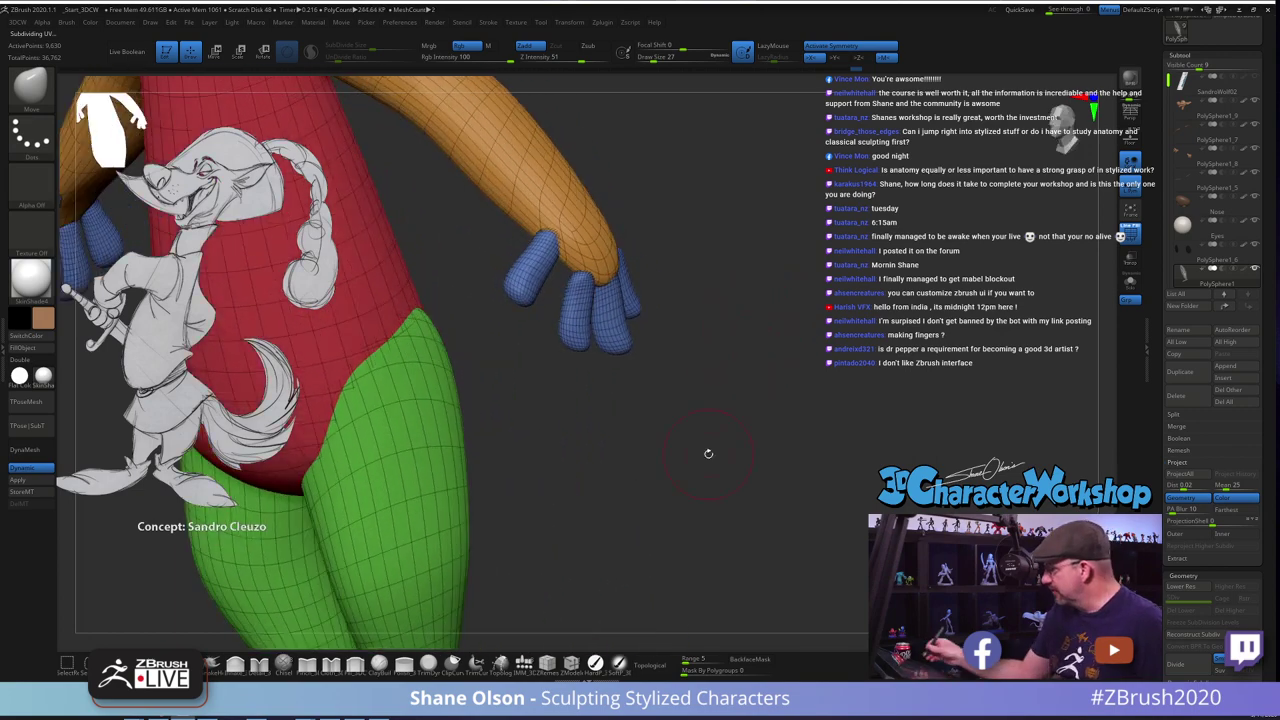
left_click_drag(737, 420, 806, 377, "alt")
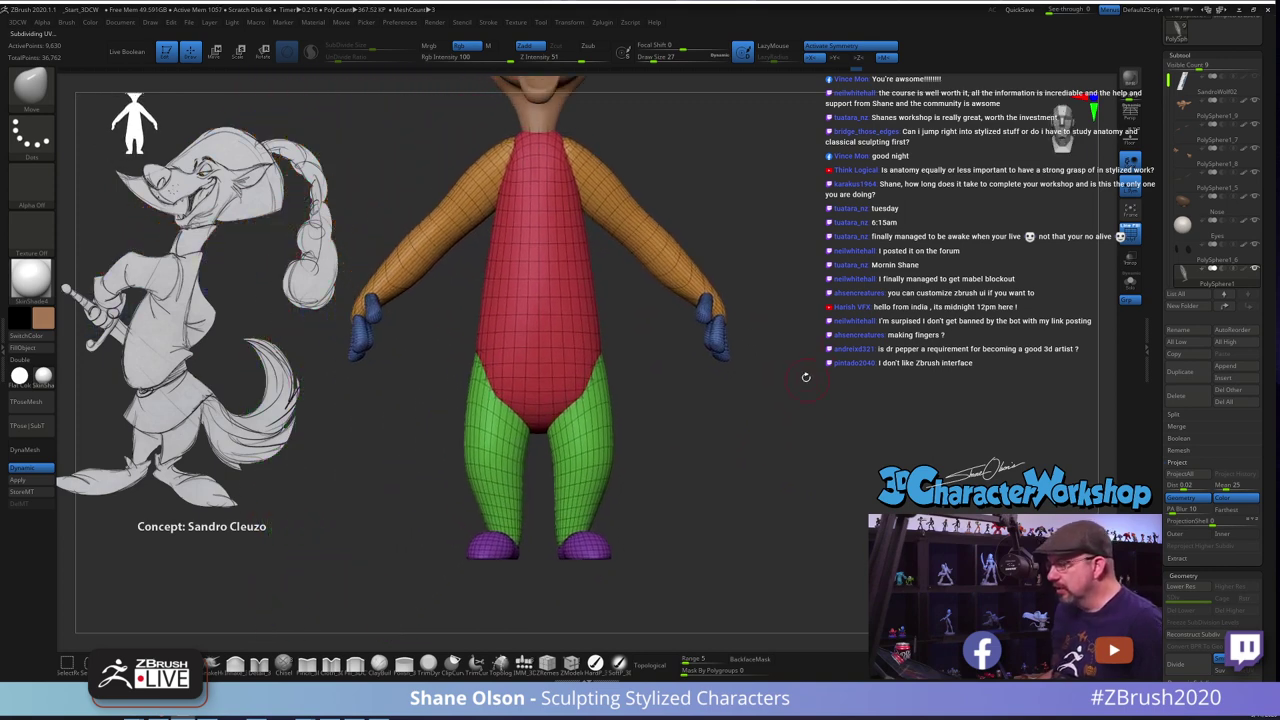
key("space")
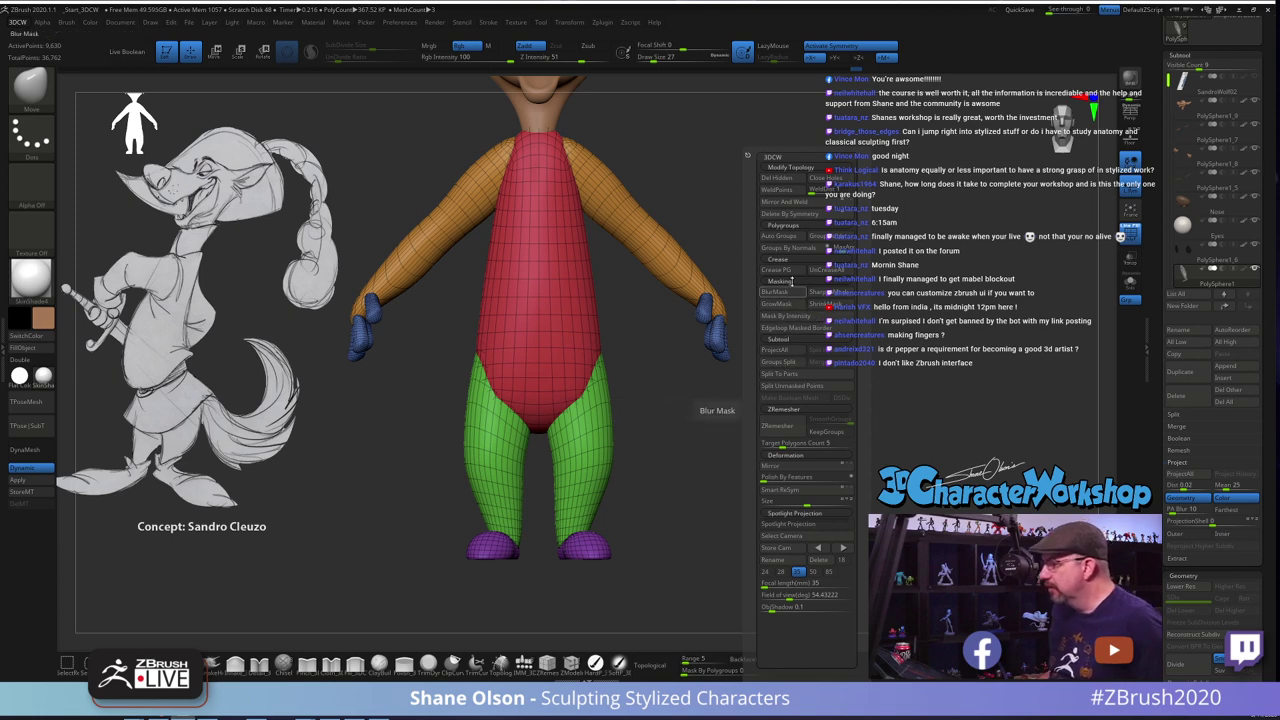
left_click(785, 236)
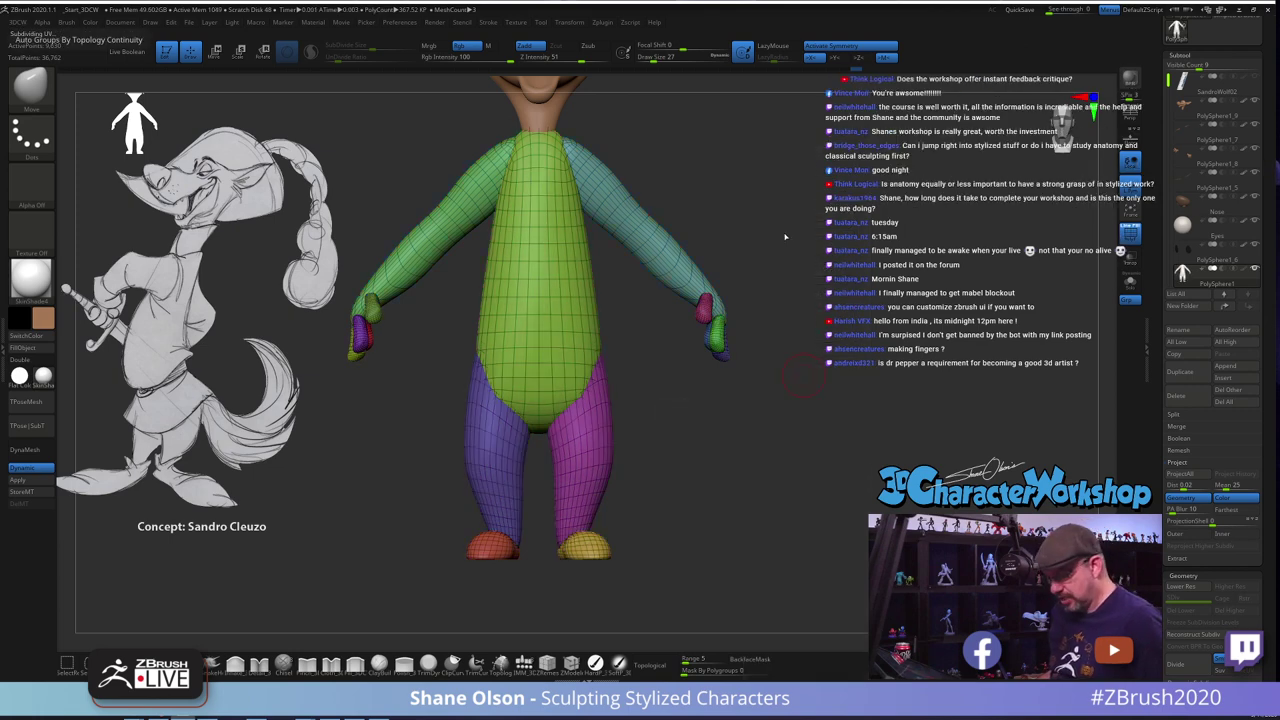
left_click(773, 206)
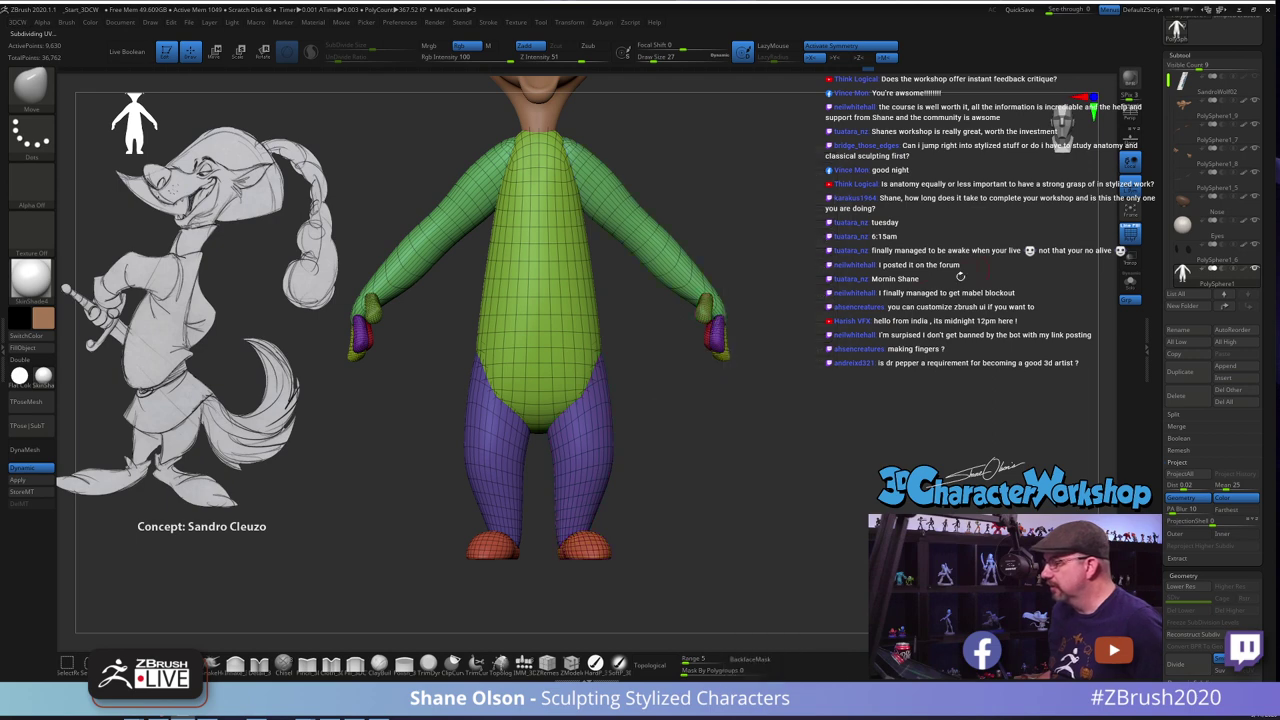
Enlarge the Move brush to draw size 41 and turn on topological masking with a range of 3 for editing the arm
left_click_drag(961, 275, 815, 227)
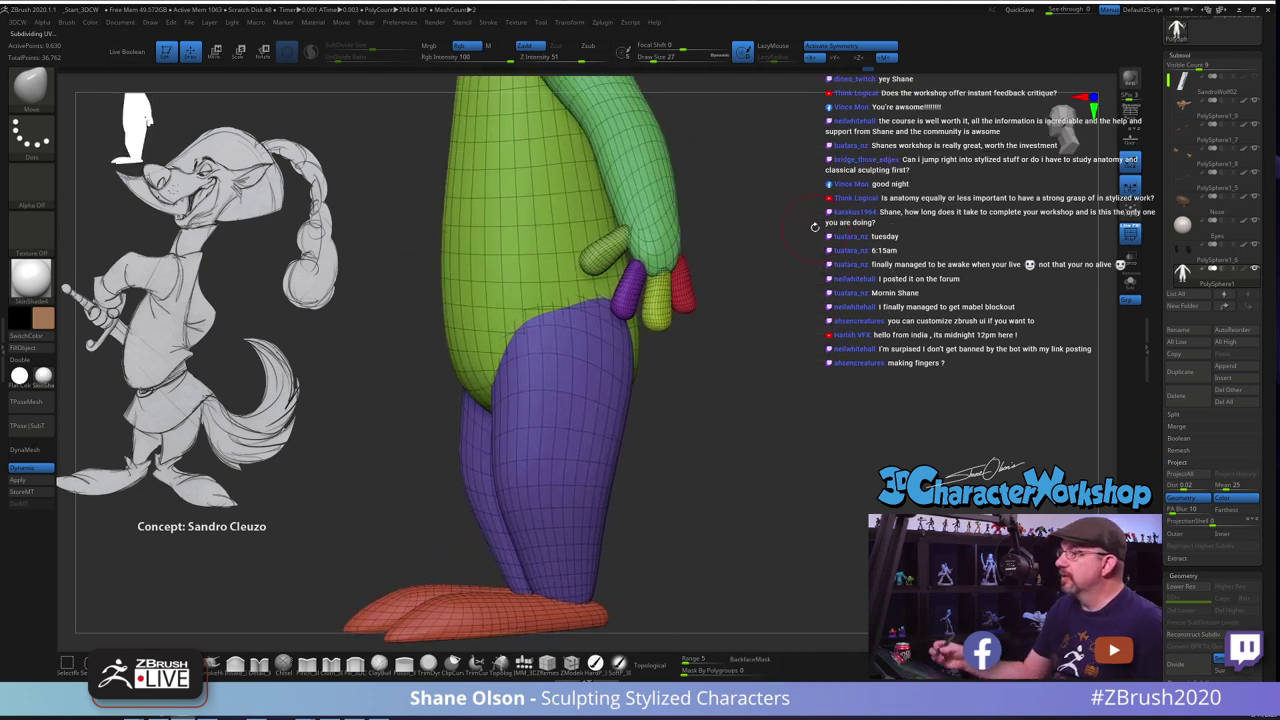
mouse_move(806, 391)
left_mouse_down()
mouse_move(766, 377)
mouse_move(790, 346)
mouse_move(742, 322)
mouse_move(802, 373)
left_mouse_up()
key("s")
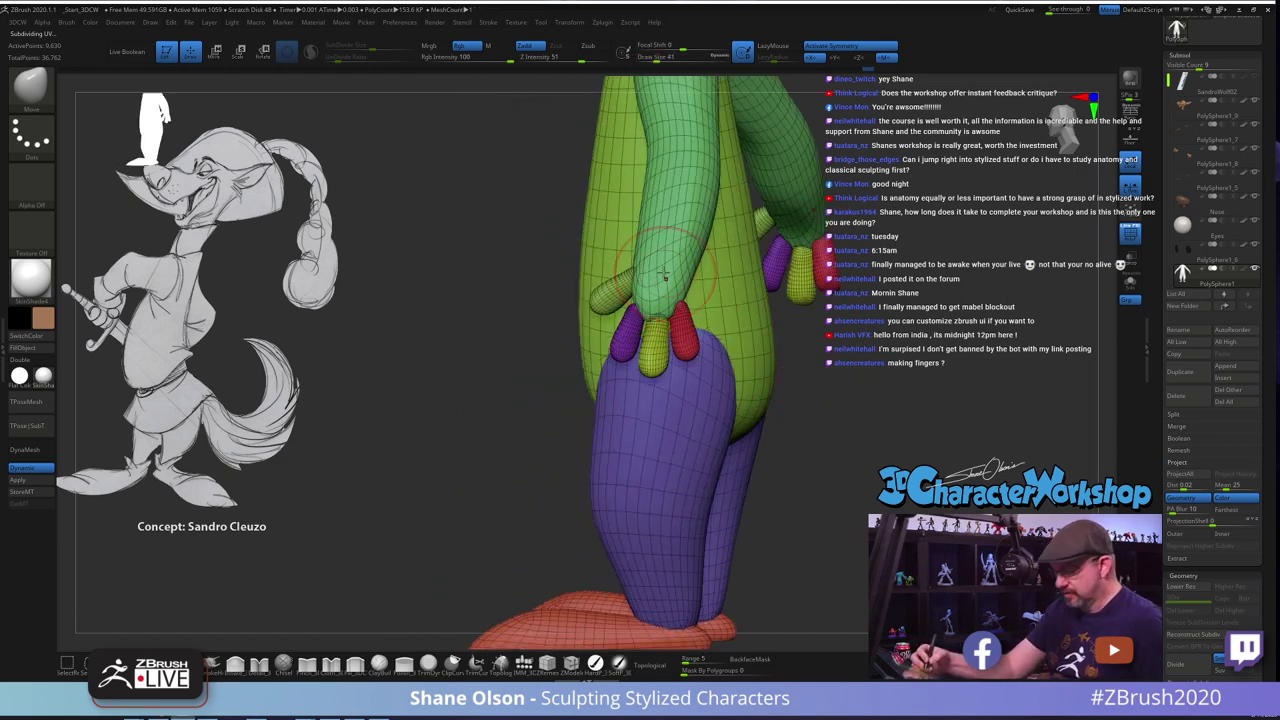
mouse_move(782, 312)
left_mouse_down()
mouse_move(835, 312)
mouse_move(800, 310)
left_mouse_up()
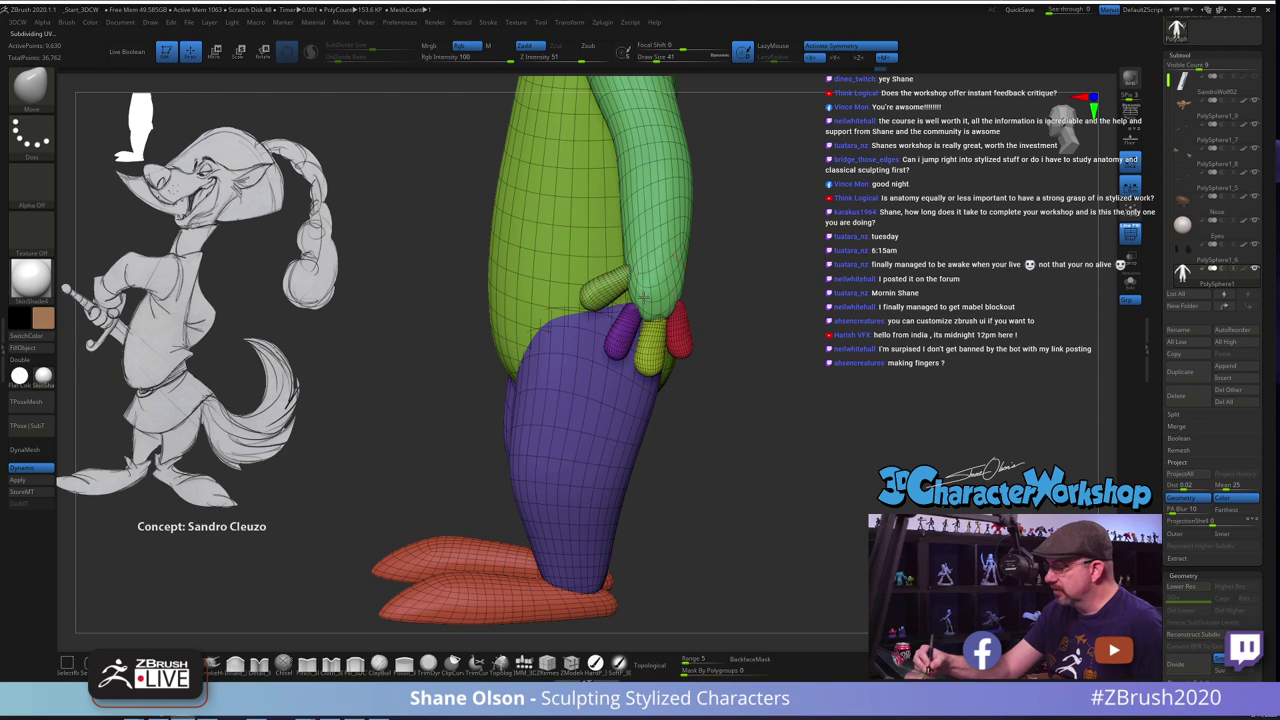
left_click_drag(639, 298, 648, 297)
left_click(650, 666)
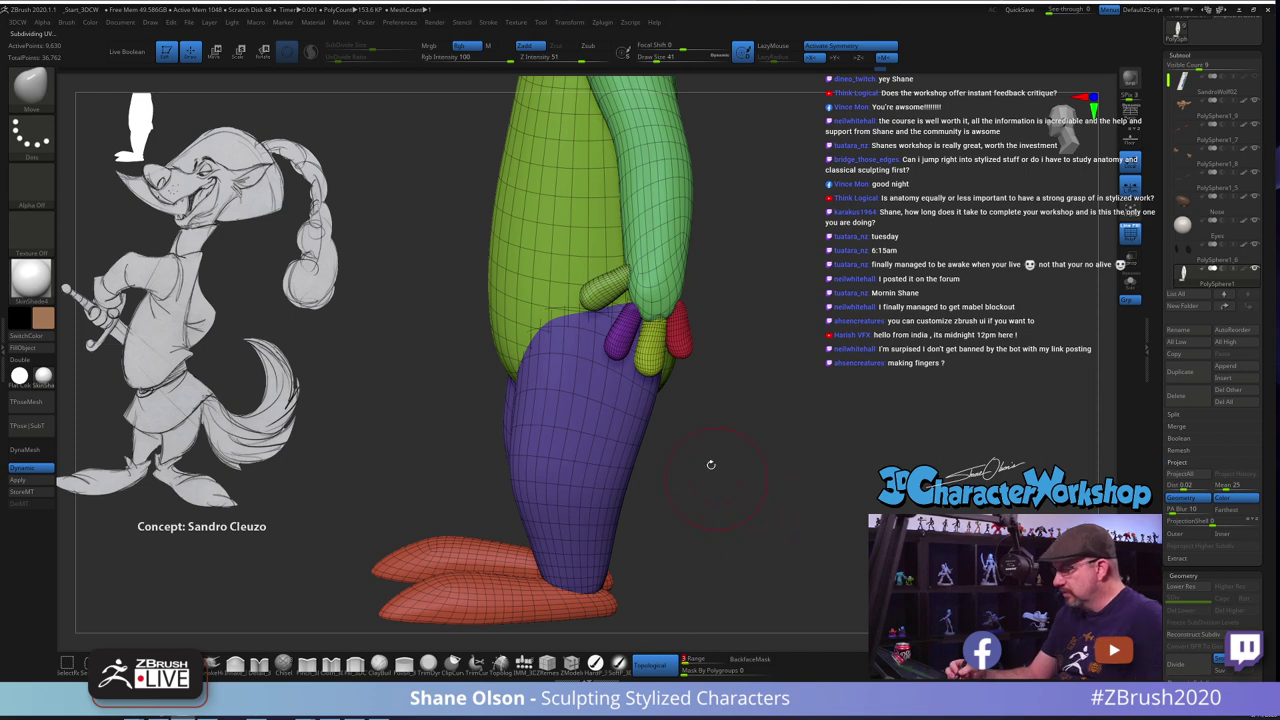
Reshape the arm's wrist end above the fingers with the topological Move brush, enlarging it to draw size 68, and smooth the wrist
left_click_drag(669, 295, 733, 307)
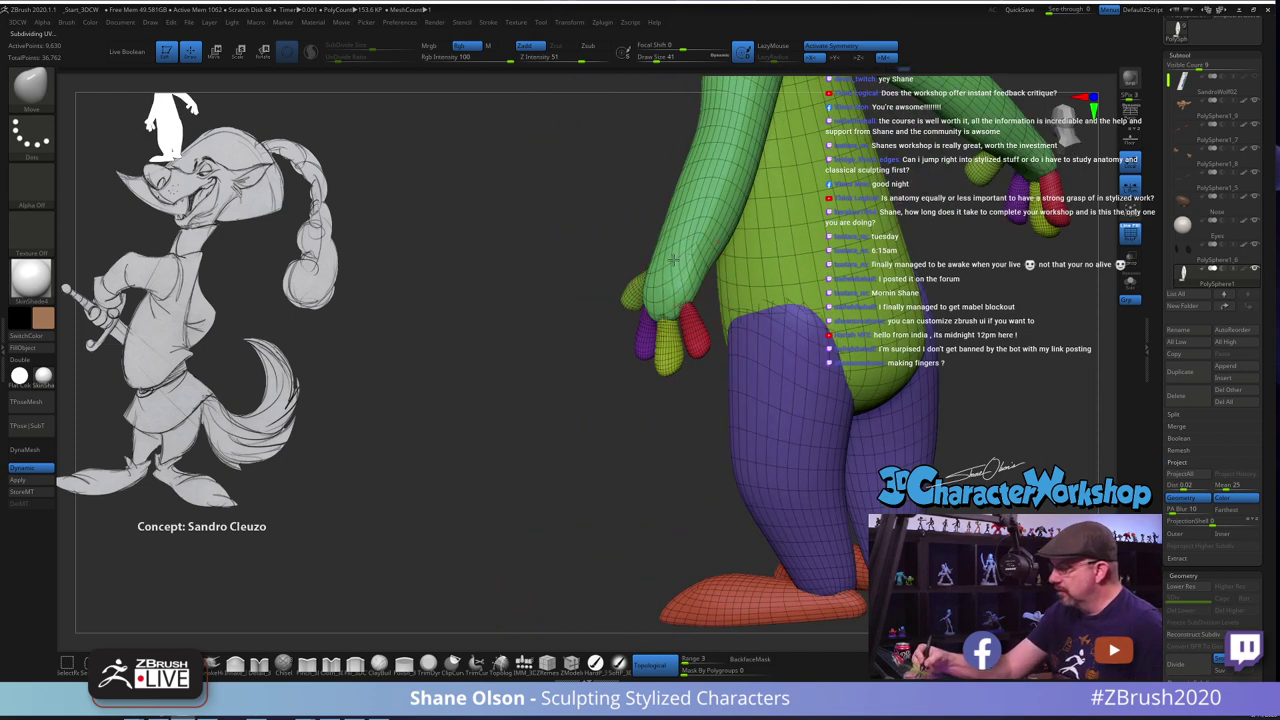
right_click_drag(664, 259, 687, 266)
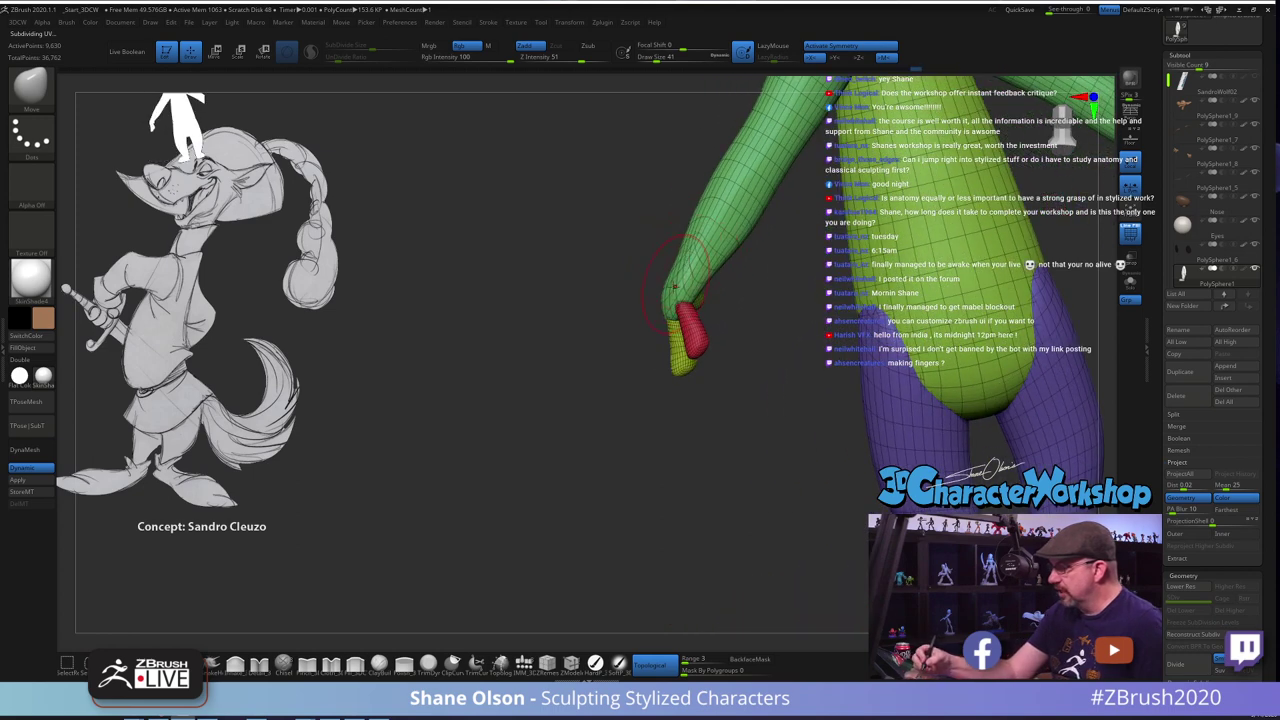
key("s")
left_click_drag(705, 228, 714, 215)
key("s")
left_click_drag(741, 262, 766, 304)
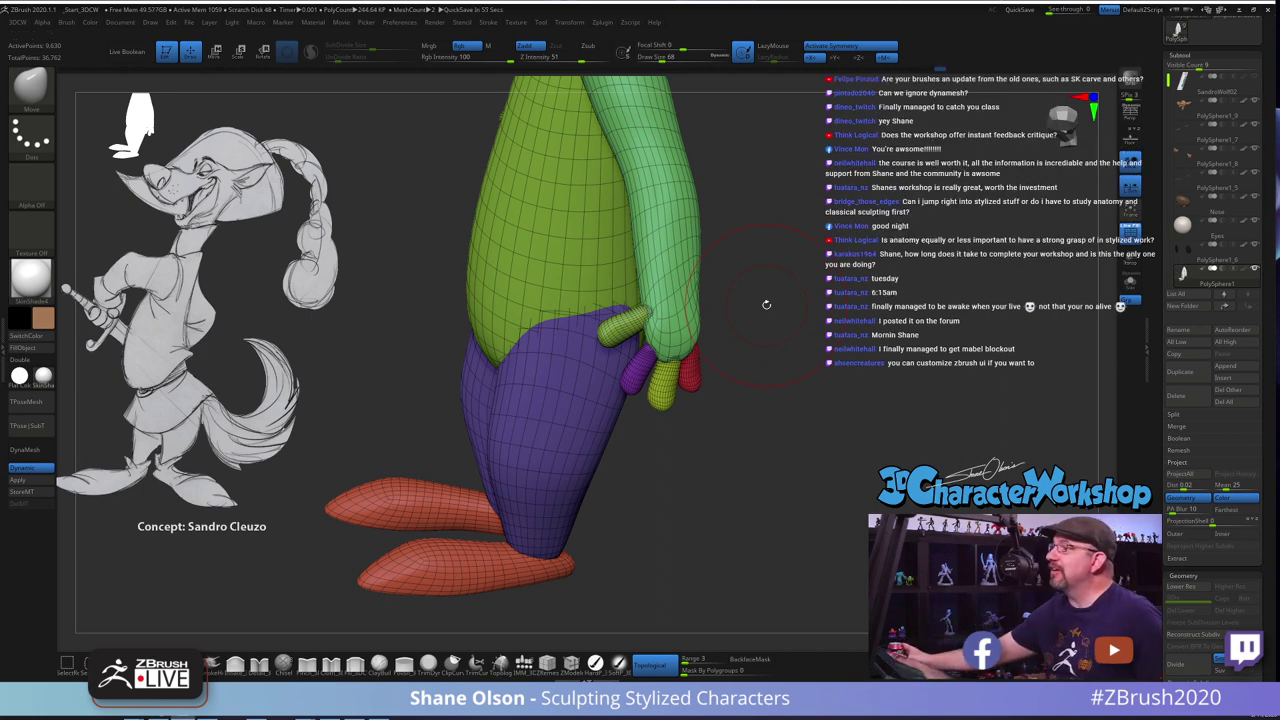
mouse_move(735, 418)
left_mouse_down()
mouse_move(708, 420)
mouse_move(783, 419)
mouse_move(682, 420)
mouse_move(679, 383)
left_mouse_up()
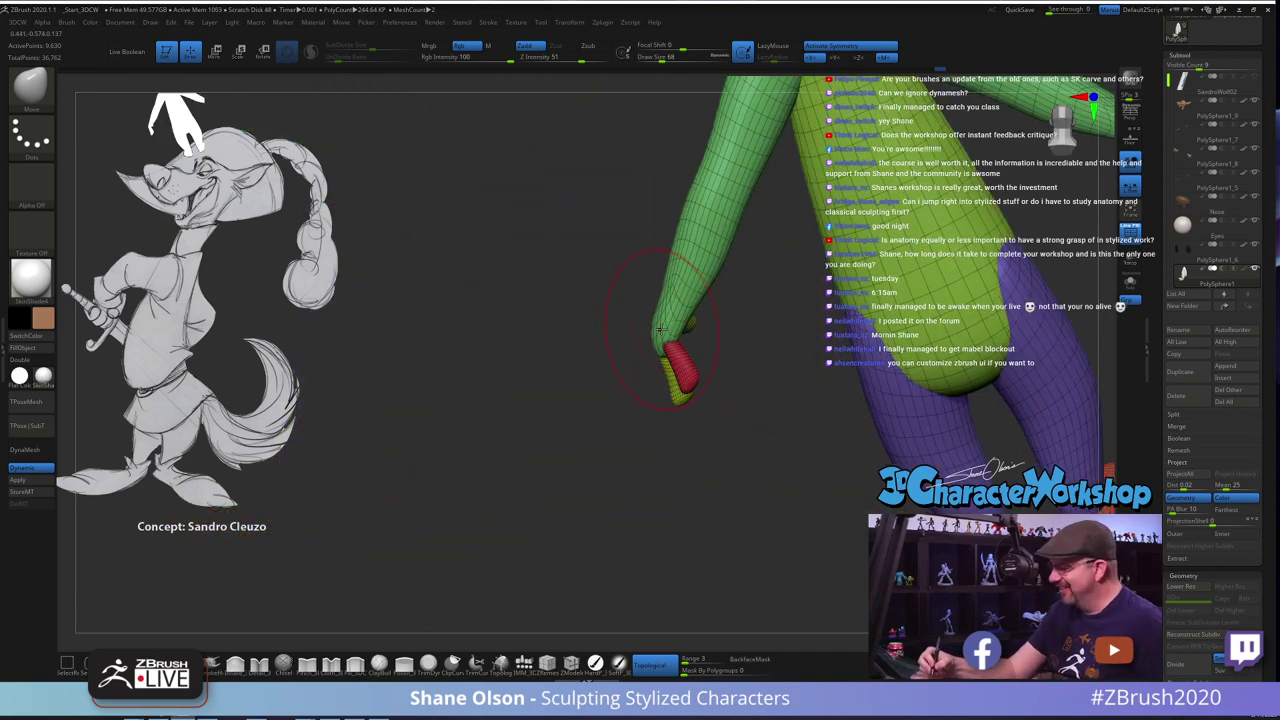
left_click_drag(660, 330, 678, 276)
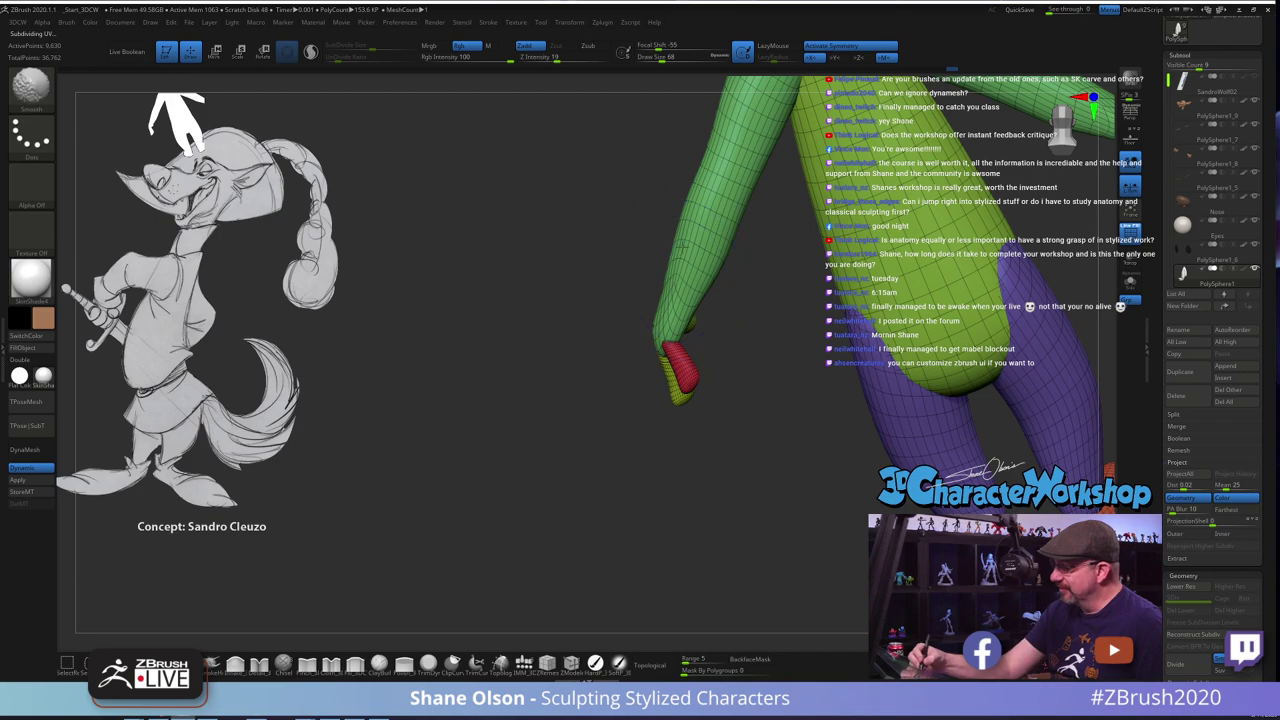
mouse_move(726, 323)
left_mouse_down()
mouse_move(753, 354)
mouse_move(780, 342)
left_mouse_up()
Reduce the Move brush to draw size 31 and check the hands and body from the front against the concept
key("s")
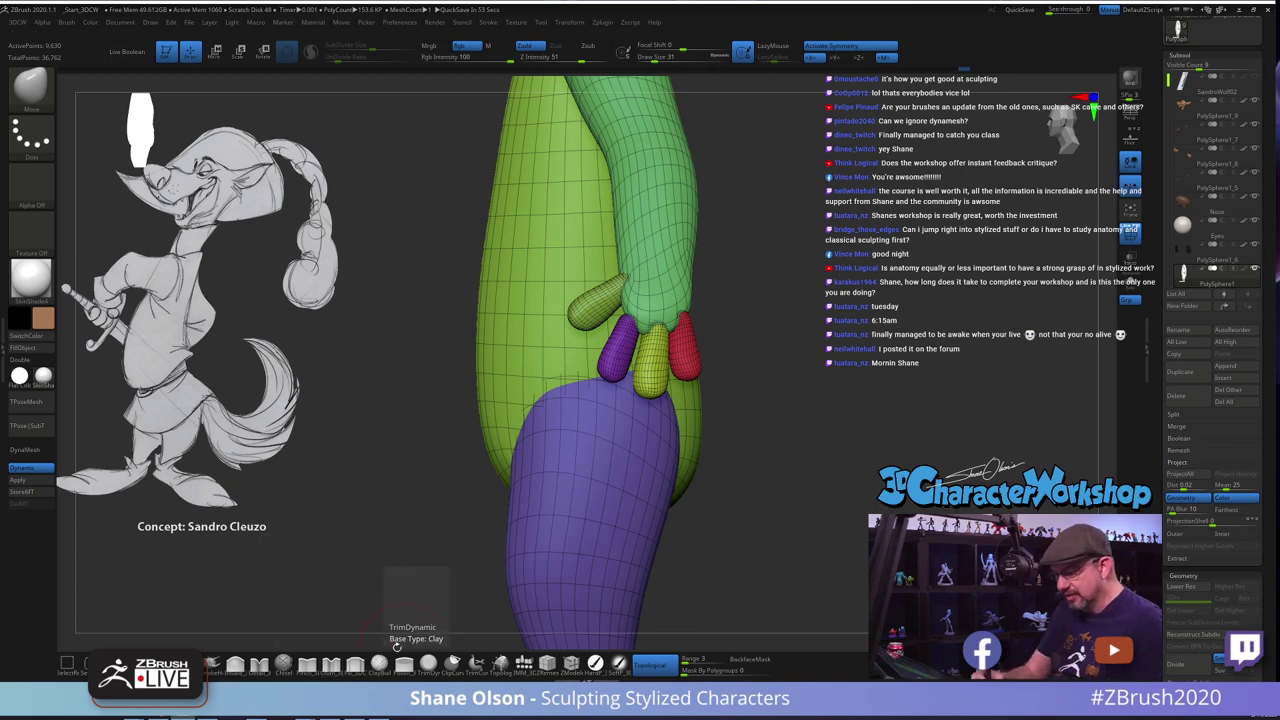
left_click(259, 663)
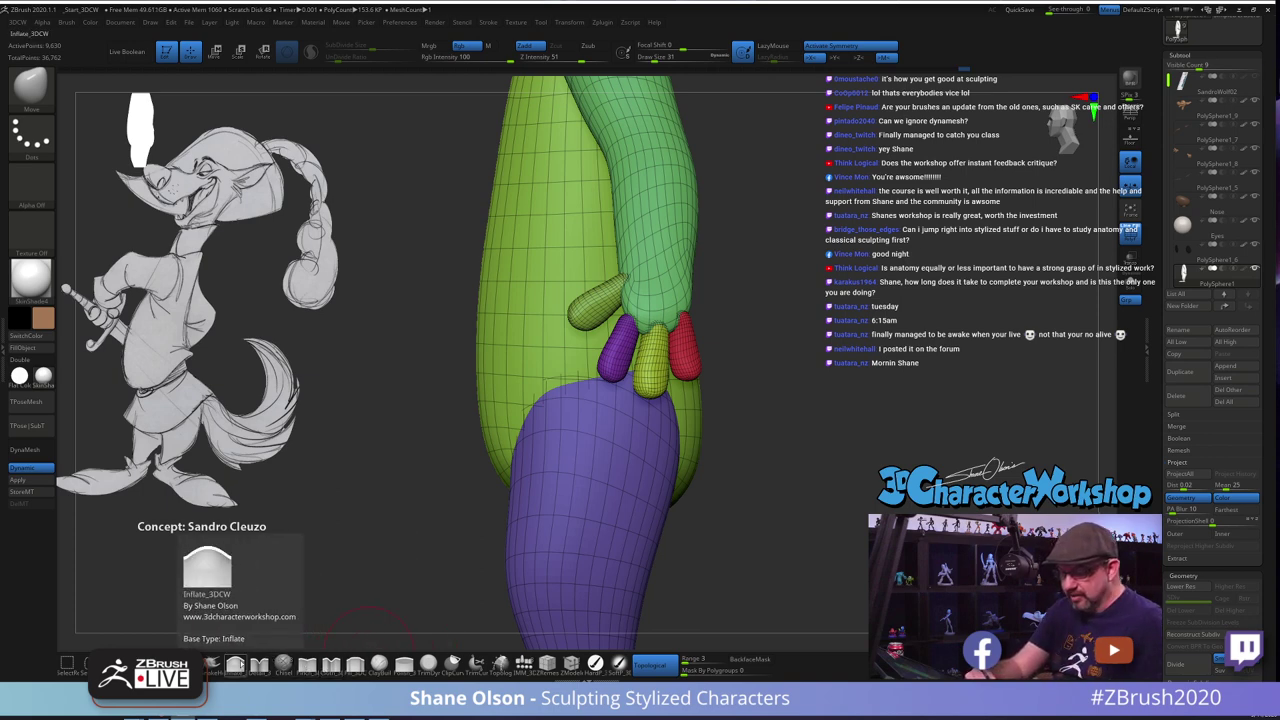
mouse_move(804, 469)
left_mouse_down()
mouse_move(815, 478)
mouse_move(817, 436)
mouse_move(793, 409)
mouse_move(806, 438)
mouse_move(860, 449)
mouse_move(817, 440)
left_mouse_up()
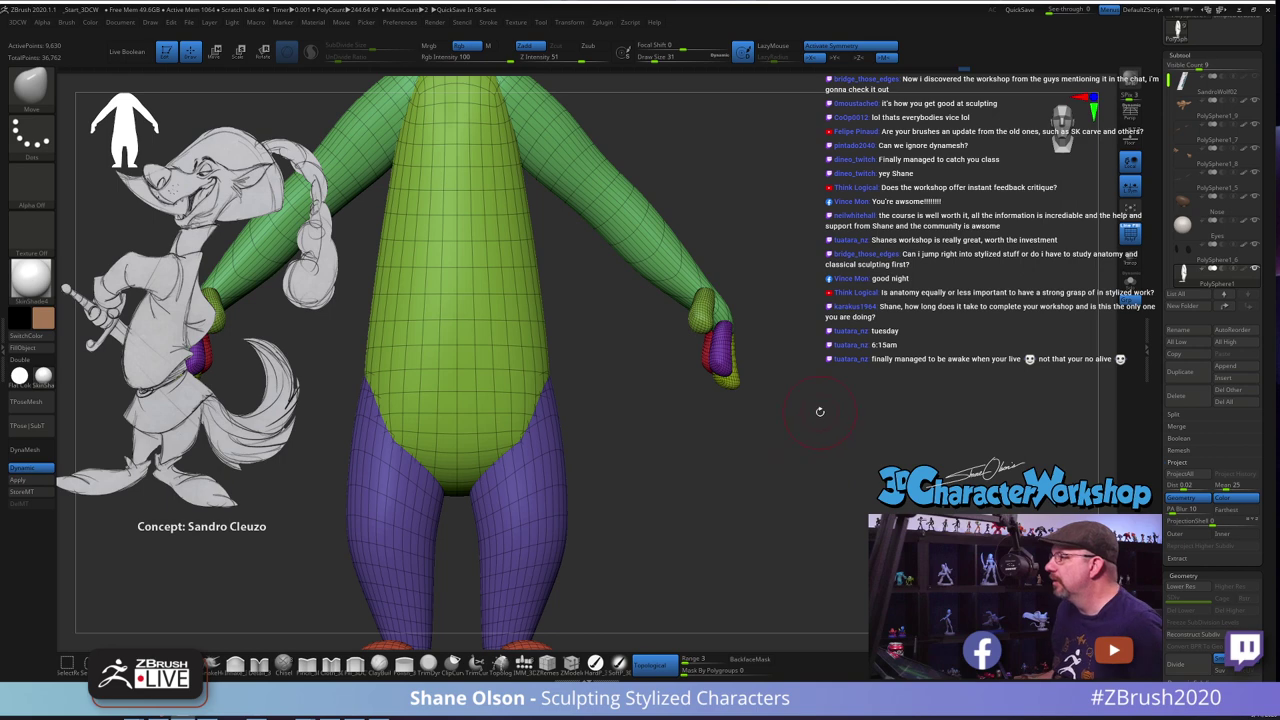
left_click_drag(820, 411, 808, 415, "alt")
left_click_drag(780, 344, 778, 281, "alt")
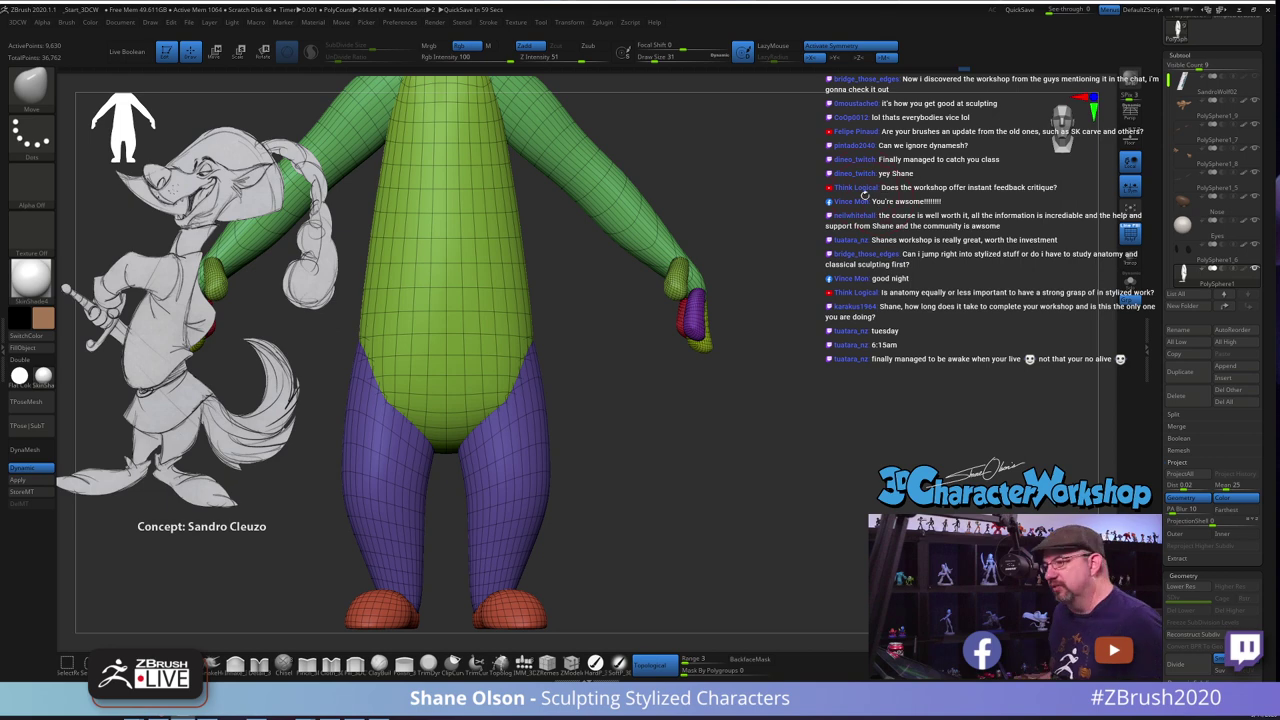
left_click_drag(817, 299, 838, 368, "alt")
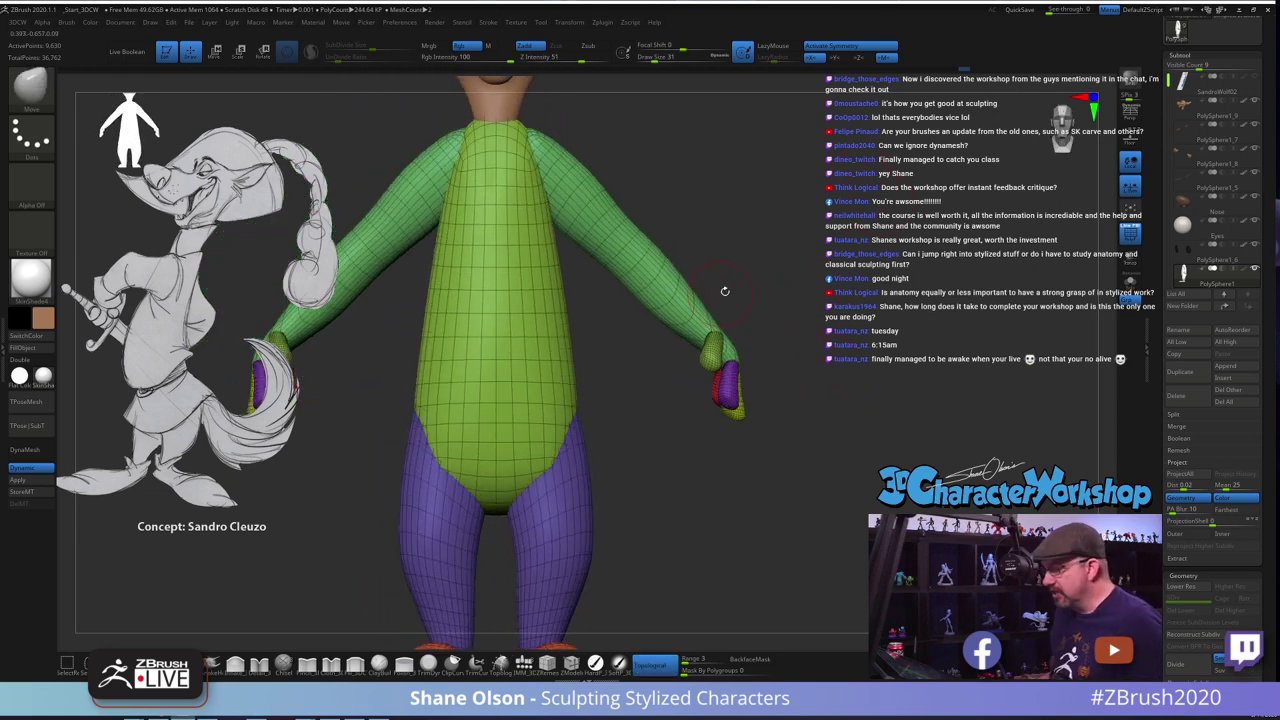
key("w")
left_click(641, 290, "ctrl")
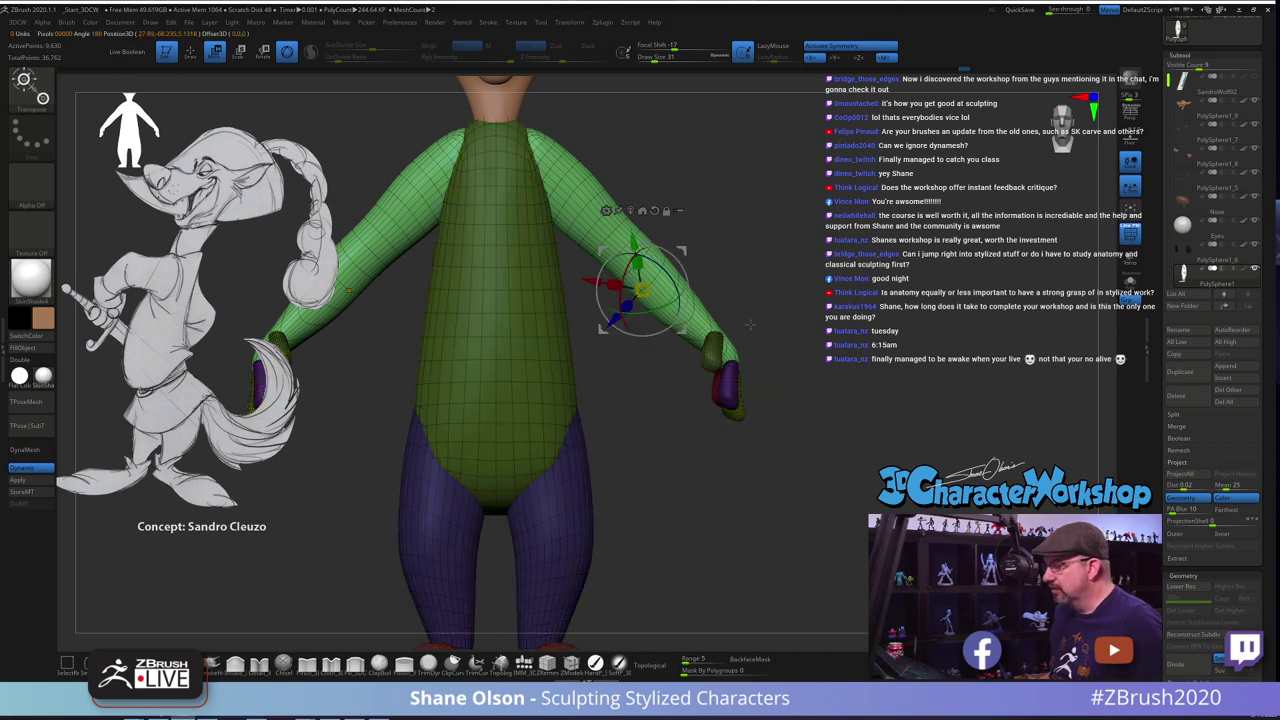
left_click(850, 336, "ctrl")
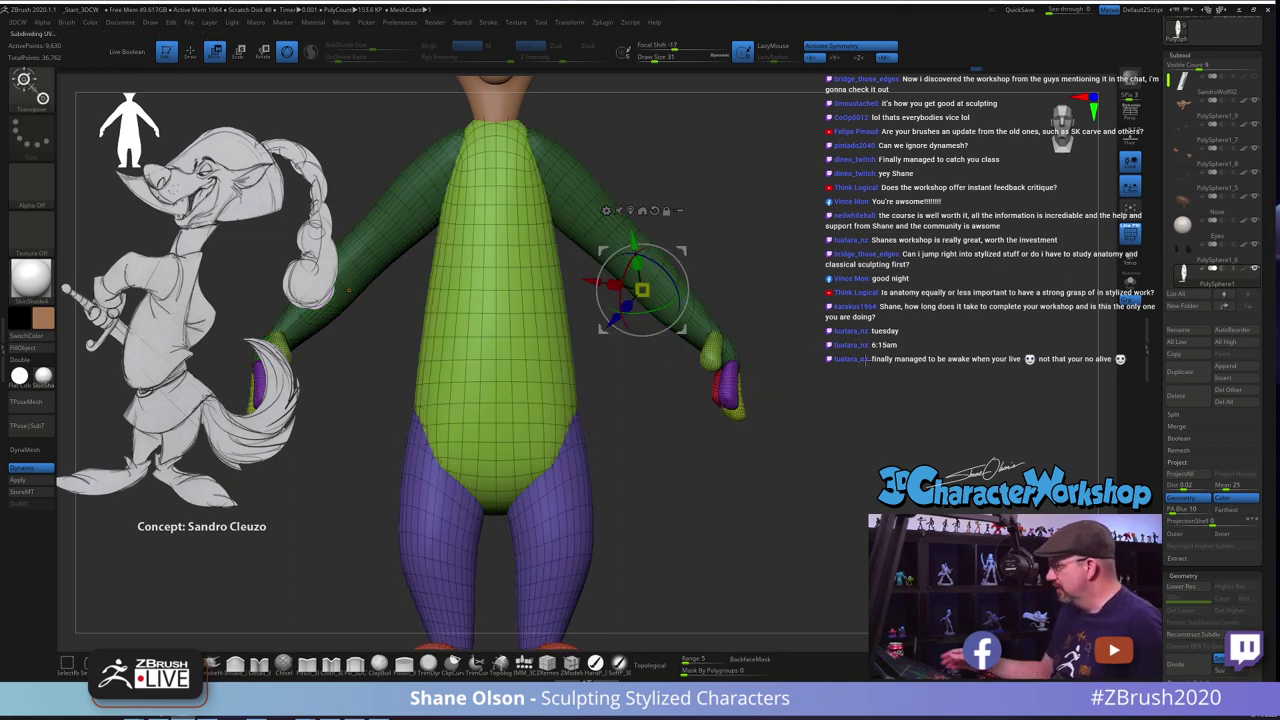
key("q")
left_click_drag(788, 343, 804, 345, "ctrl")
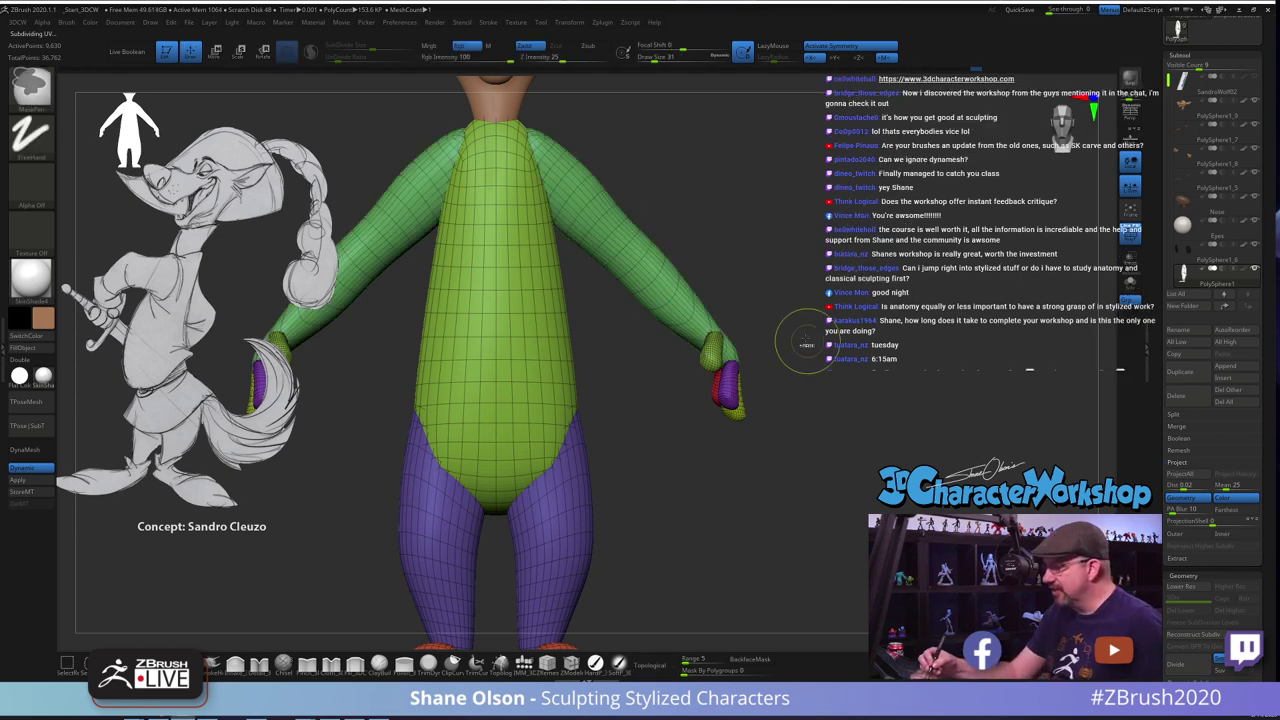
left_click(658, 275, "ctrl+shift")
left_click(658, 275, "ctrl+shift")
left_click(660, 273, "ctrl+shift")
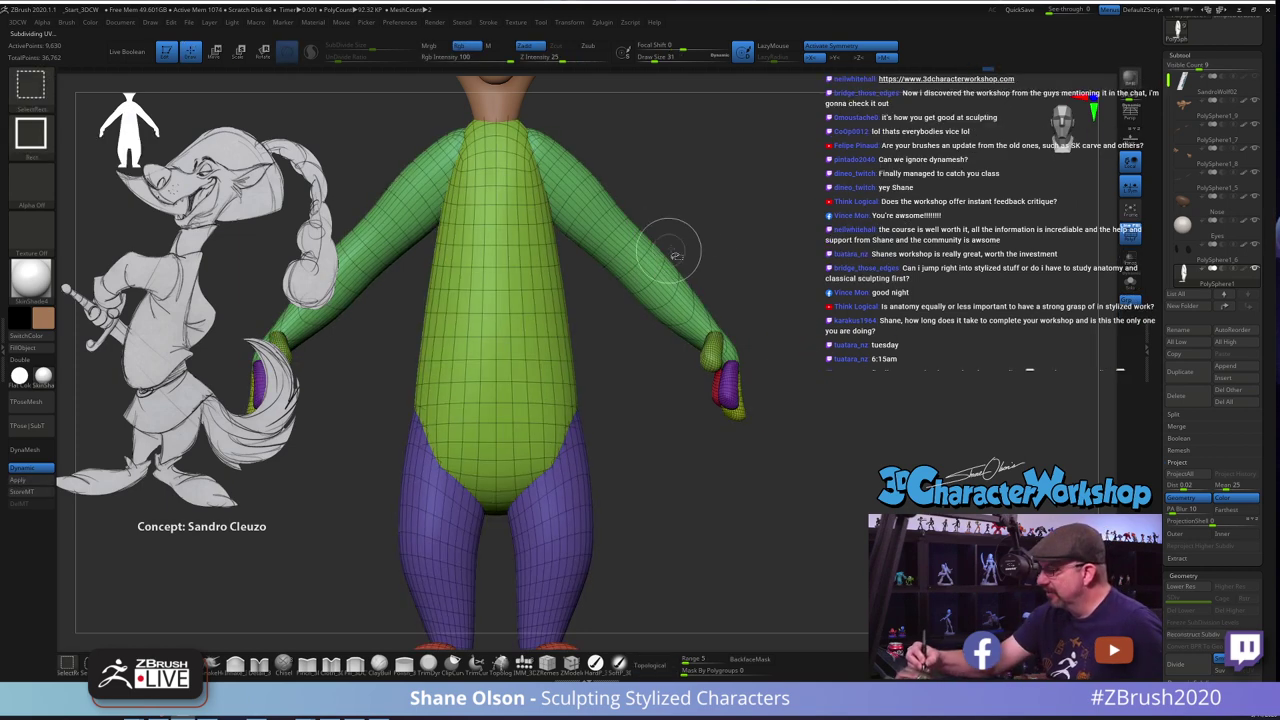
left_click(662, 267, "ctrl+shift")
left_click(663, 267, "ctrl+shift")
left_click(663, 267, "ctrl+shift")
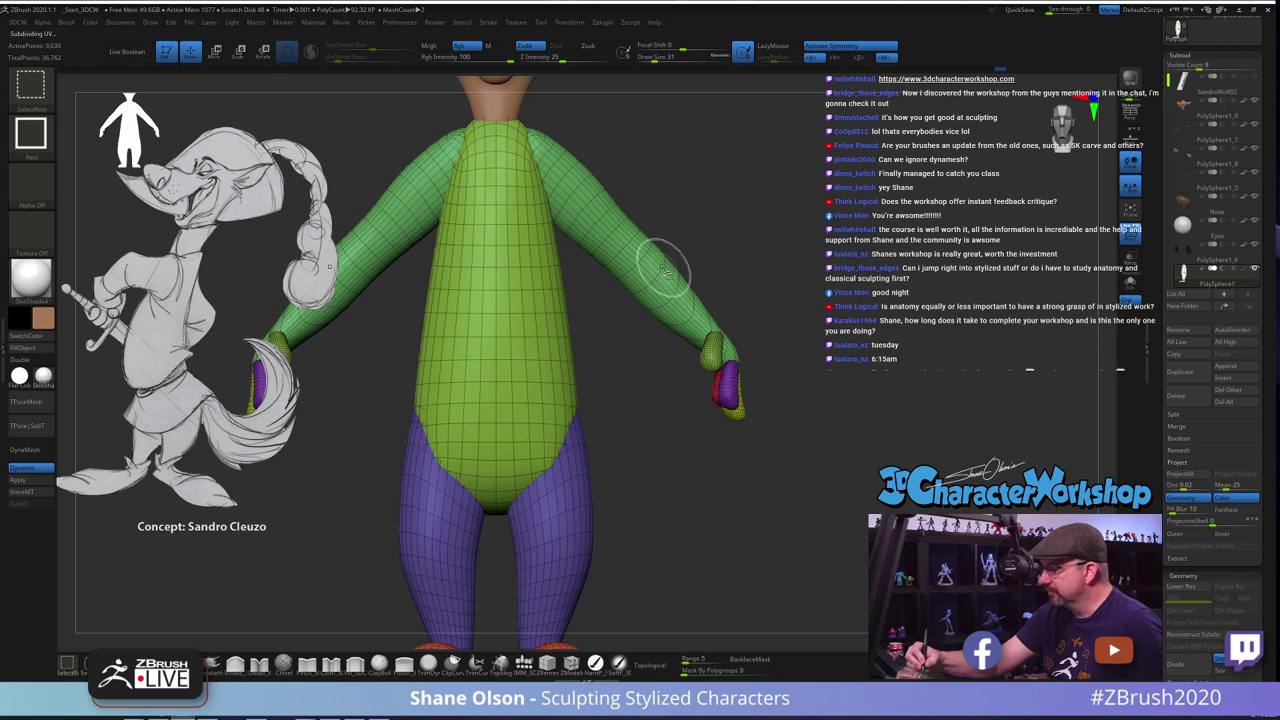
left_click(663, 266, "ctrl+shift")
left_click(663, 266, "ctrl+shift")
left_click(663, 266, "ctrl+shift")
left_click(663, 265, "ctrl+shift")
left_click(663, 265, "ctrl+shift")
left_click(663, 264, "ctrl+shift")
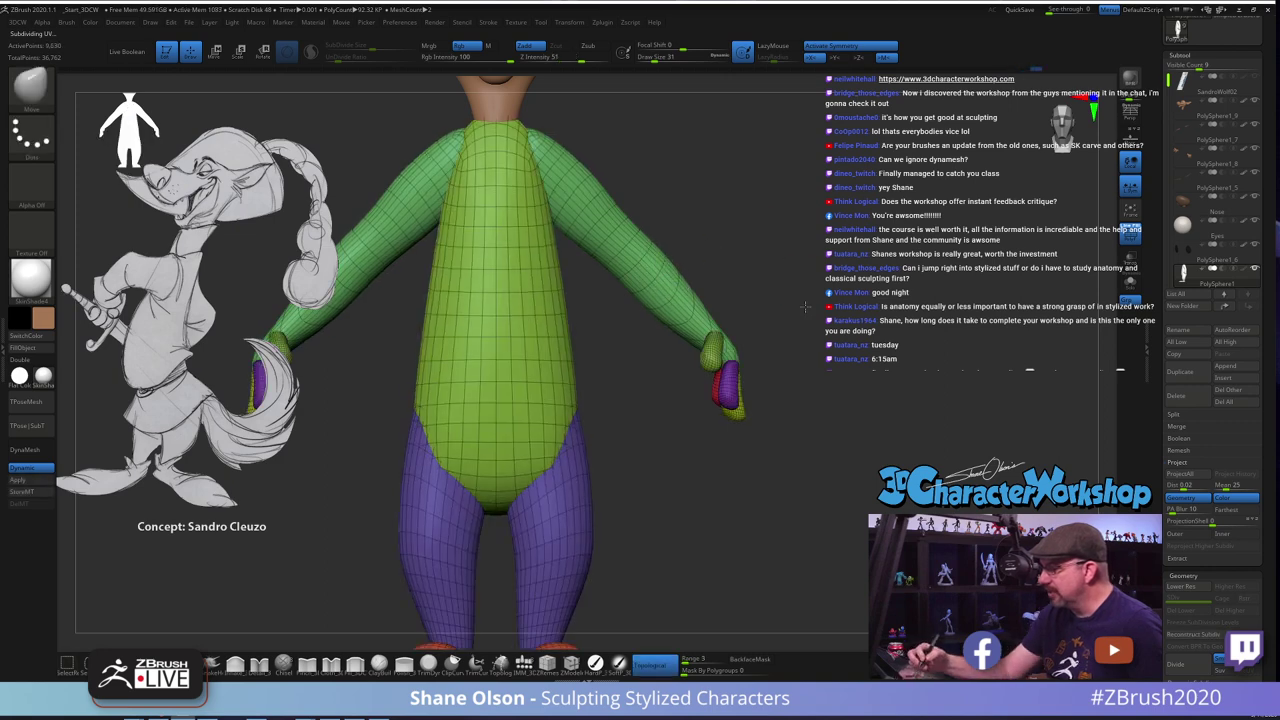
Hide the arms' polygroup so the fingers and thumbs stand alone beside the body in the front view
right_click_drag(663, 264, 560, 275)
right_click_drag(700, 335, 708, 257, "ctrl")
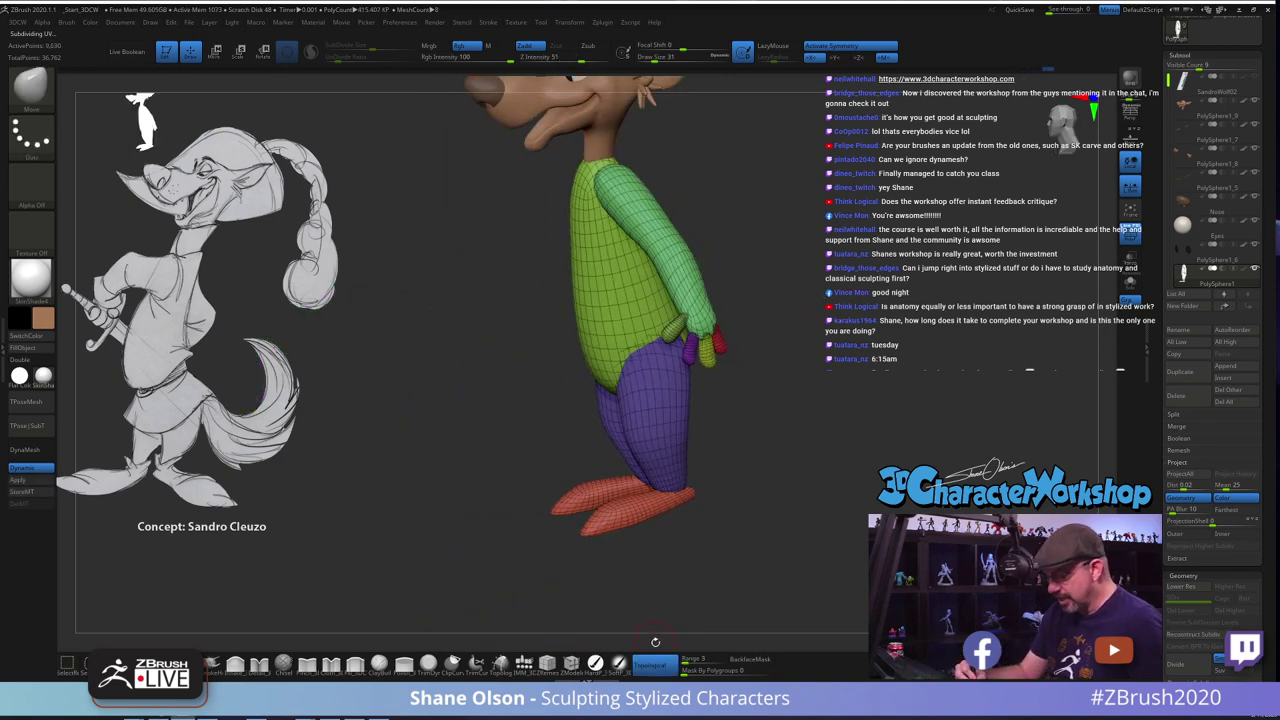
left_click(682, 260, "ctrl+shift")
left_click(684, 262, "ctrl+shift")
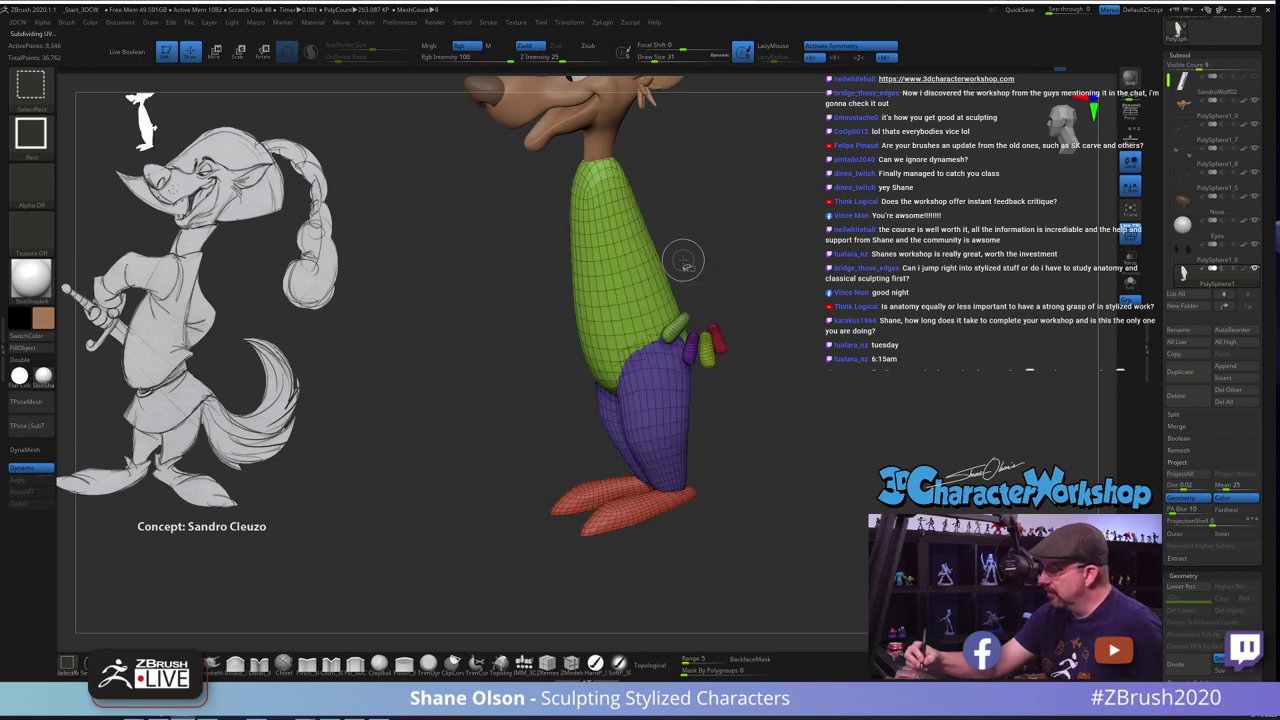
right_click_drag(815, 388, 835, 377, "shift")
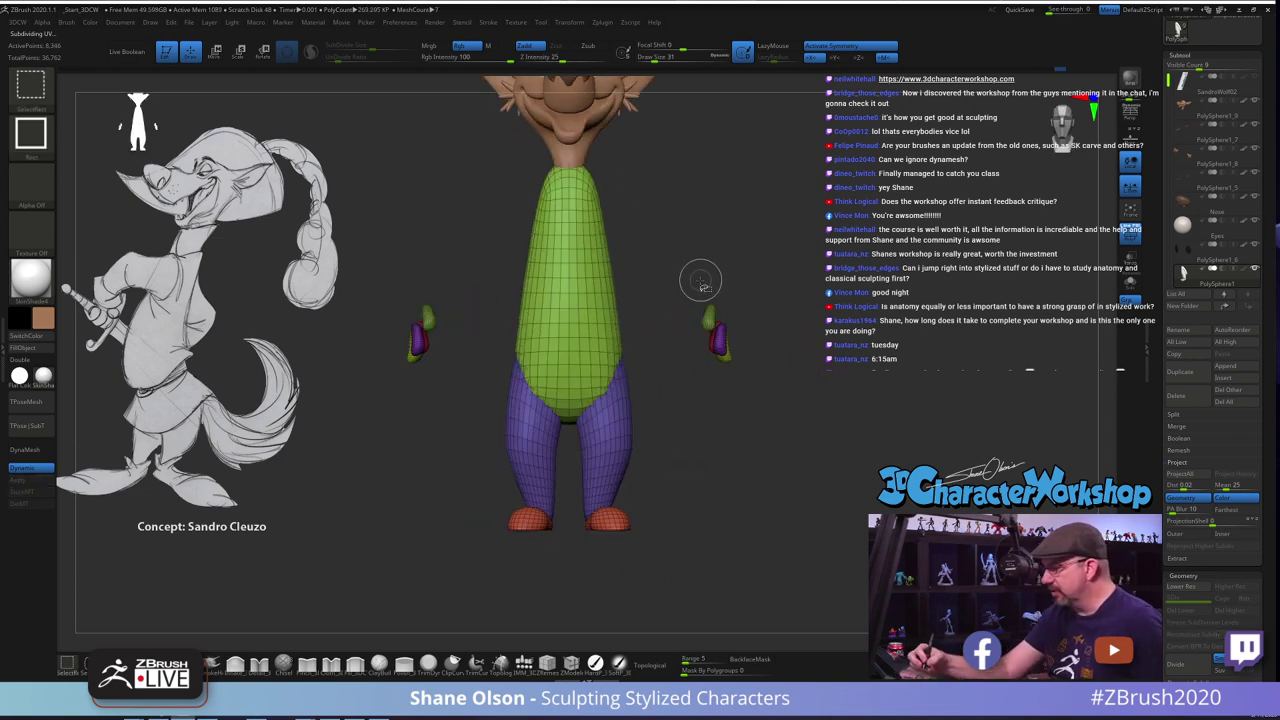
Mask the fingers and thumbs, unhide the arms, and invert the mask so the rest of the body is protected
mouse_move(701, 239)
left_mouse_down("ctrl")
mouse_move(652, 333)
mouse_move(826, 414)
left_mouse_up("ctrl")
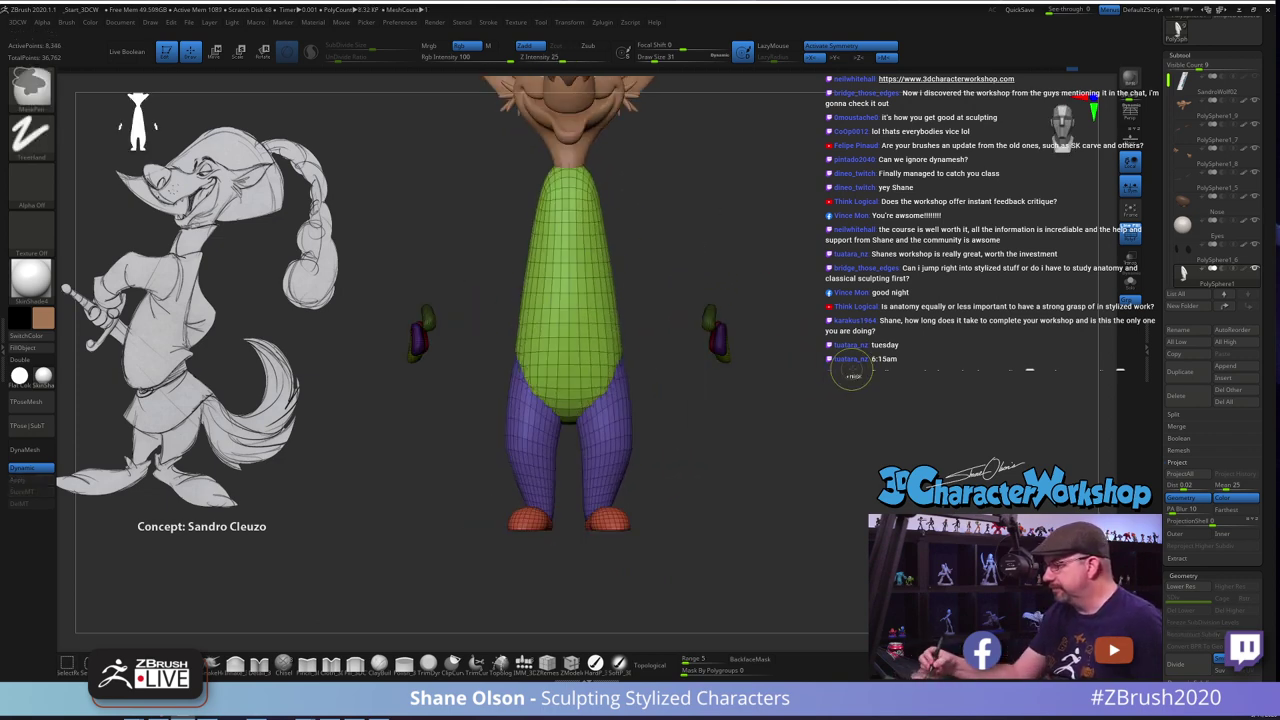
left_click_drag(852, 484, 642, 267, "ctrl")
left_click(825, 332, "ctrl+shift")
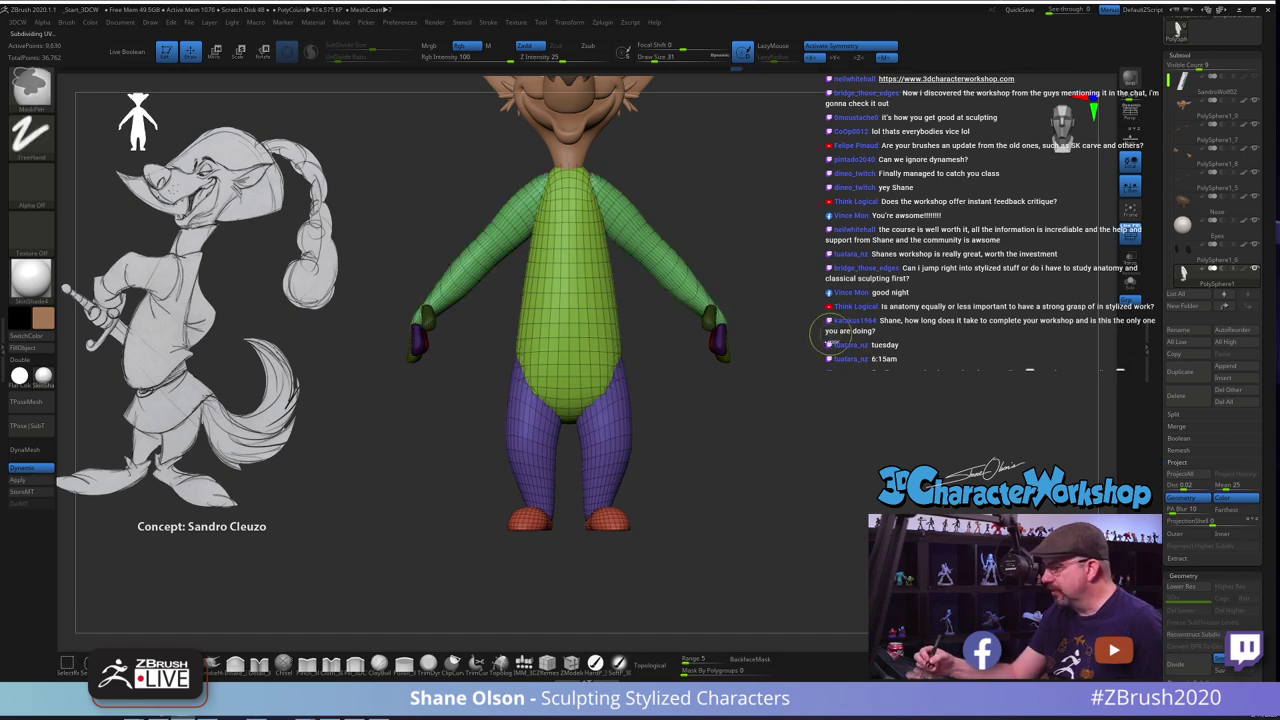
left_click(822, 425, "ctrl")
mouse_move(820, 437)
left_mouse_down("alt")
mouse_move(817, 463)
mouse_move(777, 459)
mouse_move(811, 444)
mouse_move(782, 457)
left_mouse_up("alt")
Refine the mask around the palm and wrist with the MaskLasso brush
left_click(235, 665)
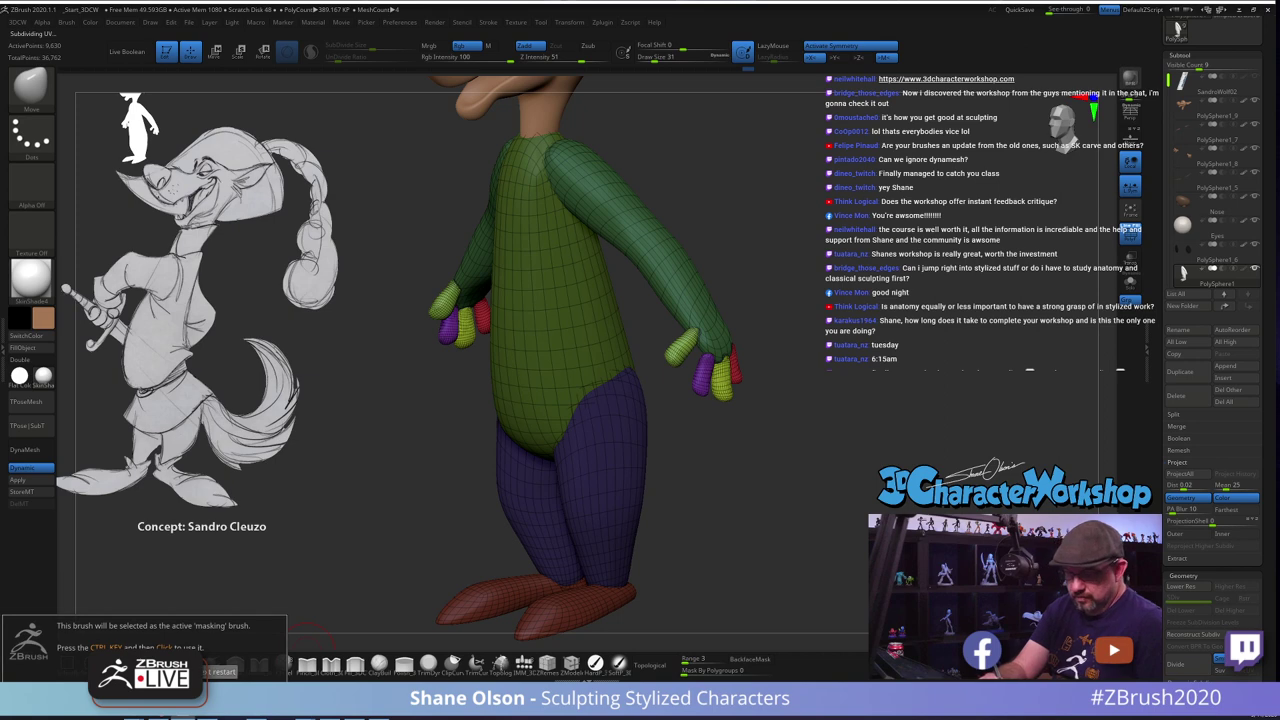
mouse_move(851, 404)
left_mouse_down("alt")
mouse_move(835, 452)
mouse_move(826, 409)
mouse_move(822, 456)
left_mouse_up("alt")
key("ctrl")
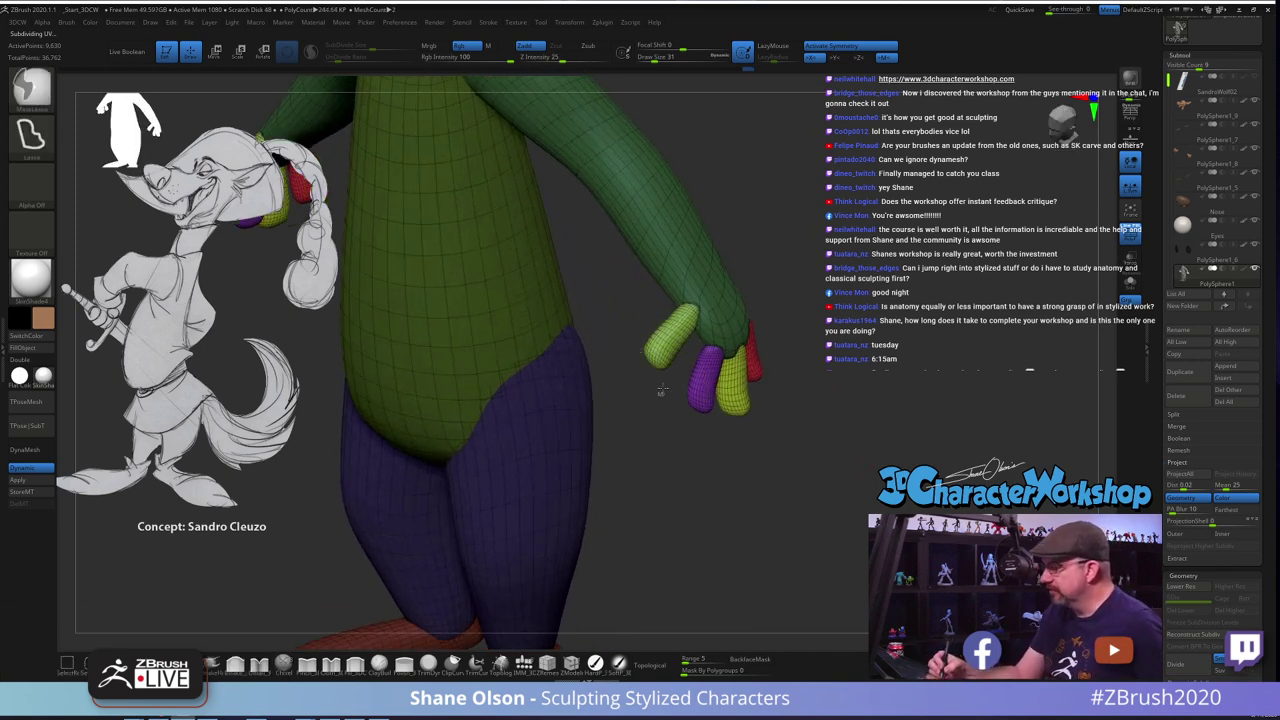
mouse_move(727, 307)
left_mouse_down("ctrl")
mouse_move(618, 405)
mouse_move(696, 350)
left_mouse_up("ctrl")
mouse_move(868, 448)
left_mouse_down("shift")
mouse_move(834, 435)
mouse_move(864, 457)
left_mouse_up("shift")
Adjust the unmasked hands with the transform gizmo, angling the fingers outward at the wrists, and clear the mask
key("e")
left_click_drag(684, 193, 789, 277, "alt")
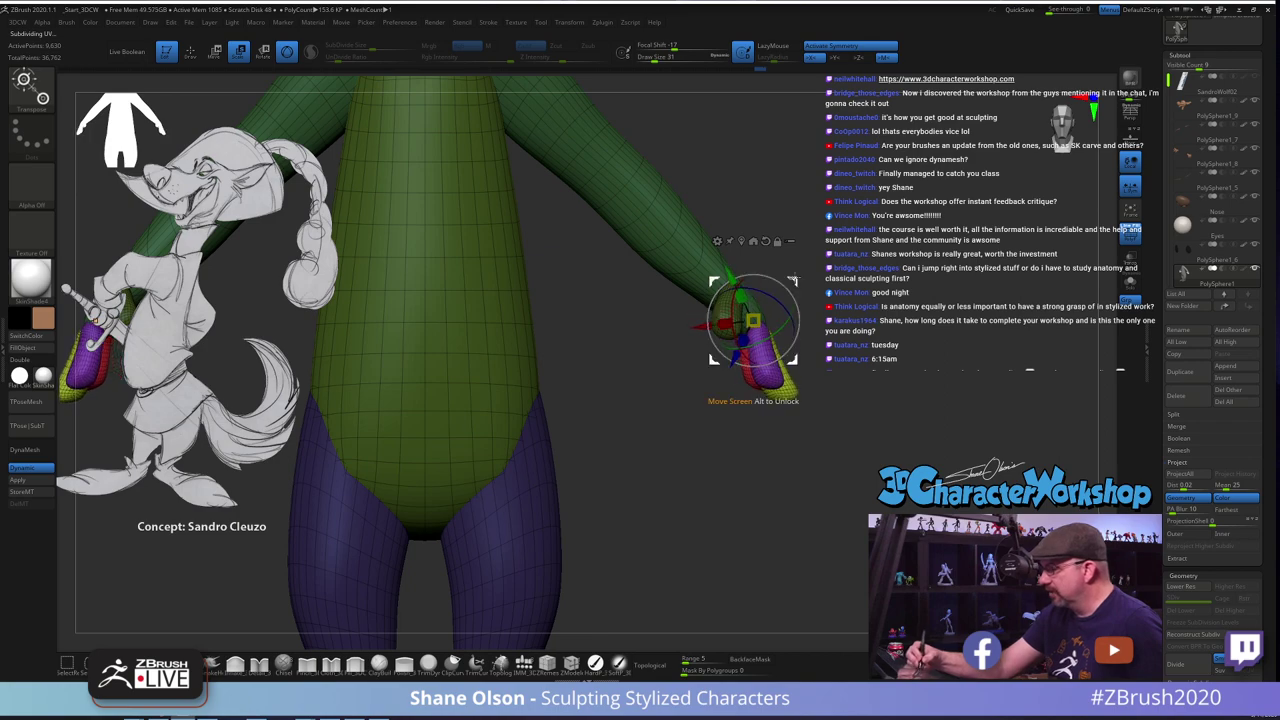
left_click_drag(776, 343, 756, 348)
mouse_move(890, 492)
left_mouse_down()
mouse_move(796, 502)
mouse_move(882, 485)
mouse_move(797, 523)
left_mouse_up()
key("q")
left_click_drag(979, 438, 876, 448)
left_click_drag(870, 446, 847, 394, "alt")
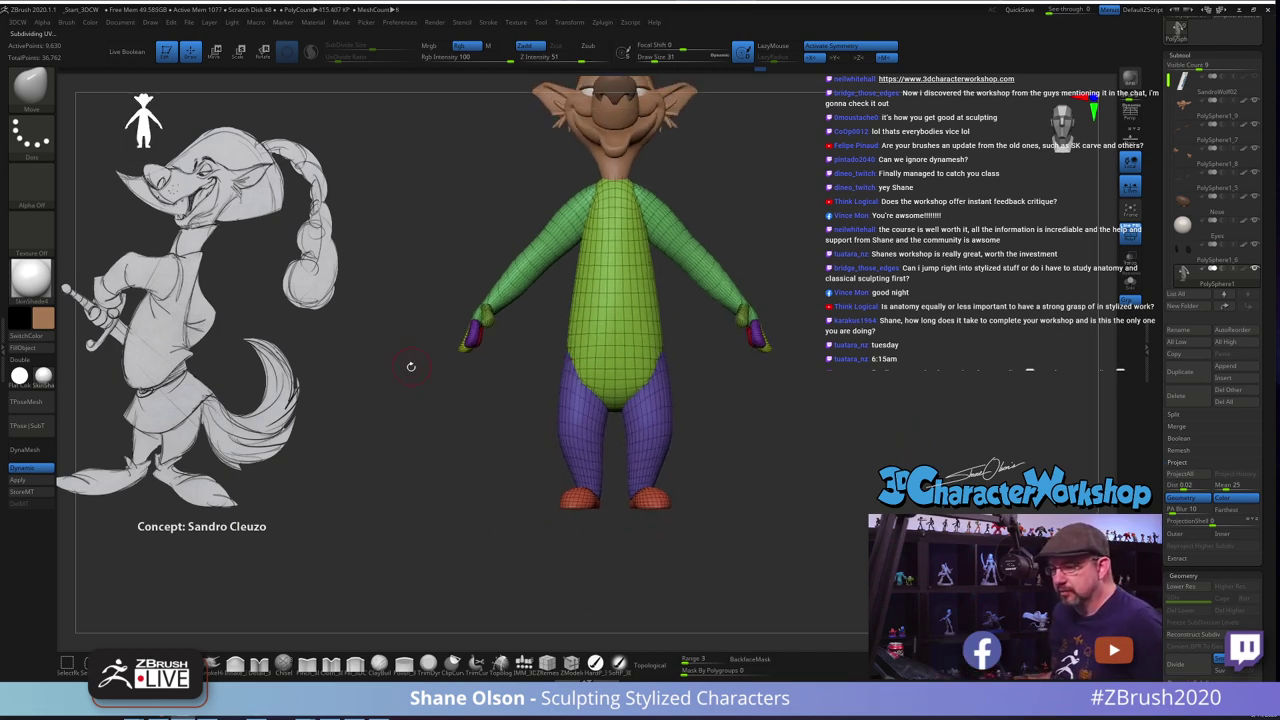
Enlarge the Move brush to draw size 87 and reshape the shoulders and upper arms to match the concept
left_click_drag(453, 388, 450, 386)
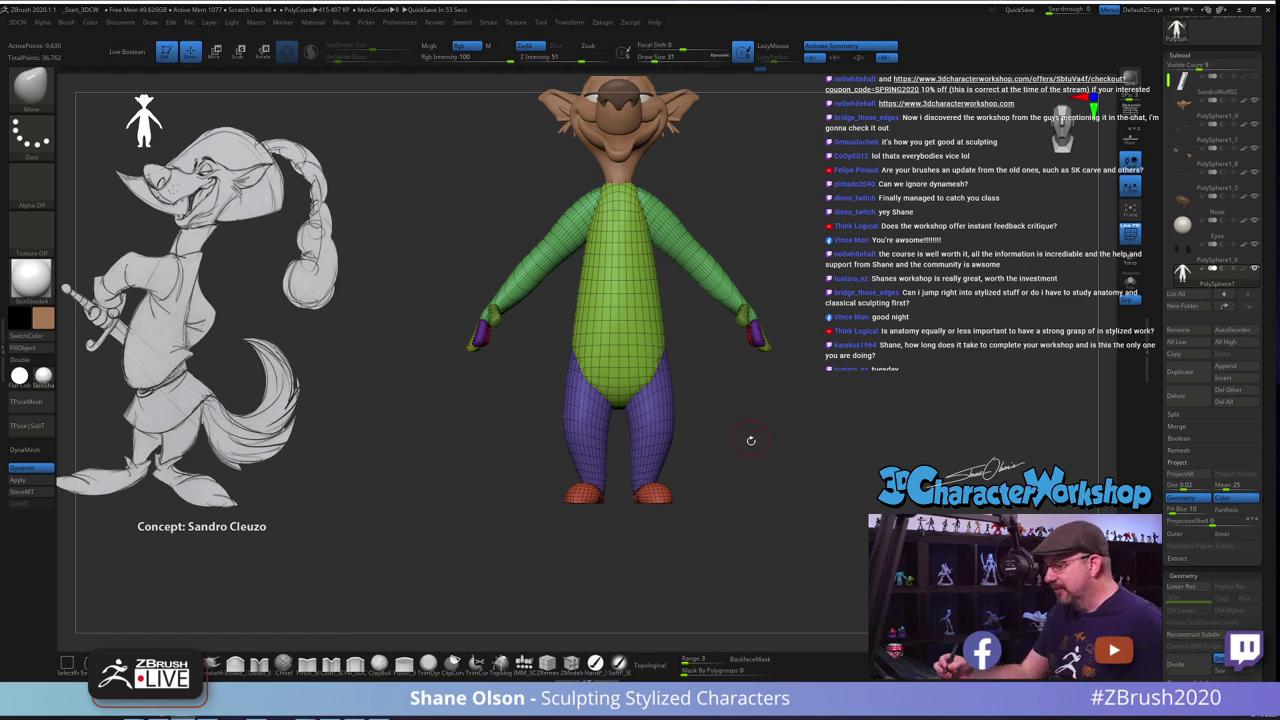
mouse_move(765, 484)
left_mouse_down()
mouse_move(733, 468)
mouse_move(766, 471)
left_mouse_up()
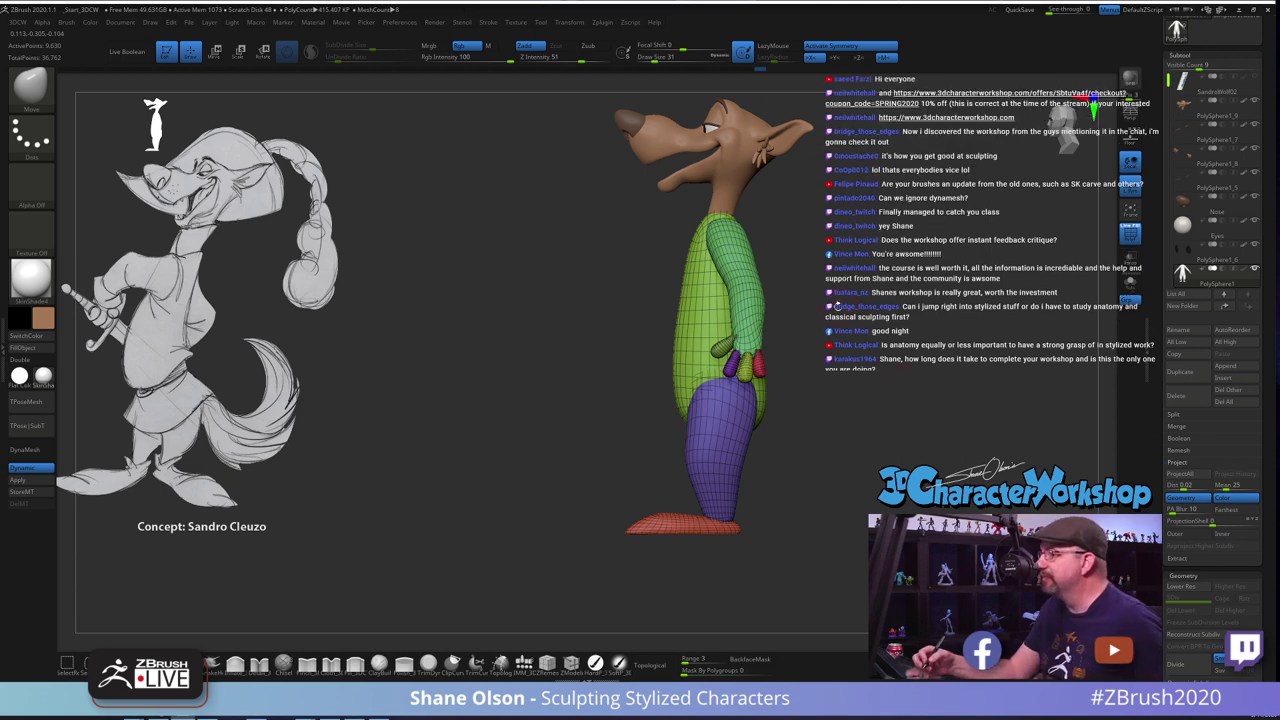
left_click_drag(792, 302, 778, 295, "alt")
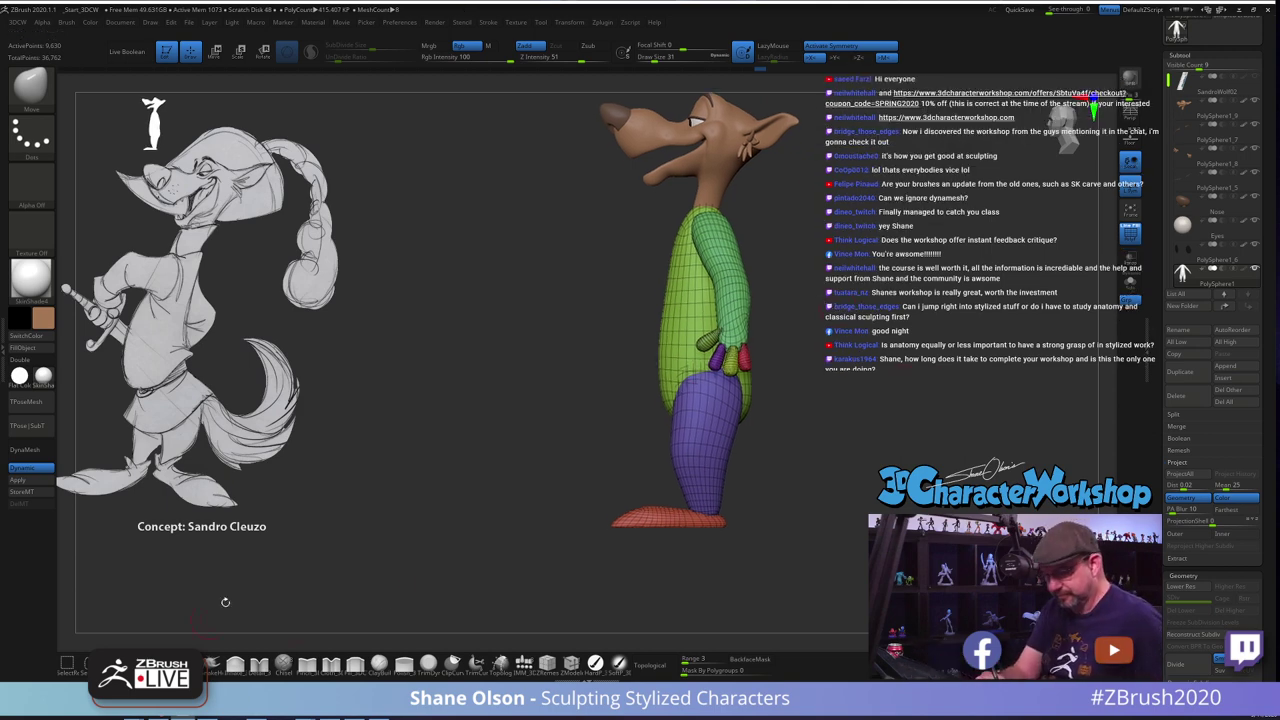
key("s")
left_click_drag(523, 353, 535, 353)
left_click_drag(685, 235, 694, 220)
left_click_drag(777, 226, 781, 224)
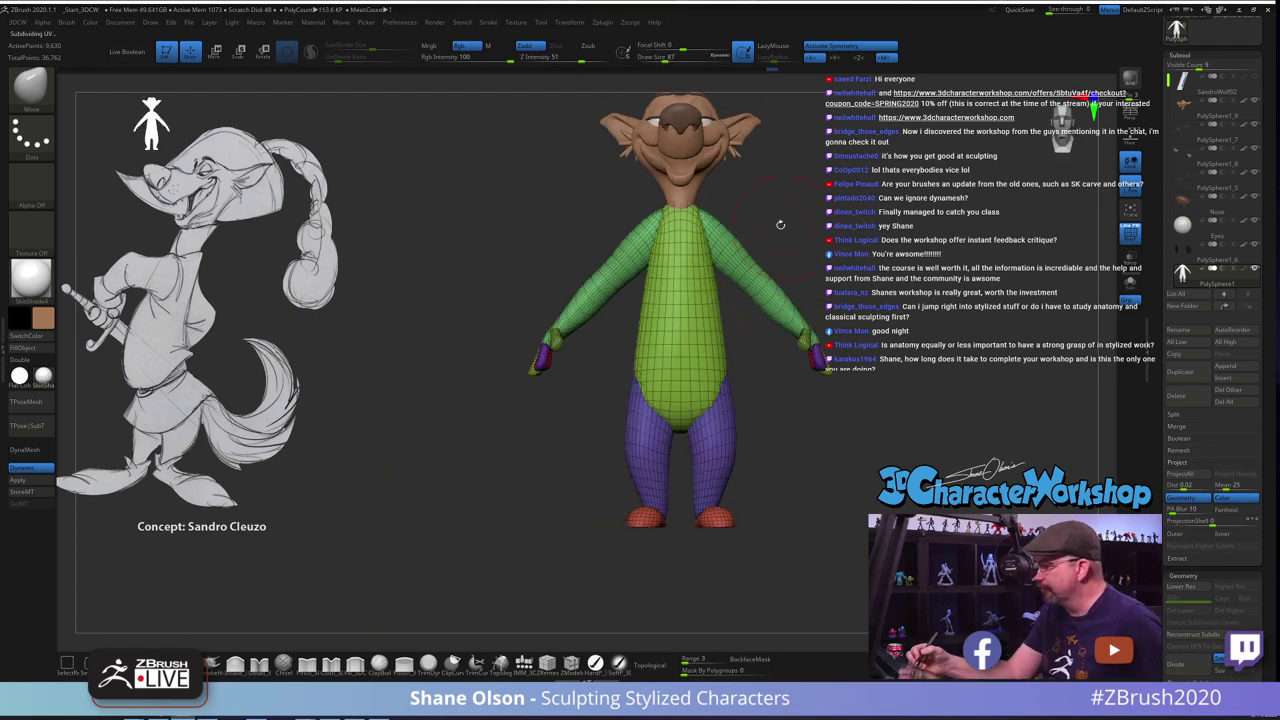
left_click_drag(818, 223, 790, 277, "alt")
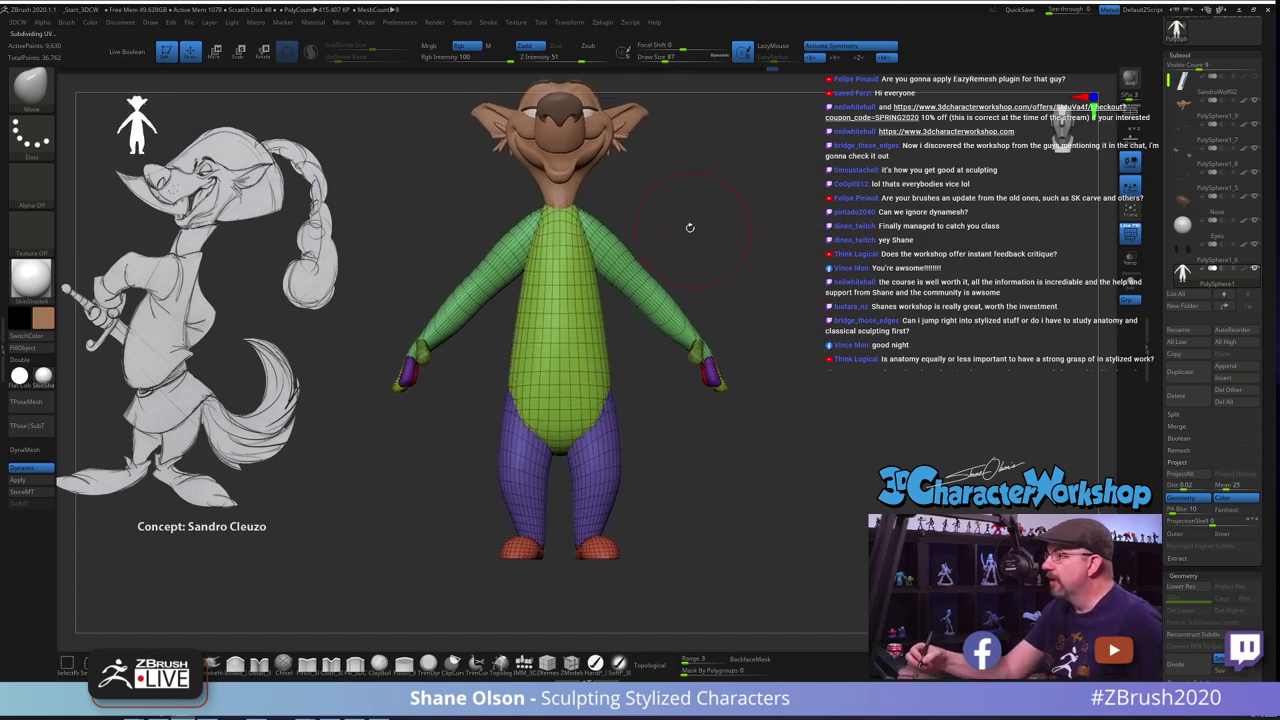
left_click_drag(690, 228, 645, 232)
left_click(649, 663)
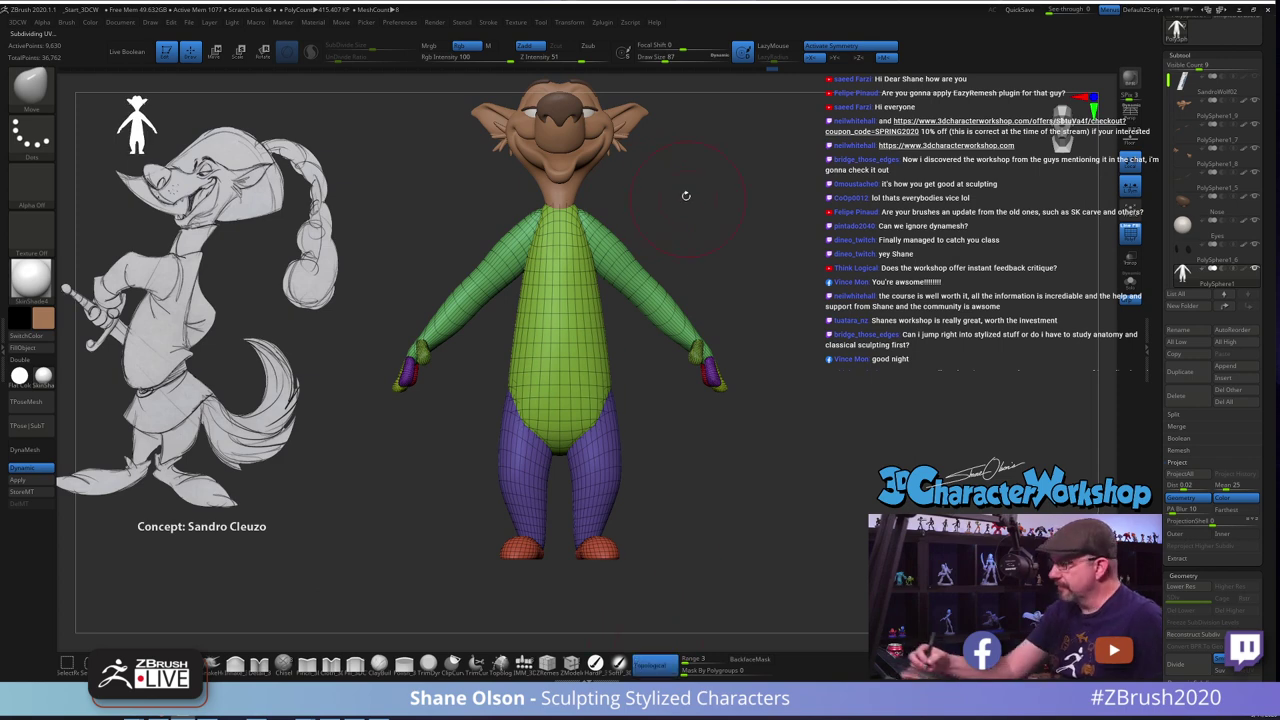
left_click_drag(642, 172, 638, 194, "alt")
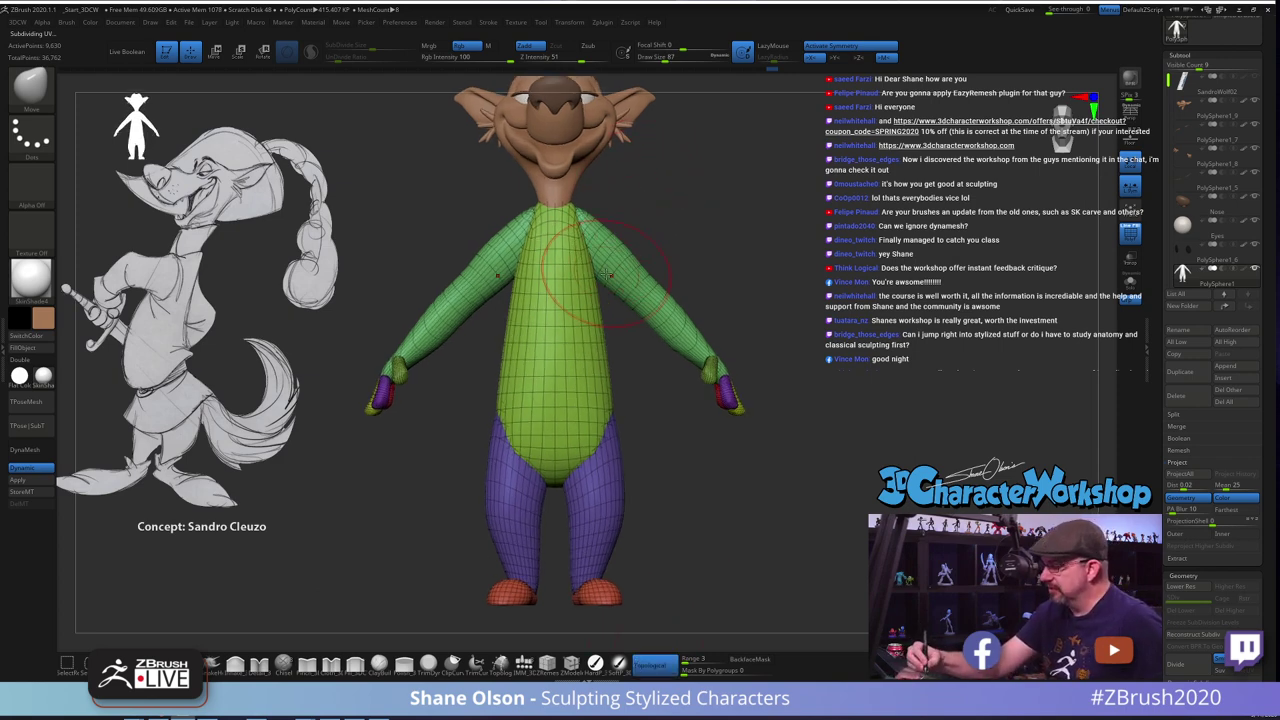
mouse_move(606, 275)
left_mouse_down()
mouse_move(620, 255)
mouse_move(611, 244)
mouse_move(631, 256)
mouse_move(634, 283)
left_mouse_up()
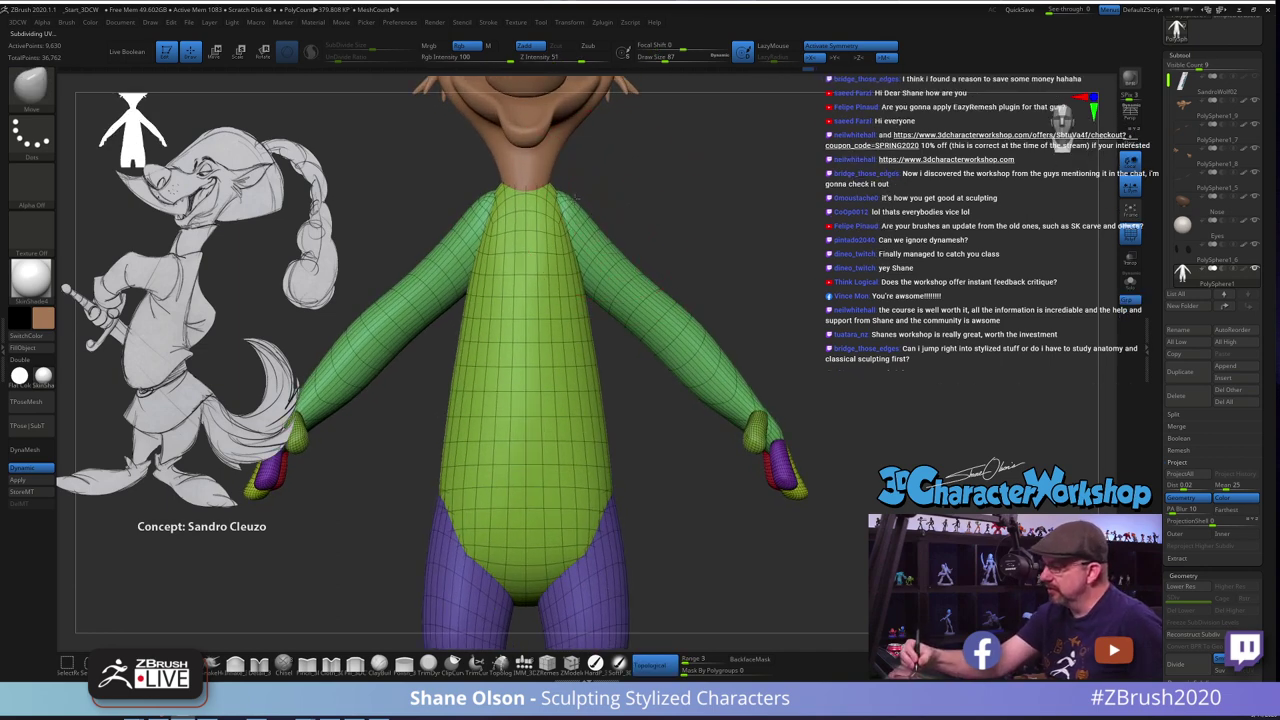
left_click_drag(597, 222, 605, 241)
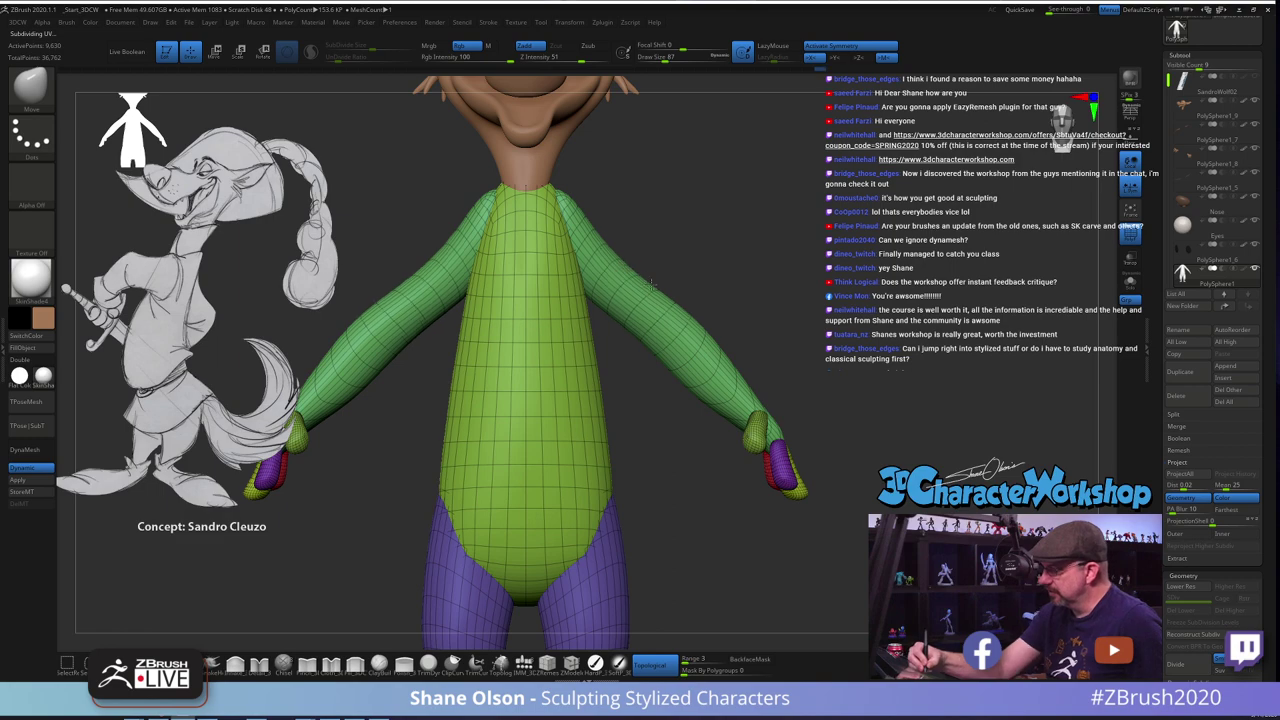
Reduce the Move brush to draw size 62 and refine the upper arm's shape from a three-quarter side view
left_click_drag(817, 366, 831, 390)
mouse_move(663, 257)
left_mouse_down()
mouse_move(772, 238)
mouse_move(713, 226)
left_mouse_up()
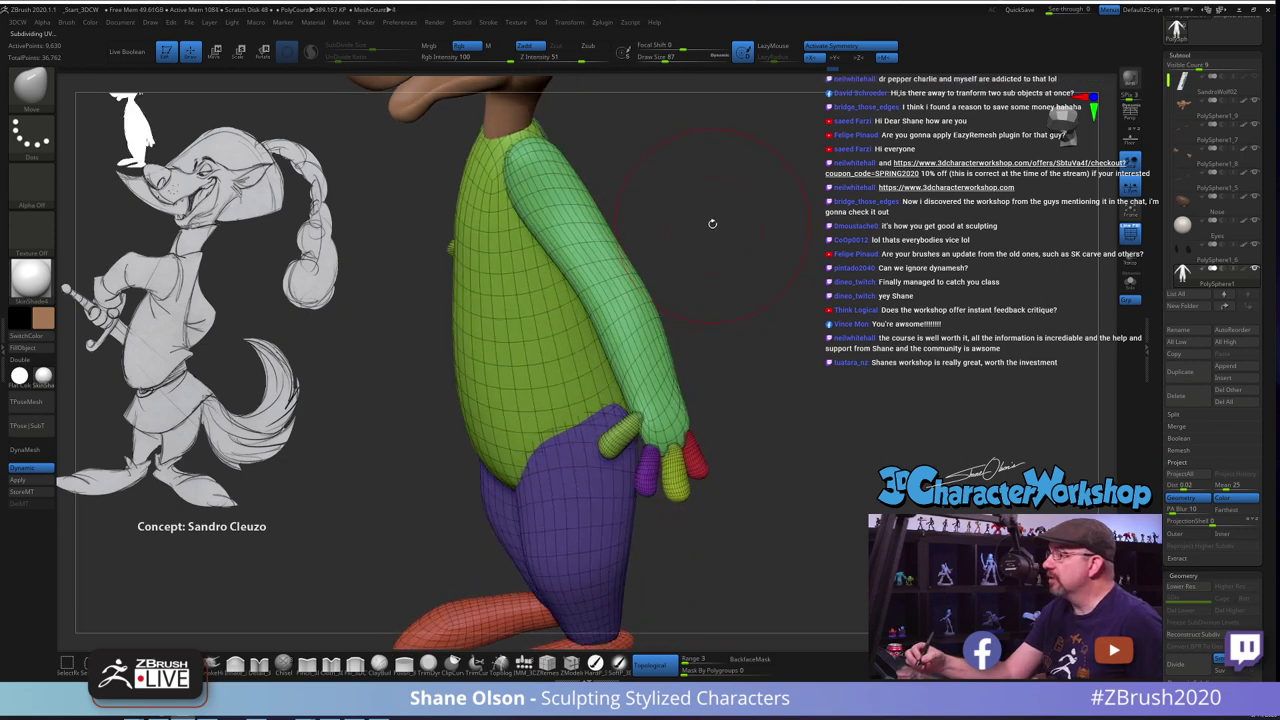
key("s")
left_click_drag(645, 205, 635, 205)
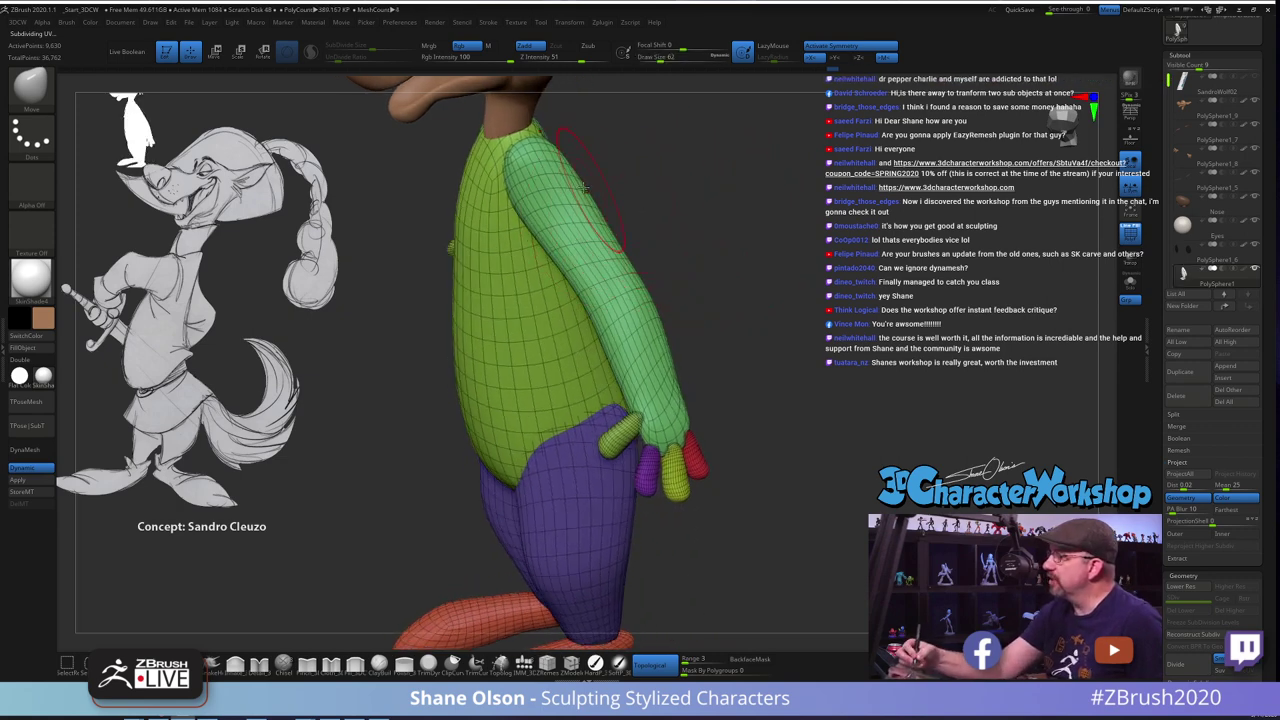
left_click_drag(558, 231, 528, 240)
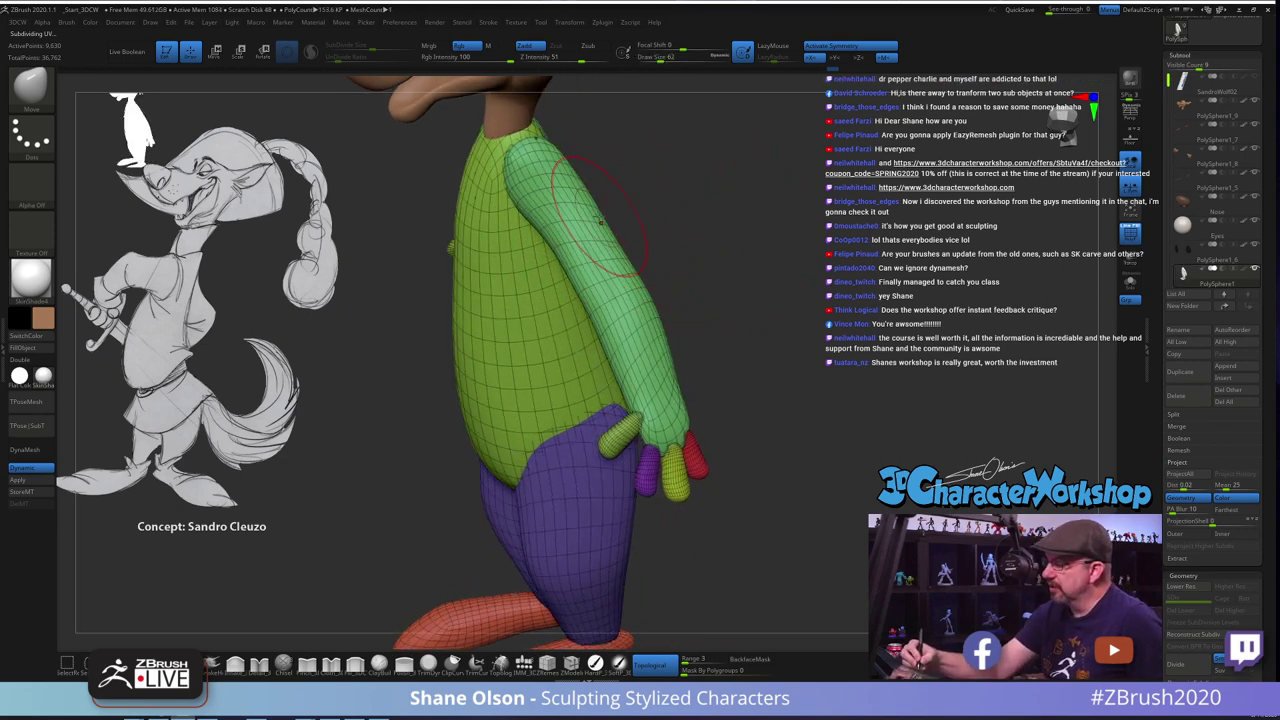
mouse_move(706, 277)
left_mouse_down()
mouse_move(800, 332)
mouse_move(682, 320)
left_mouse_up()
left_click_drag(780, 346, 766, 391)
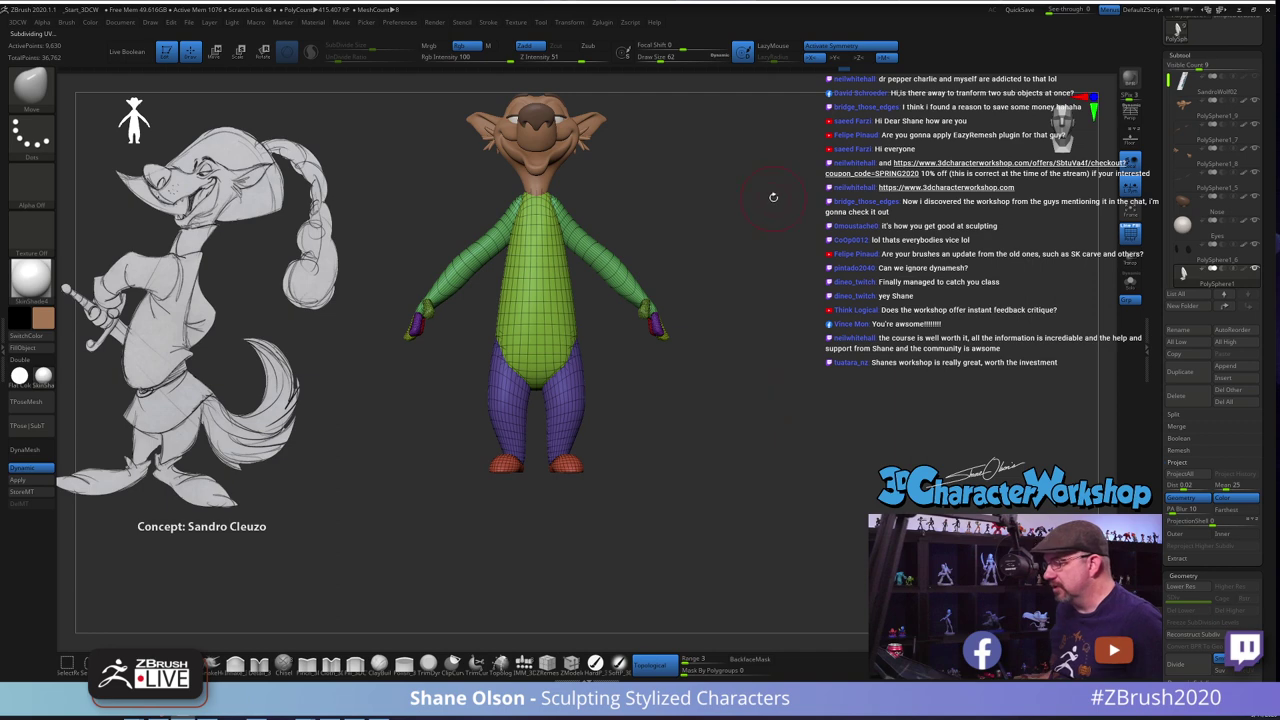
Turn off the polyframe and reset the transform gizmo's orientation with the body seen from the side
left_click_drag(773, 197, 716, 316)
key("shift+f")
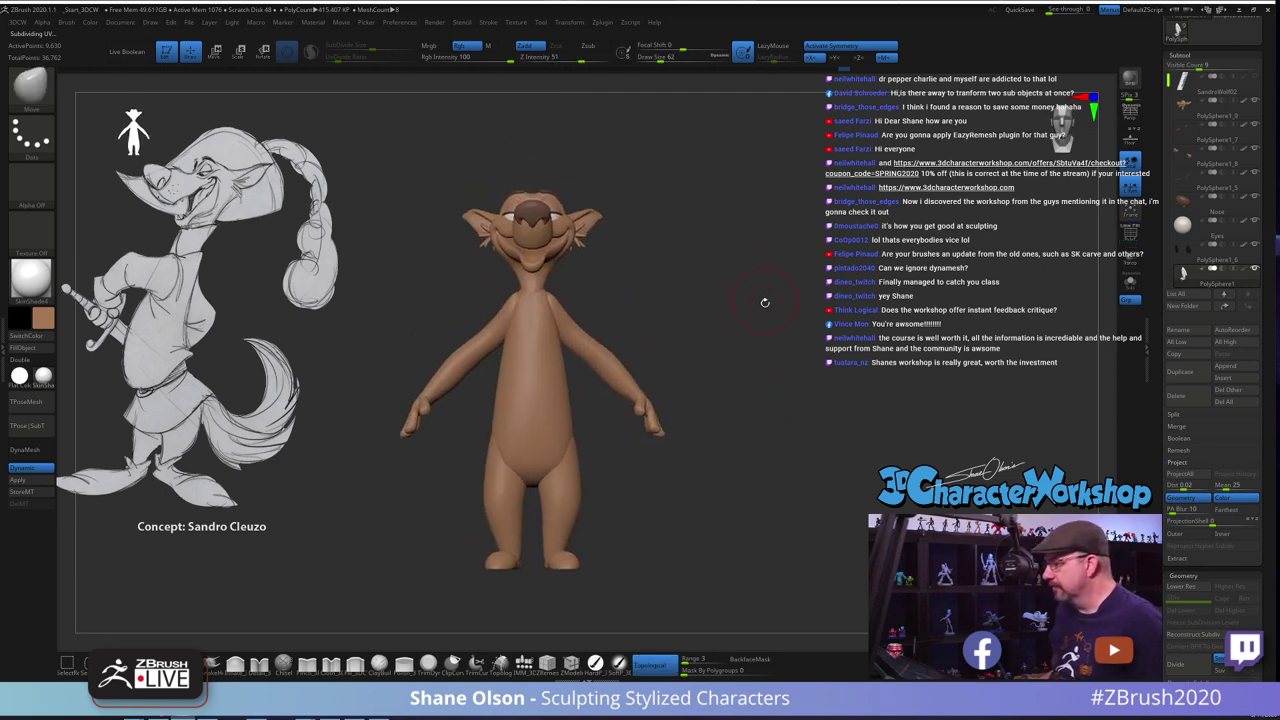
key("w")
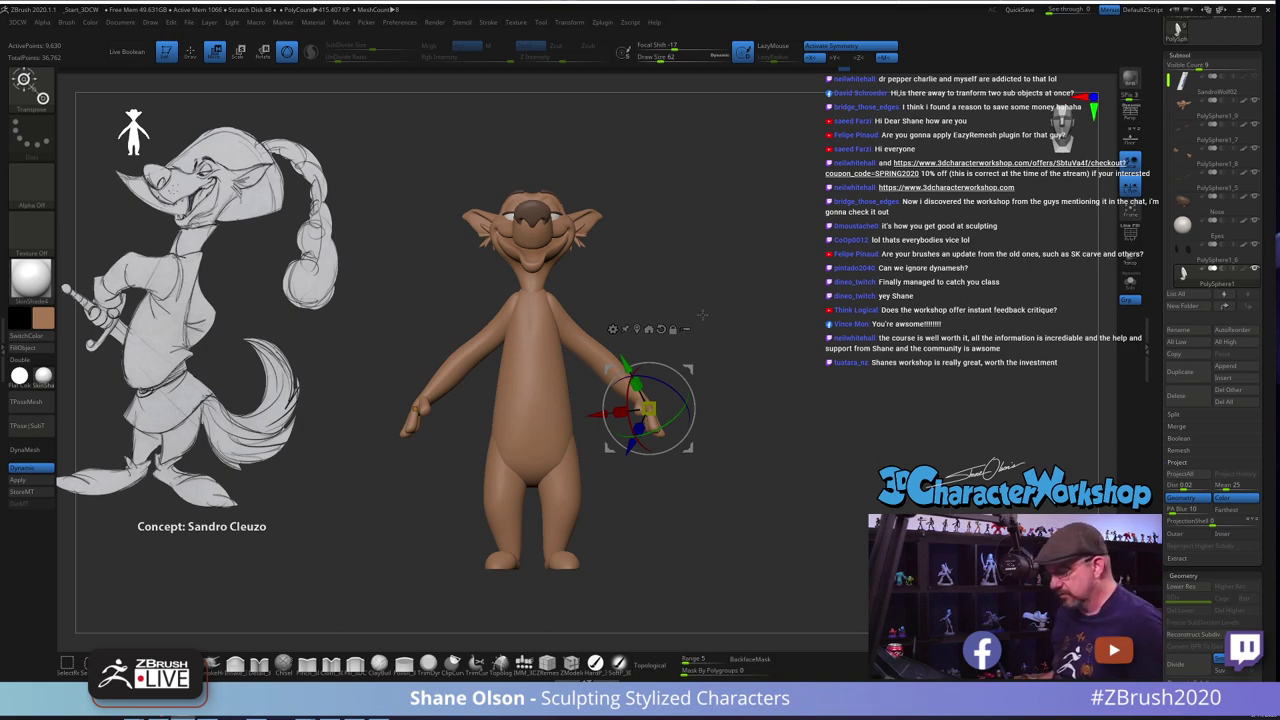
key("q")
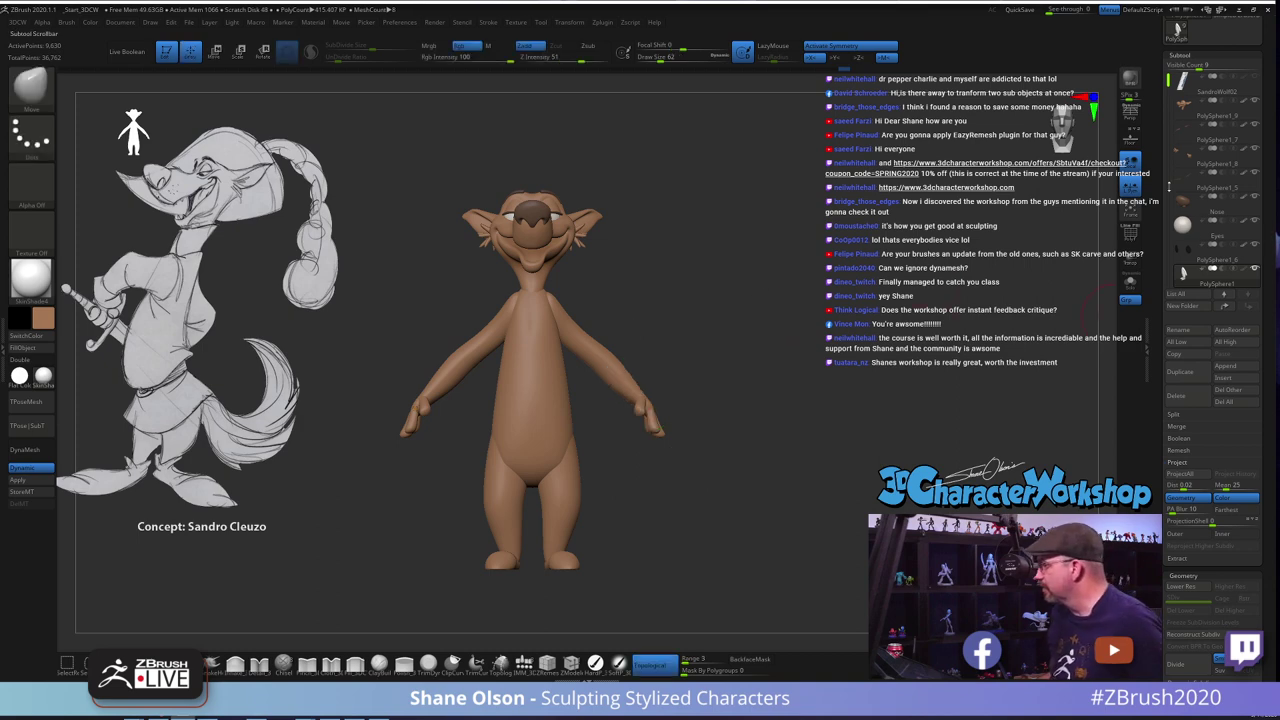
left_click_drag(745, 247, 695, 267)
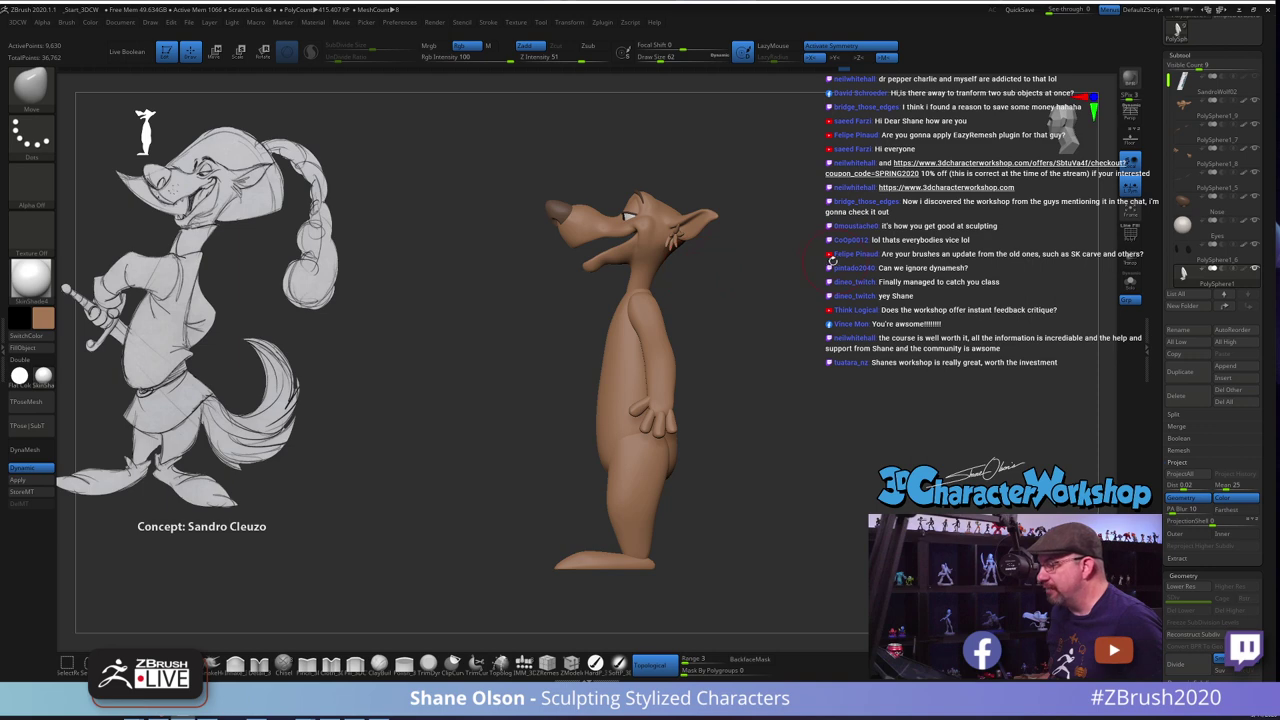
key("w")
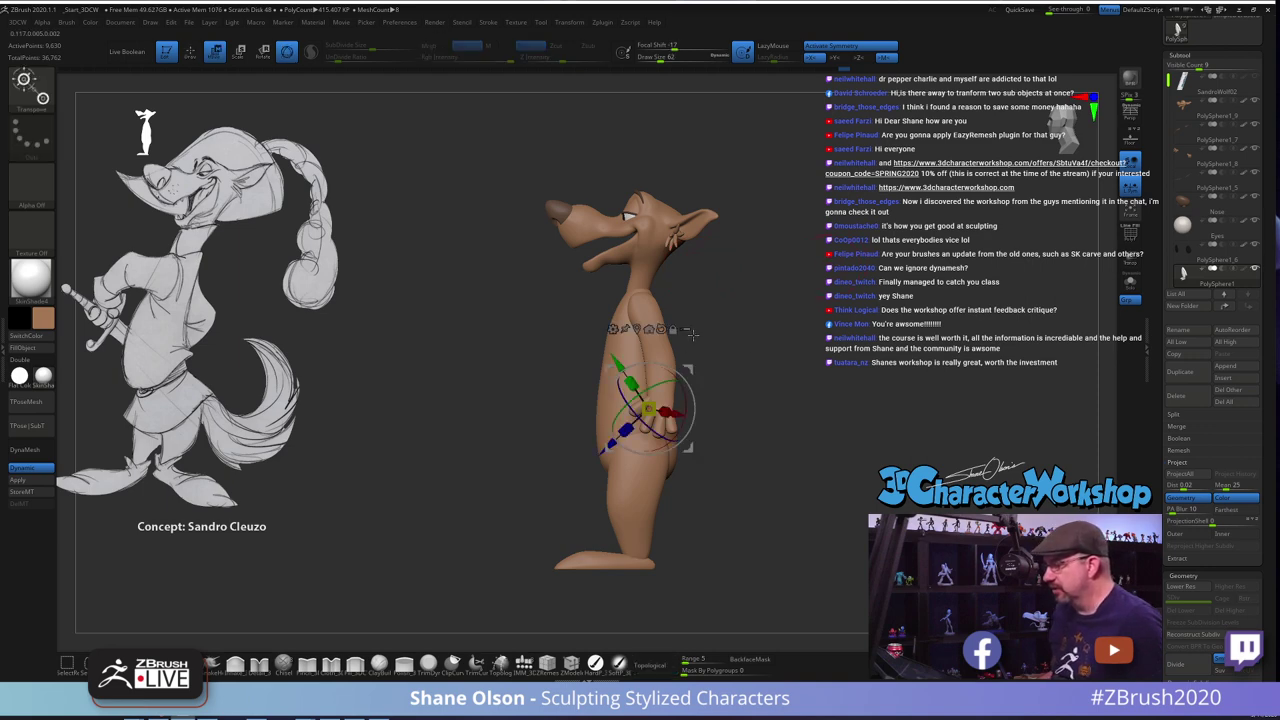
left_click(662, 329)
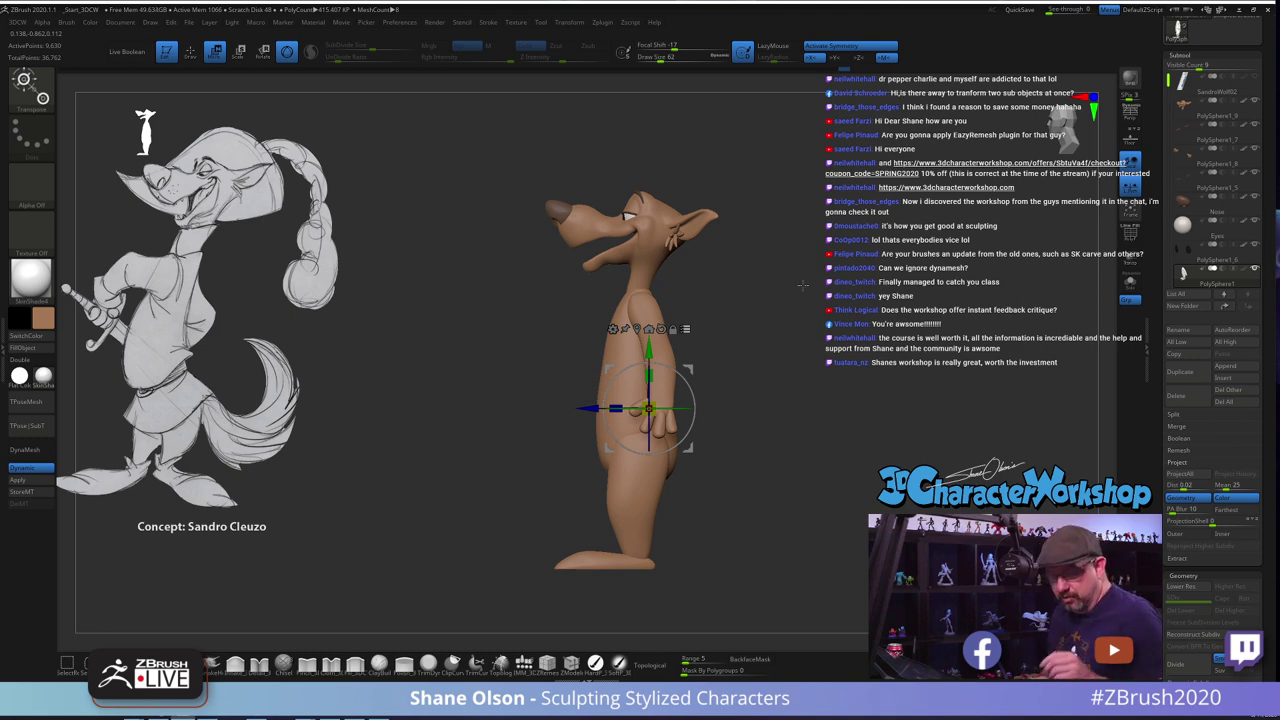
Mask all visible subtools and unmask only the nose, the eyes and the fur tufts below the ears
key("ctrl+shift")
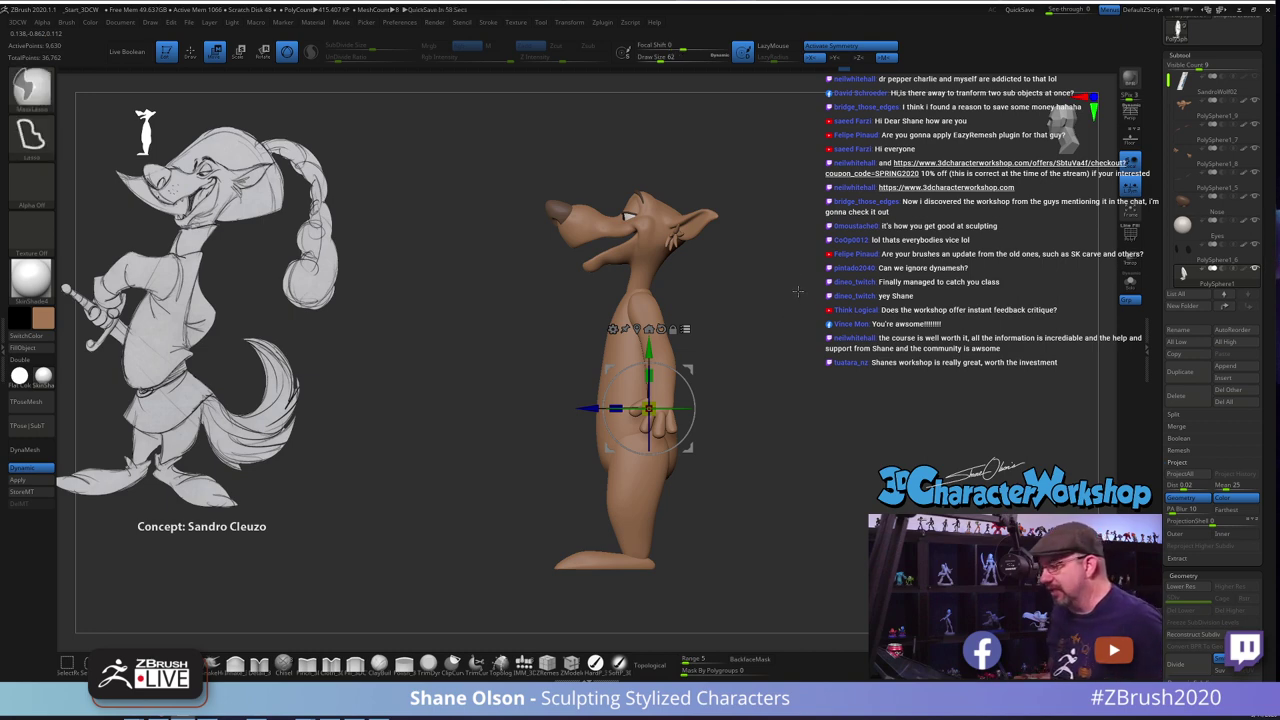
left_click_drag(762, 264, 824, 336, "ctrl+shift")
left_click_drag(783, 285, 824, 335, "ctrl+shift")
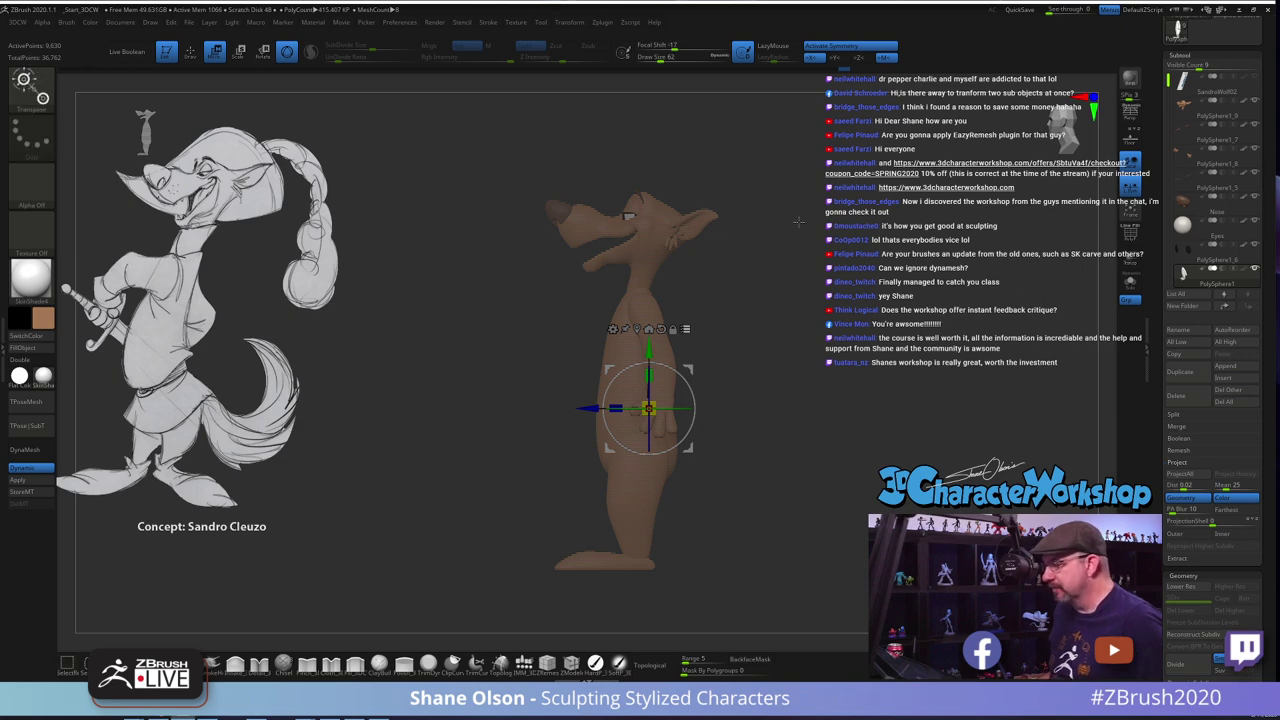
left_click_drag(801, 244, 789, 388, "alt")
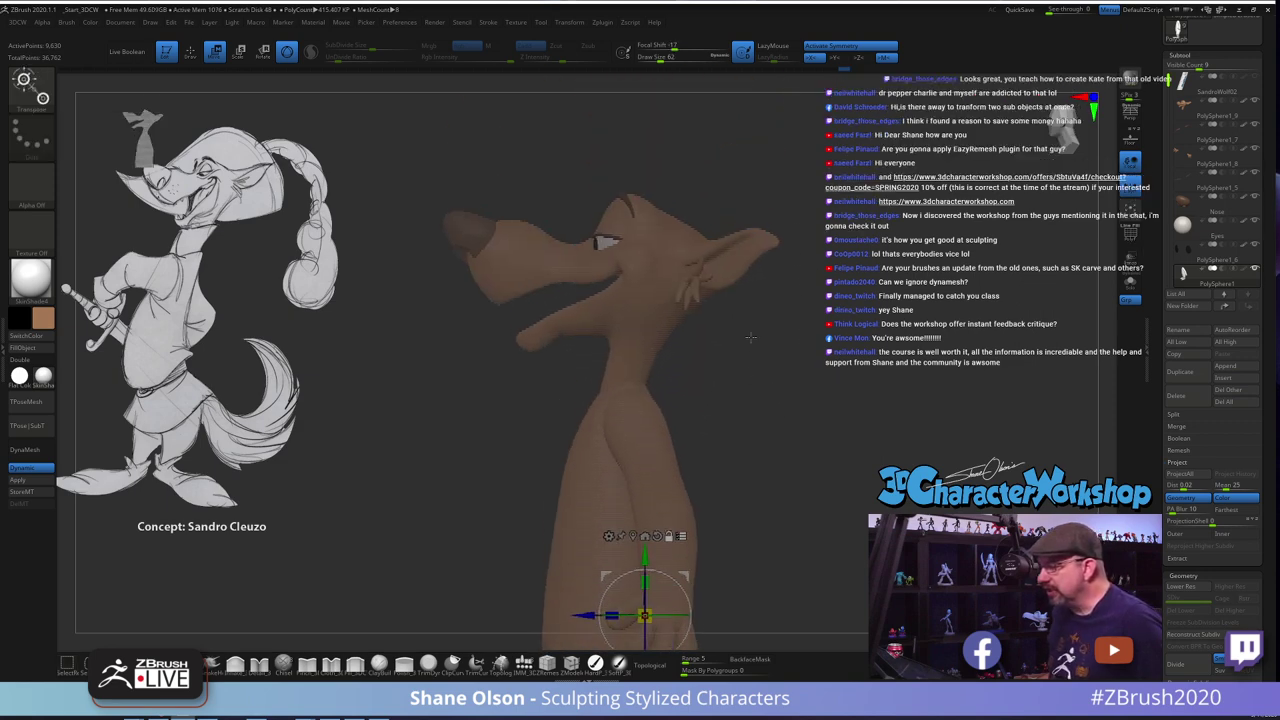
left_click(461, 226, "ctrl+shift")
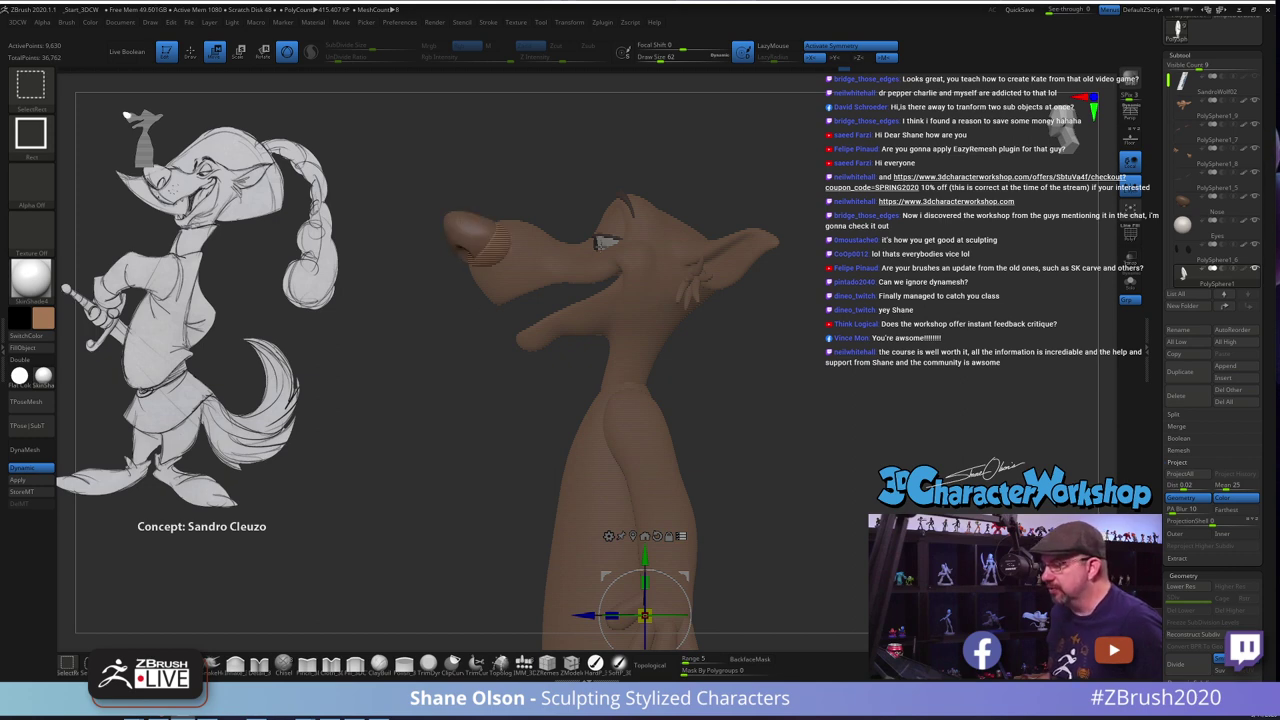
left_click(607, 242, "ctrl+shift")
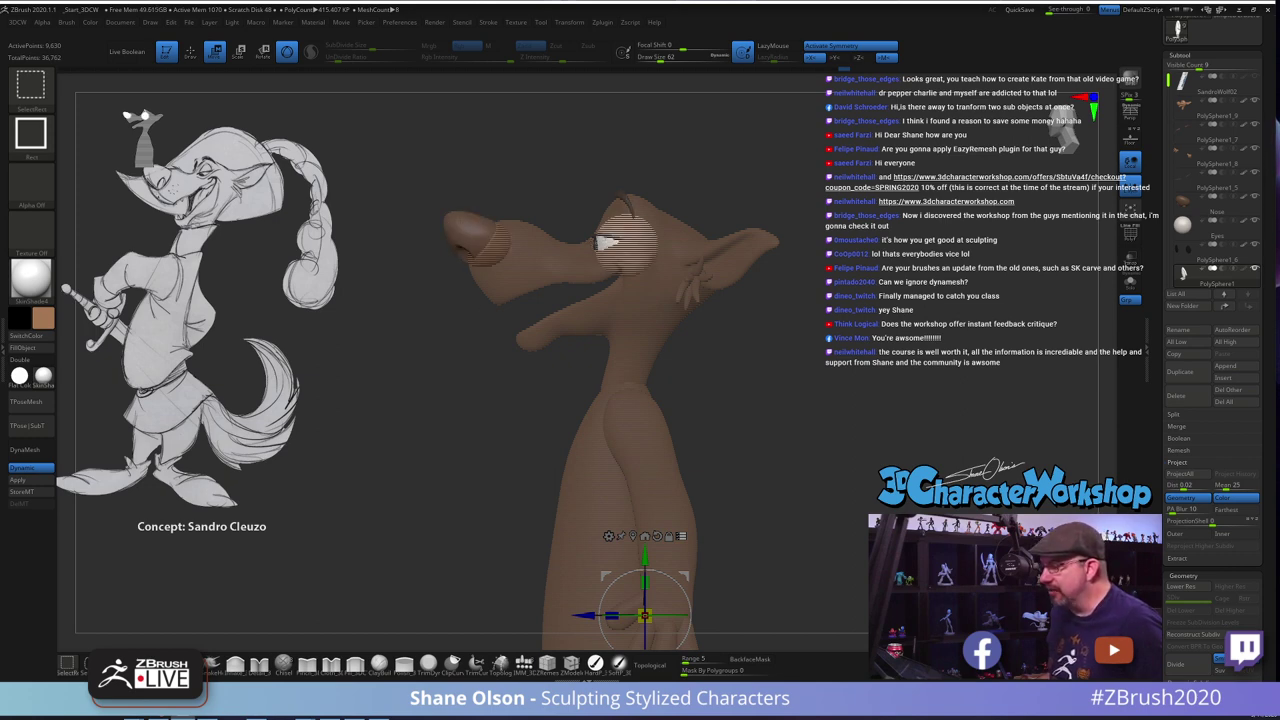
left_click(691, 281, "ctrl+shift")
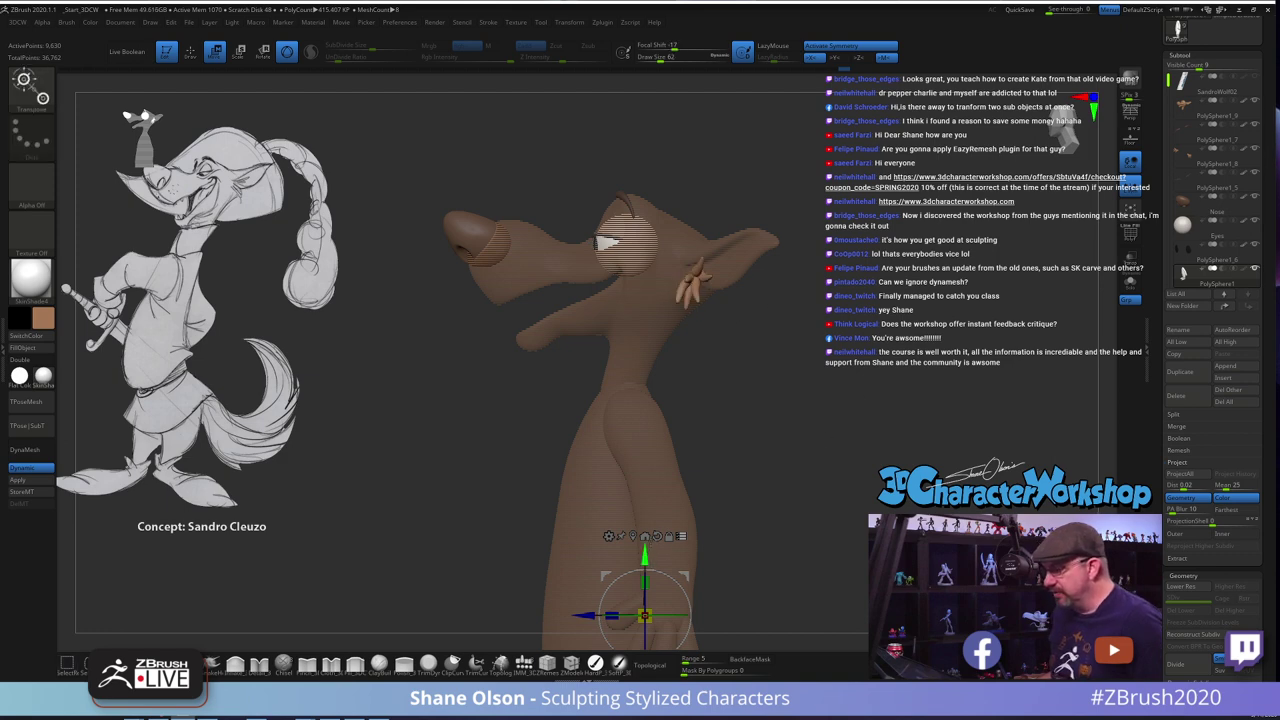
Try moving the unmasked nose, eyes and fur tufts upward together, undo the move and clear the masks
left_click_drag(645, 556, 645, 435)
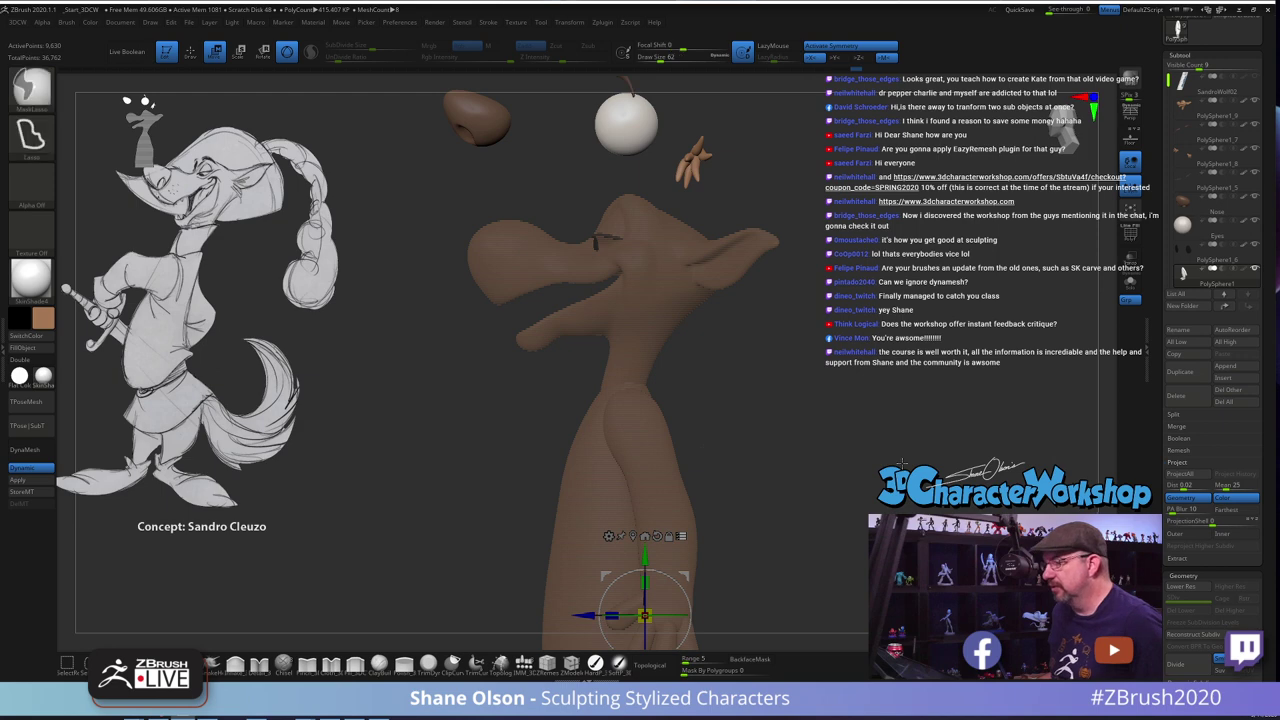
key("ctrl+z")
key("ctrl+shift")
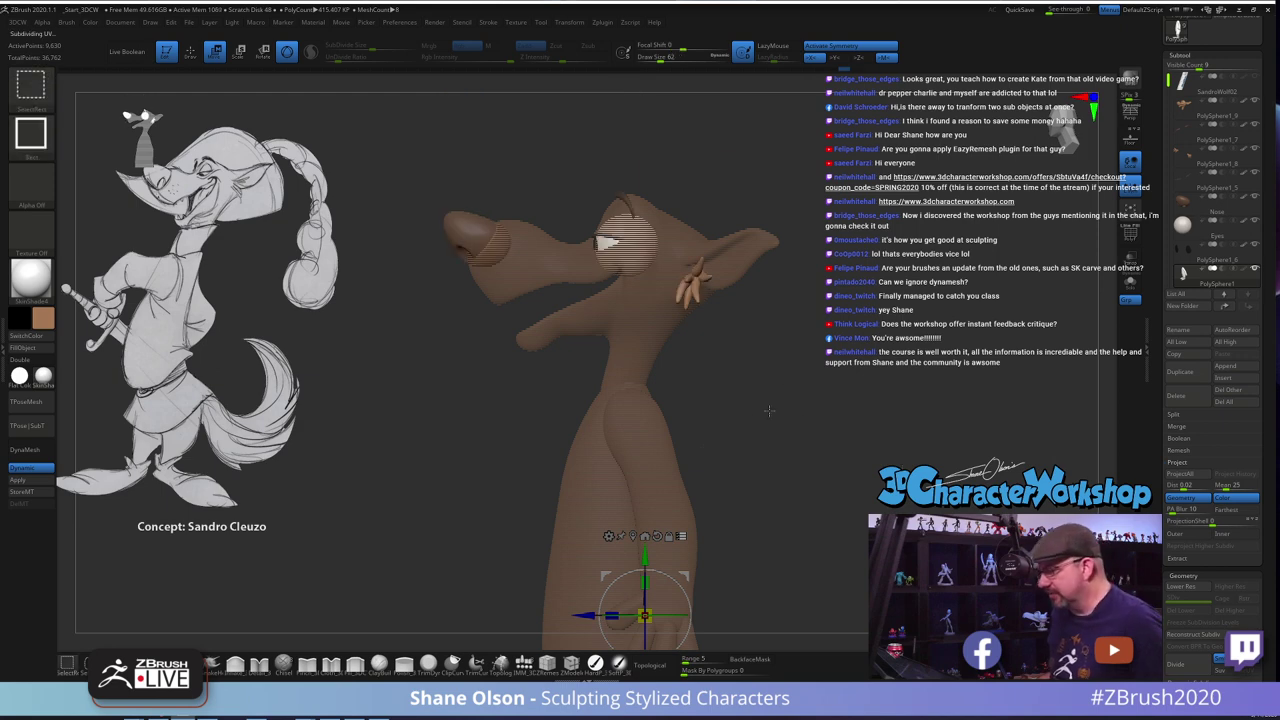
left_click_drag(787, 407, 842, 400, "ctrl+shift")
left_click(788, 420, "ctrl+shift")
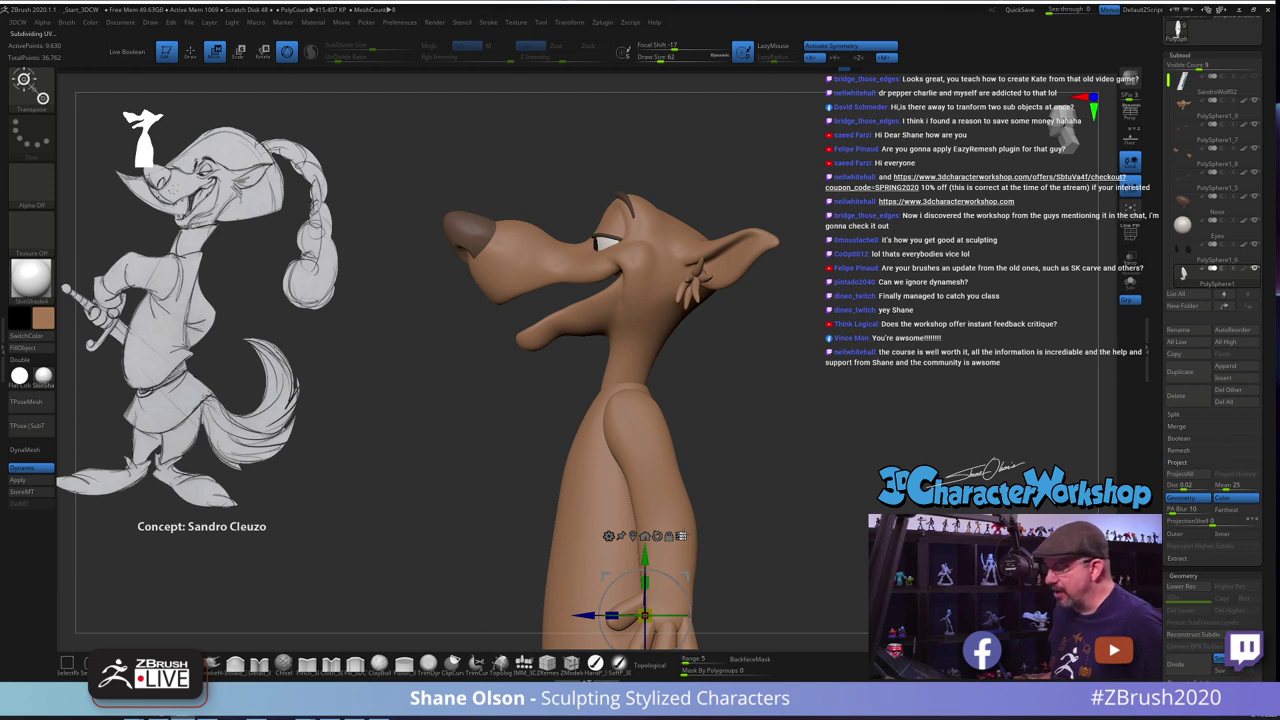
Return from the transform gizmo to the Move brush and review the whole body from three-quarter and front views
mouse_move(786, 464)
left_mouse_down("alt")
mouse_move(748, 325)
mouse_move(722, 284)
left_mouse_up("alt")
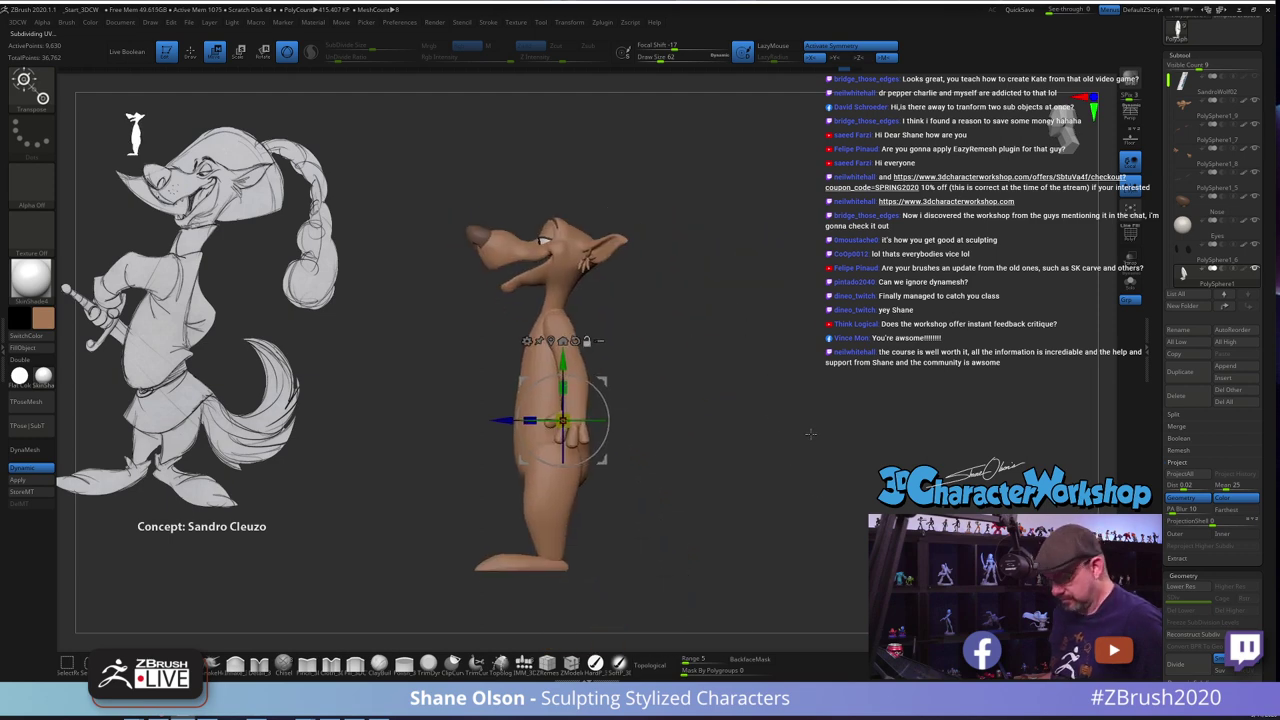
key("q")
left_click_drag(768, 422, 810, 432)
left_click_drag(683, 357, 735, 358, "alt")
mouse_move(787, 384)
left_mouse_down()
mouse_move(715, 387)
mouse_move(771, 391)
left_mouse_up()
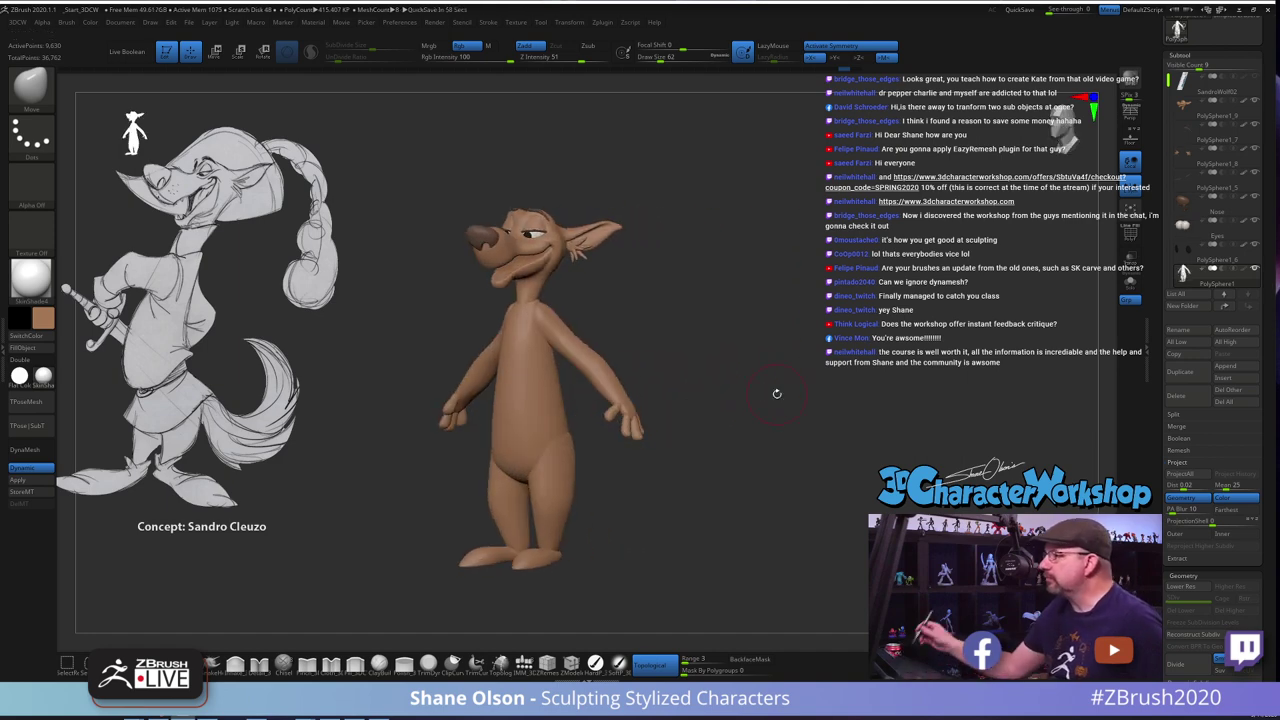
mouse_move(724, 431)
left_mouse_down()
mouse_move(731, 443)
mouse_move(760, 417)
mouse_move(751, 409)
left_mouse_up()
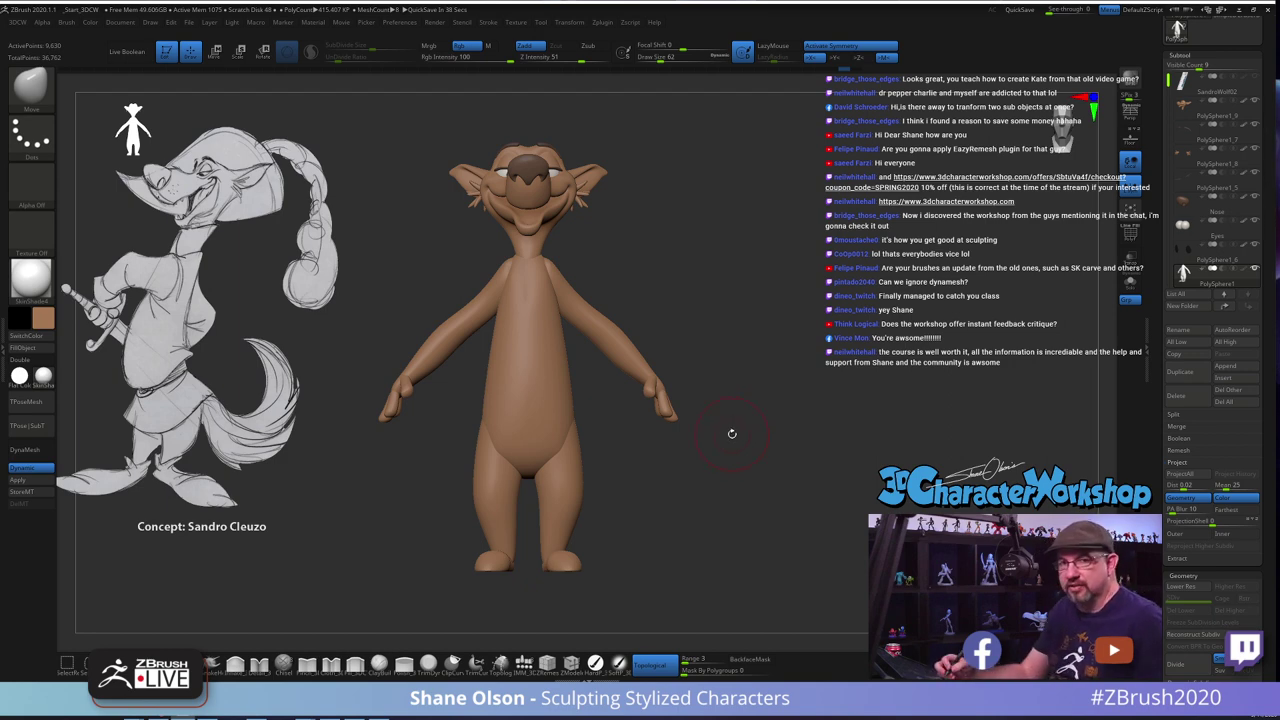
Reshape the arm from the shoulder towards the forearm with the Move brush, working from above and adjusting the brush size
left_click_drag(731, 434, 703, 500)
left_click_drag(739, 356, 694, 305)
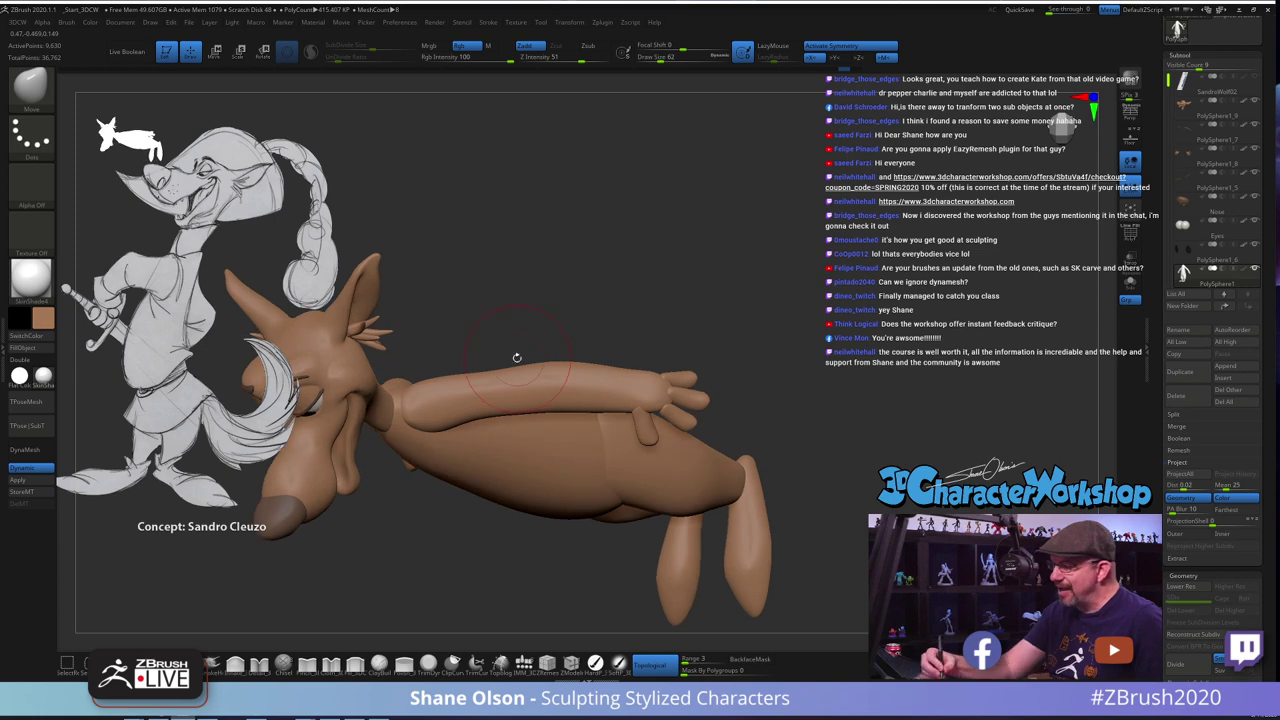
left_click_drag(516, 344, 507, 340)
left_click_drag(583, 328, 654, 368)
mouse_move(677, 307)
left_mouse_down()
mouse_move(694, 326)
mouse_move(749, 302)
left_mouse_up()
key("s")
left_click(745, 309)
left_click_drag(662, 383, 676, 374)
Set the Move brush to draw size 62, refine the arm further and align the body to the front view
mouse_move(766, 298)
left_mouse_down()
mouse_move(776, 242)
mouse_move(757, 311)
mouse_move(714, 282)
mouse_move(780, 345)
mouse_move(808, 404)
left_mouse_up()
key("s")
left_click(816, 384)
left_click_drag(680, 345, 659, 306)
left_click_drag(797, 411, 762, 399, "shift")
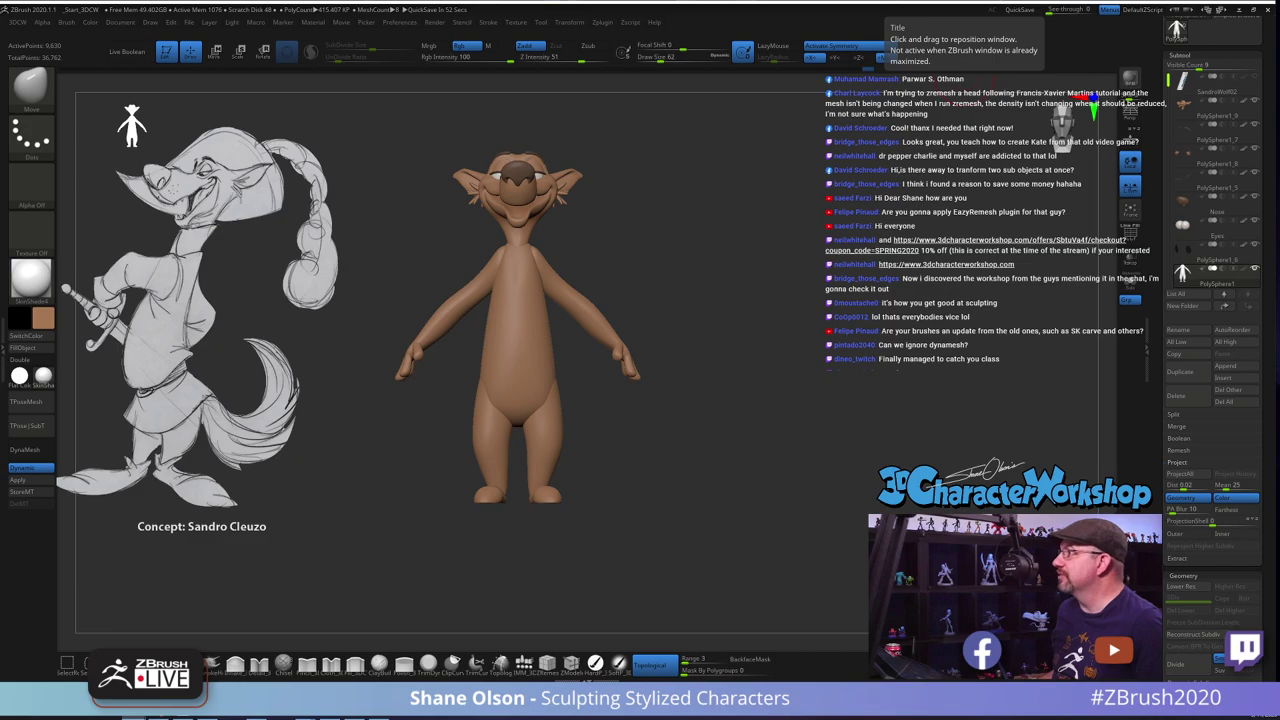
Switch to the browser, look through the character posts on the 3D Character Workshop forum and close the page
left_click_drag(940, 2, 845, 105)
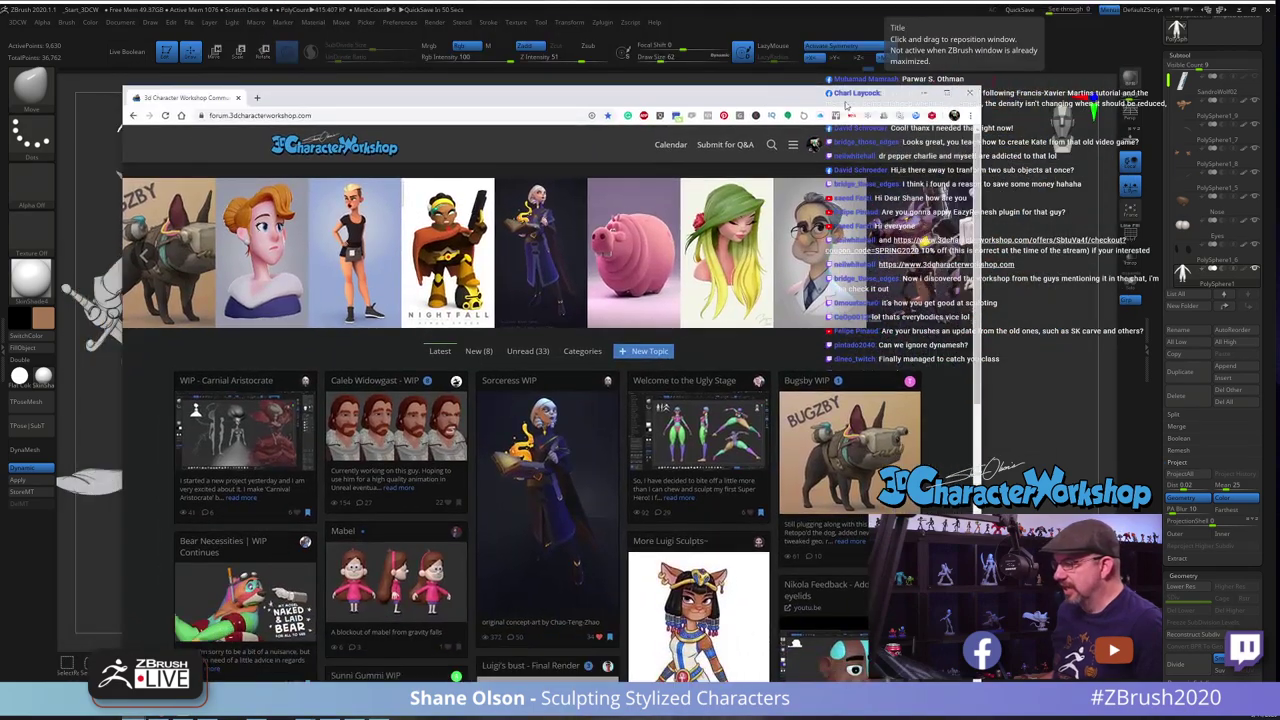
left_click_drag(654, 95, 658, 58)
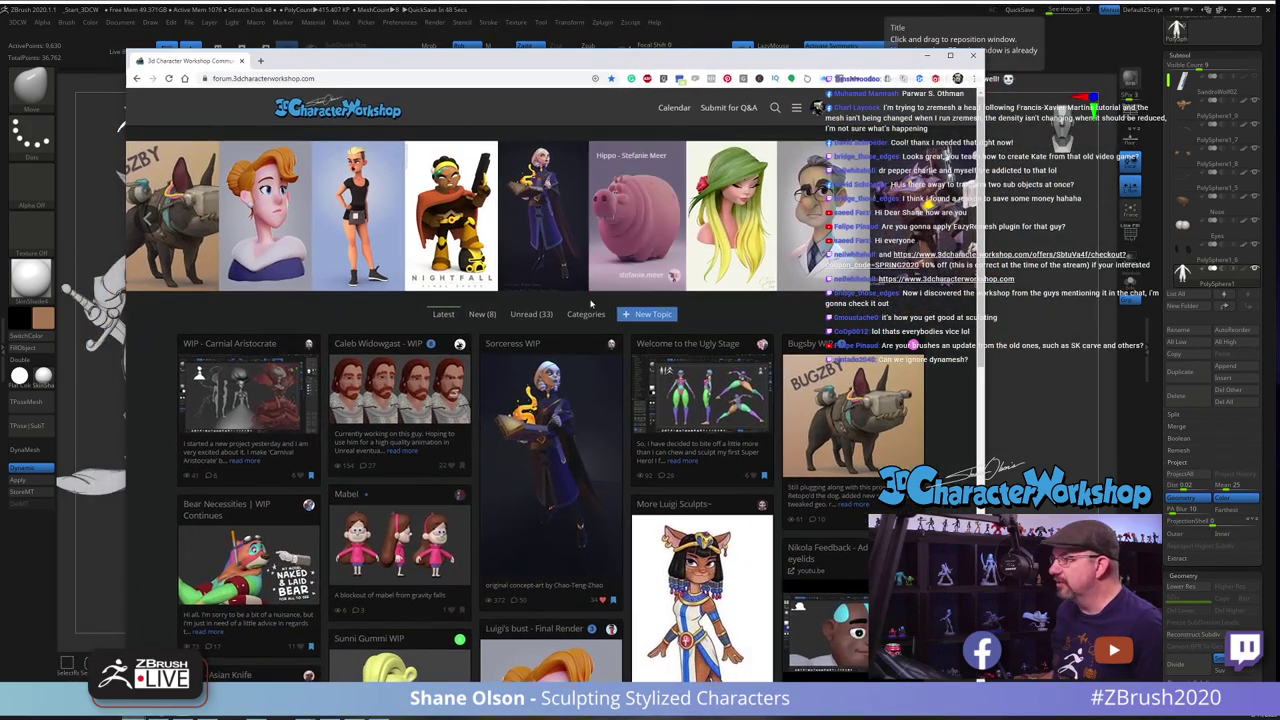
scroll(591, 304, "down", 1)
scroll(591, 304, "up", 1)
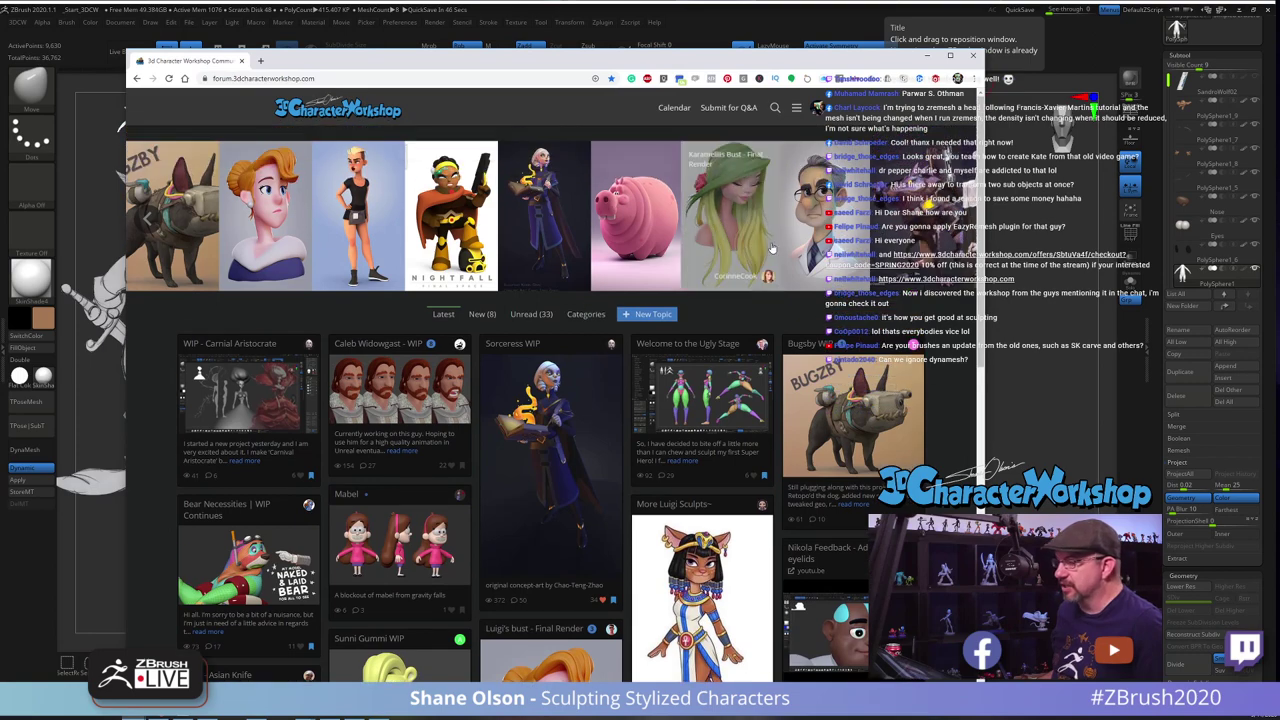
scroll(547, 354, "down", 3)
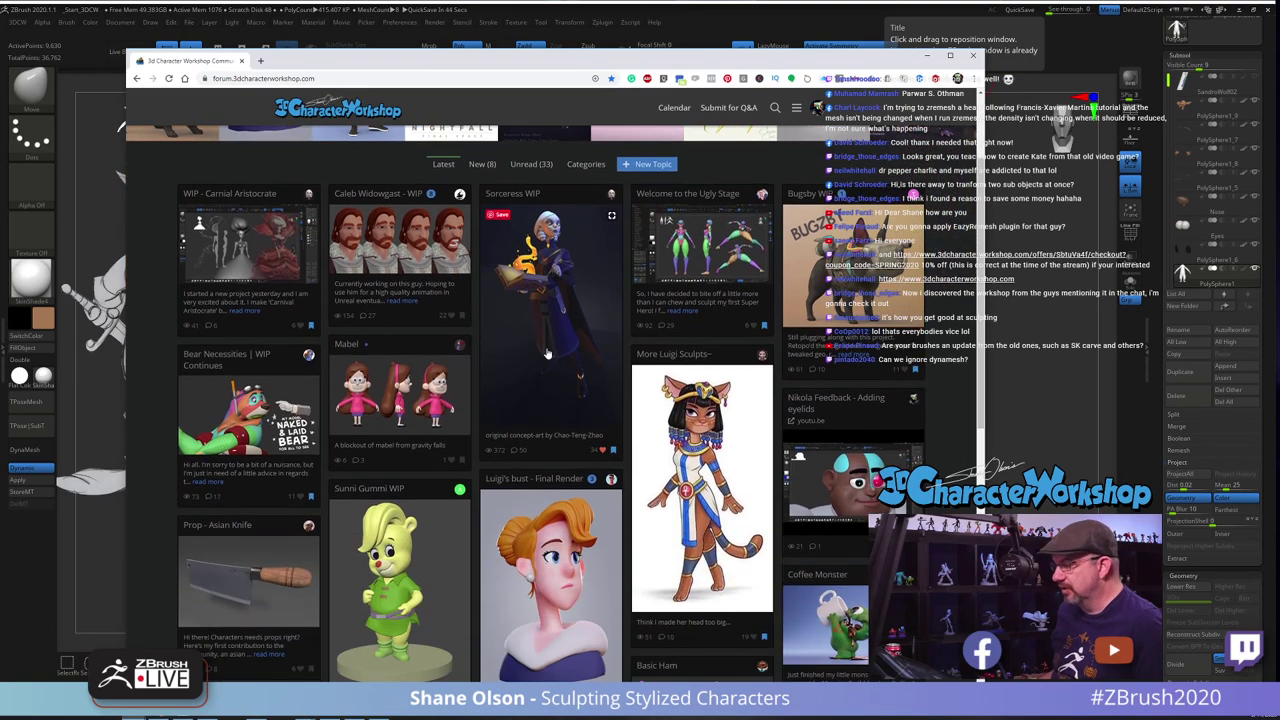
scroll(547, 354, "down", 7)
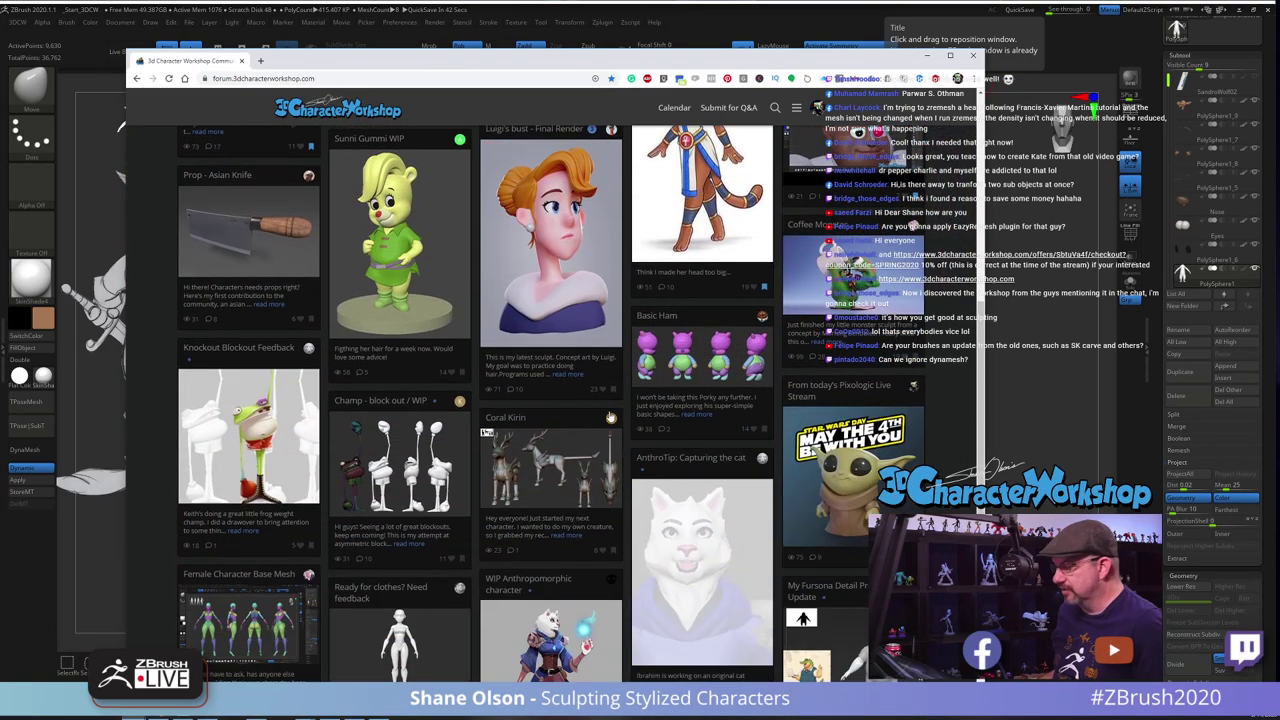
scroll(611, 416, "down", 2)
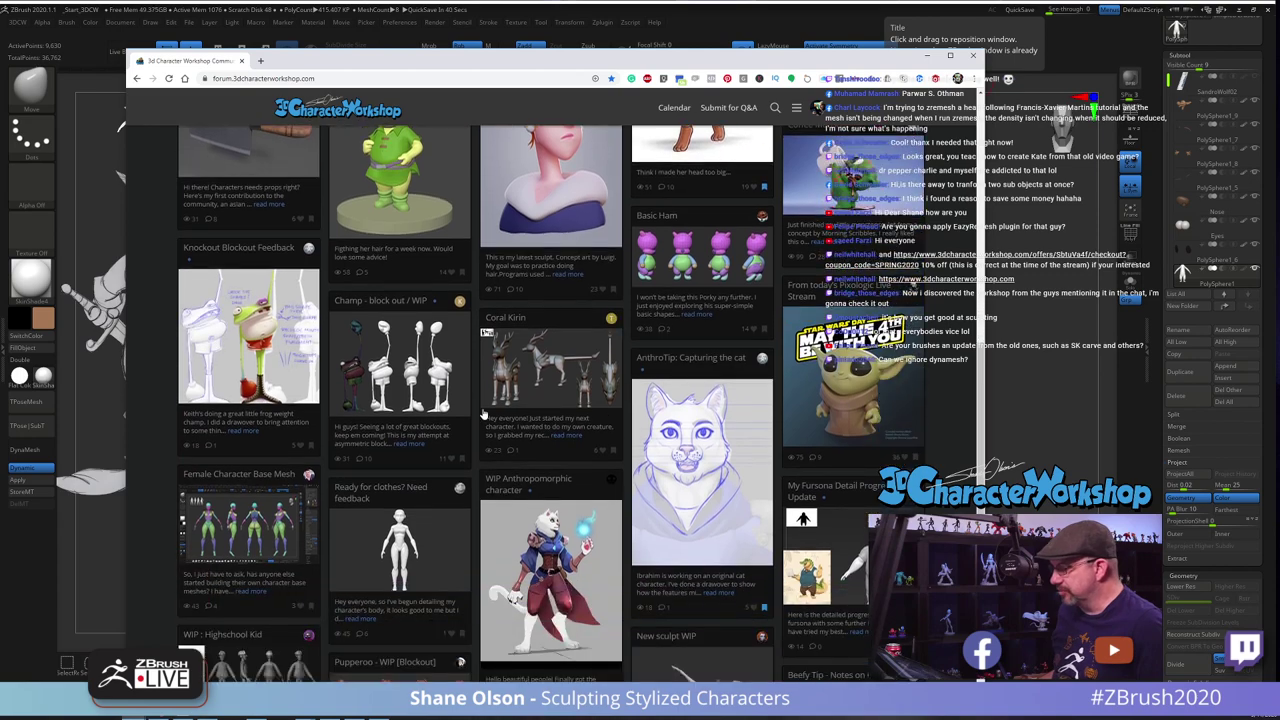
scroll(483, 413, "down", 6)
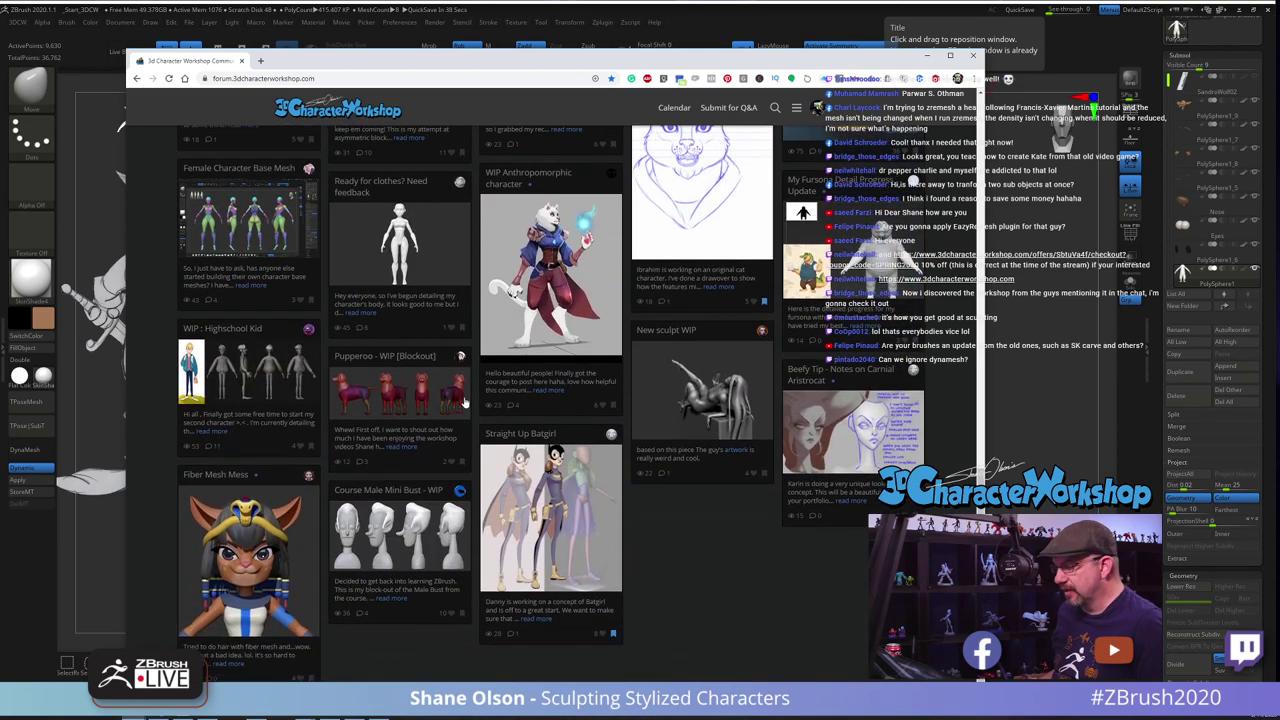
scroll(422, 423, "down", 5)
scroll(422, 423, "down", 9)
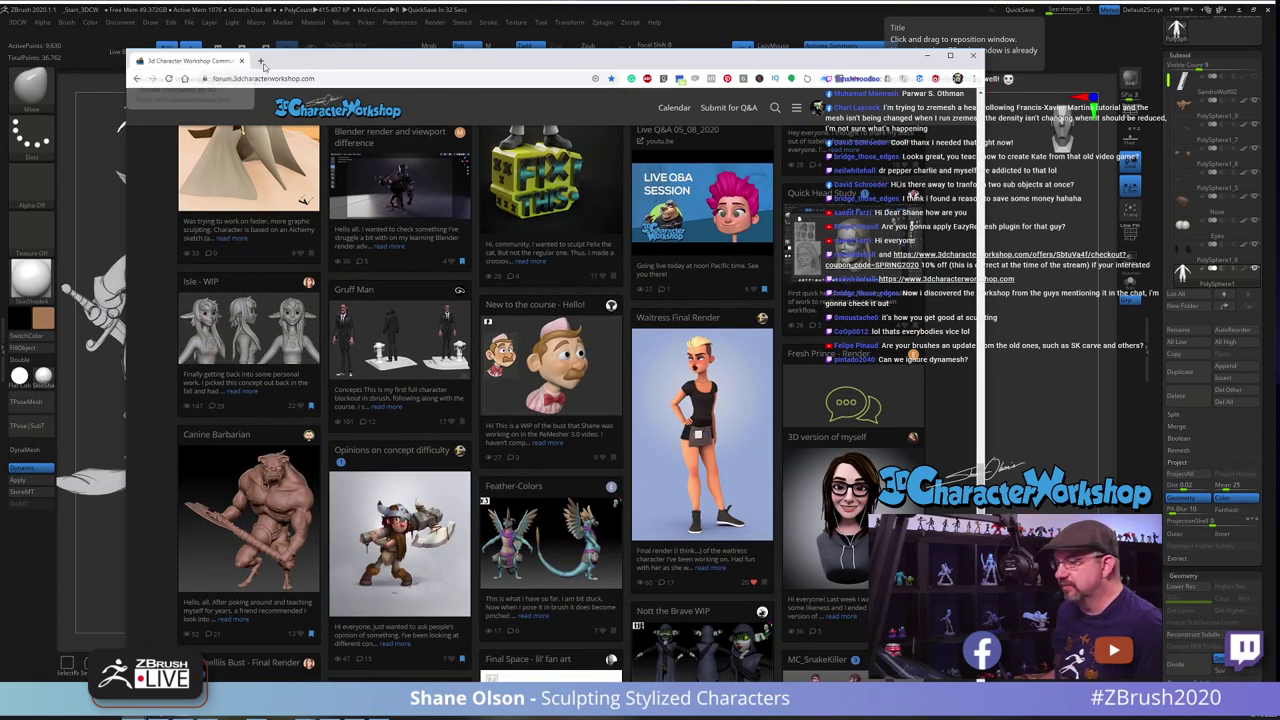
left_click_drag(353, 60, 365, 8)
scroll(320, 120, "down", 5)
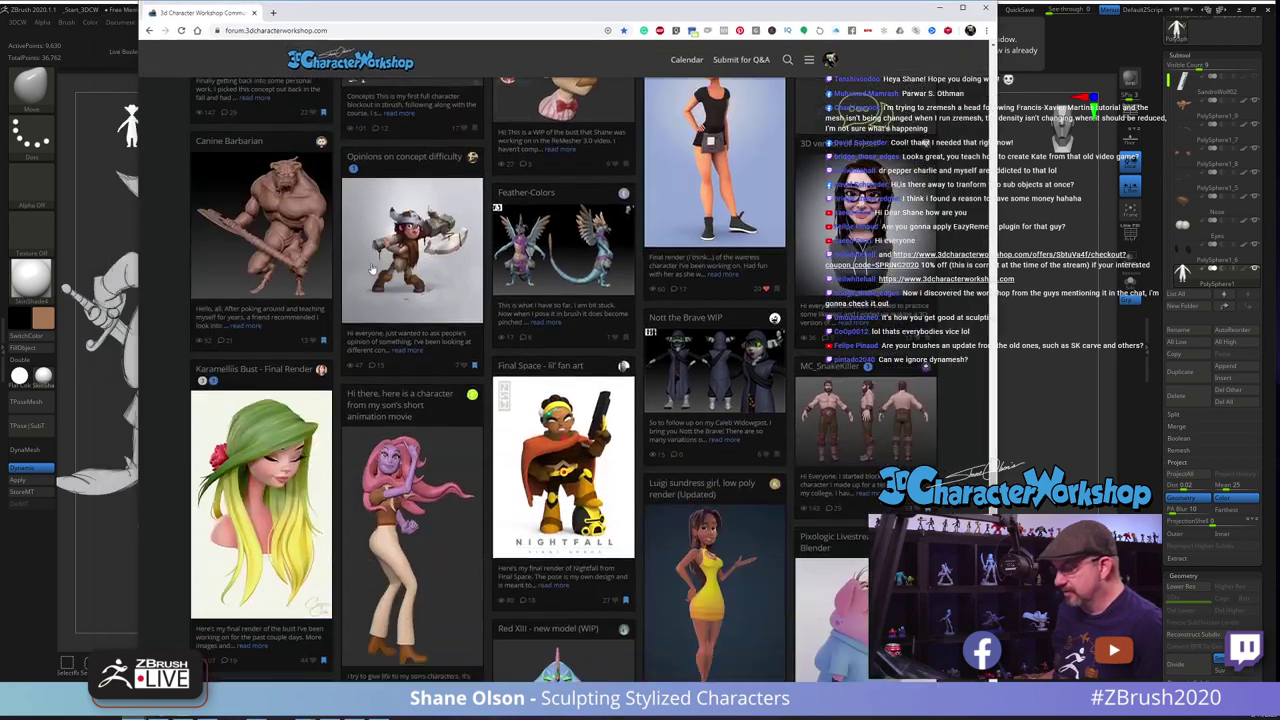
left_click(254, 13)
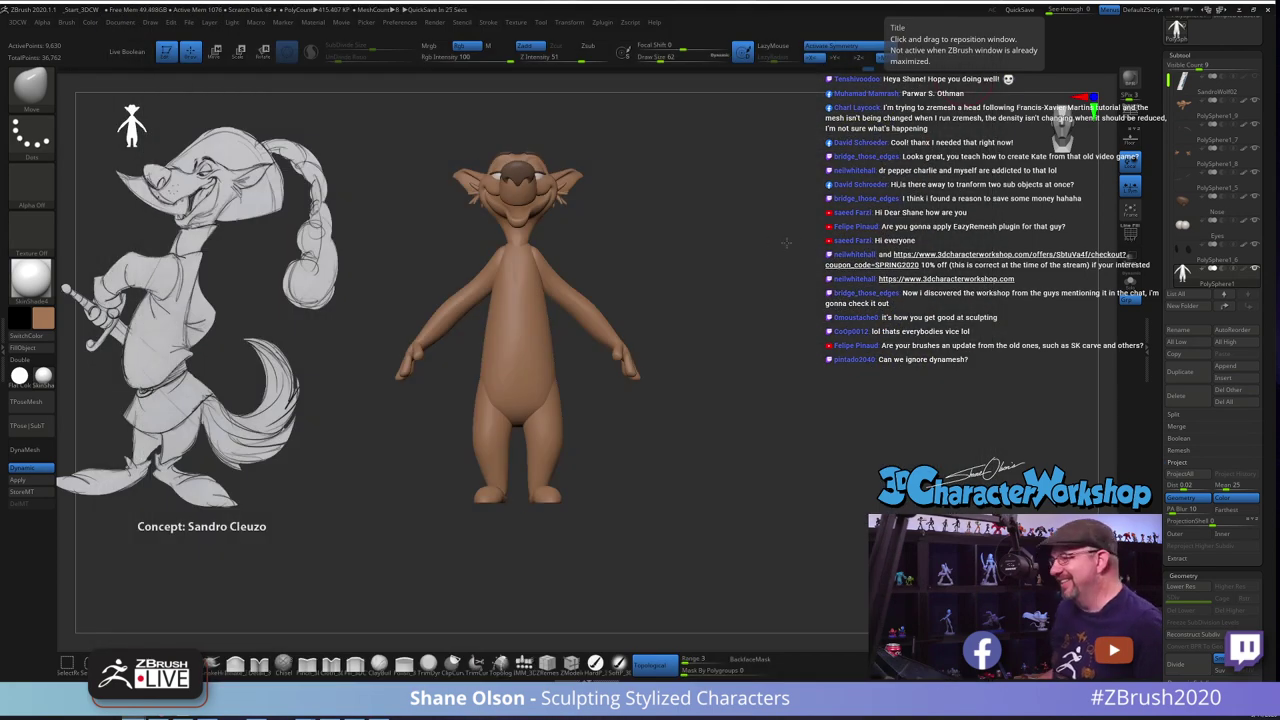
mouse_move(786, 242)
left_mouse_down()
mouse_move(772, 252)
mouse_move(798, 254)
left_mouse_up()
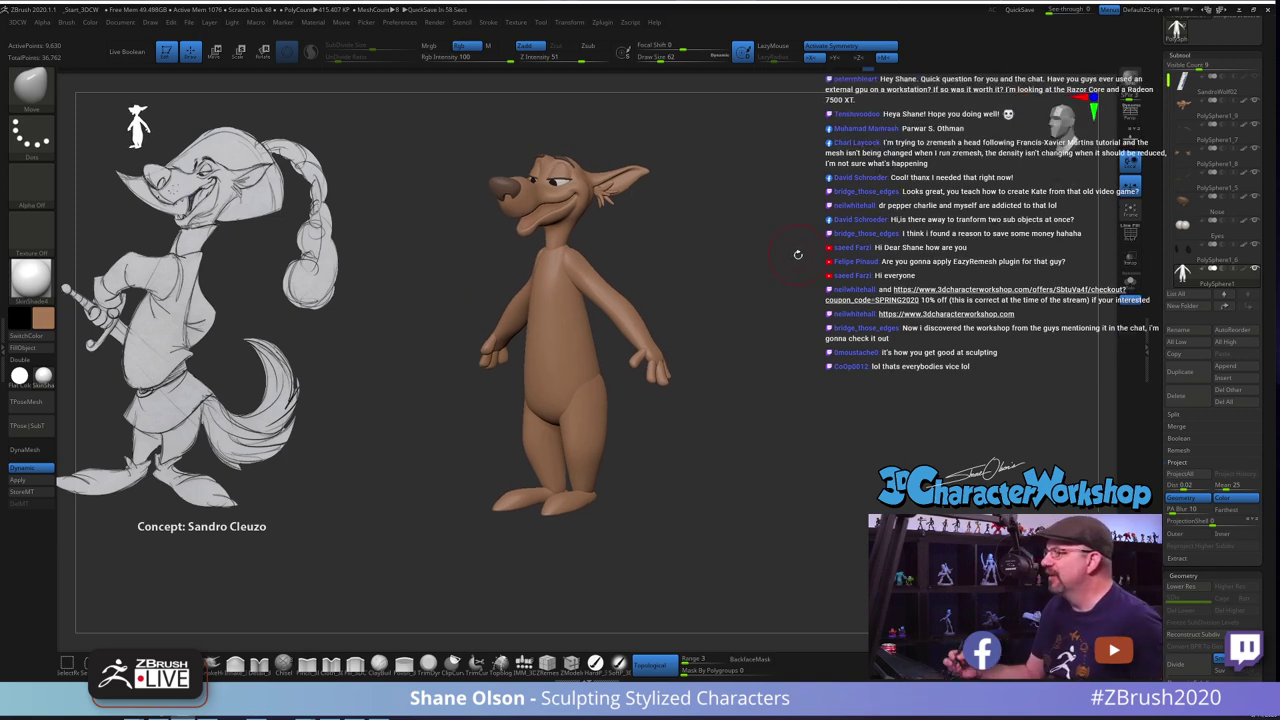
mouse_move(705, 448)
left_mouse_down()
mouse_move(741, 432)
mouse_move(726, 434)
left_mouse_up()
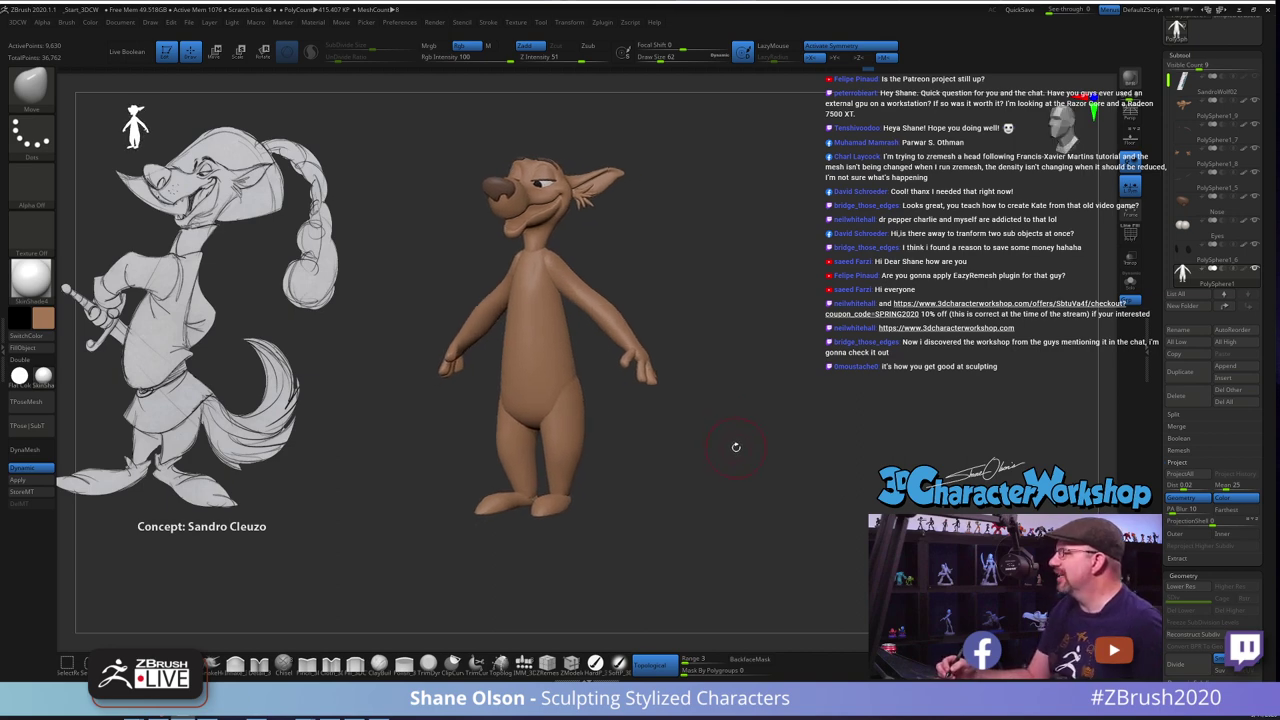
left_click_drag(732, 441, 734, 448)
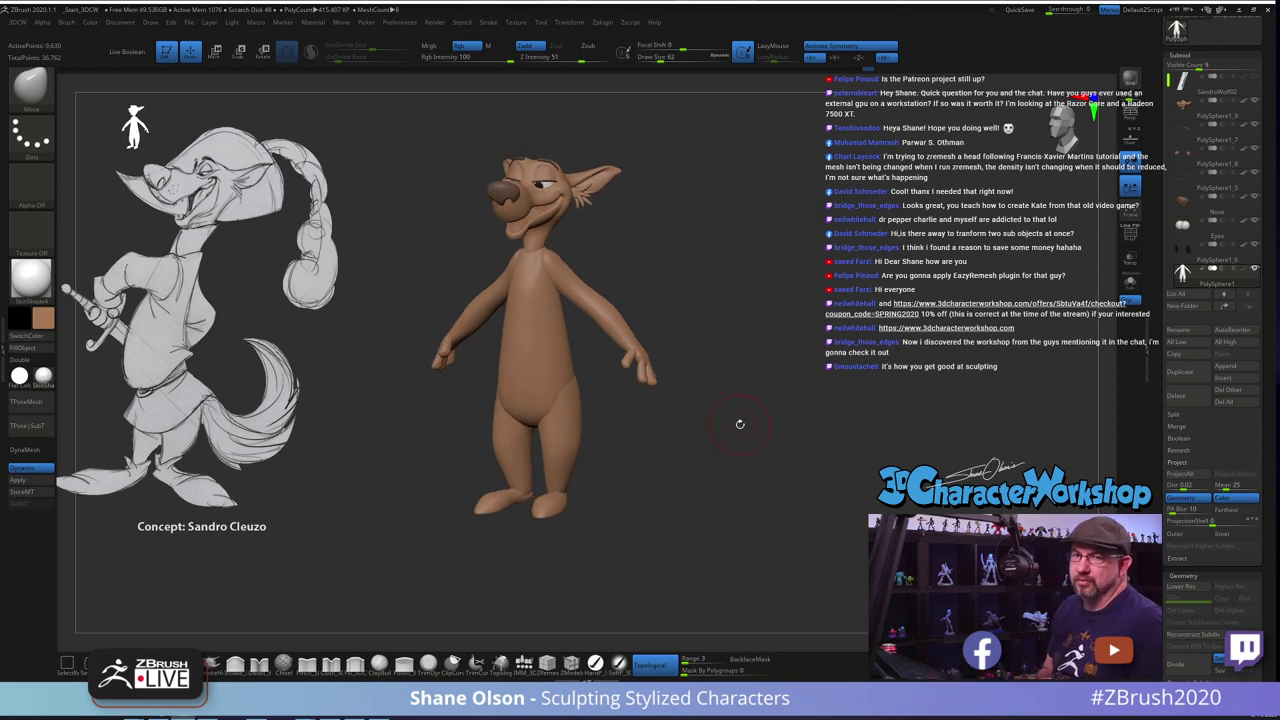
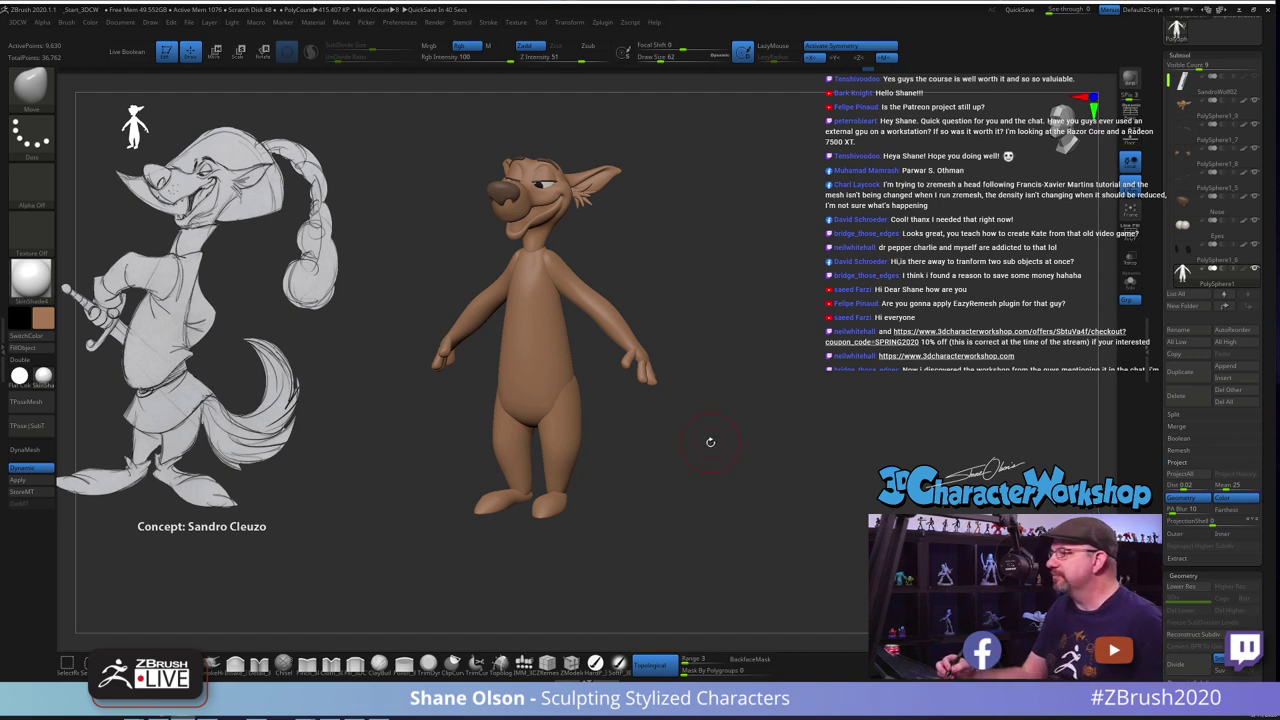
Push the belly's front outline outward with the Move brush, working from the side and adjusting the brush size
mouse_move(711, 442)
left_mouse_down()
mouse_move(733, 383)
mouse_move(680, 394)
left_mouse_up()
mouse_move(706, 343)
left_mouse_down("alt")
mouse_move(694, 369)
mouse_move(699, 359)
left_mouse_up("alt")
key("s")
mouse_move(701, 320)
left_mouse_down("alt")
mouse_move(703, 363)
mouse_move(714, 320)
left_mouse_up("alt")
key("s")
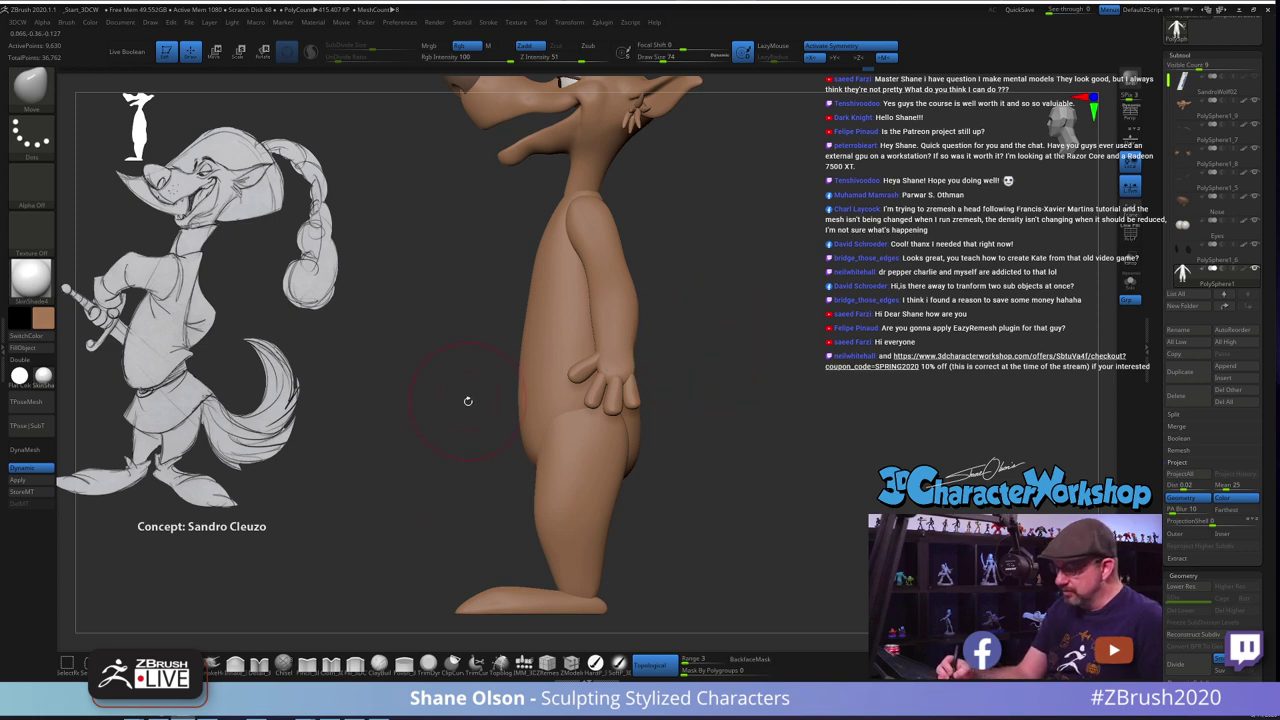
key("s")
left_click_drag(413, 411, 418, 412)
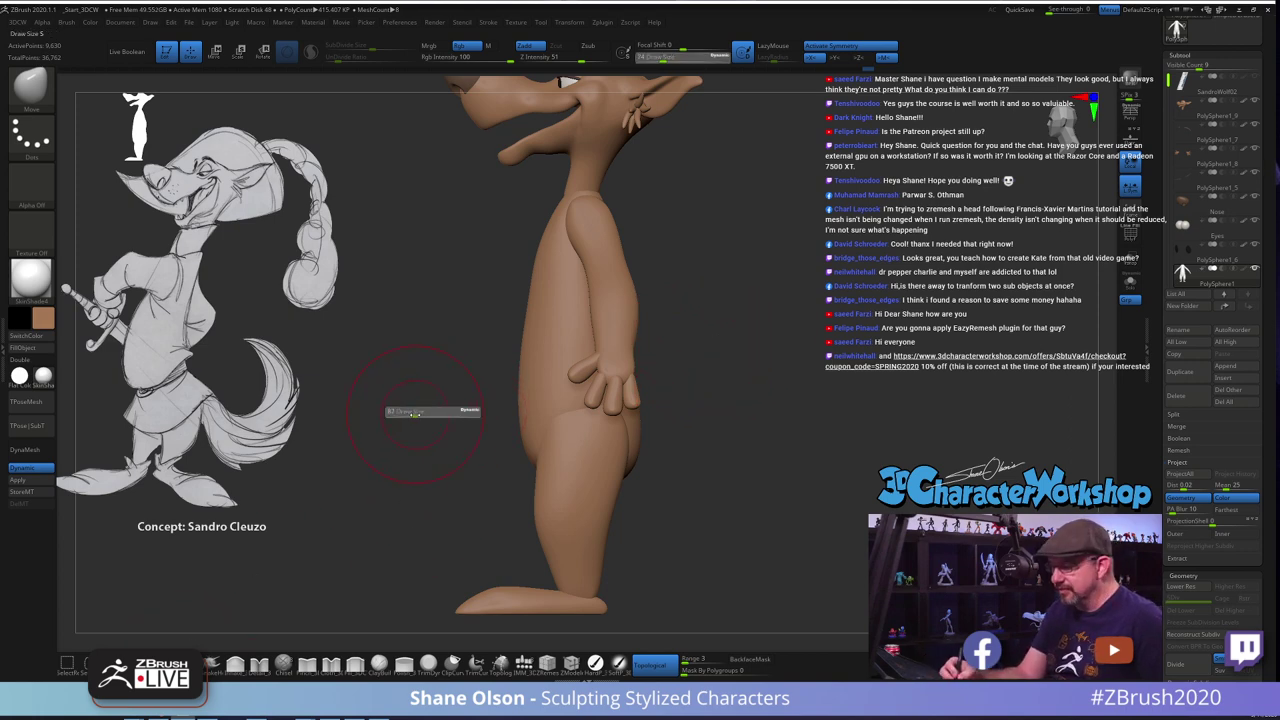
key("s")
mouse_move(524, 364)
left_mouse_down()
mouse_move(513, 361)
mouse_move(514, 392)
left_mouse_up()
Enlarge the Move brush to draw size 124 and adjust the chest's front outline from the side
key("s")
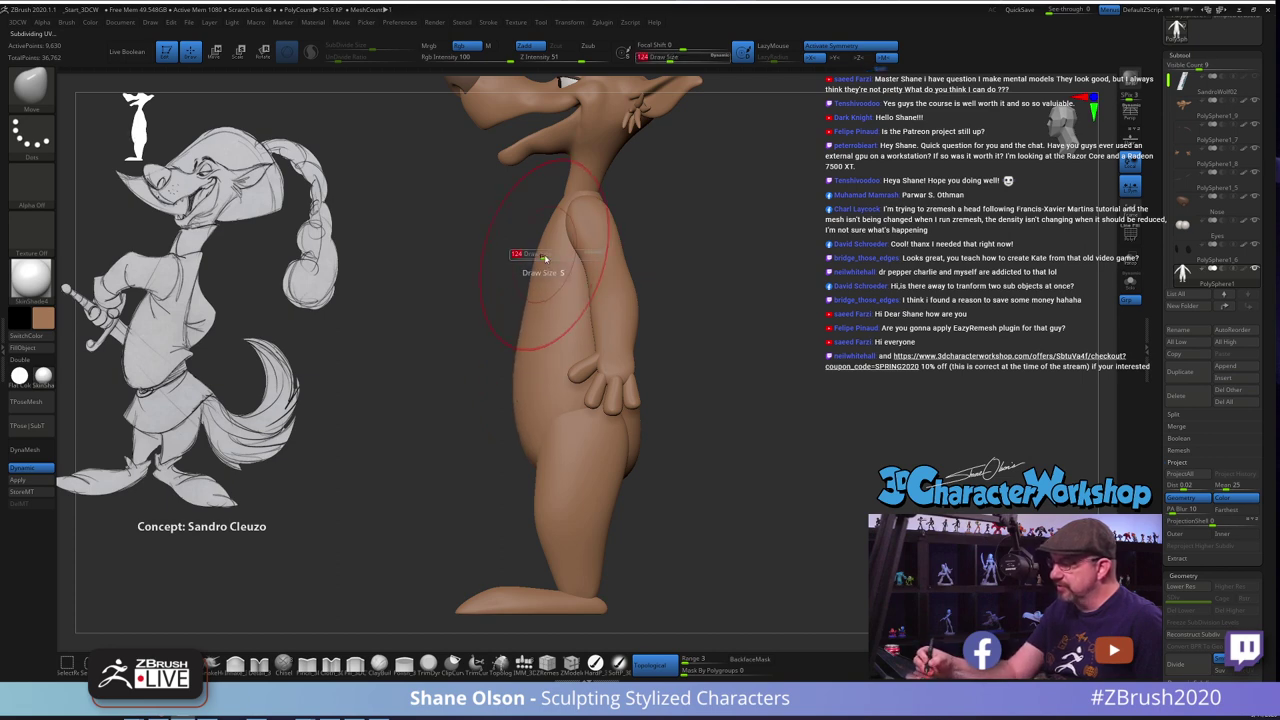
left_click_drag(547, 261, 543, 261)
left_click_drag(545, 257, 538, 257)
Align the body to the front view, reduce the Move brush to draw size 71 and nudge the forearm inward
mouse_move(678, 247)
left_mouse_down("shift")
mouse_move(640, 240)
mouse_move(681, 227)
mouse_move(657, 237)
mouse_move(675, 236)
mouse_move(639, 217)
mouse_move(590, 221)
mouse_move(737, 254)
mouse_move(675, 304)
mouse_move(708, 286)
left_mouse_up("shift")
key("s")
key("s")
key("s")
left_click_drag(707, 349, 699, 349)
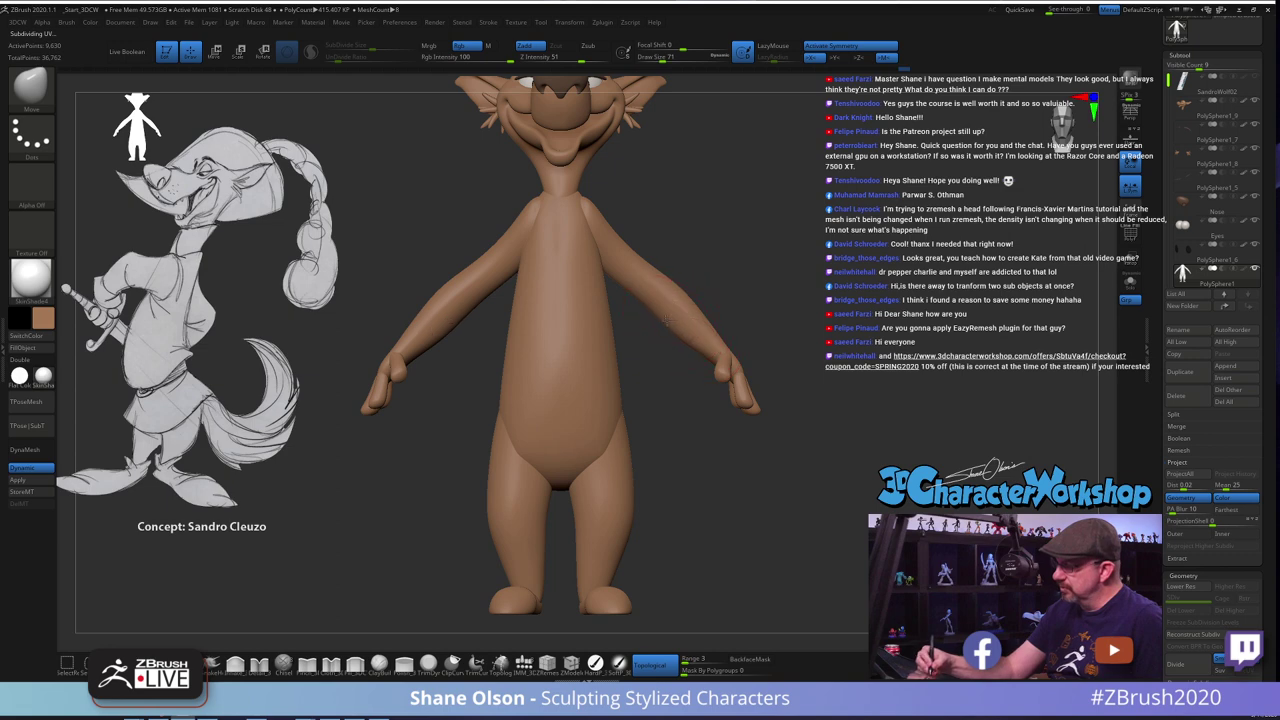
Nudge the wolf's wrist and forearm from the side with the Move brush, adjusting the brush size, and return to the front view
left_click_drag(751, 328, 690, 338)
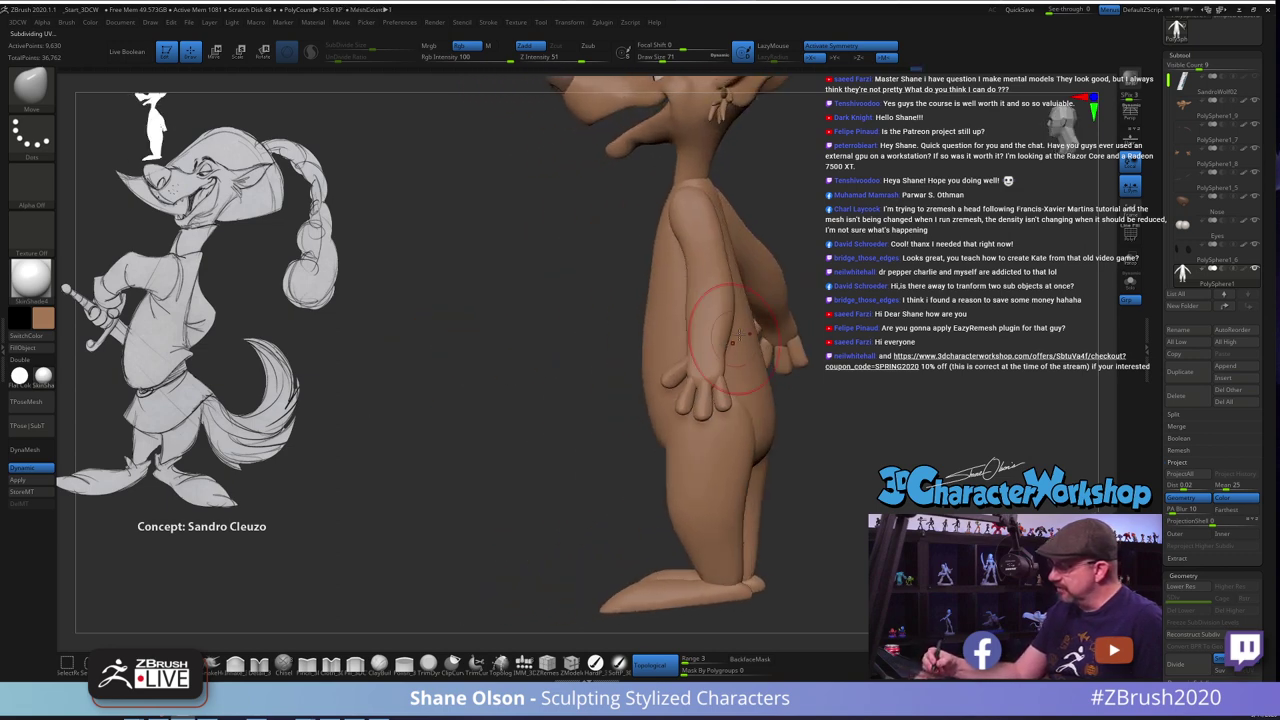
left_click_drag(790, 345, 803, 387)
left_click_drag(847, 459, 742, 355, "alt")
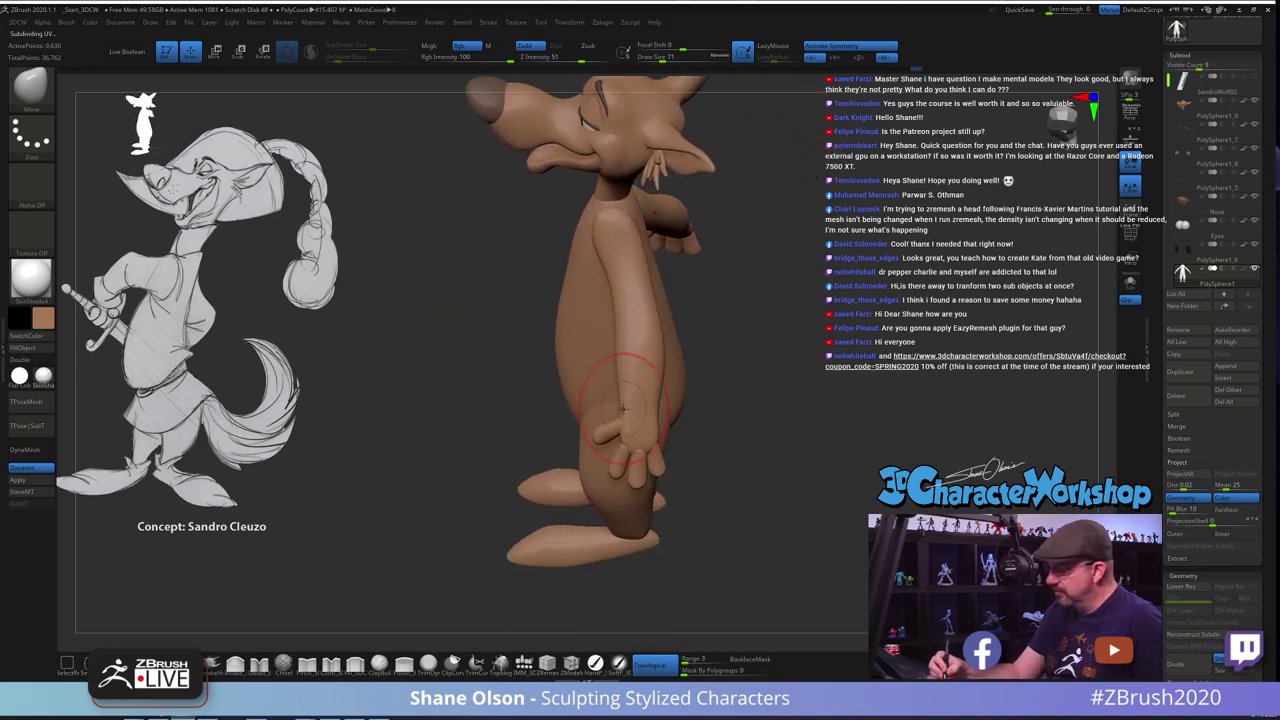
left_click_drag(628, 407, 635, 438)
key("s")
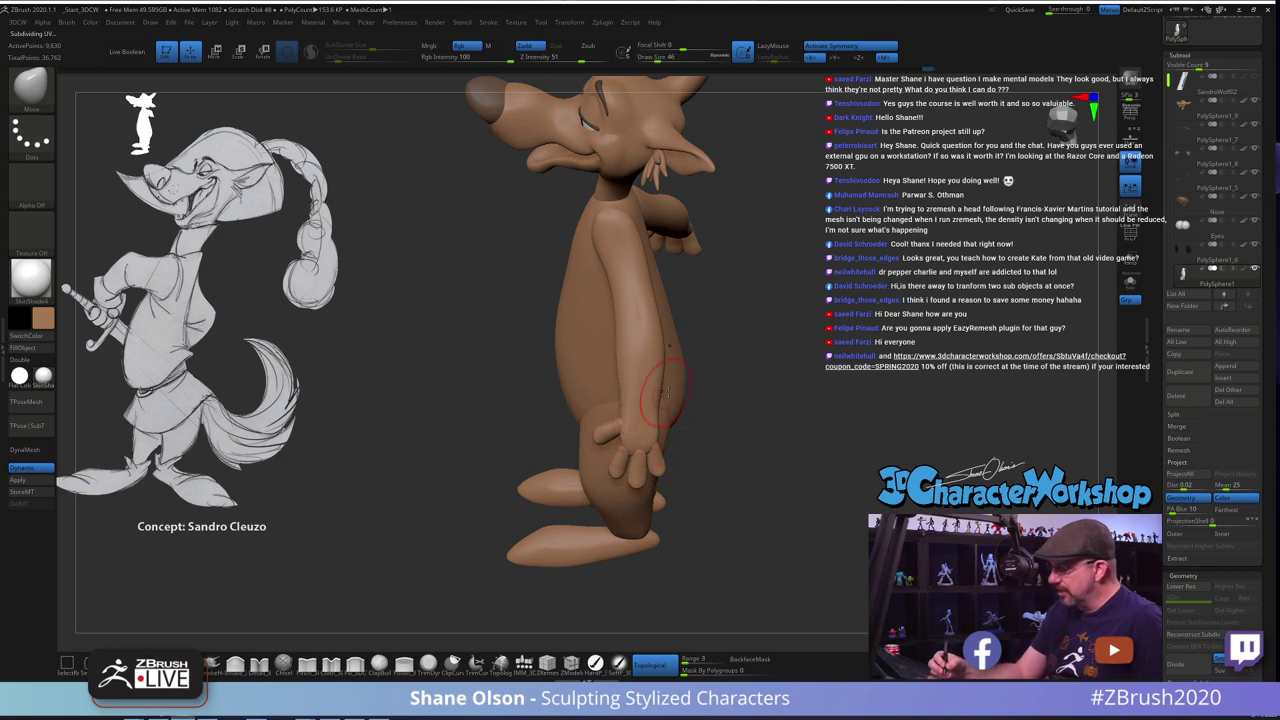
key("bracketright")
key("bracketright")
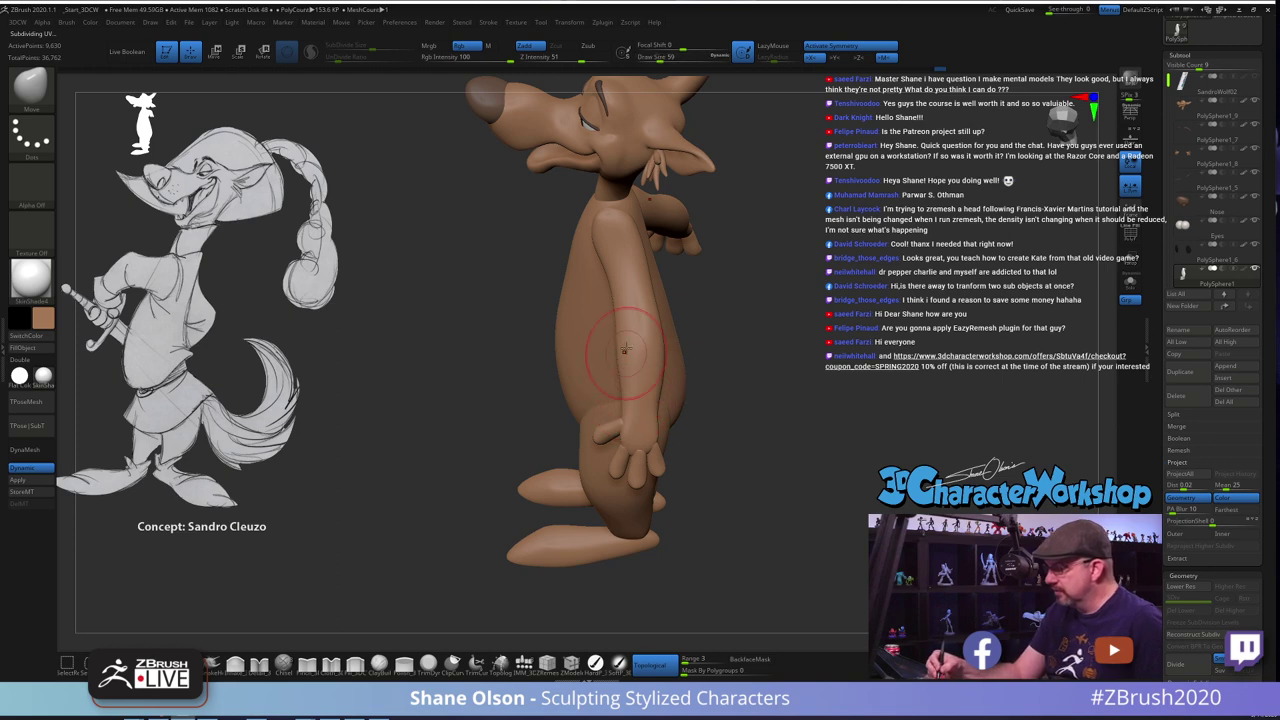
left_click_drag(786, 403, 783, 429, "shift")
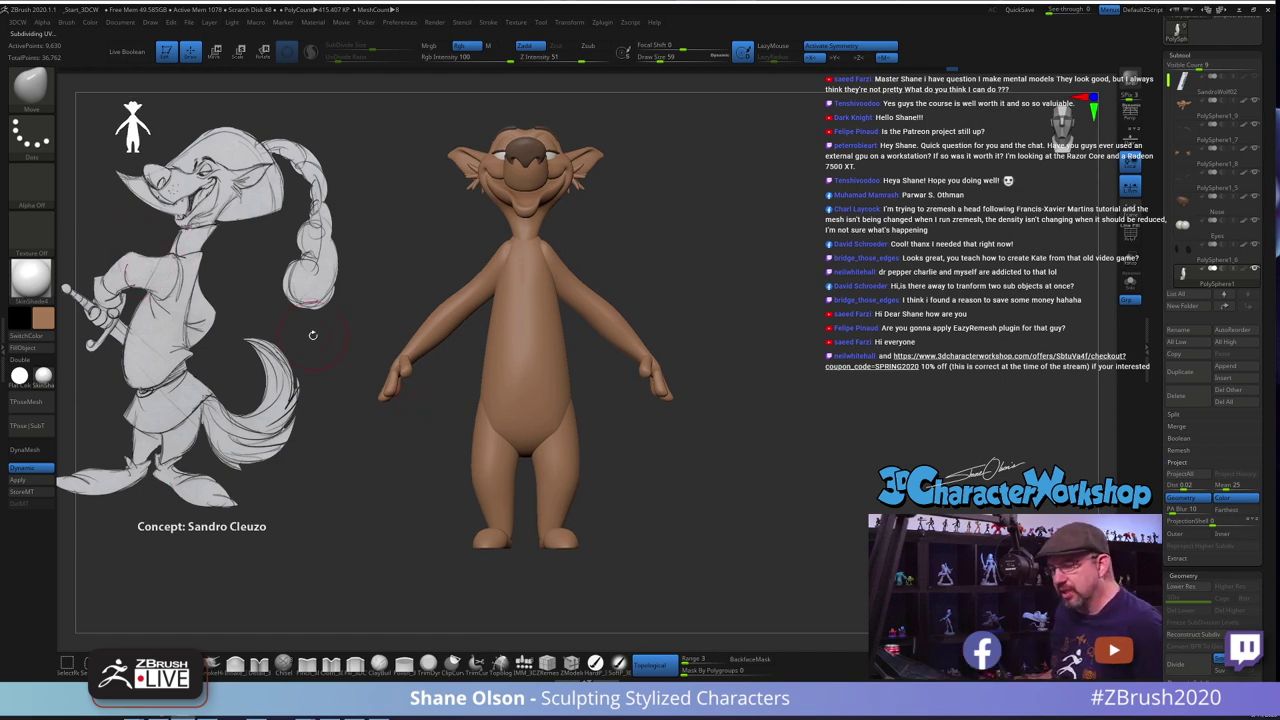
left_click_drag(778, 446, 815, 323)
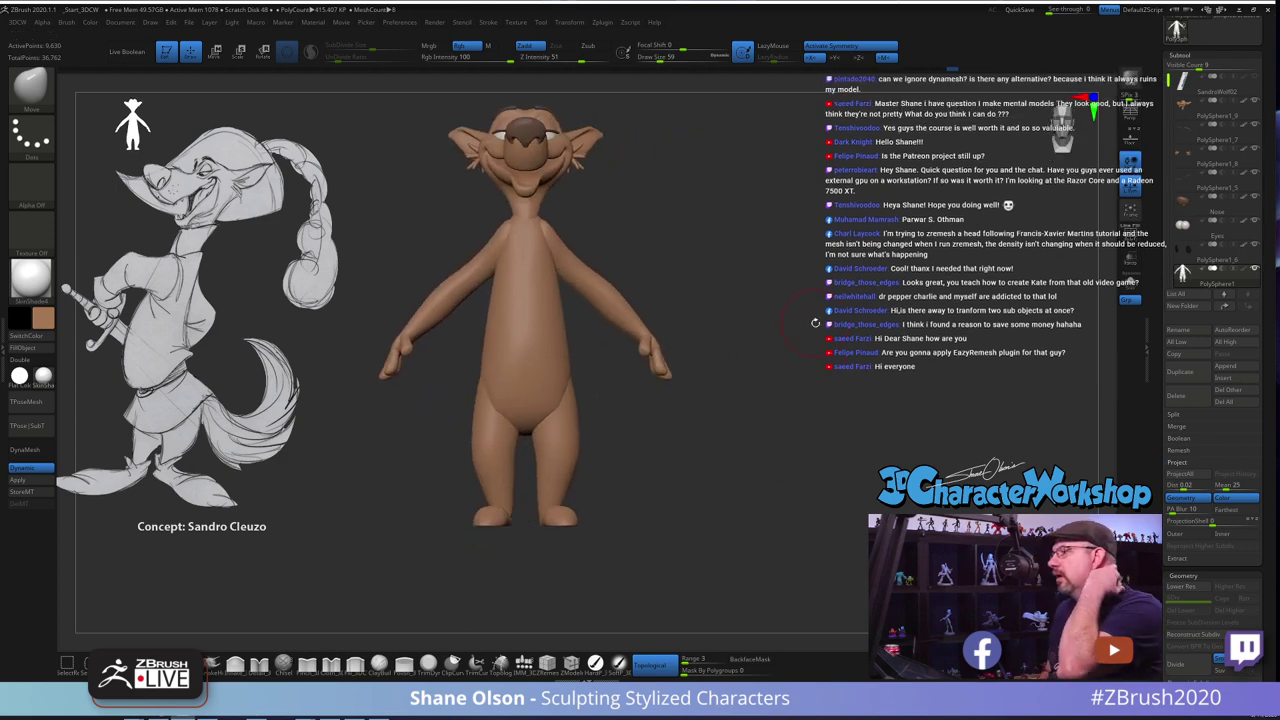
Set the Move brush to draw size 77 and turn off its topological masking
key("s")
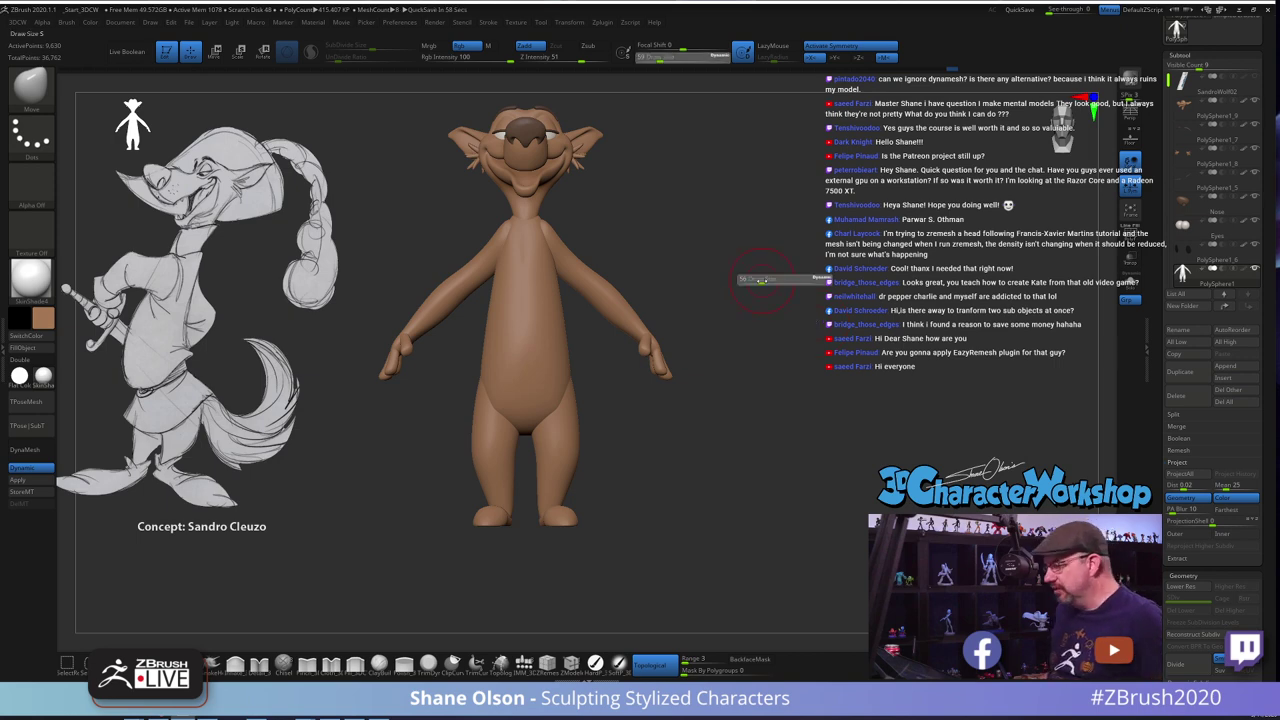
left_click_drag(765, 287, 767, 288)
left_click(656, 665)
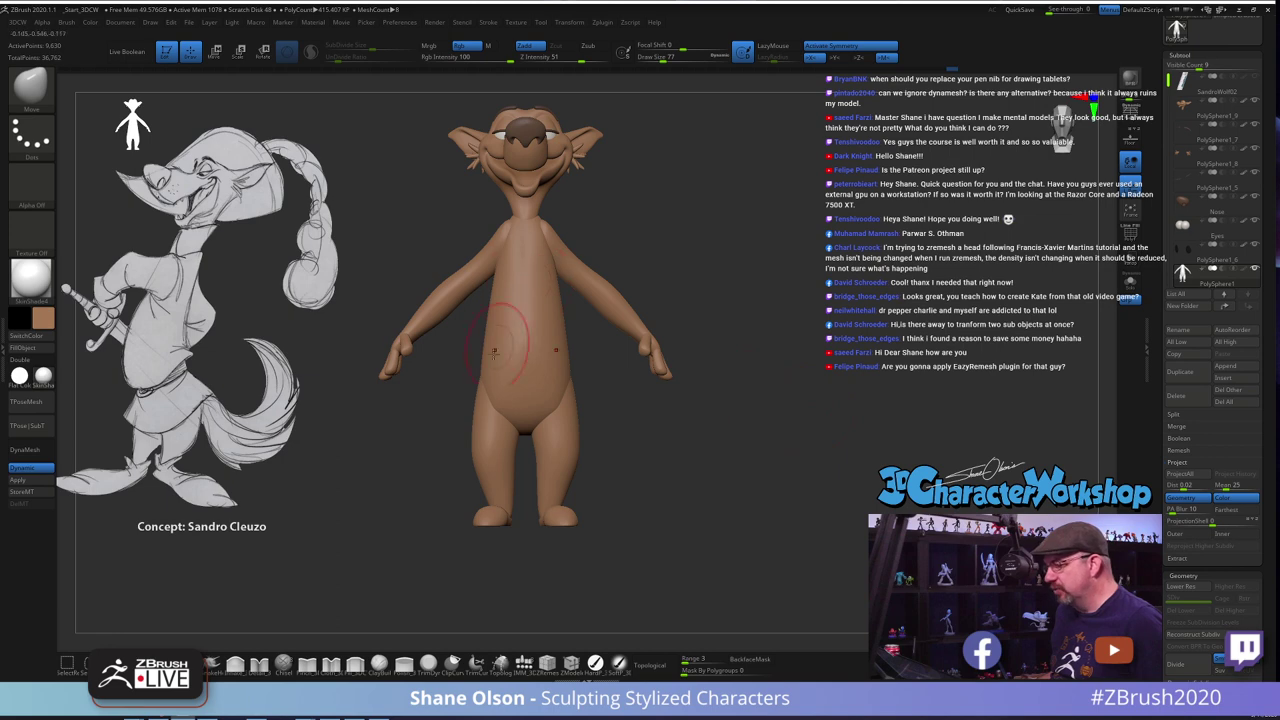
left_click_drag(578, 325, 592, 340, "alt")
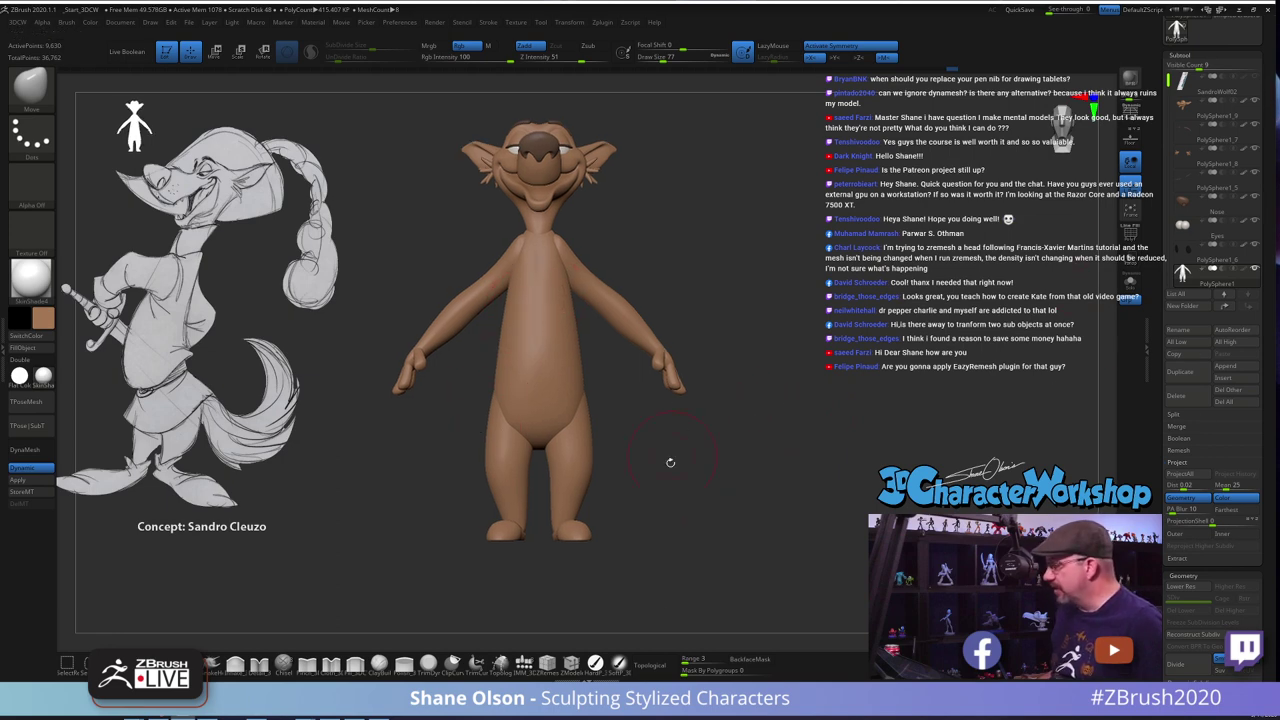
Switch to the HardPolish brush and duplicate the body subtool
left_click(596, 664)
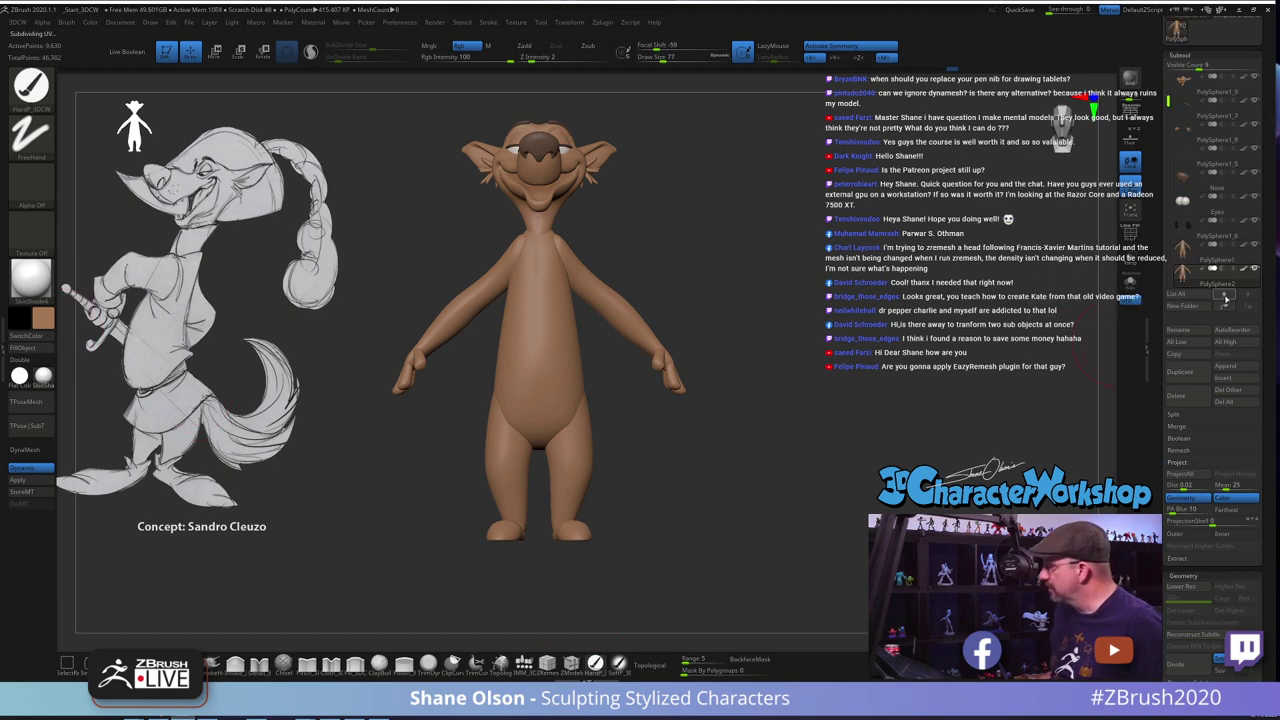
left_click(1182, 371)
left_click_drag(800, 288, 755, 291)
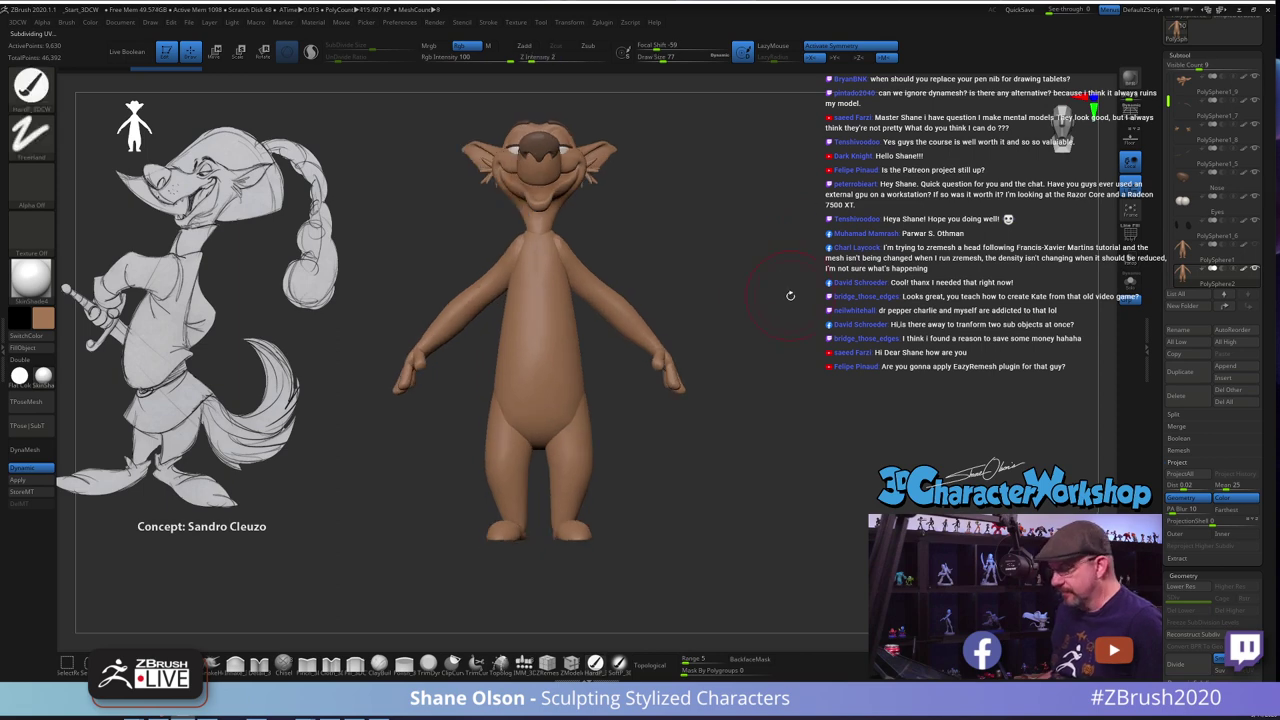
Display the body's polyframe, convert its dynamic subdivision into real subdivision levels and inspect the arms and torso
key("shift+f")
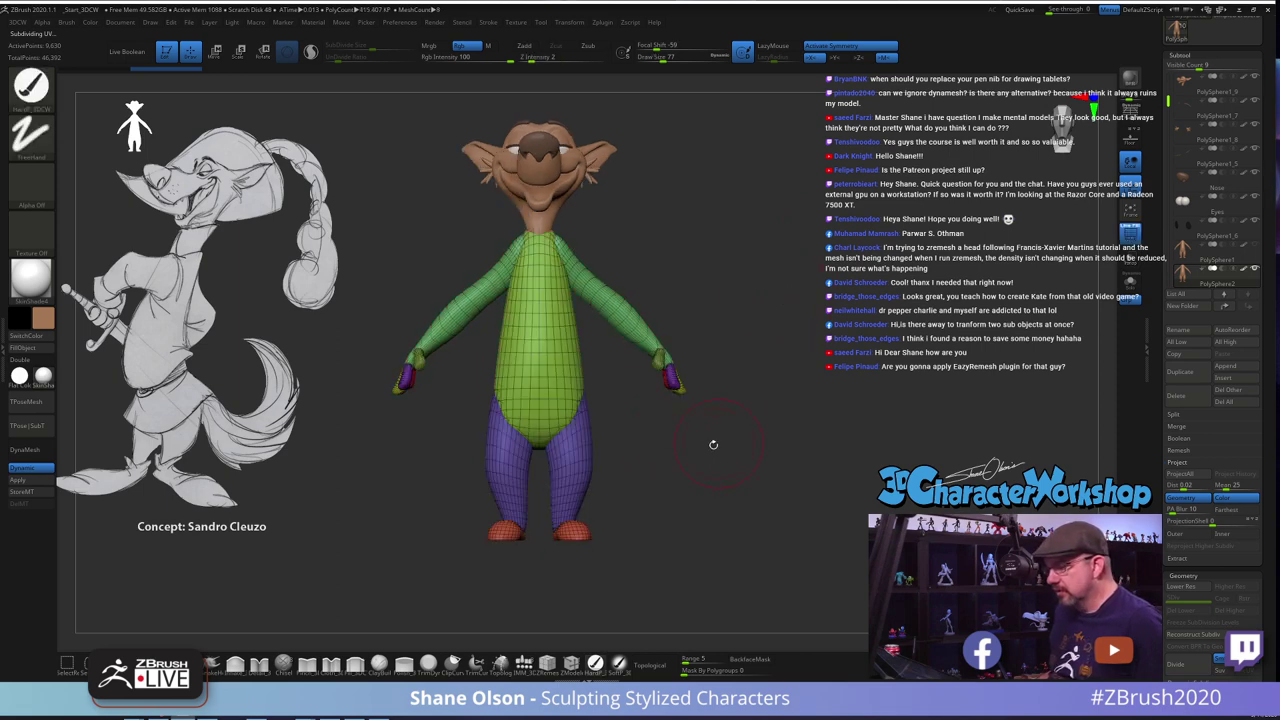
left_click_drag(713, 447, 726, 452)
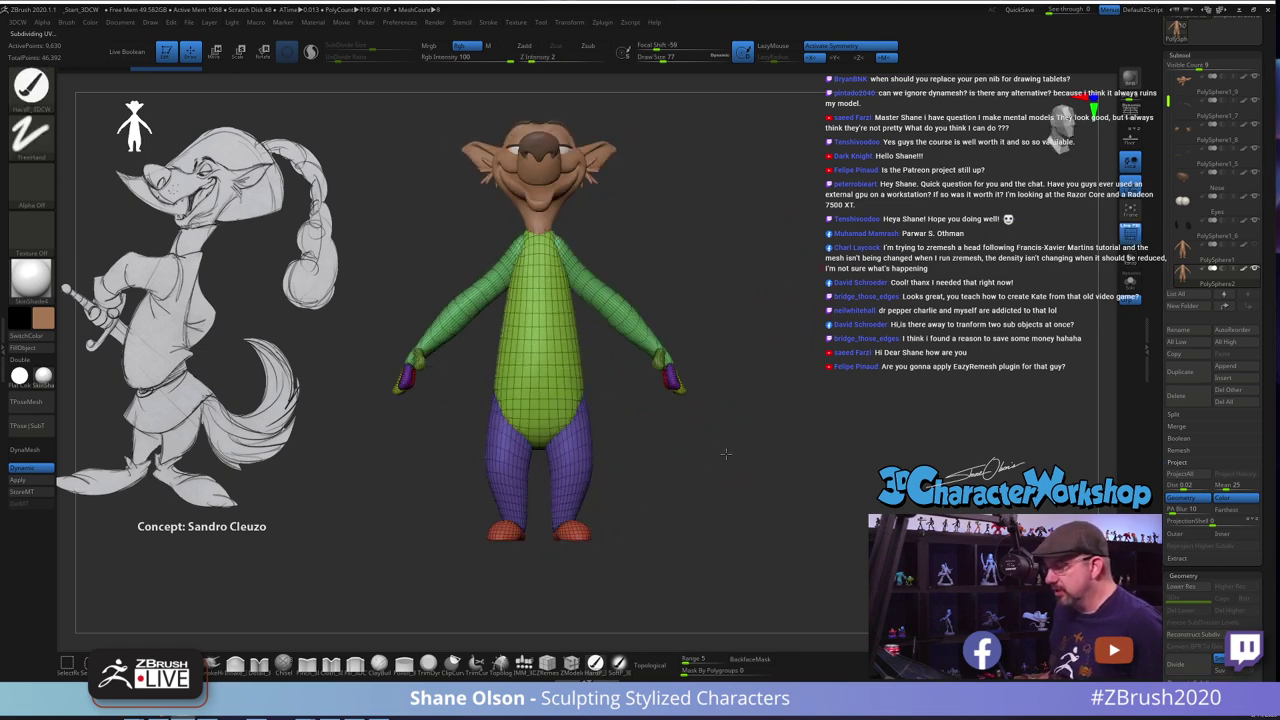
left_click(29, 480)
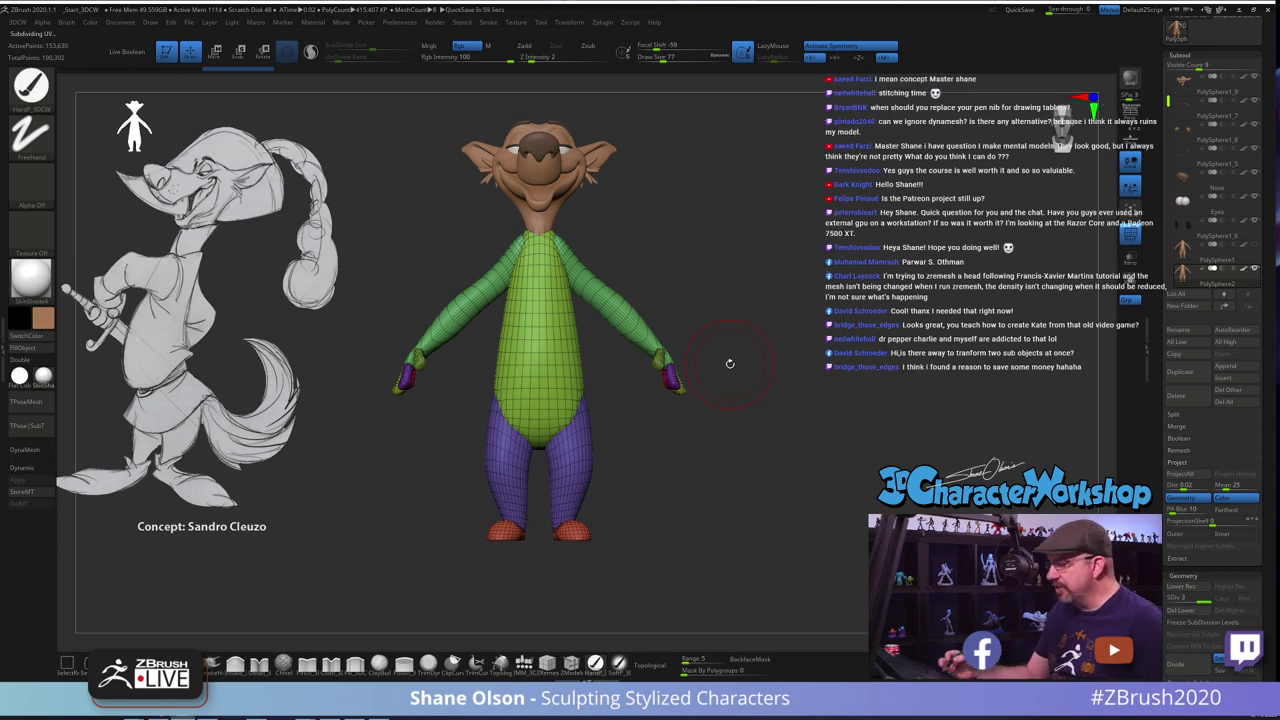
mouse_move(757, 457)
left_mouse_down()
mouse_move(780, 437)
mouse_move(758, 440)
mouse_move(720, 484)
mouse_move(751, 472)
mouse_move(746, 453)
left_mouse_up()
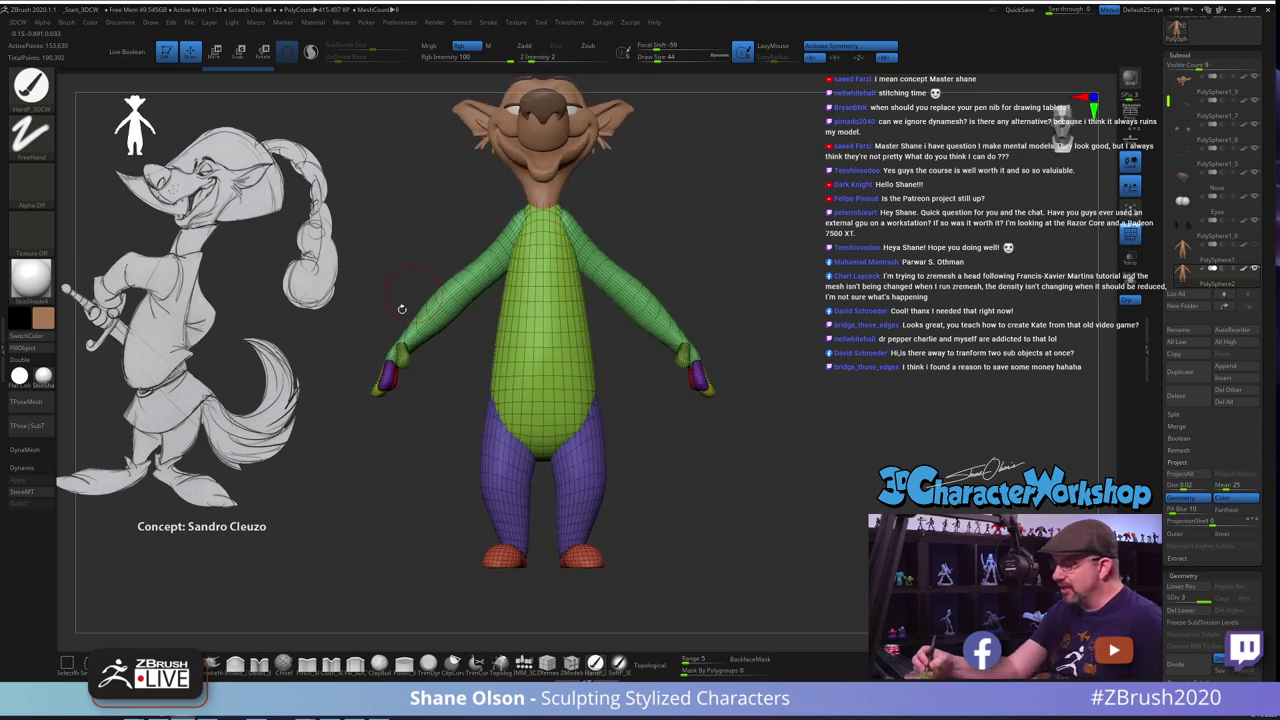
left_click_drag(718, 498, 701, 519)
left_click_drag(737, 466, 721, 452, "alt")
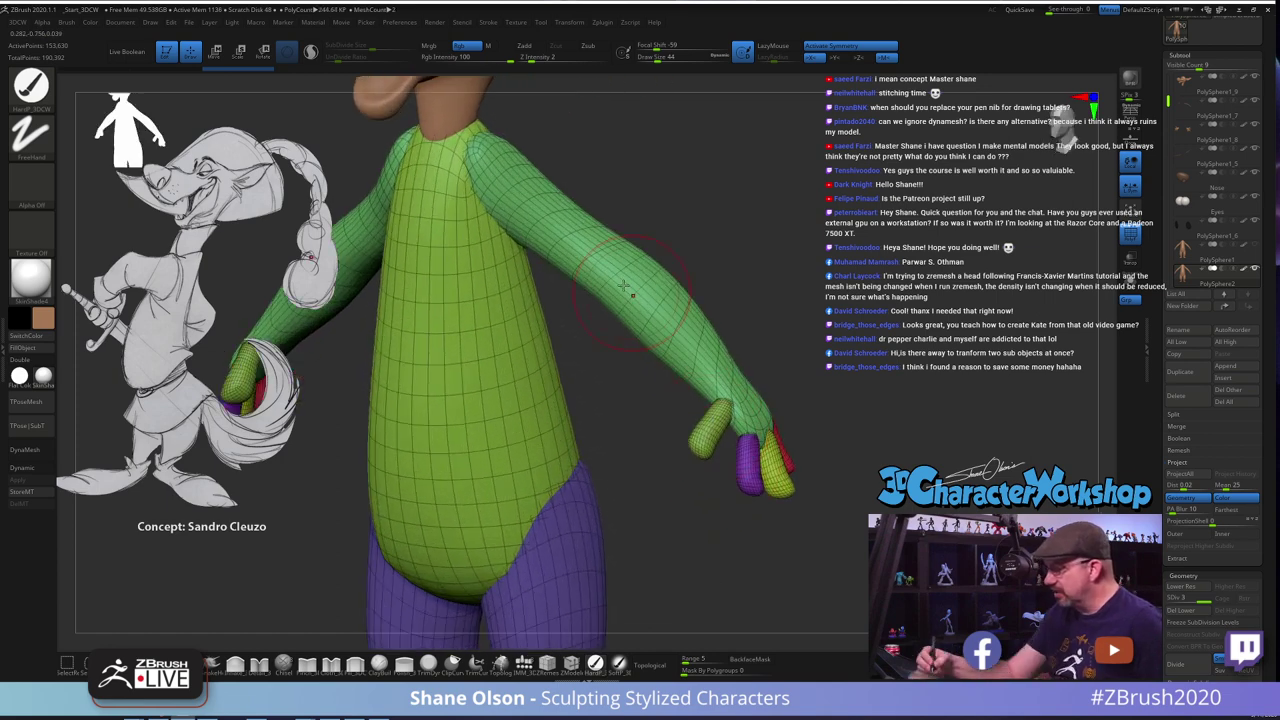
mouse_move(771, 324)
left_mouse_down()
mouse_move(777, 394)
mouse_move(794, 371)
left_mouse_up()
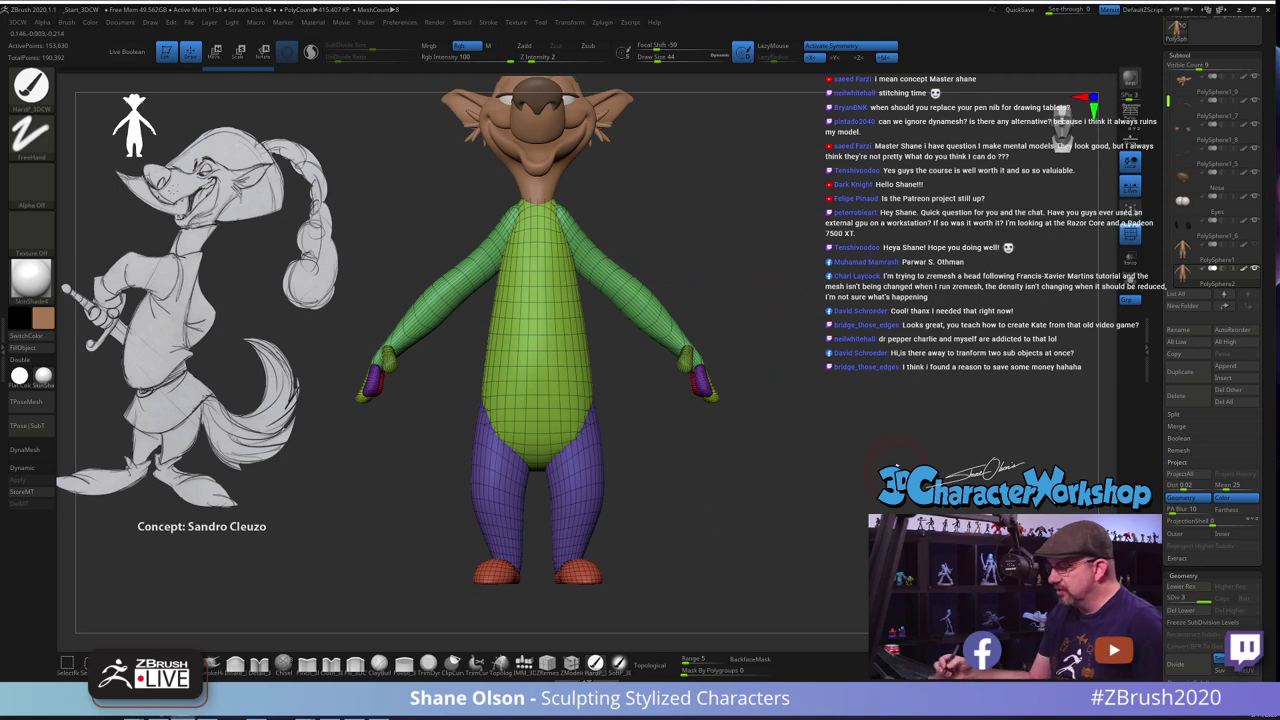
left_click_drag(881, 487, 861, 504)
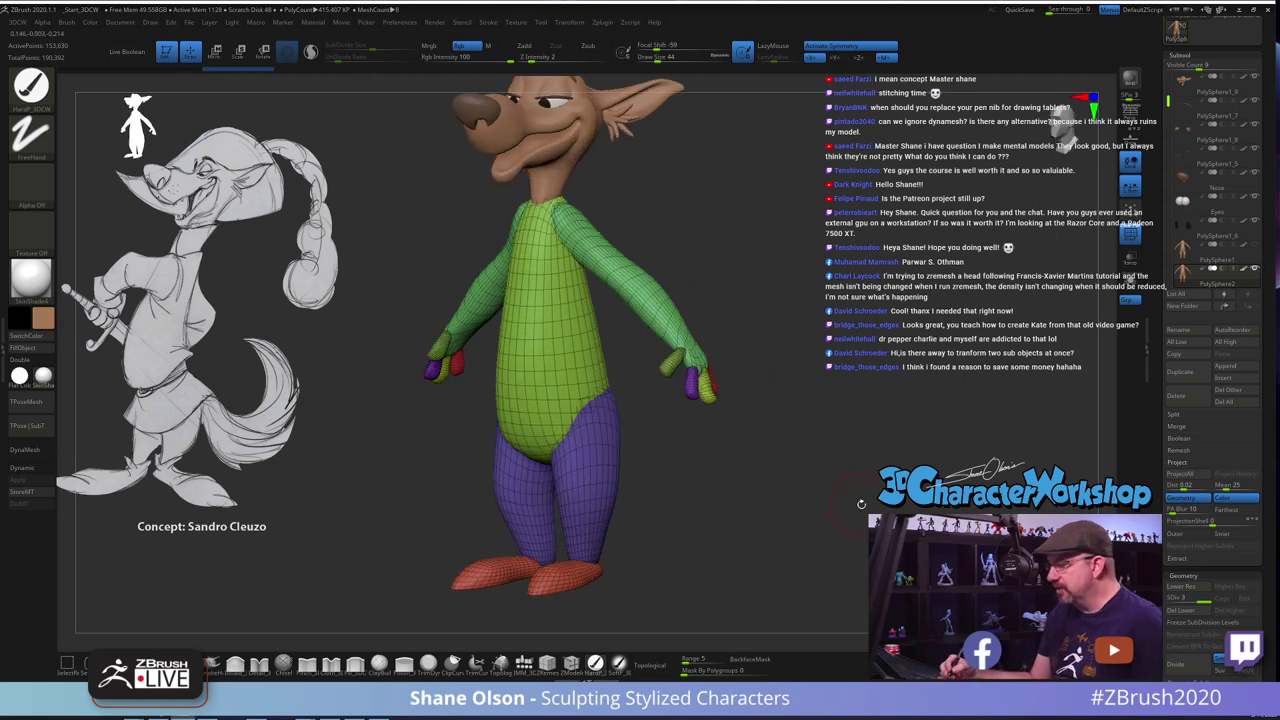
Set the draw size to 71 and try to smooth the wrist with Sculptris Pro
mouse_move(748, 517)
left_mouse_down()
mouse_move(763, 520)
mouse_move(731, 353)
mouse_move(670, 342)
left_mouse_up()
key("s")
left_click_drag(783, 342, 790, 342)
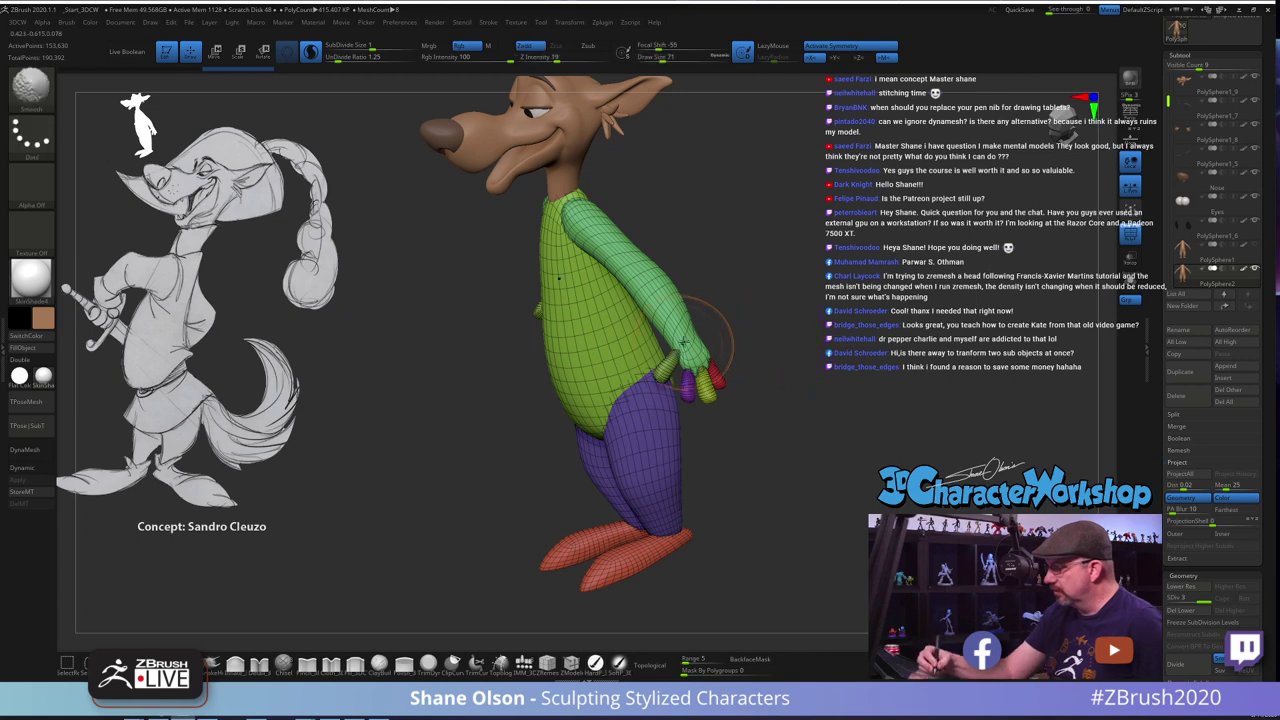
left_click(684, 289, "shift")
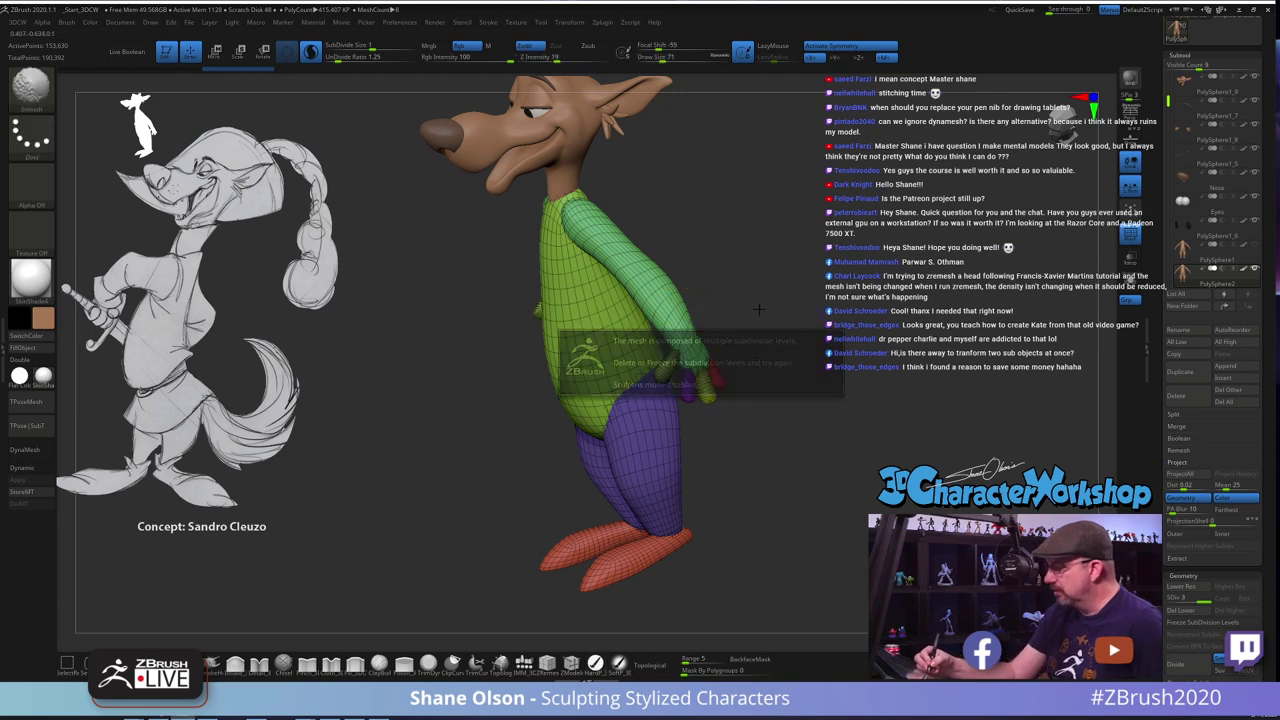
Delete the body's lower subdivision levels and try smoothing the wrist
left_click_drag(812, 440, 935, 455)
left_click(1182, 610)
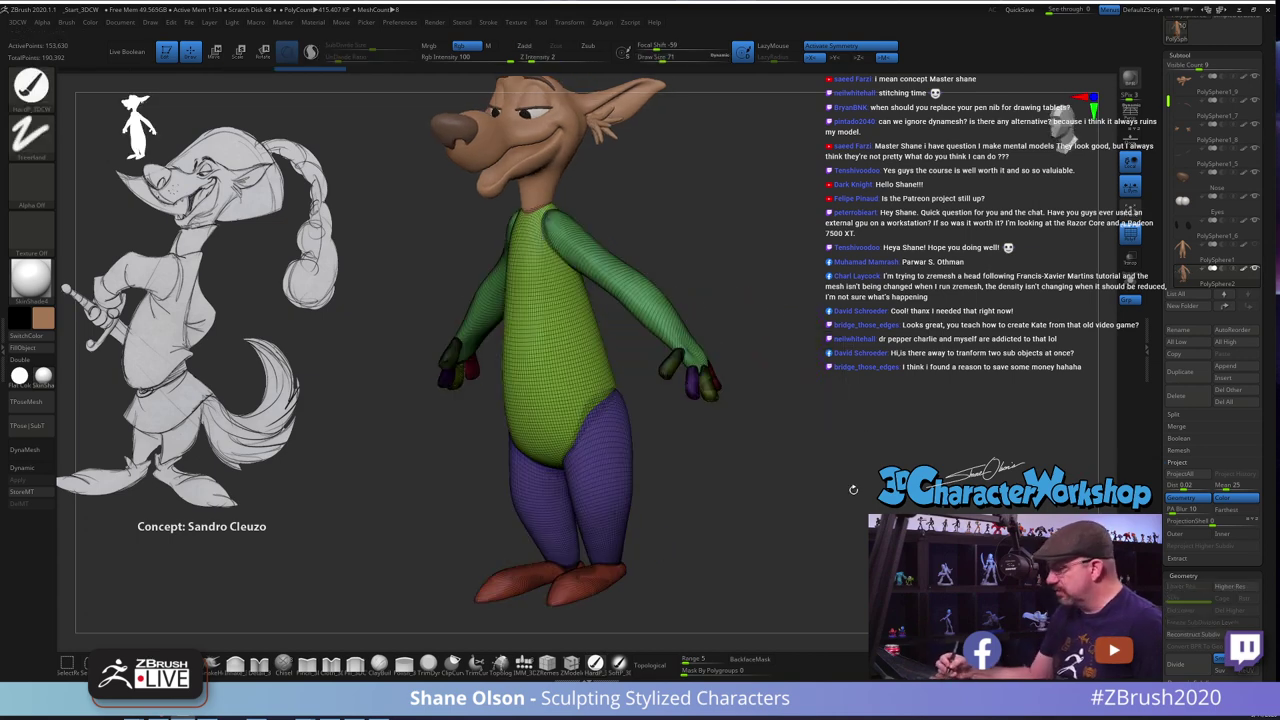
left_click_drag(862, 380, 760, 378)
left_click_drag(760, 378, 778, 380)
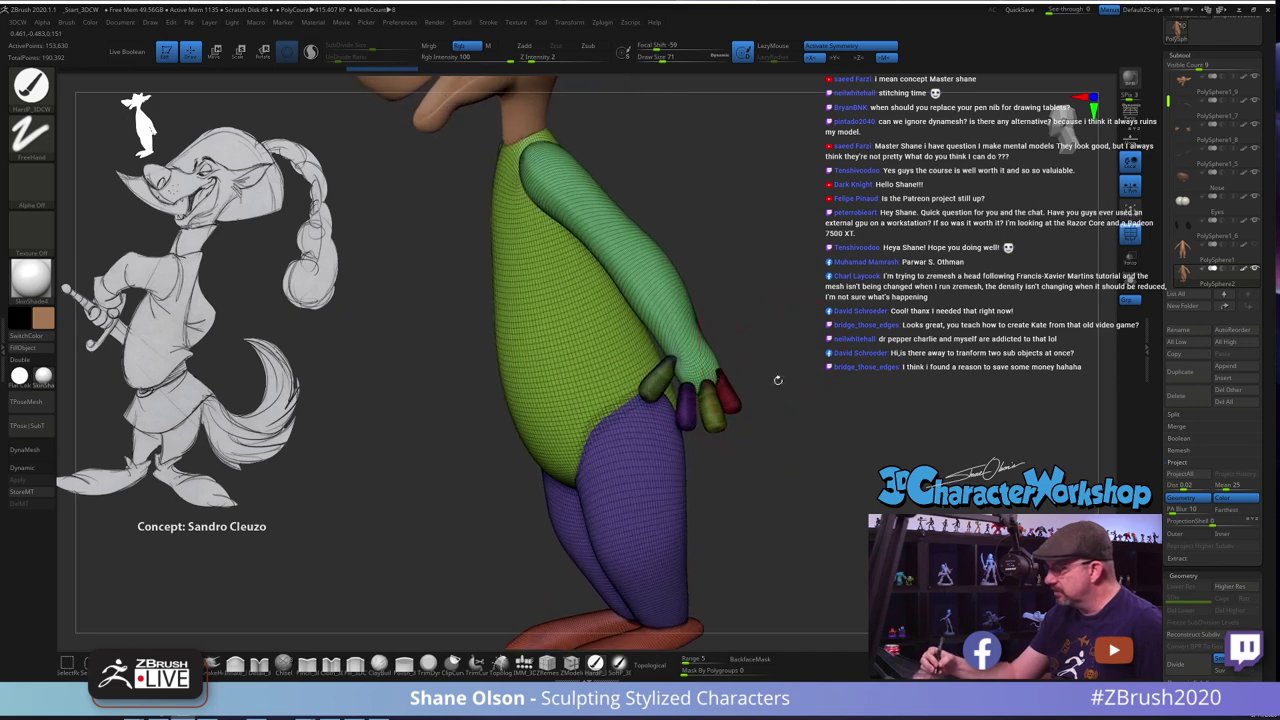
left_click(698, 362, "shift")
left_click_drag(740, 303, 754, 314)
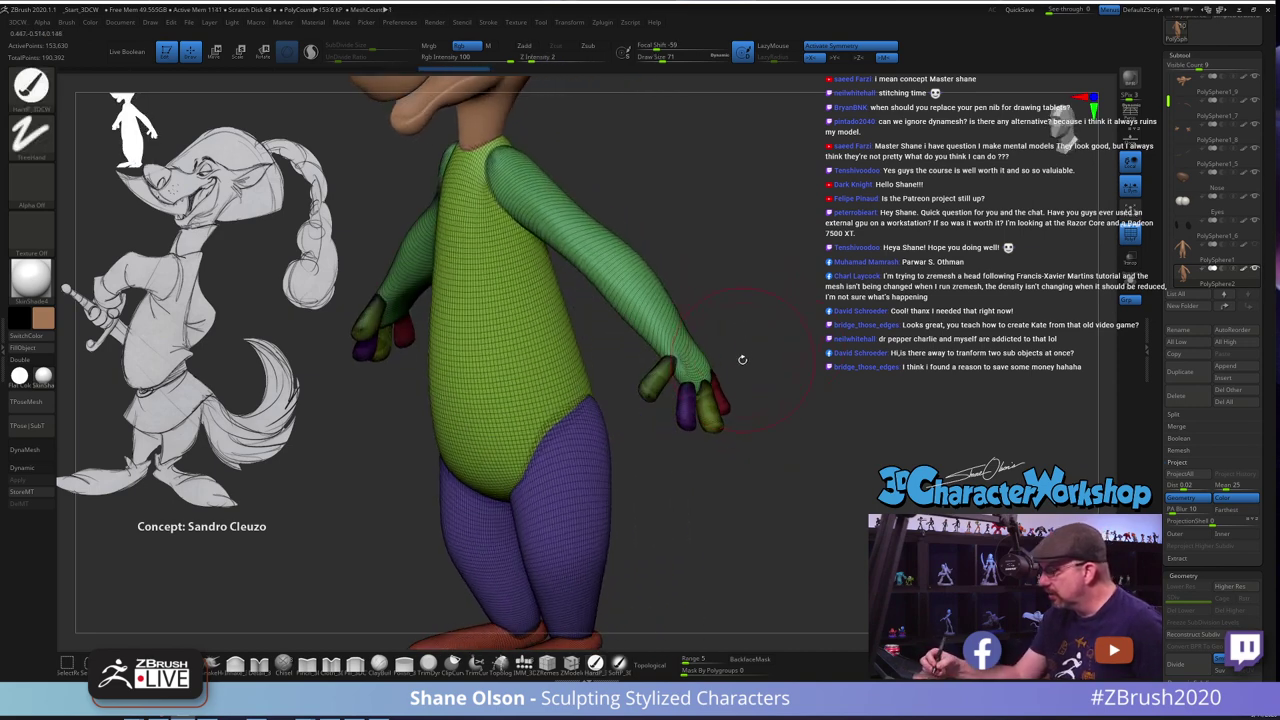
Reduce the draw size to 44, set up Sculptris Pro for the smoothing and polishing brushes, and set SubDivide Size to 0.05038
key("s")
mouse_move(738, 364)
left_mouse_down()
mouse_move(694, 354)
mouse_move(767, 410)
left_mouse_up()
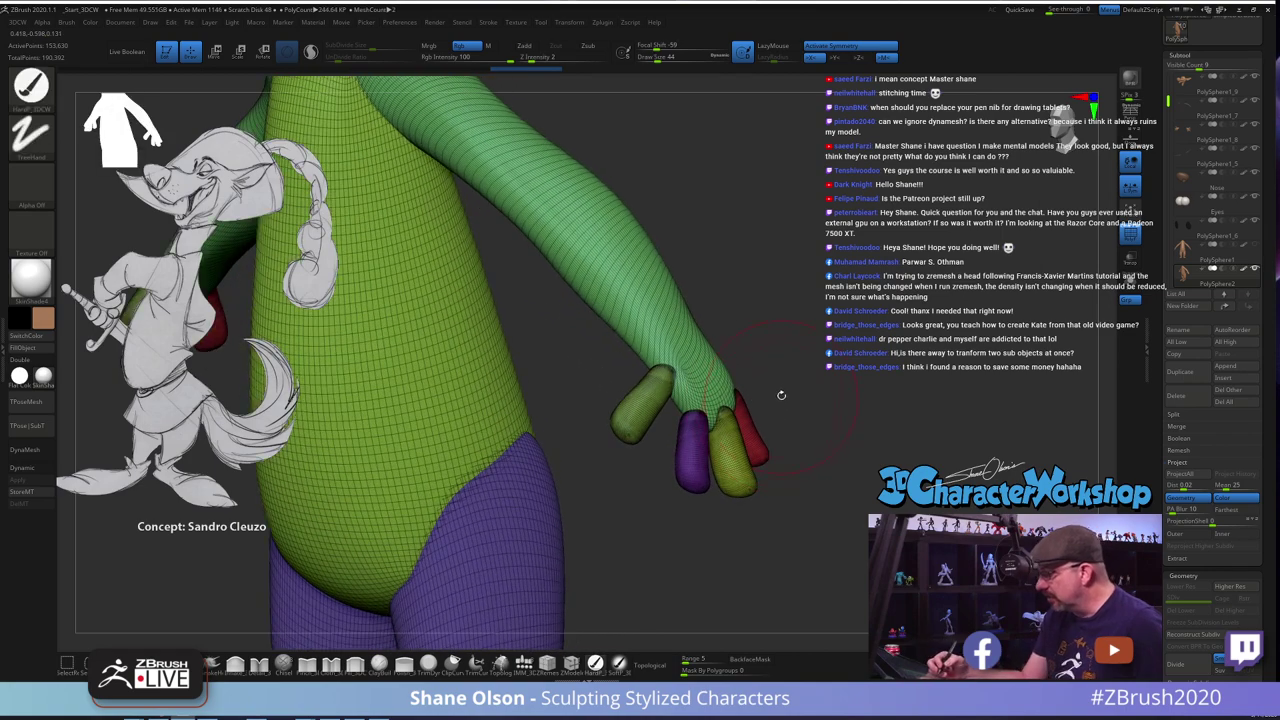
left_click(318, 59, "shift")
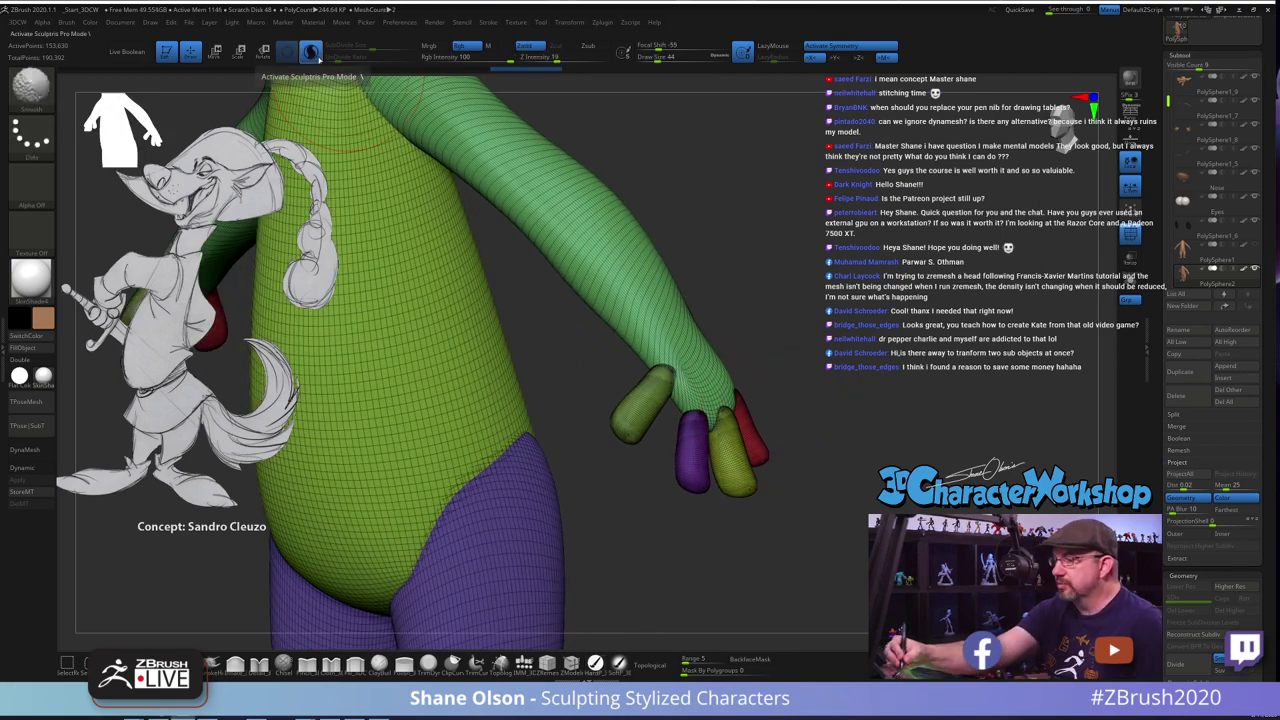
left_click(311, 52)
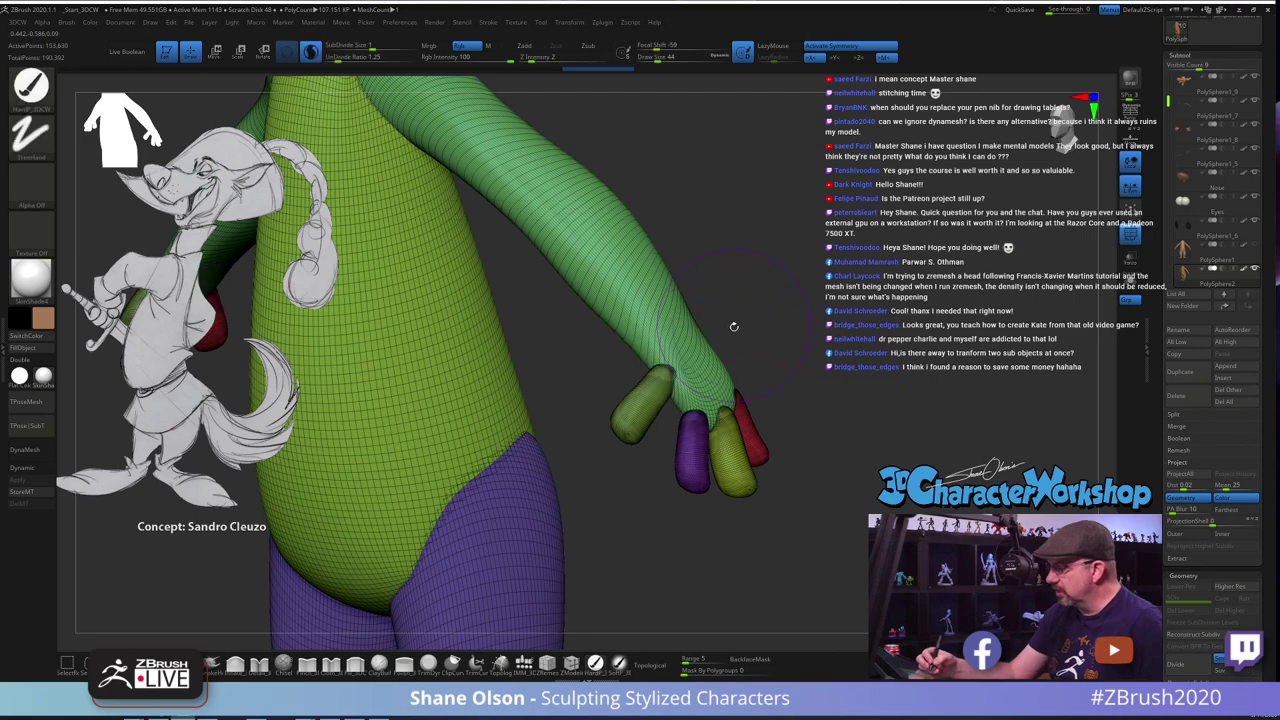
left_click_drag(797, 327, 783, 306)
left_click(342, 45)
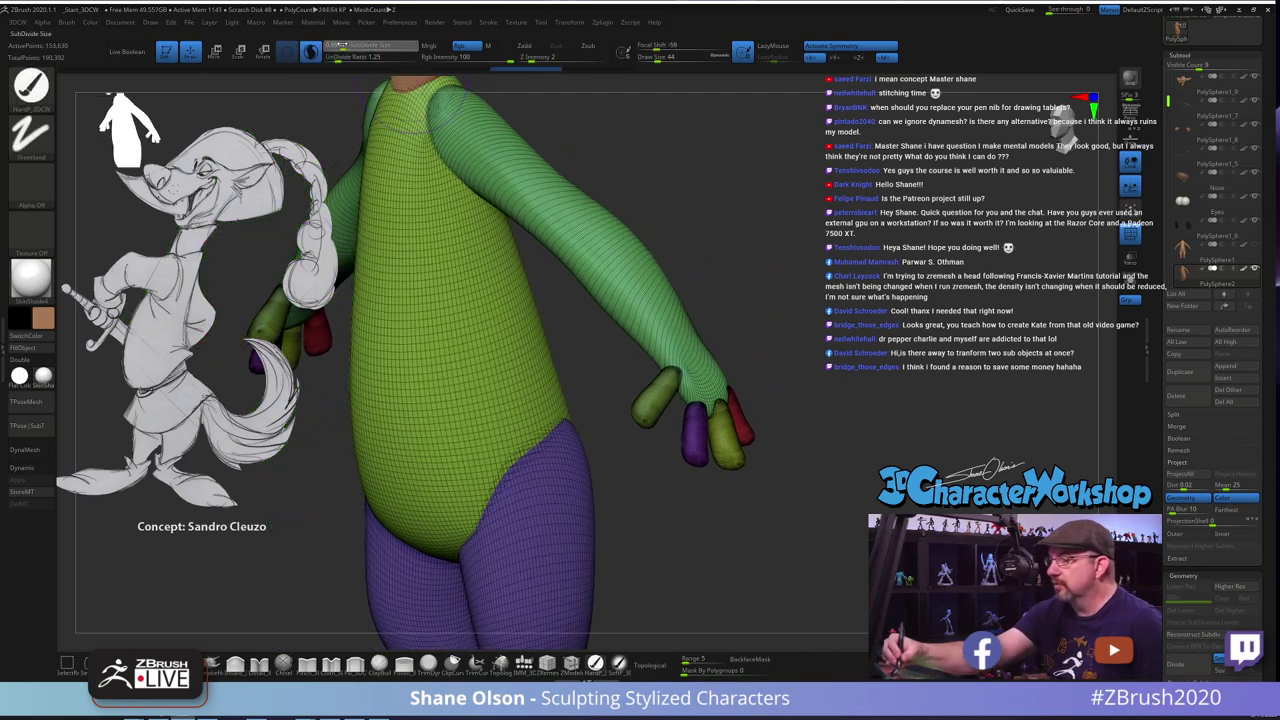
Smooth the wrist, forearm, shoulder and upper chest with Sculptris Pro to retessellate their surfaces
left_click_drag(700, 350, 706, 378, "shift")
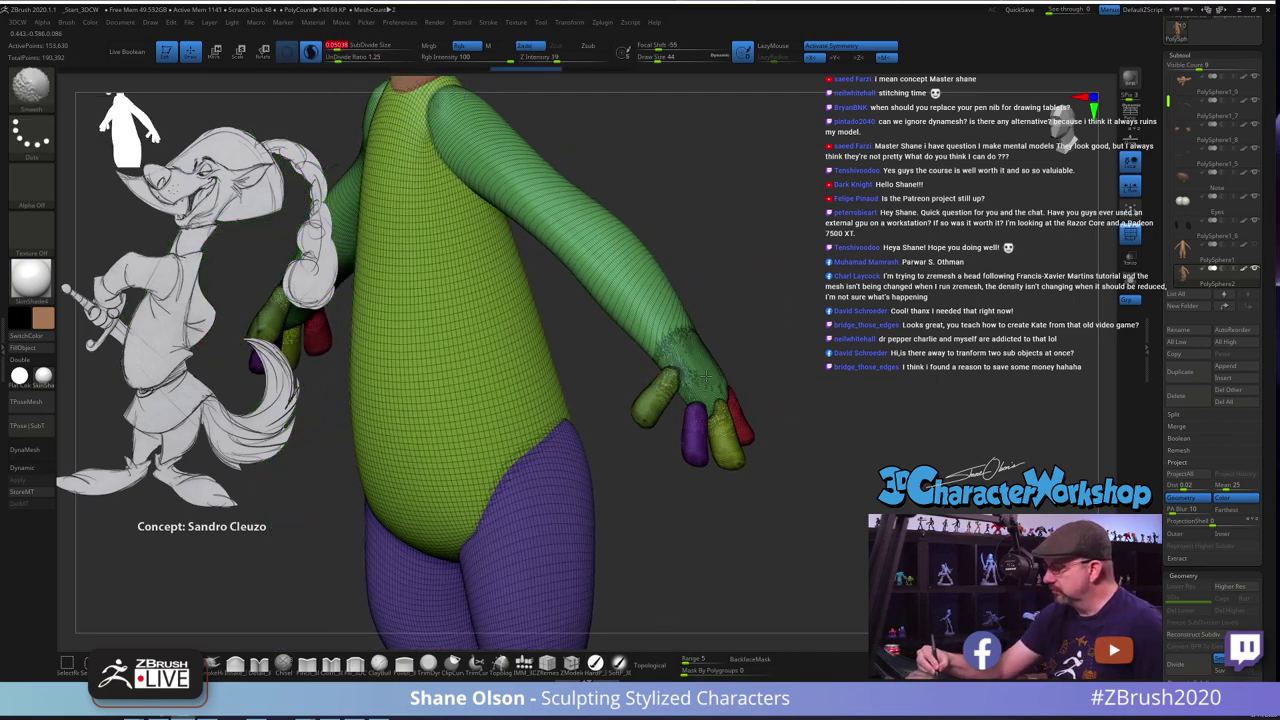
mouse_move(798, 398)
left_mouse_down()
mouse_move(700, 400)
mouse_move(814, 393)
mouse_move(783, 400)
left_mouse_up()
left_click_drag(676, 374, 611, 266, "shift")
left_click_drag(716, 254, 777, 370, "alt")
mouse_move(517, 213)
left_mouse_down("shift")
mouse_move(518, 268)
mouse_move(492, 290)
mouse_move(508, 302)
left_mouse_up("shift")
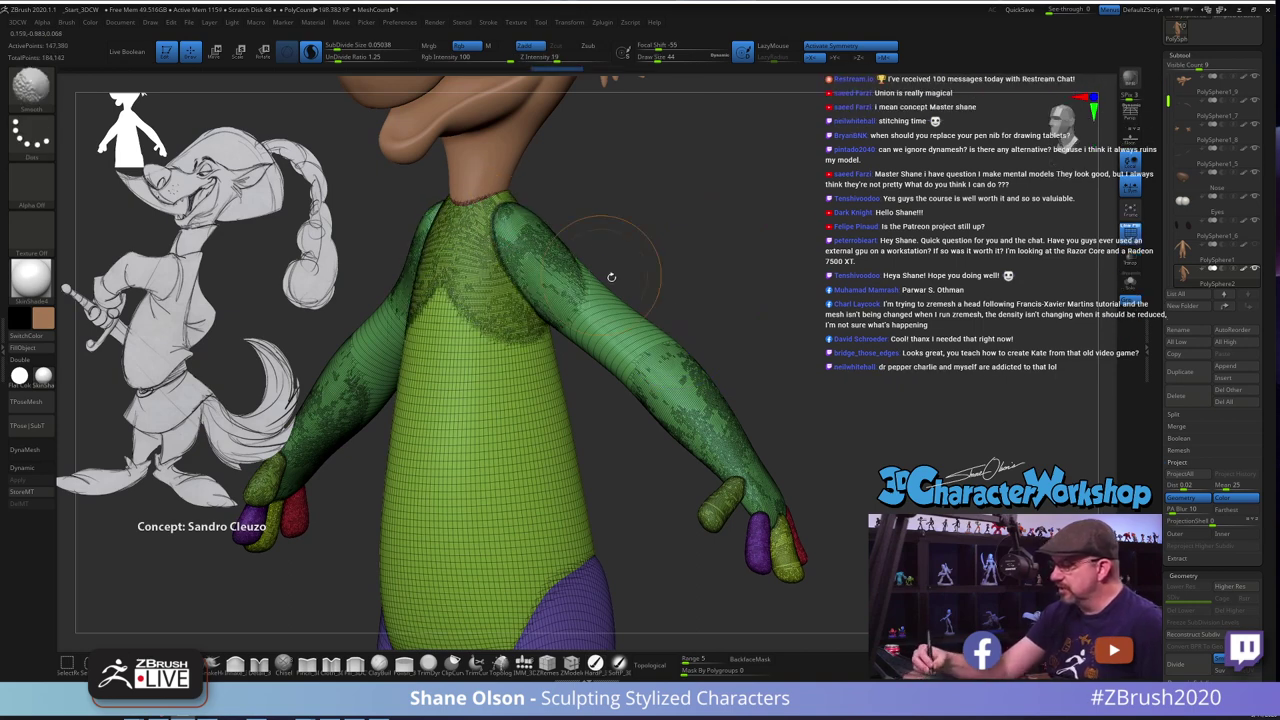
mouse_move(724, 372)
left_mouse_down("alt")
mouse_move(725, 315)
mouse_move(762, 395)
mouse_move(765, 365)
left_mouse_up("alt")
left_click_drag(757, 471, 765, 452, "shift")
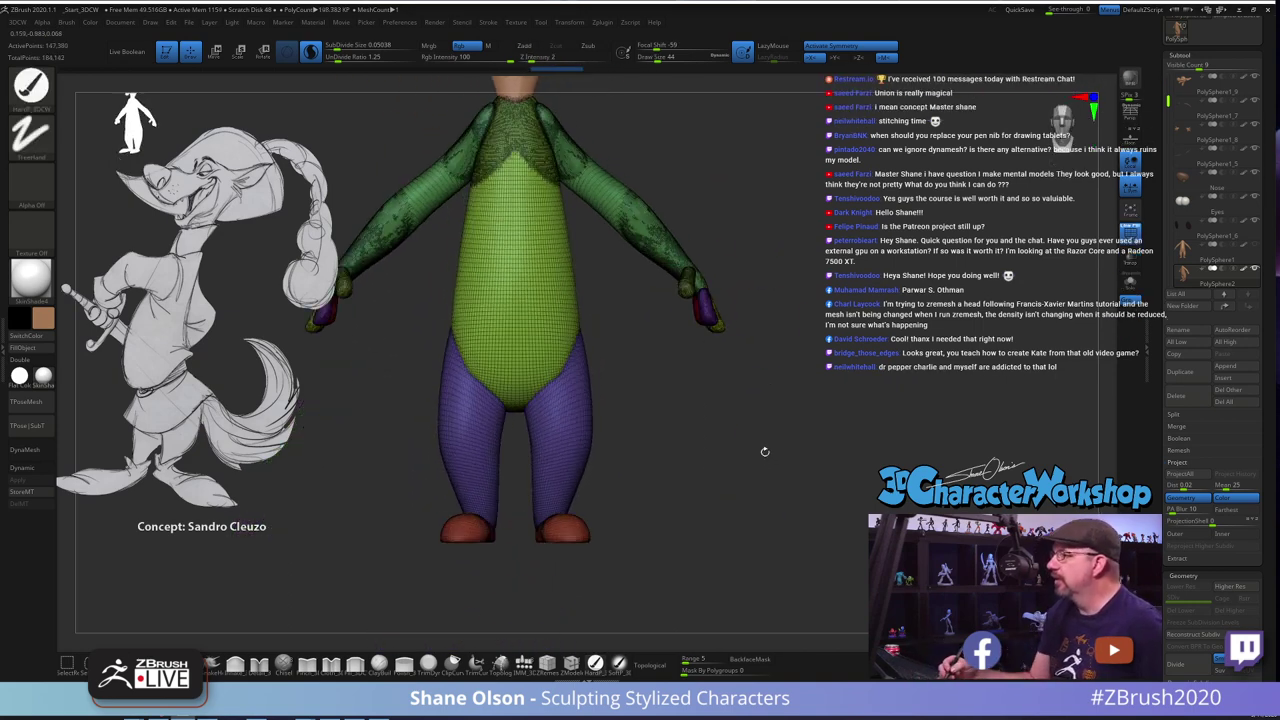
Smooth the seams where the thighs meet the belly, around the hips and groin
mouse_move(574, 350)
left_mouse_down("shift")
mouse_move(531, 385)
mouse_move(545, 418)
mouse_move(548, 376)
left_mouse_up("shift")
mouse_move(666, 390)
left_mouse_down()
mouse_move(560, 396)
mouse_move(535, 425)
left_mouse_up()
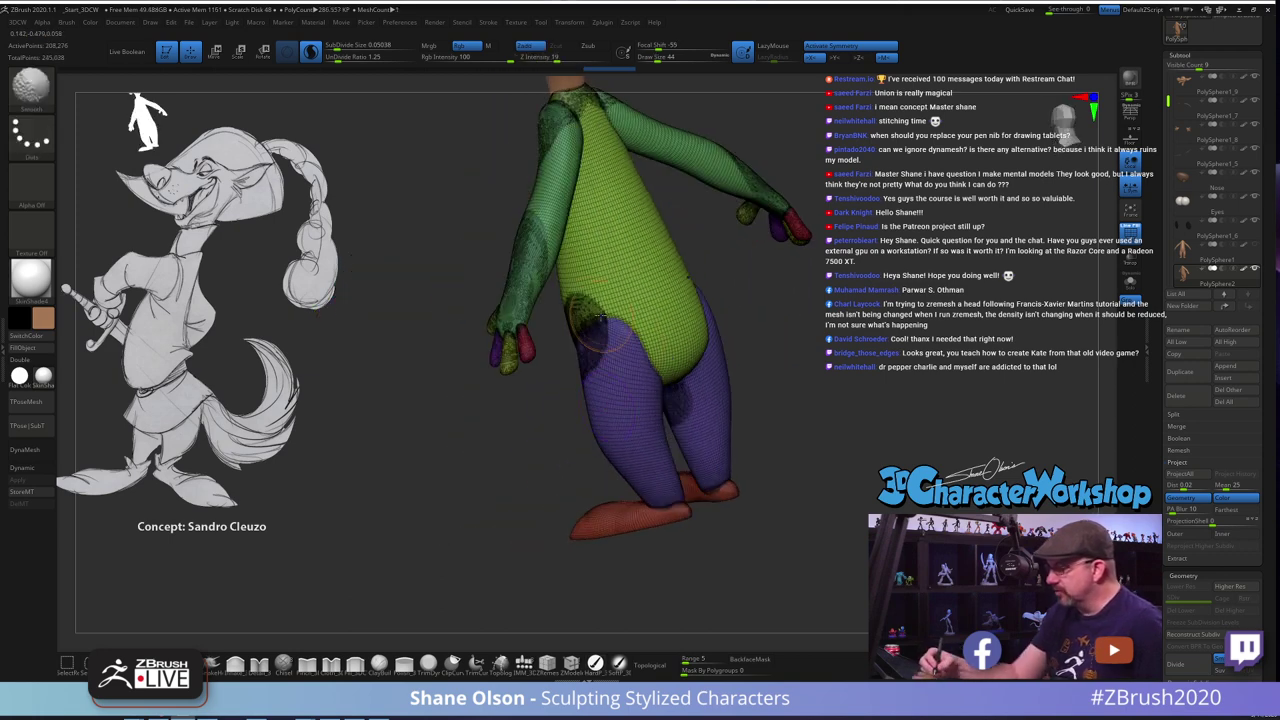
mouse_move(598, 308)
left_mouse_down("shift")
mouse_move(640, 345)
mouse_move(682, 354)
left_mouse_up("shift")
mouse_move(775, 405)
left_mouse_down()
mouse_move(800, 375)
mouse_move(752, 400)
mouse_move(814, 386)
mouse_move(860, 421)
left_mouse_up()
left_click_drag(938, 359, 832, 421, "alt")
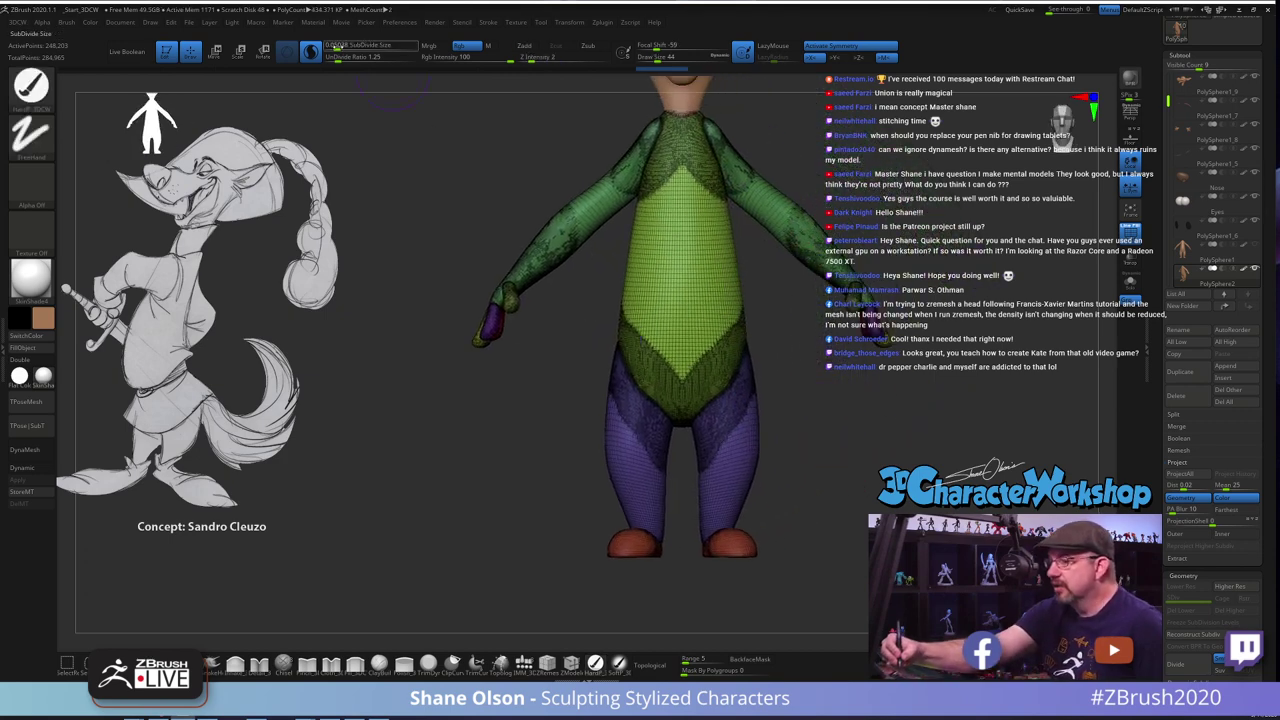
Raise SubDivide Size to 0.09888 and draw size to 71, and smooth the lower belly, legs and upper arms to retessellate them
left_click_drag(338, 47, 341, 47)
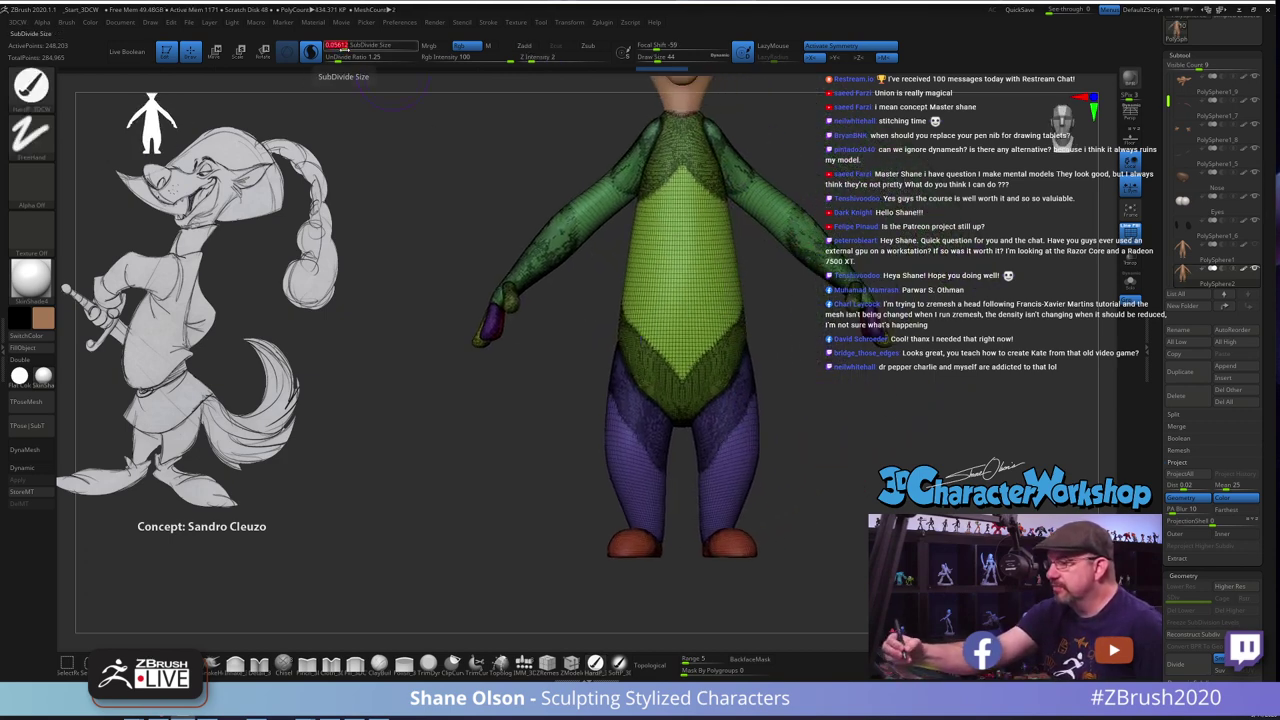
left_click_drag(864, 440, 765, 491, "alt")
key("s")
left_click_drag(621, 465, 603, 416, "shift")
left_click_drag(349, 46, 350, 46)
left_click_drag(604, 396, 609, 490, "shift")
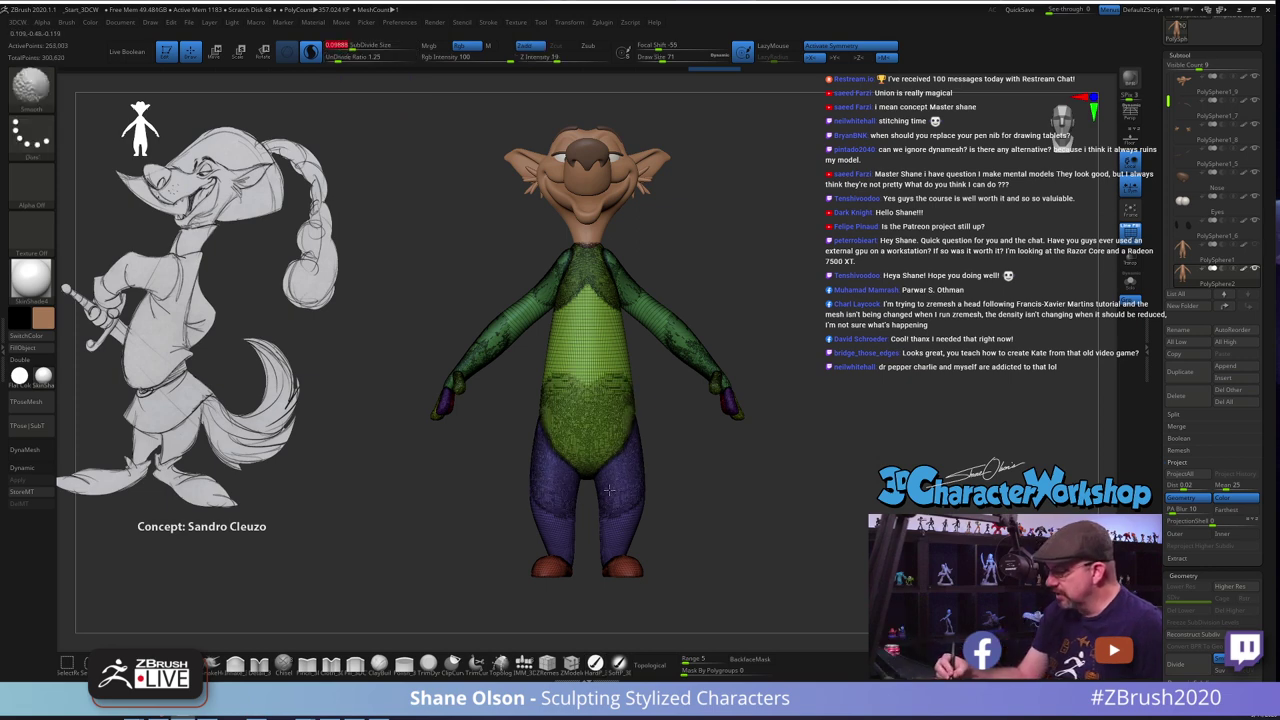
mouse_move(706, 364)
left_mouse_down("shift")
mouse_move(660, 312)
mouse_move(690, 350)
left_mouse_up("shift")
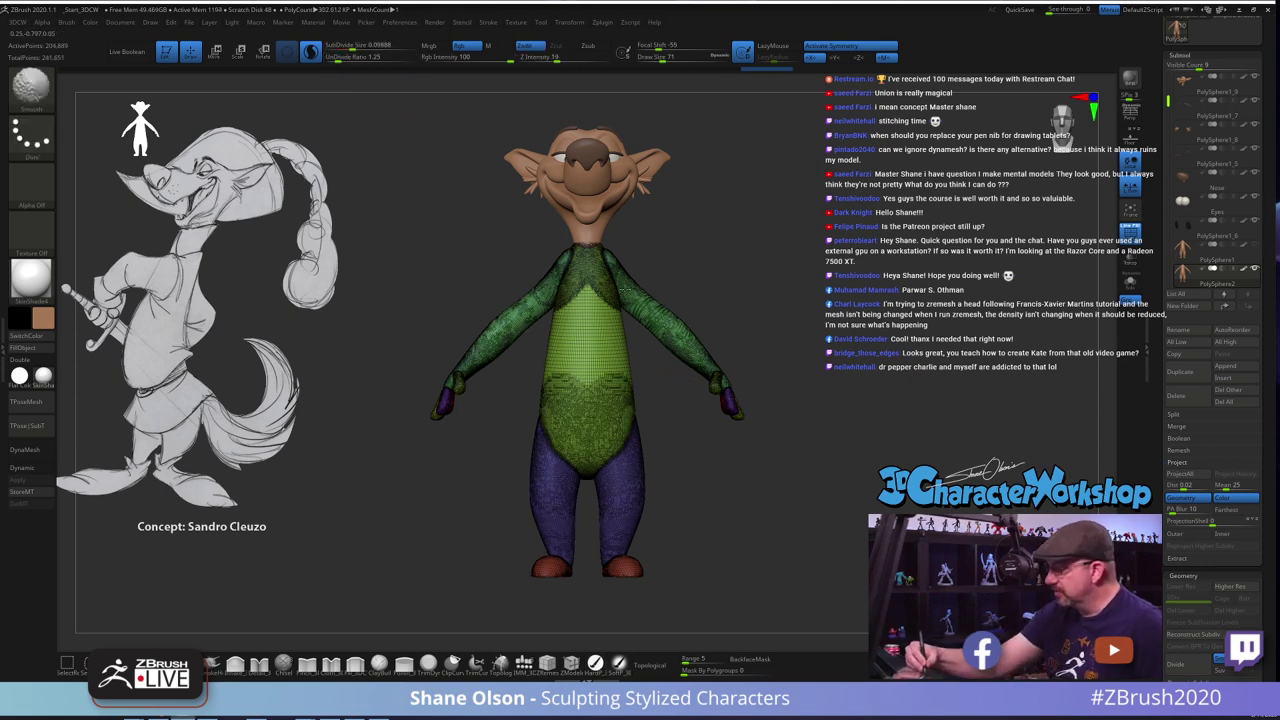
Smooth the chest, belly and back of the torso and the outer hand with Sculptris Pro to retessellate the remaining uneven surfaces
left_click_drag(590, 262, 590, 362, "shift")
left_click_drag(706, 368, 731, 402, "shift")
mouse_move(593, 397)
left_mouse_down("shift")
mouse_move(590, 322)
mouse_move(589, 400)
left_mouse_up("shift")
left_click_drag(750, 526, 688, 521)
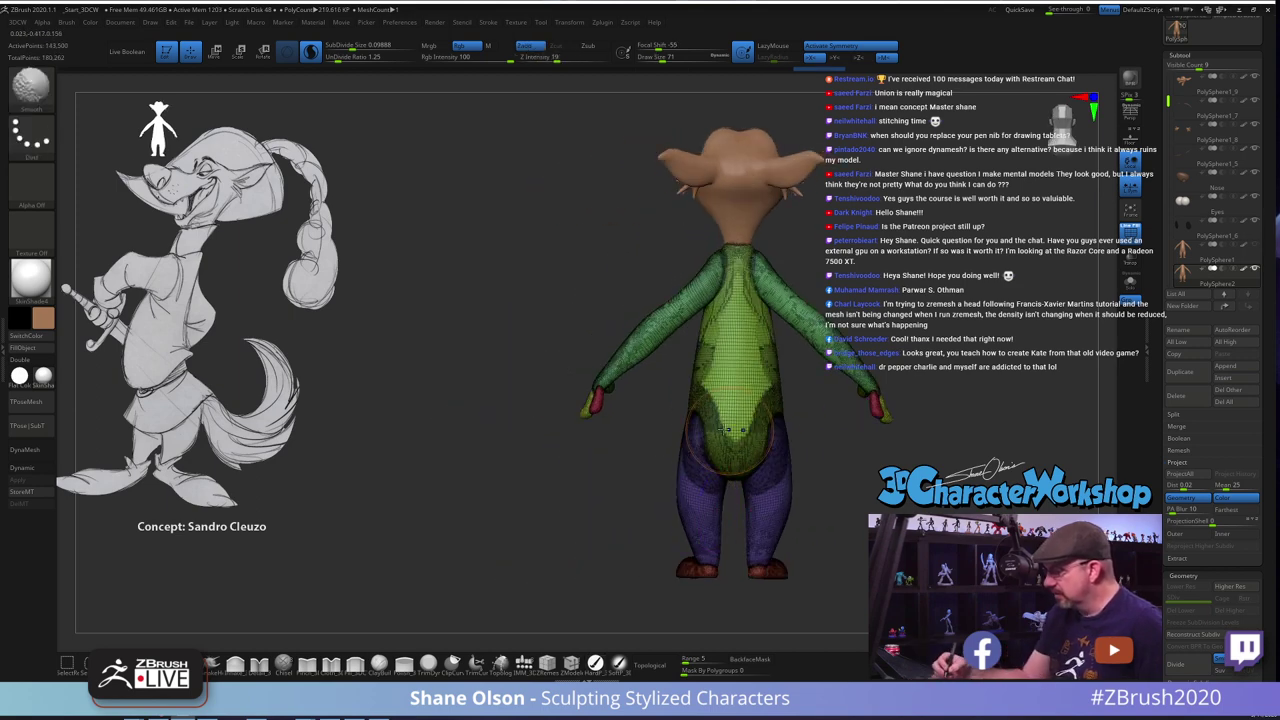
left_click_drag(720, 440, 726, 320, "shift")
left_click_drag(685, 567, 690, 515, "shift")
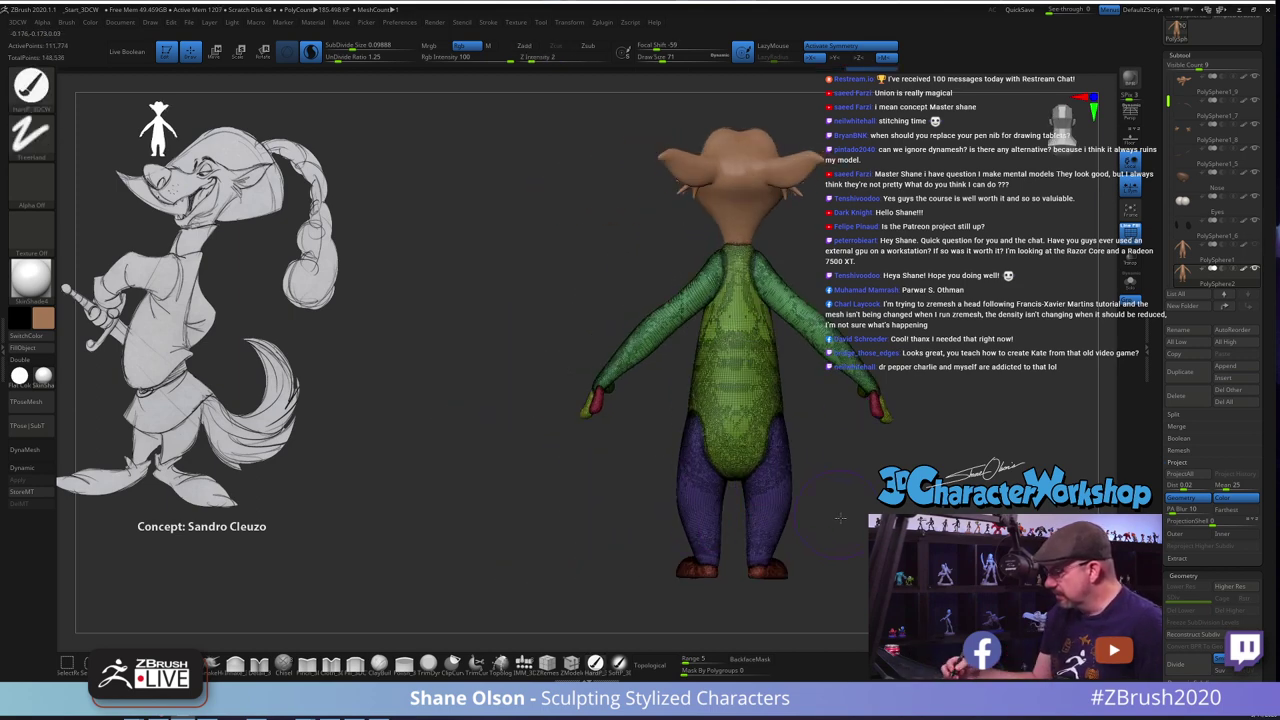
mouse_move(805, 535)
left_mouse_down()
mouse_move(862, 530)
mouse_move(862, 547)
mouse_move(811, 451)
mouse_move(791, 483)
mouse_move(788, 554)
mouse_move(773, 438)
mouse_move(749, 502)
mouse_move(705, 512)
mouse_move(634, 466)
left_mouse_up()
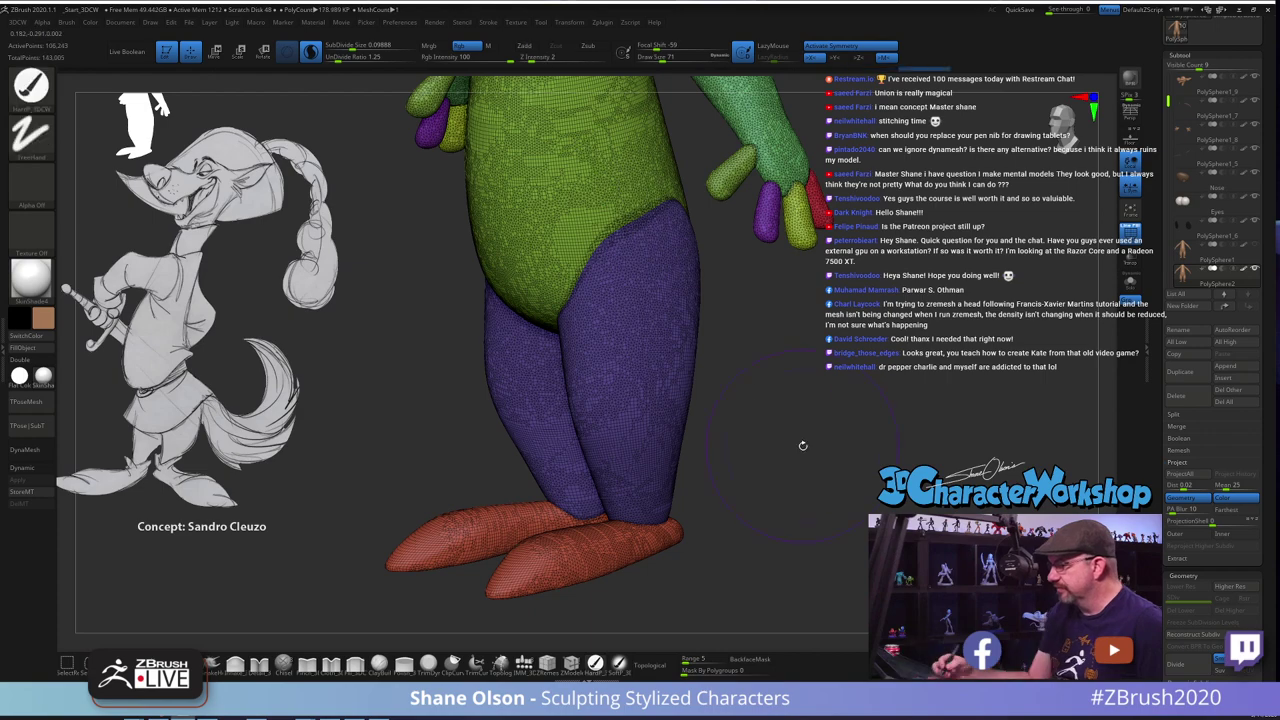
mouse_move(803, 446)
left_mouse_down("shift")
mouse_move(817, 437)
mouse_move(777, 420)
mouse_move(855, 415)
mouse_move(855, 457)
left_mouse_up("shift")
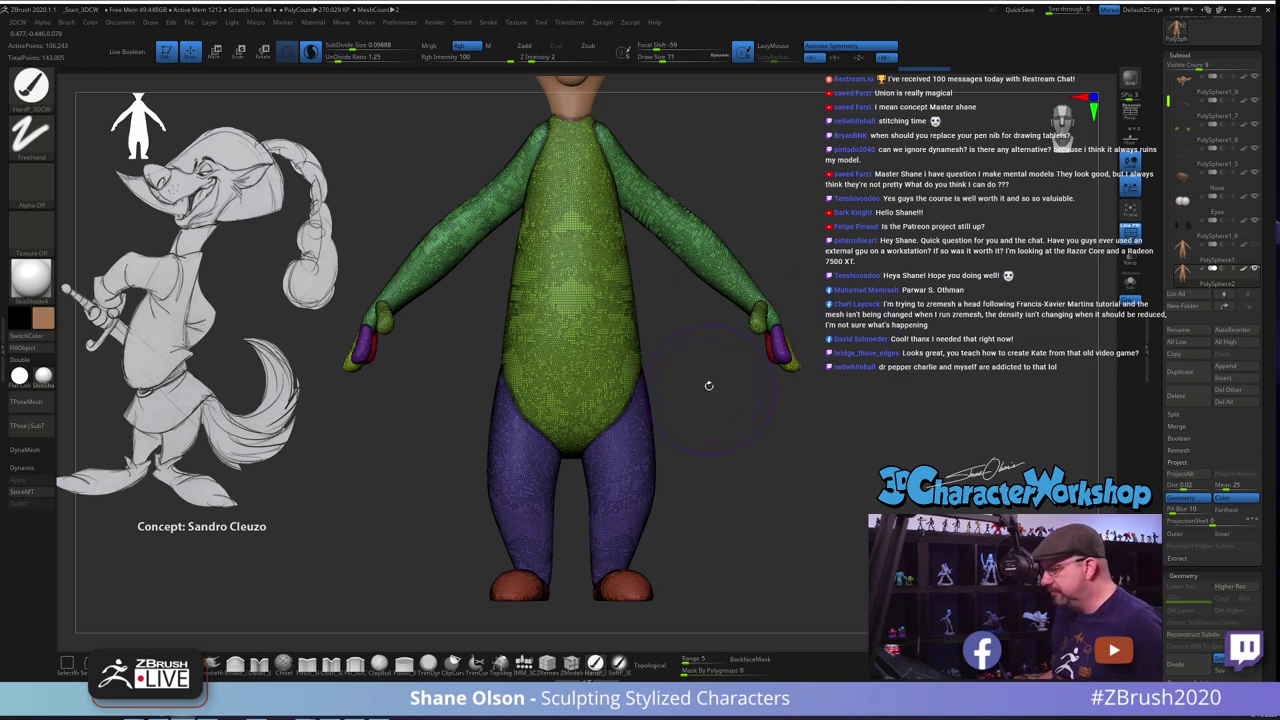
Fuse the overlapping body parts into one mesh with Remesh By Union, accept the result and re-enable X symmetry
key("w")
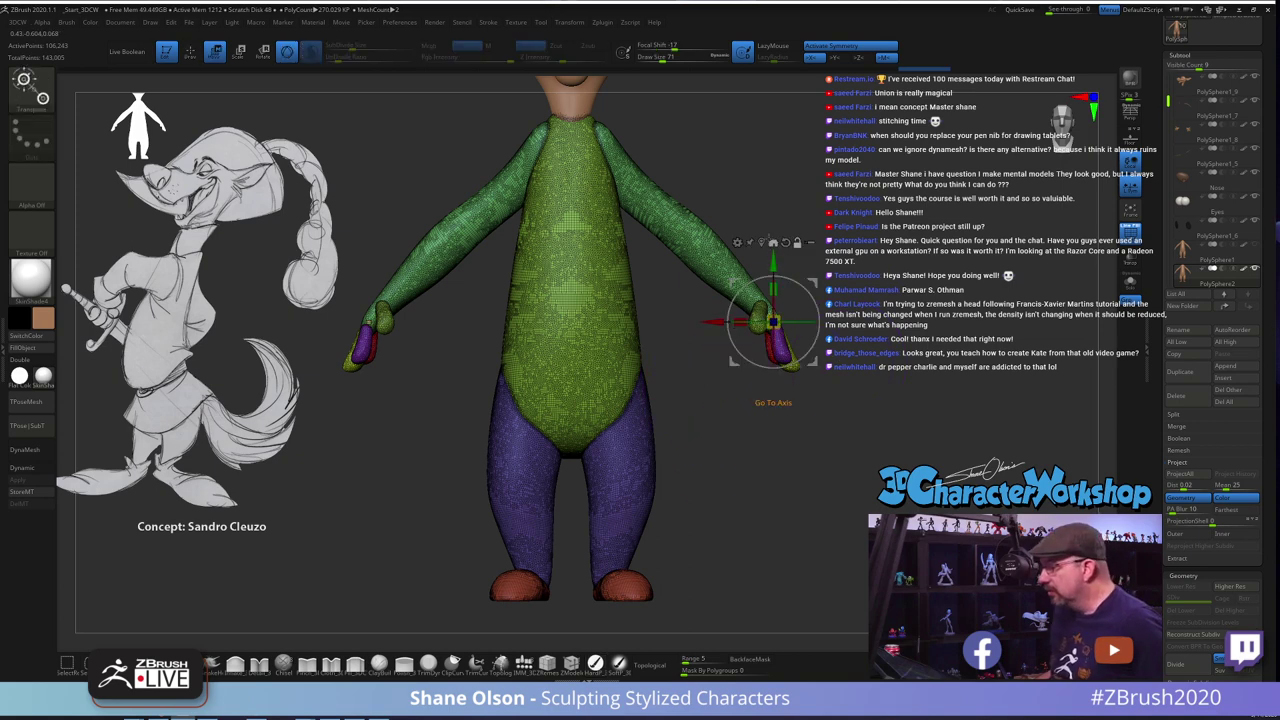
left_click(773, 243)
left_click_drag(730, 451, 734, 389, "alt")
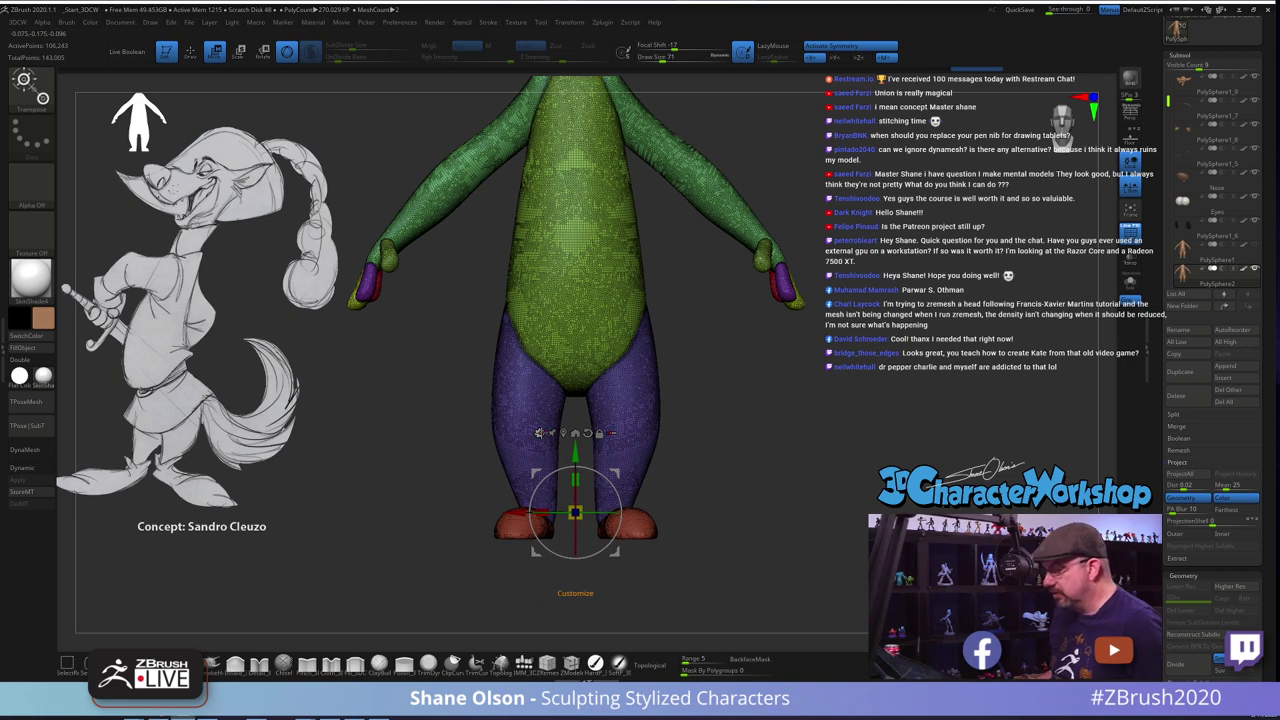
left_click(611, 433)
left_click(735, 504)
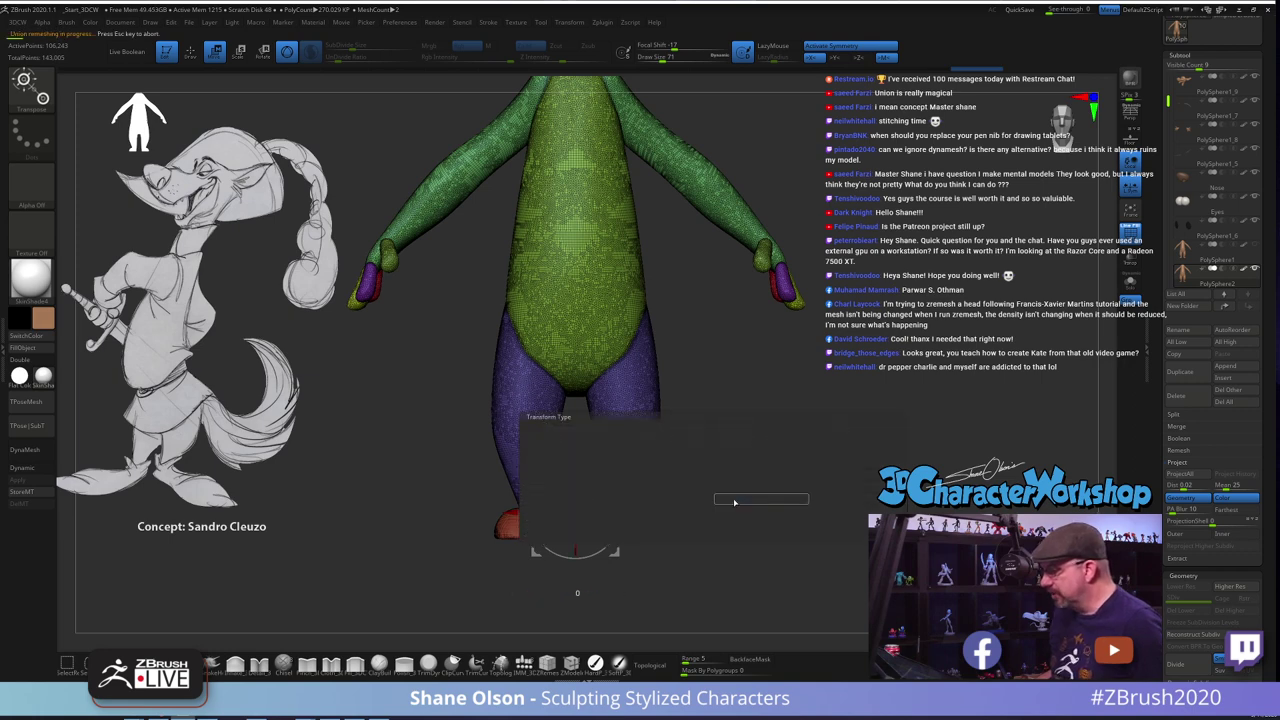
left_click_drag(822, 315, 814, 265, "alt")
left_click(540, 217)
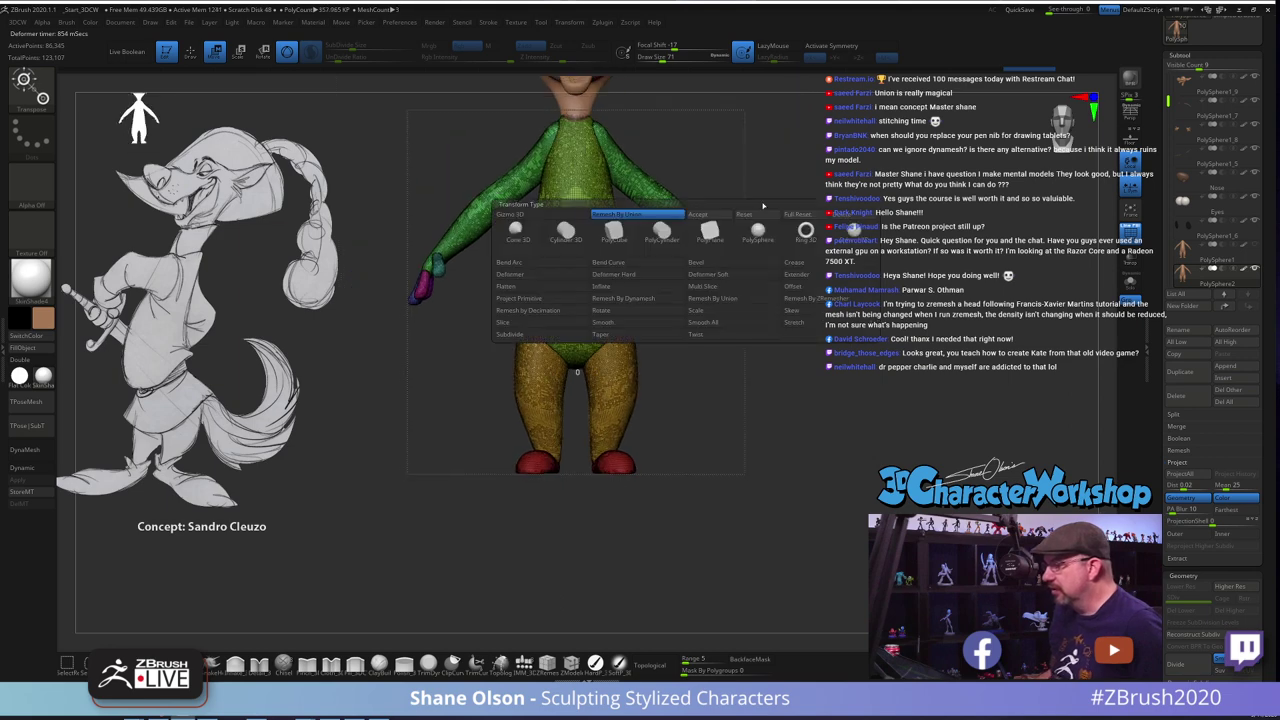
left_click(705, 214)
key("x")
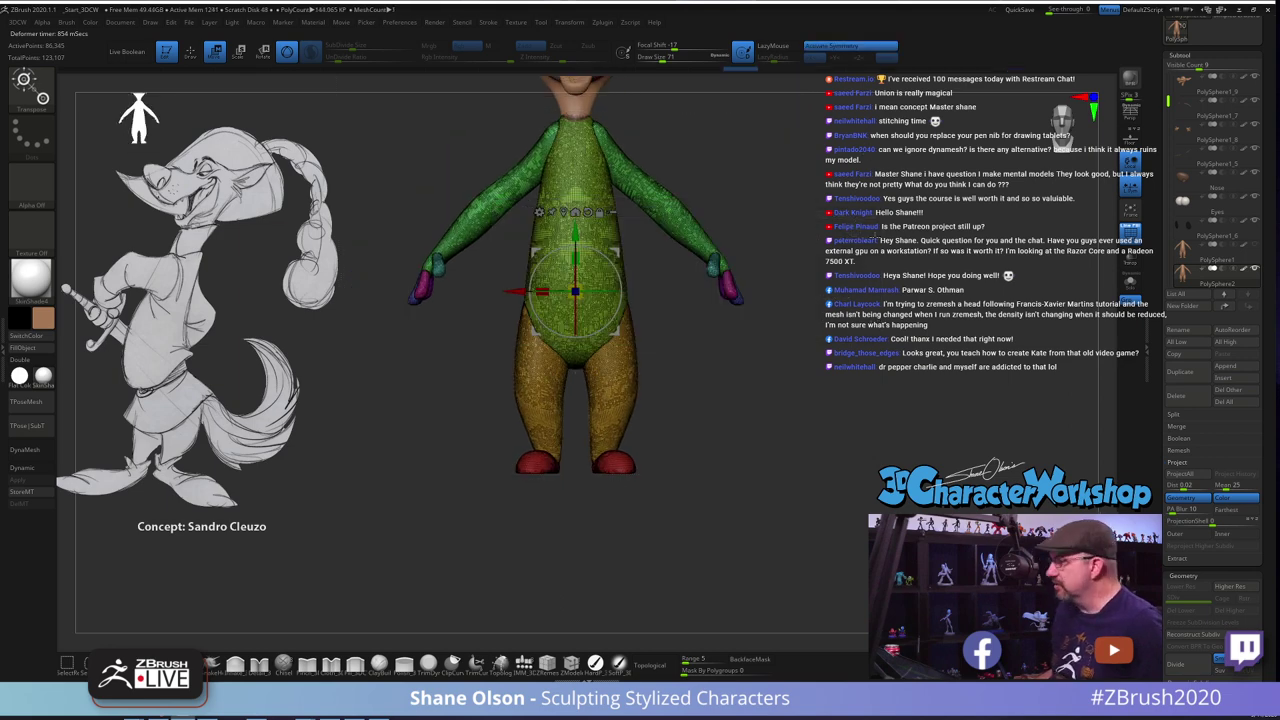
left_click_drag(715, 206, 707, 266, "alt")
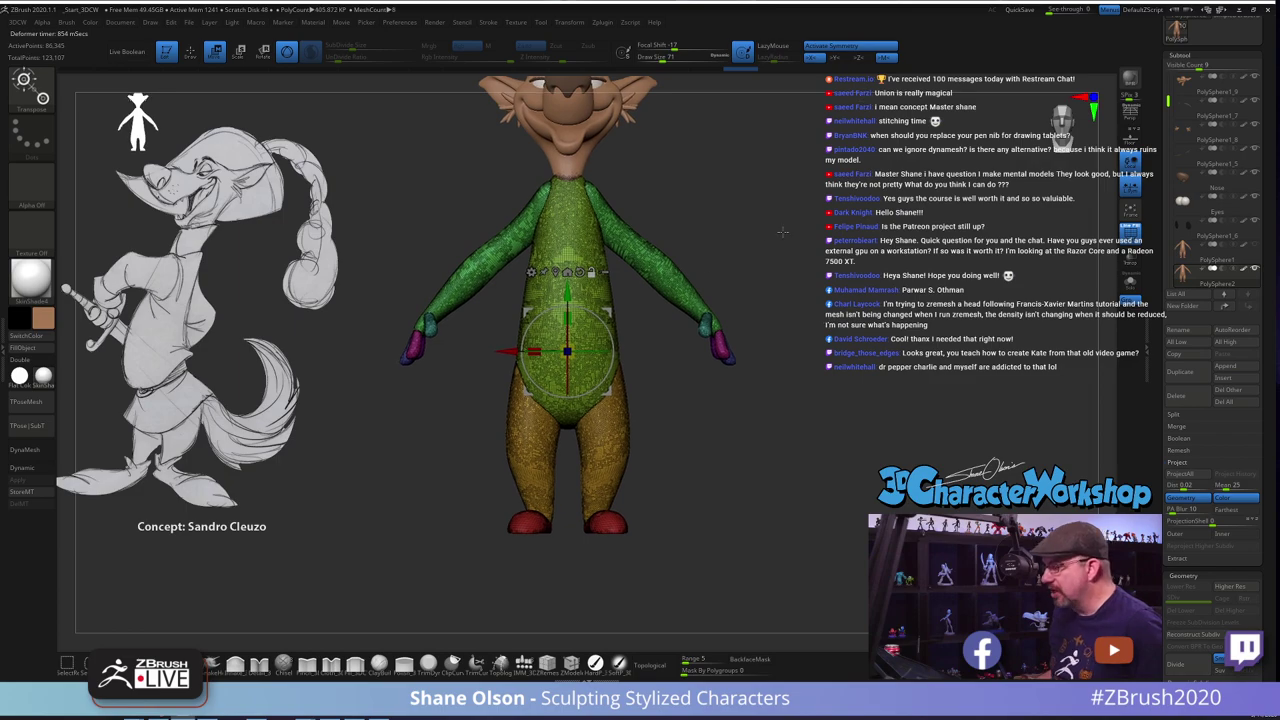
left_click_drag(867, 199, 763, 202)
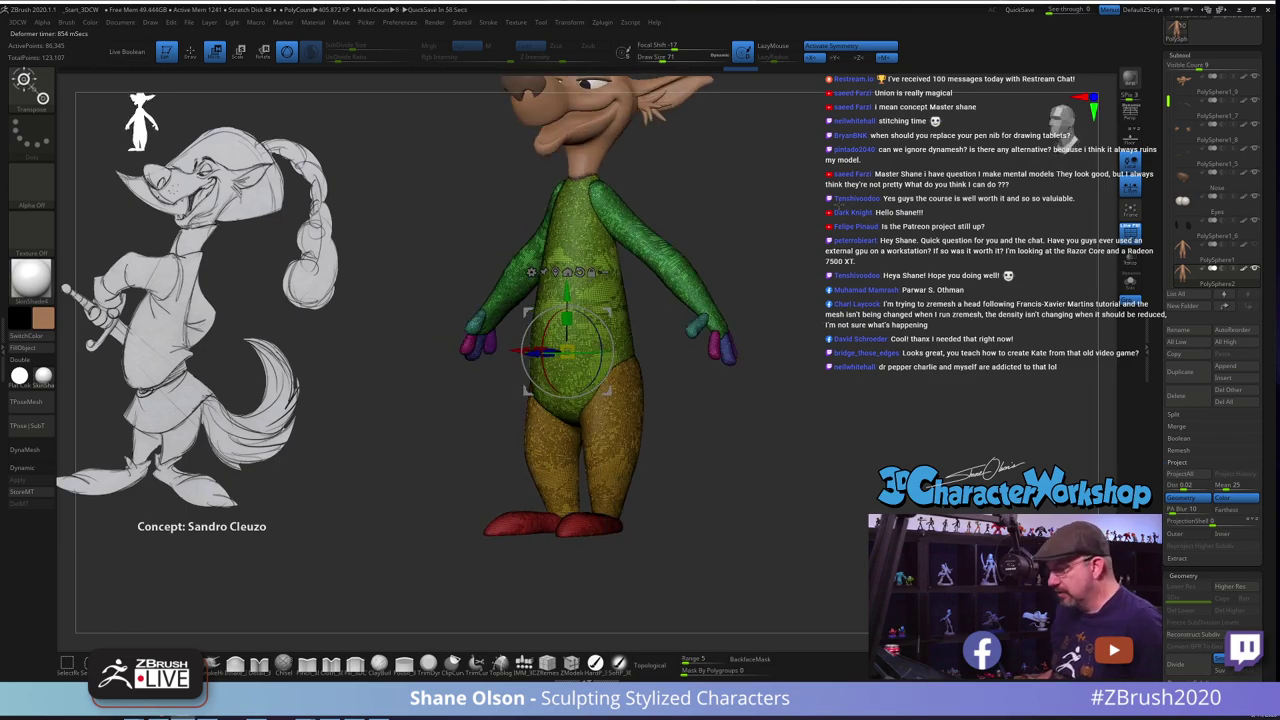
Return to sculpting with draw size 22 and smooth the seam between thigh and torso around the front and back of the hip
key("q")
mouse_move(663, 266)
left_mouse_down("alt")
mouse_move(699, 350)
mouse_move(706, 452)
left_mouse_up("alt")
left_click_drag(938, 410, 818, 265, "alt")
key("s")
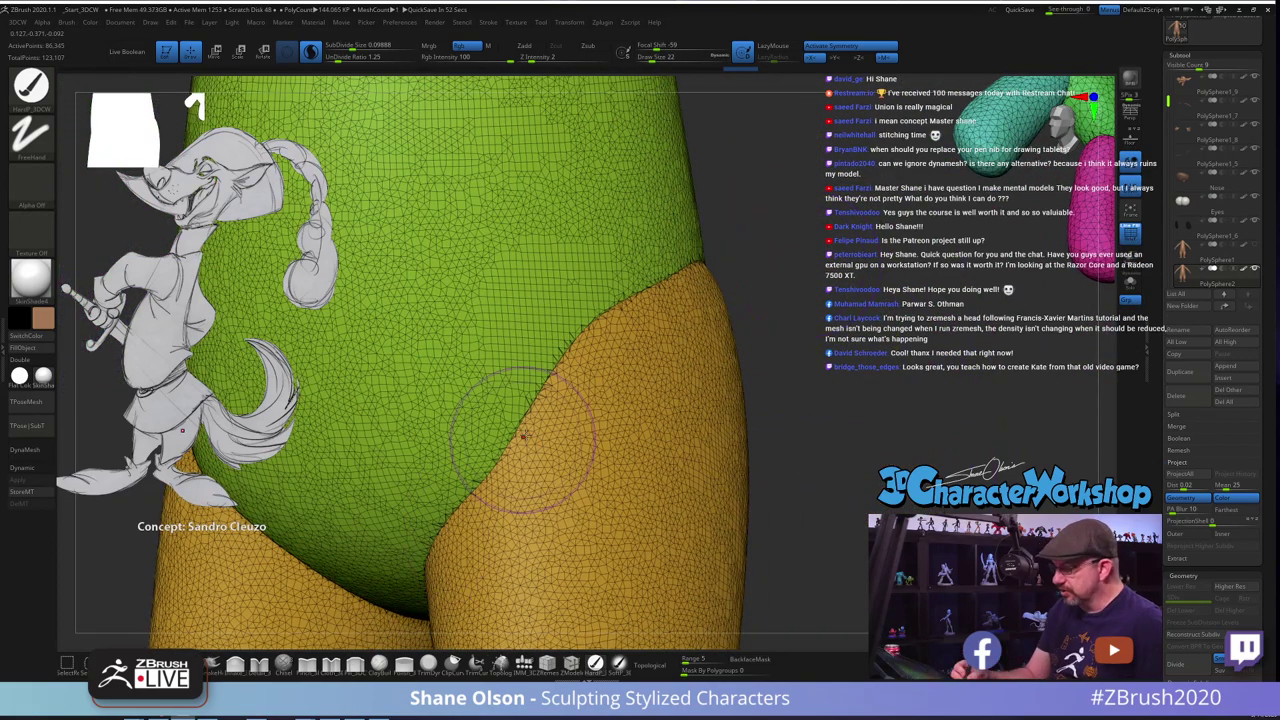
mouse_move(650, 290)
left_mouse_down("shift")
mouse_move(560, 362)
mouse_move(434, 556)
mouse_move(604, 326)
mouse_move(696, 262)
left_mouse_up("shift")
left_click_drag(823, 338, 650, 360)
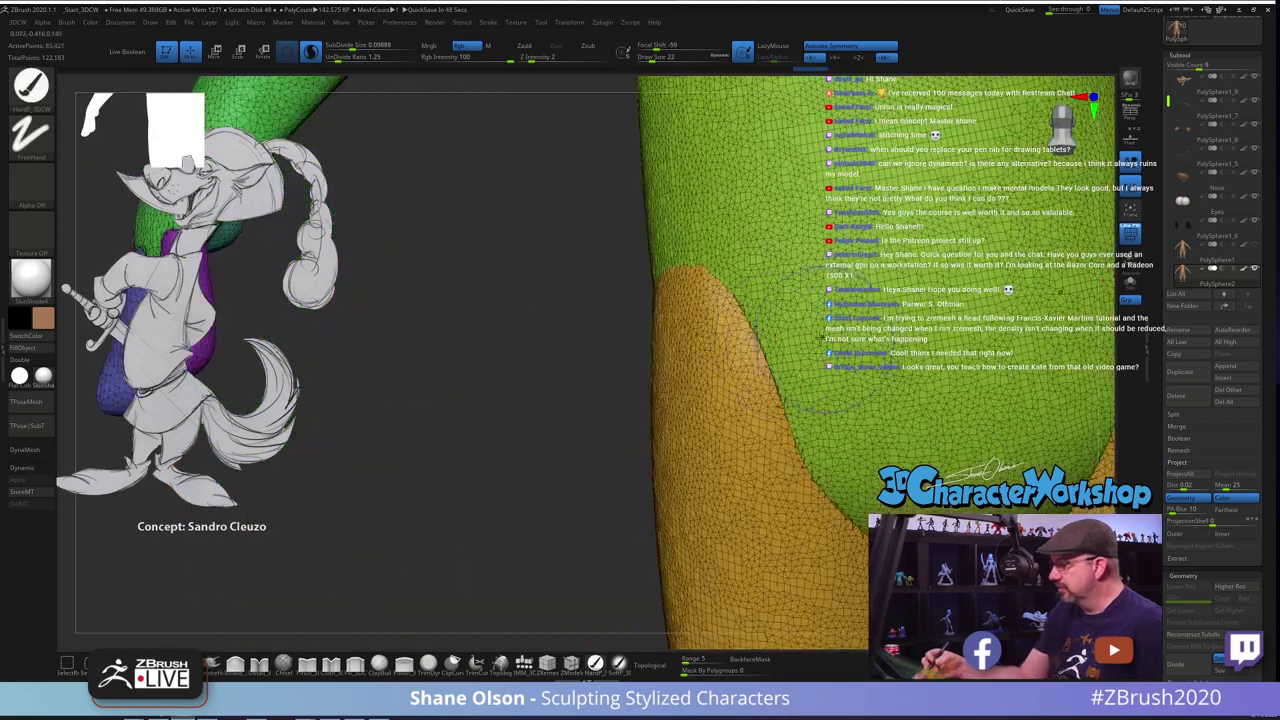
left_click_drag(700, 280, 855, 515, "shift")
mouse_move(901, 442)
right_mouse_down("ctrl")
mouse_move(872, 295)
mouse_move(840, 275)
mouse_move(727, 362)
mouse_move(721, 285)
mouse_move(690, 425)
right_mouse_up("ctrl")
Smooth the shoulder joins between the upper arms and the torso with Sculptris Pro
mouse_move(666, 194)
left_mouse_down("shift")
mouse_move(684, 262)
mouse_move(674, 350)
left_mouse_up("shift")
mouse_move(860, 320)
right_mouse_down()
mouse_move(690, 310)
mouse_move(838, 302)
right_mouse_up()
left_click_drag(650, 188, 655, 212, "shift")
left_click_drag(686, 268, 712, 335, "shift")
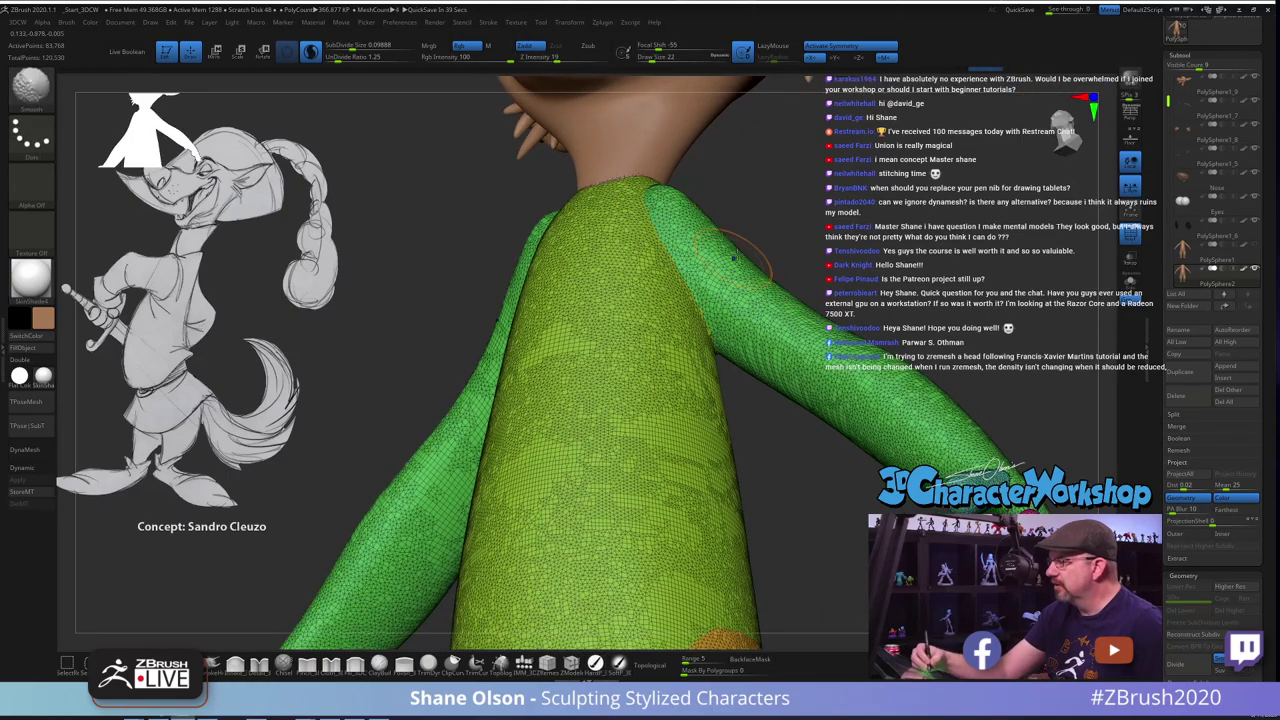
right_click_drag(860, 265, 749, 292)
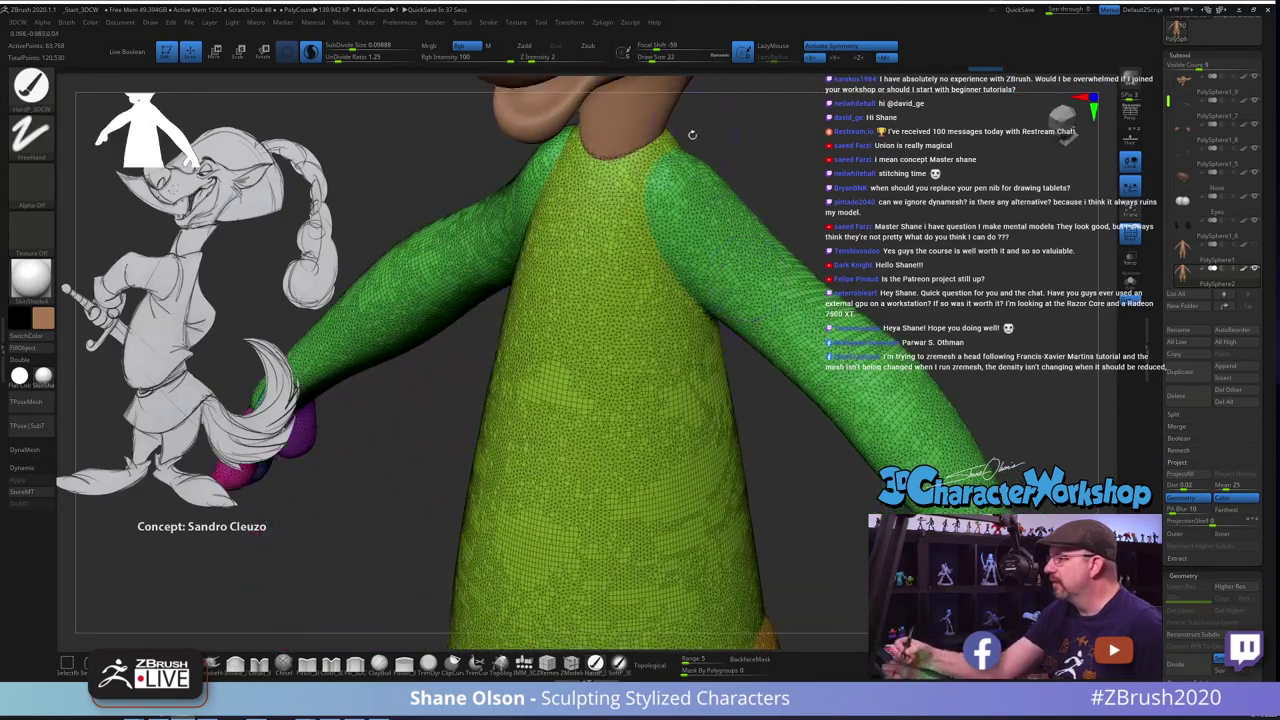
left_click_drag(664, 166, 652, 189, "shift")
right_click_drag(771, 407, 759, 383, "ctrl")
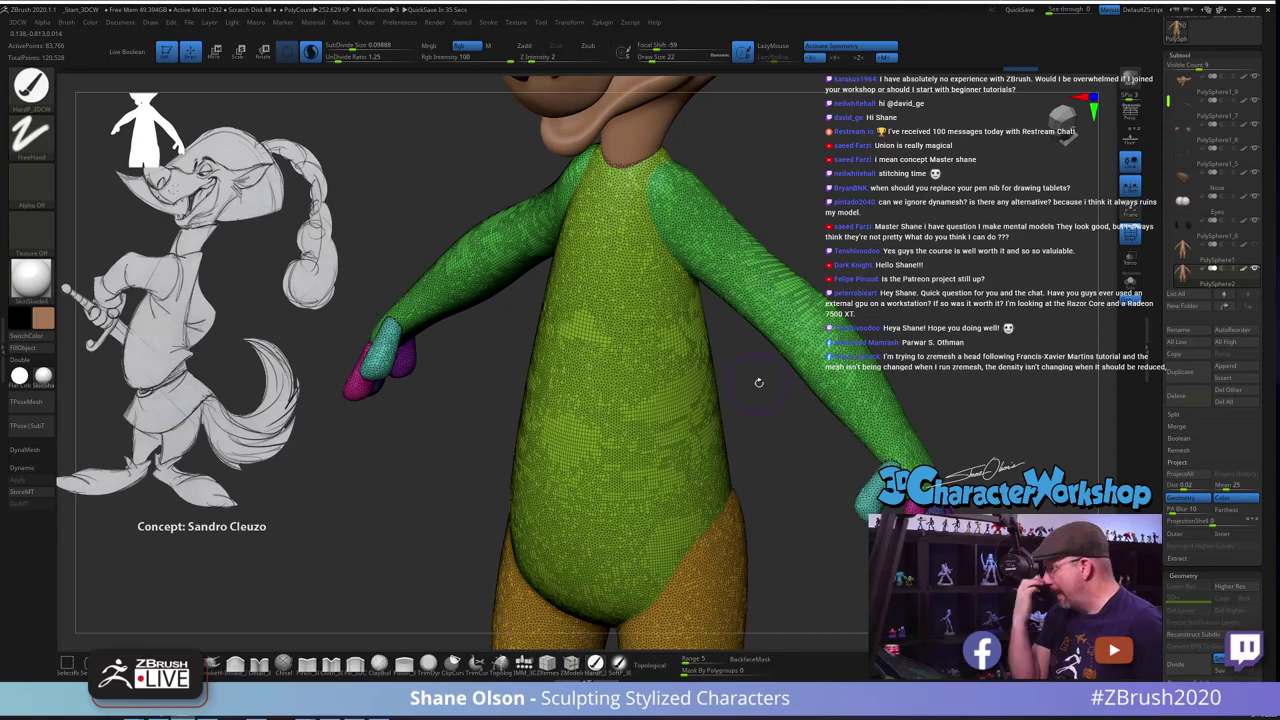
right_click_drag(781, 442, 745, 436, "alt")
left_click_drag(698, 476, 710, 479)
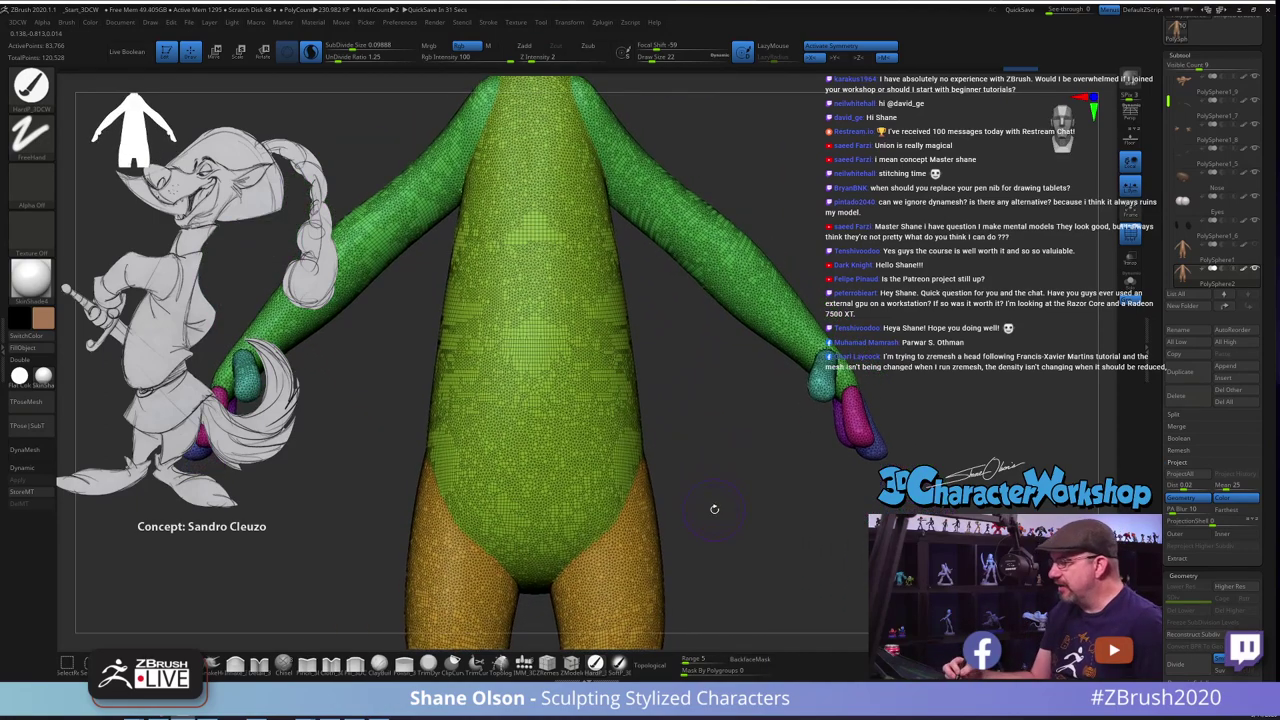
Smooth the outer hip and the joins between the fingers and the hand
left_click_drag(866, 486, 768, 477)
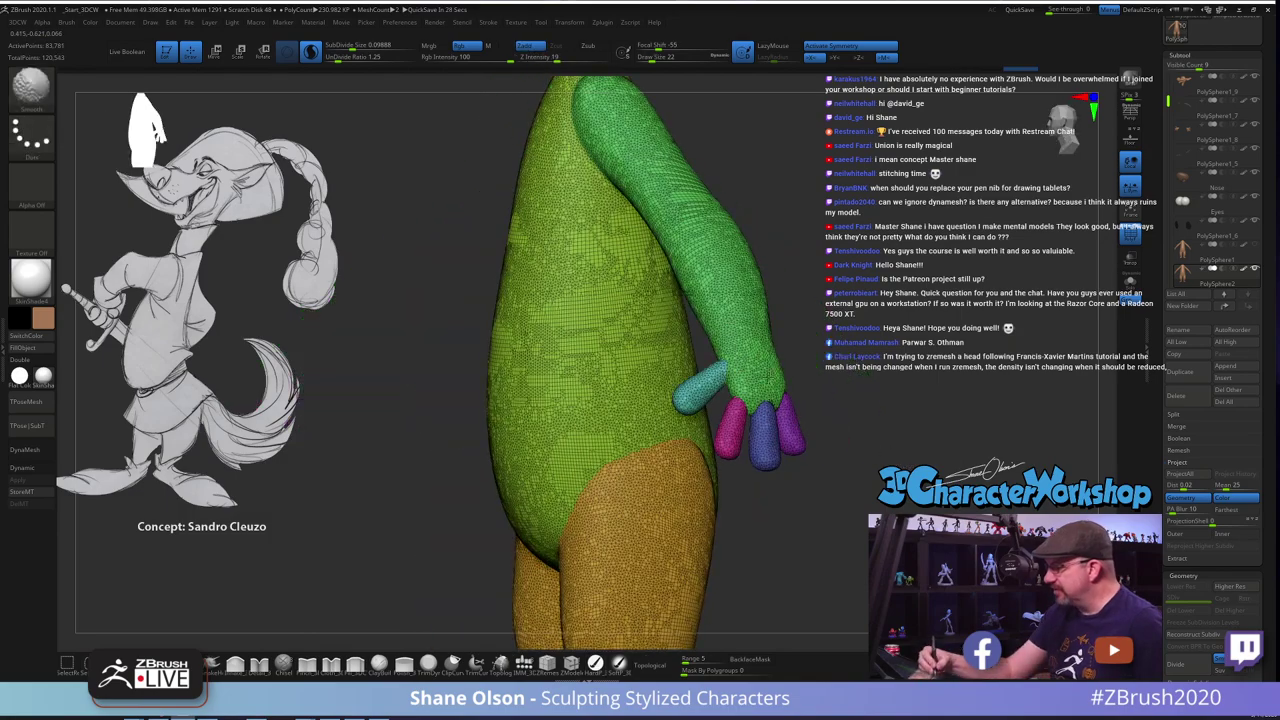
left_click_drag(850, 428, 880, 322)
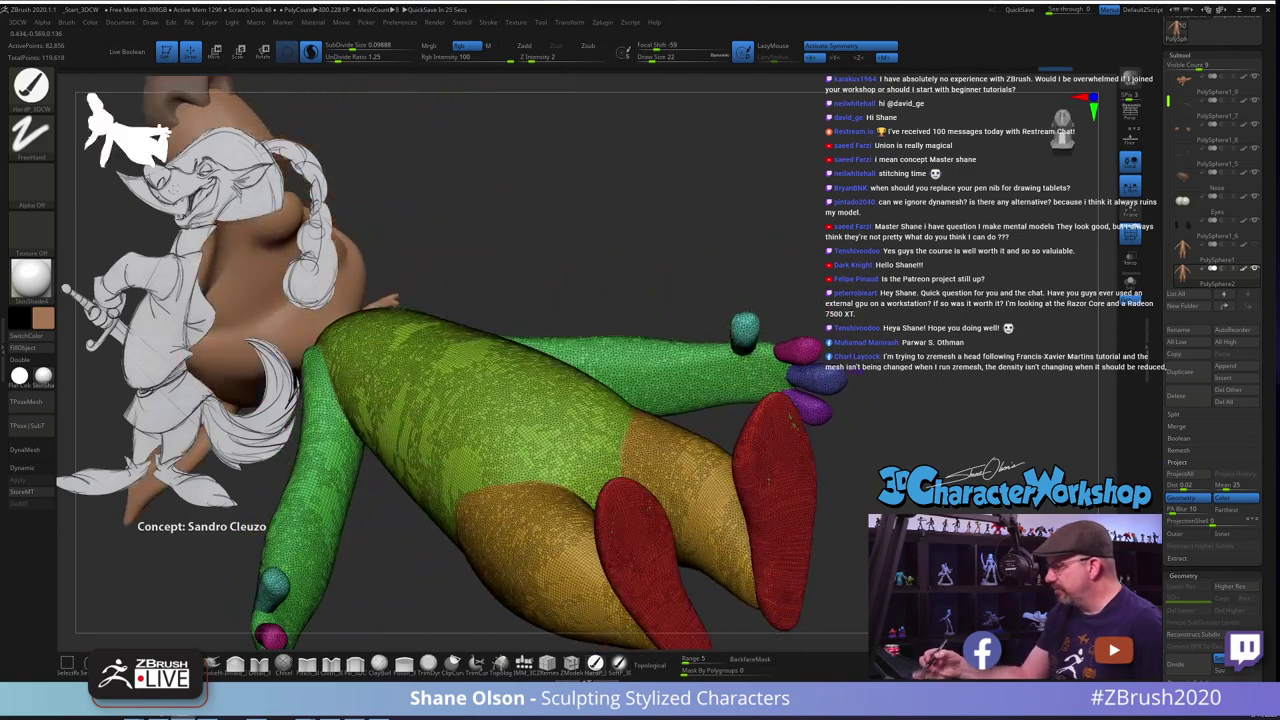
left_click_drag(772, 342, 788, 362, "shift")
mouse_move(838, 318)
left_mouse_down()
mouse_move(824, 455)
mouse_move(797, 436)
mouse_move(706, 523)
mouse_move(612, 530)
mouse_move(669, 527)
mouse_move(672, 562)
mouse_move(604, 563)
left_mouse_up()
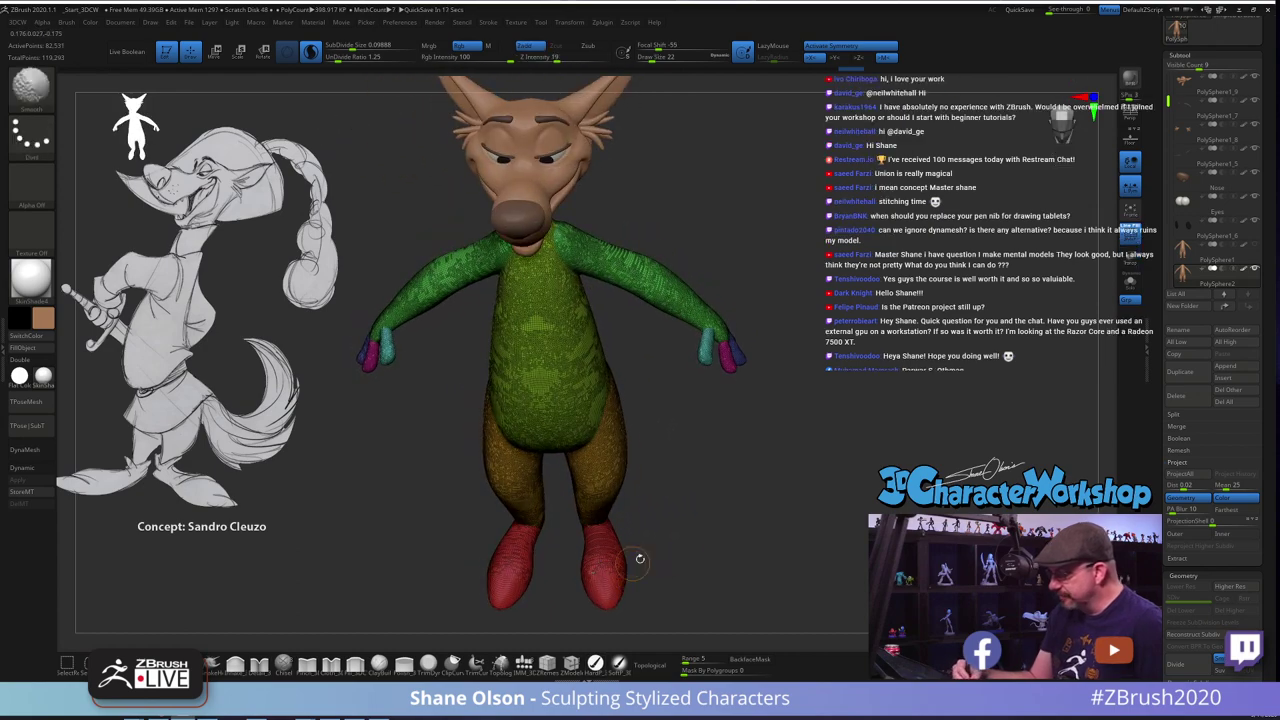
Raise the Smooth brush's intensity and smooth the seams where the lower legs meet the feet
mouse_move(704, 515)
left_mouse_down("alt")
mouse_move(708, 583)
mouse_move(717, 498)
left_mouse_up("alt")
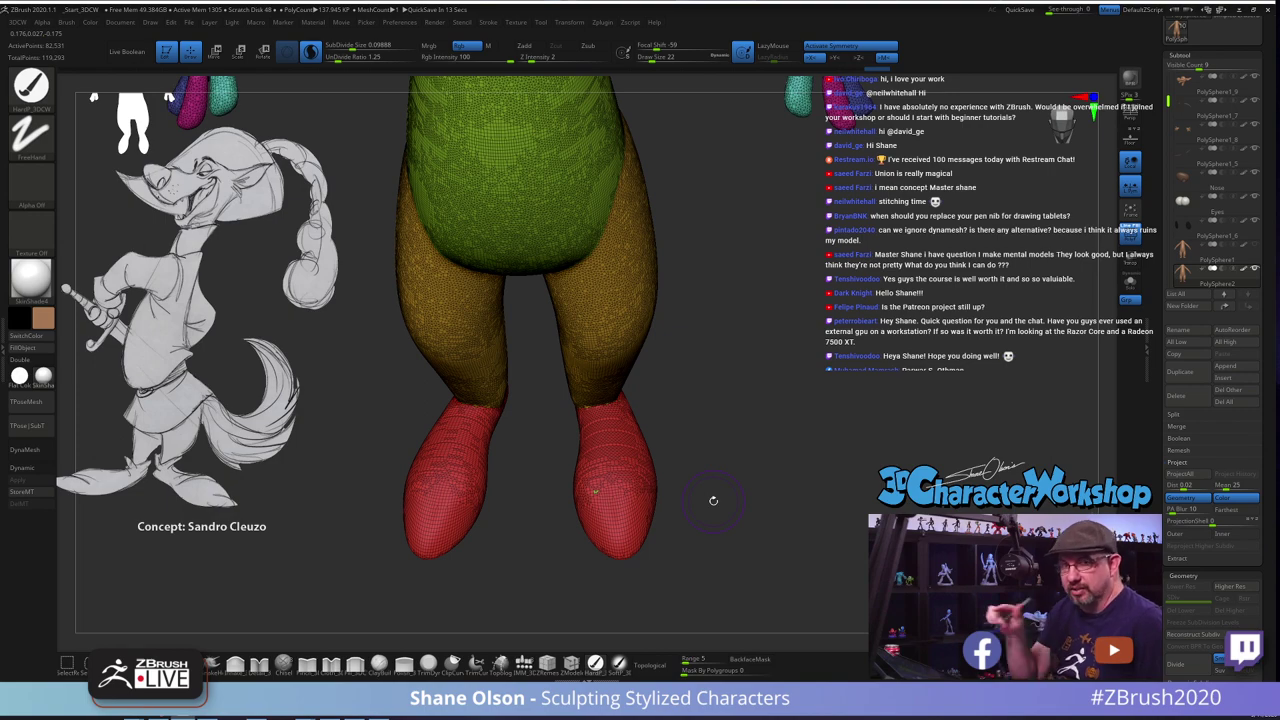
mouse_move(784, 479)
left_mouse_down()
mouse_move(733, 477)
mouse_move(762, 466)
mouse_move(708, 438)
mouse_move(791, 528)
mouse_move(822, 500)
left_mouse_up()
left_click_drag(738, 452, 724, 443, "shift")
left_click_drag(796, 482, 748, 467)
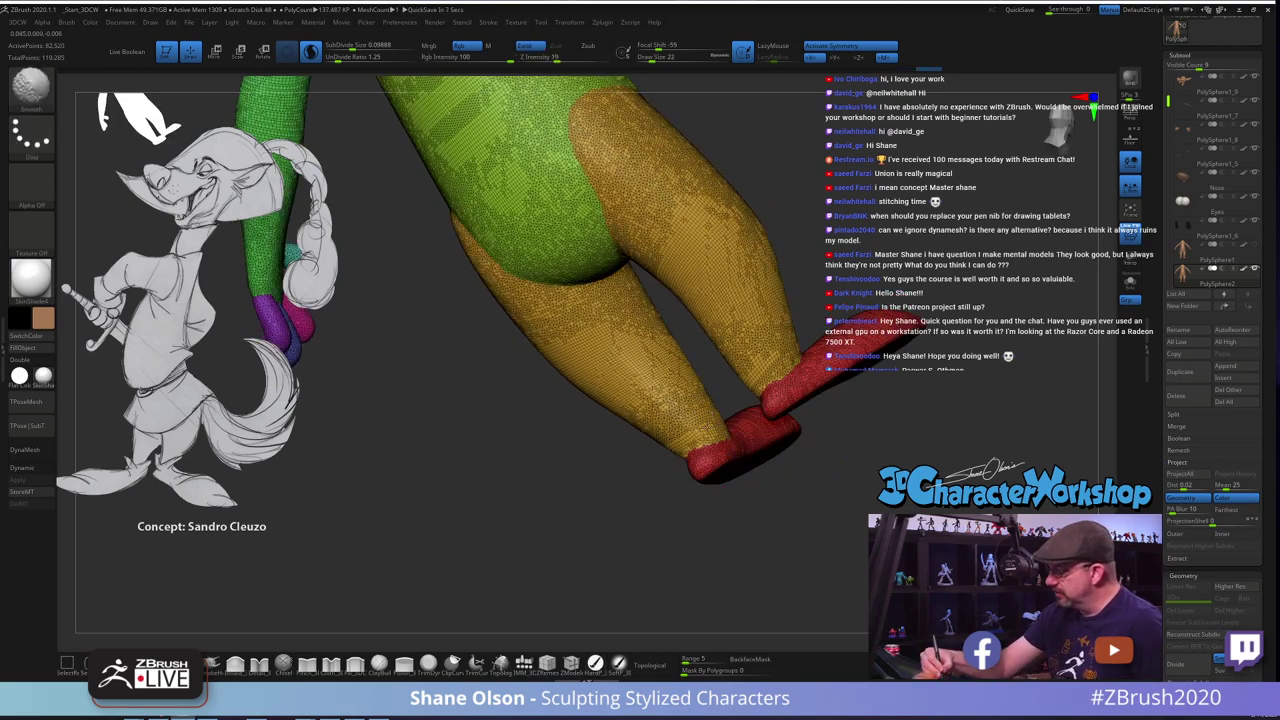
left_click_drag(702, 388, 714, 424, "shift")
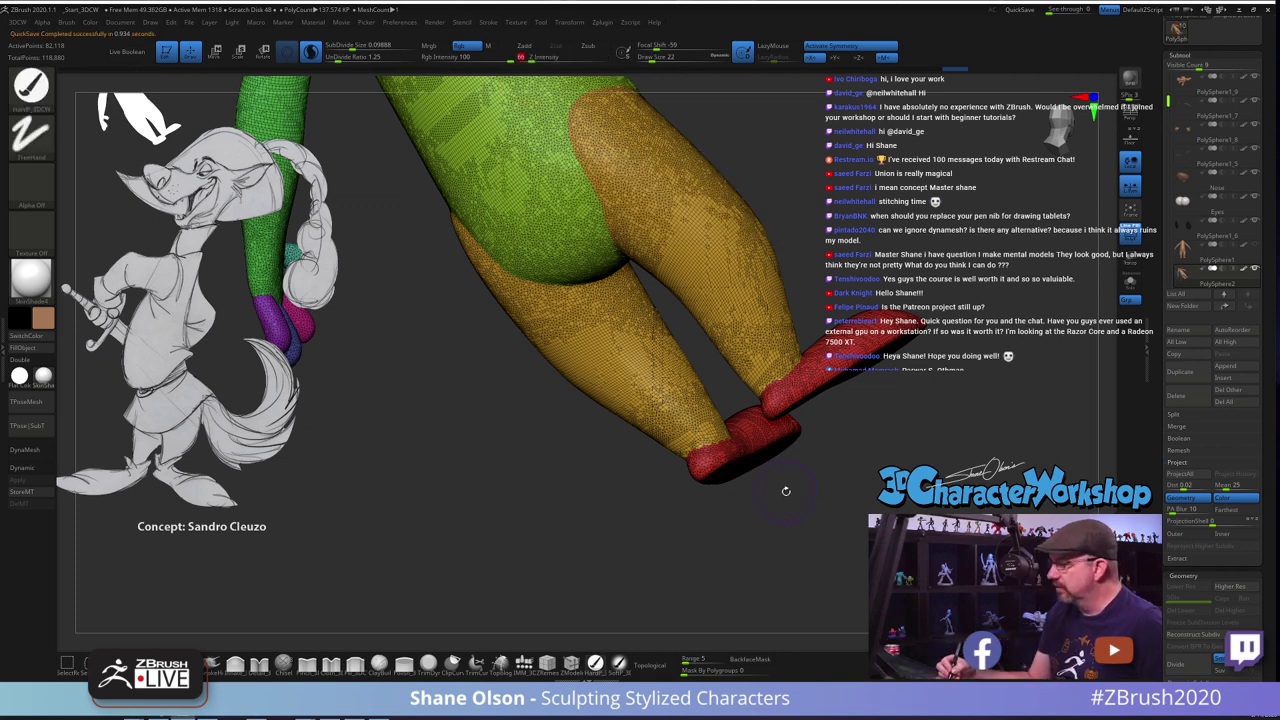
left_click_drag(718, 412, 733, 413, "shift")
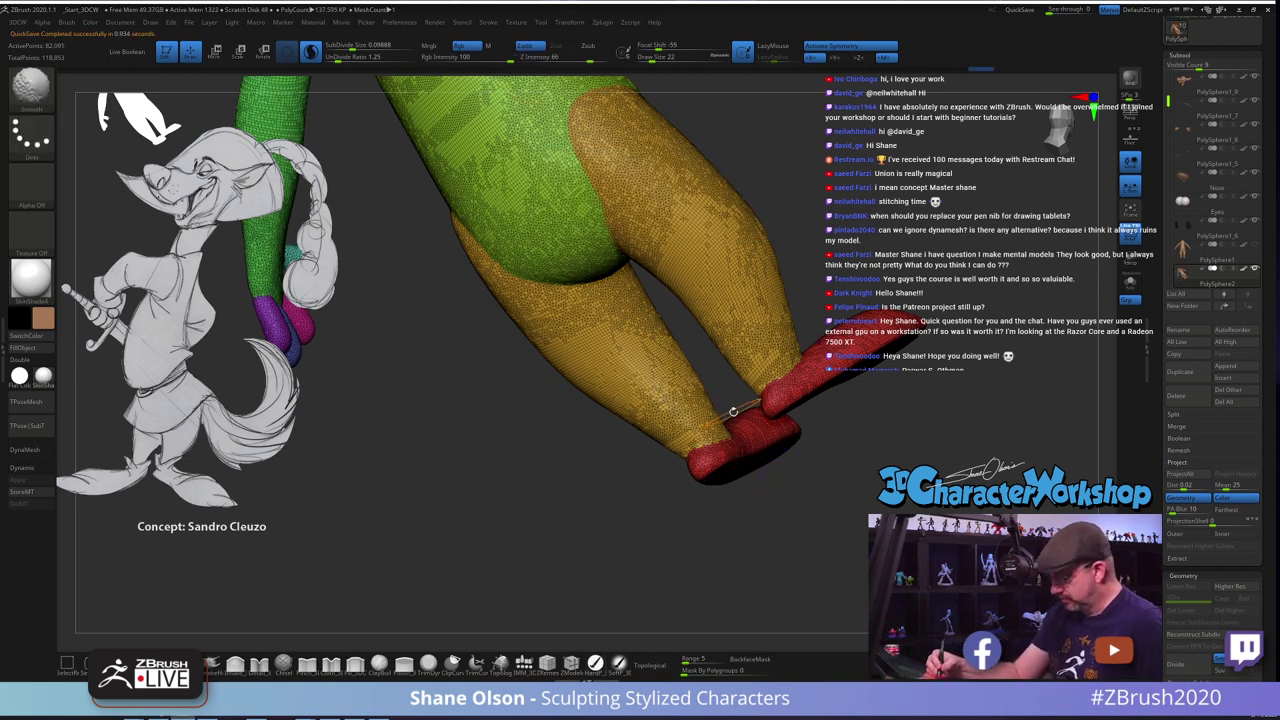
Hide the polygroup wireframe and smooth the heels and ankles so the legs flow into the feet
key("shift+f")
left_click_drag(797, 534, 845, 488)
key("shift")
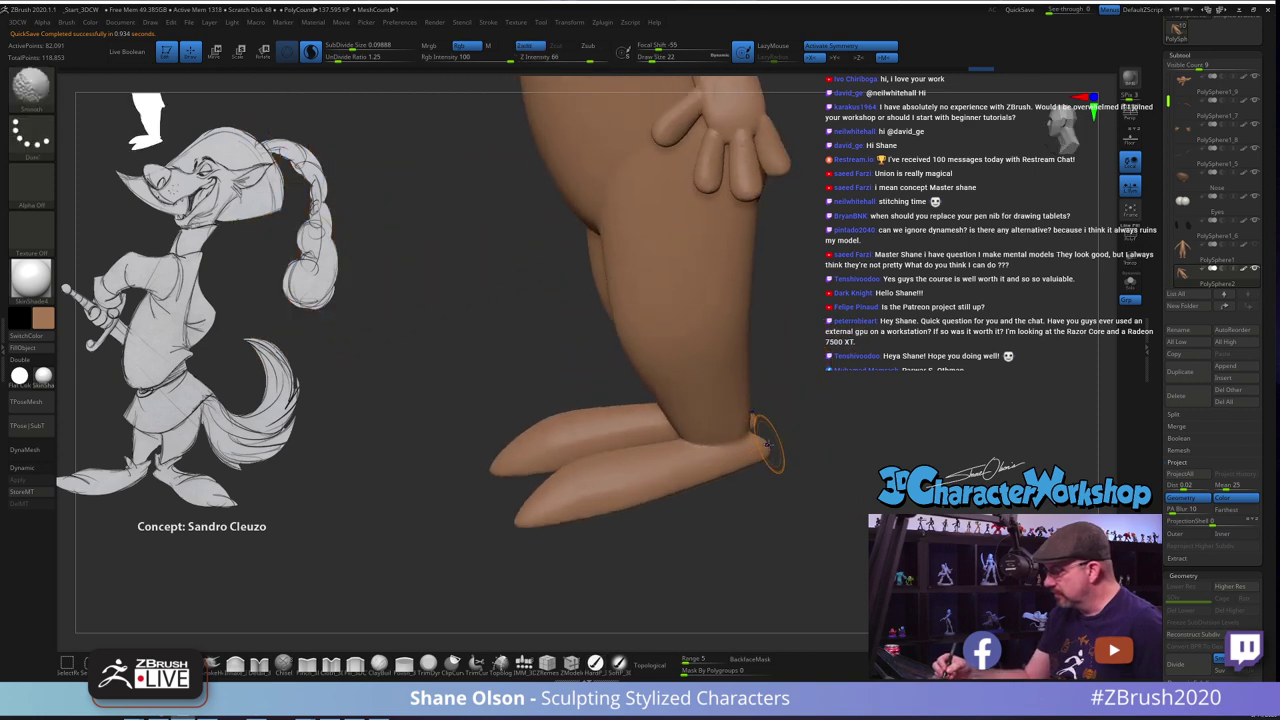
left_click_drag(768, 448, 768, 442, "shift")
mouse_move(803, 478)
left_mouse_down()
mouse_move(780, 445)
mouse_move(731, 430)
mouse_move(770, 534)
mouse_move(764, 556)
left_mouse_up()
key("shift")
left_click_drag(764, 500, 840, 468)
key("shift")
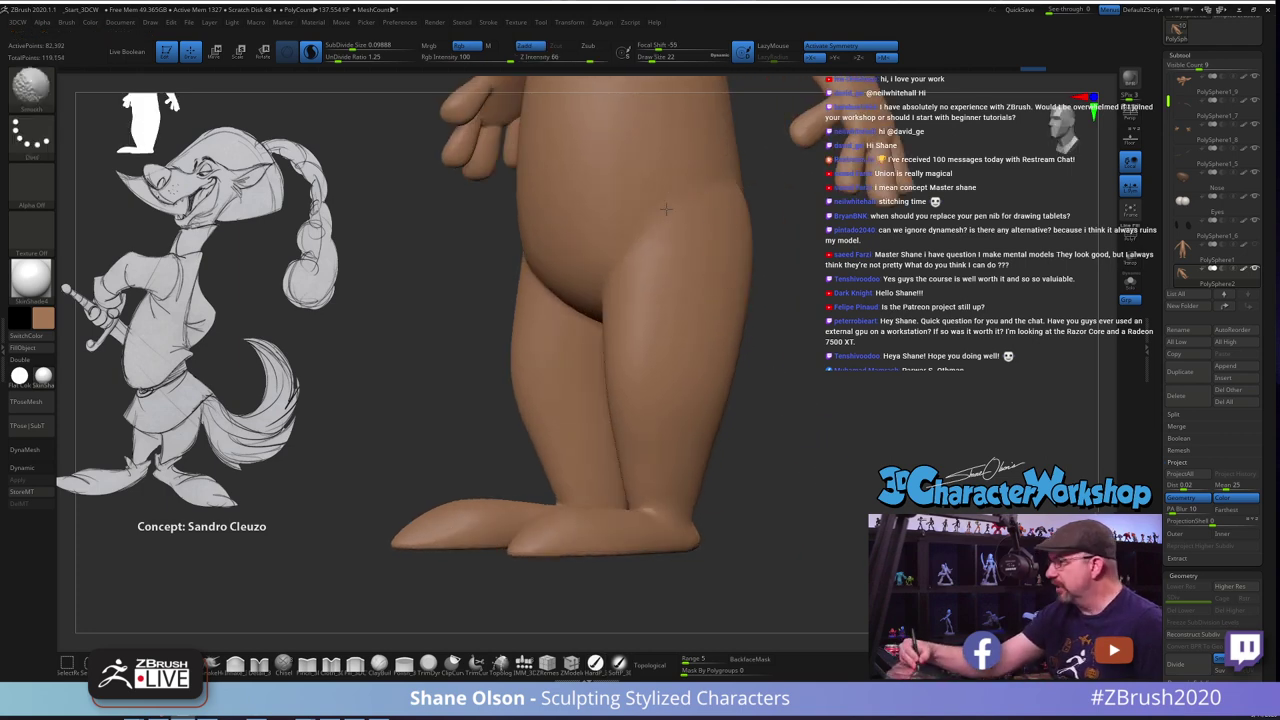
Soften the creases between thigh and belly at the front and around the back of the hips
left_click_drag(666, 209, 670, 220, "shift")
left_click_drag(806, 394, 790, 391)
key("shift")
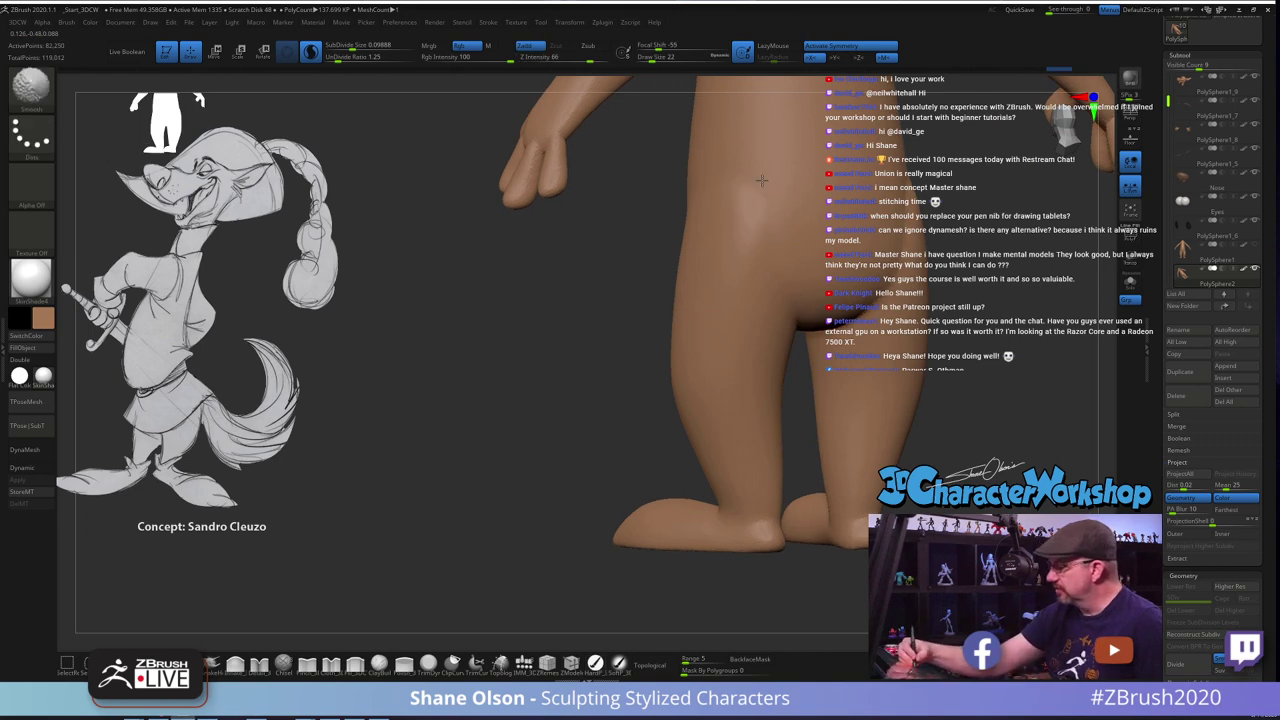
left_click_drag(761, 234, 760, 240, "shift")
right_click_drag(770, 300, 717, 466)
right_click_drag(748, 356, 702, 345)
Smooth the shoulder blend at the back and side, and set the Smooth brush's Z Intensity to 100
left_click_drag(748, 235, 734, 193, "shift")
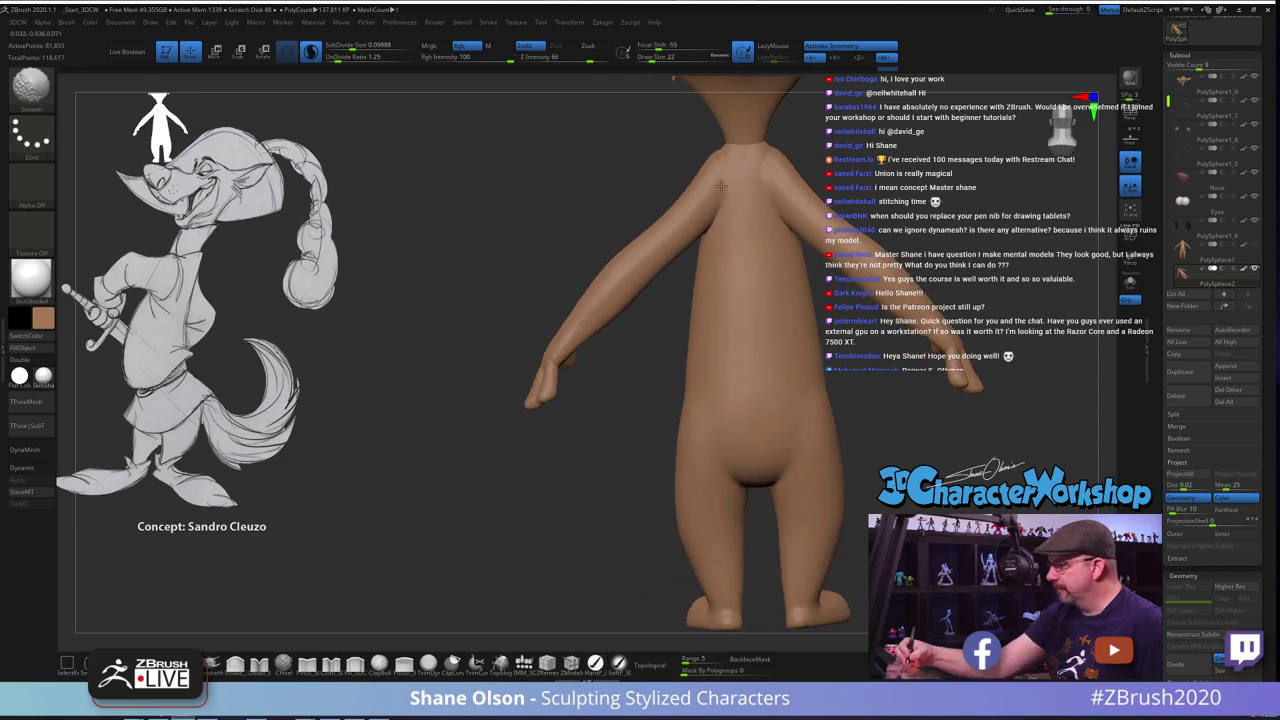
right_click_drag(735, 203, 800, 205)
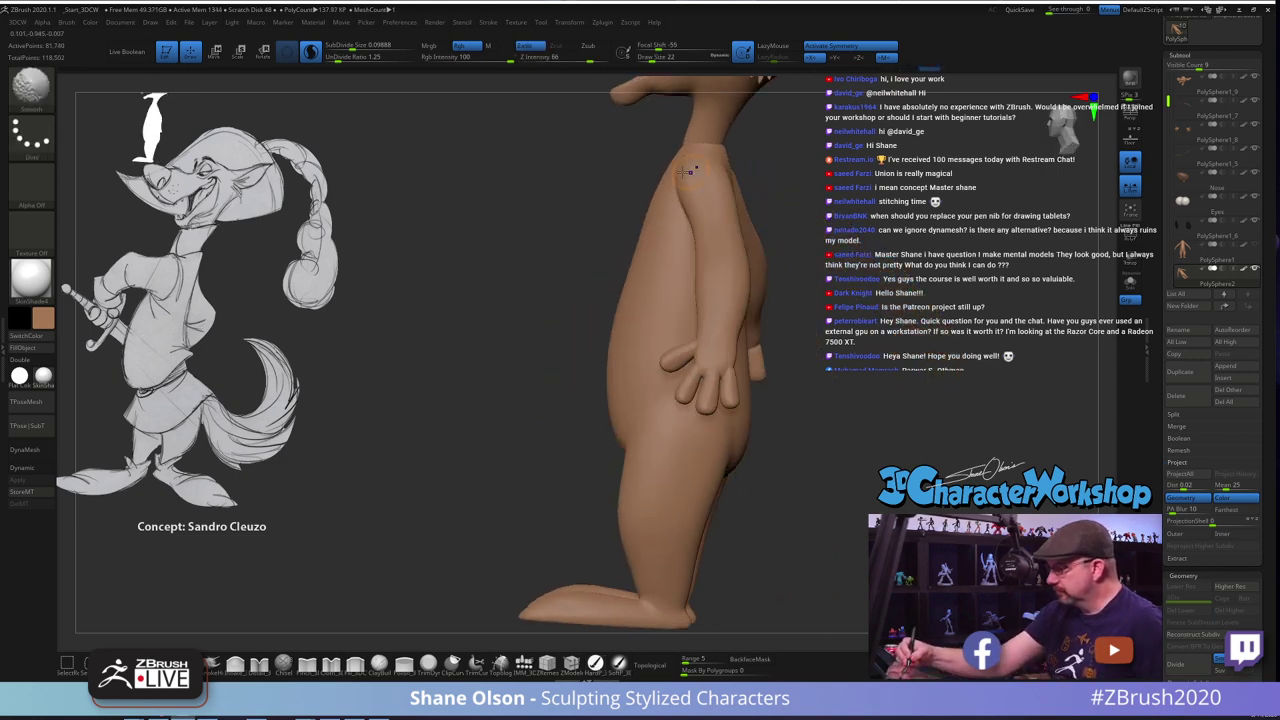
left_click_drag(568, 57, 612, 57, "shift")
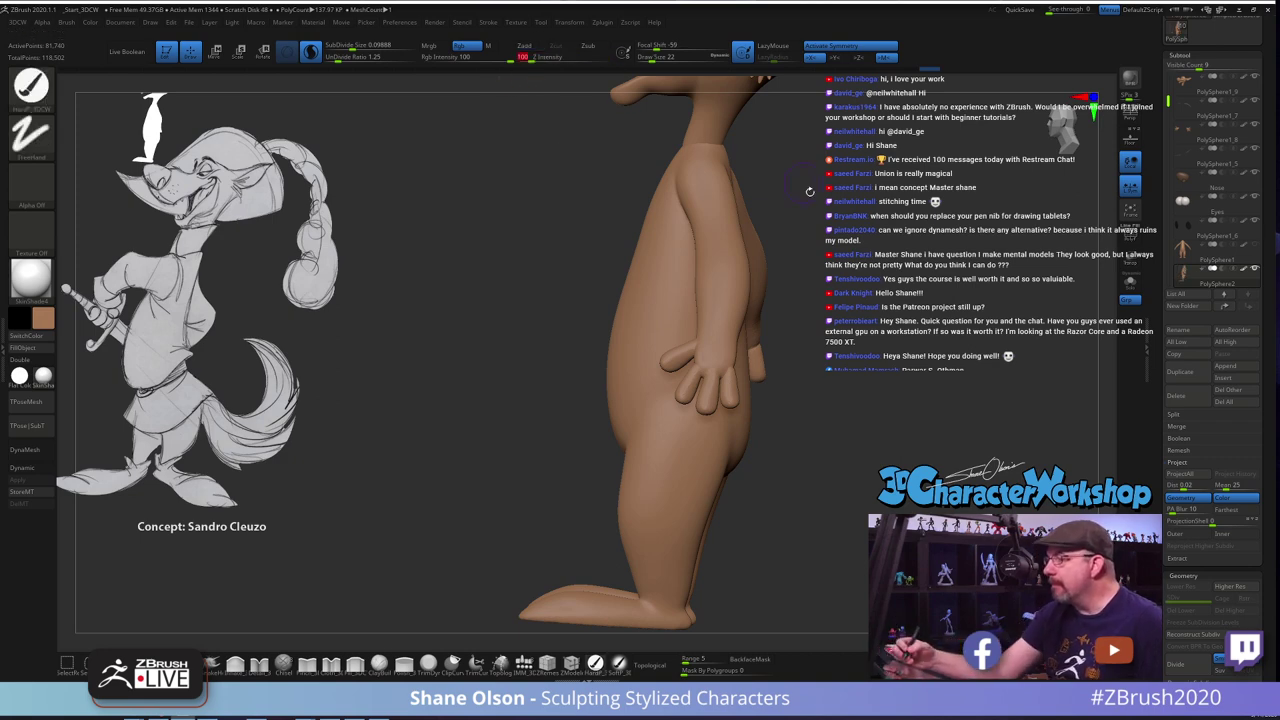
right_click_drag(809, 191, 740, 177)
right_click_drag(747, 222, 846, 245)
Smooth the wrist and the back of the hand where the thumb and fingers join
left_click_drag(960, 474, 869, 454)
left_click_drag(758, 359, 749, 368, "shift")
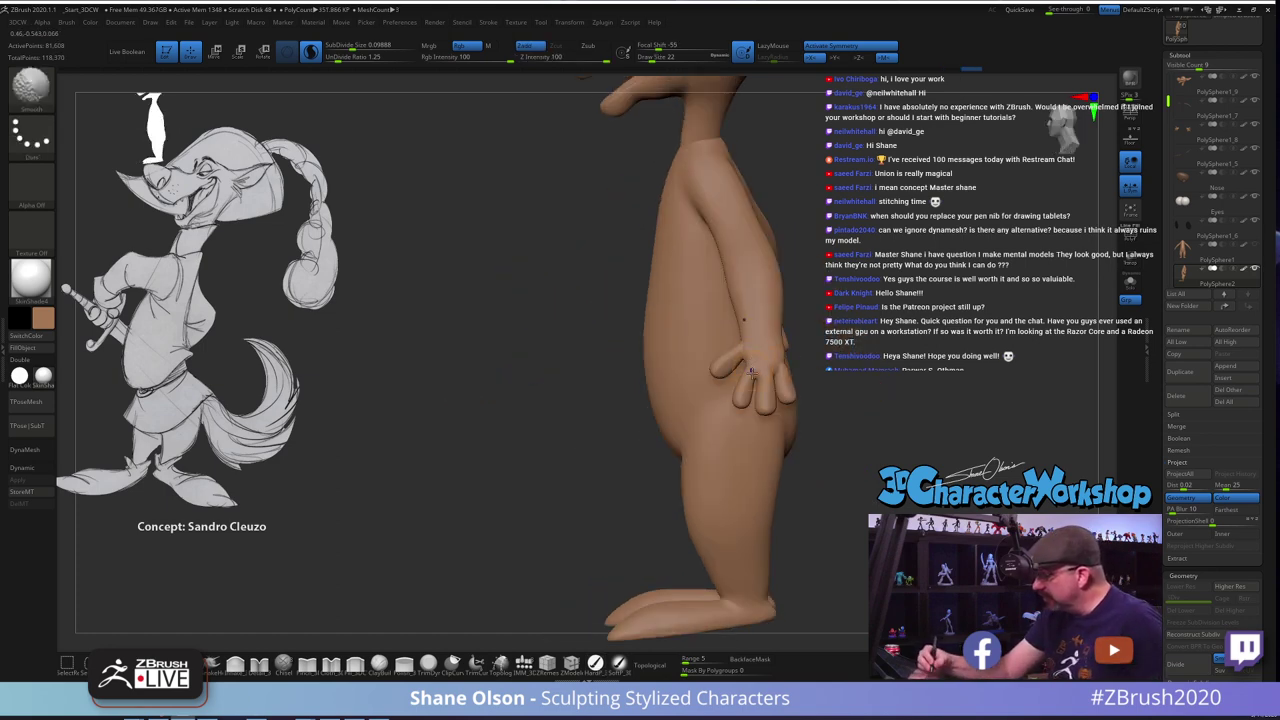
left_click_drag(781, 348, 778, 368, "shift")
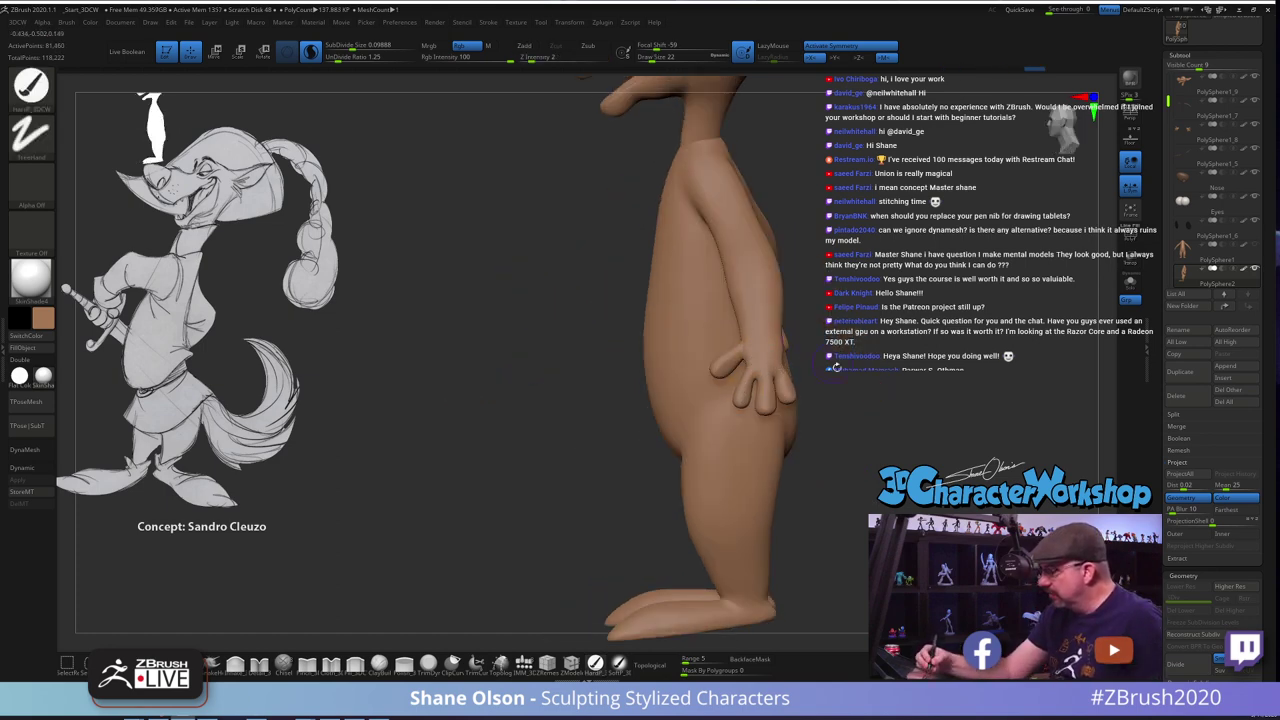
mouse_move(860, 390)
left_mouse_down()
mouse_move(808, 384)
mouse_move(769, 358)
left_mouse_up()
mouse_move(715, 362)
left_mouse_down()
mouse_move(835, 344)
mouse_move(846, 430)
mouse_move(719, 346)
left_mouse_up()
left_click_drag(832, 391, 822, 461)
Reshape the outer edge of the hand around the little finger with the Move brush at Draw Size 29
left_click(164, 660)
key("s")
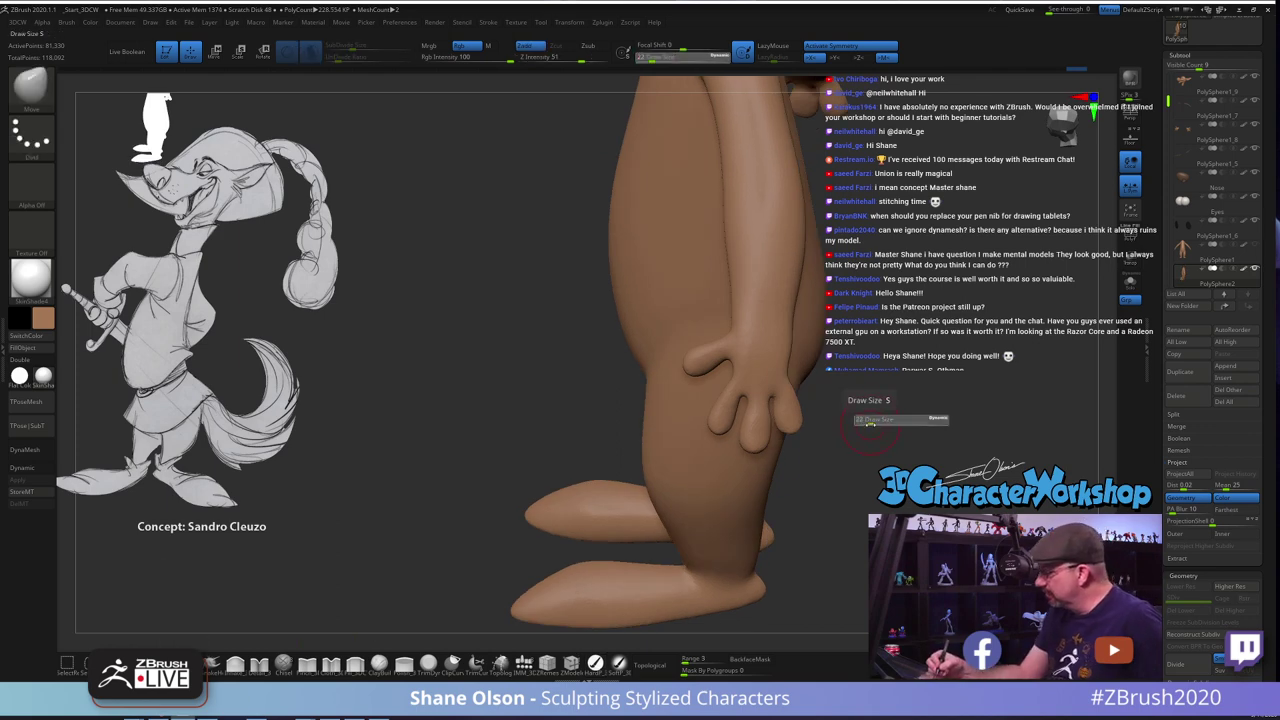
left_click_drag(873, 427, 876, 427)
left_click_drag(790, 374, 782, 371)
mouse_move(872, 392)
left_mouse_down()
mouse_move(796, 367)
mouse_move(793, 377)
left_mouse_up()
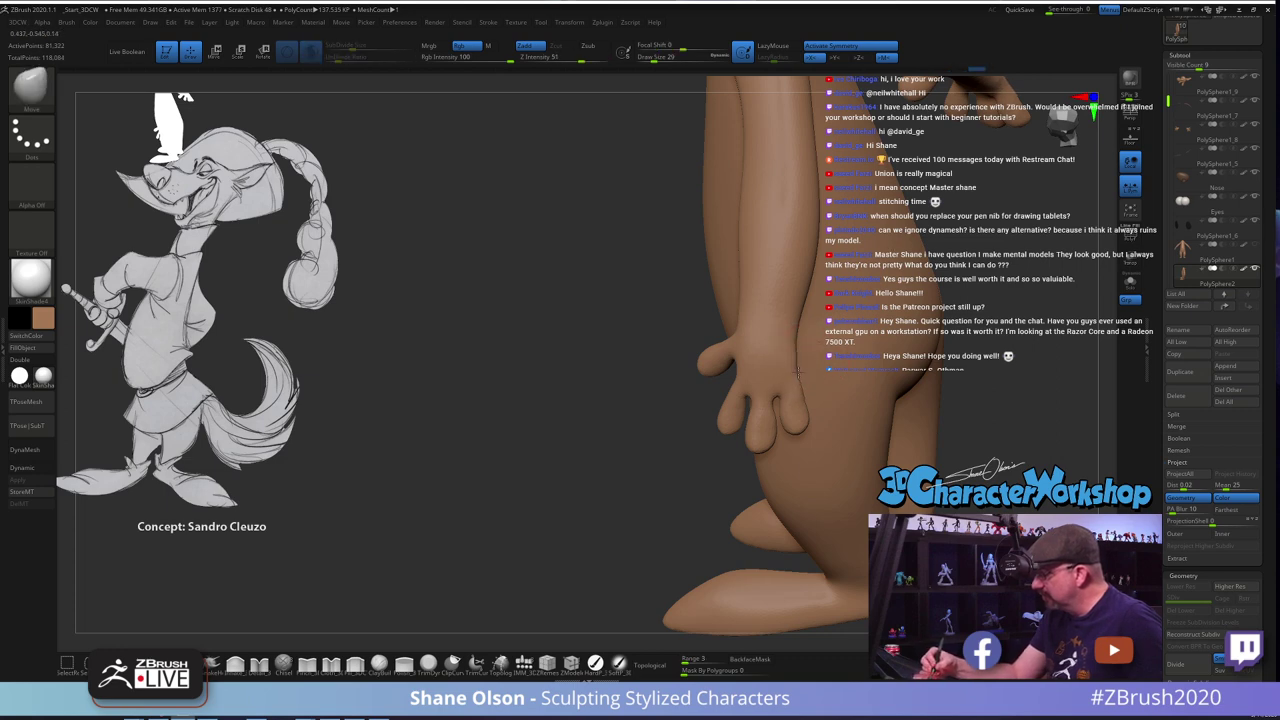
right_click_drag(819, 408, 739, 395)
left_click_drag(641, 382, 636, 382)
mouse_move(682, 390)
left_mouse_down()
mouse_move(836, 388)
mouse_move(808, 397)
mouse_move(863, 441)
left_mouse_up()
Smooth the outer side of the hand above the little finger, using Z Intensity 23 and Draw Size 16
key("s")
mouse_move(865, 356)
left_mouse_down()
mouse_move(863, 317)
mouse_move(859, 337)
left_mouse_up()
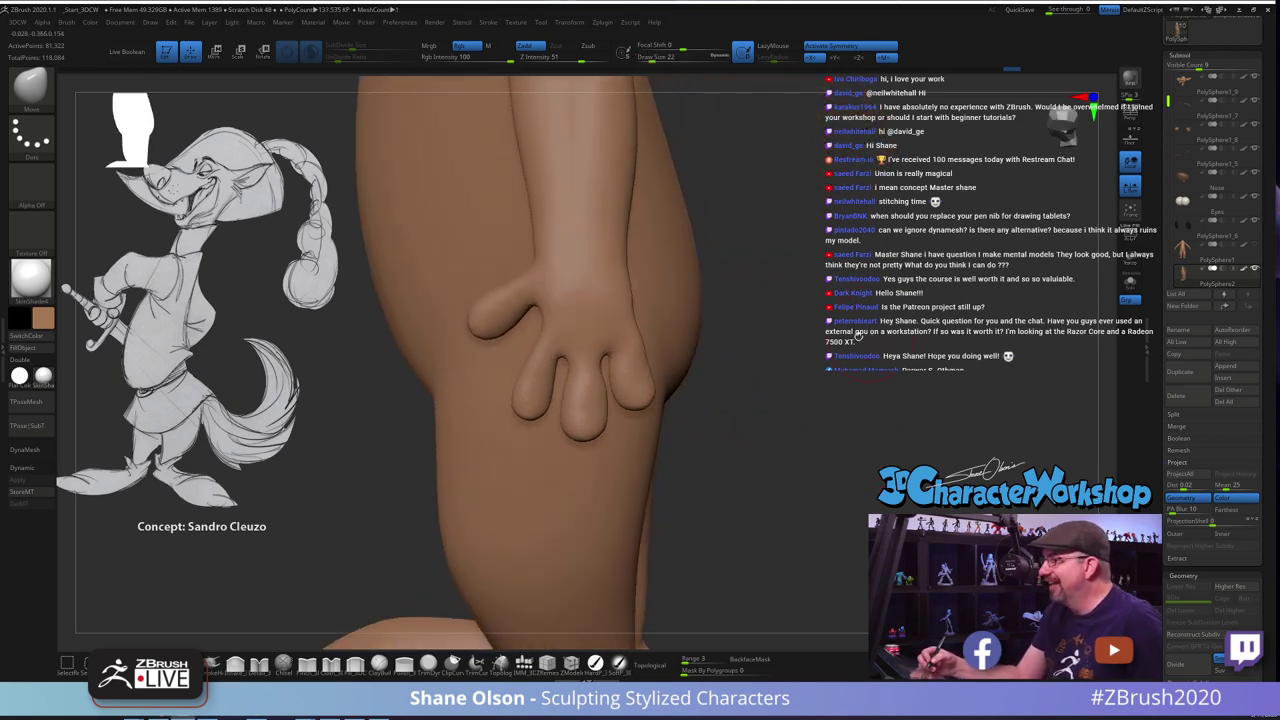
key("shift")
left_click_drag(638, 302, 635, 292, "shift")
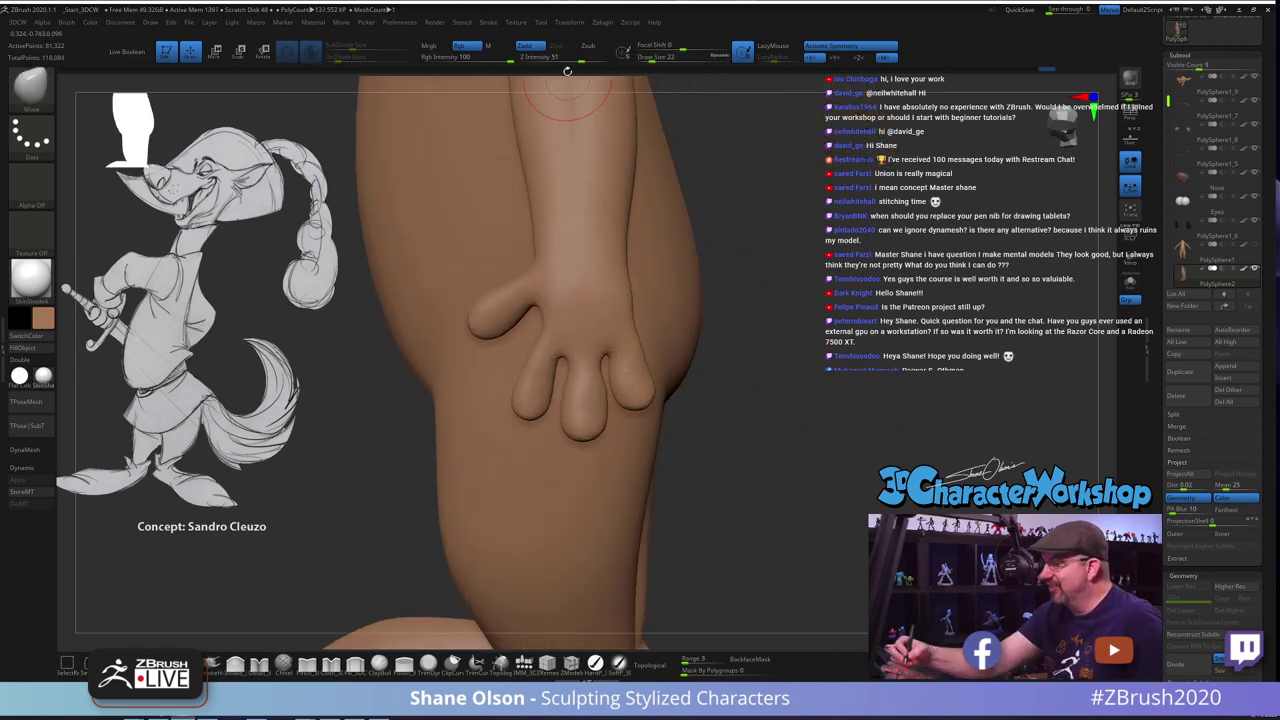
left_click_drag(586, 57, 572, 57, "shift")
key("s")
left_click_drag(642, 360, 639, 360)
key("shift")
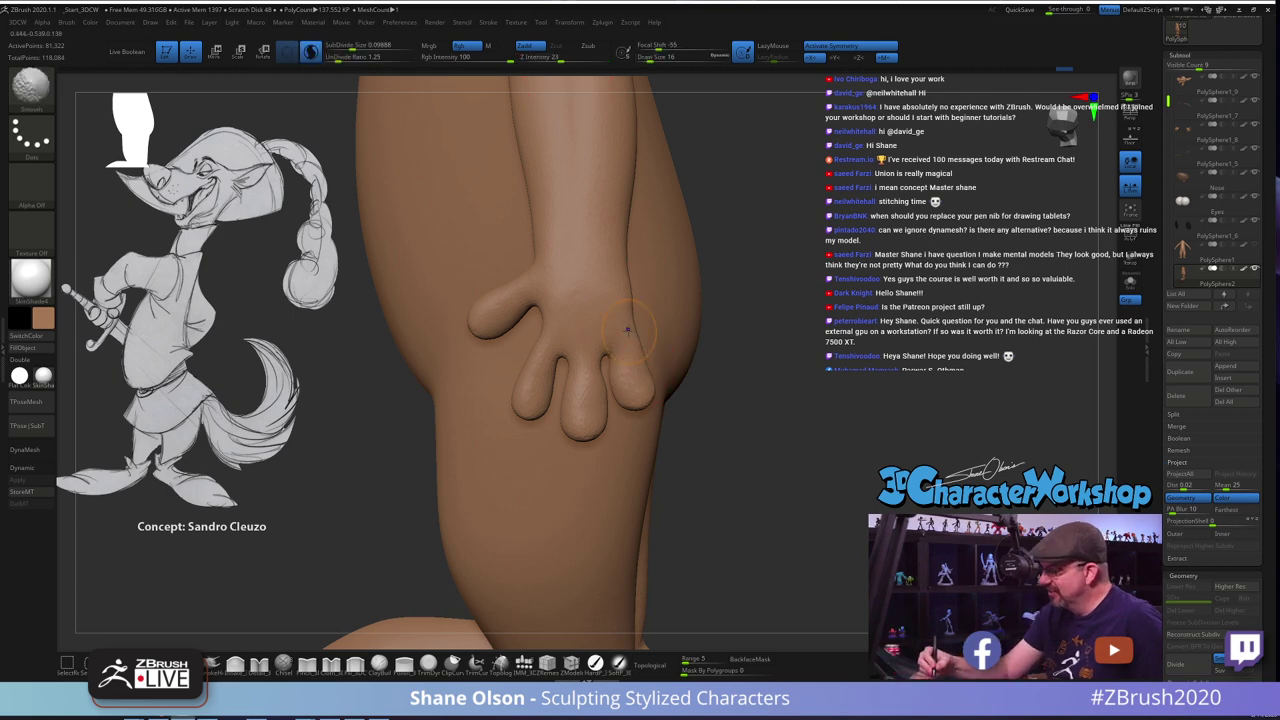
left_click_drag(623, 270, 626, 296, "shift")
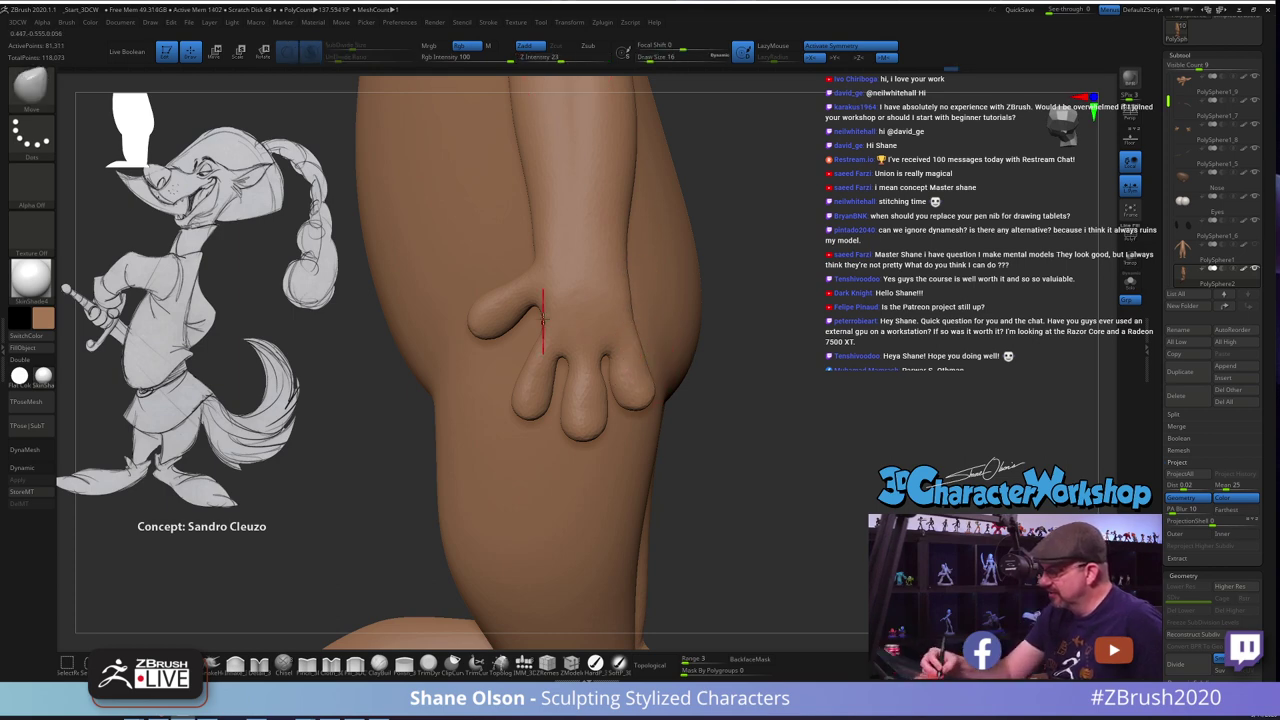
Adjust the web between thumb and index finger, and inflate the middle finger with Inflate_3DCW at Draw Size 25
key("s")
left_click_drag(544, 322, 541, 303)
left_click(236, 664)
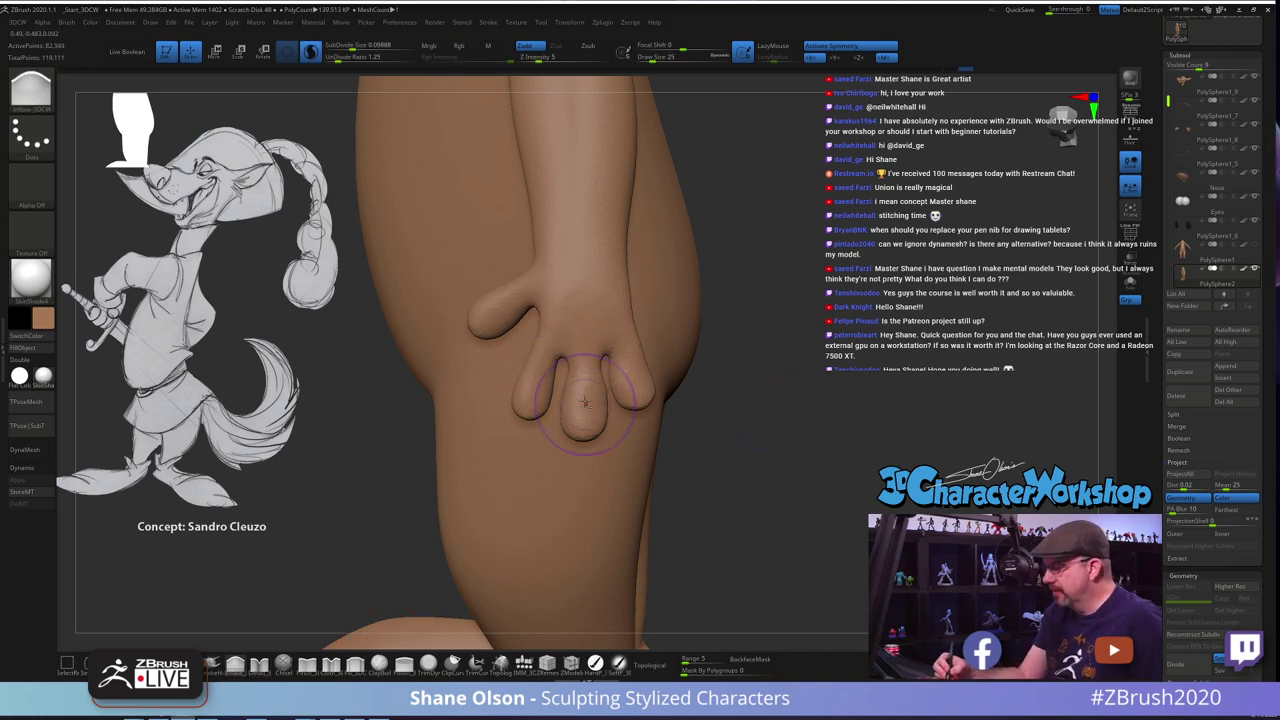
left_click_drag(588, 377, 598, 411)
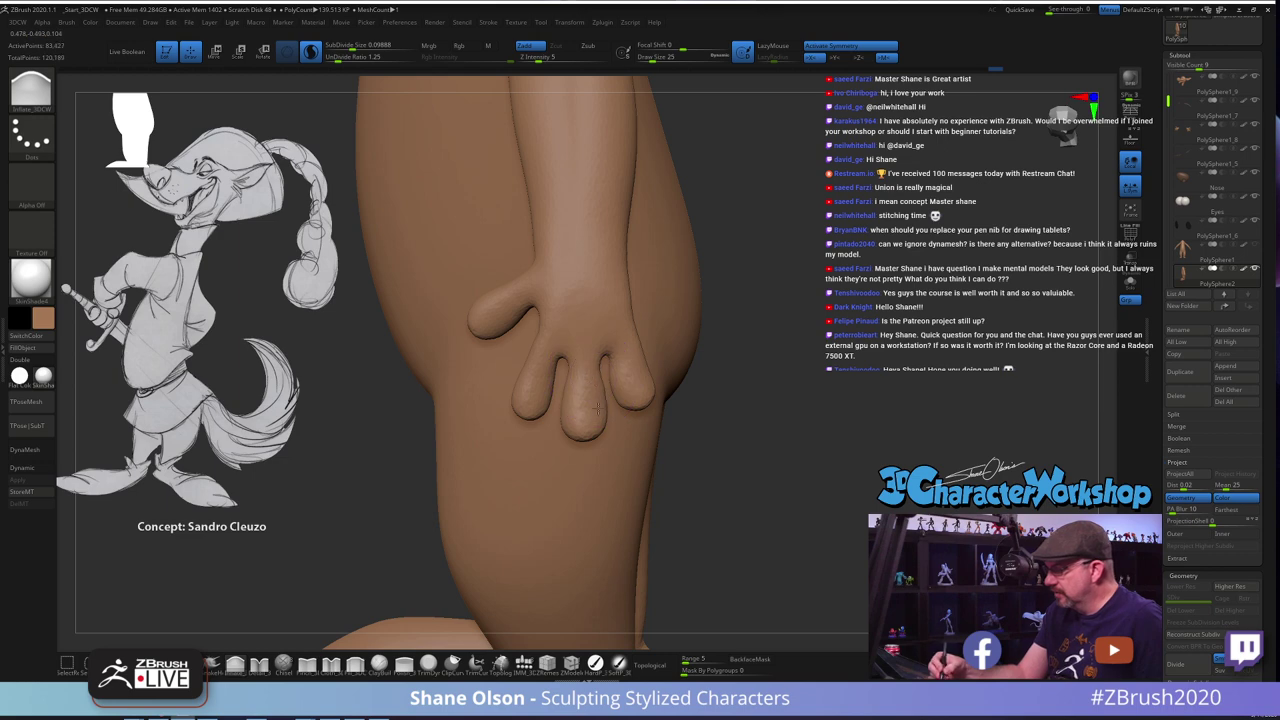
left_click_drag(725, 447, 622, 247)
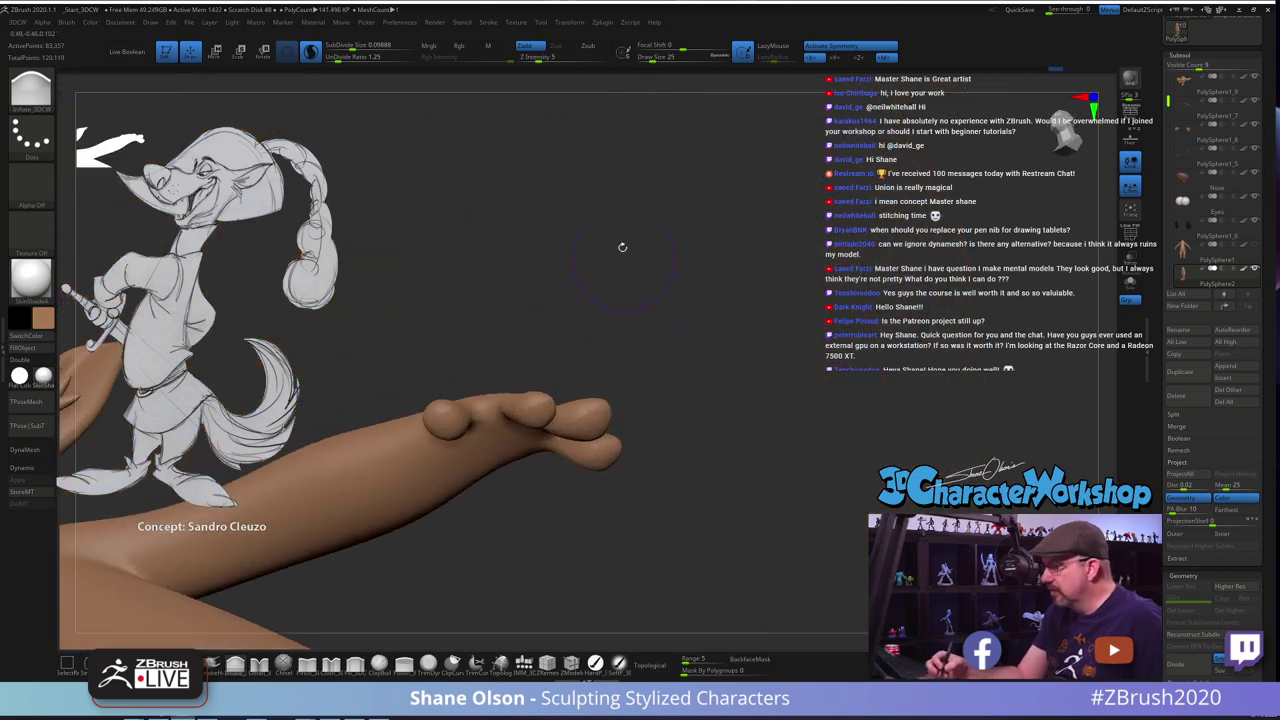
Turn off Sculptris Pro and inflate the index finger with the Inflate brush
left_click(313, 56)
left_click_drag(703, 381, 588, 415)
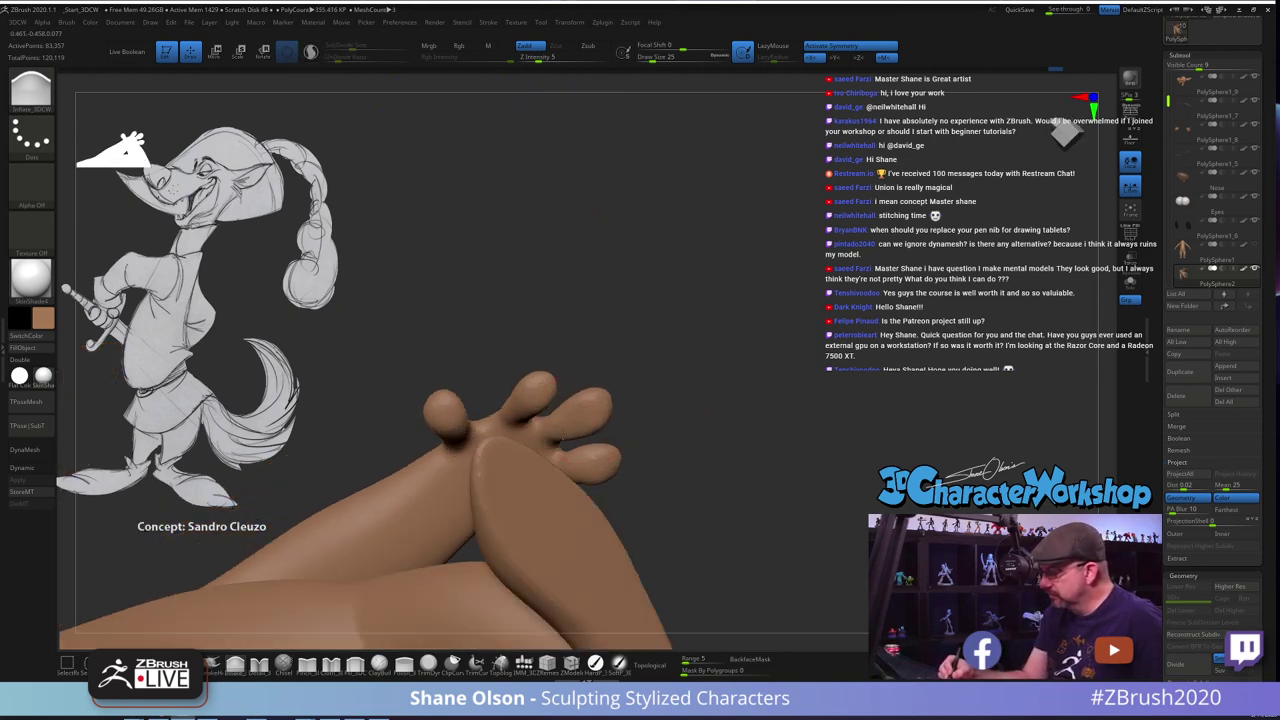
left_click_drag(740, 394, 672, 530)
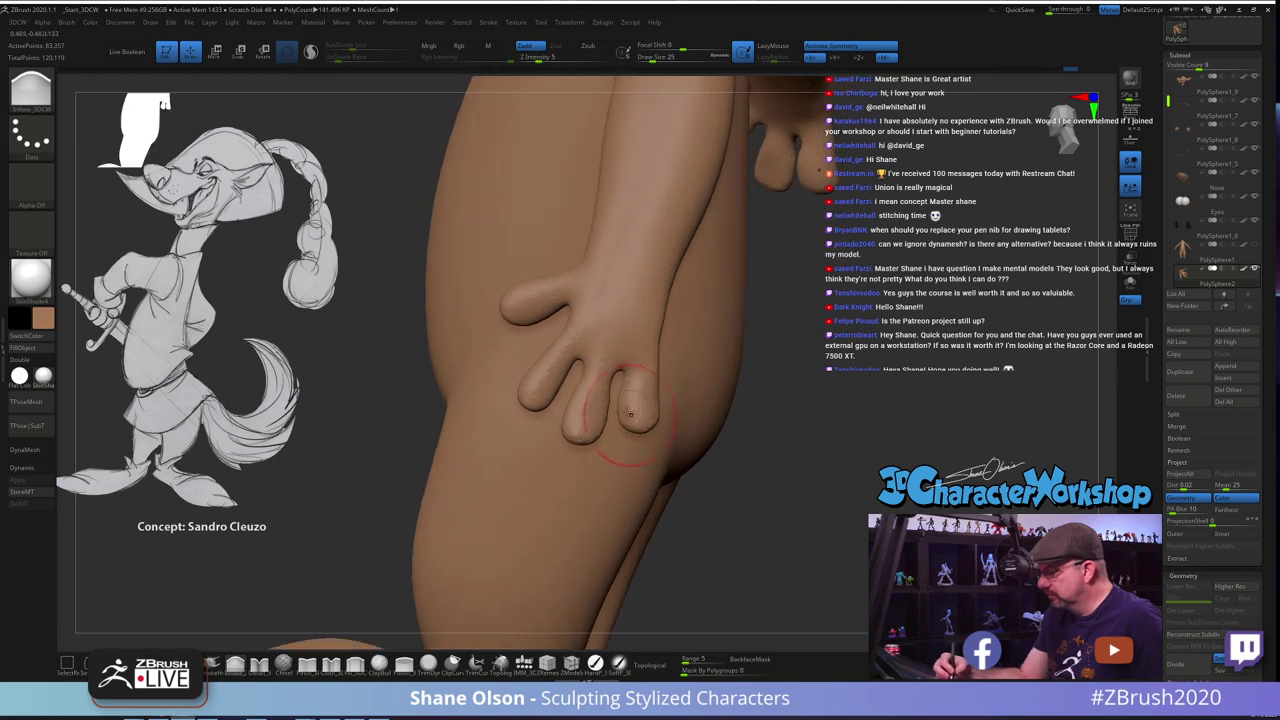
left_click_drag(800, 440, 818, 478)
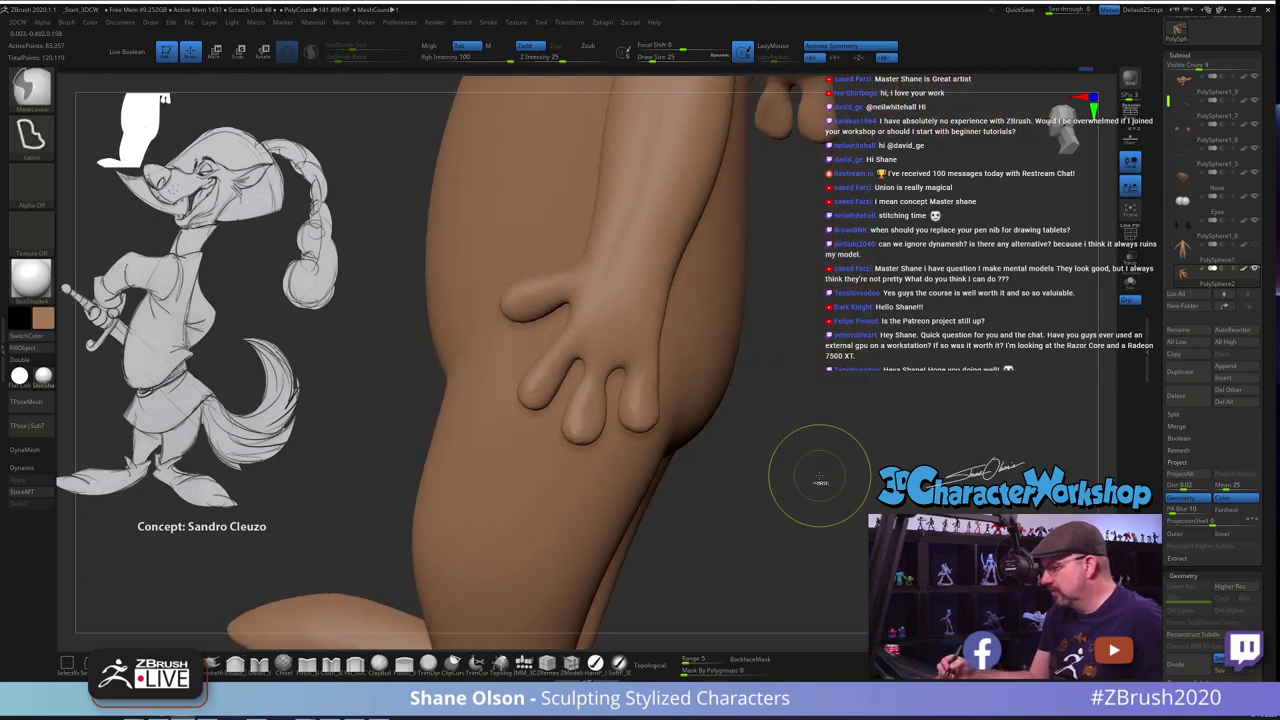
left_click_drag(535, 394, 552, 382)
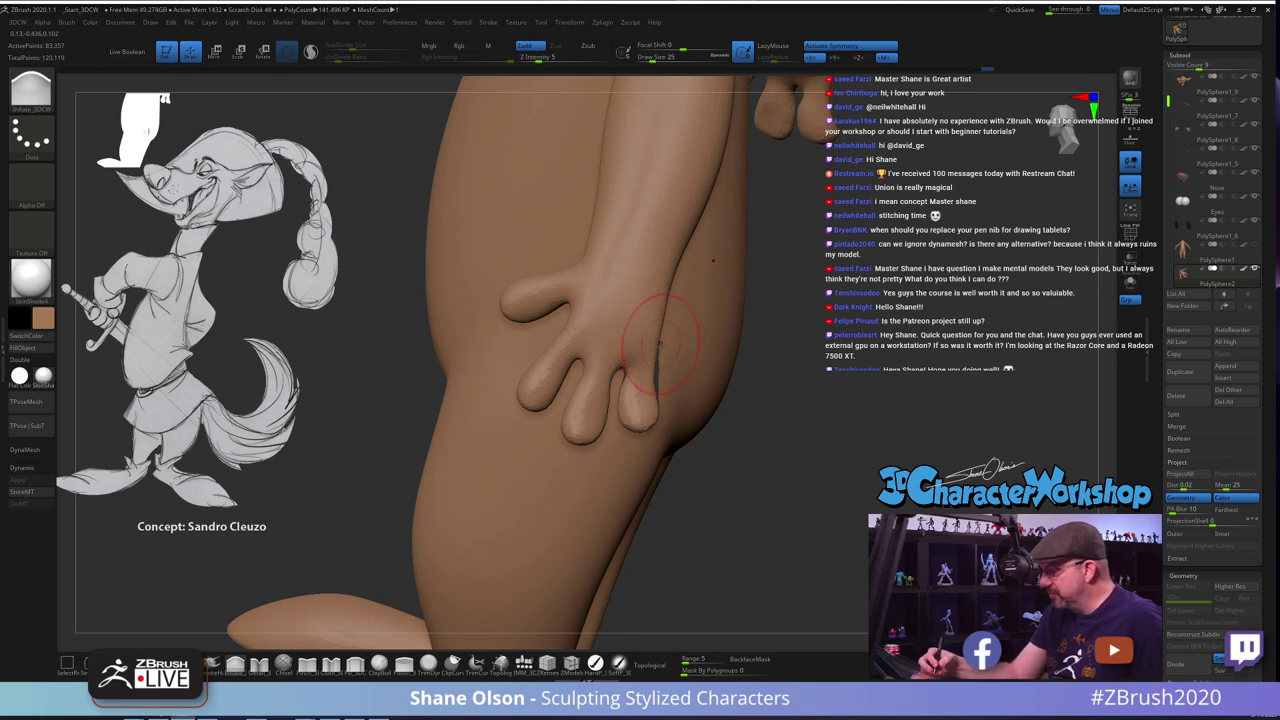
Try to inflate the little finger at Draw Size 17, and undo the strokes
right_click_drag(644, 349, 700, 352)
mouse_move(638, 402)
left_mouse_down()
mouse_move(640, 370)
mouse_move(630, 375)
left_mouse_up()
key("s")
left_click_drag(621, 400, 634, 350)
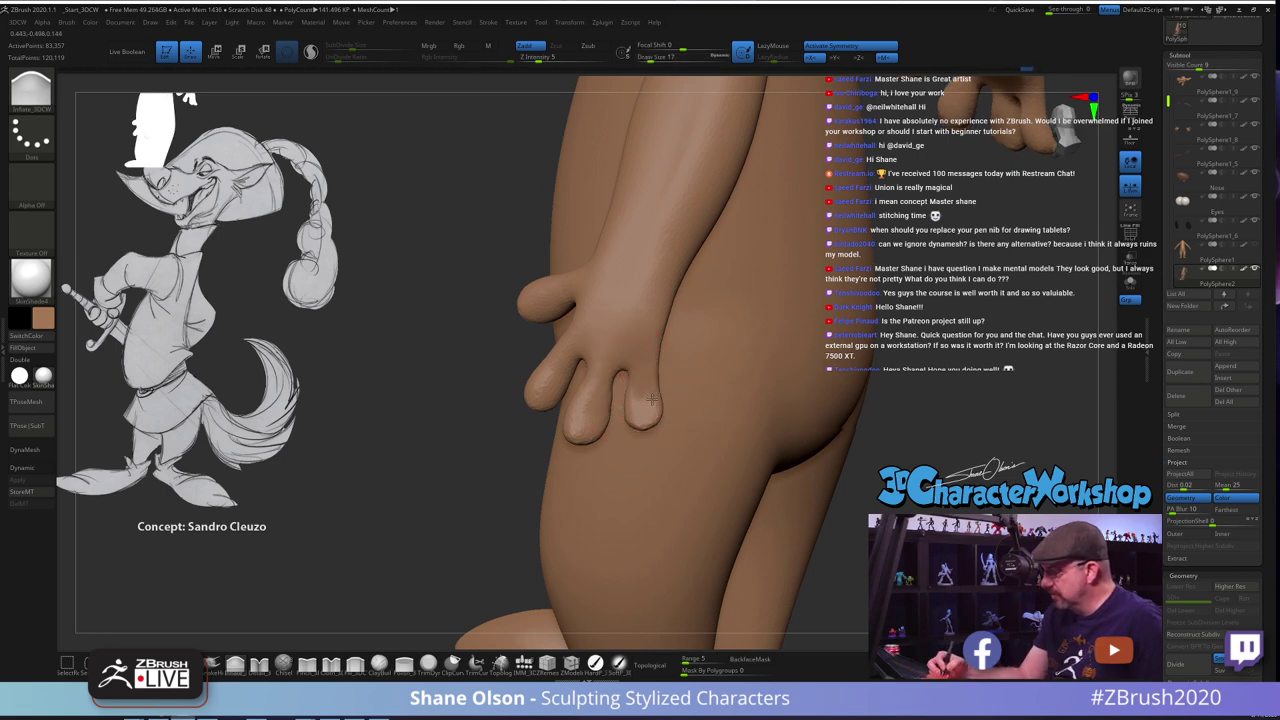
right_click_drag(640, 364, 686, 371)
right_click_drag(869, 431, 805, 441)
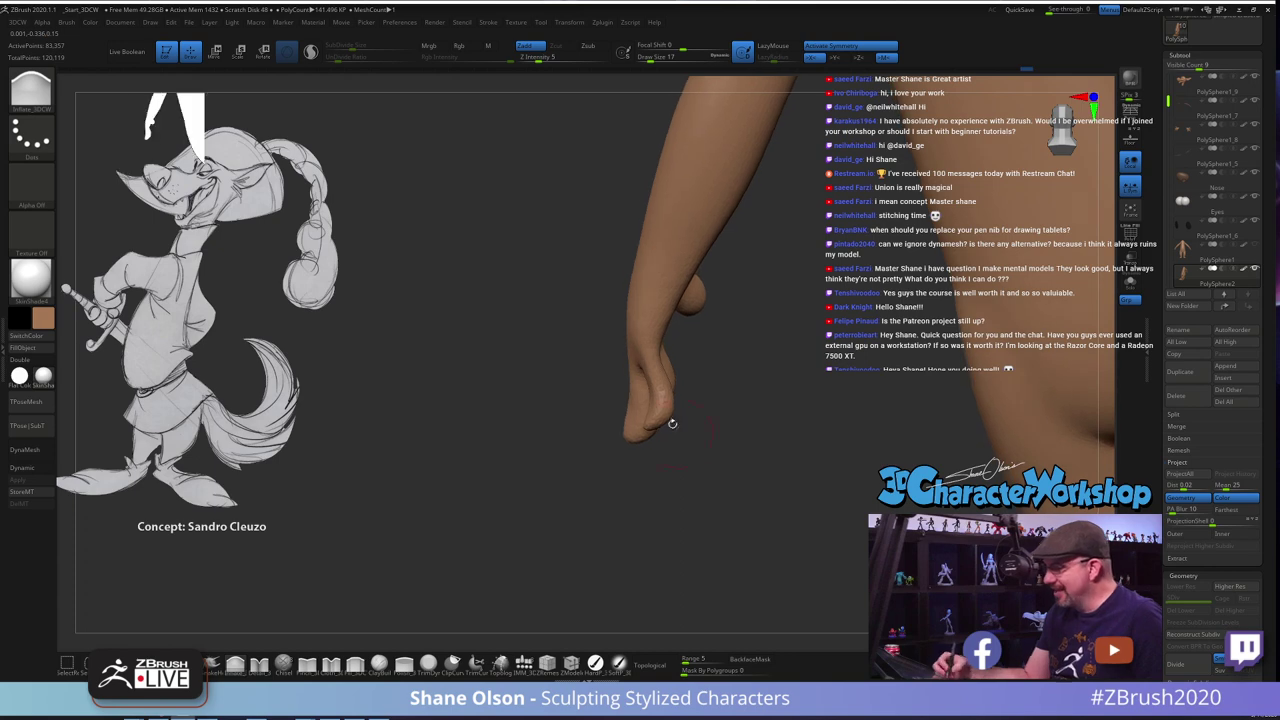
key("ctrl+z")
key("ctrl+z")
key("ctrl+z")
key("ctrl+z")
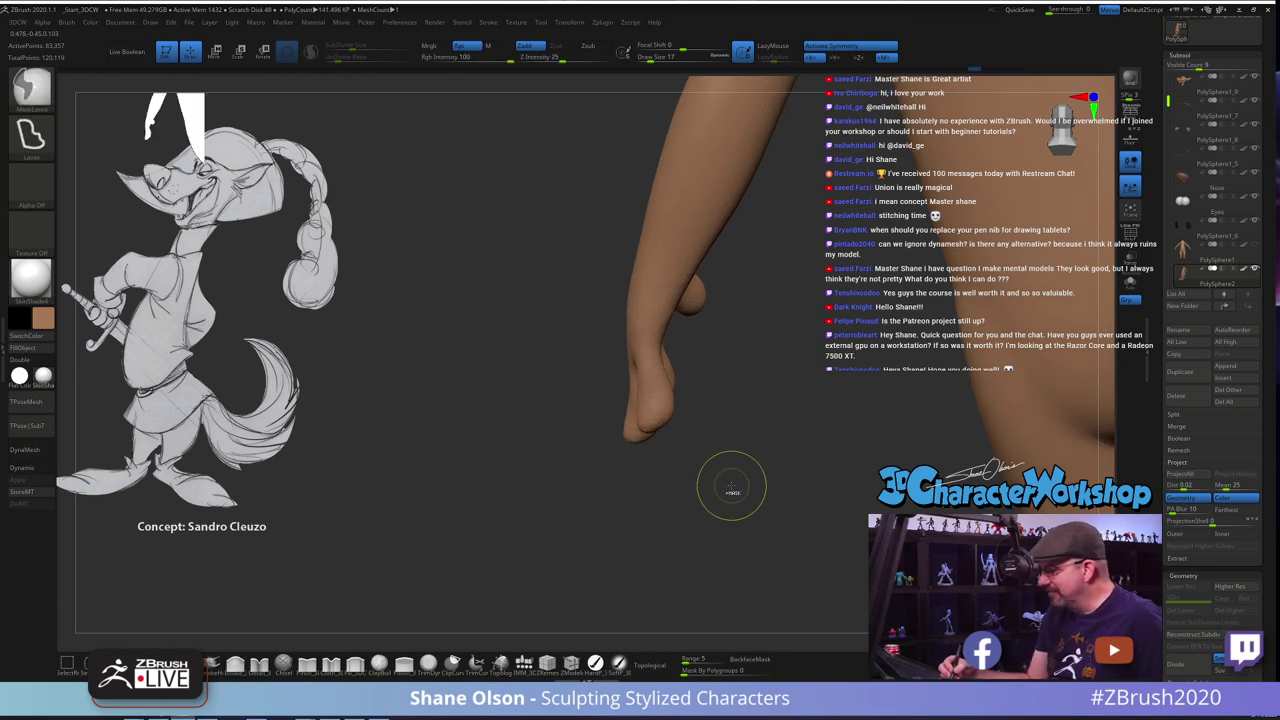
Adjust the shape and spacing of the middle and little fingers with the Move brush at Draw Size 29
mouse_move(733, 489)
right_mouse_down()
mouse_move(783, 458)
mouse_move(866, 452)
right_mouse_up()
left_click(180, 664)
key("s")
left_click_drag(656, 460, 653, 460)
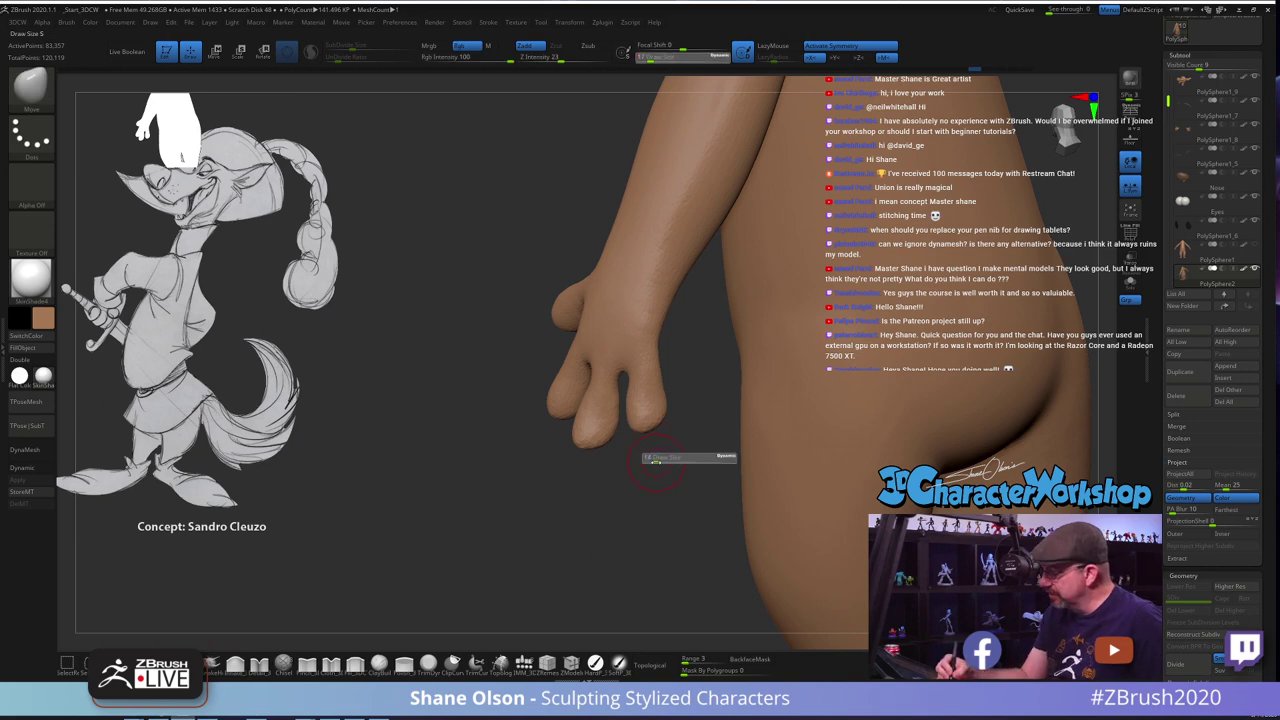
mouse_move(660, 458)
right_mouse_down()
mouse_move(720, 425)
mouse_move(708, 420)
mouse_move(808, 384)
mouse_move(738, 392)
right_mouse_up()
key("s")
mouse_move(643, 371)
left_mouse_down()
mouse_move(648, 405)
mouse_move(662, 258)
left_mouse_up()
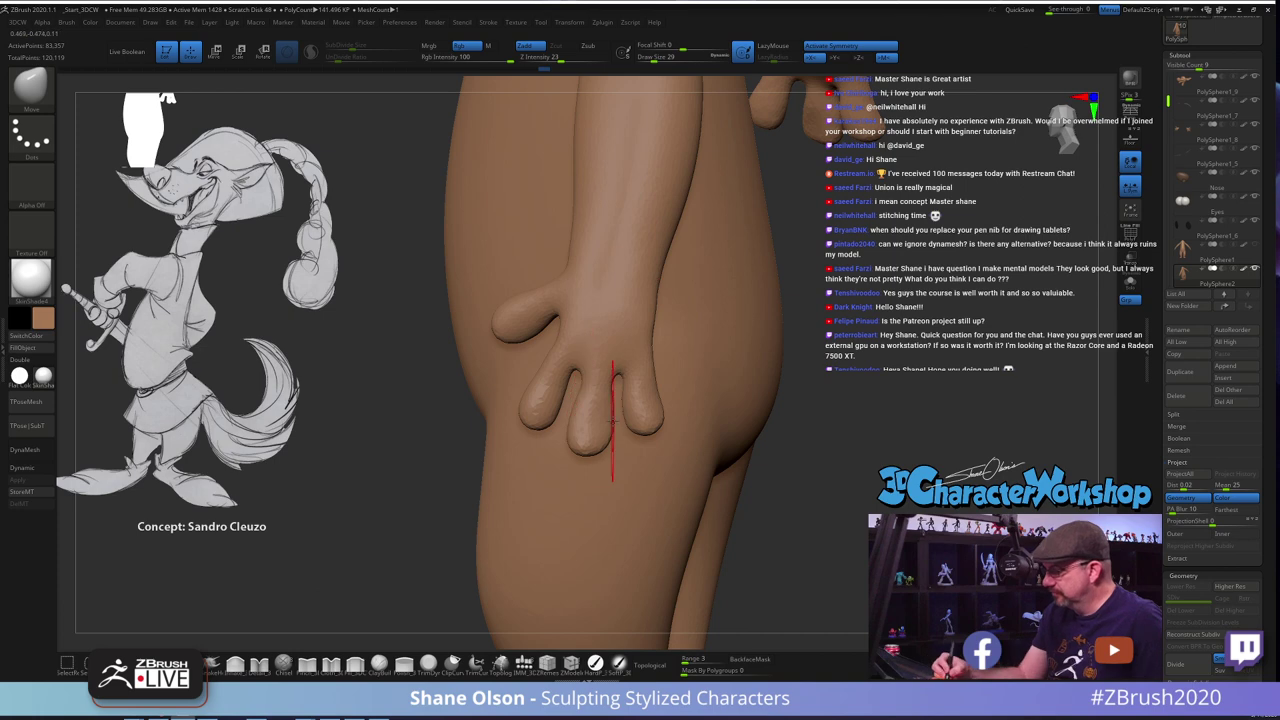
left_click_drag(605, 405, 604, 402)
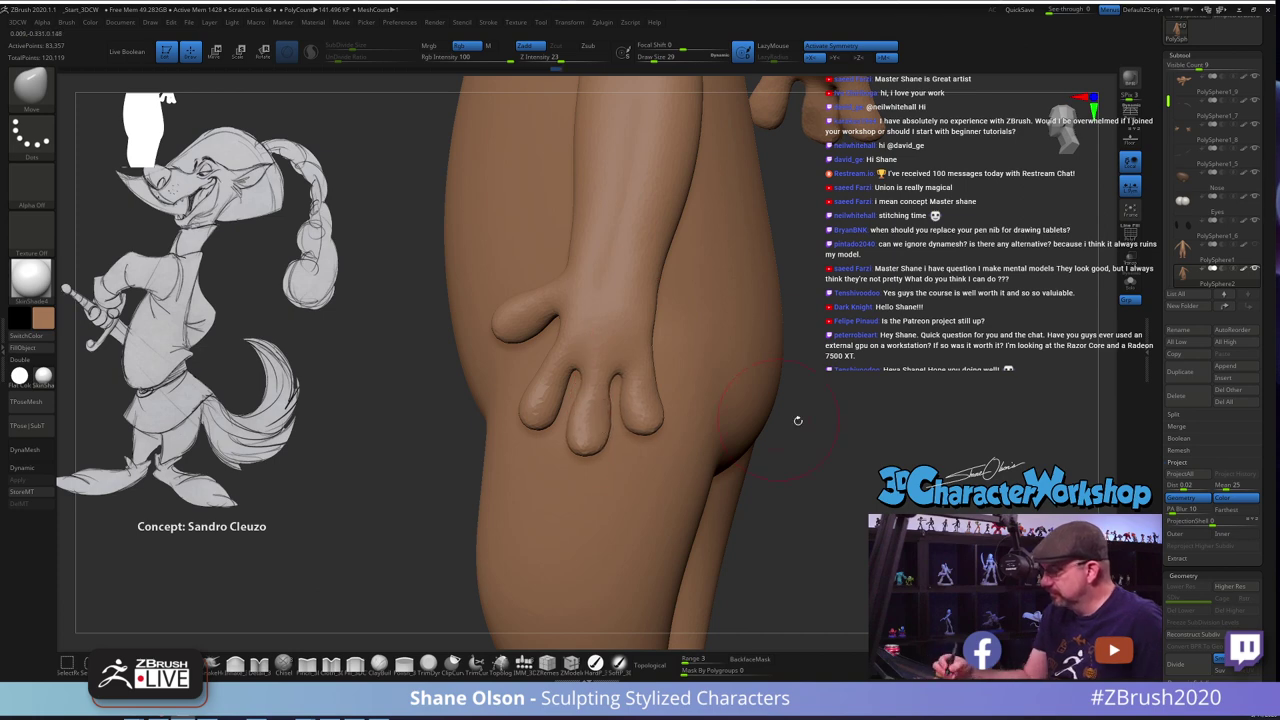
Isolate the wolf's hand by hiding the rest of the body, and face its palm
left_click_drag(798, 421, 886, 443)
right_click_drag(886, 443, 880, 395, "ctrl")
left_click_drag(860, 450, 833, 454)
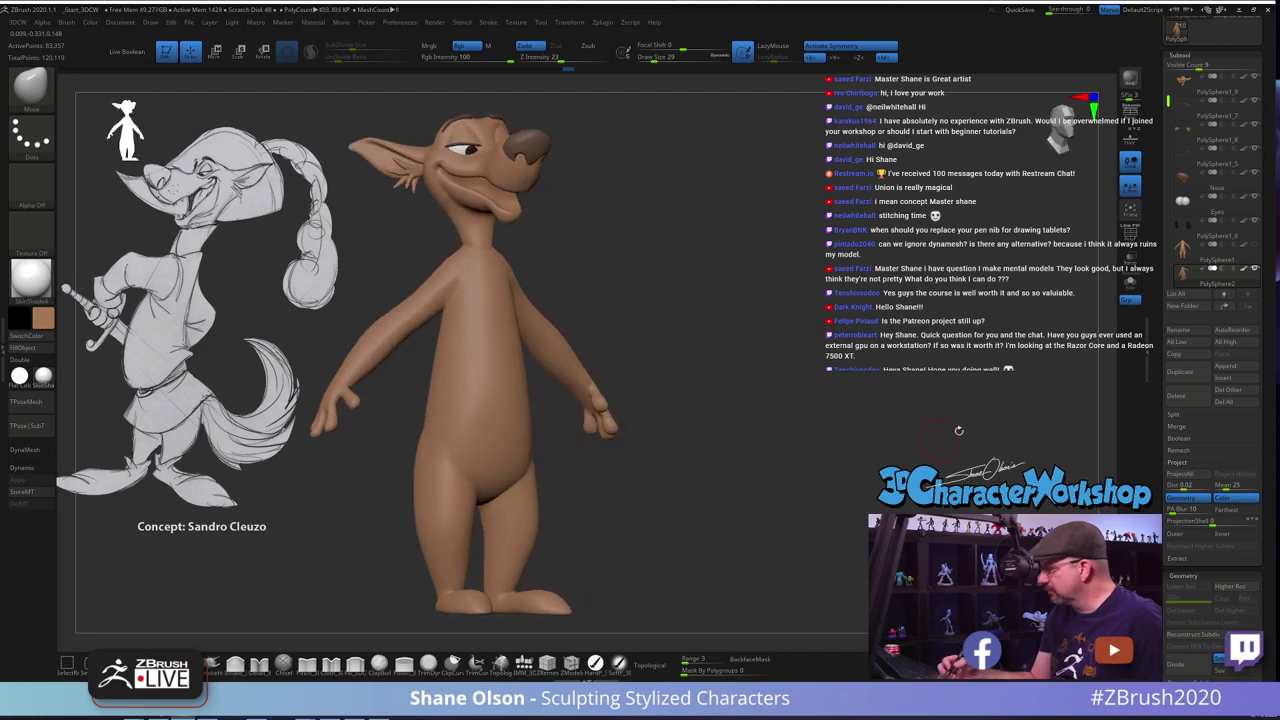
left_click_drag(787, 395, 766, 405, "shift")
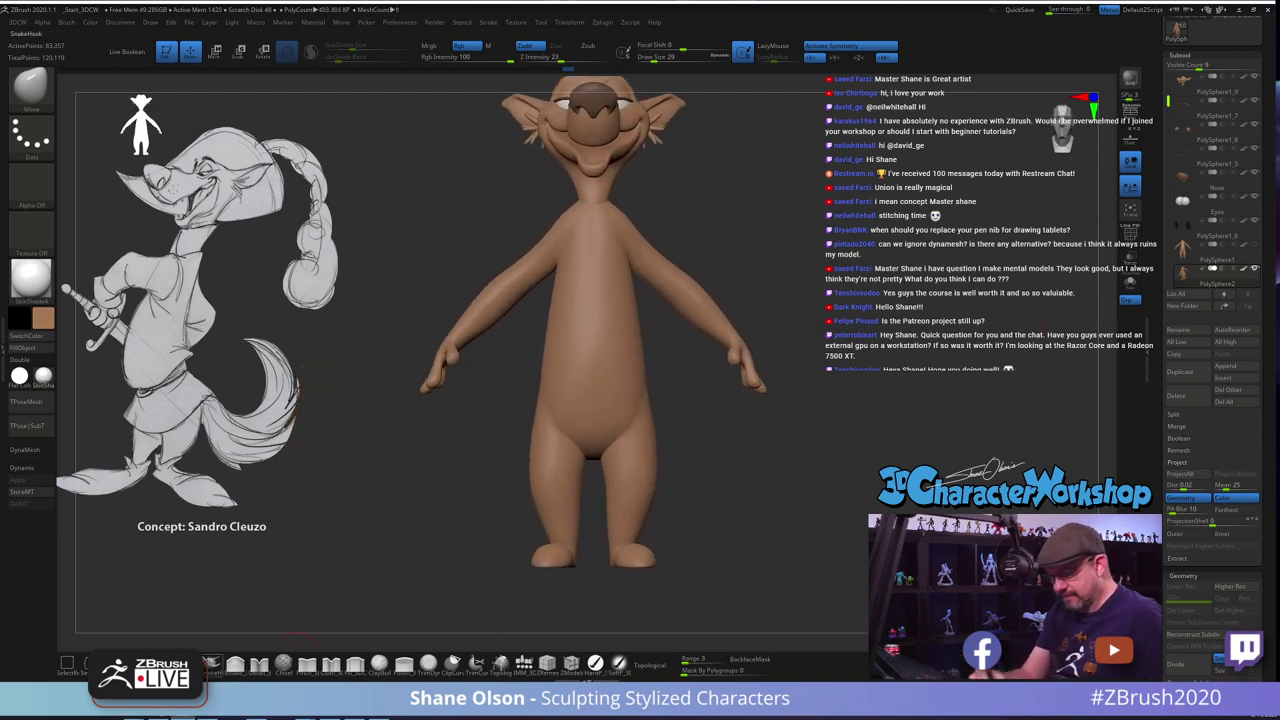
left_click_drag(847, 417, 812, 480, "alt")
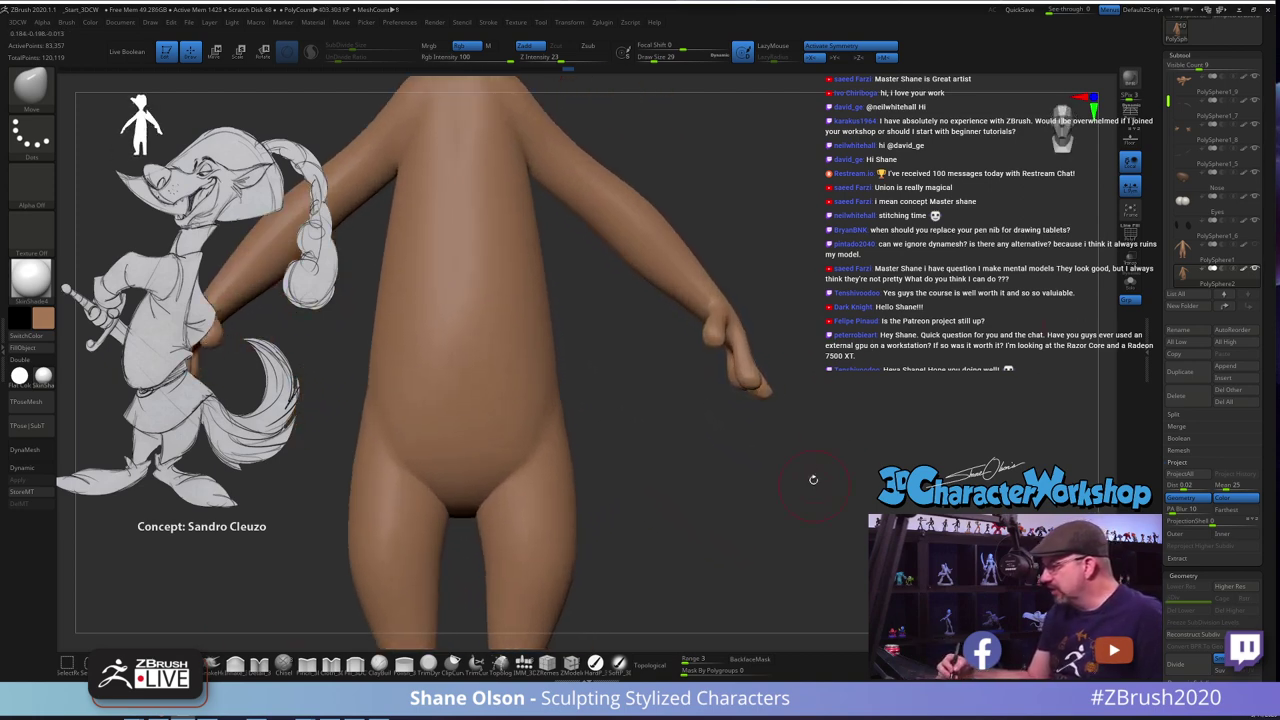
mouse_move(660, 314)
left_mouse_down("ctrl+shift")
mouse_move(812, 484)
mouse_move(811, 446)
mouse_move(805, 518)
left_mouse_up("ctrl+shift")
left_click_drag(808, 518, 900, 515)
mouse_move(808, 412)
left_mouse_down("alt")
mouse_move(799, 420)
mouse_move(825, 471)
mouse_move(743, 517)
left_mouse_up("alt")
Refine the thumb base and wrist on the palm side with the Move brush at Draw Size 13
key("s")
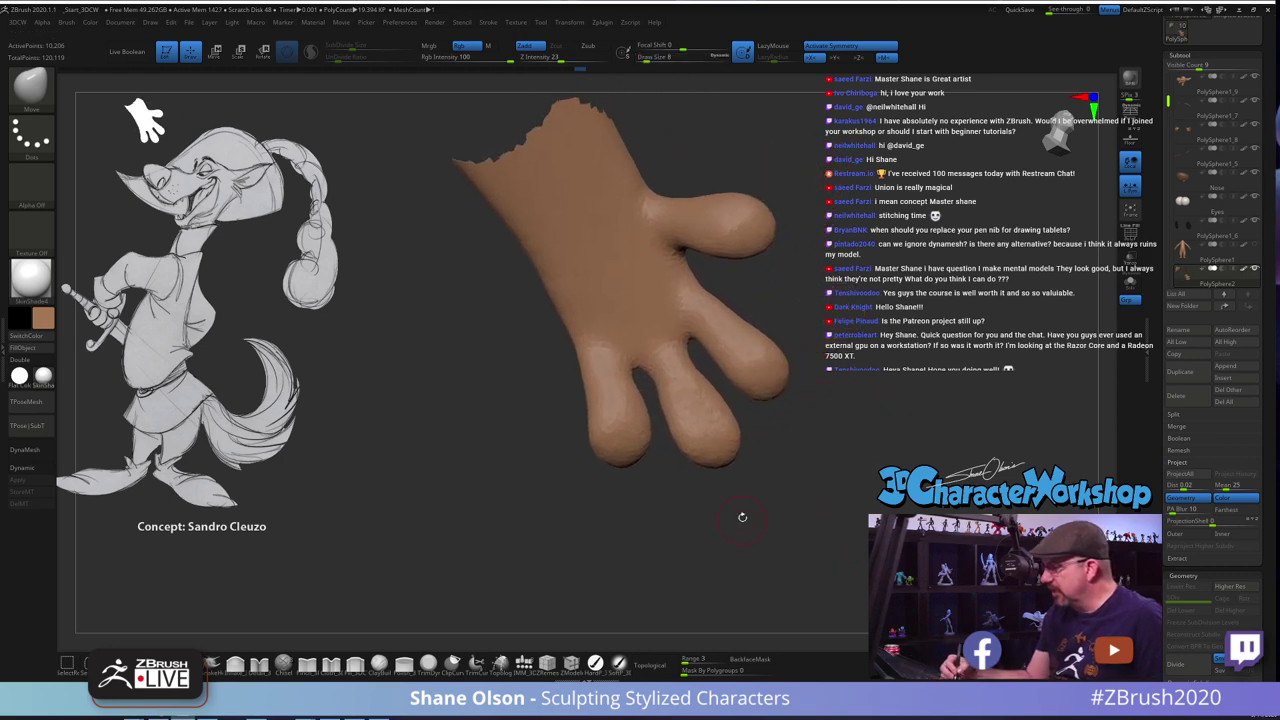
key("s")
left_click_drag(774, 470, 777, 463)
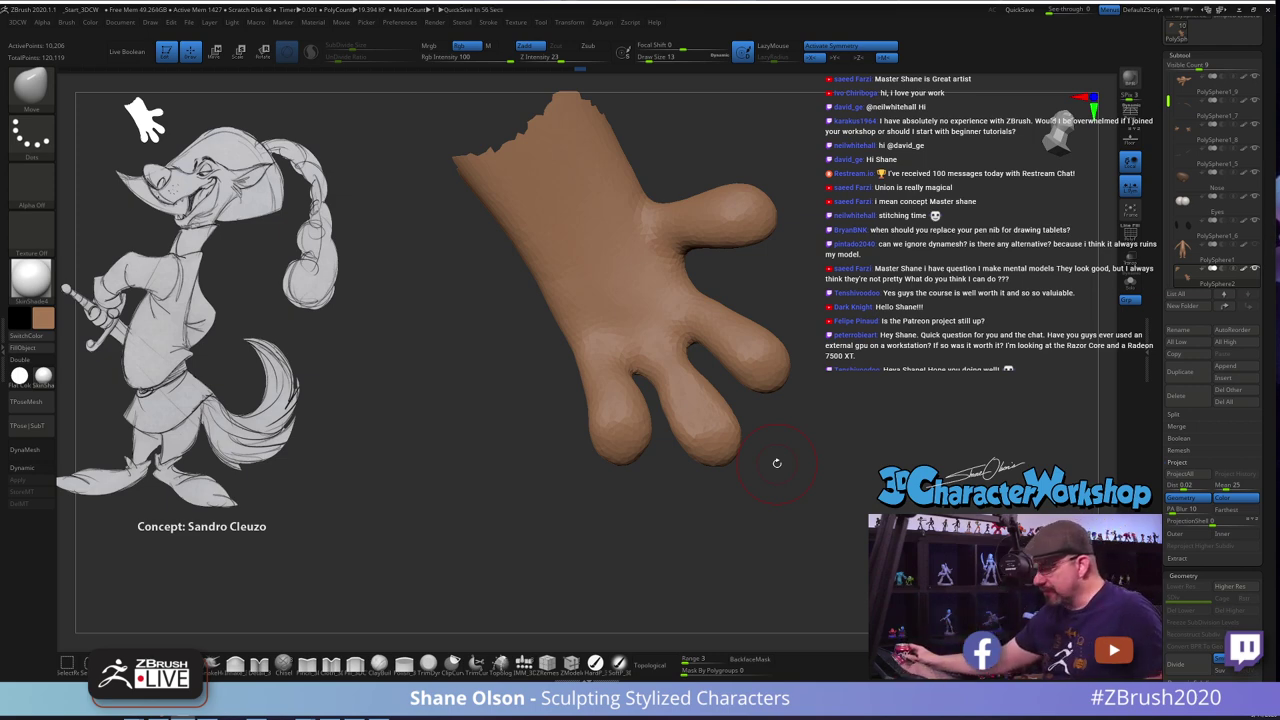
Inflate fleshy pads at the heel of the palm, the thumb base and below the fingers with Inflate_3DCW at Draw Size 17
left_click(236, 665)
key("s")
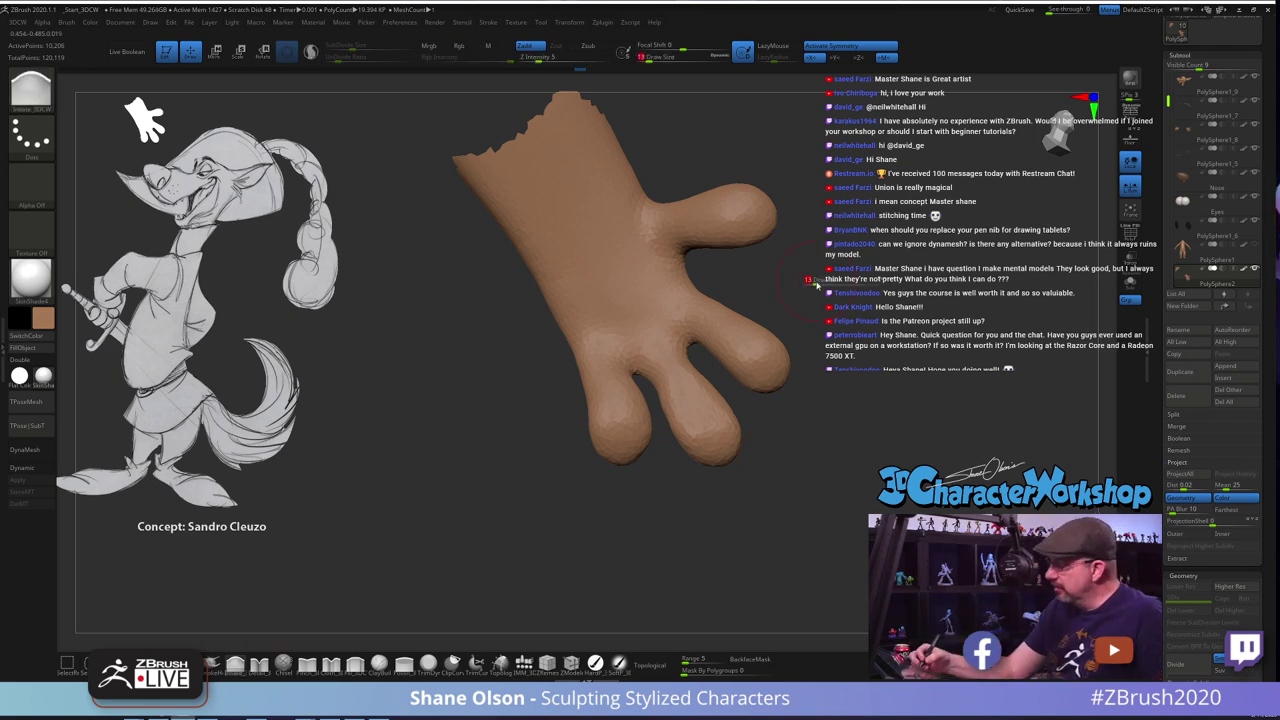
left_click_drag(813, 283, 817, 283)
left_click_drag(614, 329, 604, 323)
right_click_drag(672, 323, 683, 311)
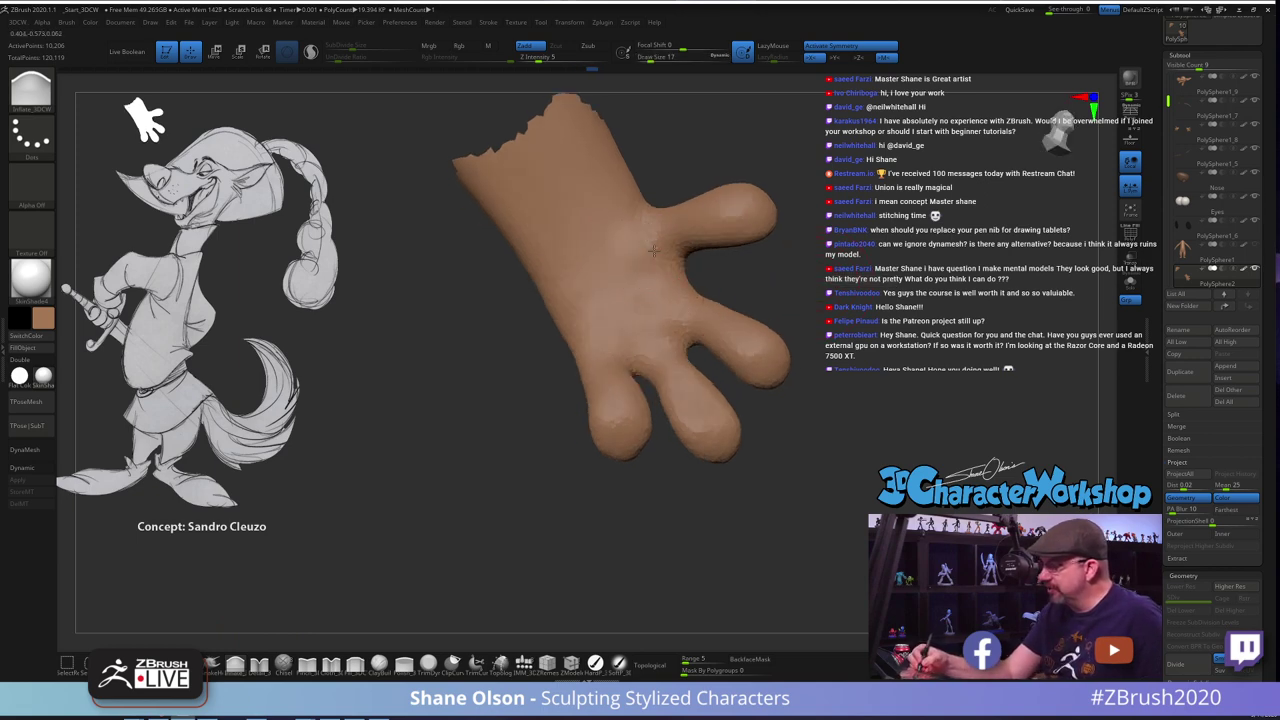
left_click_drag(566, 279, 586, 293)
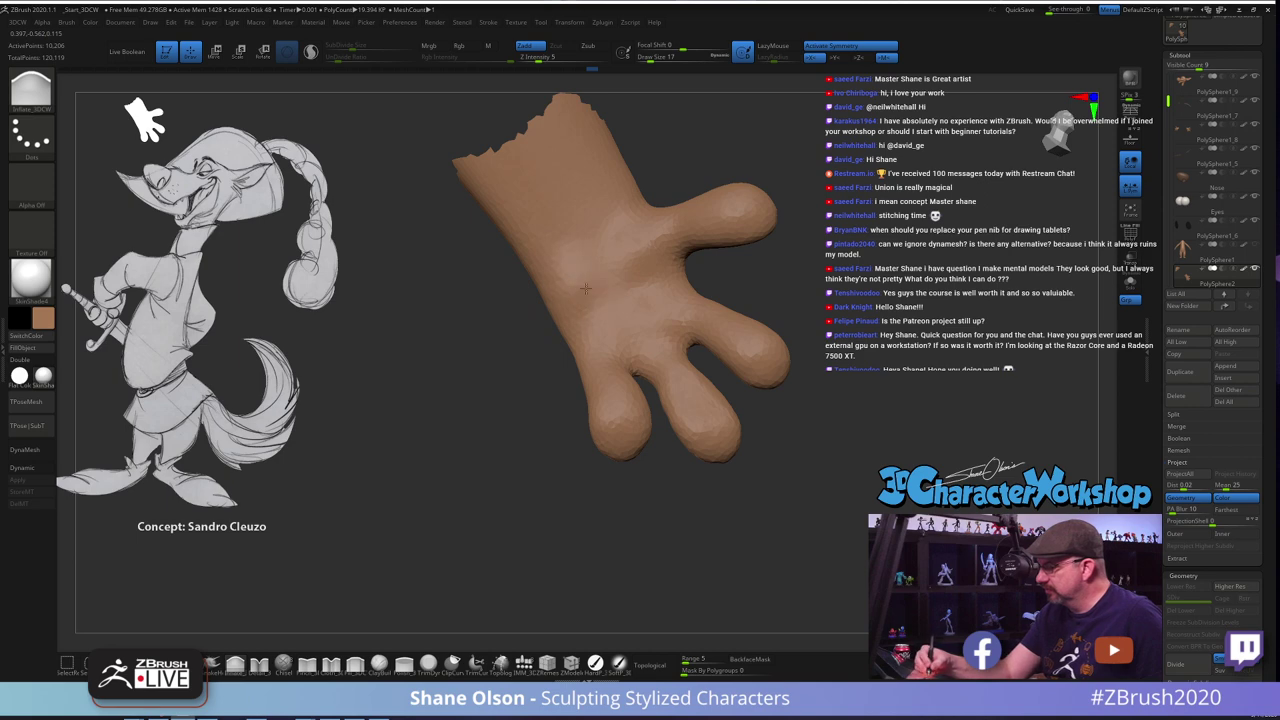
mouse_move(803, 427)
left_mouse_down()
mouse_move(791, 449)
mouse_move(801, 430)
left_mouse_up()
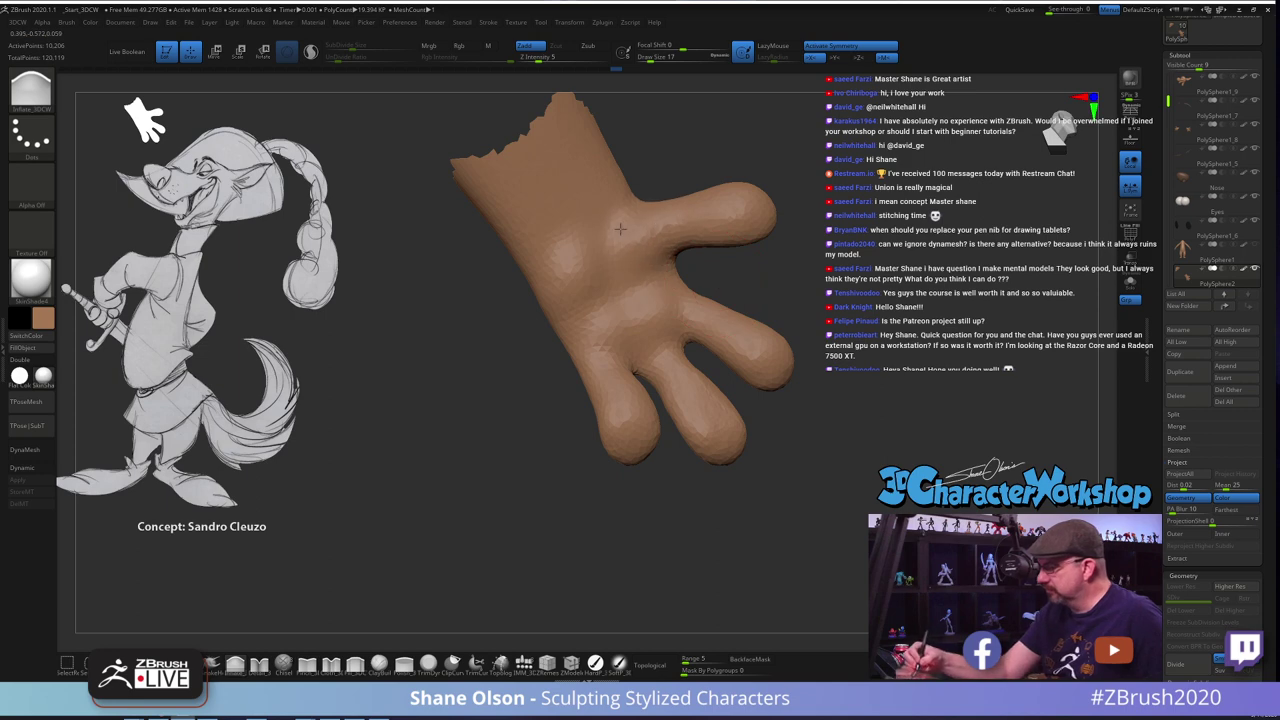
left_click_drag(824, 379, 793, 447)
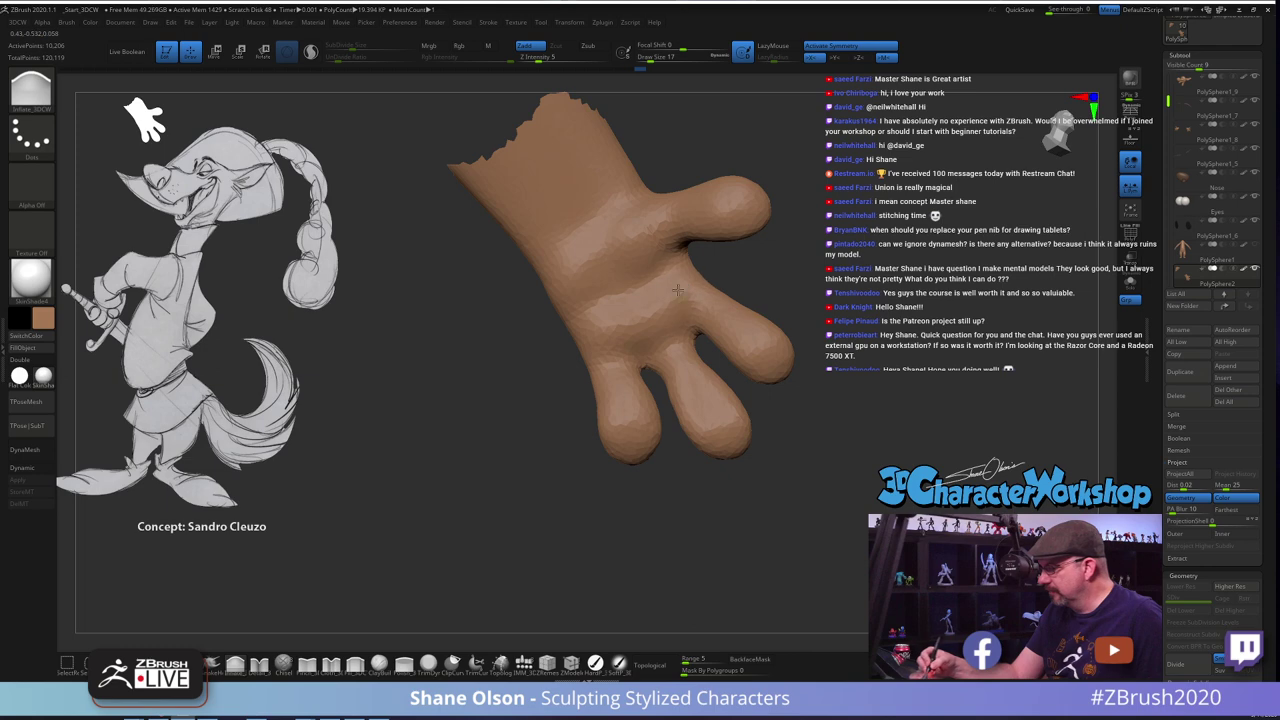
mouse_move(816, 447)
left_mouse_down()
mouse_move(780, 476)
mouse_move(821, 460)
left_mouse_up()
left_click_drag(562, 289, 572, 276)
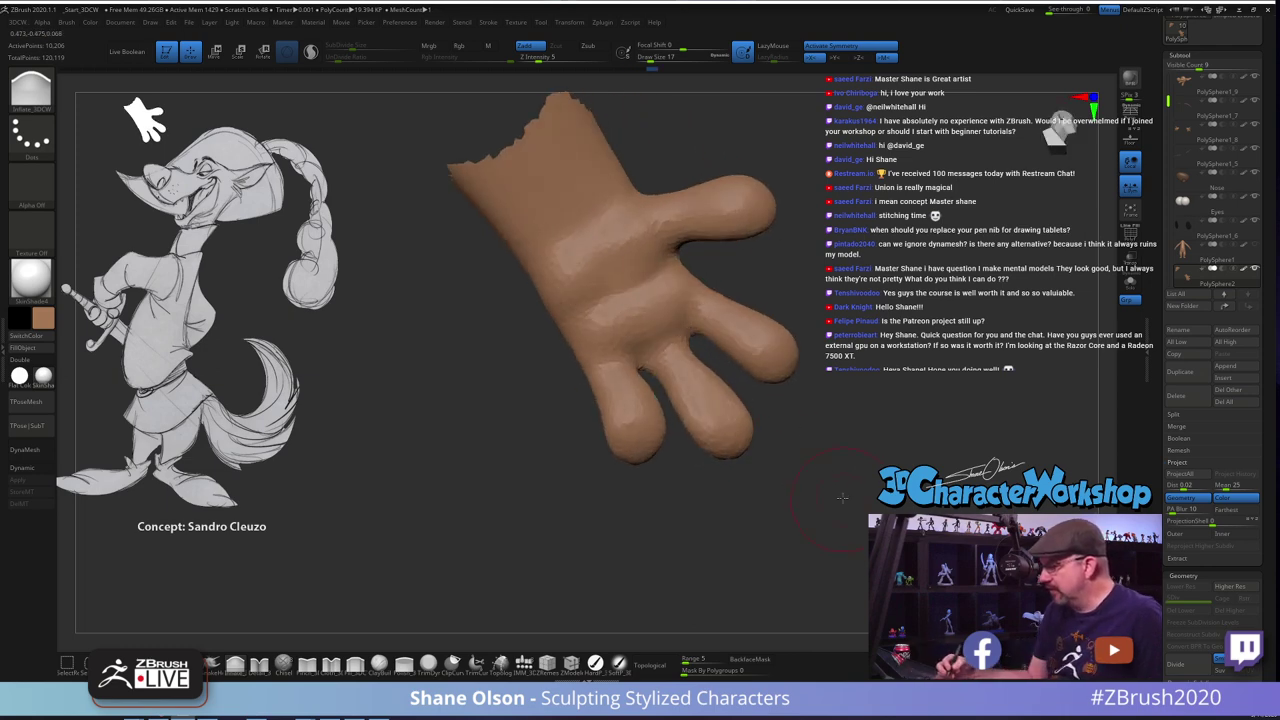
Set the Draw Size to 13 and unhide the rest of the body
left_click_drag(810, 436, 823, 453, "alt")
mouse_move(823, 453)
left_mouse_down()
mouse_move(780, 520)
mouse_move(843, 504)
mouse_move(800, 400)
mouse_move(784, 457)
left_mouse_up()
left_click_drag(795, 378, 788, 387)
key("s")
left_click(796, 388)
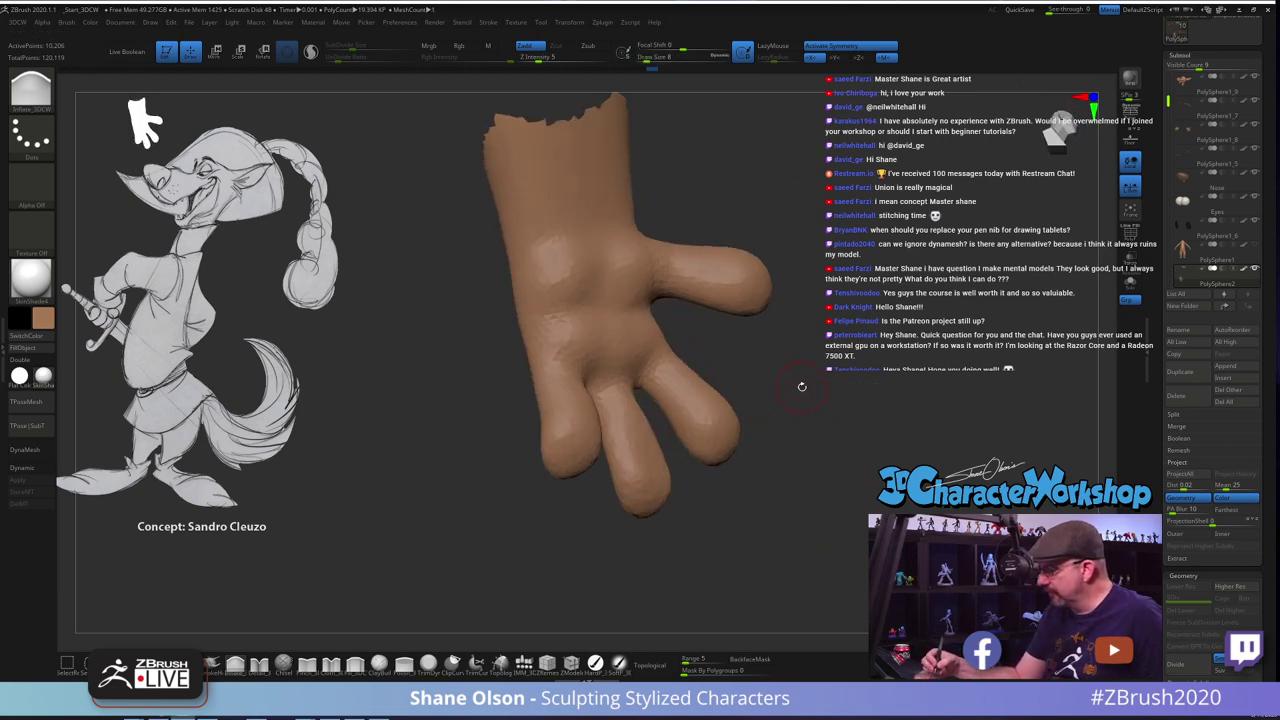
key("s")
left_click(802, 388)
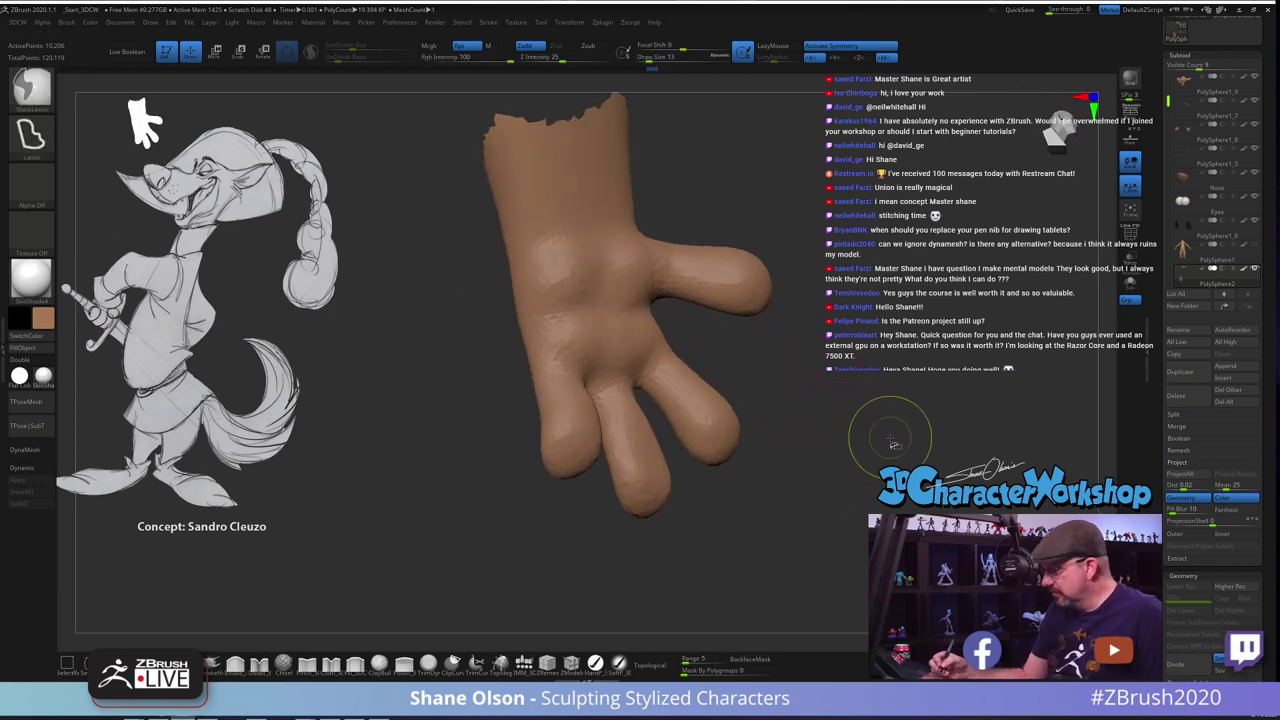
left_click(891, 439, "ctrl+shift")
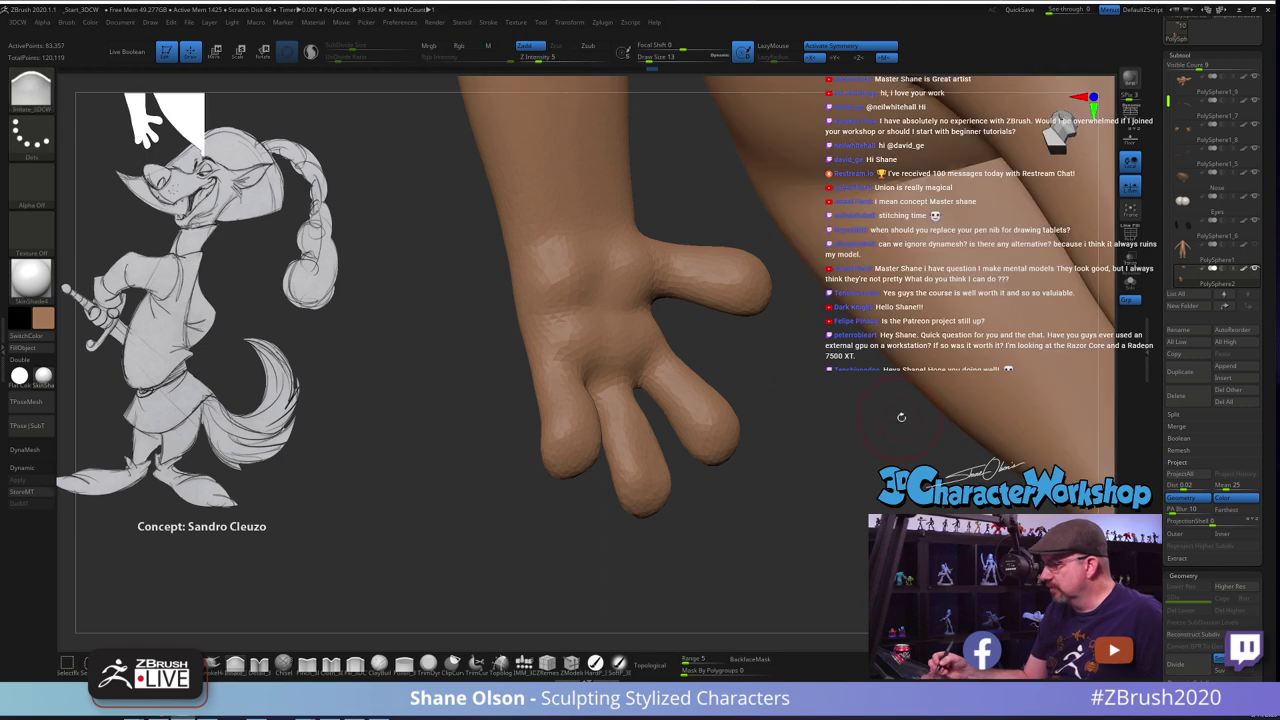
Turn on Sculptris Pro with a SubDivide Size of 0.05945 and smooth the palm at Draw Size 17 with the wireframe shown
left_click(311, 52)
key("shift+f")
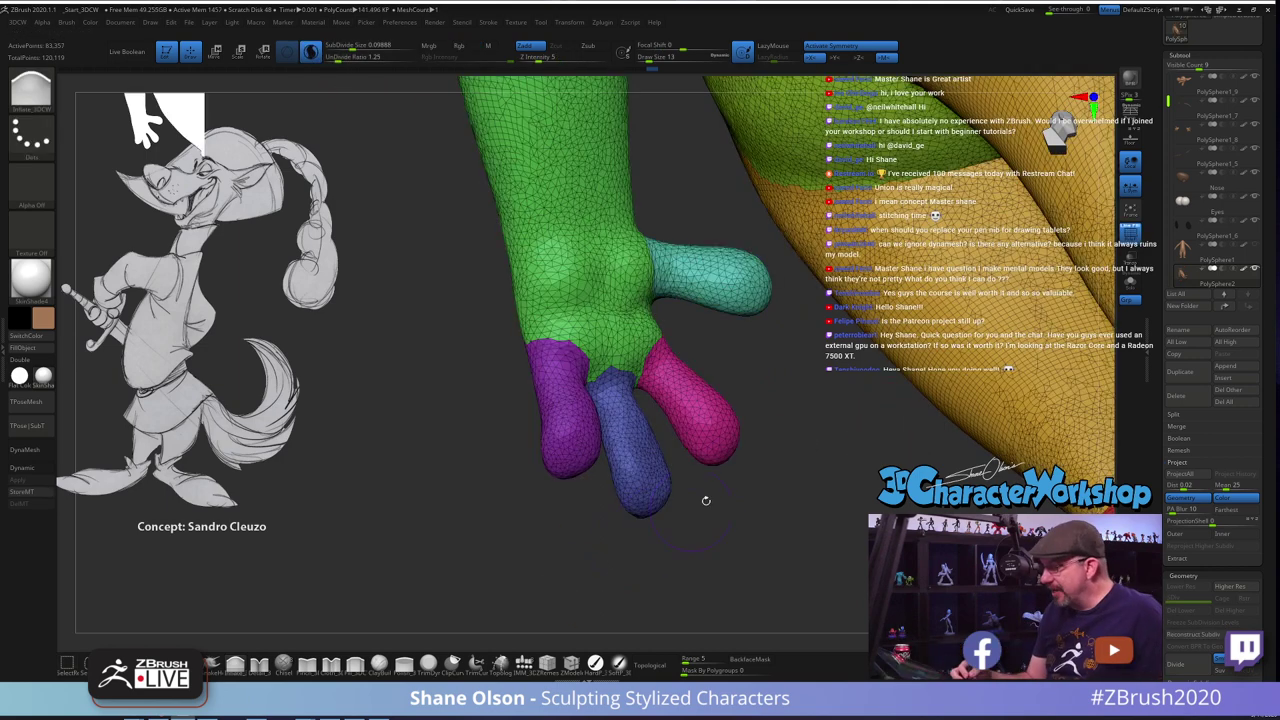
left_click_drag(349, 47, 342, 48)
key("s")
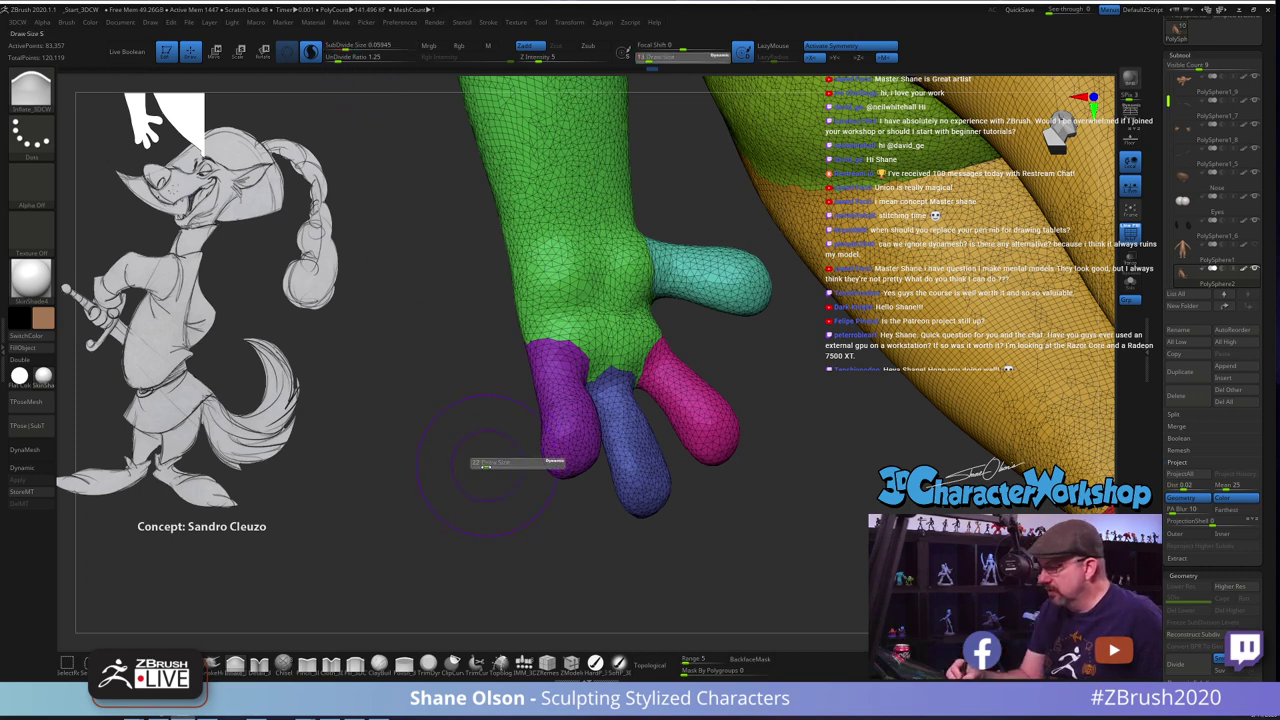
left_click_drag(487, 466, 489, 466)
mouse_move(548, 352)
left_mouse_down("shift")
mouse_move(625, 325)
mouse_move(592, 408)
mouse_move(654, 438)
mouse_move(655, 270)
mouse_move(748, 275)
mouse_move(630, 250)
mouse_move(520, 280)
left_mouse_up("shift")
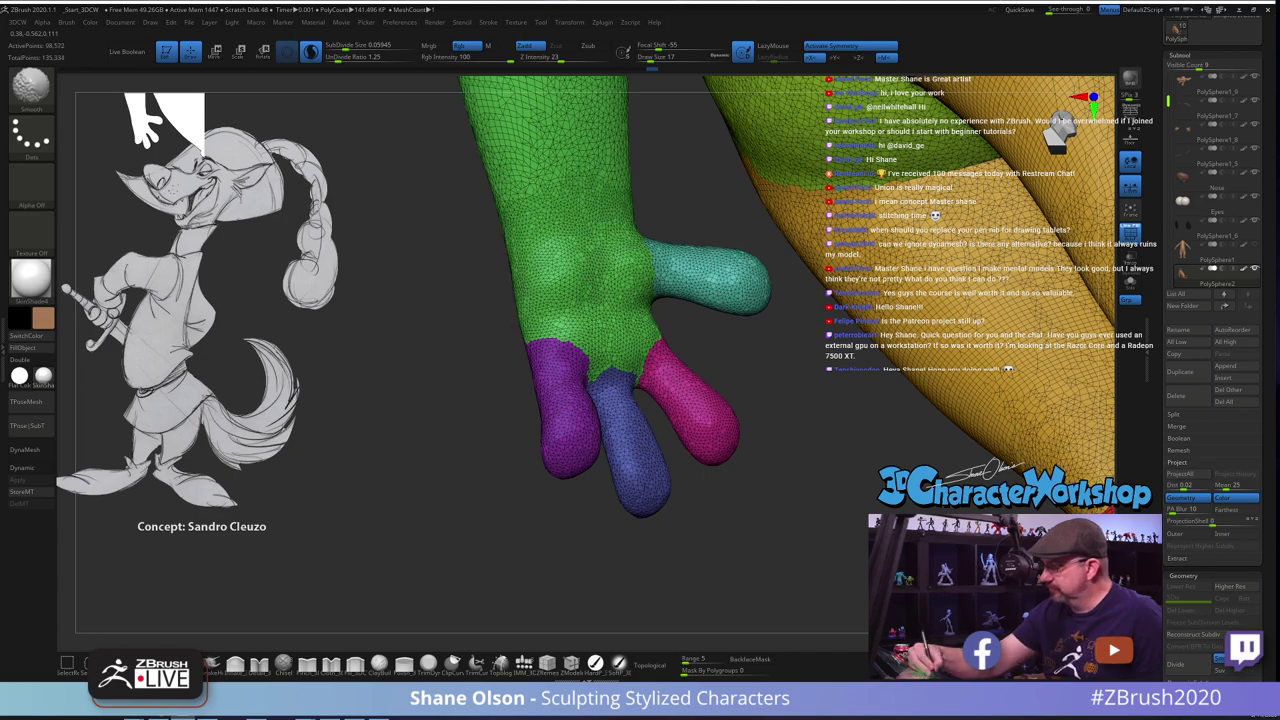
mouse_move(800, 463)
left_mouse_down()
mouse_move(640, 472)
mouse_move(806, 496)
left_mouse_up()
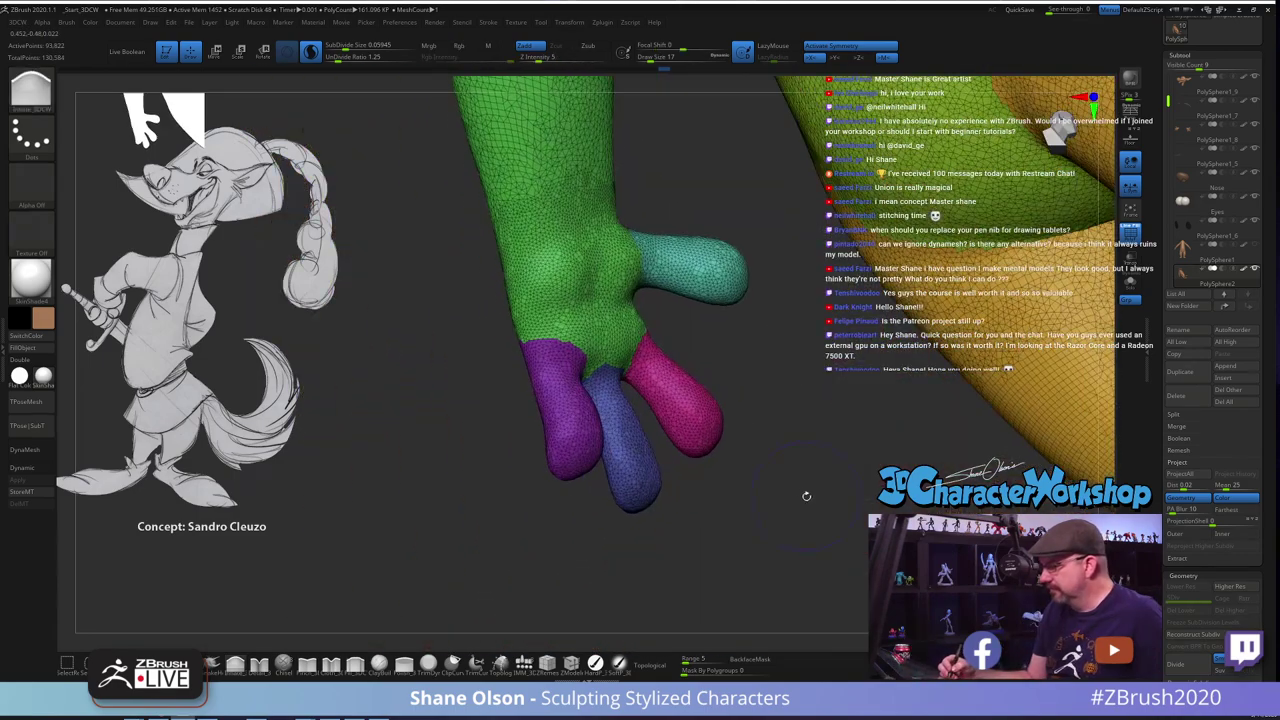
Hide the wireframe and smooth the fingers and the back of the hand
key("shift+f")
mouse_move(757, 412)
left_mouse_down("alt")
mouse_move(743, 400)
mouse_move(738, 440)
left_mouse_up("alt")
mouse_move(640, 495)
left_mouse_down("shift")
mouse_move(598, 433)
mouse_move(550, 438)
mouse_move(626, 482)
left_mouse_up("shift")
mouse_move(797, 497)
left_mouse_down()
mouse_move(824, 482)
mouse_move(688, 460)
left_mouse_up()
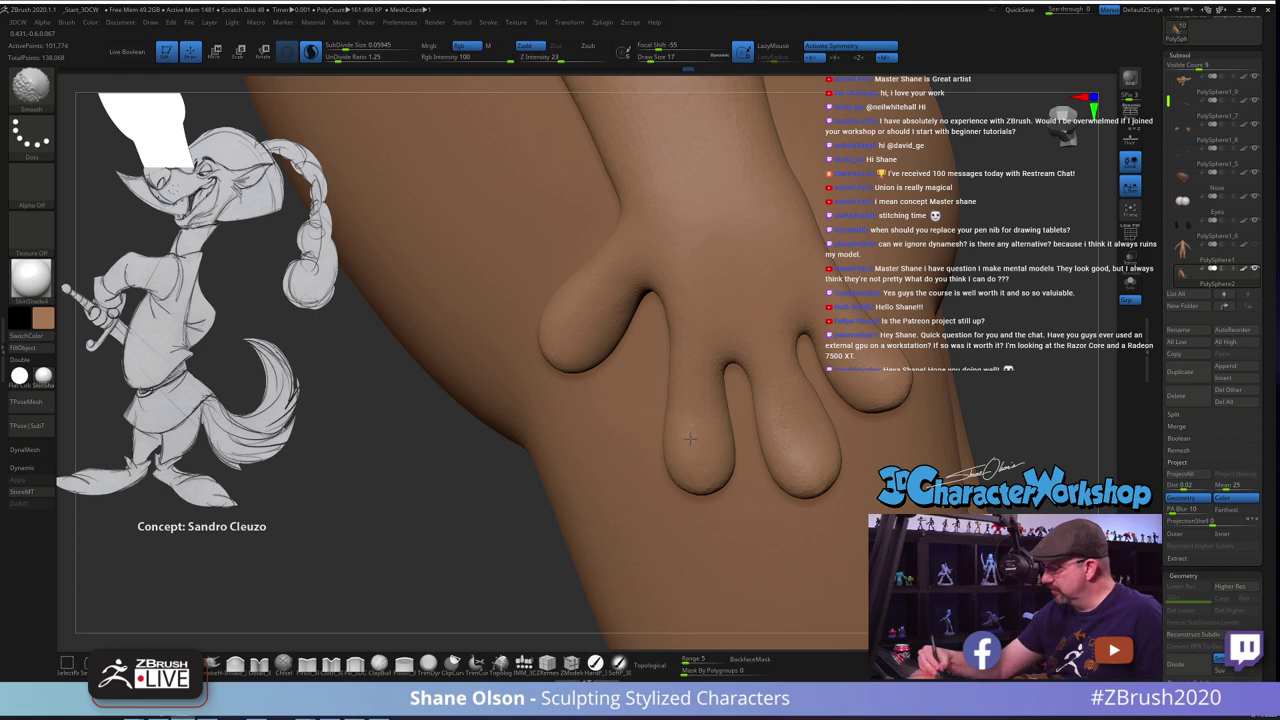
left_click_drag(771, 303, 856, 384, "shift")
mouse_move(840, 385)
right_mouse_down("ctrl")
mouse_move(786, 294)
mouse_move(727, 318)
mouse_move(757, 454)
mouse_move(840, 440)
mouse_move(800, 457)
right_mouse_up("ctrl")
Sharpen the crease across the wrist with the Pinch_3DCW brush at Draw Size 12, with Sculptris Pro turned off
left_click(308, 665)
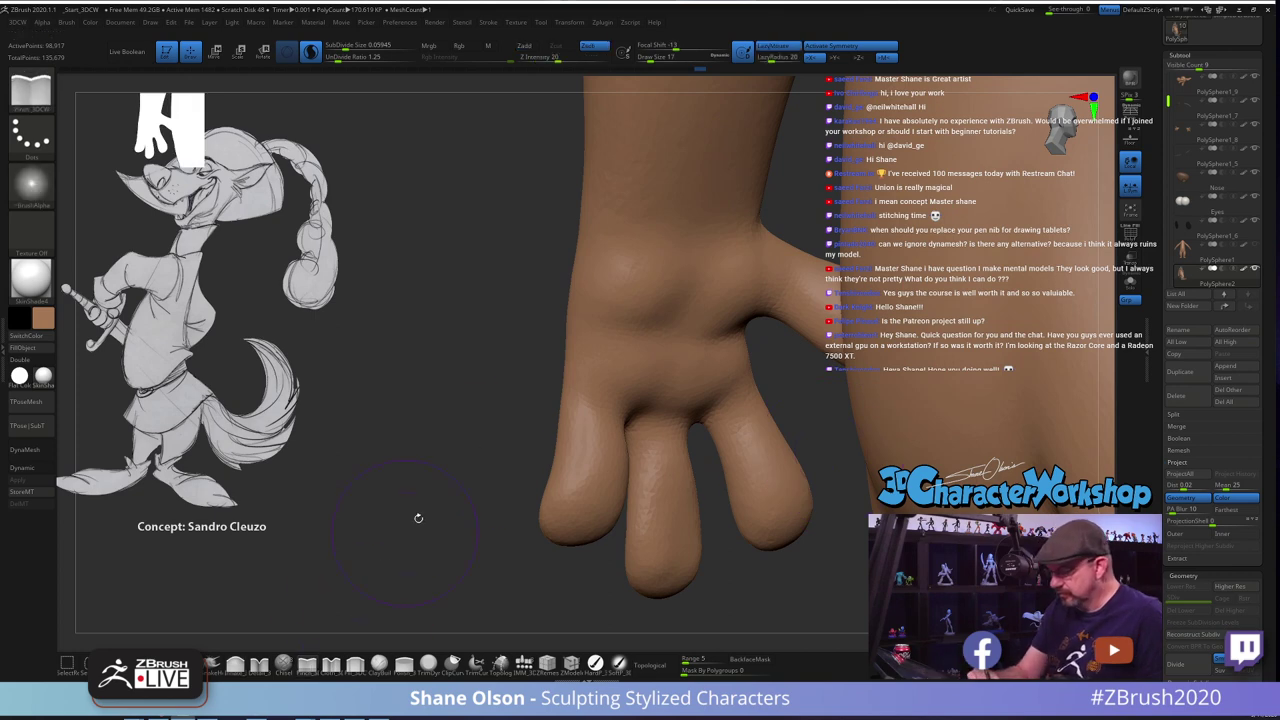
key("s")
left_click_drag(478, 450, 471, 450)
left_click(311, 52)
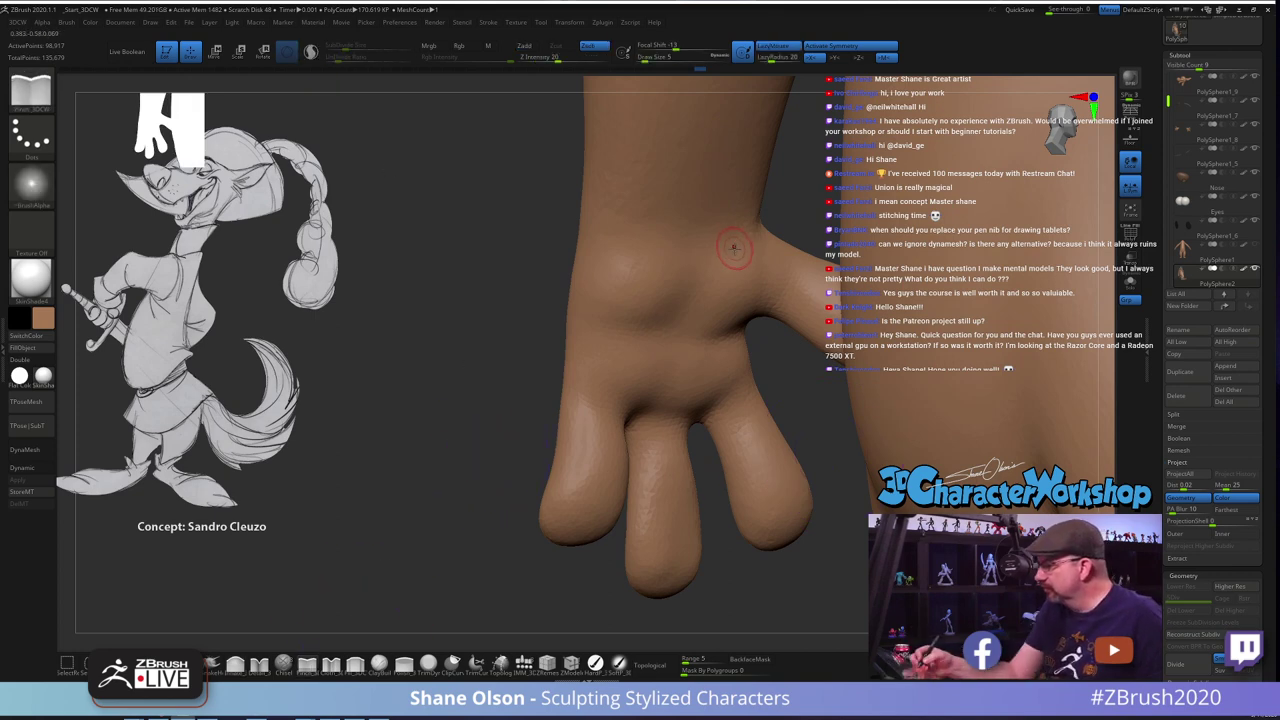
key("s")
left_click_drag(734, 248, 738, 247)
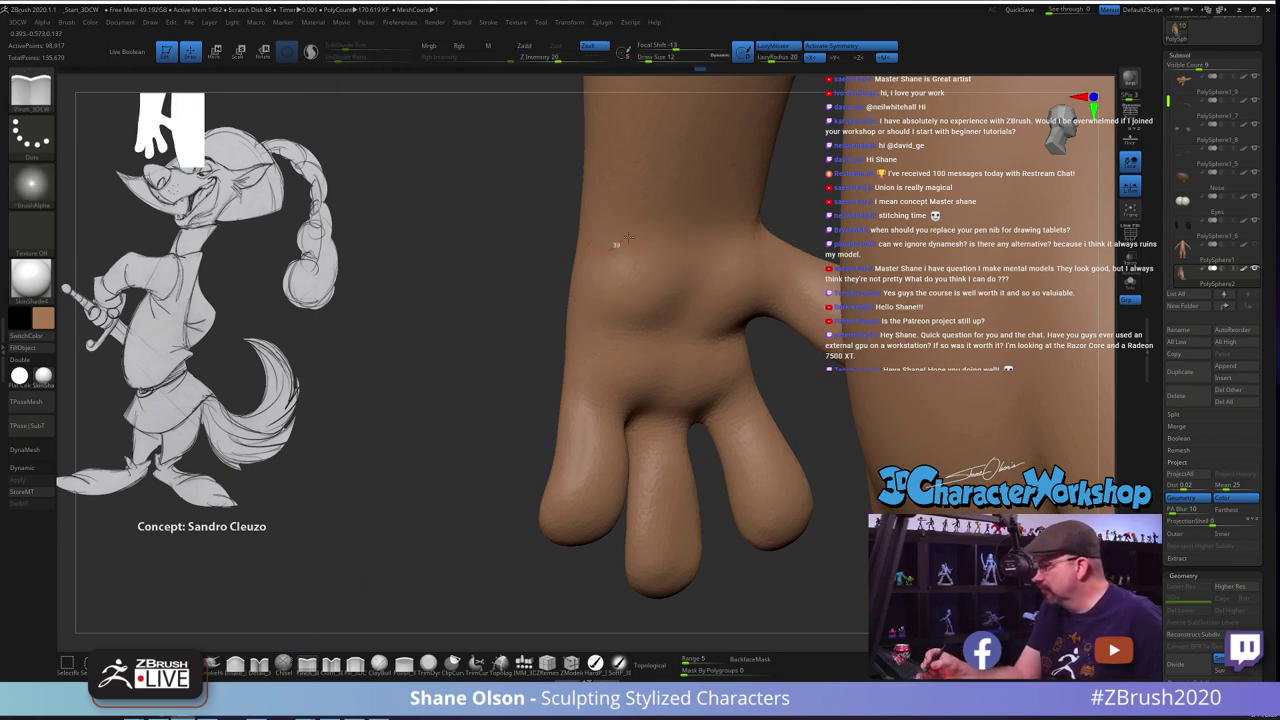
left_click_drag(768, 236, 778, 245)
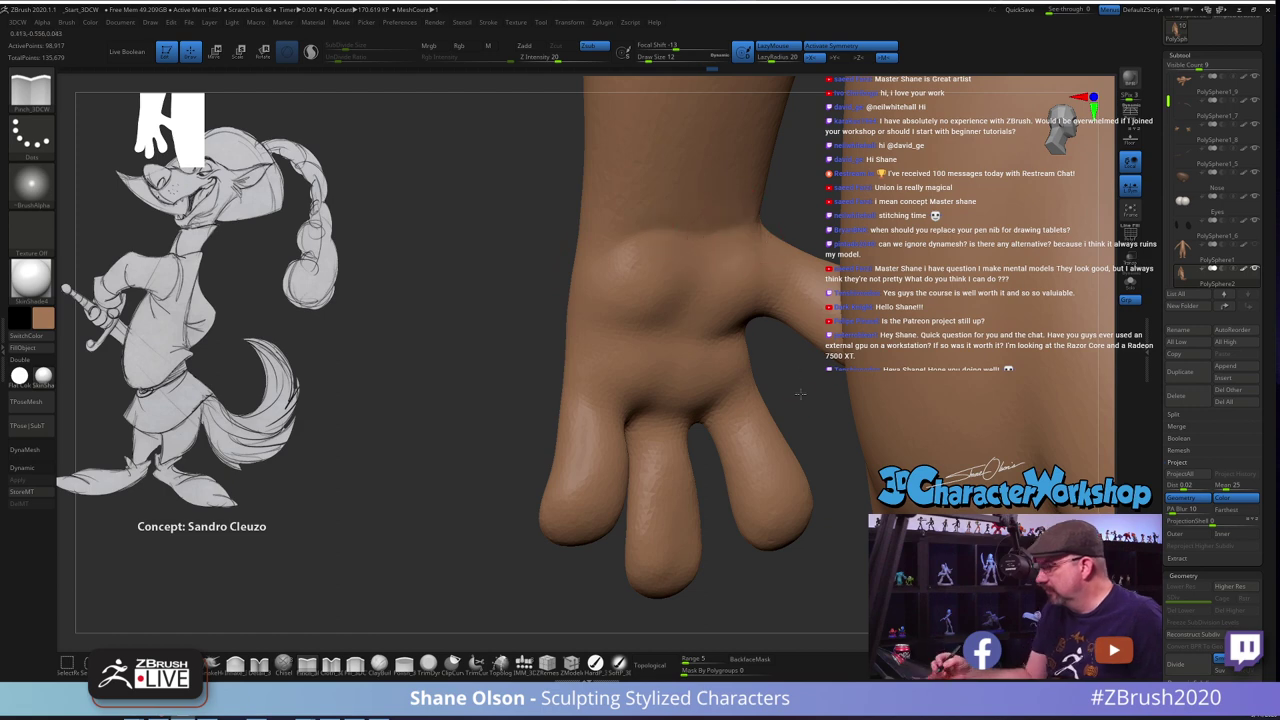
Define the creases around the heel and thumb pads of the palm, and soften the pads with smoothing
left_click_drag(812, 392, 798, 382)
left_click_drag(643, 270, 676, 264)
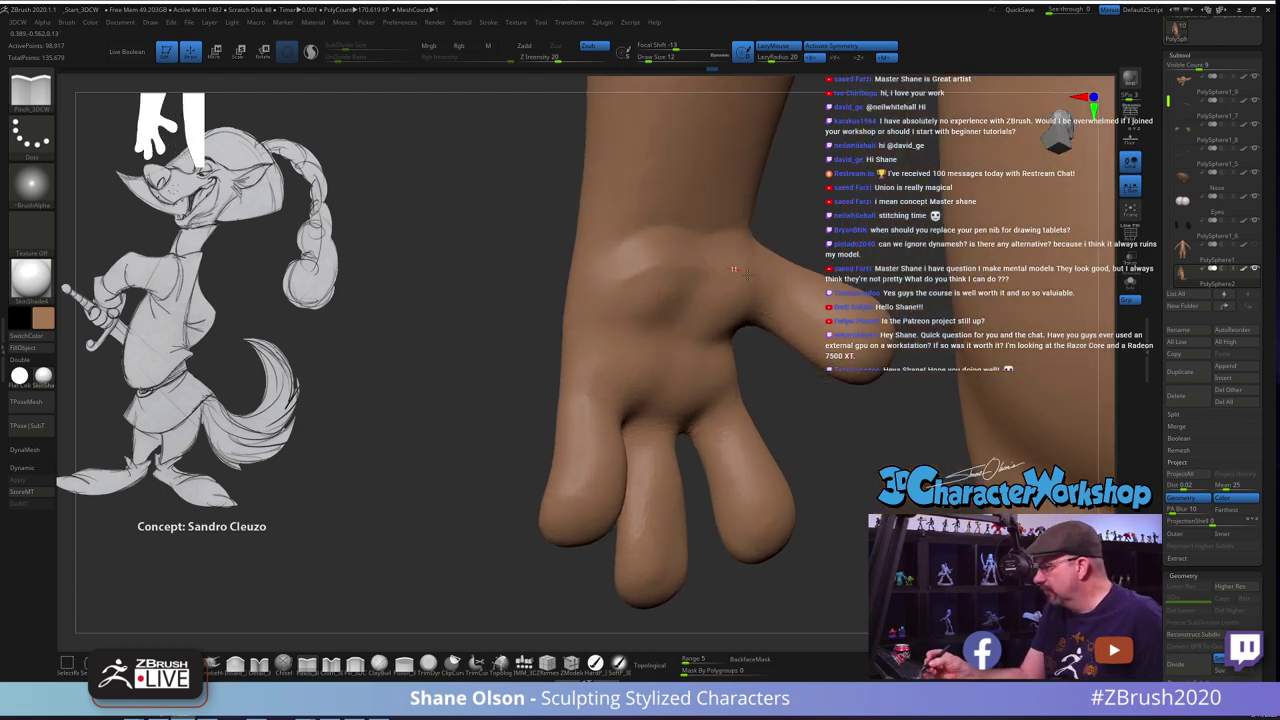
left_click_drag(825, 418, 833, 438)
left_click_drag(792, 328, 772, 324, "shift")
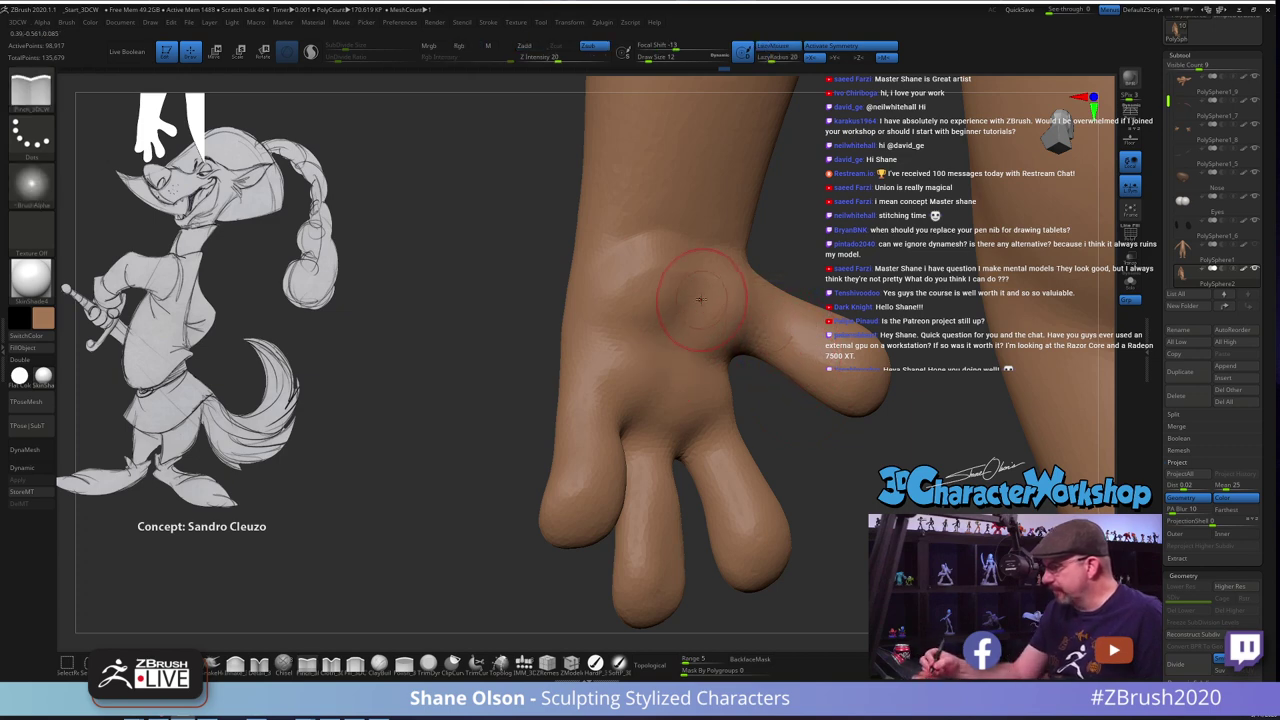
left_click_drag(700, 286, 683, 340)
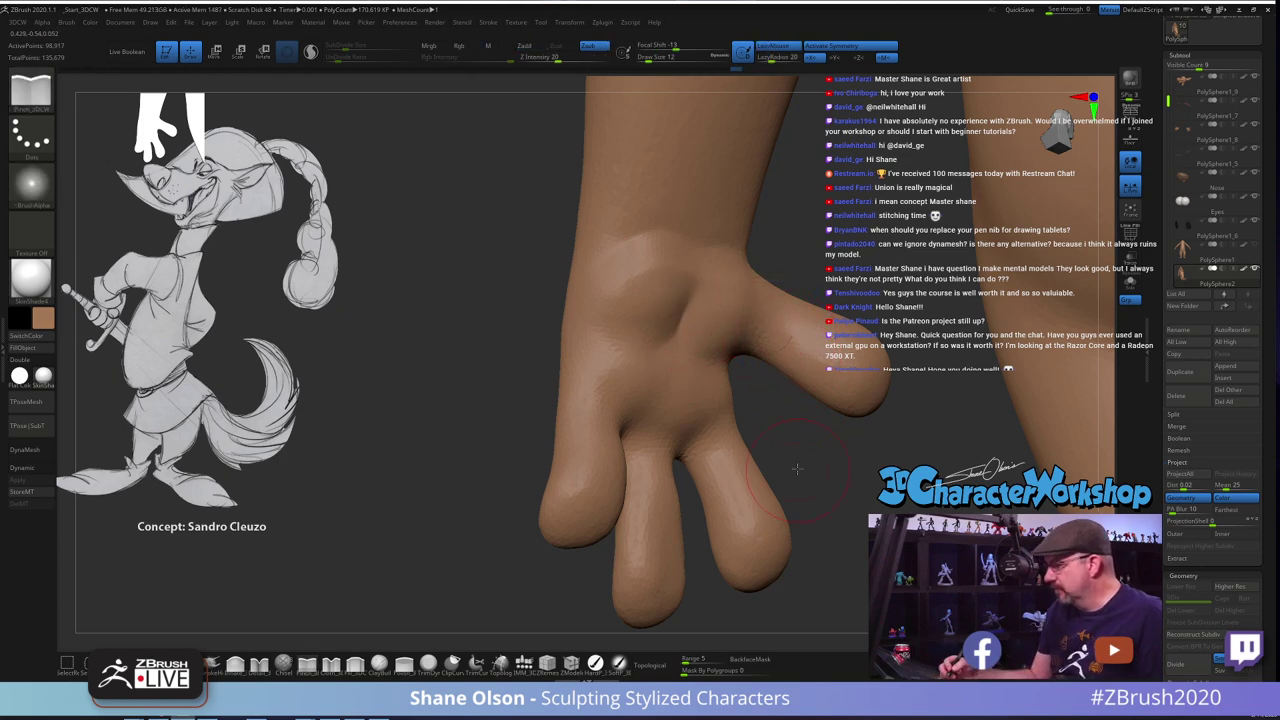
mouse_move(795, 467)
left_mouse_down("alt")
mouse_move(787, 449)
mouse_move(797, 453)
left_mouse_up("alt")
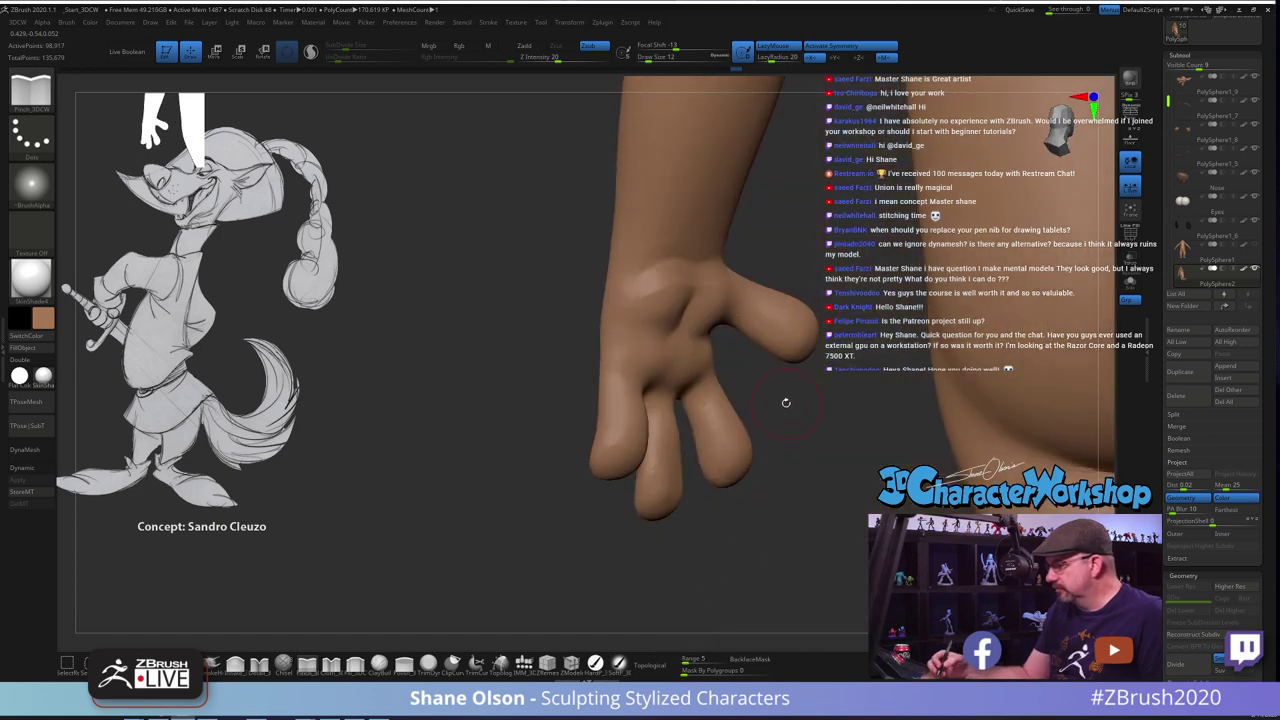
mouse_move(787, 403)
left_mouse_down()
mouse_move(775, 345)
mouse_move(755, 334)
mouse_move(690, 343)
left_mouse_up()
left_click_drag(784, 428, 810, 481)
left_click_drag(671, 304, 671, 315, "shift")
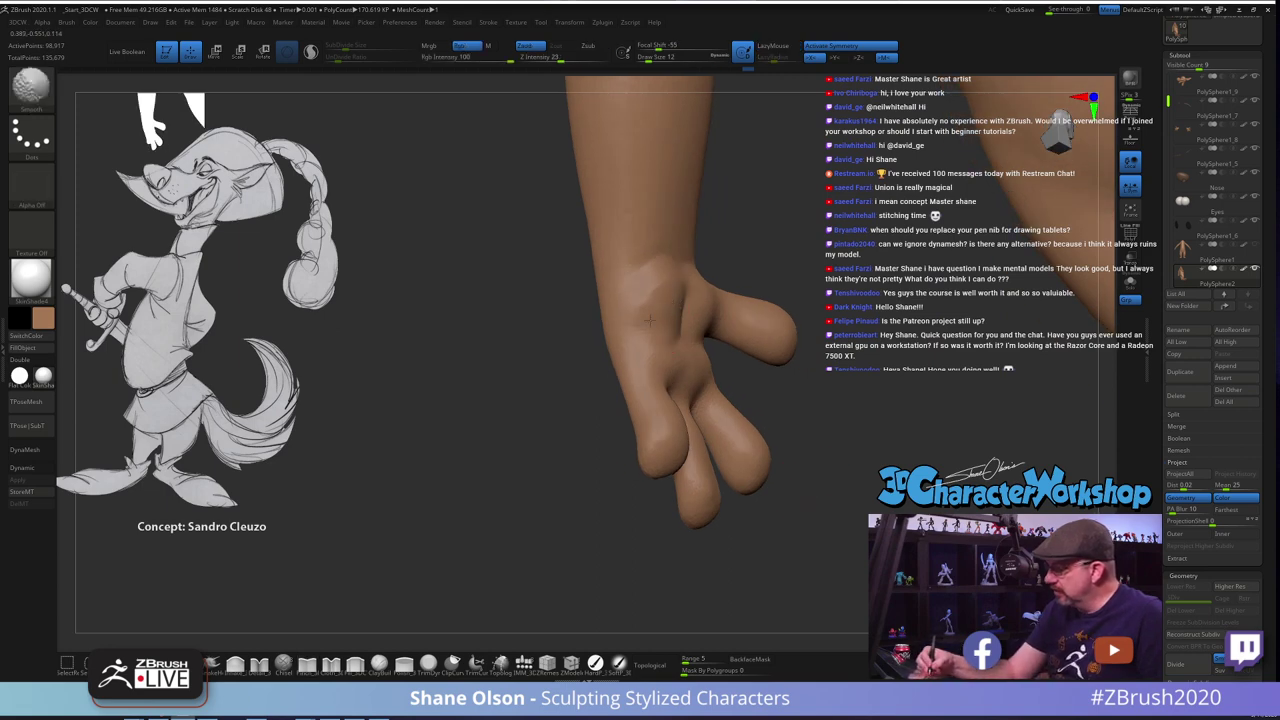
Frame the whole wolf from the front and make its head the active subtool
mouse_move(799, 436)
left_mouse_down("alt")
mouse_move(766, 434)
mouse_move(860, 400)
mouse_move(820, 417)
mouse_move(774, 400)
mouse_move(845, 484)
left_mouse_up("alt")
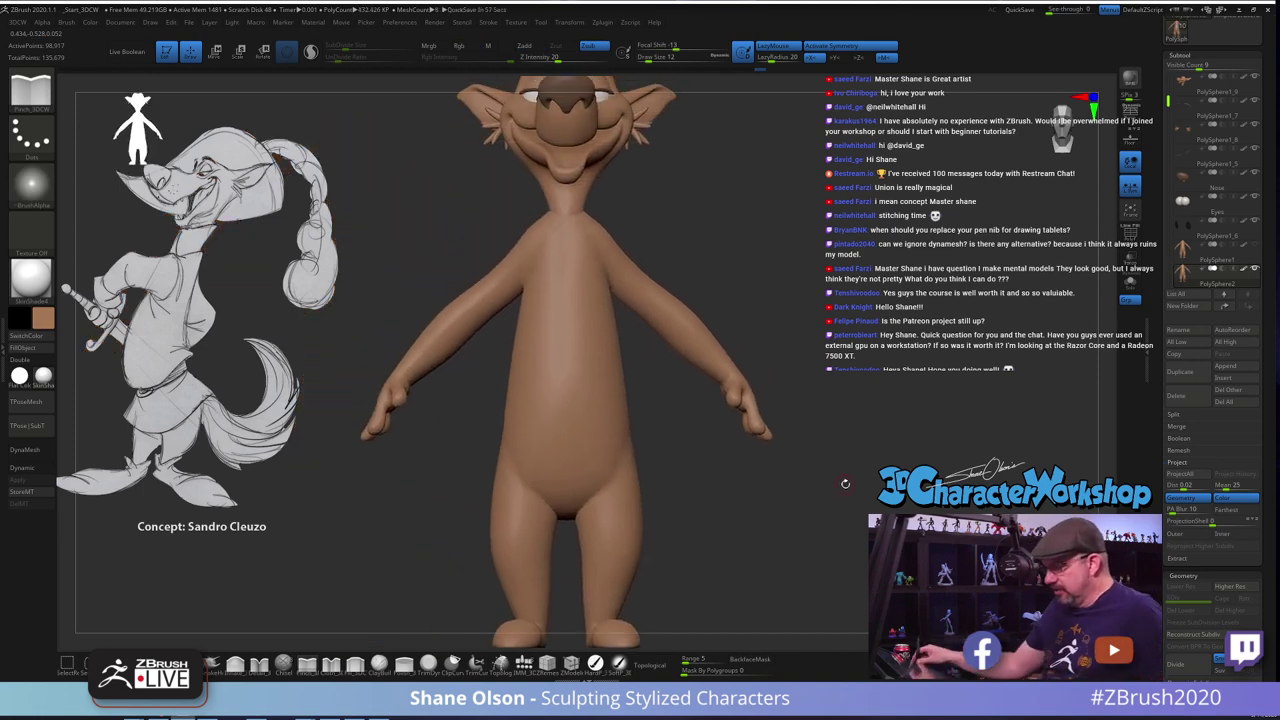
left_click_drag(740, 268, 719, 218, "alt")
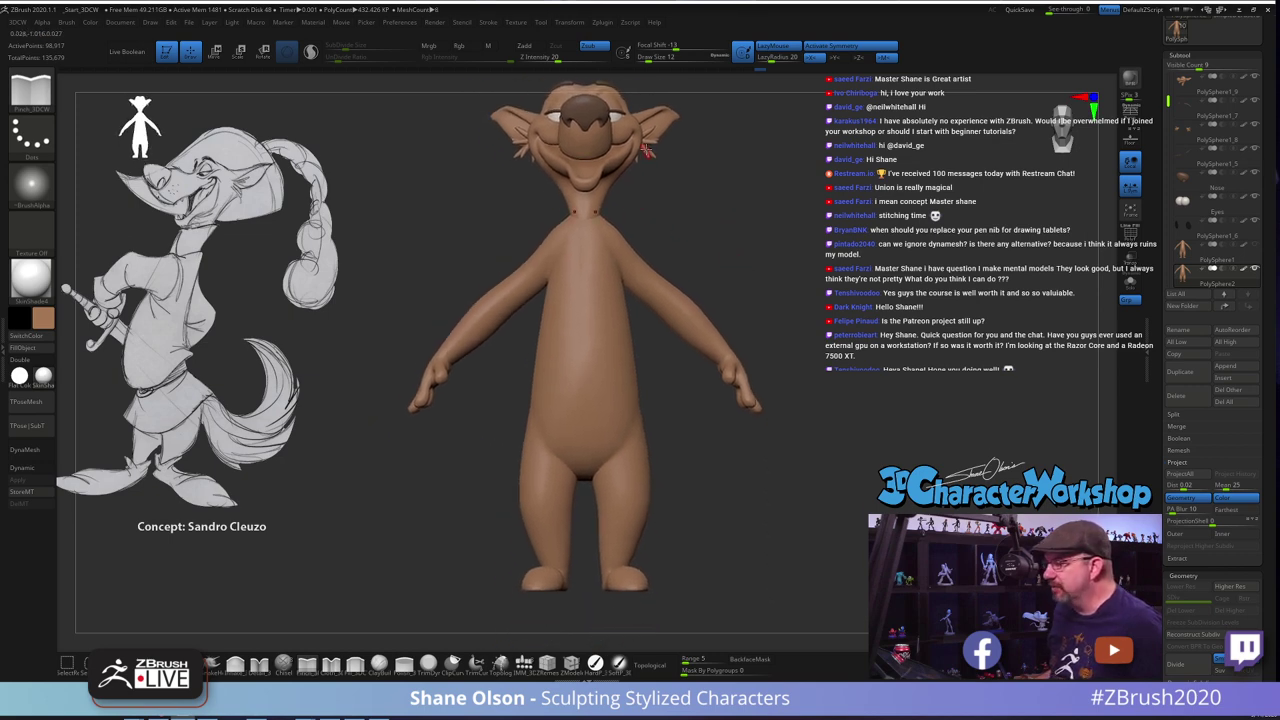
left_click_drag(735, 181, 722, 300, "alt")
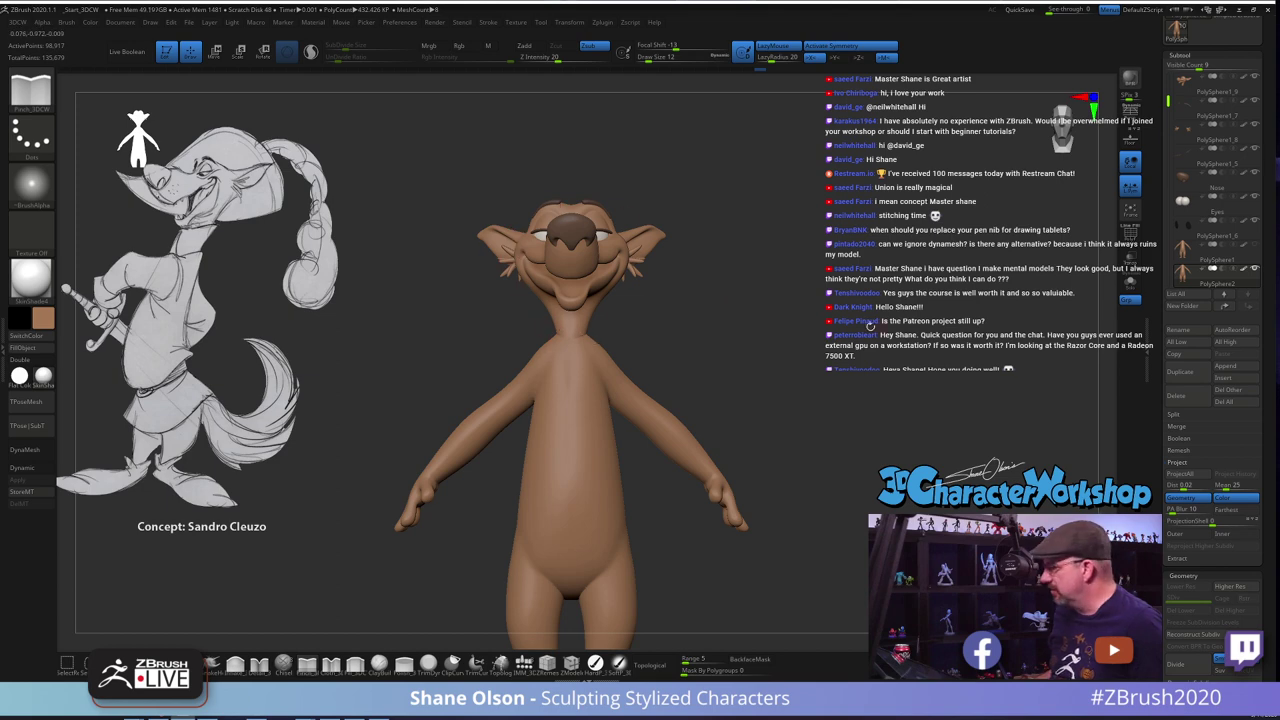
left_click(588, 319, "alt")
left_click_drag(699, 310, 749, 318)
Save the wolf tool as SandroWolf03 in the ZTLs folder
left_click_drag(1156, 201, 1158, 358)
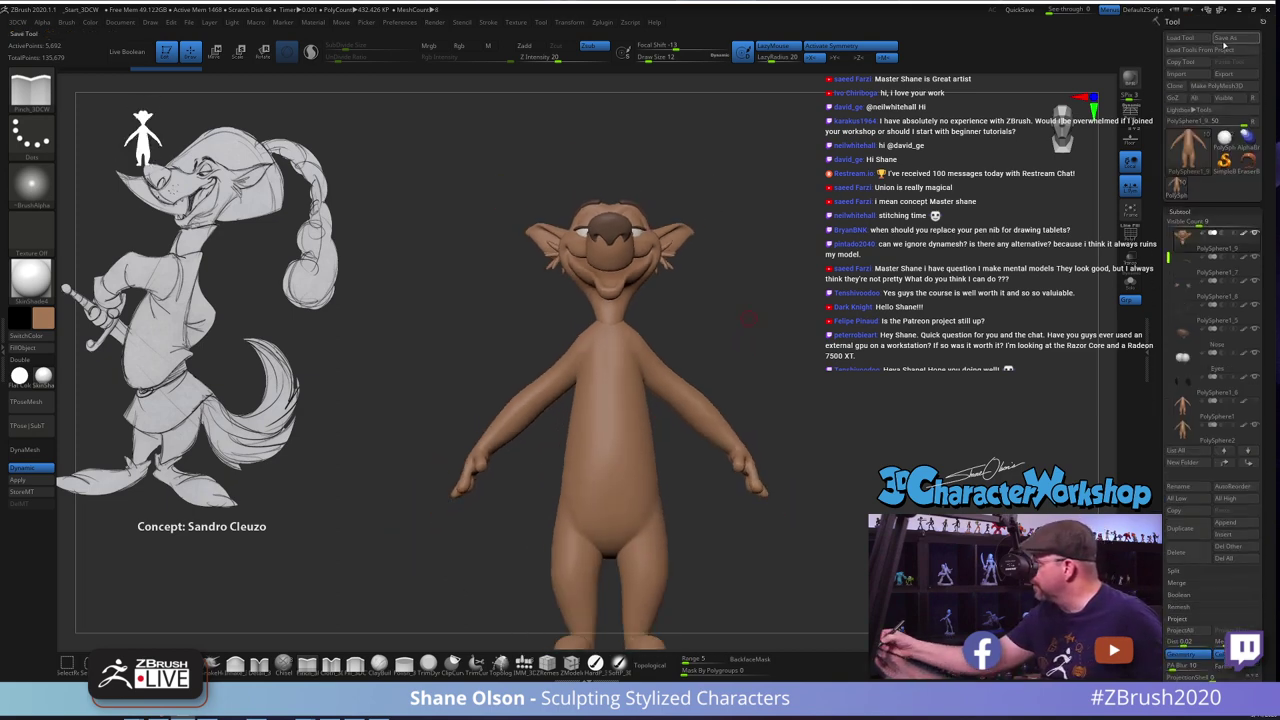
left_click(1226, 39)
left_click(459, 459)
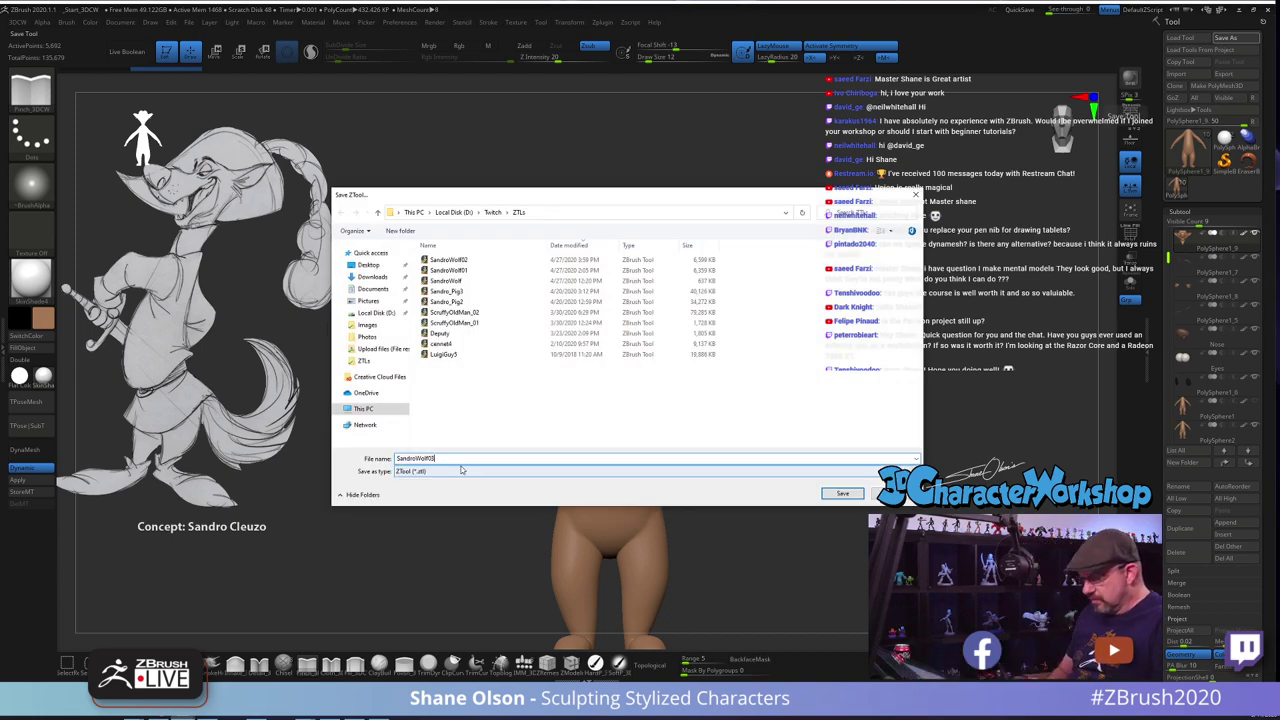
key("Return")
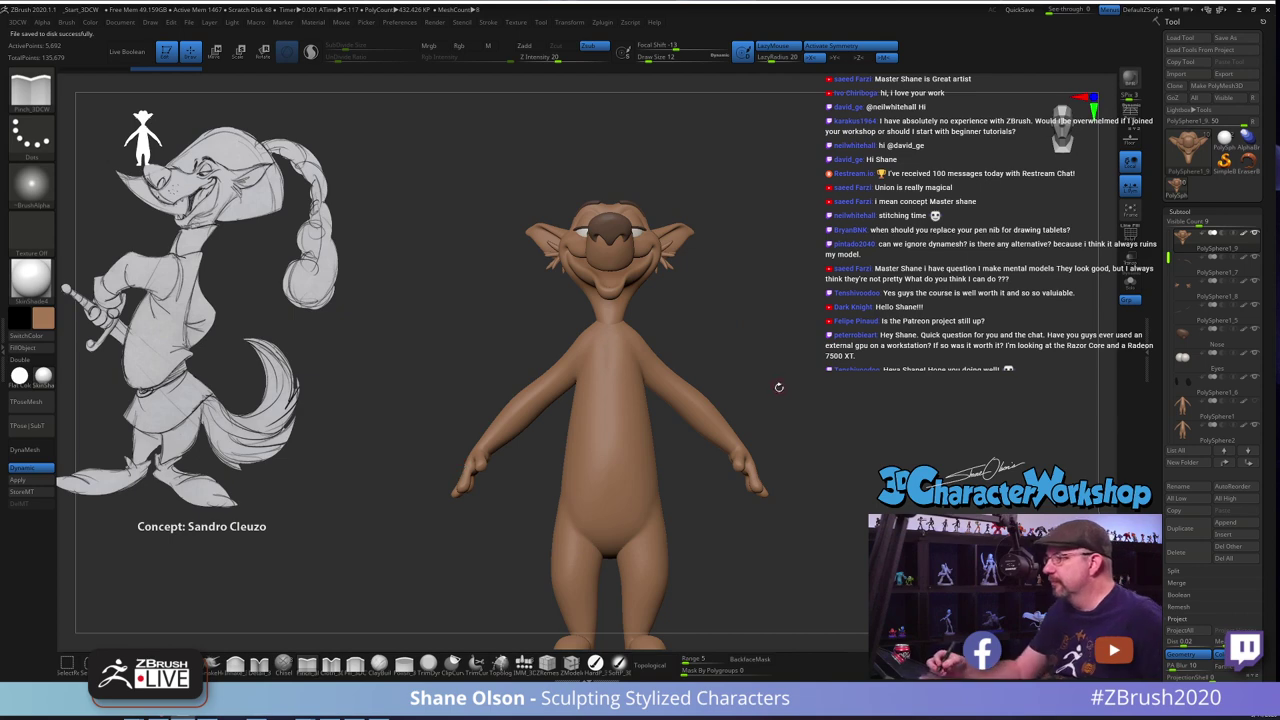
Bring the full figure into view and raise the Draw Size to 44
left_click_drag(777, 387, 755, 373, "alt")
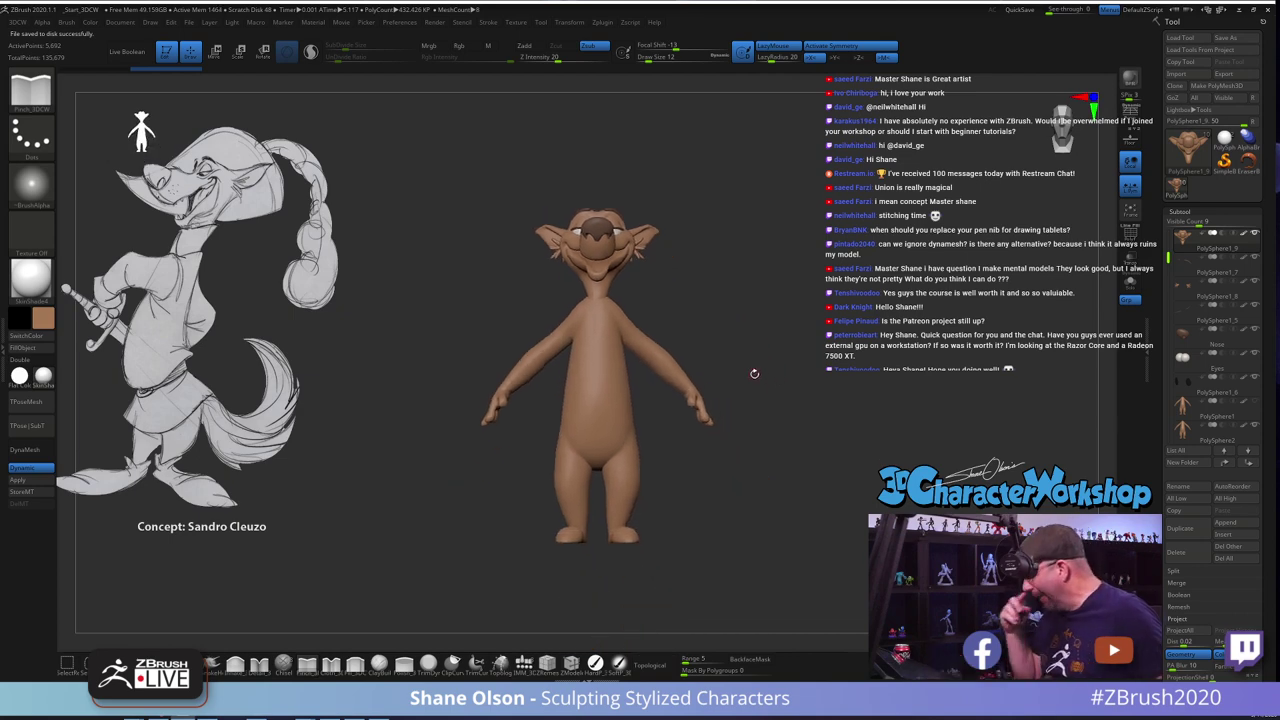
key("s")
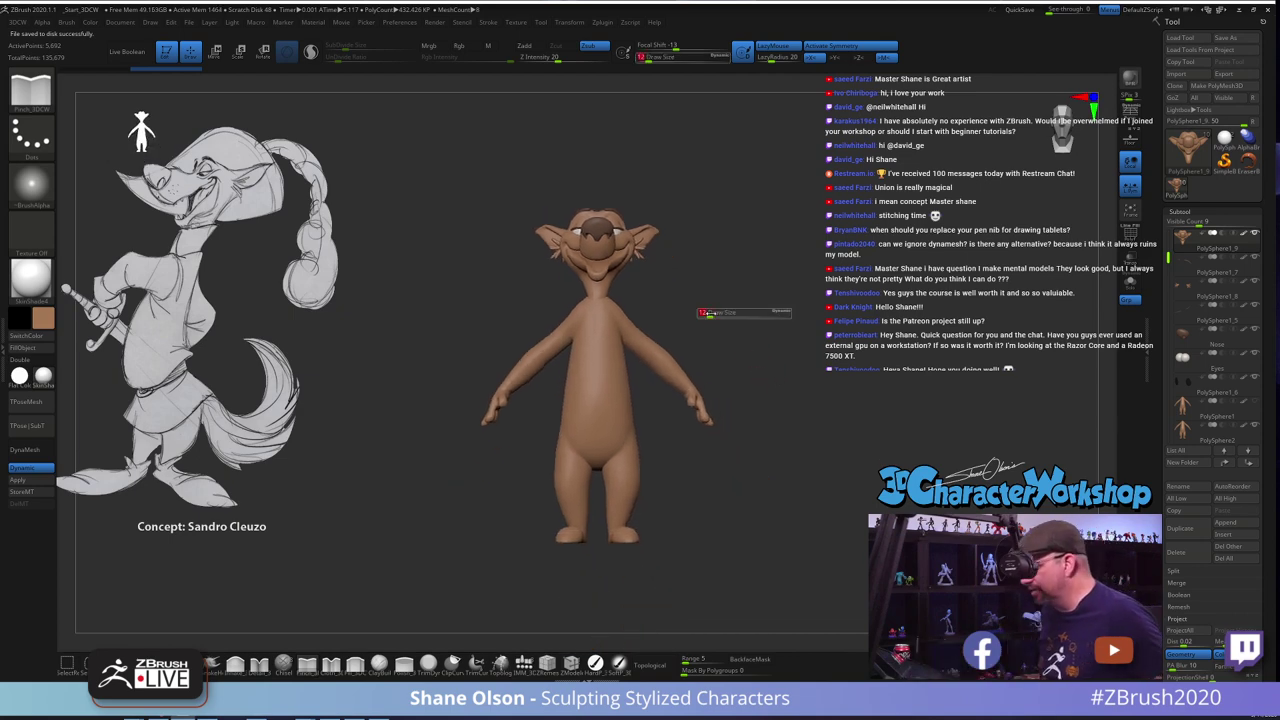
left_click_drag(709, 313, 713, 313)
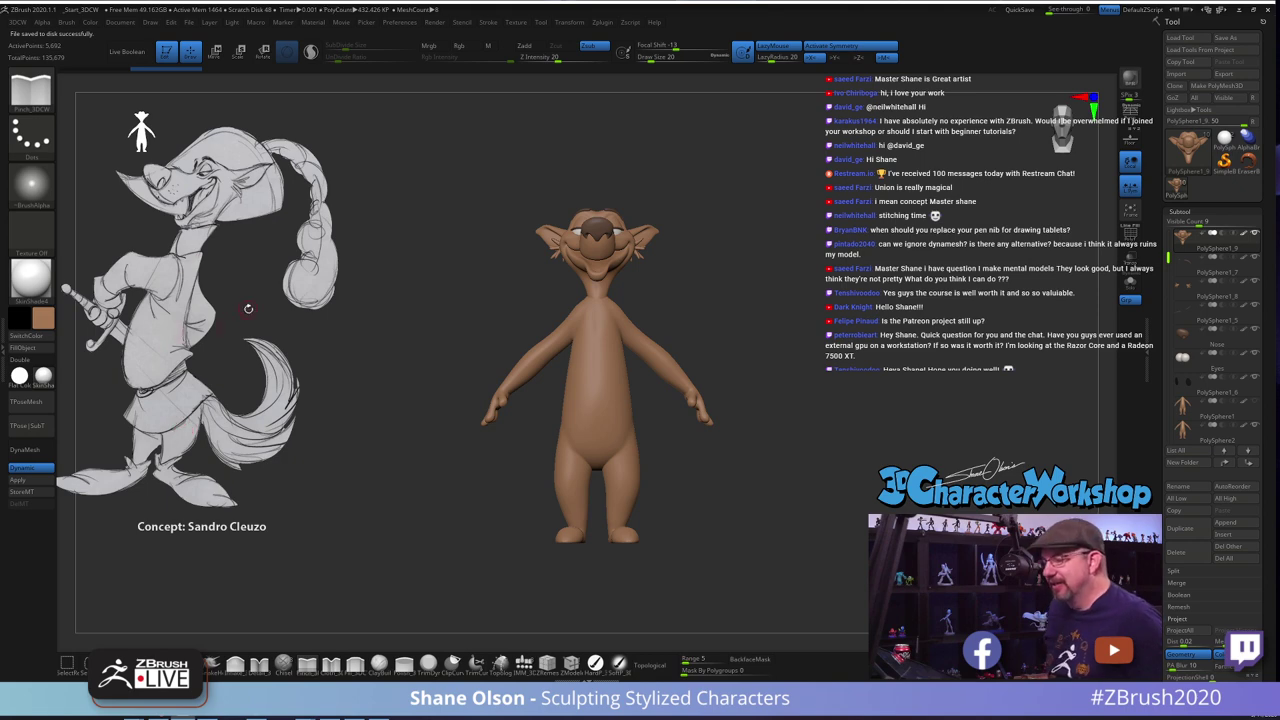
key("s")
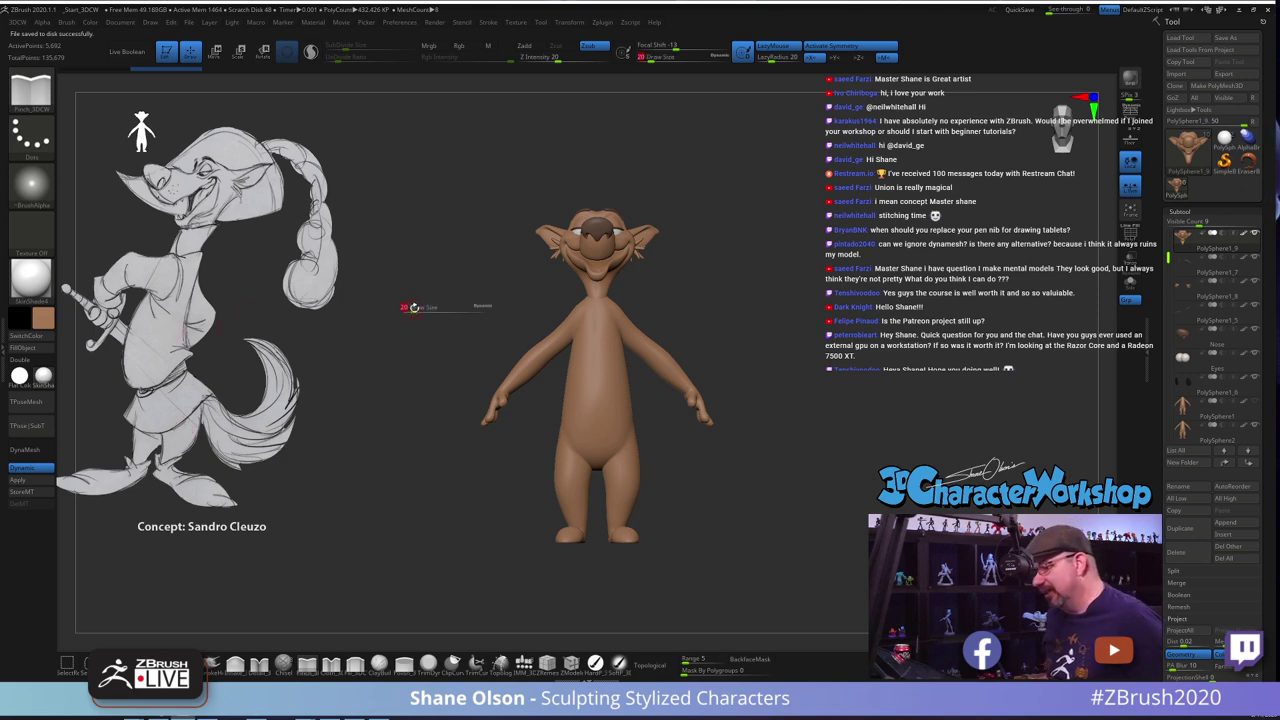
left_click_drag(410, 308, 419, 309)
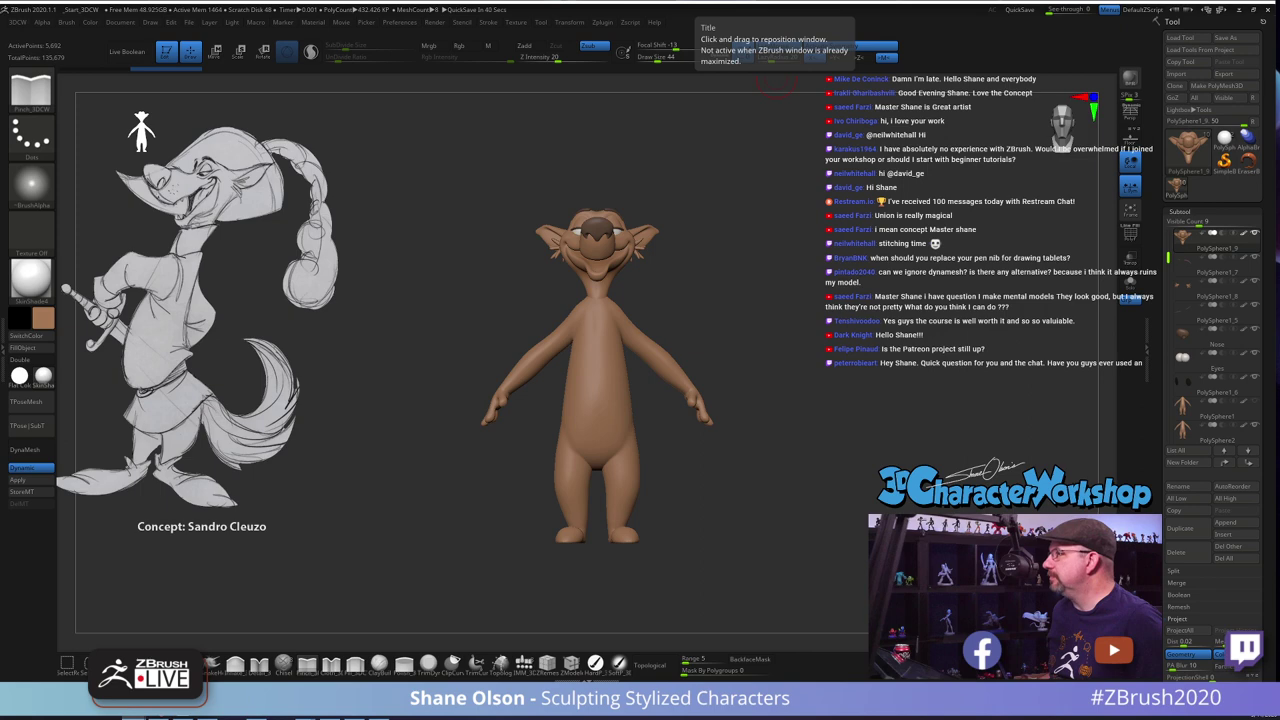
Bring up the browser with the Pixologic Livestream Pig in Blender post, view the pig render enlarged, and close it
left_click_drag(775, 0, 602, 2)
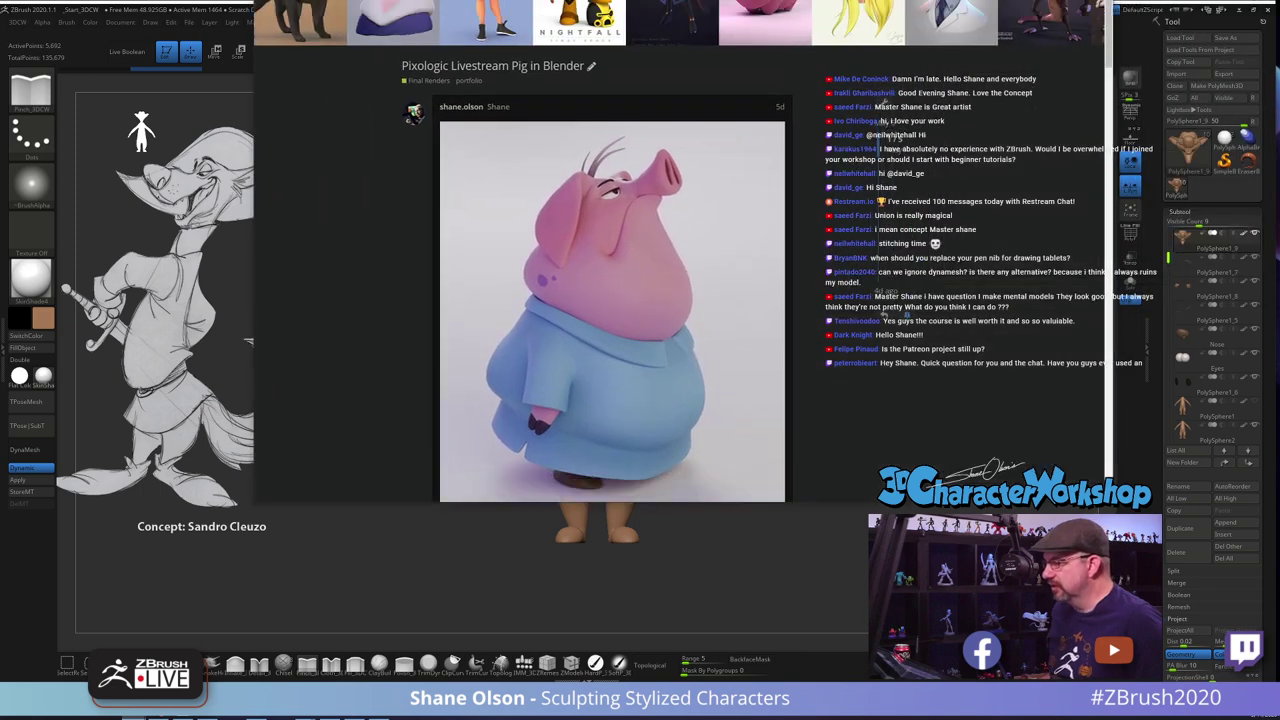
left_click(641, 320)
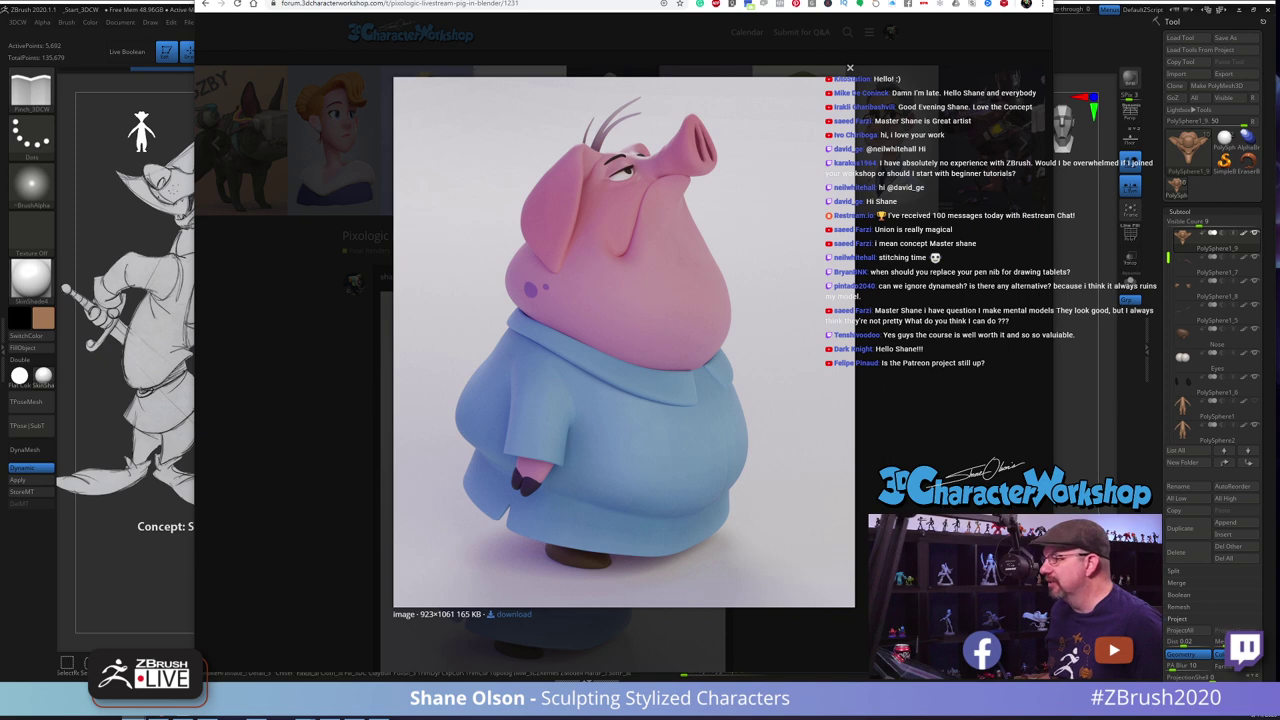
left_click_drag(740, 1, 803, 0)
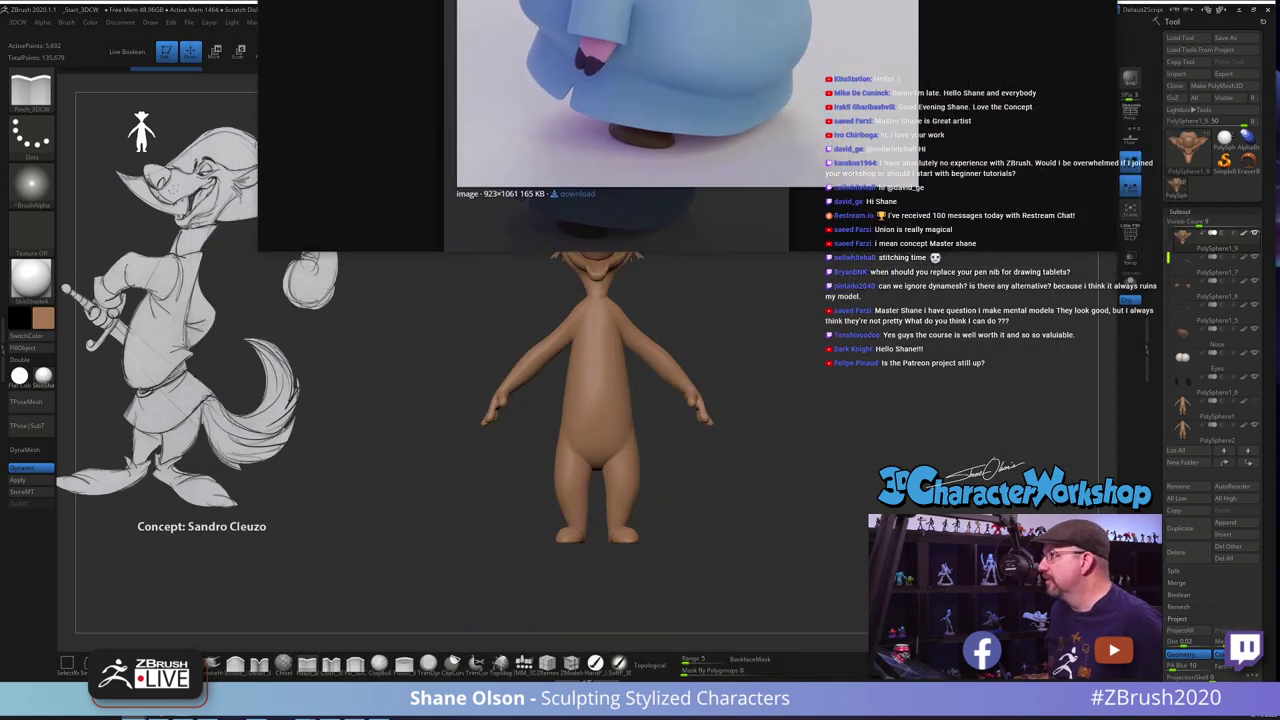
key("ctrl+w")
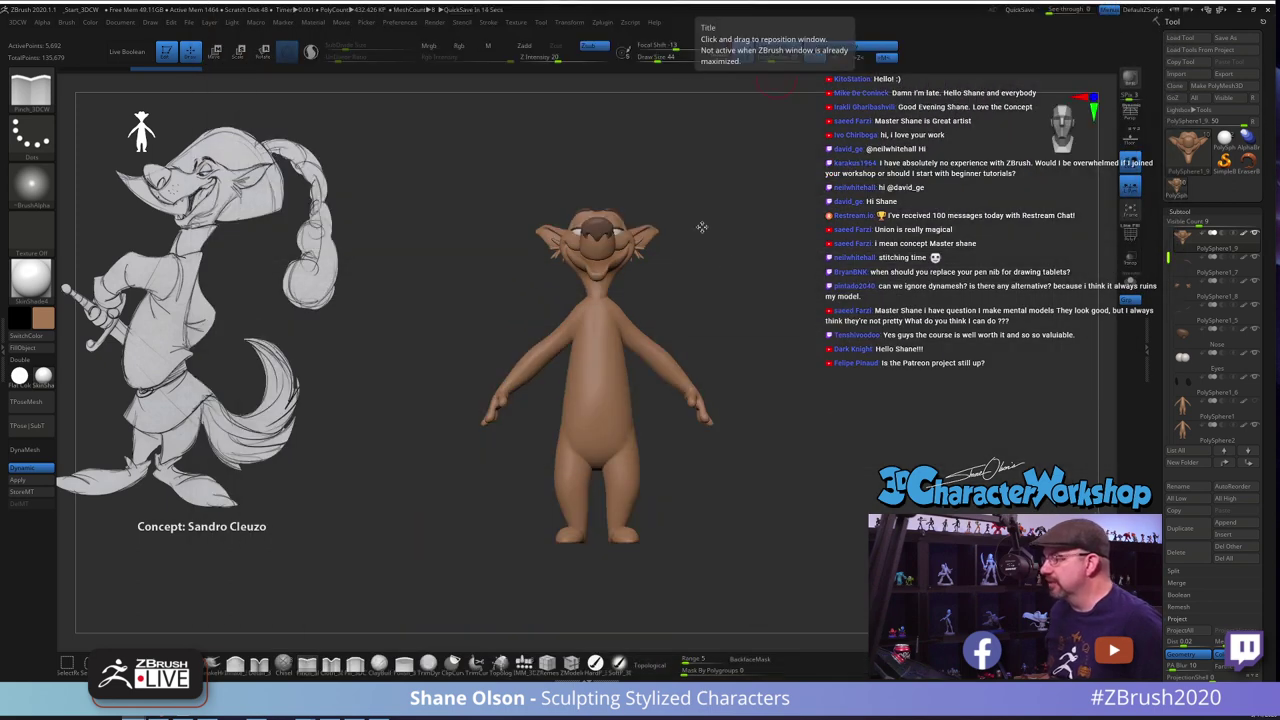
Show the wireframe on the head and frame the joint between neck and body
left_click_drag(875, 211, 845, 218)
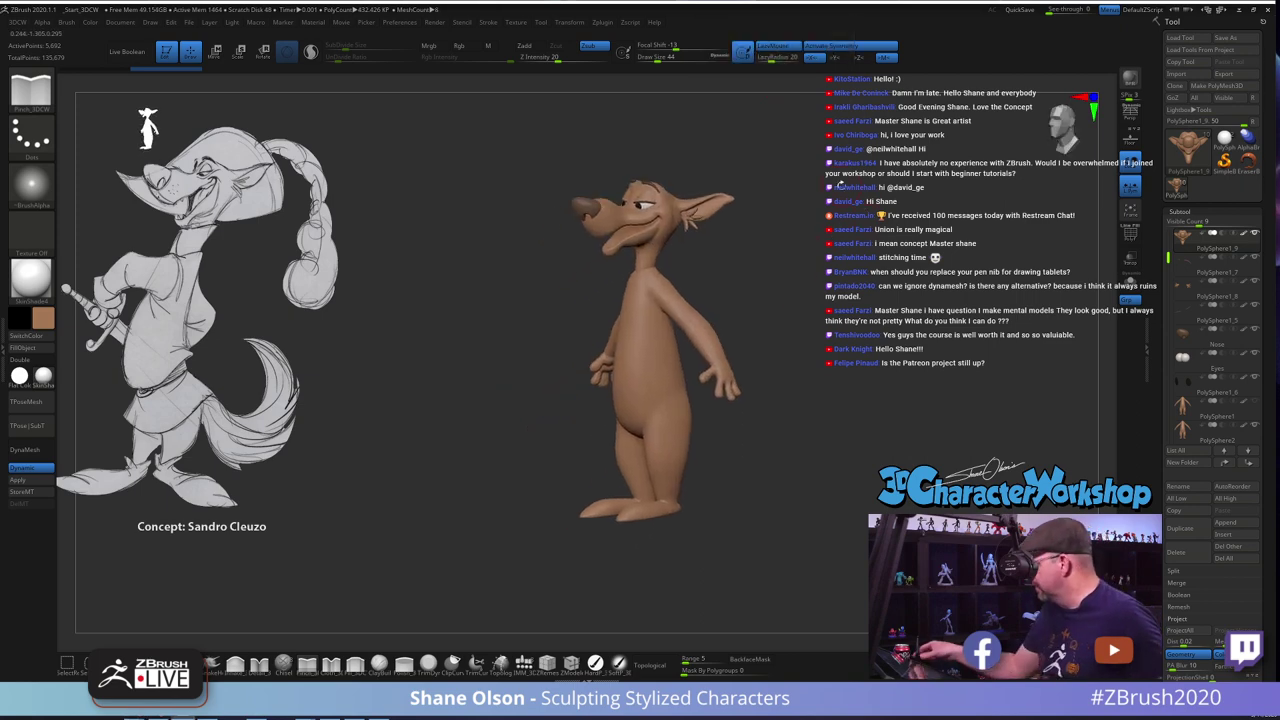
left_click_drag(774, 443, 821, 453)
left_click_drag(813, 366, 805, 409, "alt")
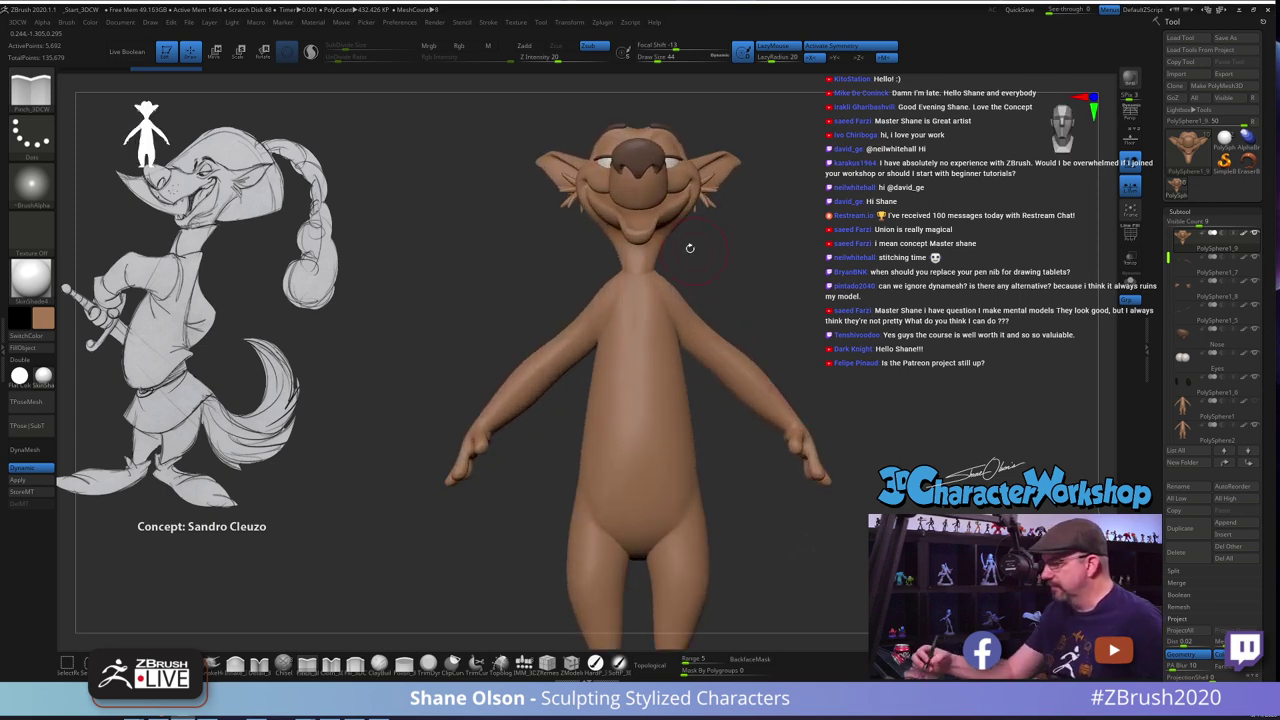
key("shift+f")
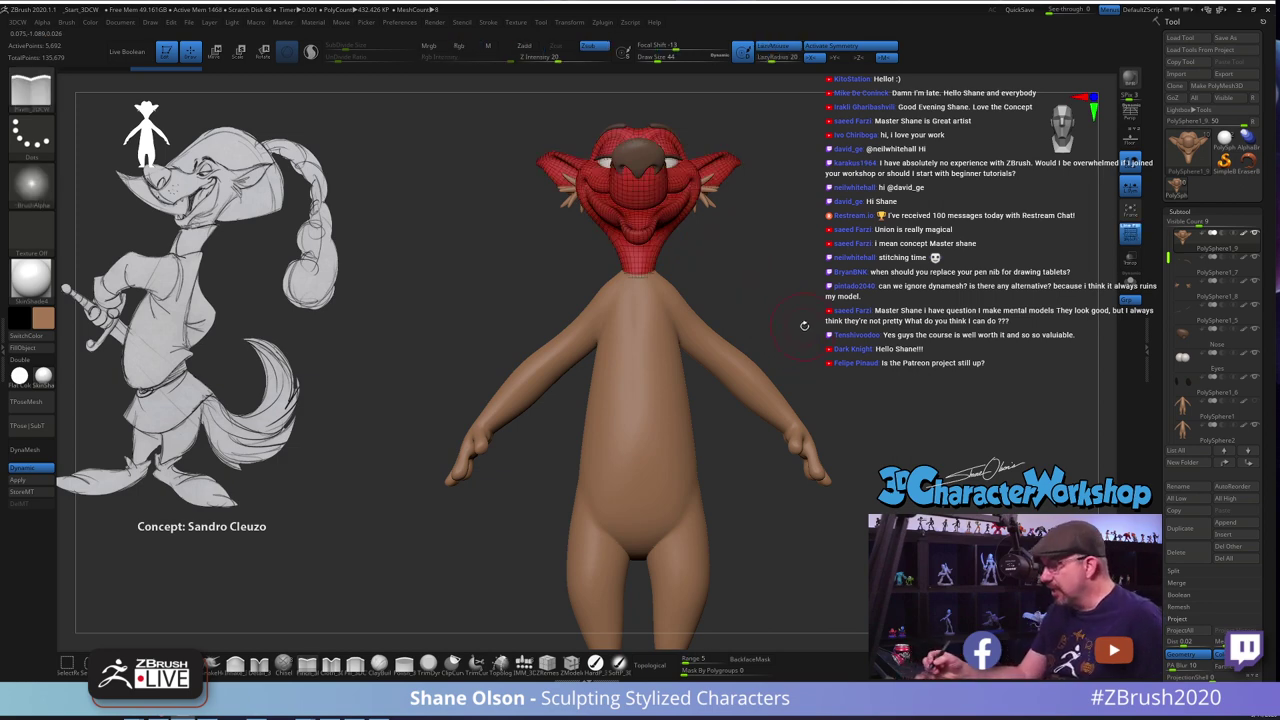
left_click_drag(804, 326, 770, 338)
left_click_drag(743, 218, 751, 274)
left_click_drag(675, 248, 690, 210, "alt")
Switch to the Move brush and set its Draw Size to 54 for shaping the base of the neck
key("b")
key("m")
key("v")
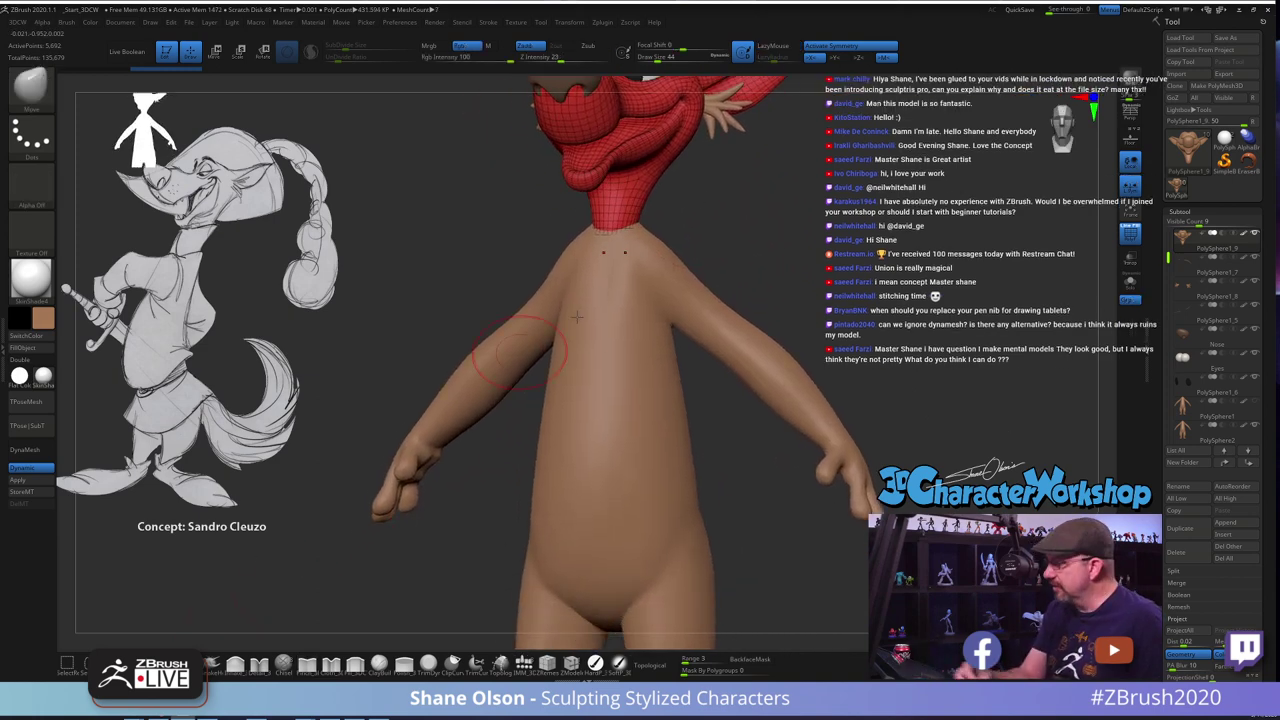
key("s")
mouse_move(762, 229)
left_mouse_down()
mouse_move(715, 214)
mouse_move(722, 224)
mouse_move(709, 224)
left_mouse_up()
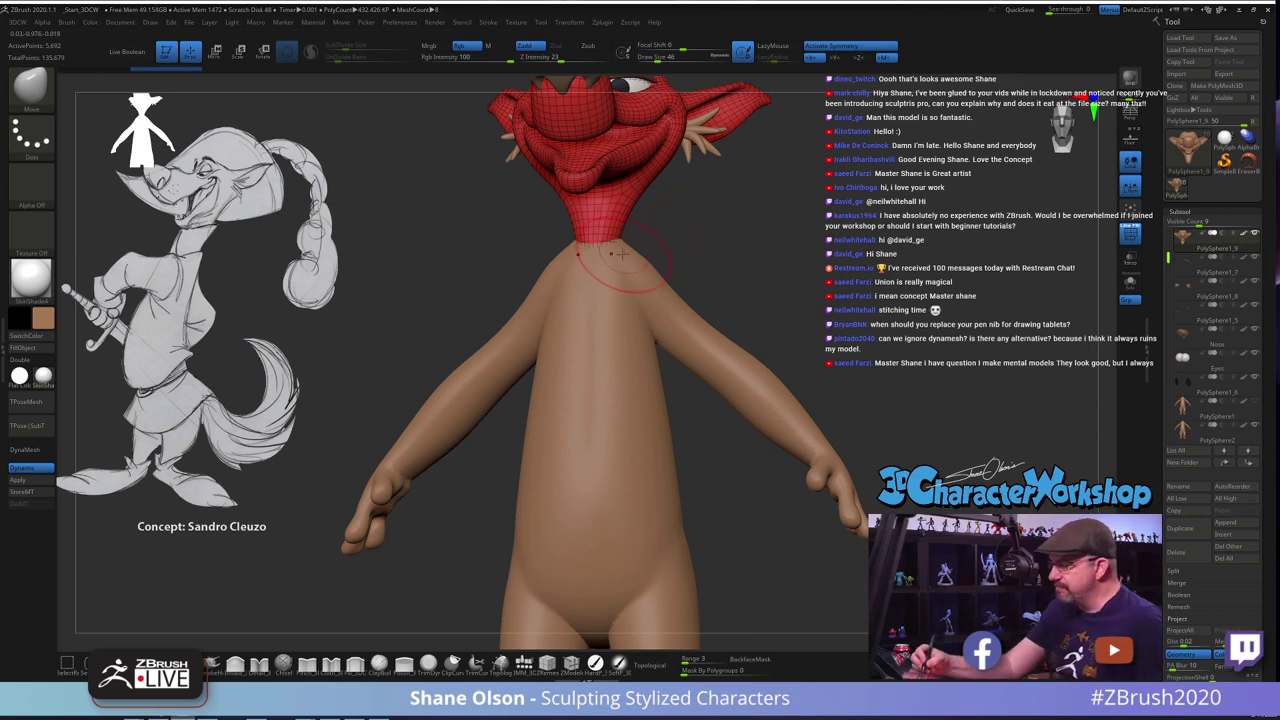
key("s")
left_click_drag(627, 256, 630, 257)
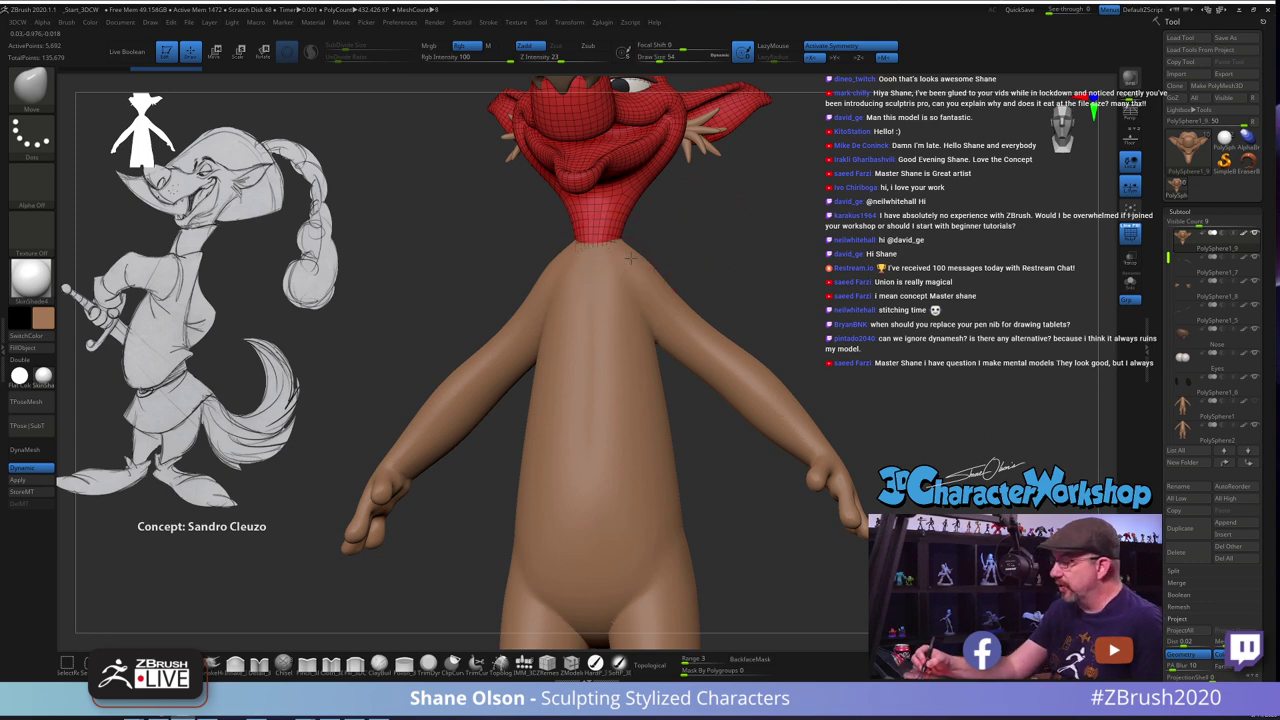
Shape the base of the neck with the Move brush so it meets the top of the body, raising the Draw Size to 74
mouse_move(626, 256)
left_mouse_down()
mouse_move(616, 240)
mouse_move(638, 231)
mouse_move(600, 235)
mouse_move(590, 279)
left_mouse_up()
mouse_move(712, 258)
left_mouse_down()
mouse_move(632, 266)
mouse_move(693, 285)
mouse_move(724, 254)
mouse_move(627, 284)
left_mouse_up()
key("s")
left_click_drag(749, 281, 777, 278, "shift")
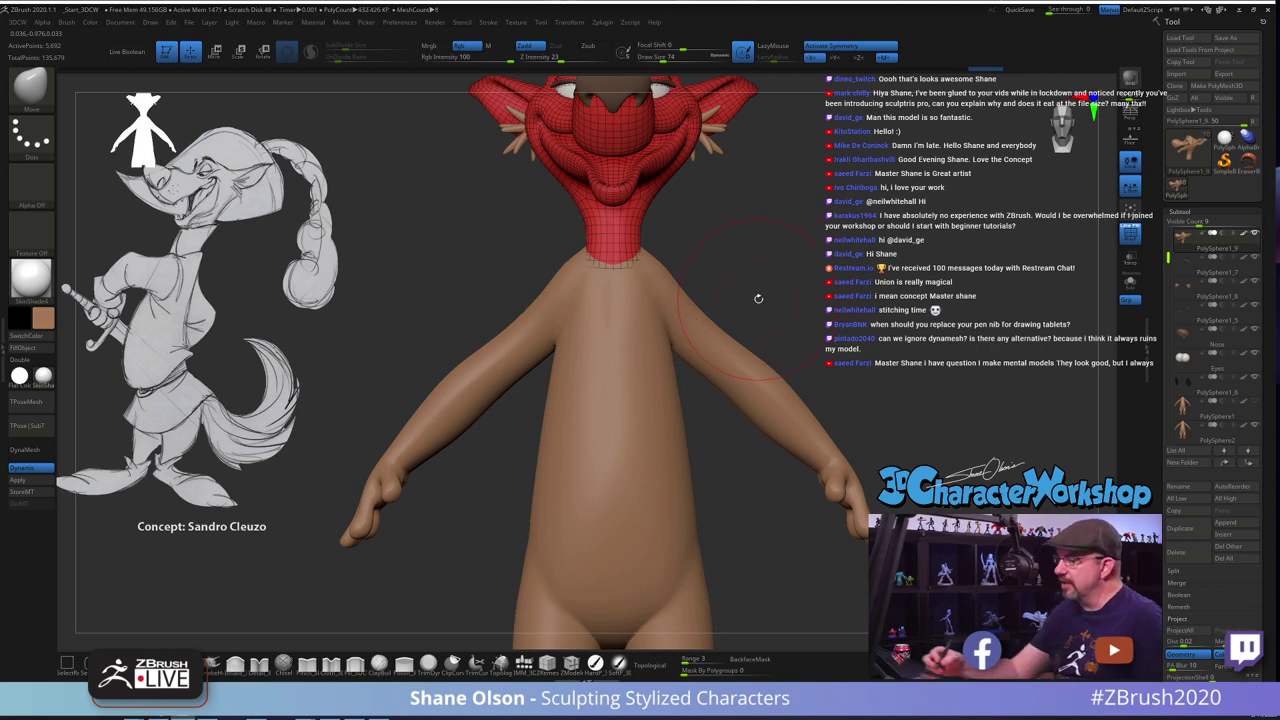
left_click_drag(641, 256, 646, 265)
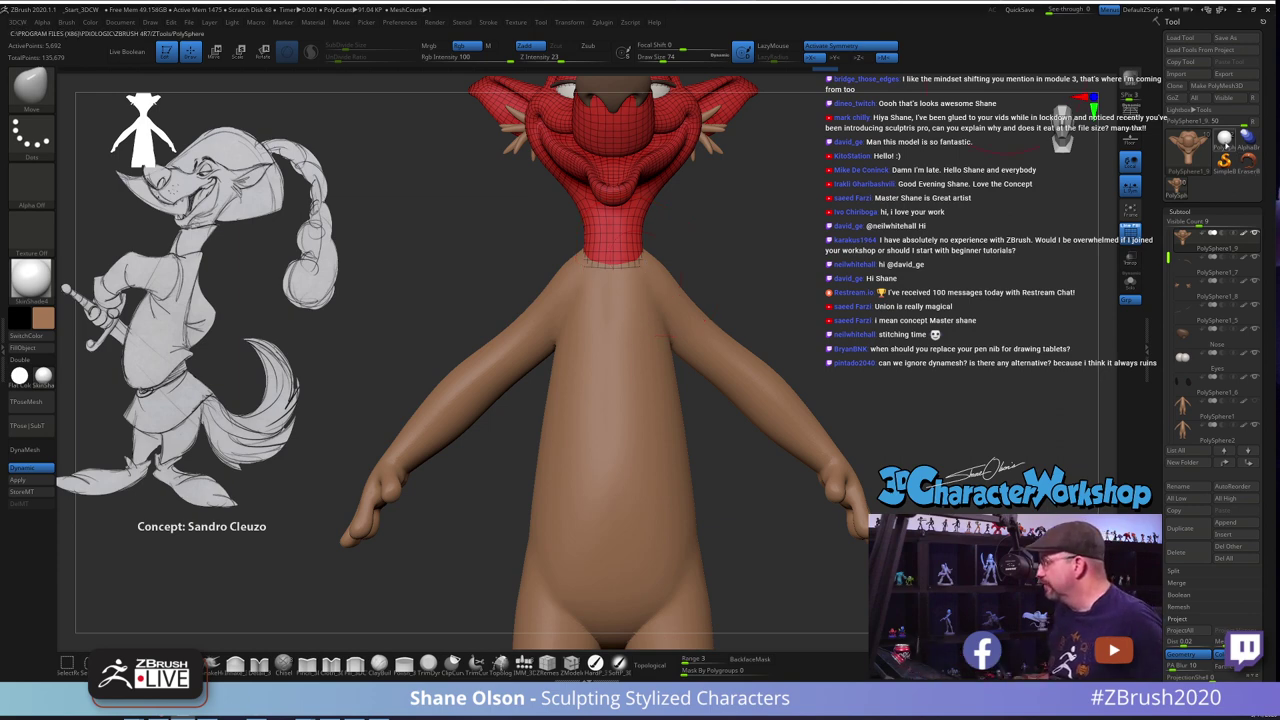
Switch to the PolySphere tool, hide its ruler subtool, and frame the sphere in view
left_click(1226, 143)
right_click_drag(838, 374, 850, 342, "ctrl")
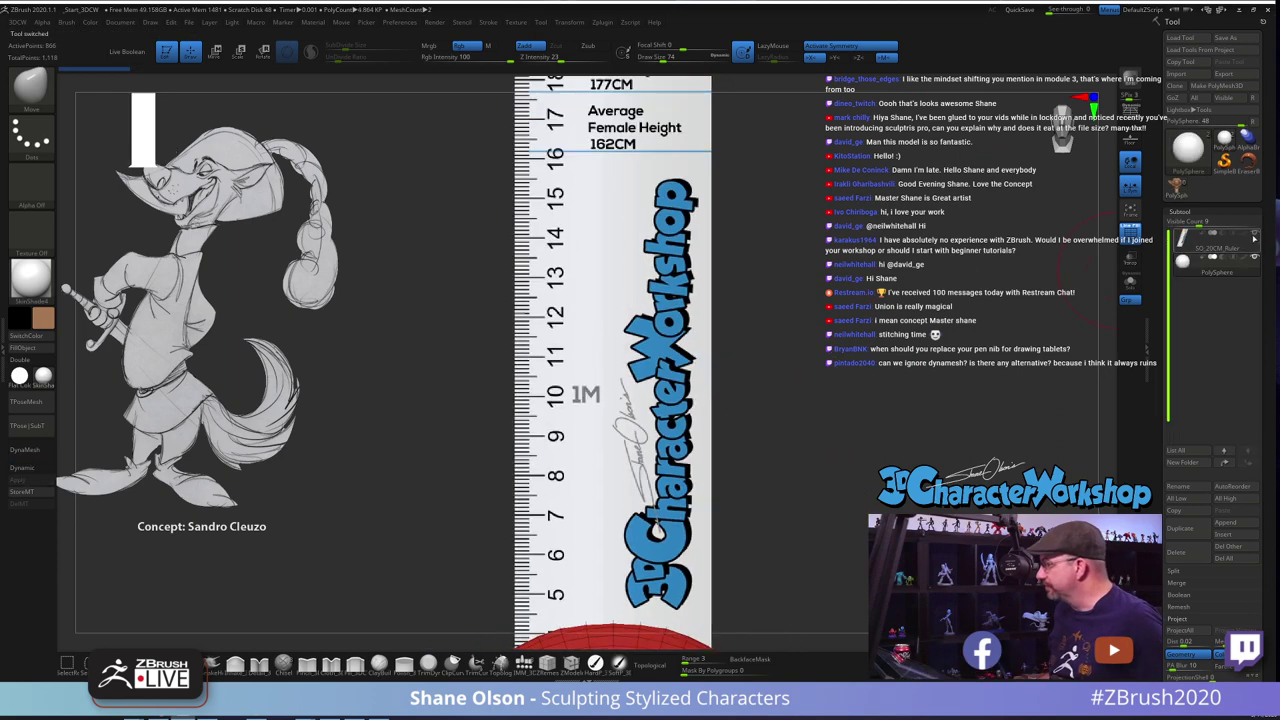
left_click(1254, 236)
right_click_drag(908, 452, 850, 75, "alt")
right_click_drag(835, 312, 827, 313, "ctrl")
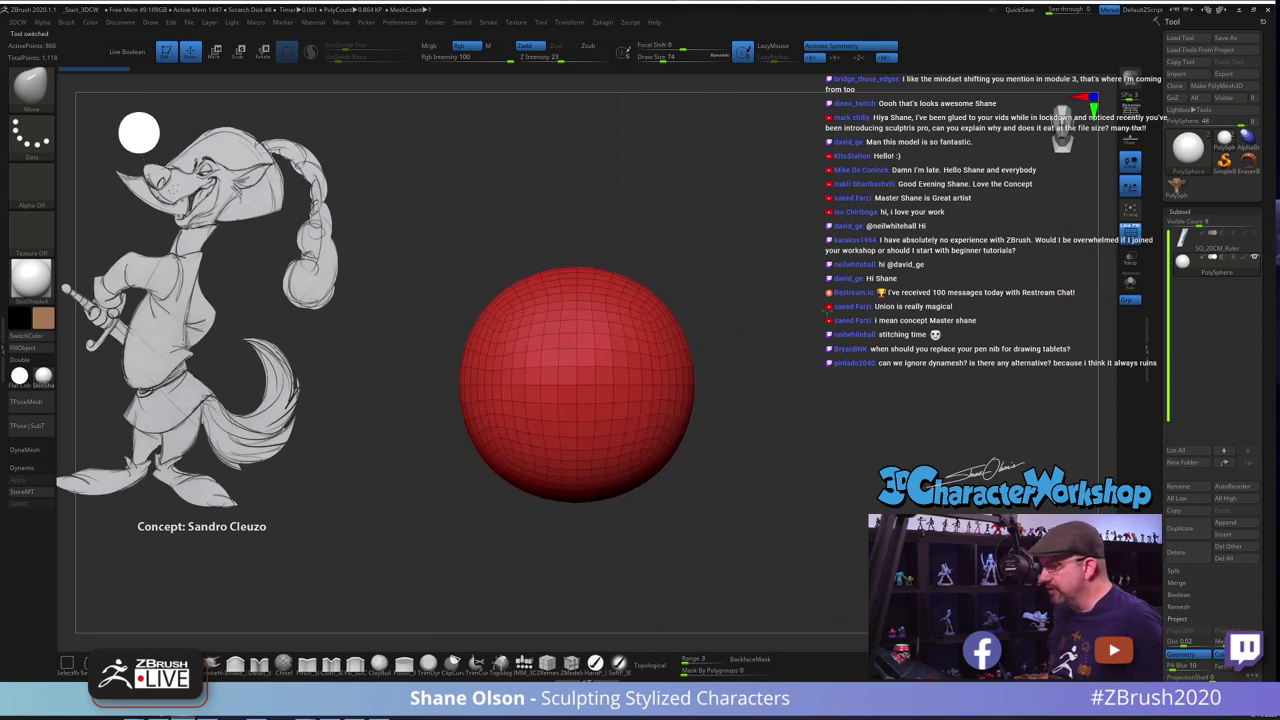
right_click_drag(808, 441, 803, 383, "alt")
Duplicate the PolySphere subtool and hide the original, leaving the copy active
left_click(1183, 529)
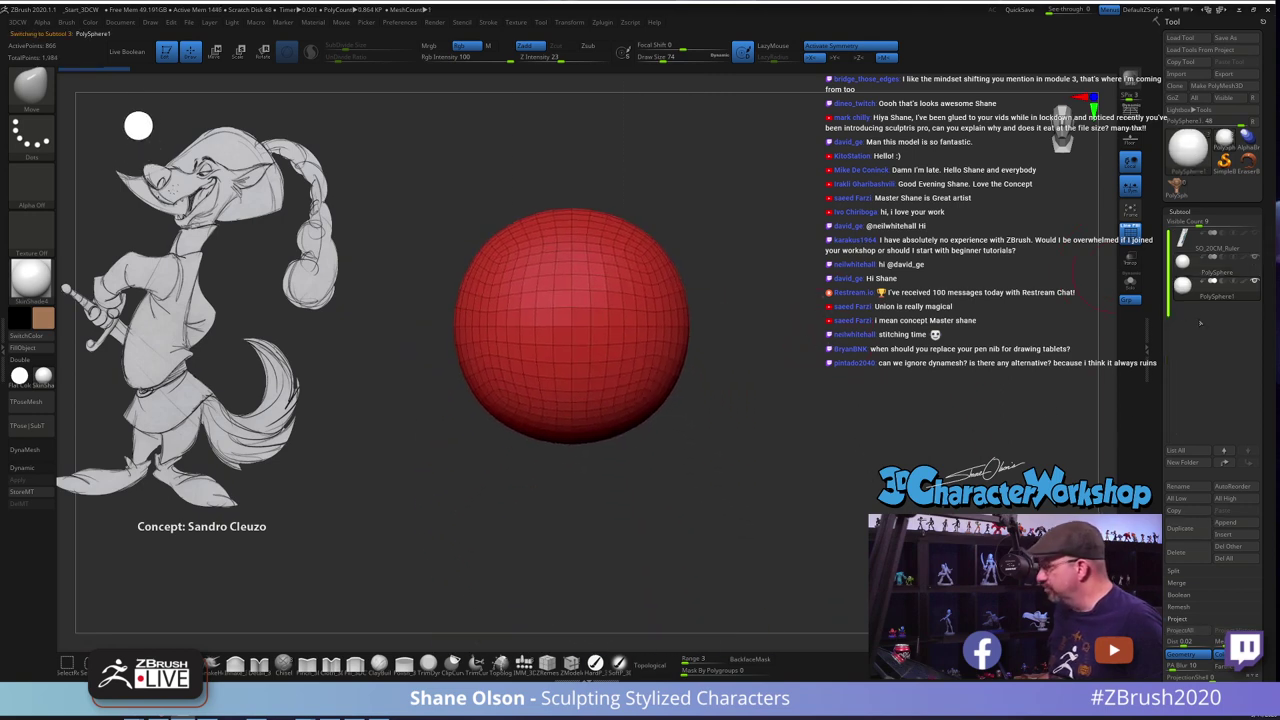
left_click(1256, 260)
right_click_drag(783, 271, 787, 282, "ctrl")
right_click_drag(836, 343, 832, 334, "ctrl")
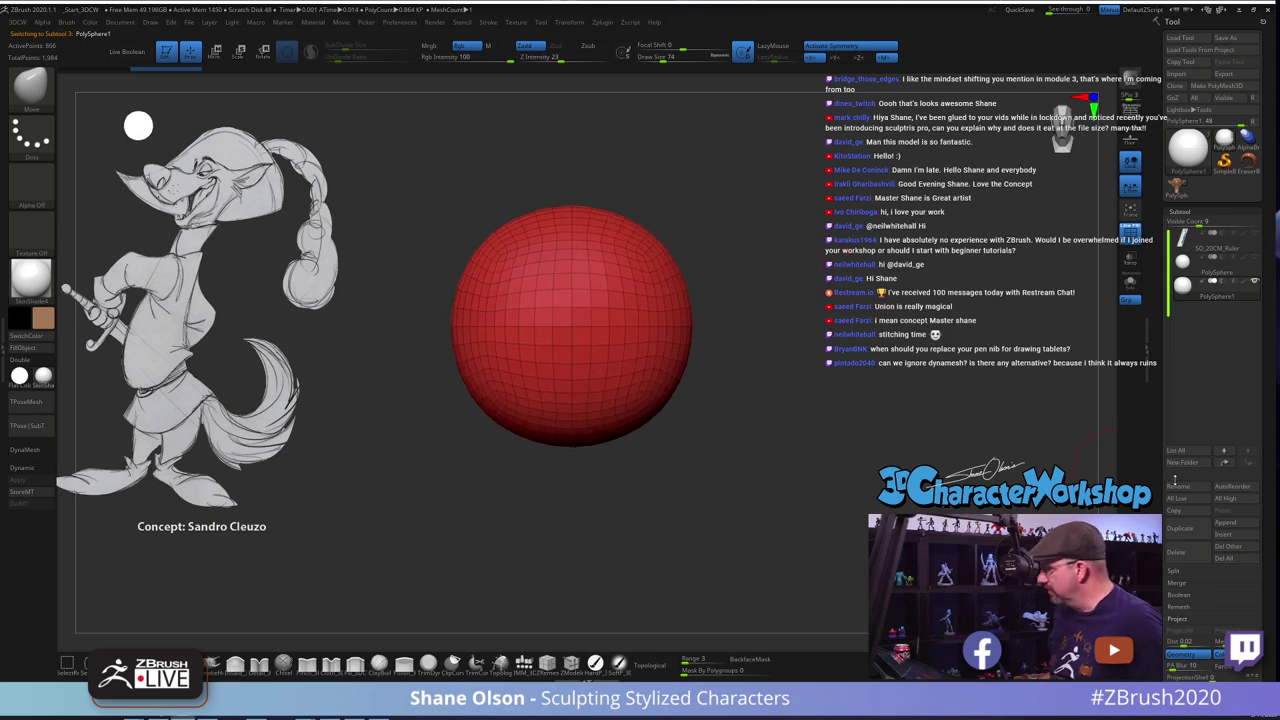
Convert the duplicated sphere to a DynaMesh at resolution 128
left_click_drag(1159, 486, 1174, 432)
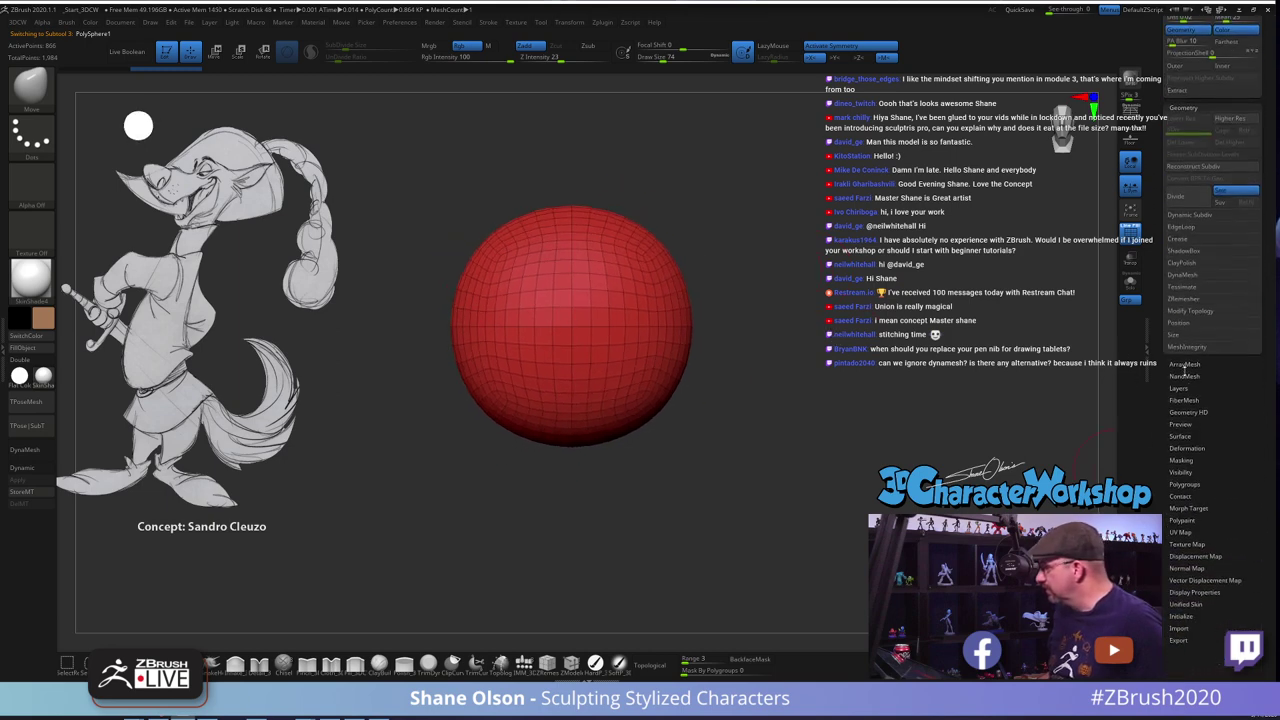
left_click(1195, 276)
left_click(1188, 293)
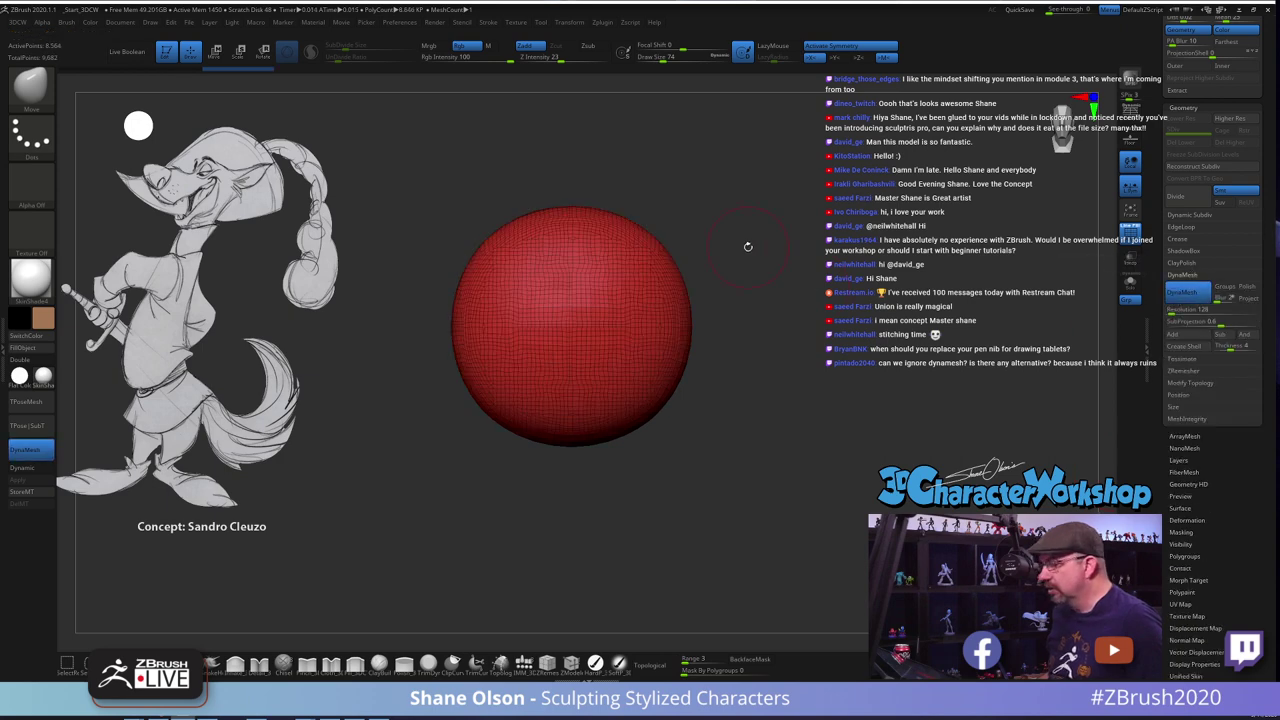
Pull a long curved horn symmetrically out of each side of the sphere with the SnakeHook brush
left_click_drag(747, 246, 759, 285, "alt")
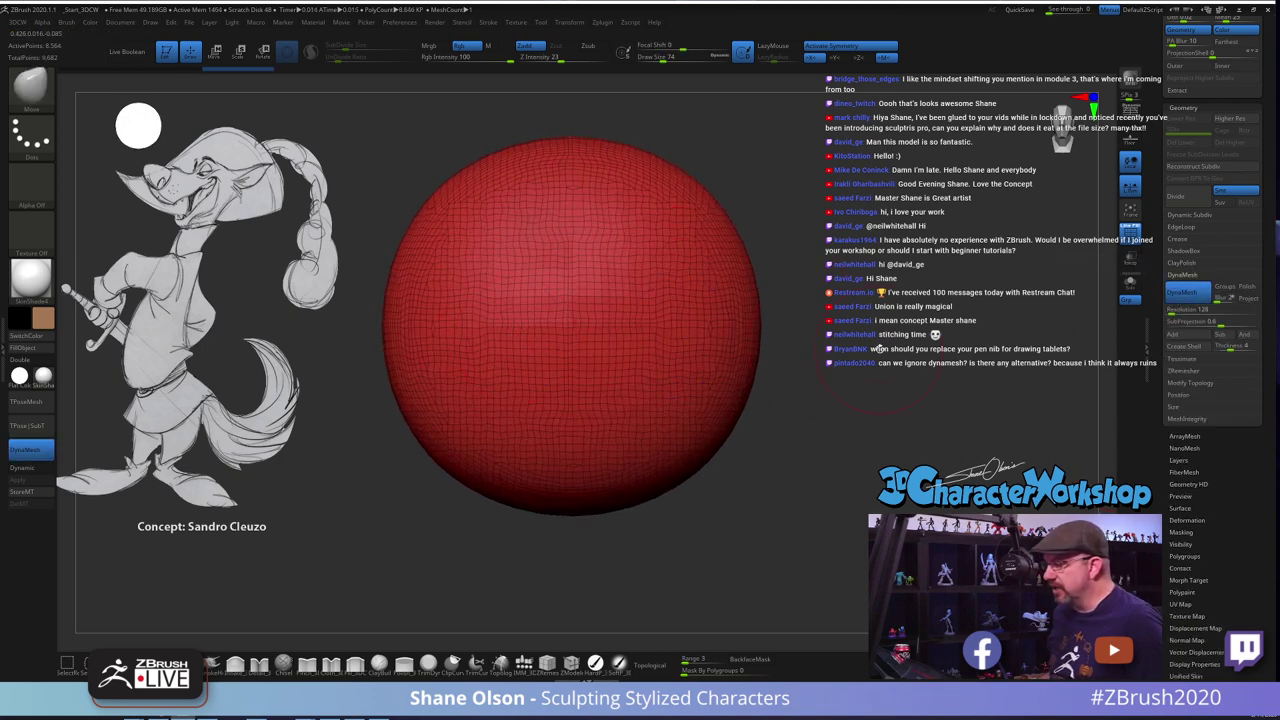
left_click_drag(778, 344, 712, 330, "alt")
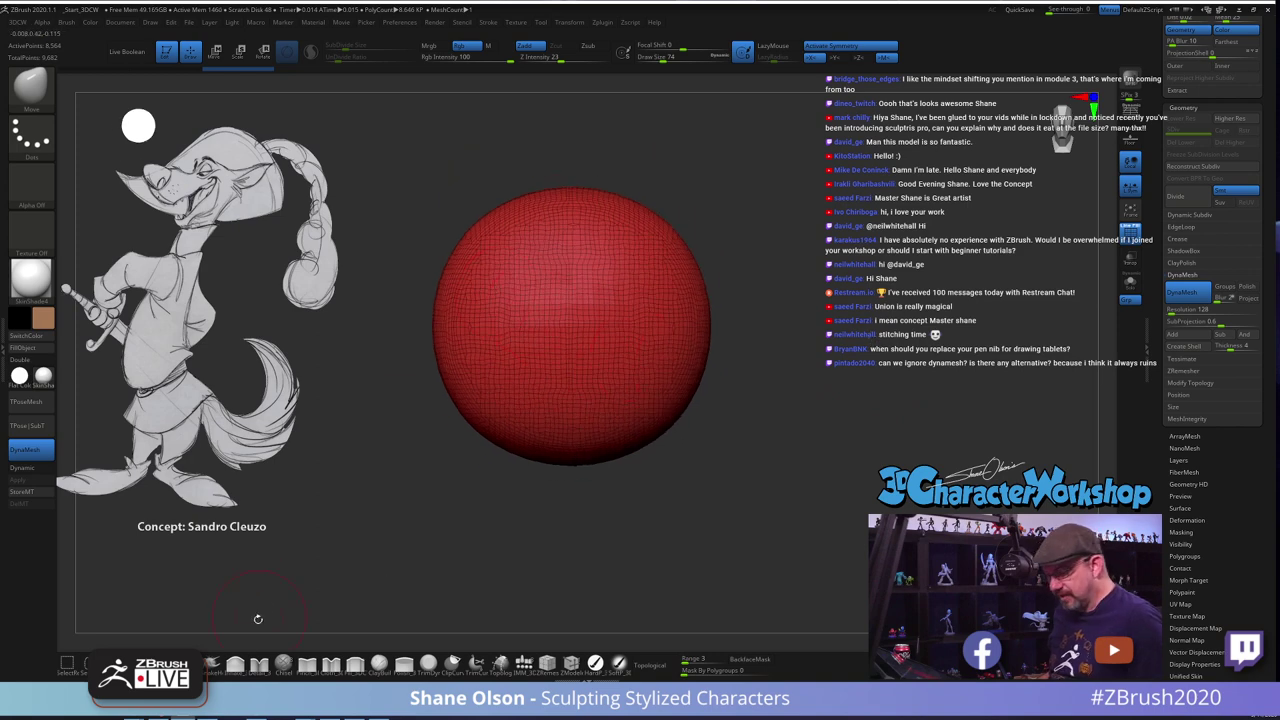
left_click(213, 664)
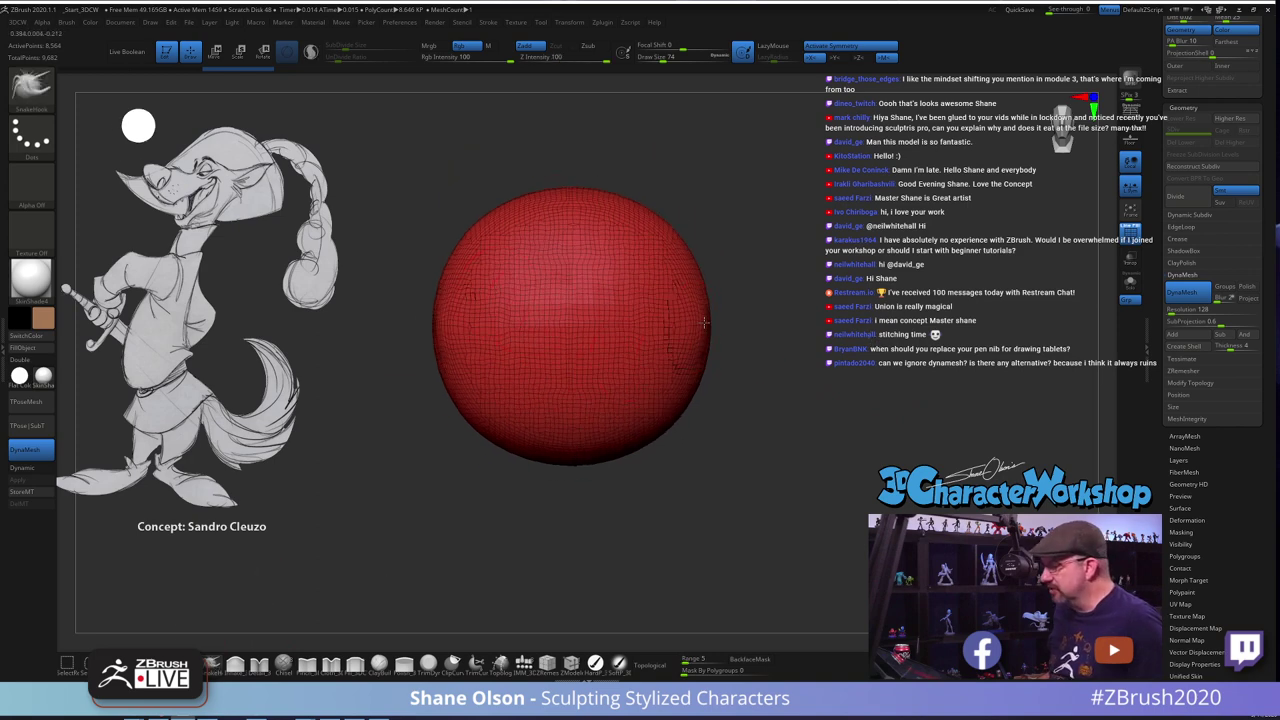
mouse_move(704, 322)
left_mouse_down()
mouse_move(814, 305)
mouse_move(893, 246)
left_mouse_up()
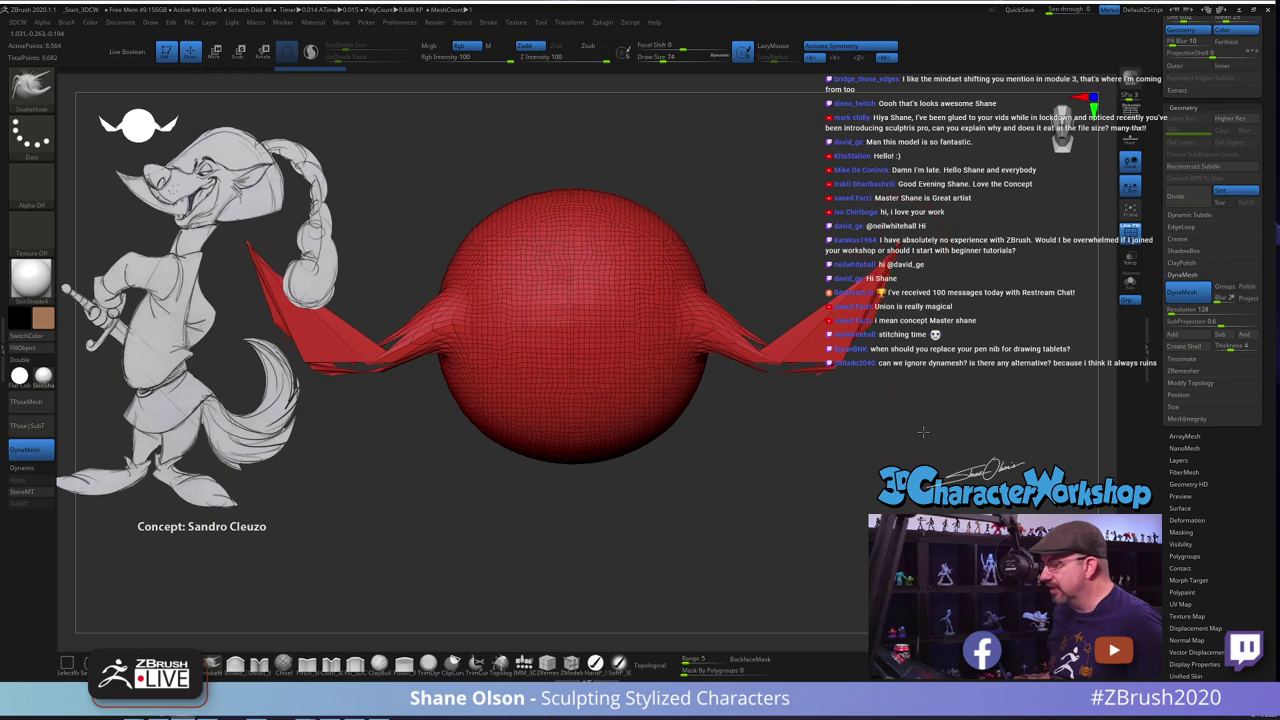
Update the DynaMesh to redistribute the stretched polygons along both horns, and inspect the rebuilt mesh at an angle
left_click_drag(923, 432, 921, 409, "alt")
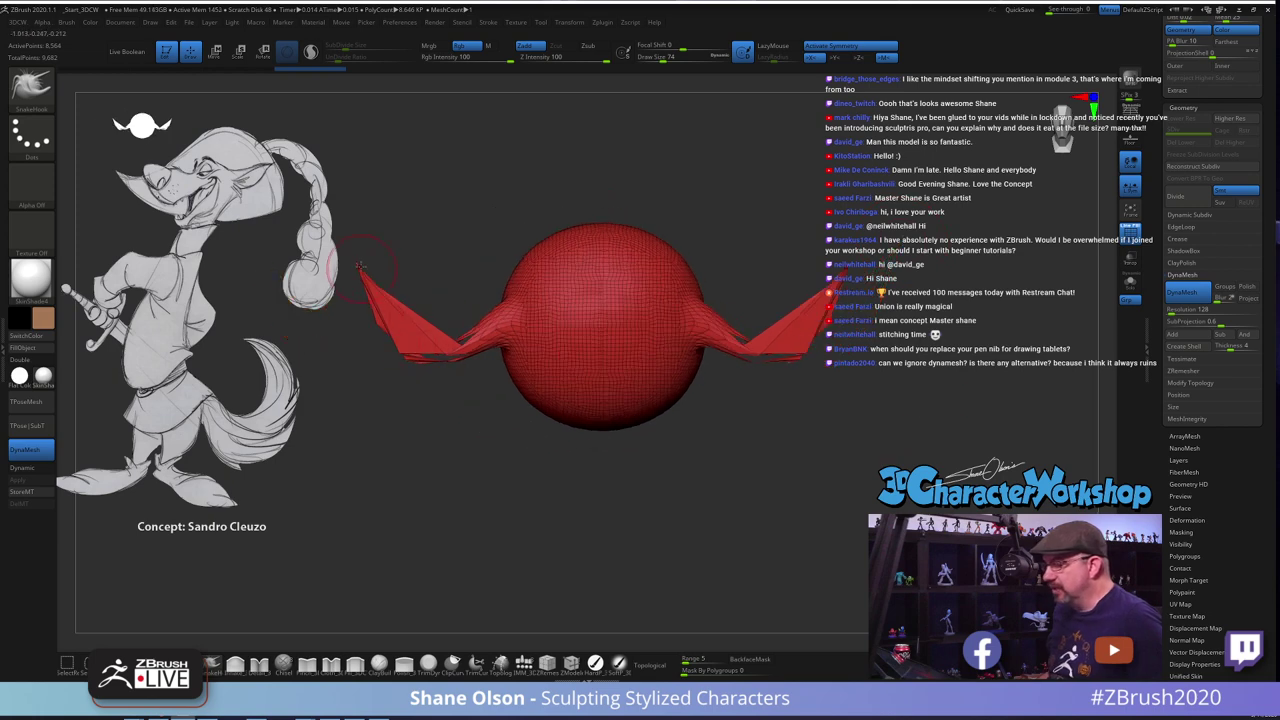
key("ctrl")
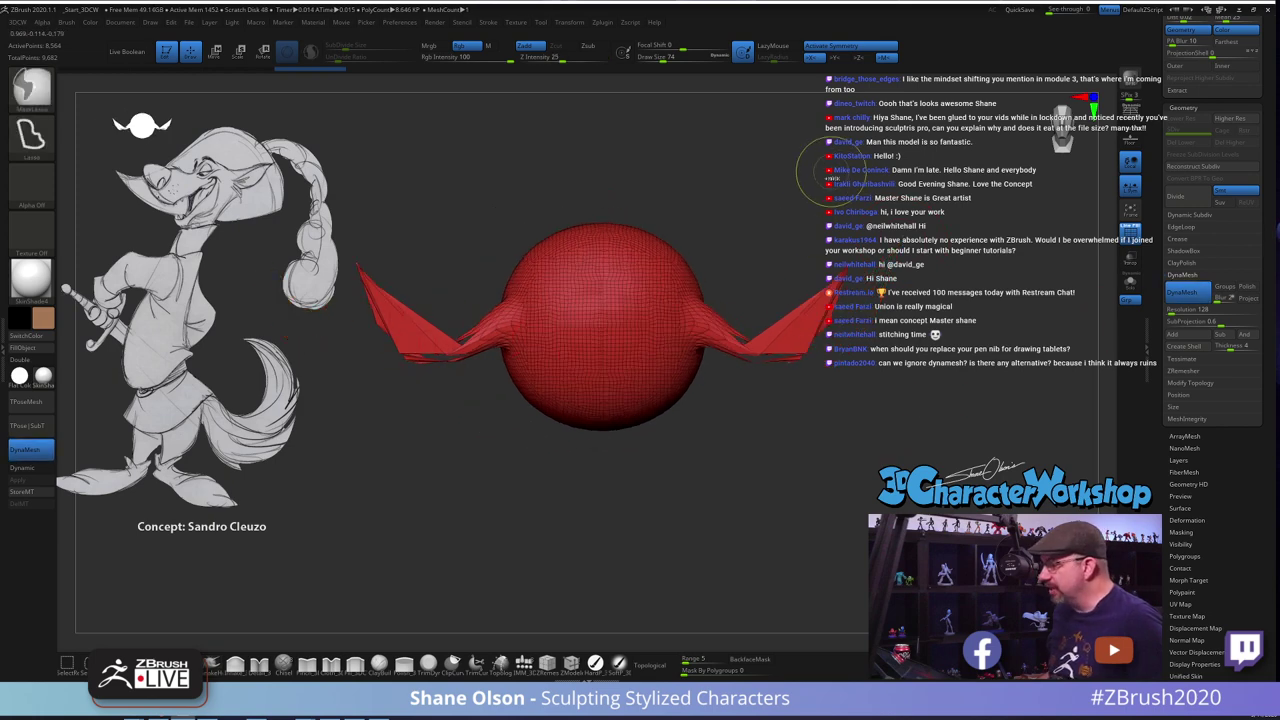
key("ctrl")
mouse_move(932, 197)
left_mouse_down("ctrl")
mouse_move(1000, 315)
mouse_move(890, 325)
mouse_move(955, 325)
left_mouse_up("ctrl")
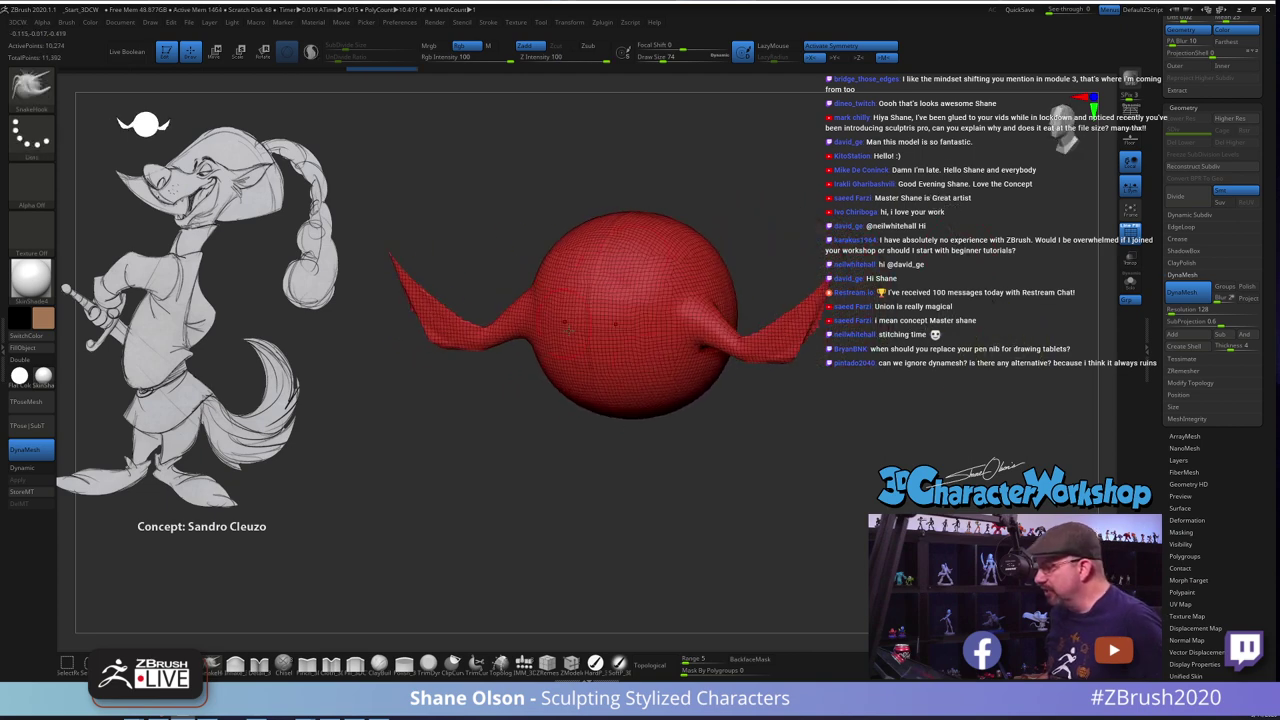
left_click_drag(834, 383, 828, 429, "alt")
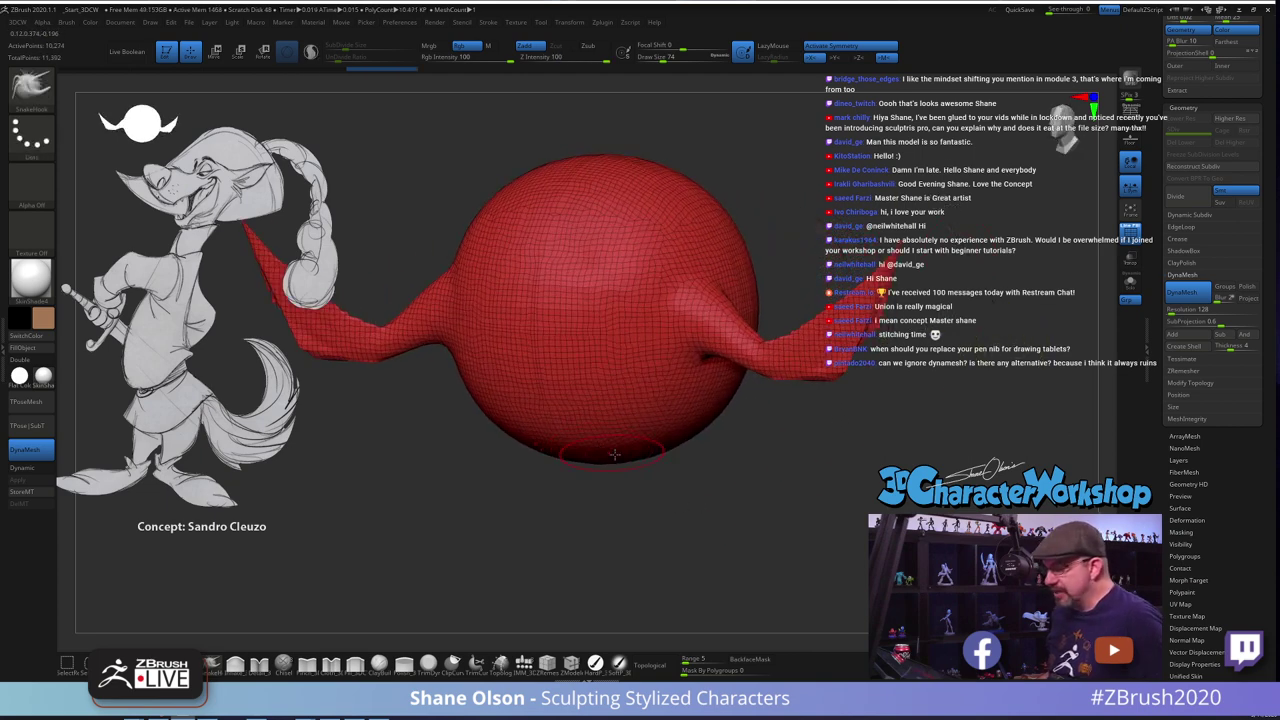
Undo the DynaMesh update on the horned sphere and select the Pinch brush
key("ctrl+z")
left_click(308, 667)
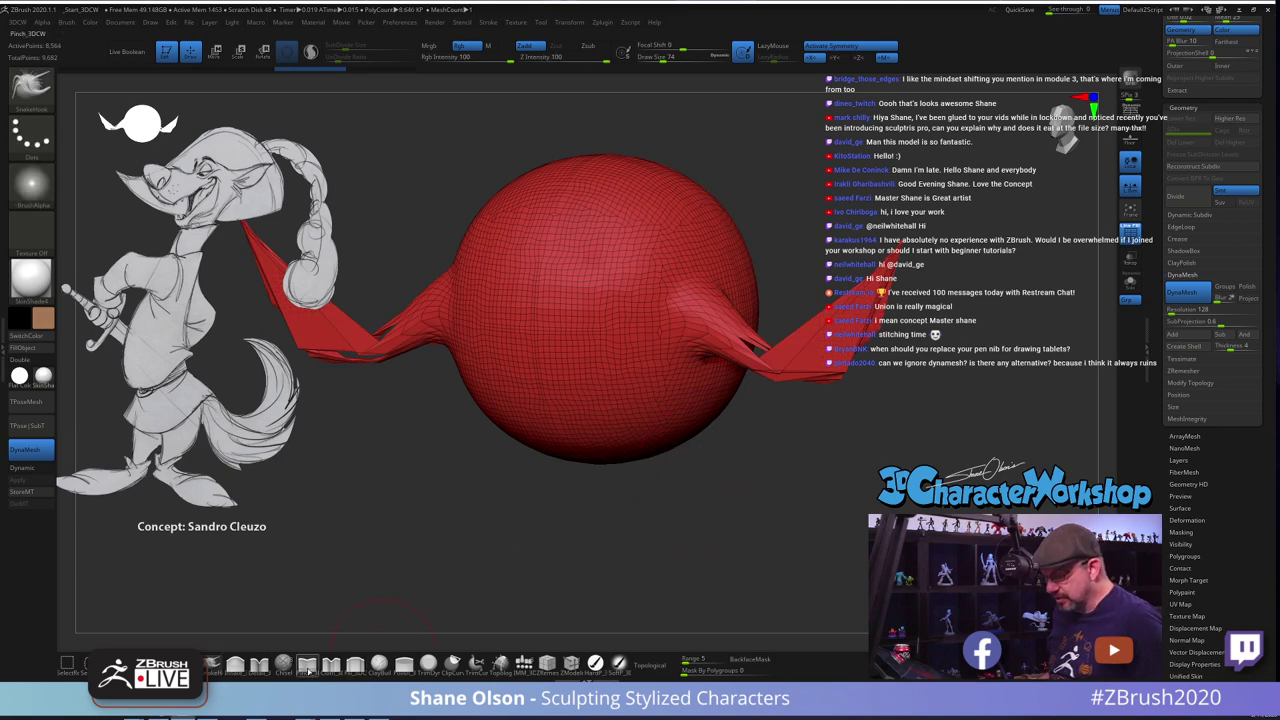
Remesh the sphere with its stretched arms using DynaMesh and set the brush size to 120
mouse_move(598, 250)
left_mouse_down()
mouse_move(609, 343)
mouse_move(634, 394)
left_mouse_up()
left_click_drag(757, 450, 836, 524, "ctrl")
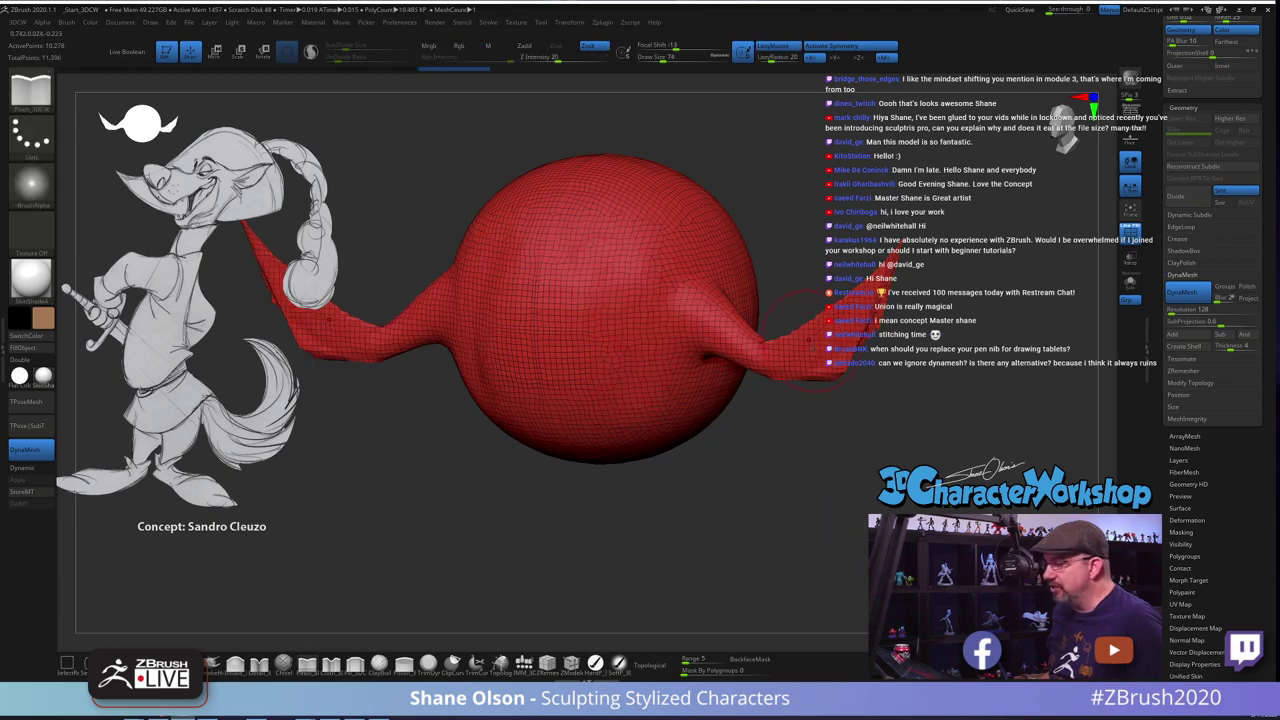
key("s")
left_click_drag(882, 391, 889, 391)
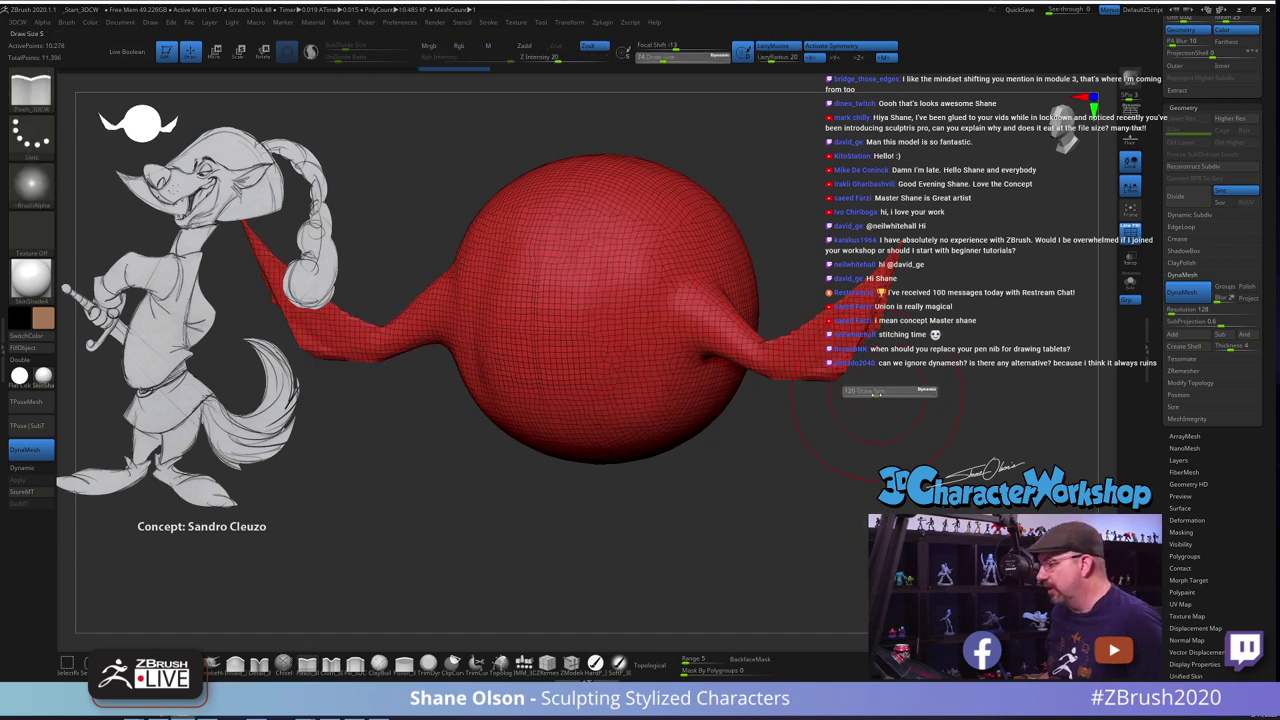
Make the PolySphere subtool active and hide the PolySphere1 subtool with the stretched arms
left_click_drag(1168, 250, 1170, 671)
left_click(1181, 76)
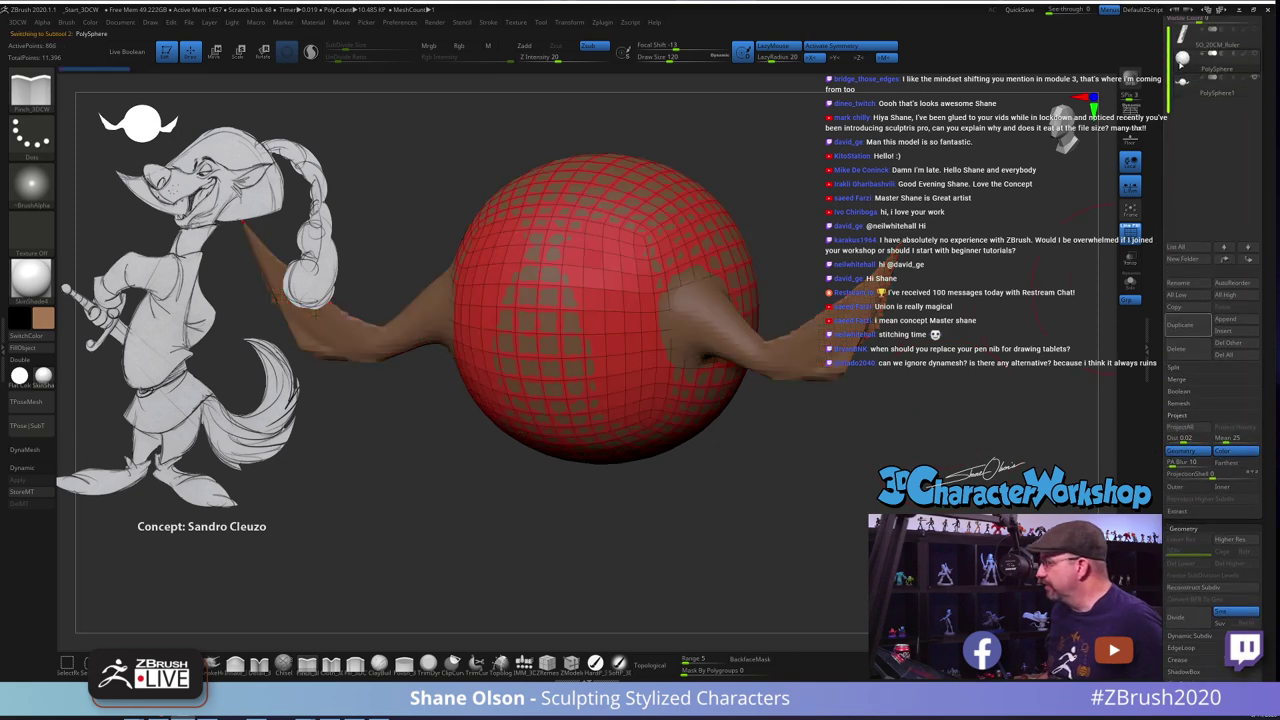
left_click(1255, 78)
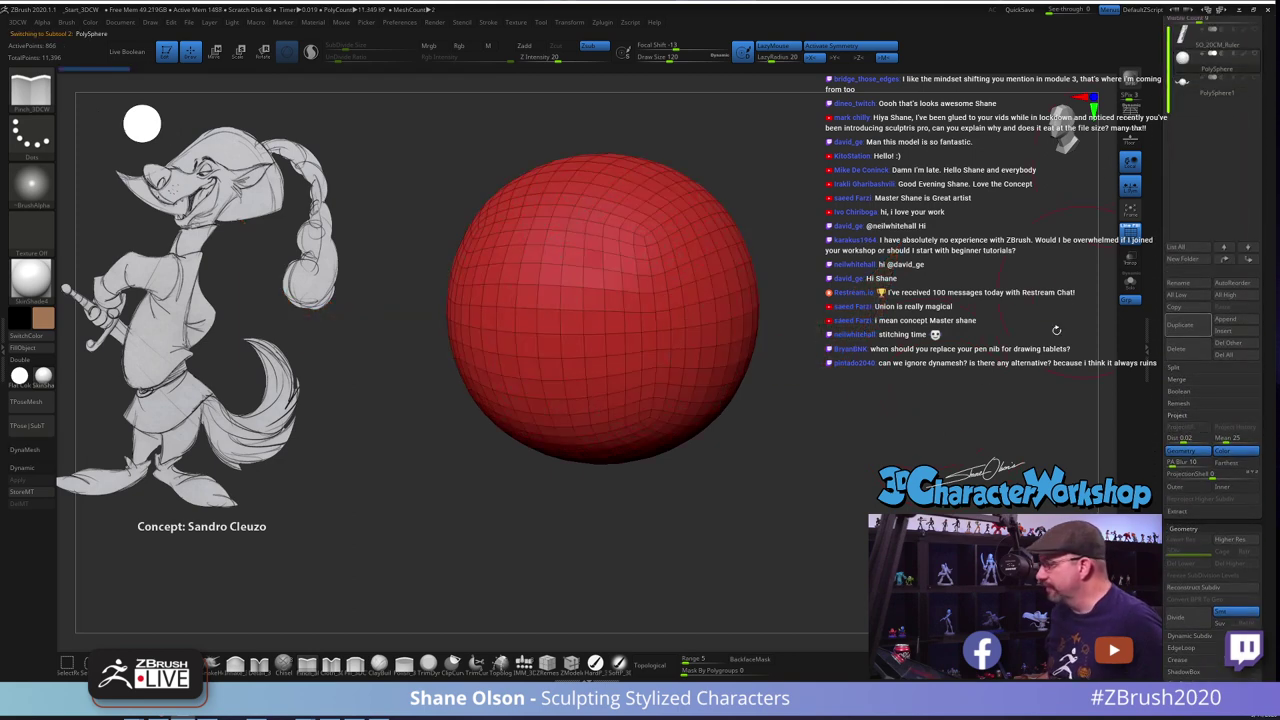
Turn on Sculptris Pro for the plain sphere and try a smoothing stroke on its side
left_click_drag(895, 378, 758, 300, "shift")
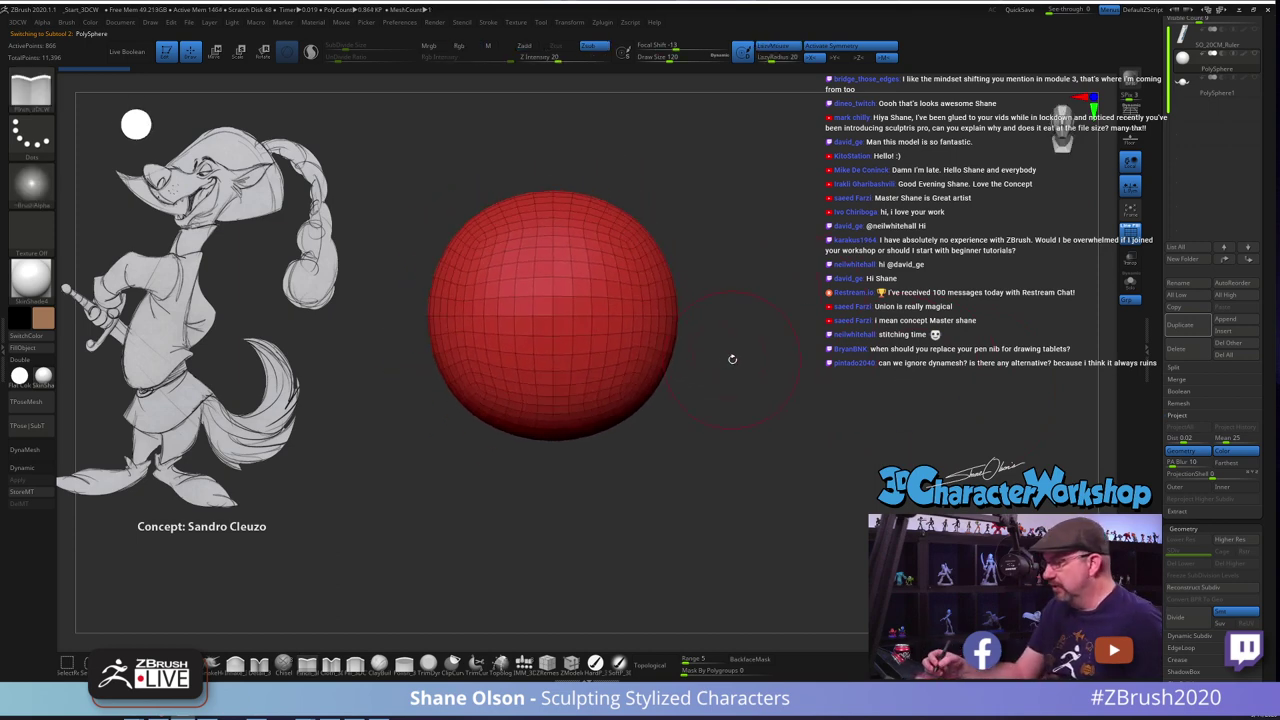
left_click_drag(731, 357, 708, 348)
left_click(311, 52)
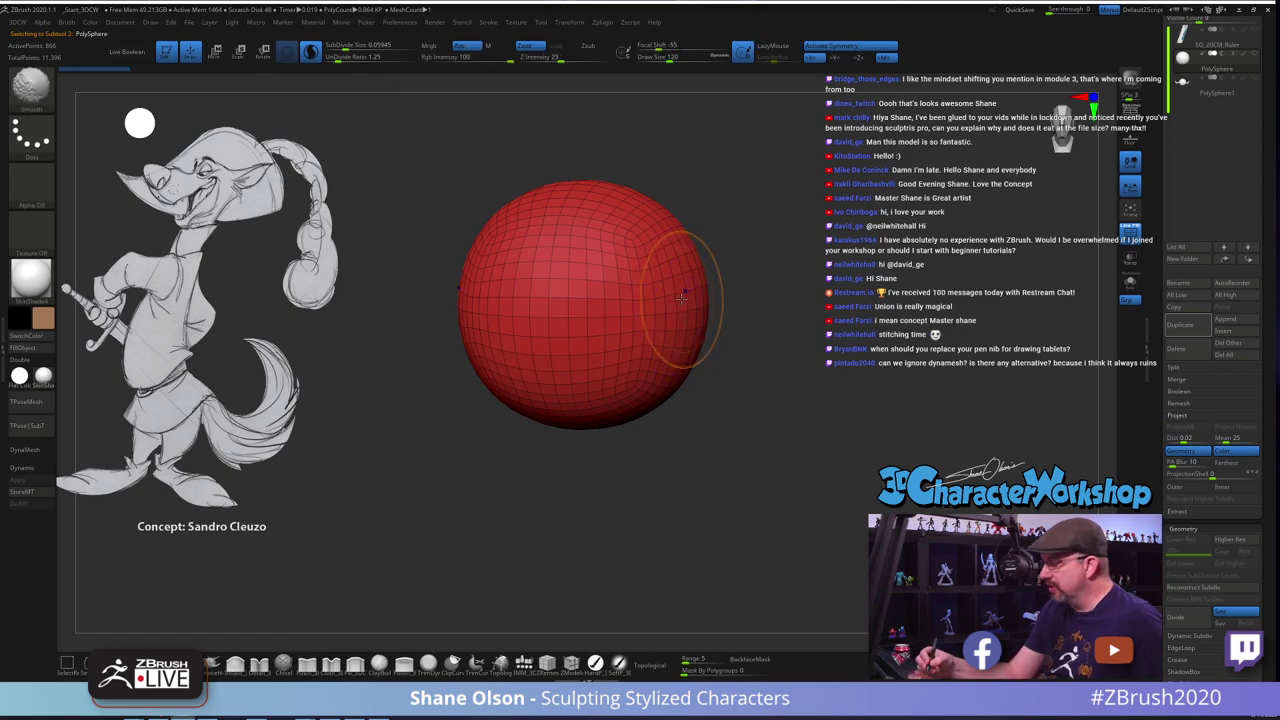
left_click_drag(687, 317, 689, 273, "shift")
key("ctrl+z")
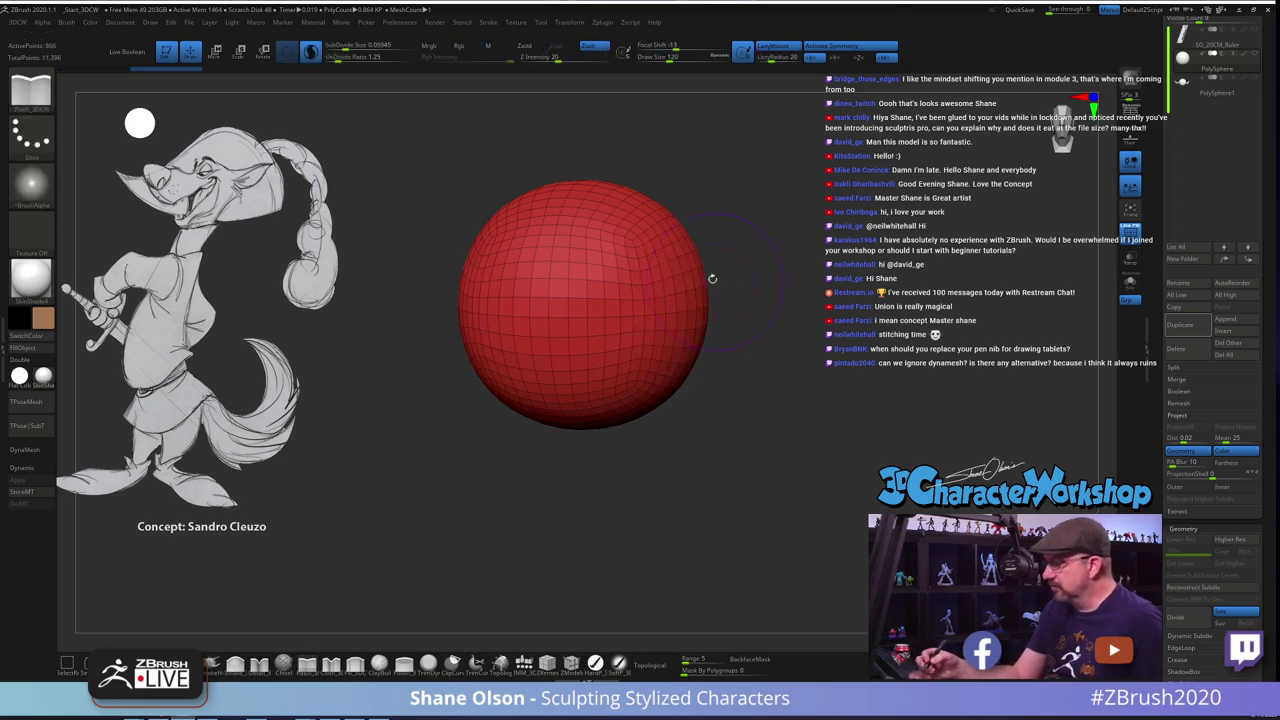
Set the Sculptris Pro subdivide size to 0.20524 and smooth over the whole sphere to refine its mesh
left_click(360, 46)
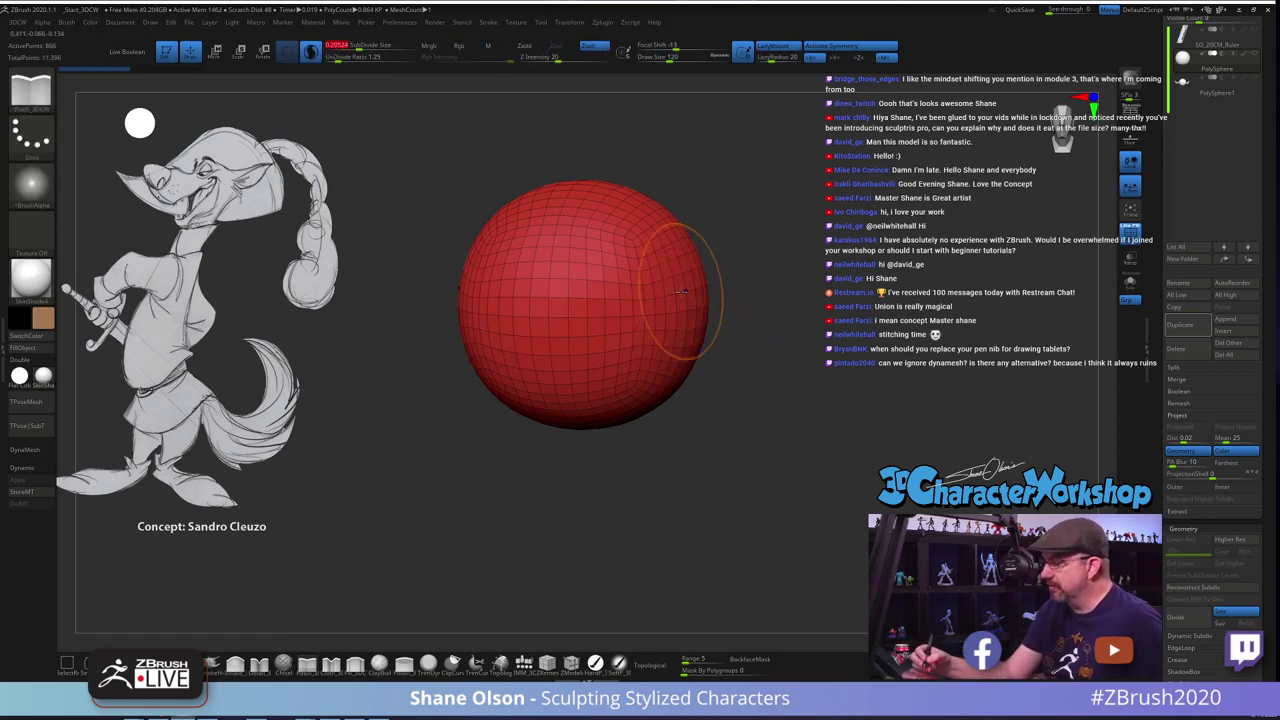
mouse_move(681, 292)
left_mouse_down("shift")
mouse_move(679, 349)
mouse_move(645, 245)
mouse_move(622, 368)
left_mouse_up("shift")
mouse_move(760, 393)
left_mouse_down()
mouse_move(682, 380)
mouse_move(771, 367)
mouse_move(743, 371)
mouse_move(714, 268)
left_mouse_up()
mouse_move(756, 371)
left_mouse_down()
mouse_move(766, 403)
mouse_move(799, 390)
mouse_move(783, 388)
left_mouse_up()
left_click_drag(686, 315, 664, 250, "shift")
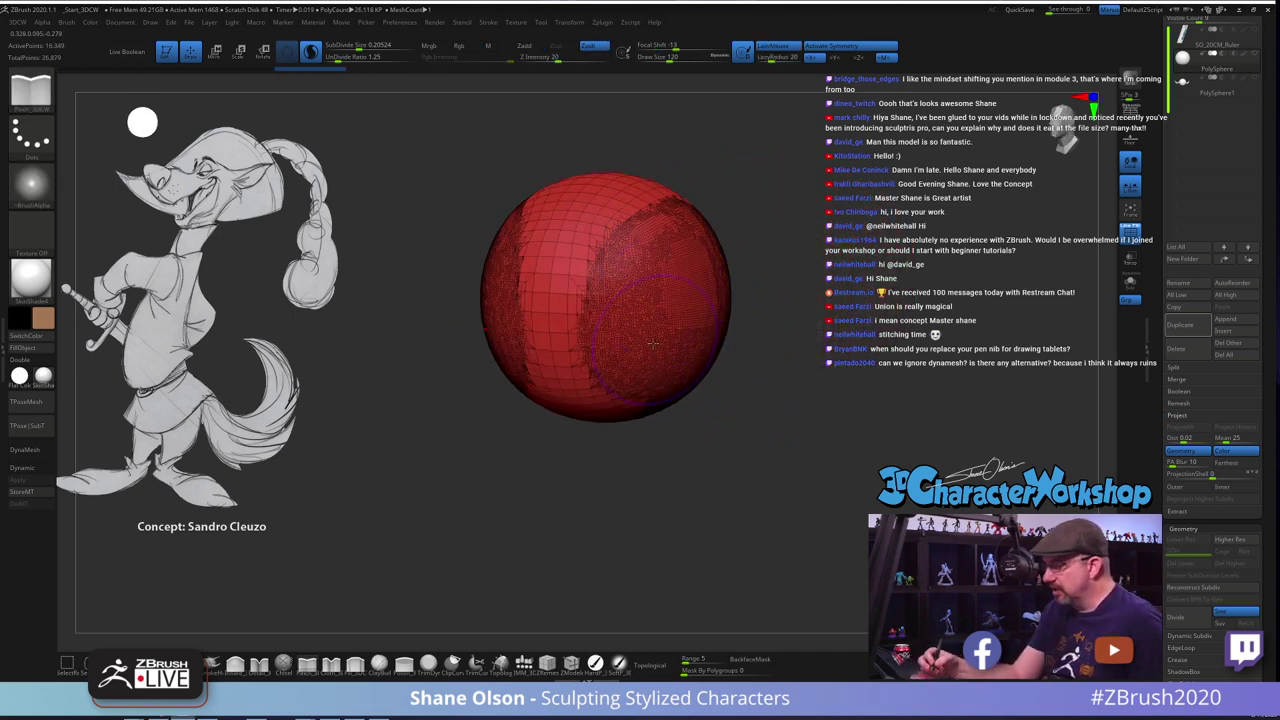
mouse_move(657, 342)
left_mouse_down("shift")
mouse_move(603, 256)
mouse_move(615, 253)
left_mouse_up("shift")
left_click_drag(687, 203, 643, 332, "shift")
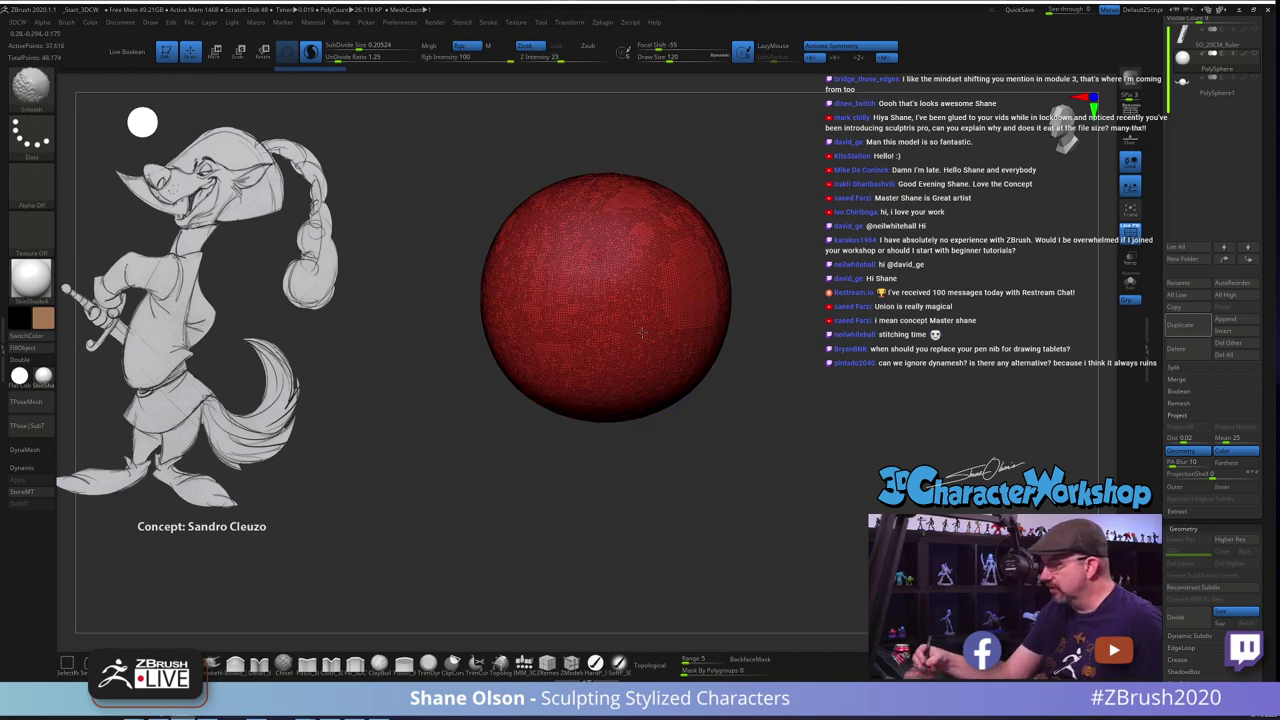
Pull a long, upward-curving arm out of each side of the sphere with the SnakeHook brush
left_click_drag(771, 424, 736, 442, "alt")
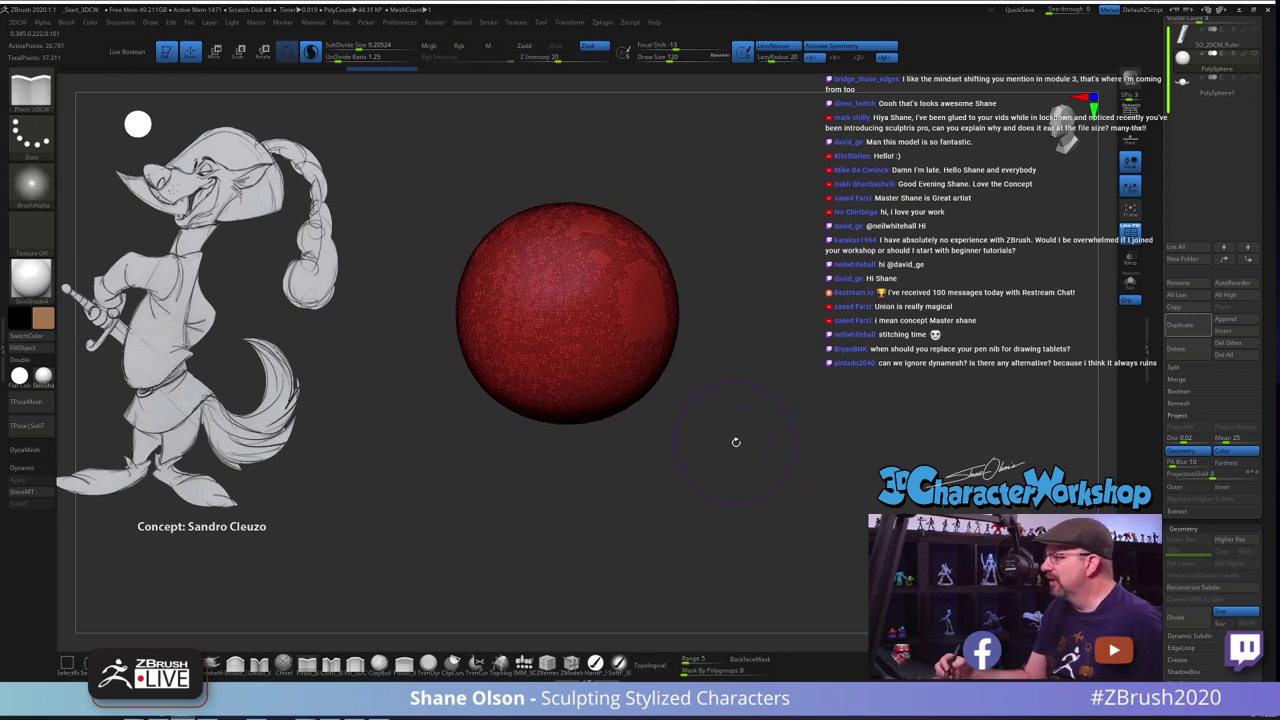
left_click(212, 663)
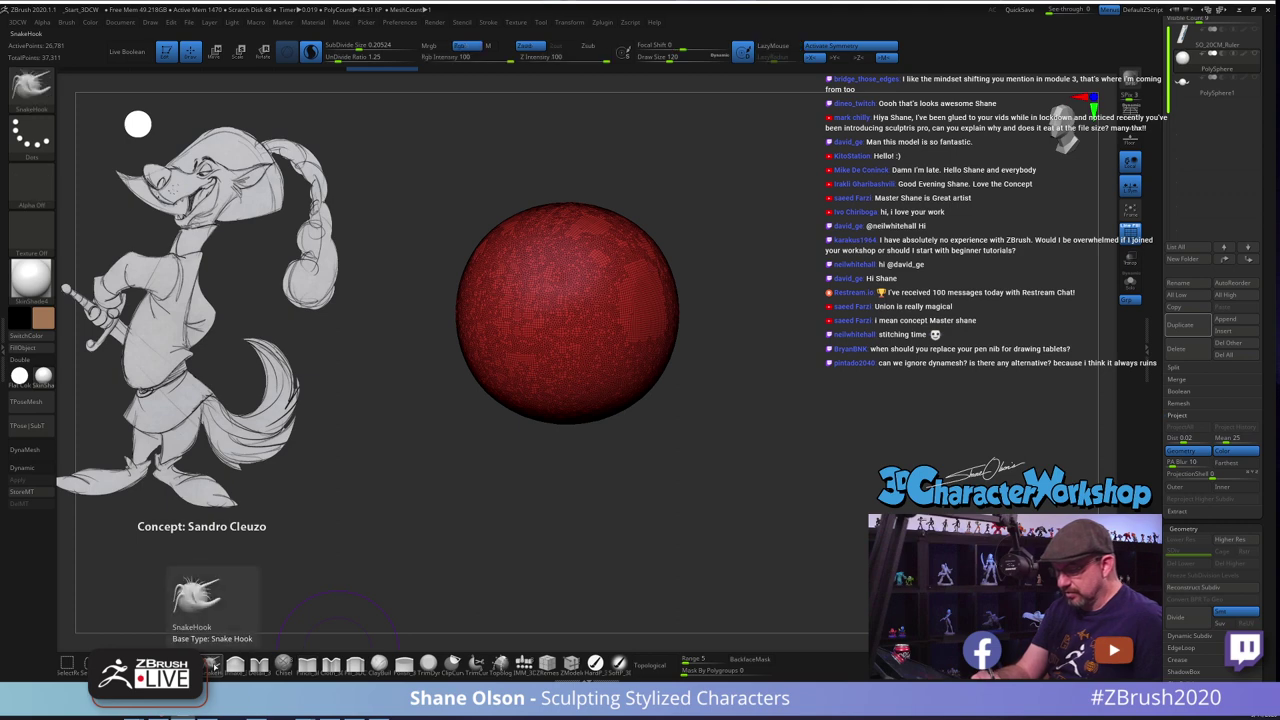
mouse_move(644, 313)
left_mouse_down()
mouse_move(720, 378)
mouse_move(776, 403)
mouse_move(856, 398)
mouse_move(878, 318)
mouse_move(936, 268)
left_mouse_up()
left_click_drag(864, 453, 854, 496)
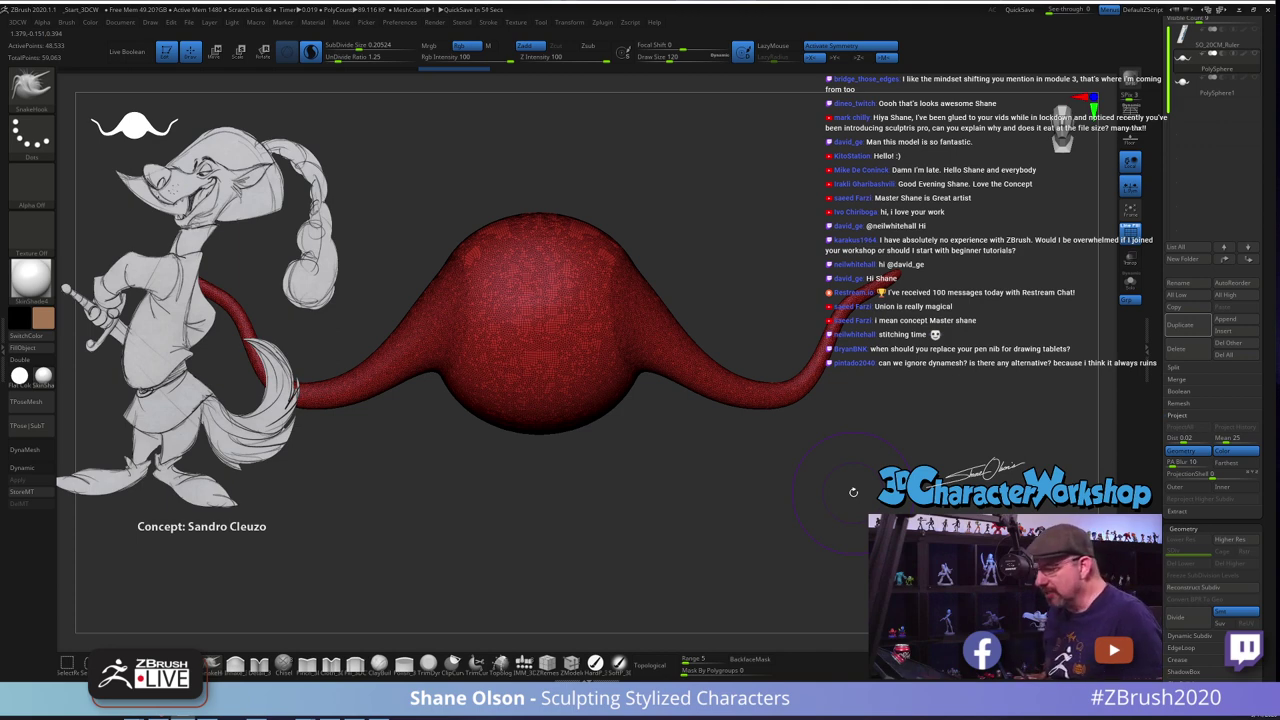
left_click_drag(803, 490, 795, 496, "alt")
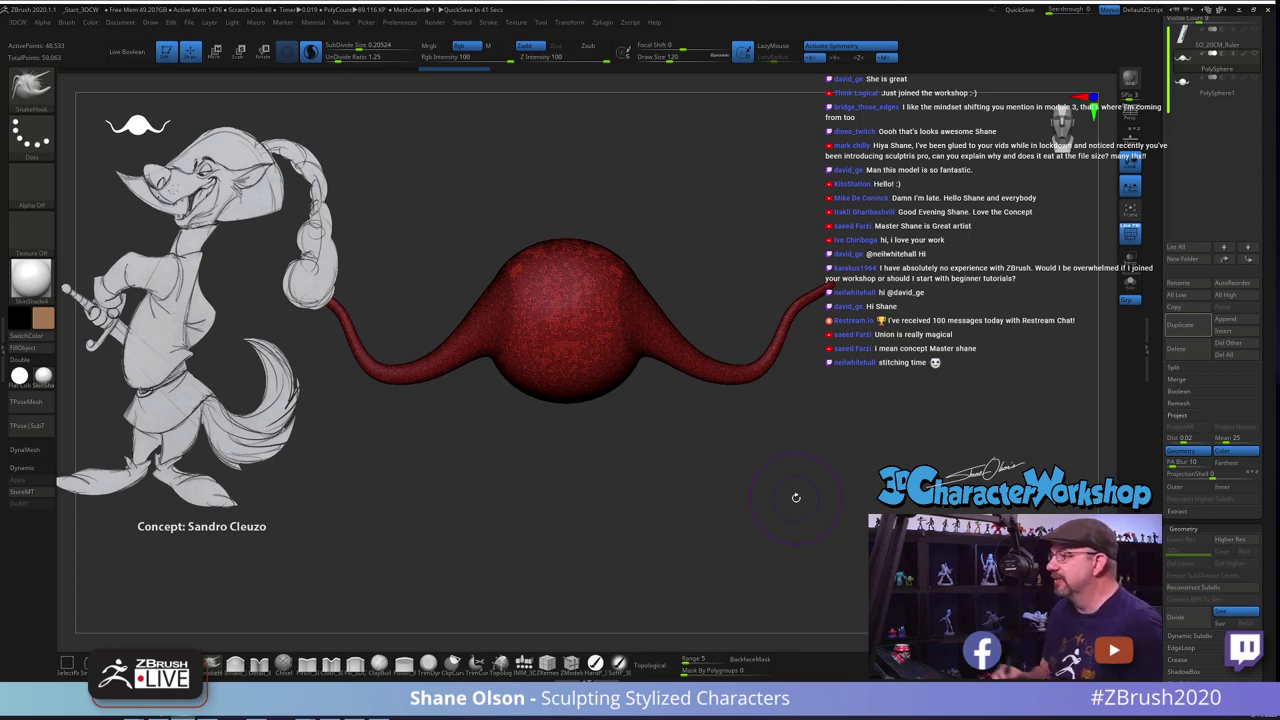
left_click_drag(820, 411, 839, 480, "alt")
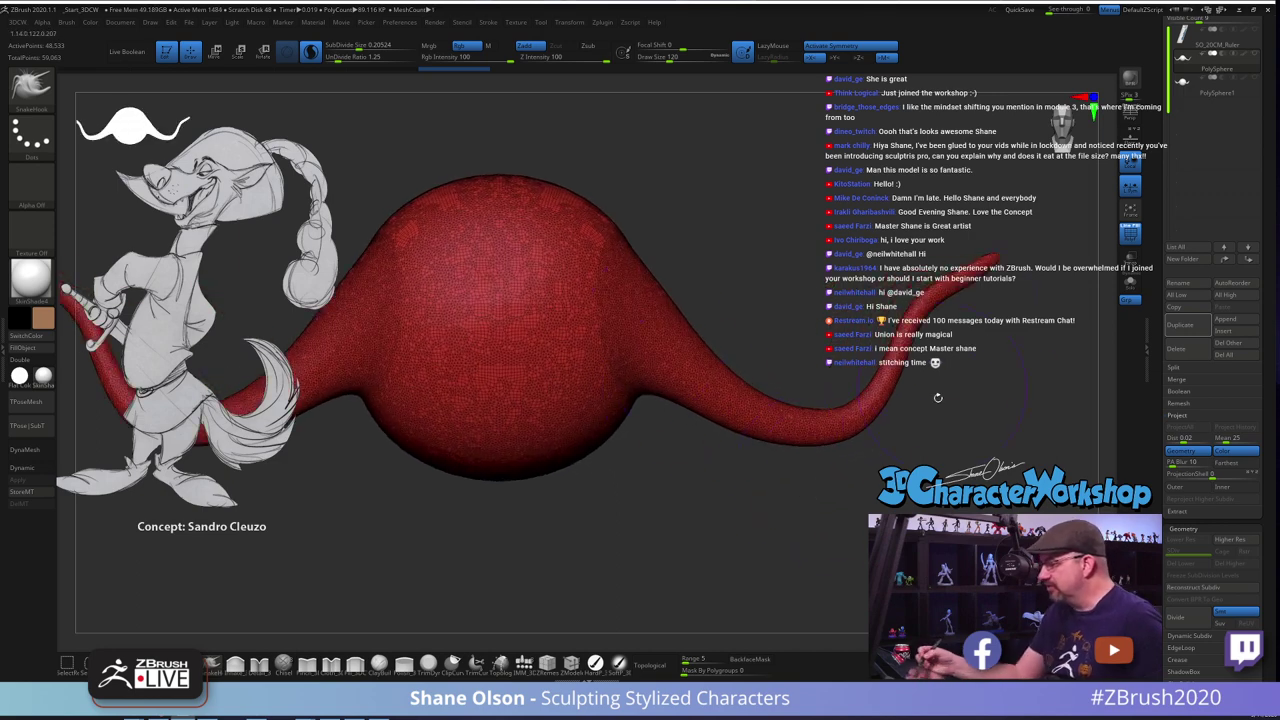
mouse_move(909, 507)
left_mouse_down()
mouse_move(882, 532)
mouse_move(905, 532)
left_mouse_up()
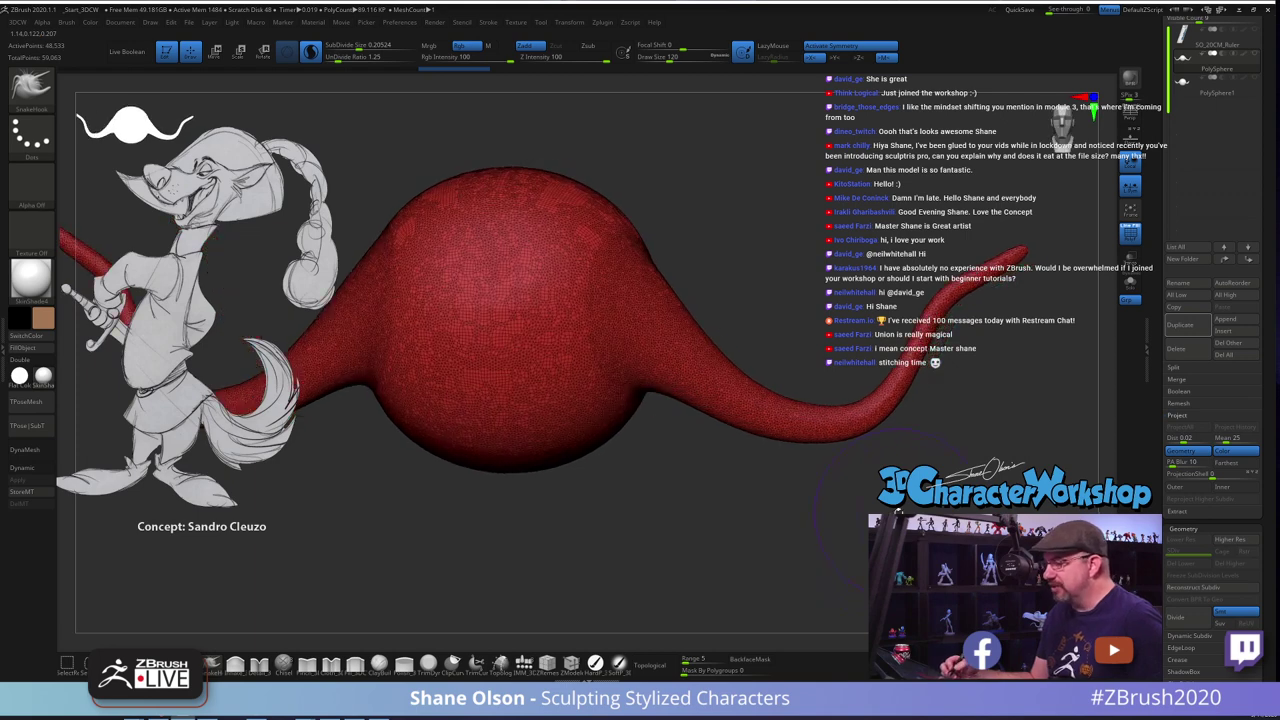
With Sculptris Pro off, draw a symmetrical vertical stroke down the sphere's front using the Pinch_3DCW brush at size 46
left_click(308, 664)
key("s")
left_click_drag(388, 565, 375, 567)
left_click(311, 53)
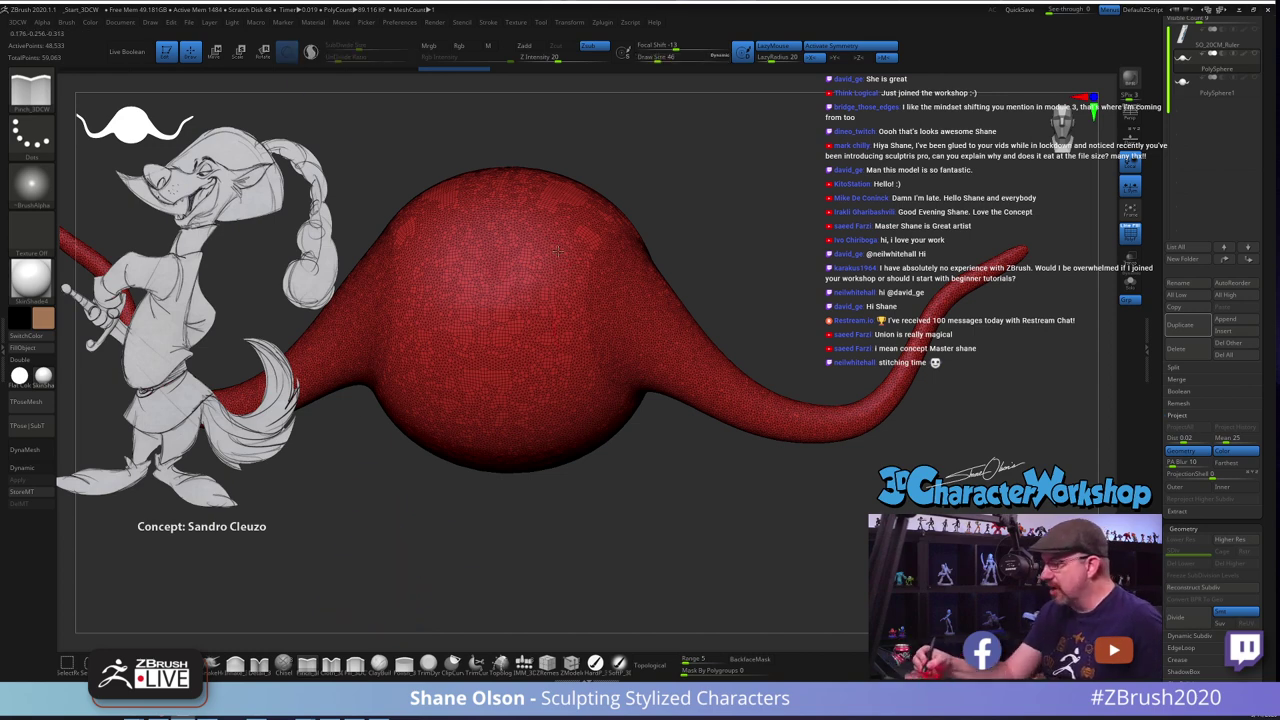
mouse_move(557, 241)
left_mouse_down()
mouse_move(562, 313)
mouse_move(541, 374)
mouse_move(558, 437)
left_mouse_up()
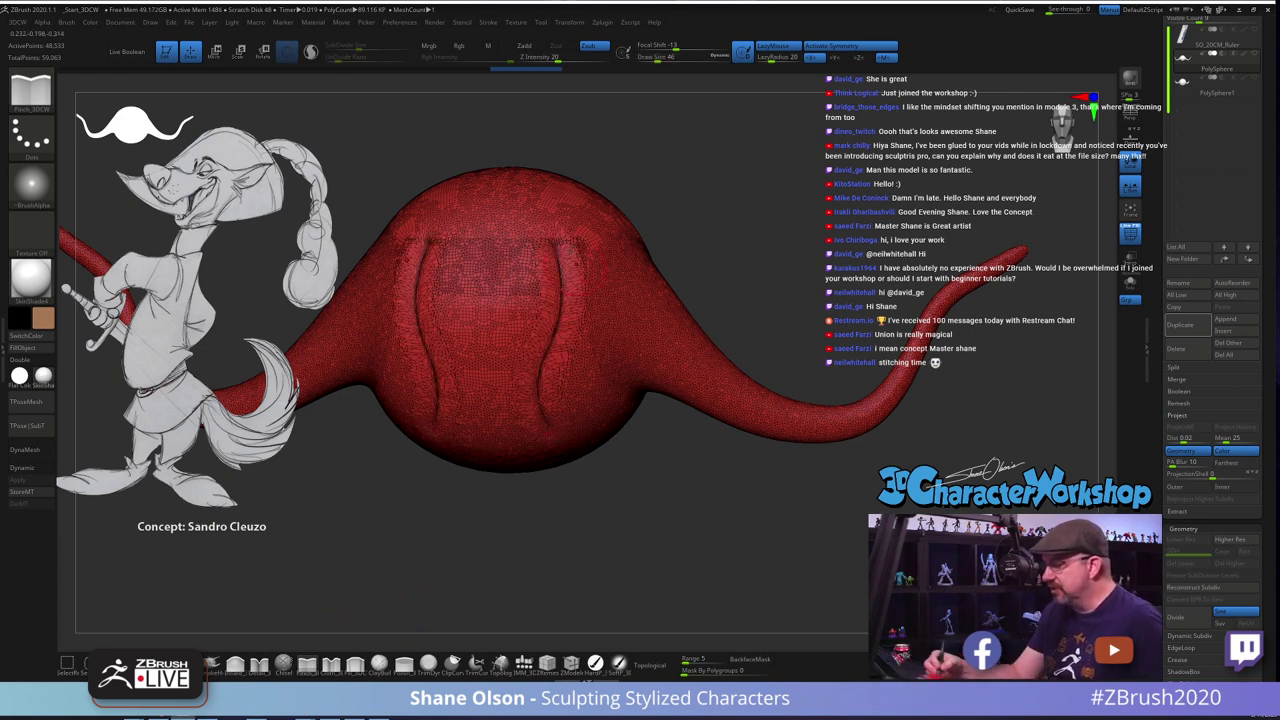
left_click_drag(668, 491, 676, 518)
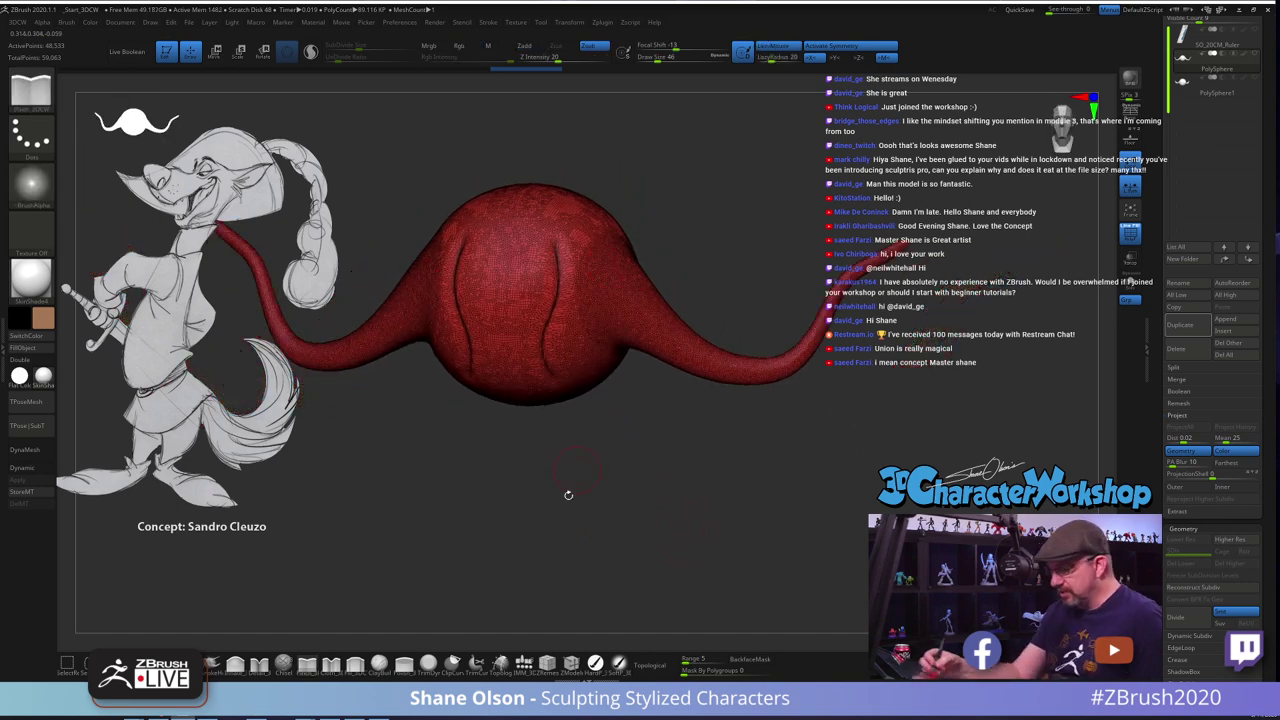
Pull a thin horn out of each upper side of the sphere using SnakeHook with Sculptris Pro on
left_click(214, 664)
left_click_drag(613, 226, 750, 211)
key("ctrl+z")
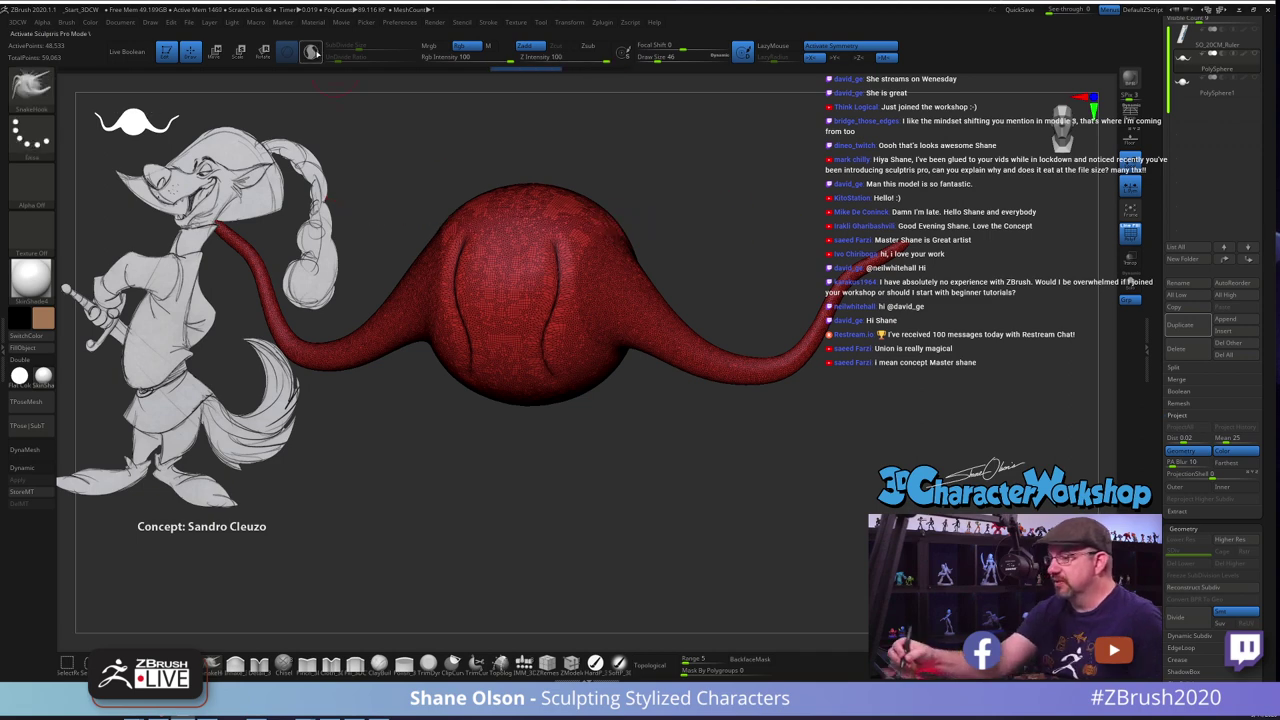
left_click_drag(627, 229, 746, 211)
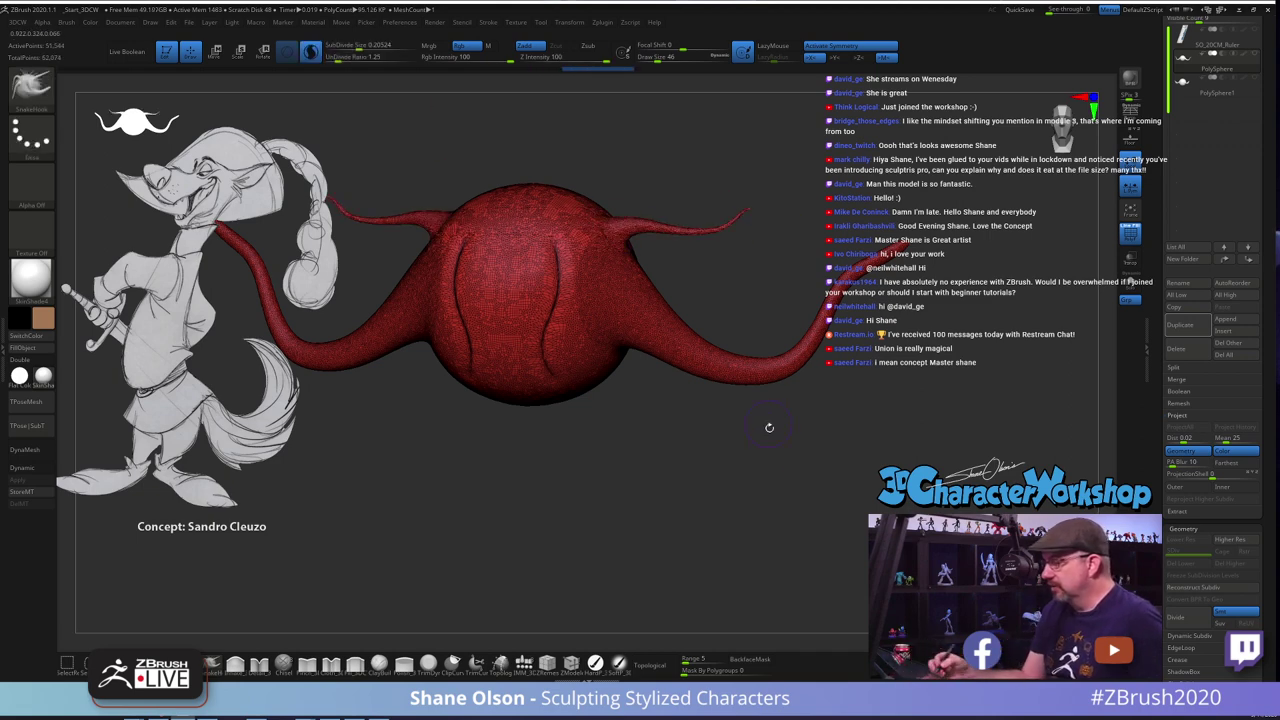
left_click_drag(769, 427, 643, 455)
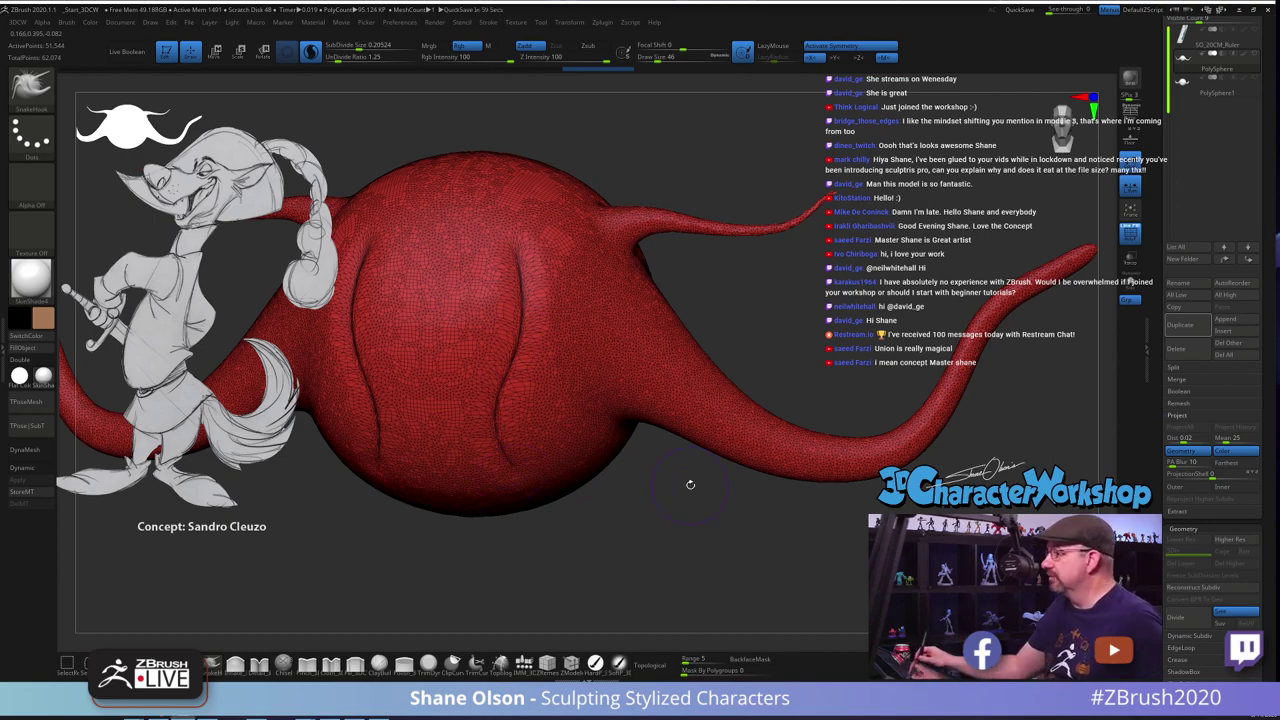
mouse_move(774, 504)
left_mouse_down("alt")
mouse_move(771, 468)
mouse_move(746, 475)
left_mouse_up("alt")
Hide the wireframe display and undo the sculpted arms, creases and horns back to the plain sphere
key("shift+f")
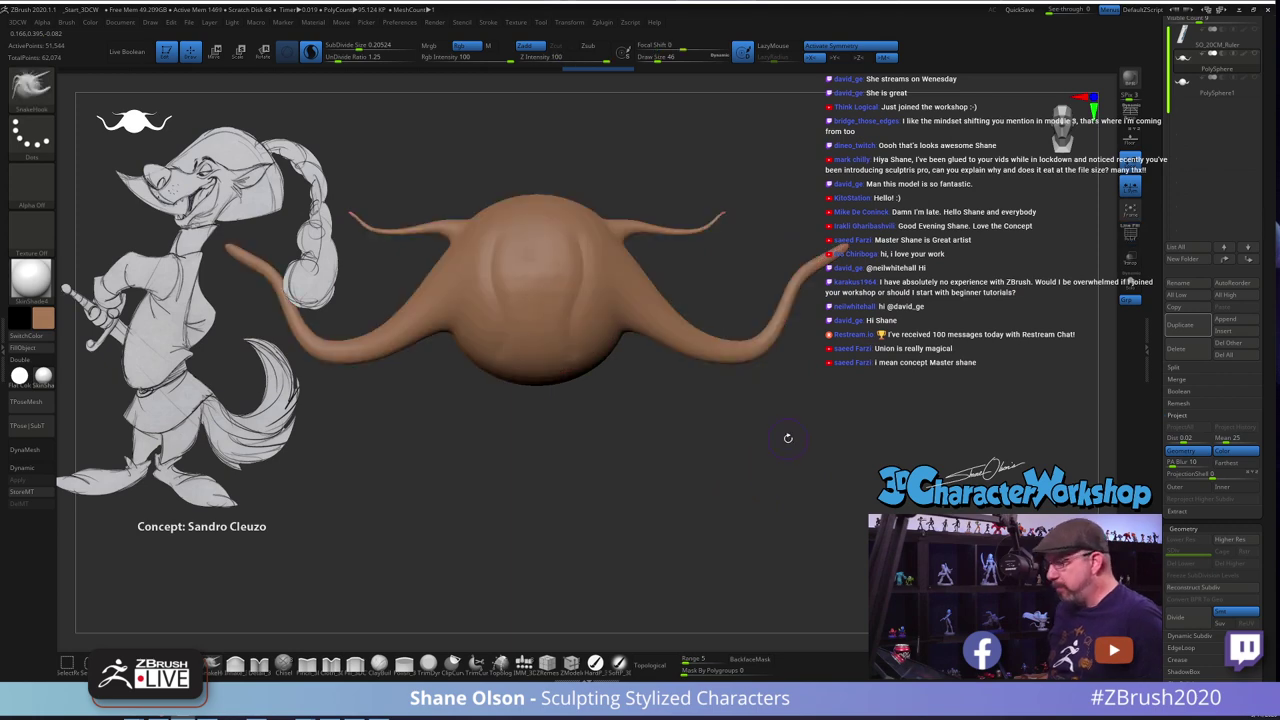
mouse_move(788, 438)
left_mouse_down("alt")
mouse_move(777, 423)
mouse_move(754, 429)
left_mouse_up("alt")
left_click_drag(675, 417, 682, 417)
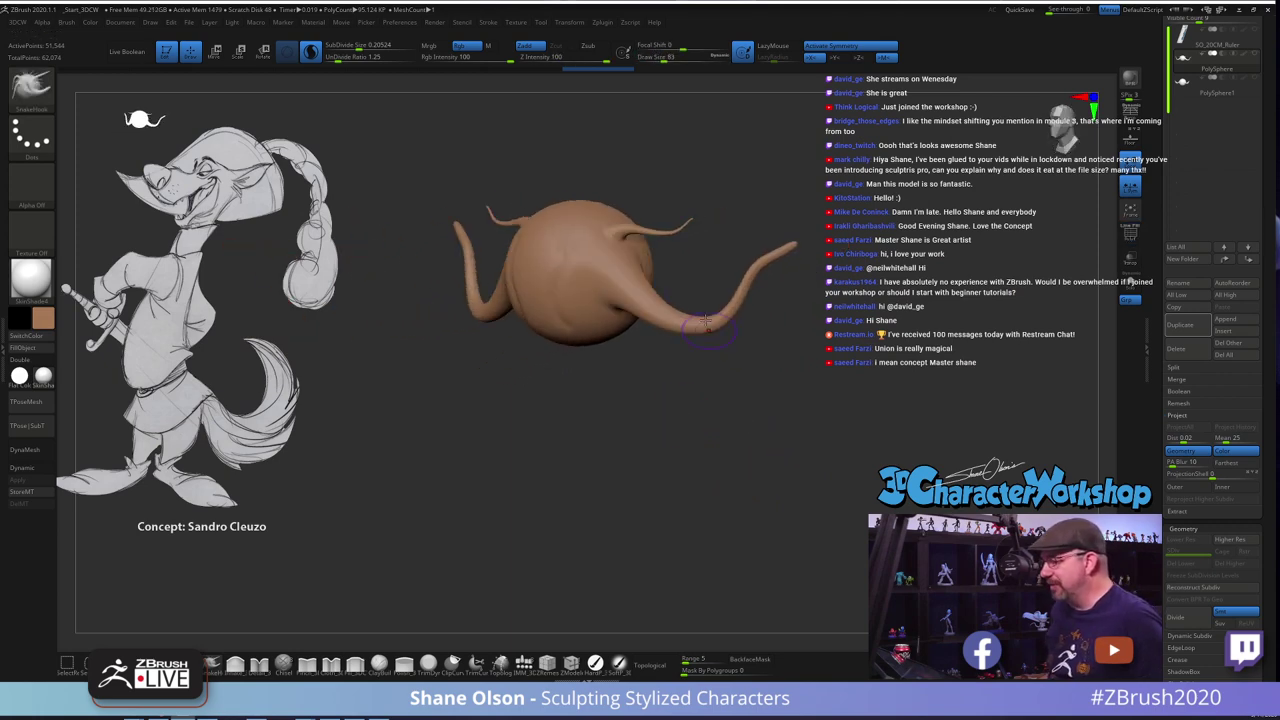
key("ctrl+z")
key("ctrl+z")
key("ctrl+z")
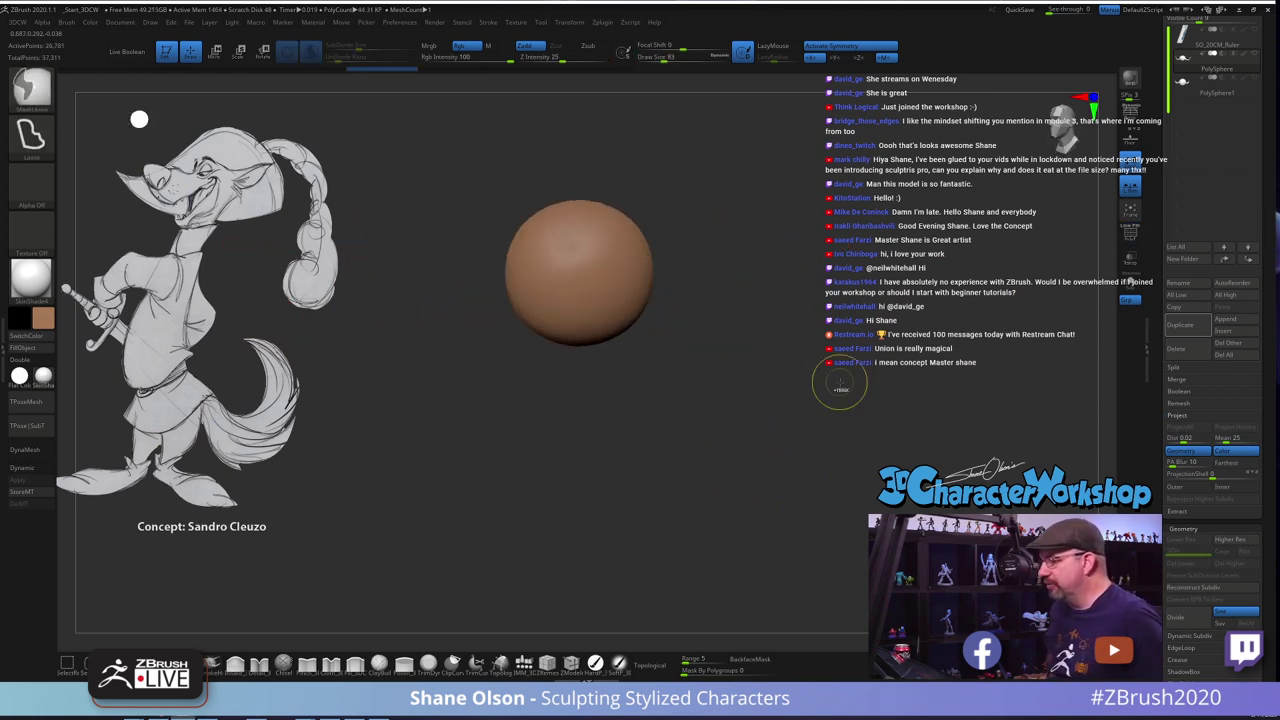
Switch to the tool containing the full character and frame the whole figure from the front
left_click_drag(1166, 88, 1157, 189)
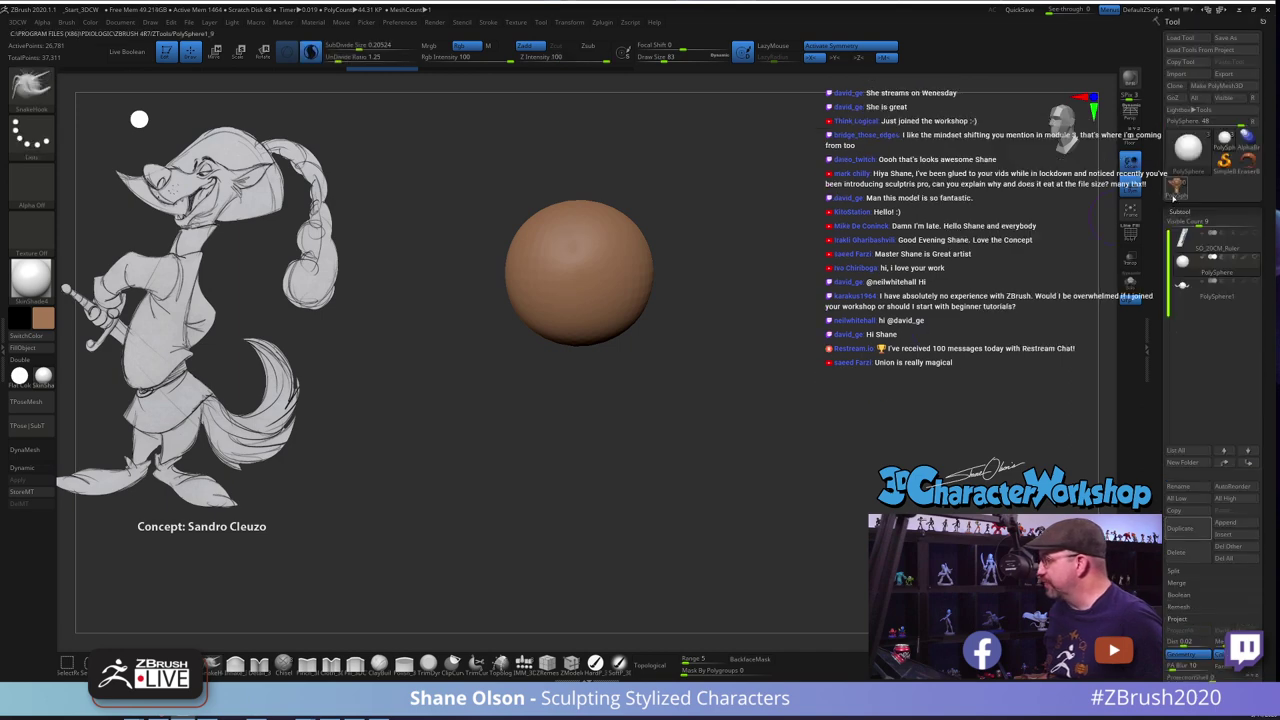
left_click(1176, 188)
left_click_drag(789, 214, 846, 258, "alt")
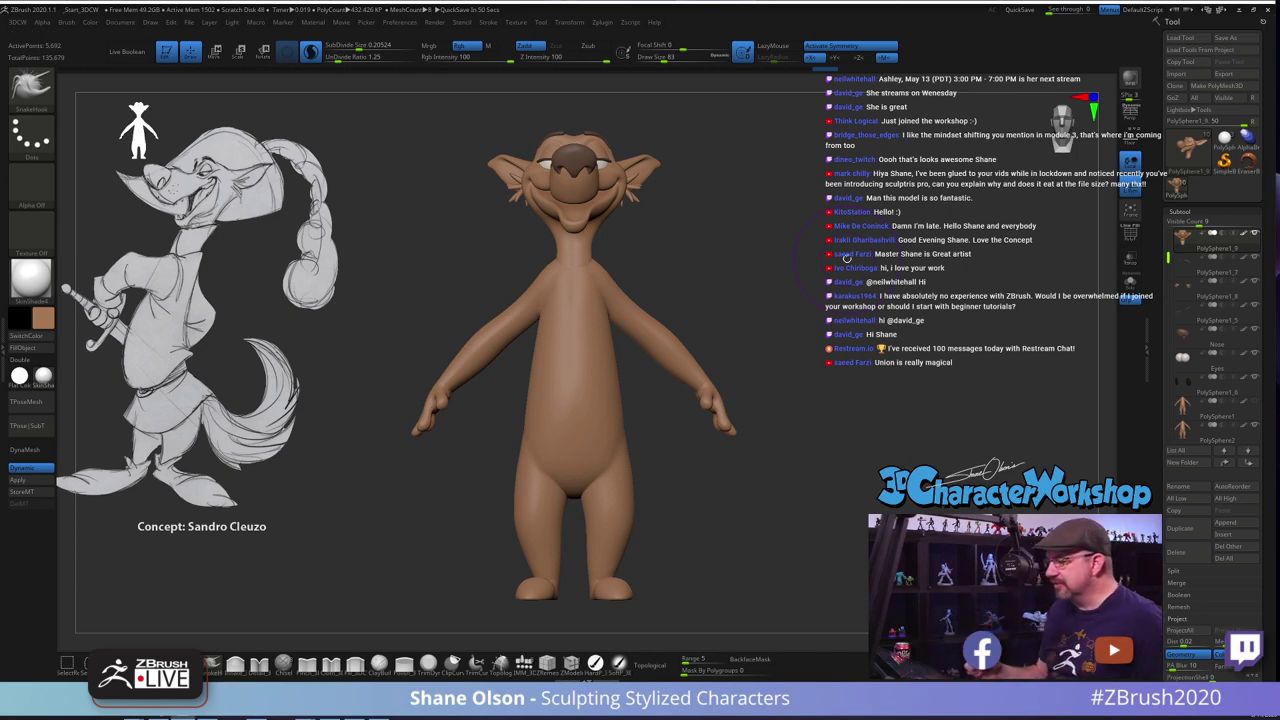
mouse_move(805, 487)
left_mouse_down()
mouse_move(786, 489)
mouse_move(807, 491)
left_mouse_up()
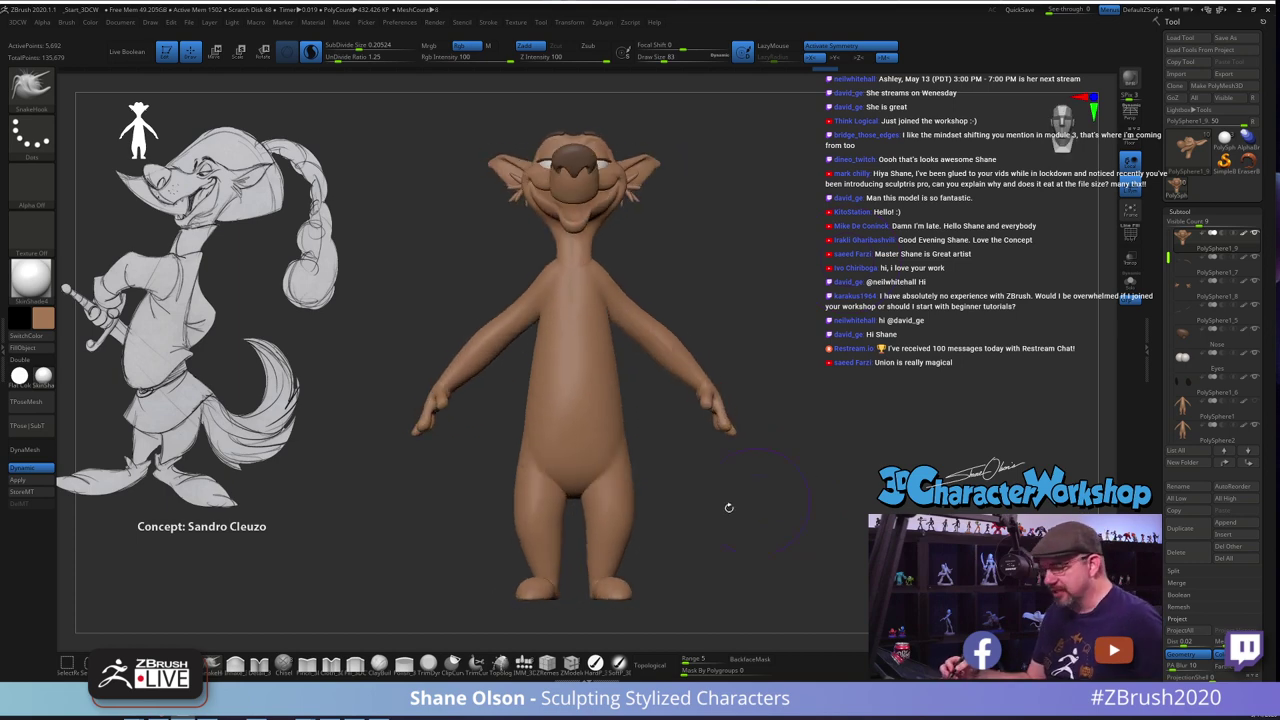
Choose the Move brush, make the character's body subtool PolySphere2 active and set the brush size to 80
left_click(187, 664)
key("s")
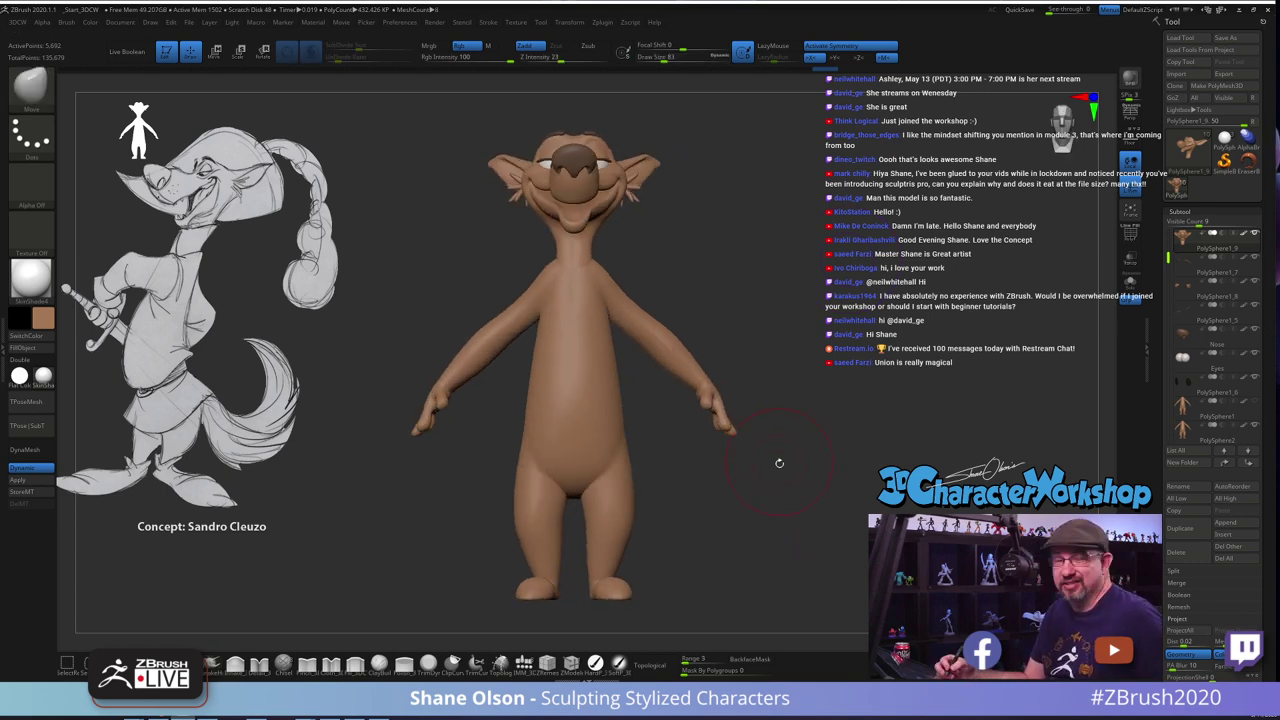
mouse_move(778, 461)
left_mouse_down()
mouse_move(815, 432)
mouse_move(663, 360)
left_mouse_up()
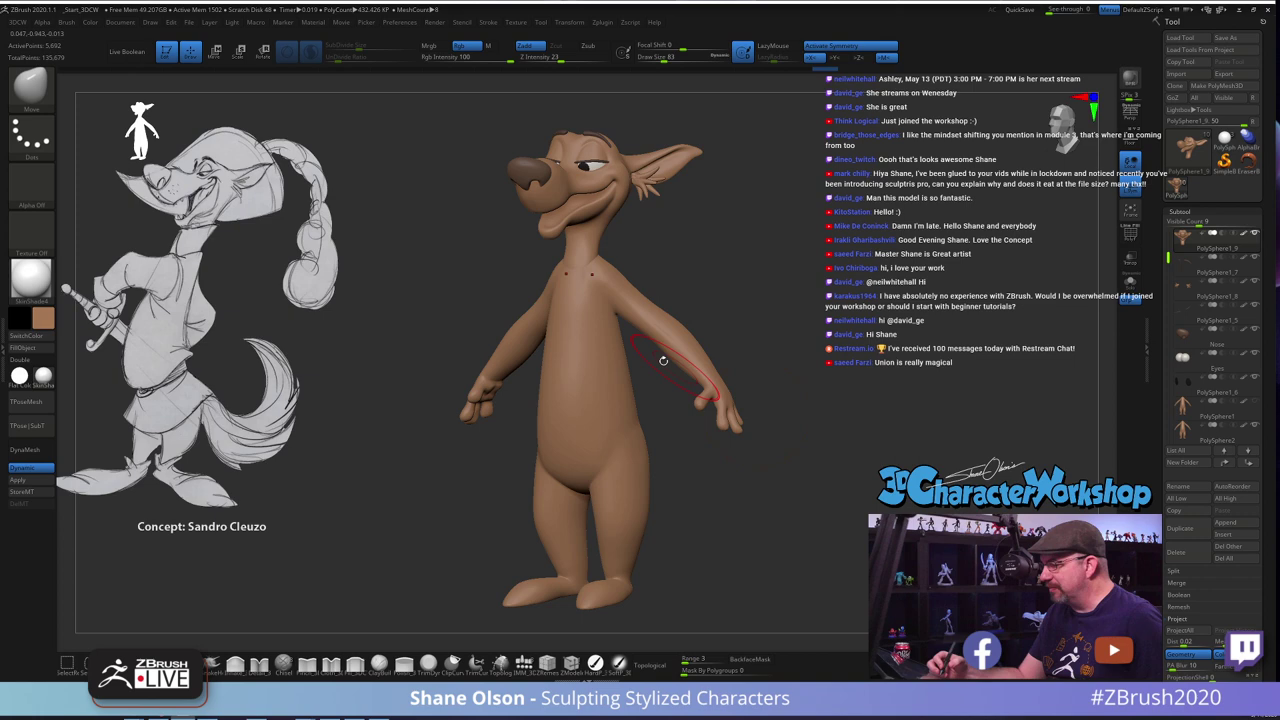
left_click(613, 305, "alt")
key("s")
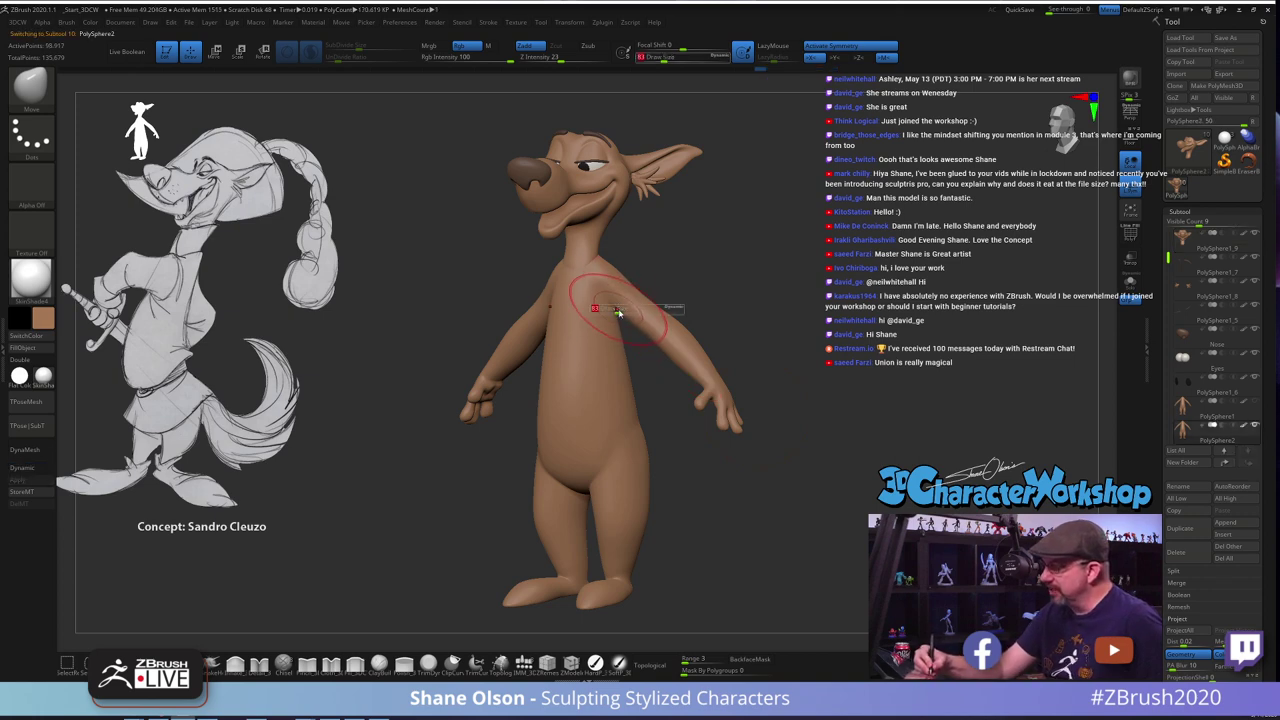
mouse_move(616, 308)
left_mouse_down()
mouse_move(634, 268)
mouse_move(619, 282)
left_mouse_up()
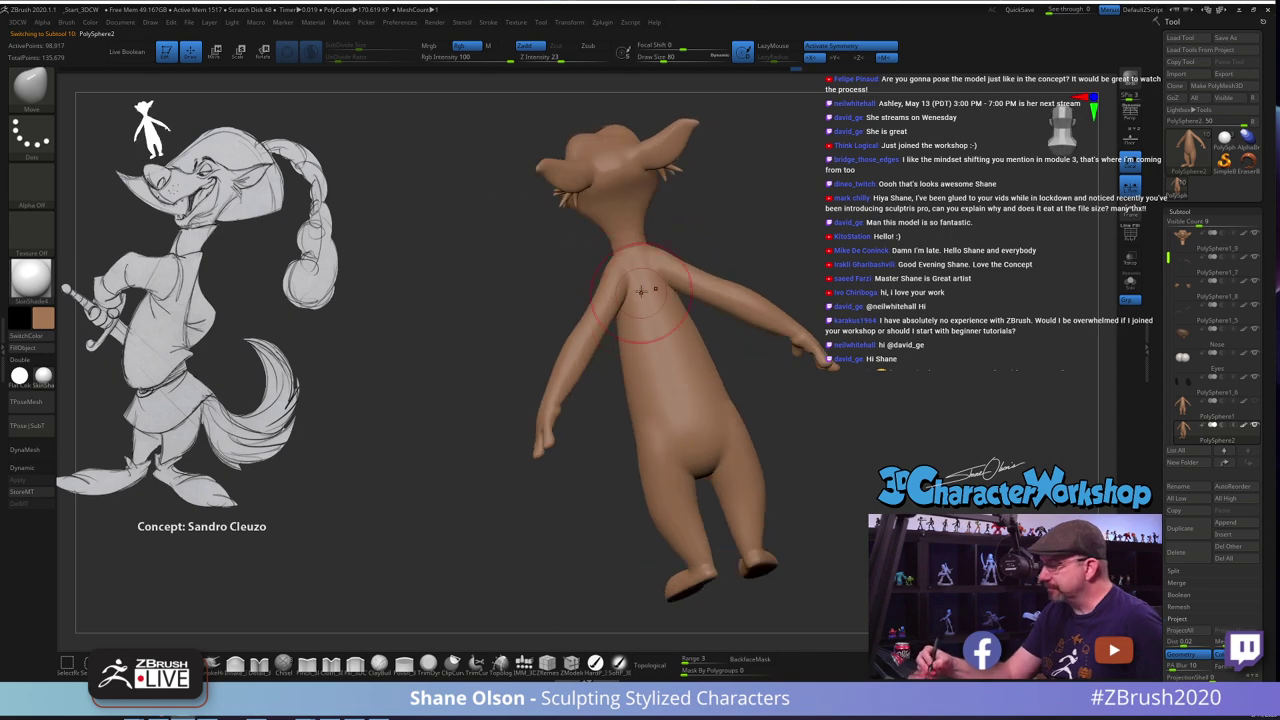
right_click_drag(641, 291, 676, 290)
right_click_drag(794, 303, 754, 338, "ctrl")
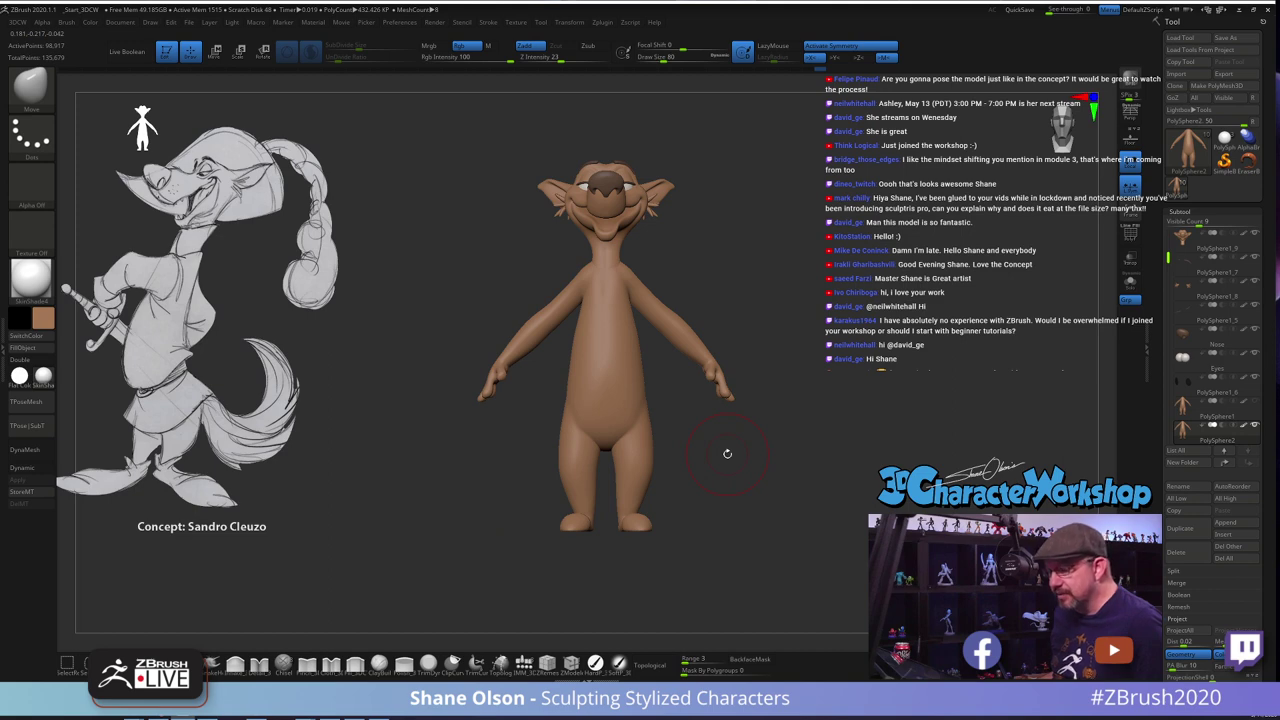
left_click_drag(800, 430, 743, 435)
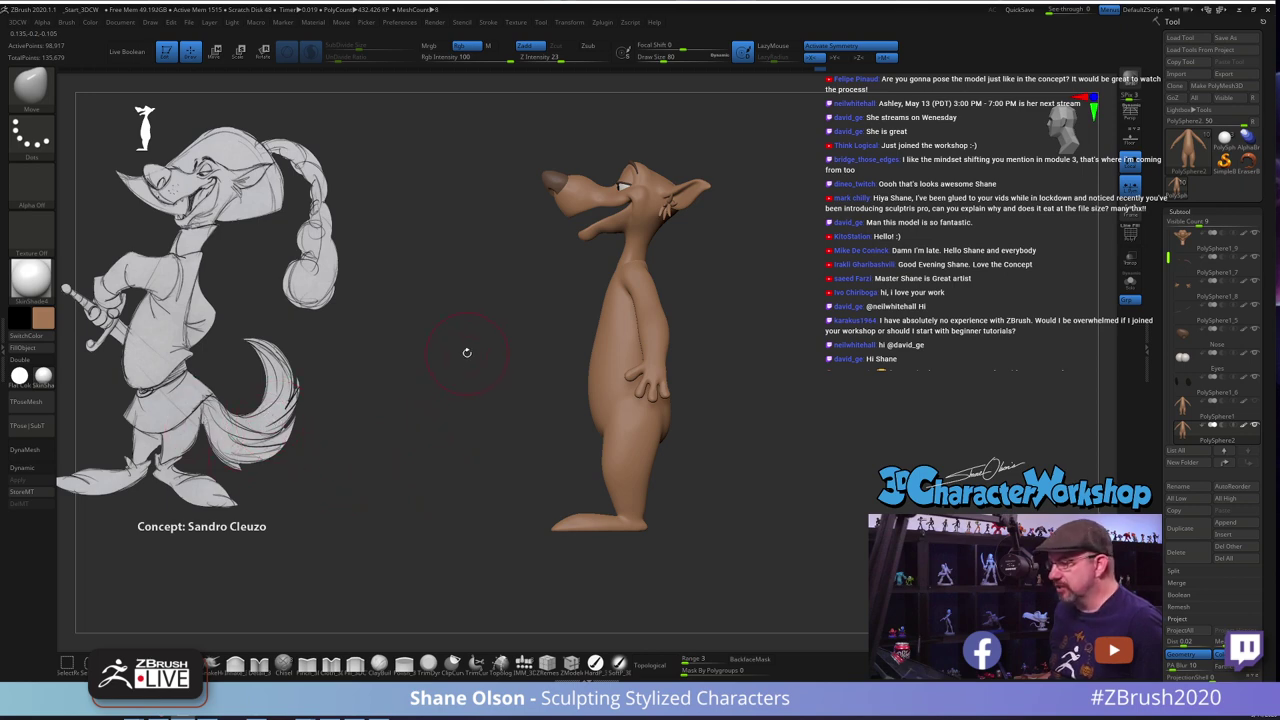
left_click_drag(736, 443, 797, 333)
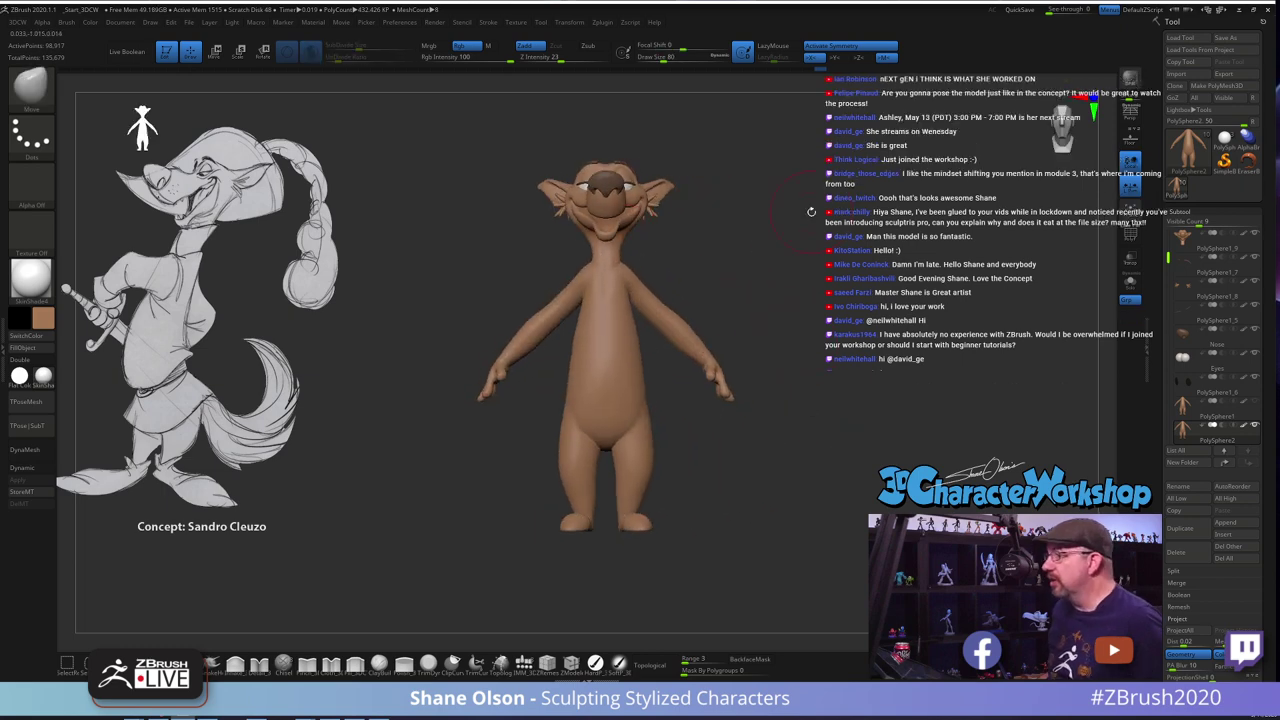
Combine all of the character's subtools into a single TPose mesh with Transpose Master and turn on X symmetry
mouse_move(811, 212)
left_mouse_down("alt")
mouse_move(858, 238)
mouse_move(838, 352)
mouse_move(846, 329)
left_mouse_up("alt")
key("s")
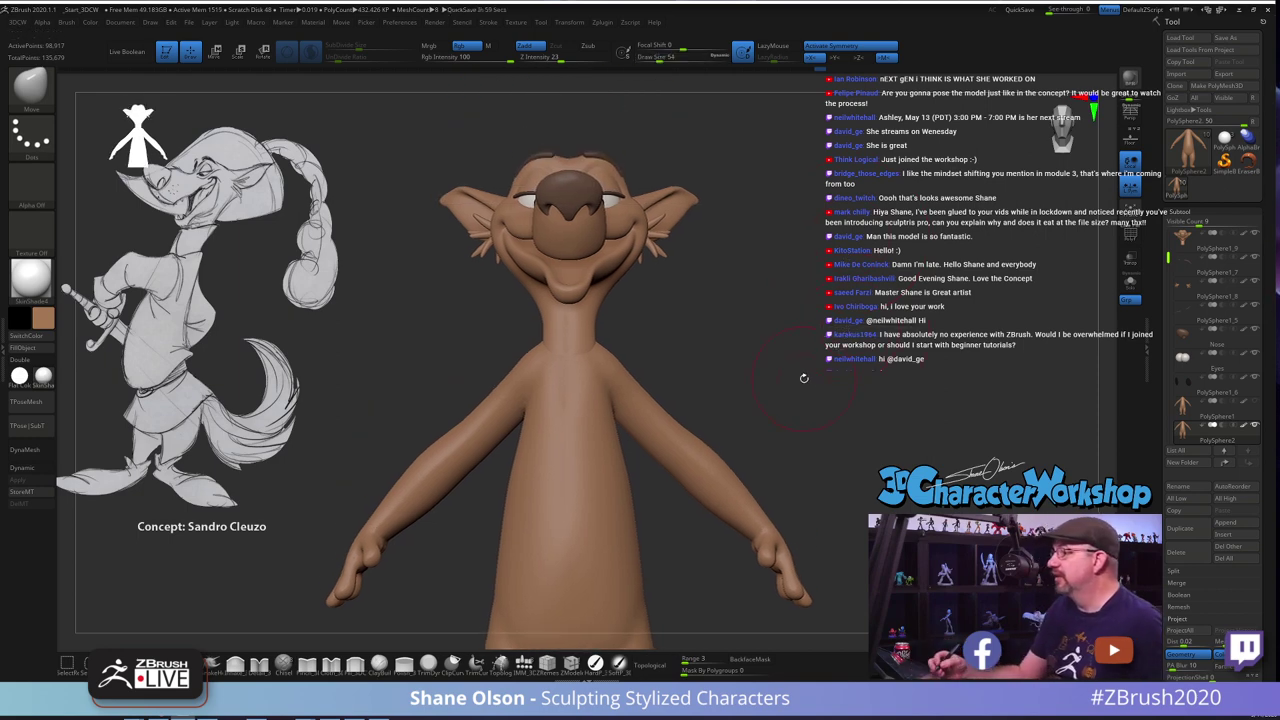
mouse_move(804, 378)
left_mouse_down()
mouse_move(792, 399)
mouse_move(795, 364)
mouse_move(799, 399)
mouse_move(817, 409)
mouse_move(811, 377)
left_mouse_up()
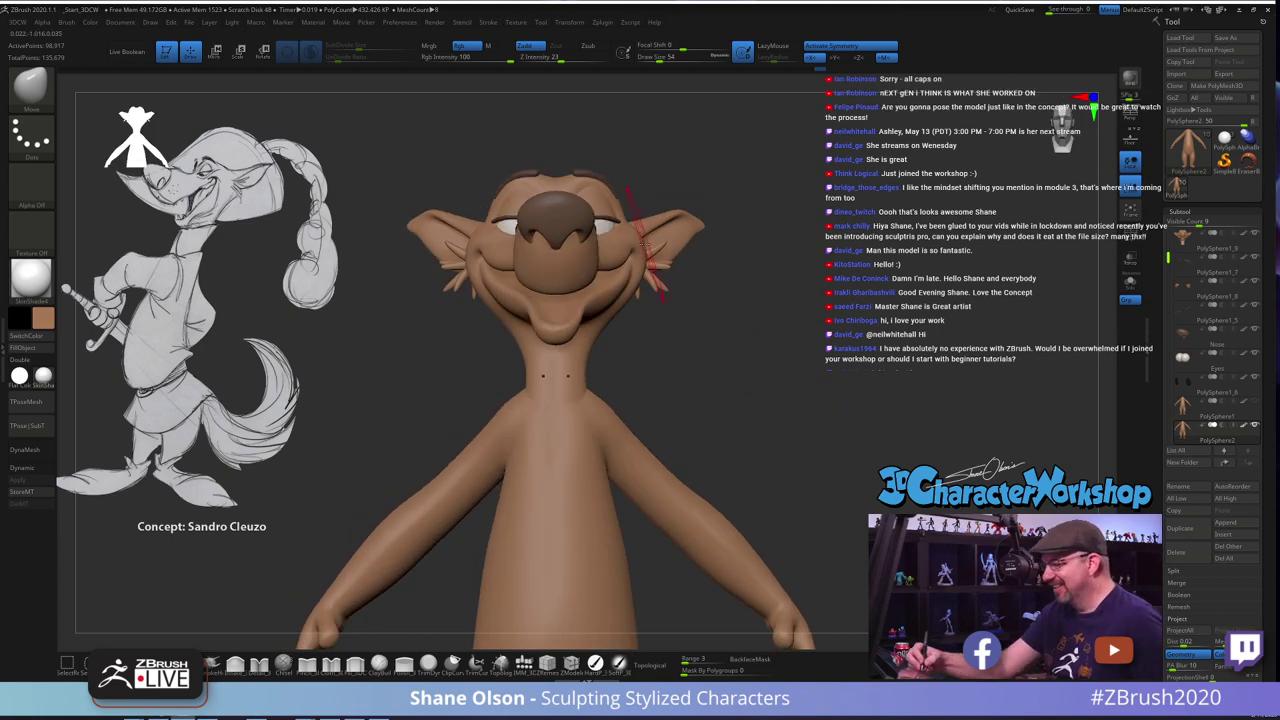
left_click_drag(704, 330, 694, 290, "alt")
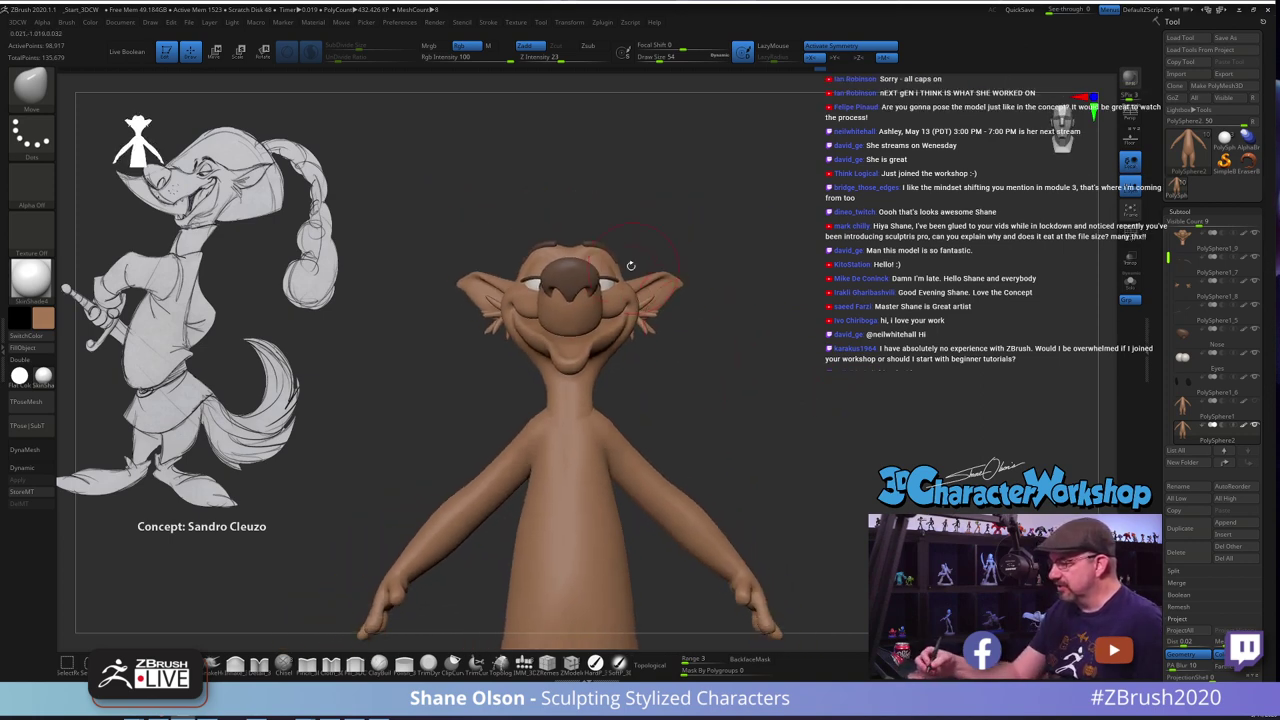
left_click_drag(709, 391, 743, 257, "alt")
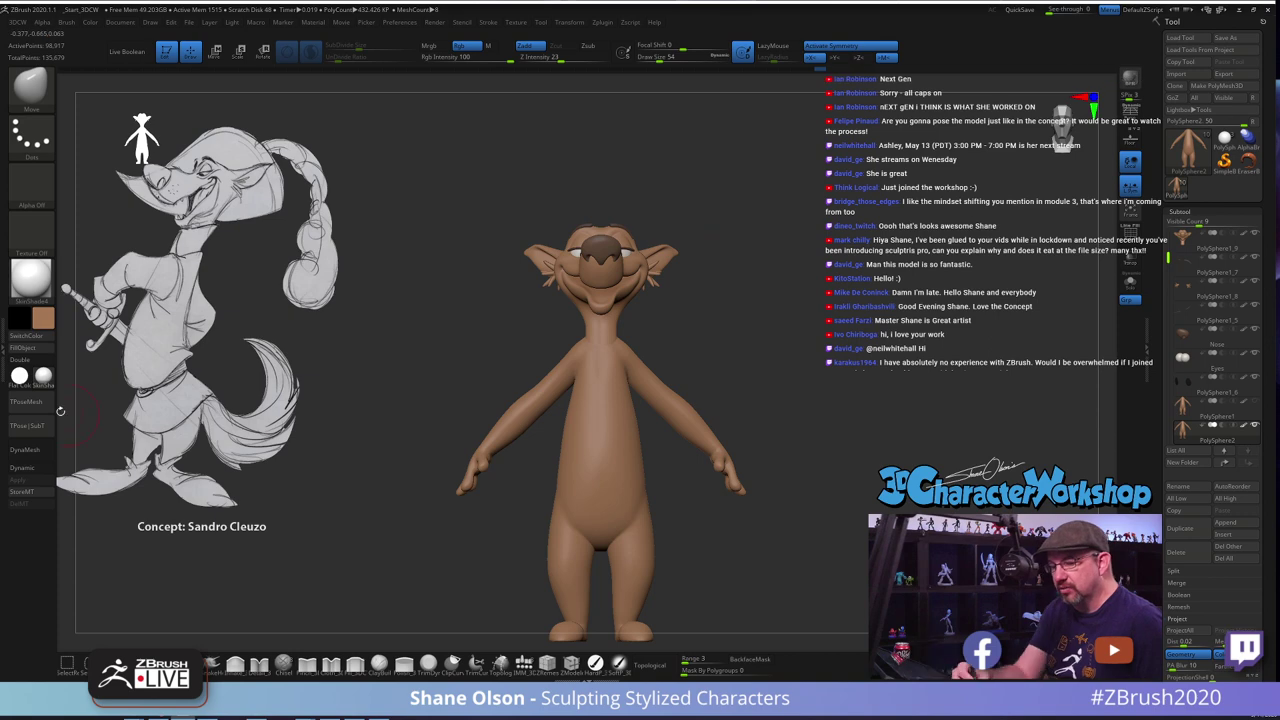
left_click(31, 401)
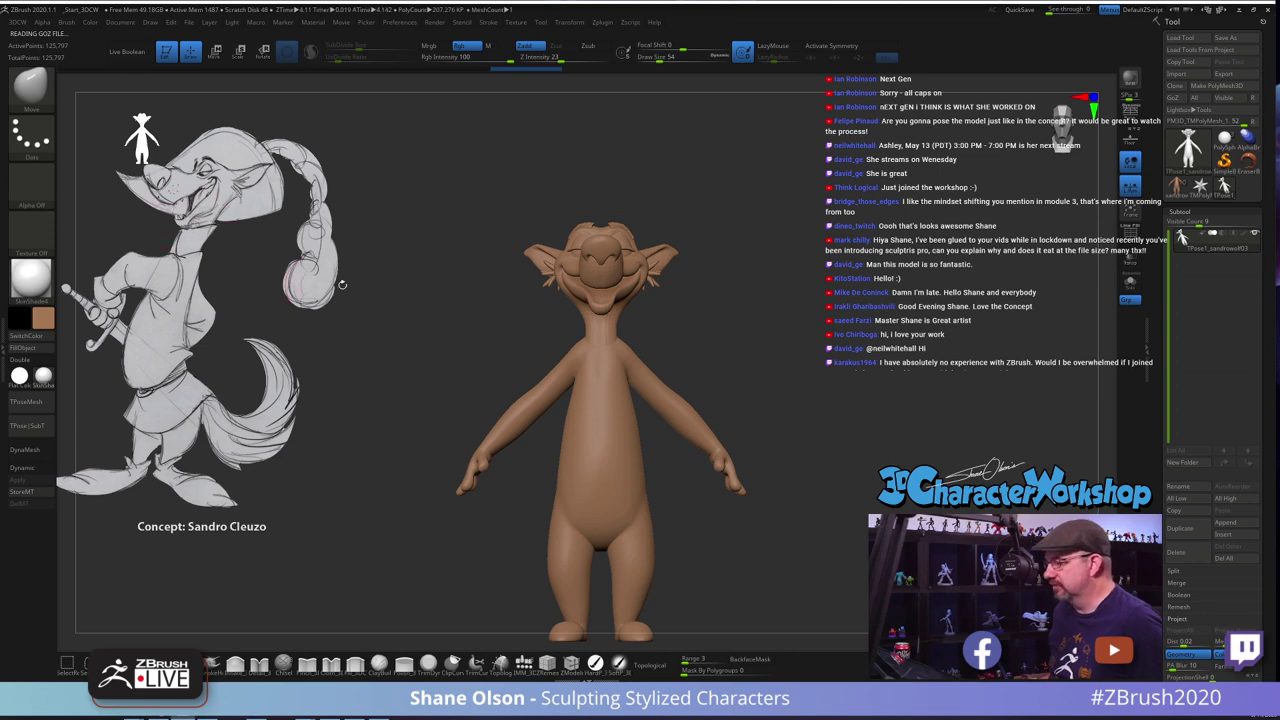
mouse_move(727, 284)
left_mouse_down()
mouse_move(705, 289)
mouse_move(728, 292)
left_mouse_up()
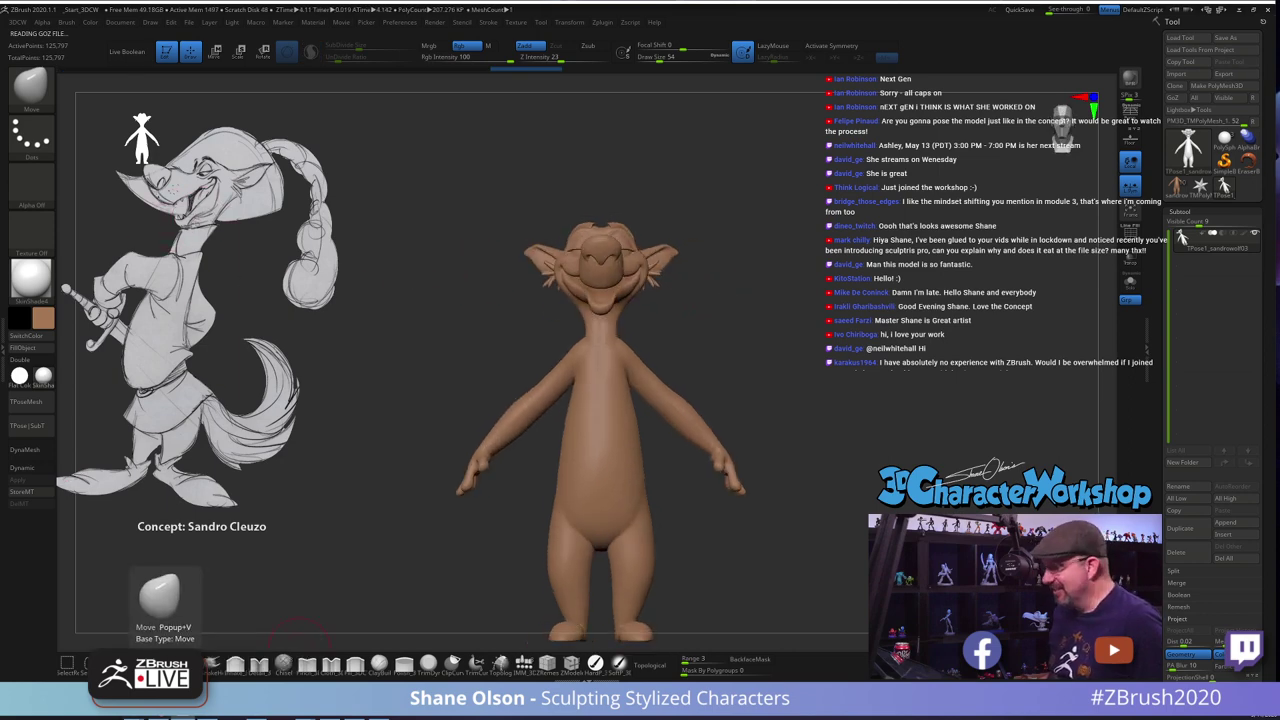
key("x")
left_click_drag(698, 301, 690, 285, "alt")
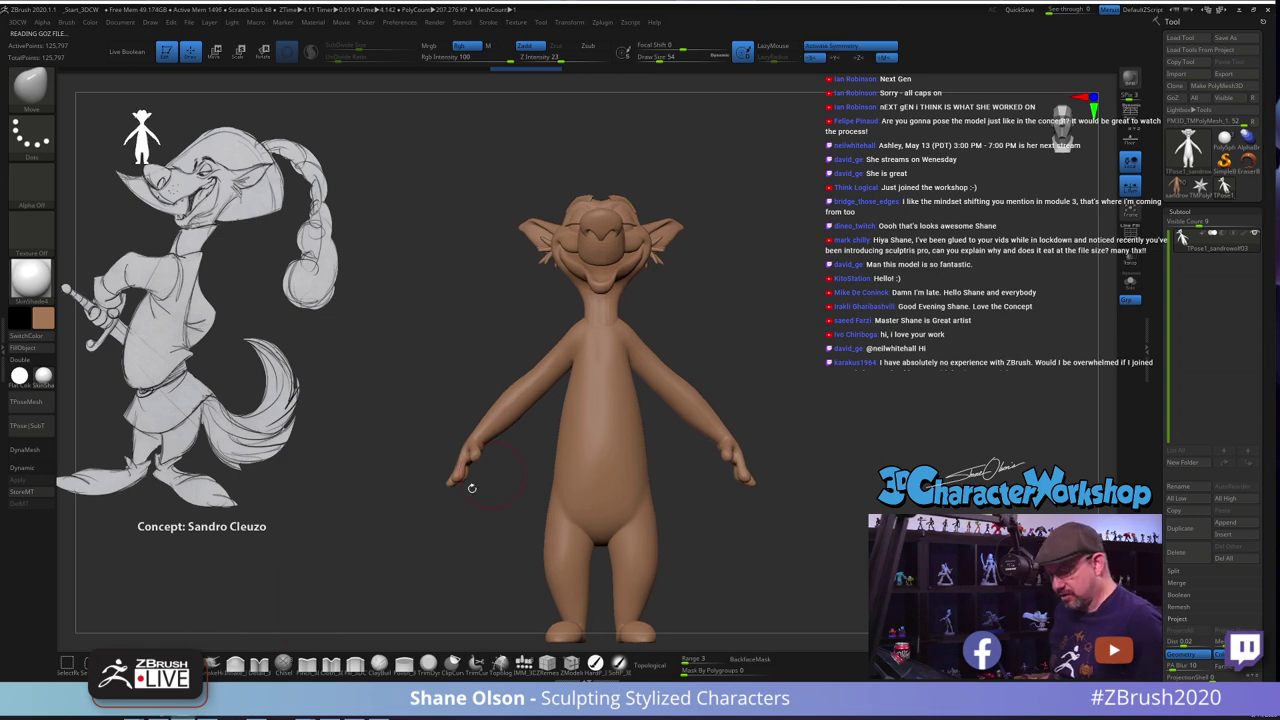
Nudge the sides of the character's face slightly inward with the Move brush at sizes 101 and 87
mouse_move(781, 261)
left_mouse_down("alt")
mouse_move(752, 215)
mouse_move(708, 423)
left_mouse_up("alt")
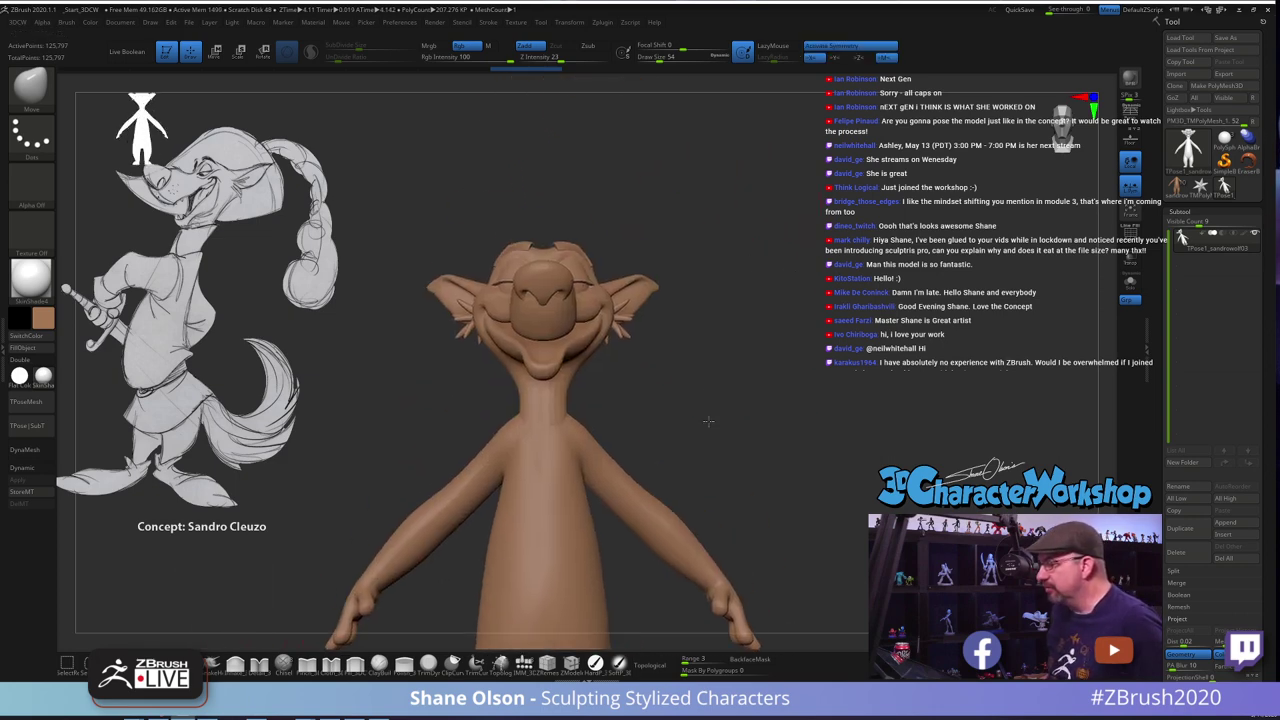
key("s")
left_click_drag(686, 379, 698, 379)
left_click_drag(608, 319, 603, 317)
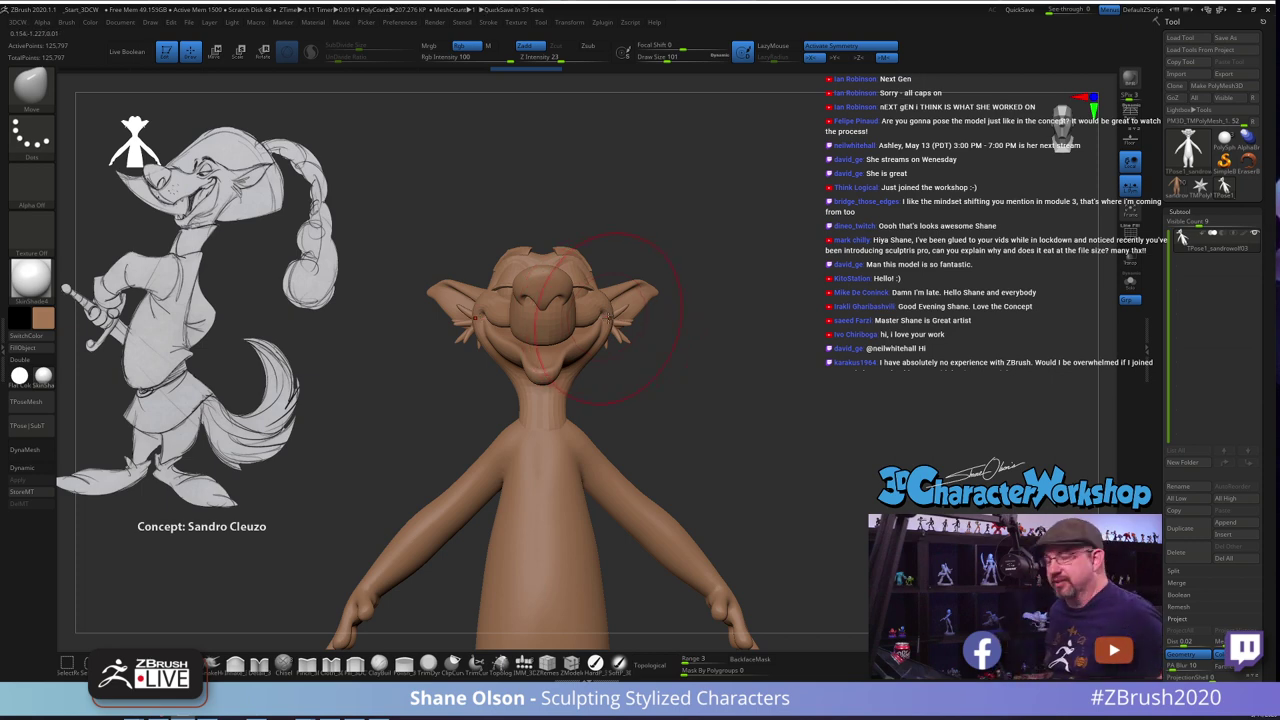
key("s")
left_click_drag(612, 318, 608, 318)
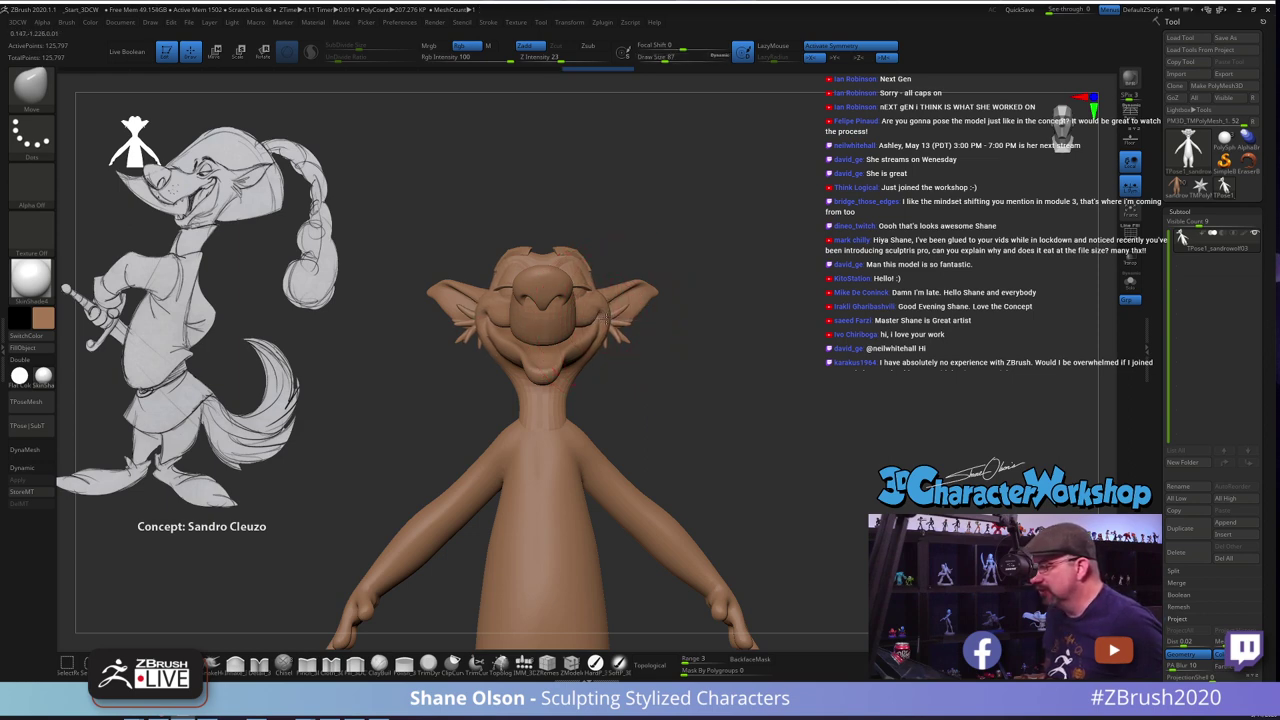
Set the brush size to 31 and paint a mask over the character's eyelids and the area around the eyes
mouse_move(719, 339)
left_mouse_down()
mouse_move(699, 355)
mouse_move(724, 384)
mouse_move(714, 367)
left_mouse_up()
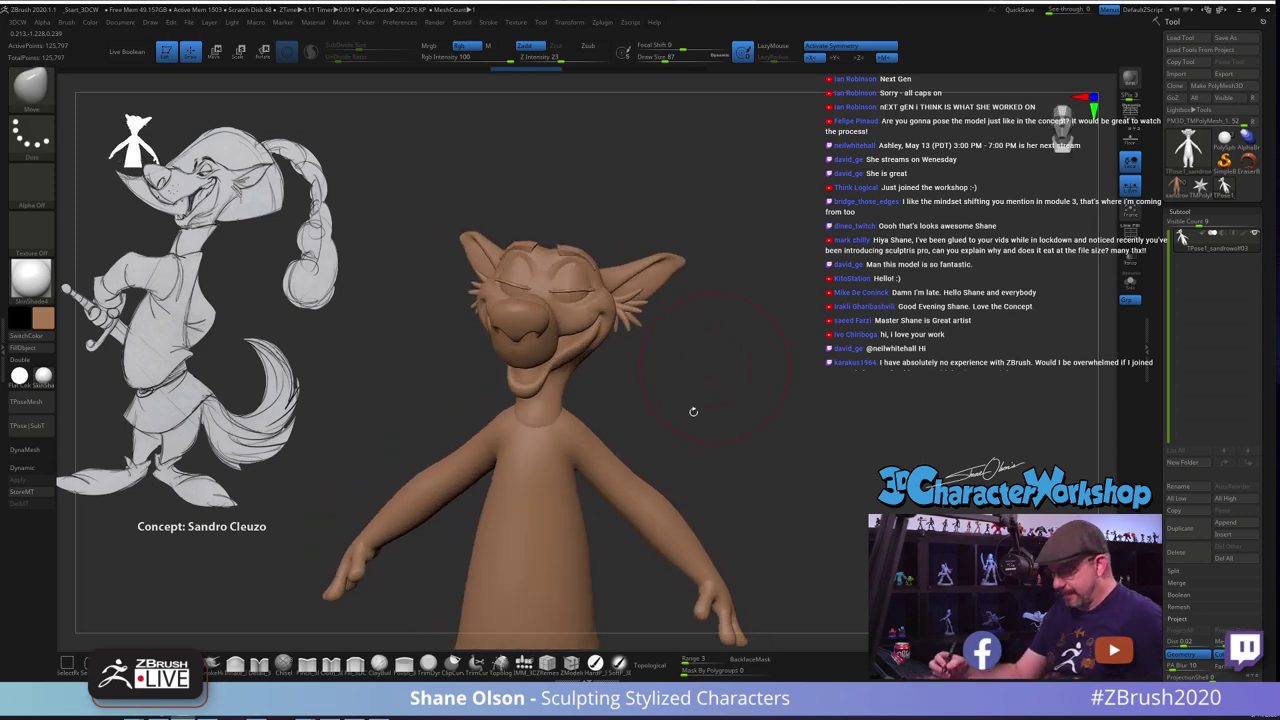
mouse_move(693, 412)
left_mouse_down("alt")
mouse_move(697, 443)
mouse_move(677, 411)
left_mouse_up("alt")
key("s")
key("s")
left_click_drag(626, 196, 620, 196)
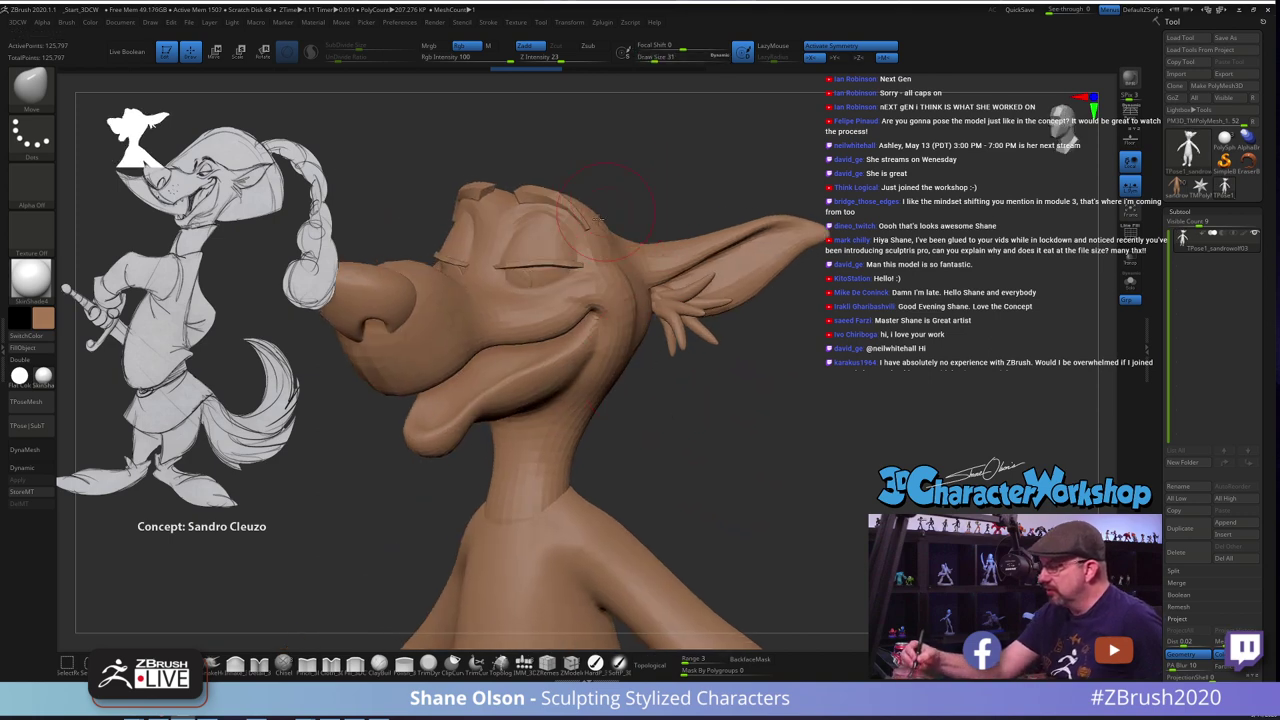
key("ctrl")
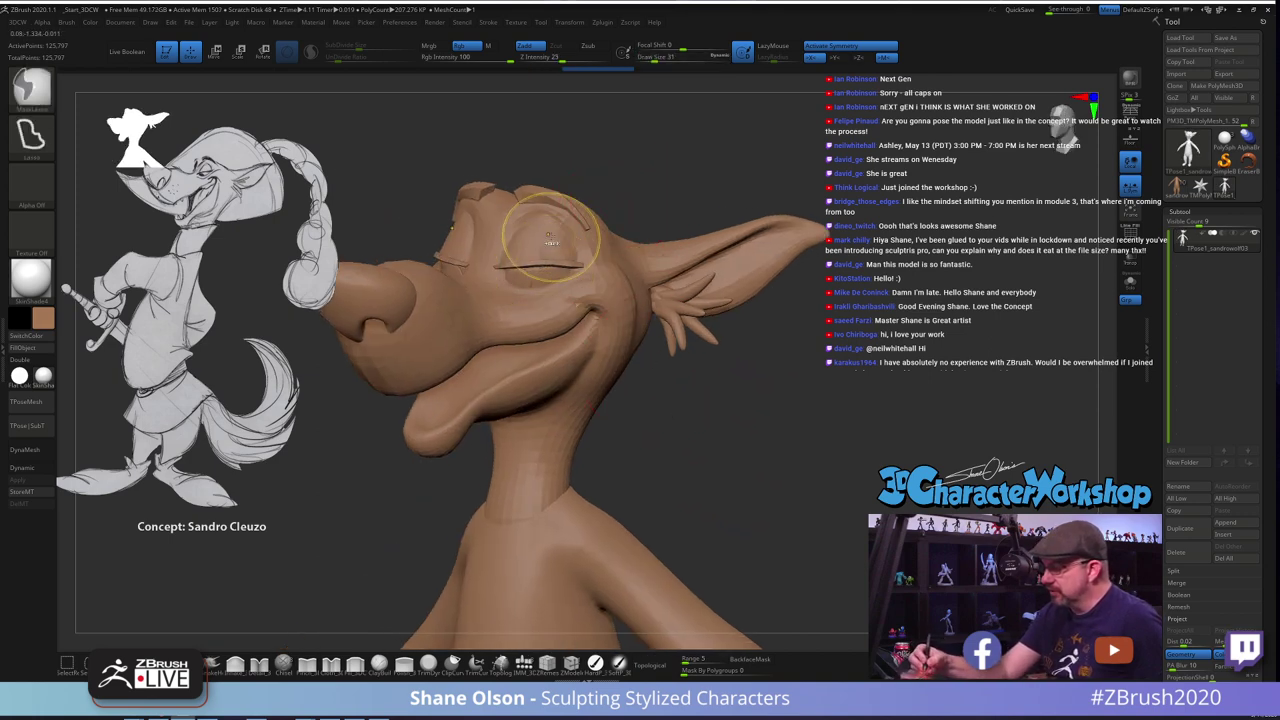
key("ctrl+z")
mouse_move(537, 270)
left_mouse_down("ctrl")
mouse_move(544, 240)
mouse_move(549, 272)
left_mouse_up("ctrl")
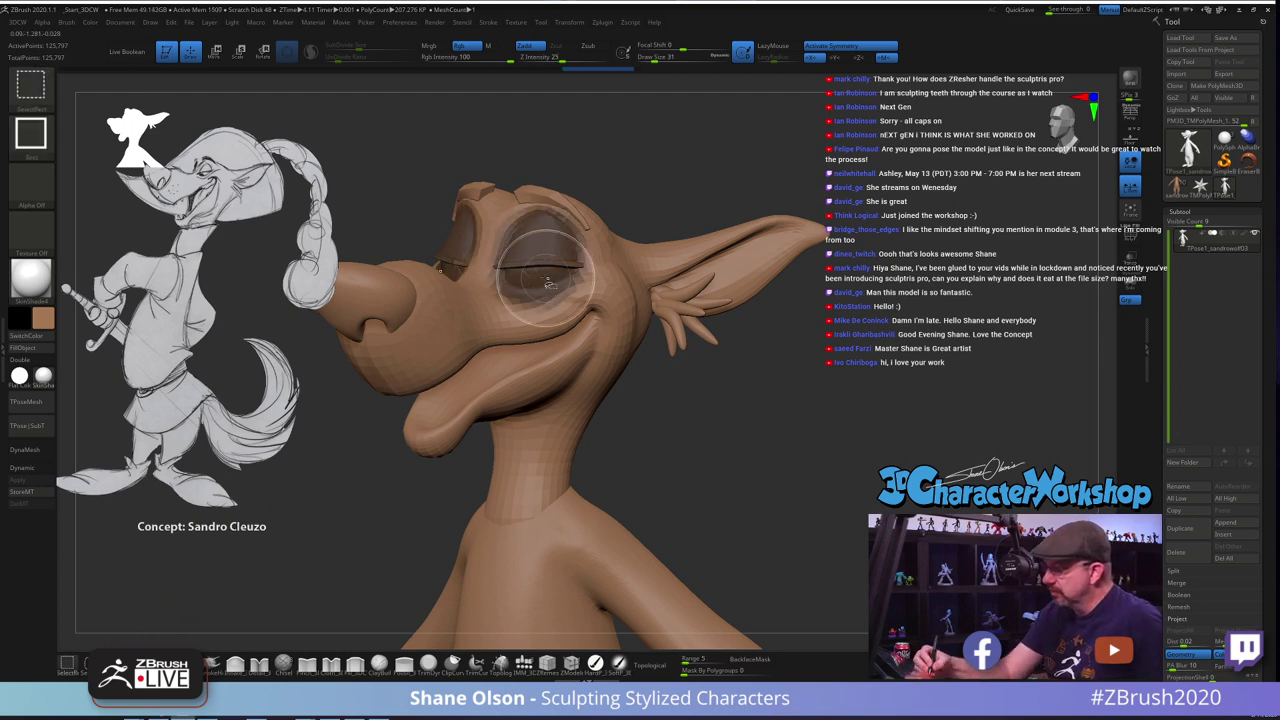
Isolate the eyeballs, mask them completely with brush size 177 and show the whole character again
left_click(545, 275, "ctrl+shift")
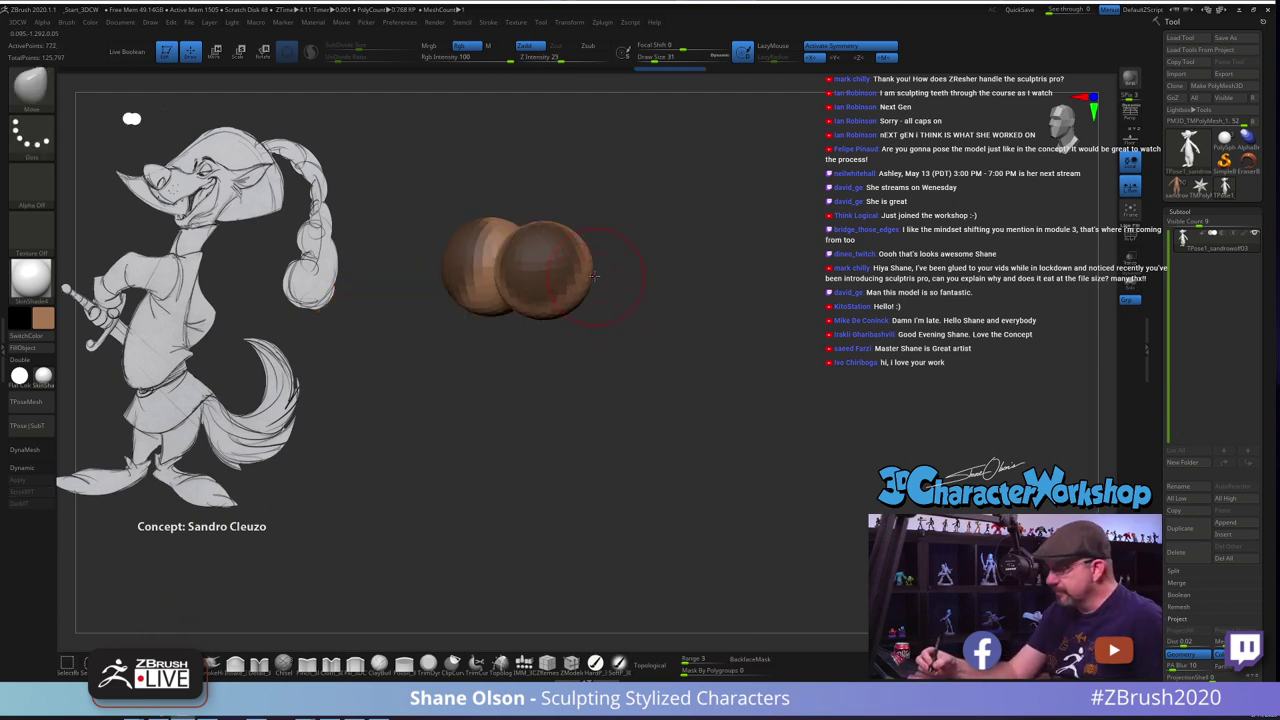
key("s")
mouse_move(608, 303)
left_mouse_down()
mouse_move(630, 303)
mouse_move(548, 272)
left_mouse_up()
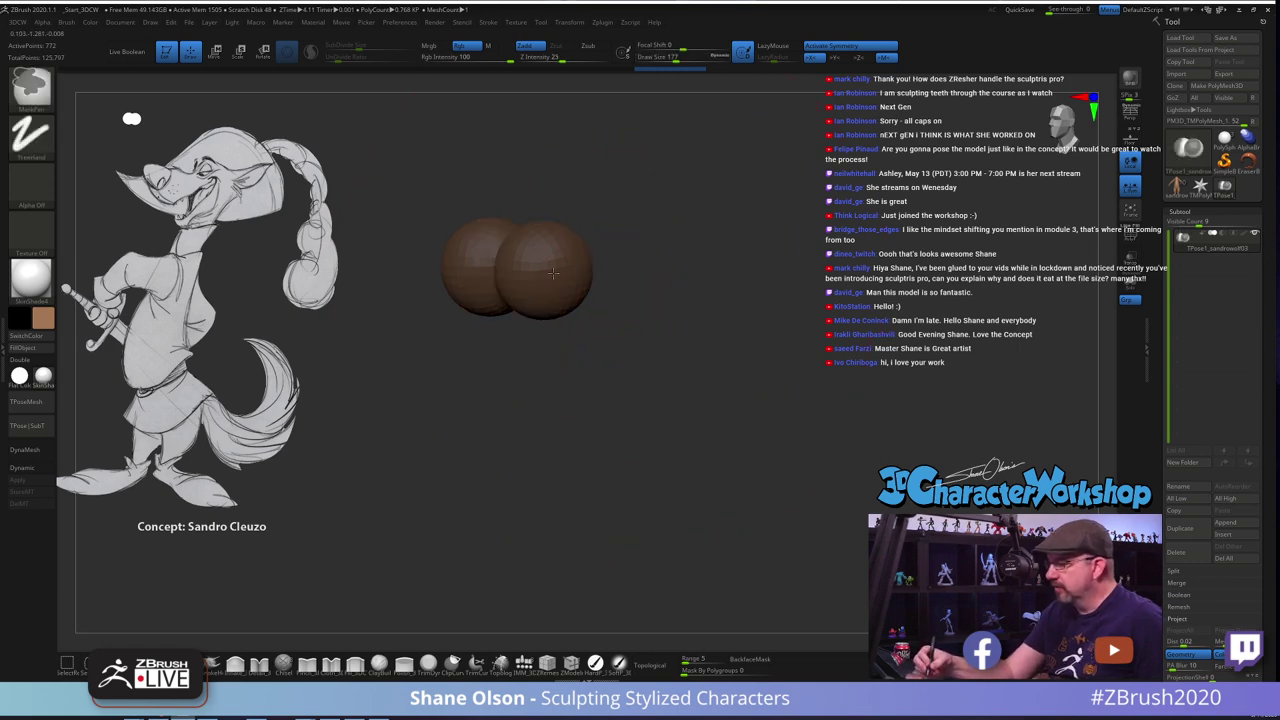
left_click(811, 325, "ctrl+shift")
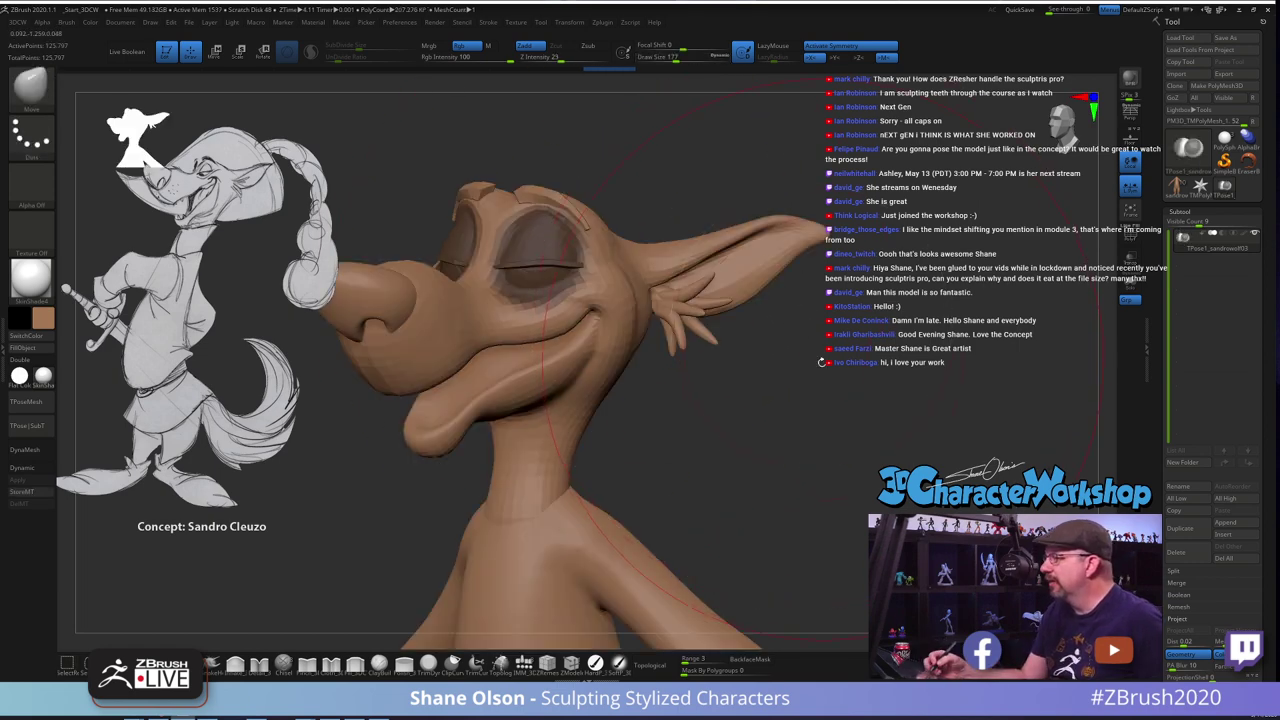
Extend the mask over the skin around the eye sockets with the brush size set to 29
key("s")
mouse_move(826, 381)
left_mouse_down()
mouse_move(771, 414)
mouse_move(787, 421)
mouse_move(746, 397)
mouse_move(729, 410)
mouse_move(742, 410)
left_mouse_up()
key("s")
key("s")
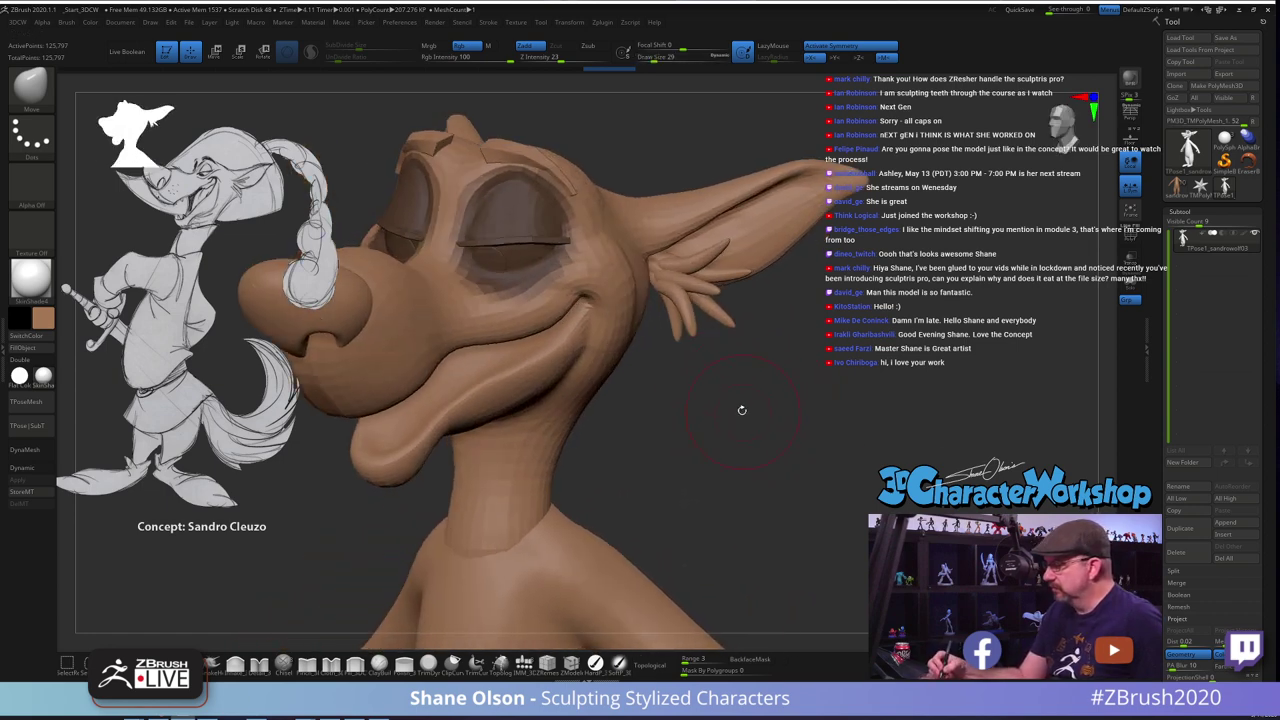
key("ctrl")
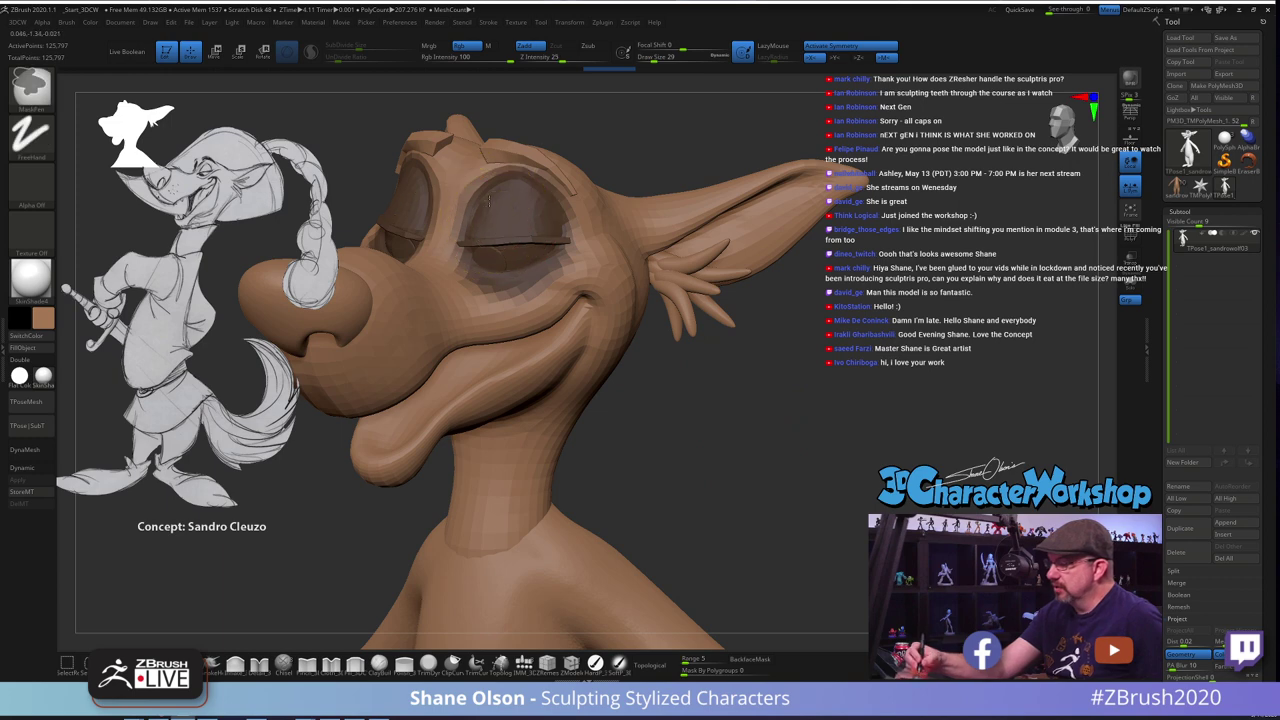
mouse_move(534, 263)
left_mouse_down("ctrl")
mouse_move(583, 220)
mouse_move(568, 184)
left_mouse_up("ctrl")
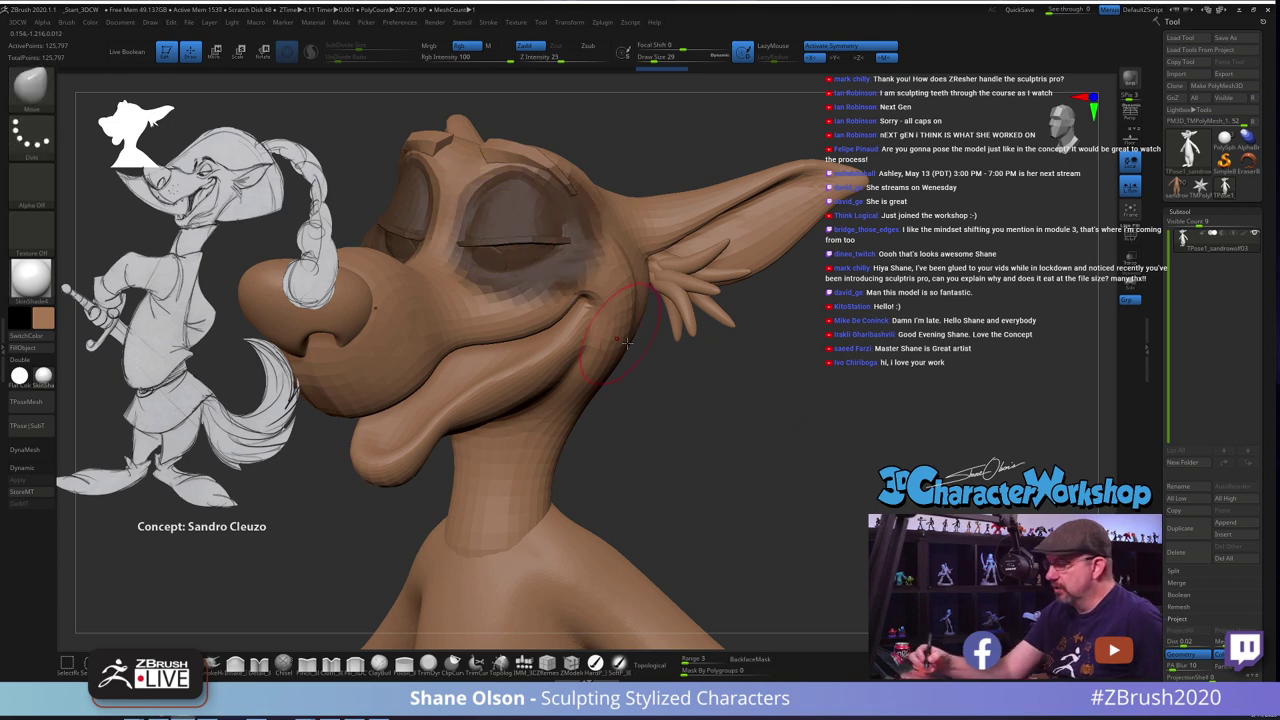
Display the polygroups with wireframe on the combined mesh and blur the edge of the eye mask
mouse_move(706, 432)
left_mouse_down("alt")
mouse_move(686, 411)
mouse_move(638, 400)
mouse_move(711, 371)
mouse_move(734, 397)
left_mouse_up("alt")
key("shift+f")
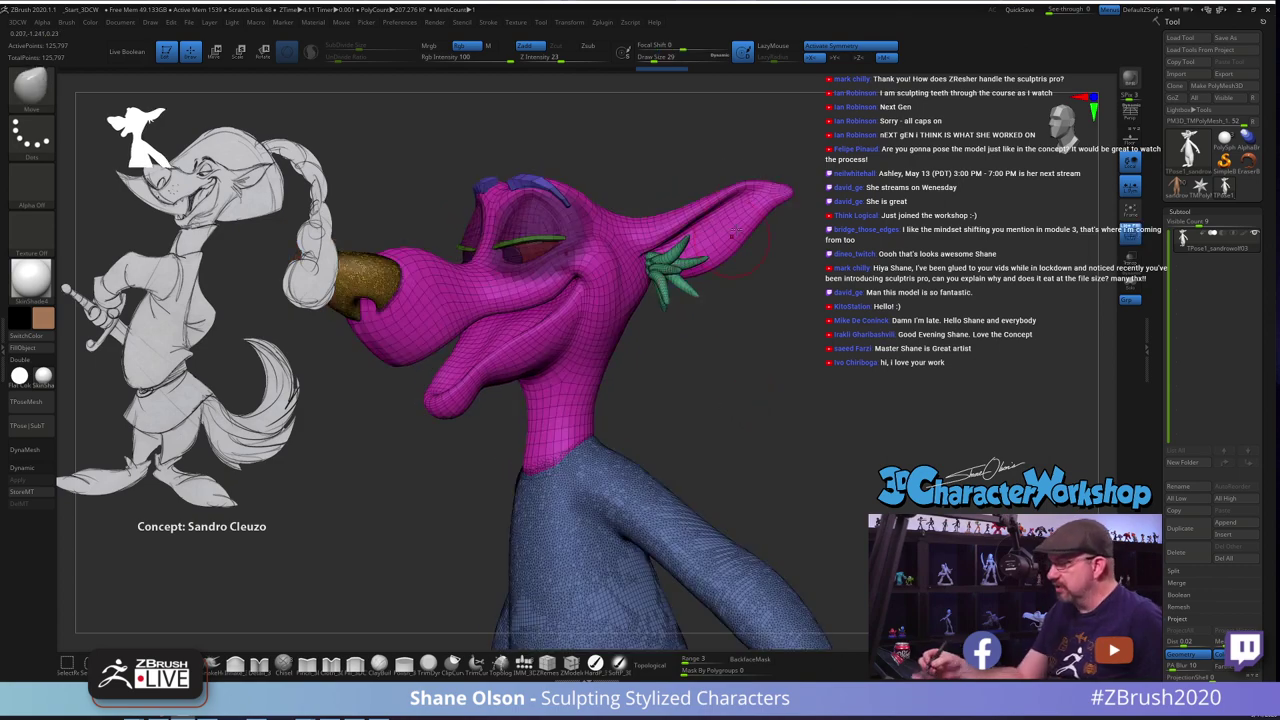
mouse_move(757, 408)
left_mouse_down()
mouse_move(726, 416)
mouse_move(818, 397)
mouse_move(758, 418)
left_mouse_up()
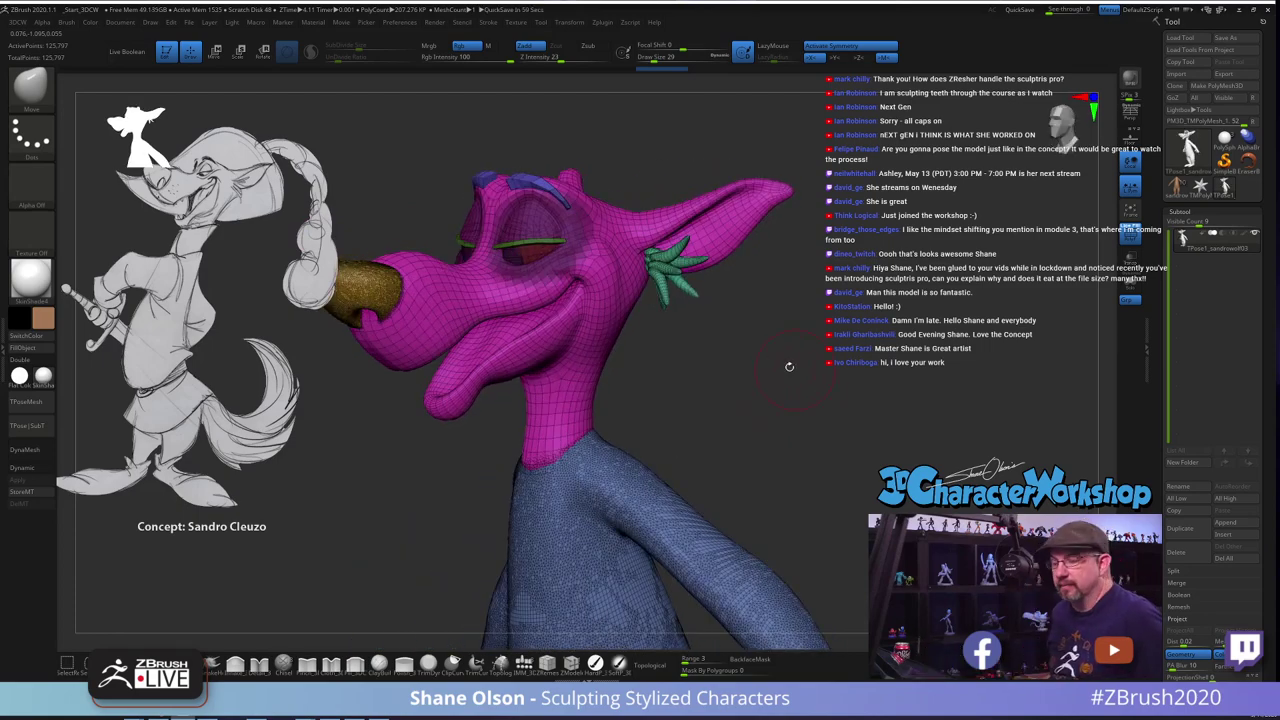
left_click_drag(746, 375, 759, 374)
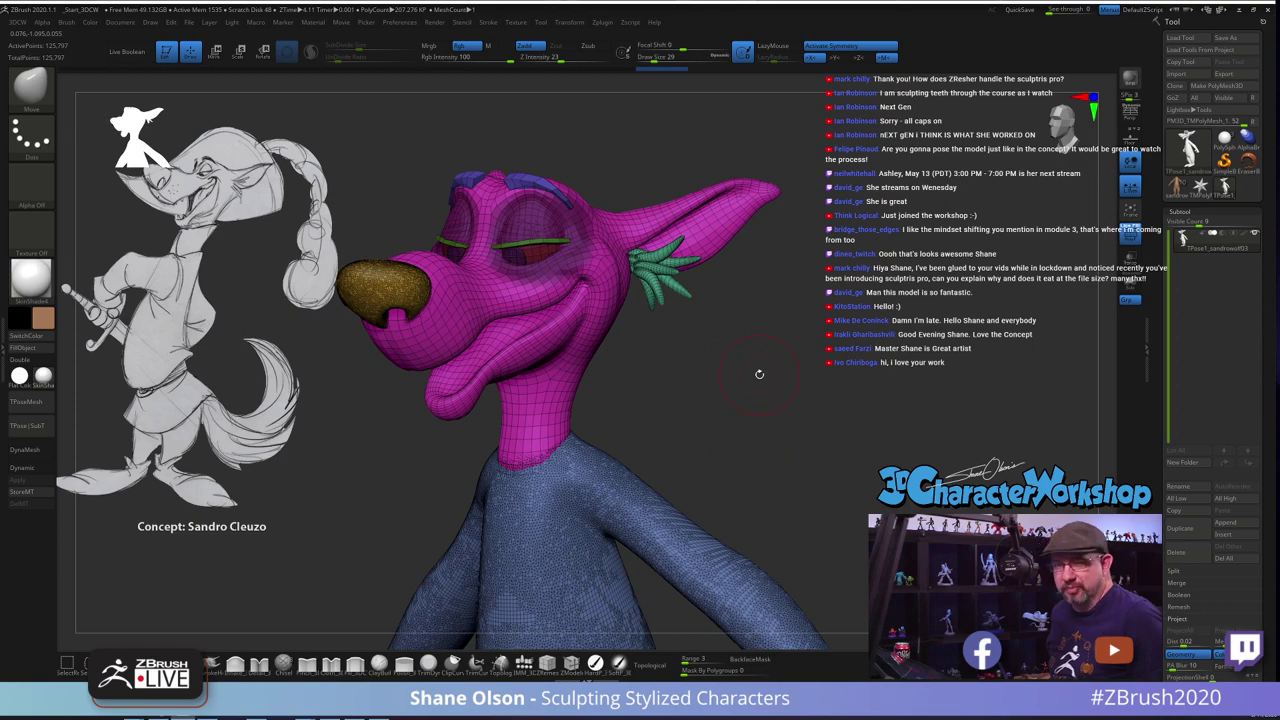
left_click(556, 278, "ctrl")
left_click_drag(778, 417, 770, 417)
mouse_move(736, 370)
left_mouse_down()
mouse_move(772, 363)
mouse_move(760, 364)
mouse_move(775, 380)
mouse_move(755, 377)
left_mouse_up()
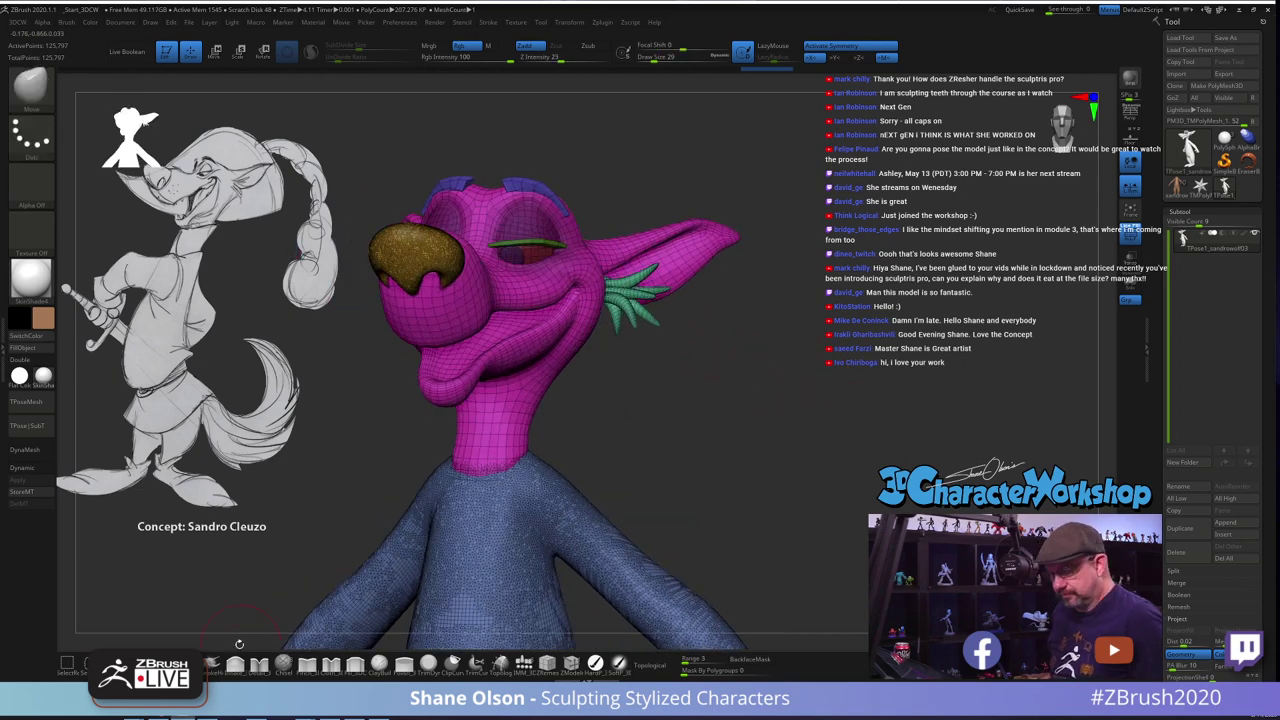
Set the Move brush size to 132 and push the cheeks, cheek fur and ears inward symmetrically
key("s")
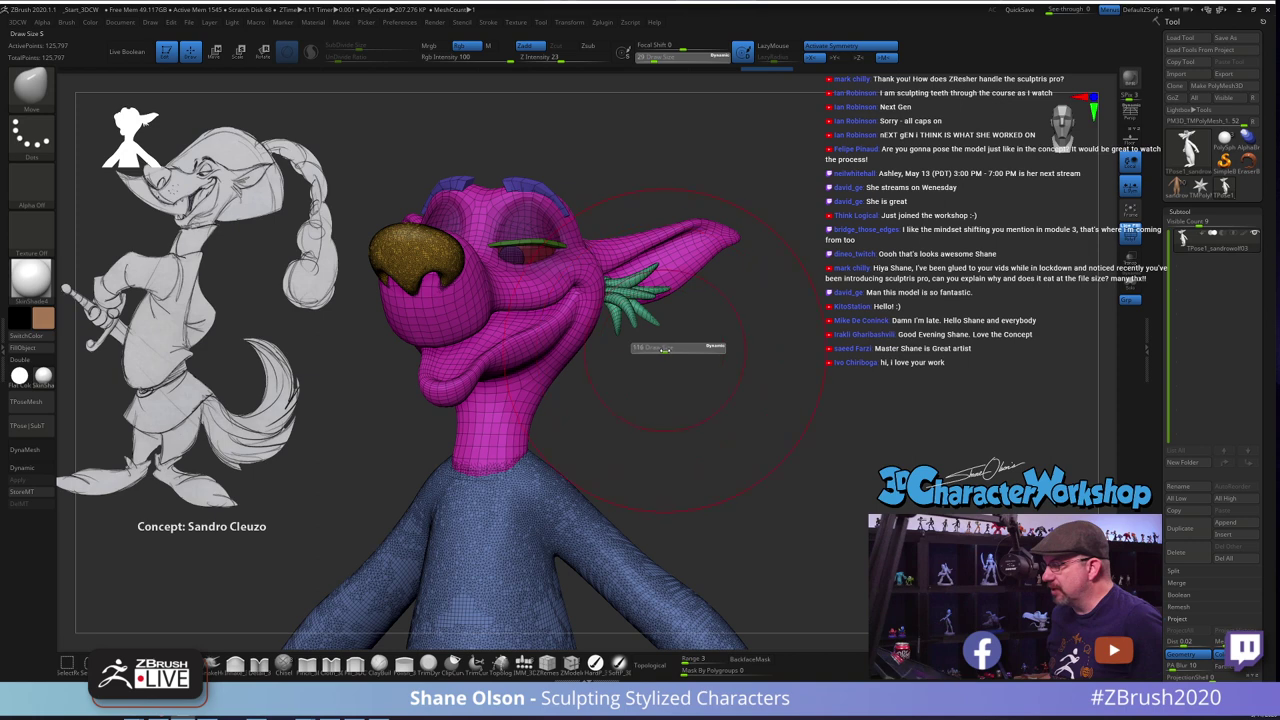
left_click_drag(666, 351, 667, 351)
left_click_drag(613, 286, 595, 278)
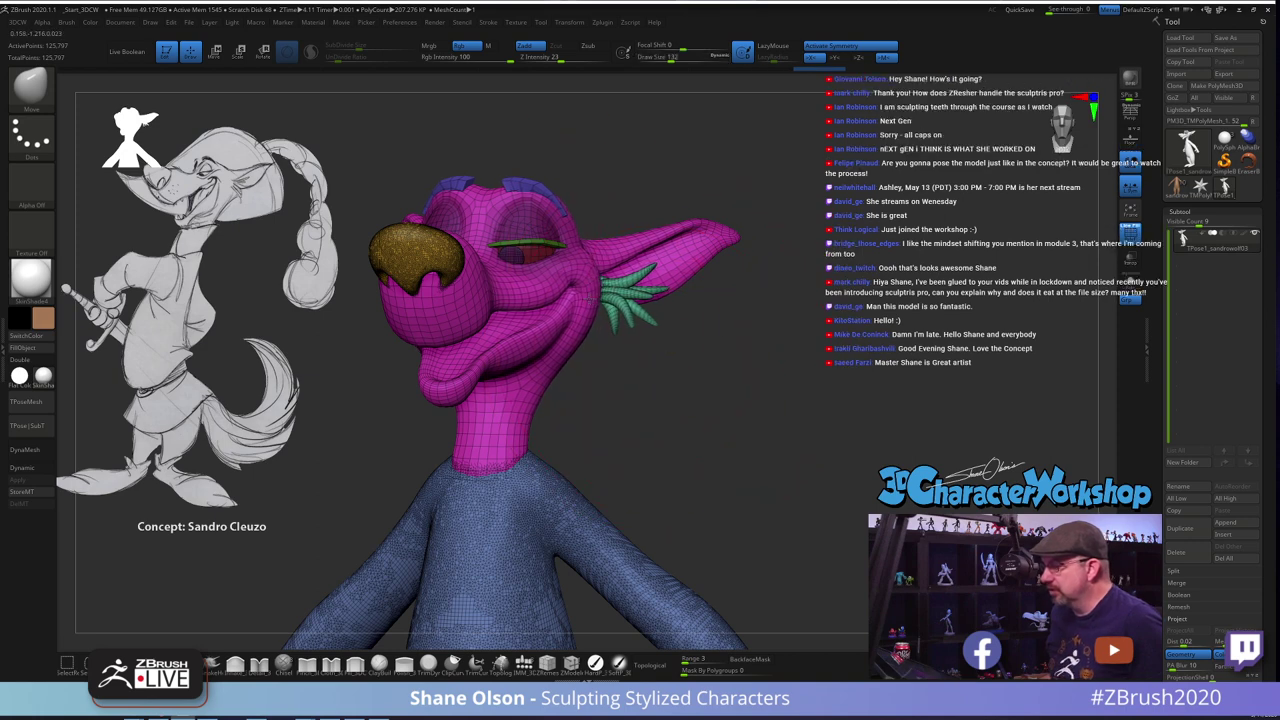
left_click_drag(715, 235, 668, 240)
left_click_drag(735, 334, 752, 328, "shift")
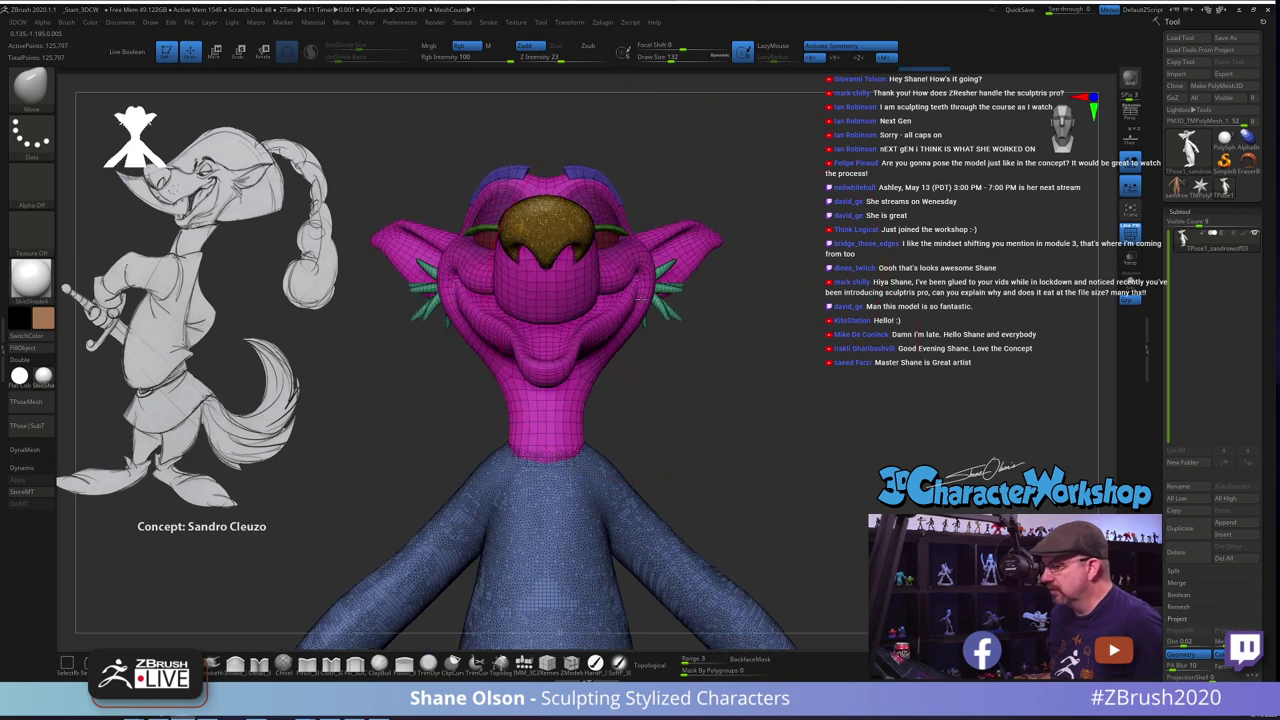
left_click_drag(641, 299, 632, 298)
Set the brush size to 74 and transfer the TPose mesh edits back to the character's separate subtools
mouse_move(745, 350)
left_mouse_down()
mouse_move(750, 438)
mouse_move(746, 371)
mouse_move(690, 388)
mouse_move(762, 362)
left_mouse_up()
mouse_move(834, 322)
left_mouse_down()
mouse_move(847, 319)
mouse_move(813, 341)
mouse_move(807, 423)
mouse_move(793, 371)
mouse_move(761, 333)
left_mouse_up()
key("s")
key("s")
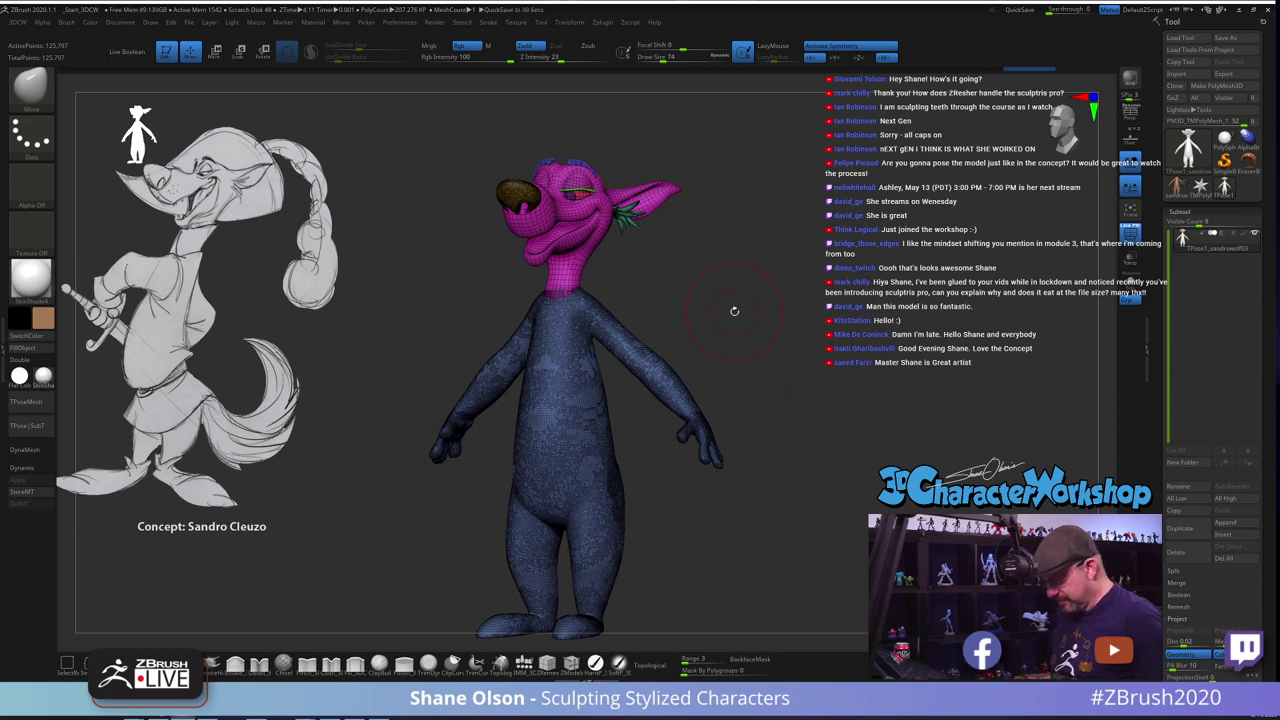
left_click(30, 425)
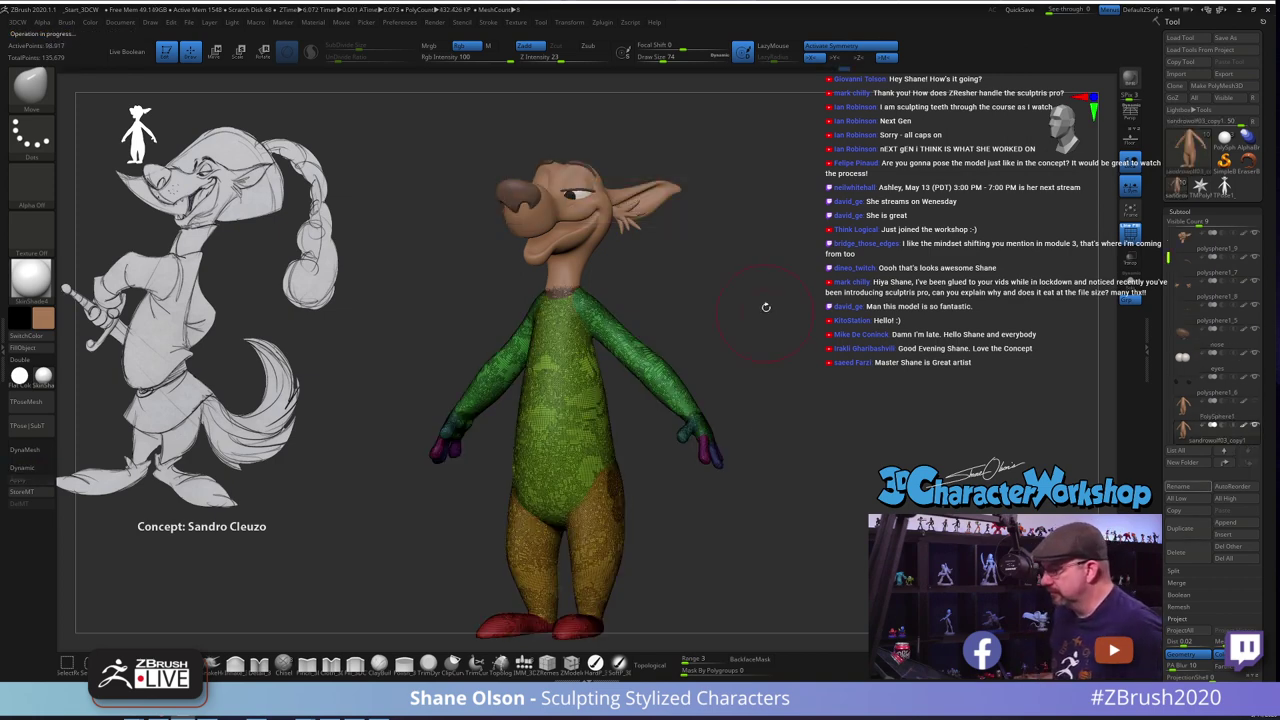
mouse_move(766, 307)
left_mouse_down()
mouse_move(737, 317)
mouse_move(808, 317)
mouse_move(756, 319)
mouse_move(771, 299)
mouse_move(735, 334)
mouse_move(746, 296)
mouse_move(724, 333)
mouse_move(758, 325)
left_mouse_up()
left_click_drag(961, 278, 947, 343, "shift")
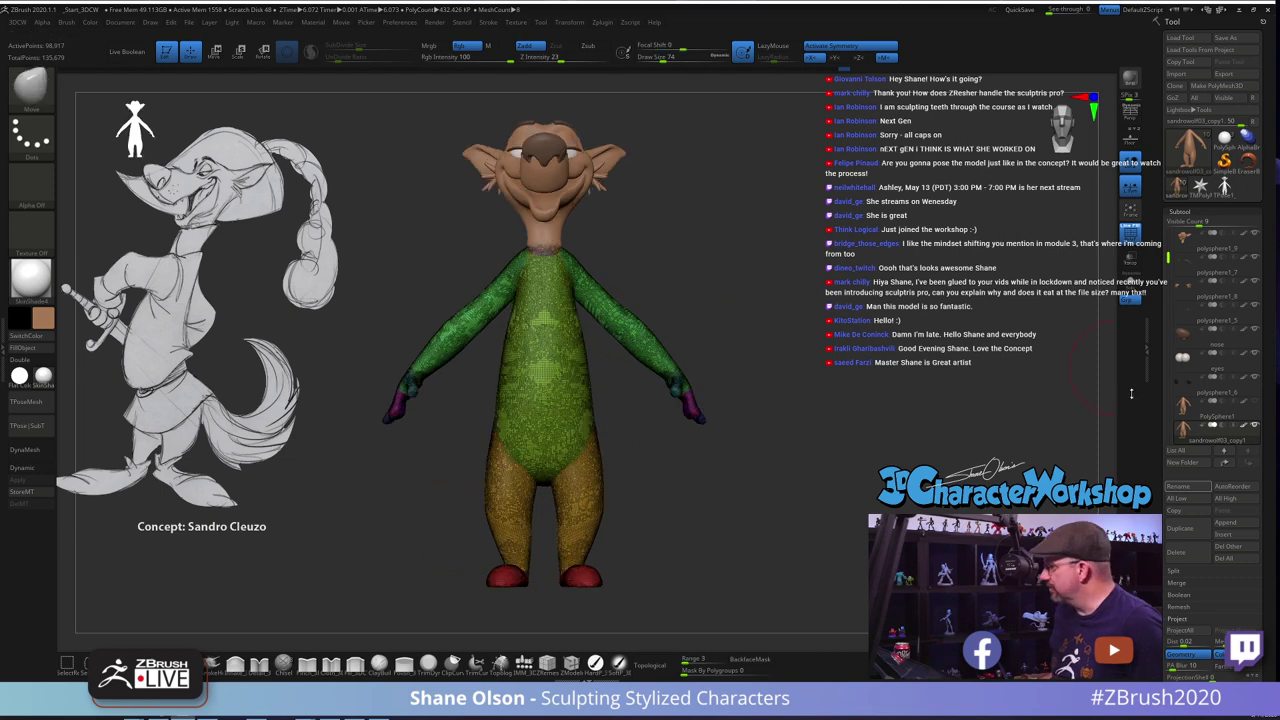
Duplicate the character's body subtool and set the brush size to 51
left_click(1182, 530)
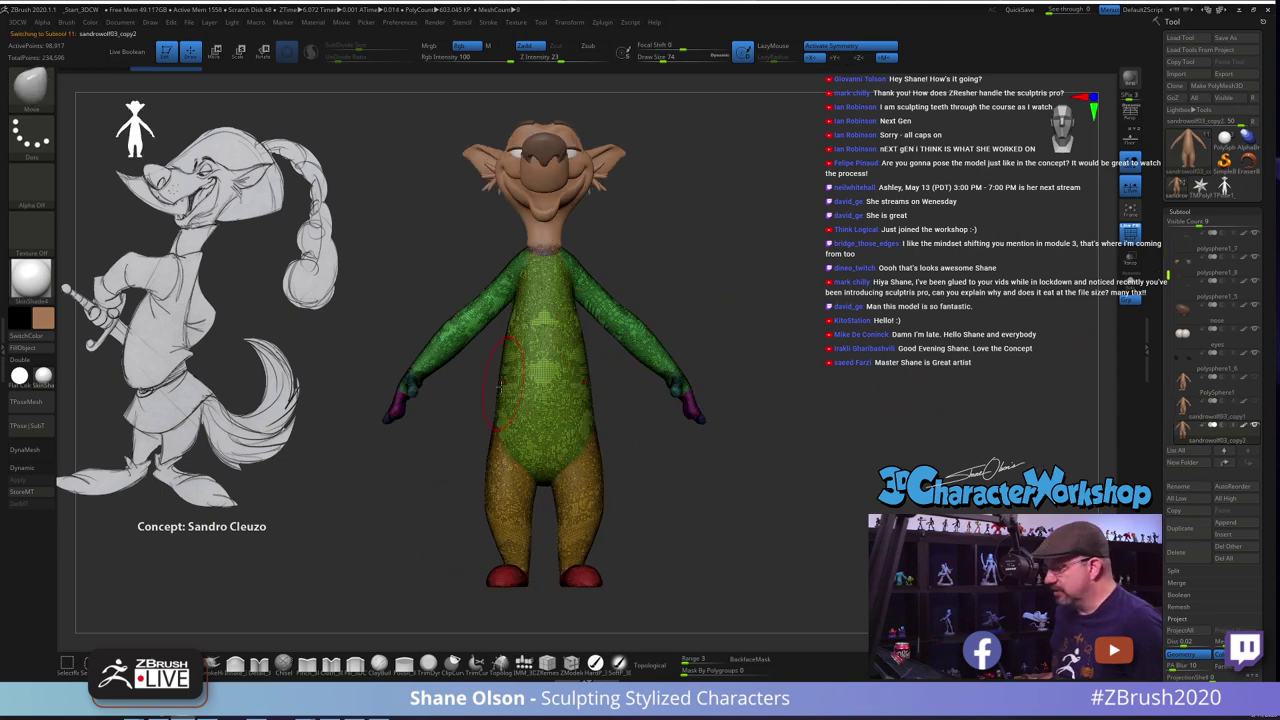
mouse_move(663, 445)
left_mouse_down("alt")
mouse_move(672, 486)
mouse_move(694, 364)
left_mouse_up("alt")
key("s")
mouse_move(714, 434)
left_mouse_down()
mouse_move(600, 438)
mouse_move(800, 425)
mouse_move(713, 436)
mouse_move(714, 447)
left_mouse_up()
left_click_drag(762, 434, 768, 432)
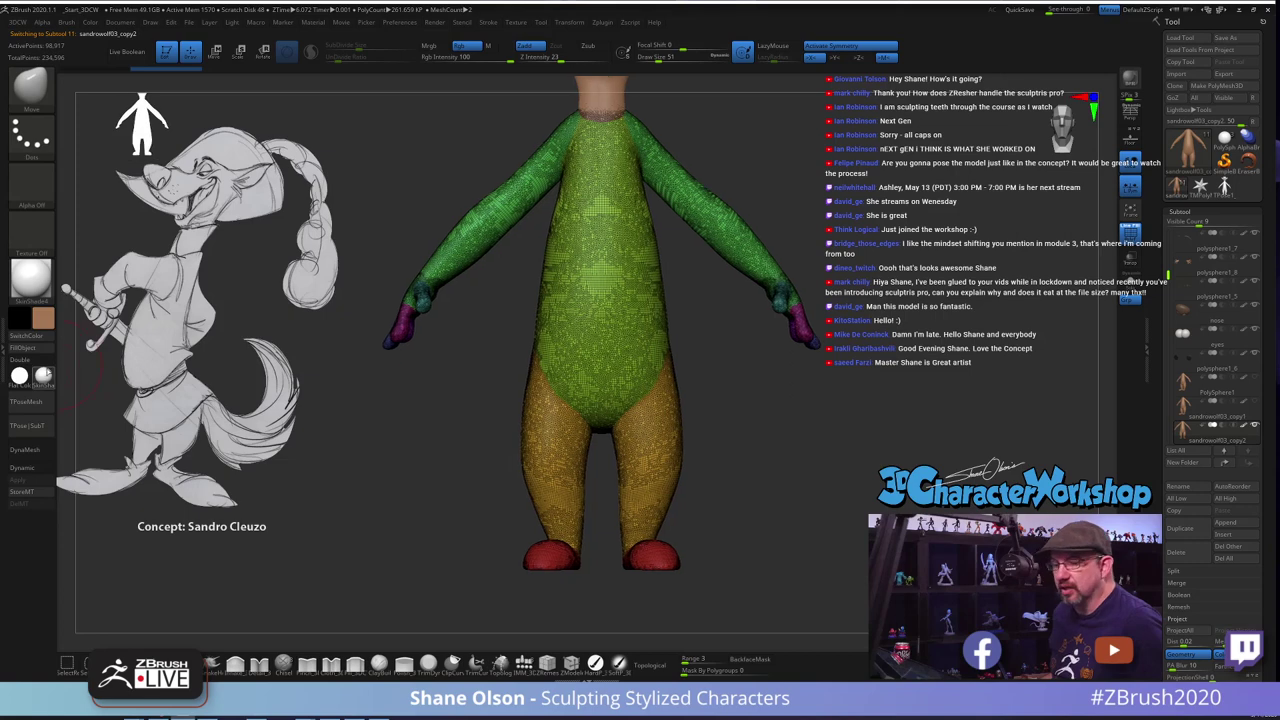
Remesh the duplicated body with EaZyREMESH at 10K resolution, without tessimation
left_click(3, 328)
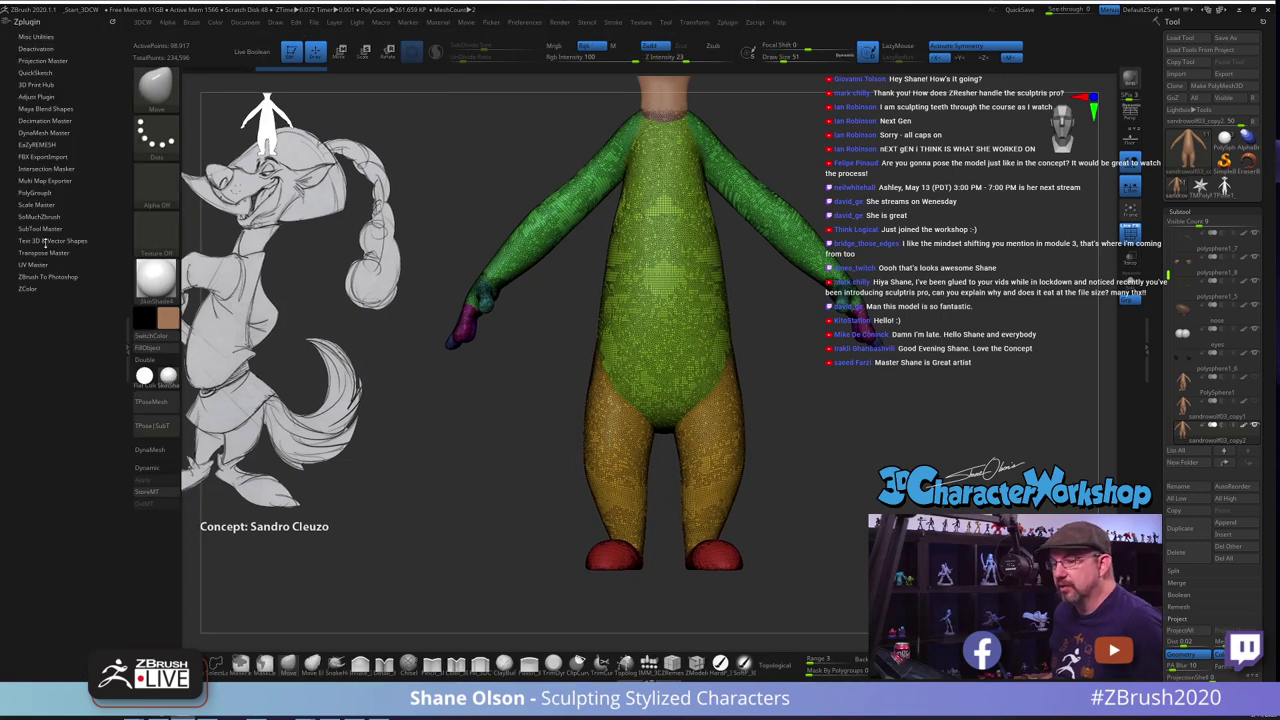
left_click(37, 144)
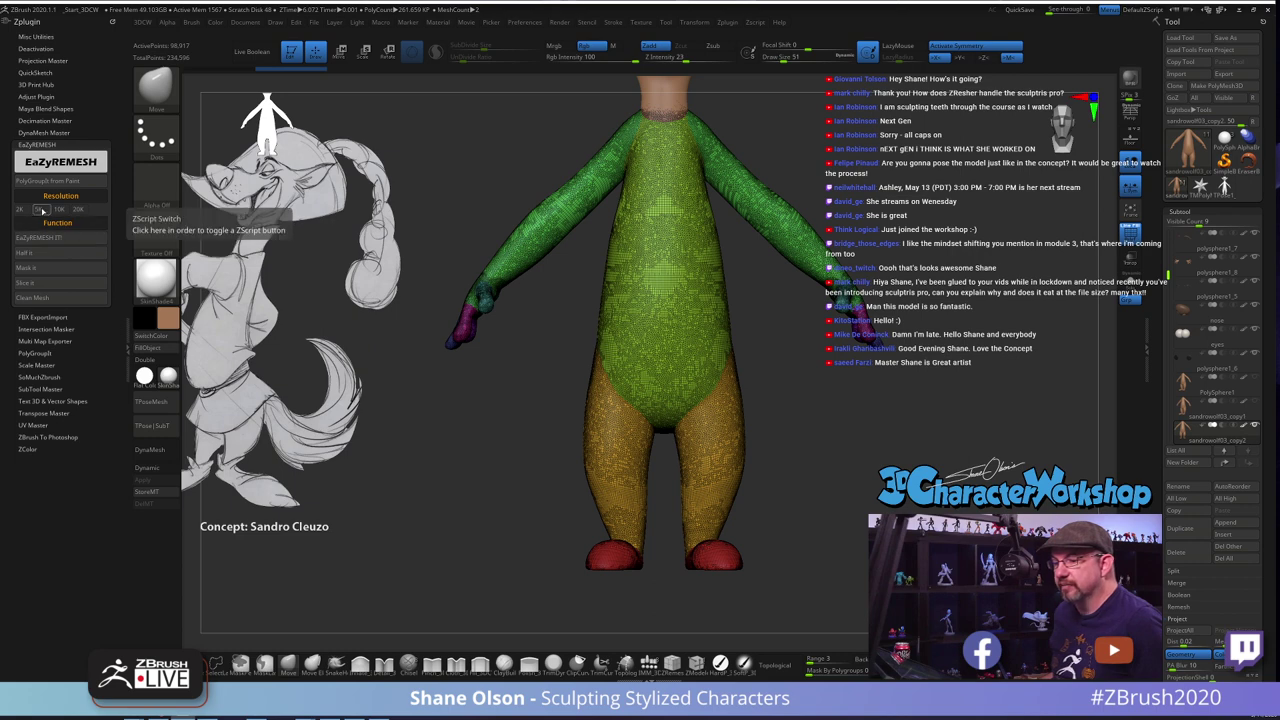
left_click(60, 210)
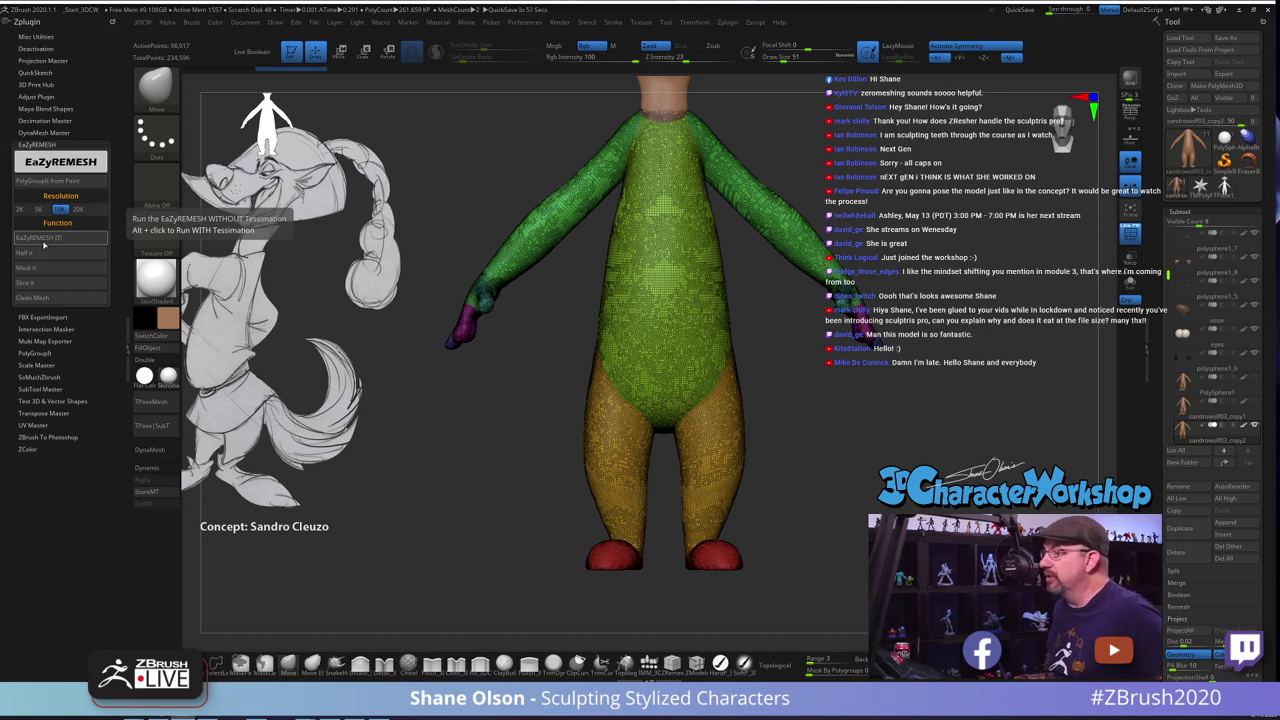
left_click(54, 240)
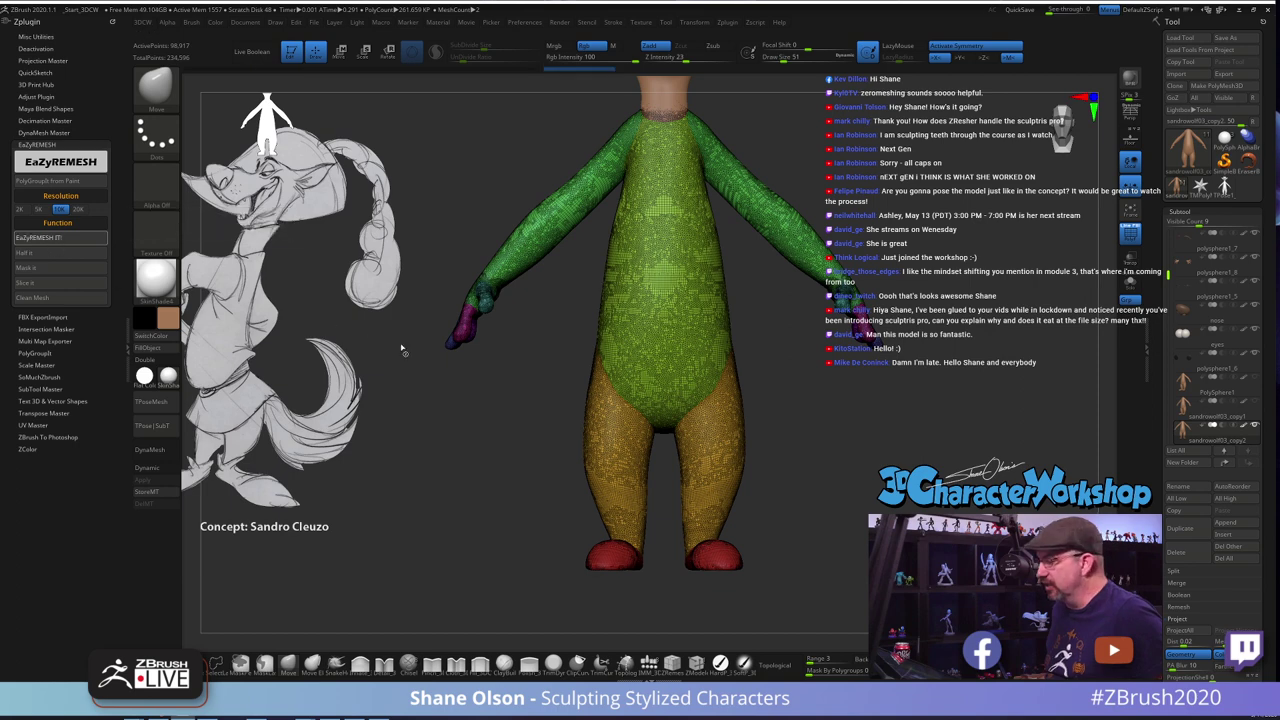
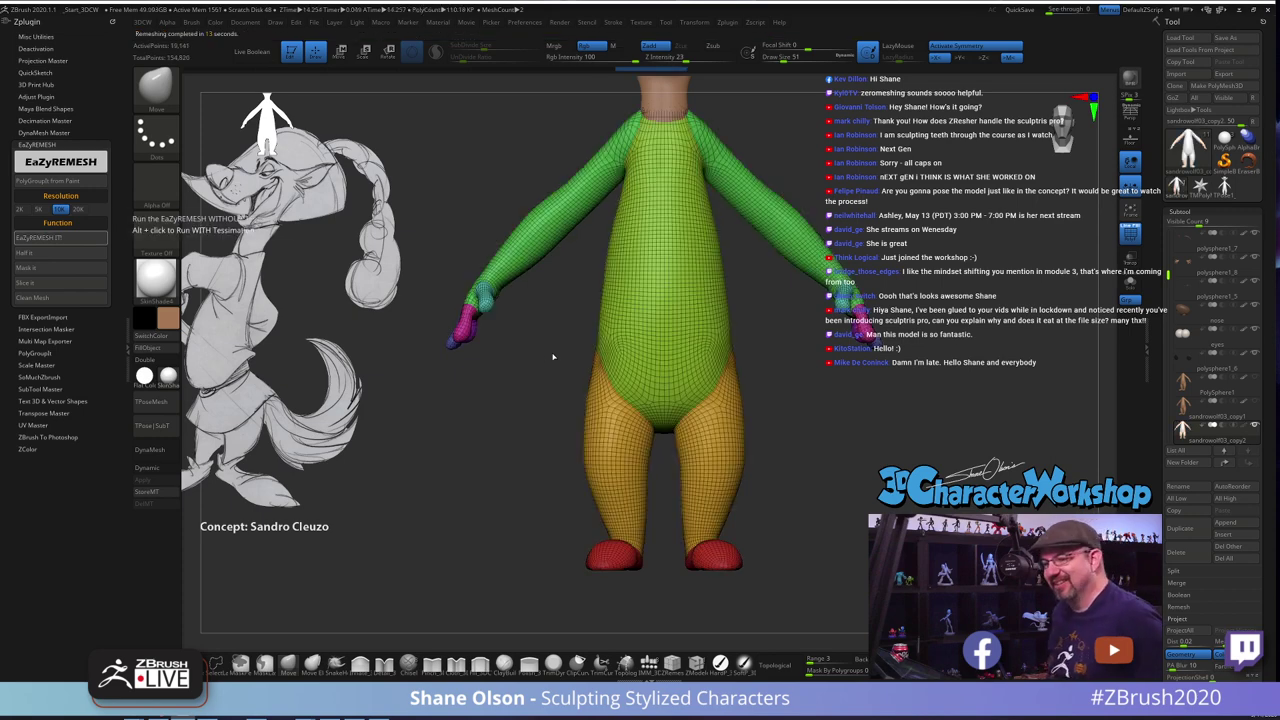
Halve the remeshed body's polygon count with EaZyREMESH's Half it function
mouse_move(859, 453)
left_mouse_down()
mouse_move(772, 462)
mouse_move(859, 454)
left_mouse_up()
mouse_move(493, 429)
left_mouse_down()
mouse_move(527, 428)
mouse_move(490, 438)
left_mouse_up()
left_click_drag(854, 442, 797, 459)
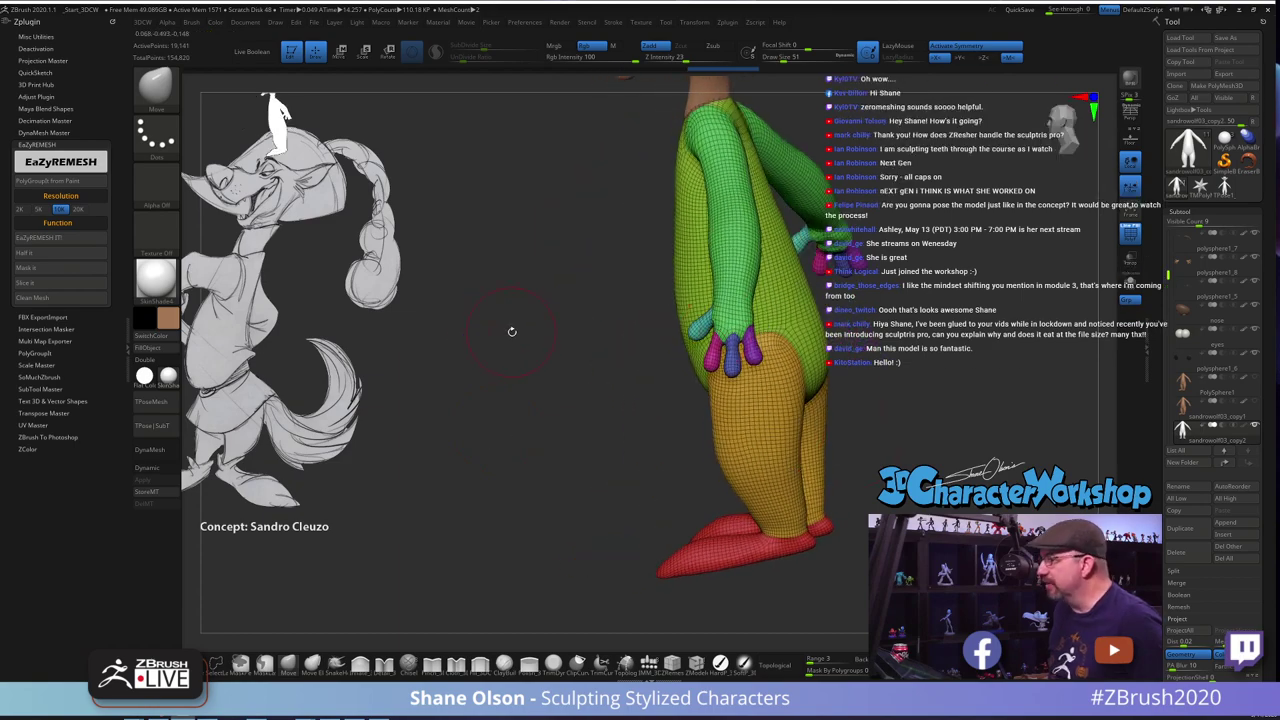
left_click_drag(512, 331, 549, 374, "alt")
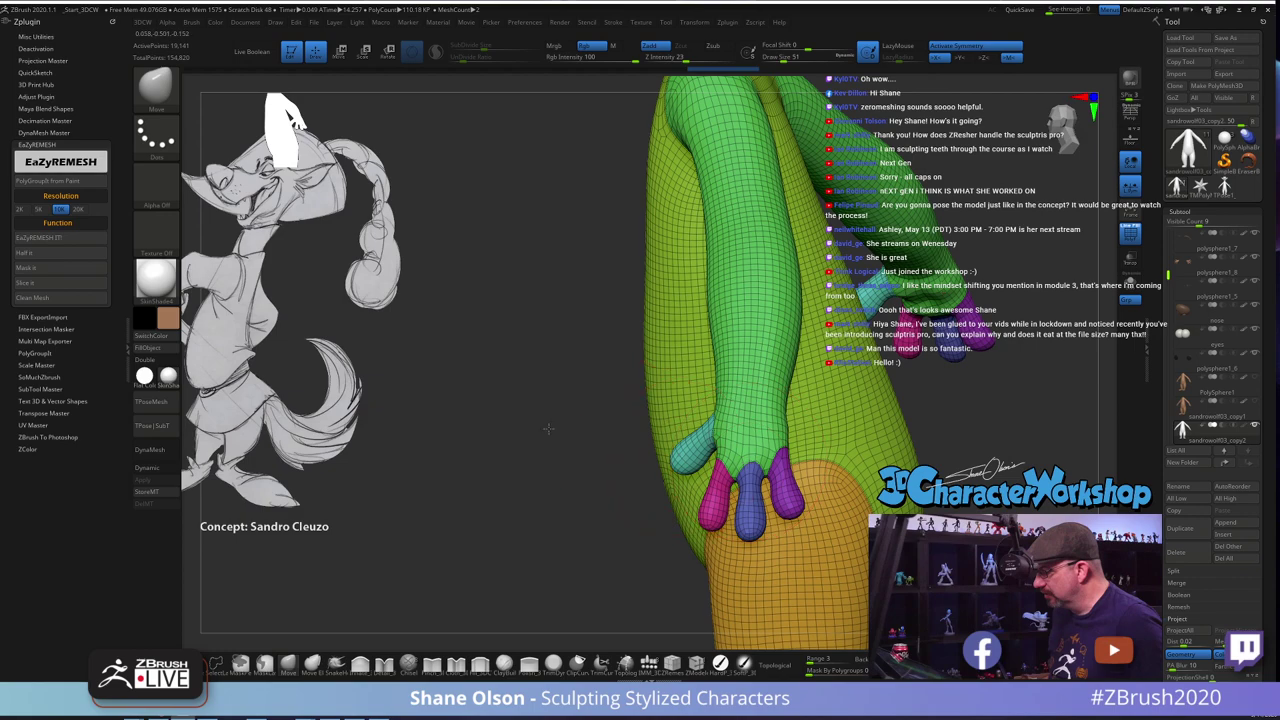
left_click_drag(549, 429, 570, 426)
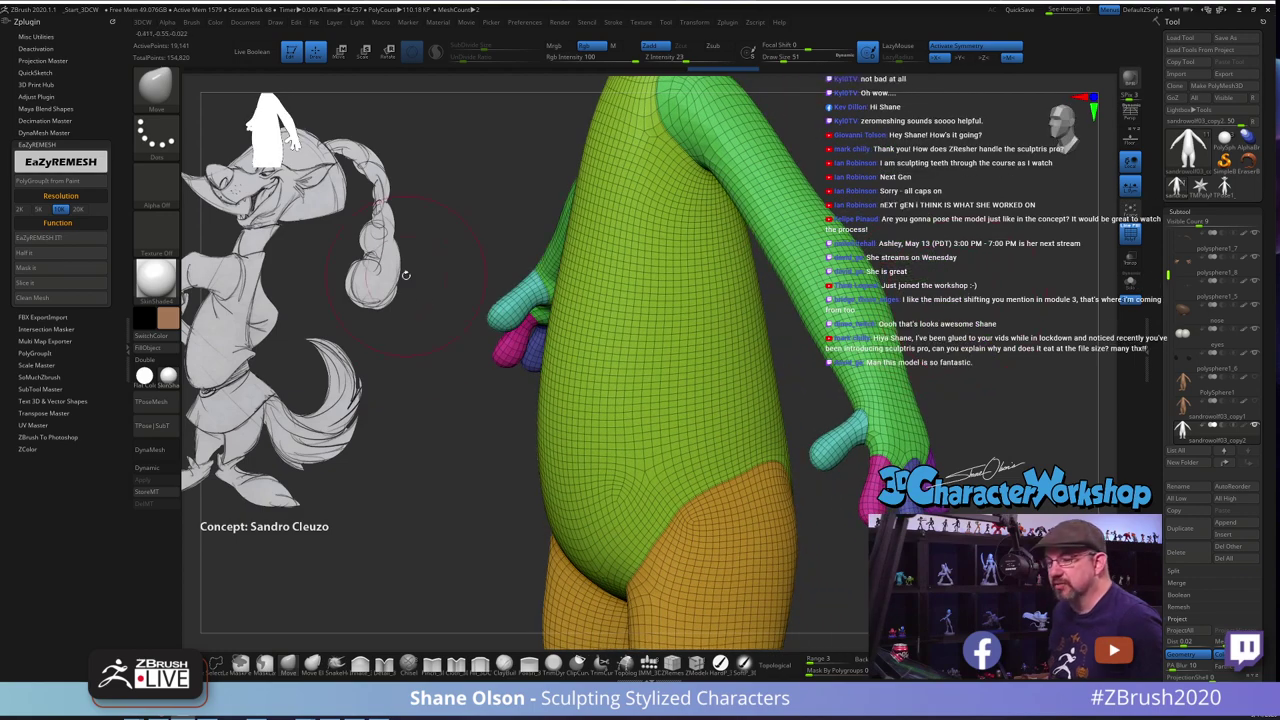
left_click(22, 252)
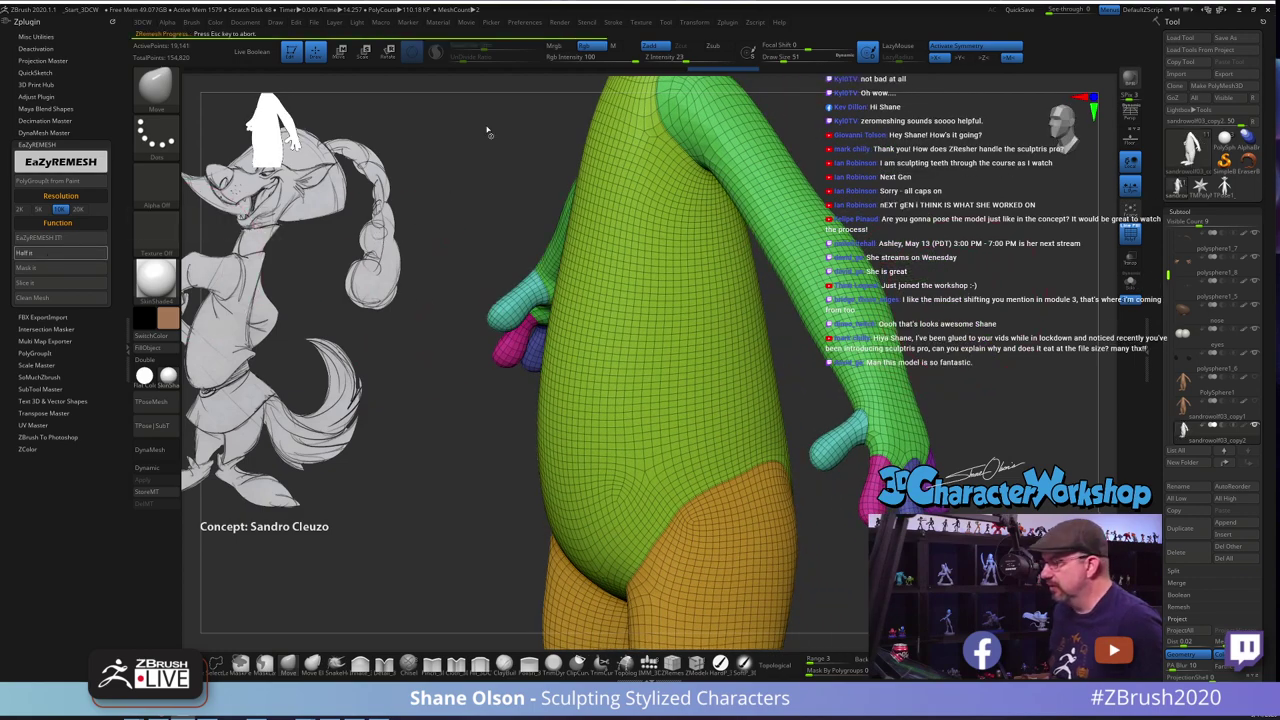
left_click_drag(488, 129, 514, 131)
left_click_drag(787, 362, 770, 318, "alt")
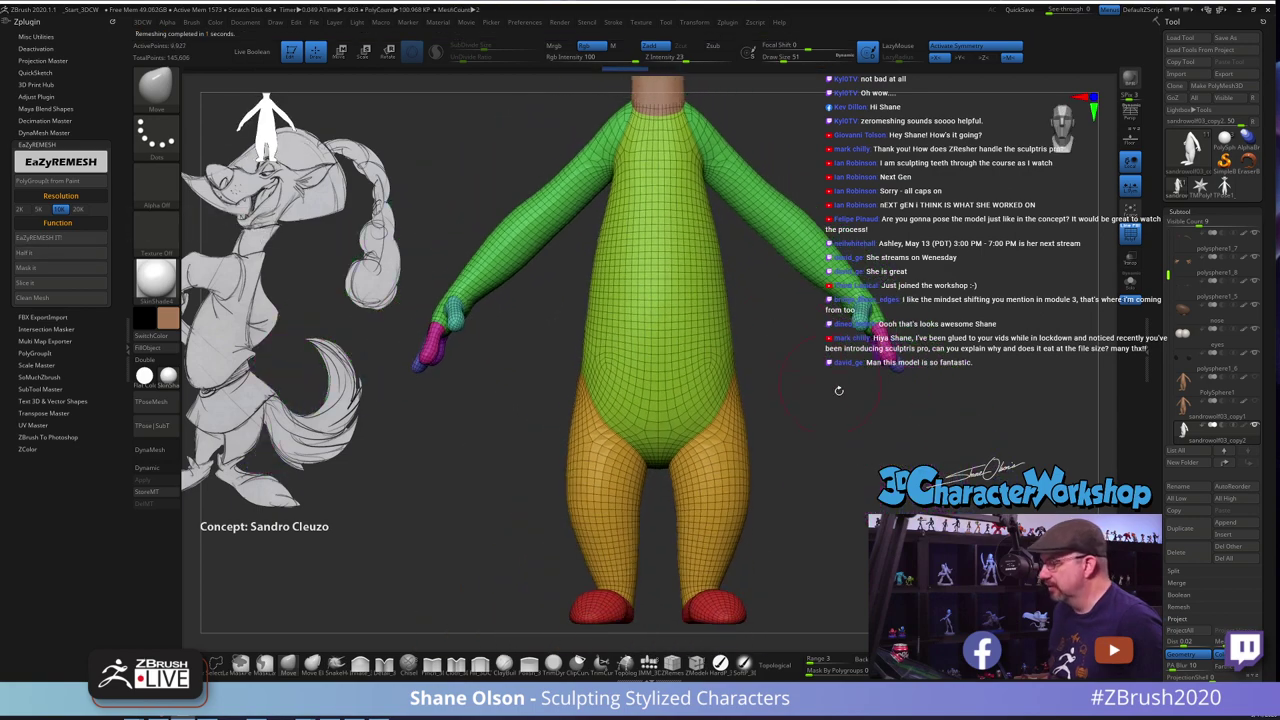
Hide the wireframe display and turn on dynamic subdivision for the remeshed body
left_click_drag(837, 389, 815, 406)
left_click_drag(800, 356, 800, 366, "alt")
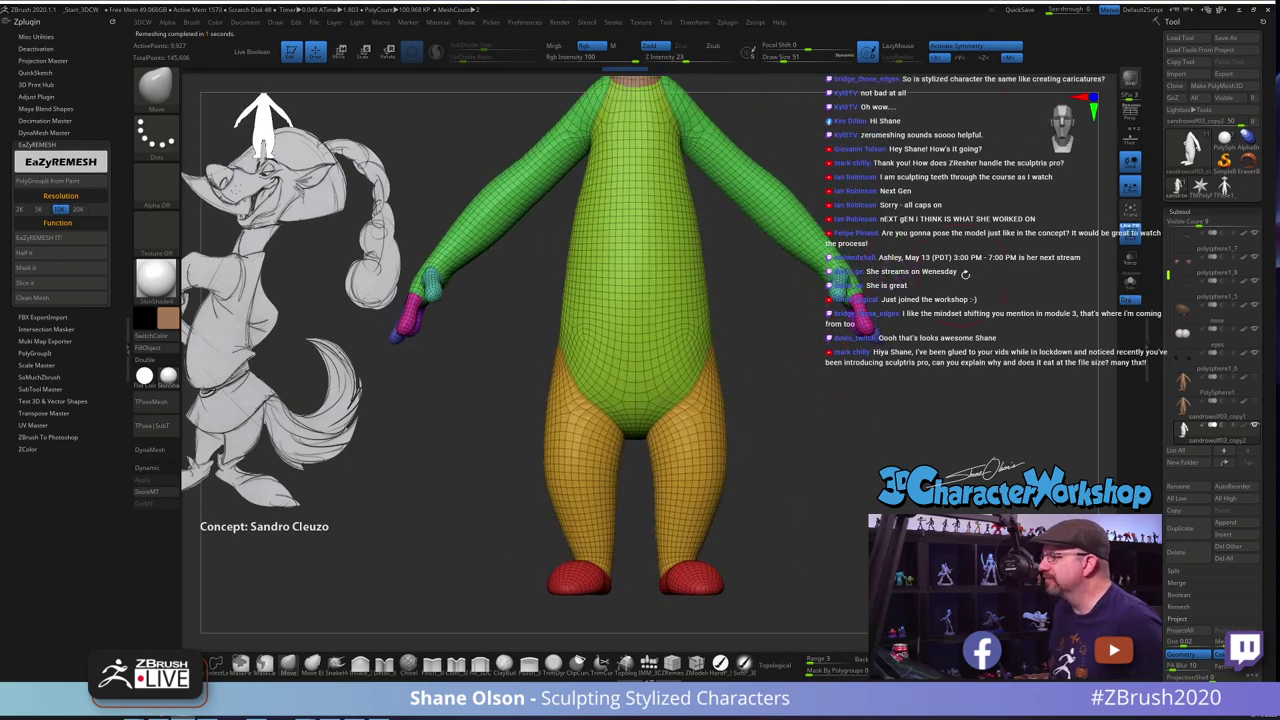
left_click_drag(965, 274, 899, 312, "alt")
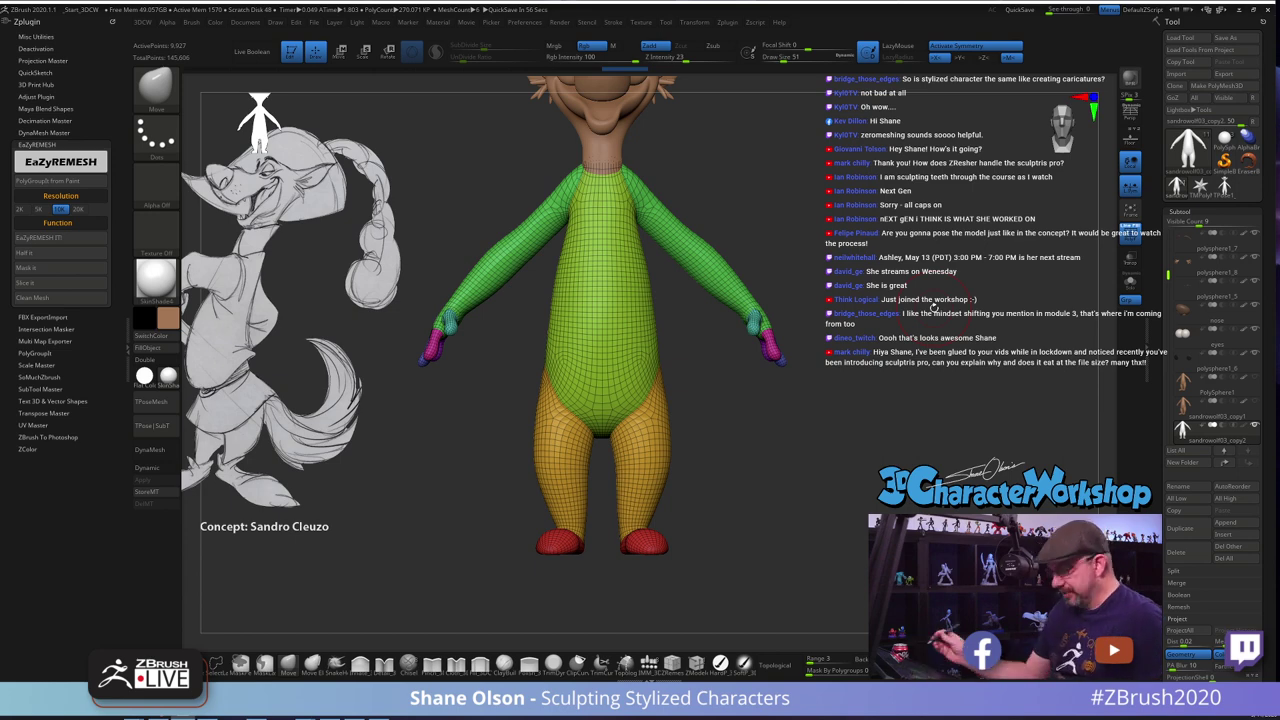
left_click_drag(818, 449, 772, 492)
key("shift+f")
key("d")
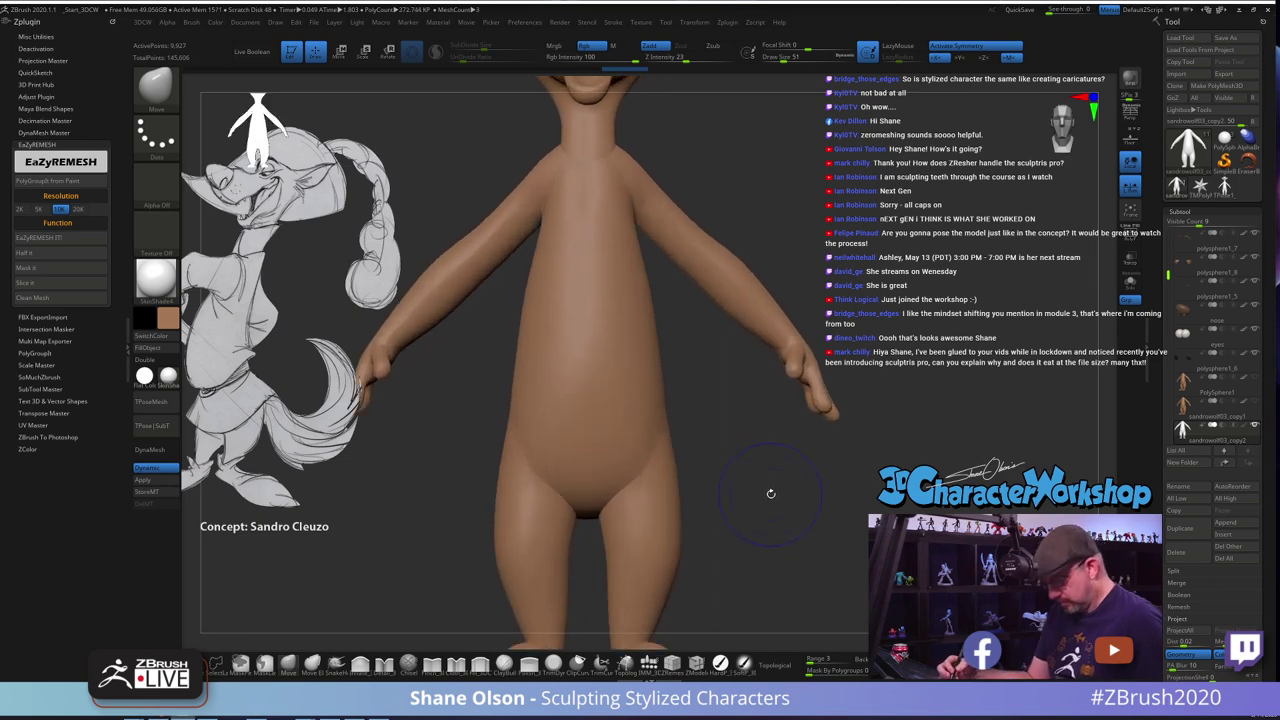
Display the body's polygroups with wireframe and remove all edge creases, closing the plugin tray
key("shift+f")
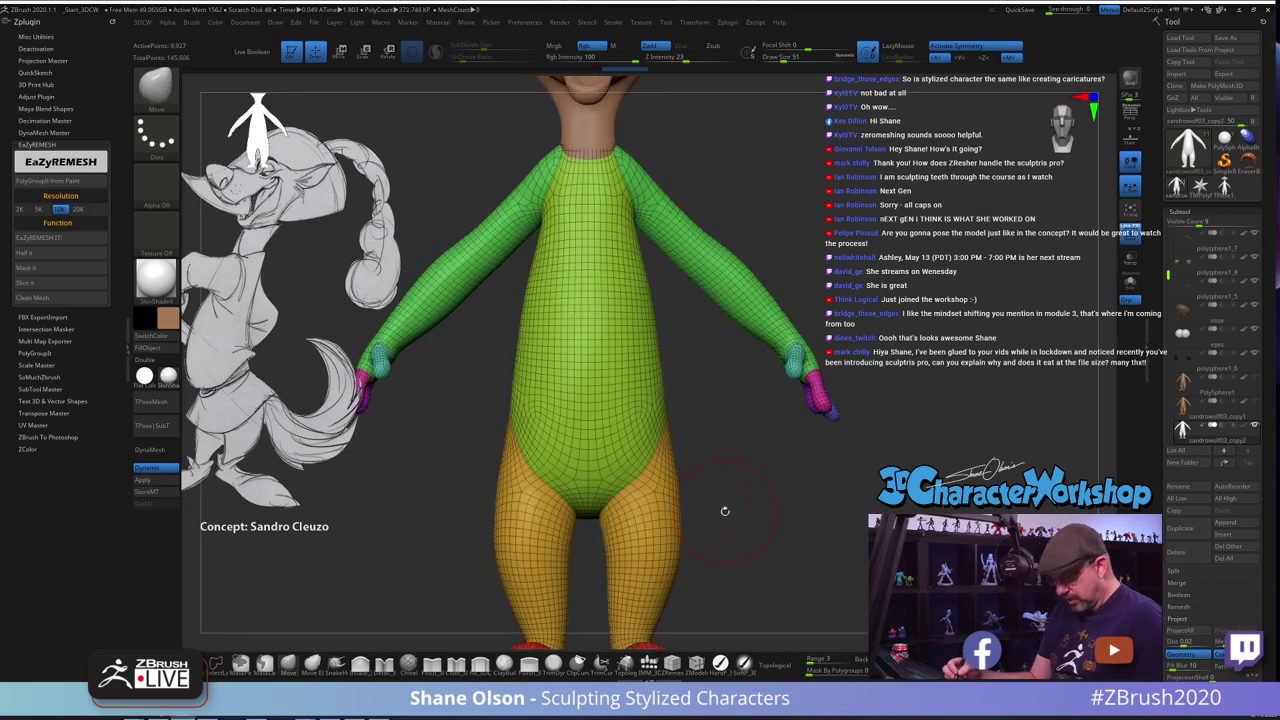
left_click_drag(726, 481, 723, 506, "alt")
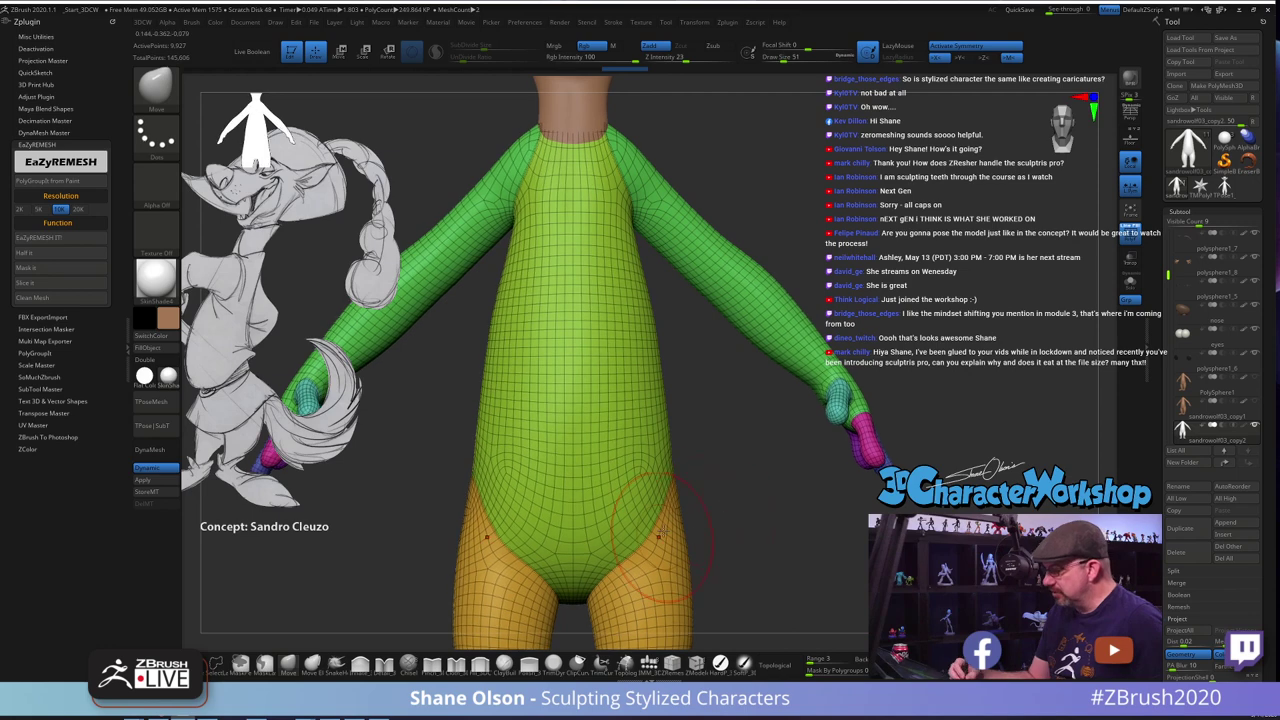
key("3")
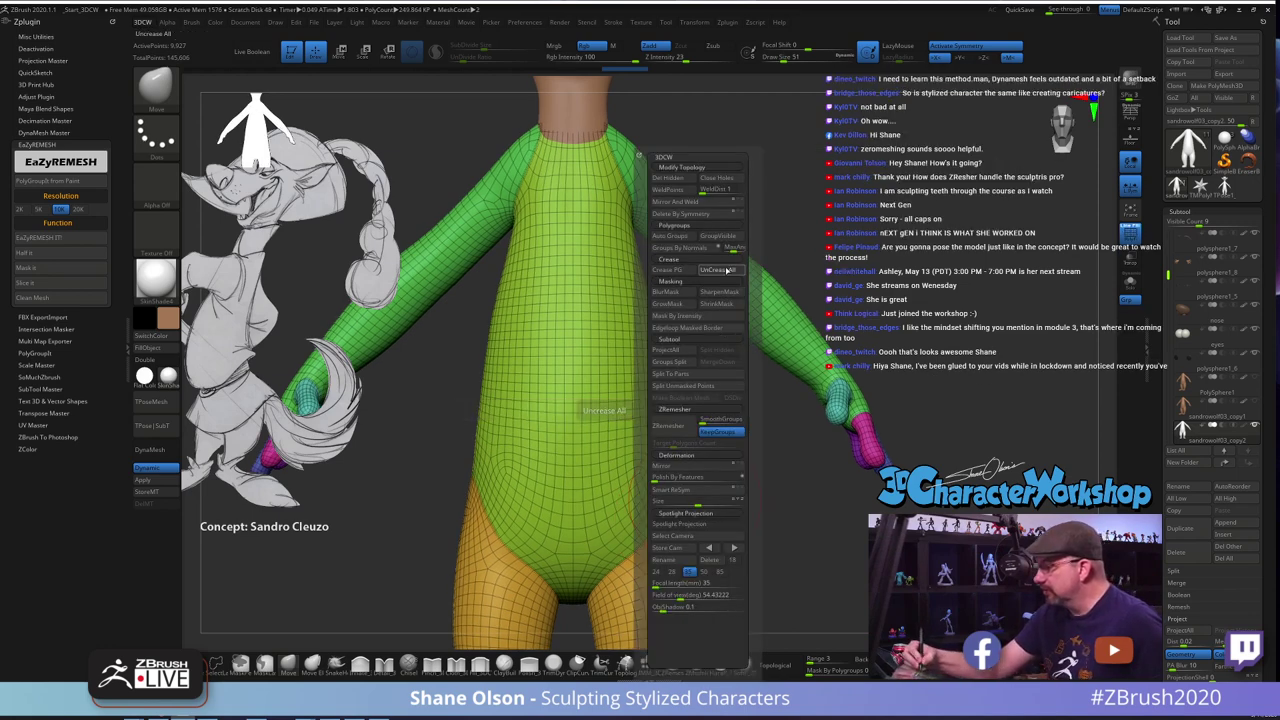
left_click_drag(762, 446, 783, 397, "alt")
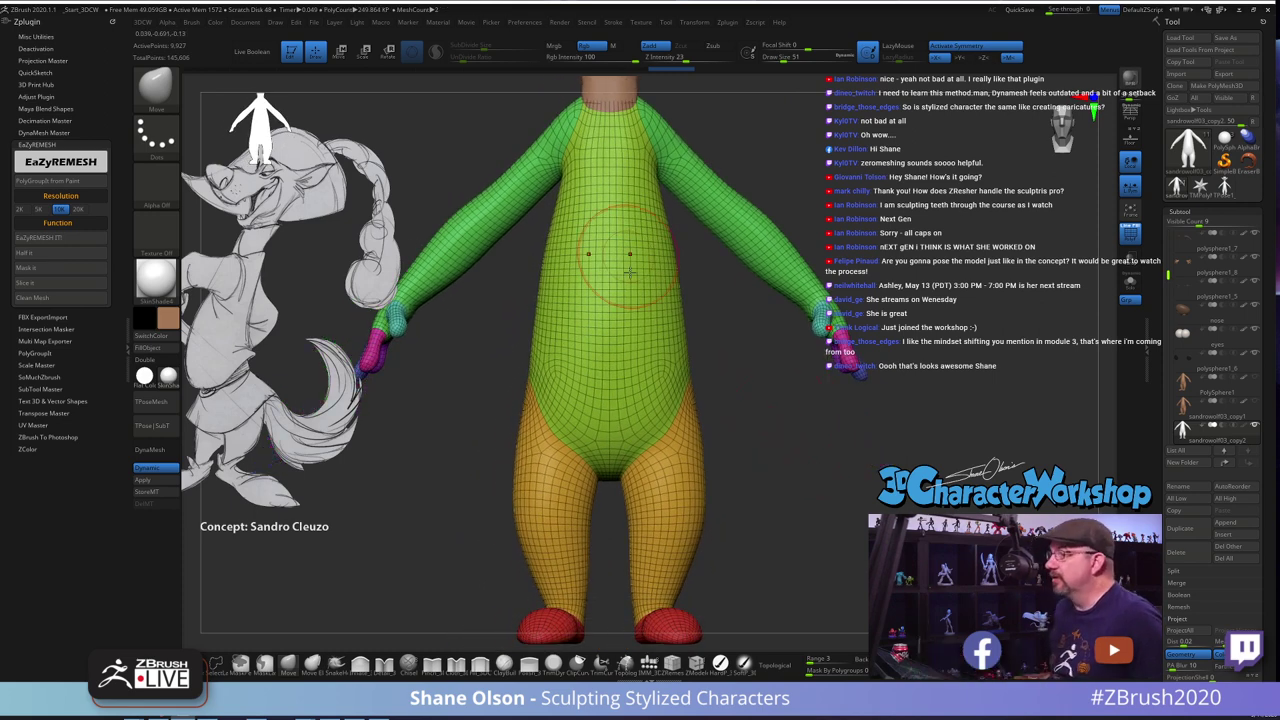
left_click(128, 350)
left_click_drag(710, 423, 744, 432, "alt")
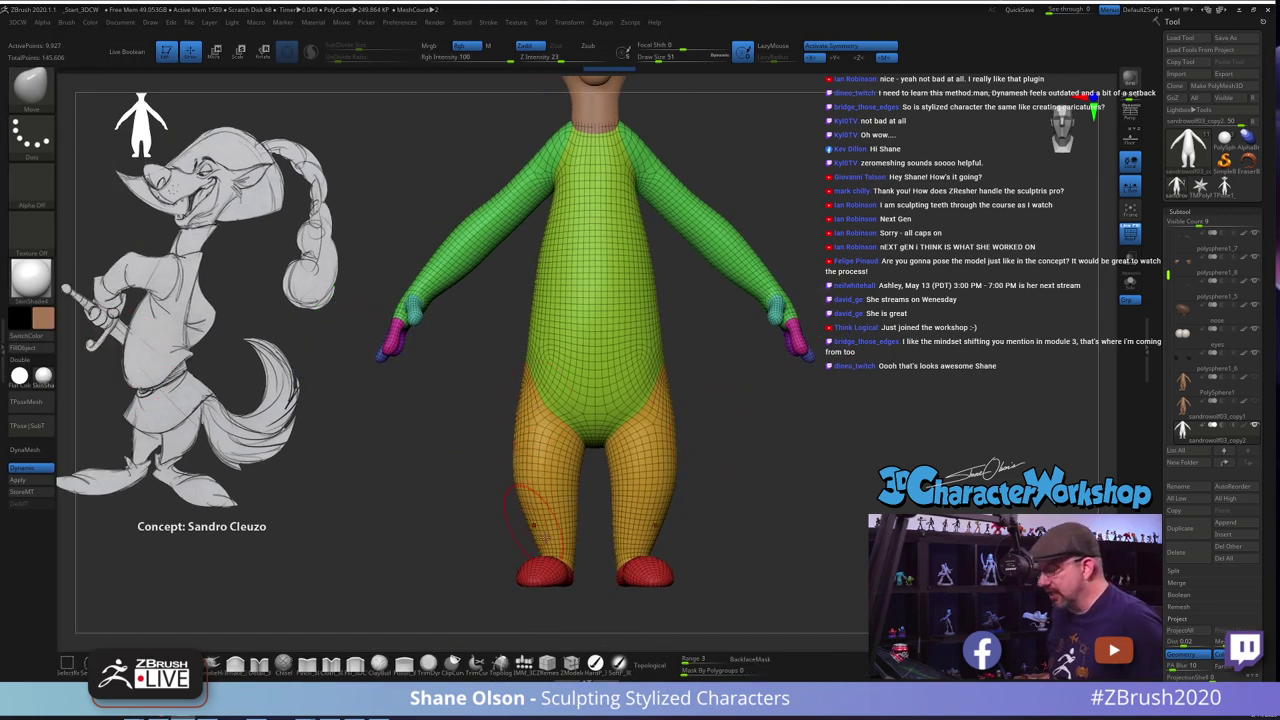
Hide the wireframe and smooth the hips and rear of the body symmetrically
key("shift+f")
mouse_move(432, 443)
left_mouse_down()
mouse_move(489, 444)
mouse_move(422, 450)
left_mouse_up()
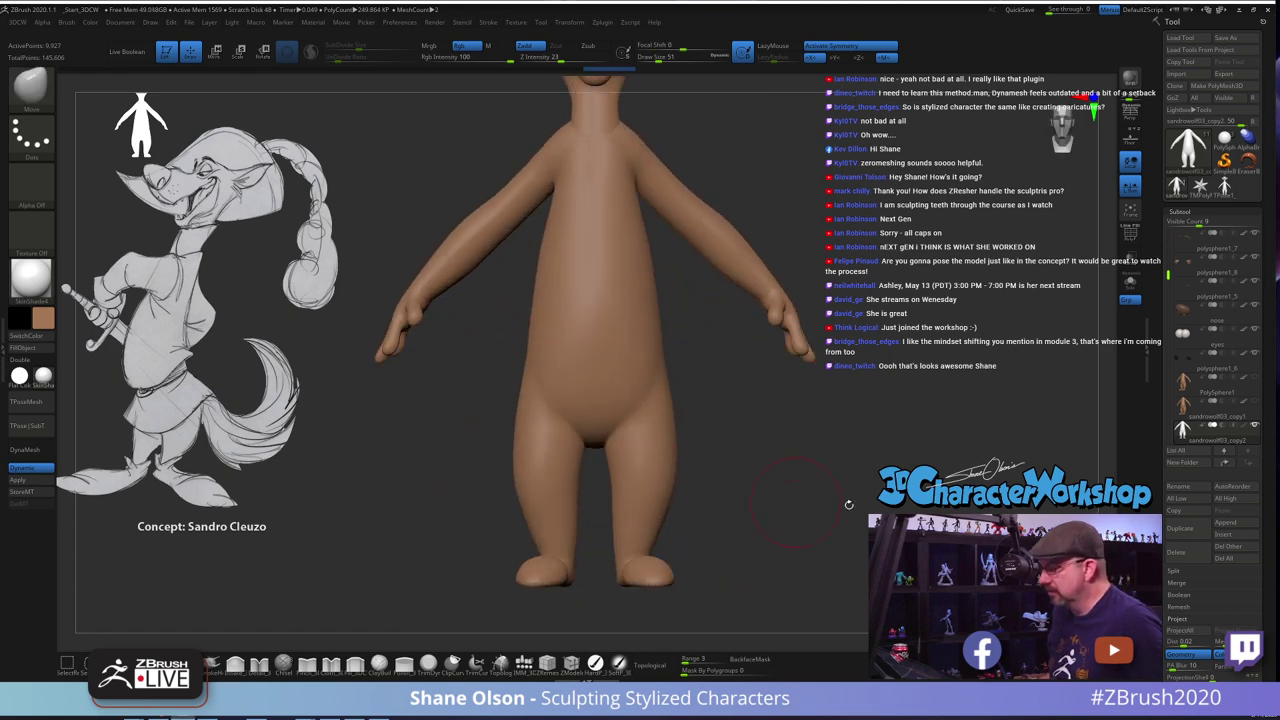
left_click_drag(849, 506, 792, 311, "alt")
mouse_move(692, 245)
left_mouse_down()
mouse_move(662, 247)
mouse_move(700, 249)
left_mouse_up()
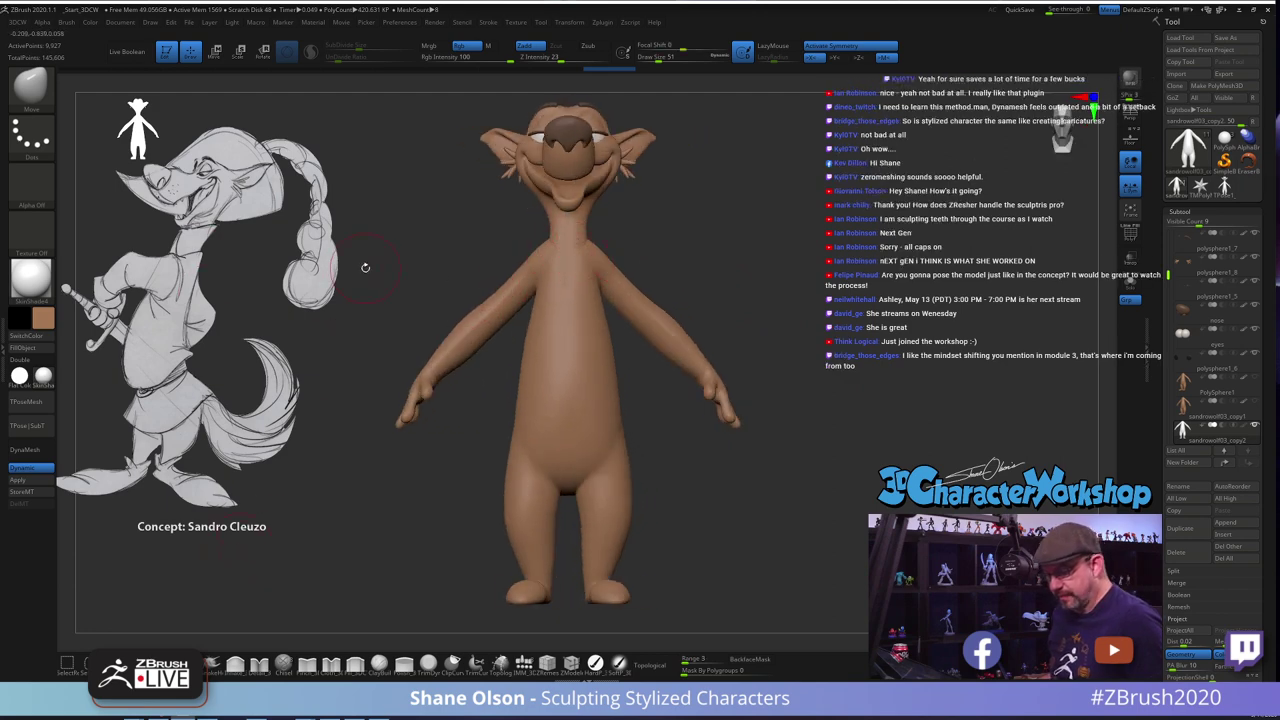
left_click_drag(410, 286, 406, 279, "alt")
left_click_drag(753, 265, 782, 262)
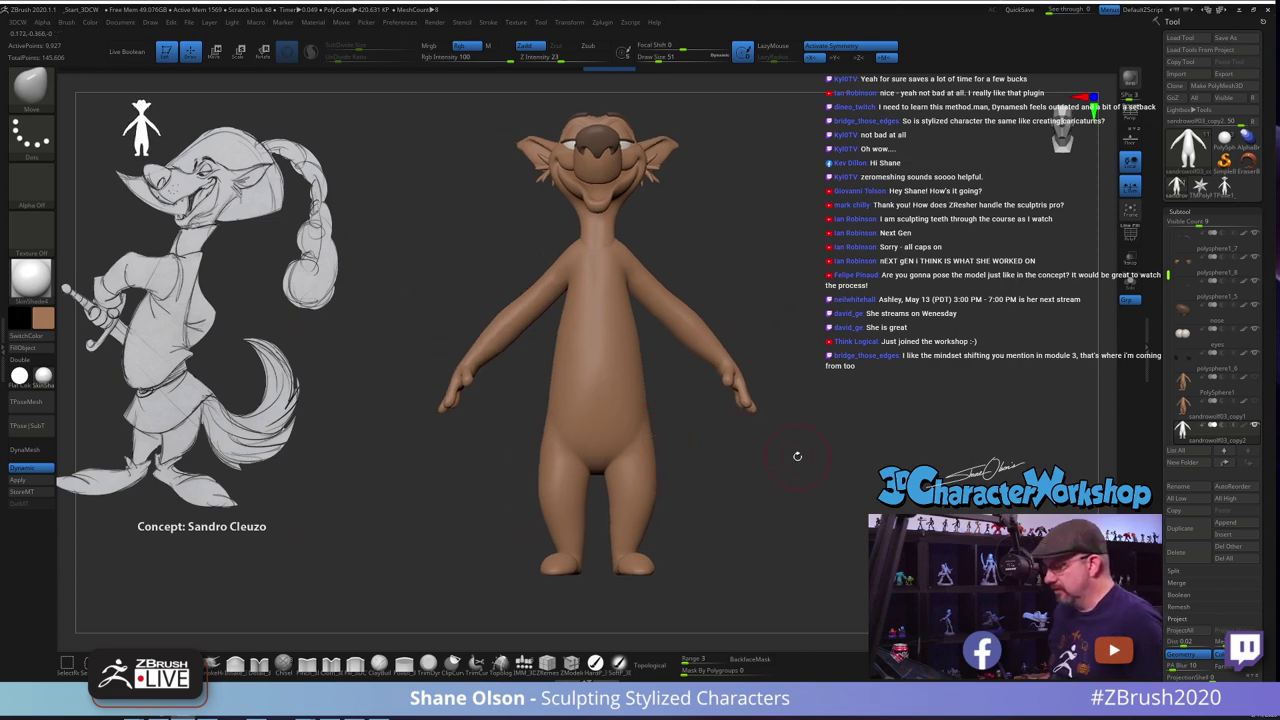
mouse_move(797, 456)
left_mouse_down()
mouse_move(754, 474)
mouse_move(772, 465)
left_mouse_up()
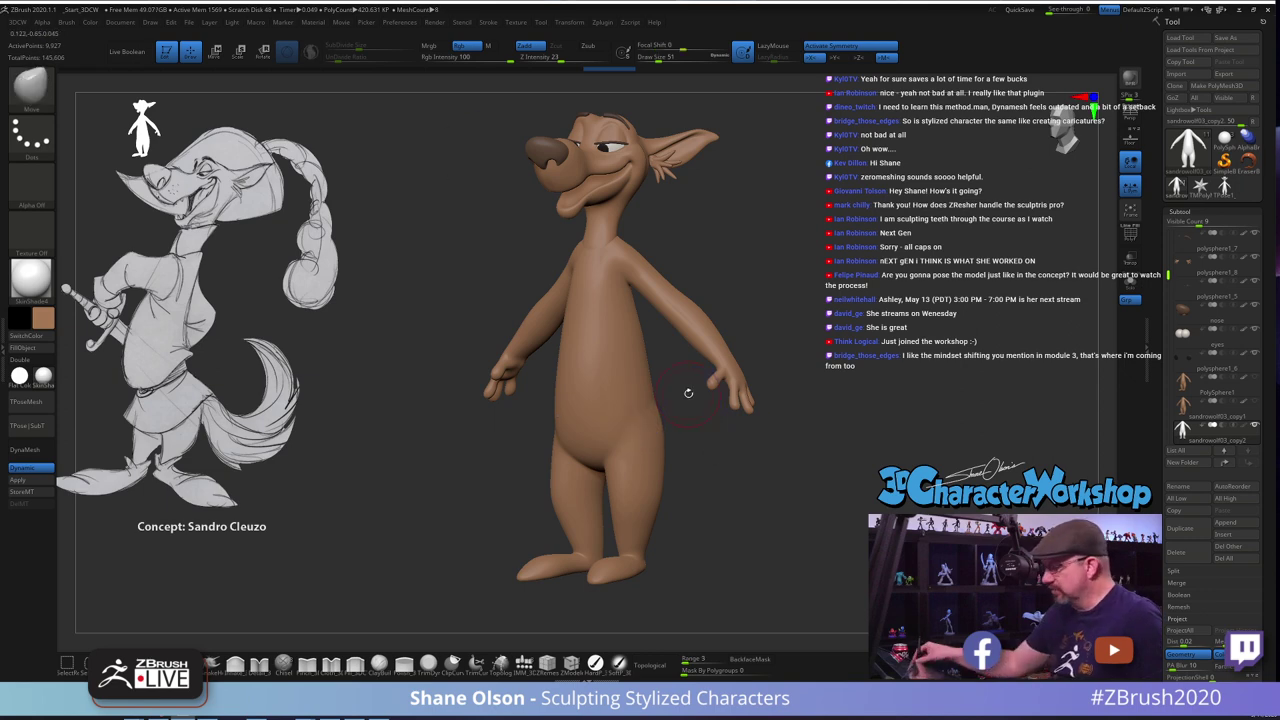
left_click_drag(643, 426, 640, 443, "shift")
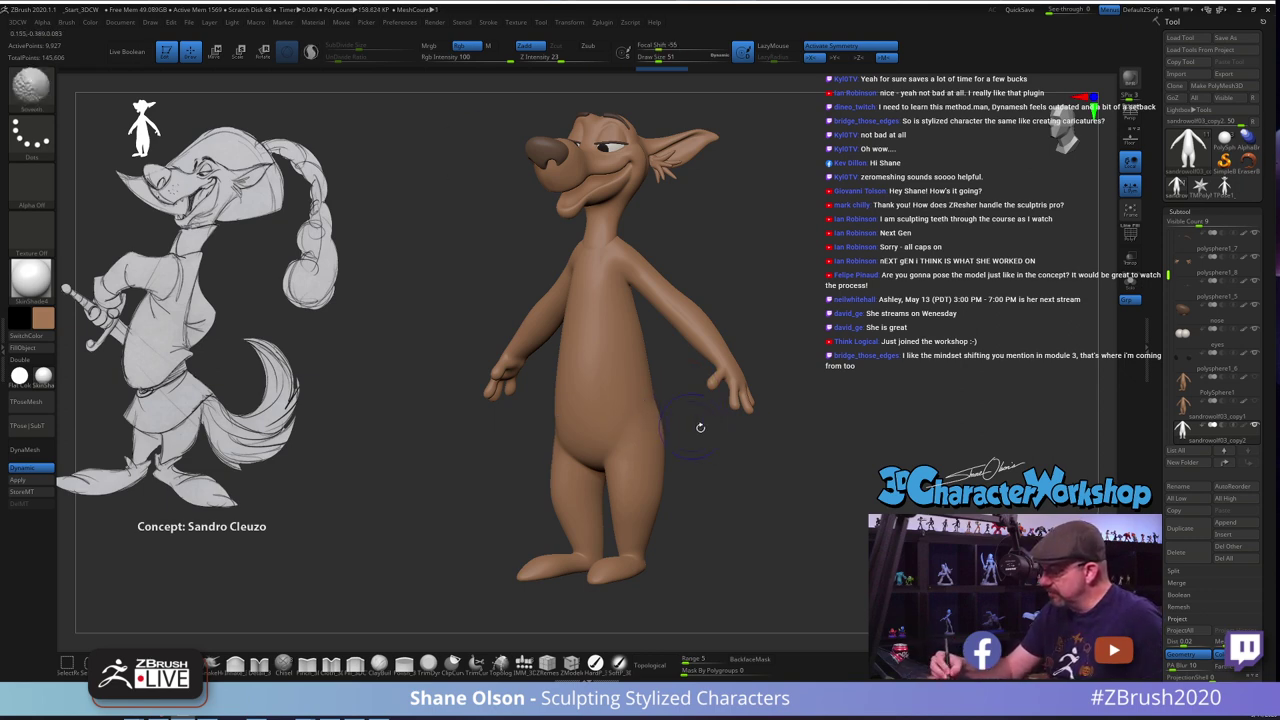
left_click_drag(784, 471, 716, 480)
left_click_drag(676, 414, 666, 427, "shift")
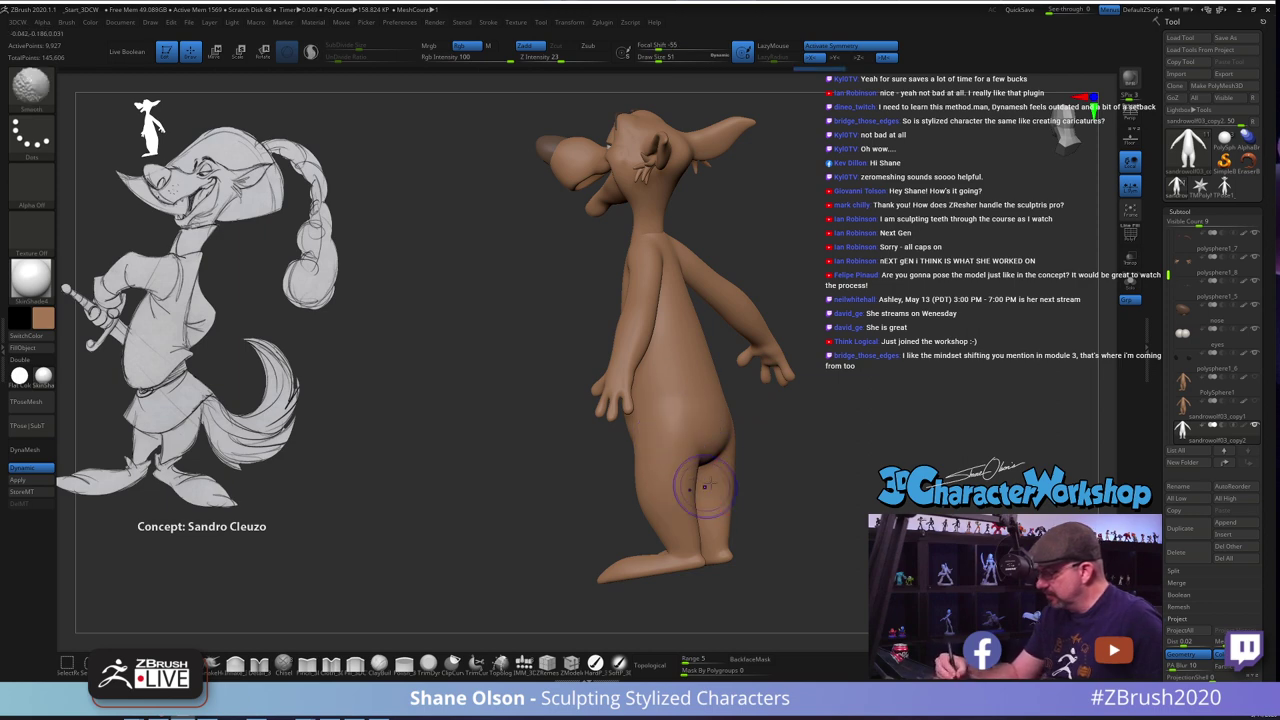
Reshape the lower legs symmetrically with the Move brush, using size 56 from the side and 46 from the front
mouse_move(767, 498)
left_mouse_down()
mouse_move(834, 509)
mouse_move(709, 540)
mouse_move(737, 514)
mouse_move(748, 526)
mouse_move(776, 490)
mouse_move(766, 553)
left_mouse_up()
key("s")
left_click_drag(672, 465, 667, 465)
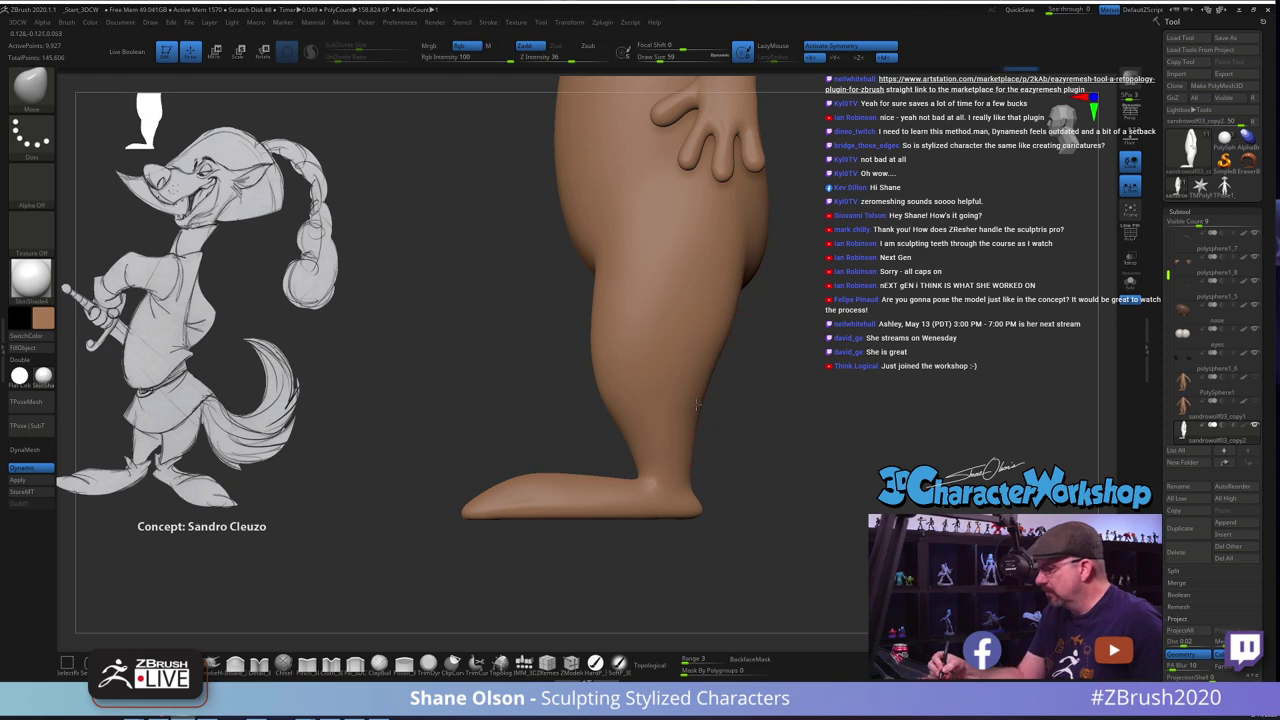
mouse_move(686, 391)
left_mouse_down("shift")
mouse_move(710, 345)
mouse_move(706, 374)
mouse_move(762, 411)
mouse_move(814, 411)
mouse_move(780, 414)
mouse_move(768, 432)
left_mouse_up("shift")
key("s")
left_click_drag(623, 394, 619, 394)
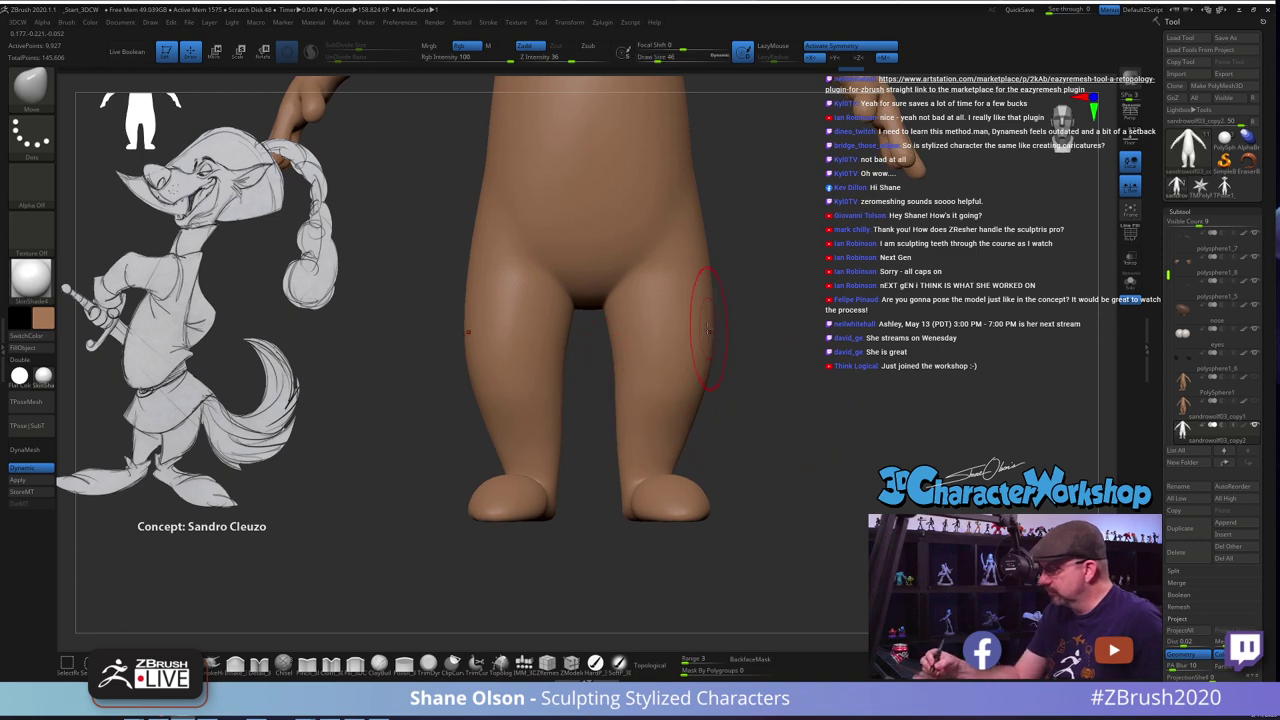
Push the outer thighs outward with the Move brush at size 59 and narrow the inner ankles at size 44
key("s")
left_click_drag(708, 328, 710, 322)
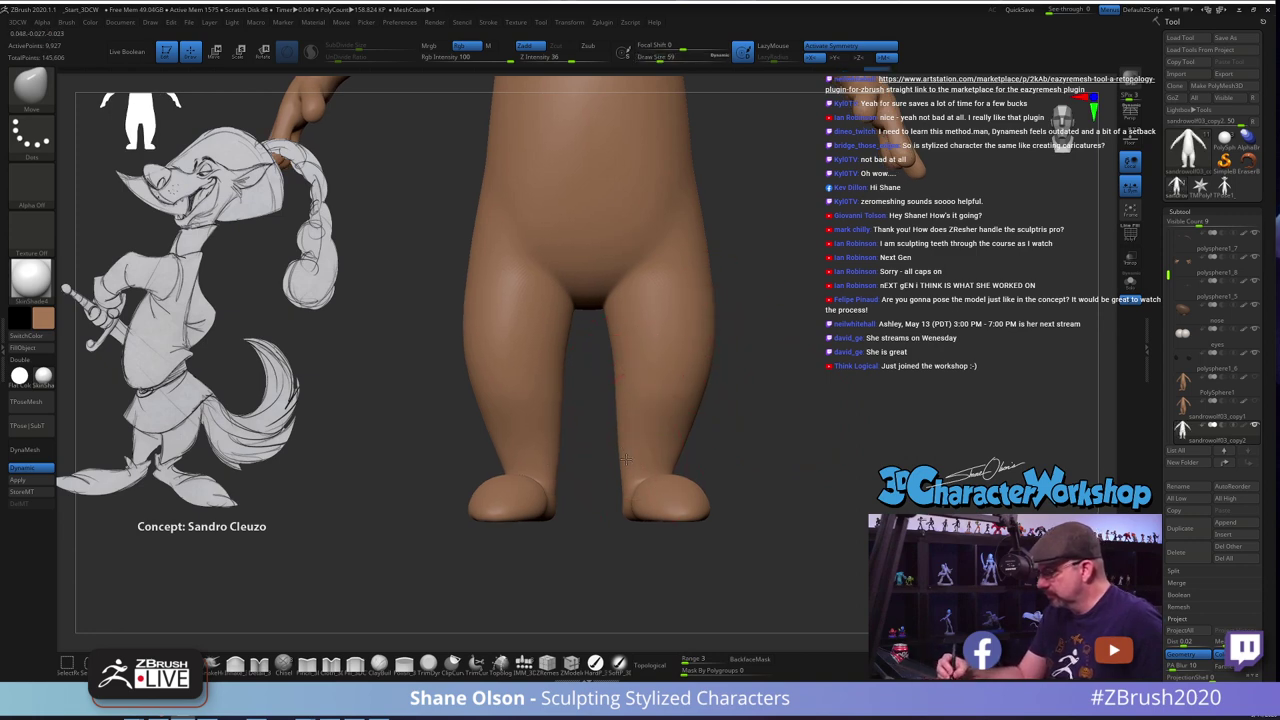
key("bracketleft")
key("bracketleft")
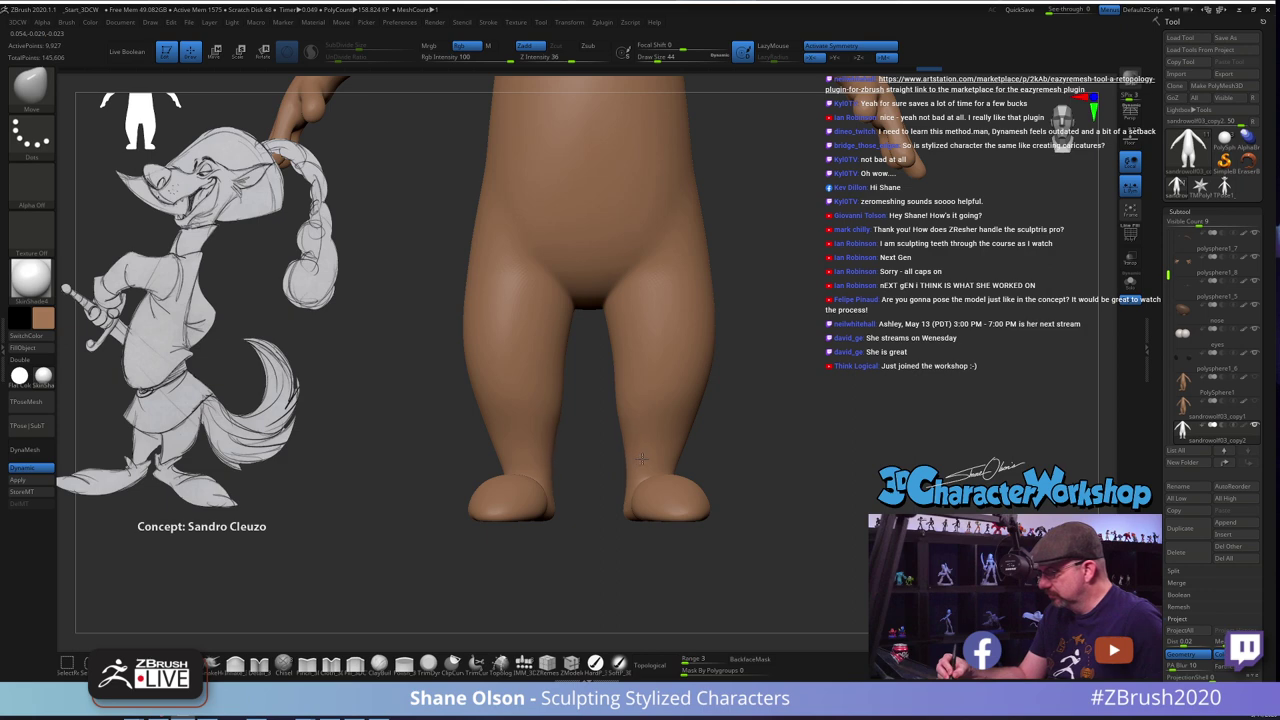
Set the Move brush size to 29 and display the body's polygroups with wireframe
left_click_drag(744, 426, 700, 461)
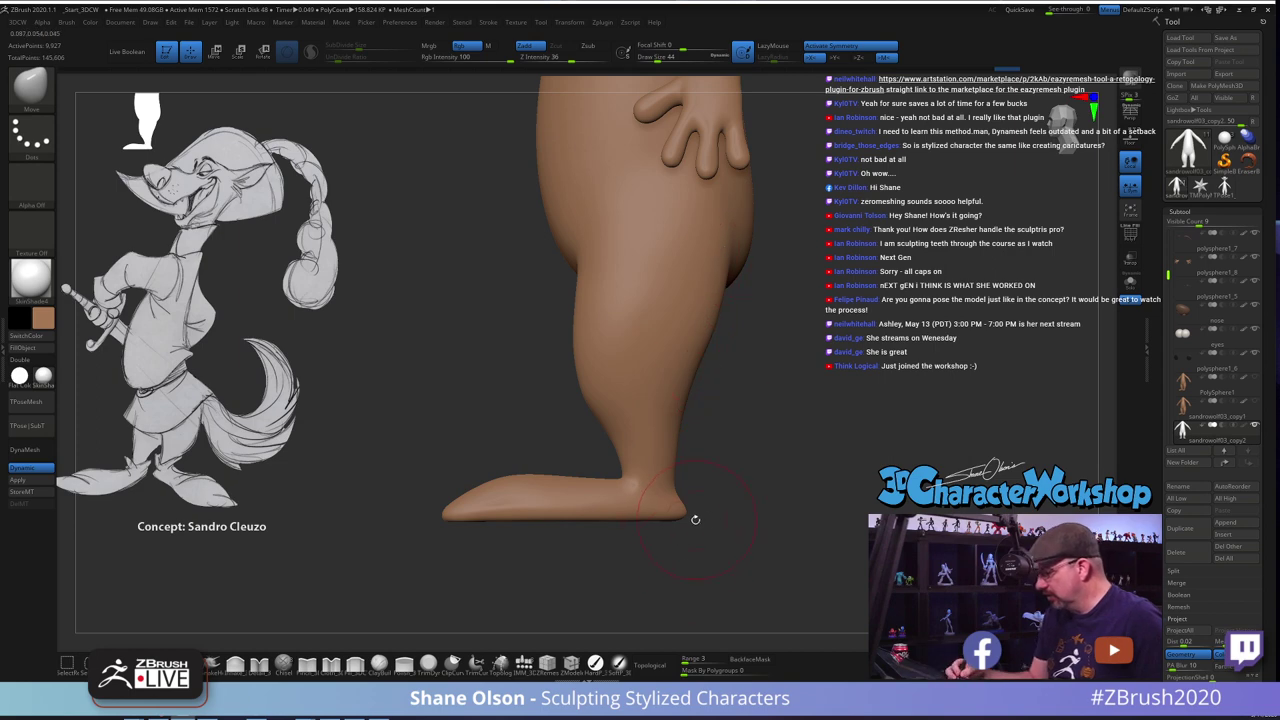
key("s")
mouse_move(696, 519)
left_mouse_down()
mouse_move(640, 510)
mouse_move(788, 532)
mouse_move(768, 511)
mouse_move(826, 509)
mouse_move(820, 486)
mouse_move(806, 486)
left_mouse_up()
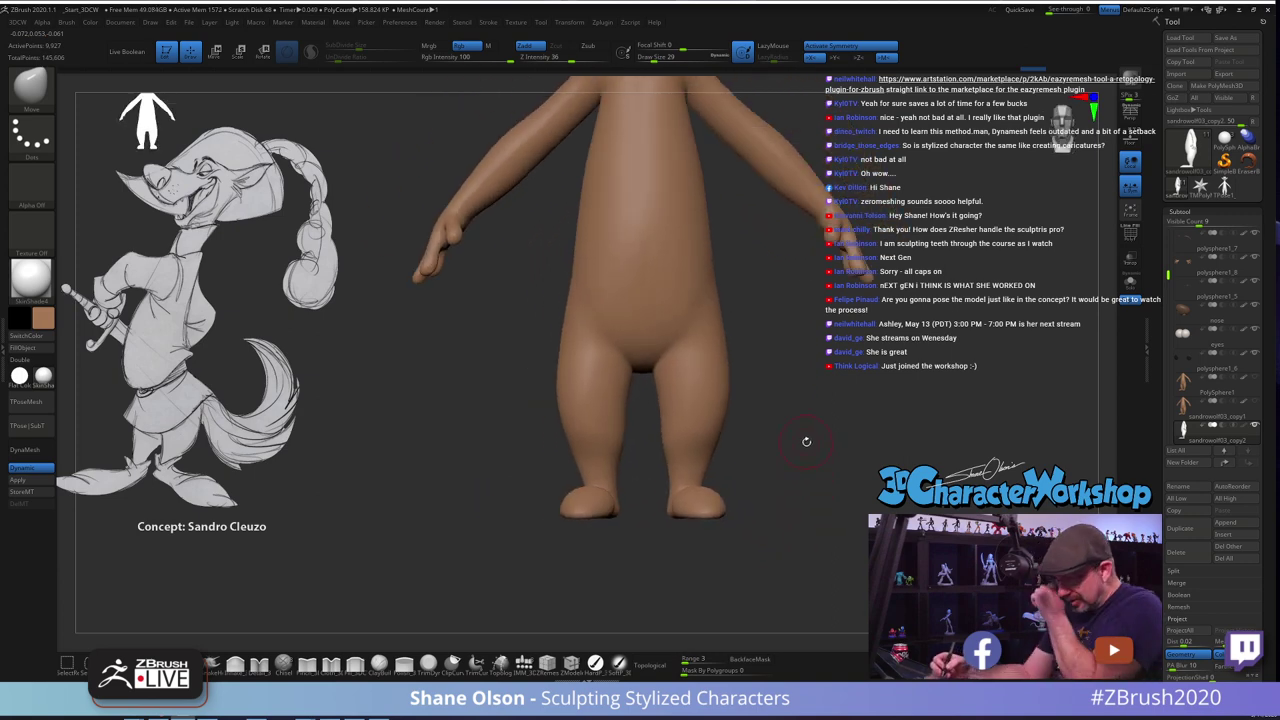
left_click_drag(804, 395, 772, 506, "alt")
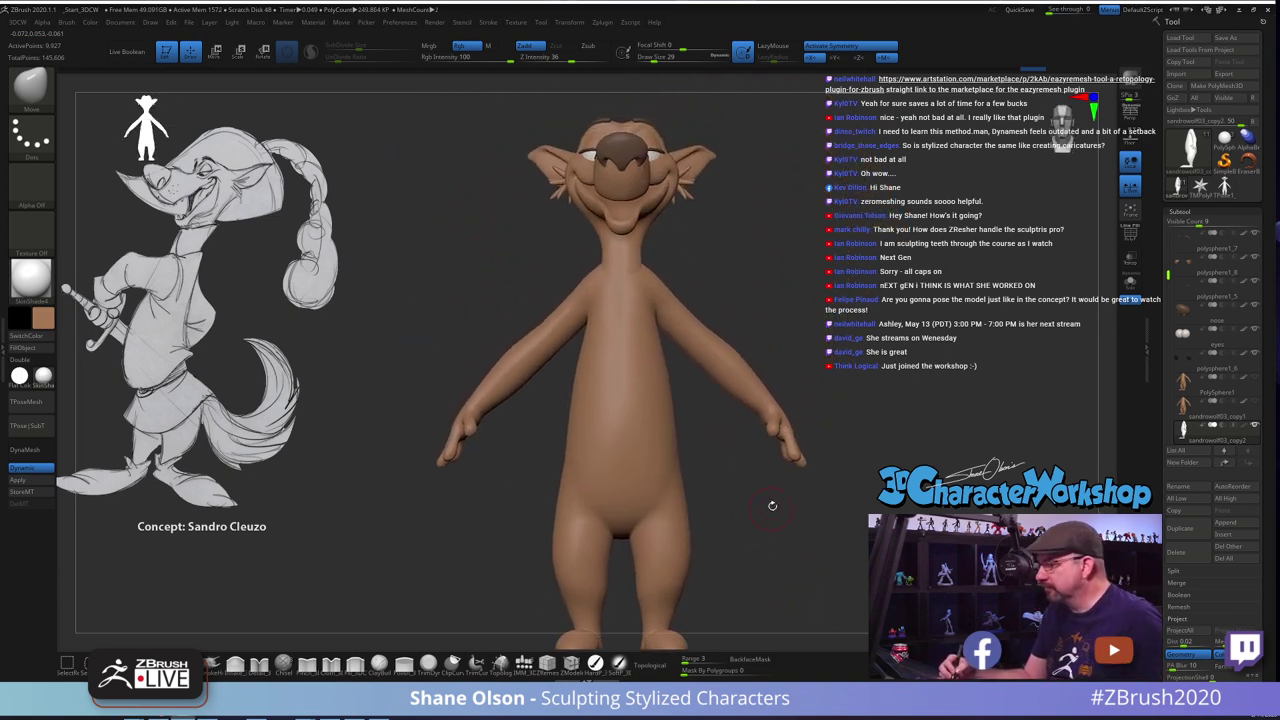
left_click_drag(791, 558, 793, 503, "alt")
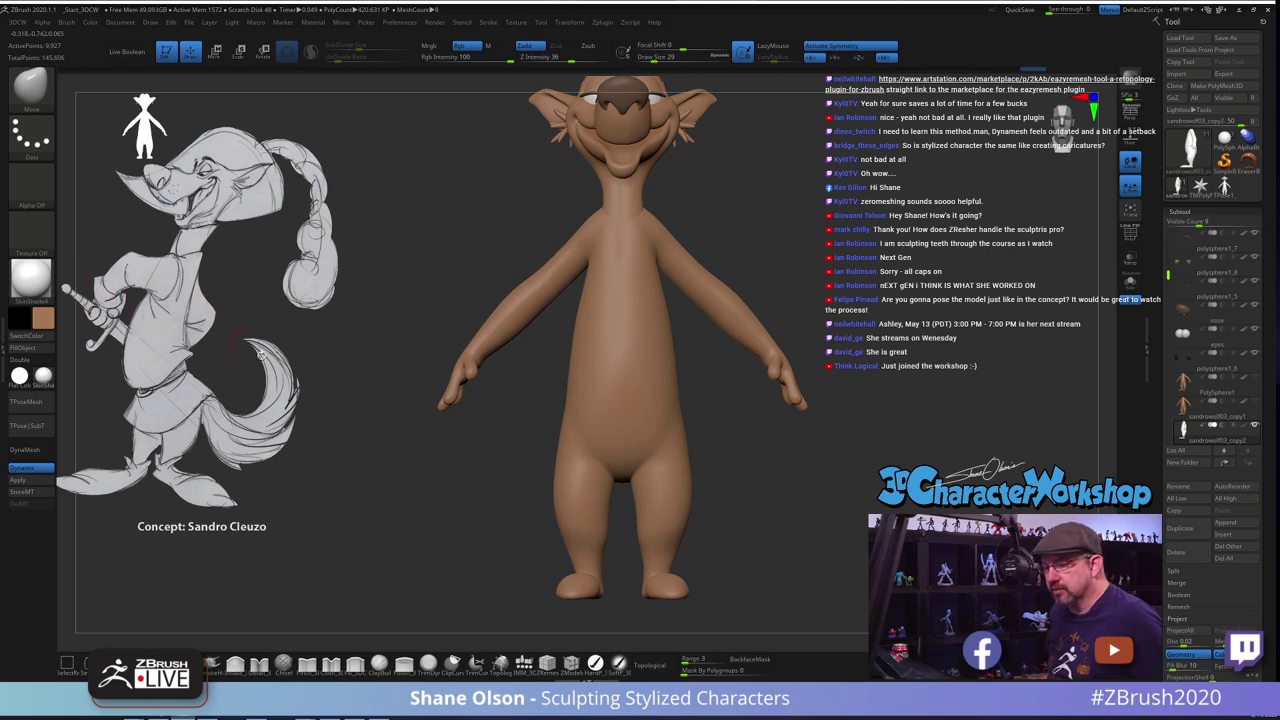
left_click_drag(413, 296, 449, 225, "alt")
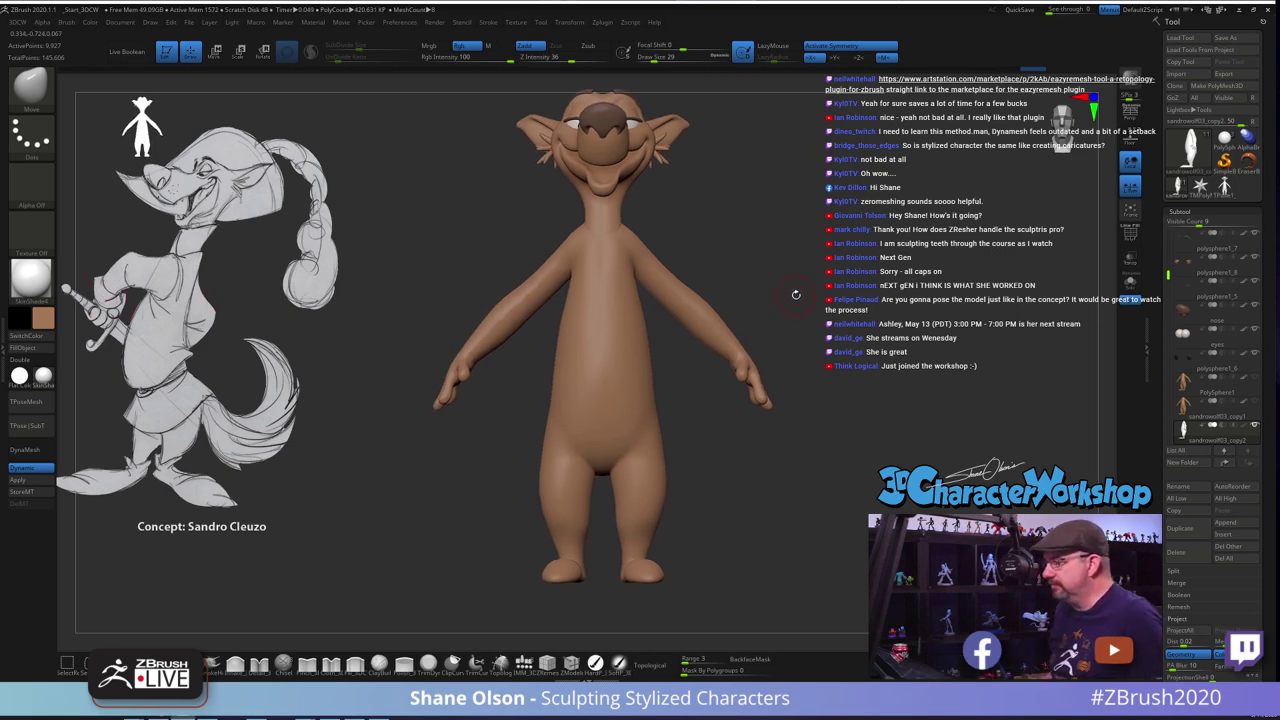
key("shift+f")
left_click_drag(819, 257, 795, 500)
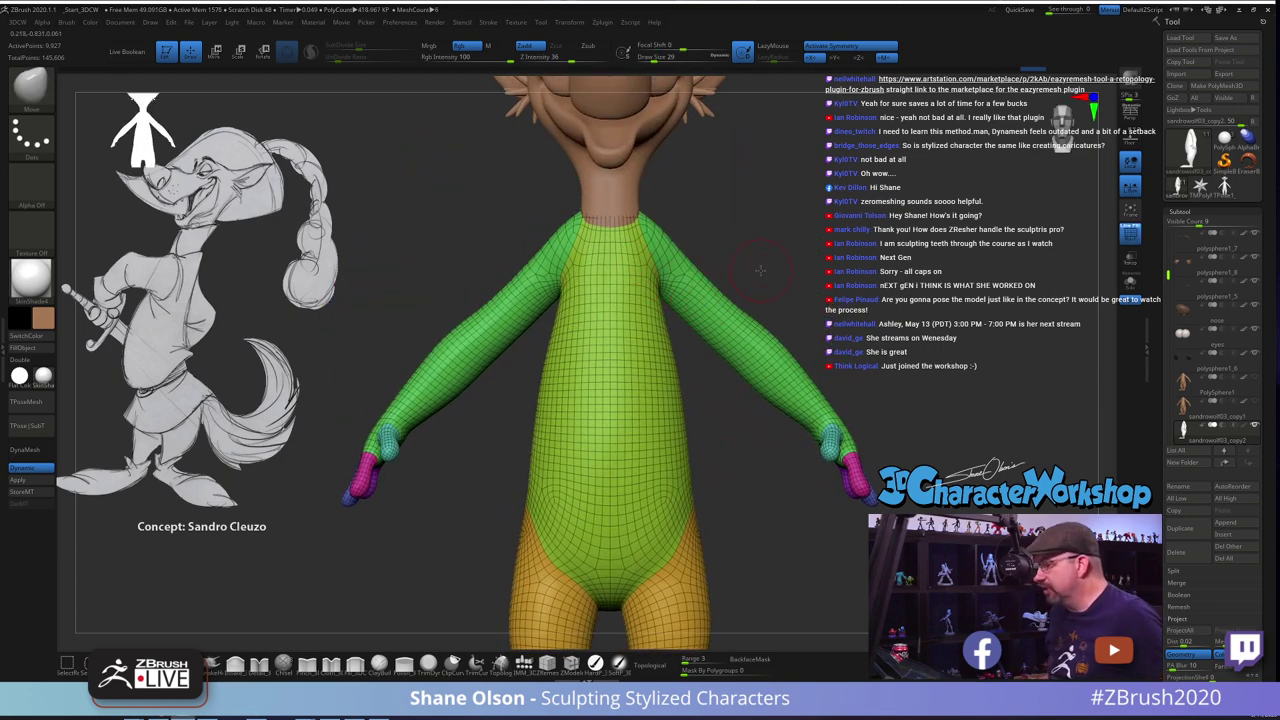
left_click_drag(760, 270, 600, 271)
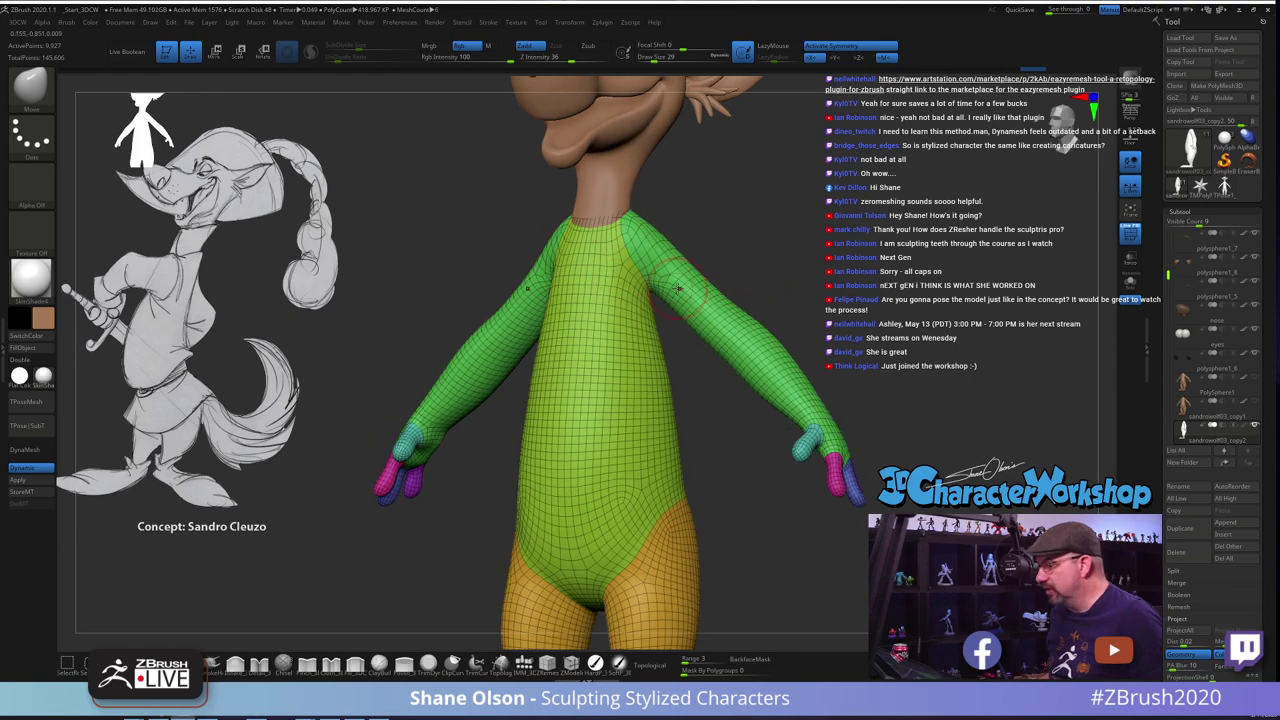
Hide the body's polygroup wireframe and fill the whole body with the current brown color
left_click_drag(935, 268, 884, 262)
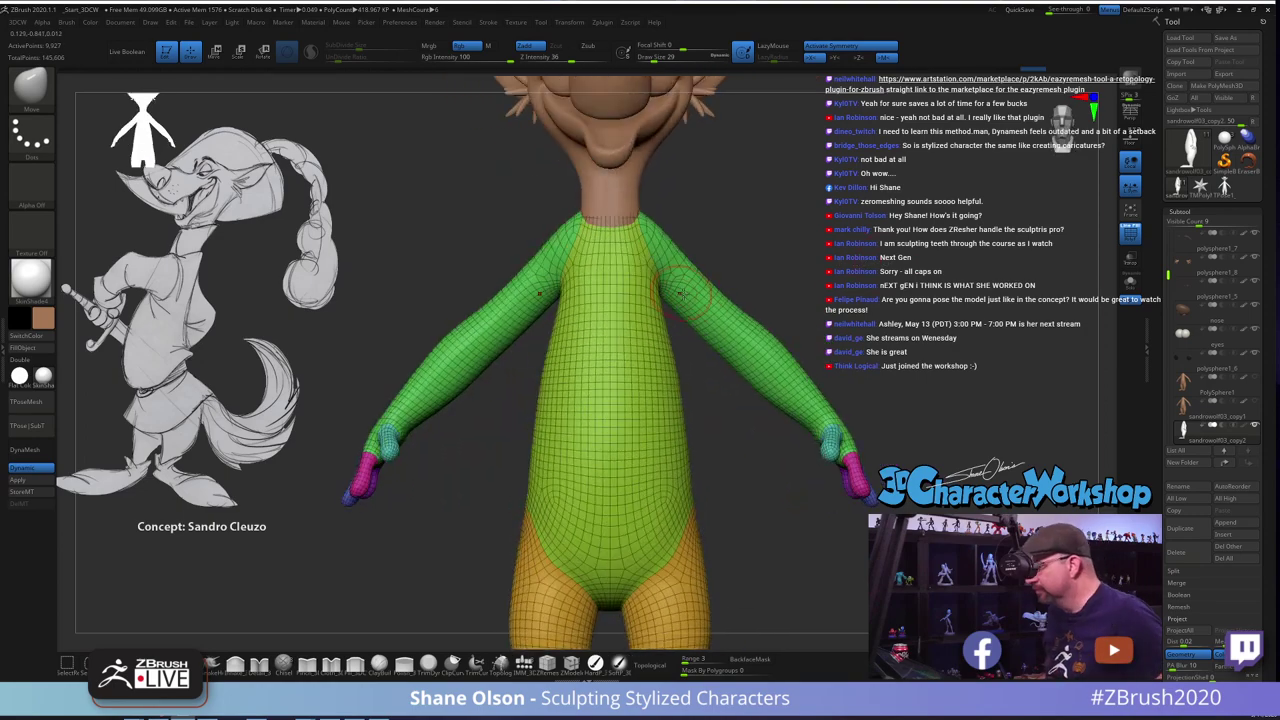
left_click_drag(814, 249, 737, 372)
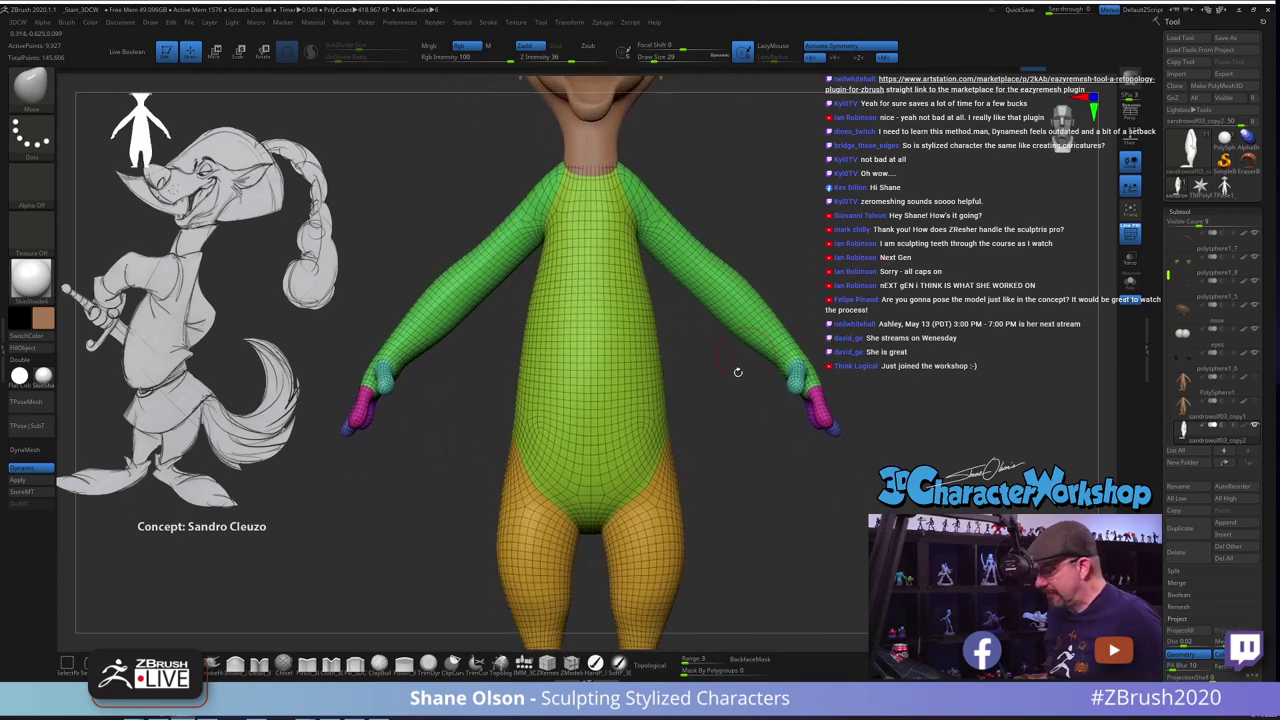
mouse_move(777, 463)
left_mouse_down()
mouse_move(749, 466)
mouse_move(792, 460)
left_mouse_up()
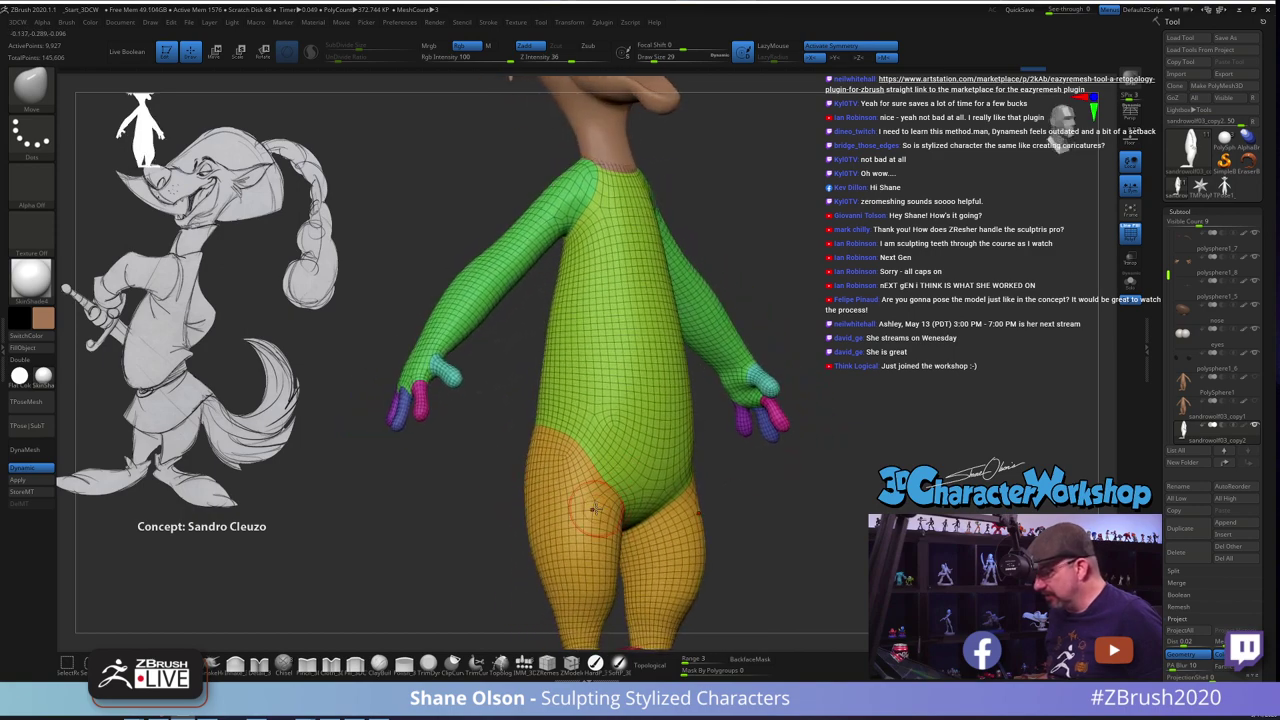
left_click_drag(733, 521, 779, 385, "shift")
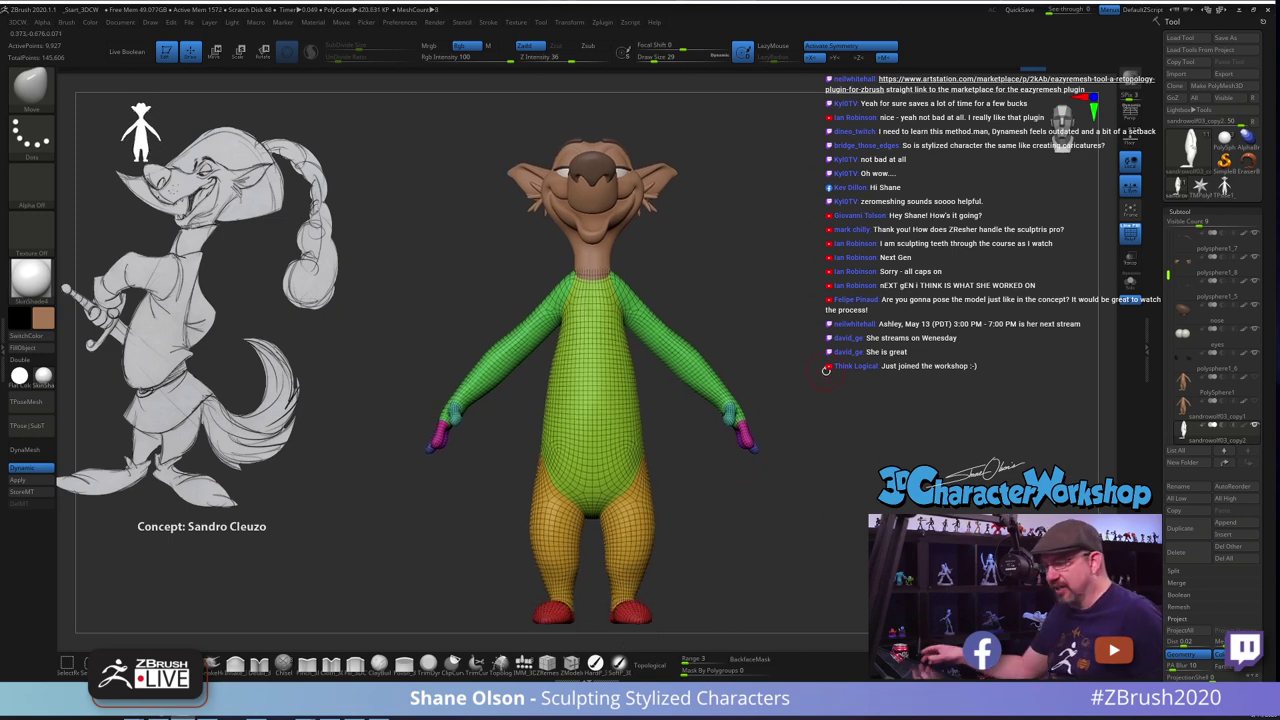
key("shift+f")
left_click_drag(759, 334, 760, 364, "alt")
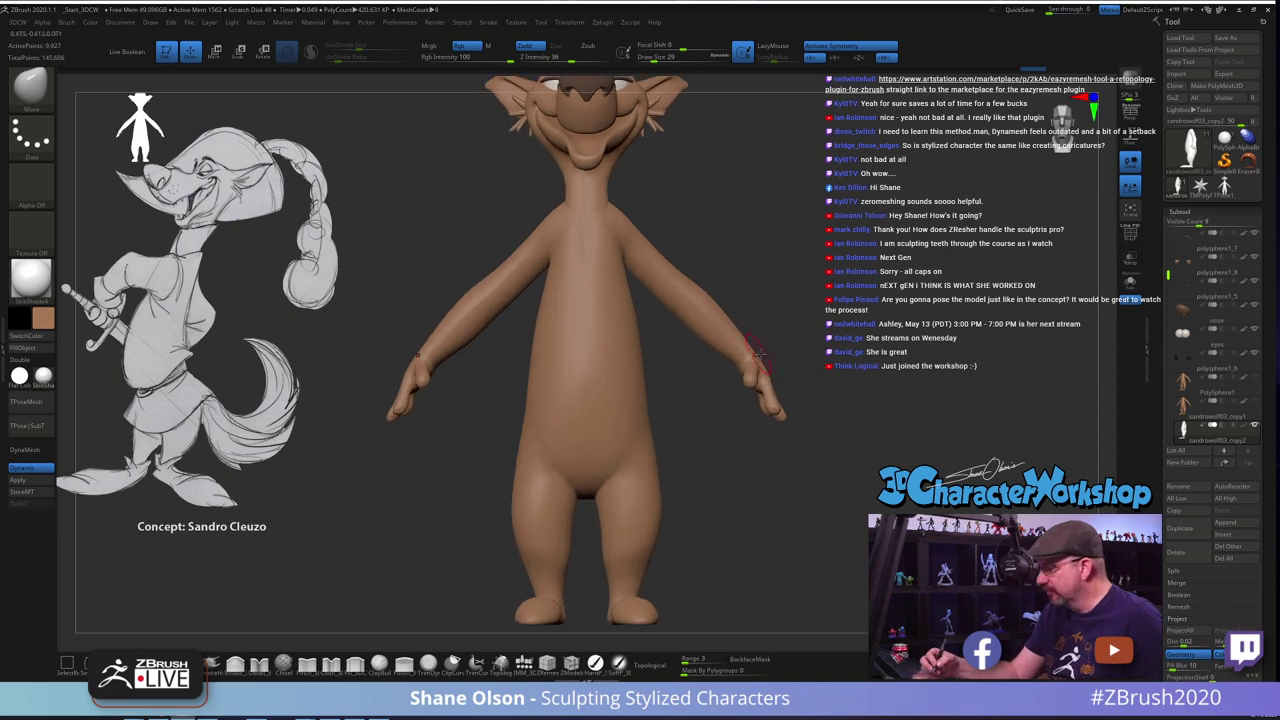
mouse_move(1184, 434)
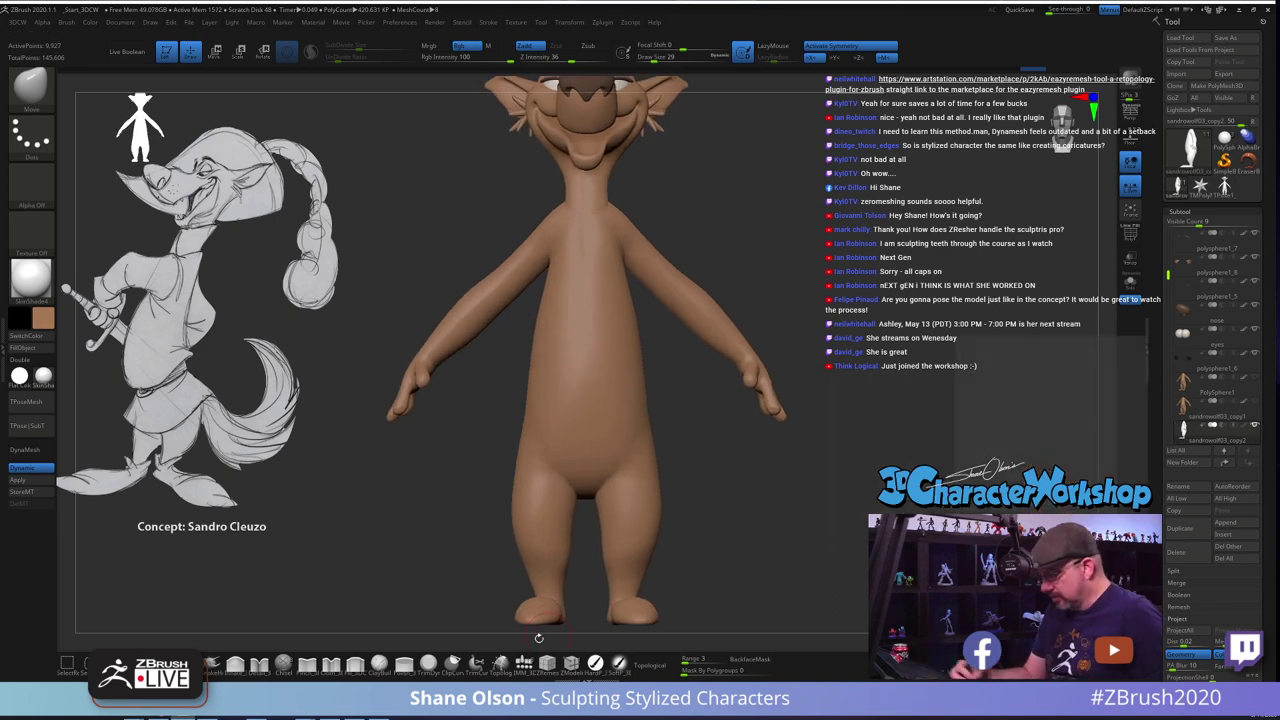
left_click(596, 663)
left_click(32, 348)
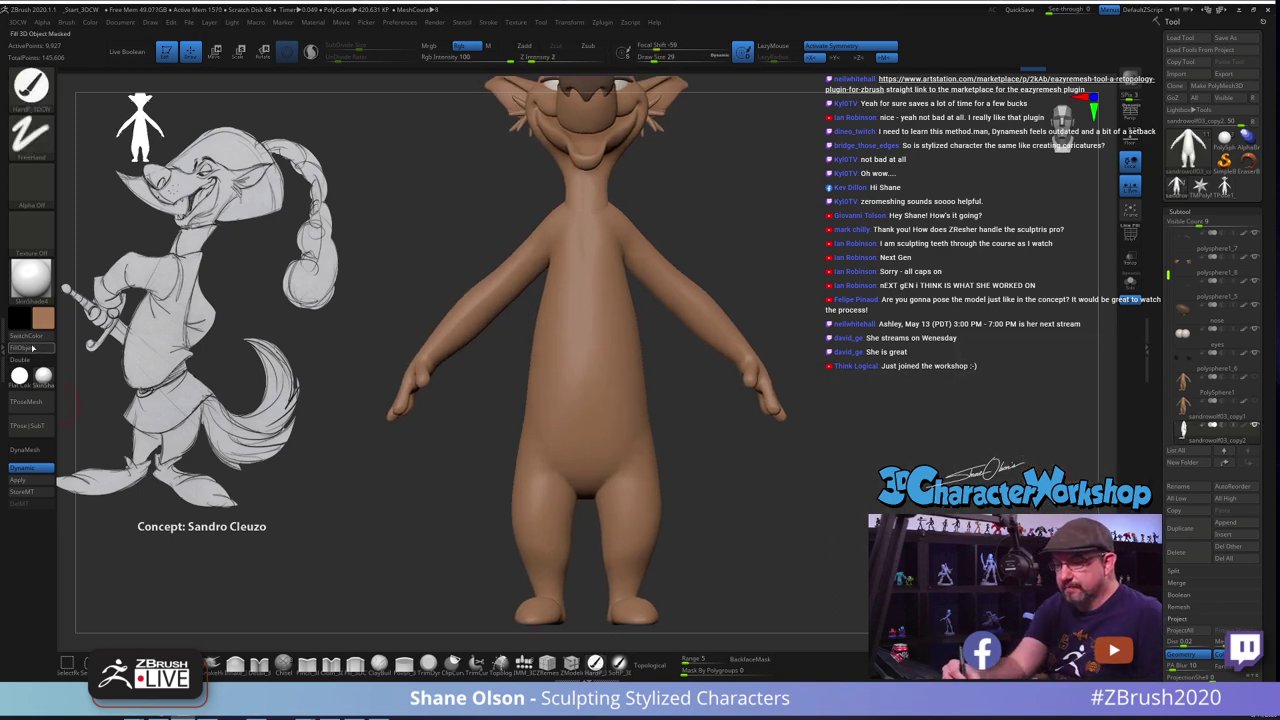
Reshape the slope between the neck and shoulders symmetrically with the Move brush at size 77
mouse_move(801, 436)
left_mouse_down("alt")
mouse_move(803, 449)
mouse_move(824, 420)
mouse_move(814, 458)
left_mouse_up("alt")
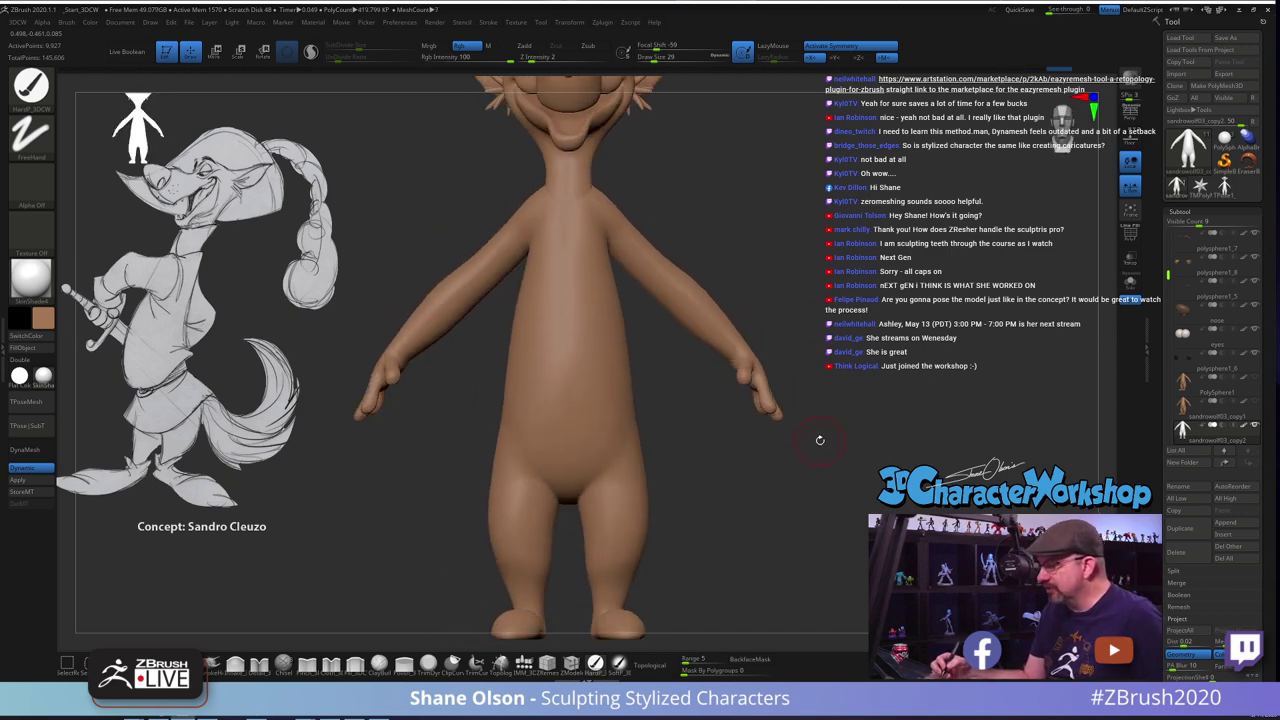
left_click_drag(819, 458, 772, 465, "shift")
mouse_move(755, 386)
left_mouse_down()
mouse_move(752, 416)
mouse_move(789, 391)
mouse_move(763, 437)
mouse_move(791, 480)
mouse_move(764, 510)
mouse_move(748, 500)
left_mouse_up()
key("s")
key("b")
key("m")
key("v")
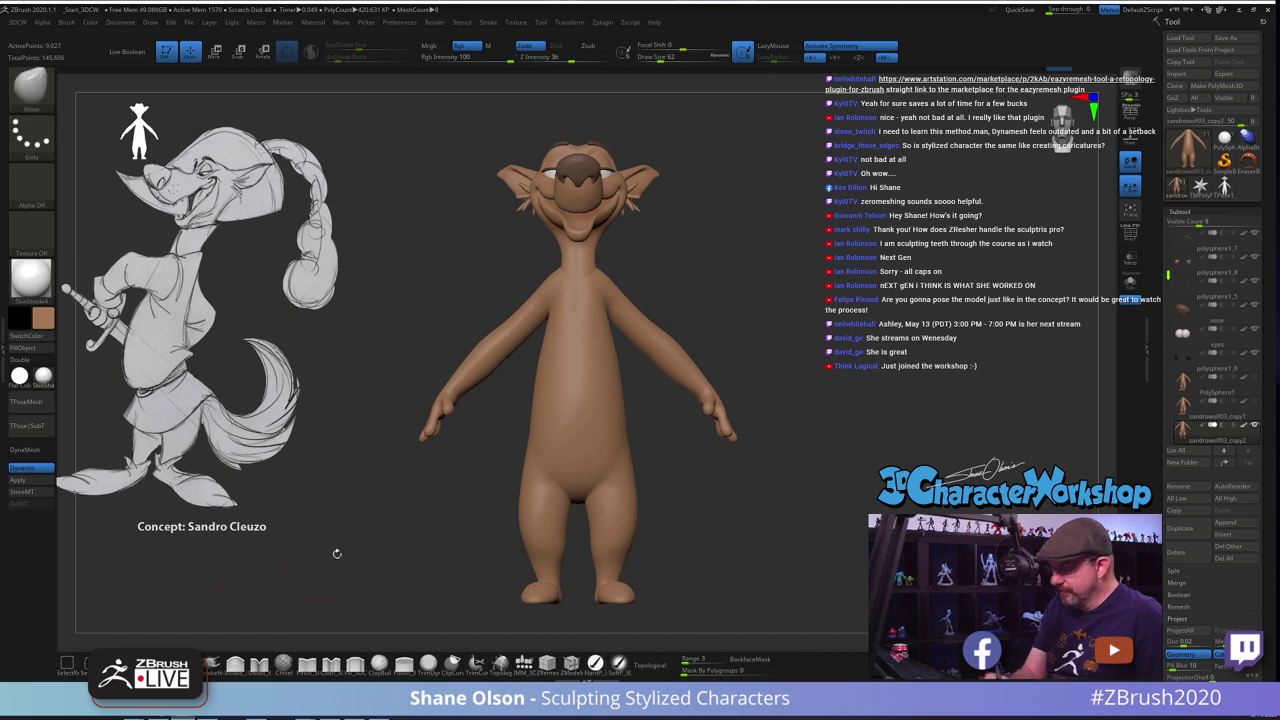
key("shift")
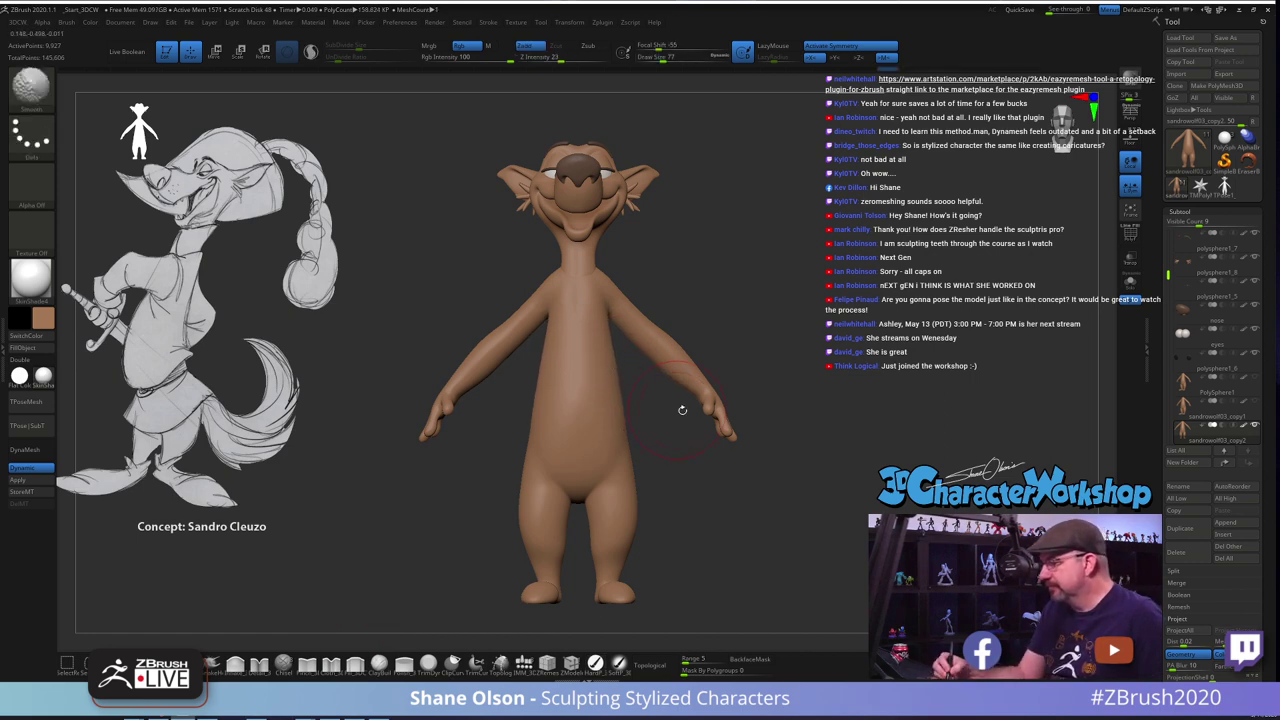
left_click_drag(587, 311, 606, 286)
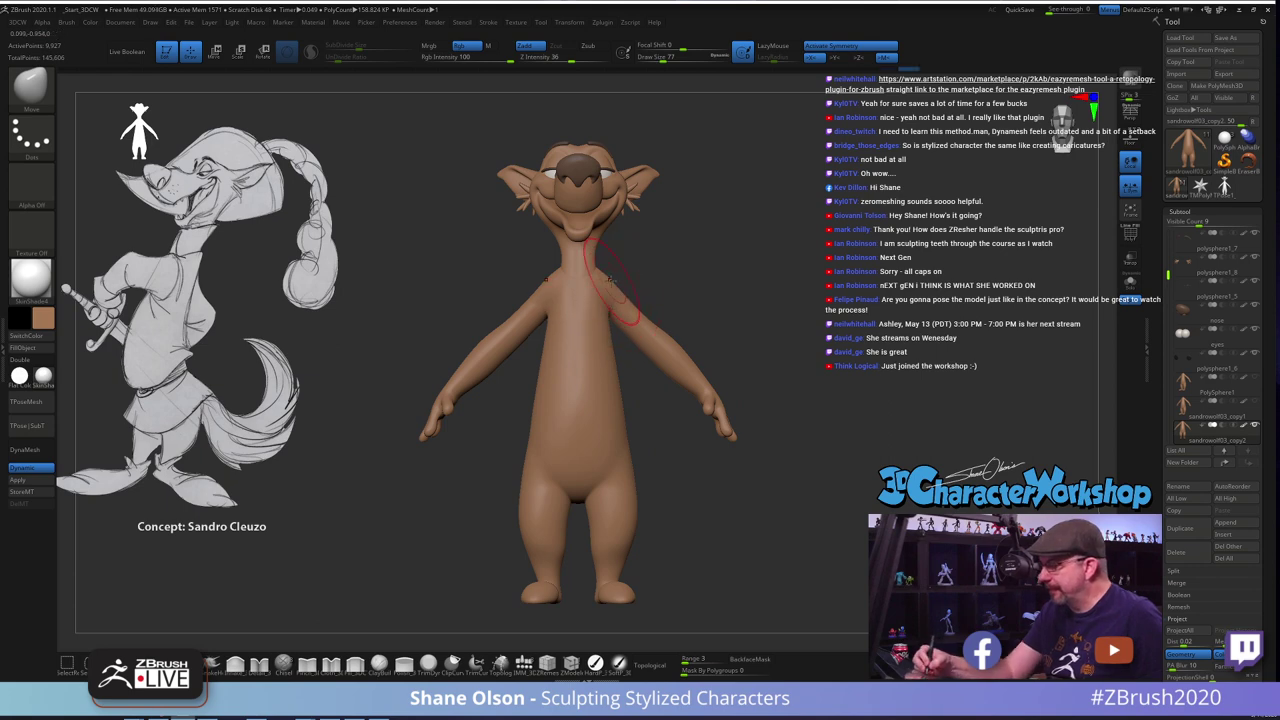
left_click_drag(751, 294, 715, 291)
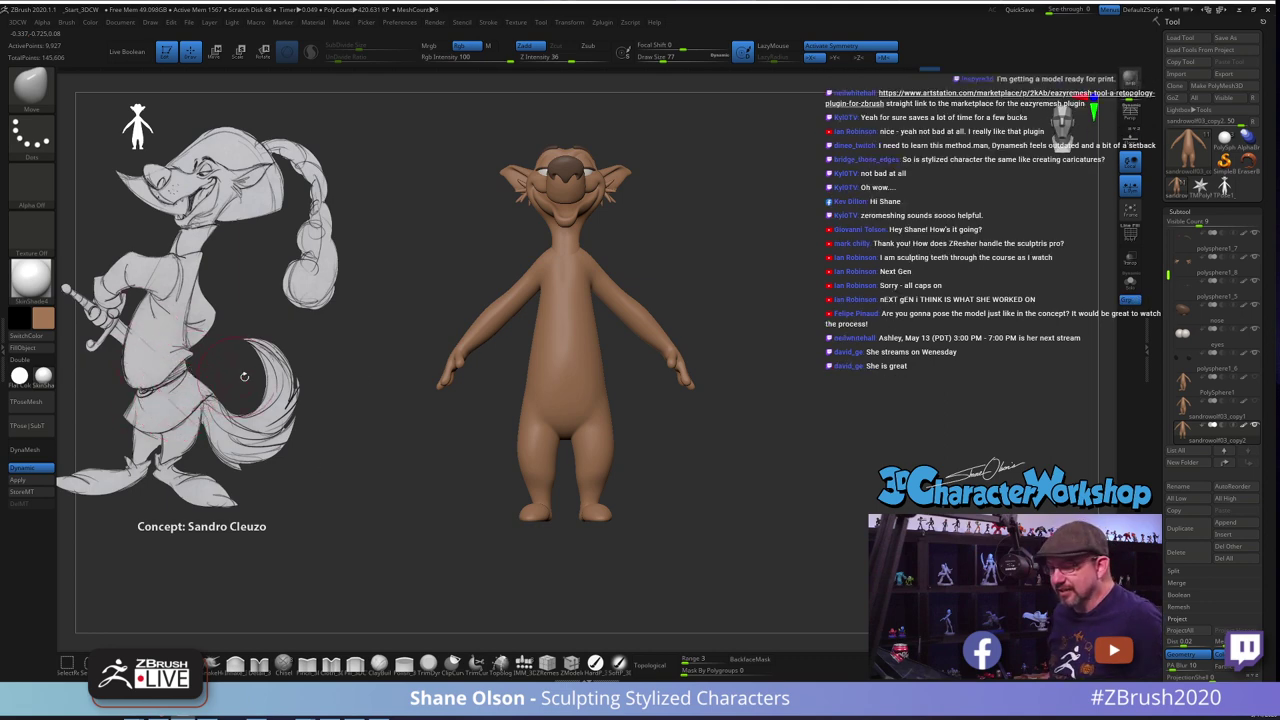
Adjust the forearms near the wrists symmetrically with the Move brush, using sizes 39 and 46
left_click_drag(366, 466, 372, 490, "alt")
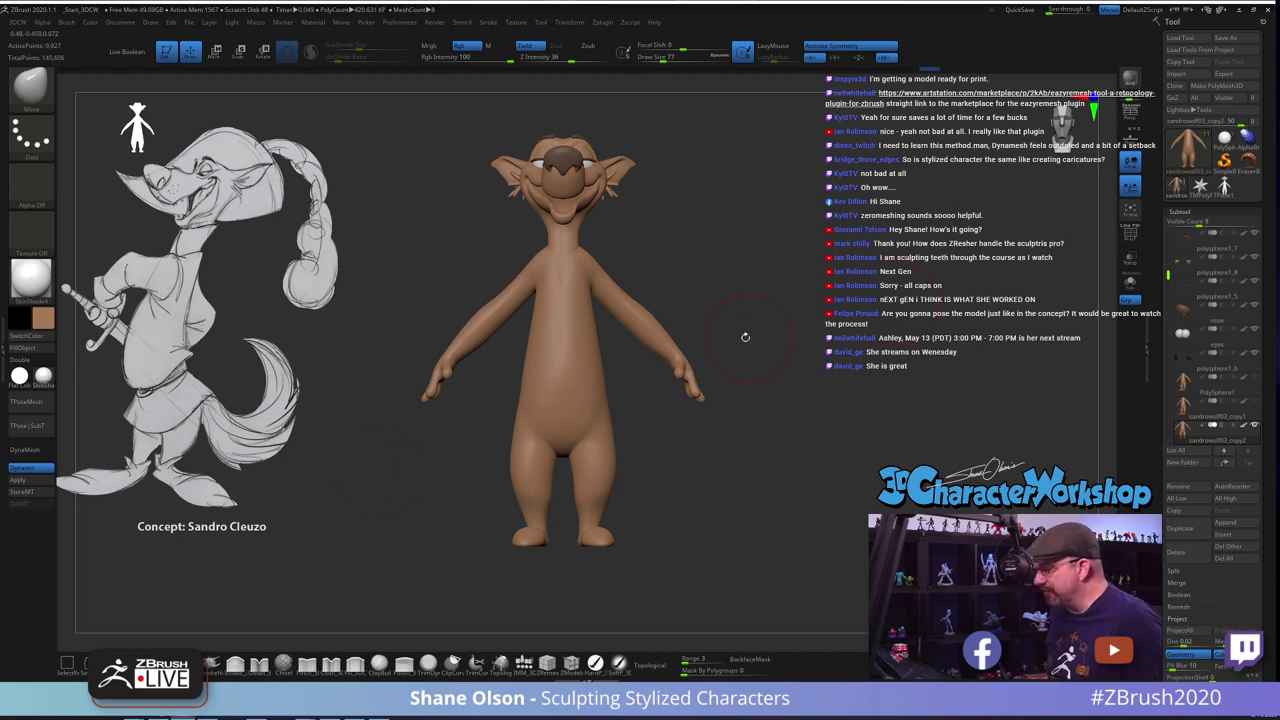
key("s")
mouse_move(745, 338)
left_mouse_down()
mouse_move(760, 325)
mouse_move(752, 313)
left_mouse_up()
key("s")
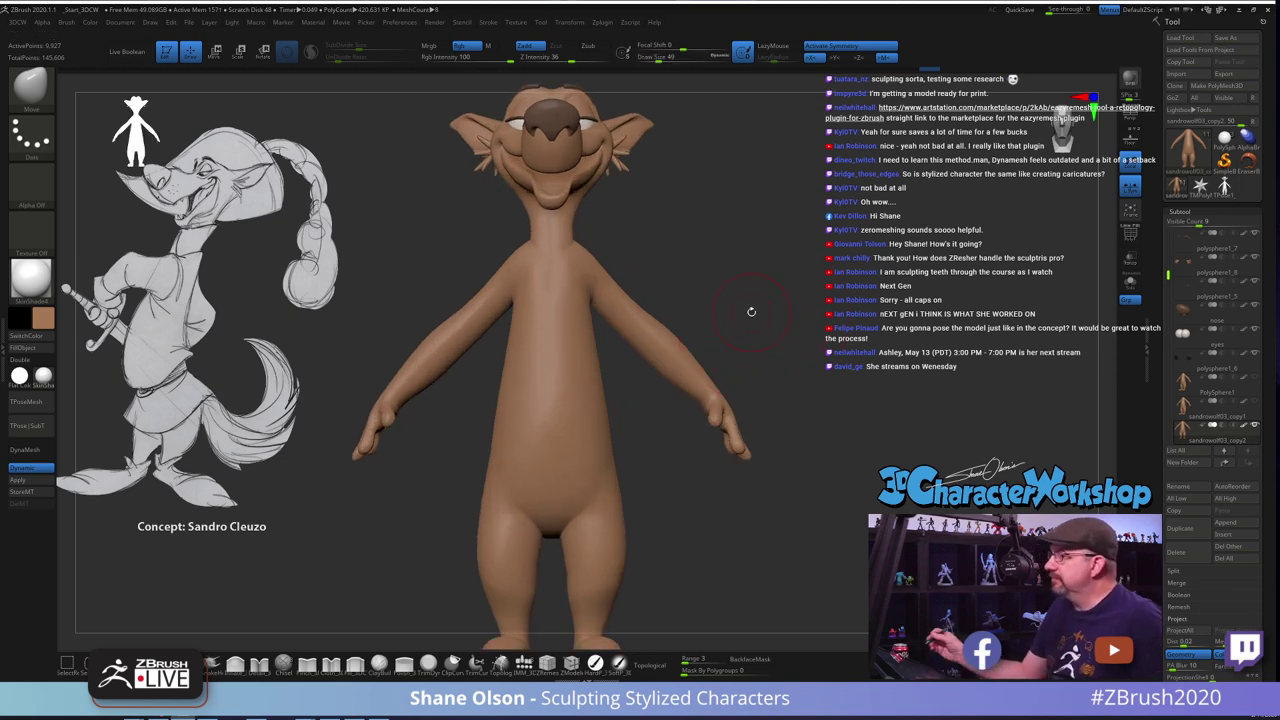
key("s")
key("s")
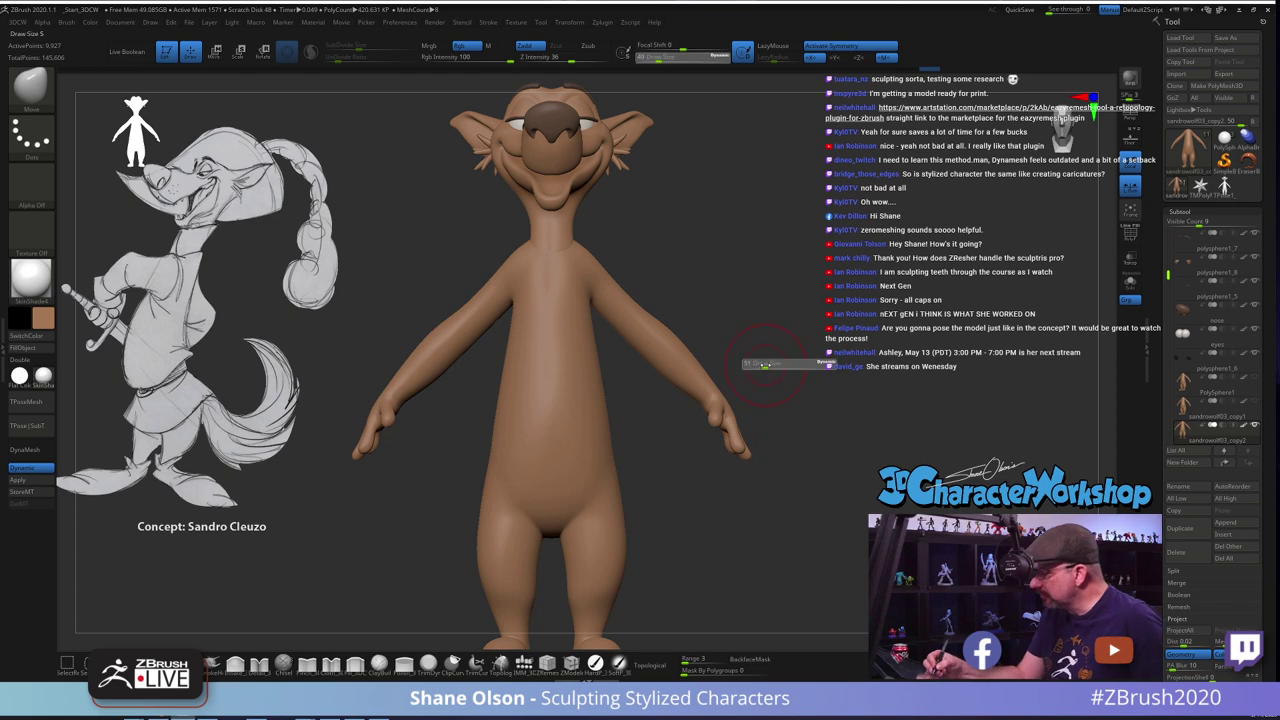
left_click_drag(765, 364, 761, 365)
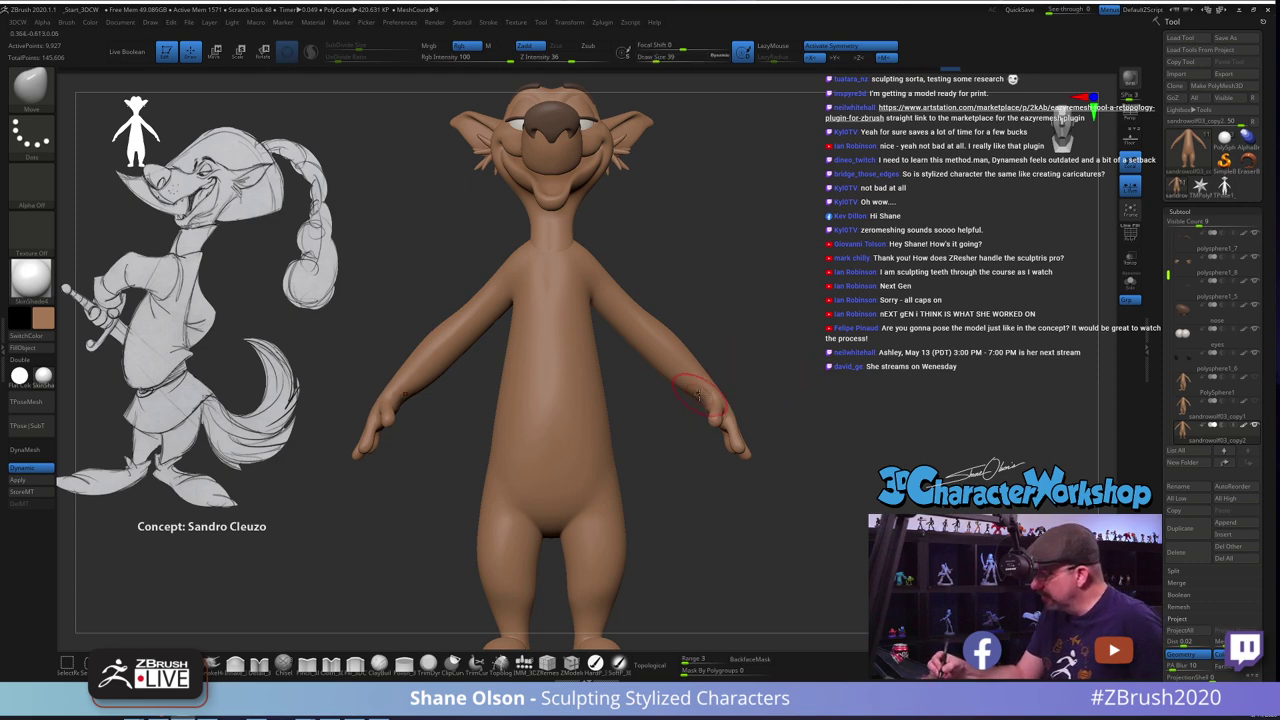
key("s")
left_click_drag(698, 396, 701, 396)
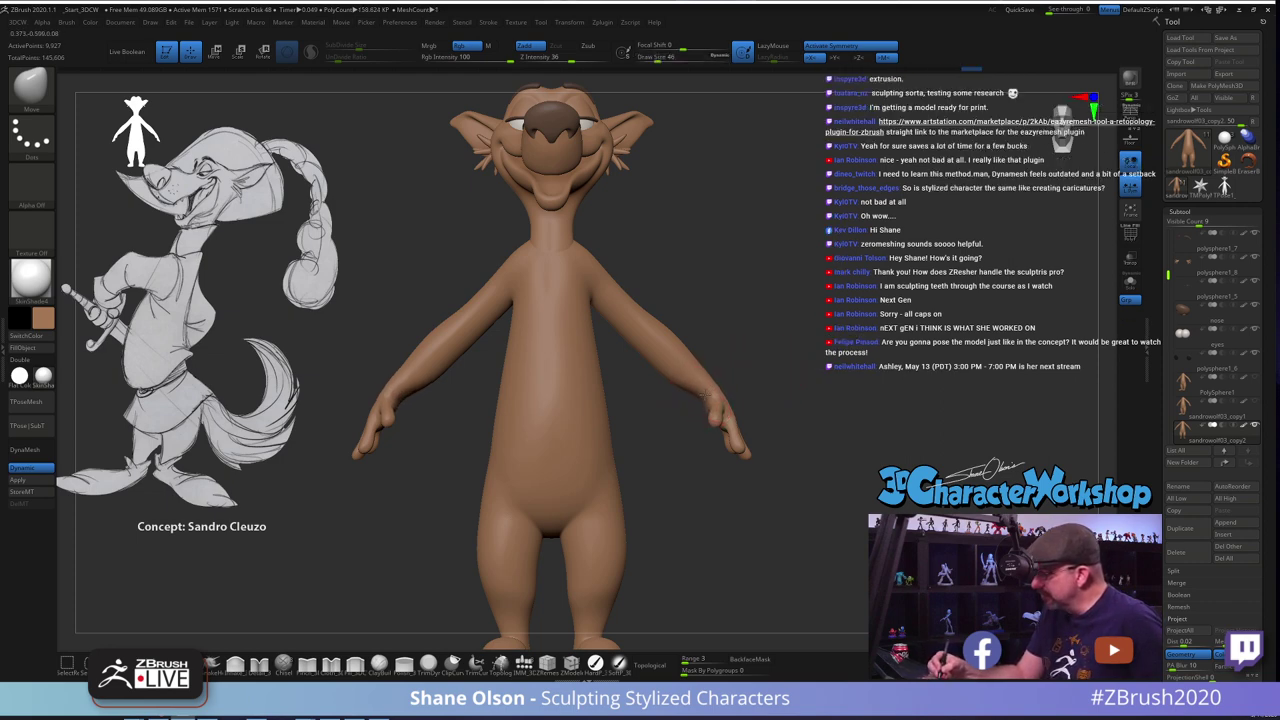
Reshape the arms from behind with the Move brush at size 65, and reduce the brush size to 49
left_click_drag(760, 363, 540, 385)
mouse_move(720, 409)
left_mouse_down()
mouse_move(752, 420)
mouse_move(709, 403)
mouse_move(721, 439)
mouse_move(710, 432)
mouse_move(742, 402)
mouse_move(743, 375)
left_mouse_up()
key("s")
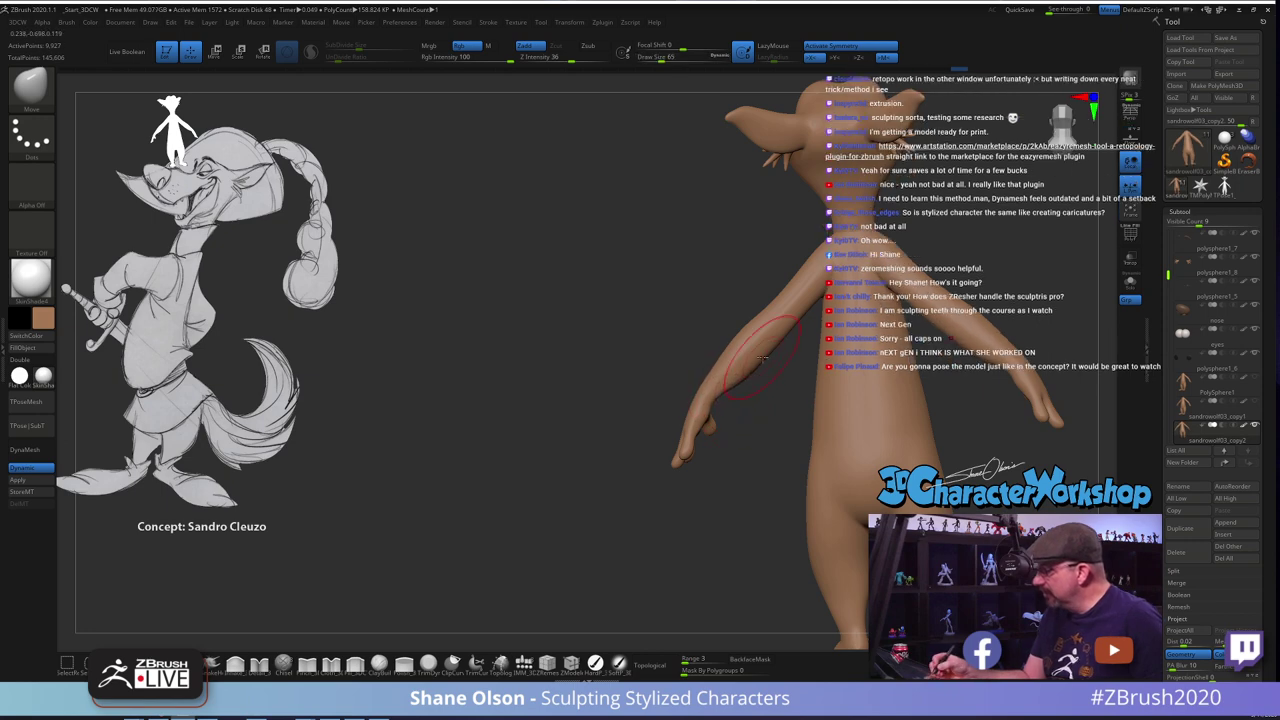
mouse_move(752, 447)
left_mouse_down()
mouse_move(882, 438)
mouse_move(912, 368)
mouse_move(839, 348)
mouse_move(814, 370)
left_mouse_up()
key("s")
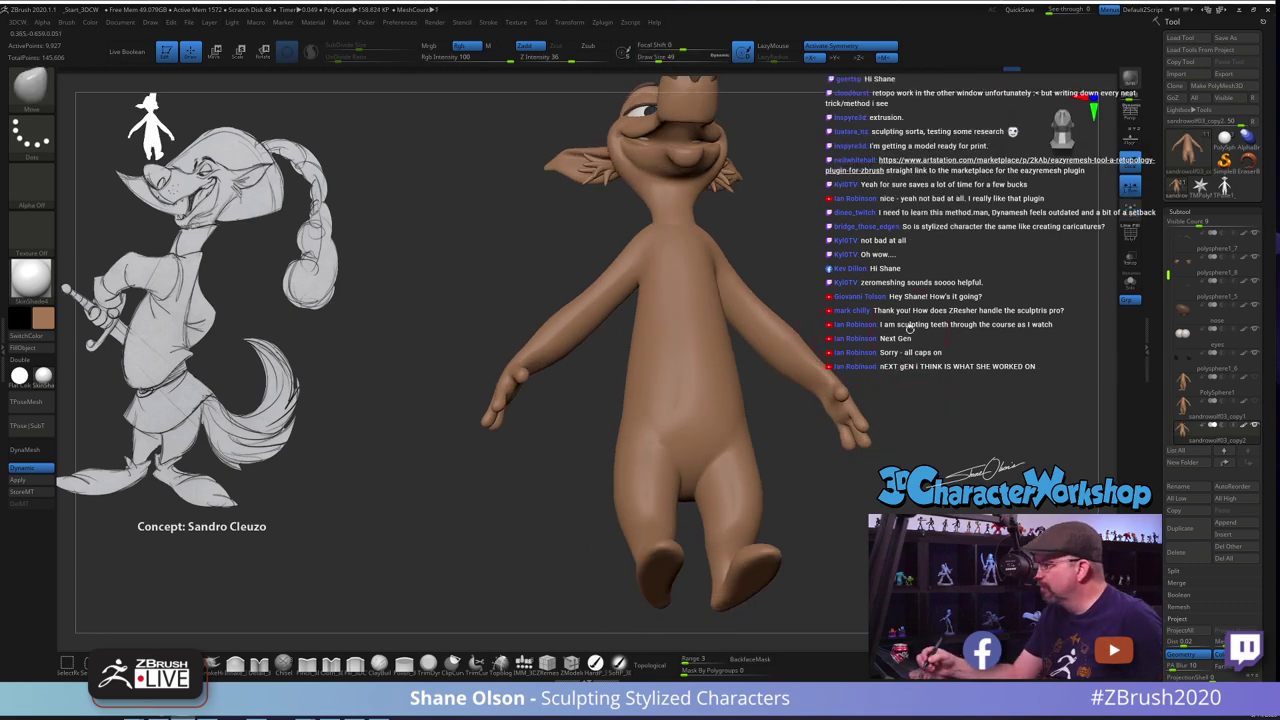
Refine the forearm contours from the front with the Move brush at size 46 and smooth them symmetrically
mouse_move(909, 325)
left_mouse_down()
mouse_move(900, 390)
mouse_move(836, 363)
mouse_move(804, 374)
mouse_move(828, 420)
mouse_move(822, 465)
left_mouse_up()
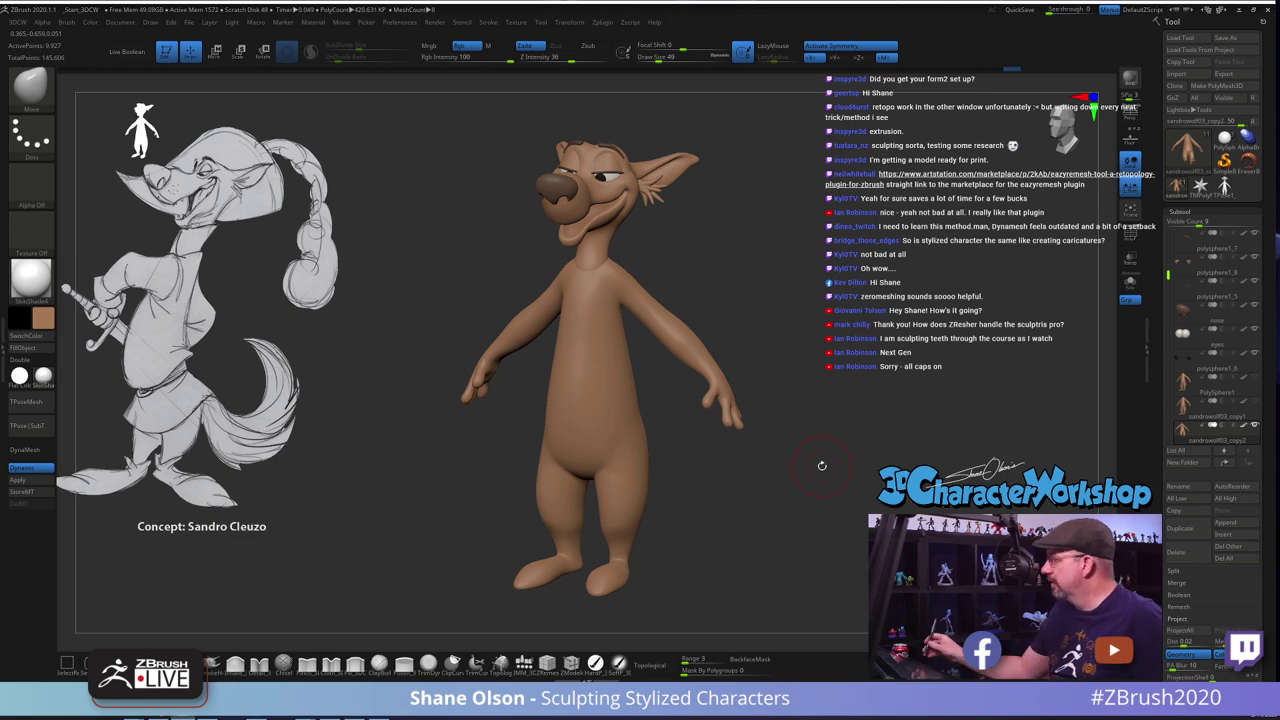
left_click_drag(828, 456, 848, 411)
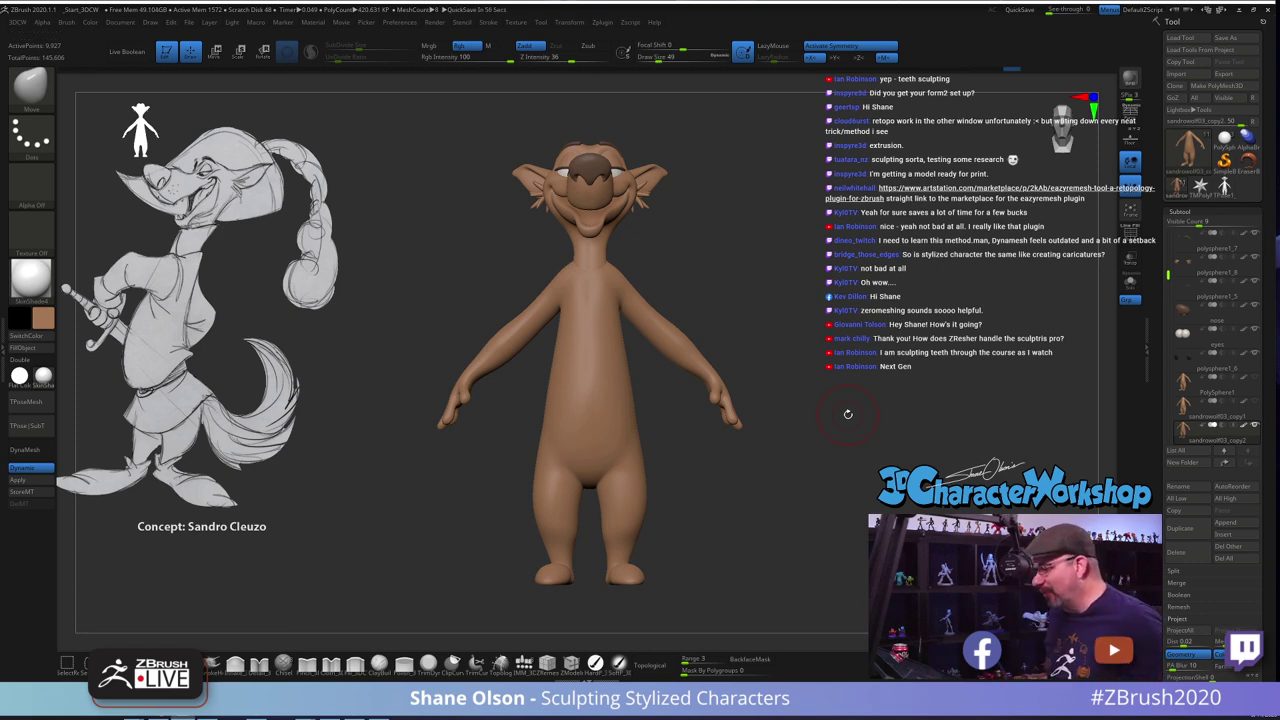
right_click_drag(737, 339, 711, 366, "ctrl")
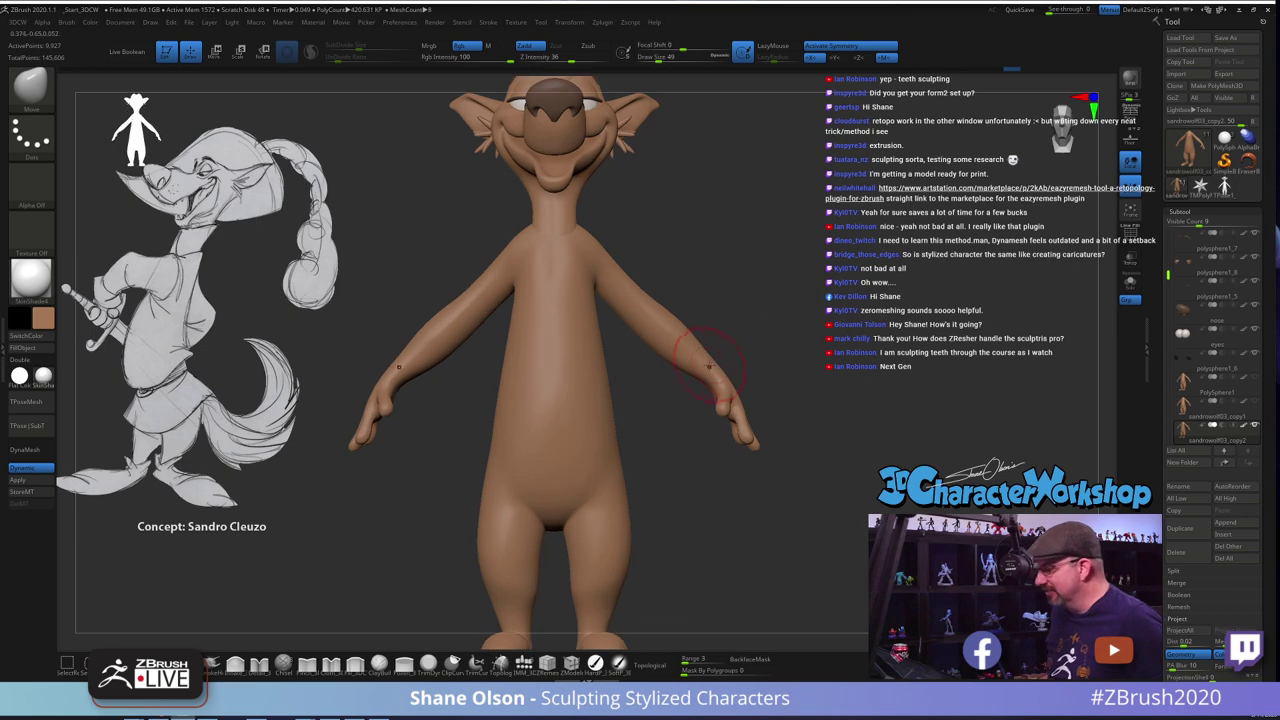
key("s")
left_click(730, 368)
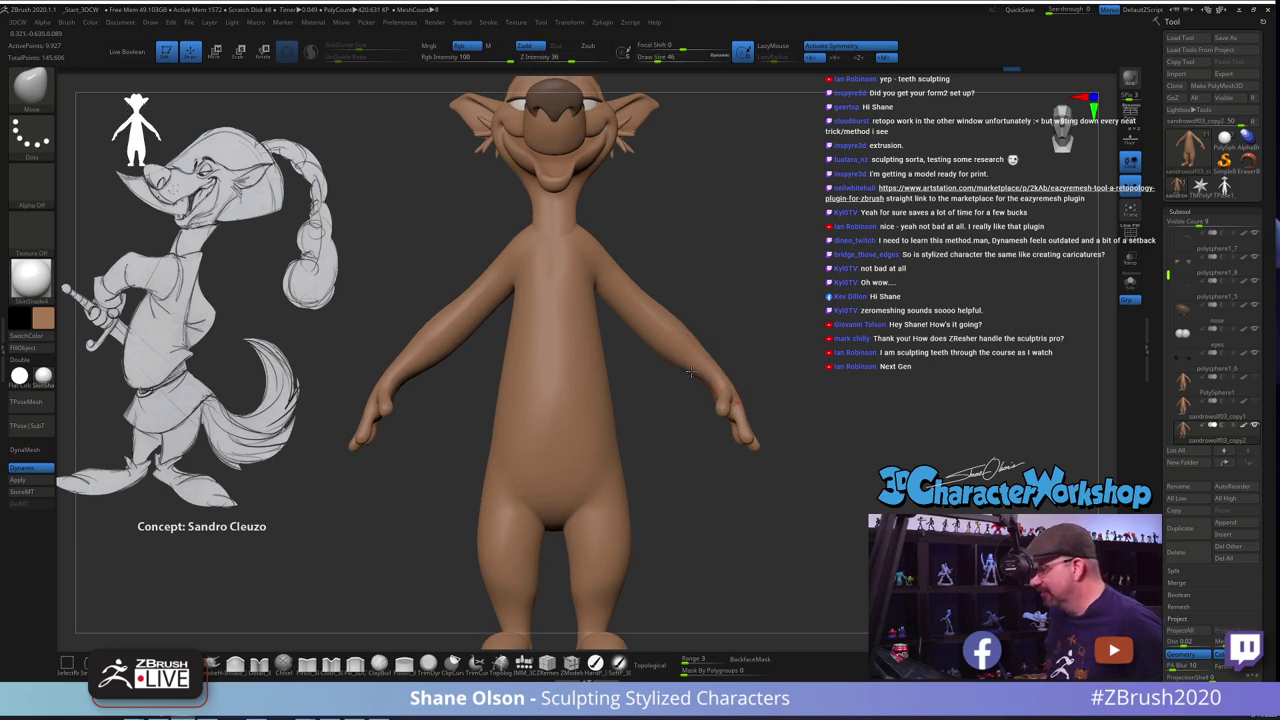
left_click_drag(698, 373, 677, 353, "shift")
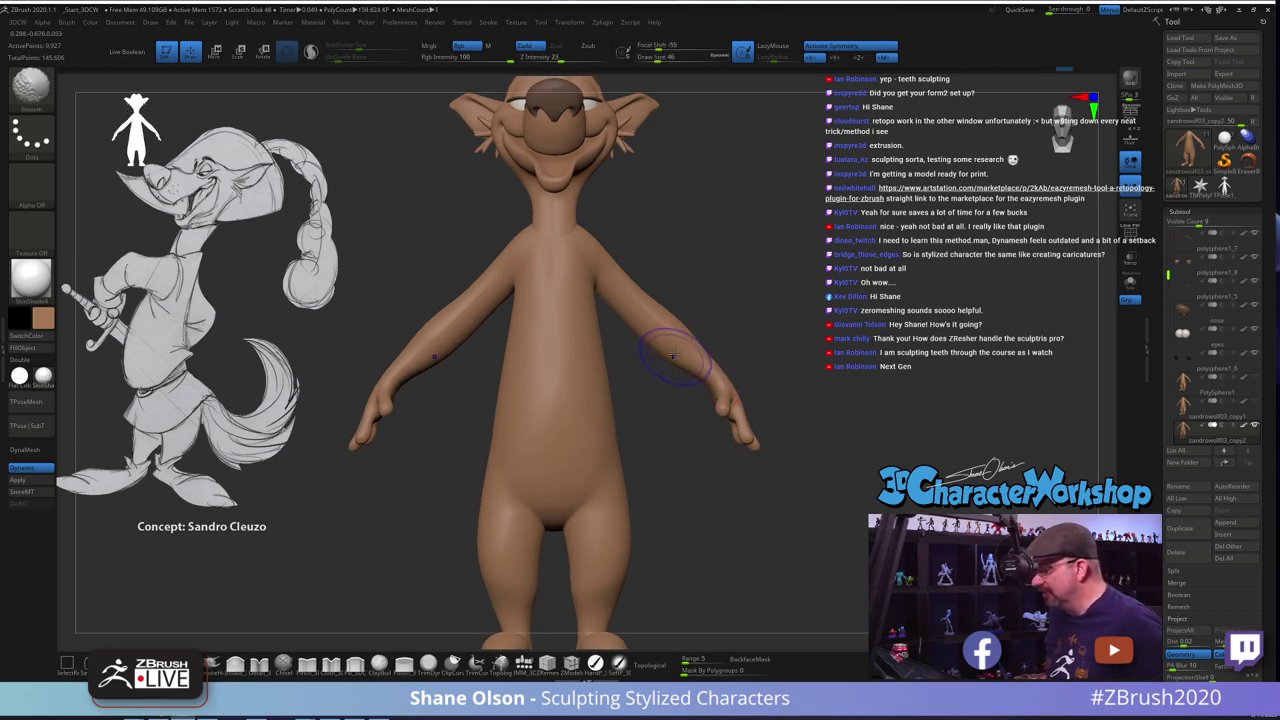
Review the full figure from the front and look up the preferences for the corner silhouette thumbnail
mouse_move(818, 295)
right_mouse_down("ctrl")
mouse_move(622, 301)
mouse_move(752, 303)
mouse_move(751, 292)
right_mouse_up("ctrl")
mouse_move(729, 484)
right_mouse_down()
mouse_move(622, 485)
mouse_move(720, 484)
right_mouse_up()
mouse_move(720, 484)
left_mouse_down()
mouse_move(709, 493)
mouse_move(744, 478)
left_mouse_up()
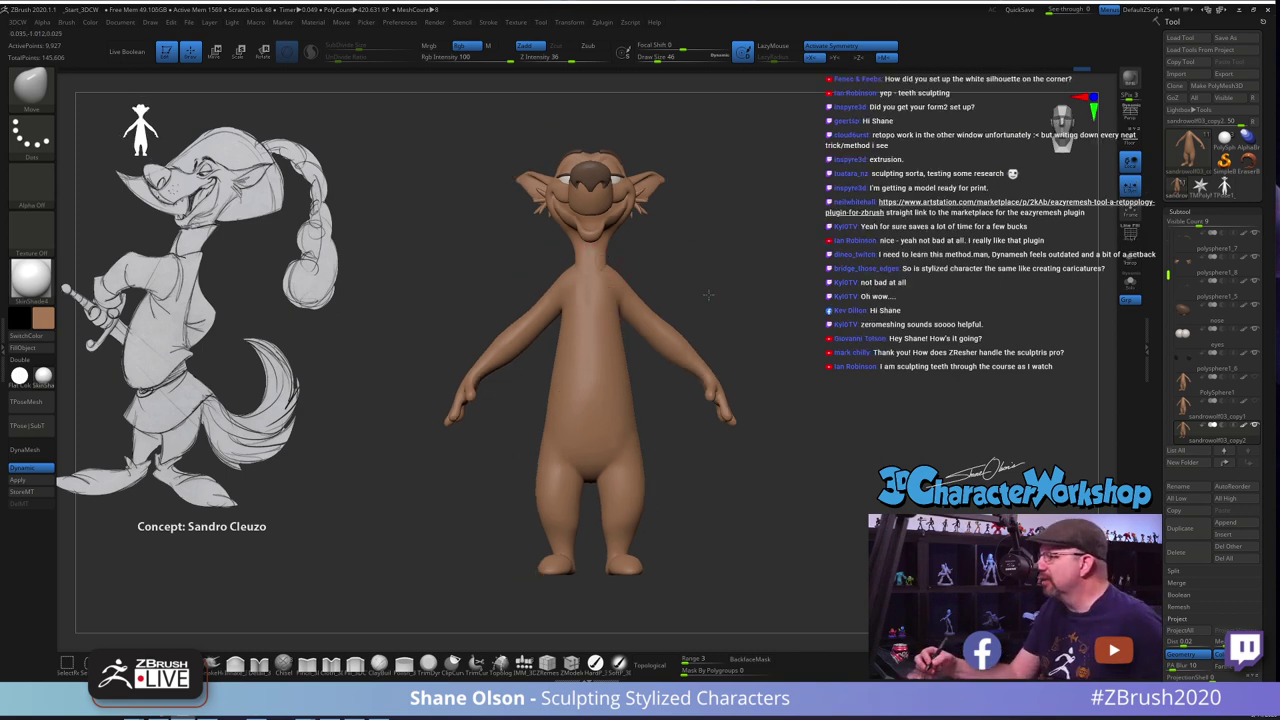
left_click_drag(635, 243, 713, 300)
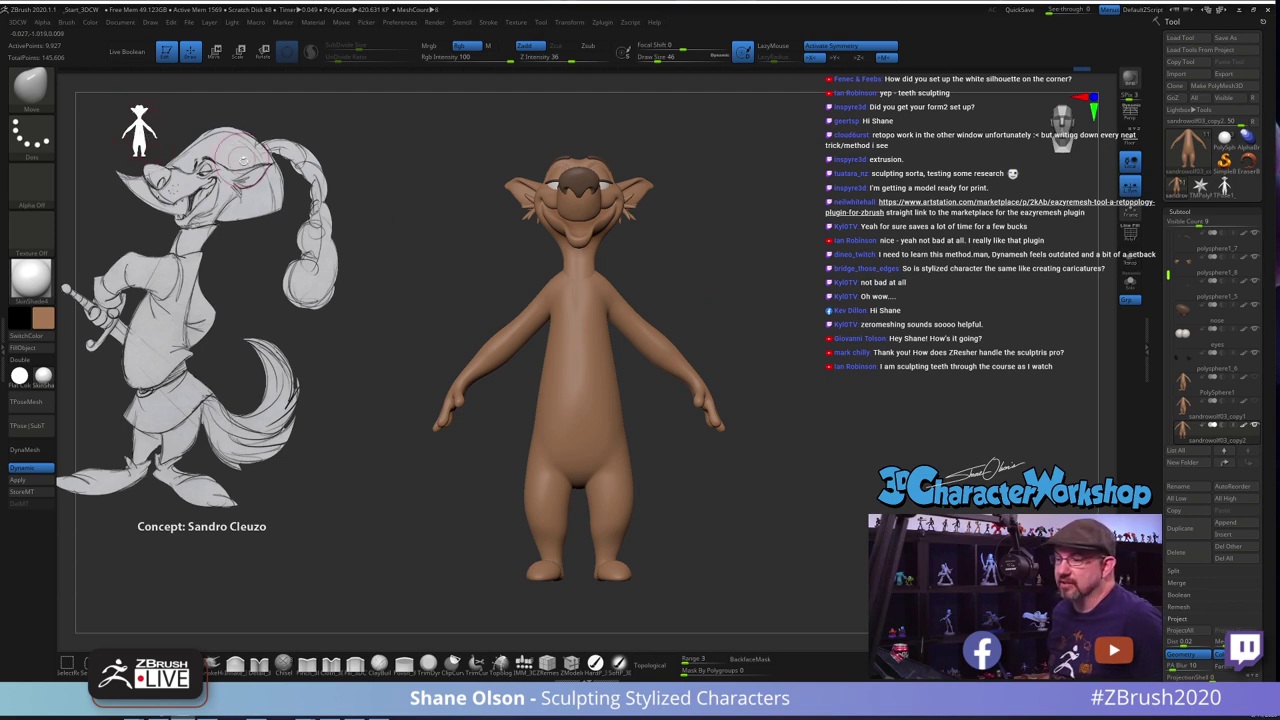
left_click(403, 23)
left_click(415, 395)
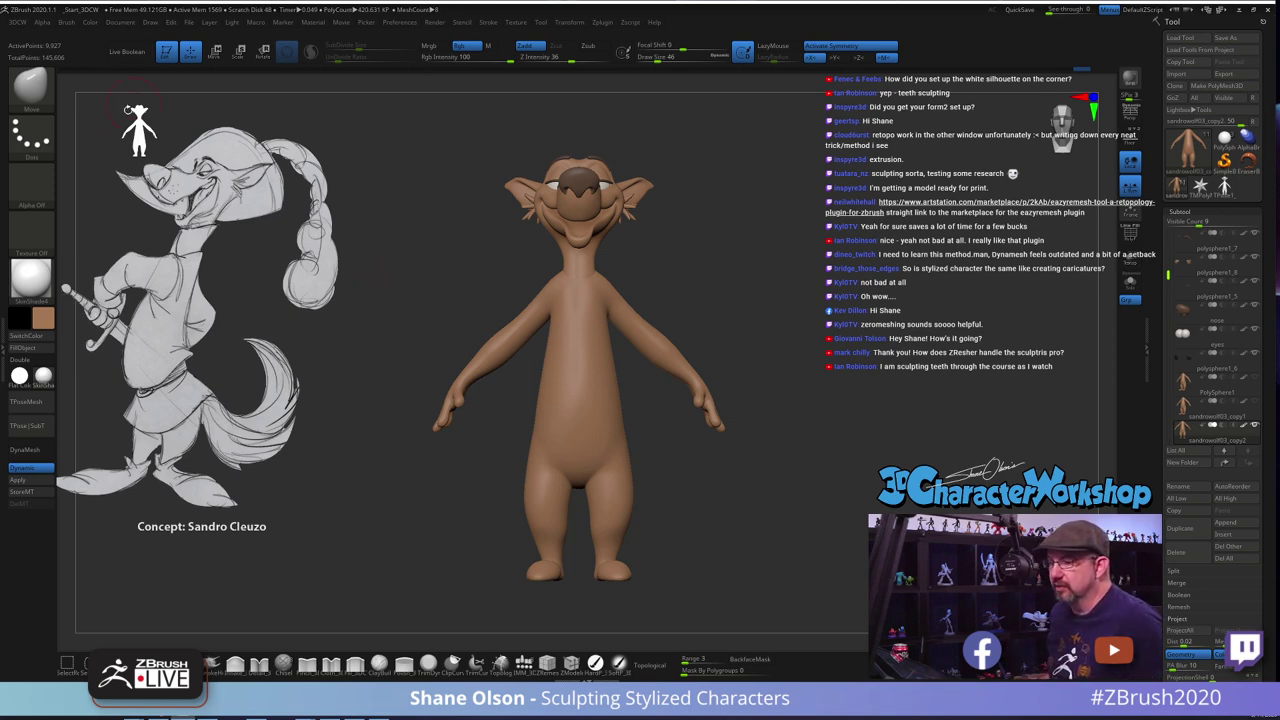
left_click_drag(808, 242, 809, 287)
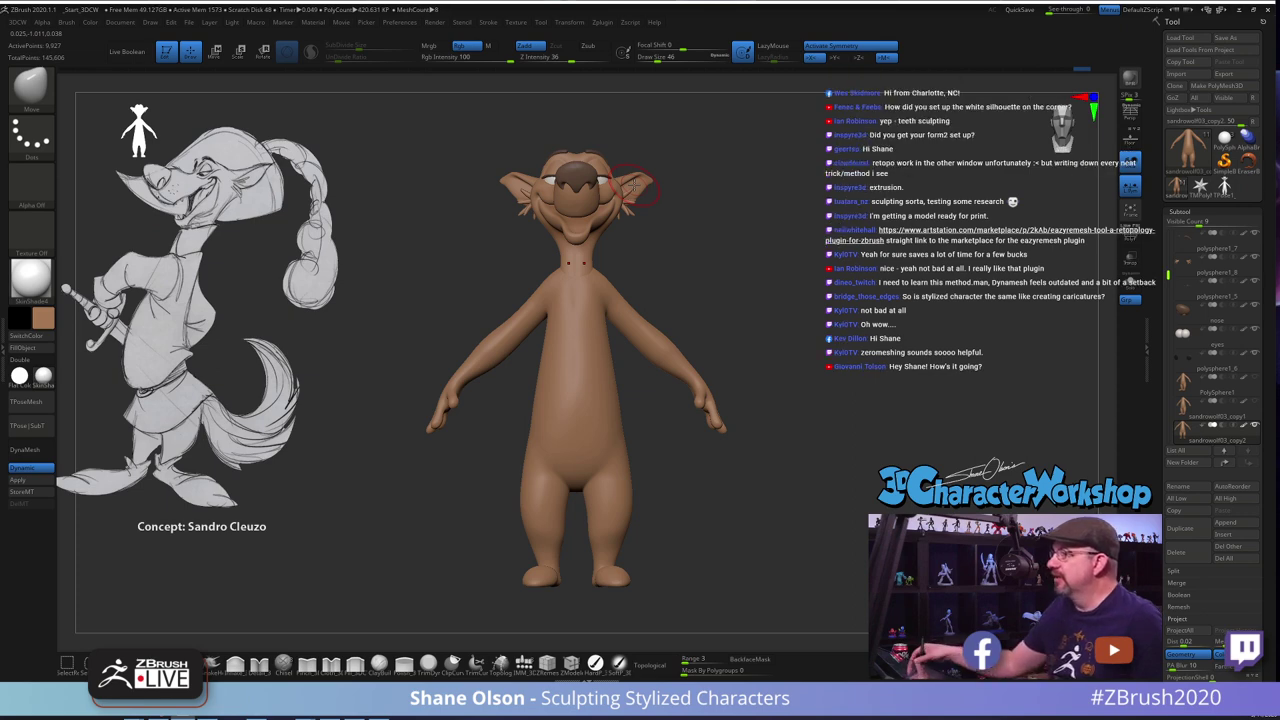
left_click_drag(785, 416, 791, 435, "alt")
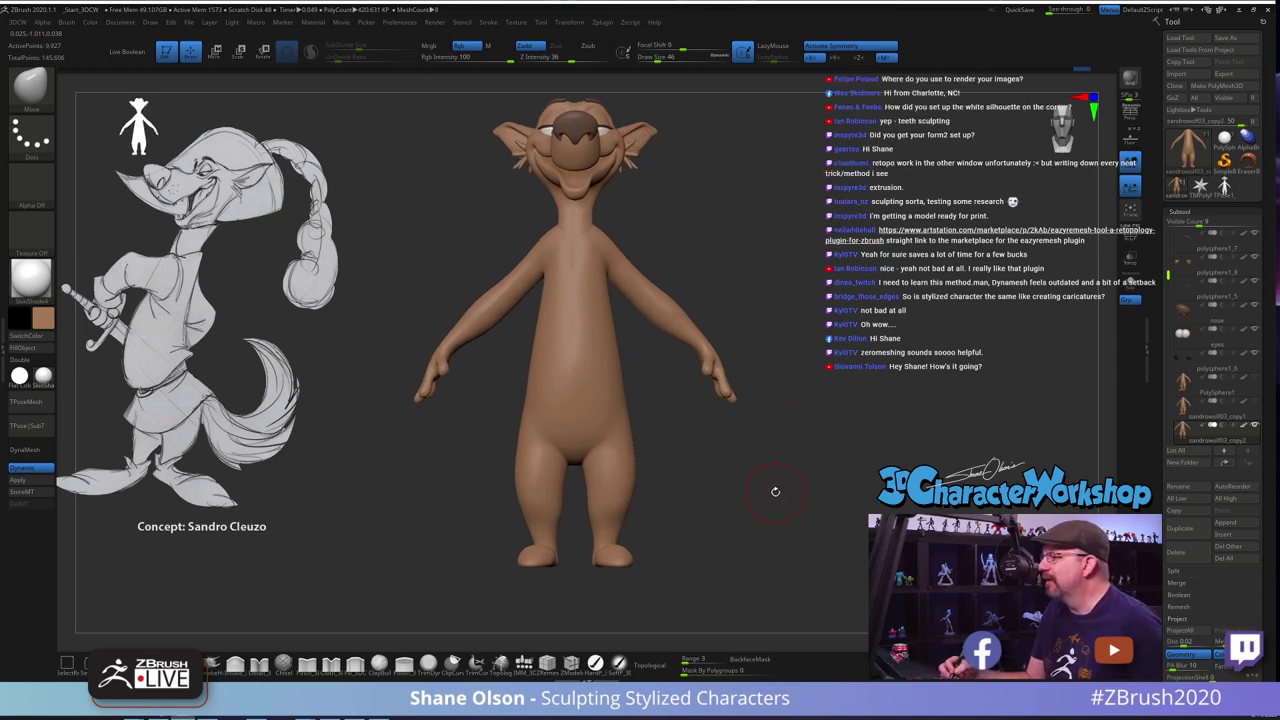
left_click_drag(779, 482, 793, 465, "alt")
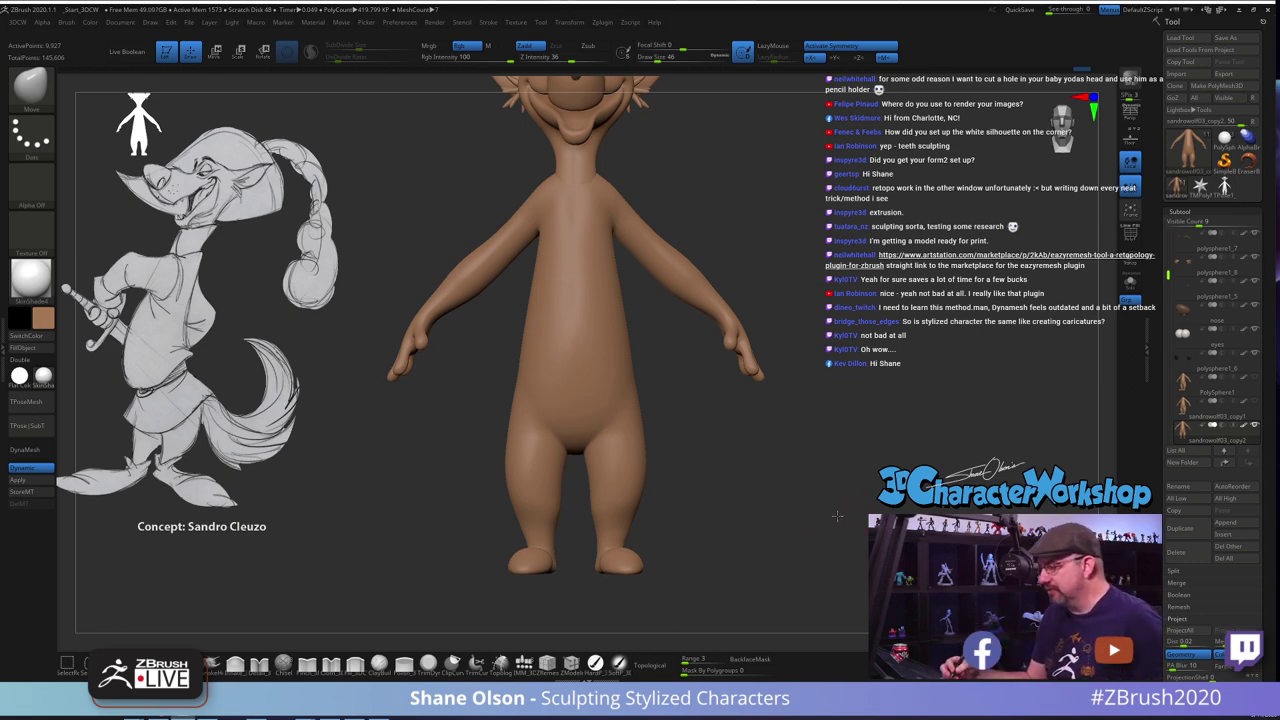
mouse_move(836, 517)
left_mouse_down()
mouse_move(605, 514)
mouse_move(829, 514)
left_mouse_up()
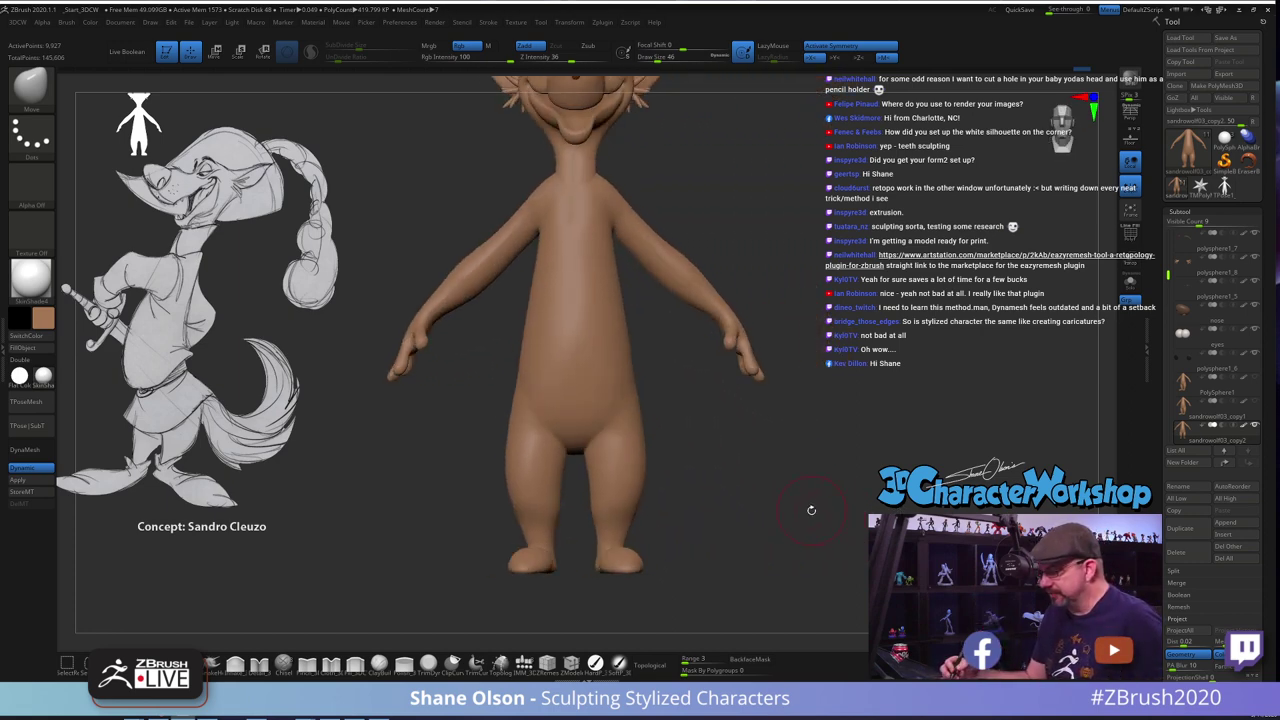
left_click_drag(748, 466, 750, 479, "alt")
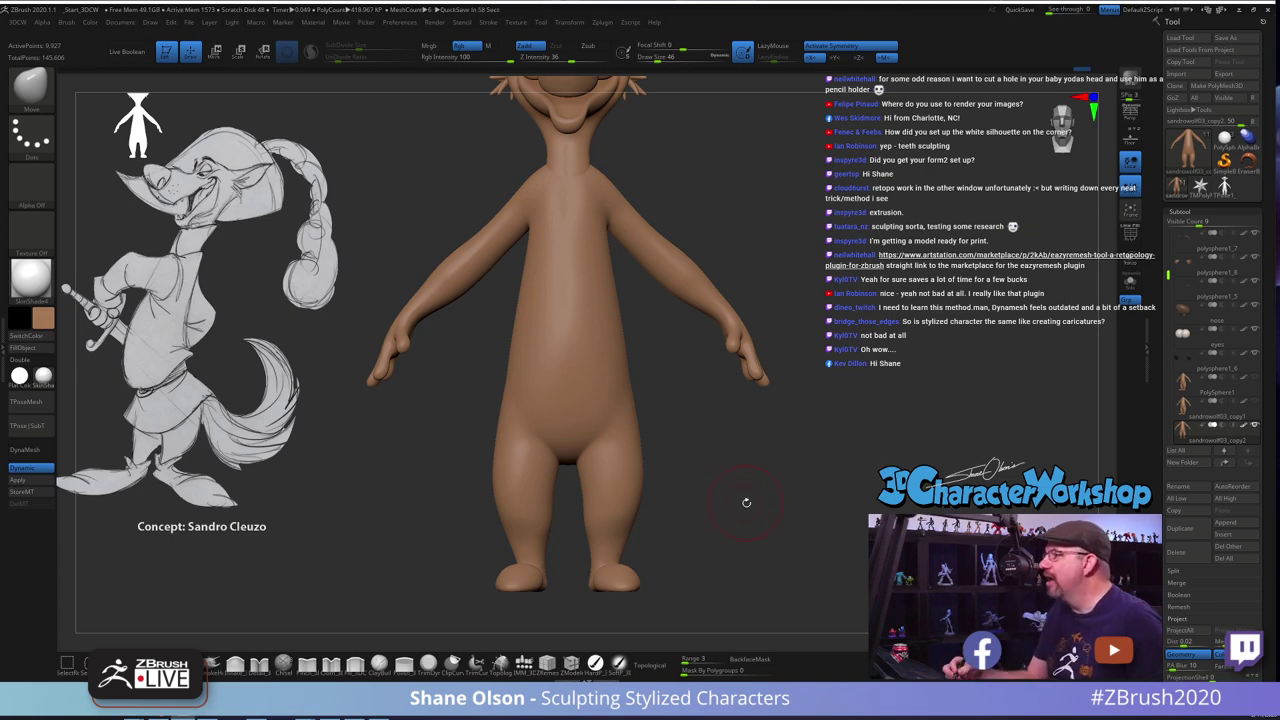
left_click_drag(748, 506, 761, 485, "alt")
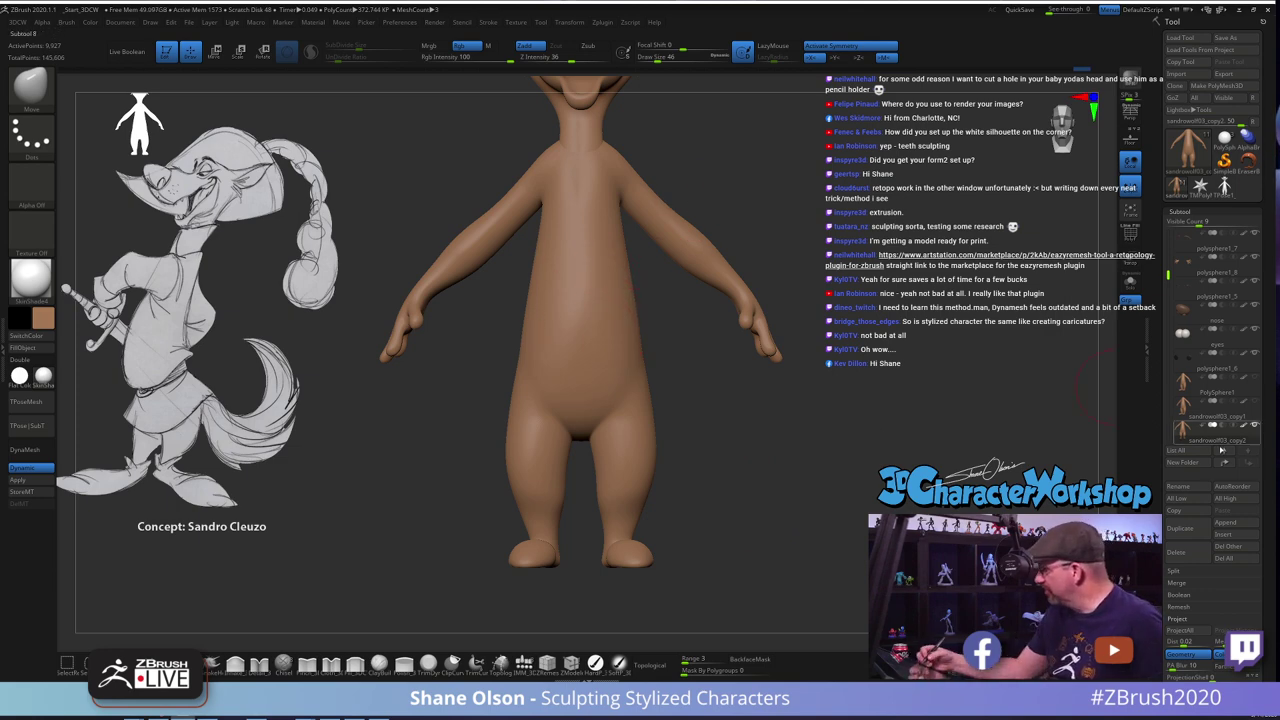
Duplicate the body subtool and display the copy's polygroups with wireframe, with the Move brush size at 20
left_click(1194, 531)
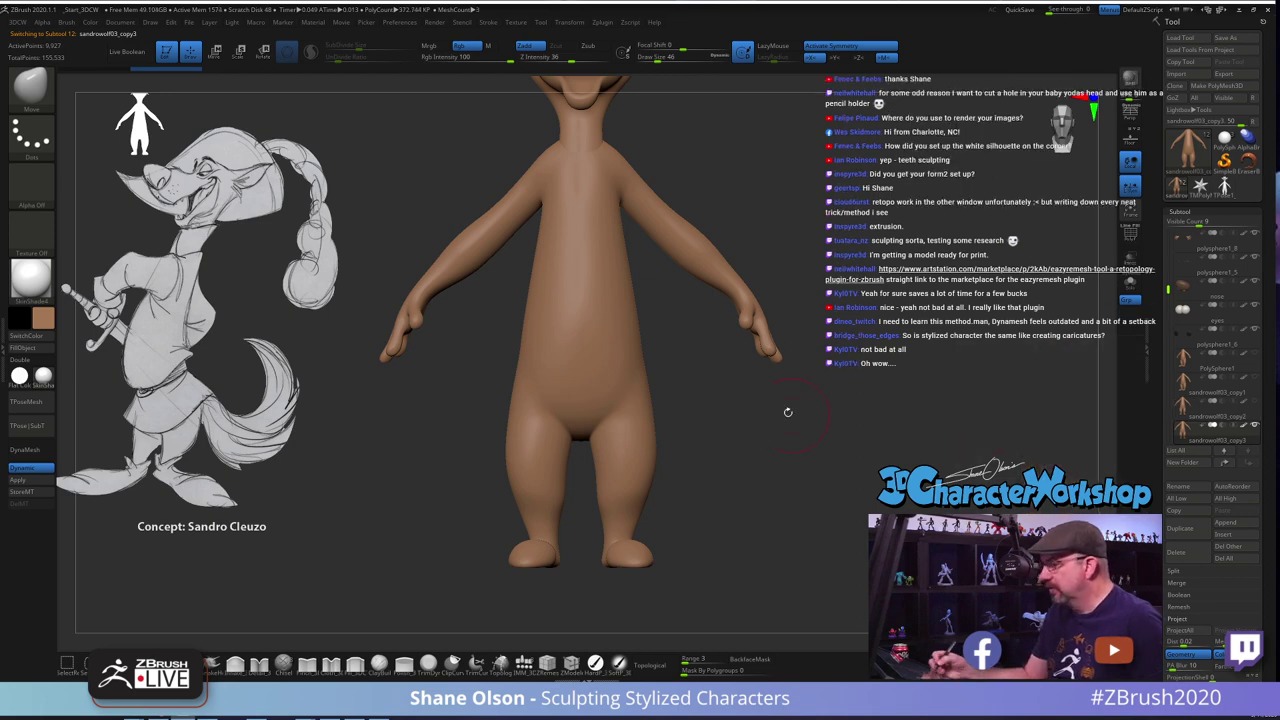
mouse_move(797, 258)
left_mouse_down("alt")
mouse_move(801, 289)
mouse_move(809, 280)
mouse_move(836, 298)
mouse_move(775, 374)
left_mouse_up("alt")
key("shift+f")
key("s")
left_click(838, 299)
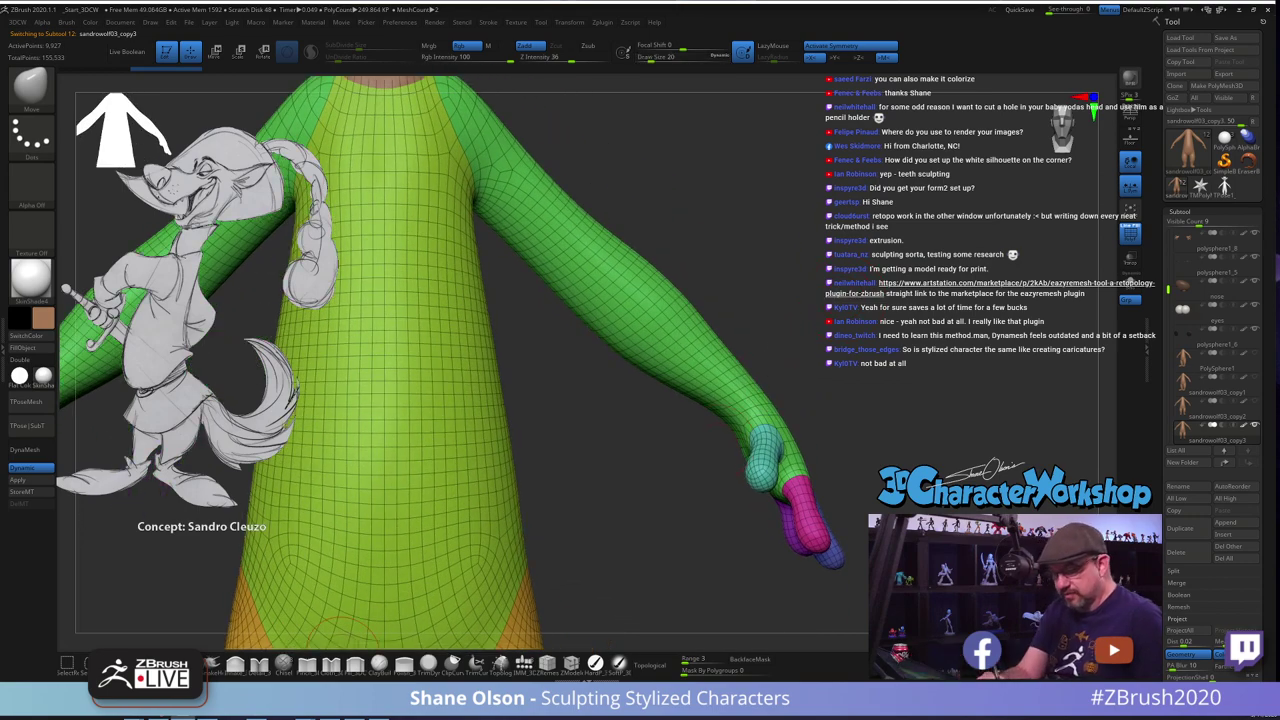
Try hiding alternate polygon loops along the arms with the SelectLasso brush and show the whole mesh again
left_click(87, 665)
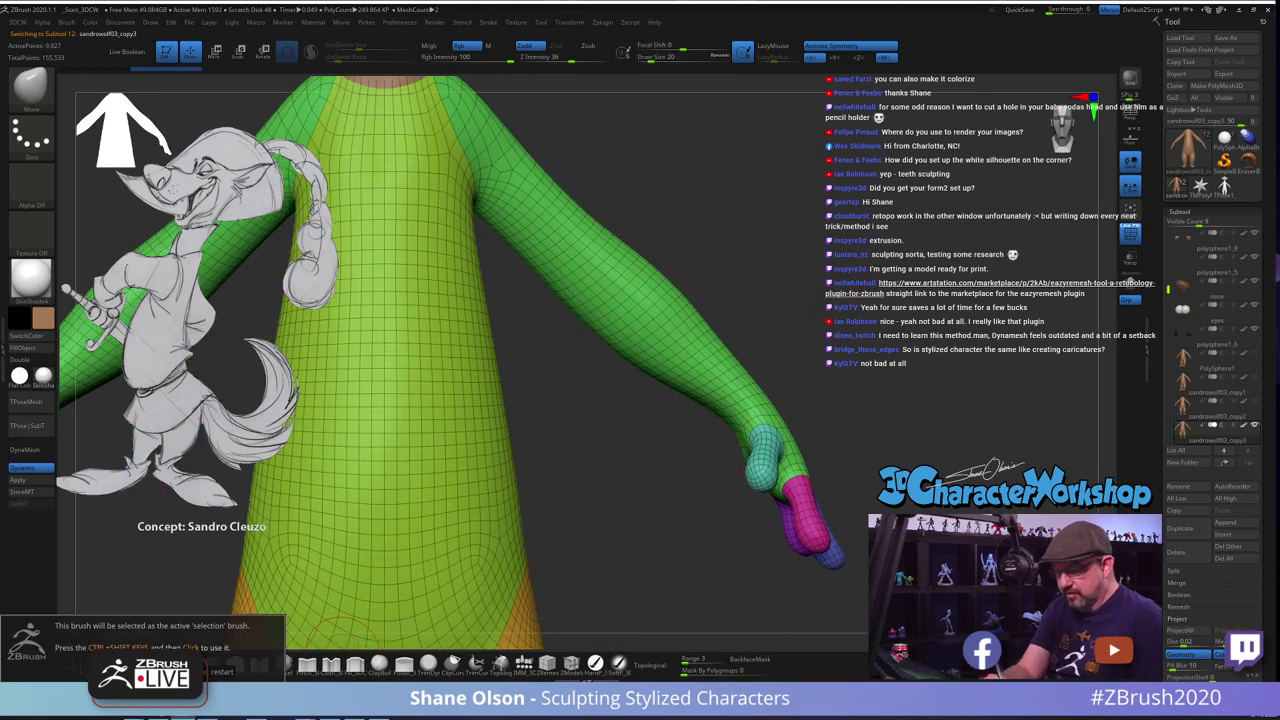
left_click(748, 401, "ctrl+shift")
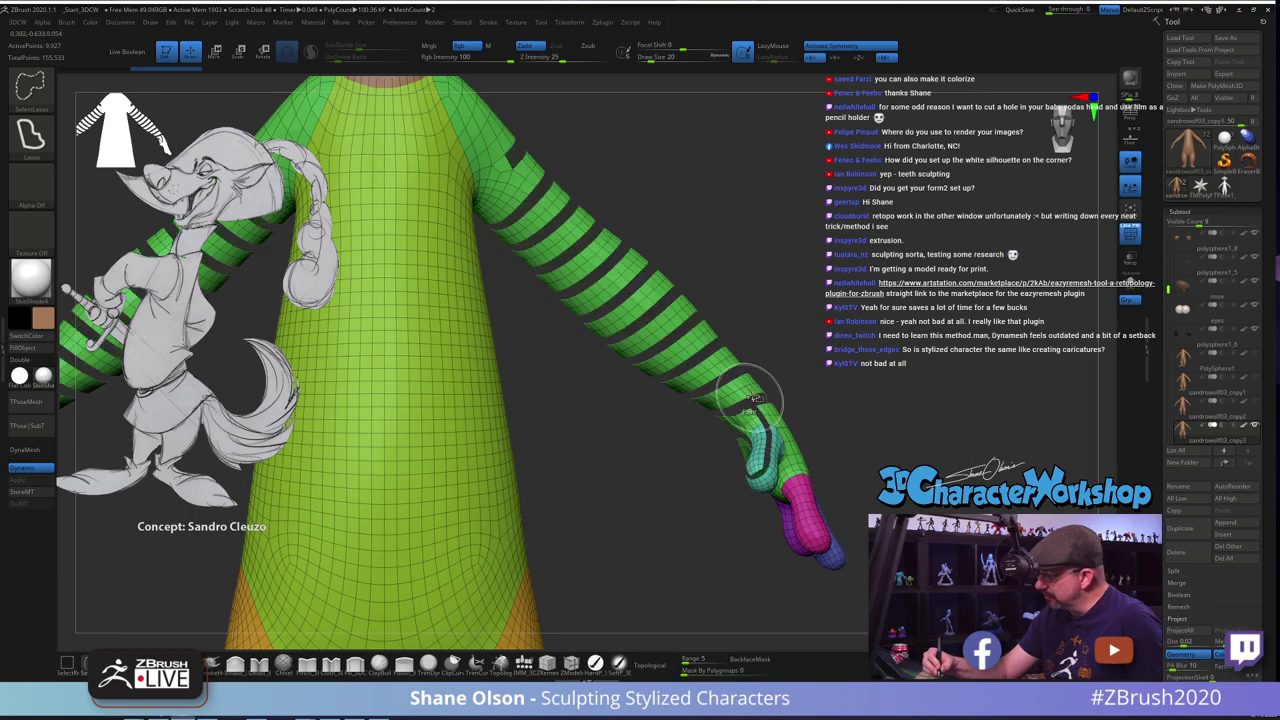
left_click_drag(900, 404, 849, 404)
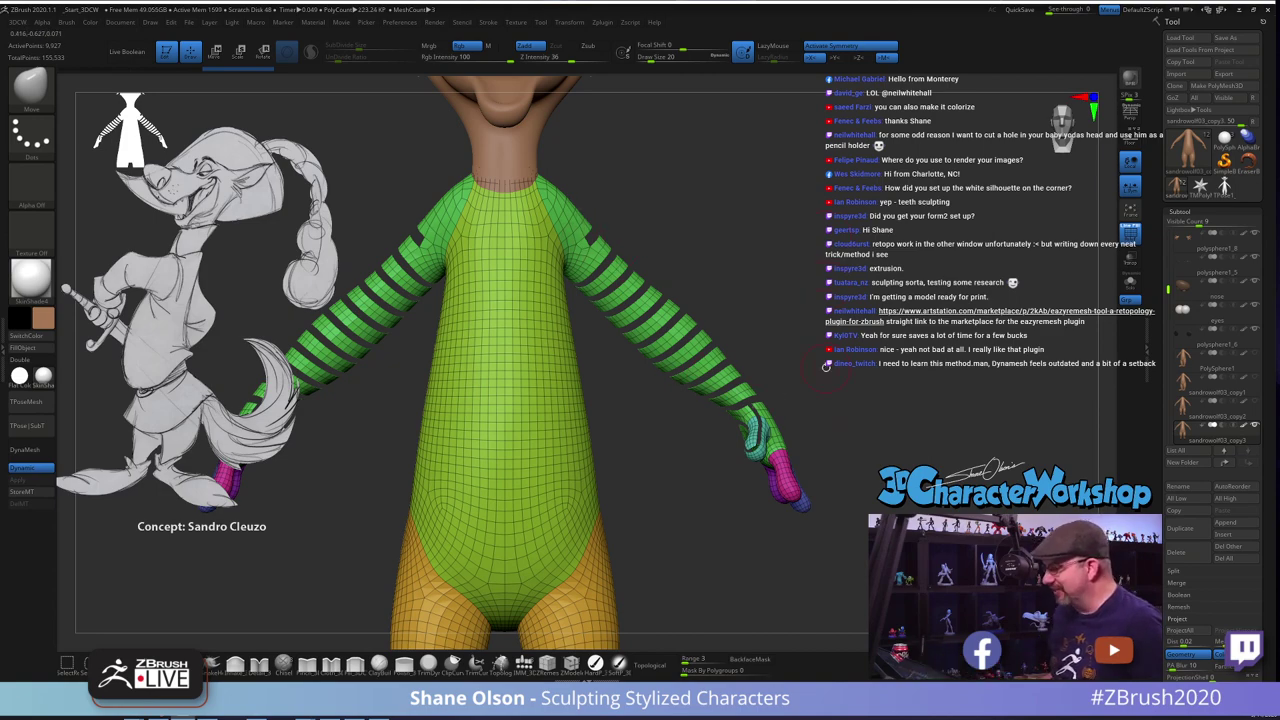
mouse_move(826, 367)
left_mouse_down()
mouse_move(752, 374)
mouse_move(824, 373)
mouse_move(817, 317)
left_mouse_up()
left_click(807, 334, "ctrl+shift")
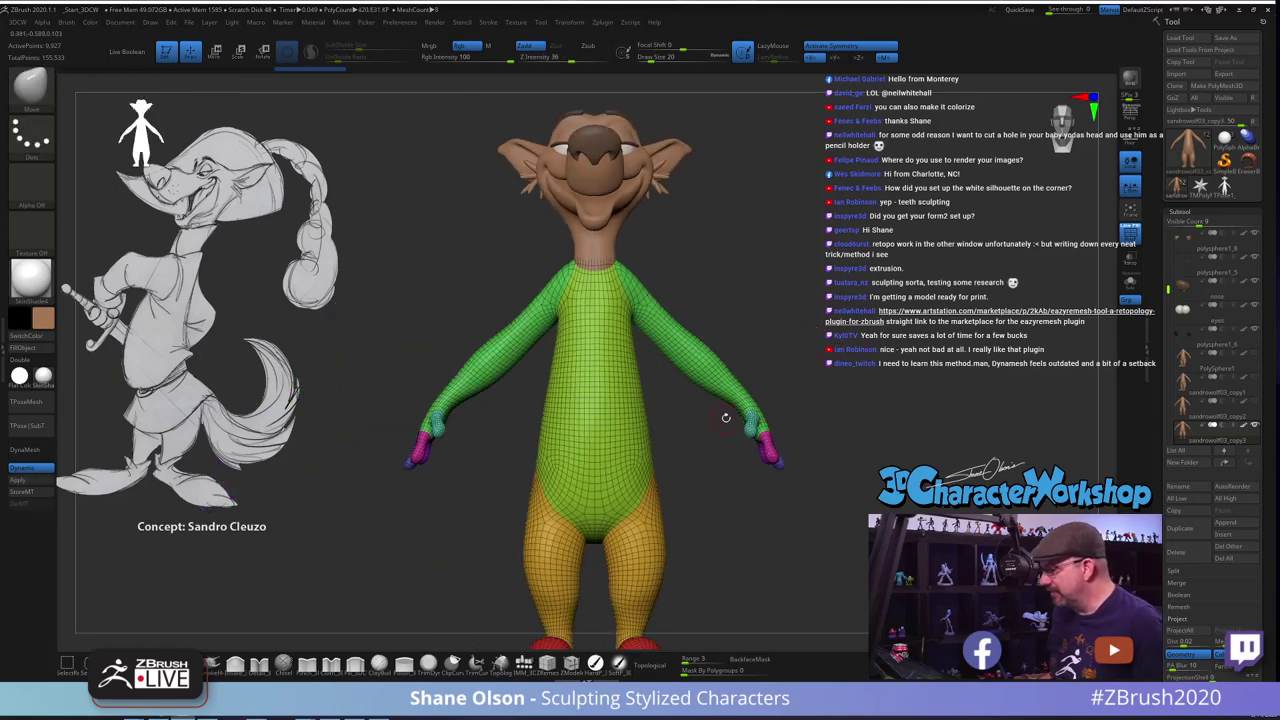
mouse_move(722, 416)
left_mouse_down("ctrl")
mouse_move(829, 531)
mouse_move(833, 510)
left_mouse_up("ctrl")
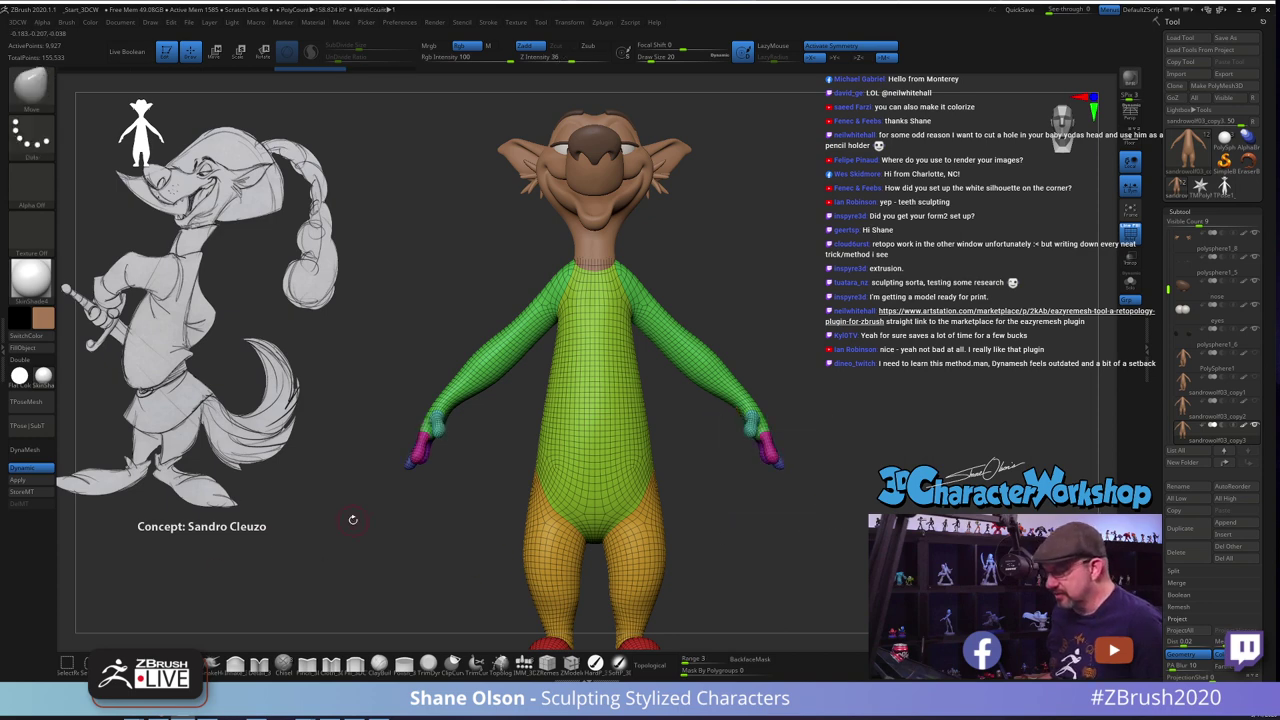
Mask the torso and sleeves as a shirt with MaskLasso, leaving the hands, lower legs, crotch area and neckline unmasked
left_click_drag(353, 520, 377, 454, "alt")
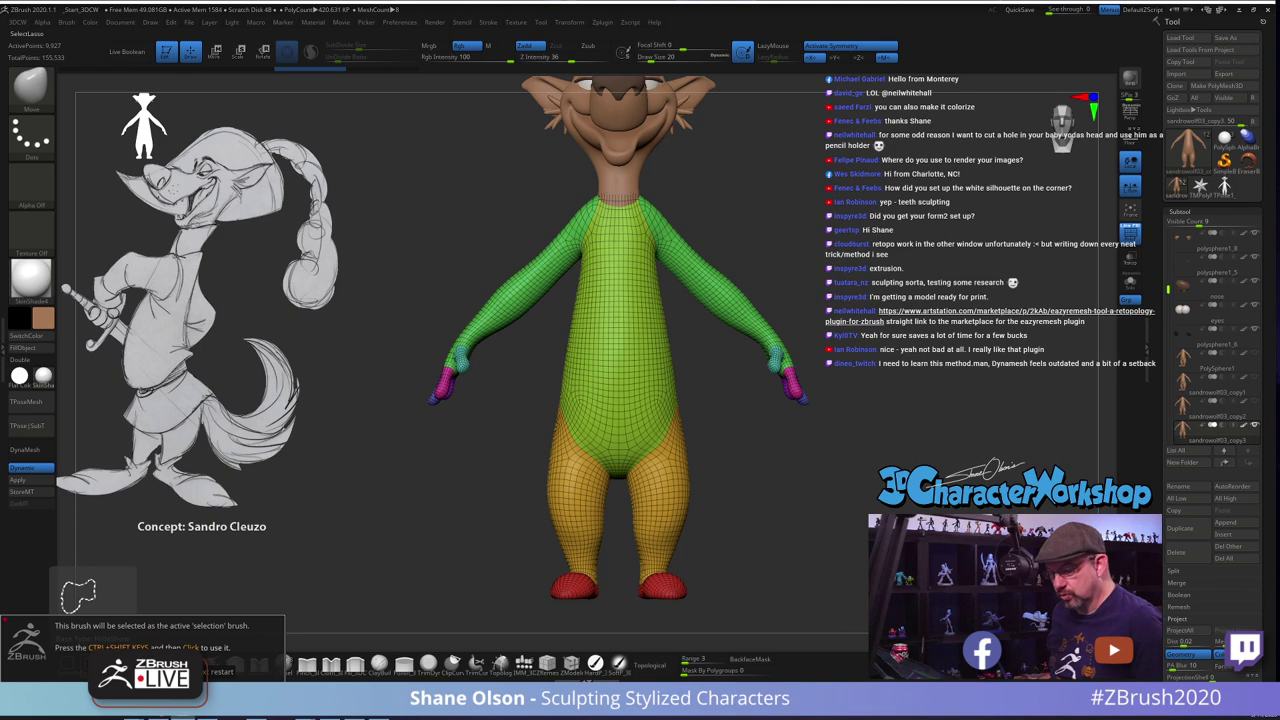
left_click(121, 671)
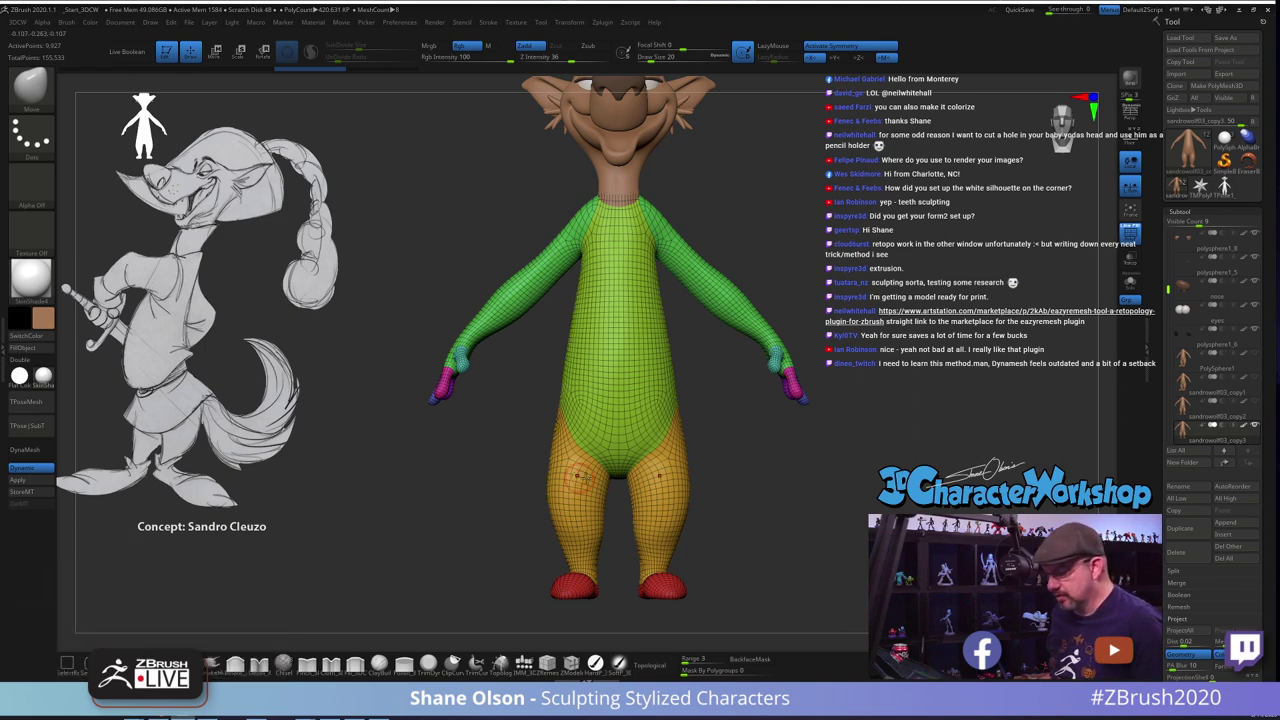
mouse_move(746, 349)
left_mouse_down("ctrl")
mouse_move(828, 477)
mouse_move(842, 335)
mouse_move(806, 322)
left_mouse_up("ctrl")
left_click(877, 422, "ctrl")
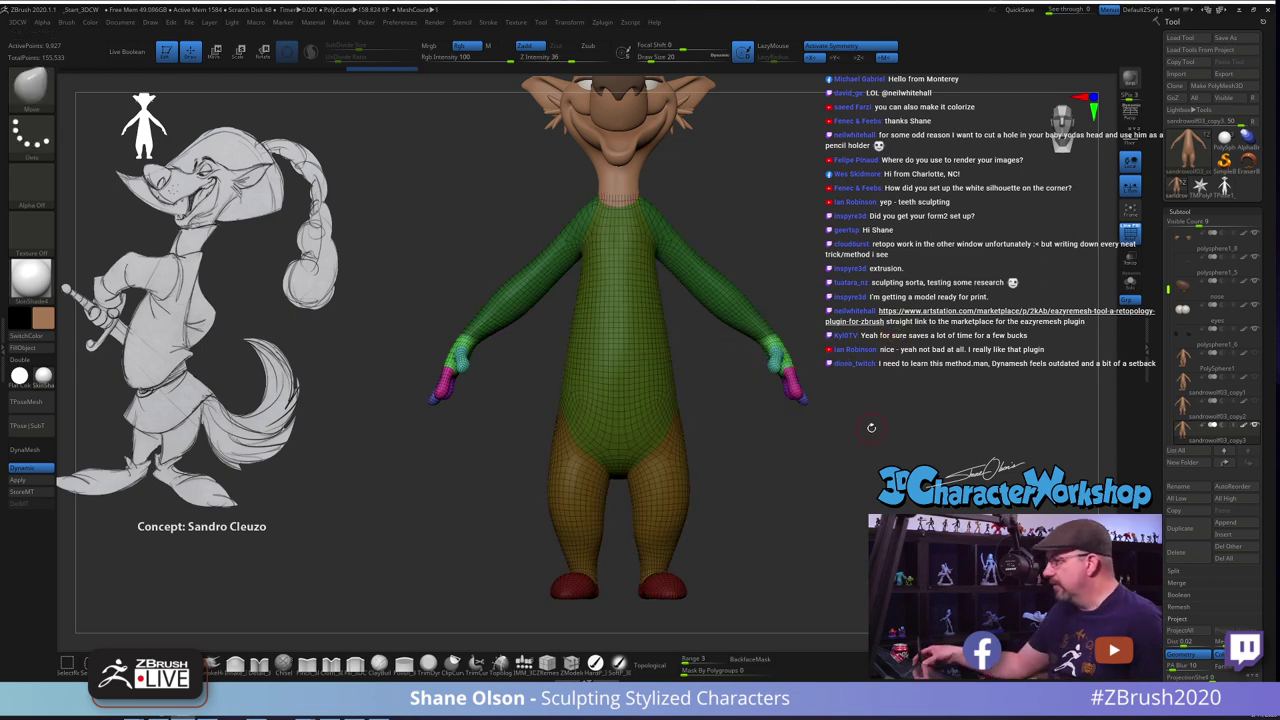
left_click_drag(870, 411, 834, 397, "alt")
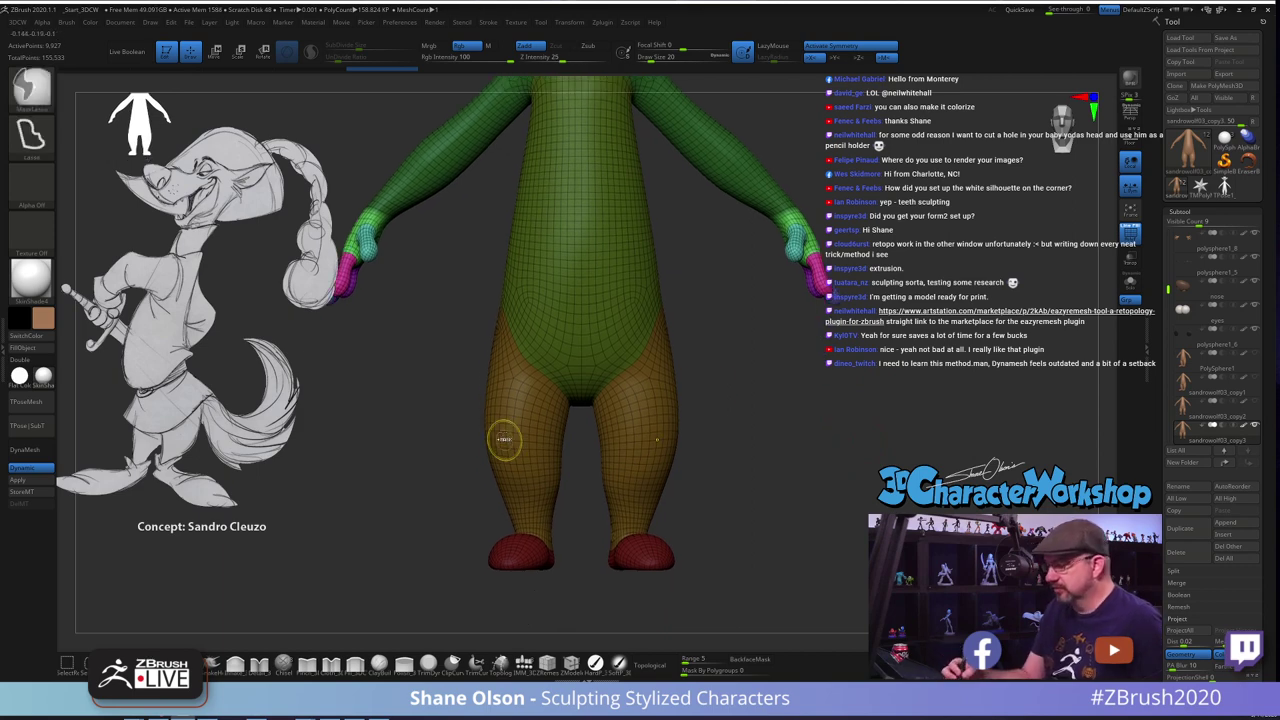
mouse_move(455, 355)
left_mouse_down("ctrl")
mouse_move(420, 462)
mouse_move(764, 480)
mouse_move(760, 350)
mouse_move(847, 381)
left_mouse_up("ctrl")
mouse_move(823, 288)
left_mouse_down("alt")
mouse_move(802, 264)
mouse_move(778, 329)
left_mouse_up("alt")
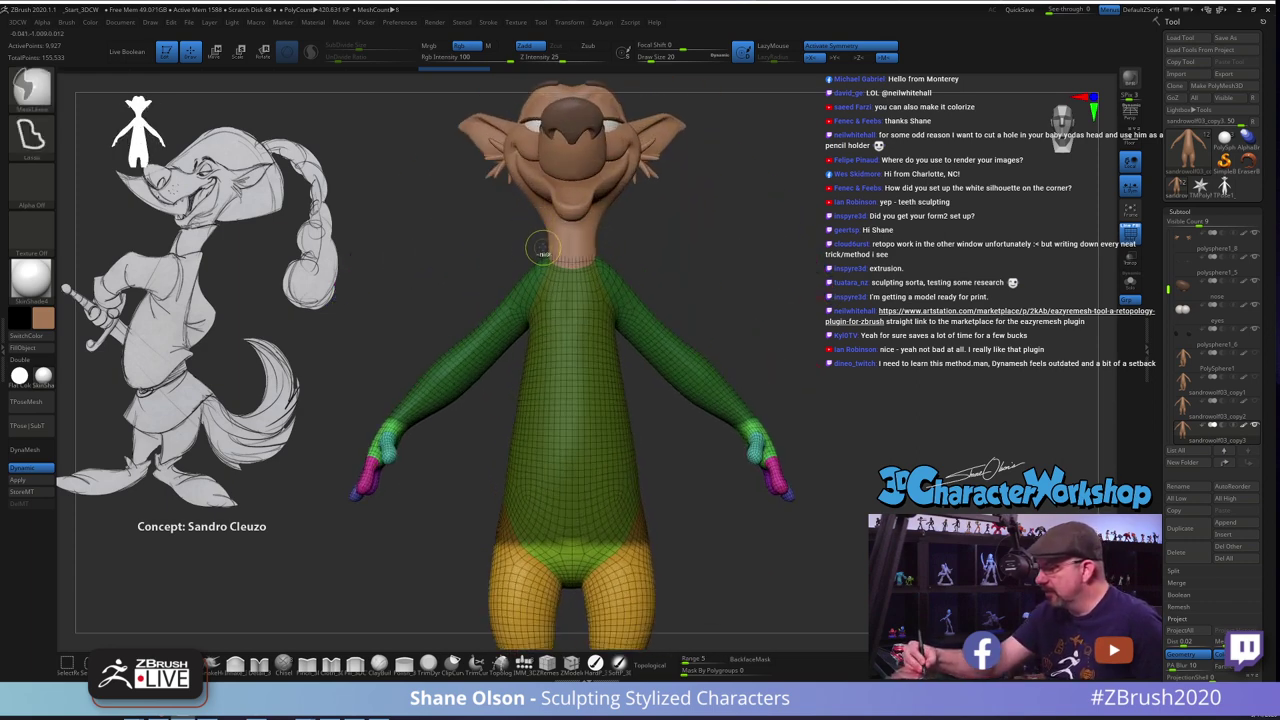
mouse_move(541, 250)
left_mouse_down("ctrl")
mouse_move(546, 227)
mouse_move(541, 238)
left_mouse_up("ctrl")
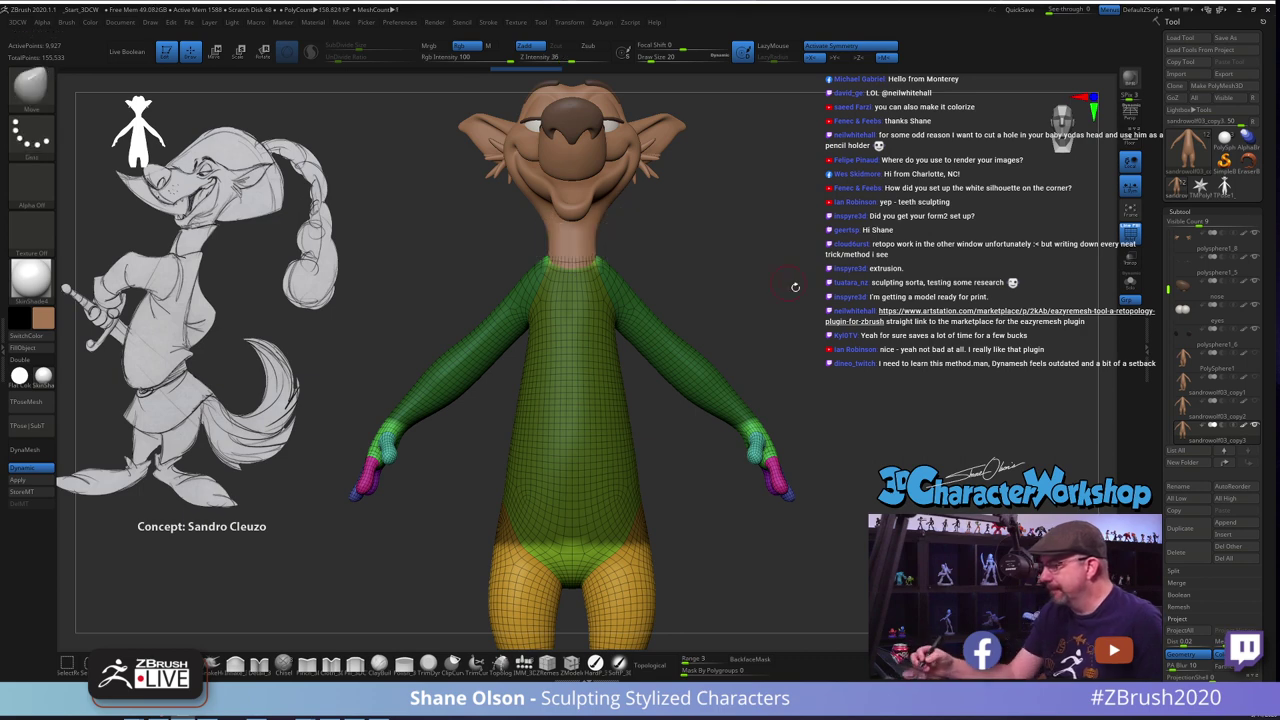
left_click_drag(794, 286, 829, 361, "alt")
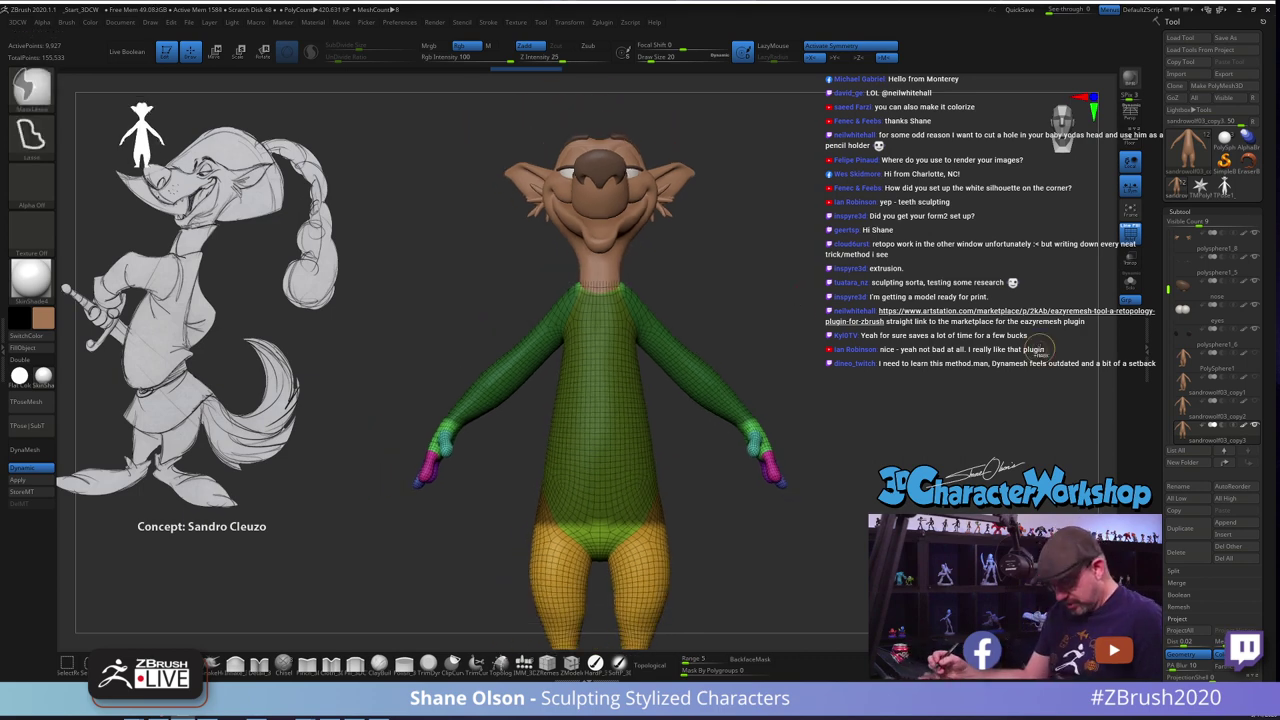
Convert the masked shirt area into its own polygroup and frame the full figure
key("ctrl+w")
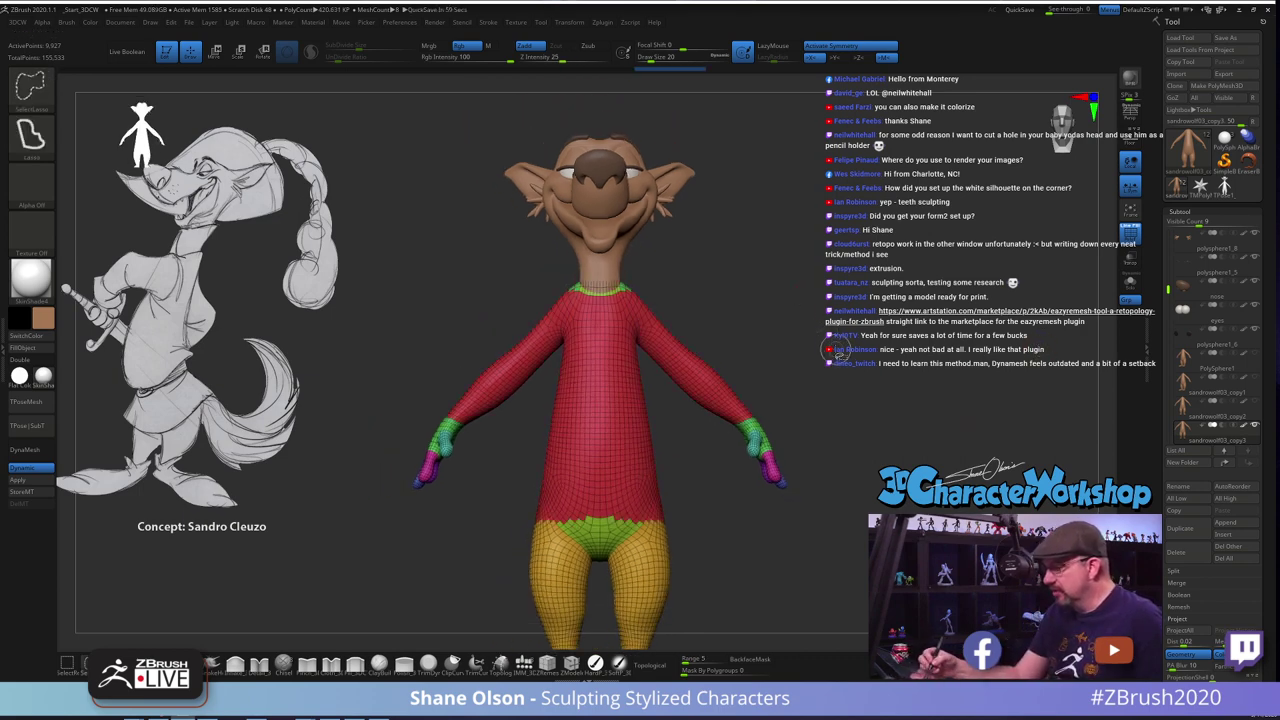
key("f")
key("ctrl")
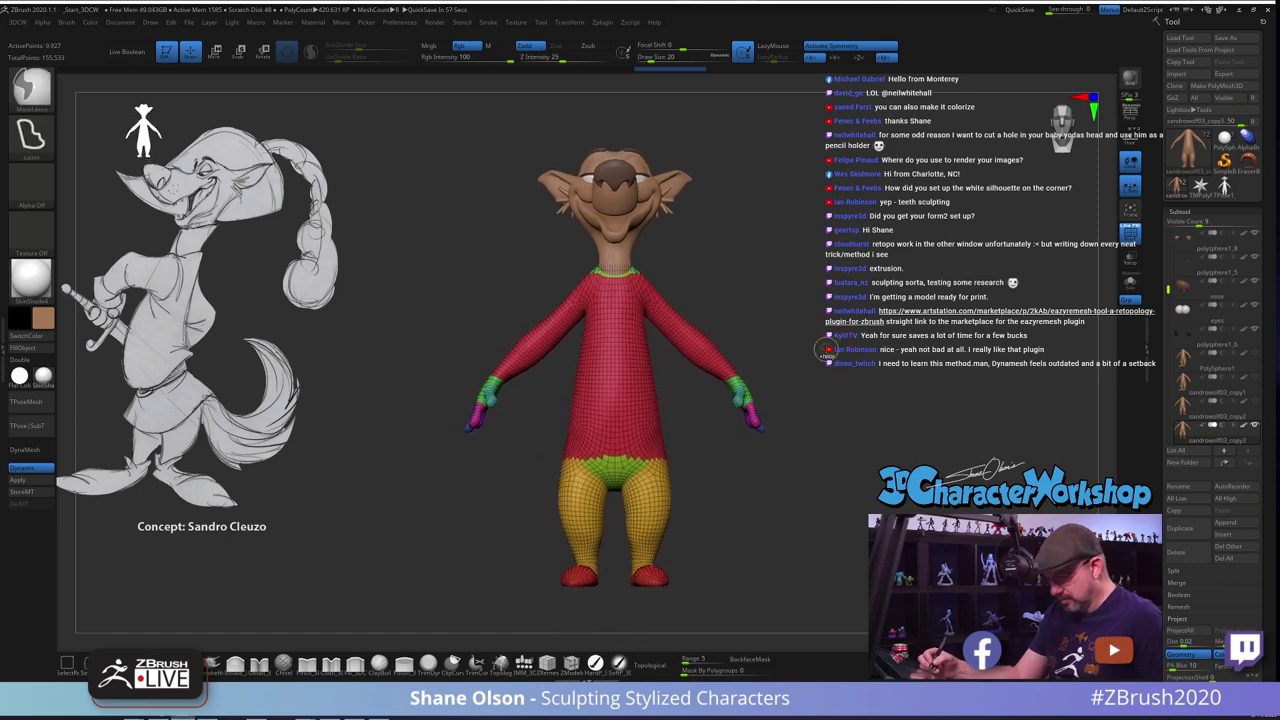
Isolate everything outside the shirt, merge it into a single polygroup, and restore the full body from the front
key("ctrl+shift")
left_click(620, 360, "ctrl+shift")
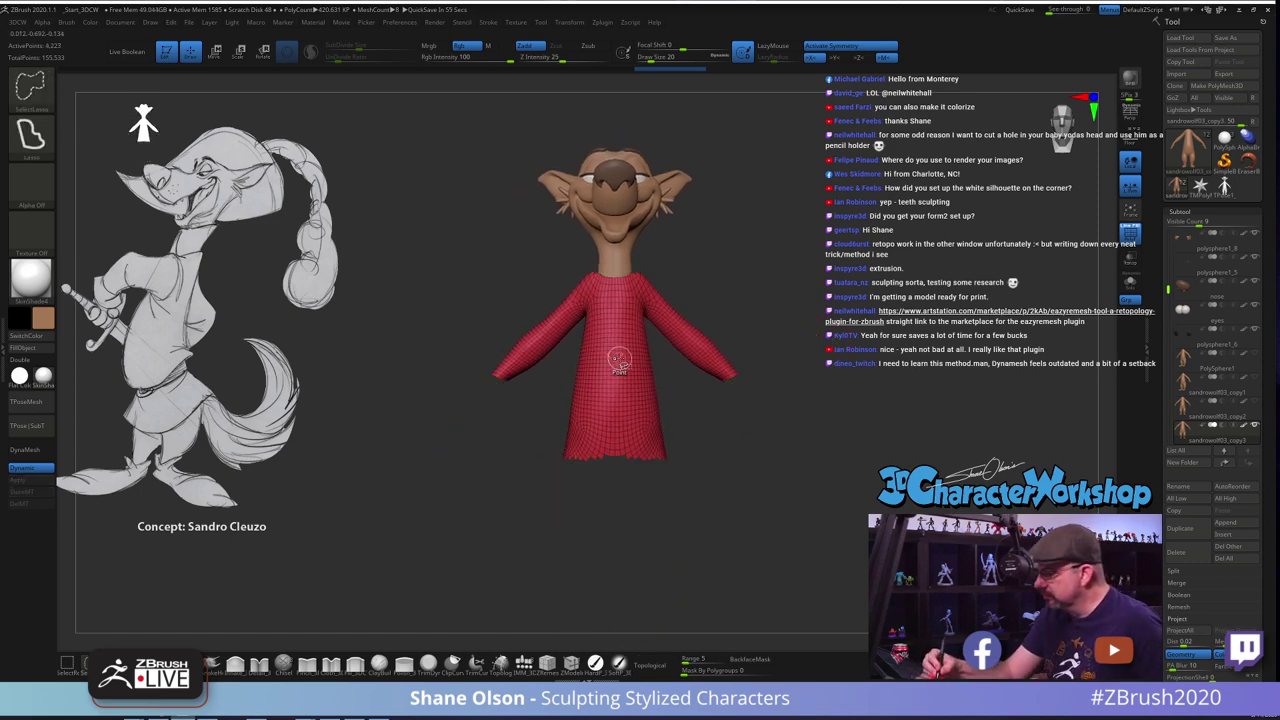
left_click(778, 298, "ctrl+shift")
left_click(796, 319, "ctrl")
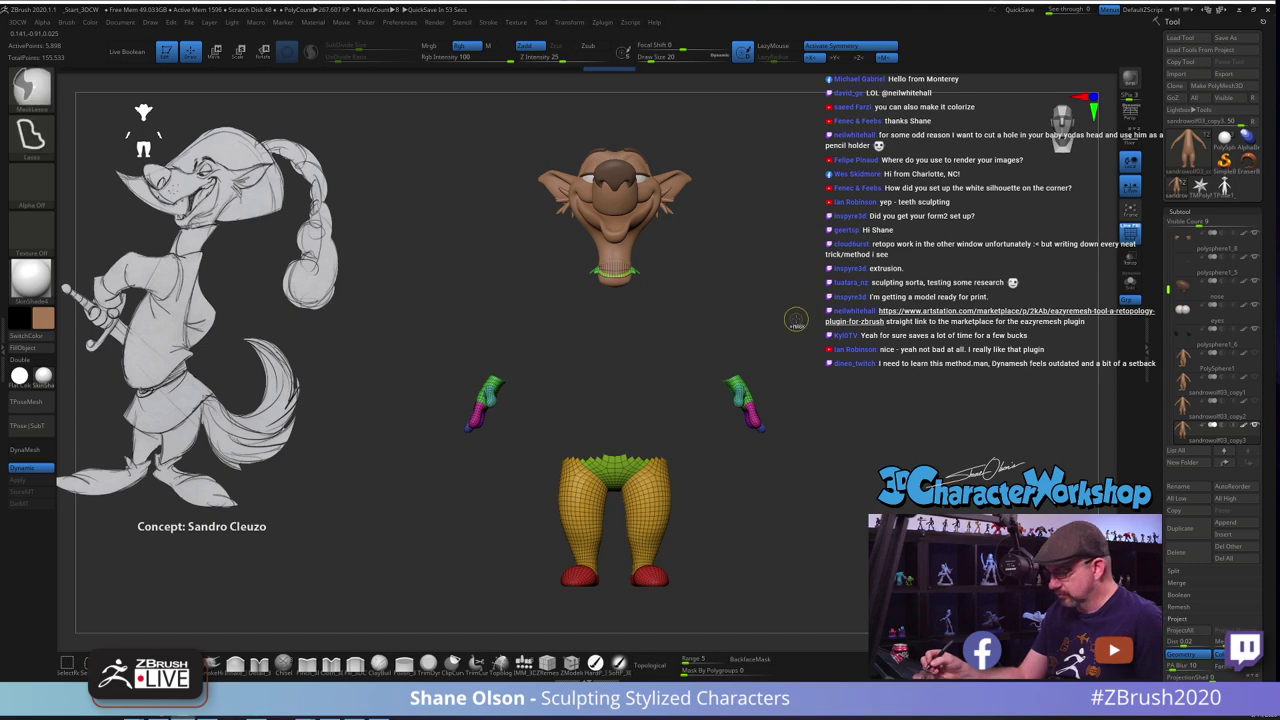
key("ctrl+w")
left_click(806, 326, "ctrl+shift")
left_click_drag(851, 406, 841, 430, "alt")
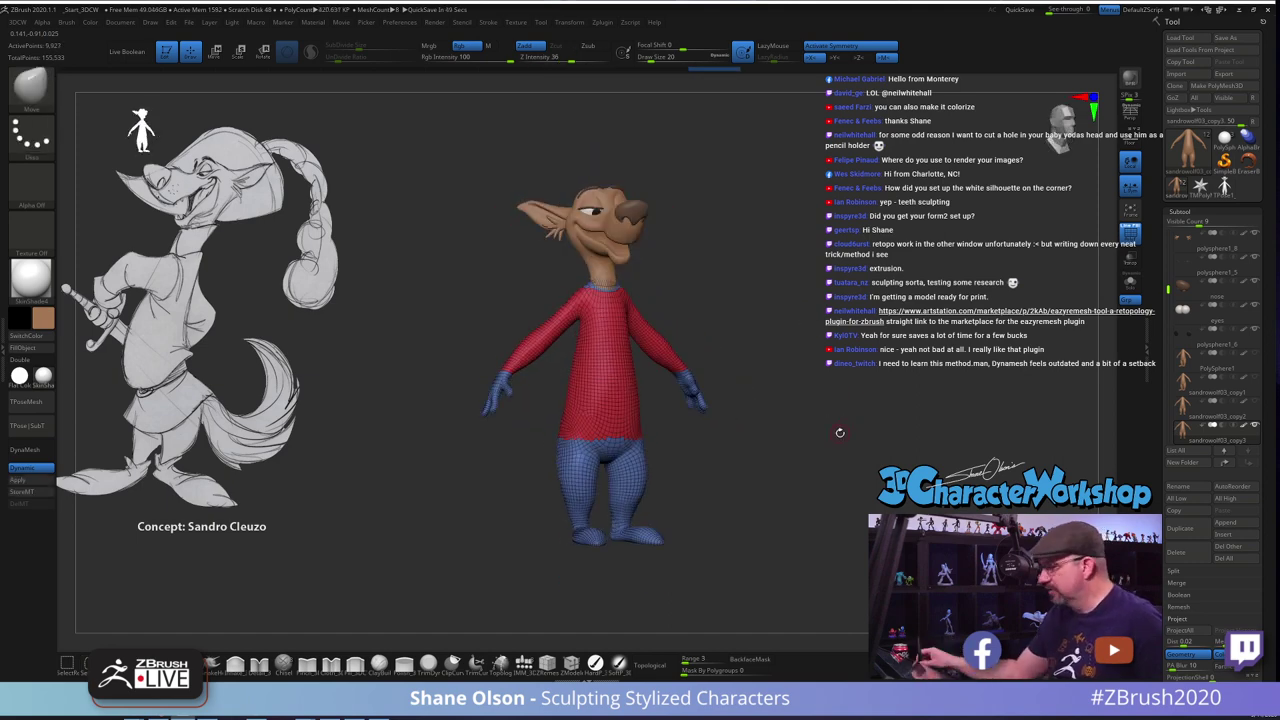
left_click_drag(845, 333, 840, 335, "shift")
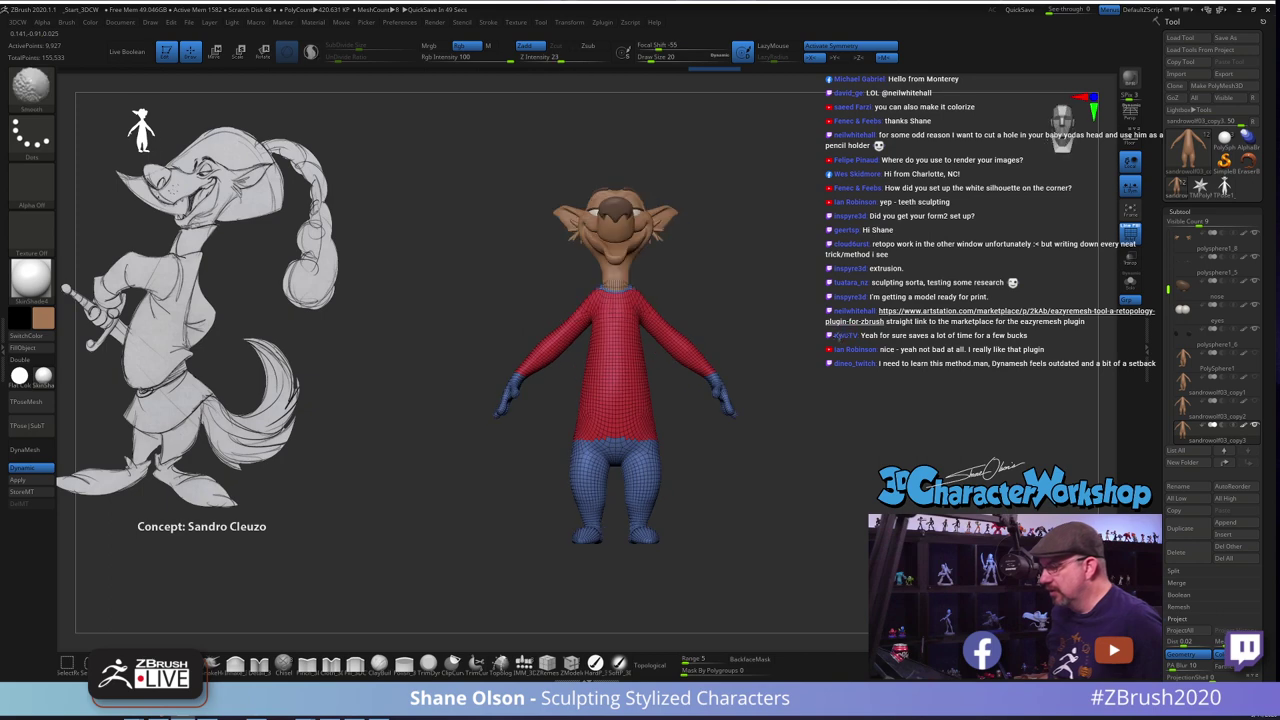
Try EaZyREMESH's Clean Mesh on the body and inspect the shirt polygroup's hem and neckline borders
left_click(66, 298)
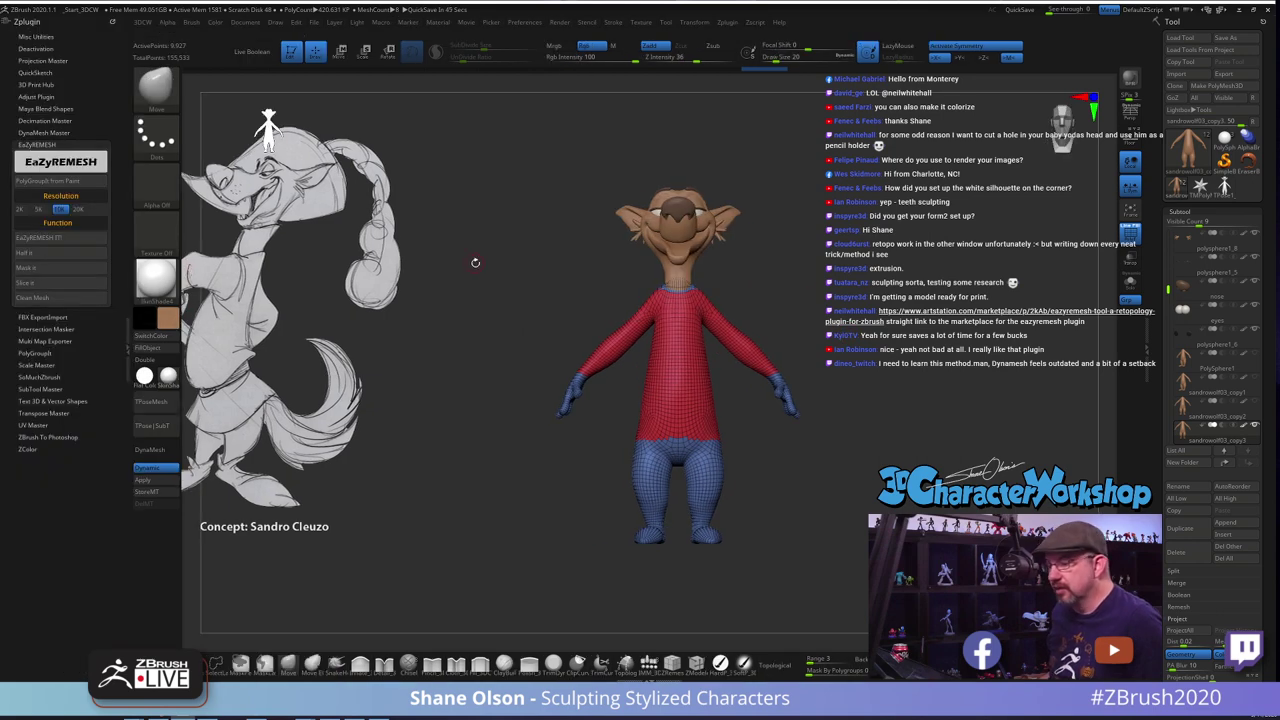
mouse_move(475, 263)
left_mouse_down("alt")
mouse_move(490, 293)
mouse_move(486, 276)
mouse_move(459, 281)
left_mouse_up("alt")
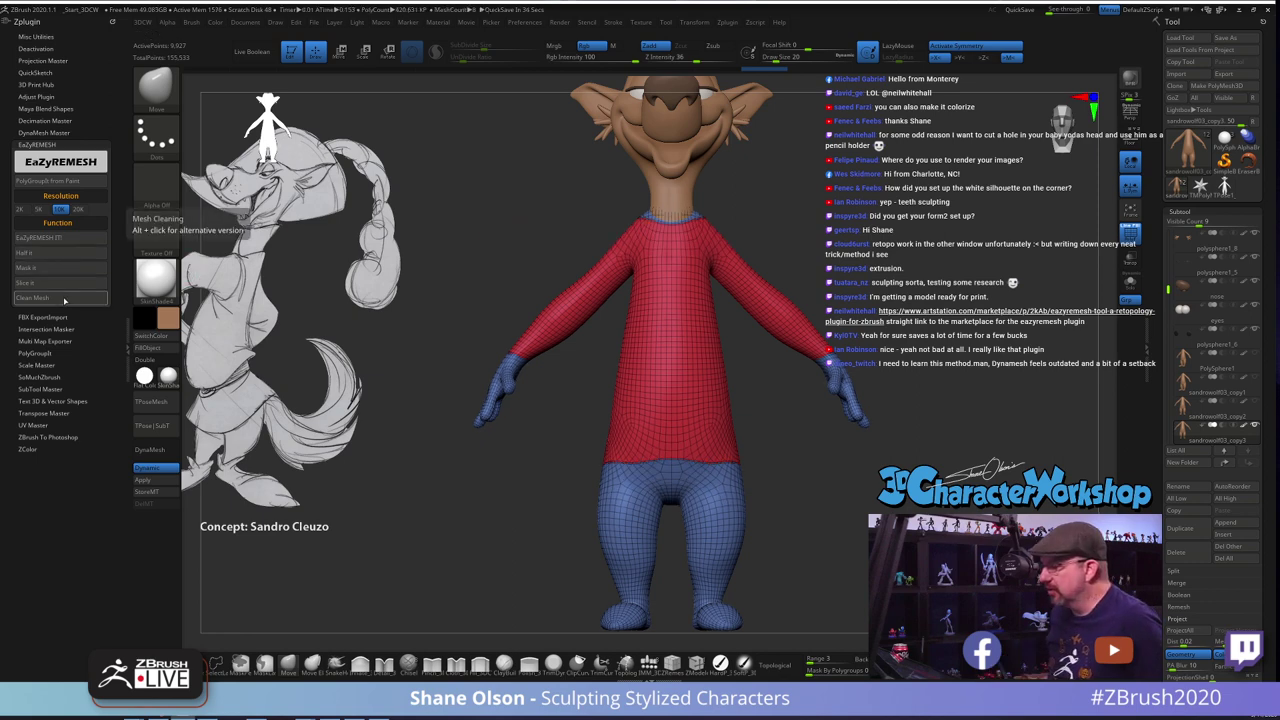
mouse_move(514, 250)
left_mouse_down()
mouse_move(610, 252)
mouse_move(511, 254)
left_mouse_up()
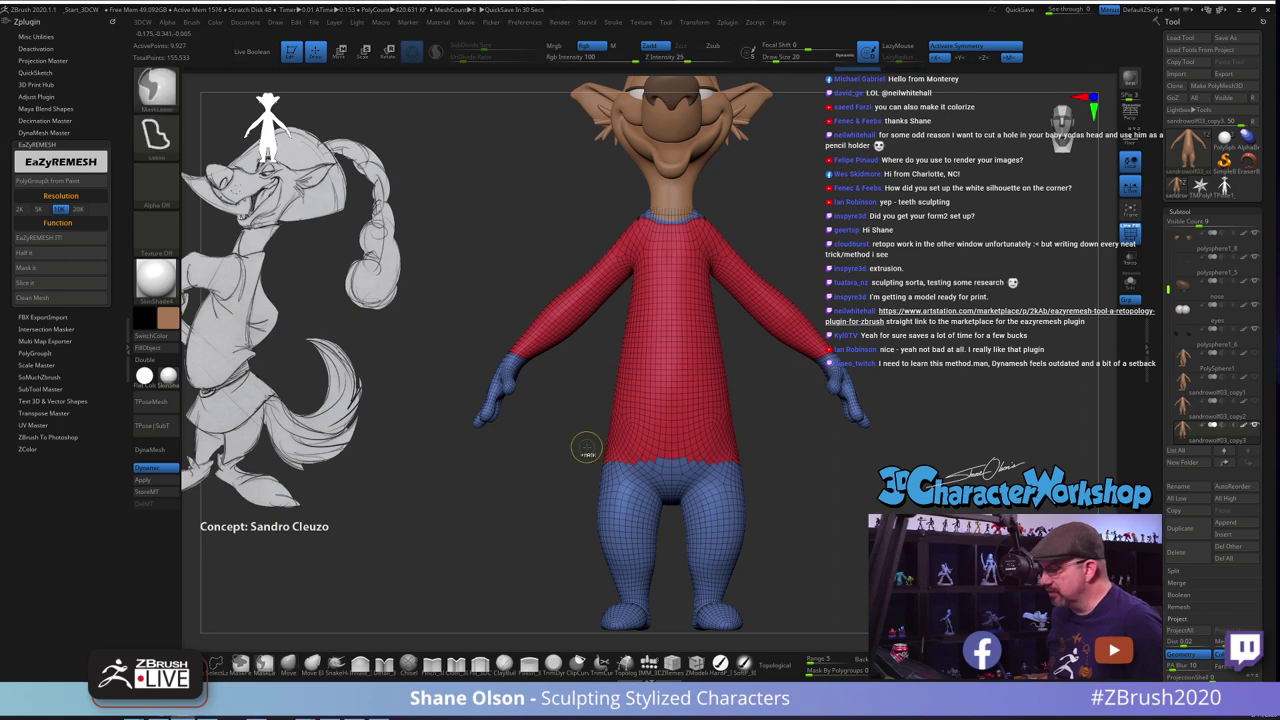
left_click_drag(535, 478, 732, 437, "alt")
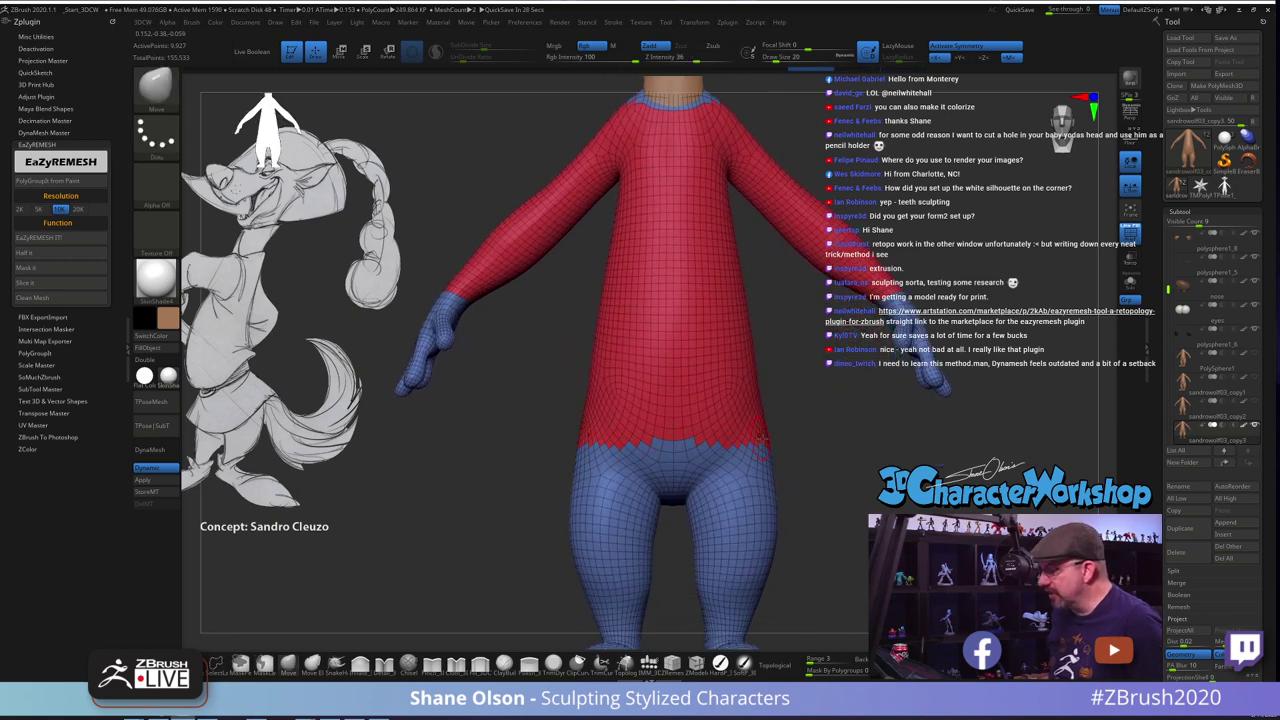
left_click_drag(555, 254, 534, 363, "alt")
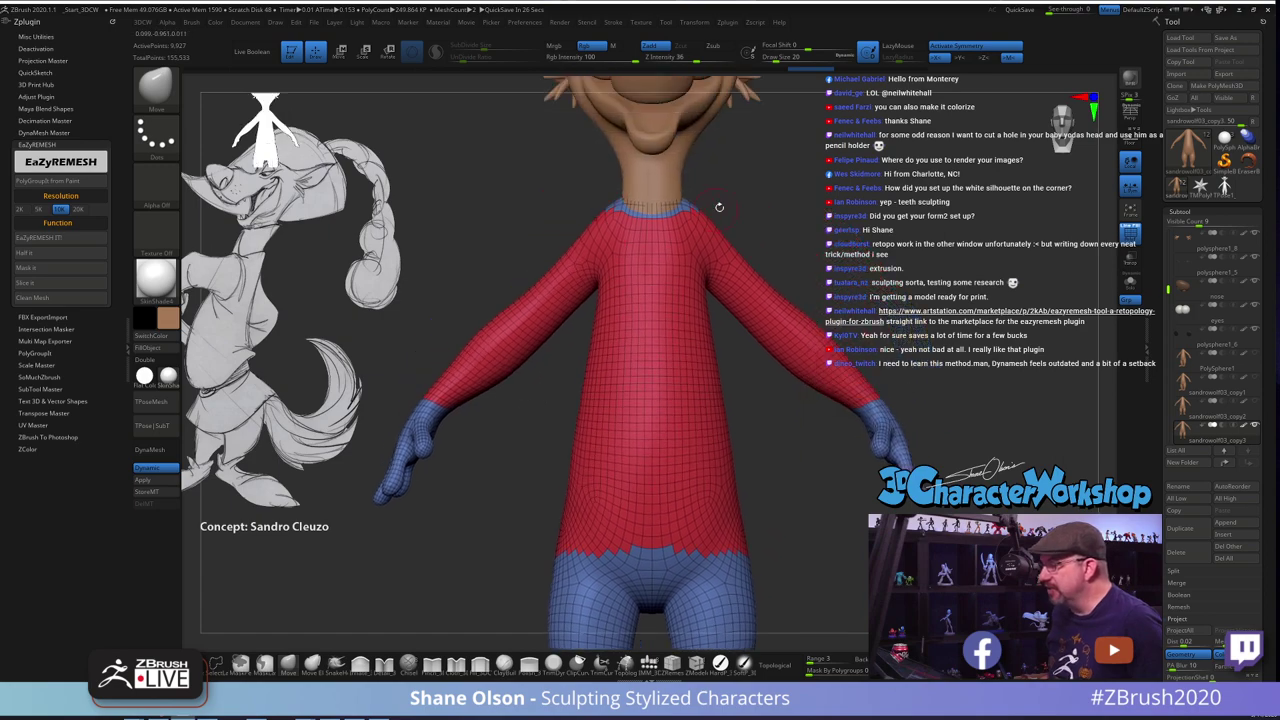
left_click_drag(962, 206, 877, 212)
Undo the polygroup changes back to the masked shirt area
key("ctrl+z")
key("ctrl+z")
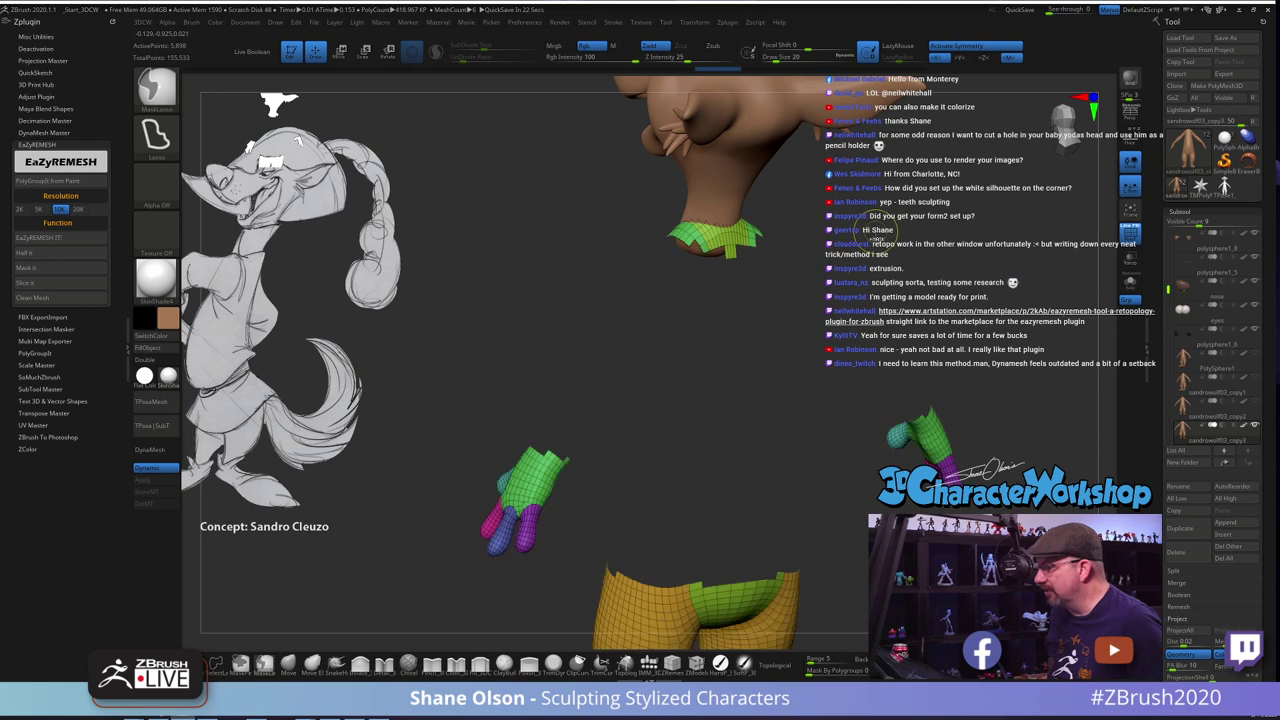
key("ctrl+z")
key("ctrl+z")
key("ctrl+z")
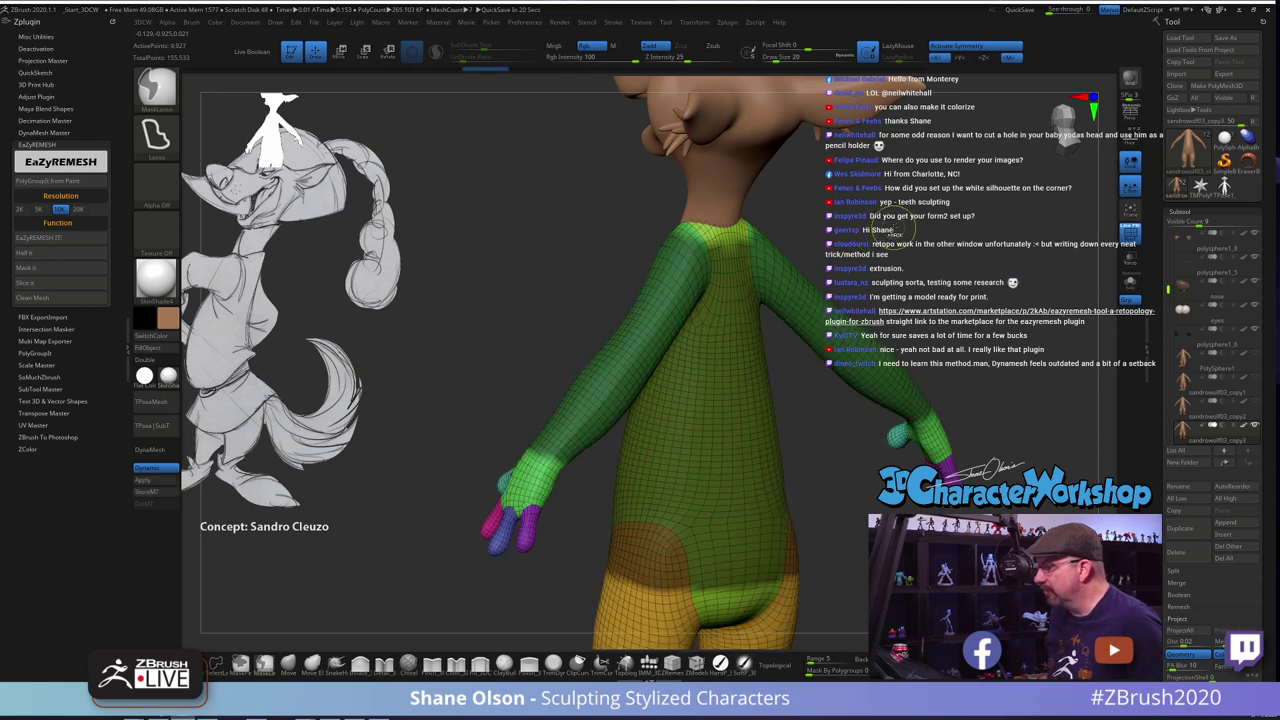
Extend the shirt mask over the back of the neckline with the MaskPen brush
left_click_drag(893, 229, 856, 241)
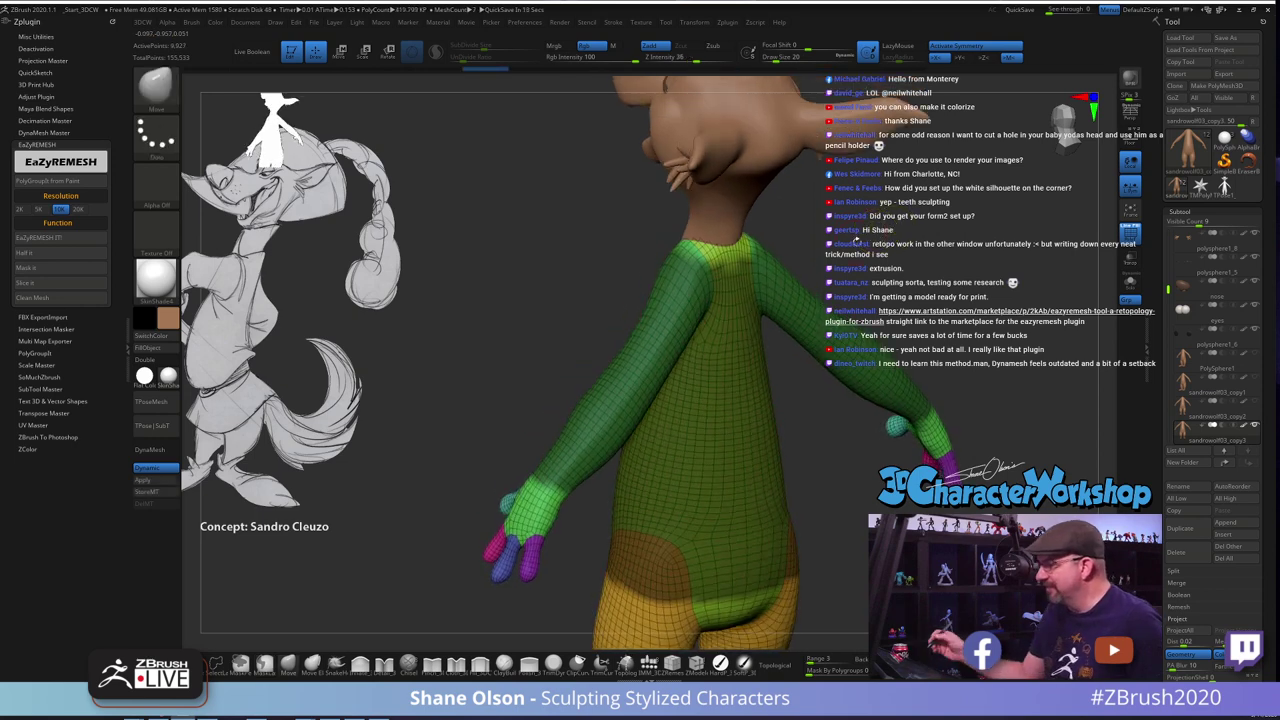
key("ctrl")
mouse_move(688, 264)
left_mouse_down("ctrl")
mouse_move(774, 266)
mouse_move(720, 268)
mouse_move(760, 272)
left_mouse_up("ctrl")
key("ctrl+z")
left_click(240, 663)
left_click_drag(950, 337, 940, 260, "alt")
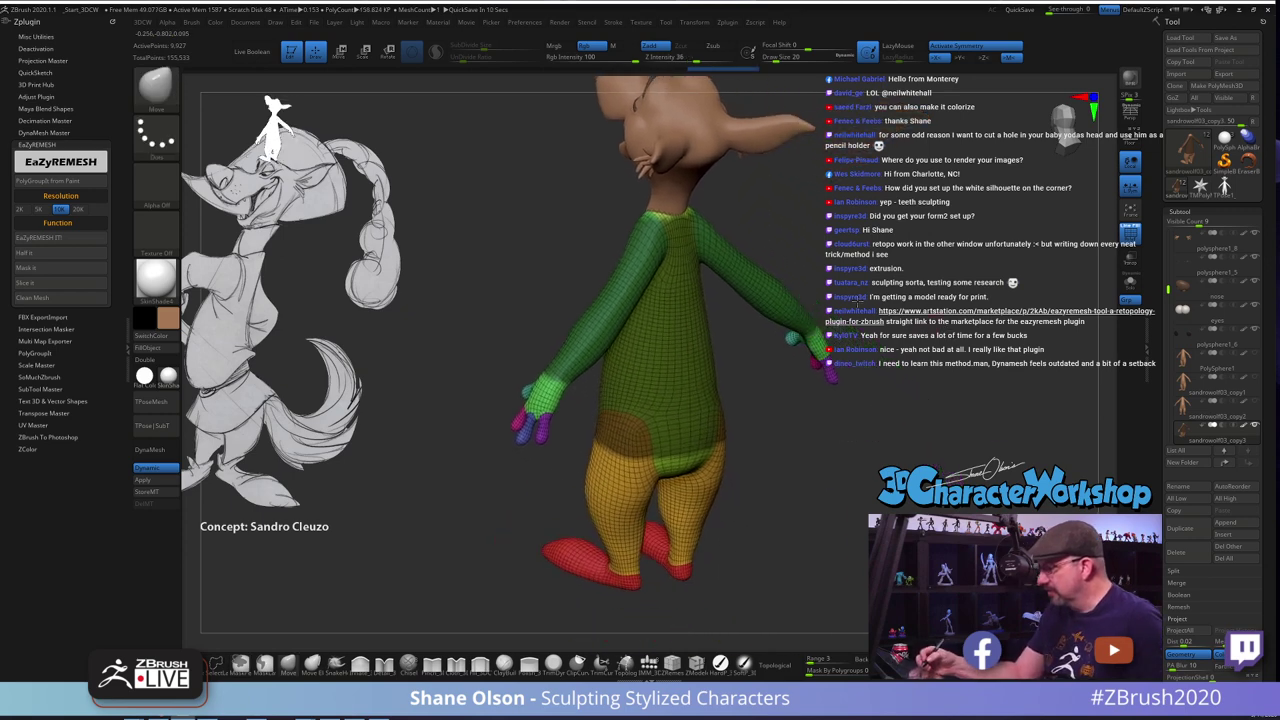
left_click_drag(960, 430, 880, 447)
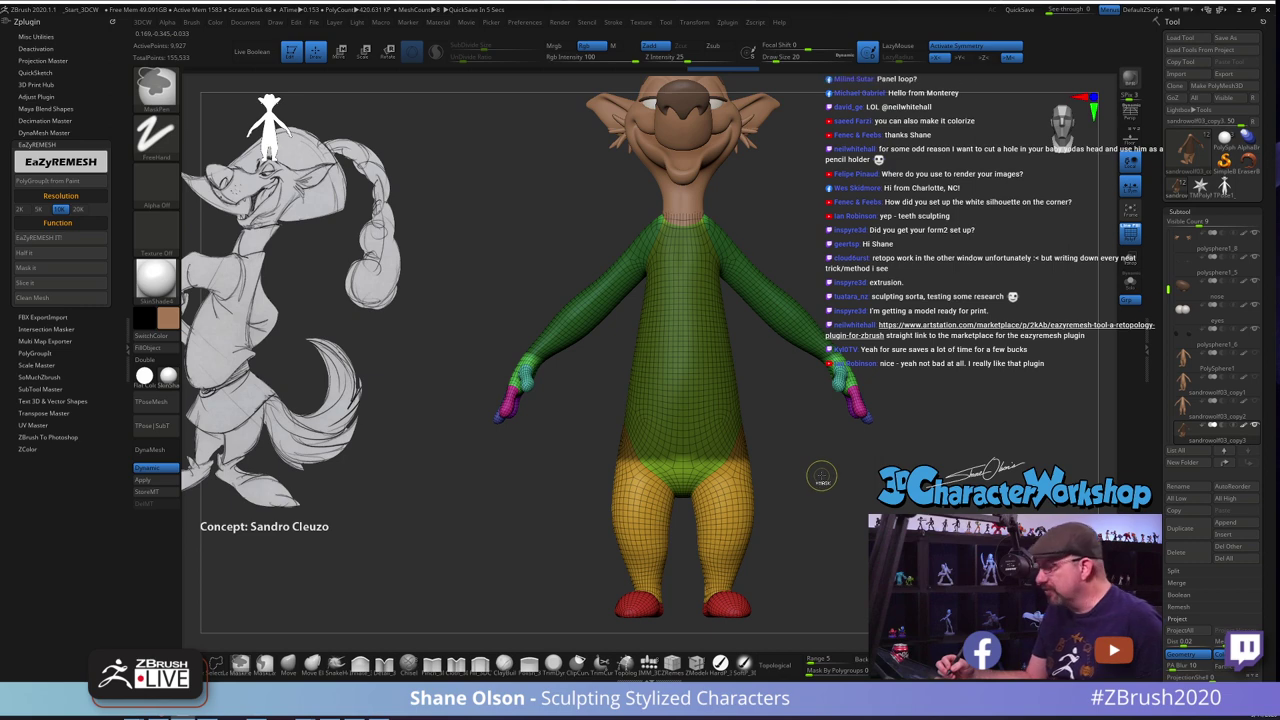
Convert the corrected shirt mask into its own polygroup, viewed from the front
key("ctrl+w")
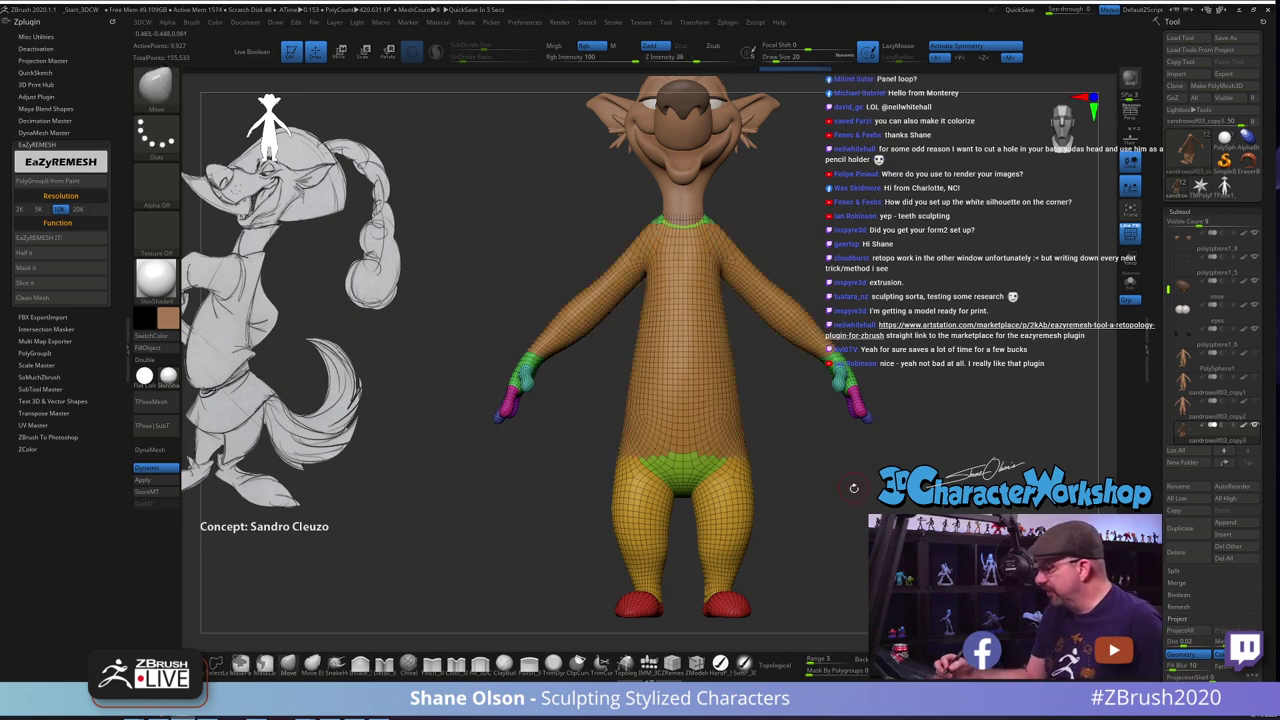
left_click_drag(854, 488, 827, 461)
left_click_drag(785, 384, 783, 409, "alt")
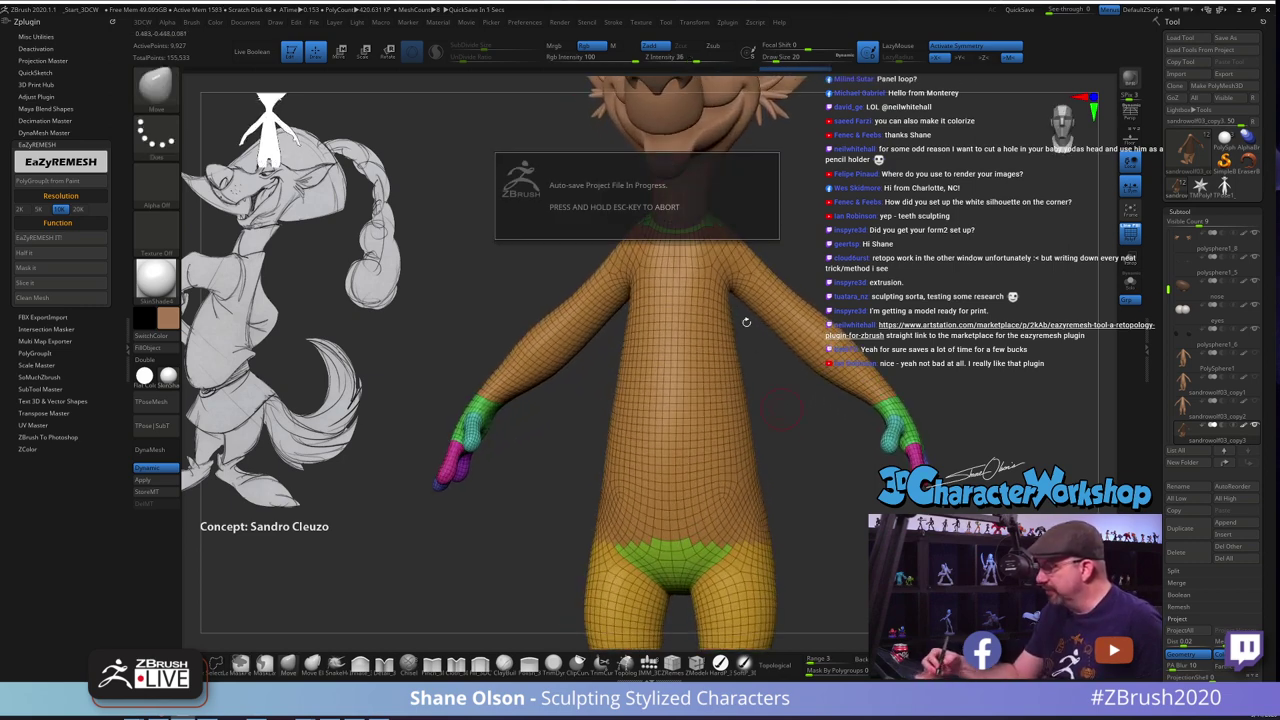
Mask everything except the shirt polygroup in Move mode, return to Draw mode, and clear the mask
key("w")
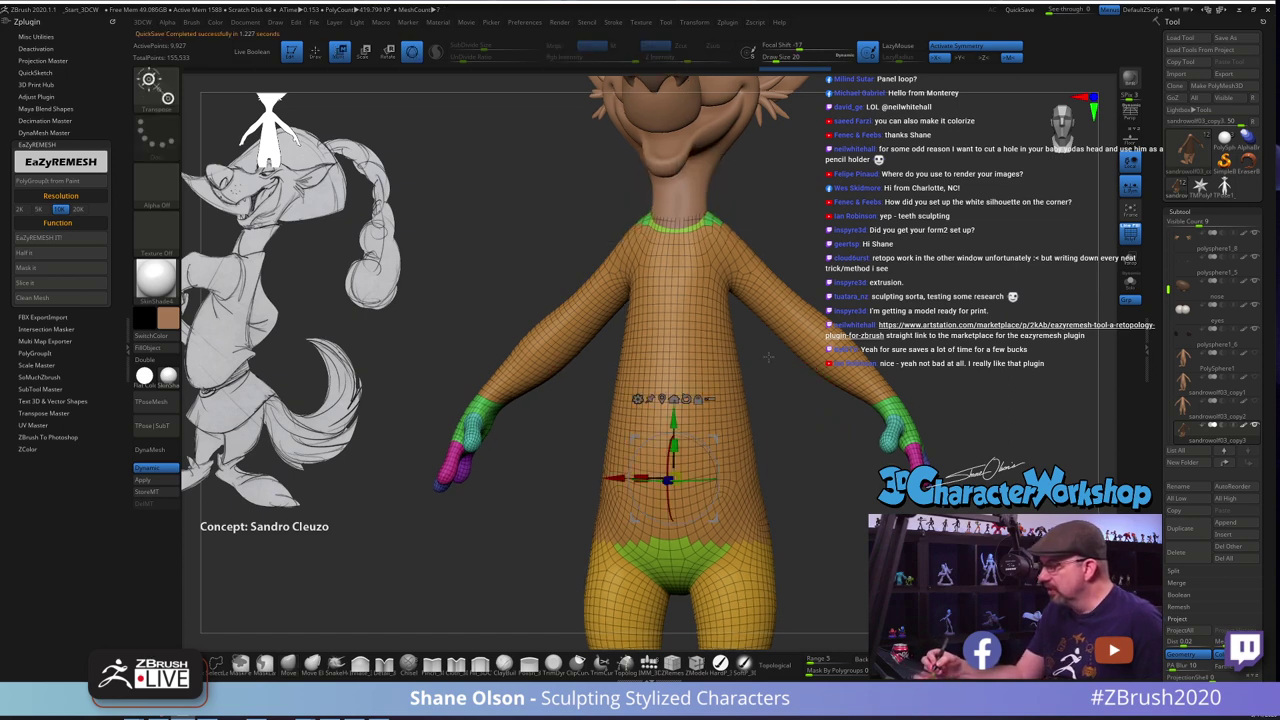
left_click(689, 329, "ctrl")
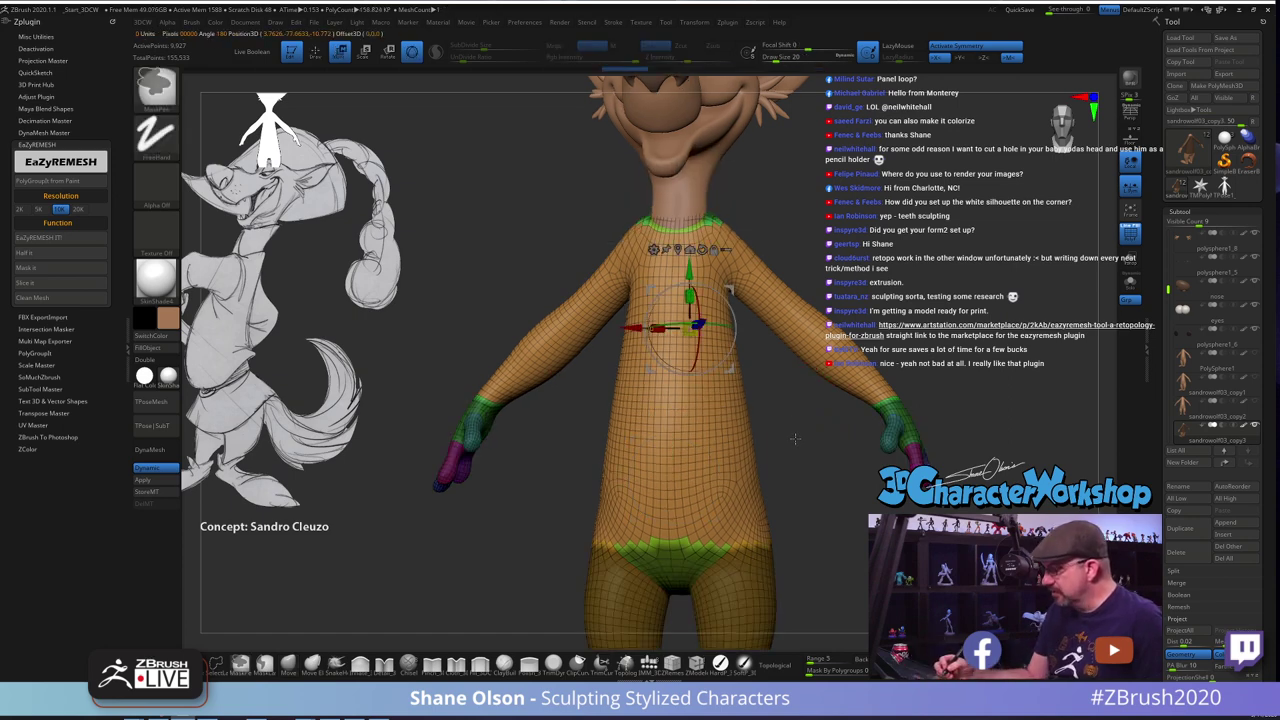
key("q")
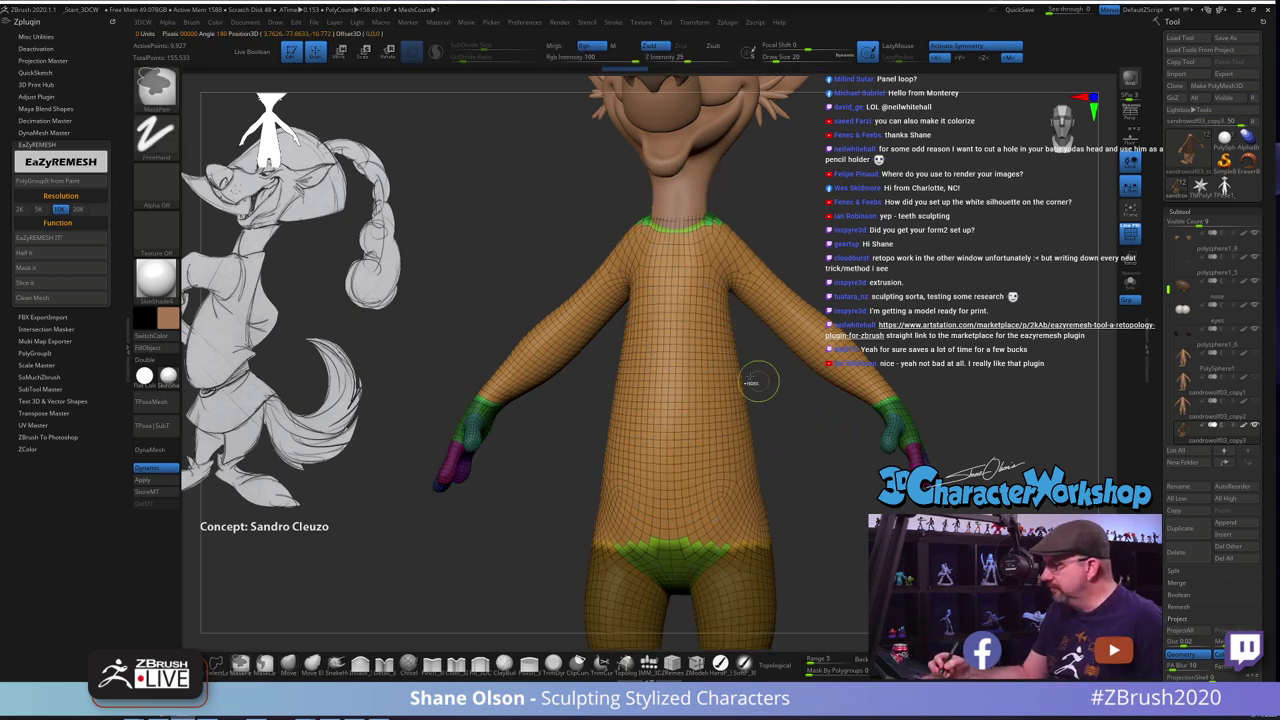
left_click_drag(785, 403, 799, 427, "ctrl")
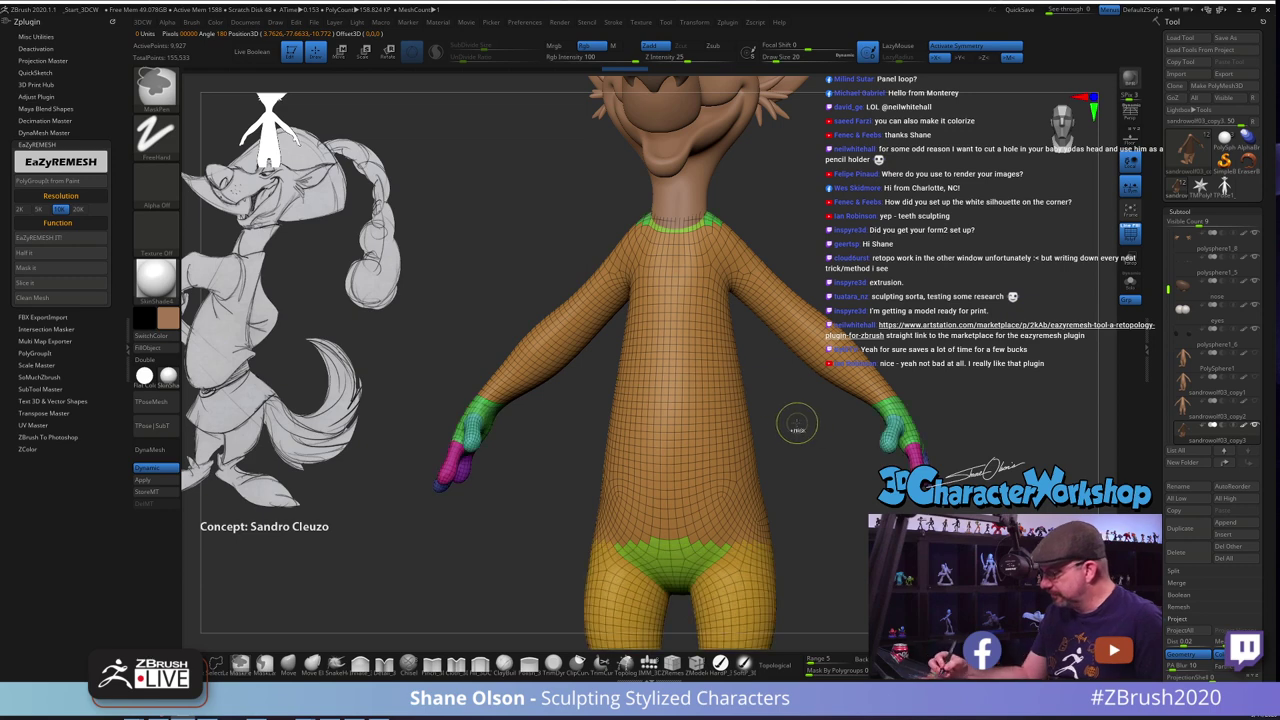
Isolate the body parts outside the shirt, combine them into a single polygroup, and show the whole mesh again
left_click(683, 409, "ctrl+shift")
left_click(688, 396, "ctrl+shift")
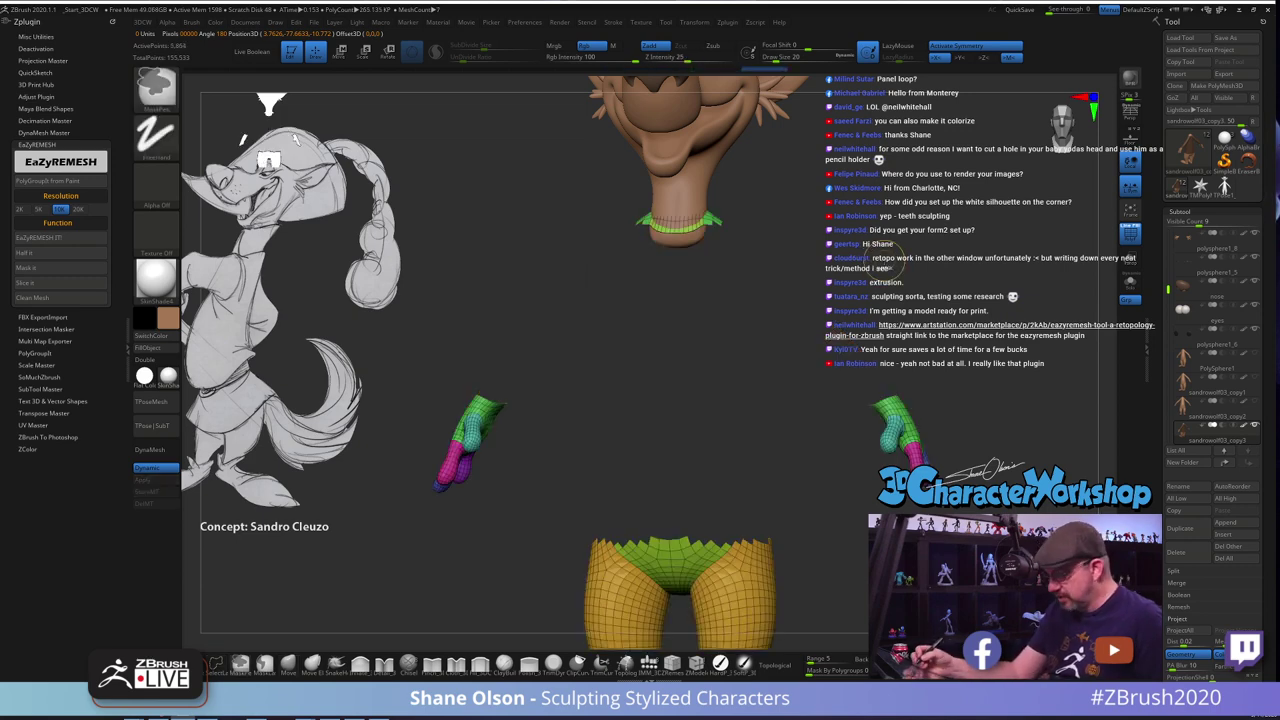
left_click_drag(890, 320, 888, 272, "alt")
left_click(890, 276, "ctrl+shift")
left_click_drag(915, 367, 756, 437)
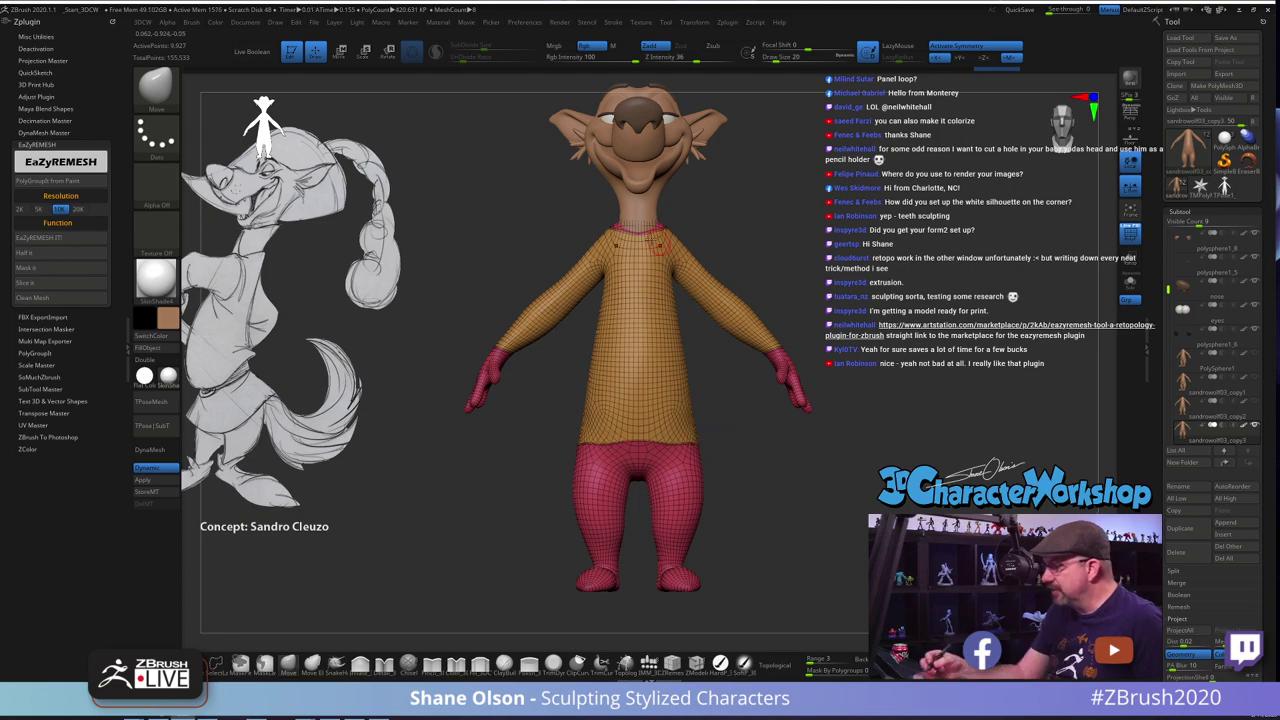
Mask everything outside the shirt polygroup in Move mode, return to Draw mode, and clear the mask again
left_click_drag(723, 217, 720, 338, "alt")
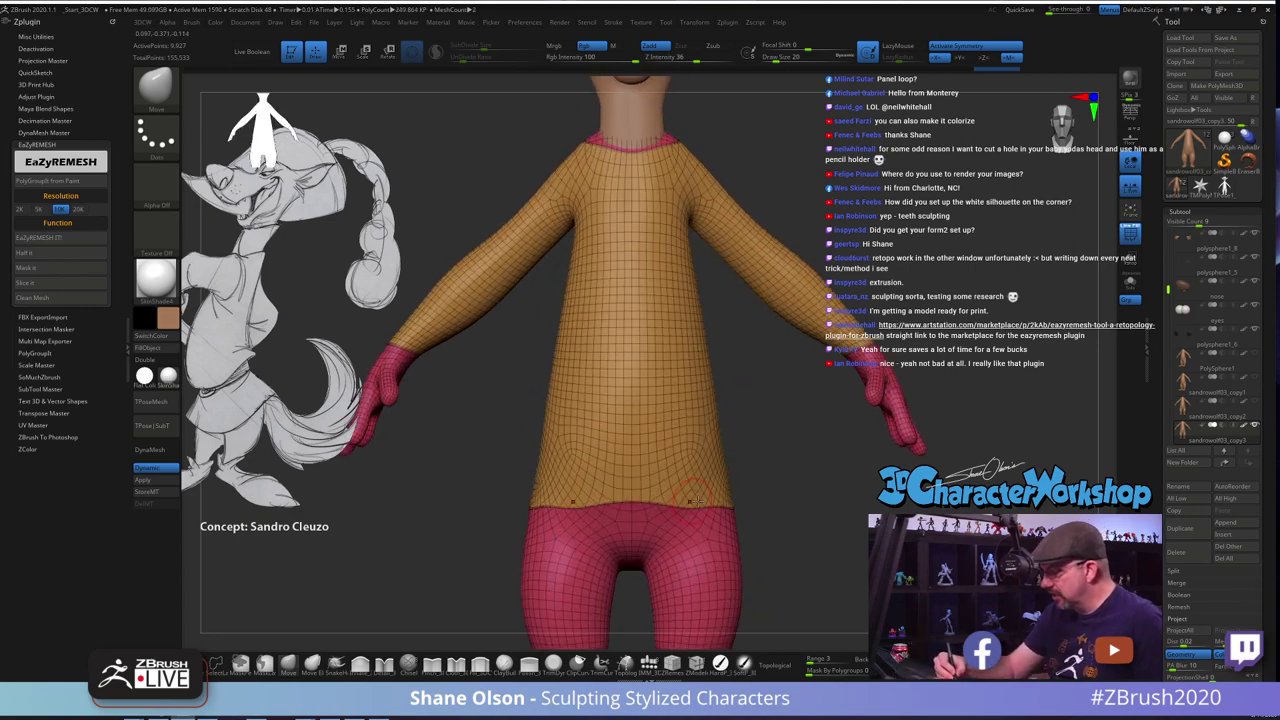
mouse_move(930, 234)
left_mouse_down()
mouse_move(850, 246)
mouse_move(913, 251)
left_mouse_up()
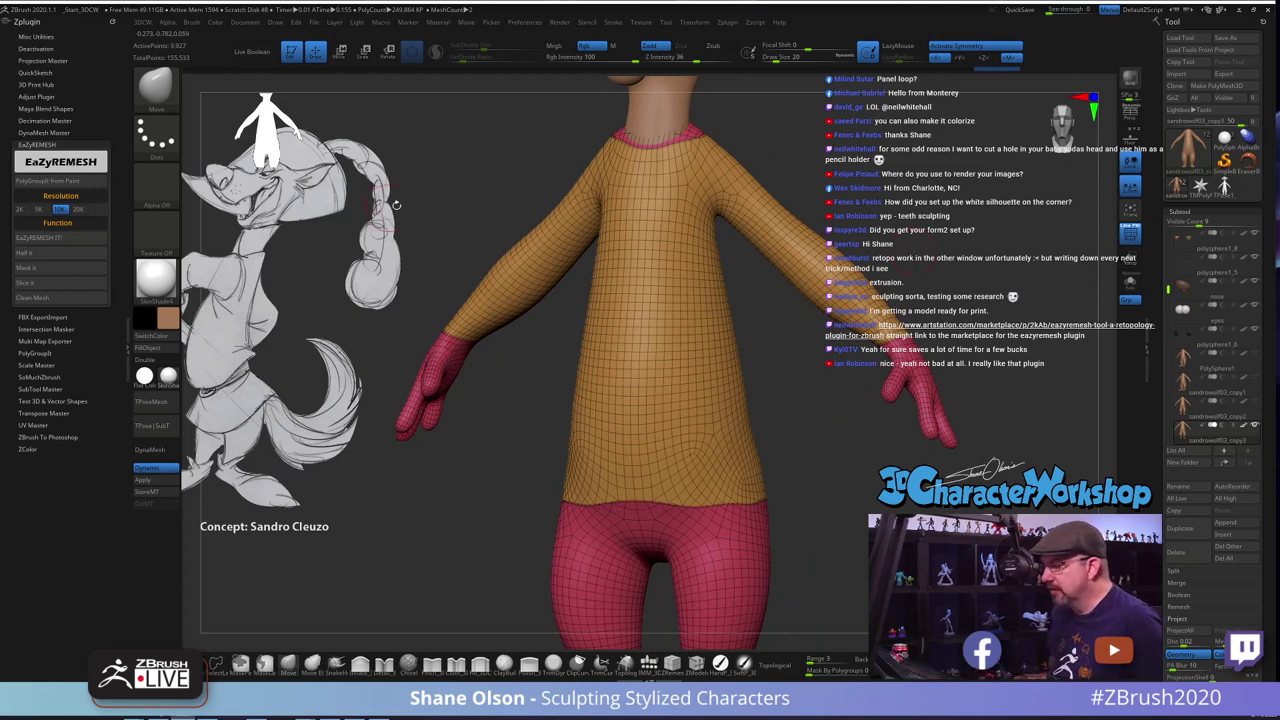
left_click_drag(396, 205, 440, 202, "shift")
left_click_drag(771, 394, 749, 341, "alt")
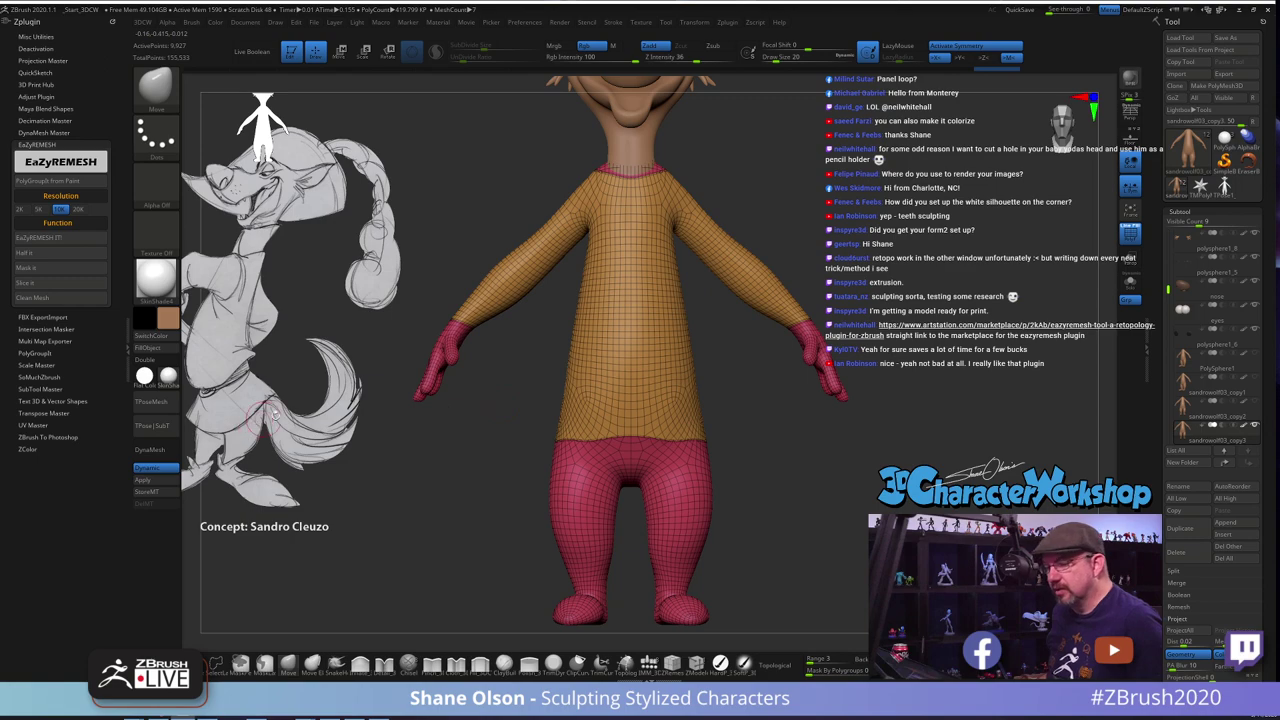
left_click_drag(819, 408, 806, 432)
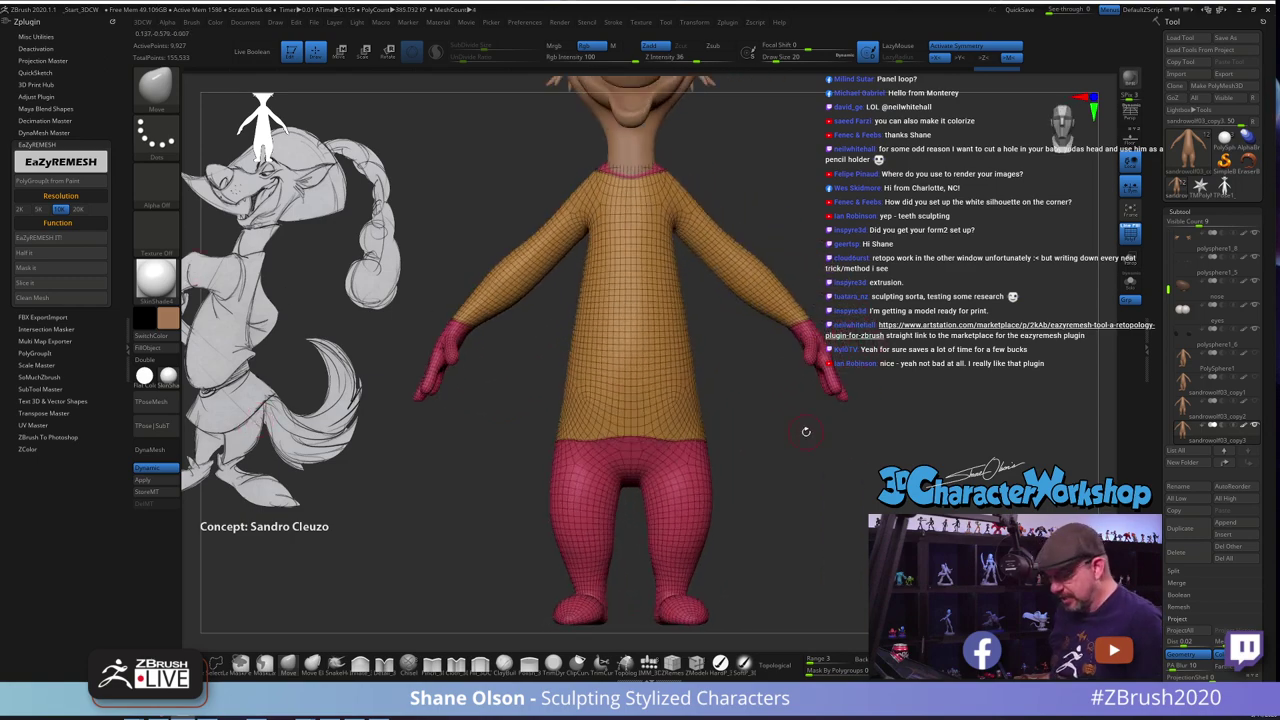
key("w")
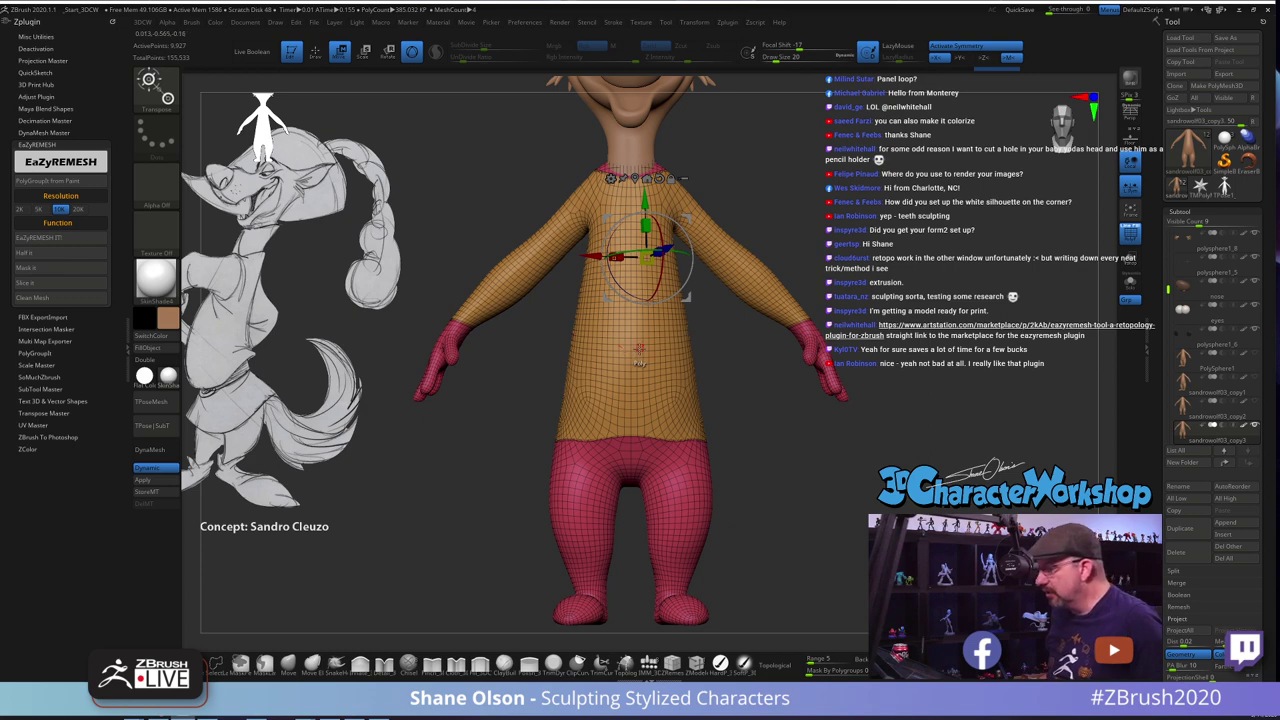
left_click(636, 350, "ctrl")
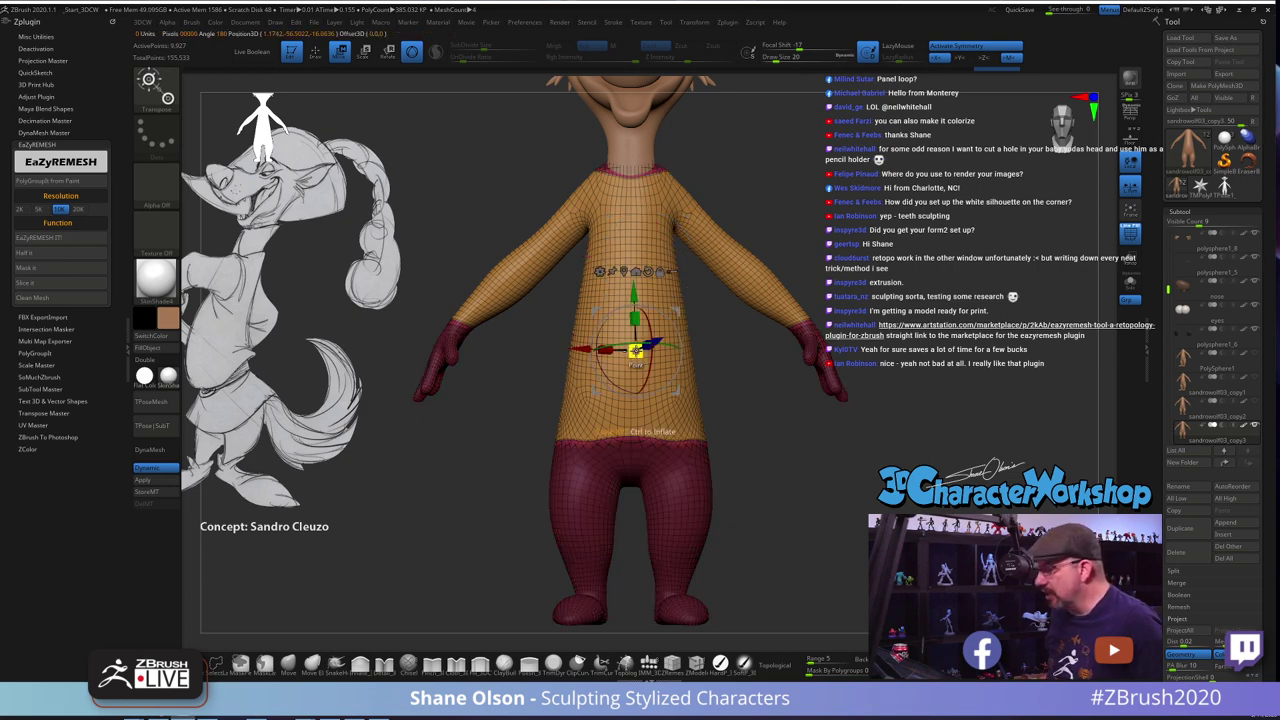
key("q")
left_click_drag(806, 421, 777, 446, "ctrl")
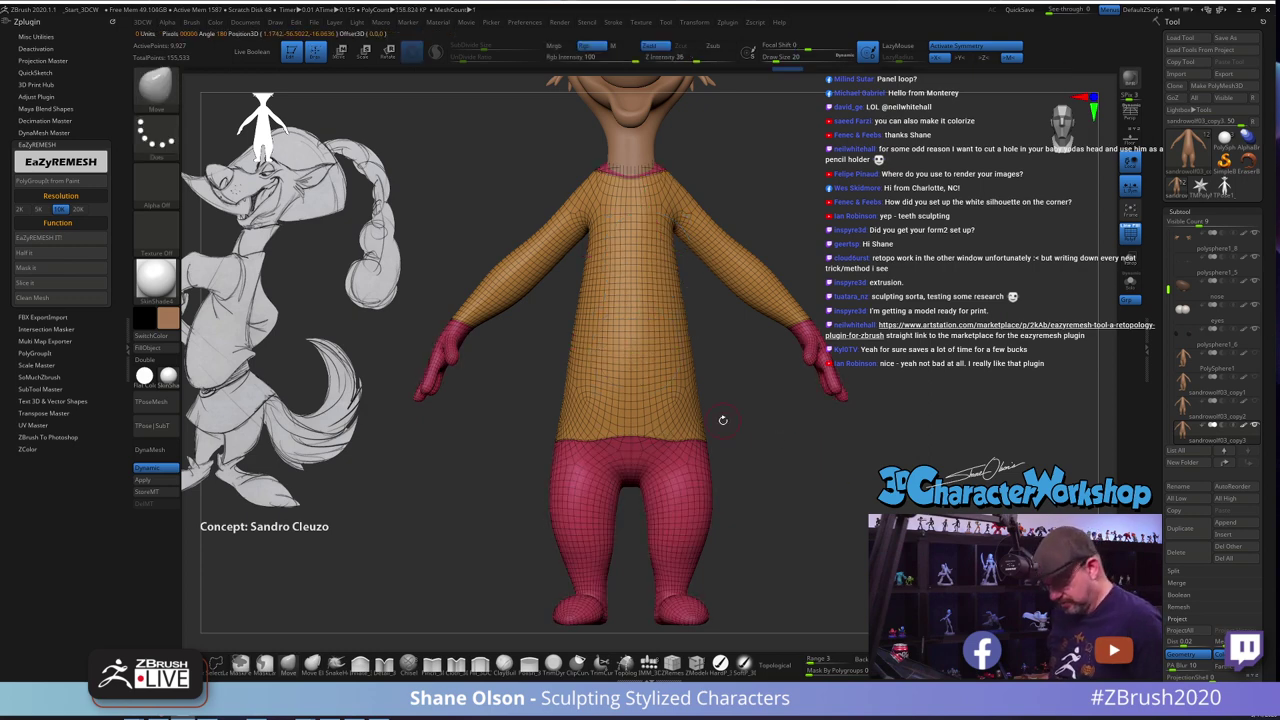
Isolate the shirt polygroup, delete the hidden rest of the mesh, and show the sandrowolf03_copy2 body underneath it
left_click(637, 363, "ctrl+shift")
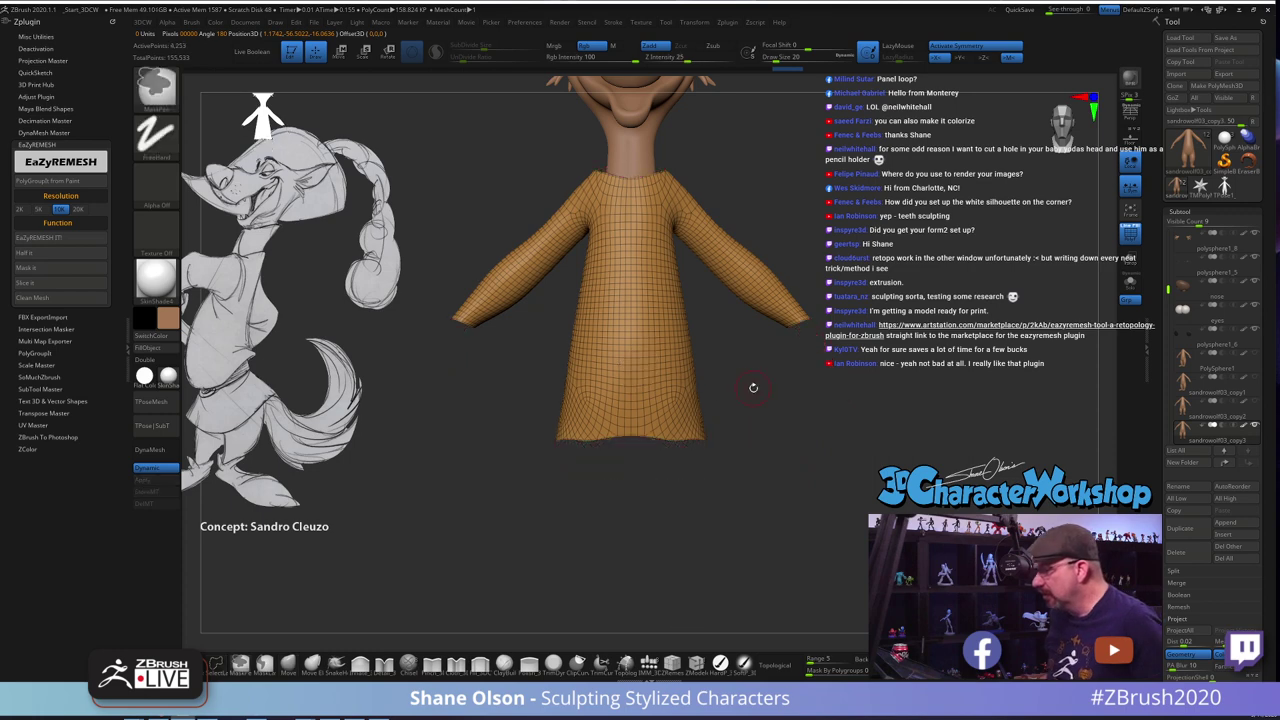
left_click_drag(753, 387, 884, 382)
key("grave")
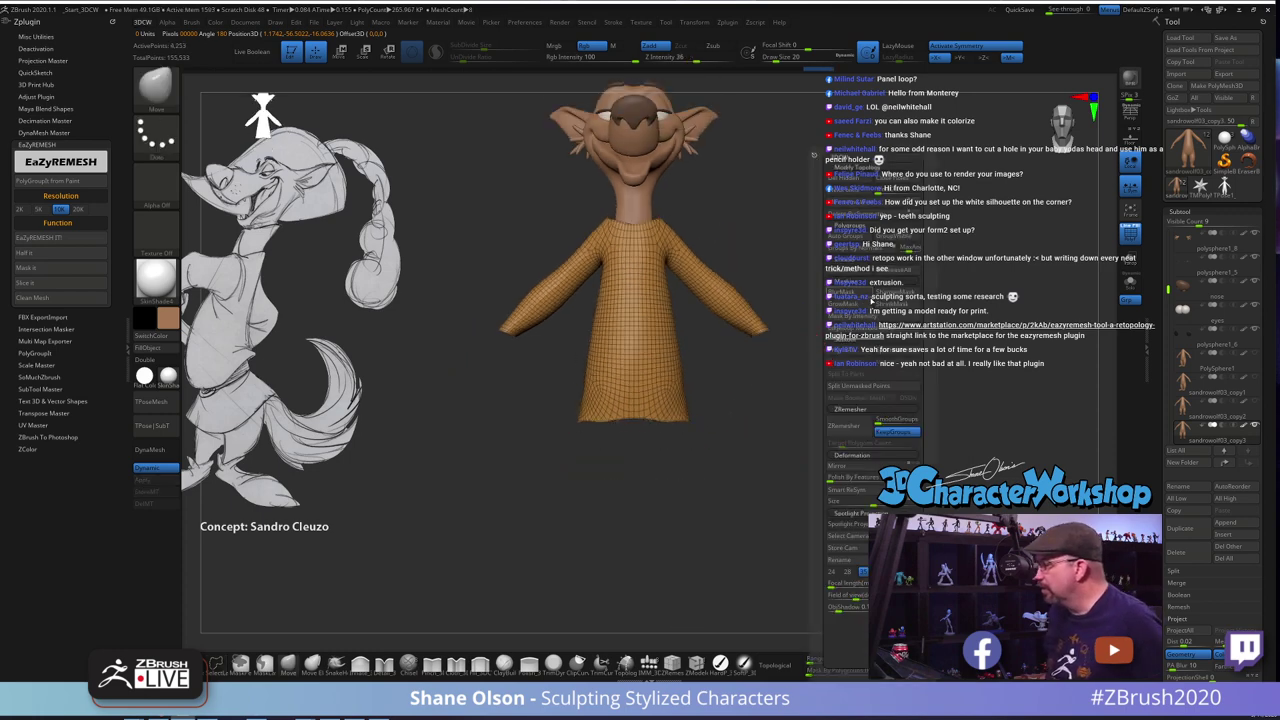
left_click(842, 181)
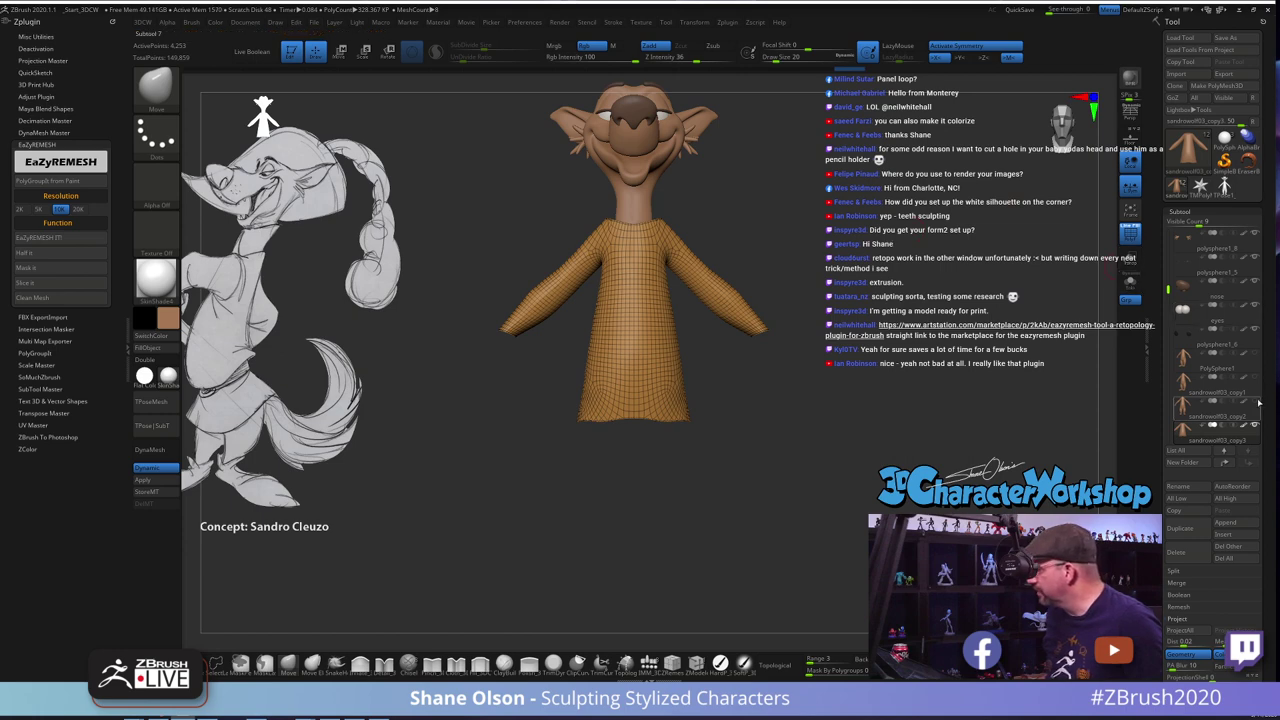
left_click(1255, 401)
left_click_drag(823, 286, 700, 288, "alt")
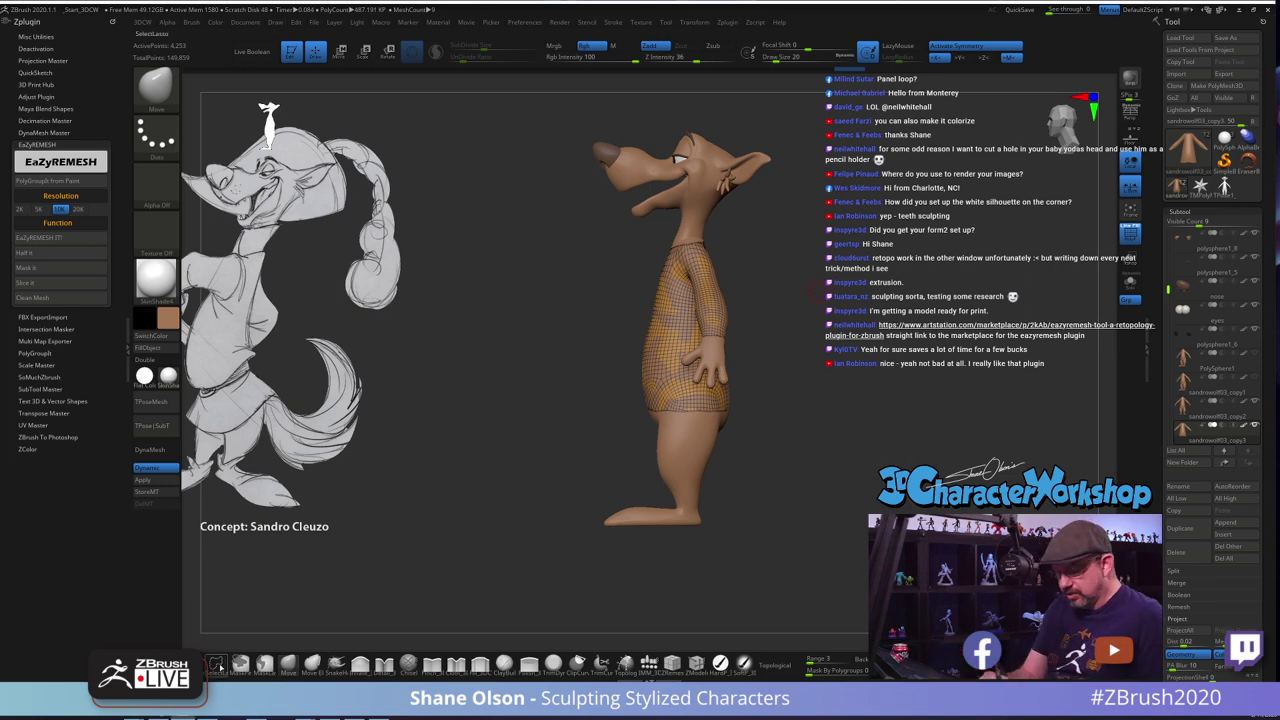
Enlarge the Move brush and pull the shirt's belly and lower back outward from the body
key("b")
left_click(464, 454)
key("s")
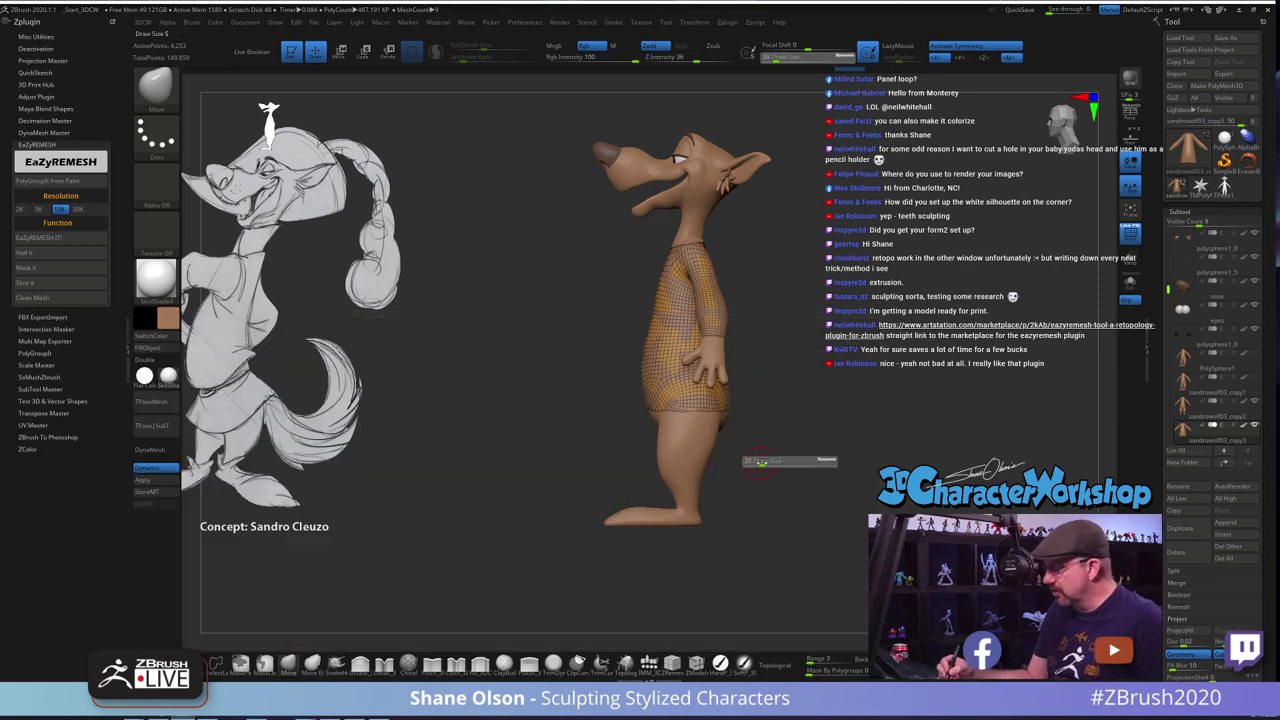
left_click_drag(776, 442, 775, 415, "alt")
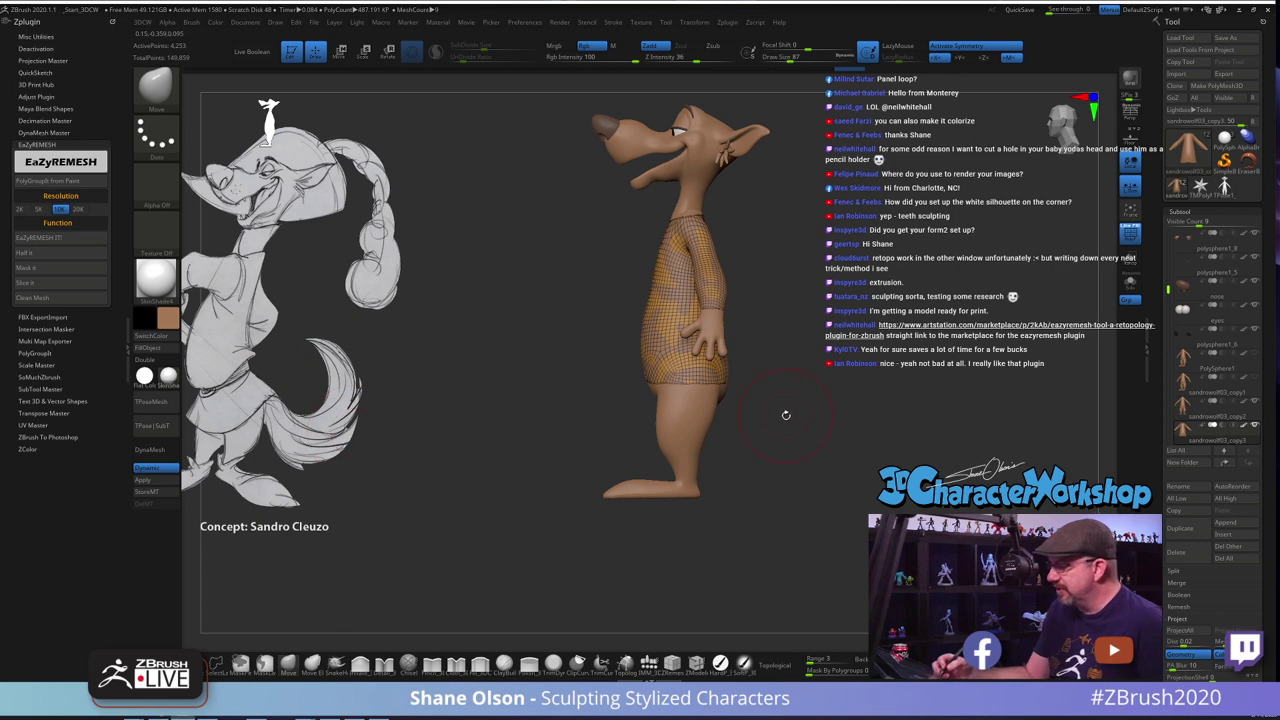
left_click_drag(786, 415, 773, 447, "alt")
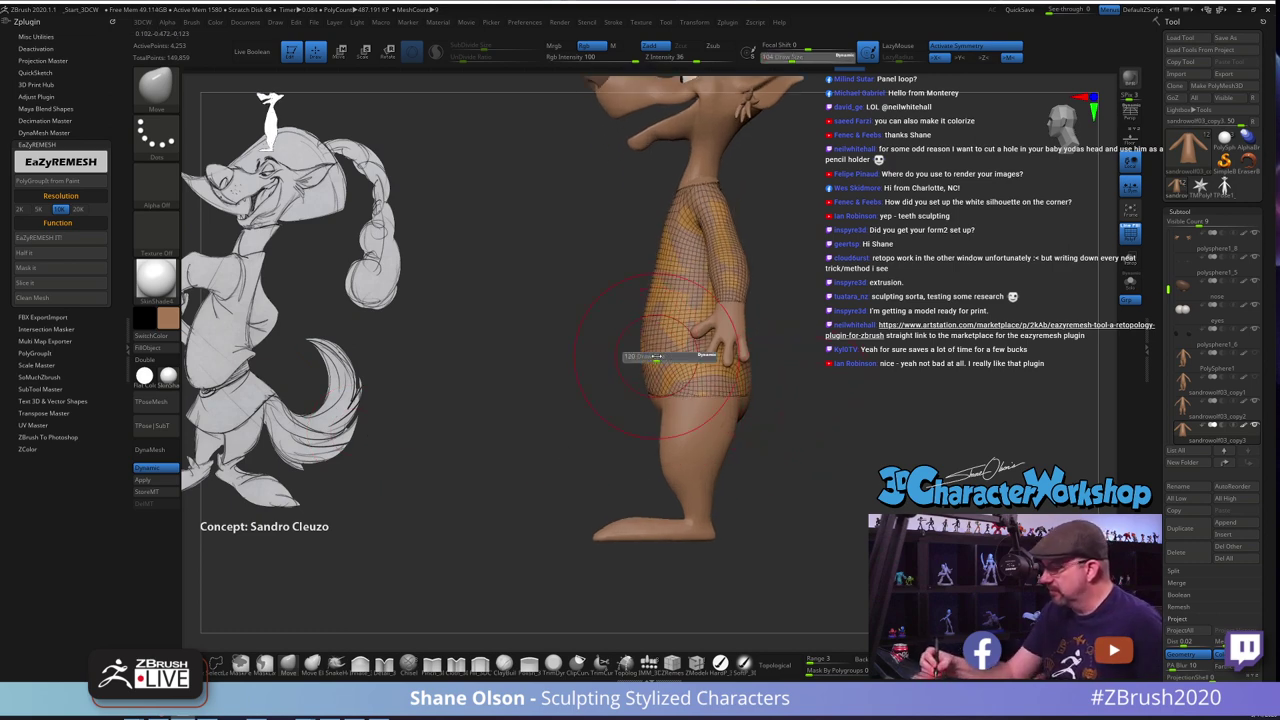
mouse_move(657, 341)
left_mouse_down()
mouse_move(643, 348)
mouse_move(656, 302)
left_mouse_up()
left_click_drag(612, 345, 779, 386)
left_click_drag(682, 336, 689, 345)
left_click_drag(769, 392, 660, 406)
left_click_drag(868, 400, 773, 377)
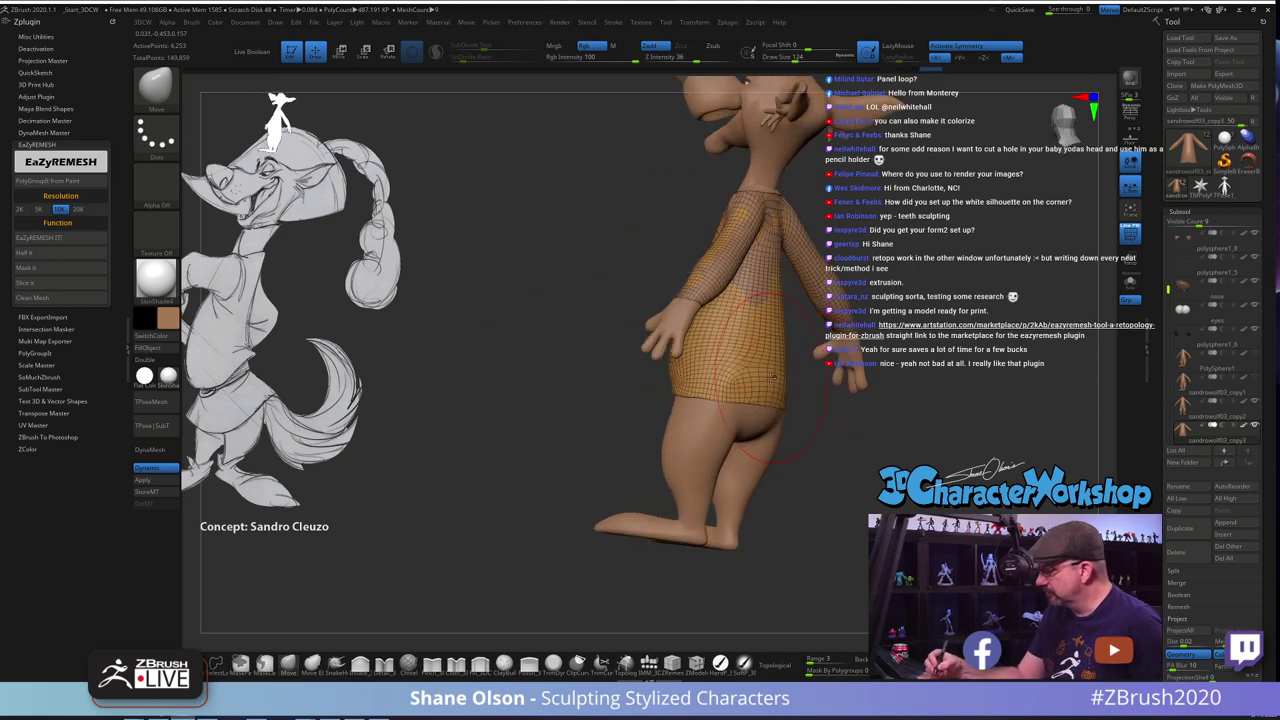
Inflate the whole shirt slightly with the transform gizmo so it covers the body surface
key("w")
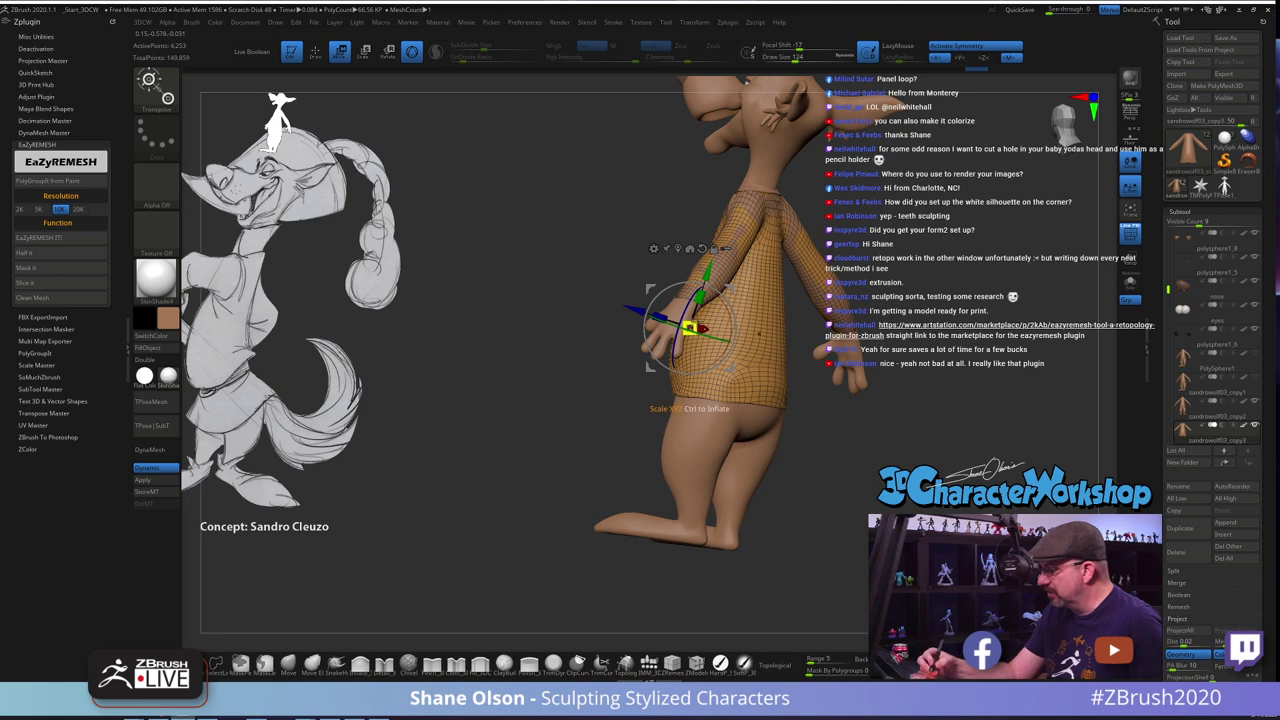
left_click_drag(814, 386, 761, 424)
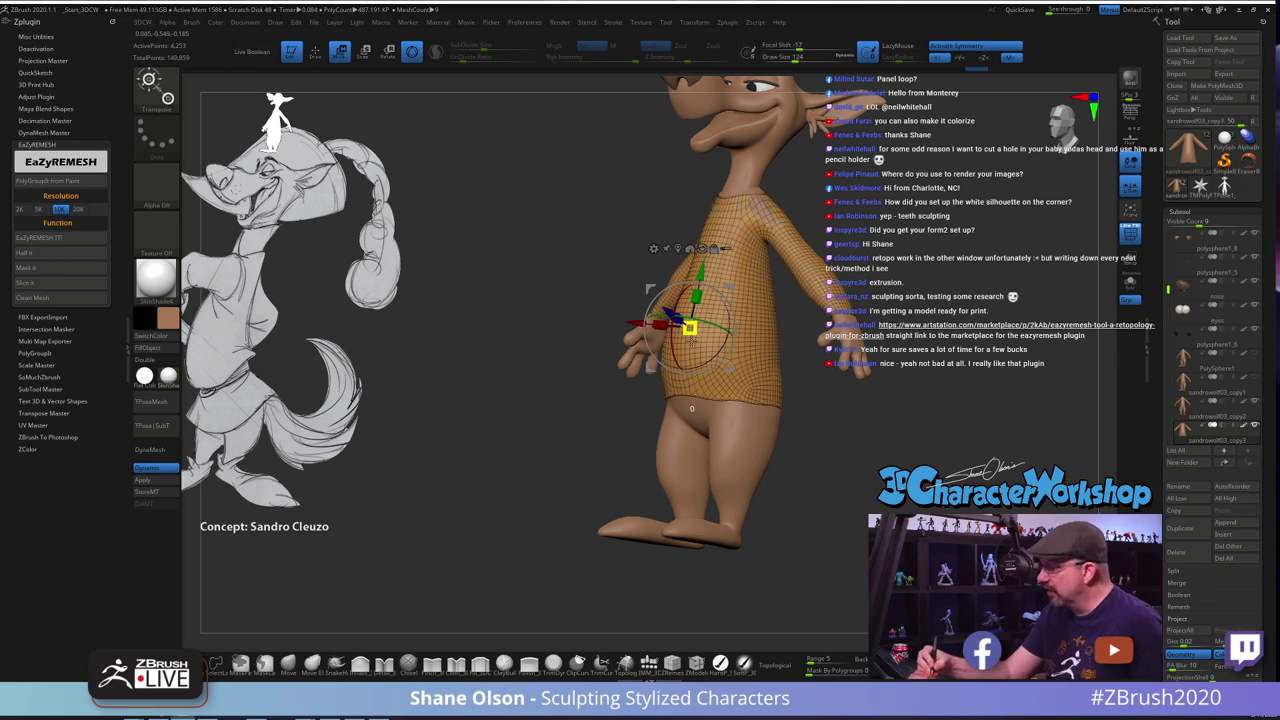
mouse_move(855, 477)
left_mouse_down("shift")
mouse_move(873, 488)
mouse_move(854, 496)
mouse_move(874, 449)
mouse_move(886, 297)
mouse_move(805, 309)
left_mouse_up("shift")
Reshape the shirt's neckline and shoulders around the base of the neck with a smaller Move brush
key("q")
mouse_move(764, 234)
left_mouse_down()
mouse_move(791, 234)
mouse_move(747, 249)
mouse_move(771, 285)
mouse_move(760, 285)
left_mouse_up()
key("s")
key("s")
mouse_move(688, 230)
left_mouse_down()
mouse_move(693, 241)
mouse_move(693, 212)
mouse_move(682, 223)
left_mouse_up()
key("s")
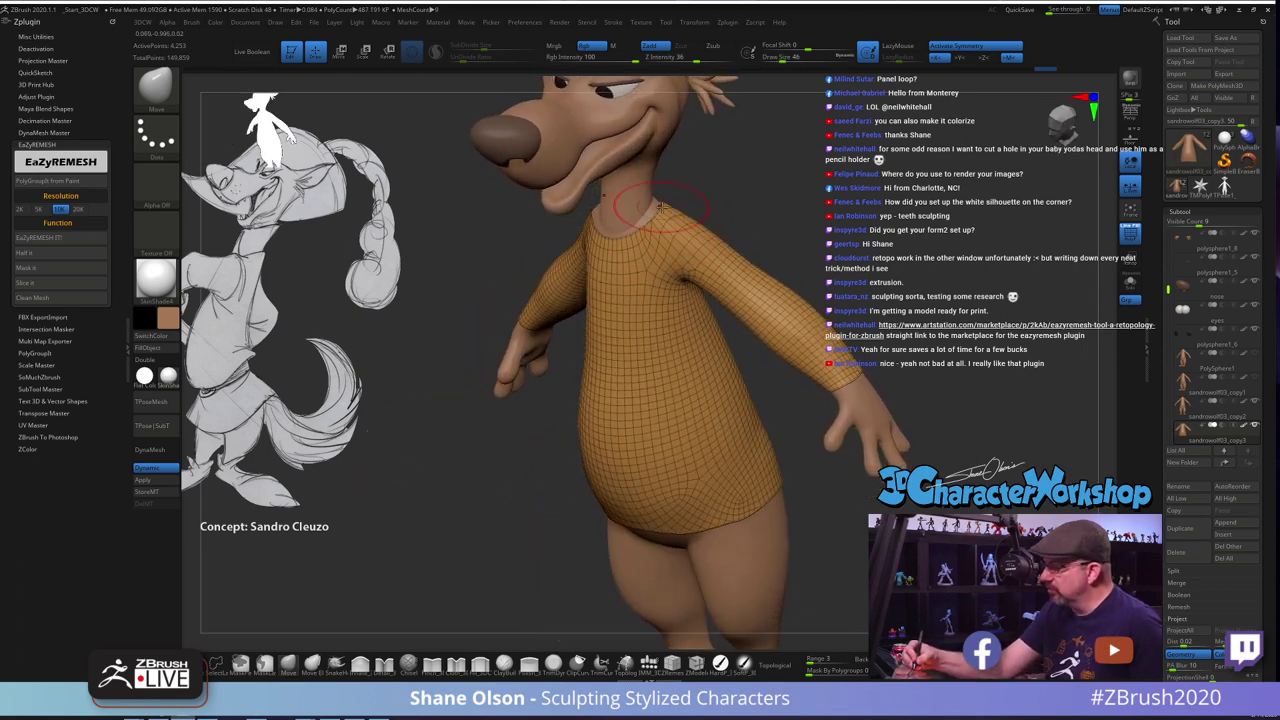
right_click_drag(796, 184, 700, 196)
left_click_drag(703, 203, 707, 196)
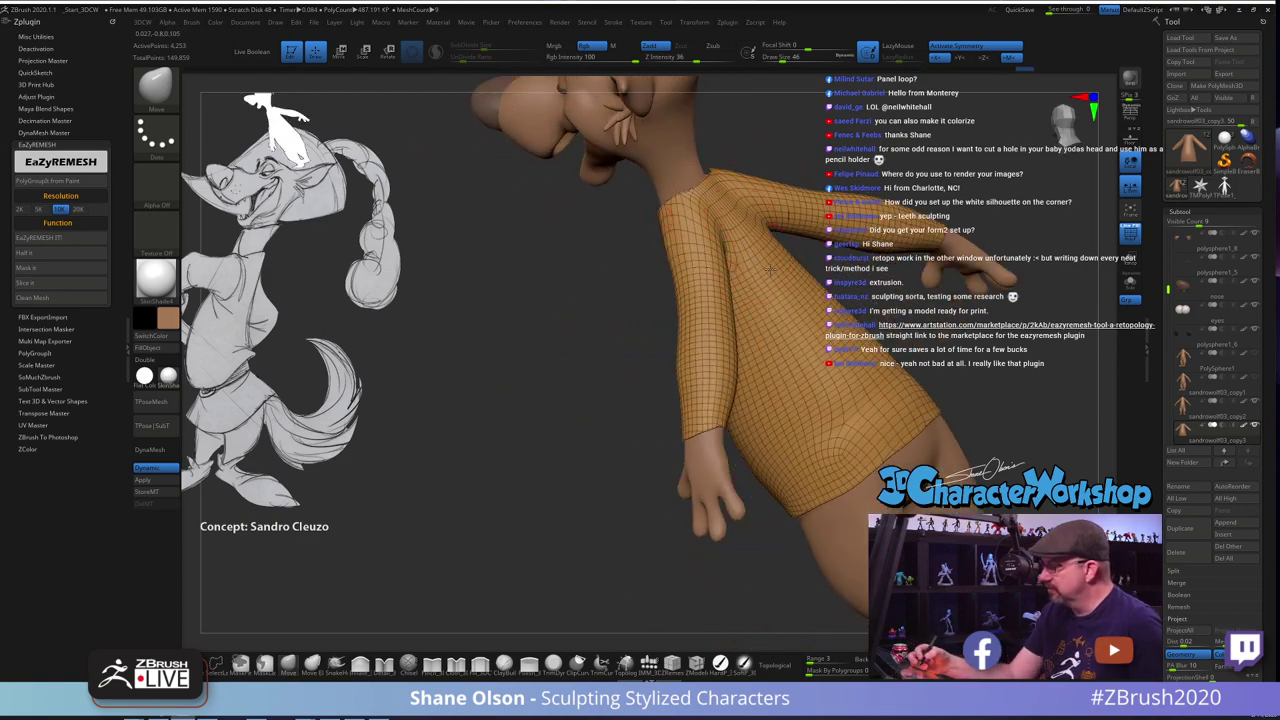
right_click_drag(698, 192, 800, 183)
left_click_drag(806, 192, 811, 189)
mouse_move(786, 252)
right_mouse_down("ctrl")
mouse_move(795, 376)
mouse_move(811, 408)
mouse_move(808, 443)
mouse_move(774, 478)
right_mouse_up("ctrl")
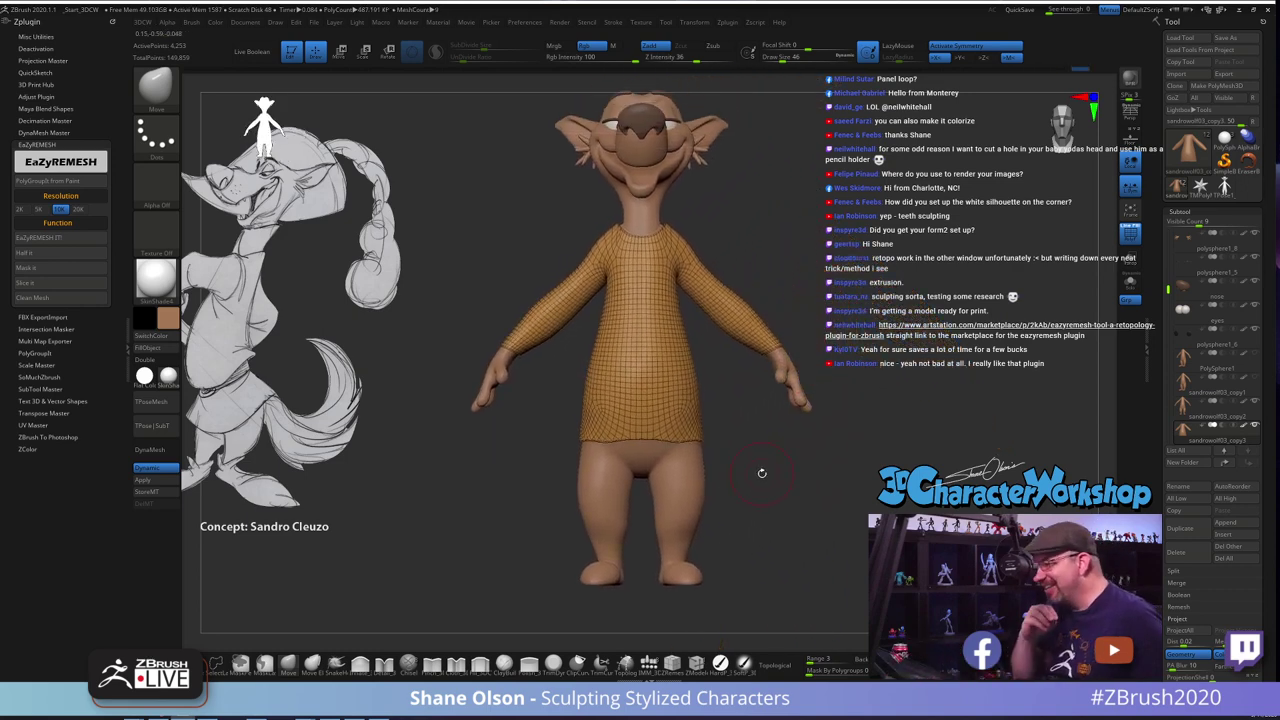
Adjust the shirt's hem at the front and along the side with the Move brush
key("s")
left_click_drag(641, 418, 639, 427)
right_click_drag(723, 454, 746, 456)
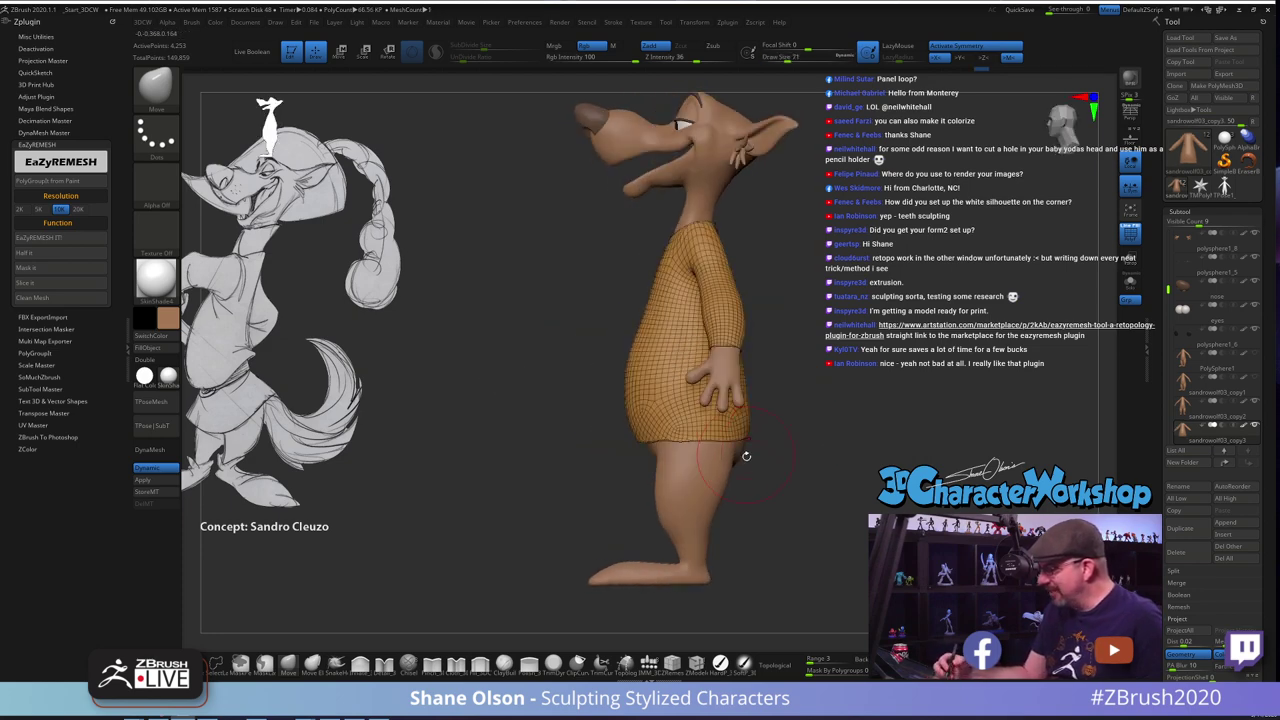
left_click_drag(719, 432, 694, 422)
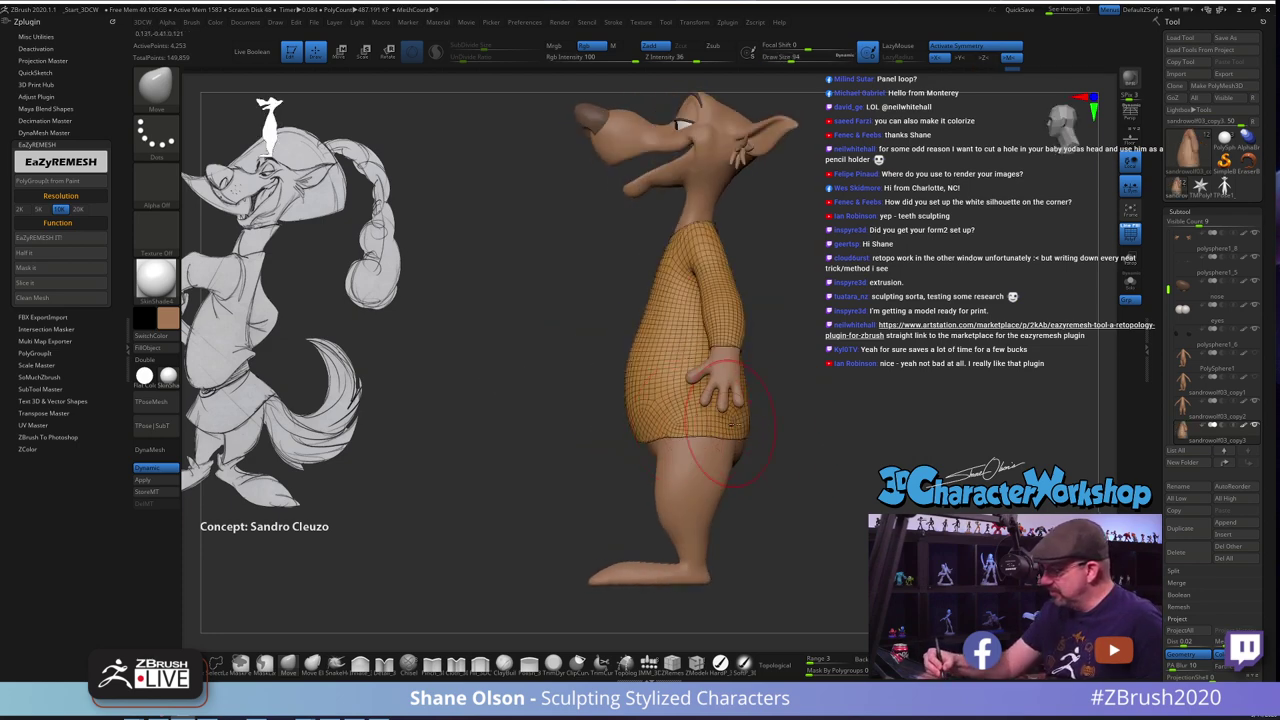
Reshape the shirt's lower back and rear hem over the hips with a larger Move brush
left_click_drag(886, 462, 832, 469)
key("s")
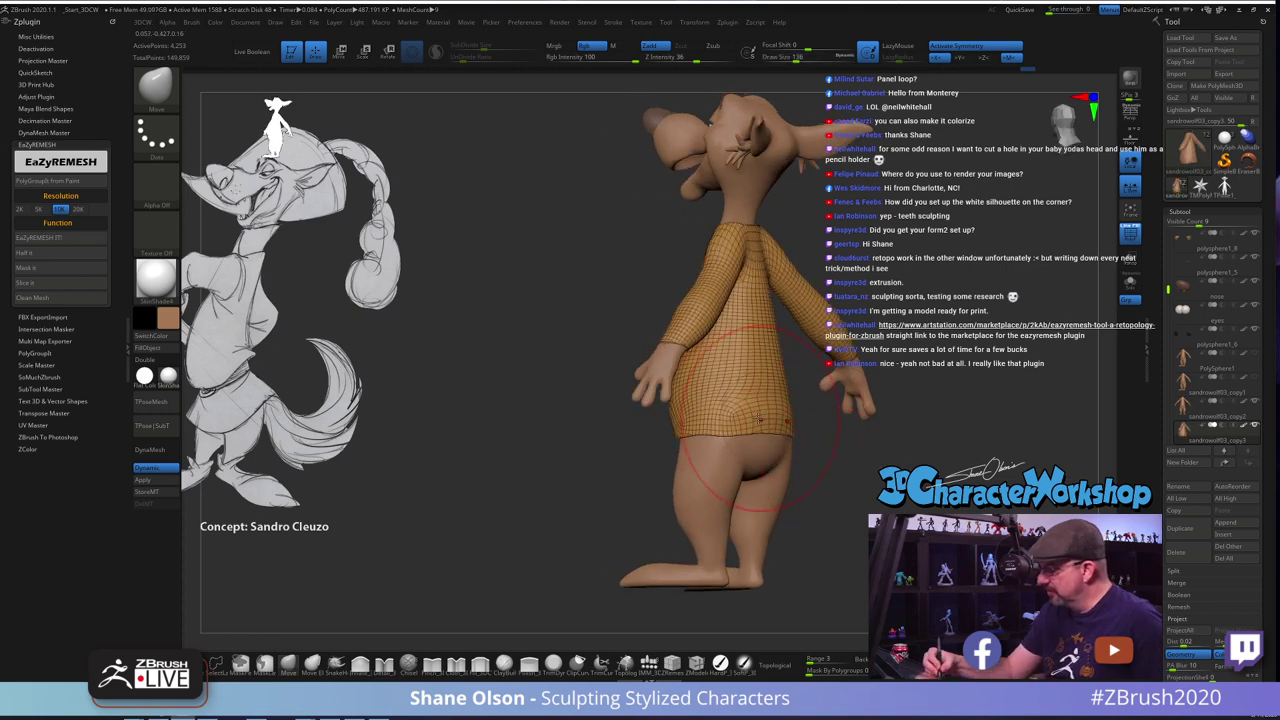
mouse_move(758, 420)
left_mouse_down()
mouse_move(756, 408)
mouse_move(764, 415)
mouse_move(729, 408)
left_mouse_up()
mouse_move(755, 415)
left_mouse_down()
mouse_move(756, 393)
mouse_move(720, 445)
left_mouse_up()
mouse_move(848, 470)
left_mouse_down()
mouse_move(800, 470)
mouse_move(940, 475)
left_mouse_up()
Mask both sleeves from the upper arm down to the wrist with the MaskLasso brush
key("s")
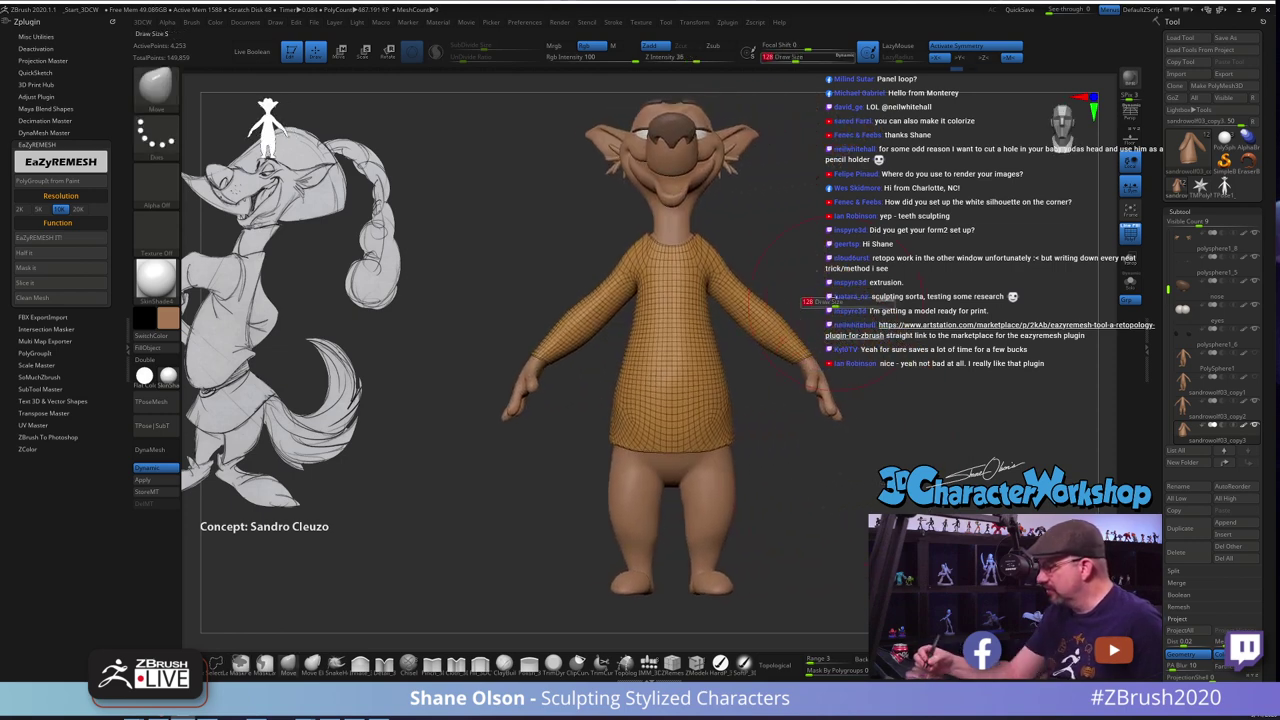
mouse_move(836, 301)
left_mouse_down()
mouse_move(750, 210)
mouse_move(718, 304)
mouse_move(838, 280)
mouse_move(838, 527)
mouse_move(892, 508)
left_mouse_up()
left_click(262, 665)
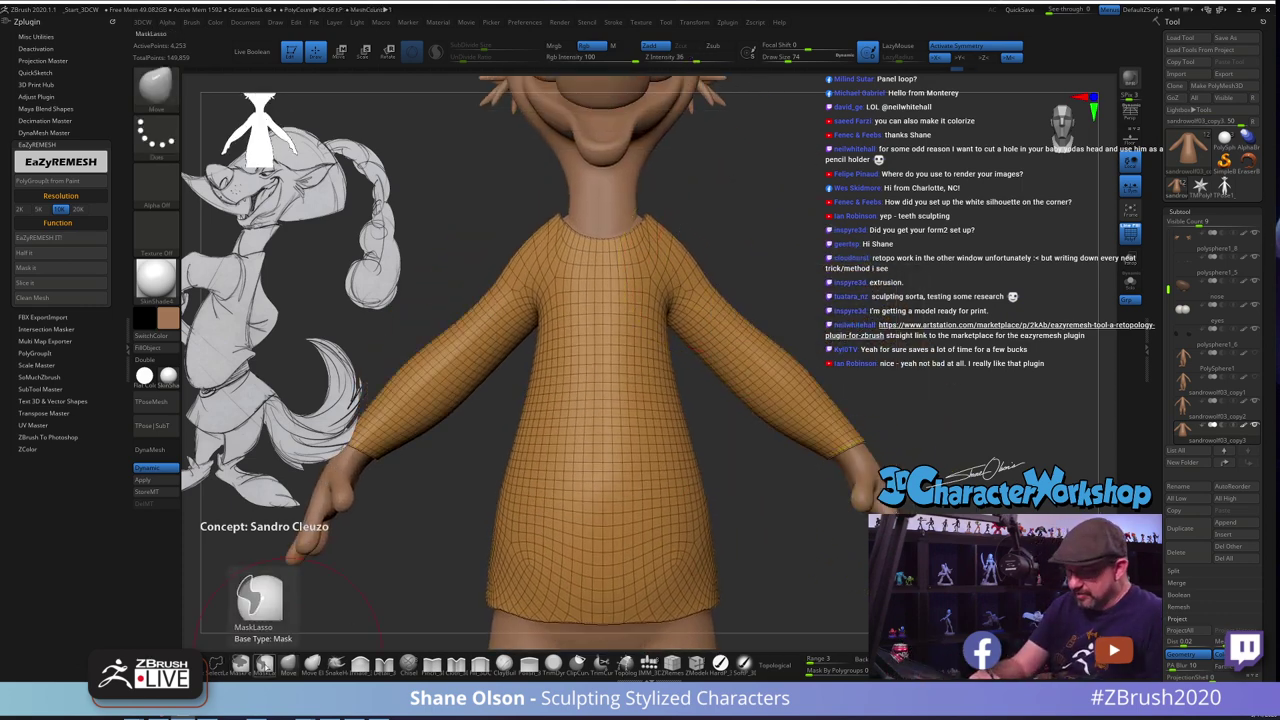
mouse_move(712, 270)
left_mouse_down("ctrl")
mouse_move(748, 328)
mouse_move(686, 346)
mouse_move(674, 312)
left_mouse_up("ctrl")
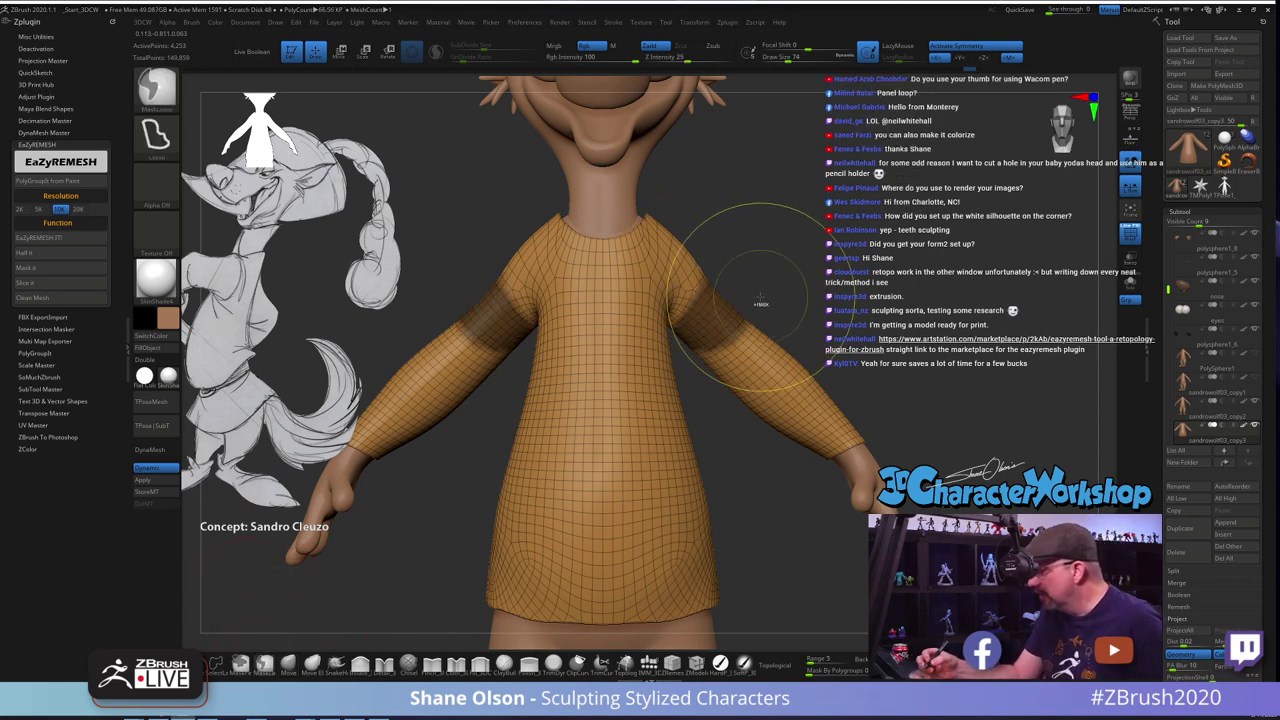
mouse_move(745, 289)
left_mouse_down("ctrl")
mouse_move(688, 338)
mouse_move(679, 302)
mouse_move(928, 454)
mouse_move(712, 300)
mouse_move(732, 294)
left_mouse_up("ctrl")
Try converting the masked sleeve sections into their own polygroup, and undo the conversion
left_click_drag(876, 285, 845, 307)
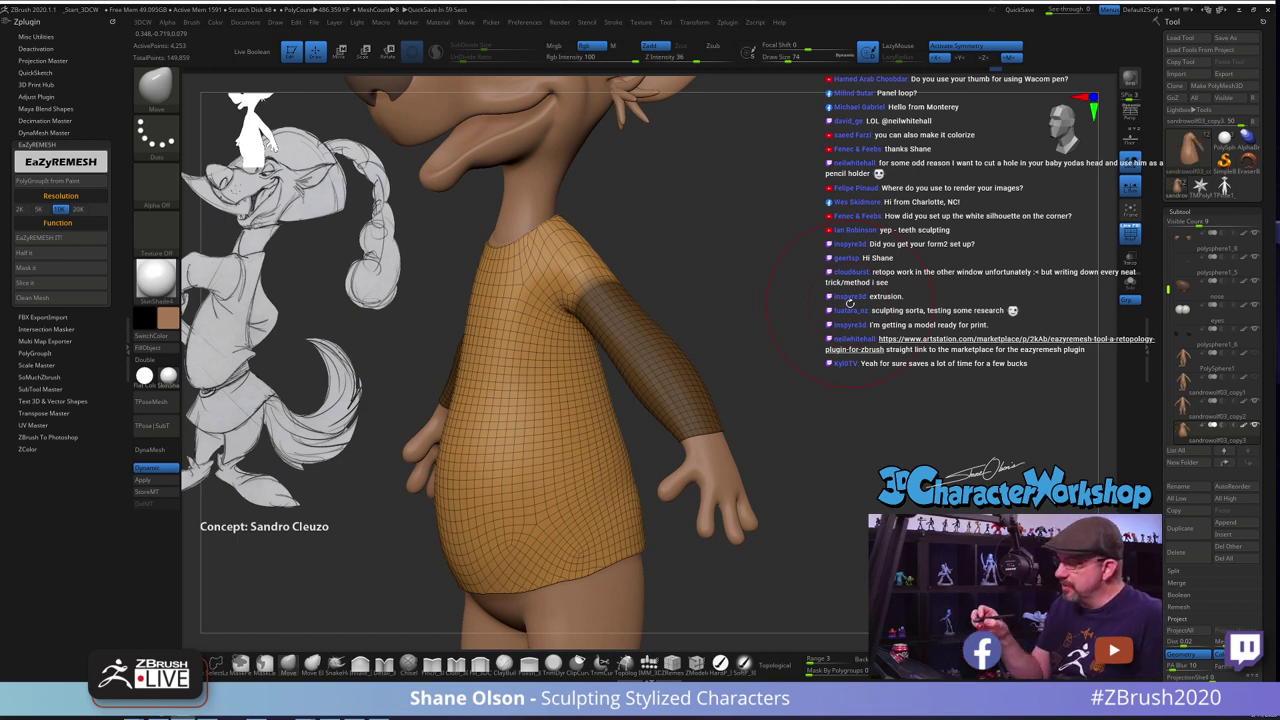
left_click_drag(775, 398, 808, 381)
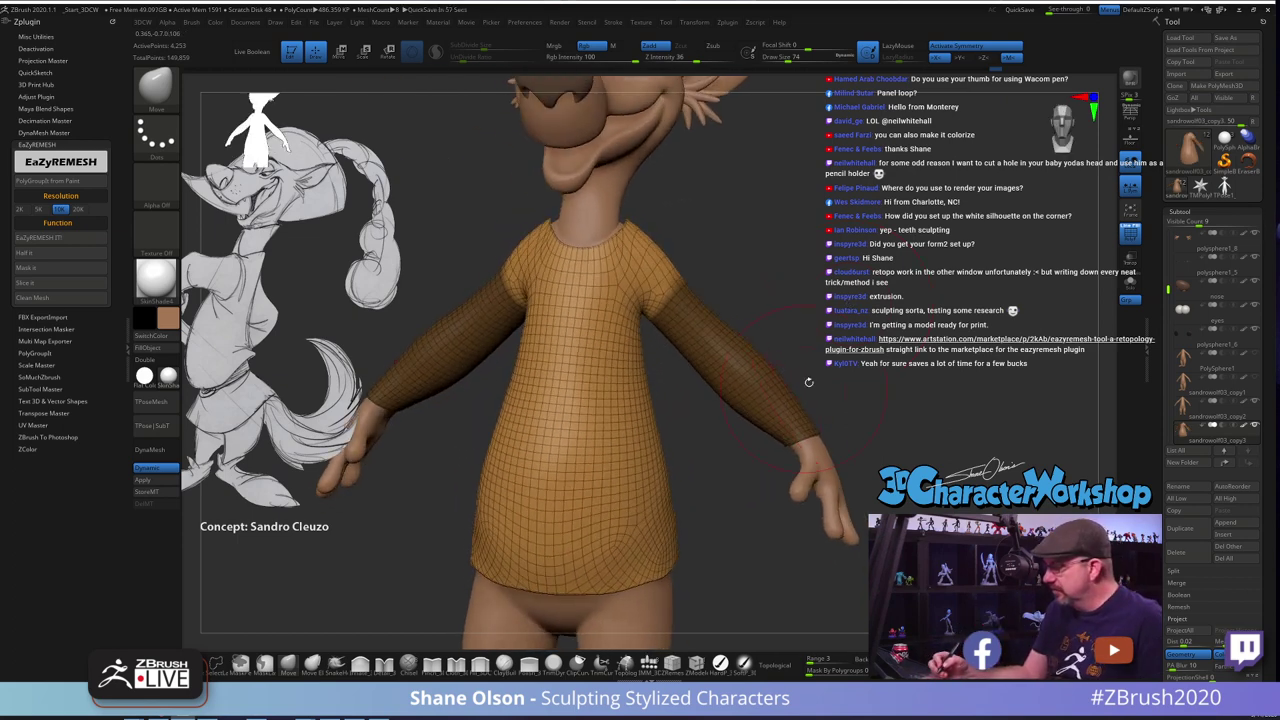
left_click_drag(833, 303, 796, 312)
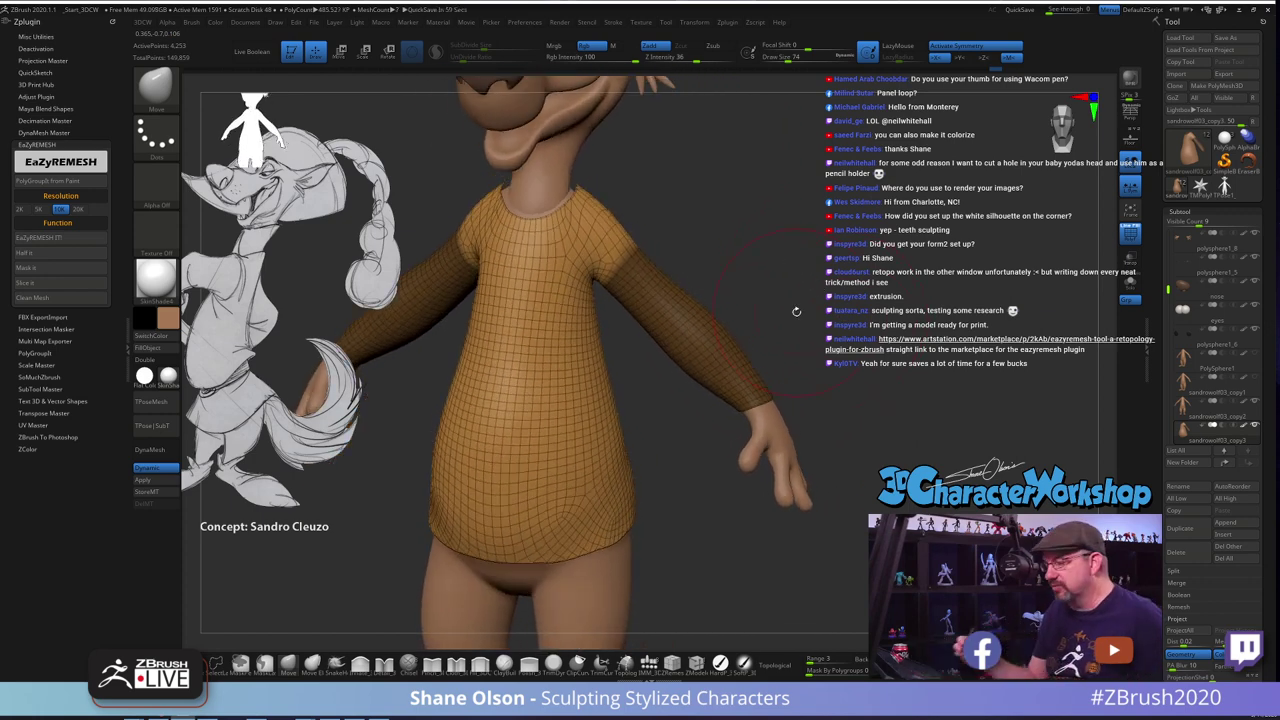
left_click_drag(751, 248, 764, 243)
key("ctrl+w")
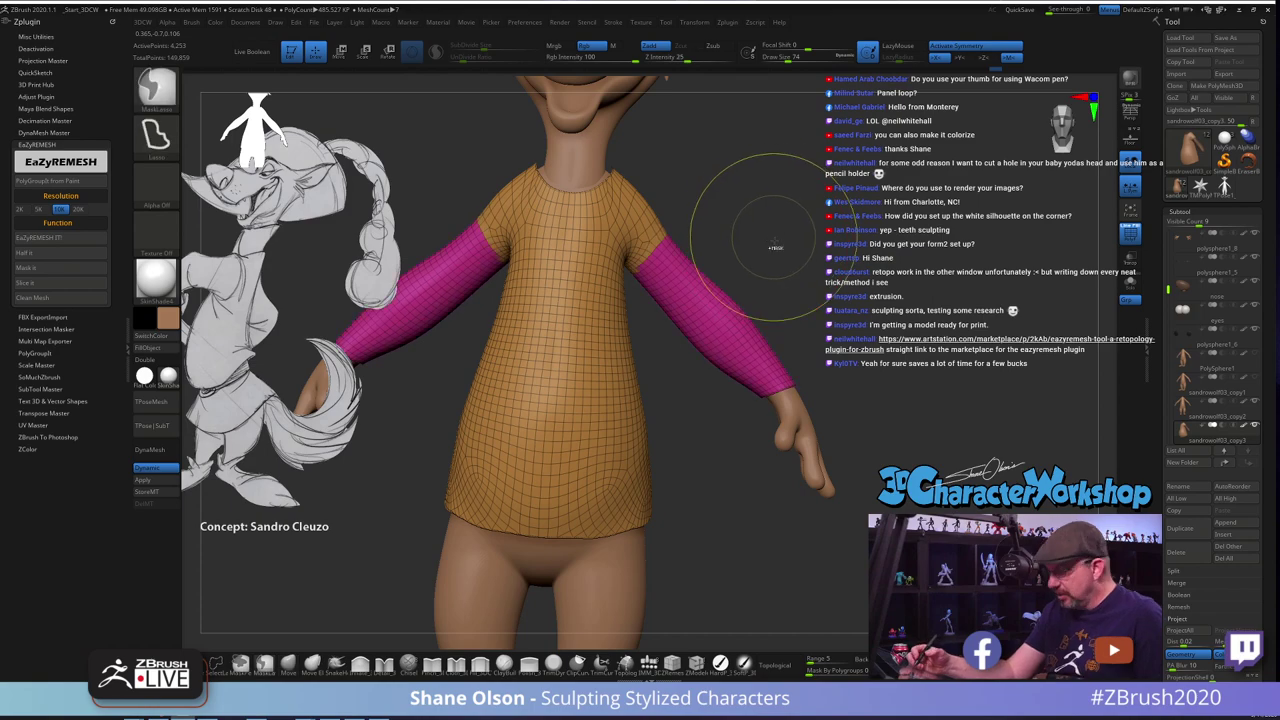
left_click_drag(856, 323, 843, 281)
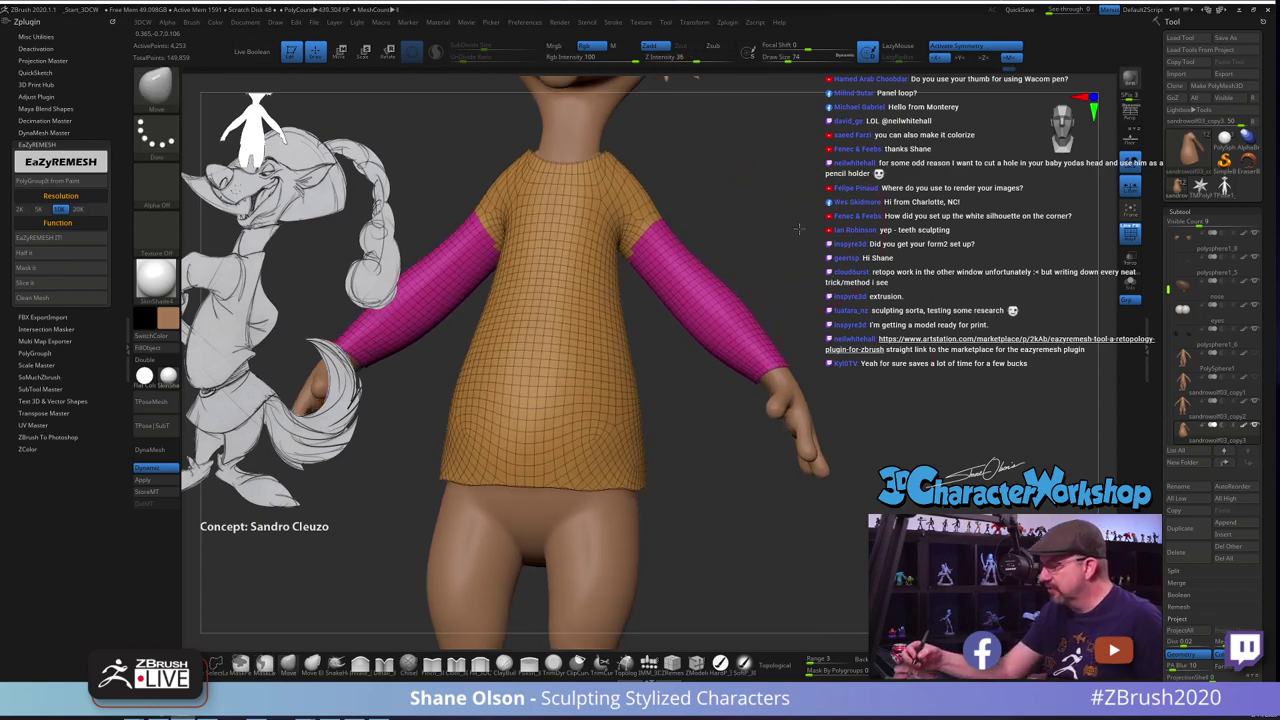
mouse_move(800, 229)
left_mouse_down("alt")
mouse_move(791, 290)
mouse_move(777, 259)
left_mouse_up("alt")
key("ctrl+z")
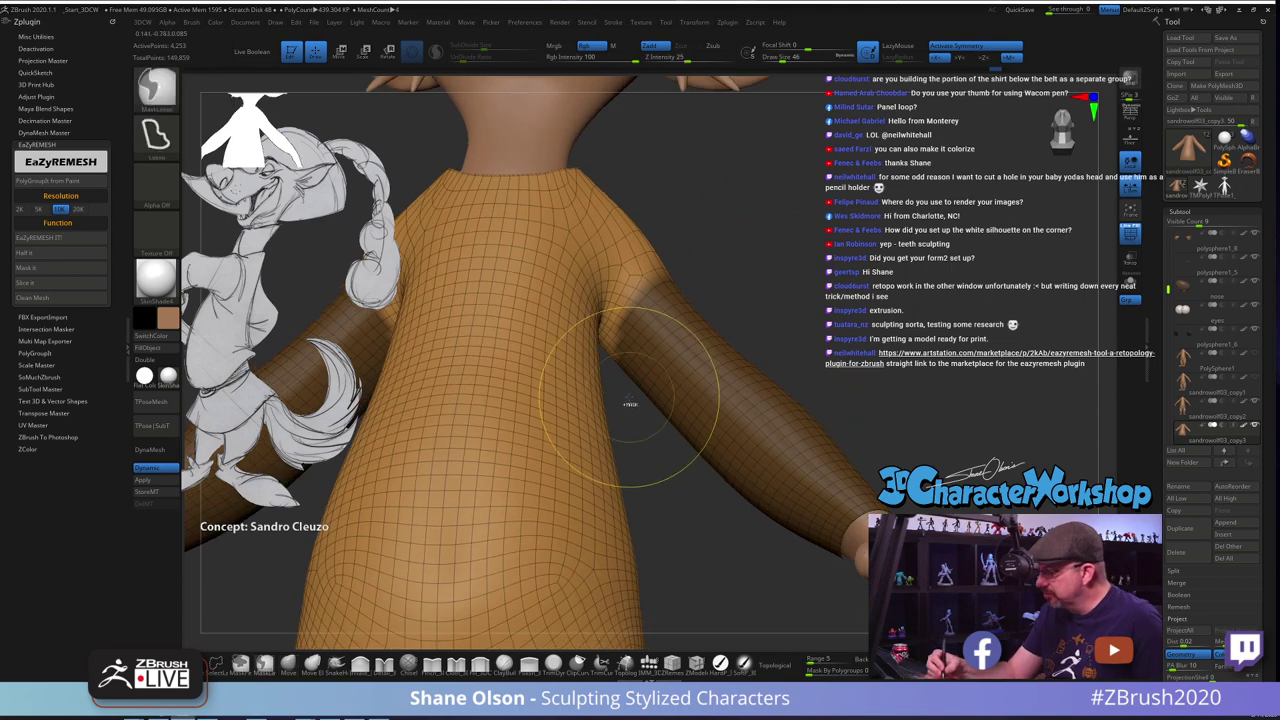
Correct the sleeve mask's upper edge below the armpit on the back of the arm
mouse_move(627, 395)
left_mouse_down("ctrl")
mouse_move(608, 365)
mouse_move(636, 335)
mouse_move(607, 356)
mouse_move(648, 330)
left_mouse_up("ctrl")
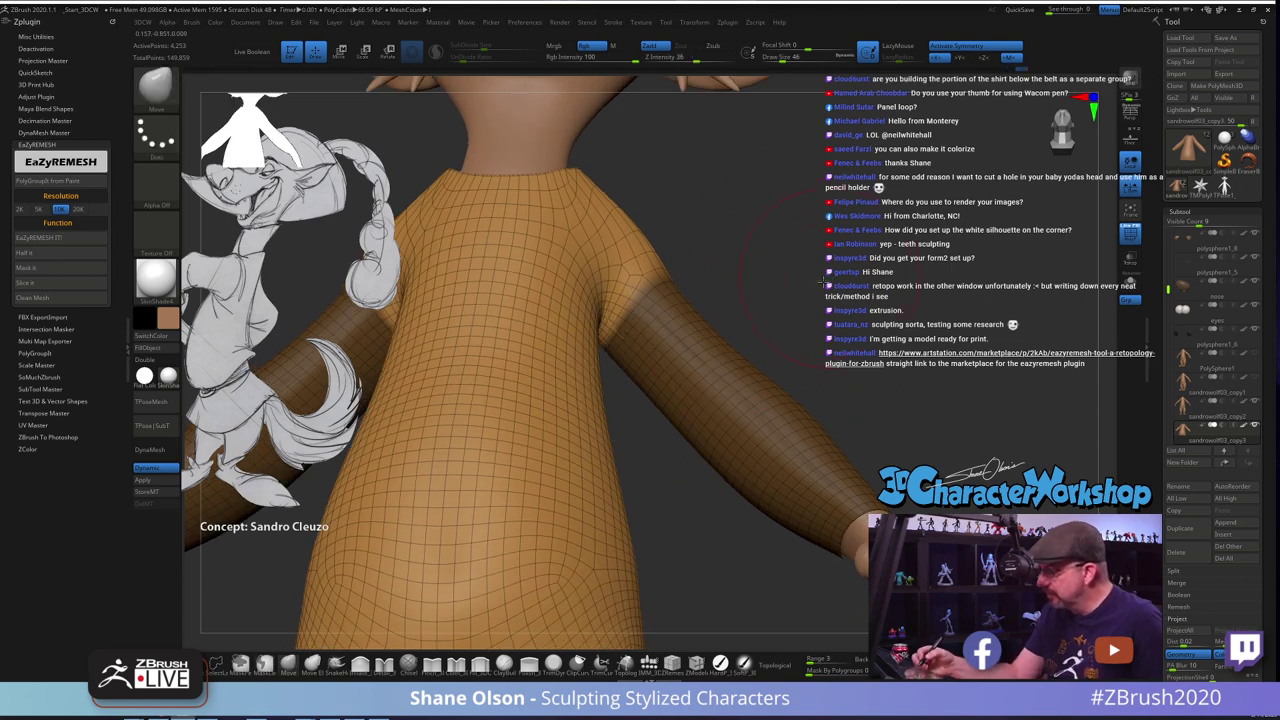
Clean up the sleeve mask's upper edge around the armpit with the MaskLasso brush, and set the Move brush's draw size to 25
mouse_move(705, 430)
left_mouse_down()
mouse_move(505, 430)
mouse_move(477, 418)
left_mouse_up()
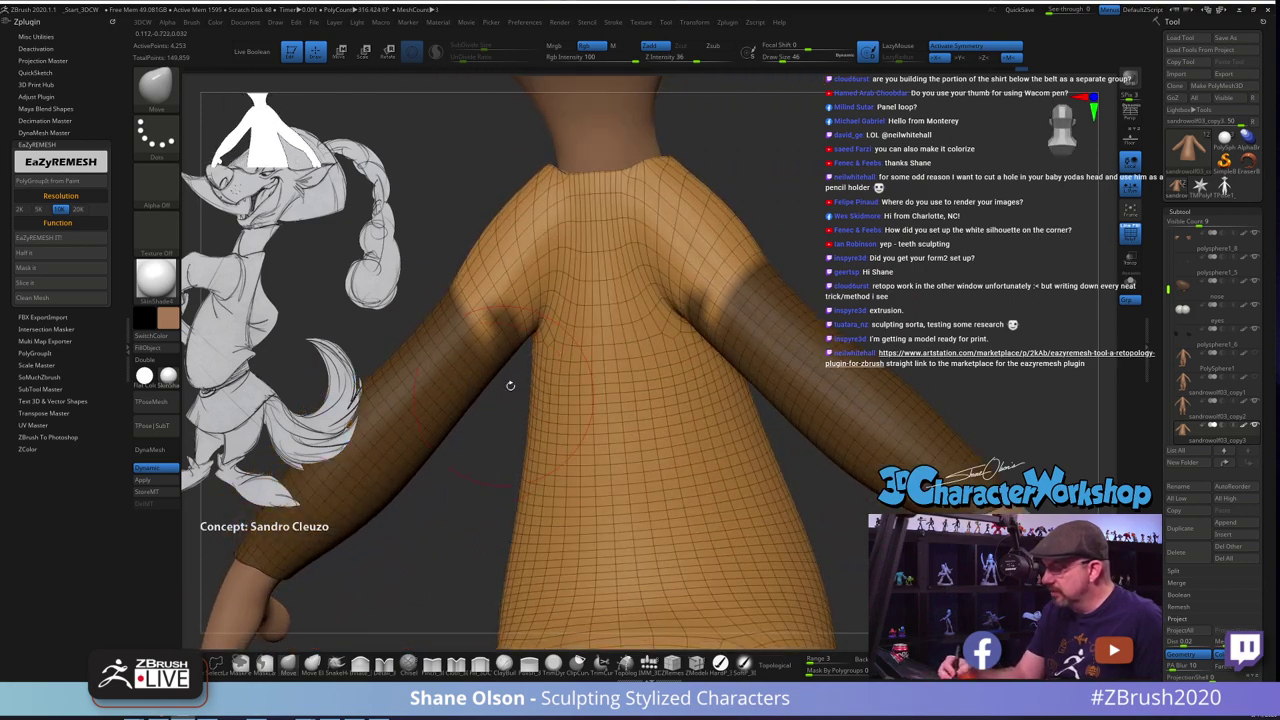
left_click_drag(456, 232, 470, 291, "ctrl")
left_click_drag(543, 361, 550, 335, "ctrl")
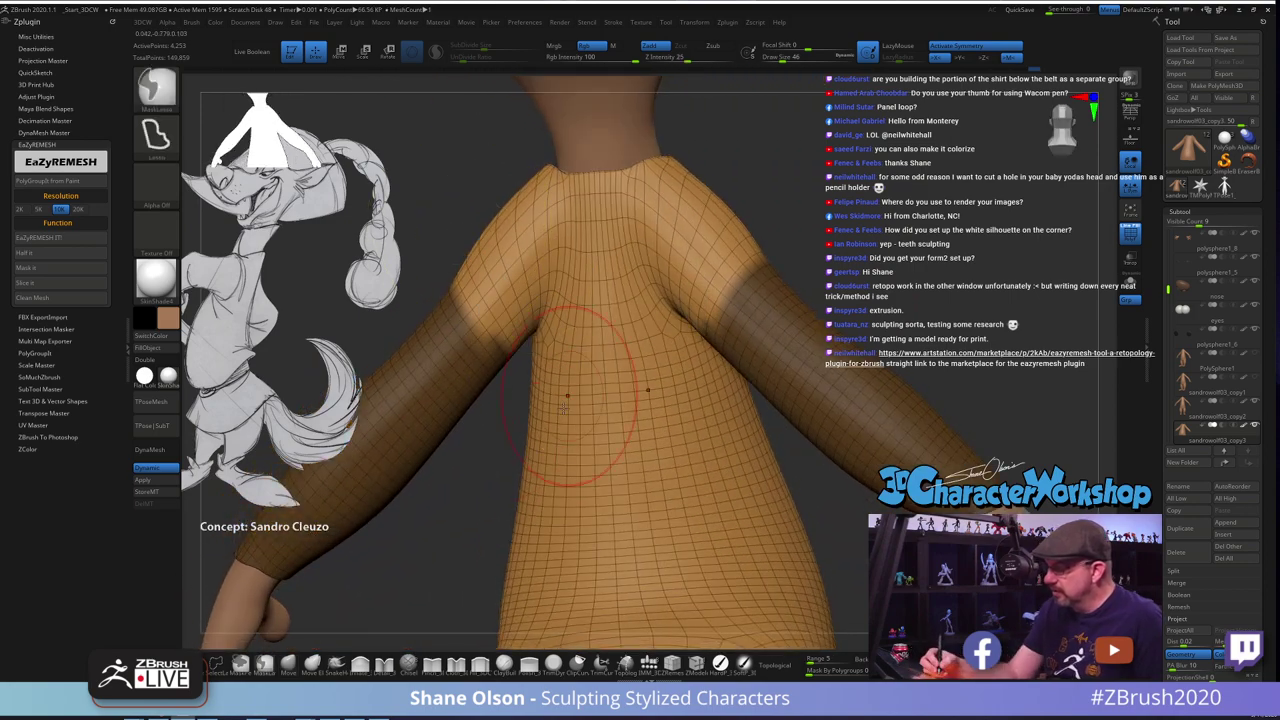
left_click_drag(500, 467, 488, 400)
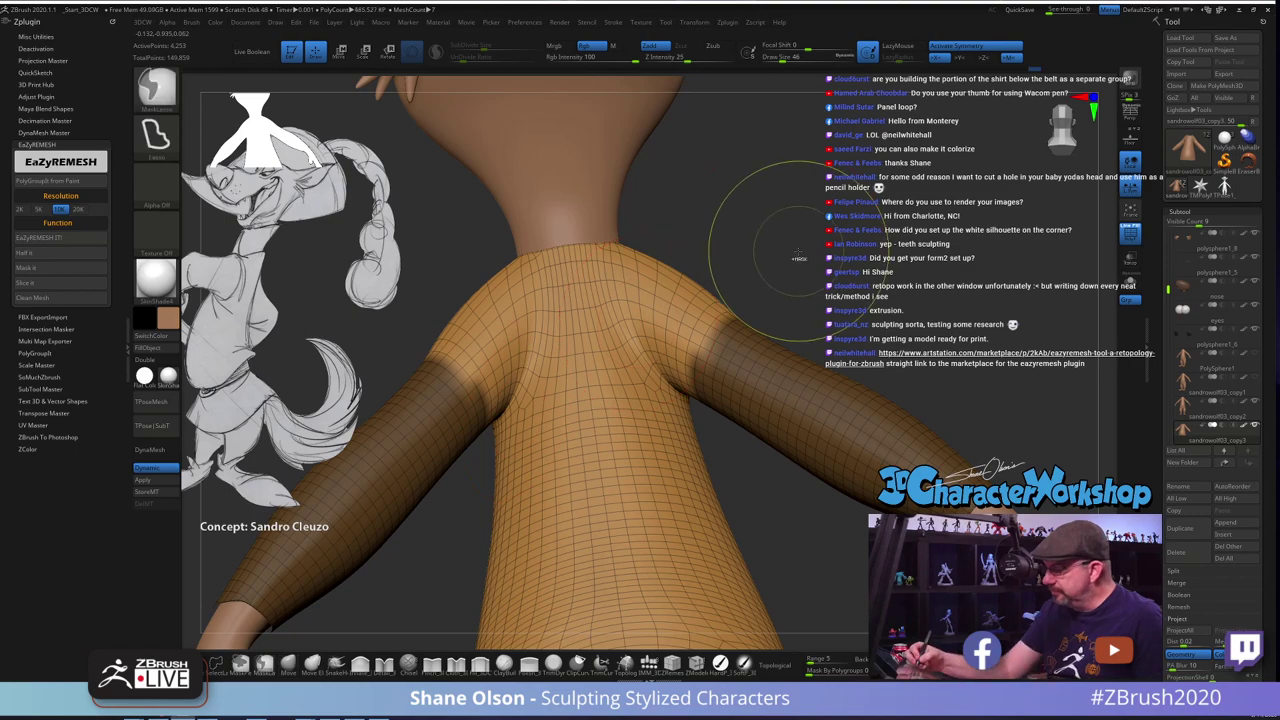
mouse_move(767, 224)
left_mouse_down()
mouse_move(768, 266)
mouse_move(782, 266)
mouse_move(525, 395)
left_mouse_up()
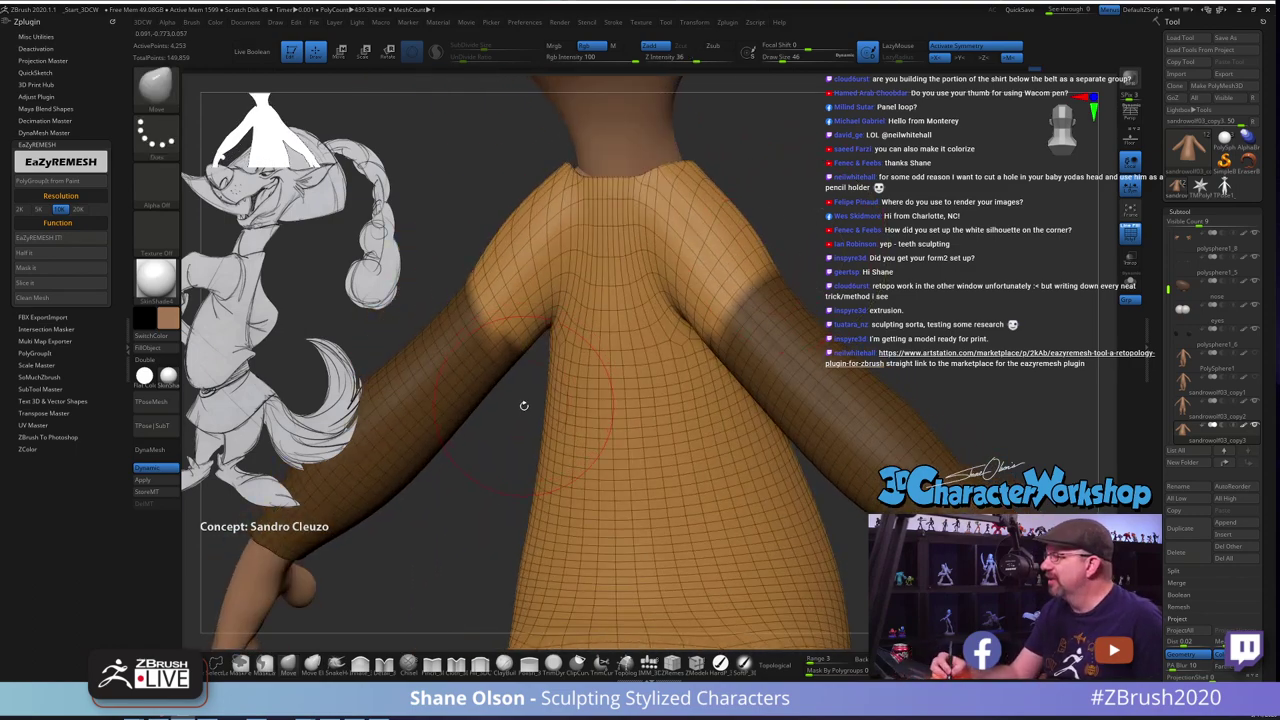
key("s")
left_click_drag(515, 419, 510, 404)
key("ctrl")
left_click_drag(515, 360, 503, 348, "ctrl")
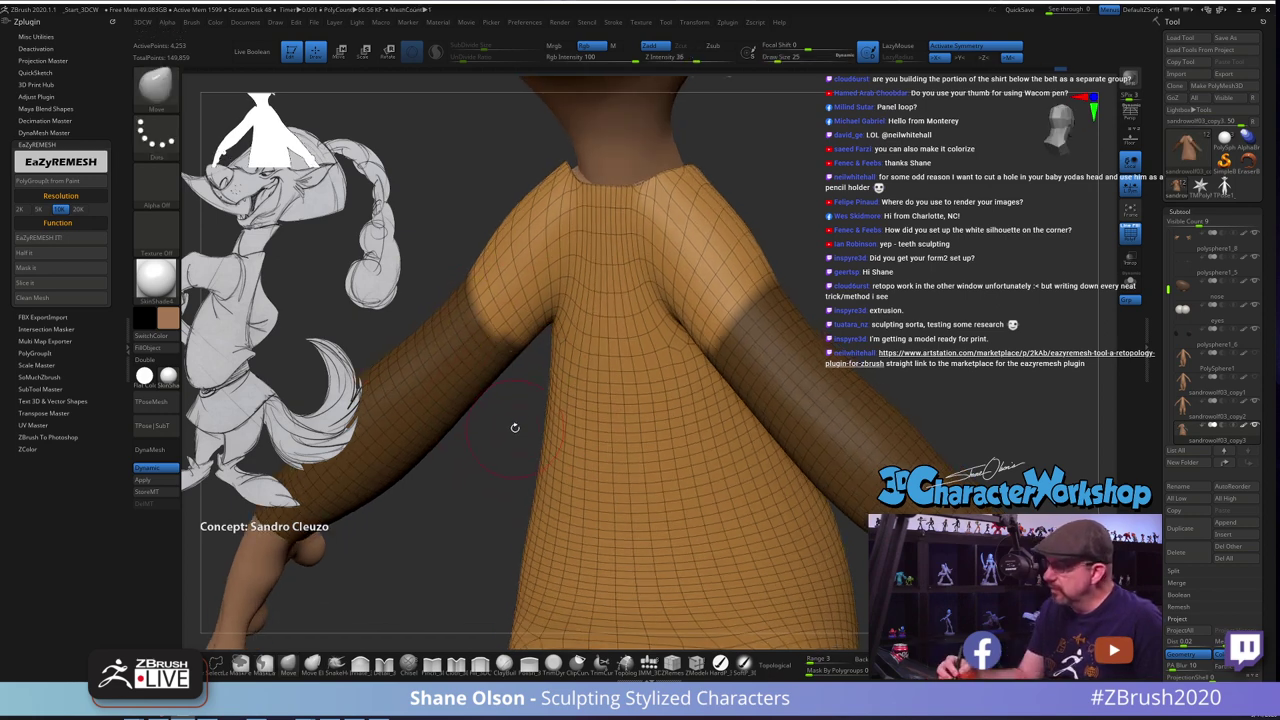
Convert the masked sleeve sections of the shirt into their own polygroup
key("f")
left_click_drag(700, 290, 799, 268)
left_click_drag(650, 374, 815, 356, "alt")
left_click_drag(705, 360, 834, 370)
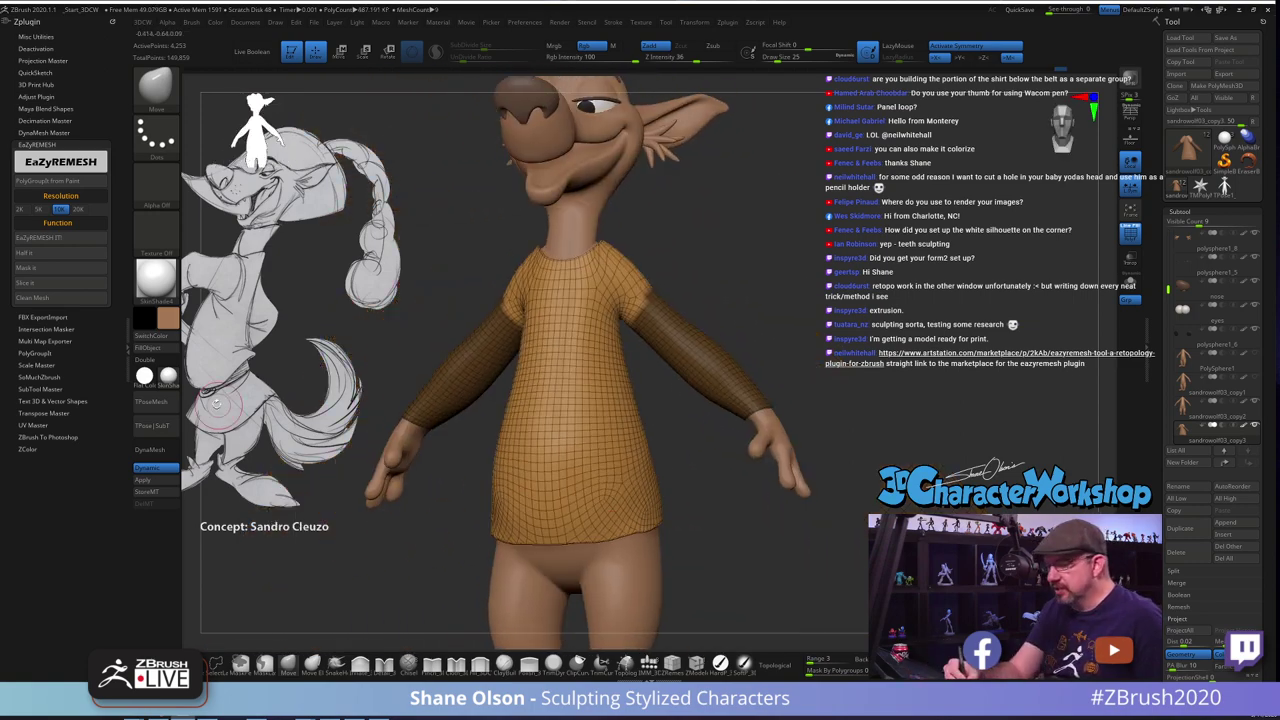
mouse_move(811, 297)
left_mouse_down()
mouse_move(795, 332)
mouse_move(682, 357)
mouse_move(766, 366)
mouse_move(792, 350)
mouse_move(766, 323)
mouse_move(804, 304)
left_mouse_up()
key("ctrl")
key("ctrl+w")
left_click_drag(769, 226, 767, 271, "alt")
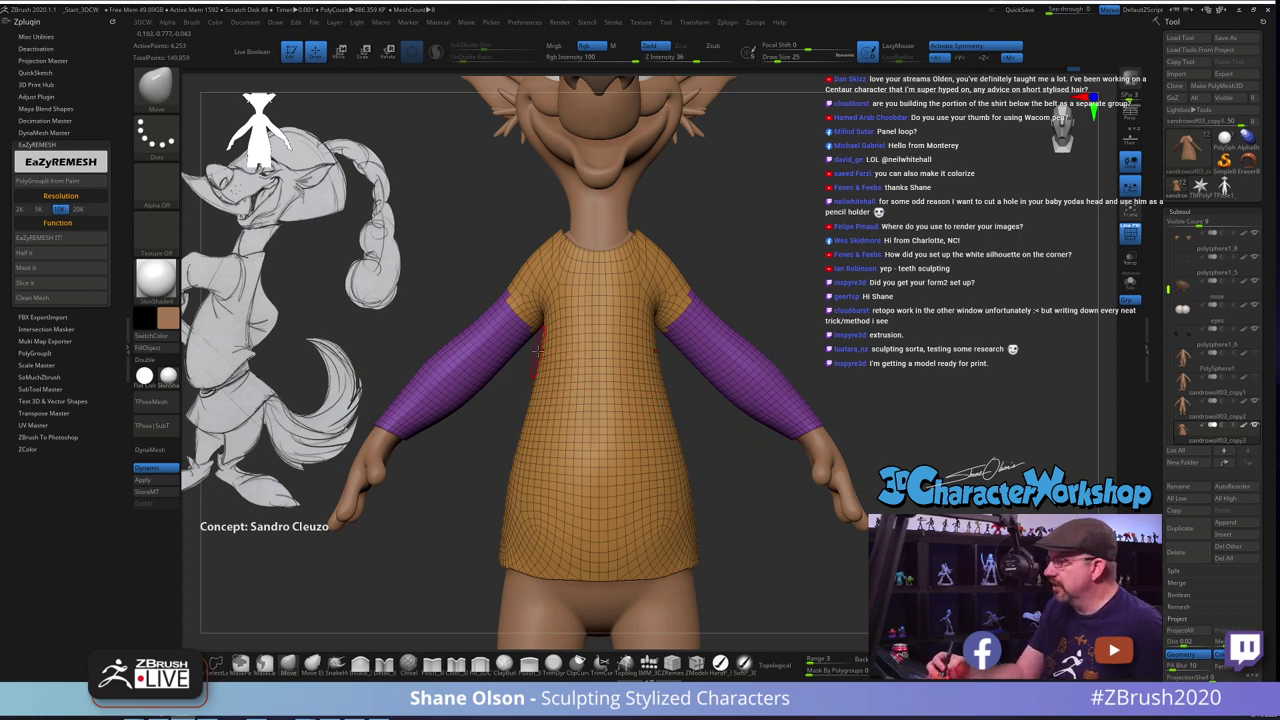
Isolate the shirt's torso without sleeves, hide a polygon loop across the chest below the armpits, and split the parts with Auto Groups
left_click_drag(538, 351, 498, 318, "alt")
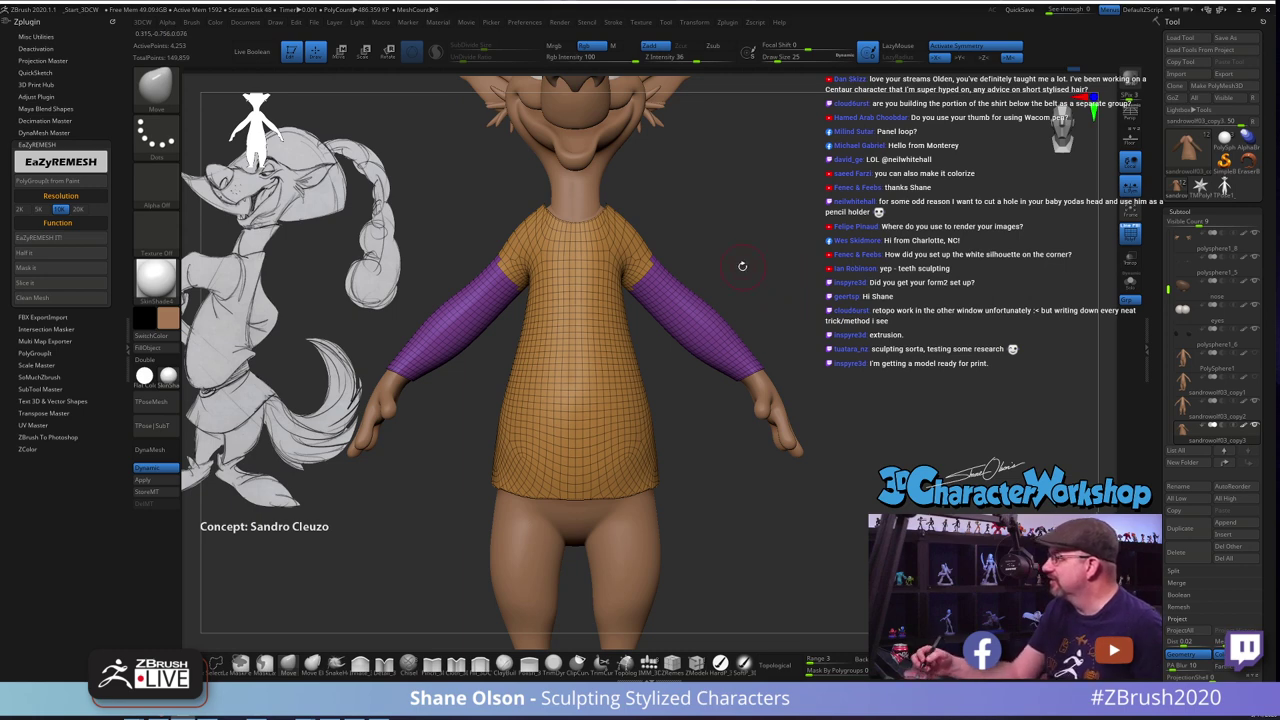
left_click_drag(742, 266, 767, 282)
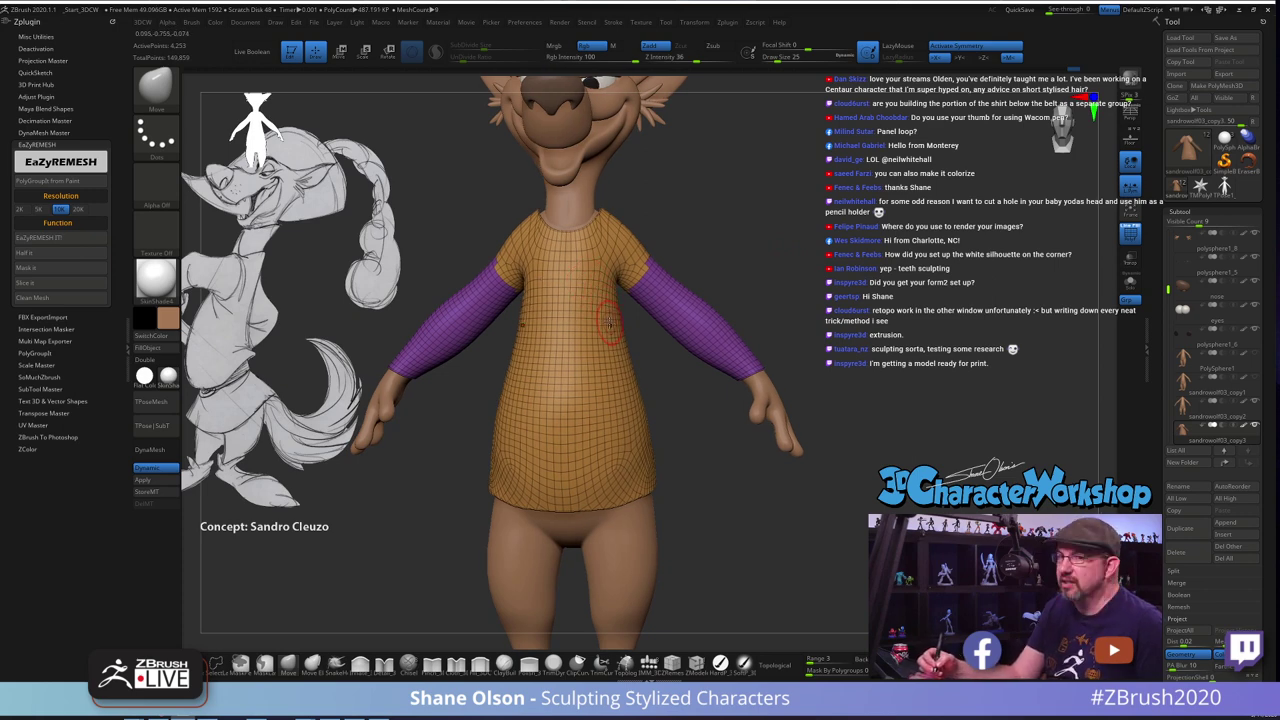
key("ctrl+shift")
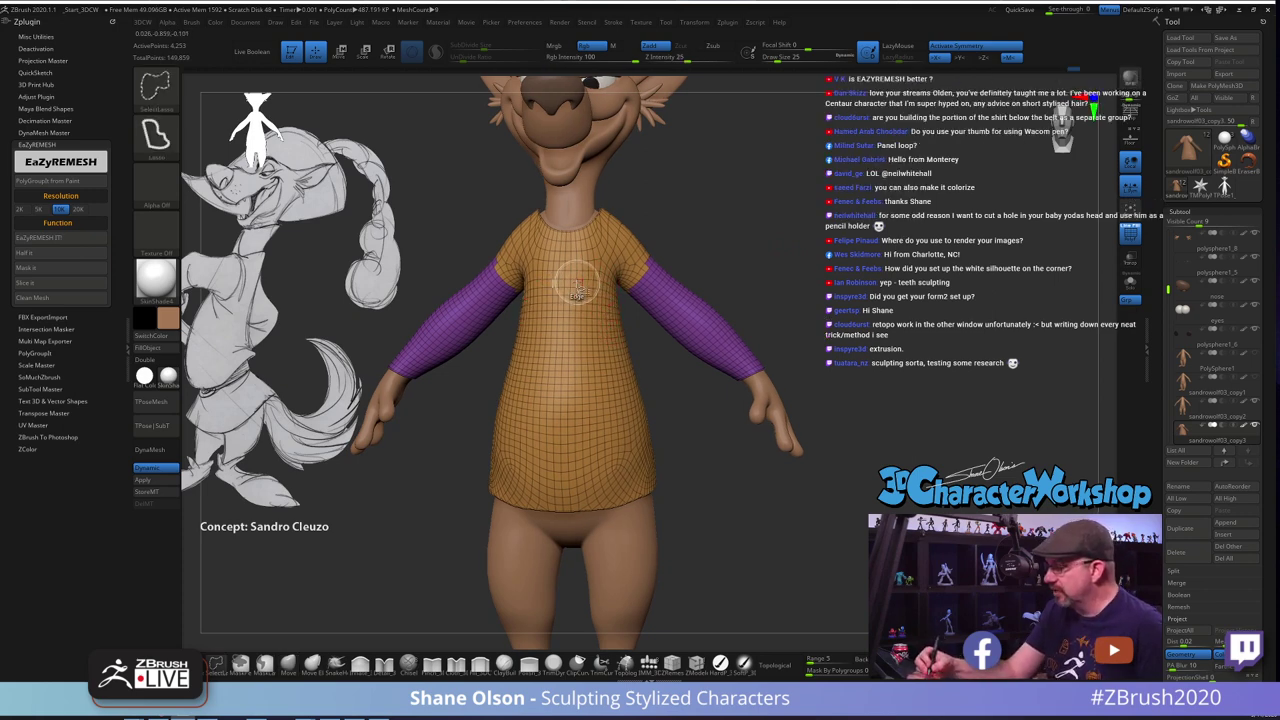
left_click(577, 289, "ctrl+shift")
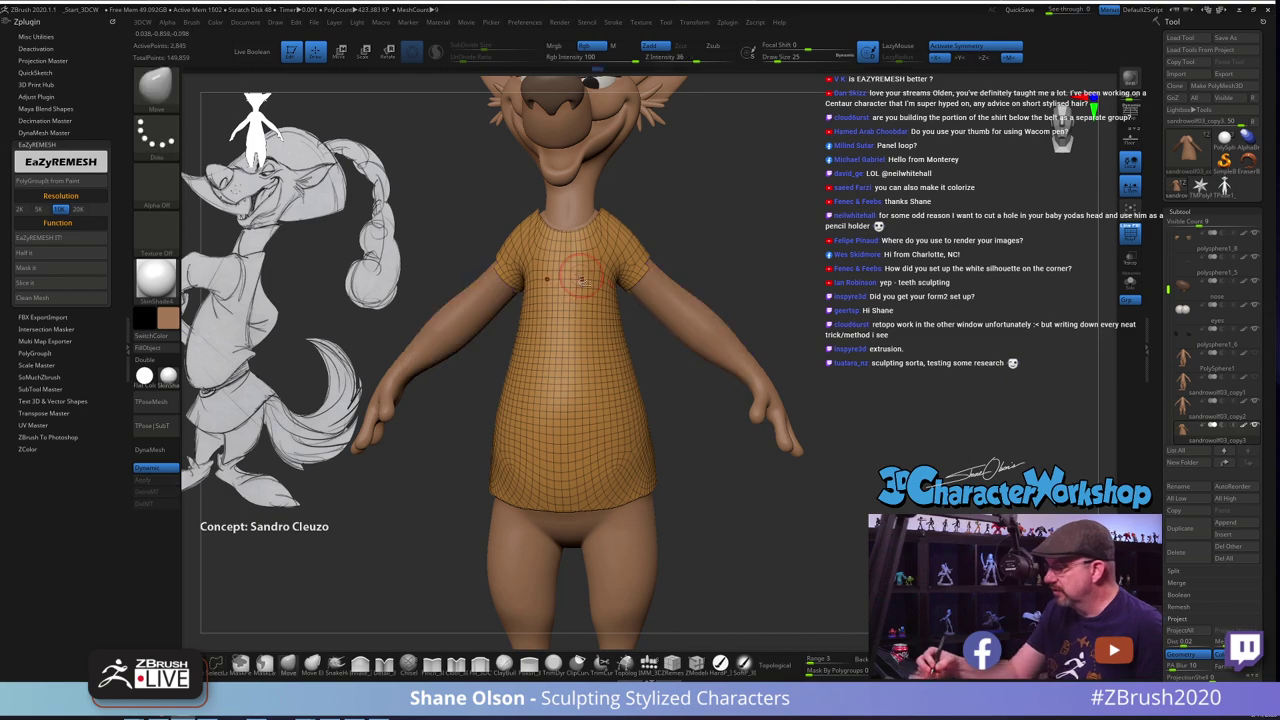
key("ctrl+shift")
mouse_move(650, 391)
left_mouse_down()
mouse_move(737, 373)
mouse_move(748, 383)
mouse_move(680, 391)
mouse_move(727, 323)
left_mouse_up()
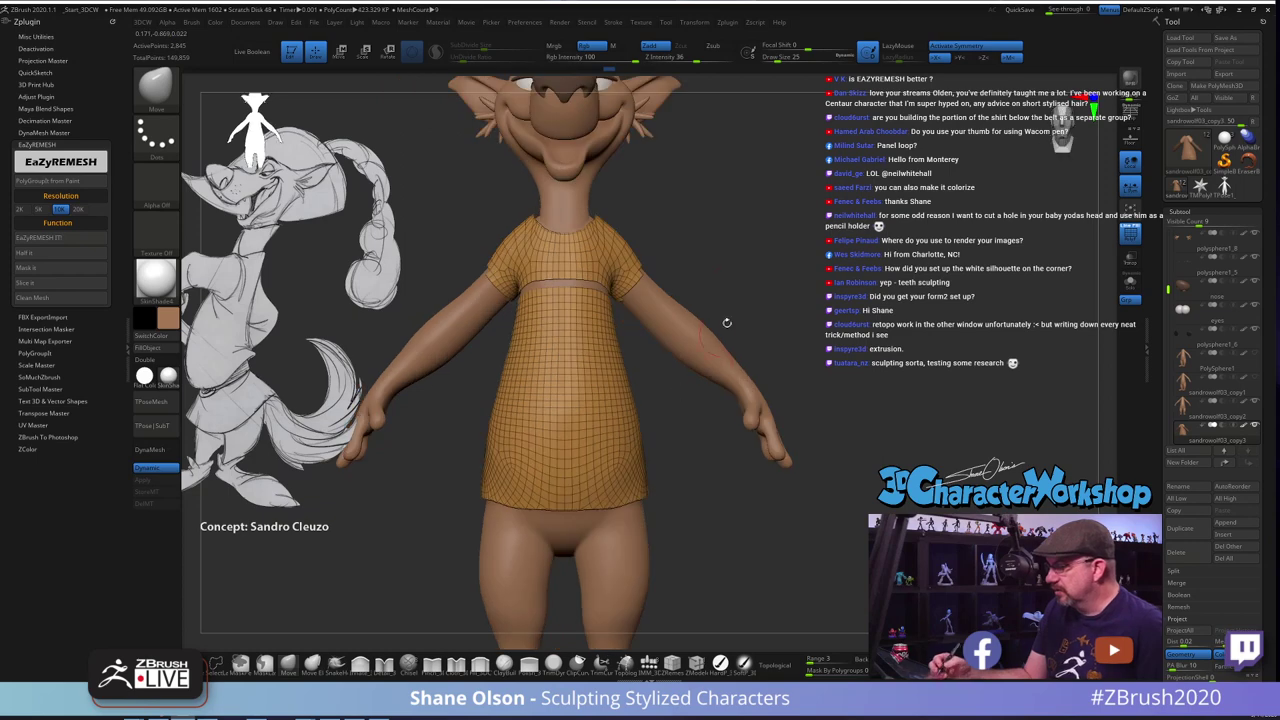
key("space")
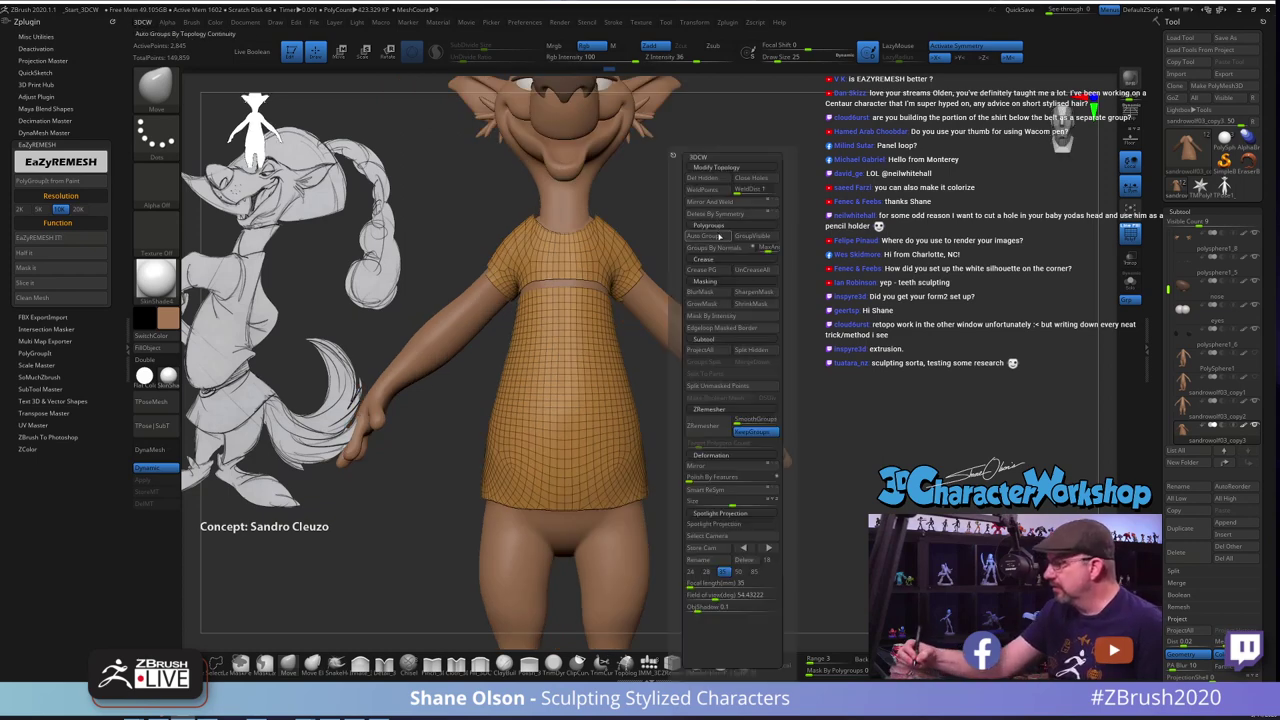
left_click(714, 237)
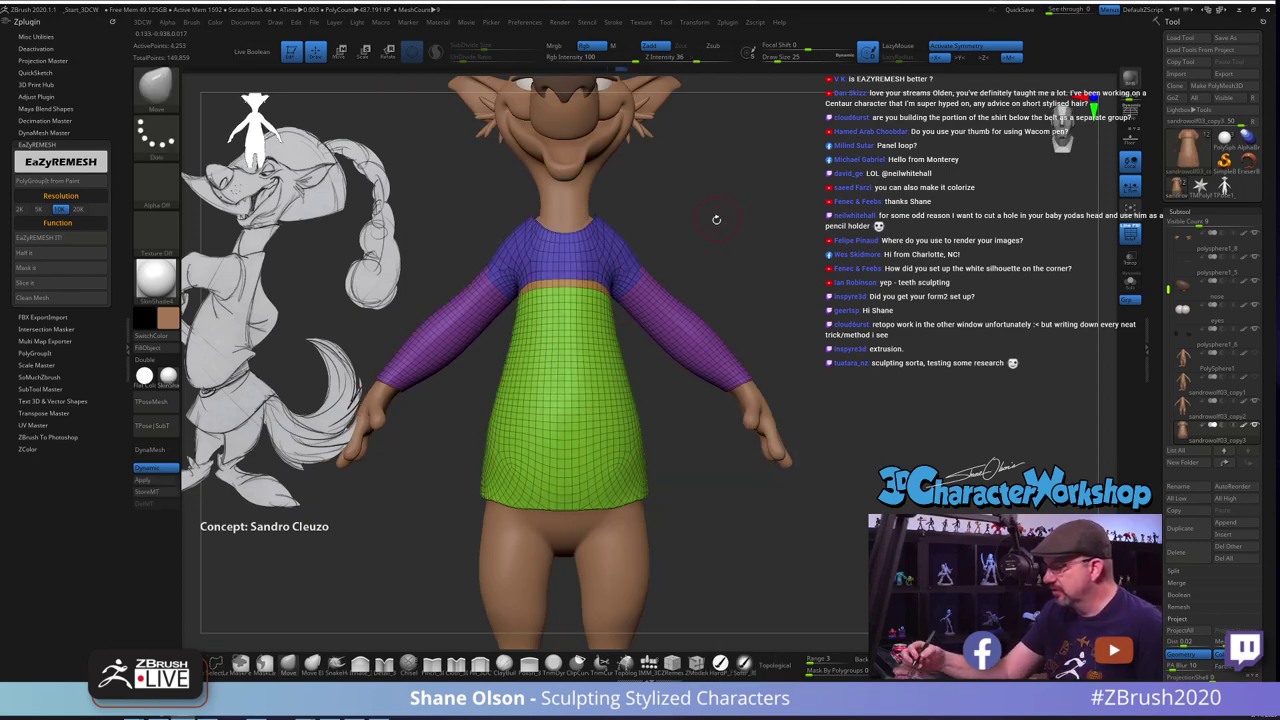
Combine the chest strip and the lower shirt section into one polygroup, and show the whole shirt again
left_click_drag(711, 217, 653, 252)
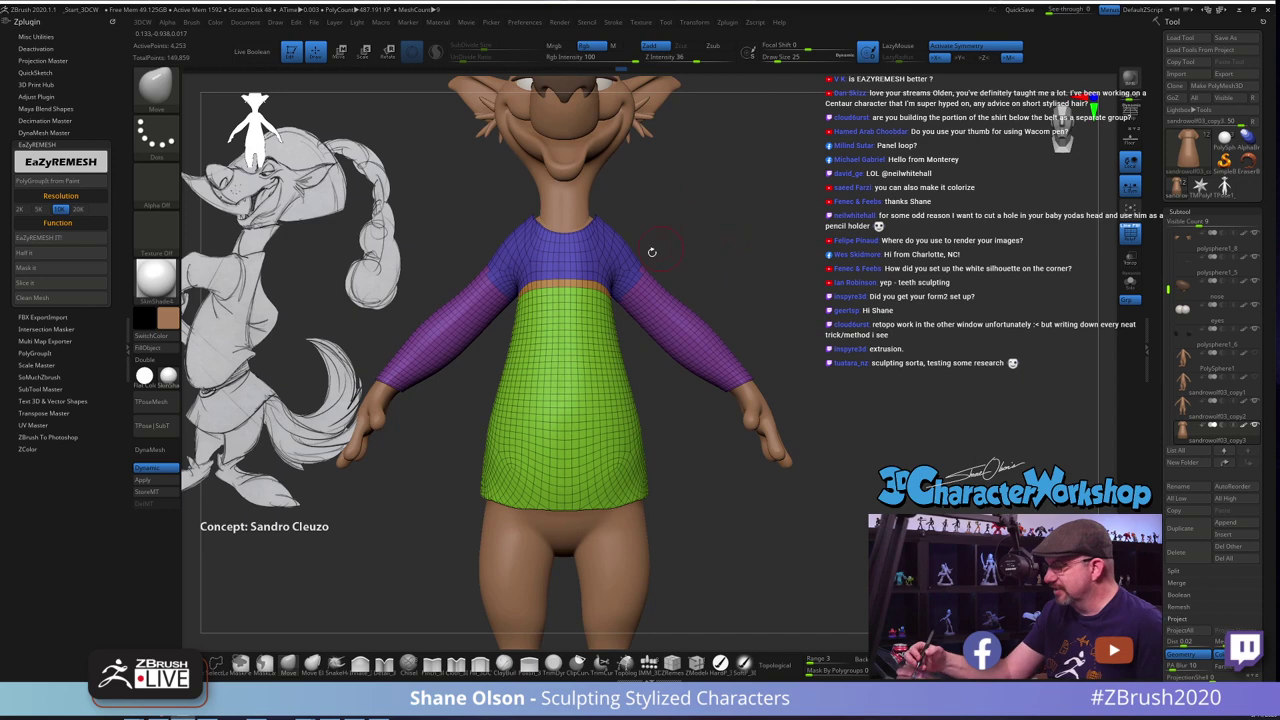
left_click(566, 290, "ctrl+shift")
key("ctrl+w")
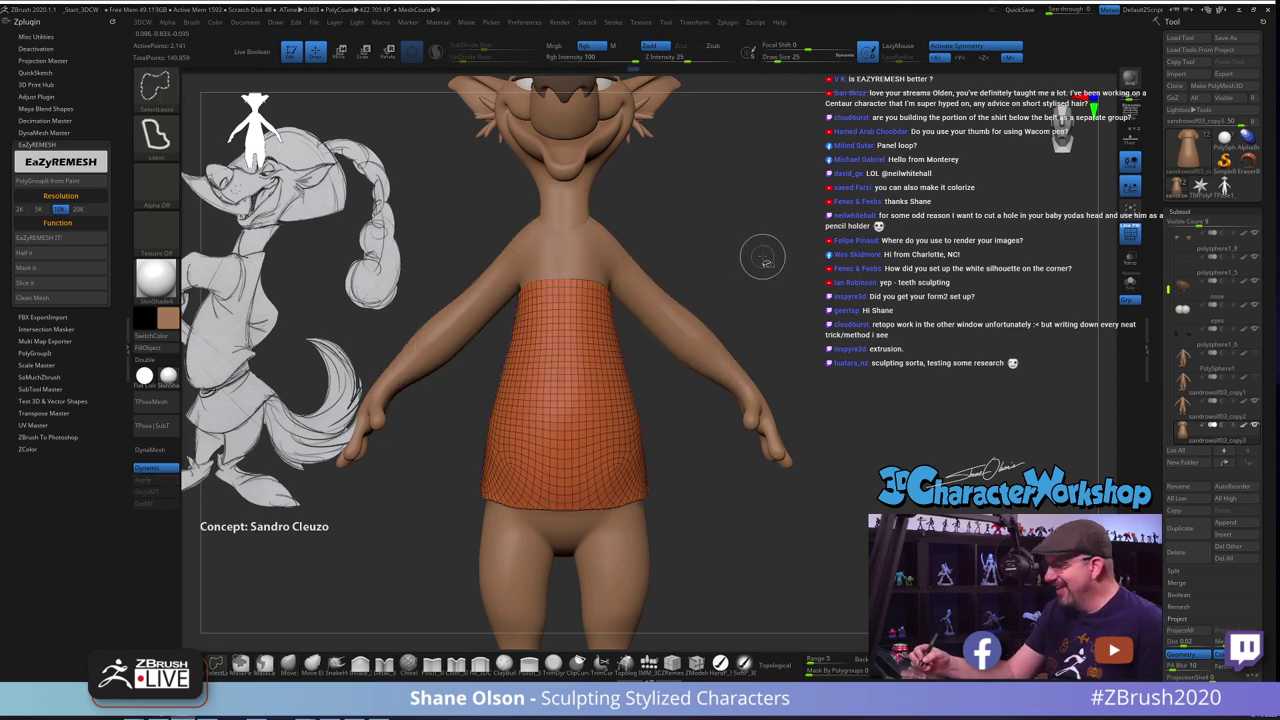
left_click(767, 256, "ctrl+shift")
Delete any hidden geometry from the shirt with Del Hidden
right_click_drag(830, 342, 822, 366, "ctrl")
left_click_drag(822, 366, 798, 352)
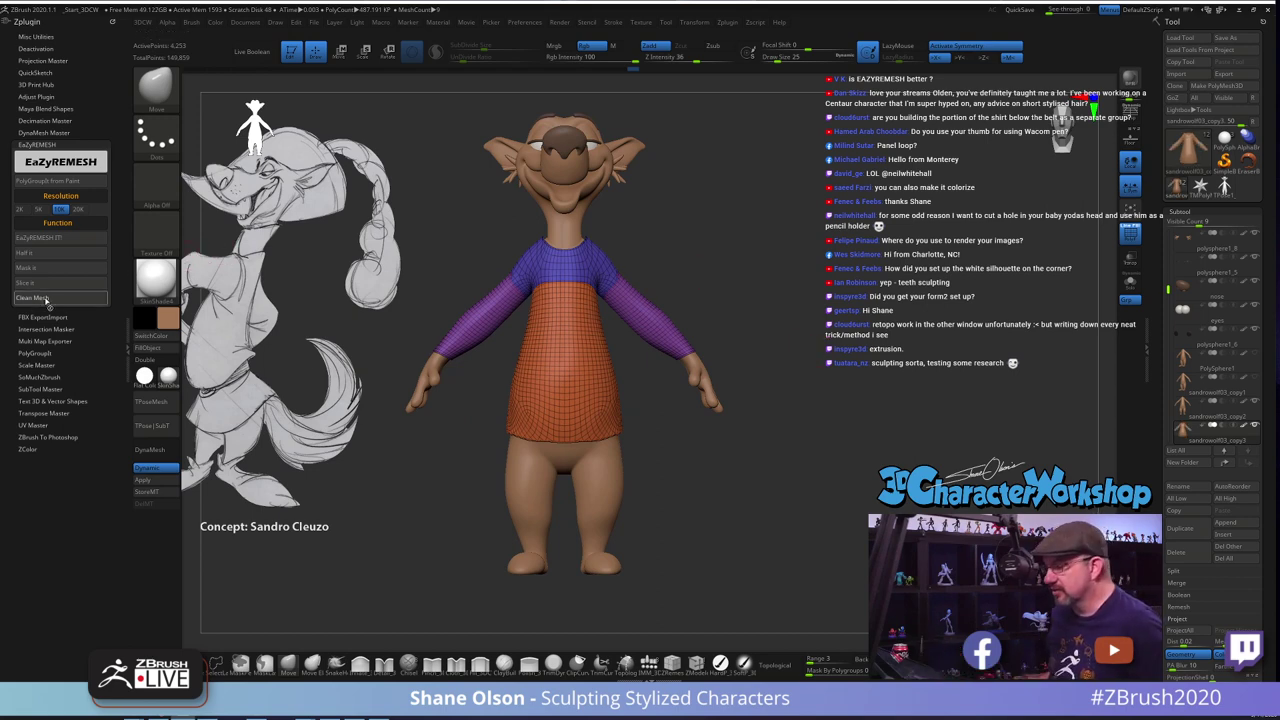
right_click_drag(793, 257, 800, 272, "ctrl")
key("space")
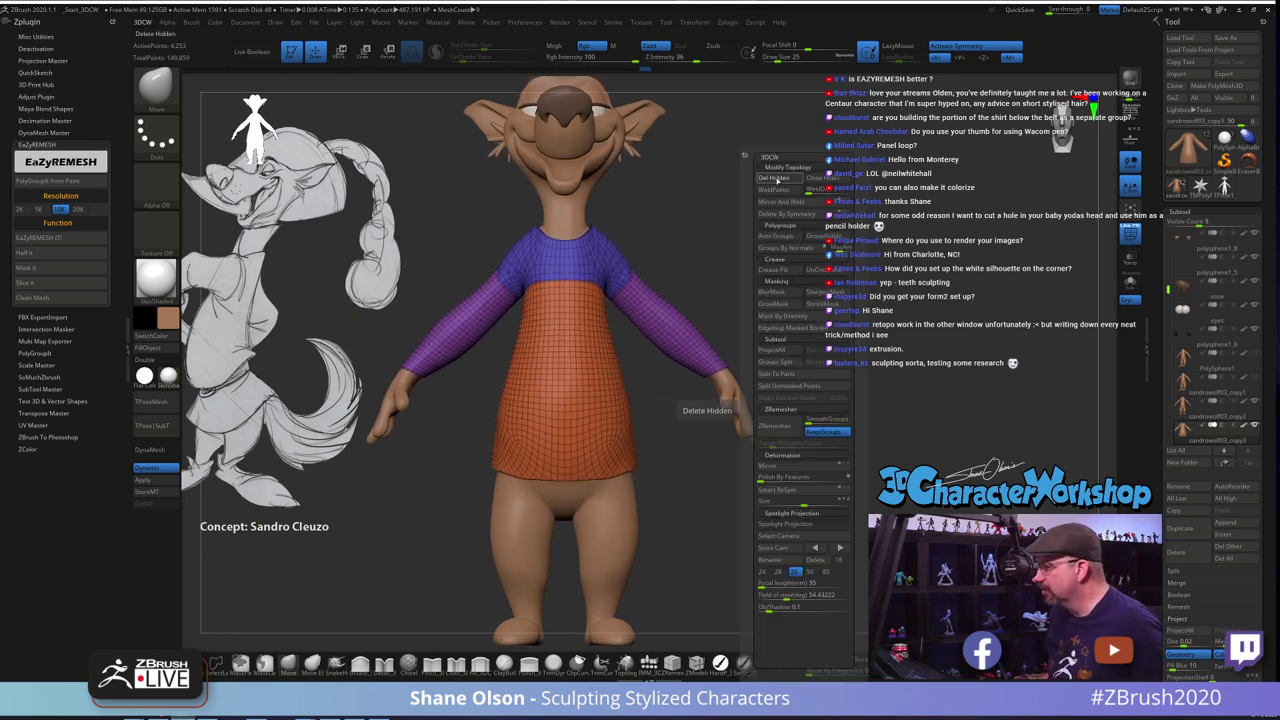
left_click(777, 180)
left_click_drag(764, 241, 815, 253)
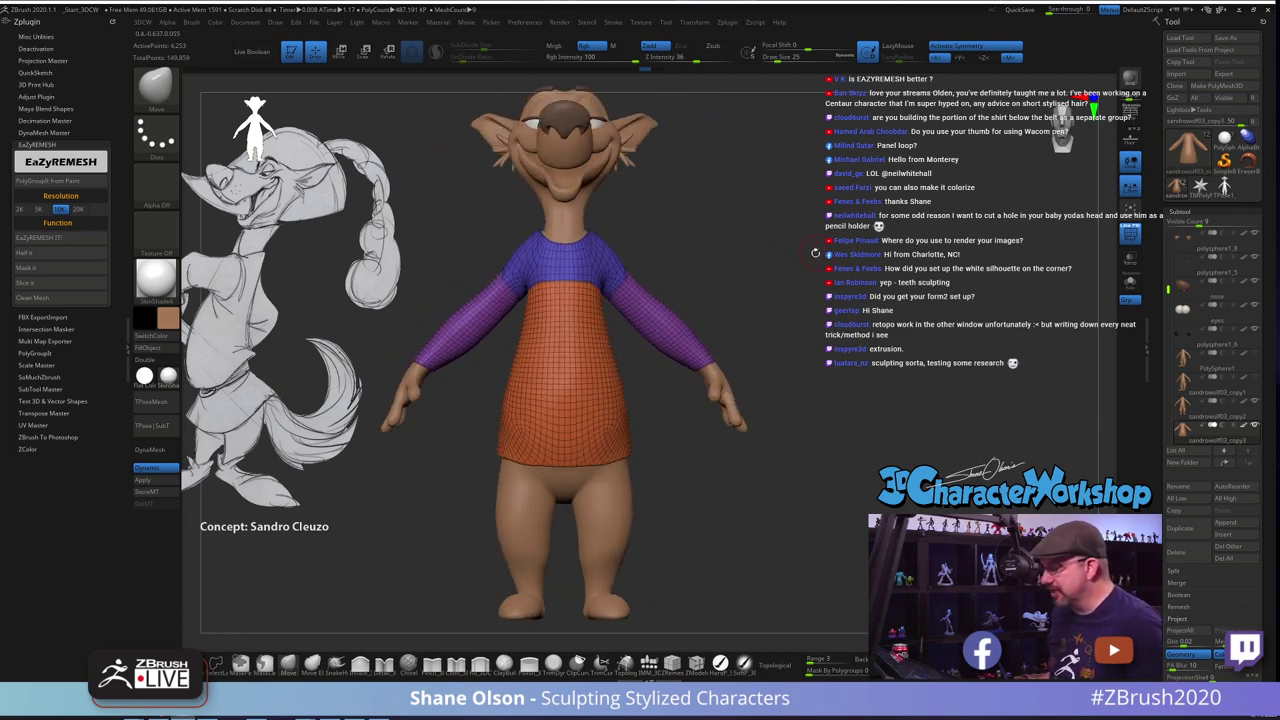
Try remeshing the shirt with EaZyREMESH at the 10K resolution, and undo the remesh
left_click(39, 212)
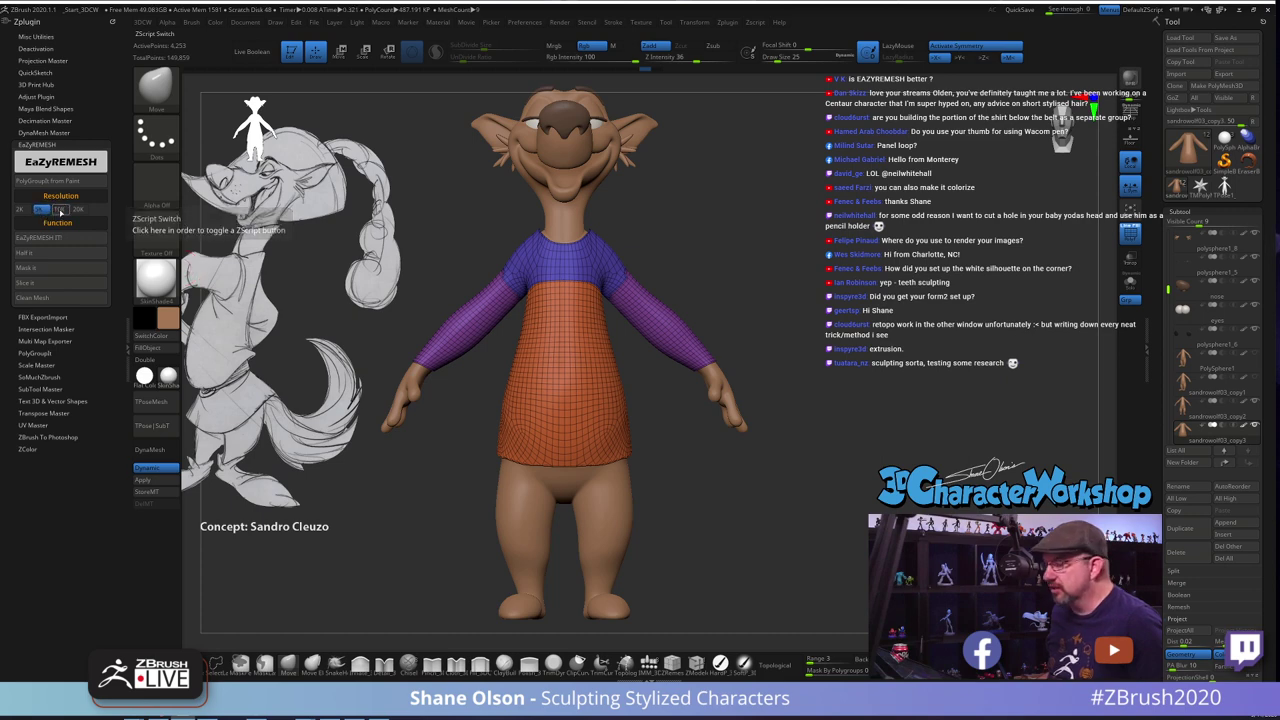
left_click(60, 210)
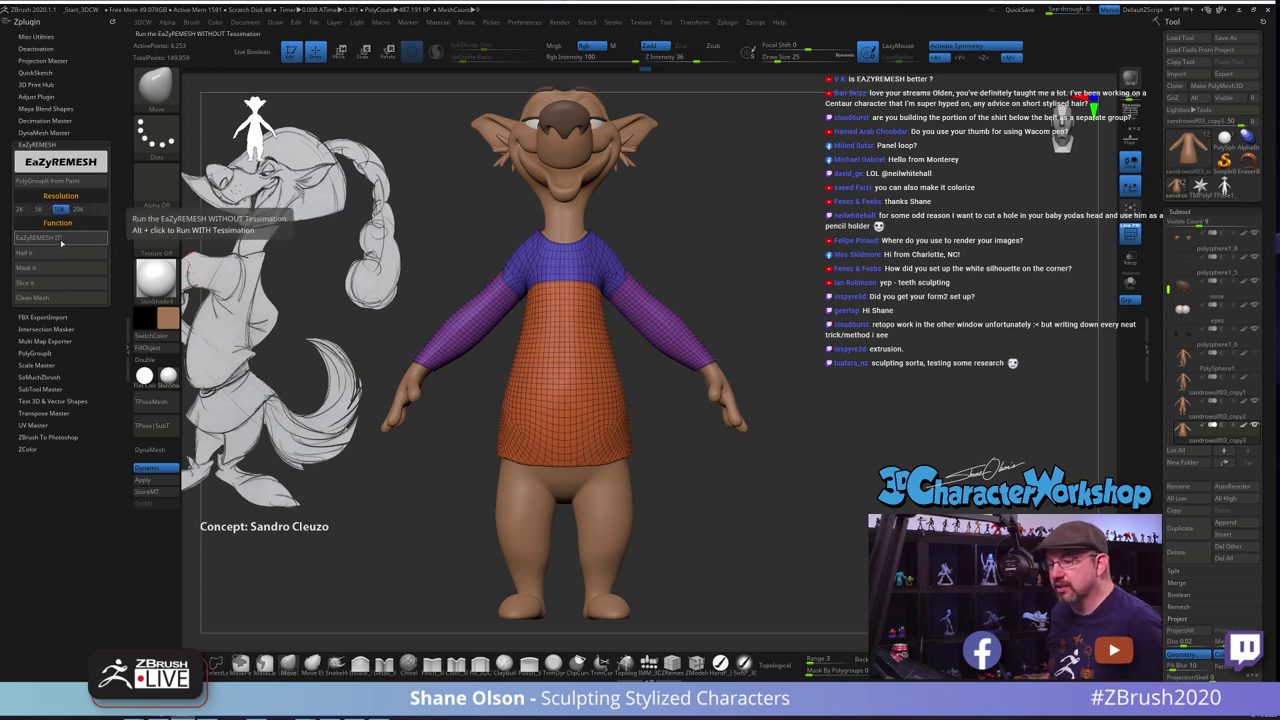
left_click(61, 239)
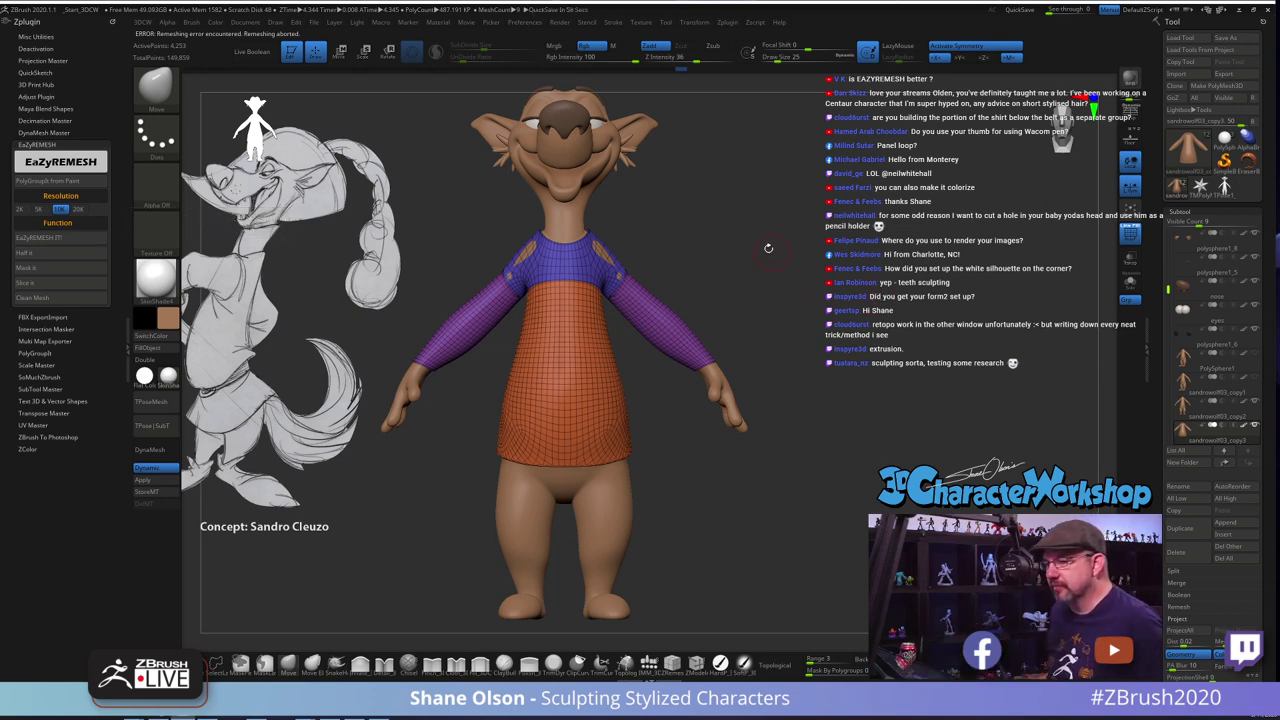
left_click_drag(782, 250, 804, 264)
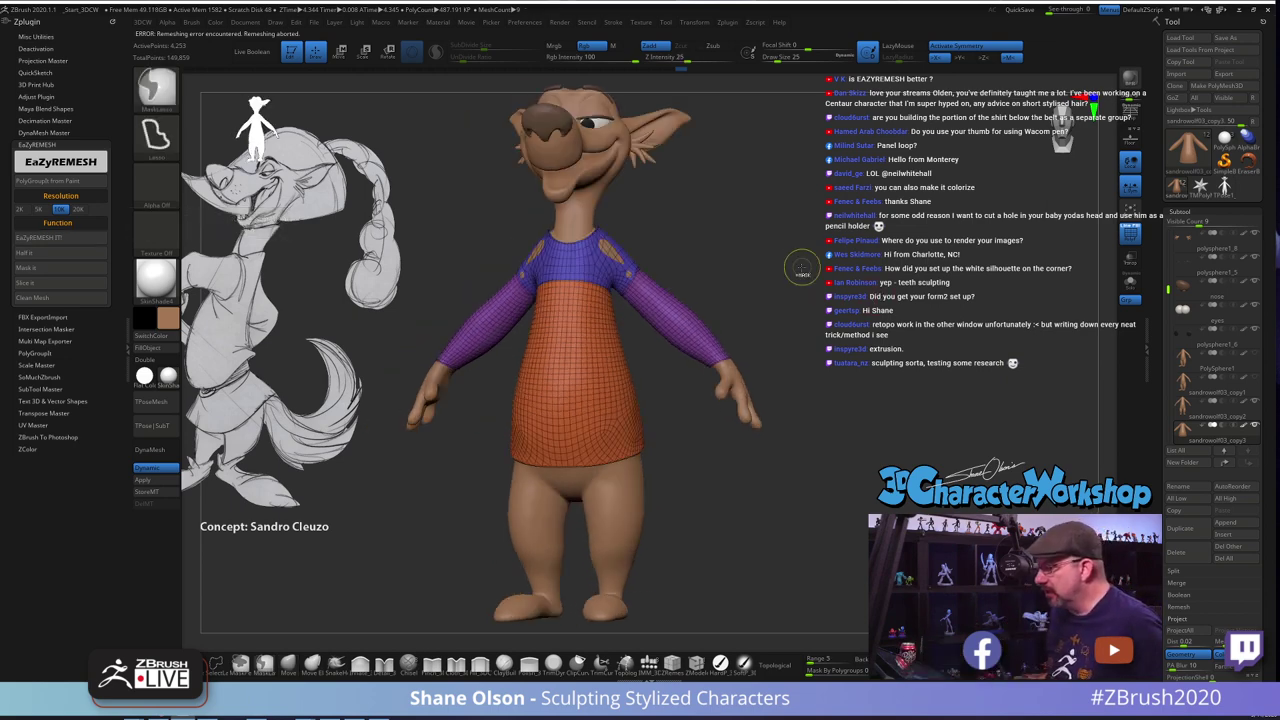
key("ctrl")
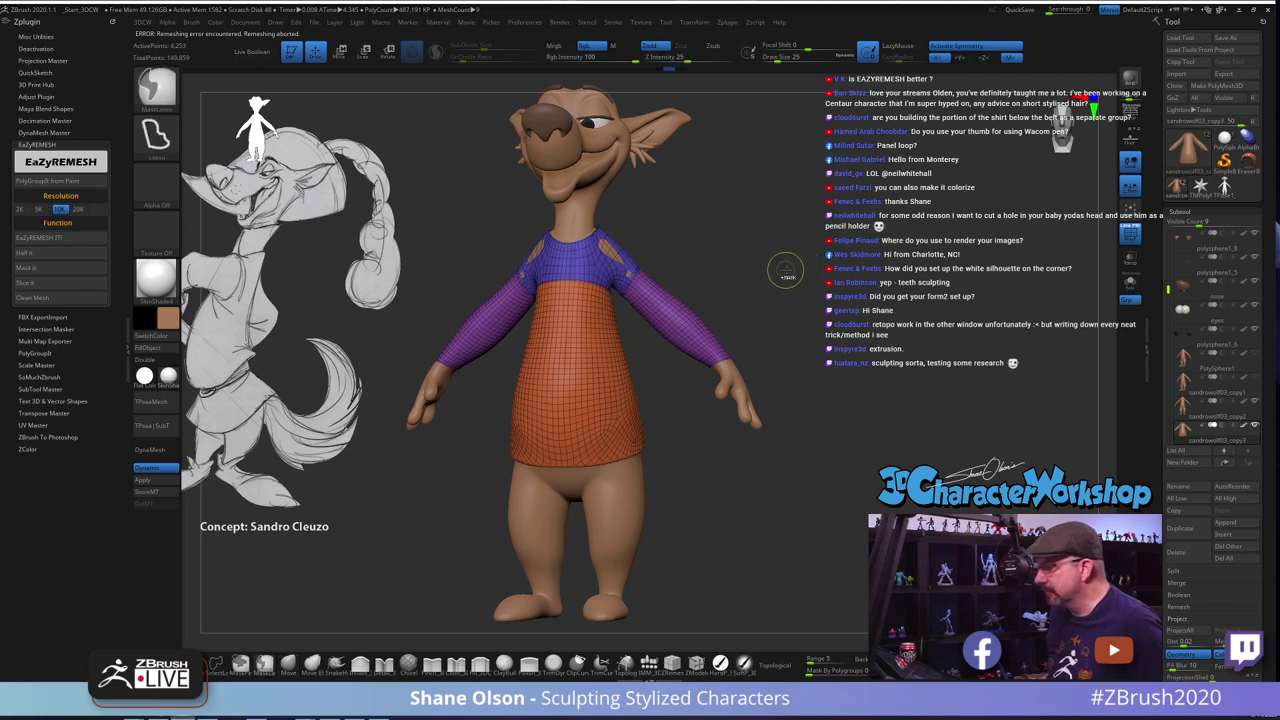
mouse_move(802, 269)
left_mouse_down()
mouse_move(788, 270)
mouse_move(791, 283)
mouse_move(781, 269)
left_mouse_up()
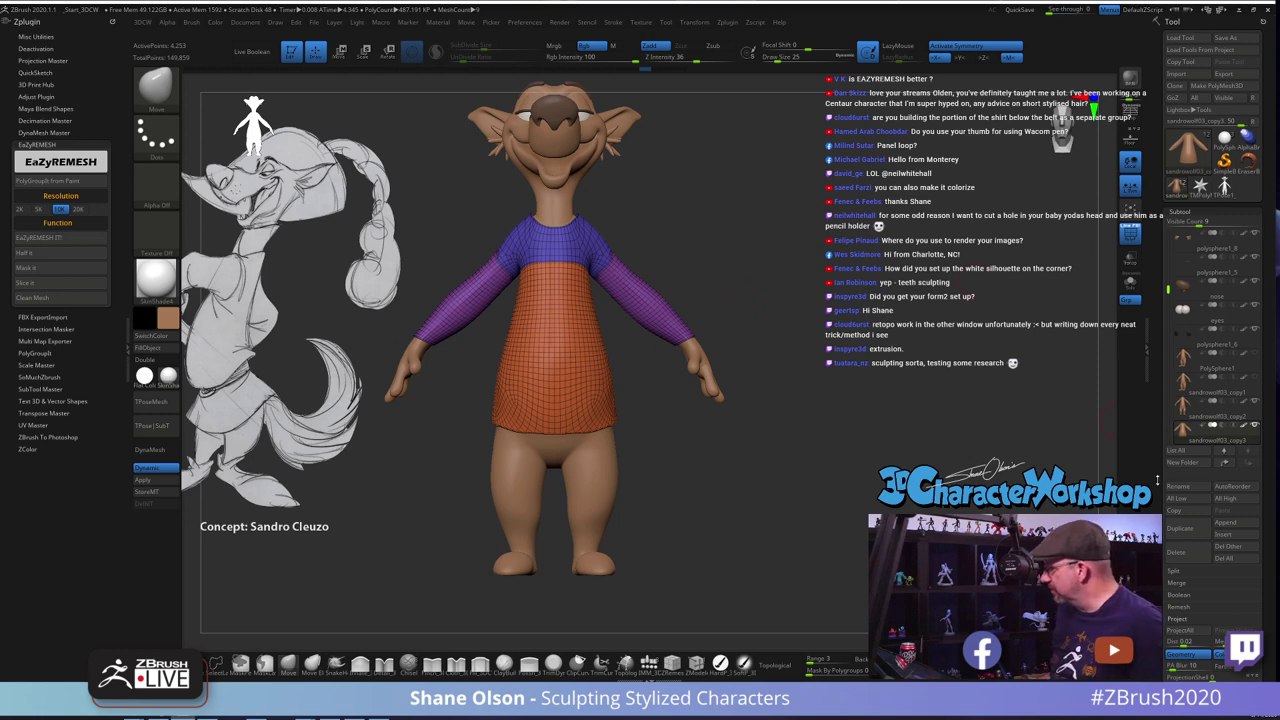
Remesh the shirt with ZRemesher using KeepGroups and a target polygon count of 5
left_click_drag(1158, 481, 1160, 182)
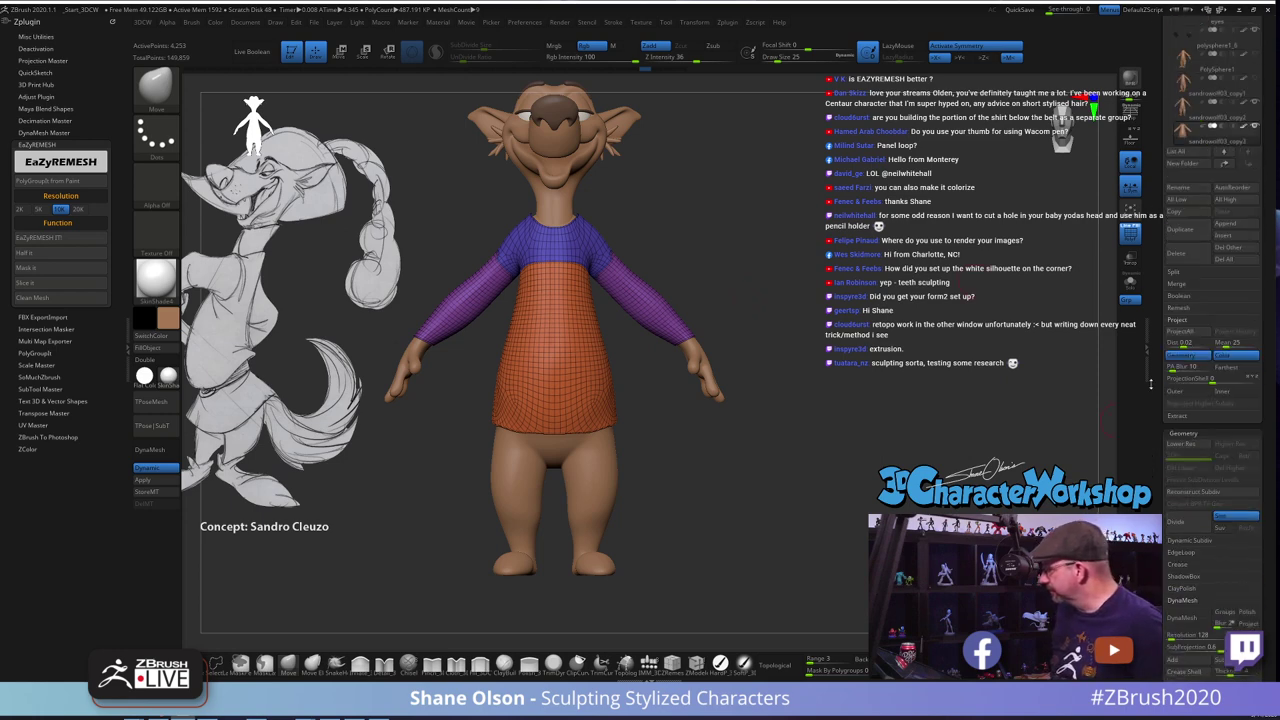
left_click(1182, 433)
left_click(1180, 432)
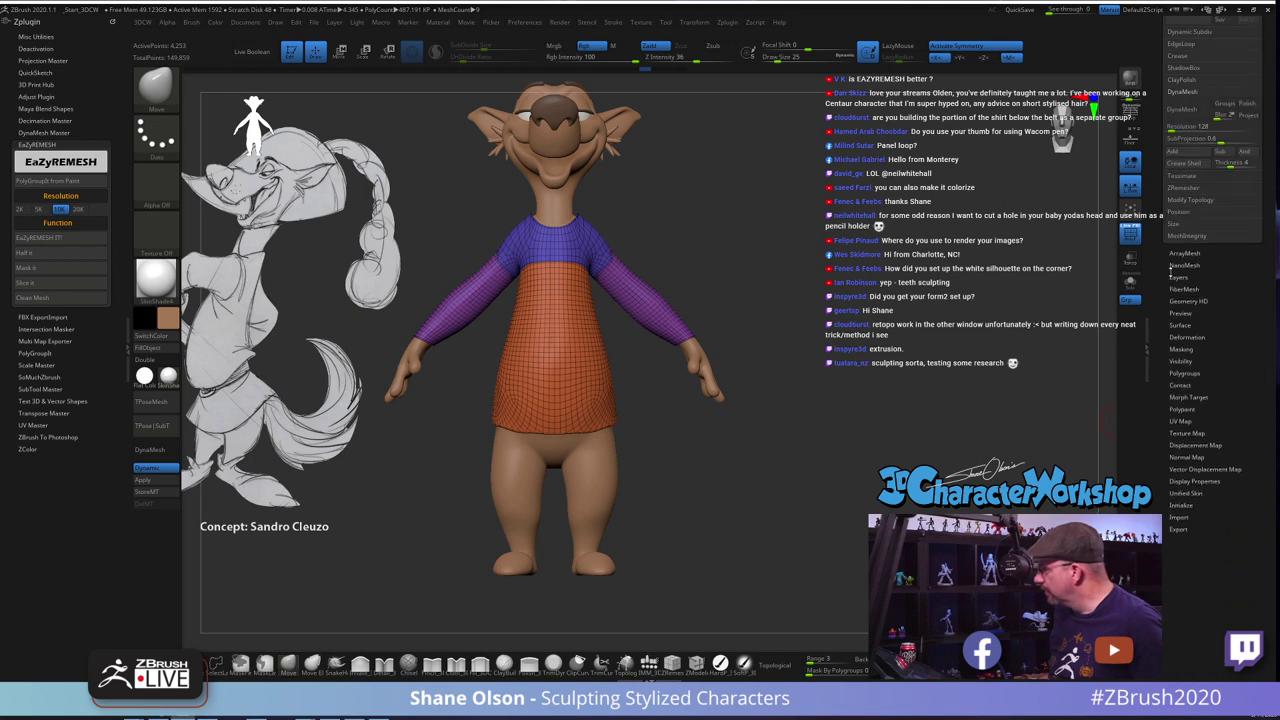
left_click_drag(1171, 272, 1171, 319)
left_click(1194, 236)
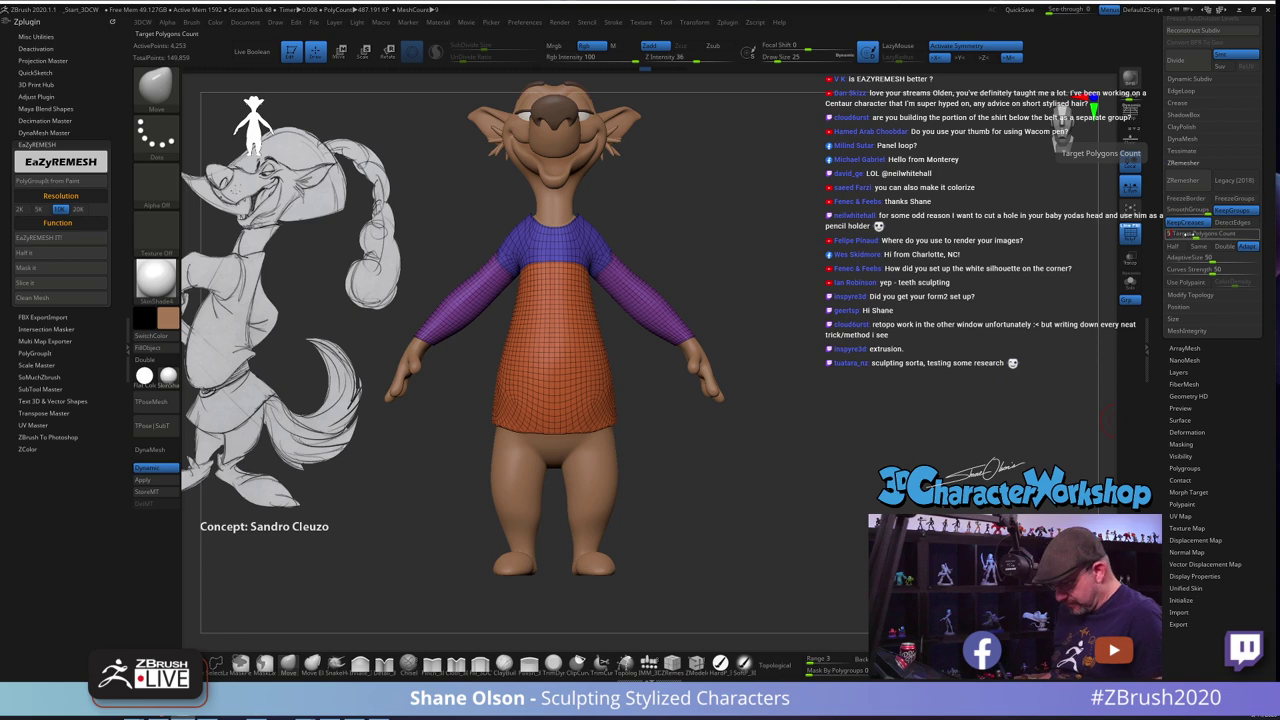
left_click(1189, 184)
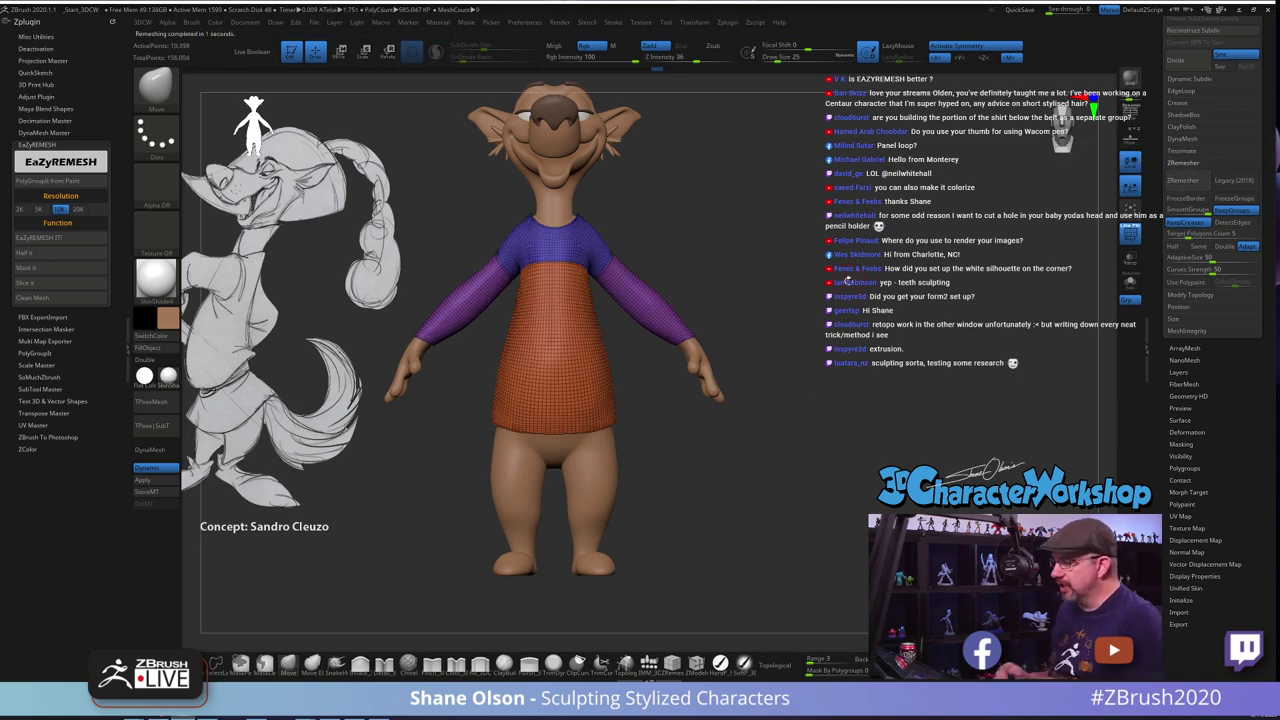
Remesh the shirt twice more with ZRemesher's Half option to reduce its density, and check the topology around the shoulders
left_click_drag(735, 285, 733, 325, "alt")
left_click_drag(810, 262, 838, 258)
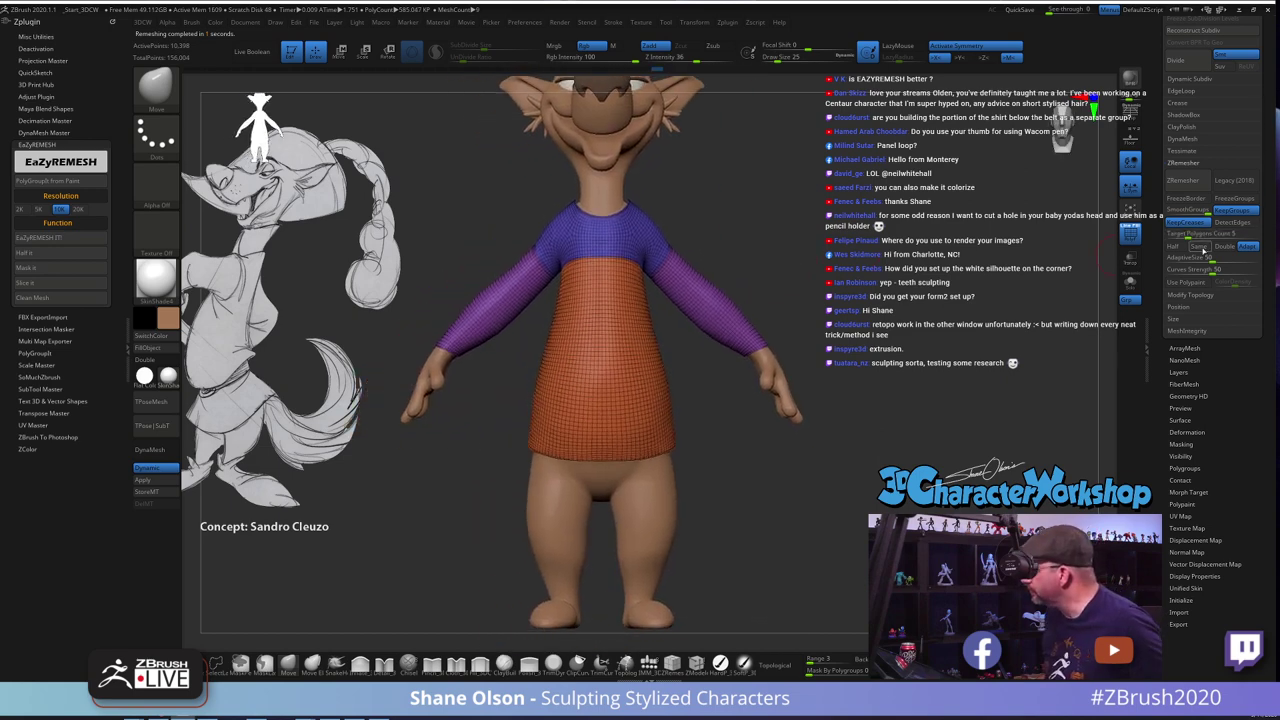
left_click(1184, 179)
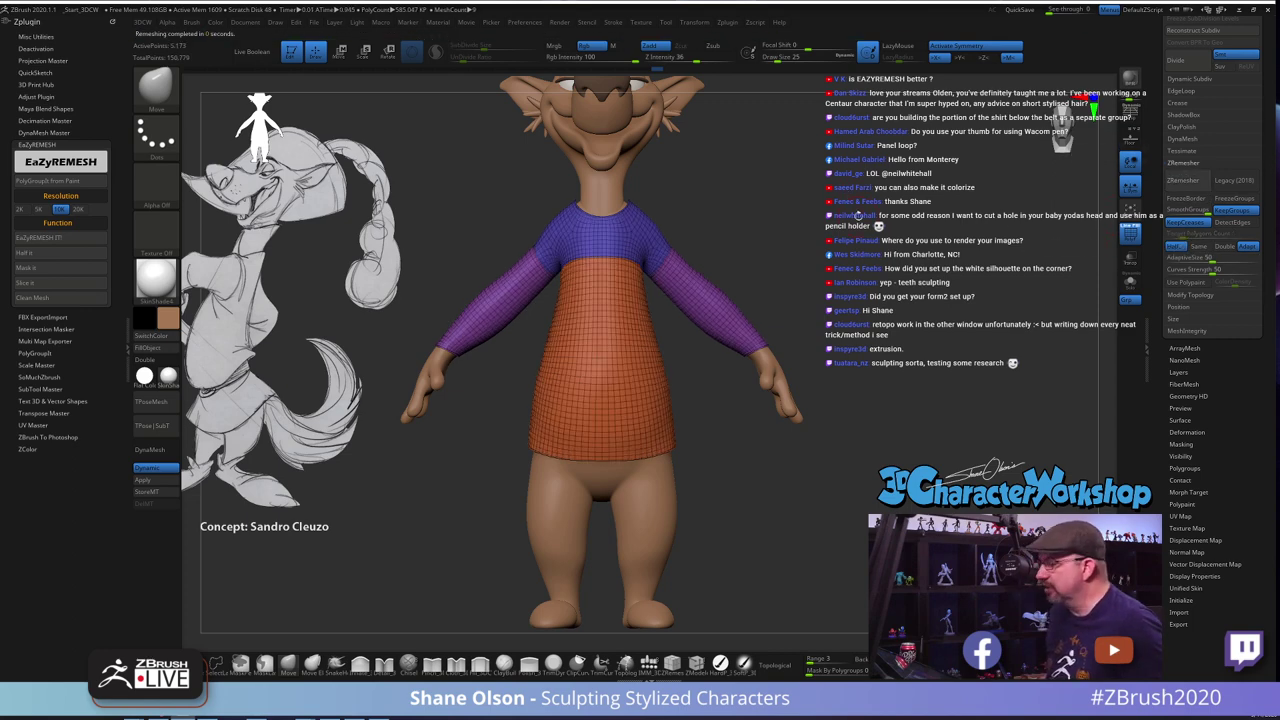
mouse_move(854, 221)
left_mouse_down()
mouse_move(756, 227)
mouse_move(856, 224)
left_mouse_up()
left_click_drag(690, 223, 687, 264)
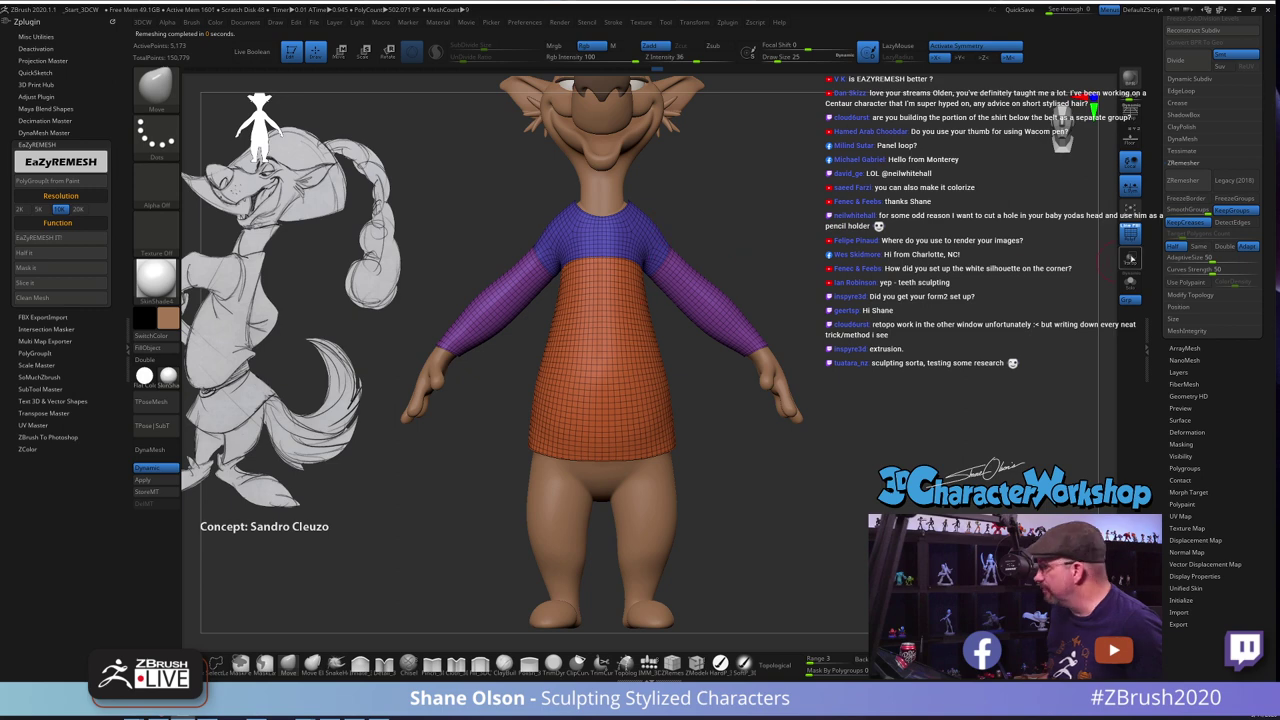
left_click(1186, 181)
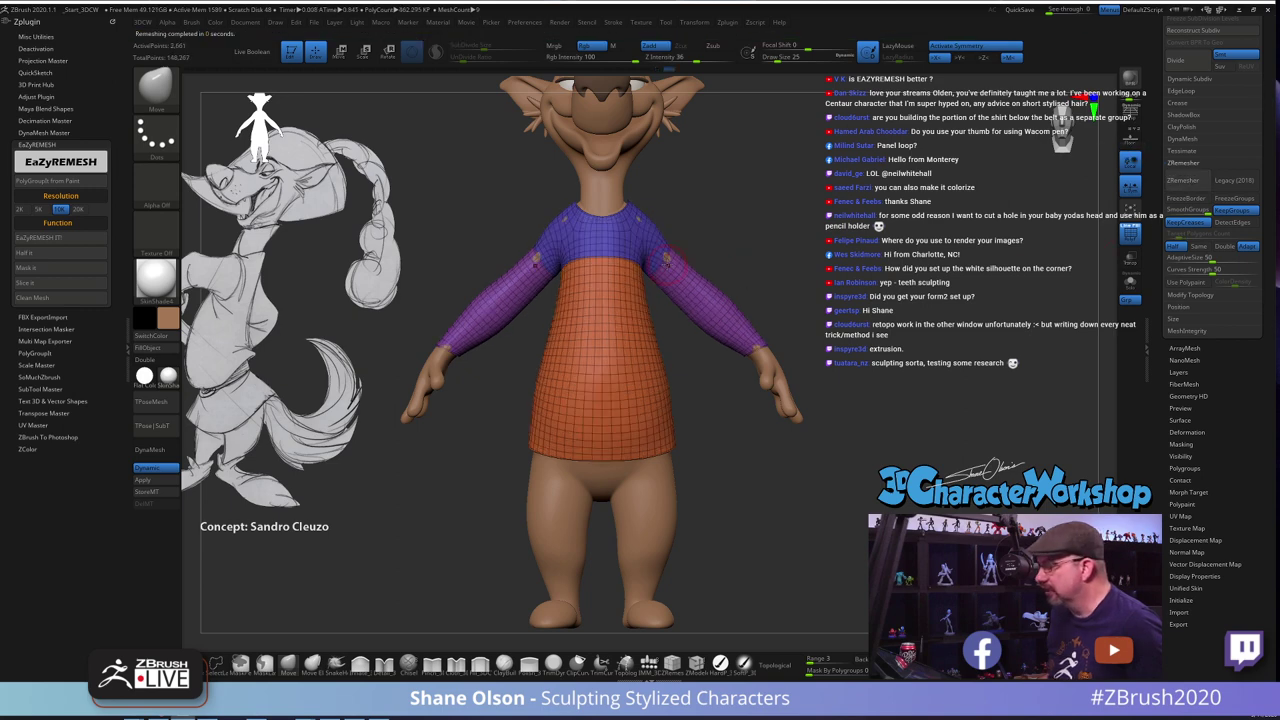
left_click_drag(764, 214, 657, 248)
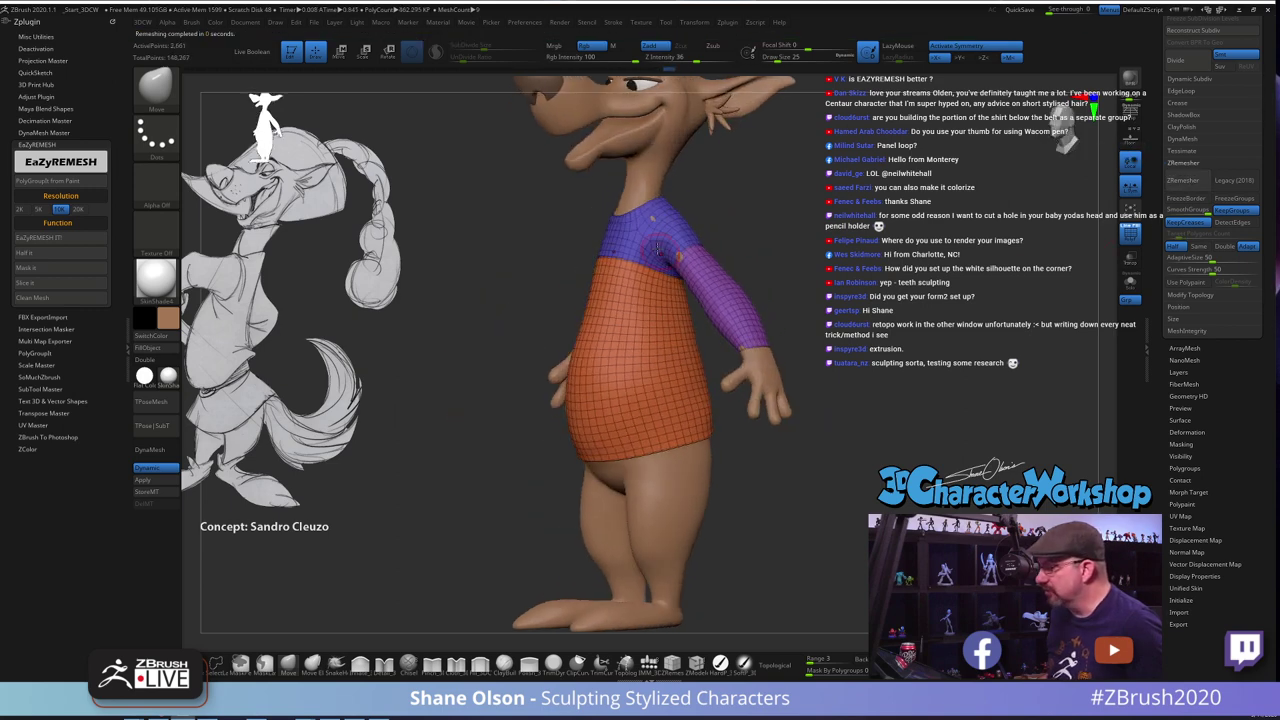
left_click_drag(760, 240, 847, 273)
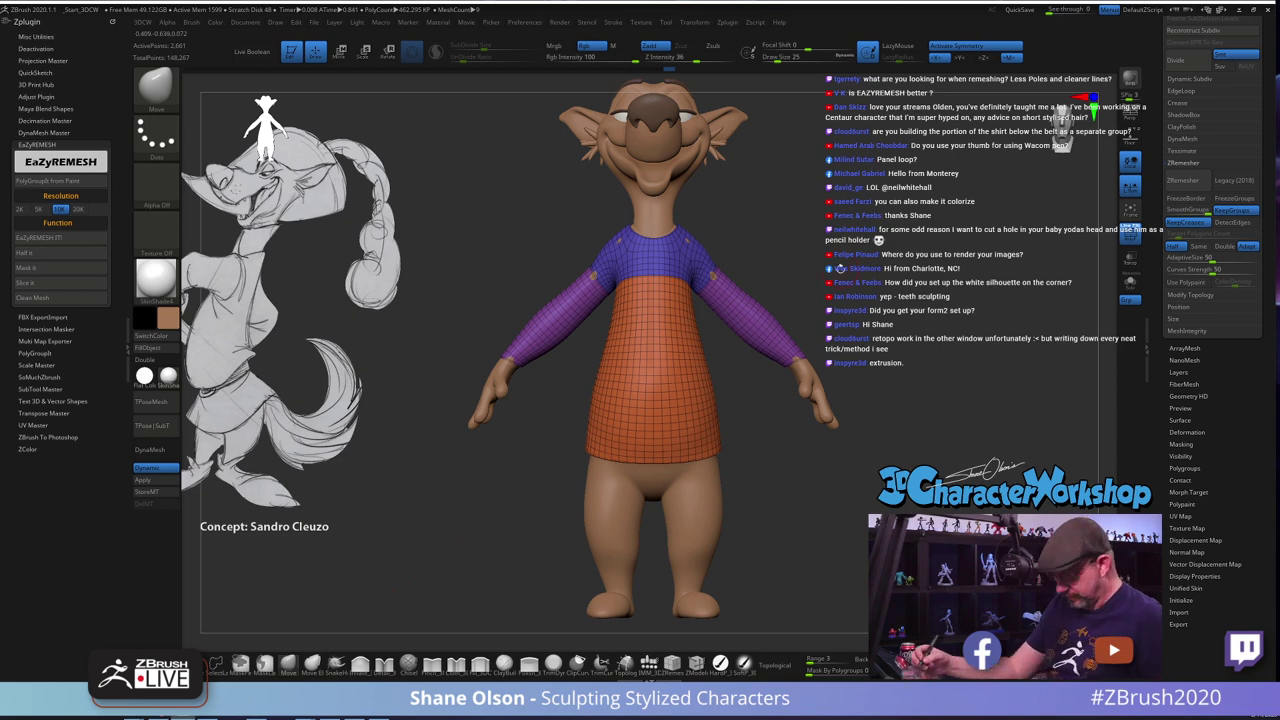
key("space")
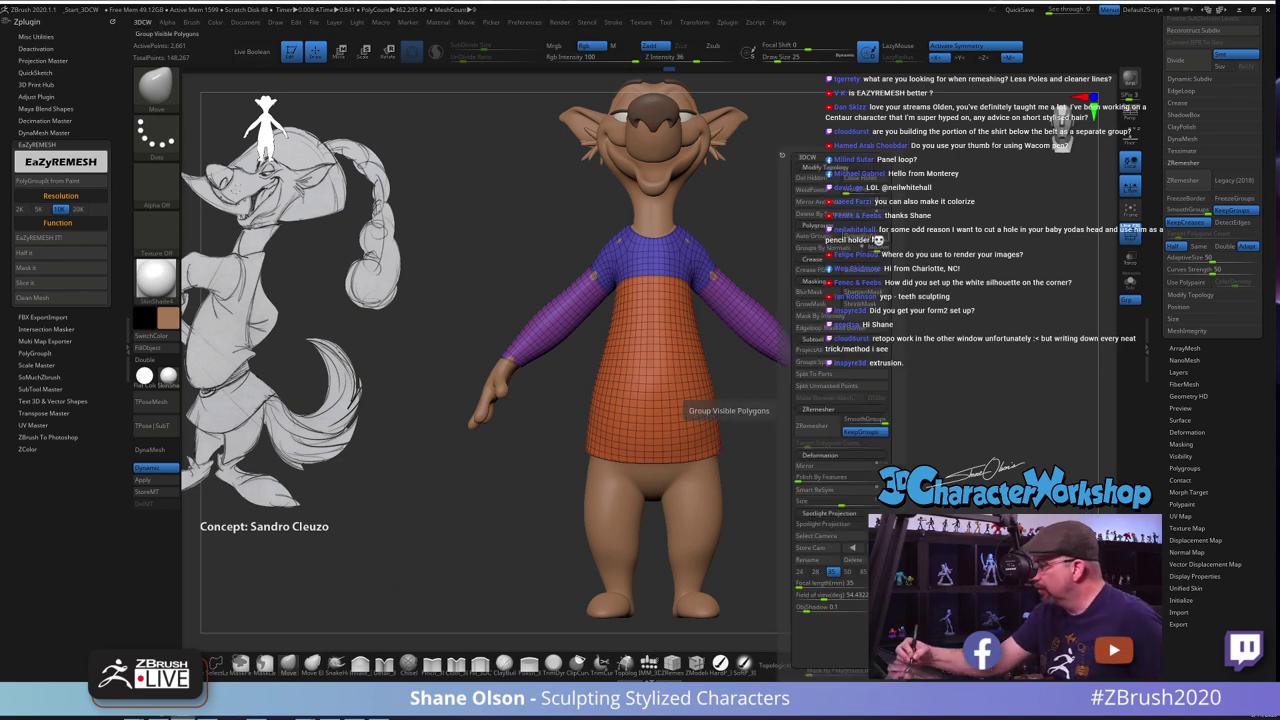
left_click(869, 270)
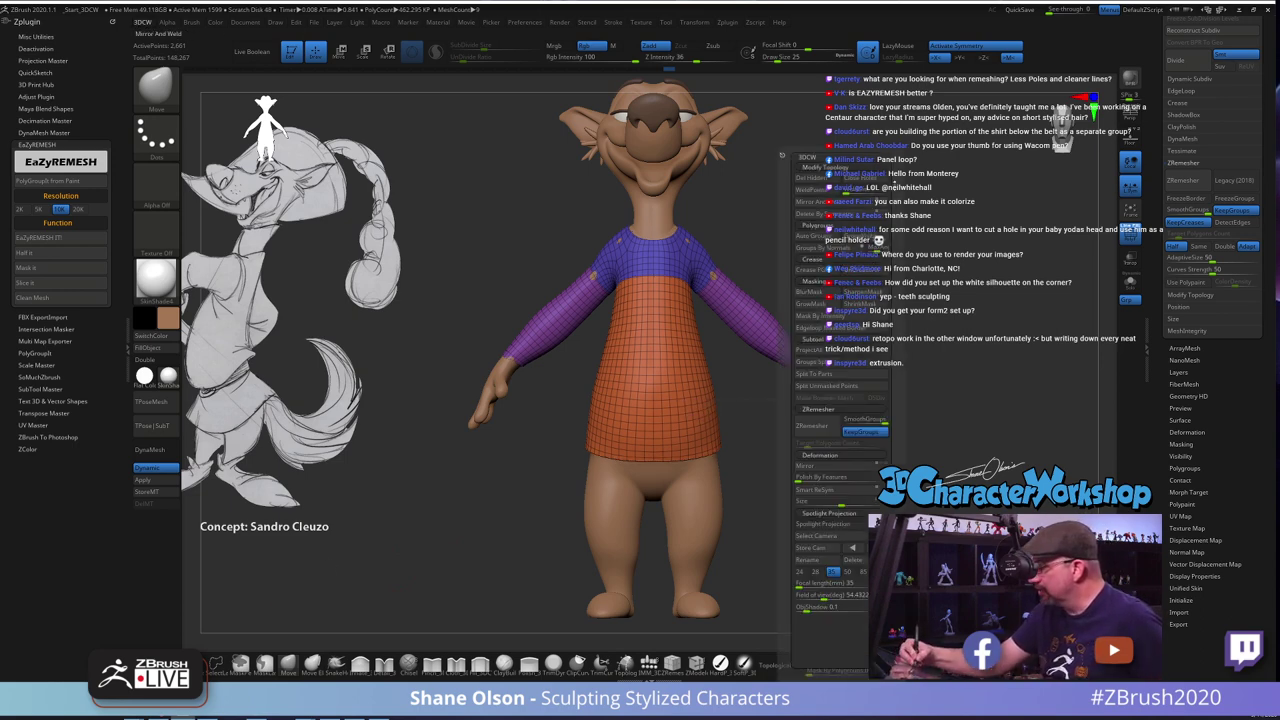
left_click_drag(838, 377, 781, 463, "alt")
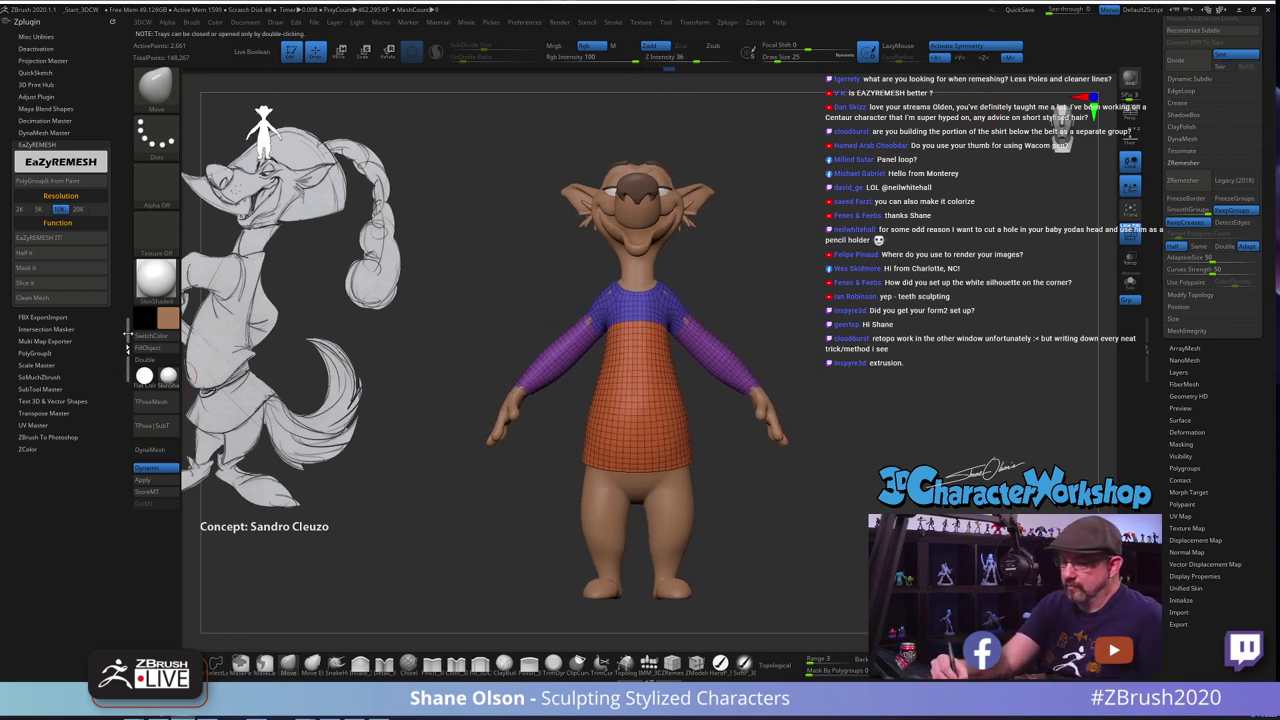
Collapse the plugin tray and hide the polyframe to compare the shirted character with the concept drawing, then restore the polyframe
left_click(128, 350)
left_click_drag(781, 413, 759, 464, "alt")
key("shift+f")
left_click_drag(759, 517, 753, 495, "alt")
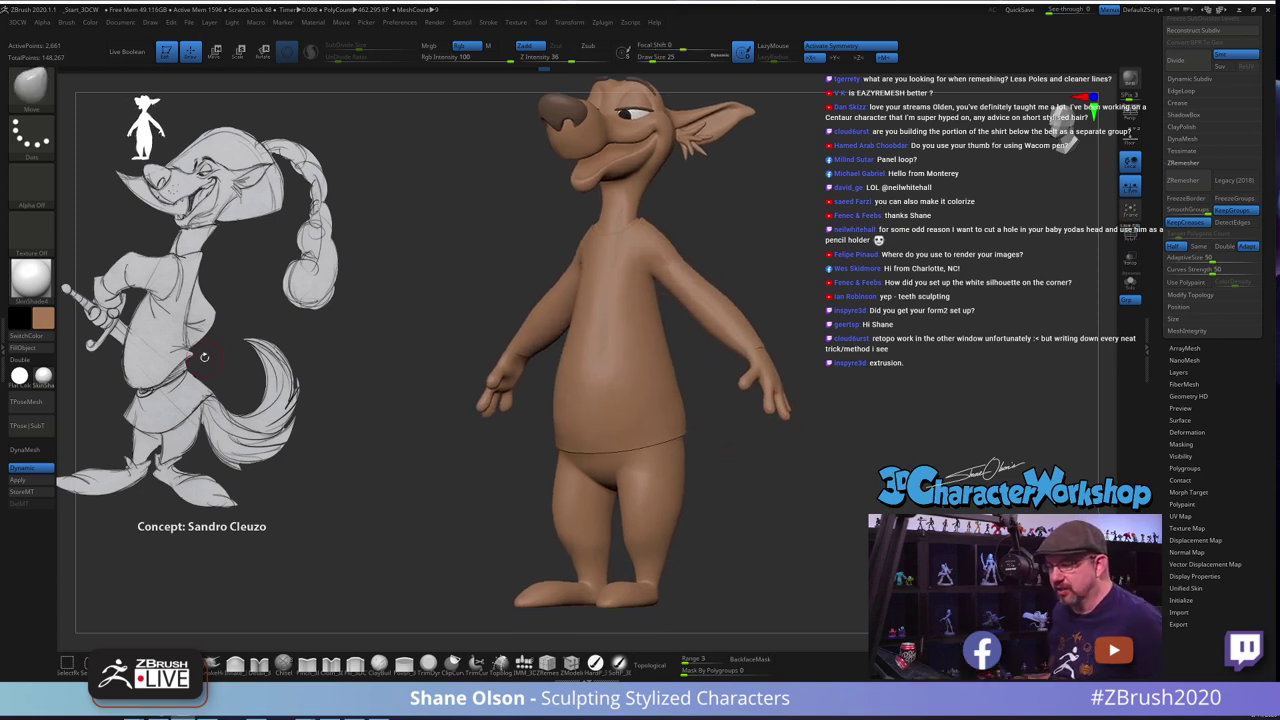
left_click_drag(374, 308, 406, 310)
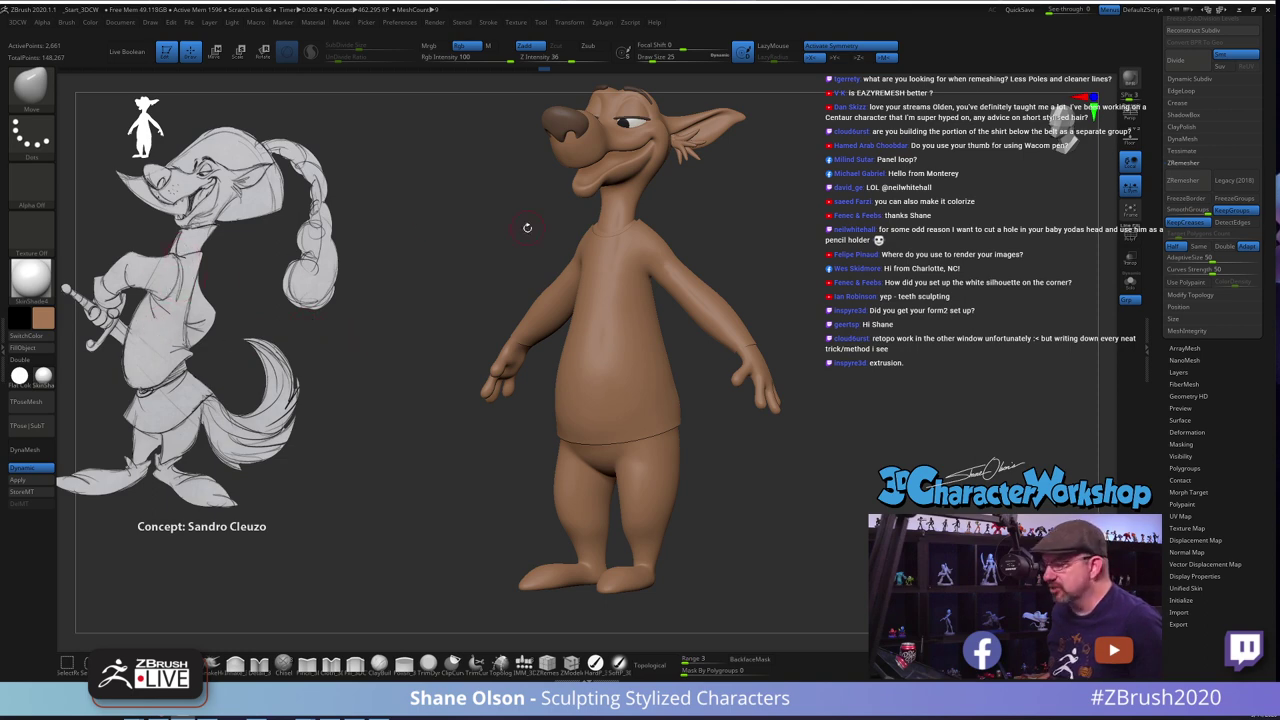
mouse_move(721, 220)
left_mouse_down("shift")
mouse_move(750, 222)
mouse_move(781, 252)
mouse_move(758, 223)
mouse_move(791, 242)
mouse_move(716, 303)
left_mouse_up("shift")
key("shift+f")
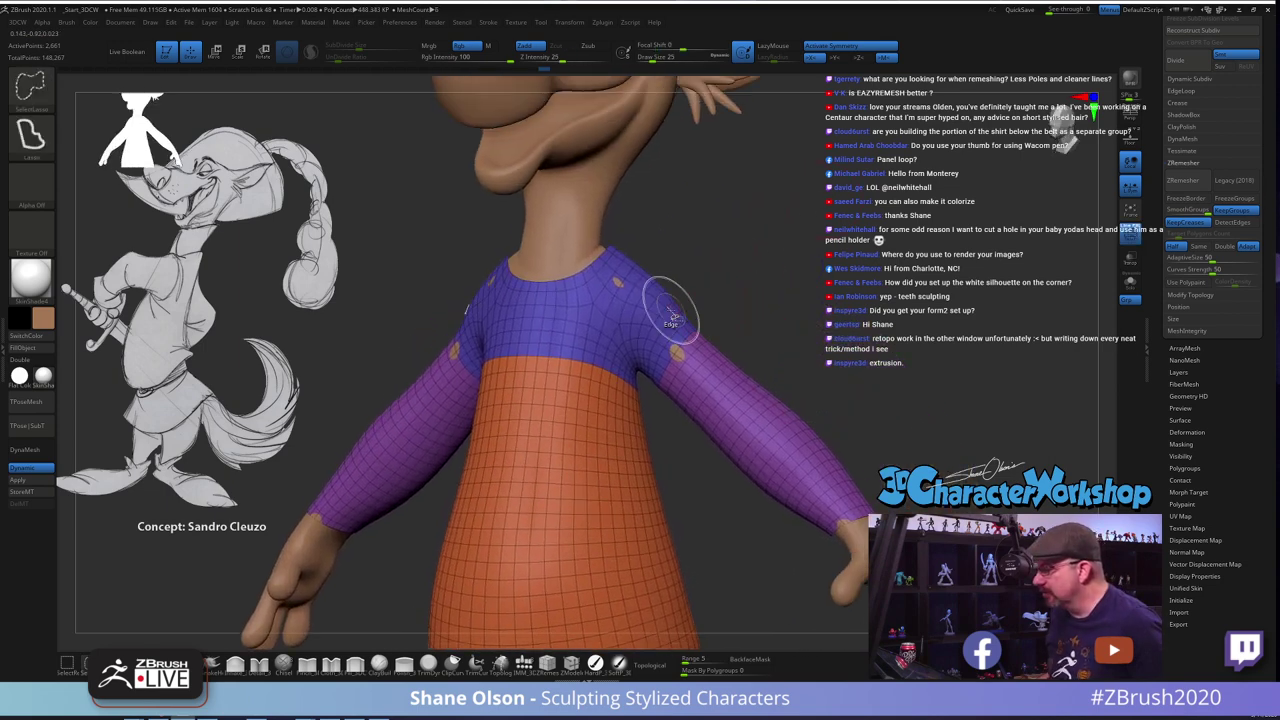
Hide edge loops around the shirt's armholes to mark the boundary between sleeves and chest, checking them from front and back
left_click(661, 318, "ctrl+shift")
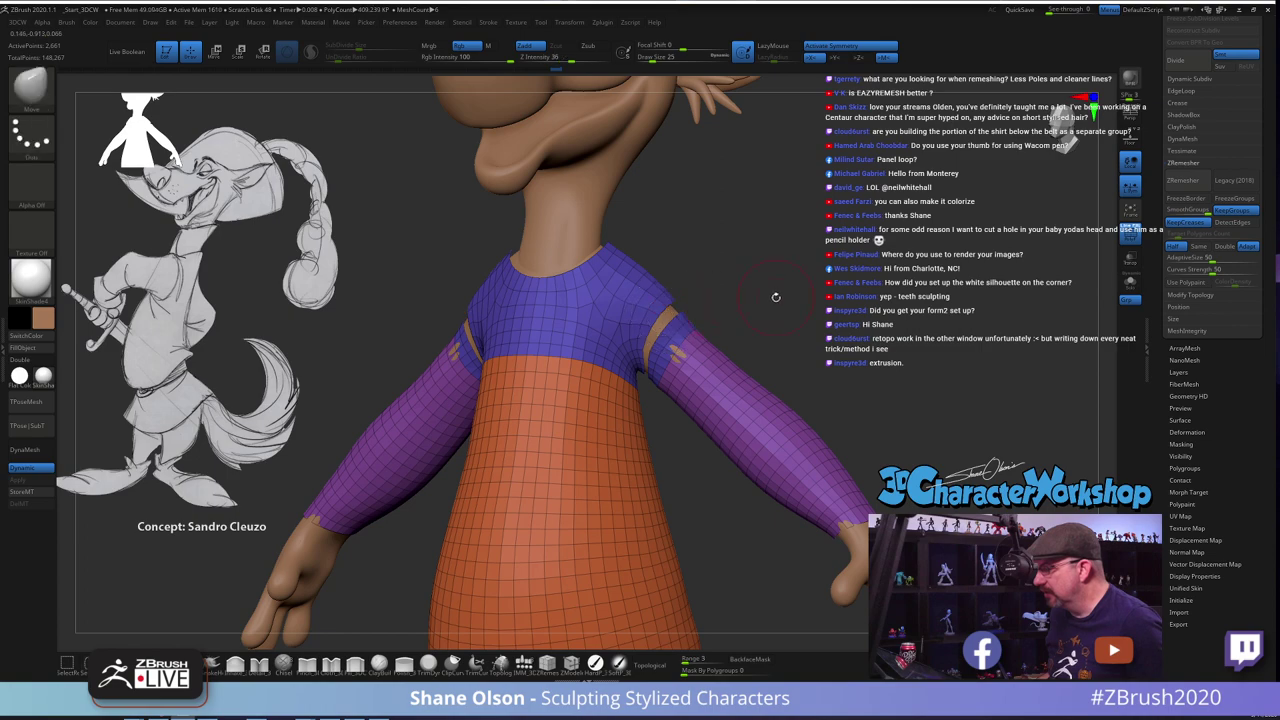
left_click_drag(774, 296, 692, 310)
right_click_drag(692, 310, 642, 304)
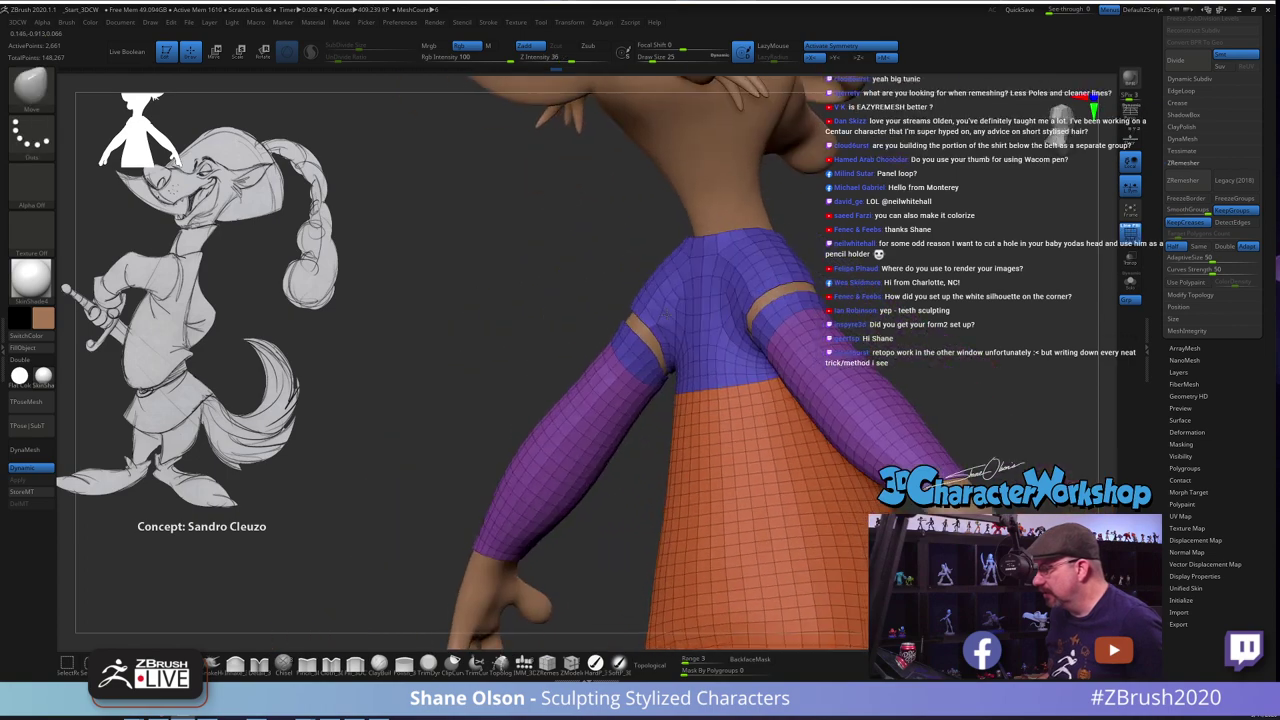
left_click(643, 308, "ctrl+shift")
left_click_drag(534, 321, 694, 322)
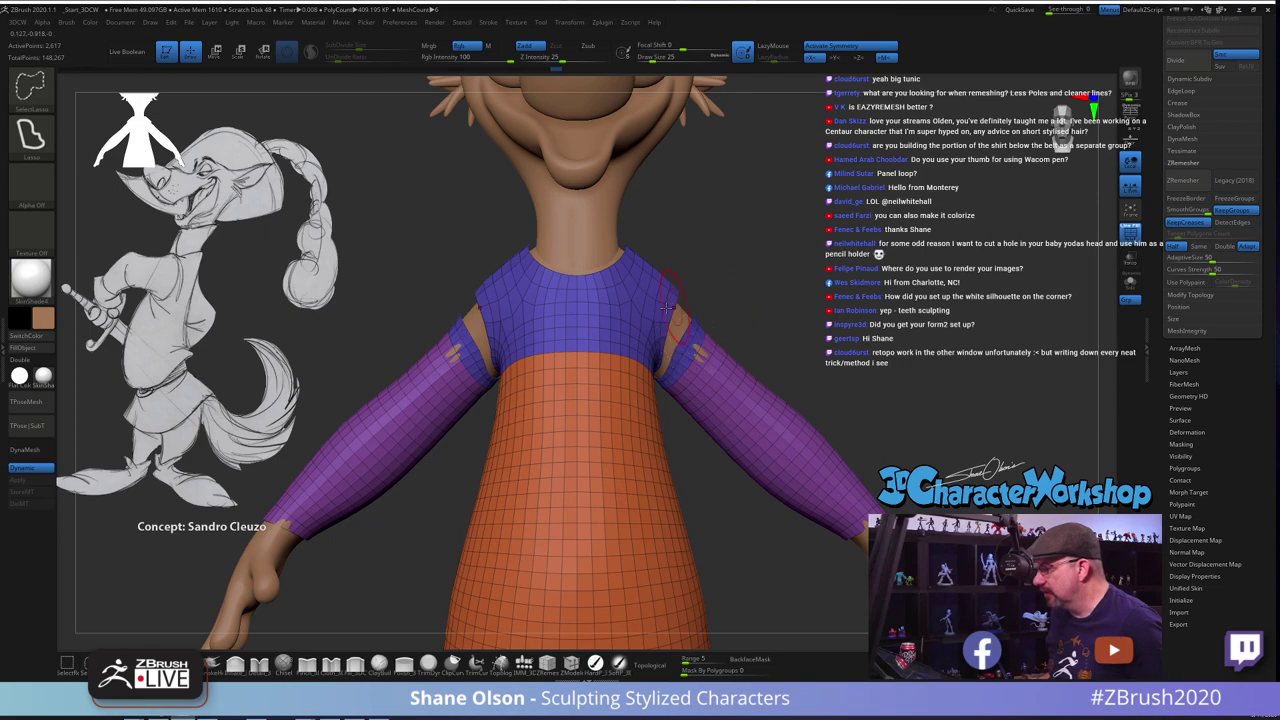
left_click(668, 313, "ctrl+shift")
left_click_drag(797, 271, 697, 293)
left_click(572, 333, "ctrl+shift")
left_click_drag(553, 322, 538, 304)
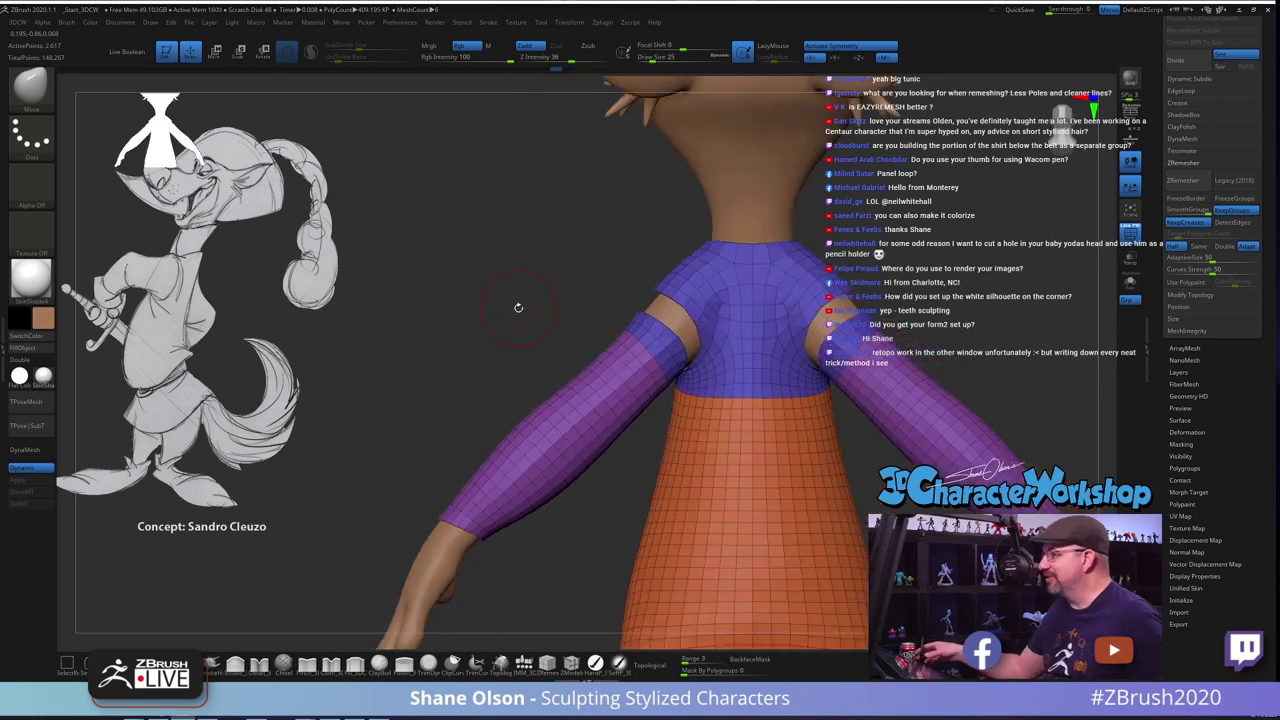
left_click_drag(953, 308, 891, 268, "alt")
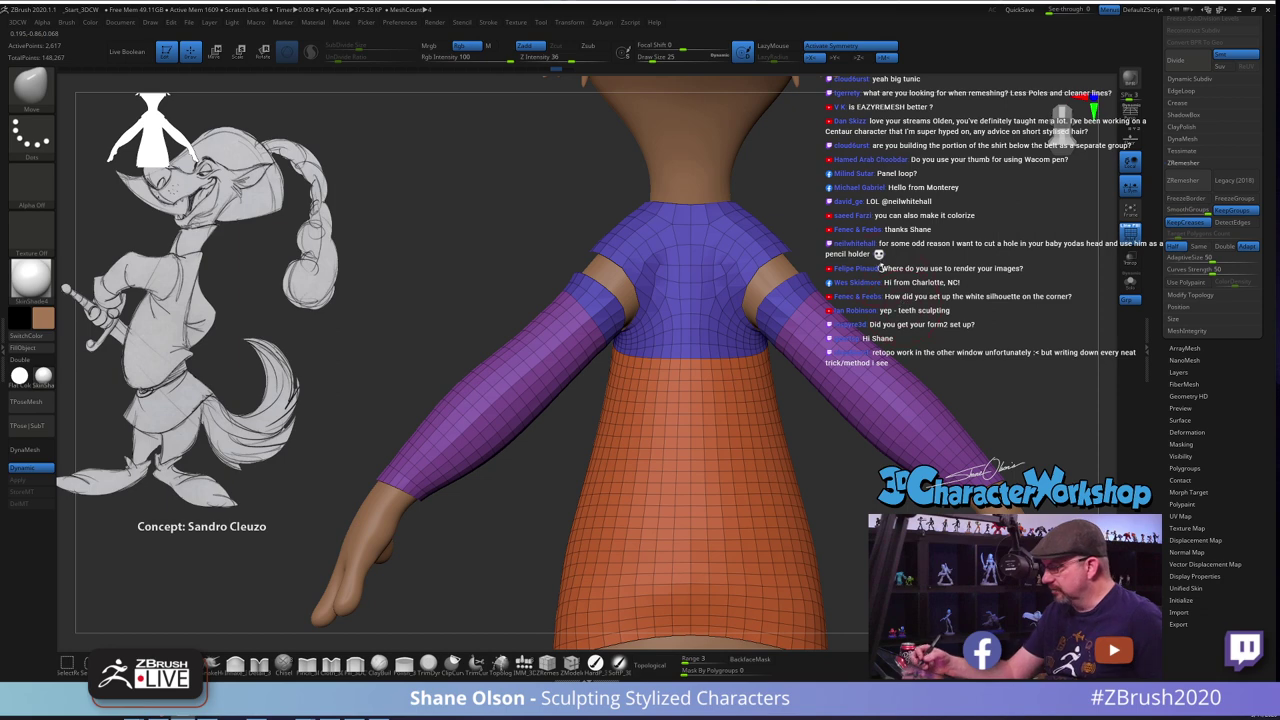
Hide the remaining chest-group loops at the sleeve tops, undoing the accidental hiding of the whole chest group
key("ctrl+shift")
key("ctrl+shift")
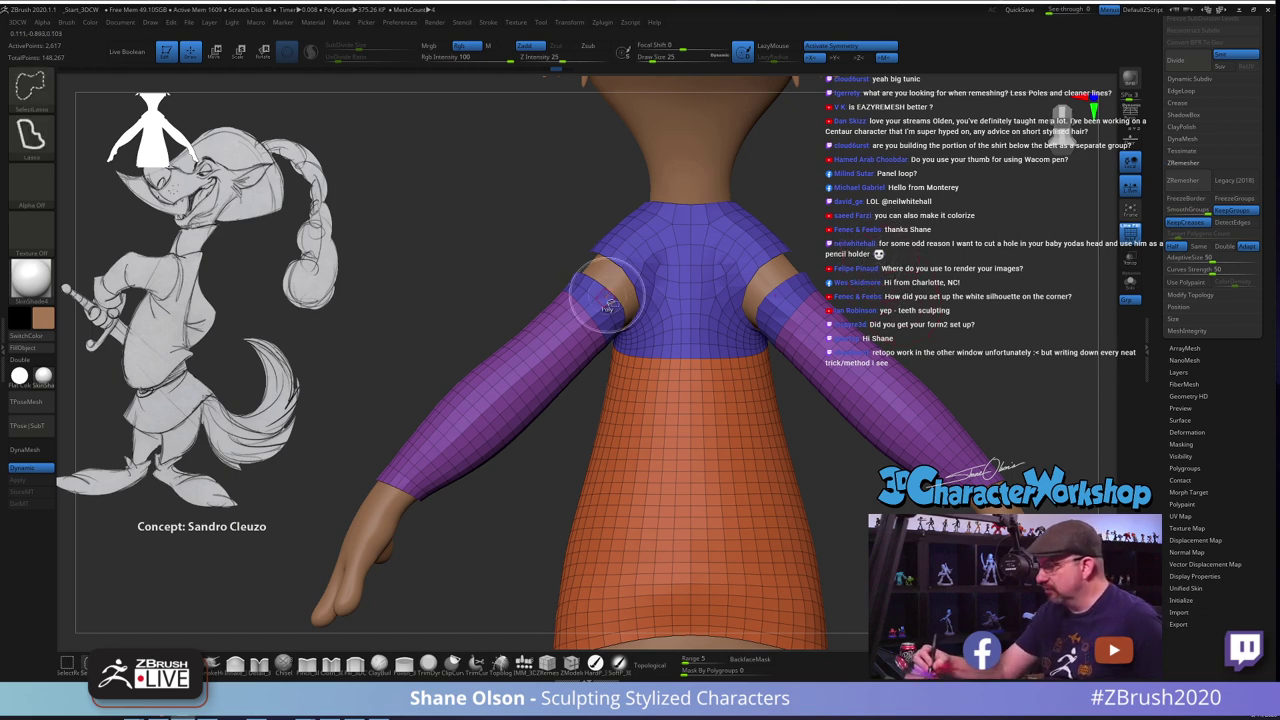
left_click(611, 301, "ctrl+shift")
left_click(594, 318, "ctrl+shift")
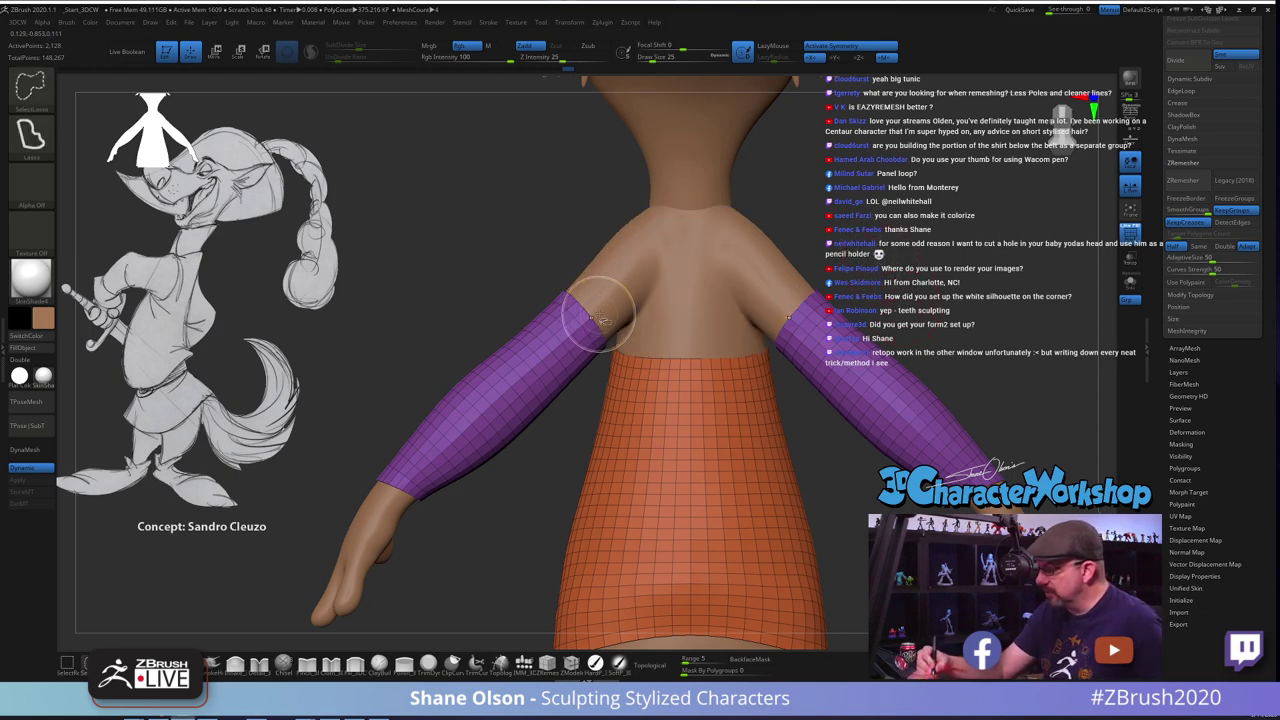
key("ctrl+z")
right_click_drag(599, 310, 560, 314)
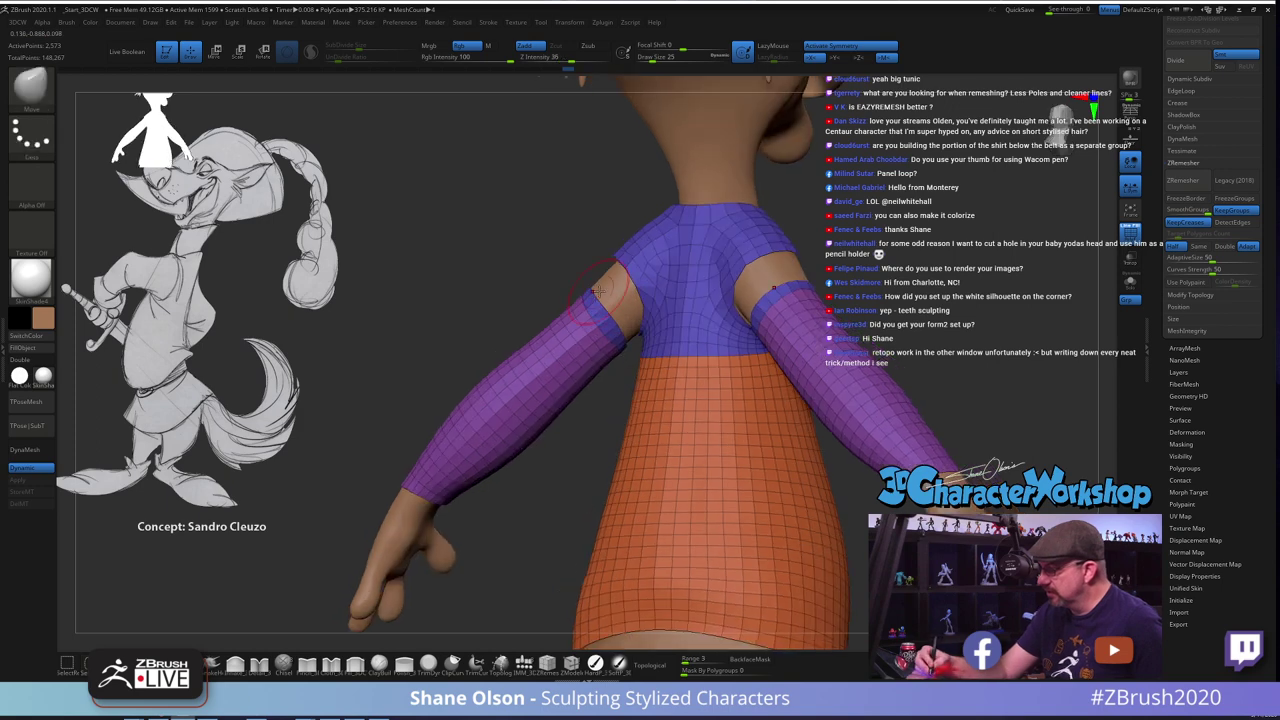
left_click(594, 311, "ctrl+shift")
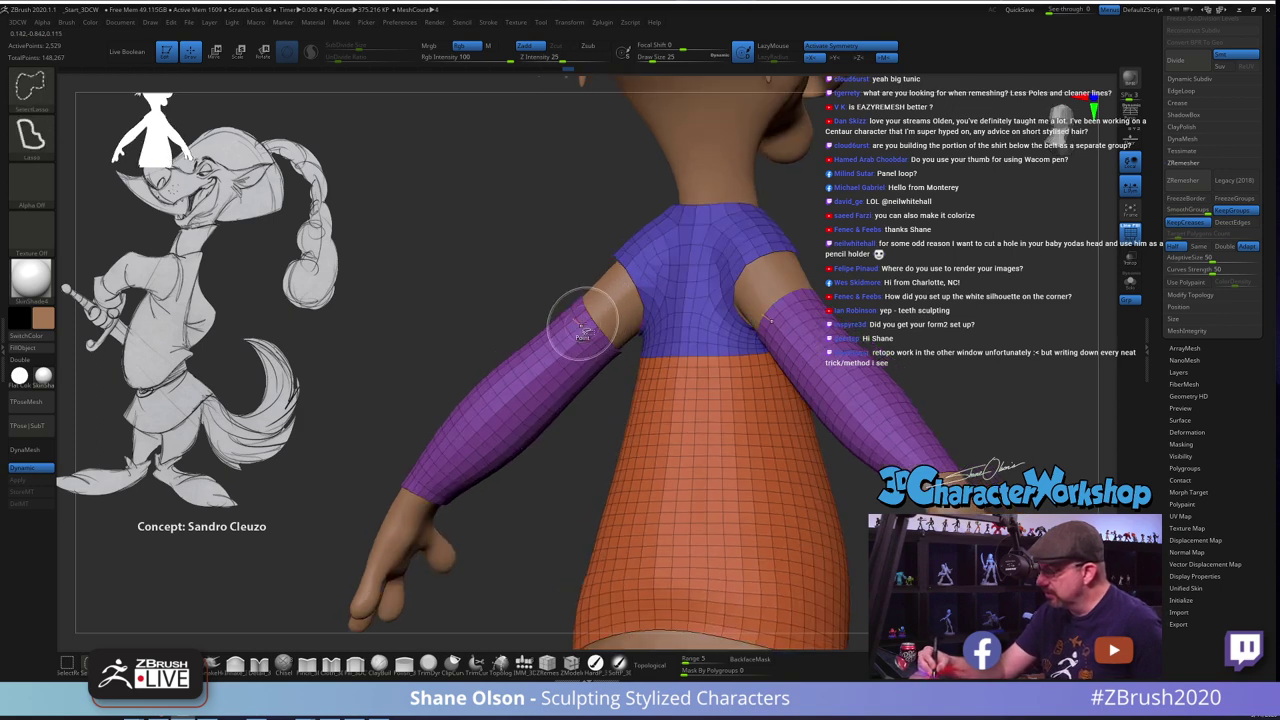
Isolate the full sleeves up to the armholes, assign them to one polygroup, and show the whole shirt again
left_click(583, 322, "ctrl+shift")
left_click_drag(553, 230, 547, 185, "ctrl+shift")
key("ctrl+w")
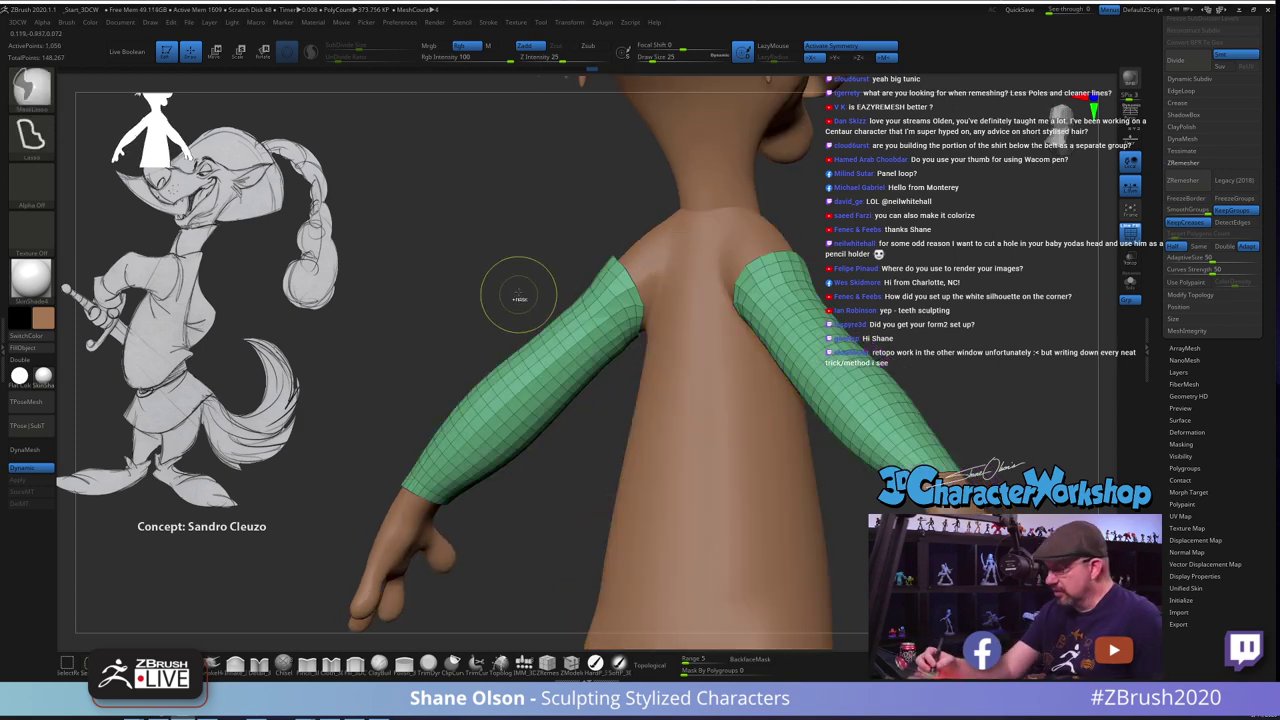
left_click(511, 273, "ctrl+shift")
left_click_drag(876, 307, 928, 302)
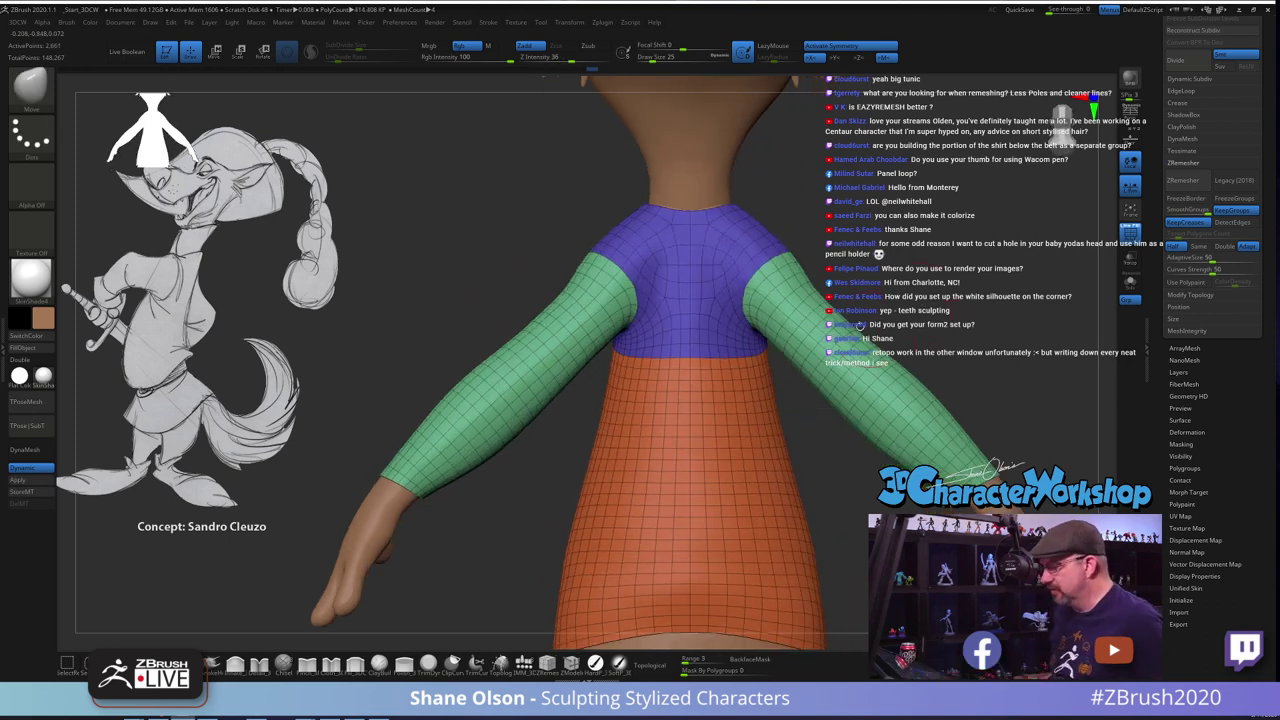
left_click_drag(428, 286, 773, 302, "alt")
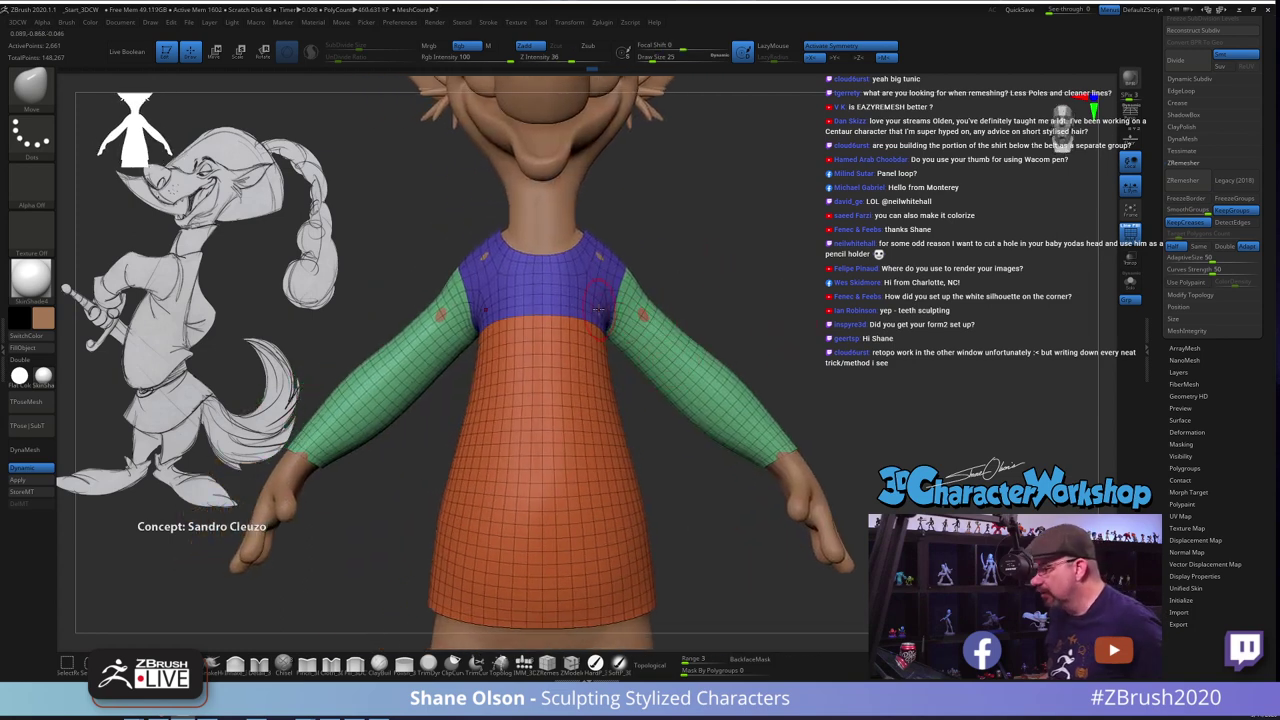
Isolate the shirt body without its sleeves, combine the chest and lower part into one polygroup, and unhide everything
left_click(634, 291, "ctrl+shift")
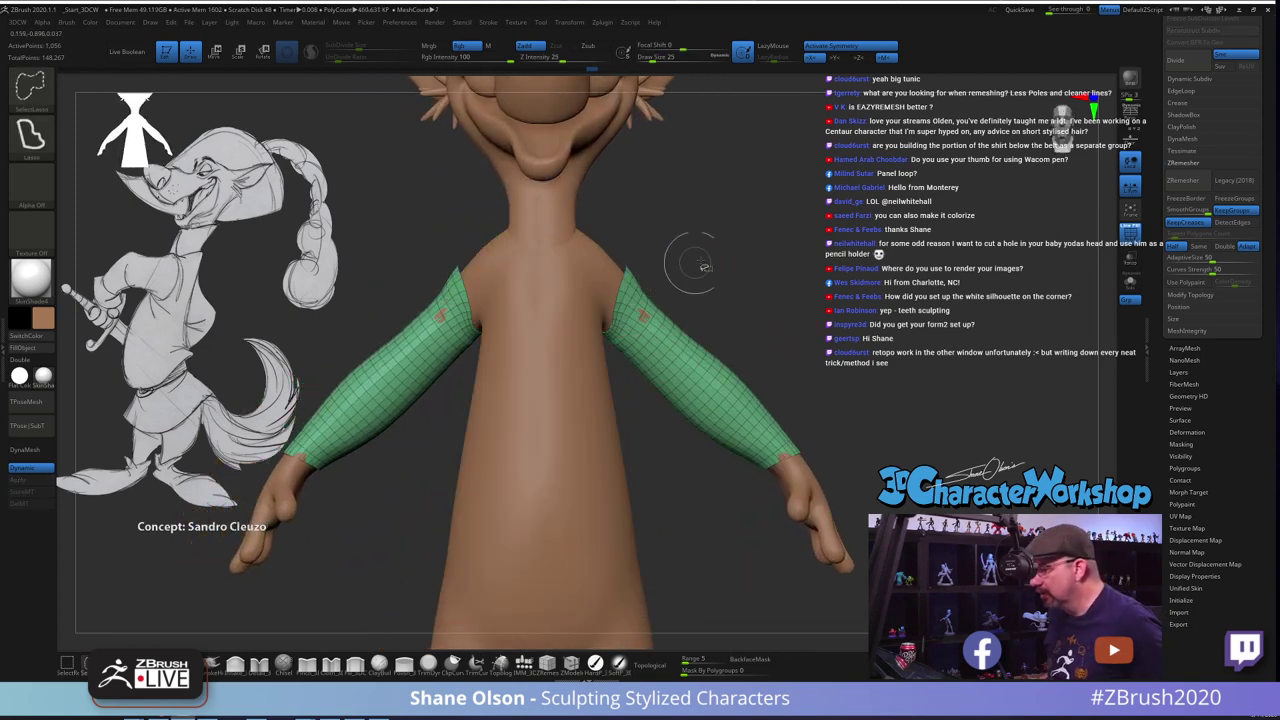
left_click_drag(778, 215, 779, 190, "ctrl+shift")
key("ctrl+w")
left_click(804, 227, "ctrl+shift")
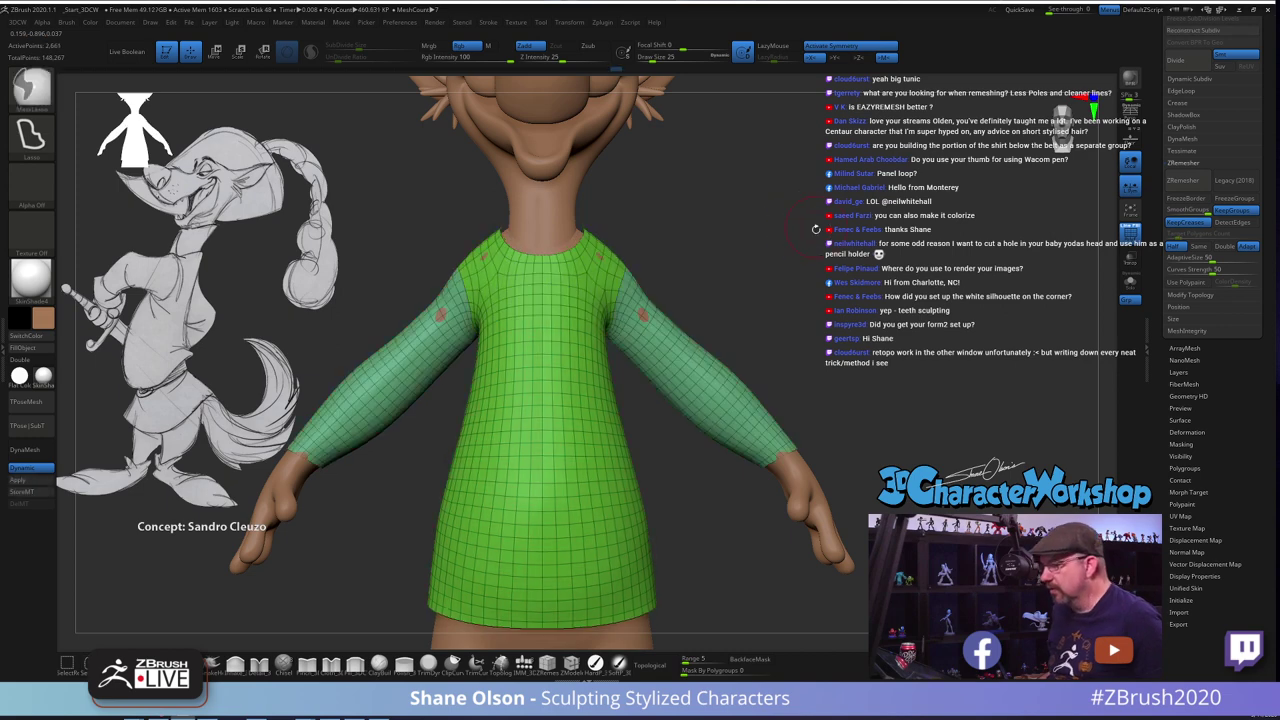
mouse_move(816, 229)
left_mouse_down("alt")
mouse_move(797, 251)
mouse_move(773, 226)
left_mouse_up("alt")
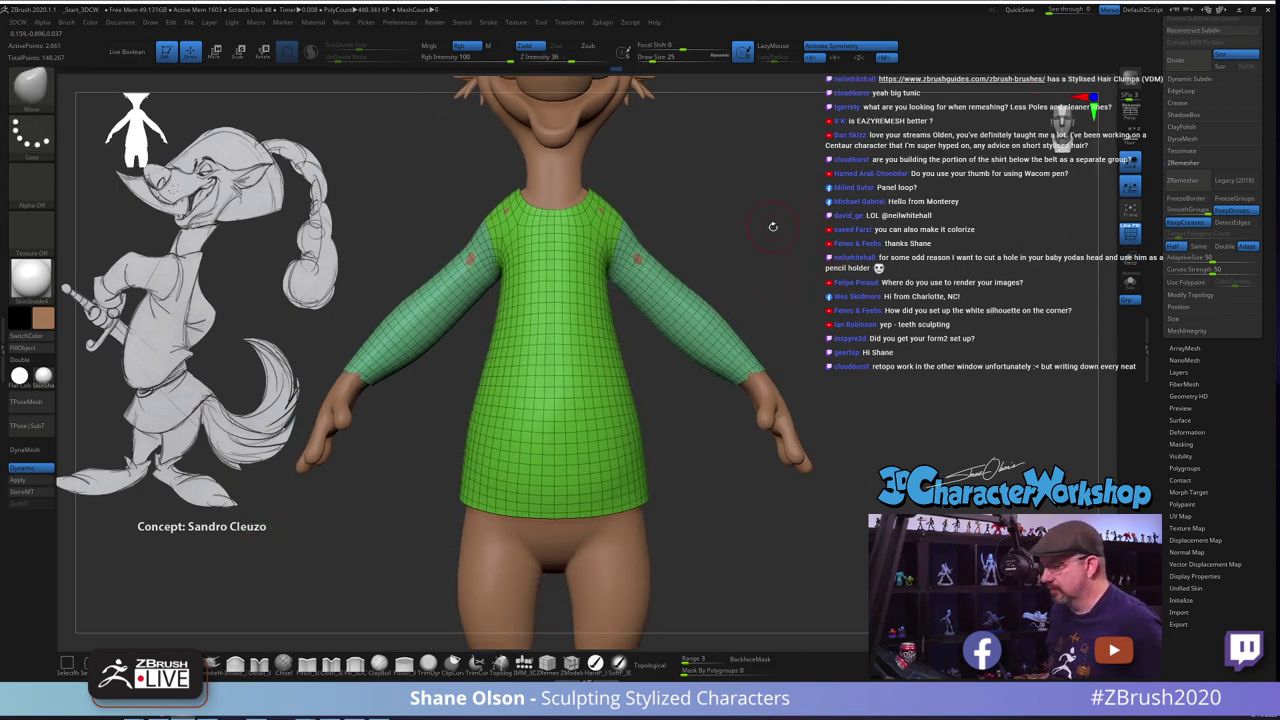
Split the shirt into separate sleeve and body subtools with Groups Split
key("space")
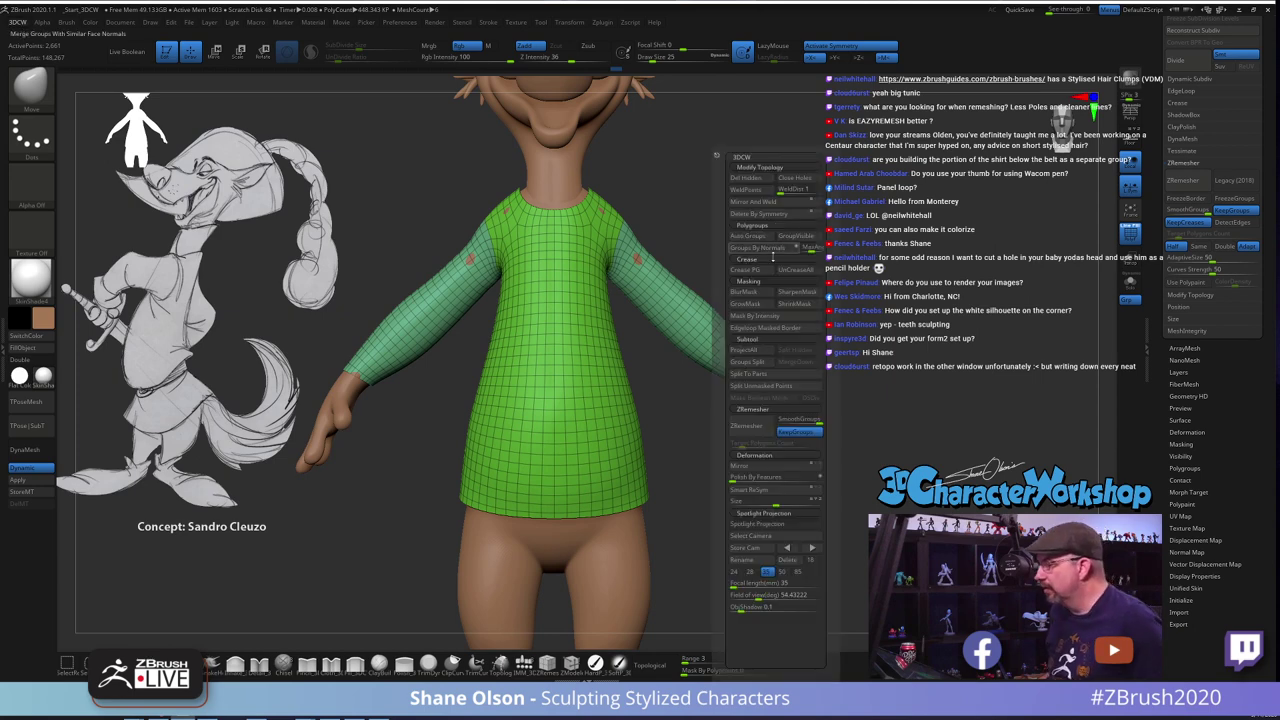
left_click(748, 363)
left_click(709, 385)
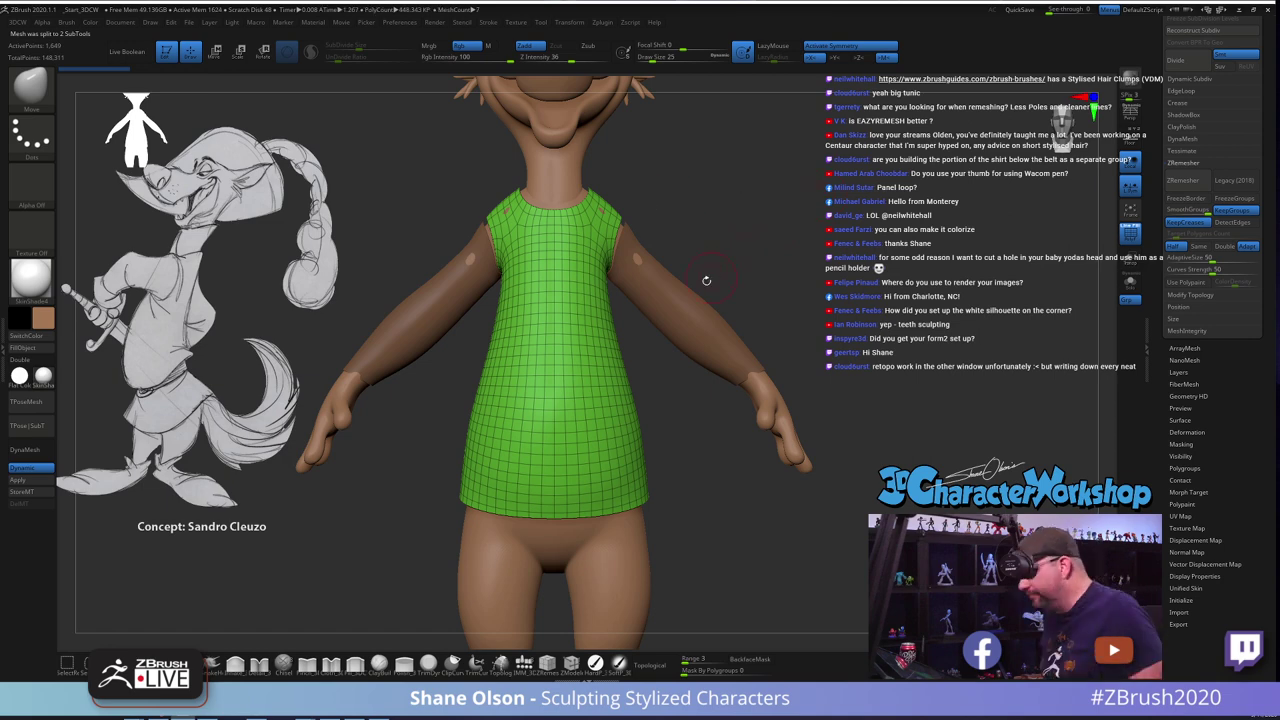
Select the sleeves subtool and pull the sleeve tops under the front of the armholes with the Move brush at draw size 56
left_click(668, 298, "alt")
mouse_move(780, 234)
left_mouse_down()
mouse_move(797, 267)
mouse_move(799, 249)
left_mouse_up()
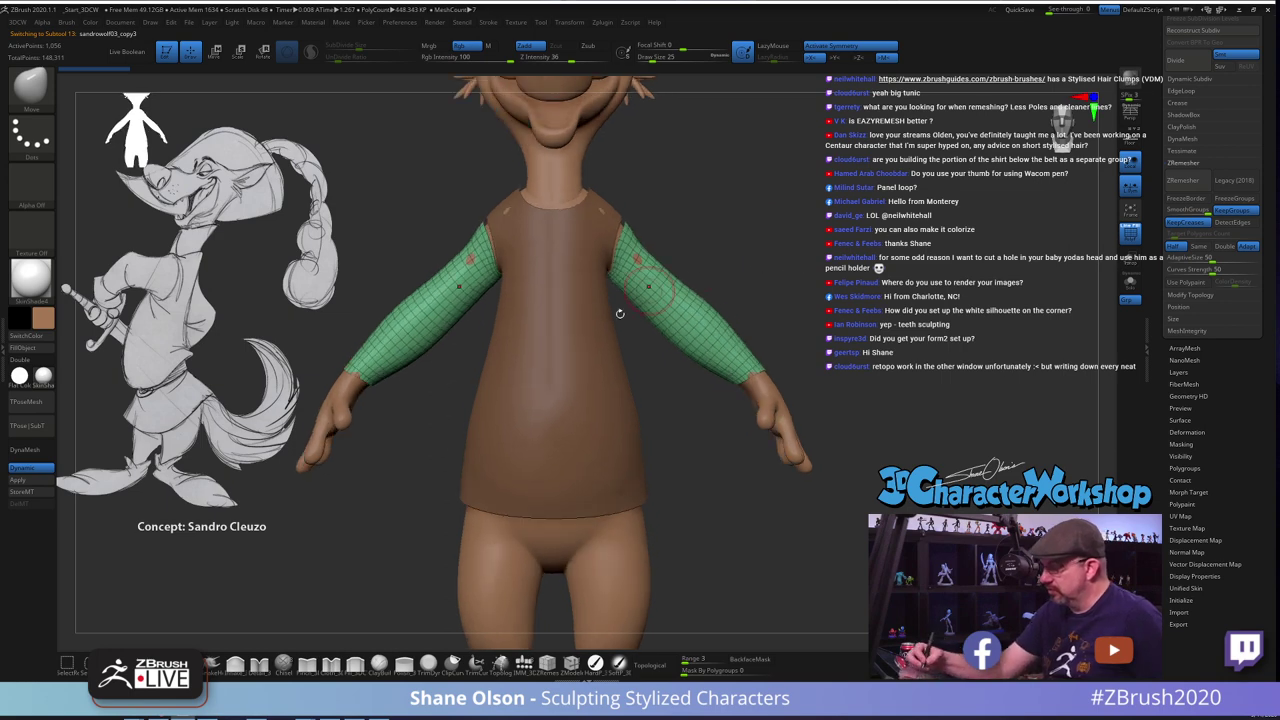
key("s")
left_click_drag(683, 204, 691, 205)
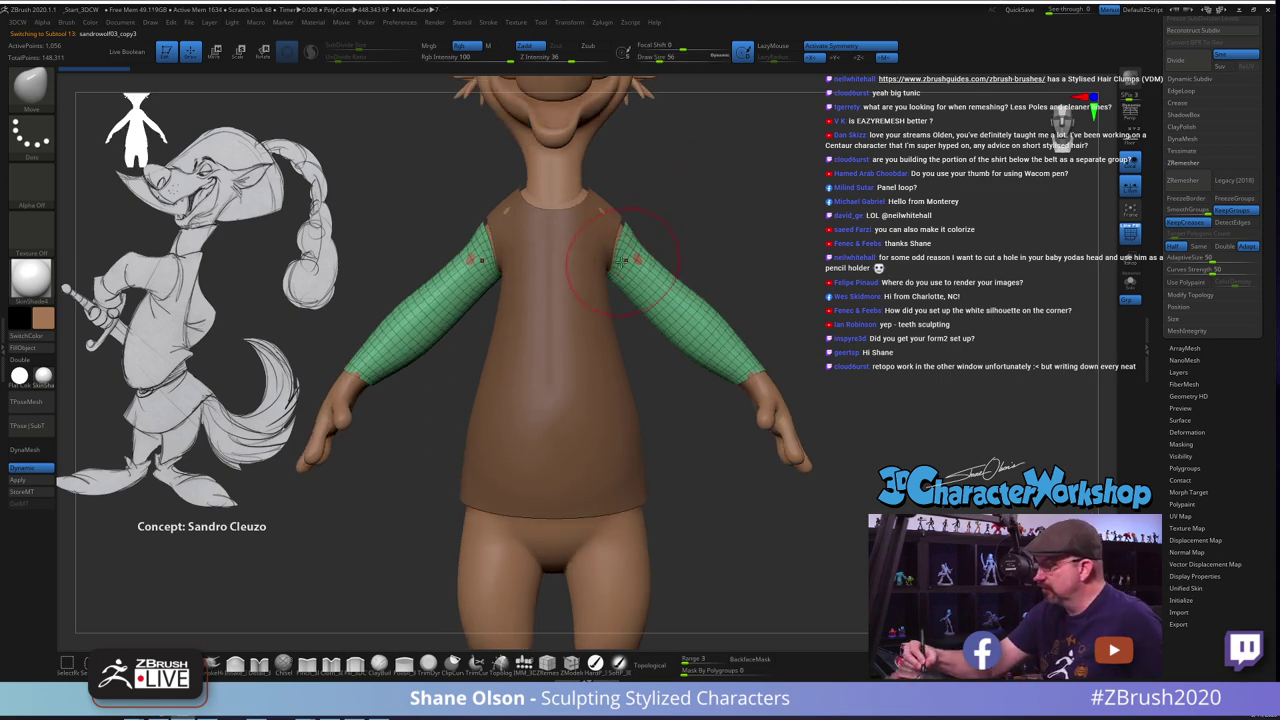
mouse_move(643, 256)
left_mouse_down()
mouse_move(615, 258)
mouse_move(628, 236)
left_mouse_up()
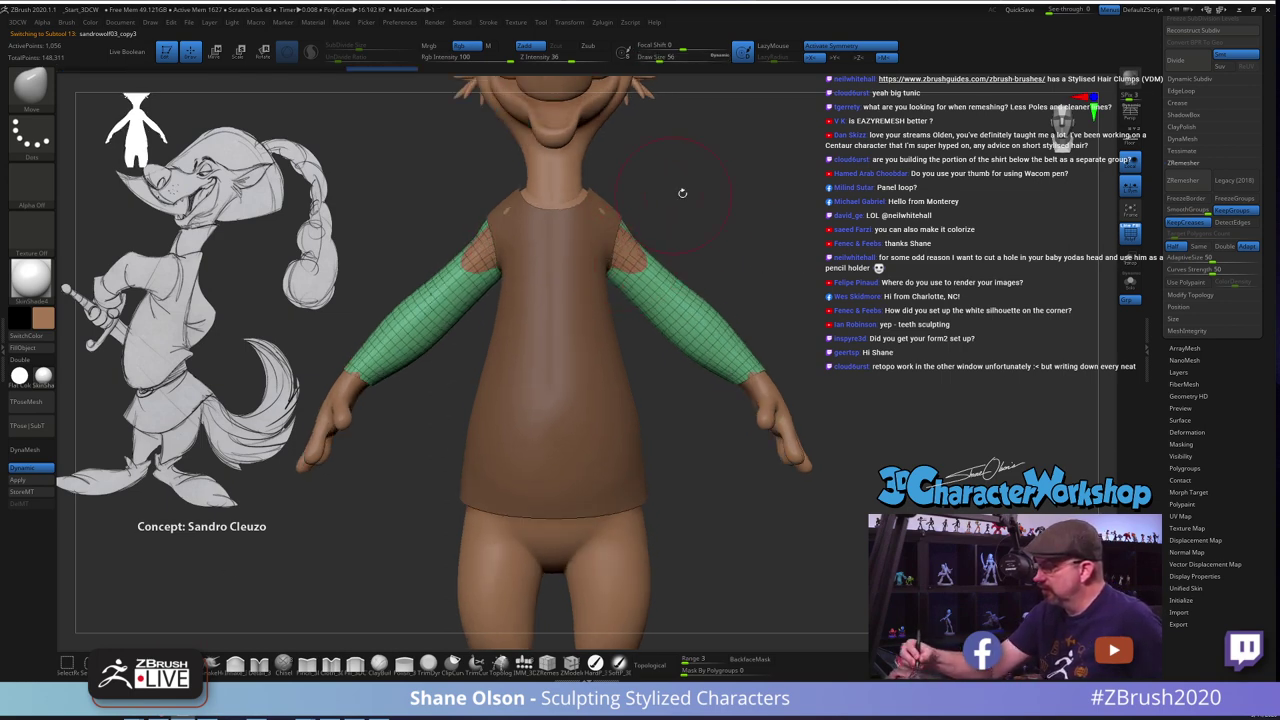
mouse_move(683, 193)
left_mouse_down()
mouse_move(590, 199)
mouse_move(642, 217)
left_mouse_up()
Tuck the back and outer edges of the sleeve tops under the shirt body's armholes with the Move brush
right_click_drag(646, 216, 583, 206)
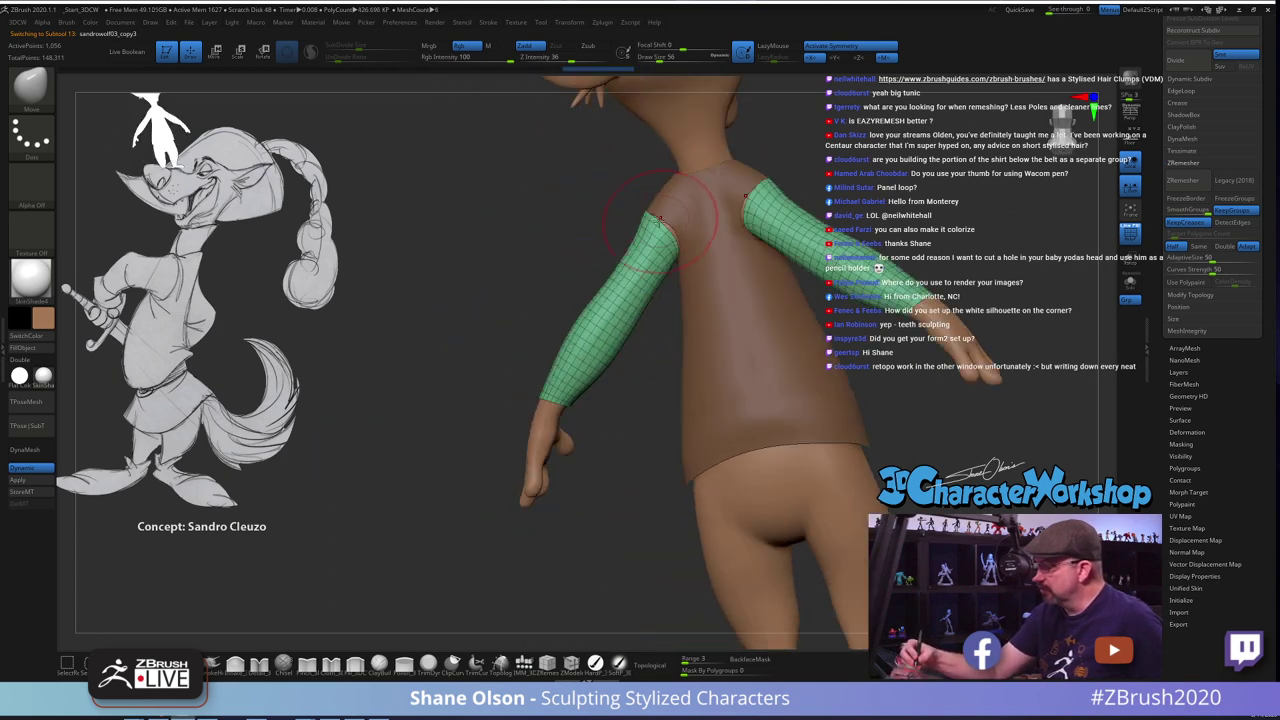
left_click_drag(655, 222, 682, 213)
mouse_move(686, 216)
right_mouse_down()
mouse_move(642, 215)
mouse_move(716, 219)
right_mouse_up()
left_click_drag(664, 230, 667, 222)
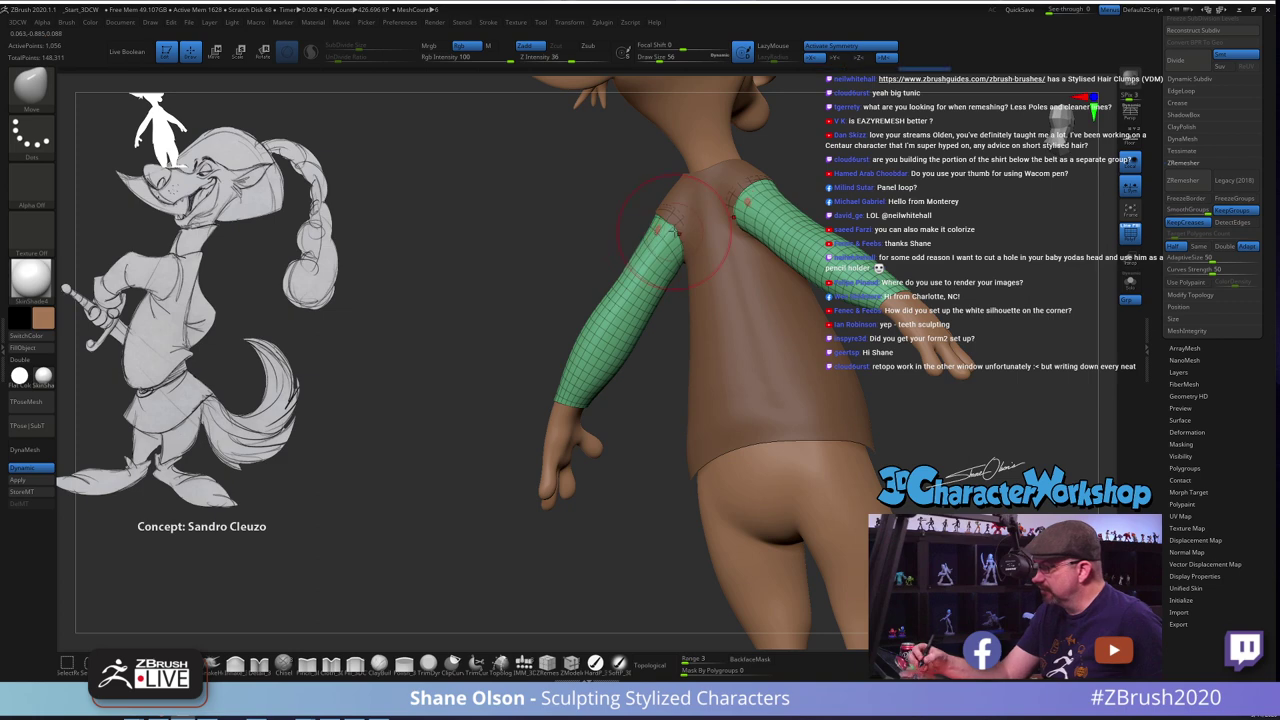
right_click_drag(668, 220, 704, 212)
left_click_drag(667, 224, 663, 217)
mouse_move(662, 218)
right_mouse_down()
mouse_move(717, 203)
mouse_move(784, 214)
mouse_move(731, 203)
mouse_move(746, 204)
right_mouse_up()
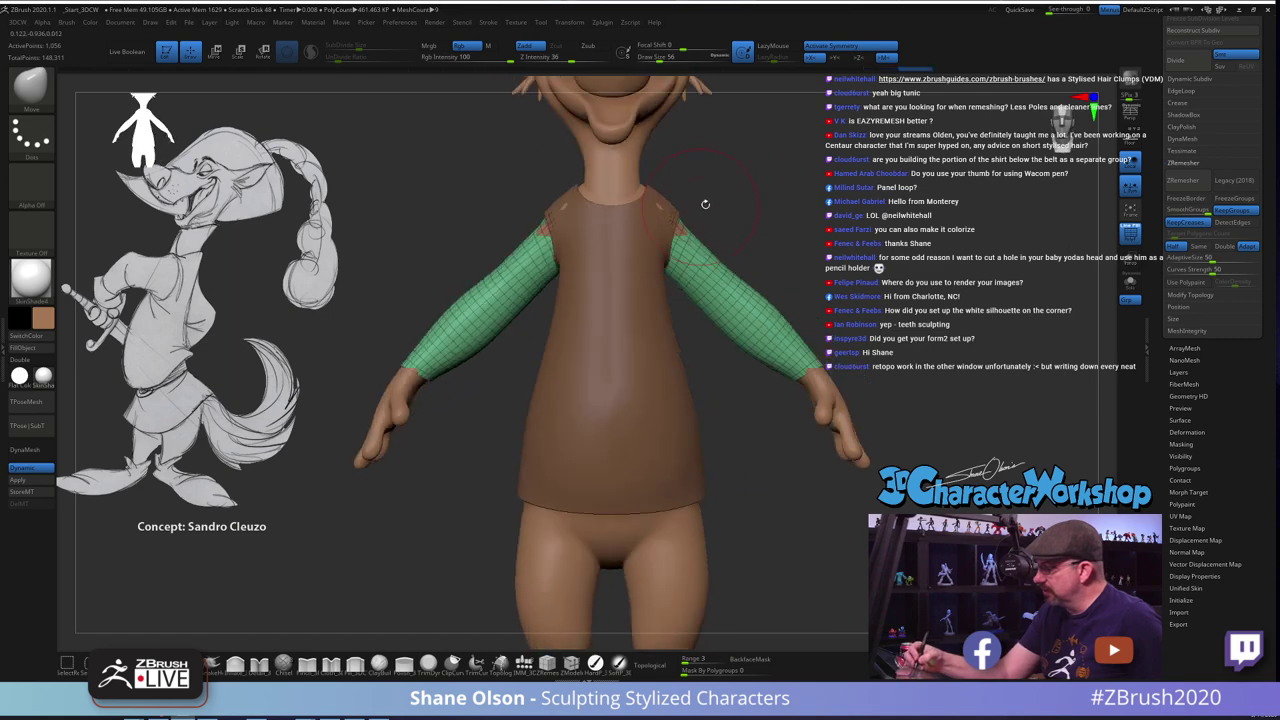
left_click_drag(727, 243, 701, 218)
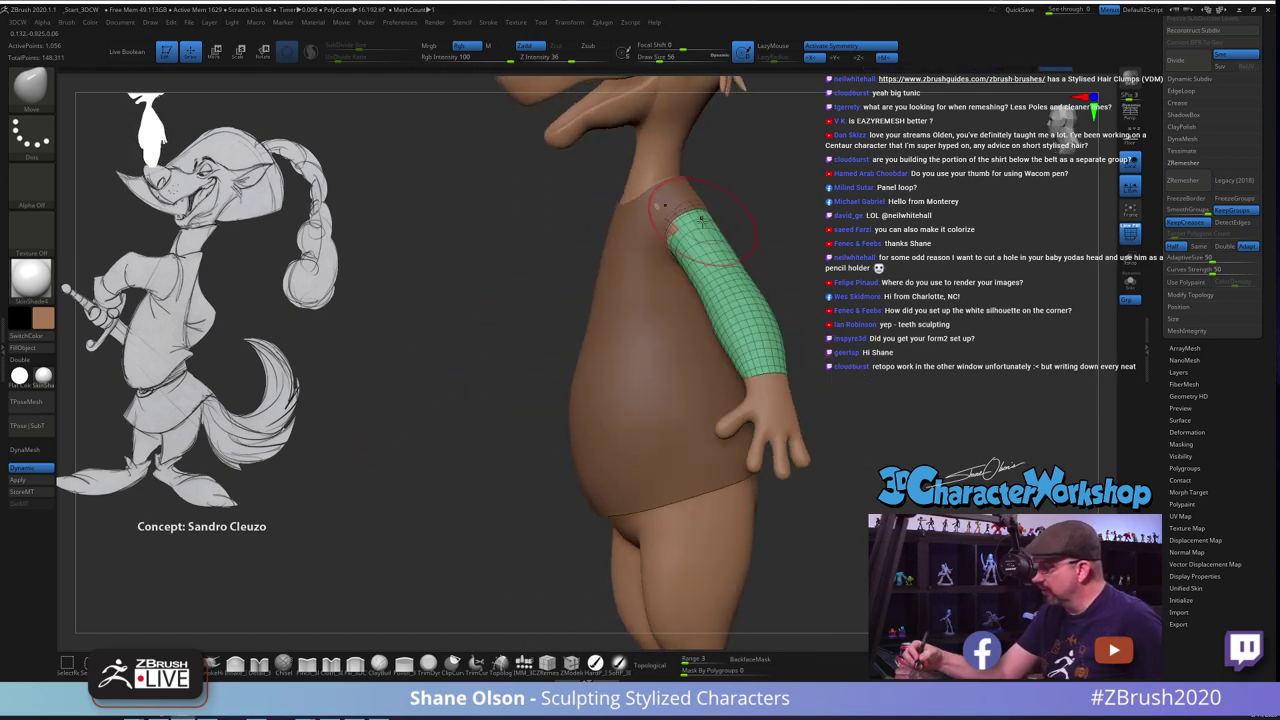
left_click_drag(793, 198, 732, 219)
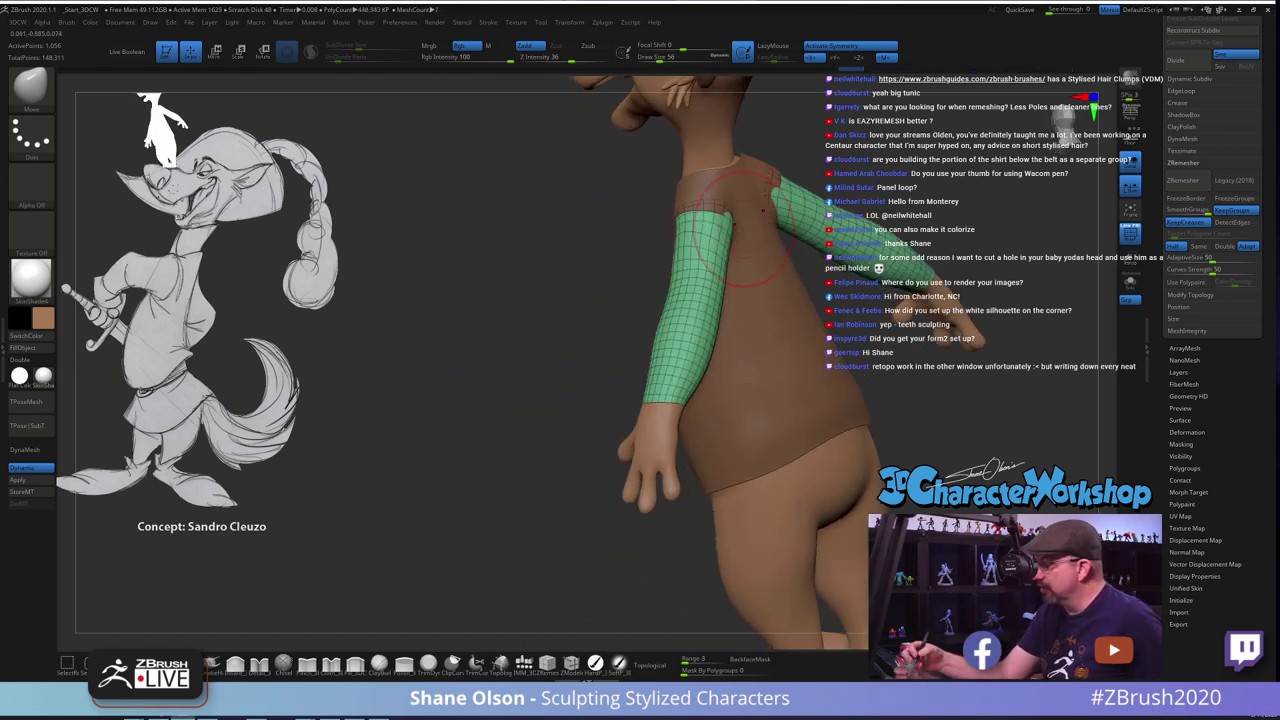
right_click_drag(763, 210, 765, 274, "shift")
Select the shirt body subtool and adjust its armhole edges around the sleeves with the Move brush at draw size 49
left_click(743, 308, "alt")
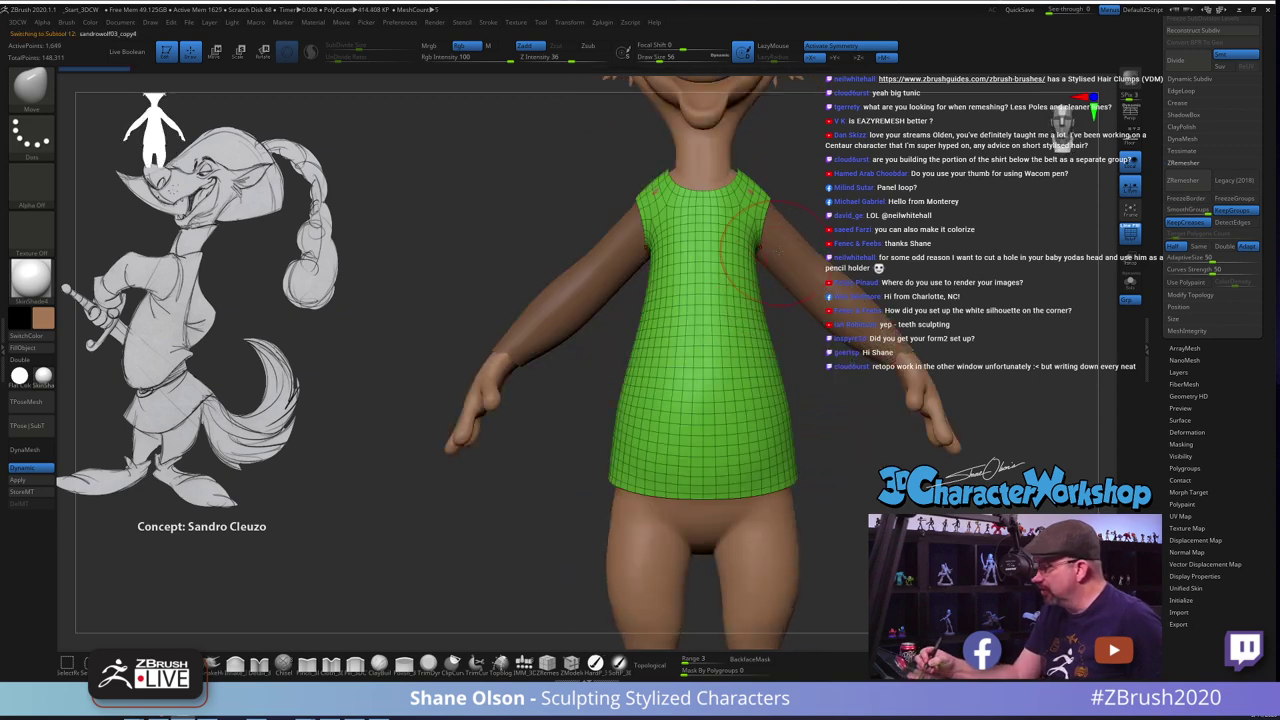
left_click_drag(832, 183, 830, 158)
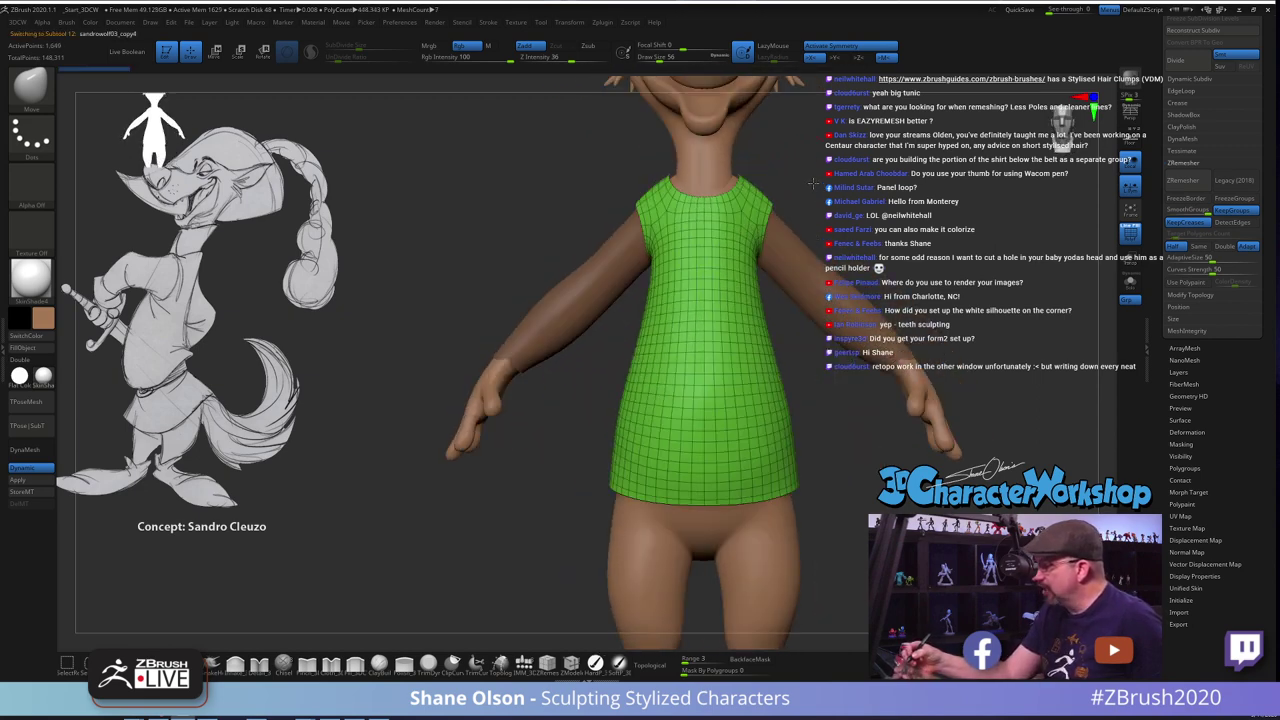
key("s")
left_click(819, 214)
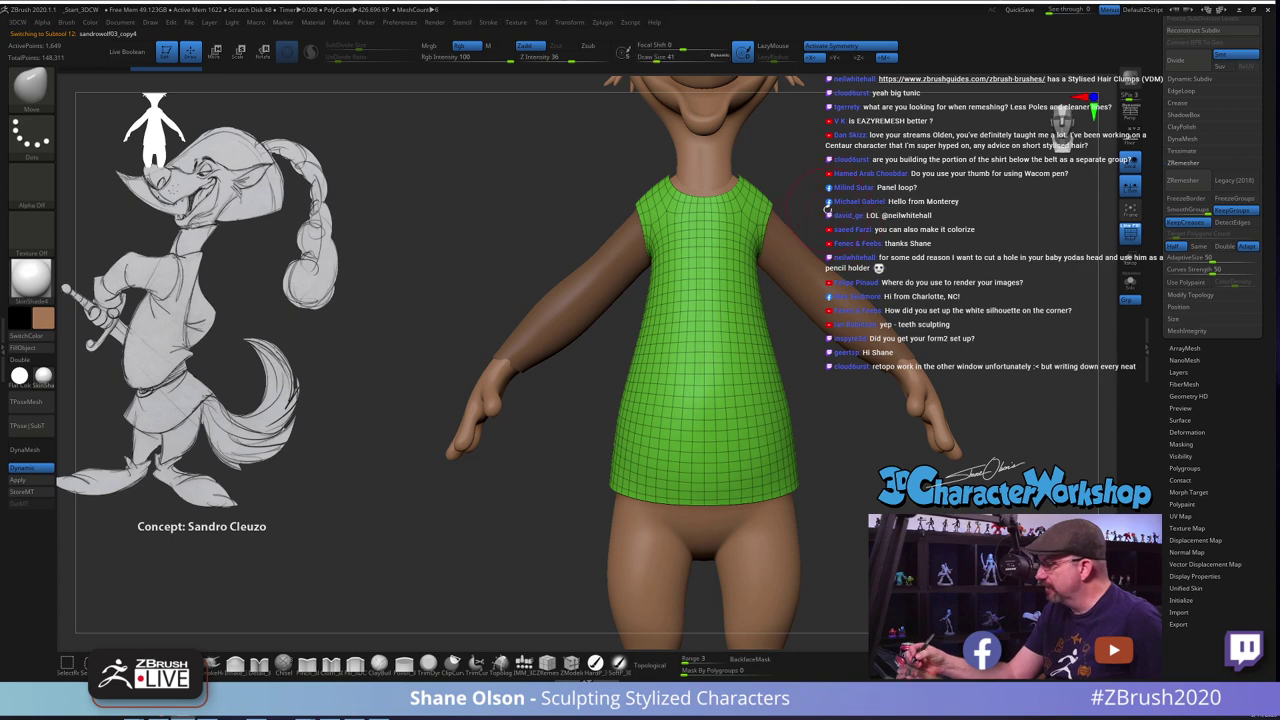
mouse_move(829, 206)
left_mouse_down()
mouse_move(810, 196)
mouse_move(850, 203)
mouse_move(712, 195)
mouse_move(833, 232)
mouse_move(828, 222)
left_mouse_up()
key("s")
left_click(846, 201)
key("s")
left_click(763, 231)
key("bracketright")
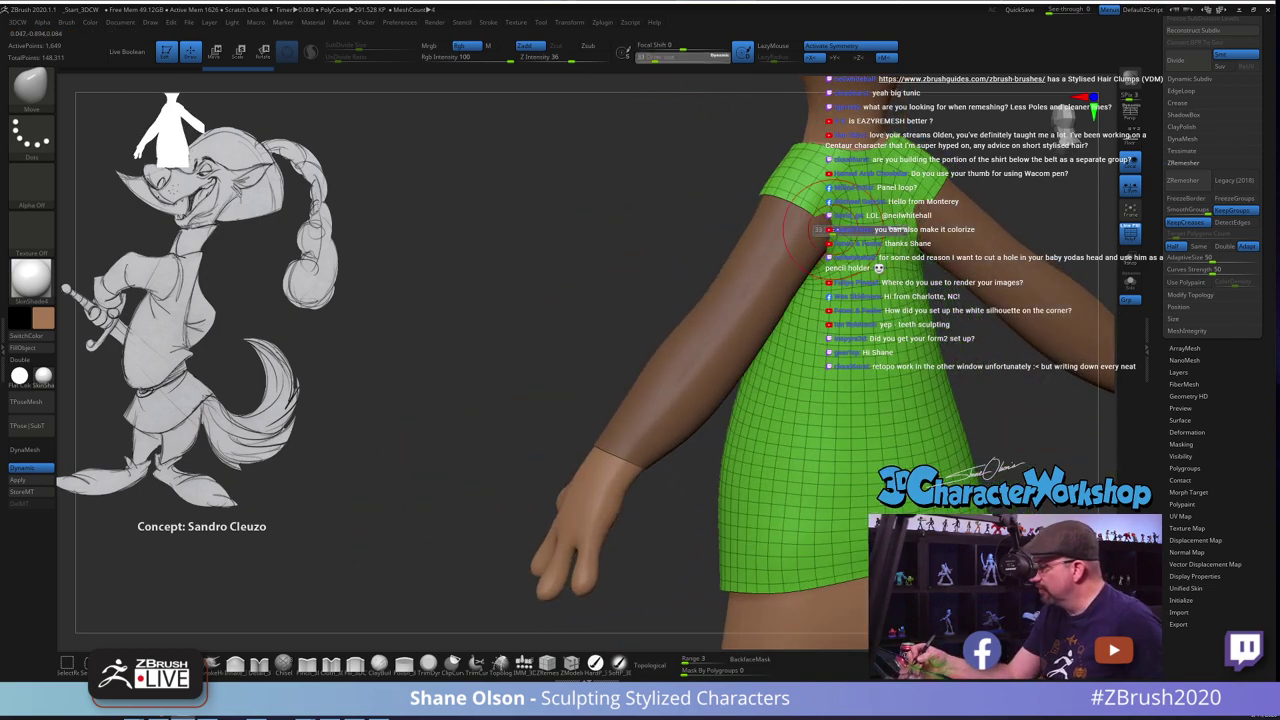
right_click_drag(837, 222, 840, 247)
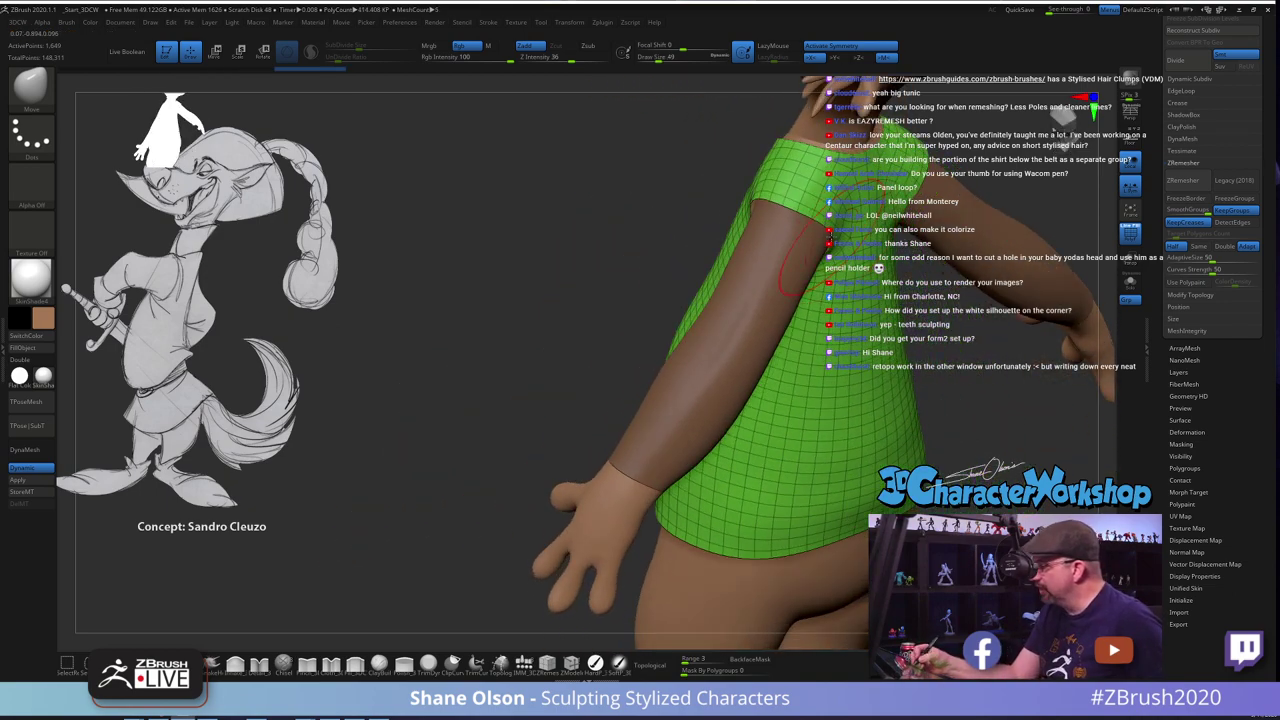
left_click_drag(830, 238, 838, 240)
Refine the underarm edge of the shirt body's armholes with the Move brush at draw size 35
mouse_move(838, 238)
right_mouse_down()
mouse_move(792, 222)
mouse_move(850, 203)
right_mouse_up()
key("bracketleft")
left_click_drag(811, 229, 828, 250)
mouse_move(828, 250)
right_mouse_down()
mouse_move(872, 256)
mouse_move(828, 254)
right_mouse_up()
left_click_drag(822, 258, 828, 260)
mouse_move(828, 260)
right_mouse_down()
mouse_move(828, 273)
mouse_move(862, 268)
right_mouse_up()
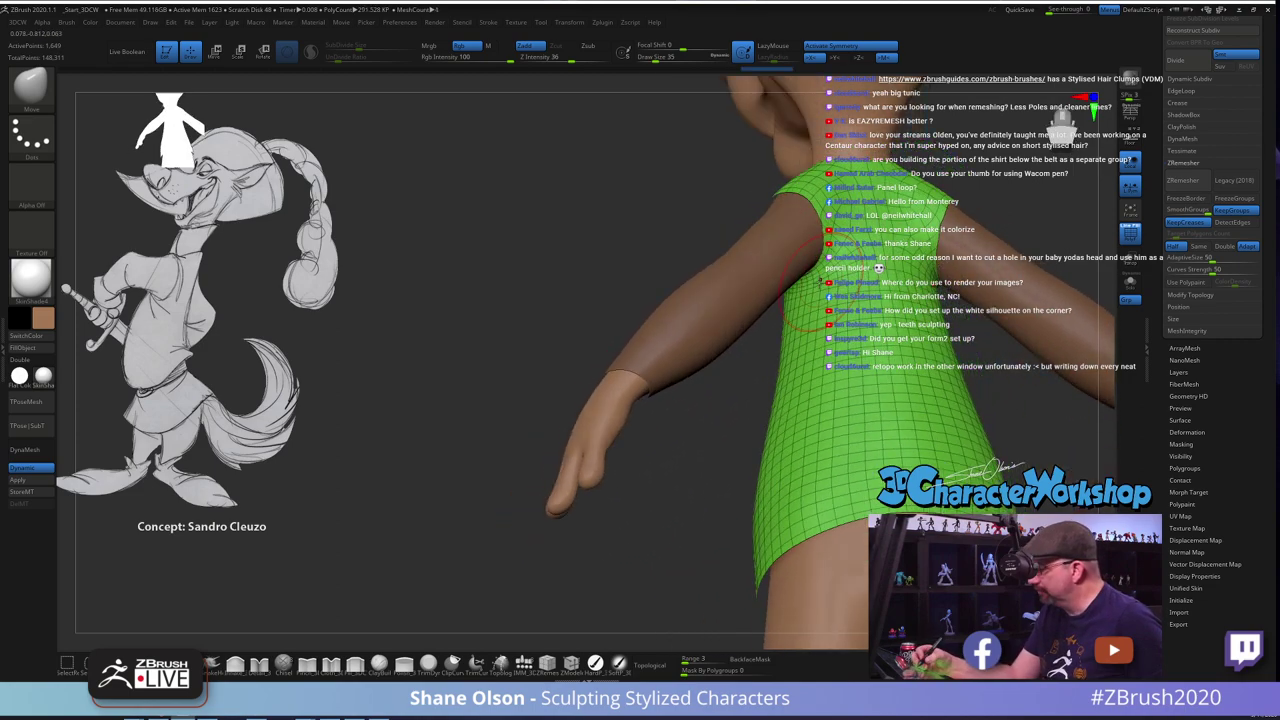
Smooth the shirt body's mesh beneath the armholes on the back and side
left_click_drag(822, 275, 815, 289, "shift")
right_click_drag(820, 290, 788, 284)
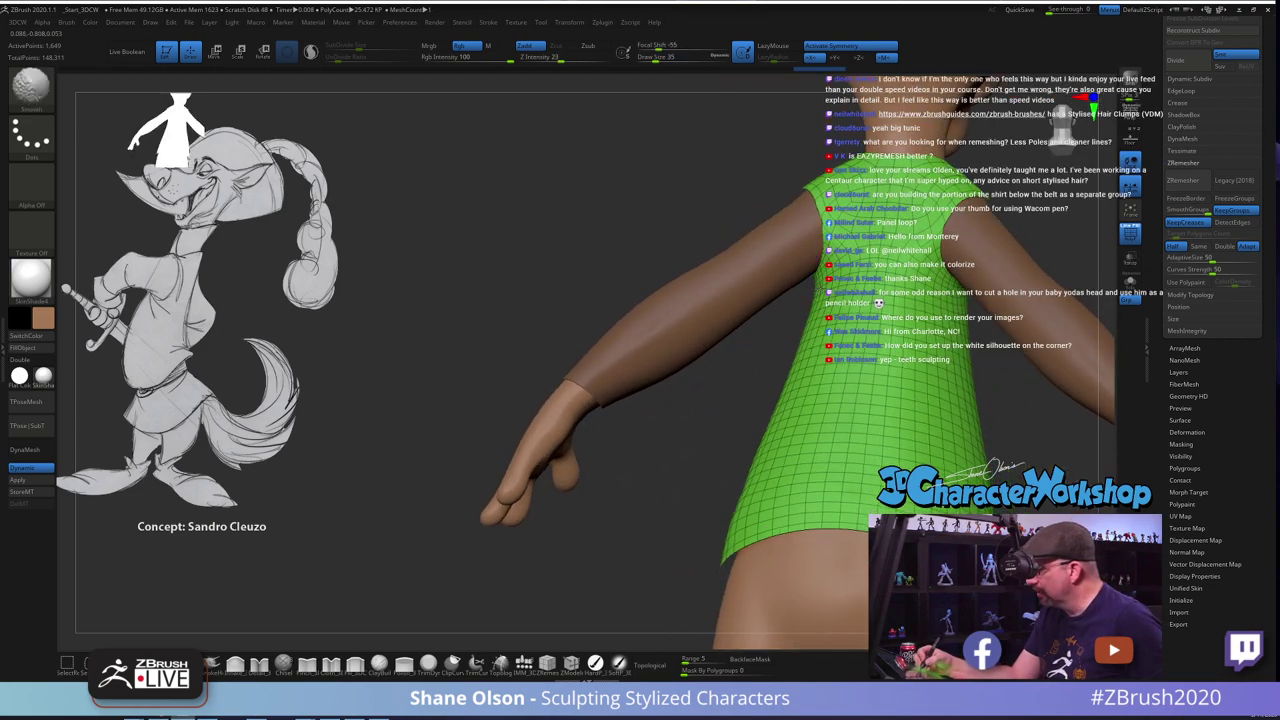
left_click_drag(822, 272, 827, 284, "shift")
mouse_move(828, 285)
right_mouse_down()
mouse_move(724, 255)
mouse_move(733, 296)
right_mouse_up()
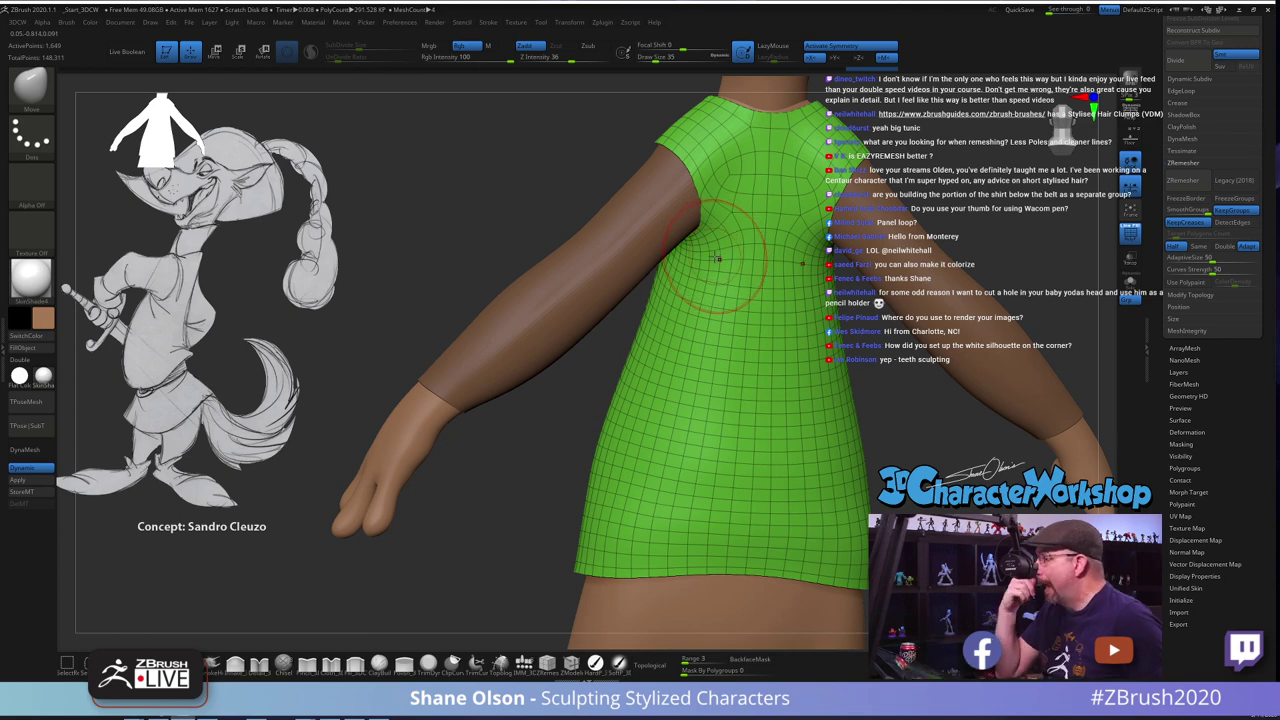
mouse_move(692, 261)
right_mouse_down()
mouse_move(738, 264)
mouse_move(706, 270)
right_mouse_up()
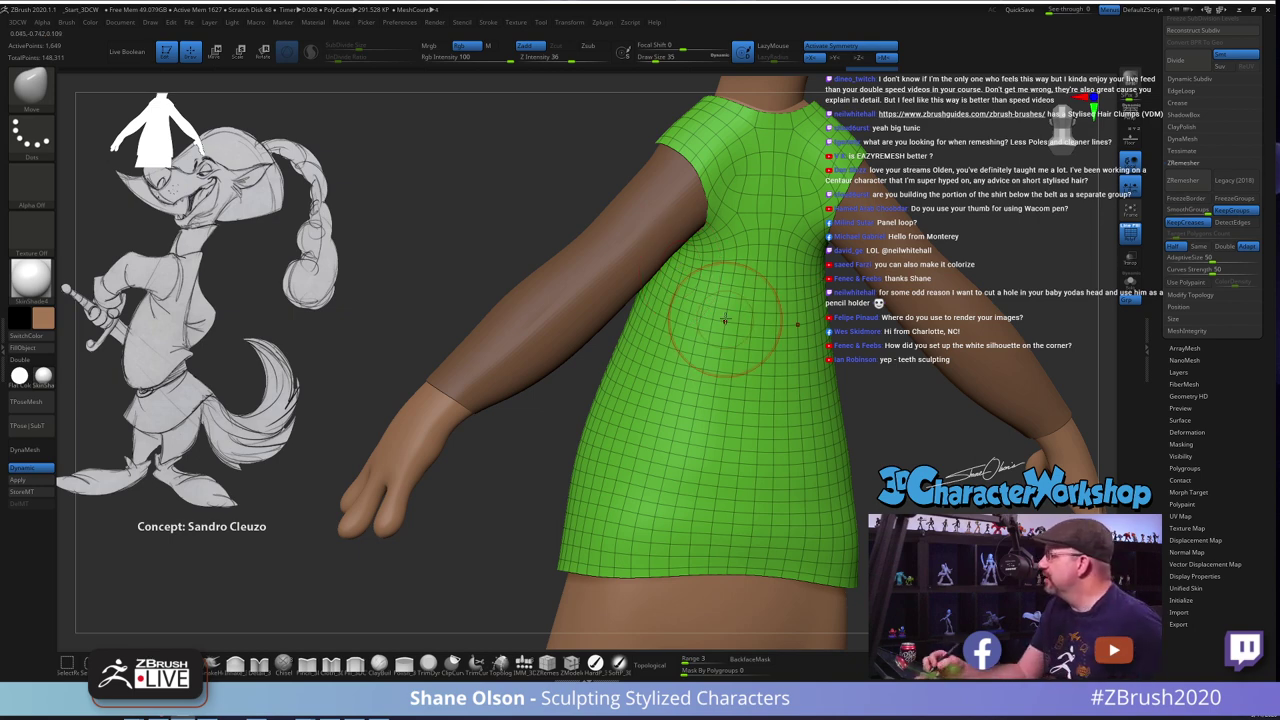
right_click_drag(731, 322, 666, 328)
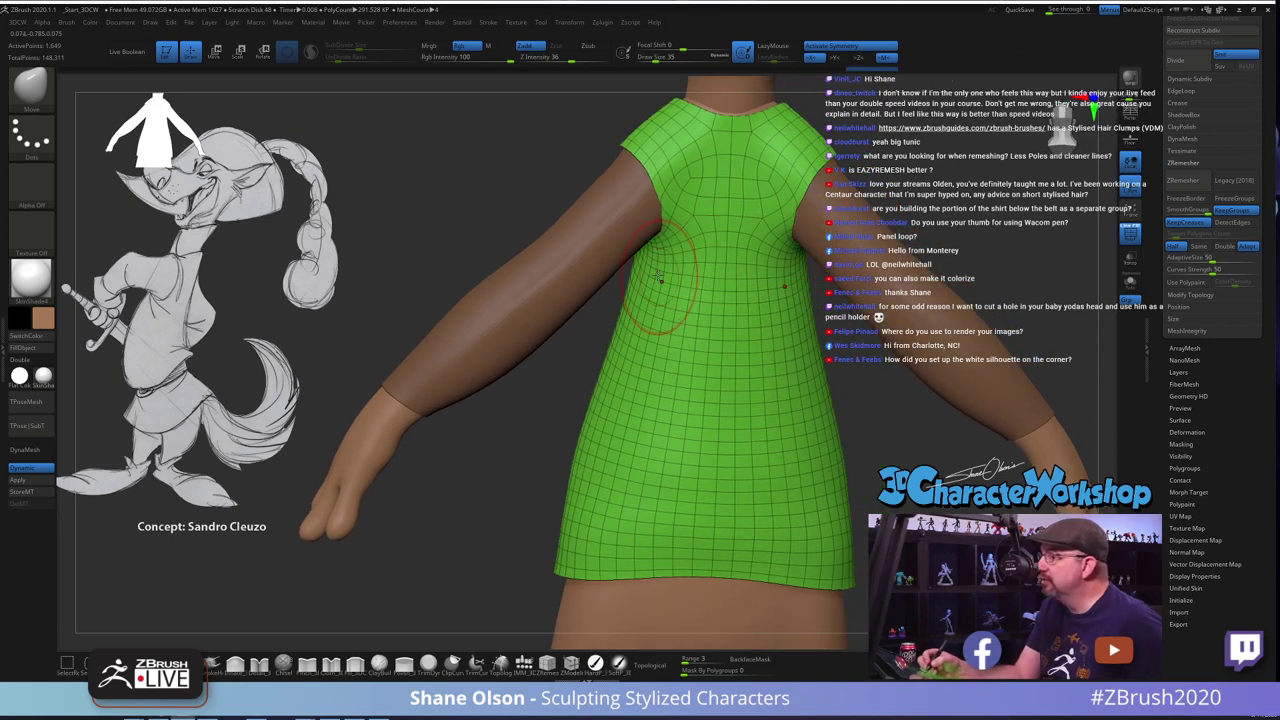
right_click_drag(660, 278, 645, 278)
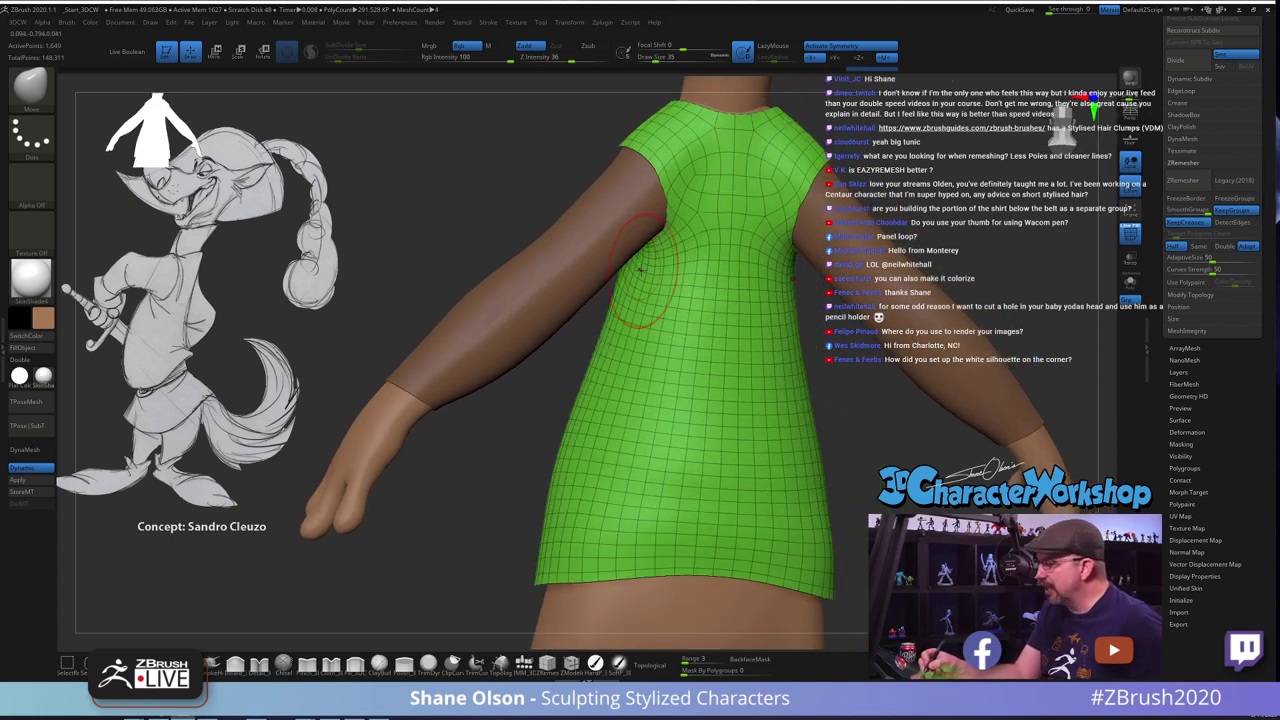
left_click_drag(646, 262, 645, 271, "shift")
right_click_drag(650, 268, 636, 268)
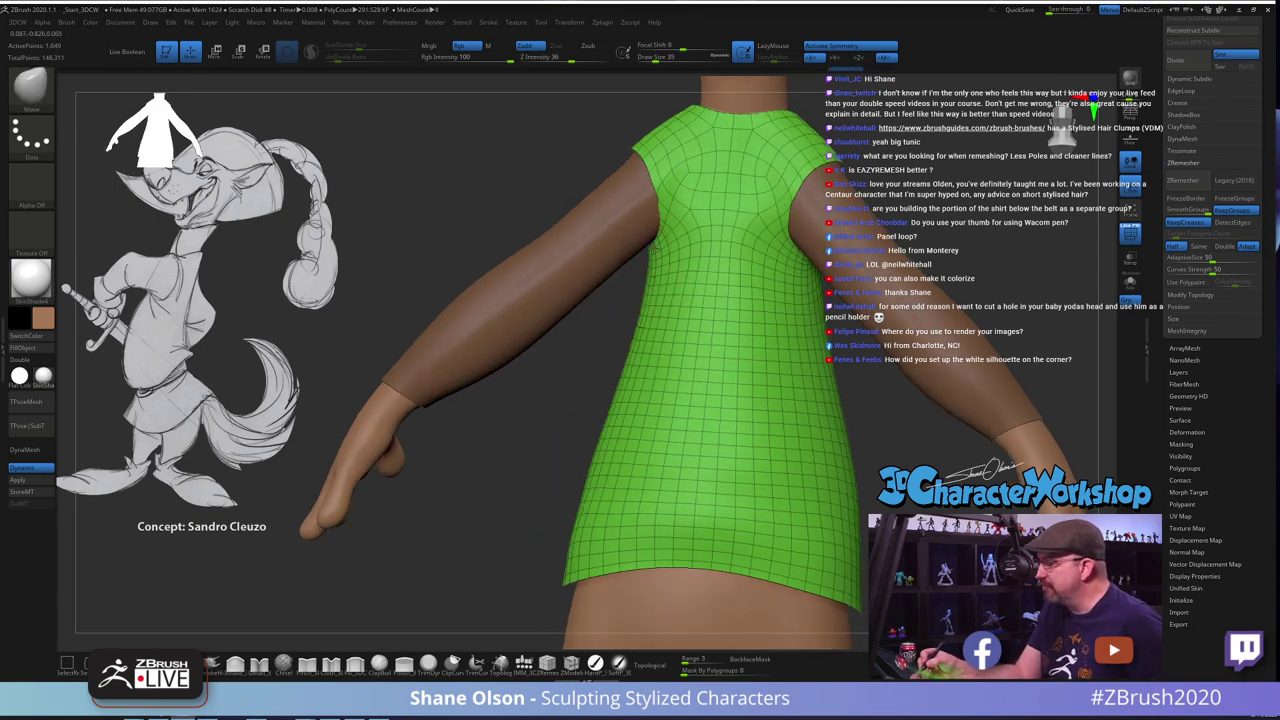
Smooth the front edge of the shirt body's armholes near the underarm
mouse_move(670, 283)
right_mouse_down()
mouse_move(733, 246)
mouse_move(703, 234)
right_mouse_up()
key("shift")
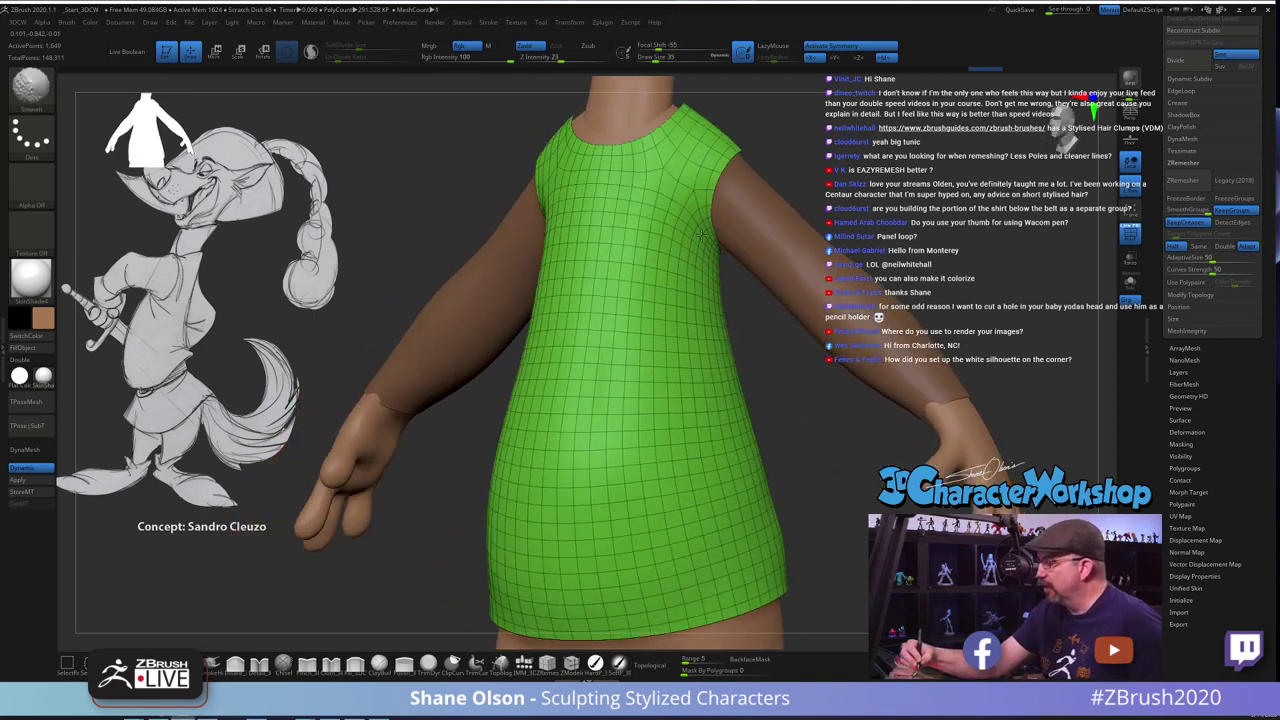
left_click_drag(713, 240, 718, 232, "shift")
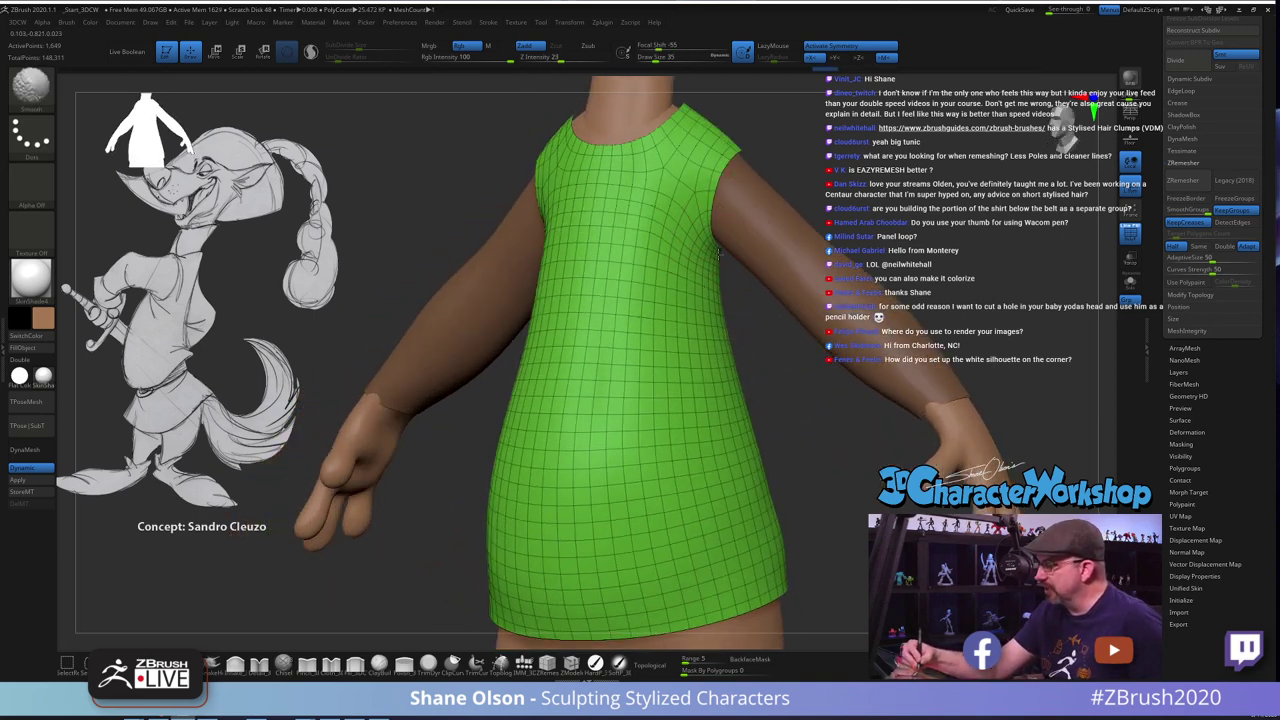
right_click_drag(716, 254, 738, 268)
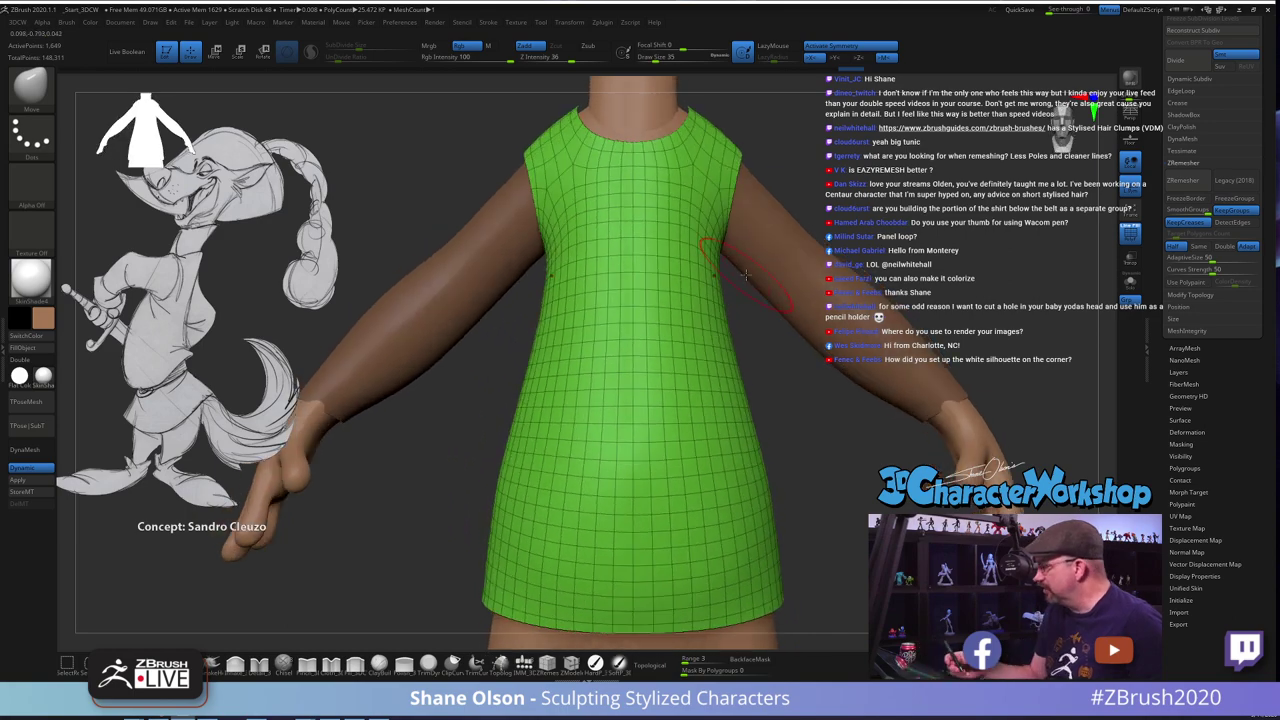
right_click_drag(771, 346, 745, 352)
Pull in the shirt body's sides below the armpits with the Move brush at draw size 56 and smooth them
key("s")
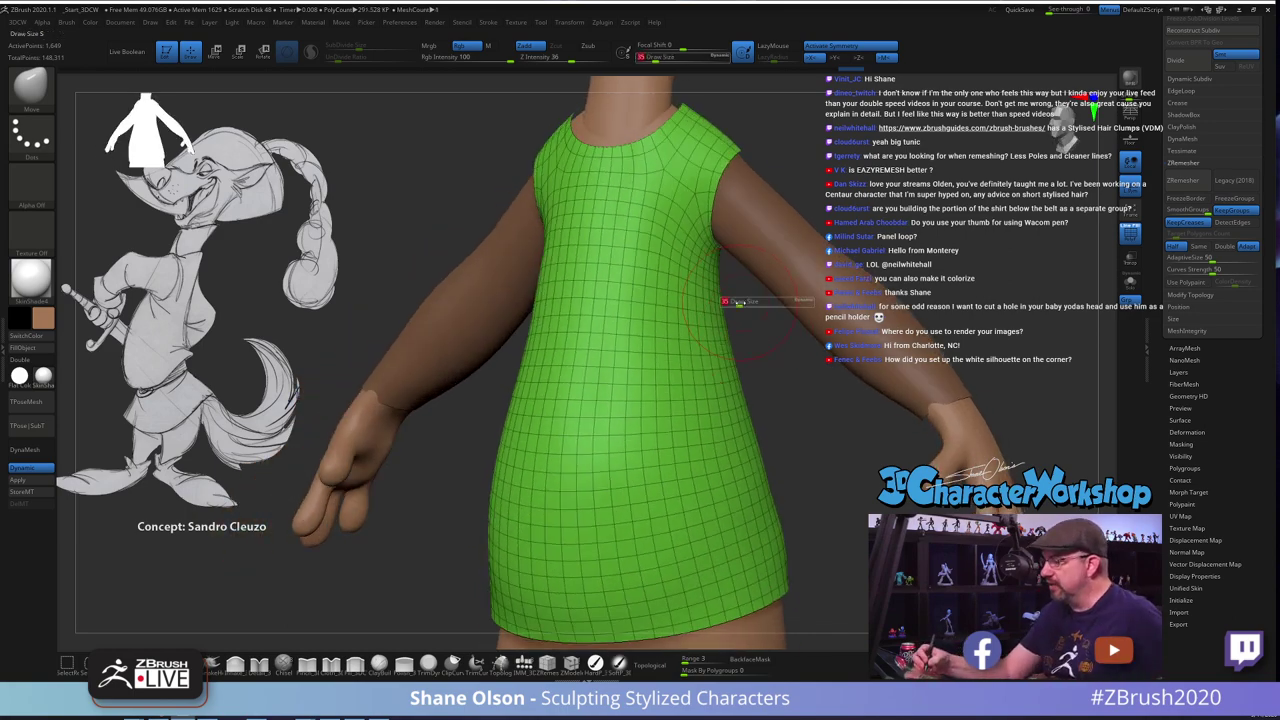
left_click_drag(738, 303, 743, 303)
right_click_drag(728, 300, 756, 302)
left_click_drag(712, 258, 706, 264)
right_click_drag(775, 350, 752, 352)
mouse_move(704, 250)
left_mouse_down("shift")
mouse_move(702, 340)
mouse_move(706, 310)
left_mouse_up("shift")
mouse_move(770, 388)
right_mouse_down()
mouse_move(793, 393)
mouse_move(776, 404)
right_mouse_up()
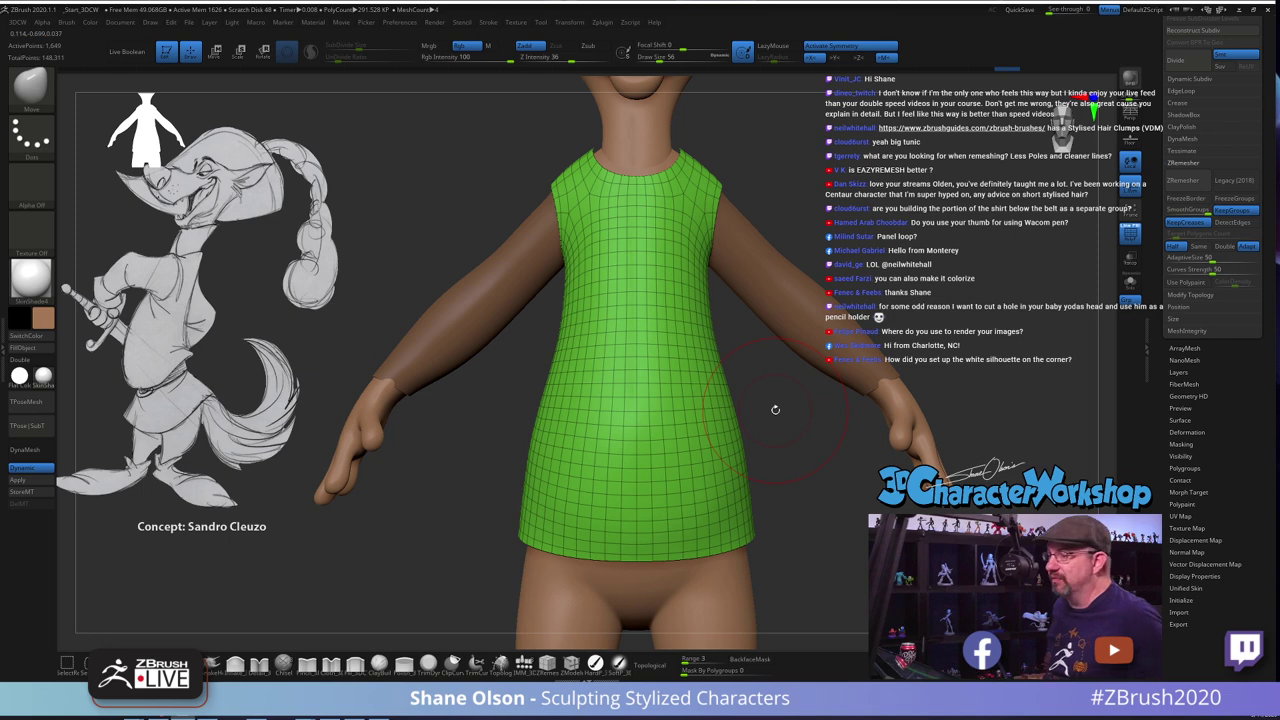
right_click_drag(901, 231, 873, 221, "ctrl")
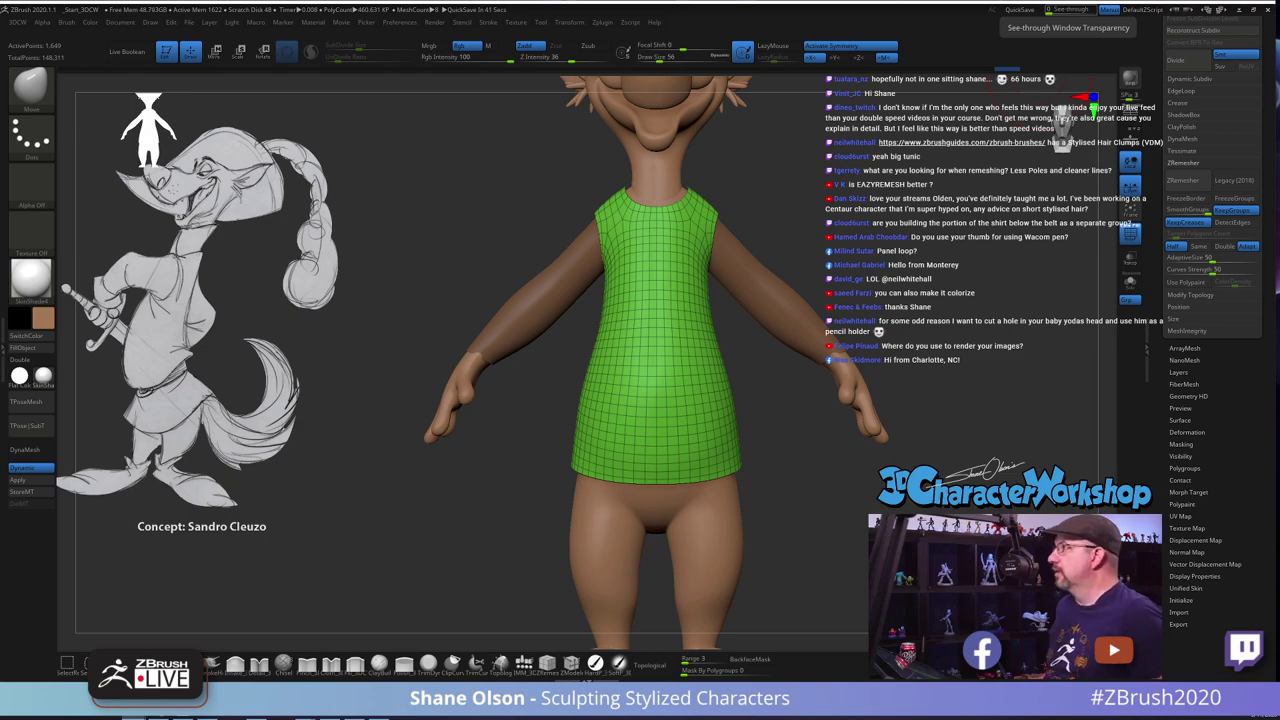
Switch to the 3D Character Workshop site in the browser and look through the student-only live-stream episodes, from Initial Block-Out to Final Texturing
left_click_drag(774, 0, 620, 0)
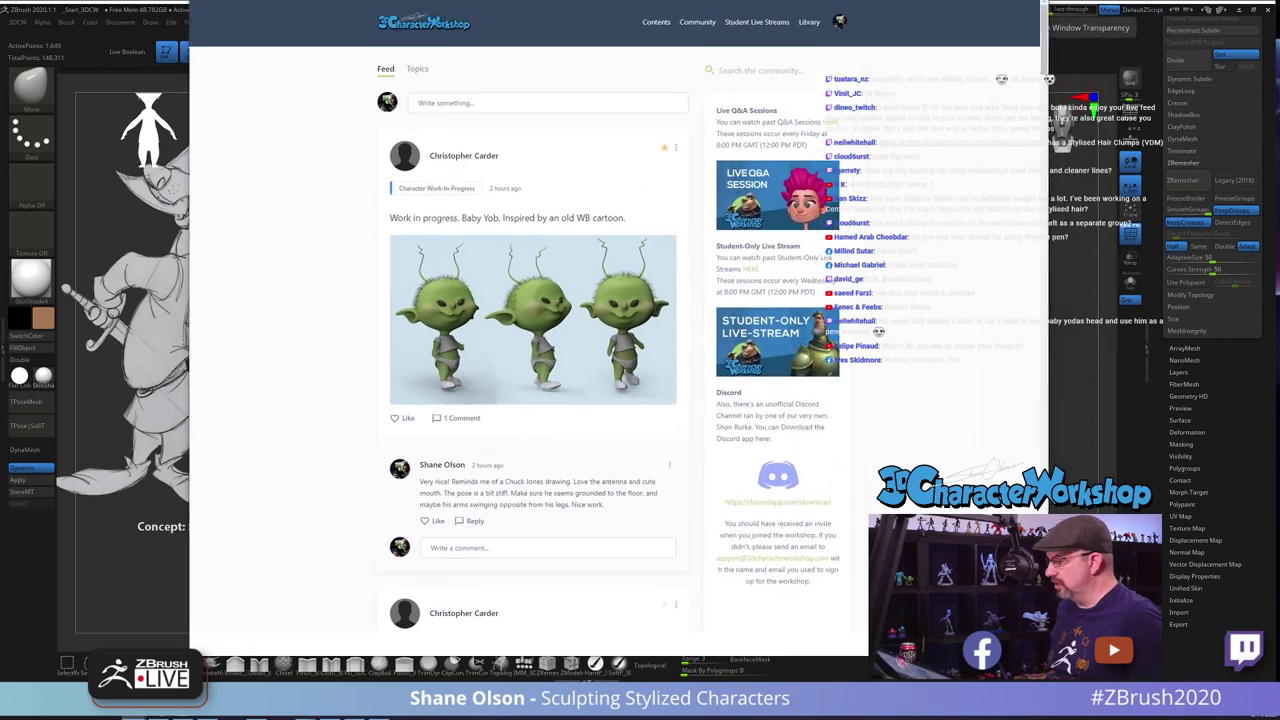
left_click(758, 343)
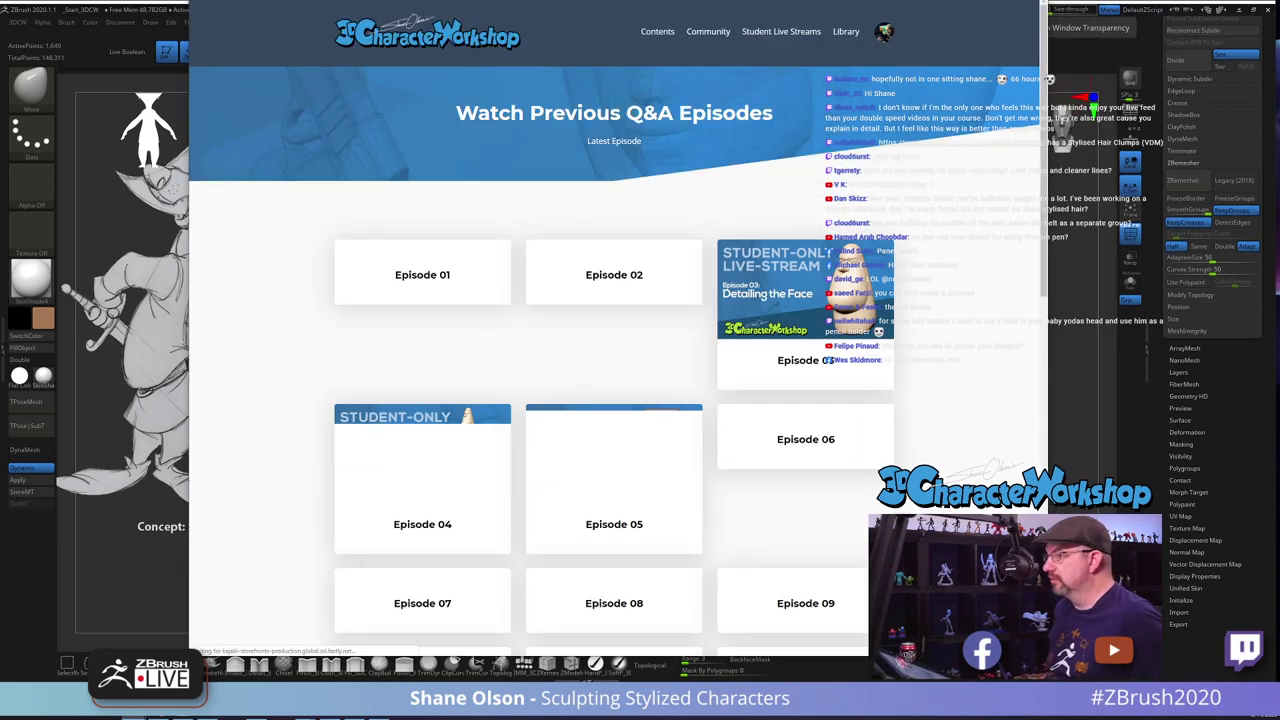
scroll(750, 153, "down", 3)
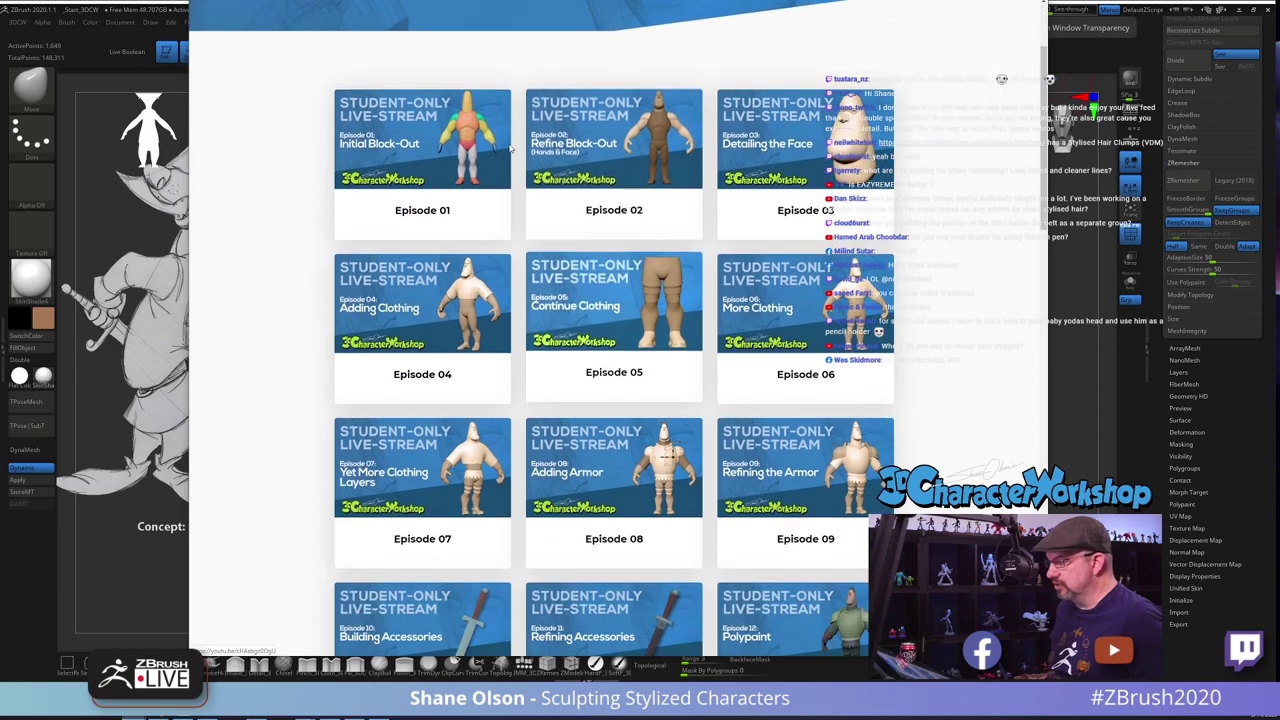
scroll(750, 153, "down", 5)
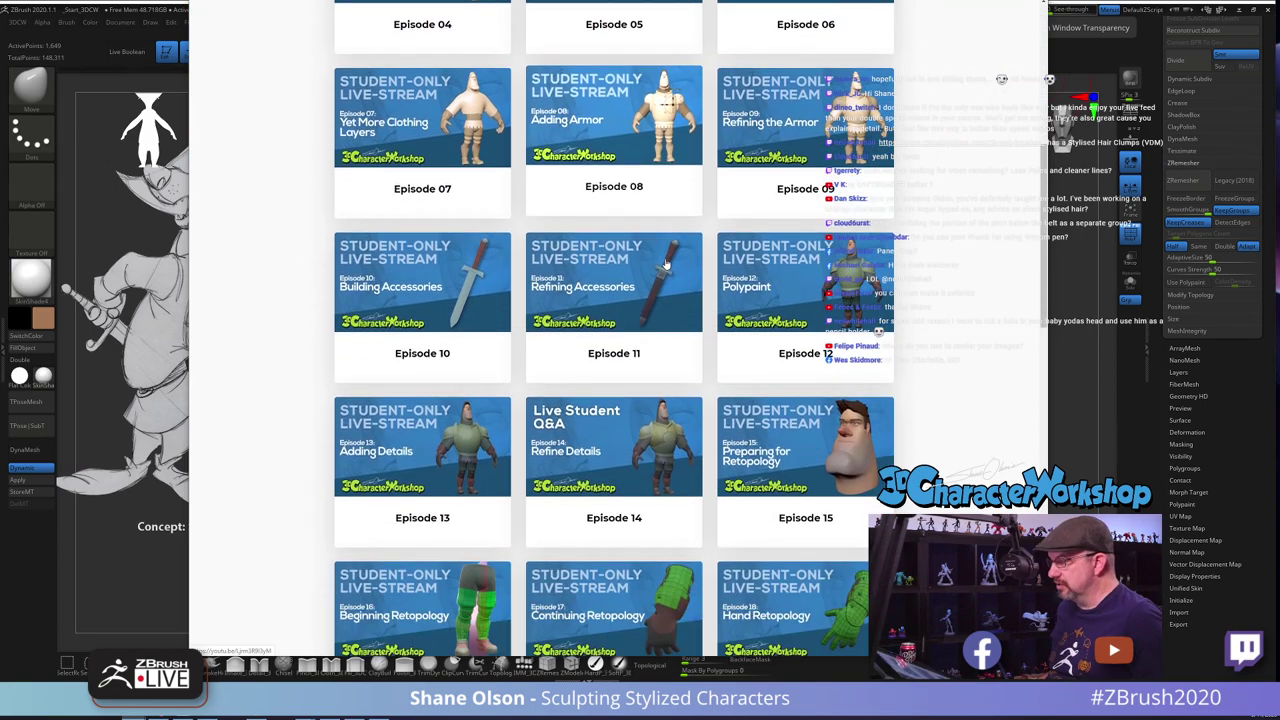
scroll(641, 272, "down", 5)
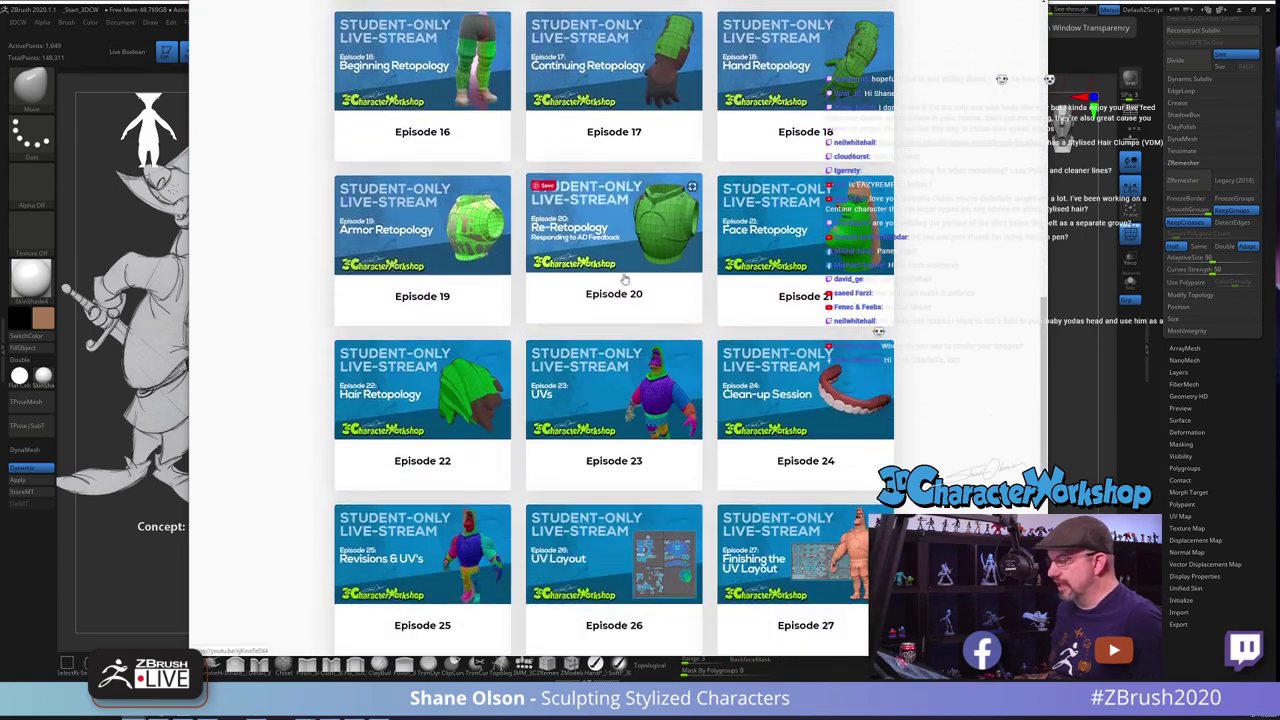
scroll(546, 320, "down", 2)
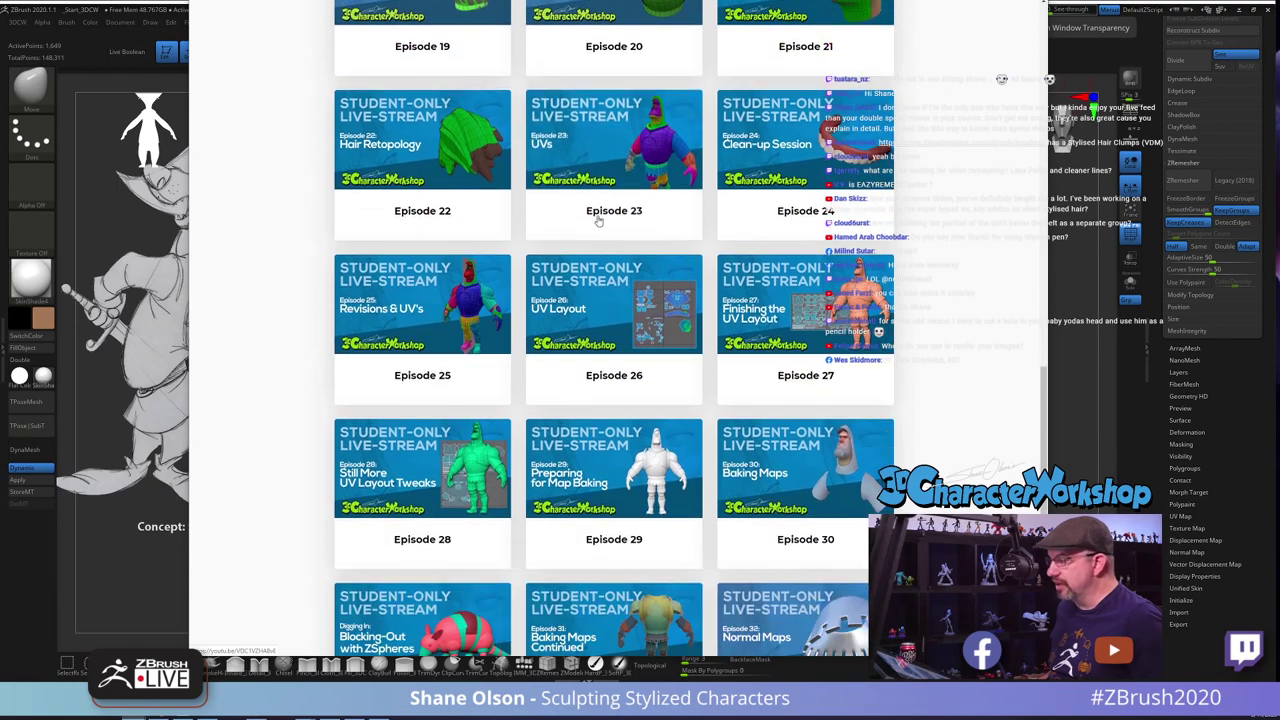
scroll(650, 320, "down", 1)
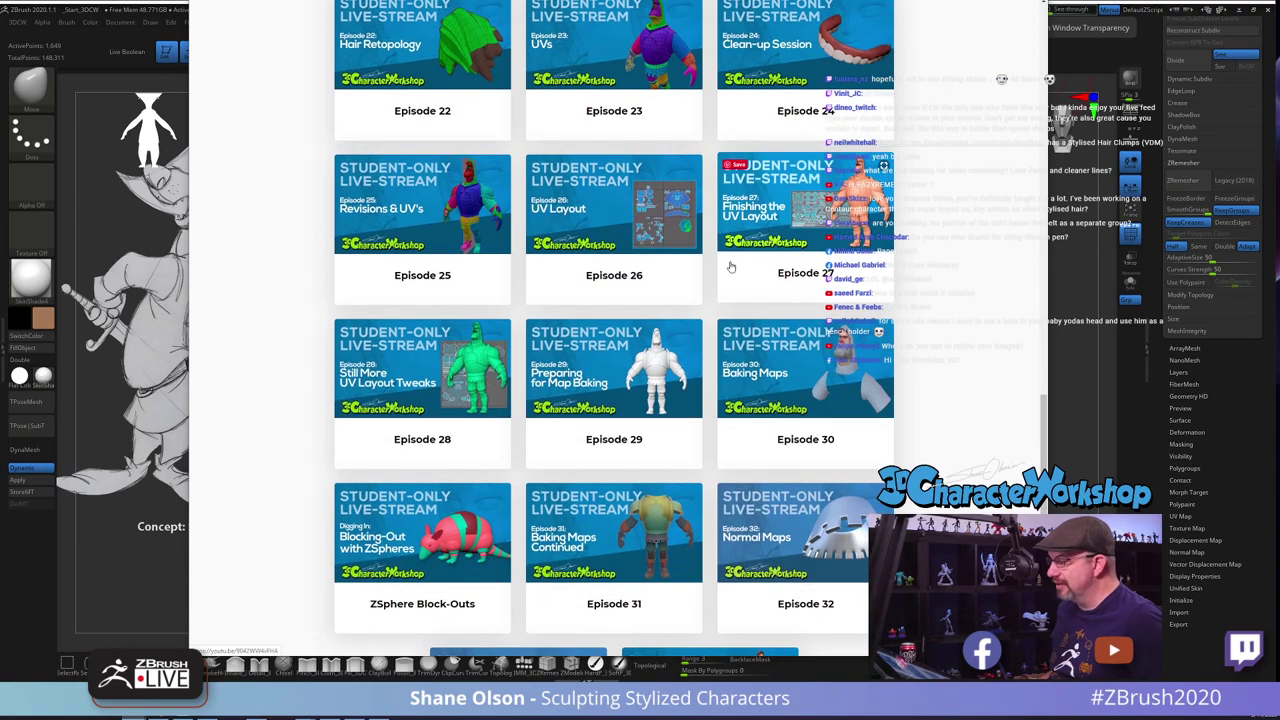
scroll(680, 320, "down", 2)
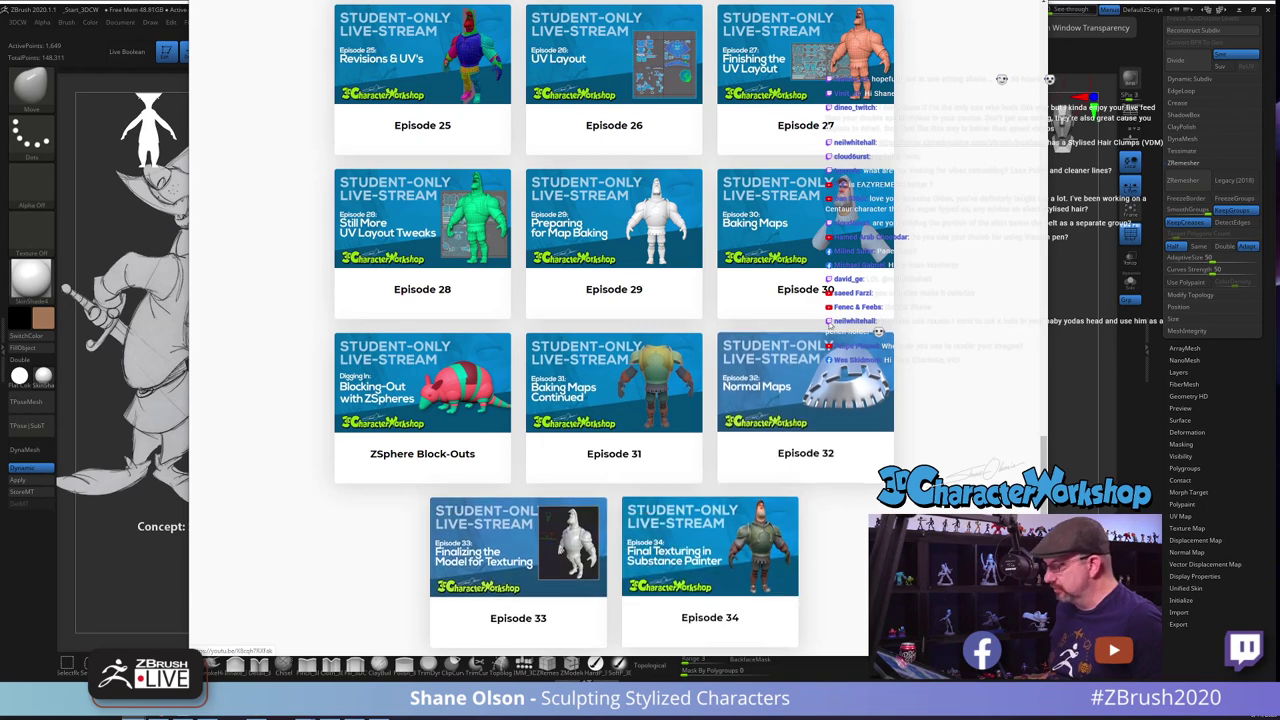
scroll(752, 528, "down", 1)
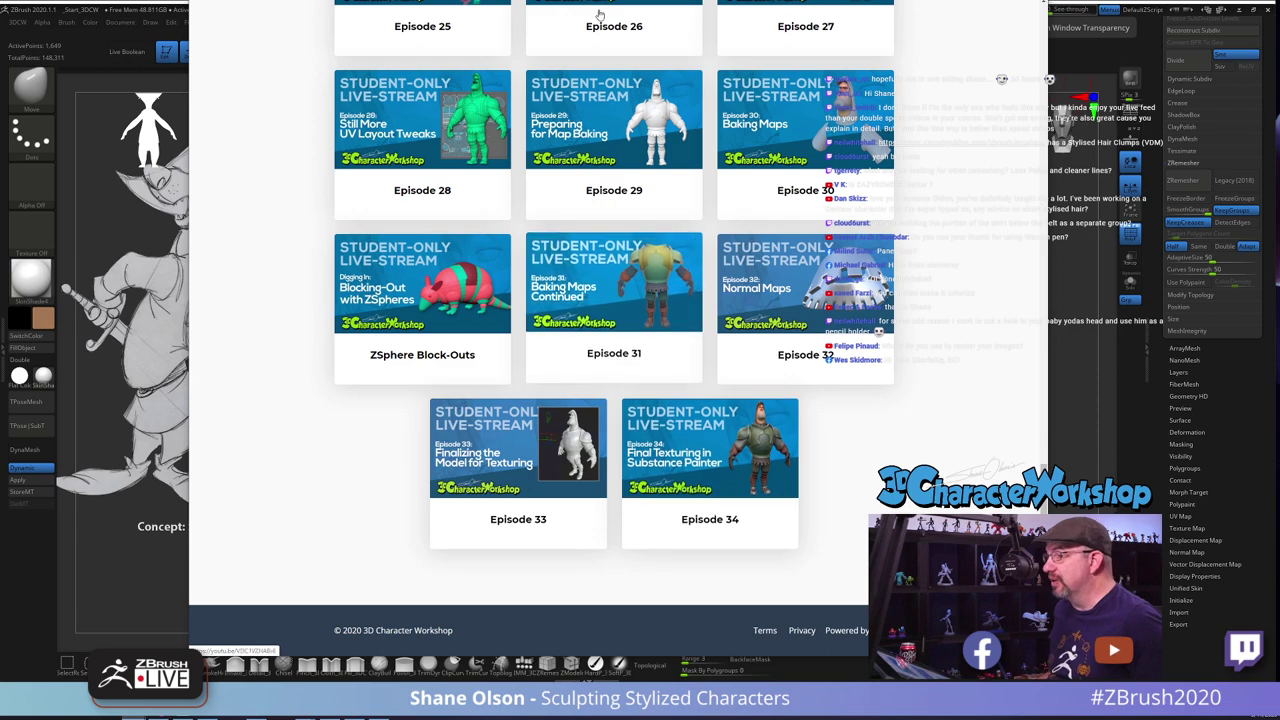
left_click_drag(540, 0, 509, 0)
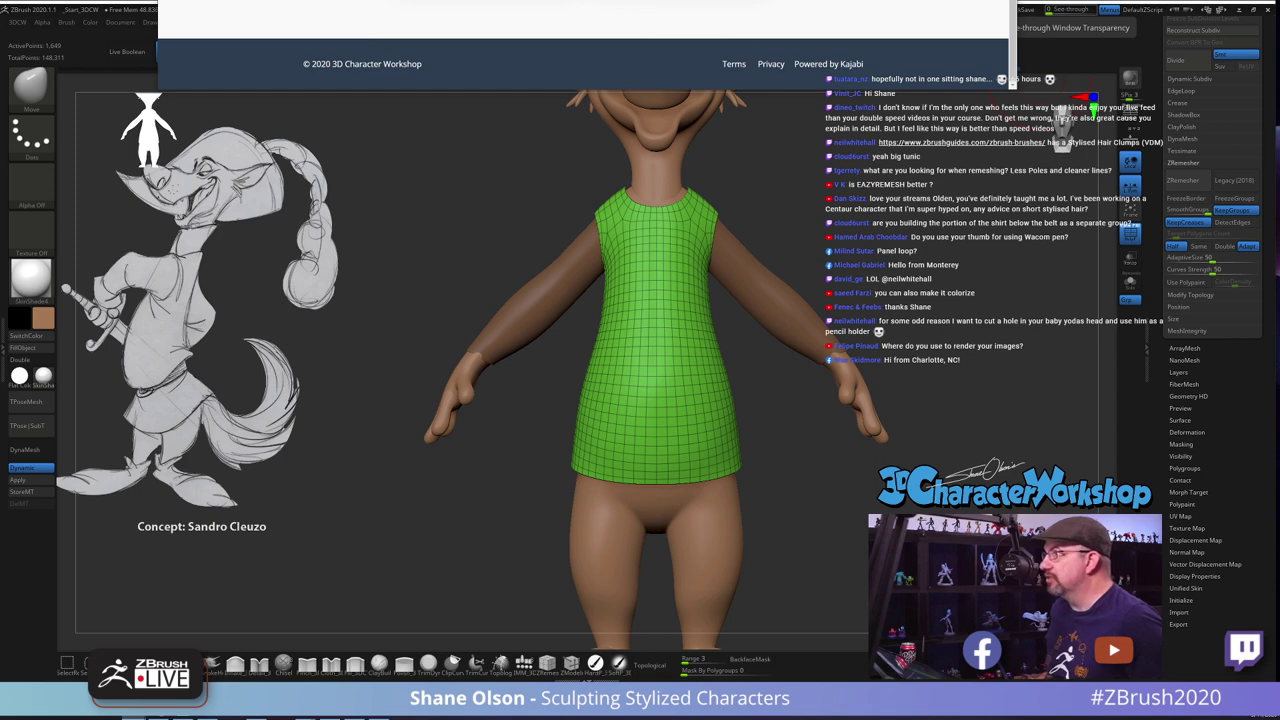
left_click_drag(509, 0, 512, 0)
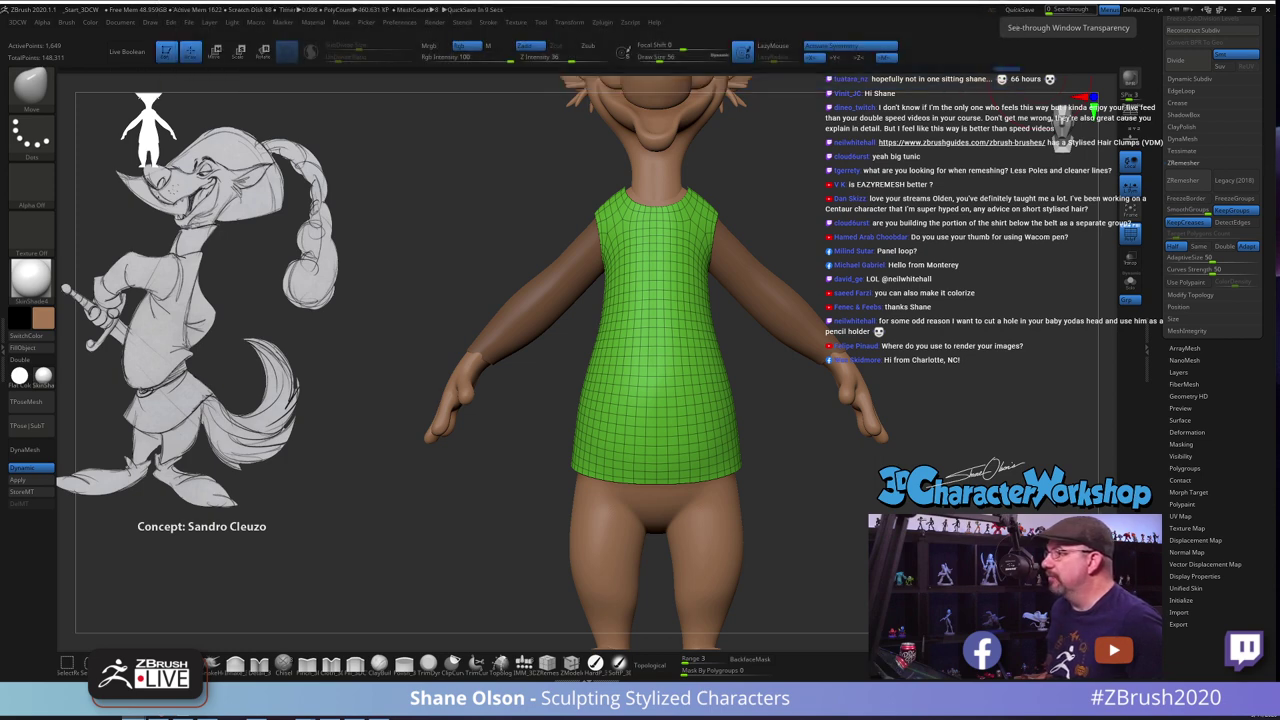
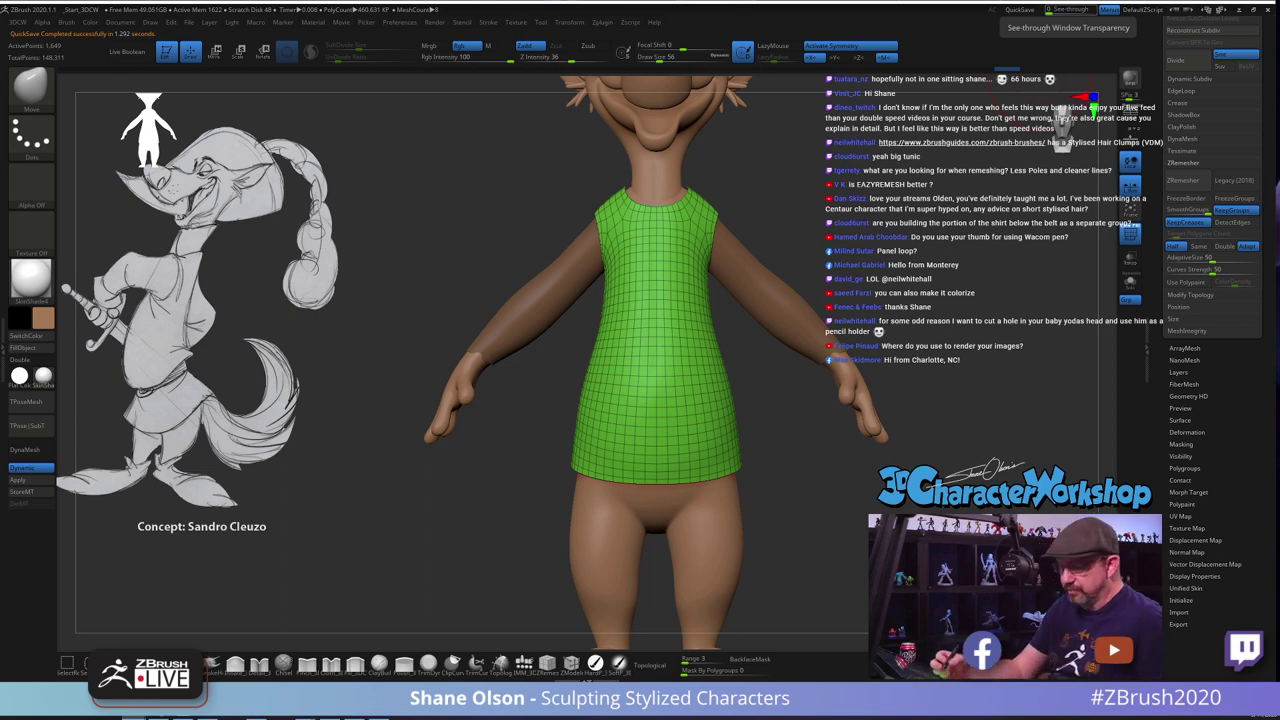
Reshape the shirt body's shoulders and upper armhole edges with the Move brush at draw size 80
key("s")
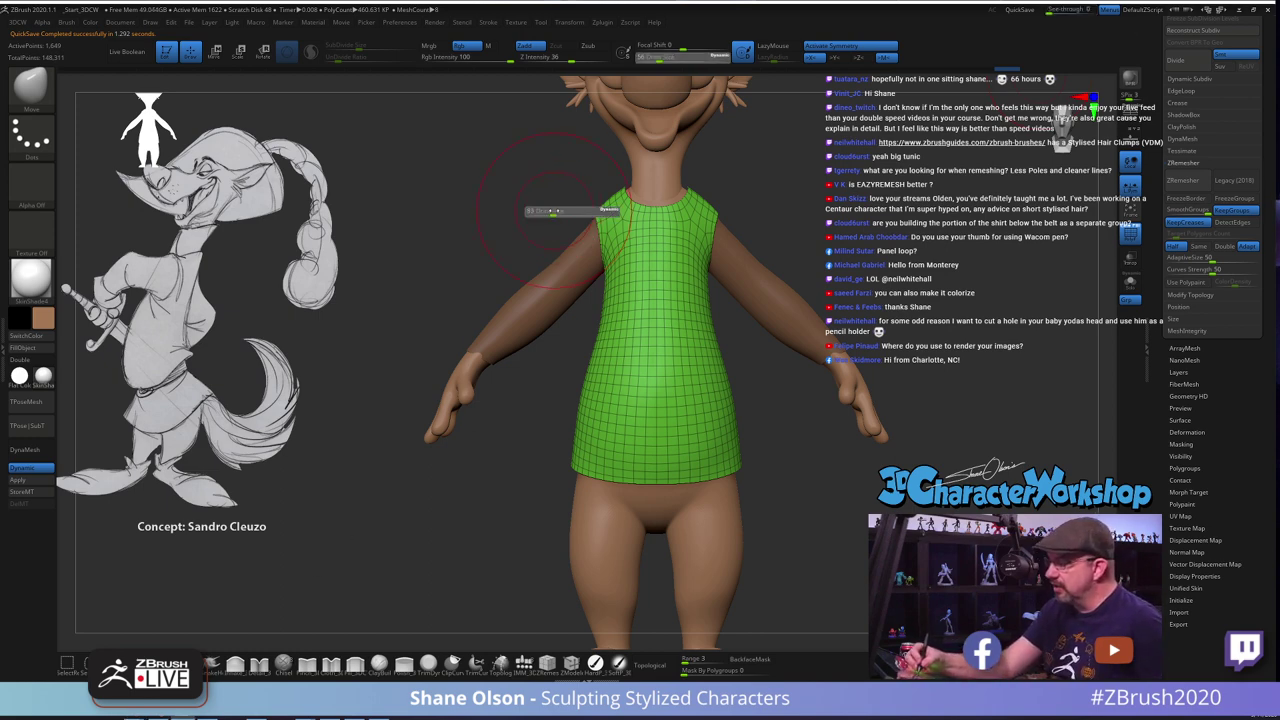
left_click_drag(553, 212, 628, 211)
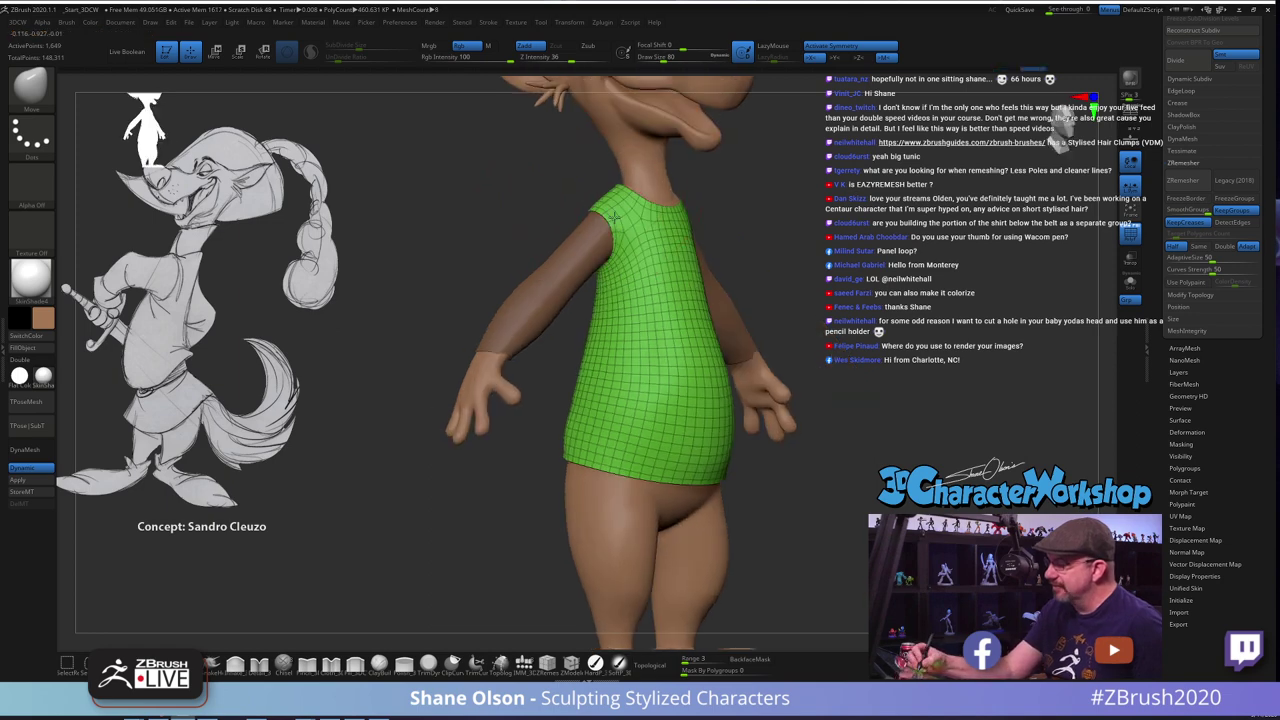
mouse_move(644, 235)
right_mouse_down()
mouse_move(709, 220)
mouse_move(690, 226)
right_mouse_up()
key("s")
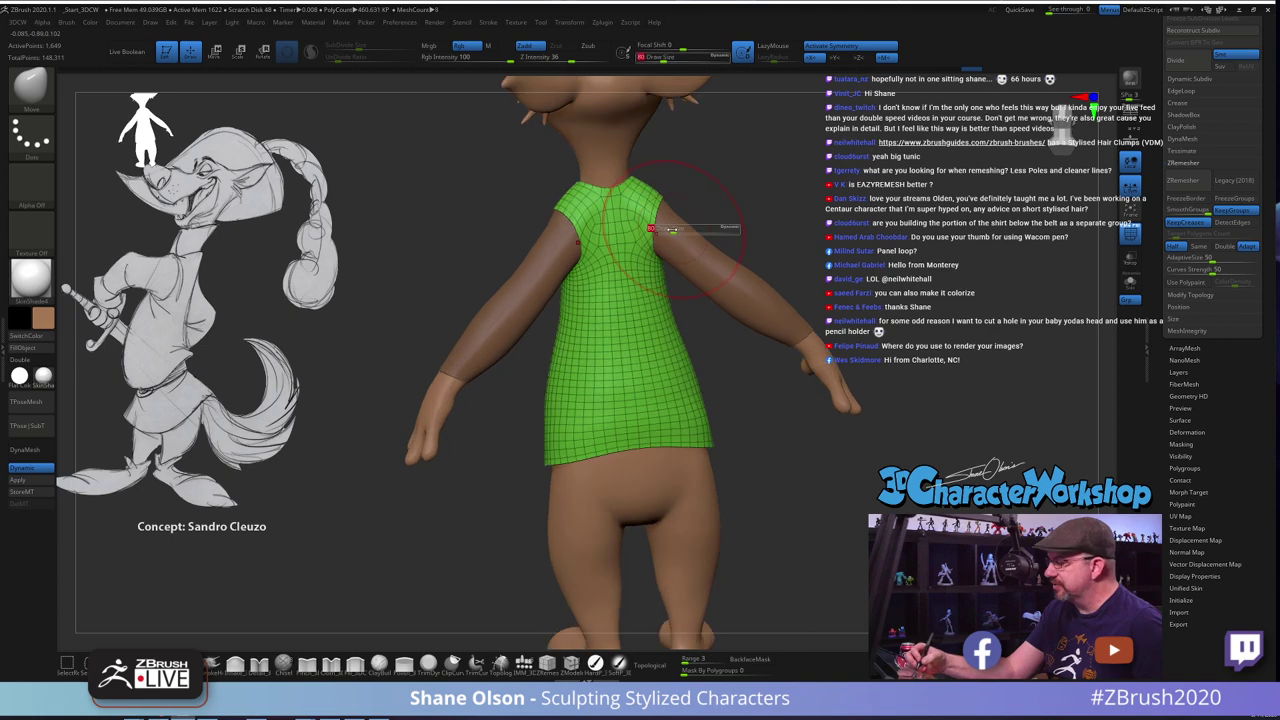
left_click_drag(688, 229, 654, 214)
right_click_drag(672, 200, 664, 195)
left_click_drag(663, 196, 690, 203)
Adjust the shirt body's underarms and sides with the Move brush, finishing at draw size 68
key("s")
left_click_drag(657, 262, 655, 278)
mouse_move(694, 244)
right_mouse_down()
mouse_move(706, 236)
mouse_move(712, 249)
right_mouse_up()
key("s")
left_click_drag(691, 316, 697, 315)
right_click_drag(691, 297, 652, 326)
right_click_drag(712, 272, 684, 282)
key("s")
mouse_move(758, 218)
left_mouse_down()
mouse_move(738, 185)
mouse_move(749, 203)
left_mouse_up()
mouse_move(755, 230)
right_mouse_down()
mouse_move(738, 223)
mouse_move(892, 190)
mouse_move(802, 167)
mouse_move(836, 290)
mouse_move(792, 297)
right_mouse_up()
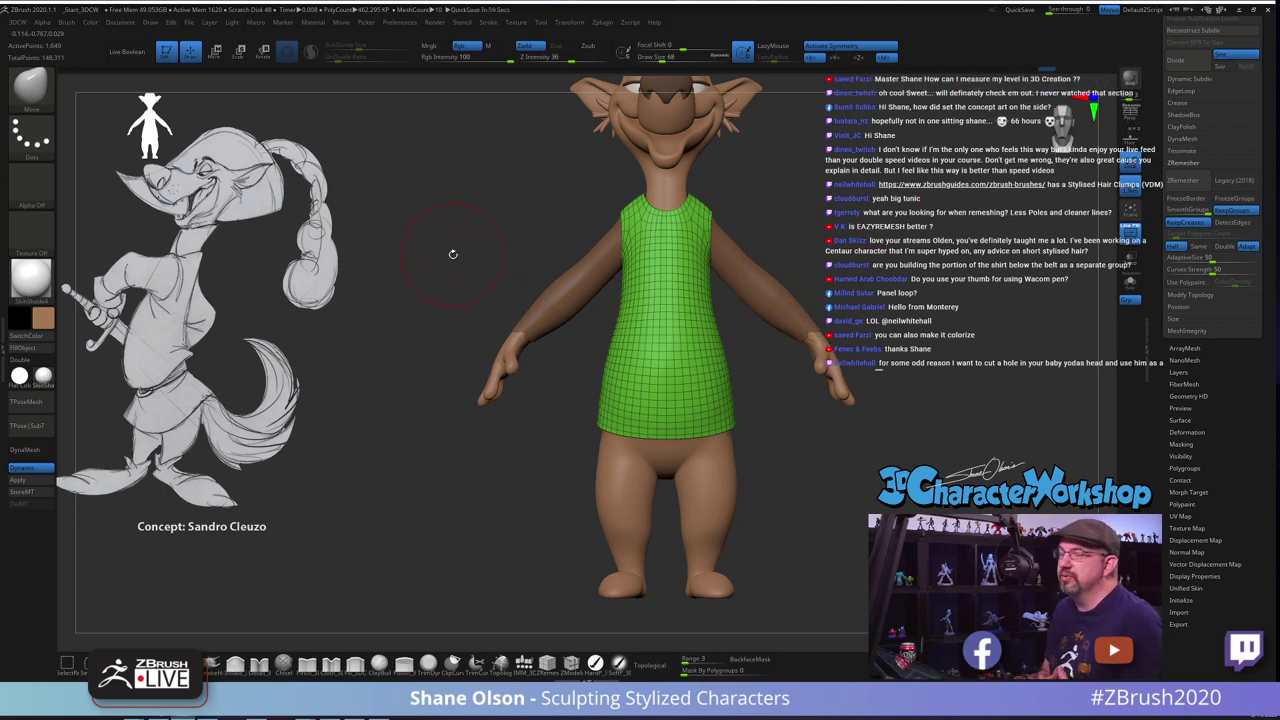
Look at the Add To Spotlight command and the Spotlight Projection switch used to place the concept art reference
left_click(513, 25)
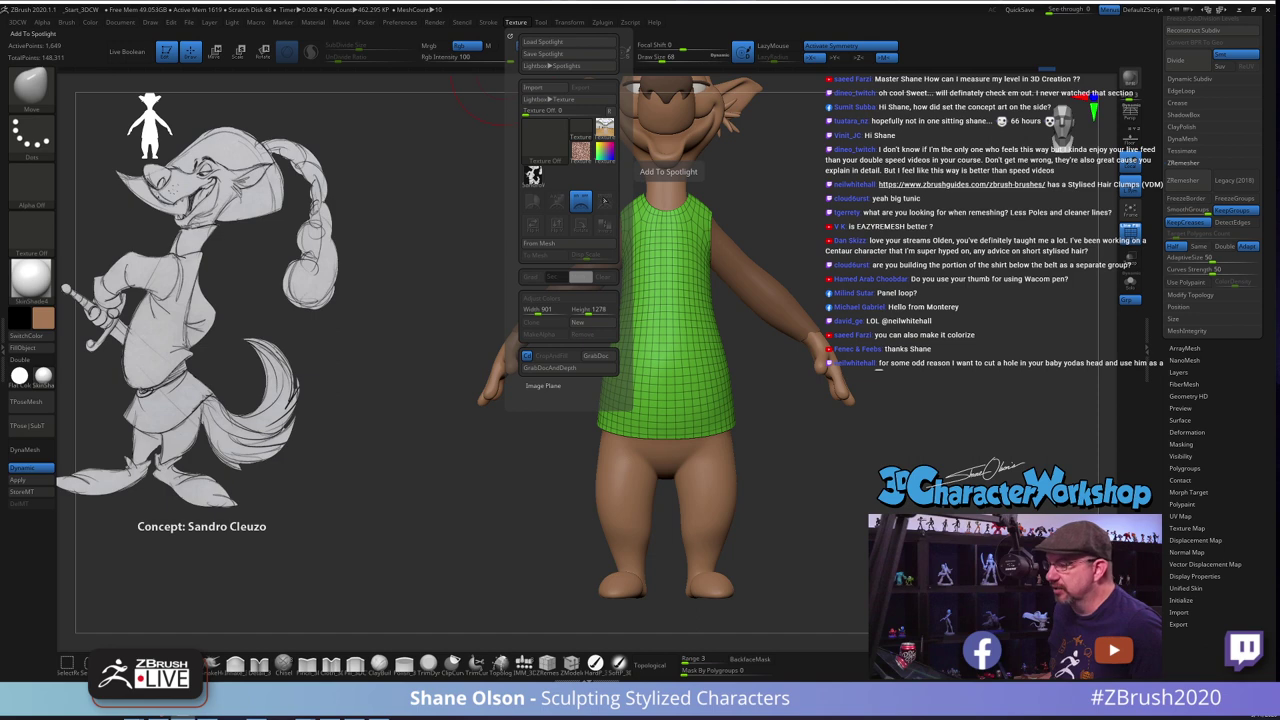
left_click_drag(408, 234, 408, 227, "alt")
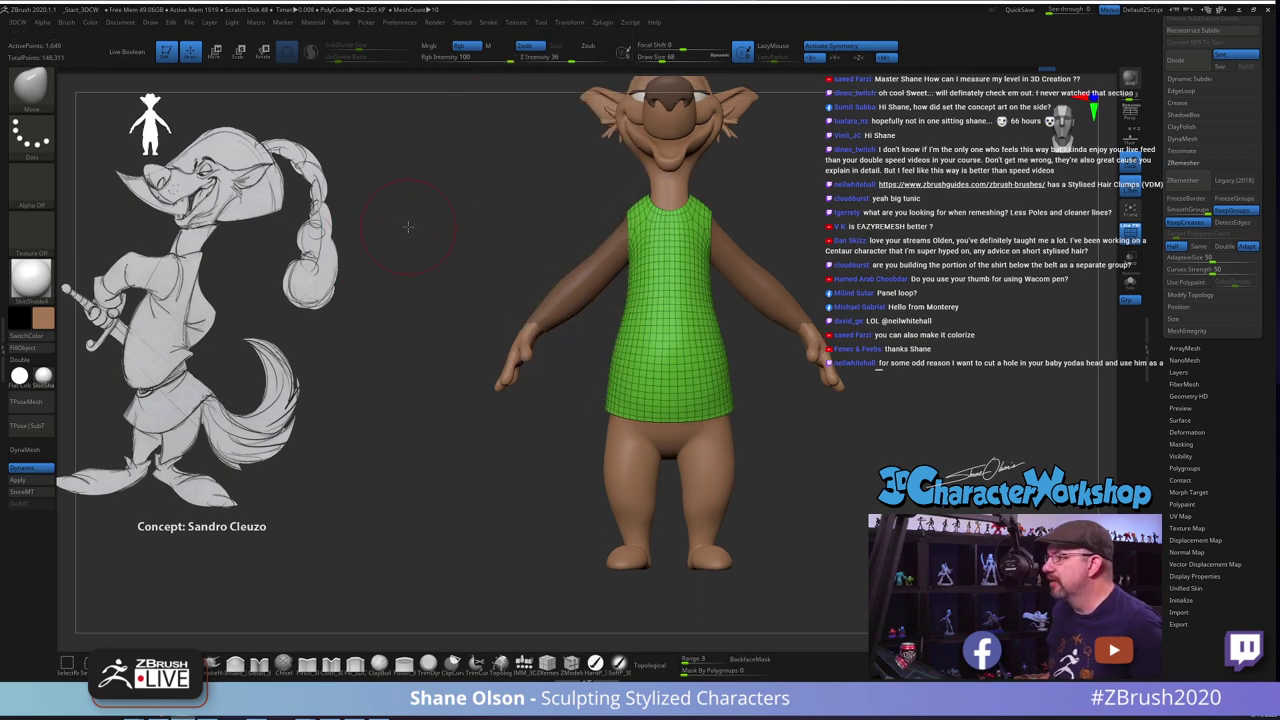
key("space")
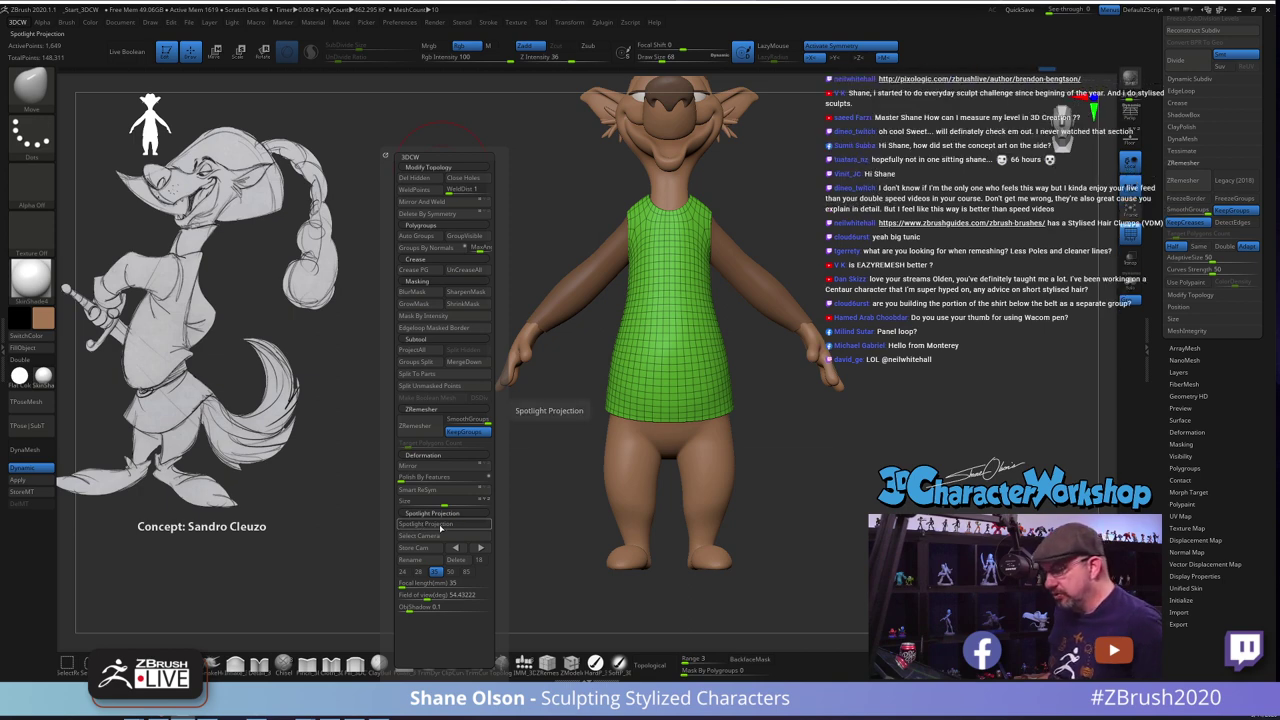
left_click(440, 528)
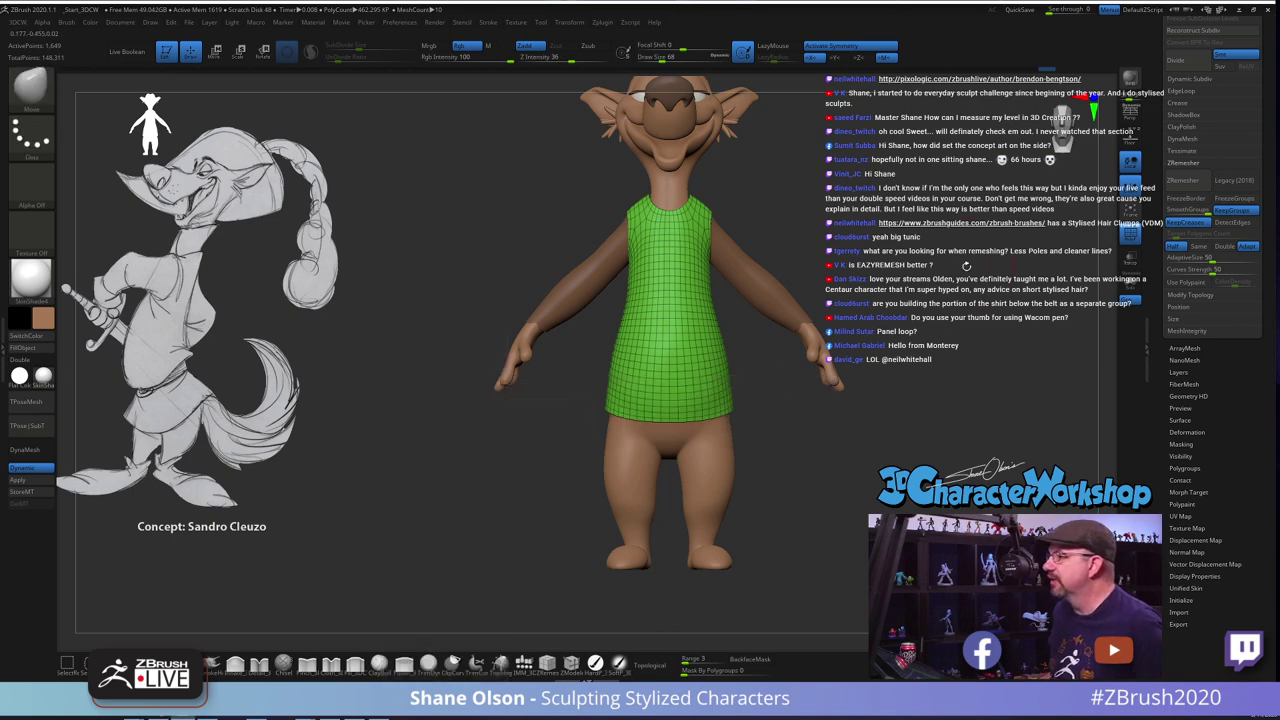
Duplicate the shirt body subtool
left_click_drag(928, 265, 849, 245)
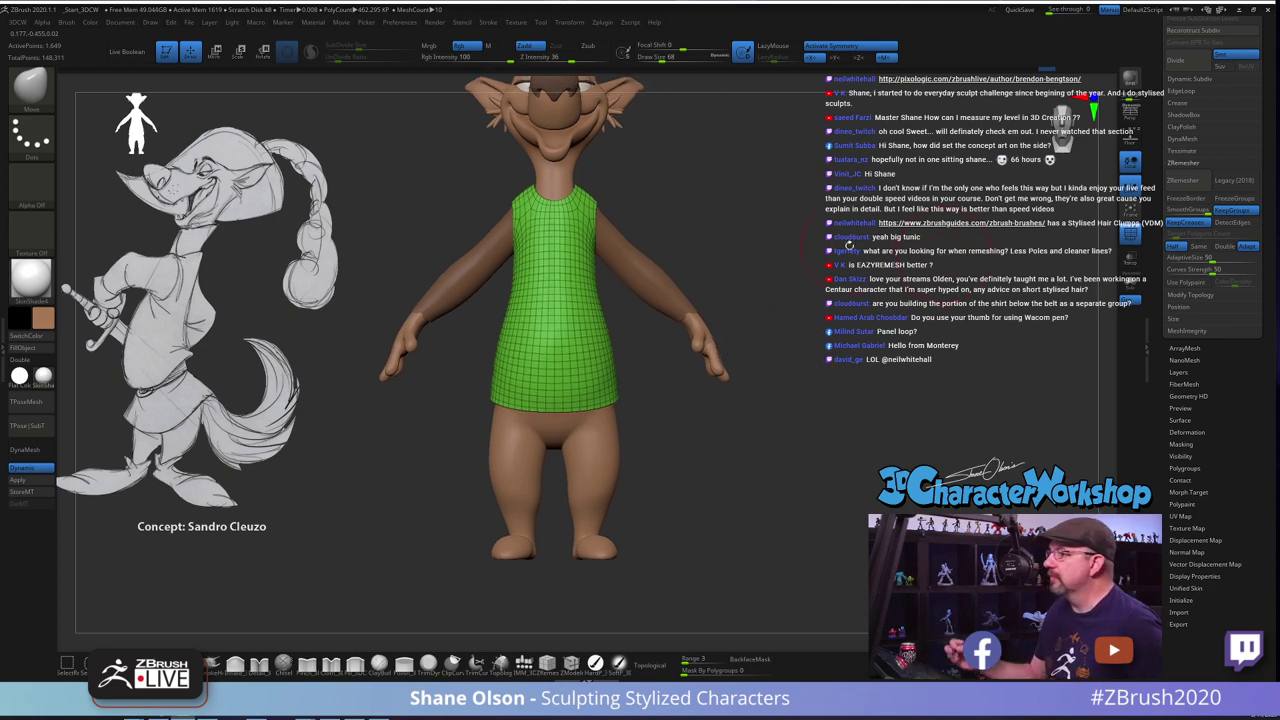
left_click_drag(754, 475, 784, 490, "alt")
left_click_drag(784, 490, 716, 474)
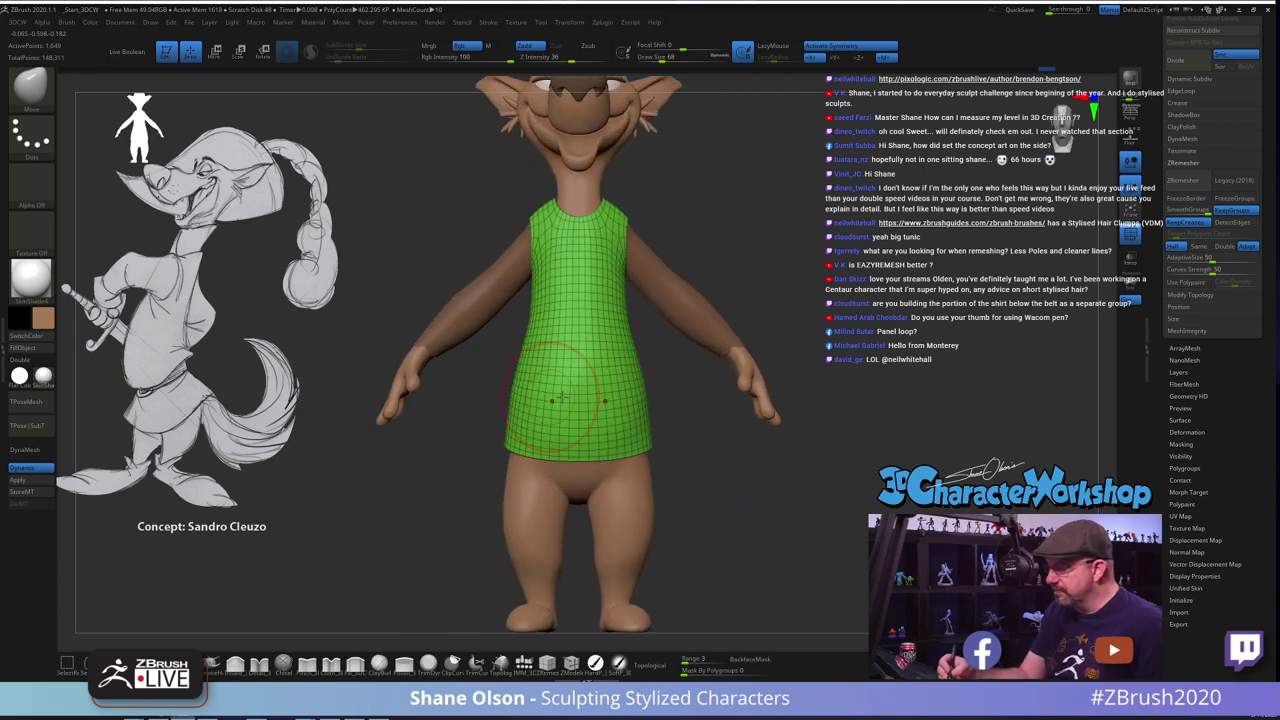
left_click_drag(739, 515, 736, 487, "alt")
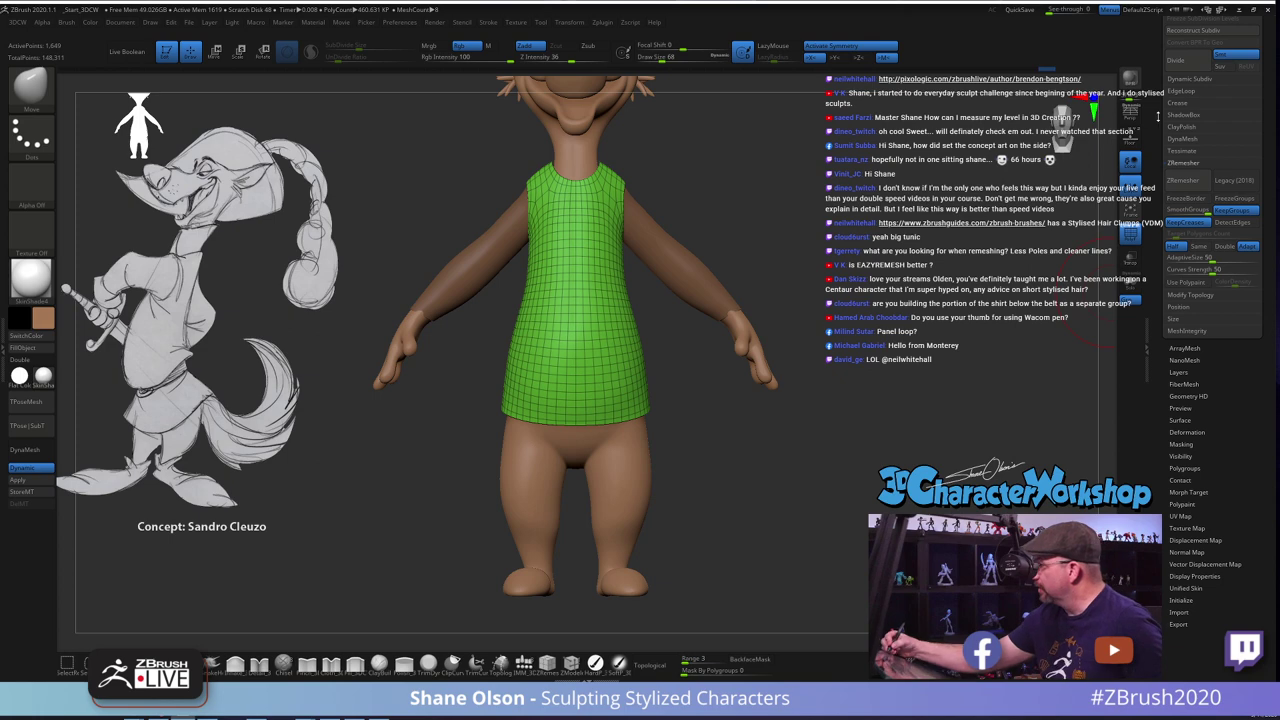
left_click_drag(1158, 117, 1159, 248)
left_click(1186, 91)
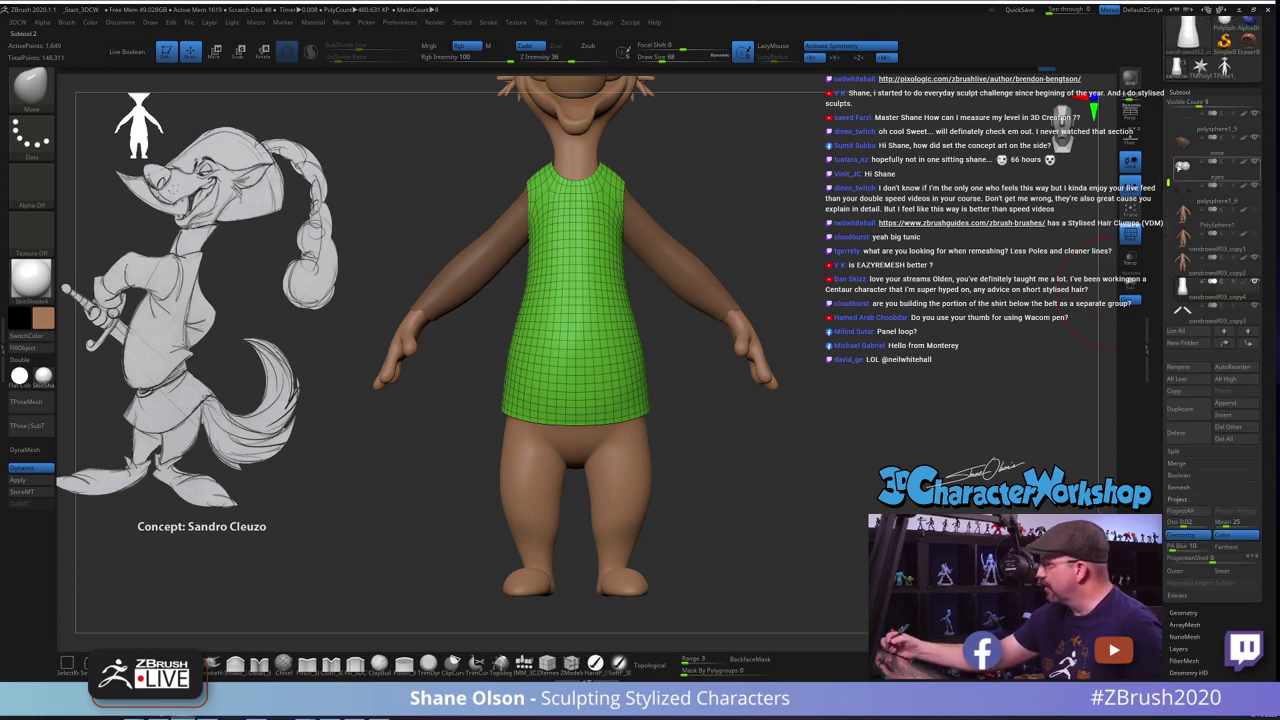
left_click(1182, 409)
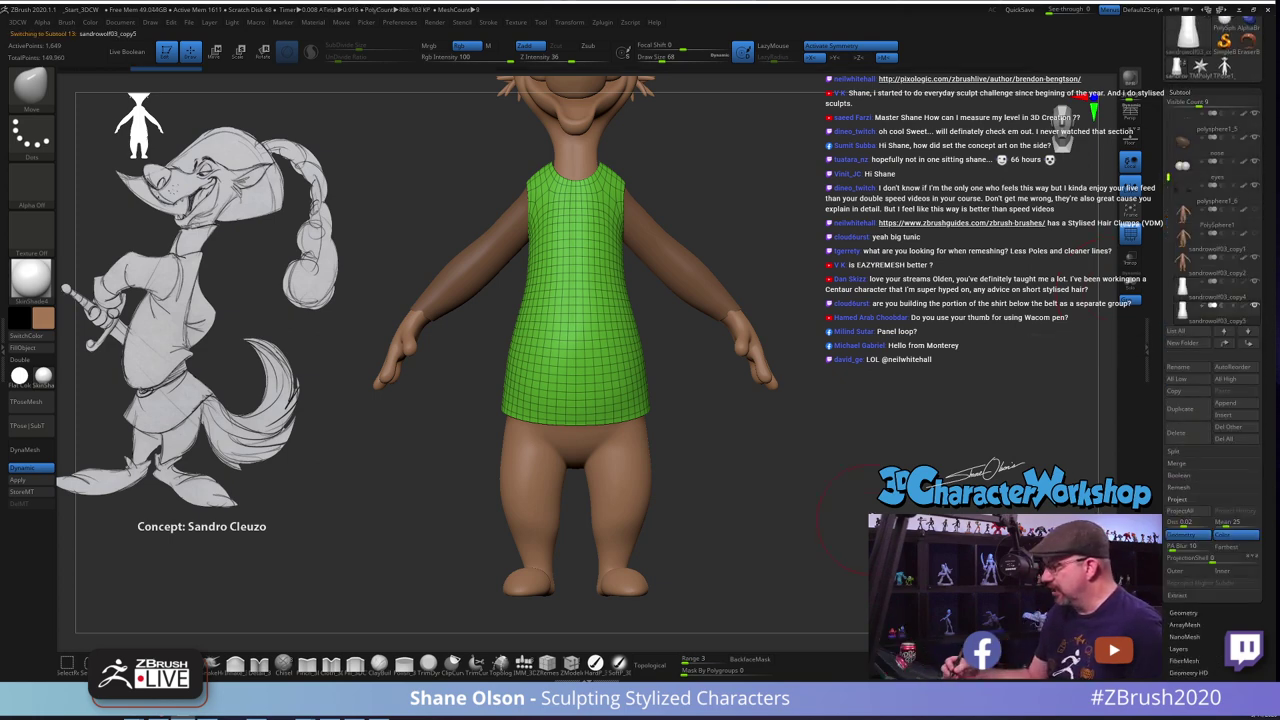
Hide the duplicated shirt's polygon ring at waist height and apply Auto Groups to the separated upper and lower sections
left_click(585, 345, "ctrl+shift")
key("space")
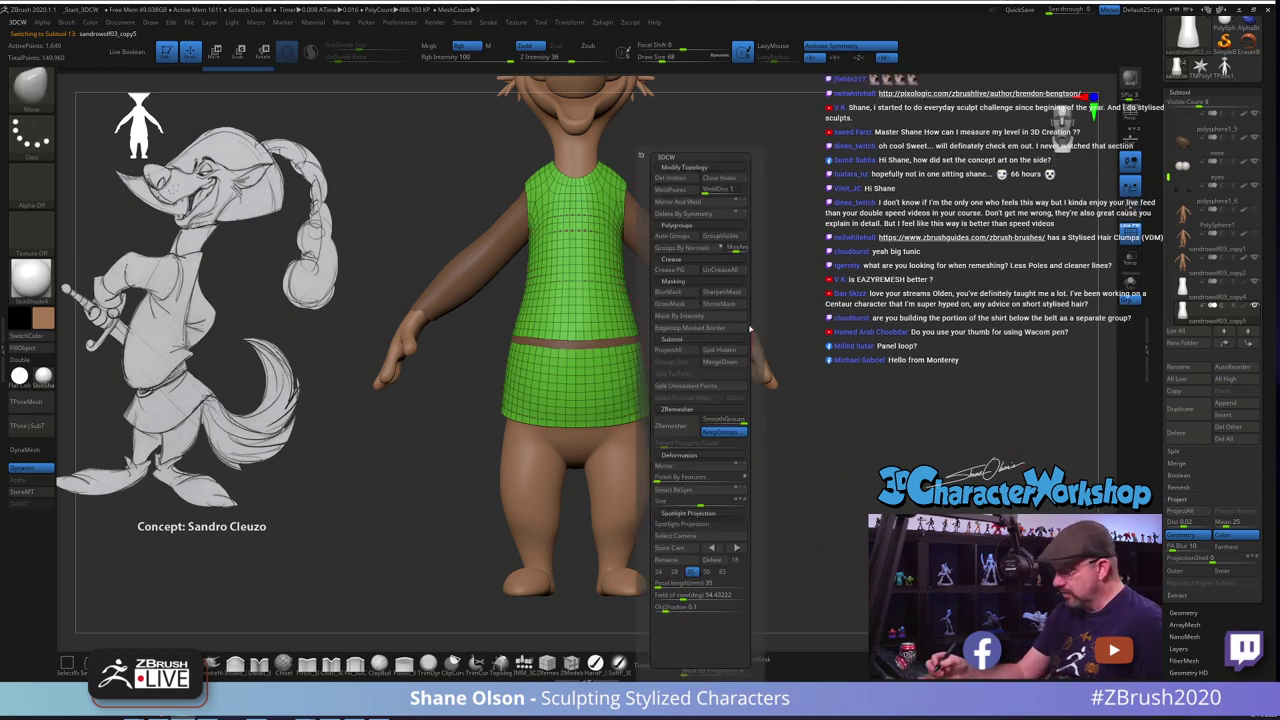
left_click(677, 236)
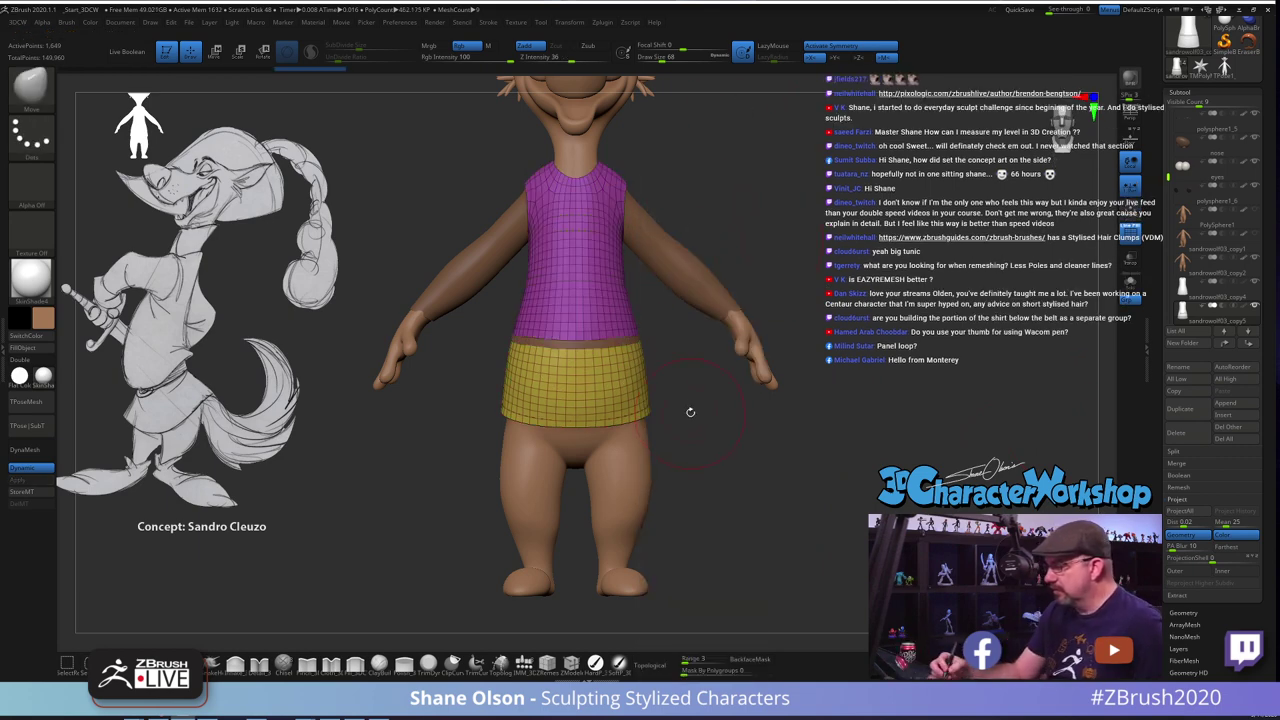
Isolate the lower section of the duplicated shirt and delete its hidden upper part
left_click(594, 321, "ctrl+shift")
key("space")
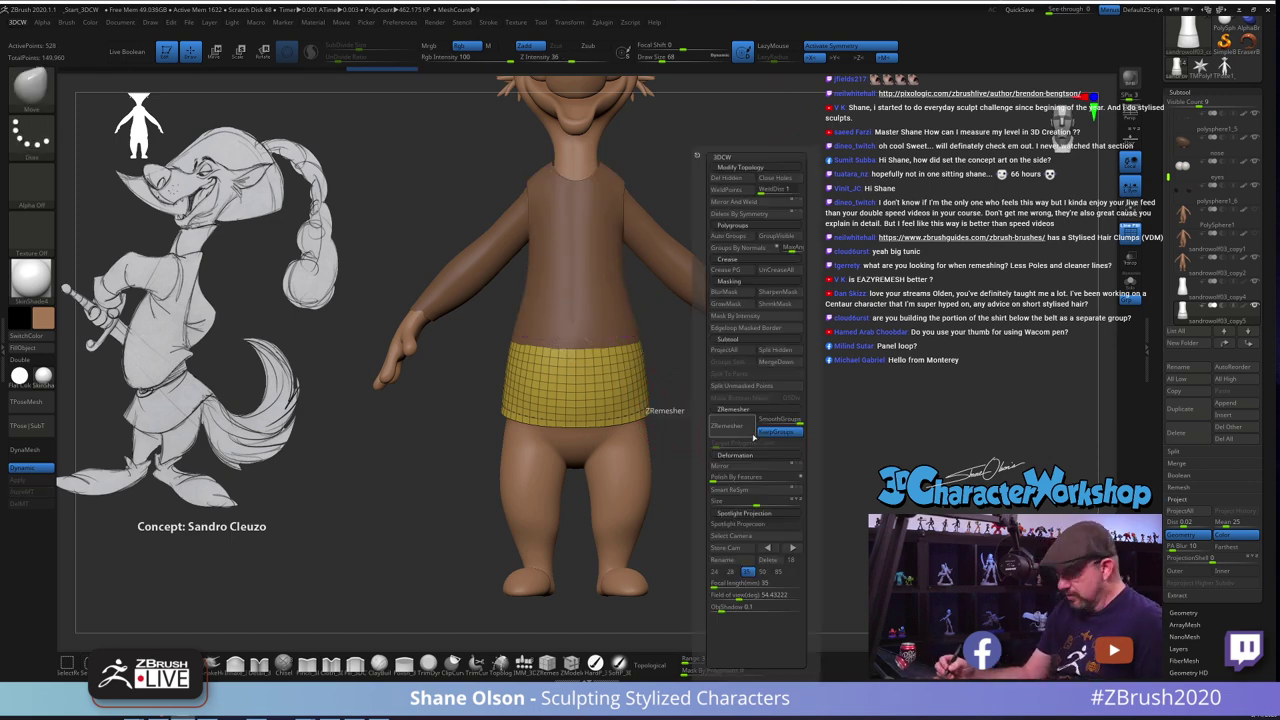
left_click(732, 178)
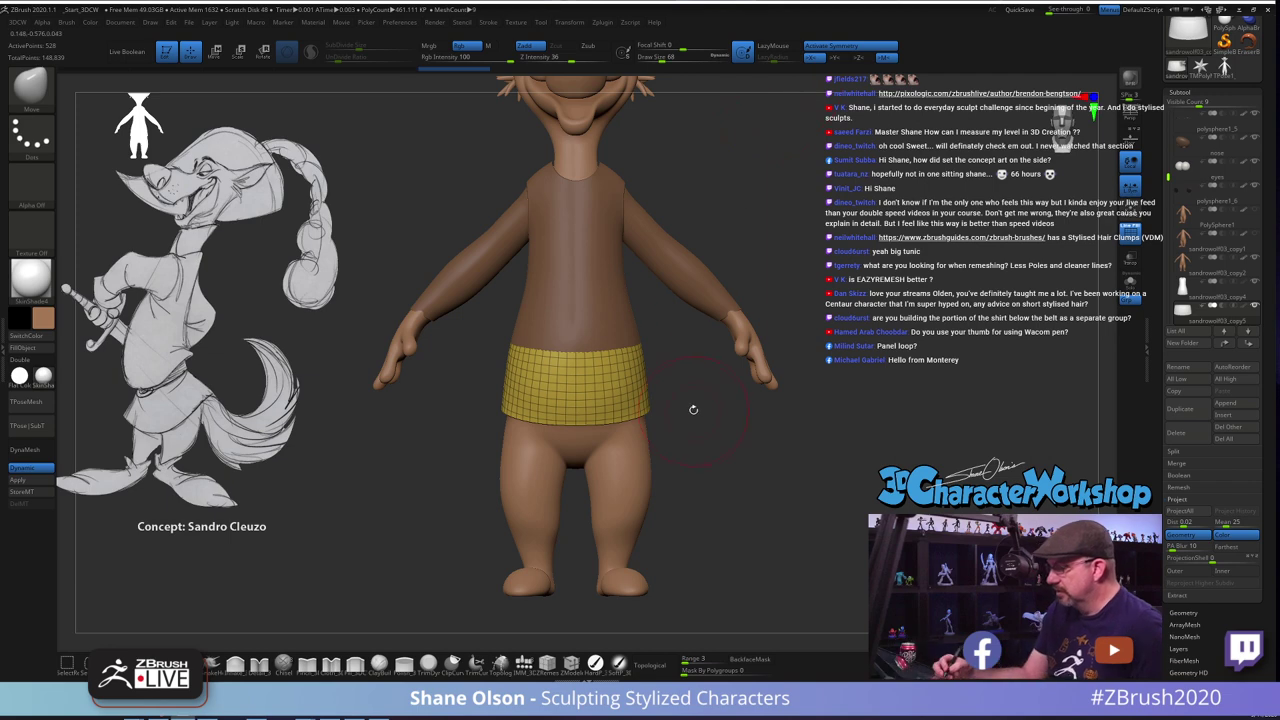
Move the separate skirt piece down over the hips with the gizmo
key("w")
left_click_drag(575, 511, 575, 582)
left_click_drag(718, 523, 731, 431, "alt")
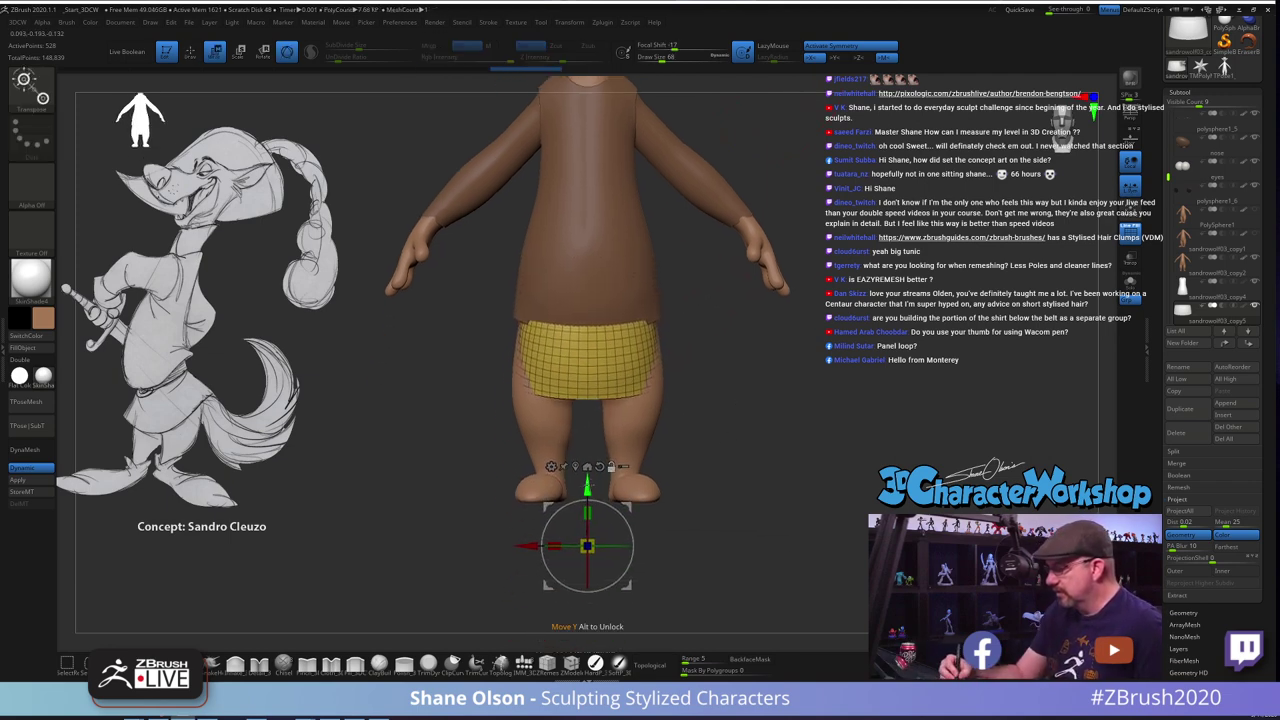
Recentre the gizmo on the skirt piece and scale the piece wider, adjusting its fit from the front and side
left_click_drag(587, 484, 603, 264, "alt")
left_click_drag(755, 408, 754, 356)
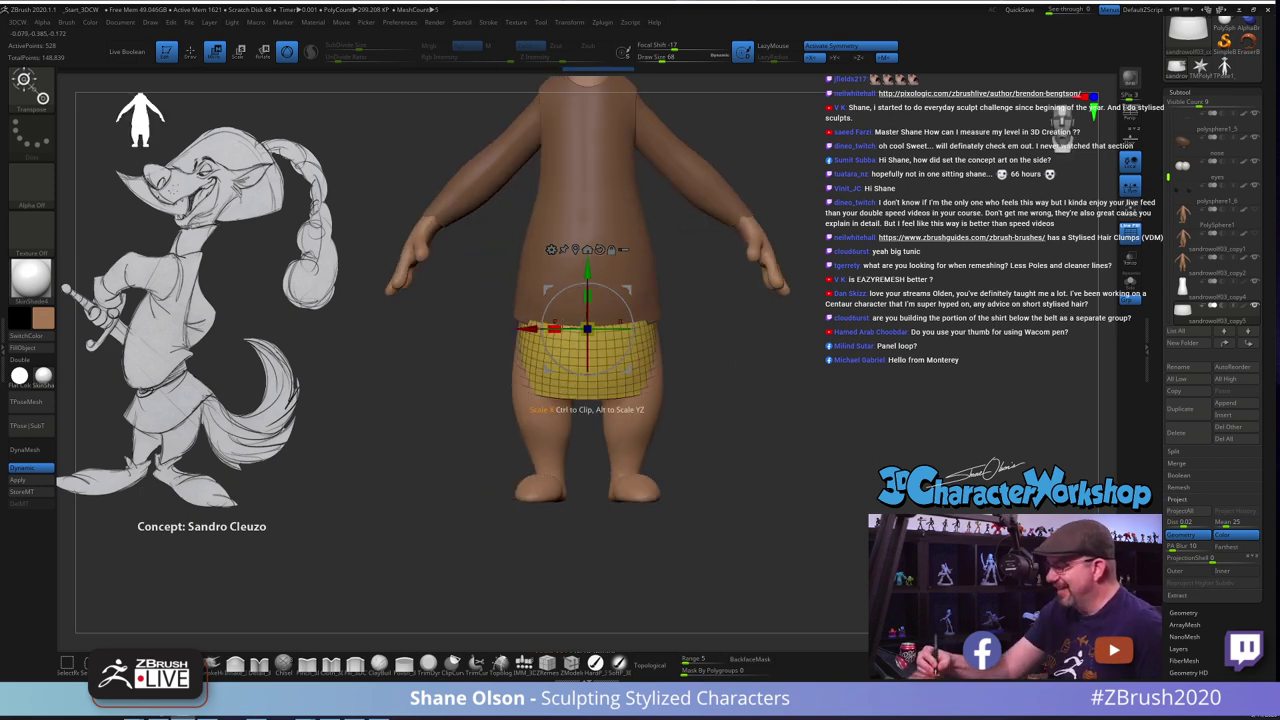
left_click_drag(559, 326, 550, 325)
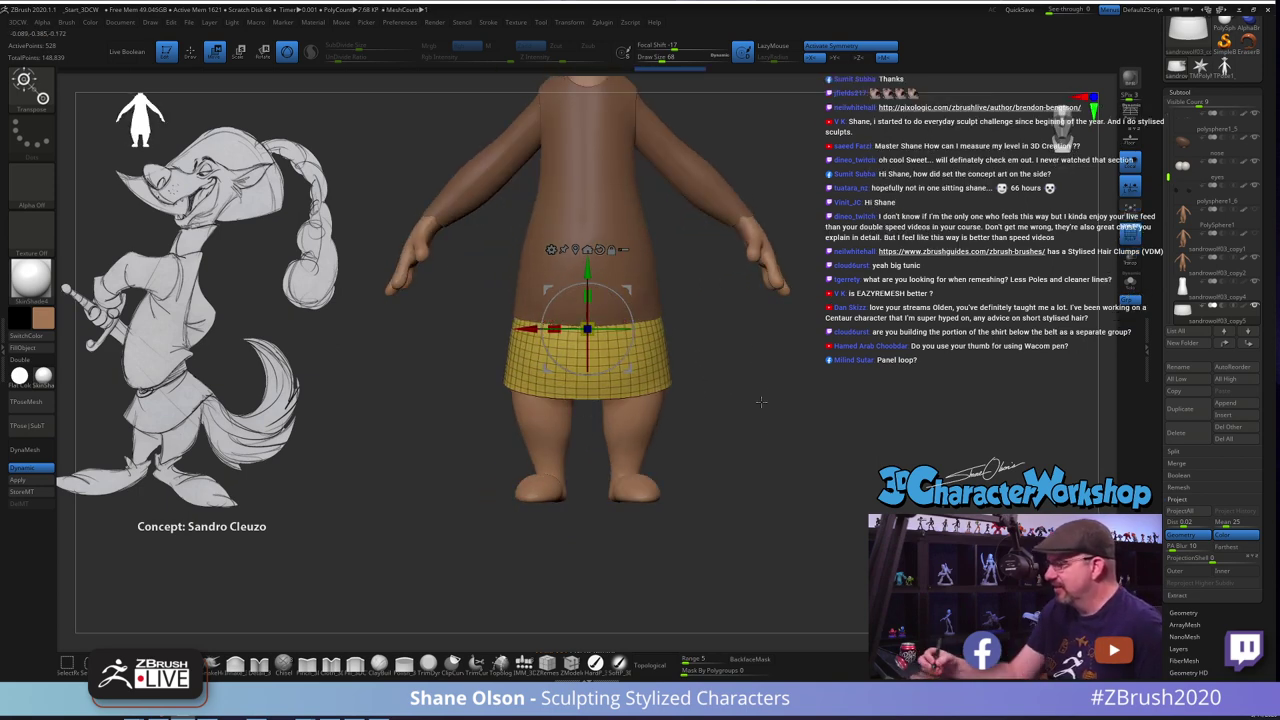
left_click_drag(760, 401, 732, 422)
left_click_drag(717, 357, 711, 428, "alt")
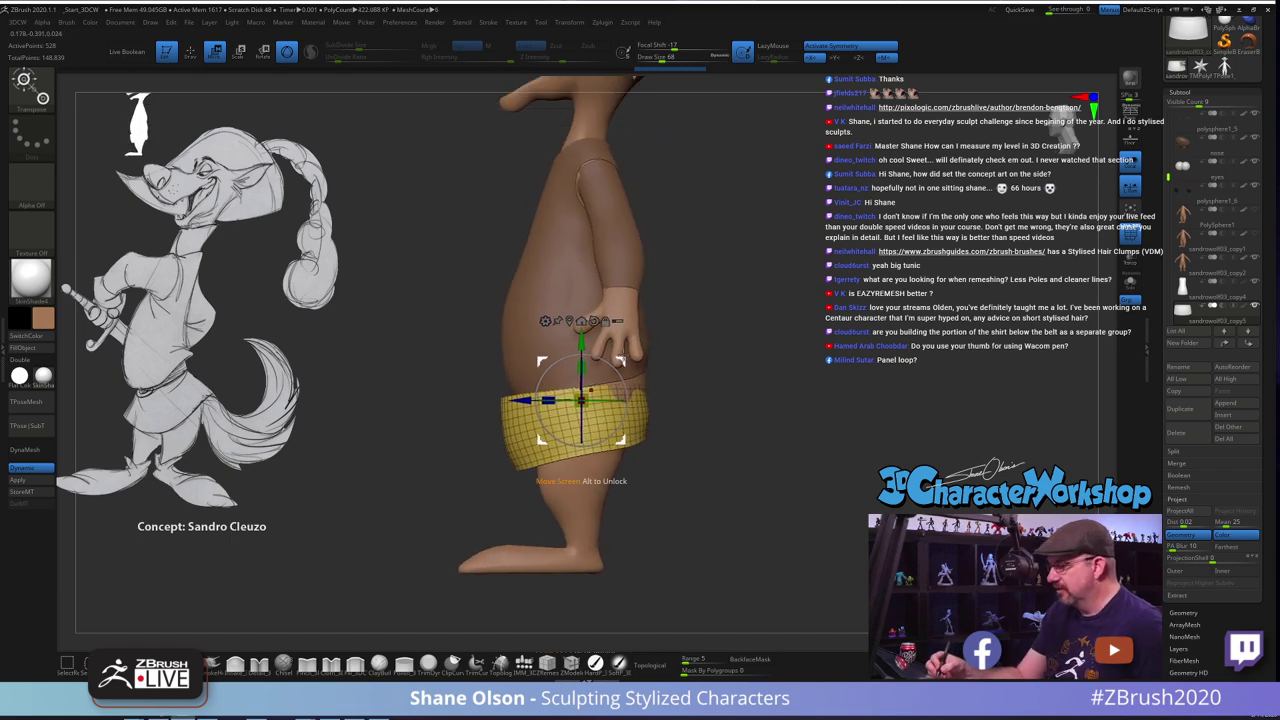
left_click_drag(620, 358, 628, 356)
left_click_drag(689, 443, 750, 478, "shift")
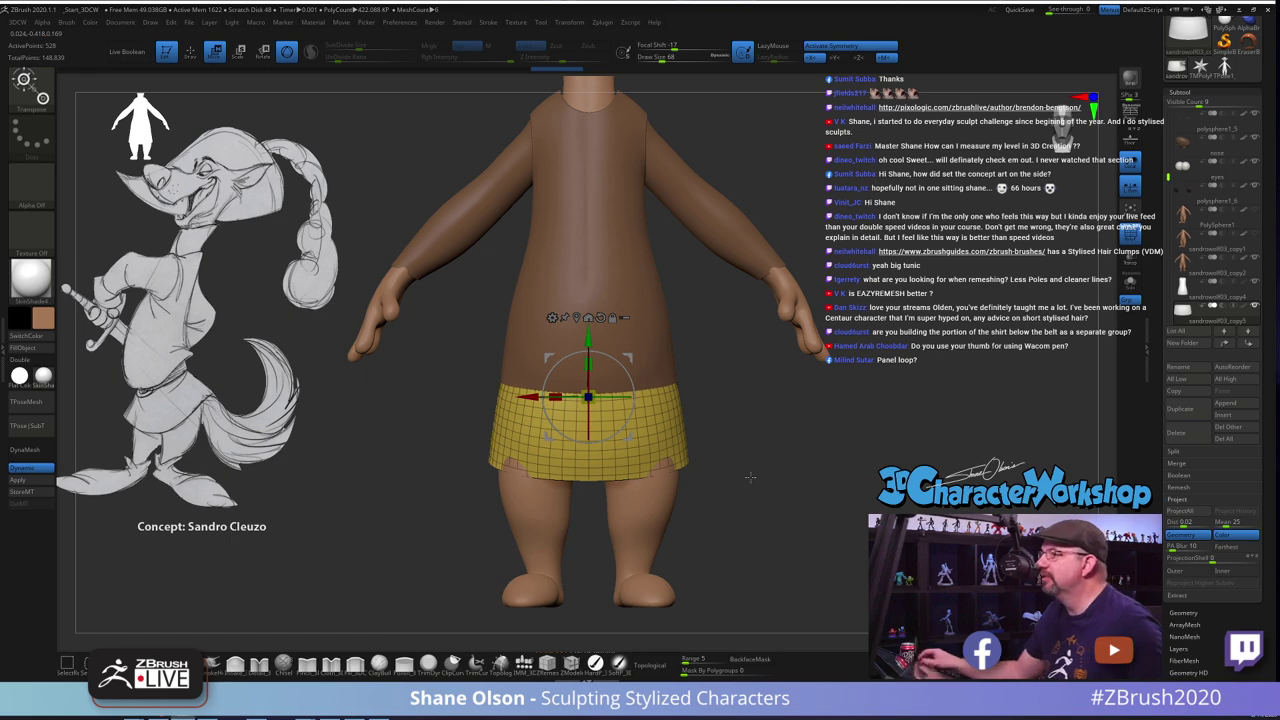
Pull the skirt piece's lower corners out over the thighs with the Move brush at draw size 97
left_click_drag(816, 436, 773, 433)
key("q")
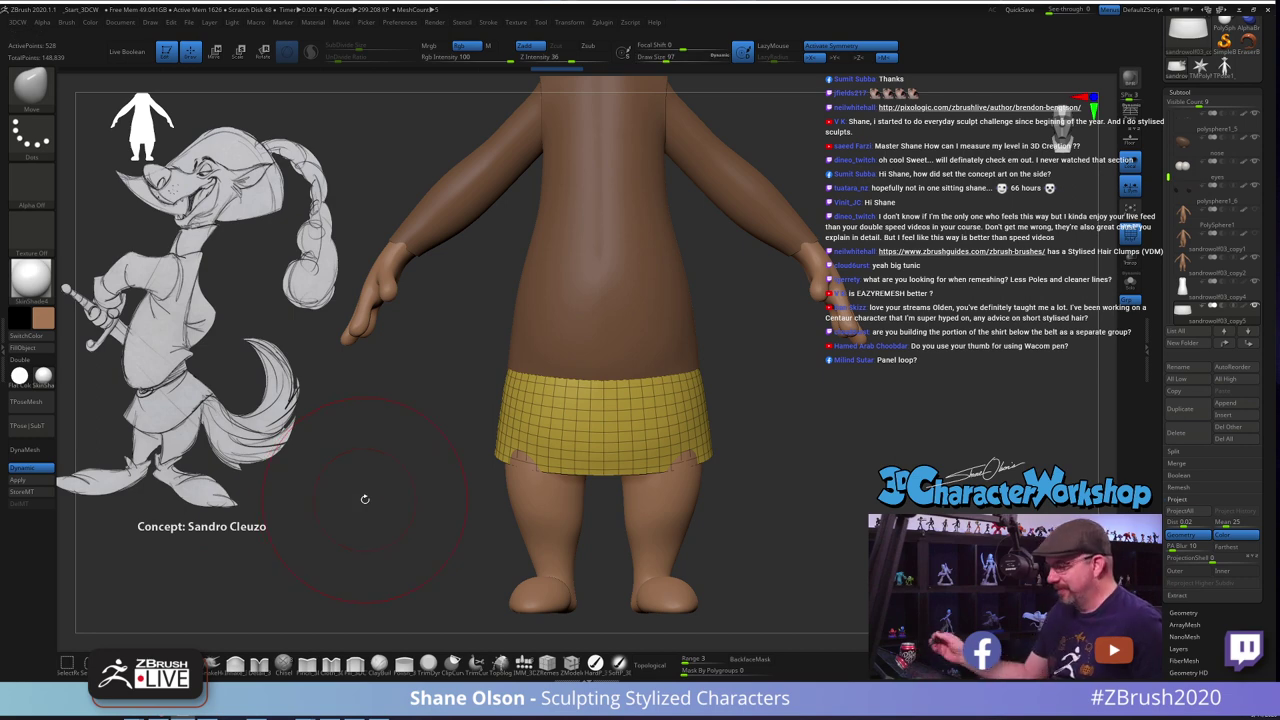
left_click_drag(812, 464, 717, 486)
mouse_move(520, 456)
left_mouse_down()
mouse_move(520, 480)
mouse_move(506, 431)
mouse_move(608, 438)
left_mouse_up()
left_click_drag(752, 486, 773, 457, "shift")
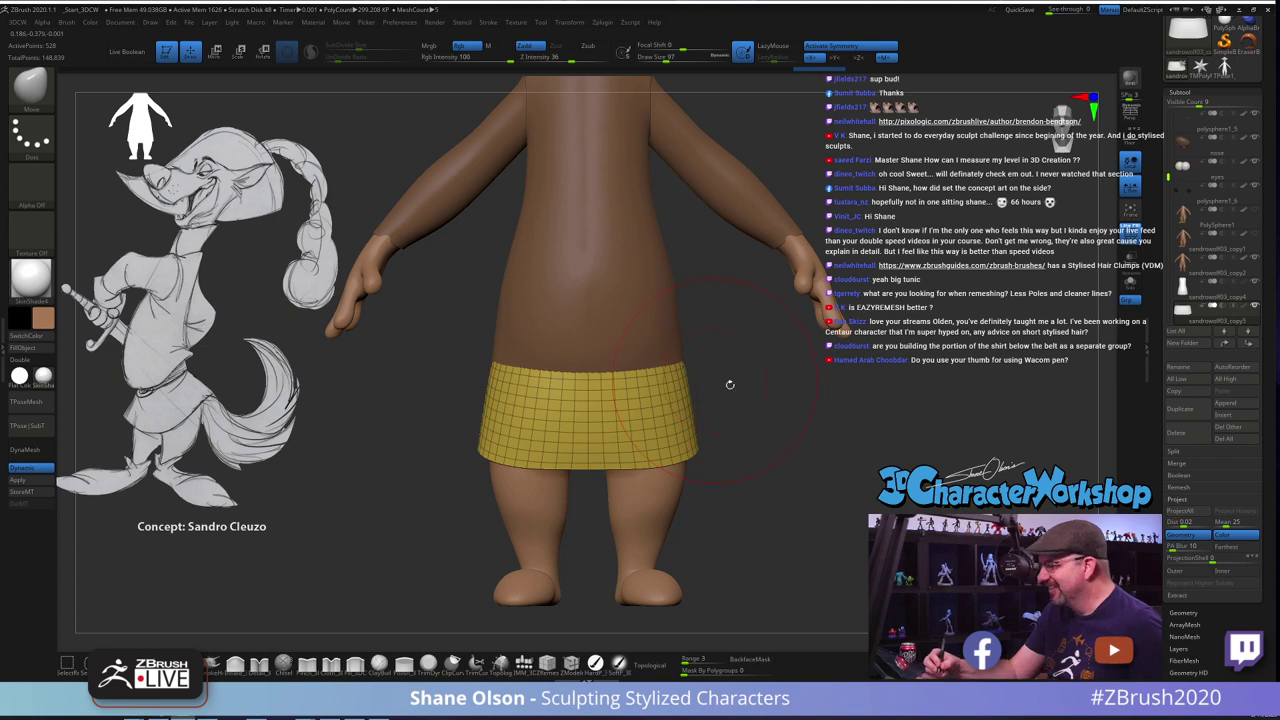
Shape the skirt piece's front, waistline and back hem with the Move brush at draw size 97 and smooth its back
mouse_move(730, 385)
left_mouse_down()
mouse_move(612, 383)
mouse_move(628, 385)
left_mouse_up()
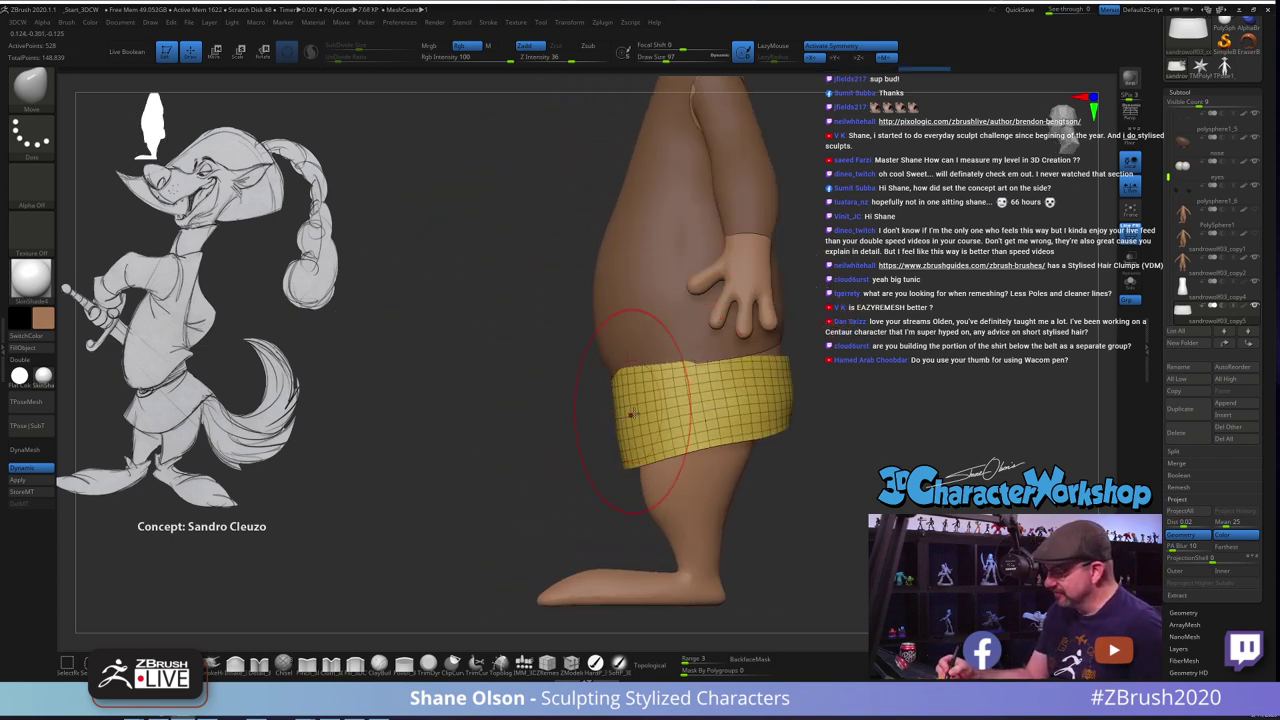
right_click_drag(745, 400, 694, 400)
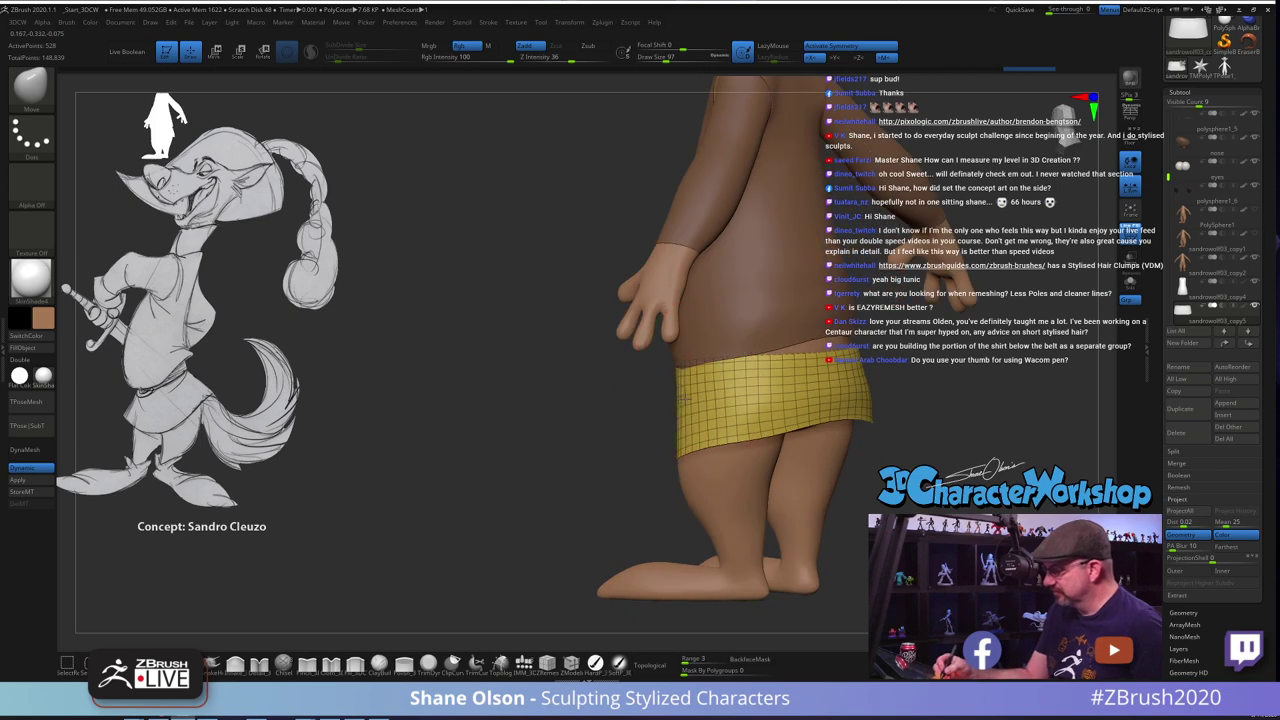
mouse_move(834, 386)
left_mouse_down()
mouse_move(834, 361)
mouse_move(809, 352)
mouse_move(838, 426)
left_mouse_up()
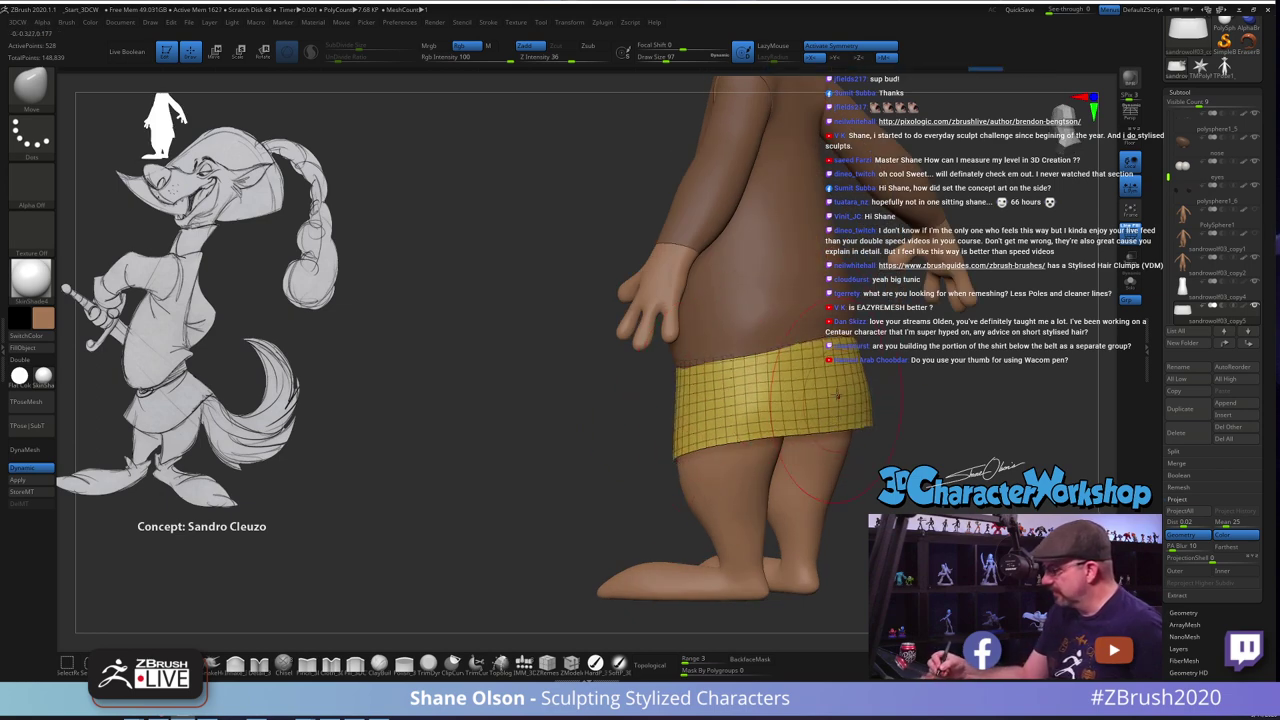
left_click_drag(826, 368, 826, 359)
right_click_drag(785, 367, 840, 365)
left_click_drag(838, 364, 776, 354)
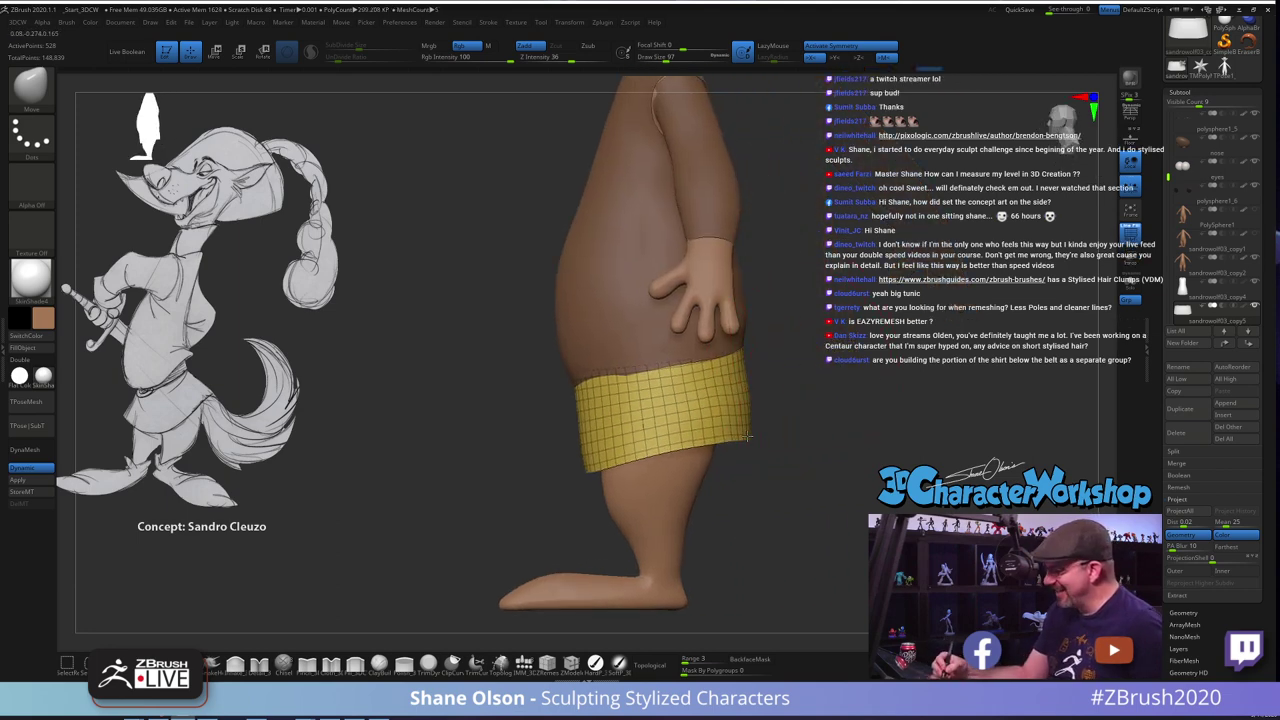
key("shift")
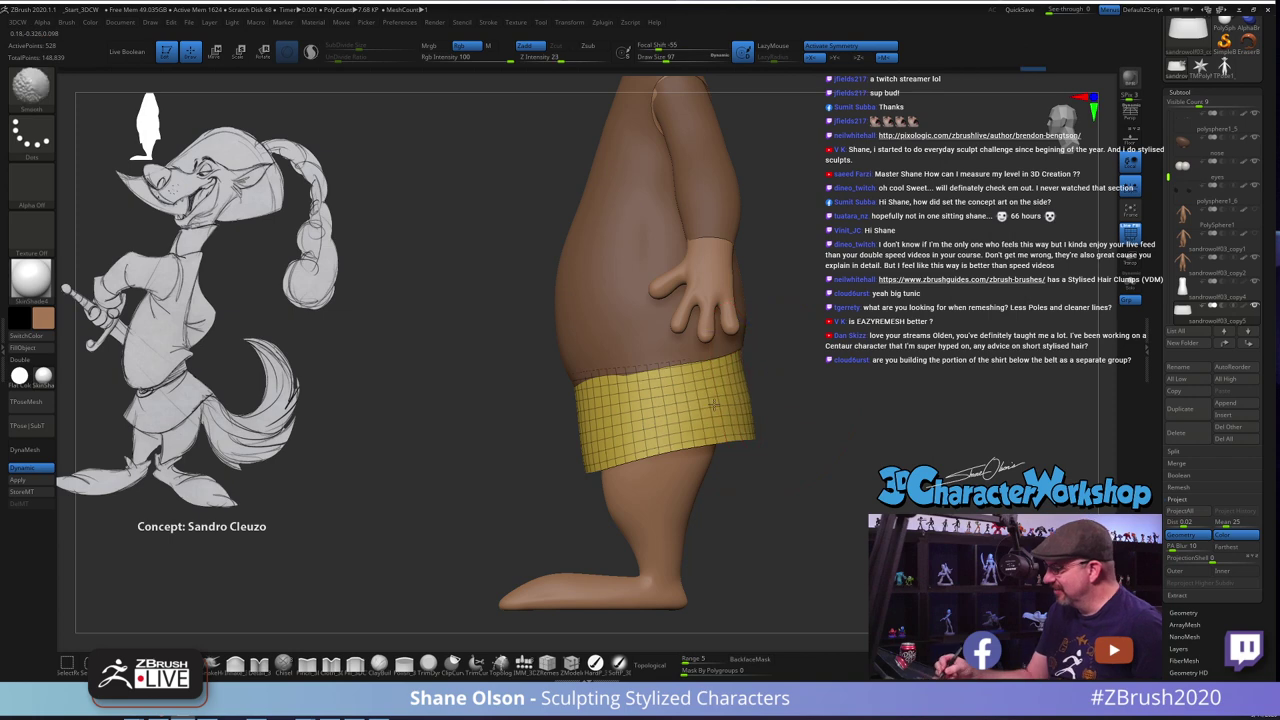
mouse_move(743, 390)
left_mouse_down("shift")
mouse_move(745, 376)
mouse_move(692, 391)
left_mouse_up("shift")
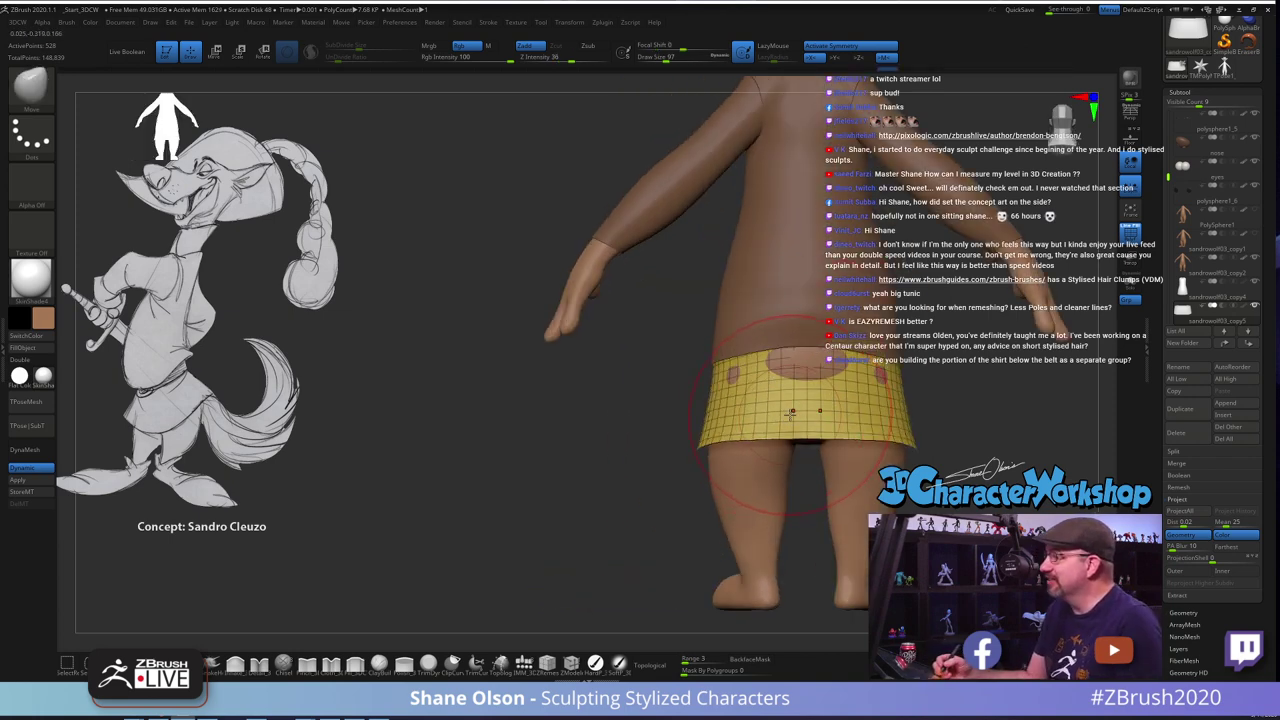
Check the skirt piece from several angles and refine its sides with the Move brush at draw size 77
right_click_drag(792, 410, 862, 400)
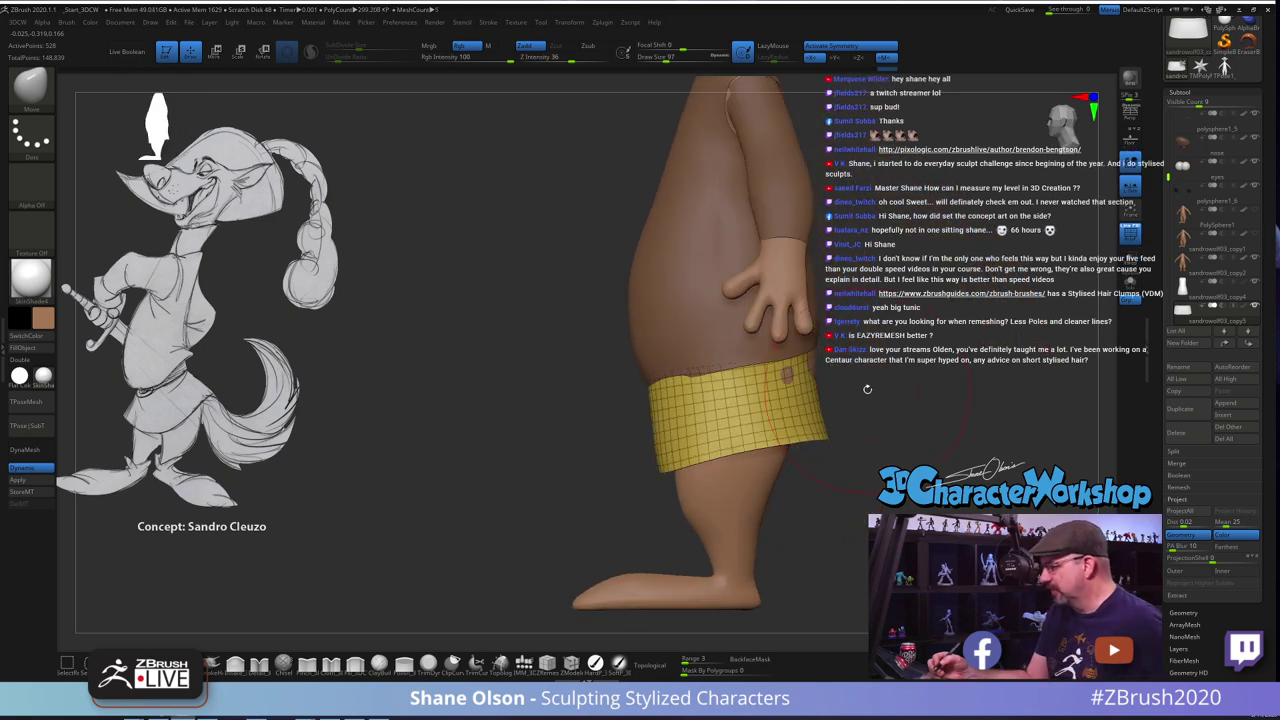
left_click_drag(864, 379, 778, 404)
left_click_drag(826, 368, 780, 449, "alt")
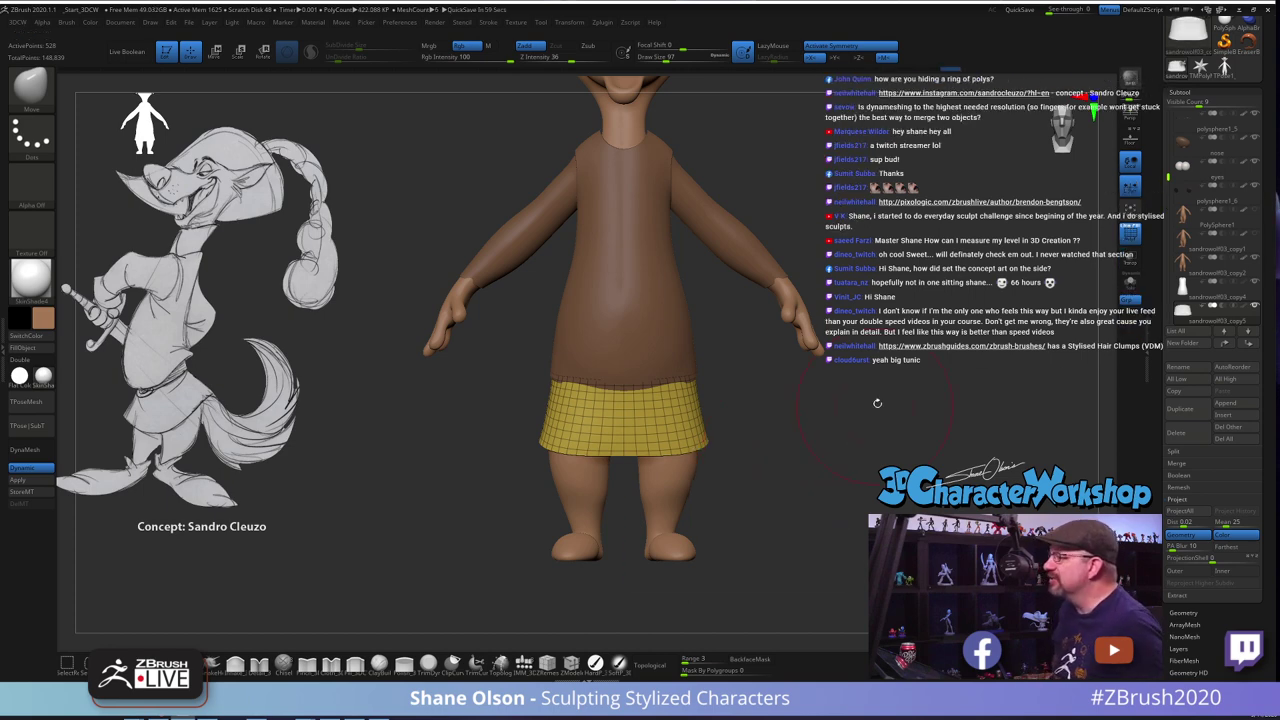
left_click_drag(893, 387, 883, 413)
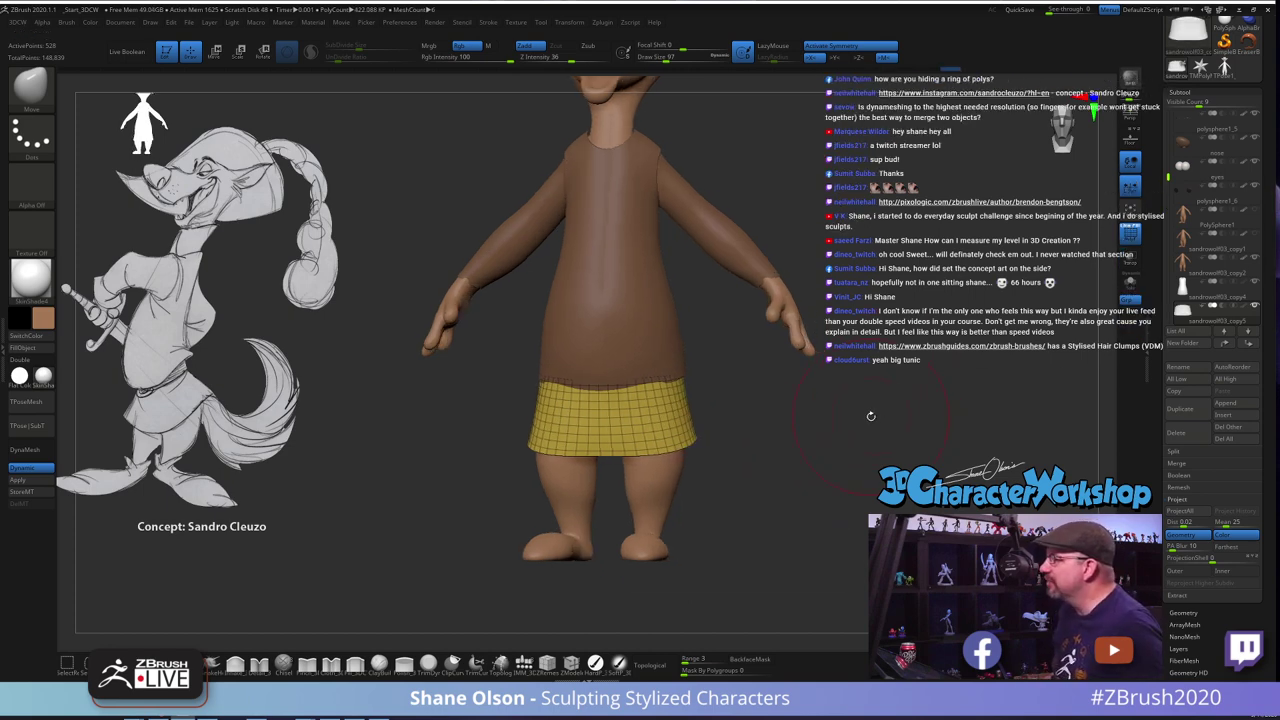
left_click_drag(917, 399, 921, 397)
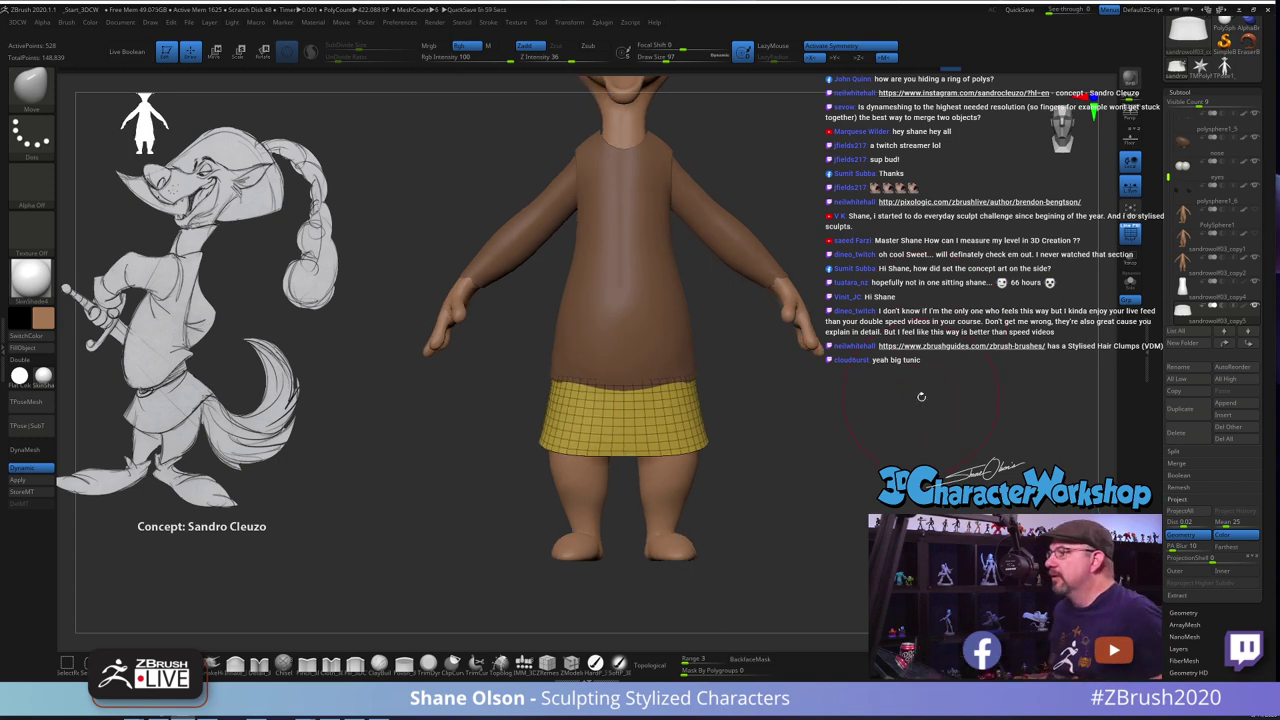
key("s")
left_click_drag(912, 446, 815, 434)
key("s")
left_click_drag(738, 399, 740, 400)
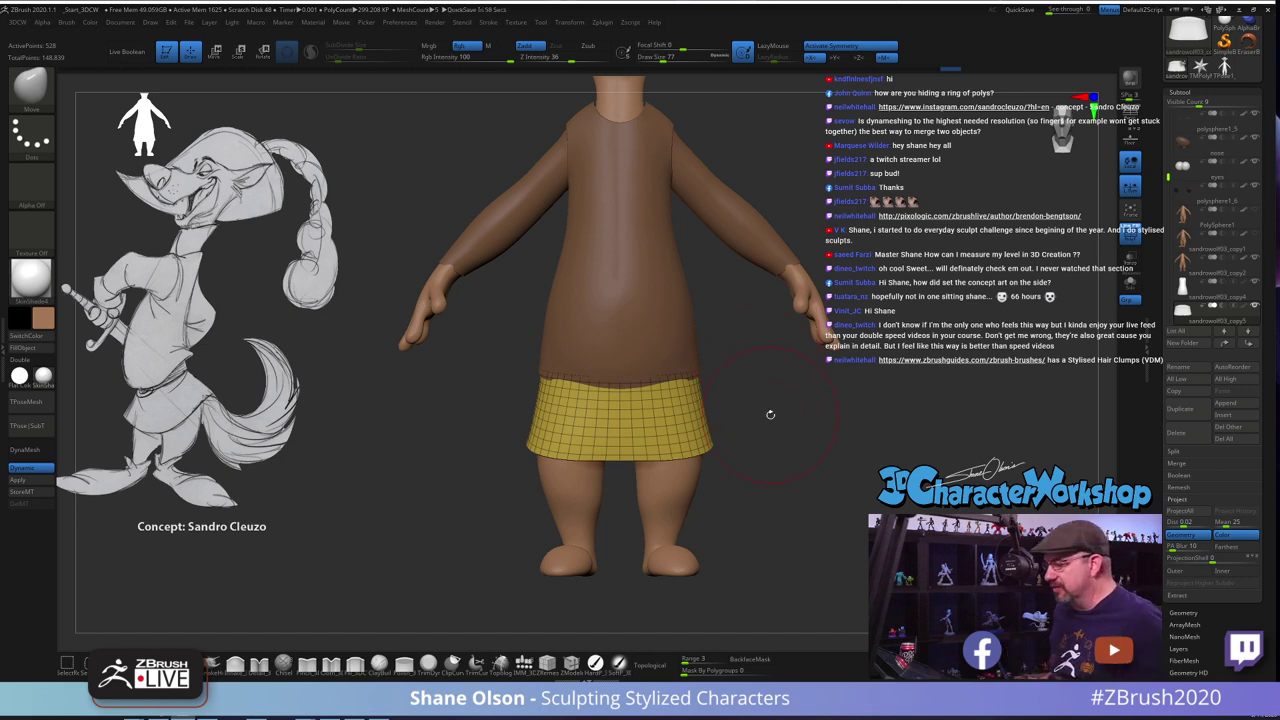
Adjust the skirt piece's profile and upper edge with the Move brush at draw sizes 112 and 83
key("s")
mouse_move(771, 415)
left_mouse_down()
mouse_move(709, 409)
mouse_move(715, 424)
mouse_move(760, 423)
mouse_move(618, 403)
left_mouse_up()
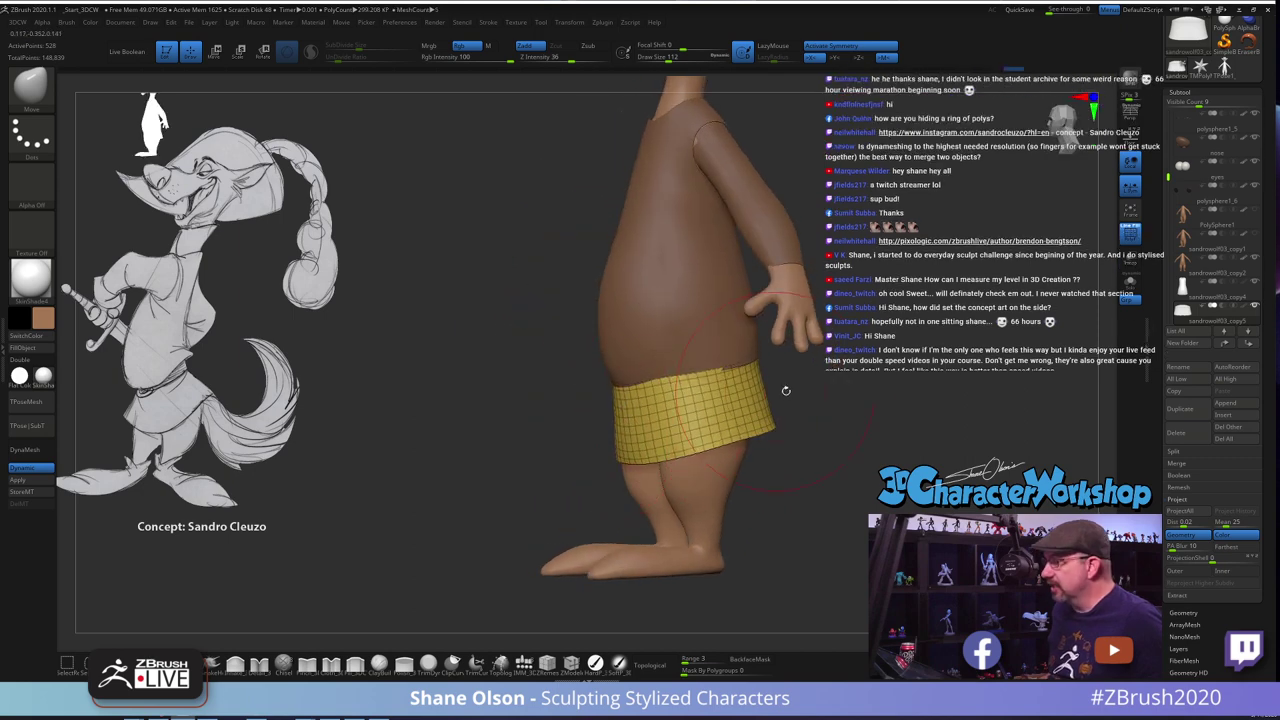
mouse_move(786, 390)
left_mouse_down()
mouse_move(845, 416)
mouse_move(784, 420)
left_mouse_up()
key("s")
mouse_move(689, 388)
left_mouse_down()
mouse_move(748, 391)
mouse_move(740, 405)
left_mouse_up()
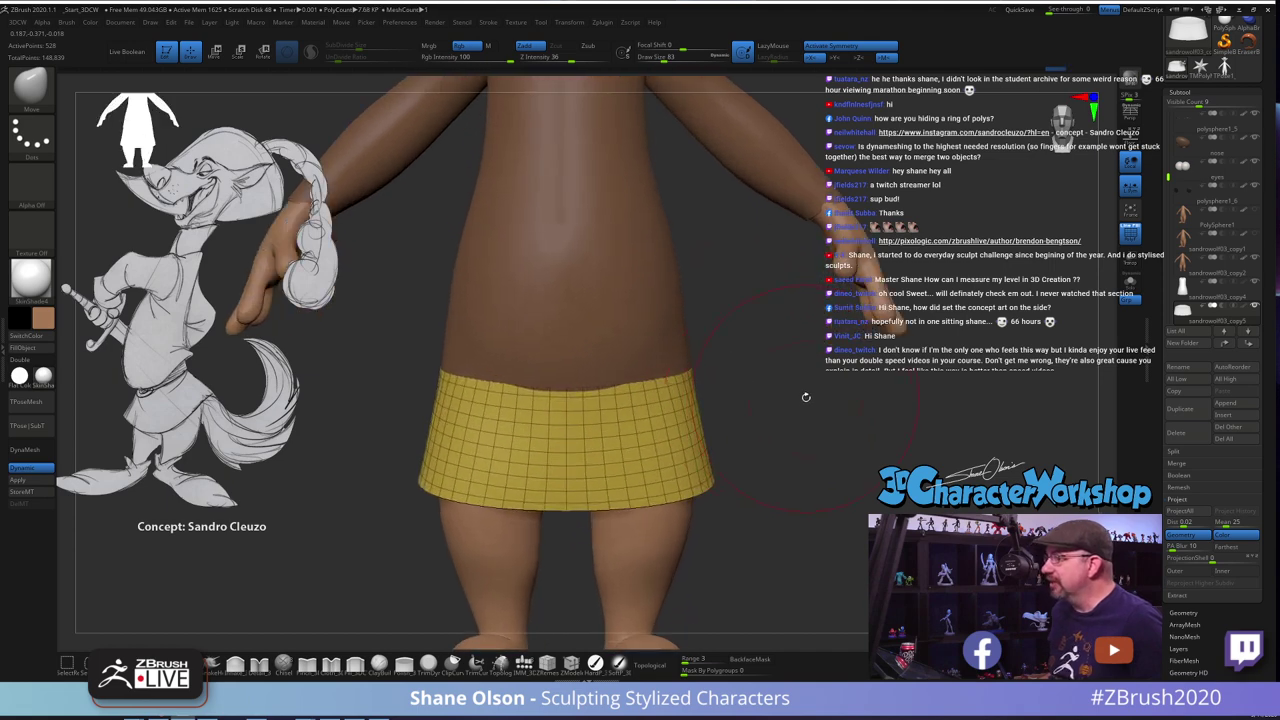
Hide a horizontal polygon loop of the skirt piece, auto-group the separated bands, and regroup the fully shown piece as one polygroup
left_click_drag(825, 412, 807, 282, "alt")
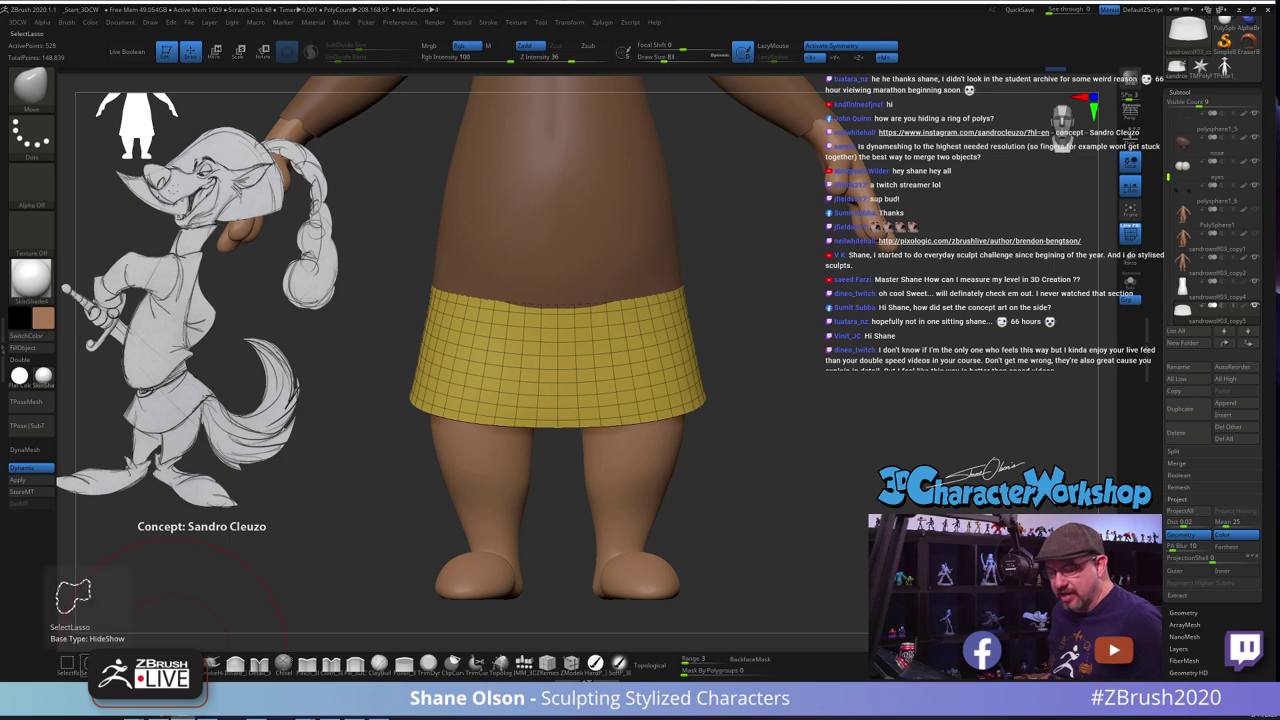
key("ctrl+shift")
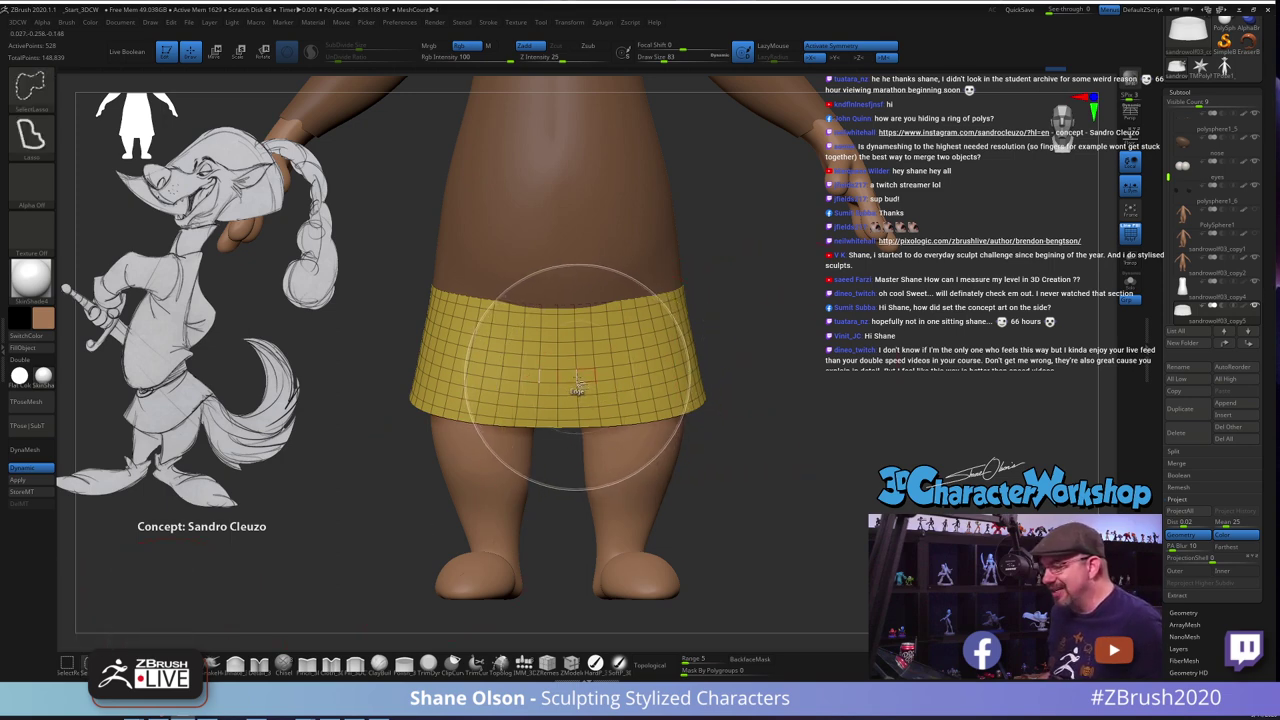
left_click(577, 380, "ctrl+shift")
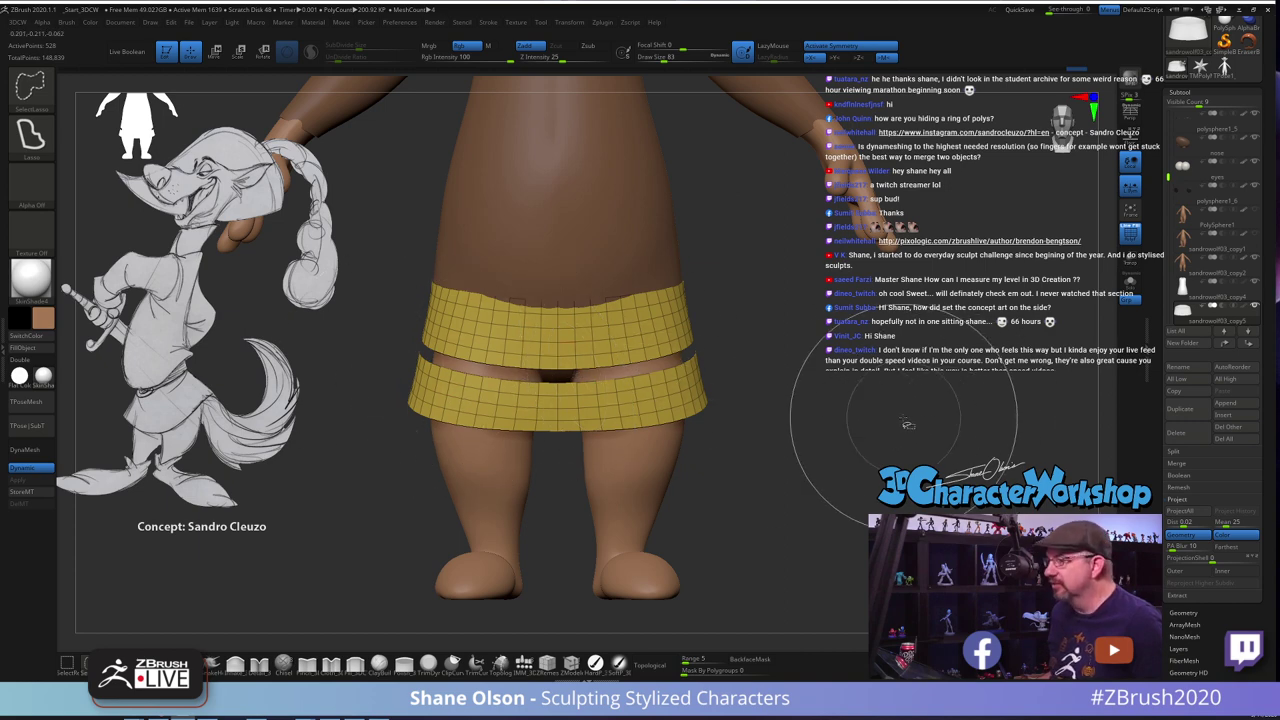
key("space")
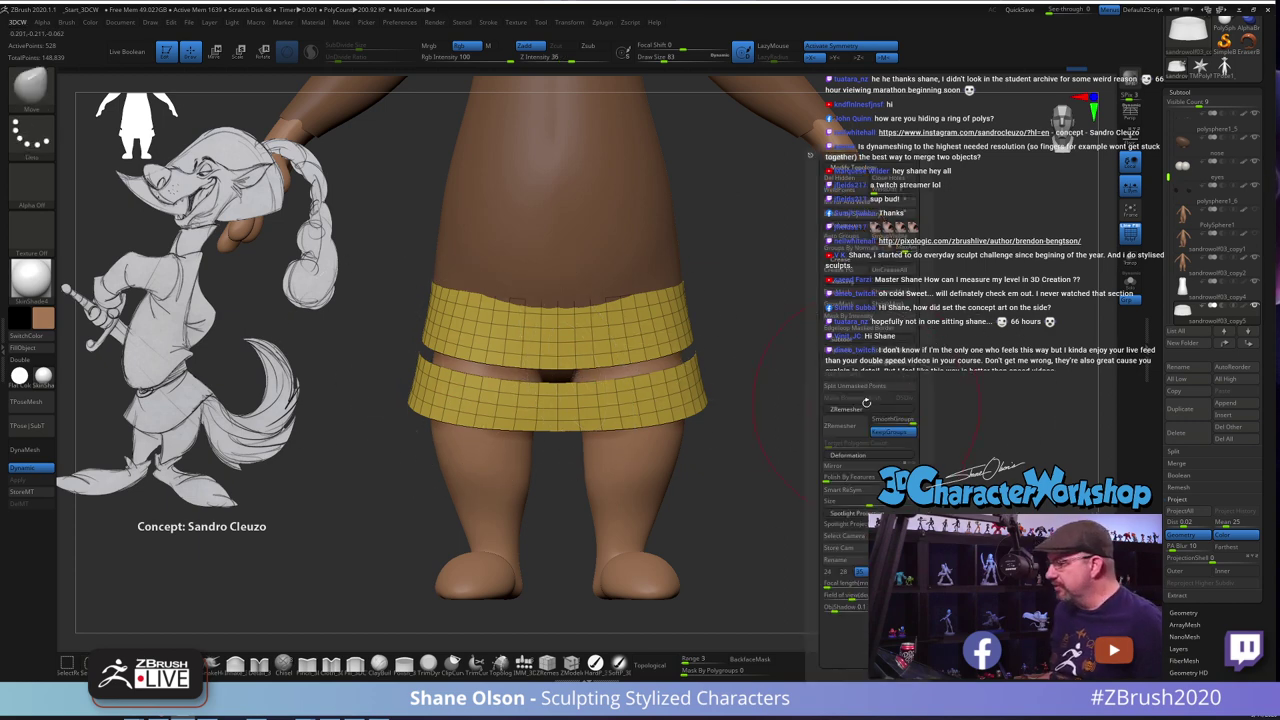
left_click(833, 238)
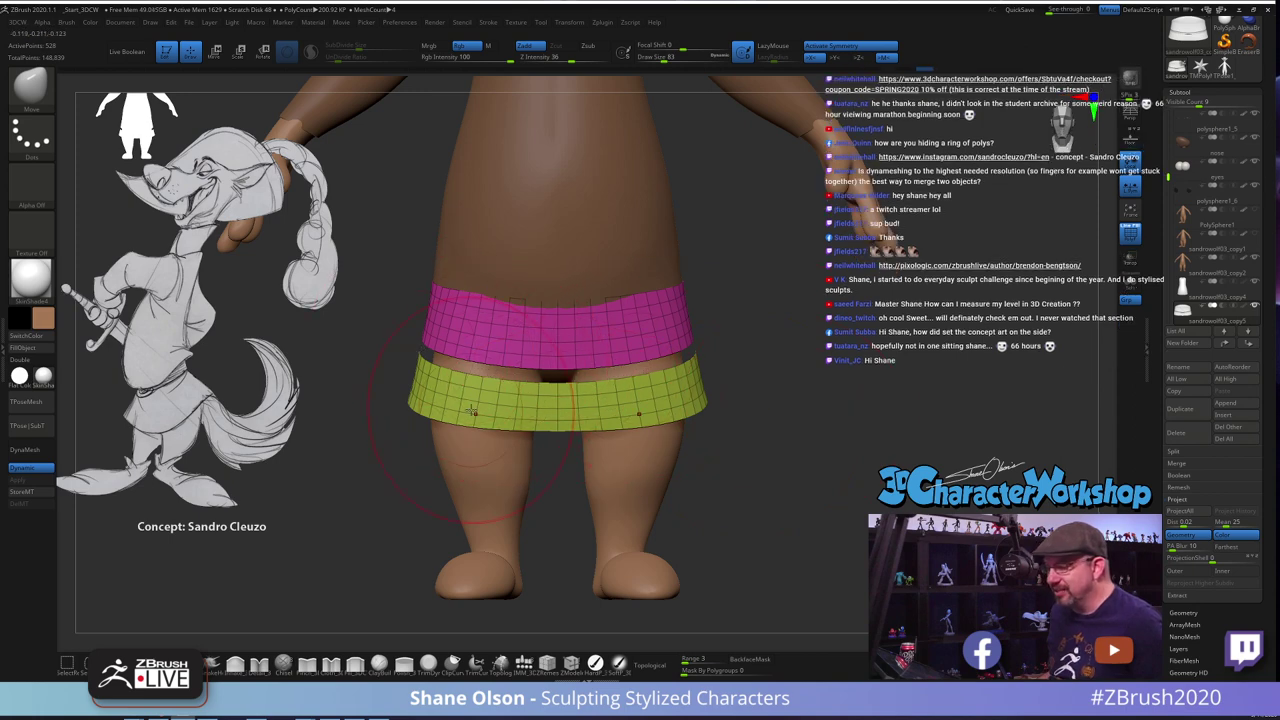
left_click(786, 356, "ctrl+shift")
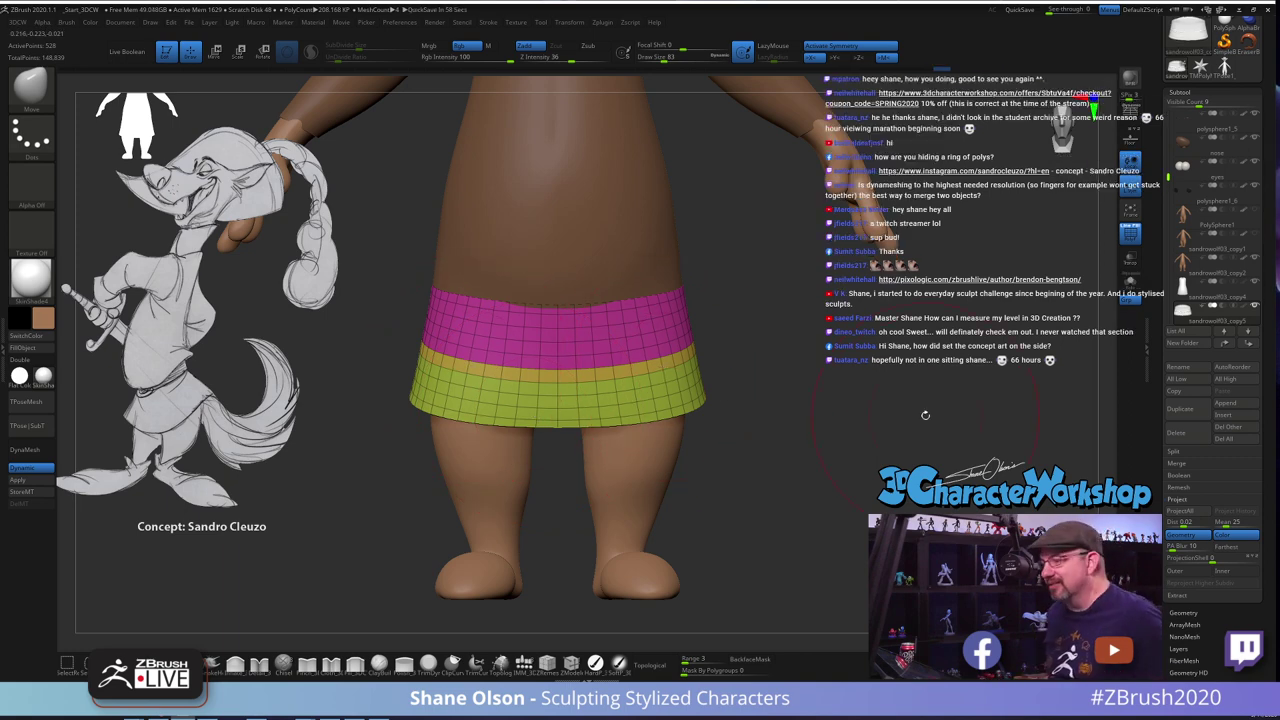
key("ctrl")
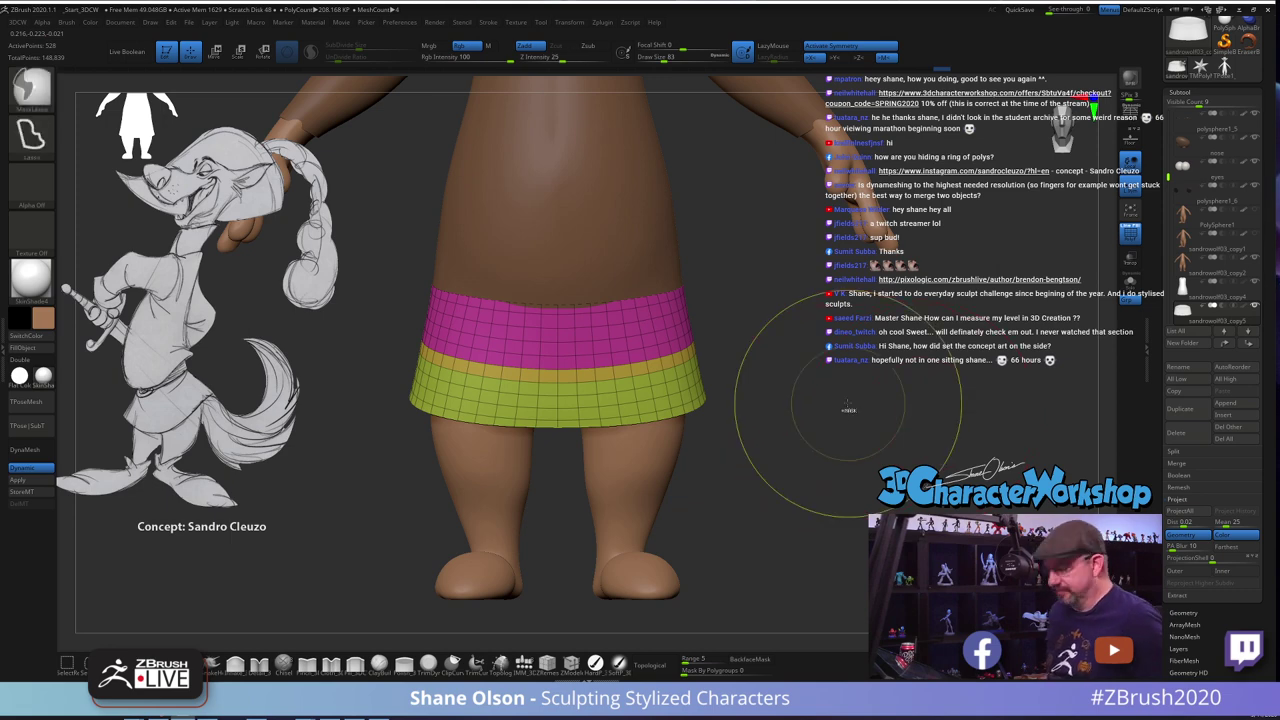
key("ctrl+w")
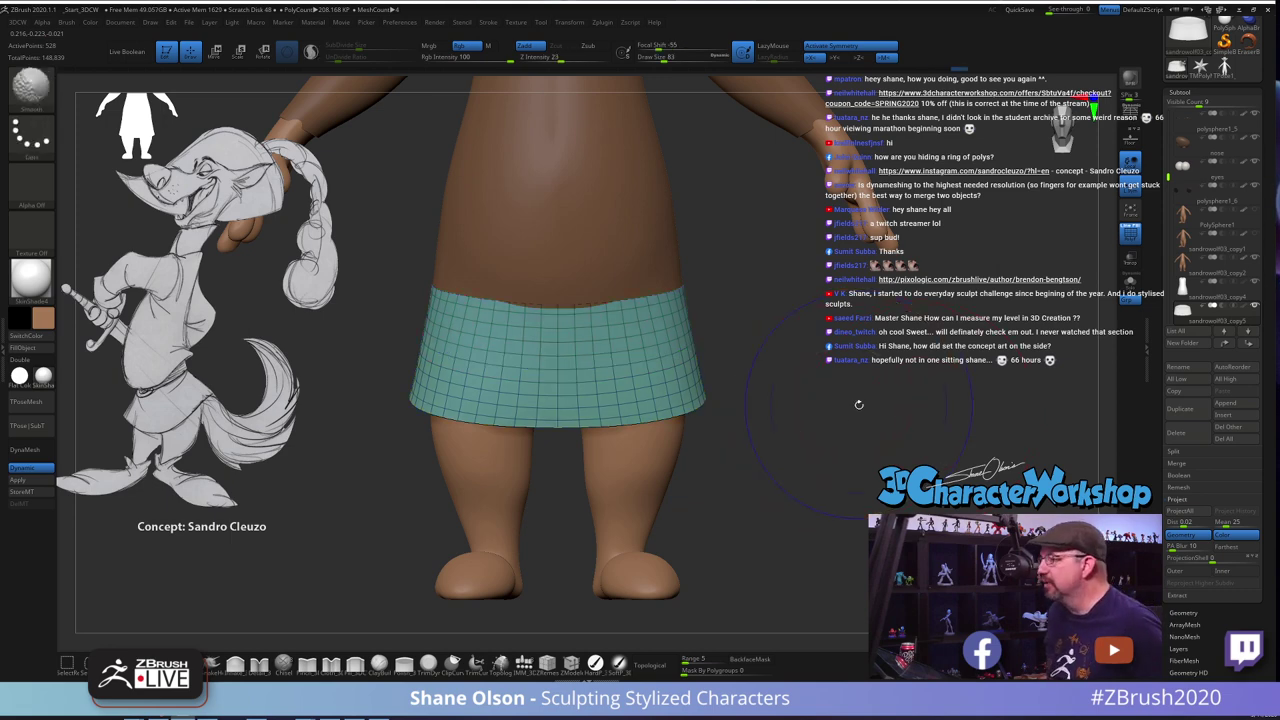
Pull the skirt piece's upper side edges slightly inward with the Move brush at draw size 128
mouse_move(872, 425)
left_mouse_down()
mouse_move(771, 434)
mouse_move(775, 400)
left_mouse_up()
key("s")
left_click_drag(572, 348, 582, 347)
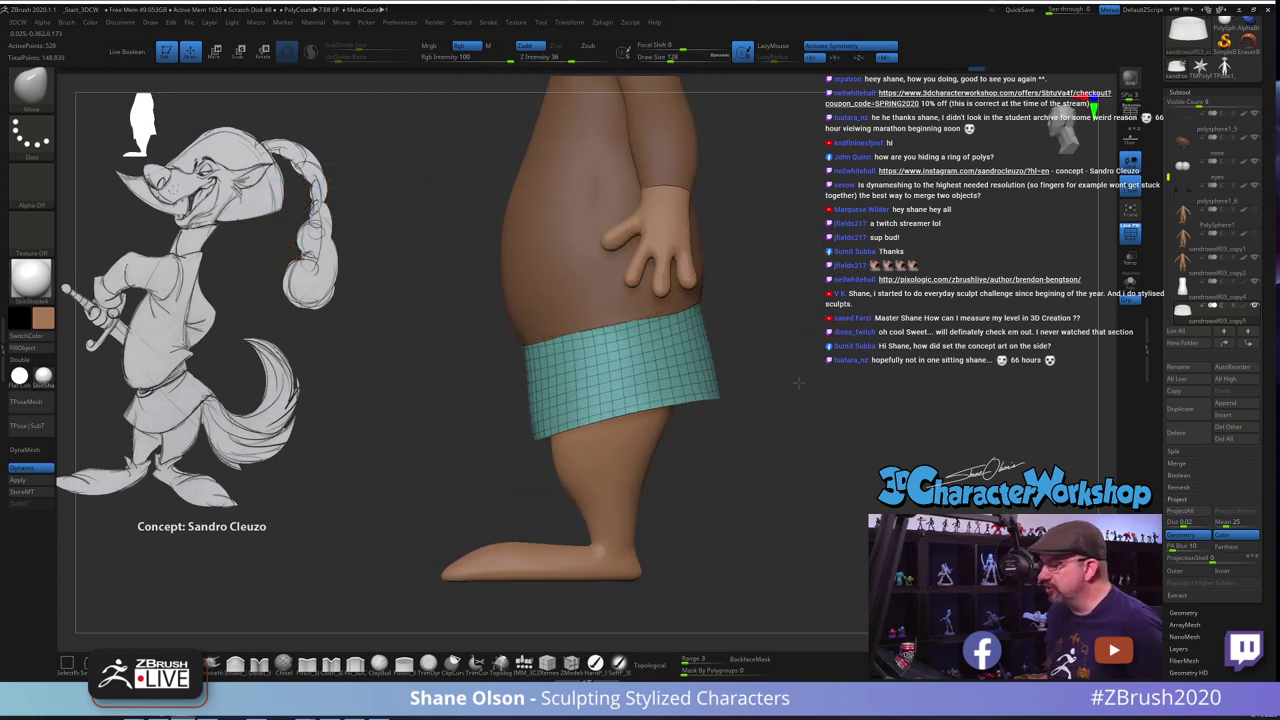
left_click_drag(790, 382, 850, 380, "shift")
left_click_drag(596, 337, 592, 337)
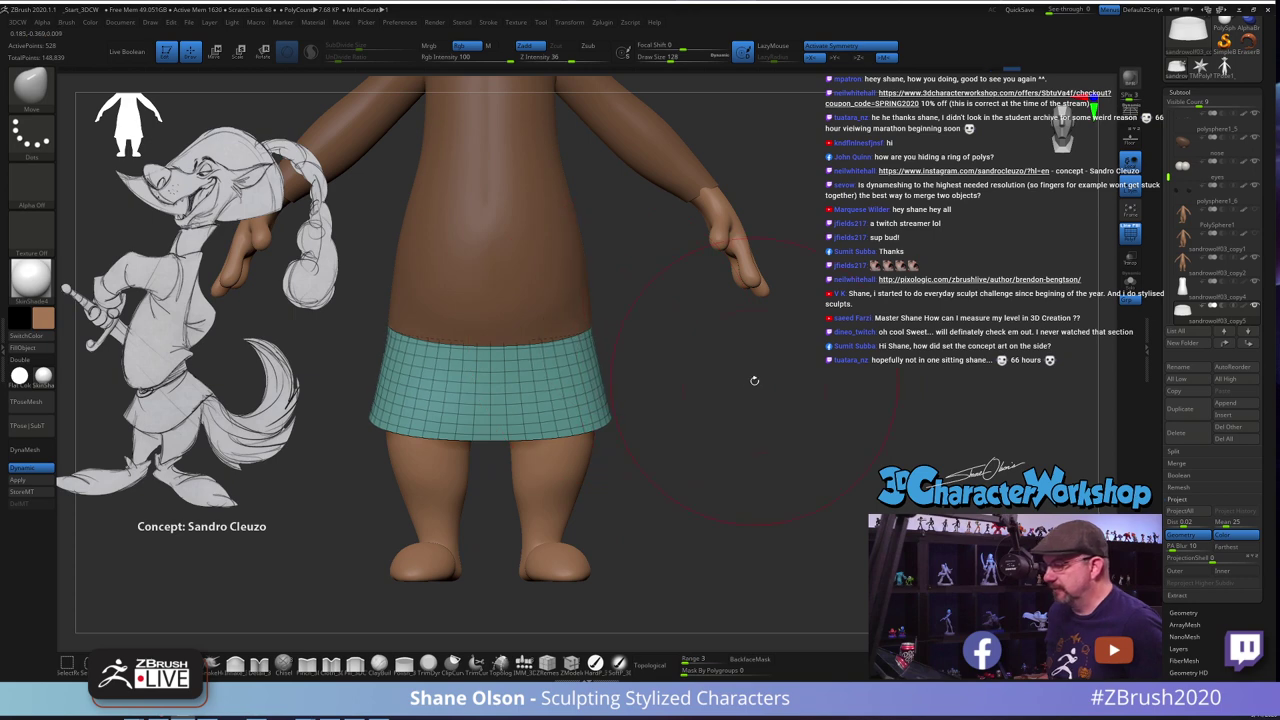
left_click_drag(754, 380, 724, 392)
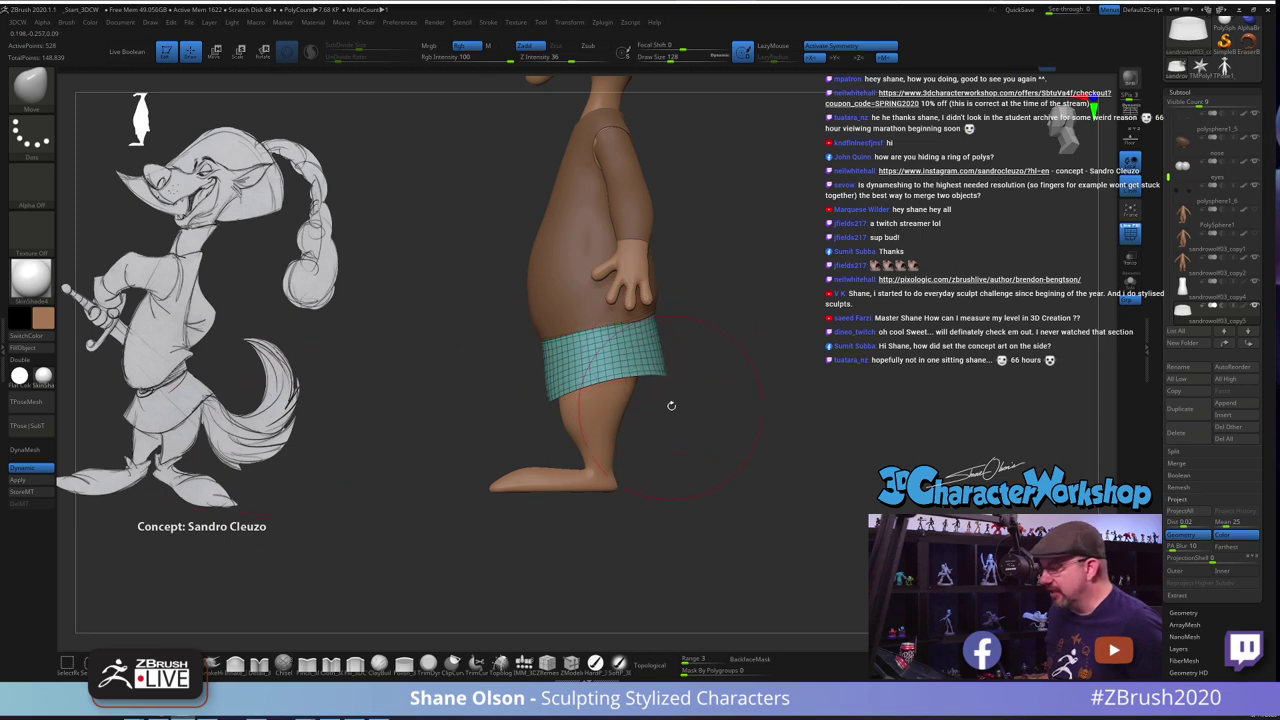
mouse_move(742, 374)
left_mouse_down()
mouse_move(778, 380)
mouse_move(688, 409)
mouse_move(741, 387)
left_mouse_up()
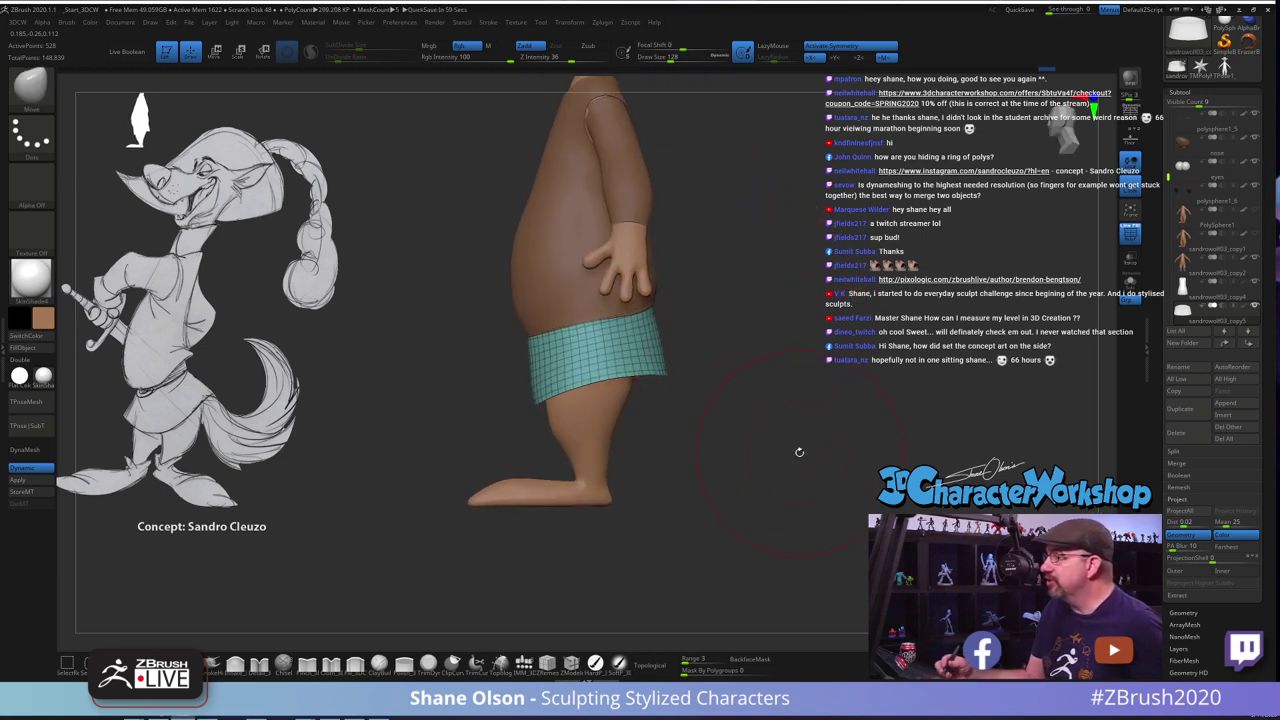
Push the skirt piece's back edge in slightly and pull the middle of its front hem down with the Move brush
left_click_drag(800, 452, 830, 424, "alt")
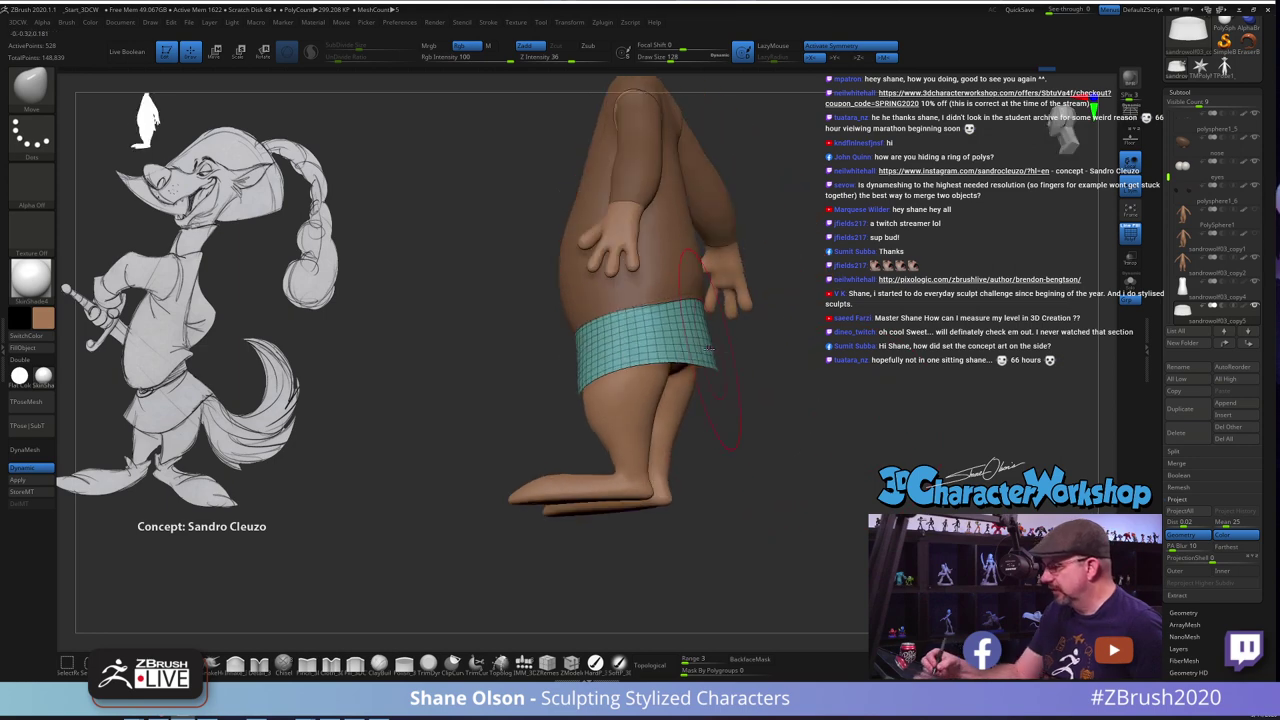
left_click_drag(710, 348, 704, 347)
mouse_move(772, 442)
left_mouse_down("shift")
mouse_move(812, 434)
mouse_move(754, 409)
left_mouse_up("shift")
left_click_drag(690, 376, 690, 393)
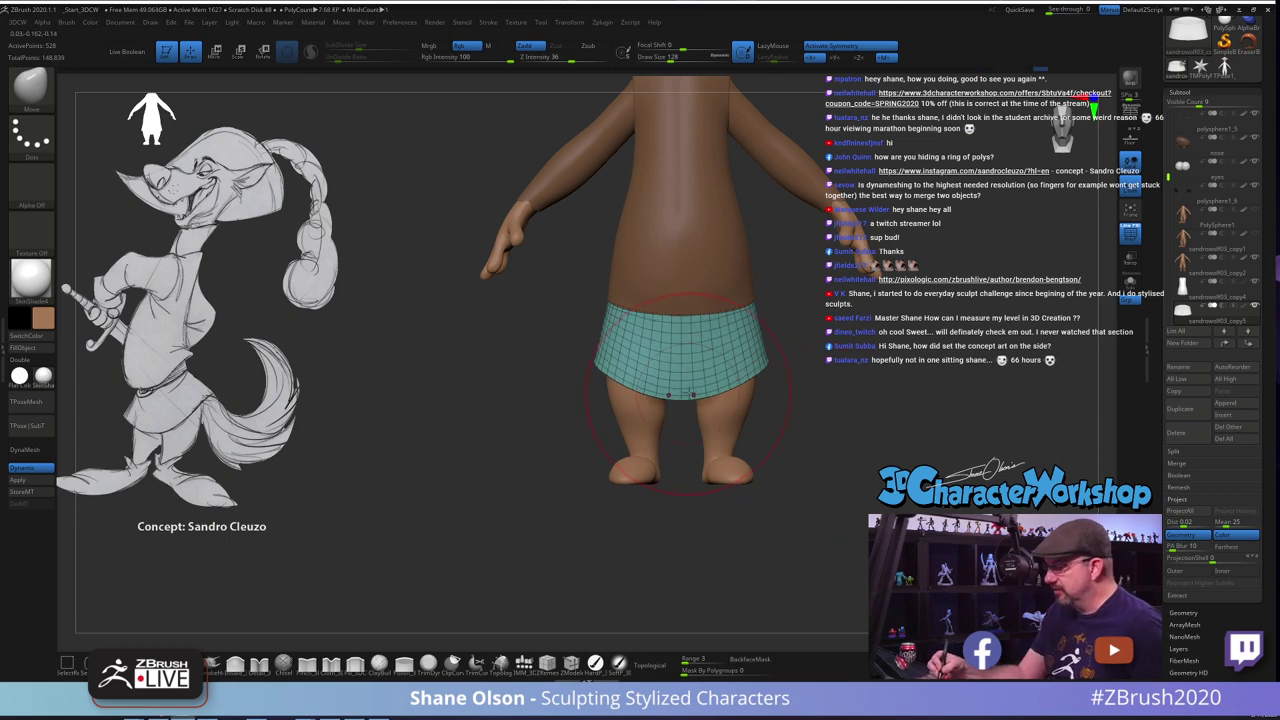
mouse_move(799, 482)
left_mouse_down()
mouse_move(777, 486)
mouse_move(799, 492)
left_mouse_up()
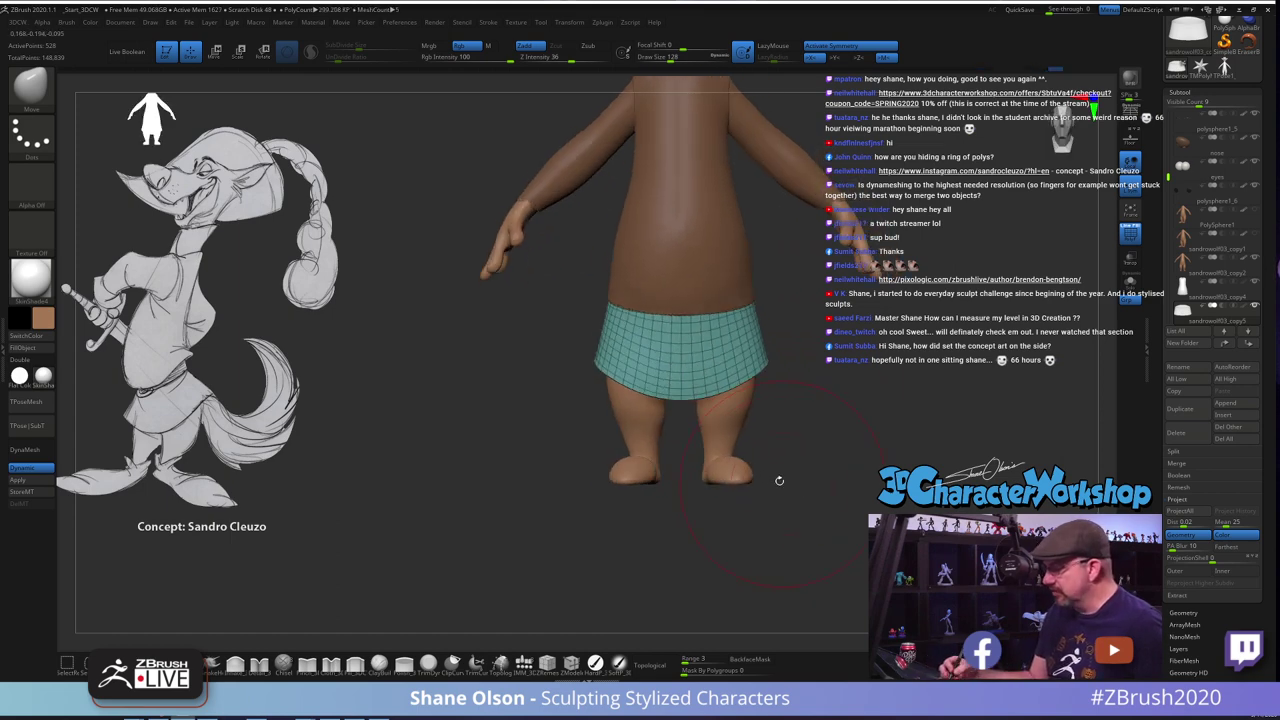
mouse_move(788, 449)
left_mouse_down()
mouse_move(803, 445)
mouse_move(760, 477)
mouse_move(745, 470)
mouse_move(759, 479)
mouse_move(805, 452)
left_mouse_up()
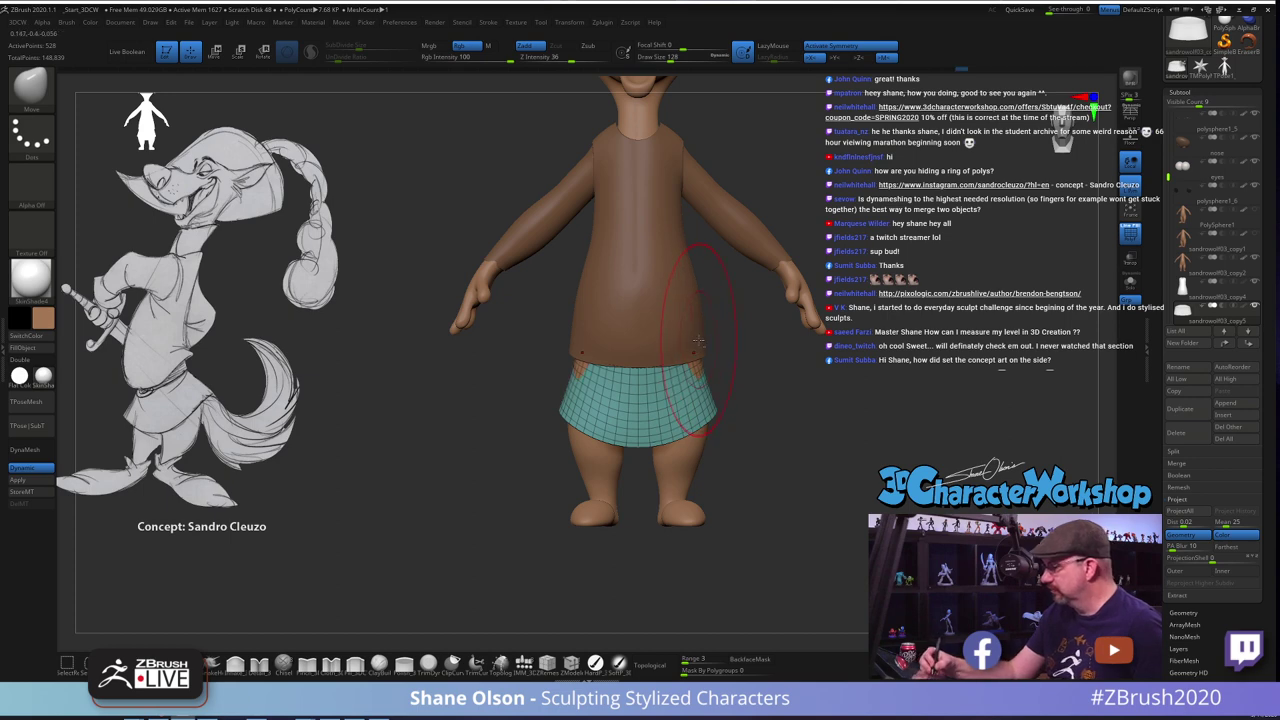
Select the shirt's body piece and pull its lower sides and back inward with the Move brush at draw size 128
left_click(697, 342, "alt")
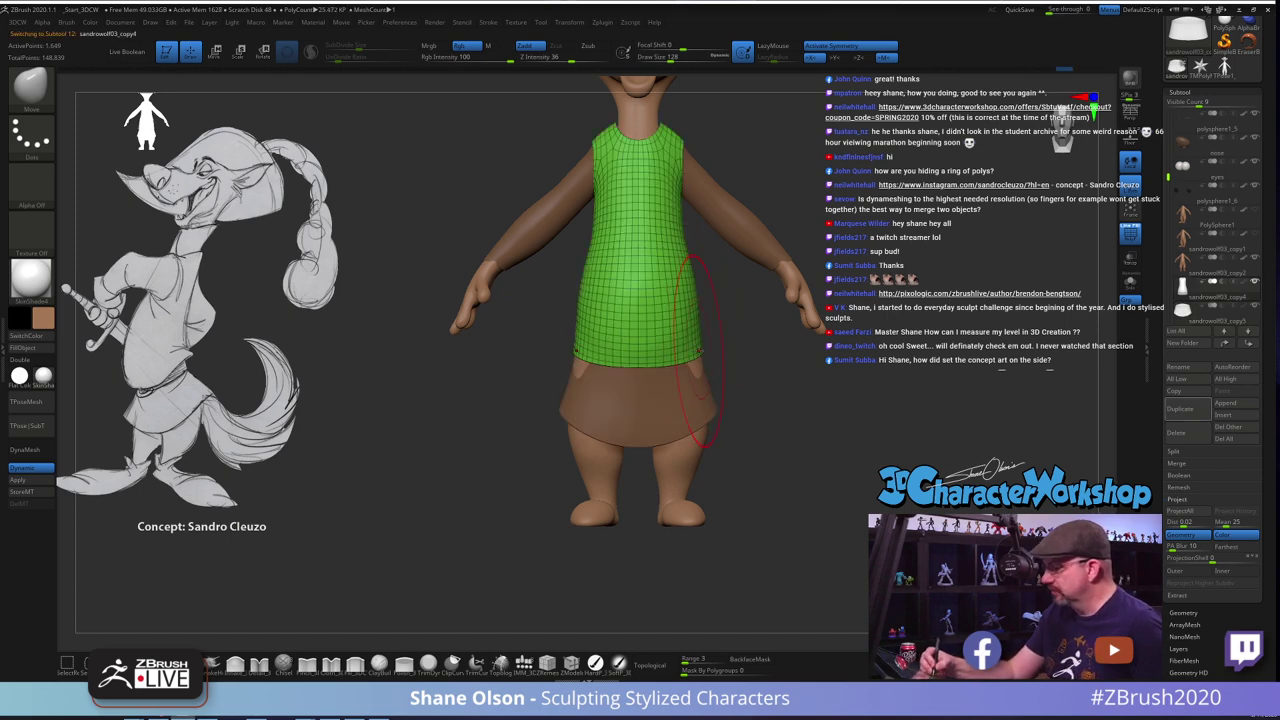
left_click_drag(774, 384, 766, 391)
left_click_drag(695, 289, 684, 289)
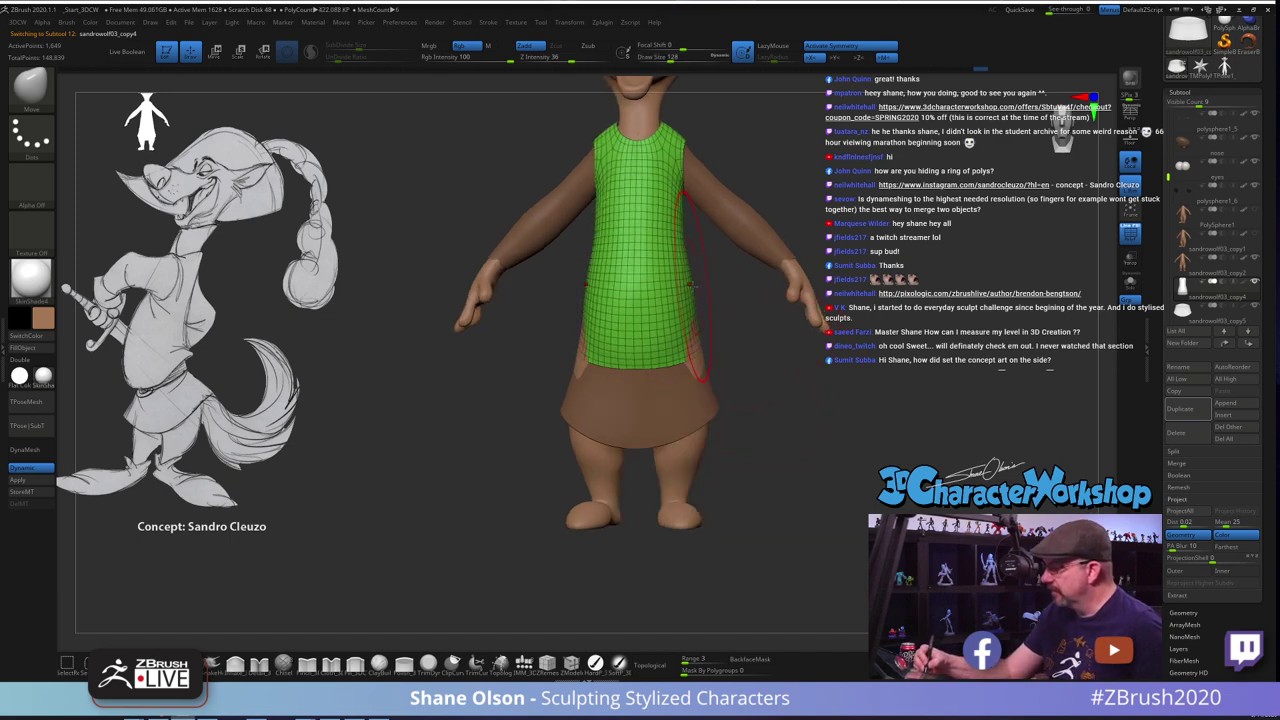
left_click_drag(808, 398, 706, 392)
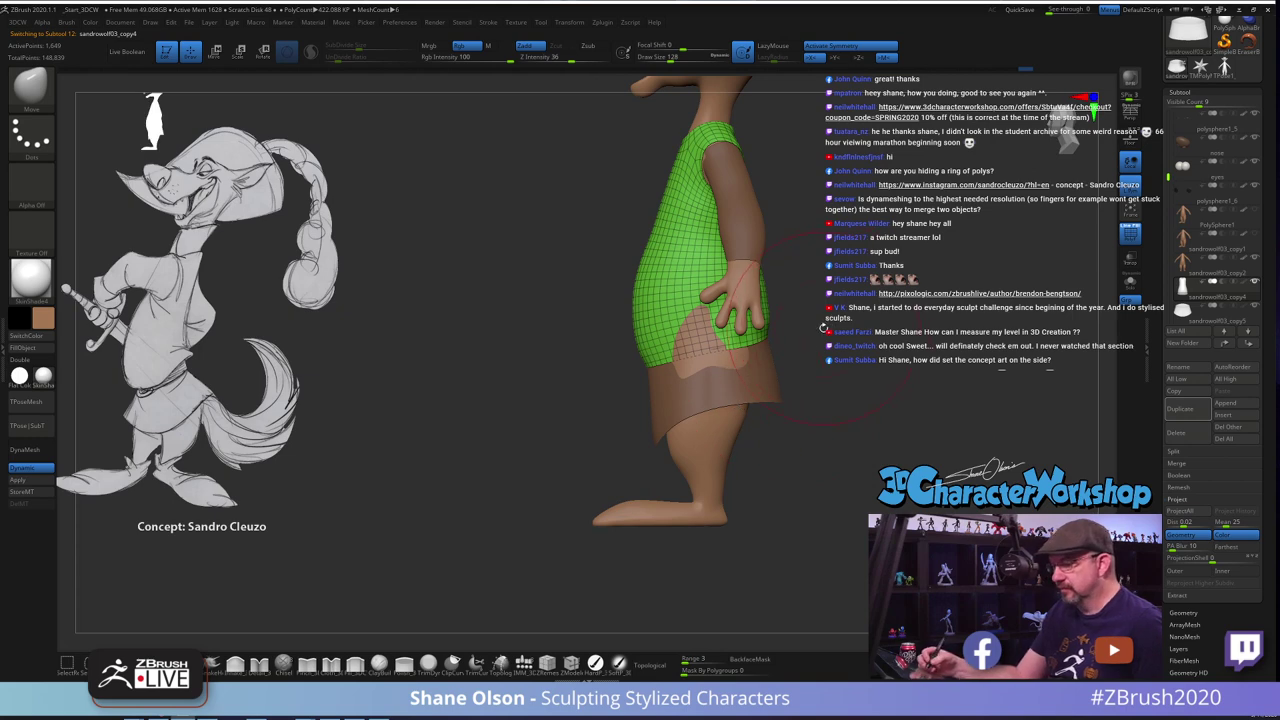
left_click_drag(824, 325, 832, 322)
left_click_drag(762, 298, 750, 300)
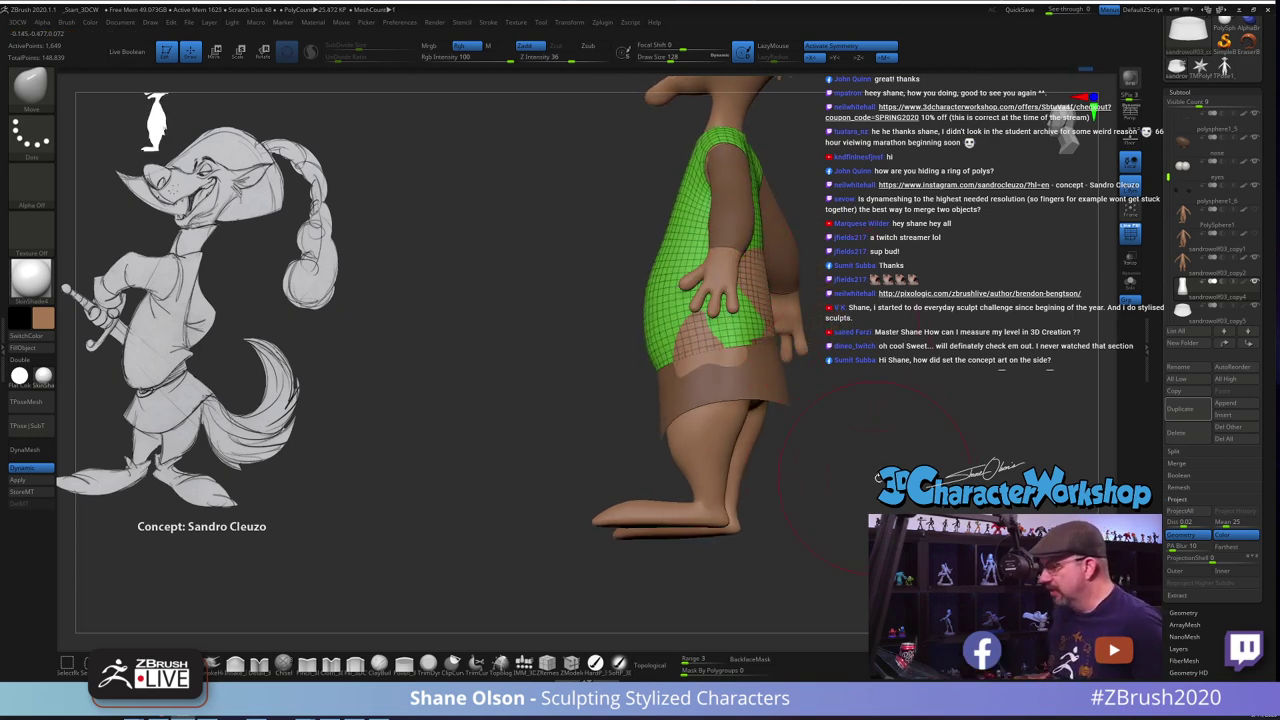
left_click_drag(880, 473, 796, 471, "shift")
left_click_drag(871, 374, 788, 489, "alt")
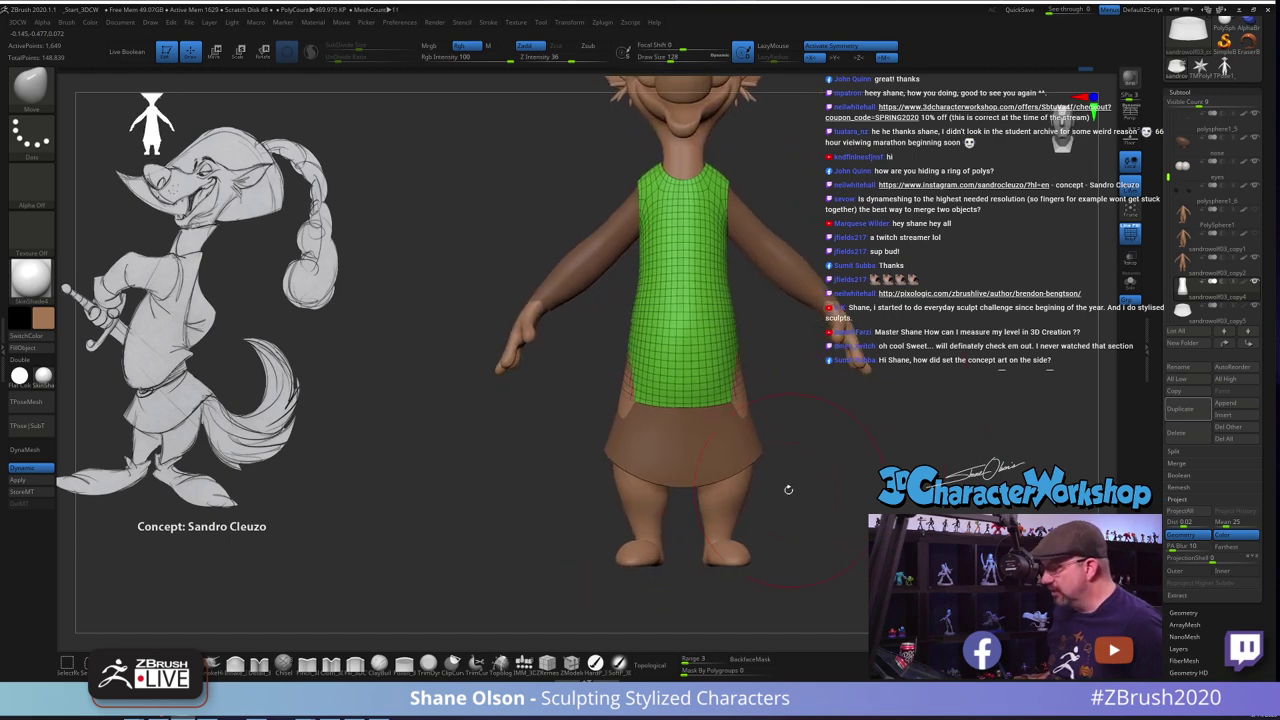
Select the character's body mesh beneath the shirt pieces and set the Move brush draw size to 80
left_click(733, 492, "alt")
left_click_drag(834, 461, 768, 461)
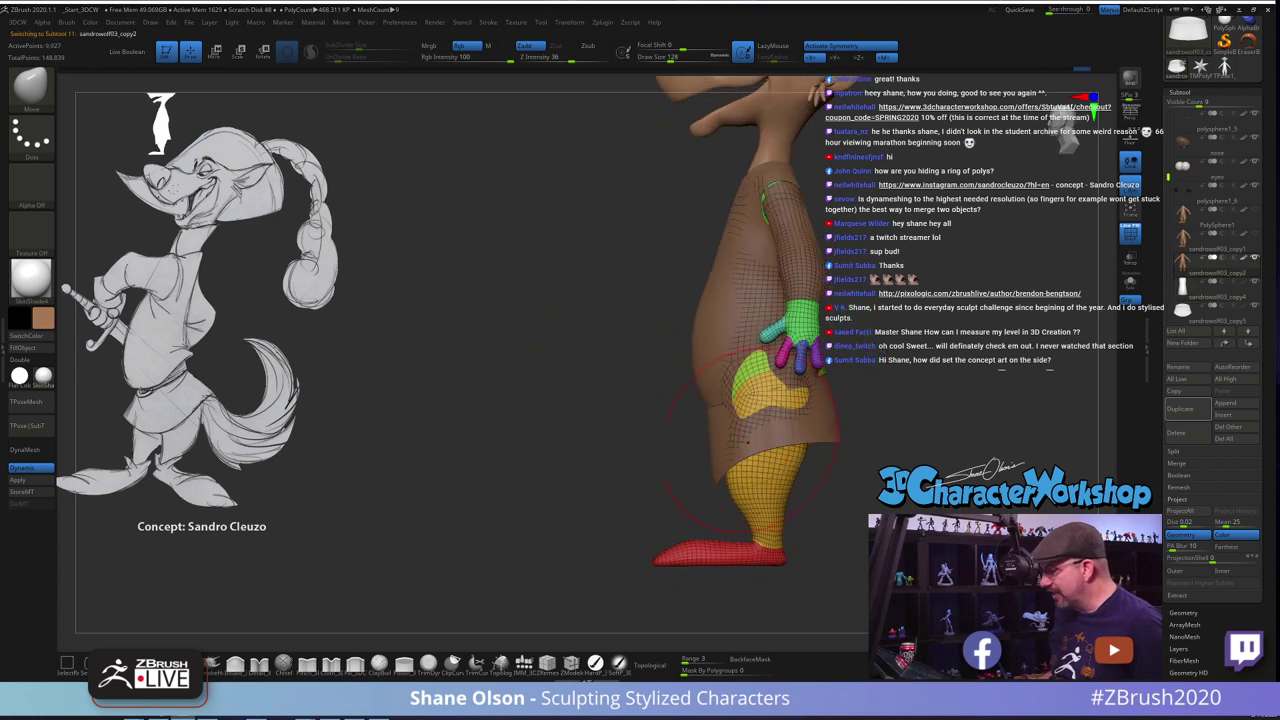
key("s")
left_click_drag(669, 450, 667, 450)
mouse_move(667, 450)
left_mouse_down("alt")
mouse_move(608, 437)
mouse_move(598, 375)
mouse_move(638, 380)
mouse_move(655, 418)
left_mouse_up("alt")
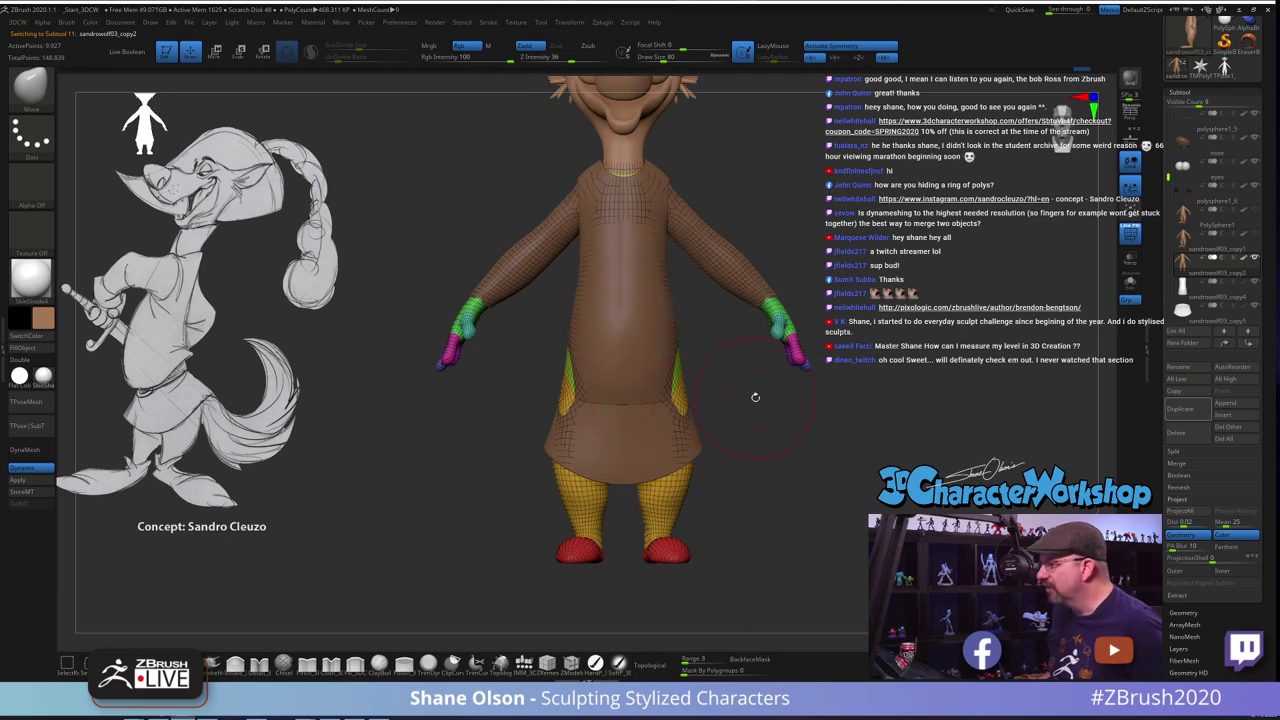
mouse_move(755, 397)
left_mouse_down("alt")
mouse_move(866, 431)
mouse_move(869, 398)
left_mouse_up("alt")
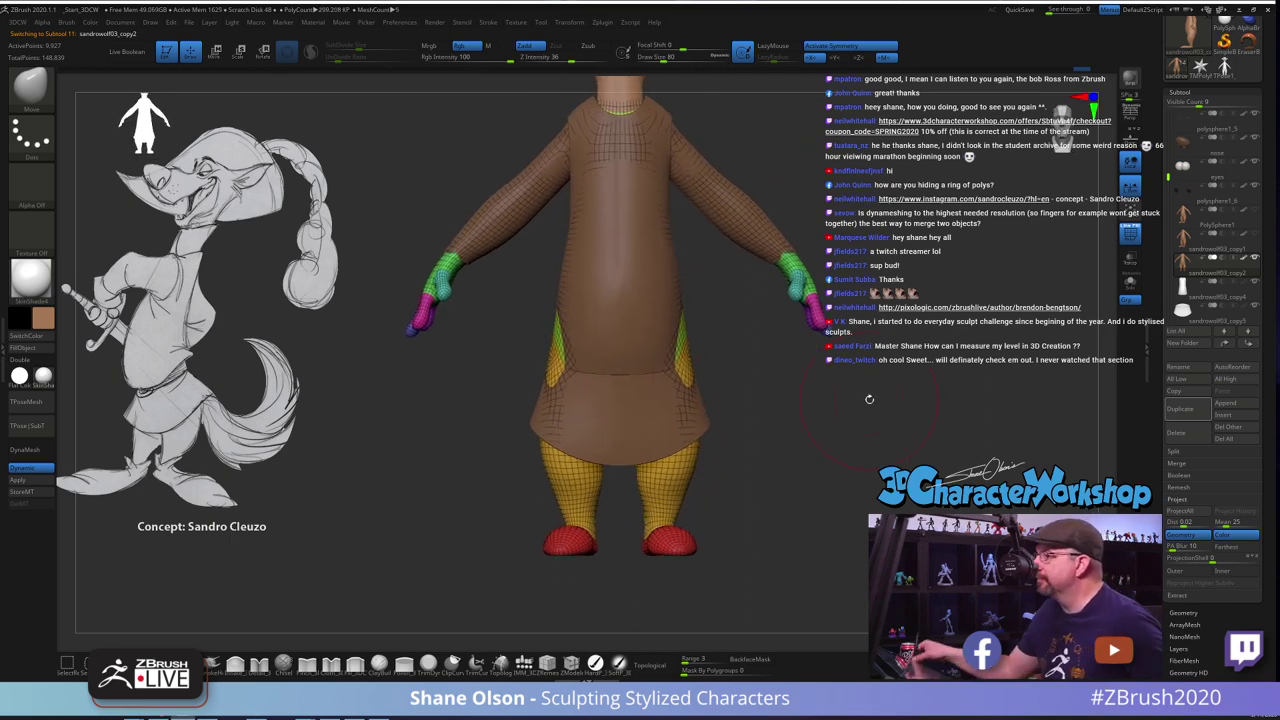
left_click_drag(811, 427, 823, 463, "alt")
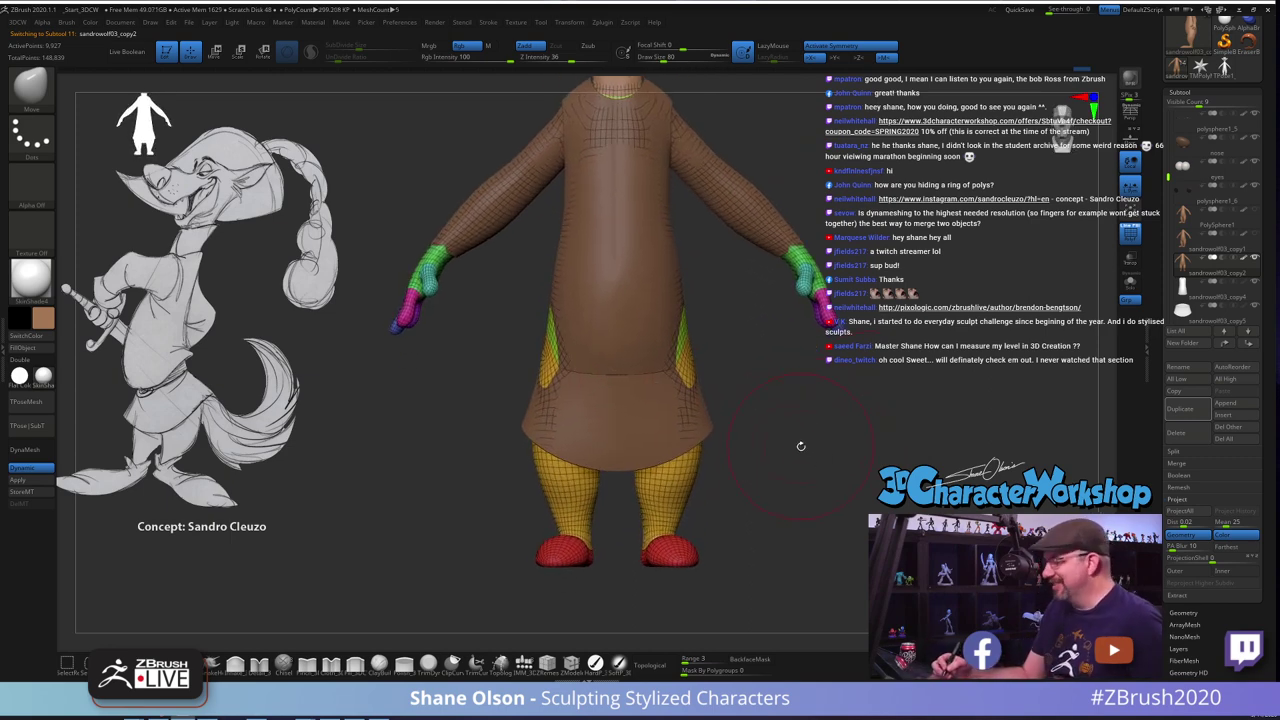
Isolate the body mesh in Solo mode and set the Move brush draw size to 39
key("ctrl+w")
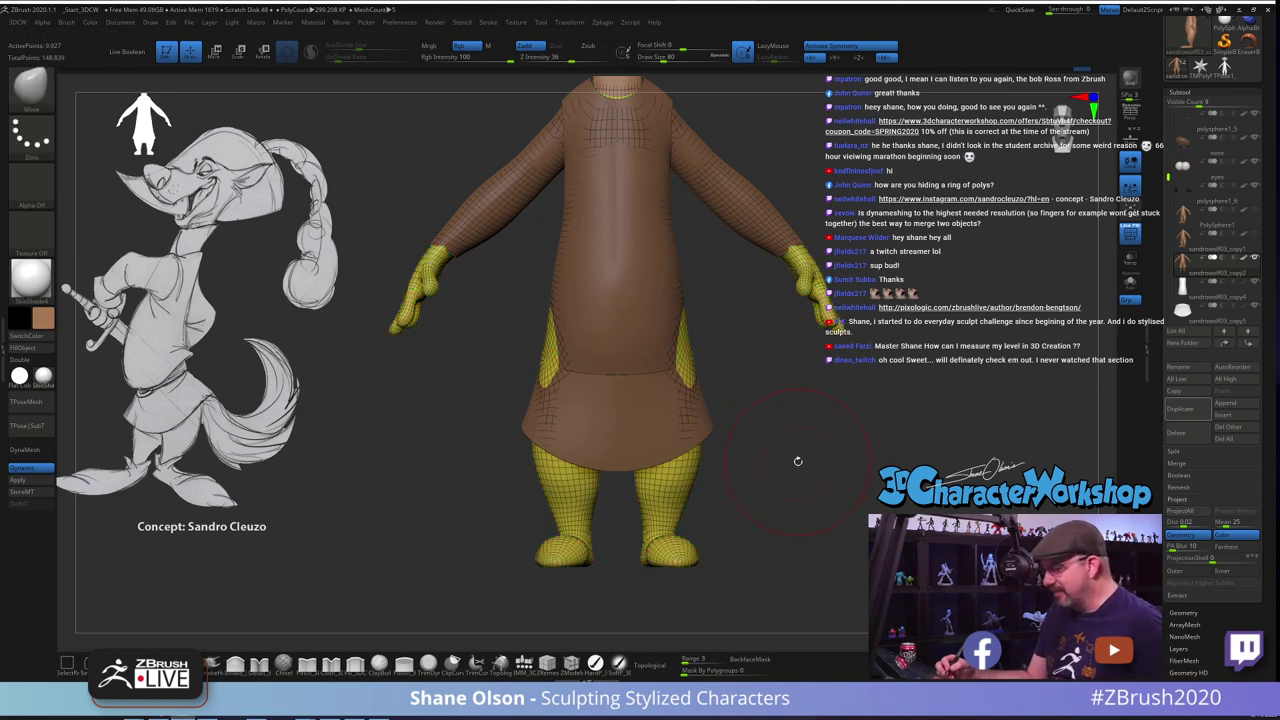
key("ctrl+z")
mouse_move(797, 451)
left_mouse_down("alt")
mouse_move(827, 445)
mouse_move(816, 456)
left_mouse_up("alt")
key("s")
left_click(815, 466)
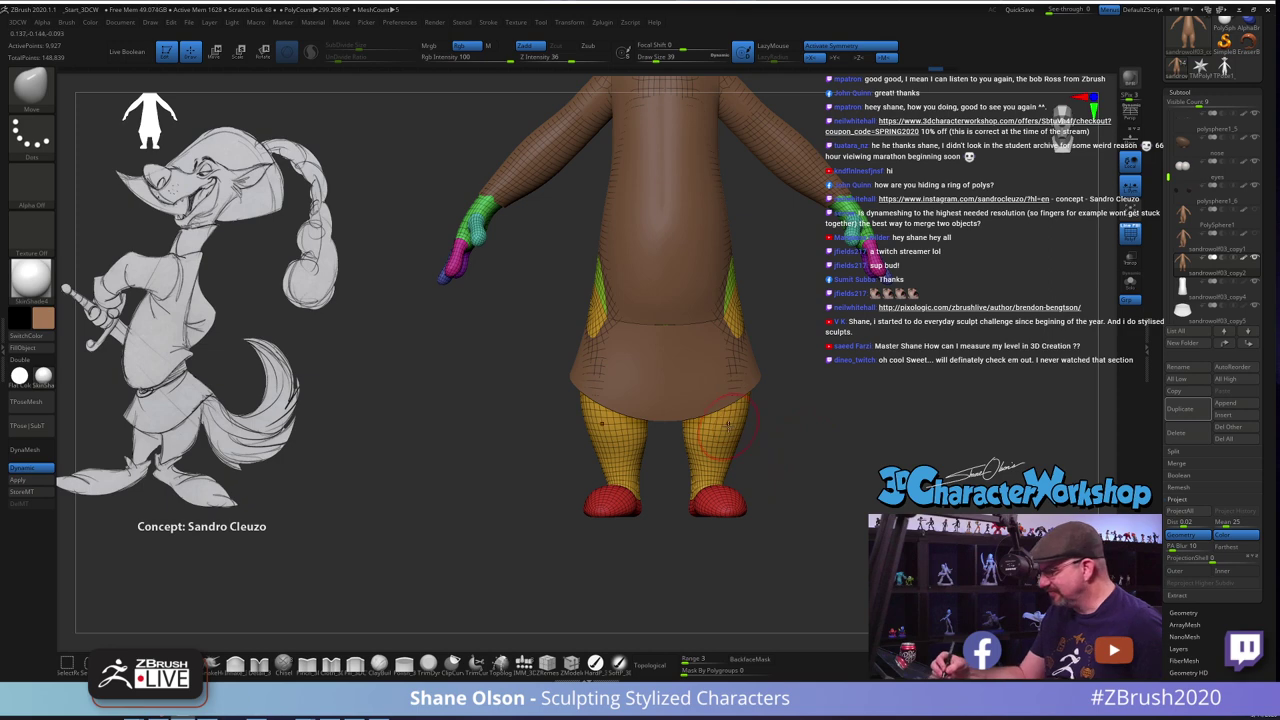
left_click(1130, 283)
left_click_drag(820, 406, 818, 427, "alt")
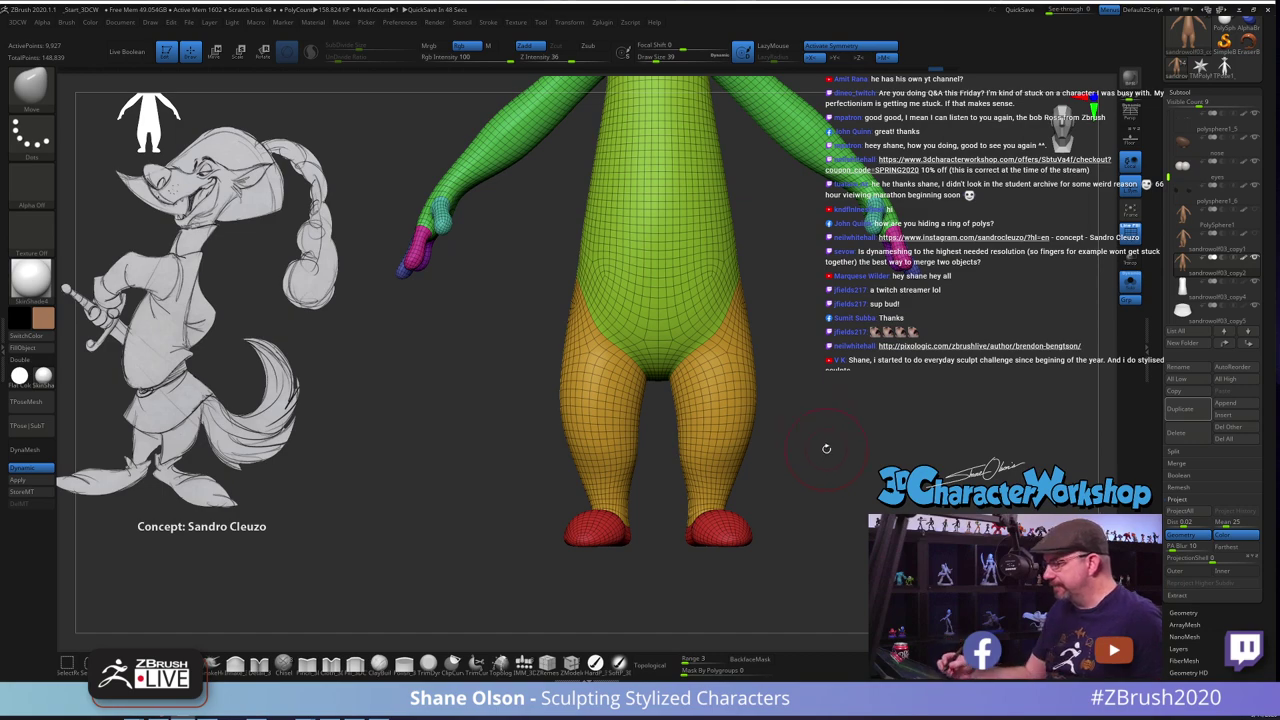
left_click_drag(826, 449, 846, 478)
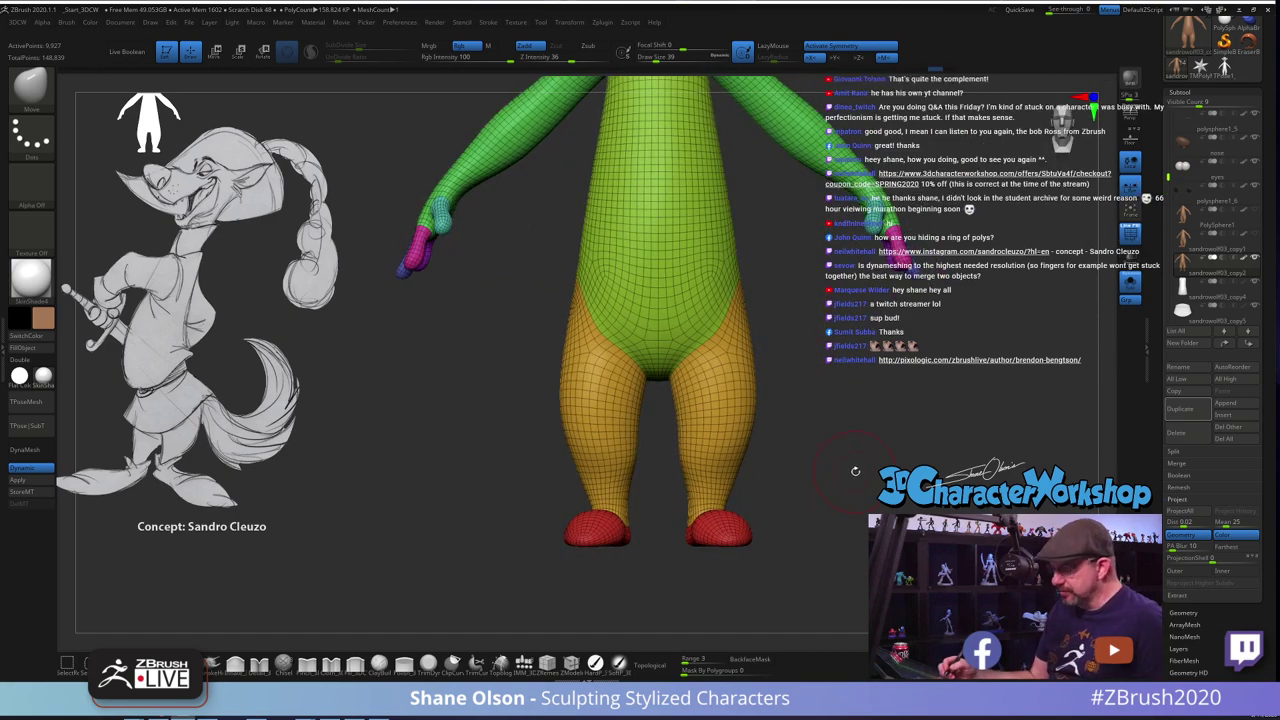
mouse_move(847, 476)
left_mouse_down()
mouse_move(892, 478)
mouse_move(849, 471)
left_mouse_up()
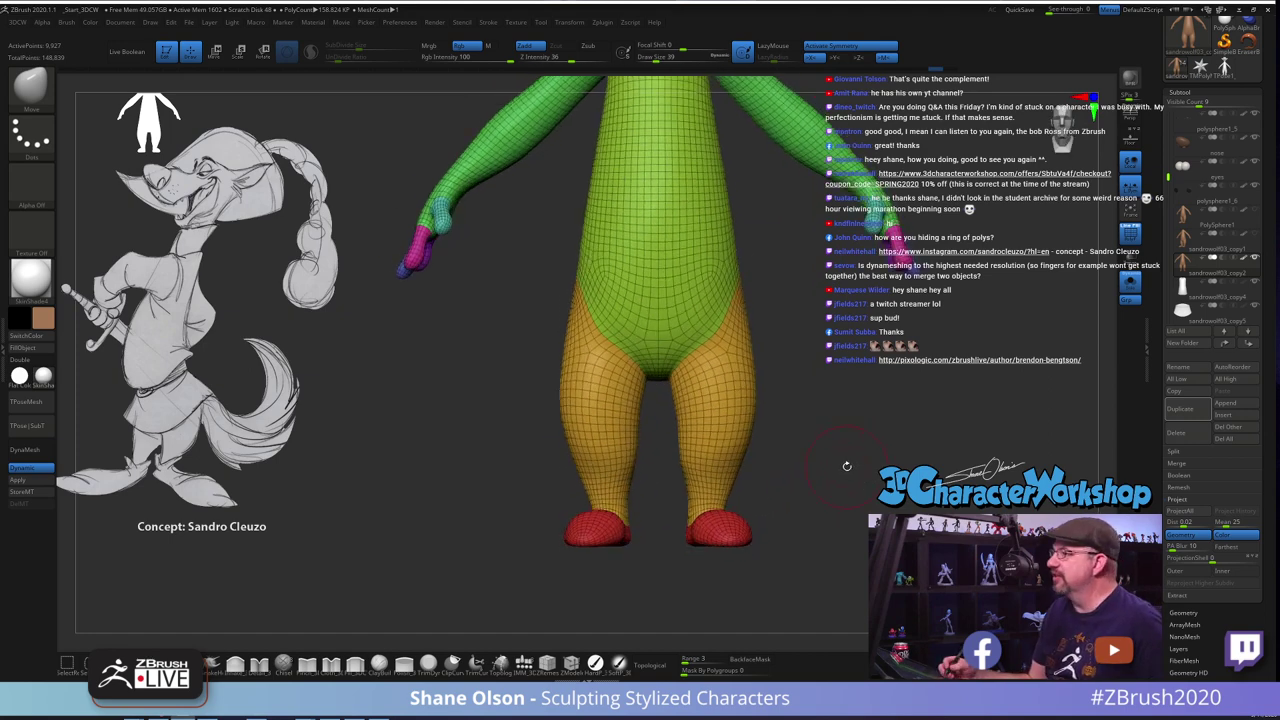
Reshape the body mesh's hips and upper thighs with the Move brush at draw sizes 41 to 77, and smooth the legs
left_click_drag(855, 471, 888, 412)
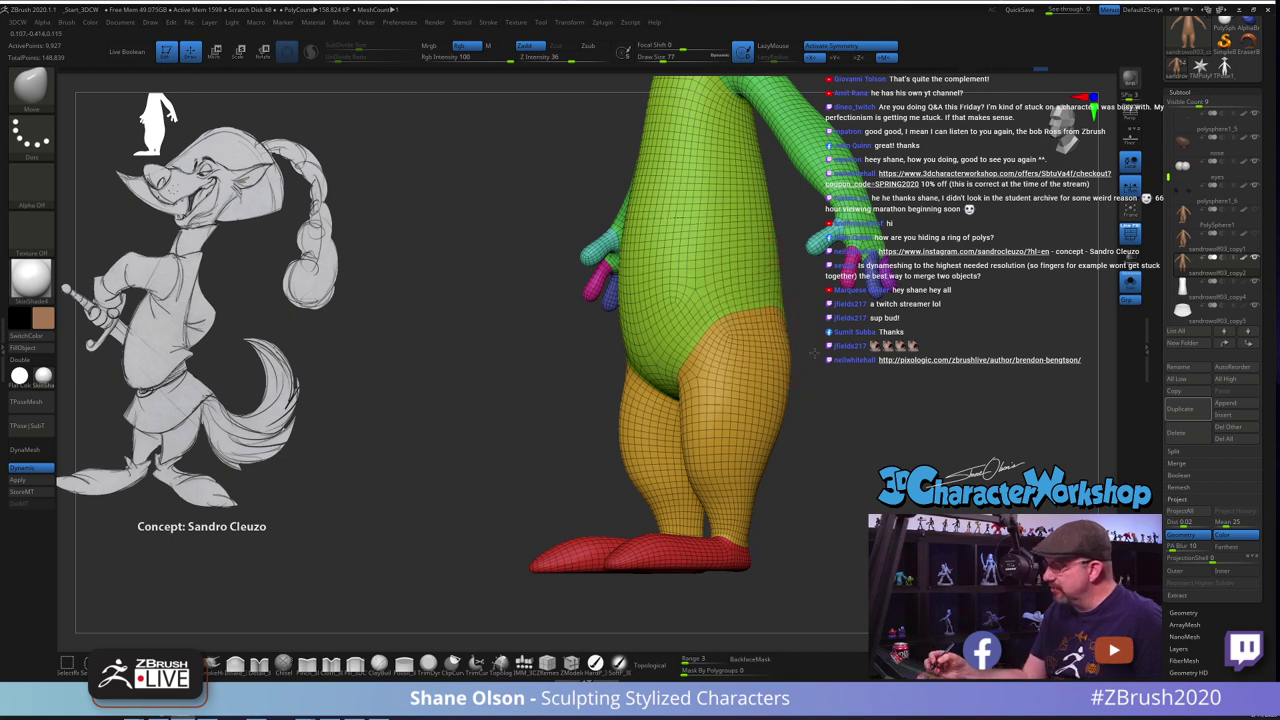
left_click_drag(814, 354, 773, 333)
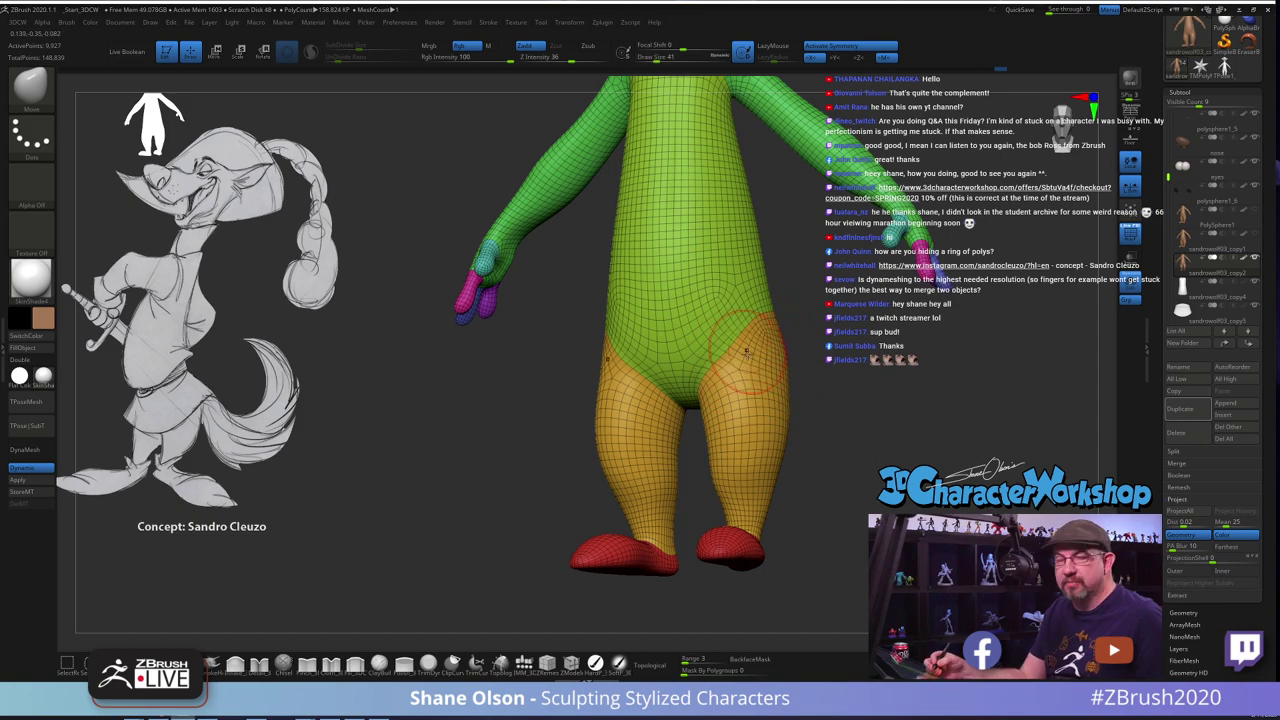
mouse_move(808, 356)
left_mouse_down()
mouse_move(845, 352)
mouse_move(742, 386)
mouse_move(788, 398)
mouse_move(818, 365)
mouse_move(804, 367)
left_mouse_up()
key("shift")
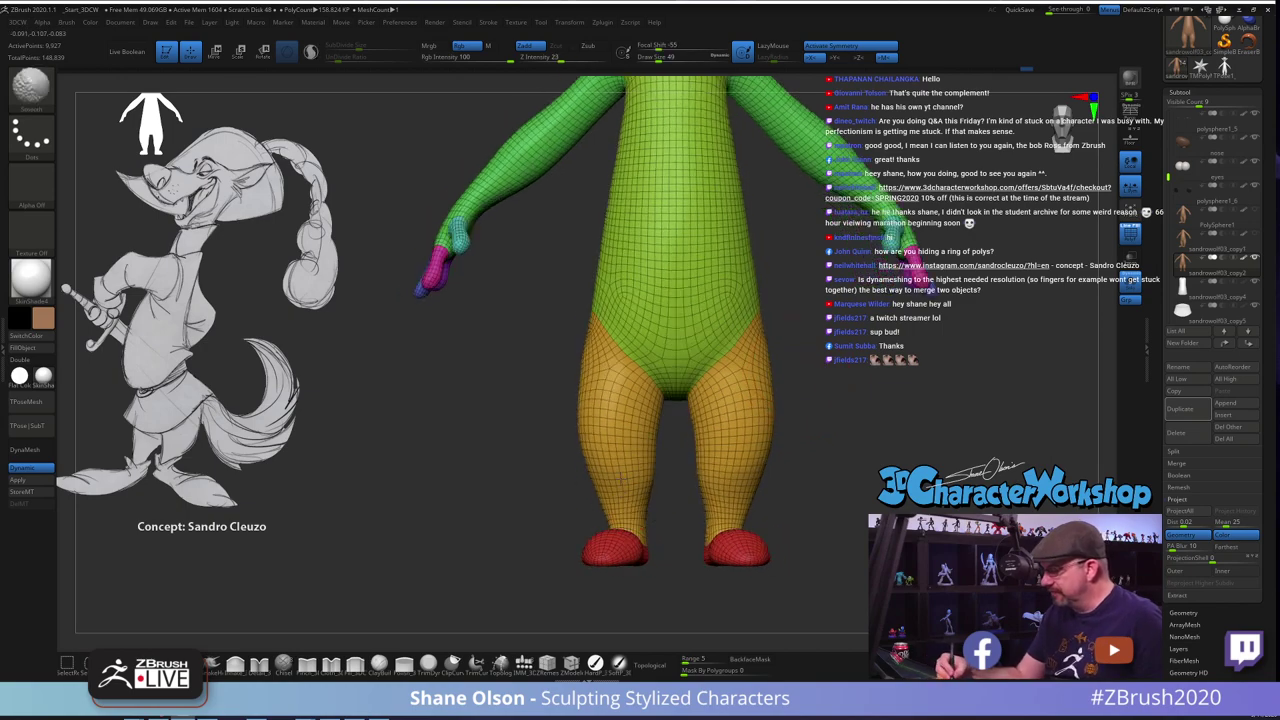
mouse_move(811, 437)
left_mouse_down()
mouse_move(771, 443)
mouse_move(767, 414)
left_mouse_up()
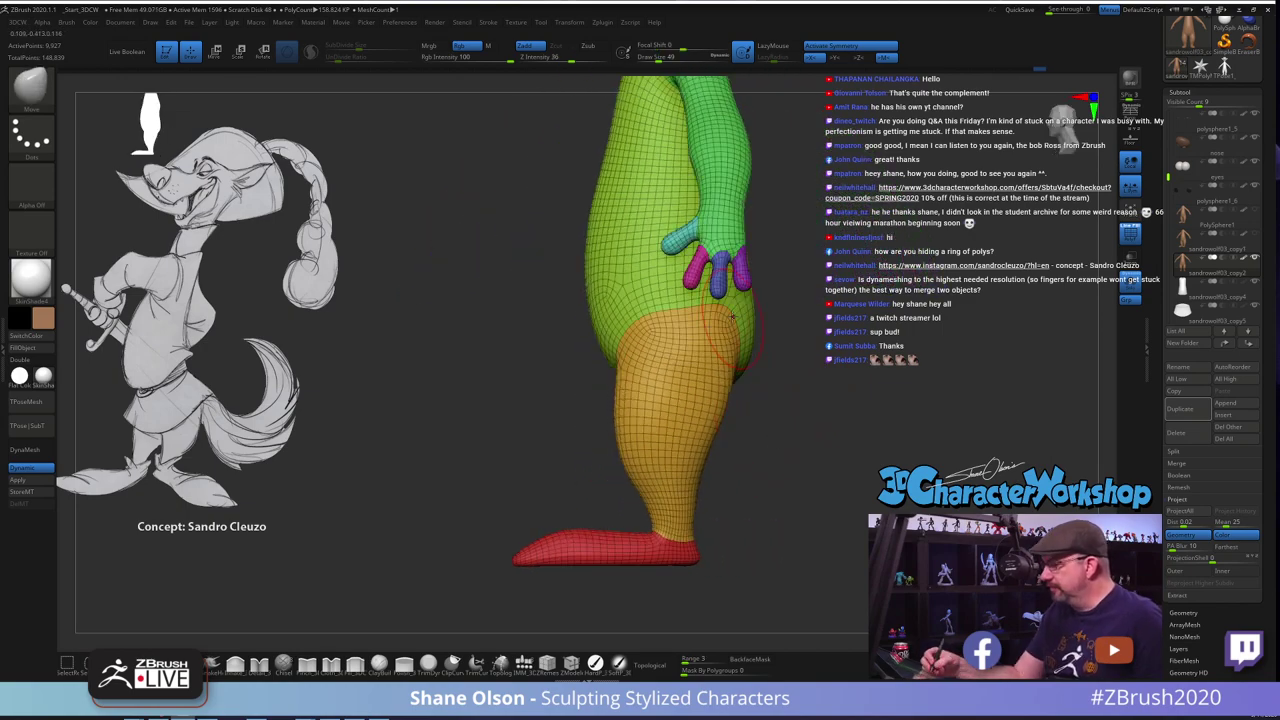
mouse_move(800, 345)
left_mouse_down()
mouse_move(760, 335)
mouse_move(800, 380)
mouse_move(791, 371)
mouse_move(762, 396)
left_mouse_up()
key("shift")
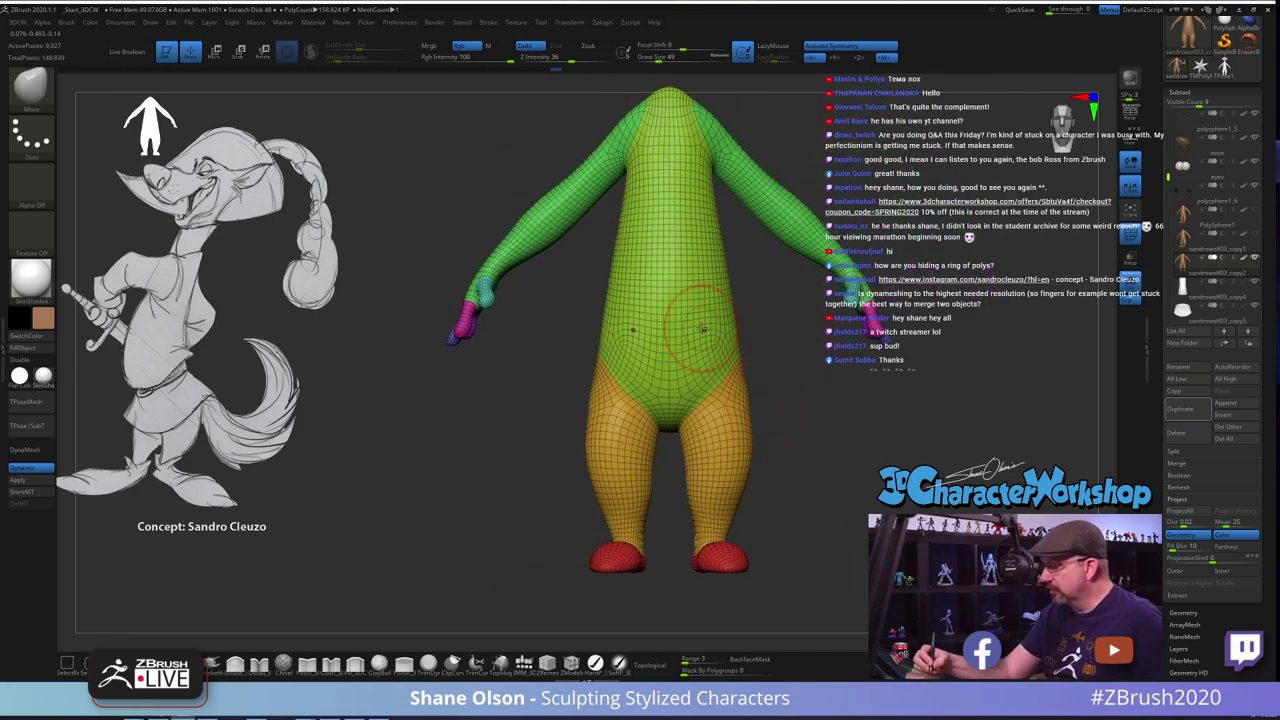
Isolate the torso polygroup, restore the whole body mesh, and hide a horizontal ring of polygons around the lower torso
left_click(705, 328, "ctrl+shift")
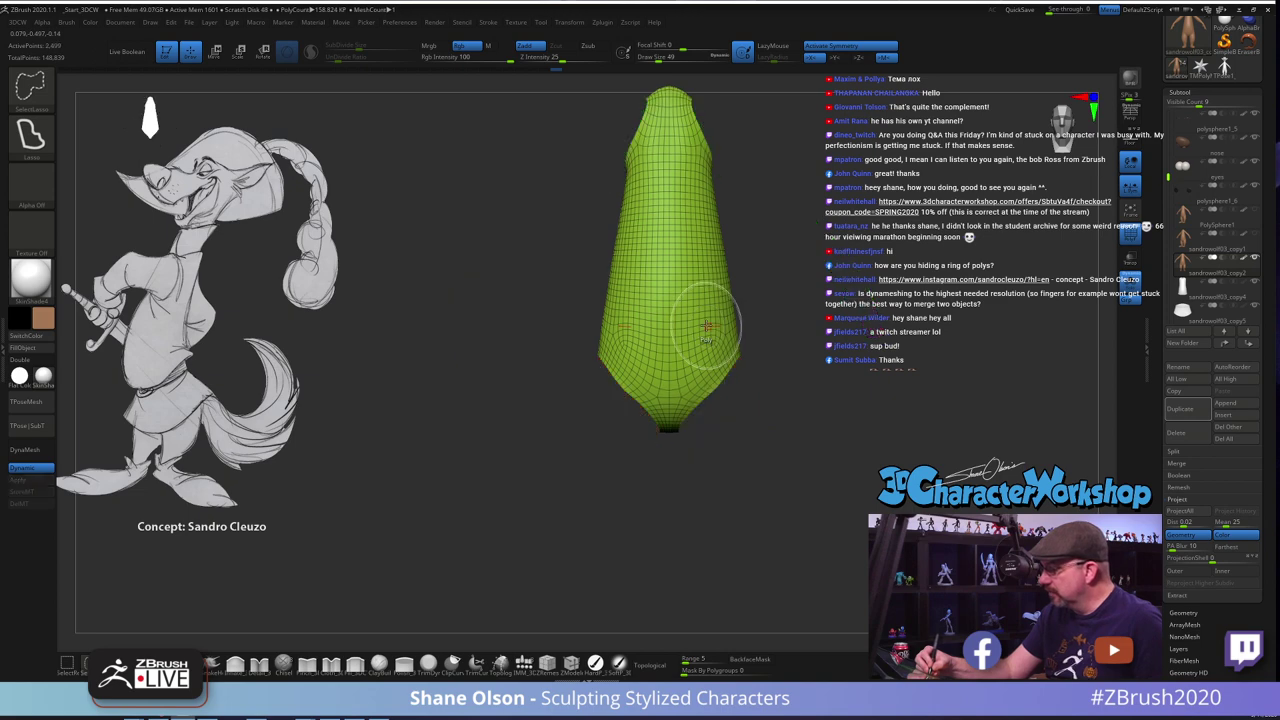
left_click_drag(769, 275, 776, 480, "alt")
left_click(816, 342, "ctrl+shift")
left_click(674, 323, "ctrl+shift")
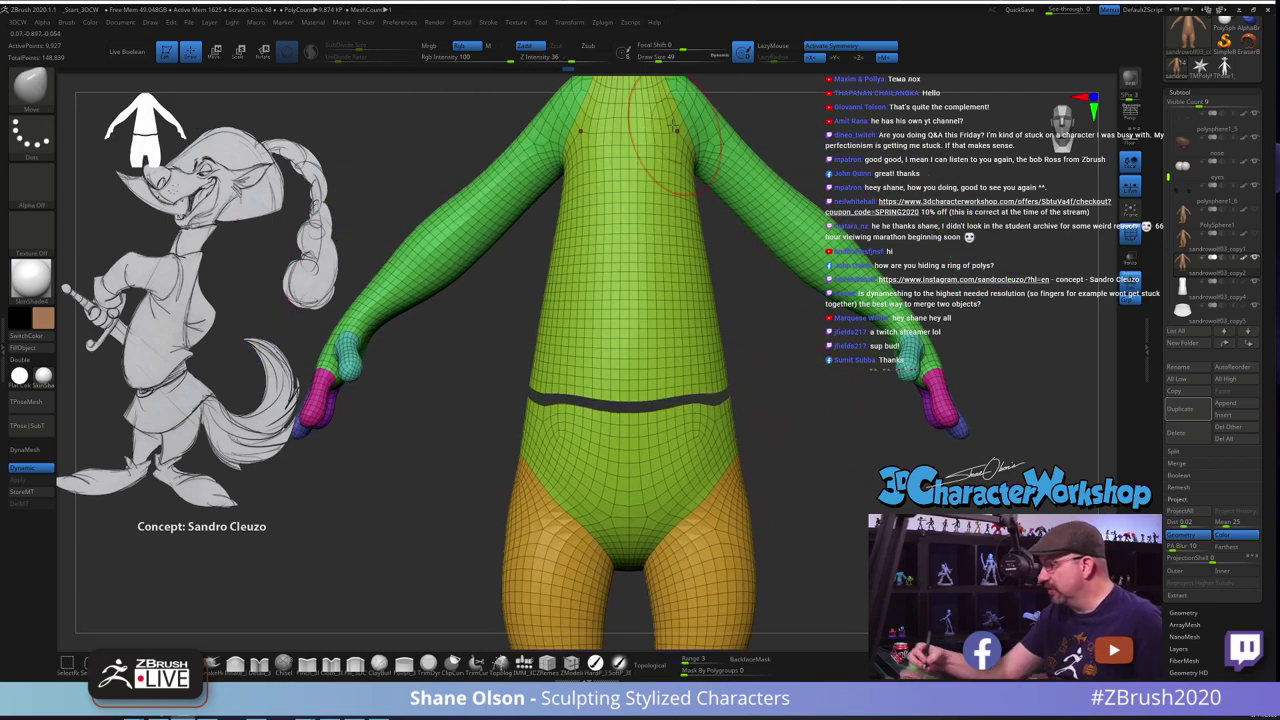
Restore the hidden torso ring and hide a ring of polygons around each forearm, with the draw size set to 25
left_click_drag(789, 338, 781, 399, "alt")
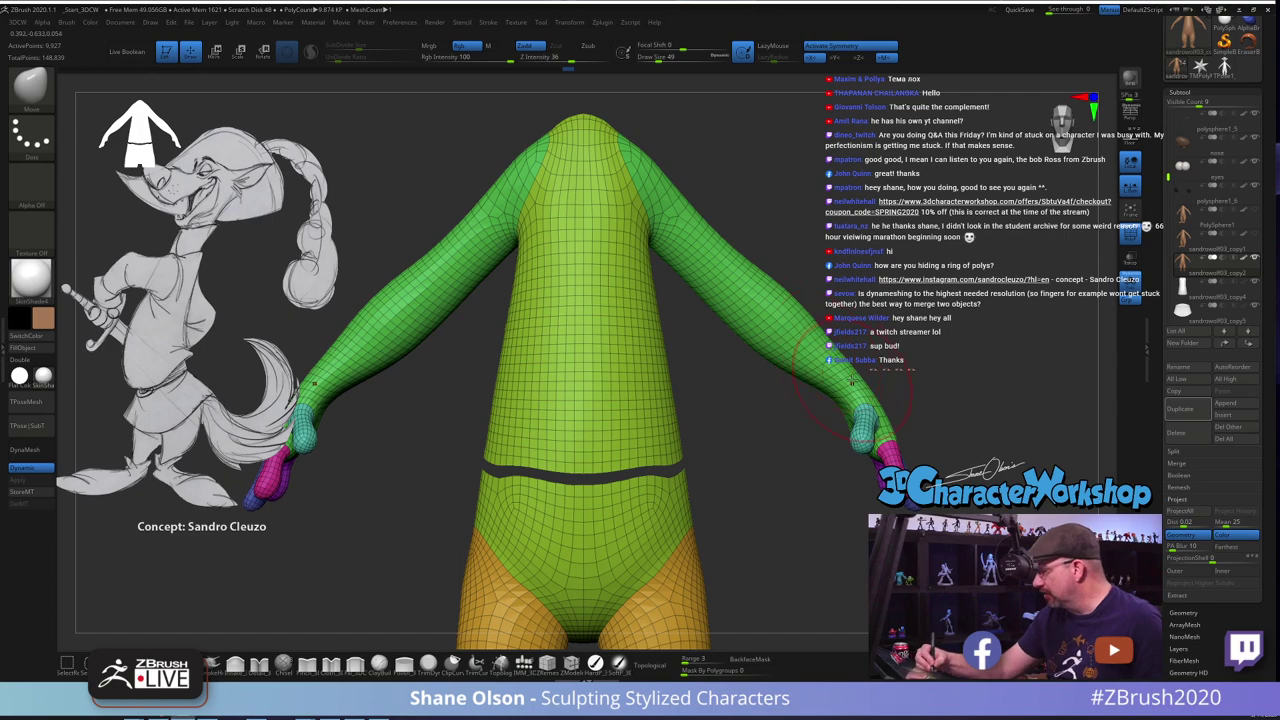
left_click_drag(849, 374, 843, 370, "shift")
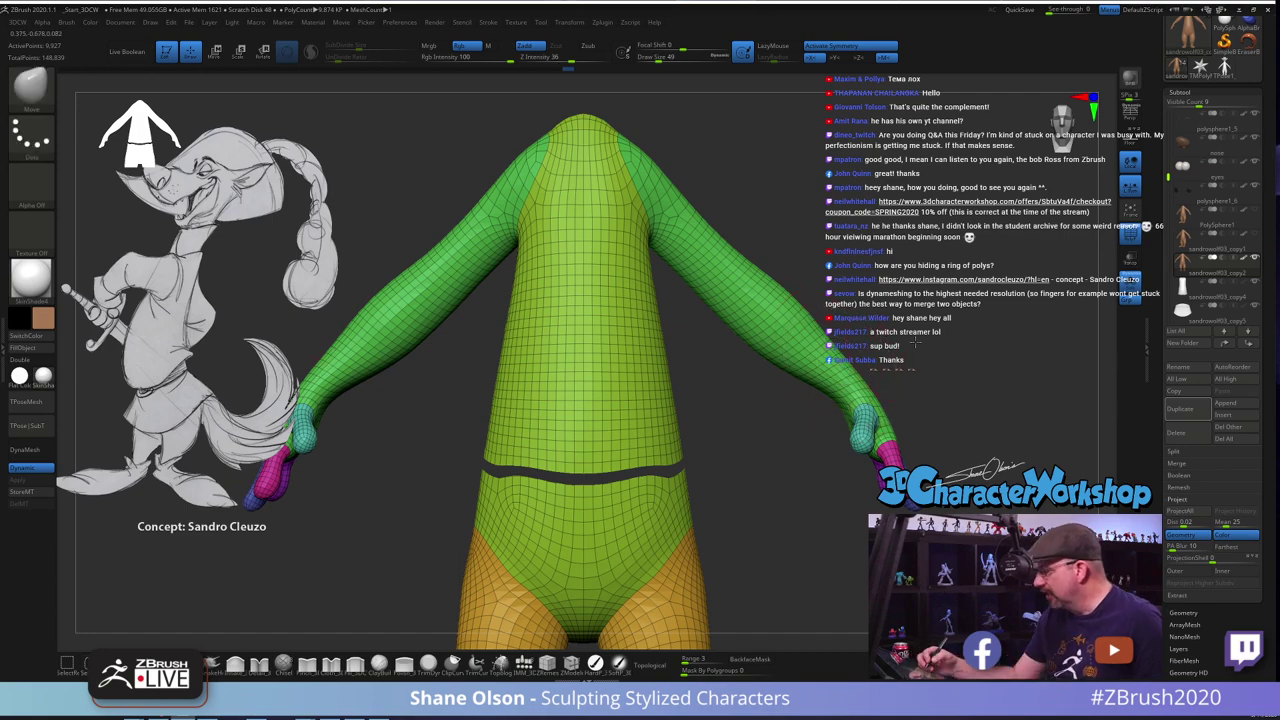
mouse_move(916, 342)
left_mouse_down("alt")
mouse_move(1002, 372)
mouse_move(941, 344)
mouse_move(950, 350)
left_mouse_up("alt")
key("s")
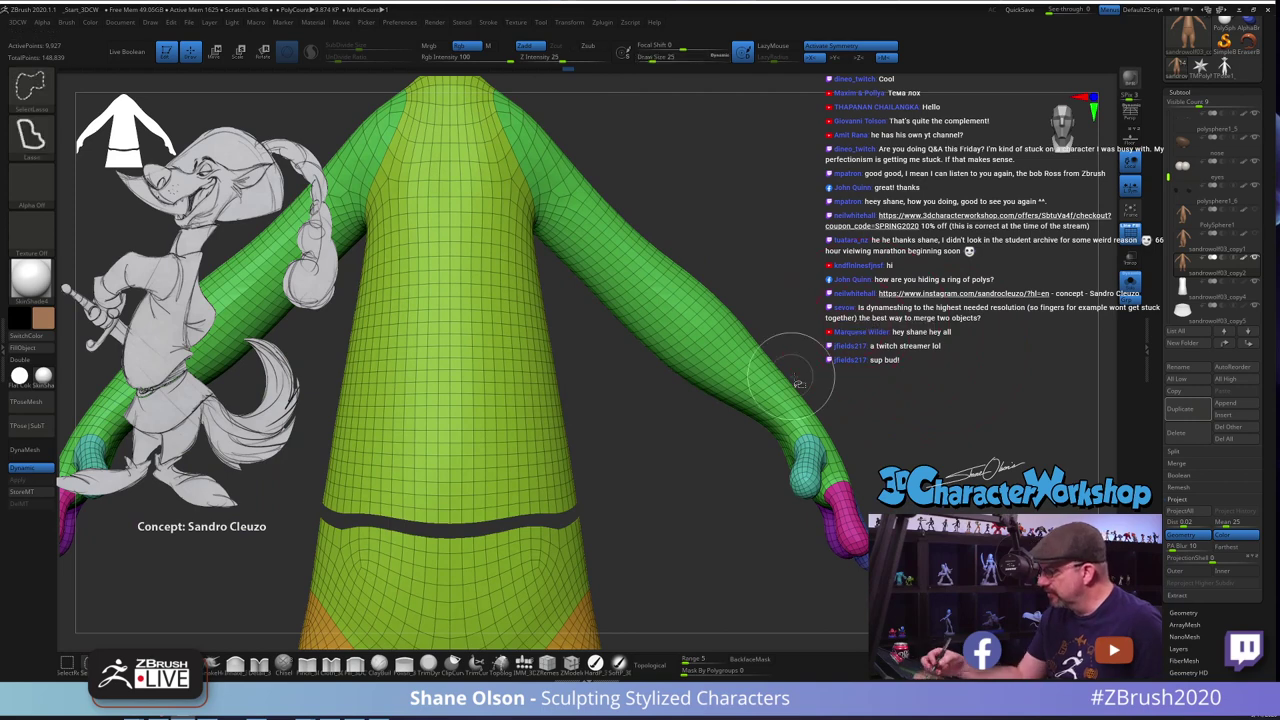
mouse_move(791, 370)
left_mouse_down("ctrl+shift")
mouse_move(667, 389)
mouse_move(712, 410)
mouse_move(766, 386)
left_mouse_up("ctrl+shift")
left_click_drag(832, 359, 794, 375, "alt")
left_click_drag(706, 364, 763, 319, "alt")
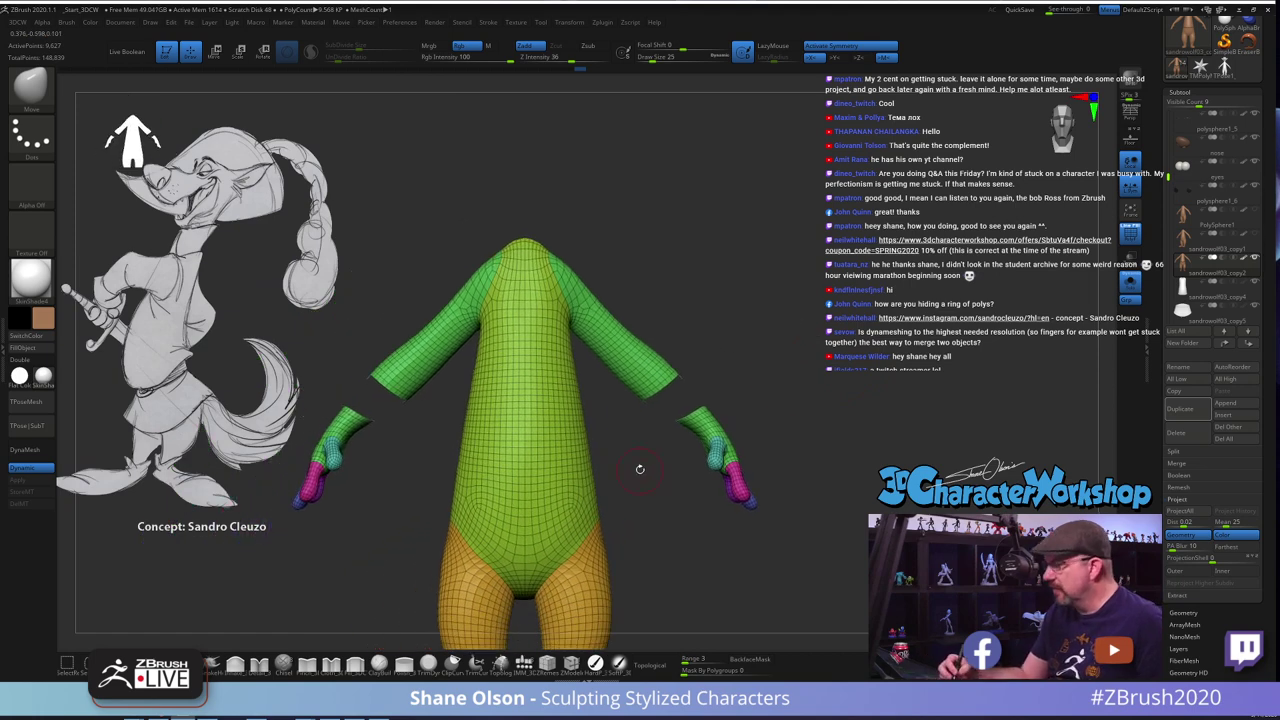
Hide the body mesh's upper torso and upper arms, keeping the hands, pelvis and legs, and turn off Solo mode
right_click_drag(640, 469, 660, 440)
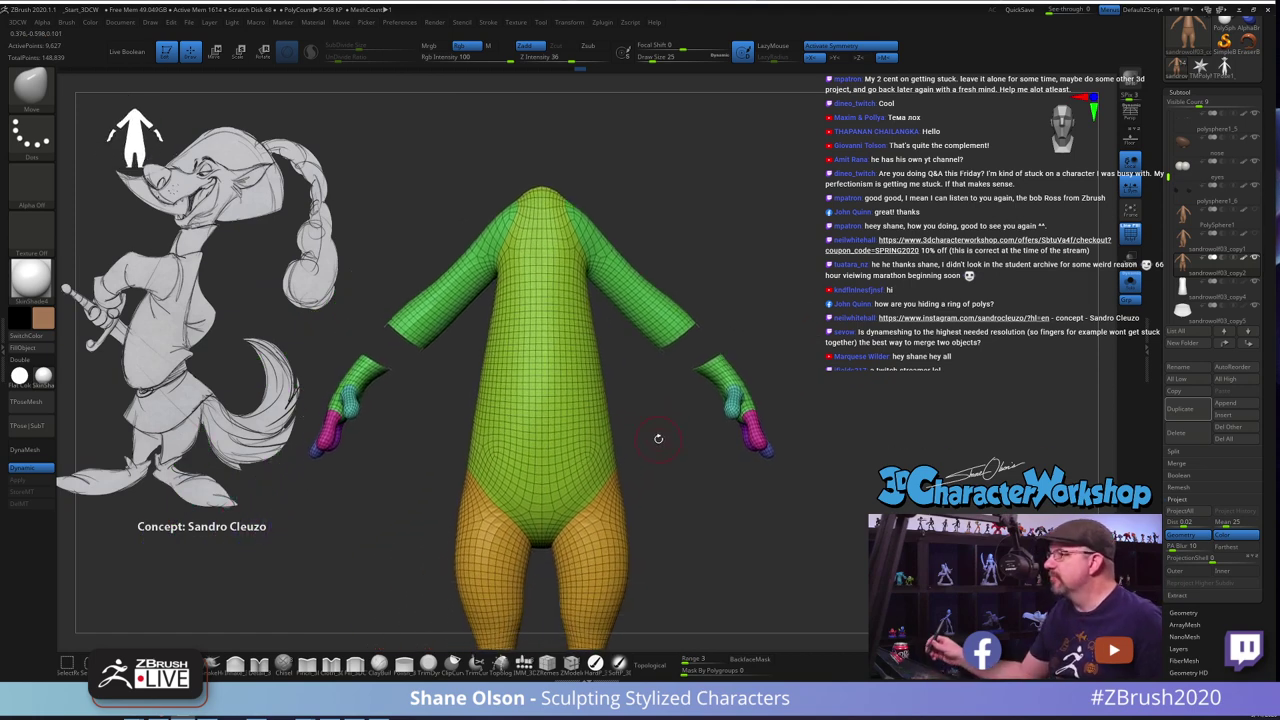
mouse_move(760, 316)
left_mouse_down("alt")
mouse_move(789, 318)
mouse_move(735, 309)
mouse_move(562, 172)
mouse_move(572, 470)
mouse_move(660, 475)
mouse_move(706, 424)
left_mouse_up("alt")
mouse_move(705, 531)
left_mouse_down()
mouse_move(641, 538)
mouse_move(697, 531)
left_mouse_up()
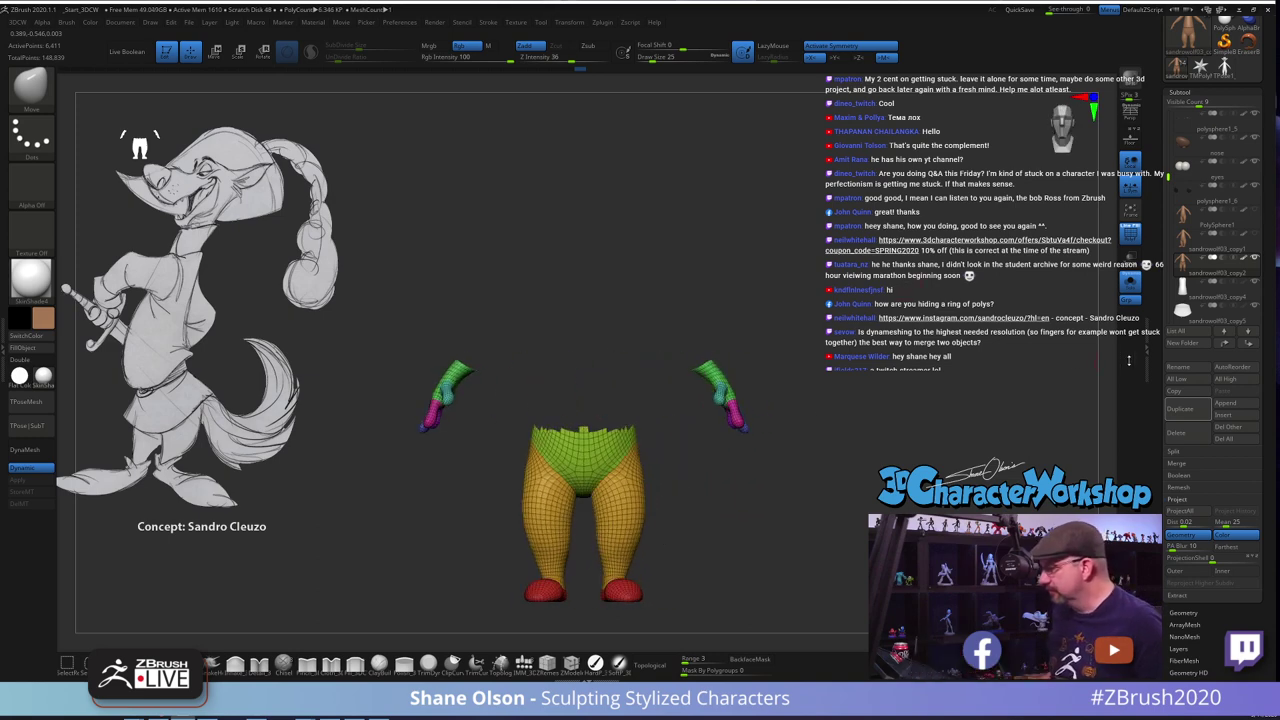
left_click(1133, 285)
mouse_move(818, 322)
left_mouse_down()
mouse_move(935, 325)
mouse_move(822, 332)
left_mouse_up()
mouse_move(720, 507)
left_mouse_down()
mouse_move(722, 438)
mouse_move(708, 486)
mouse_move(730, 499)
mouse_move(710, 524)
left_mouse_up()
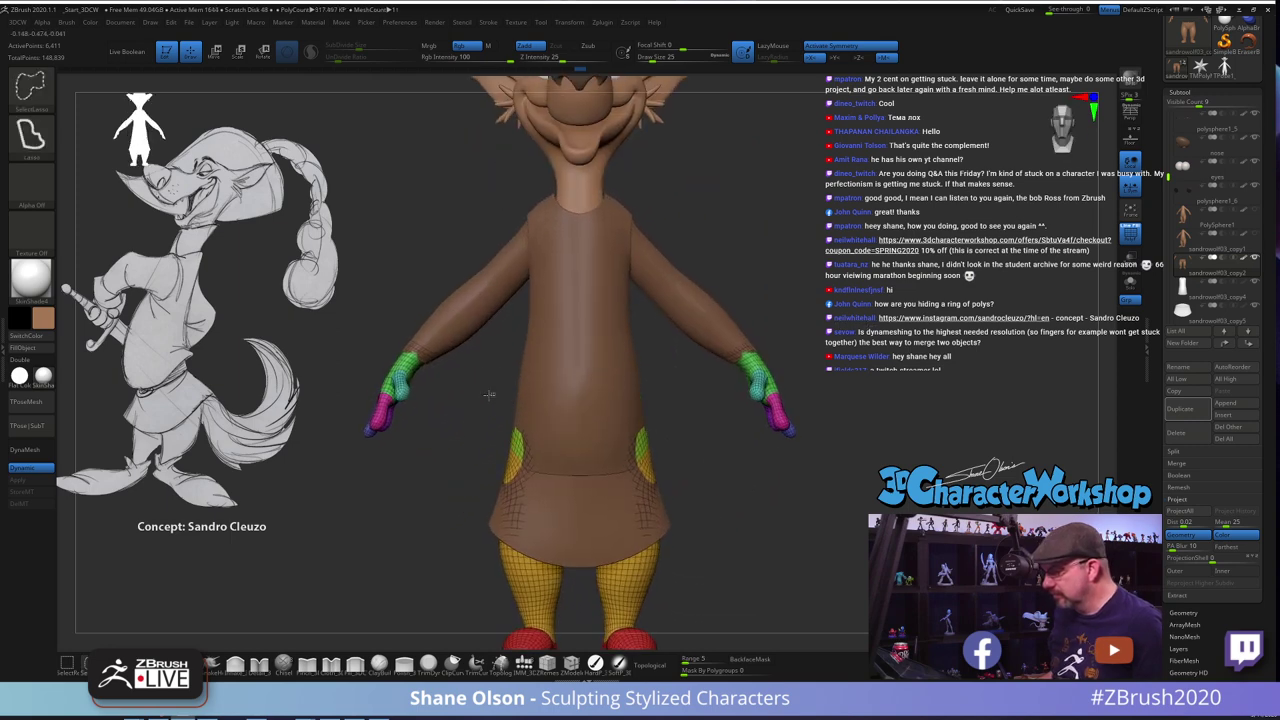
Hide the hip polygons showing through the sides of the tunic and isolate the body in Solo mode
mouse_move(541, 475)
left_mouse_down("ctrl+alt+shift")
mouse_move(594, 449)
mouse_move(600, 407)
left_mouse_up("ctrl+alt+shift")
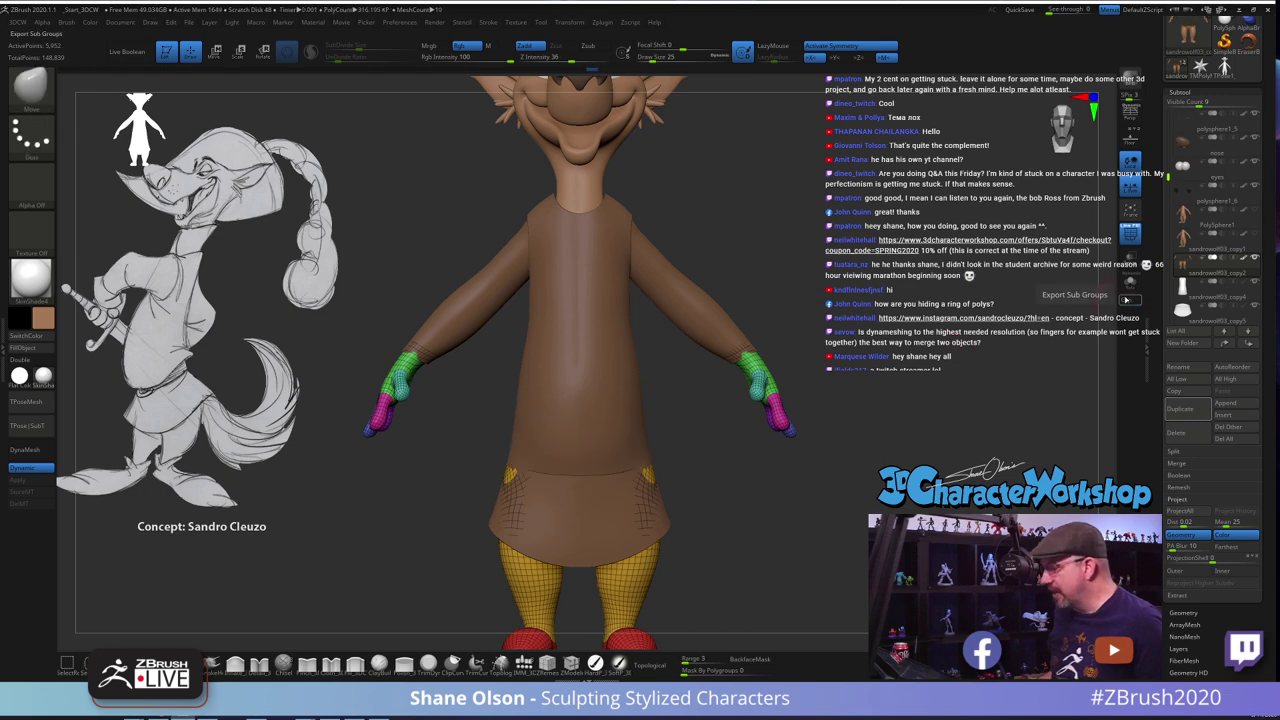
left_click(1130, 283)
left_click_drag(893, 301, 903, 345, "alt")
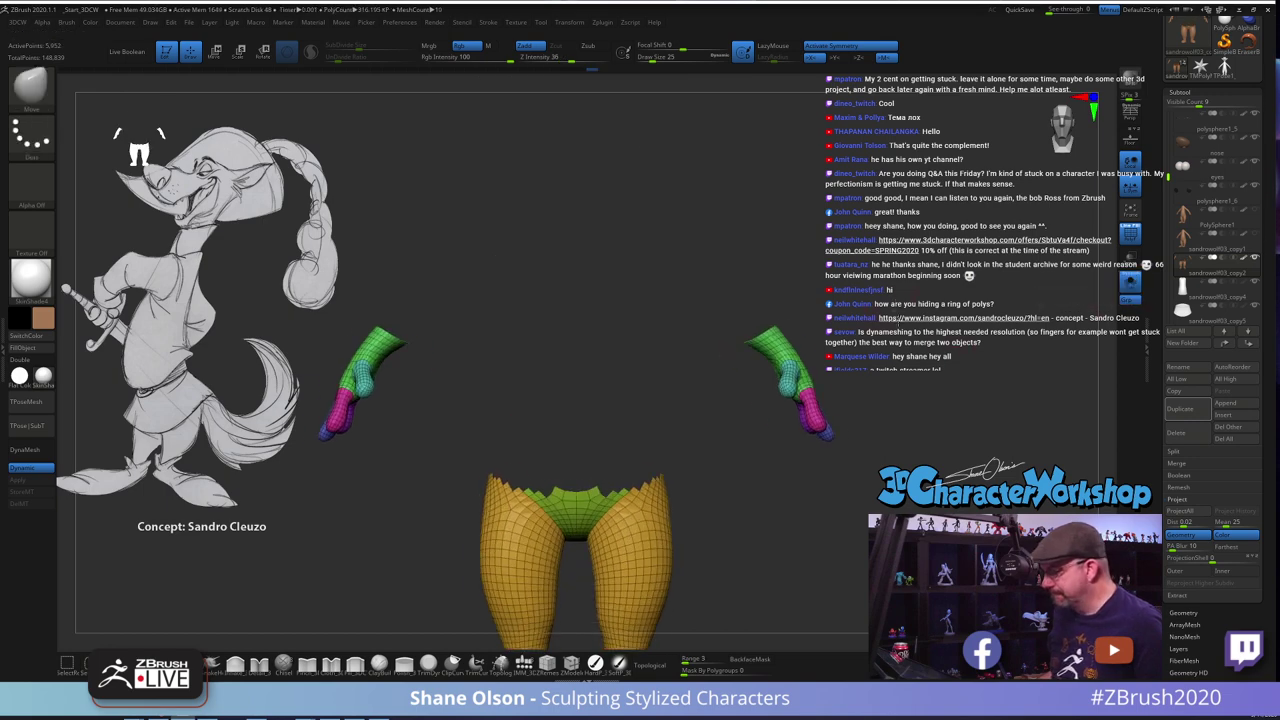
left_click_drag(970, 400, 790, 471)
left_click(767, 453, "ctrl+shift")
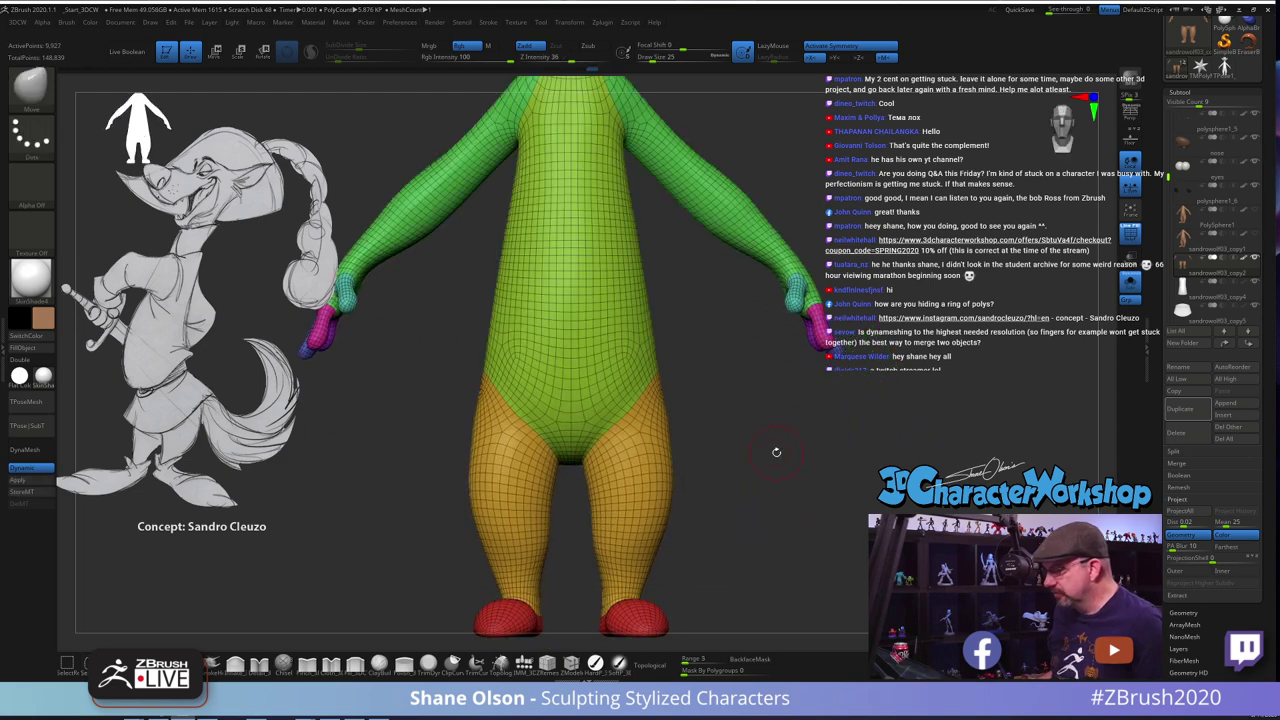
key("ctrl+z")
left_click_drag(769, 441, 778, 378, "alt")
Invert the body's visibility and hide the stray orange leg-group polygons along the lower edge of the torso section
mouse_move(788, 428)
left_mouse_down("ctrl+shift")
mouse_move(778, 400)
mouse_move(831, 461)
left_mouse_up("ctrl+shift")
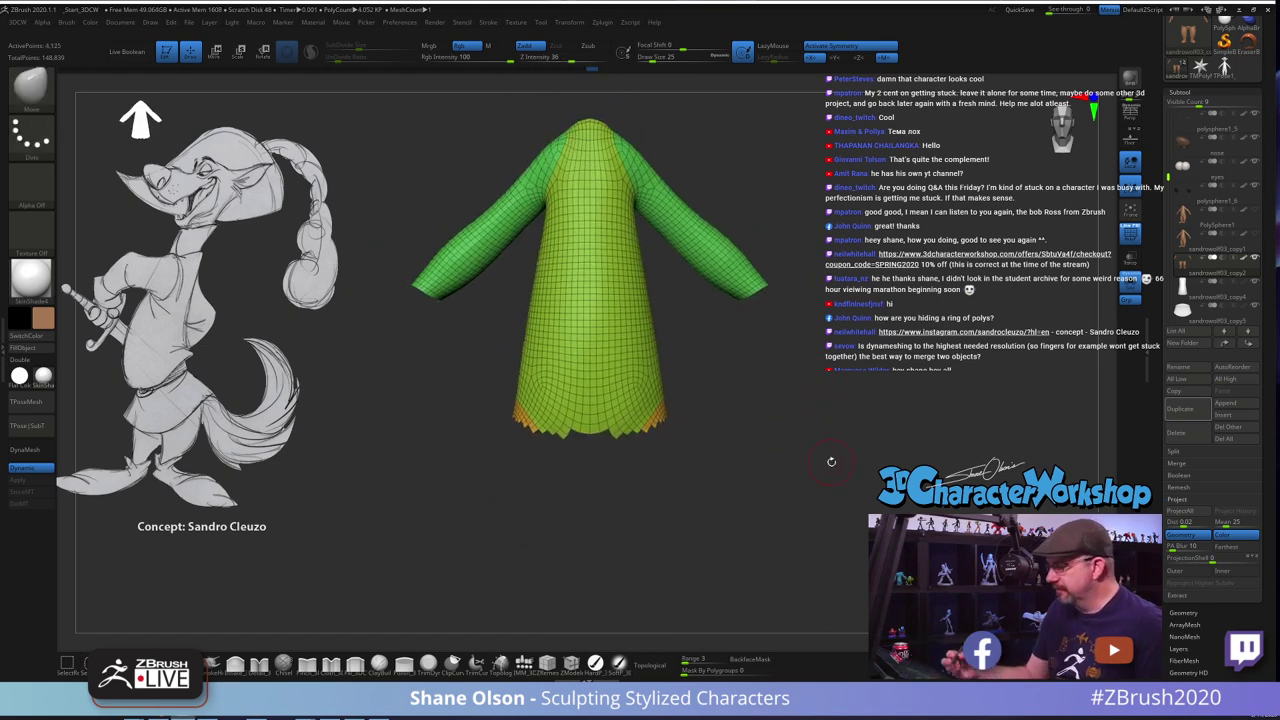
left_click_drag(497, 405, 490, 430, "ctrl+alt+shift")
left_click_drag(581, 461, 591, 434, "ctrl+shift")
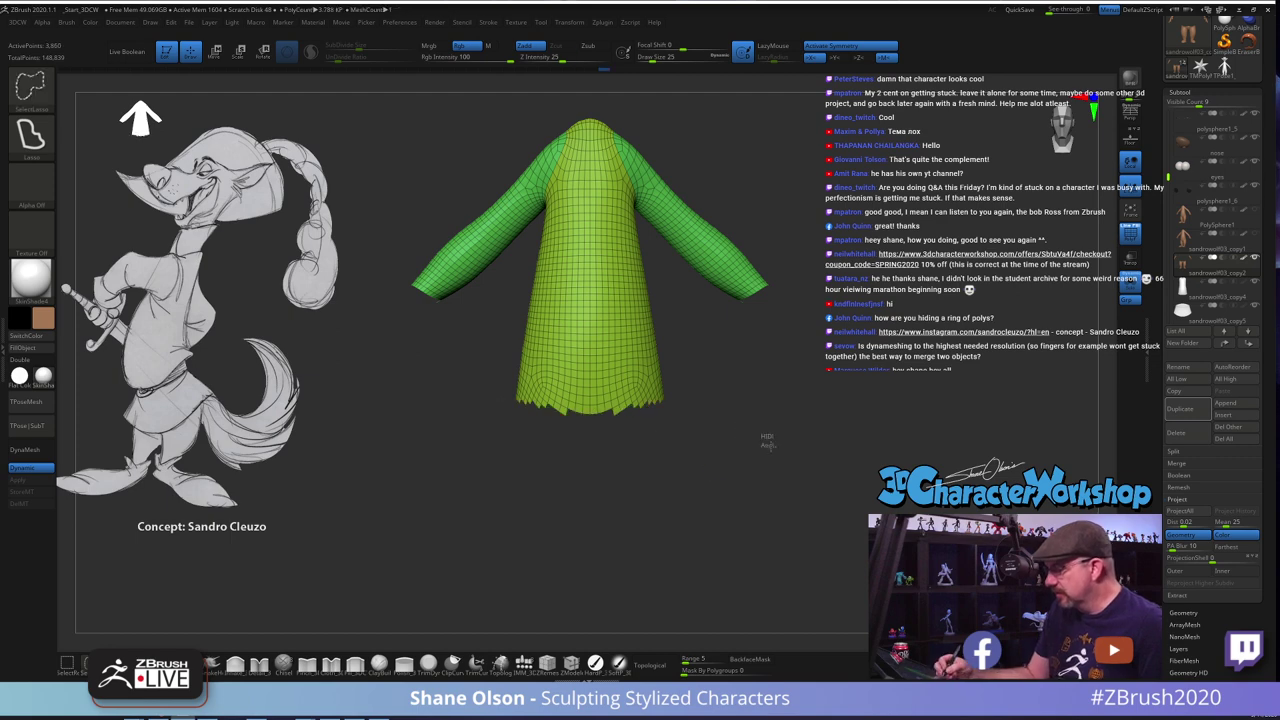
left_click(784, 451, "ctrl+shift")
left_click_drag(784, 451, 750, 472)
left_click(765, 475, "ctrl+shift")
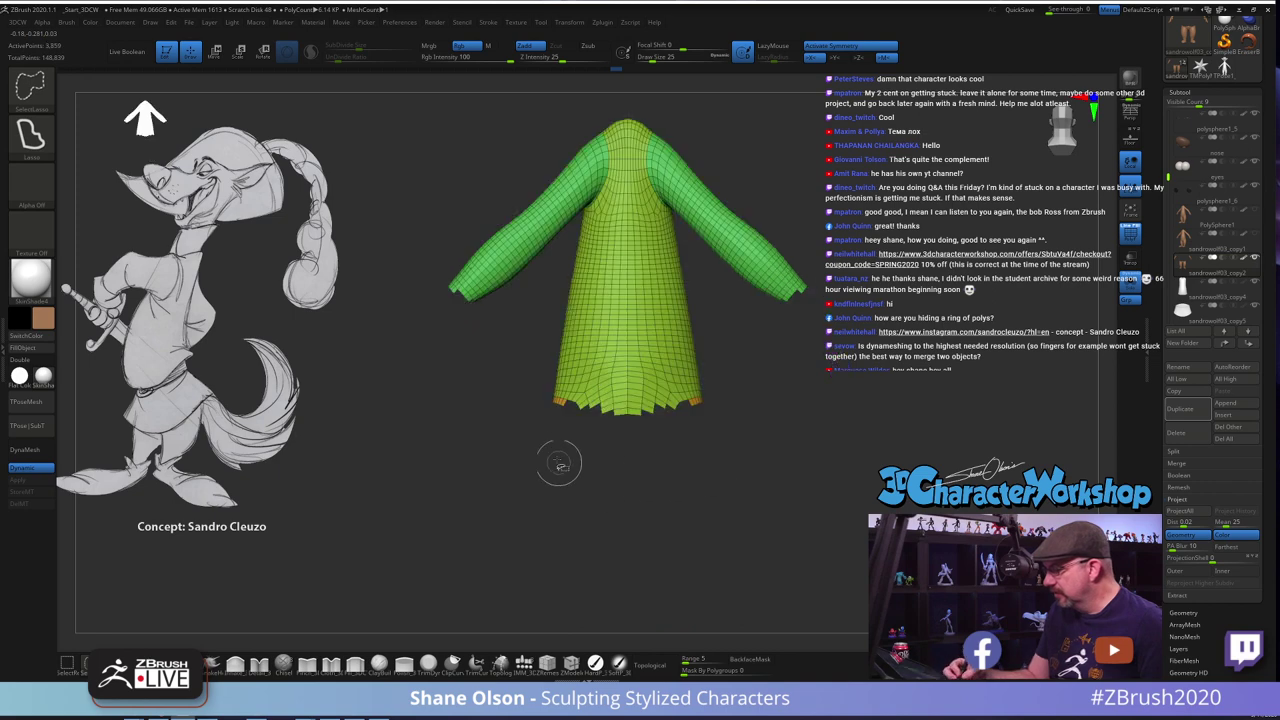
mouse_move(526, 466)
left_mouse_down("ctrl+shift")
mouse_move(605, 404)
mouse_move(668, 422)
left_mouse_up("ctrl+shift")
Switch the body's visibility back to only the hands, hips and legs, and exit Solo mode
left_click(848, 460, "ctrl+shift")
left_click_drag(848, 460, 842, 476)
key("ctrl+z")
left_click_drag(842, 474, 905, 463)
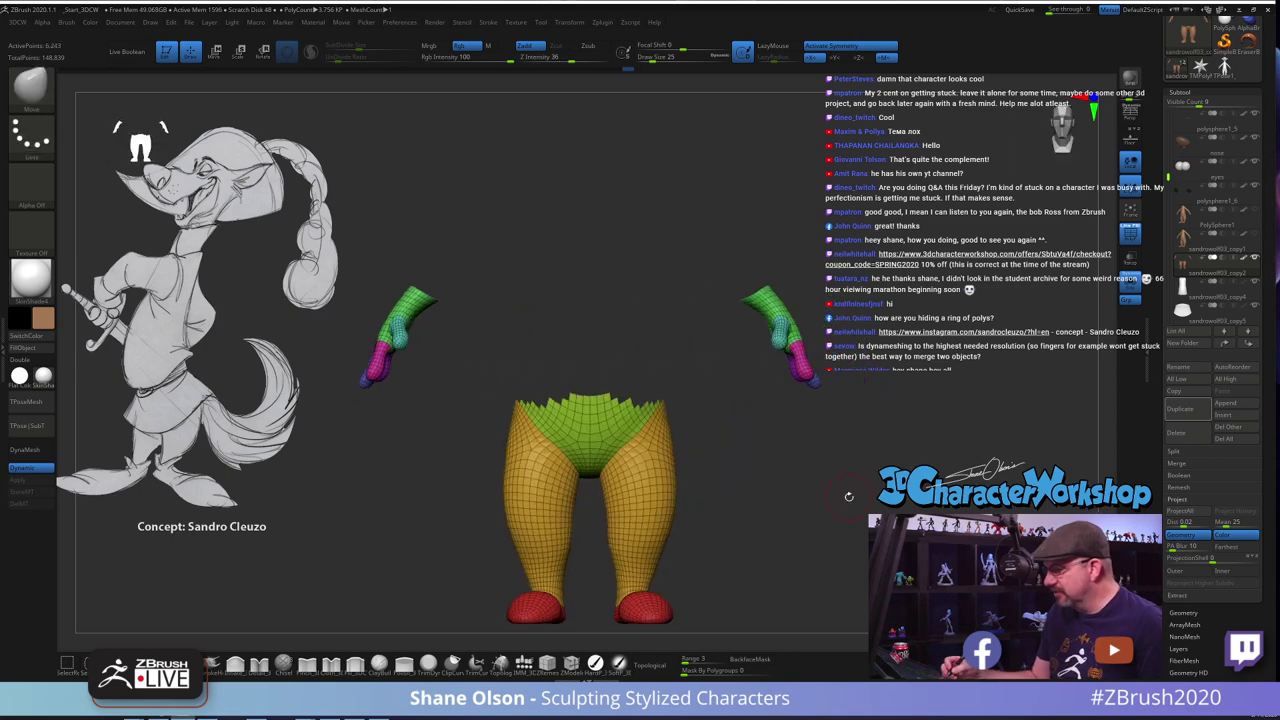
mouse_move(849, 496)
left_mouse_down("alt")
mouse_move(832, 466)
mouse_move(842, 485)
left_mouse_up("alt")
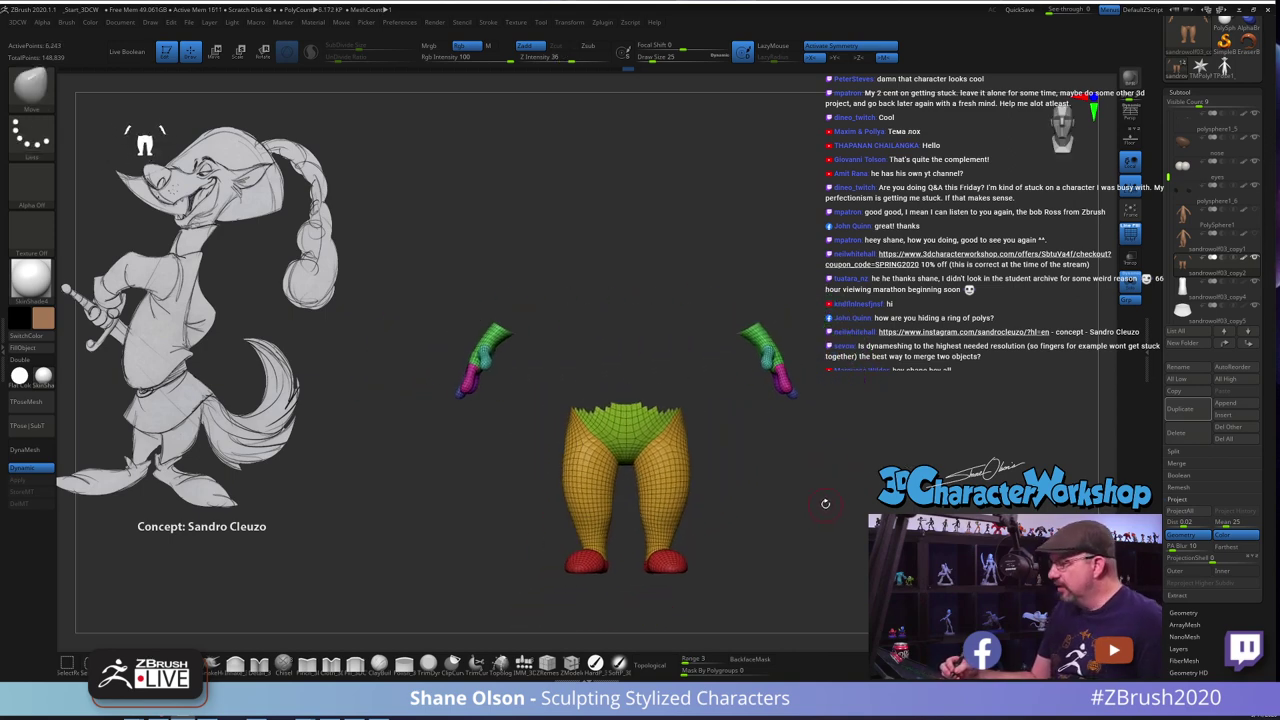
key("2")
left_click(806, 178)
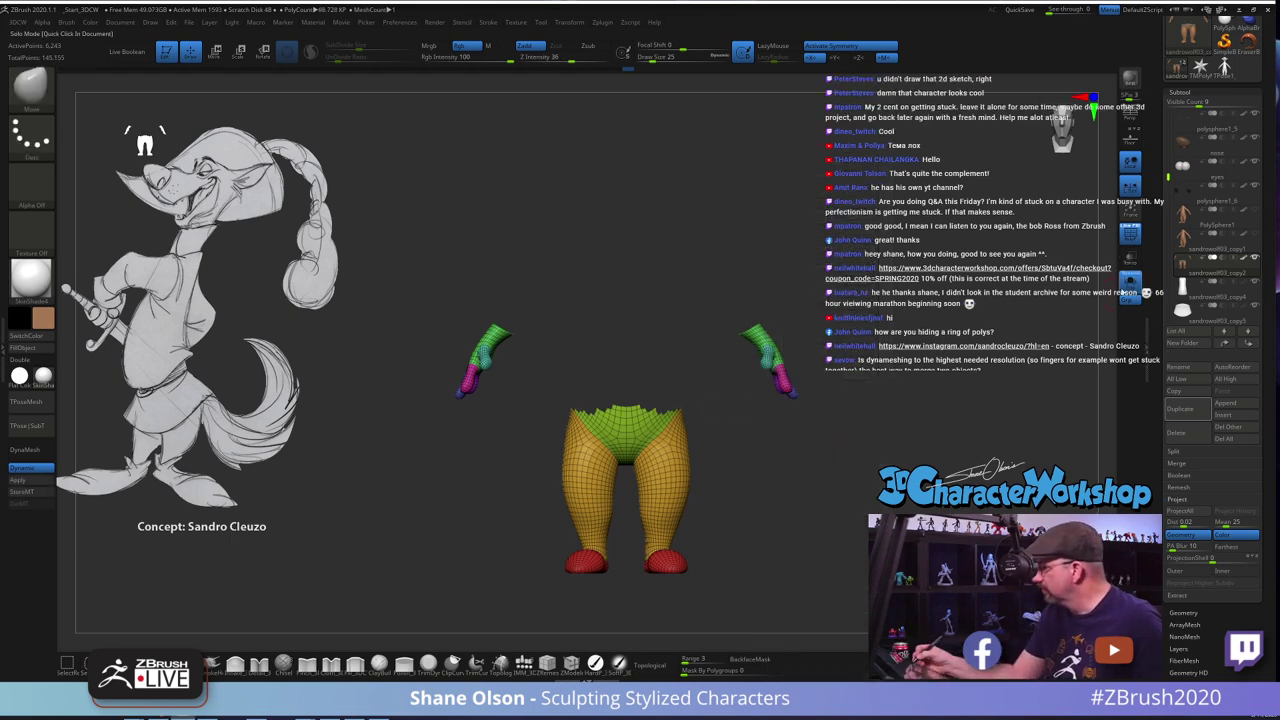
left_click(1123, 291)
left_click_drag(943, 402, 796, 443, "alt")
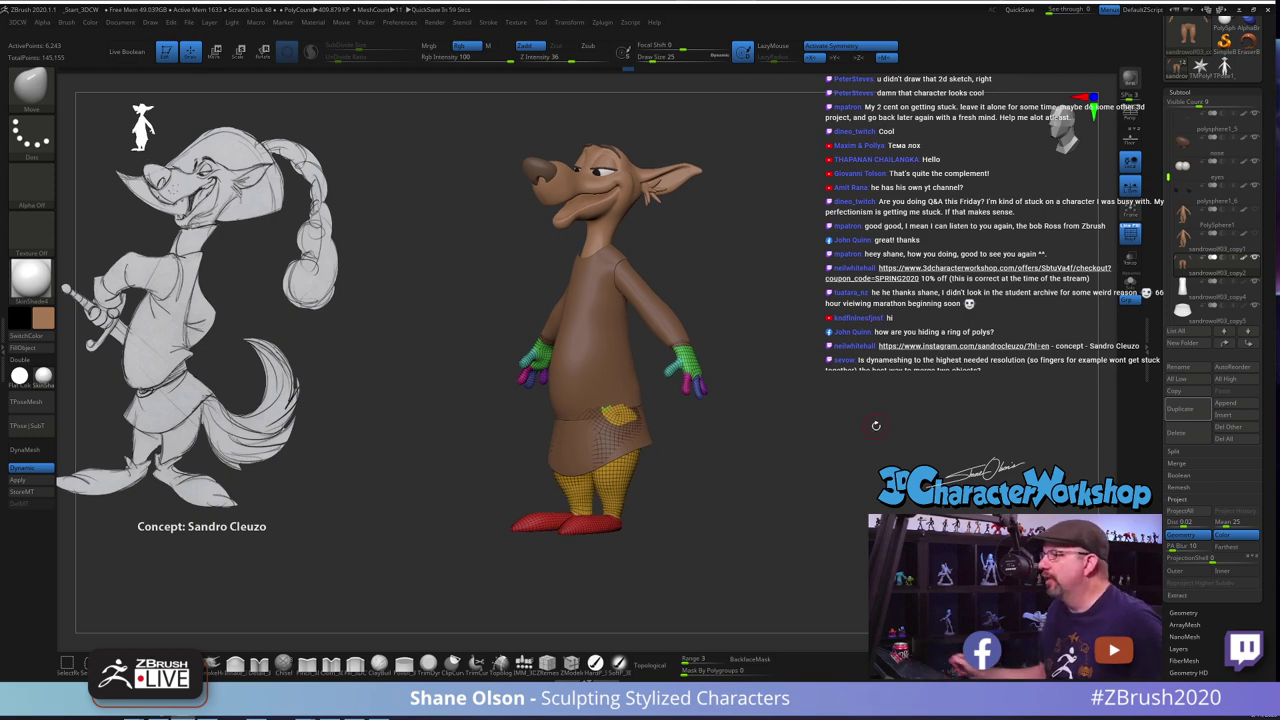
left_click_drag(798, 347, 655, 424, "alt")
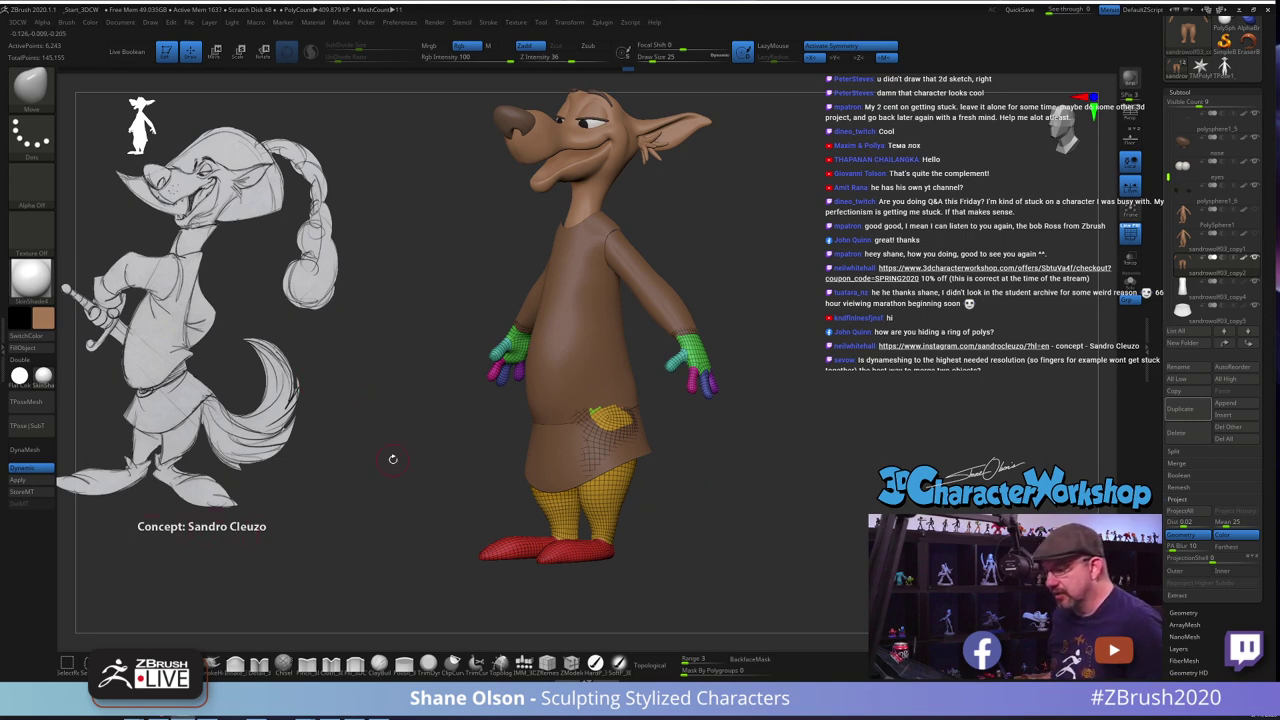
Push the hips and thighs inward beneath the tunic with the Move brush at a Draw Size of 101
key("s")
left_click_drag(393, 459, 407, 464)
left_click_drag(364, 529, 466, 500)
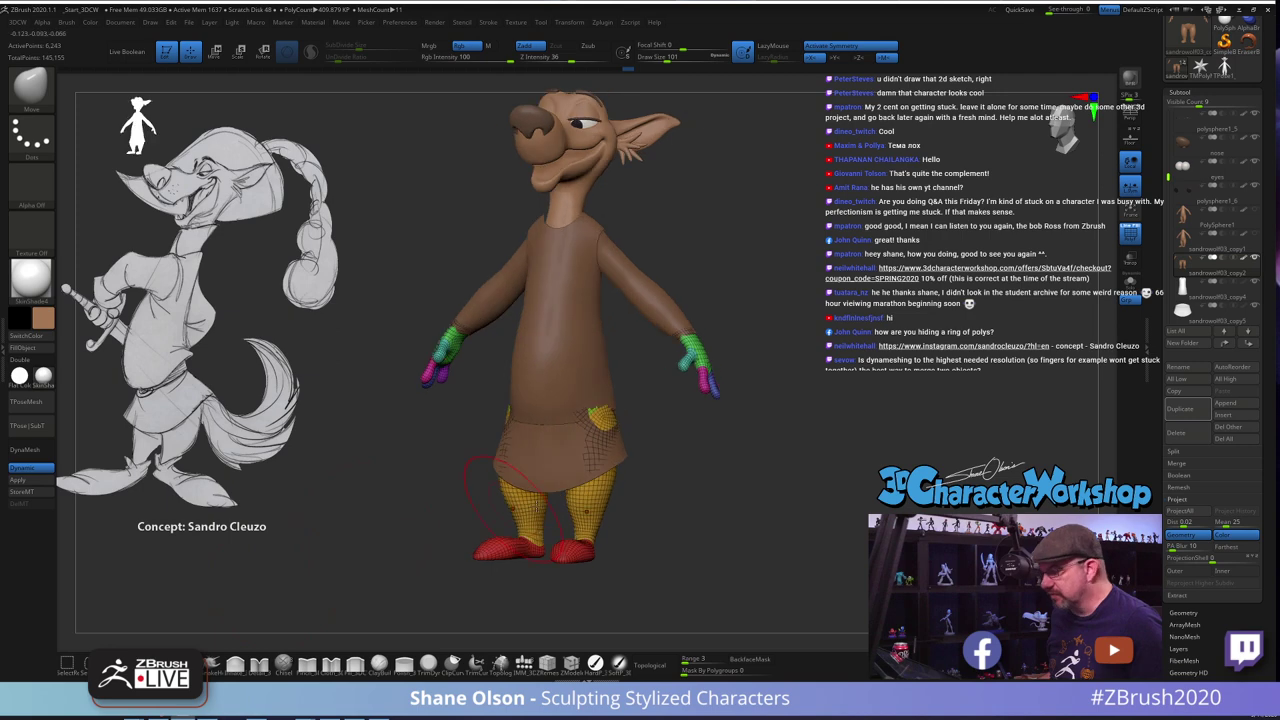
mouse_move(676, 484)
left_mouse_down()
mouse_move(711, 497)
mouse_move(700, 488)
left_mouse_up()
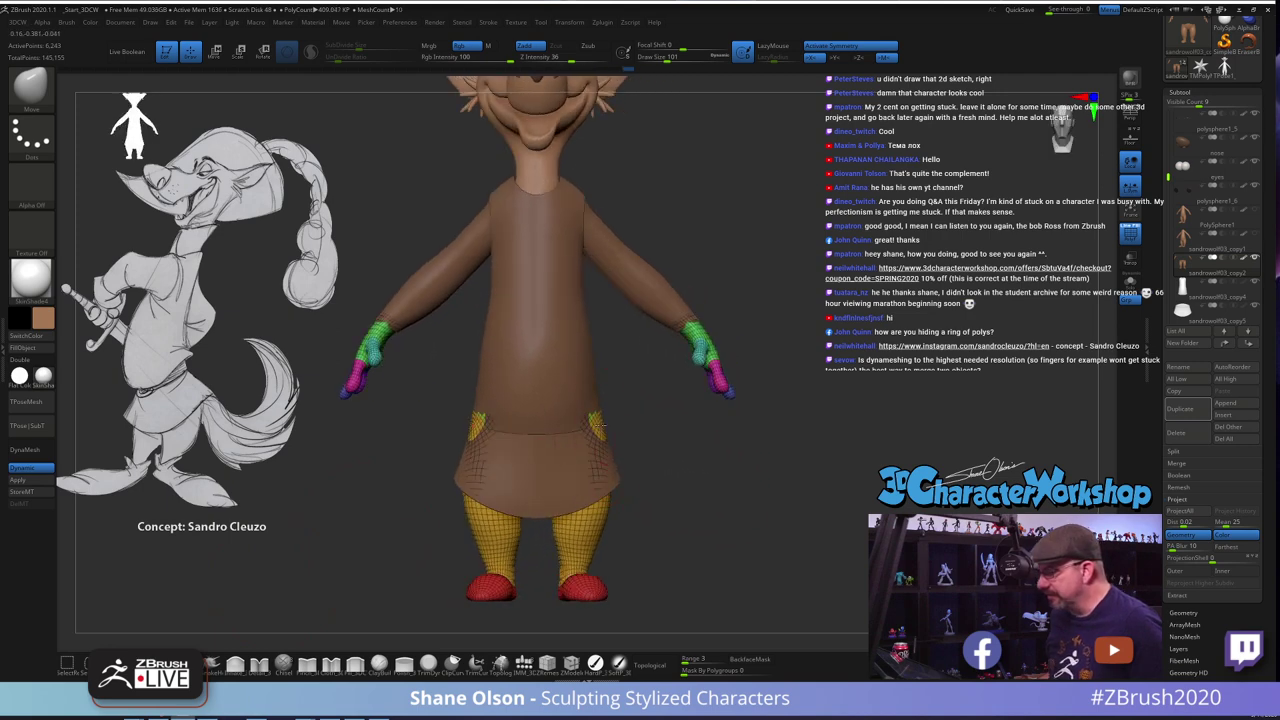
left_click_drag(602, 425, 598, 418)
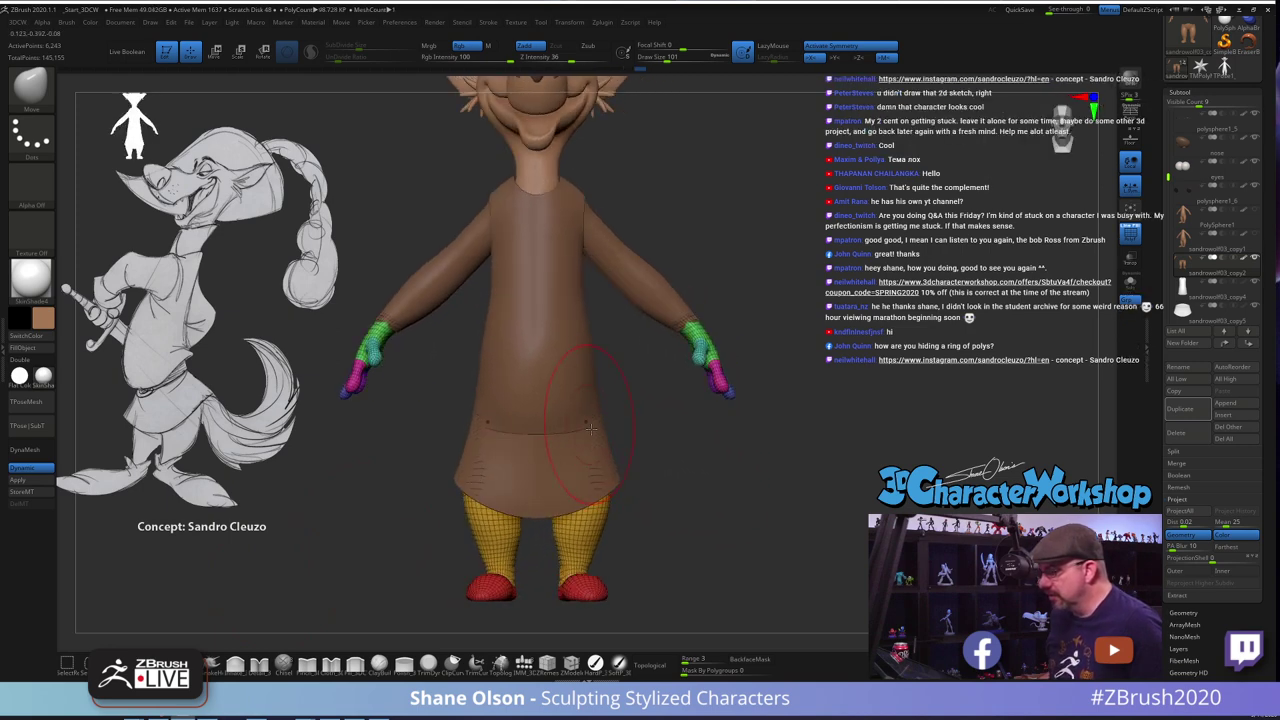
mouse_move(610, 474)
left_mouse_down()
mouse_move(612, 492)
mouse_move(590, 491)
mouse_move(783, 506)
mouse_move(857, 453)
mouse_move(692, 416)
left_mouse_up()
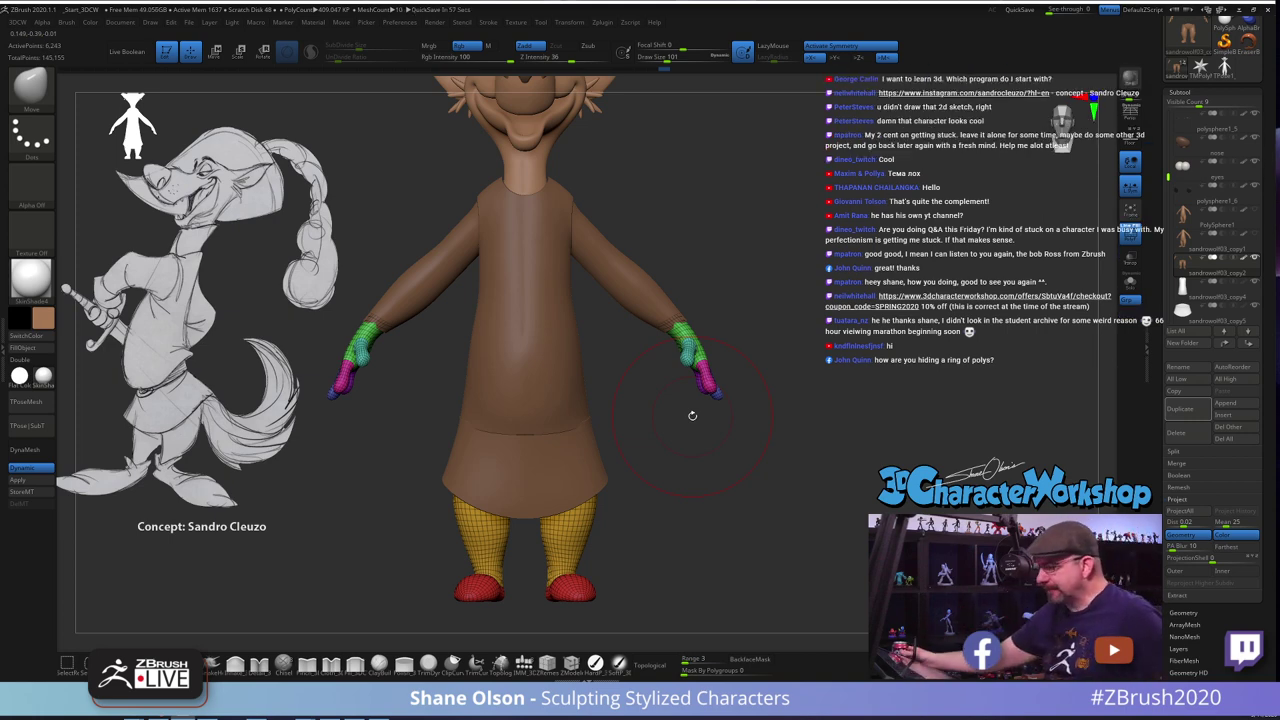
Select the sleeves subtool and nudge the upper sleeves slightly outward with the Move brush at a Draw Size of 108
left_click_drag(808, 299, 838, 324, "alt")
key("s")
left_click(786, 327)
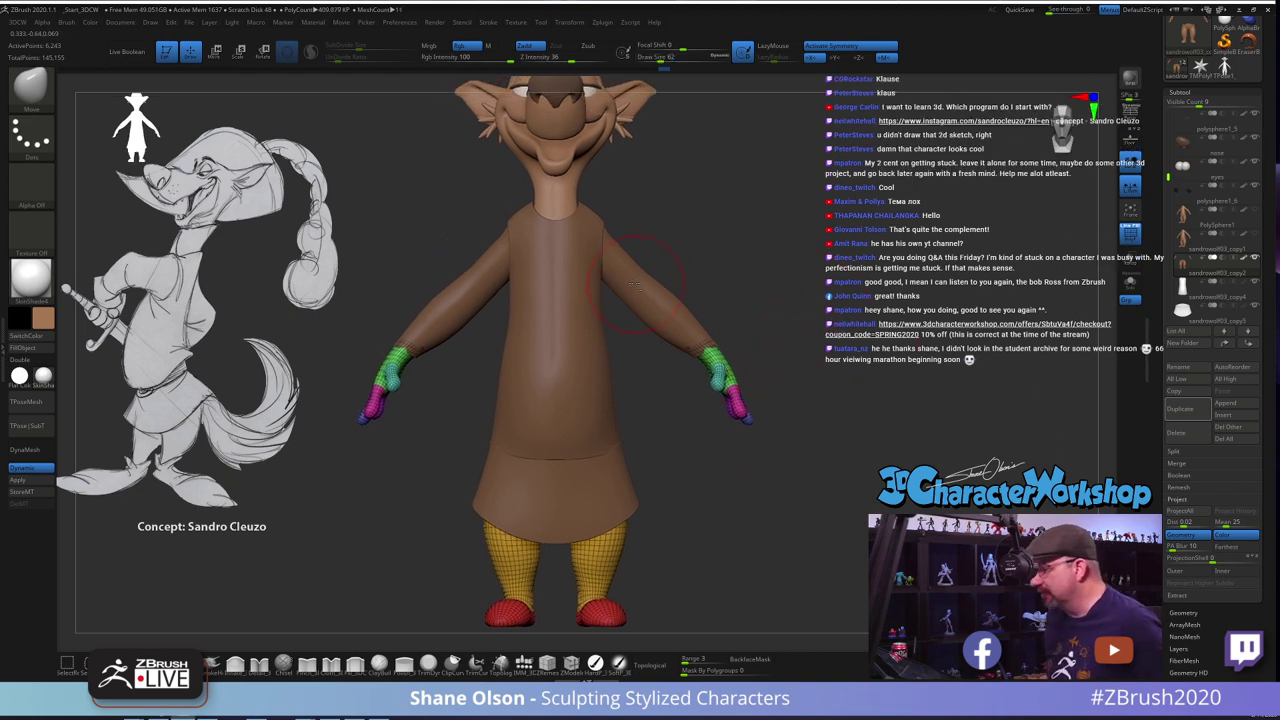
left_click(650, 281, "alt")
key("s")
left_click(714, 201)
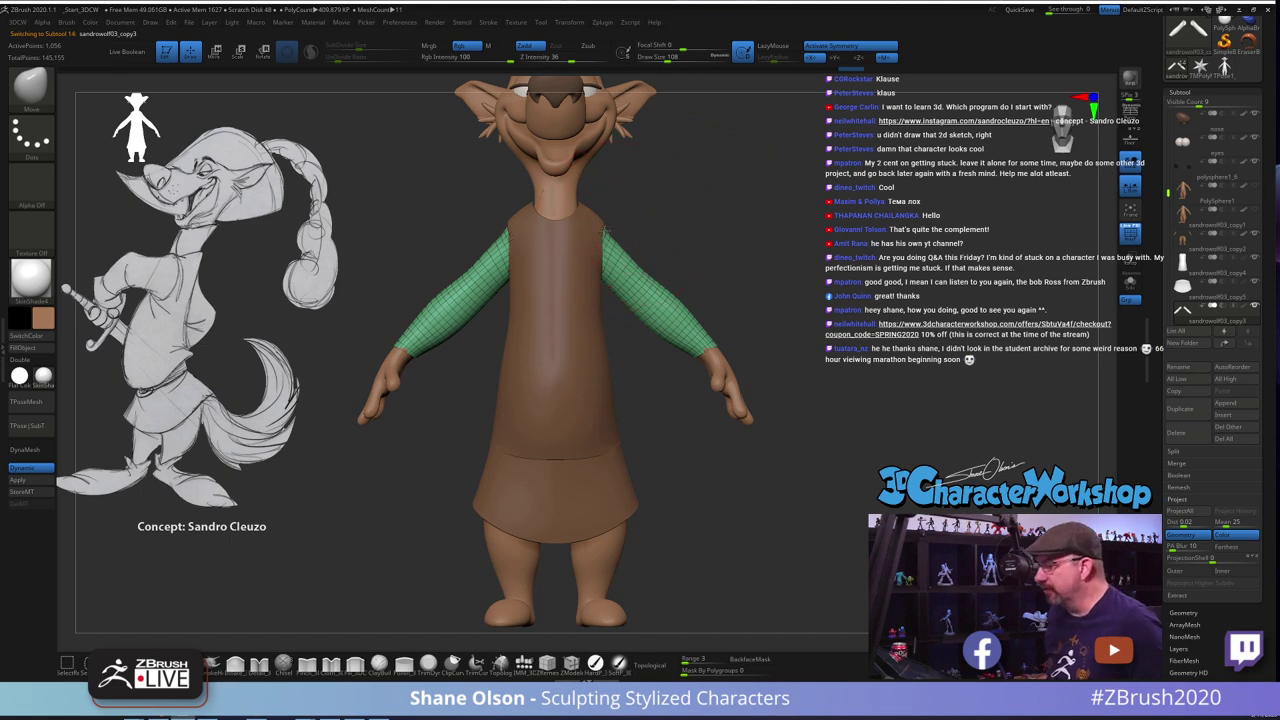
left_click_drag(721, 223, 596, 255)
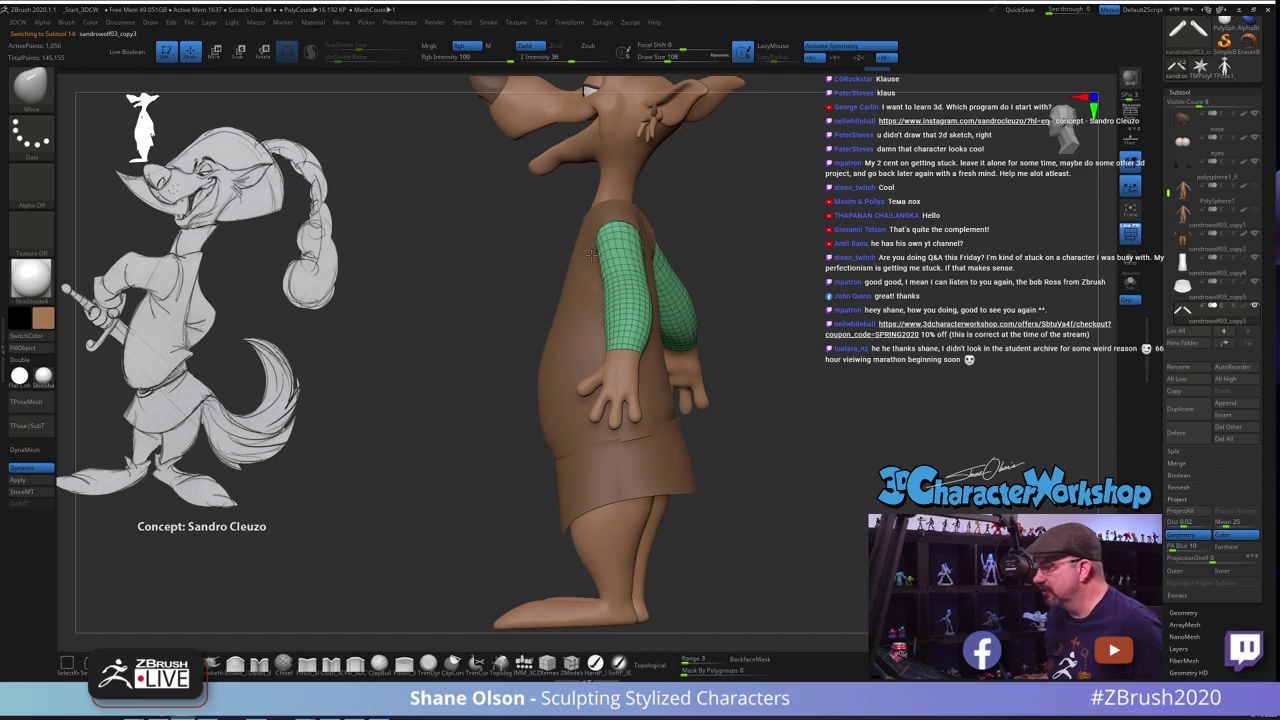
left_click_drag(843, 223, 785, 243)
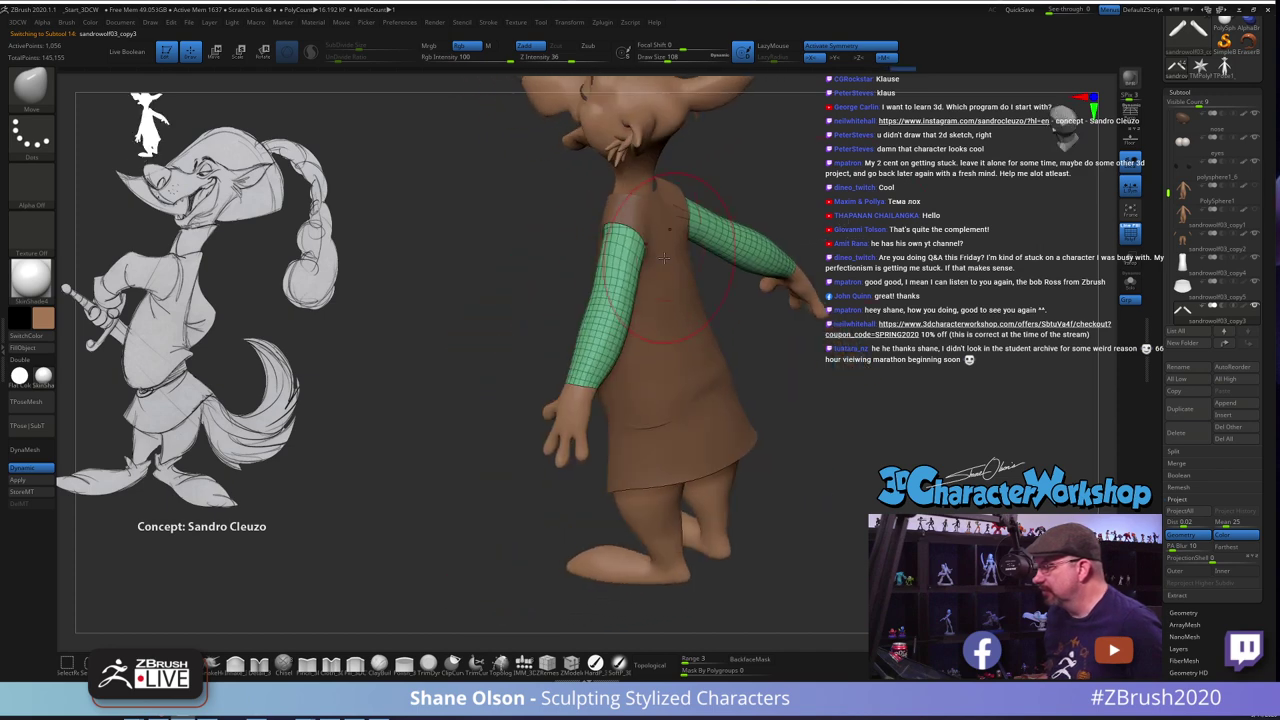
left_click_drag(901, 334, 942, 301)
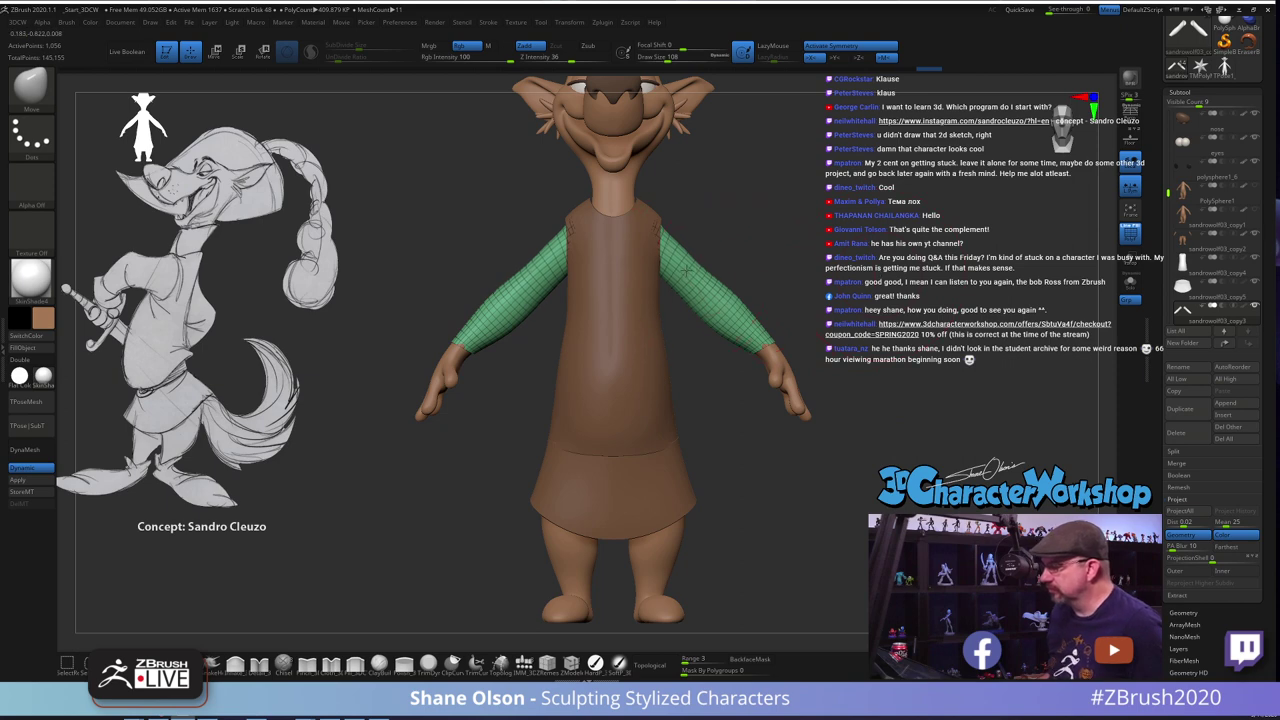
left_click_drag(686, 270, 690, 268)
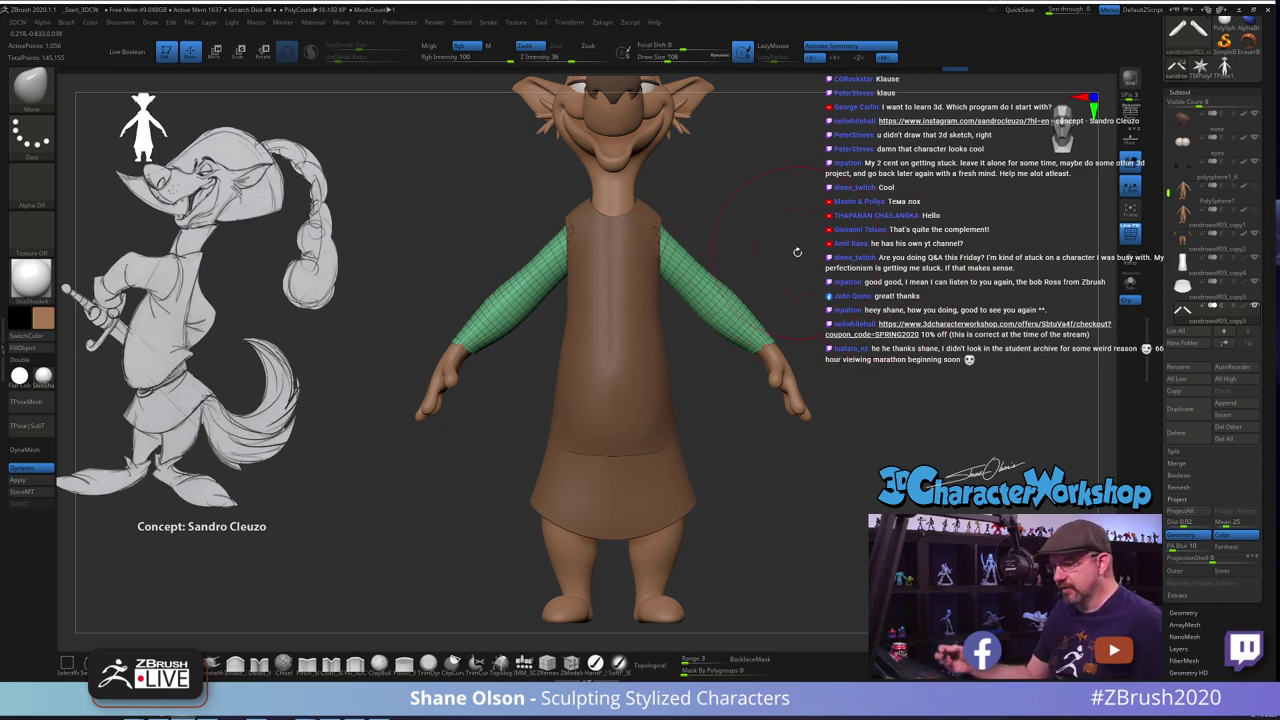
Select the upper tunic subtool and briefly toggle the body's visibility off and back on
mouse_move(744, 491)
left_mouse_down("alt")
mouse_move(751, 460)
mouse_move(727, 489)
mouse_move(675, 376)
left_mouse_up("alt")
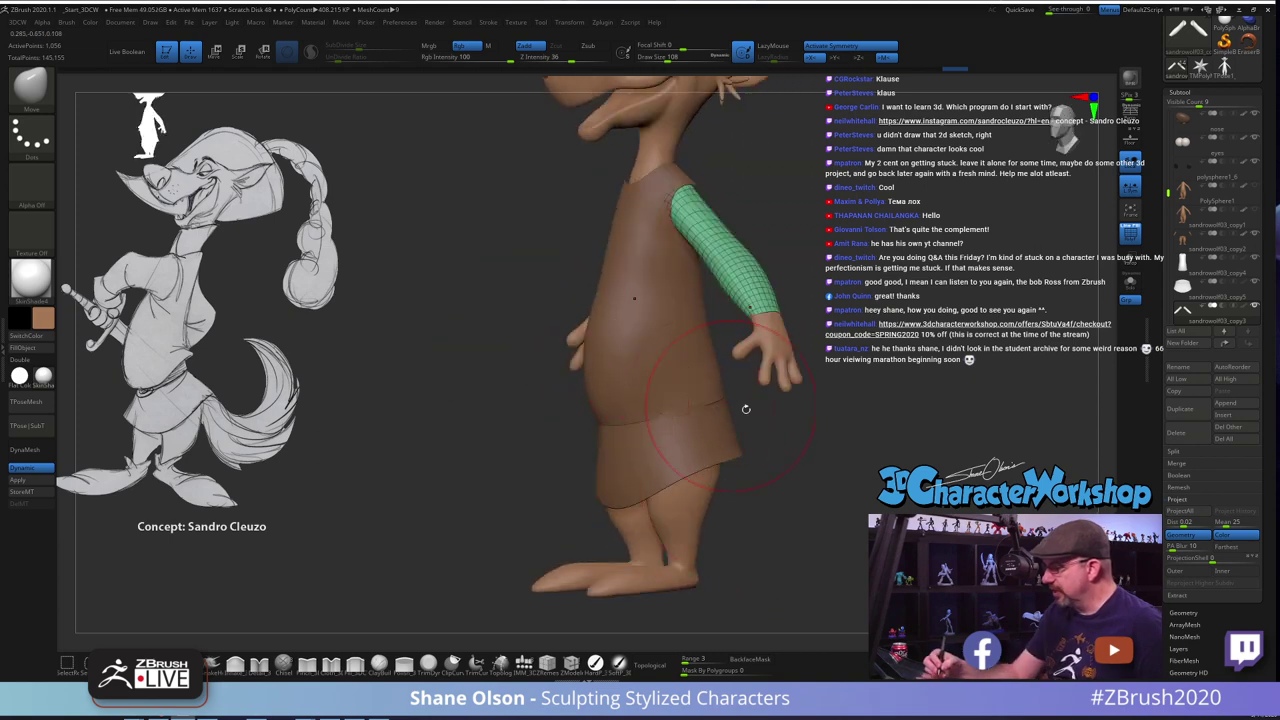
left_click_drag(750, 412, 848, 434, "shift")
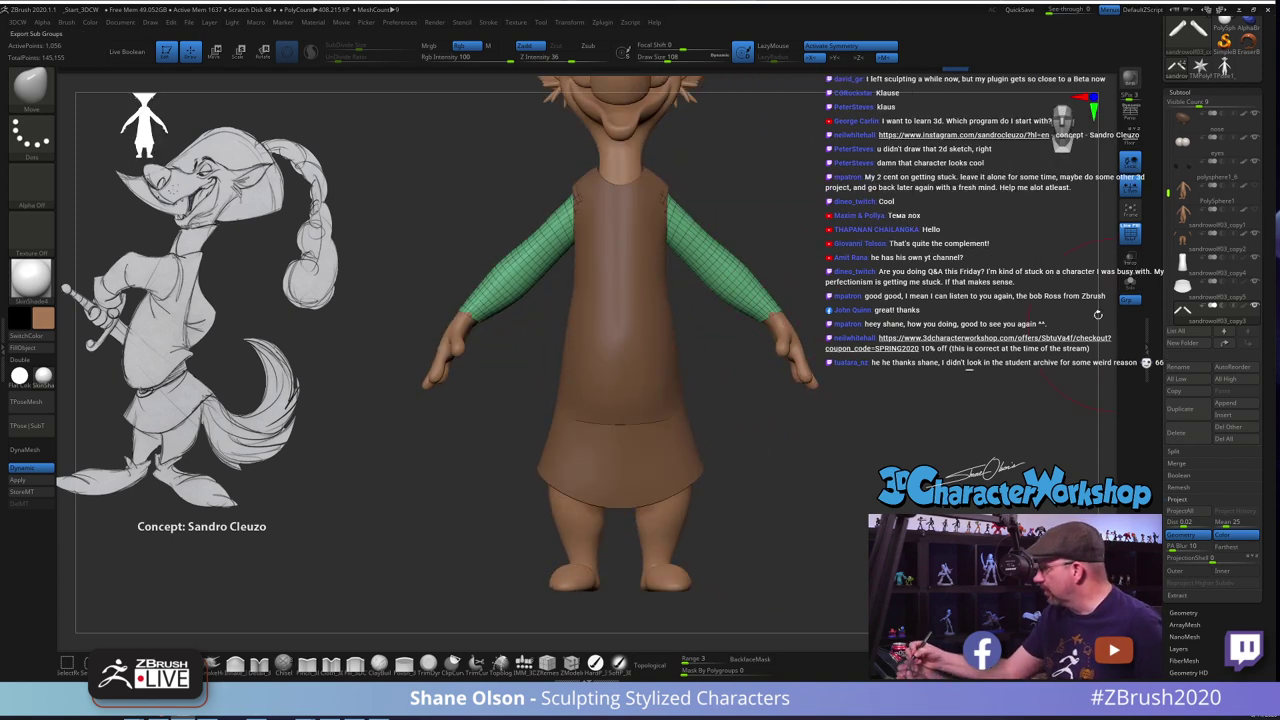
left_click(663, 338, "alt")
left_click_drag(806, 433, 758, 449)
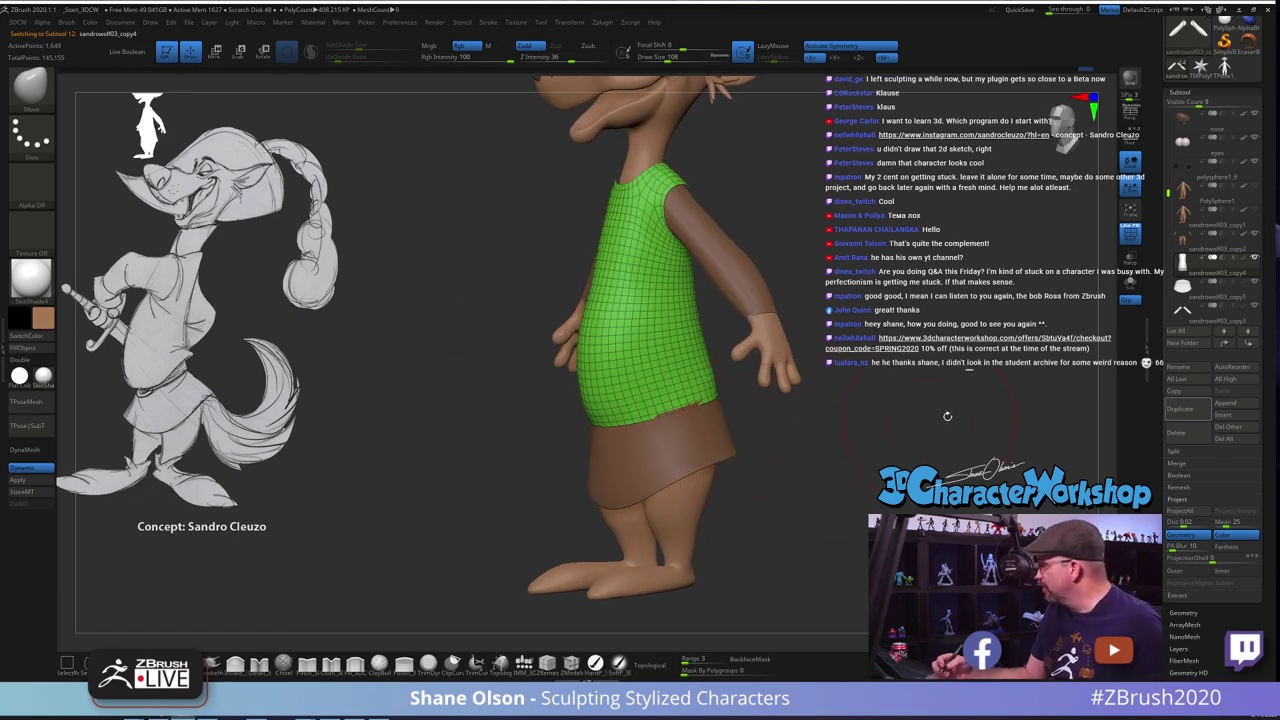
left_click(1255, 235)
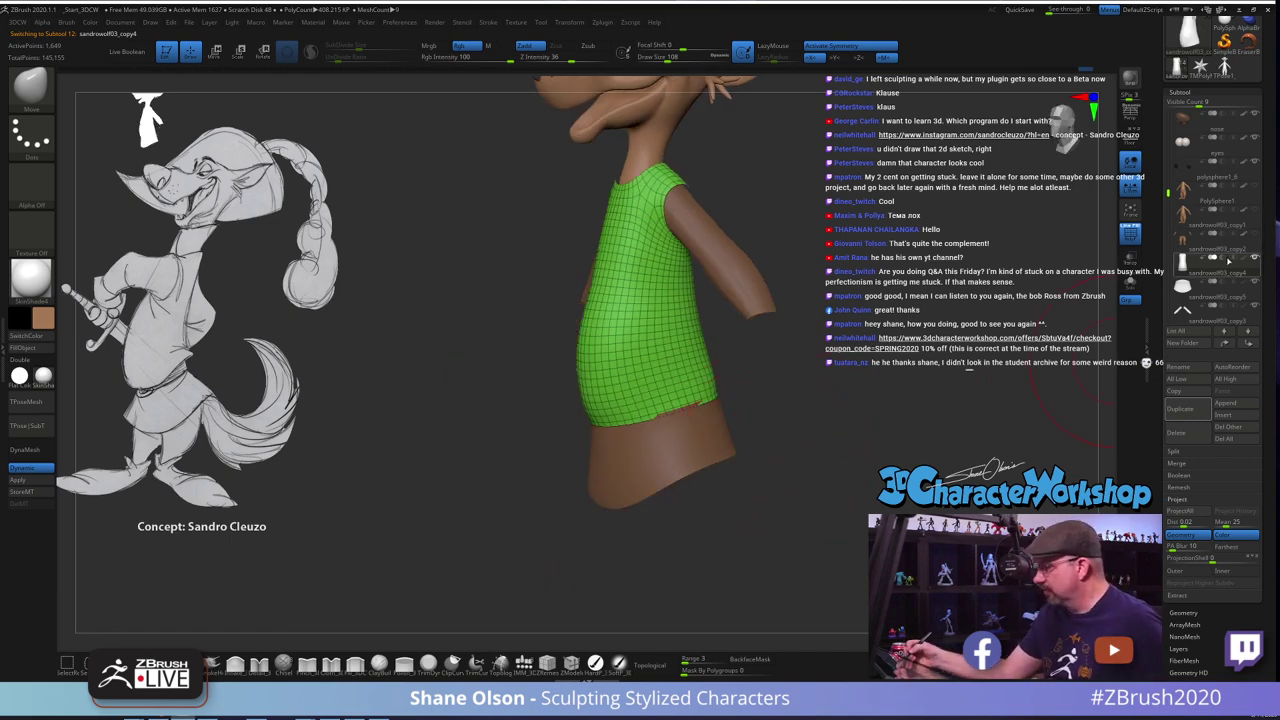
left_click(1255, 235)
left_click_drag(866, 391, 851, 396, "shift")
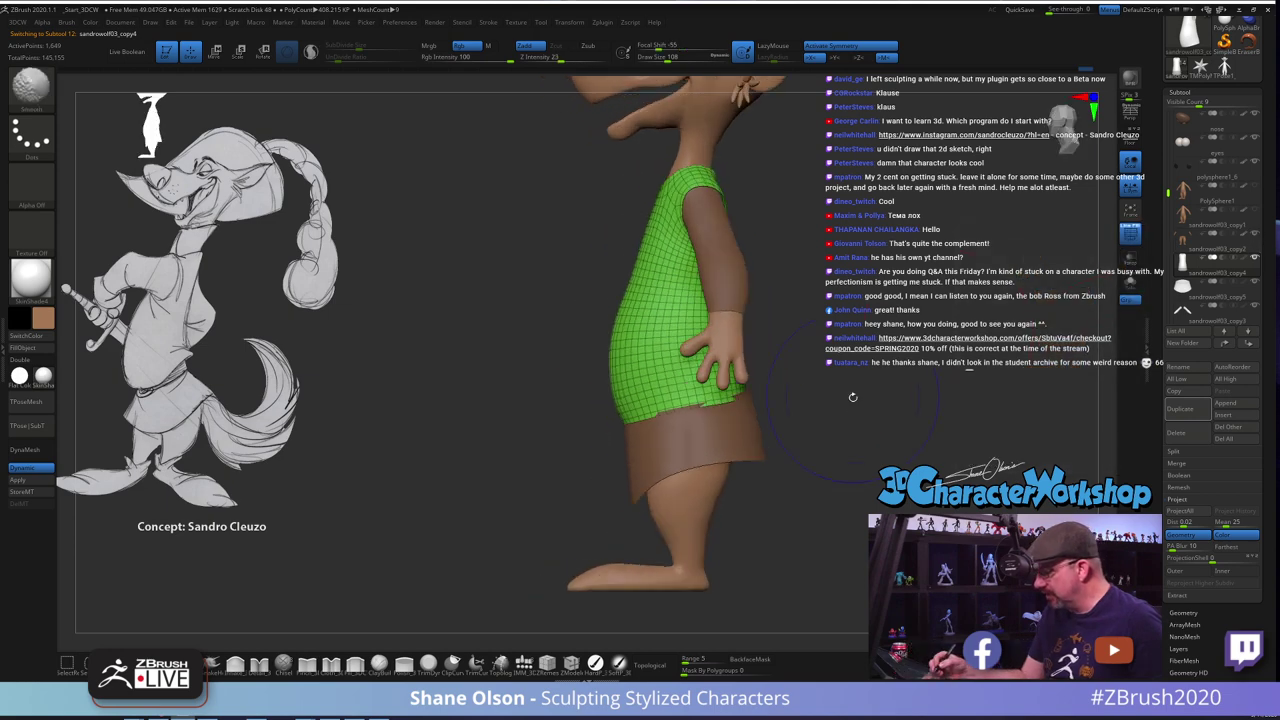
Flatten the tunic's belly and chest profile in side view with the Move brush, using Draw Sizes of 197, 163, 120 and 154
key("s")
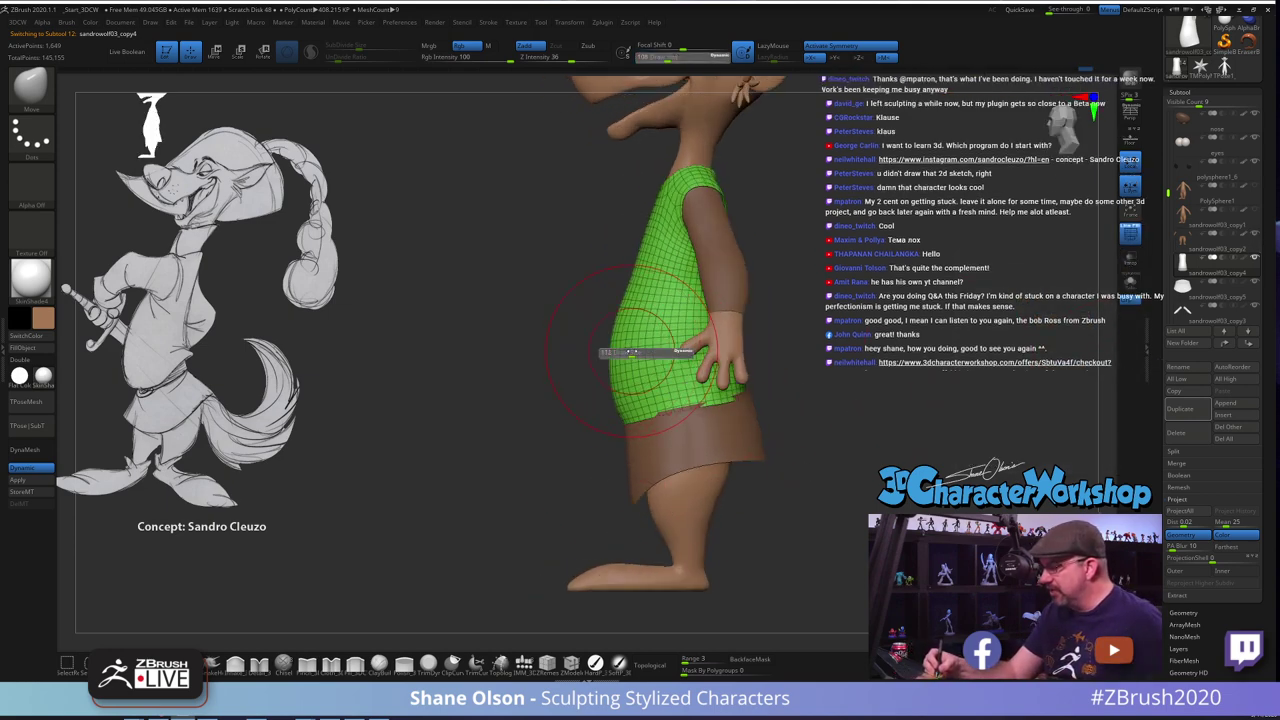
left_click_drag(637, 350, 649, 351)
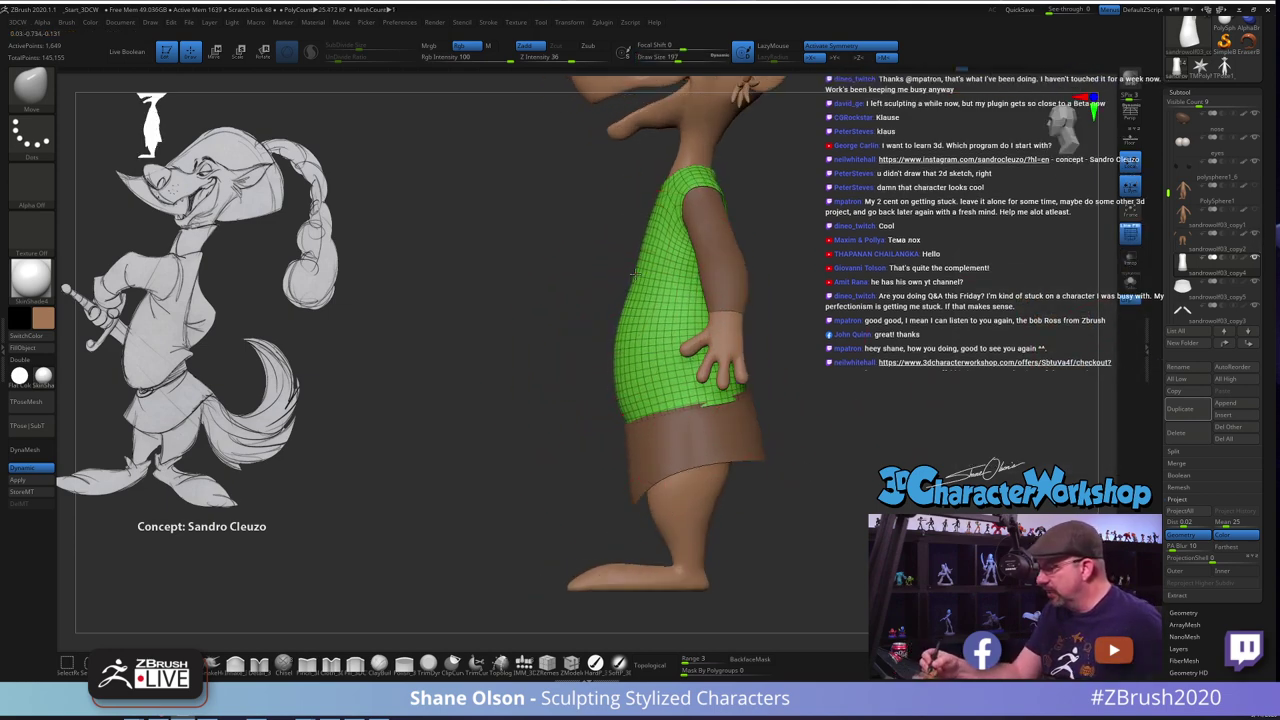
key("s")
left_click_drag(645, 284, 640, 285)
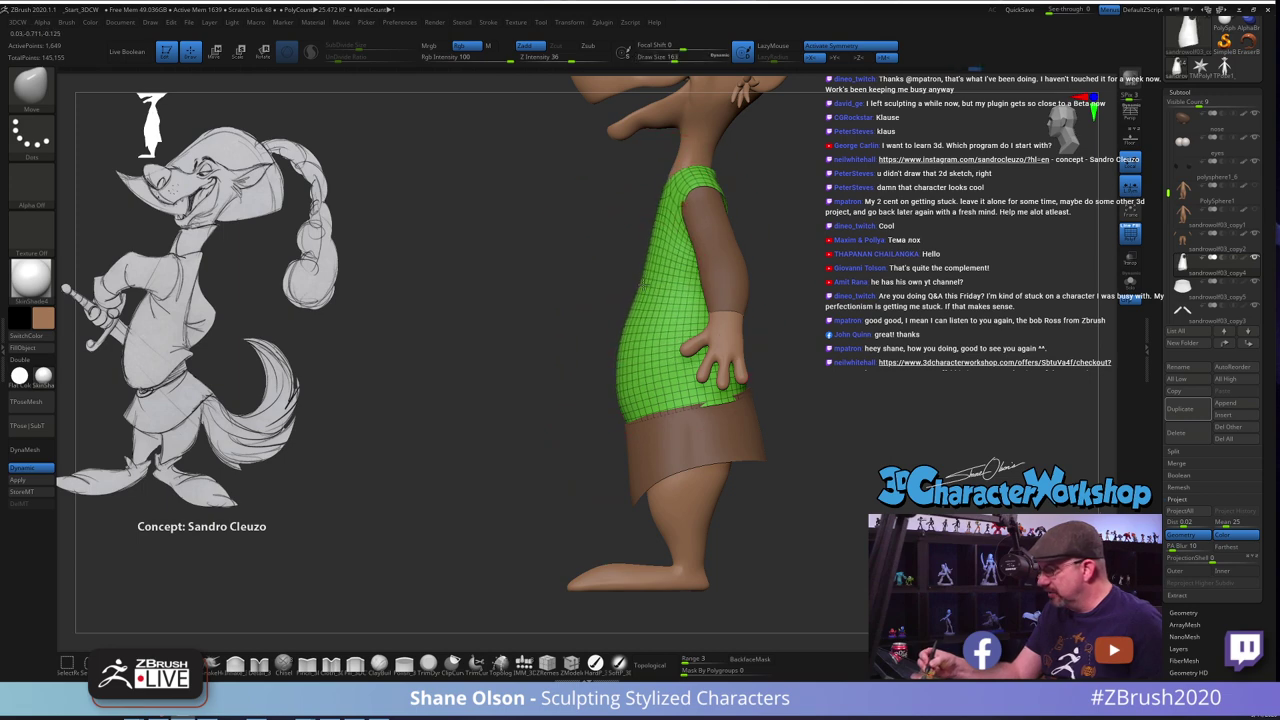
key("bracketleft")
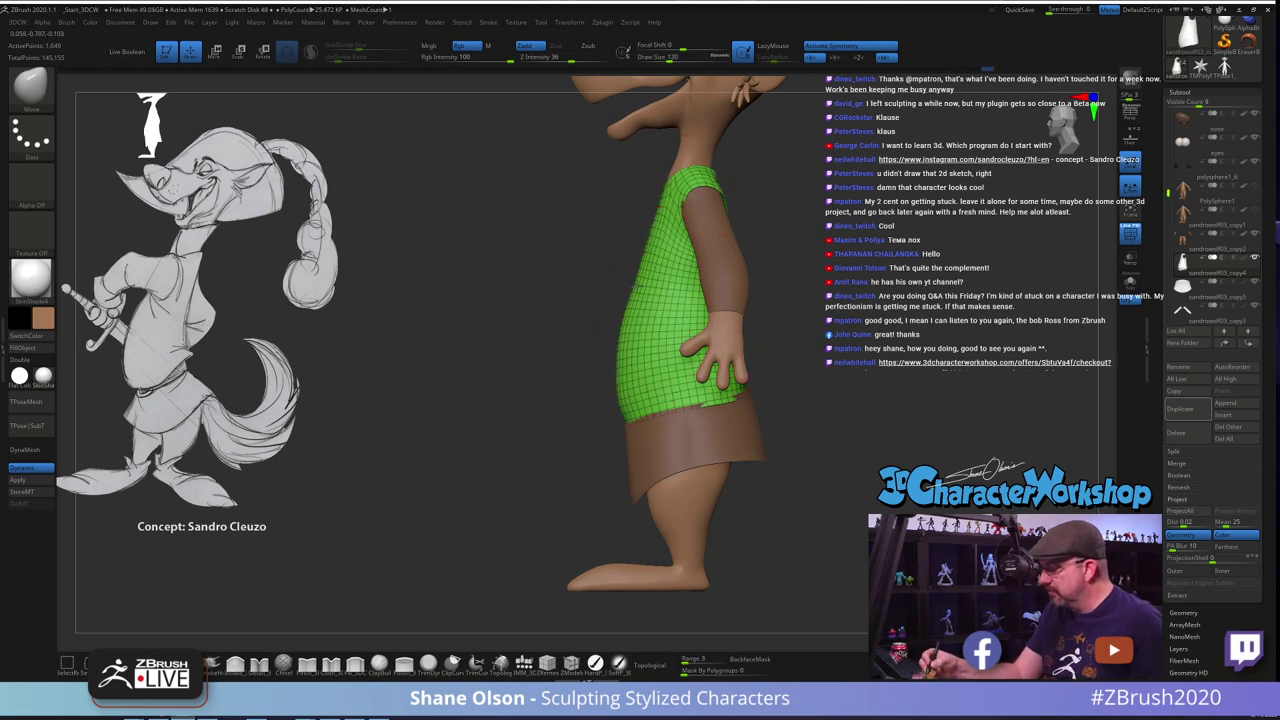
key("s")
left_click_drag(618, 388, 623, 388)
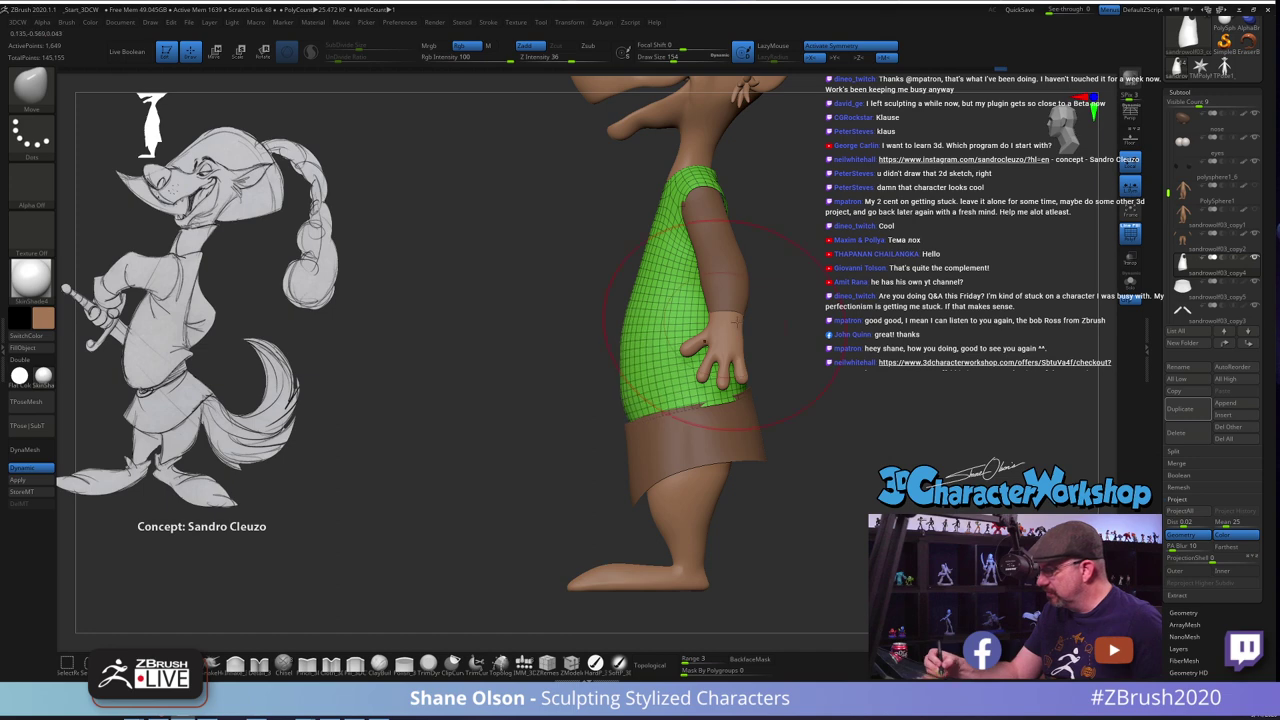
Narrow the tunic's sides at the chest and waist in front view with the Move brush, ending at a Draw Size of 128
mouse_move(736, 322)
right_mouse_down()
mouse_move(718, 308)
mouse_move(740, 302)
mouse_move(720, 296)
right_mouse_up()
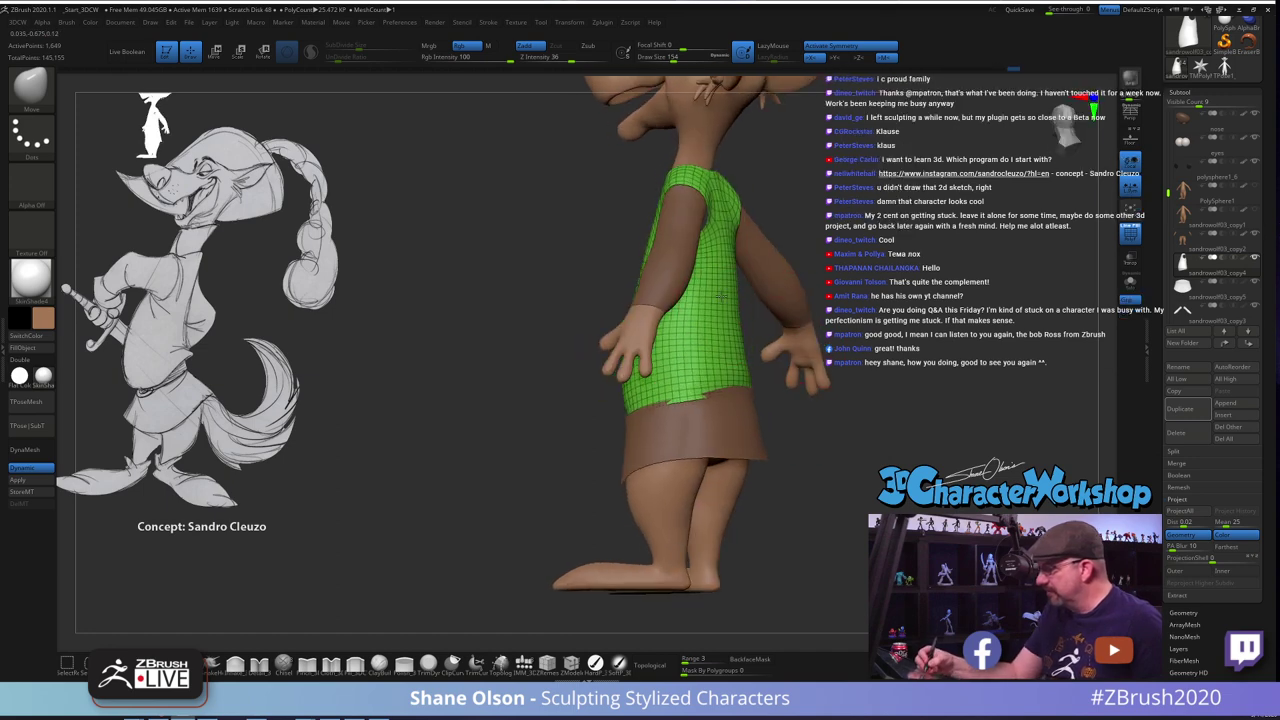
mouse_move(828, 439)
right_mouse_down()
mouse_move(890, 452)
mouse_move(806, 443)
right_mouse_up()
right_click_drag(846, 240, 855, 275, "ctrl")
key("s")
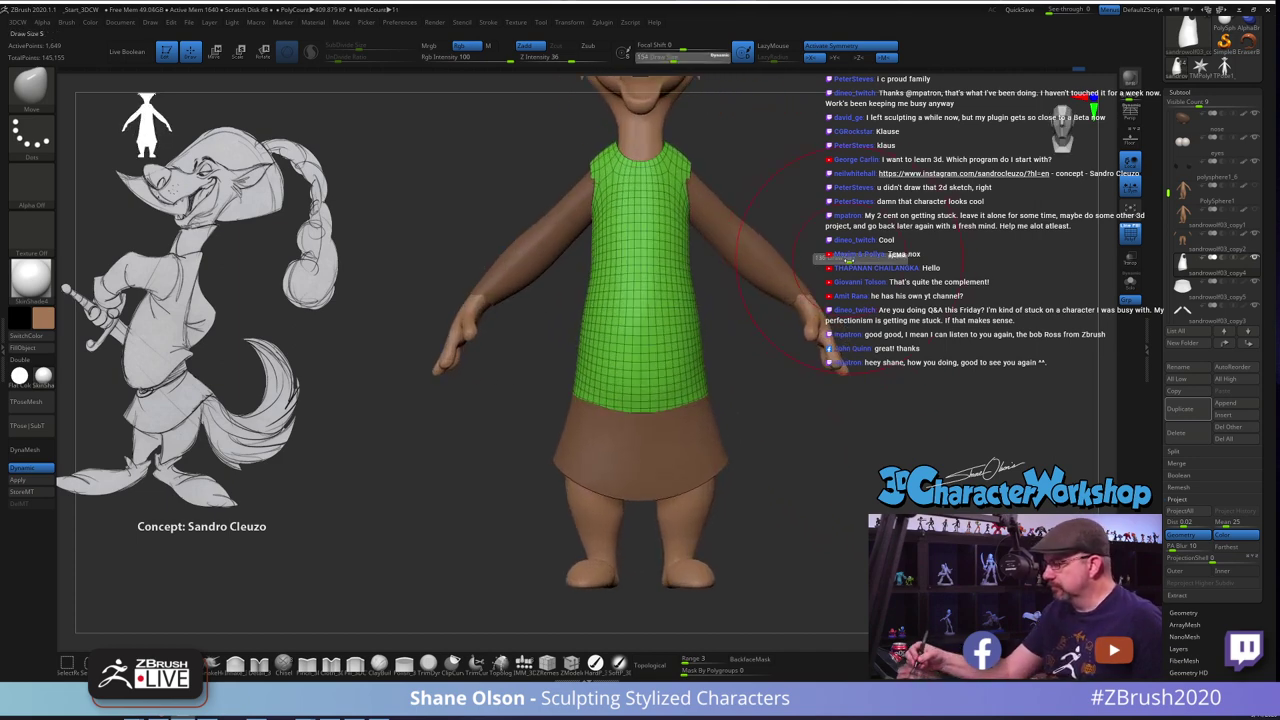
left_click_drag(855, 262, 848, 262)
key("s")
left_click_drag(703, 322, 698, 310, "shift")
key("s")
left_click_drag(683, 262, 688, 261)
left_click_drag(687, 238, 682, 239)
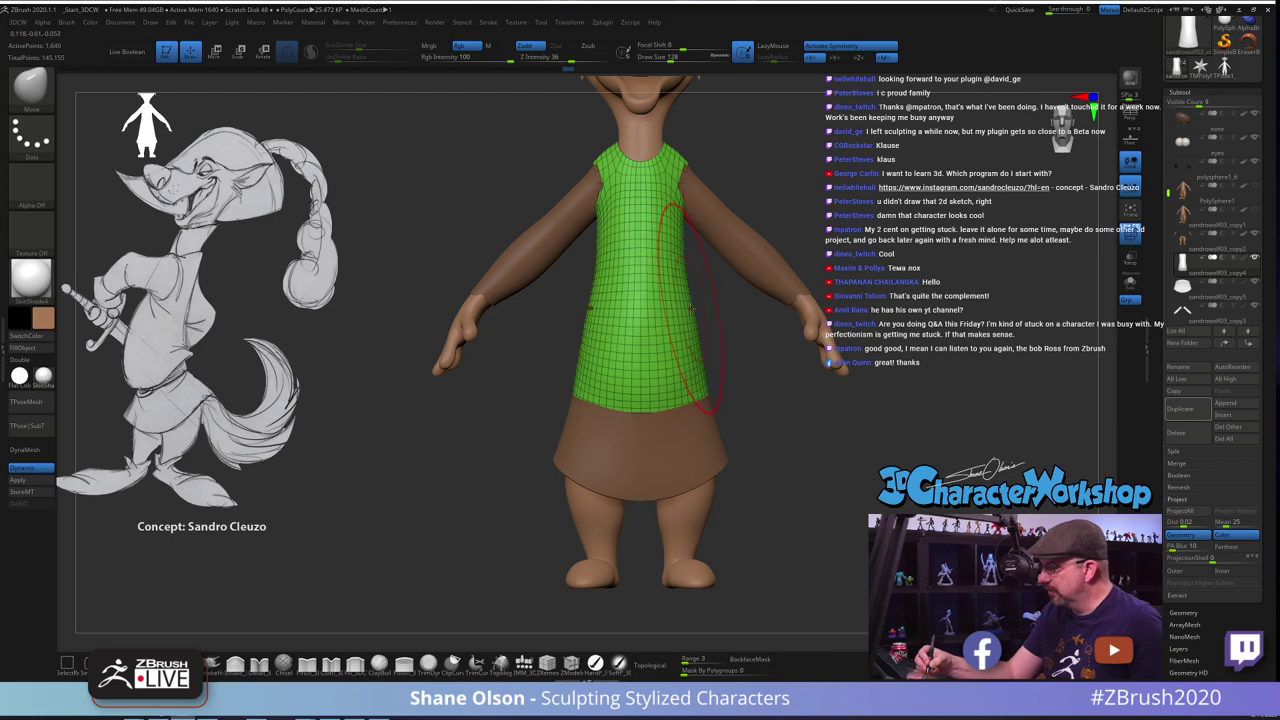
key("shift")
Adjust the tunic's shoulder and armhole edges with the Move brush, using Draw Sizes of 65 and 39
mouse_move(751, 354)
left_mouse_down("alt")
mouse_move(757, 371)
mouse_move(660, 365)
left_mouse_up("alt")
mouse_move(812, 331)
left_mouse_down("alt")
mouse_move(752, 402)
mouse_move(793, 299)
left_mouse_up("alt")
key("s")
right_click_drag(793, 298, 702, 267)
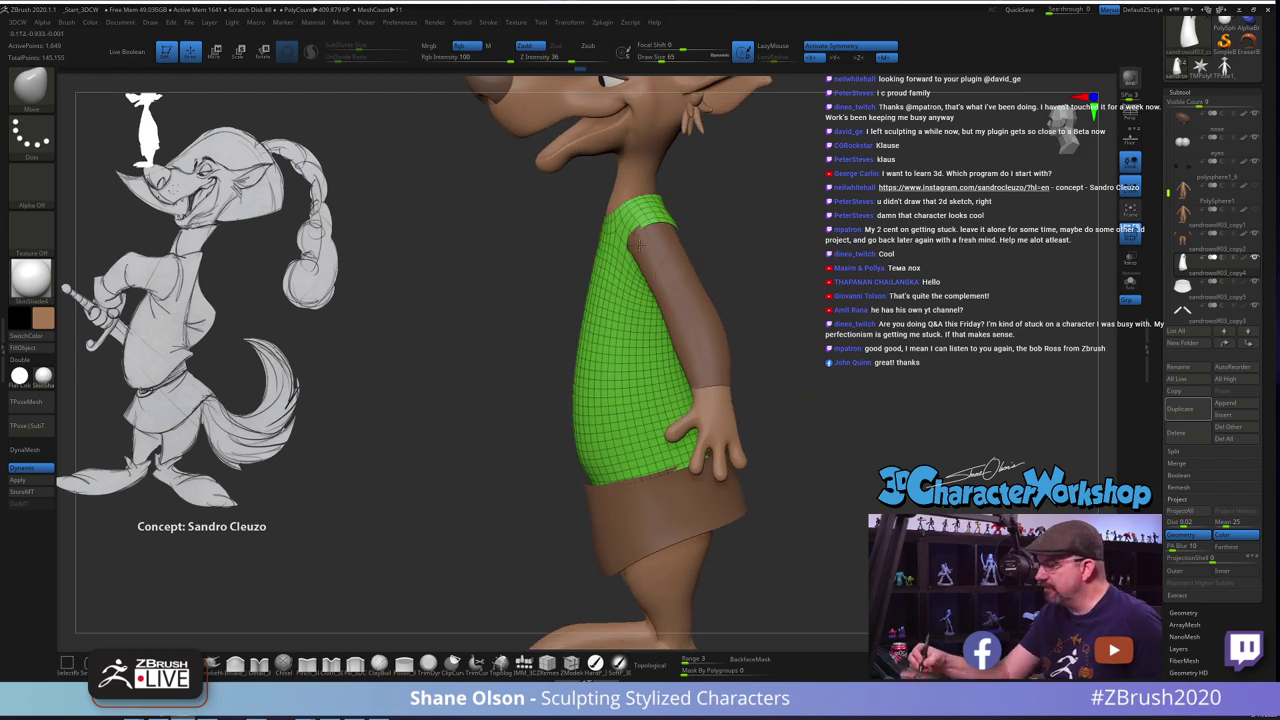
left_click_drag(638, 249, 645, 246)
right_click_drag(645, 247, 695, 245, "shift")
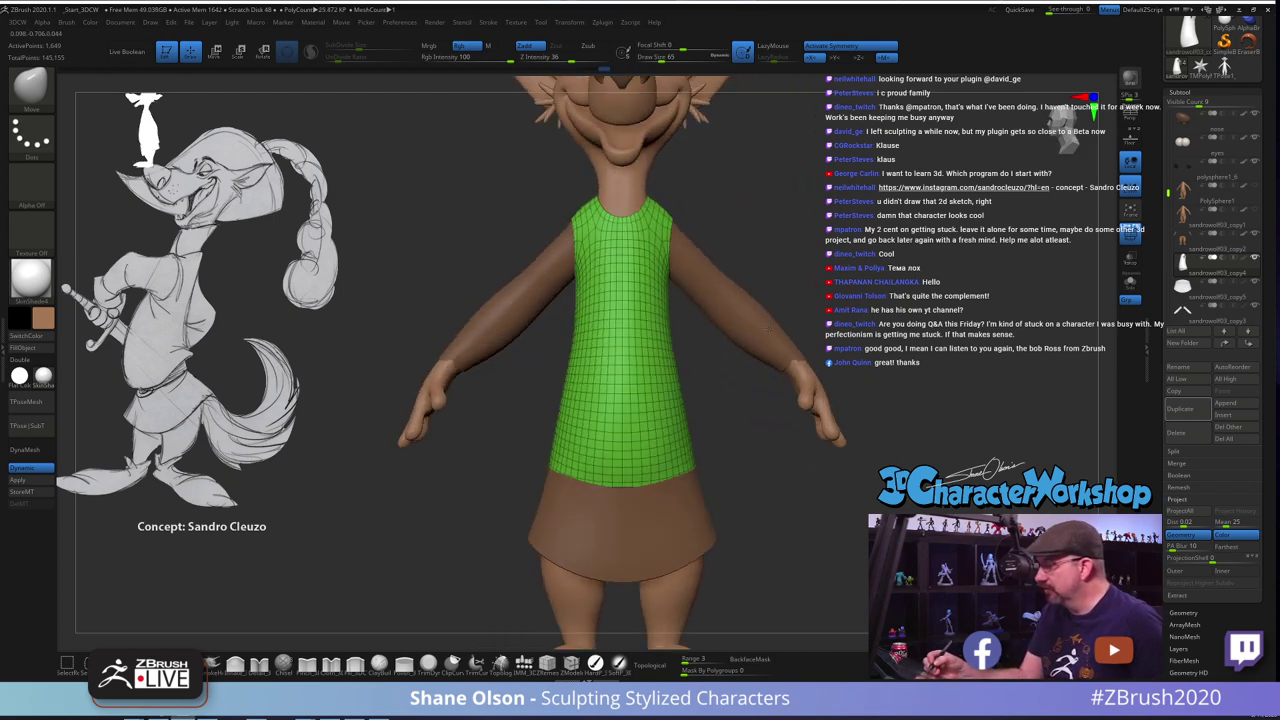
key("s")
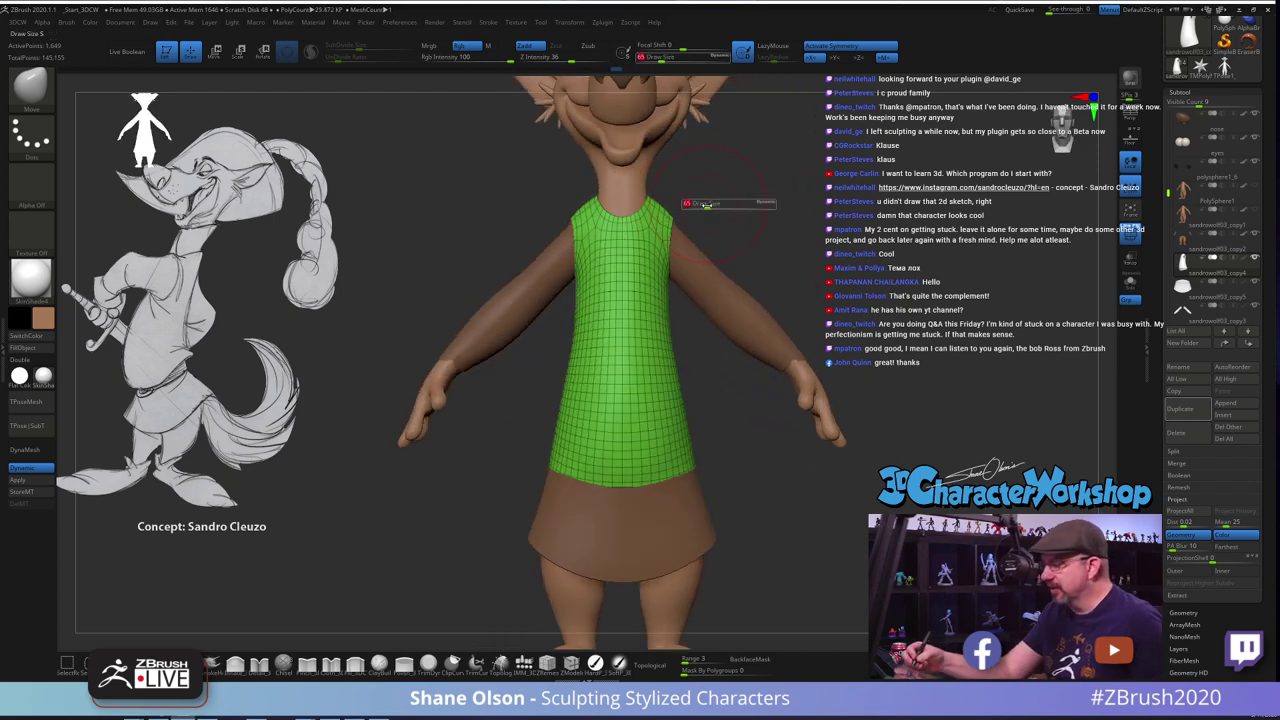
left_click_drag(706, 204, 699, 204)
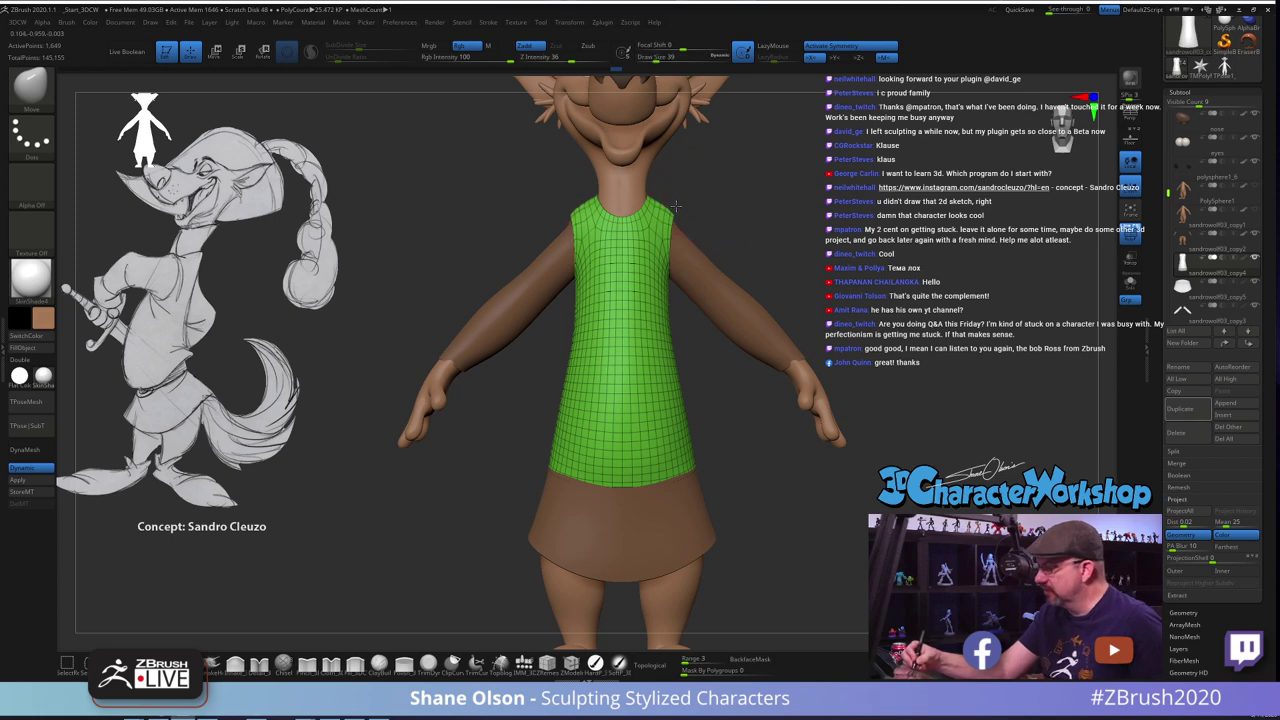
right_click_drag(775, 235, 702, 217)
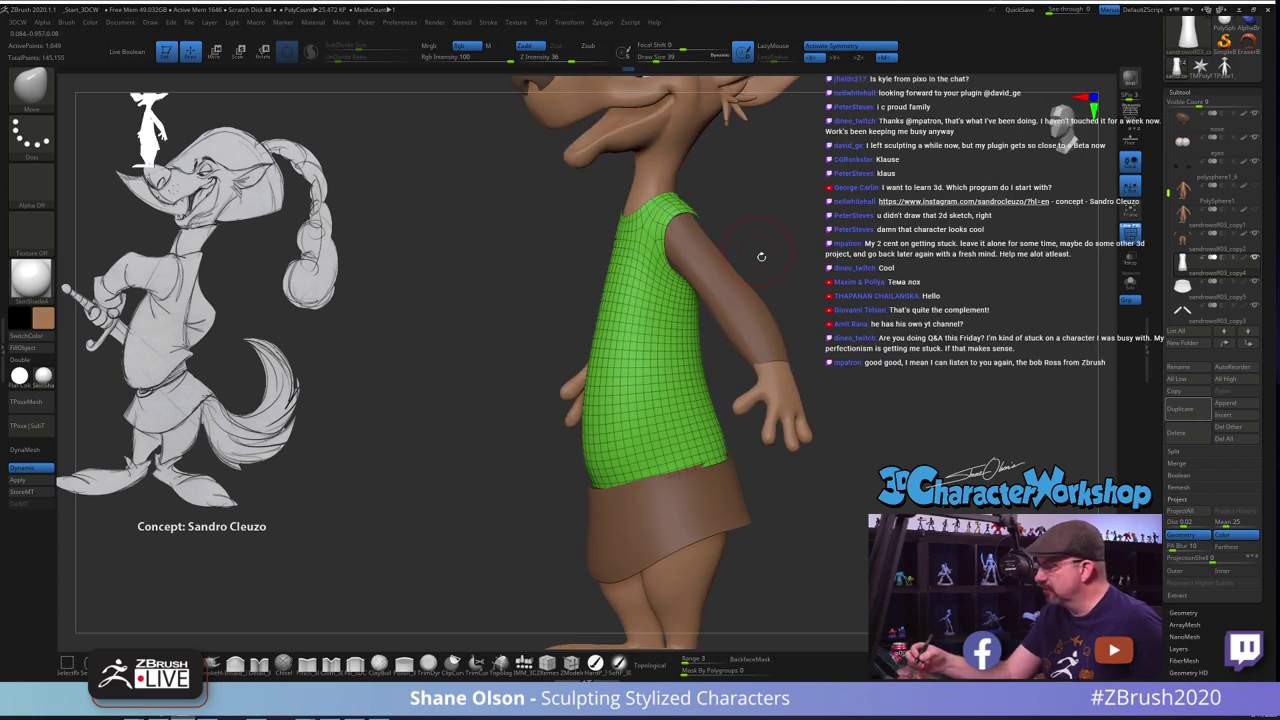
right_click_drag(761, 257, 836, 260)
right_click_drag(790, 310, 748, 270, "ctrl")
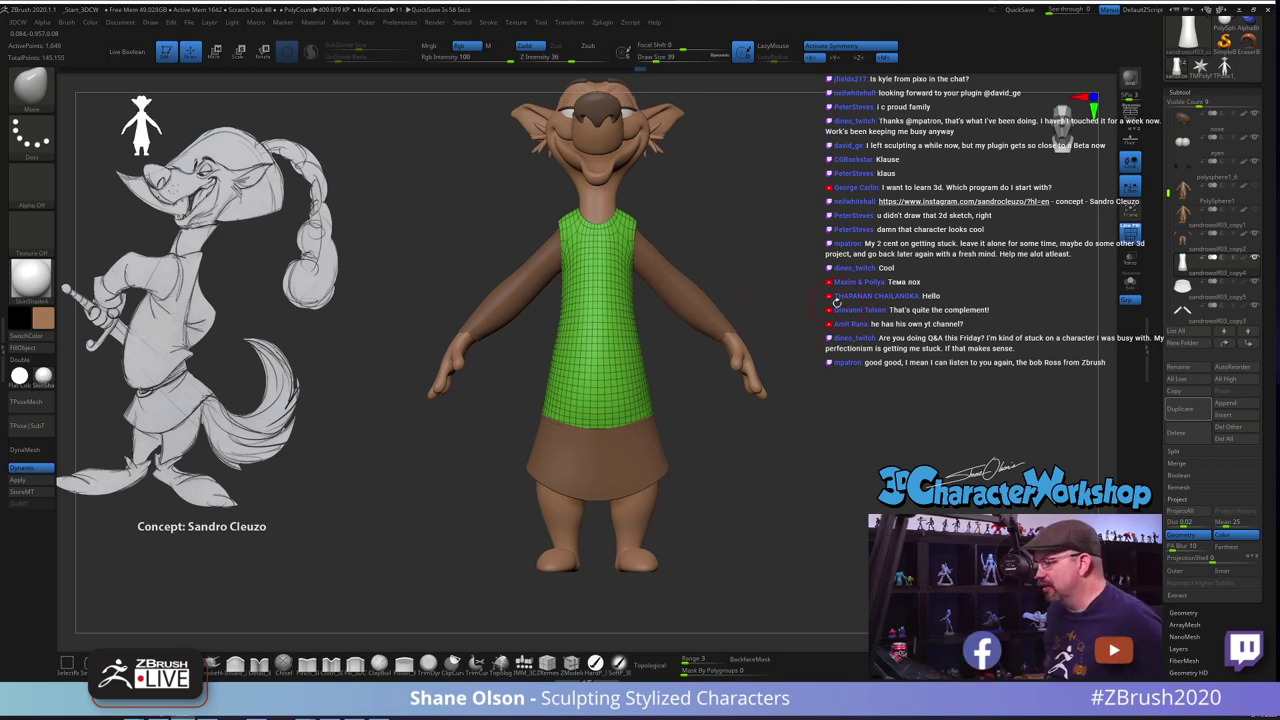
Try to smooth the tunic's upper back between the armholes at a Draw Size of 44
right_click_drag(833, 286, 890, 284)
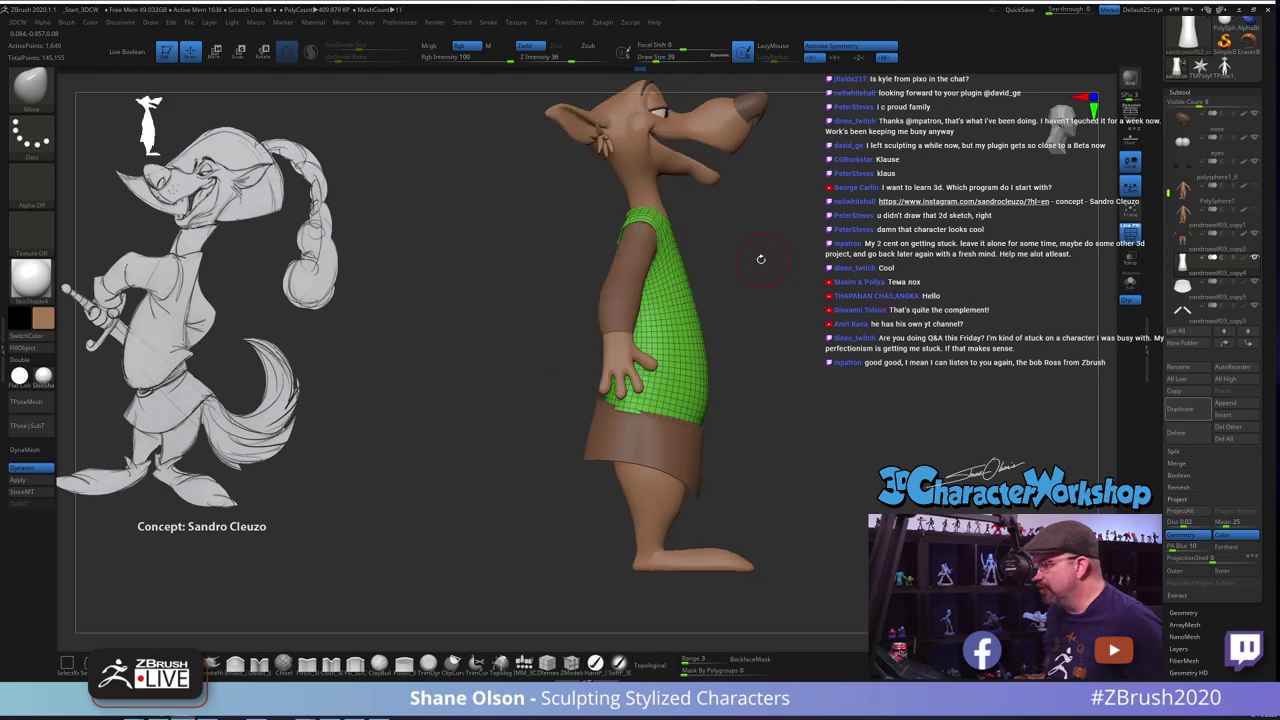
key("s")
left_click_drag(761, 259, 765, 260)
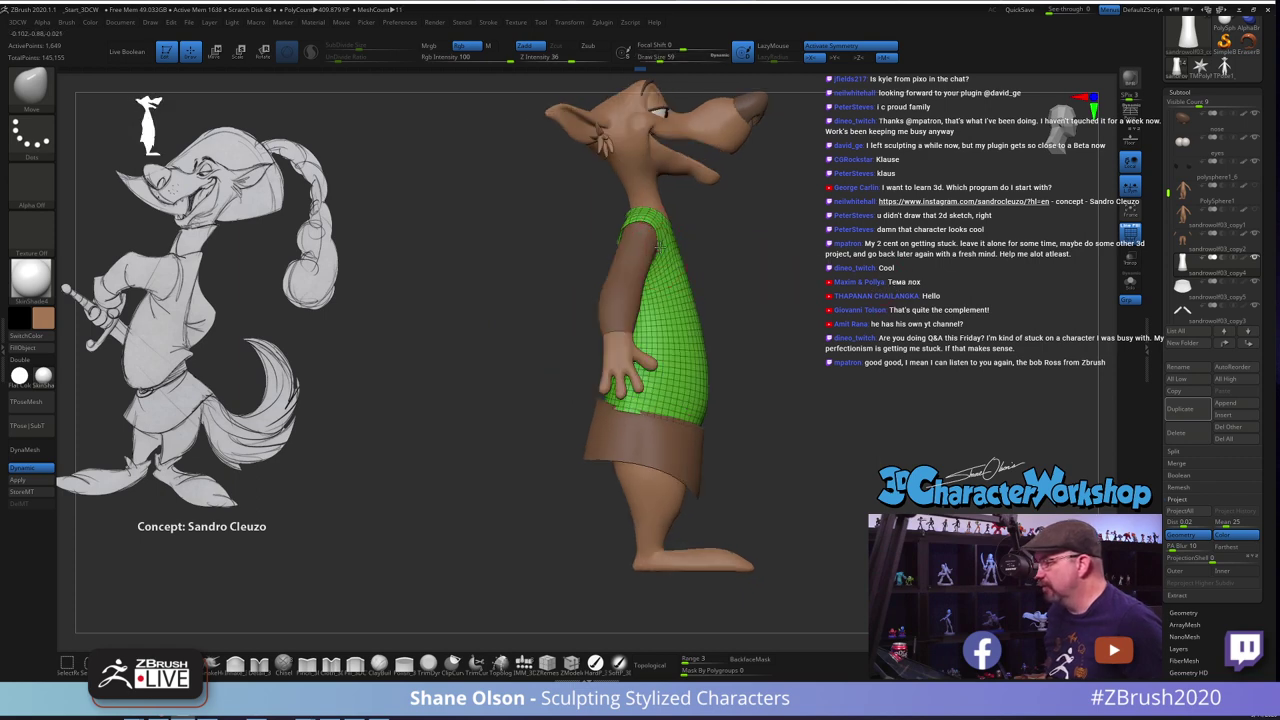
right_click_drag(745, 235, 796, 237)
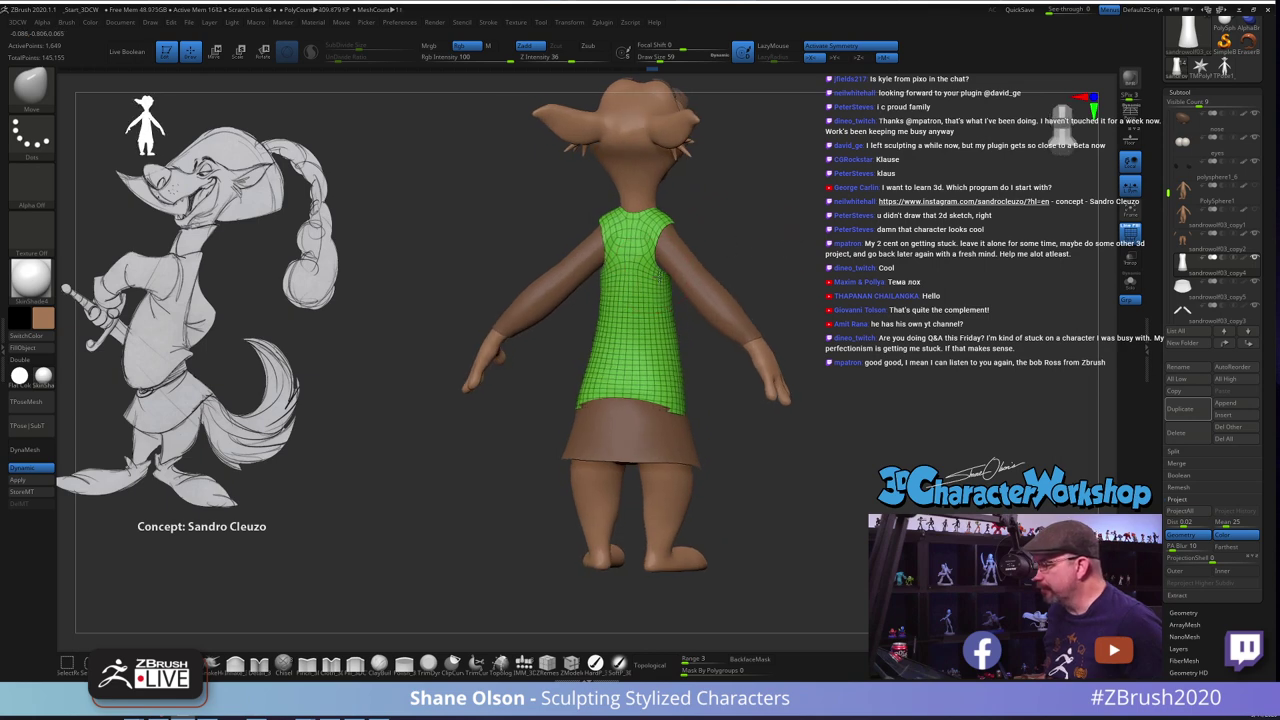
mouse_move(761, 241)
left_mouse_down()
mouse_move(785, 242)
mouse_move(764, 244)
left_mouse_up()
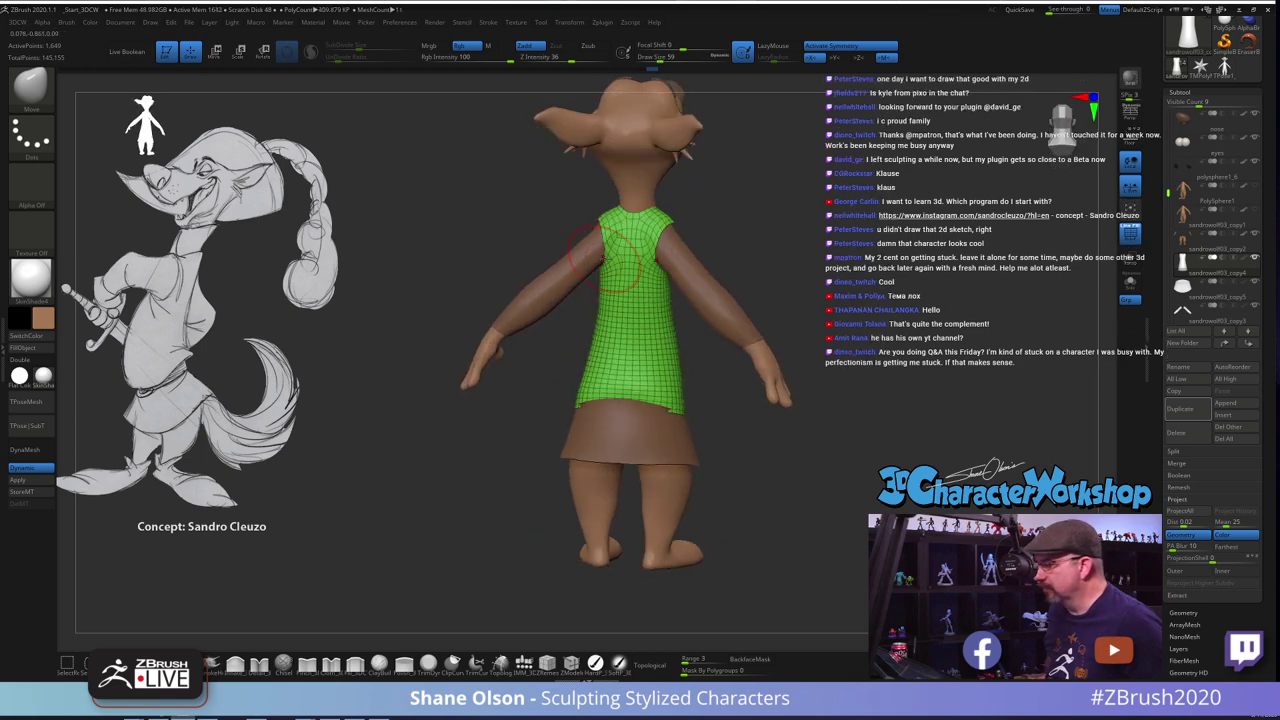
key("s")
left_click_drag(616, 236, 622, 246, "shift")
key("ctrl+z")
left_click_drag(761, 264, 771, 259)
key("ctrl+z")
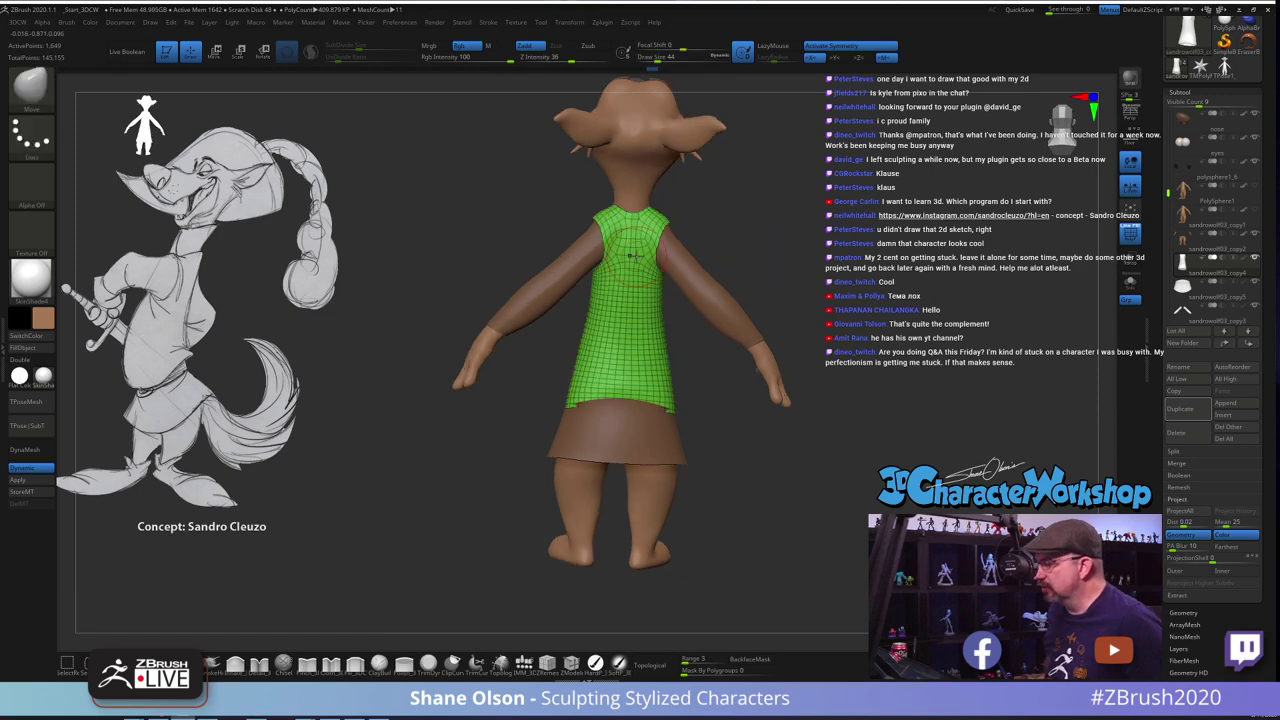
Smooth the mesh across the tunic's upper back with a smaller brush, starting from a Draw Size of 39
key("s")
left_click_drag(633, 257, 629, 257)
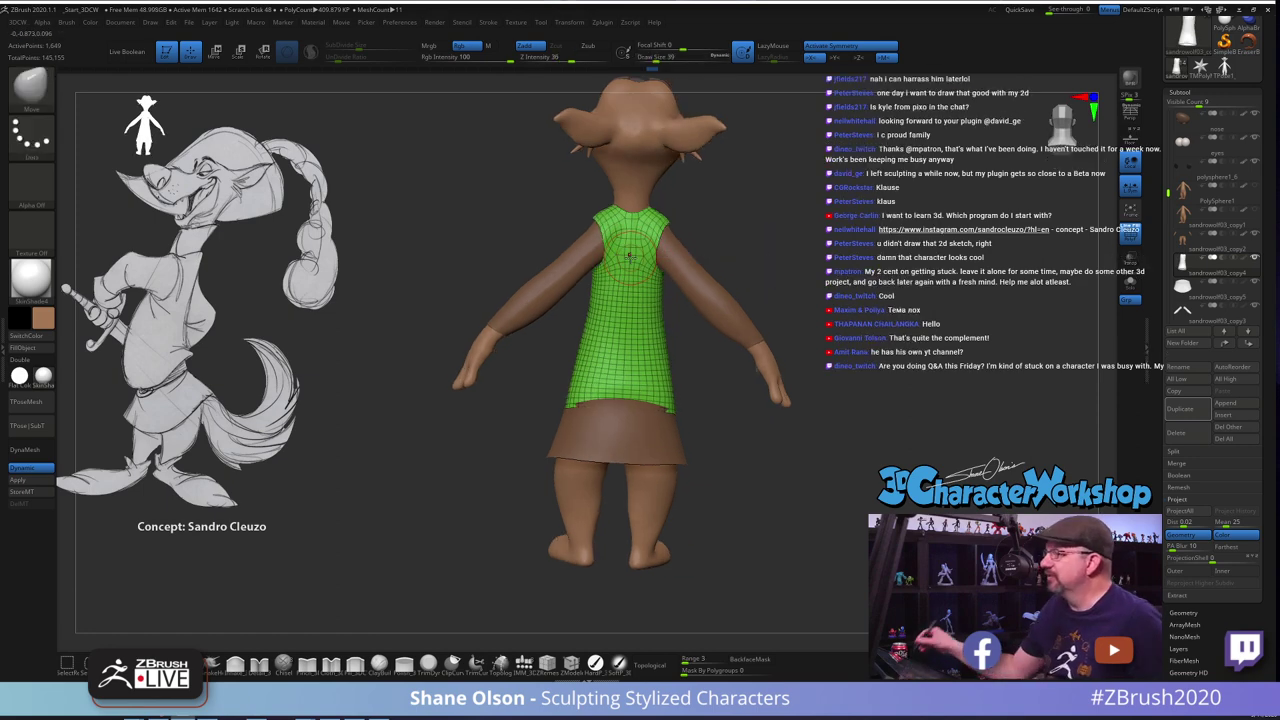
key("s")
left_click_drag(787, 270, 782, 270)
left_click_drag(634, 245, 626, 242, "shift")
Smooth and adjust the tunic's lower front above the skirt, using Draw Sizes of 94 and 124
mouse_move(798, 272)
left_mouse_down()
mouse_move(750, 280)
mouse_move(759, 273)
mouse_move(752, 314)
mouse_move(802, 334)
left_mouse_up()
left_click_drag(815, 422, 797, 455)
key("s")
left_click_drag(717, 384, 728, 384)
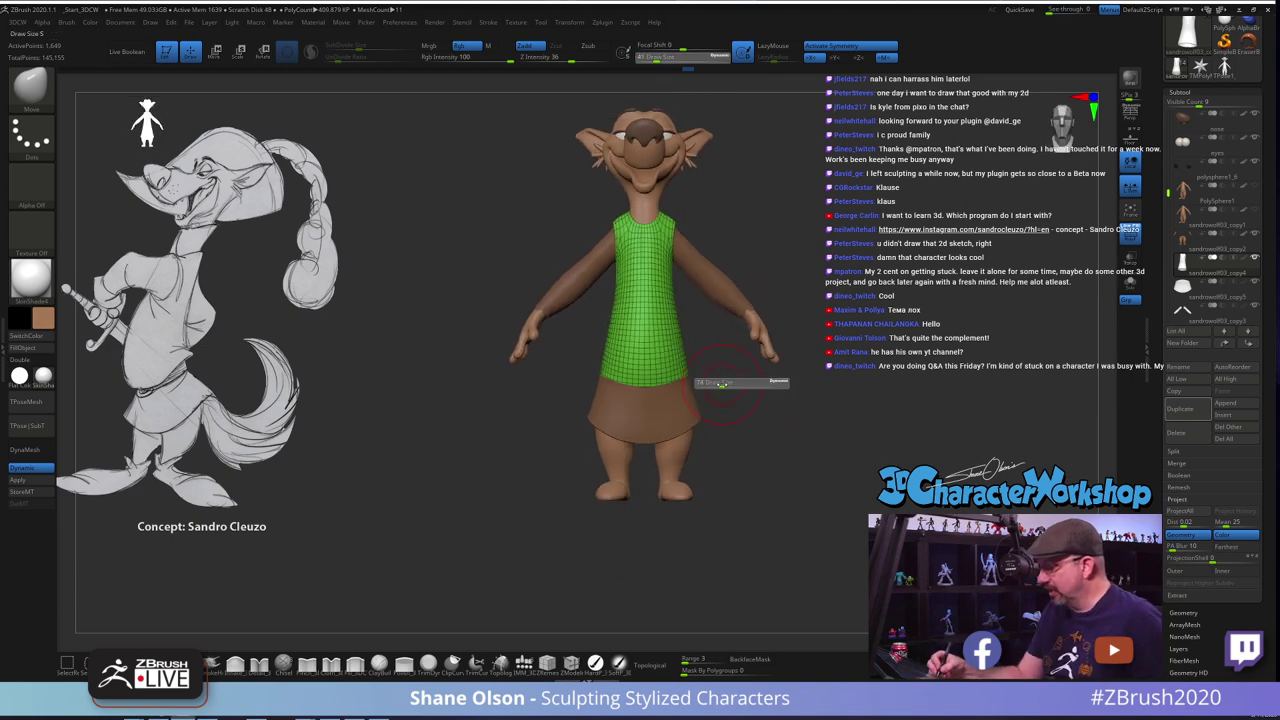
left_click_drag(611, 333, 643, 362, "shift")
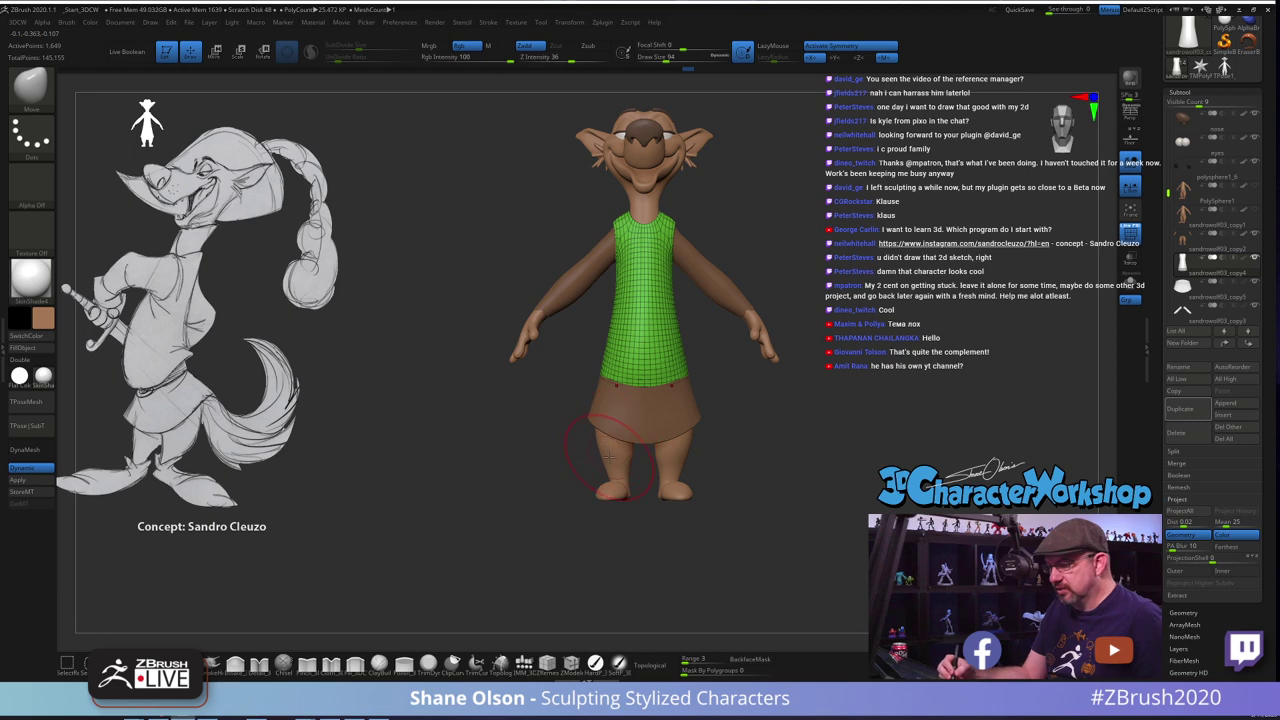
key("s")
left_click_drag(636, 355, 643, 355)
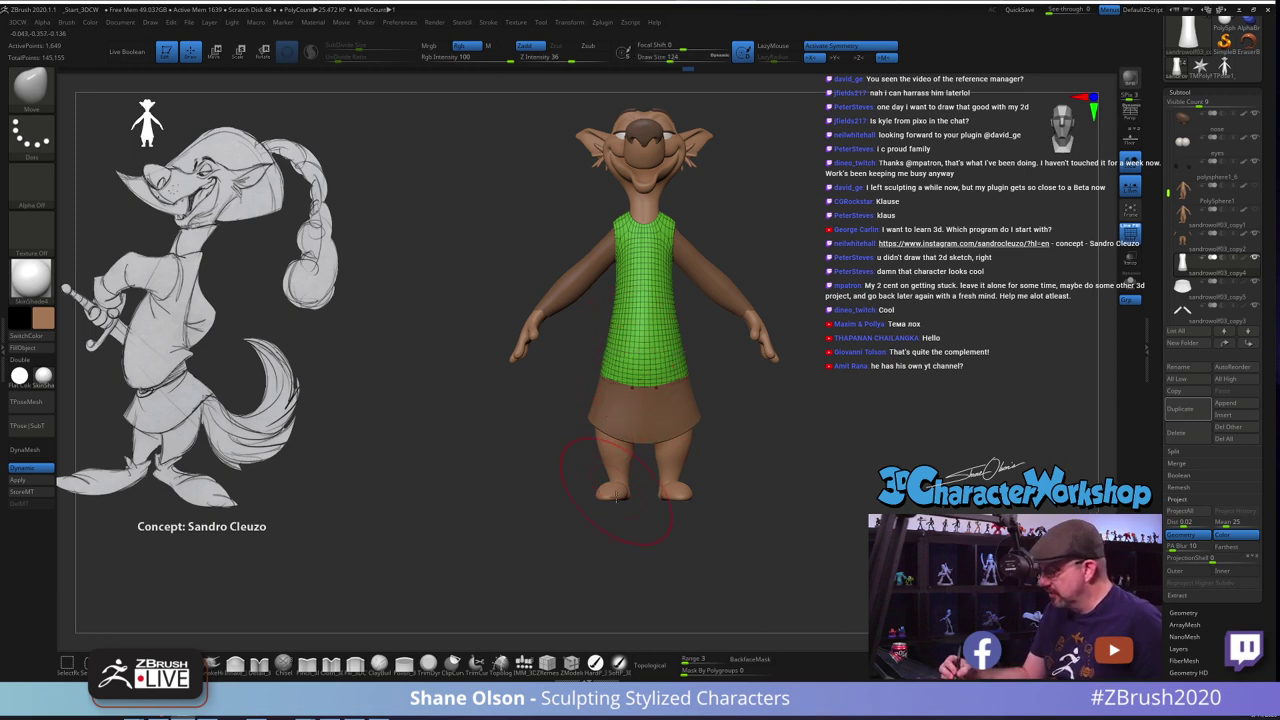
mouse_move(635, 525)
left_mouse_down()
mouse_move(729, 526)
mouse_move(638, 531)
left_mouse_up()
left_click_drag(743, 451, 762, 478)
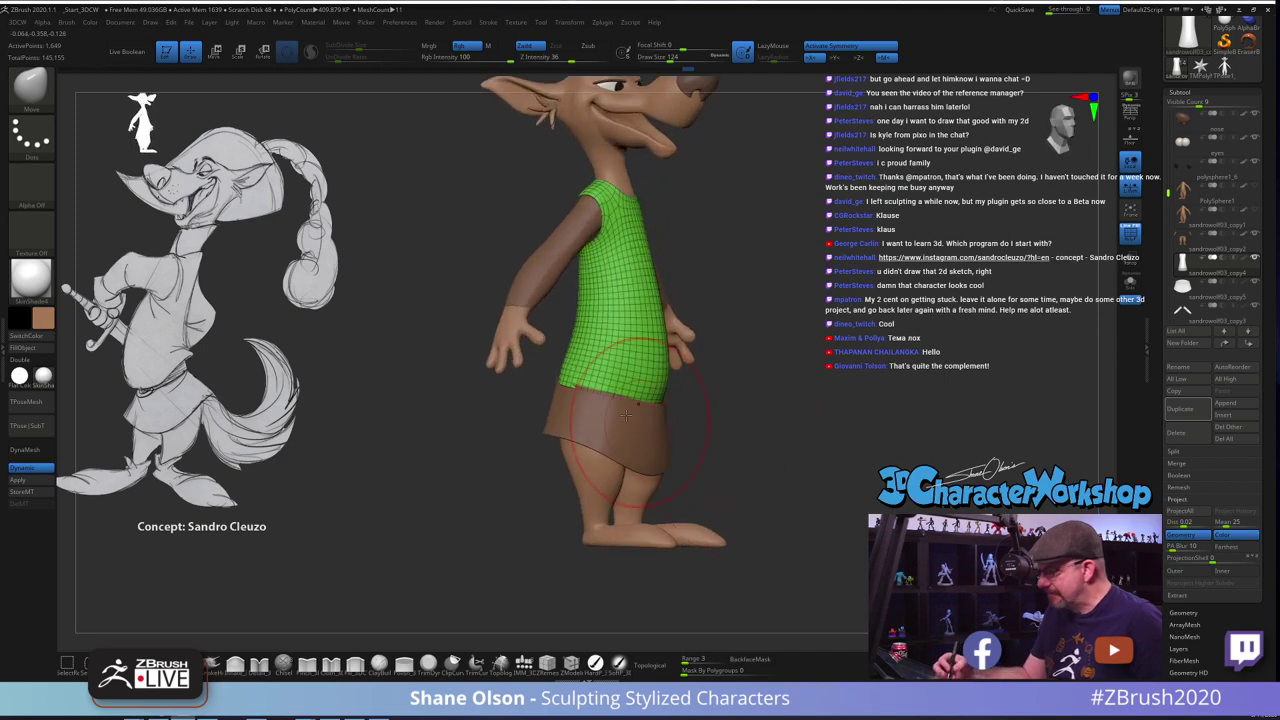
left_click_drag(691, 374, 645, 380)
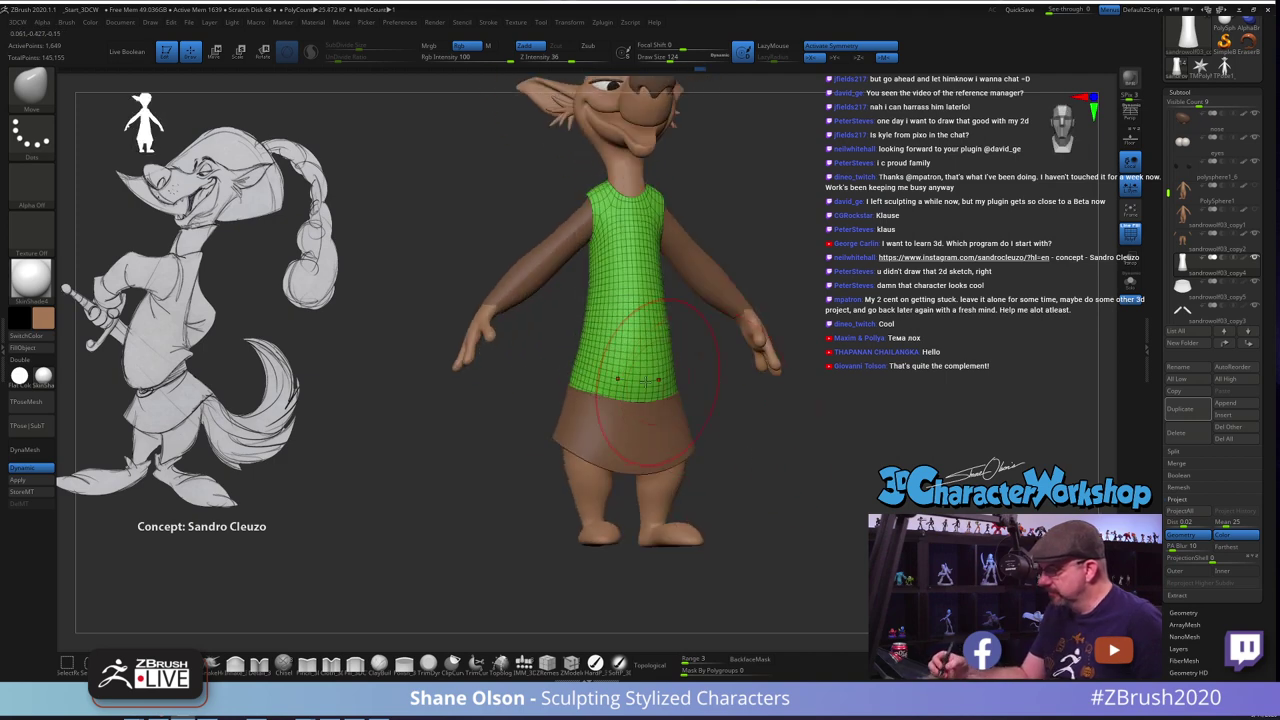
mouse_move(737, 433)
left_mouse_down()
mouse_move(720, 429)
mouse_move(746, 430)
mouse_move(738, 447)
left_mouse_up()
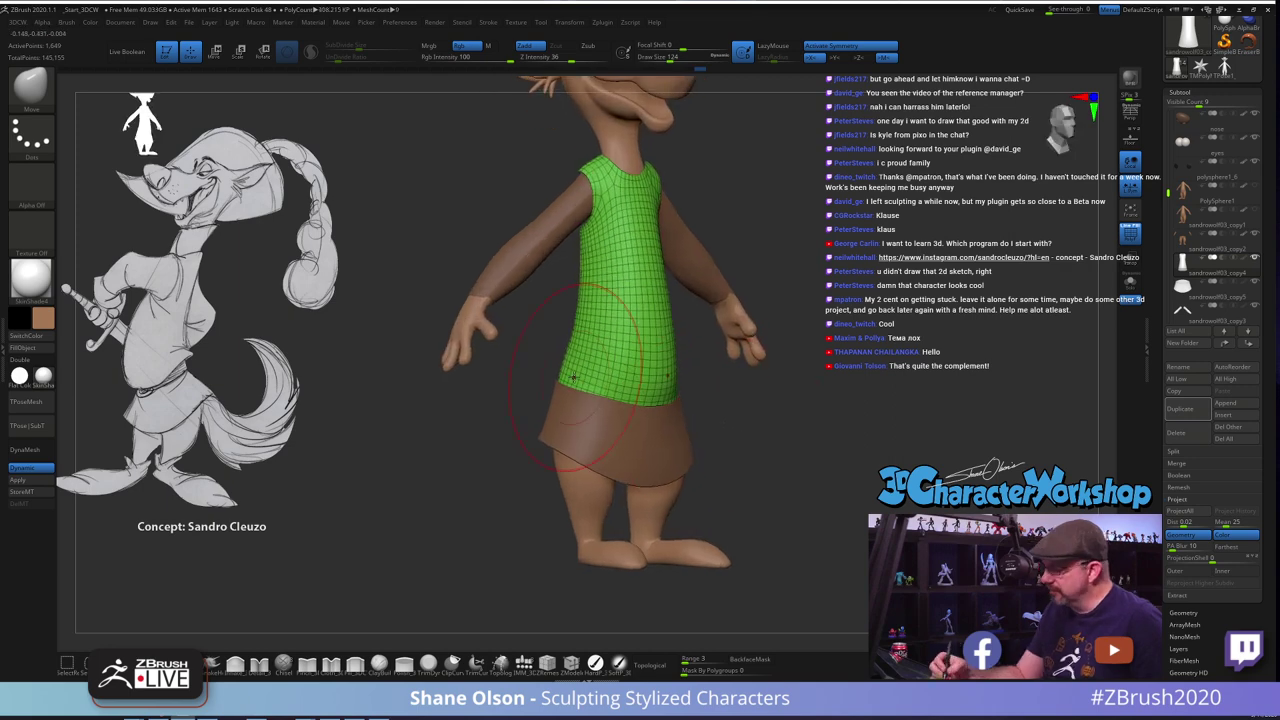
mouse_move(578, 374)
right_mouse_down()
mouse_move(612, 380)
mouse_move(651, 363)
mouse_move(640, 414)
mouse_move(597, 413)
right_mouse_up()
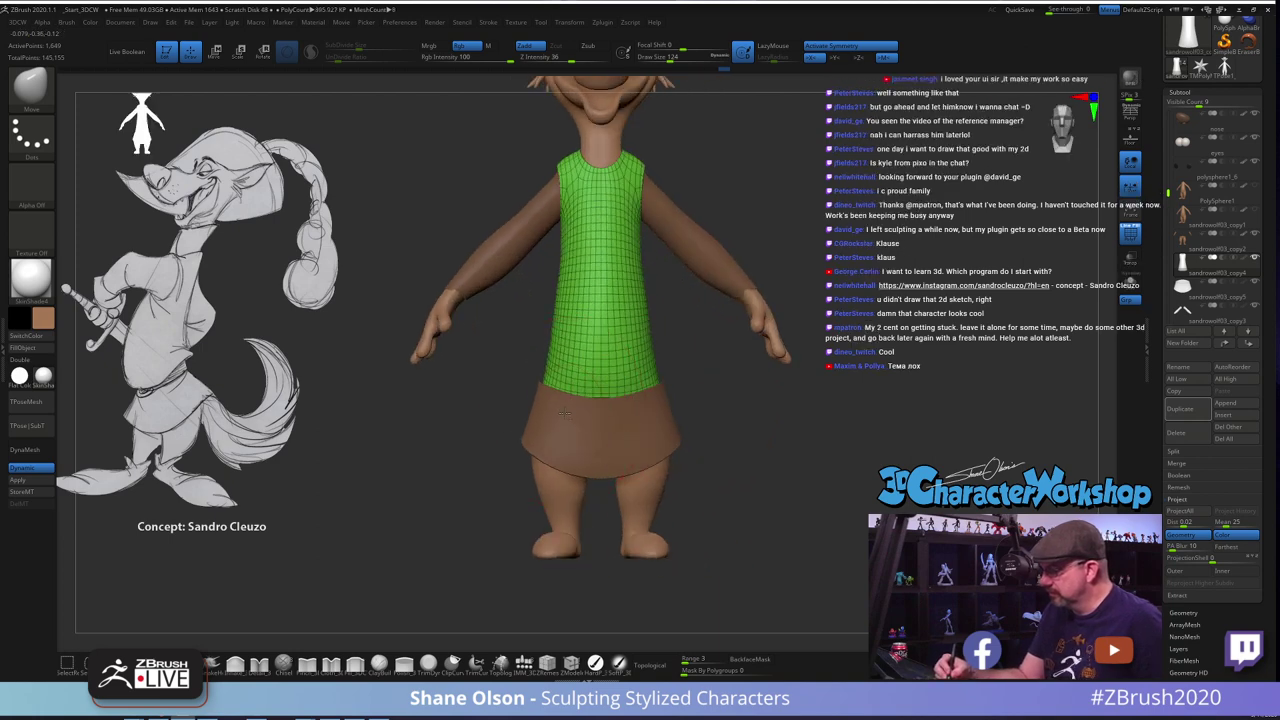
Select the skirt subtool and fit its front and back waistline closer to the body with the Move brush at a Draw Size of 124
left_click(562, 404, "alt")
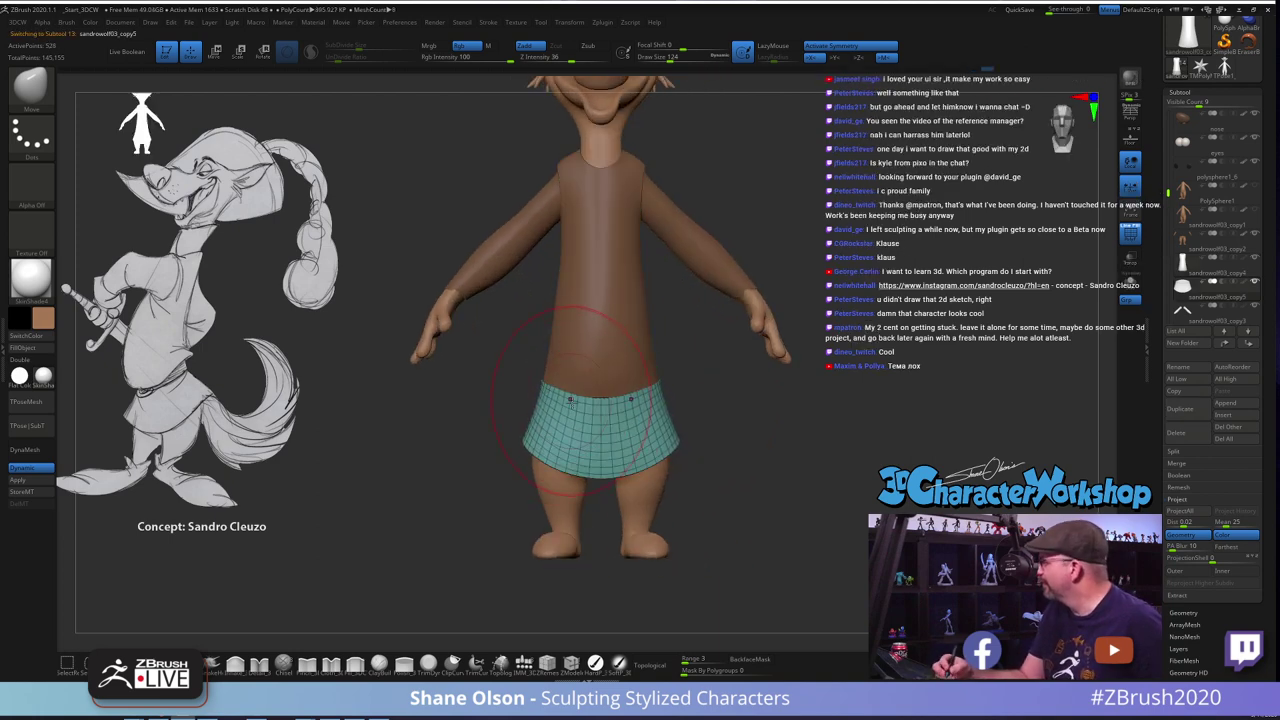
right_click_drag(571, 400, 580, 378, "ctrl")
right_click_drag(655, 410, 594, 419)
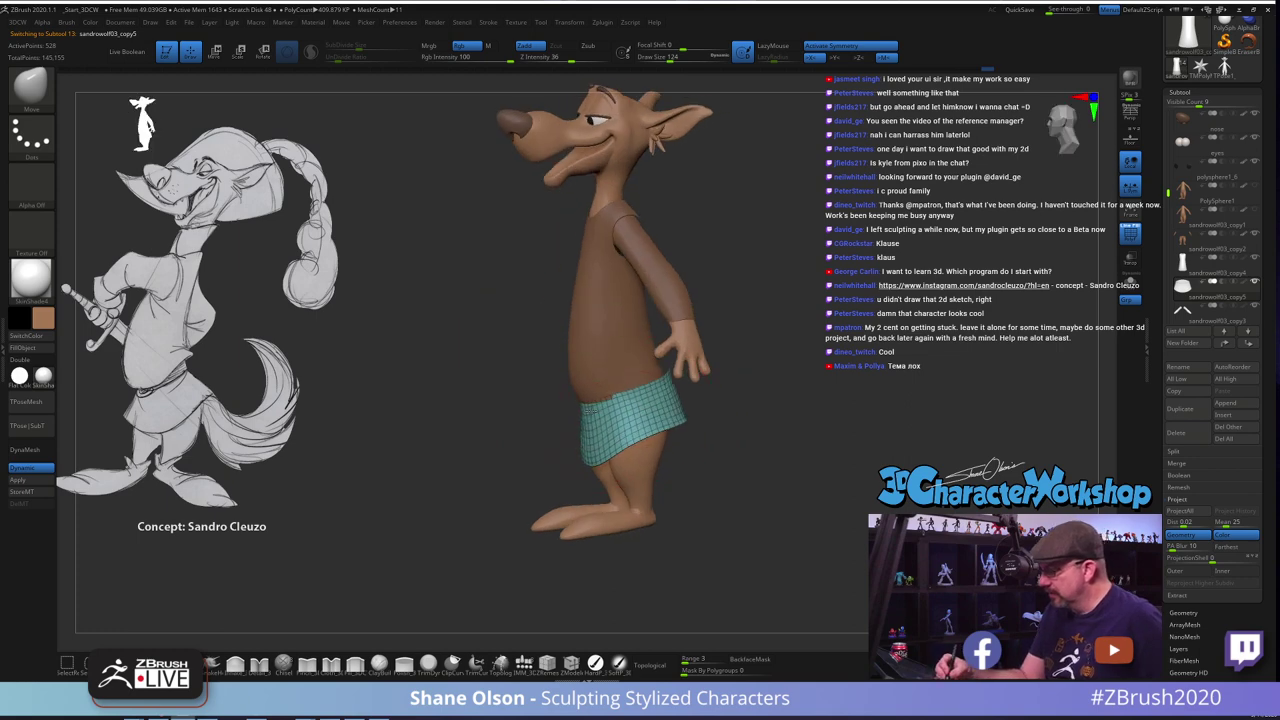
left_click_drag(588, 411, 593, 415)
mouse_move(600, 412)
right_mouse_down()
mouse_move(767, 401)
mouse_move(706, 385)
right_mouse_up()
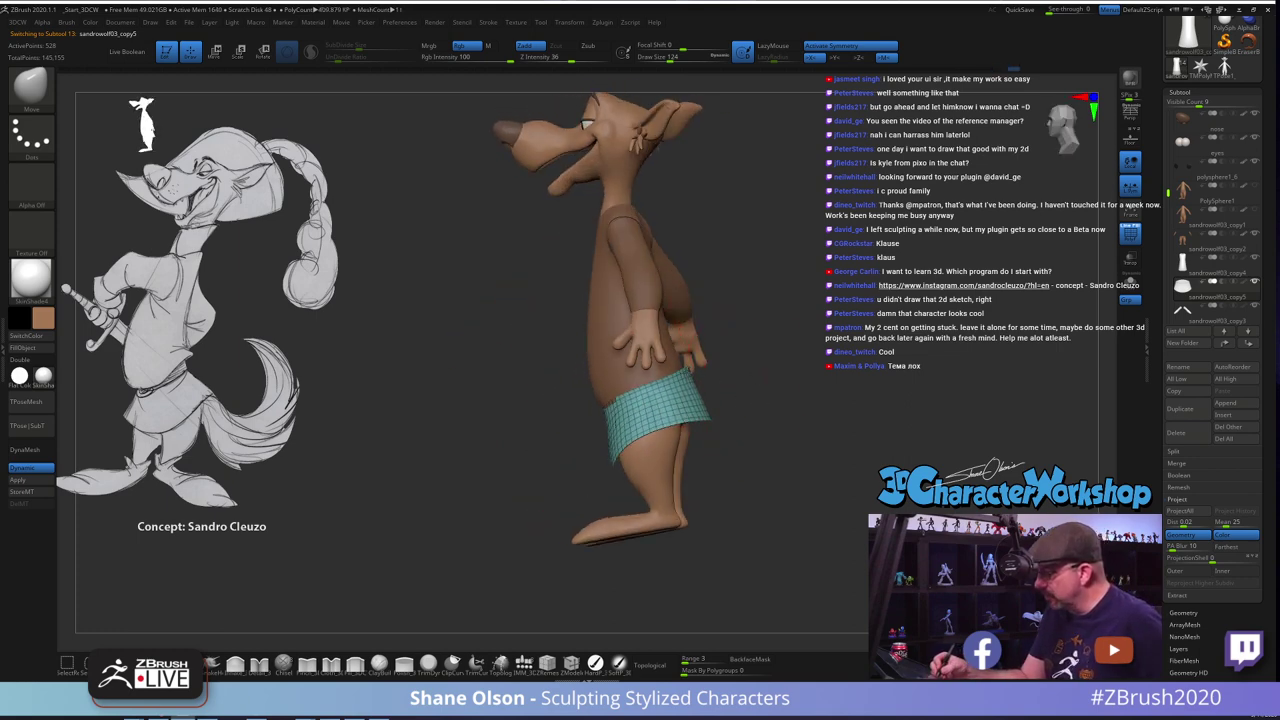
left_click_drag(691, 373, 682, 374)
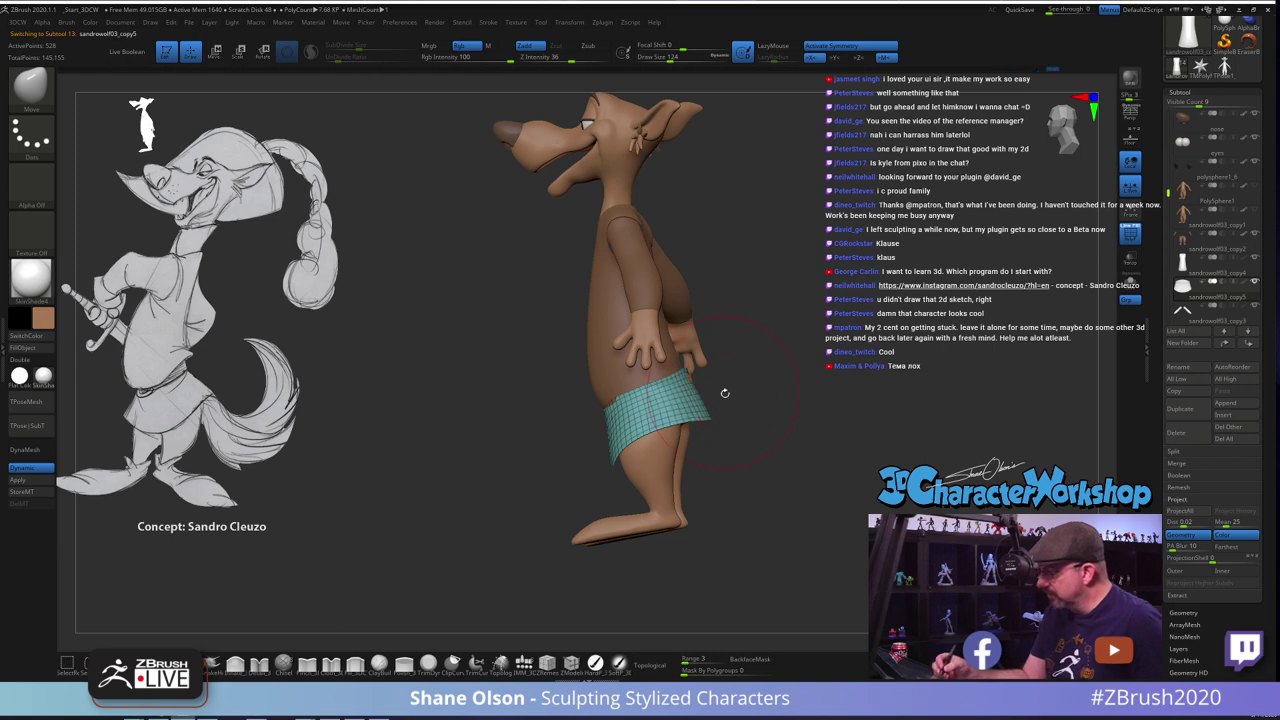
Select the body subtool and push the hips inward beneath the clothing with the Move brush at a Draw Size of 149
mouse_move(725, 393)
right_mouse_down()
mouse_move(695, 378)
mouse_move(757, 395)
mouse_move(742, 420)
mouse_move(748, 411)
right_mouse_up()
key("s")
left_click_drag(748, 411, 751, 411)
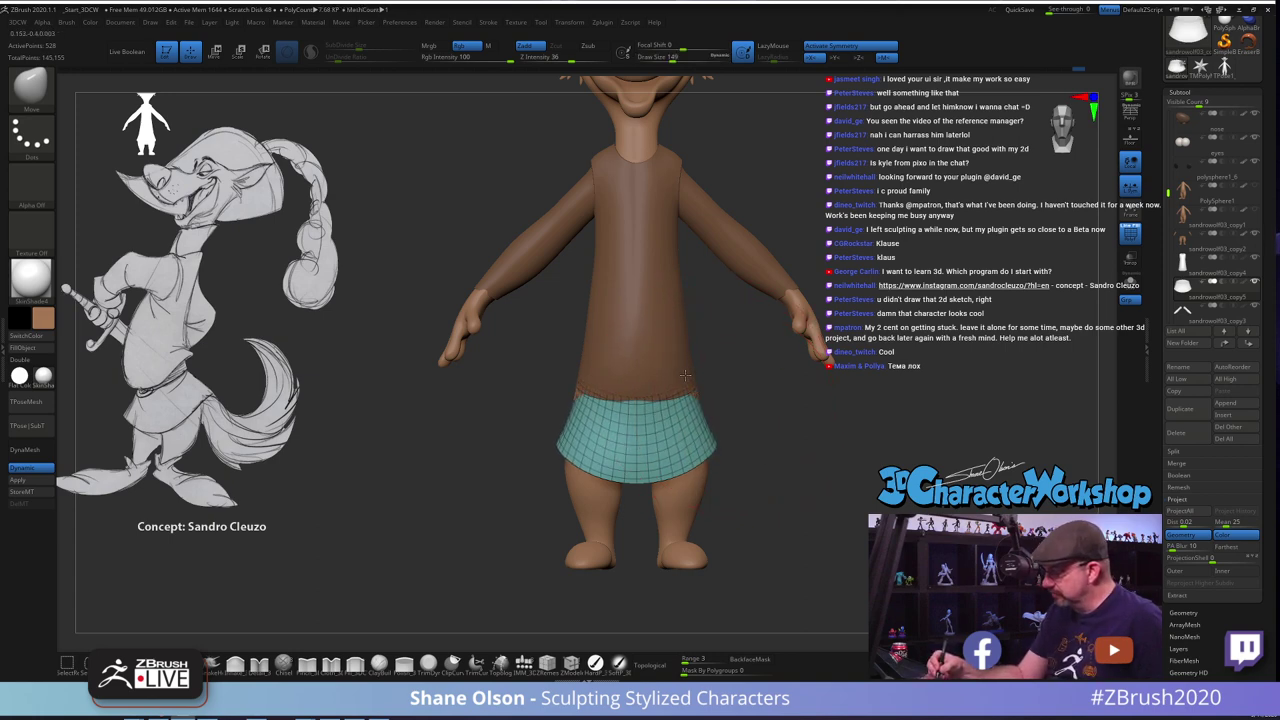
left_click(693, 492, "alt")
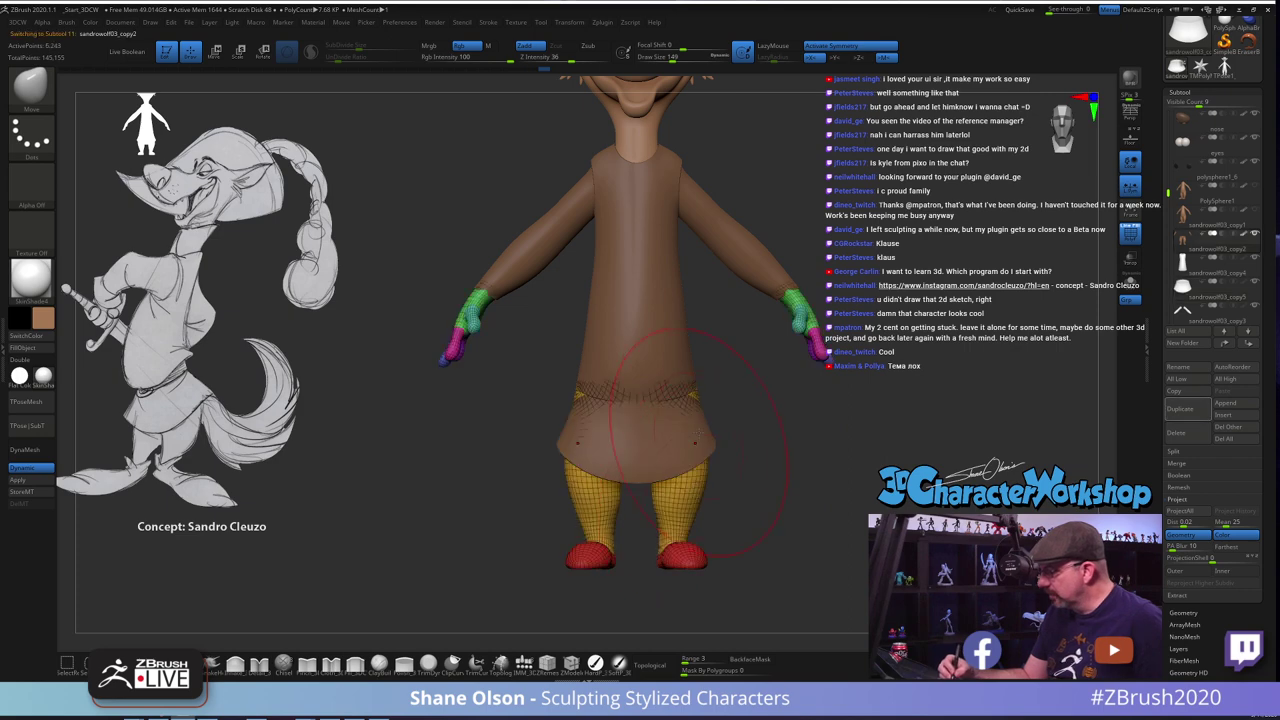
left_click_drag(739, 412, 683, 409)
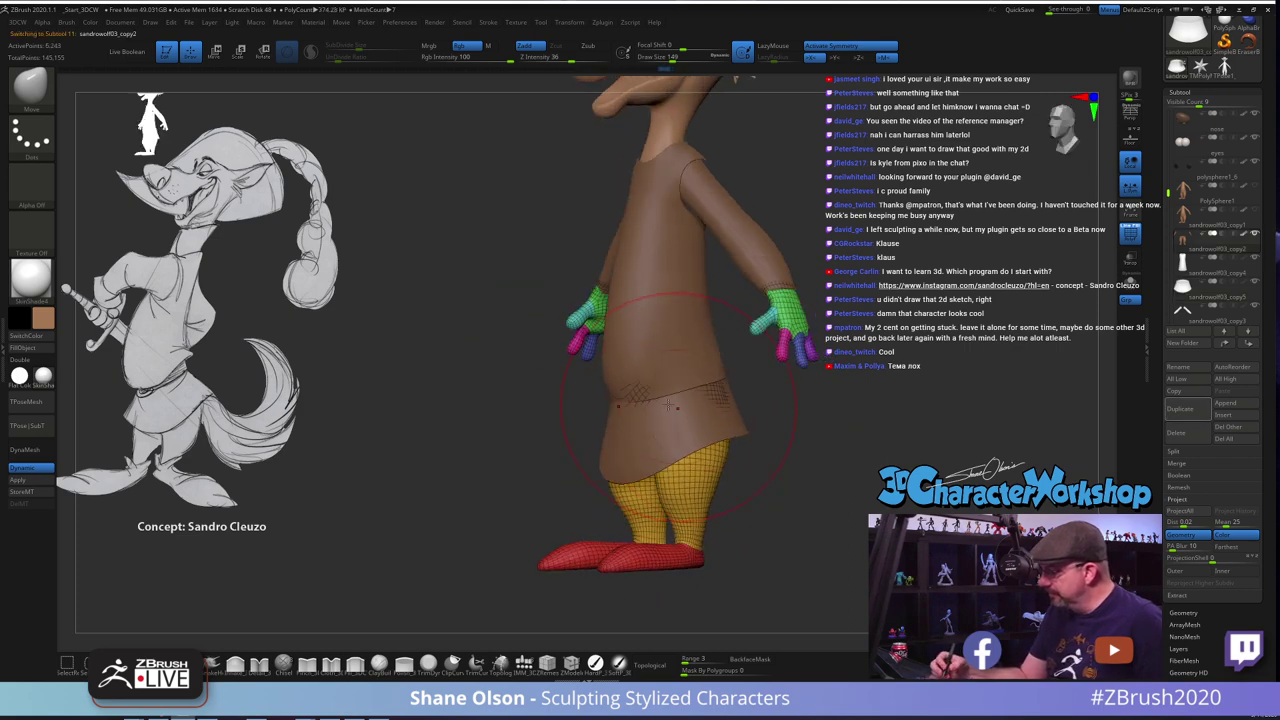
left_click_drag(775, 410, 726, 396)
mouse_move(735, 399)
right_mouse_down()
mouse_move(825, 425)
mouse_move(837, 410)
mouse_move(735, 399)
right_mouse_up()
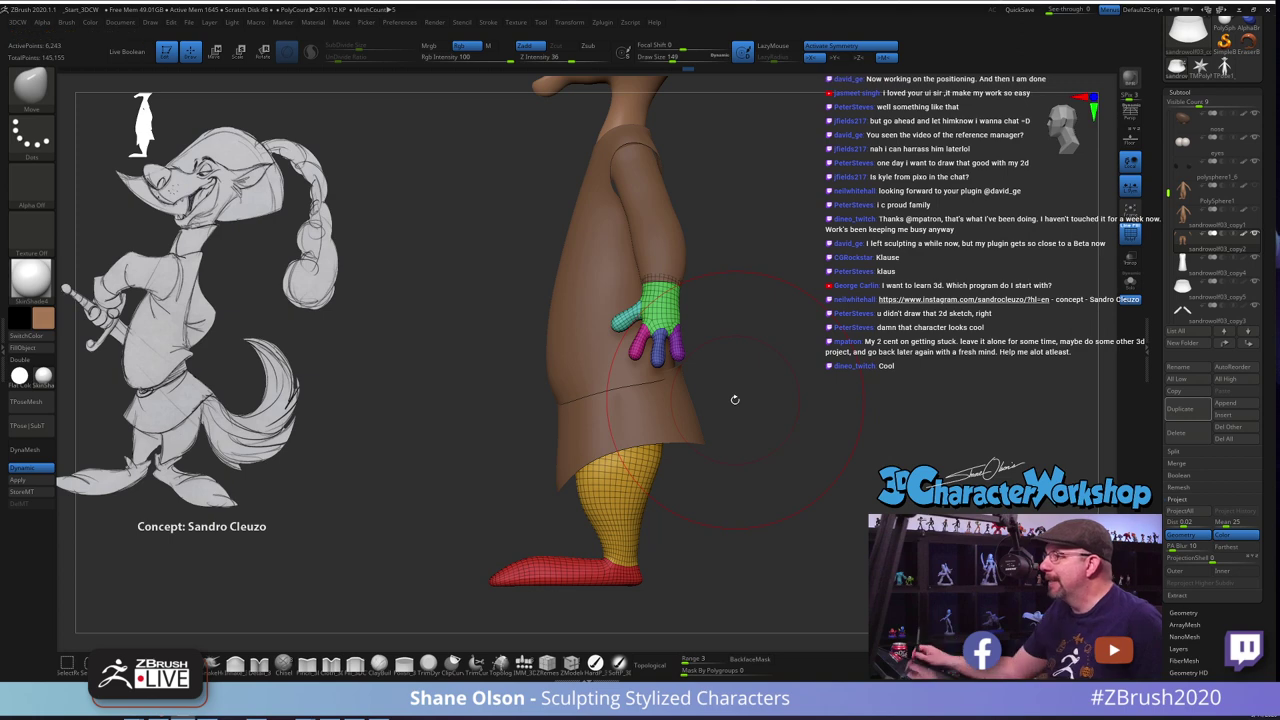
Select the skirt subtool, reduce the Draw Size to 56, and shift the whole skirt slightly down to leave a gap below the tunic
left_click(655, 429, "alt")
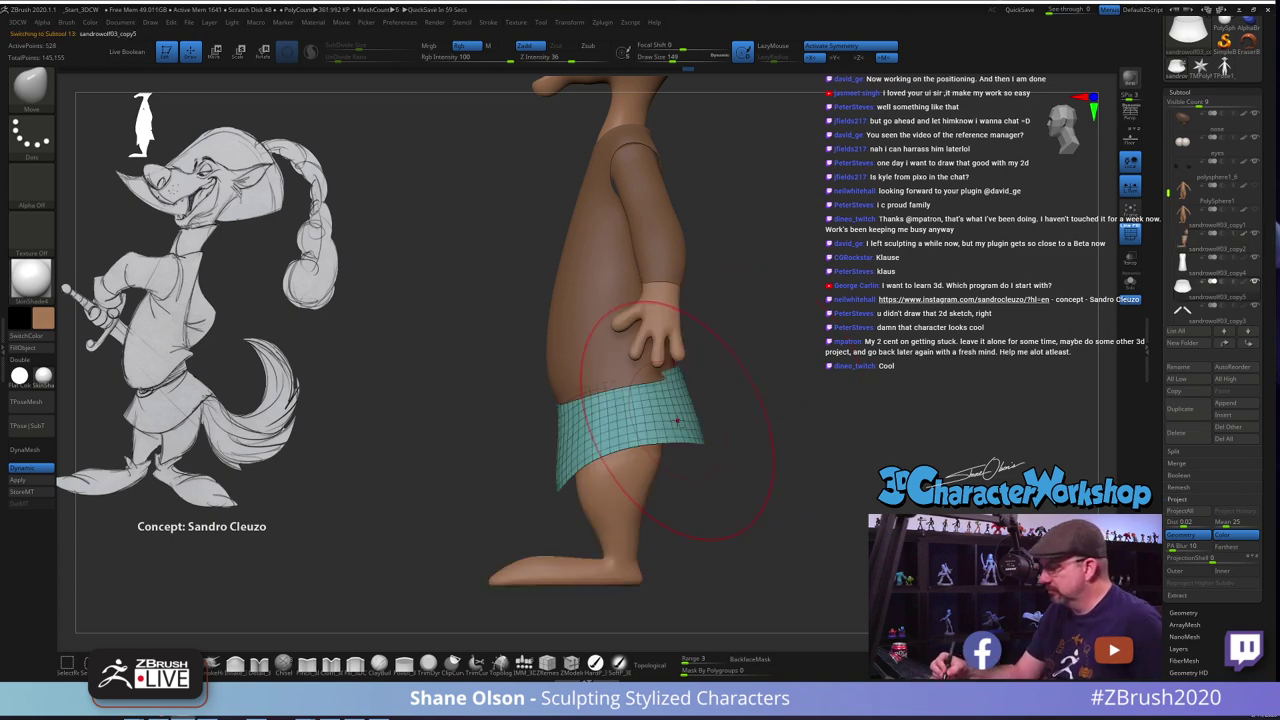
right_click_drag(740, 443, 777, 440, "shift")
key("s")
left_click_drag(780, 428, 768, 428)
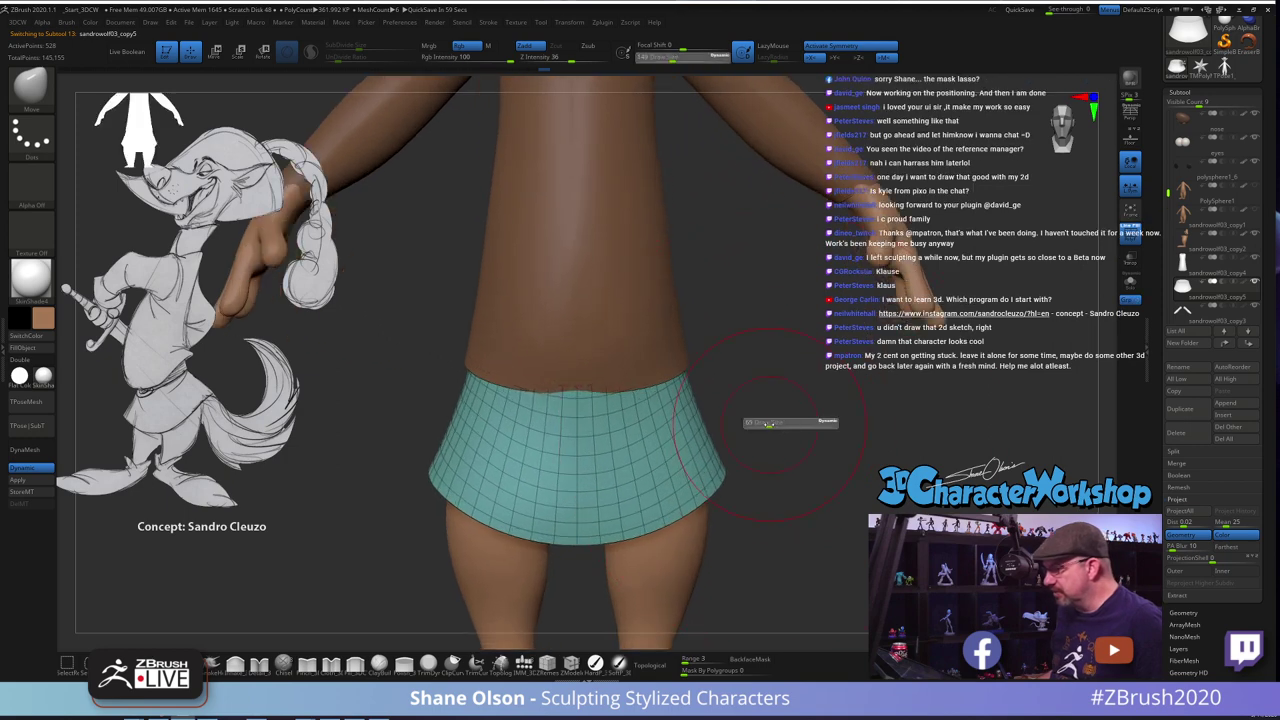
mouse_move(778, 414)
right_mouse_down("alt")
mouse_move(788, 346)
mouse_move(700, 326)
right_mouse_up("alt")
key("w")
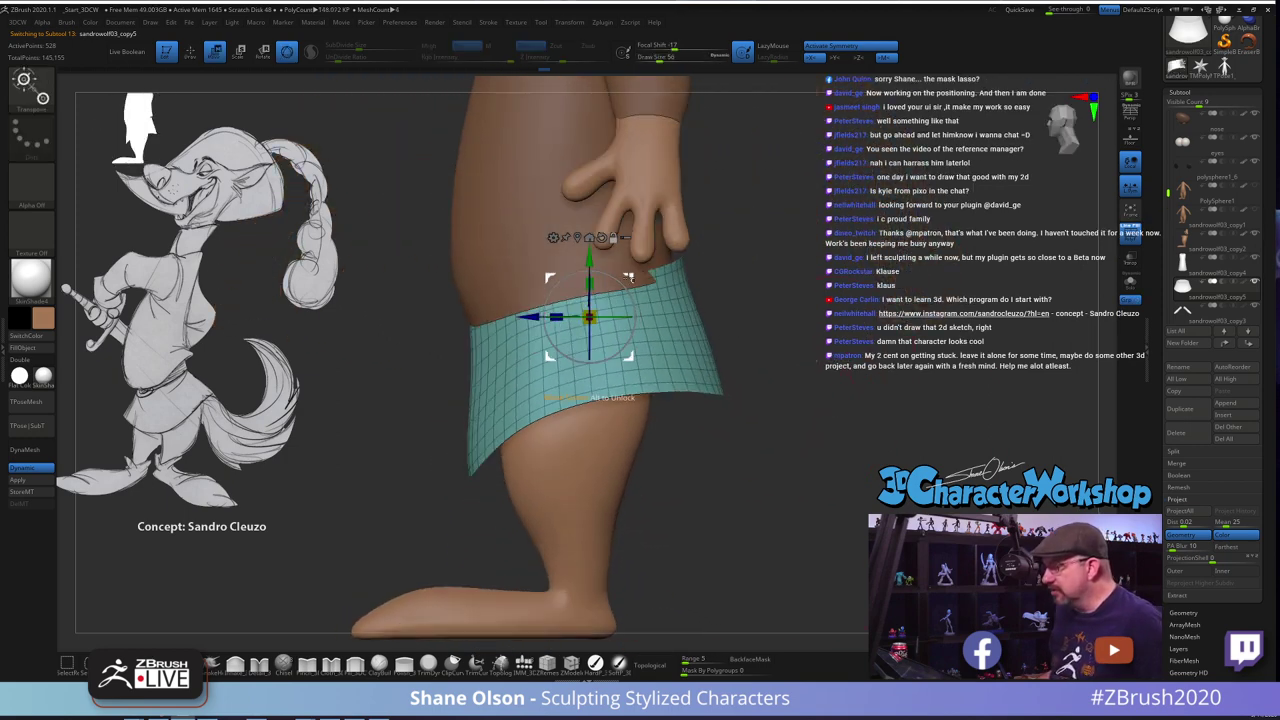
left_click_drag(631, 277, 631, 313, "alt")
right_click_drag(774, 306, 826, 305)
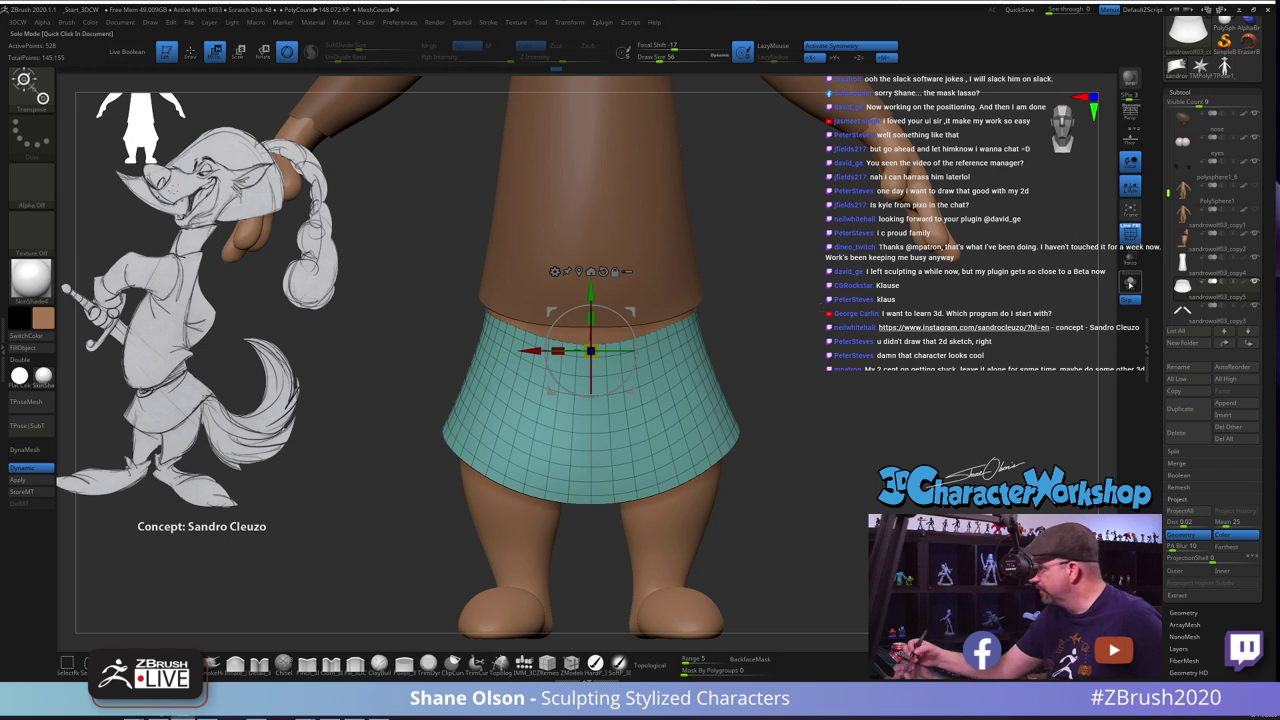
Select the upper tunic subtool and merge it down with the skirt subtool
left_click(1130, 284)
left_click(1130, 284)
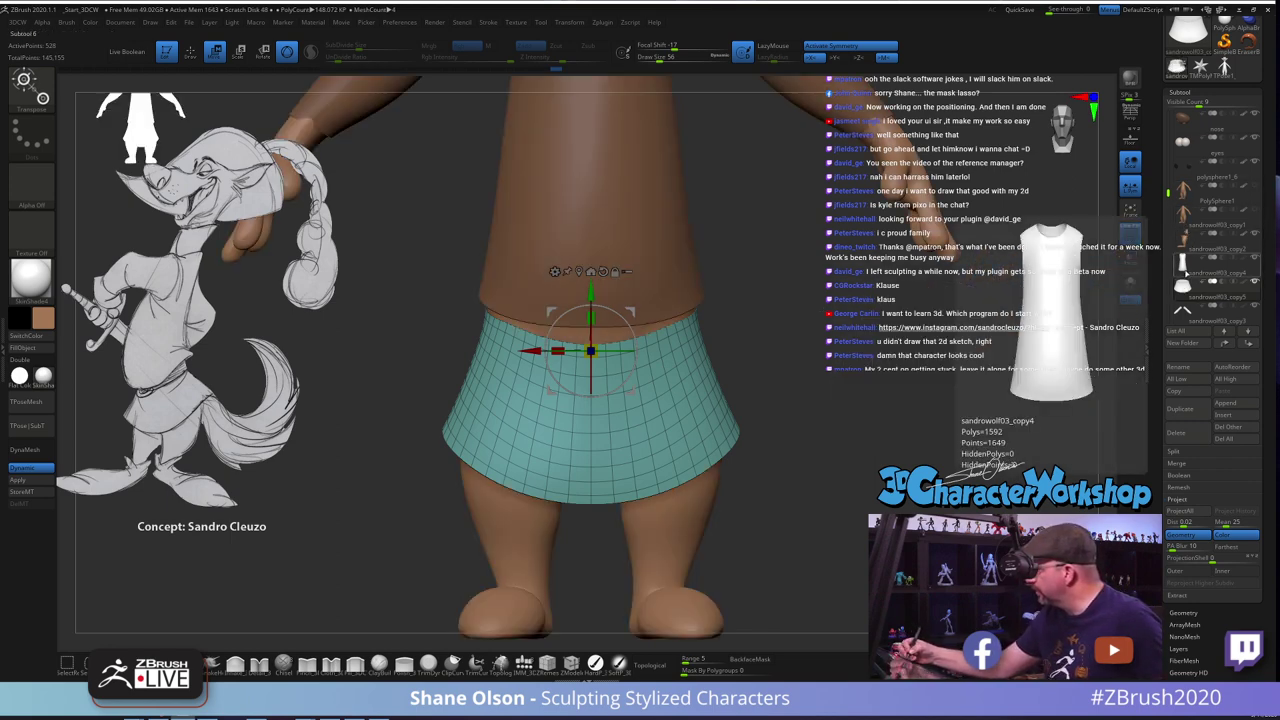
left_click(1183, 264)
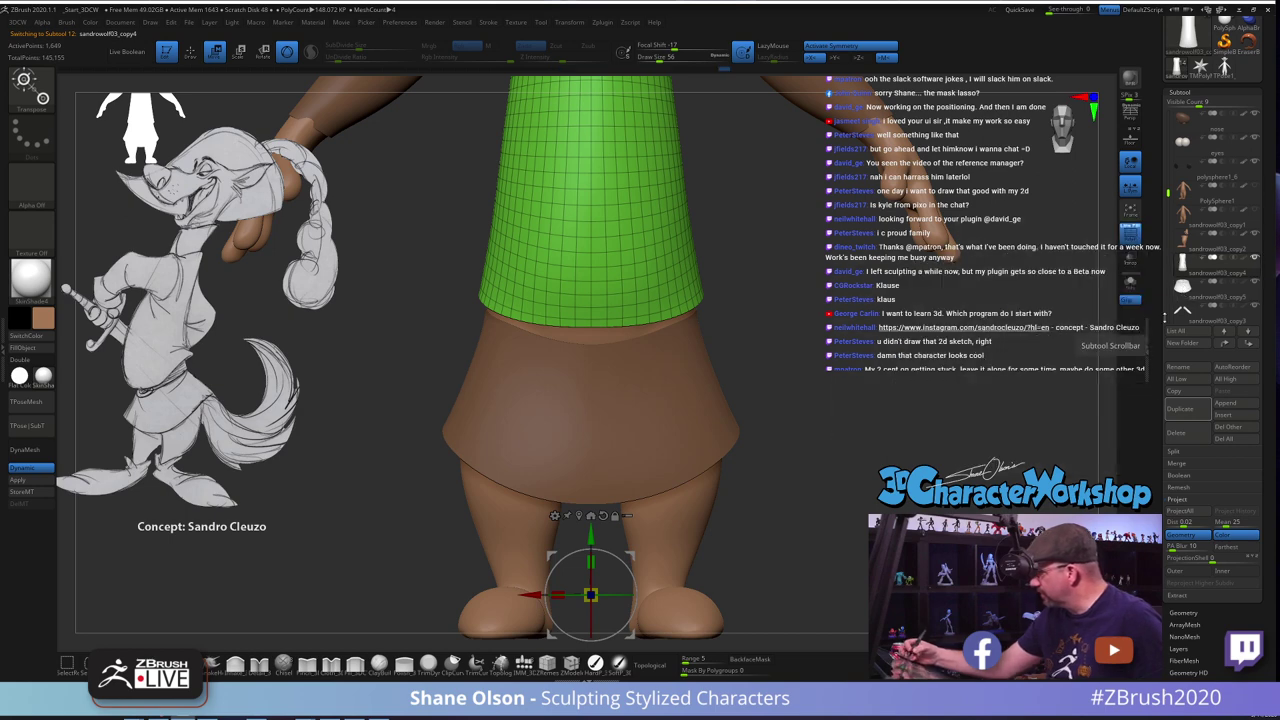
key("space")
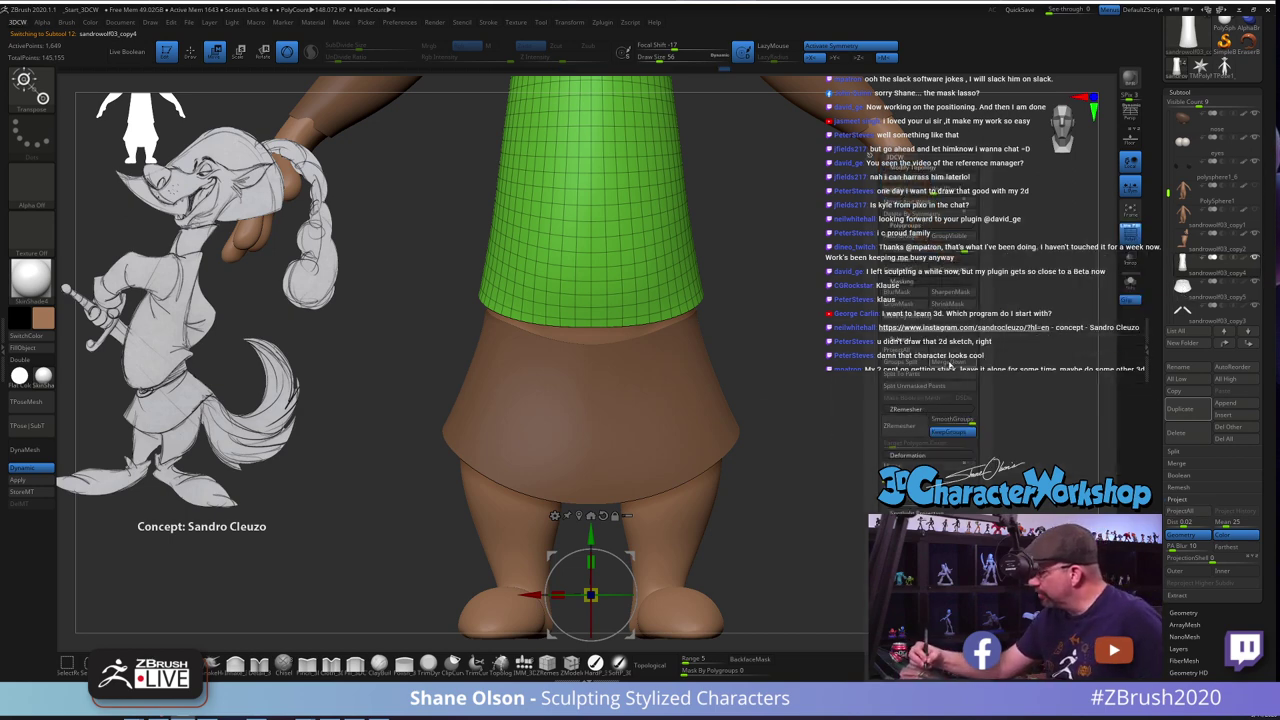
left_click(949, 362)
left_click(913, 384)
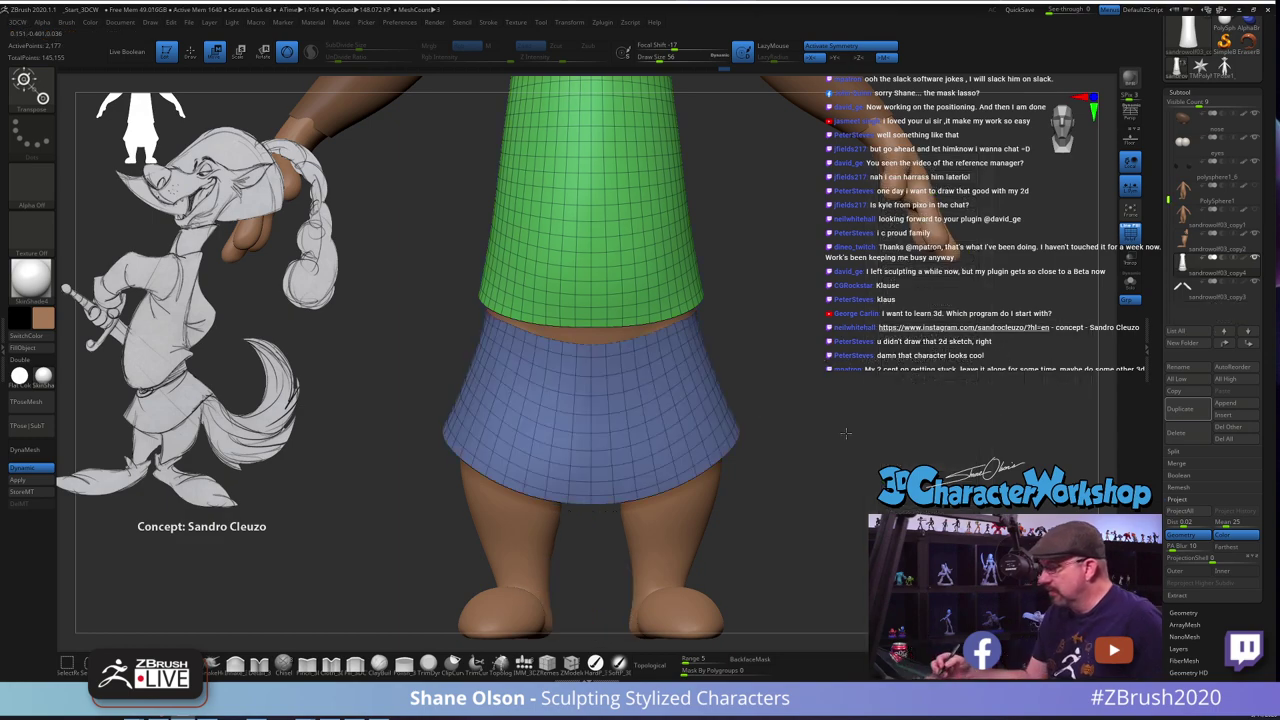
Turn off dynamic subdivision, mask the tunic's polygroup, and shift the skirt part slightly down and forward in side view
mouse_move(848, 431)
left_mouse_down()
mouse_move(821, 395)
mouse_move(845, 416)
left_mouse_up()
key("shift+d")
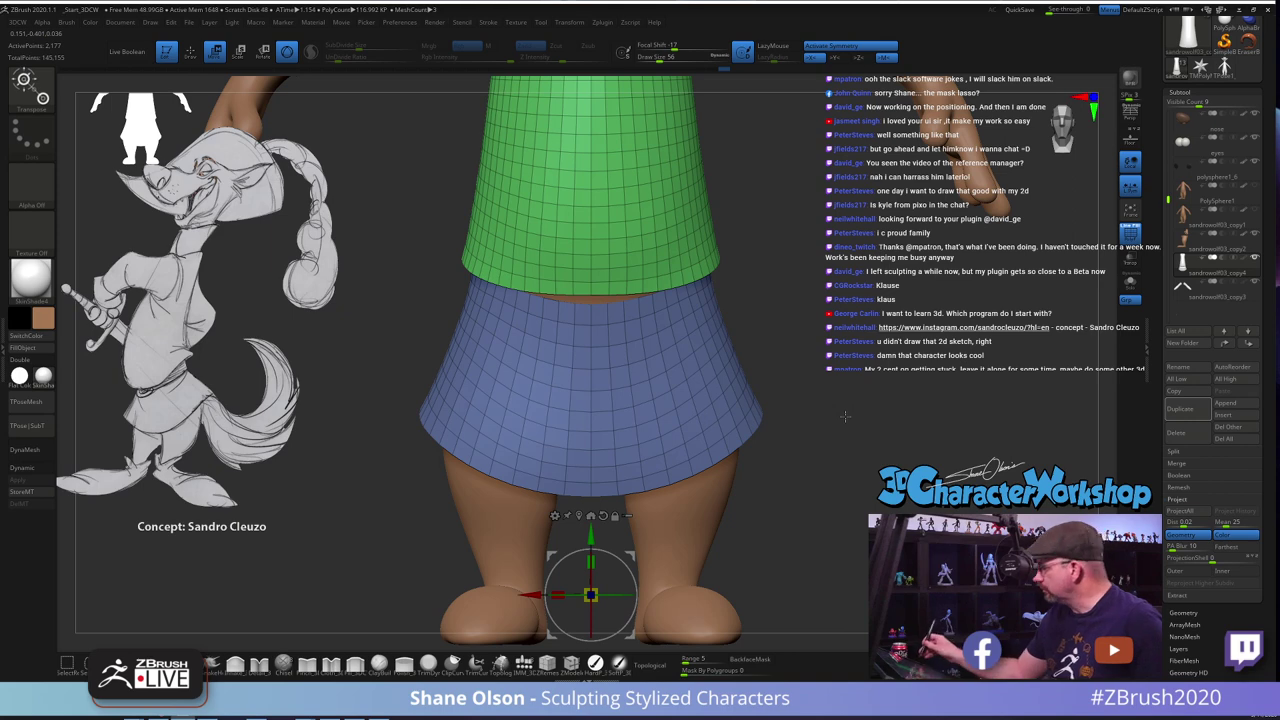
left_click_drag(866, 303, 847, 267, "alt")
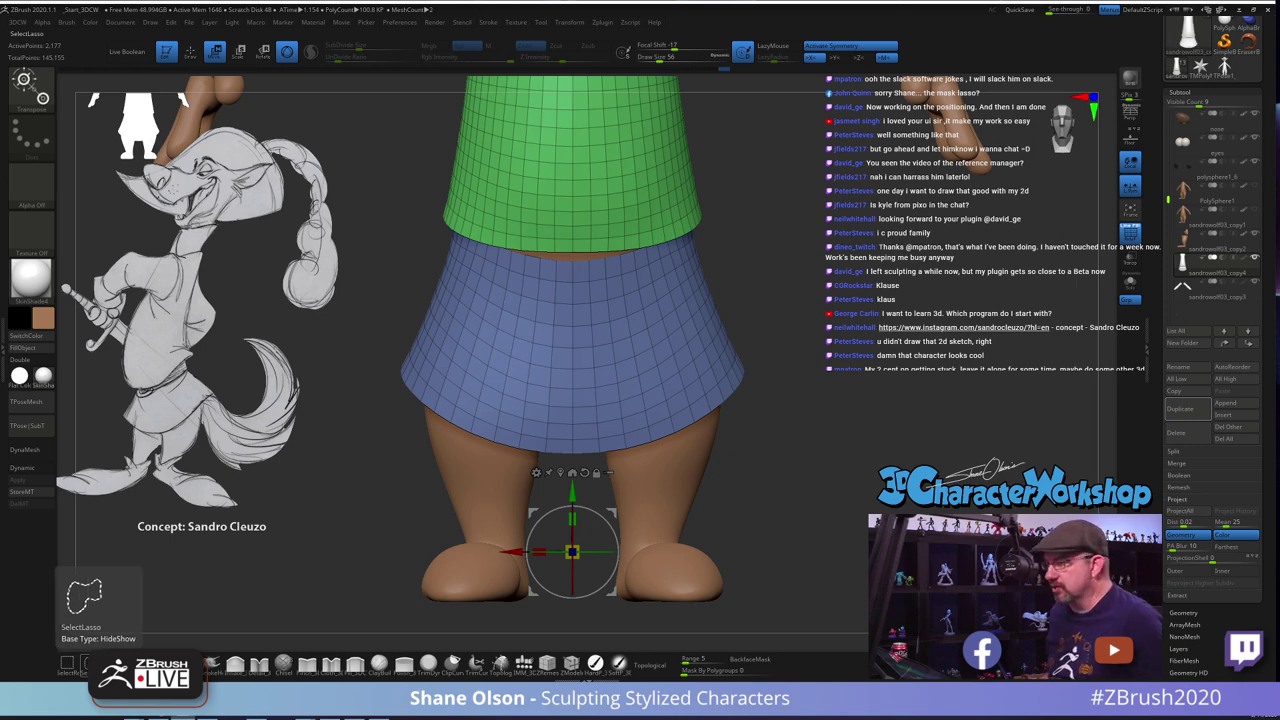
left_click_drag(837, 375, 881, 318, "alt")
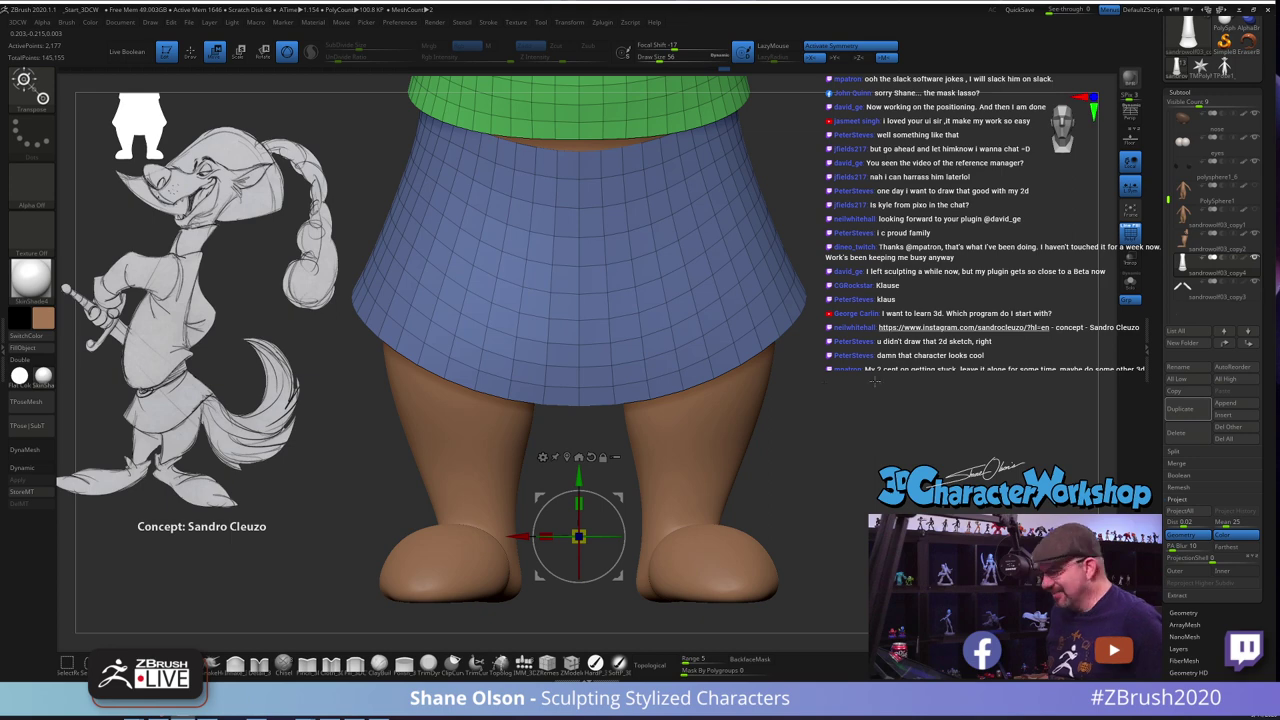
left_click(589, 325, "alt")
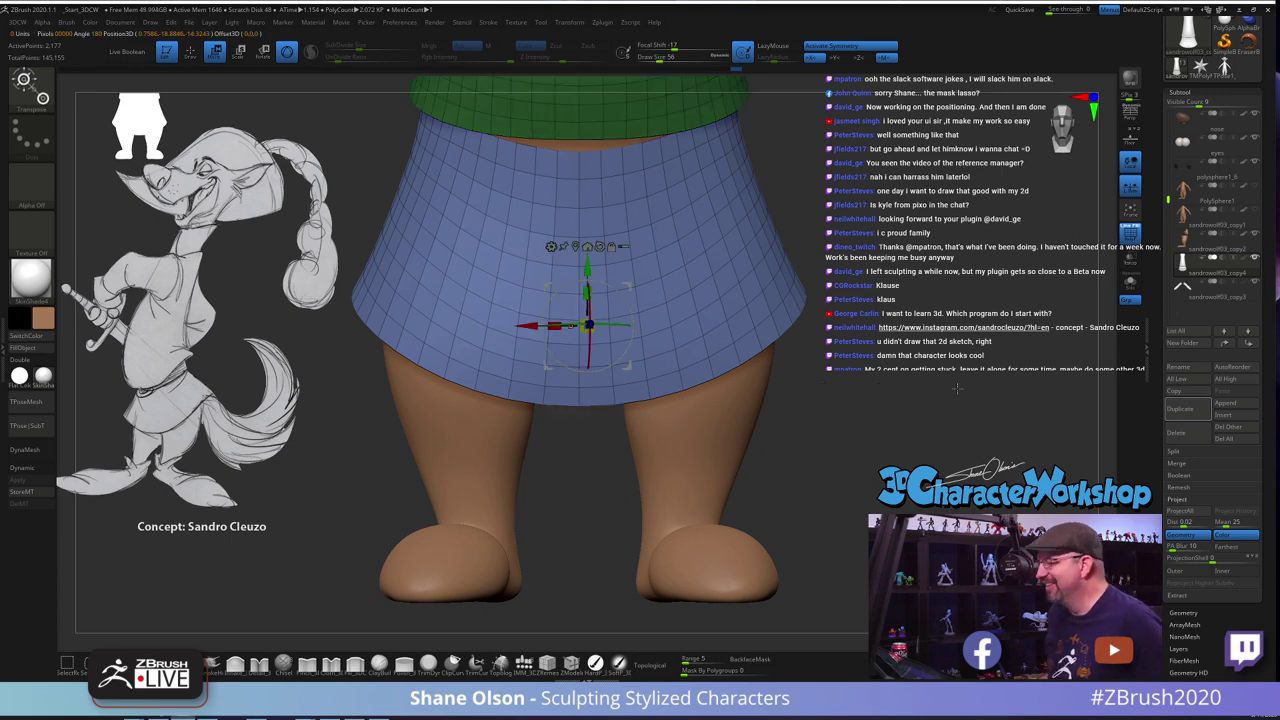
left_click_drag(940, 402, 863, 398, "shift")
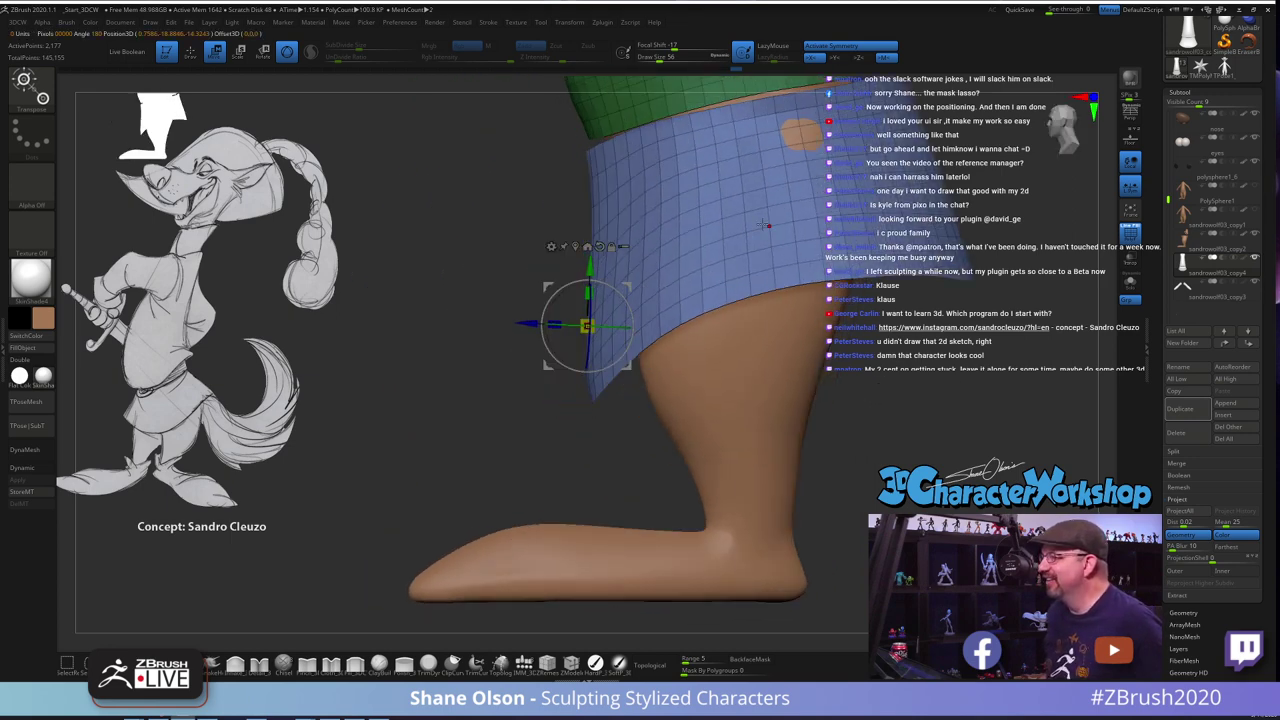
left_click_drag(630, 288, 628, 299)
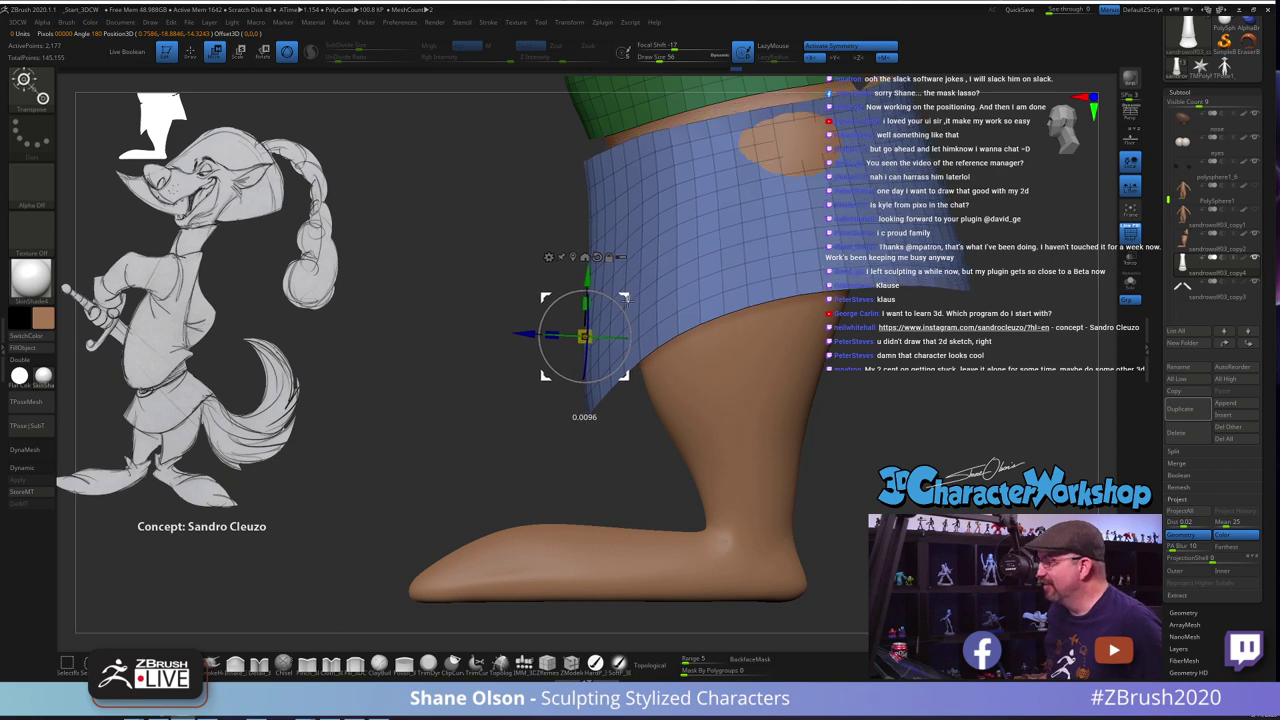
Recentre the gizmo on the unmasked skirt, scale the skirt slightly wider sideways, and clear the mask
left_click_drag(921, 389, 962, 360)
left_click_drag(962, 360, 809, 531, "alt")
left_click_drag(909, 423, 1053, 409, "shift")
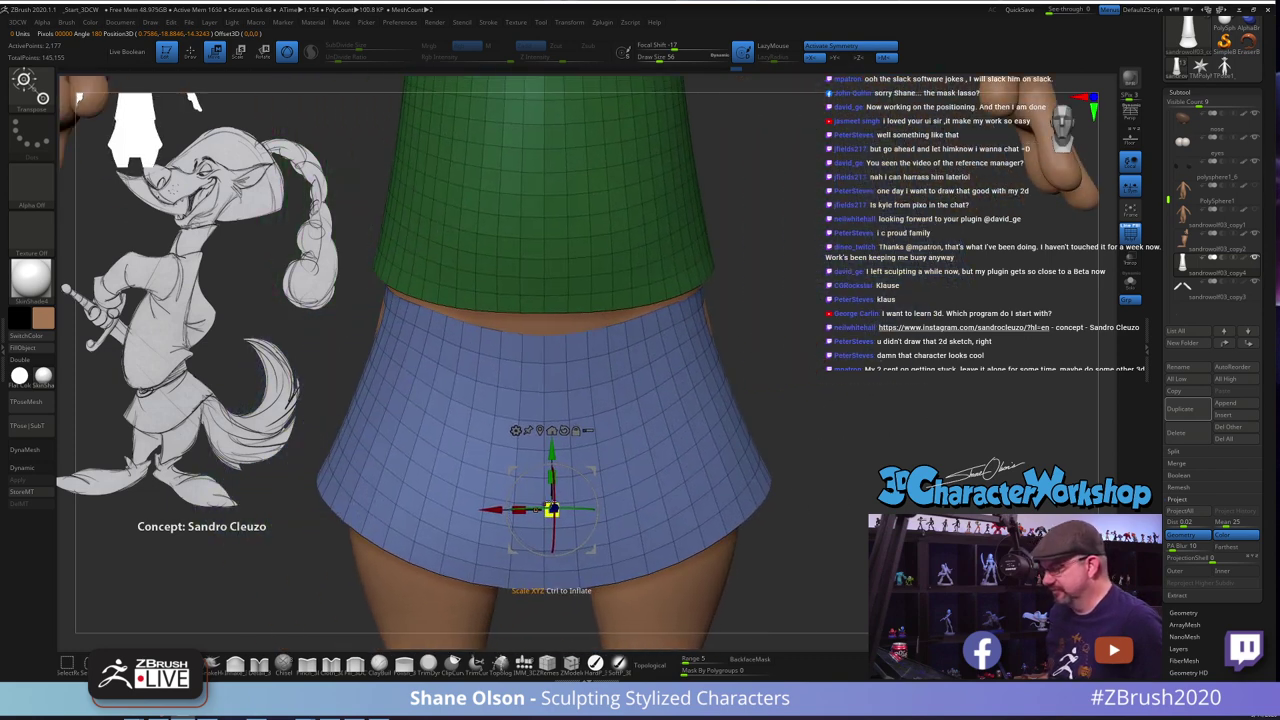
left_click(552, 430)
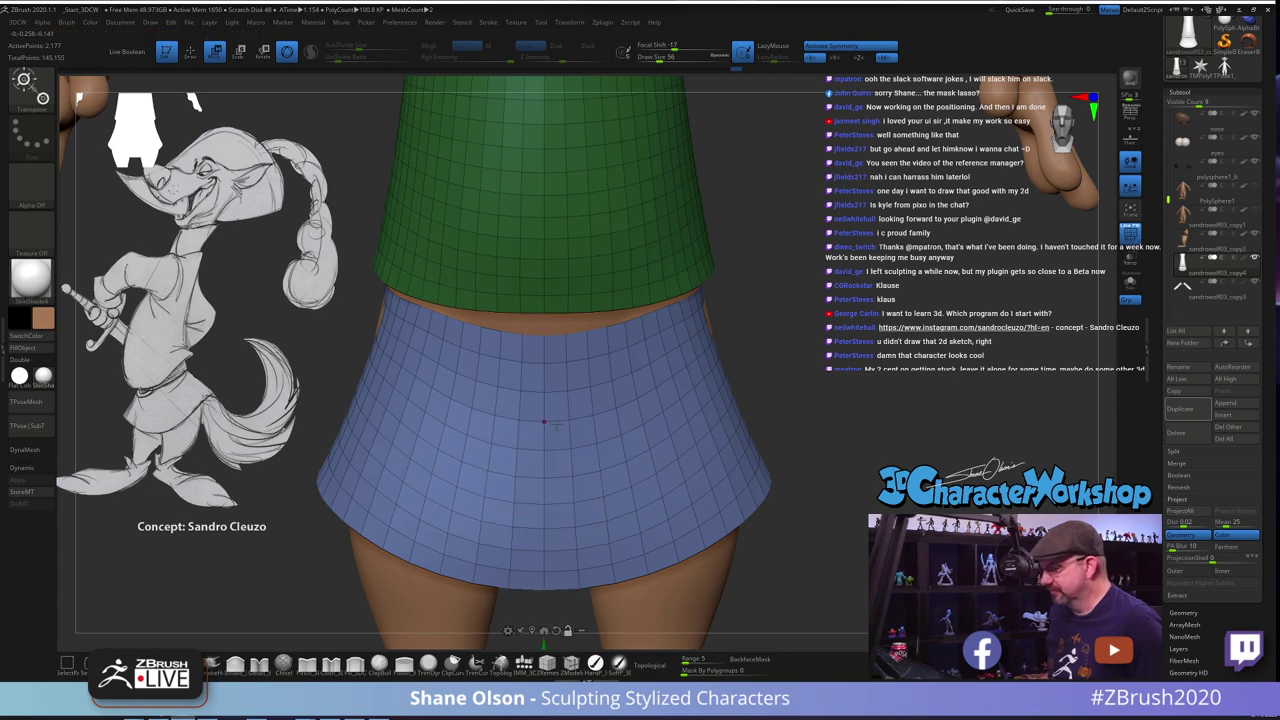
left_click_drag(785, 505, 824, 221, "alt")
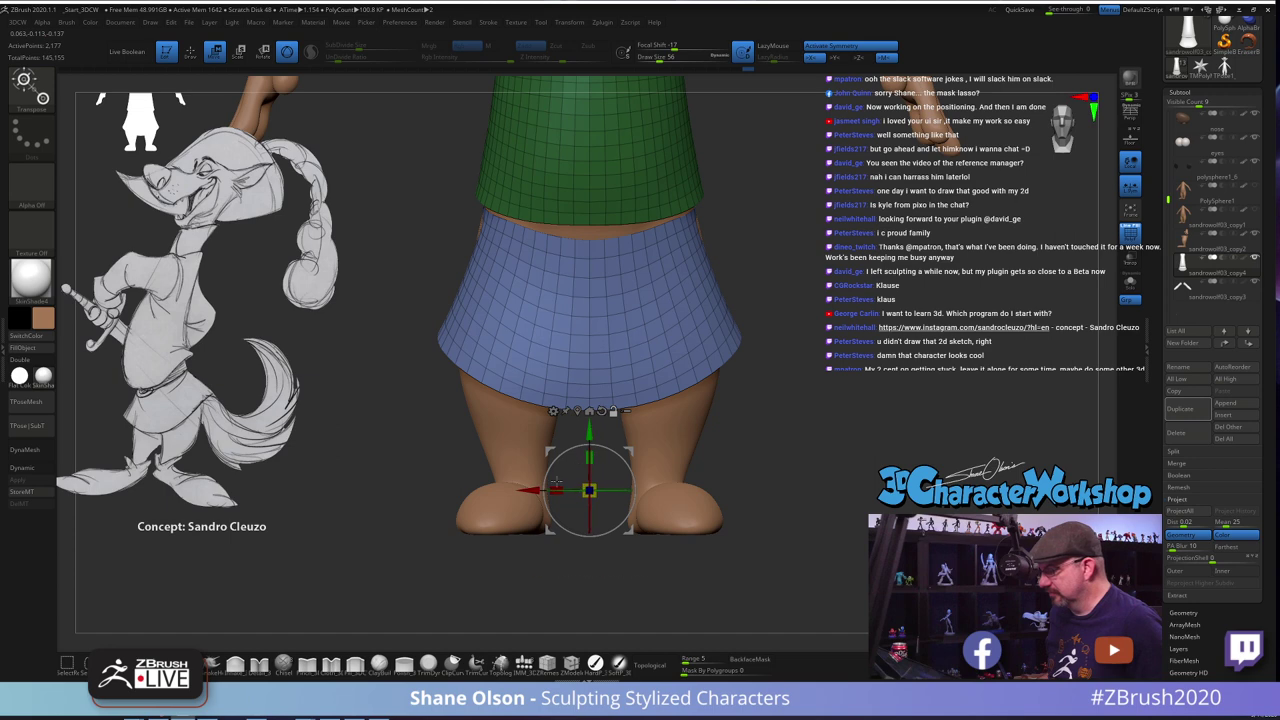
left_click_drag(556, 488, 548, 487)
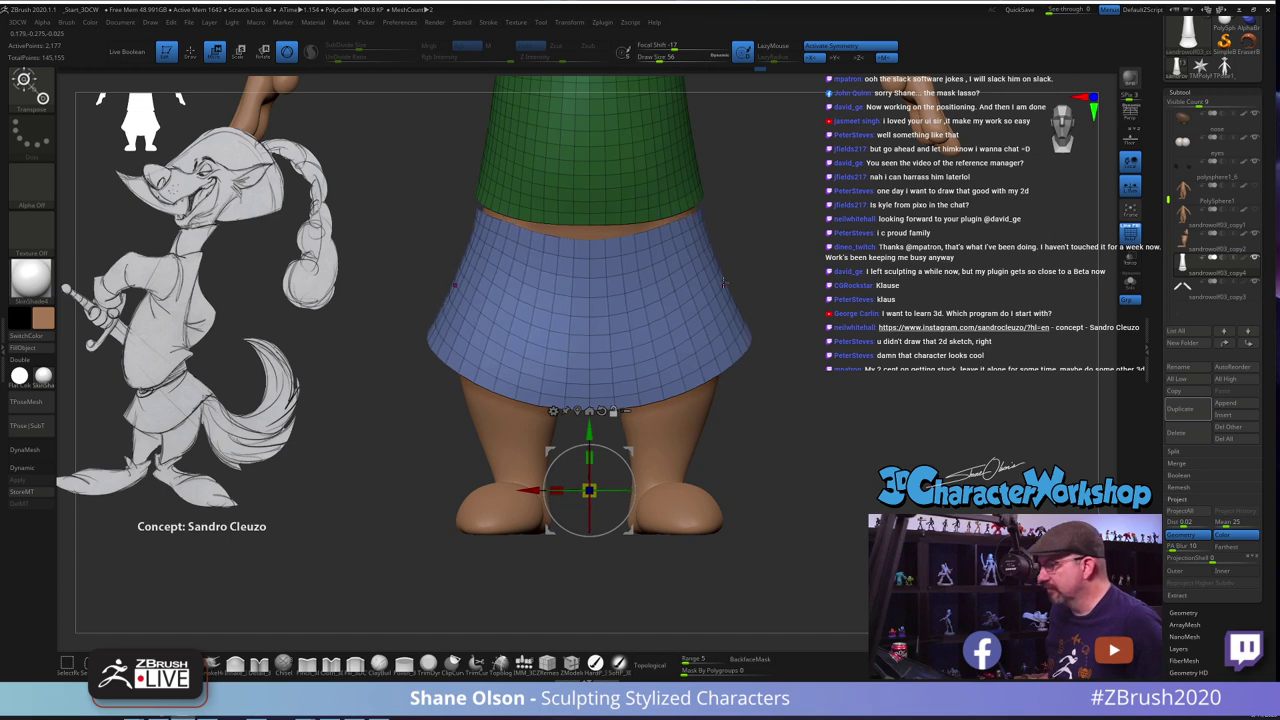
mouse_move(859, 205)
left_mouse_down("alt")
mouse_move(849, 320)
mouse_move(884, 232)
left_mouse_up("alt")
key("q")
left_click_drag(911, 279, 925, 295, "ctrl")
Isolate the merged tunic and skirt in Solo mode and frame the gap at the waist
left_click_drag(888, 246, 907, 382, "alt")
key("s")
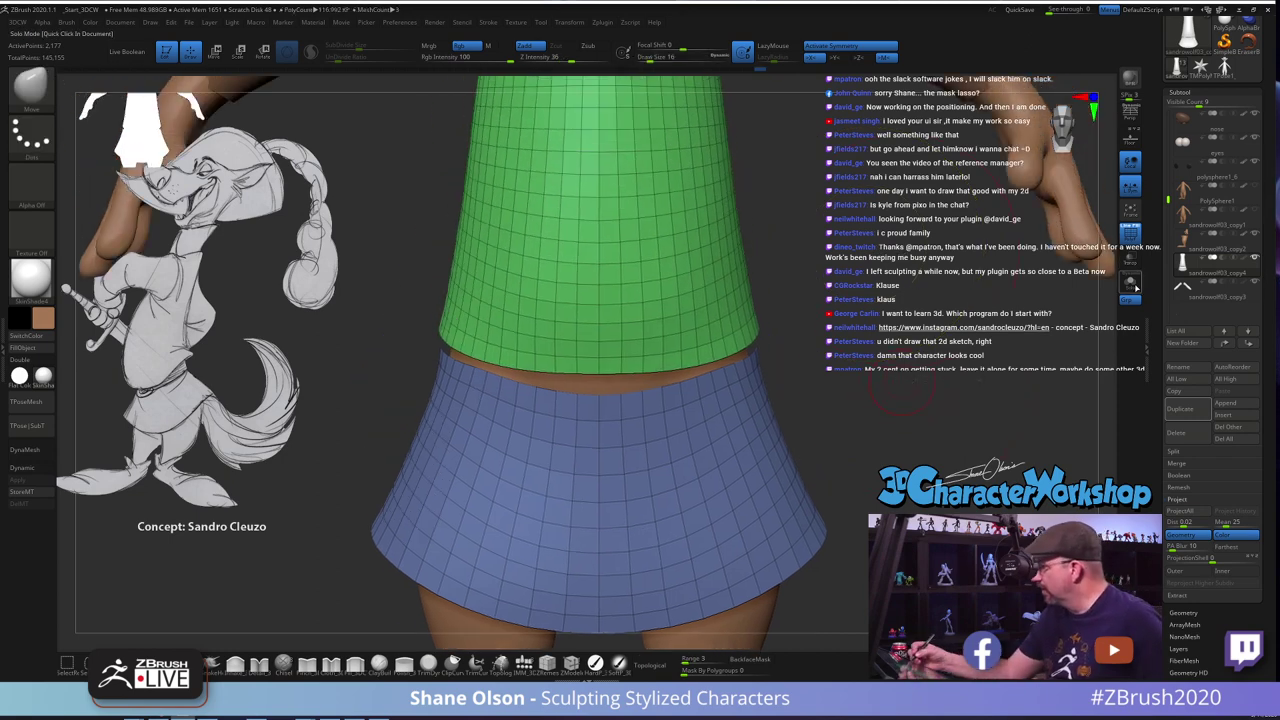
left_click(1135, 286)
left_click_drag(960, 400, 945, 310)
left_click_drag(915, 400, 865, 410, "alt")
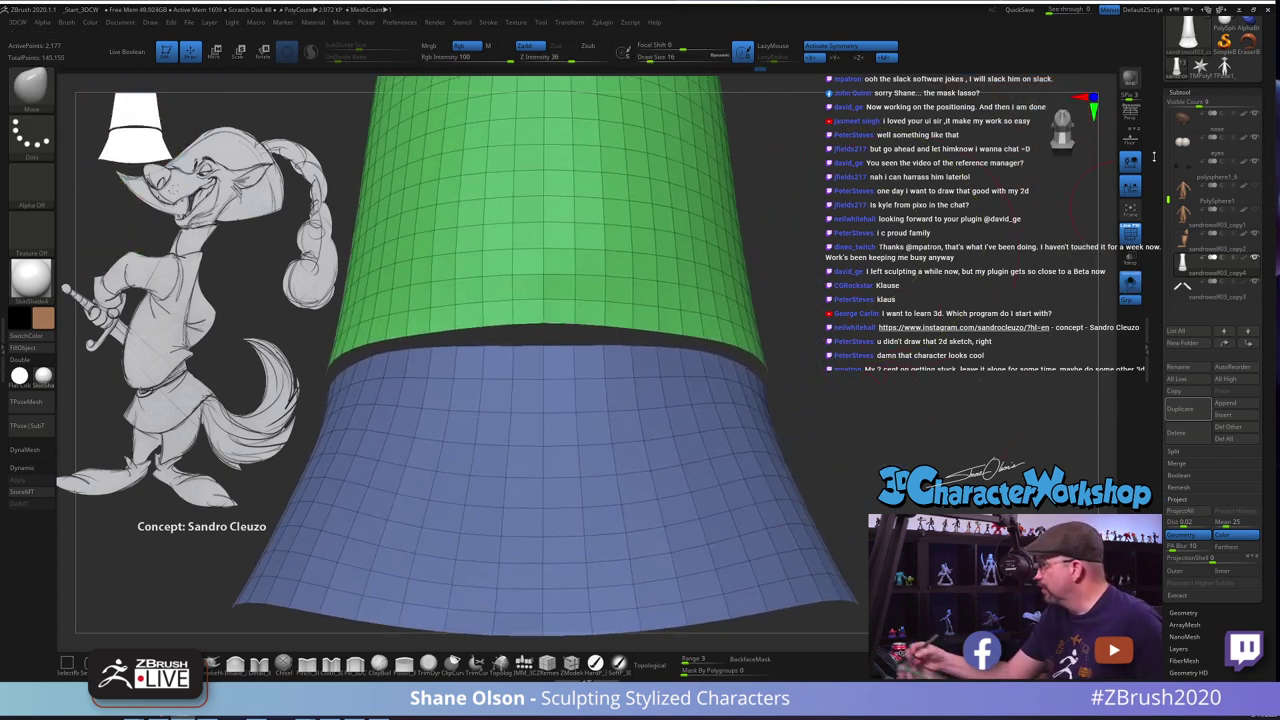
Save the tool as a ZTool file in the ZTLs folder
left_click_drag(1154, 157, 1157, 285)
left_click(1229, 41)
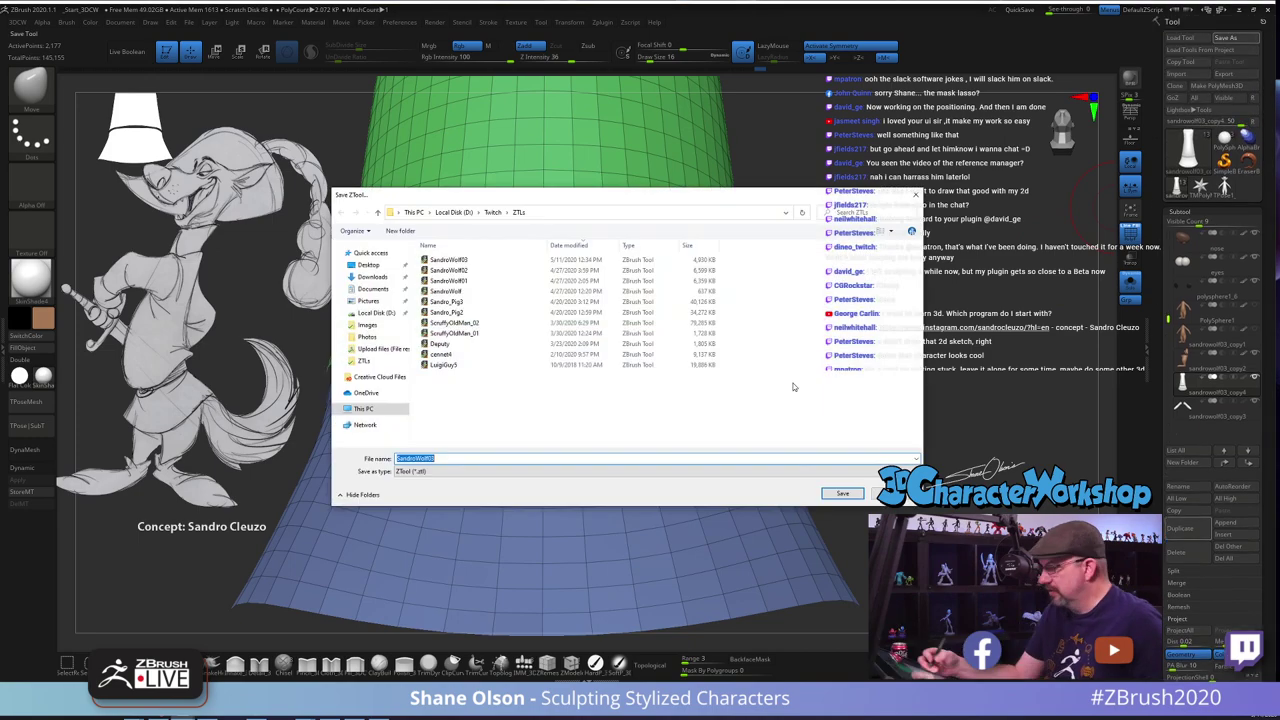
left_click(451, 458)
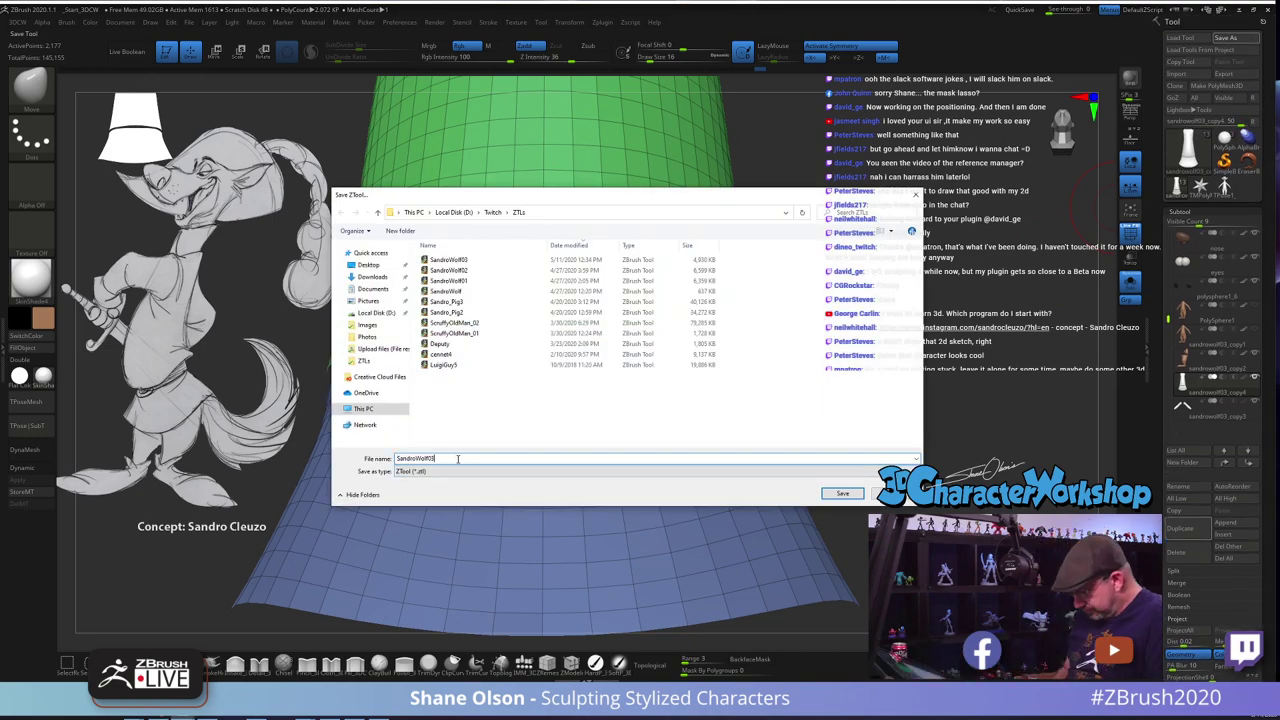
key("Return")
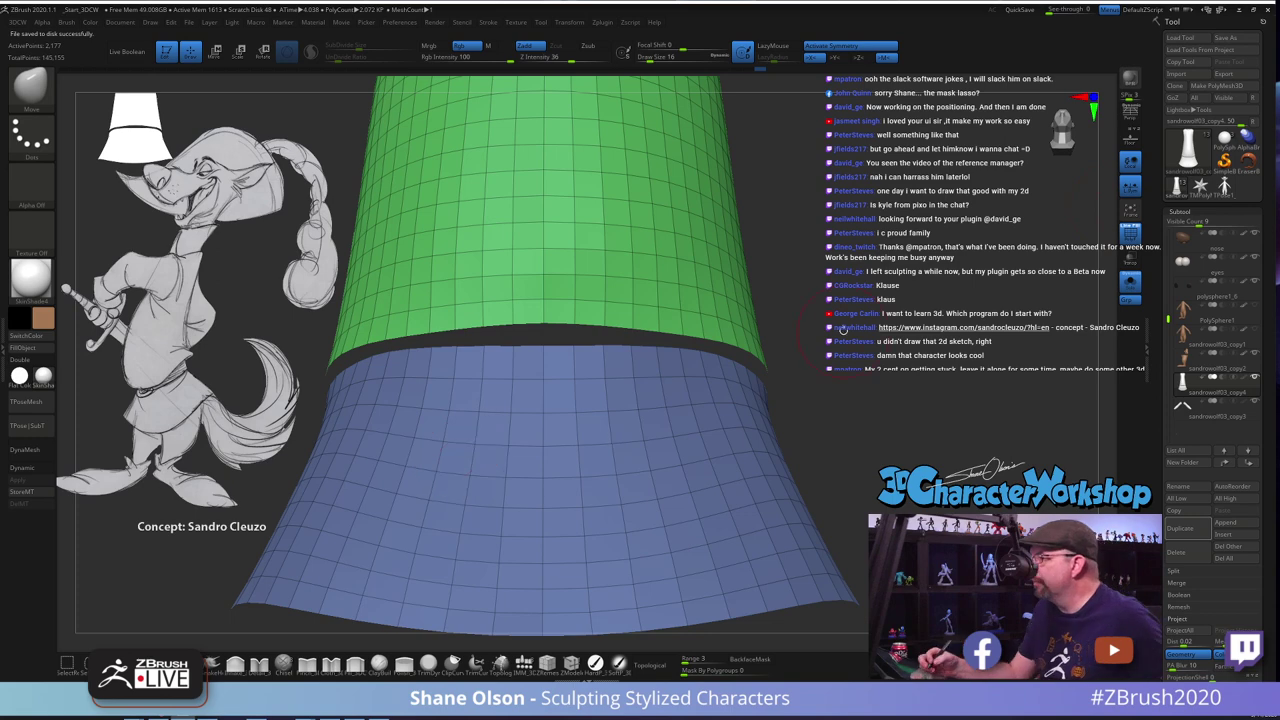
left_click_drag(837, 347, 903, 392)
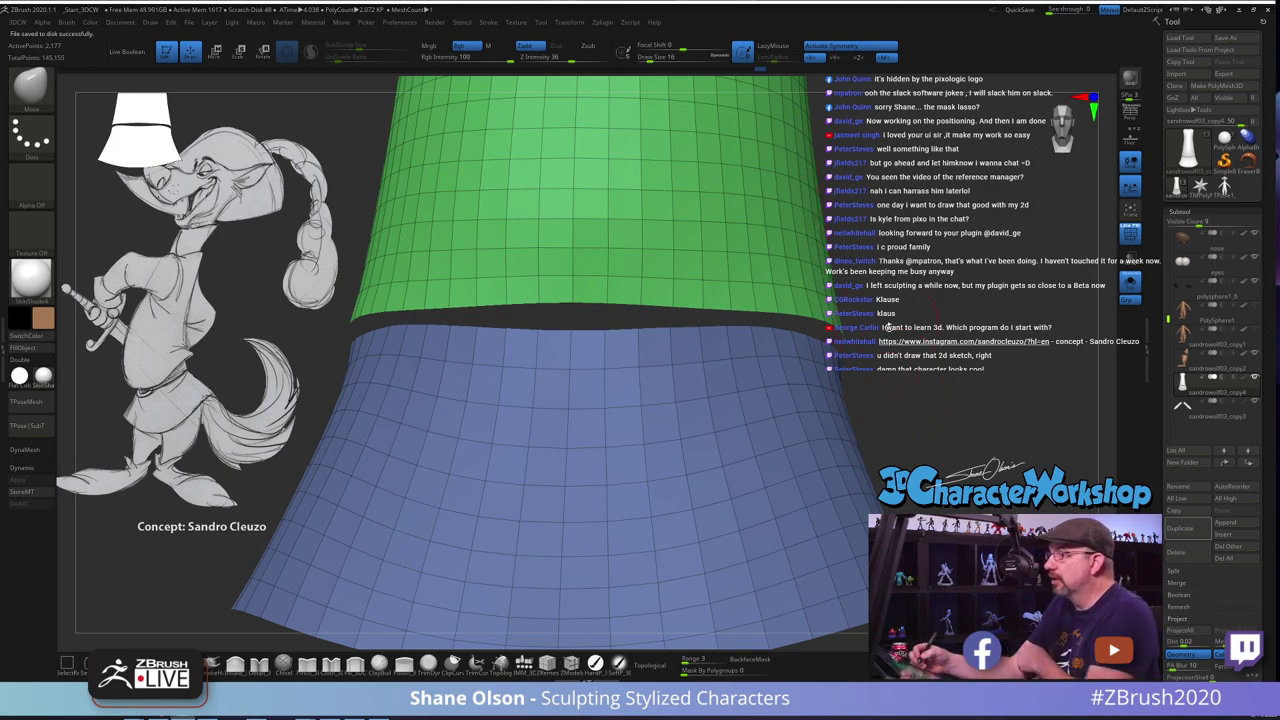
left_click_drag(900, 371, 884, 354, "alt")
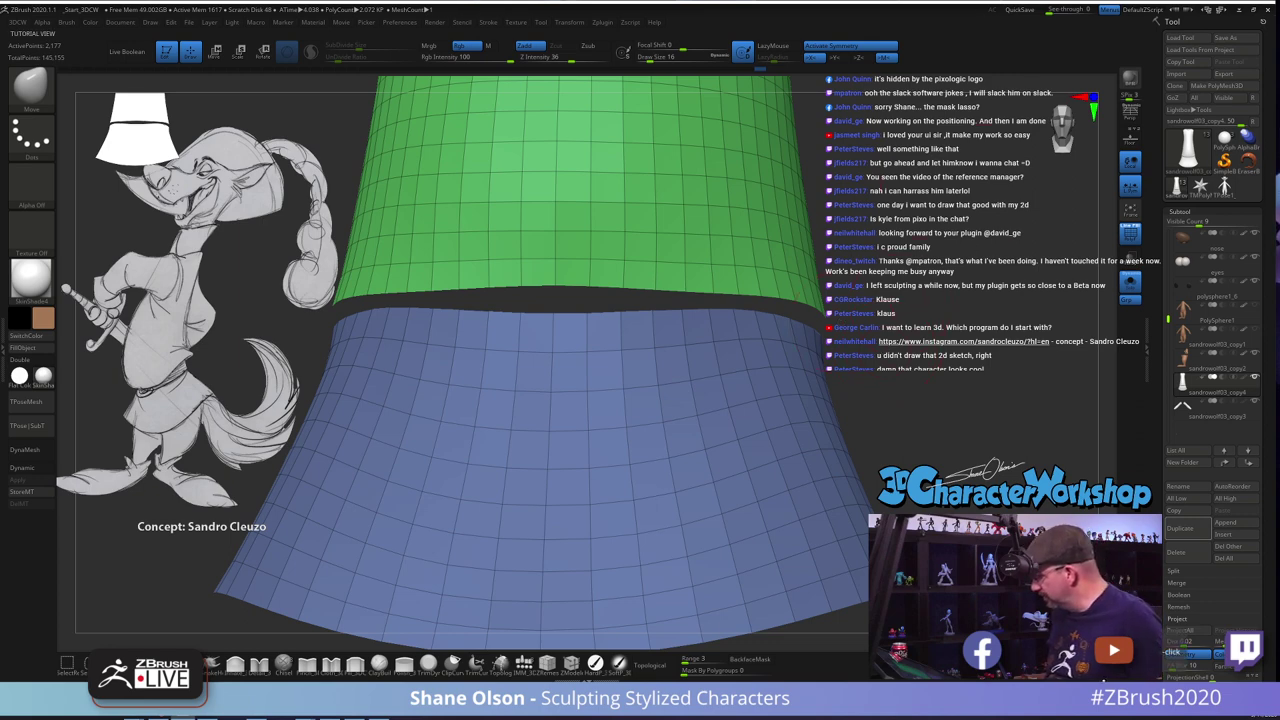
left_click_drag(603, 686, 603, 652)
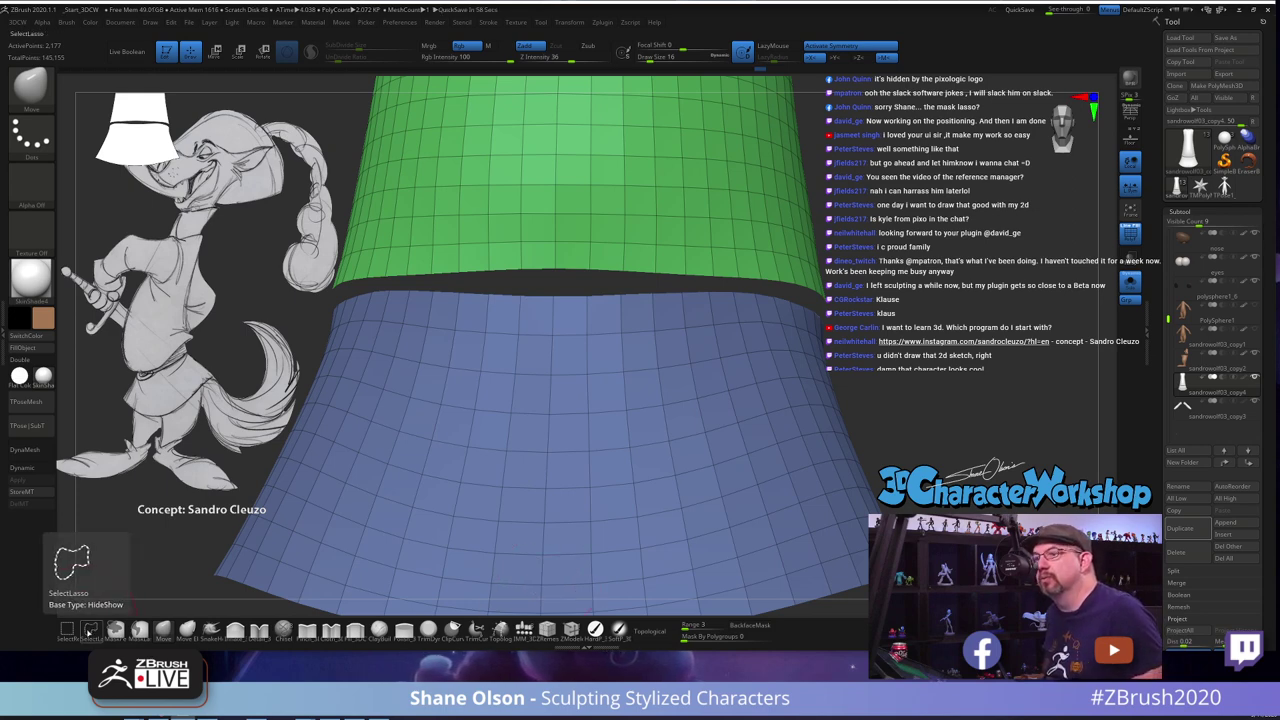
left_click(319, 655)
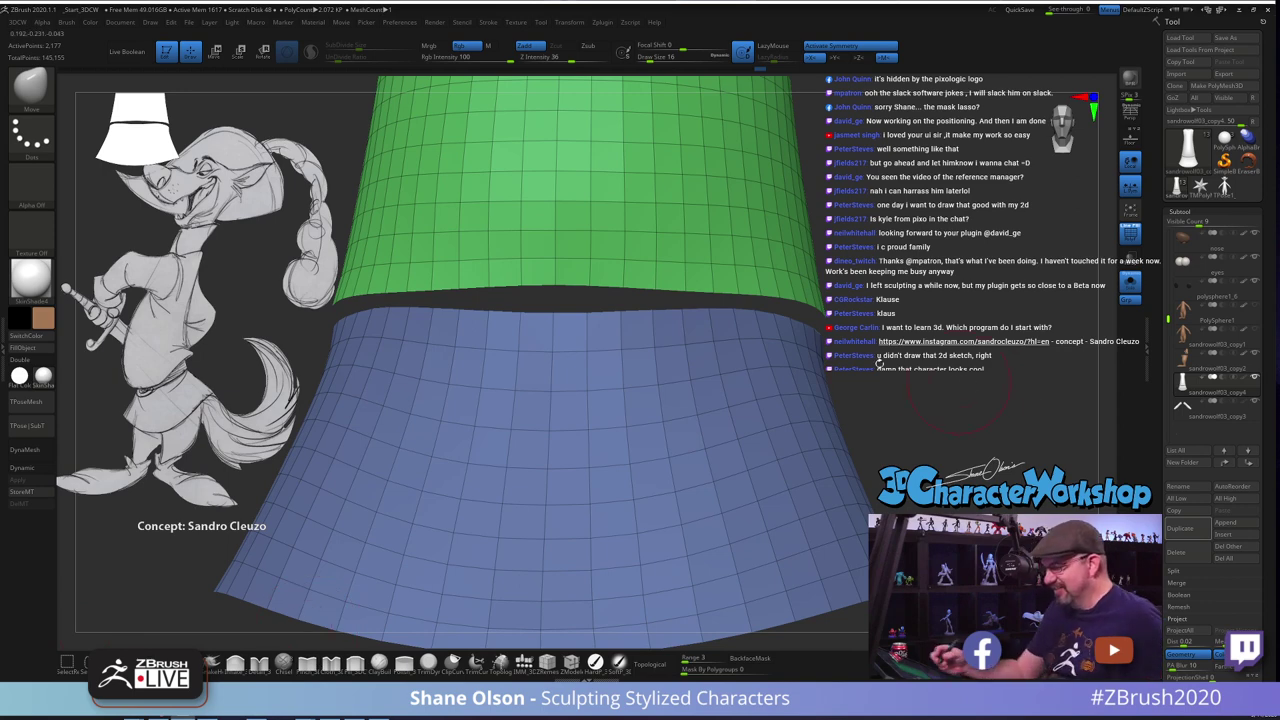
Bridge the skirt's top opening to the tunic's bottom opening with ZModeler's Bridge edge action set to Two Holes
left_click(571, 663)
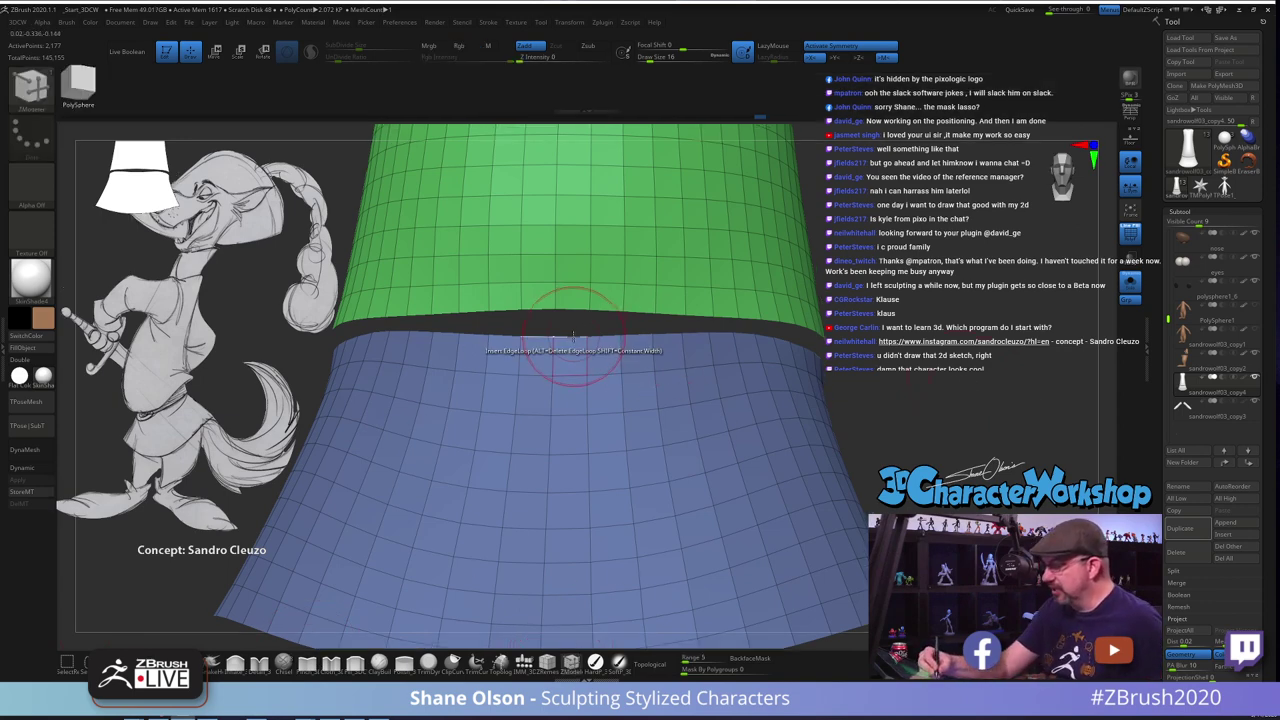
key("space")
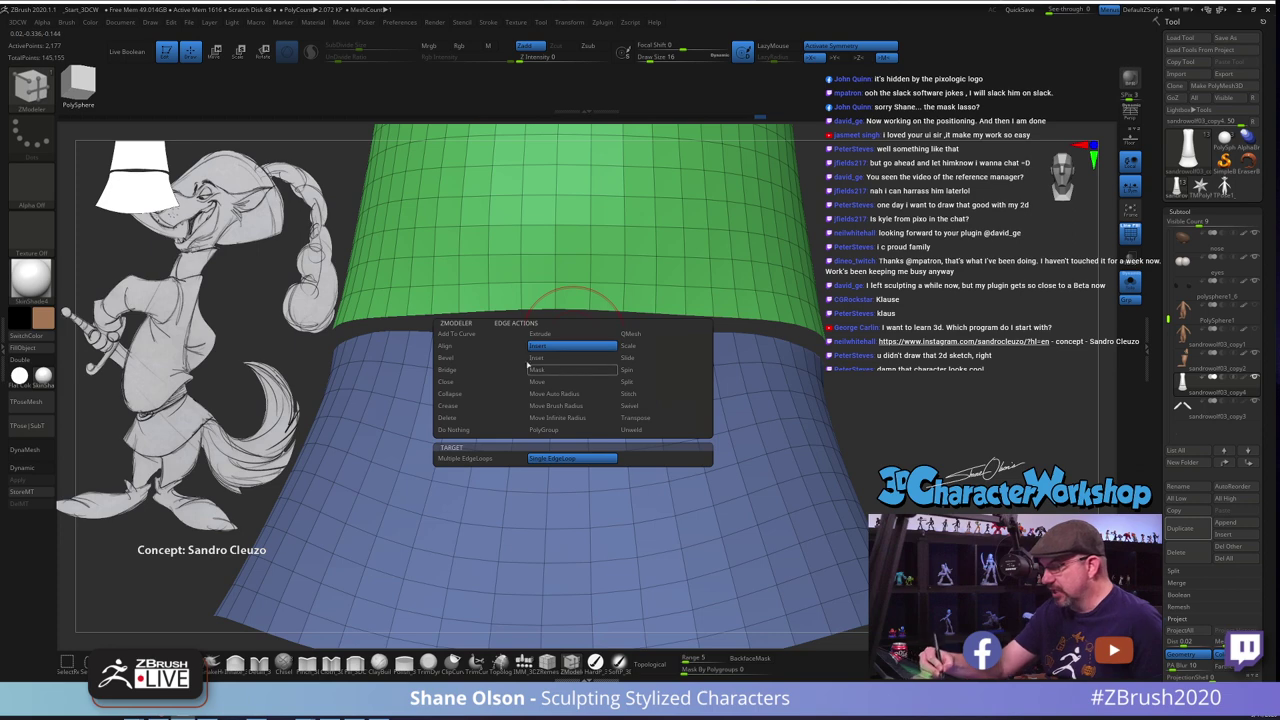
left_click(473, 370)
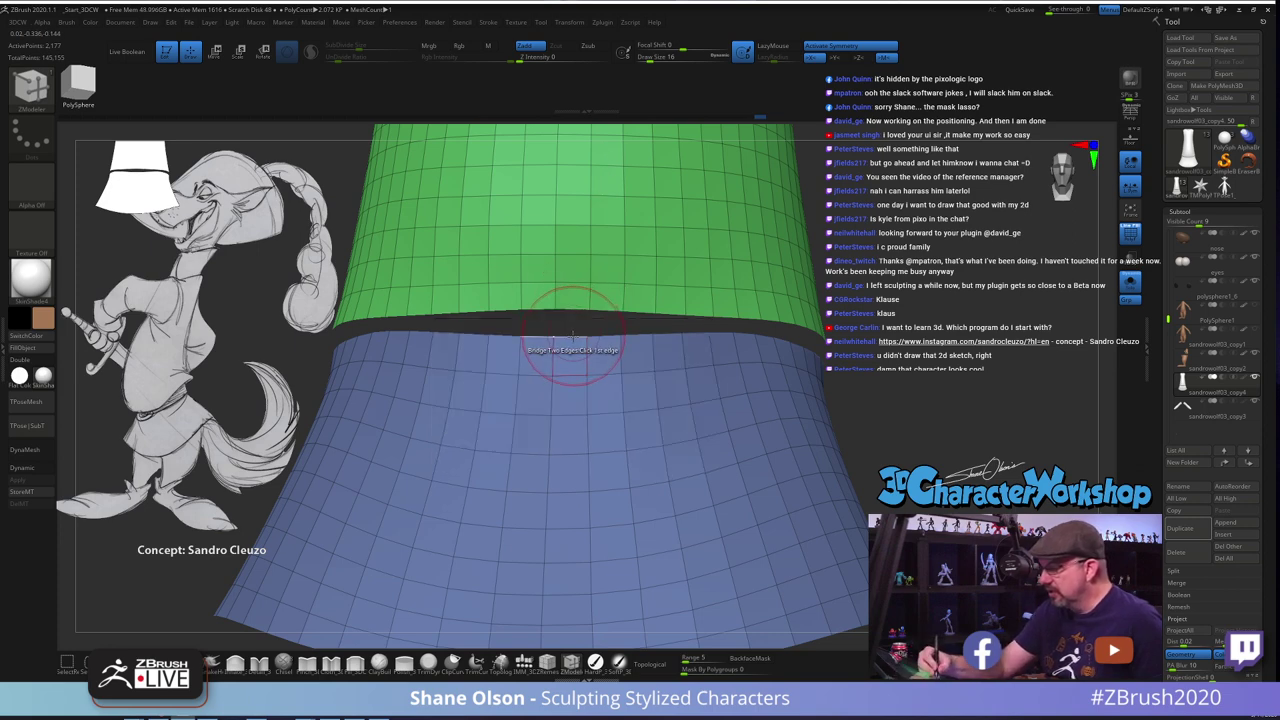
key("space")
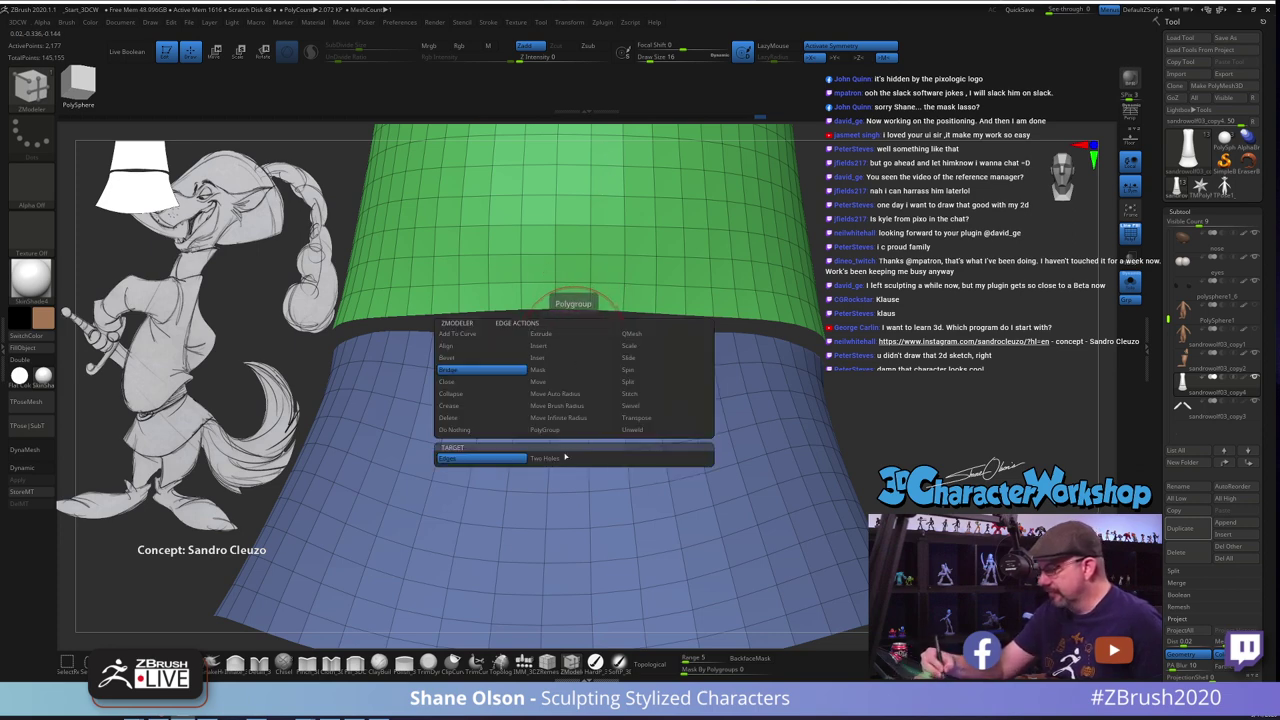
left_click(563, 461)
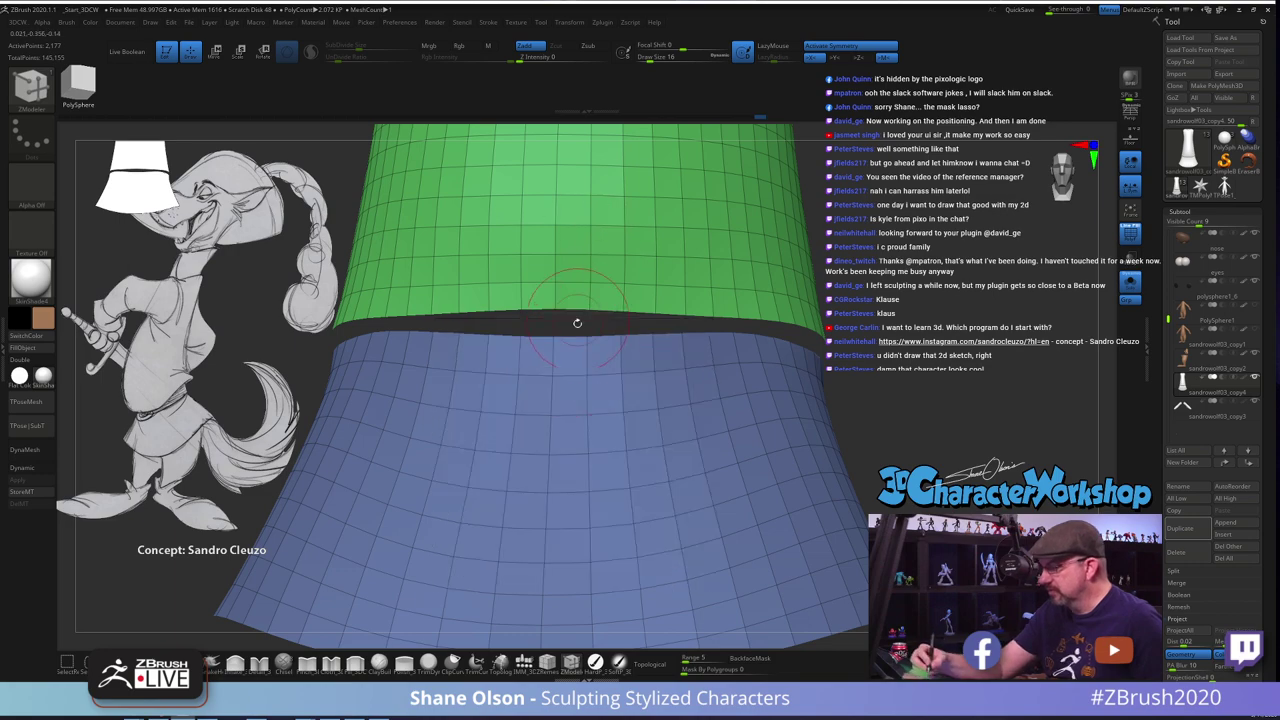
left_click(576, 338)
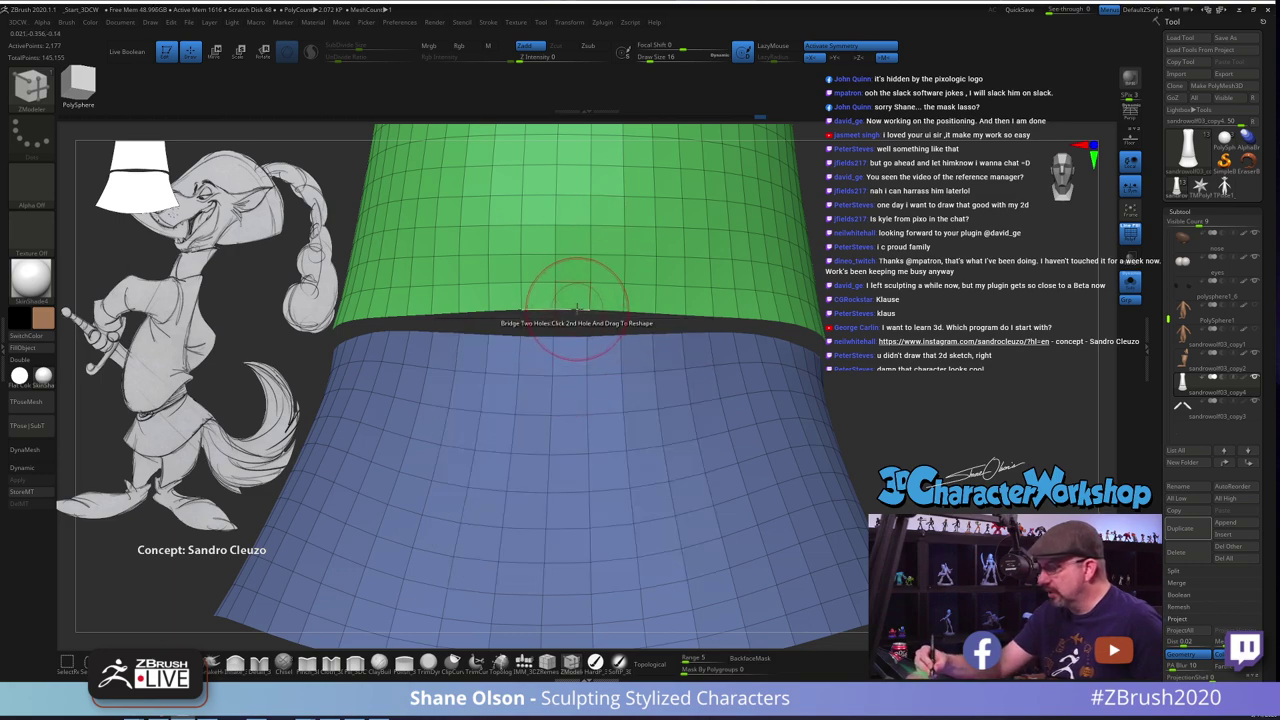
left_click(580, 300)
left_click_drag(928, 397, 957, 418, "alt")
left_click_drag(885, 366, 895, 334, "alt")
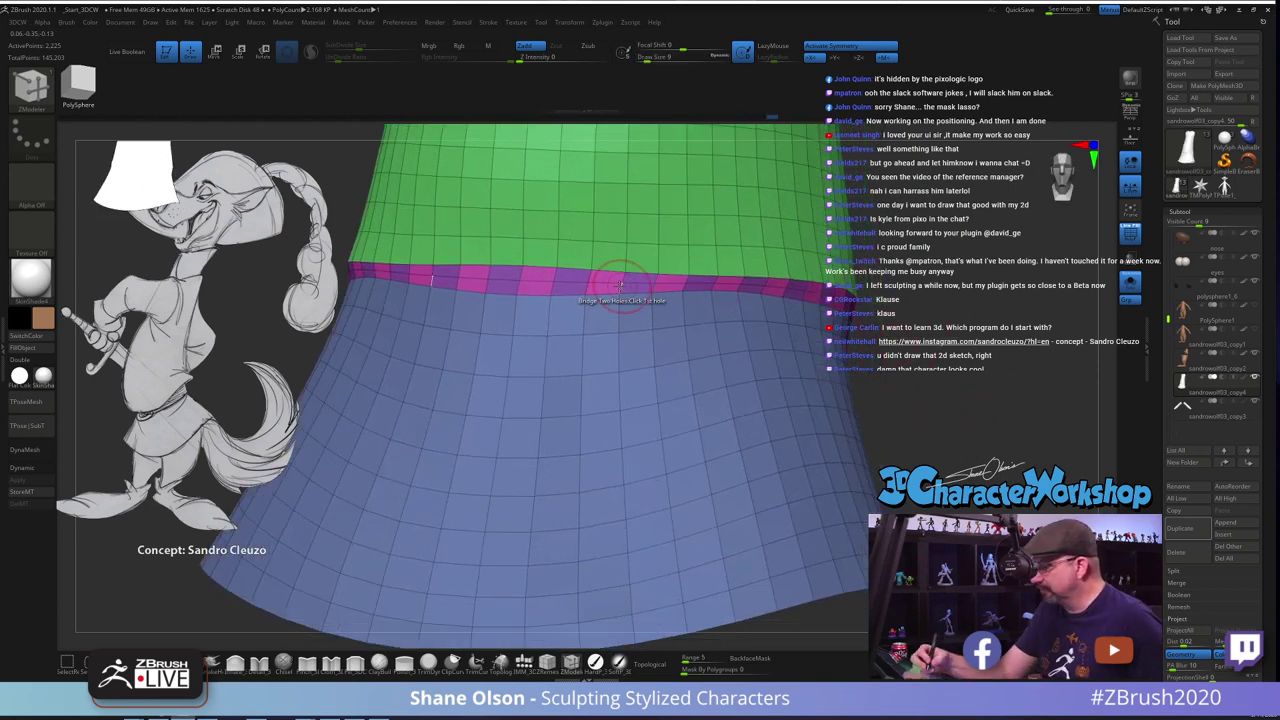
Delete the bridge's middle edge loop with ZModeler's Insert edge action and assign the whole garment to one polygroup
key("space")
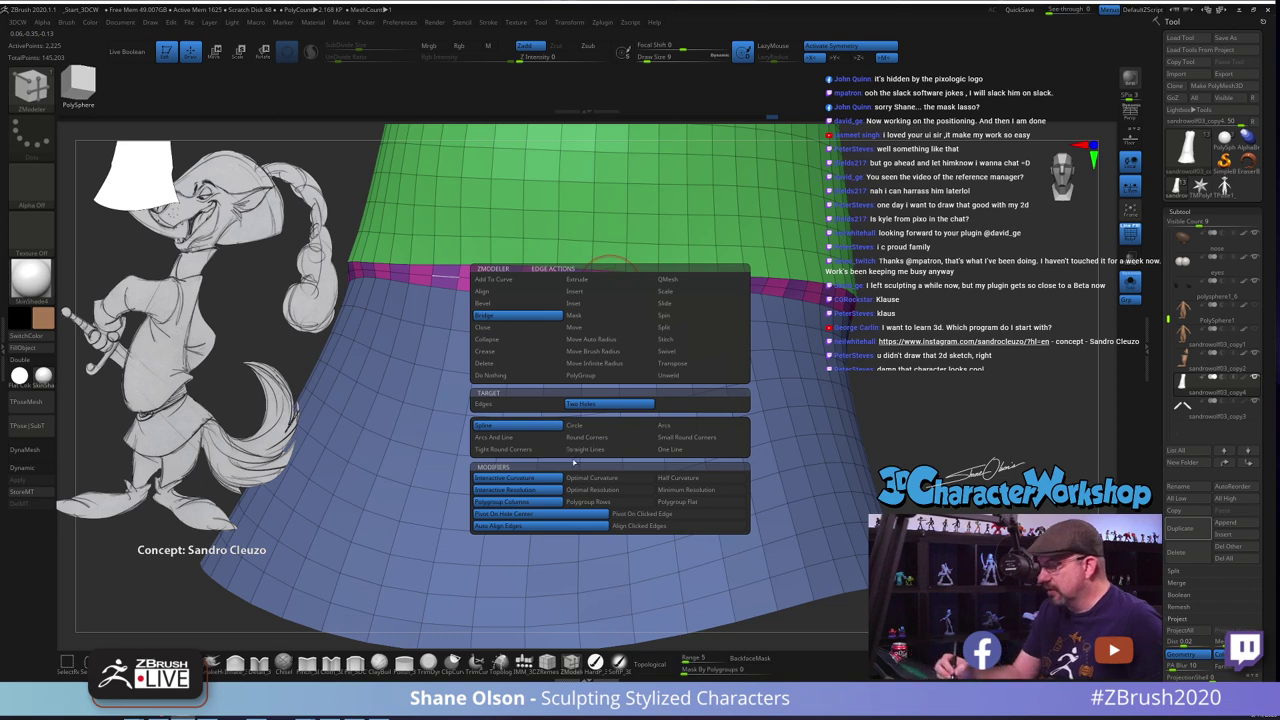
left_click(590, 295)
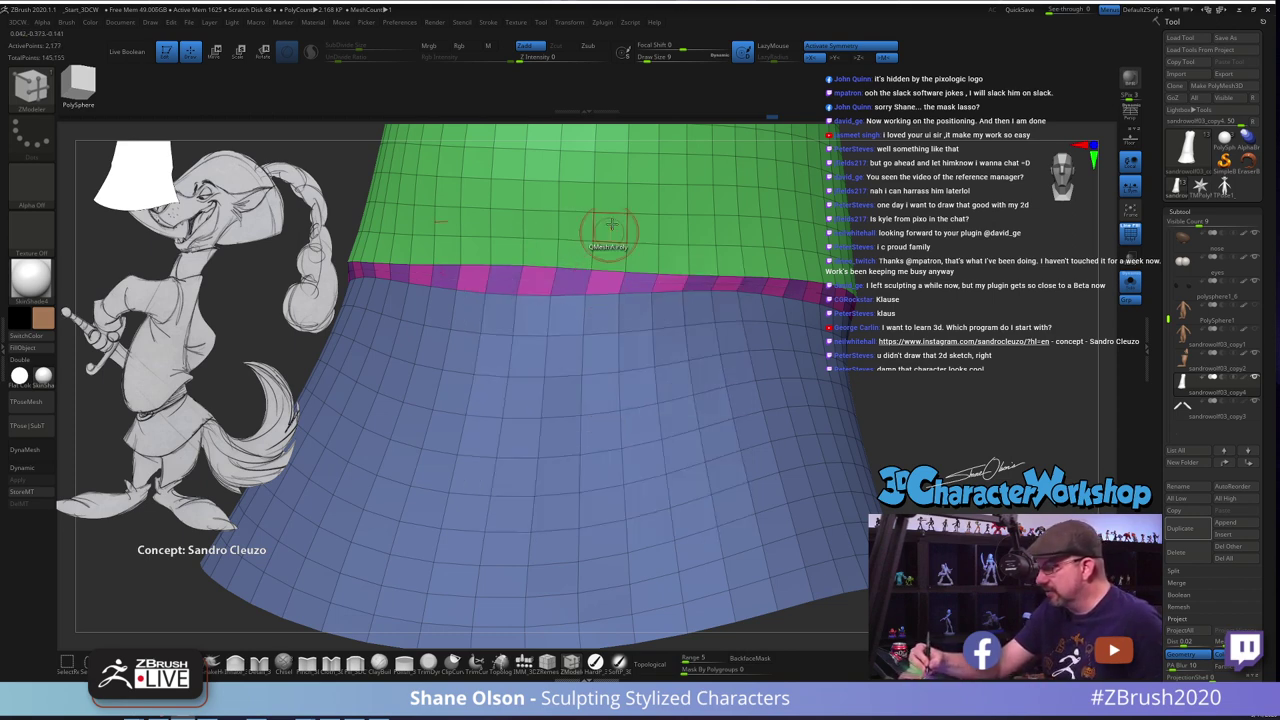
key("ctrl+z")
key("ctrl+w")
Smooth the garment's waist seam across the front and sides with the Smooth brush at a Draw Size of 39
mouse_move(907, 376)
left_mouse_down("alt")
mouse_move(848, 400)
mouse_move(845, 377)
mouse_move(835, 460)
left_mouse_up("alt")
key("s")
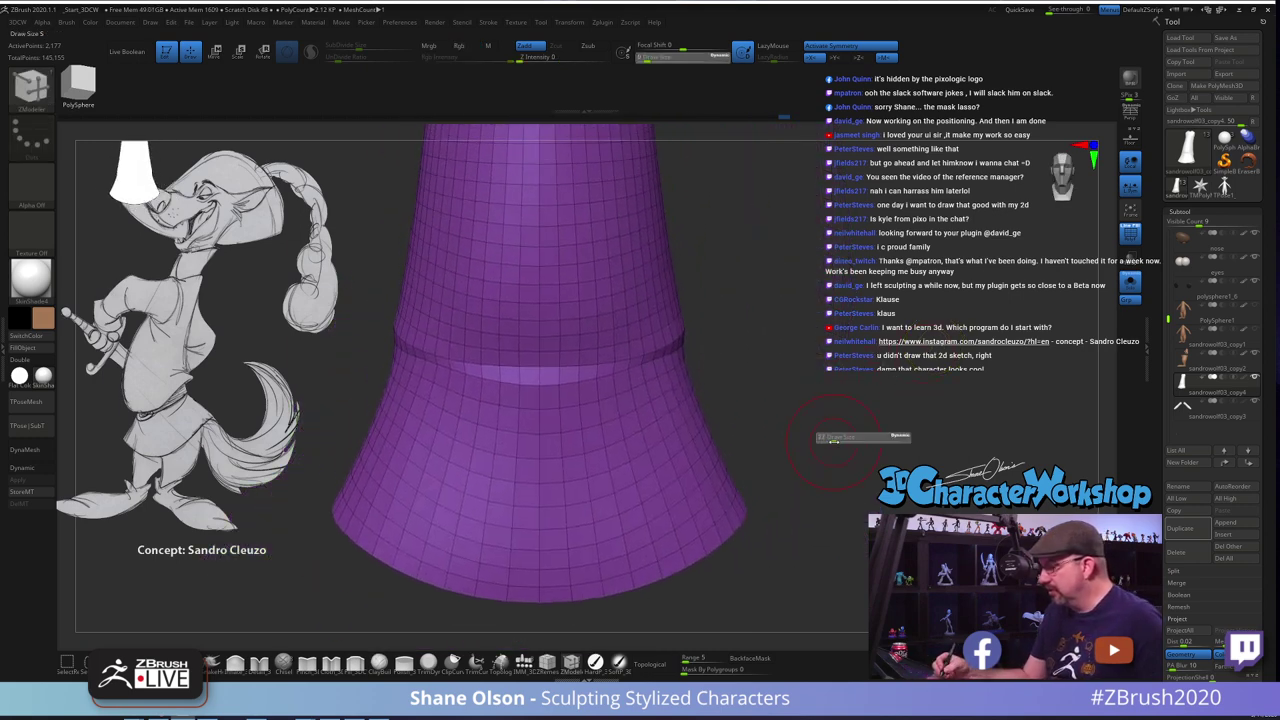
left_click_drag(549, 386, 692, 342, "shift")
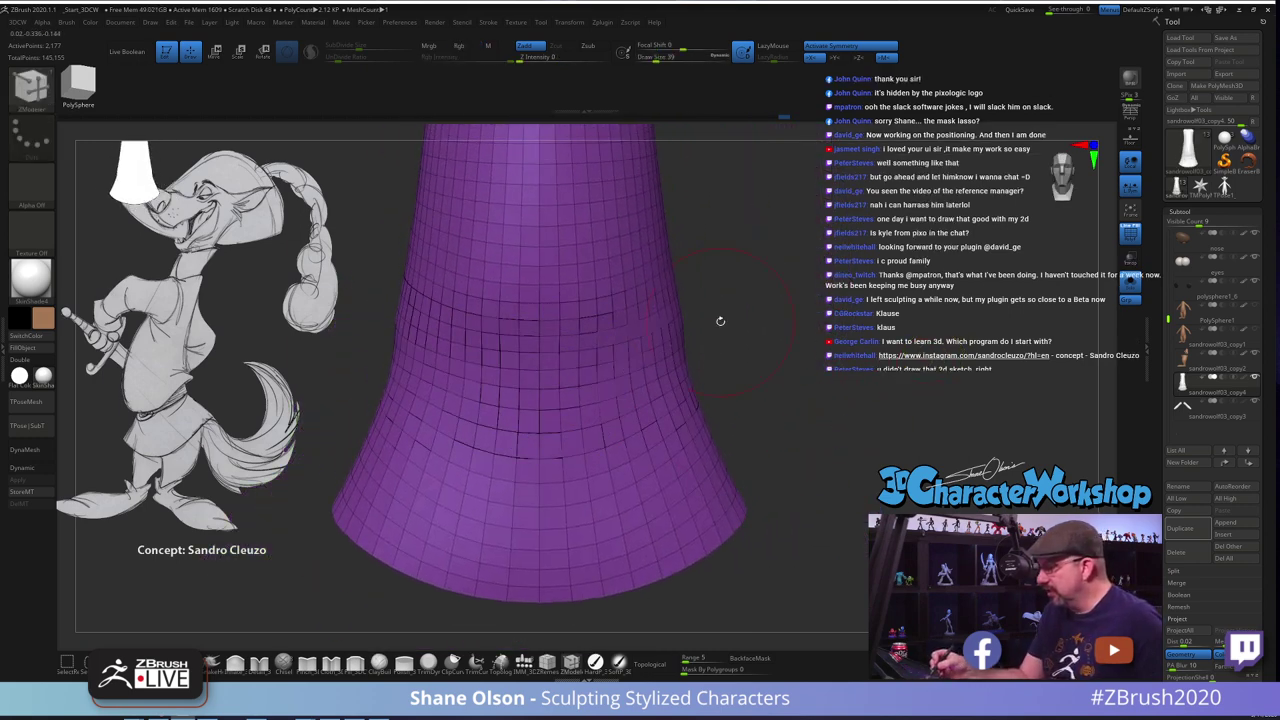
mouse_move(815, 362)
left_mouse_down("alt")
mouse_move(846, 406)
mouse_move(790, 423)
left_mouse_up("alt")
mouse_move(686, 414)
left_mouse_down("shift")
mouse_move(850, 376)
mouse_move(884, 382)
left_mouse_up("shift")
left_click_drag(781, 381, 902, 316, "shift")
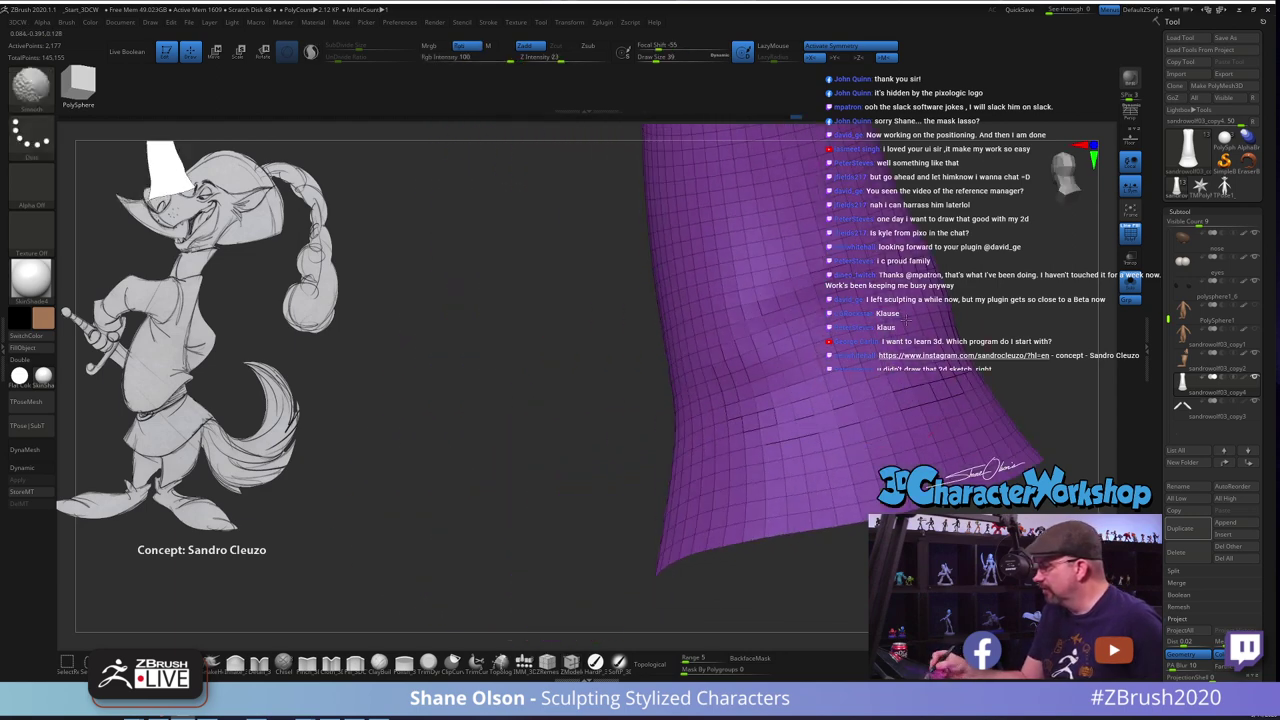
right_click_drag(900, 330, 835, 356)
left_click_drag(826, 356, 778, 333, "shift")
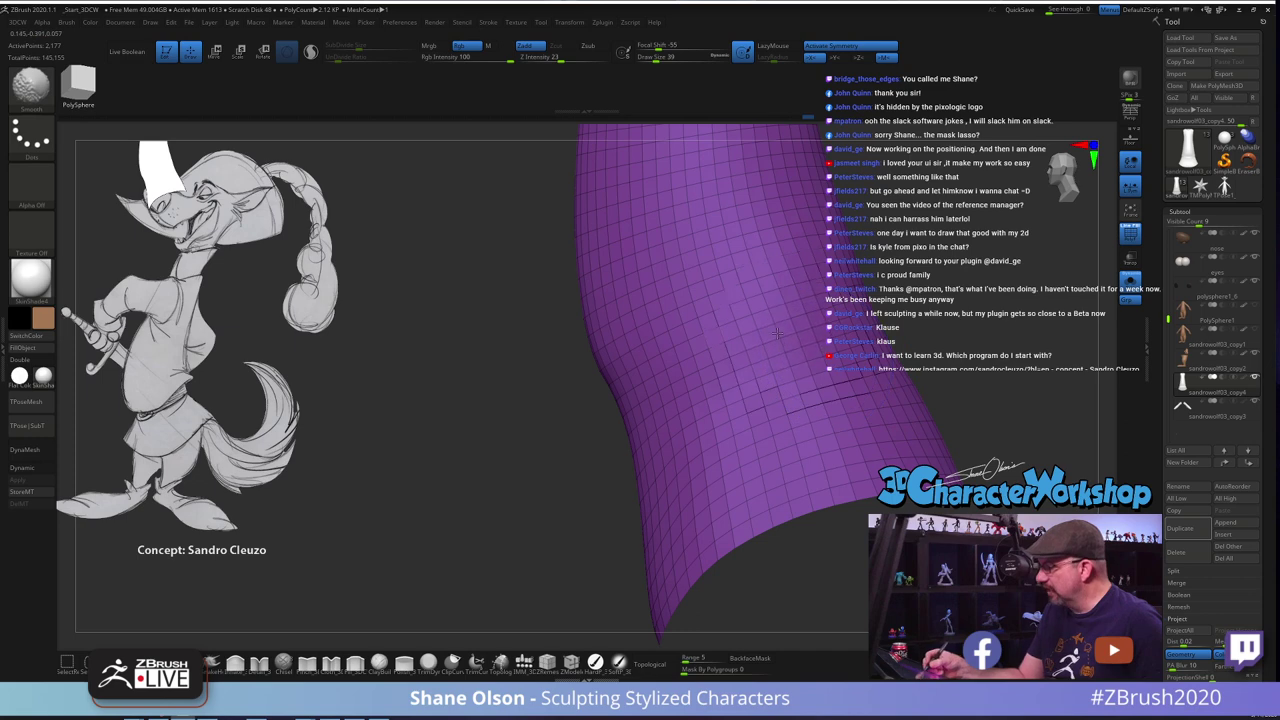
Return to a front view of the joined garment and turn off Solo mode to show the whole character
mouse_move(922, 390)
left_mouse_down()
mouse_move(860, 415)
mouse_move(811, 401)
mouse_move(797, 430)
mouse_move(840, 418)
mouse_move(837, 428)
left_mouse_up()
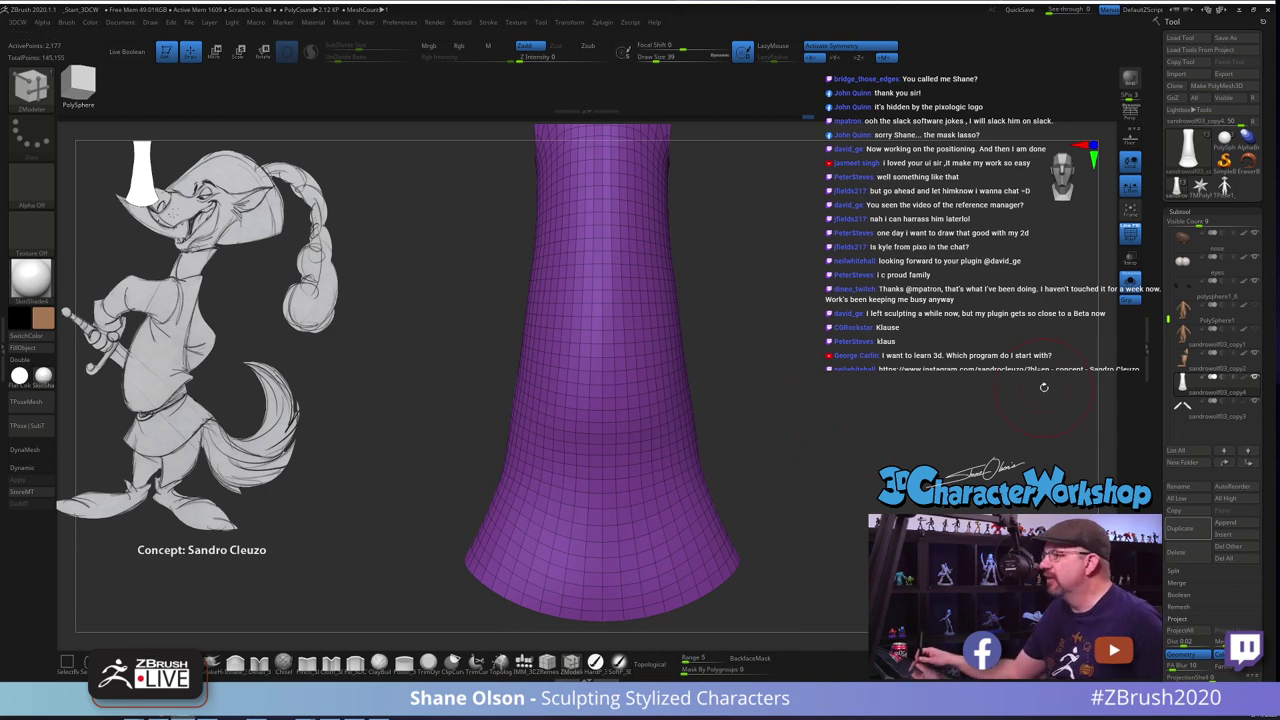
left_click_drag(792, 301, 746, 313, "alt")
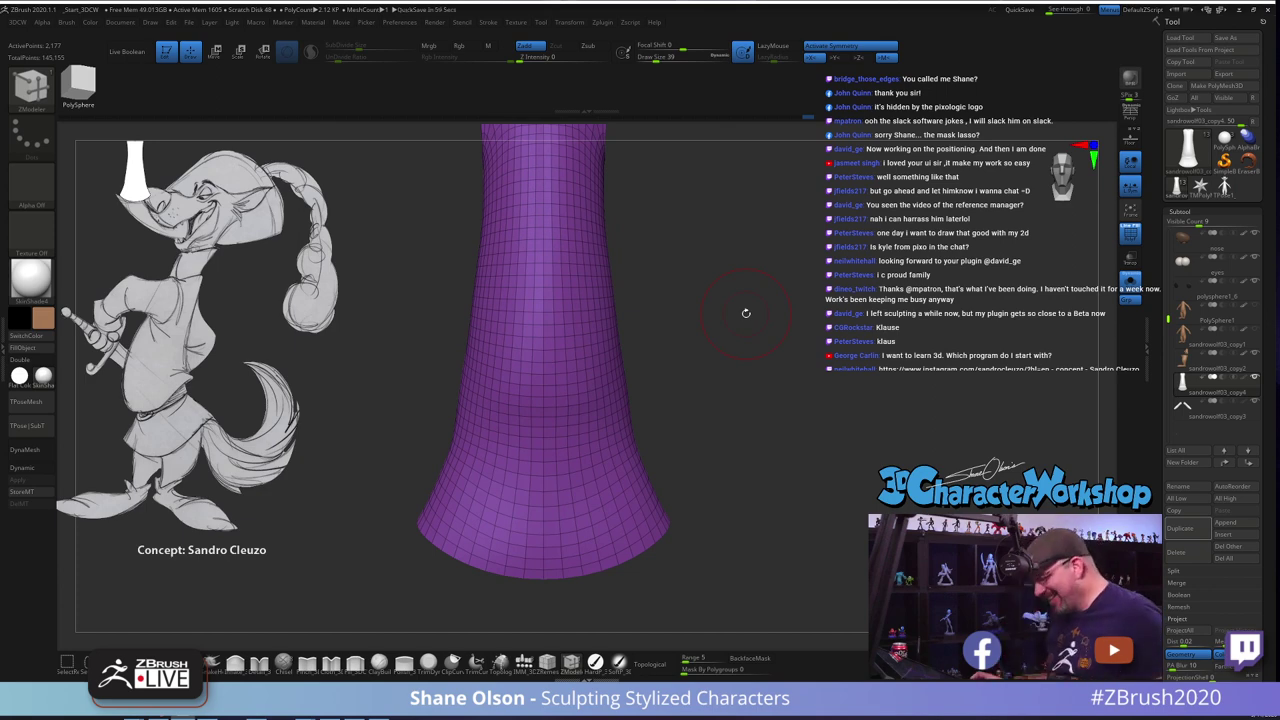
left_click(1129, 283)
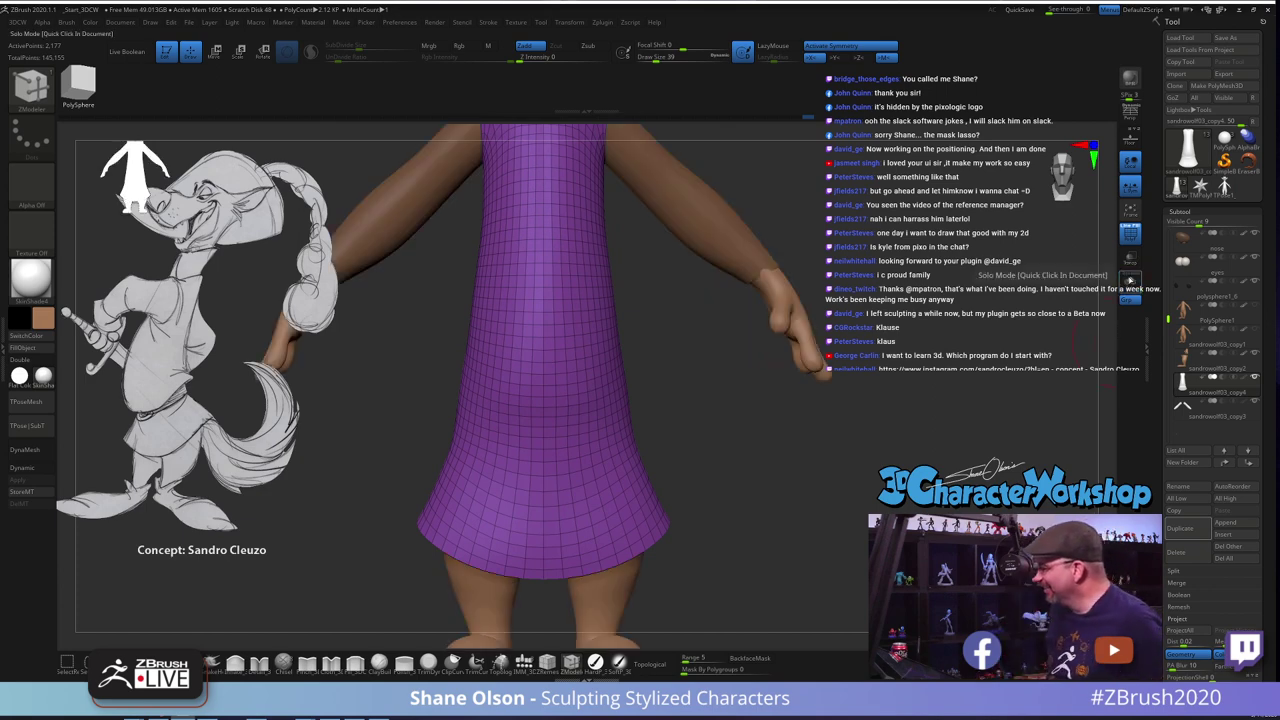
Choose the Move brush at a Draw Size of 90 and check the garment's fit over the legs from front and side
left_click_drag(850, 393, 787, 437, "alt")
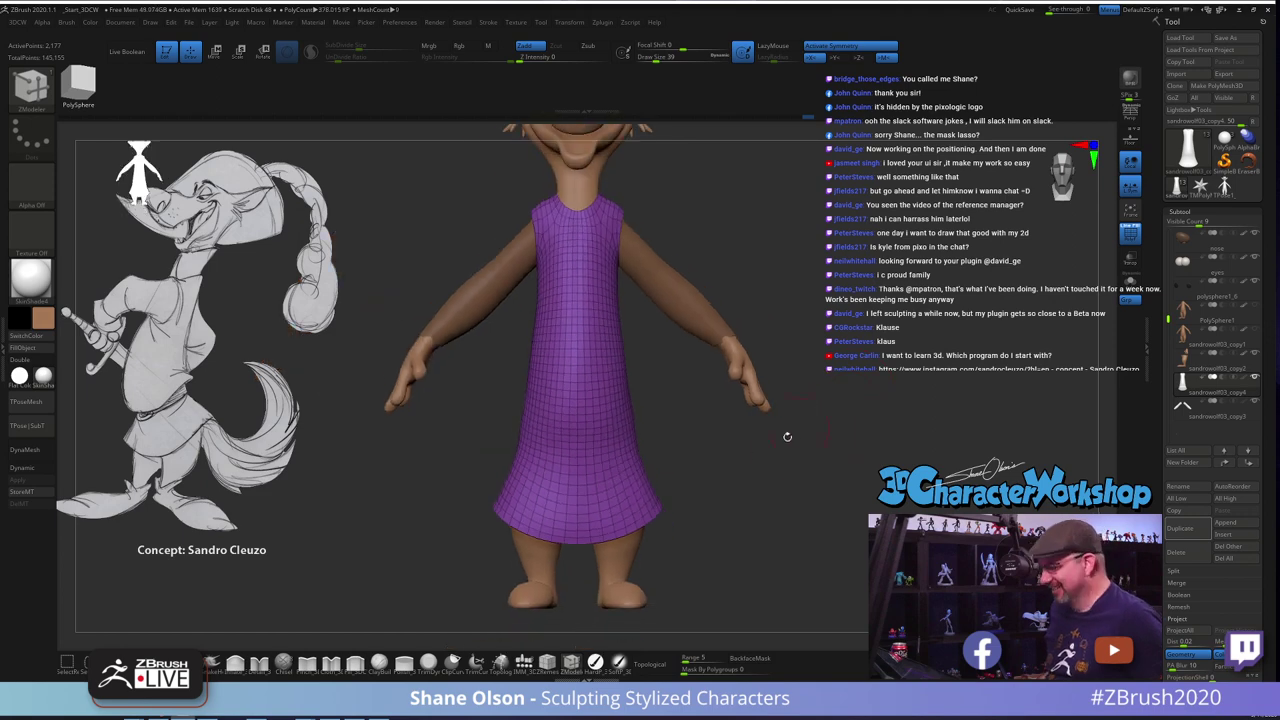
mouse_move(703, 443)
left_mouse_down()
mouse_move(683, 444)
mouse_move(689, 471)
mouse_move(669, 443)
mouse_move(693, 377)
mouse_move(690, 340)
mouse_move(535, 338)
left_mouse_up()
left_click(187, 663)
key("s")
left_click_drag(850, 335, 787, 333)
left_click(678, 489, "alt")
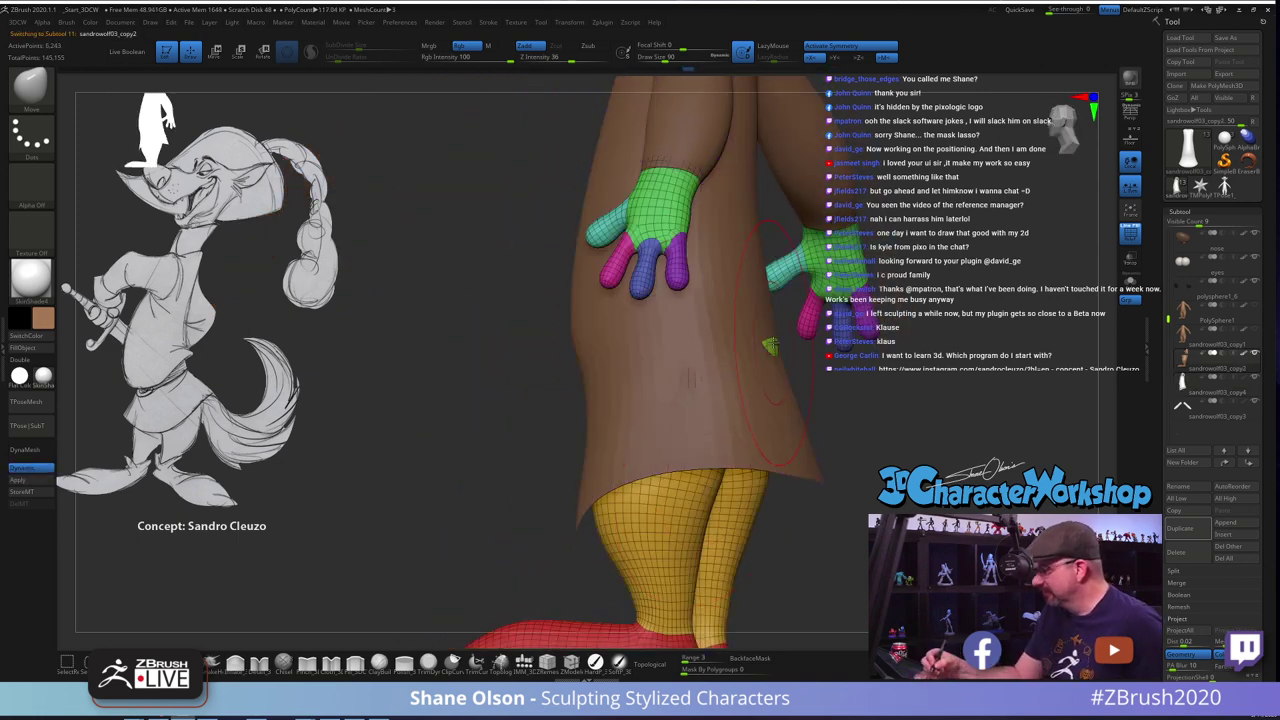
left_click_drag(835, 430, 950, 436)
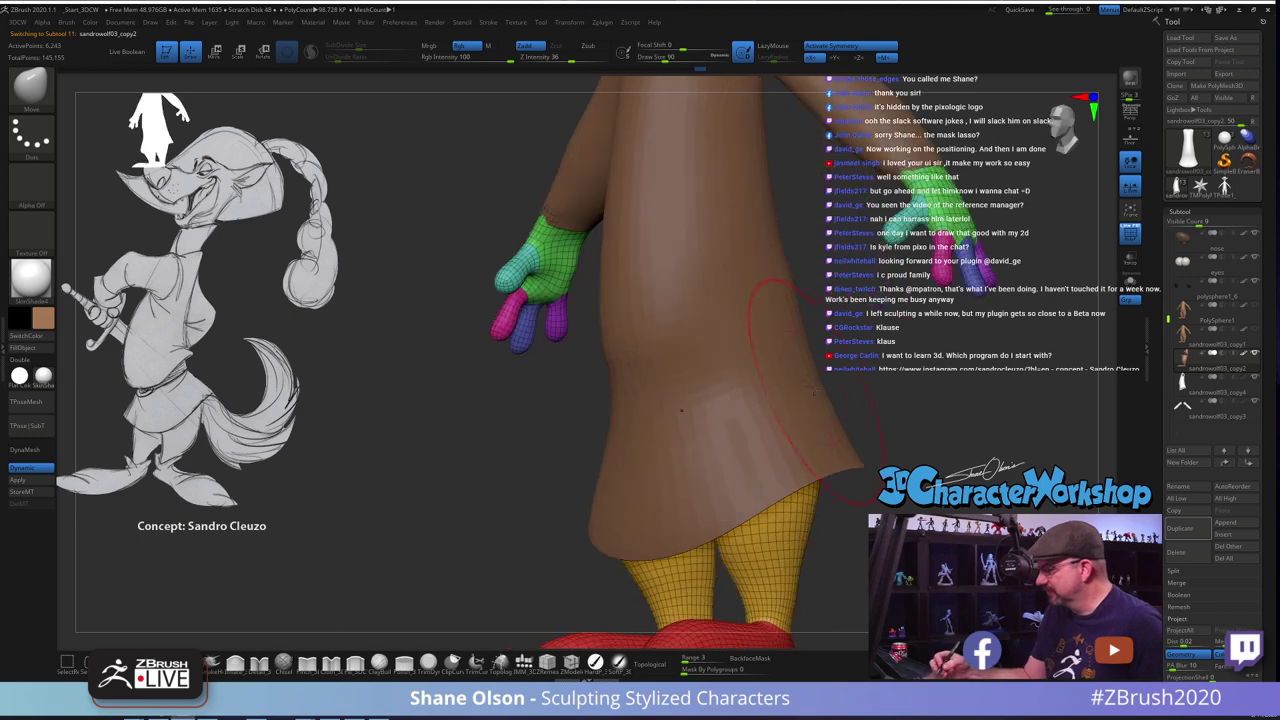
mouse_move(867, 421)
left_mouse_down()
mouse_move(920, 440)
mouse_move(877, 414)
mouse_move(818, 424)
left_mouse_up()
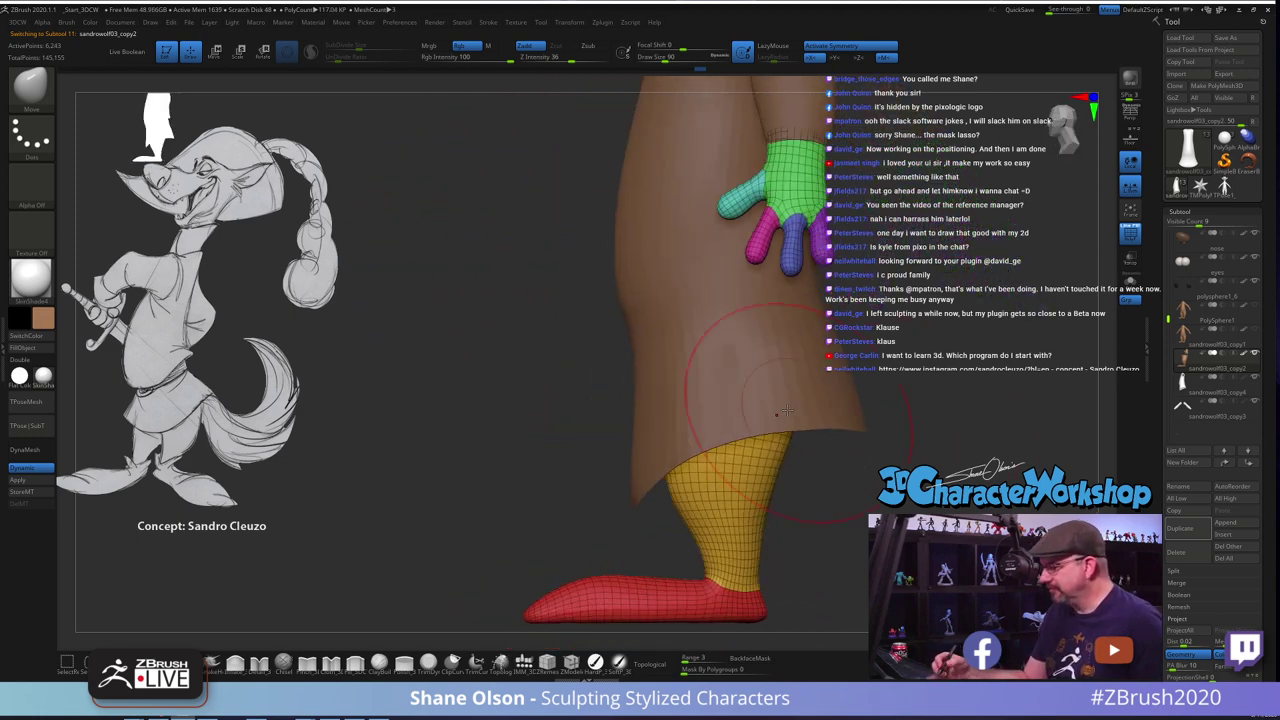
left_click(652, 304, "alt")
left_click_drag(658, 285, 652, 308, "shift")
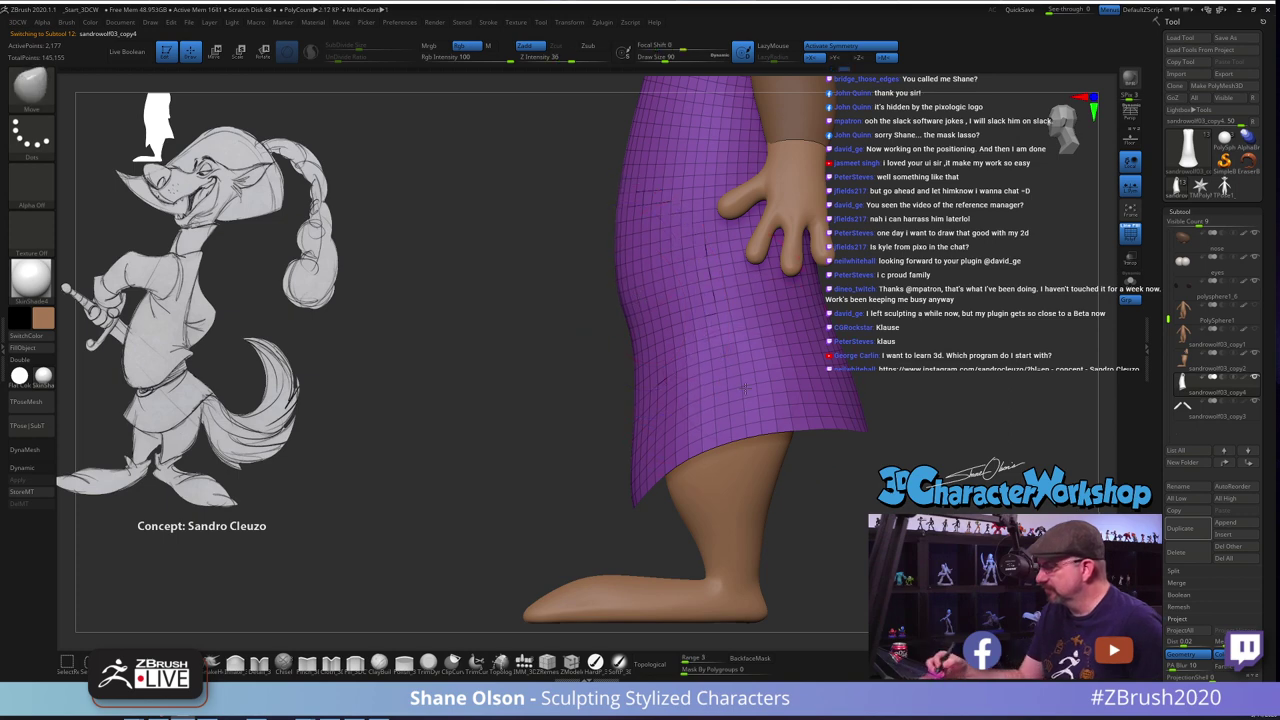
left_click_drag(610, 395, 762, 384)
right_click_drag(762, 383, 846, 437)
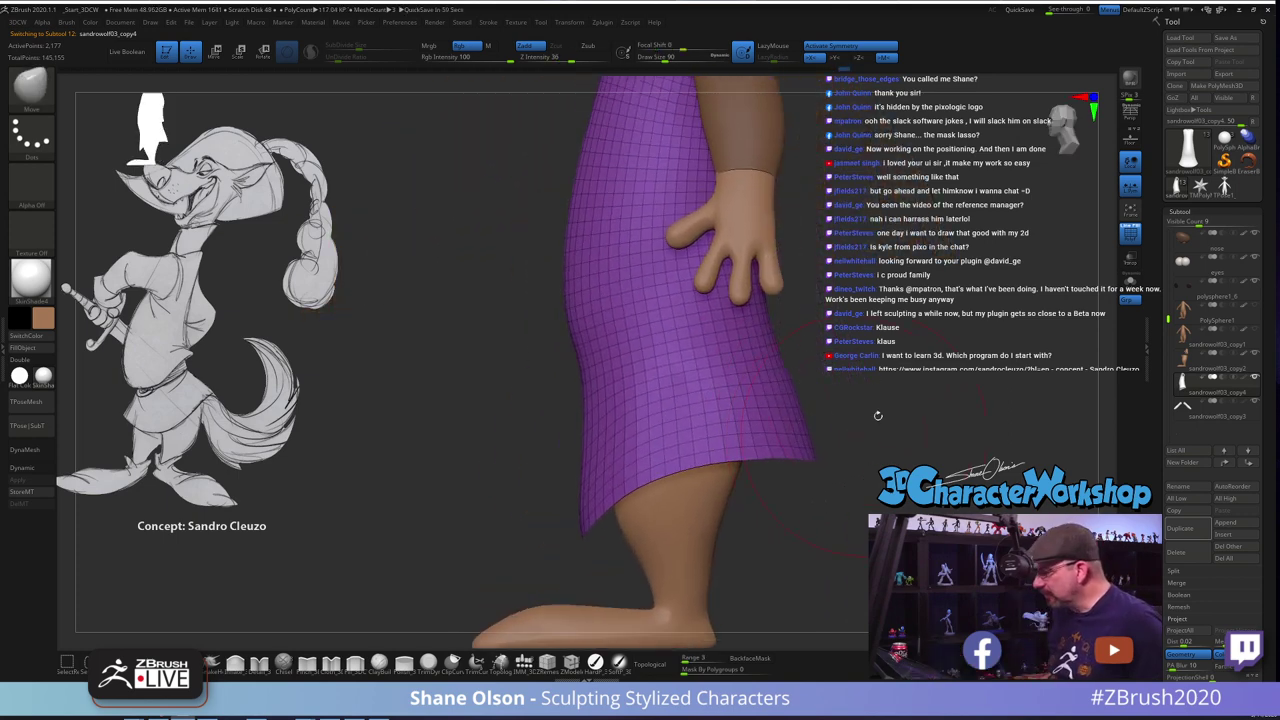
Reduce the Draw Size to 11, duplicate the garment subtool and make the copy active
left_click_drag(870, 373, 869, 373)
mouse_move(870, 291)
right_mouse_down("alt")
mouse_move(851, 295)
mouse_move(912, 292)
mouse_move(867, 288)
right_mouse_up("alt")
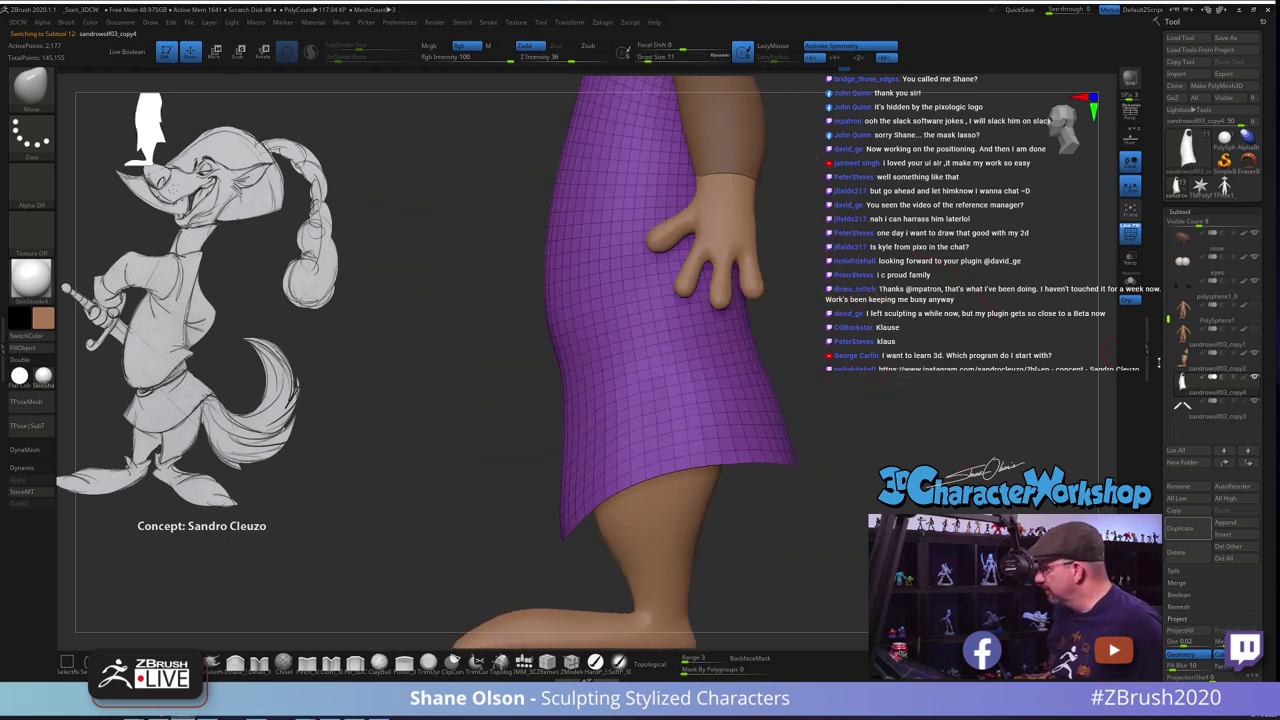
left_click(1190, 531)
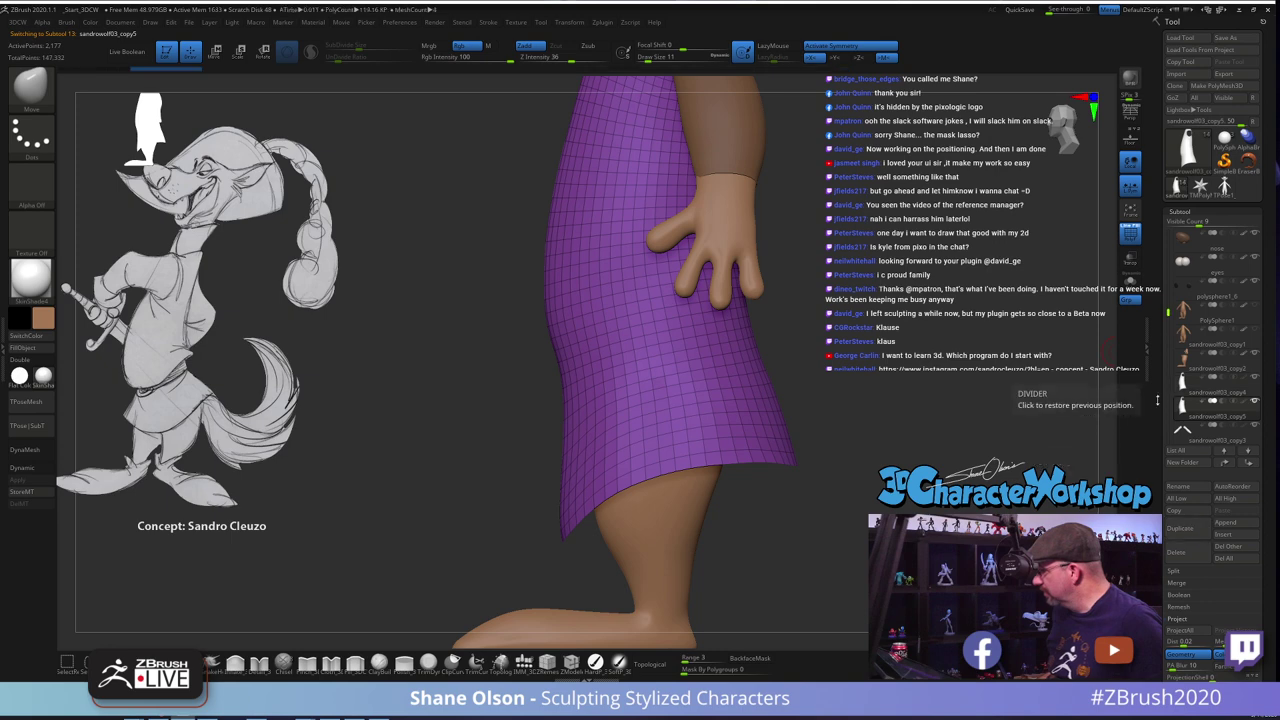
left_click(1188, 407)
Hide two adjacent polygon loops around the hips of the garment copy and invert visibility to isolate them as a belt band
key("ctrl+shift")
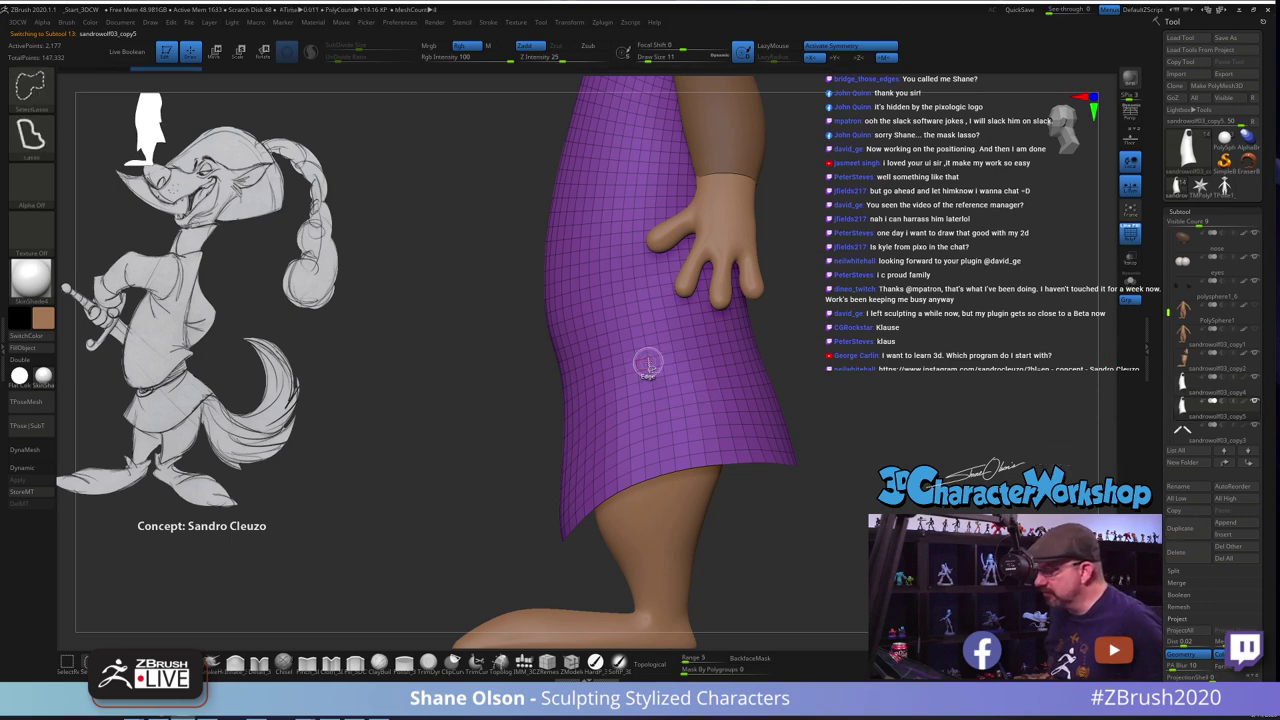
left_click(720, 351, "ctrl+shift")
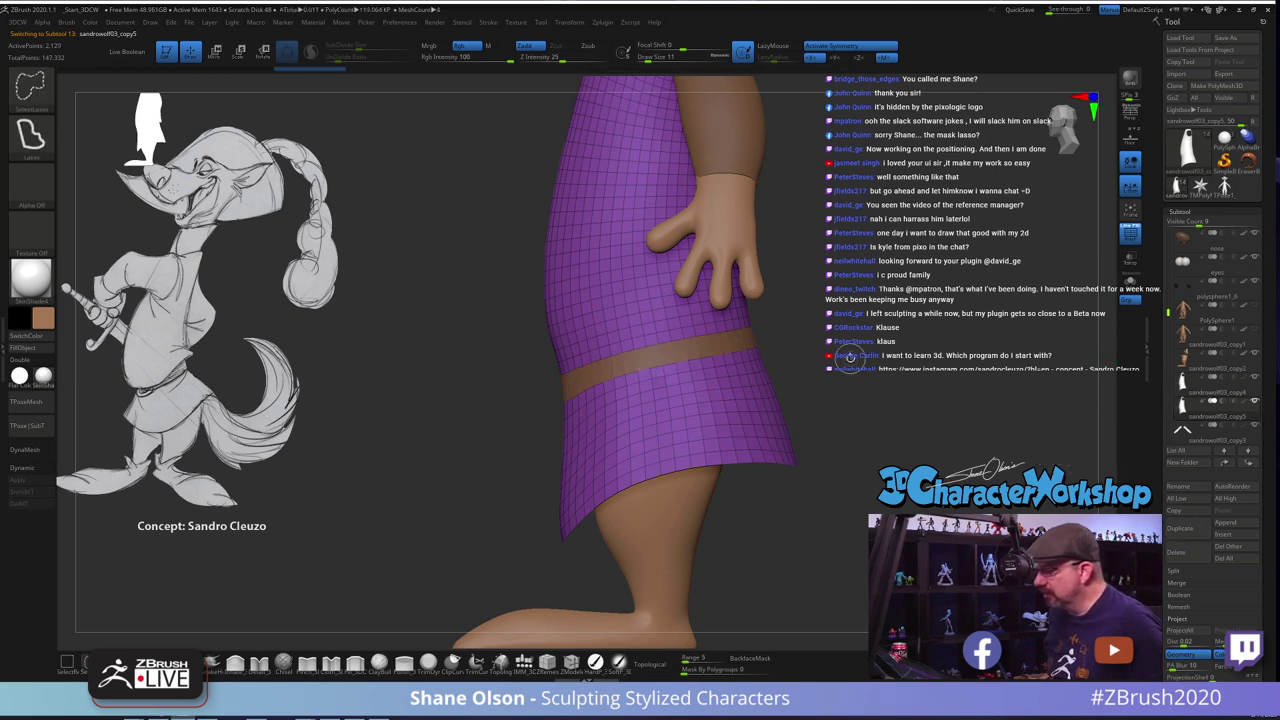
mouse_move(847, 352)
left_mouse_down()
mouse_move(897, 334)
mouse_move(832, 340)
mouse_move(887, 331)
mouse_move(822, 352)
mouse_move(800, 375)
left_mouse_up()
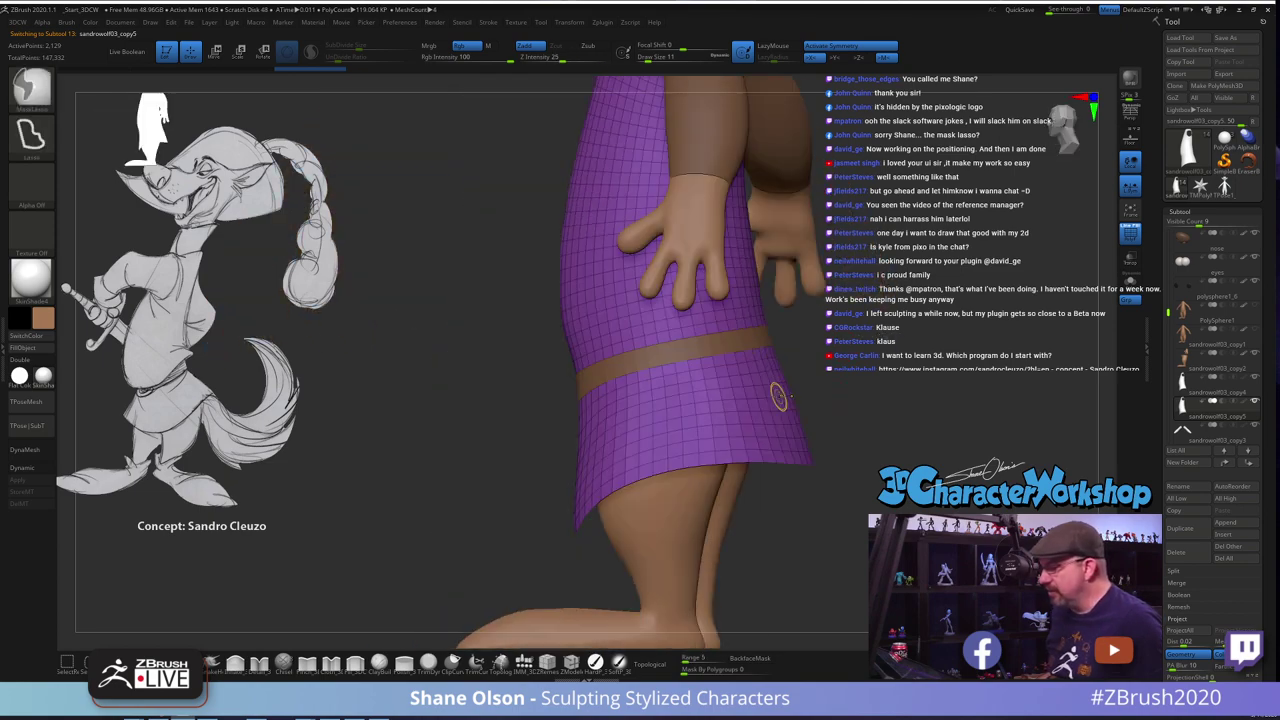
left_click(661, 347, "ctrl+shift")
left_click(658, 338, "ctrl+shift")
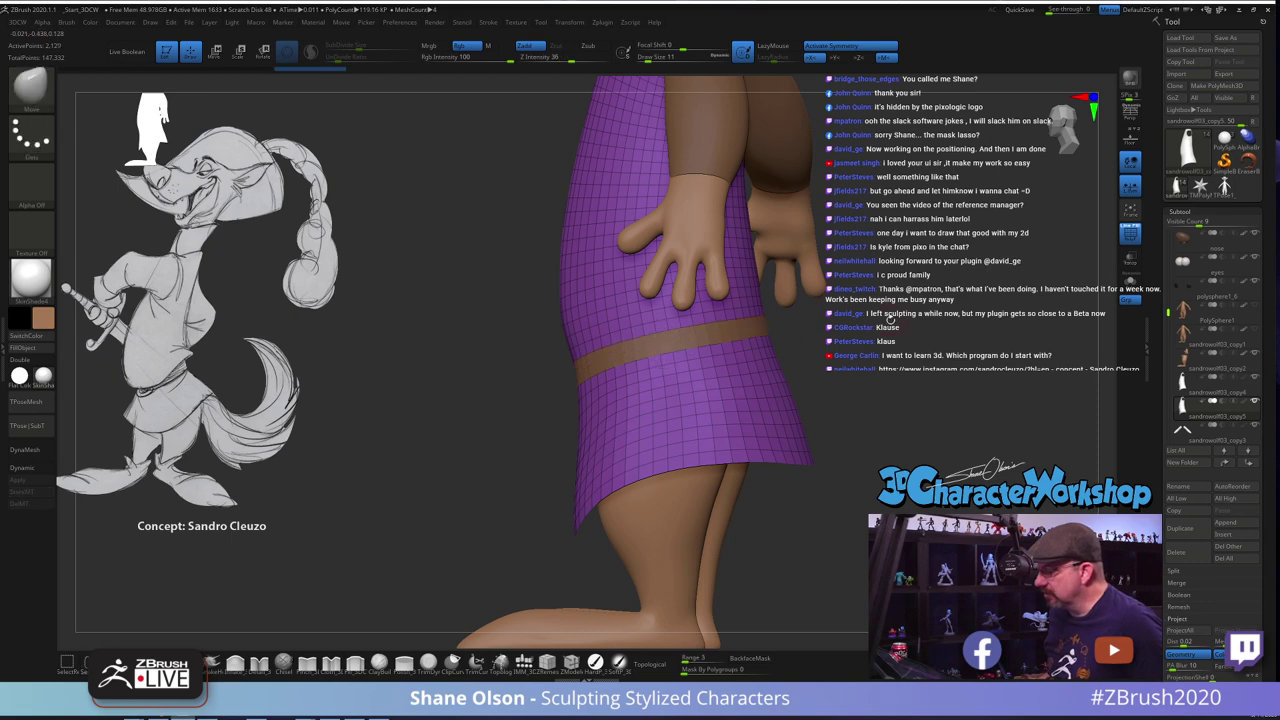
left_click(656, 330, "ctrl+shift")
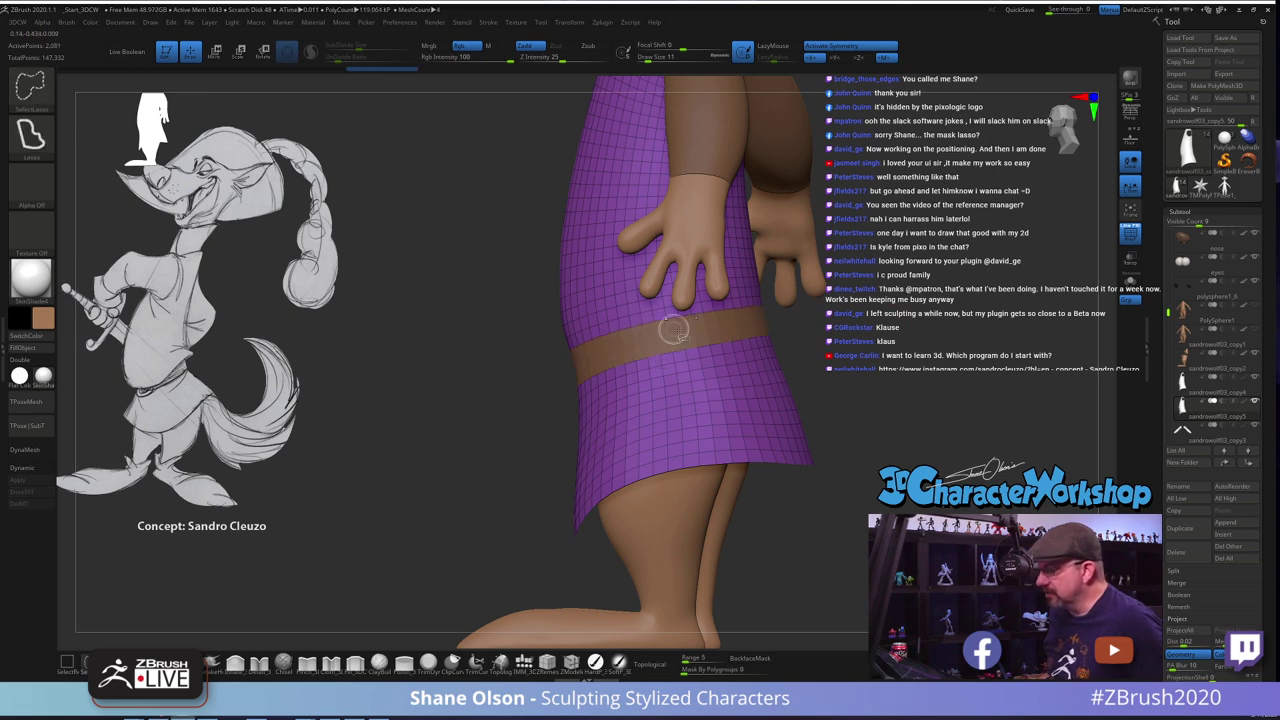
key("ctrl+shift")
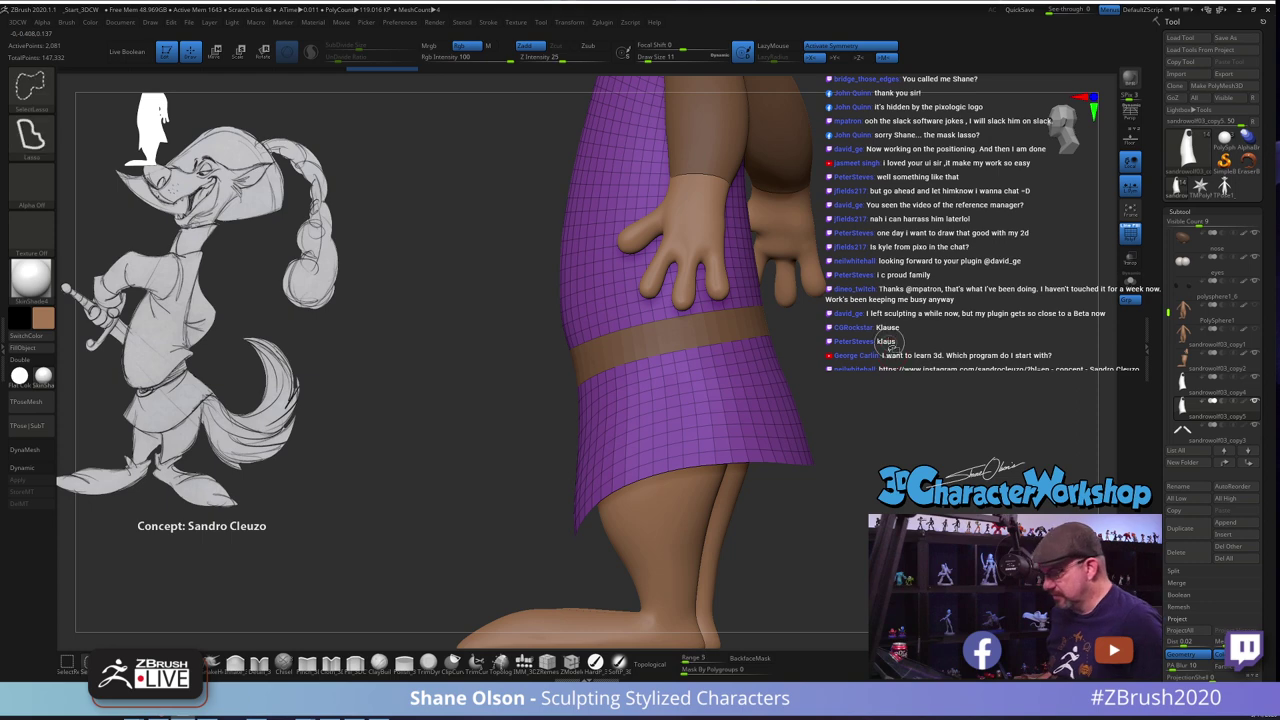
left_click_drag(896, 342, 914, 362, "ctrl+shift")
Delete the hidden geometry of the garment copy with Del Hidden, keeping only the belt band
left_click_drag(812, 412, 755, 403)
key("space")
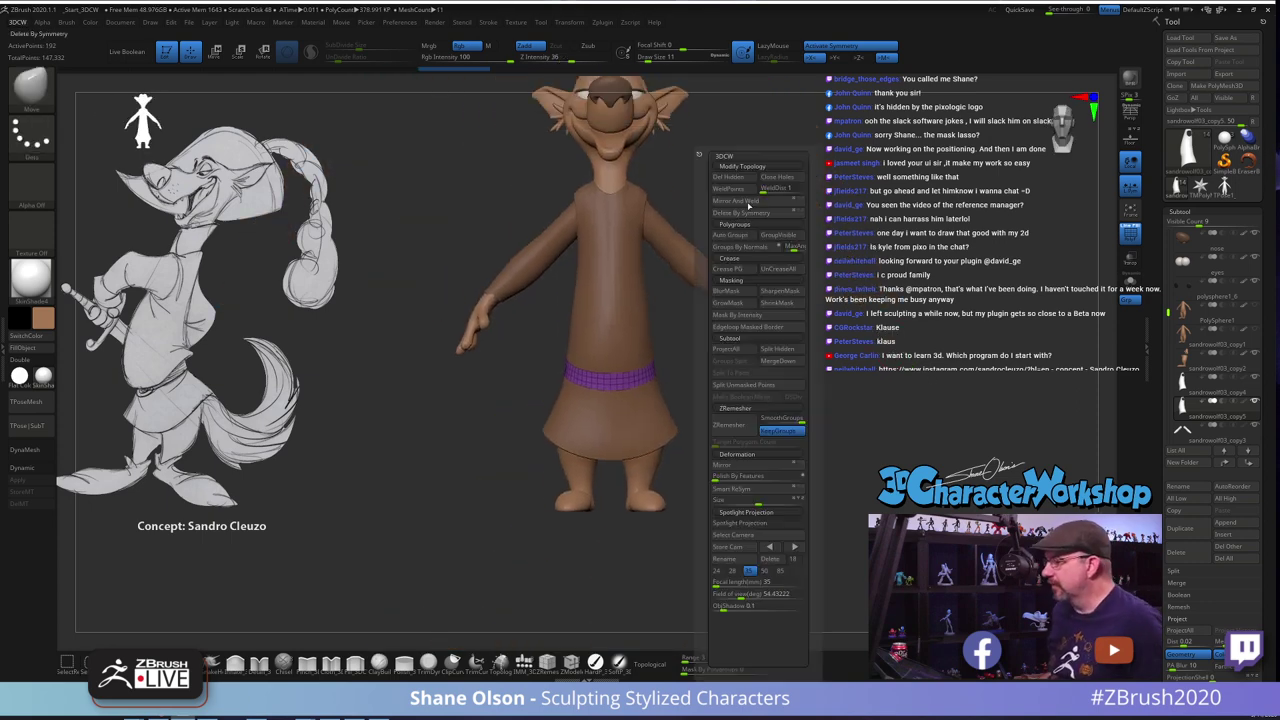
left_click(735, 181)
left_click_drag(882, 294, 901, 358, "alt")
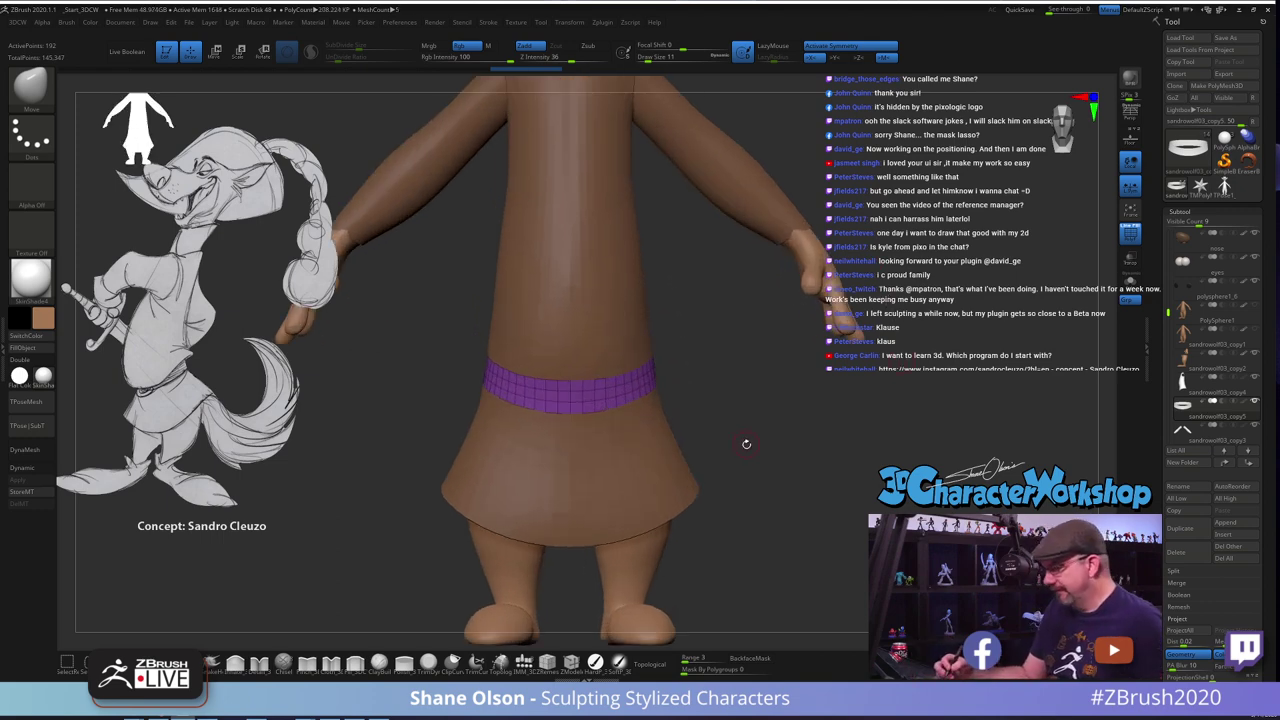
Center the transform gizmo on the belt band and scale the band uniformly
mouse_move(746, 444)
left_mouse_down()
mouse_move(770, 443)
mouse_move(749, 443)
left_mouse_up()
key("e")
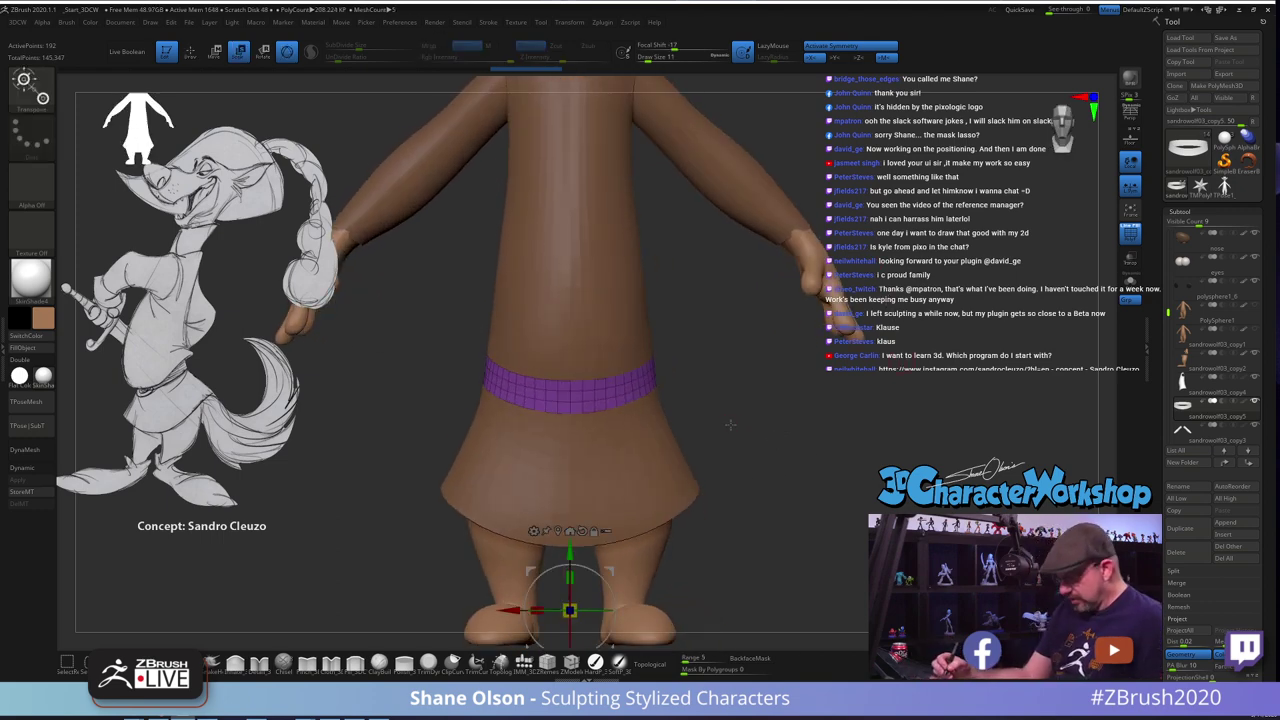
left_click_drag(570, 551, 570, 313, "alt")
mouse_move(742, 410)
left_mouse_down()
mouse_move(710, 427)
mouse_move(722, 420)
left_mouse_up()
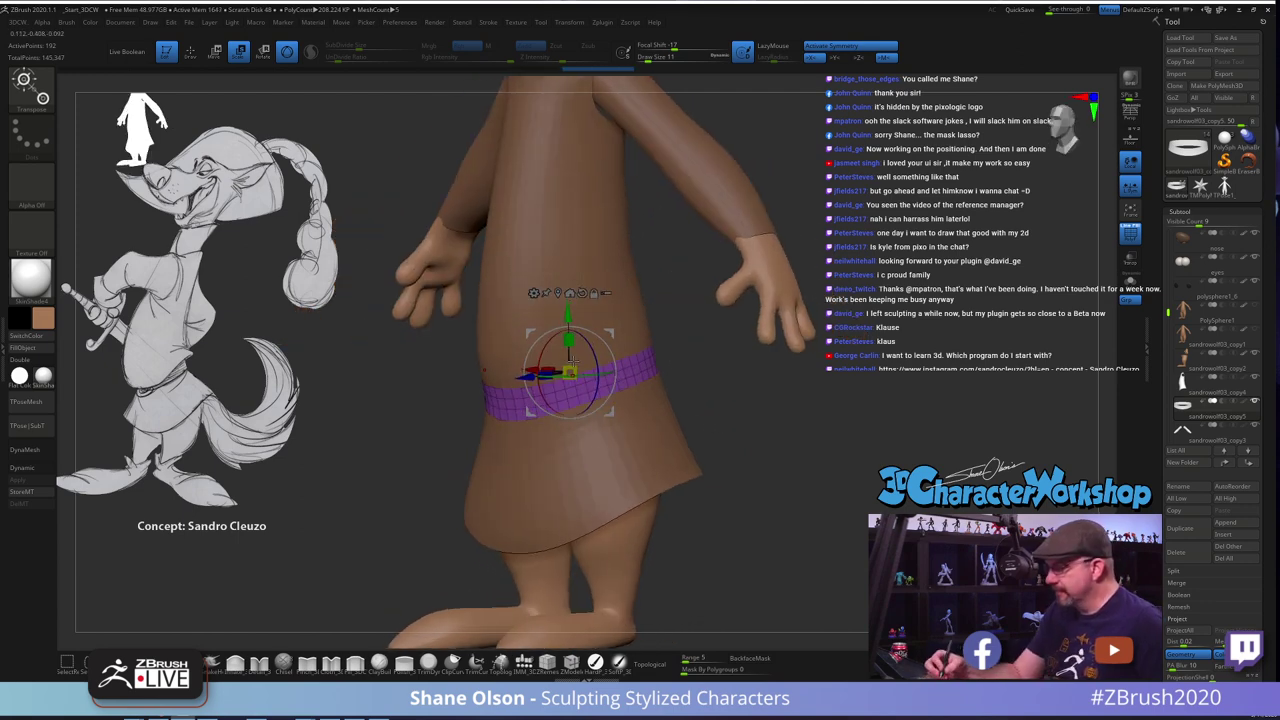
left_click_drag(570, 371, 570, 373)
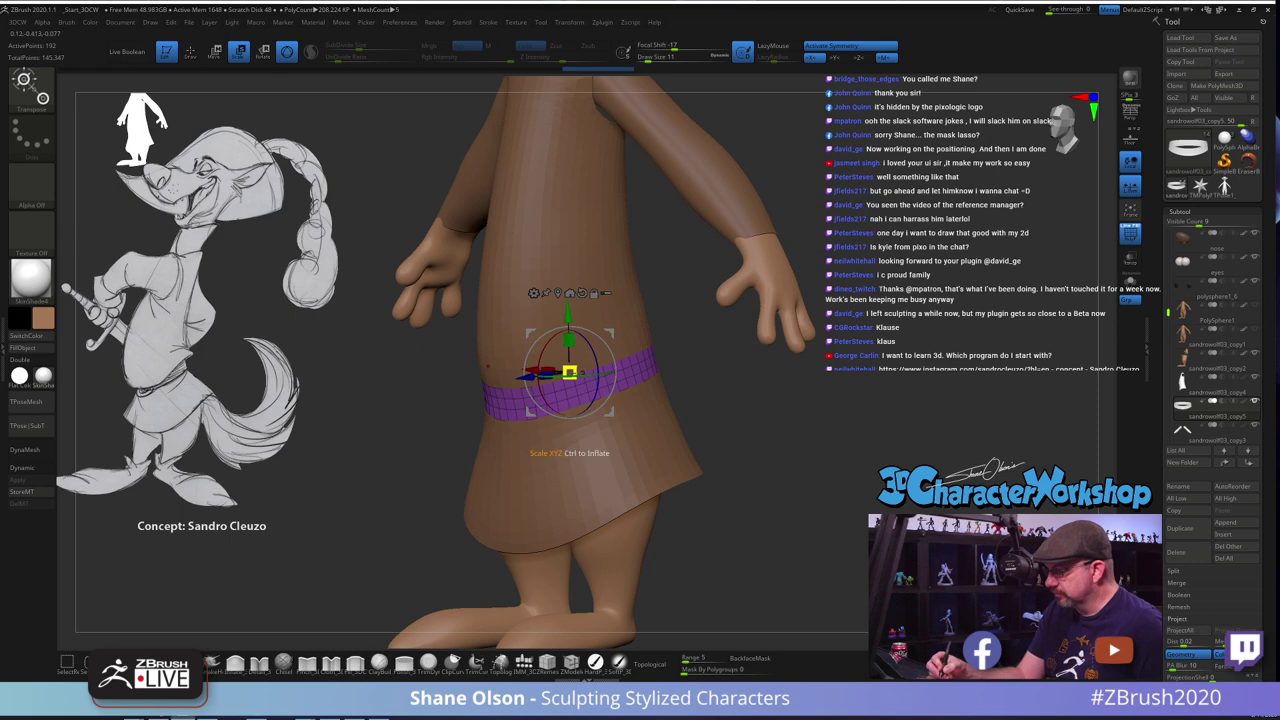
Turn on transparency and return to Draw mode with the full garment active in side view
left_click_drag(748, 440, 911, 401)
left_click(1131, 261)
left_click_drag(834, 421, 666, 453)
key("q")
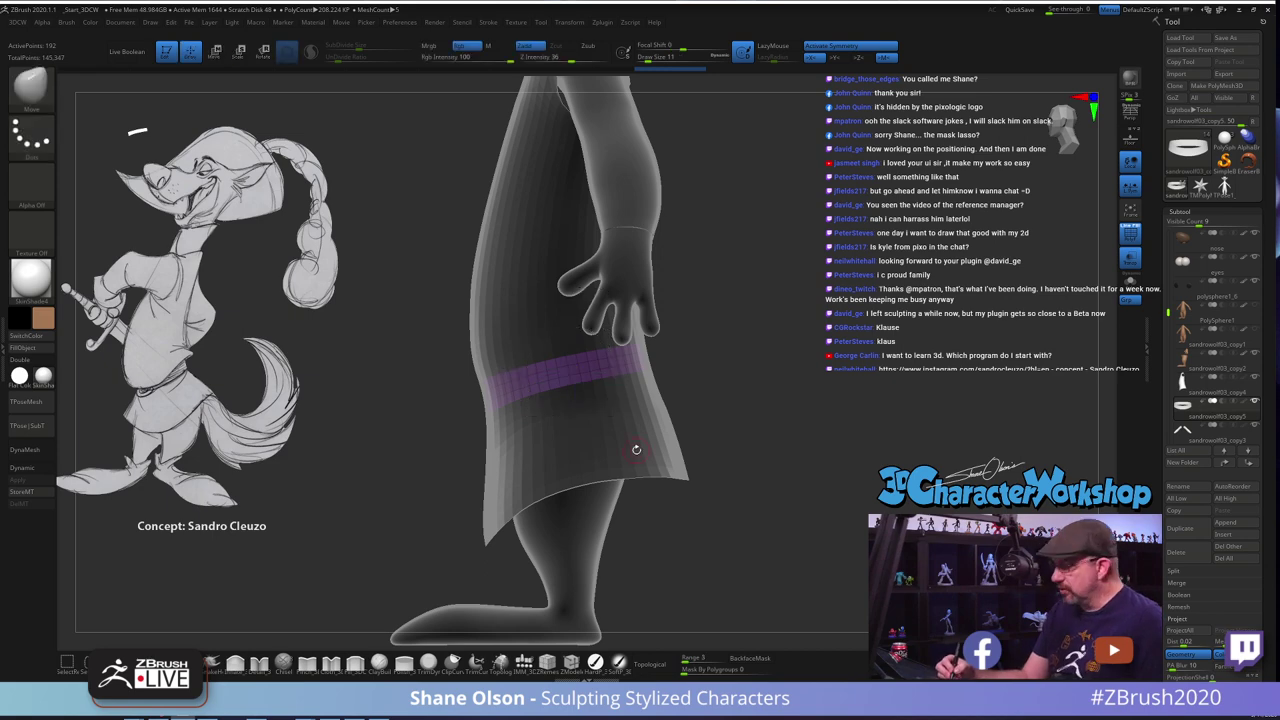
left_click(641, 445, "alt")
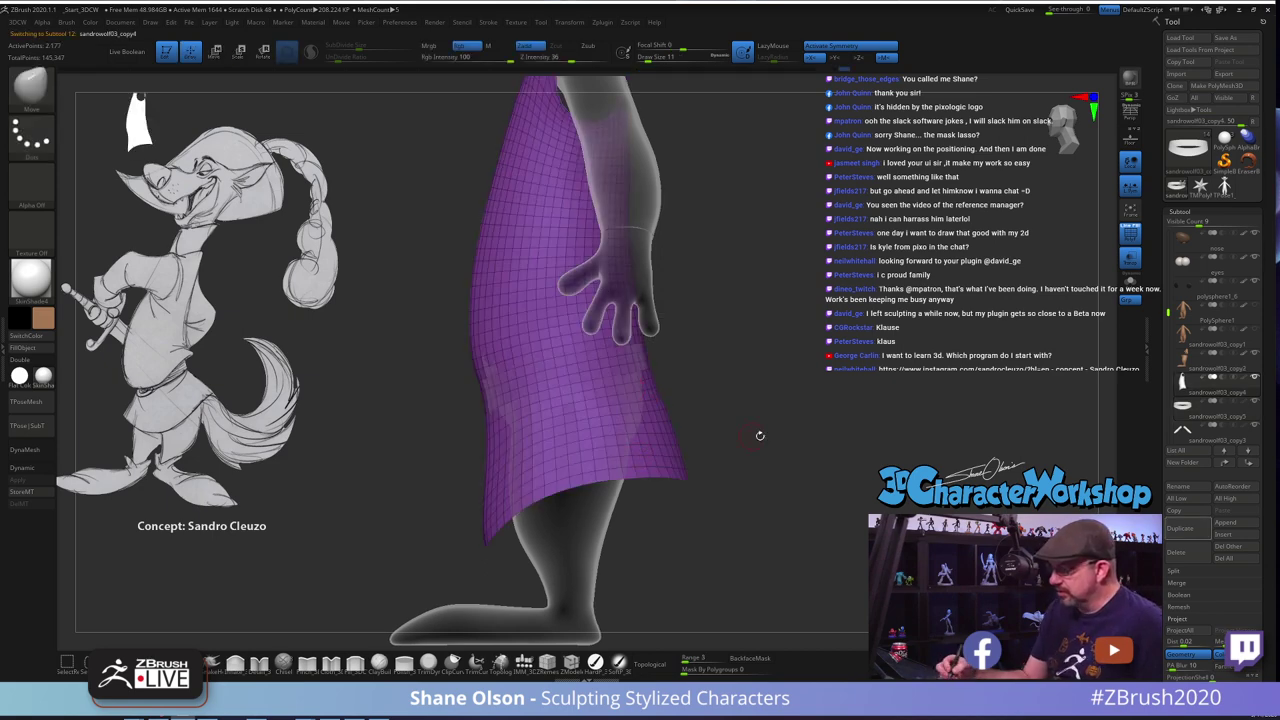
left_click_drag(760, 436, 781, 447, "shift")
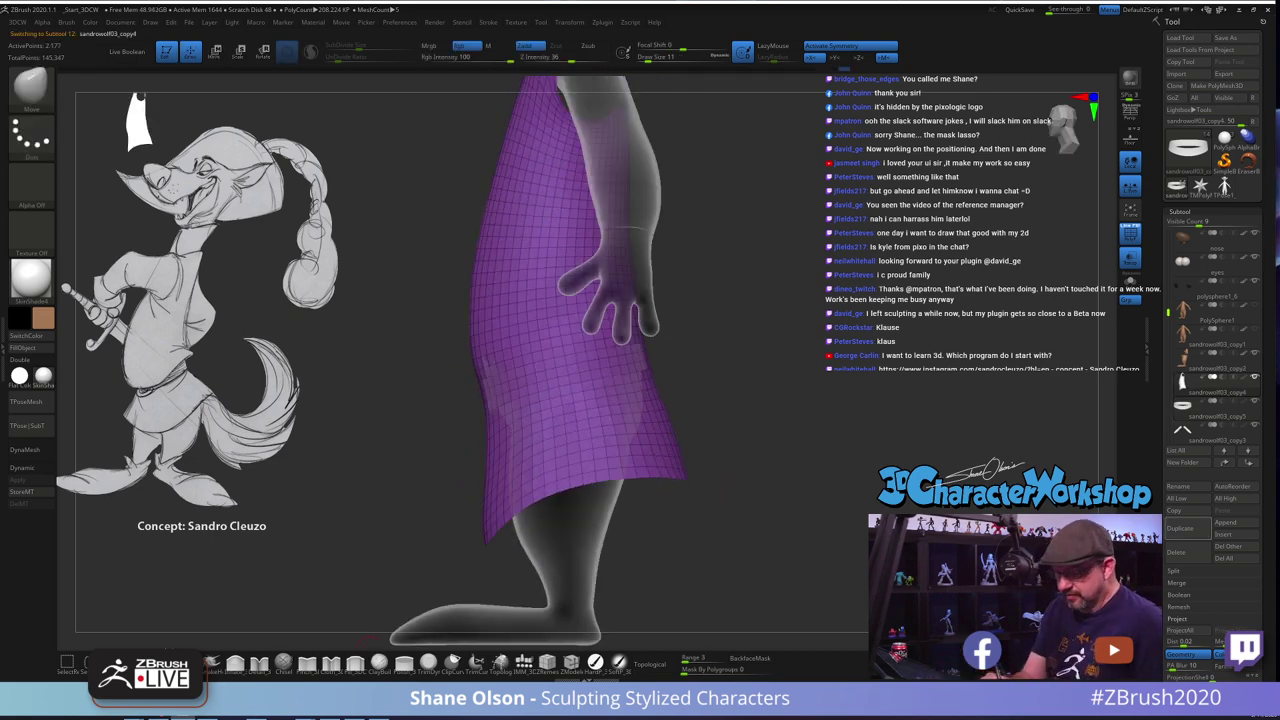
Push the garment's front waist in behind the belt and pull the belly over it with the Move brush at Draw Size 68
key("s")
left_click_drag(349, 521, 361, 521)
key("s")
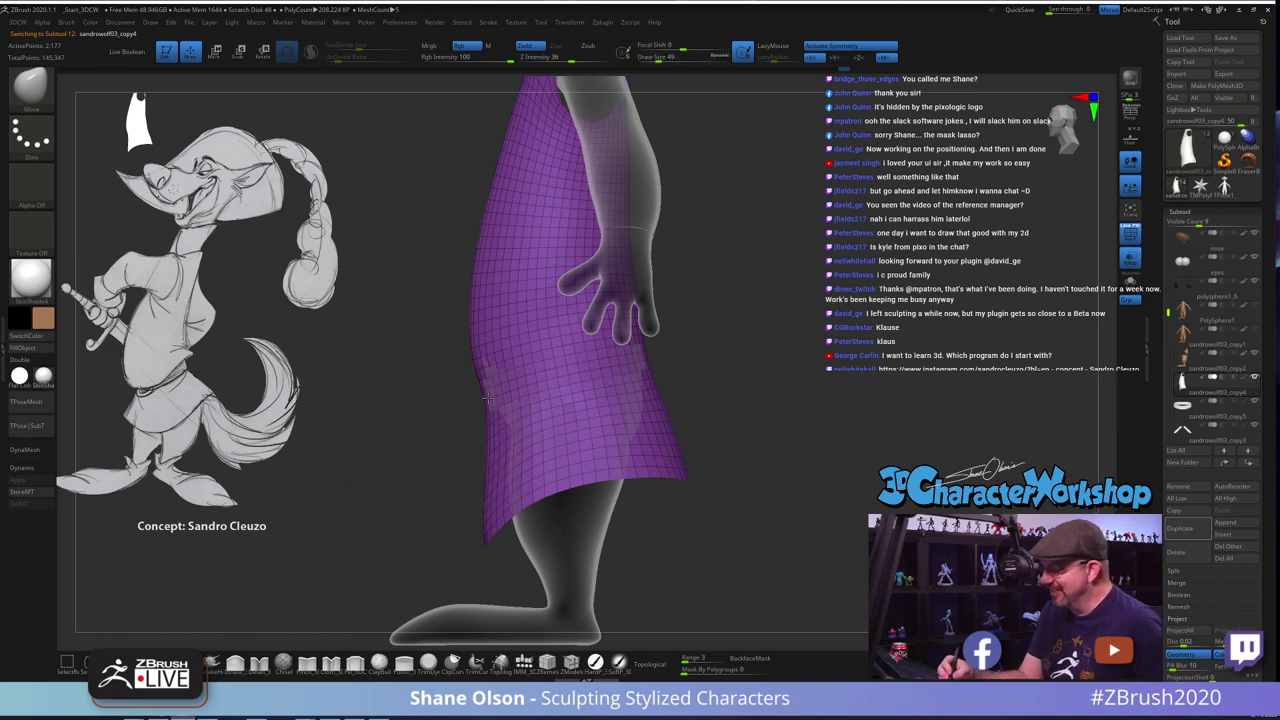
right_click_drag(534, 388, 504, 413)
key("s")
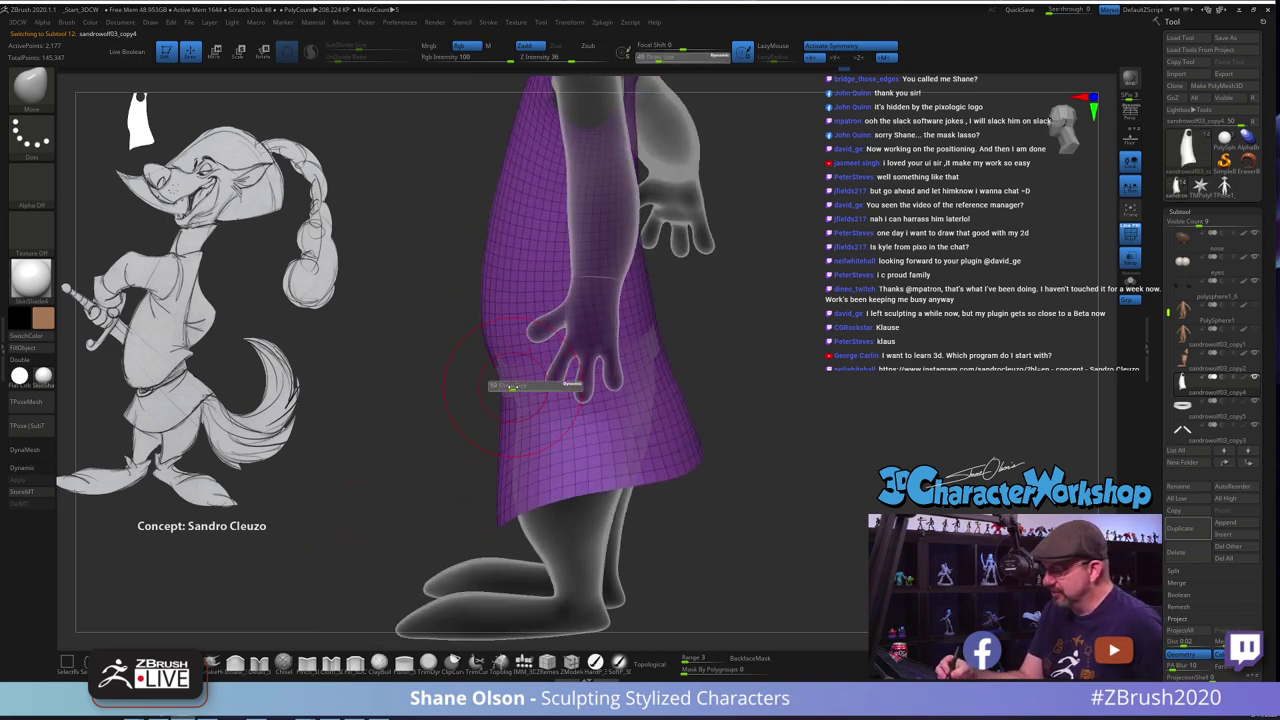
left_click_drag(536, 384, 543, 384)
mouse_move(520, 384)
right_mouse_down()
mouse_move(534, 356)
mouse_move(522, 350)
right_mouse_up()
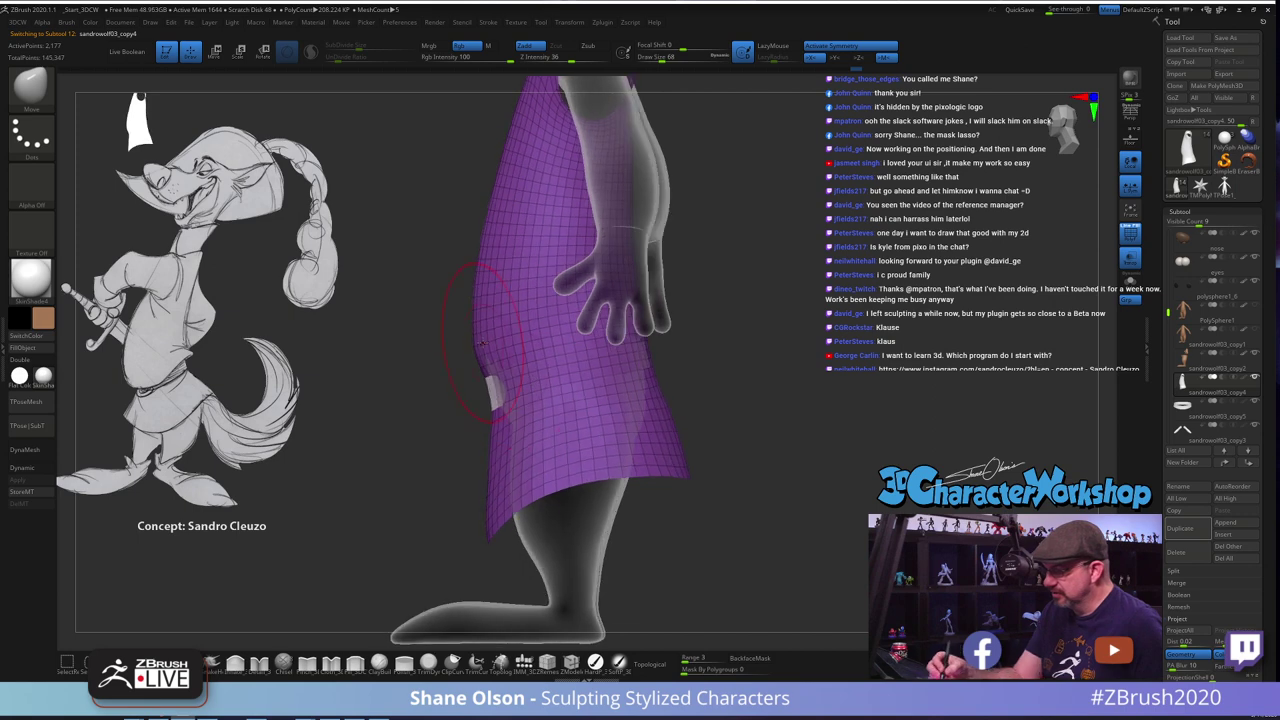
left_click_drag(480, 332, 500, 386)
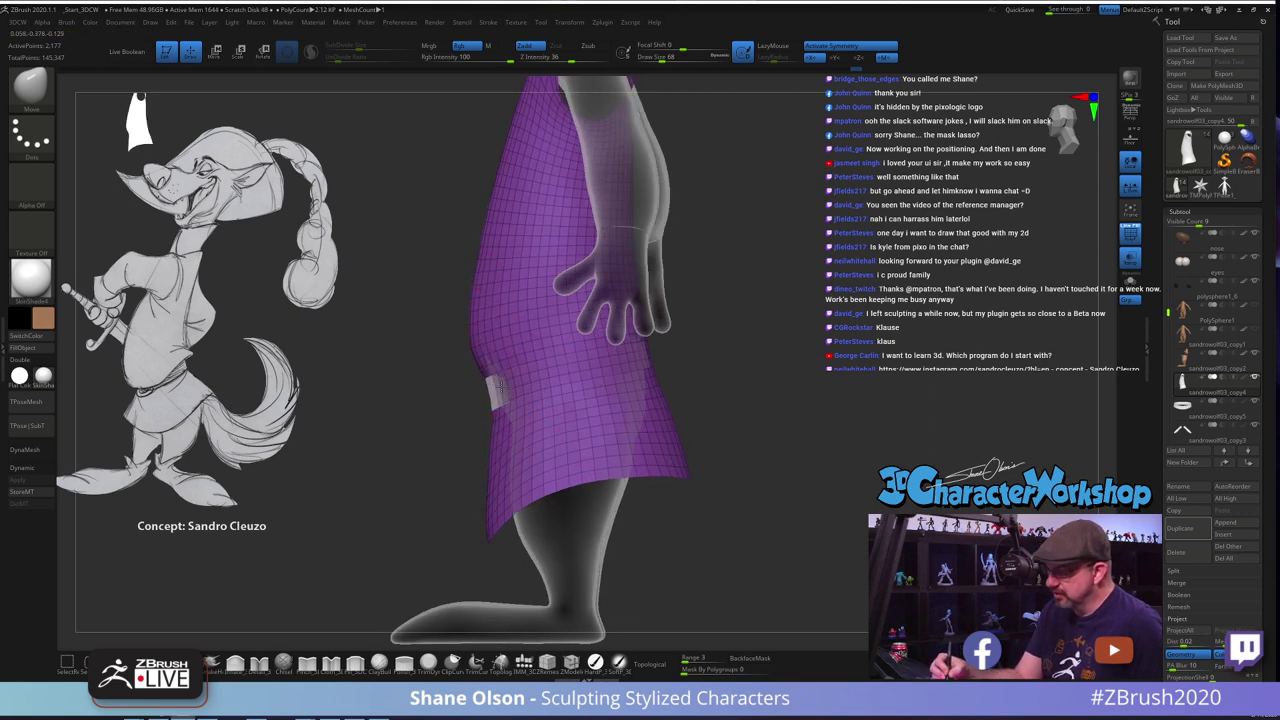
left_click_drag(468, 346, 469, 350)
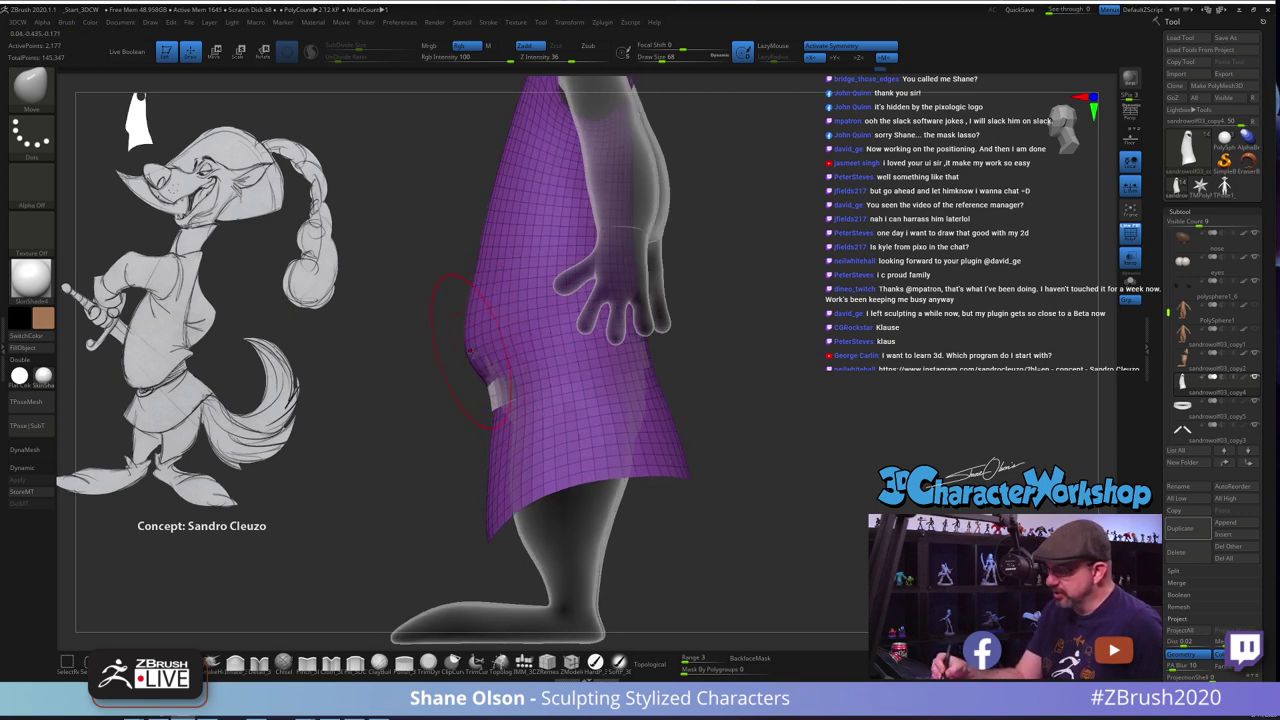
Push the sides of the garment's waist in with the Move brush to expose the belt band around the front and sides
mouse_move(526, 423)
right_mouse_down()
mouse_move(586, 403)
mouse_move(561, 397)
mouse_move(557, 373)
right_mouse_up()
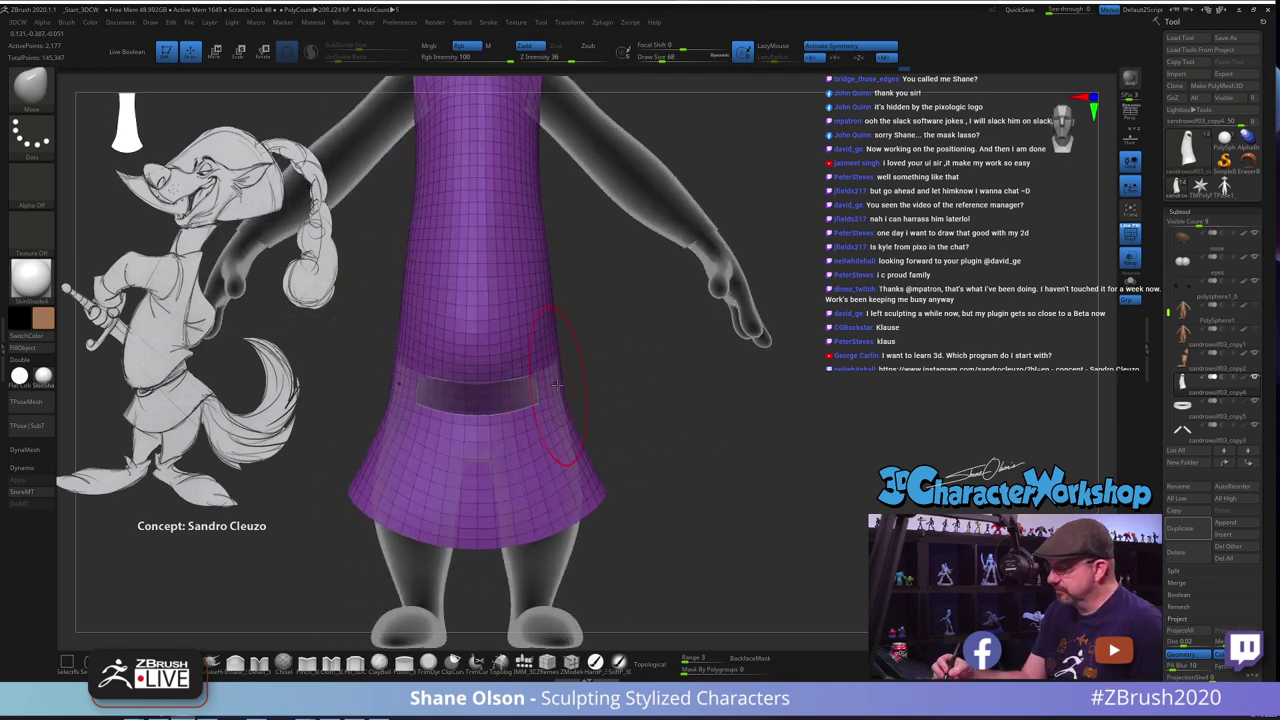
left_click_drag(559, 378, 554, 379)
key("s")
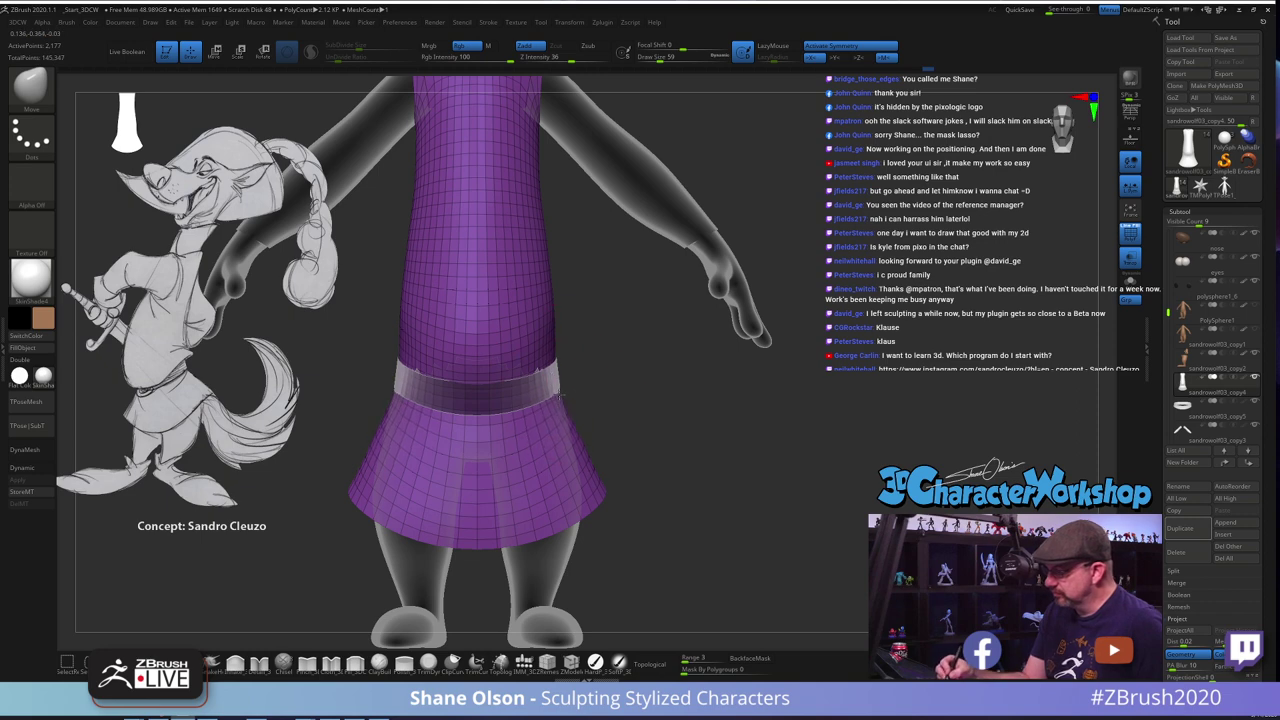
right_click_drag(606, 413, 552, 412)
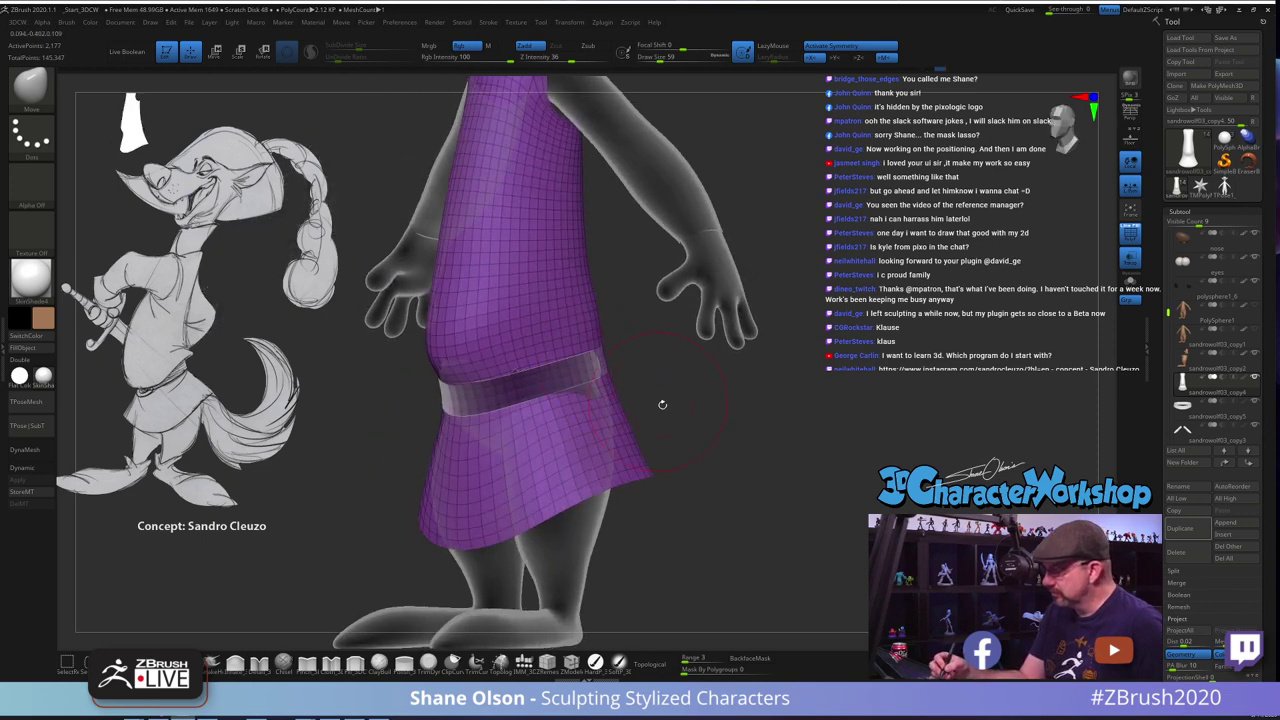
right_click_drag(662, 405, 602, 400)
right_click_drag(711, 340, 683, 368, "alt")
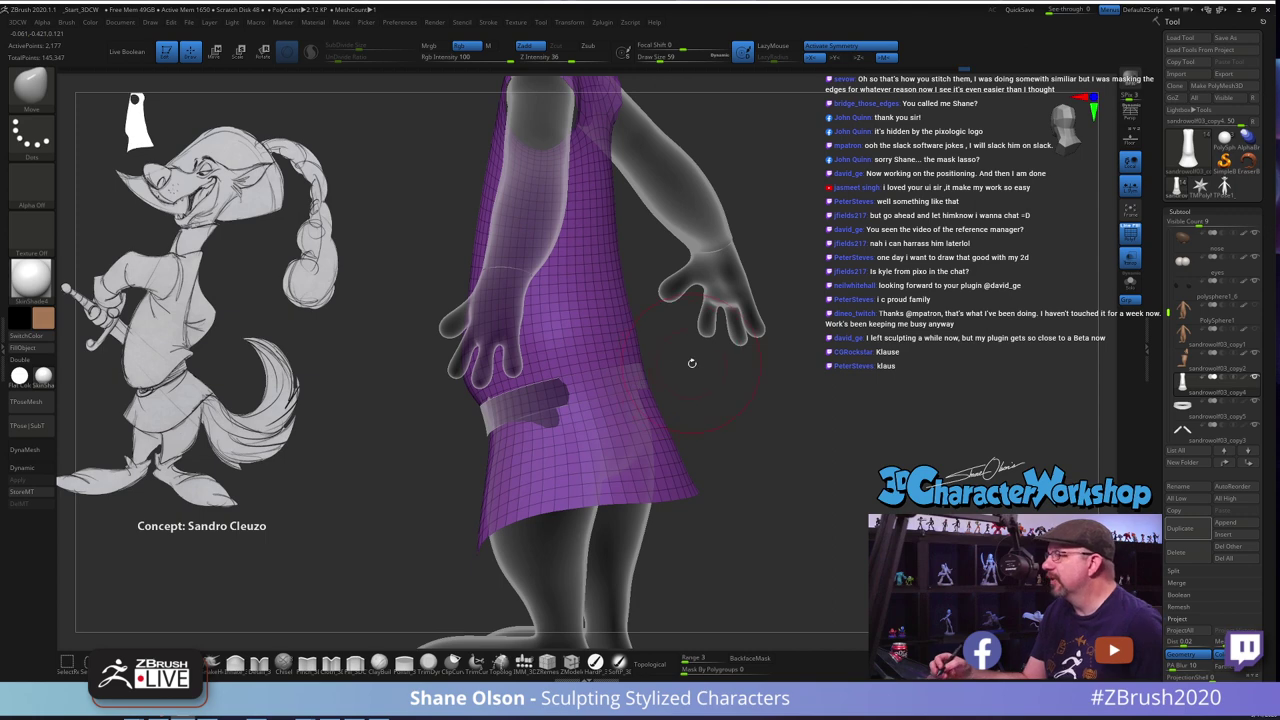
left_click_drag(691, 363, 700, 392)
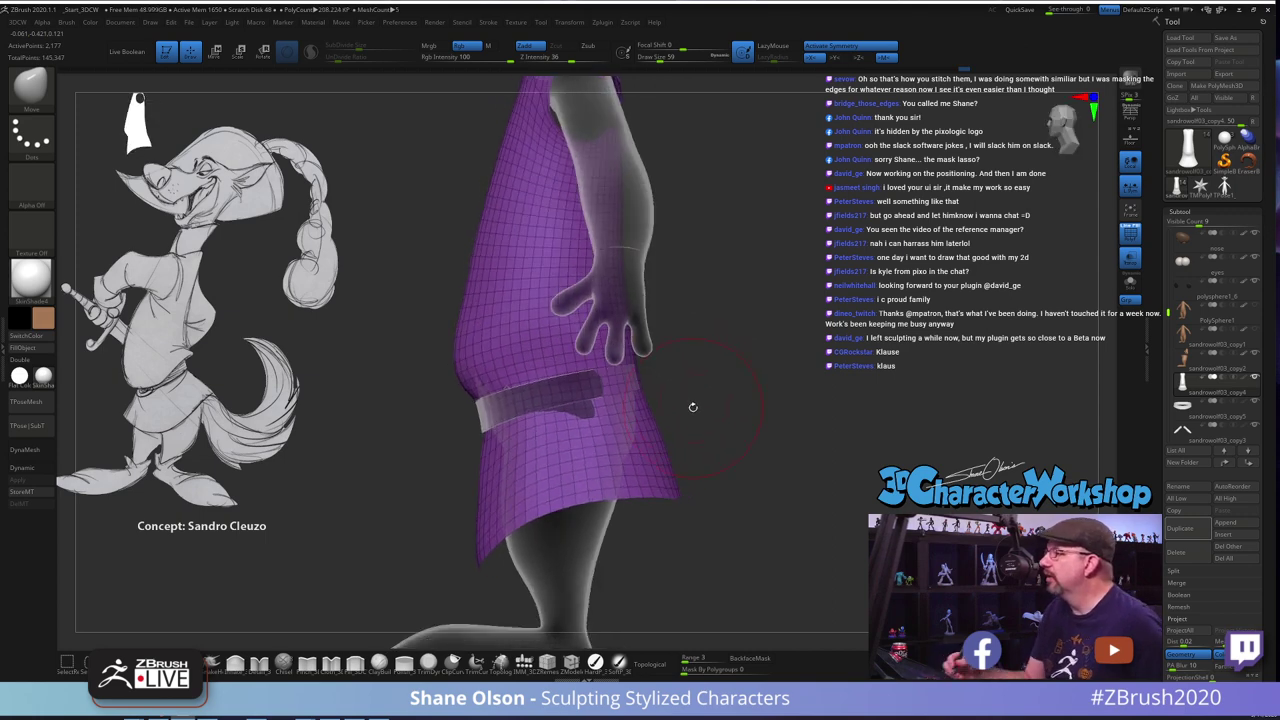
Pull the tunic's lower sides outward over the belt with the Move brush, reducing the Draw Size to 49 and then 41
mouse_move(684, 405)
right_mouse_down("ctrl")
mouse_move(681, 429)
mouse_move(703, 413)
right_mouse_up("ctrl")
key("s")
mouse_move(684, 401)
left_mouse_down()
mouse_move(647, 373)
mouse_move(728, 404)
left_mouse_up()
mouse_move(662, 376)
left_mouse_down()
mouse_move(737, 402)
mouse_move(824, 397)
mouse_move(816, 384)
left_mouse_up()
key("s")
key("s")
mouse_move(864, 380)
left_mouse_down()
mouse_move(770, 378)
mouse_move(814, 391)
left_mouse_up()
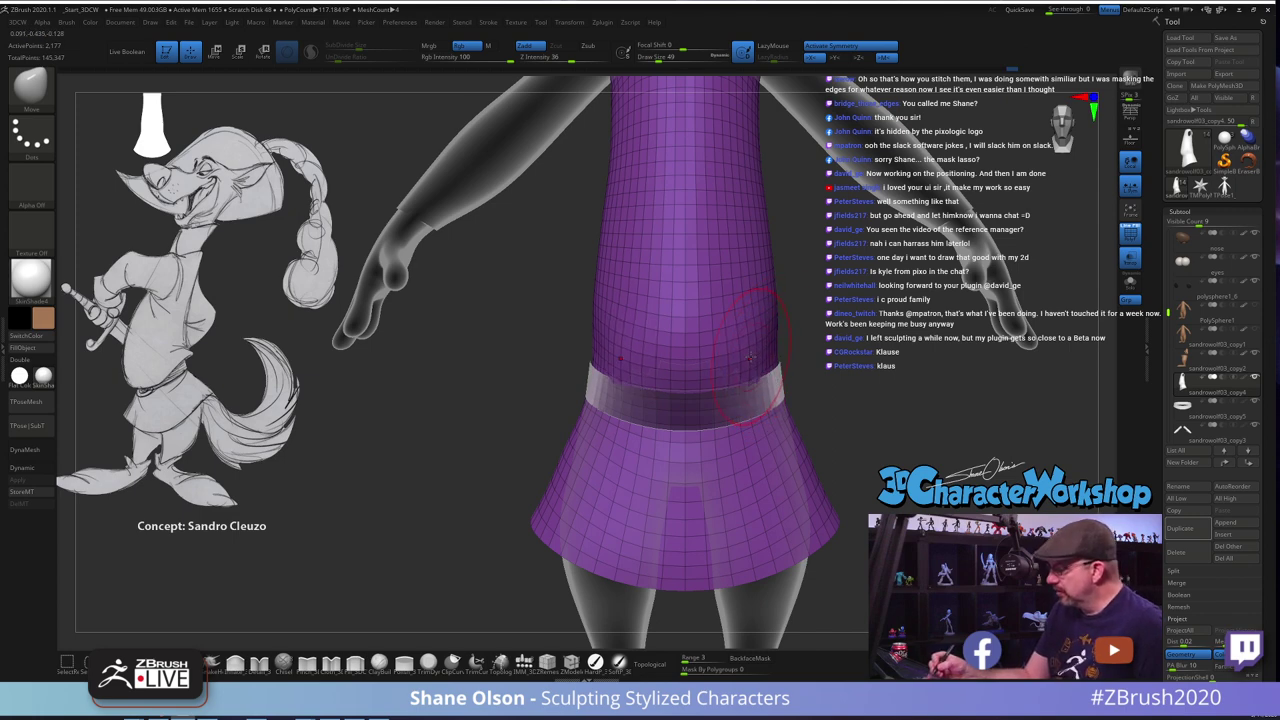
key("s")
left_click_drag(762, 393, 760, 394)
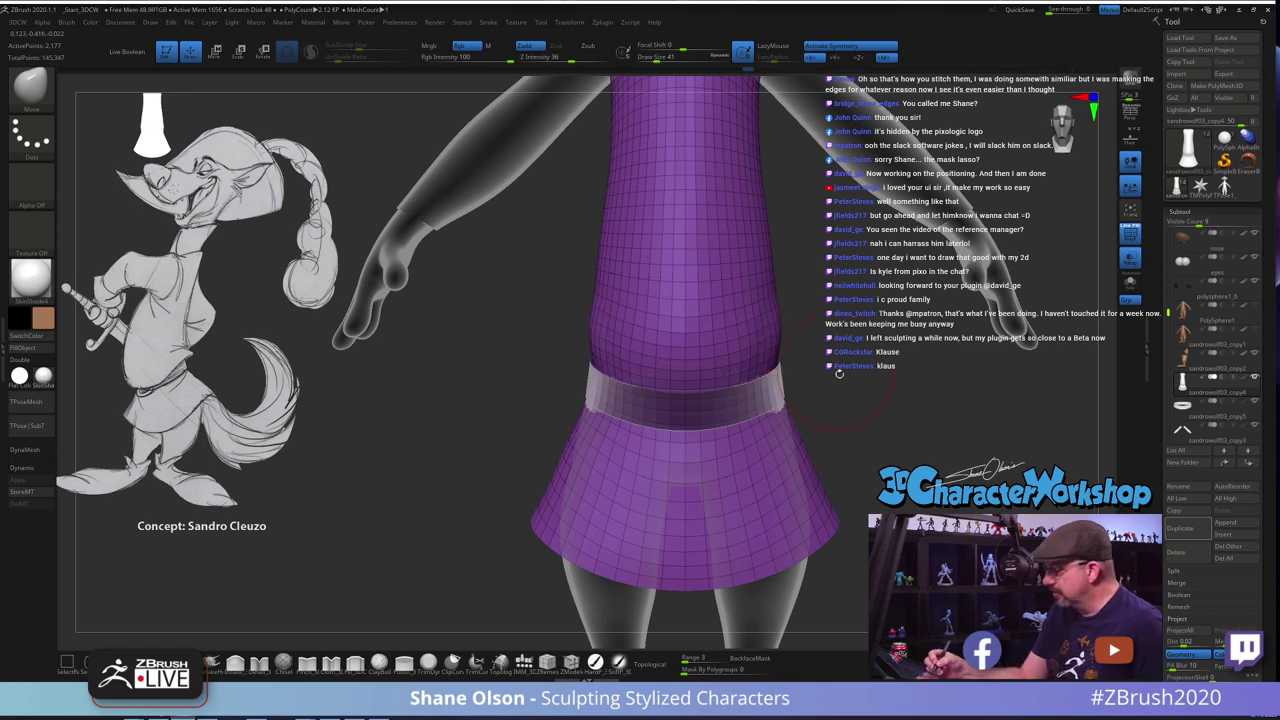
left_click_drag(839, 373, 780, 374)
left_click_drag(960, 373, 1044, 373)
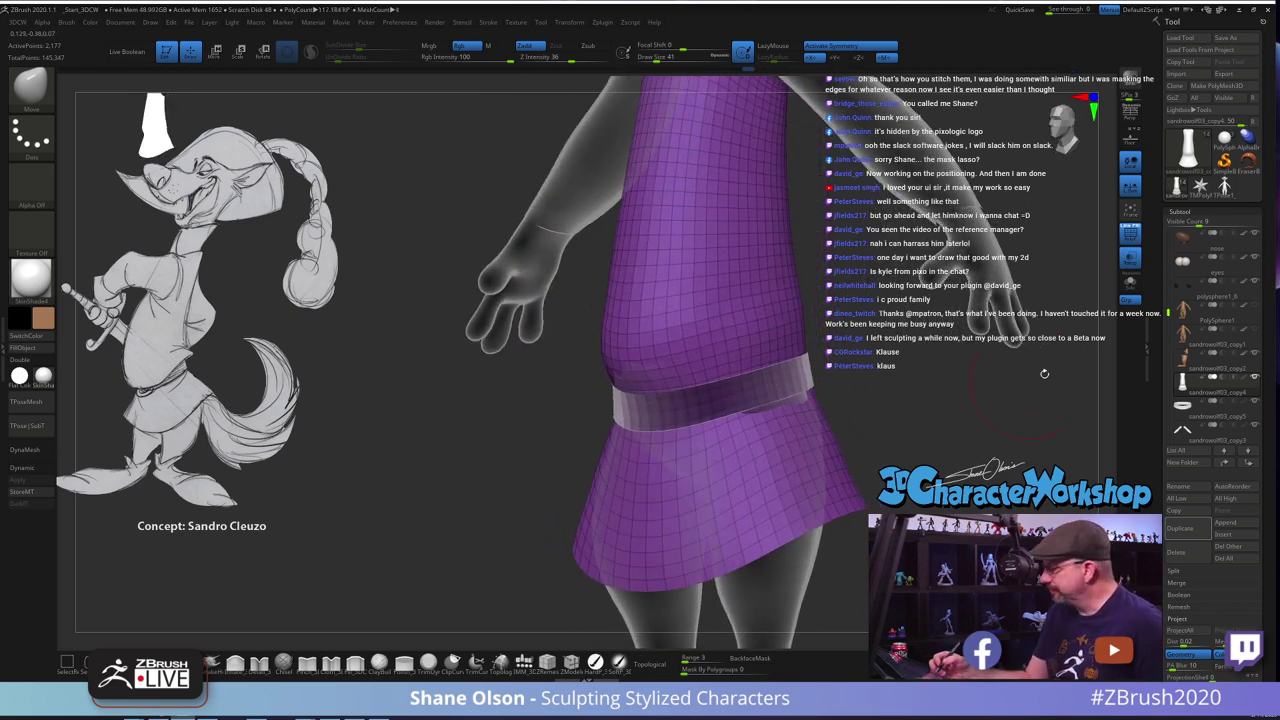
Turn off transparency and push the waist of the body in behind the belt with the Move brush at Draw Size 65
left_click(1136, 264)
left_click_drag(914, 443, 801, 428, "alt")
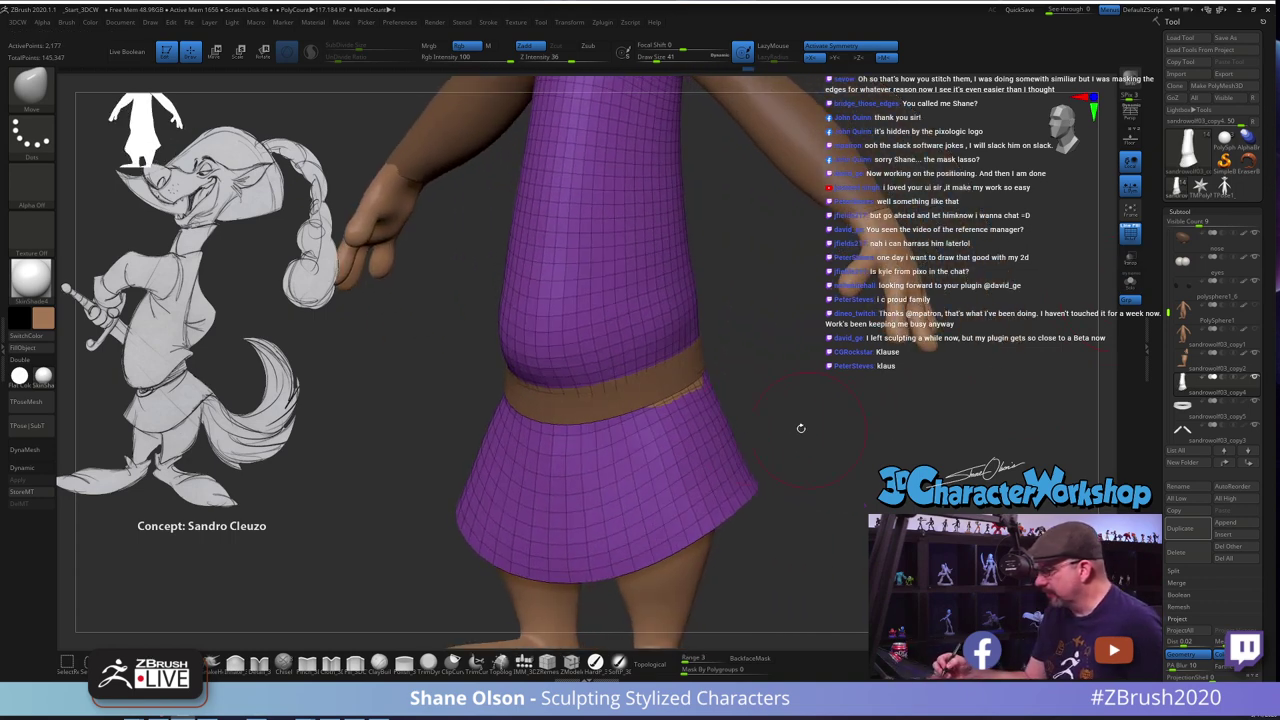
left_click(700, 549, "alt")
key("s")
left_click_drag(787, 417, 711, 391)
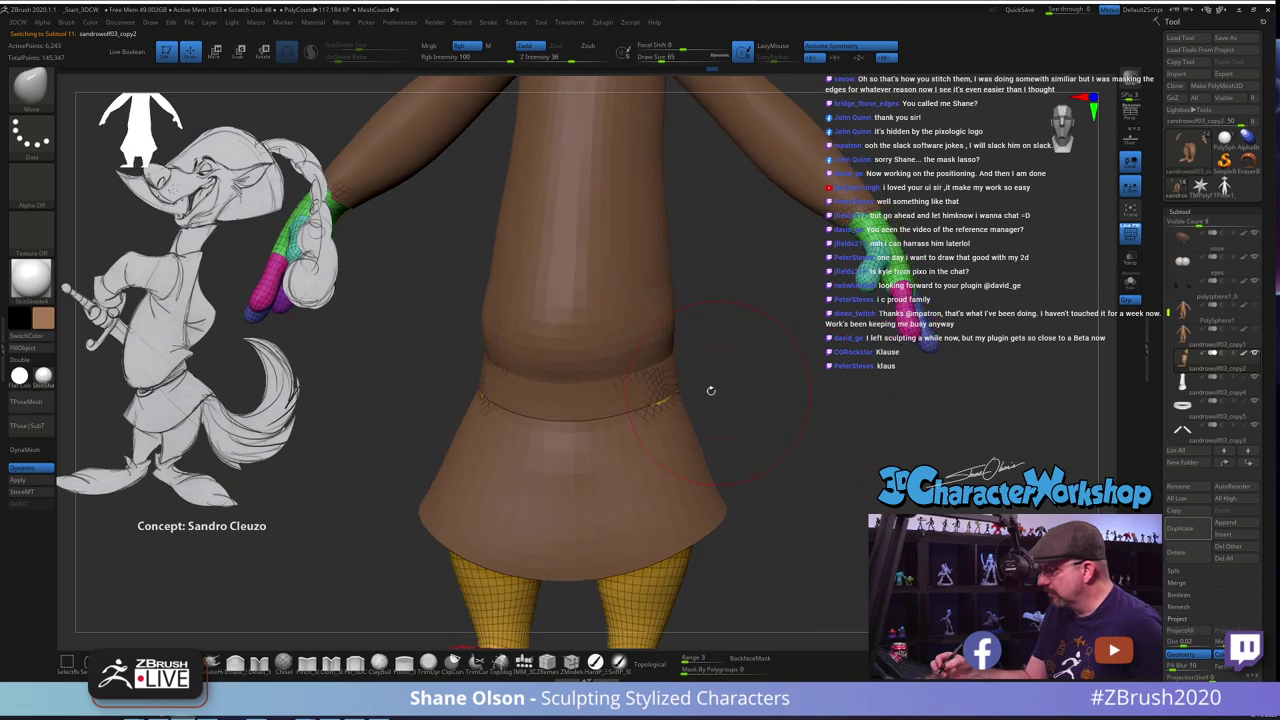
mouse_move(628, 380)
left_mouse_down()
mouse_move(805, 372)
mouse_move(857, 411)
mouse_move(860, 401)
mouse_move(838, 412)
mouse_move(708, 371)
left_mouse_up()
right_click_drag(700, 384, 728, 389)
Make the garment active and work along its waist crease at the back and side with the Cloth_3DCW brush at Draw Size 39
left_click(697, 327, "alt")
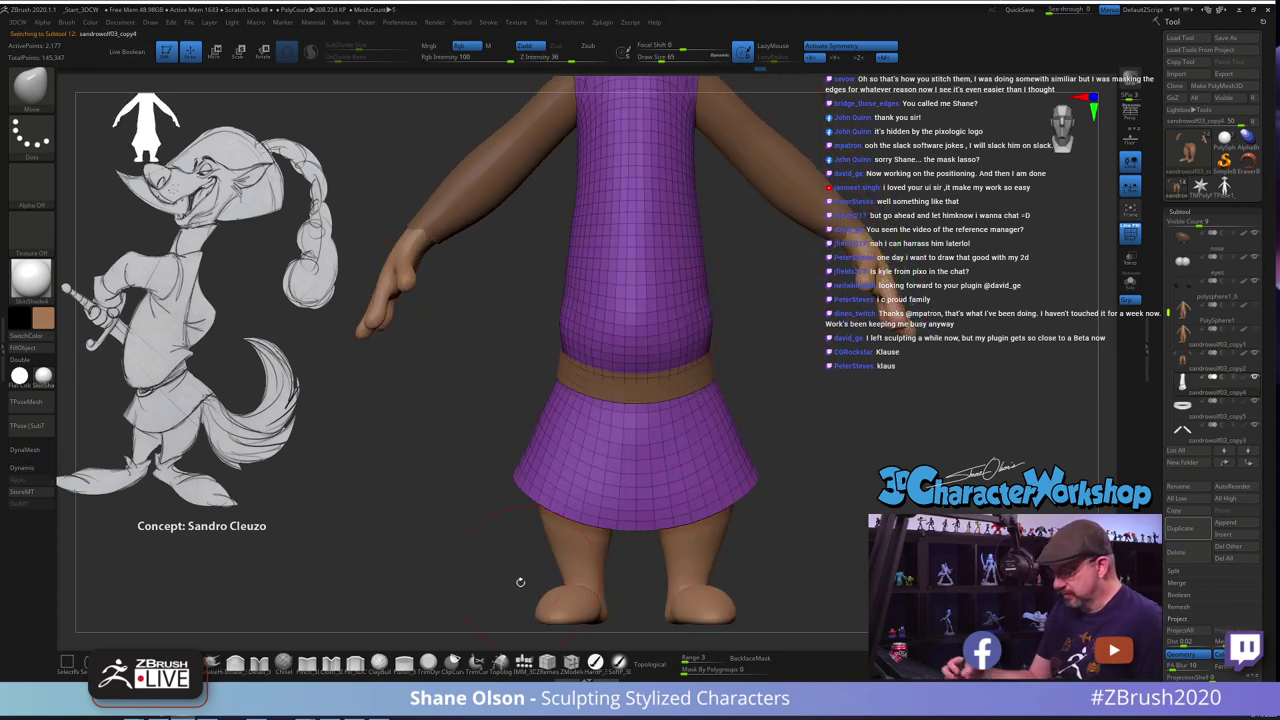
left_click(331, 663)
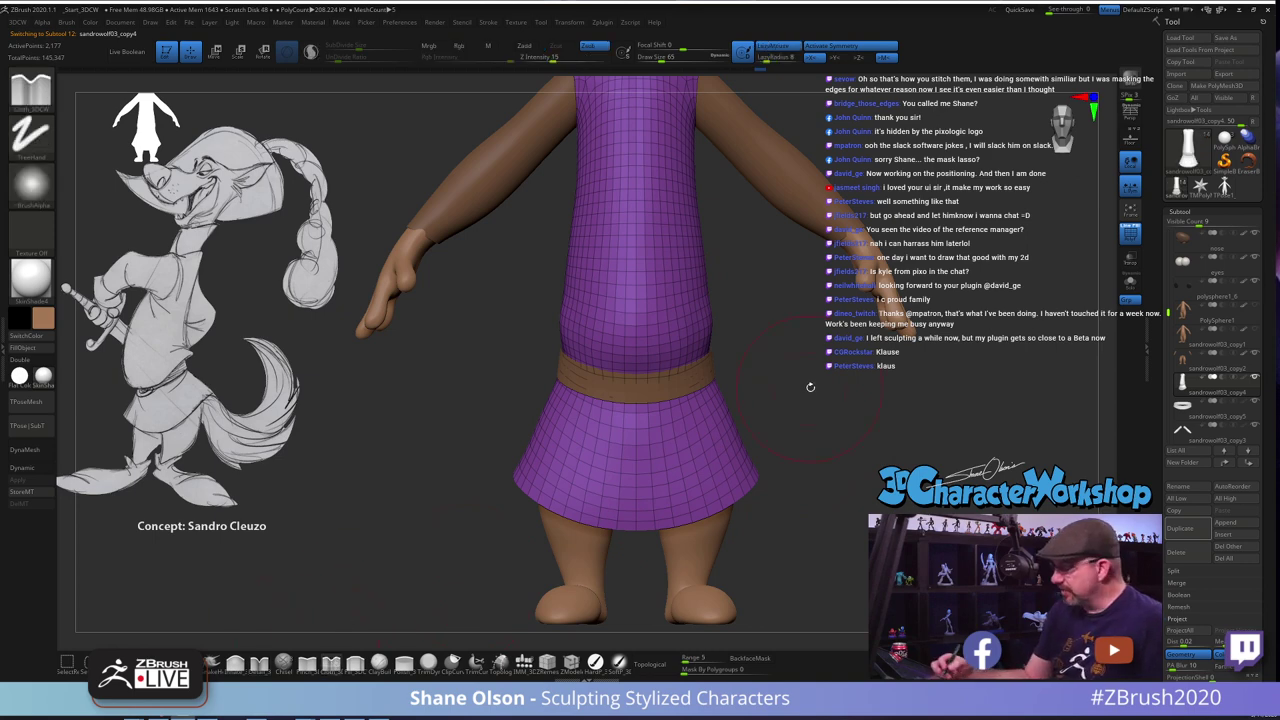
left_click_drag(810, 387, 801, 385)
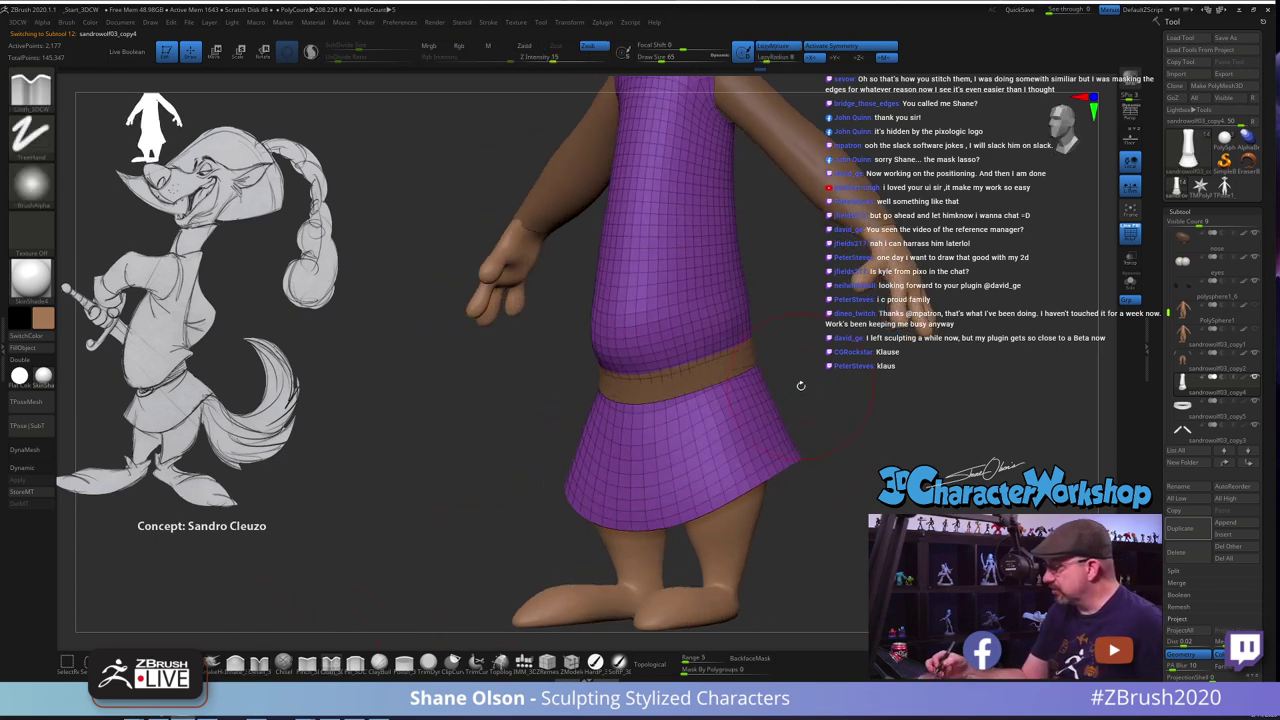
left_click(1131, 285)
left_click(1130, 286)
key("s")
mouse_move(852, 419)
left_mouse_down()
mouse_move(847, 430)
mouse_move(786, 394)
mouse_move(838, 436)
mouse_move(857, 411)
mouse_move(778, 405)
left_mouse_up()
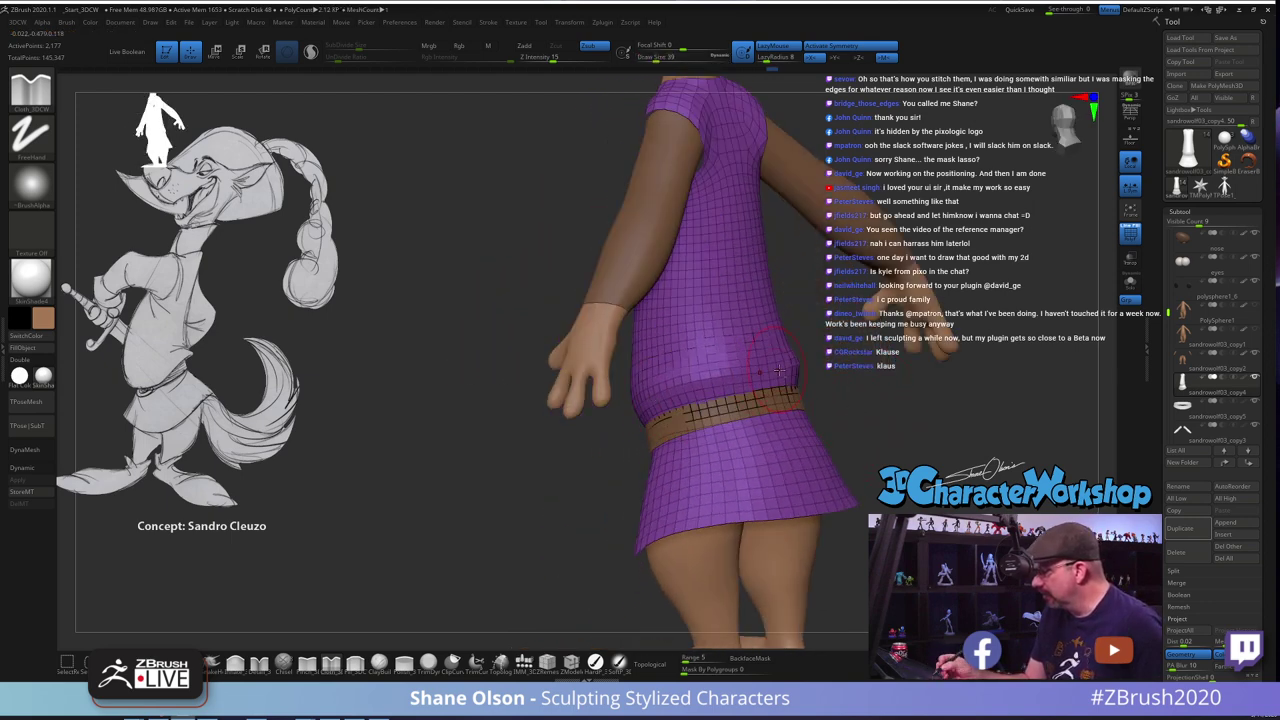
left_click_drag(861, 396, 790, 395)
left_click_drag(696, 390, 730, 380)
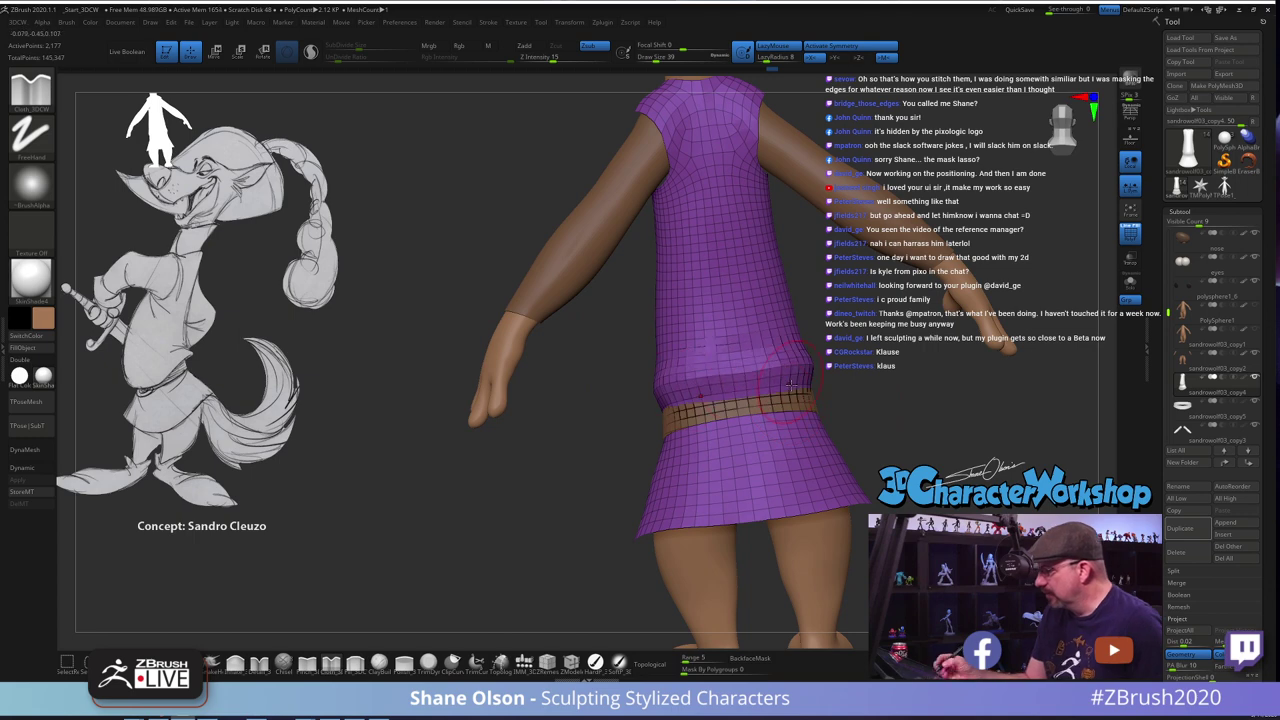
left_click_drag(848, 394, 905, 398)
left_click_drag(785, 400, 705, 415)
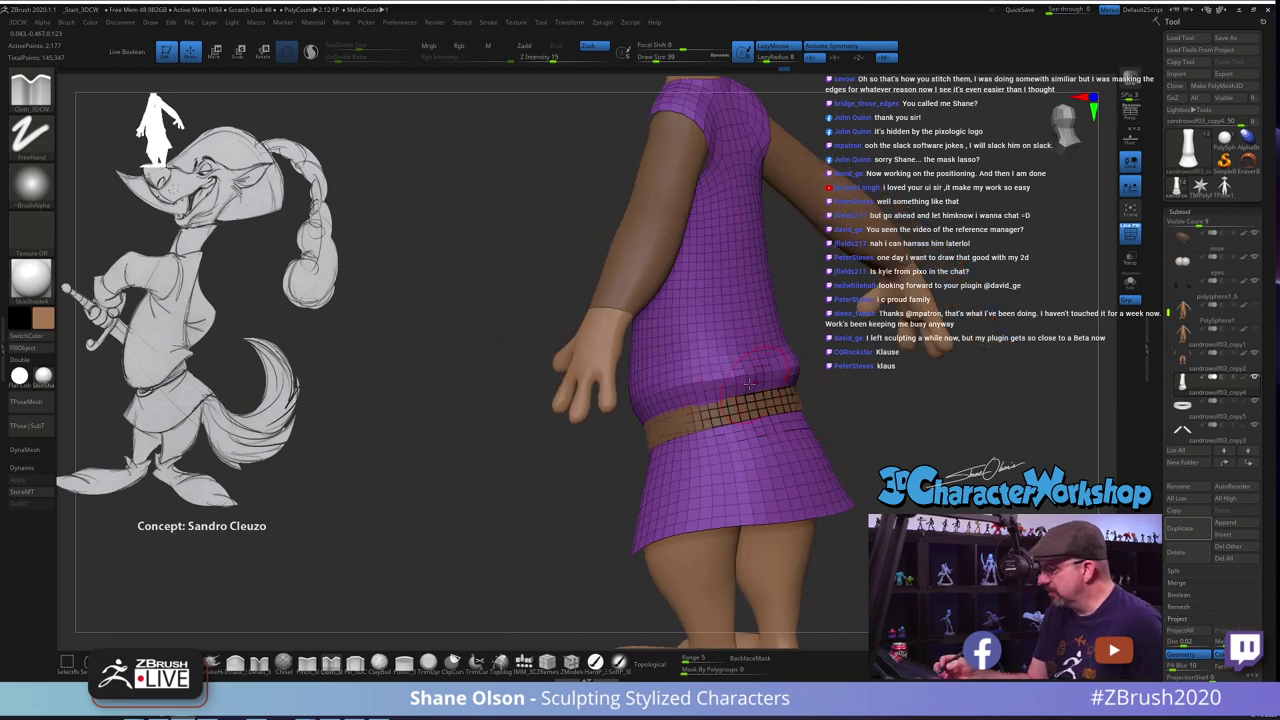
mouse_move(811, 367)
left_mouse_down()
mouse_move(845, 388)
mouse_move(725, 399)
left_mouse_up()
Refine the waist crease around the side and front with Cloth_3DCW at Z Intensity 8, and turn on dynamic subdivision
left_click_drag(554, 58, 544, 58)
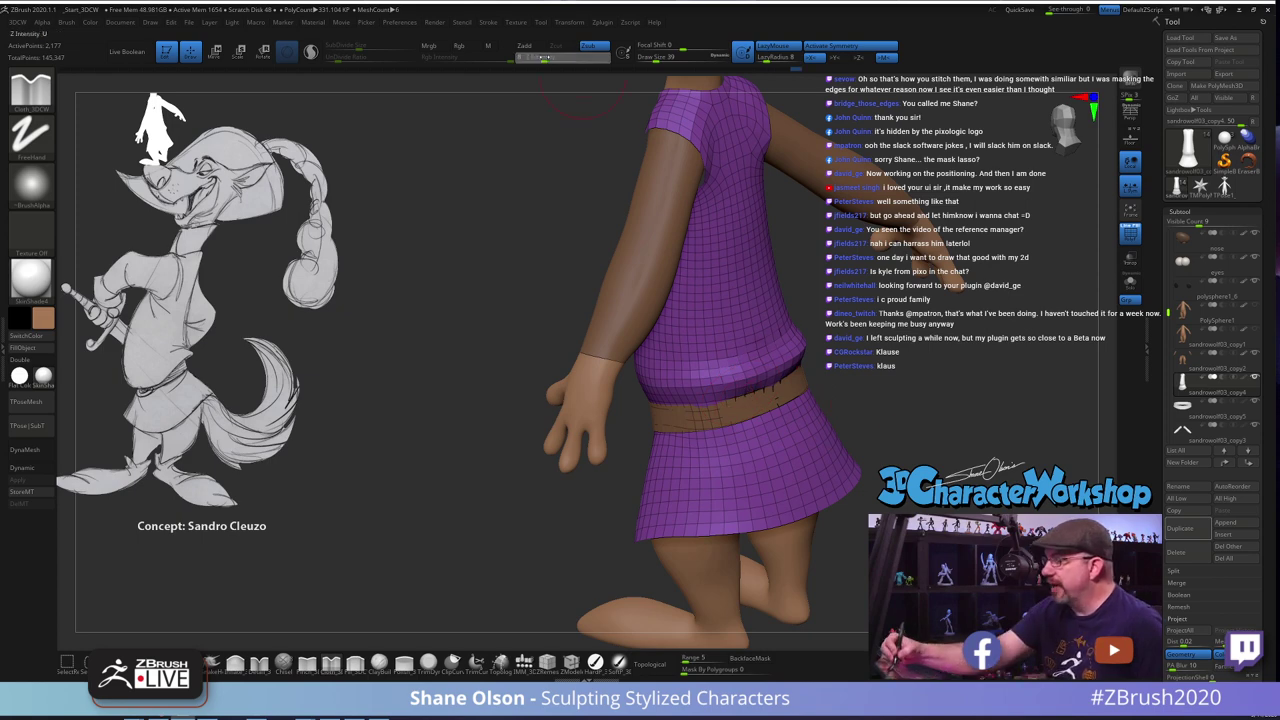
left_click_drag(849, 394, 768, 404, "alt")
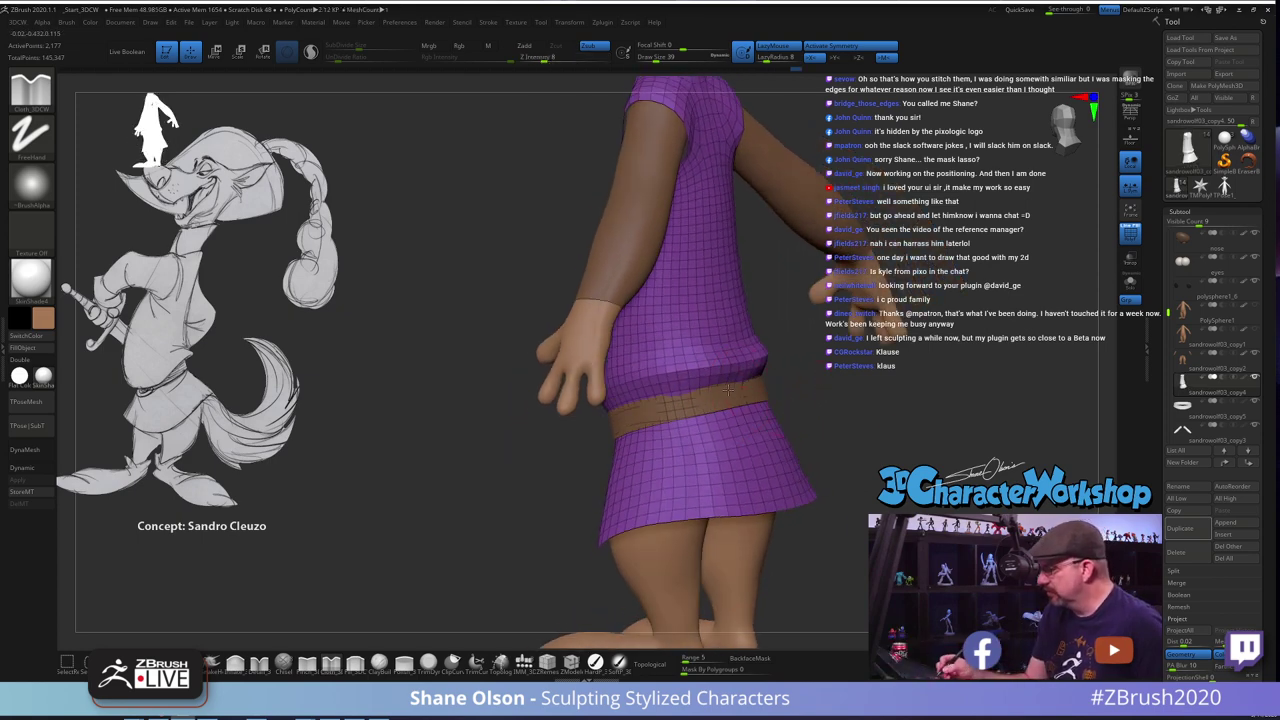
left_click_drag(580, 408, 794, 411)
mouse_move(663, 378)
left_mouse_down()
mouse_move(622, 392)
mouse_move(708, 364)
left_mouse_up()
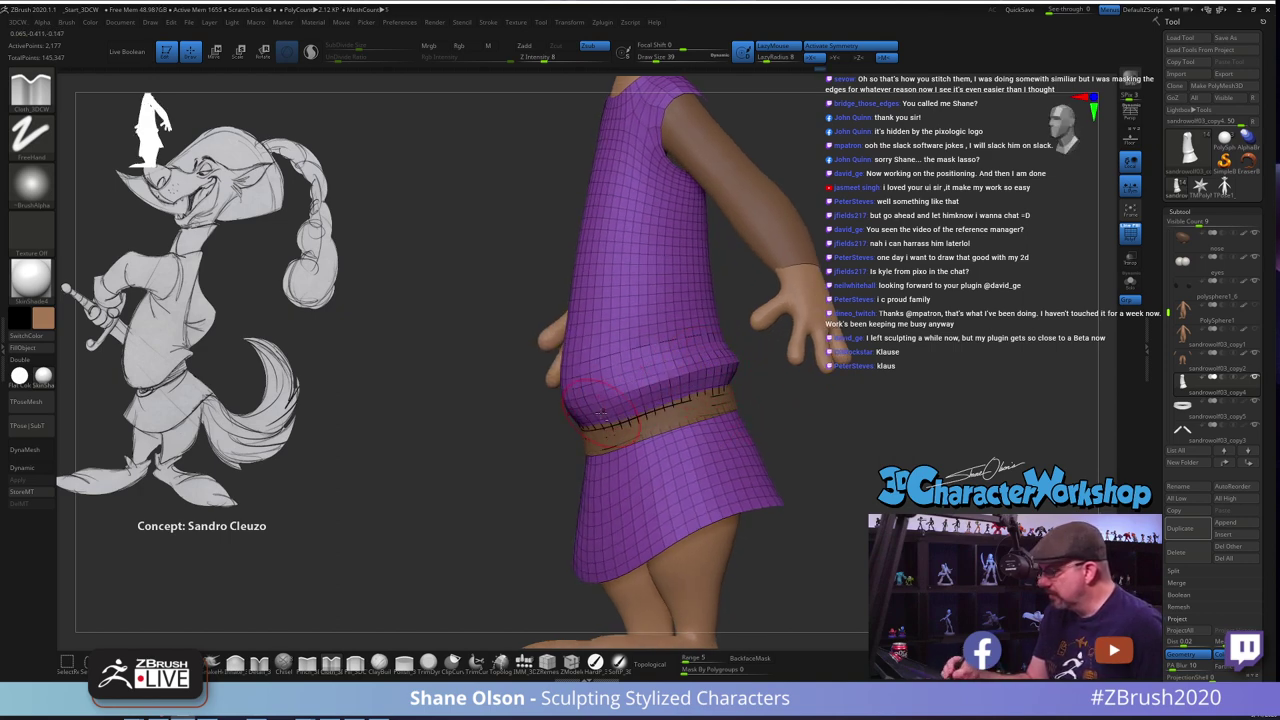
left_click_drag(752, 396, 658, 392)
left_click_drag(747, 430, 694, 434)
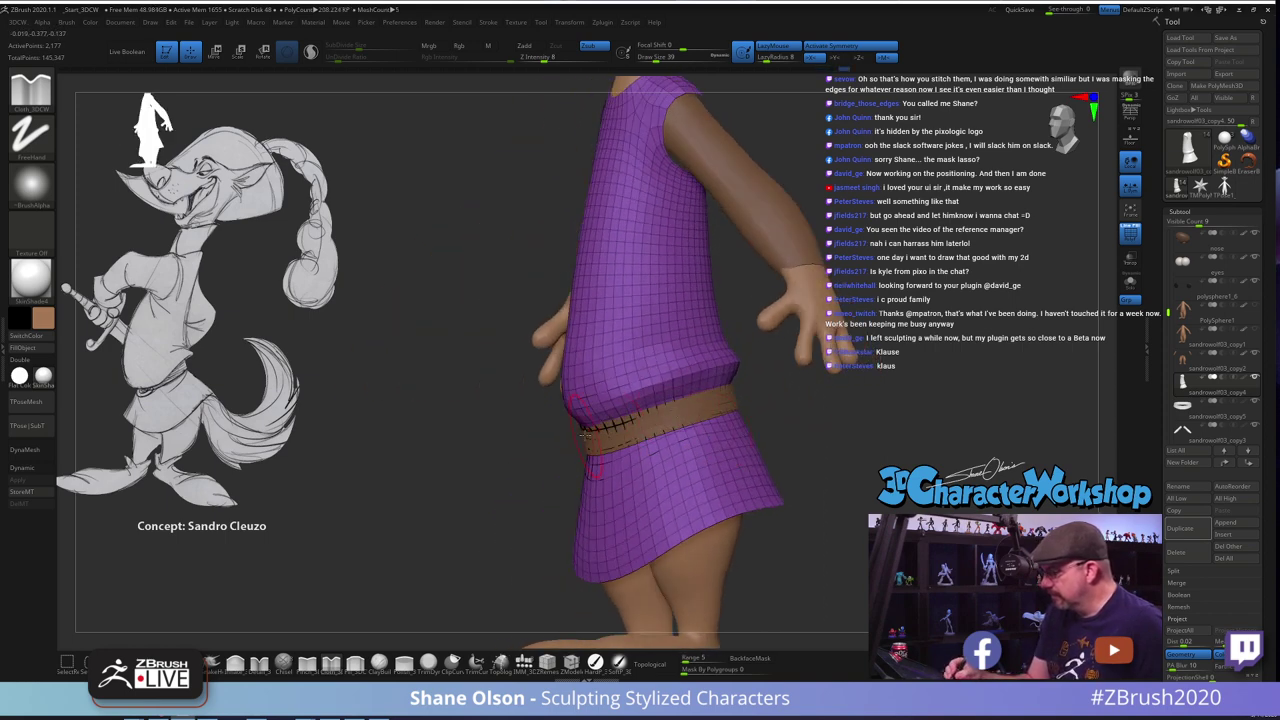
left_click_drag(794, 427, 600, 429)
key("d")
left_click_drag(805, 418, 808, 450)
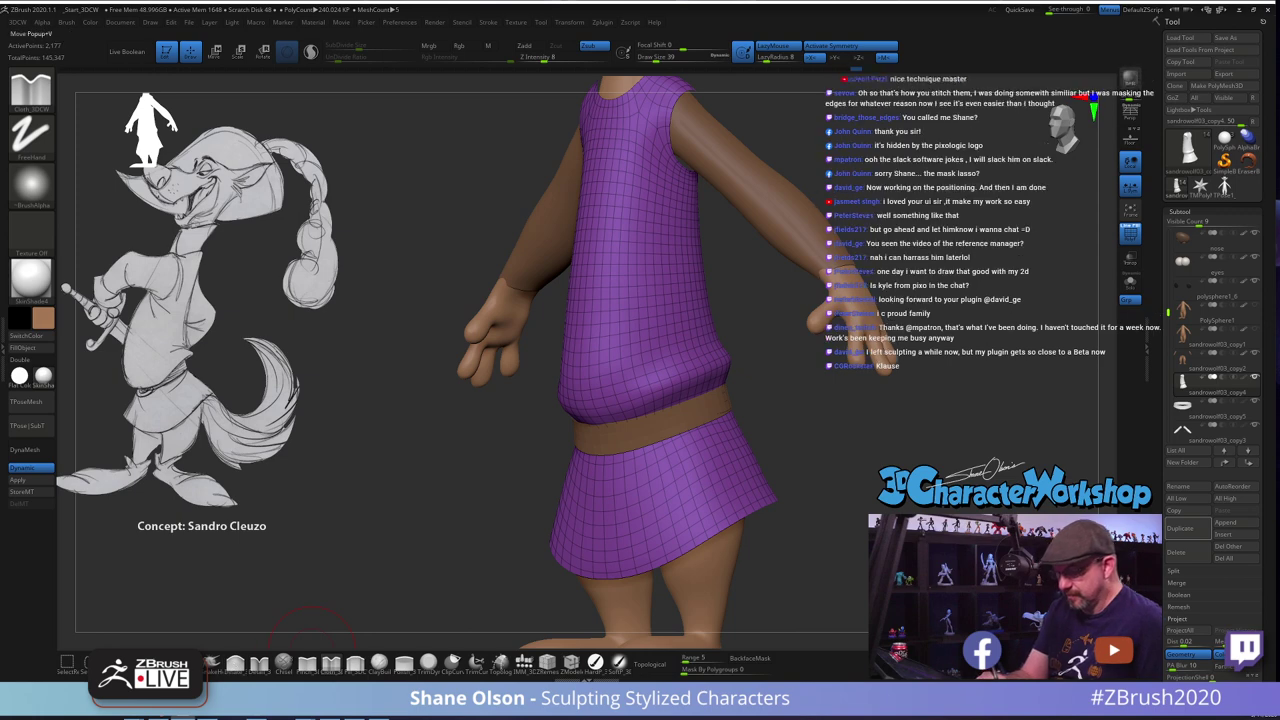
Shape the tunic's front overhang above the belt with the Move brush at Draw Size 39
left_click(164, 664)
left_click_drag(476, 480, 508, 473)
key("s")
key("s")
left_click_drag(594, 376, 607, 382)
mouse_move(637, 369)
right_mouse_down()
mouse_move(596, 378)
mouse_move(678, 404)
right_mouse_up()
left_click_drag(646, 399, 643, 398)
right_click_drag(664, 405, 616, 414)
key("s")
mouse_move(660, 430)
left_mouse_down()
mouse_move(642, 431)
mouse_move(642, 372)
left_mouse_up()
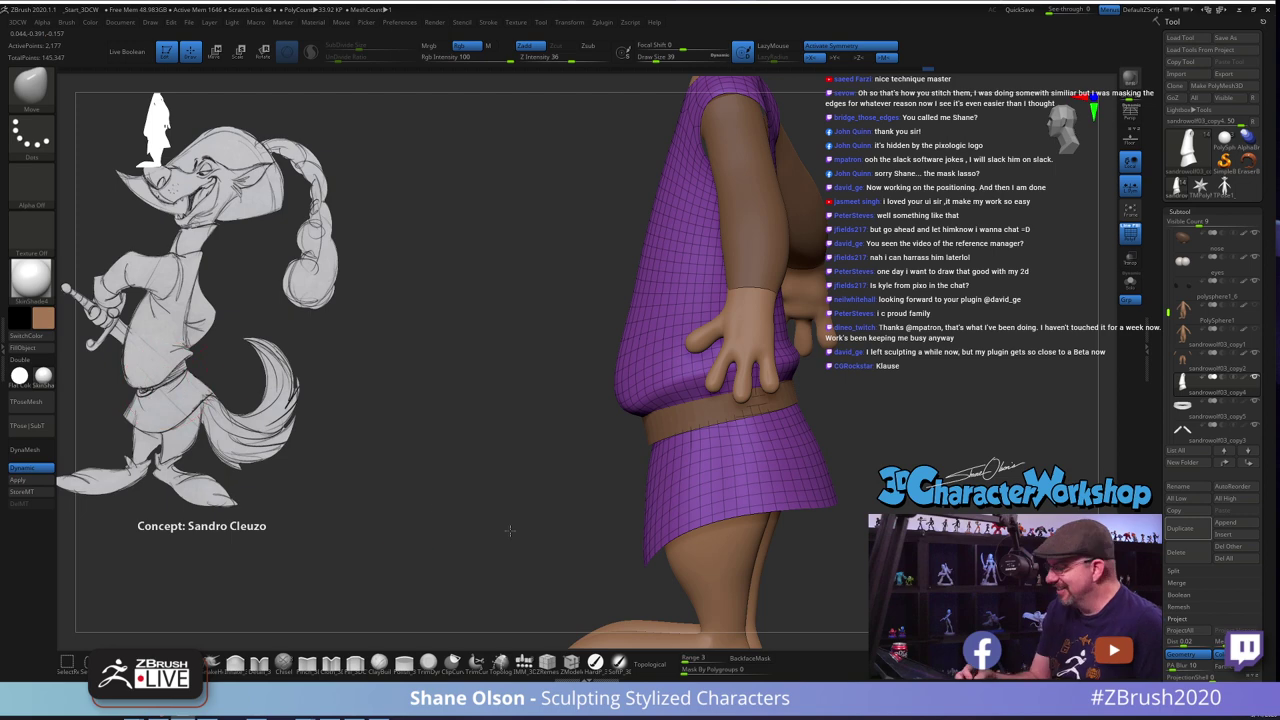
Smooth the tunic's lower fold and adjust its side edge above the belt with the Move brush at Draw Size 46
left_click_drag(630, 409, 669, 437)
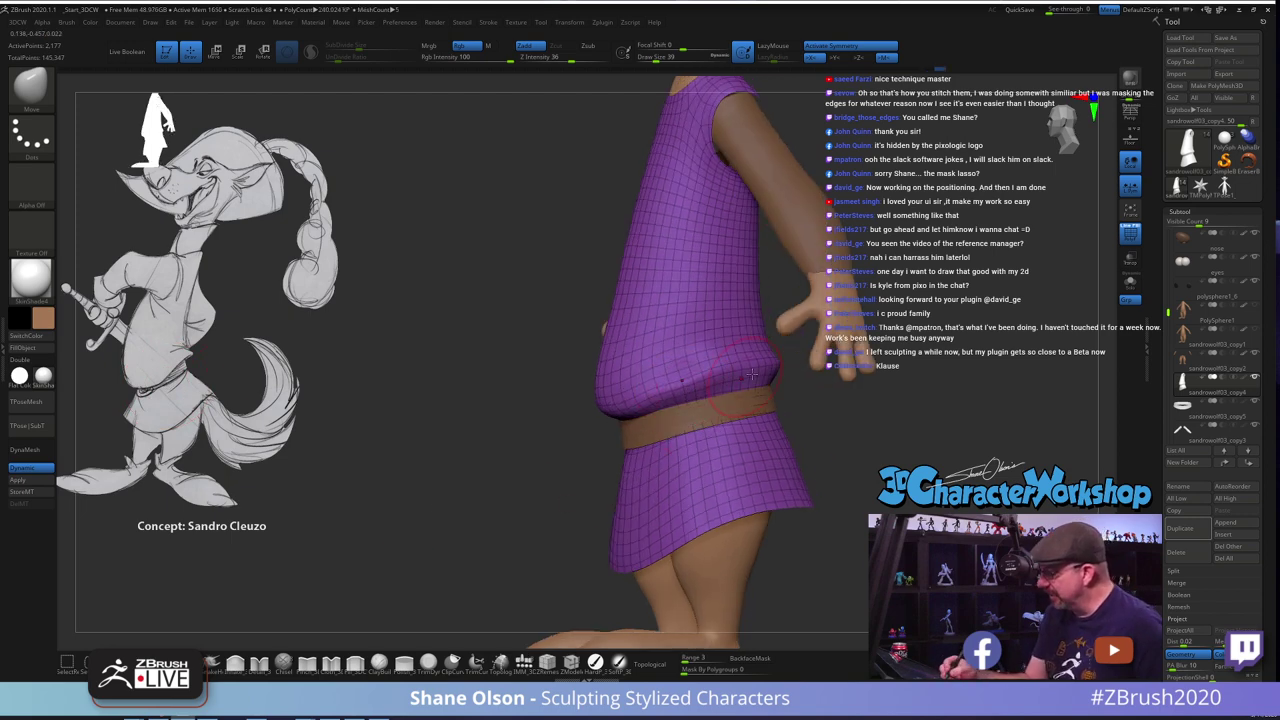
left_click_drag(650, 394, 660, 386, "shift")
right_click_drag(660, 390, 734, 403)
key("s")
left_click(703, 406)
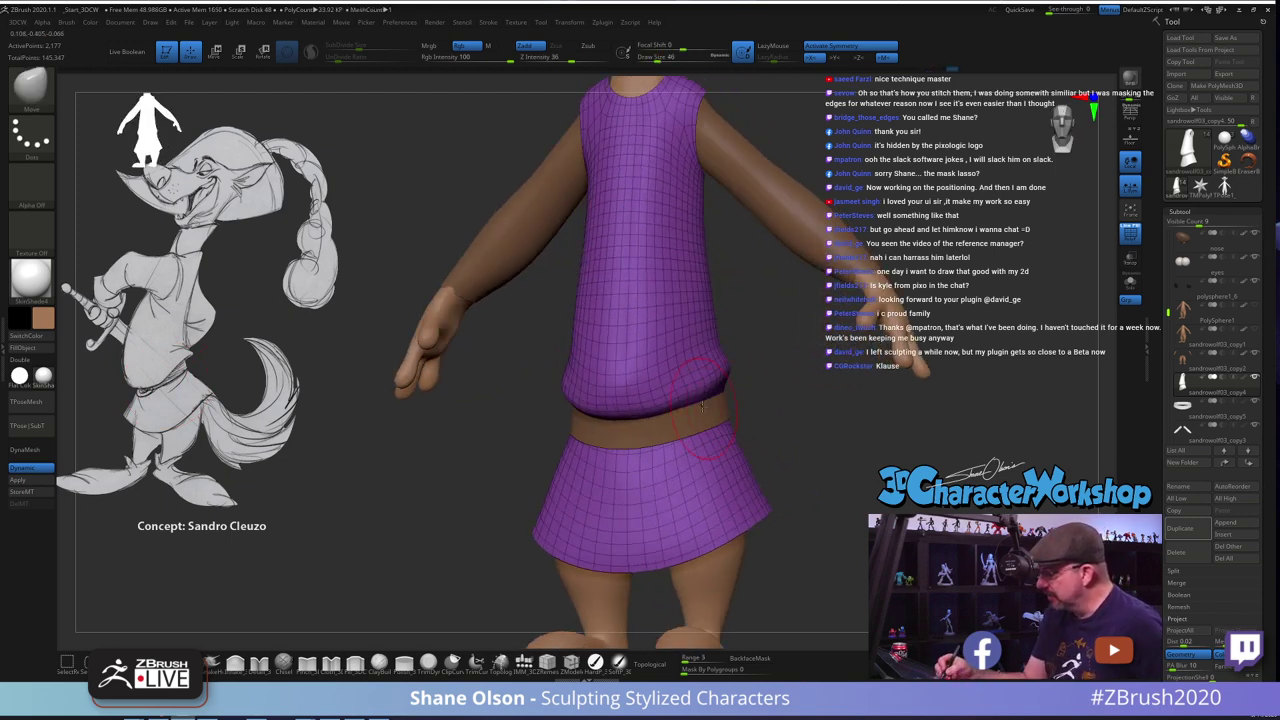
left_click_drag(688, 400, 682, 408)
mouse_move(774, 404)
right_mouse_down()
mouse_move(703, 402)
mouse_move(748, 404)
right_mouse_up()
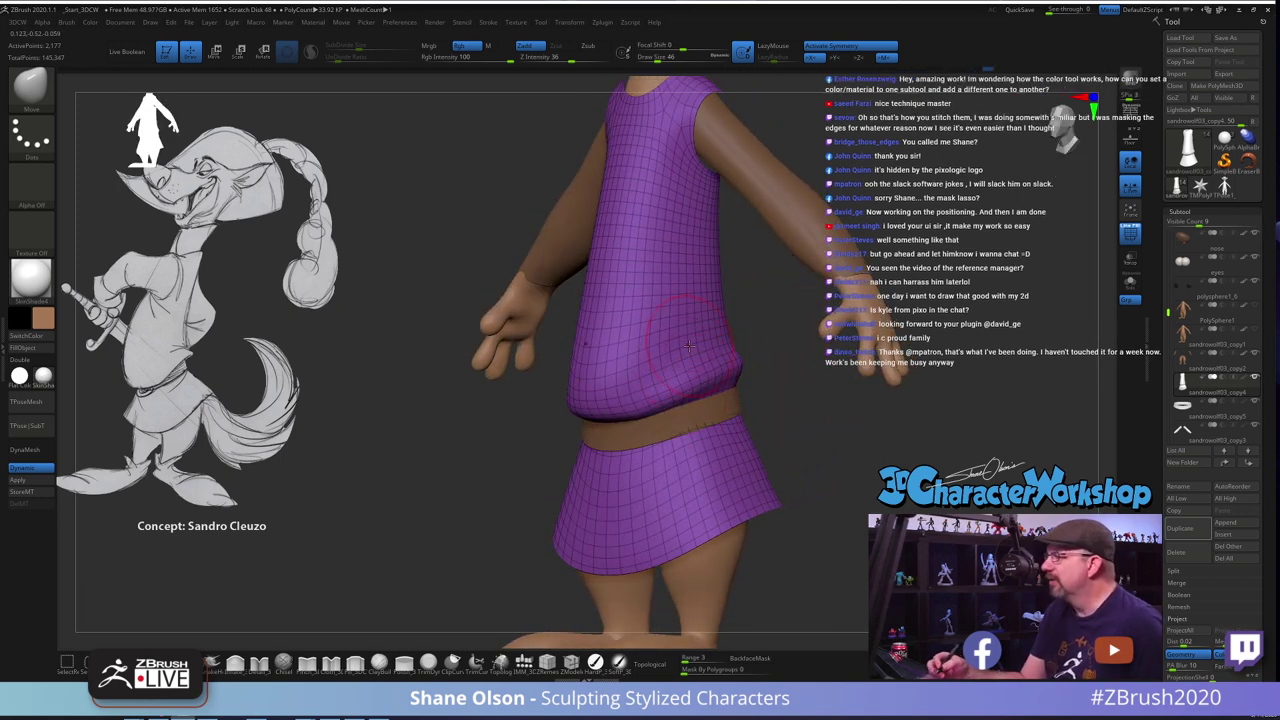
Round out the tunic's lower side edge over the belt with the Move brush at Draw Size 54
right_click_drag(806, 376, 796, 406, "ctrl")
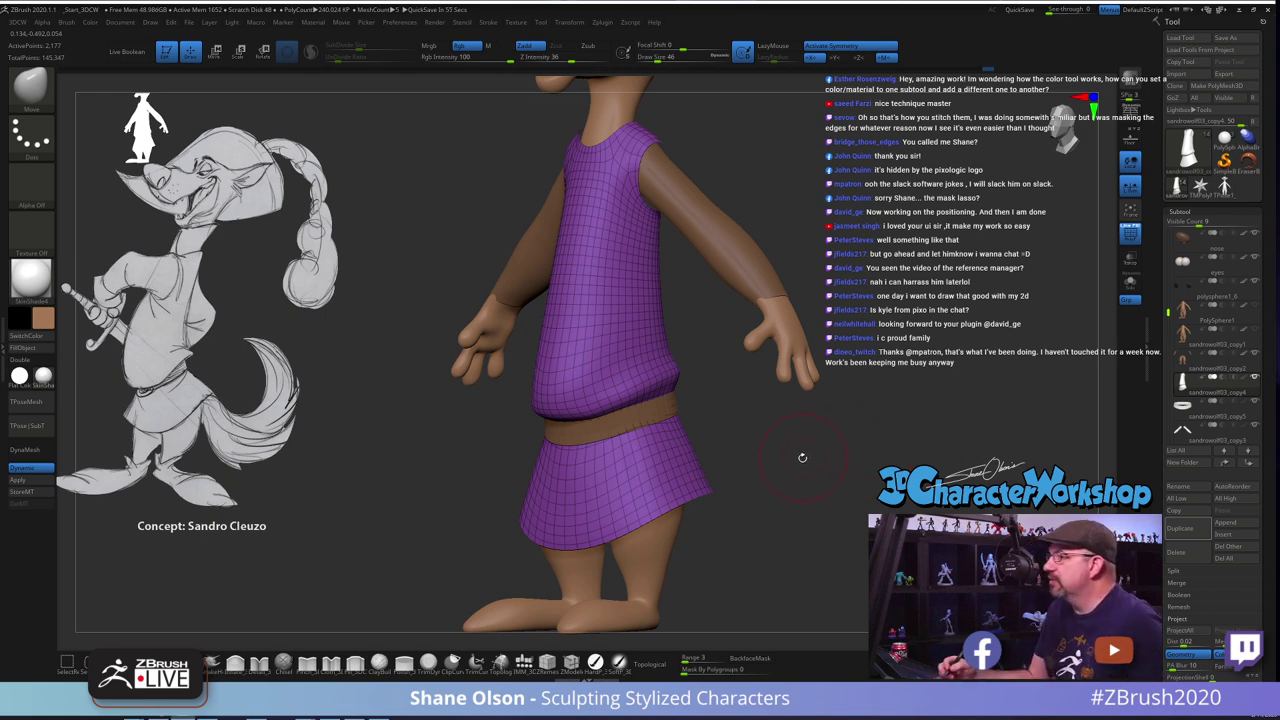
right_click_drag(598, 360, 652, 354)
key("s")
left_click(638, 380)
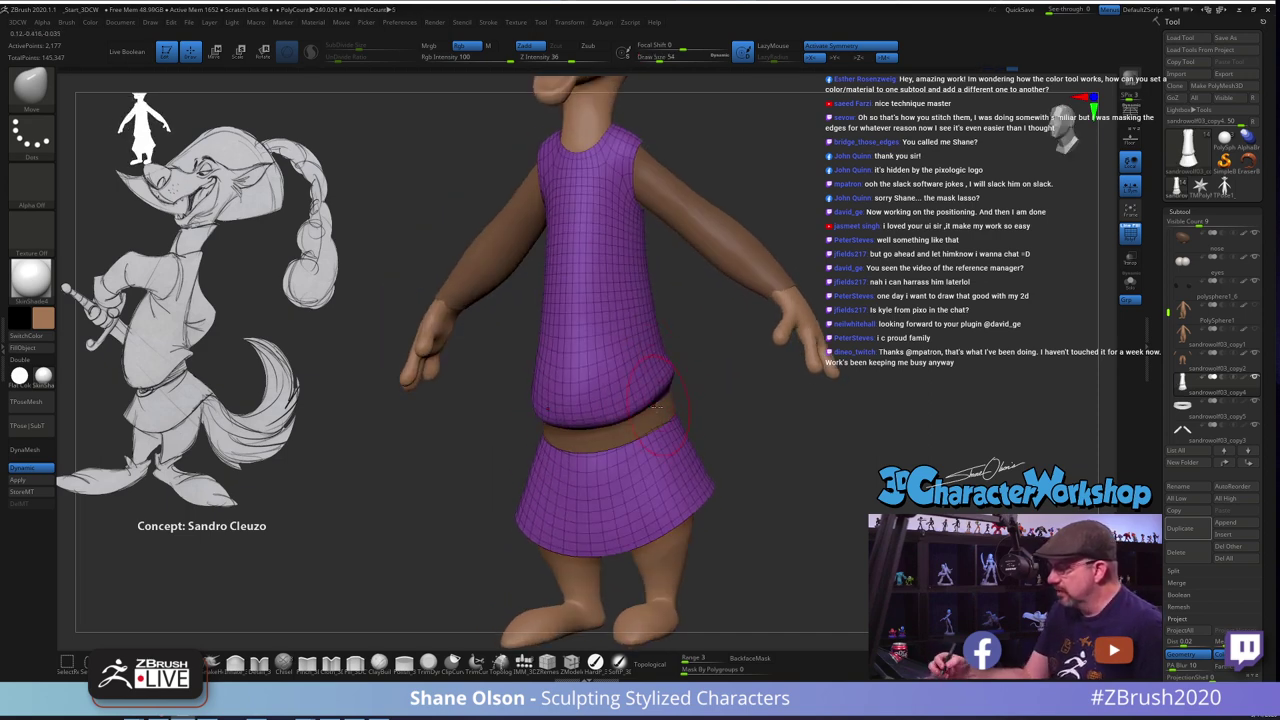
right_click_drag(655, 405, 608, 421)
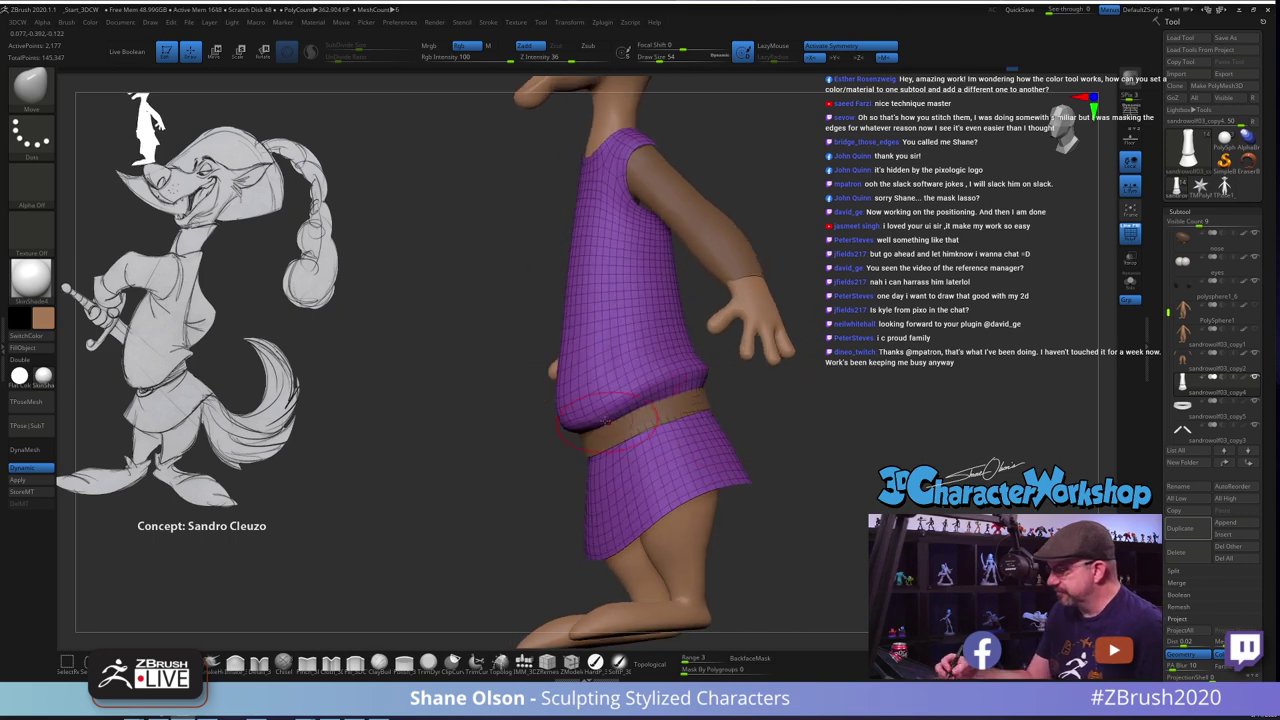
Inflate the tunic's lower fold over the belt with the Inflate_3DCW brush at Draw Size 54
left_click(236, 663)
key("s")
right_click_drag(532, 478, 581, 425)
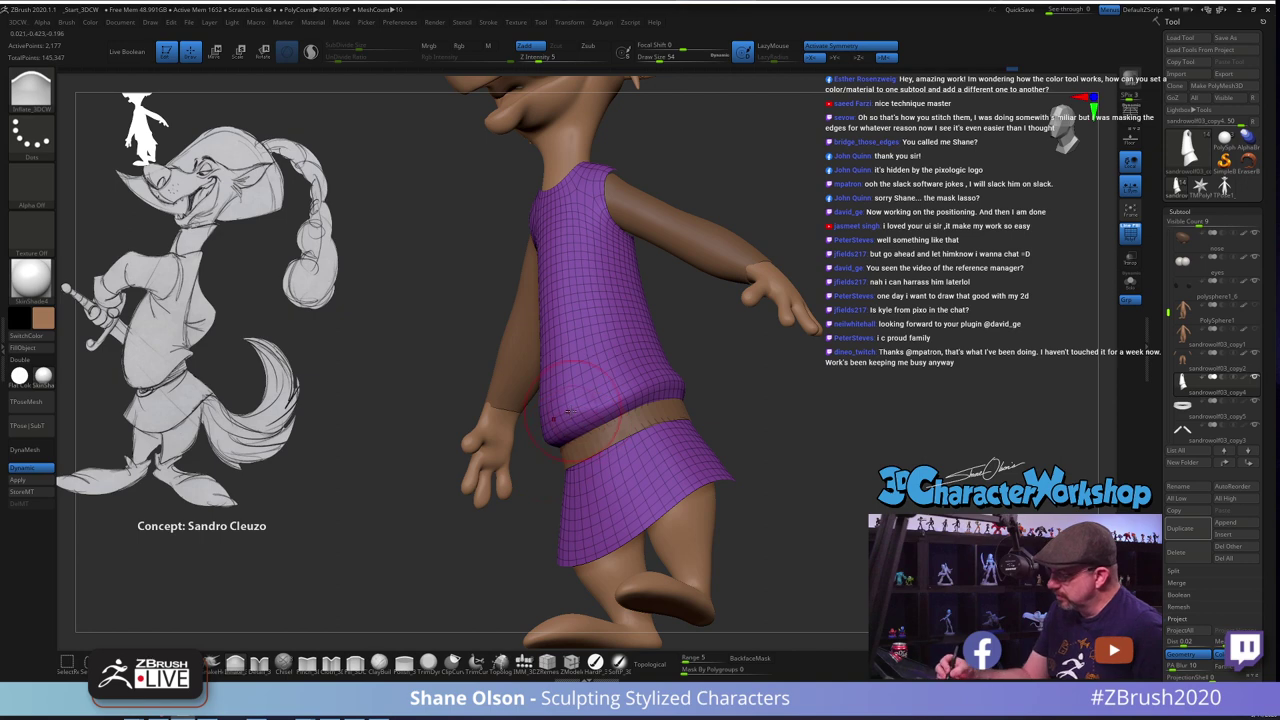
left_click_drag(648, 400, 593, 420)
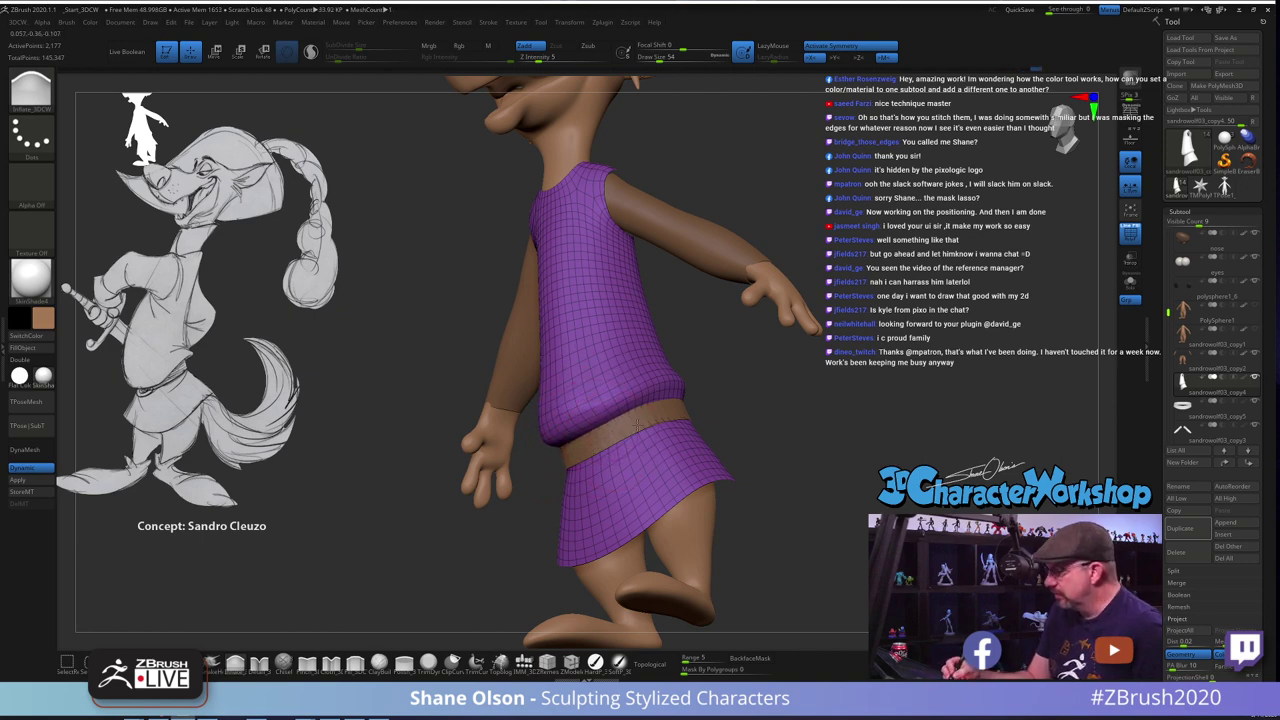
right_click_drag(759, 434, 803, 456)
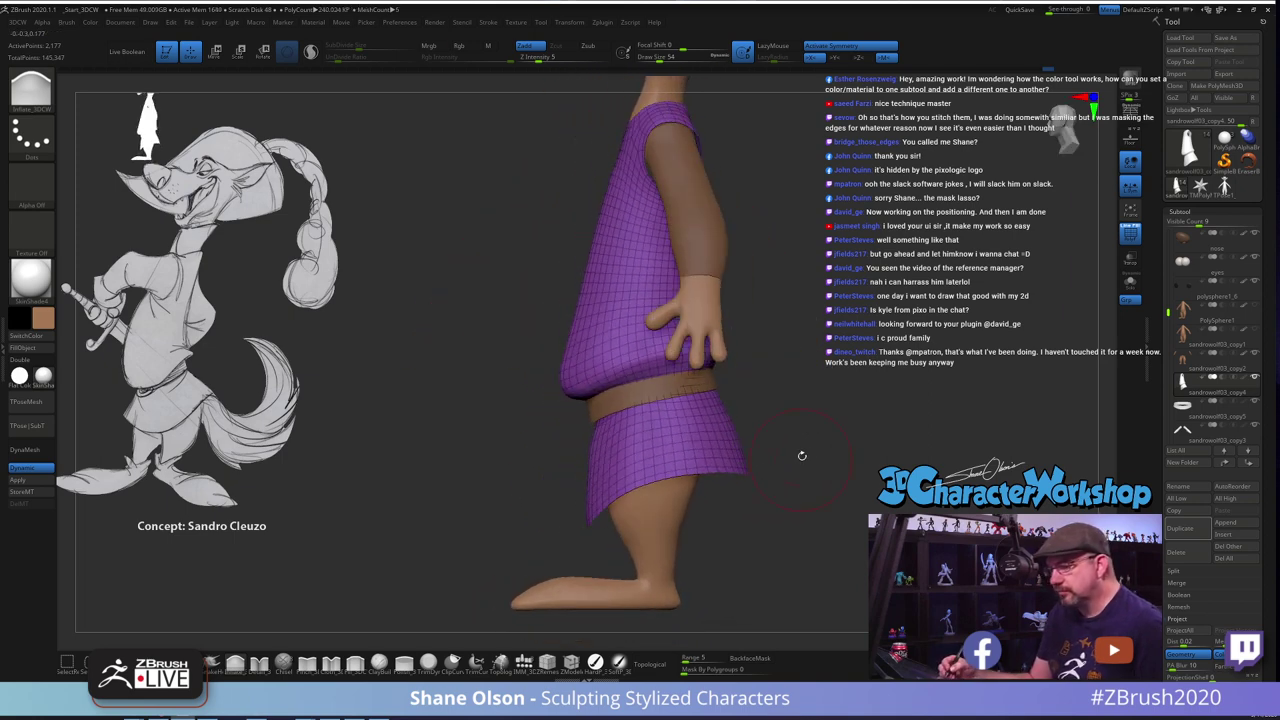
mouse_move(806, 393)
right_mouse_down()
mouse_move(794, 373)
mouse_move(790, 456)
mouse_move(801, 459)
right_mouse_up()
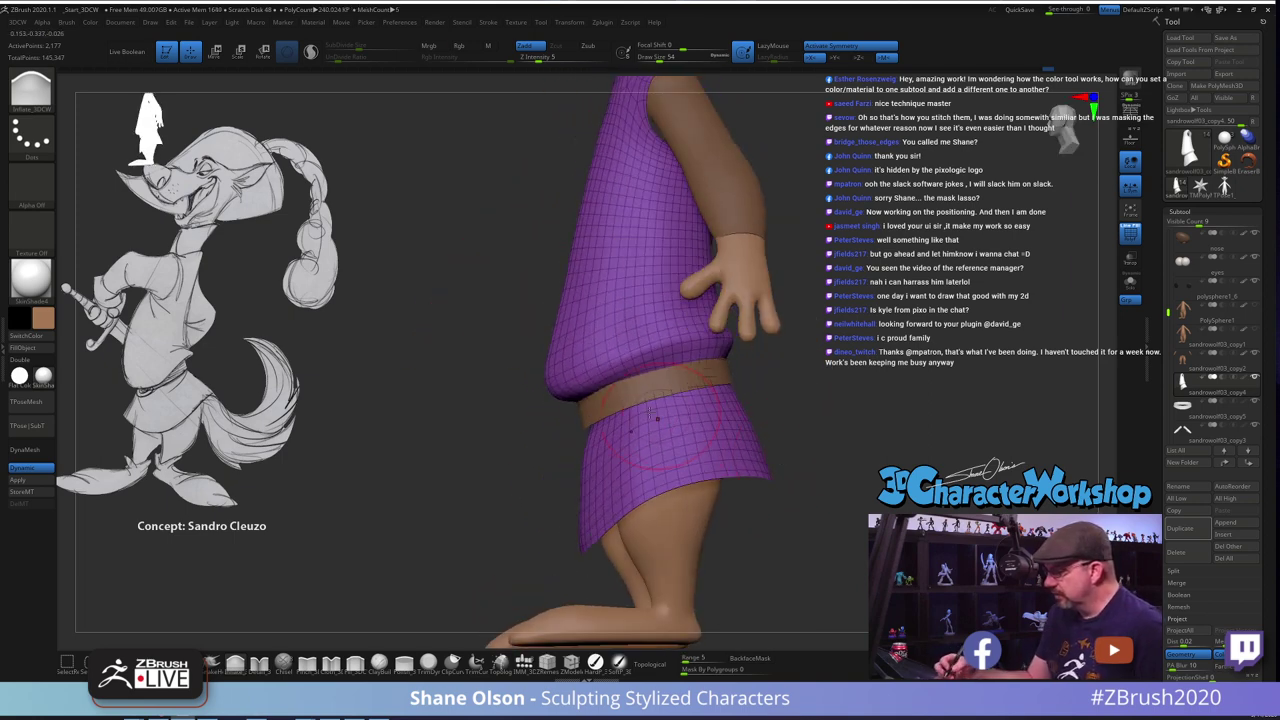
Reduce the Draw Size to 33 and mask the whole skirt below the belt, leaving the tunic unmasked
key("s")
left_click_drag(676, 386, 664, 388)
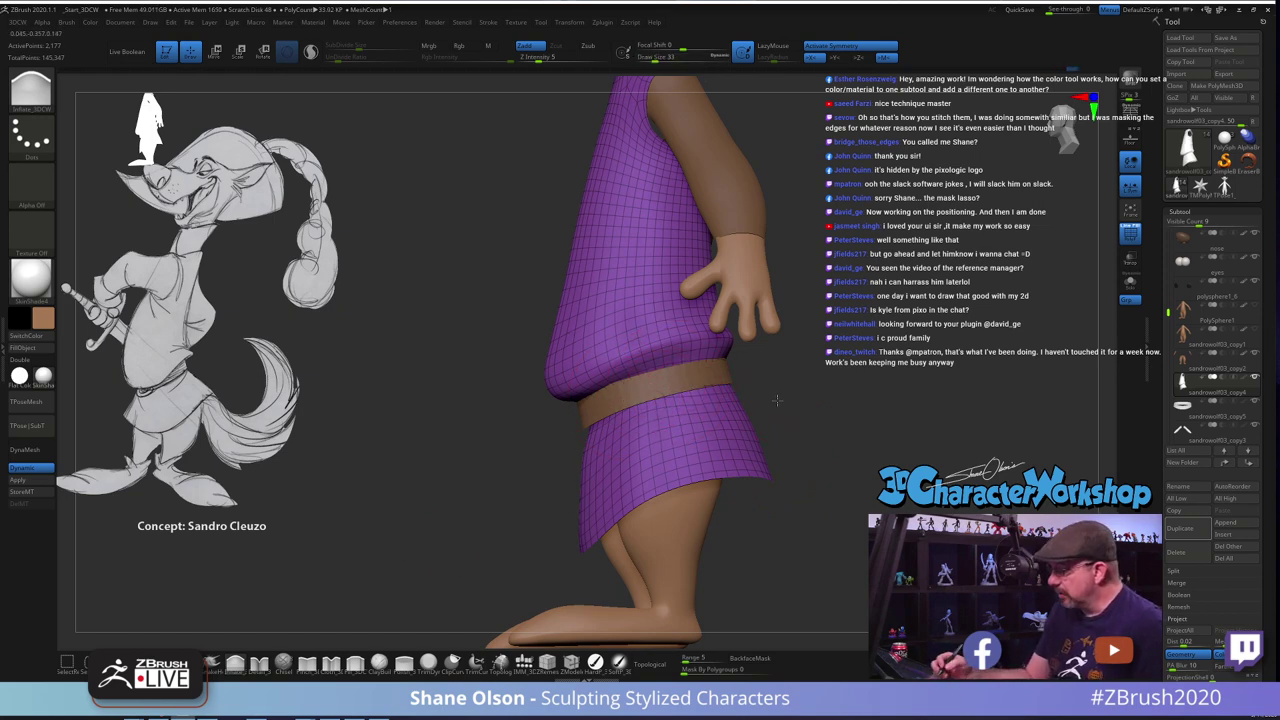
right_click_drag(777, 400, 770, 402, "shift")
mouse_move(570, 404)
left_mouse_down("ctrl")
mouse_move(760, 399)
mouse_move(712, 359)
mouse_move(584, 393)
left_mouse_up("ctrl")
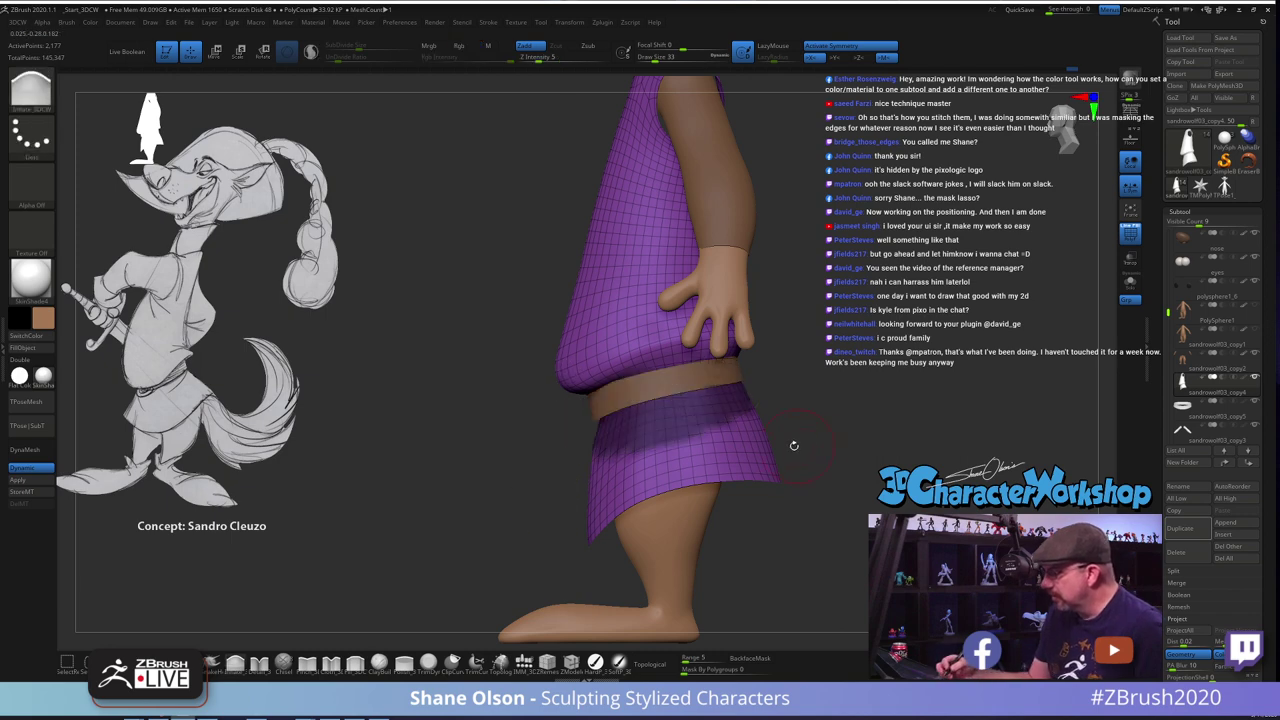
mouse_move(806, 394)
left_mouse_down("ctrl")
mouse_move(628, 408)
mouse_move(886, 450)
mouse_move(868, 430)
left_mouse_up("ctrl")
right_click_drag(836, 472, 862, 462, "alt")
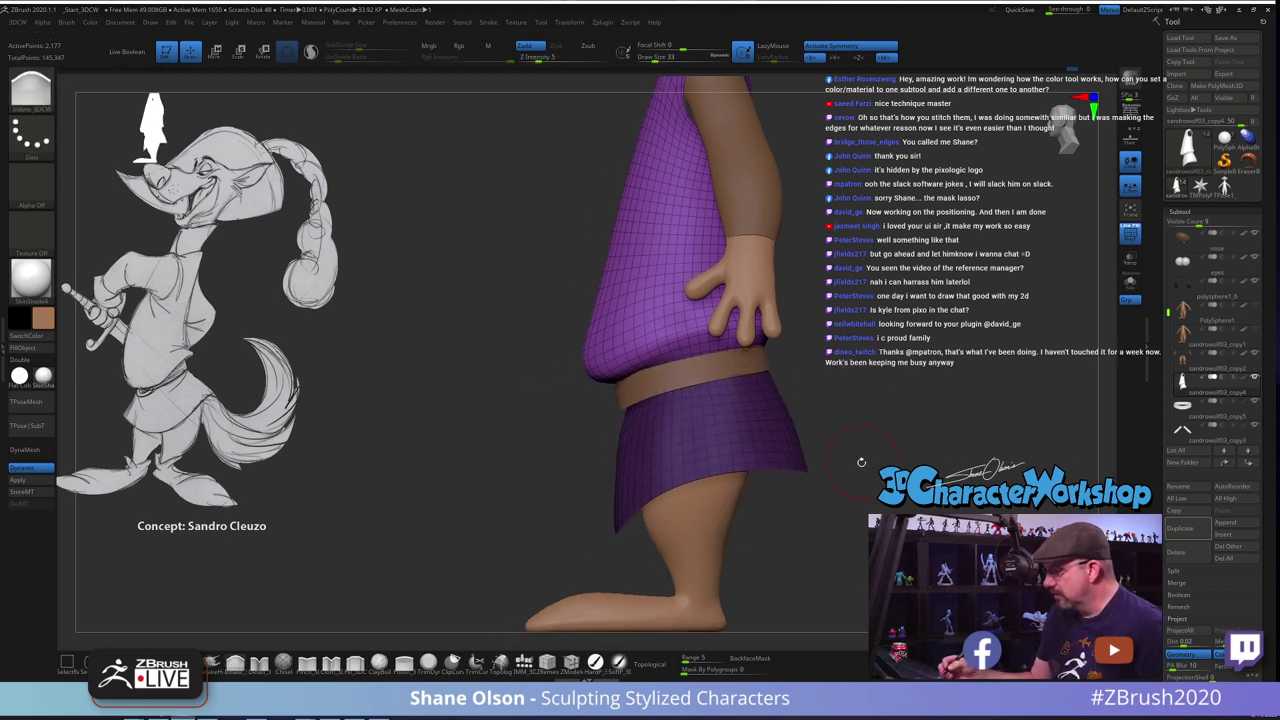
left_click_drag(861, 462, 861, 457)
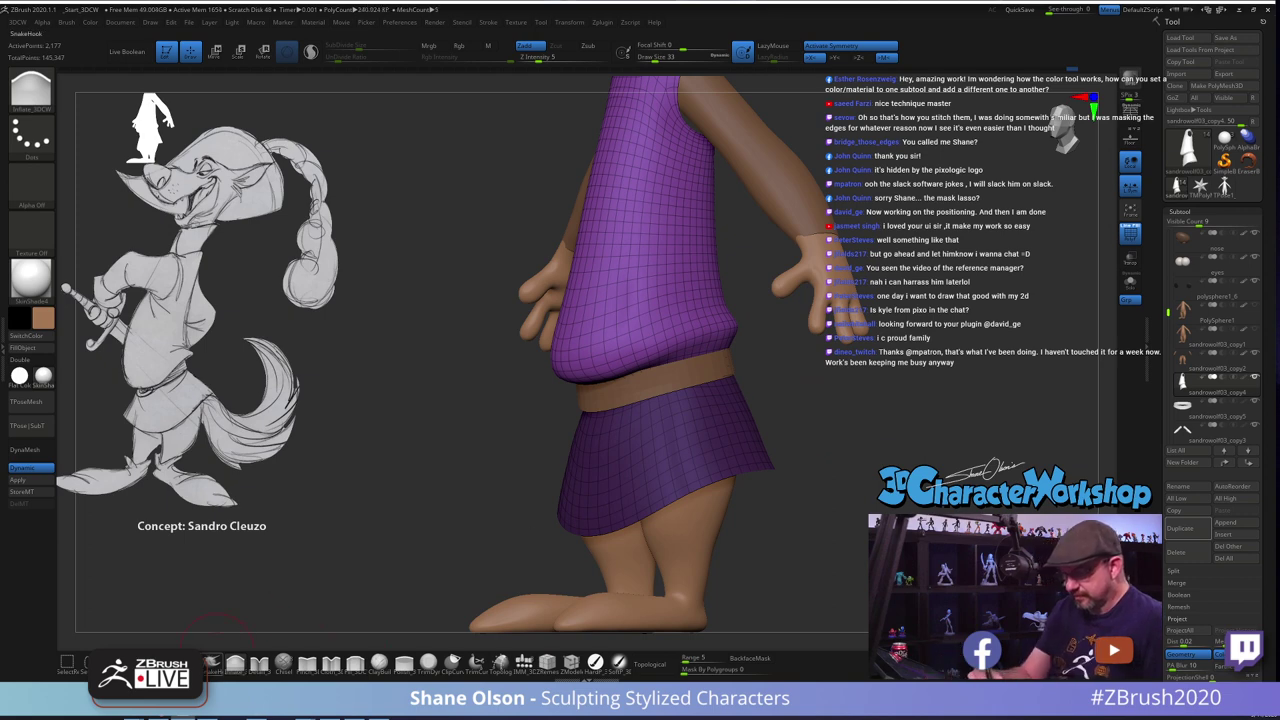
Pull the tunic's belly fold outward over the belt with the Move brush, enlarging the Draw Size to 65 and then 112
left_click(188, 660)
key("s")
left_click_drag(483, 473, 494, 472)
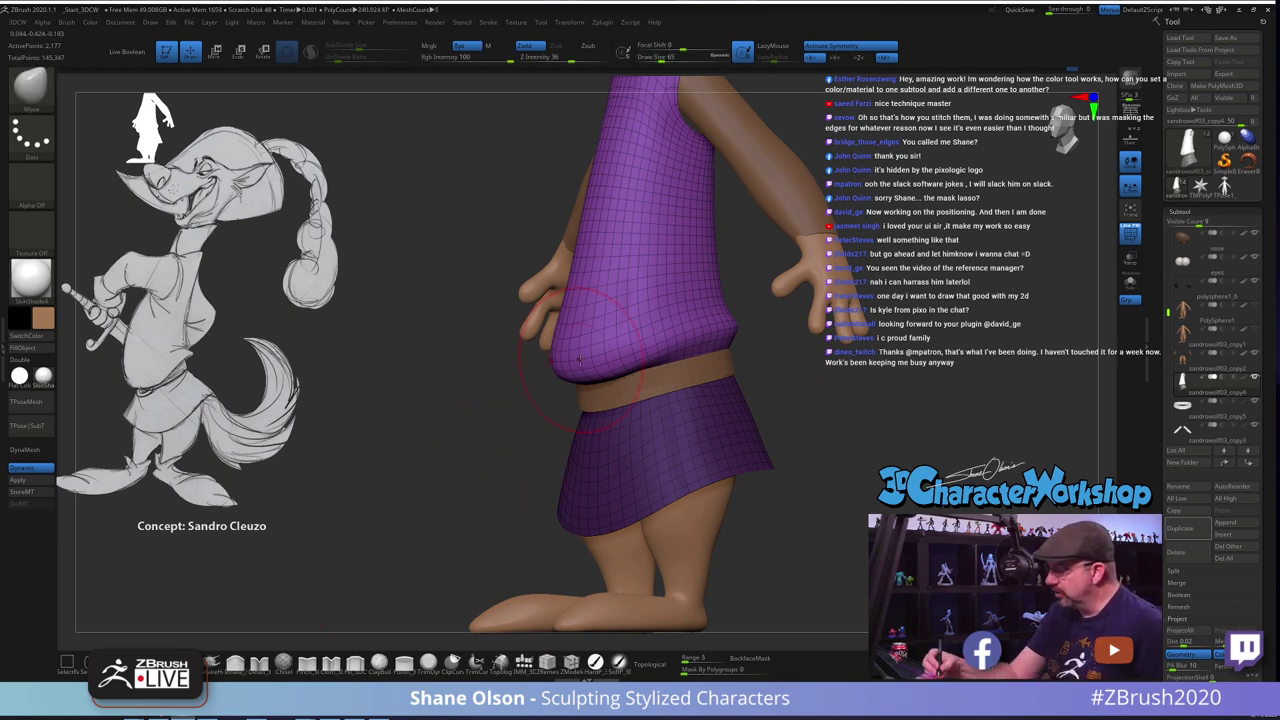
key("s")
left_click_drag(577, 361, 565, 348)
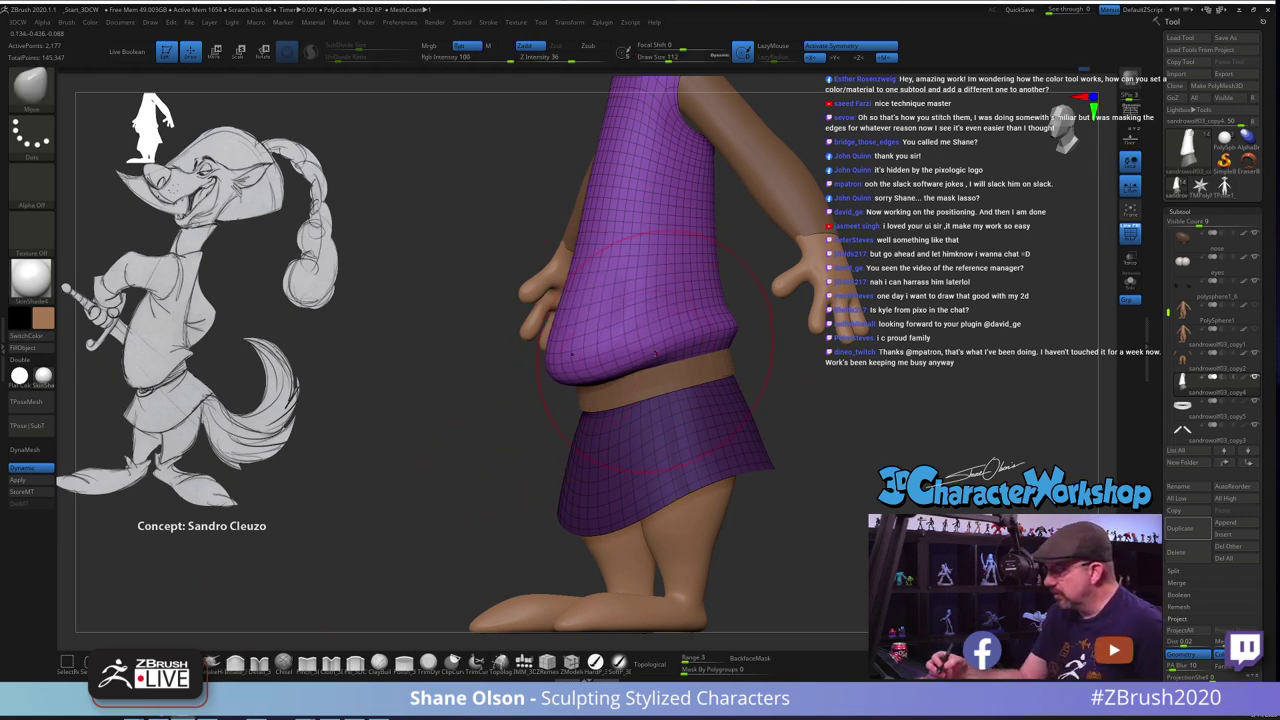
right_click_drag(656, 353, 744, 335)
left_click_drag(710, 347, 607, 388)
right_click_drag(808, 398, 729, 404)
Reshape the tunic's bottom edge at the side and front with the Move brush at Draw Size 44 and then 83
key("s")
left_click_drag(753, 383, 734, 383)
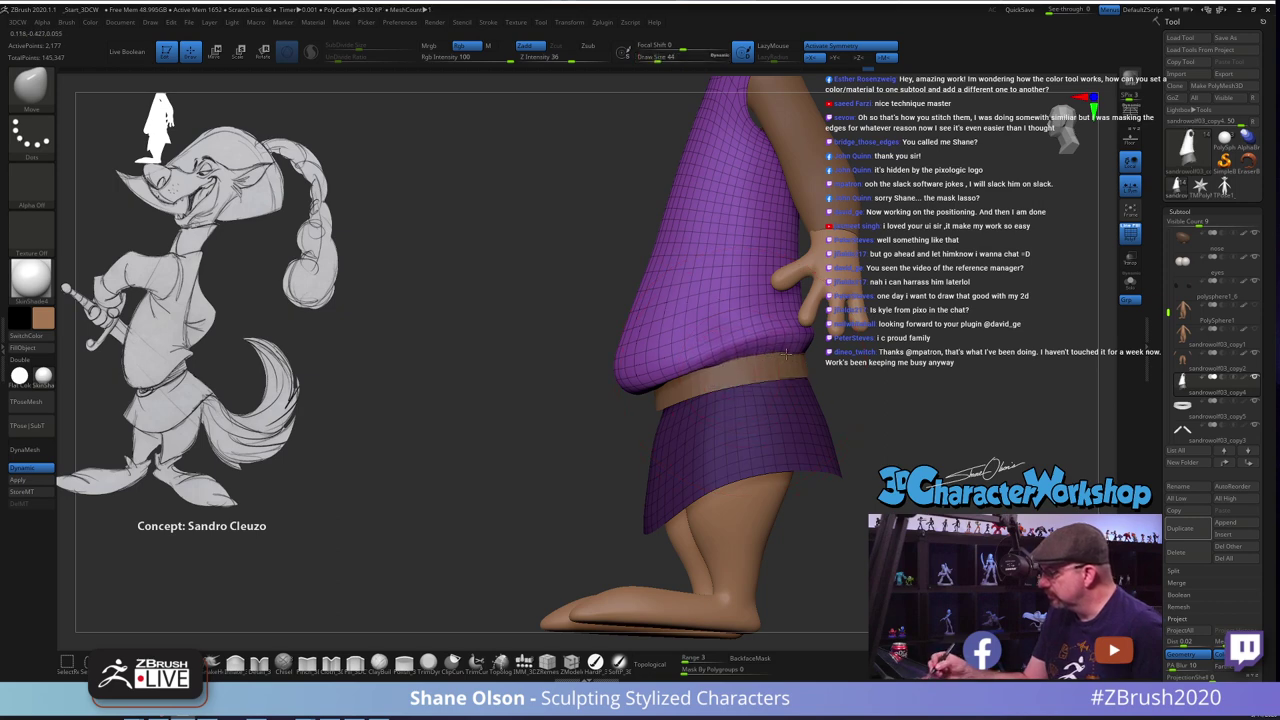
mouse_move(703, 365)
right_mouse_down()
mouse_move(730, 367)
mouse_move(660, 370)
right_mouse_up()
key("s")
left_click_drag(600, 430, 645, 389)
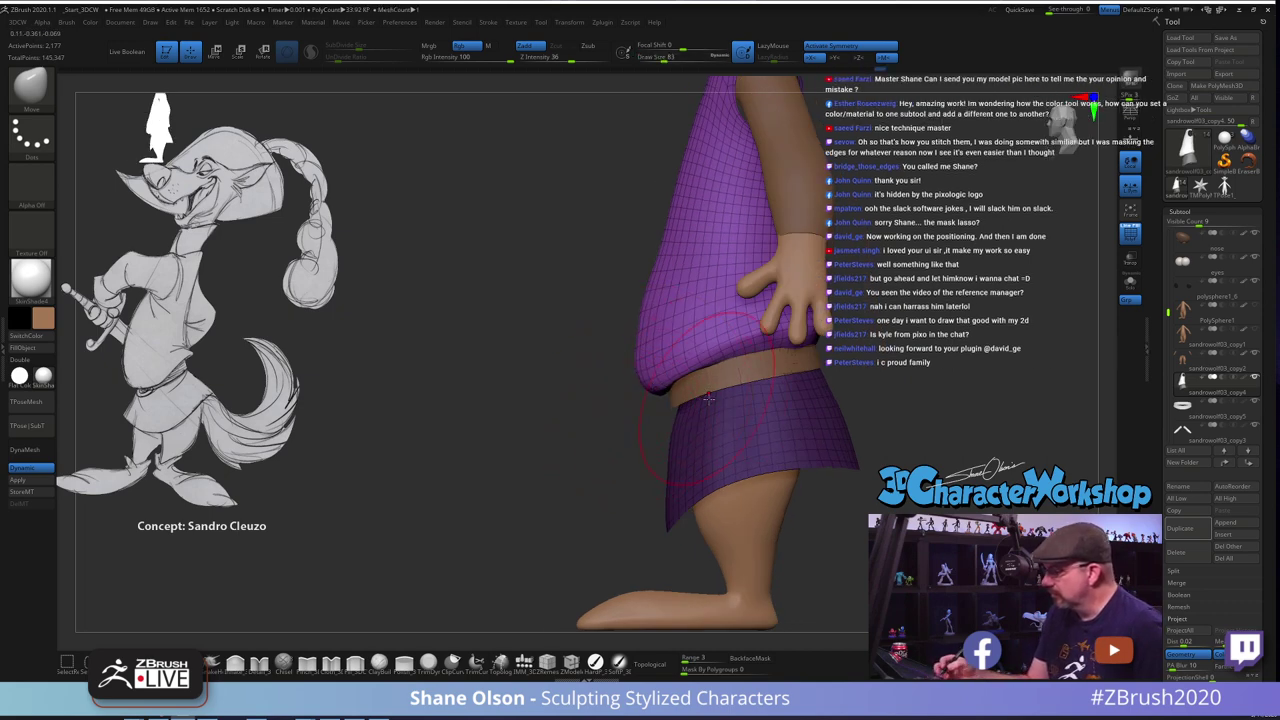
Smooth the tunic's lower front and side surface above the belt
right_click_drag(652, 387, 700, 378)
left_click_drag(658, 374, 680, 358, "shift")
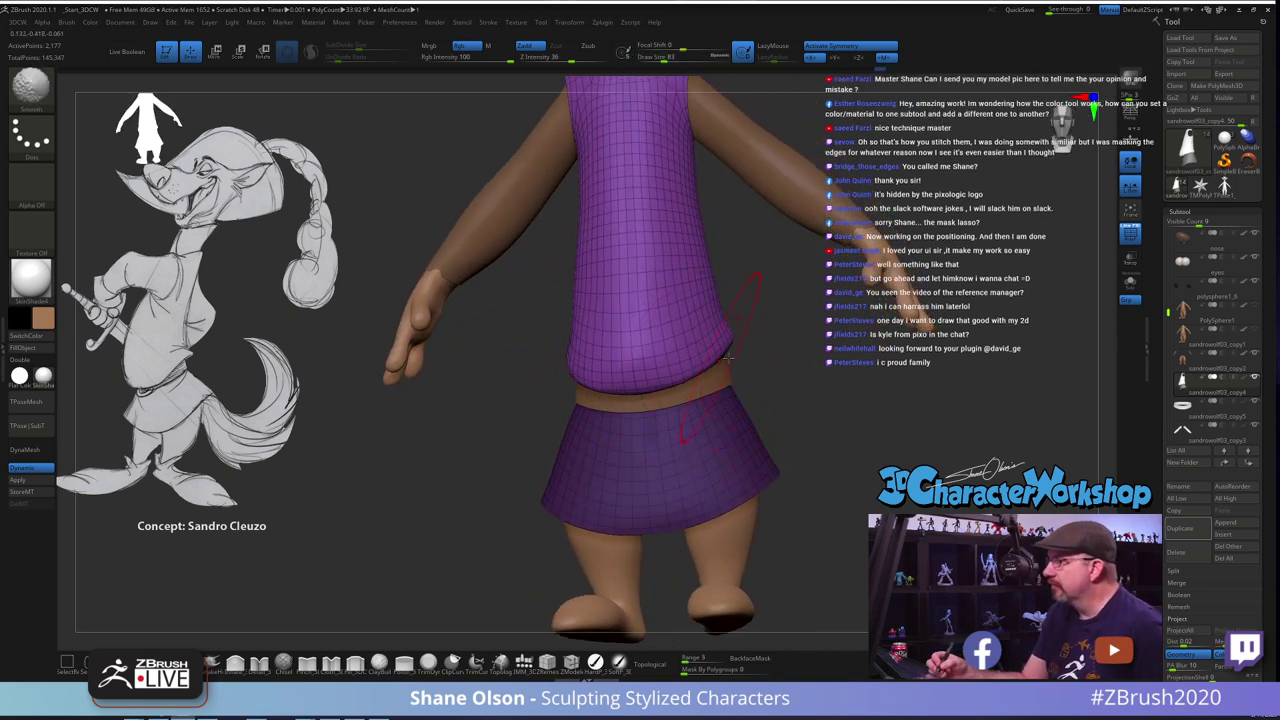
mouse_move(705, 380)
right_mouse_down()
mouse_move(690, 386)
mouse_move(790, 414)
mouse_move(776, 425)
right_mouse_up()
left_click_drag(660, 335, 606, 343, "shift")
right_click_drag(690, 375, 856, 357)
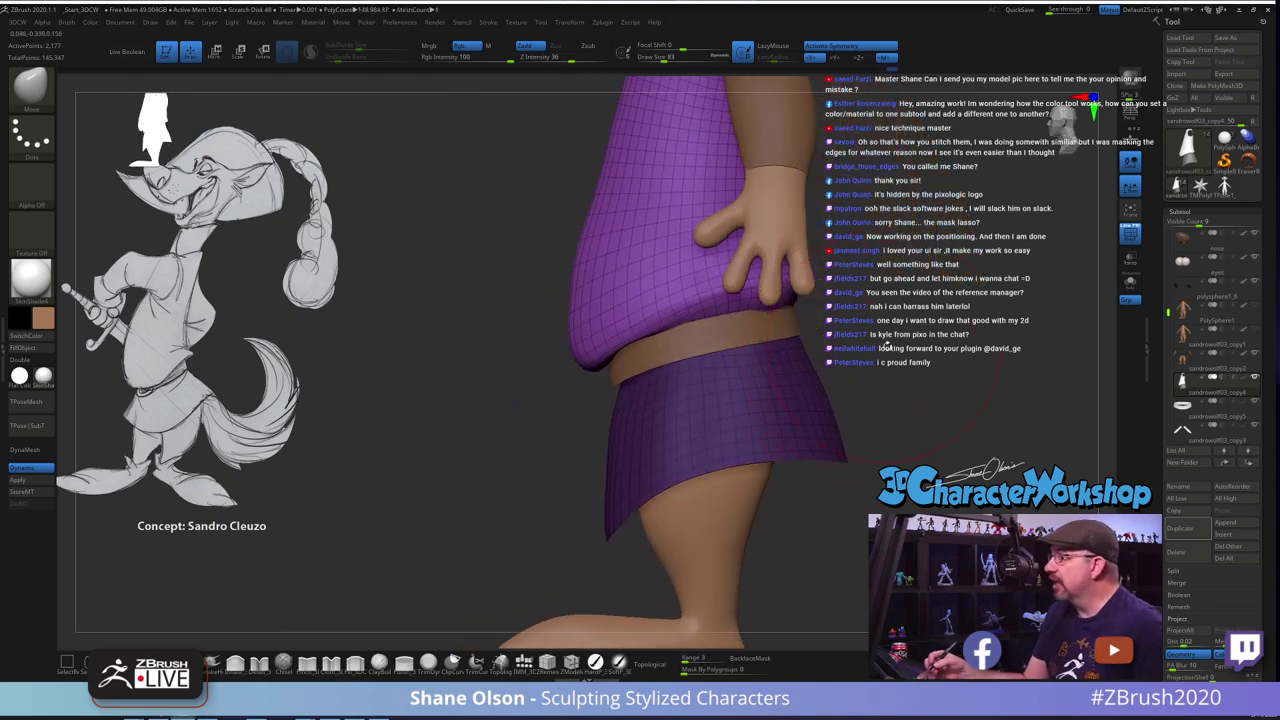
Smooth the tunic's bottom edge at the side and front above the belt at Draw Size 41
key("s")
left_click_drag(886, 353, 877, 354)
mouse_move(790, 365)
right_mouse_down()
mouse_move(645, 355)
mouse_move(651, 295)
mouse_move(673, 342)
mouse_move(641, 345)
mouse_move(627, 367)
right_mouse_up()
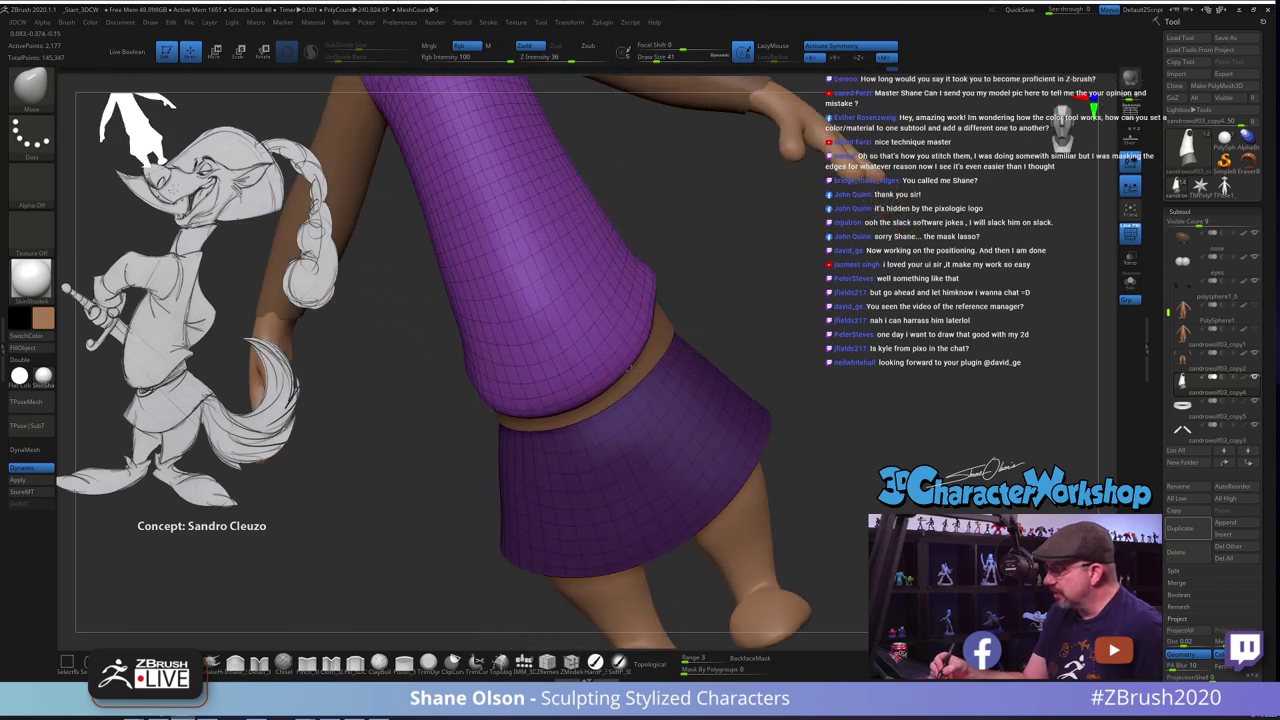
right_click_drag(657, 305, 697, 312)
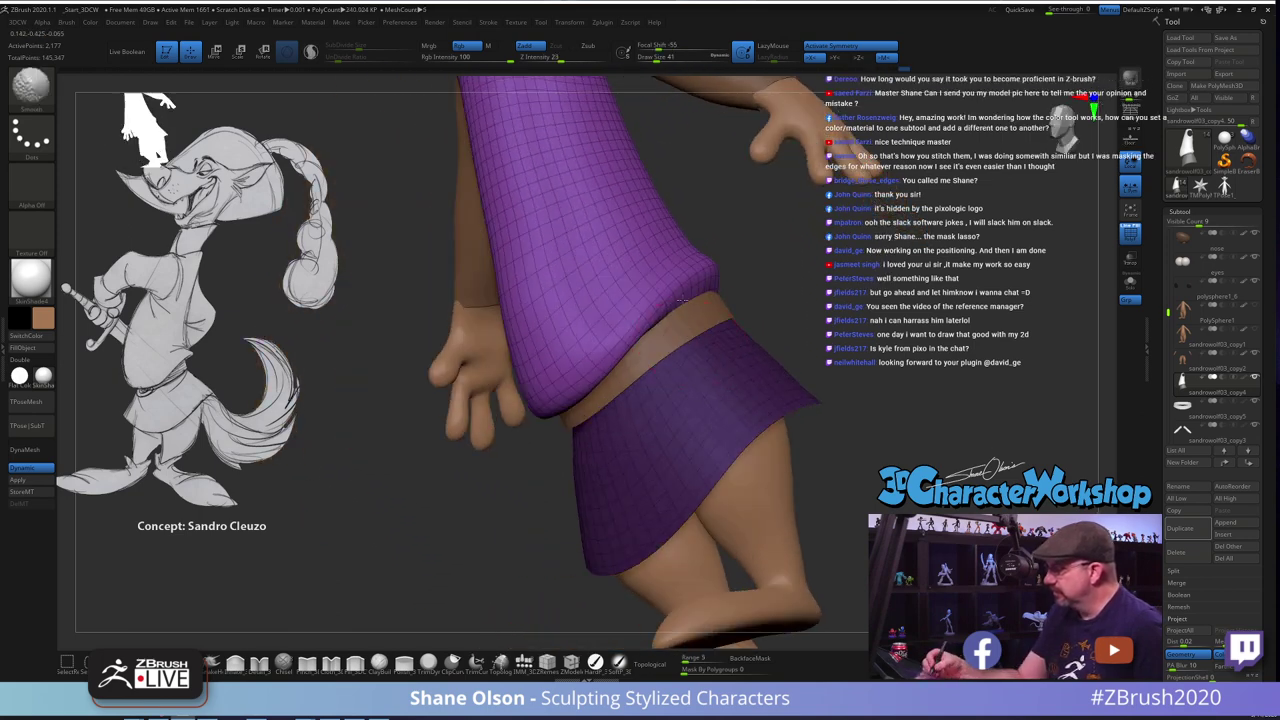
left_click_drag(660, 316, 601, 403, "shift")
right_click_drag(612, 405, 828, 420)
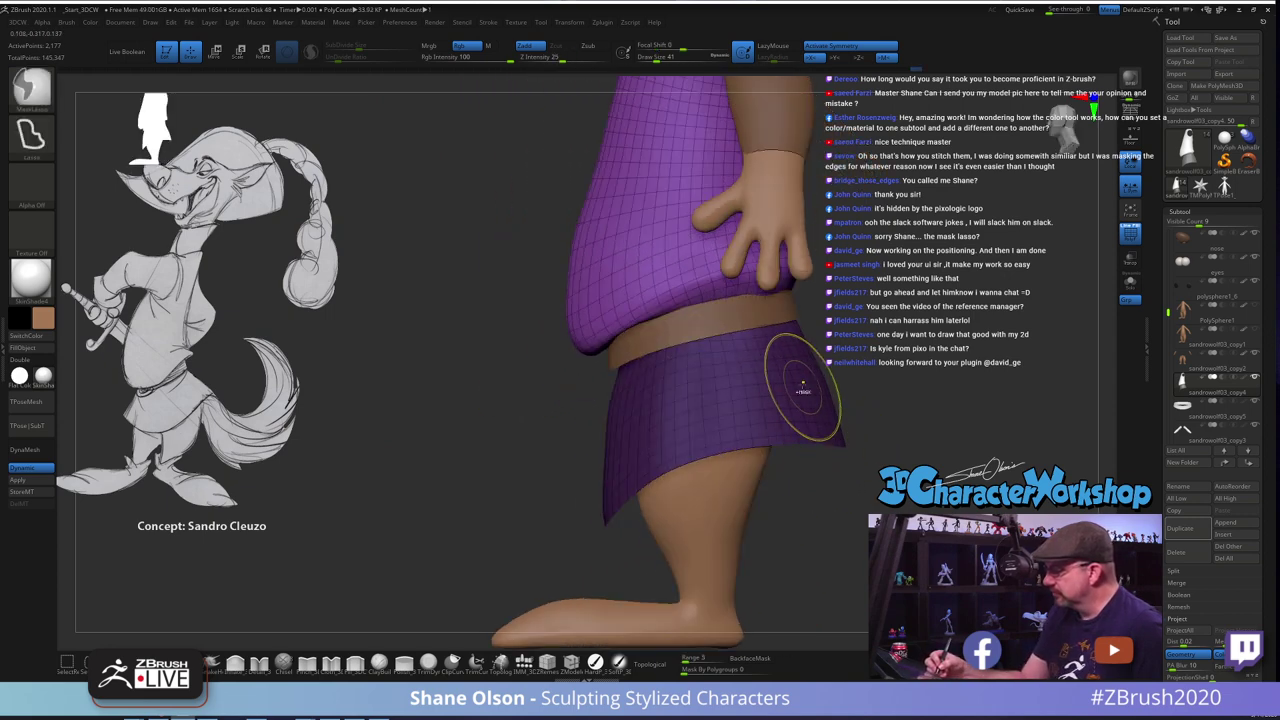
mouse_move(650, 340)
left_mouse_down("shift")
mouse_move(656, 326)
mouse_move(634, 332)
left_mouse_up("shift")
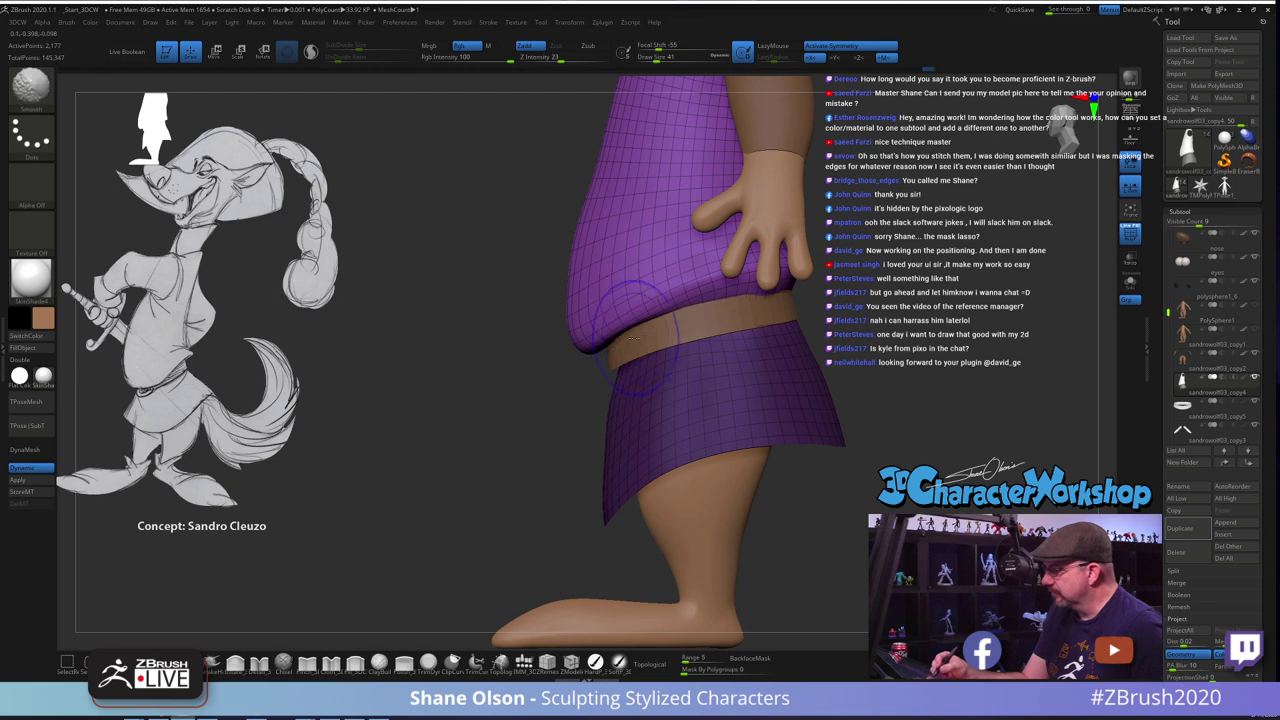
Reshape the tunic's belly contour at the front with the Move brush at Draw Size 120
key("s")
mouse_move(590, 368)
left_mouse_down()
mouse_move(595, 252)
mouse_move(577, 249)
left_mouse_up()
key("s")
left_click_drag(880, 385, 761, 420, "alt")
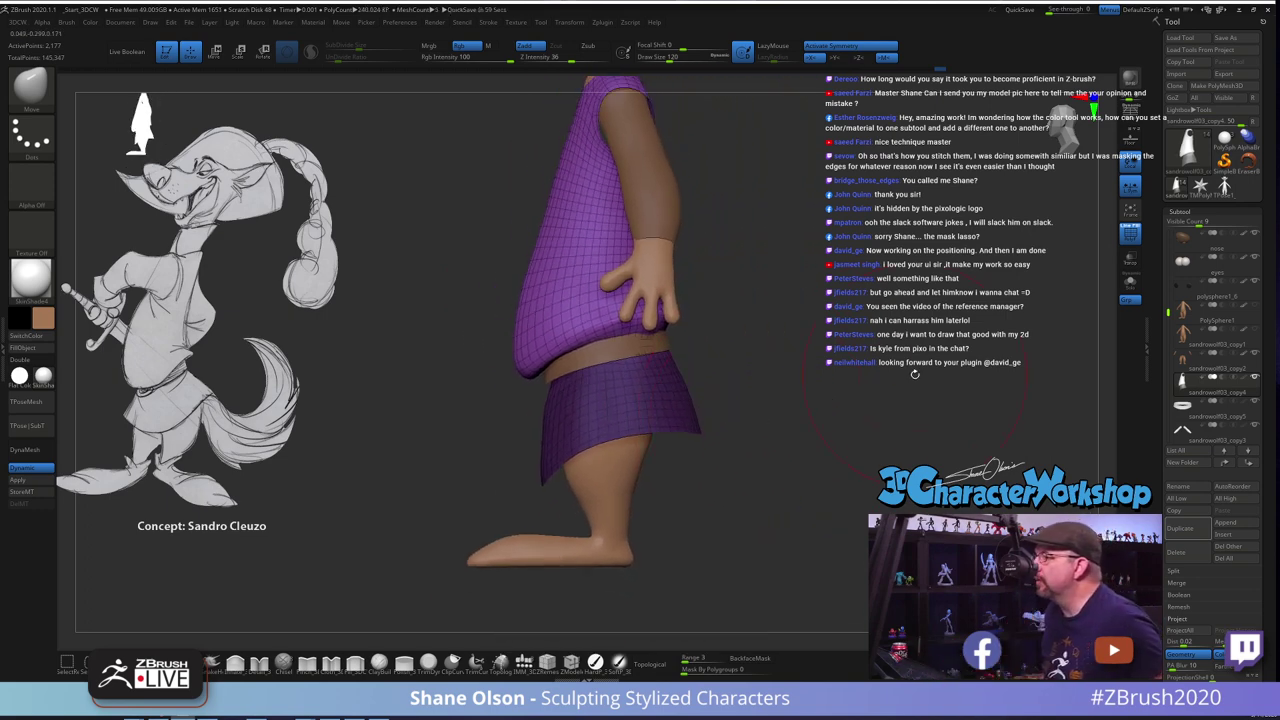
key("s")
mouse_move(915, 375)
left_mouse_down()
mouse_move(848, 346)
mouse_move(846, 357)
left_mouse_up()
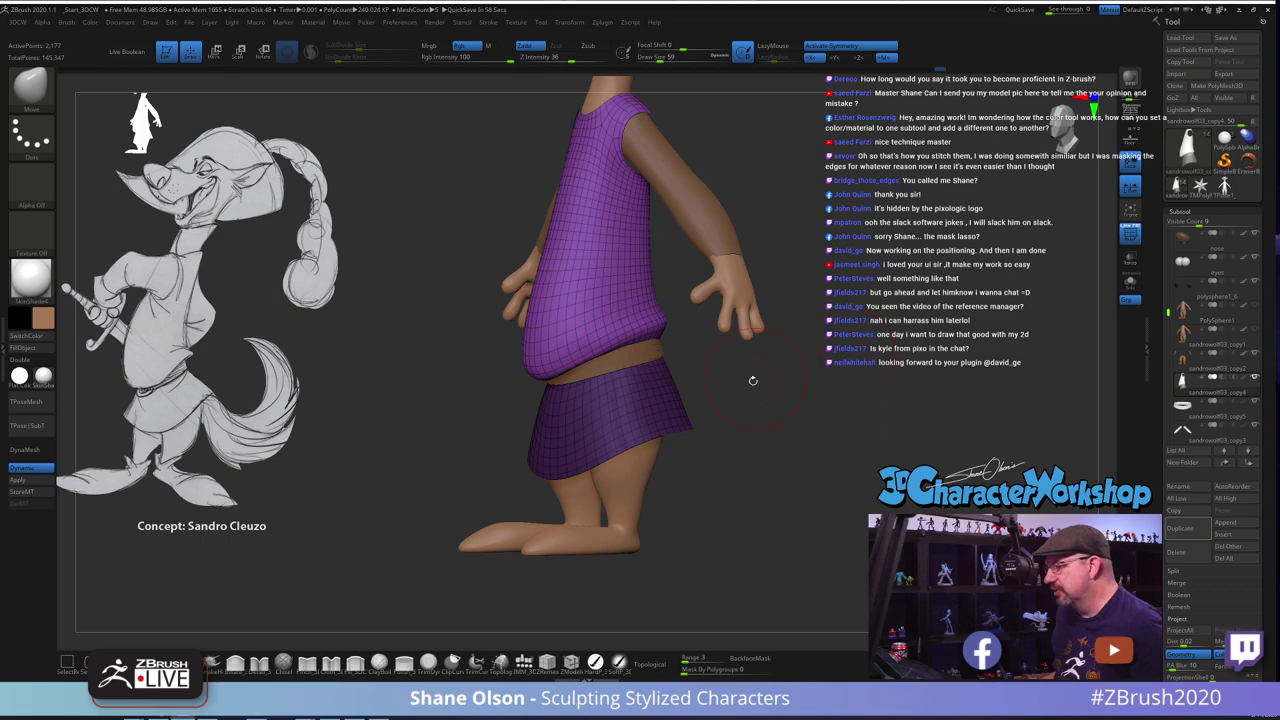
Start a cloth fold across the back of the tunic just above the belt with the Cloth_3DCW brush at Draw Size 35
mouse_move(753, 380)
left_mouse_down()
mouse_move(806, 340)
mouse_move(807, 351)
mouse_move(869, 338)
mouse_move(803, 374)
left_mouse_up()
key("s")
left_click(801, 377)
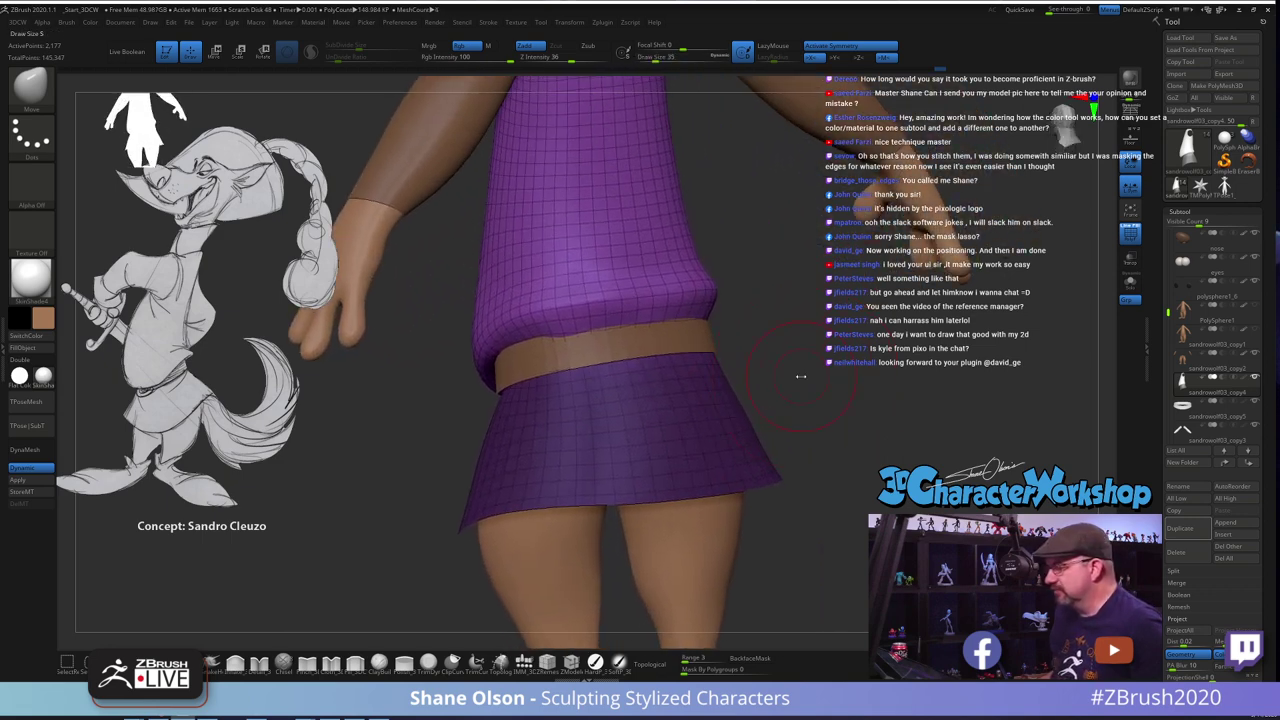
key("space")
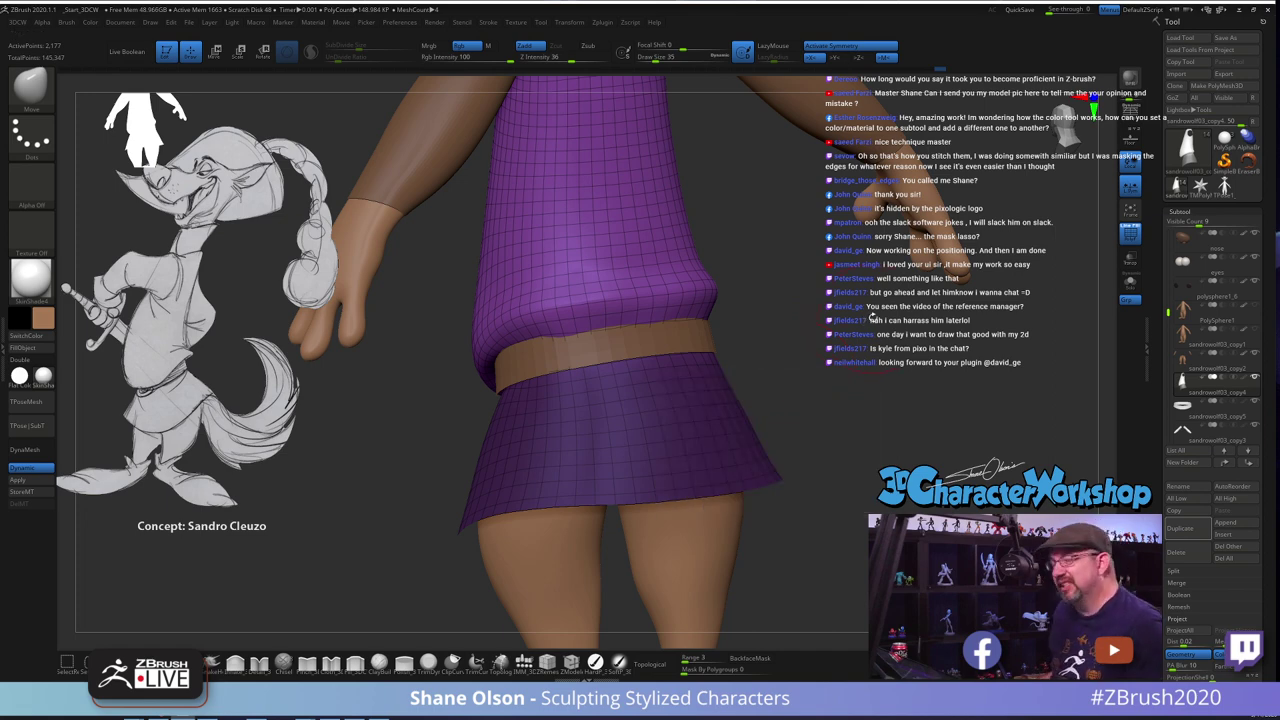
left_click_drag(887, 334, 857, 341)
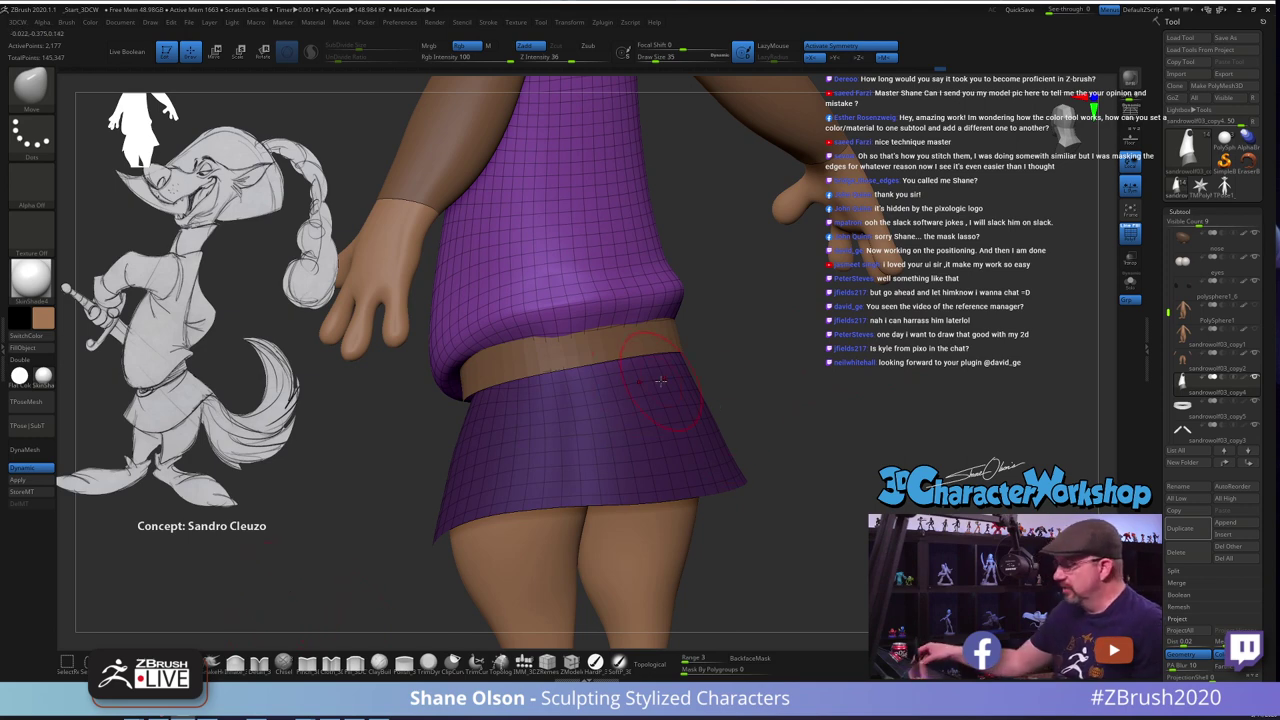
left_click_drag(785, 437, 801, 445, "alt")
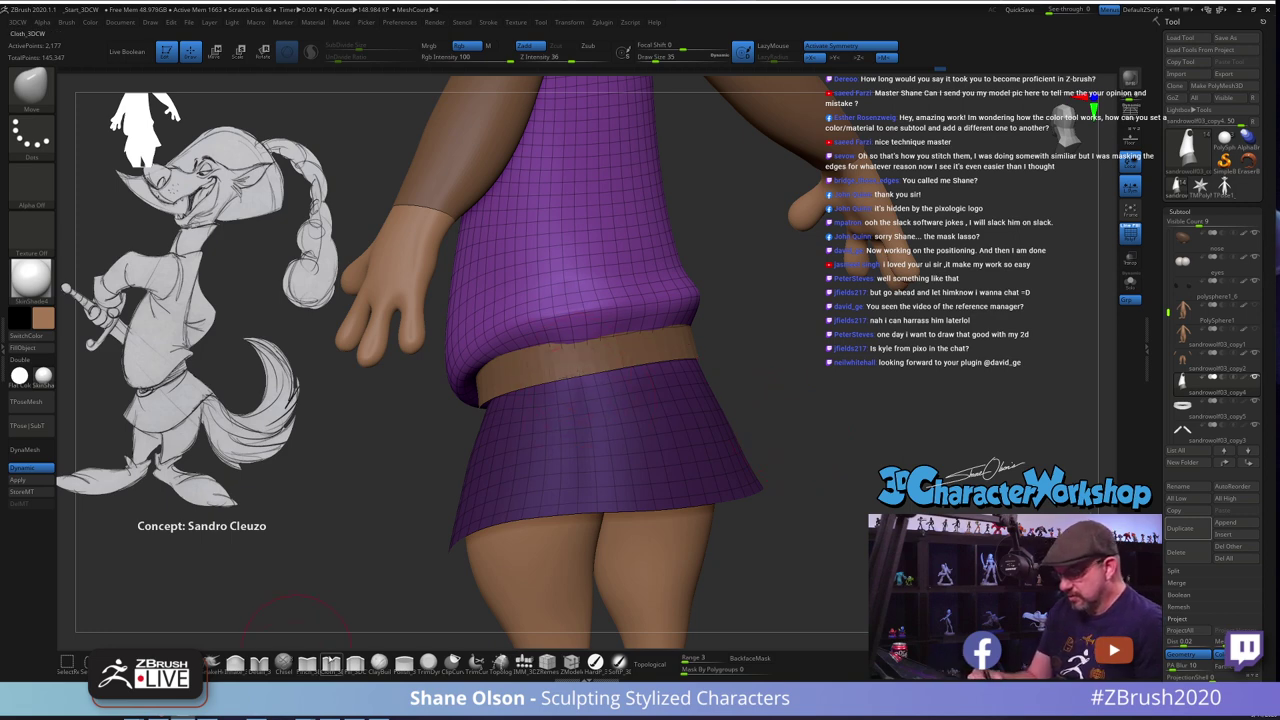
left_click(331, 663)
left_click_drag(561, 361, 620, 347)
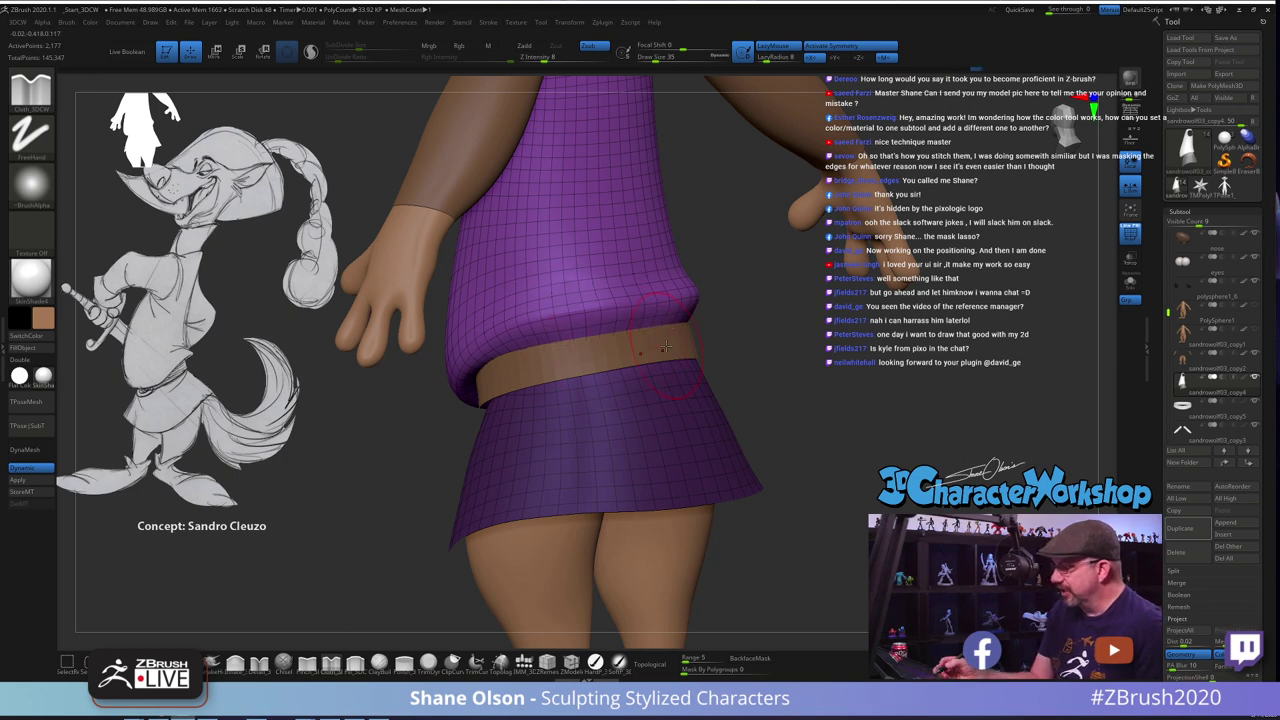
Extend the cloth fold around the tunic's back and side, deepening the crease above the belt bulge
right_click_drag(666, 347, 545, 342)
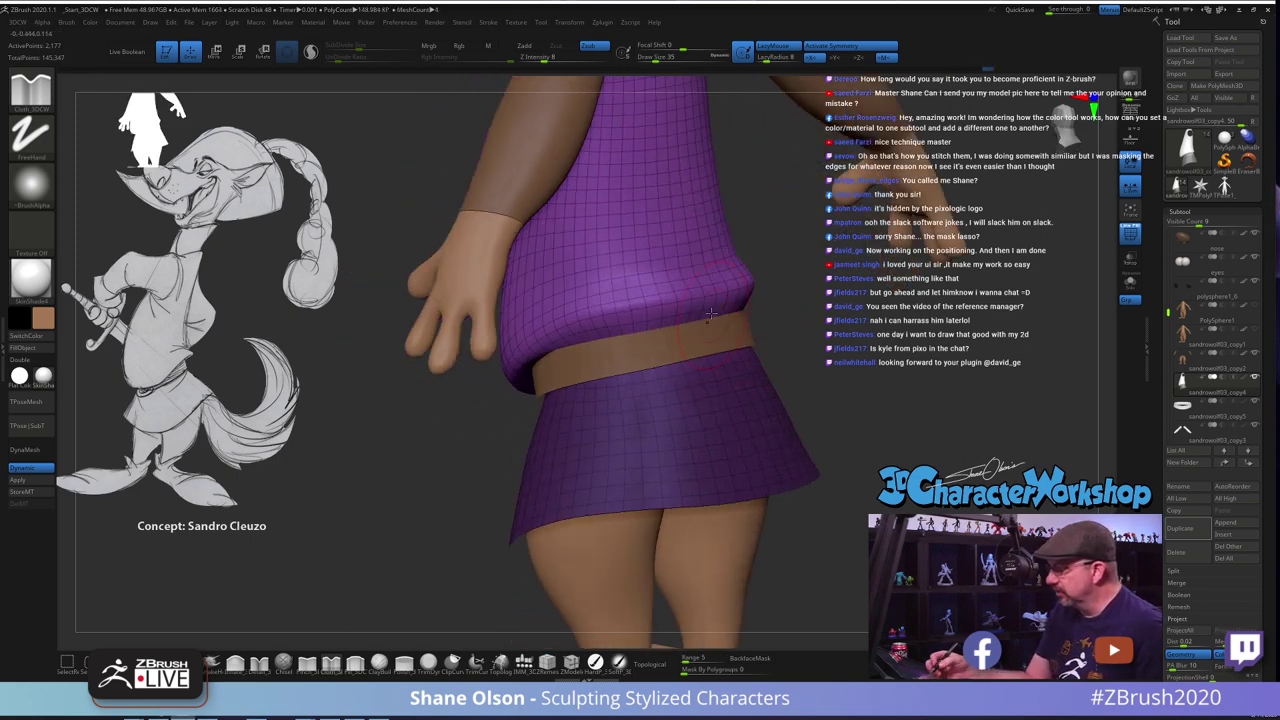
mouse_move(699, 325)
right_mouse_down()
mouse_move(708, 317)
mouse_move(676, 312)
right_mouse_up()
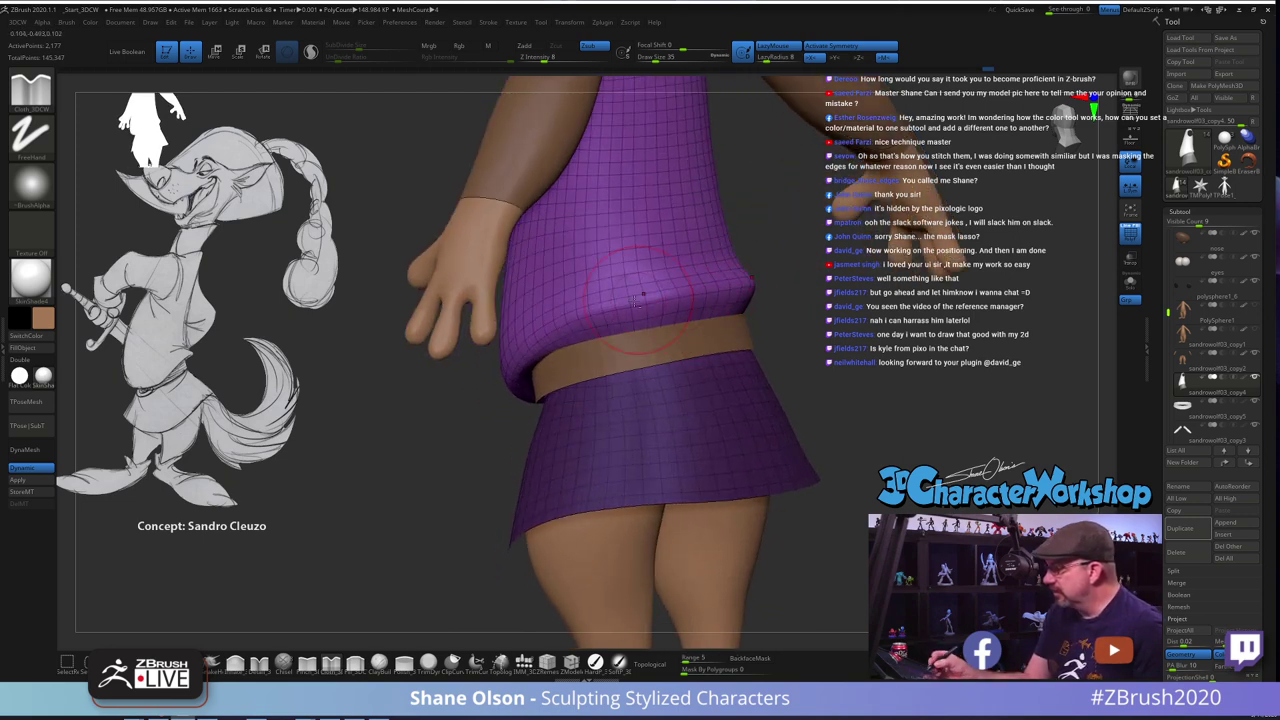
right_click_drag(690, 338, 764, 339)
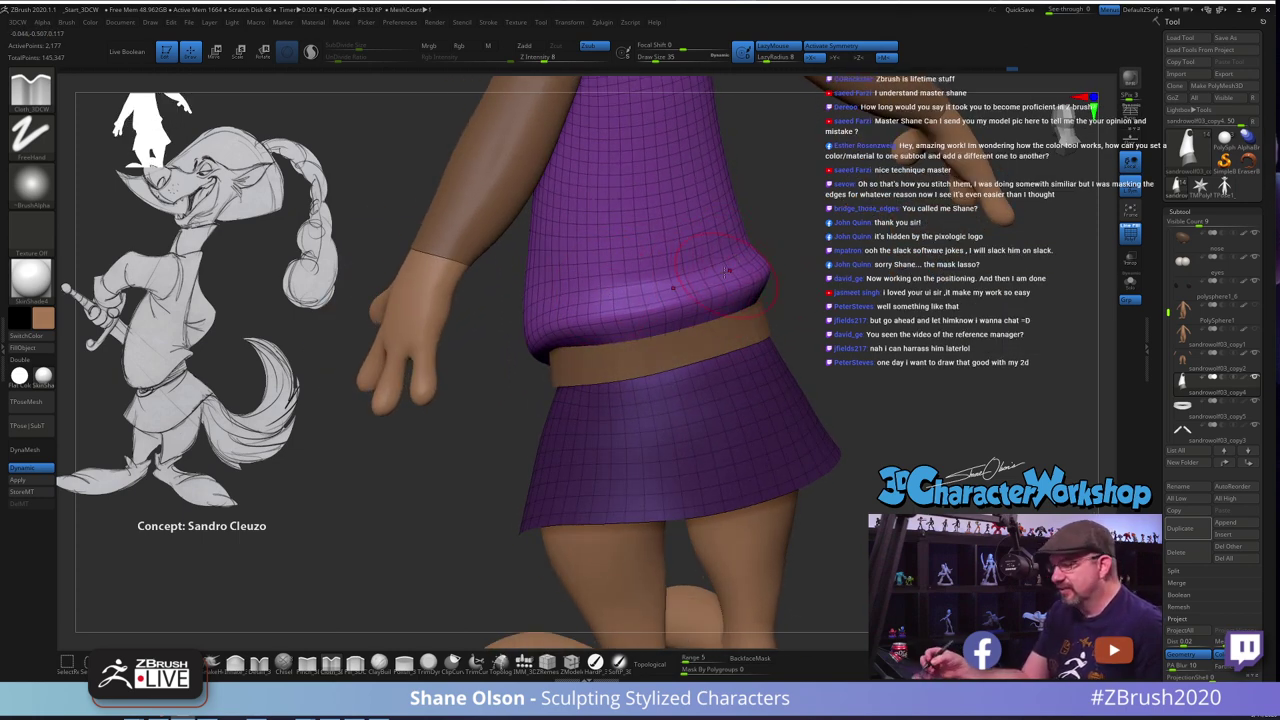
right_click_drag(699, 256, 681, 291, "alt")
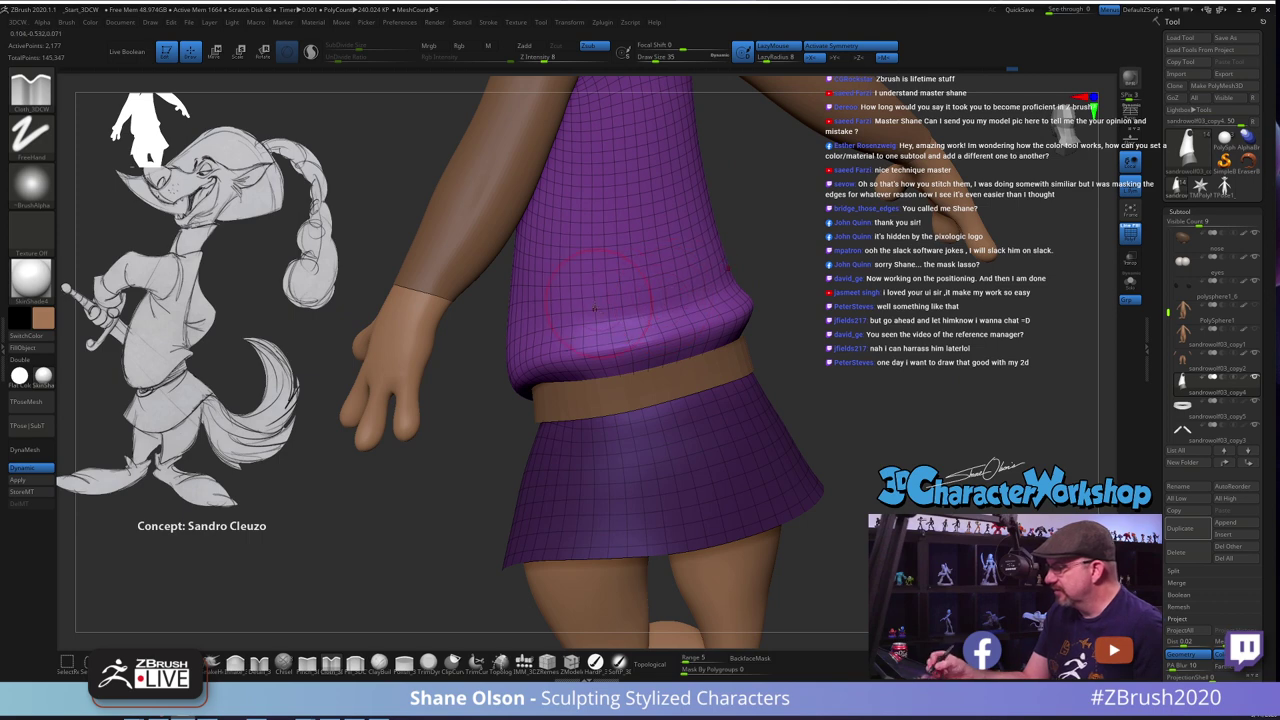
mouse_move(693, 291)
right_mouse_down()
mouse_move(672, 262)
mouse_move(636, 284)
right_mouse_up()
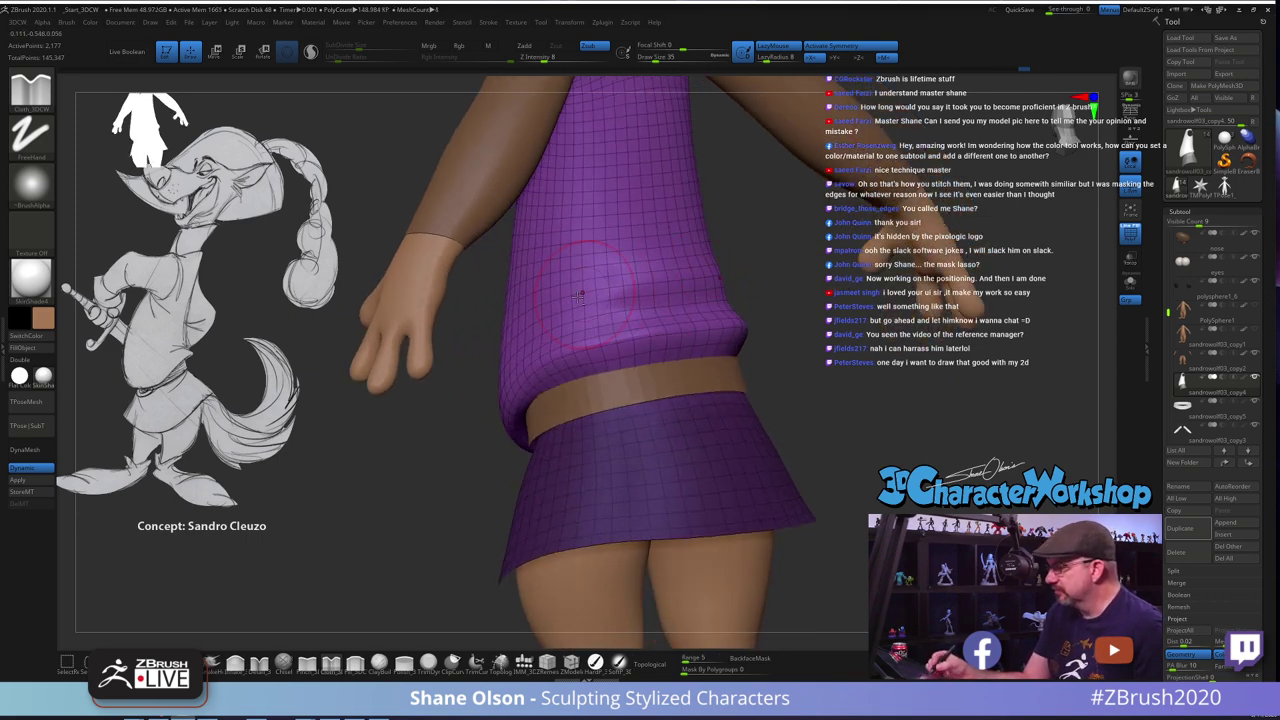
mouse_move(809, 365)
right_mouse_down()
mouse_move(652, 374)
mouse_move(814, 369)
right_mouse_up()
Shape the centre of the back fold above the belt with the Move brush at Draw Size 27
left_click(186, 664)
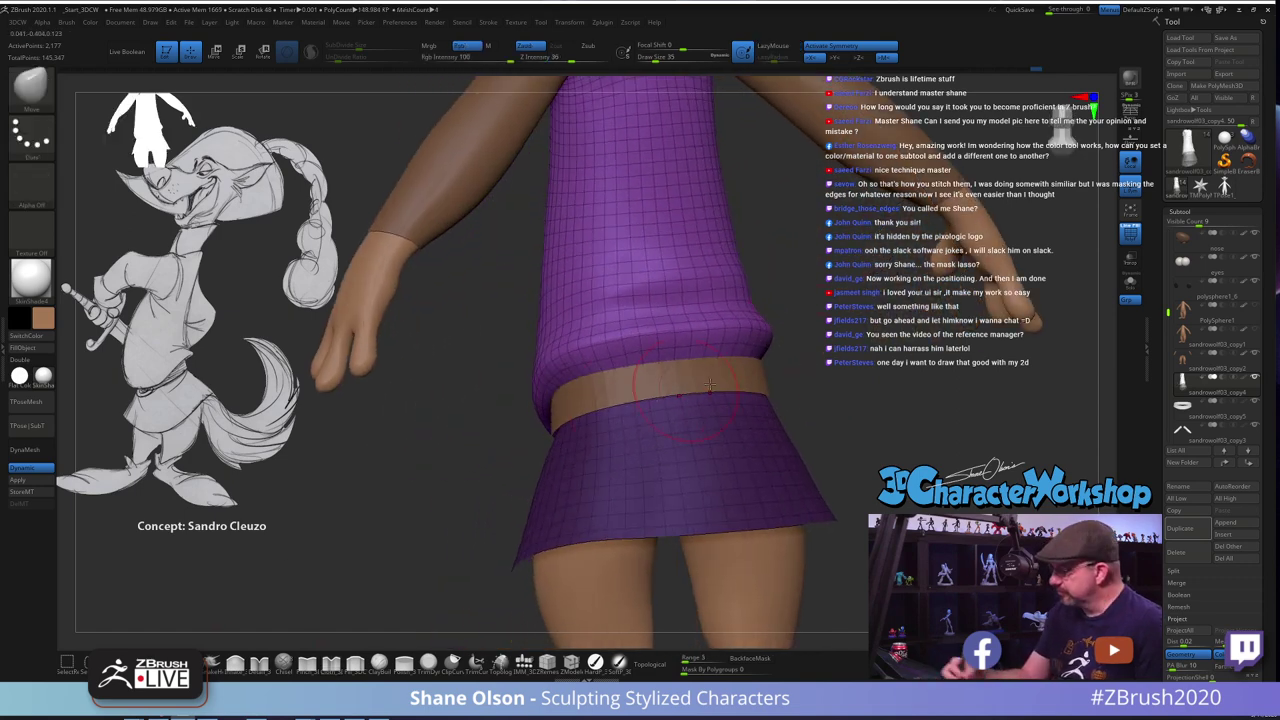
right_click_drag(640, 252, 671, 286)
key("s")
left_click_drag(682, 286, 669, 286)
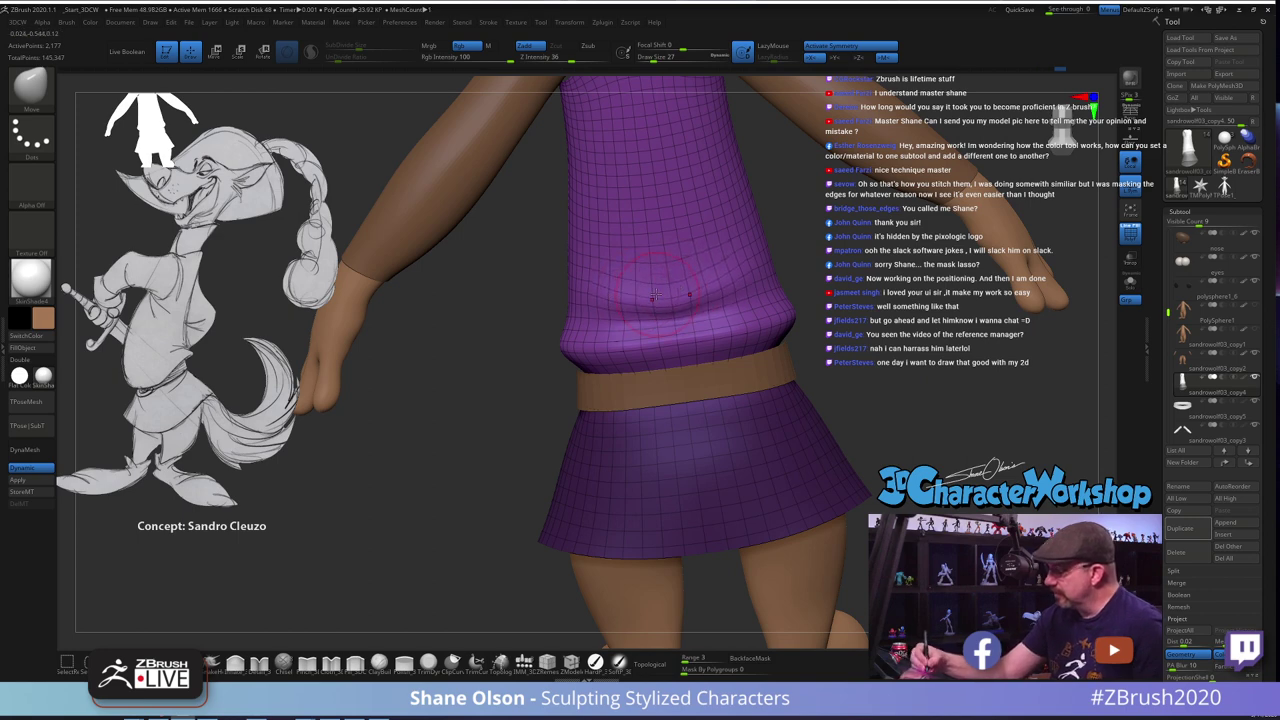
left_click_drag(656, 296, 654, 308)
right_click_drag(668, 312, 862, 329)
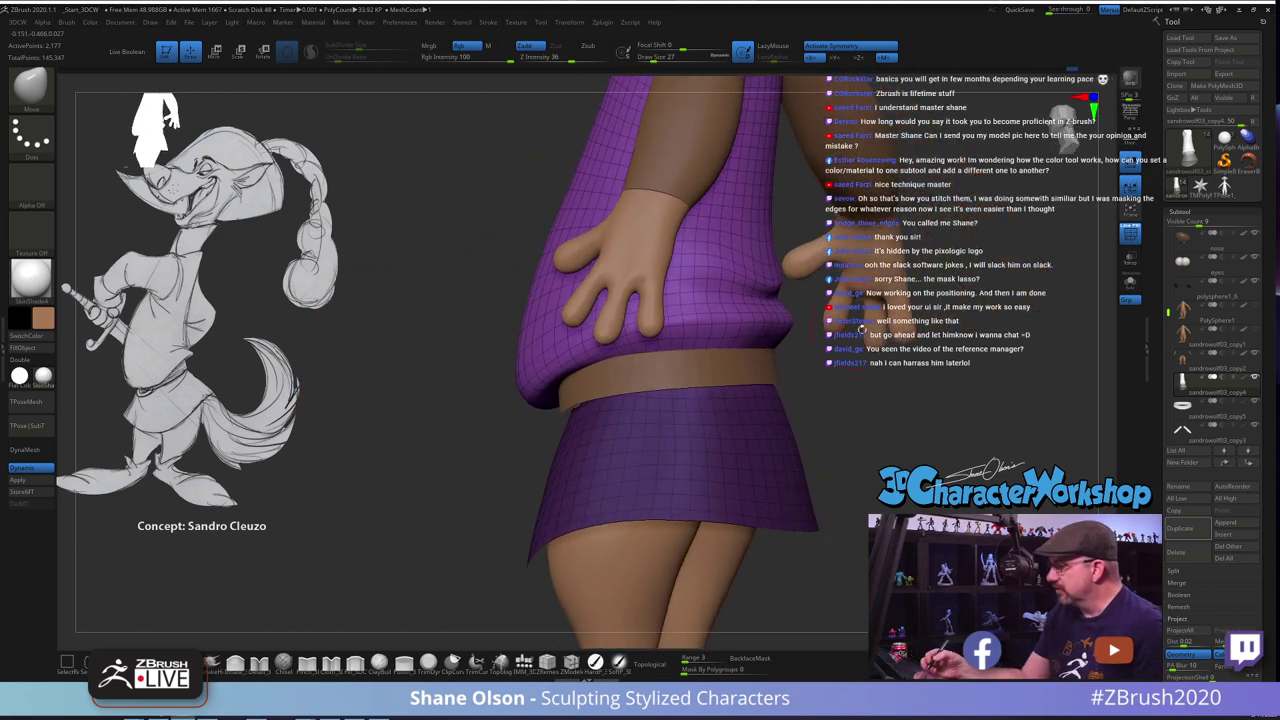
Adjust the tunic's back surface above the fold with the Move brush at Draw Size 35
right_click_drag(879, 391, 811, 382)
right_click_drag(786, 292, 682, 322)
key("s")
left_click_drag(746, 309, 752, 309)
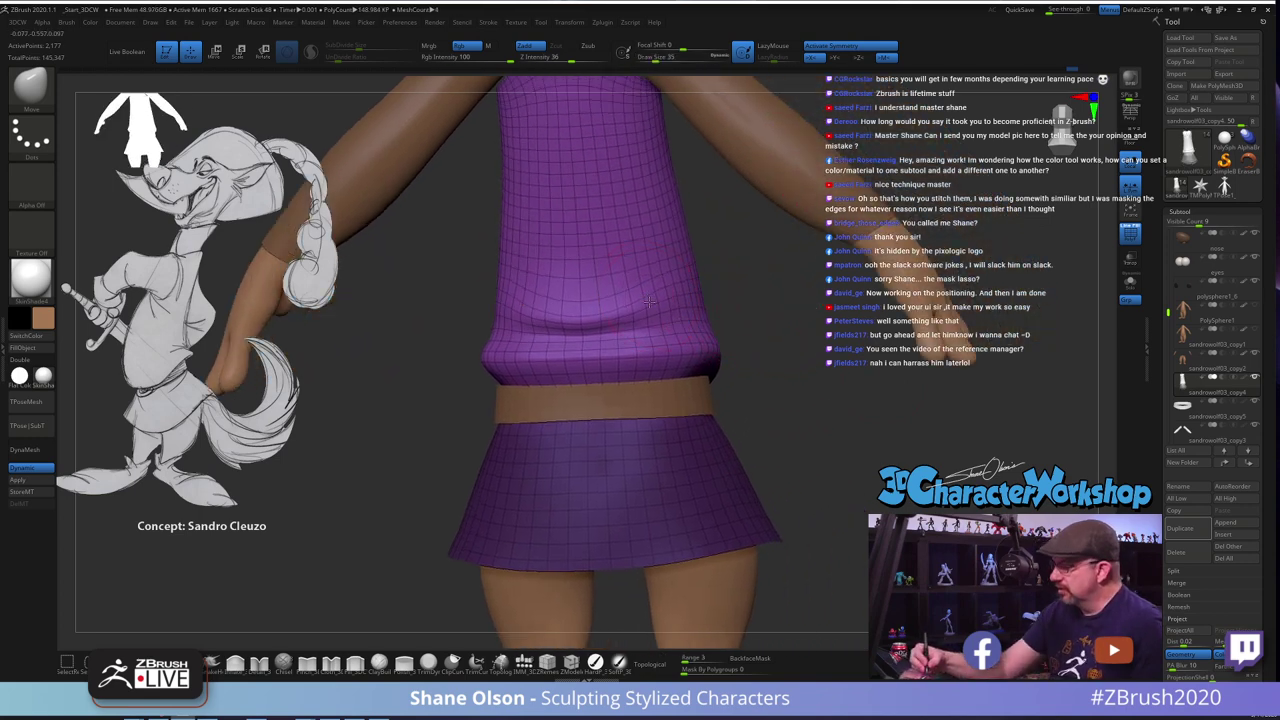
mouse_move(675, 286)
left_mouse_down()
mouse_move(622, 275)
mouse_move(655, 264)
left_mouse_up()
mouse_move(670, 270)
right_mouse_down()
mouse_move(590, 290)
mouse_move(608, 292)
mouse_move(602, 226)
mouse_move(410, 288)
right_mouse_up()
right_click_drag(560, 298, 672, 320)
mouse_move(734, 411)
right_mouse_down()
mouse_move(714, 407)
mouse_move(737, 417)
mouse_move(729, 437)
right_mouse_up()
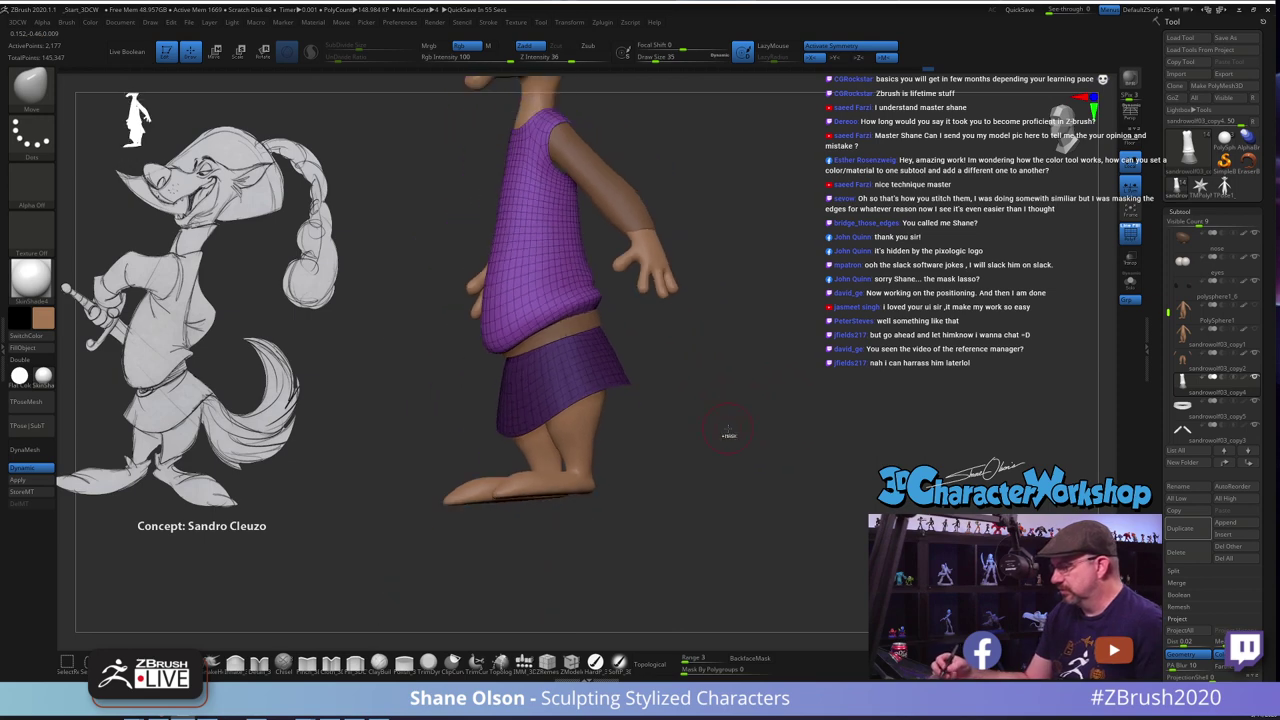
Clear the mask from the skirt and enlarge the Draw Size
left_click_drag(729, 437, 729, 403, "ctrl")
mouse_move(729, 403)
right_mouse_down("shift")
mouse_move(716, 415)
mouse_move(700, 397)
mouse_move(749, 414)
mouse_move(740, 434)
mouse_move(695, 417)
mouse_move(697, 440)
right_mouse_up("shift")
key("s")
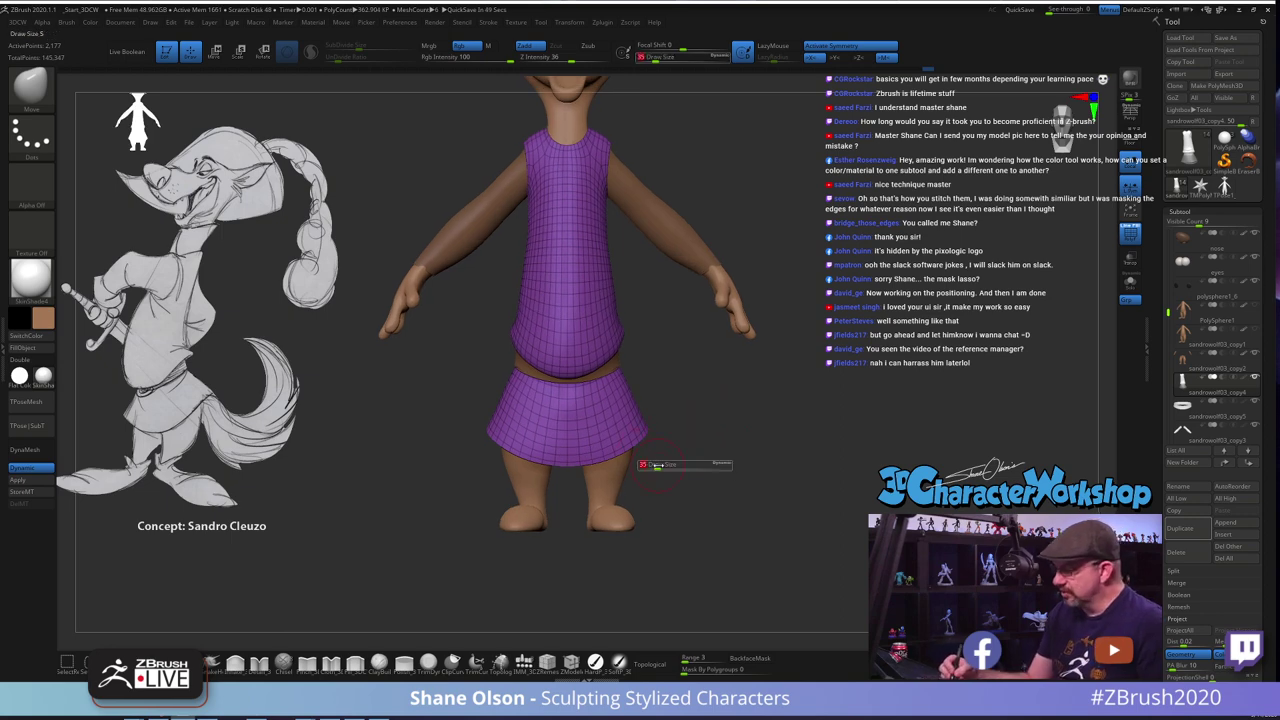
left_click_drag(656, 465, 661, 462)
Hide the lowest row of polygons along the skirt's hem and delete the hidden geometry
mouse_move(661, 450)
right_mouse_down("ctrl")
mouse_move(680, 488)
mouse_move(727, 457)
mouse_move(732, 501)
right_mouse_up("ctrl")
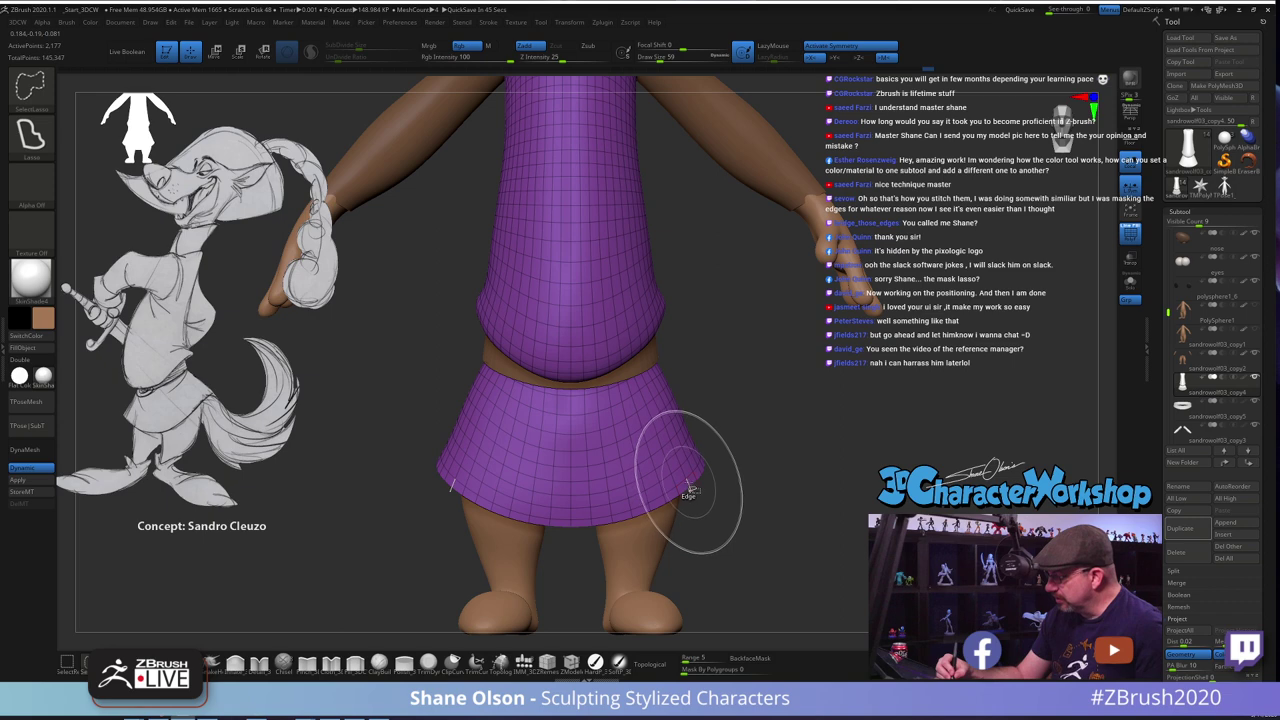
left_click(688, 483, "ctrl+shift")
left_click(685, 472, "ctrl+shift")
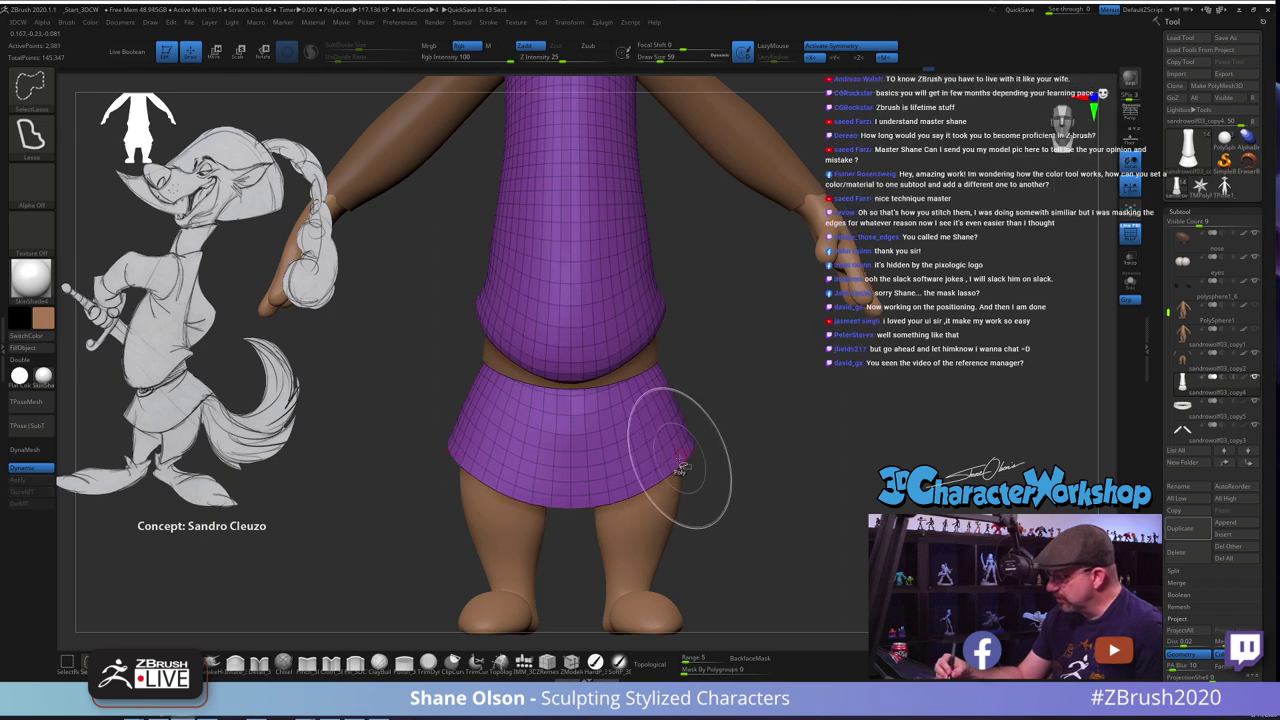
left_click(681, 460, "ctrl+shift")
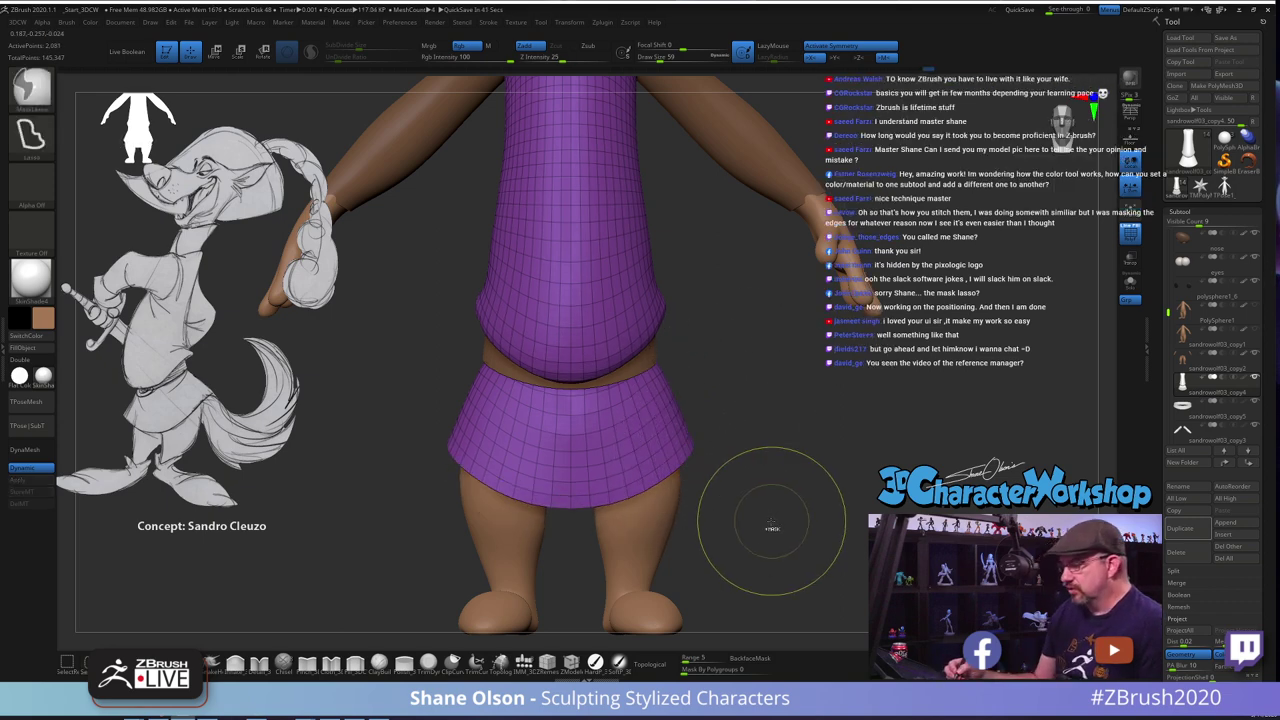
key("ctrl+shift+x")
key("space")
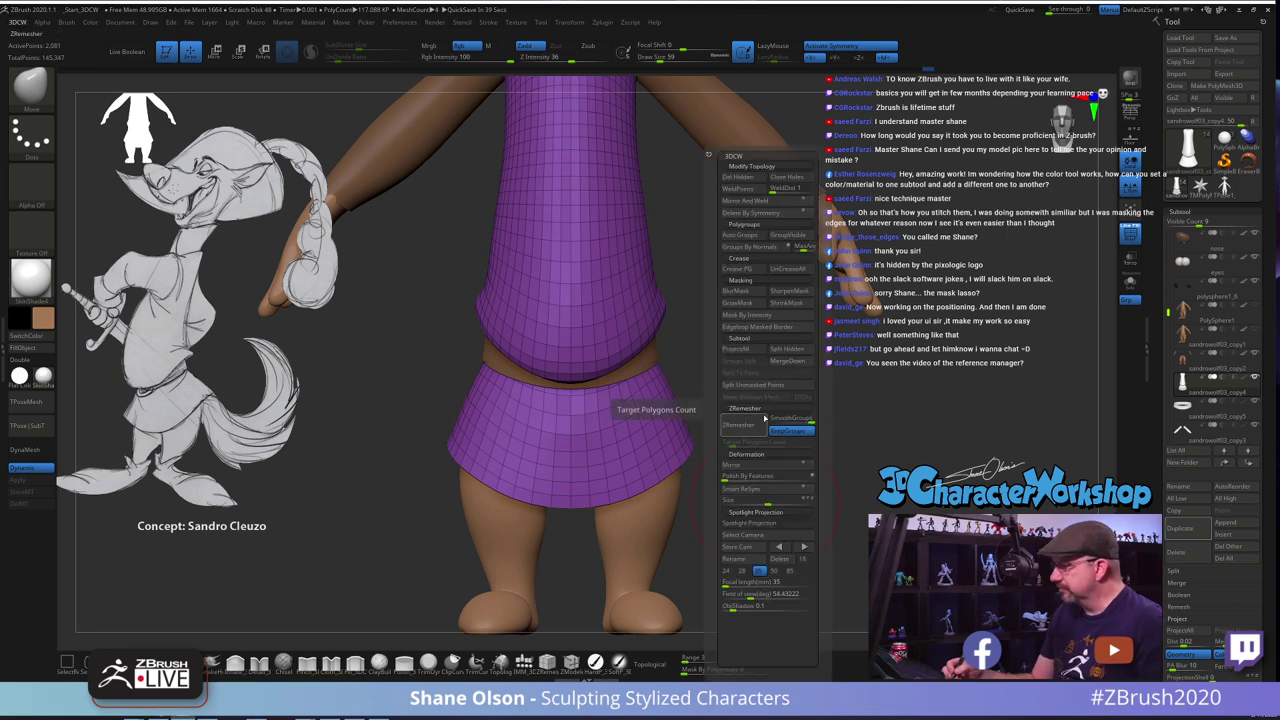
left_click(744, 177)
mouse_move(757, 433)
left_mouse_down("alt")
mouse_move(754, 421)
mouse_move(764, 457)
left_mouse_up("alt")
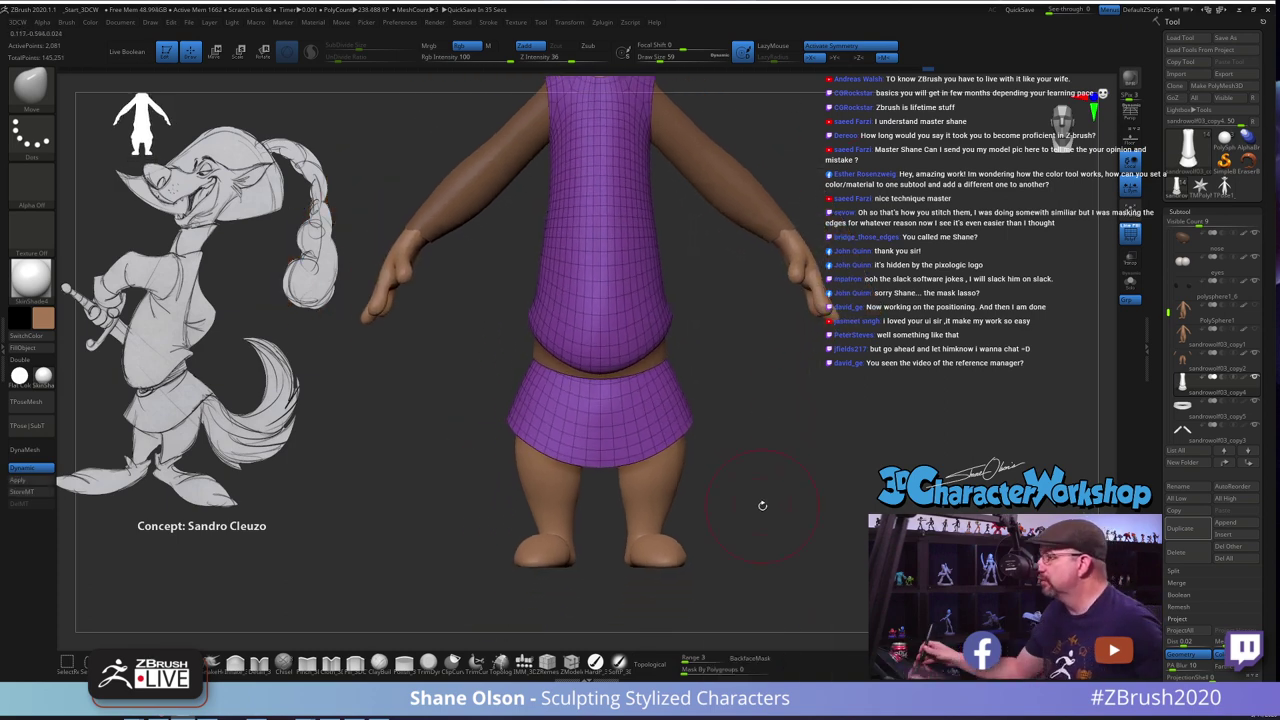
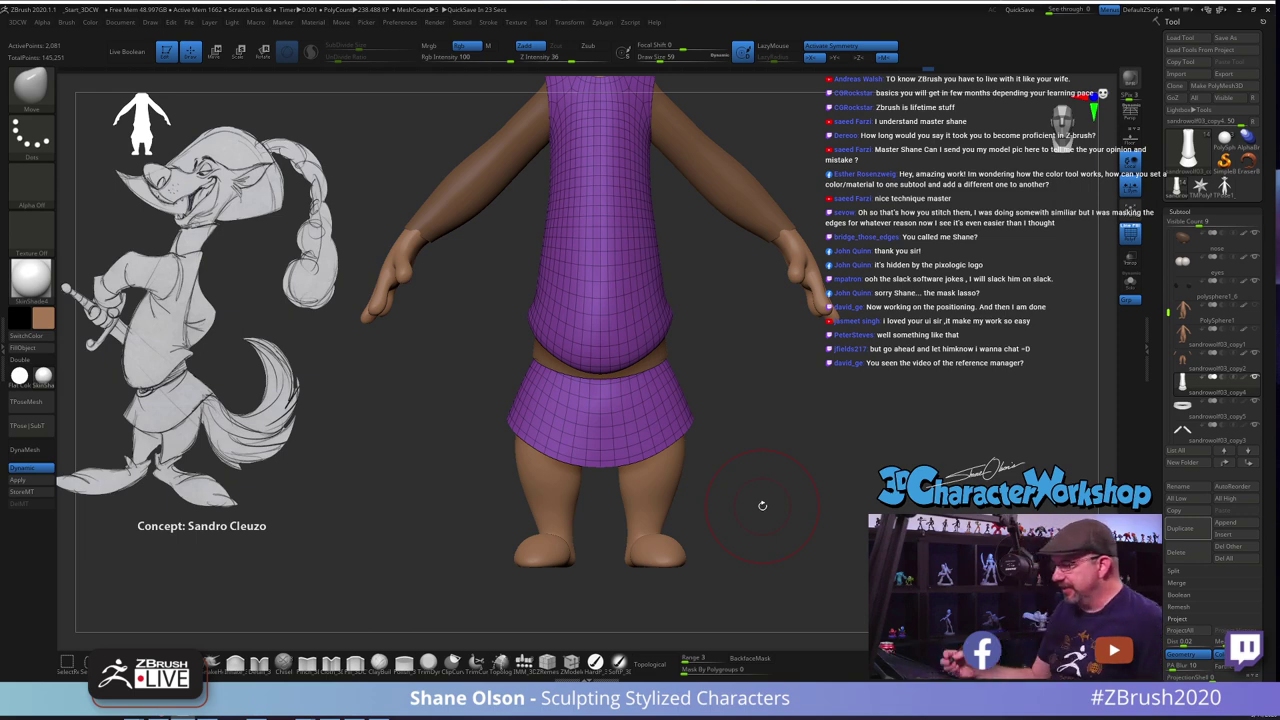
Turn off the PolyFrame display and adjust the skirt's side corners with the Move brush at Draw Size 80
left_click_drag(853, 482, 808, 543)
key("shift+f")
left_click_drag(793, 481, 791, 503, "alt")
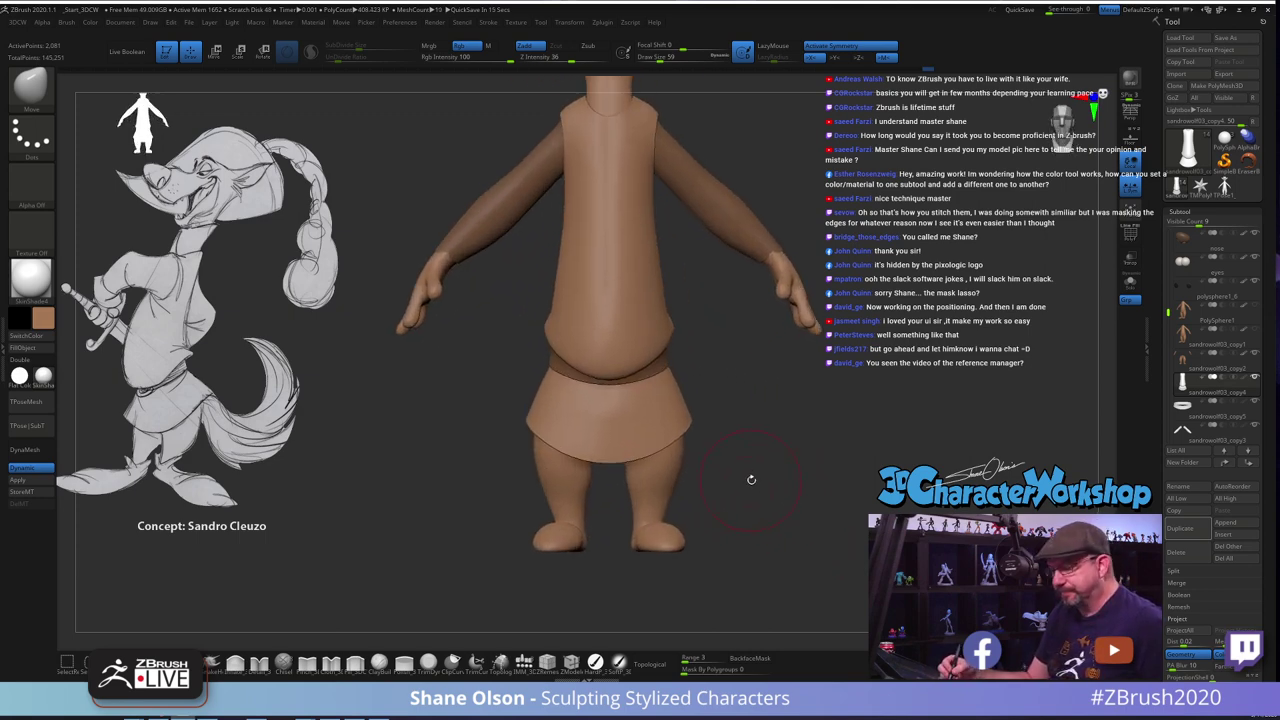
key("s")
left_click_drag(730, 444, 736, 445)
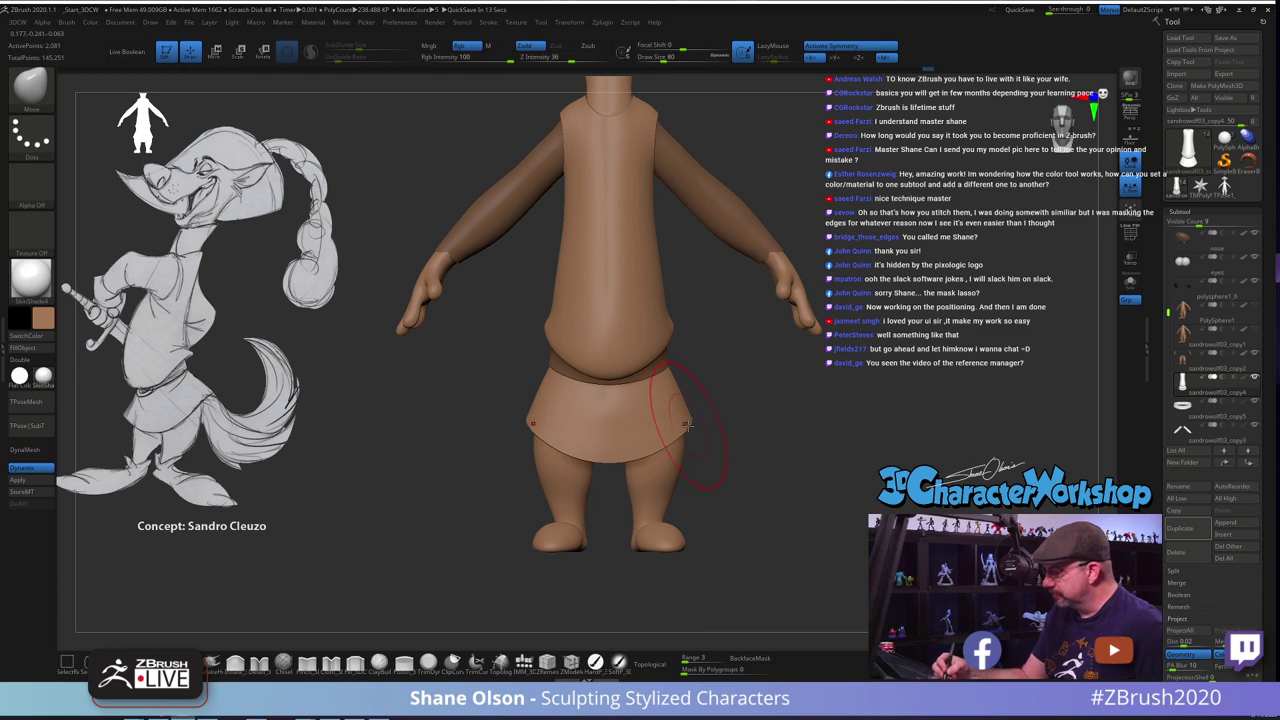
left_click_drag(793, 494, 750, 499)
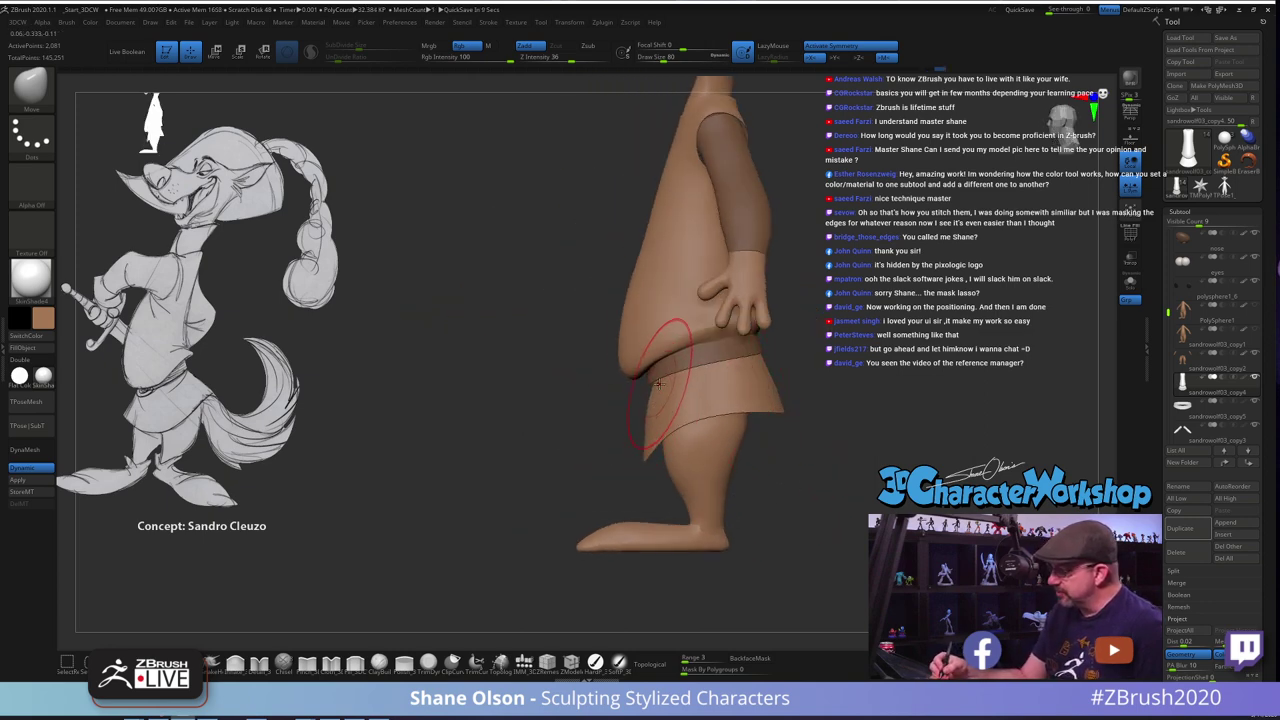
Reshape and smooth the skirt's front below the belt, starting with the Move brush at Draw Size 74
key("s")
left_click_drag(683, 378, 680, 378)
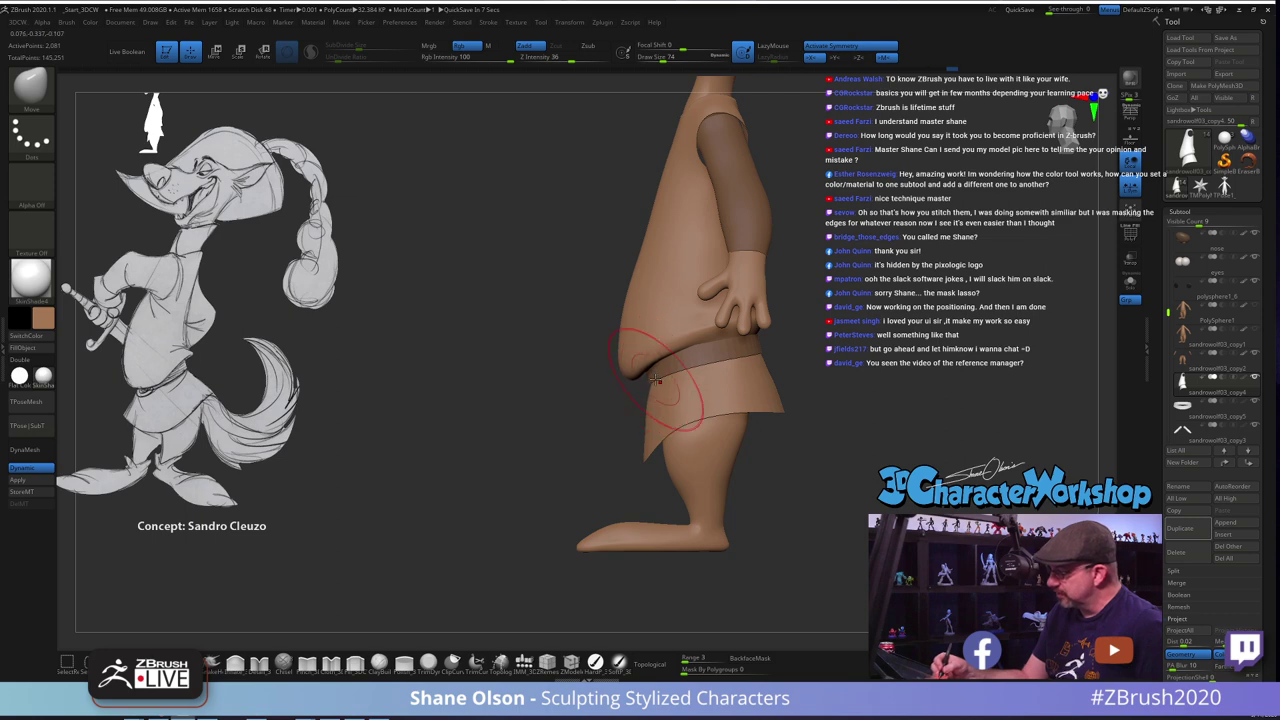
right_click_drag(656, 413, 670, 408)
mouse_move(626, 420)
left_mouse_down("shift")
mouse_move(611, 420)
mouse_move(636, 415)
left_mouse_up("shift")
mouse_move(686, 396)
right_mouse_down()
mouse_move(715, 393)
mouse_move(757, 423)
mouse_move(750, 395)
right_mouse_up()
right_click_drag(750, 395, 785, 430)
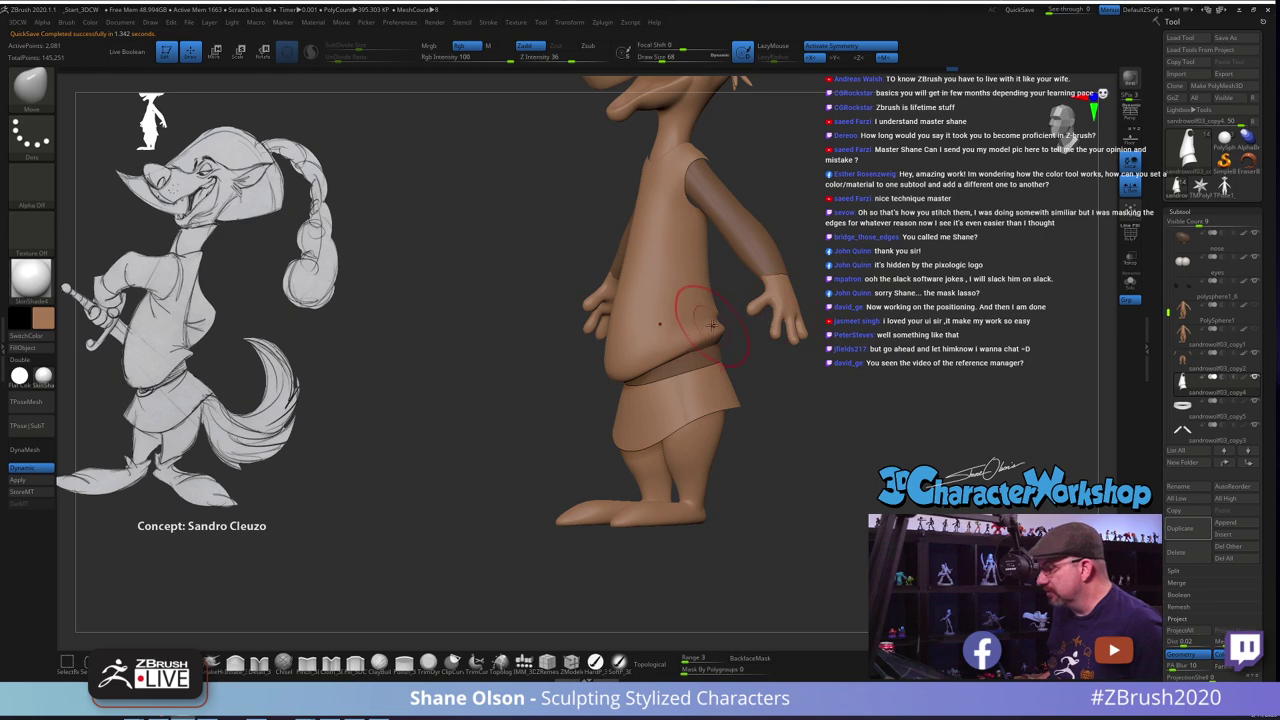
Enlarge the Draw Size and nudge the tunic's side slightly inward above the belly with the Move brush
right_click_drag(836, 356, 815, 425, "ctrl")
right_click_drag(815, 425, 790, 469, "alt")
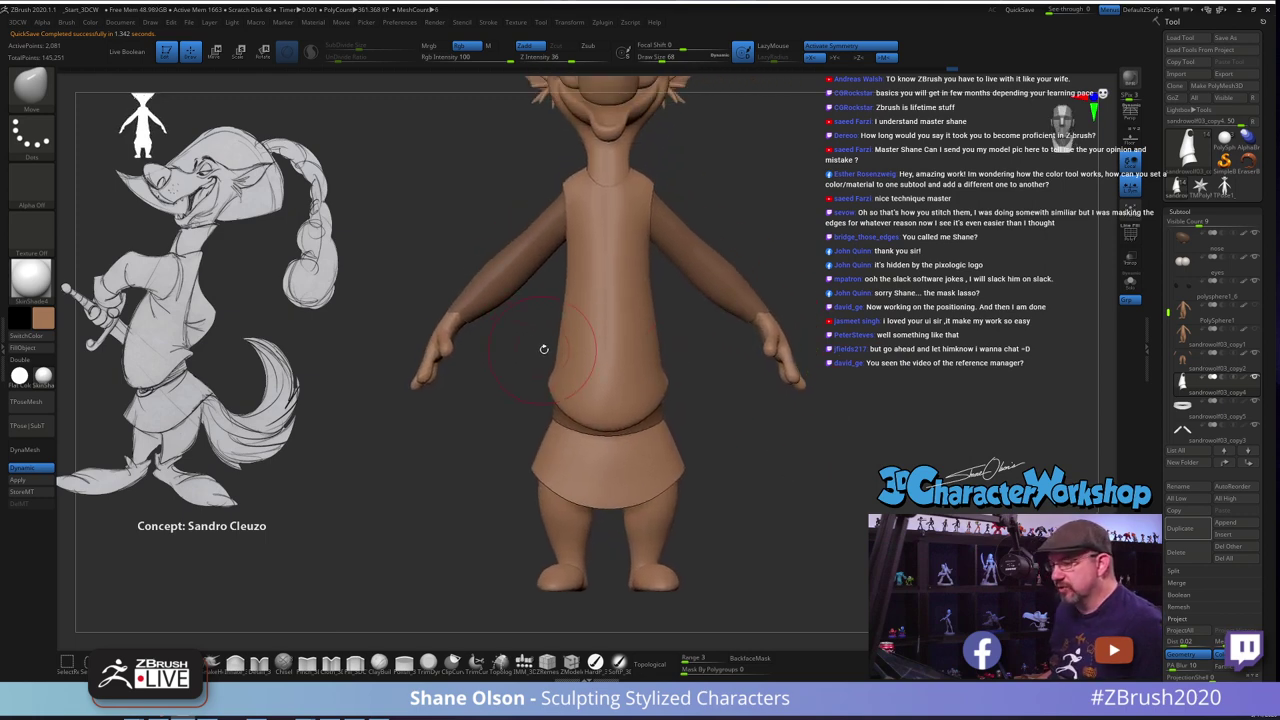
key("s")
left_click_drag(544, 350, 552, 350)
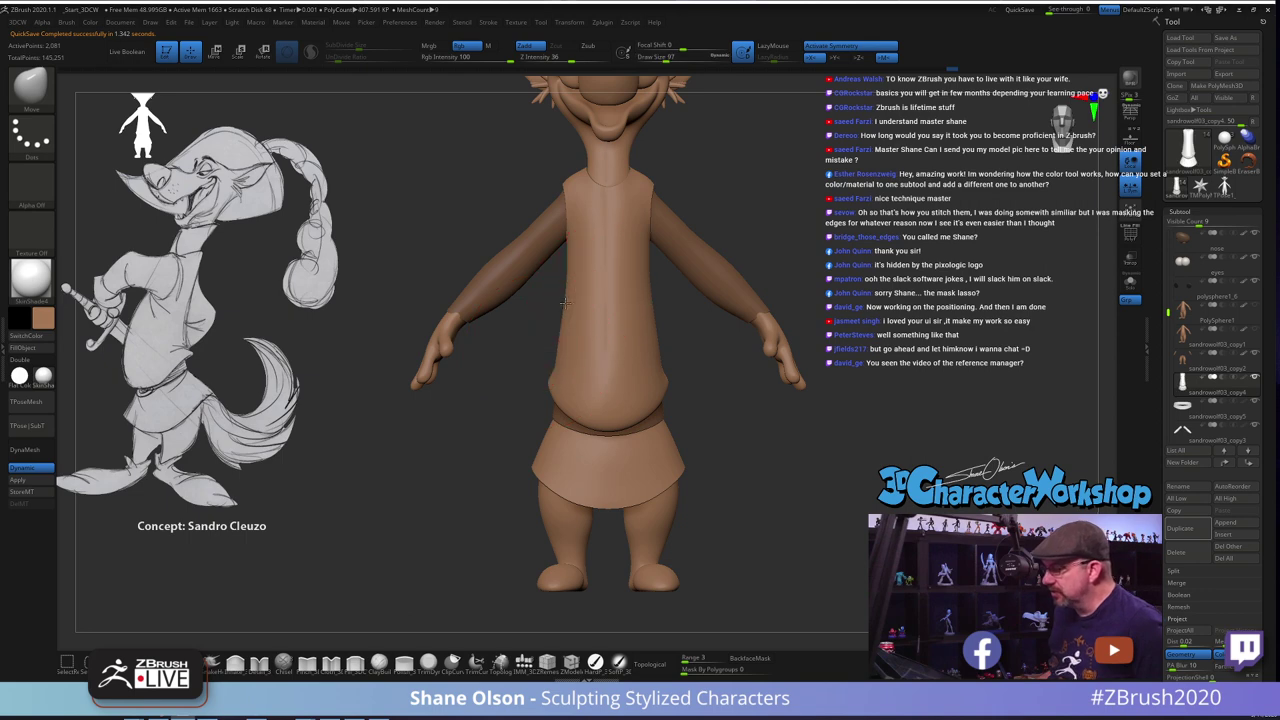
left_click_drag(568, 305, 572, 312)
Examine the skirt and the lower tunic from several angles, adjusting the Draw Size for further shaping
mouse_move(700, 300)
right_mouse_down()
mouse_move(725, 296)
mouse_move(793, 223)
right_mouse_up()
mouse_move(793, 223)
right_mouse_down()
mouse_move(843, 244)
mouse_move(746, 258)
mouse_move(692, 285)
mouse_move(710, 374)
mouse_move(697, 371)
right_mouse_up()
right_click_drag(731, 414, 728, 455, "ctrl")
right_click_drag(728, 455, 724, 400, "alt")
key("s")
left_click_drag(776, 440, 751, 443)
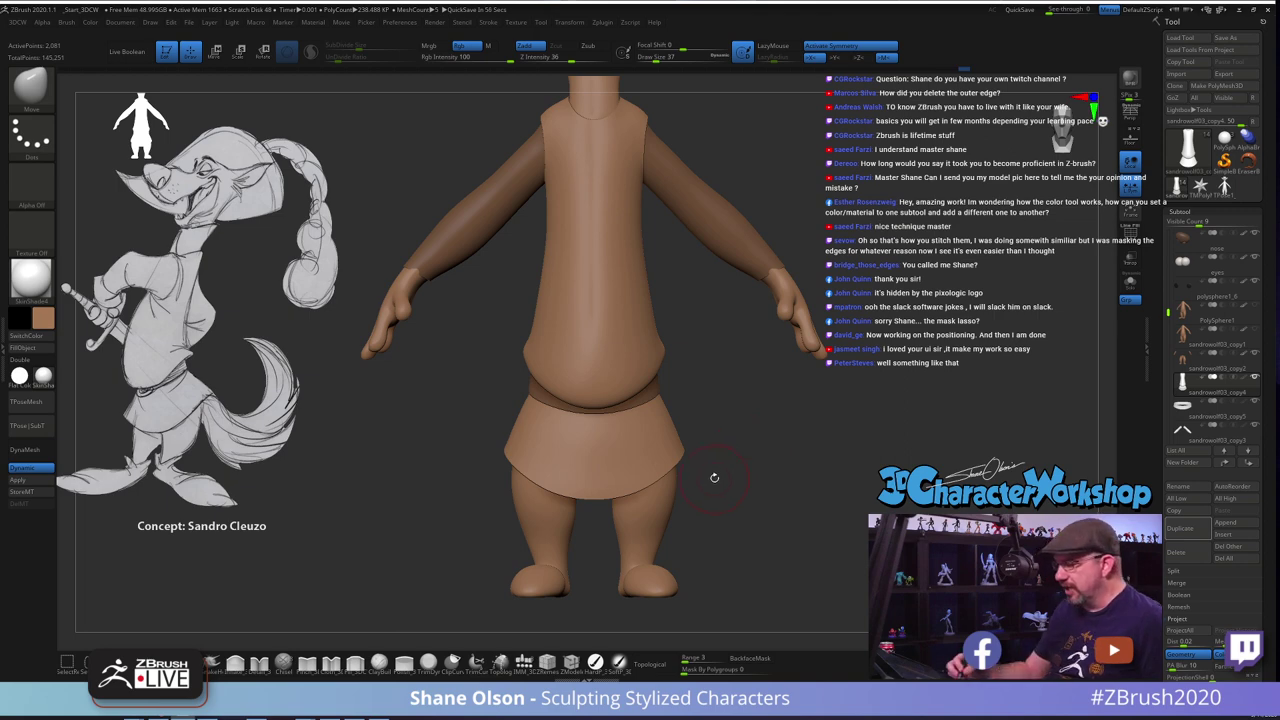
right_click_drag(729, 477, 730, 504, "ctrl")
right_click_drag(730, 504, 731, 466, "alt")
key("s")
left_click_drag(724, 473, 736, 474)
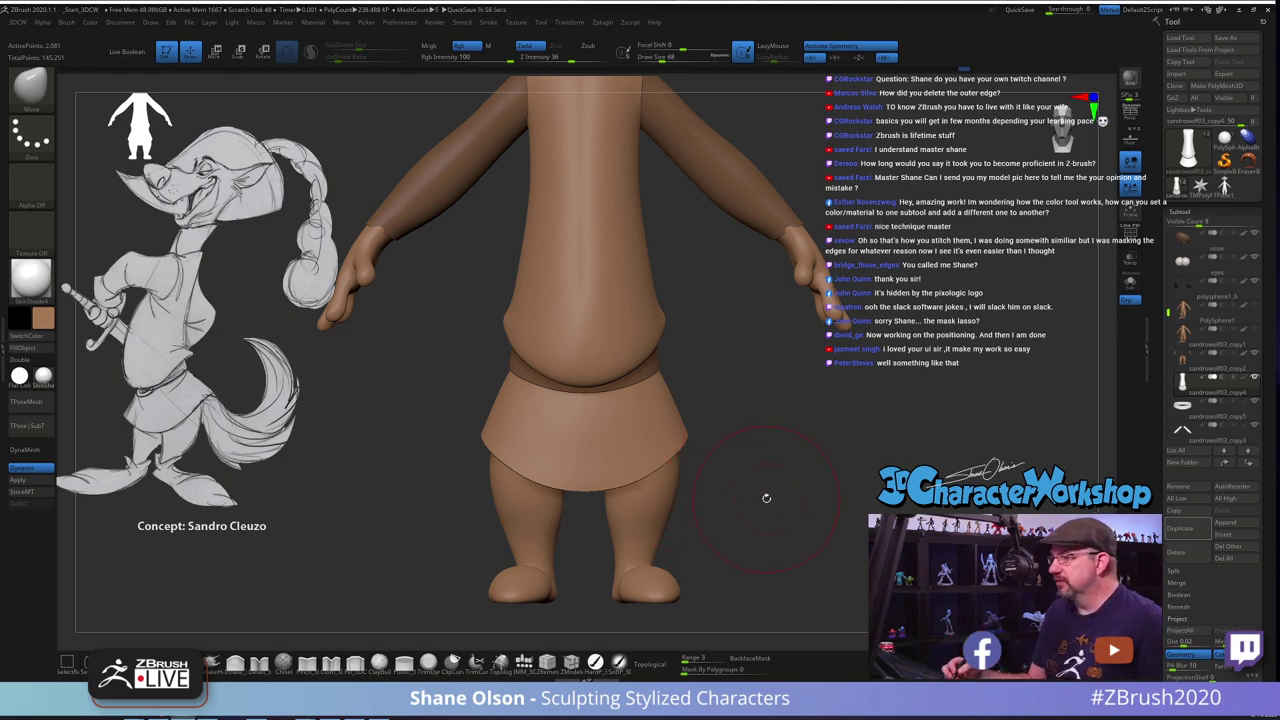
key("s")
left_click_drag(767, 504, 760, 506)
Show the PolyFrame with dynamic subdivision off and try SelectLasso on an edge near the skirt's hem
mouse_move(760, 506)
right_mouse_down("ctrl")
mouse_move(759, 527)
mouse_move(754, 437)
mouse_move(745, 464)
mouse_move(791, 466)
right_mouse_up("ctrl")
key("shift+f")
key("shift+d")
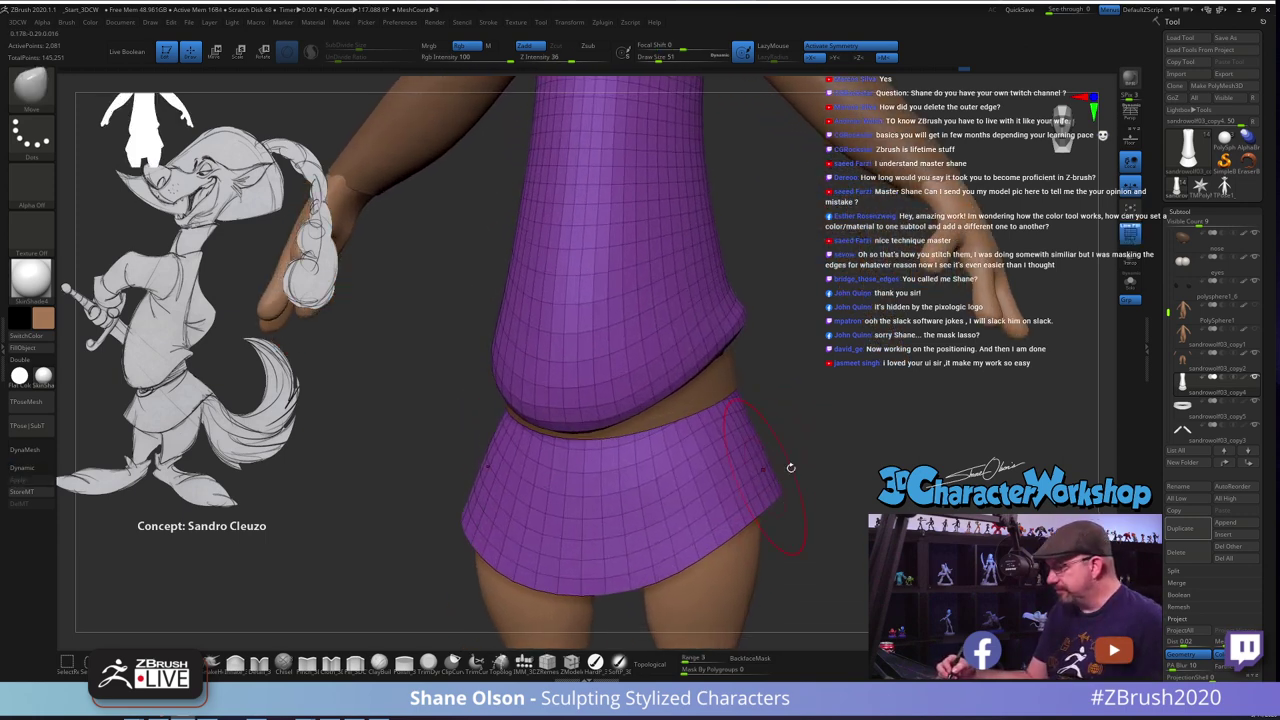
key("s")
left_click_drag(822, 498, 808, 498)
right_click_drag(816, 455, 824, 364, "alt")
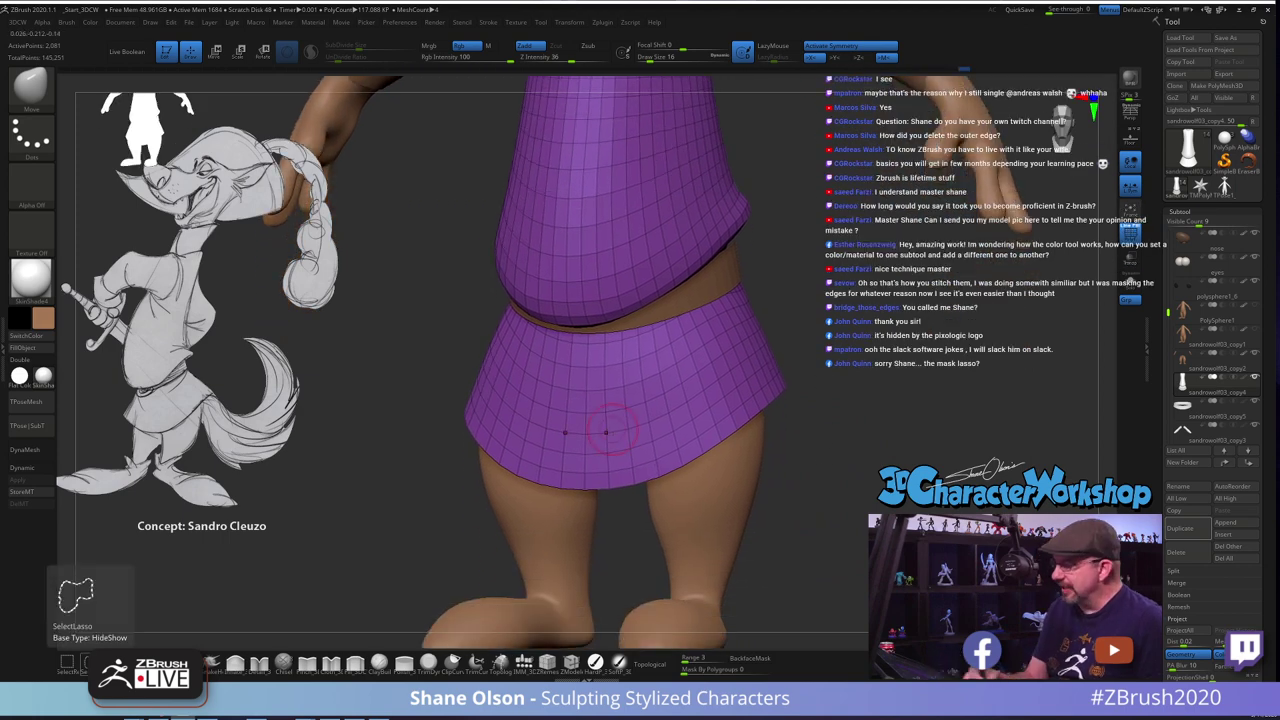
right_click_drag(824, 442, 816, 439)
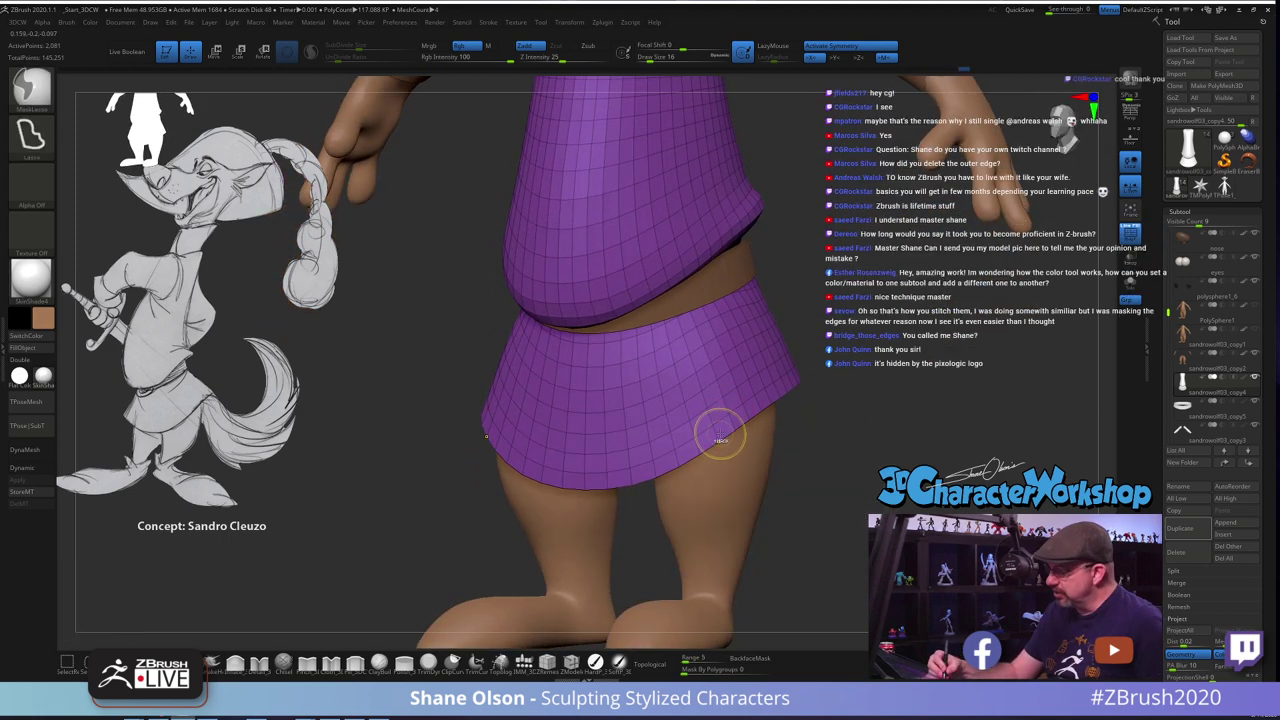
key("ctrl+shift")
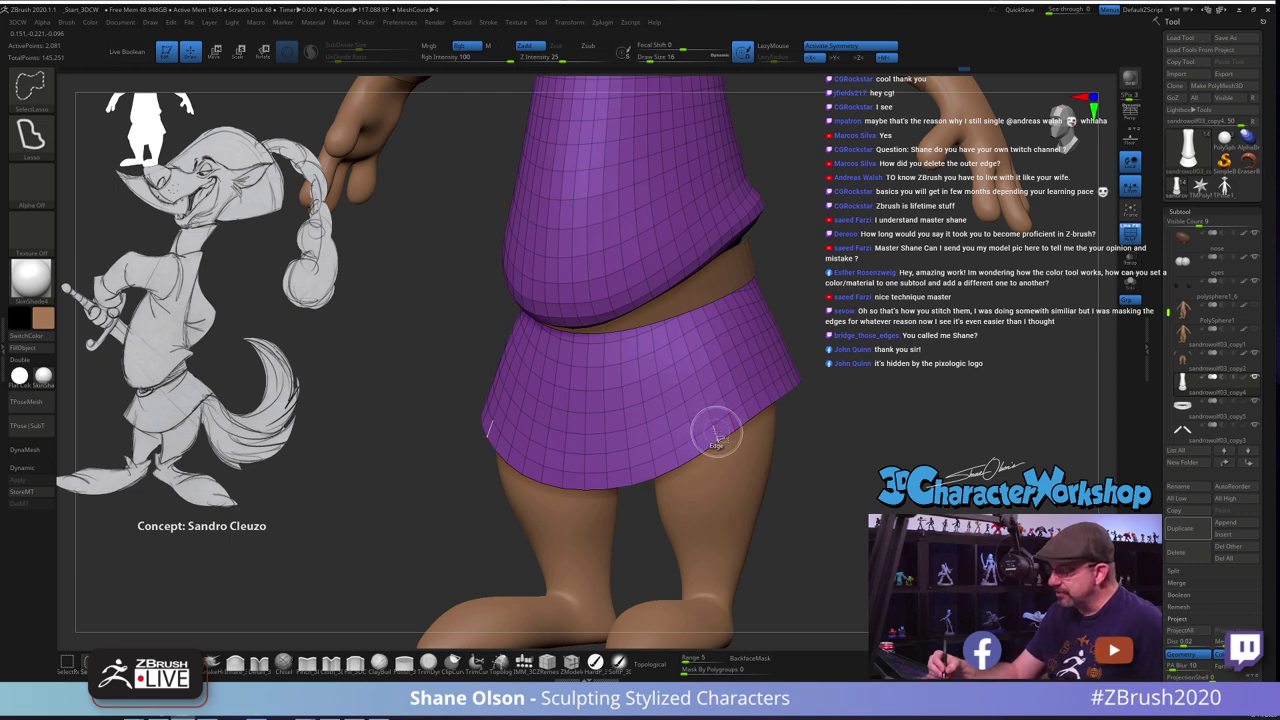
left_click(717, 434)
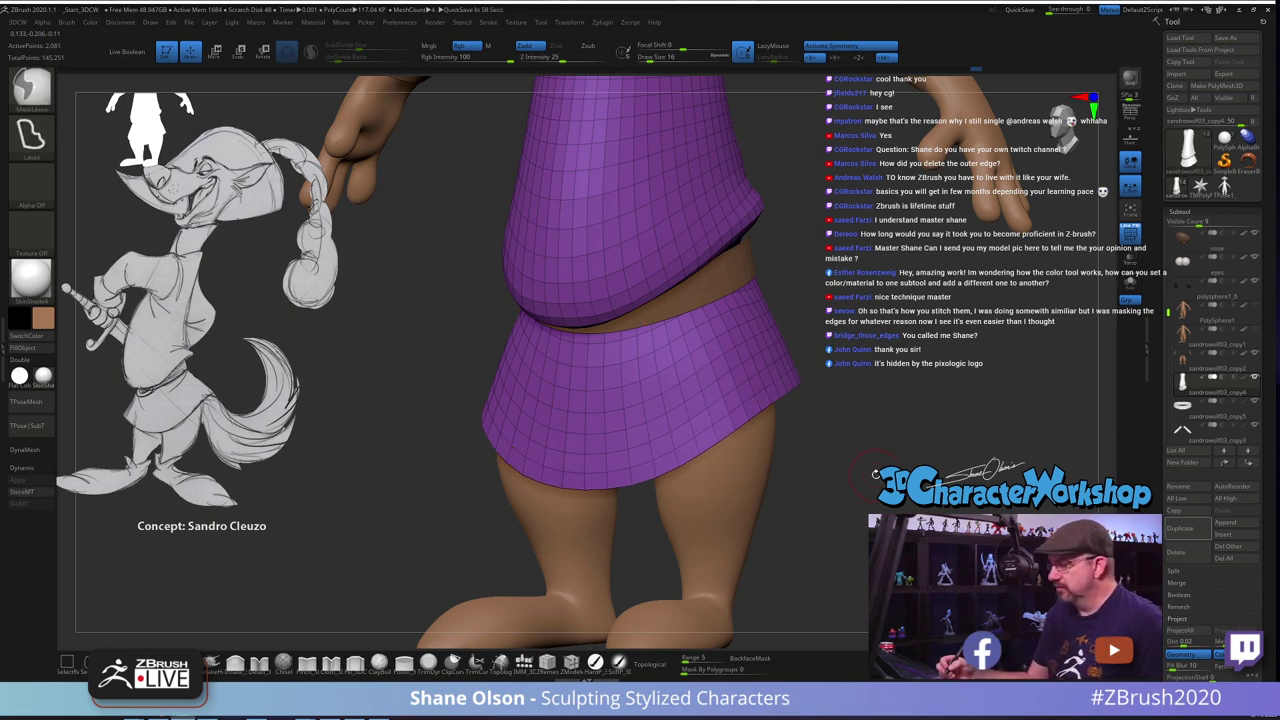
Turn dynamic subdivision back on and hide the PolyFrame display
key("d")
left_click_drag(857, 484, 836, 510)
key("shift+f")
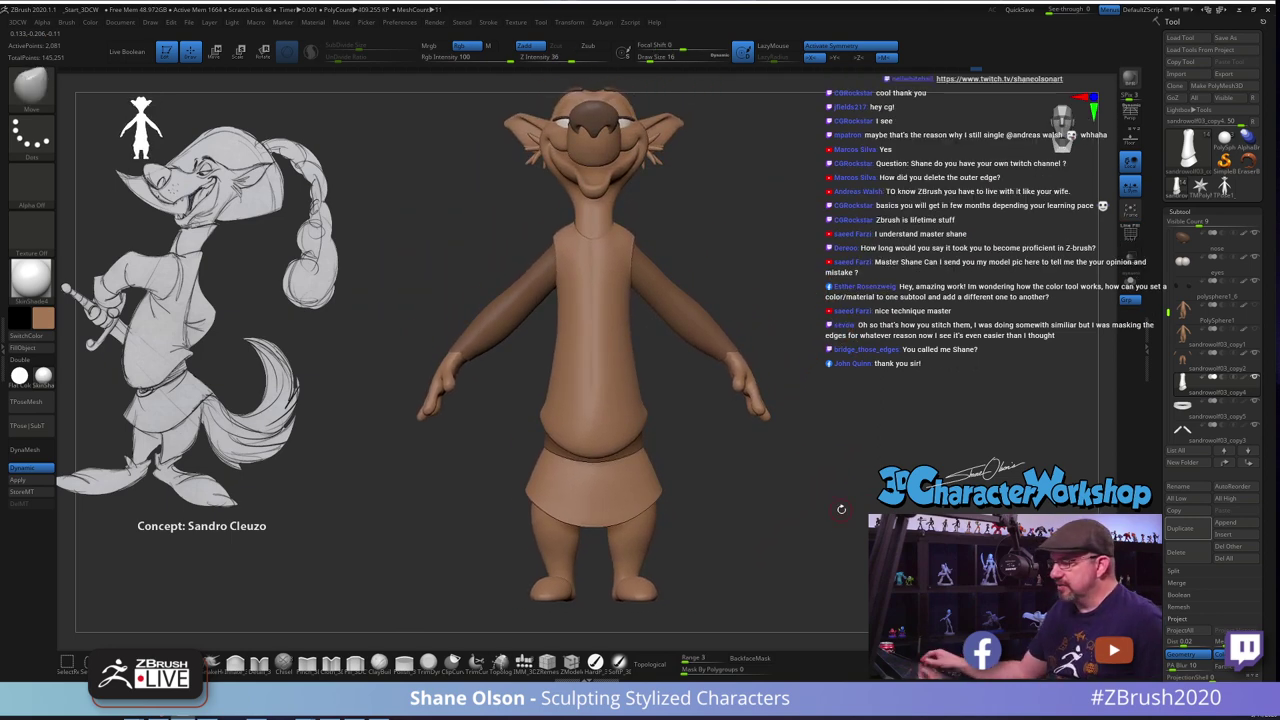
Make the sleeves the active subtool and enlarge the Draw Size for working on the cuff from the side
left_click(680, 310, "alt")
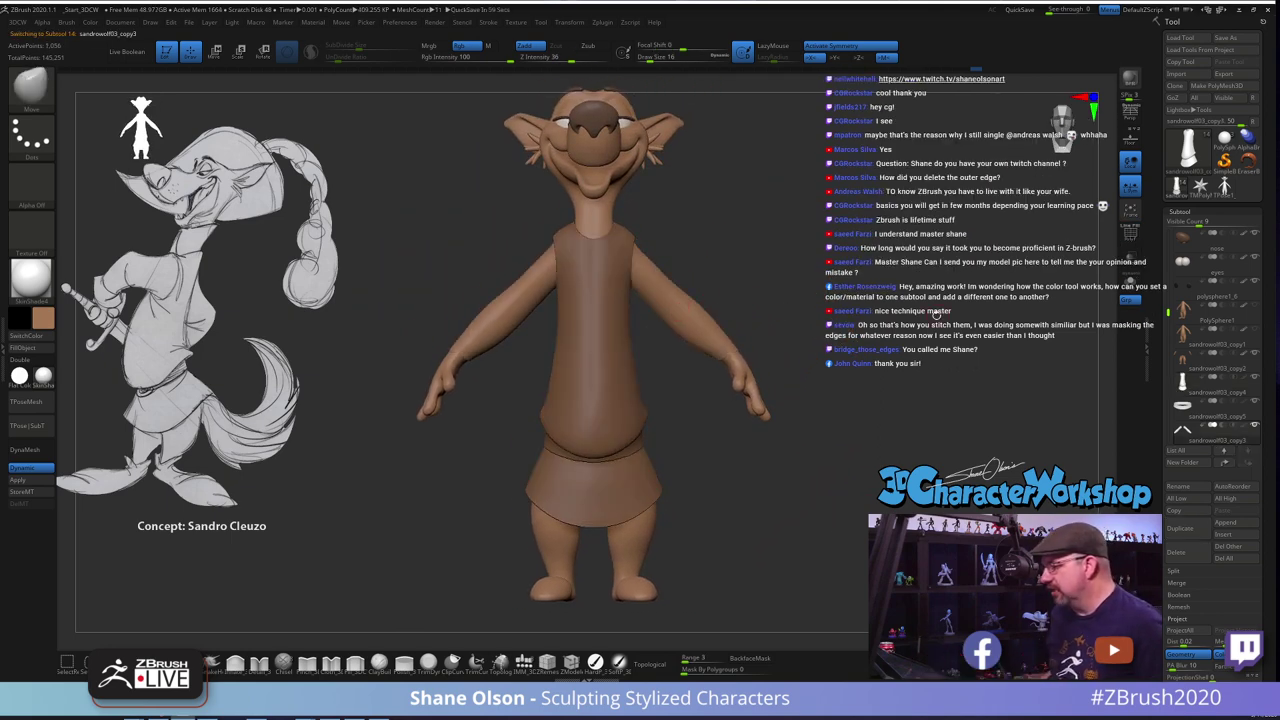
mouse_move(937, 315)
left_mouse_down()
mouse_move(812, 314)
mouse_move(852, 337)
mouse_move(697, 469)
left_mouse_up()
key("s")
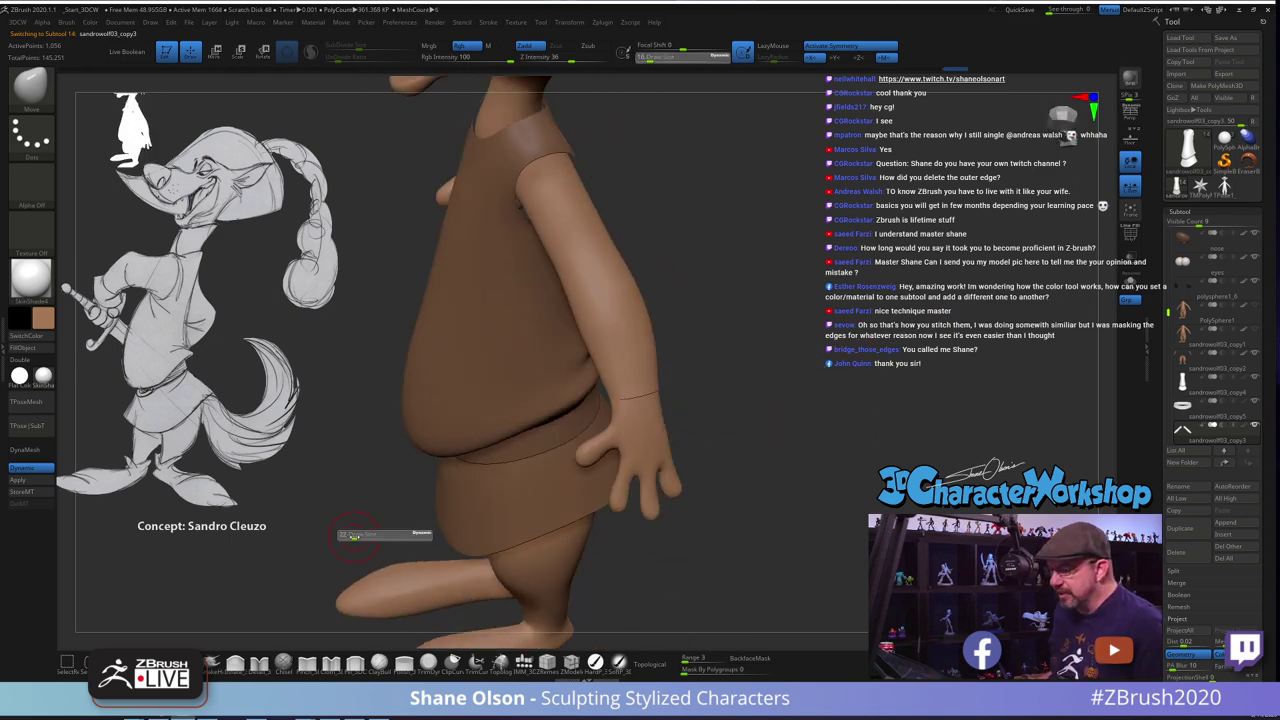
left_click_drag(353, 536, 366, 536)
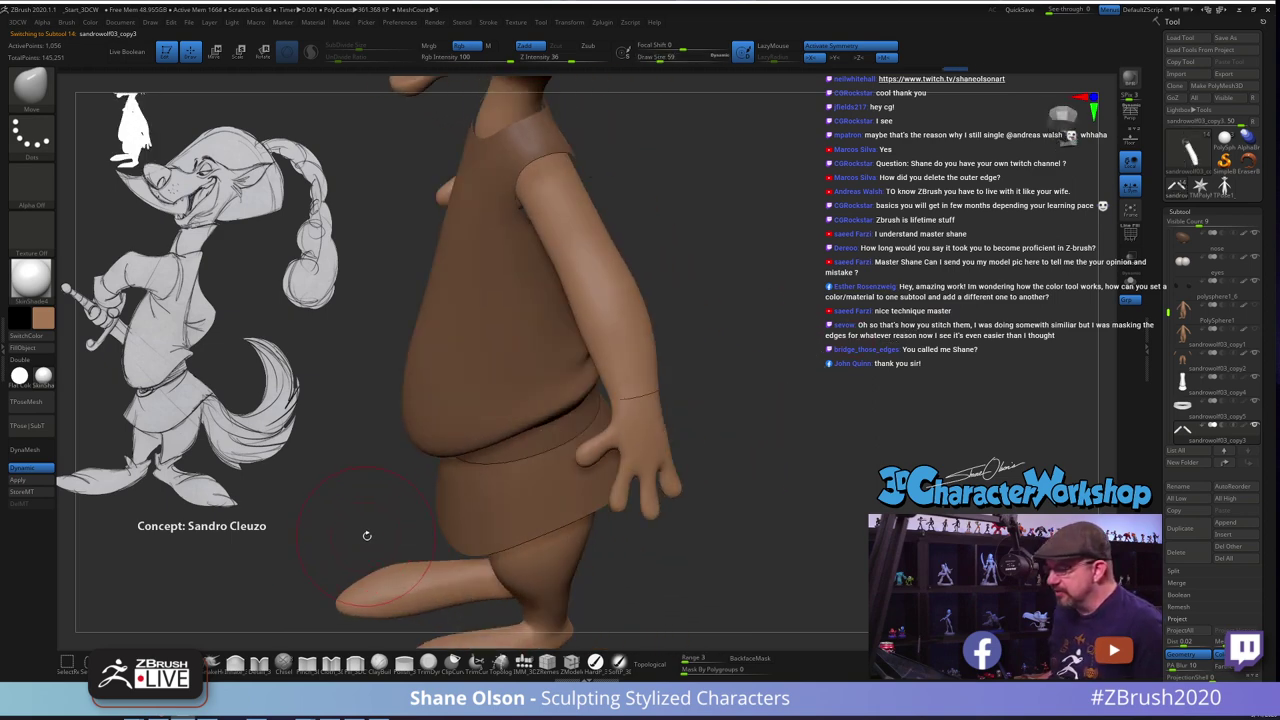
Switch to the subtool with the hands, undo the last change and set the Draw Size to 46
left_click(626, 390, "alt")
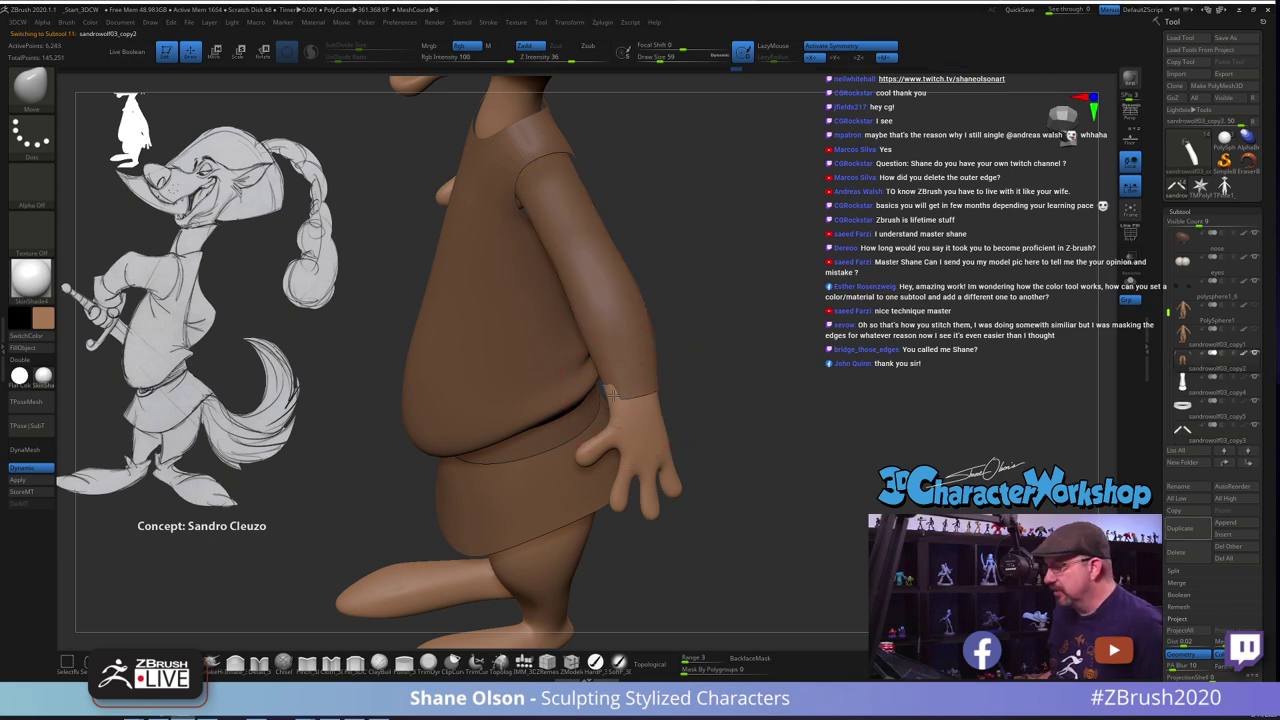
key("ctrl+z")
key("s")
mouse_move(722, 402)
left_mouse_down()
mouse_move(738, 388)
mouse_move(707, 379)
left_mouse_up()
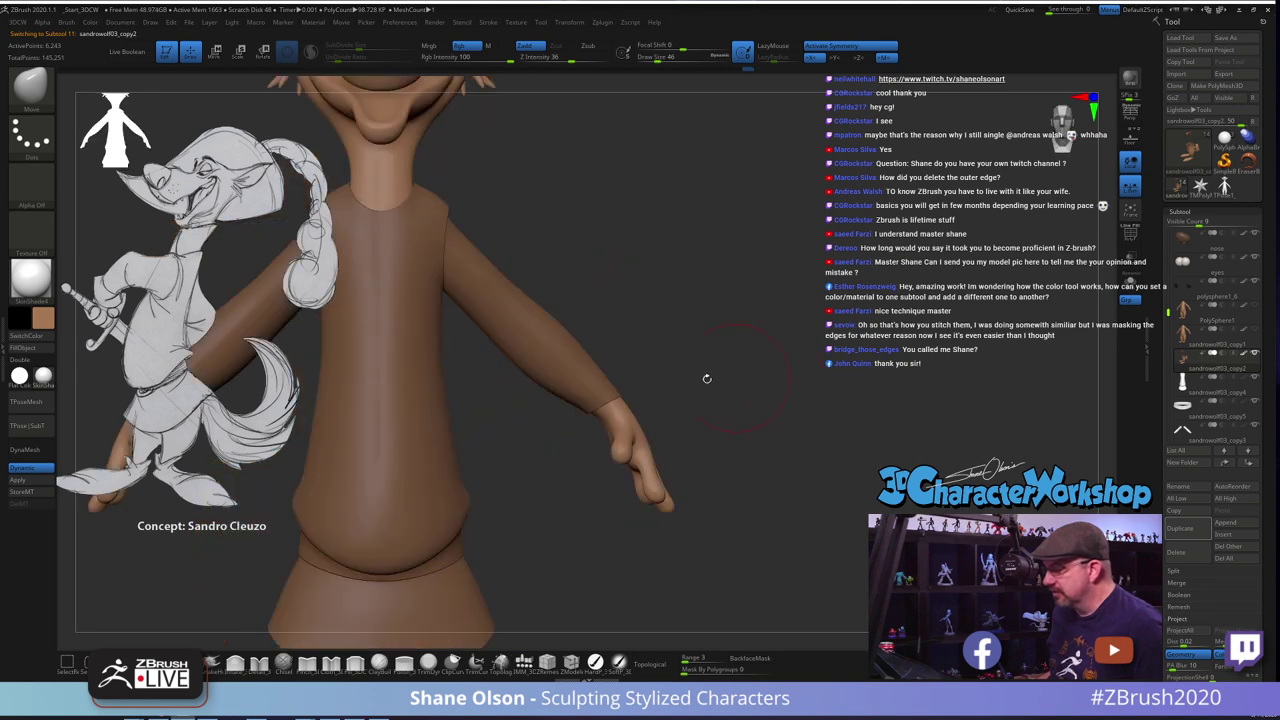
Select the sleeves again and widen the cuffs around the wrists with the Move brush, raising the Draw Size to 83
left_click(581, 398, "alt")
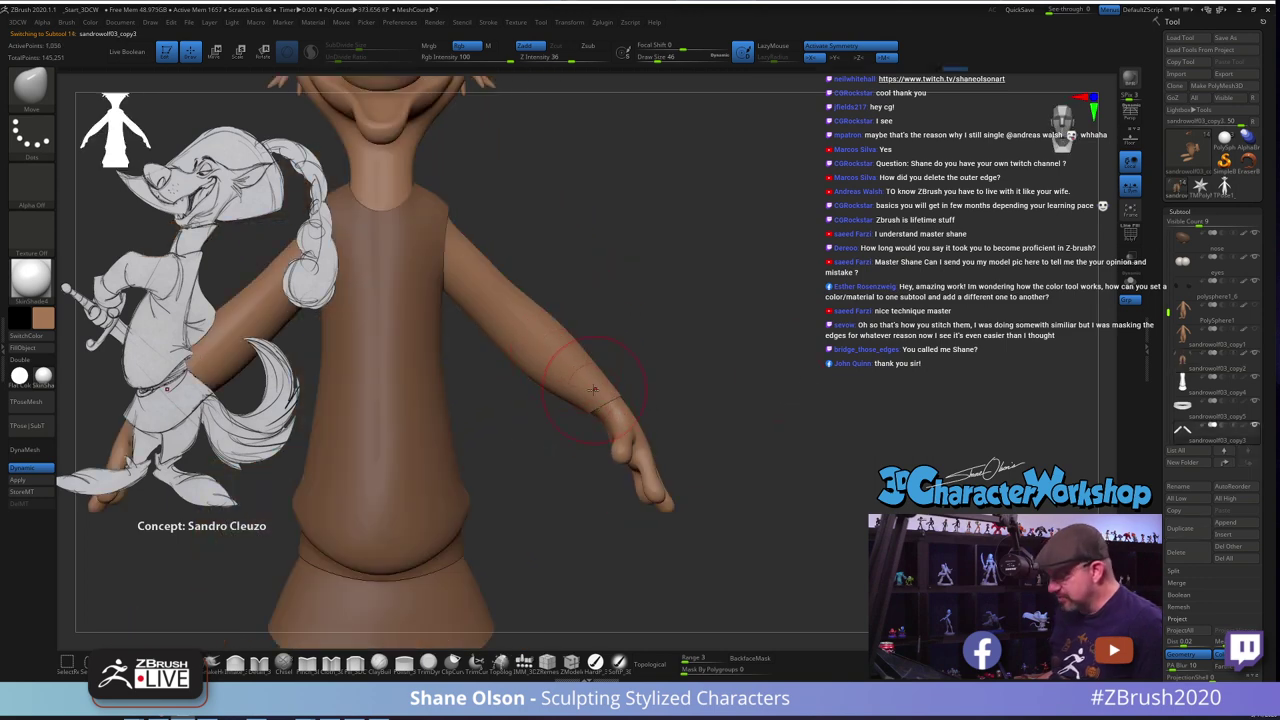
left_click_drag(590, 413, 596, 415)
mouse_move(757, 394)
left_mouse_down()
mouse_move(786, 374)
mouse_move(676, 403)
left_mouse_up()
key("s")
mouse_move(590, 418)
left_mouse_down()
mouse_move(602, 417)
mouse_move(563, 423)
left_mouse_up()
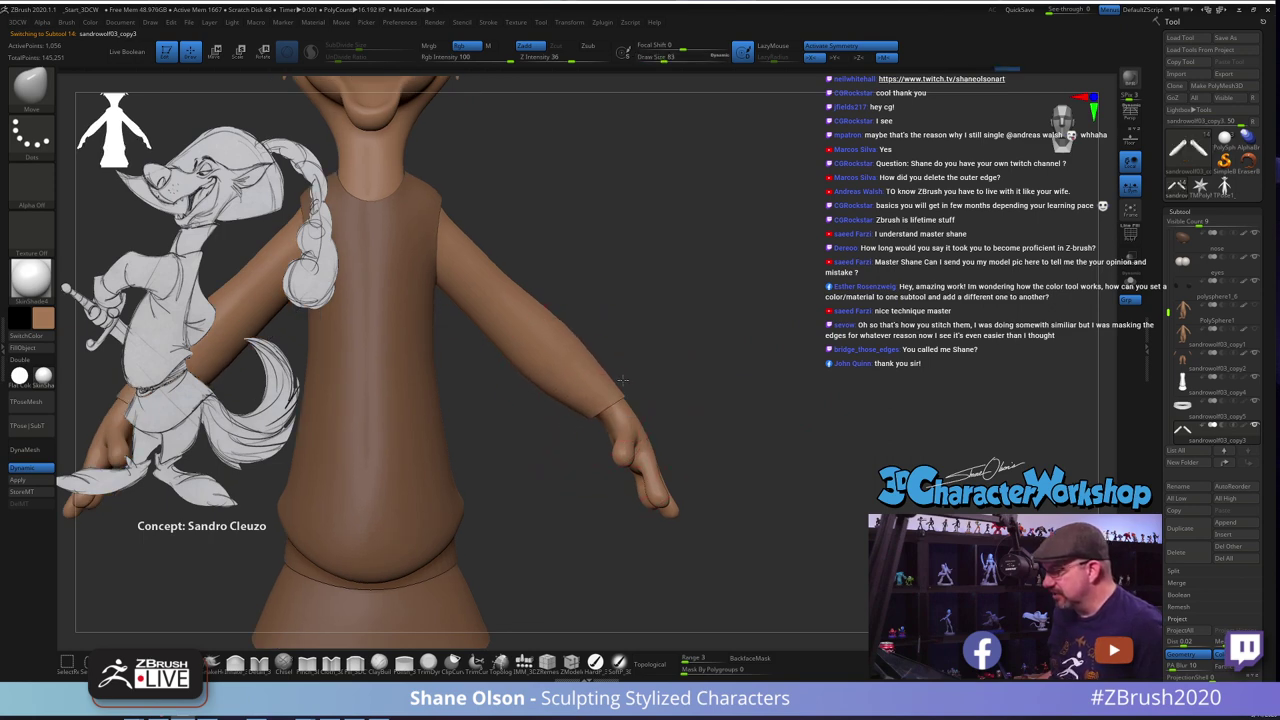
left_click_drag(704, 357, 728, 313)
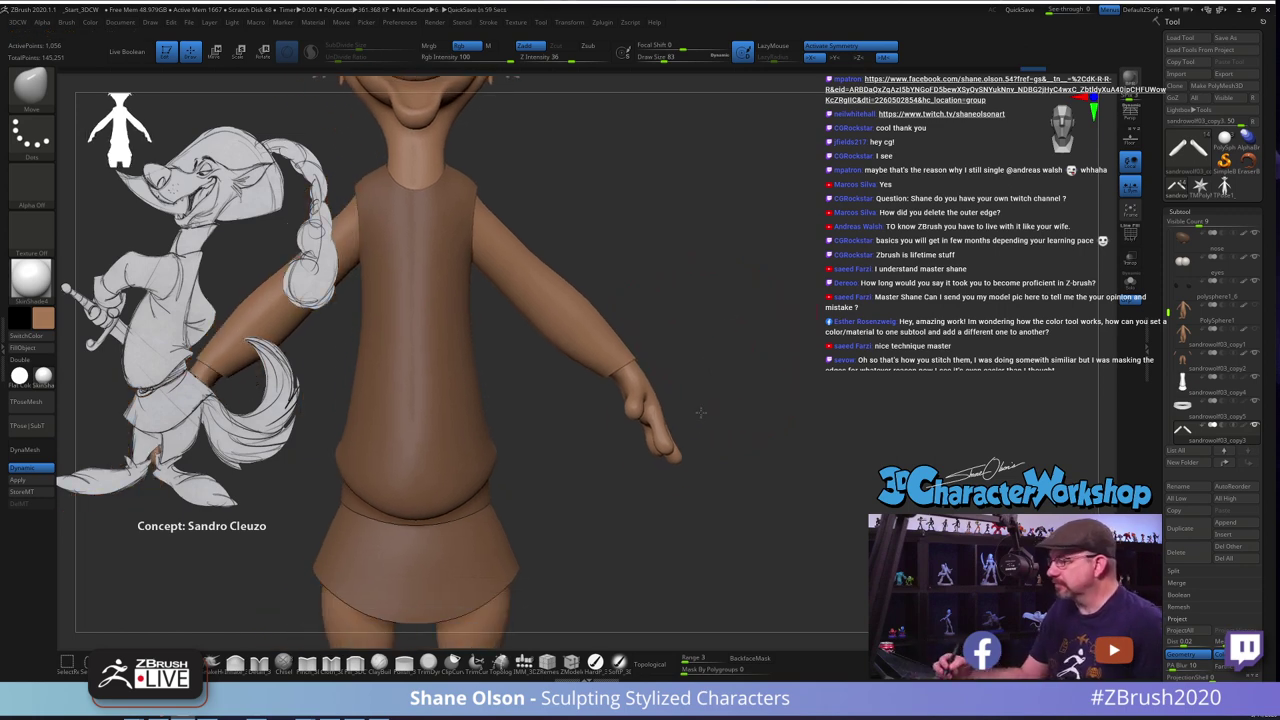
Pull the underside of the sleeve cuff into shape with the Move brush at Draw Size 51
left_click_drag(698, 412, 722, 392, "alt")
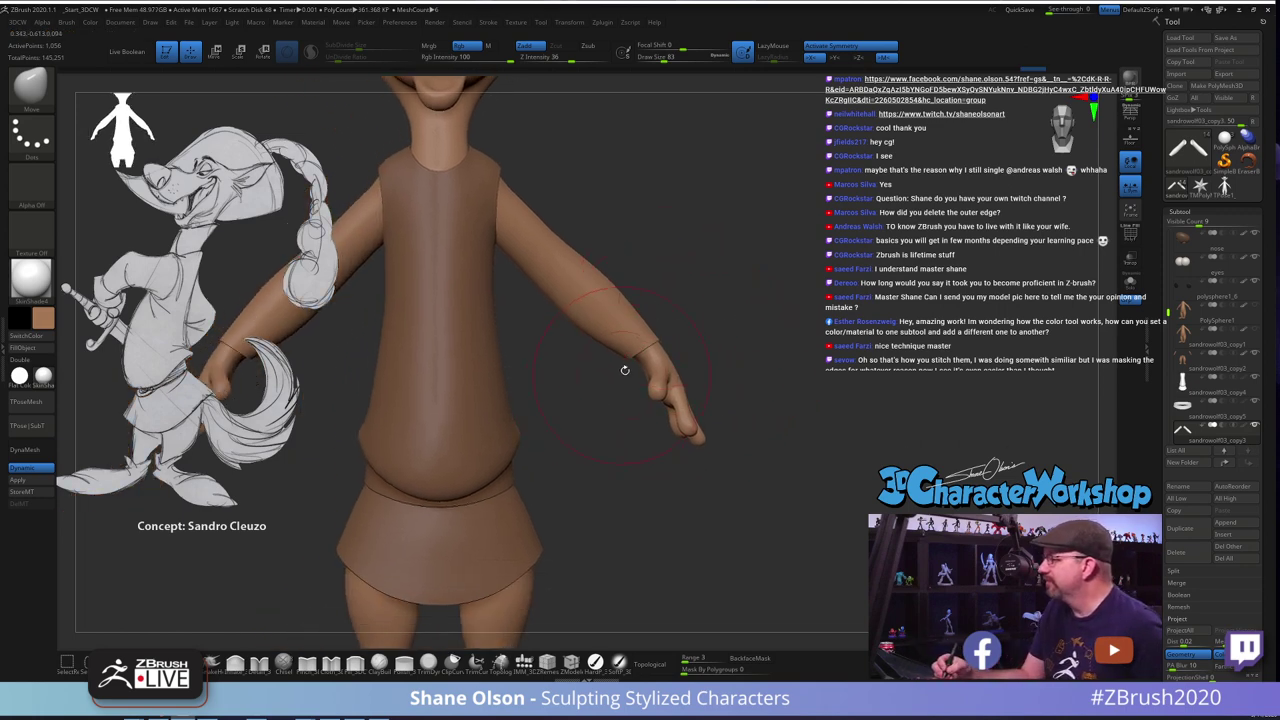
key("s")
left_click_drag(628, 381, 627, 365)
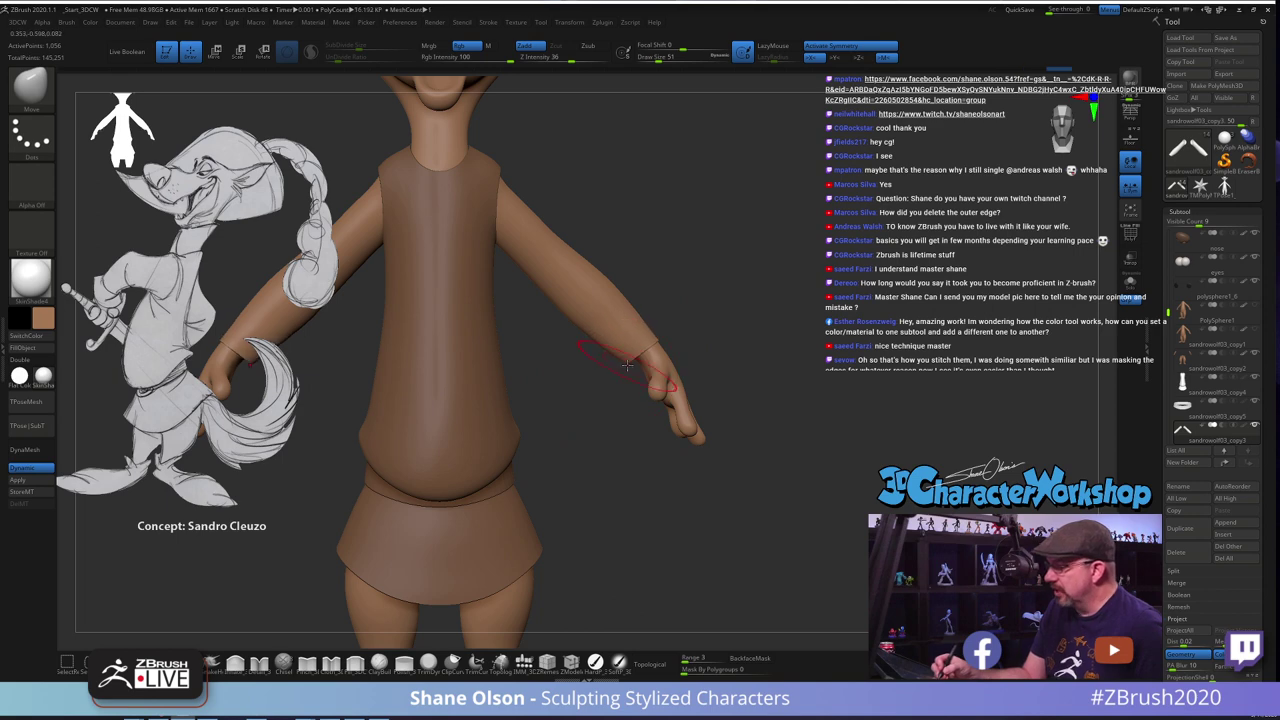
mouse_move(695, 296)
left_mouse_down()
mouse_move(729, 331)
mouse_move(640, 333)
mouse_move(712, 358)
mouse_move(721, 381)
left_mouse_up()
Shape the sleeve cuff from behind with the Move brush at Draw Size 80
key("b")
key("m")
key("v")
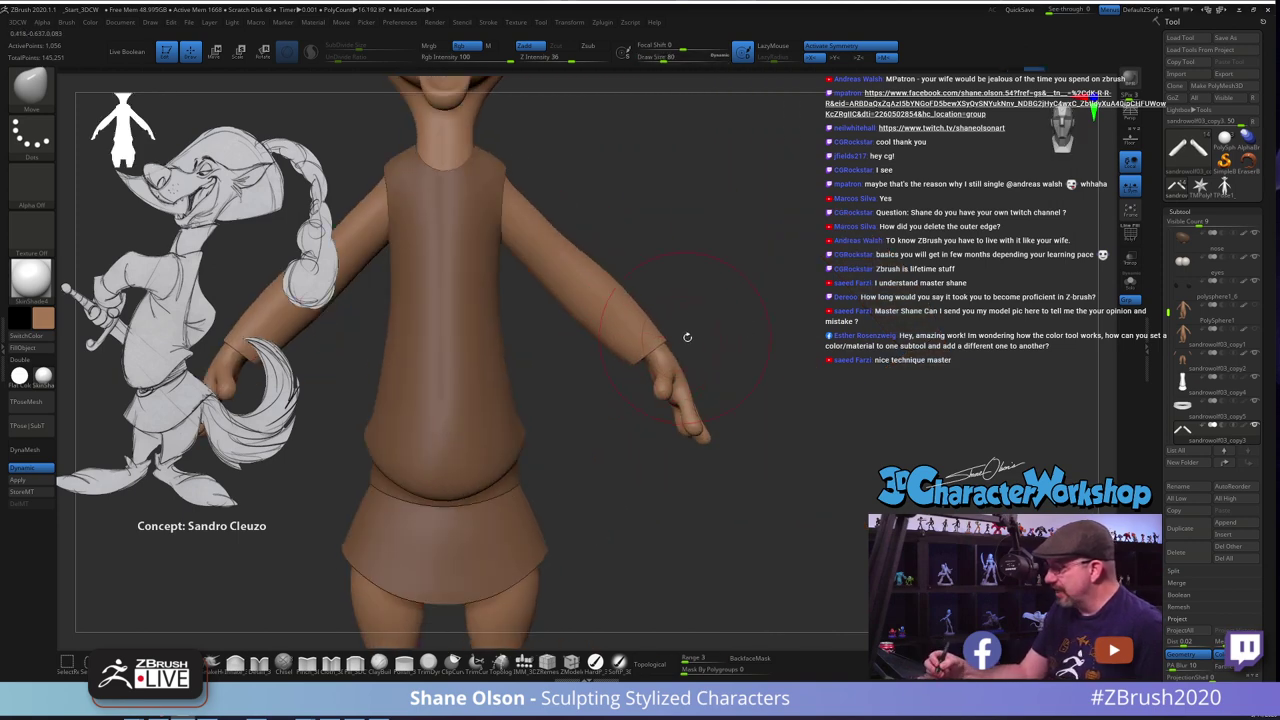
left_click_drag(695, 353, 634, 354)
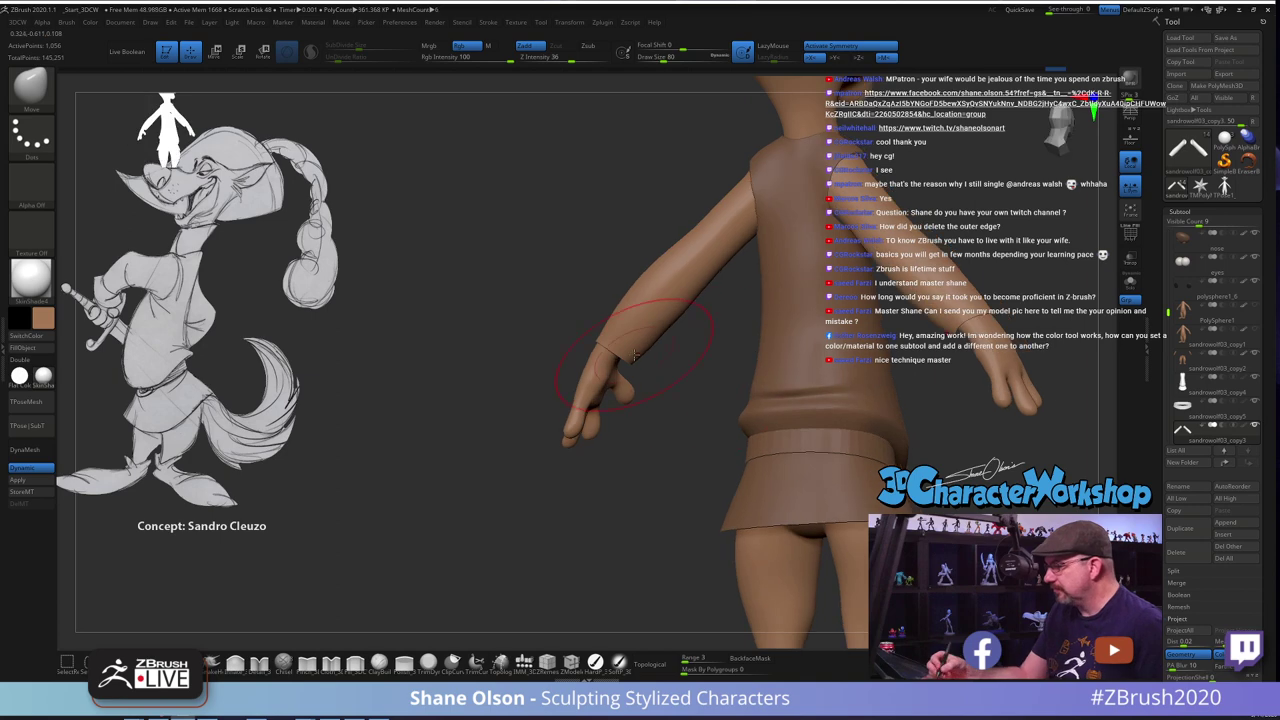
left_click_drag(653, 424, 704, 382)
mouse_move(618, 350)
left_mouse_down()
mouse_move(609, 364)
mouse_move(757, 386)
mouse_move(746, 397)
mouse_move(717, 394)
mouse_move(752, 339)
left_mouse_up()
Refine the lower edge of the sleeve cuffs from the front with the Move brush at Draw Size 56
key("s")
left_click(731, 377)
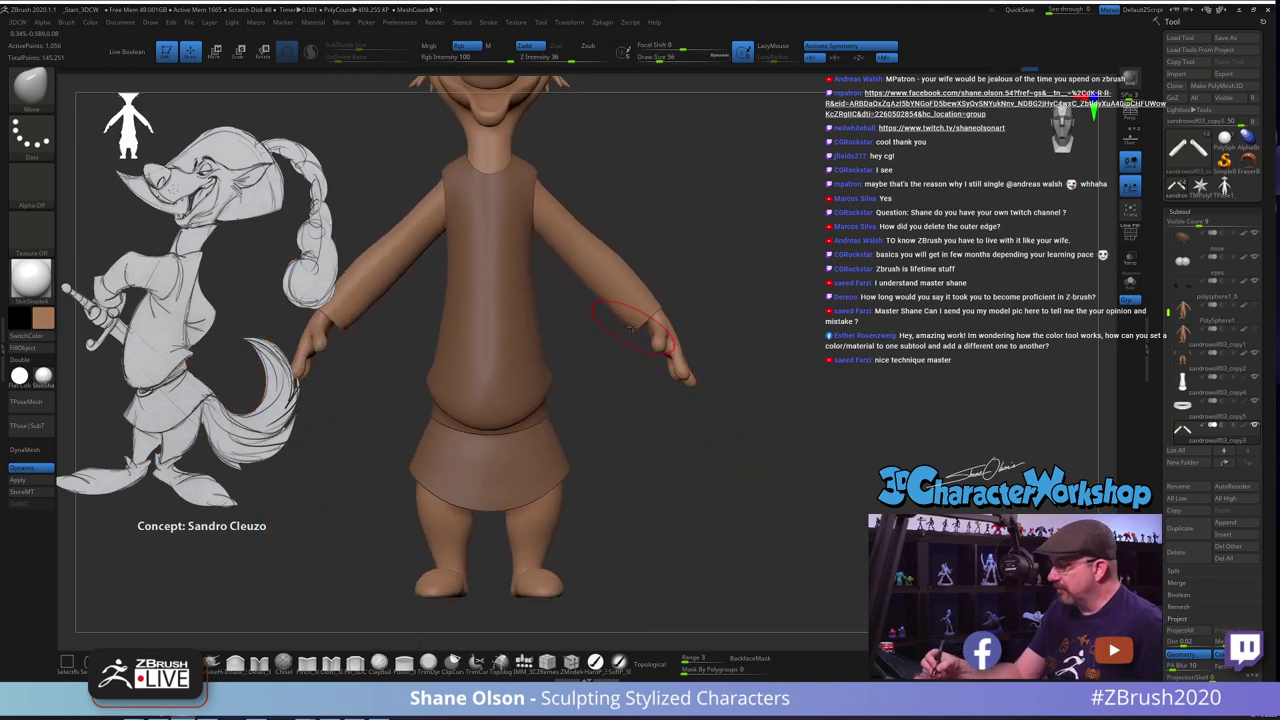
left_click_drag(632, 328, 638, 332)
mouse_move(684, 267)
left_mouse_down()
mouse_move(730, 276)
mouse_move(694, 284)
left_mouse_up()
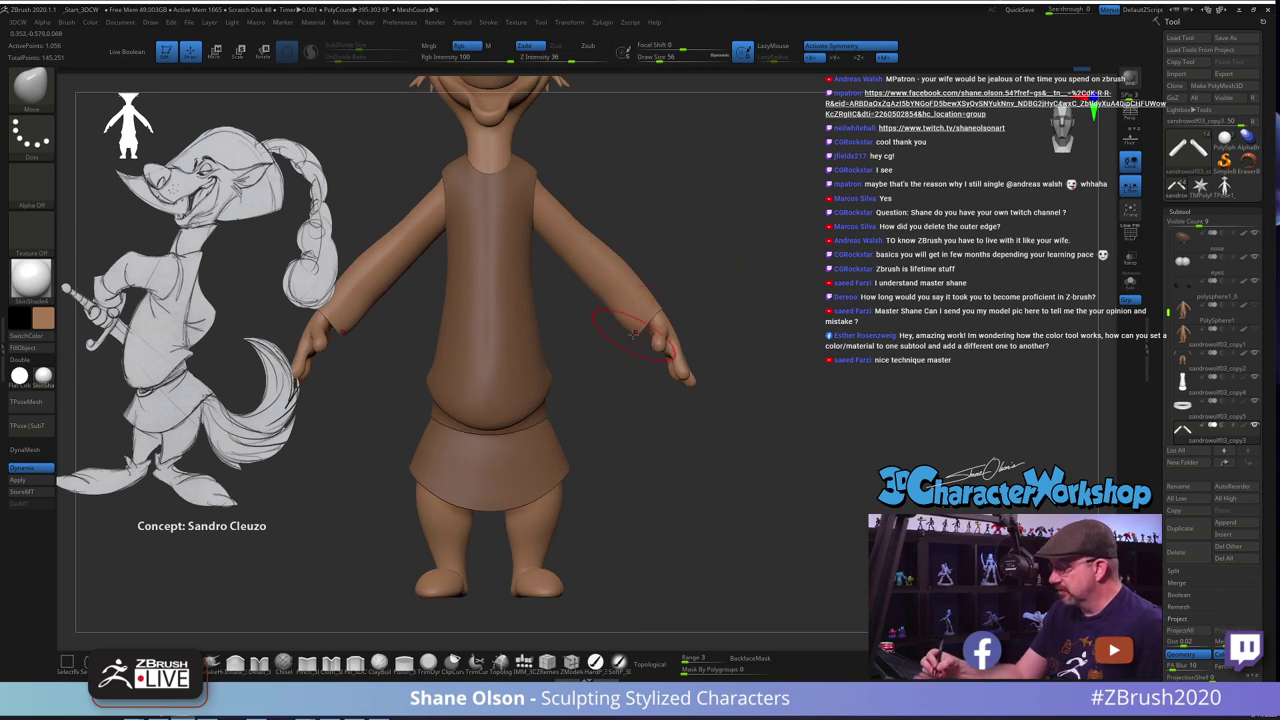
left_click_drag(638, 330, 625, 319)
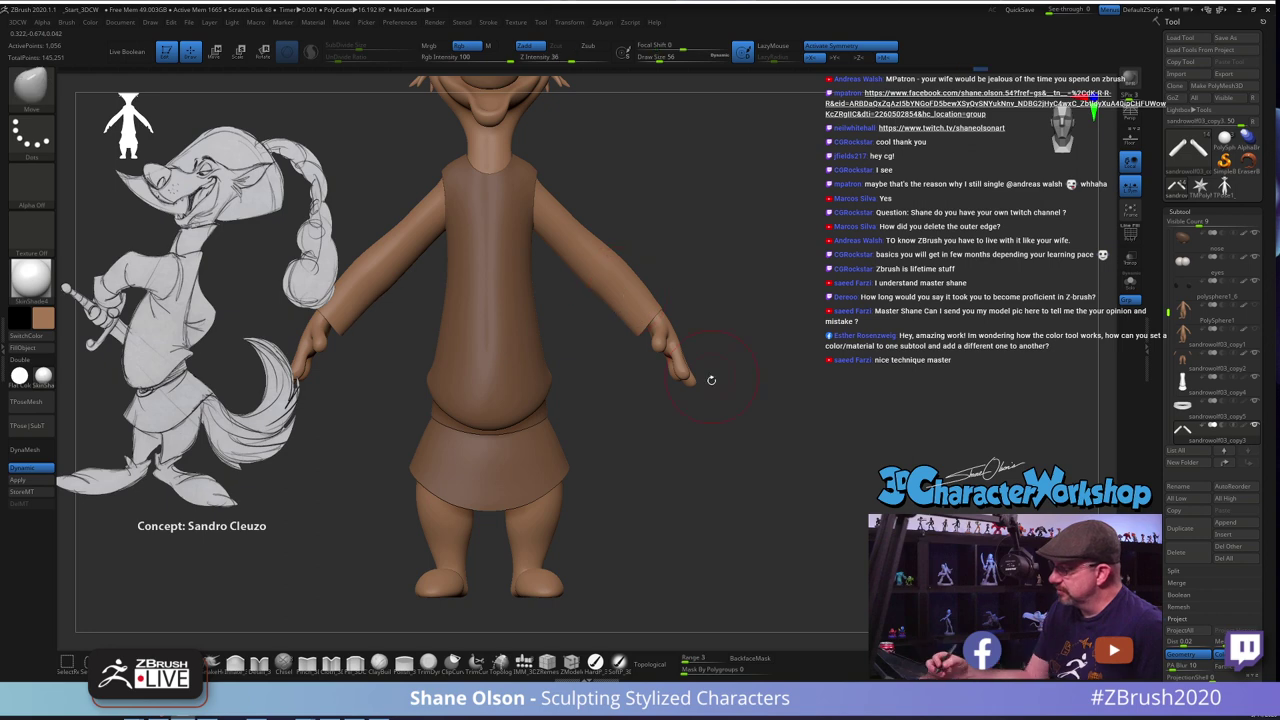
mouse_move(710, 378)
left_mouse_down()
mouse_move(606, 400)
mouse_move(728, 385)
mouse_move(702, 384)
mouse_move(763, 414)
mouse_move(753, 411)
left_mouse_up()
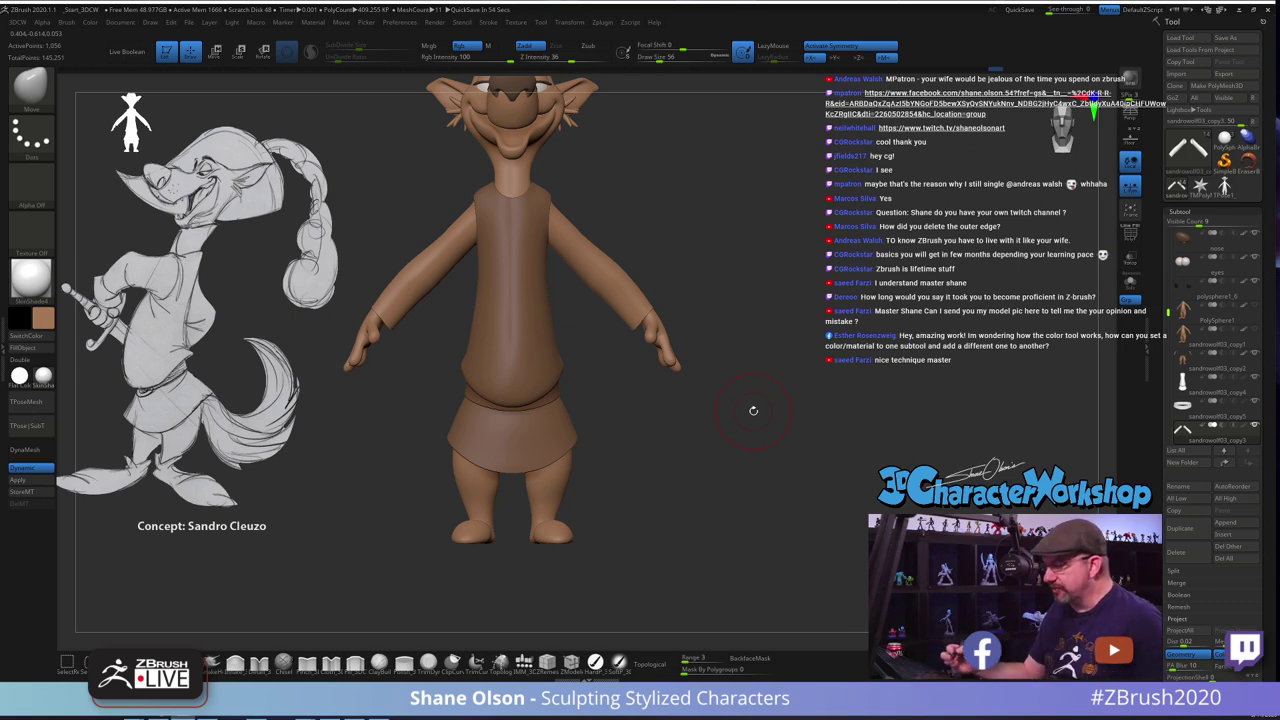
left_click_drag(719, 430, 774, 489, "alt")
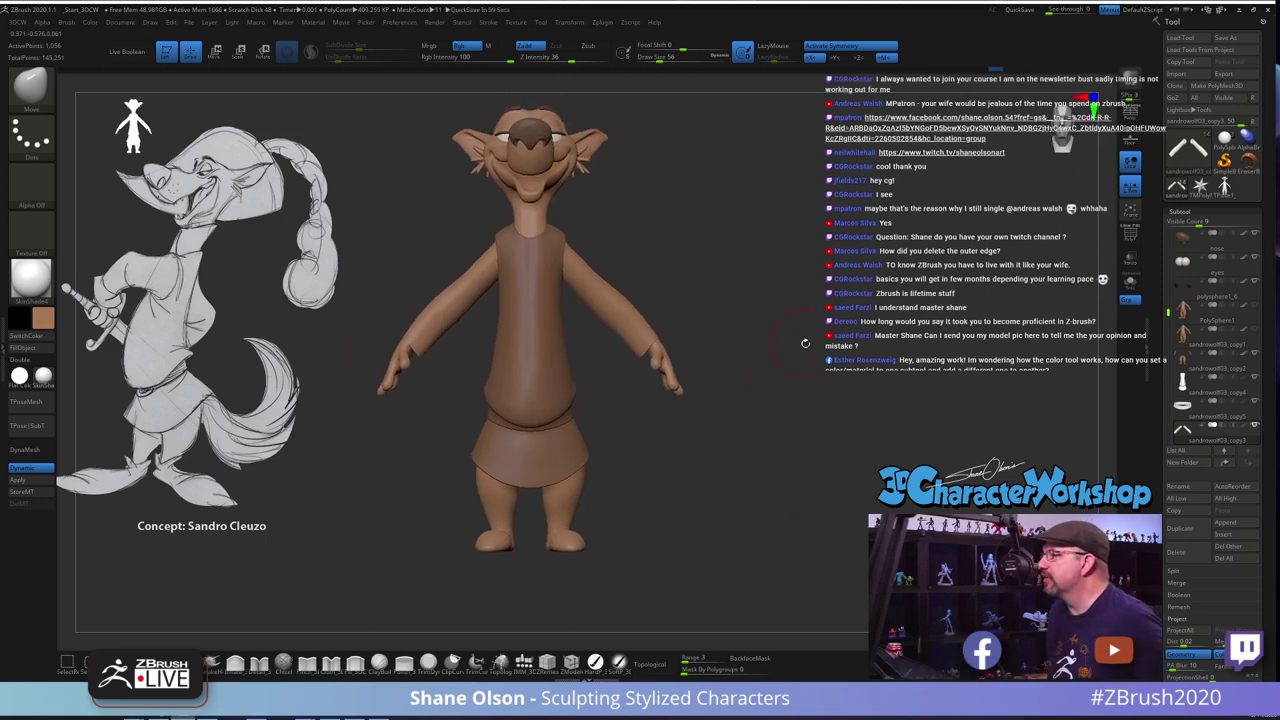
mouse_move(769, 278)
left_mouse_down("alt")
mouse_move(767, 293)
mouse_move(703, 298)
mouse_move(749, 306)
mouse_move(761, 332)
left_mouse_up("alt")
key("s")
key("s")
left_click(720, 314)
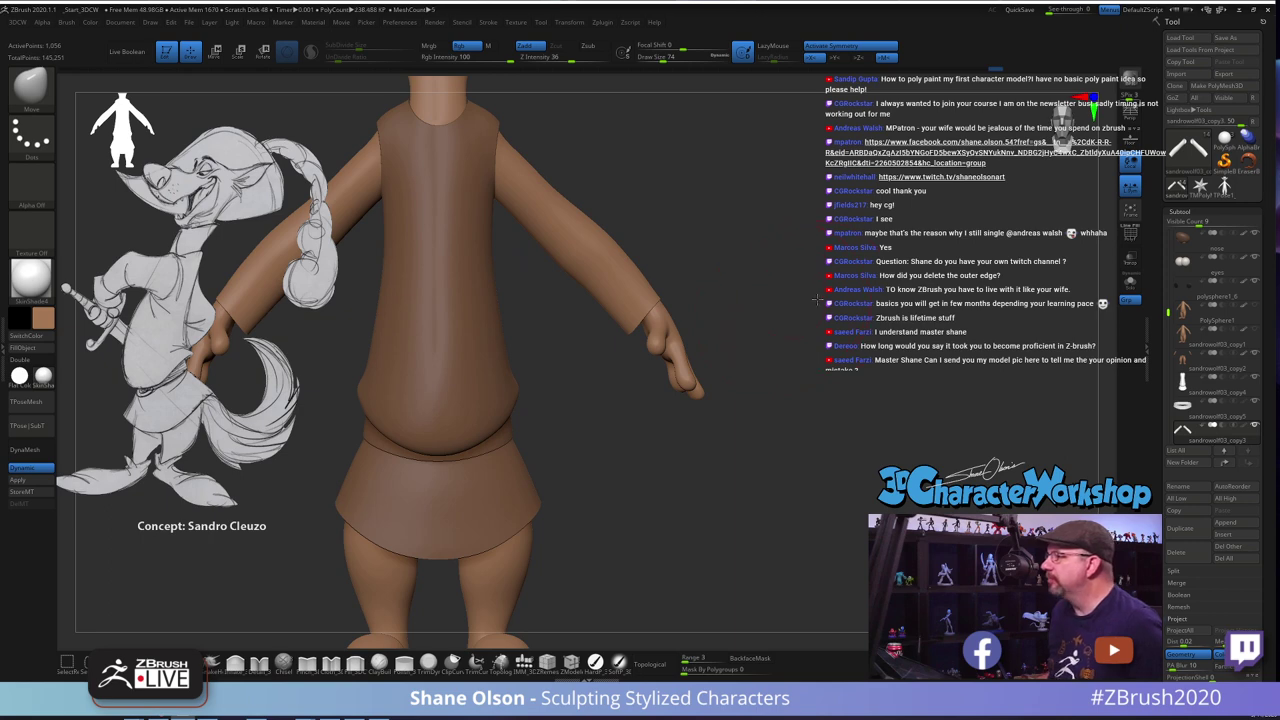
left_click_drag(817, 299, 811, 298)
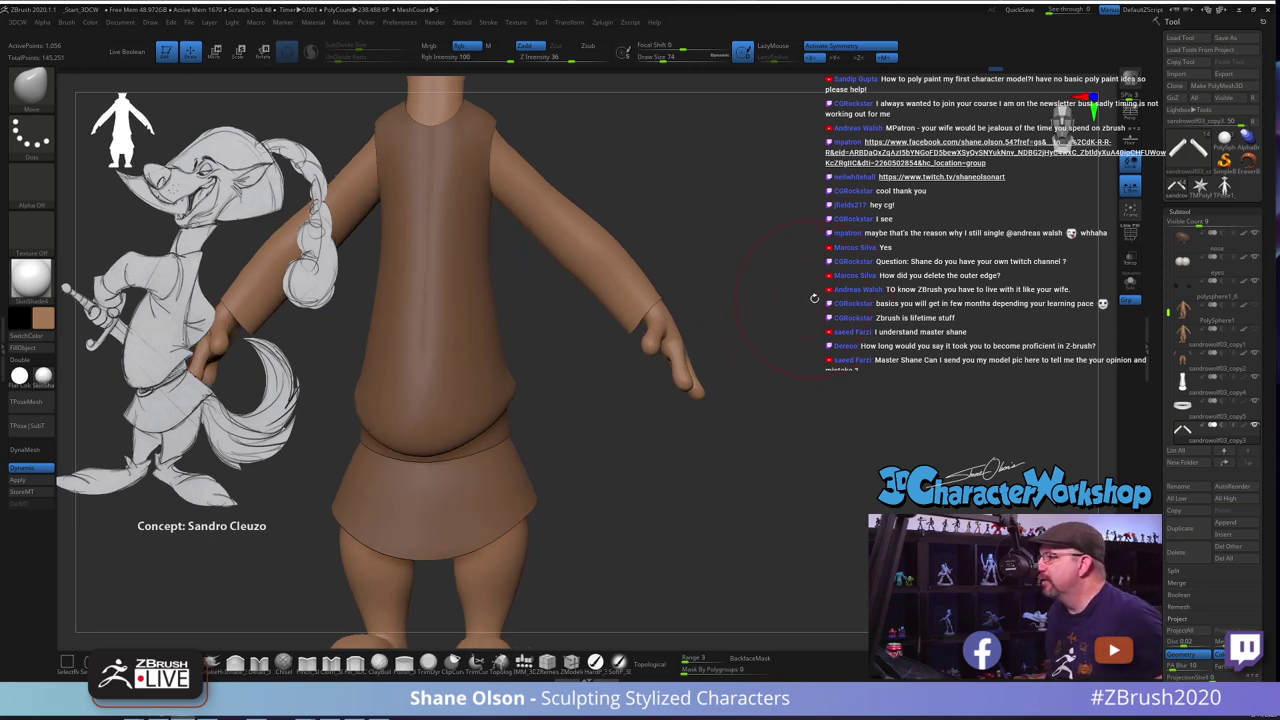
mouse_move(826, 400)
left_mouse_down()
mouse_move(862, 311)
mouse_move(858, 374)
mouse_move(838, 218)
mouse_move(849, 238)
left_mouse_up()
key("s")
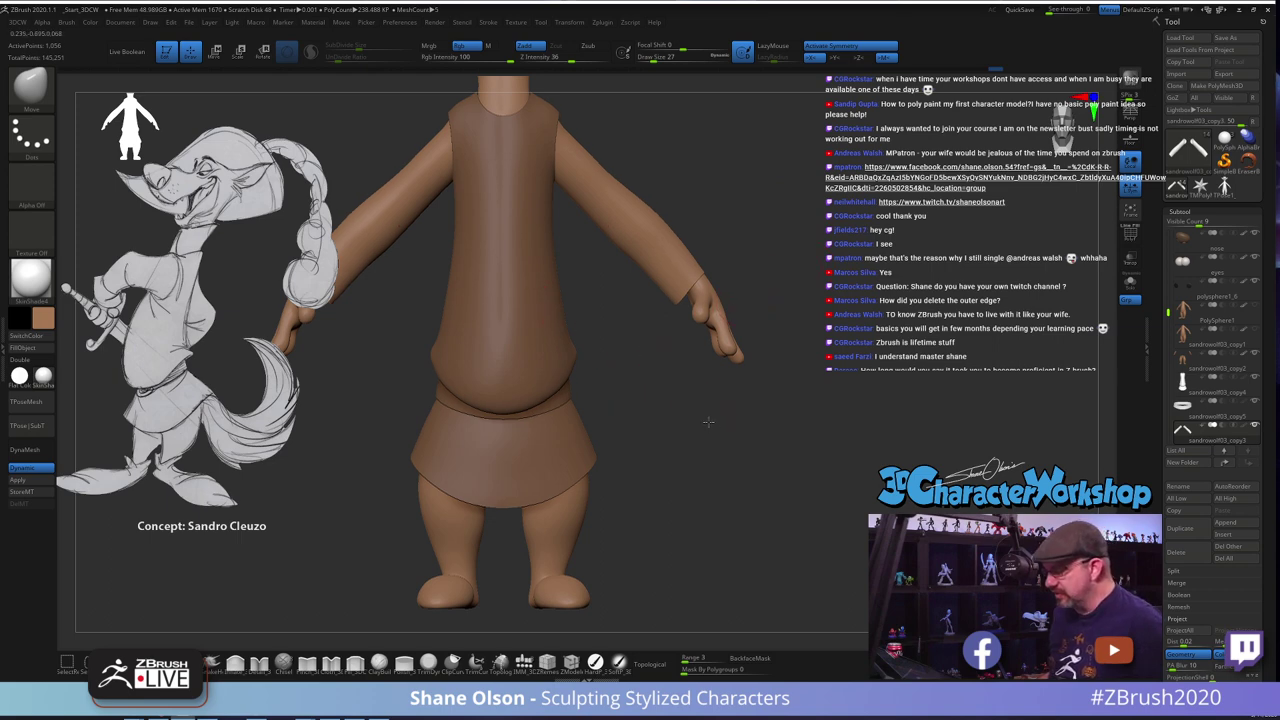
left_click_drag(708, 422, 742, 499, "alt")
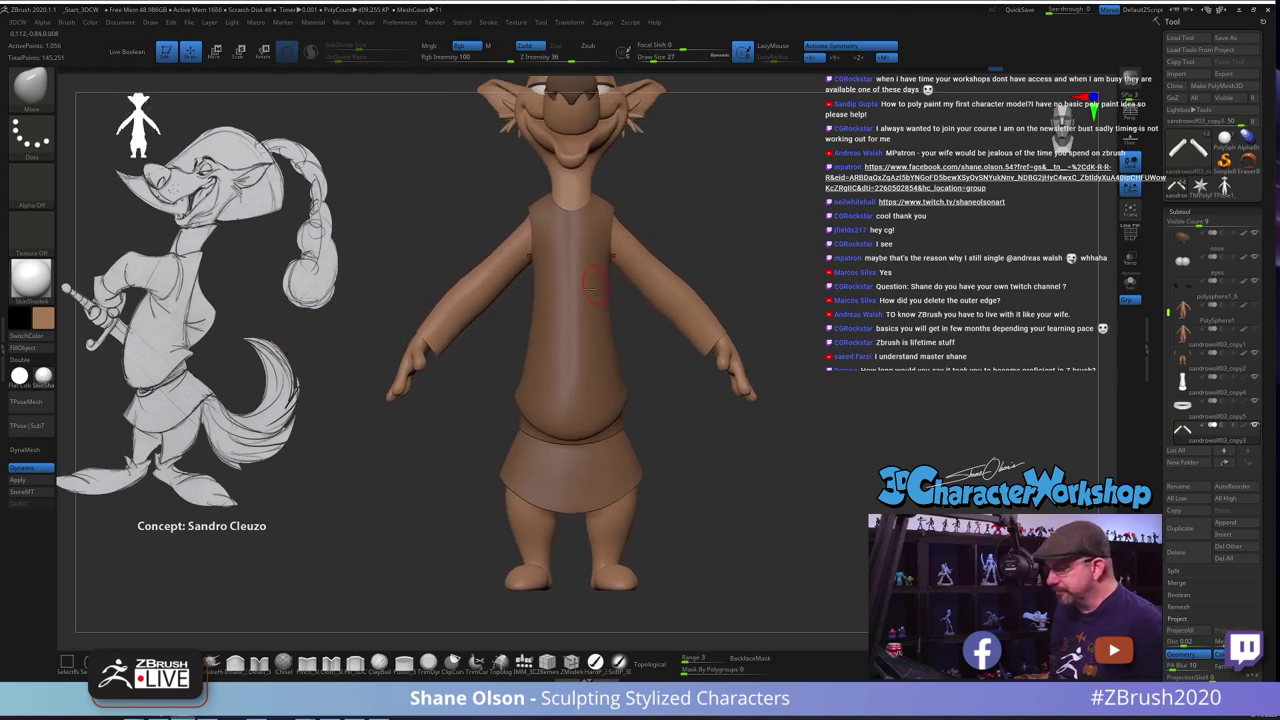
left_click_drag(788, 287, 650, 368)
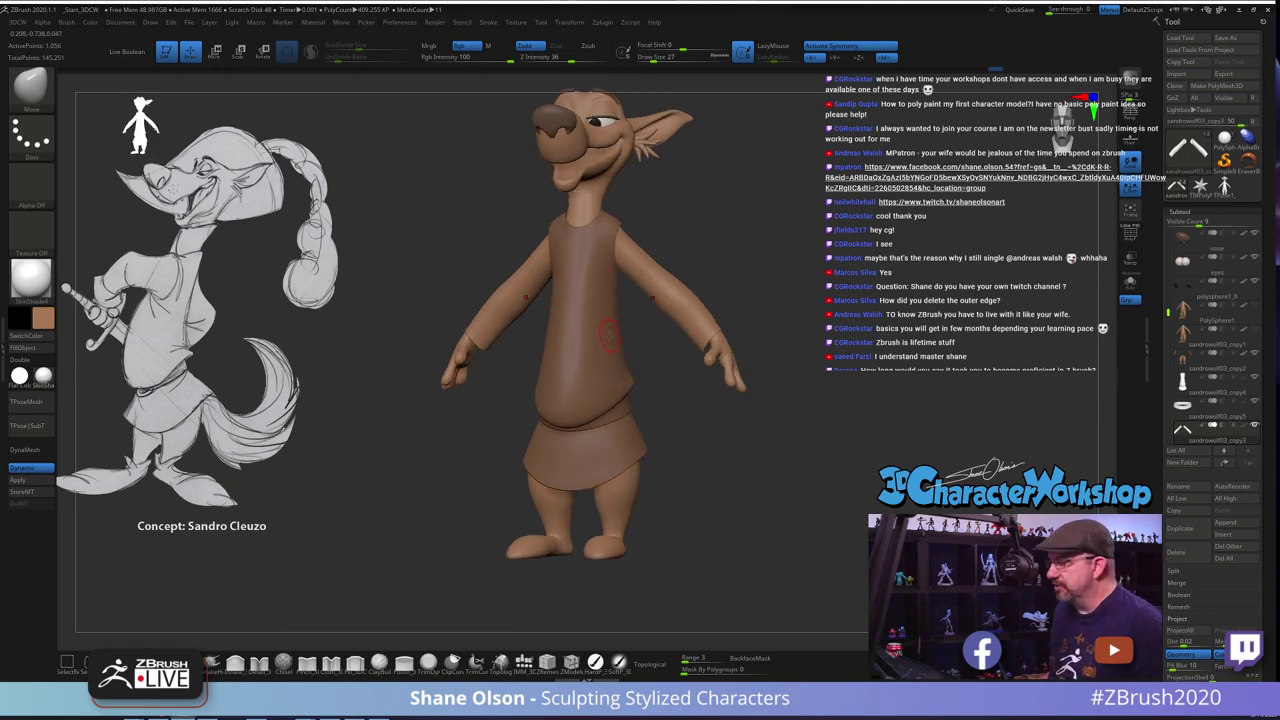
Select the tunic and skirt, choose a muted green, and fill them with that color using the paint brush
left_click(595, 310, "alt")
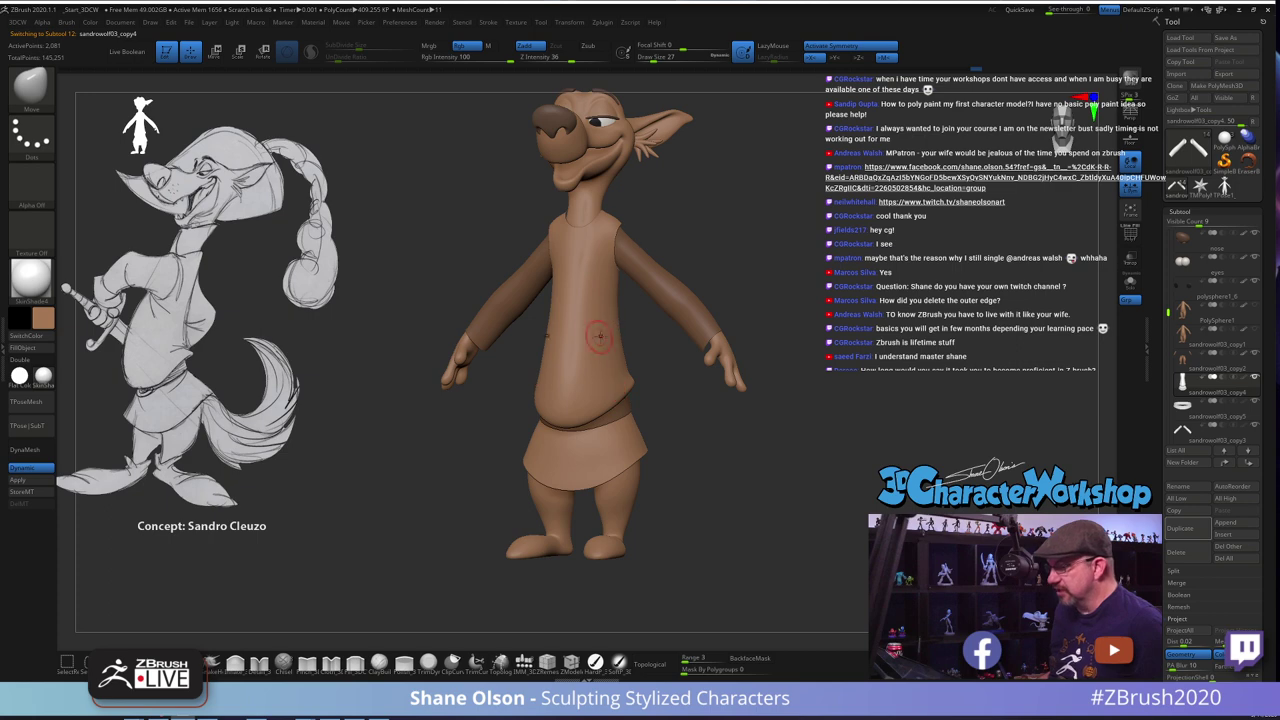
left_click(41, 321)
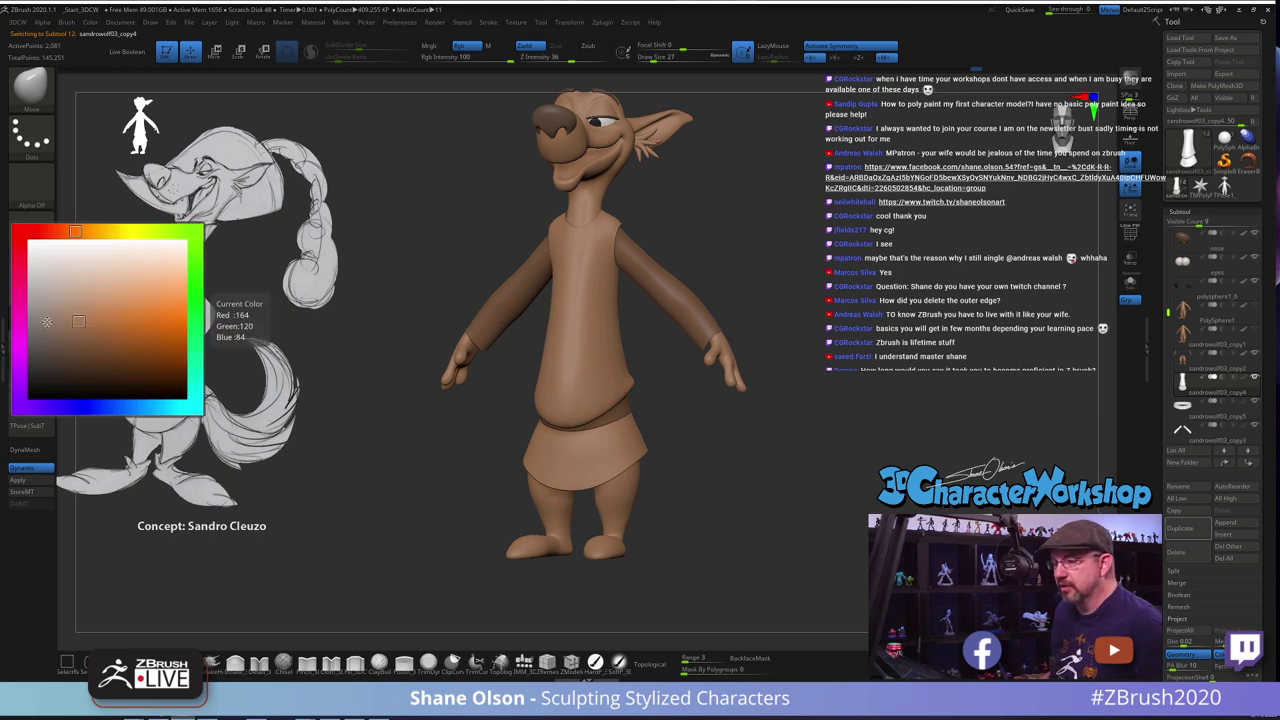
left_click_drag(84, 232, 193, 238)
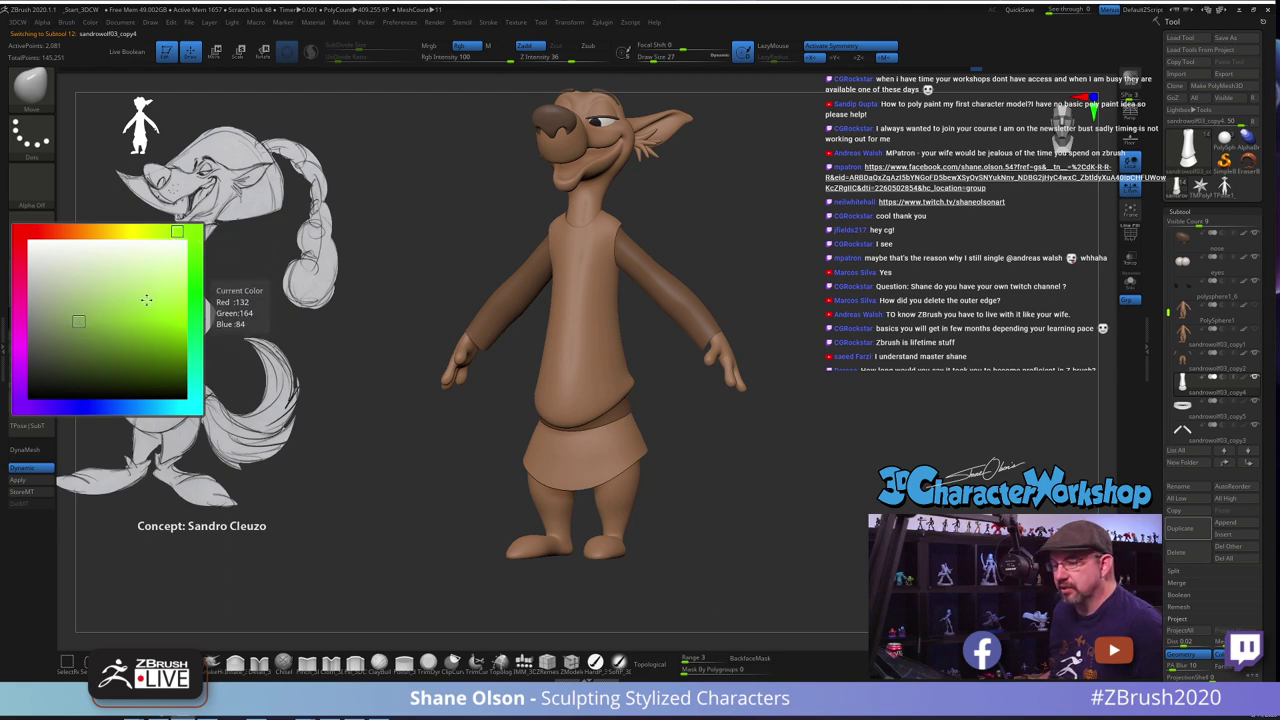
left_click(50, 324)
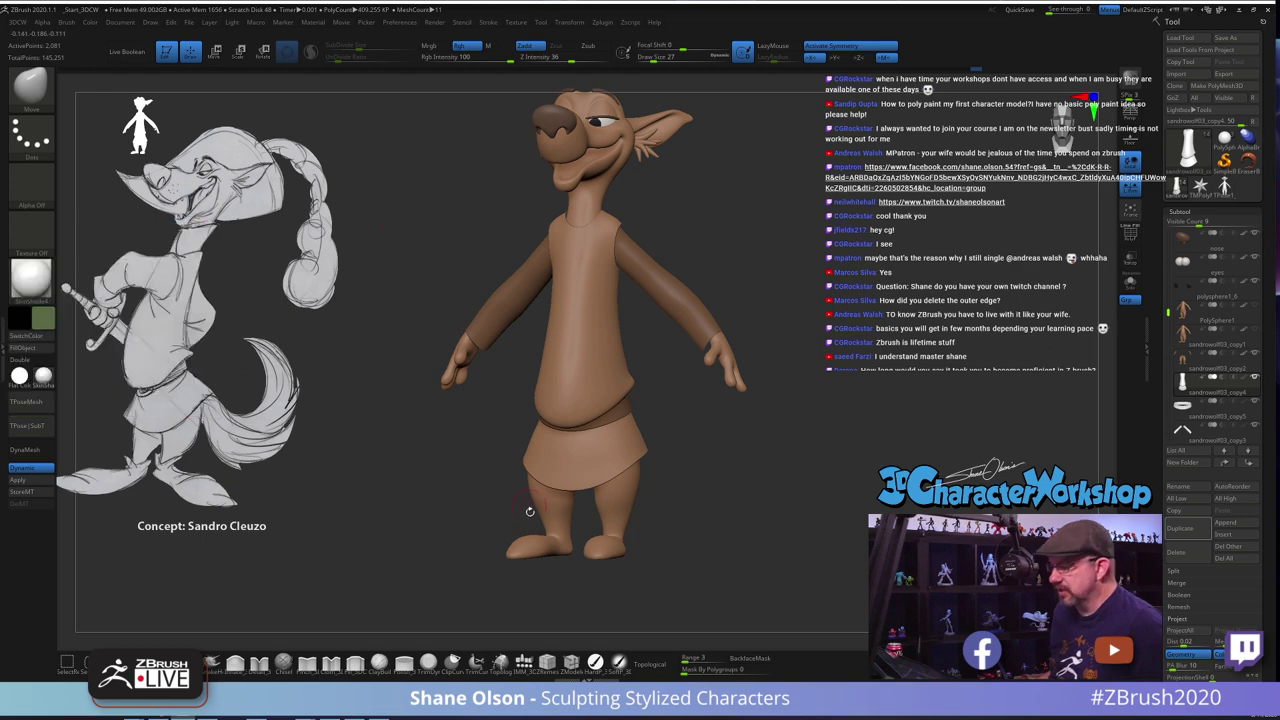
left_click(596, 662)
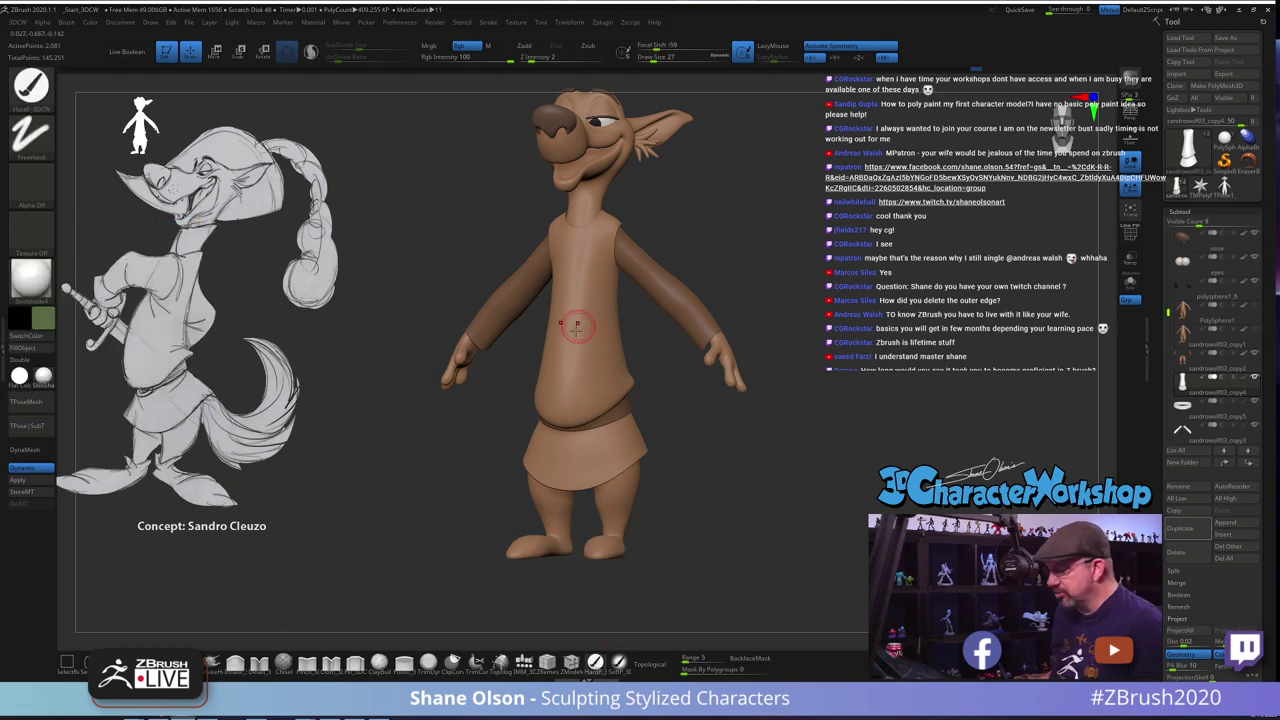
left_click(34, 348)
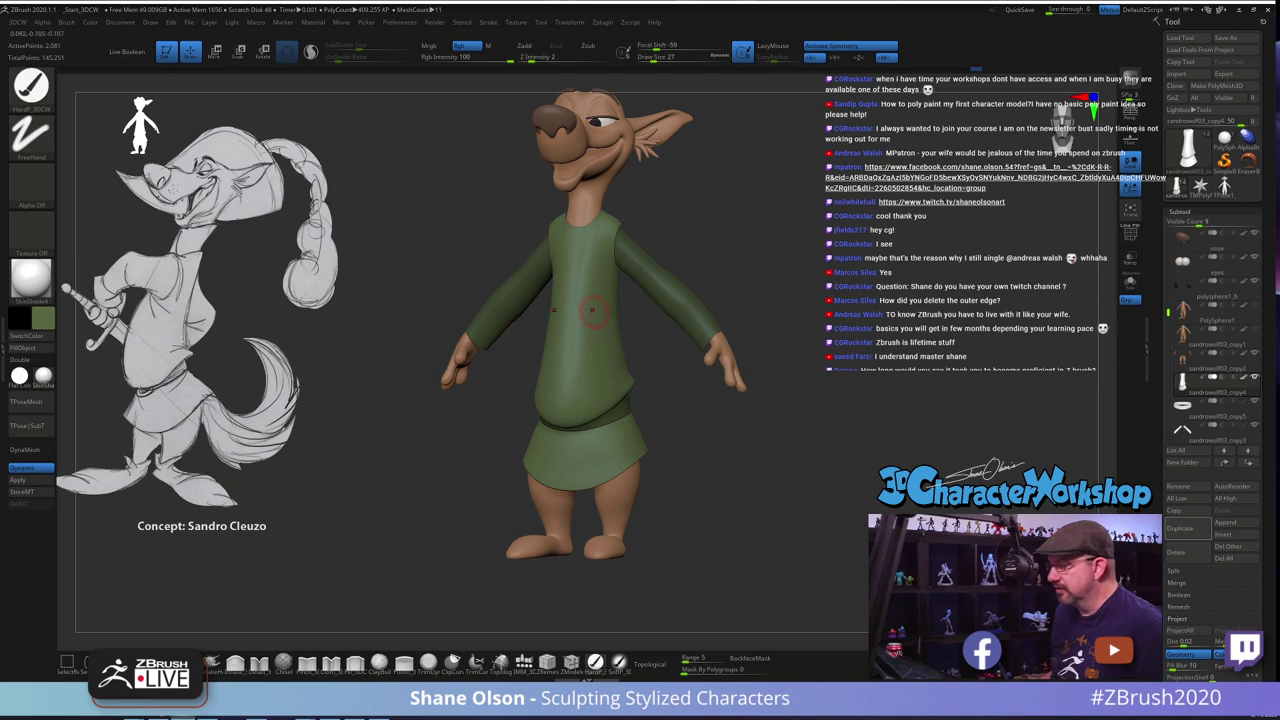
Select the sleeves and fill them with a light, desaturated tan
left_click_drag(769, 293, 728, 268)
left_click_drag(795, 298, 830, 292)
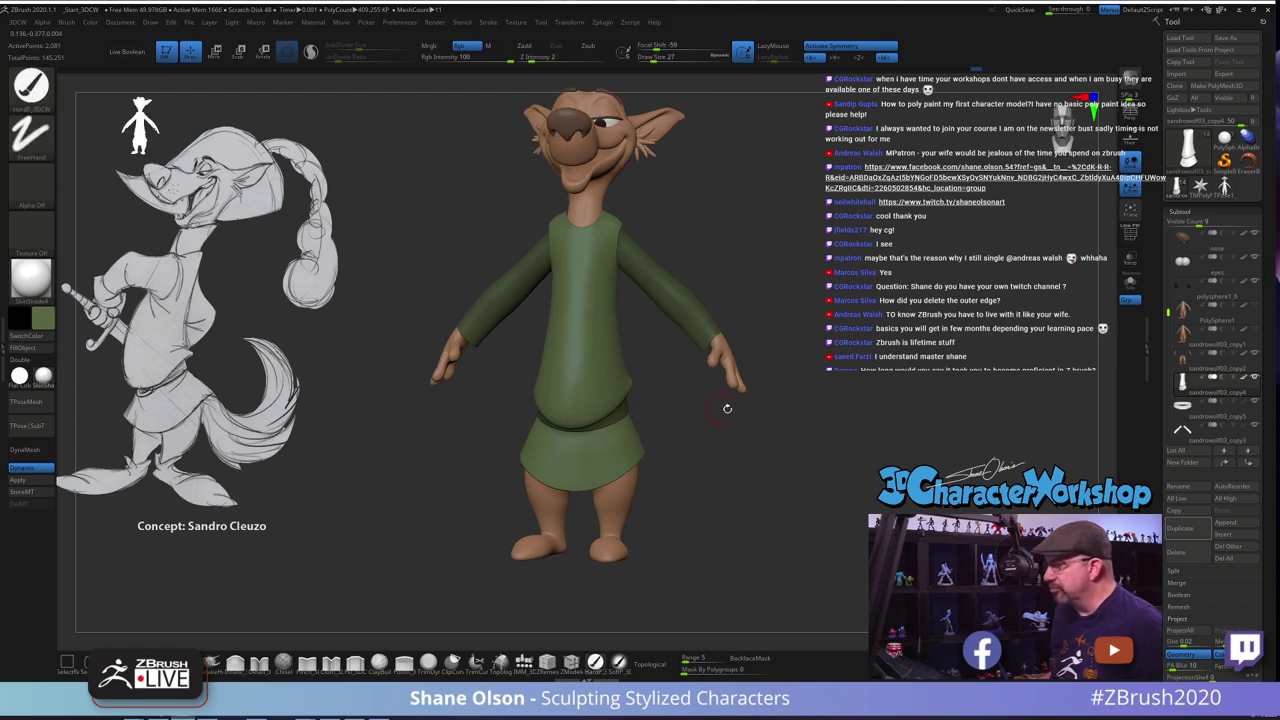
left_click_drag(727, 408, 858, 267)
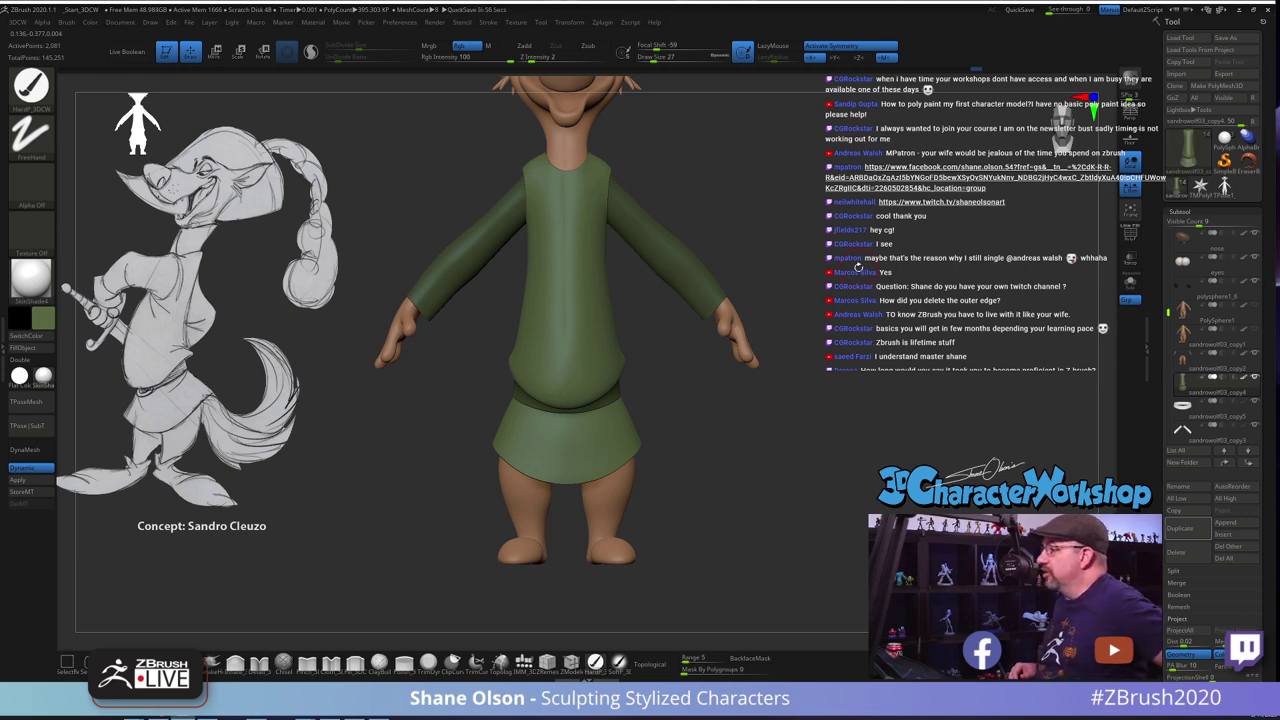
left_click_drag(819, 250, 725, 255)
left_click_drag(679, 170, 704, 216)
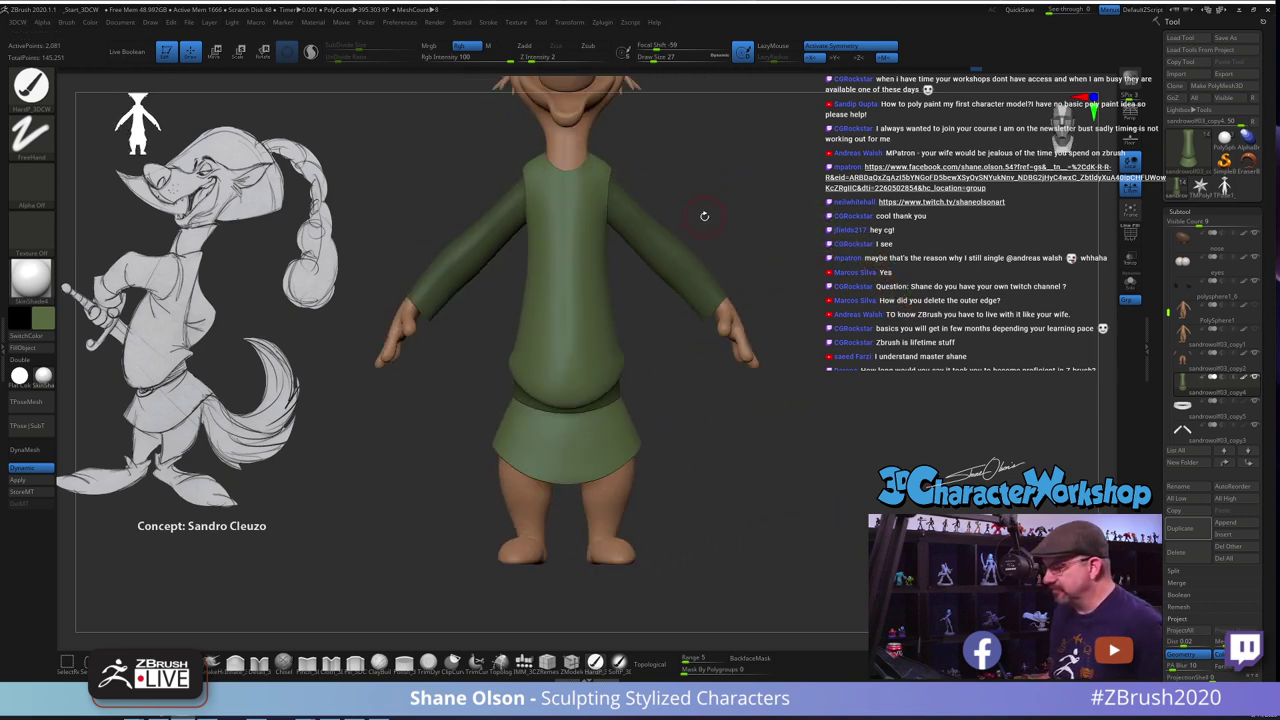
left_click(657, 237, "alt")
left_click_drag(778, 193, 652, 228)
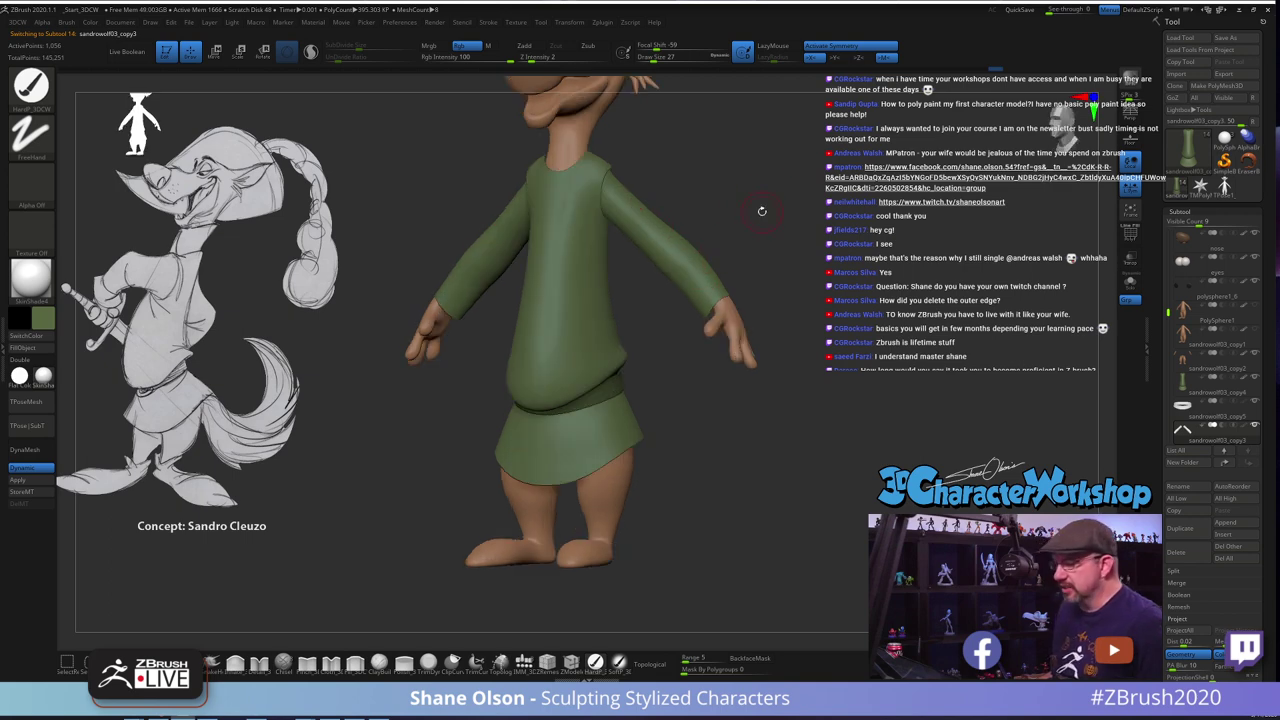
left_click_drag(762, 211, 705, 237)
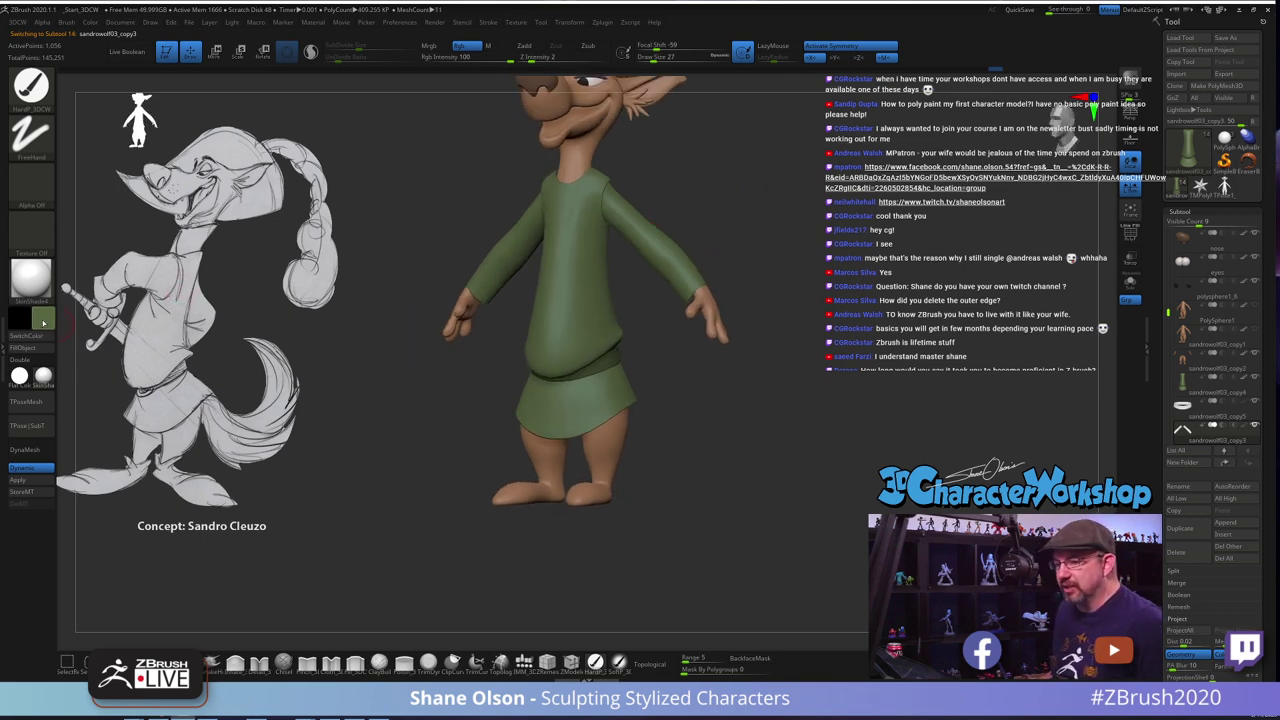
left_click(43, 318)
left_click_drag(138, 228, 81, 228)
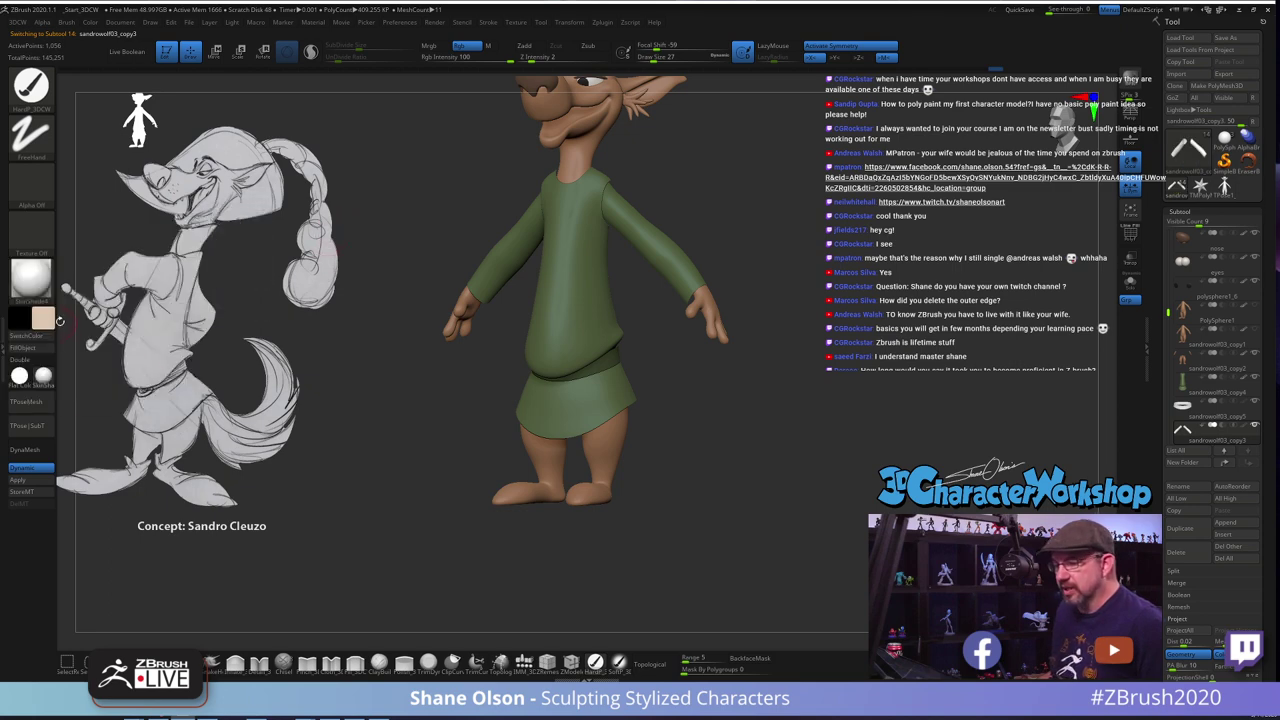
left_click(44, 318)
left_click_drag(89, 275, 72, 297)
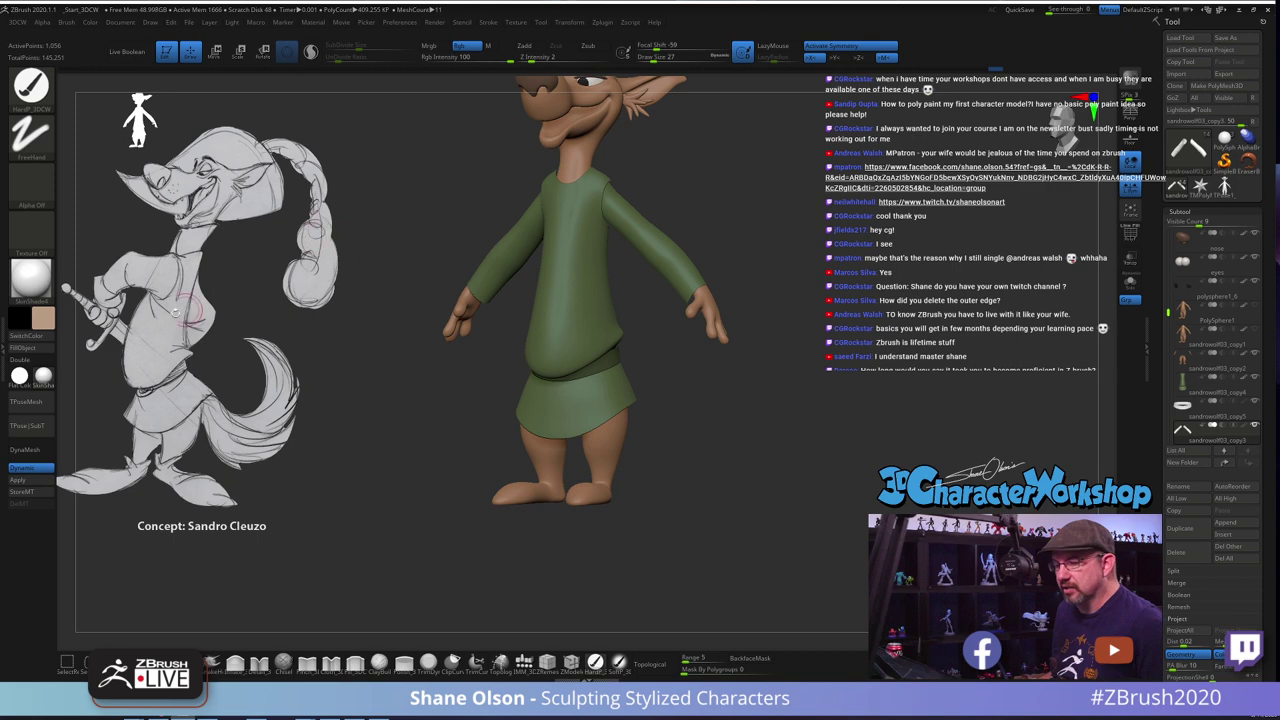
left_click(34, 349)
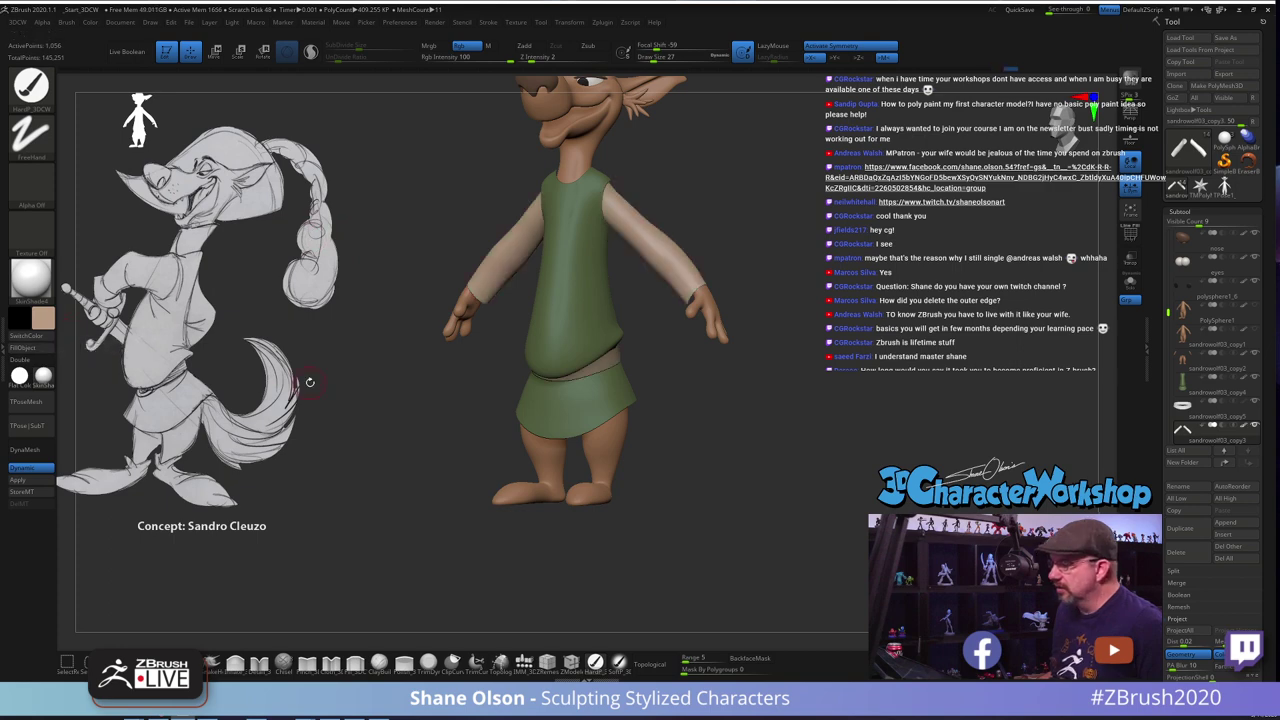
Select the belt between the tunic and the skirt and fill it with a dark, desaturated brown
left_click_drag(310, 382, 382, 402)
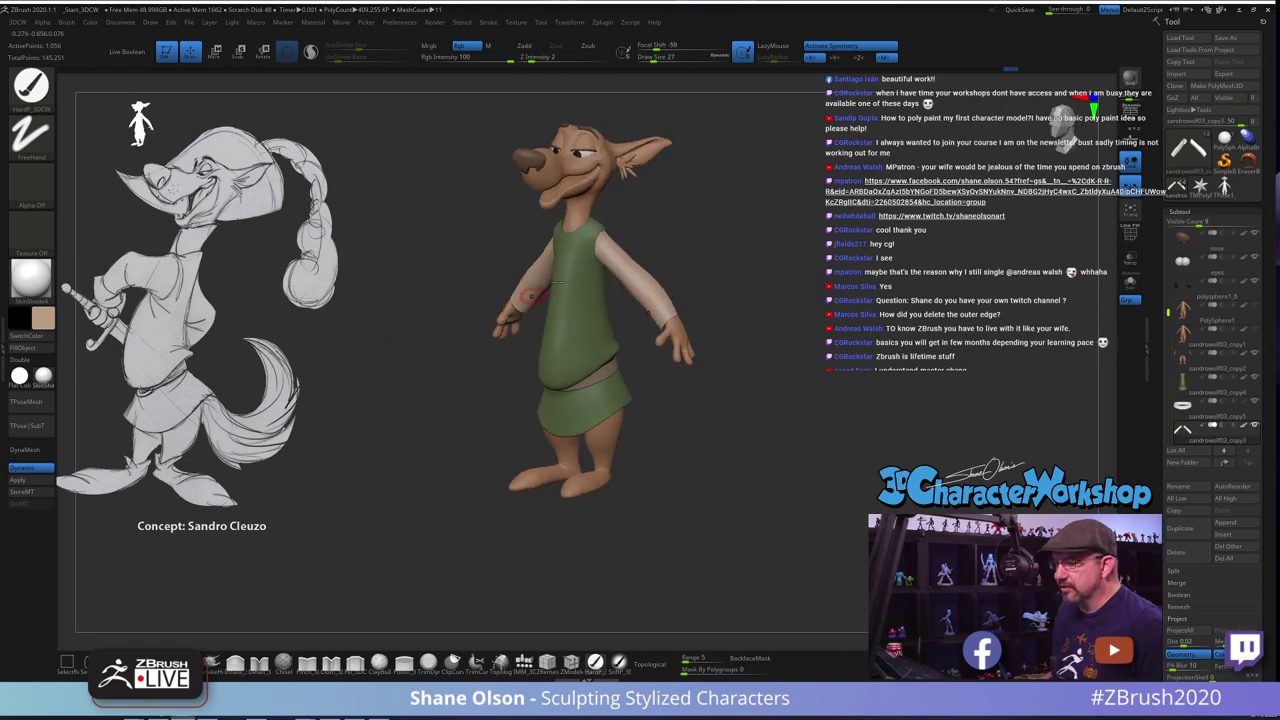
left_click_drag(683, 242, 748, 246, "alt")
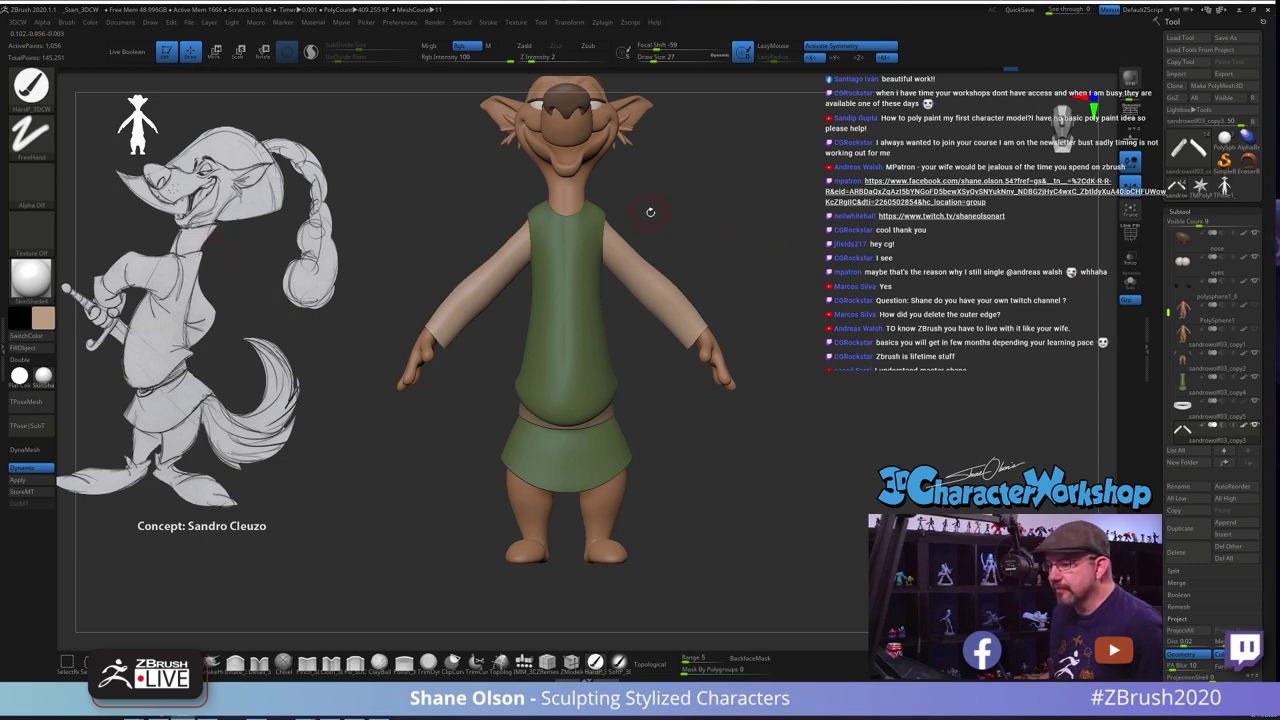
mouse_move(672, 208)
left_mouse_down()
mouse_move(592, 212)
mouse_move(622, 215)
left_mouse_up()
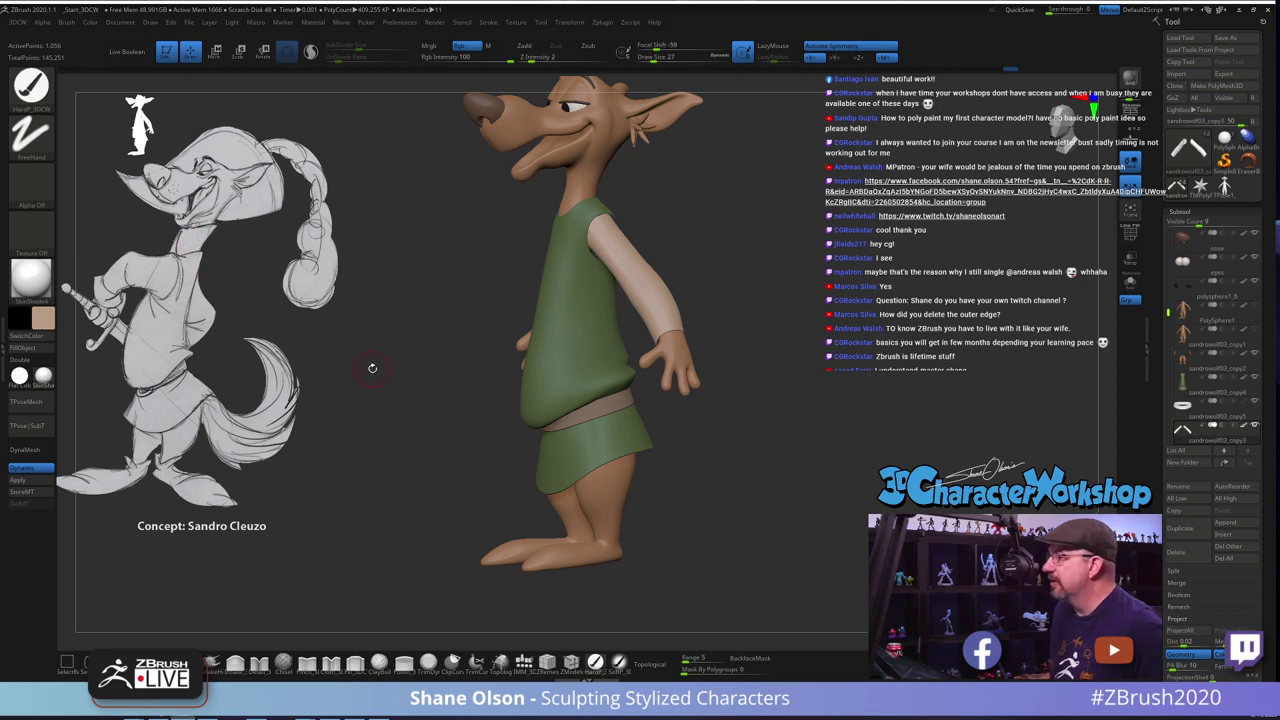
left_click_drag(372, 368, 396, 372)
left_click_drag(774, 418, 800, 418, "shift")
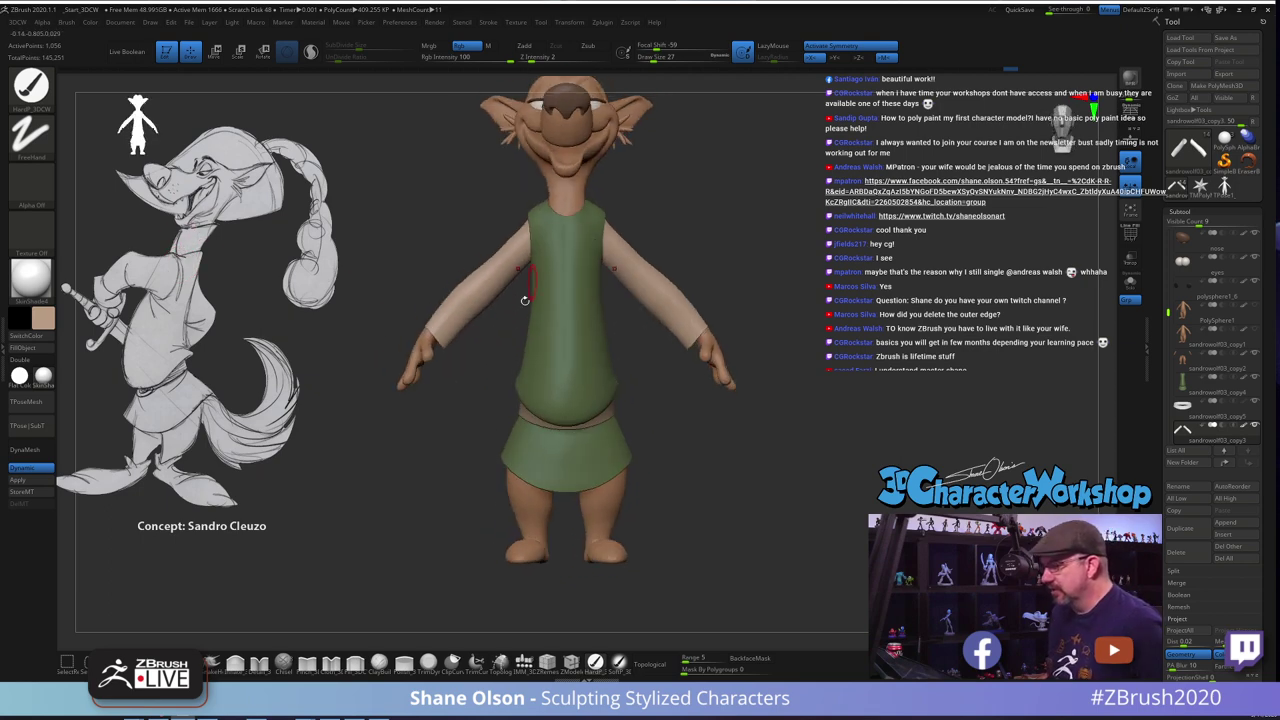
left_click_drag(695, 456, 642, 466, "alt")
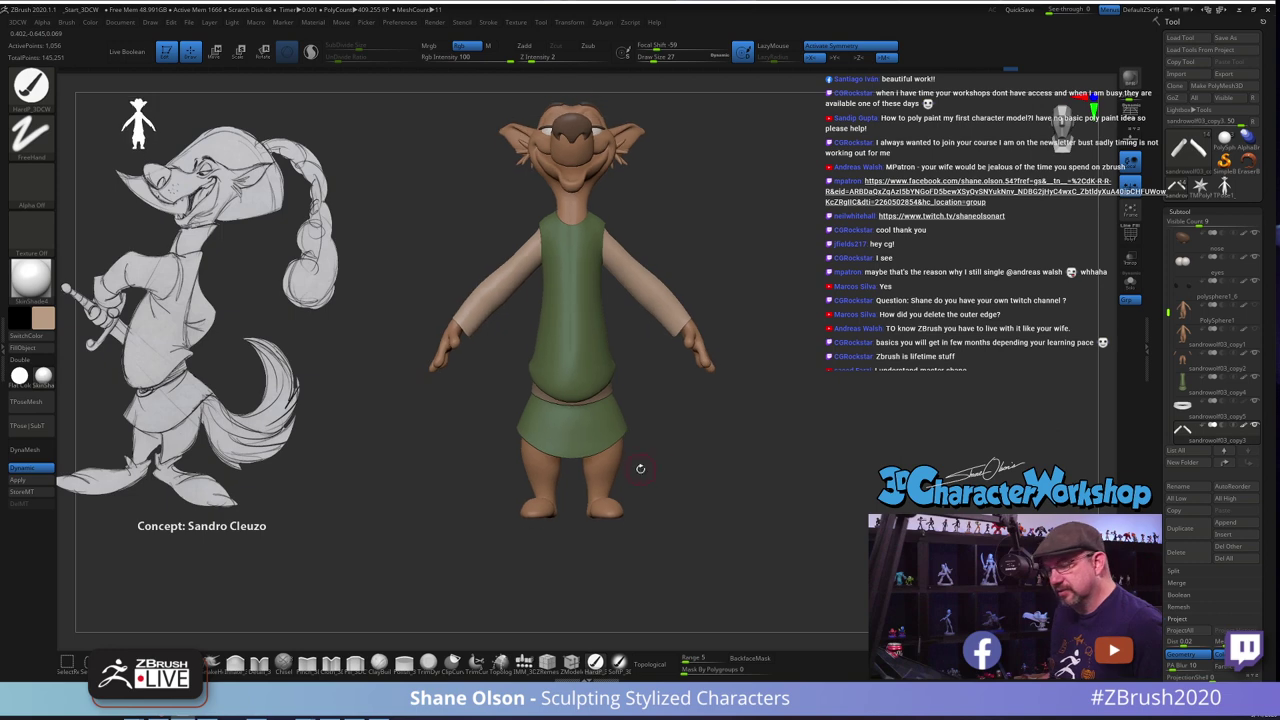
left_click_drag(764, 428, 653, 373)
left_click(614, 364, "alt")
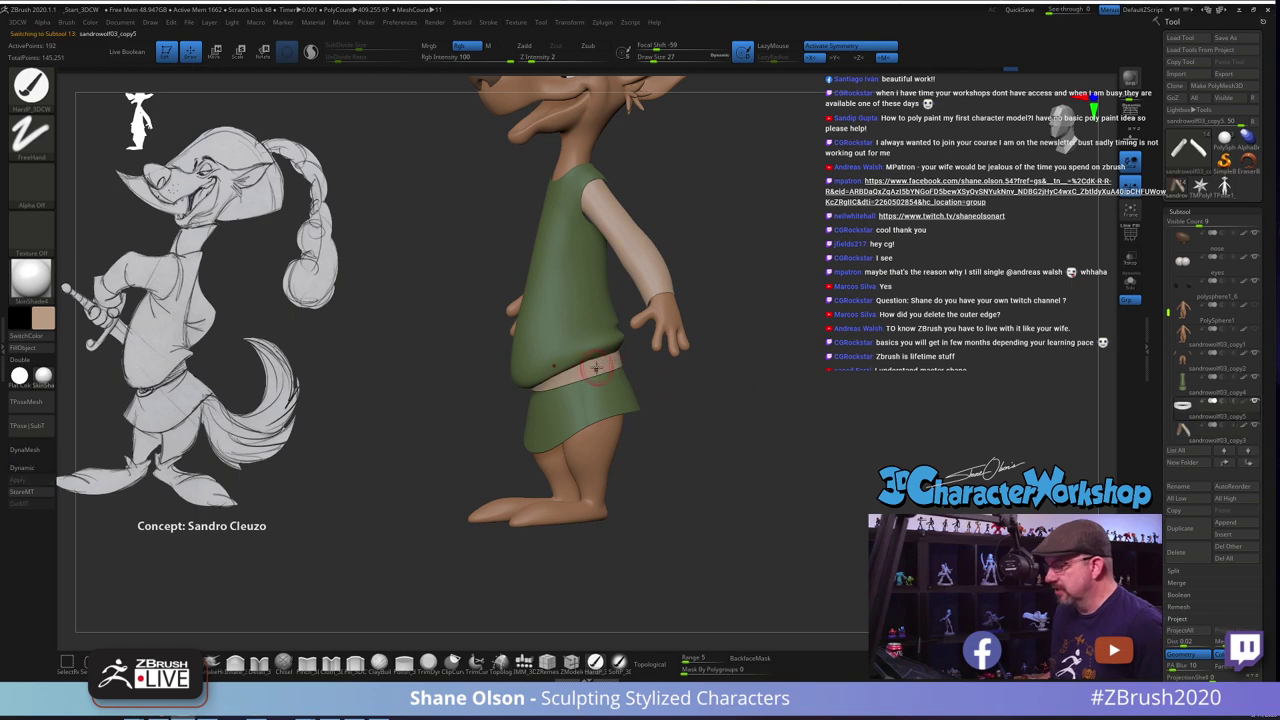
left_click(53, 319)
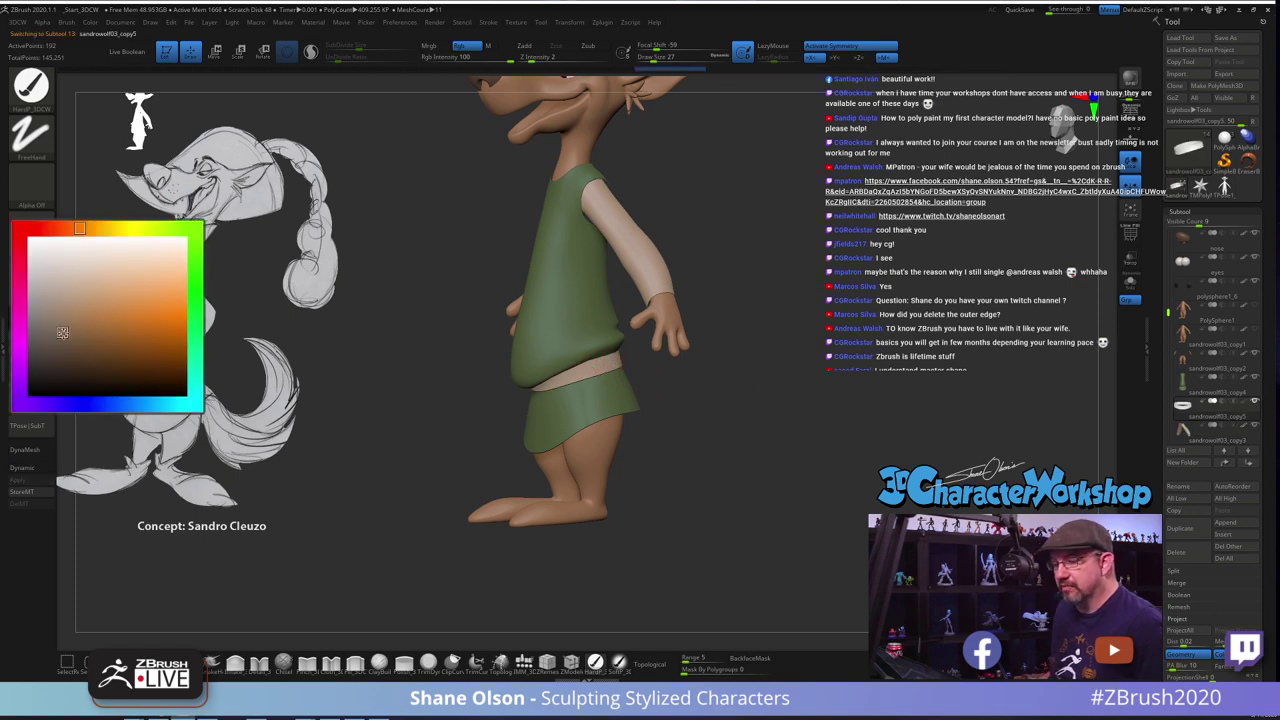
left_click(58, 347)
left_click(44, 349)
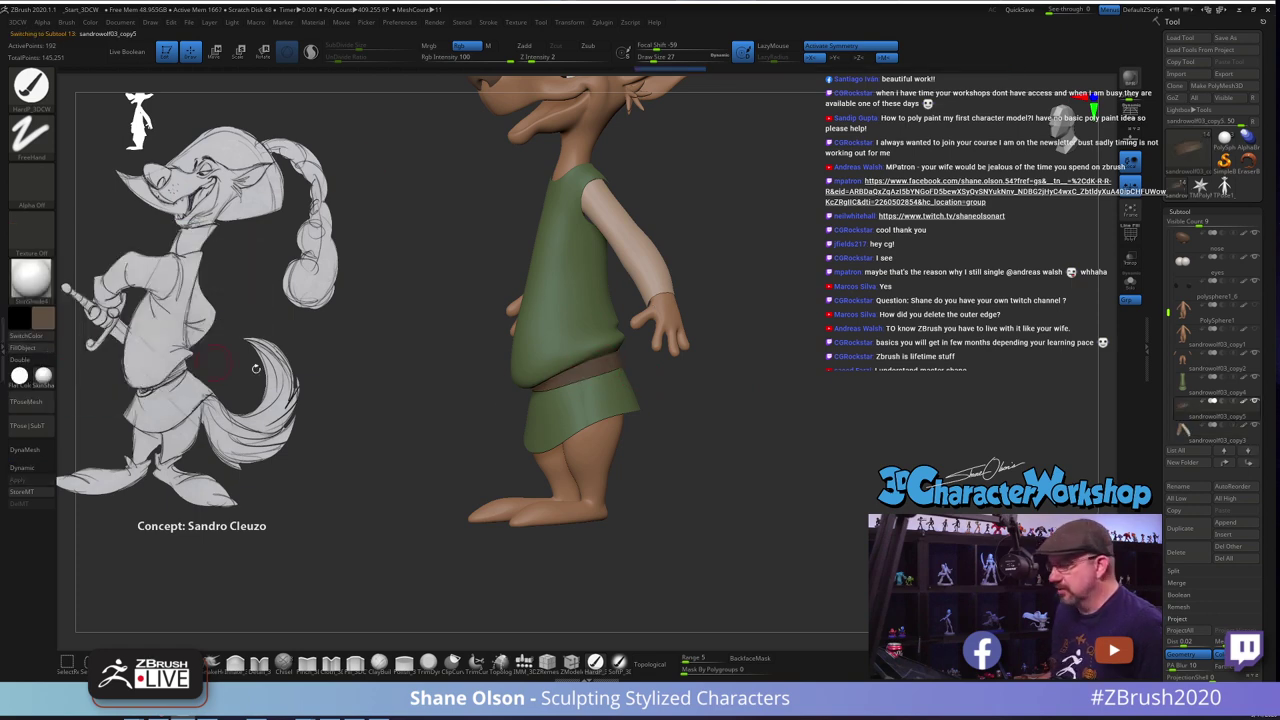
Examine the colored outfit and the legs from three-quarter and front views against the concept drawing
mouse_move(723, 382)
left_mouse_down()
mouse_move(740, 375)
mouse_move(723, 405)
mouse_move(742, 404)
mouse_move(762, 285)
mouse_move(737, 287)
mouse_move(753, 290)
left_mouse_up()
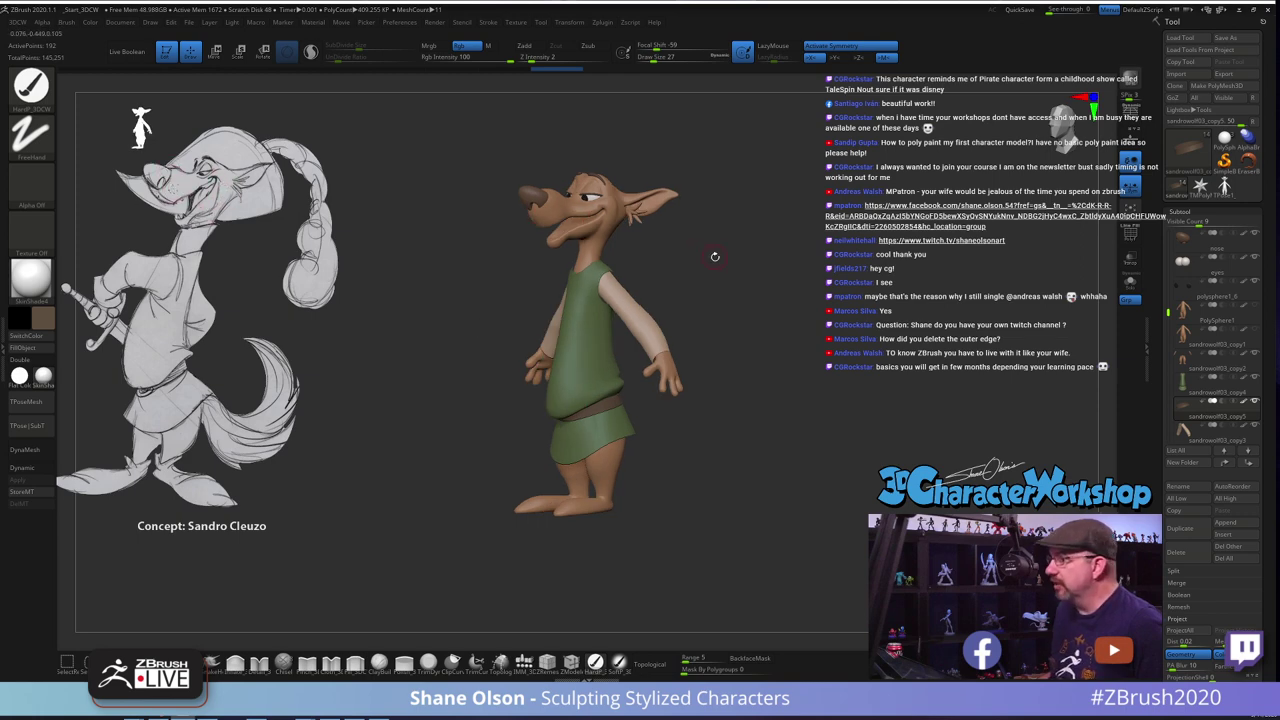
left_click_drag(714, 257, 727, 260)
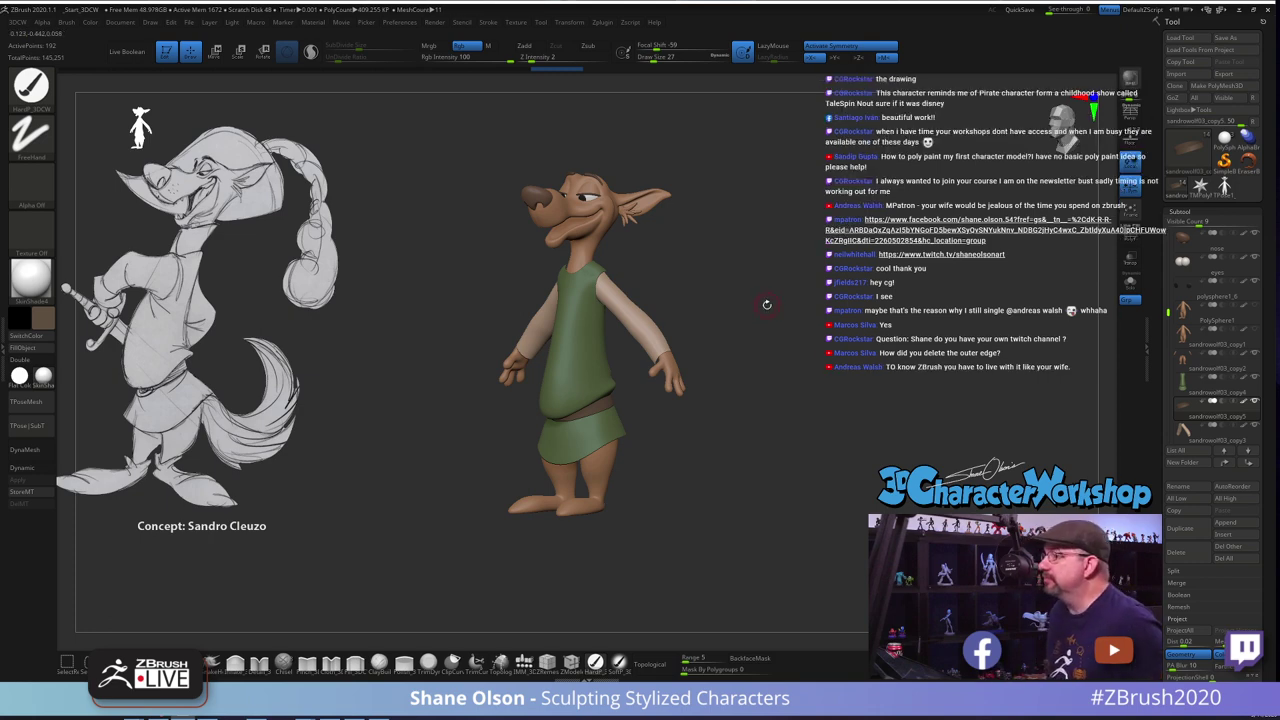
left_click_drag(766, 305, 770, 311)
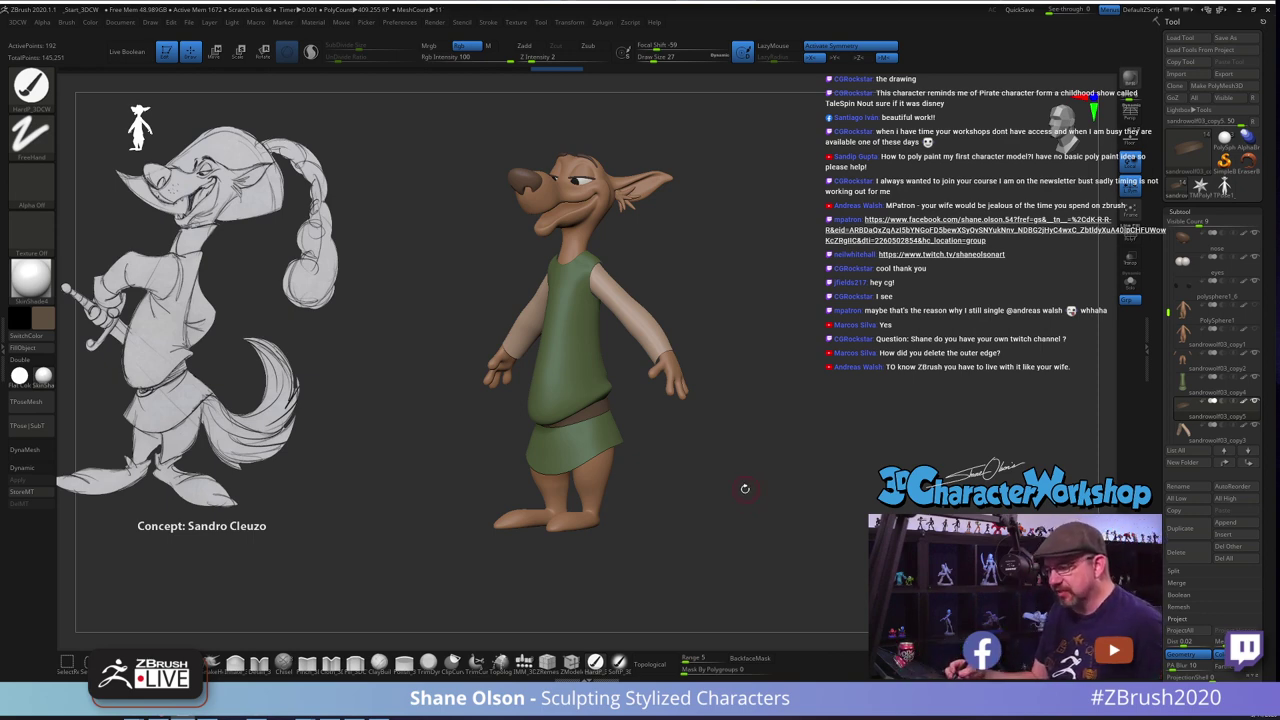
left_click_drag(740, 508, 759, 515)
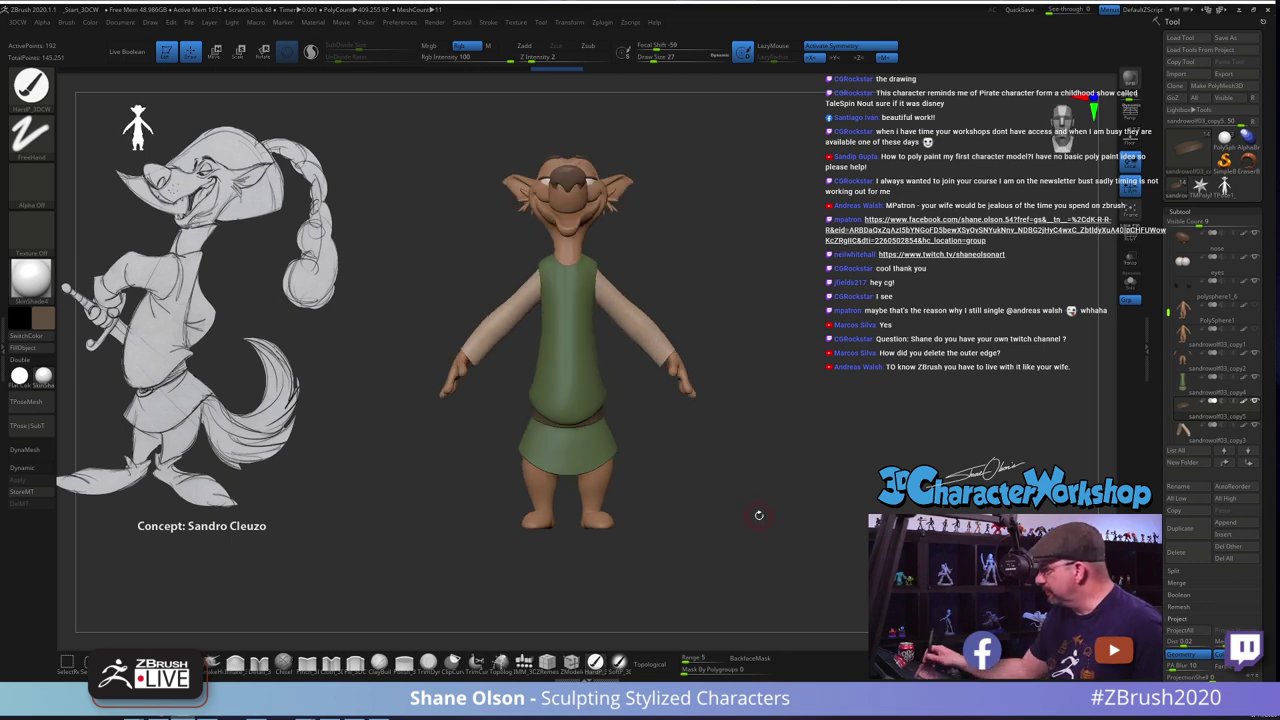
left_click_drag(795, 440, 779, 398, "alt")
left_click(585, 494, "alt")
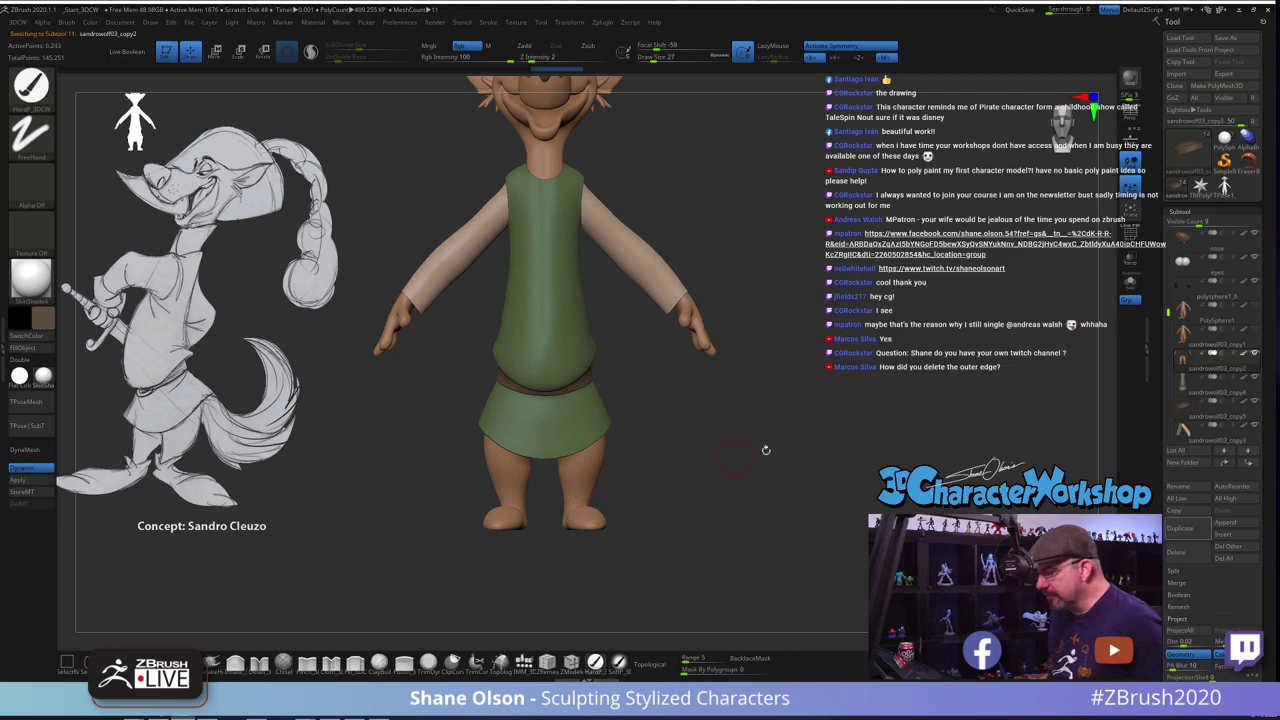
mouse_move(801, 448)
left_mouse_down()
mouse_move(757, 457)
mouse_move(794, 463)
left_mouse_up()
left_click_drag(681, 440, 701, 446, "alt")
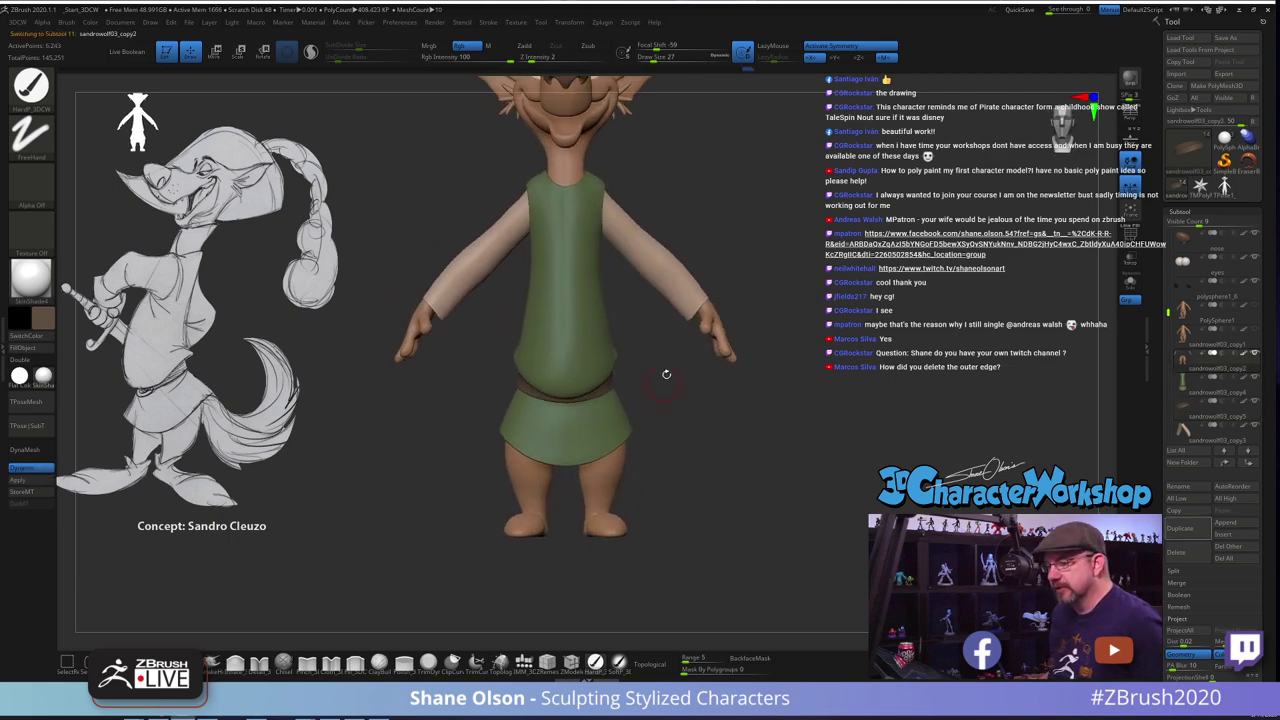
Select the sleeves and display their polygon wireframe up close
left_click(684, 294, "alt")
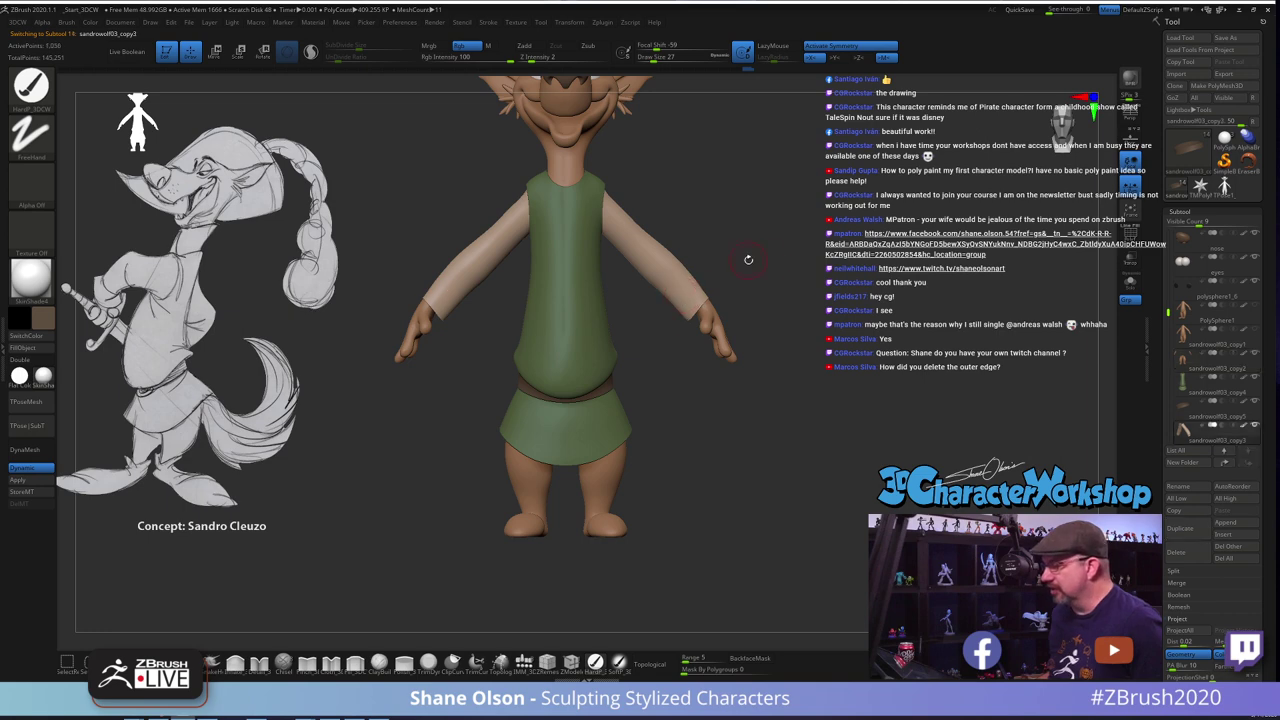
key("shift+f")
left_click_drag(788, 236, 788, 303, "alt")
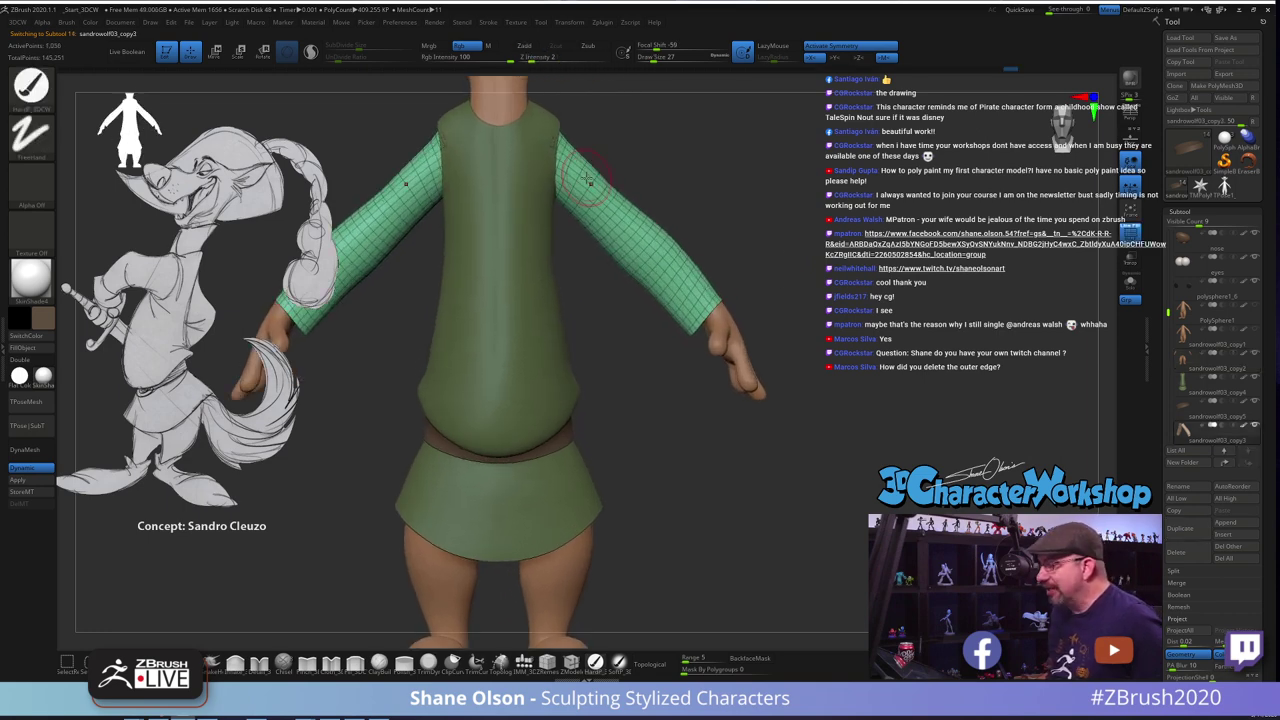
Remesh the sleeves with ZRemesher at a target polygon count of 0.5, with Keep Groups and Half turned off, and hide the wireframe
key("space")
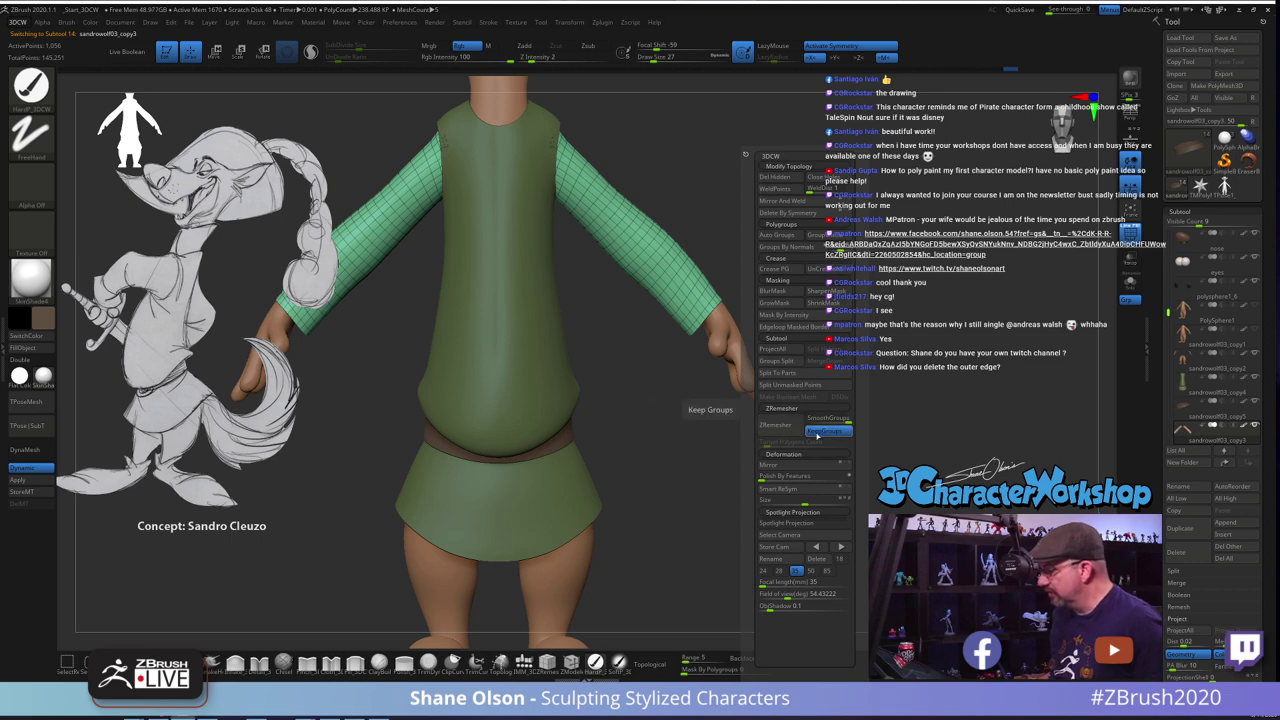
left_click(822, 431)
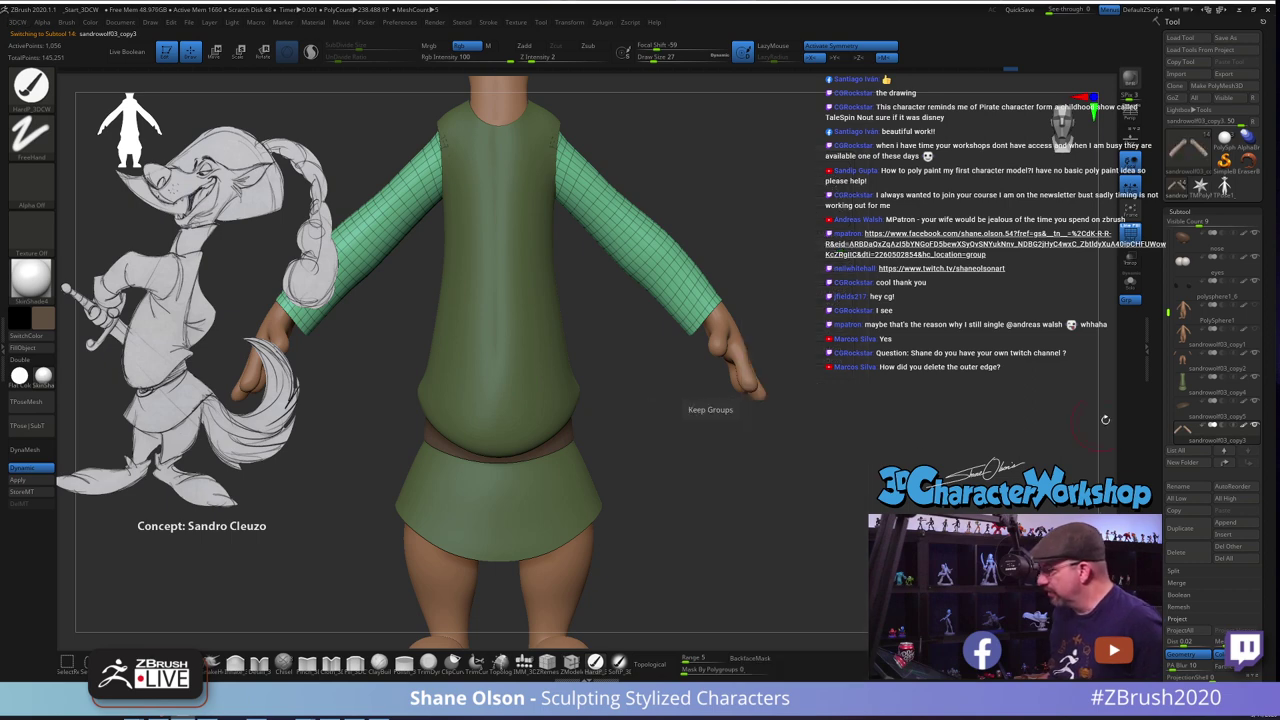
left_click_drag(1150, 700, 1146, 430)
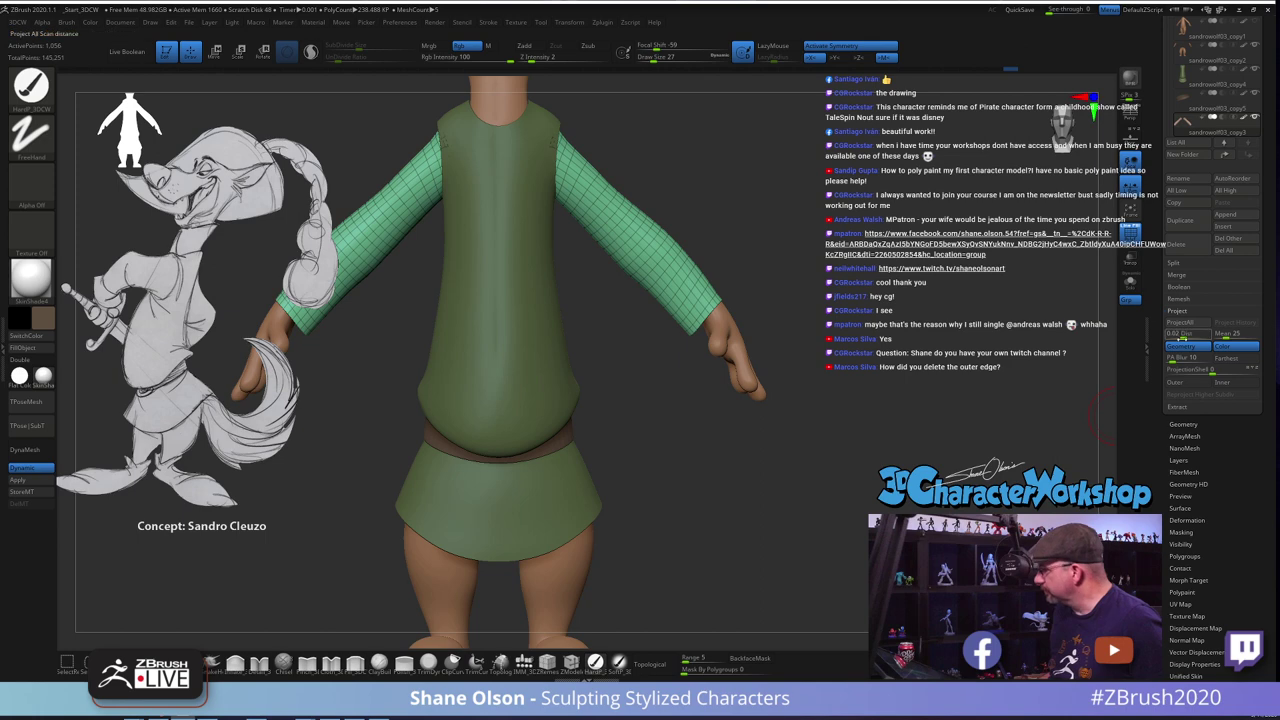
left_click(1183, 424)
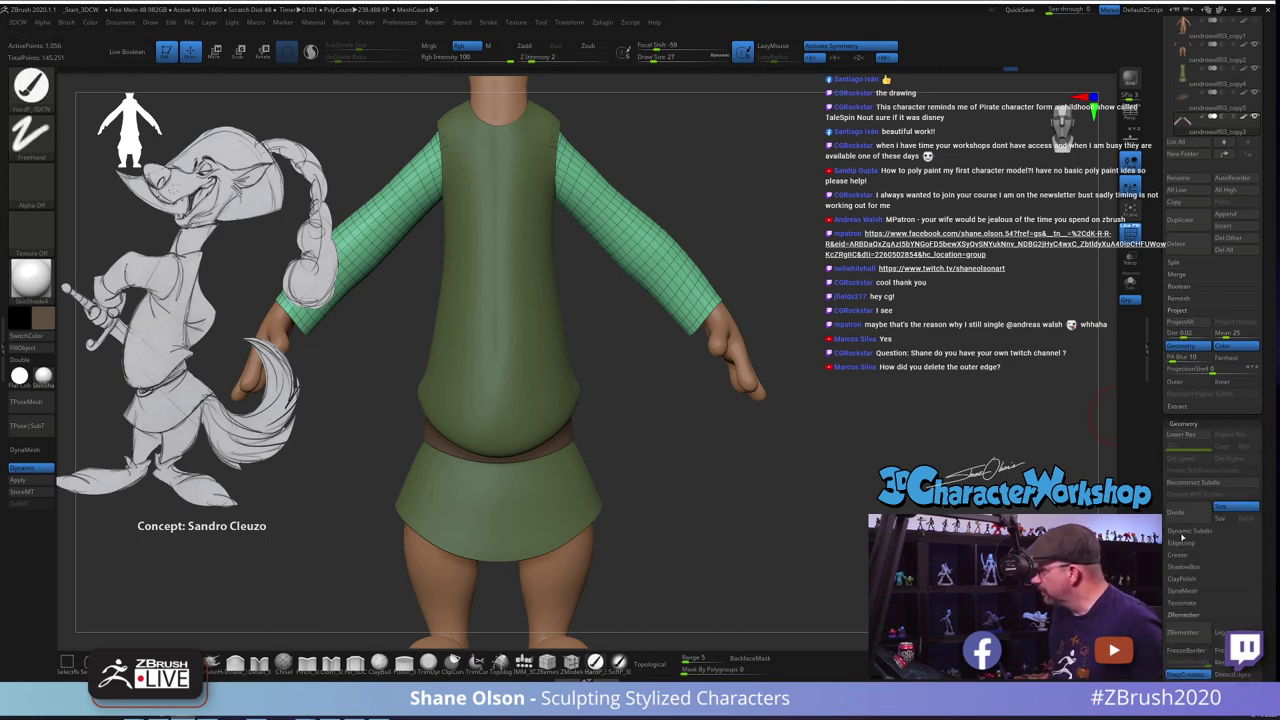
scroll(1205, 410, "down", 5)
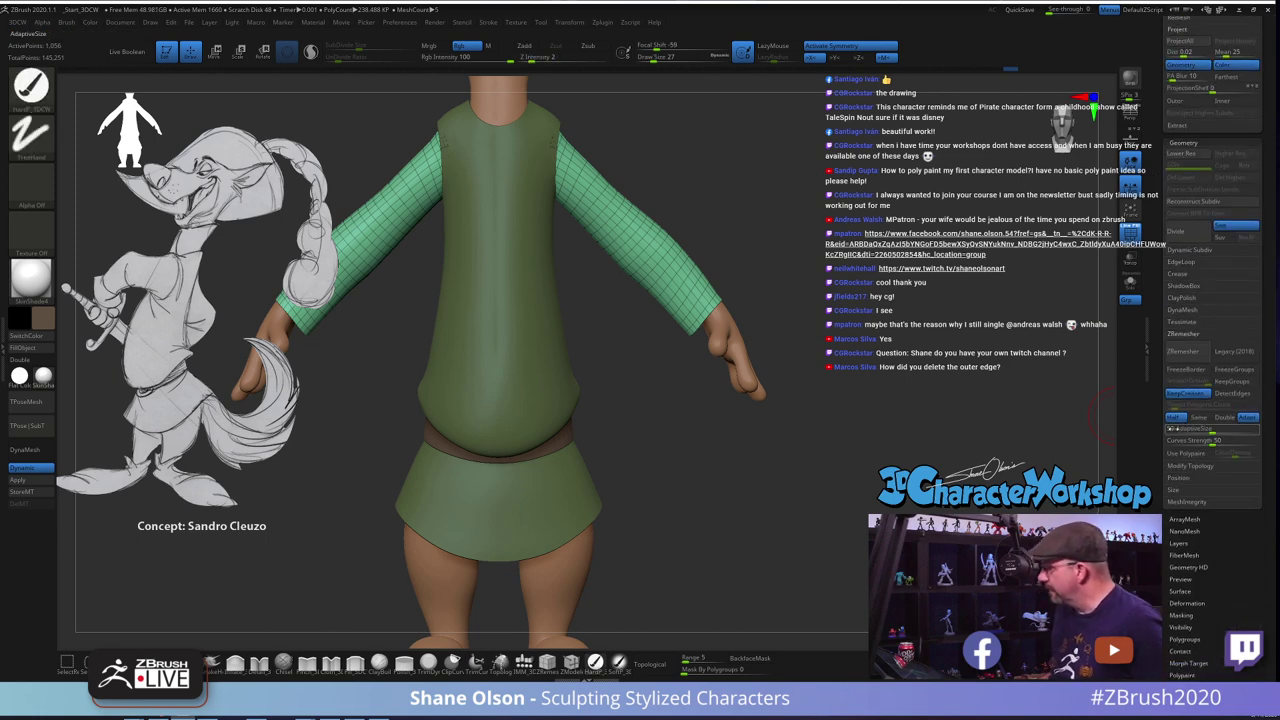
left_click(1229, 404)
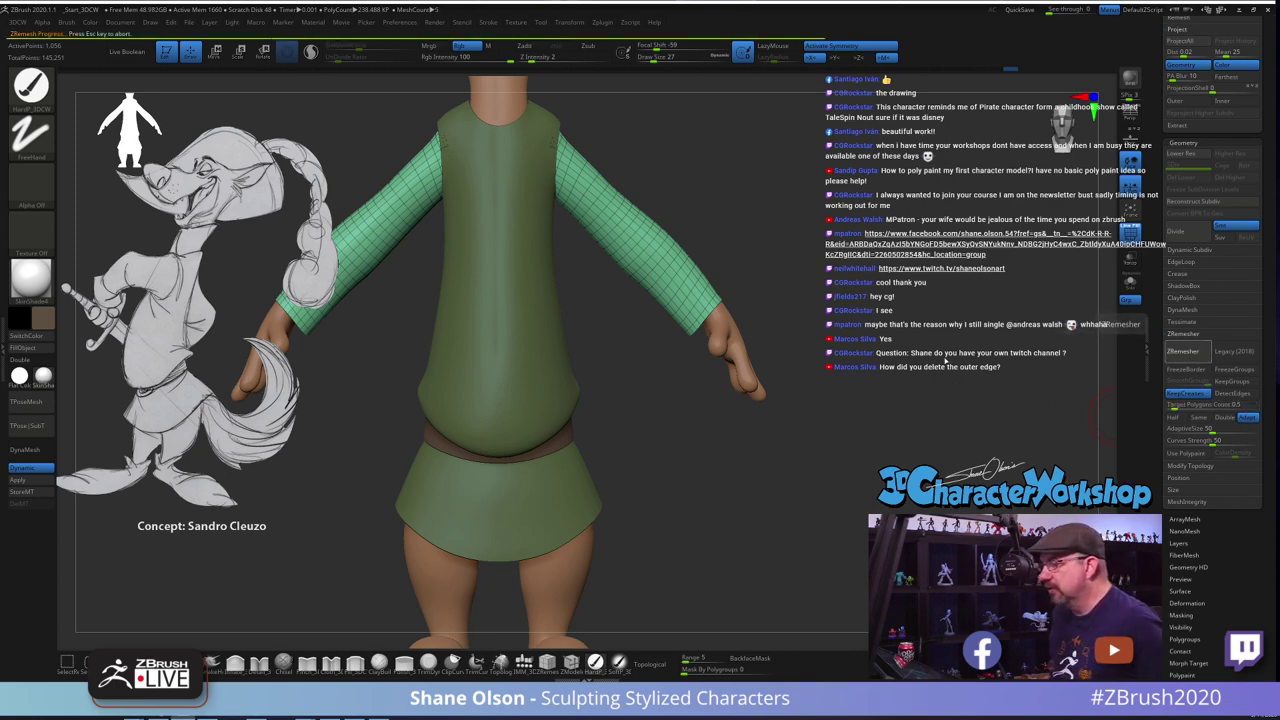
left_click_drag(830, 221, 709, 310)
key("shift+f")
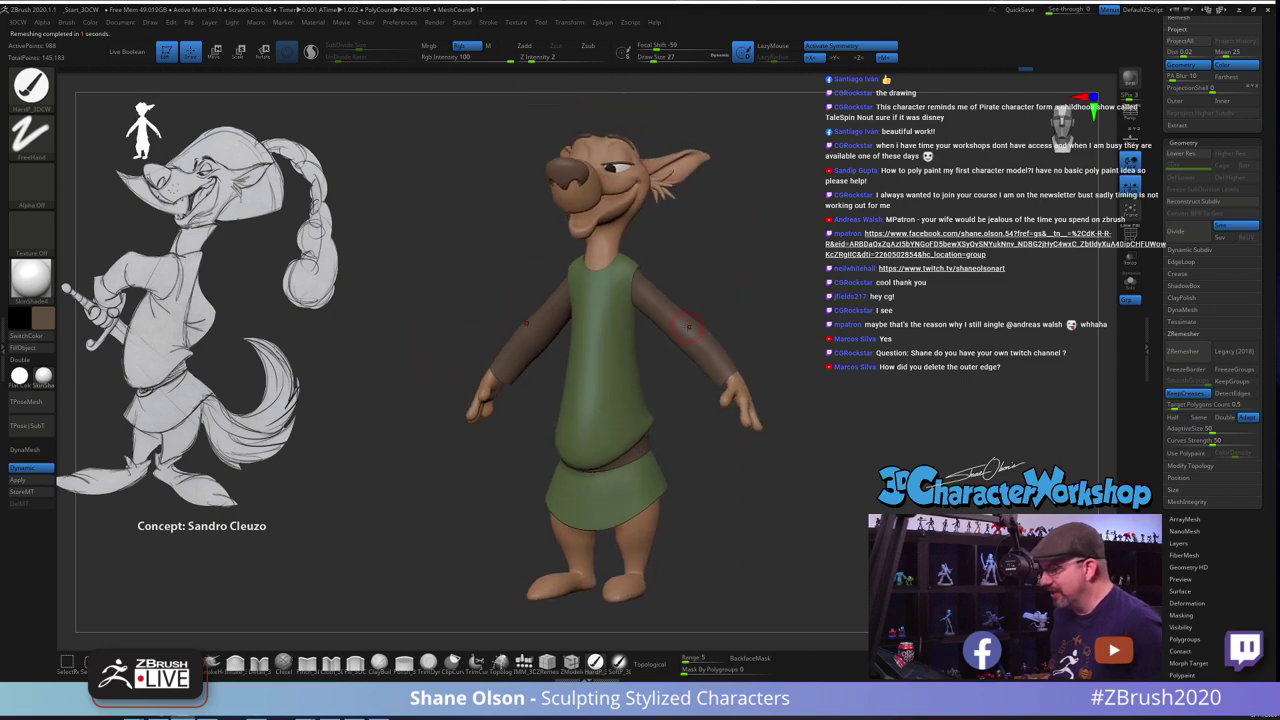
Fill the remeshed sleeves with a light beige tan and check them from front and three-quarter views
left_click(44, 319)
left_click(77, 281)
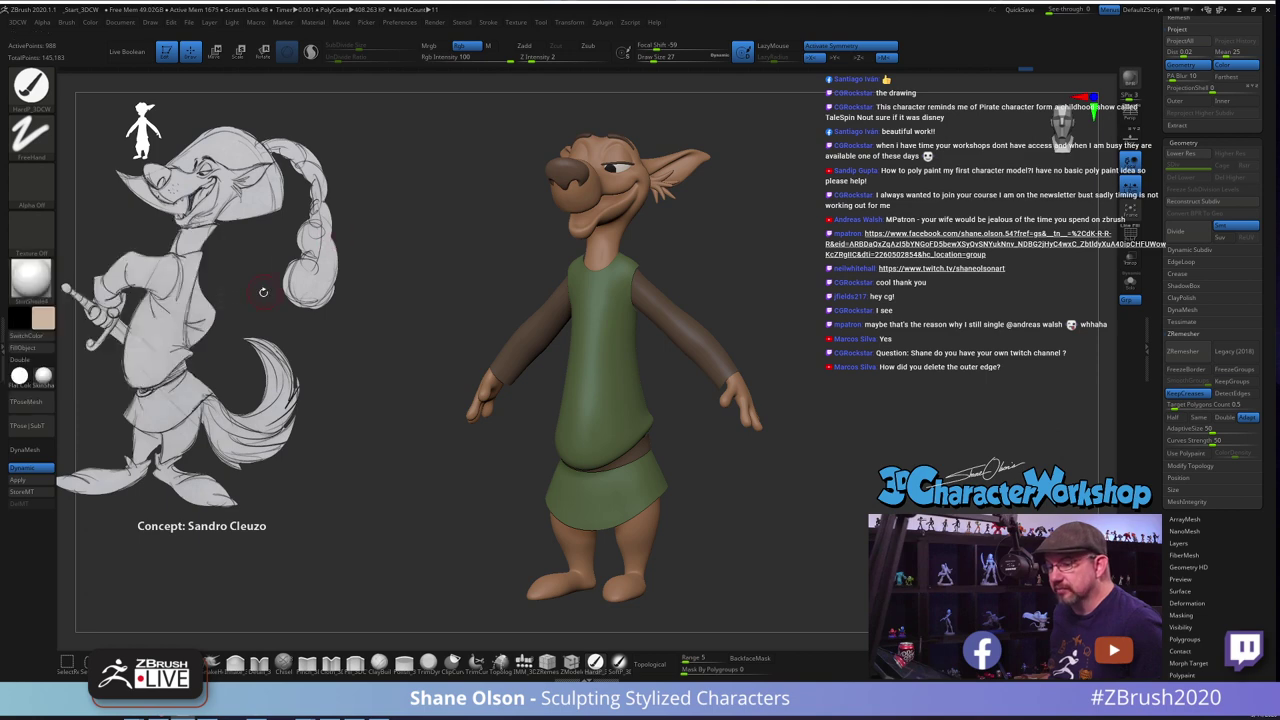
left_click(36, 317)
left_click(66, 283)
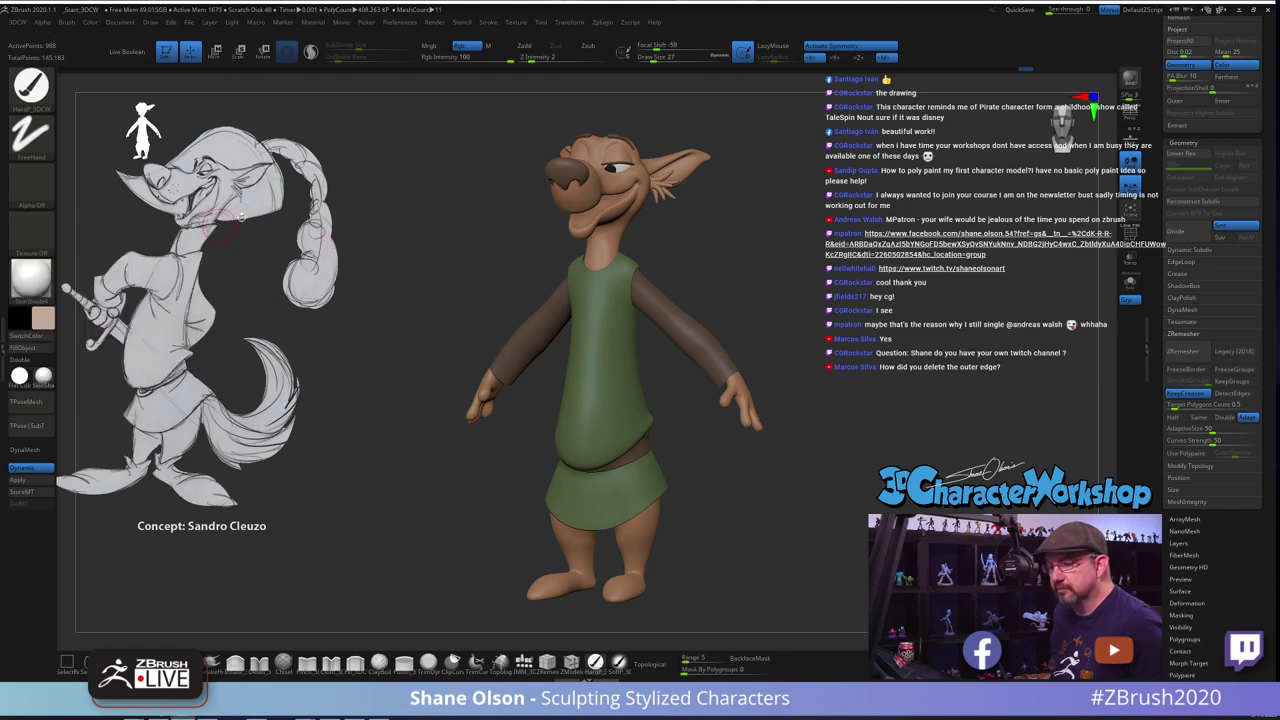
left_click(42, 349)
left_click_drag(755, 260, 815, 268)
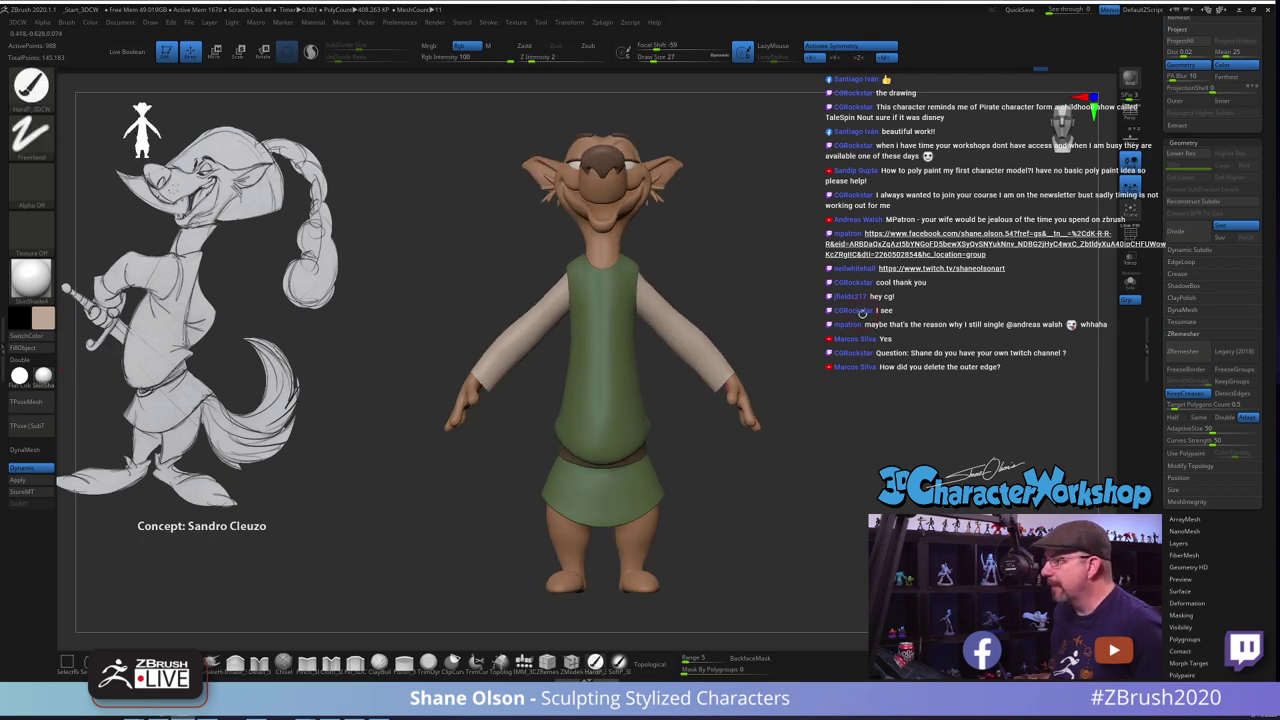
left_click_drag(862, 314, 780, 322)
left_click_drag(727, 434, 723, 423, "alt")
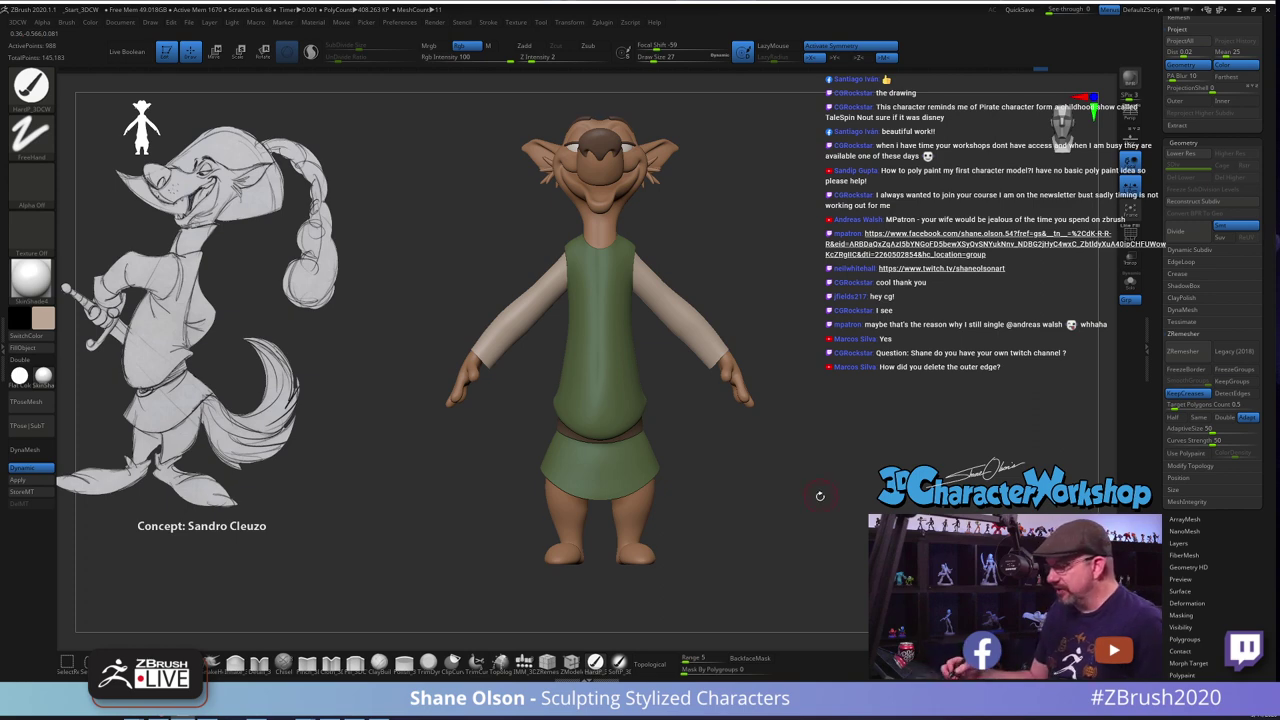
left_click_drag(817, 497, 788, 519)
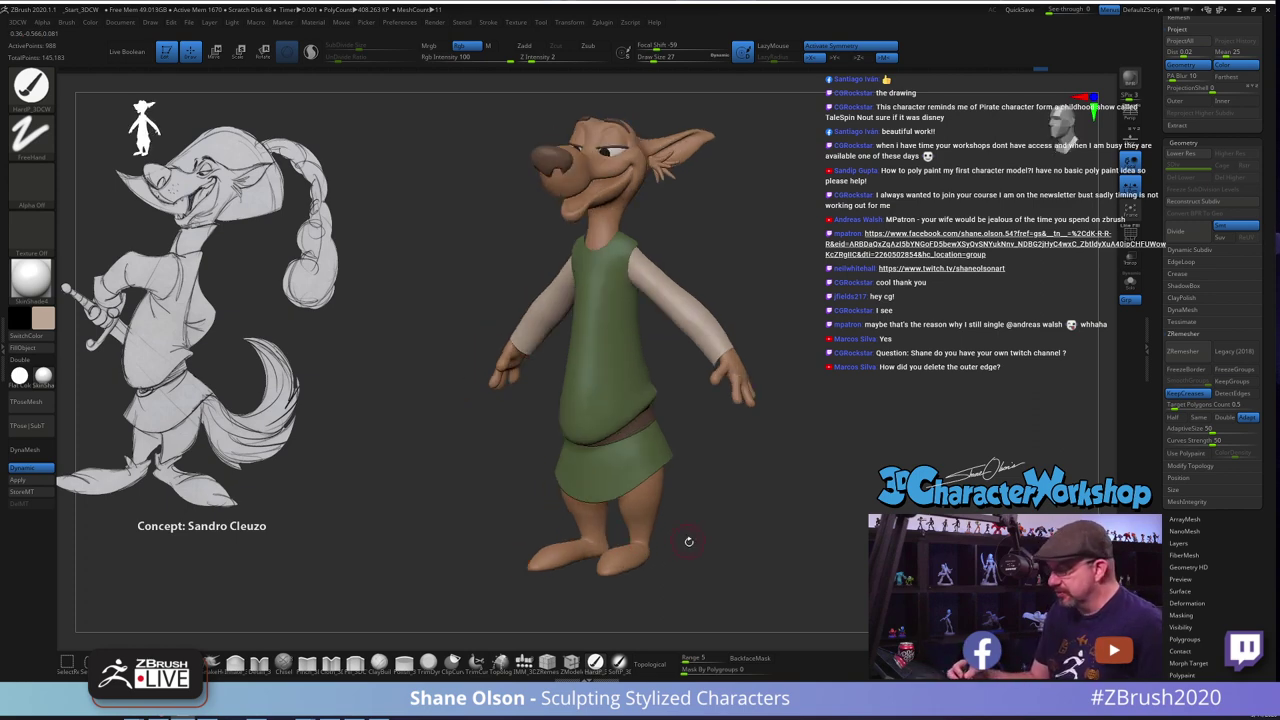
left_click_drag(688, 541, 755, 518)
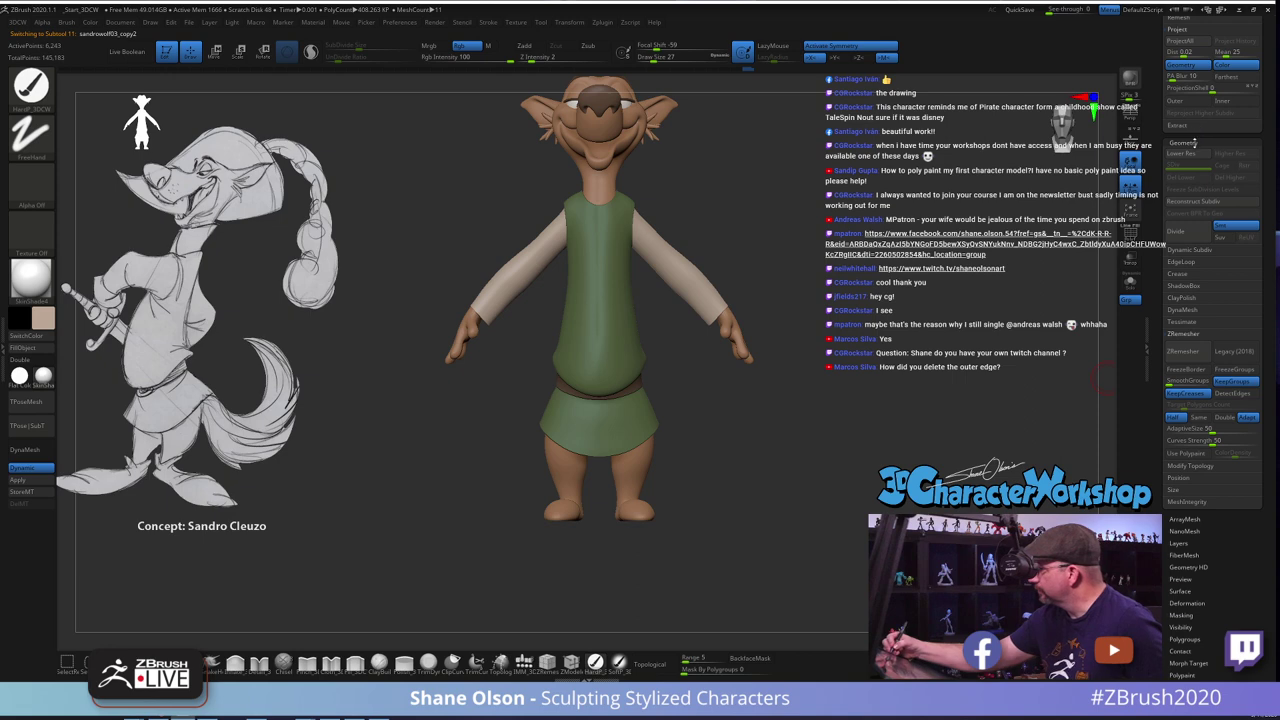
Duplicate the legs subtool and isolate the copy with its polygroup wireframe displayed
left_click_drag(1166, 142, 1168, 447)
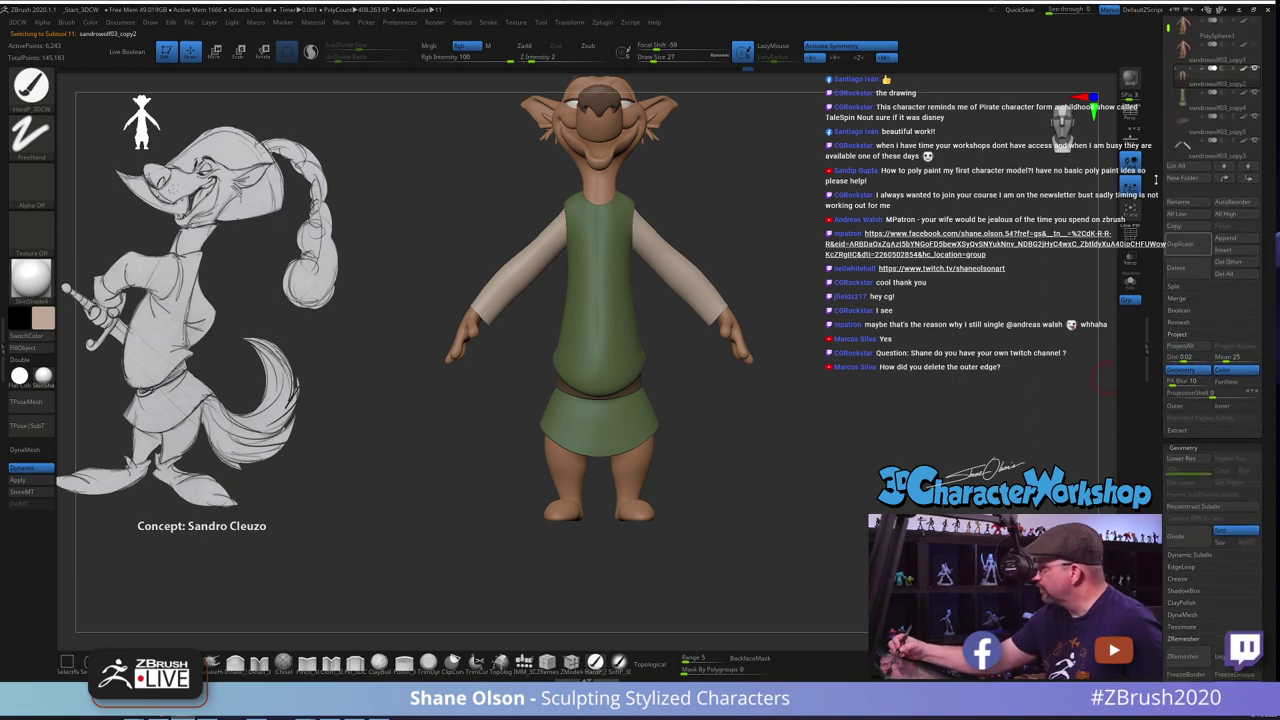
left_click_drag(1156, 180, 1158, 254)
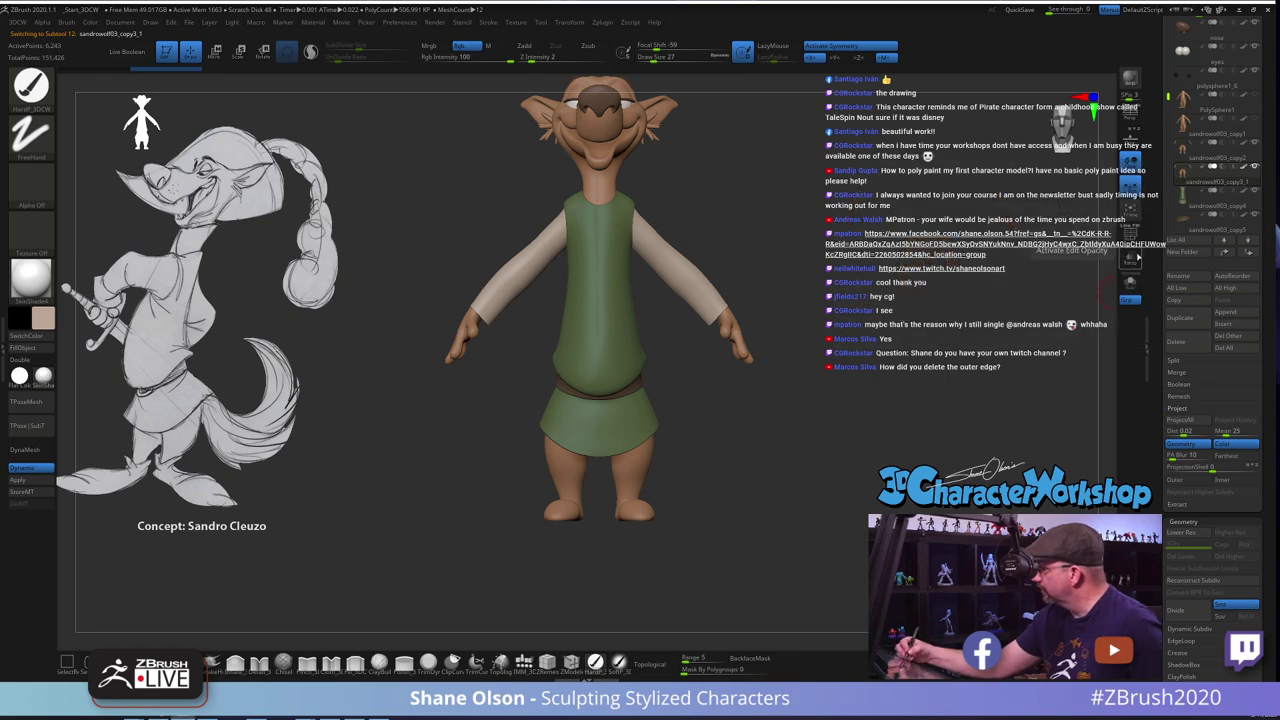
left_click(1129, 284)
mouse_move(828, 420)
left_mouse_down("alt")
mouse_move(777, 514)
mouse_move(798, 446)
mouse_move(712, 514)
mouse_move(782, 424)
left_mouse_up("alt")
key("shift+f")
Hide an edge loop around each ankle and regroup the mesh so the feet form polygroups separate from the legs
key("s")
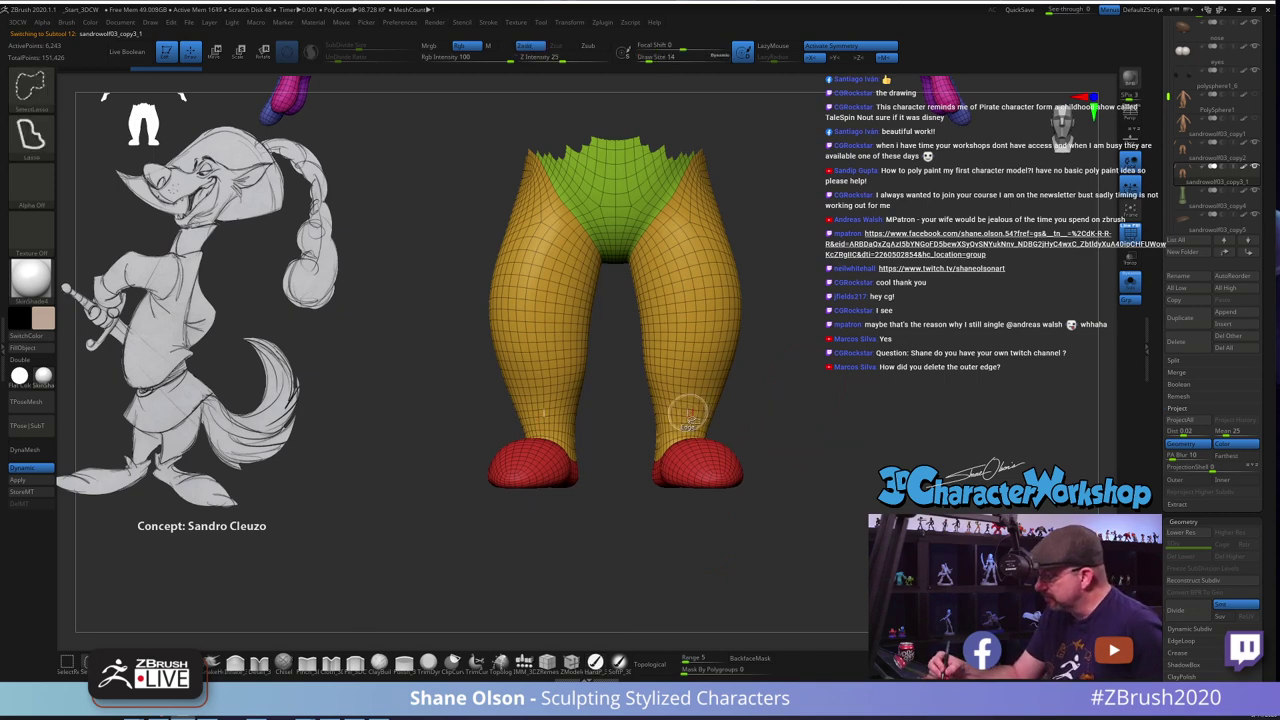
left_click(688, 413, "ctrl+shift")
left_click_drag(826, 383, 807, 382, "alt")
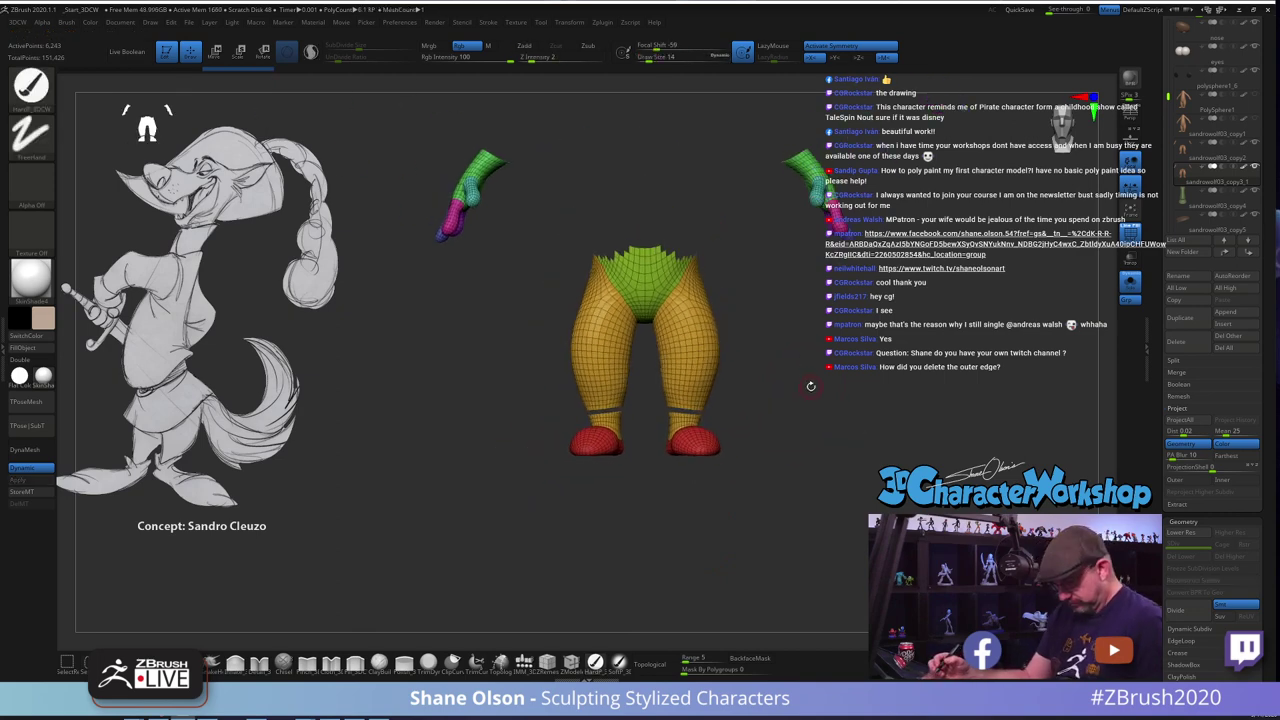
key("space")
left_click(808, 388)
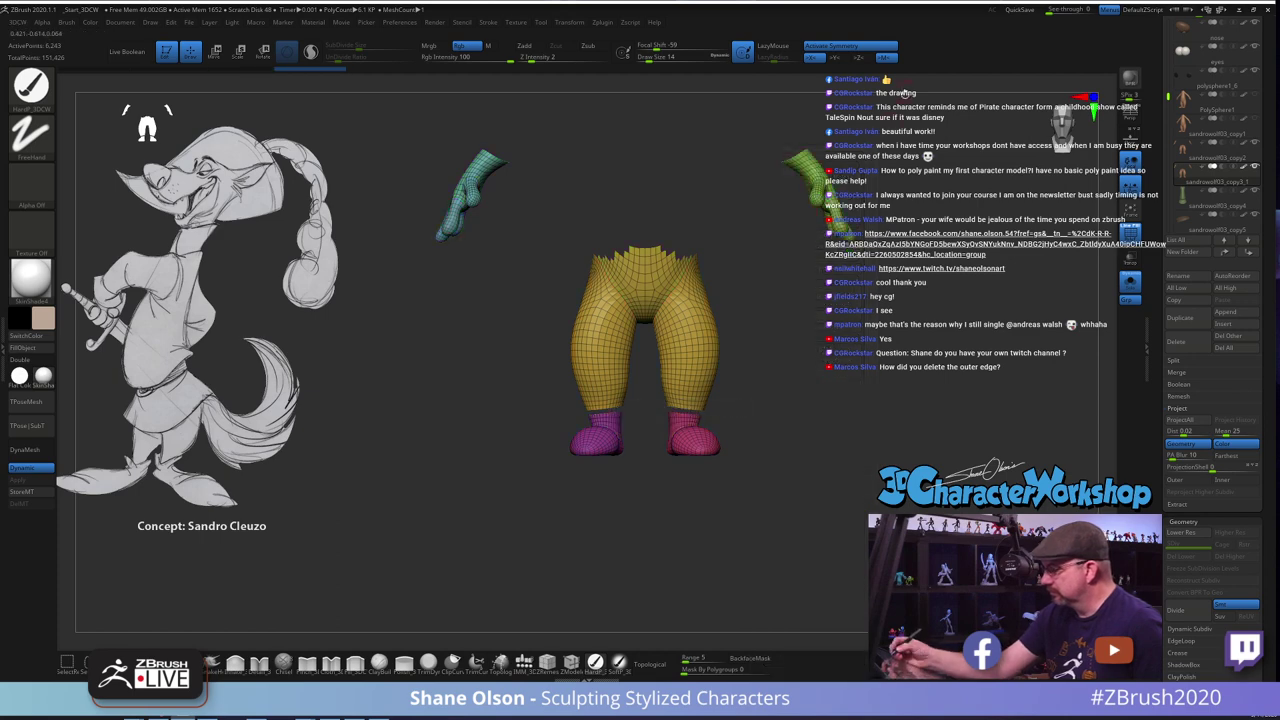
Show the whole mesh again up close and hide the polygroup of the pink foot
mouse_move(842, 415)
left_mouse_down()
mouse_move(791, 557)
mouse_move(737, 473)
mouse_move(738, 500)
left_mouse_up()
left_click(822, 460, "ctrl+shift")
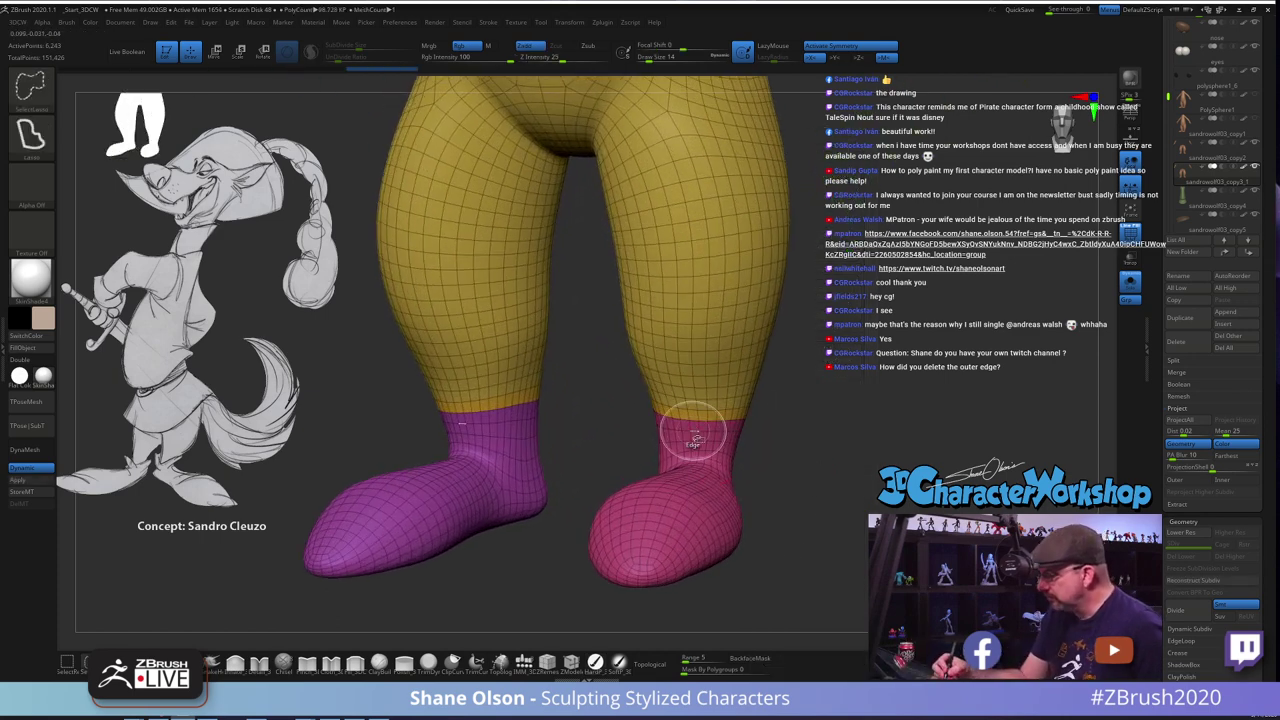
left_click(693, 437, "ctrl+shift")
left_click(690, 436, "ctrl+shift")
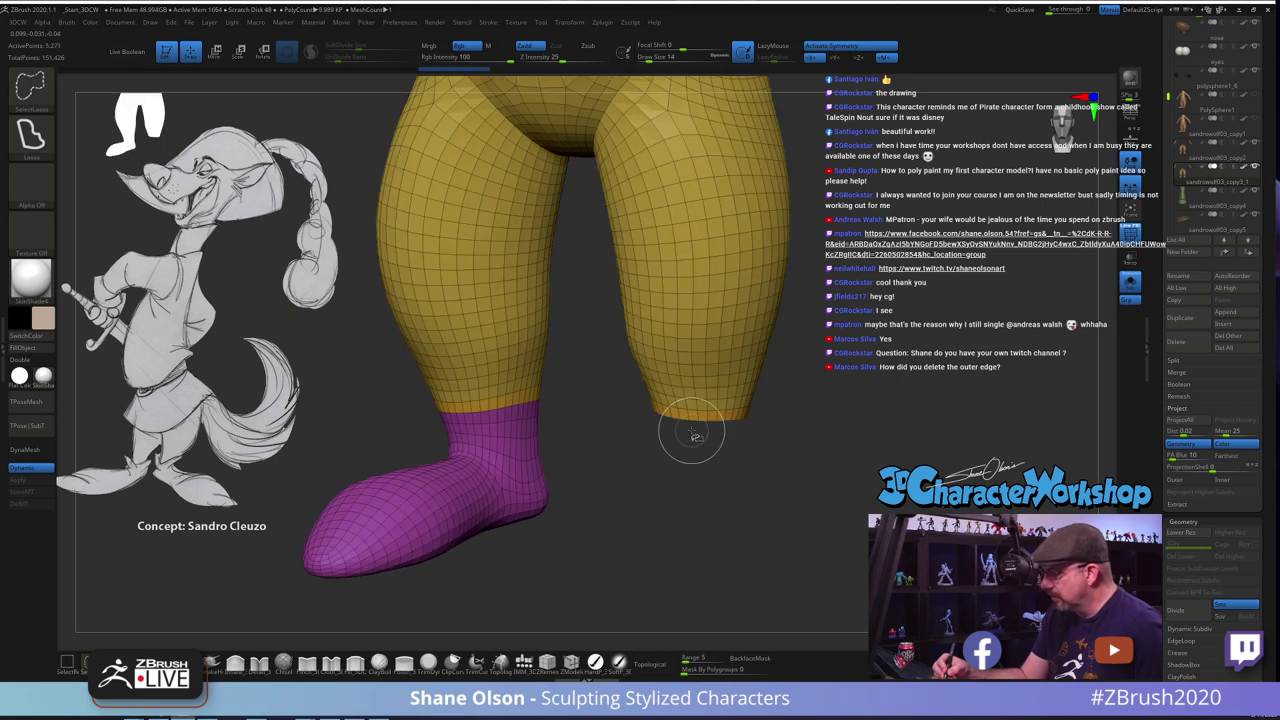
left_click(510, 424, "ctrl+shift")
left_click(601, 411, "ctrl+shift")
key("ctrl+shift+z")
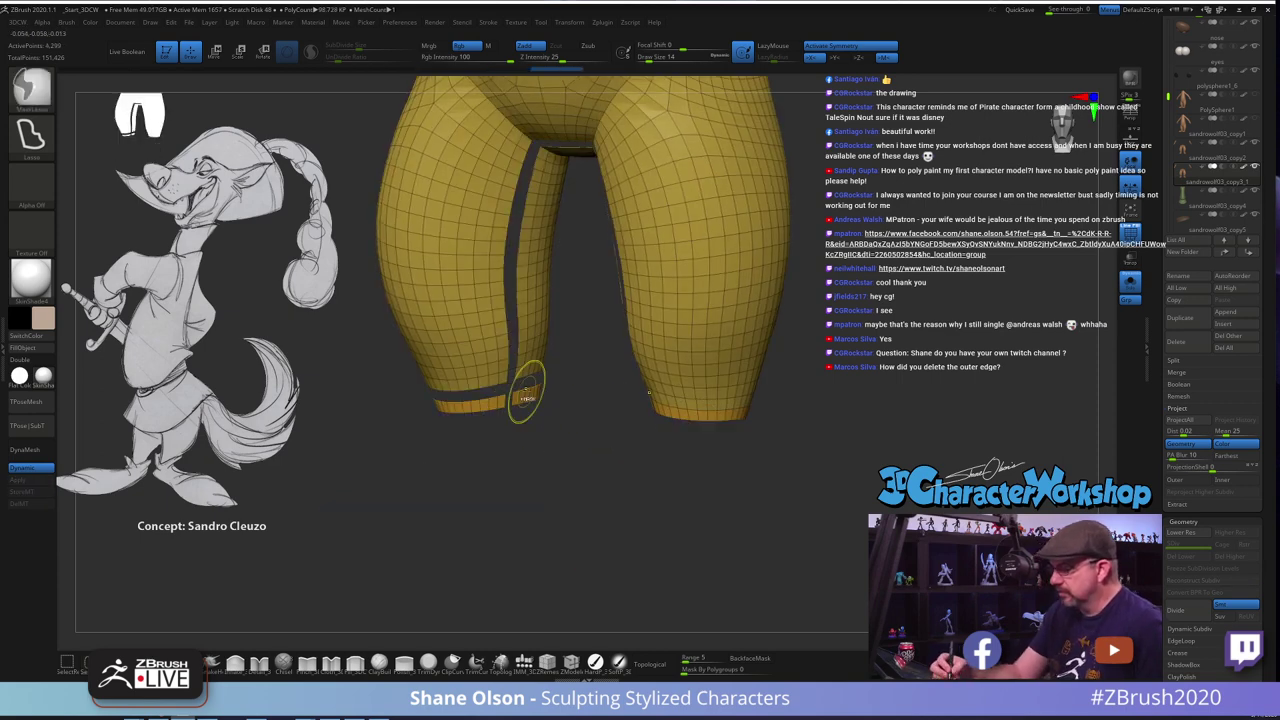
key("ctrl+z")
key("ctrl+z")
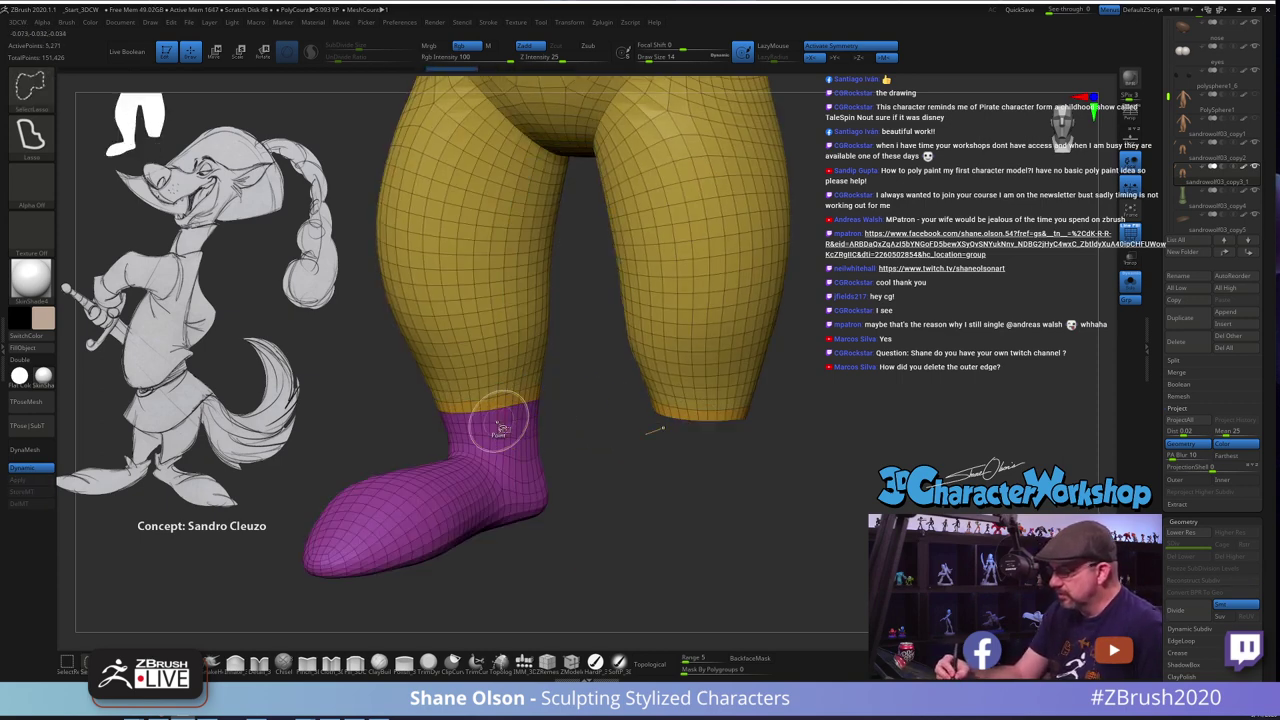
Isolate both feet of the copy up to the ankles, delete the rest of its mesh, and bring the other subtools back into view
left_click(500, 422, "ctrl+shift")
mouse_move(850, 377)
left_mouse_down("ctrl+shift")
mouse_move(867, 391)
mouse_move(851, 346)
left_mouse_up("ctrl+shift")
left_click(832, 446, "ctrl+shift")
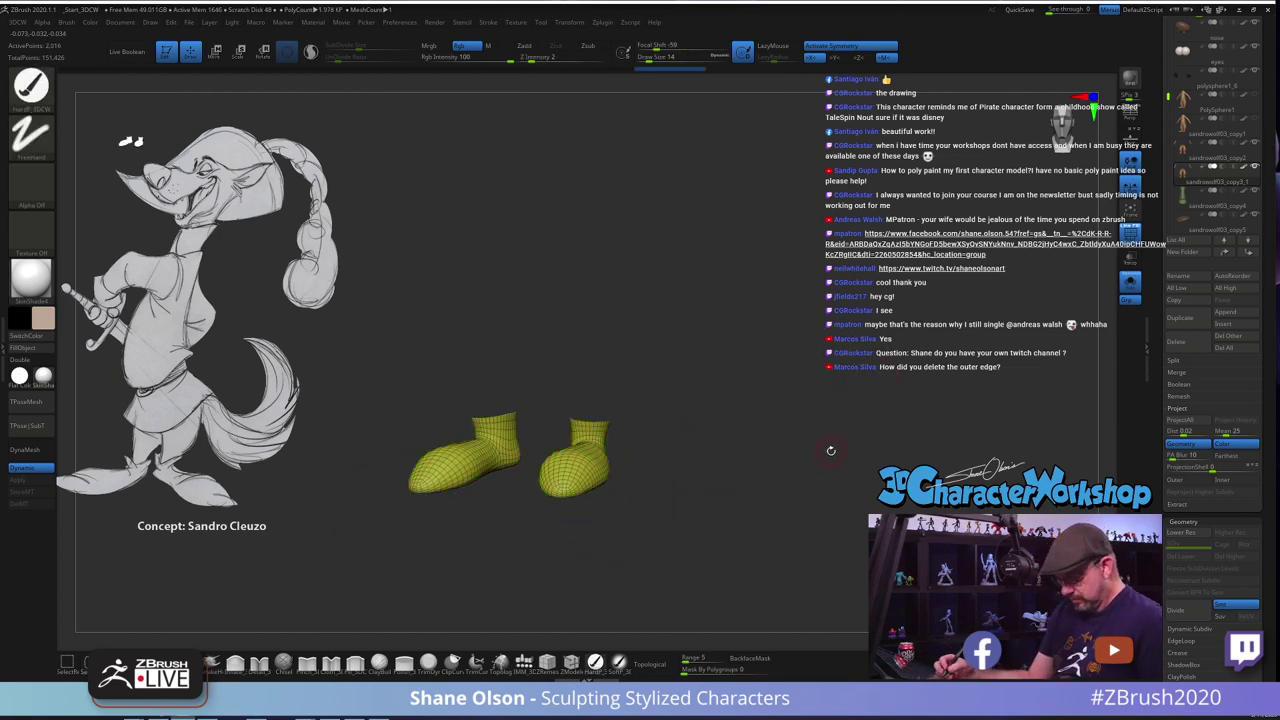
key("space")
left_click(808, 181)
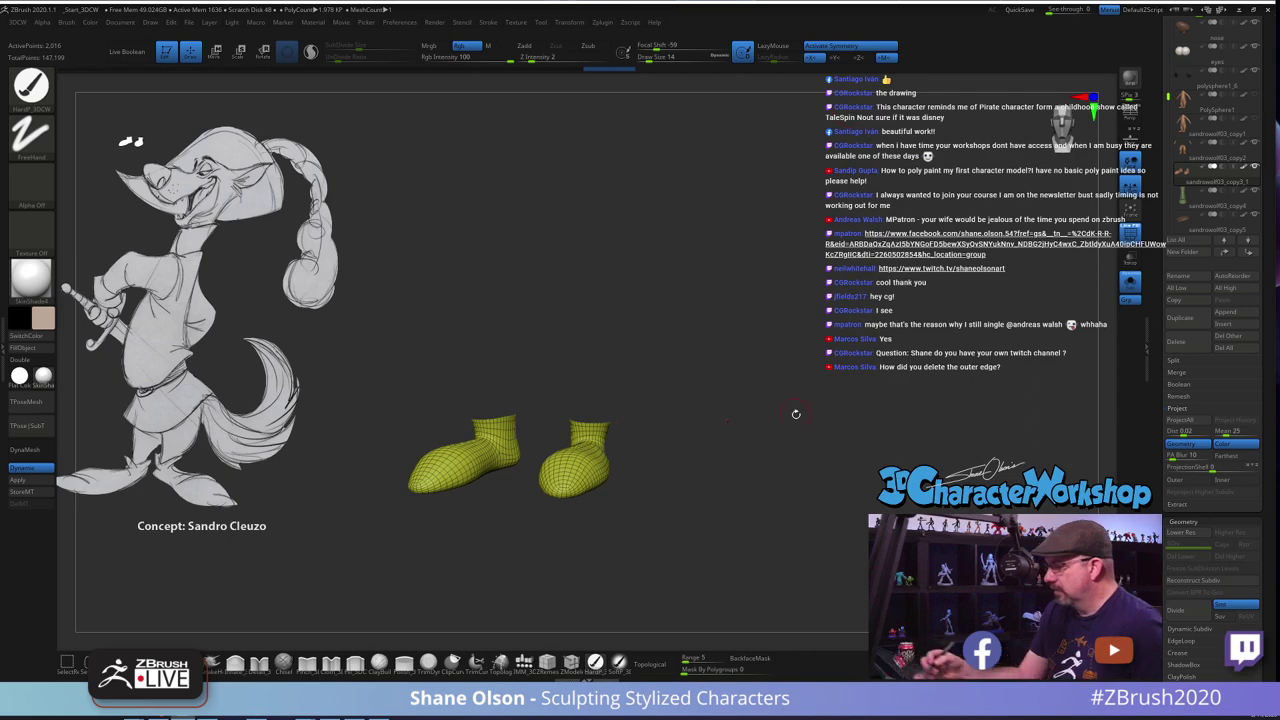
left_click_drag(796, 414, 811, 448, "shift")
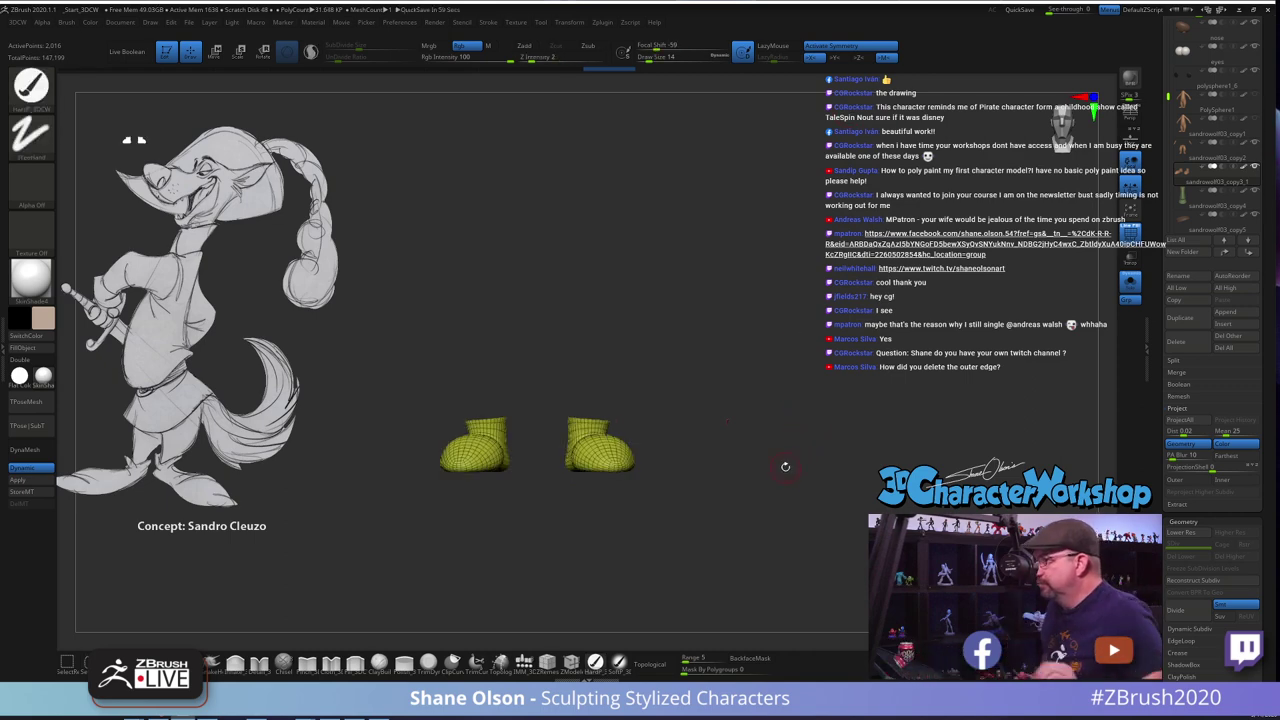
left_click_drag(763, 446, 771, 474)
left_click(1131, 290)
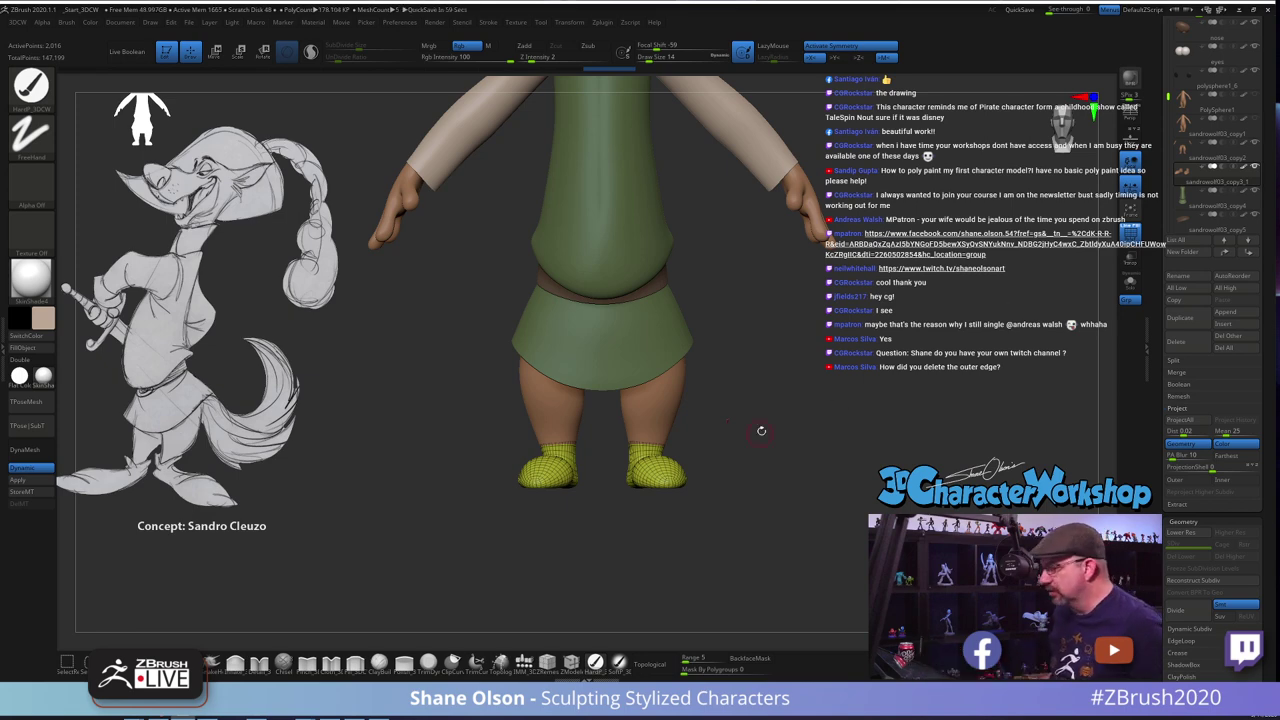
On the original legs subtool, hide the ankle bands and feet and delete them from the mesh
left_click_drag(761, 431, 829, 430, "alt")
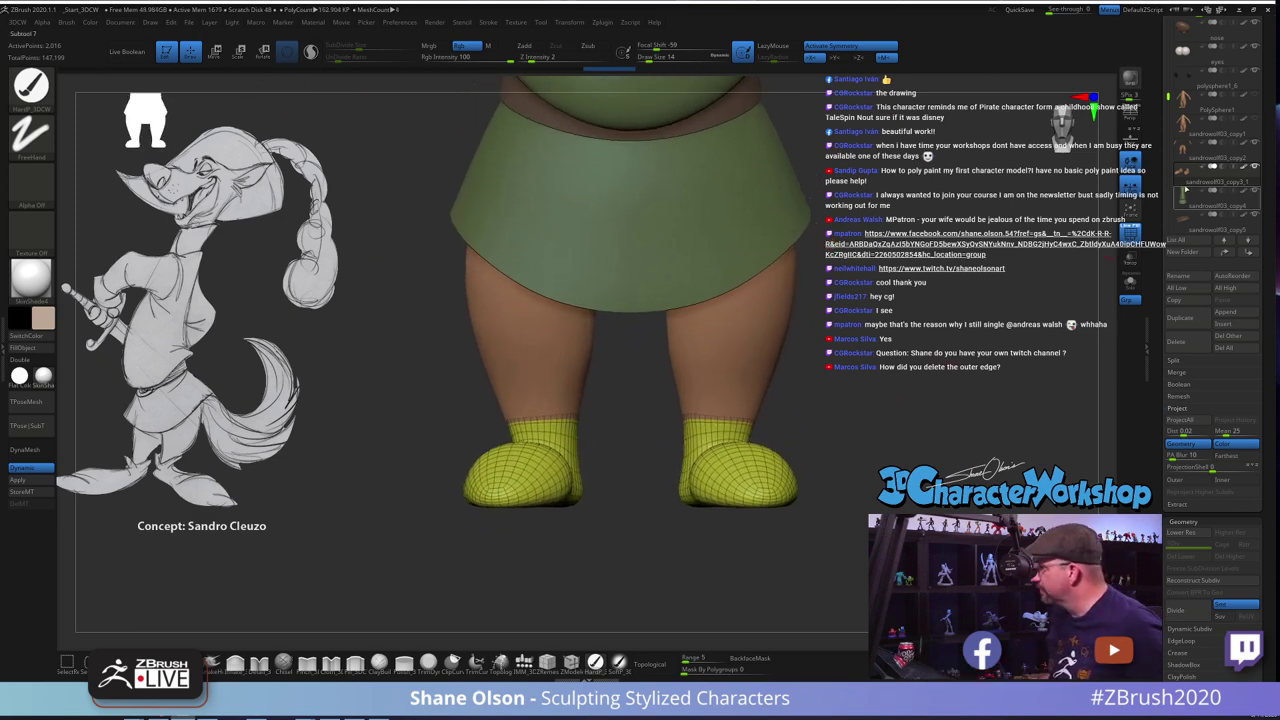
left_click(1180, 156)
mouse_move(1000, 362)
left_mouse_down()
mouse_move(797, 434)
mouse_move(885, 375)
mouse_move(897, 428)
left_mouse_up()
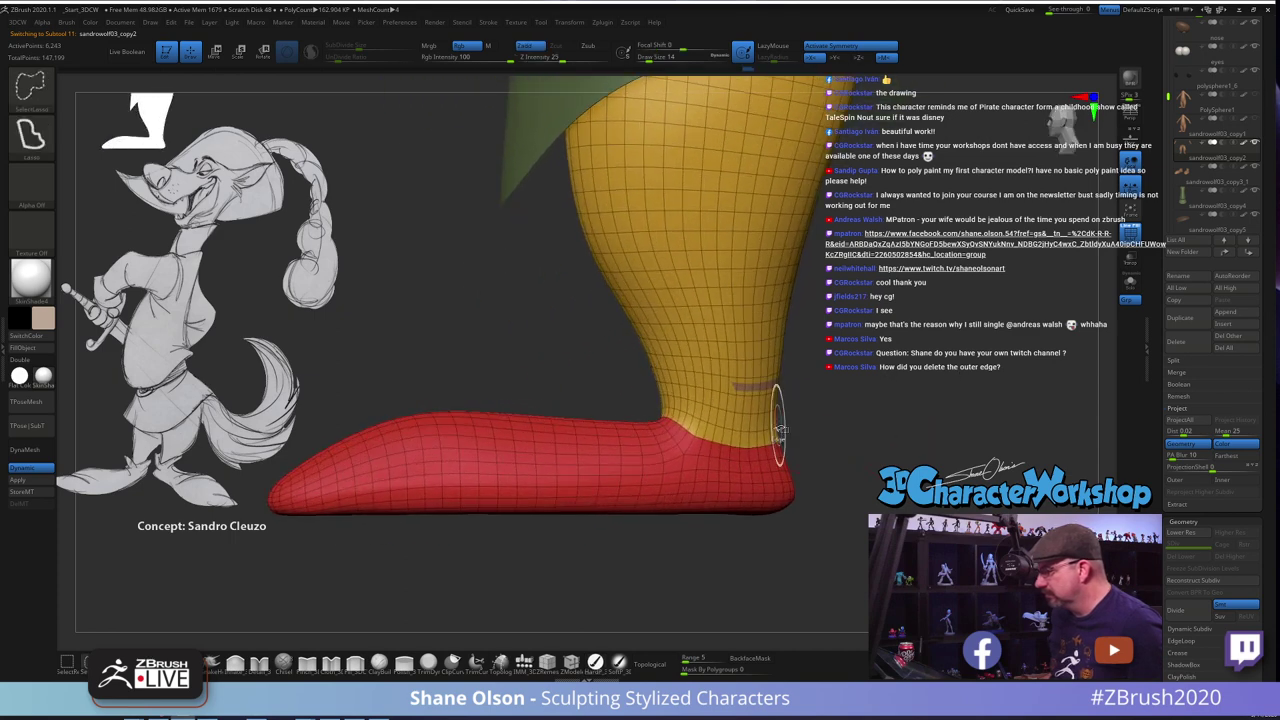
left_click(728, 403, "ctrl+shift")
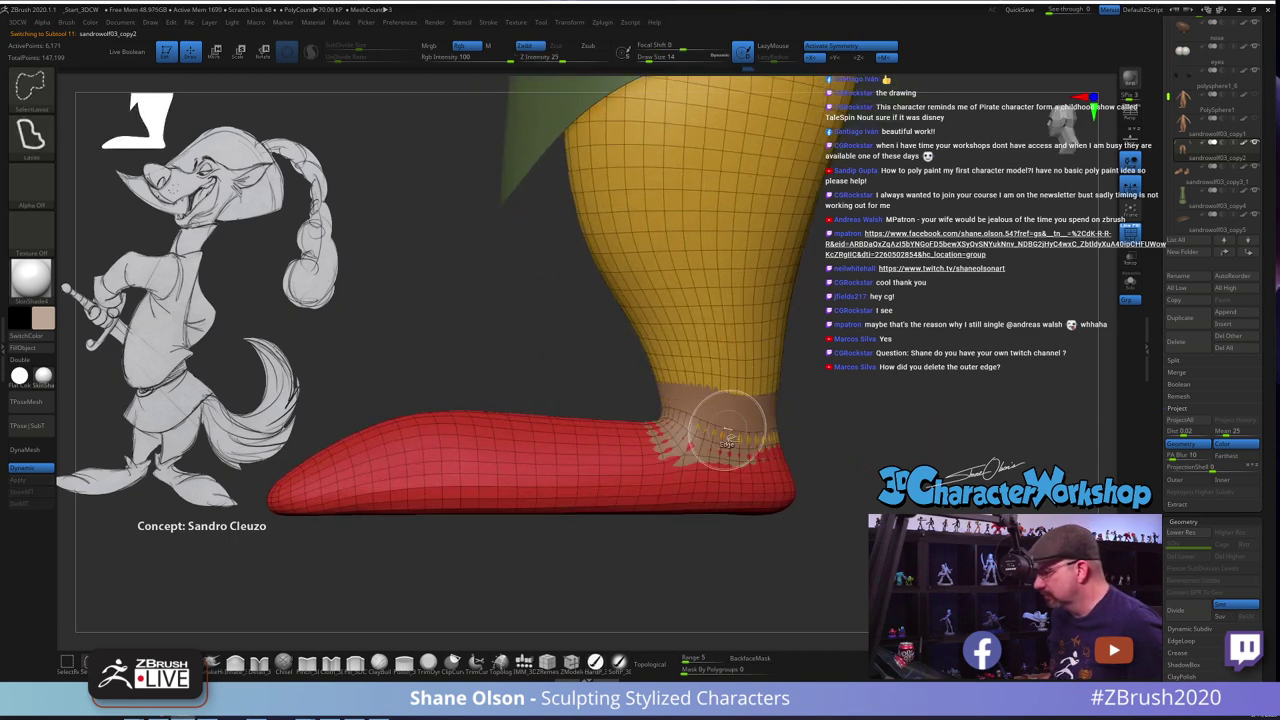
left_click(723, 439, "ctrl+shift")
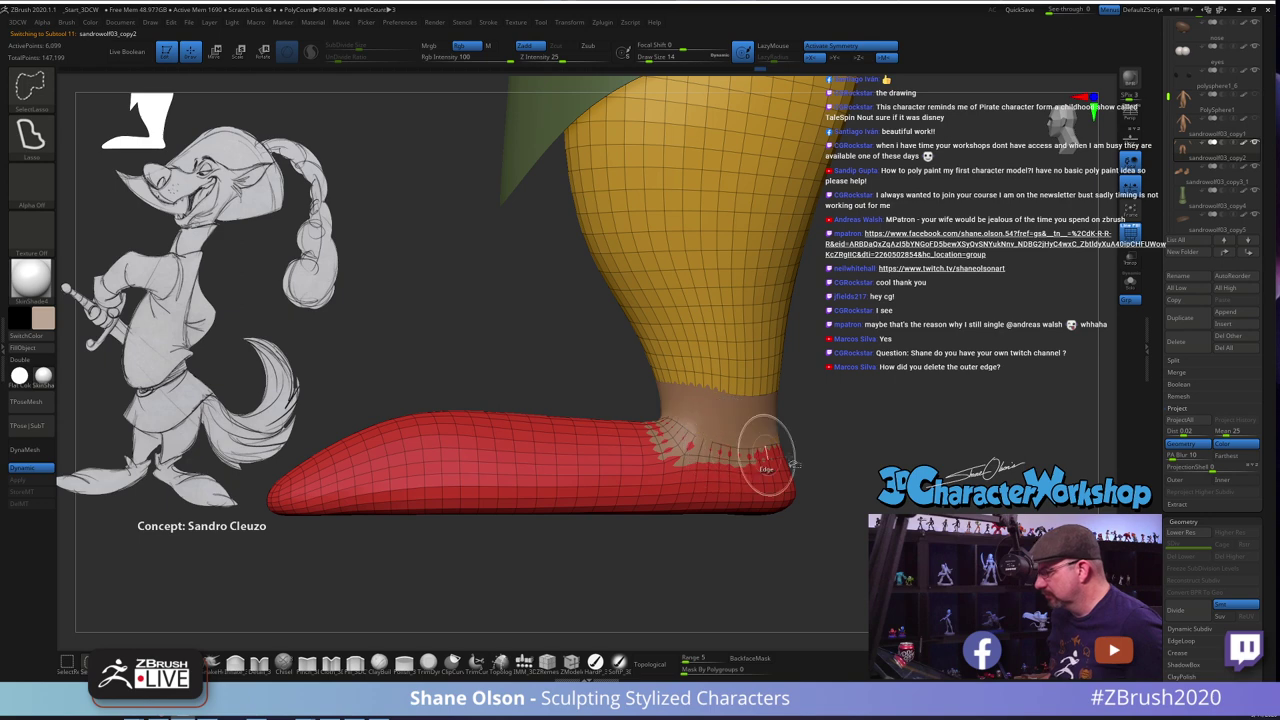
left_click(711, 470, "ctrl+shift")
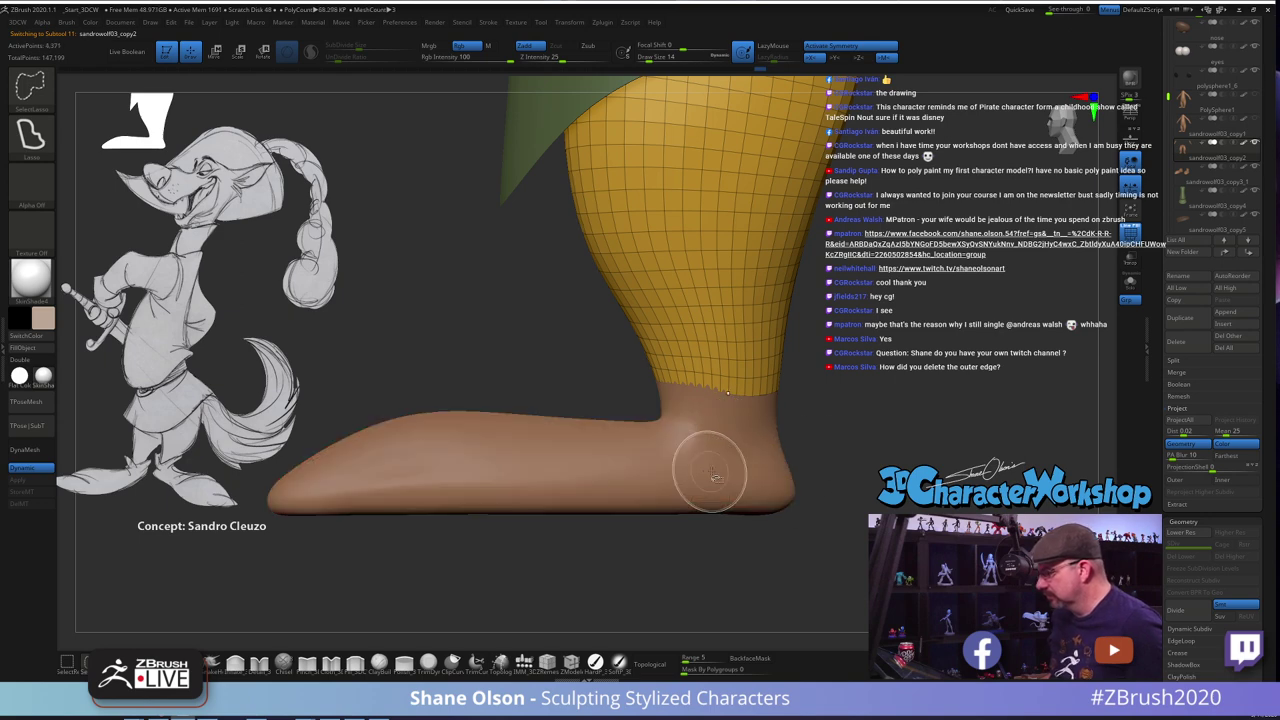
key("space")
left_click(849, 179)
left_click_drag(917, 309, 855, 366, "alt")
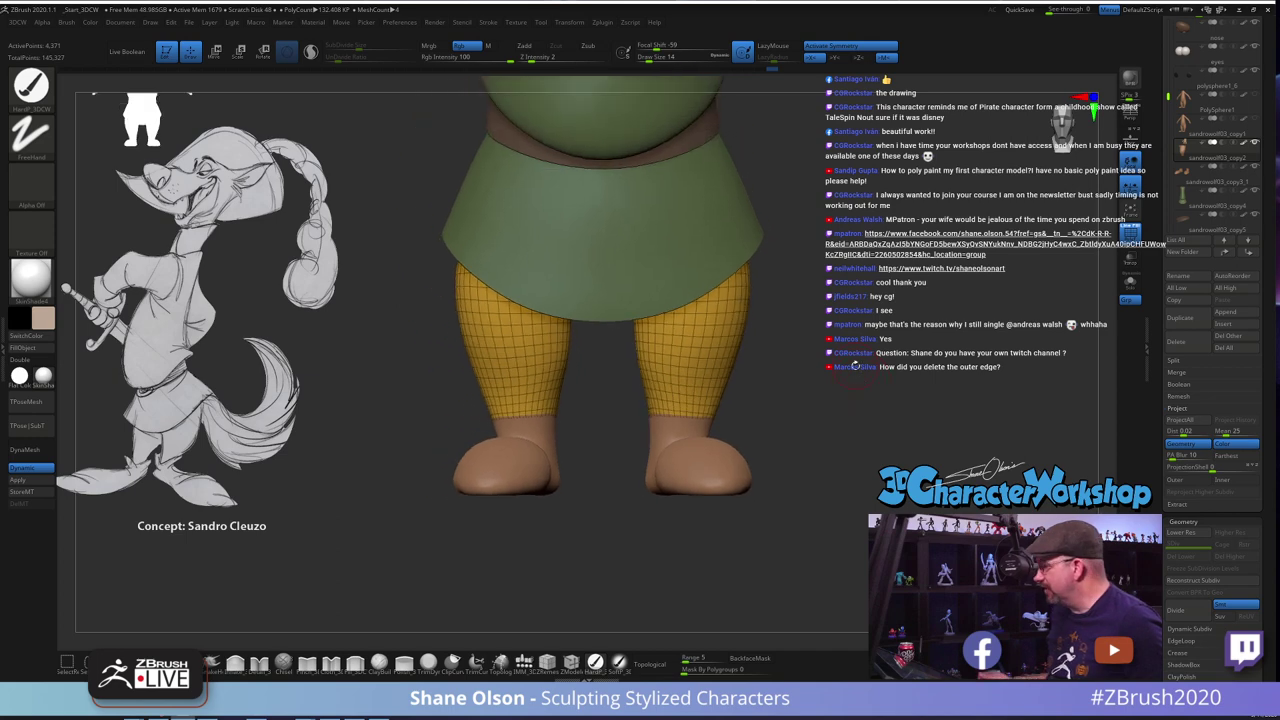
Reshape and smooth the cut lower edges of both trouser legs around the ankles with the Move brush
left_click(212, 662)
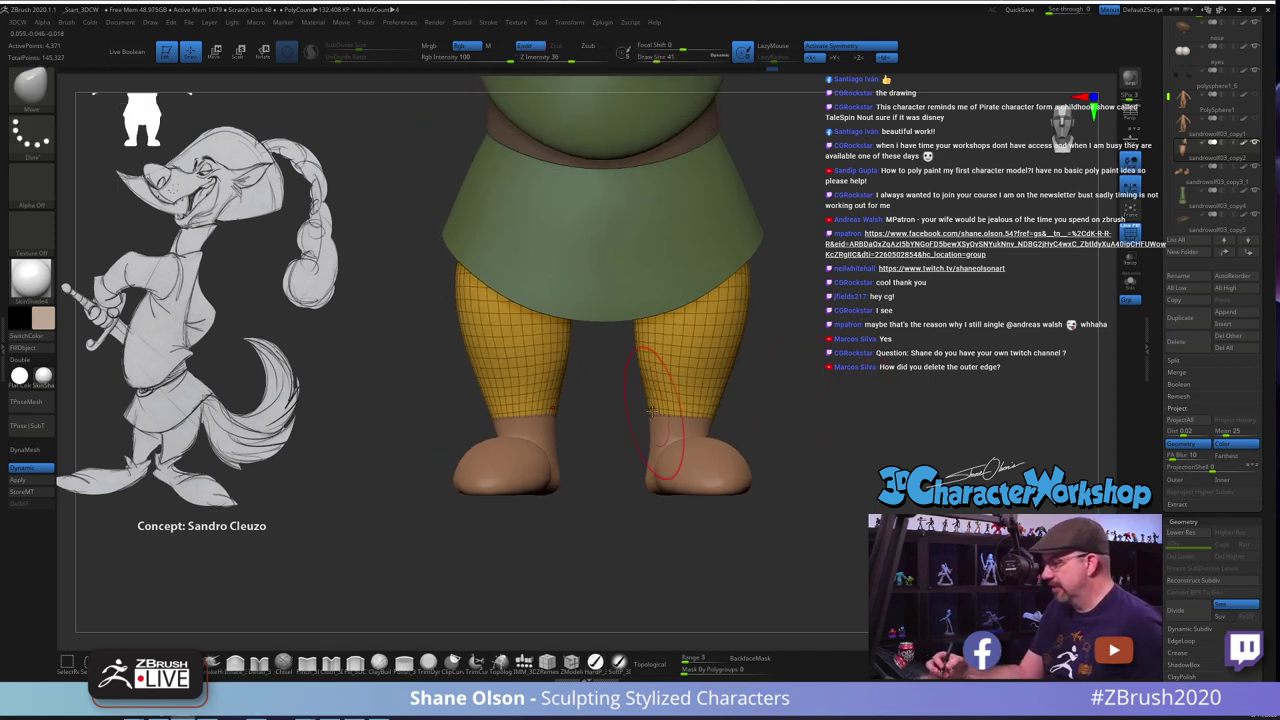
left_click_drag(846, 420, 794, 418)
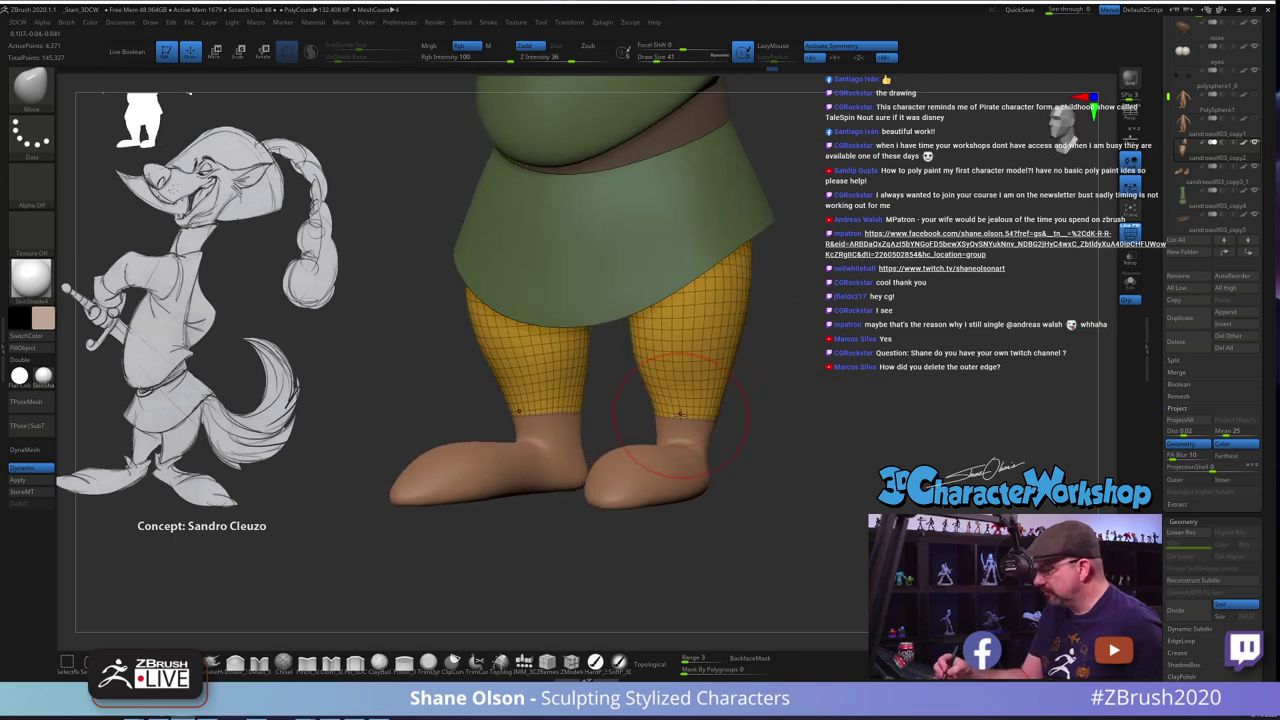
left_click_drag(680, 415, 682, 424)
mouse_move(774, 434)
left_mouse_down()
mouse_move(690, 430)
mouse_move(742, 424)
left_mouse_up()
left_click_drag(836, 430, 784, 424)
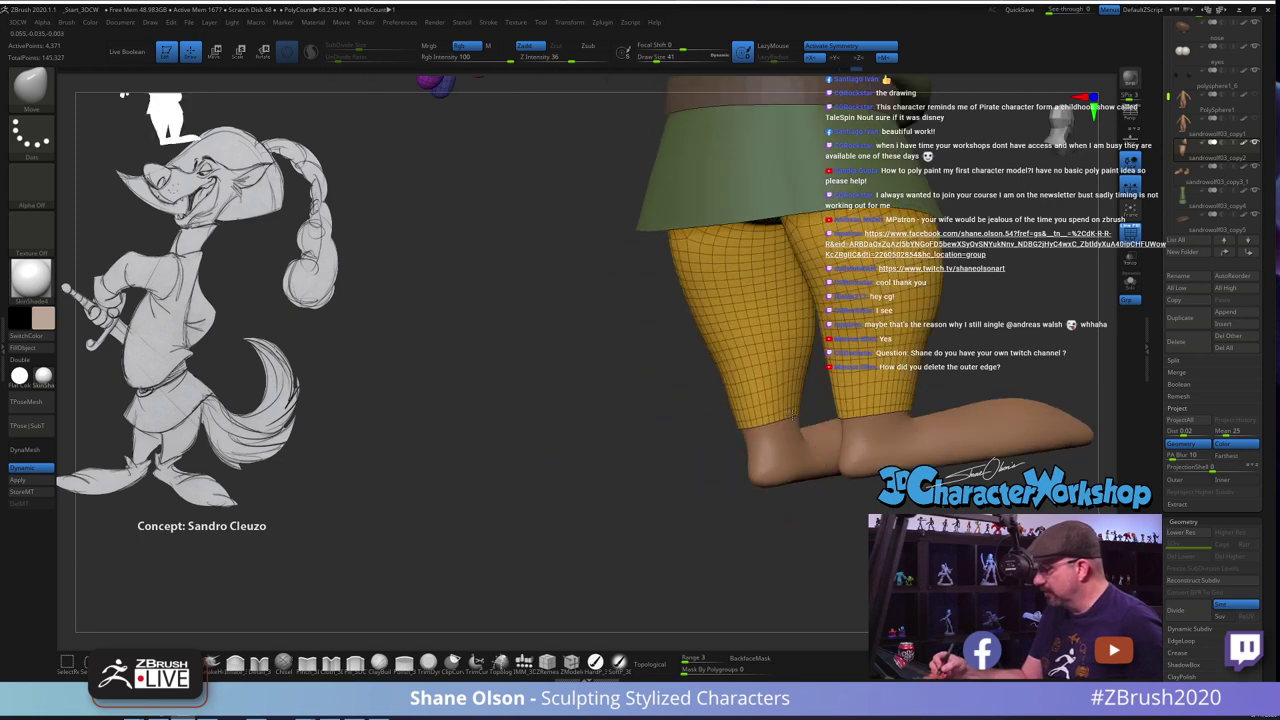
left_click_drag(786, 498, 804, 496)
left_click_drag(782, 393, 784, 408, "shift")
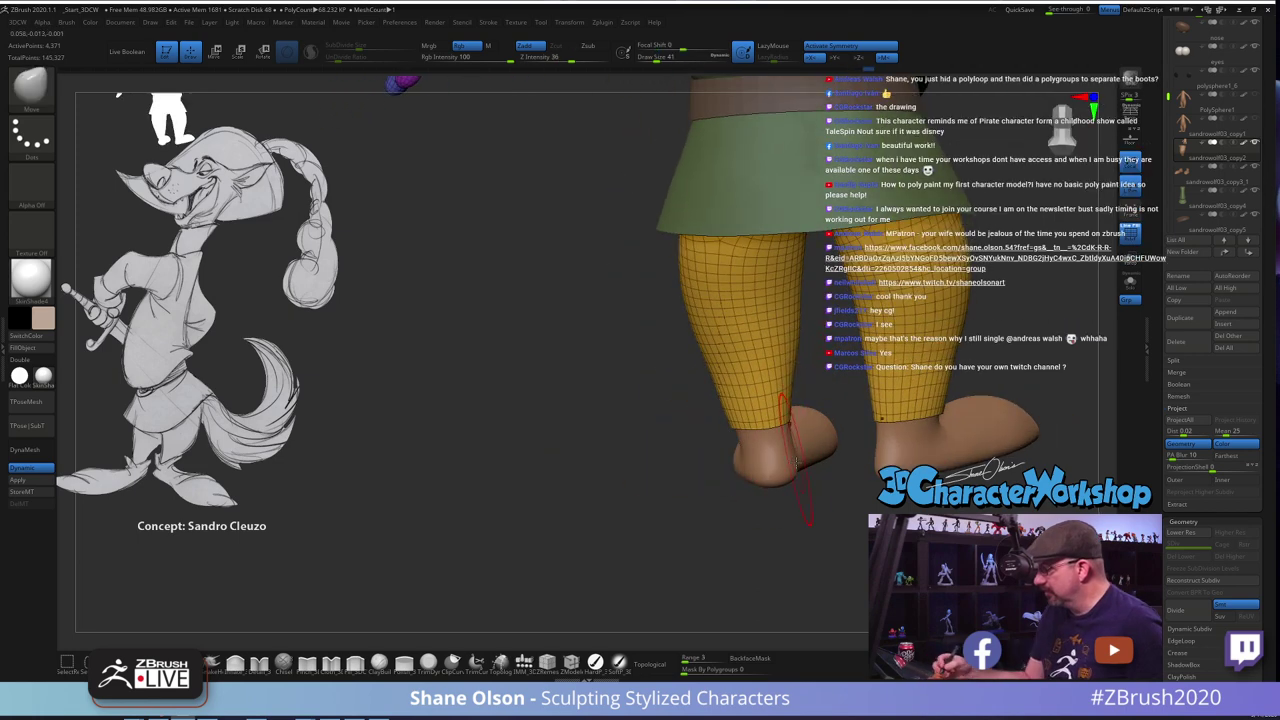
left_click_drag(806, 512, 890, 444)
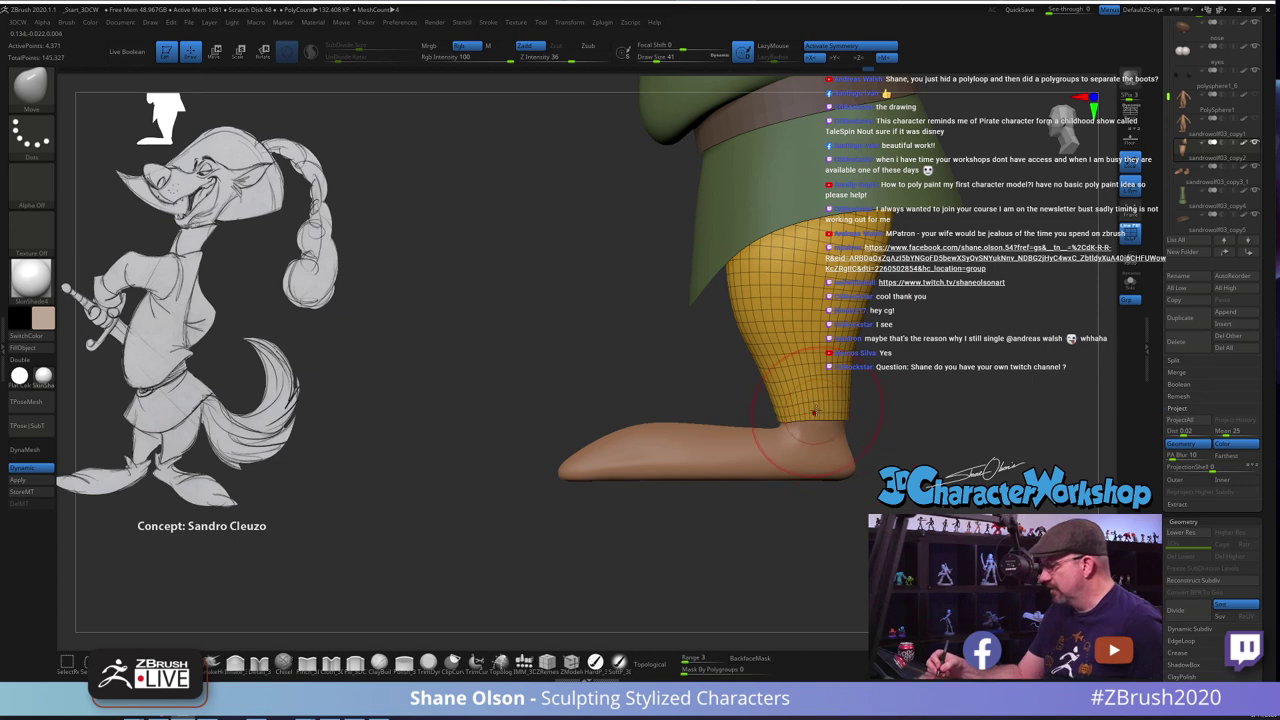
mouse_move(842, 487)
left_mouse_down("alt")
mouse_move(782, 486)
mouse_move(819, 497)
left_mouse_up("alt")
mouse_move(831, 431)
left_mouse_down("shift")
mouse_move(846, 429)
mouse_move(829, 403)
mouse_move(840, 420)
mouse_move(845, 387)
left_mouse_up("shift")
Refine the lower trouser legs from front and side with a Move brush of draw size 27 and smooth the calves
key("s")
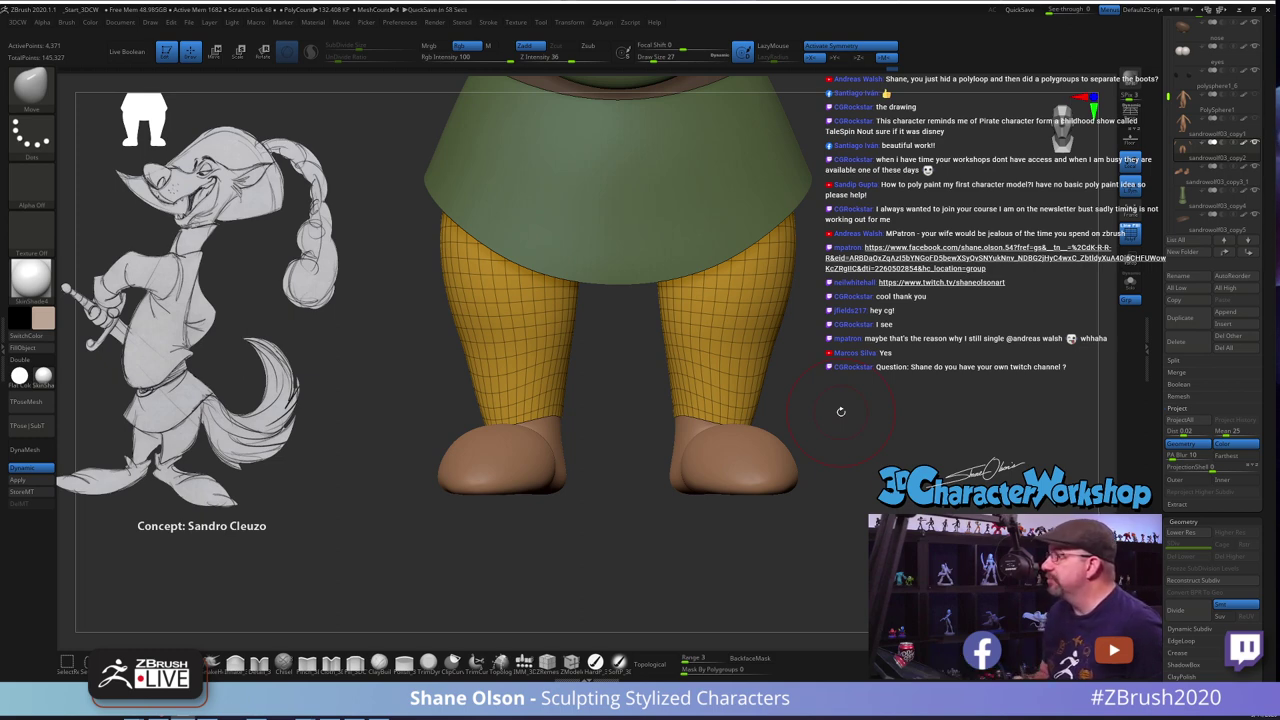
left_click_drag(683, 405, 680, 413)
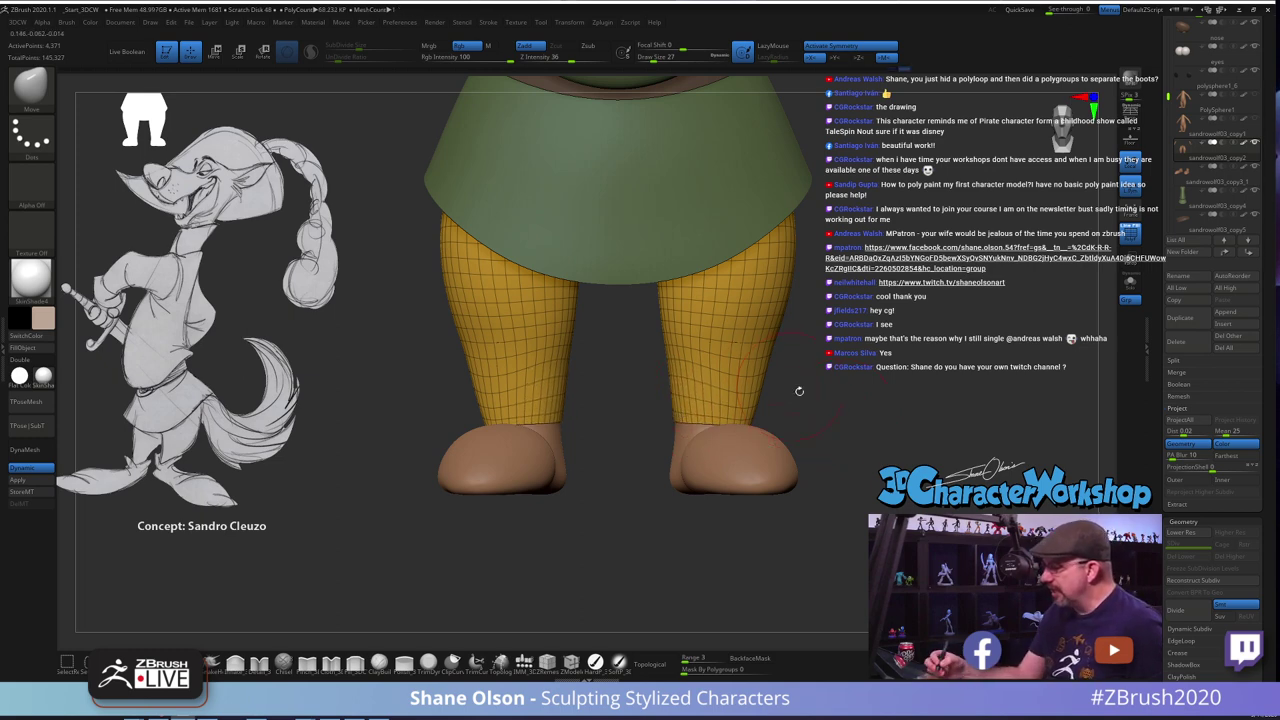
mouse_move(799, 391)
left_mouse_down()
mouse_move(803, 433)
mouse_move(815, 432)
left_mouse_up()
left_click_drag(735, 401, 710, 398, "shift")
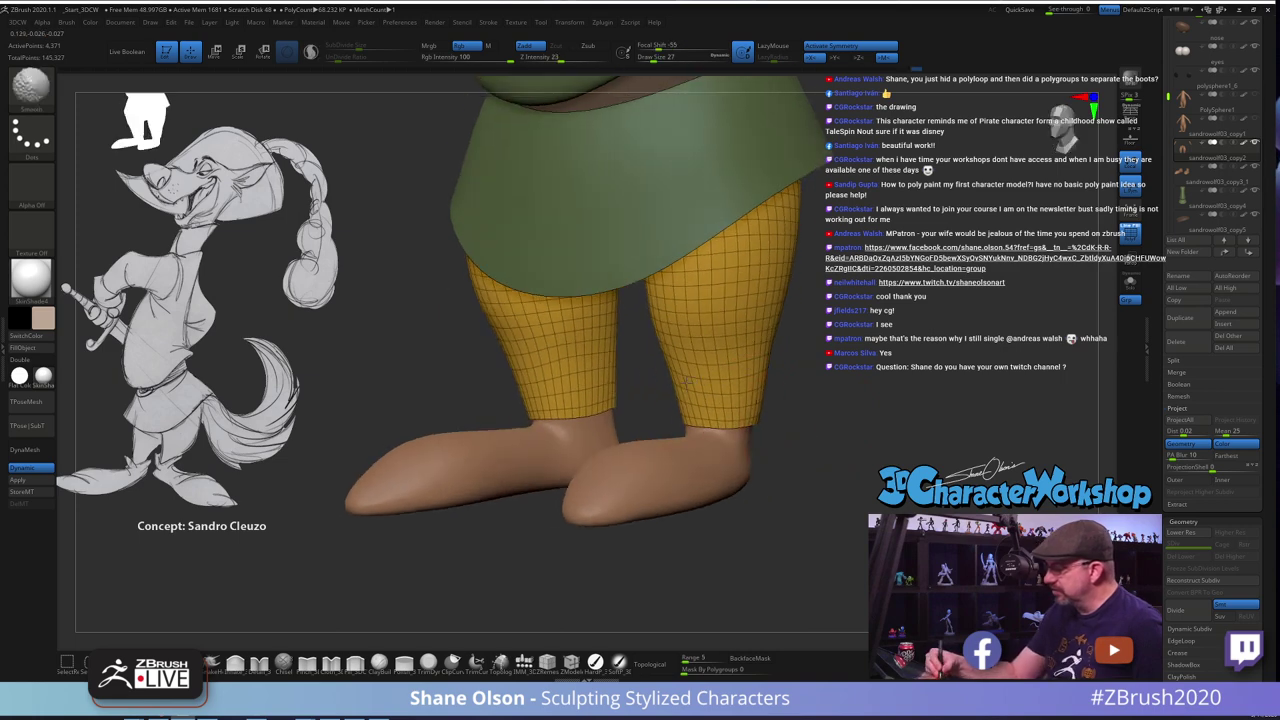
left_click_drag(826, 423, 784, 388)
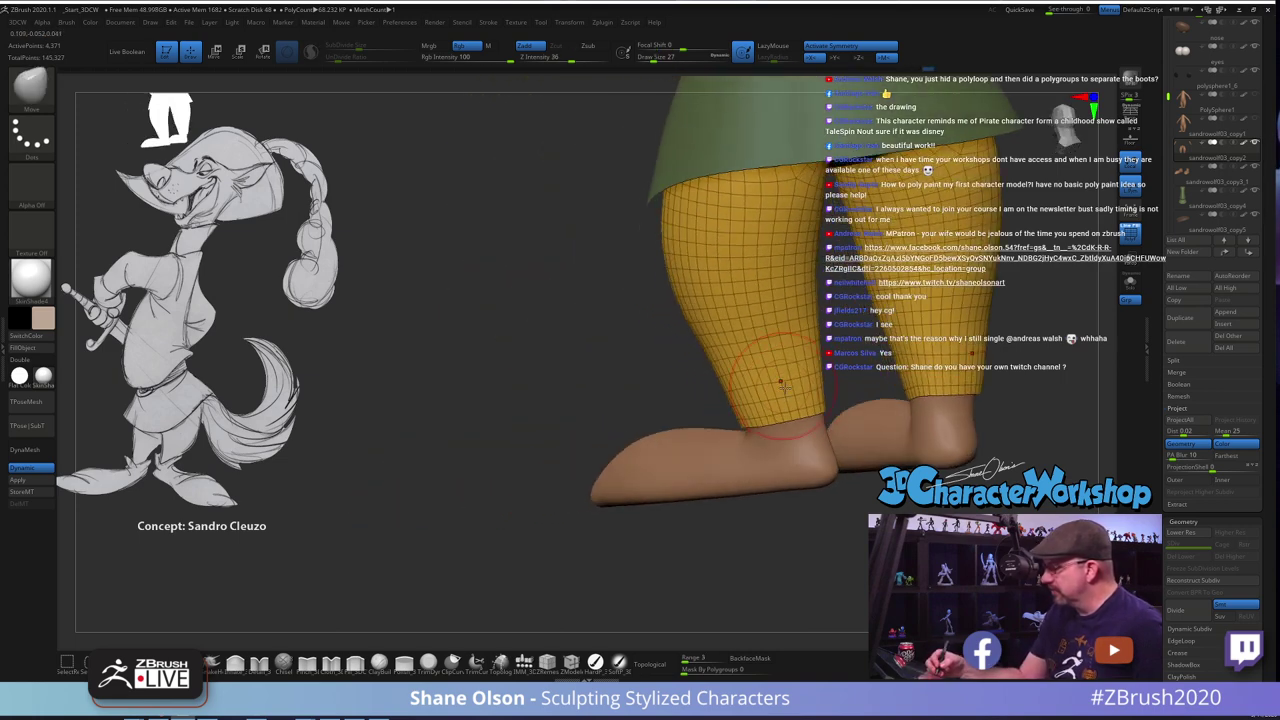
Hide an edge loop around each shin, regroup the legs into separate polygroups above and below it, and show the whole mesh again
left_click(760, 343, "ctrl+shift")
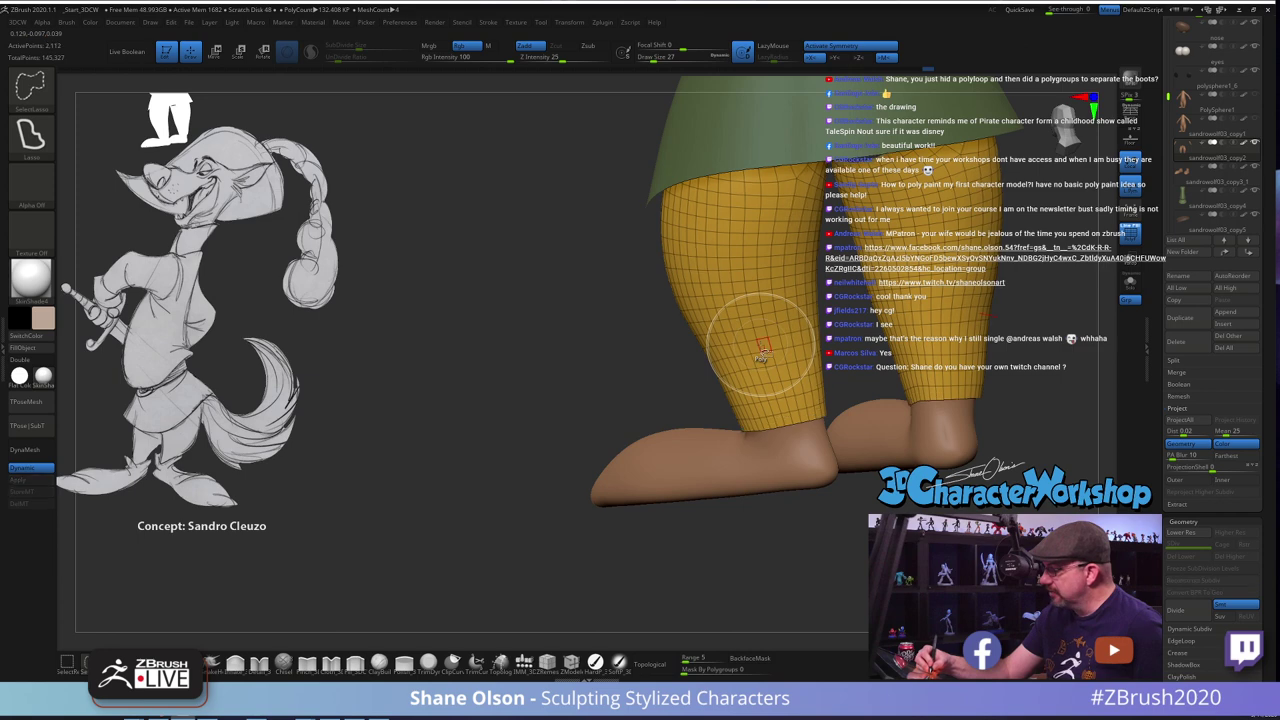
left_click(760, 344, "ctrl+shift")
left_click_drag(761, 343, 769, 312, "ctrl+shift")
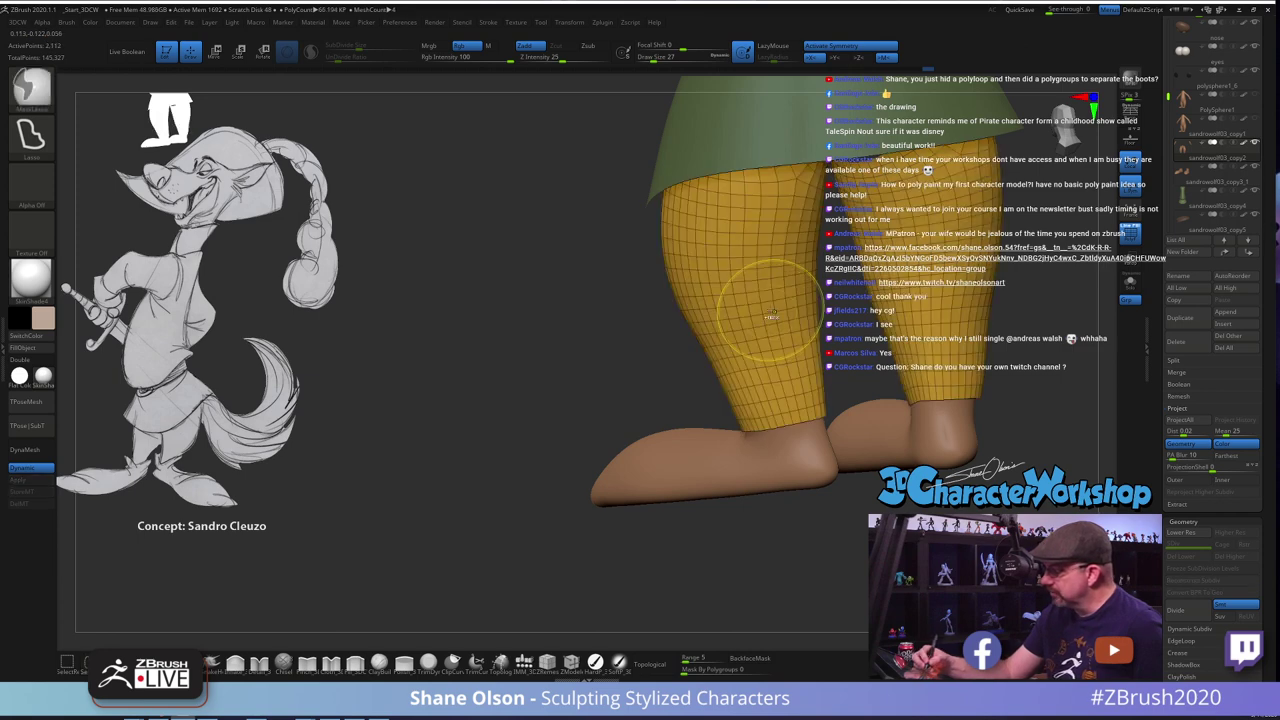
left_click(761, 344, "ctrl+shift")
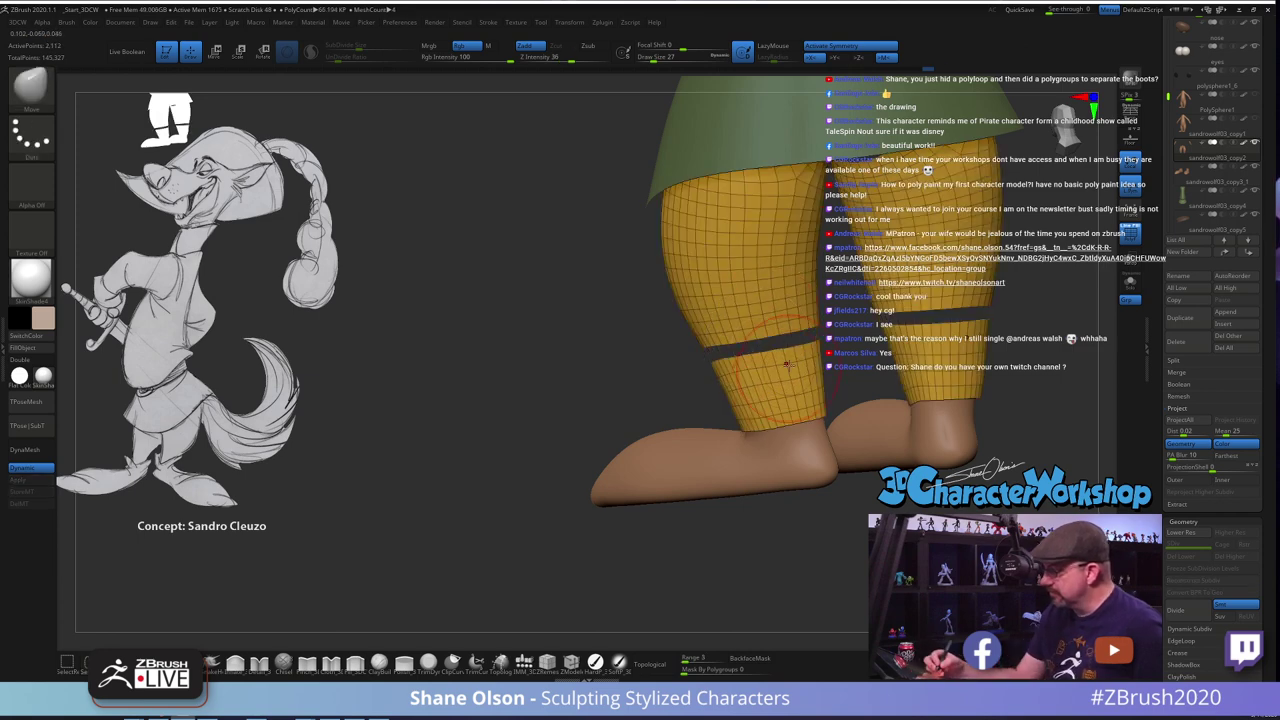
key("2")
left_click(778, 237)
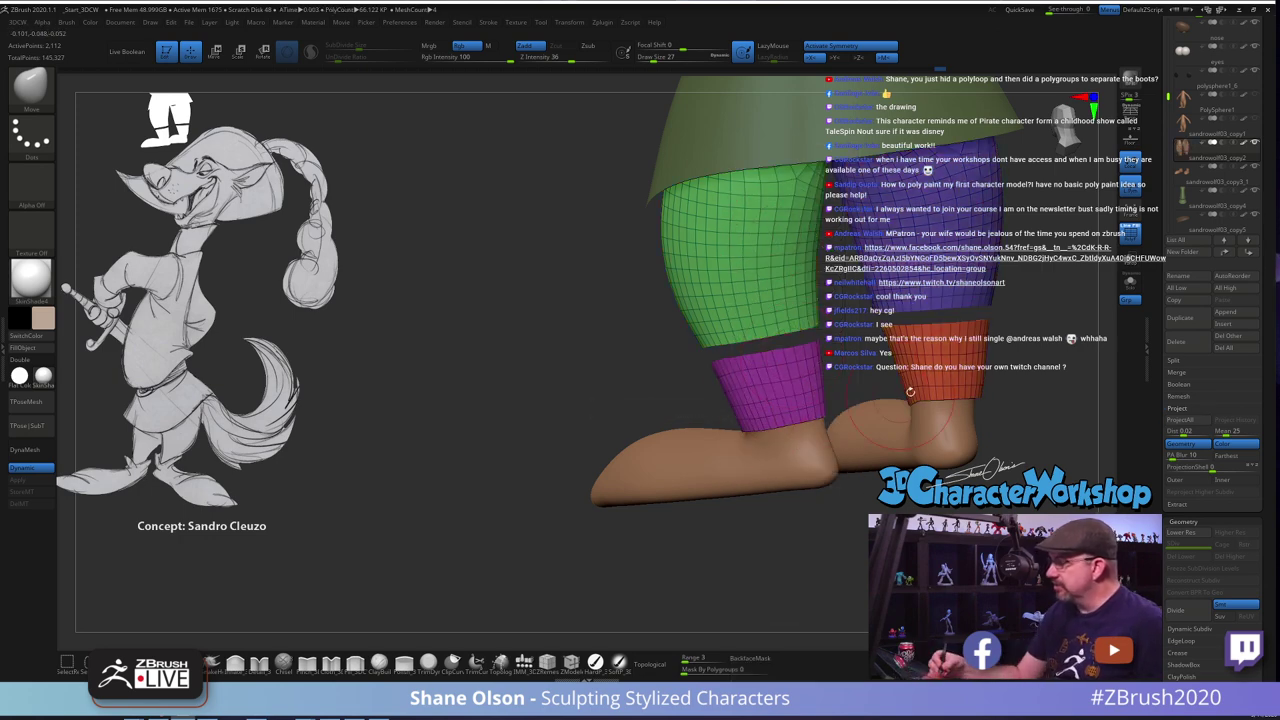
left_click(779, 570, "ctrl+shift")
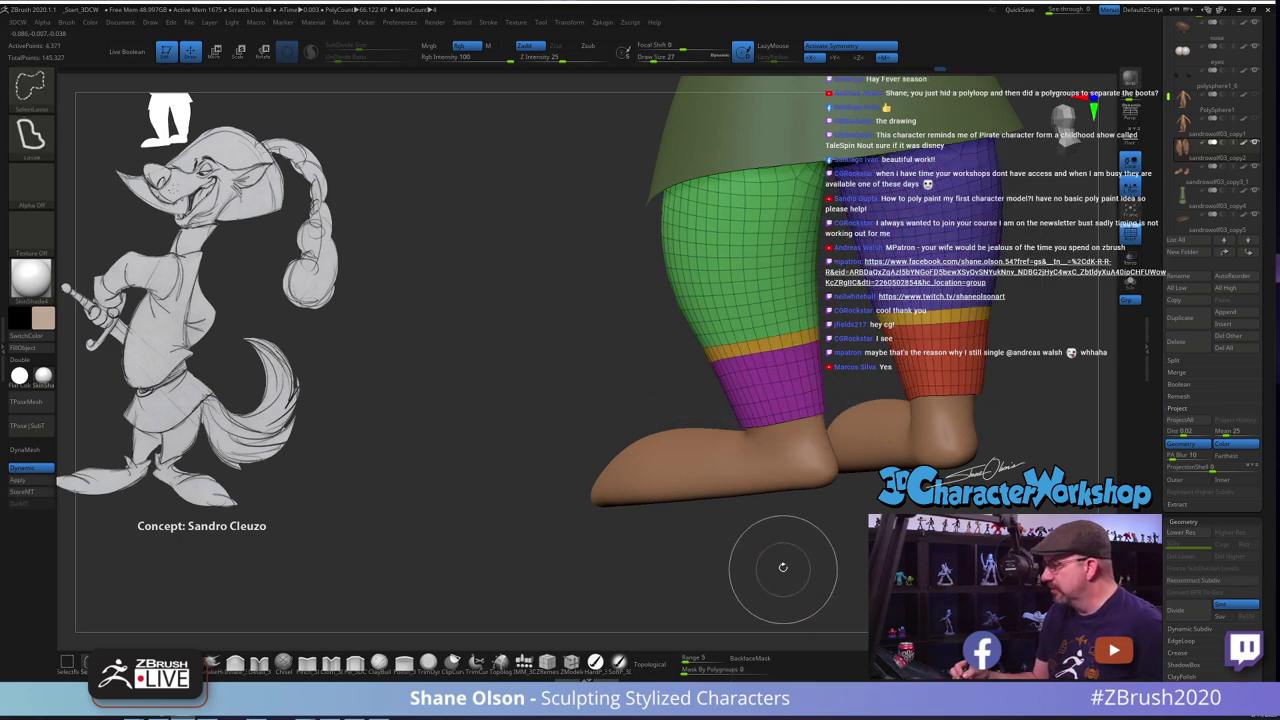
Undo the regrouping of the legs and the hidden shin loops
key("ctrl+z")
key("ctrl+z")
key("ctrl+z")
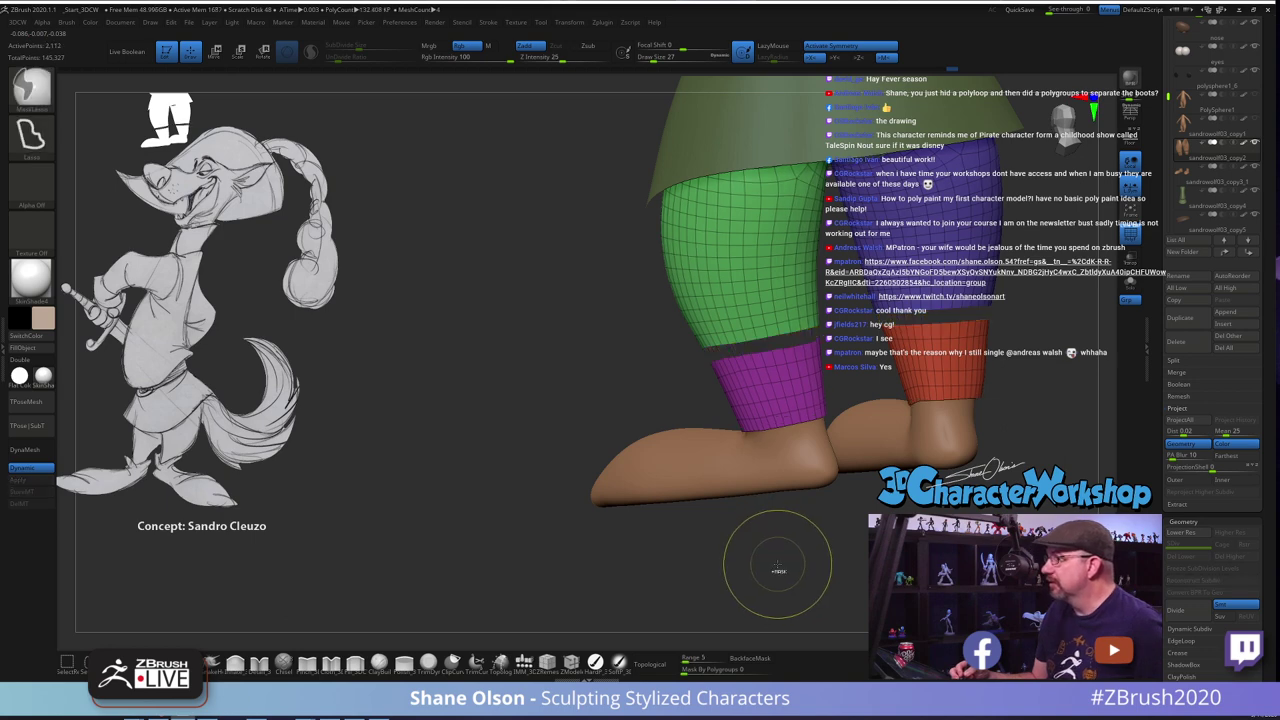
Taper the calves toward the ankles with a larger Move brush so the trouser legs tuck into the shoe collars
left_click_drag(781, 555, 829, 543, "shift")
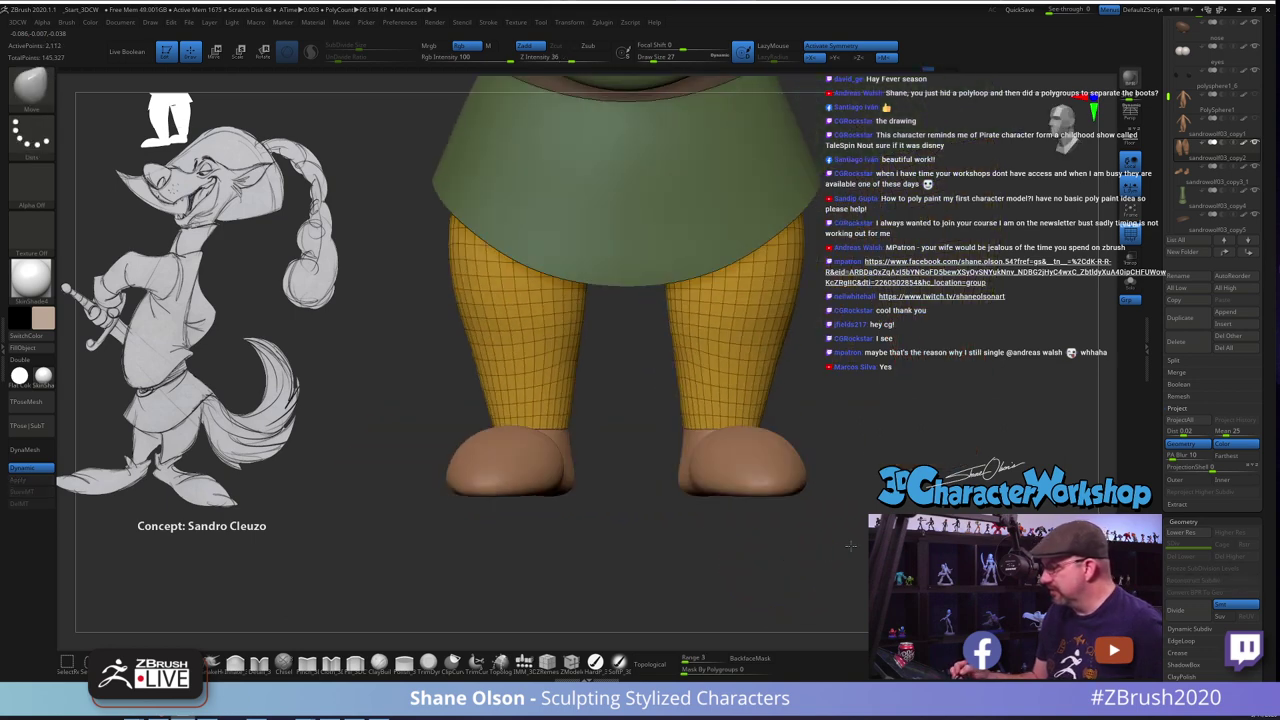
key("s")
left_click_drag(828, 408, 773, 428)
key("s")
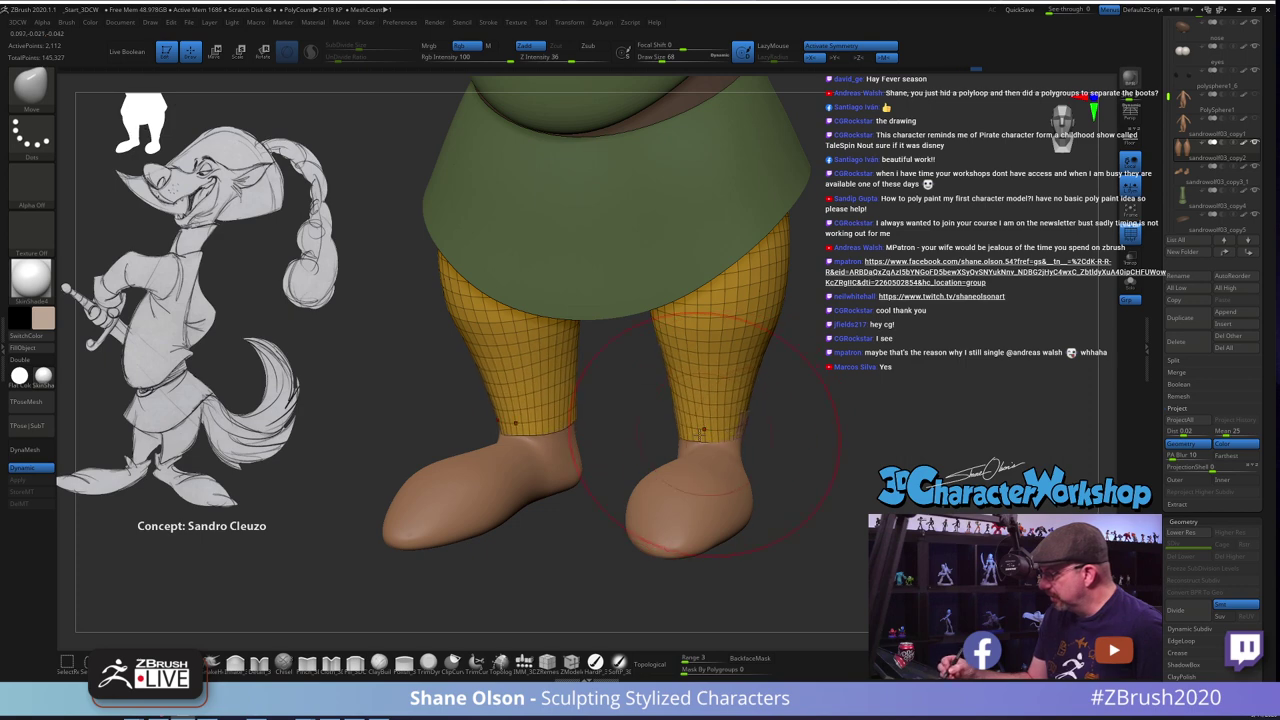
mouse_move(791, 426)
left_mouse_down()
mouse_move(762, 435)
mouse_move(788, 378)
left_mouse_up()
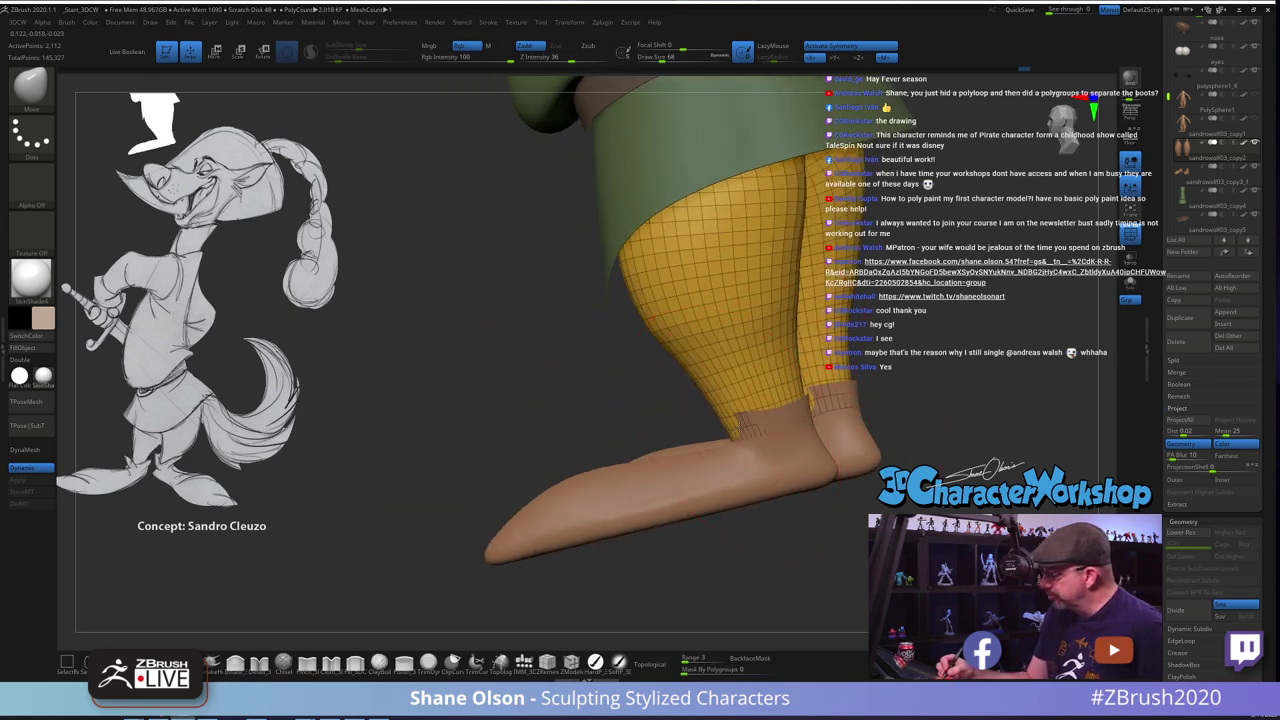
key("s")
mouse_move(770, 433)
left_mouse_down()
mouse_move(739, 422)
mouse_move(797, 388)
left_mouse_up()
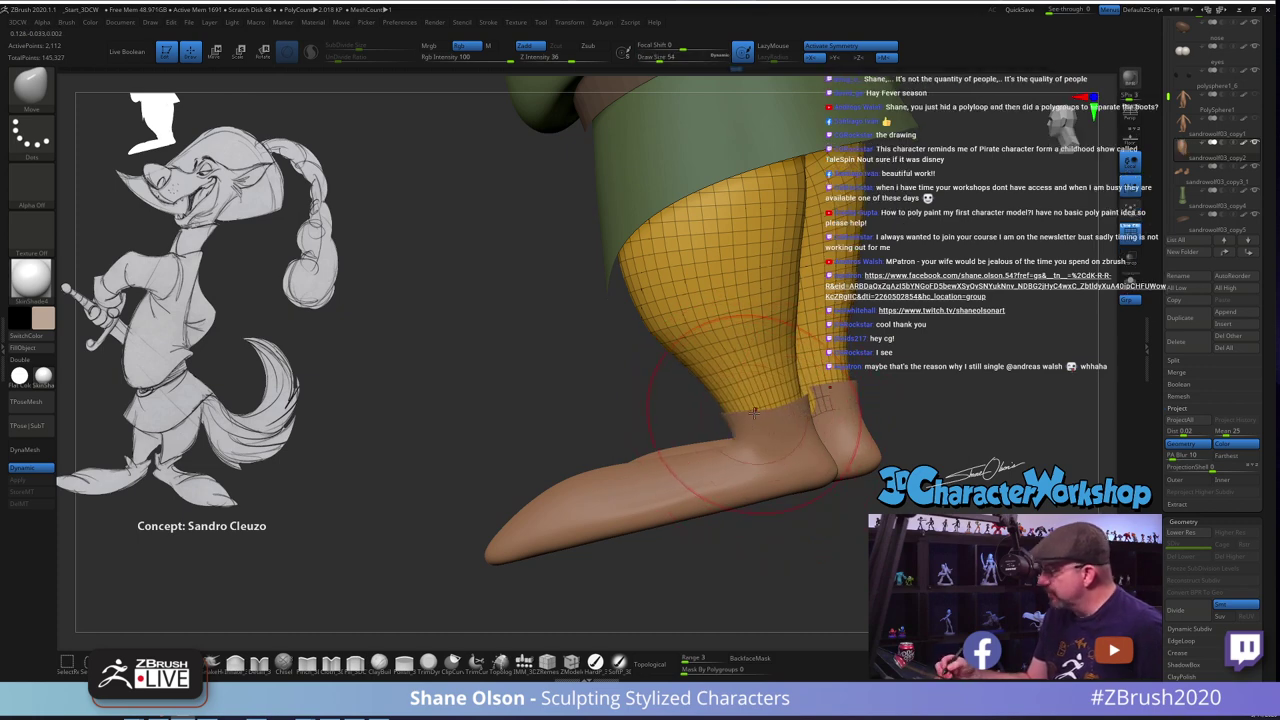
mouse_move(748, 421)
right_mouse_down()
mouse_move(803, 395)
mouse_move(830, 403)
mouse_move(829, 391)
right_mouse_up()
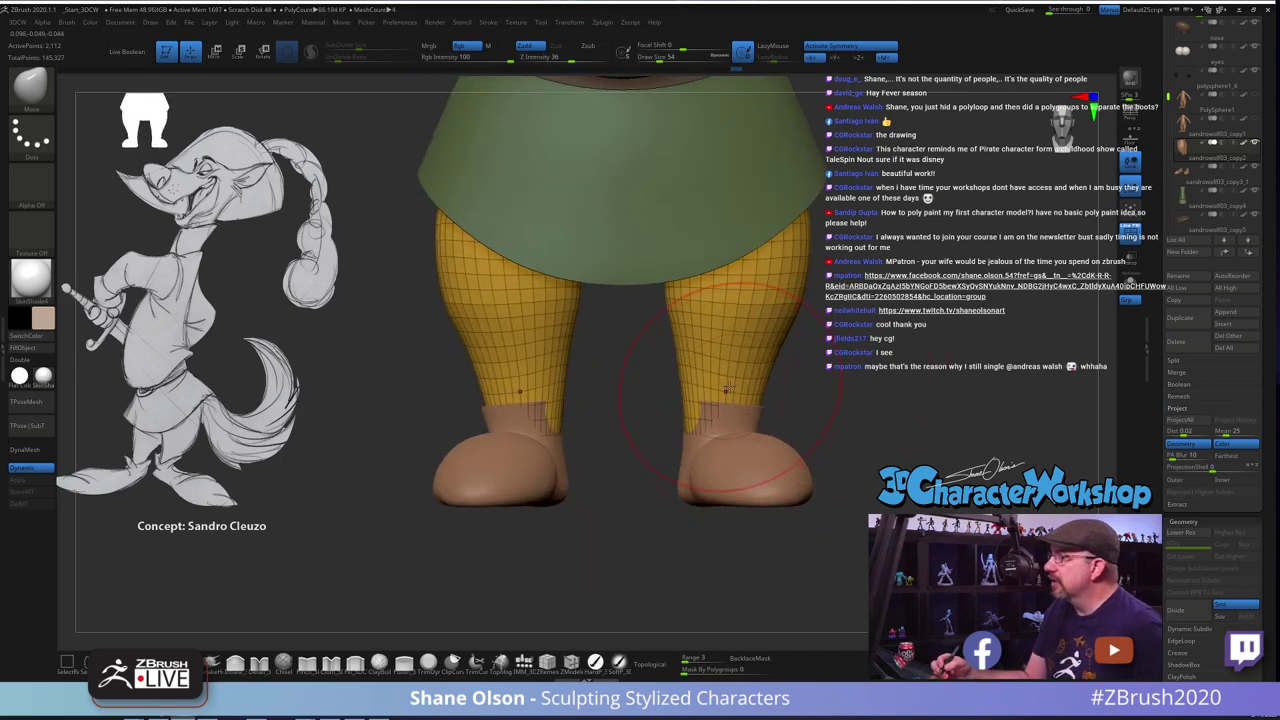
Push the parts of the trouser legs that poke through the shoes inside the collars, working from the front, side and back
right_click_drag(728, 388, 712, 414, "alt")
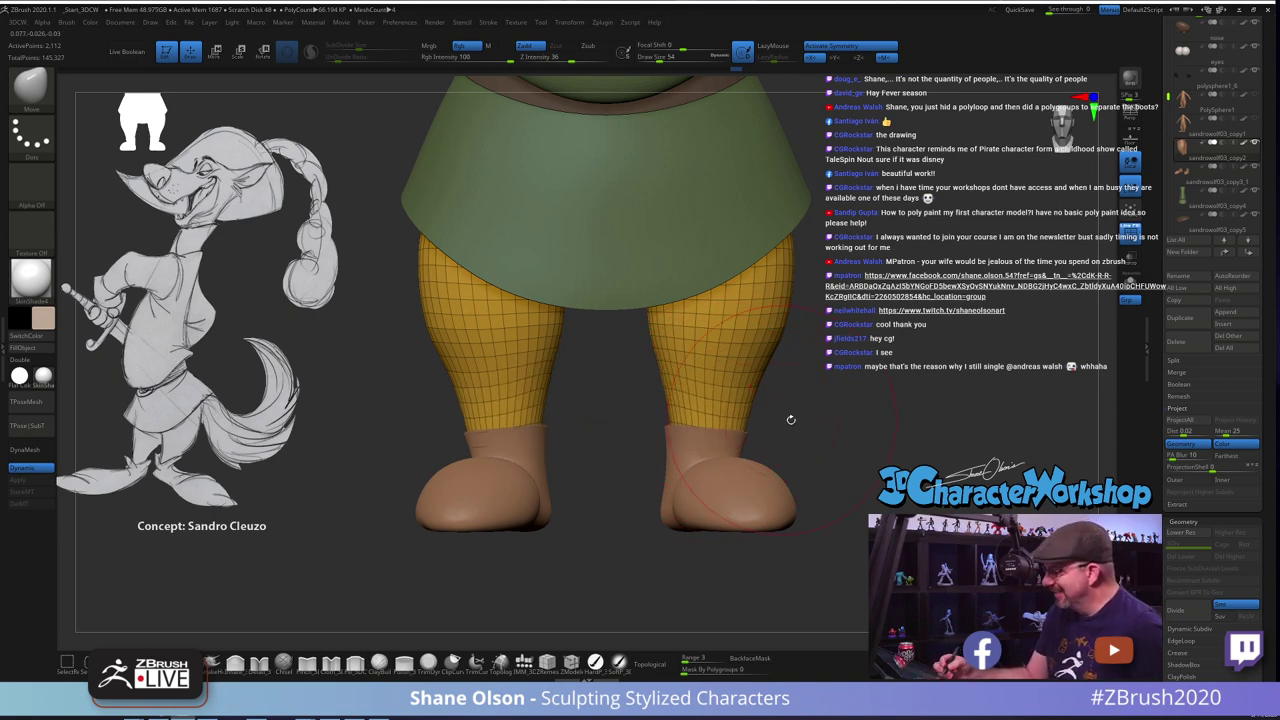
right_click_drag(791, 420, 754, 426)
left_click_drag(692, 438, 722, 444)
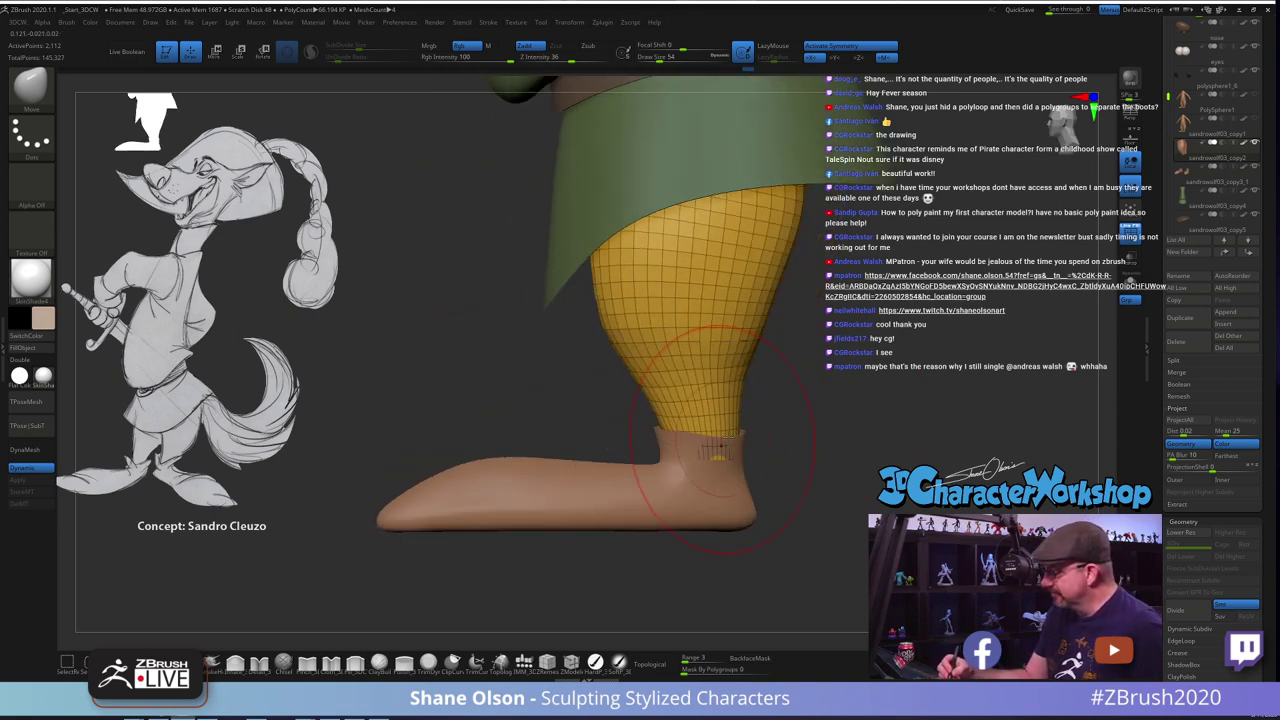
right_click_drag(729, 453, 758, 457)
left_click_drag(738, 458, 760, 458)
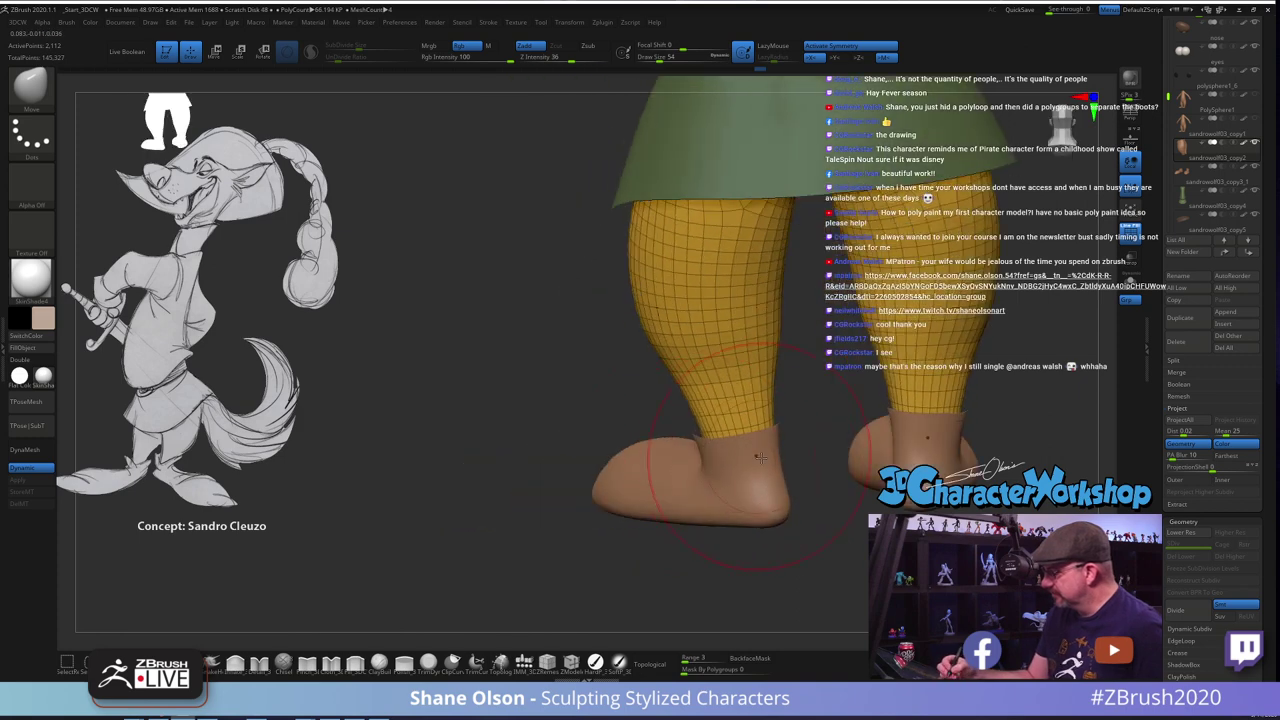
mouse_move(757, 471)
right_mouse_down("shift")
mouse_move(866, 453)
mouse_move(738, 462)
right_mouse_up("shift")
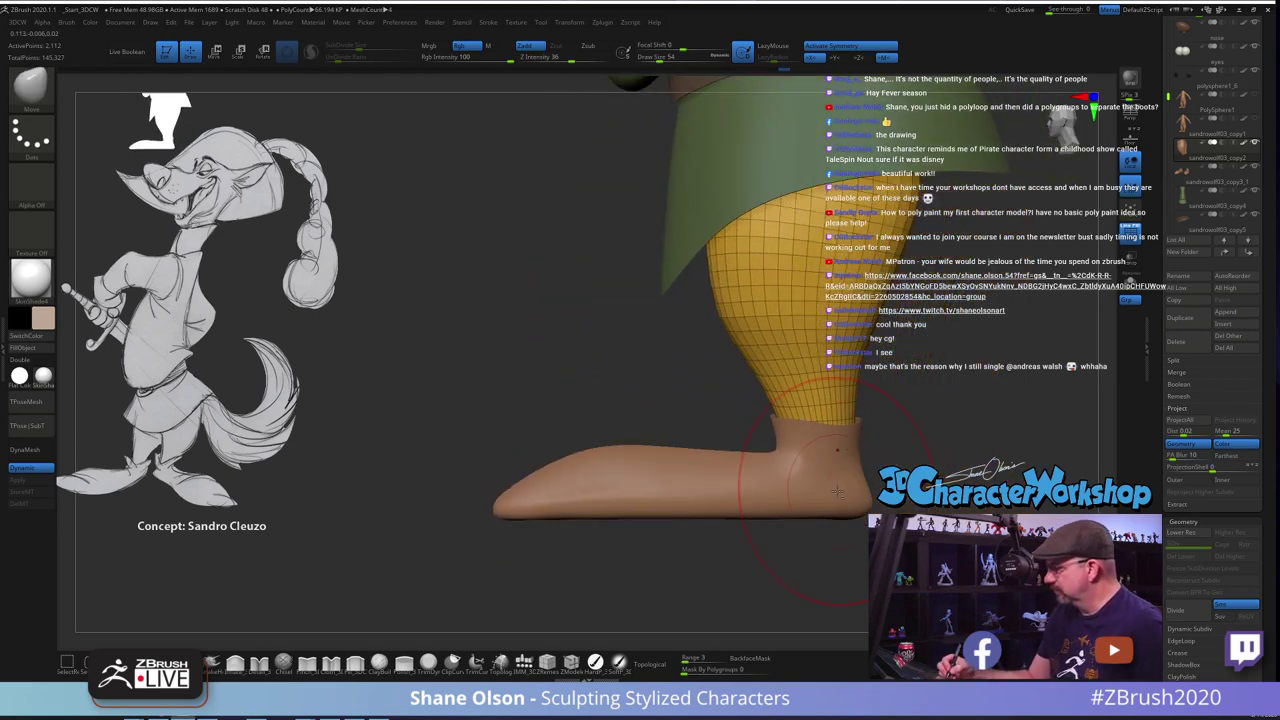
Switch to the shoes subtool and pull the side of each collar down into a curved opening with a smaller Move brush
left_click(840, 483, "alt")
key("s")
left_click_drag(842, 436, 828, 437)
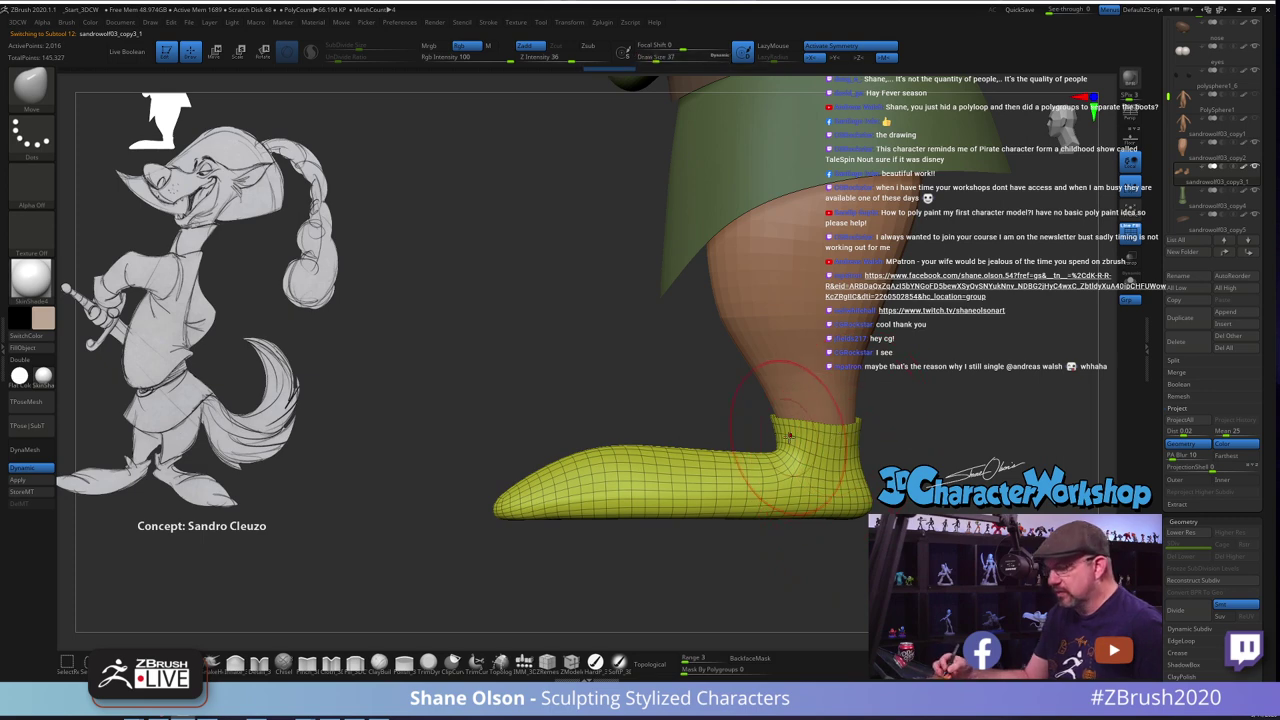
key("[")
key("[")
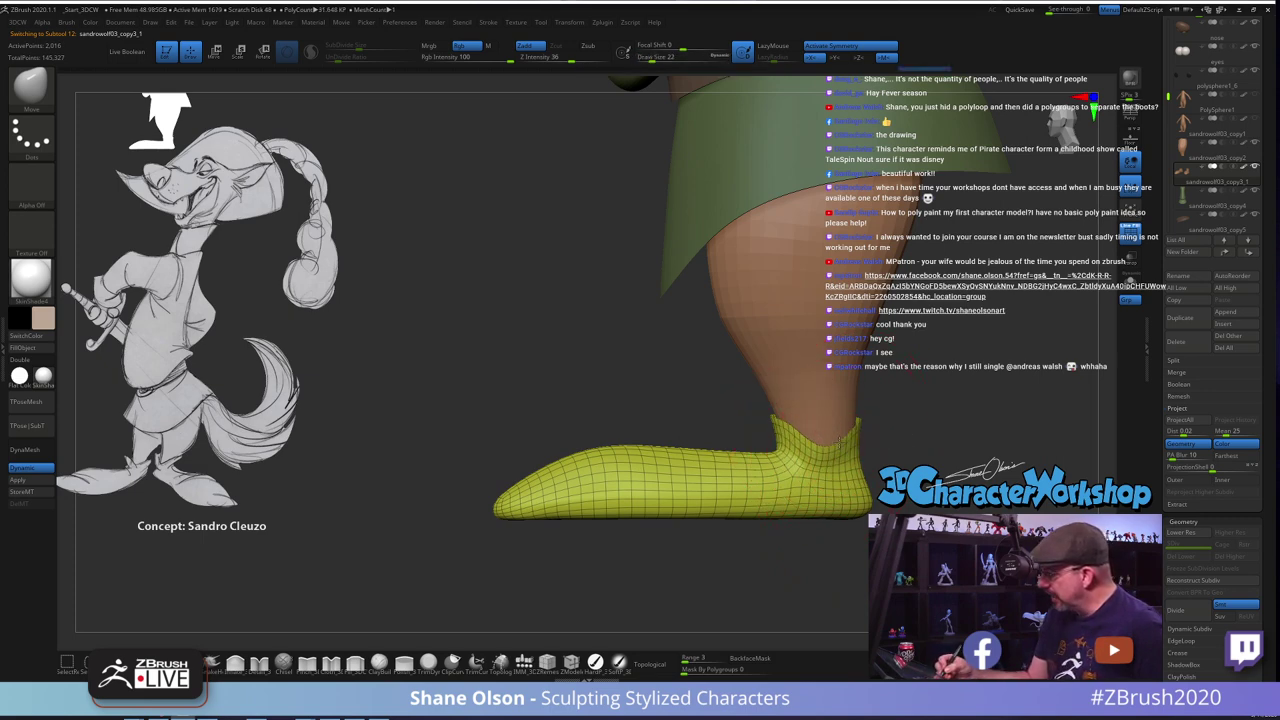
left_click_drag(700, 390, 800, 415)
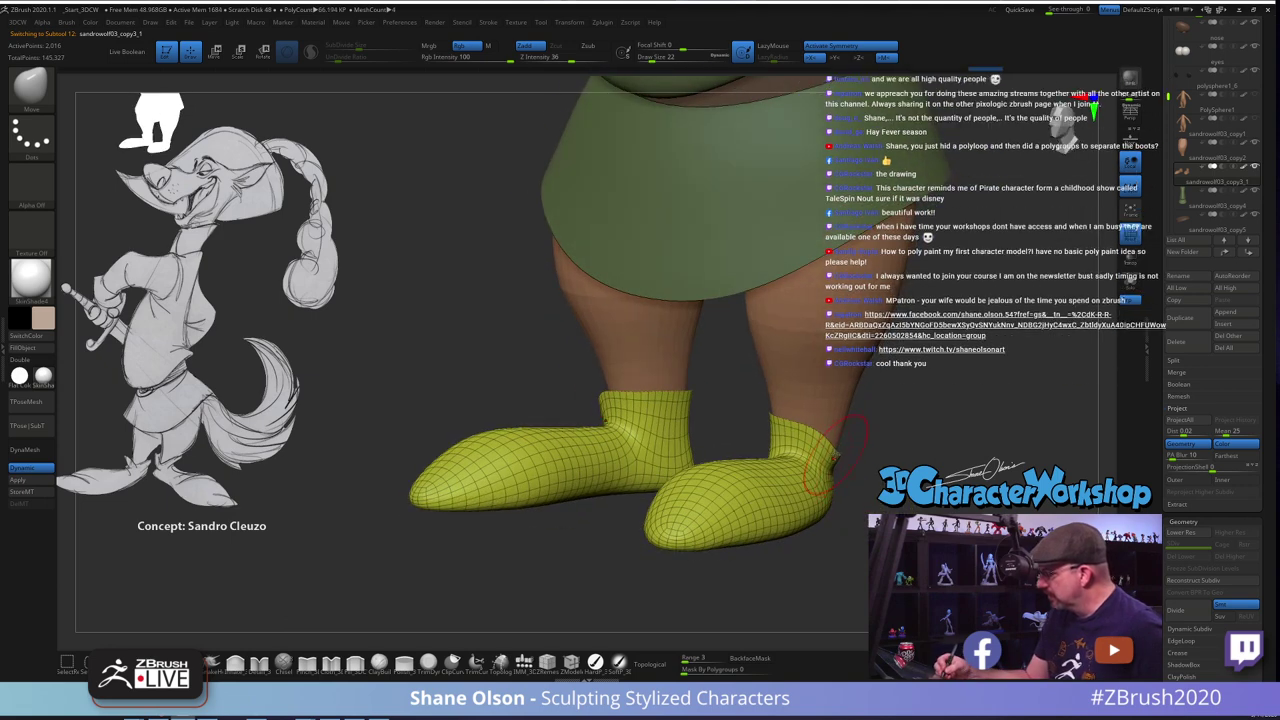
Shape the shoe collars and heels from the inner side and back, keeping the back of each collar raised
right_click_drag(870, 461, 906, 464)
left_click_drag(928, 420, 839, 387, "alt")
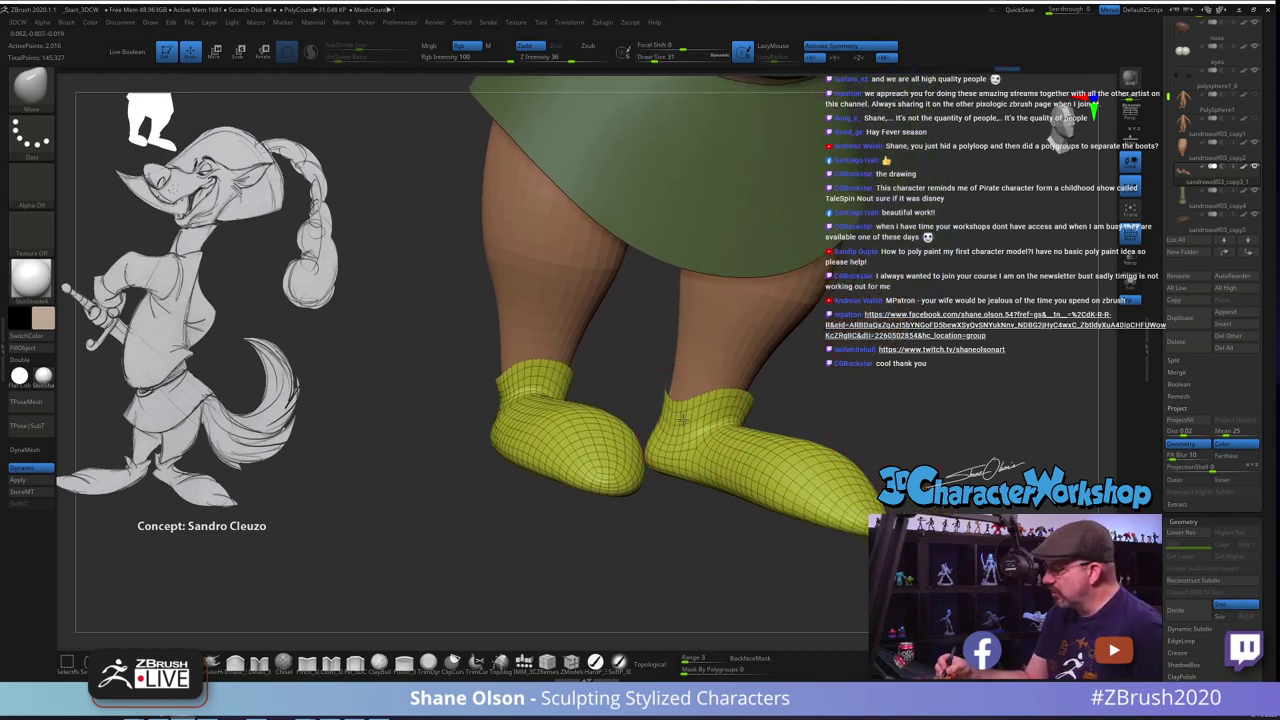
left_click_drag(843, 397, 755, 391)
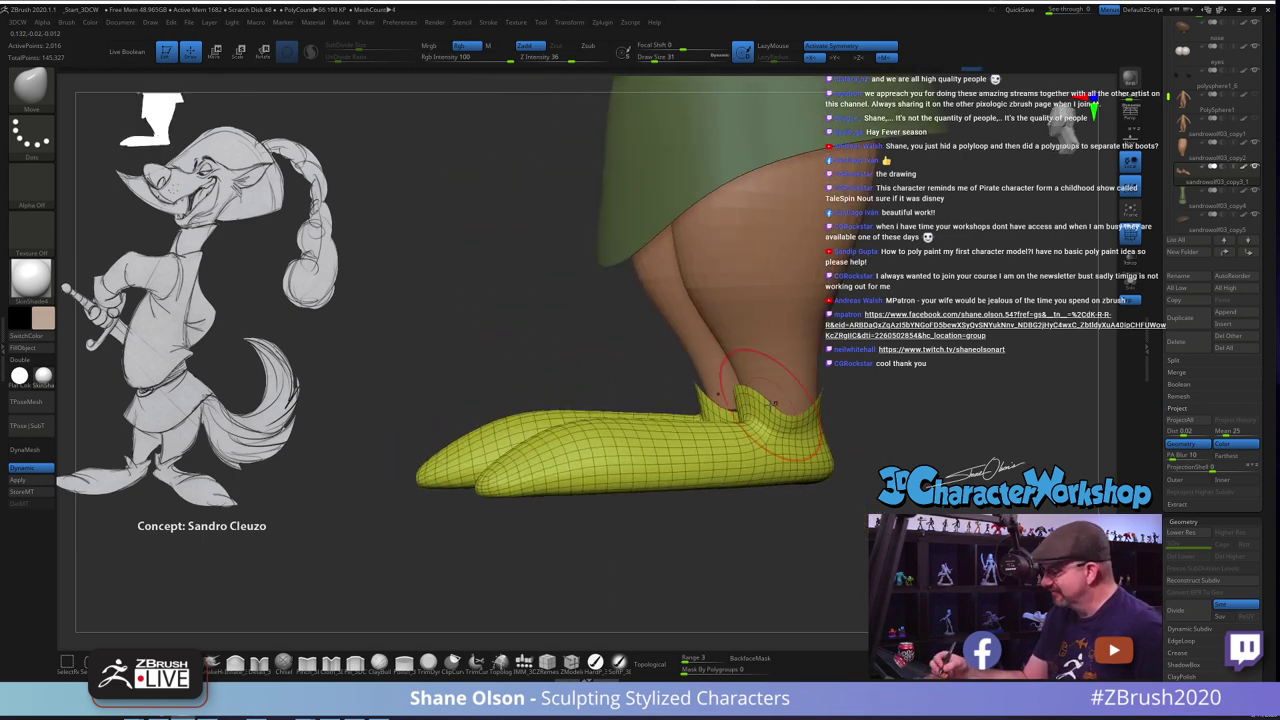
right_click_drag(820, 402, 754, 421)
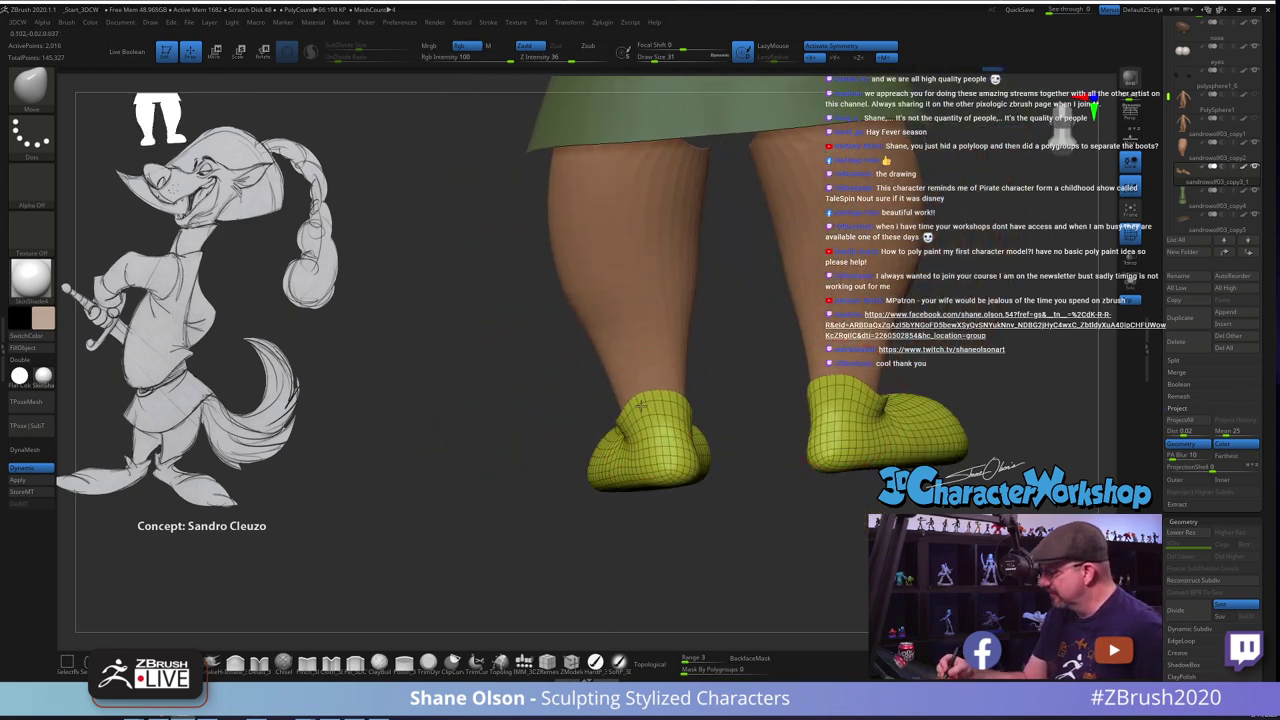
left_click_drag(641, 405, 664, 396)
right_click_drag(696, 388, 652, 392)
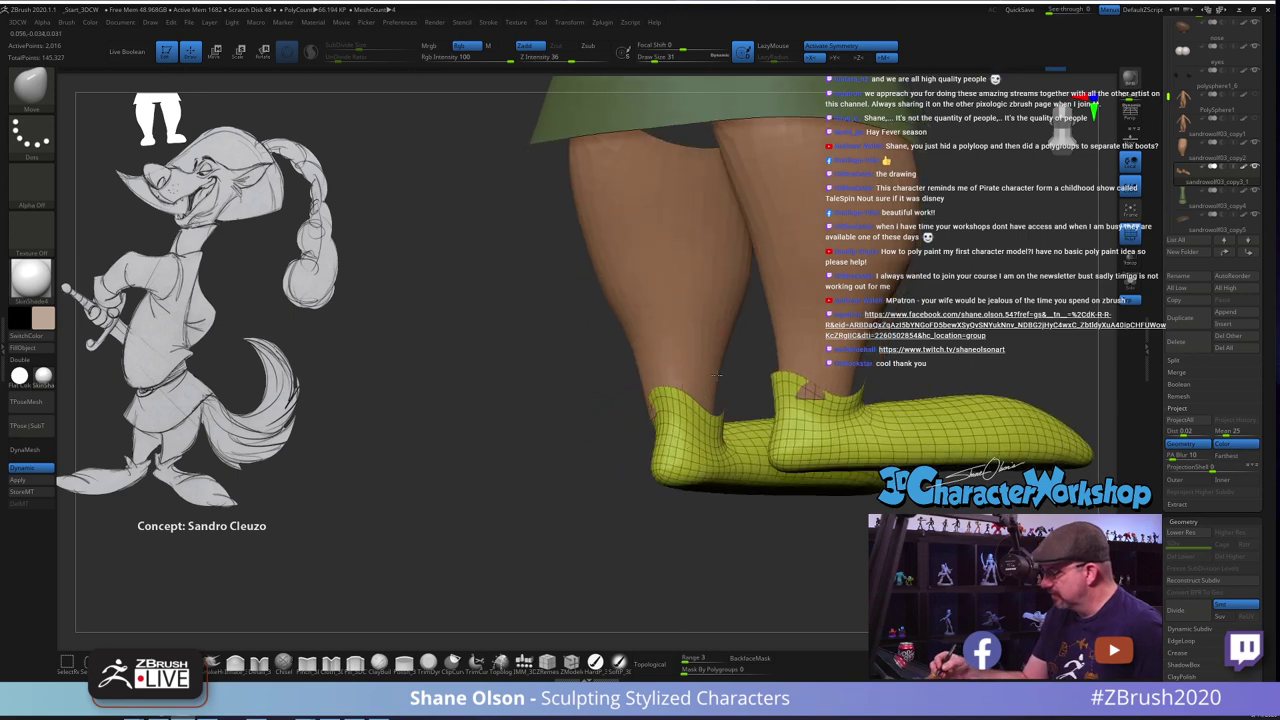
left_click_drag(657, 397, 643, 391)
right_click_drag(645, 394, 684, 400)
left_click_drag(644, 453, 636, 455)
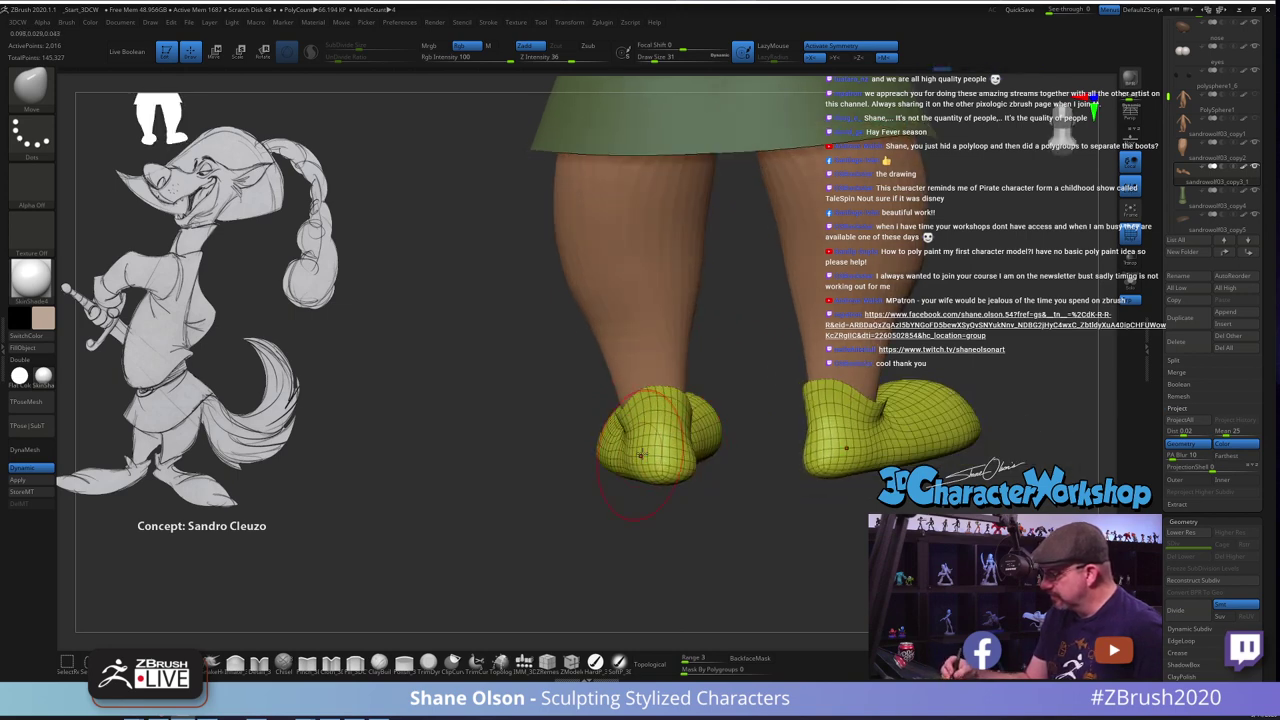
Pull the front of the shoe collars up into a flared tip and check both shoes from the front
mouse_move(634, 494)
right_mouse_down()
mouse_move(706, 514)
mouse_move(678, 516)
right_mouse_up()
right_click_drag(697, 412, 655, 402)
right_click_drag(760, 496, 590, 512)
left_click_drag(729, 395, 733, 384)
mouse_move(655, 410)
right_mouse_down()
mouse_move(757, 394)
mouse_move(717, 377)
mouse_move(661, 411)
right_mouse_up()
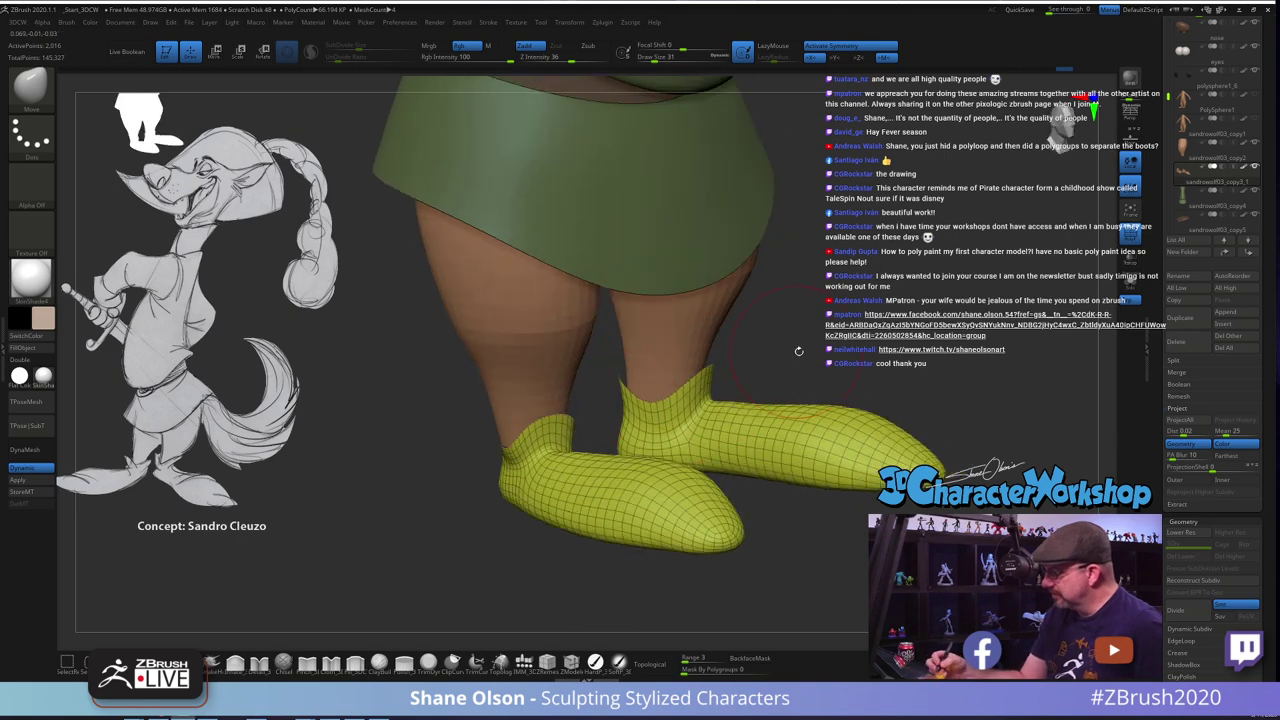
right_click_drag(799, 351, 748, 360, "shift")
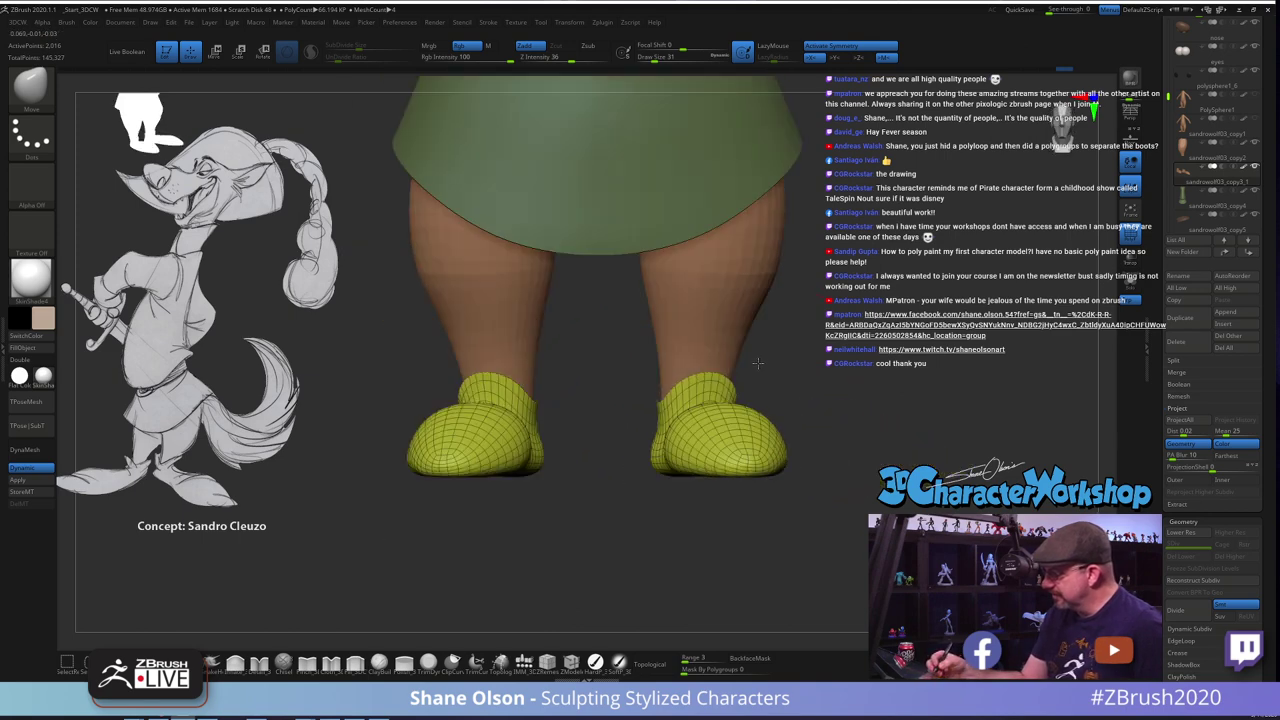
Switch to the trouser legs subtool and adjust the outer back of the ankles with the brush at draw size 41
left_click(695, 350, "alt")
right_click_drag(695, 350, 657, 388)
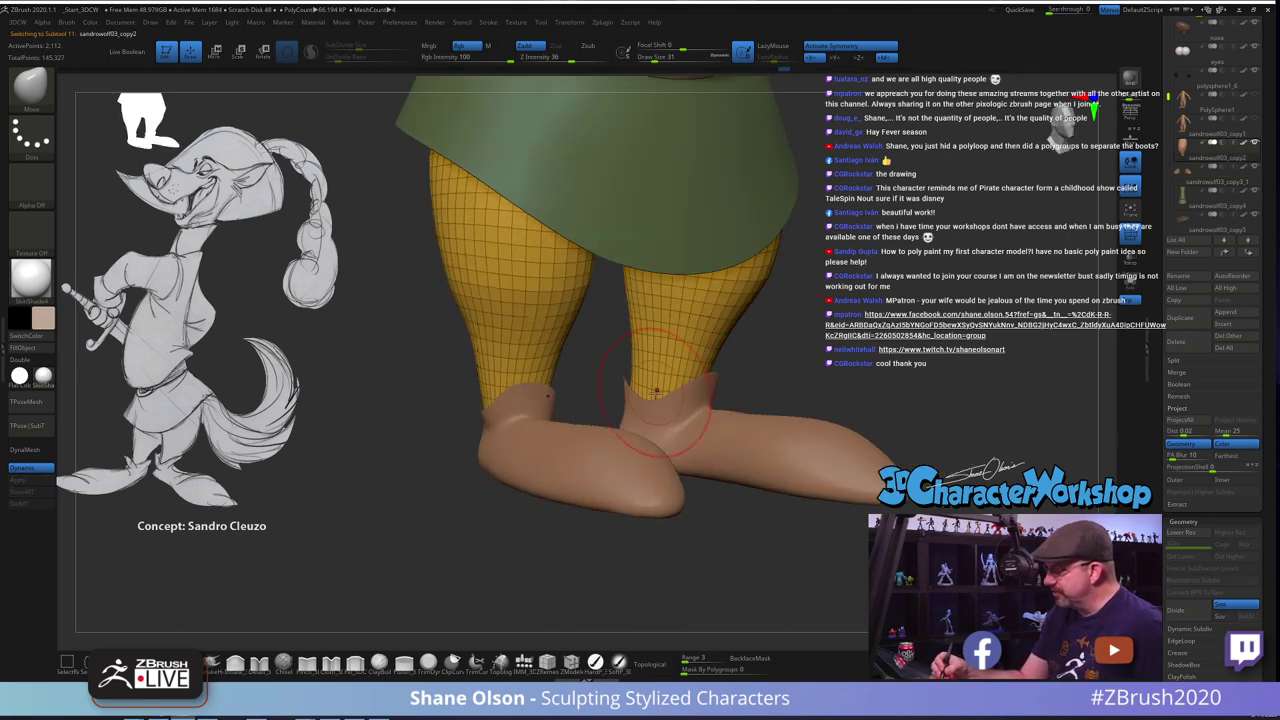
mouse_move(787, 367)
right_mouse_down()
mouse_move(774, 364)
mouse_move(766, 408)
mouse_move(750, 418)
right_mouse_up()
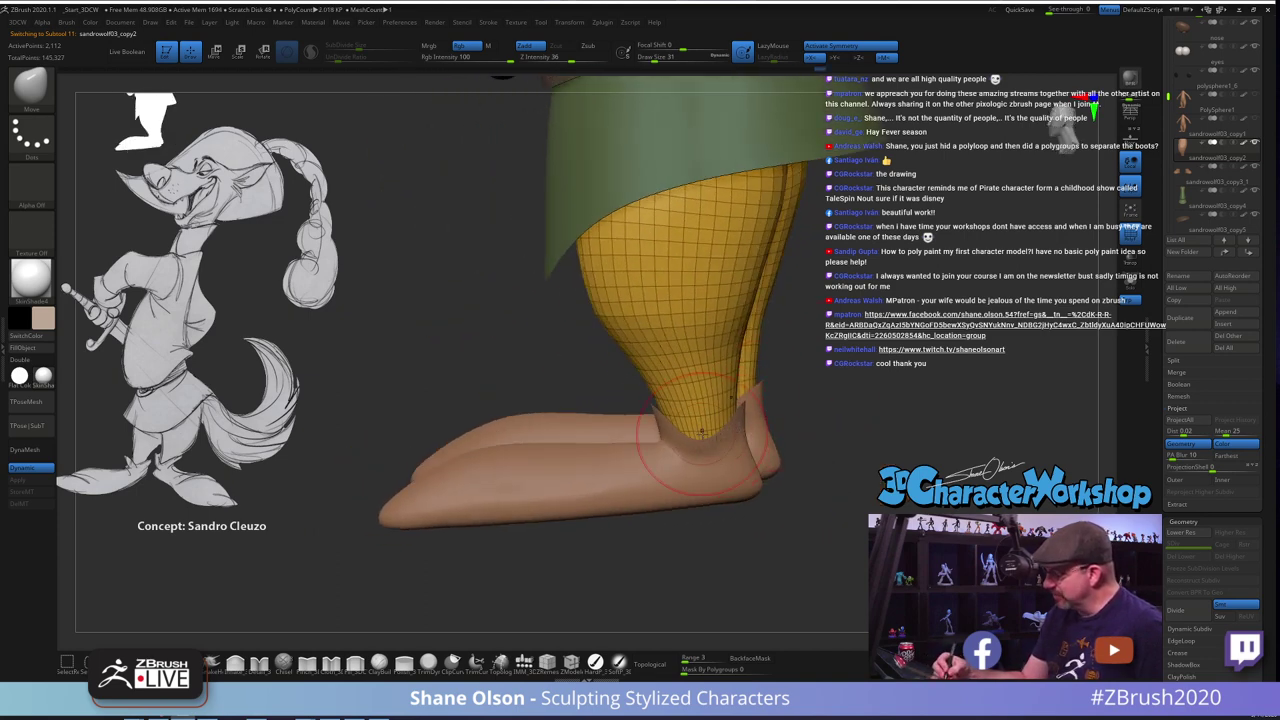
right_click_drag(734, 499, 494, 536)
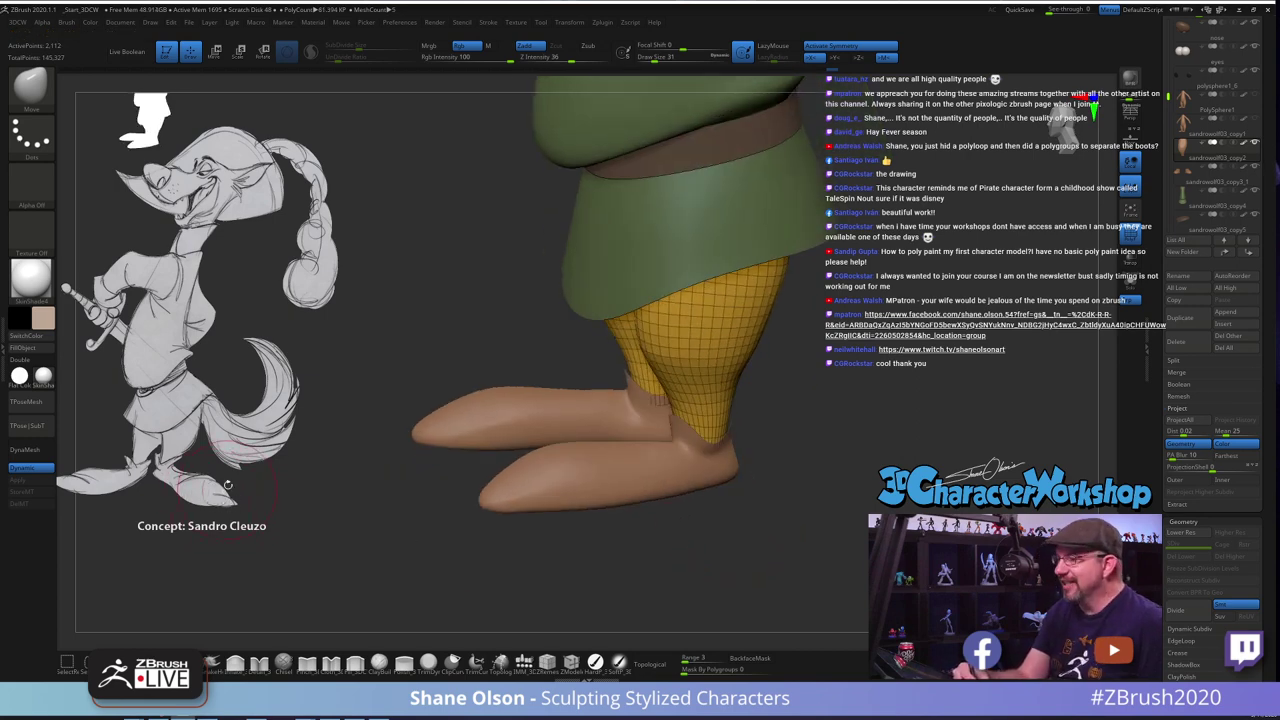
right_click_drag(703, 537, 870, 467)
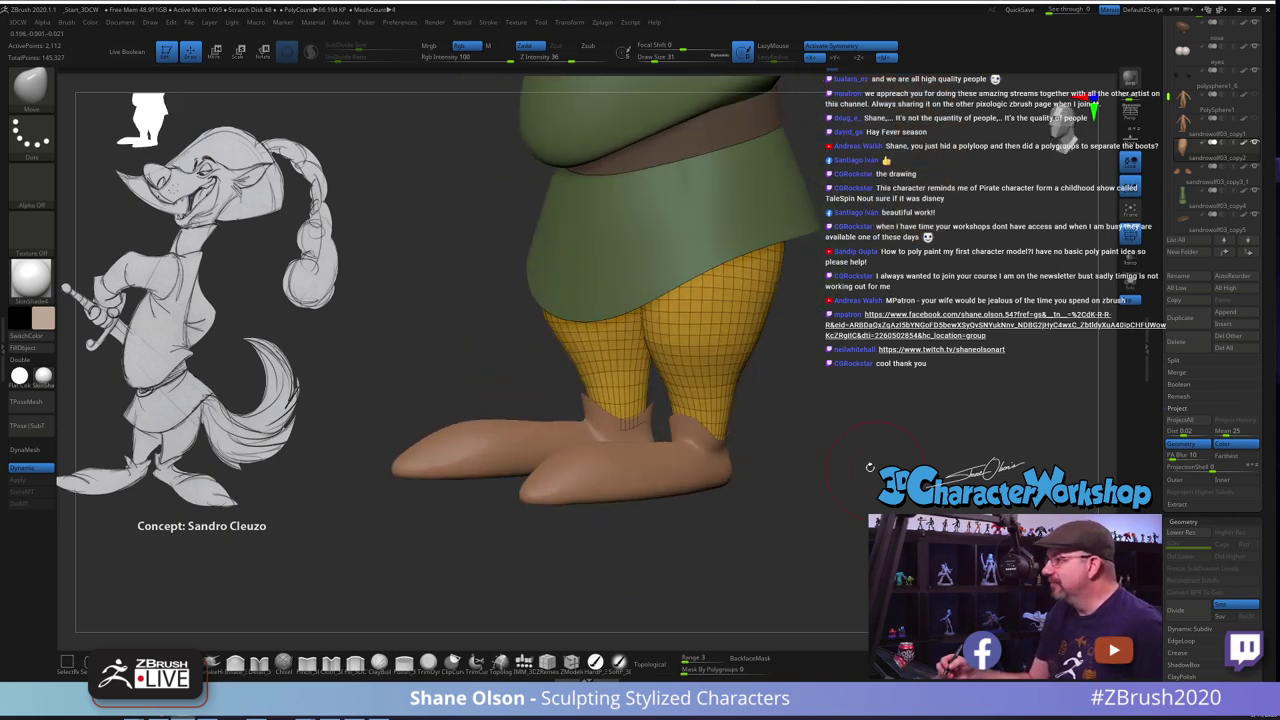
key("s")
left_click_drag(787, 445, 790, 445)
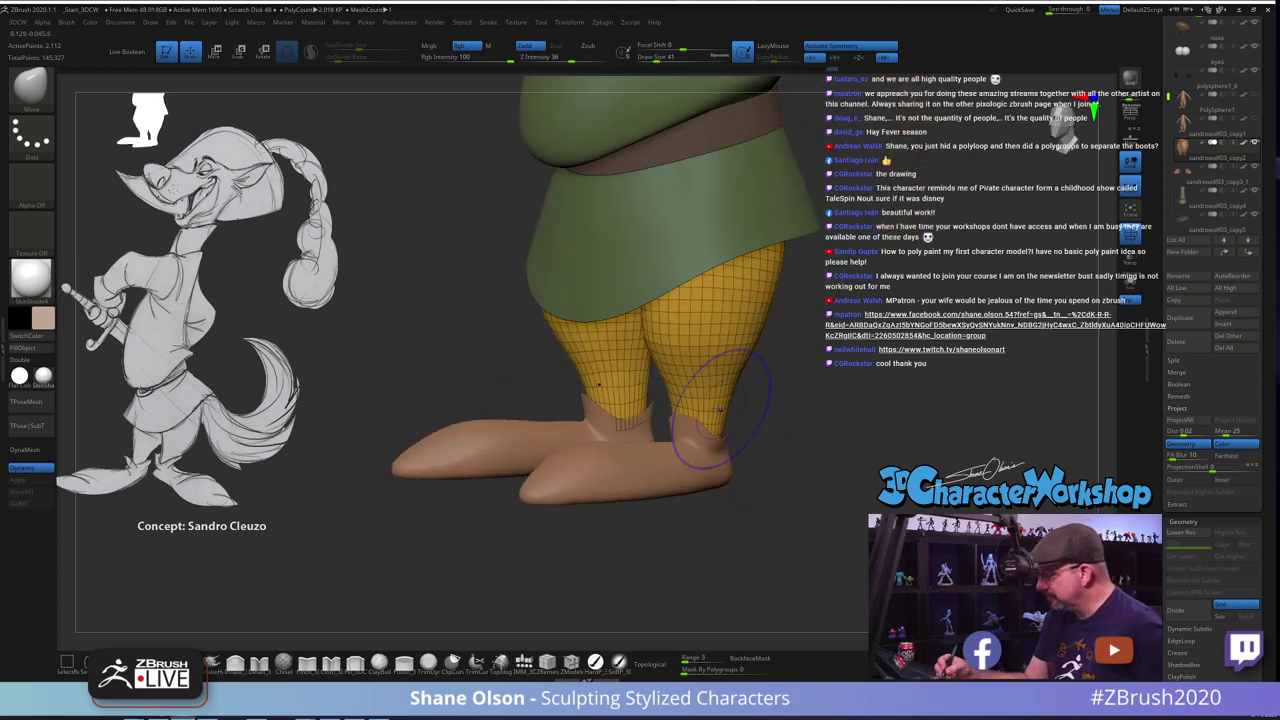
left_click_drag(720, 409, 737, 394, "shift")
mouse_move(748, 410)
right_mouse_down()
mouse_move(806, 446)
mouse_move(738, 430)
right_mouse_up()
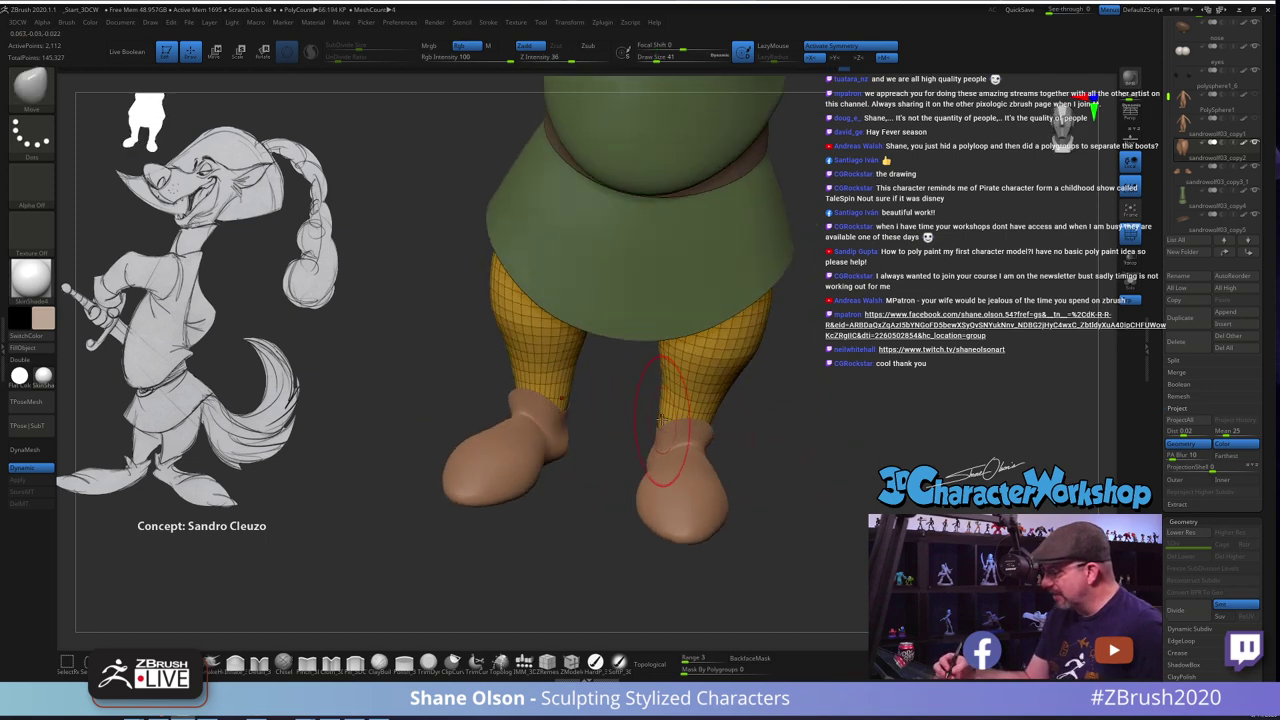
Tuck the trouser cuffs into the shoe collars, working around the front and outer side of the ankles
left_click_drag(668, 424, 672, 426)
right_click_drag(692, 421, 689, 437)
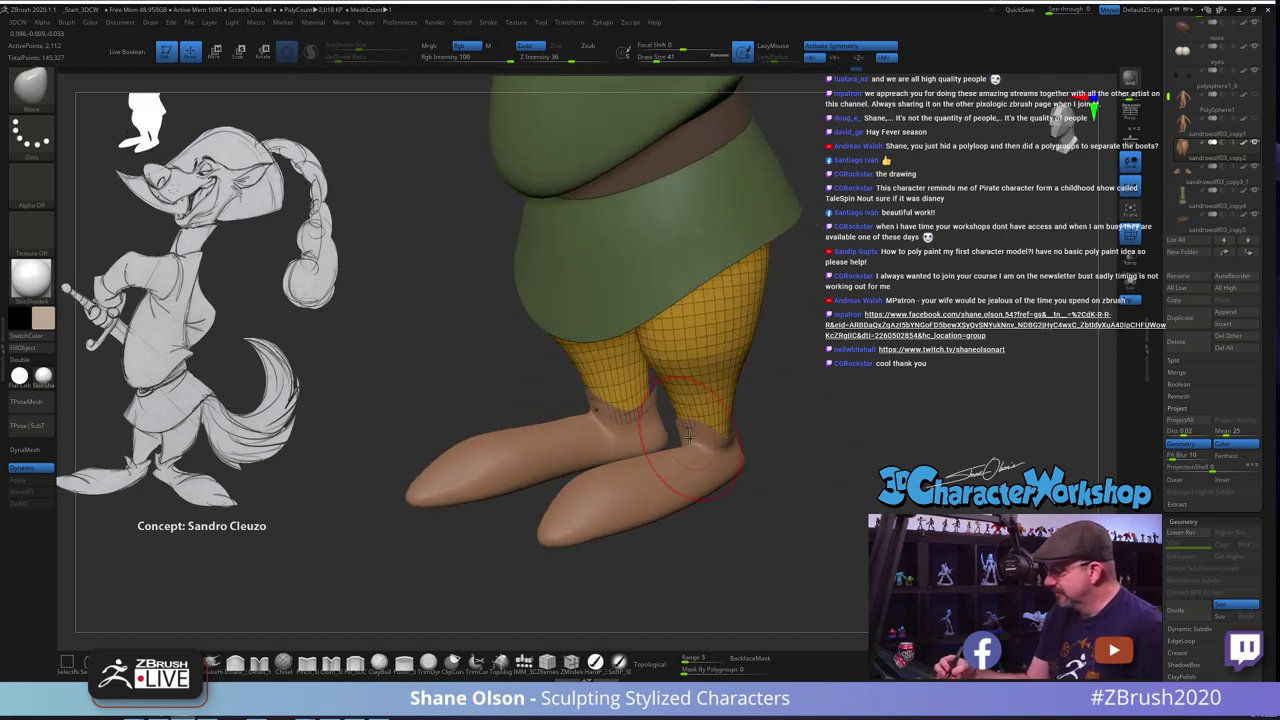
right_click_drag(817, 453, 746, 438)
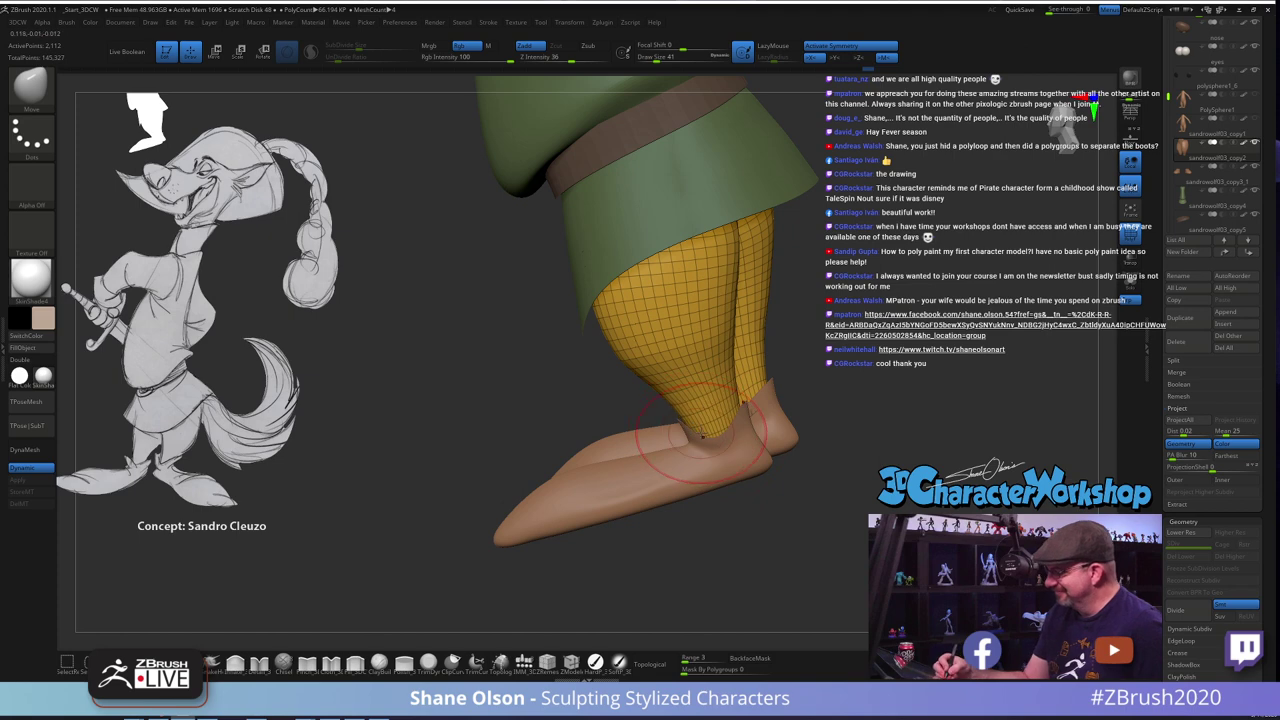
left_click_drag(716, 428, 742, 424, "shift")
left_click_drag(811, 483, 866, 474, "shift")
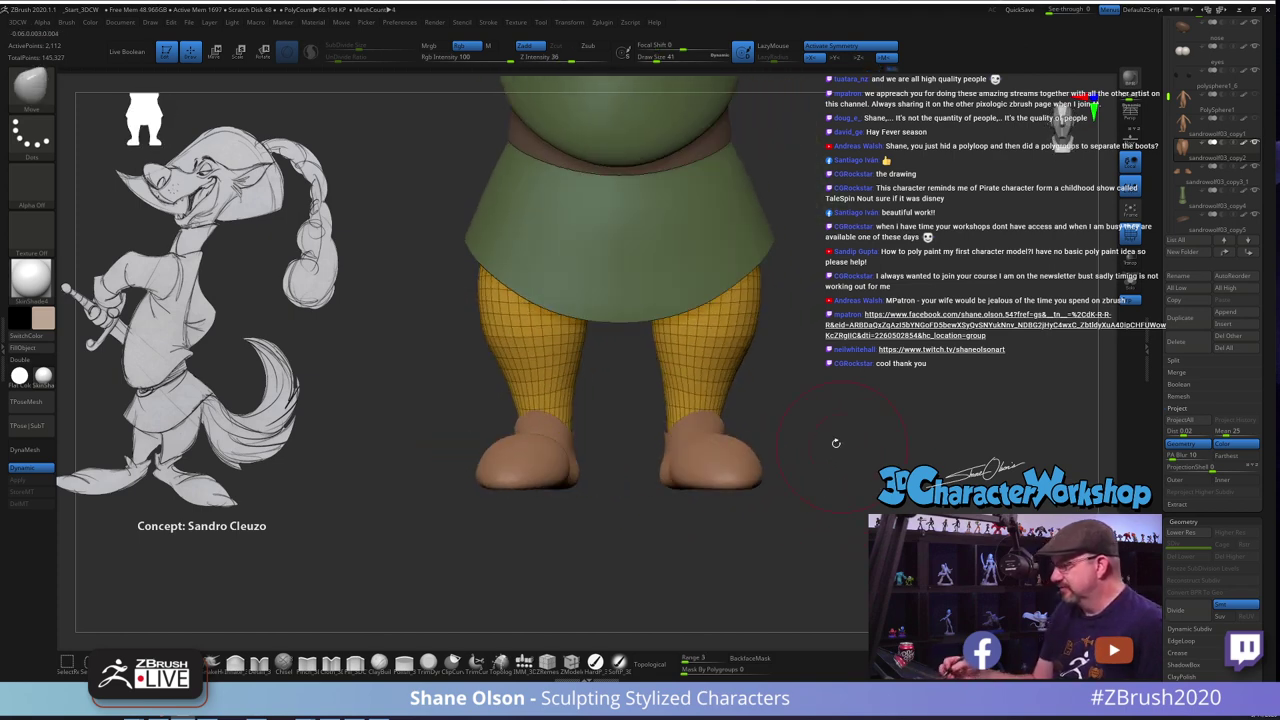
Refine the outer contour of the trouser legs with the Move brush at draw size 74, with the polygroup wireframe turned off
key("s")
left_click_drag(762, 306, 746, 335)
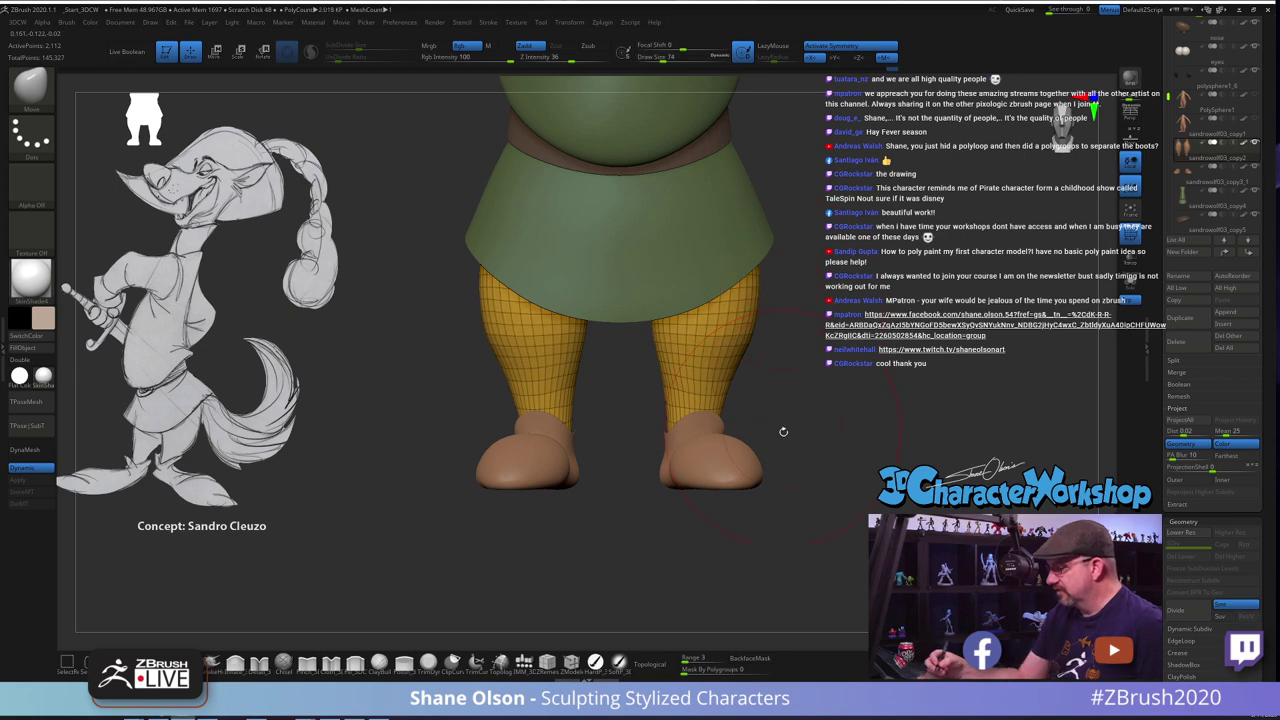
mouse_move(813, 441)
left_mouse_down("alt")
mouse_move(803, 424)
mouse_move(802, 441)
left_mouse_up("alt")
key("shift+f")
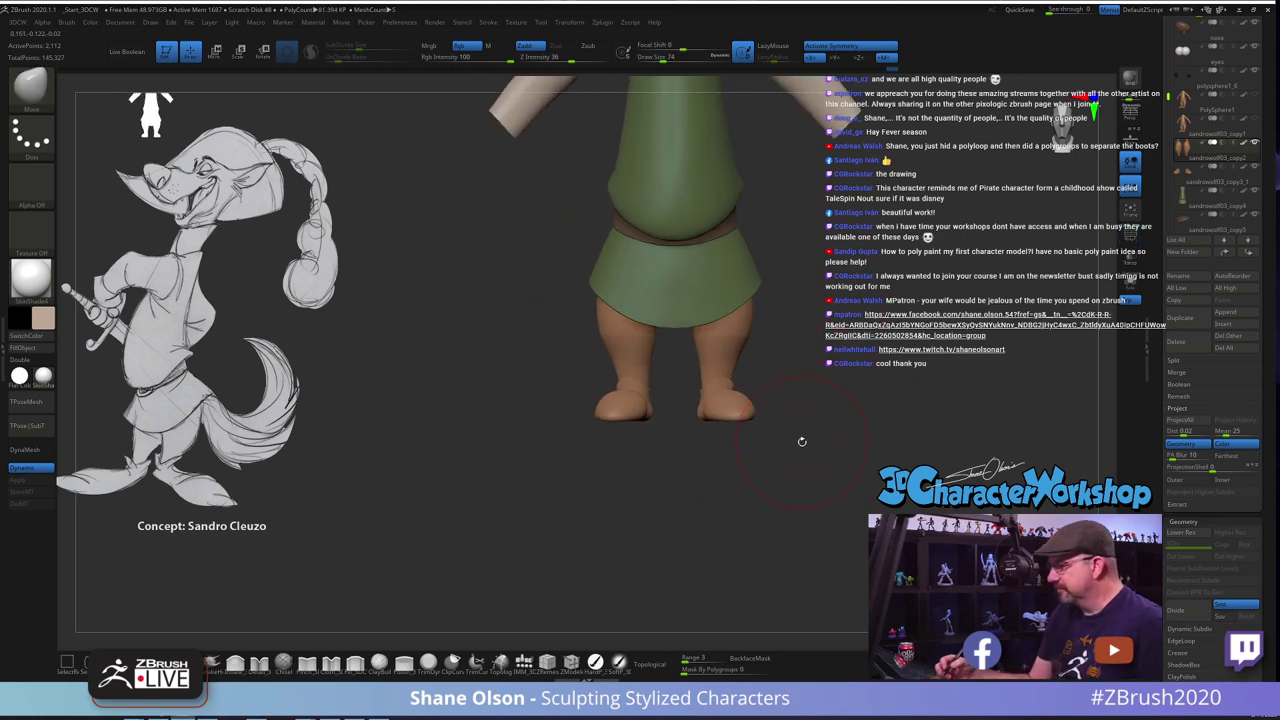
right_click_drag(801, 441, 783, 479, "alt")
left_click_drag(789, 476, 757, 482)
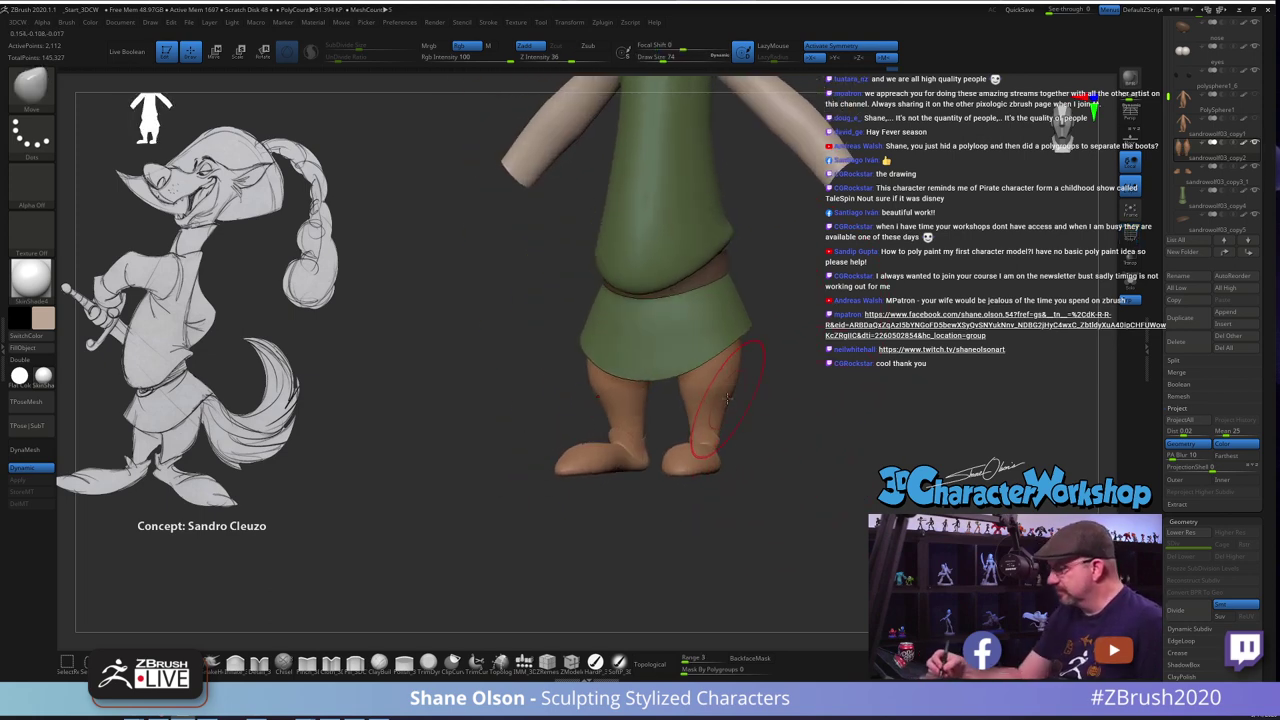
left_click_drag(727, 396, 722, 421, "shift")
Try deleting the hidden geometry of the trouser legs subtool, undo it, and unhide the rest of the mesh including the hands
key("space")
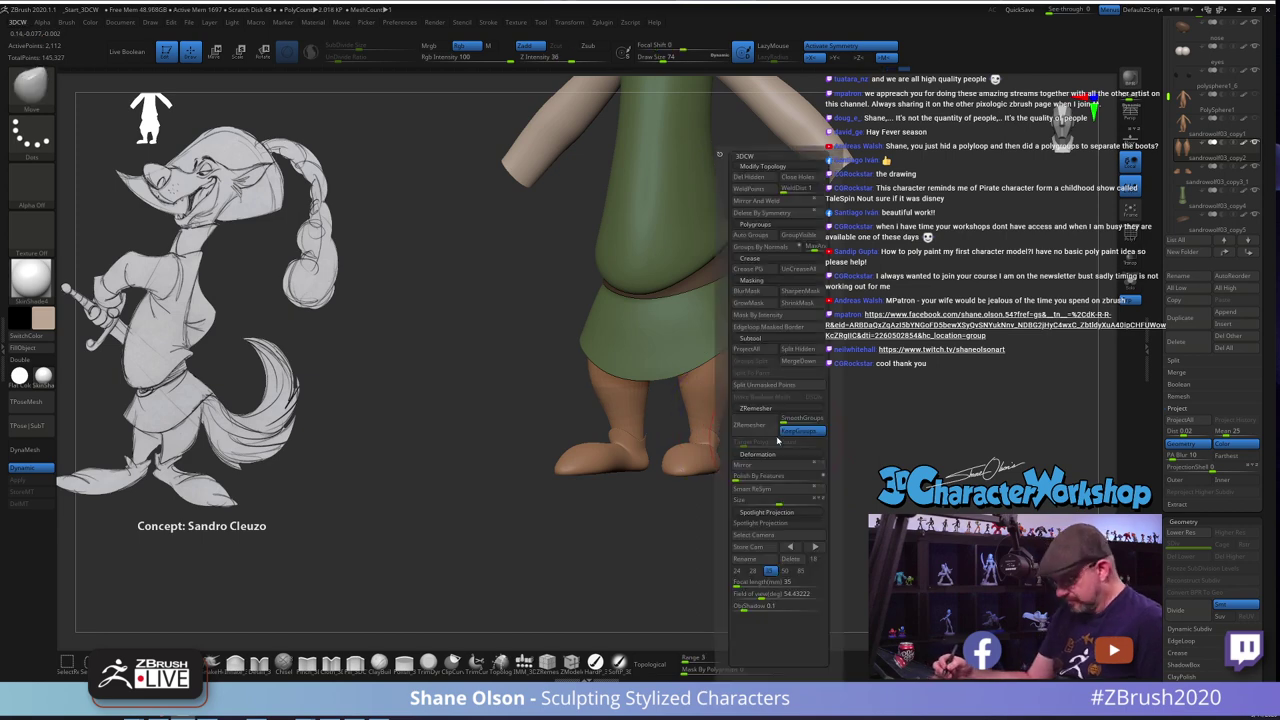
left_click(755, 177)
left_click_drag(788, 447, 847, 473)
key("ctrl+z")
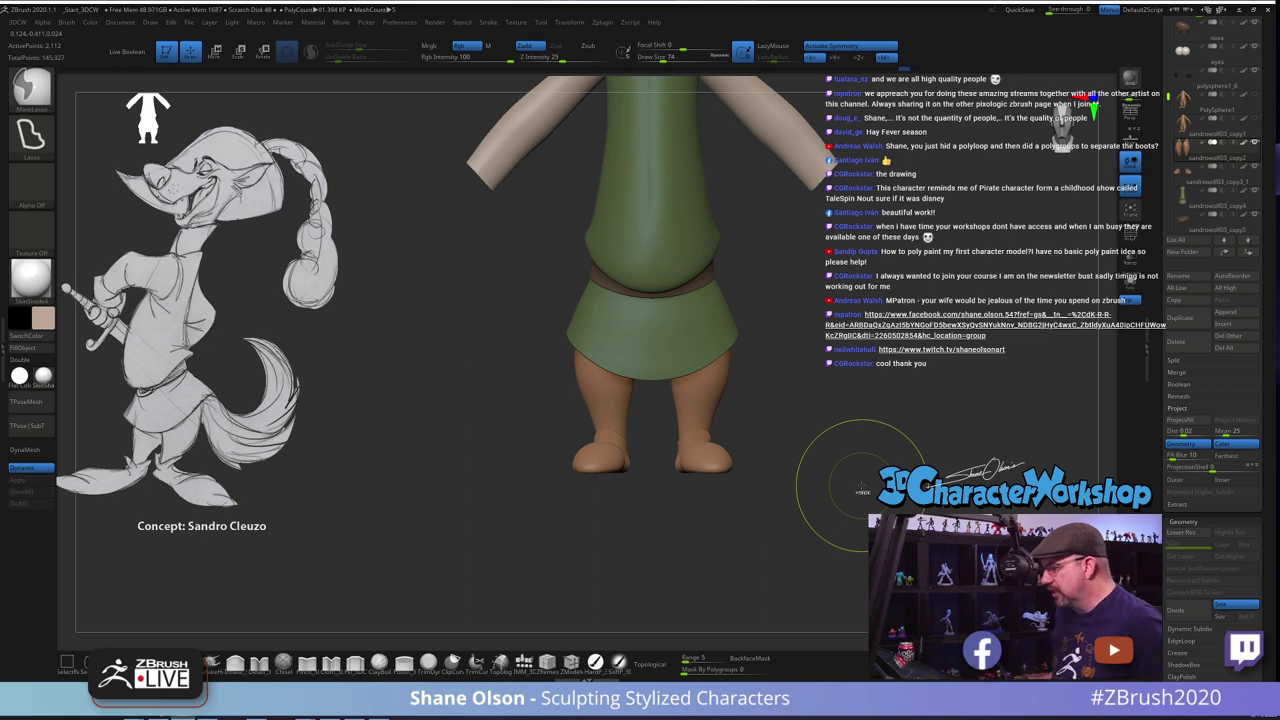
left_click(878, 434, "ctrl+shift")
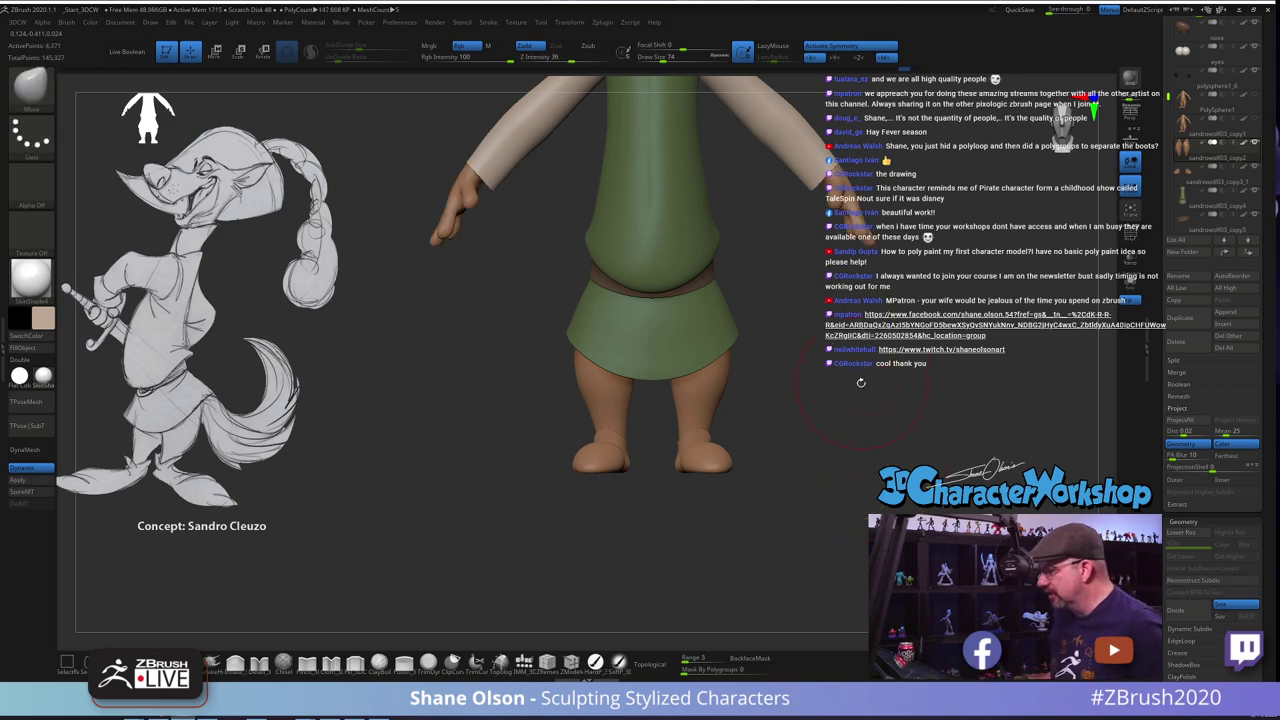
Examine how the trouser legs, shoes and tunic hem fit together from the front and from below
mouse_move(861, 383)
left_mouse_down()
mouse_move(803, 377)
mouse_move(826, 370)
mouse_move(855, 324)
mouse_move(862, 334)
left_mouse_up()
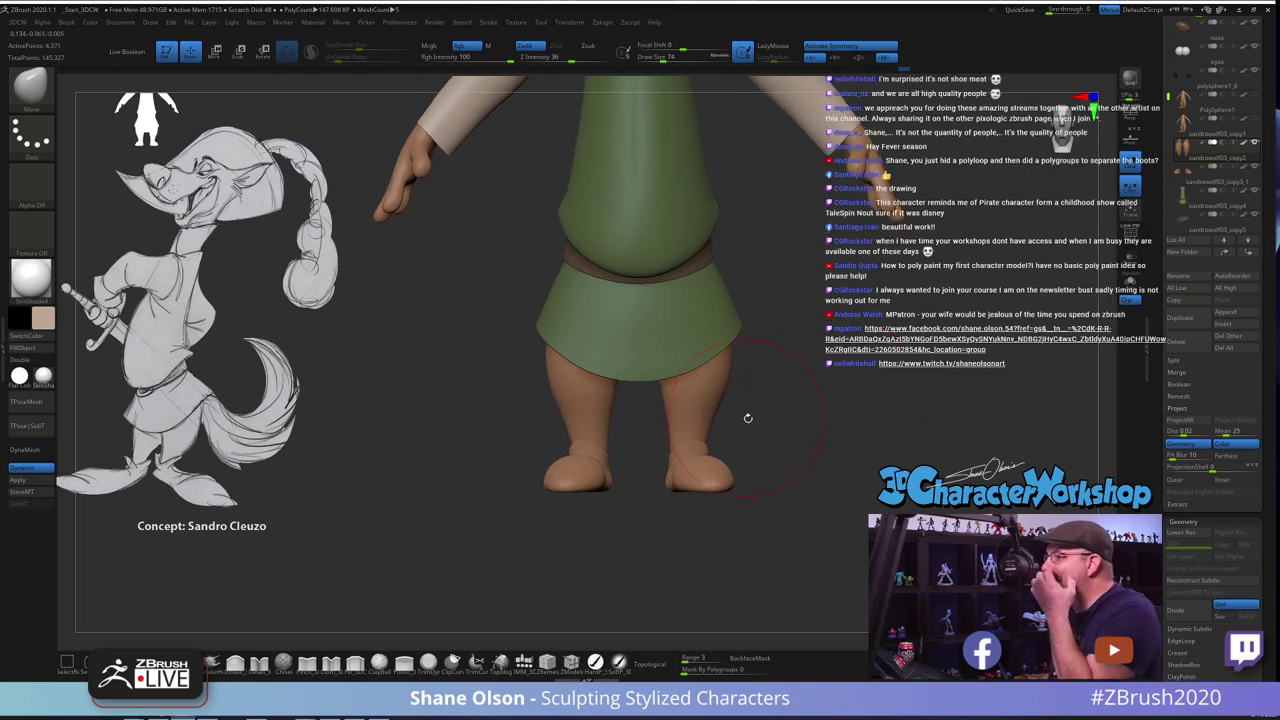
key("s")
left_click_drag(834, 385, 828, 385)
left_click_drag(866, 392, 782, 371)
mouse_move(872, 358)
left_mouse_down()
mouse_move(912, 380)
mouse_move(870, 374)
mouse_move(882, 362)
left_mouse_up()
right_click_drag(886, 353, 870, 400)
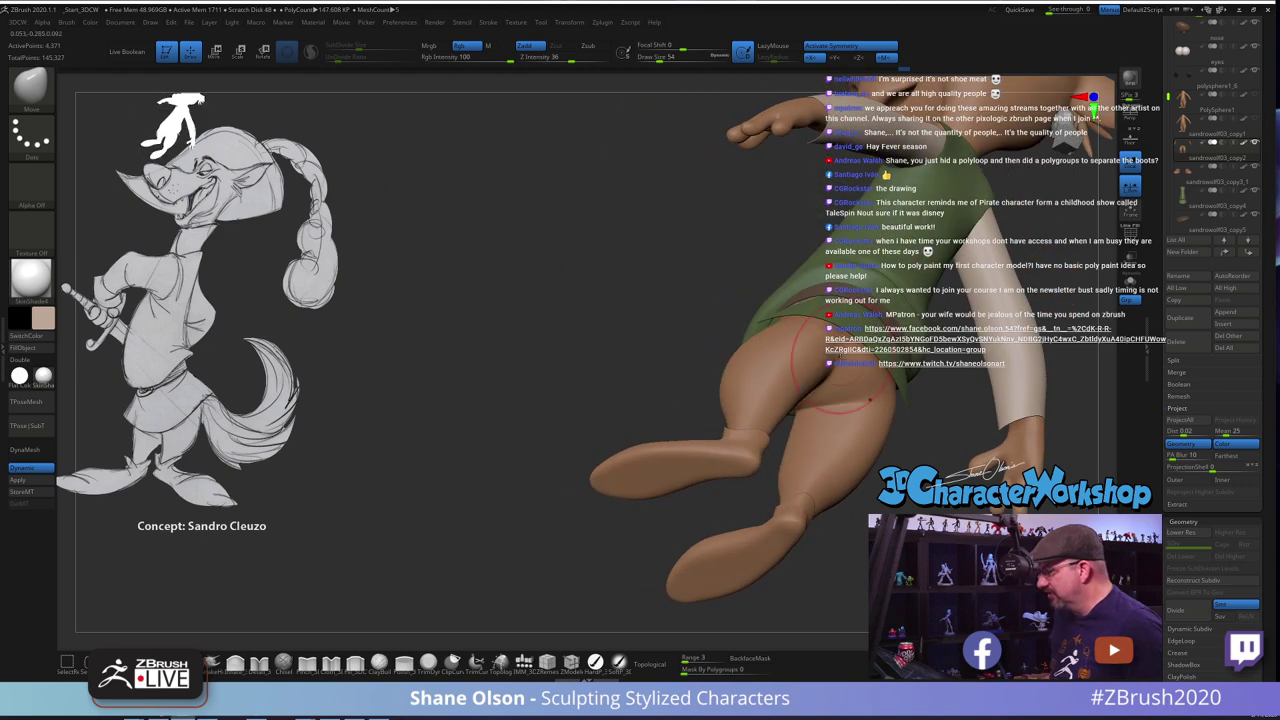
left_click_drag(870, 400, 928, 442)
mouse_move(845, 432)
left_mouse_down()
mouse_move(883, 420)
mouse_move(872, 428)
mouse_move(891, 430)
mouse_move(849, 478)
mouse_move(806, 449)
mouse_move(829, 447)
mouse_move(805, 467)
mouse_move(800, 436)
left_mouse_up()
Switch to the green tunic subtool and compare the whole outfit's proportions with the concept drawing from several angles
left_click(723, 432, "alt")
key("s")
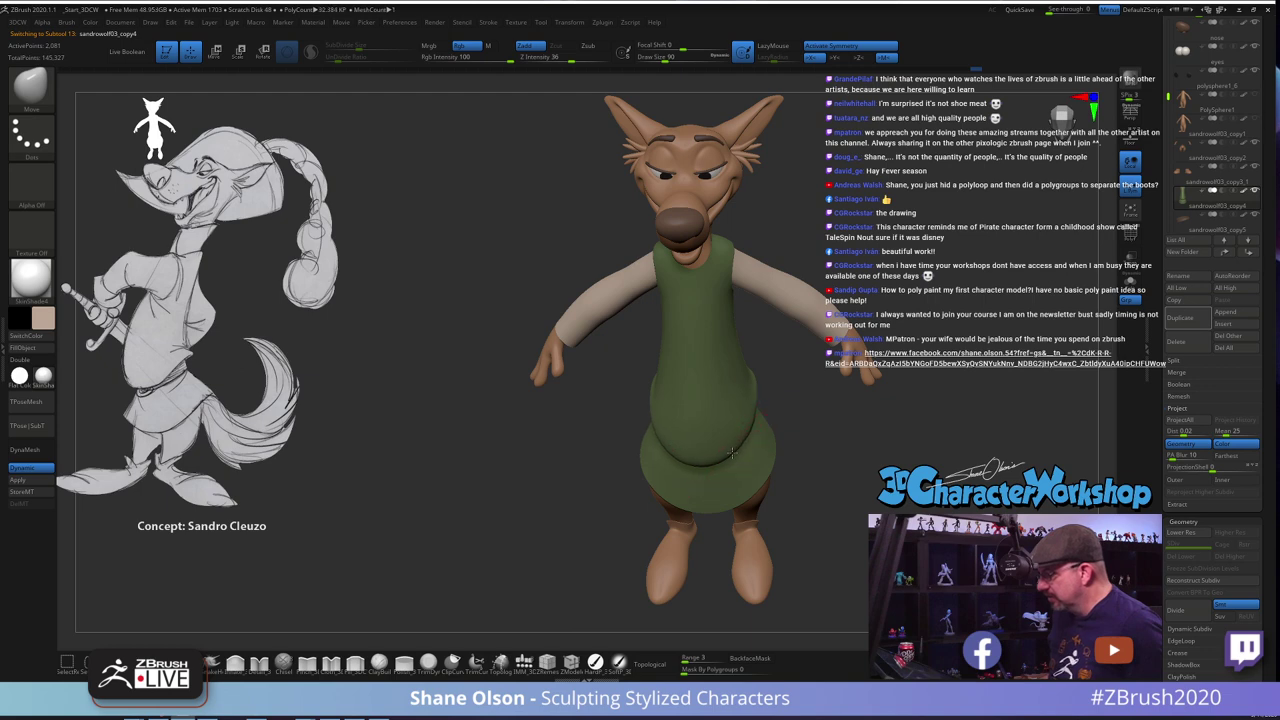
mouse_move(909, 431)
left_mouse_down()
mouse_move(901, 409)
mouse_move(918, 392)
mouse_move(886, 414)
mouse_move(868, 403)
left_mouse_up()
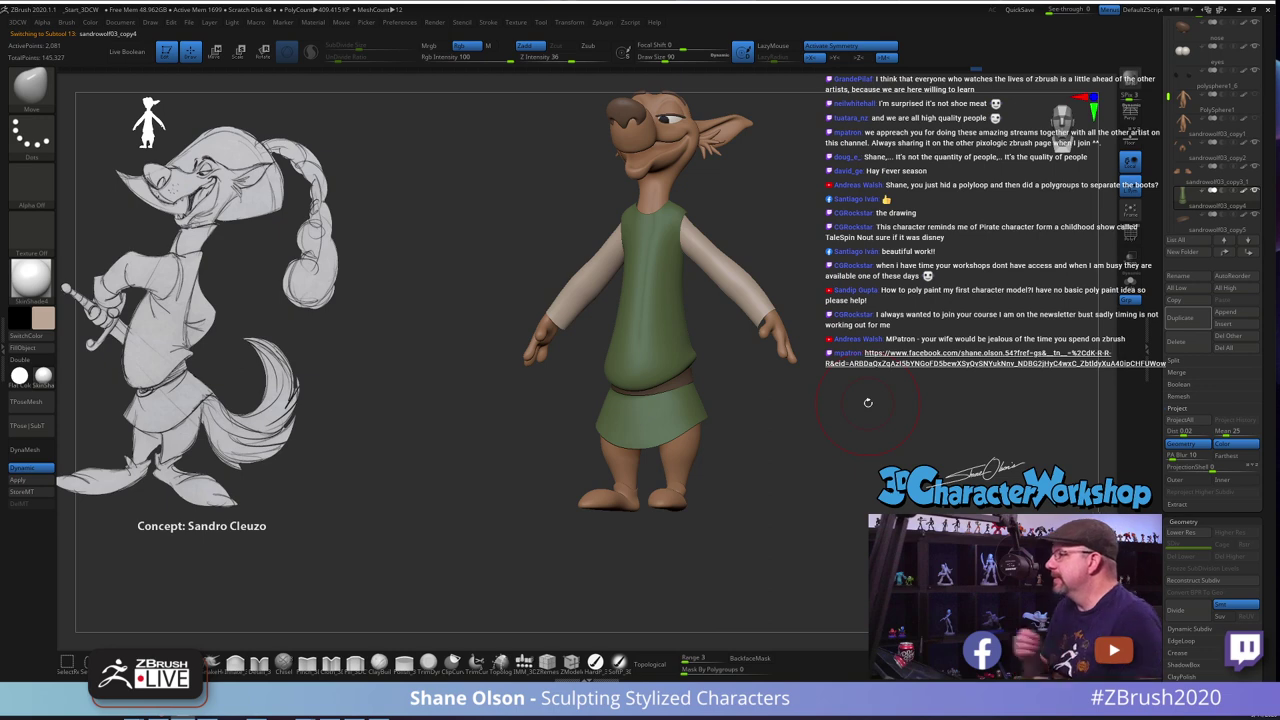
right_click_drag(868, 402, 835, 433)
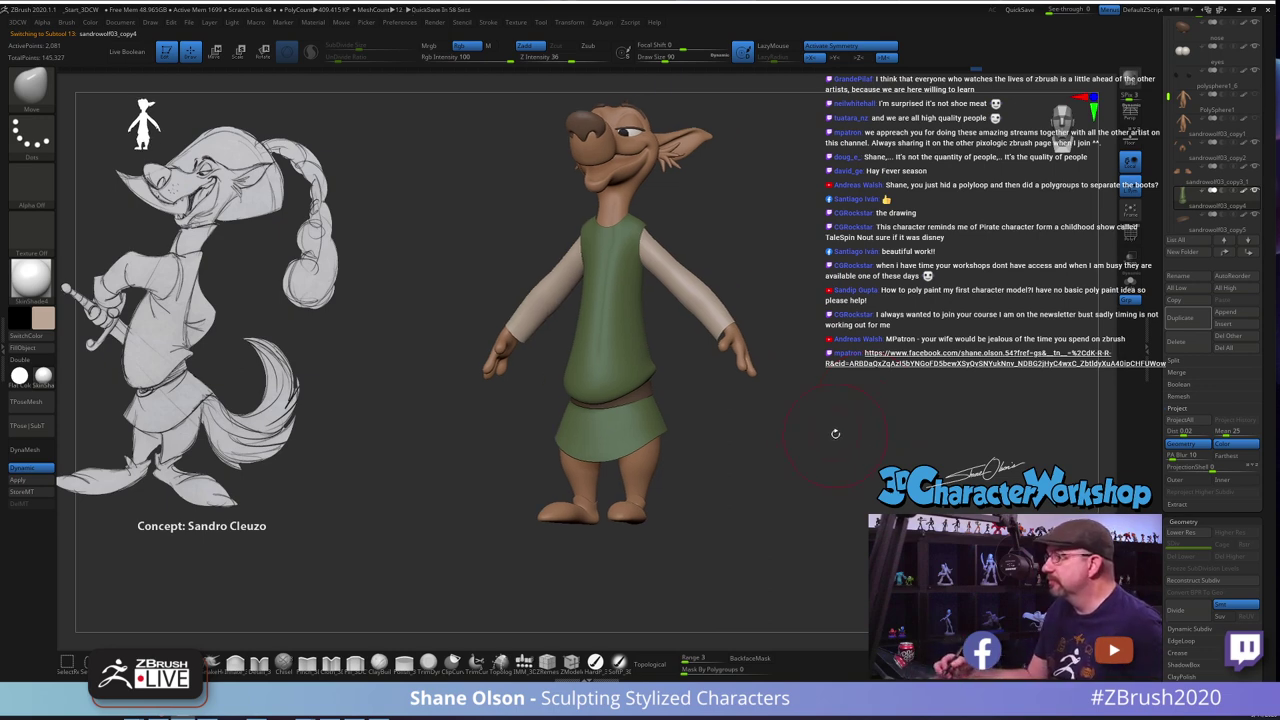
left_click_drag(835, 433, 807, 472, "alt")
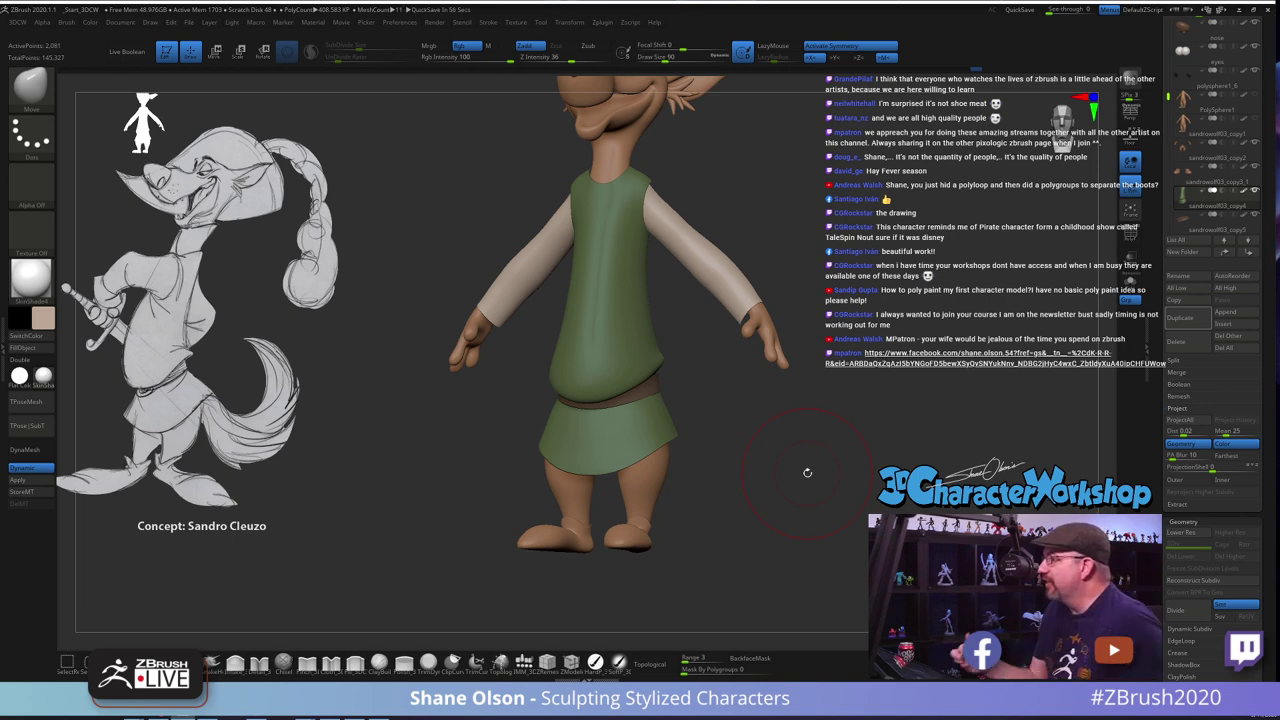
left_click_drag(817, 470, 786, 478)
right_click_drag(710, 418, 647, 378)
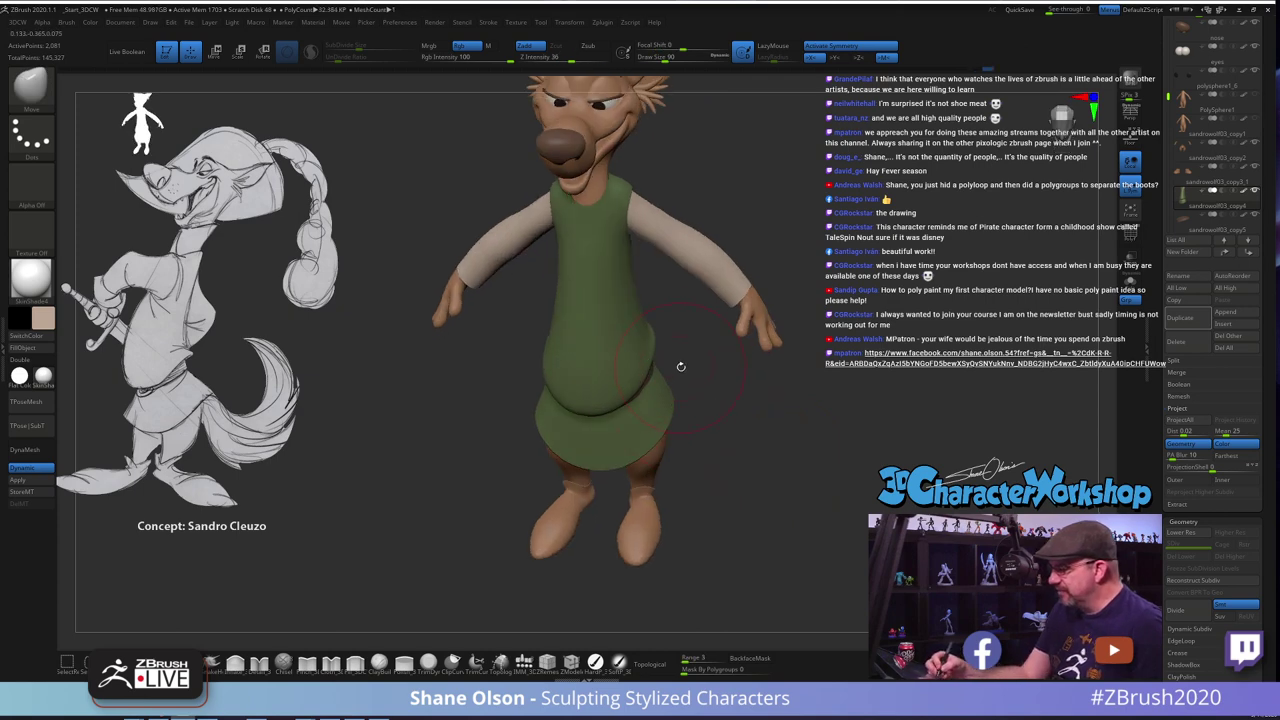
key("s")
mouse_move(681, 367)
left_mouse_down()
mouse_move(670, 366)
mouse_move(686, 362)
mouse_move(689, 400)
mouse_move(656, 402)
left_mouse_up()
key("s")
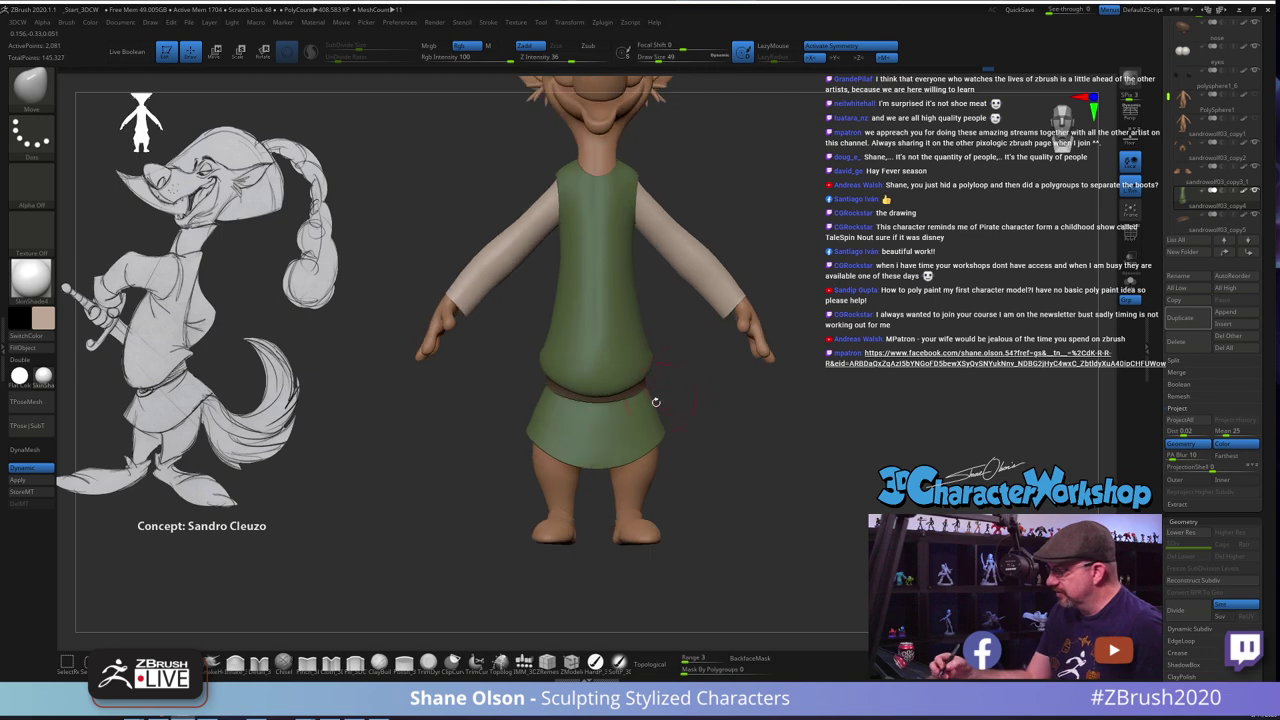
left_click_drag(737, 446, 728, 508)
right_click_drag(728, 507, 726, 494)
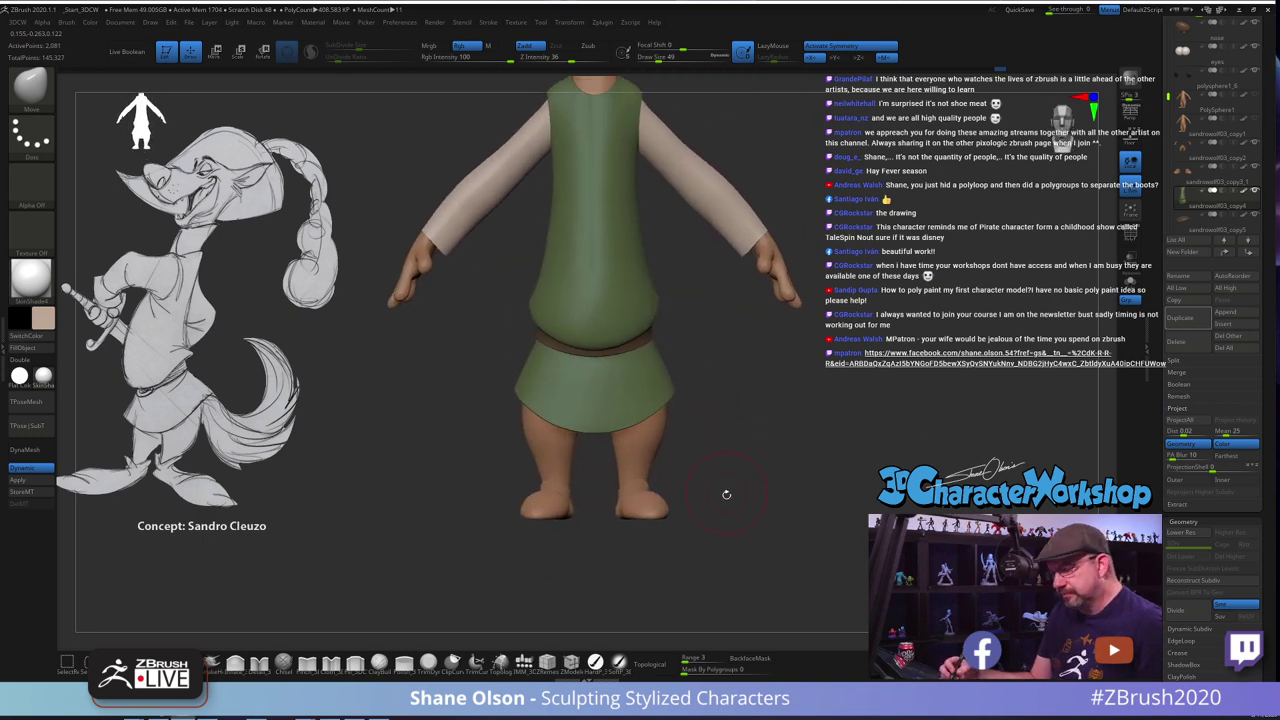
Return to the trouser legs subtool and adjust the inner leg contour below the skirt with the Move brush at draw size 54
key("s")
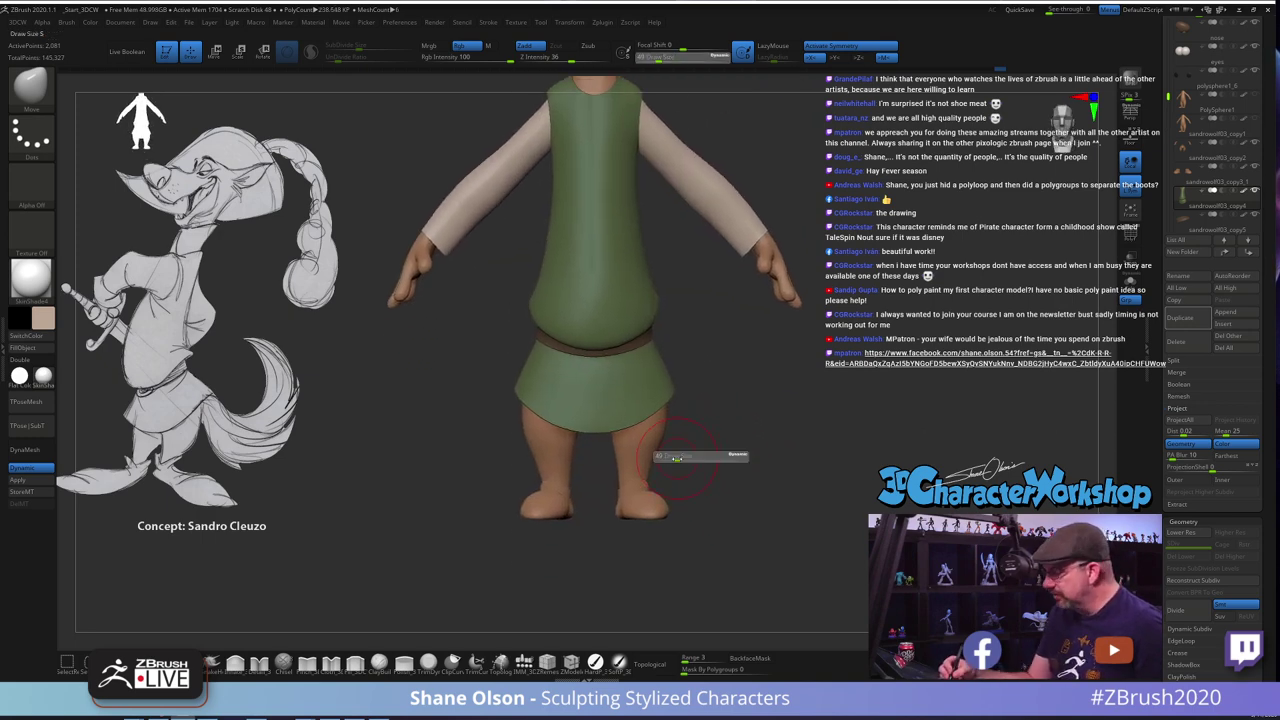
left_click_drag(680, 456, 682, 455)
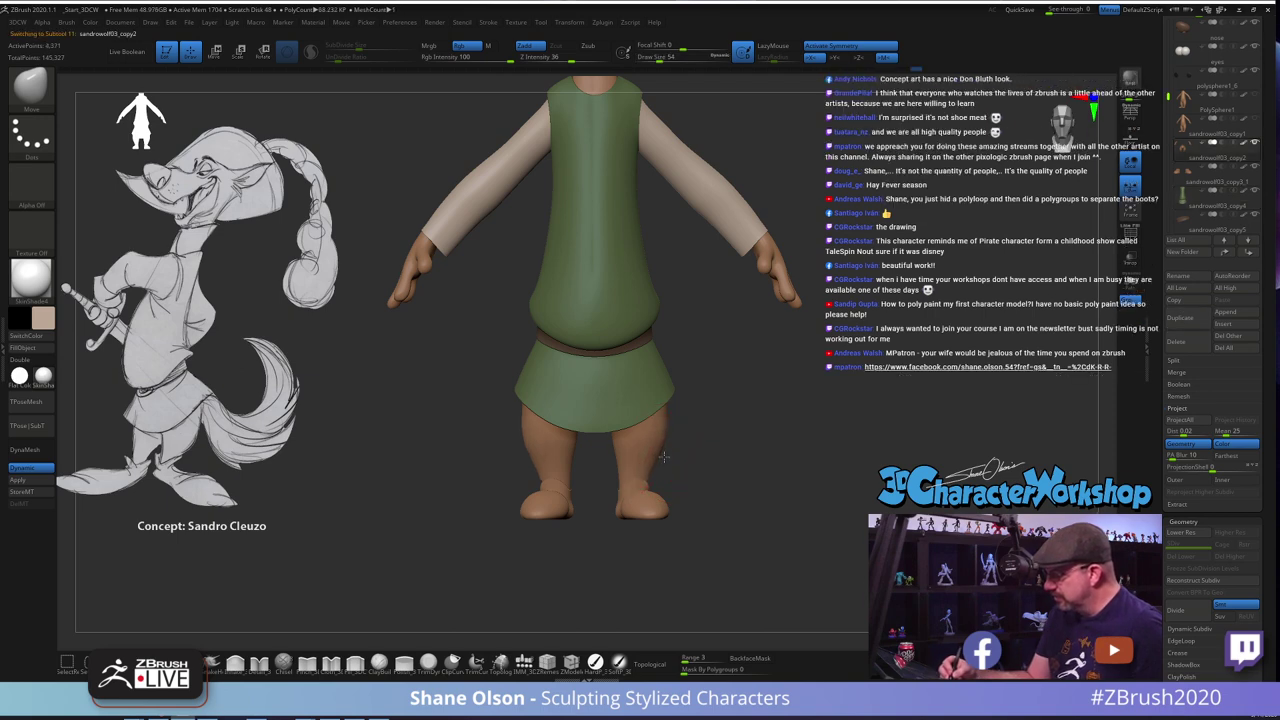
mouse_move(754, 496)
left_mouse_down()
mouse_move(704, 463)
mouse_move(737, 514)
mouse_move(743, 457)
mouse_move(737, 494)
mouse_move(757, 492)
left_mouse_up()
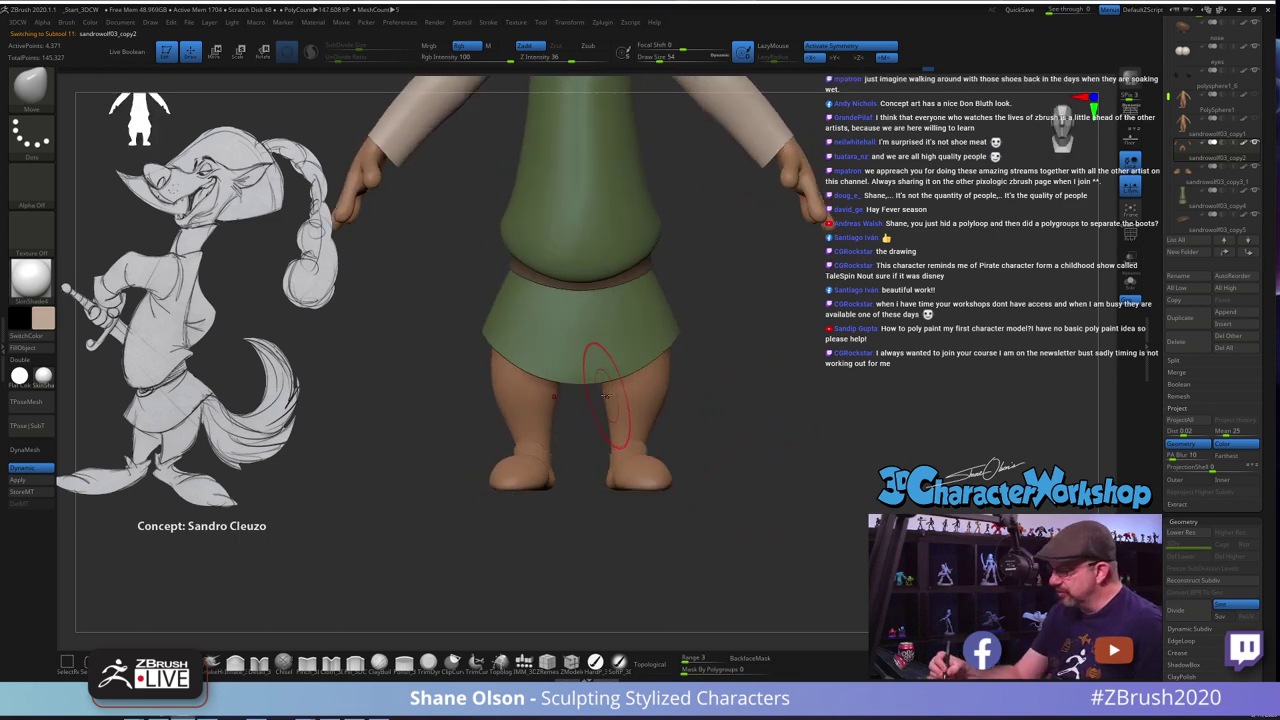
mouse_move(703, 457)
left_mouse_down()
mouse_move(711, 490)
mouse_move(686, 539)
mouse_move(726, 522)
mouse_move(680, 522)
mouse_move(683, 504)
mouse_move(697, 541)
mouse_move(718, 534)
mouse_move(706, 556)
mouse_move(716, 552)
left_mouse_up()
Switch to the shoes subtool and reshape the sides of the collars around the ankles with the Move brush at draw size 27
key("s")
left_click(651, 492, "alt")
left_click_drag(651, 493, 645, 474)
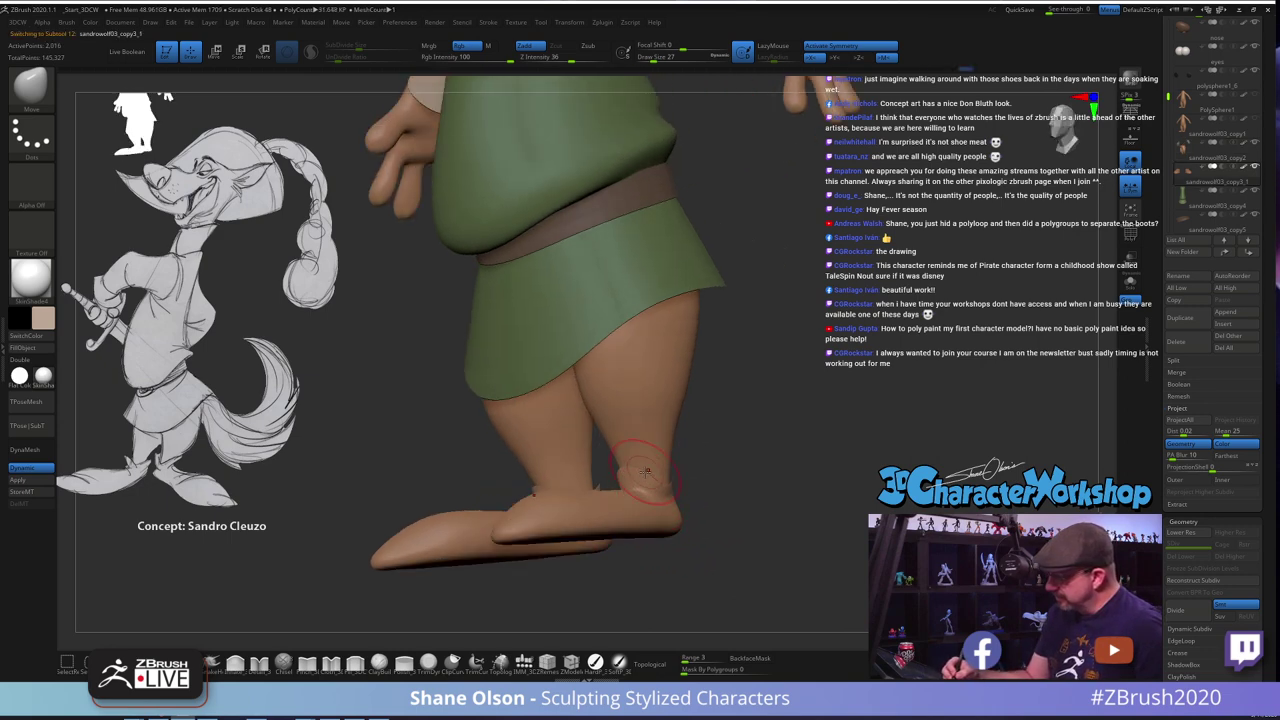
left_click_drag(760, 476, 706, 480)
mouse_move(648, 550)
left_mouse_down()
mouse_move(674, 550)
mouse_move(620, 560)
left_mouse_up()
left_click_drag(644, 480, 636, 474)
left_click_drag(598, 548, 611, 544)
right_click(611, 544)
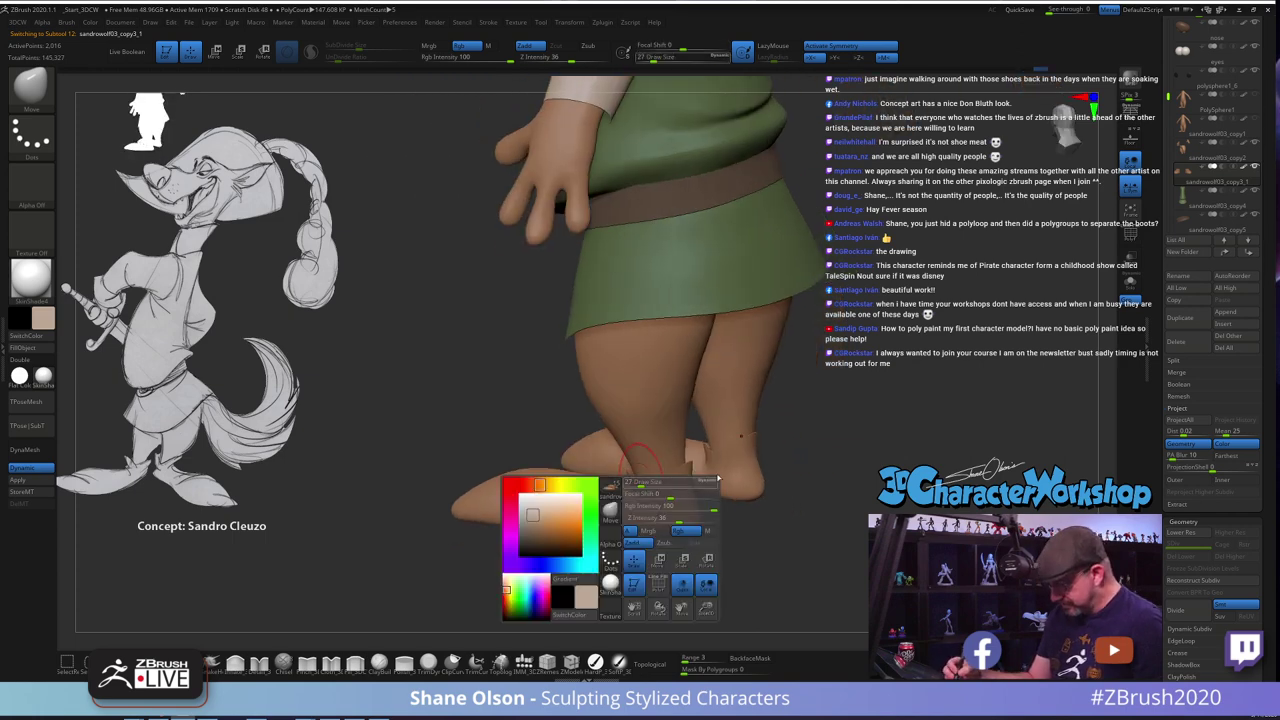
Refine the shoe collar edges from the side and back, and check the shoes from the front
left_click_drag(725, 529, 752, 530)
left_click_drag(638, 506, 636, 494, "shift")
left_click_drag(692, 540, 744, 540)
mouse_move(644, 519)
left_mouse_down()
mouse_move(712, 545)
mouse_move(663, 501)
left_mouse_up()
mouse_move(766, 504)
left_mouse_down()
mouse_move(730, 508)
mouse_move(731, 522)
mouse_move(751, 450)
left_mouse_up()
right_click_drag(751, 450, 740, 414)
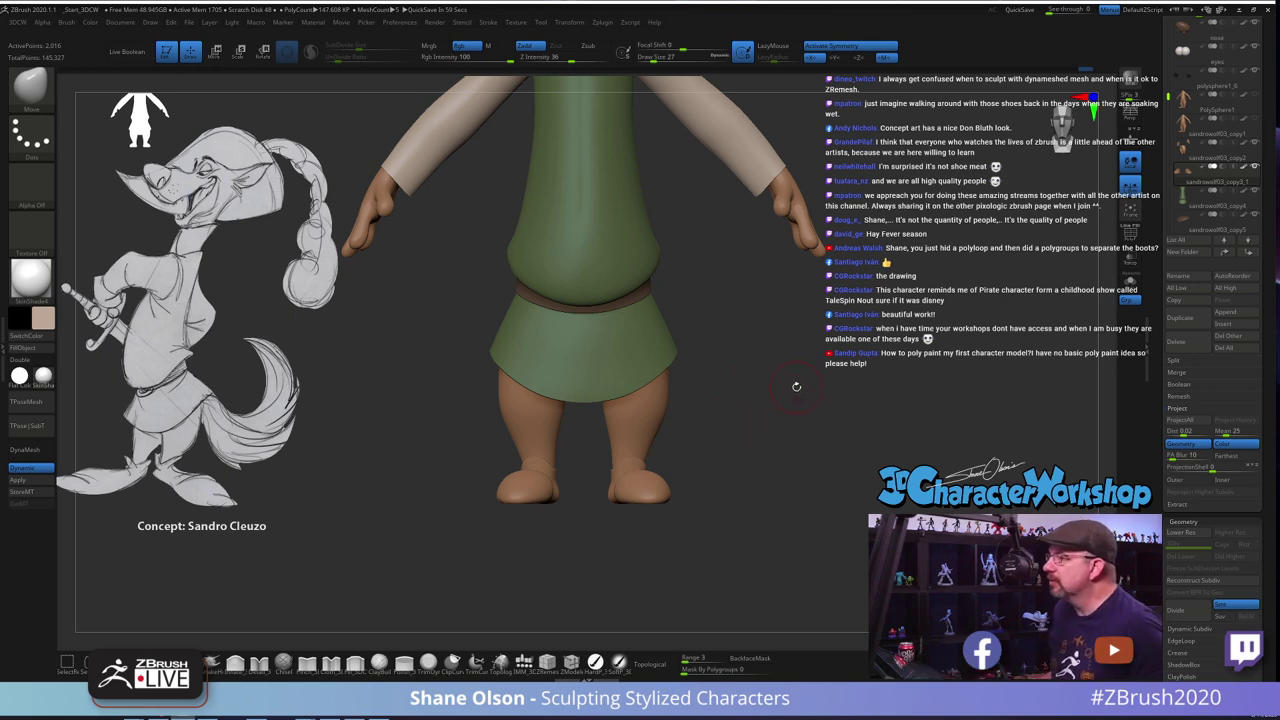
Widen the front of the shoe soles outward from the underside with a larger Move brush, and adjust the heels
right_click_drag(788, 385, 793, 396, "ctrl")
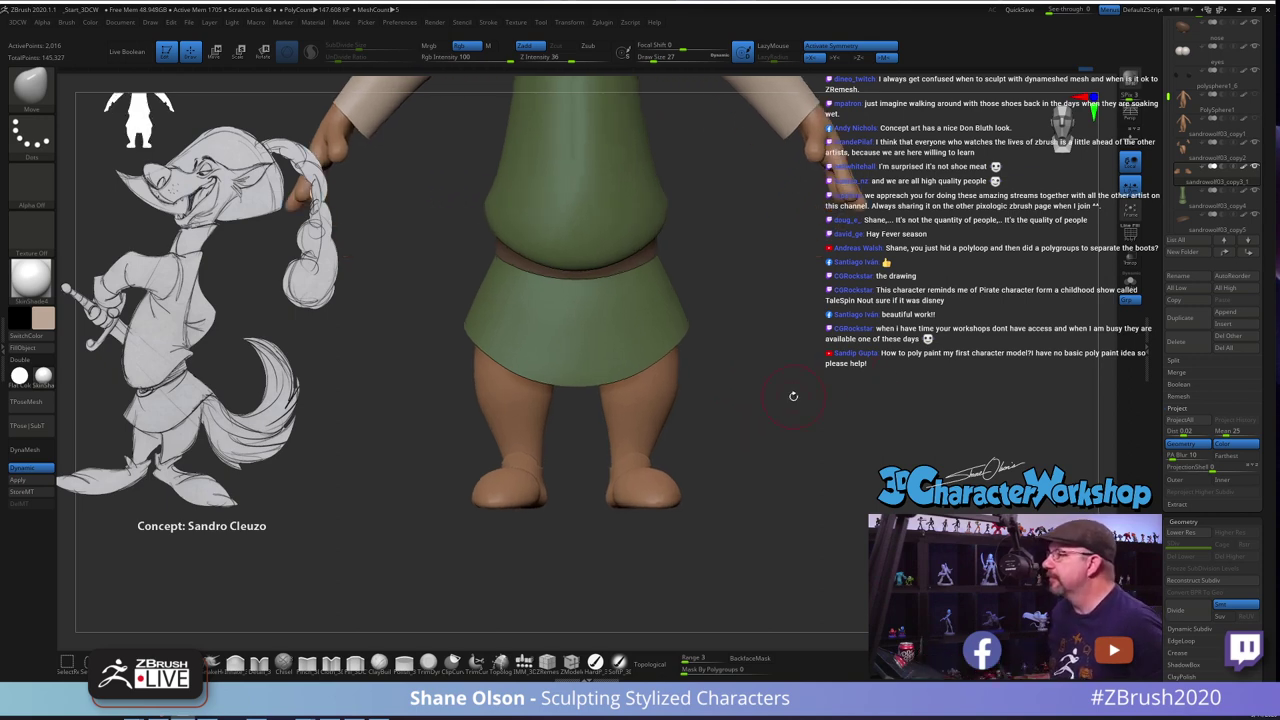
key("s")
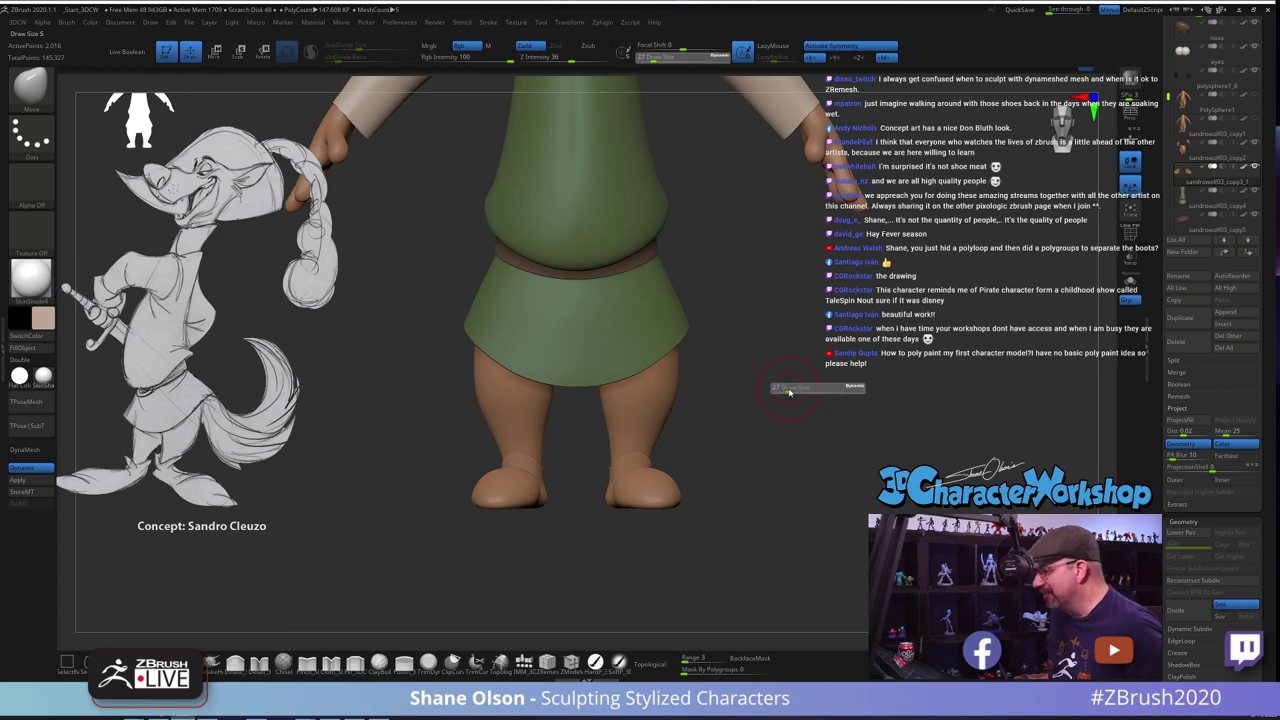
left_click_drag(791, 388, 794, 388)
mouse_move(783, 409)
right_mouse_down()
mouse_move(731, 423)
mouse_move(753, 415)
right_mouse_up()
left_click_drag(752, 413, 758, 417)
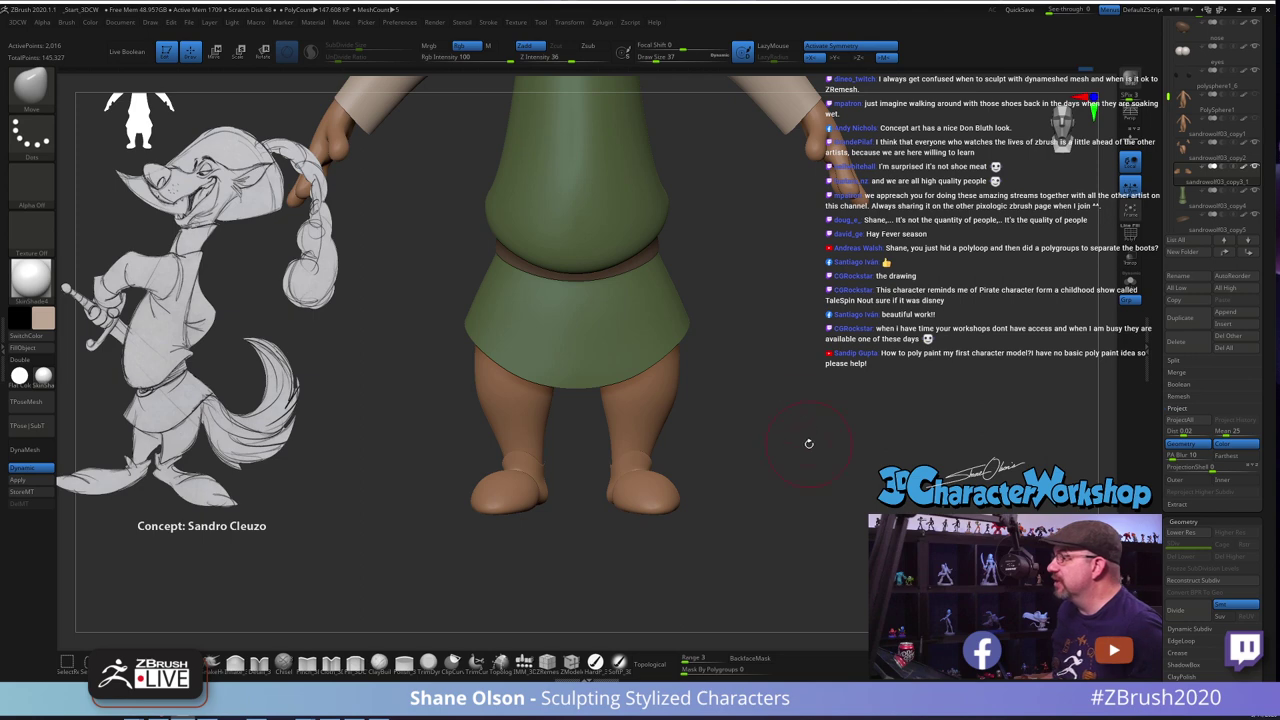
left_click_drag(809, 443, 784, 377)
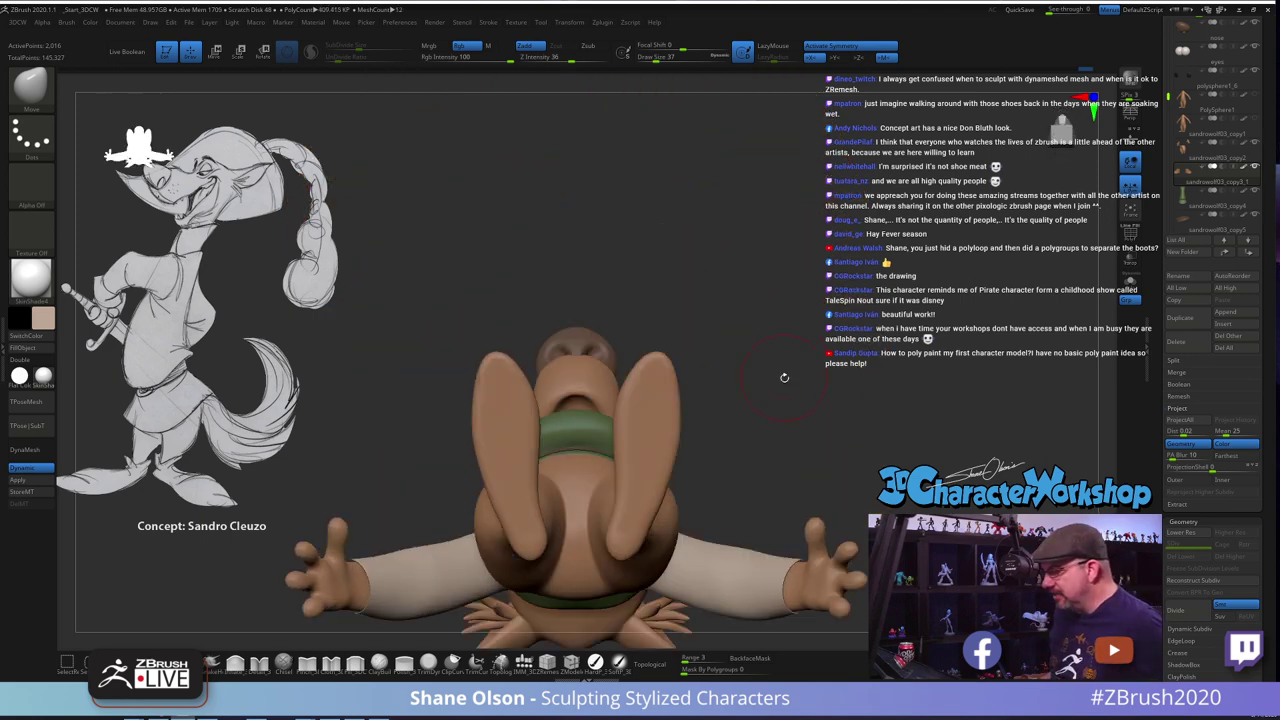
key("s")
left_click_drag(652, 429, 684, 410)
key("s")
key("s")
left_click_drag(672, 461, 622, 452)
left_click_drag(611, 525, 638, 525)
key("s")
key("s")
key("s")
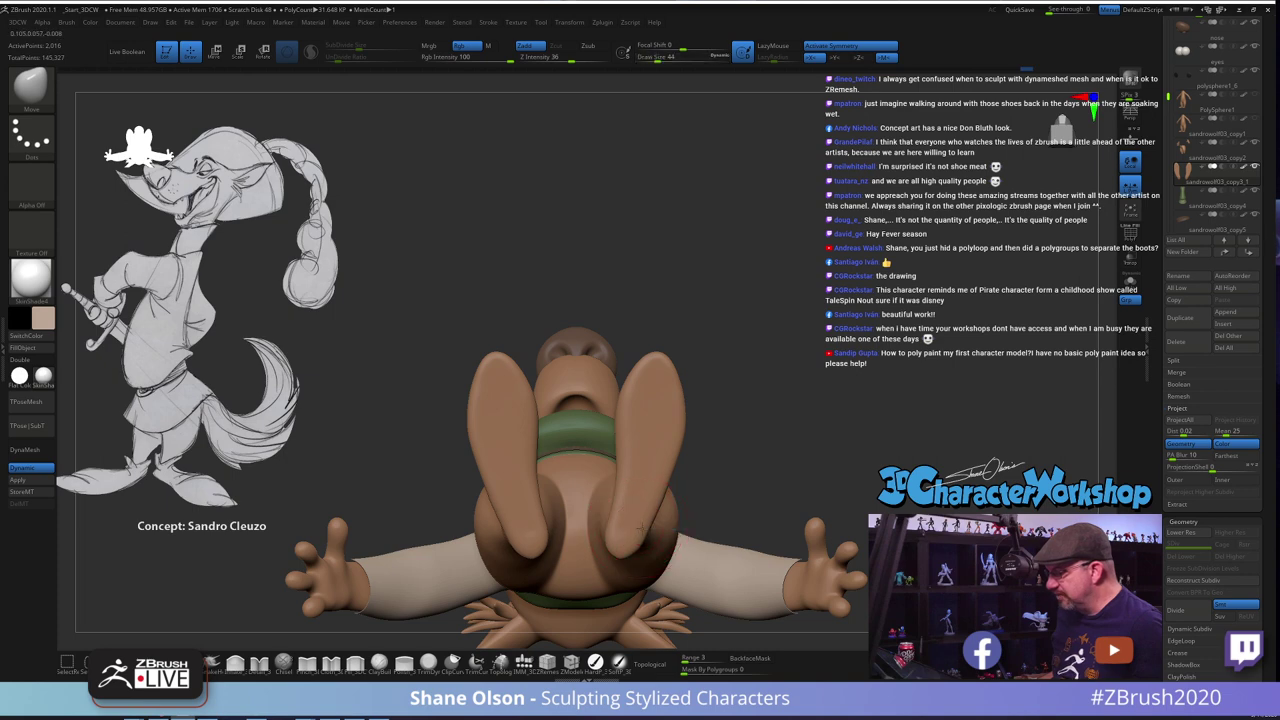
Nudge the outer edges of the shoe soles from the underside with the Move brush at draw size 44, and check the shoes from the front
left_click_drag(665, 482, 668, 481)
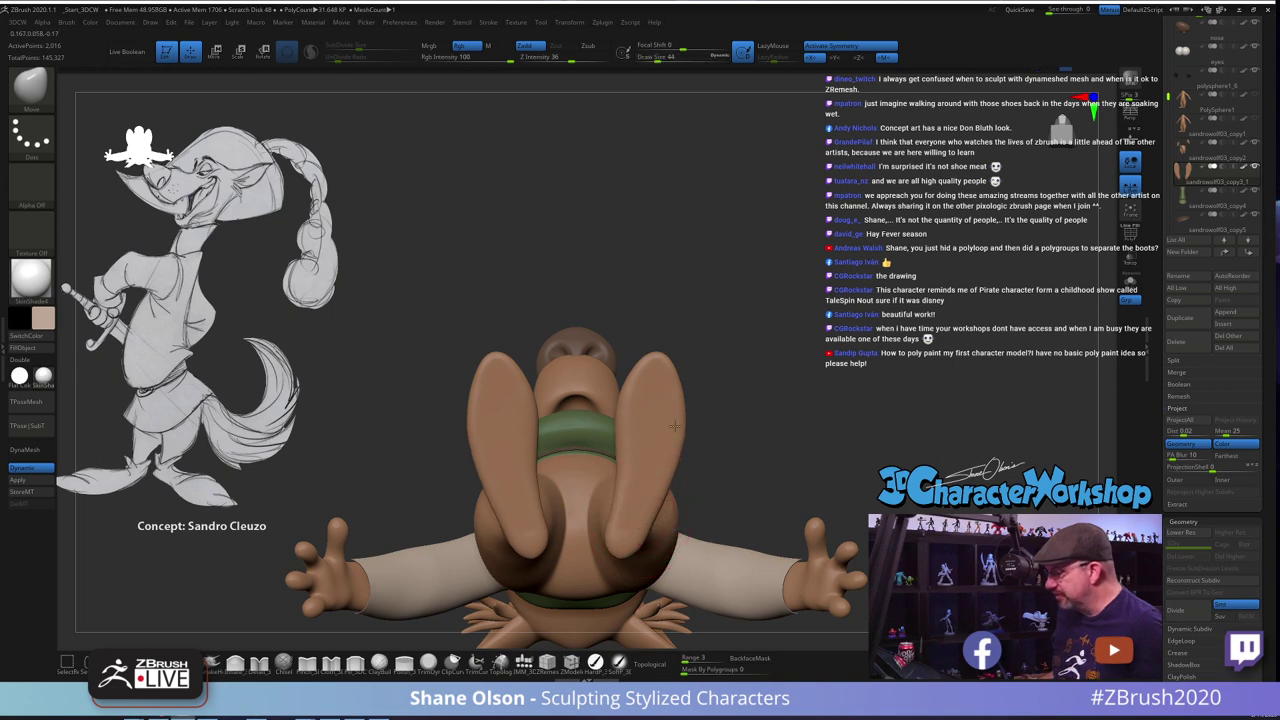
left_click_drag(802, 307, 783, 451)
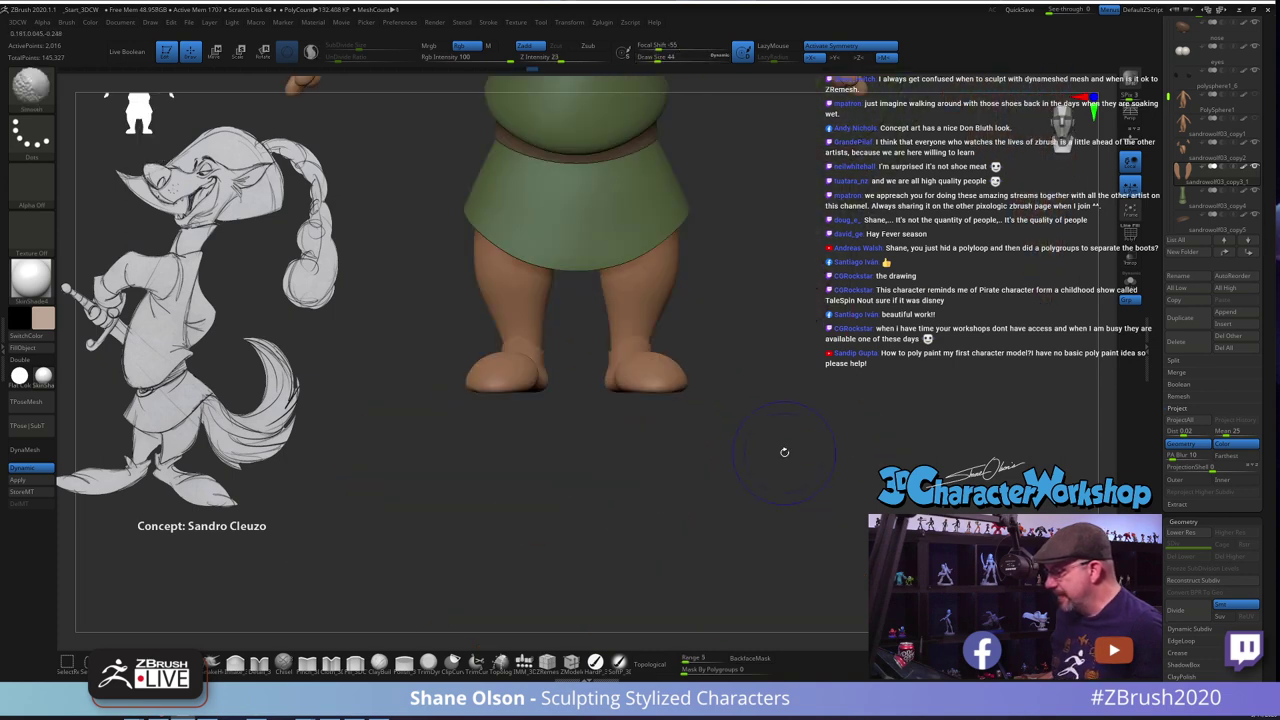
mouse_move(801, 407)
left_mouse_down()
mouse_move(765, 423)
mouse_move(794, 411)
left_mouse_up()
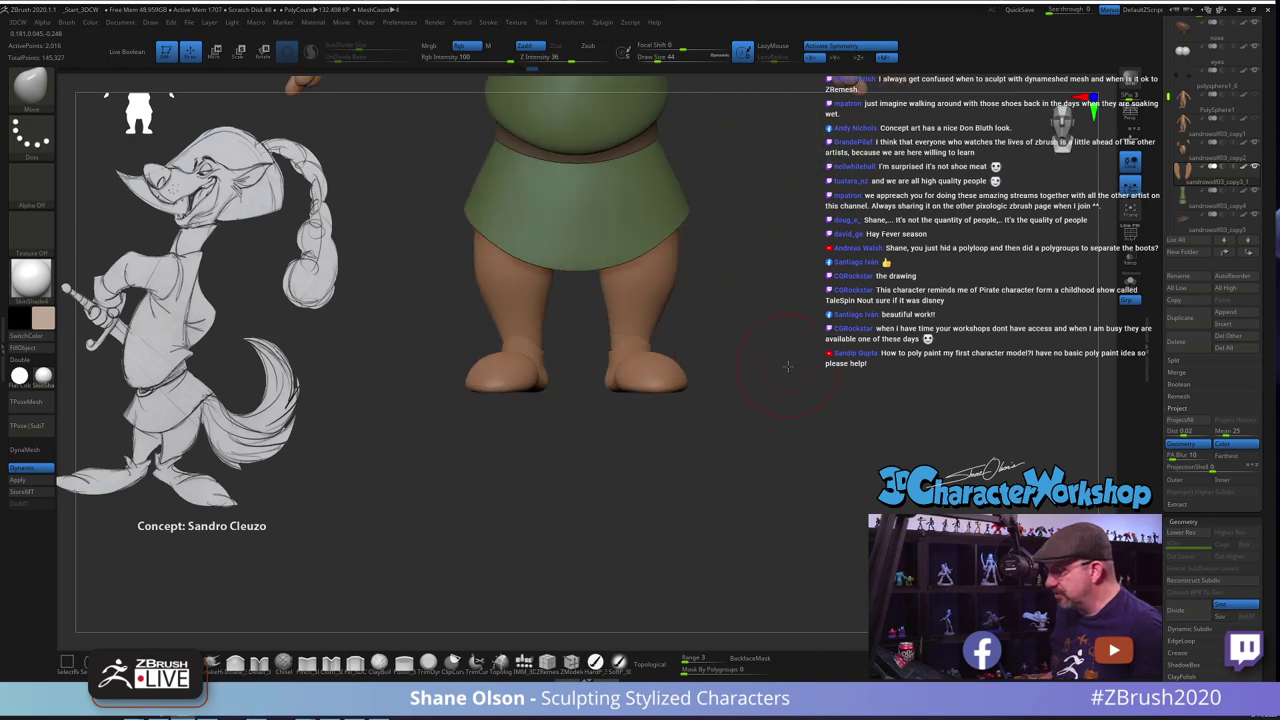
Reshape the shoe collars around the inner ankles with the Move brush at draw sizes 22 and 27, and check them from behind and above
mouse_move(787, 367)
left_mouse_down()
mouse_move(791, 437)
mouse_move(771, 423)
mouse_move(760, 449)
mouse_move(716, 380)
left_mouse_up()
key("s")
left_click(732, 413)
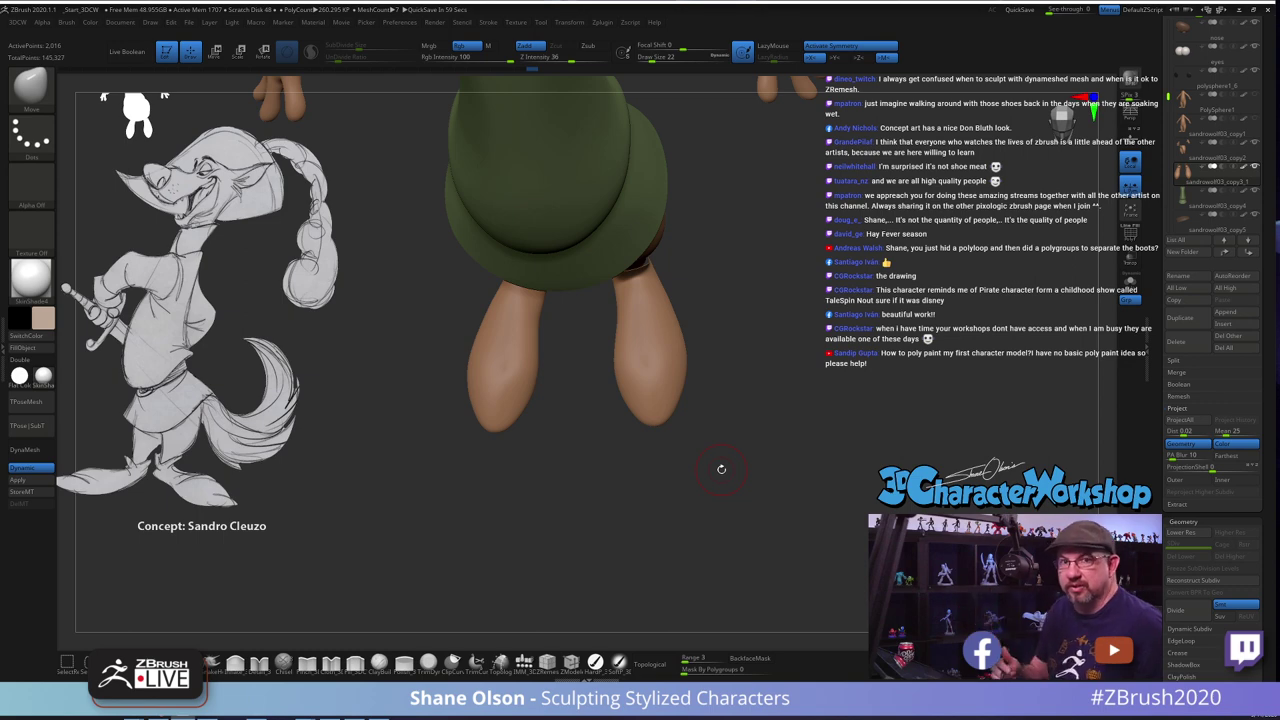
left_click_drag(721, 468, 773, 476)
mouse_move(765, 484)
left_mouse_down()
mouse_move(774, 469)
mouse_move(763, 523)
mouse_move(763, 451)
mouse_move(789, 460)
mouse_move(780, 449)
mouse_move(776, 459)
left_mouse_up()
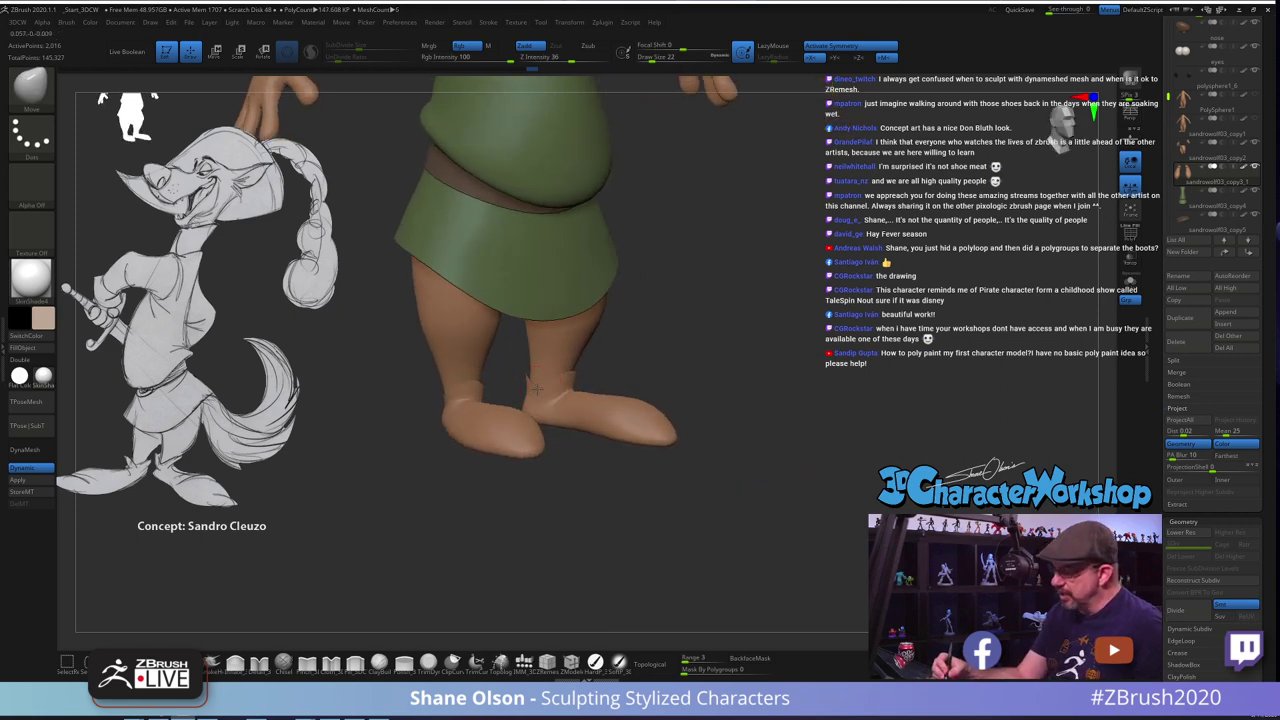
left_click_drag(540, 393, 543, 393)
left_click_drag(543, 393, 546, 387)
left_click_drag(630, 372, 614, 384)
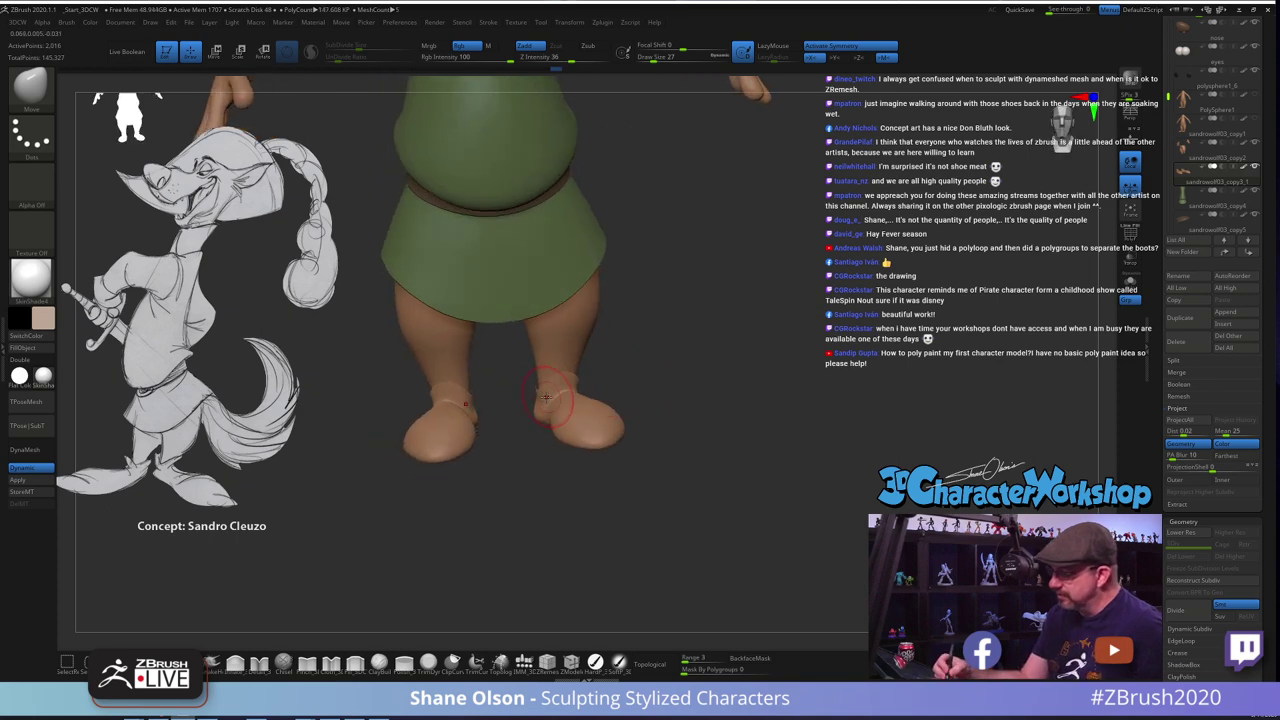
right_click_drag(546, 397, 585, 397)
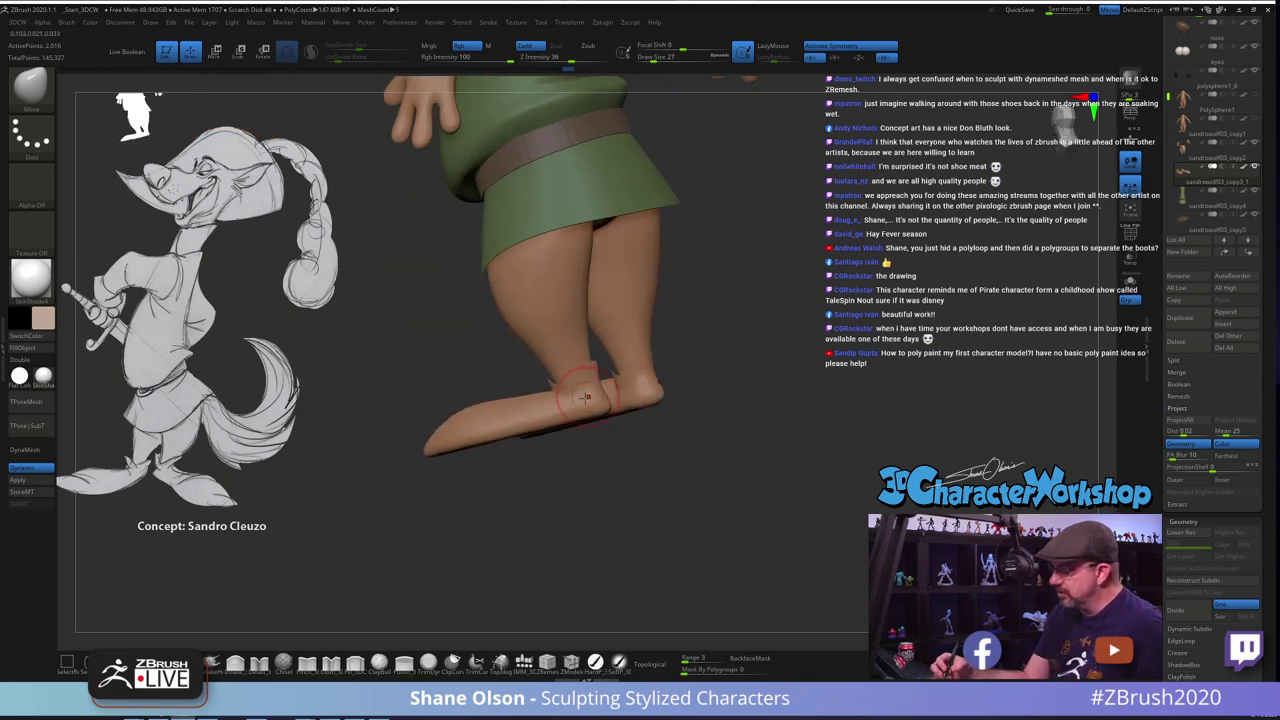
mouse_move(734, 462)
left_mouse_down()
mouse_move(680, 465)
mouse_move(746, 438)
mouse_move(711, 437)
mouse_move(683, 523)
mouse_move(680, 470)
left_mouse_up()
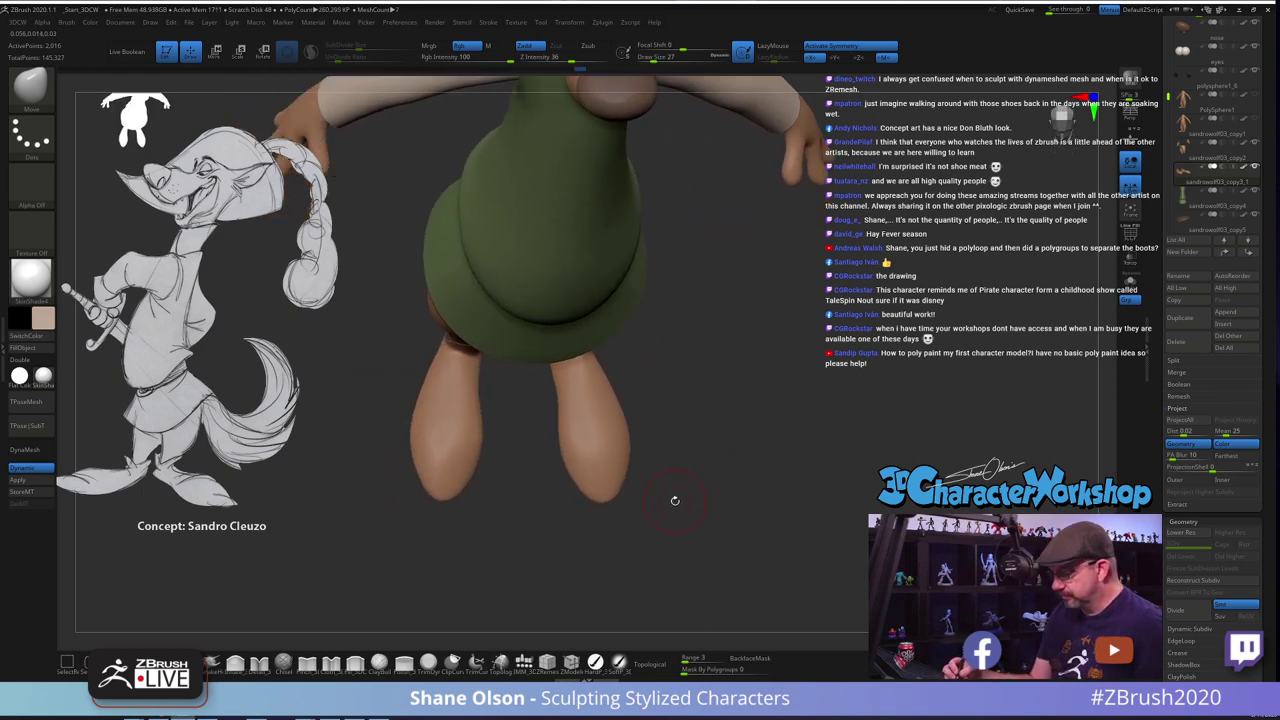
left_click(308, 662)
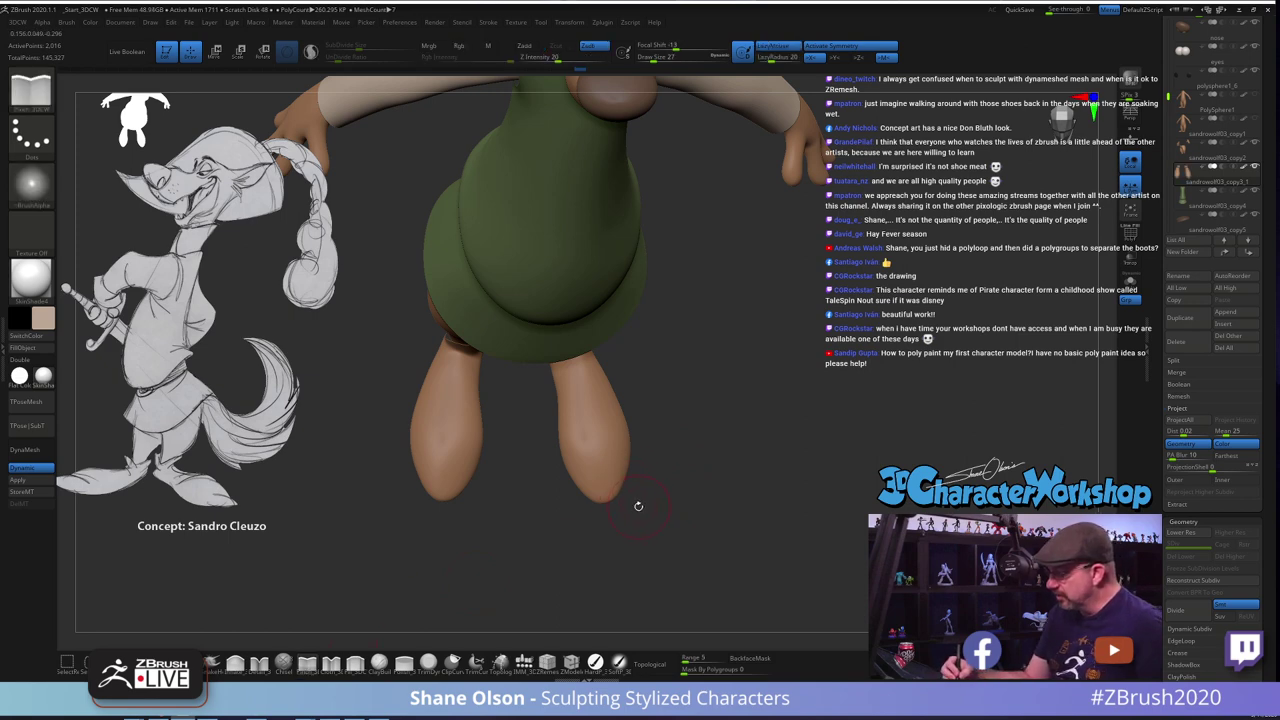
key("s")
mouse_move(637, 508)
left_mouse_down()
mouse_move(678, 488)
mouse_move(694, 506)
mouse_move(684, 553)
left_mouse_up()
Pull the toe tips of both shoes into narrow points with the Move brush, working from above at draw sizes 25 and 37
left_click(139, 662)
key("s")
left_click_drag(582, 491, 585, 490)
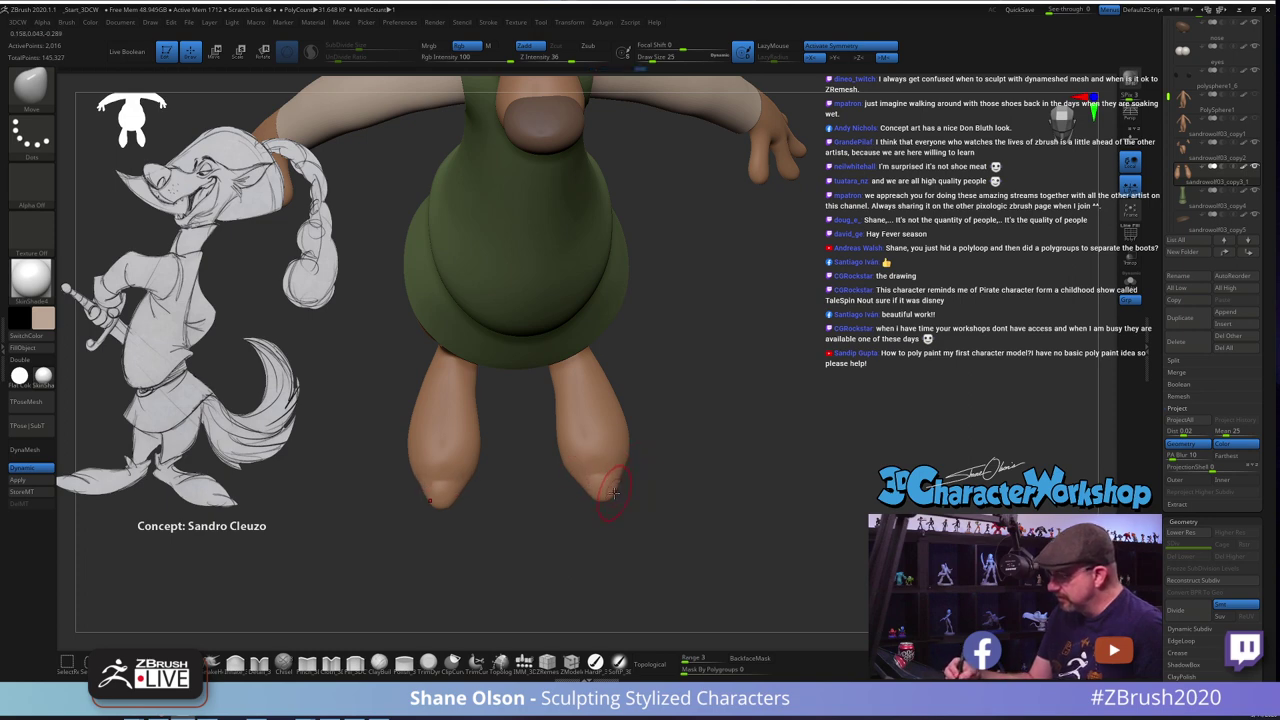
mouse_move(699, 500)
left_mouse_down()
mouse_move(717, 500)
mouse_move(682, 514)
mouse_move(705, 573)
mouse_move(713, 545)
mouse_move(684, 520)
mouse_move(724, 530)
mouse_move(726, 494)
mouse_move(700, 490)
mouse_move(697, 583)
mouse_move(686, 555)
left_mouse_up()
key("s")
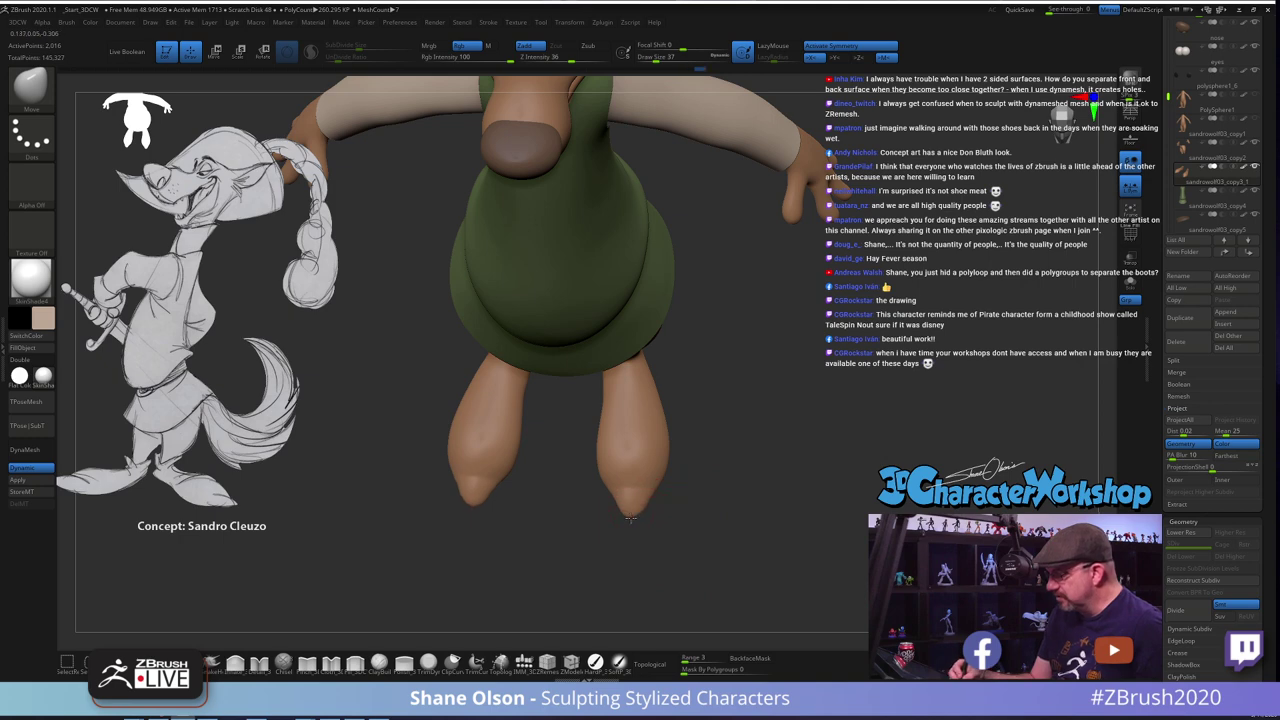
Adjust the rear of the shoe soles from the underside with the Move brush at draw size 54, and check the foot profile from the side
left_click_drag(736, 512, 790, 509)
right_click_drag(790, 508, 705, 517)
mouse_move(705, 518)
left_mouse_down()
mouse_move(694, 495)
mouse_move(701, 309)
mouse_move(699, 344)
left_mouse_up()
key("s")
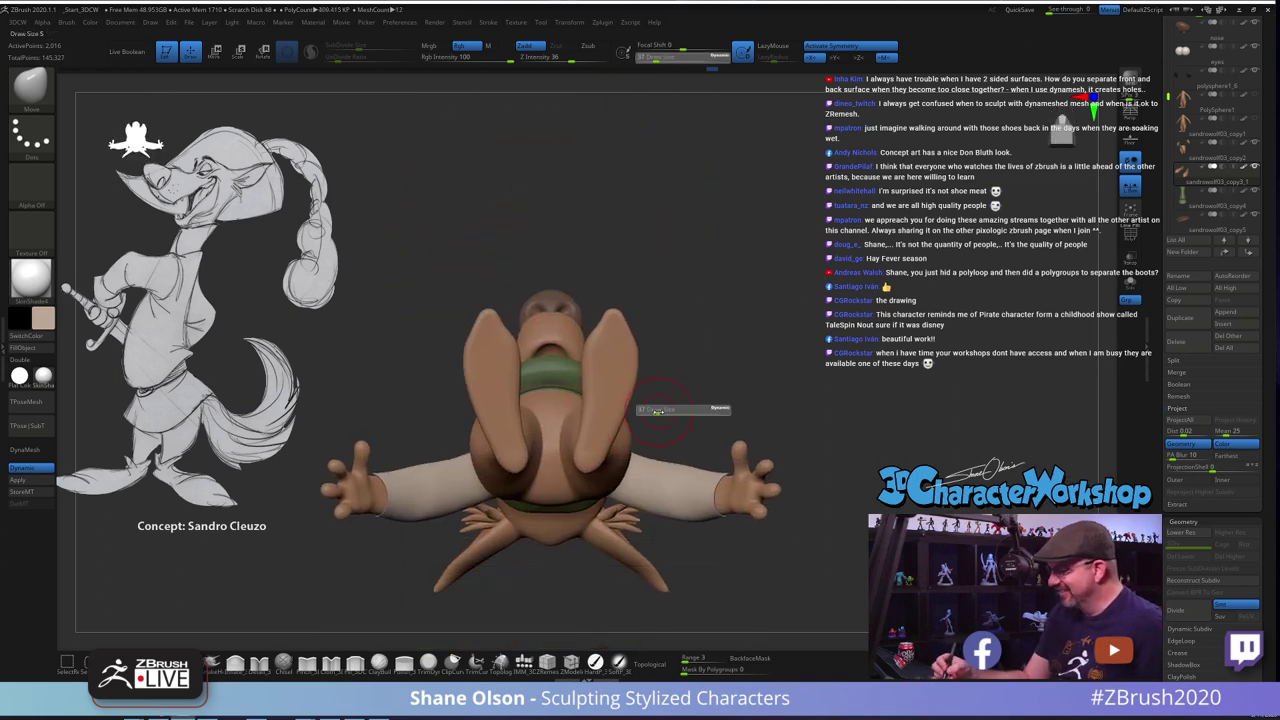
left_click_drag(648, 414, 655, 414)
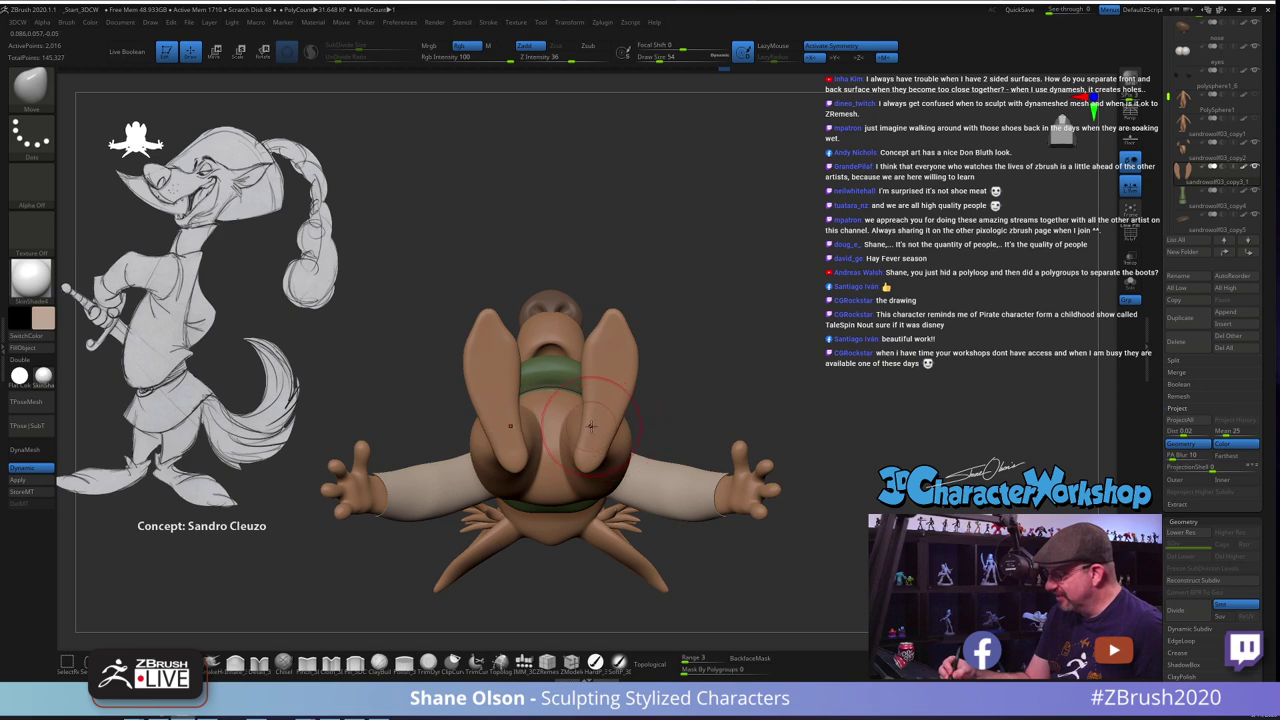
mouse_move(693, 318)
left_mouse_down()
mouse_move(686, 480)
mouse_move(717, 463)
mouse_move(693, 466)
left_mouse_up()
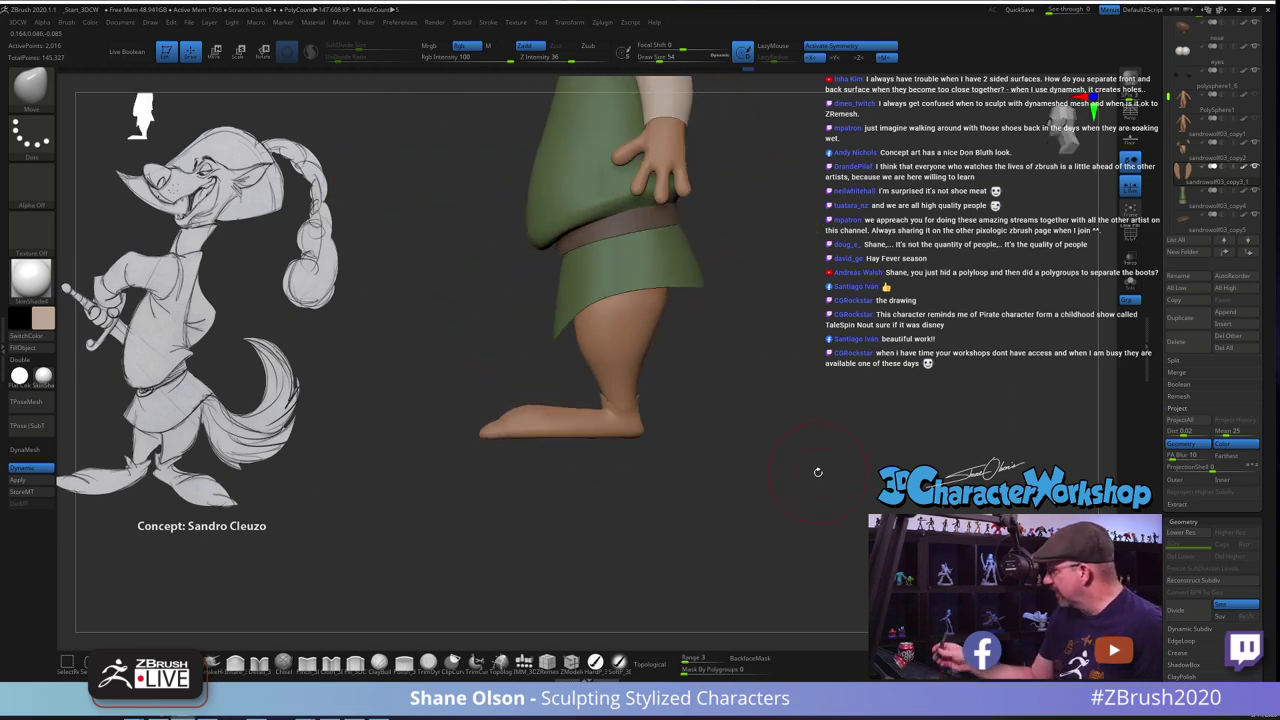
Try filling the shoes with dark brown after switching to the HardP paint brush, and undo the fill
key("b")
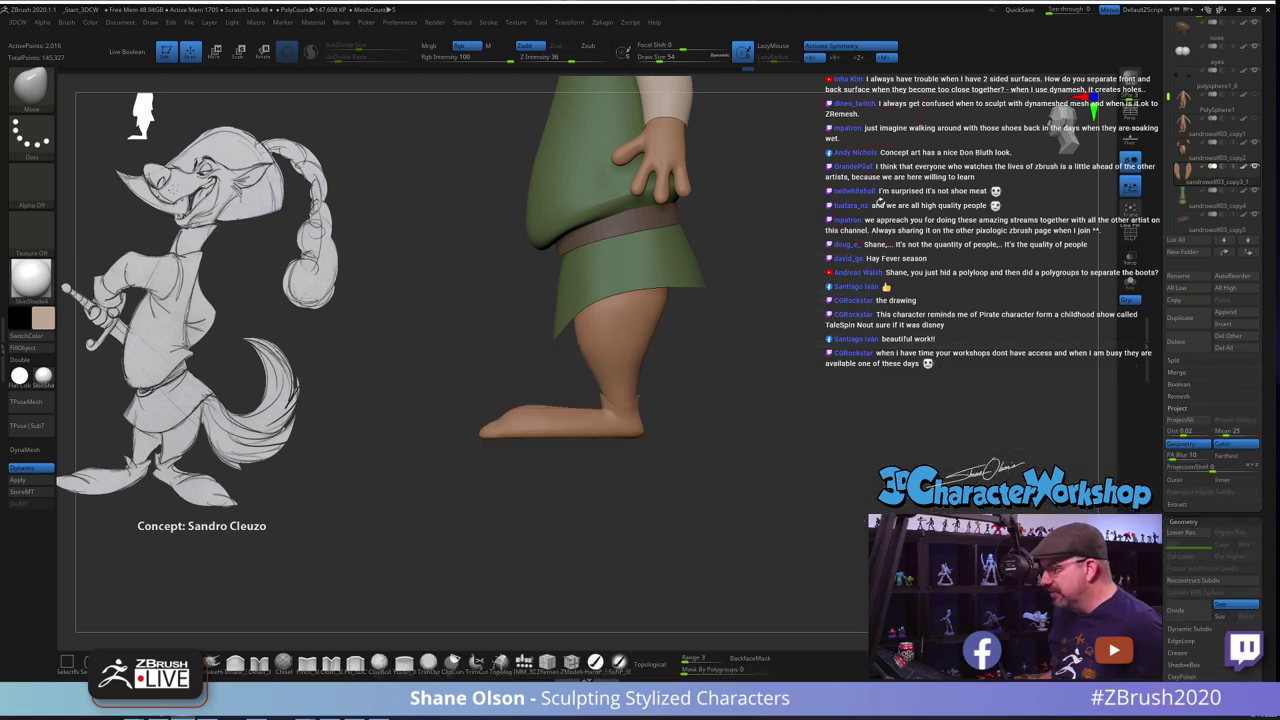
key("c")
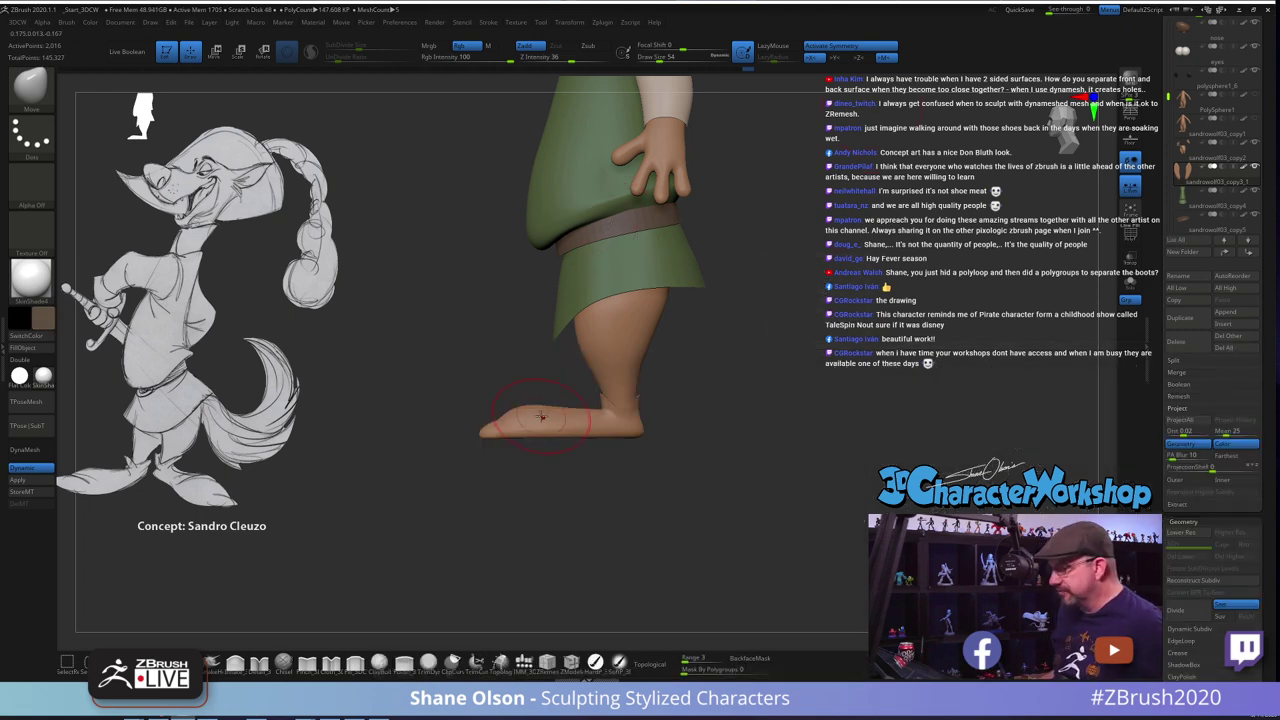
left_click(596, 656)
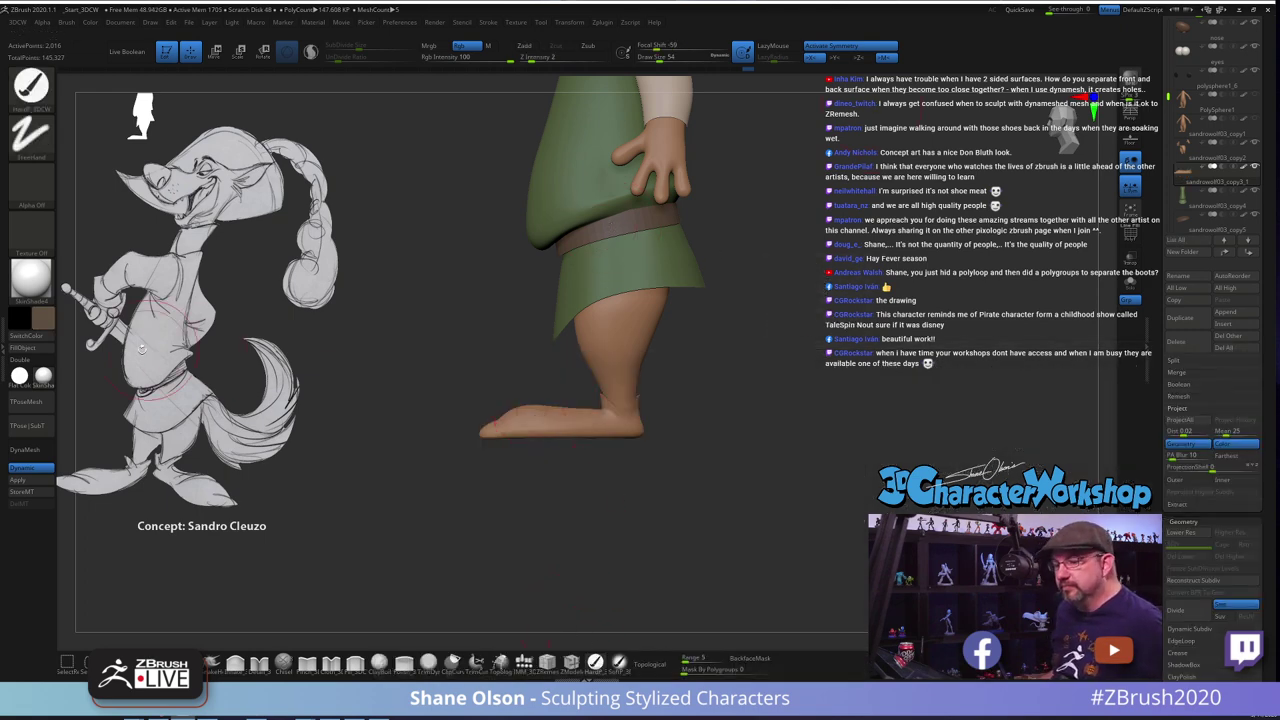
left_click(40, 349)
left_click_drag(423, 324, 449, 331)
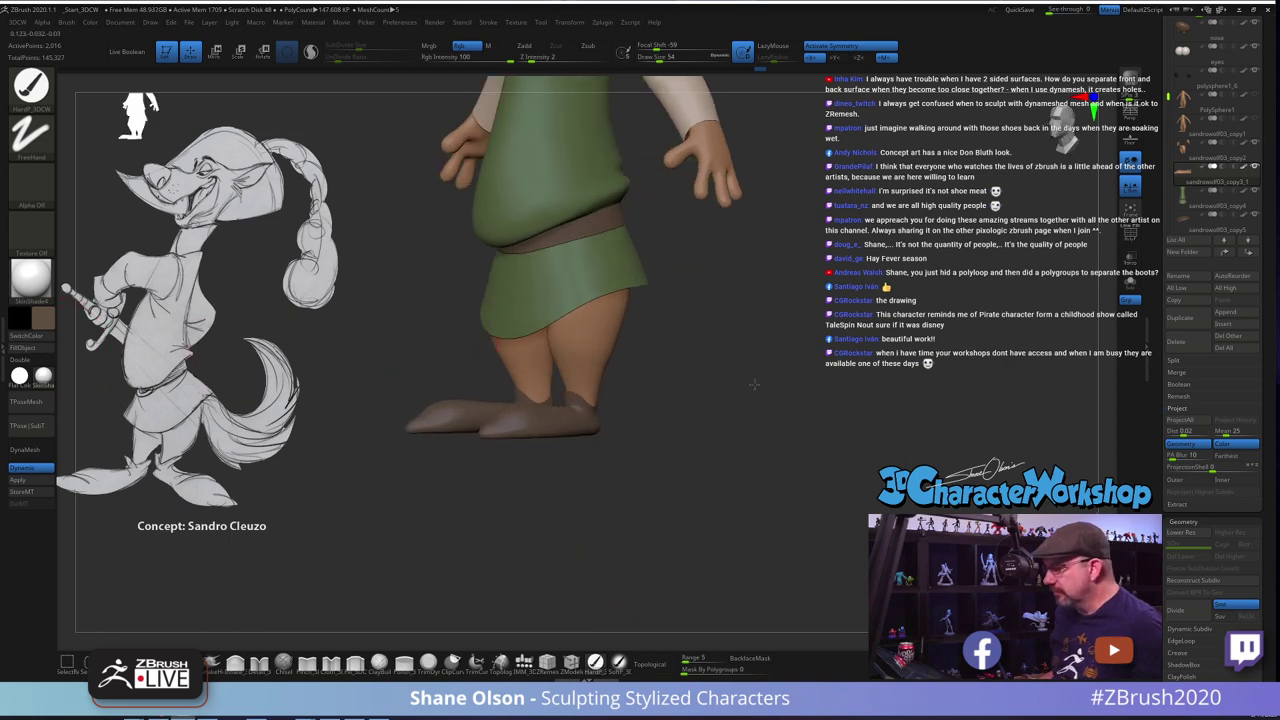
left_click_drag(755, 384, 698, 467)
key("ctrl+z")
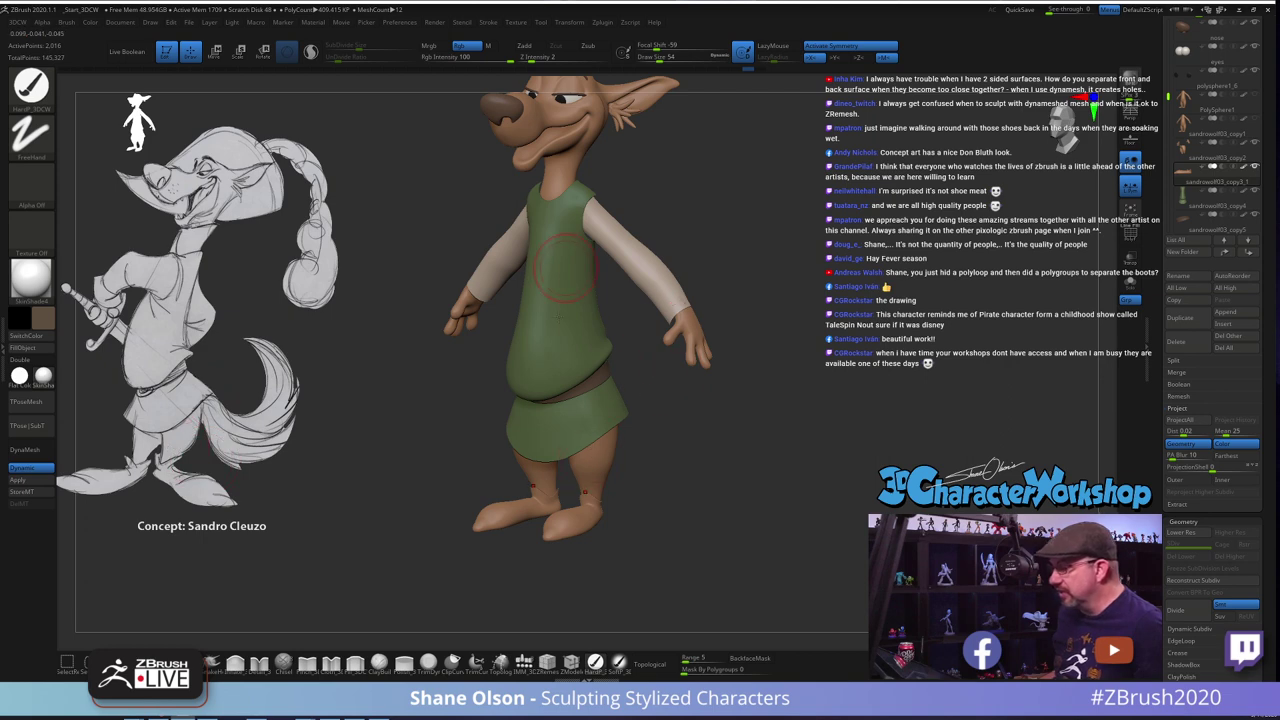
Try a near-black fill on the shoes and view the whole character with it
left_click_drag(712, 528, 575, 521)
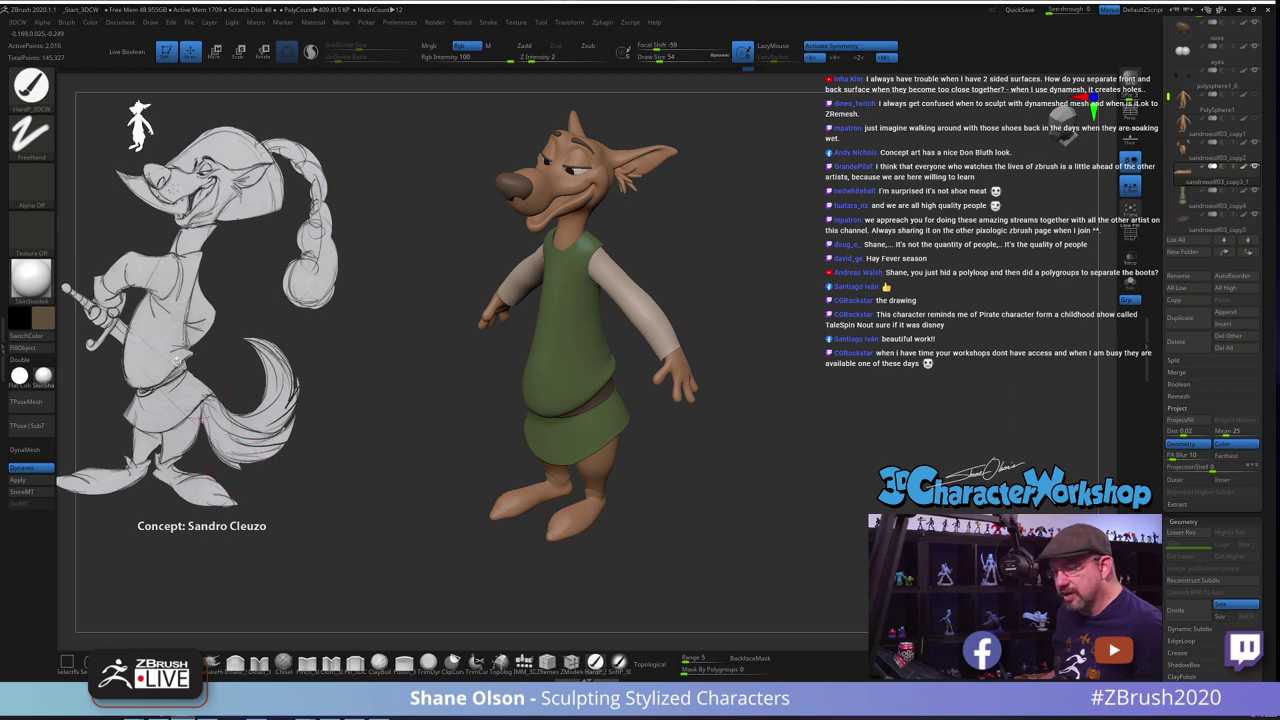
left_click(50, 322)
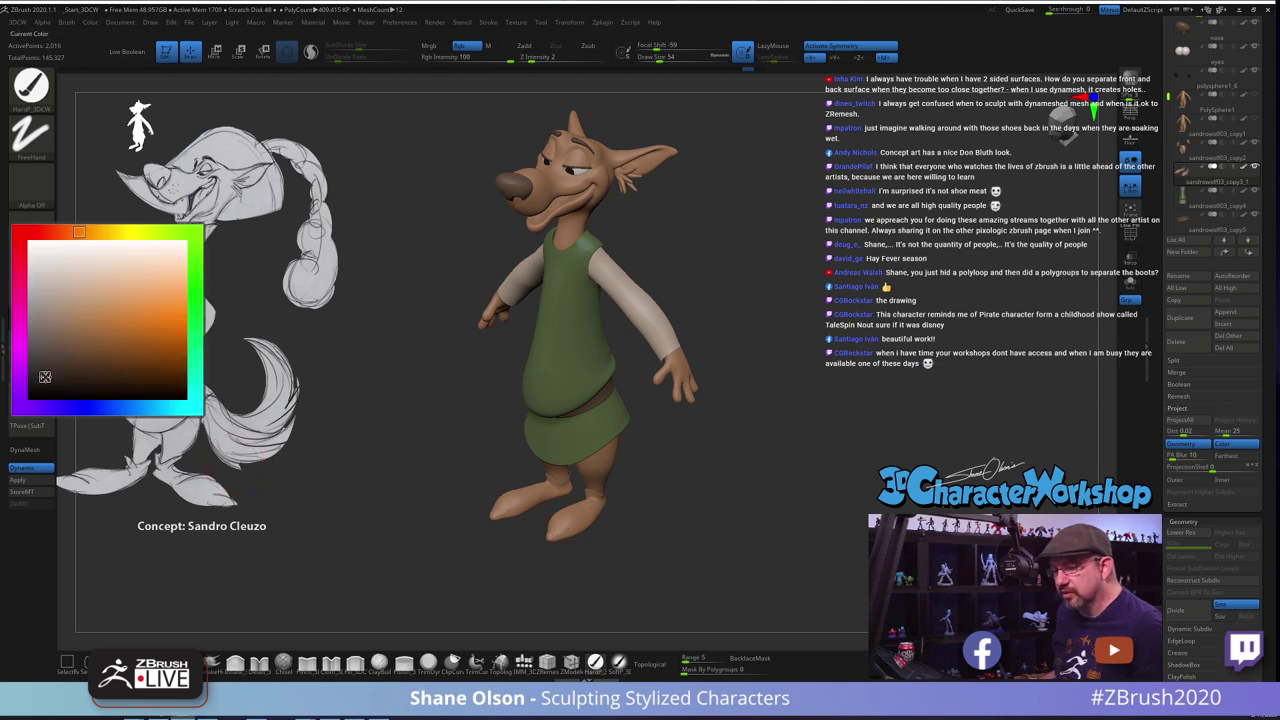
left_click(44, 378)
left_click(30, 350)
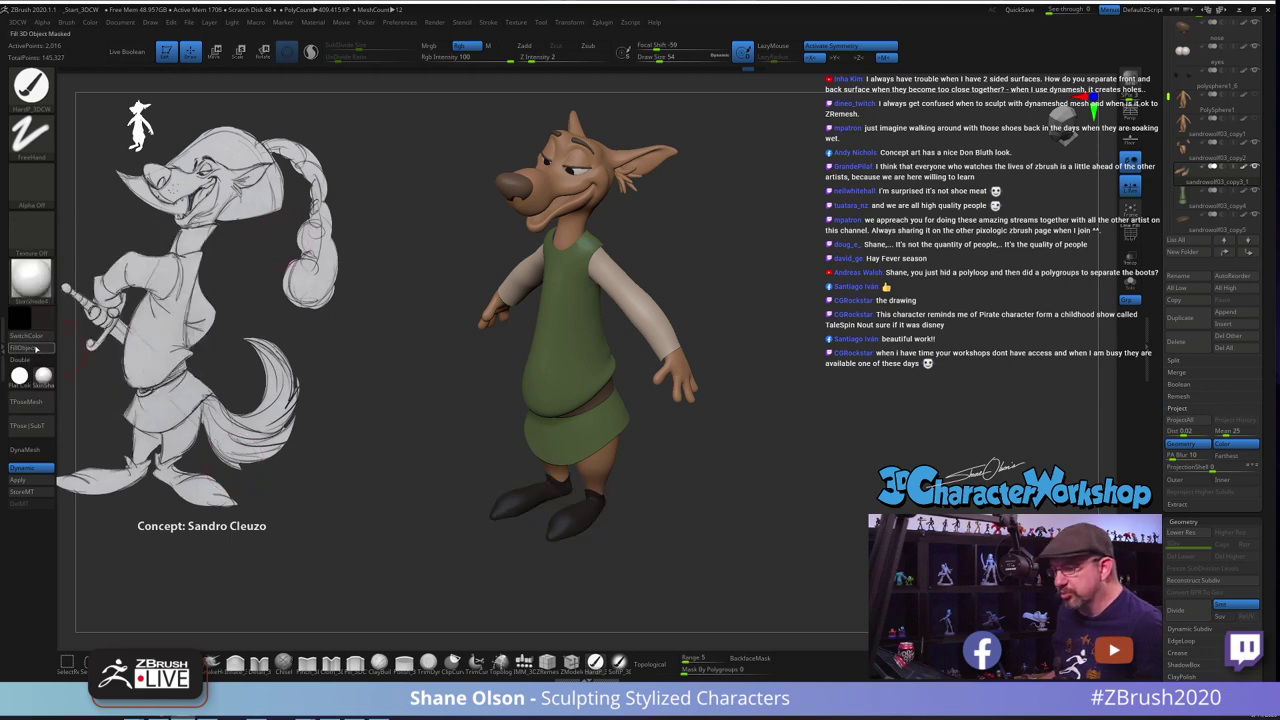
left_click_drag(462, 404, 408, 397)
left_click_drag(725, 499, 658, 509)
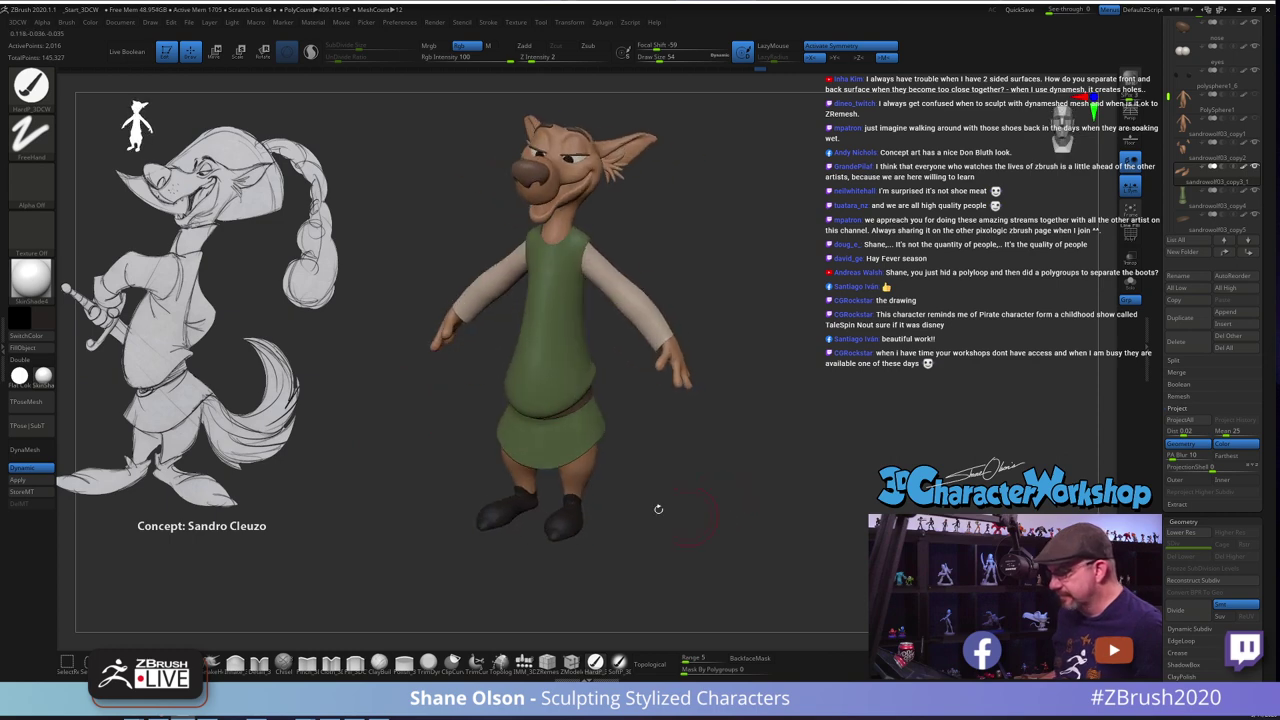
Try a pale beige fill on the shoes and replace it with a darkened tunic green (47, 54, 36)
left_click(38, 311)
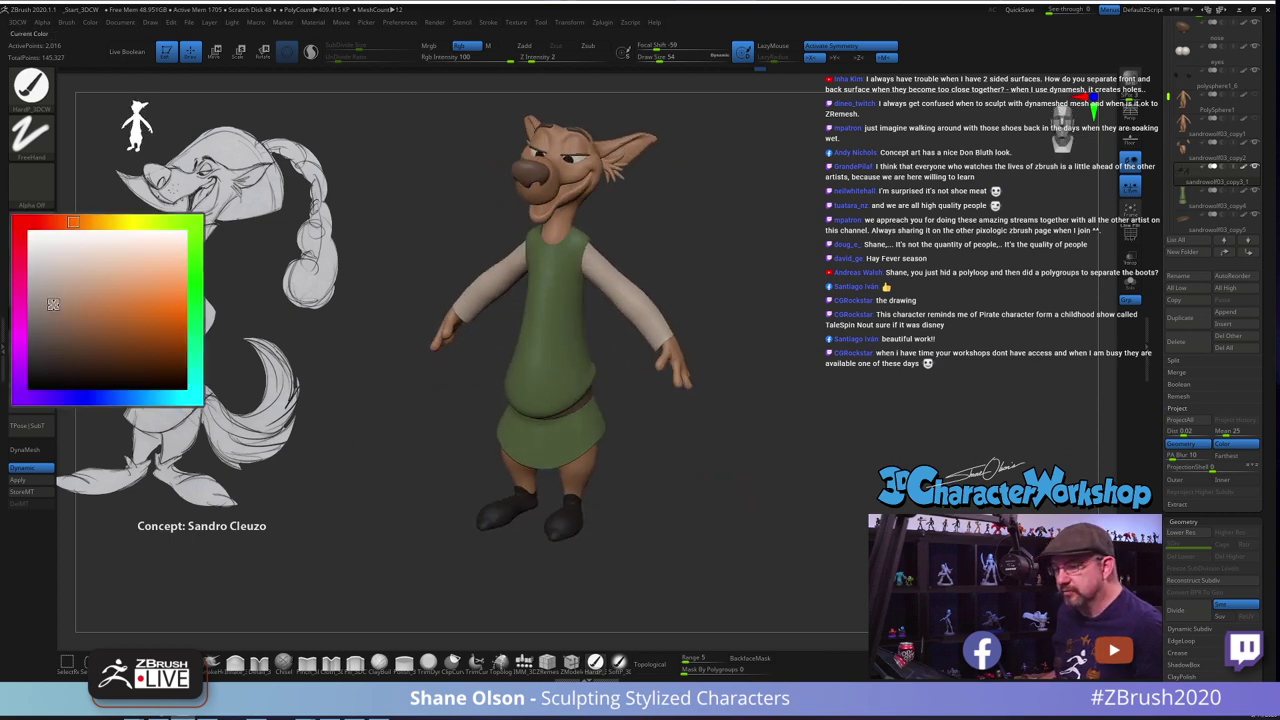
left_click(44, 355)
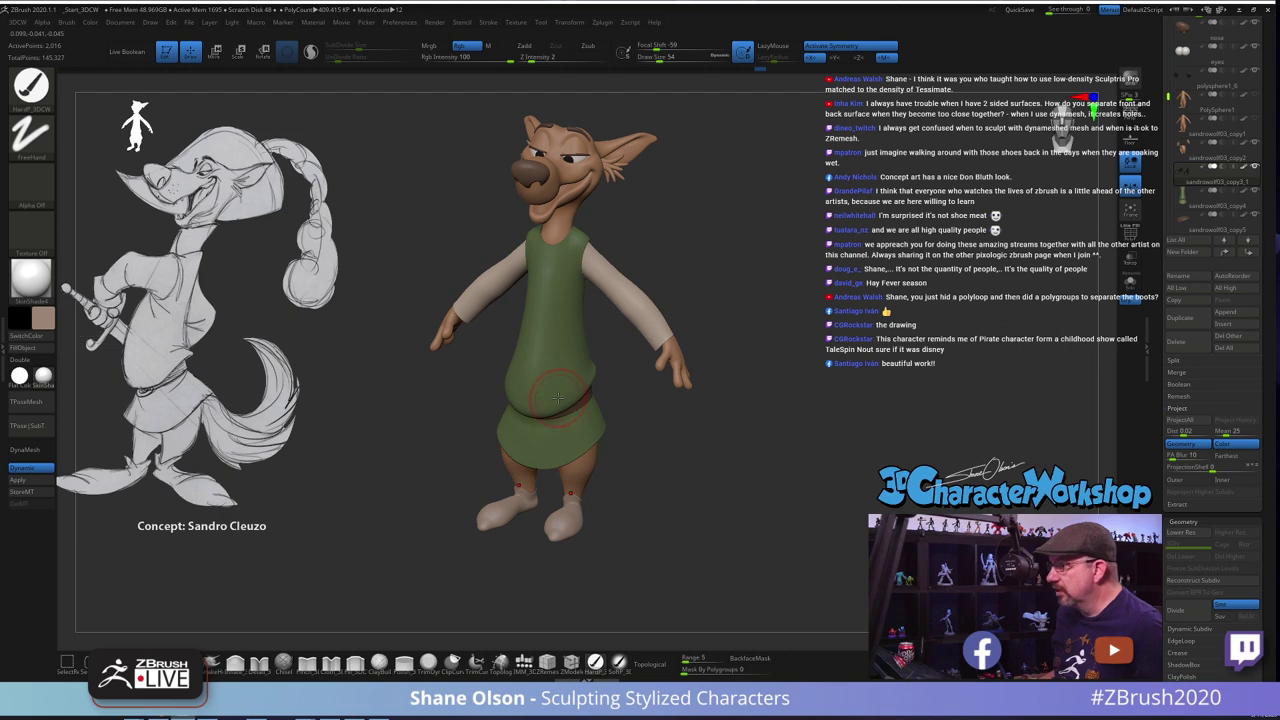
key("c")
left_click(43, 319)
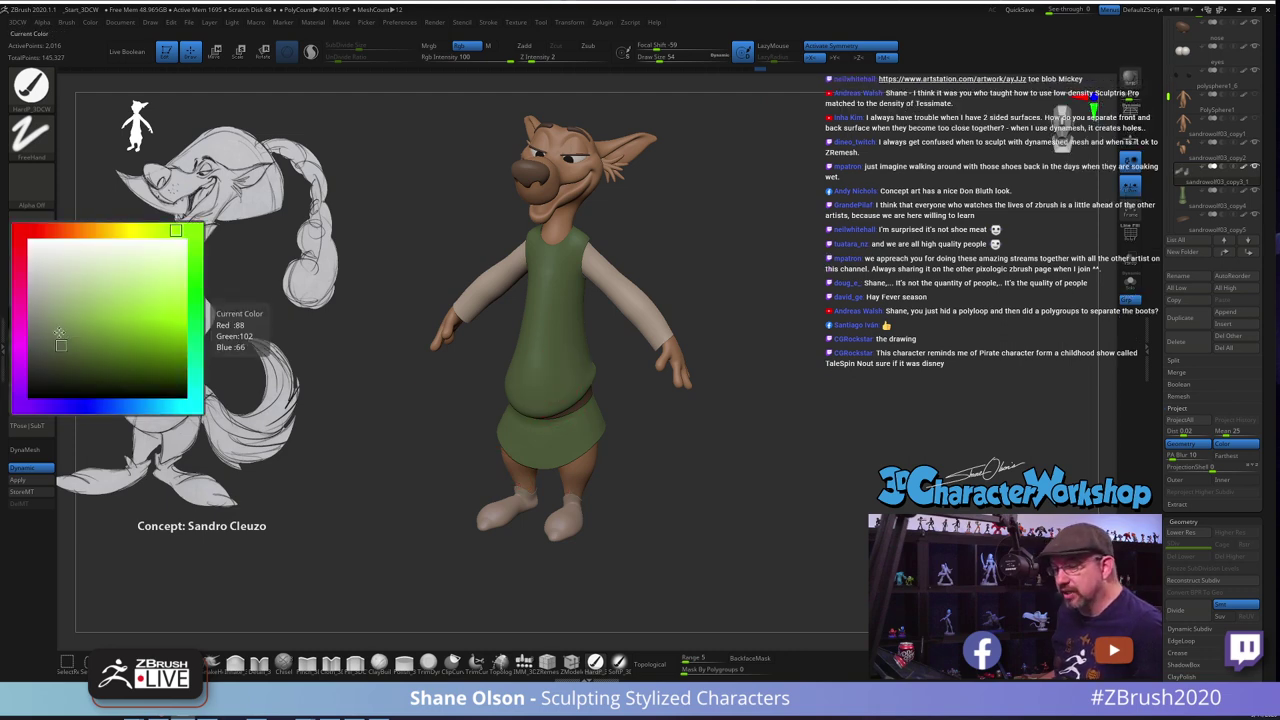
left_click(59, 370)
left_click(38, 350)
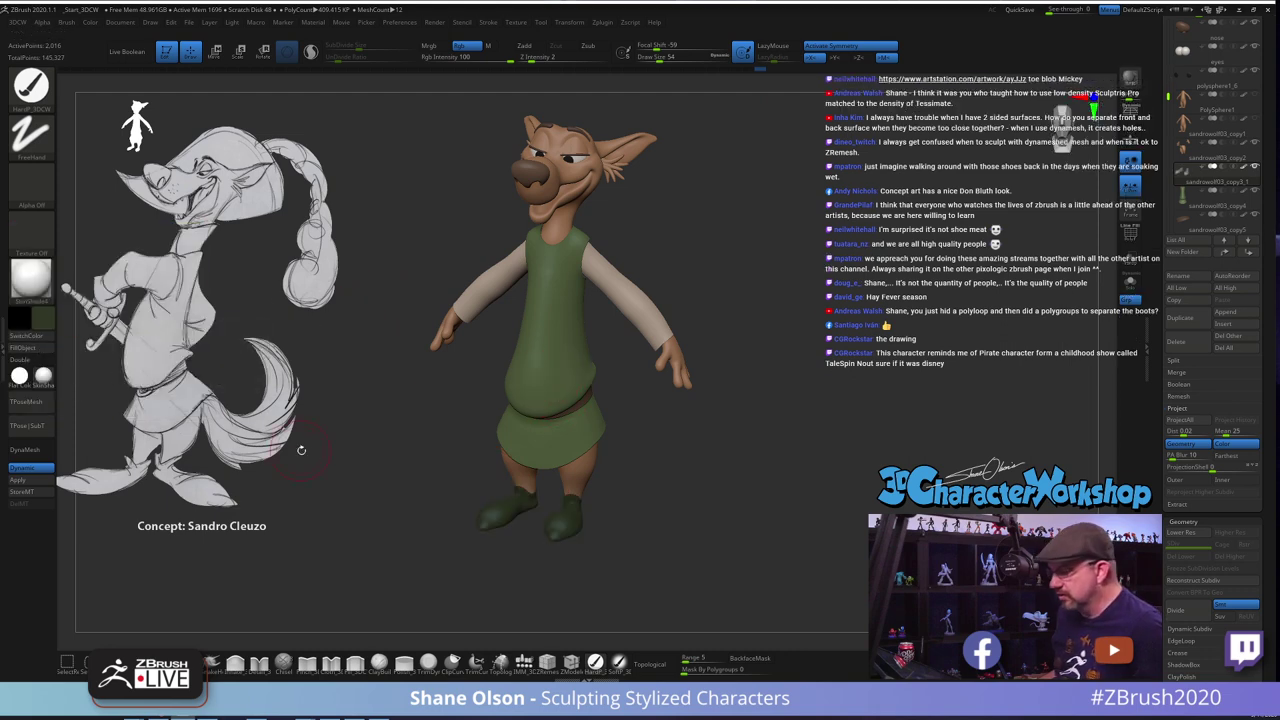
left_click_drag(352, 396, 411, 420)
left_click_drag(712, 522, 706, 563)
left_click_drag(693, 476, 748, 485)
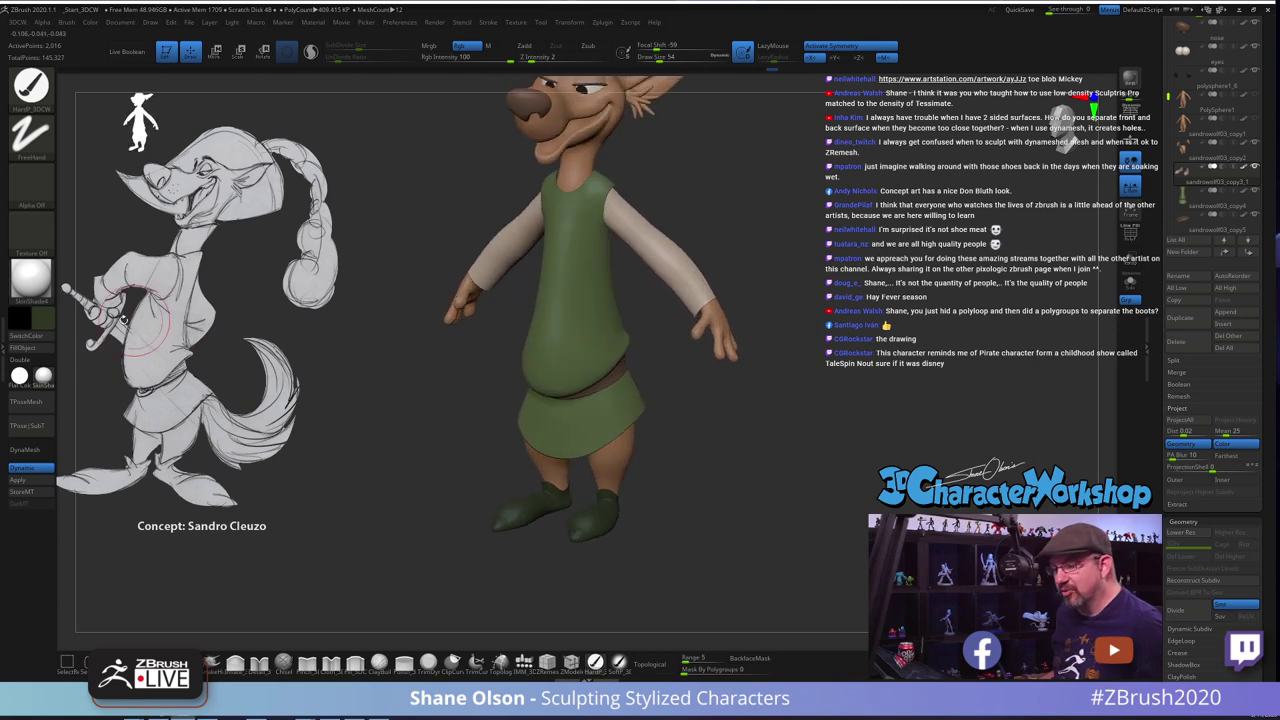
Try a bright red fill (221, 20, 20) on the shoes
left_click(46, 316)
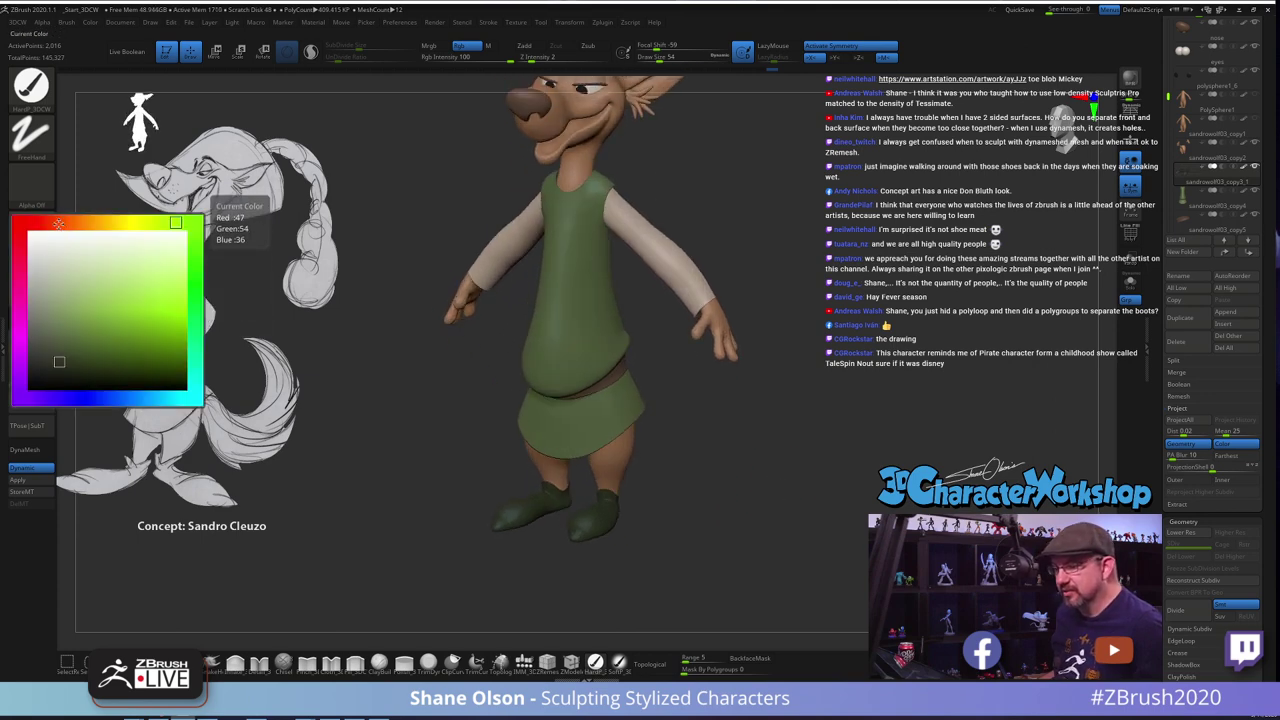
left_click_drag(51, 223, 23, 222)
left_click(158, 314)
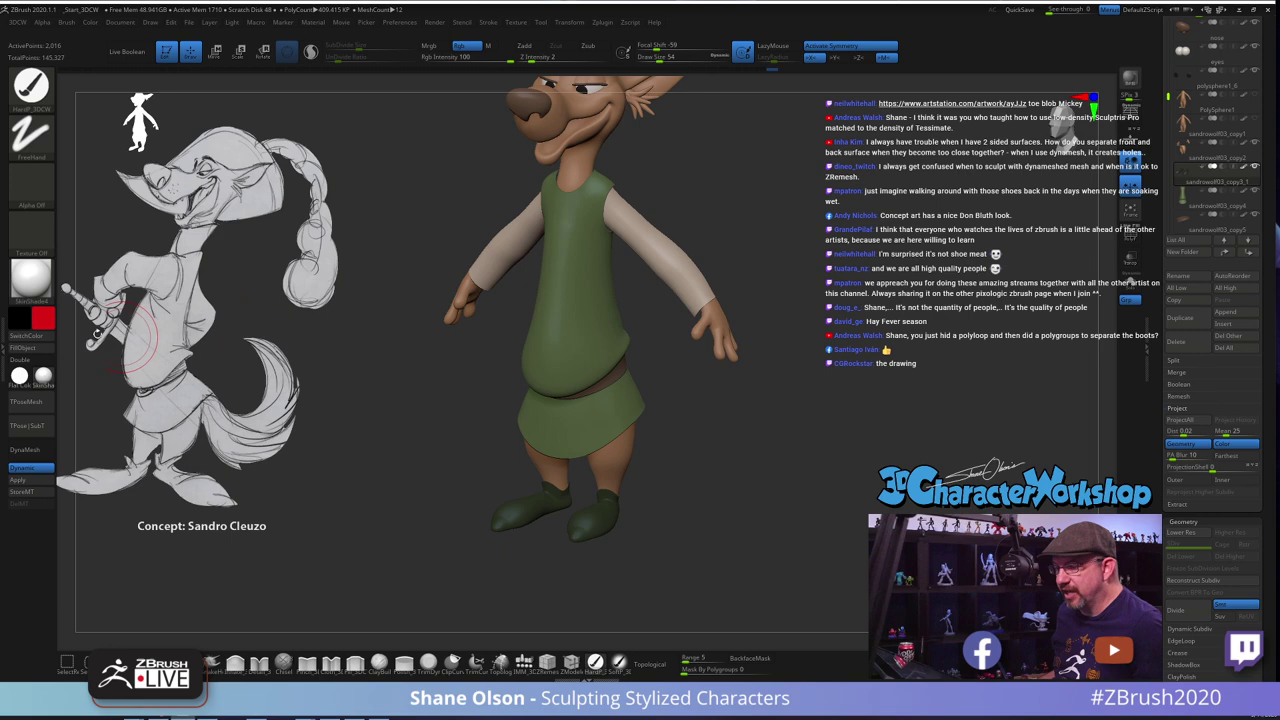
left_click(34, 352)
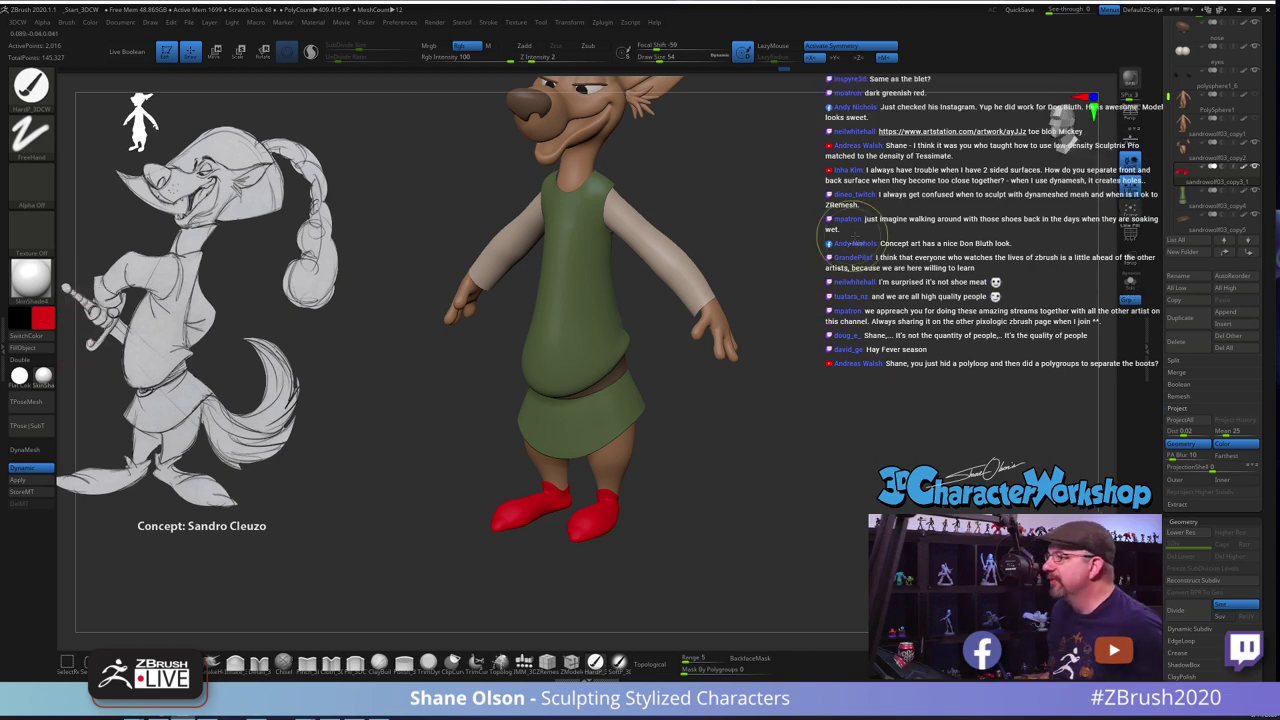
left_click_drag(824, 270, 841, 270)
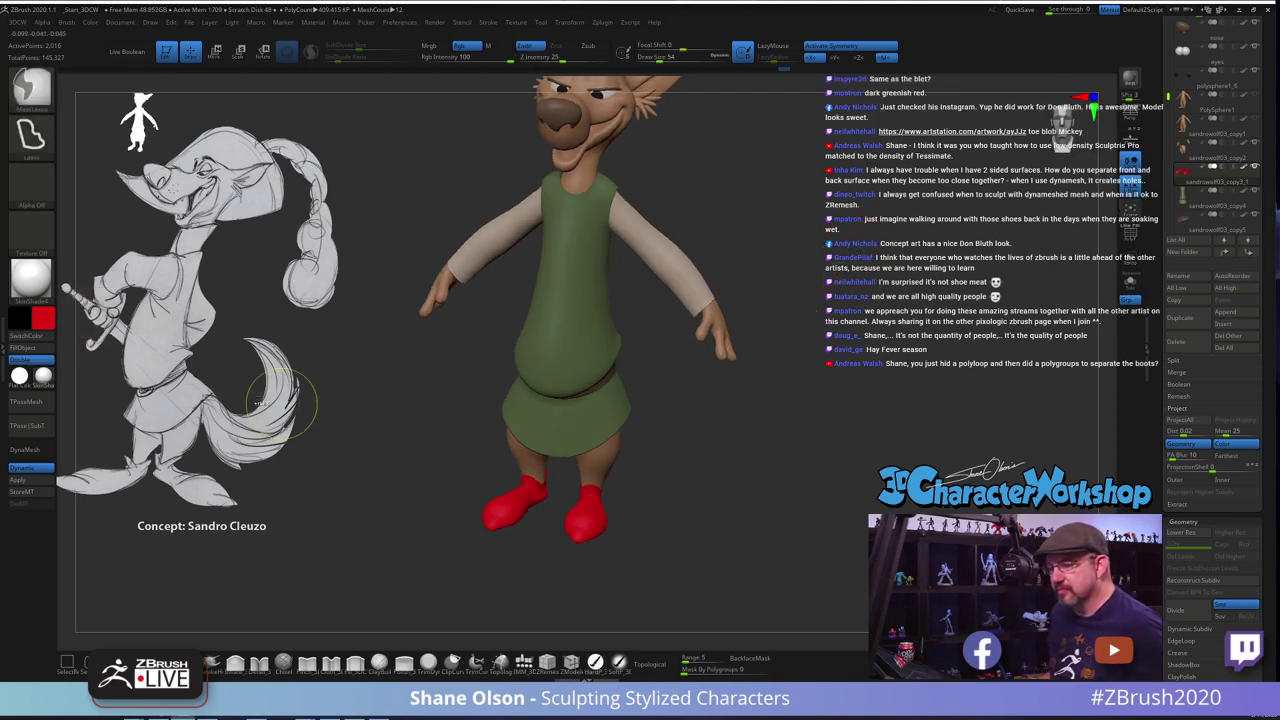
Fill the shoes with a reddish-orange brown by shifting the sampled tunic green's hue and raising its saturation
left_click(42, 318)
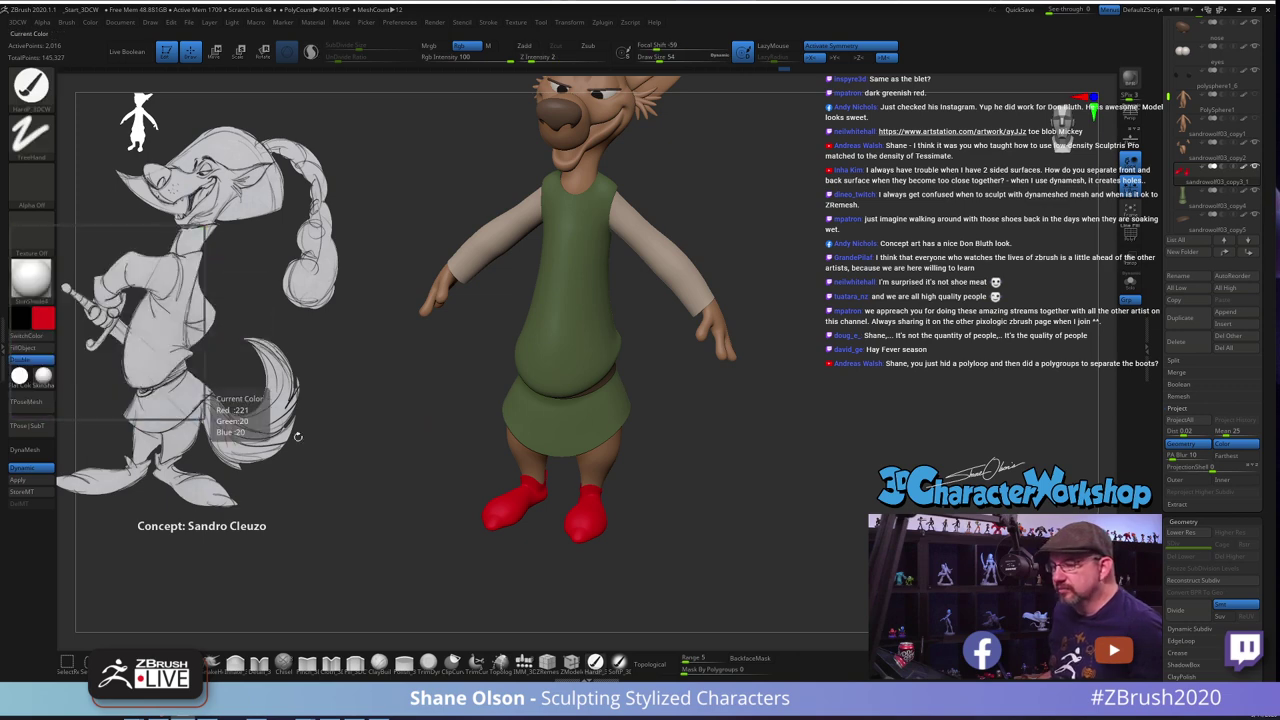
left_click(46, 320)
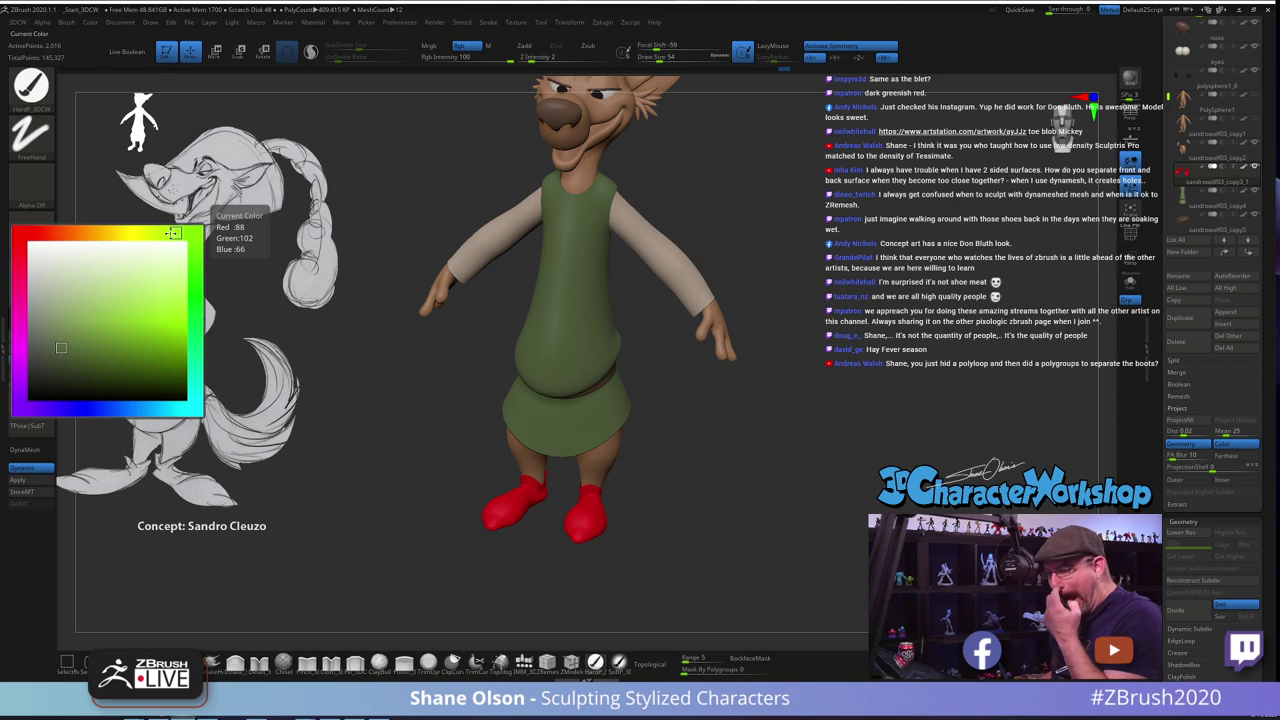
mouse_move(173, 233)
left_mouse_down()
mouse_move(55, 233)
mouse_move(67, 233)
left_mouse_up()
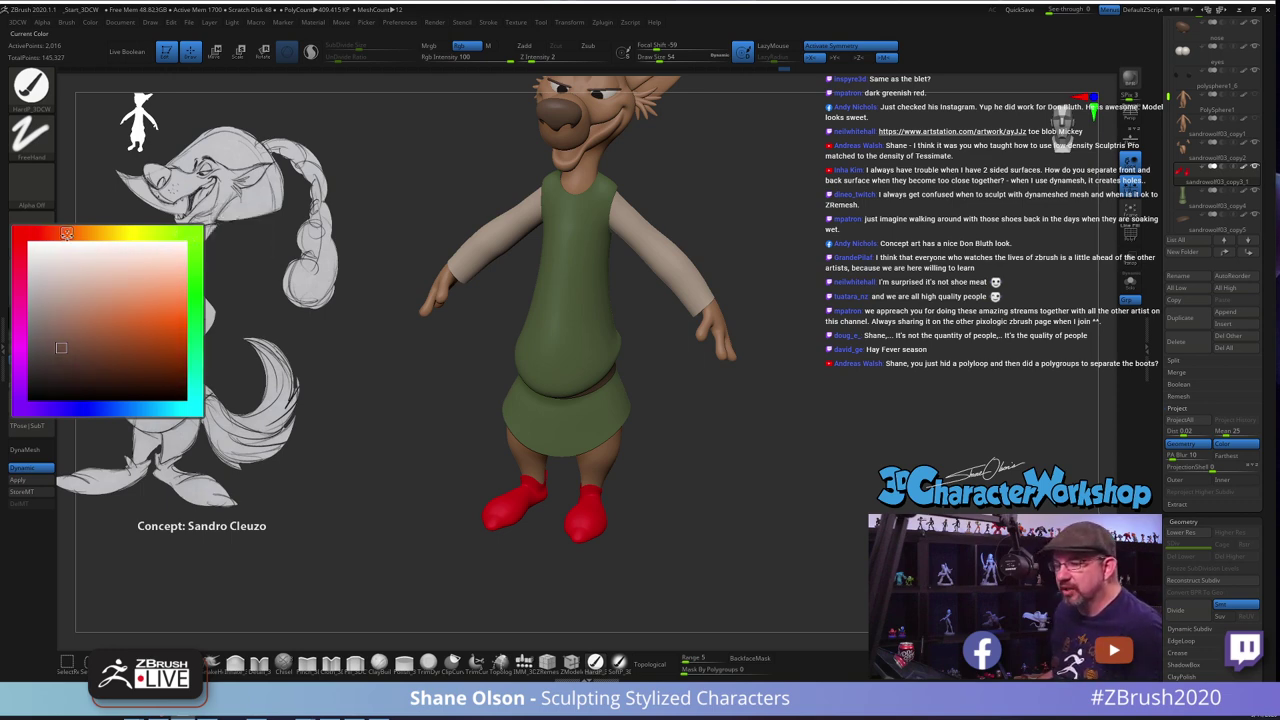
left_click(120, 349)
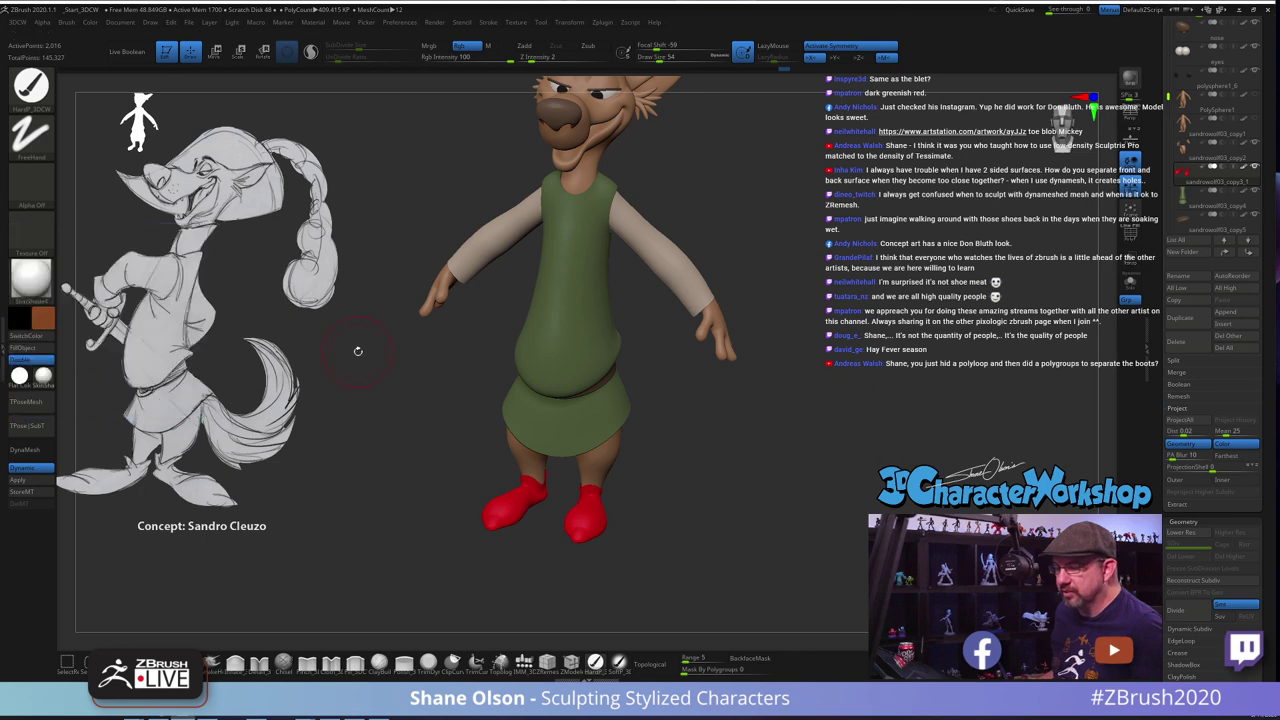
left_click(27, 348)
Switch to the Move brush with a draw size of 14 and isolate the shoes
mouse_move(848, 470)
left_mouse_down()
mouse_move(717, 480)
mouse_move(797, 477)
mouse_move(780, 449)
mouse_move(769, 477)
mouse_move(748, 436)
mouse_move(700, 440)
mouse_move(704, 430)
left_mouse_up()
mouse_move(704, 430)
left_mouse_down("alt")
mouse_move(706, 474)
mouse_move(726, 464)
mouse_move(690, 451)
mouse_move(709, 492)
mouse_move(716, 437)
mouse_move(715, 471)
mouse_move(670, 456)
mouse_move(694, 431)
mouse_move(688, 460)
mouse_move(697, 428)
left_mouse_up("alt")
key("s")
left_click(716, 460)
key("s")
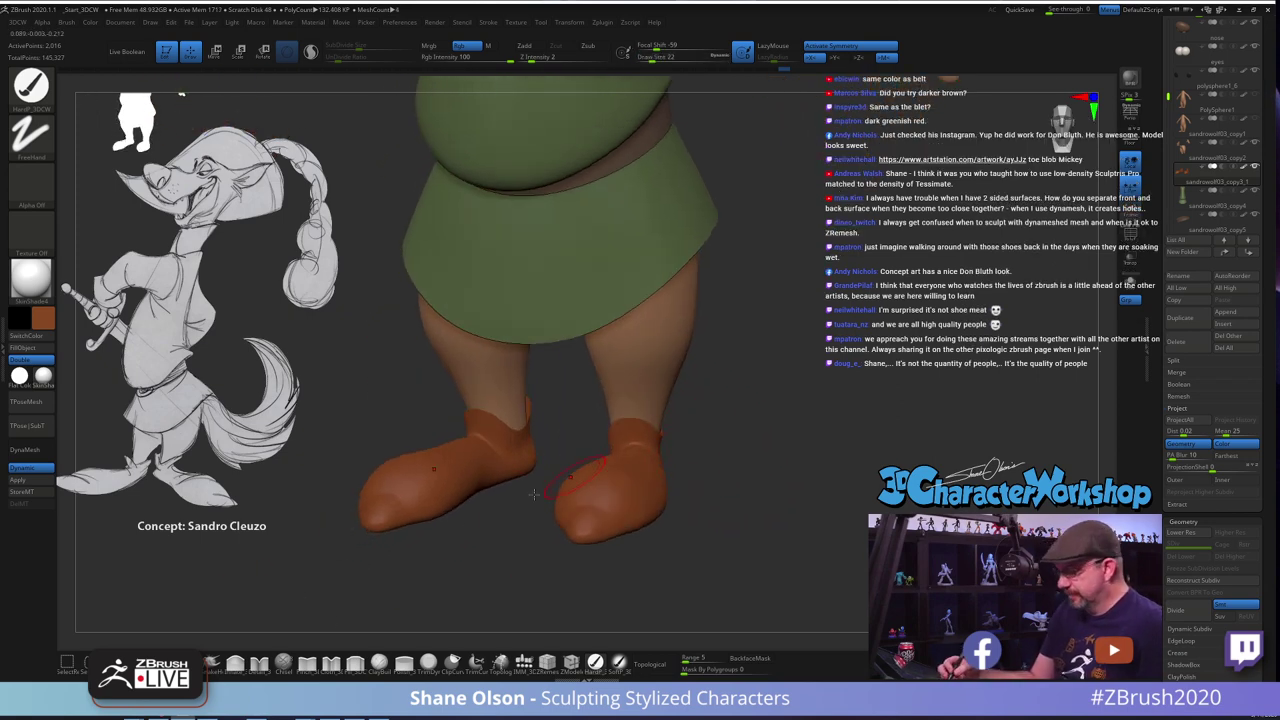
key("b")
key("m")
key("v")
key("s")
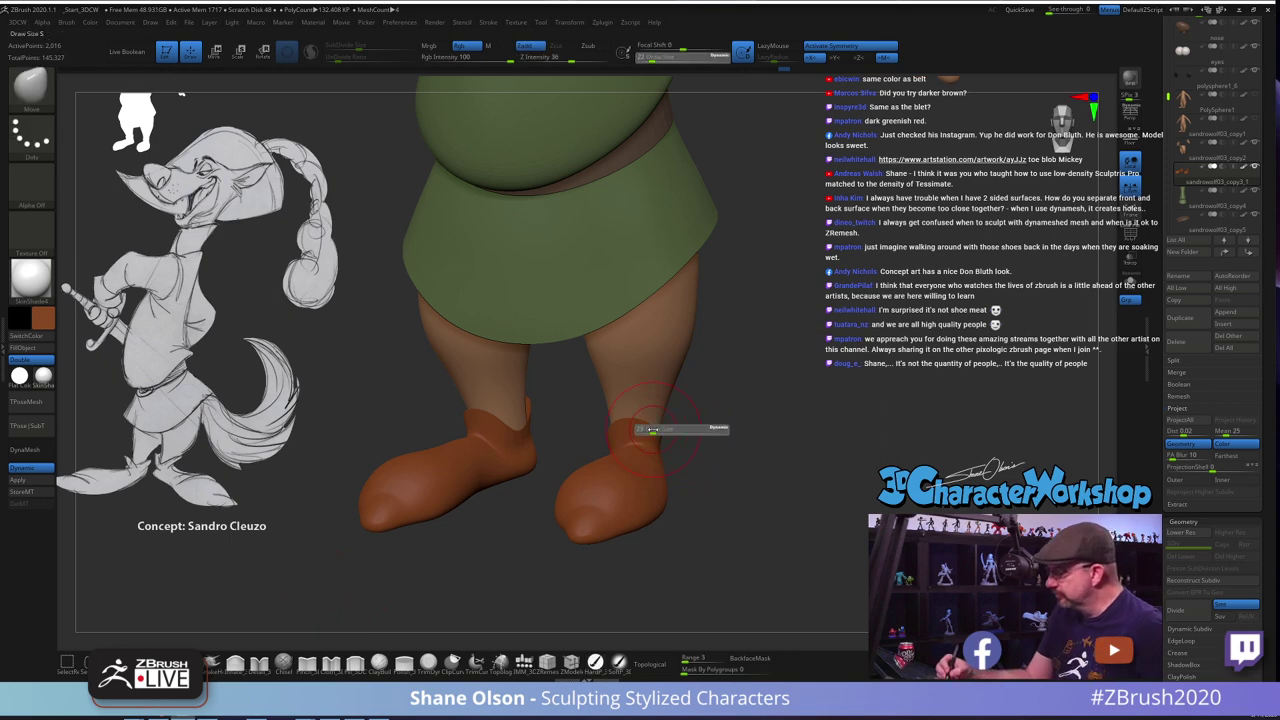
left_click_drag(655, 430, 660, 422)
mouse_move(742, 431)
left_mouse_down()
mouse_move(707, 445)
mouse_move(763, 431)
mouse_move(785, 500)
mouse_move(766, 463)
mouse_move(776, 432)
mouse_move(780, 451)
left_mouse_up()
left_click(1130, 282)
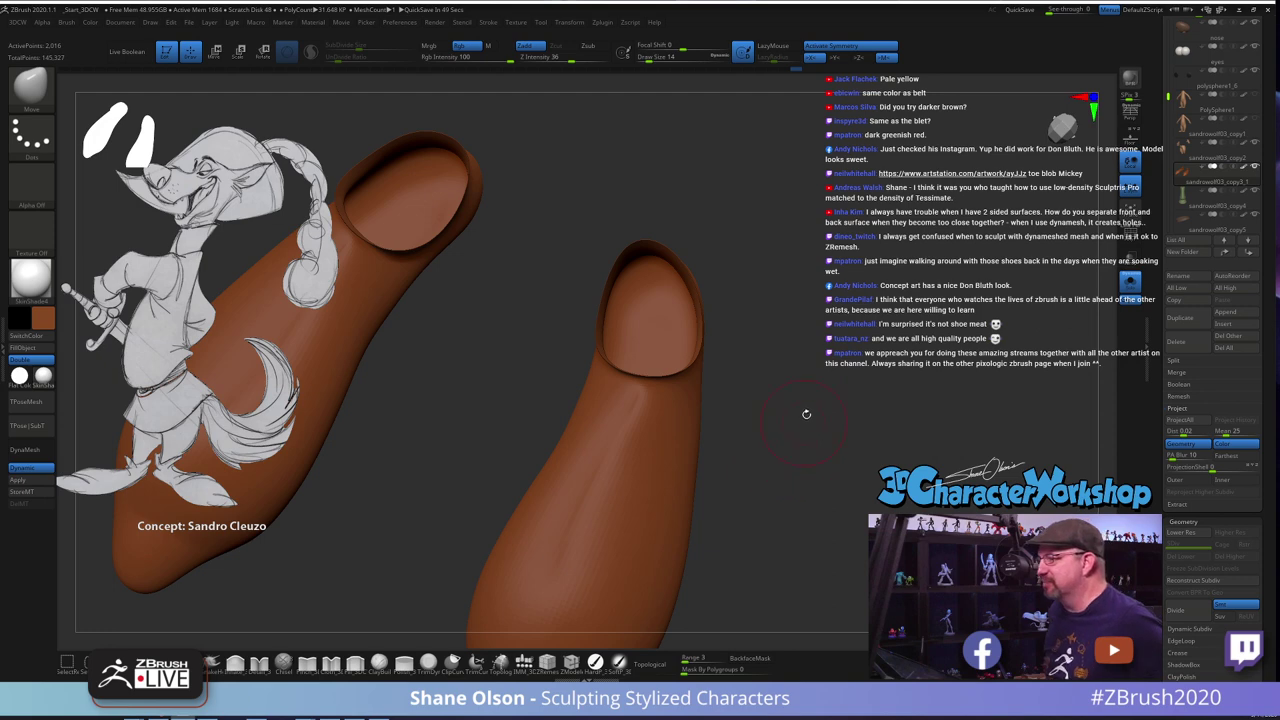
Show the shoes' polygon wireframe, turn off the dynamic subdivision preview and face one shoe from the side
left_click_drag(819, 356, 821, 329)
left_click_drag(788, 286, 826, 290, "alt")
key("shift+f")
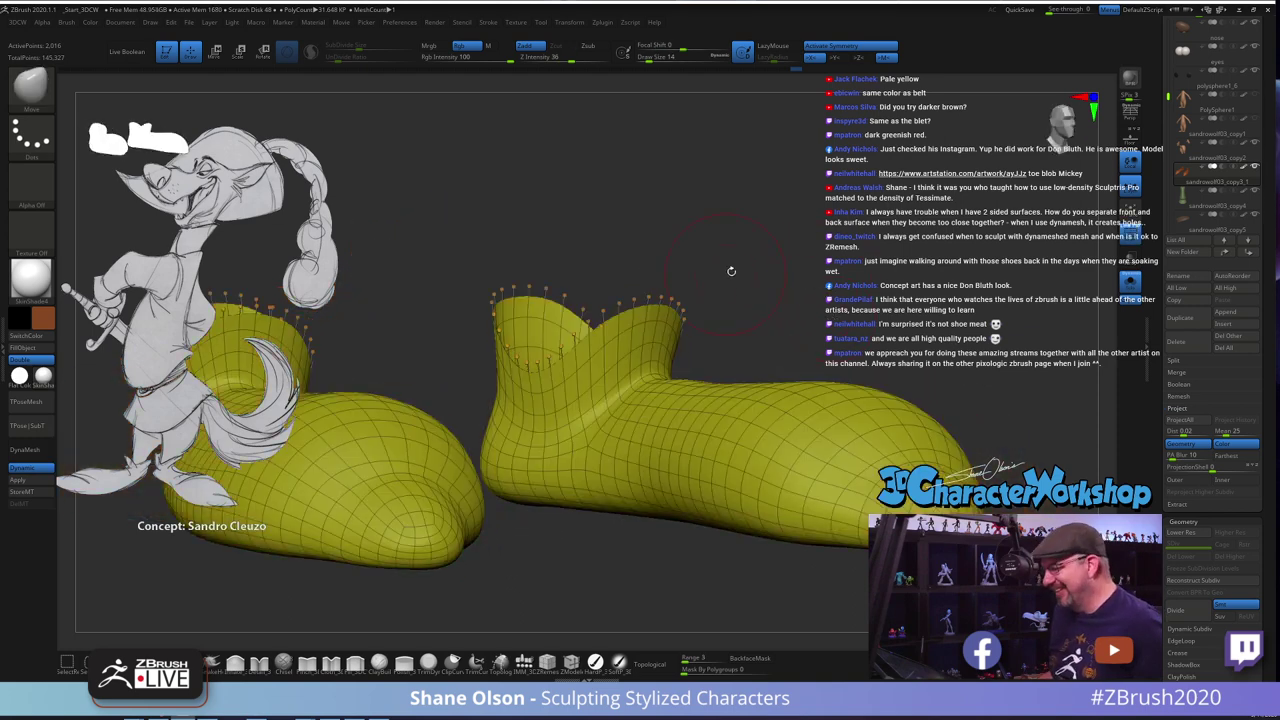
key("shift+d")
left_click_drag(773, 251, 797, 253)
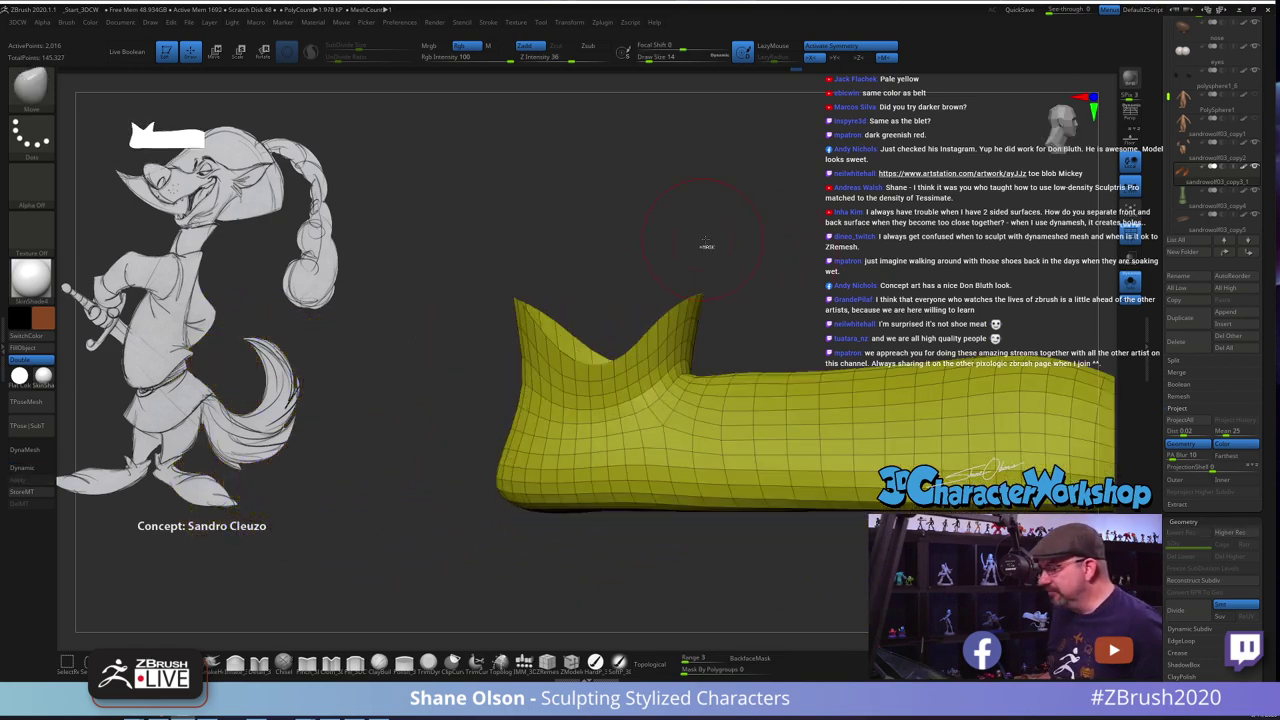
Try to lasso-mask the rim of the shoe's ankle opening, and clear the mask
mouse_move(700, 243)
left_mouse_down("ctrl")
mouse_move(516, 228)
mouse_move(512, 300)
left_mouse_up("ctrl")
left_click_drag(537, 333, 617, 370)
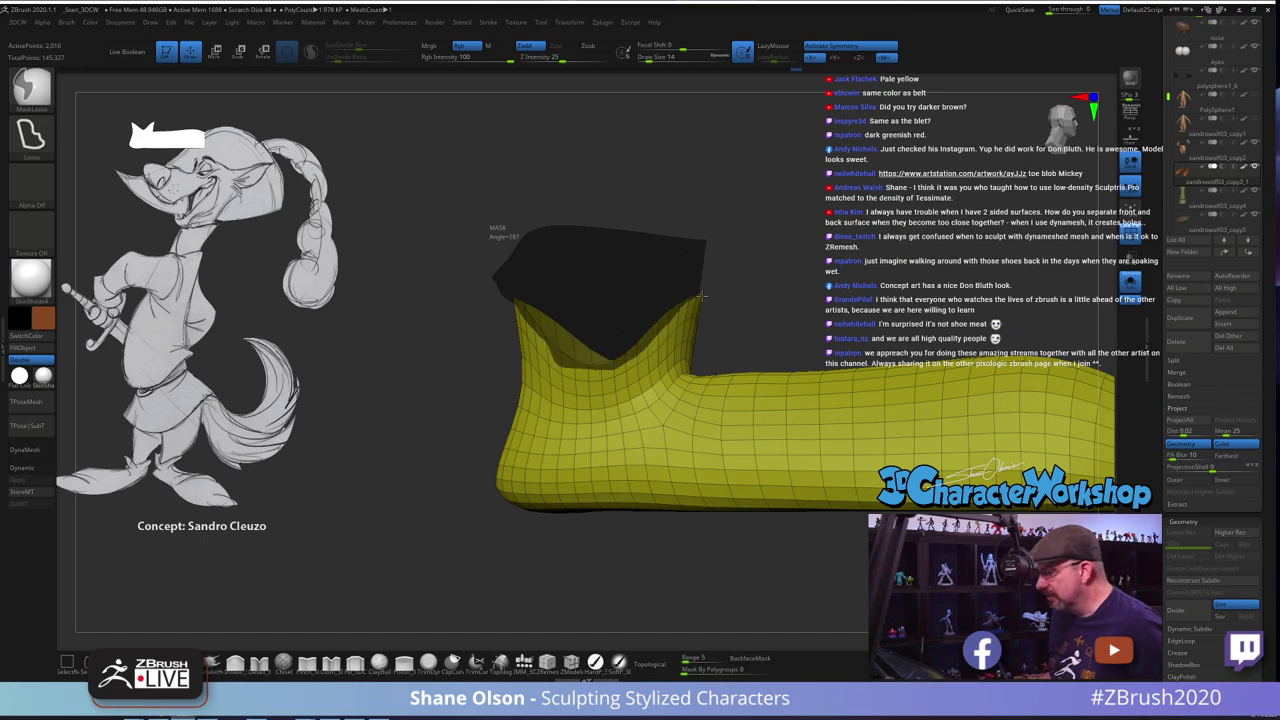
mouse_move(702, 296)
left_mouse_down("ctrl")
mouse_move(738, 244)
mouse_move(883, 281)
mouse_move(797, 253)
left_mouse_up("ctrl")
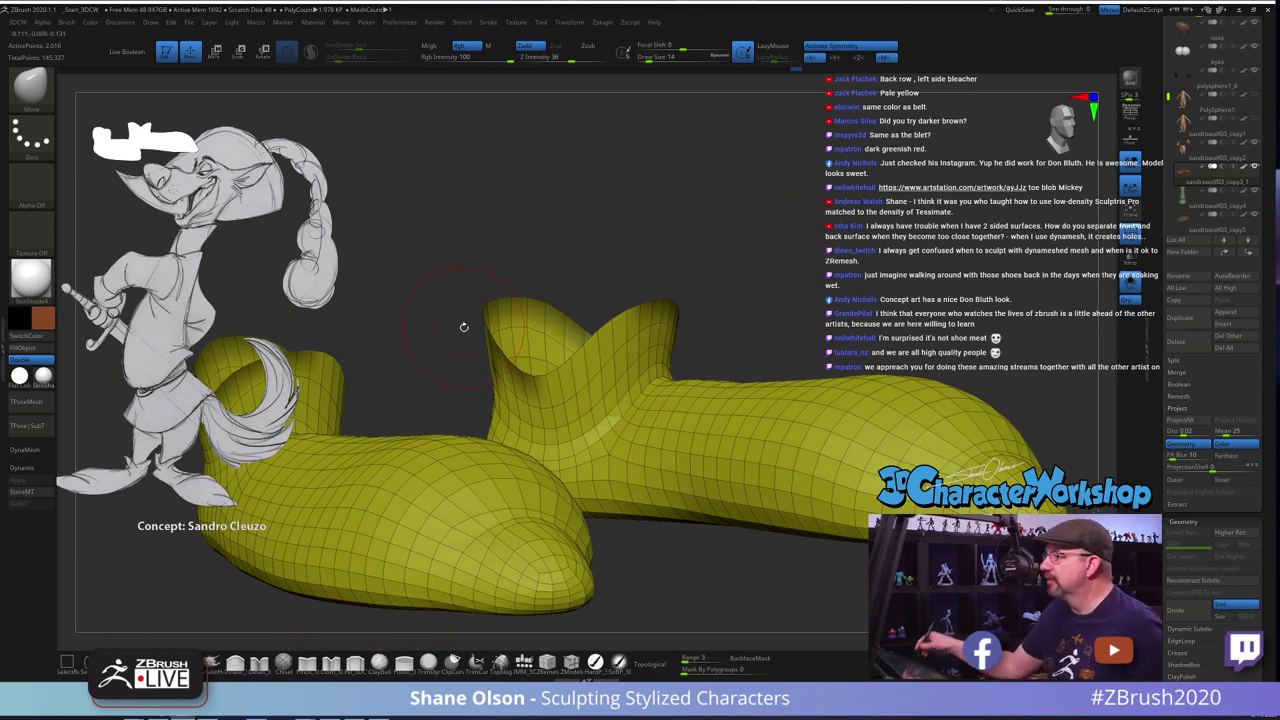
mouse_move(726, 296)
left_mouse_down()
mouse_move(759, 302)
mouse_move(788, 212)
left_mouse_up()
Paint a mask along the edge of the shoe's ankle opening with a draw size of 7
key("s")
left_click(750, 303)
key("space")
left_click(757, 301)
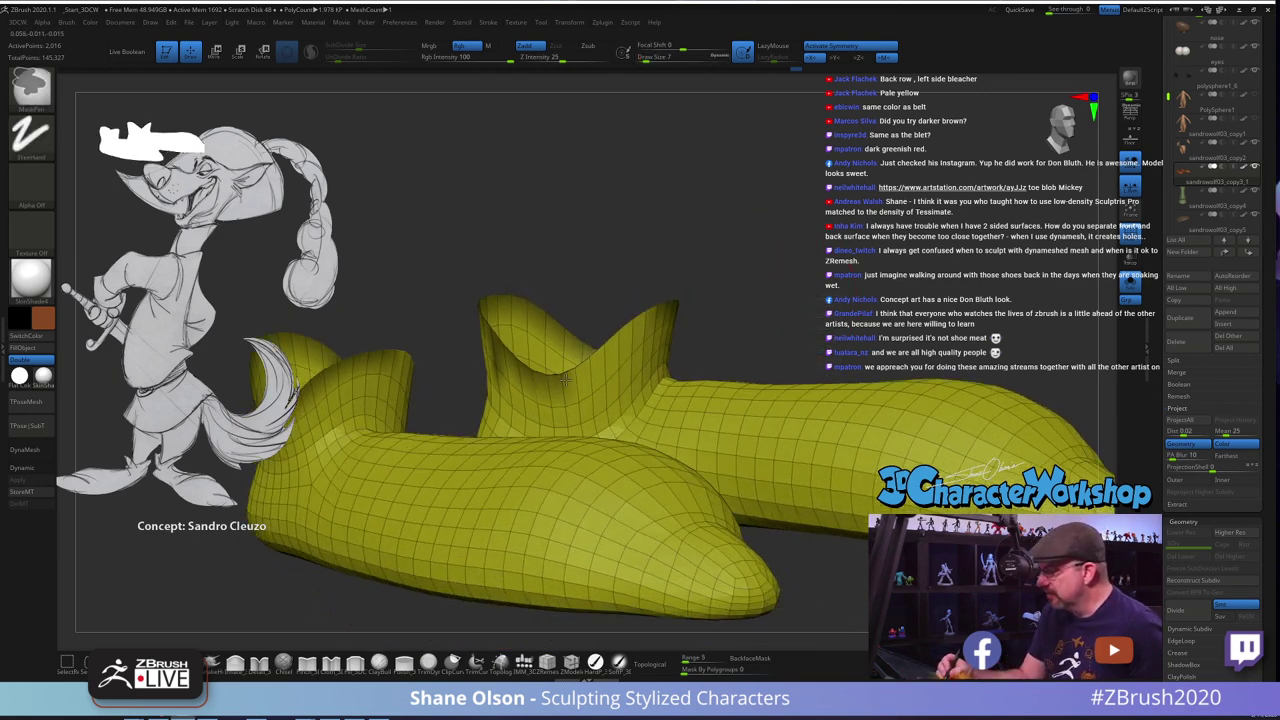
left_click_drag(596, 361, 649, 316, "ctrl")
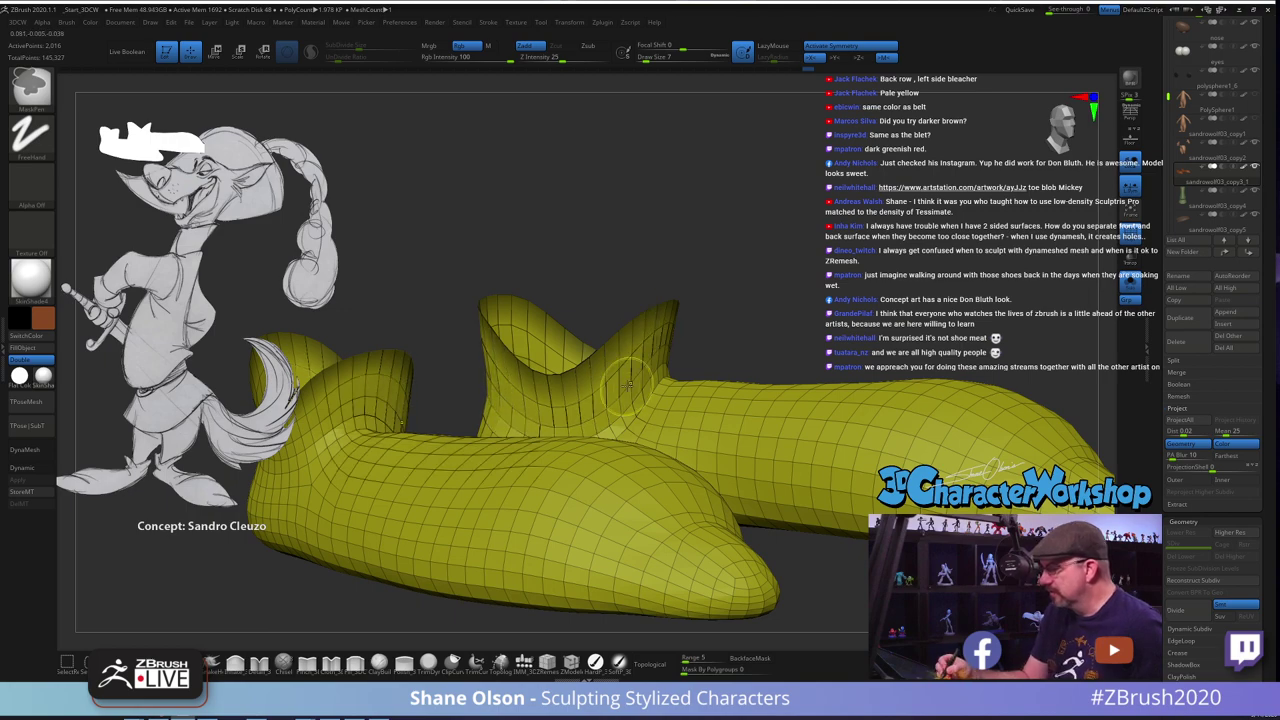
Invert the mask and centre the transform gizmo on the unmasked rim of the shoe's ankle opening
mouse_move(780, 300)
left_mouse_down()
mouse_move(790, 380)
mouse_move(836, 504)
mouse_move(769, 532)
mouse_move(846, 494)
mouse_move(867, 404)
mouse_move(848, 469)
left_mouse_up()
key("w")
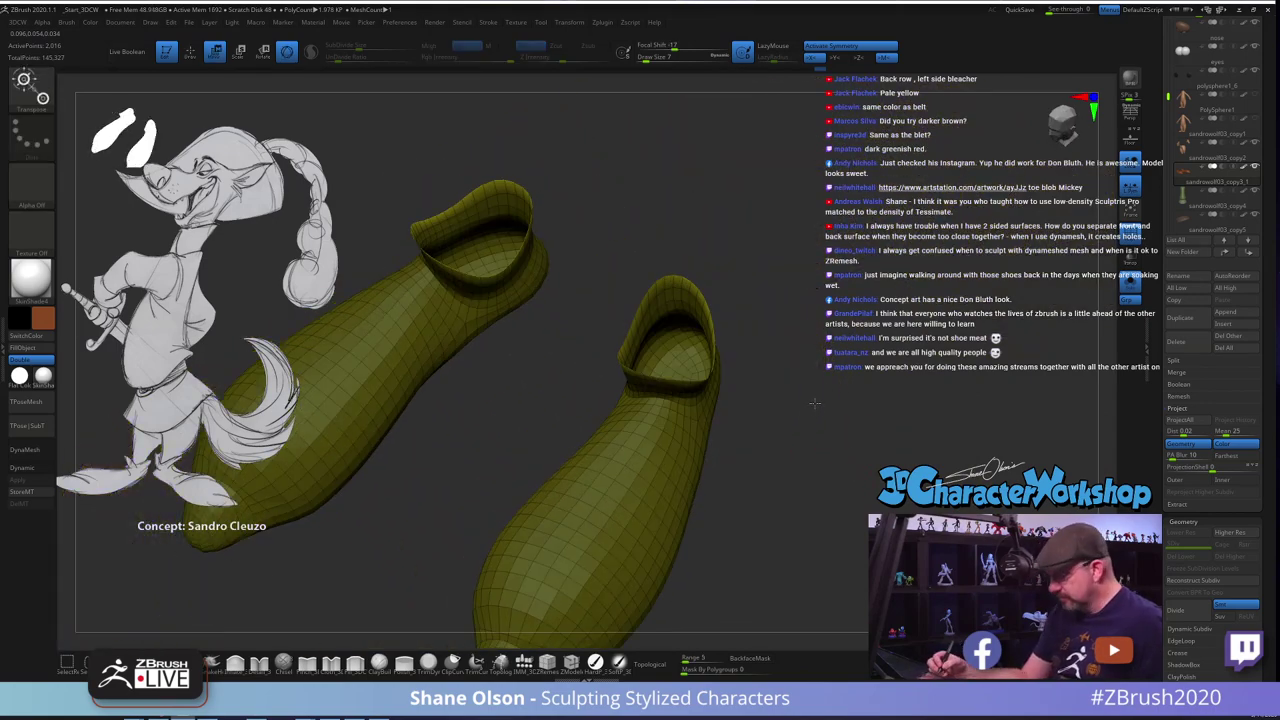
left_click_drag(815, 403, 838, 545, "alt")
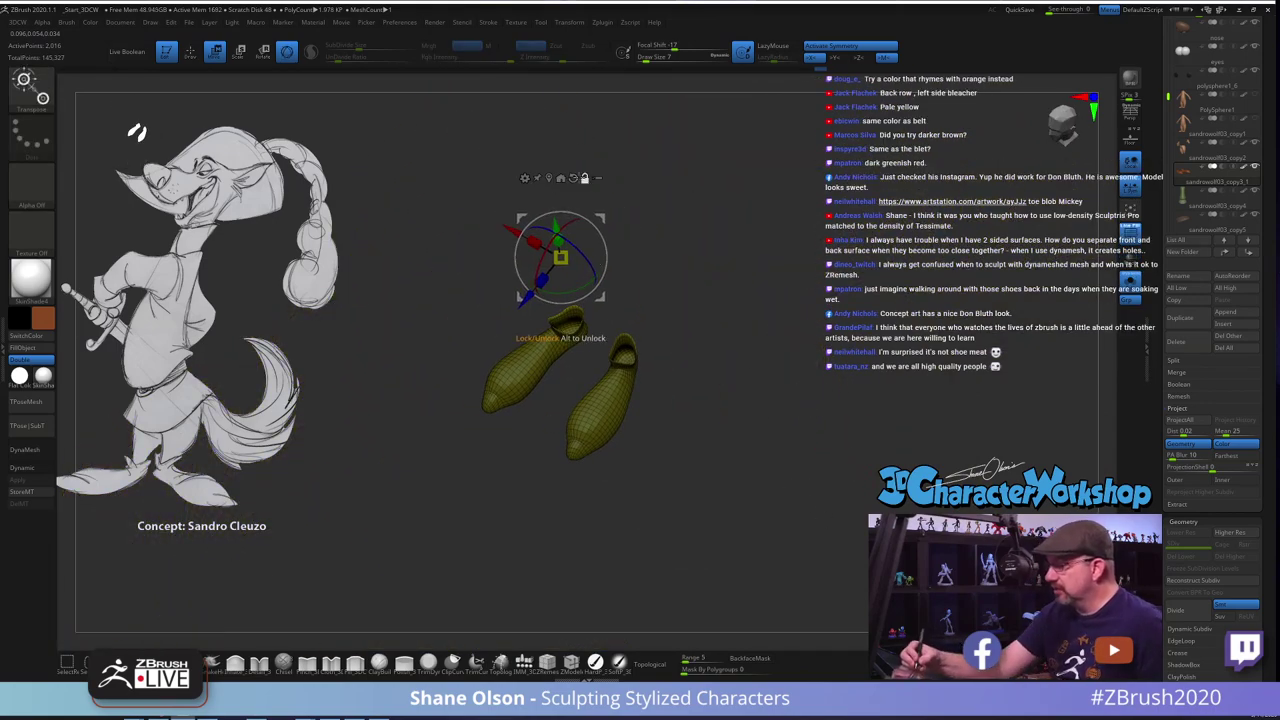
left_click(549, 177)
left_click_drag(743, 286, 764, 550, "alt")
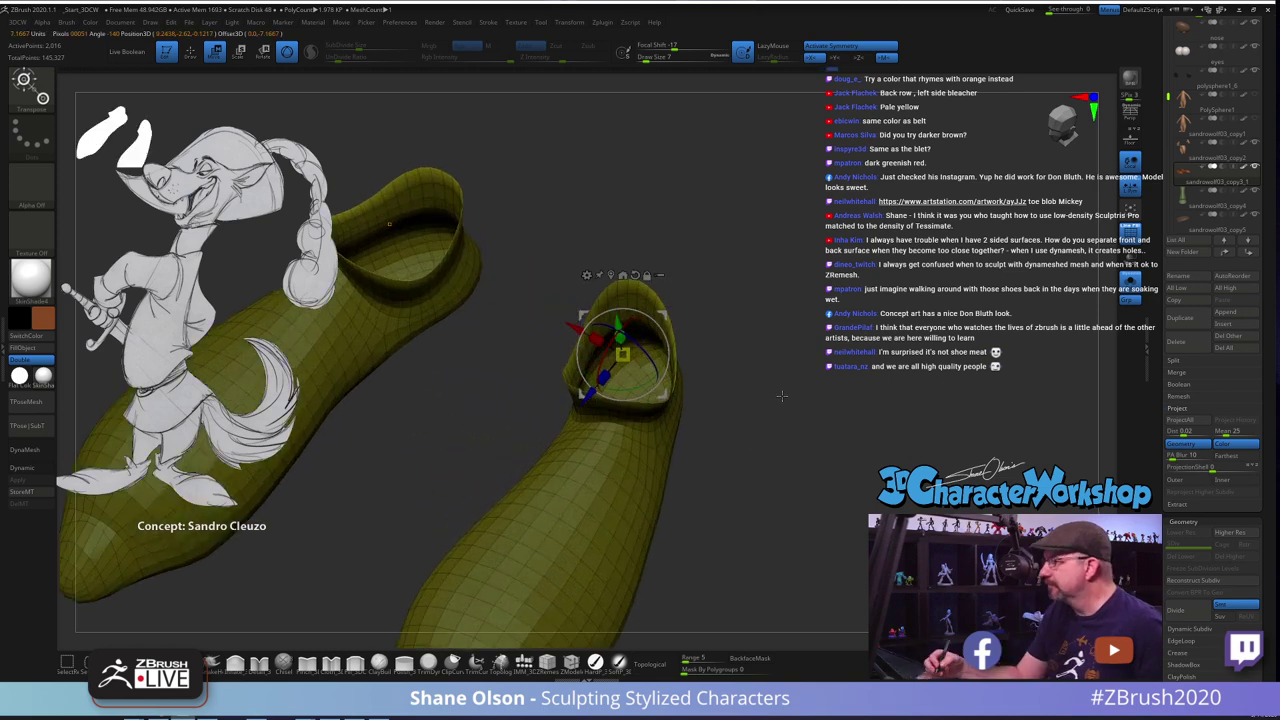
left_click_drag(780, 330, 769, 381, "alt")
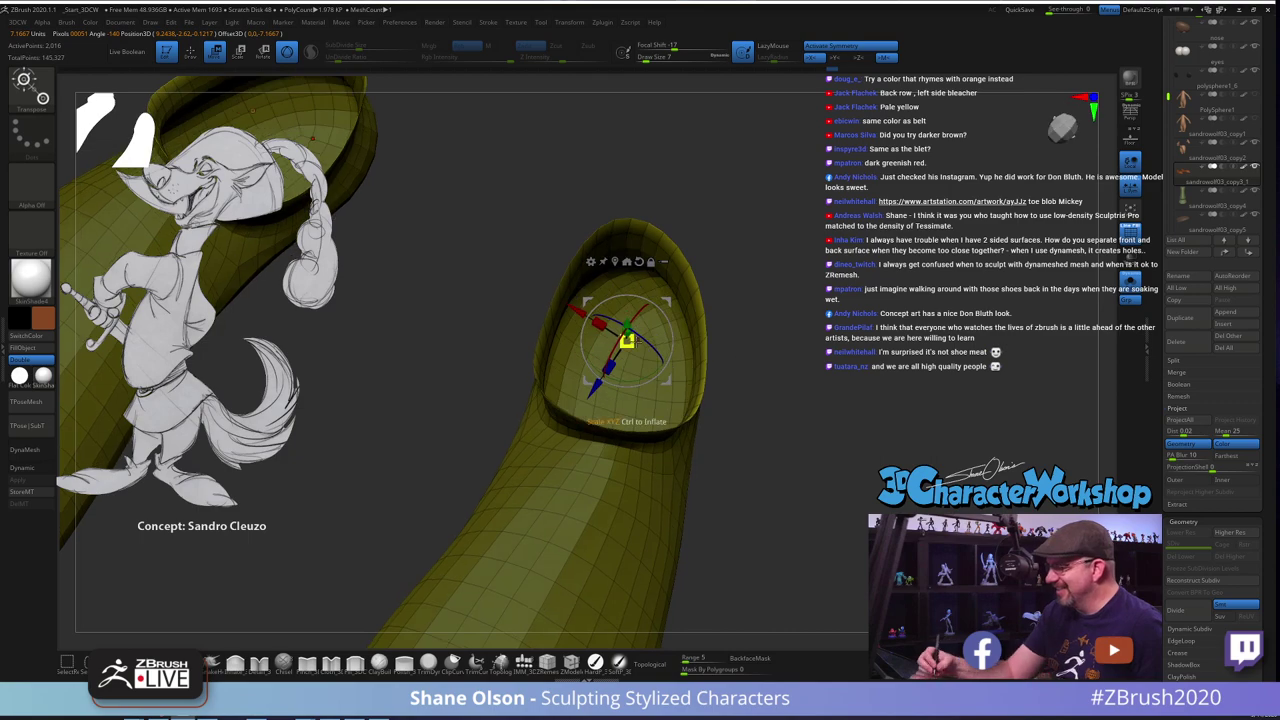
Inflate the unmasked rim of the shoe's ankle opening by about 0.74 and briefly preview it with dynamic subdivision
left_click_drag(616, 324, 573, 257)
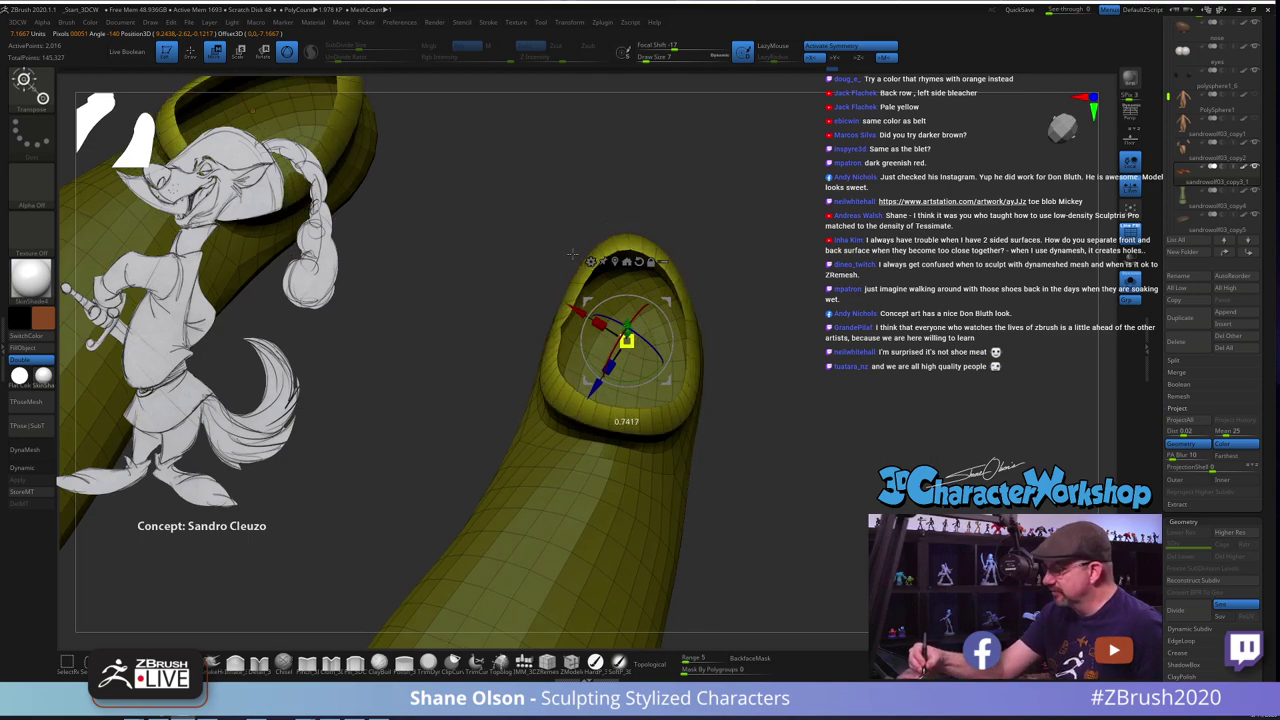
left_click_drag(798, 438, 734, 368)
left_click_drag(588, 296, 600, 310)
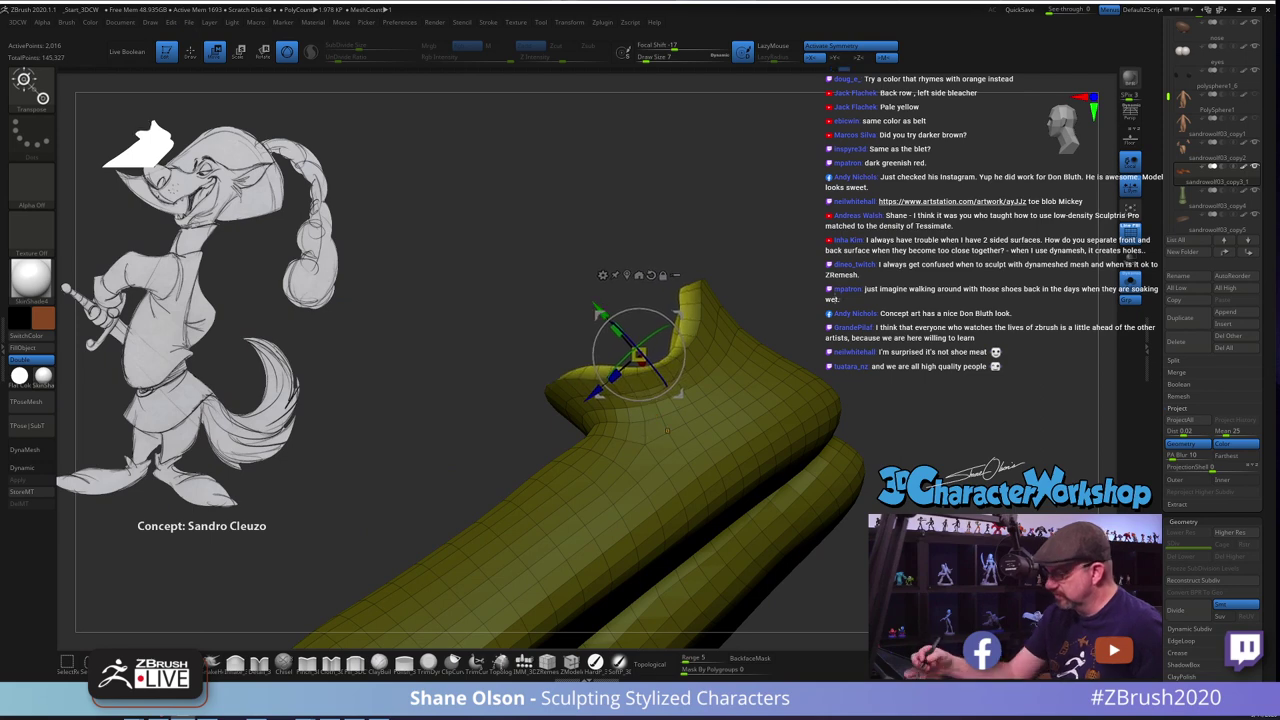
key("d")
mouse_move(776, 316)
left_mouse_down()
mouse_move(851, 345)
mouse_move(828, 384)
mouse_move(829, 416)
left_mouse_up()
key("shift+d")
left_click_drag(823, 371, 841, 392)
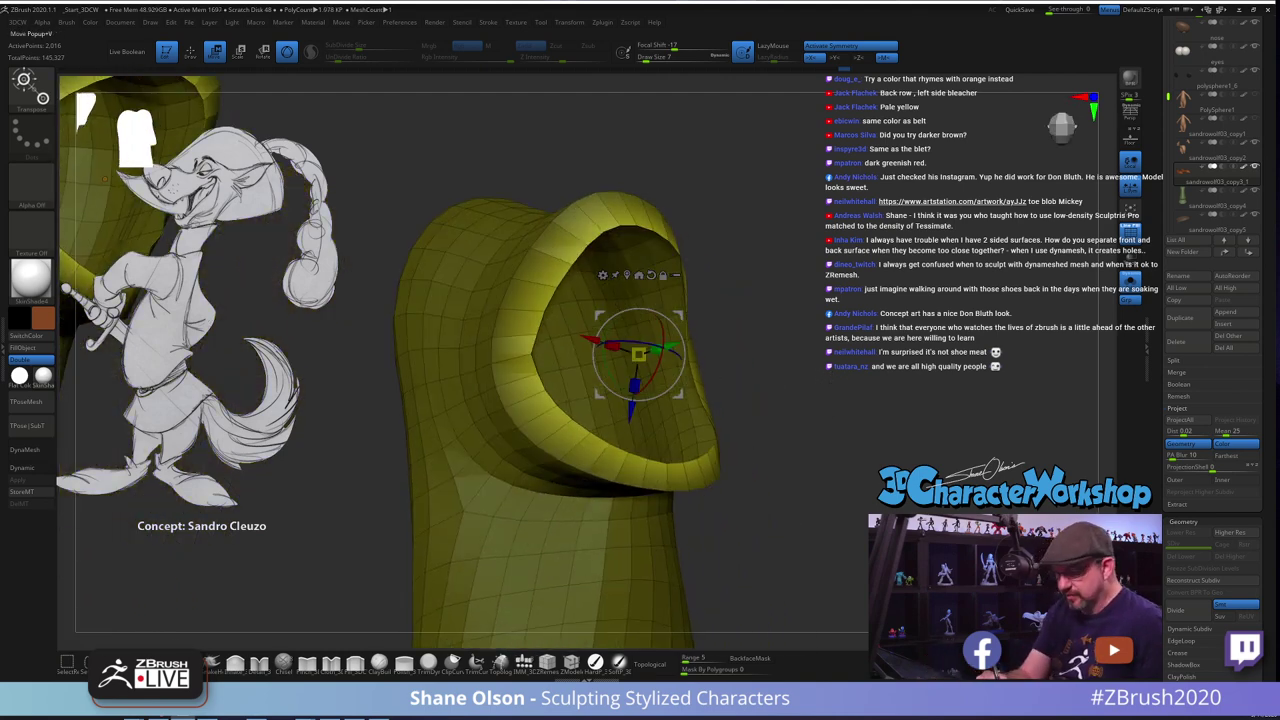
Switch to the ZModeler brush for editing the rim of the shoe's ankle opening
left_click(187, 662)
left_click_drag(759, 322, 808, 323)
key("s")
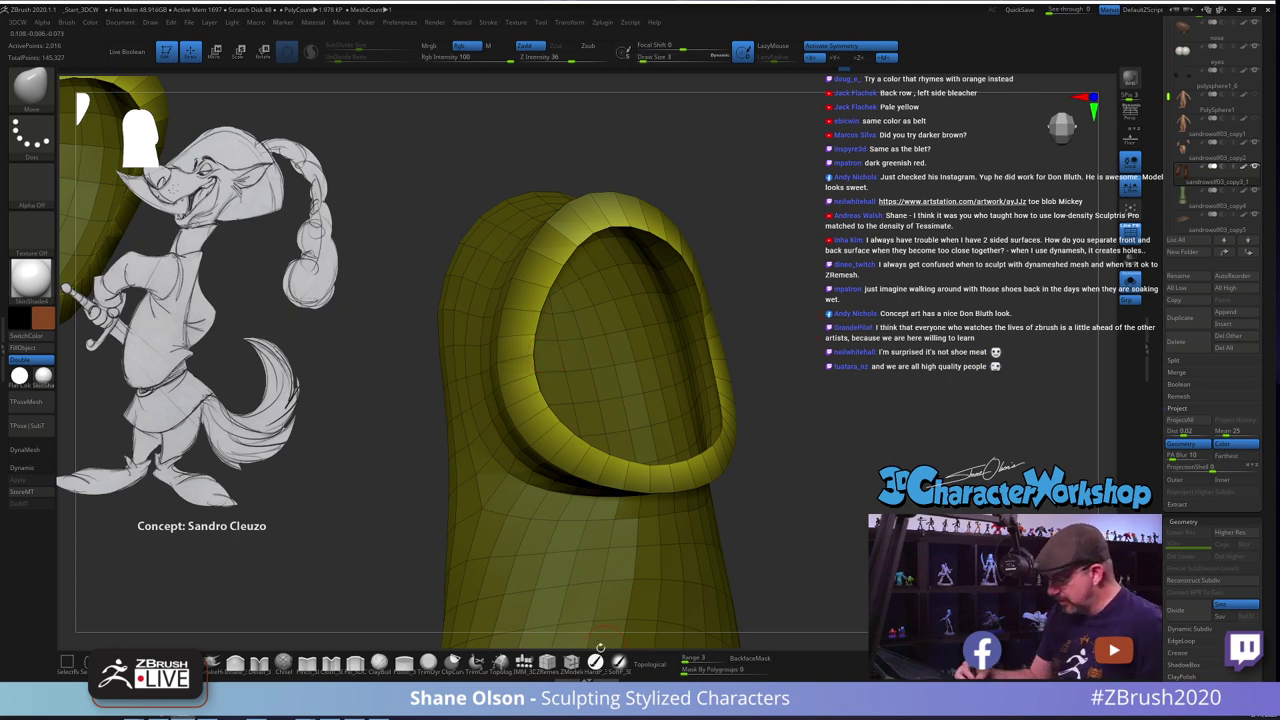
left_click(573, 666)
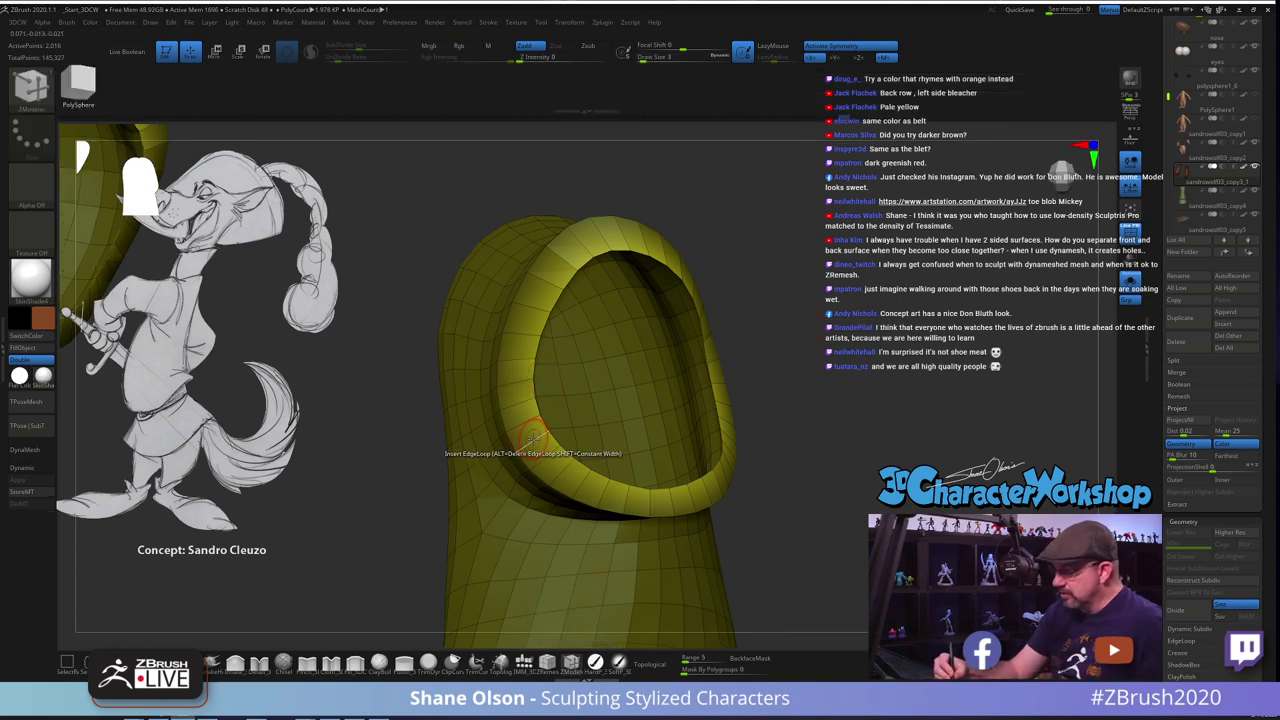
Try to insert an edge loop around the thickened ankle rim at a Z Intensity of 0, and undo it
left_click(532, 438)
left_click(530, 440, "alt")
mouse_move(851, 417)
left_mouse_down()
mouse_move(826, 394)
mouse_move(832, 380)
mouse_move(870, 421)
left_mouse_up()
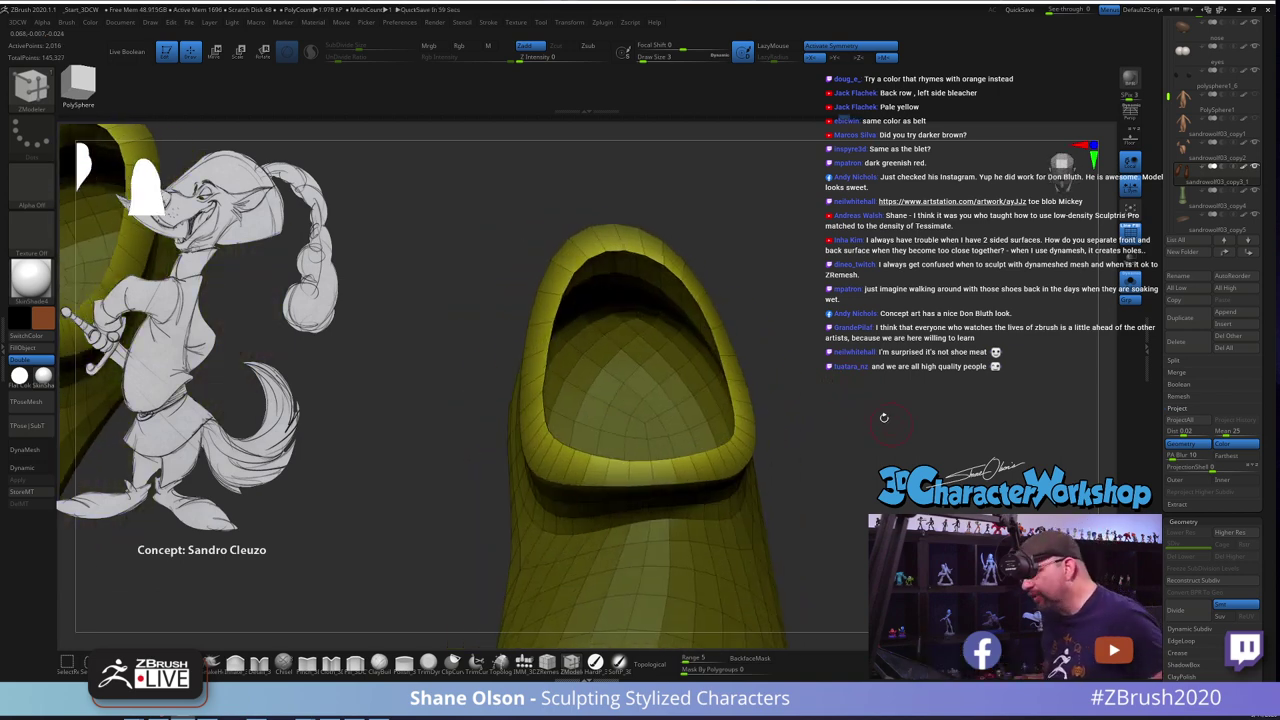
left_click_drag(860, 359, 846, 392)
left_click(641, 466)
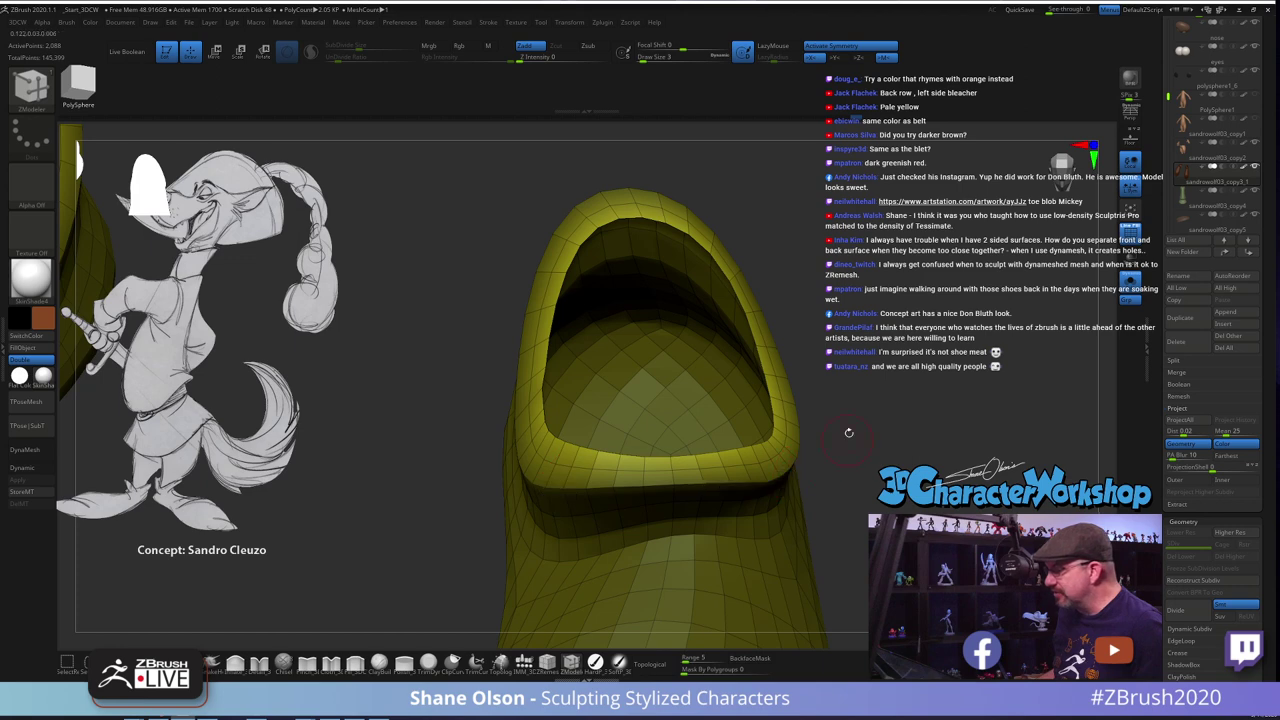
left_click_drag(985, 354, 979, 341)
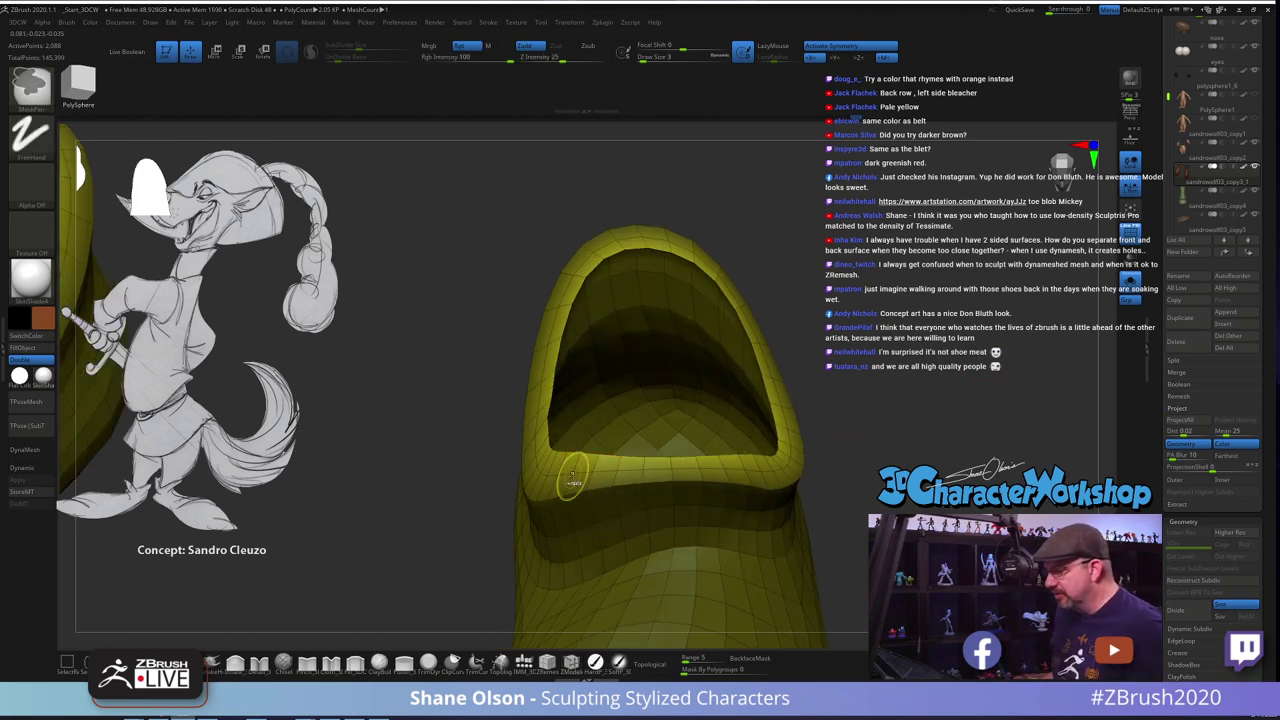
key("ctrl+z")
Try inserting the rim's edge loop at a low Z Intensity and at 23, undoing each insertion
left_click(529, 58)
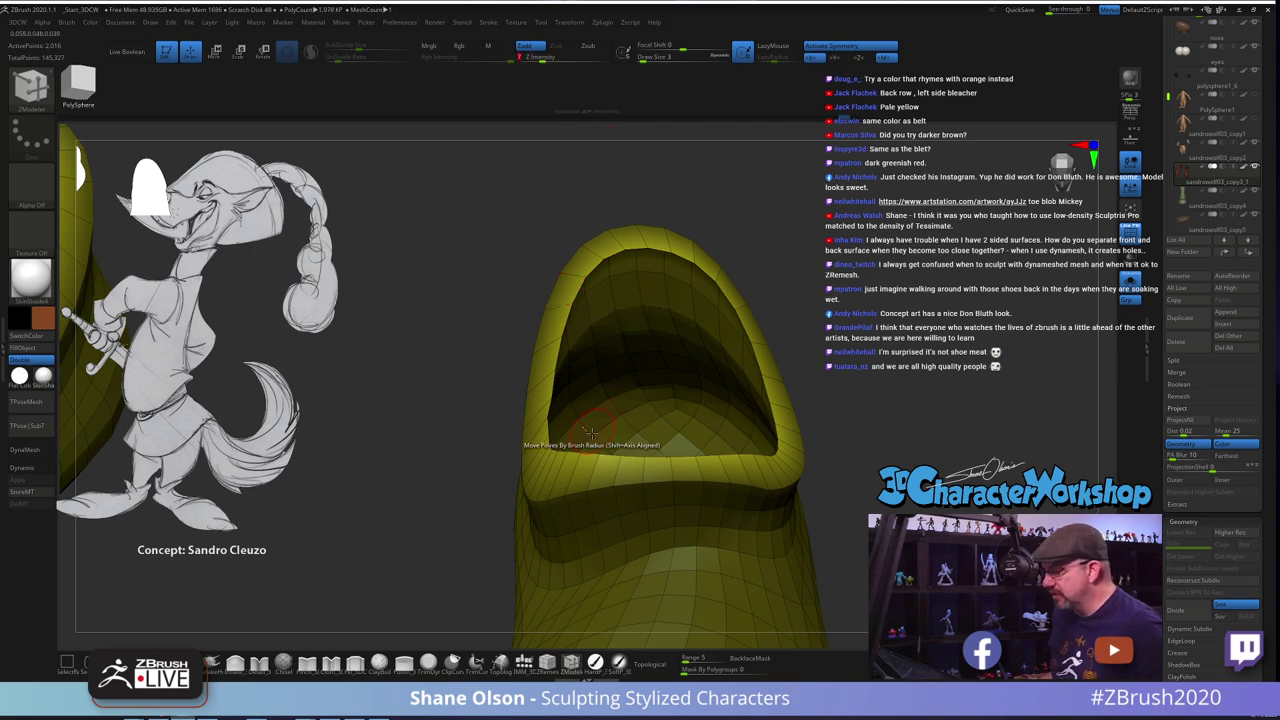
left_click(596, 470)
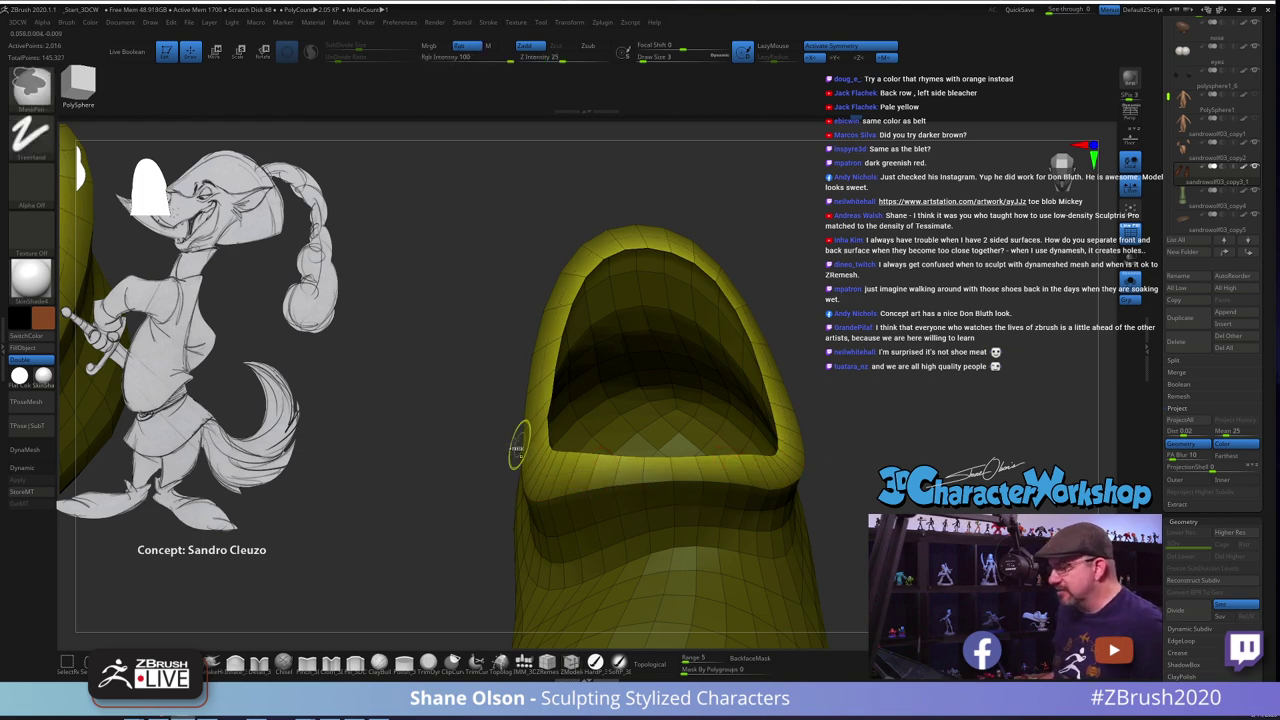
key("ctrl+z")
left_click_drag(547, 57, 559, 59)
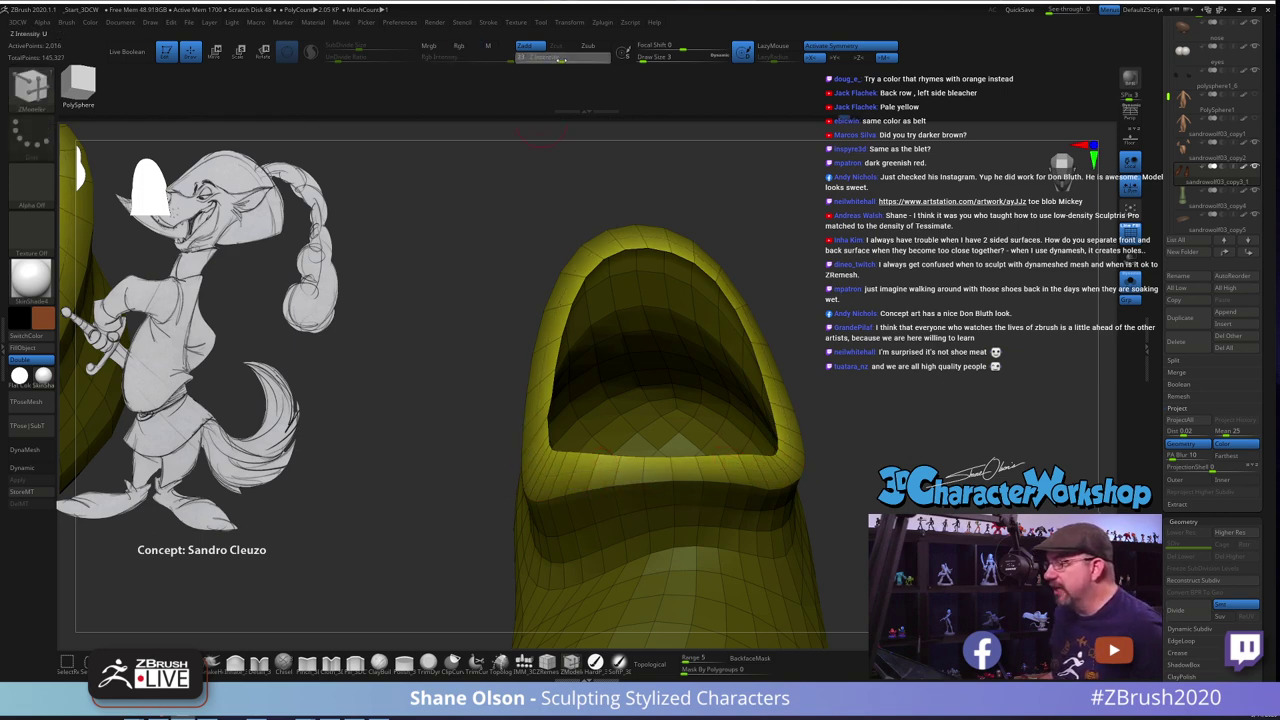
left_click(590, 472)
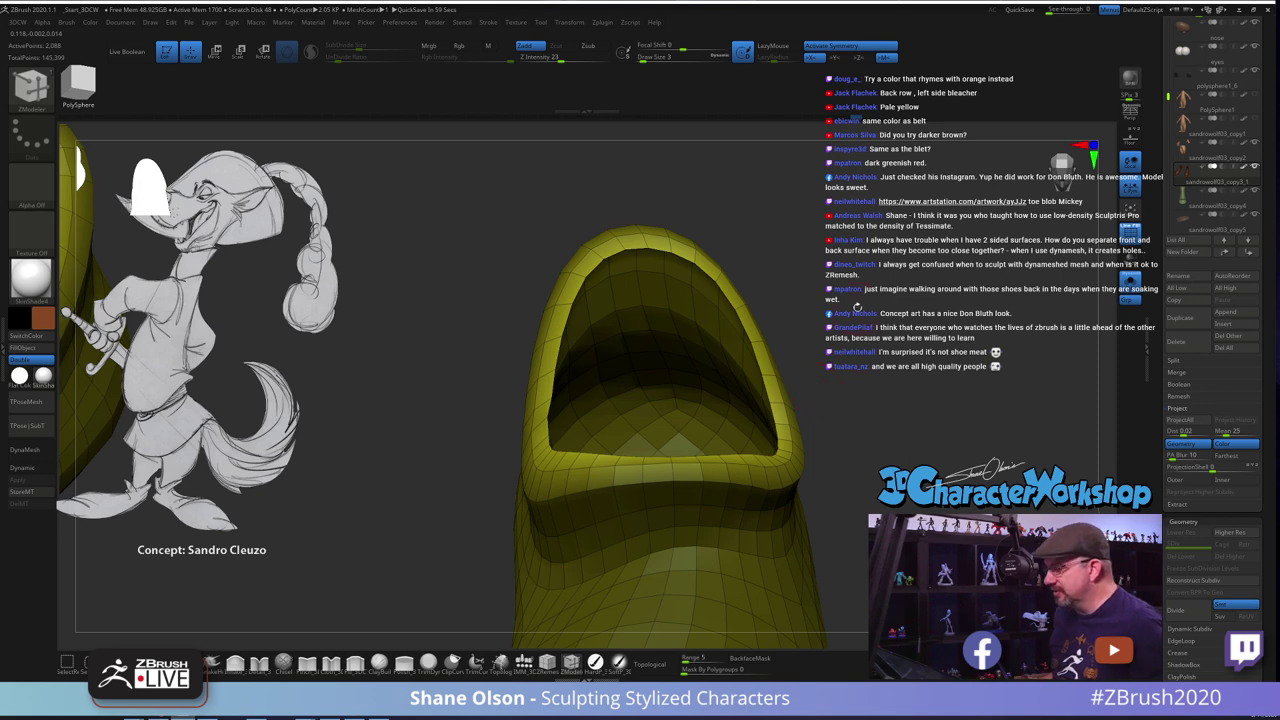
key("ctrl+z")
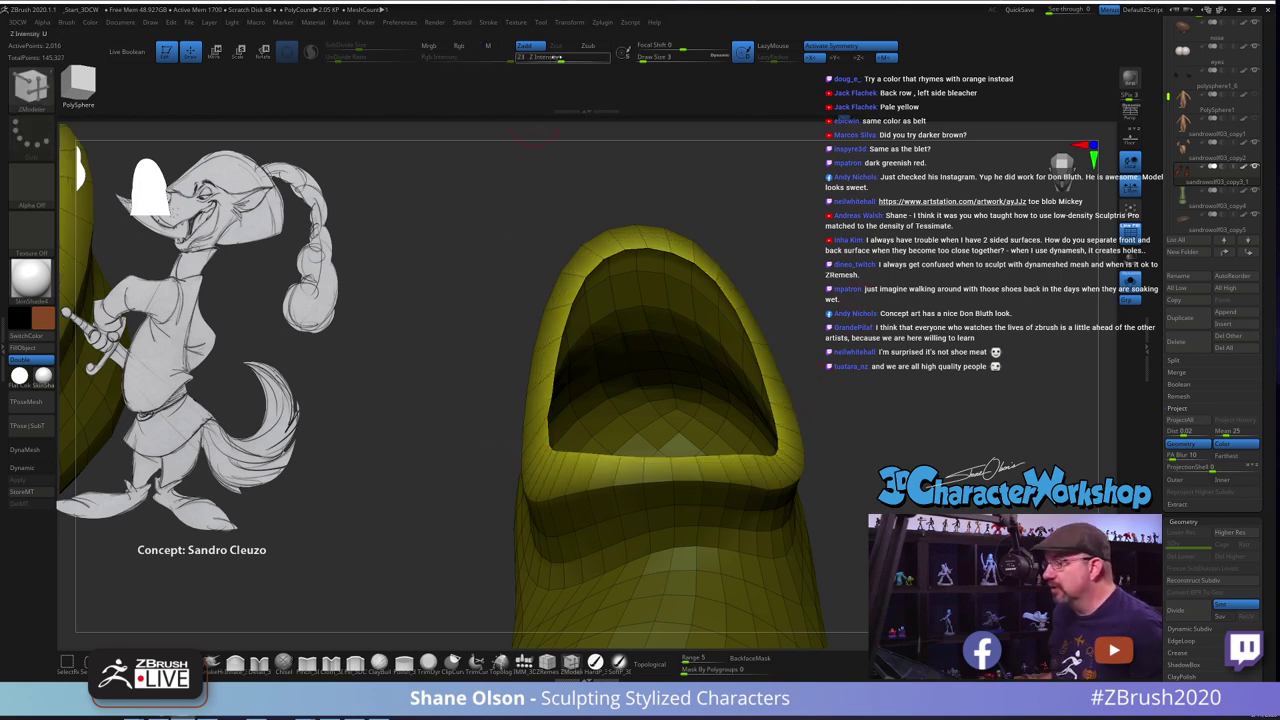
Insert an edge loop around the thickened ankle rim with a Z Intensity of 41, and clear the mask
left_click(574, 57)
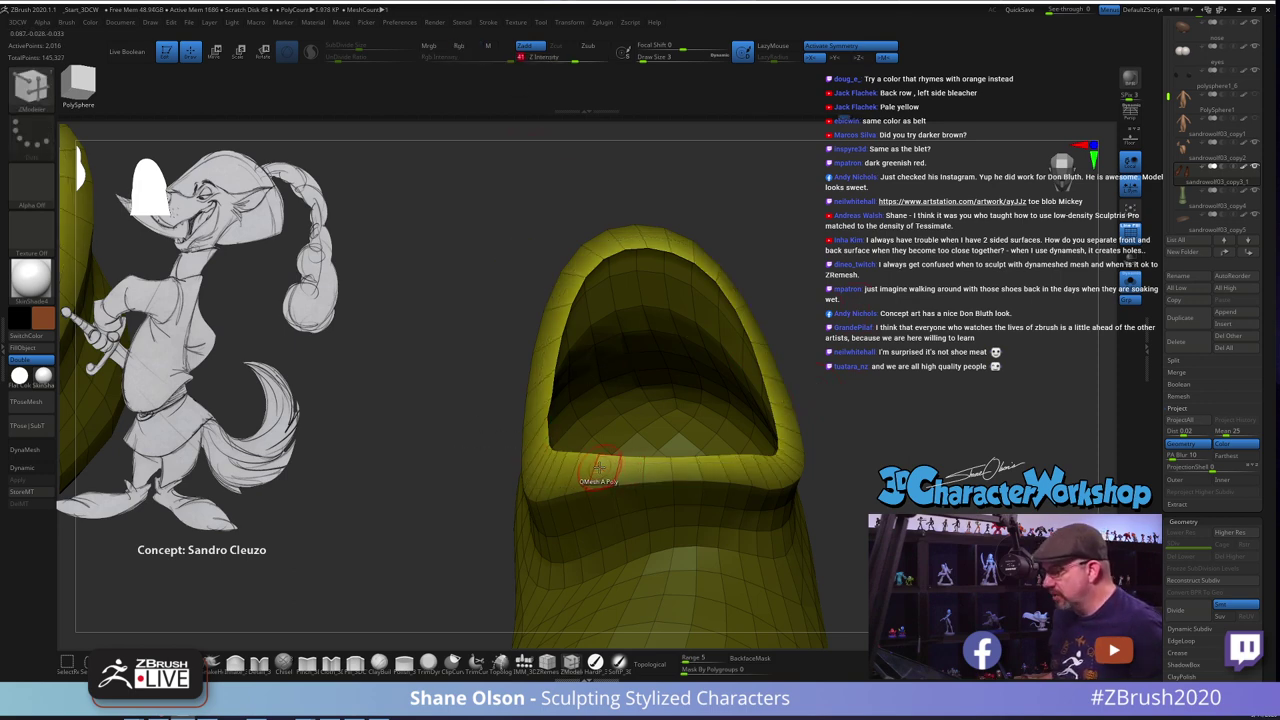
left_click_drag(595, 474, 594, 472)
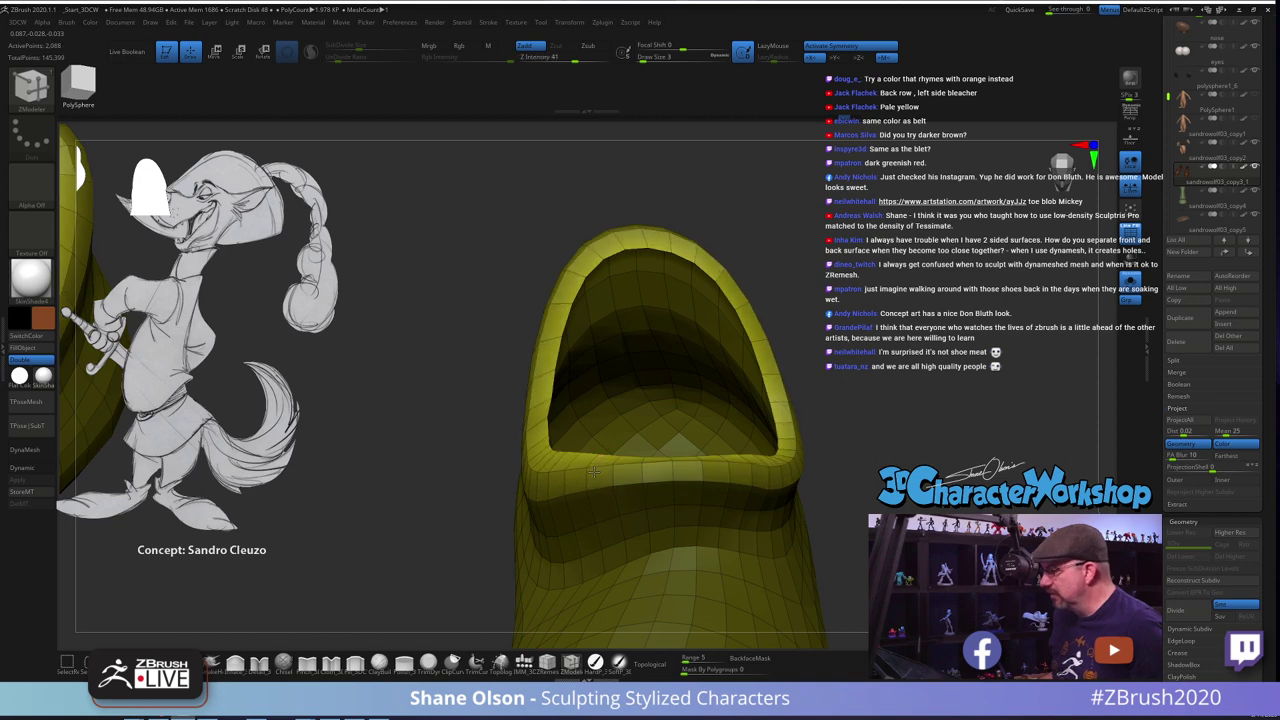
left_click_drag(790, 365, 846, 337)
key("space")
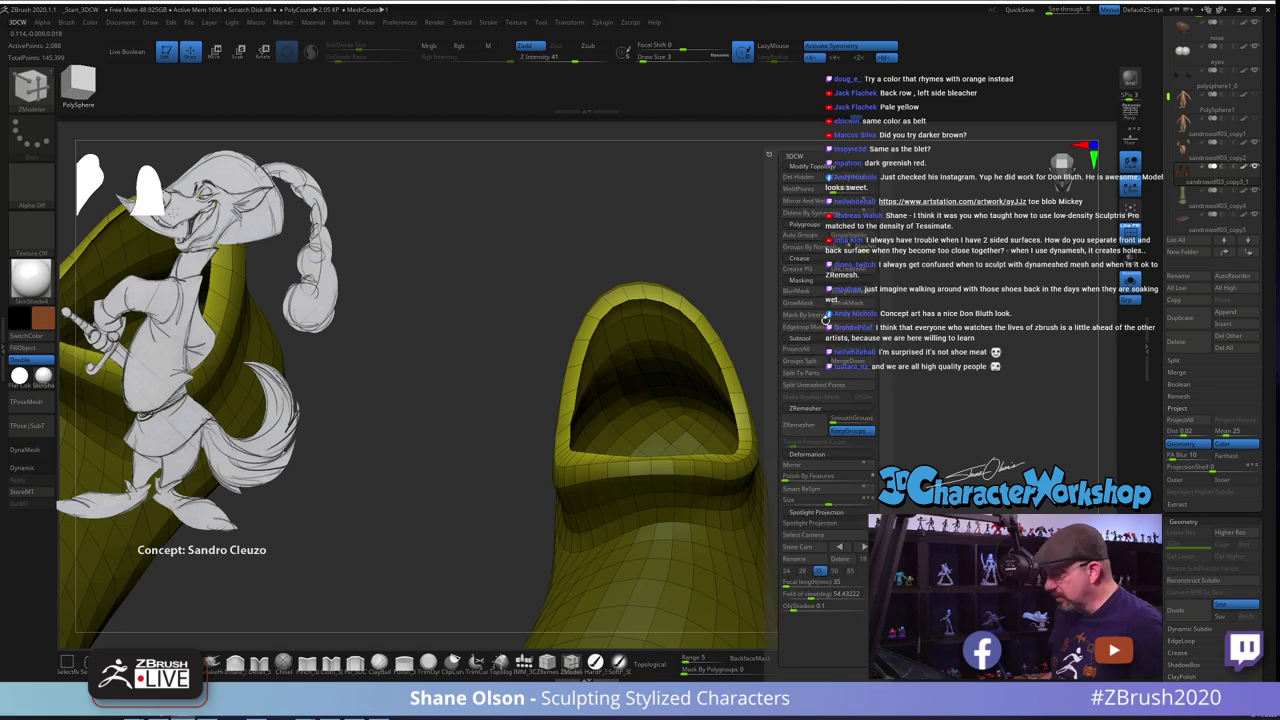
left_click_drag(877, 245, 810, 355, "ctrl")
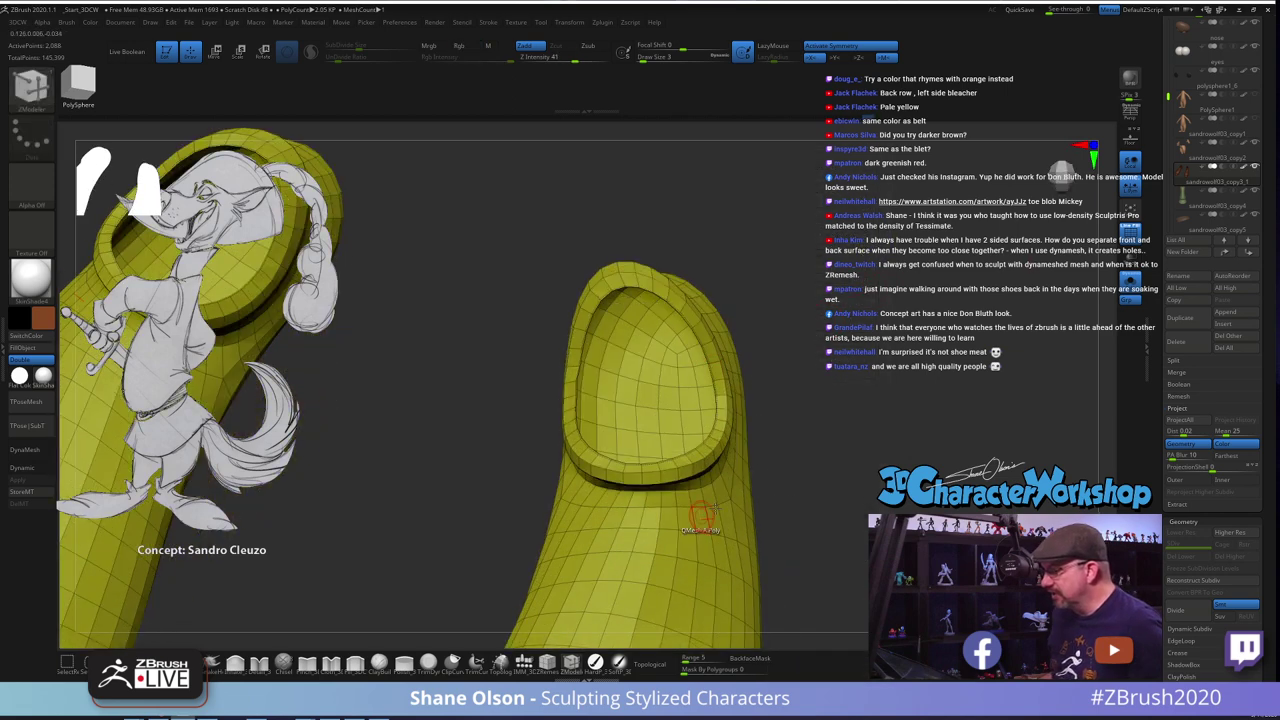
Turn on the dynamic subdivision preview and show the rest of the character to check the shoes on the legs
left_click_drag(790, 403, 728, 468)
key("d")
left_click(1132, 287)
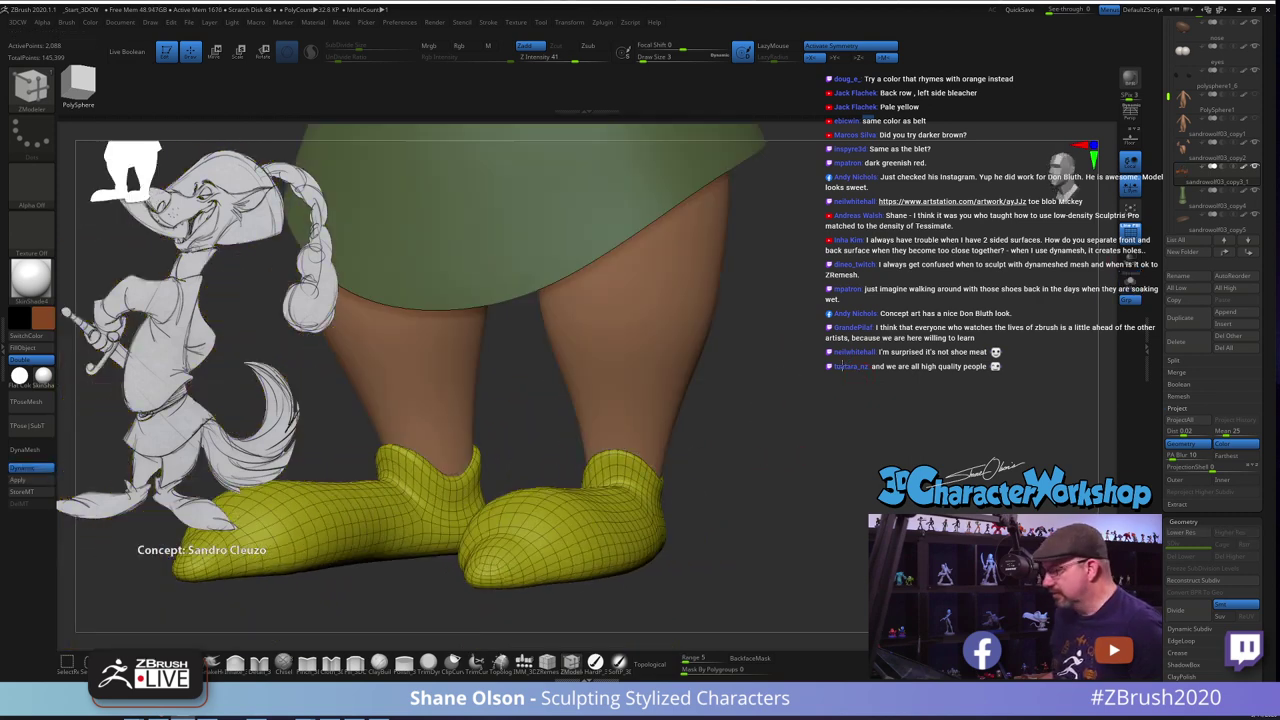
left_click_drag(800, 440, 732, 452)
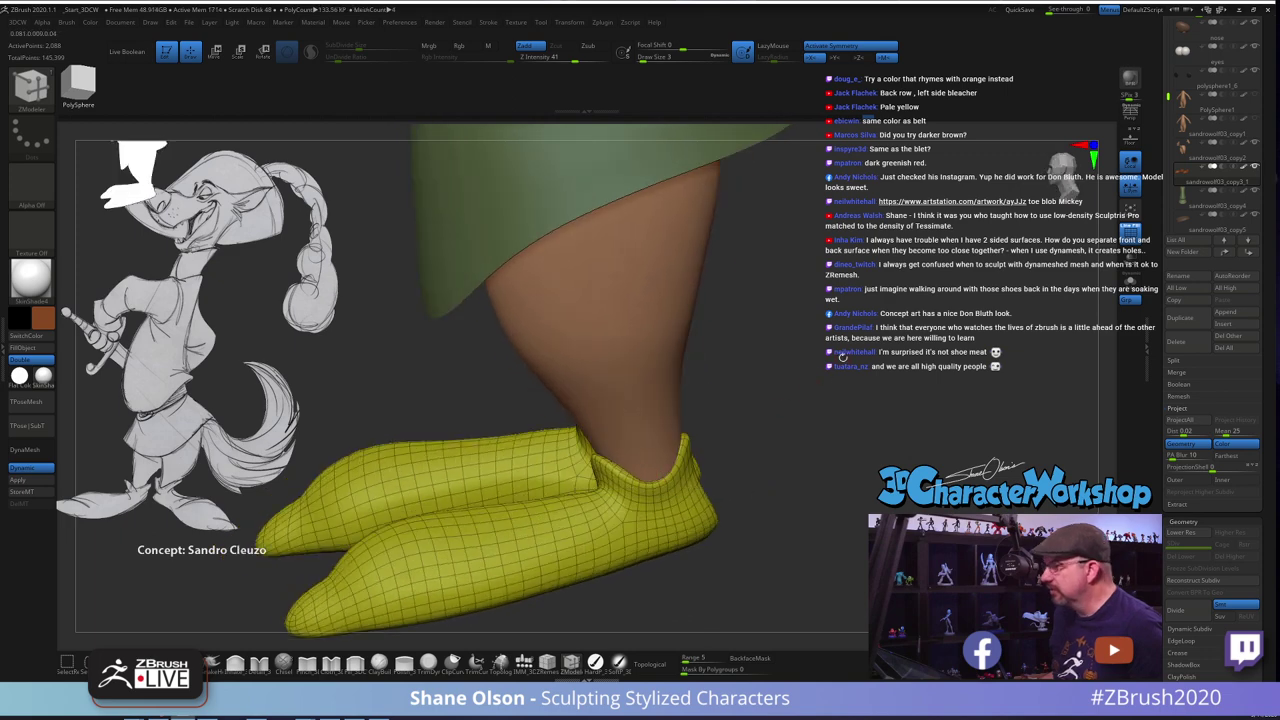
mouse_move(845, 356)
left_mouse_down()
mouse_move(840, 377)
mouse_move(826, 303)
left_mouse_up()
mouse_move(808, 350)
left_mouse_down()
mouse_move(837, 386)
mouse_move(831, 287)
mouse_move(834, 393)
left_mouse_up()
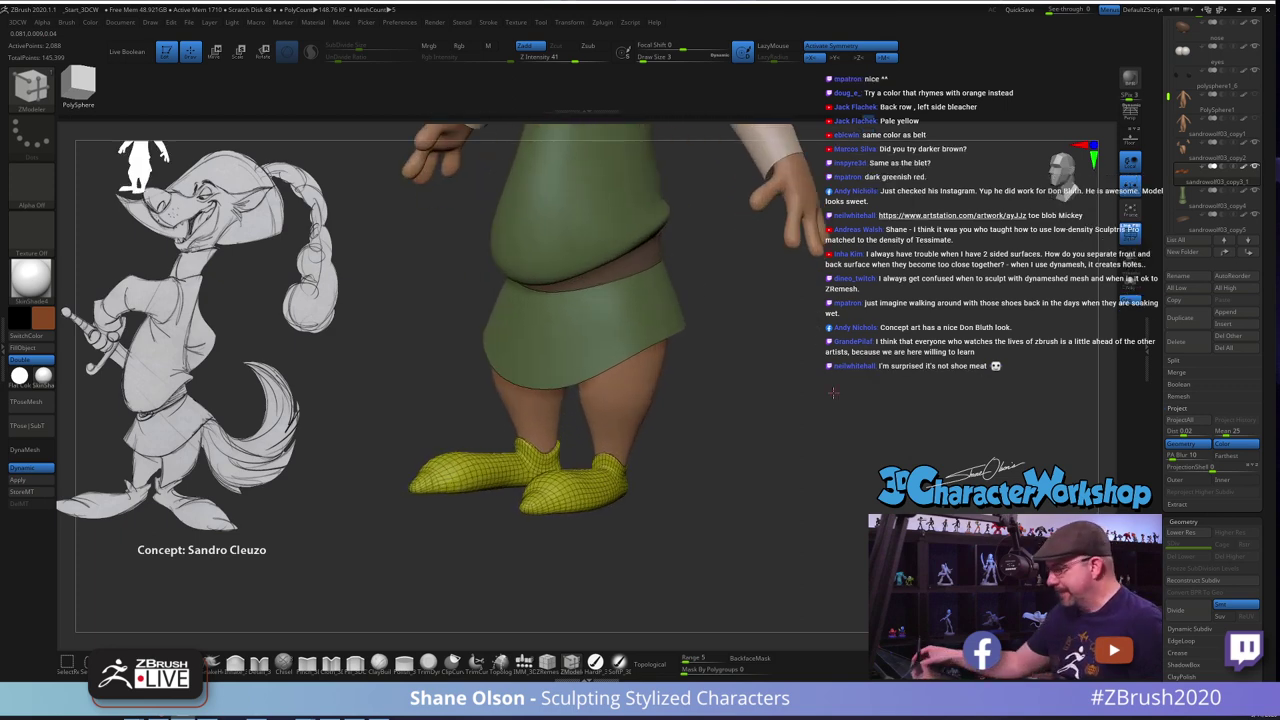
Hide the polygon wireframe and adjust the front of the shoe's ankle opening with the Move brush at draw size 29
left_click(164, 663)
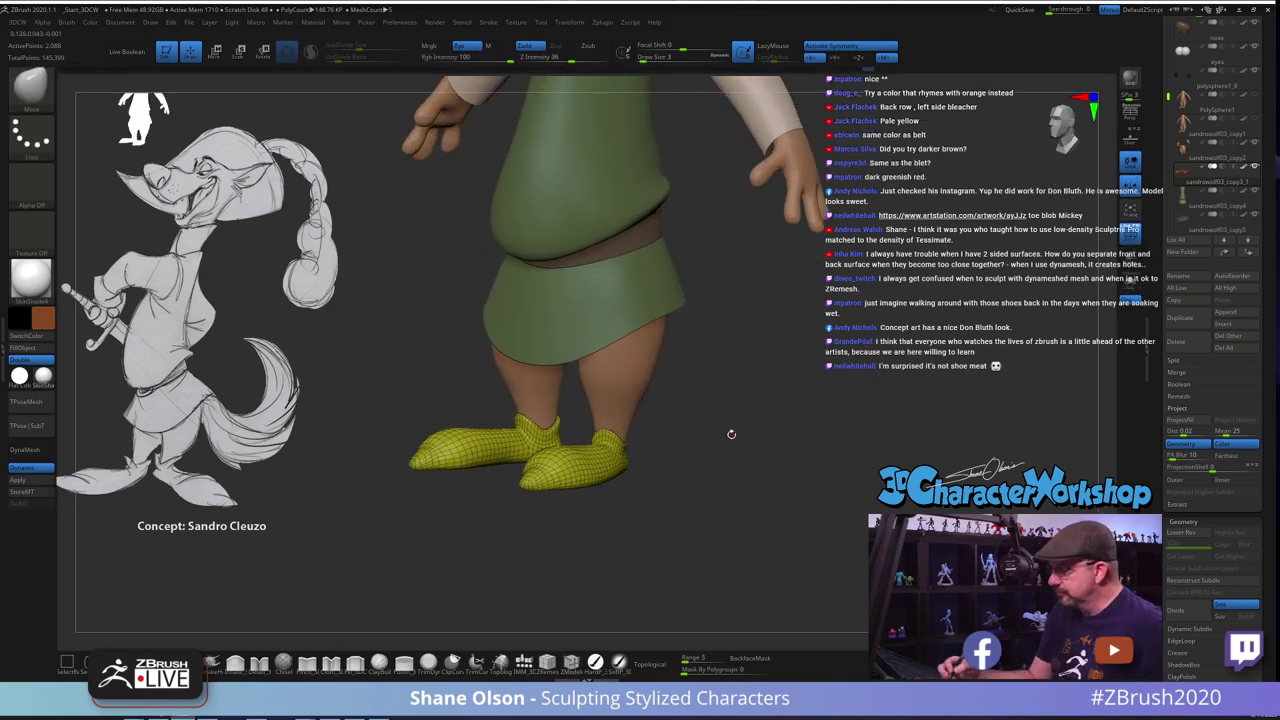
left_click_drag(731, 434, 735, 478, "alt")
key("shift+f")
key("s")
left_click_drag(744, 462, 712, 446)
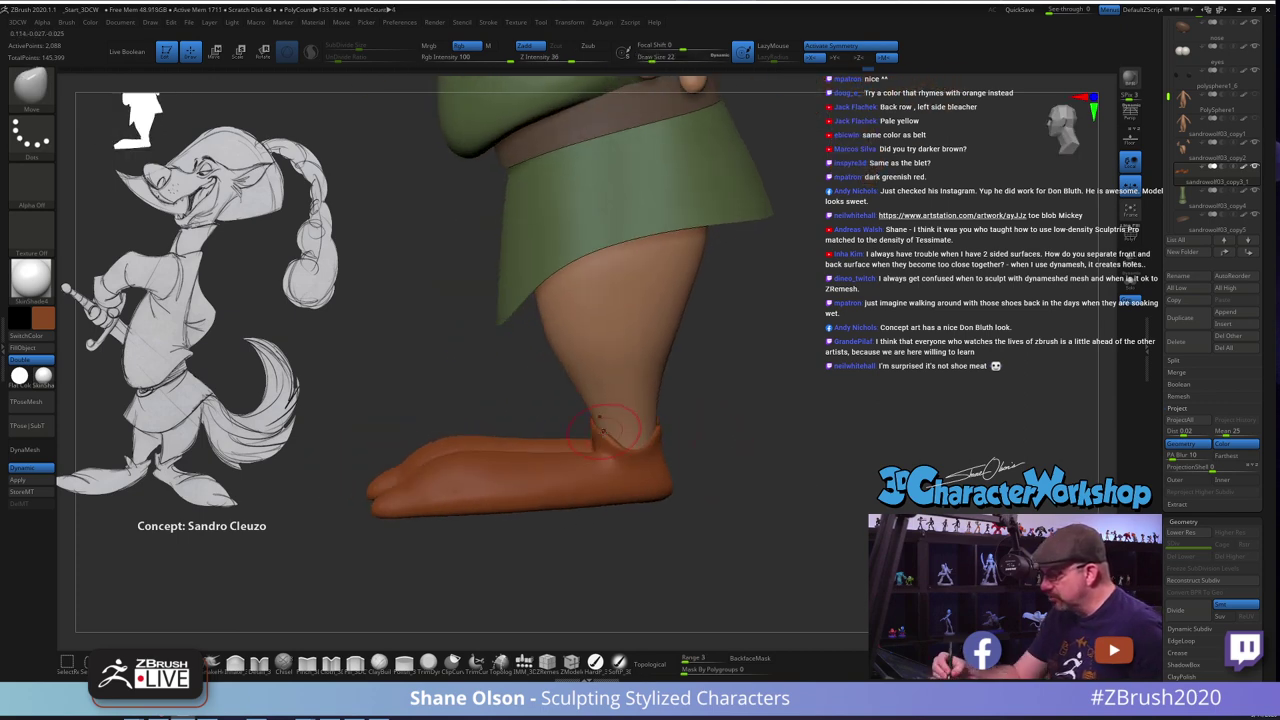
key("s")
left_click_drag(603, 431, 609, 432)
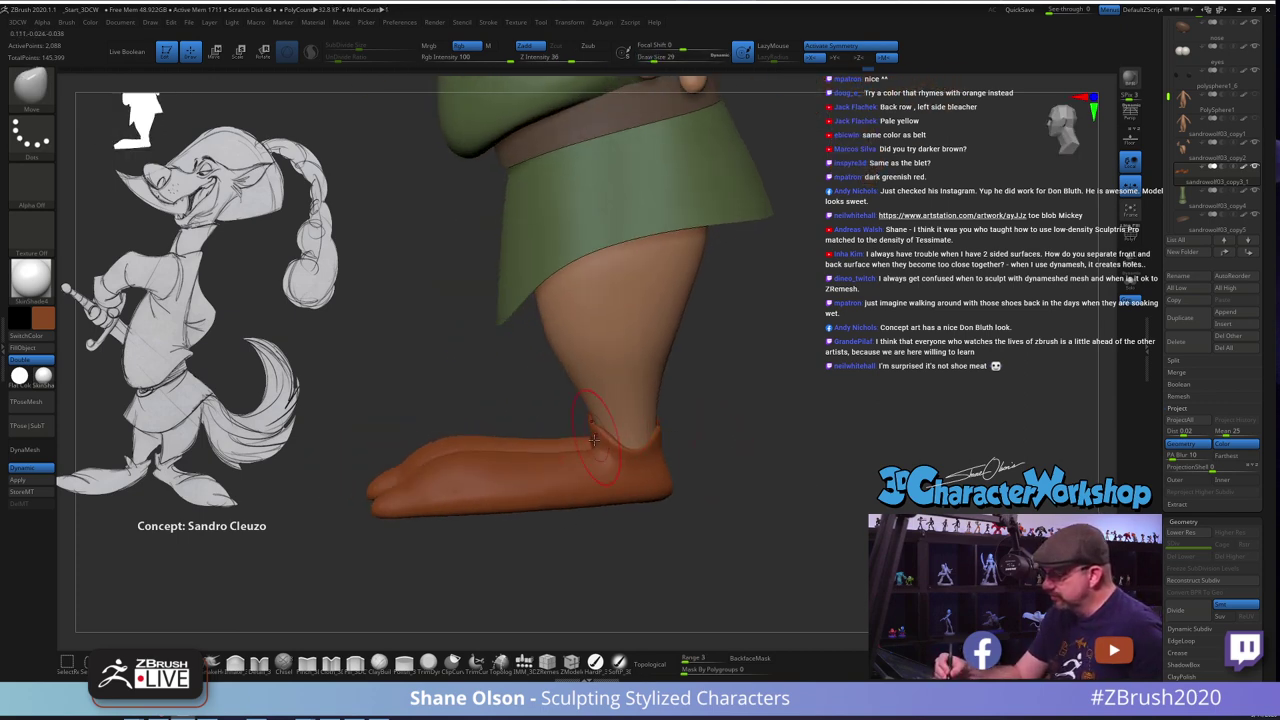
Reshape the side edge of the shoe's ankle opening around the leg with the Move brush at draw size 37
left_click_drag(708, 470, 760, 464)
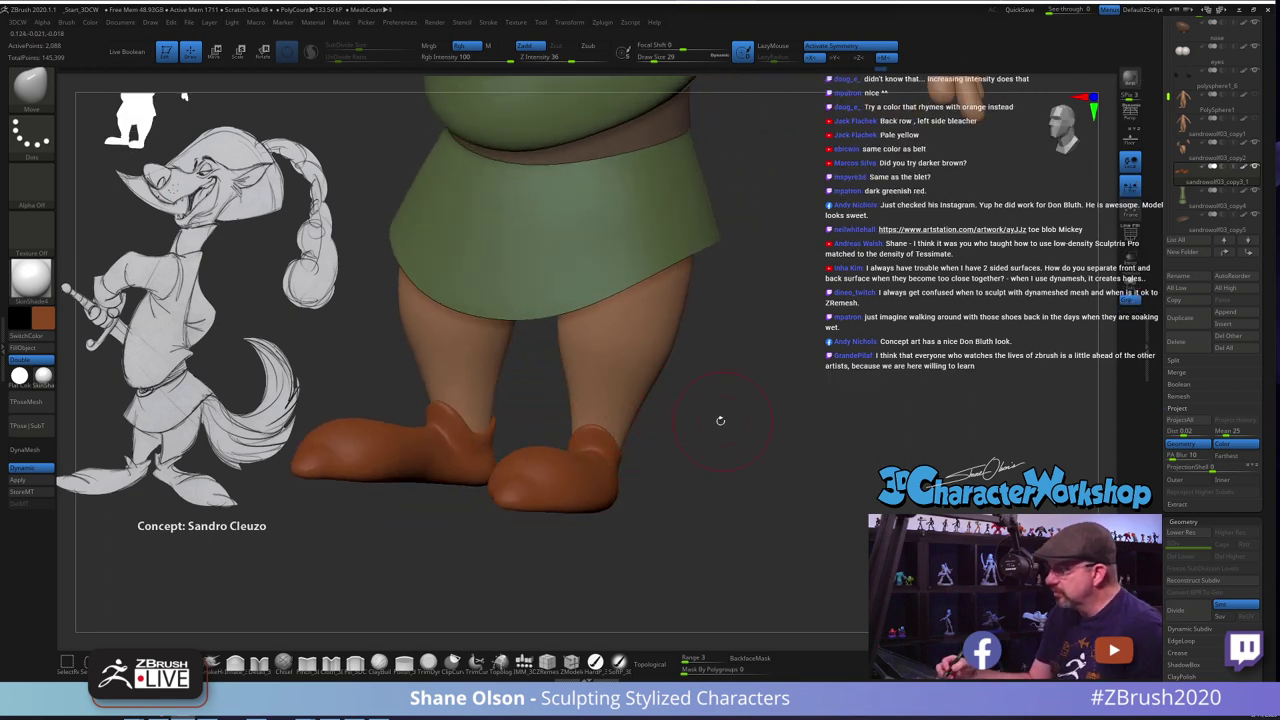
left_click_drag(720, 420, 690, 420)
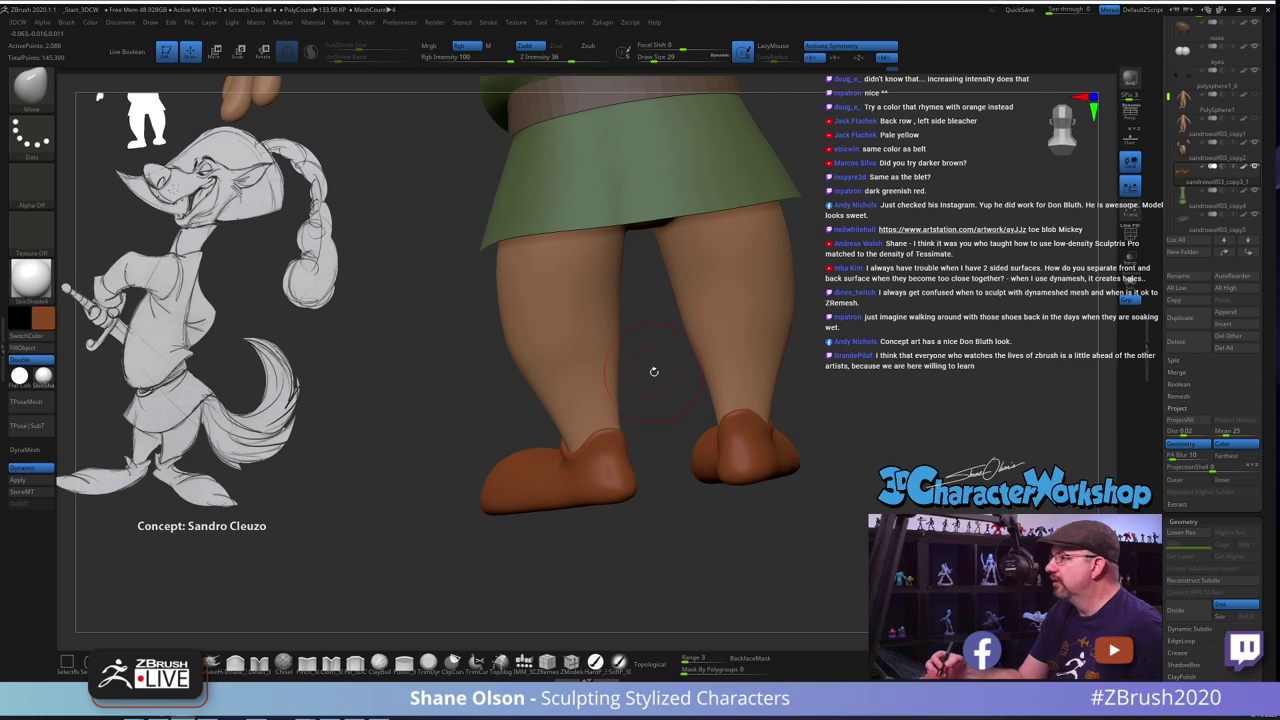
mouse_move(654, 371)
left_mouse_down()
mouse_move(578, 442)
mouse_move(578, 400)
mouse_move(630, 421)
mouse_move(685, 412)
mouse_move(659, 417)
left_mouse_up()
key("[")
key("[")
key("s")
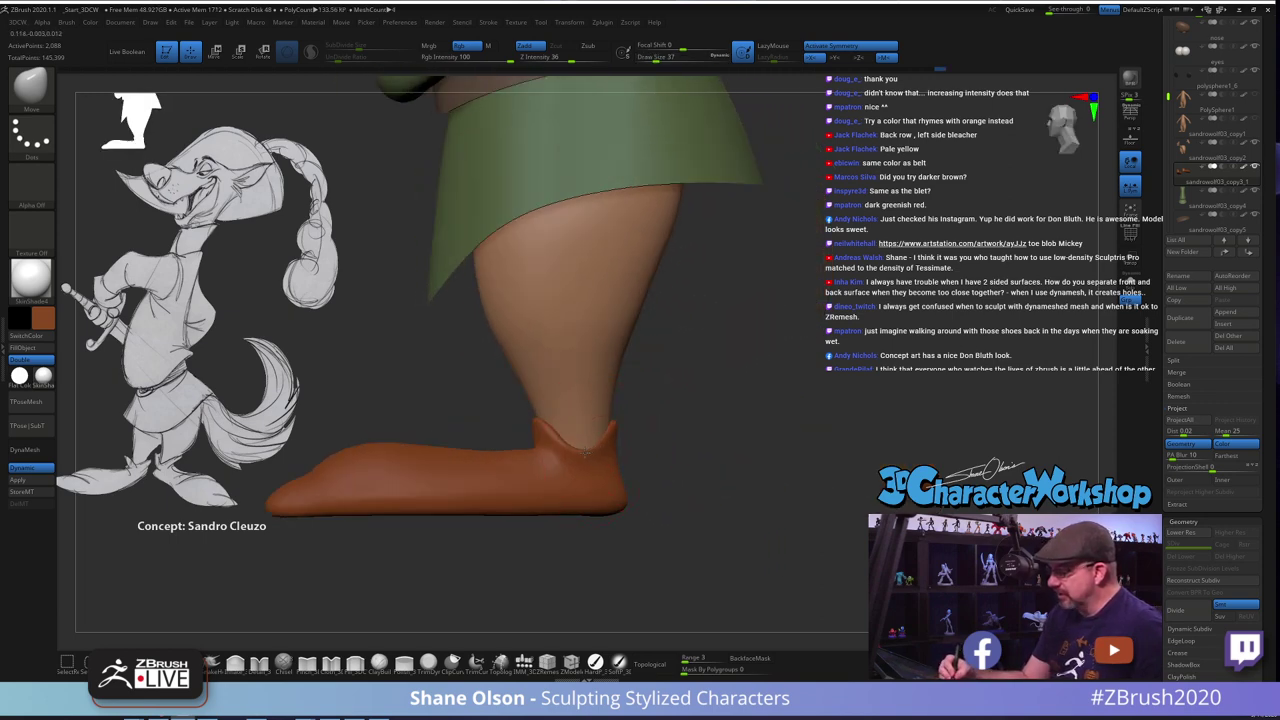
Refine the front of the shoe's ankle collar with the Move brush at draw size 17
mouse_move(757, 468)
left_mouse_down()
mouse_move(625, 486)
mouse_move(677, 496)
mouse_move(746, 472)
mouse_move(803, 488)
mouse_move(785, 466)
mouse_move(769, 478)
mouse_move(778, 436)
mouse_move(768, 462)
mouse_move(686, 453)
left_mouse_up()
key("s")
left_click(700, 427)
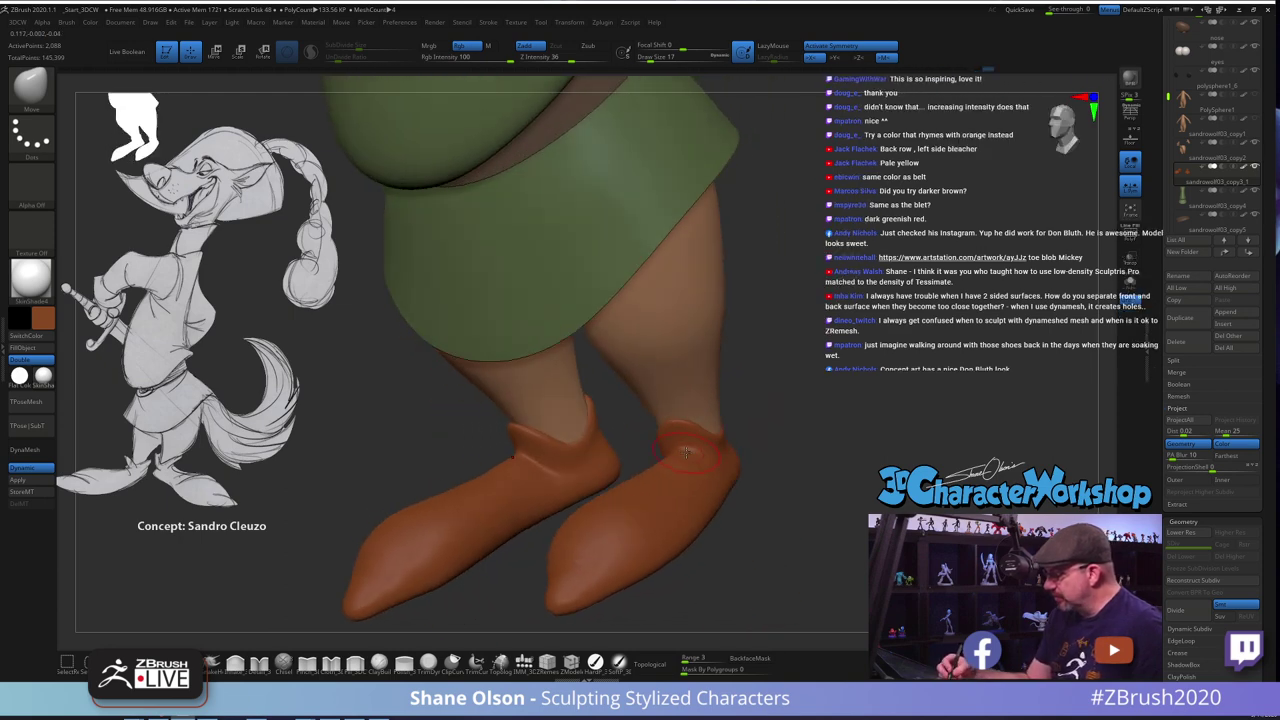
Reshape the upper surface of the shoe in front of the ankle with the Move brush at draw size 23
left_click_drag(758, 500, 694, 474)
key("s")
left_click(696, 474)
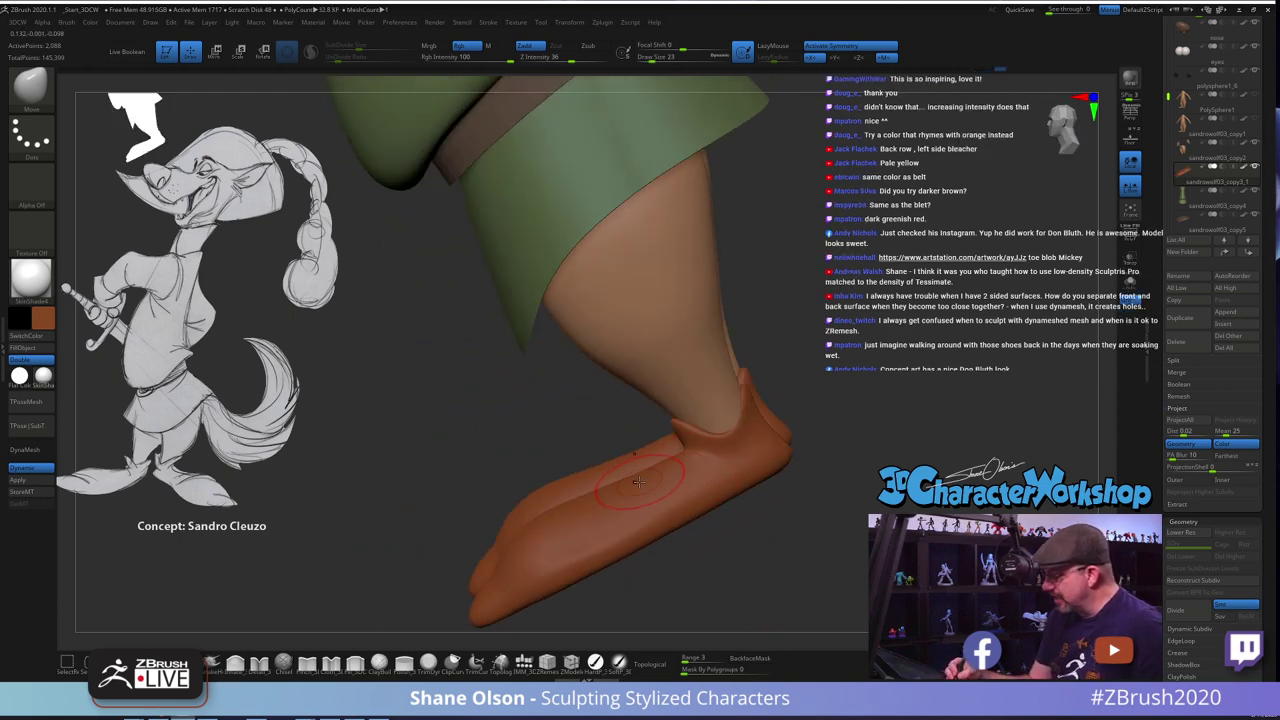
key("s")
left_click(665, 470)
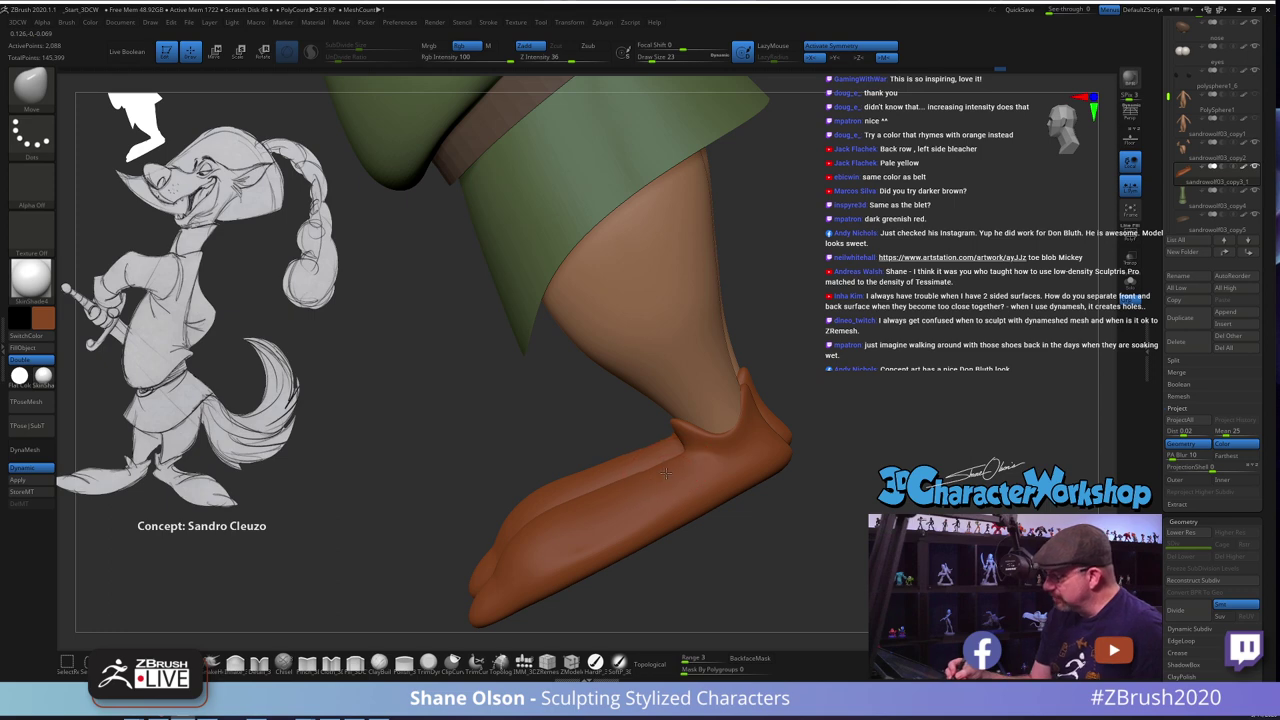
left_click_drag(666, 473, 655, 476)
View the whole character and save the tool over the existing SandroWolf04 file
mouse_move(692, 538)
left_mouse_down()
mouse_move(754, 514)
mouse_move(730, 444)
mouse_move(745, 449)
mouse_move(723, 420)
mouse_move(754, 463)
mouse_move(823, 438)
mouse_move(769, 453)
mouse_move(805, 450)
left_mouse_up()
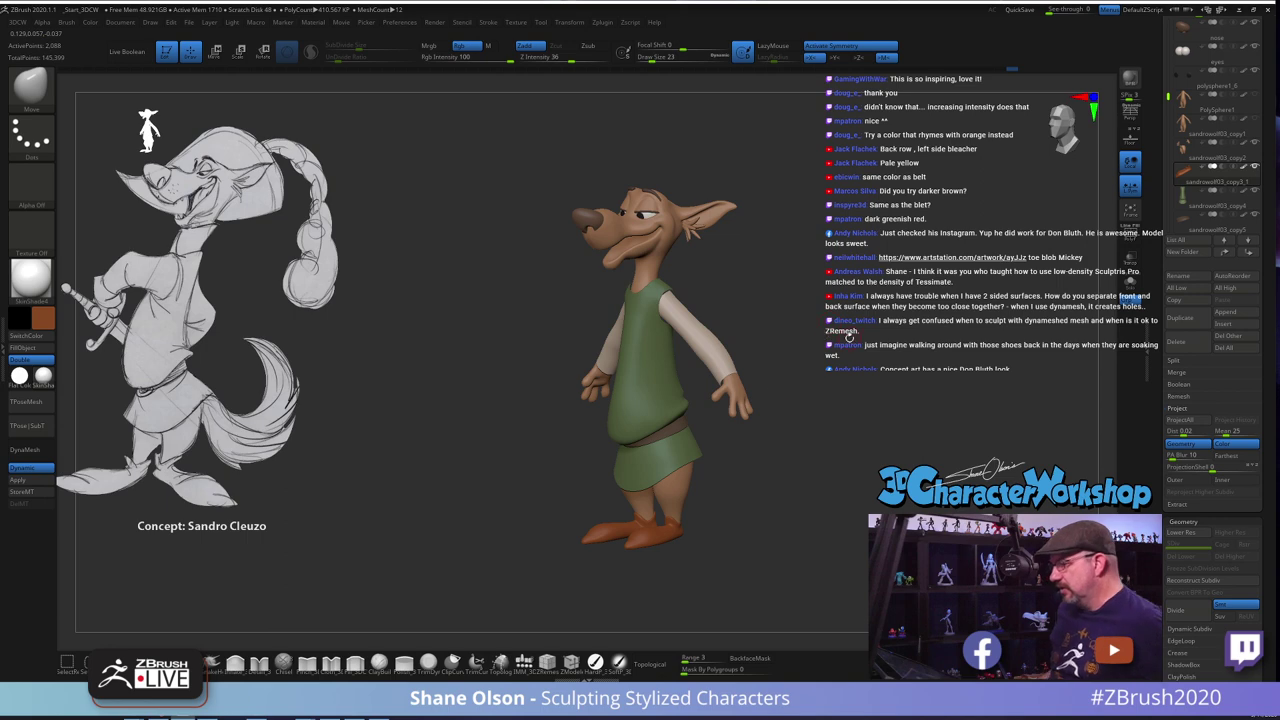
left_click_drag(849, 338, 827, 315)
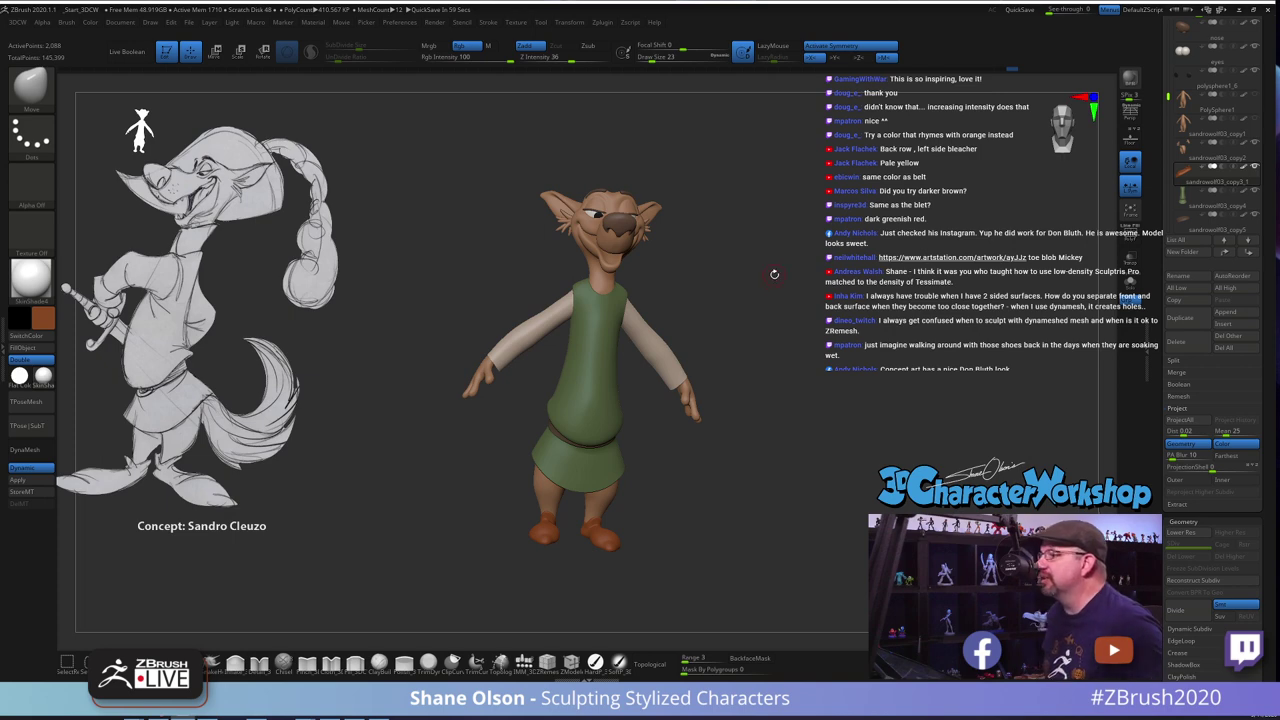
mouse_move(790, 258)
left_mouse_down()
mouse_move(785, 245)
mouse_move(782, 257)
left_mouse_up()
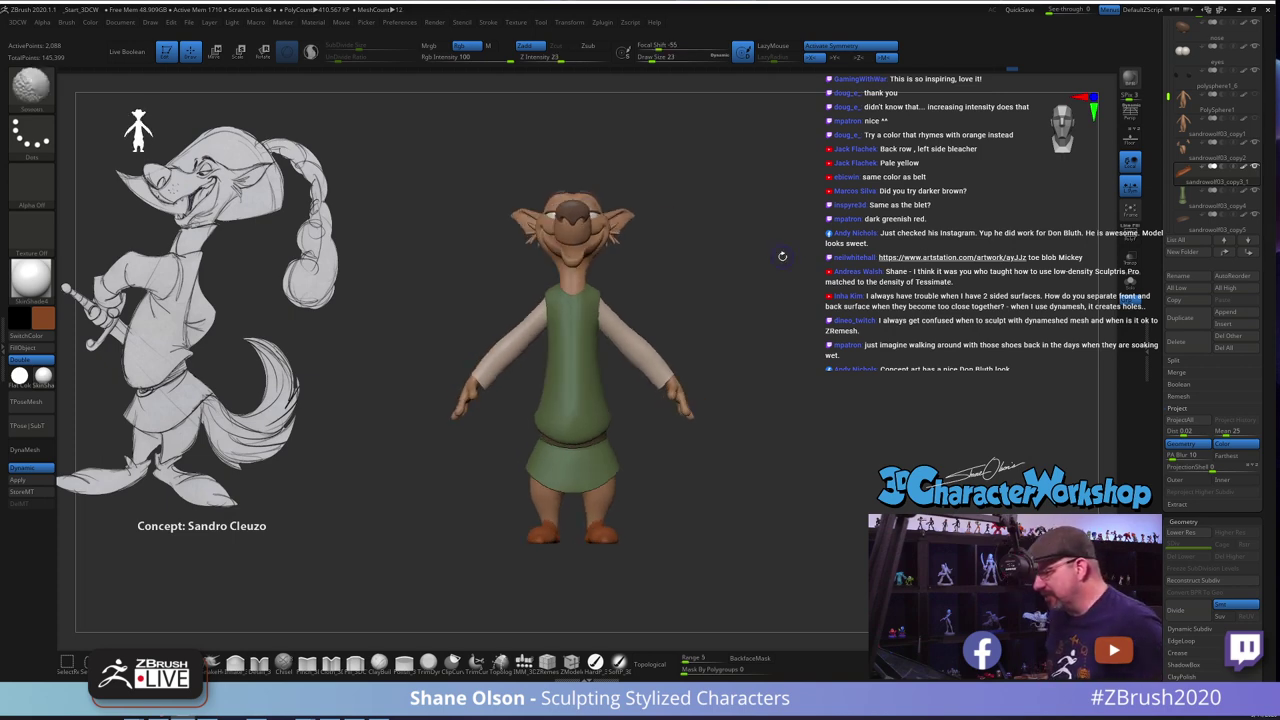
left_click_drag(1262, 130, 1262, 340)
left_click(1230, 40)
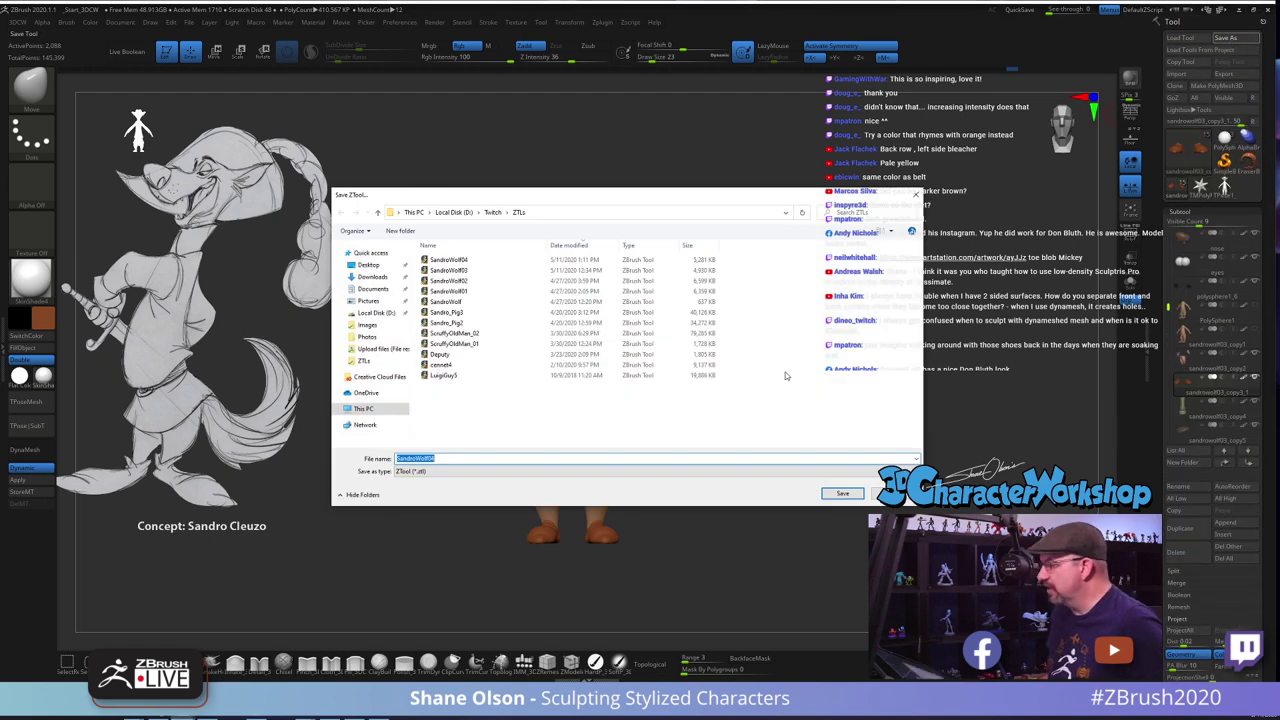
left_click(843, 494)
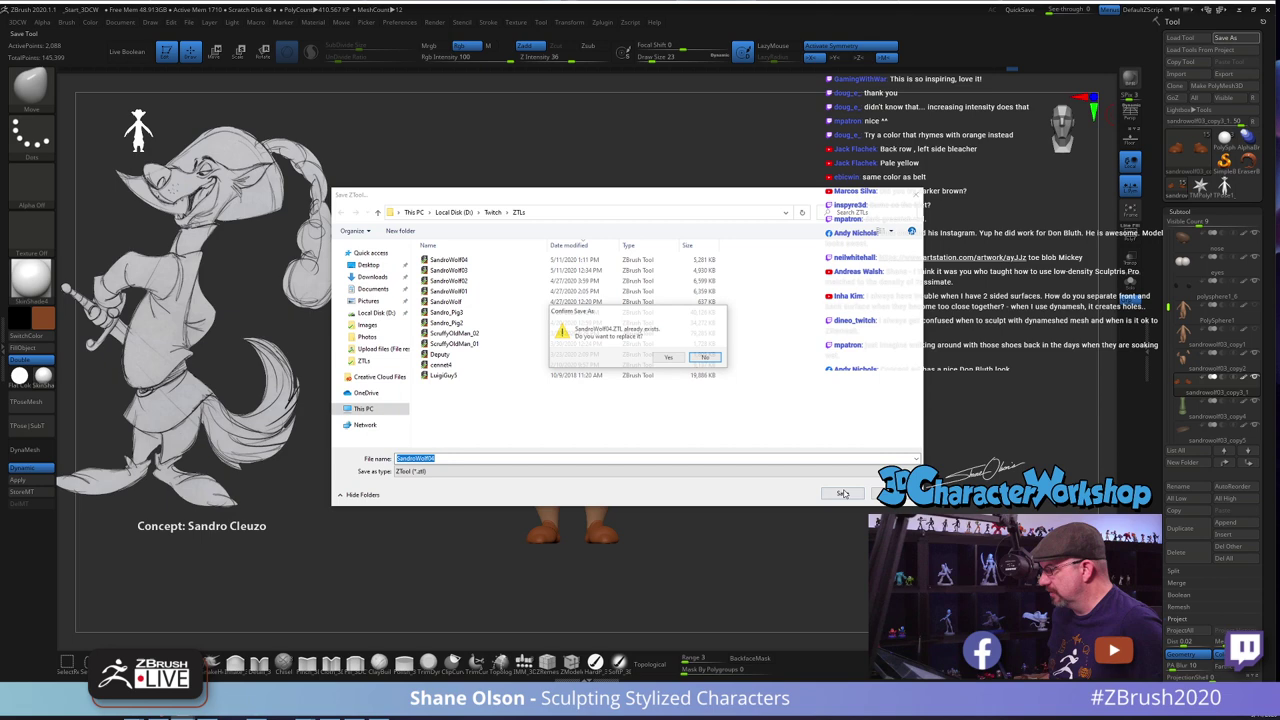
left_click(682, 360)
left_click_drag(930, 303, 903, 316)
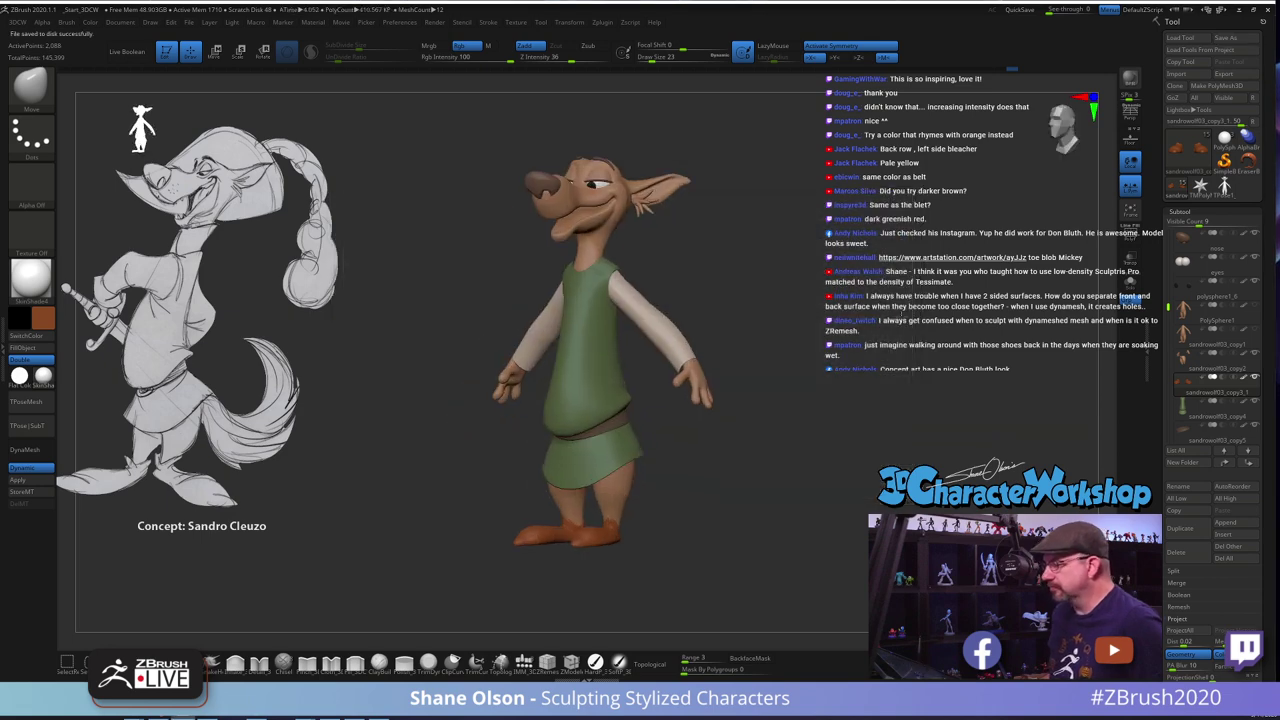
Insert a large cylinder at the back of the wolf's head with the cylinder from the IMM_3DCW brush
mouse_move(788, 408)
left_mouse_down()
mouse_move(812, 409)
mouse_move(791, 383)
mouse_move(776, 412)
left_mouse_up()
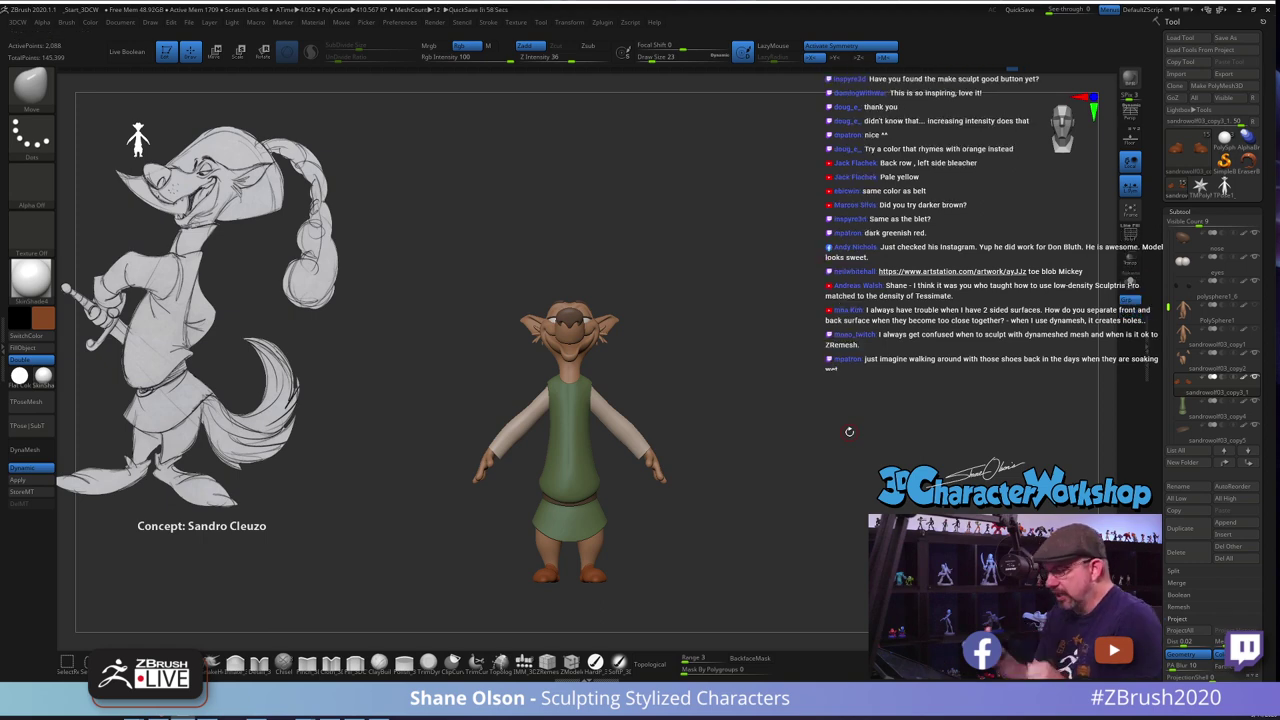
left_click(523, 663)
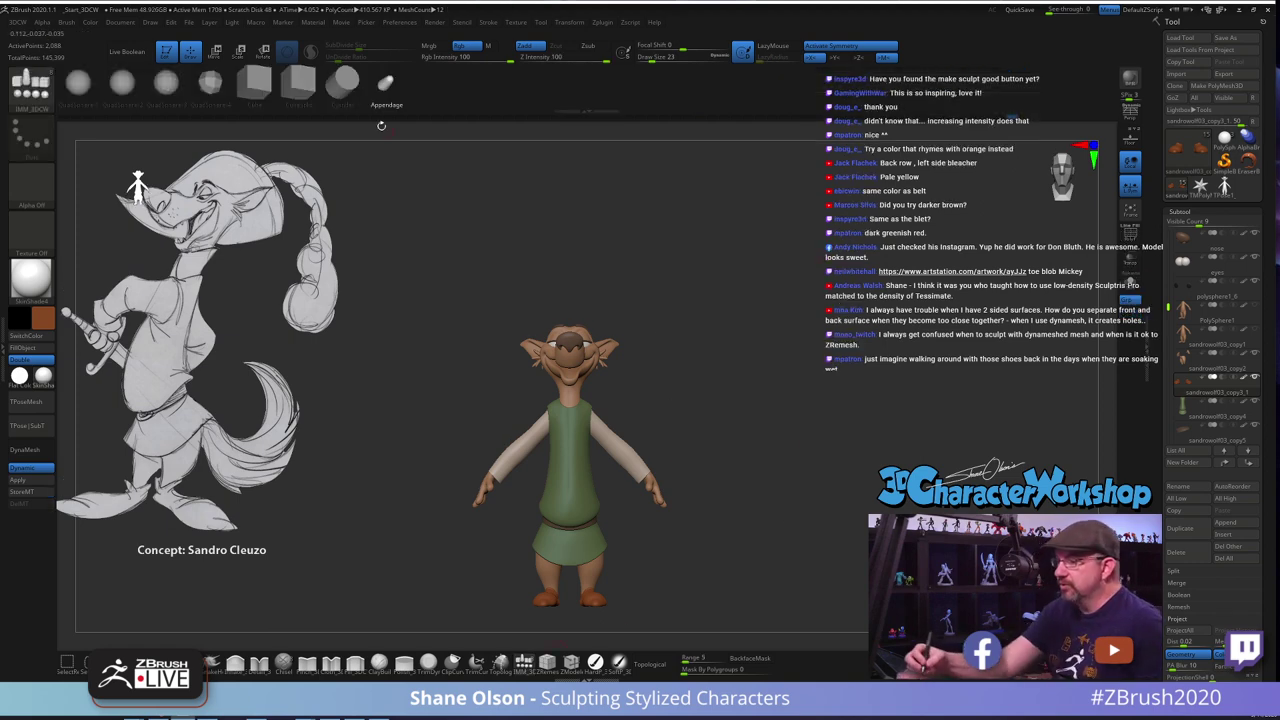
left_click(349, 90)
mouse_move(734, 389)
left_mouse_down()
mouse_move(723, 438)
mouse_move(677, 449)
mouse_move(719, 391)
left_mouse_up()
left_click_drag(695, 319, 737, 422)
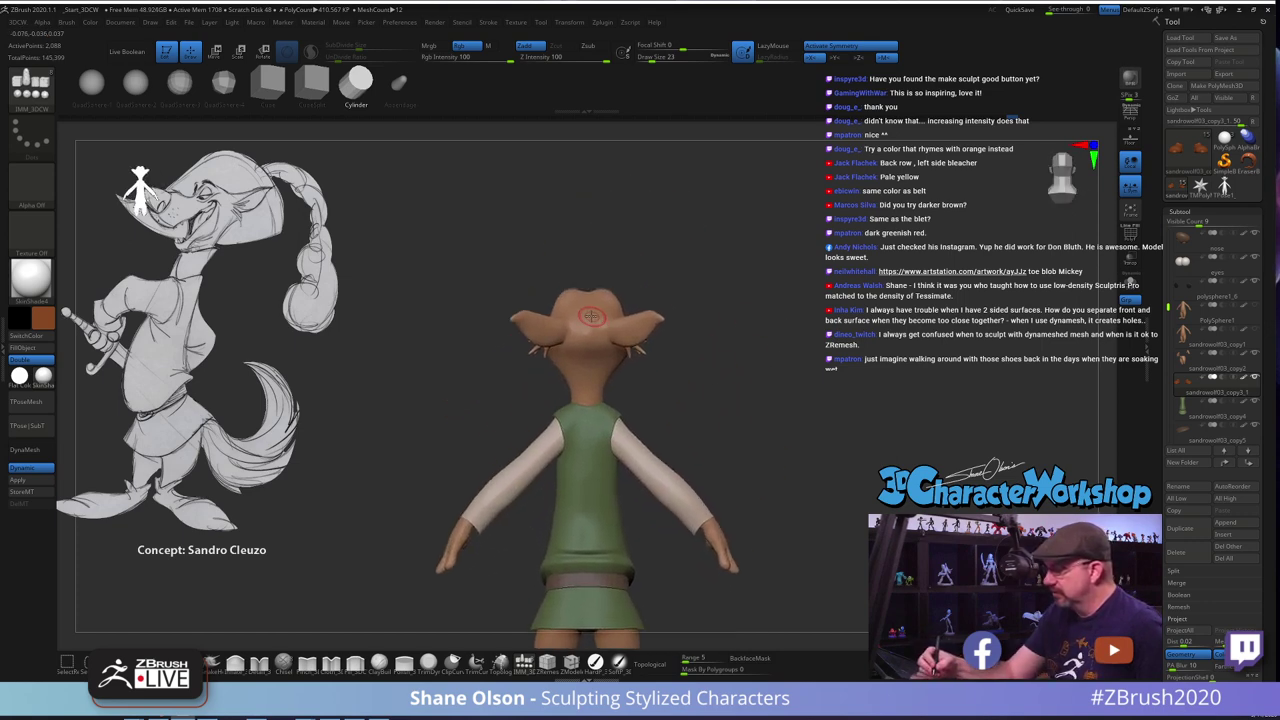
left_click(589, 317, "alt")
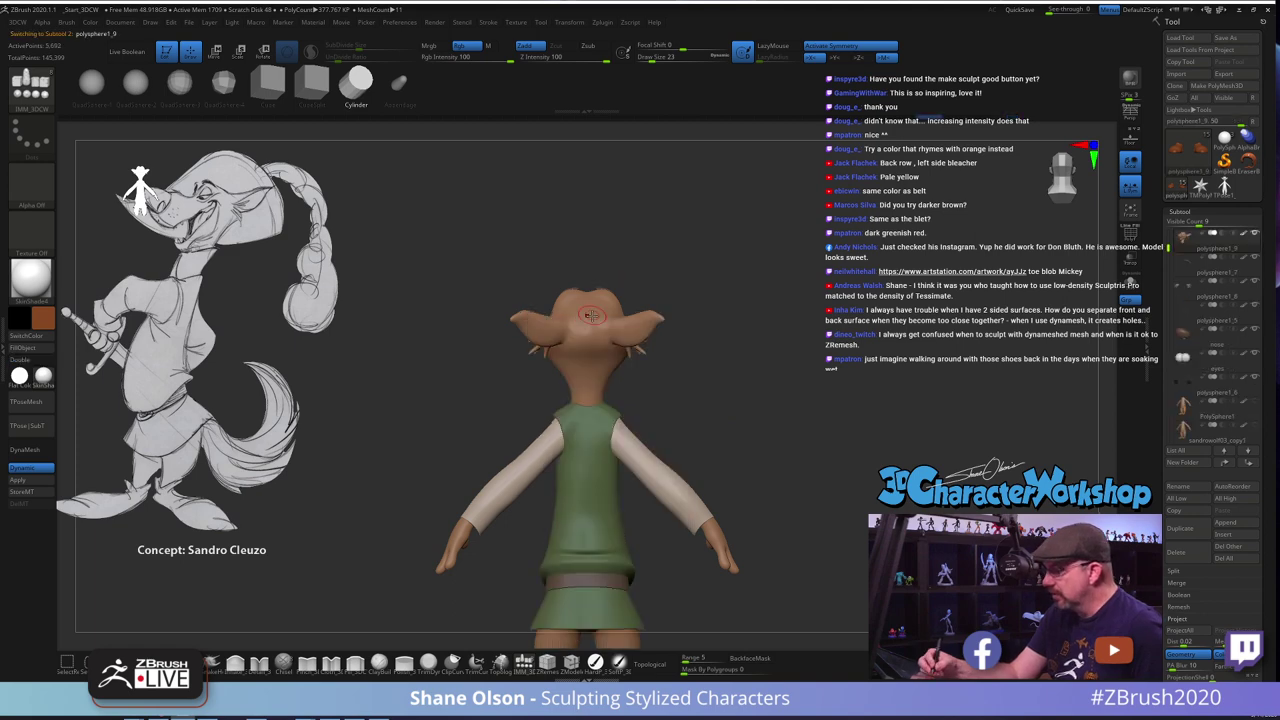
left_click_drag(590, 345, 601, 443)
left_click_drag(757, 426, 800, 411, "alt")
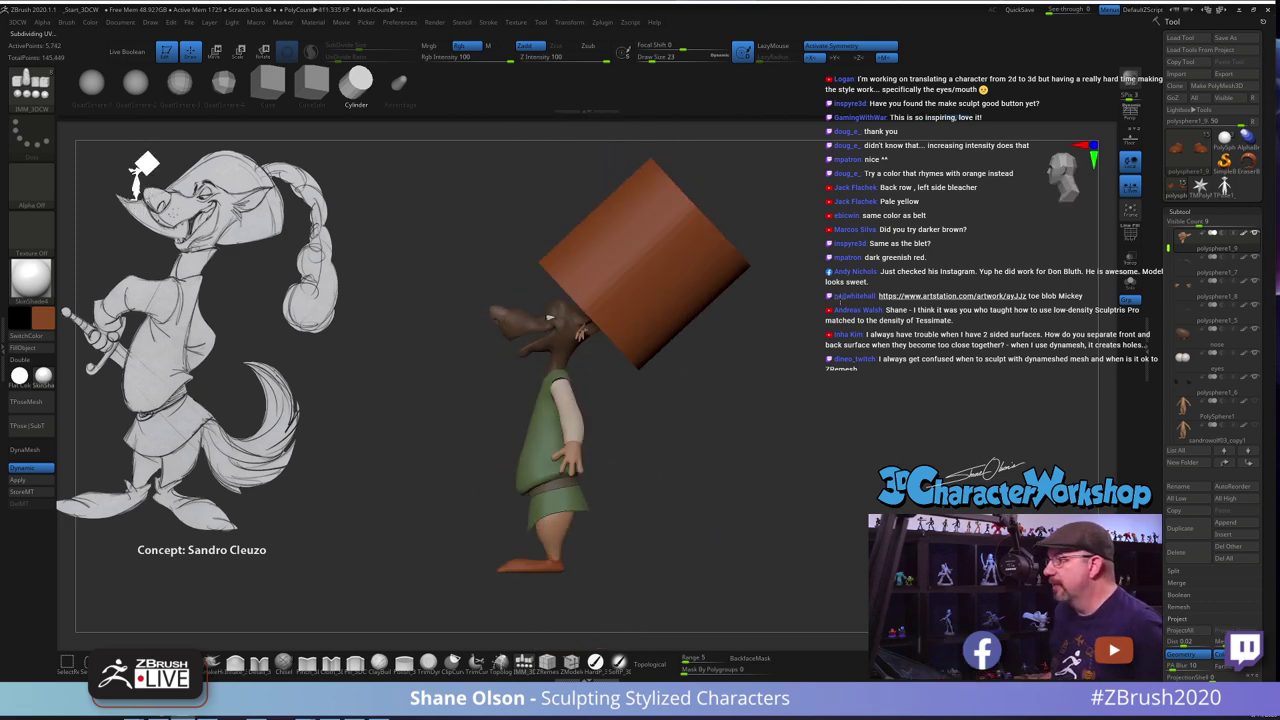
left_click_drag(840, 299, 847, 329, "alt")
left_click_drag(700, 345, 786, 371)
Split the unmasked cylinder off the head into its own subtool and select it
key("1")
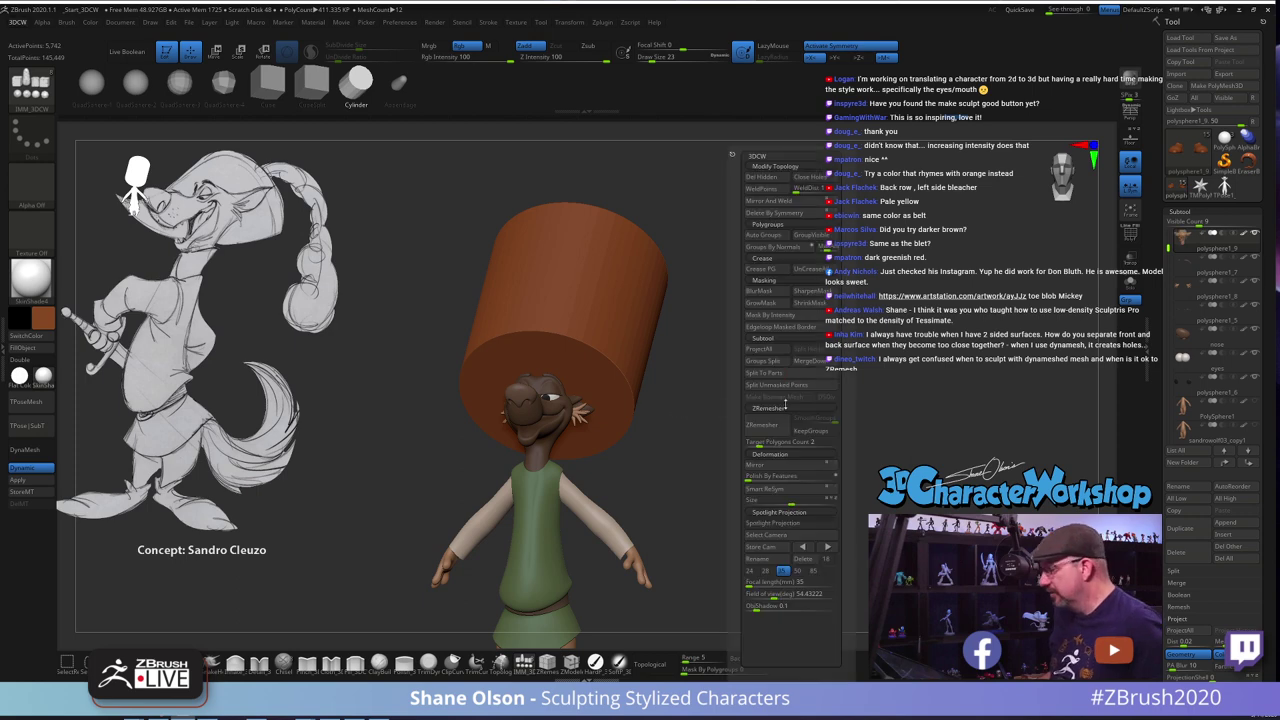
left_click(774, 385)
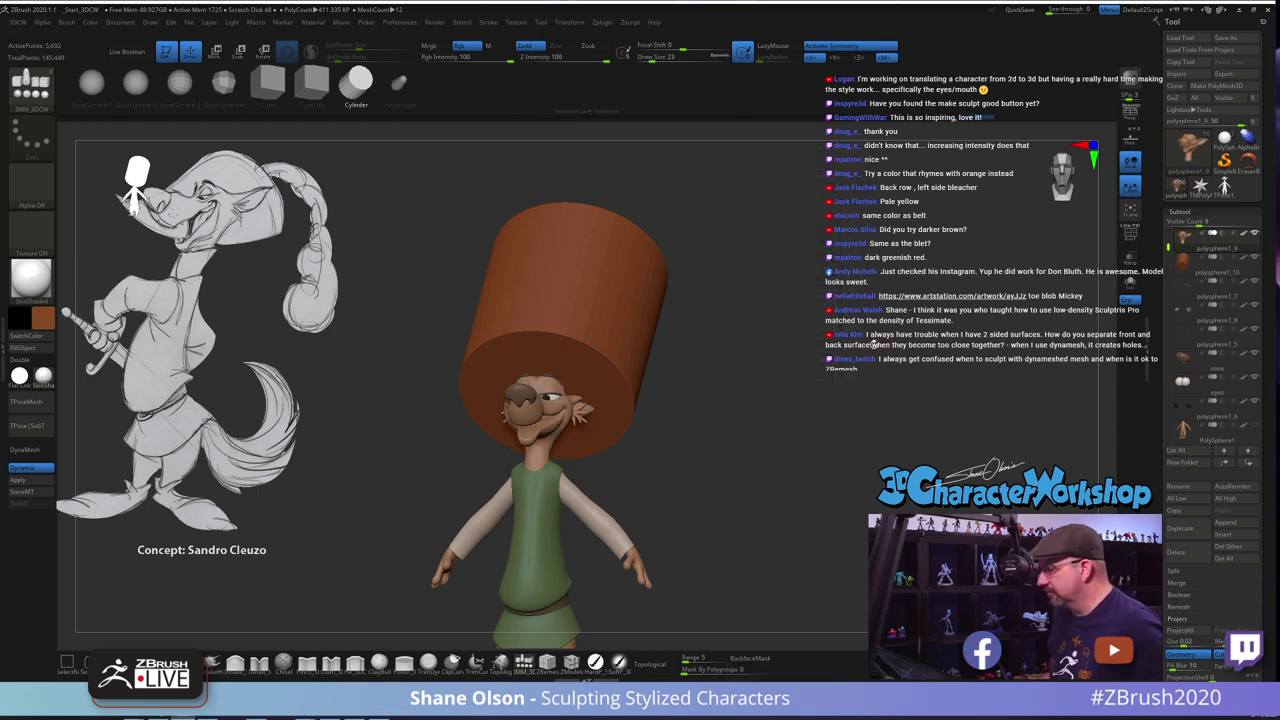
left_click(630, 330, "alt")
left_click_drag(738, 345, 778, 385)
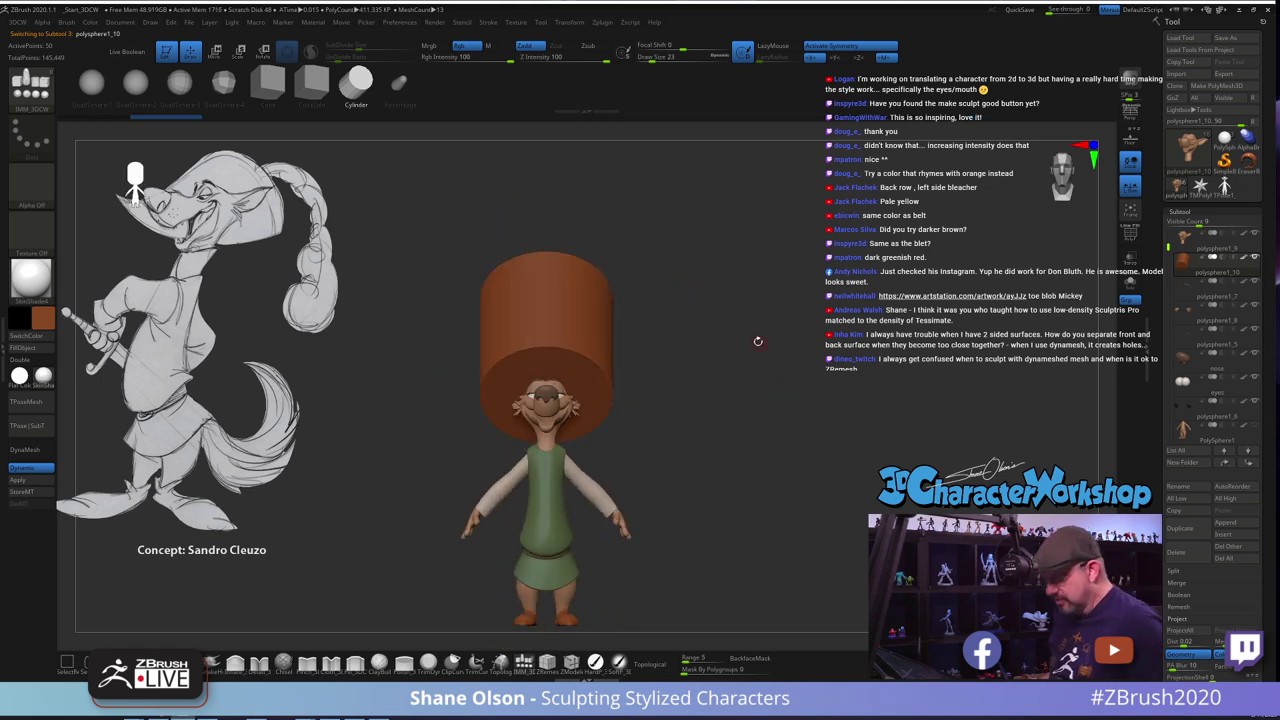
Show the polyframe and assign the cylinder's caps and wall separate polygroups with Groups By Normals
key("shift+f")
left_click_drag(766, 330, 738, 338)
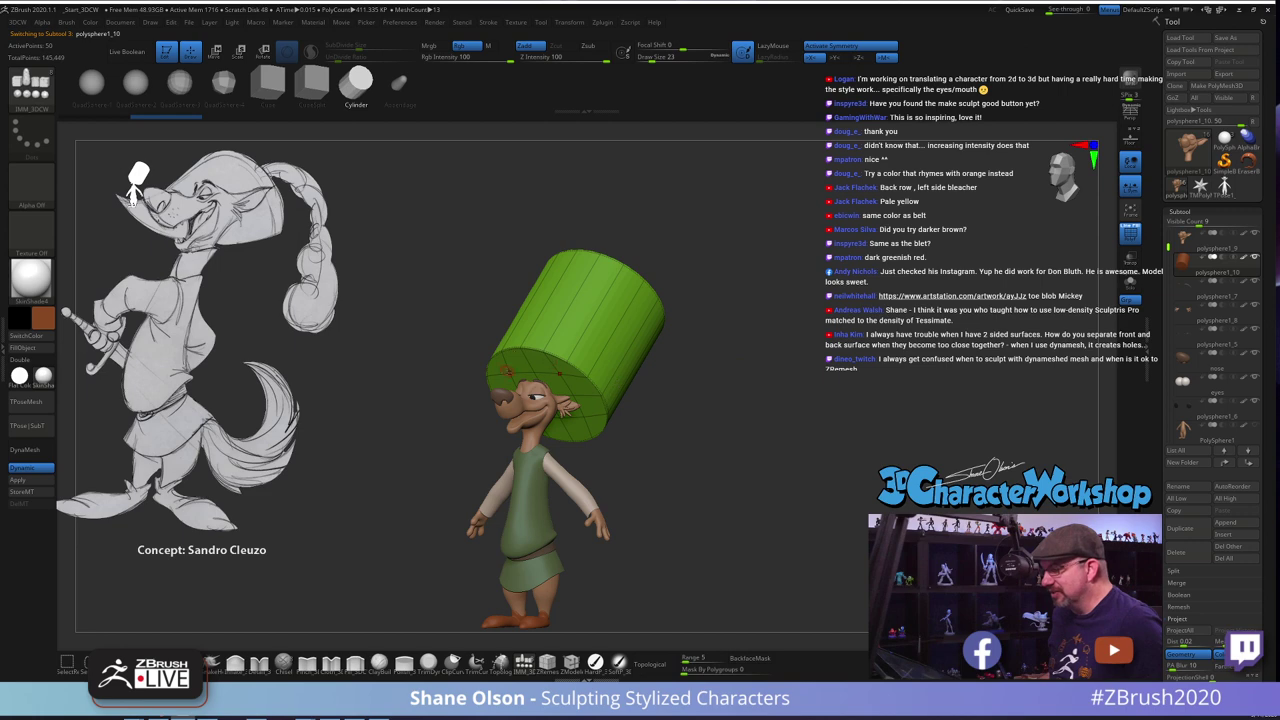
left_click_drag(673, 369, 758, 356, "alt")
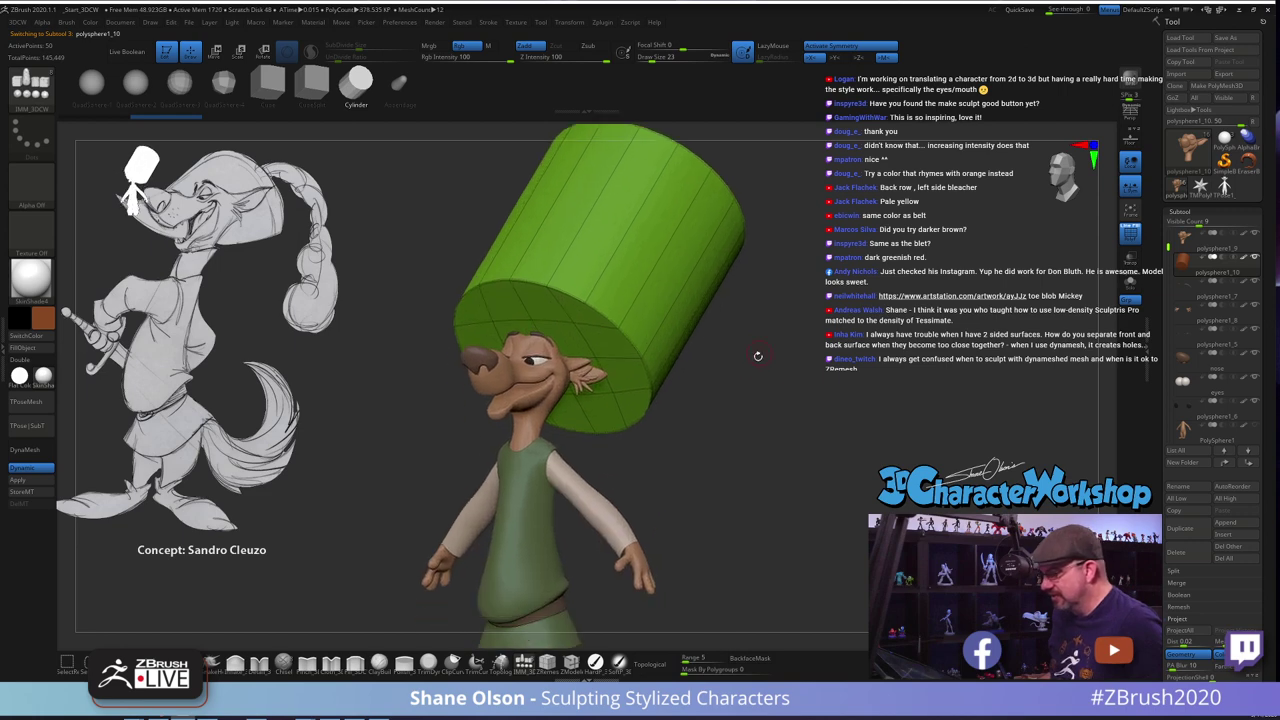
left_click_drag(849, 339, 836, 337)
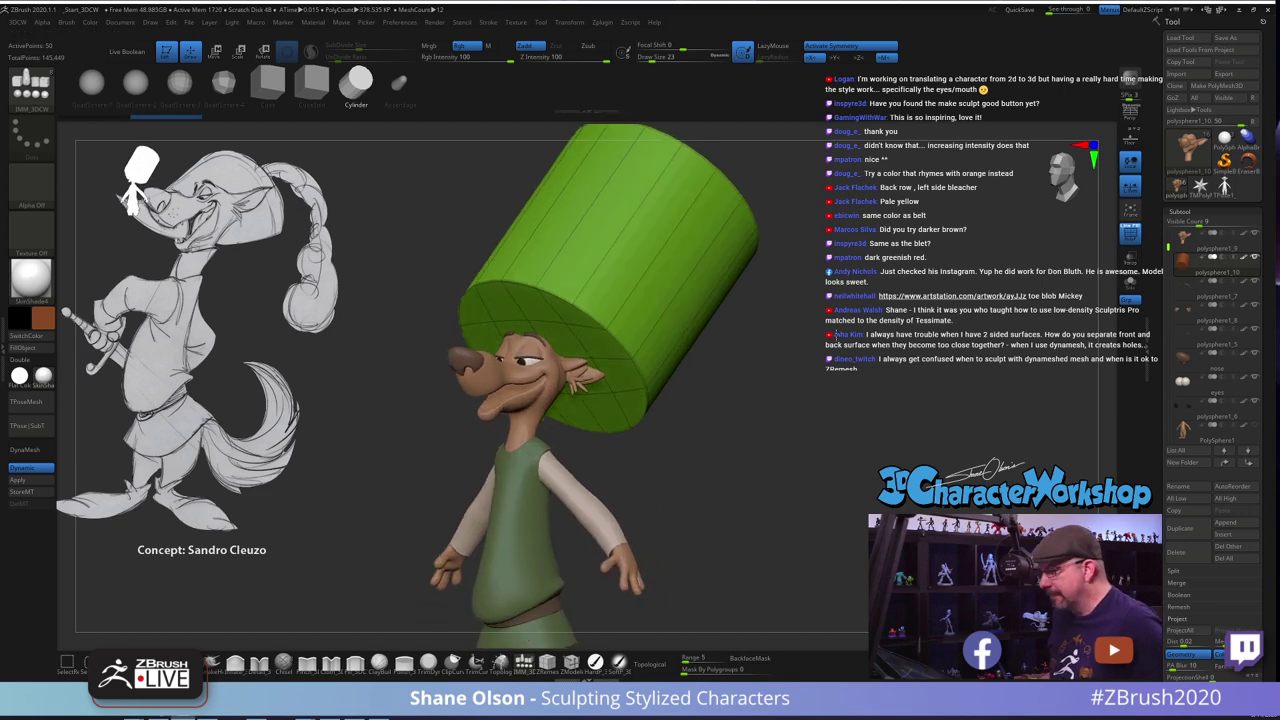
key("space")
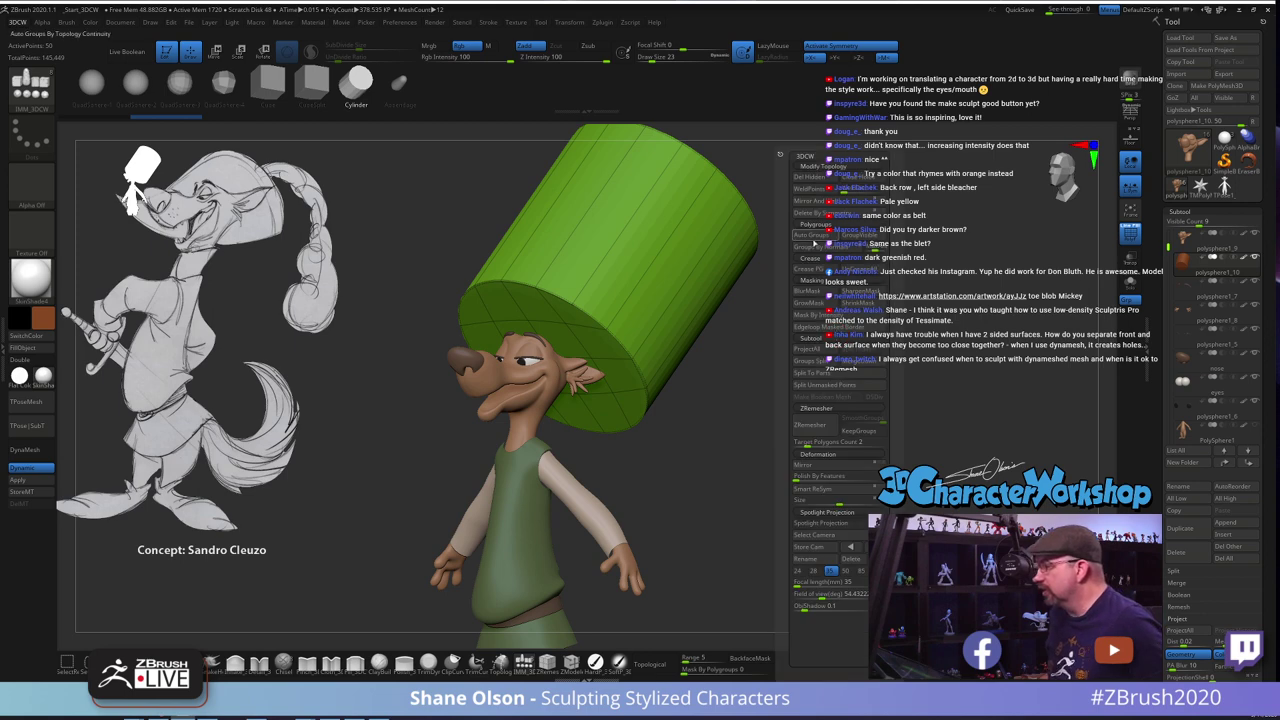
left_click(818, 247)
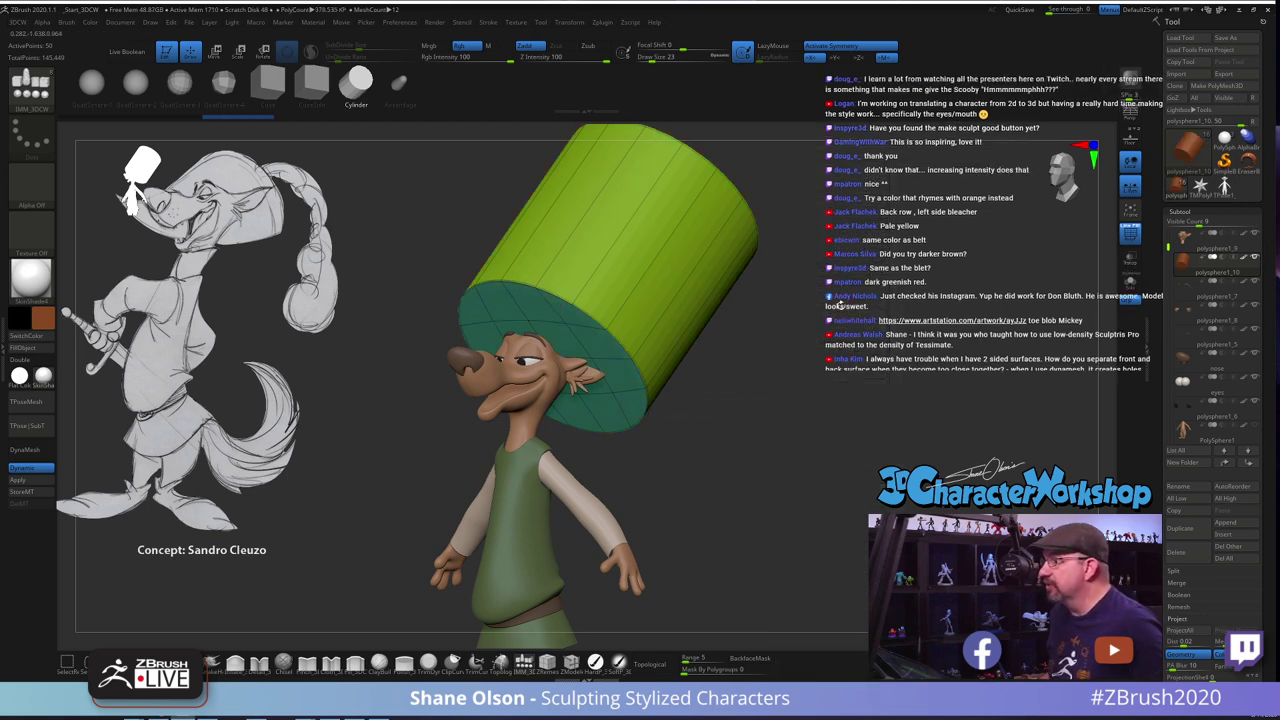
Isolate the cylinder's lower cap and delete the hidden rest of the cylinder, leaving a flat disc
left_click_drag(838, 303, 866, 299)
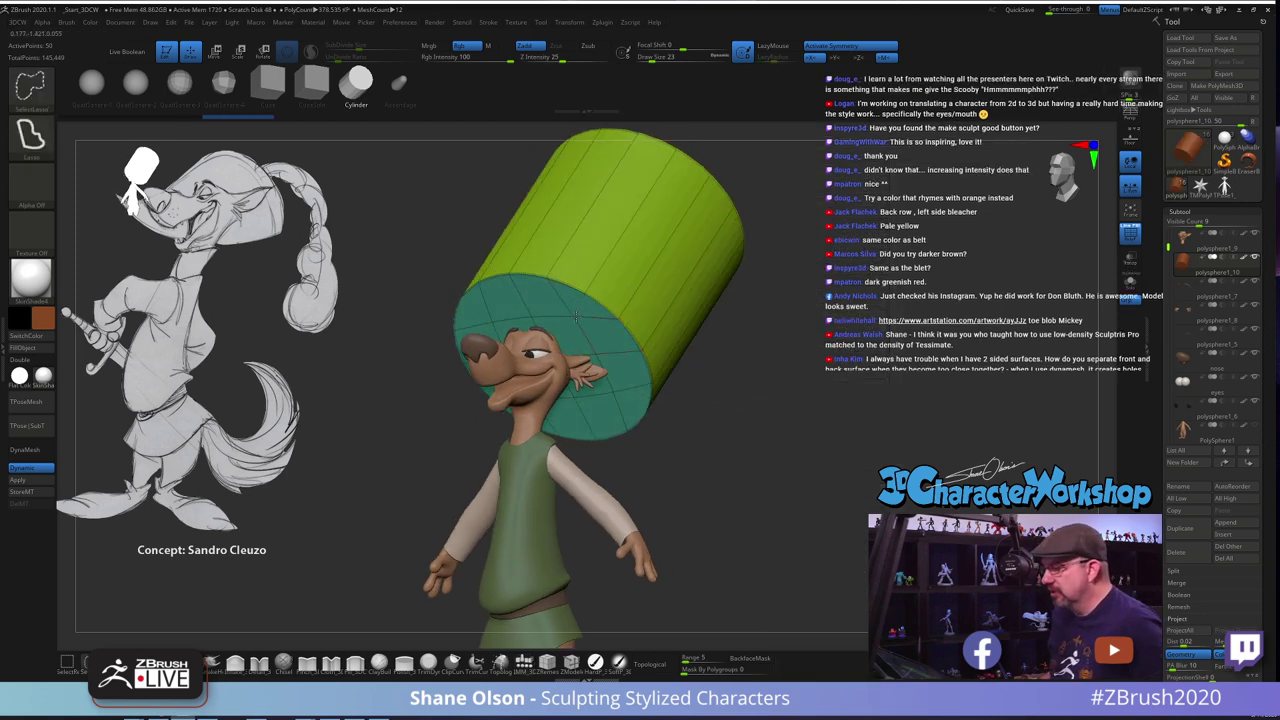
left_click(578, 318, "ctrl+shift")
mouse_move(771, 317)
left_mouse_down()
mouse_move(815, 328)
mouse_move(778, 333)
left_mouse_up()
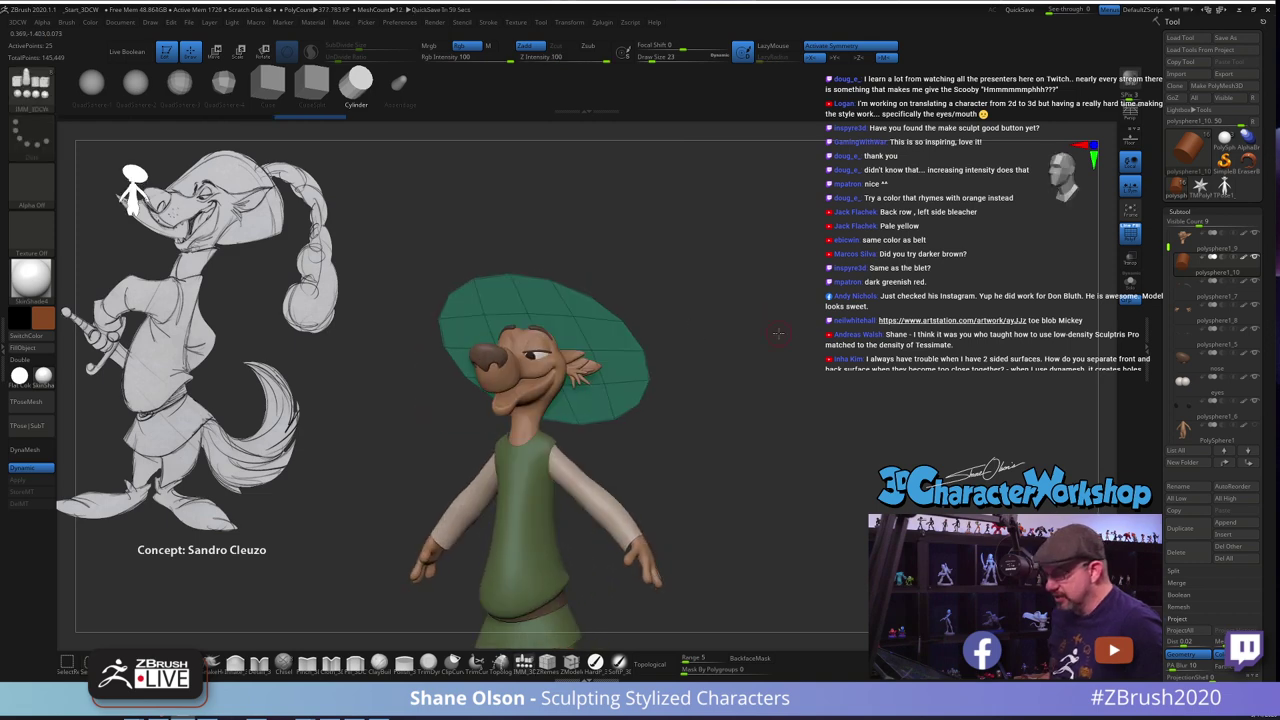
key("space")
left_click(766, 212)
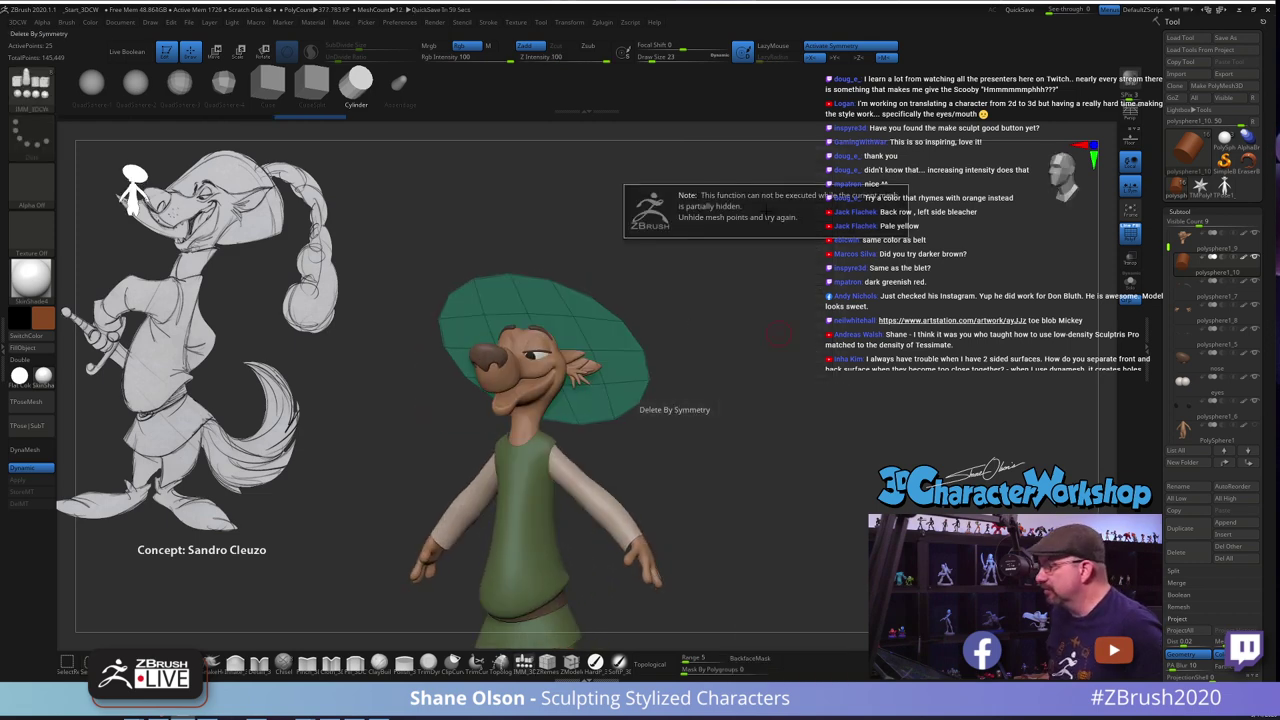
key("space")
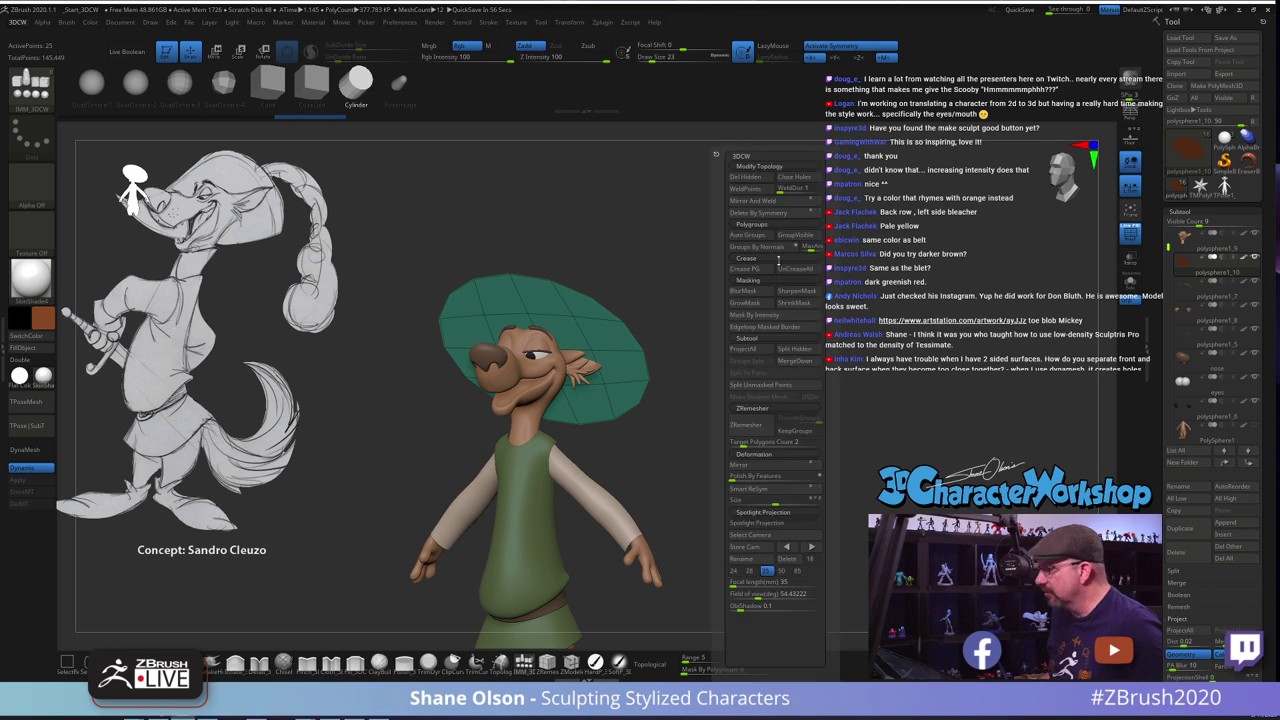
left_click(747, 177)
mouse_move(831, 290)
left_mouse_down("alt")
mouse_move(817, 277)
mouse_move(747, 301)
mouse_move(809, 296)
left_mouse_up("alt")
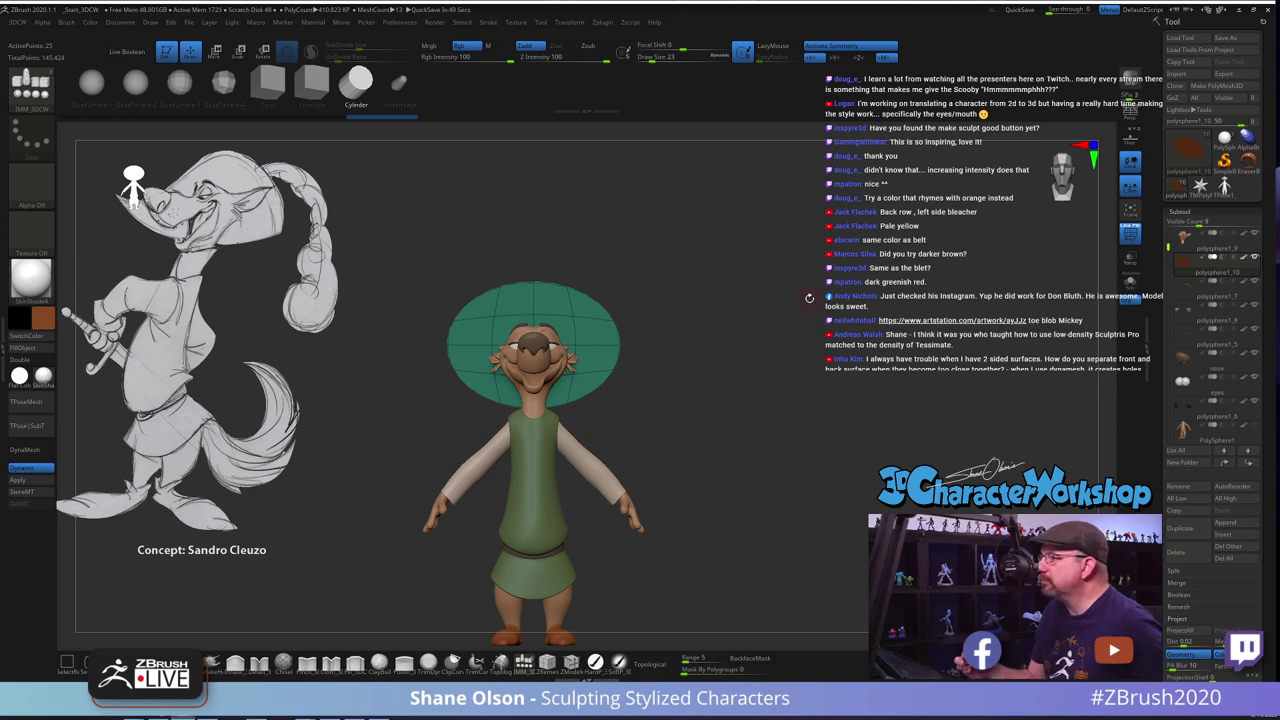
Bend the front edge of the hat disc above the forehead with the Move brush at draw size 128
mouse_move(790, 484)
left_mouse_down("alt")
mouse_move(778, 470)
mouse_move(763, 480)
mouse_move(755, 407)
mouse_move(767, 434)
left_mouse_up("alt")
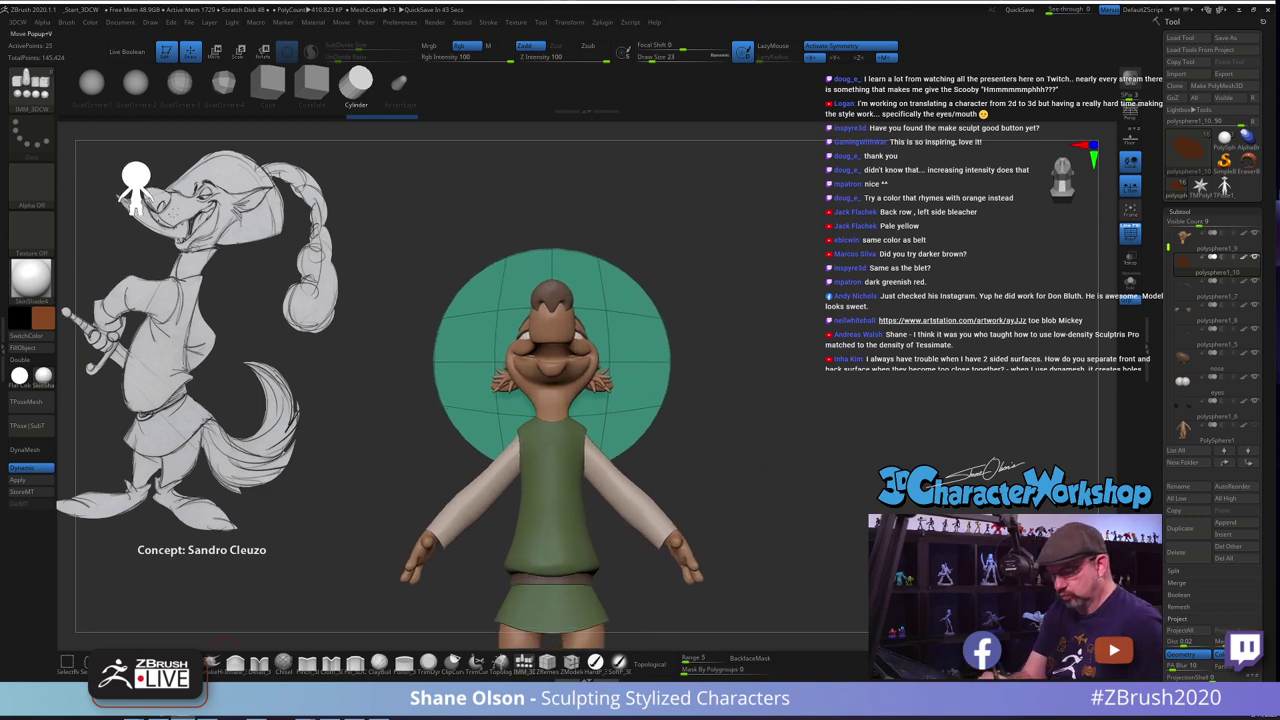
left_click(220, 661)
key("s")
left_click_drag(748, 338, 756, 359)
key("s")
mouse_move(755, 366)
left_mouse_down()
mouse_move(753, 340)
mouse_move(724, 360)
mouse_move(730, 338)
left_mouse_up()
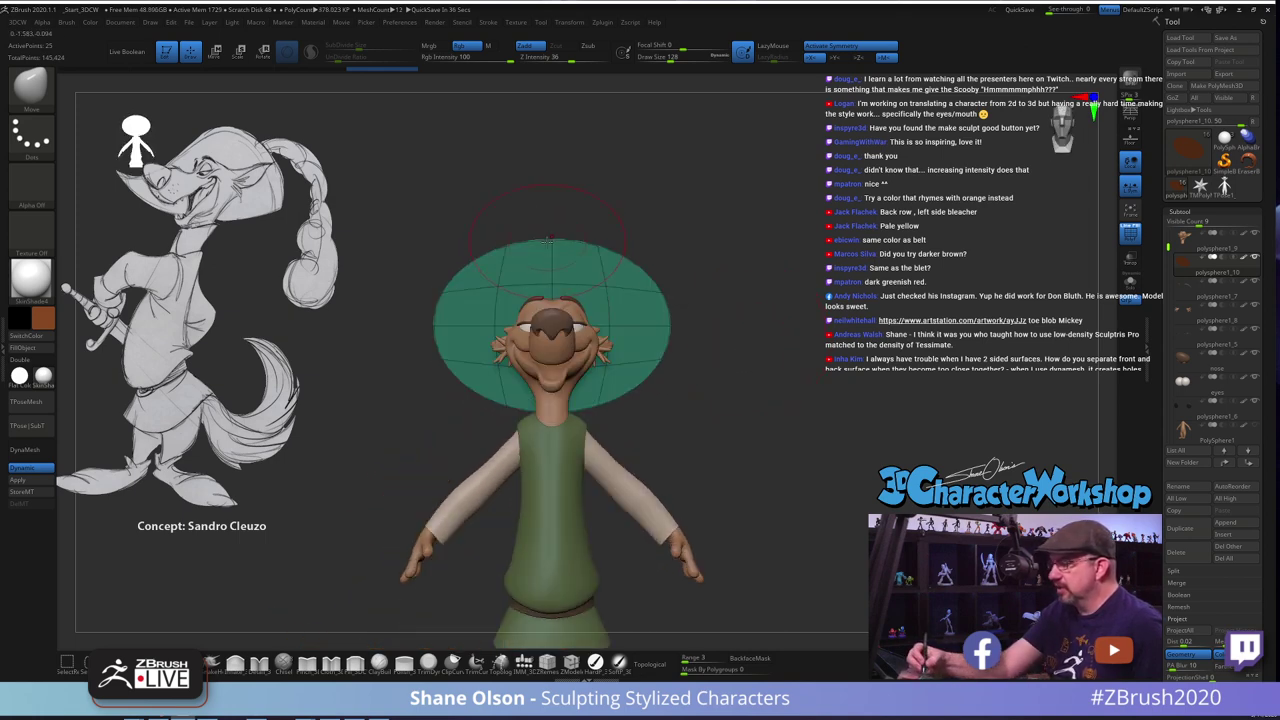
left_click_drag(548, 240, 547, 278)
mouse_move(761, 287)
left_mouse_down()
mouse_move(768, 367)
mouse_move(777, 349)
left_mouse_up()
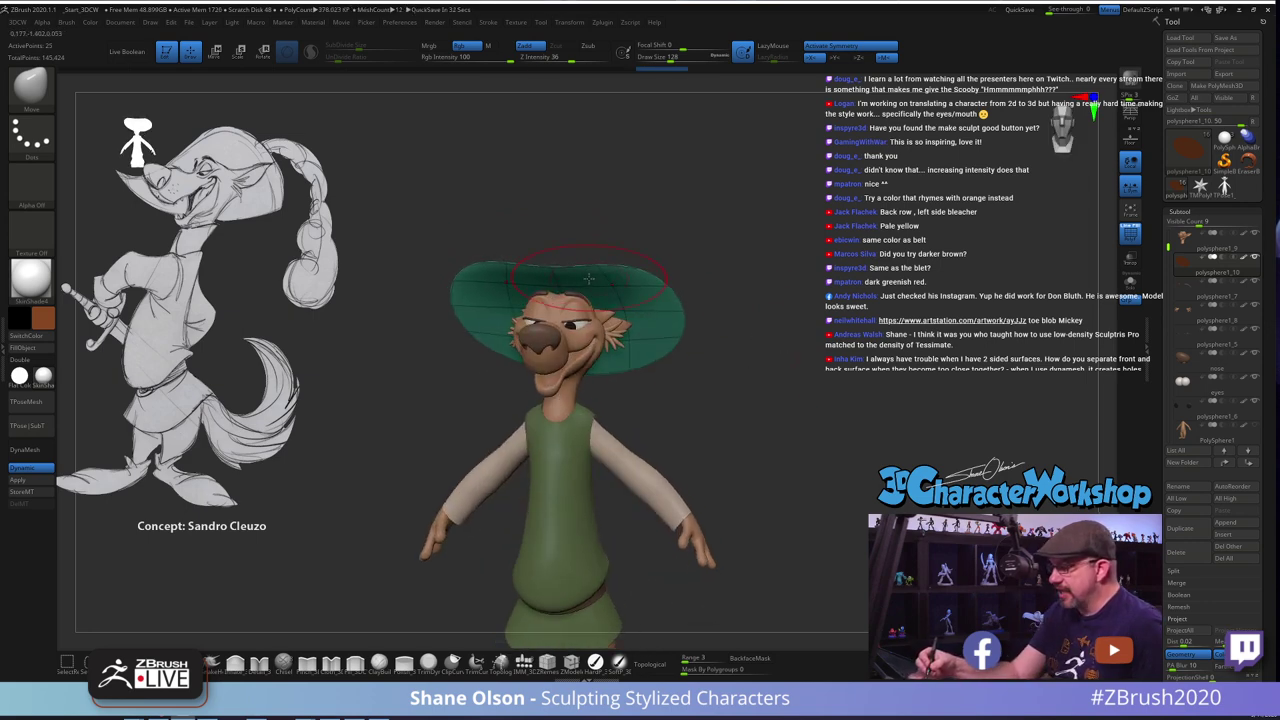
Curve the rear and middle of the hat disc around the head with the Move brush at draw size 207
mouse_move(812, 440)
left_mouse_down()
mouse_move(766, 446)
mouse_move(800, 435)
mouse_move(788, 431)
mouse_move(764, 480)
mouse_move(785, 440)
mouse_move(778, 380)
mouse_move(729, 391)
mouse_move(785, 410)
mouse_move(749, 458)
mouse_move(779, 458)
mouse_move(777, 403)
mouse_move(790, 414)
left_mouse_up()
key("s")
key("s")
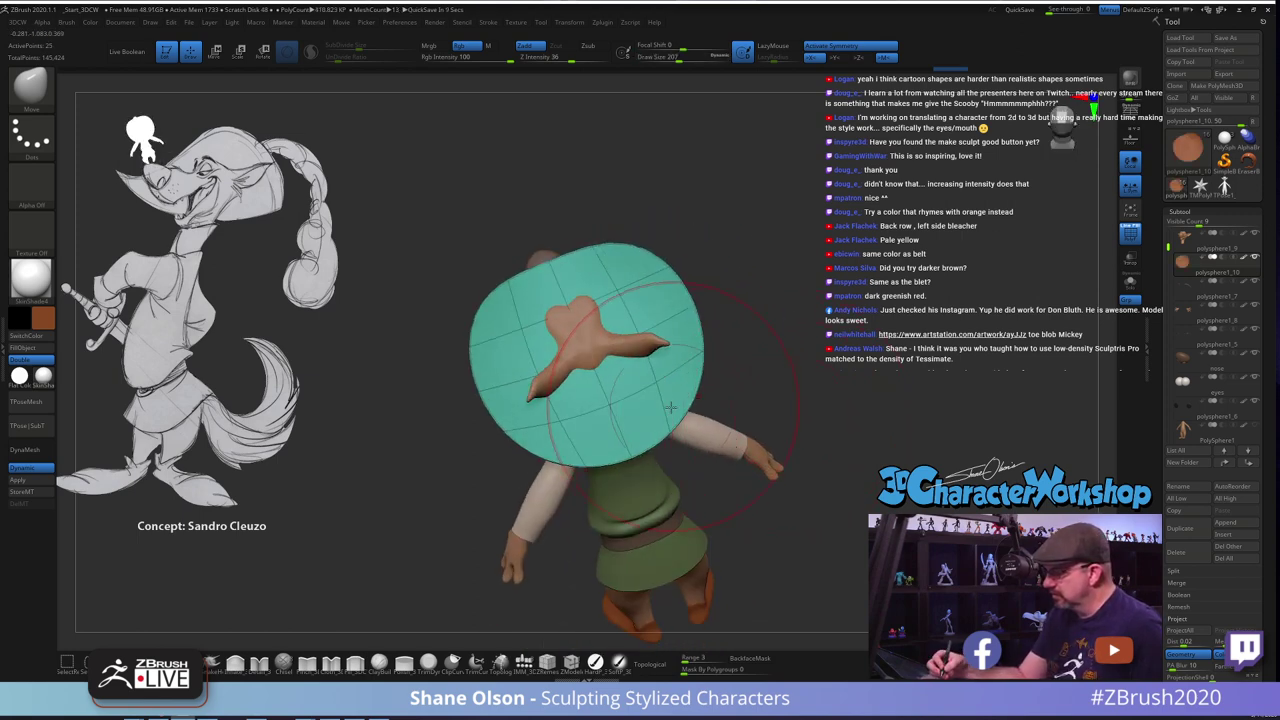
left_click_drag(643, 417, 628, 396)
left_click_drag(716, 392, 706, 349)
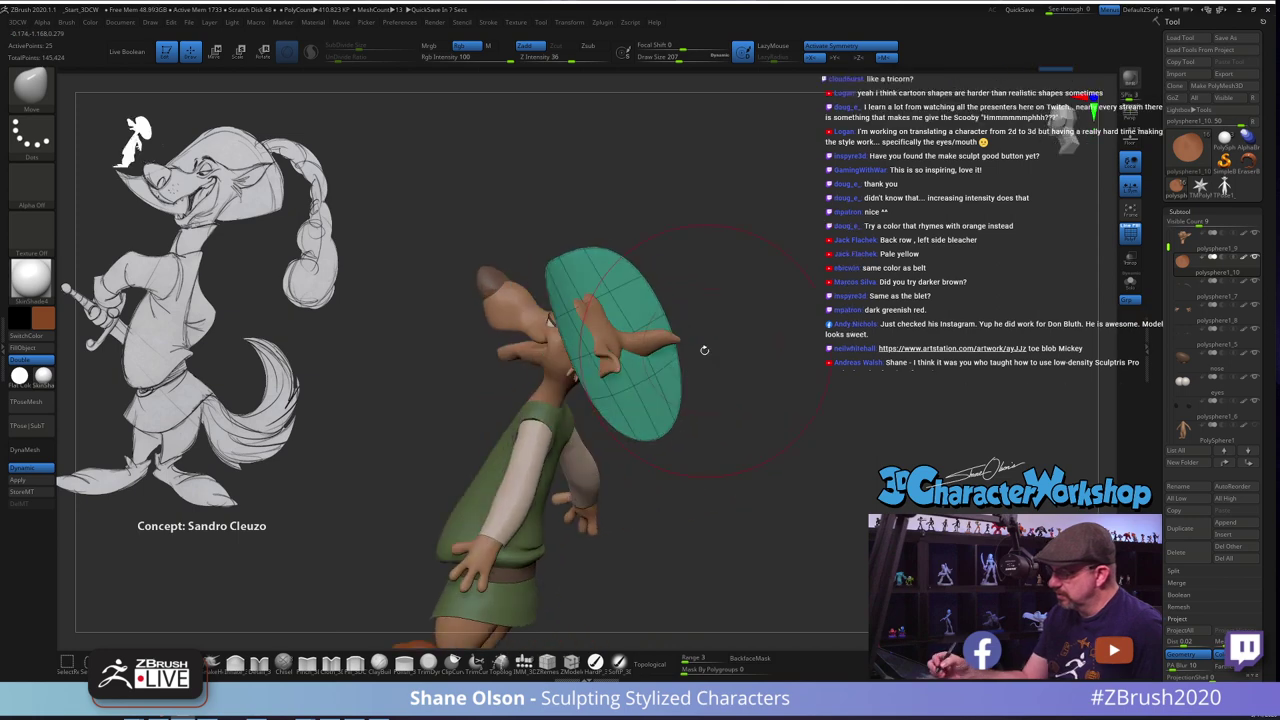
mouse_move(604, 393)
left_mouse_down()
mouse_move(595, 381)
mouse_move(622, 366)
left_mouse_up()
left_click_drag(750, 440, 803, 445)
right_click_drag(803, 445, 817, 423)
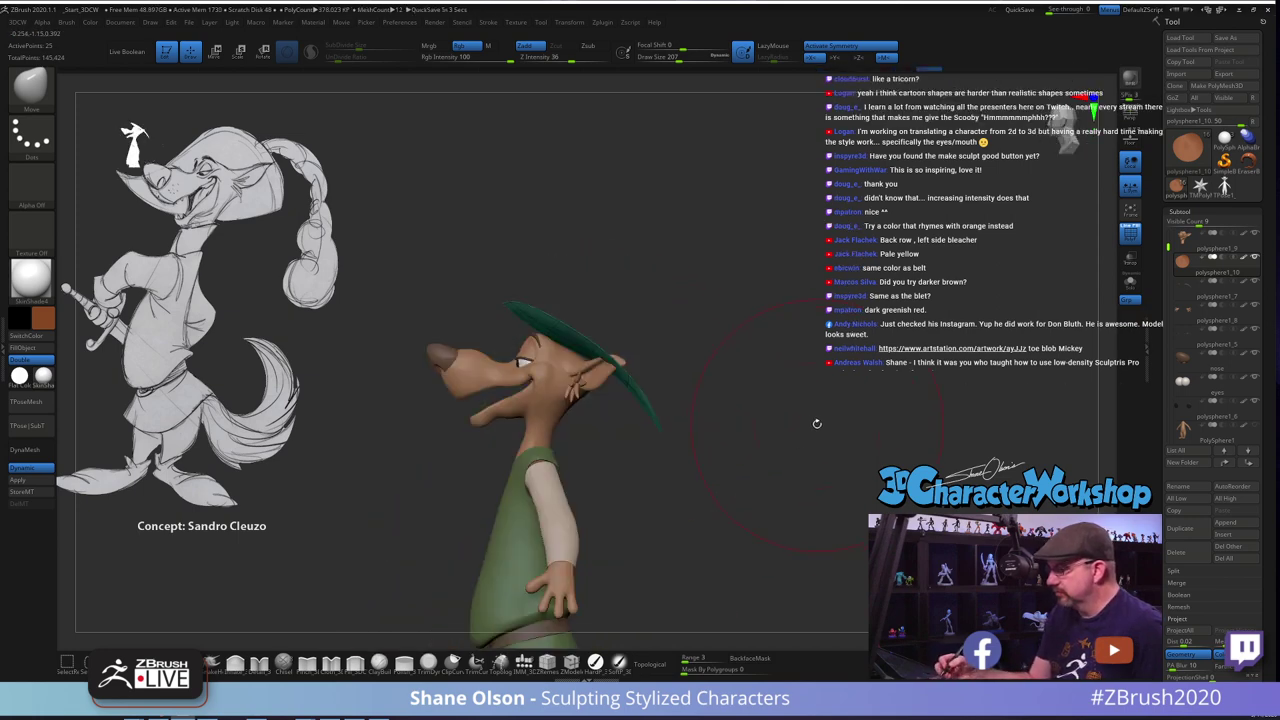
mouse_move(677, 373)
left_mouse_down()
mouse_move(697, 334)
mouse_move(674, 367)
mouse_move(632, 360)
left_mouse_up()
Raise the side edge of the hat disc above the ear with the Move brush at draw size 112
key("s")
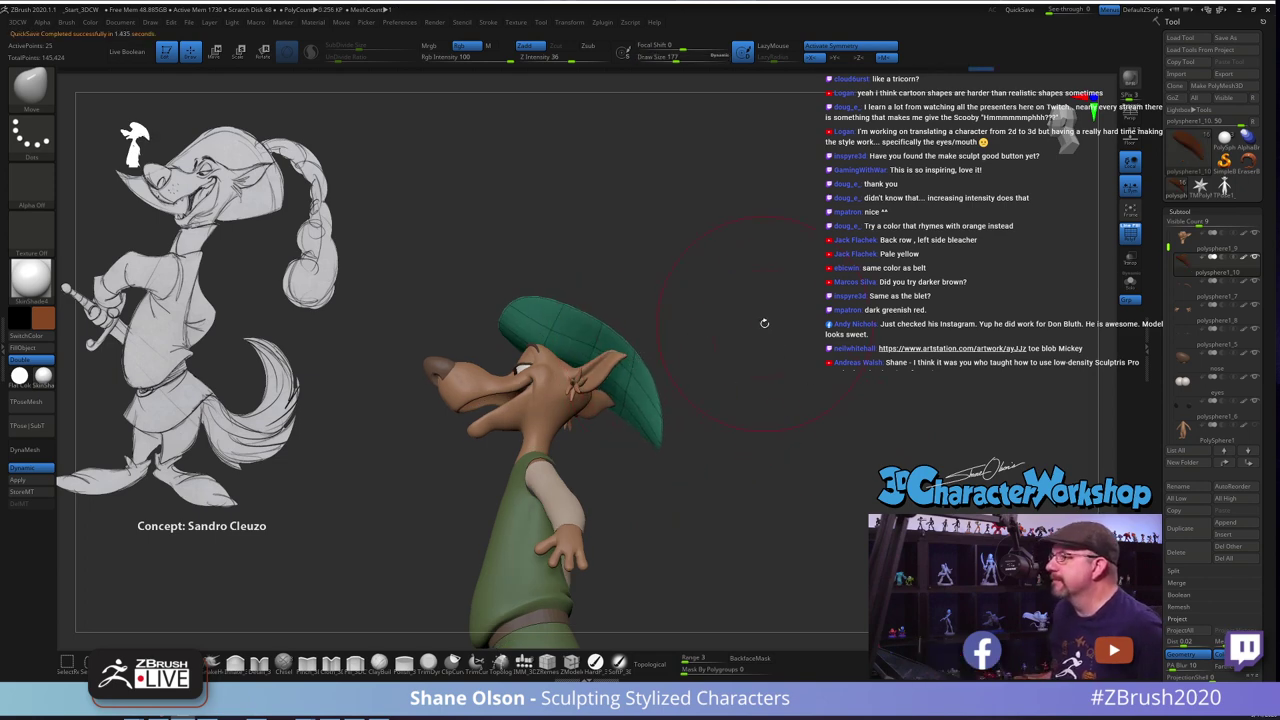
mouse_move(764, 323)
left_mouse_down()
mouse_move(797, 343)
mouse_move(799, 325)
mouse_move(643, 362)
mouse_move(799, 346)
mouse_move(801, 292)
mouse_move(787, 321)
left_mouse_up()
key("s")
left_click_drag(749, 249, 715, 269)
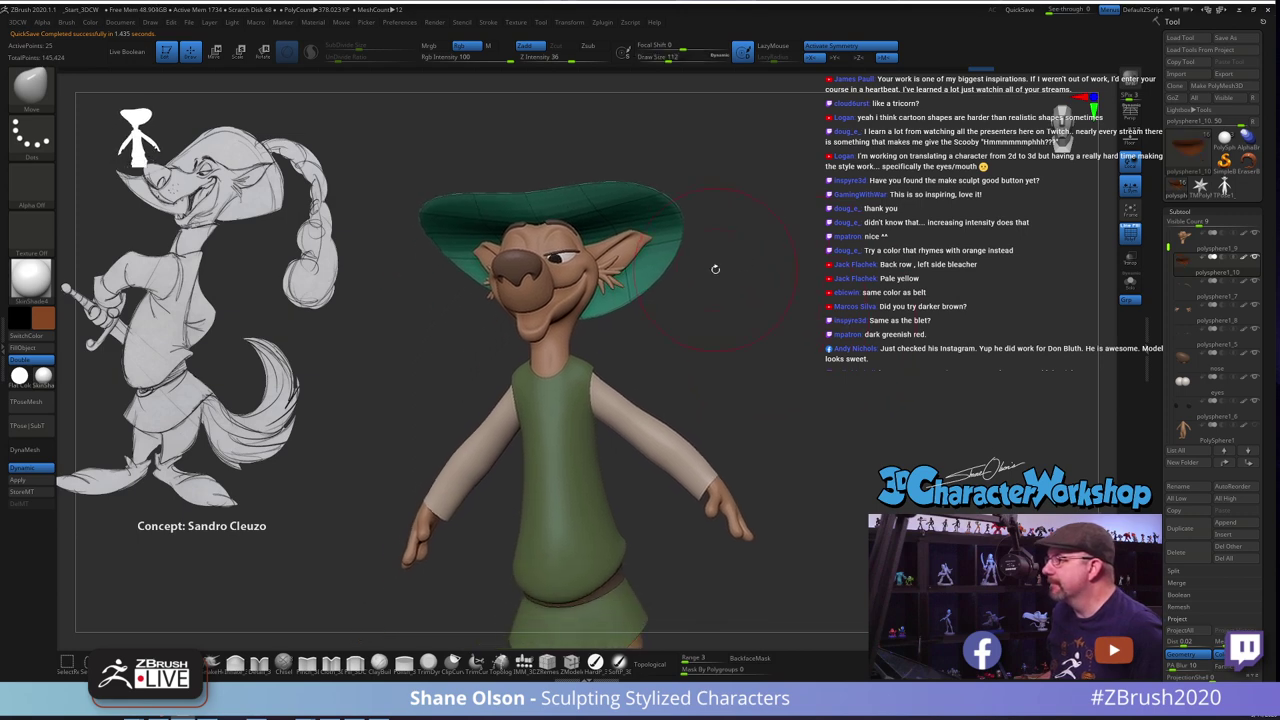
left_click_drag(759, 223, 755, 218)
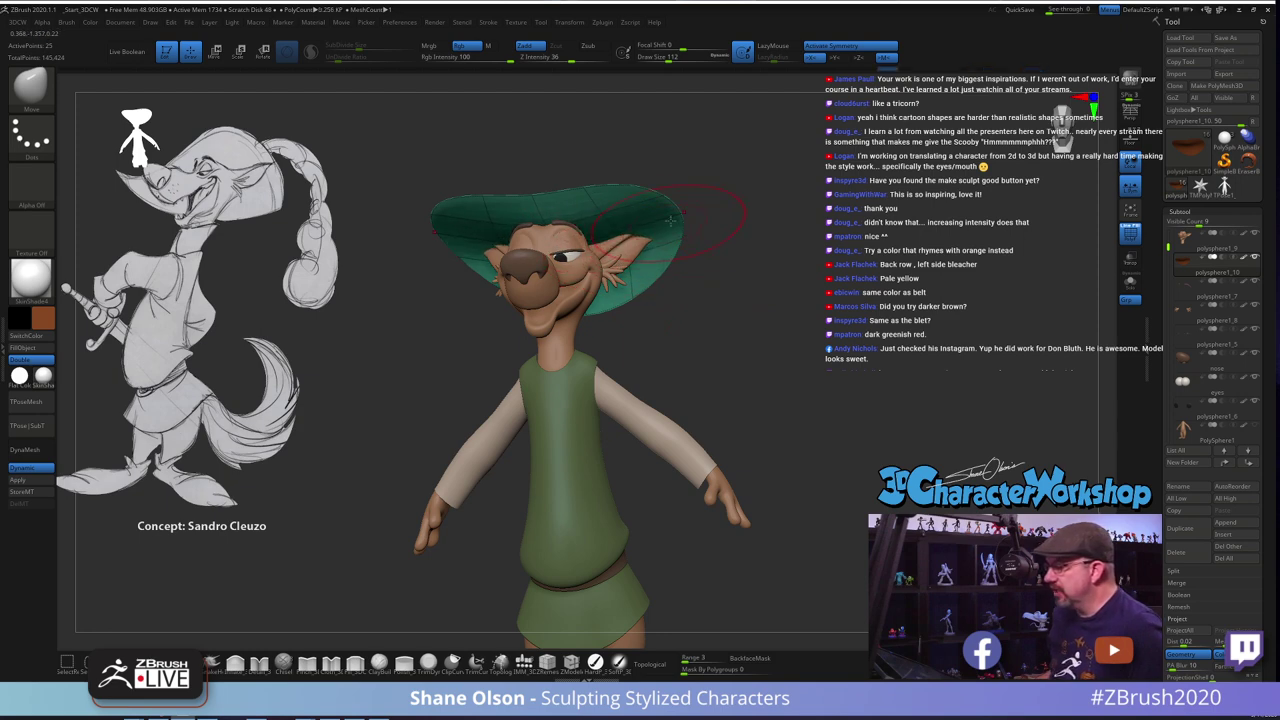
left_click_drag(678, 207, 674, 178)
left_click_drag(778, 203, 755, 228)
Adjust the upper rim of the hat disc around the head, keeping the Move brush at draw size 112
mouse_move(833, 205)
left_mouse_down()
mouse_move(767, 218)
mouse_move(812, 191)
left_mouse_up()
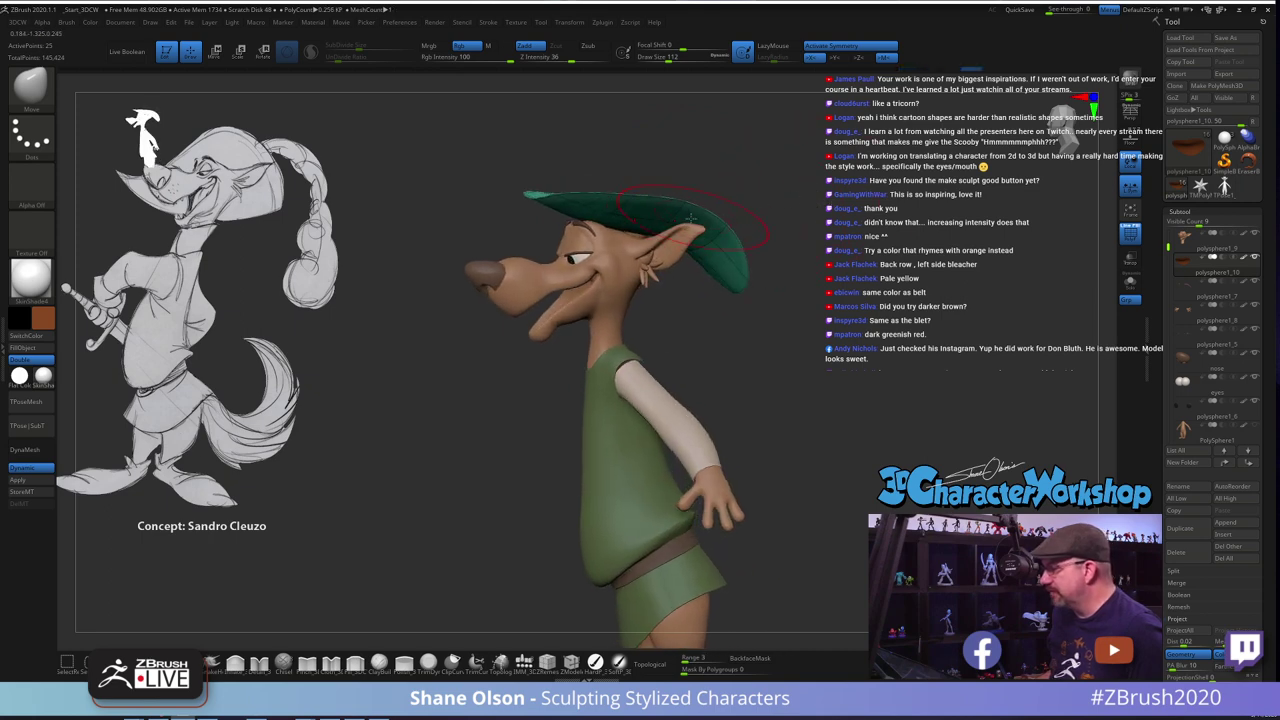
left_click_drag(758, 217, 790, 238)
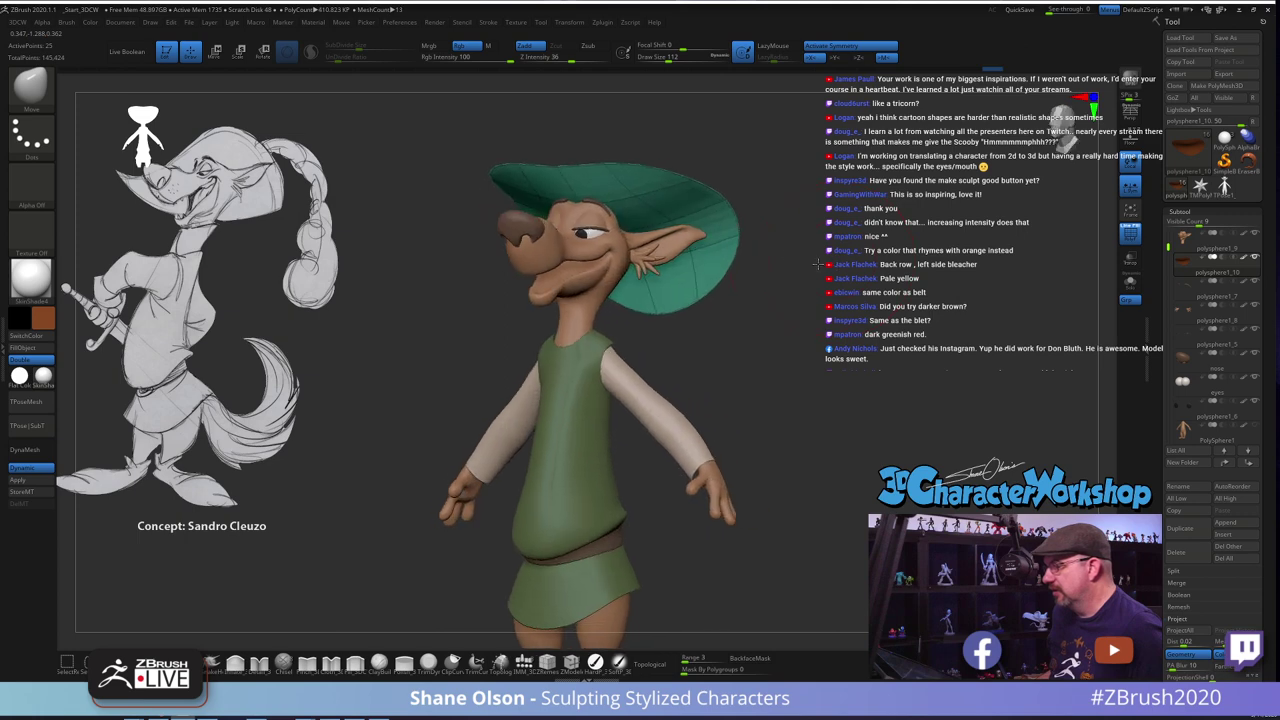
mouse_move(613, 168)
left_mouse_down()
mouse_move(622, 185)
mouse_move(662, 167)
mouse_move(726, 189)
left_mouse_up()
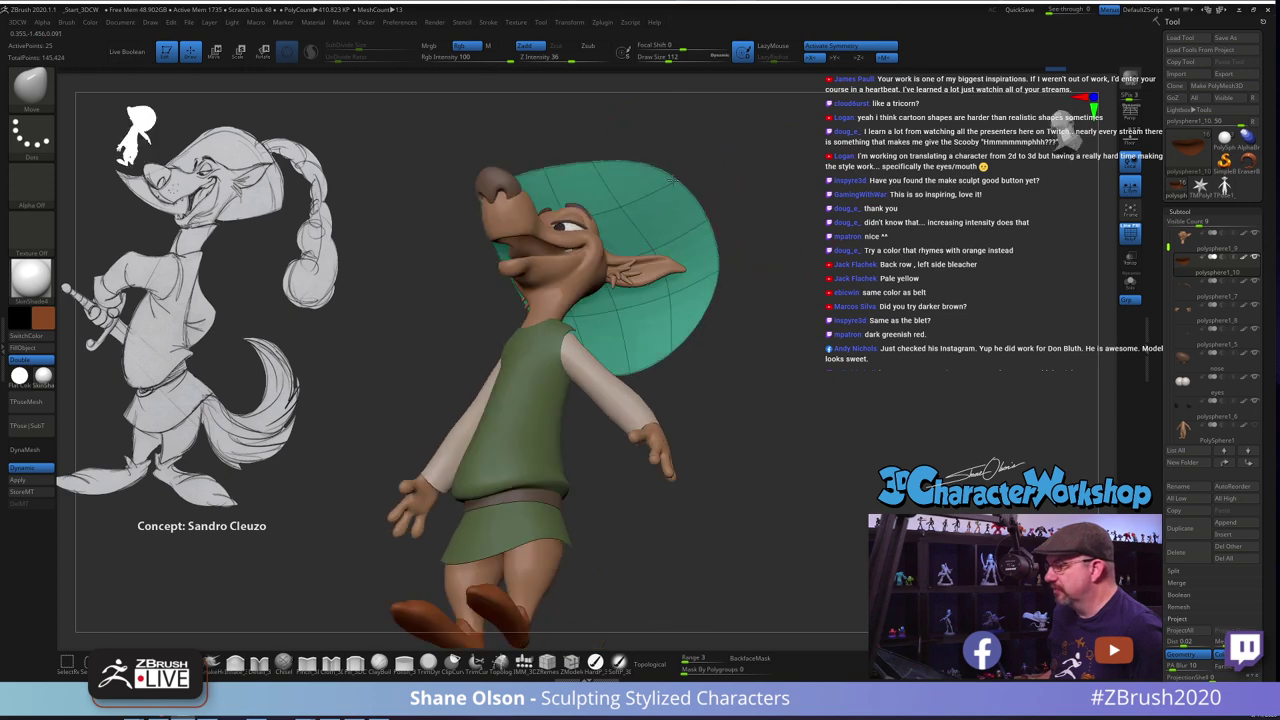
left_click_drag(837, 214, 858, 232)
right_click_drag(858, 232, 893, 302)
left_click_drag(892, 302, 805, 287)
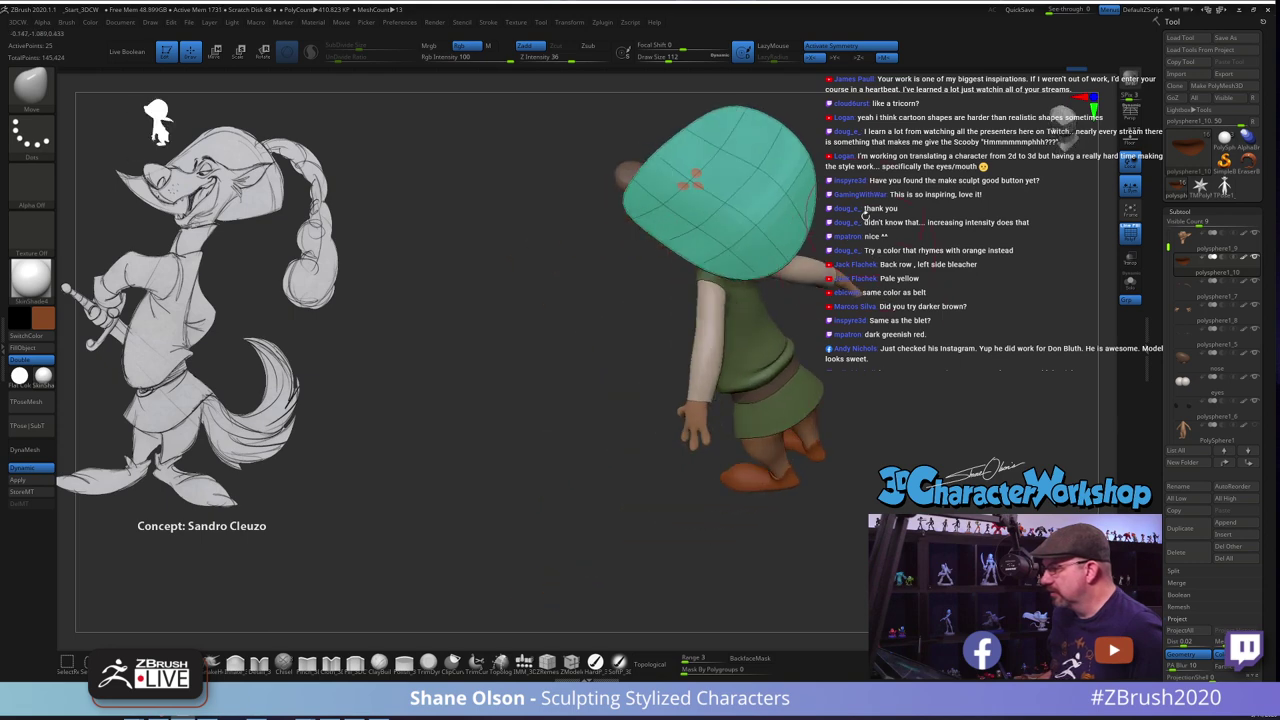
Pull in the back of the hat shape with the Move brush at draw size 192 and smooth its surface
key("s")
mouse_move(865, 216)
left_mouse_down()
mouse_move(882, 214)
mouse_move(807, 312)
left_mouse_up()
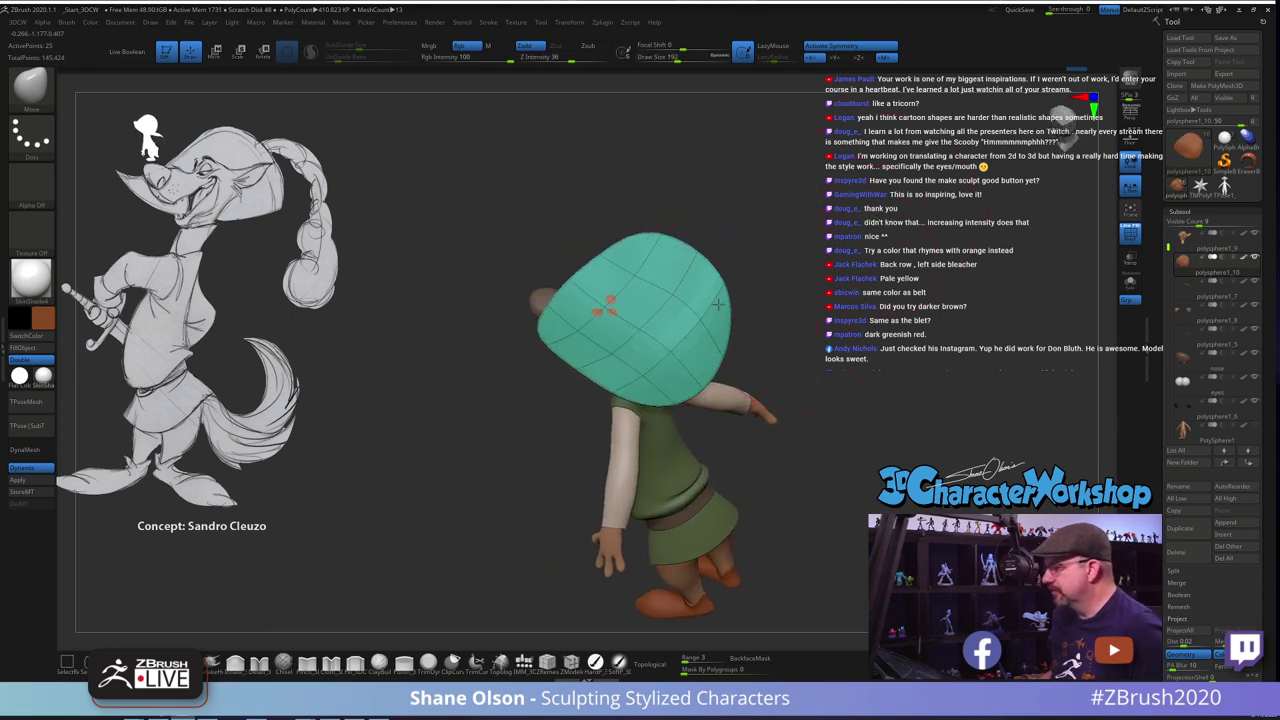
left_click_drag(702, 358, 649, 334)
key("s")
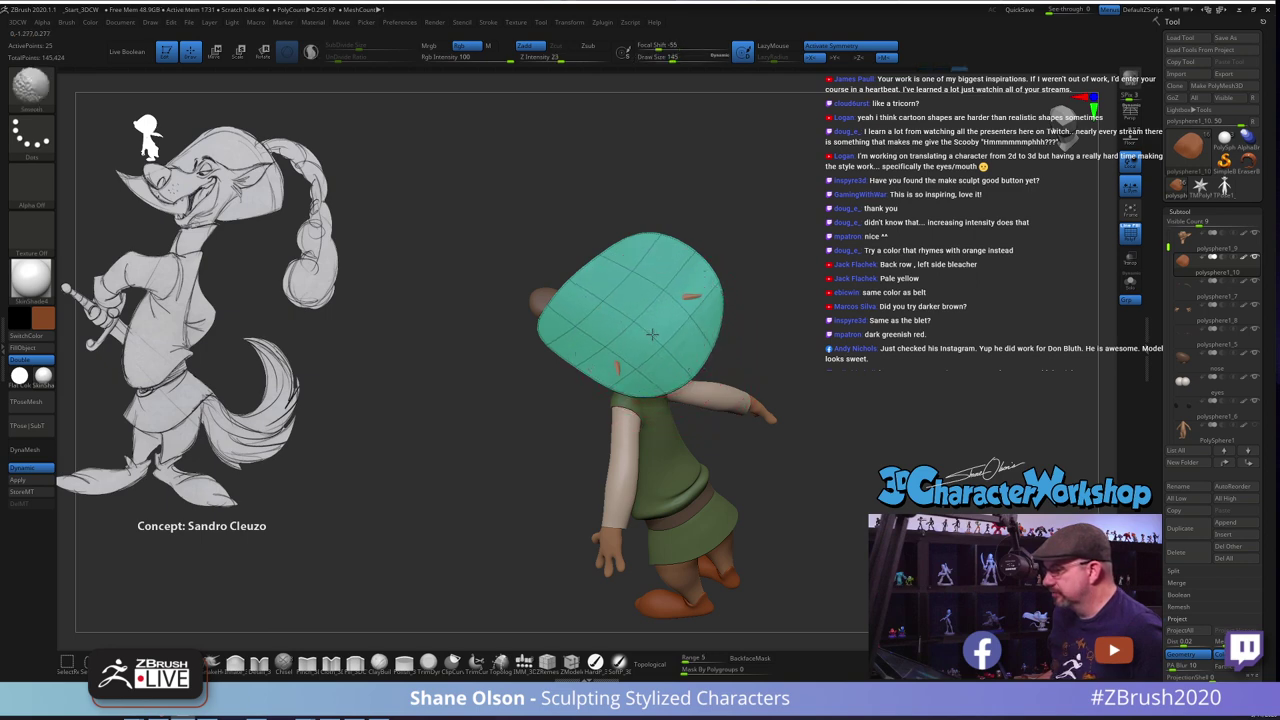
mouse_move(572, 418)
left_mouse_down()
mouse_move(819, 327)
mouse_move(788, 356)
mouse_move(795, 347)
mouse_move(769, 319)
left_mouse_up()
Refine the side profile of the hat above the ear with the Move brush at draw size 97
key("s")
left_click_drag(664, 303, 603, 301)
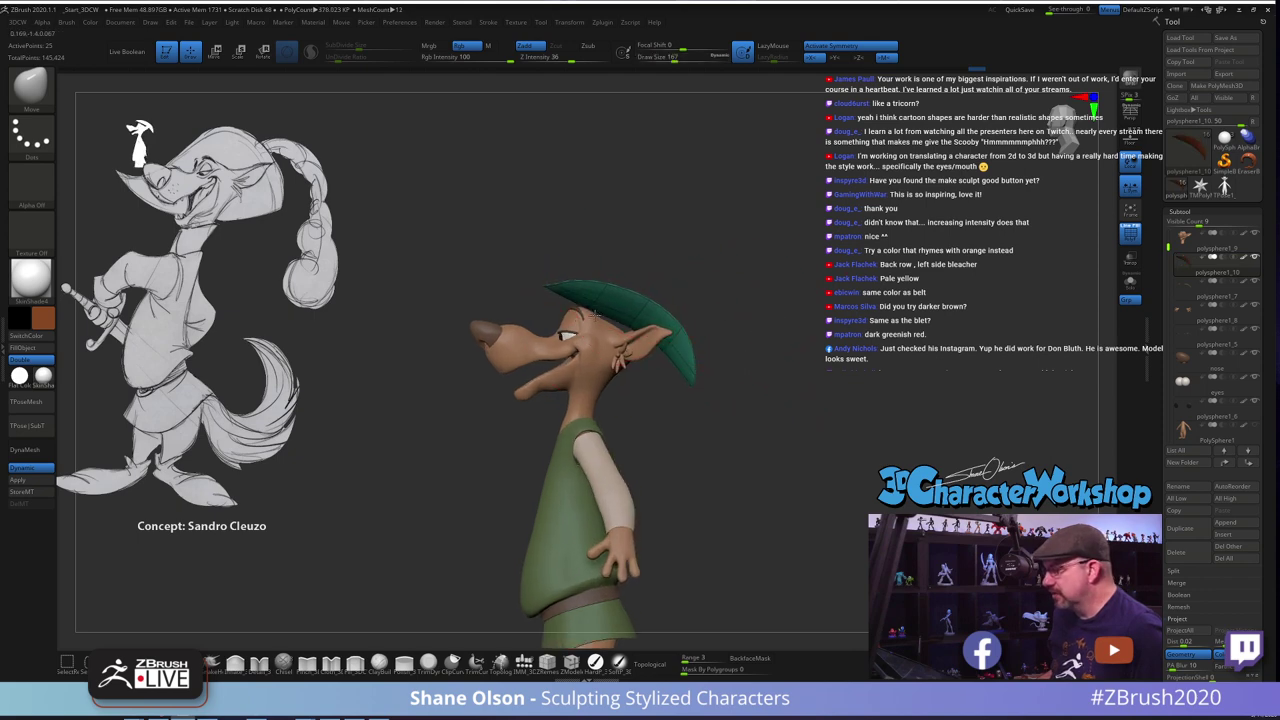
key("s")
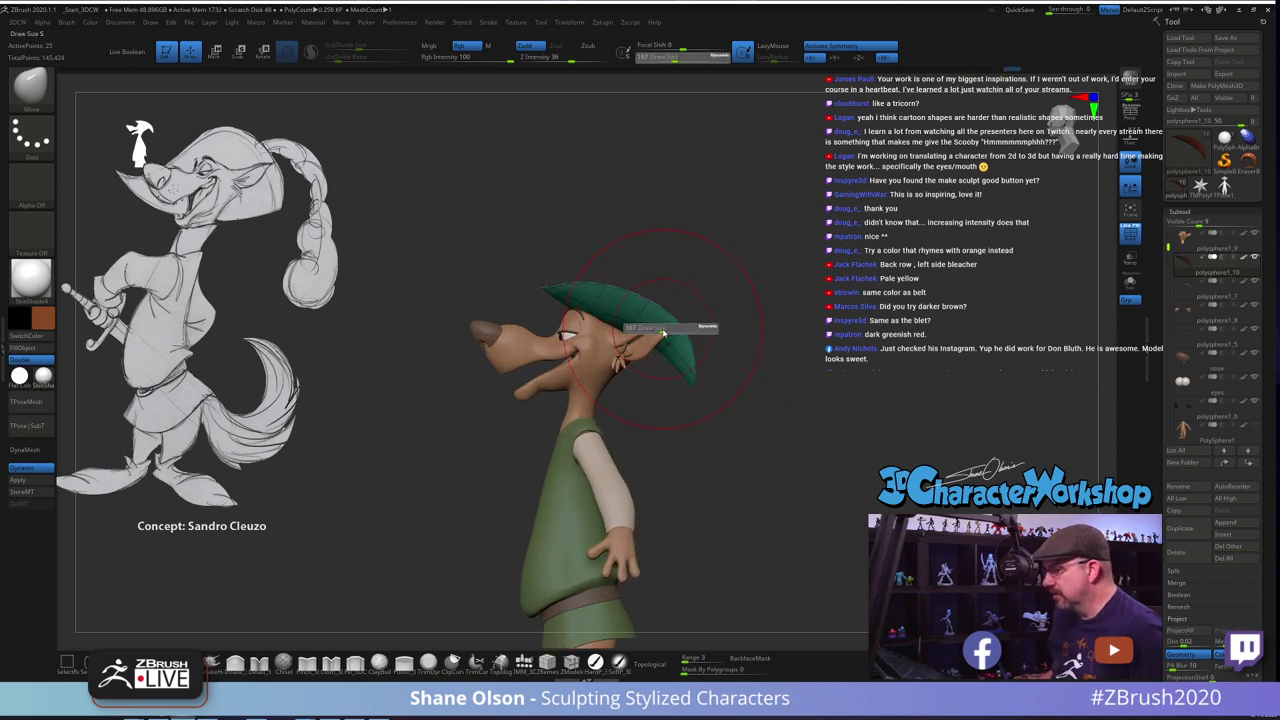
left_click_drag(665, 327, 654, 326)
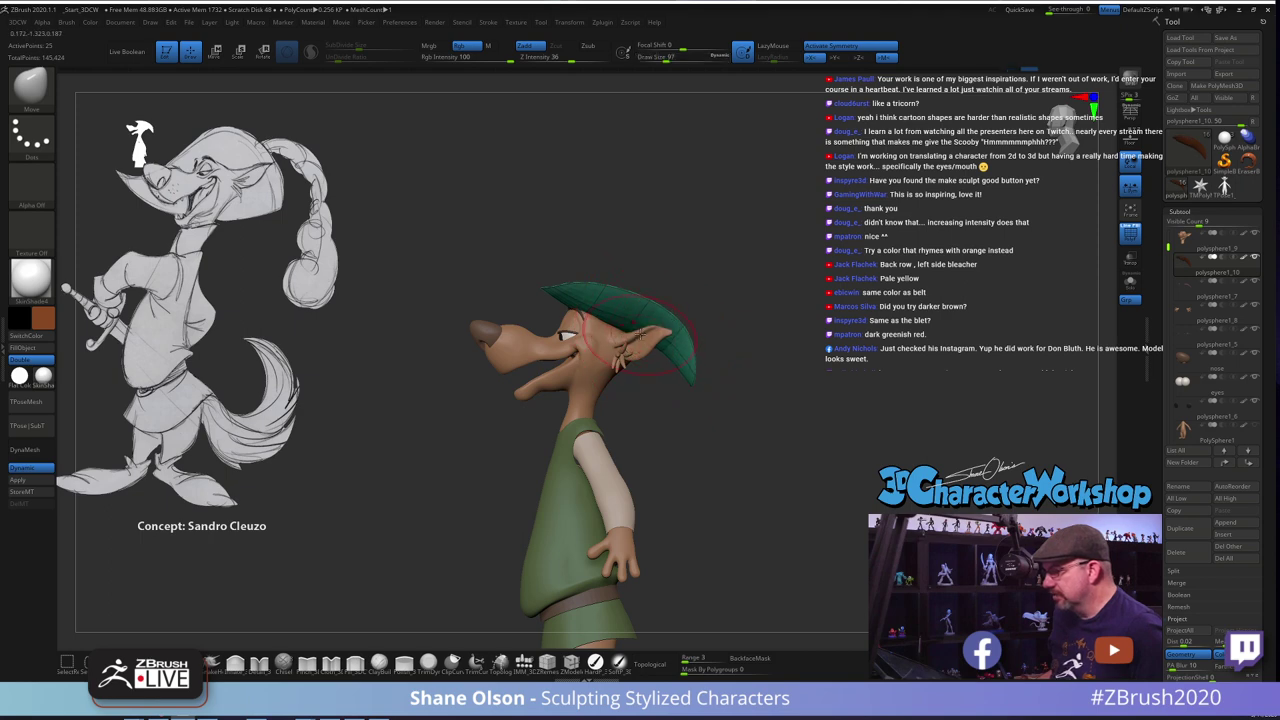
left_click_drag(711, 274, 731, 254)
Select the head subtool and pull its ear down beneath the hat with an enlarged Move brush
left_click(658, 330, "alt")
key("s")
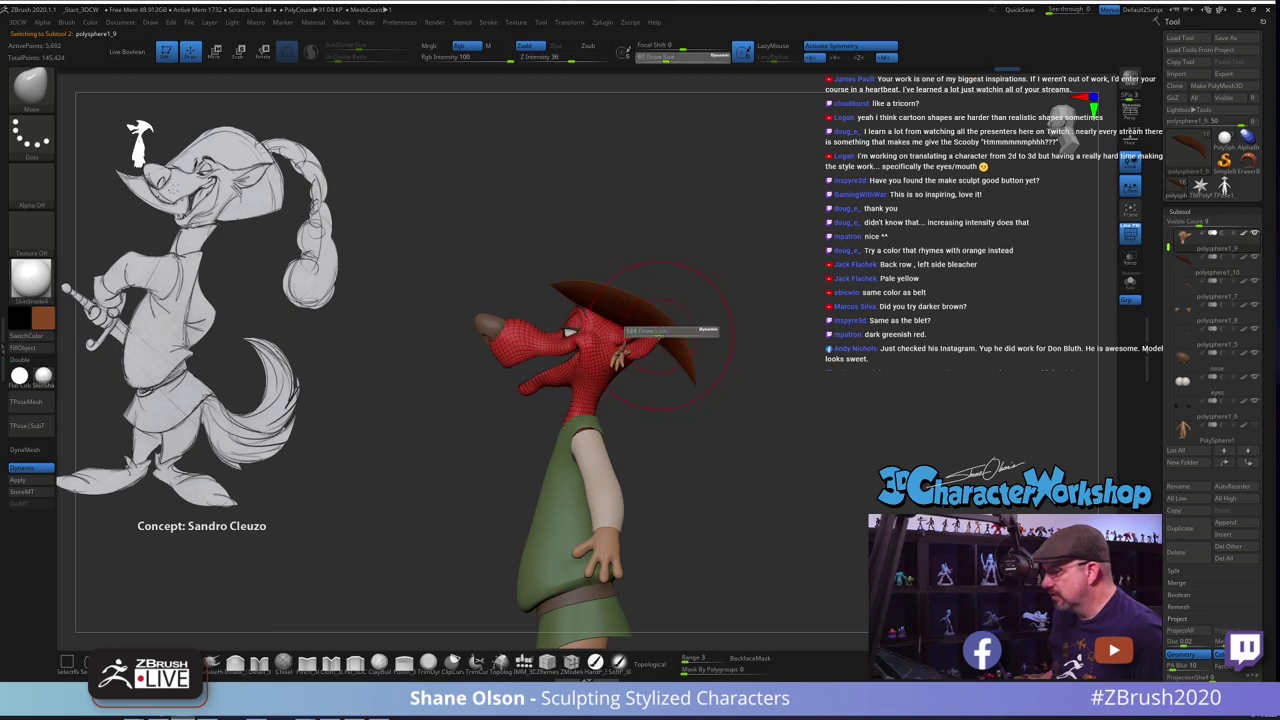
left_click_drag(659, 335, 662, 338)
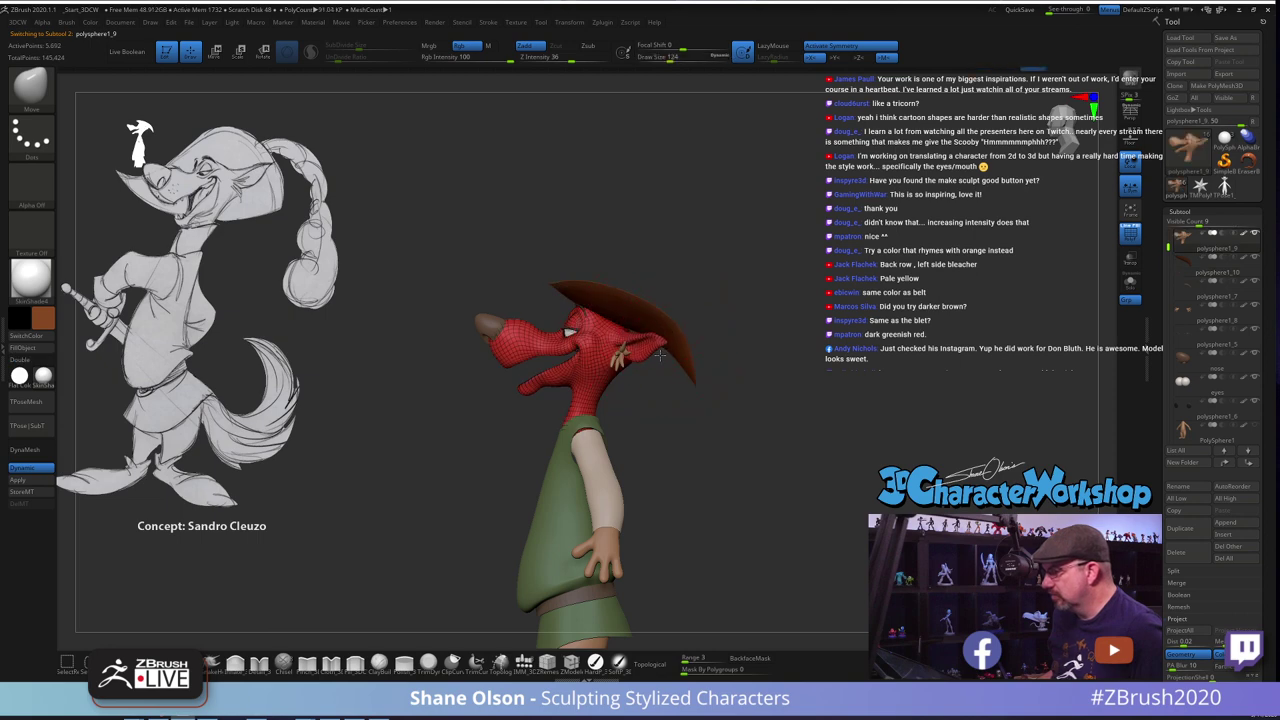
left_click_drag(739, 321, 770, 328)
Reselect the hat and adjust its brim around the head with the Move brush at draw size 158
left_click(663, 312, "alt")
key("s")
left_click_drag(669, 320, 791, 324)
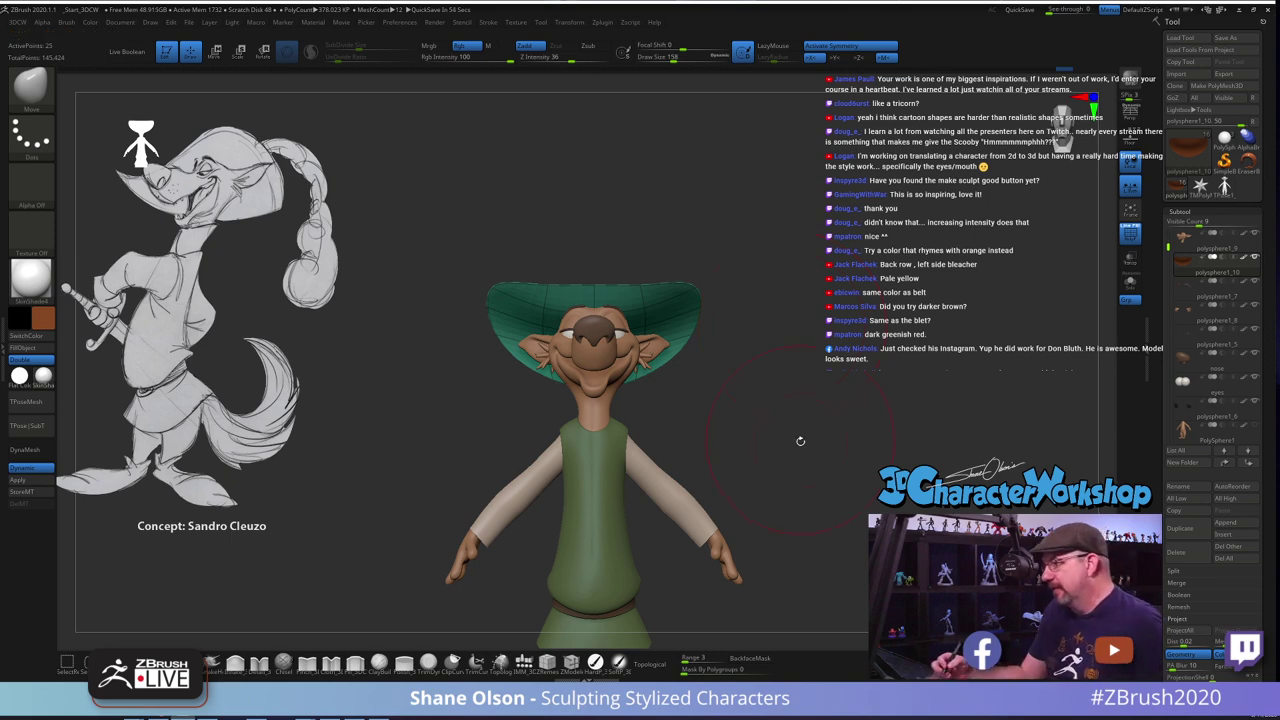
left_click_drag(800, 440, 755, 372, "alt")
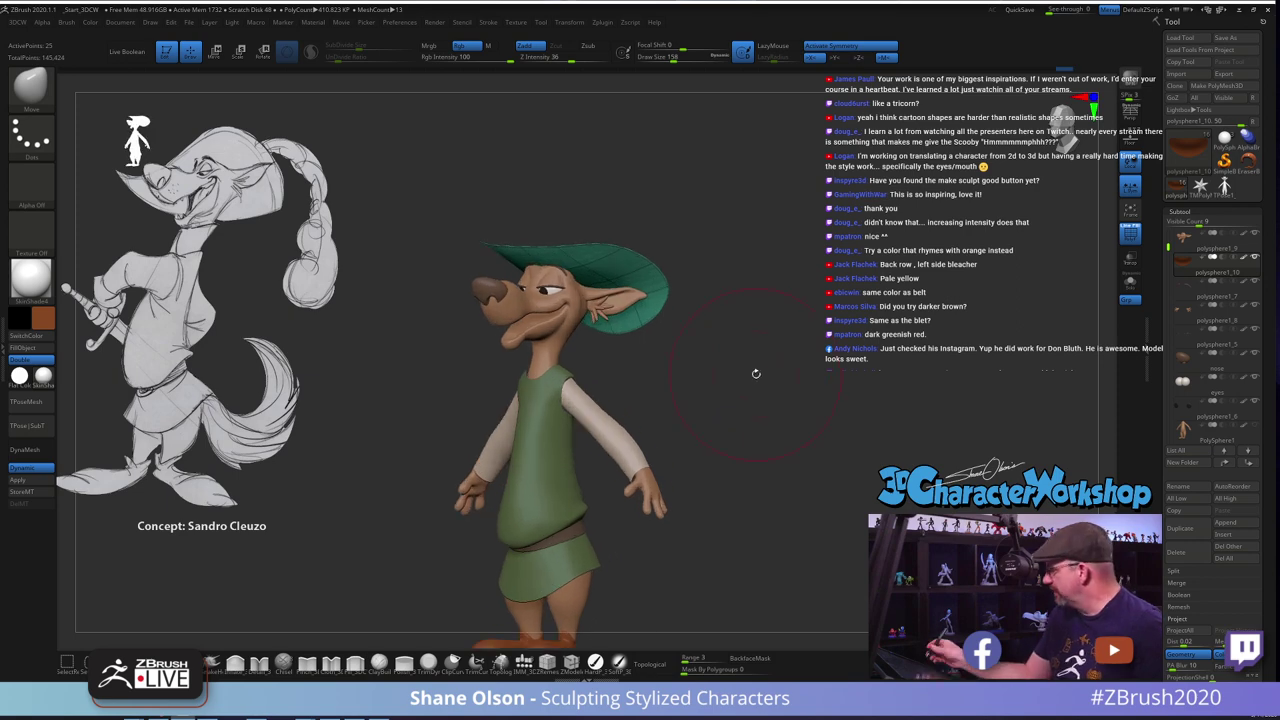
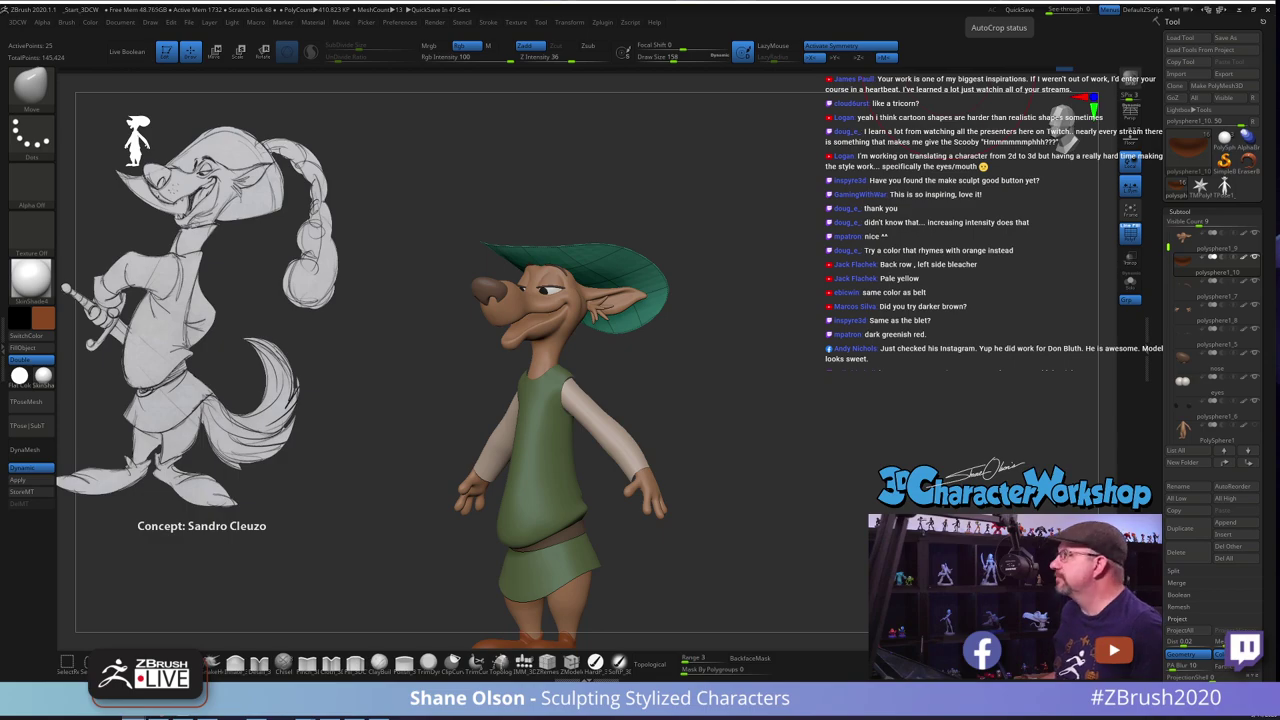
Switch to the browser and look through the captain hook hat image results for hat shape reference
left_click_drag(1279, 0, 957, 104)
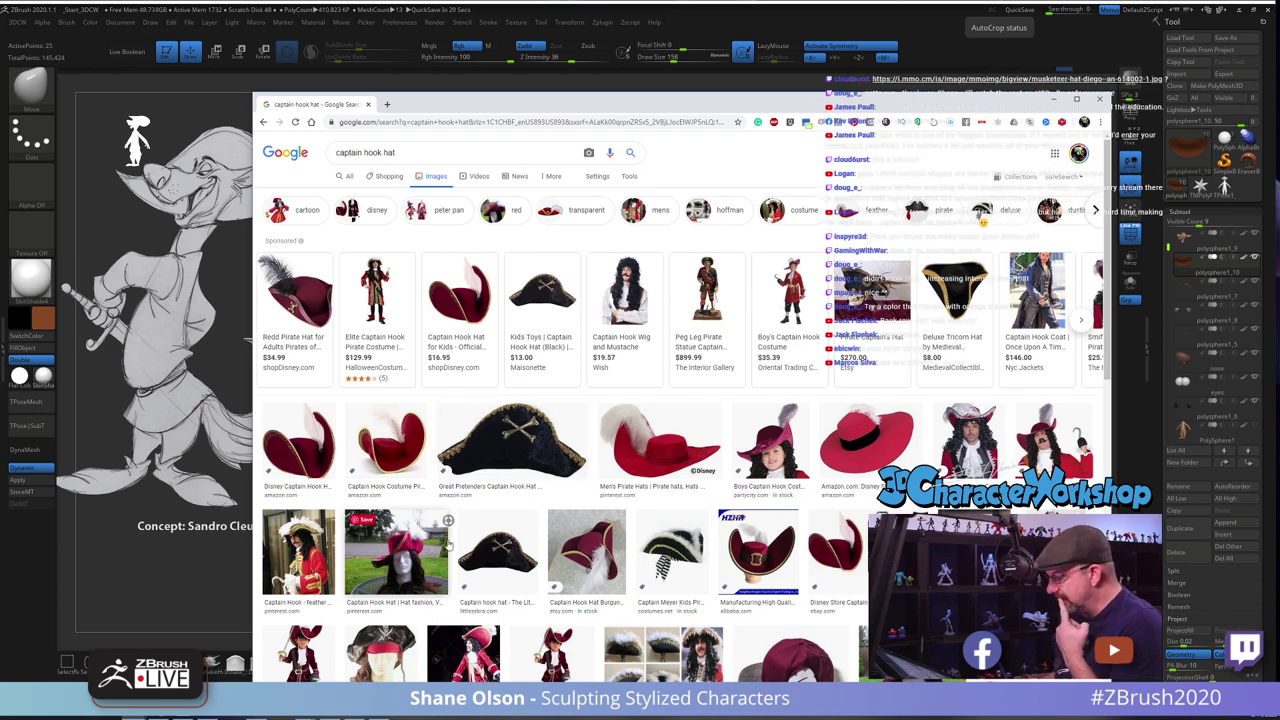
scroll(510, 527, "down", 2)
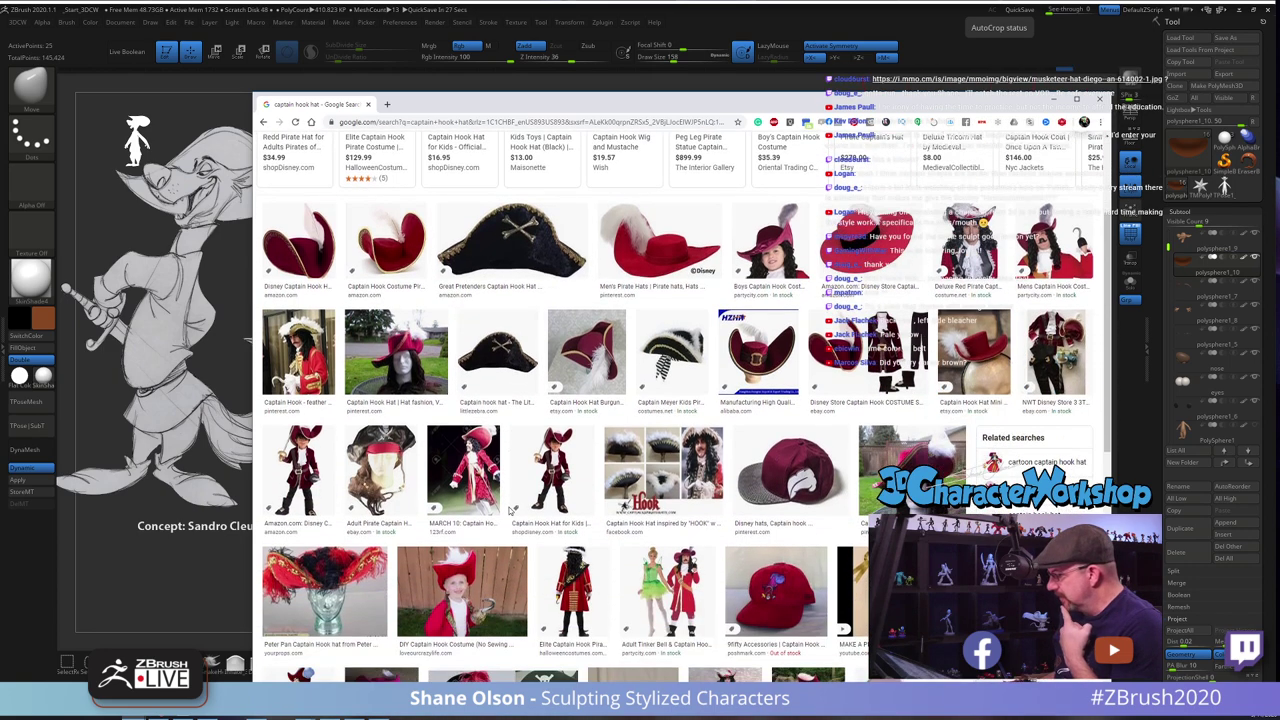
scroll(509, 508, "up", 2)
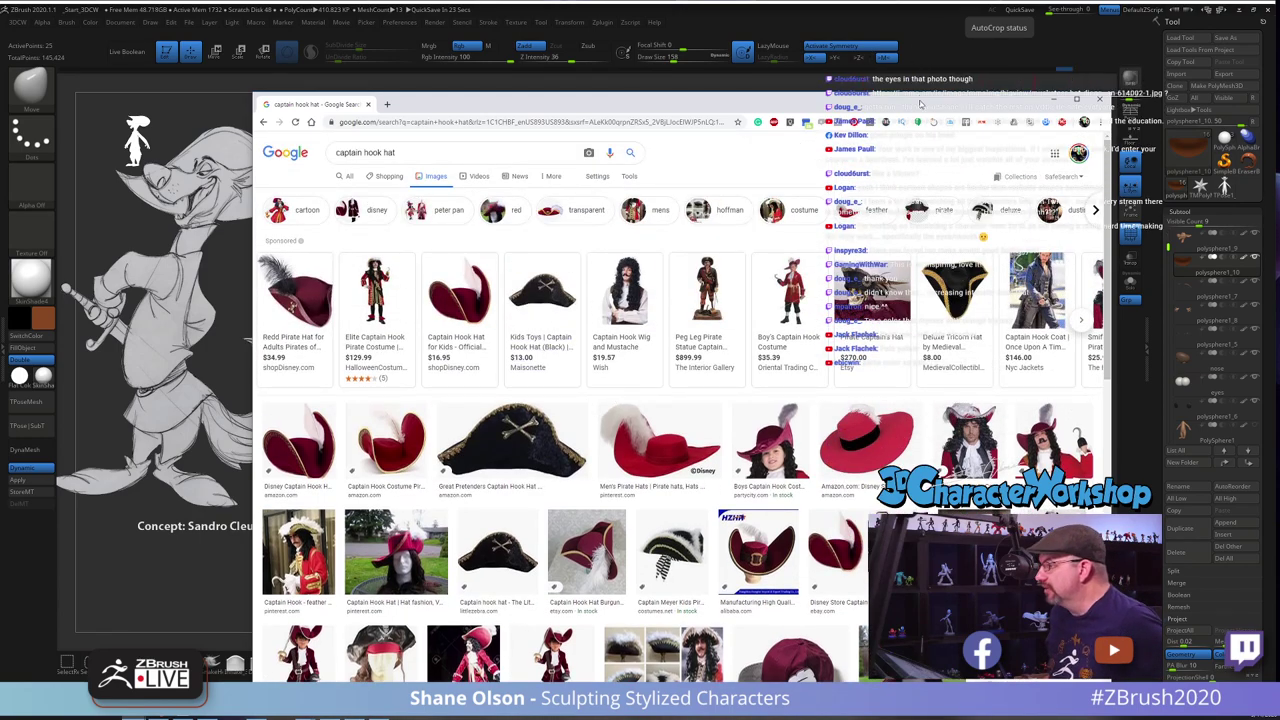
left_click_drag(921, 104, 1214, 0)
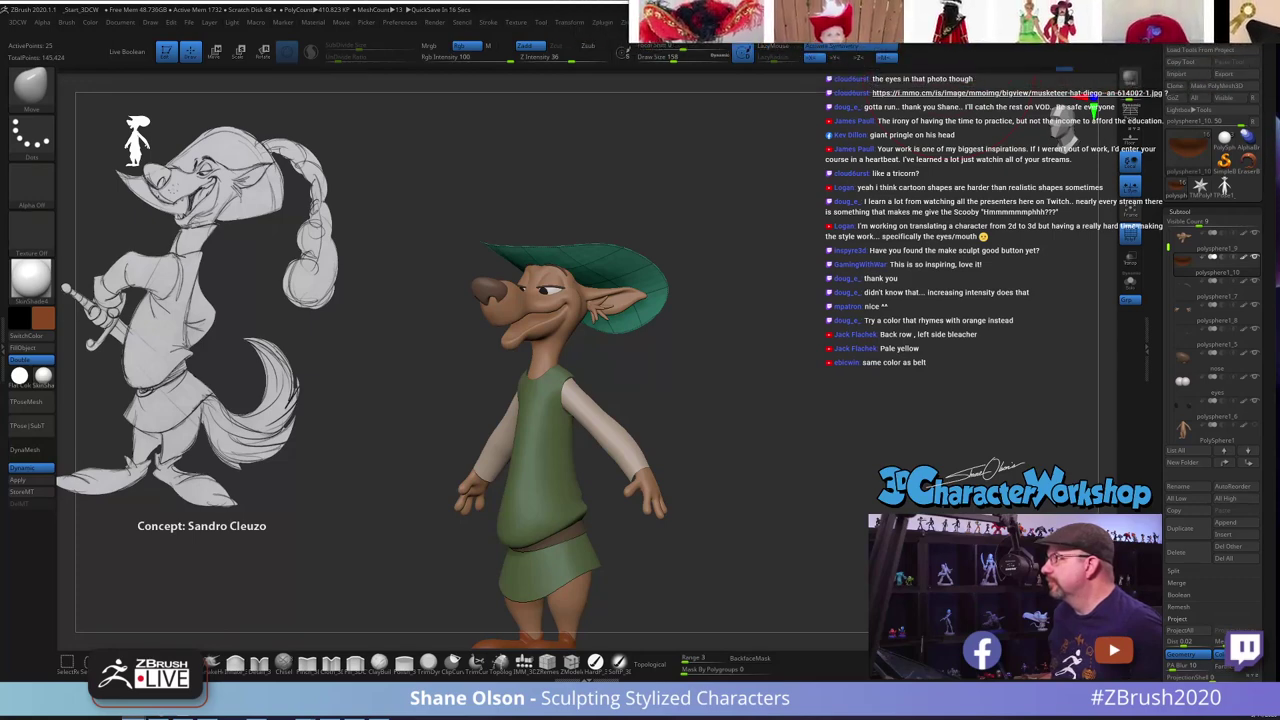
scroll(954, 22, "down", 5)
left_click_drag(954, 0, 866, 0)
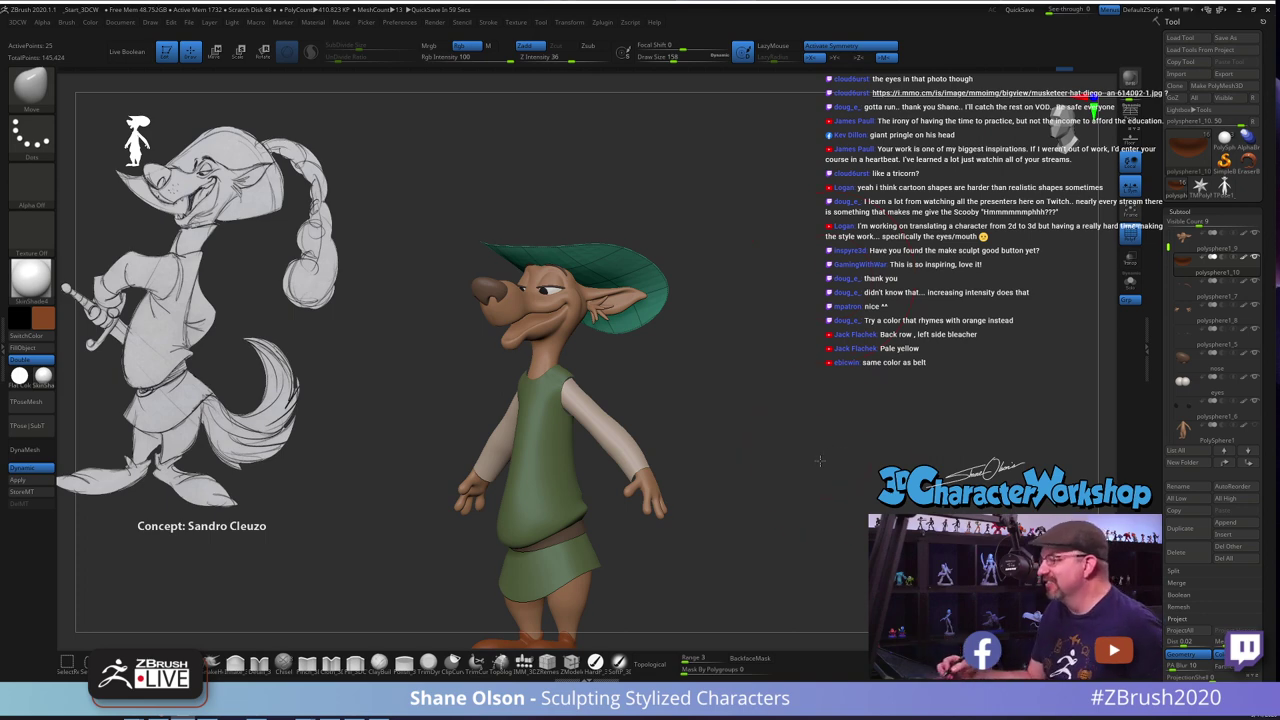
Turn off the hat's dynamic subdivision and reshape its brim symmetrically with the Move brush at draw size 140
mouse_move(820, 461)
left_mouse_down()
mouse_move(840, 458)
mouse_move(812, 432)
mouse_move(823, 440)
left_mouse_up()
left_click_drag(808, 359, 812, 405, "alt")
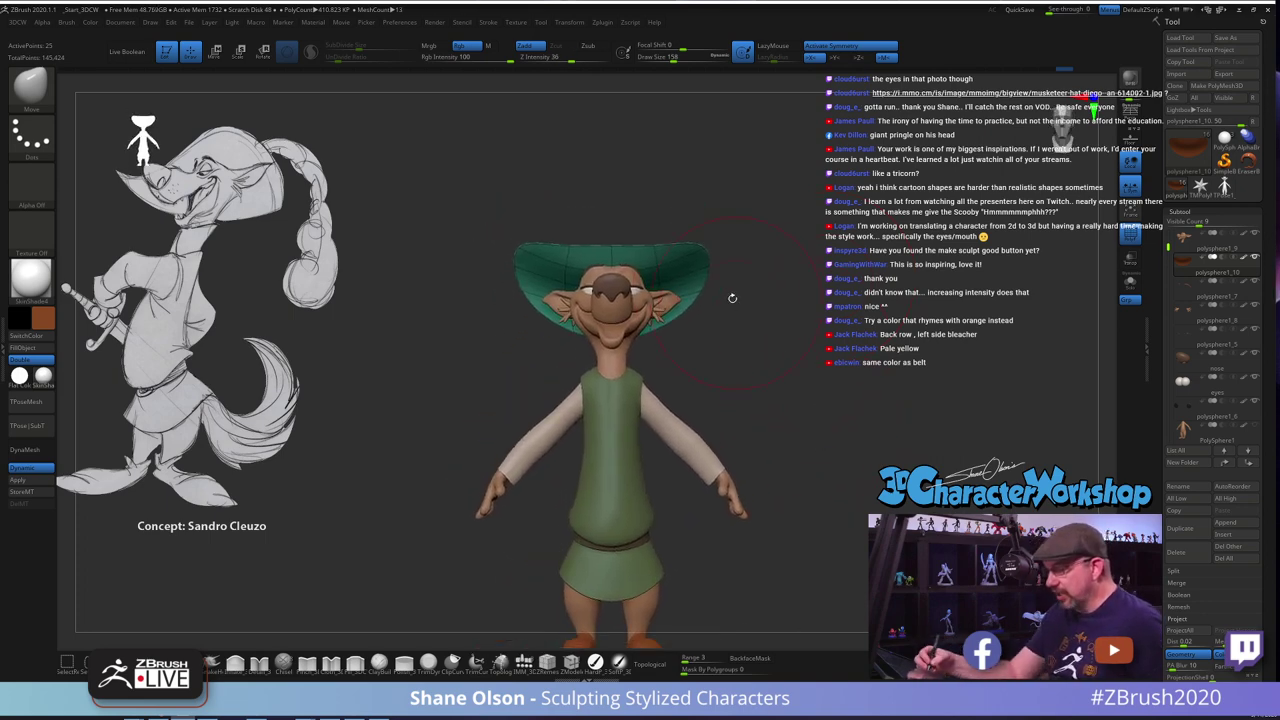
key("x")
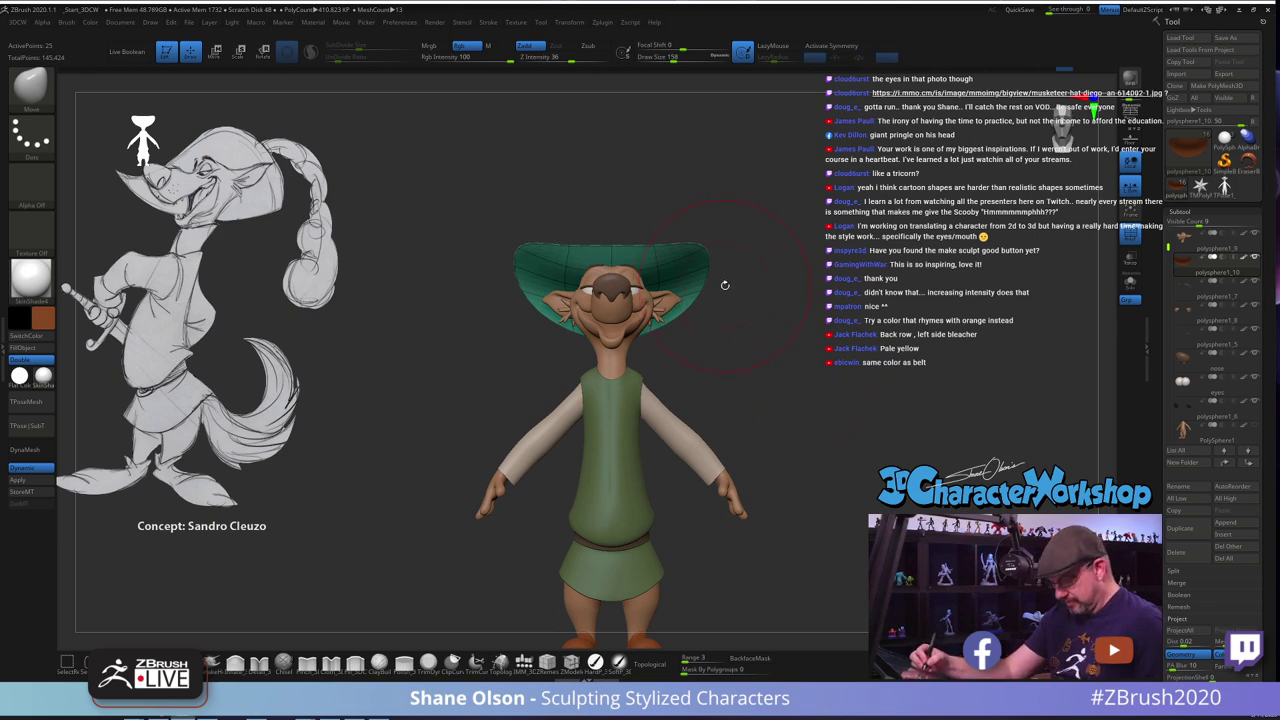
key("x")
left_click_drag(725, 285, 735, 314)
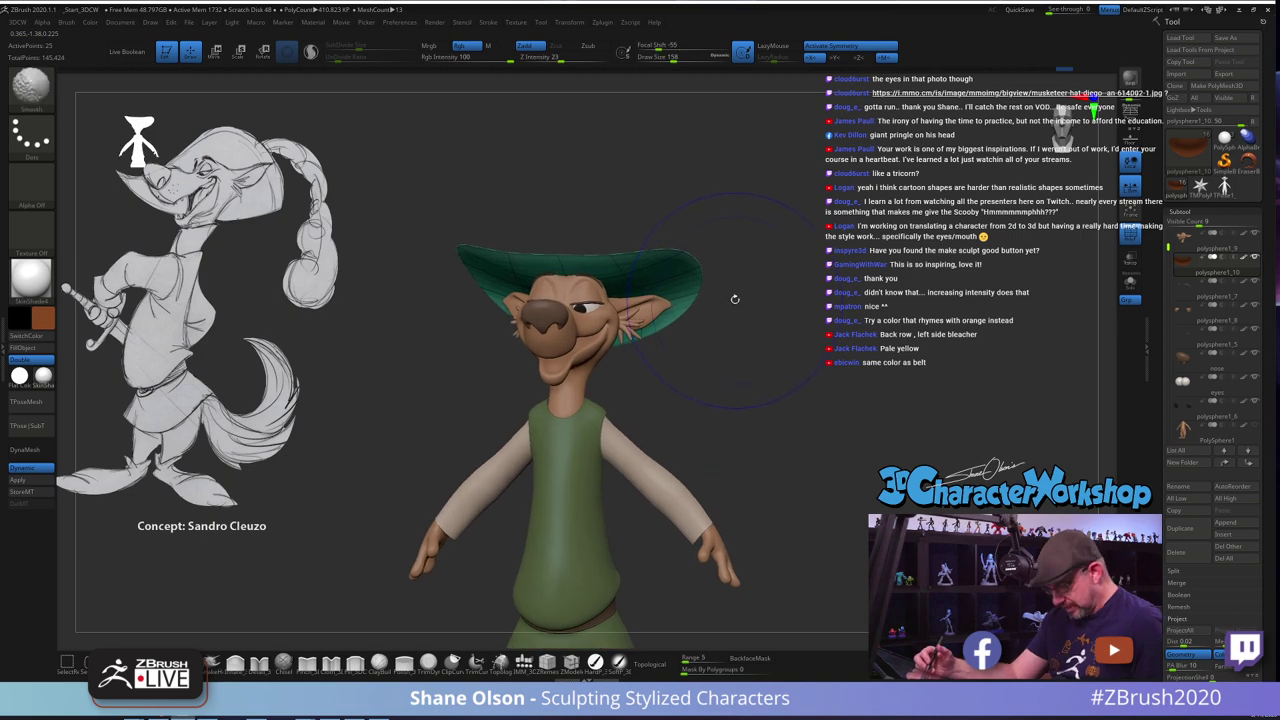
key("shift+d")
left_click_drag(762, 380, 767, 302)
key("s")
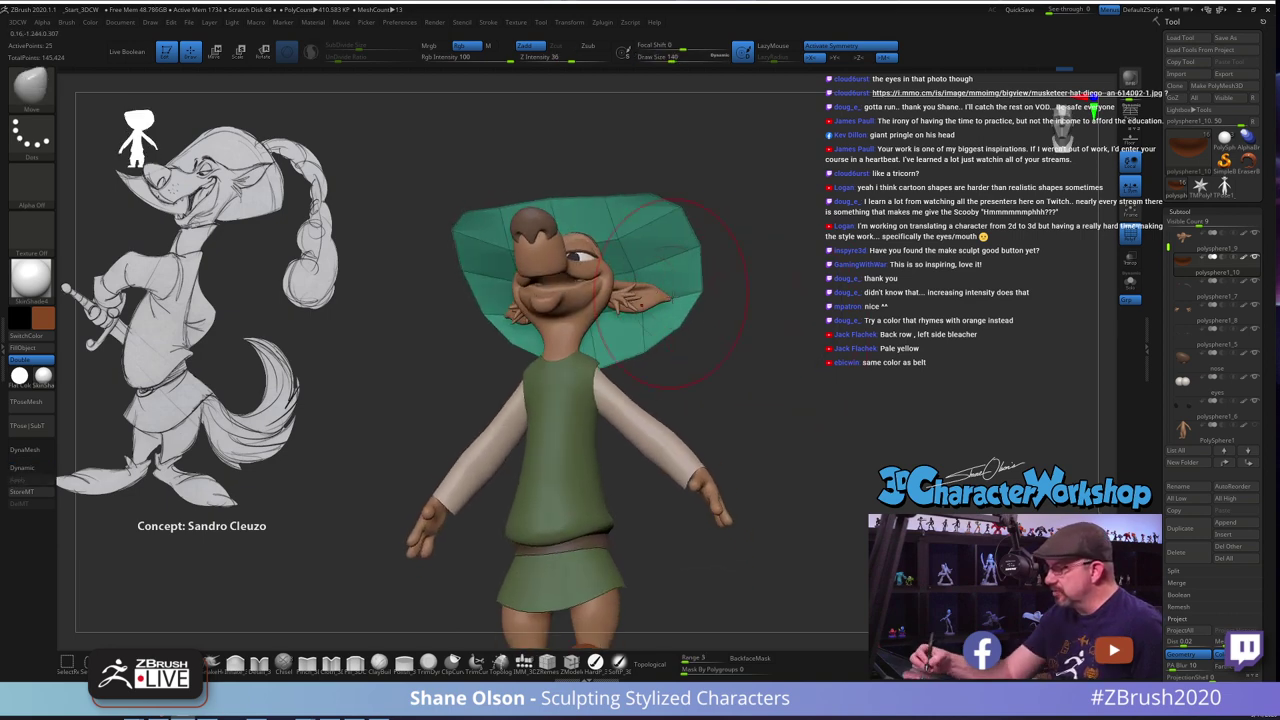
mouse_move(708, 353)
left_mouse_down()
mouse_move(664, 338)
mouse_move(655, 314)
left_mouse_up()
Turn off symmetry and adjust the hat brim unevenly with the Move brush at draw size 74
key("s")
key("x")
key("s")
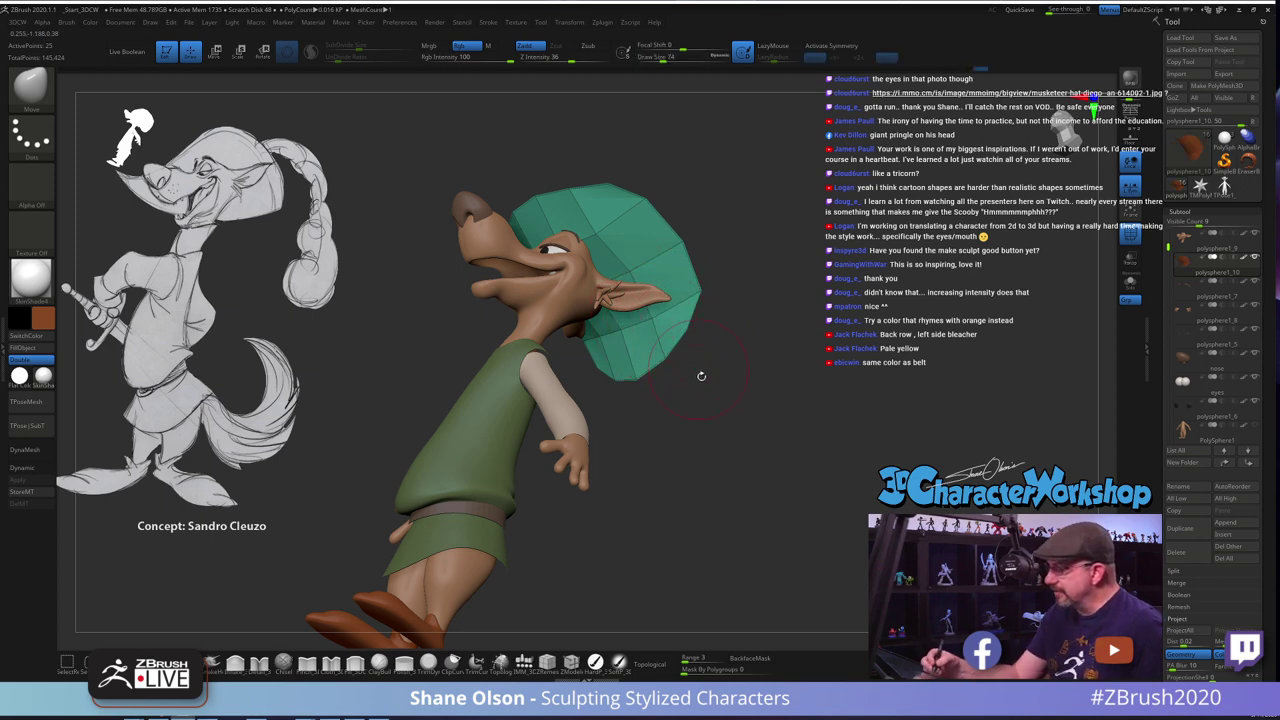
left_click_drag(701, 375, 753, 406)
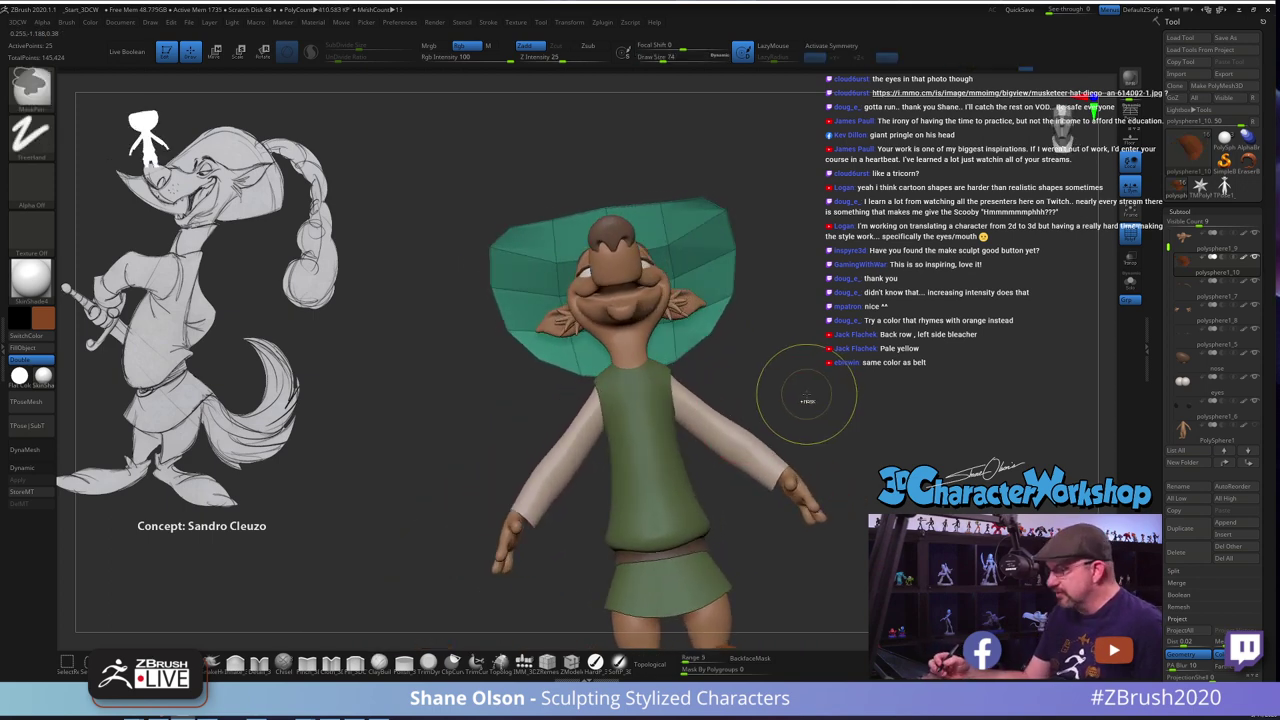
Subdivide the hat mesh once and delete its lower subdivision level
key("ctrl+d")
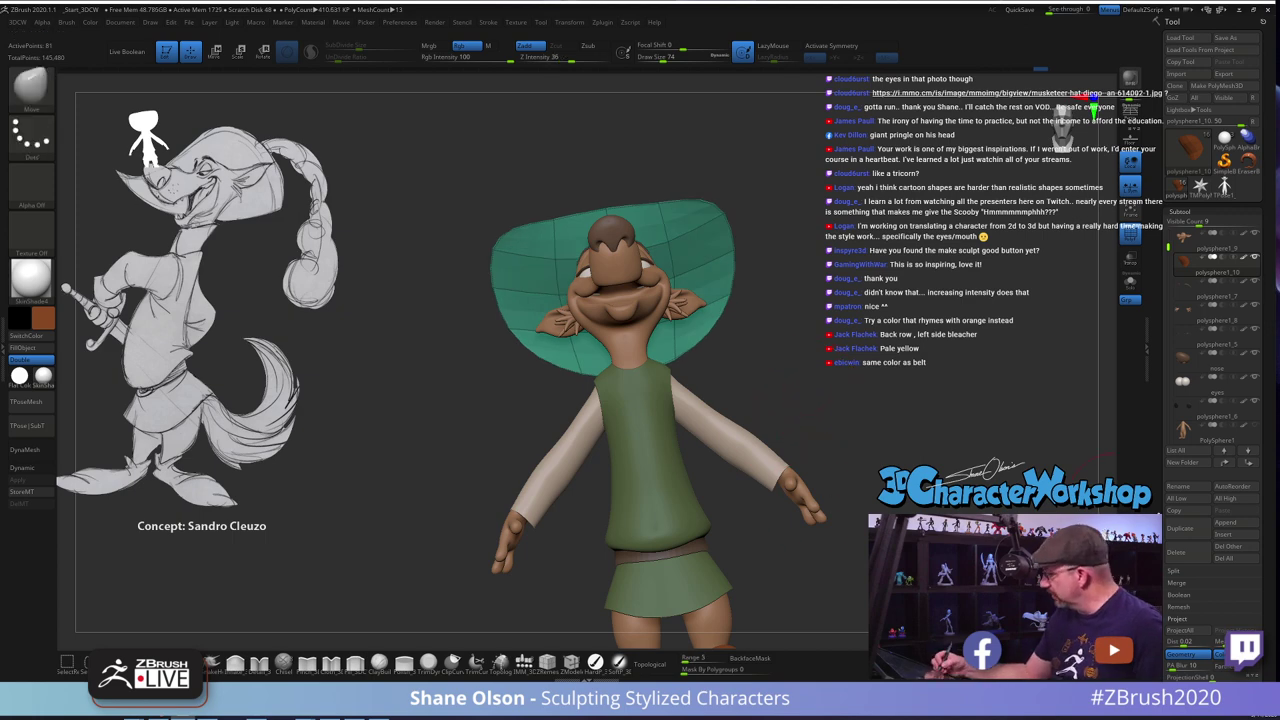
left_click_drag(1193, 661, 1193, 325)
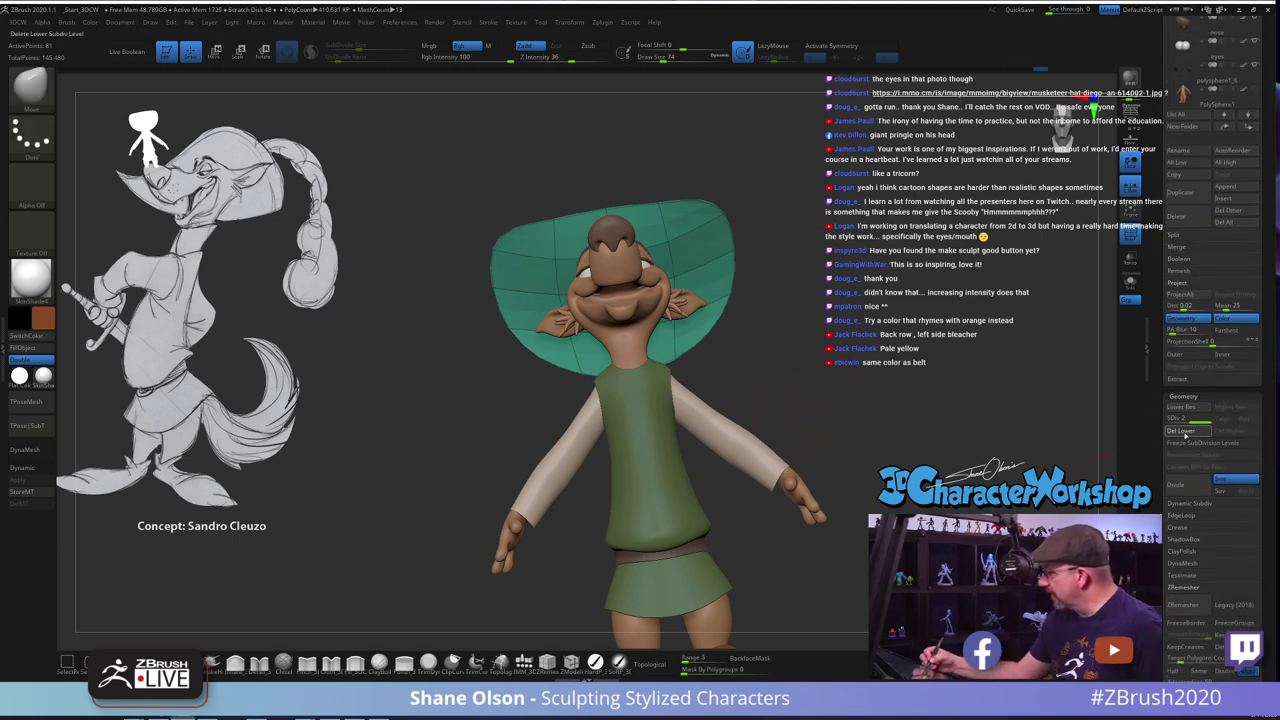
left_click(1185, 435)
Adjust the side of the subdivided hat brim with the Move brush at draw size 90
mouse_move(875, 379)
left_mouse_down()
mouse_move(826, 400)
mouse_move(885, 417)
mouse_move(817, 305)
mouse_move(800, 313)
left_mouse_up()
key("space")
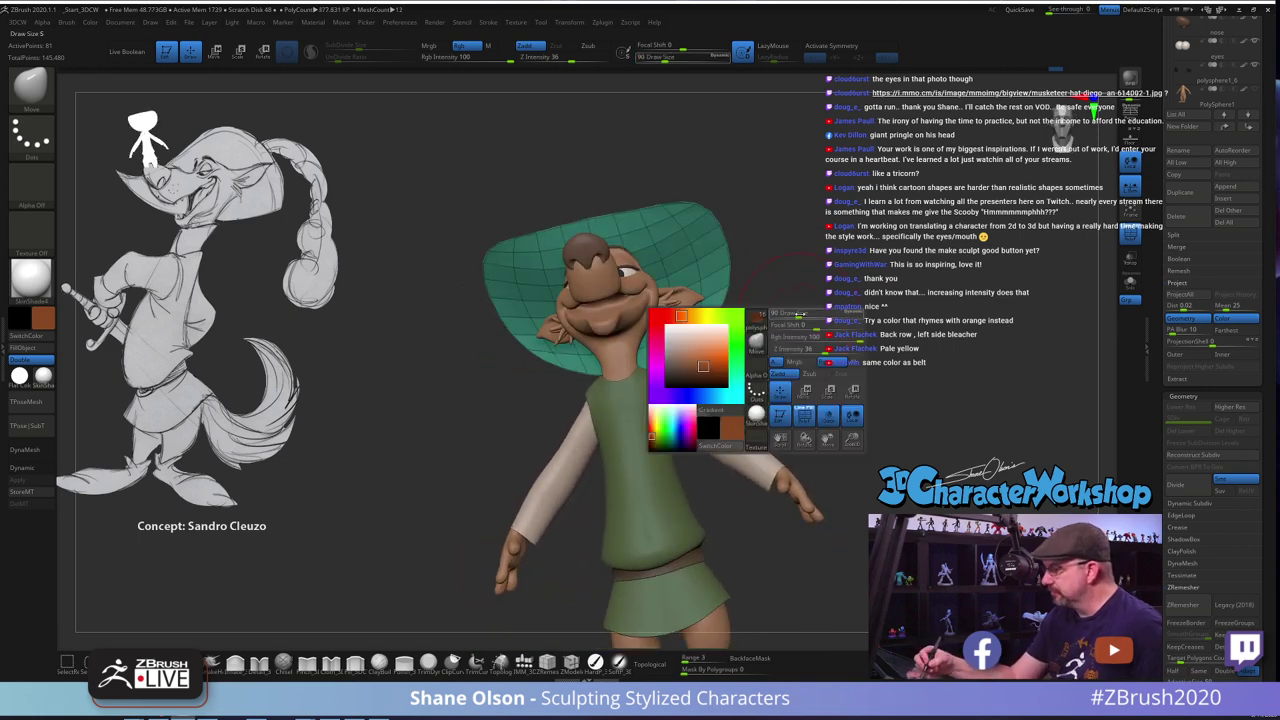
left_click_drag(845, 260, 769, 307)
Lasso-mask the hat so only the brim over the character's left ear stays free, and return to the Move brush
mouse_move(774, 251)
left_mouse_down("ctrl")
mouse_move(697, 287)
mouse_move(681, 312)
mouse_move(702, 408)
mouse_move(806, 391)
mouse_move(809, 503)
mouse_move(809, 364)
left_mouse_up("ctrl")
left_click(124, 662)
key("b")
key("m")
key("v")
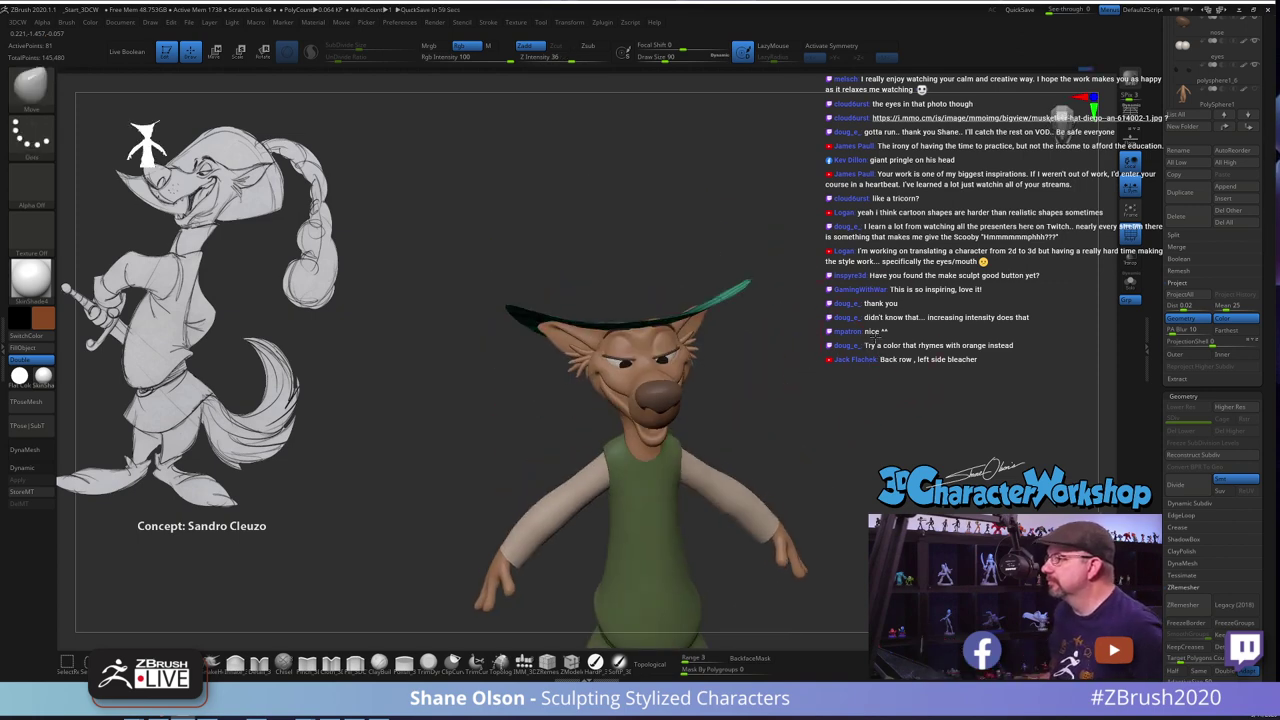
left_click_drag(876, 338, 785, 300, "alt")
Place the transform gizmo on the unmasked brim over the left ear and rotate and move that side into an upward flare
key("w")
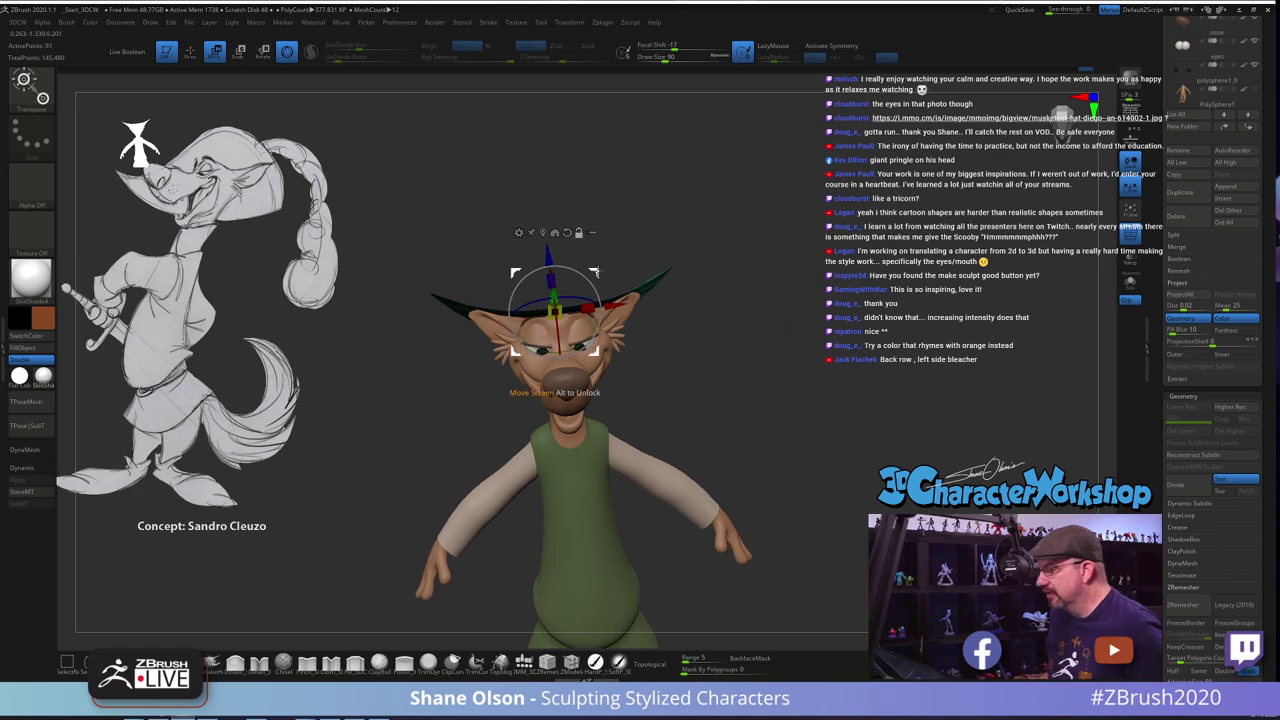
left_click_drag(598, 271, 643, 259, "alt")
mouse_move(738, 246)
left_mouse_down()
mouse_move(754, 267)
mouse_move(743, 259)
left_mouse_up()
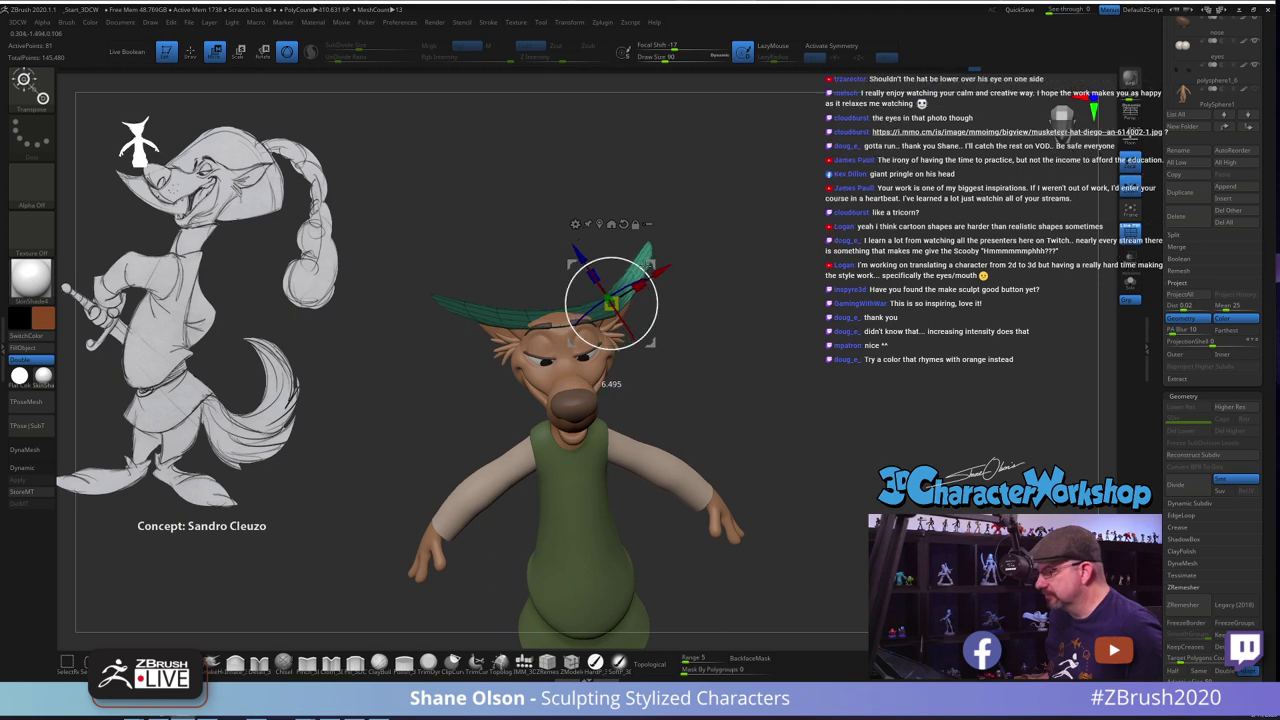
left_click_drag(840, 311, 832, 325)
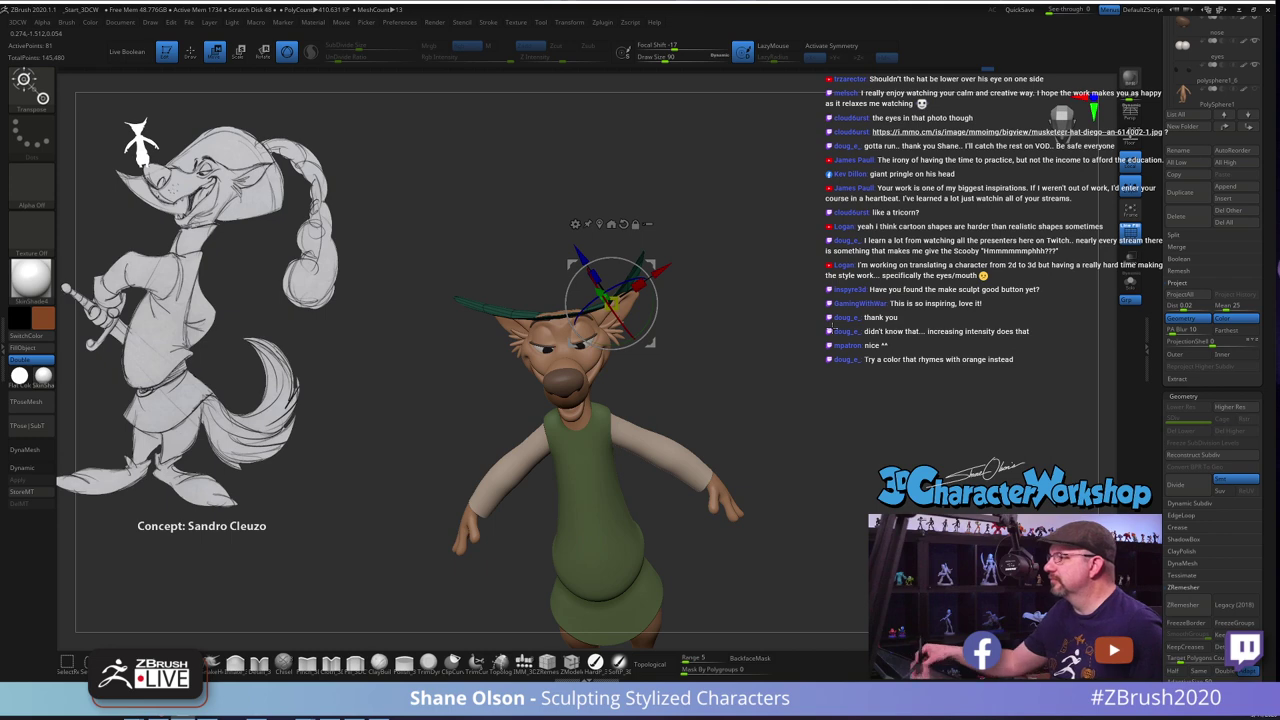
left_click_drag(751, 396, 683, 256)
left_click_drag(654, 257, 655, 263)
left_click_drag(761, 322, 740, 347)
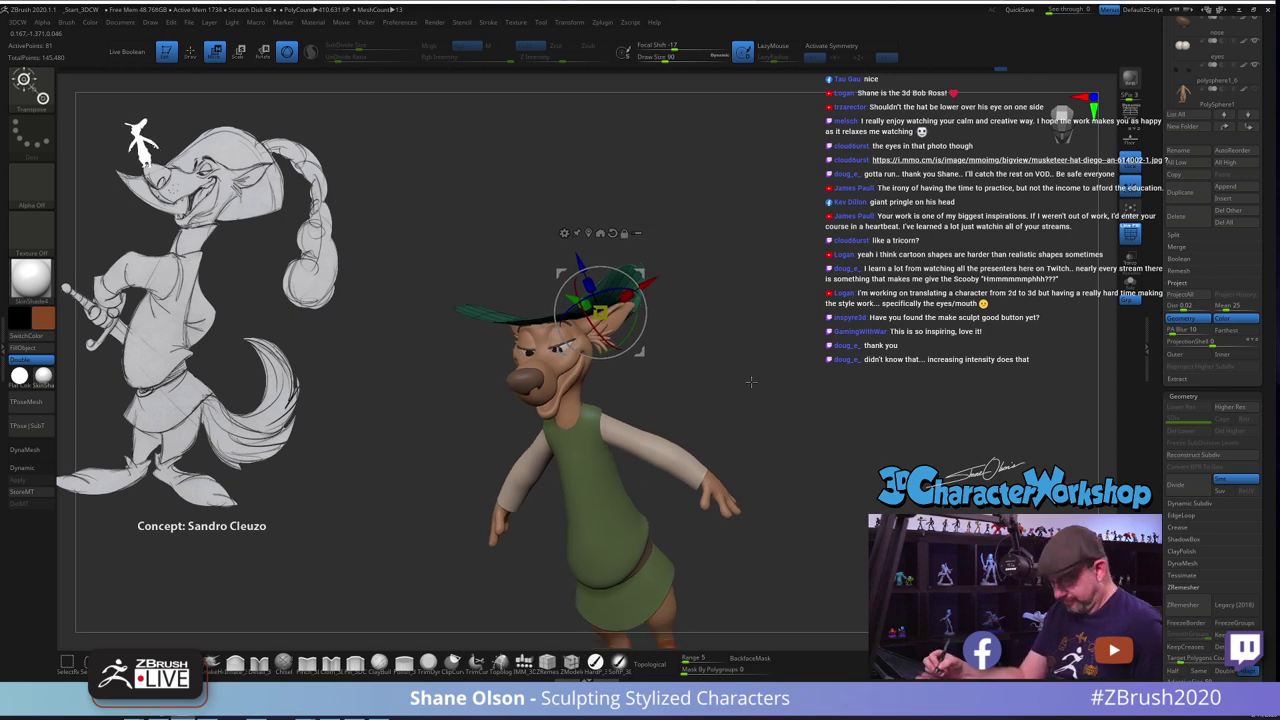
Lasso-mask the brim on the character's right side, soften the mask and invert it to leave that side free
key("q")
mouse_move(653, 315)
left_mouse_down()
mouse_move(680, 393)
mouse_move(700, 306)
mouse_move(721, 365)
mouse_move(751, 383)
mouse_move(740, 353)
left_mouse_up()
left_click_drag(523, 311, 459, 351, "ctrl")
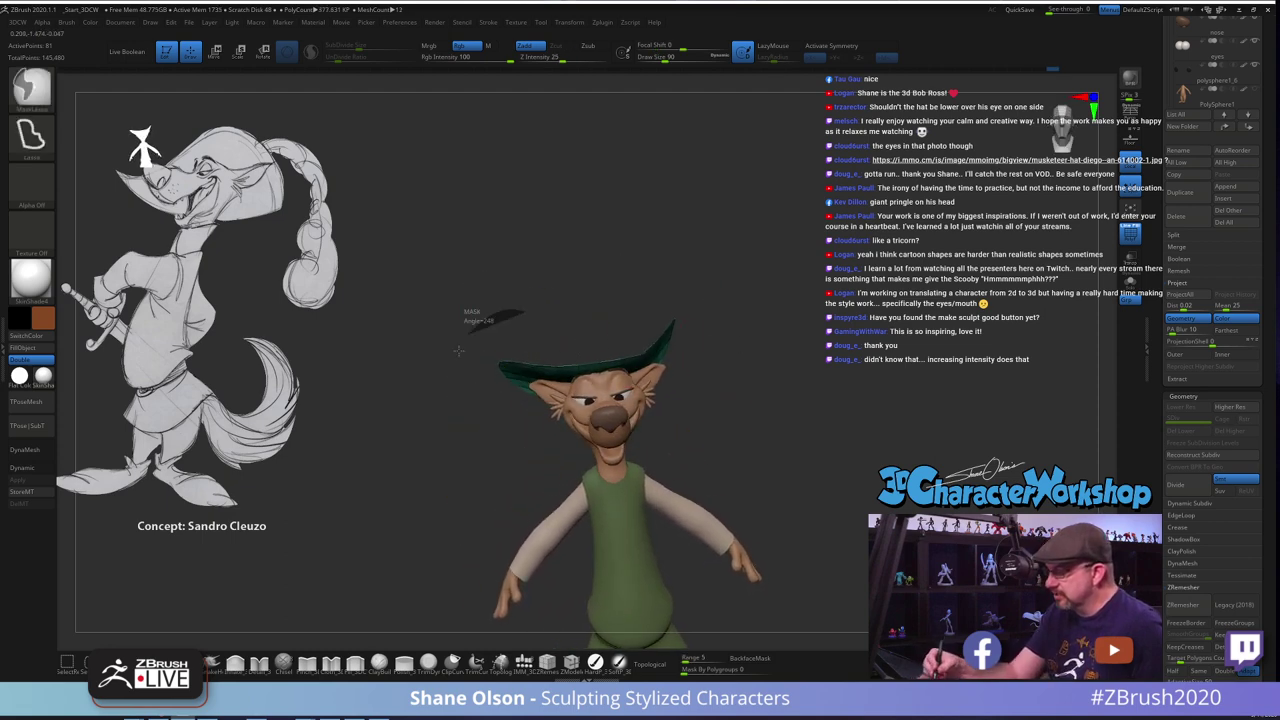
left_click_drag(553, 346, 549, 336, "ctrl")
mouse_move(719, 404)
left_mouse_down()
mouse_move(731, 511)
mouse_move(739, 454)
left_mouse_up()
left_click(775, 359, "ctrl")
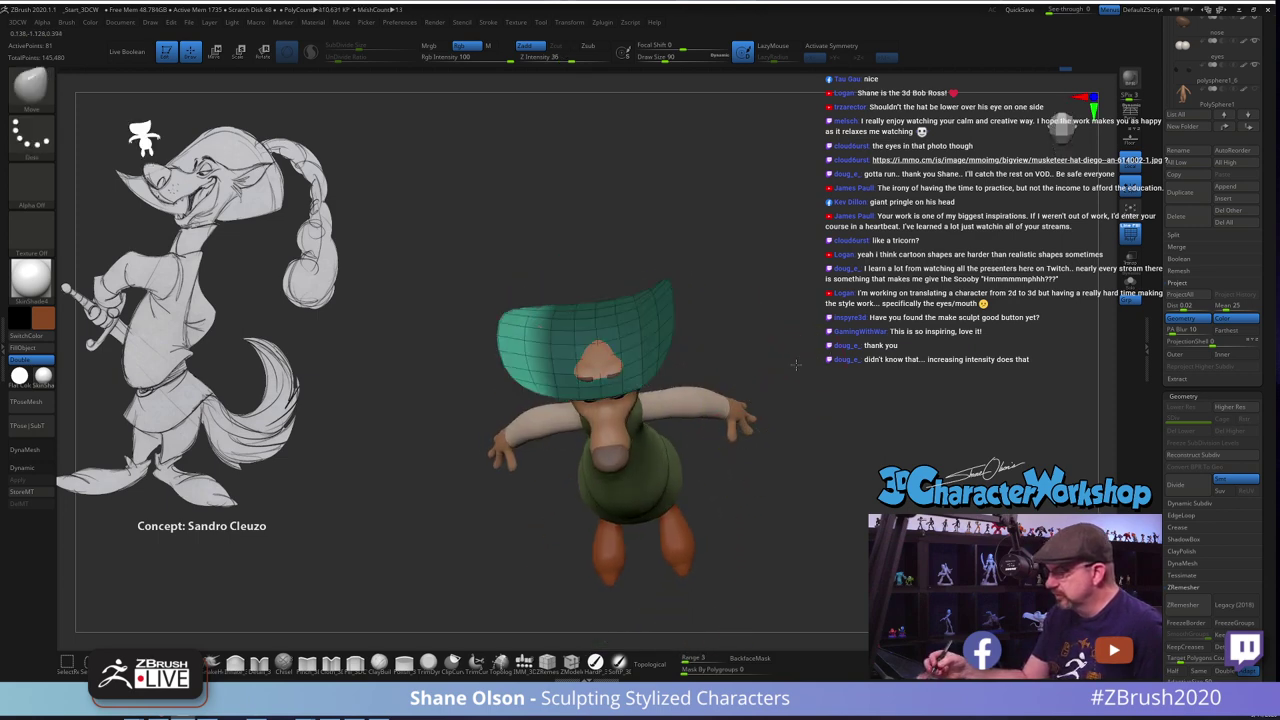
left_click_drag(778, 362, 795, 319)
Move the gizmo to the brim on the character's right side and rotate that side upward
key("w")
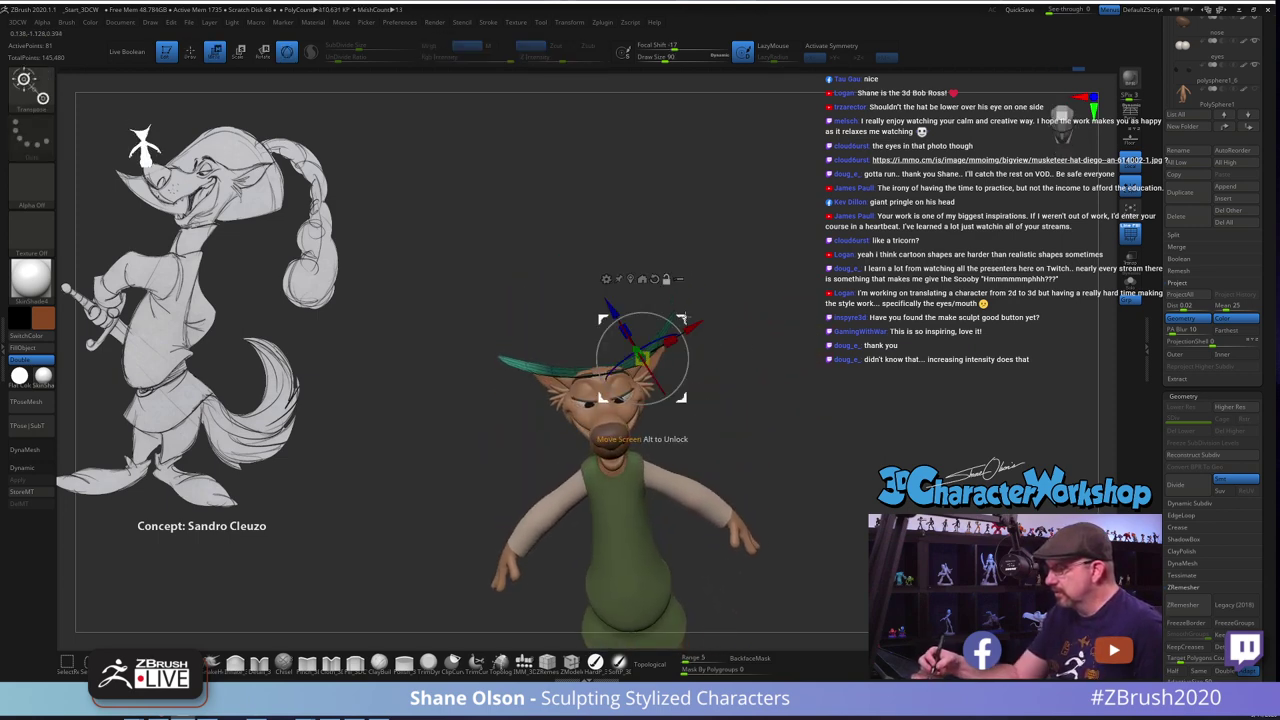
left_click_drag(683, 318, 592, 331, "alt")
left_click_drag(608, 282, 607, 276)
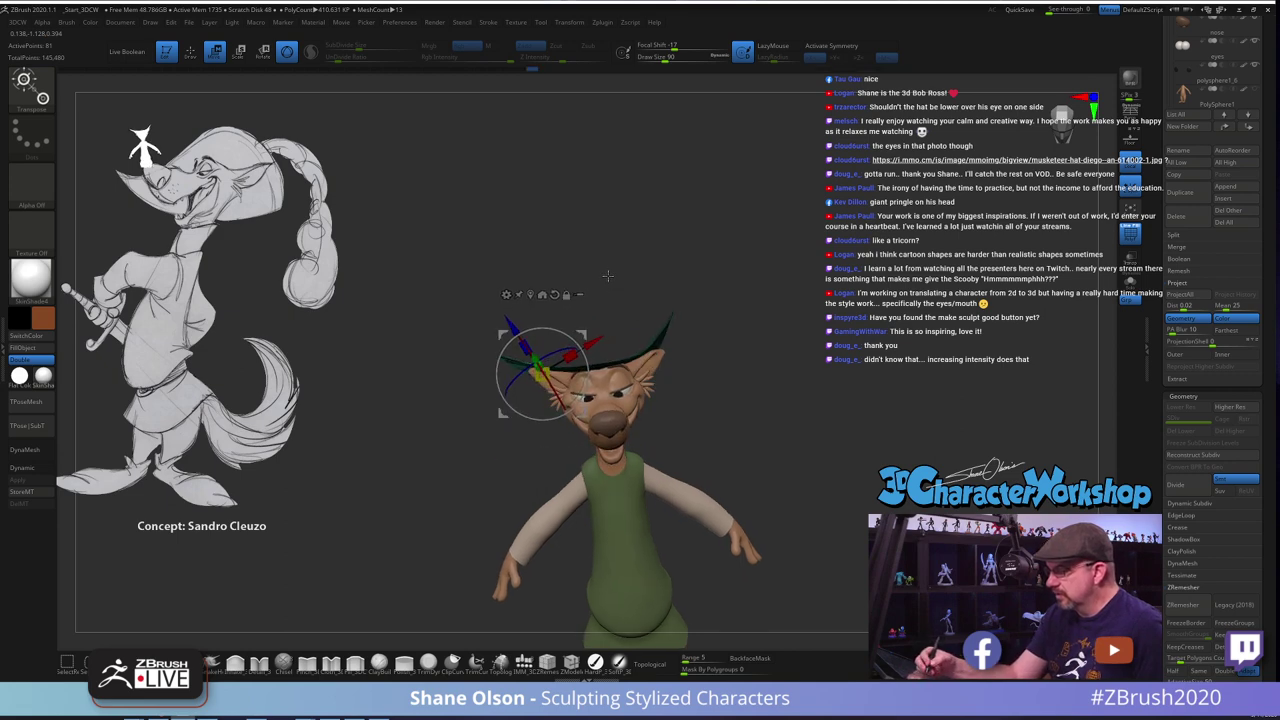
left_click_drag(585, 390, 585, 388)
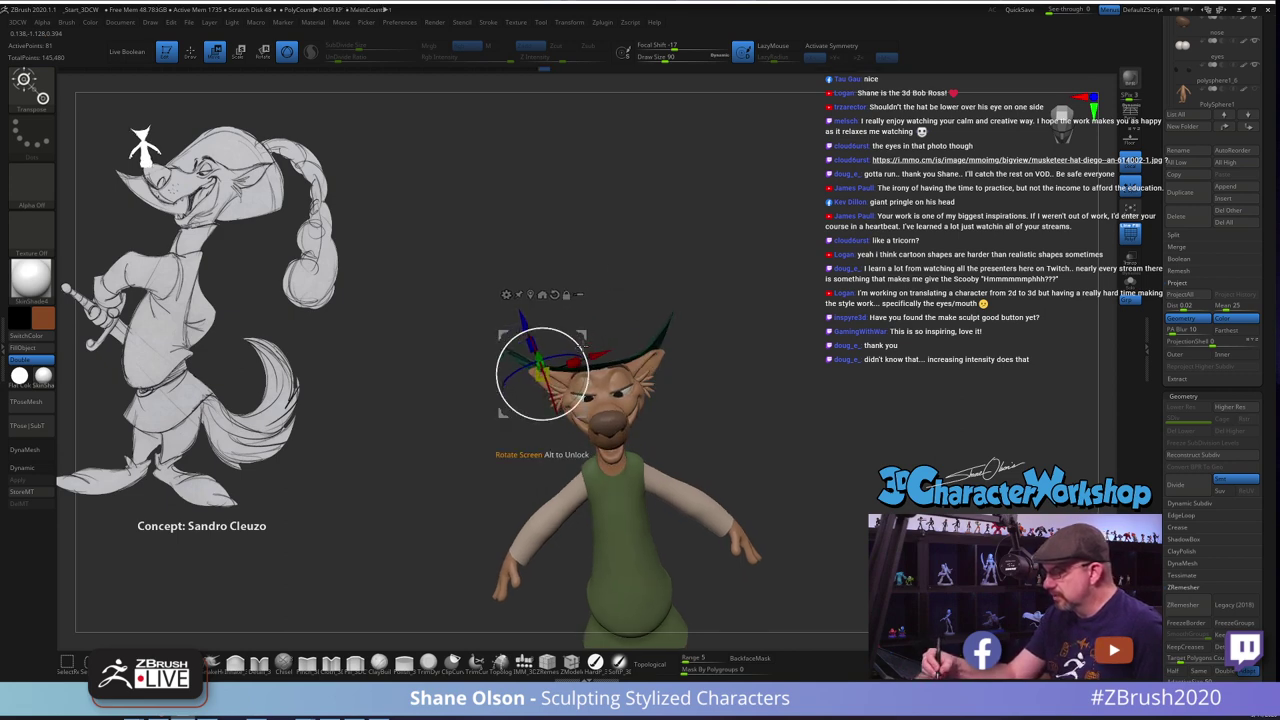
mouse_move(760, 426)
left_mouse_down()
mouse_move(723, 448)
mouse_move(801, 408)
mouse_move(760, 420)
mouse_move(744, 408)
mouse_move(754, 396)
mouse_move(813, 373)
mouse_move(773, 370)
mouse_move(772, 402)
mouse_move(695, 362)
left_mouse_up()
Shape the front of the hat brim above the forehead with the Move brush at draw size 90
key("q")
left_click_drag(597, 343, 594, 325)
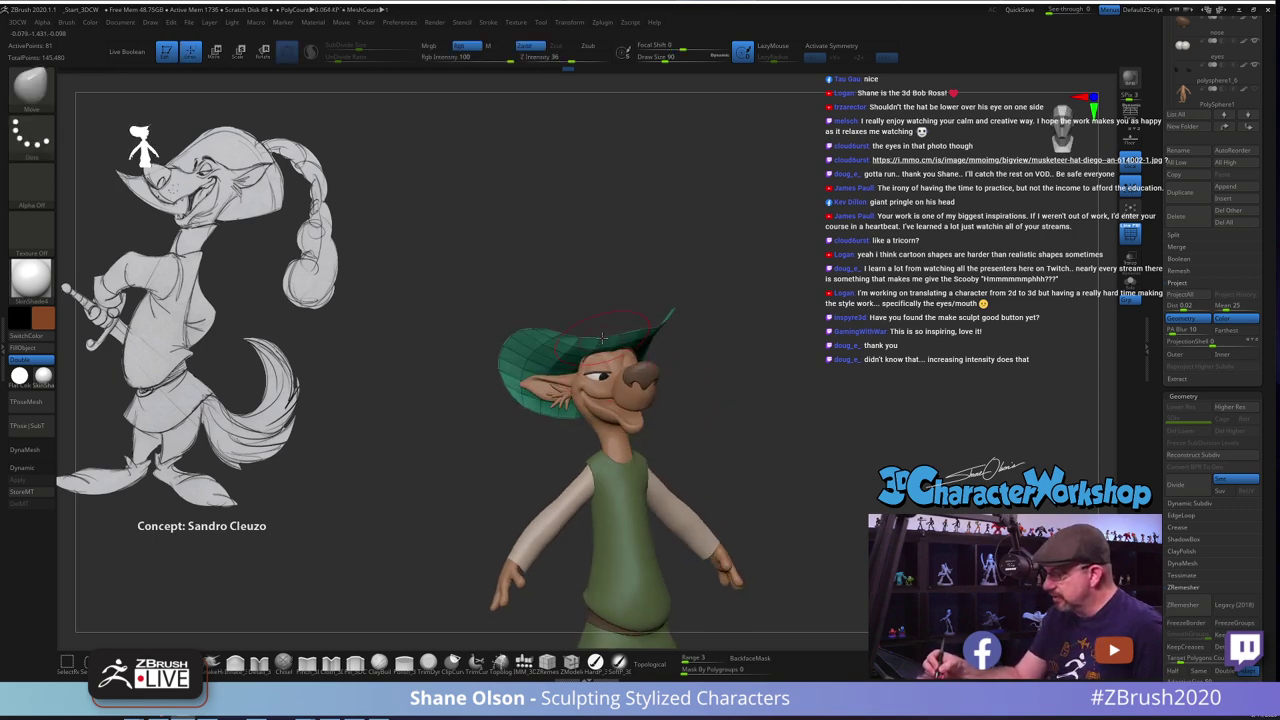
left_click_drag(744, 352, 726, 376)
left_click_drag(634, 336, 647, 360)
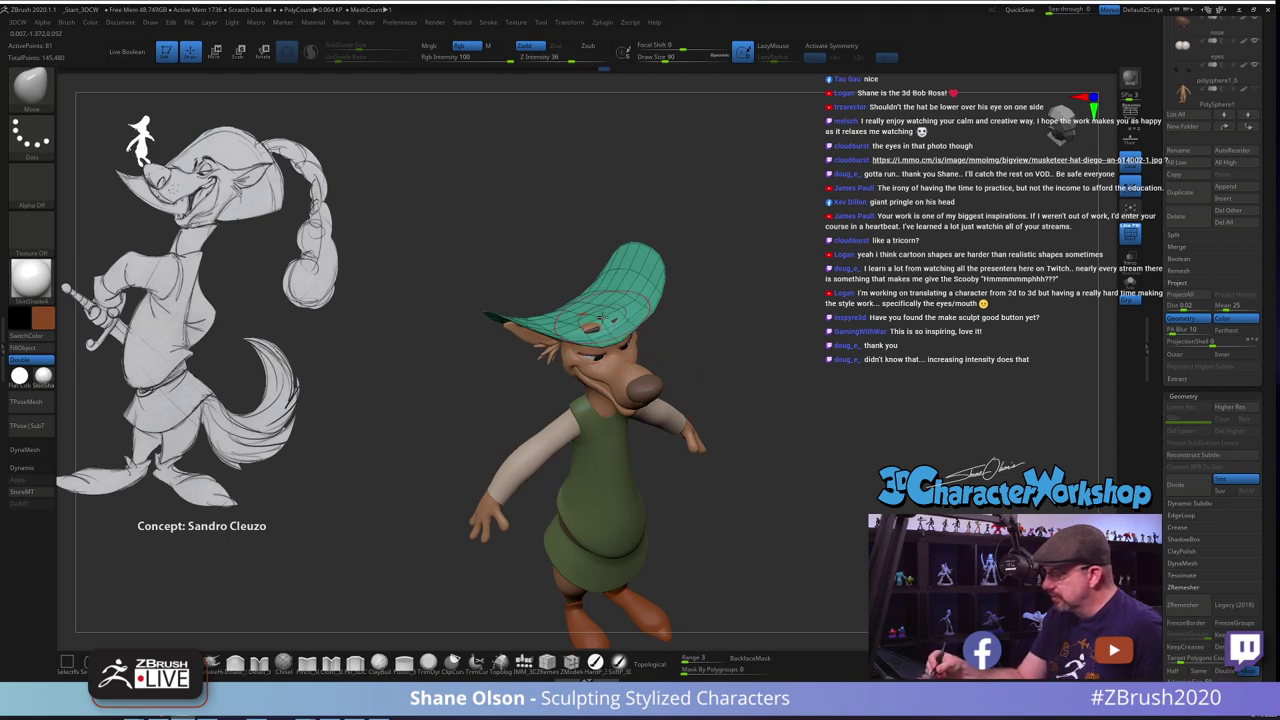
key("shift")
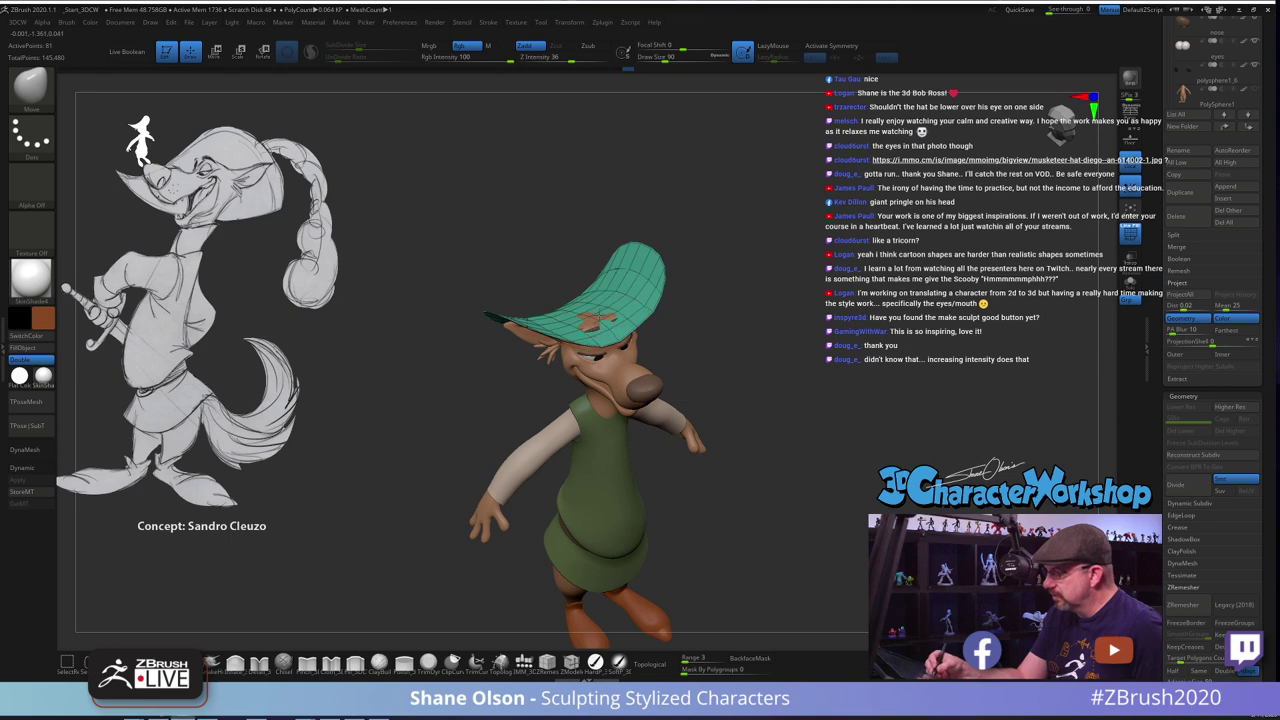
Set the Move brush to draw size 124 and pull the brim on the character's right side outward so it clears the head
mouse_move(743, 377)
left_mouse_down()
mouse_move(752, 332)
mouse_move(738, 378)
left_mouse_up()
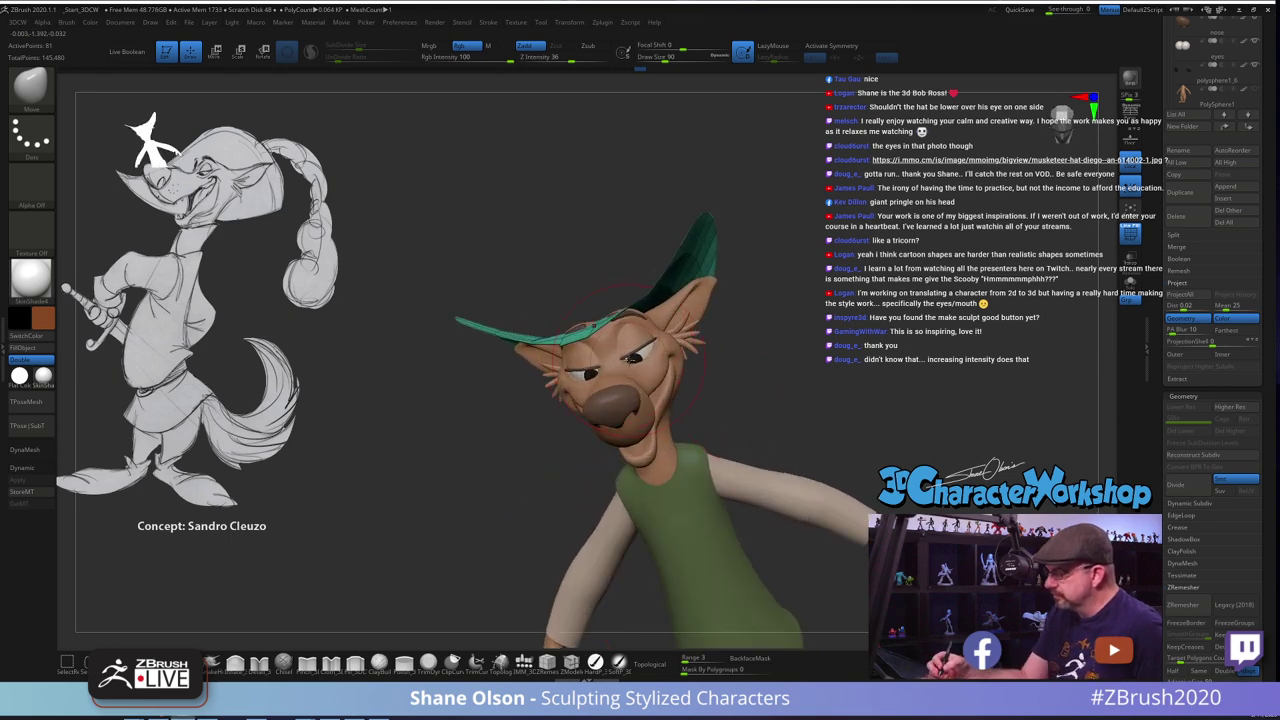
right_click_drag(623, 353, 609, 356)
left_click(672, 58)
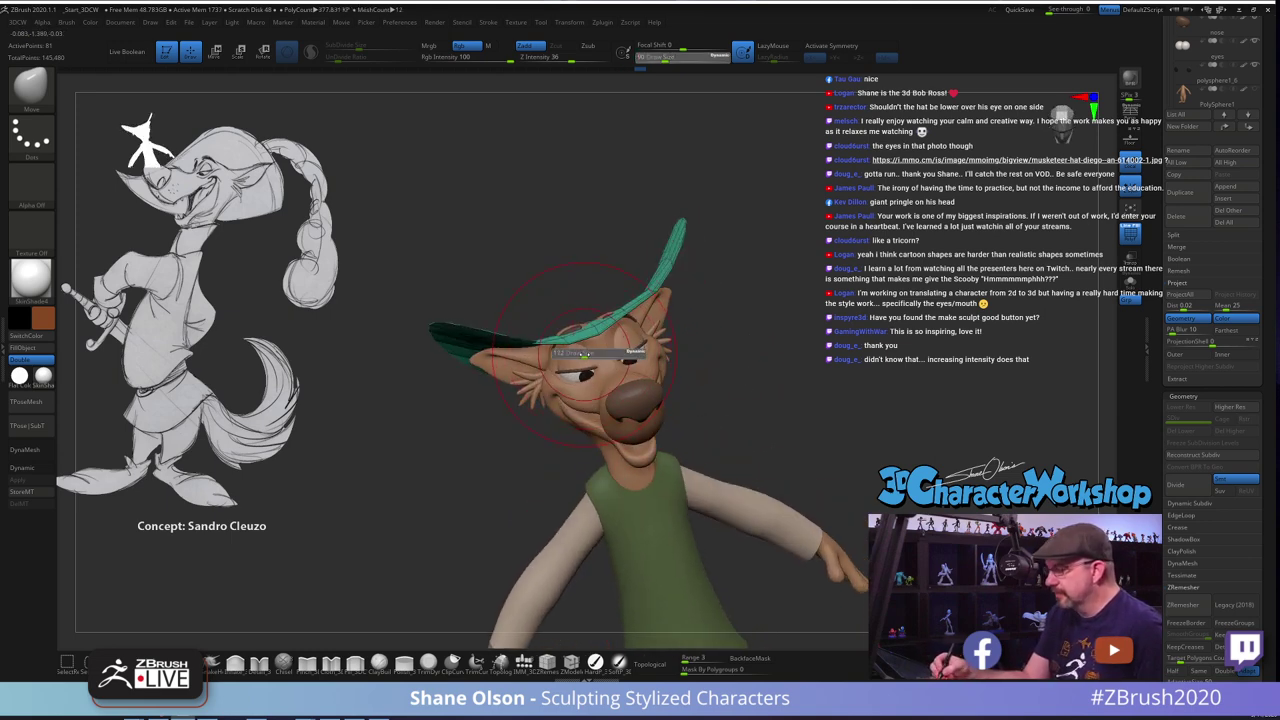
right_click_drag(615, 372, 623, 346)
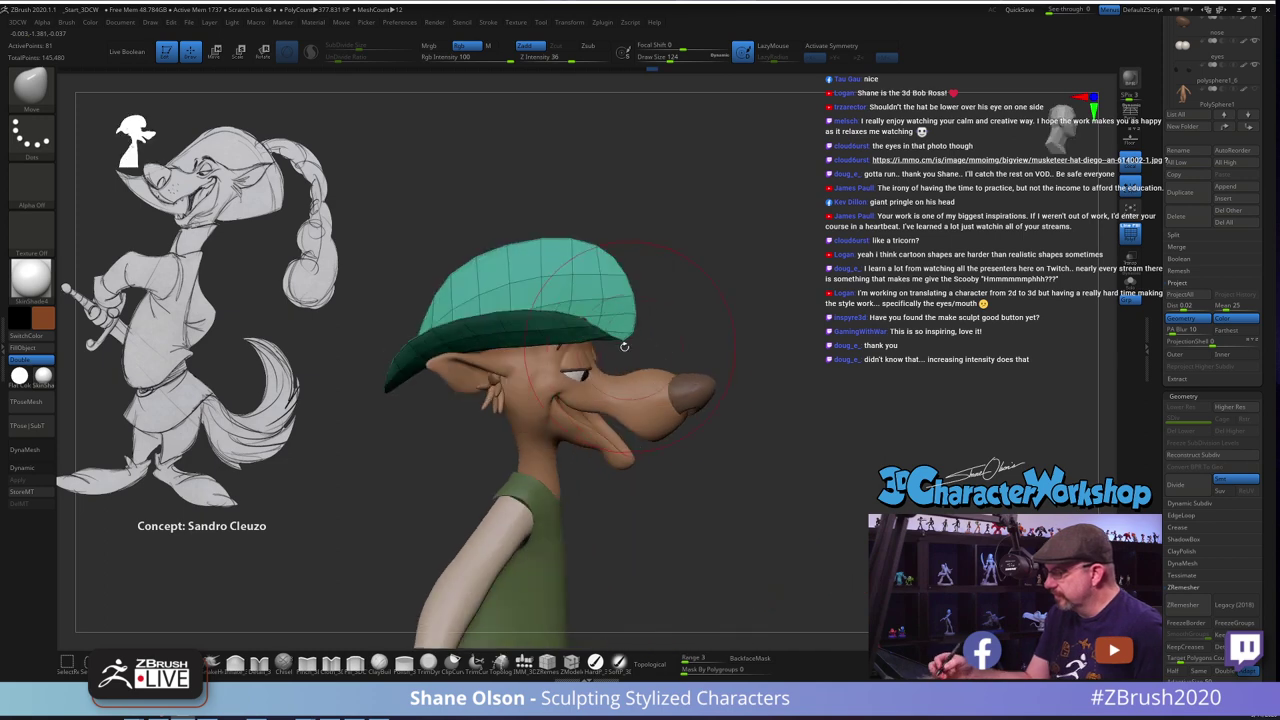
left_click_drag(545, 308, 550, 335)
right_click_drag(550, 335, 557, 328)
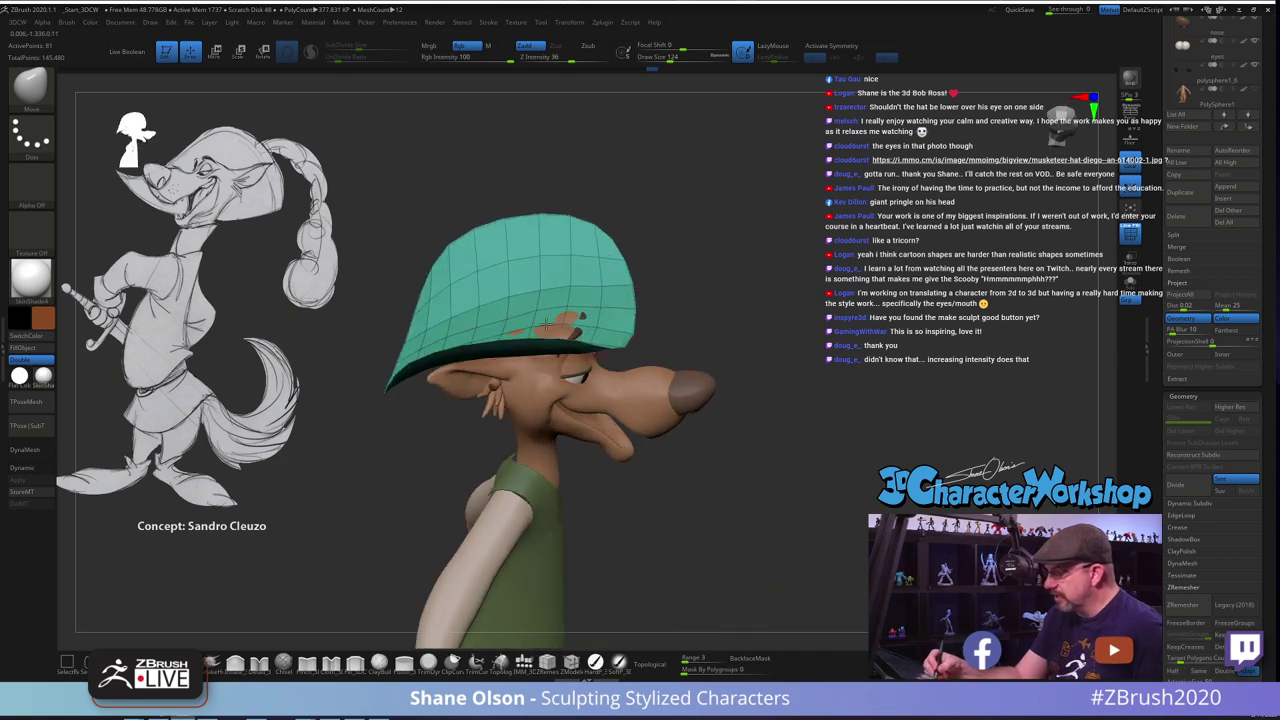
left_click_drag(546, 324, 567, 317)
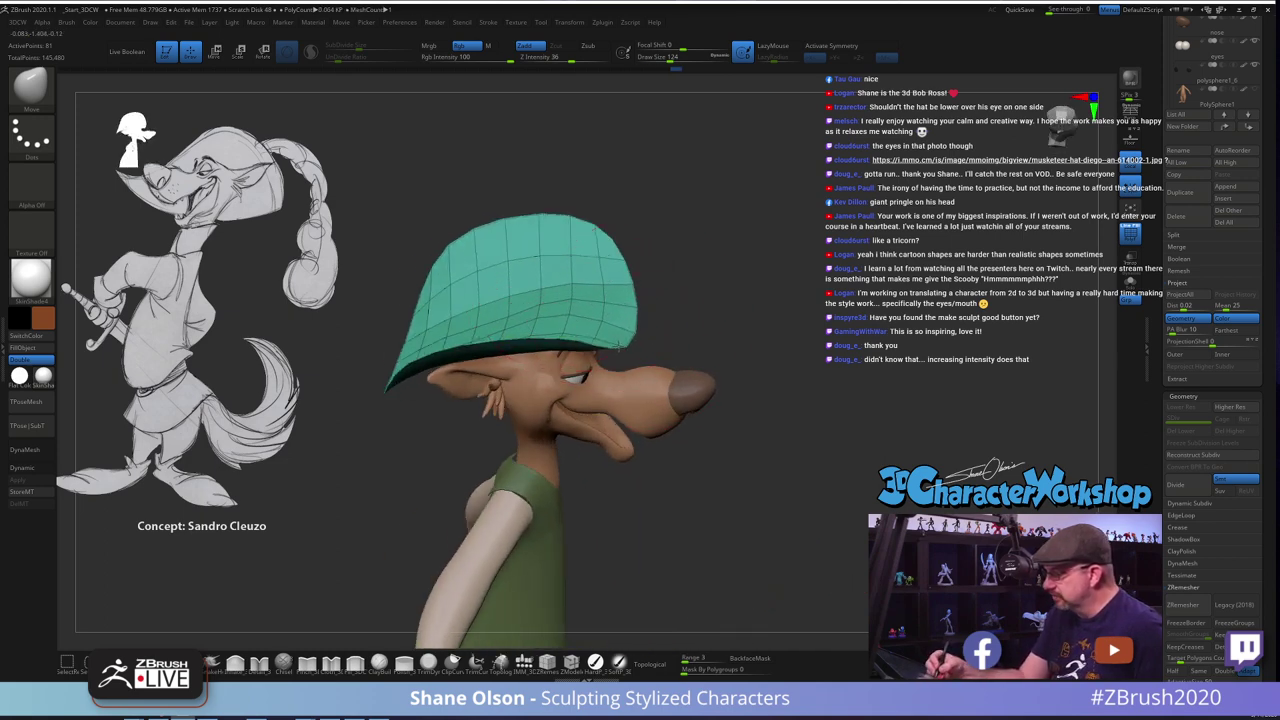
Refine the brim's front edge above the brow with the Move brush, reducing the draw size to 51
mouse_move(649, 326)
right_mouse_down()
mouse_move(709, 297)
mouse_move(638, 320)
mouse_move(645, 336)
right_mouse_up()
key("[")
key("[")
key("[")
key("[")
key("[")
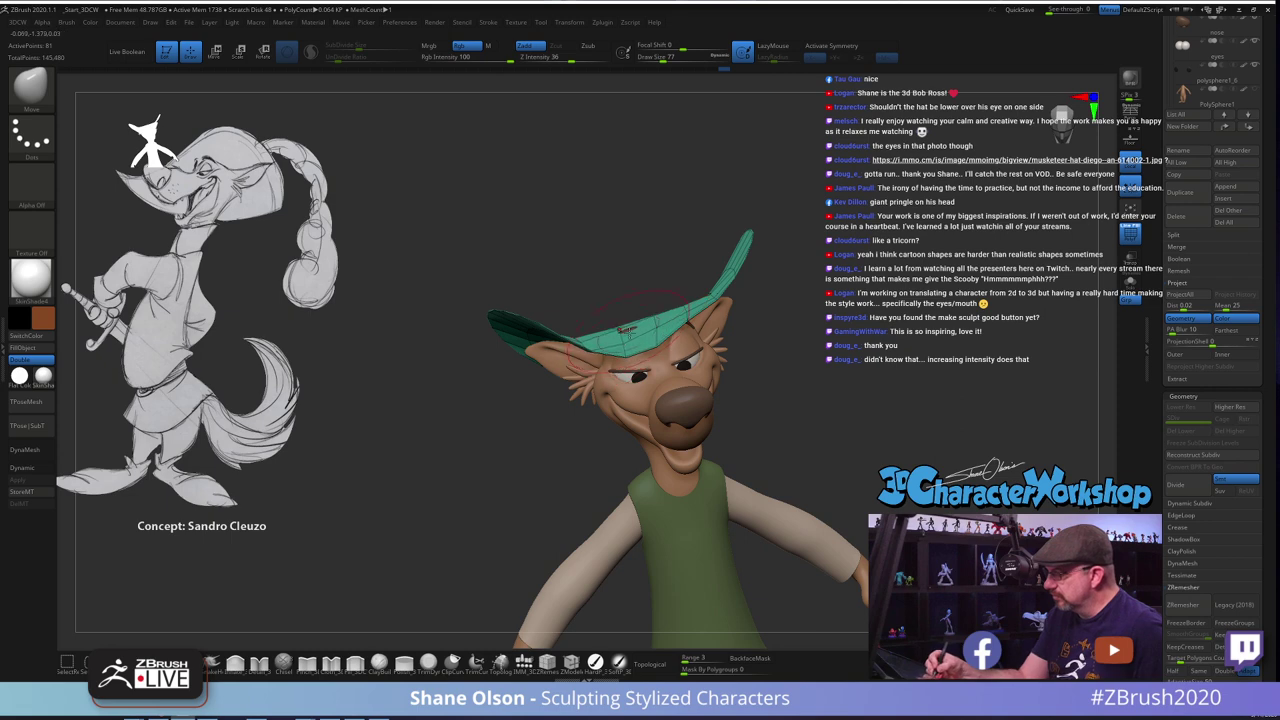
key("[")
key("[")
key("[")
left_click_drag(625, 331, 627, 339)
right_click_drag(655, 332, 592, 348)
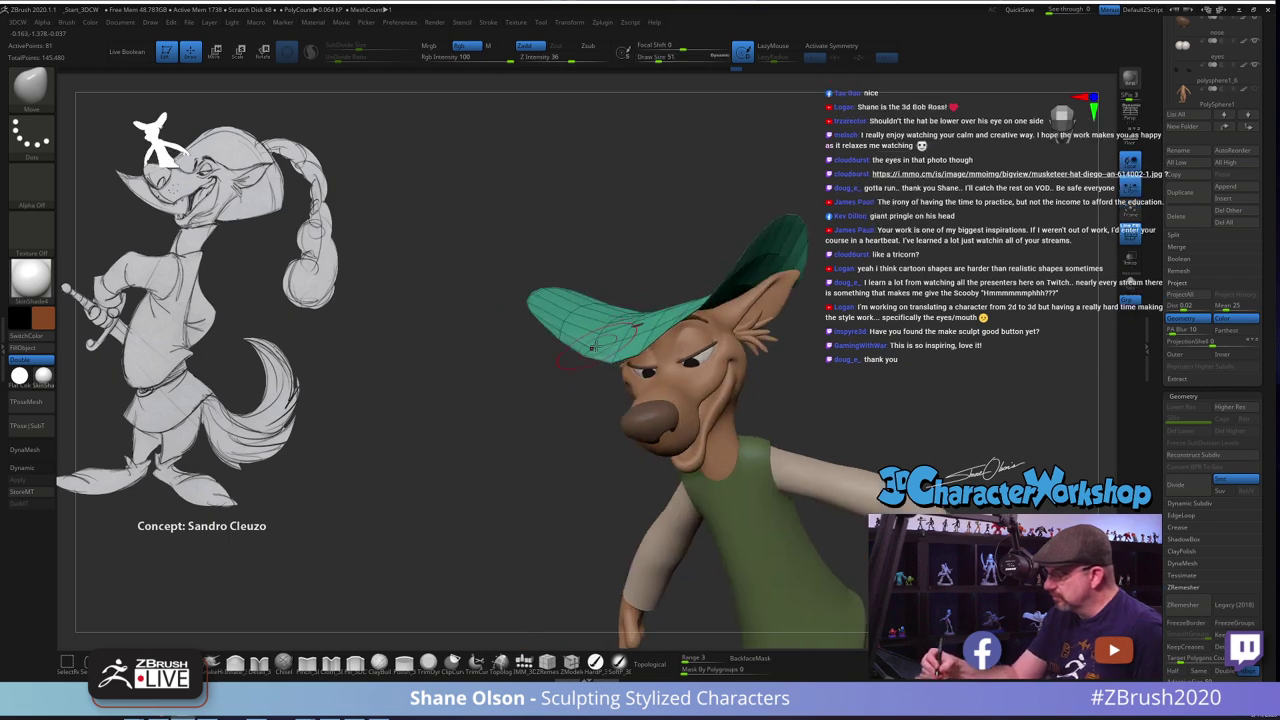
left_click_drag(641, 350, 645, 347)
mouse_move(684, 346)
right_mouse_down()
mouse_move(641, 354)
mouse_move(722, 356)
mouse_move(734, 338)
right_mouse_up()
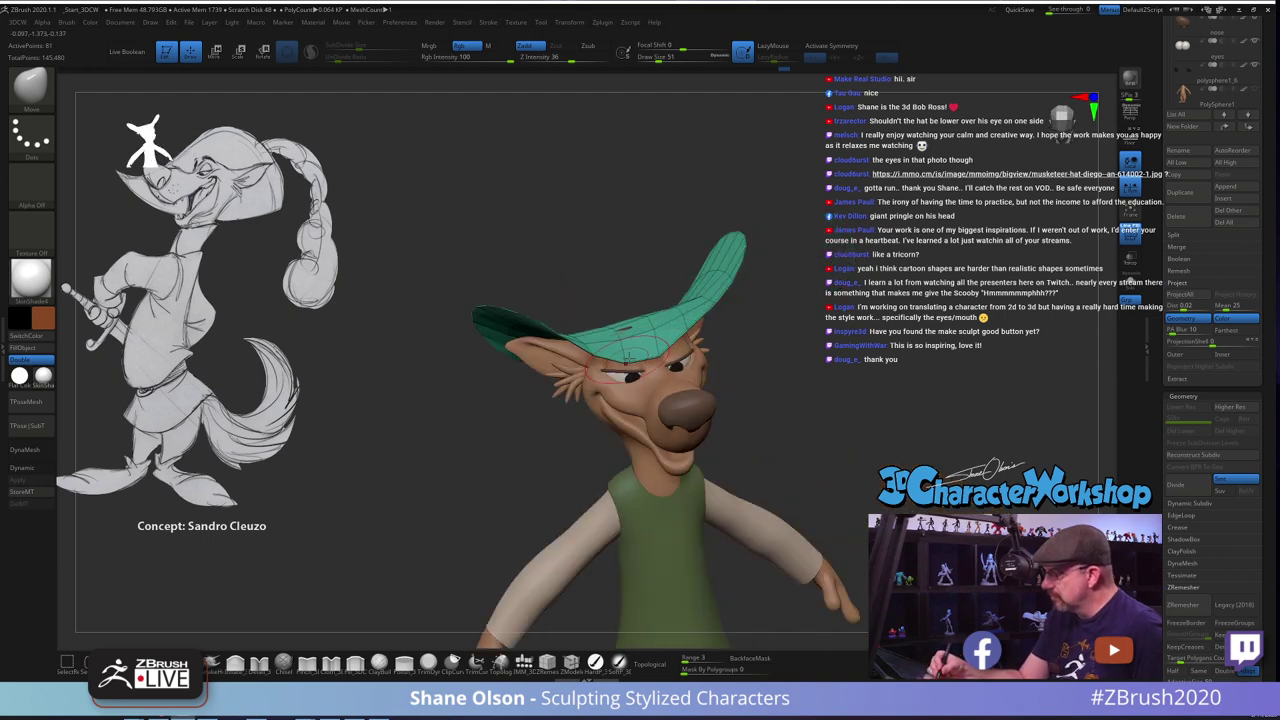
Smooth the brim surface above the right brow at draw size 56
right_click_drag(817, 363, 845, 361)
right_click_drag(735, 357, 747, 392)
right_click_drag(747, 392, 777, 350, "alt")
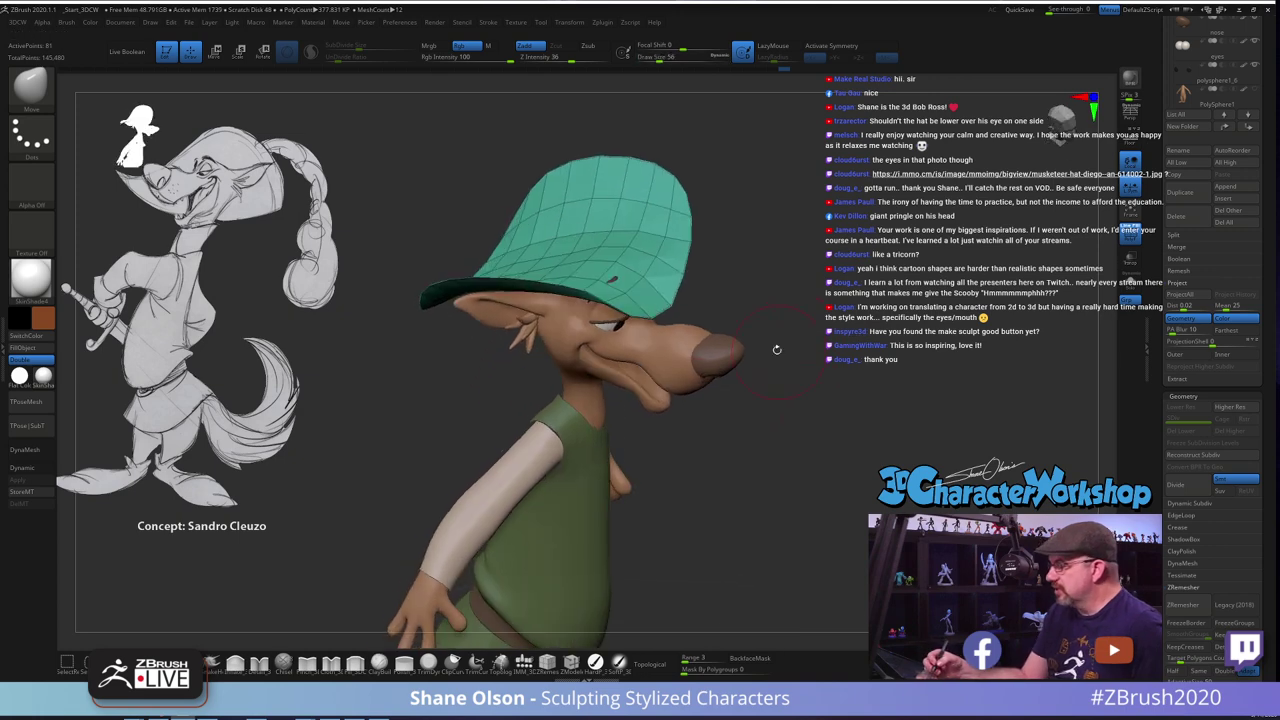
left_click_drag(630, 272, 612, 276, "shift")
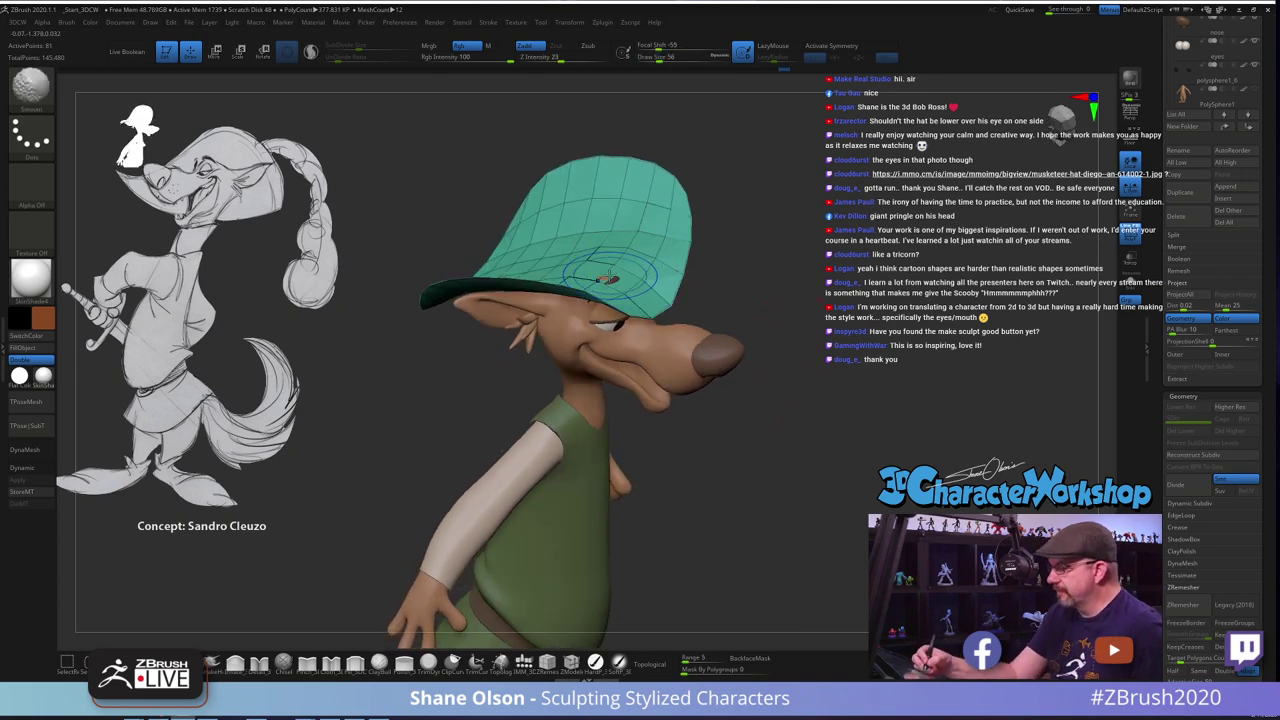
mouse_move(638, 265)
right_mouse_down()
mouse_move(624, 268)
mouse_move(643, 246)
mouse_move(603, 237)
right_mouse_up()
Adjust the front of the brim with the Move brush at draw size 112
mouse_move(820, 345)
right_mouse_down()
mouse_move(776, 360)
mouse_move(836, 350)
mouse_move(813, 347)
mouse_move(776, 373)
right_mouse_up()
key("bracketright")
key("bracketright")
key("bracketright")
key("bracketright")
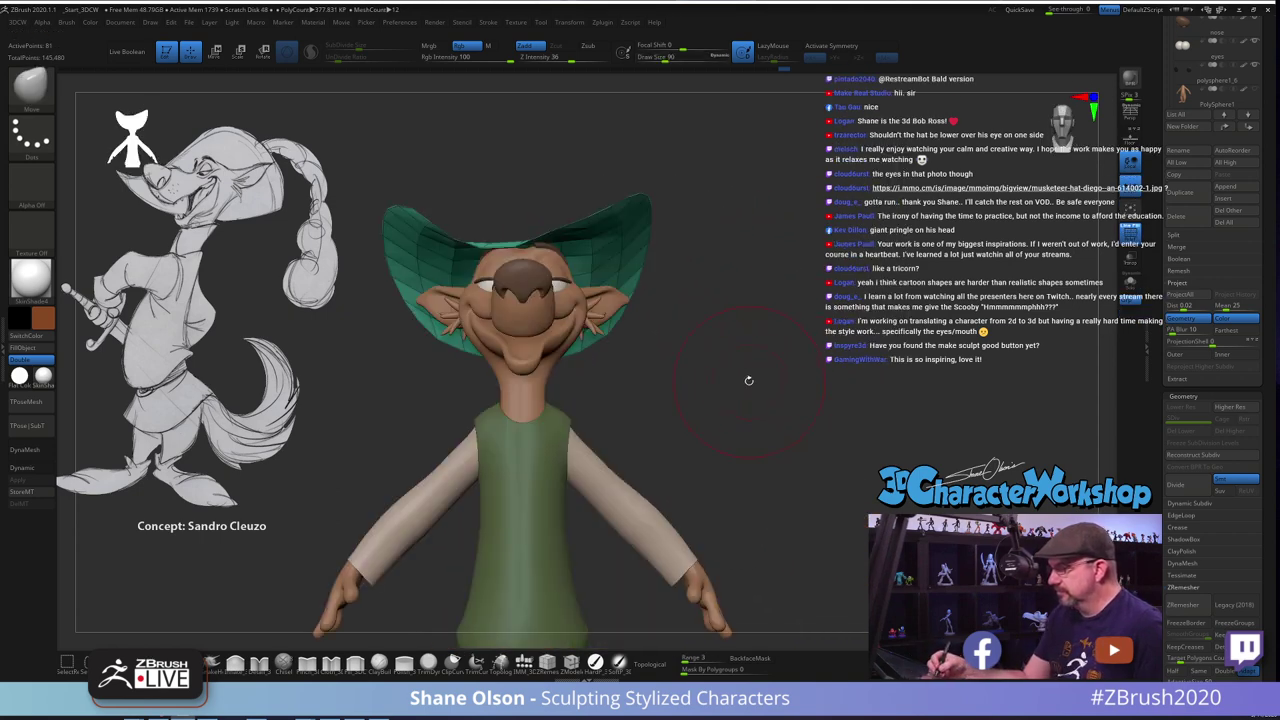
key("bracketright")
key("bracketright")
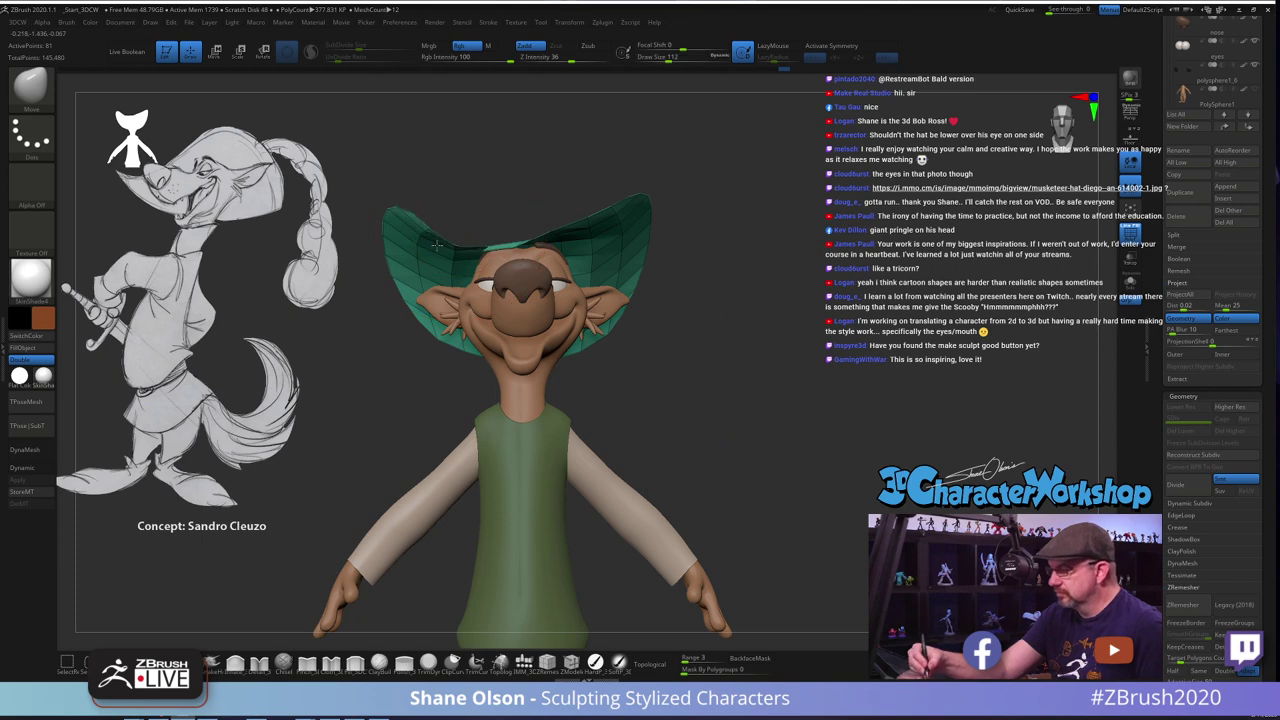
left_click_drag(671, 305, 820, 359)
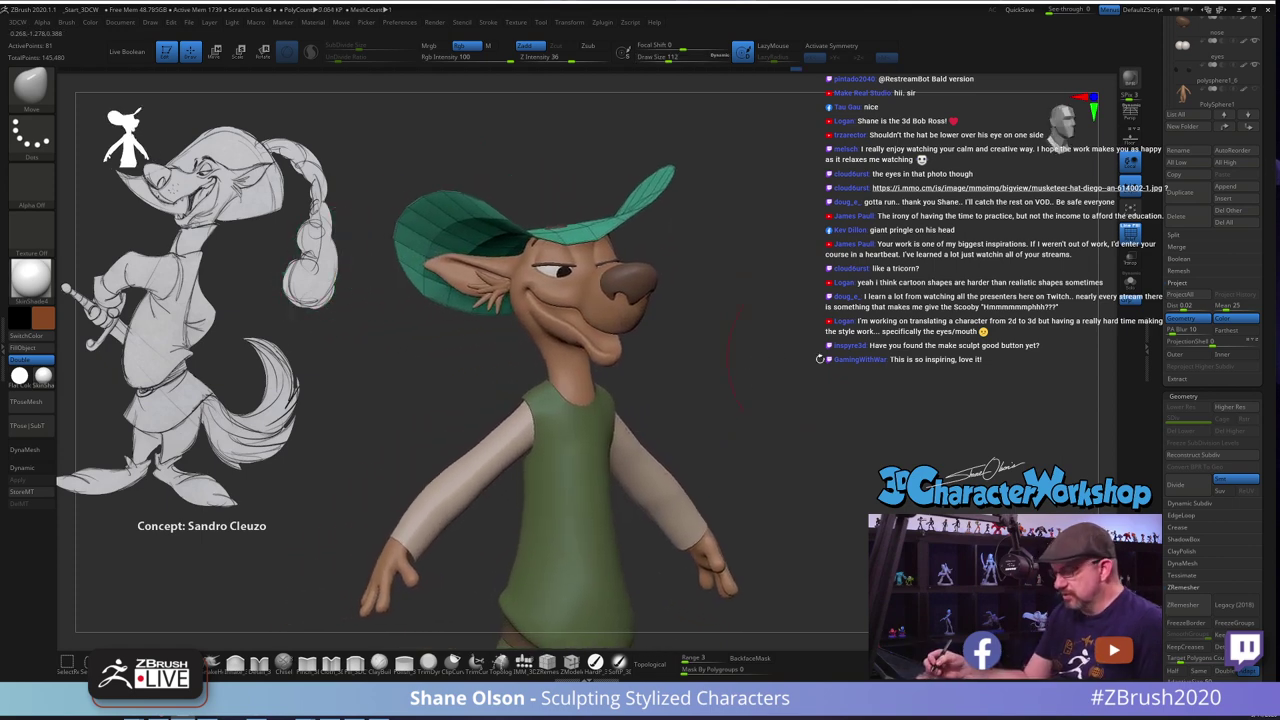
Pull the brim's front edge above the forehead into shape with the SnakeHook brush at draw size 68
left_click(212, 664)
left_click(467, 46)
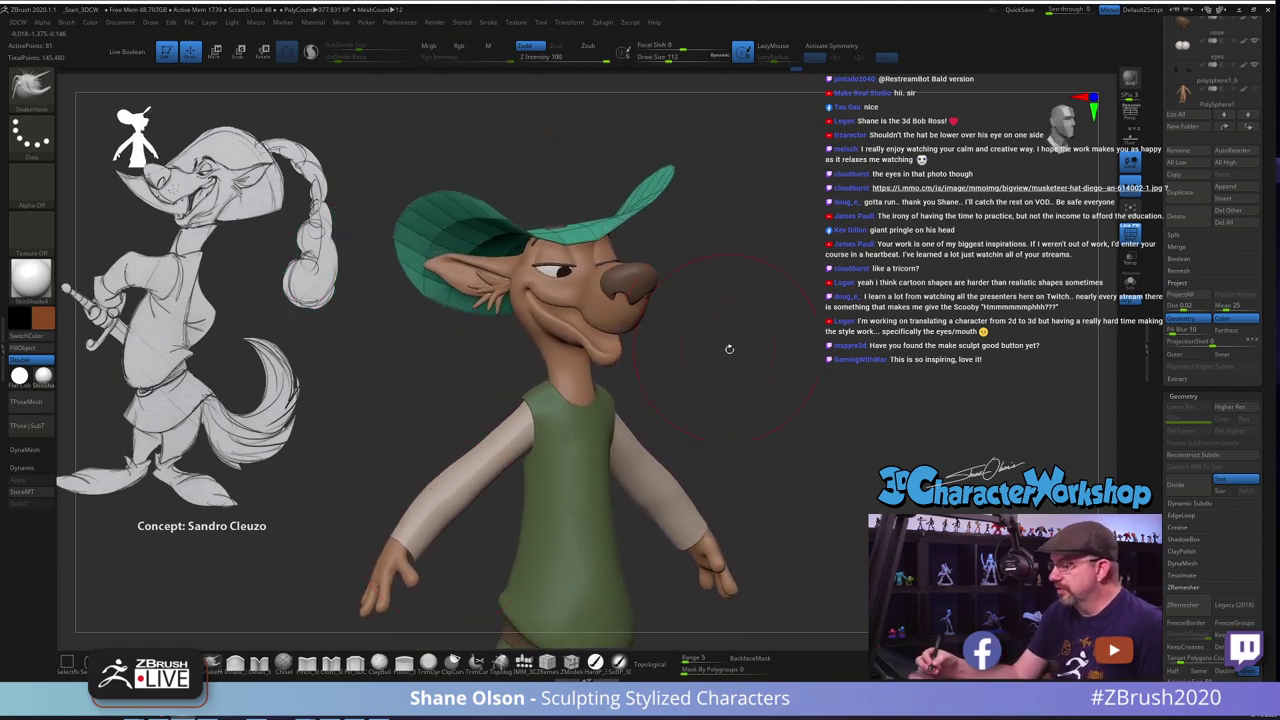
key("s")
left_click_drag(717, 357, 718, 357)
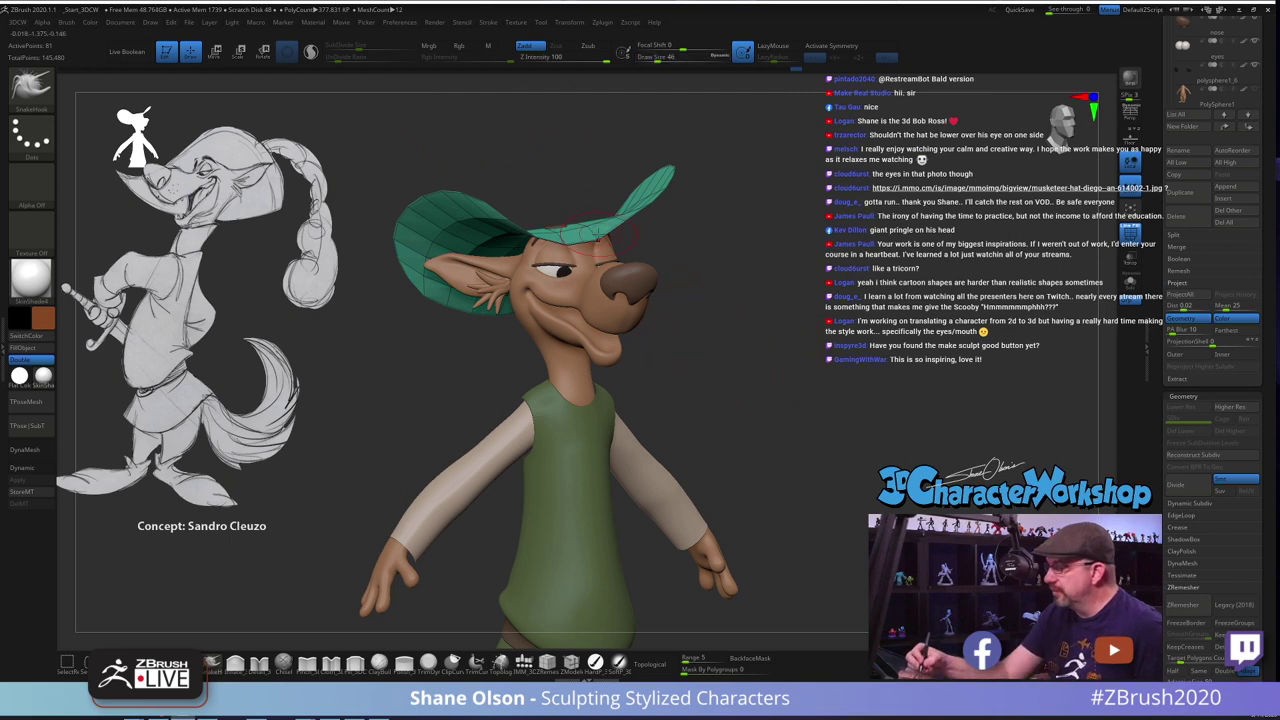
left_click_drag(710, 238, 781, 390)
key("s")
left_click_drag(632, 217, 637, 216)
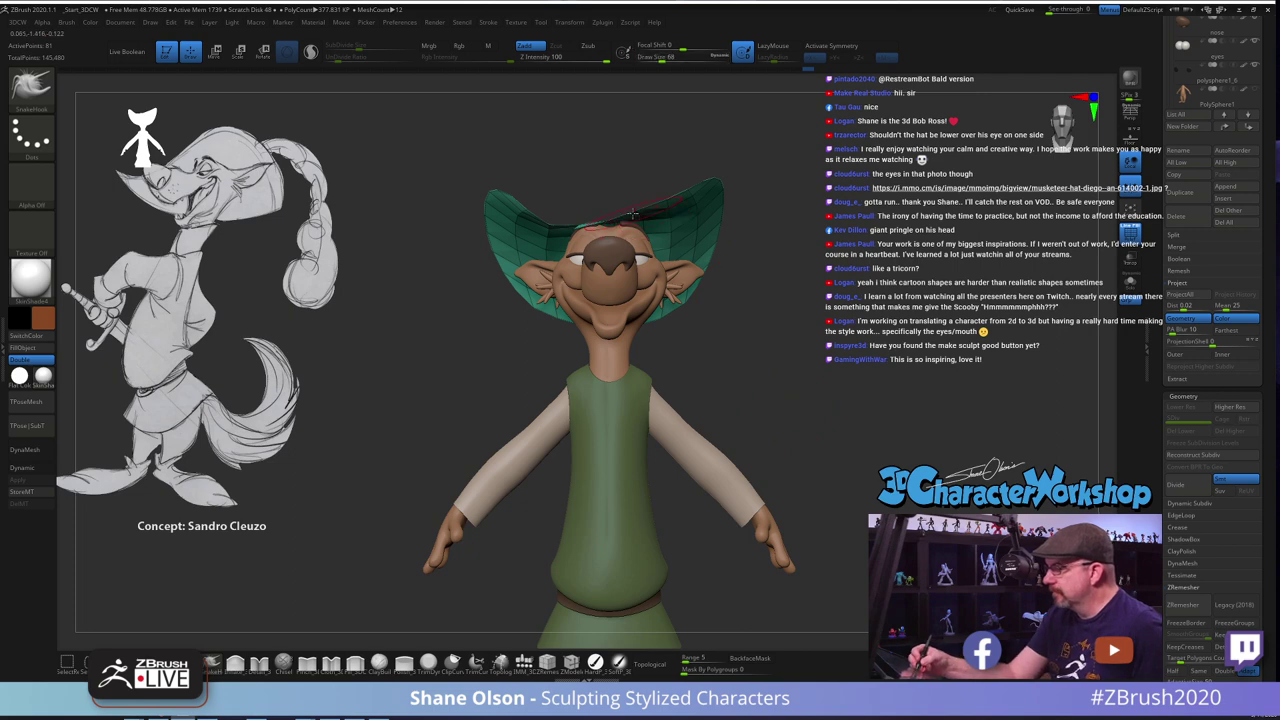
Reshape the brim above the character's left brow with the SnakeHook brush at draw size 101
left_click_drag(744, 343, 712, 343)
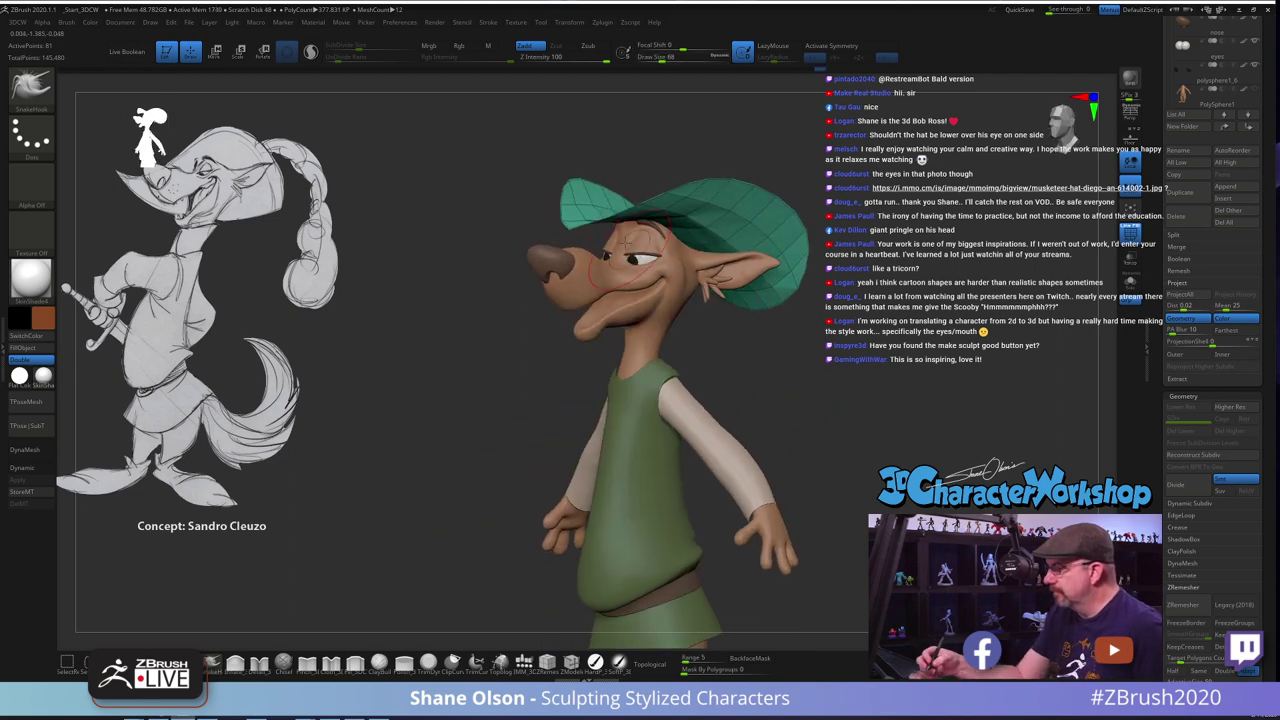
left_click_drag(500, 342, 655, 318)
mouse_move(805, 275)
left_mouse_down()
mouse_move(855, 261)
mouse_move(858, 278)
mouse_move(820, 266)
left_mouse_up()
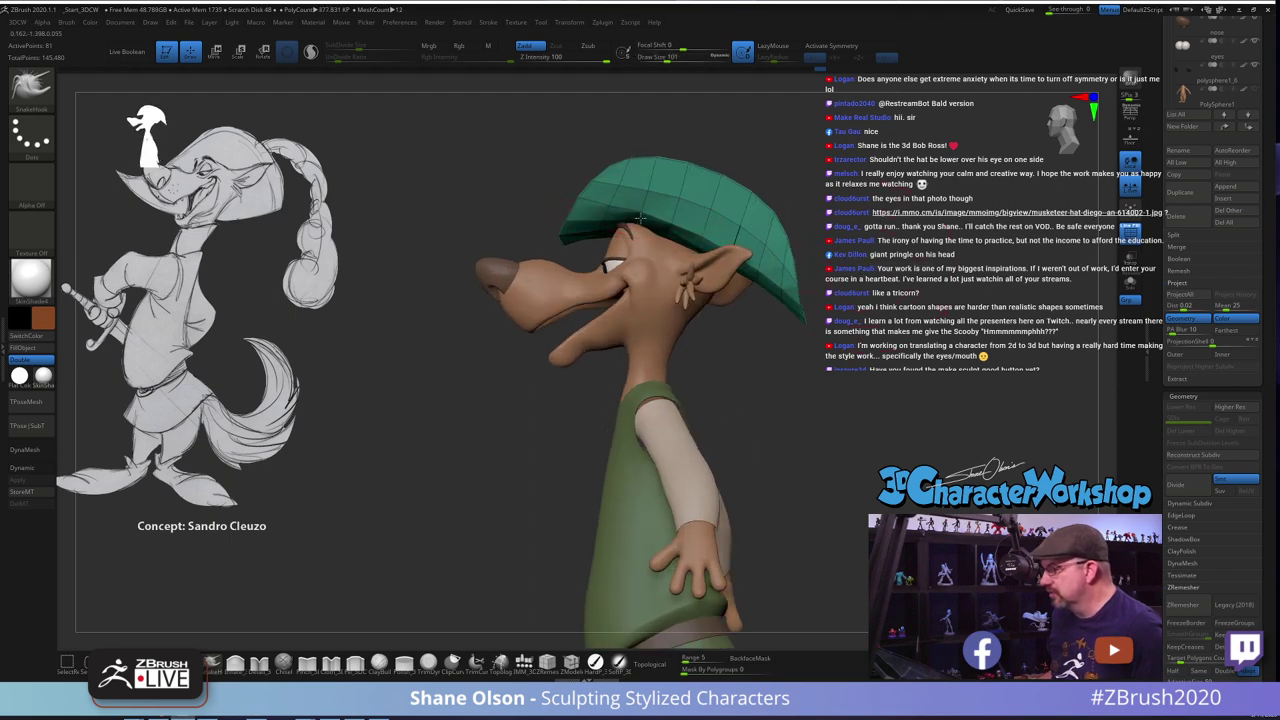
key("shift")
left_click_drag(664, 229, 690, 228, "shift")
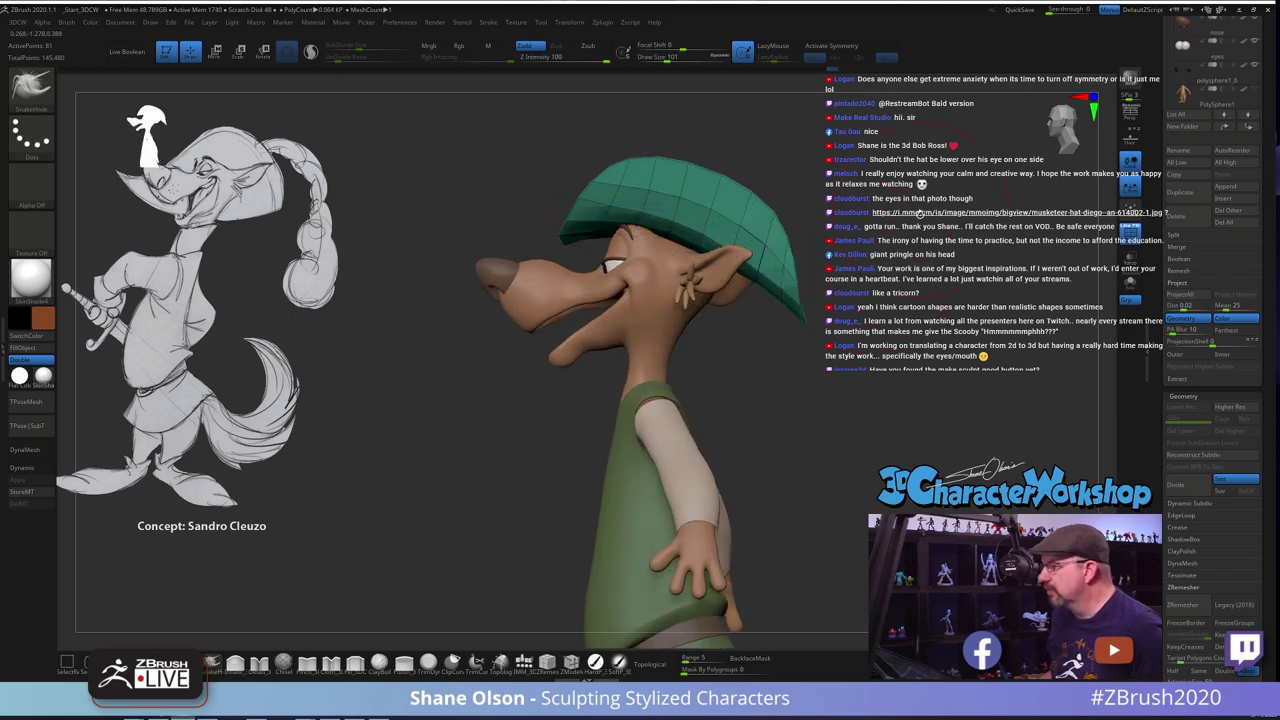
mouse_move(805, 268)
left_mouse_down()
mouse_move(858, 280)
mouse_move(850, 267)
mouse_move(866, 290)
mouse_move(920, 301)
mouse_move(890, 307)
left_mouse_up()
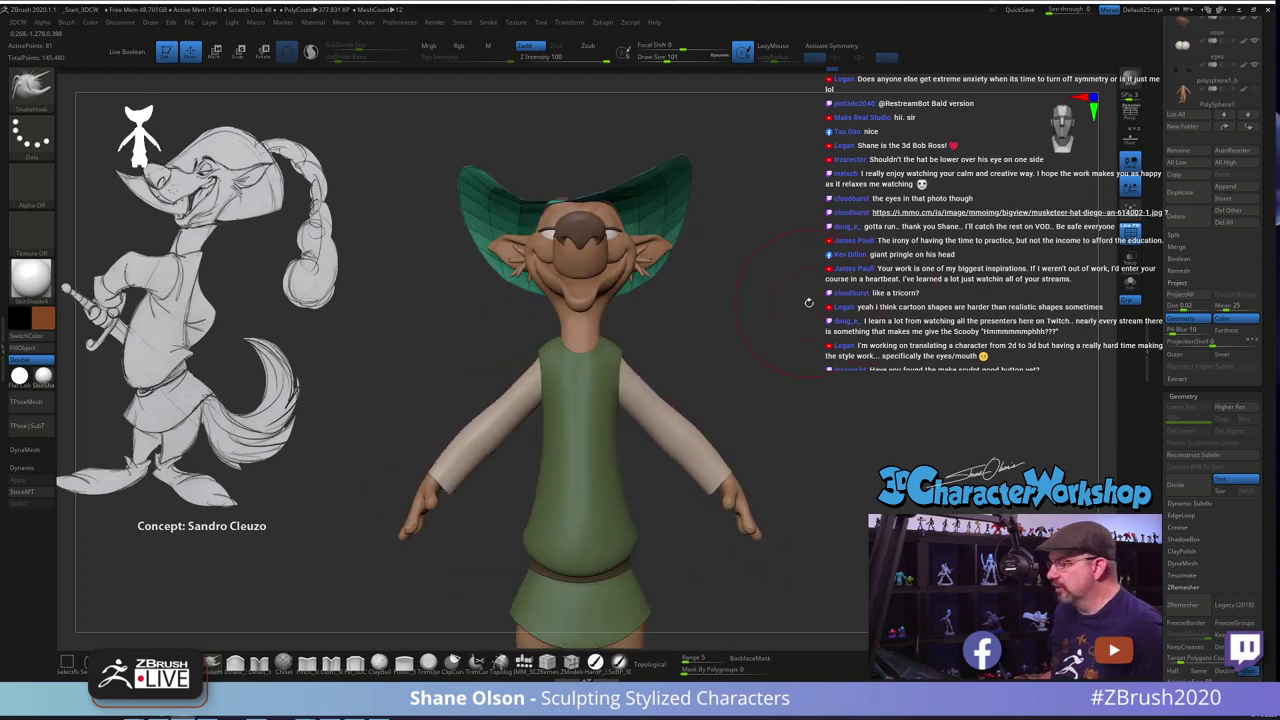
left_click_drag(806, 288, 845, 314)
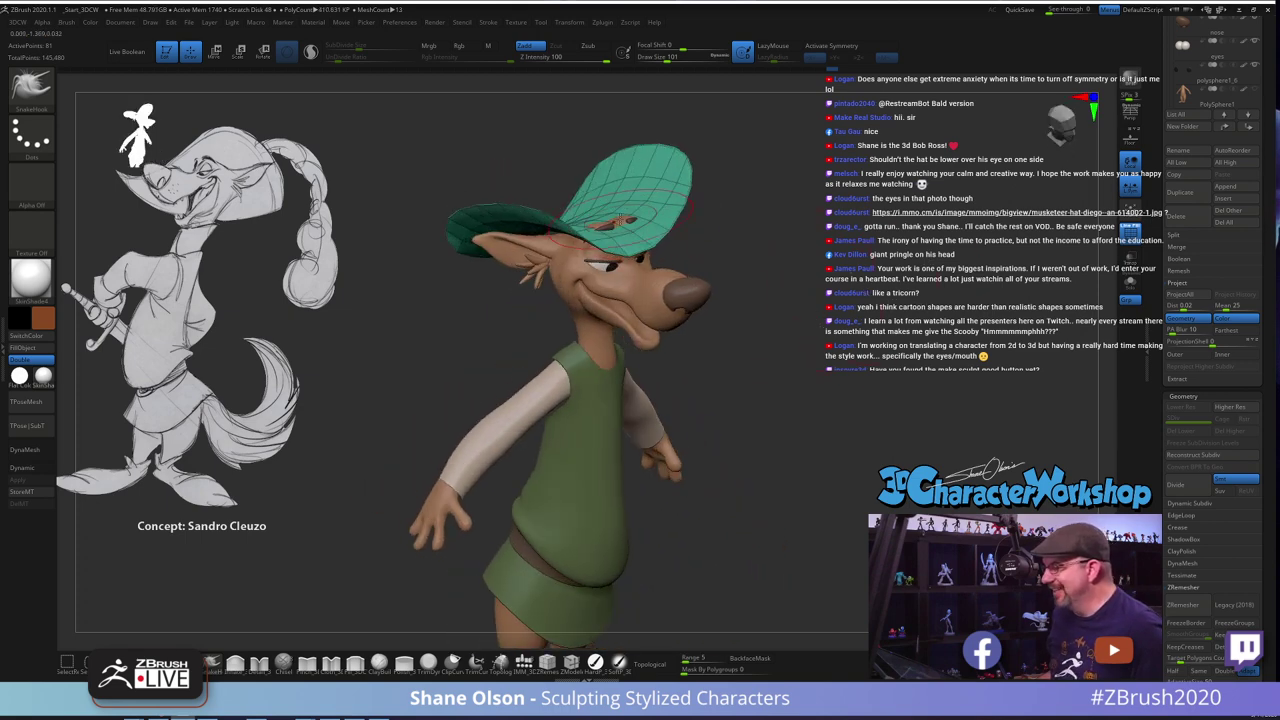
left_click_drag(870, 255, 701, 238)
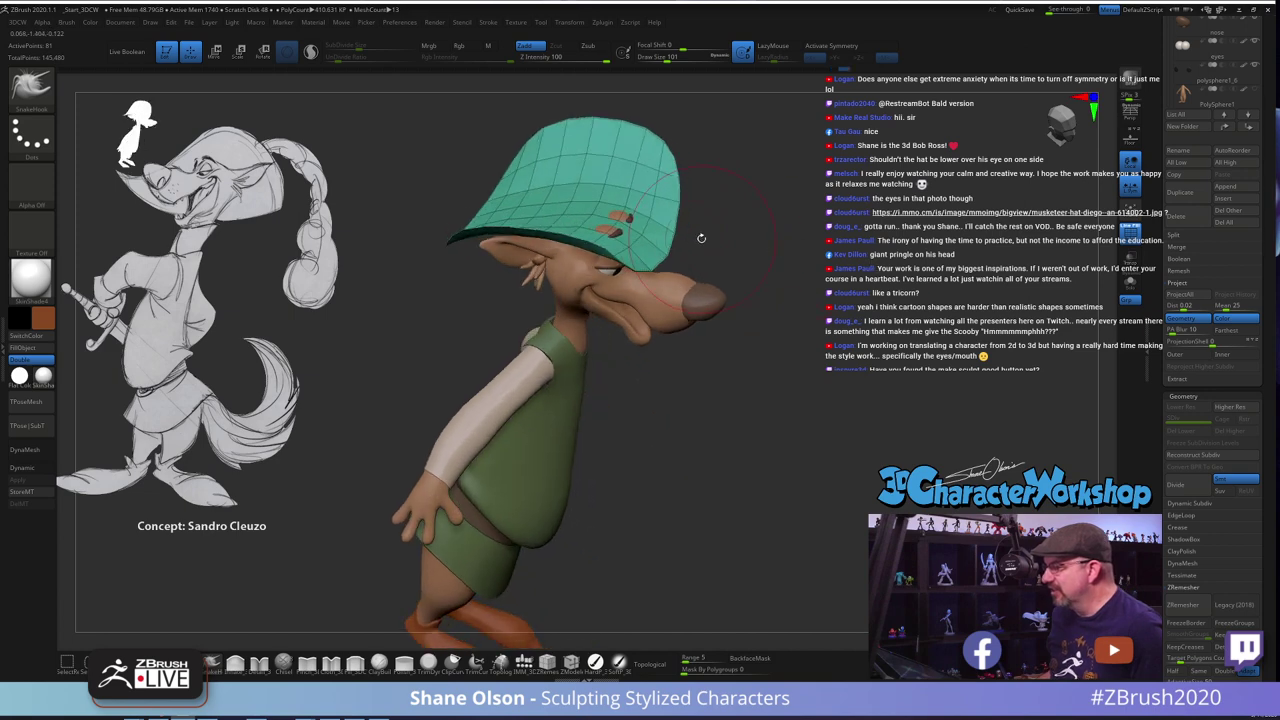
left_click_drag(862, 250, 740, 290)
mouse_move(875, 302)
left_mouse_down()
mouse_move(835, 300)
mouse_move(867, 299)
left_mouse_up()
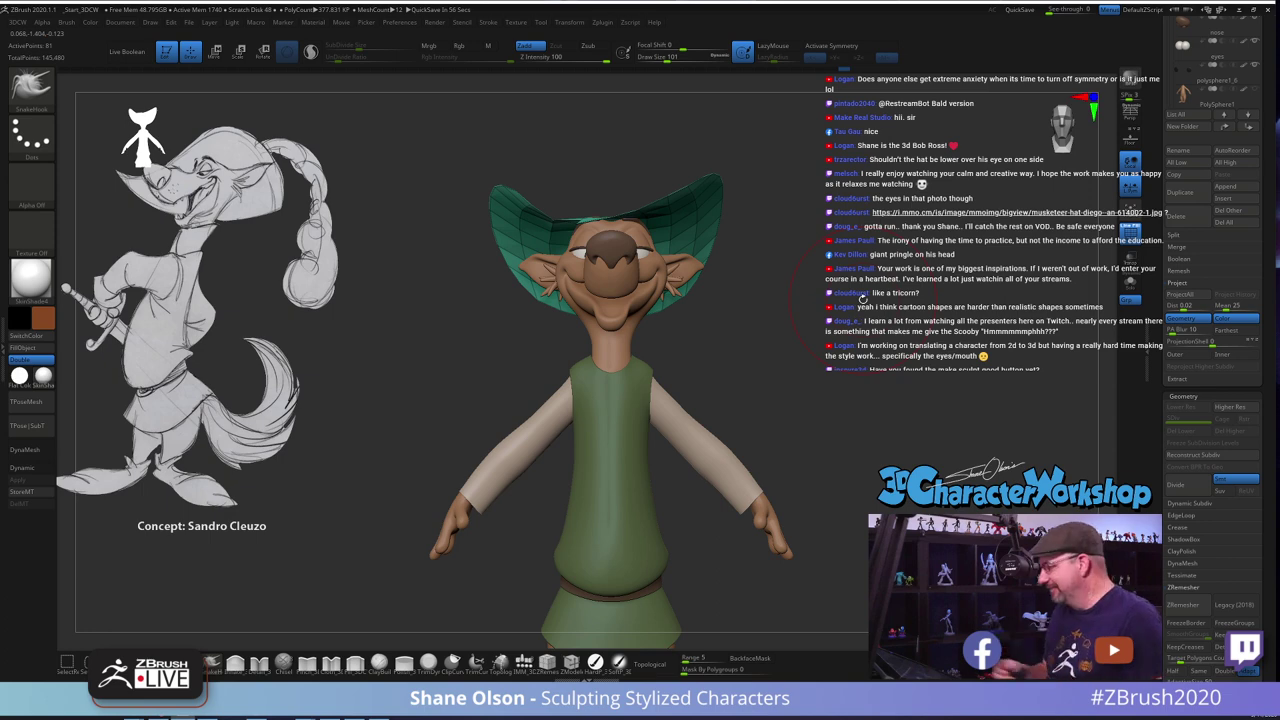
Select the eyebrows subtool and nudge it on the forehead beneath the brim with the move gizmo
mouse_move(862, 298)
left_mouse_down()
mouse_move(788, 350)
mouse_move(778, 446)
mouse_move(743, 444)
left_mouse_up()
key("s")
left_click(643, 225, "alt")
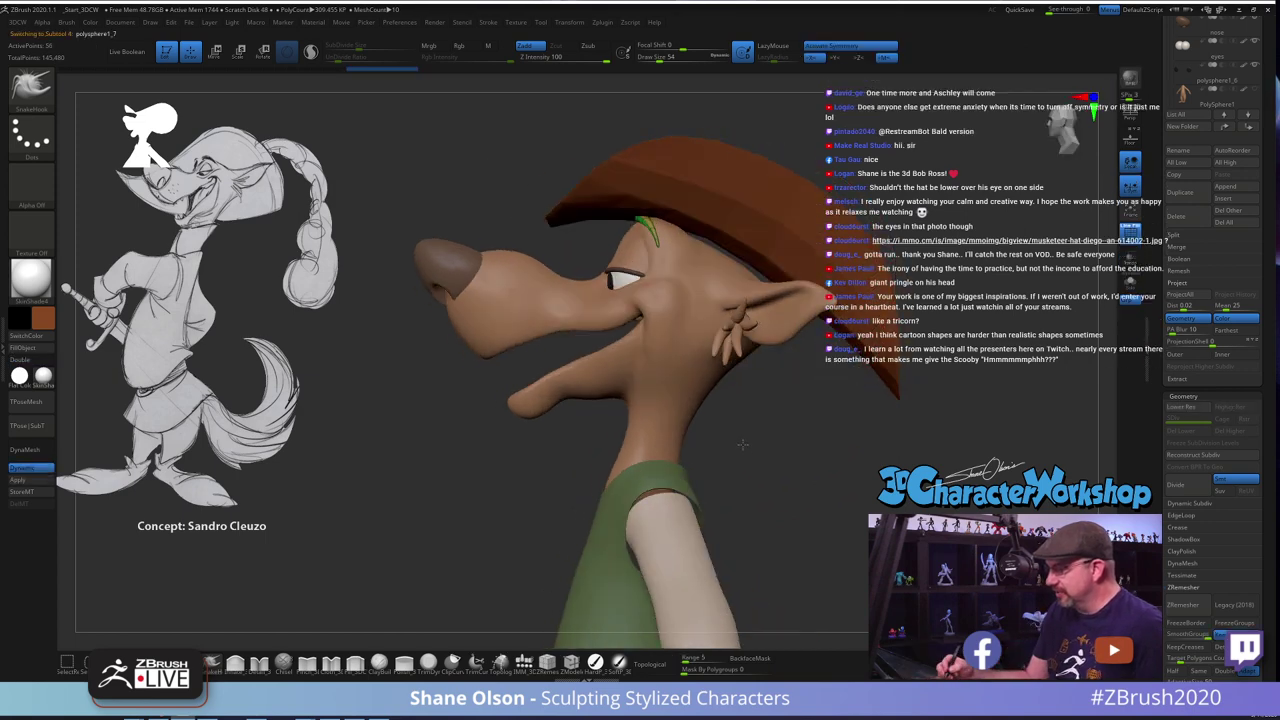
key("w")
left_click_drag(776, 275, 774, 281)
mouse_move(795, 491)
left_mouse_down()
mouse_move(844, 496)
mouse_move(790, 477)
left_mouse_up()
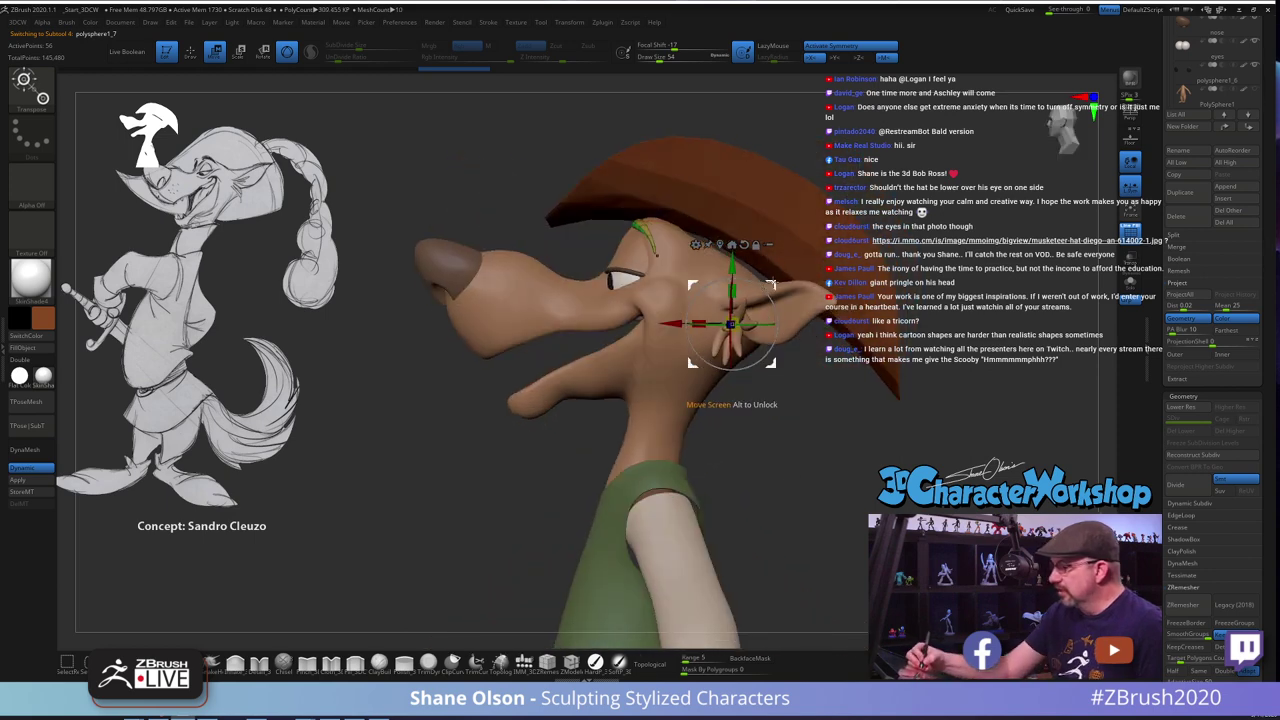
key("q")
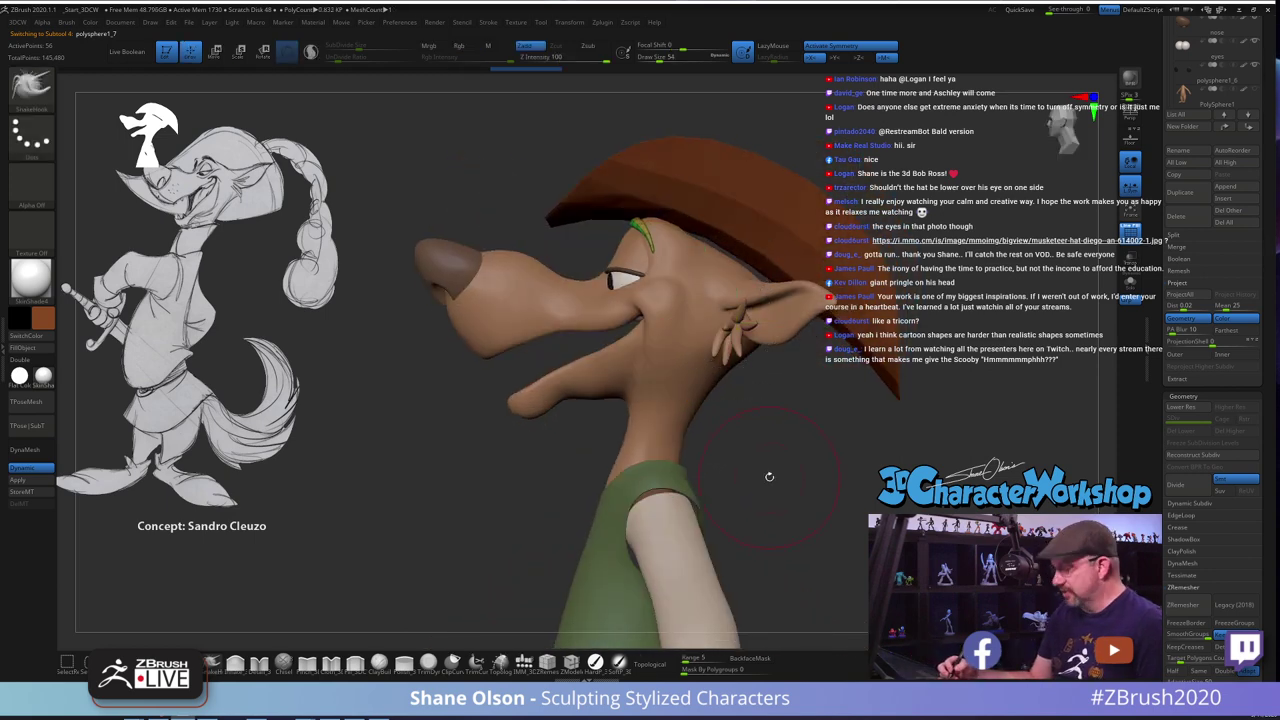
Select the hat brim, adjust its fit around the head with the transform gizmo, and set the SnakeHook draw size to 80
left_click_drag(764, 477, 867, 432)
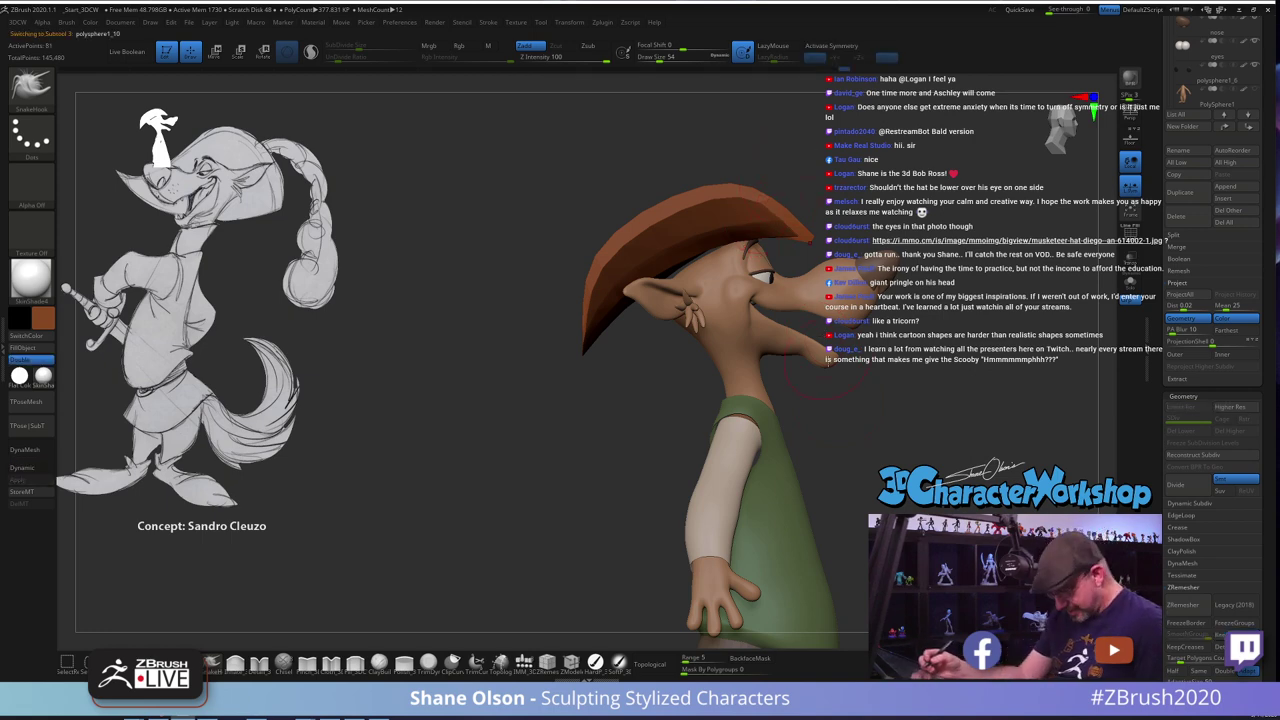
key("e")
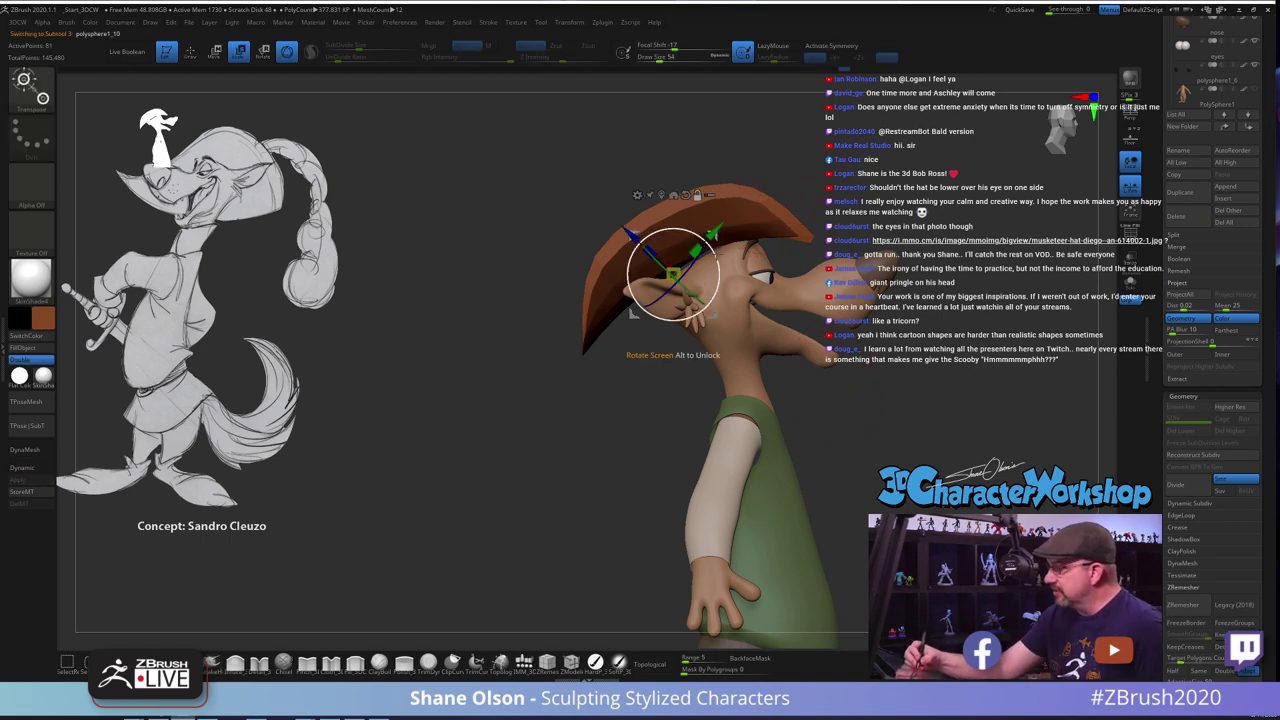
left_click_drag(715, 248, 794, 201, "alt")
mouse_move(1010, 420)
left_mouse_down()
mouse_move(840, 430)
mouse_move(908, 444)
mouse_move(890, 424)
mouse_move(834, 417)
mouse_move(875, 345)
mouse_move(920, 430)
mouse_move(839, 299)
mouse_move(849, 342)
mouse_move(817, 290)
left_mouse_up()
key("q")
key("s")
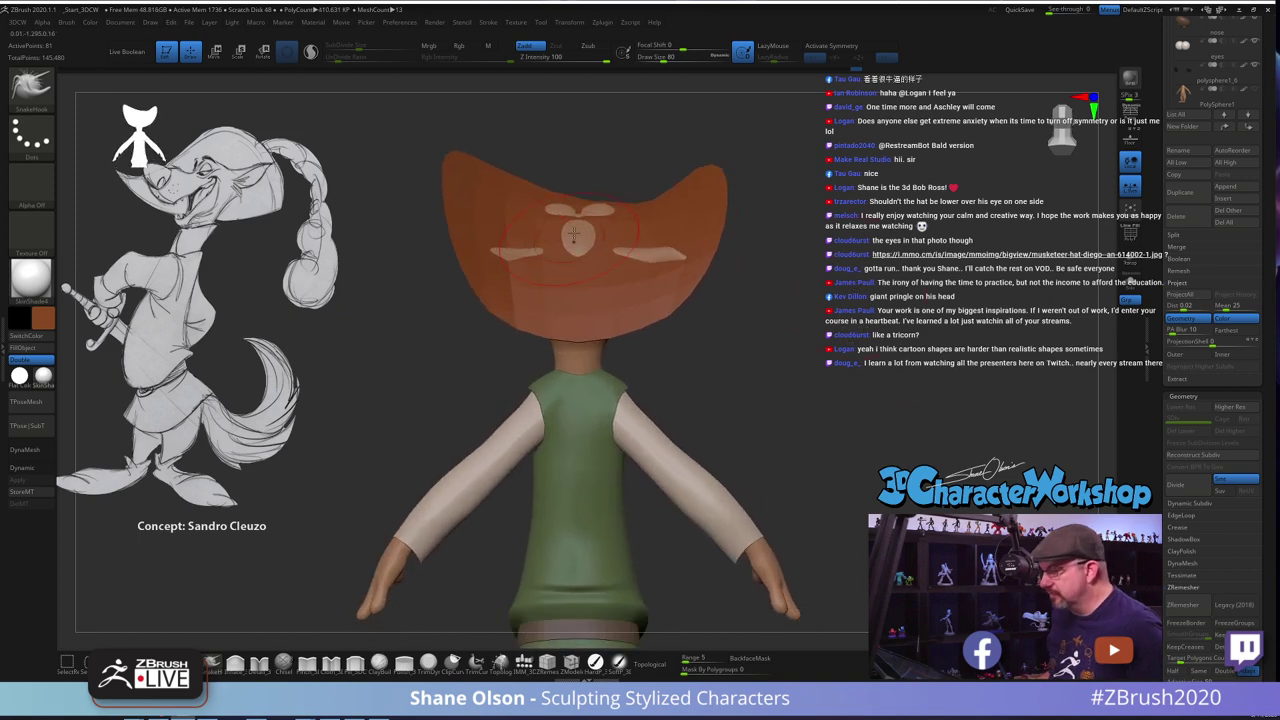
left_click_drag(740, 444, 753, 427, "alt")
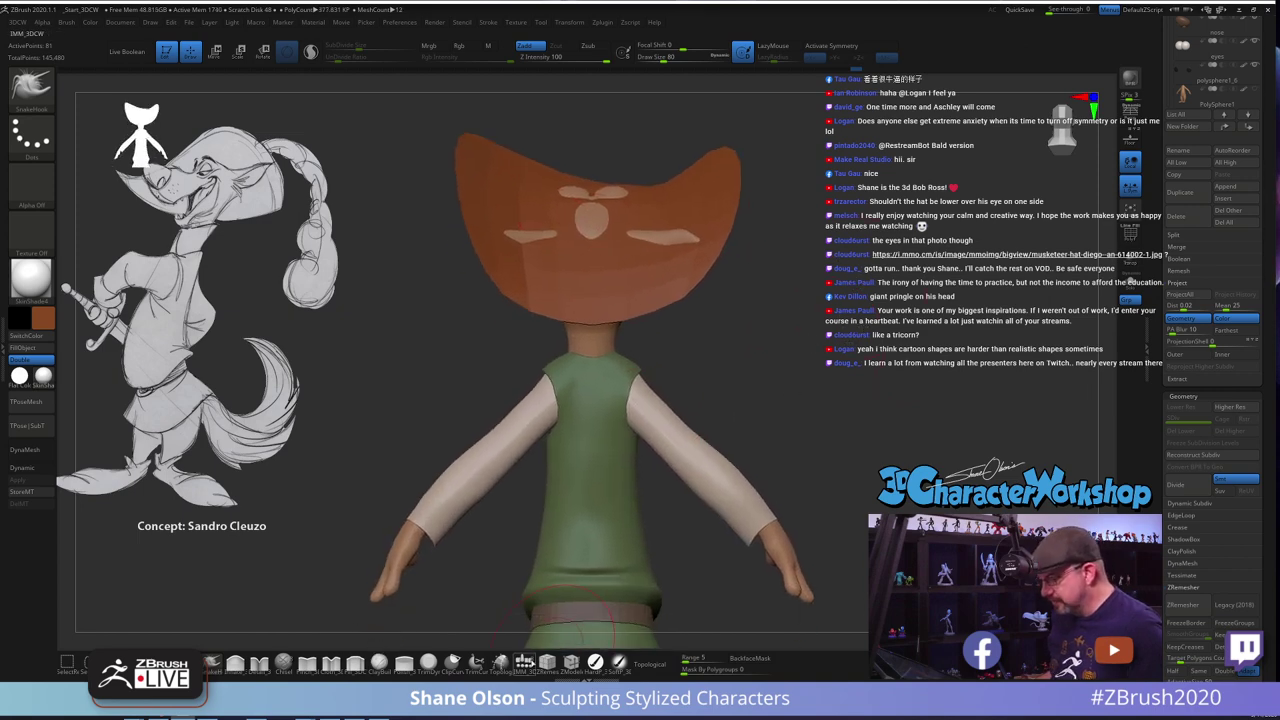
Select the head subtool and insert a QuadSphere-3 primitive with the IMM brush, centred on the top of the head
left_click(529, 664)
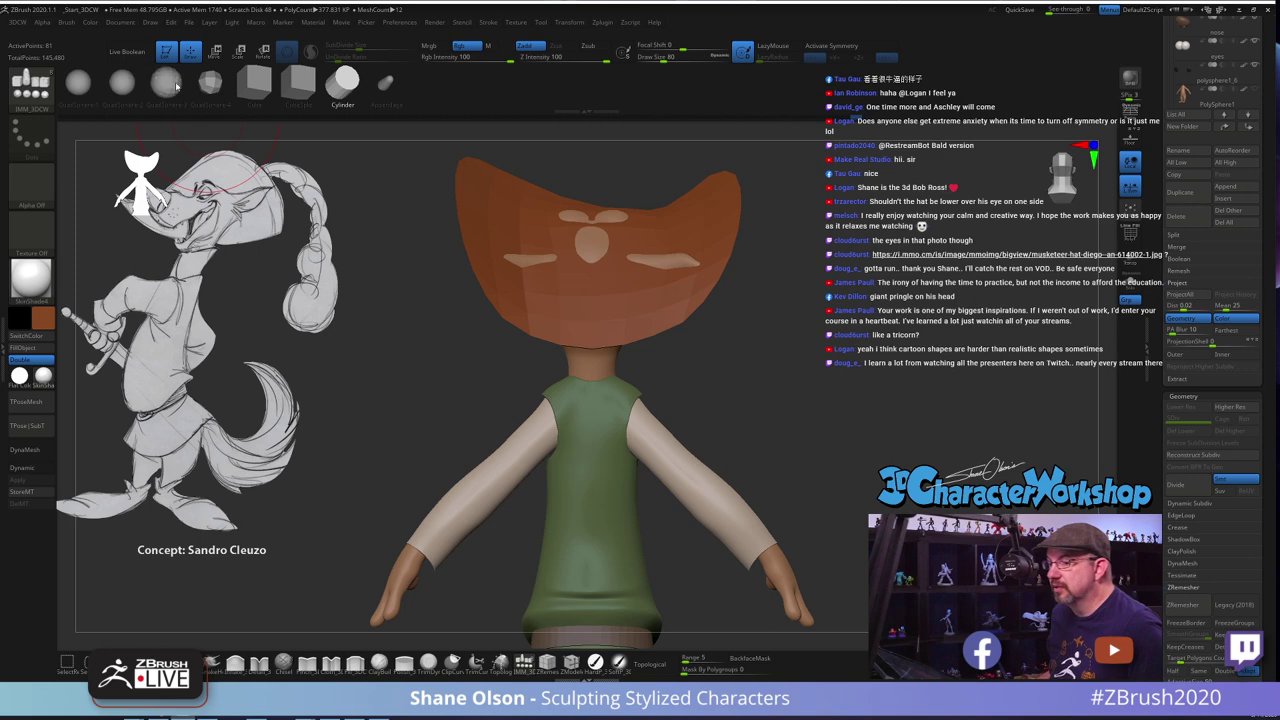
left_click(166, 80)
left_click_drag(795, 246, 718, 330)
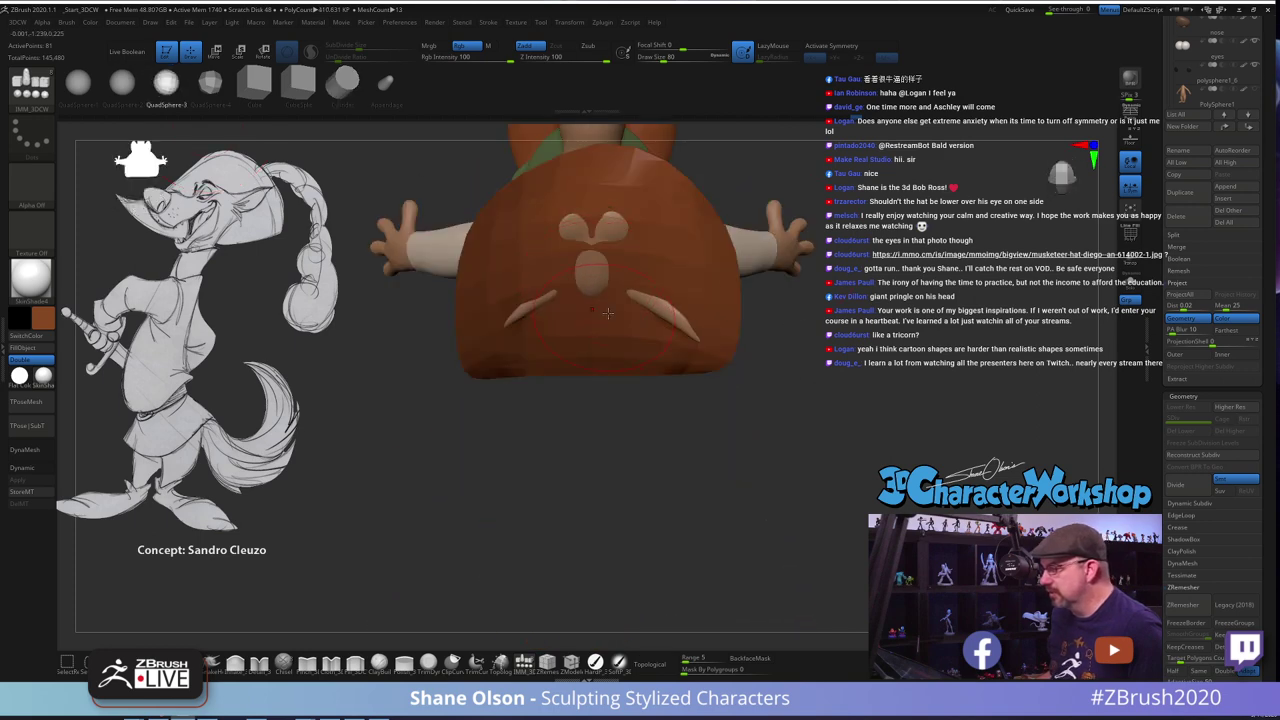
key("shift+f")
left_click_drag(815, 421, 797, 360)
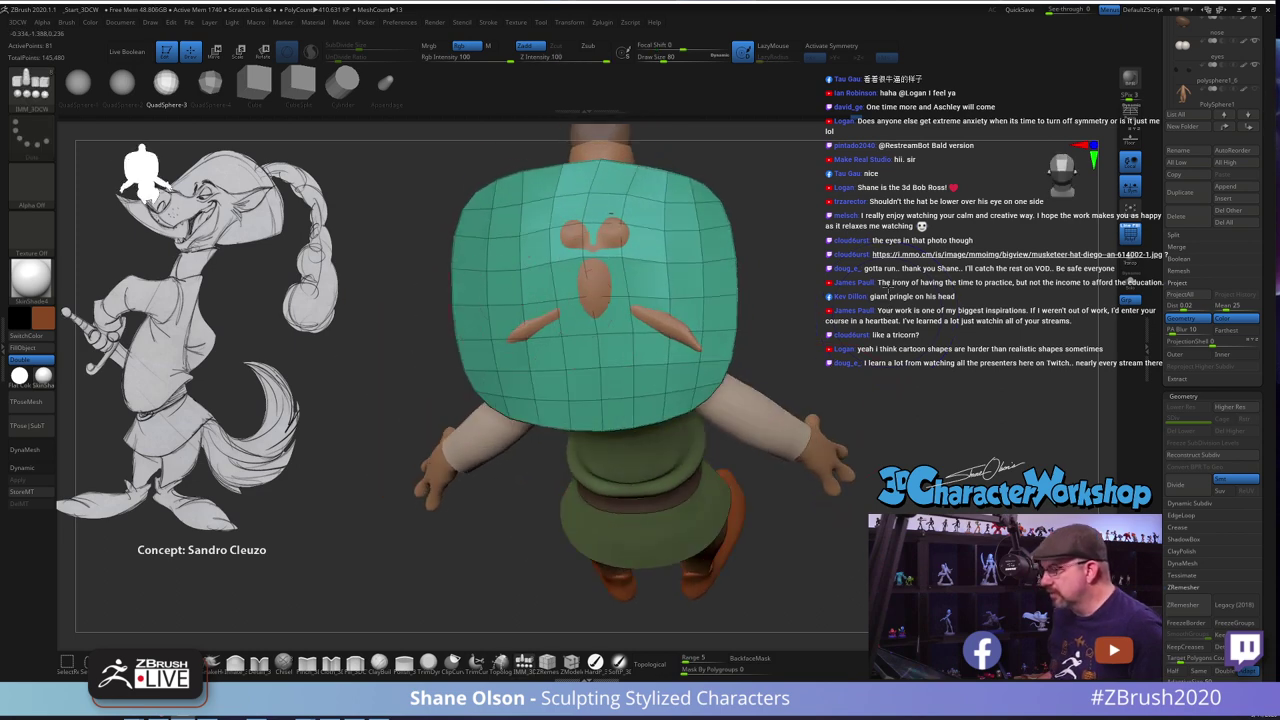
left_click_drag(838, 296, 891, 290)
left_click(655, 292, "alt")
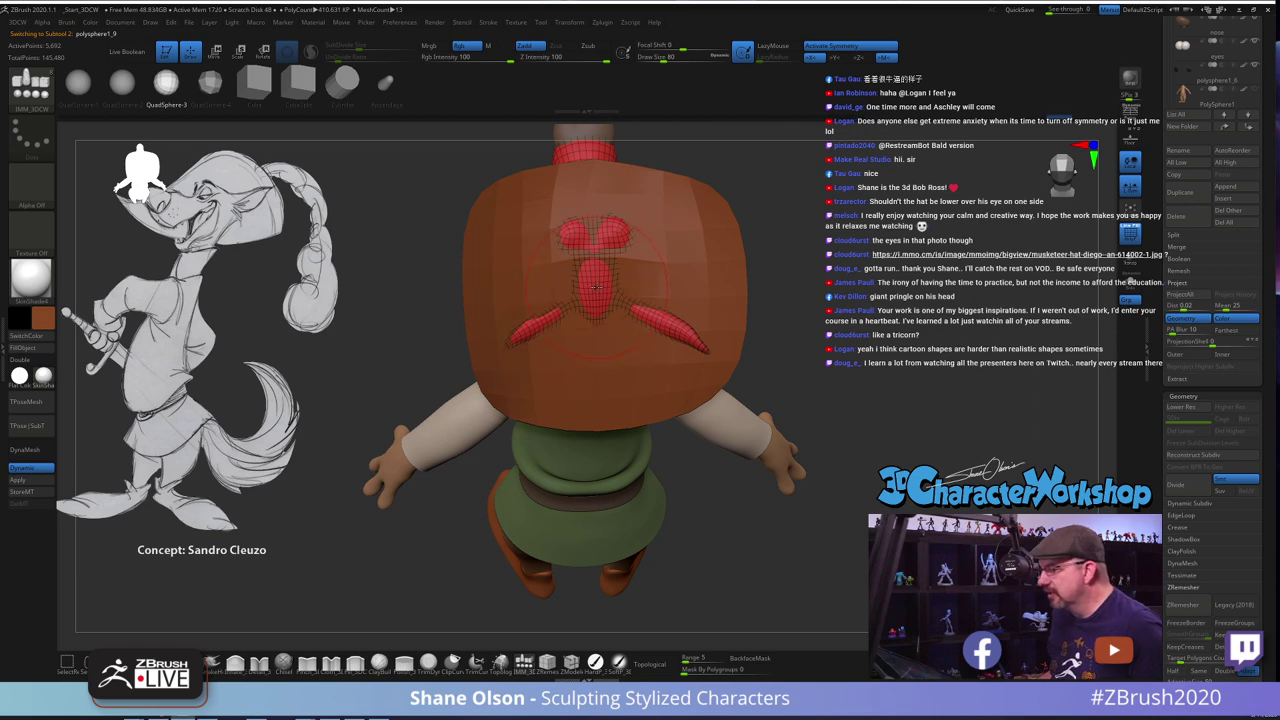
left_click_drag(596, 287, 604, 353)
Split the unmasked sphere off the head into its own subtool and select it
key("space")
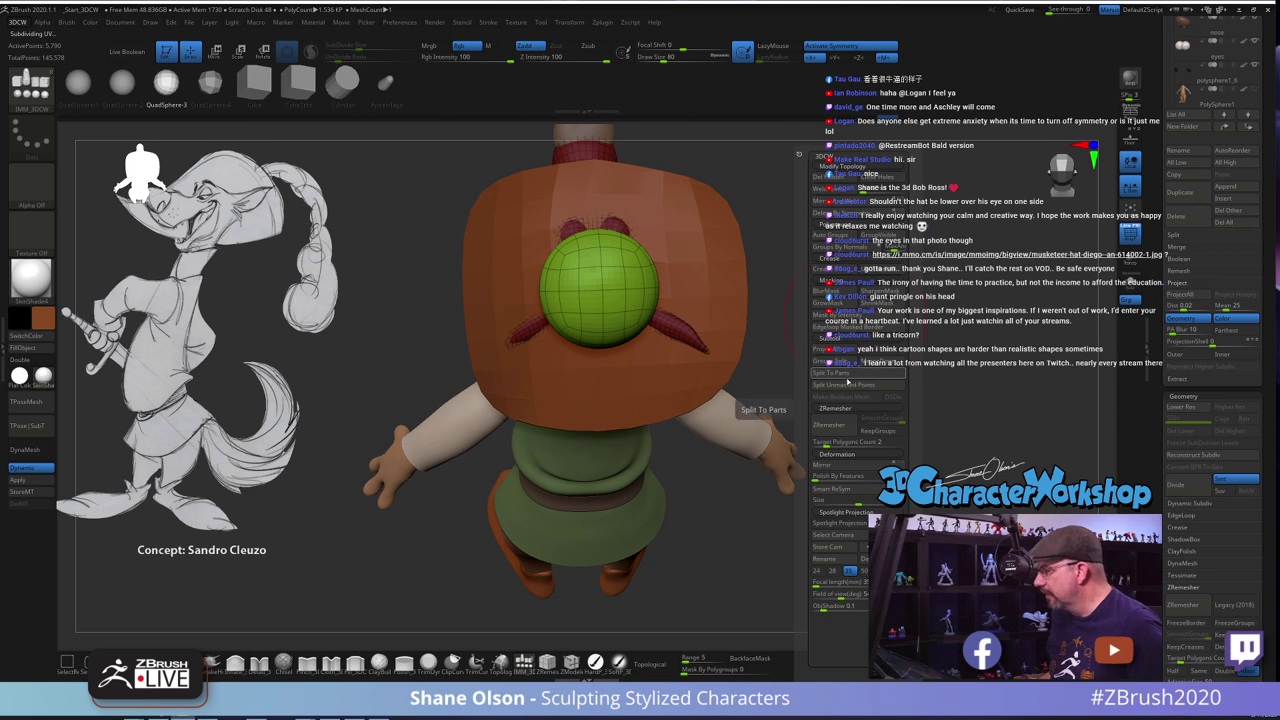
left_click(866, 385)
left_click_drag(887, 362, 885, 333)
key("w")
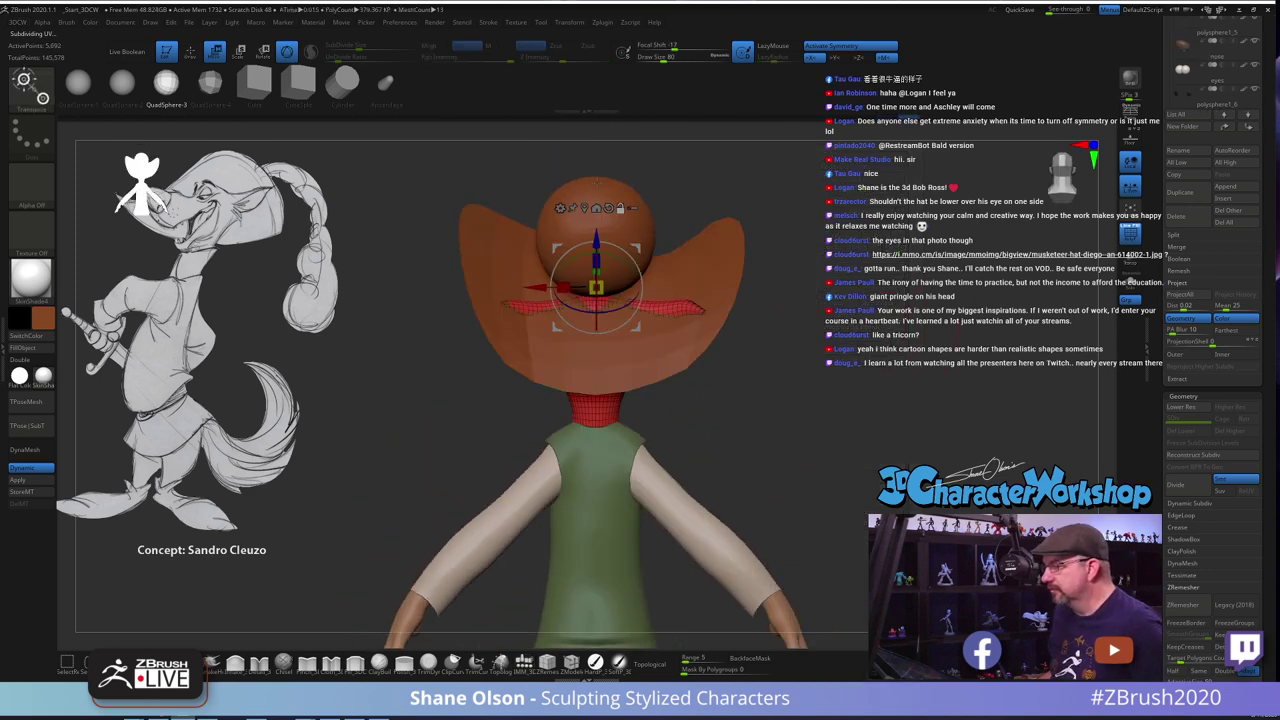
left_click(598, 182, "alt")
Isolate the sphere in a side view and turn off its dynamic subdivision to show the low-poly cage
left_click_drag(1100, 262, 1037, 258)
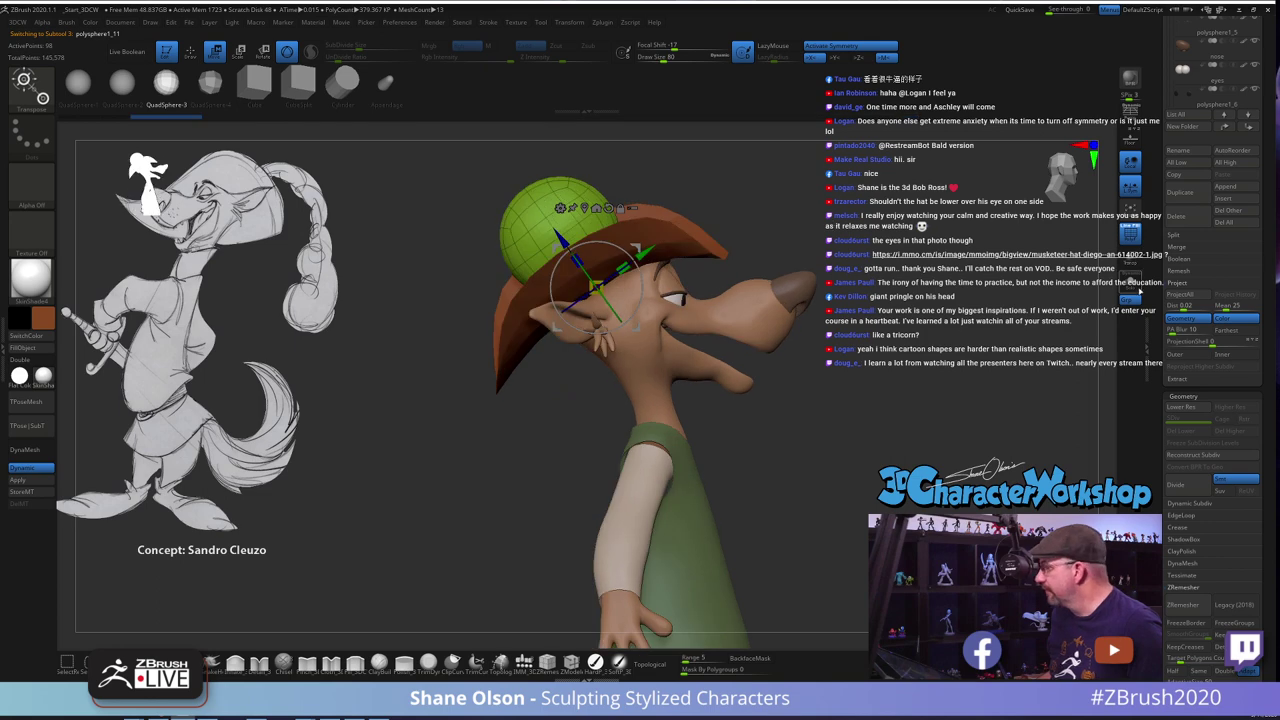
left_click(1136, 287)
left_click_drag(822, 160, 822, 358, "alt")
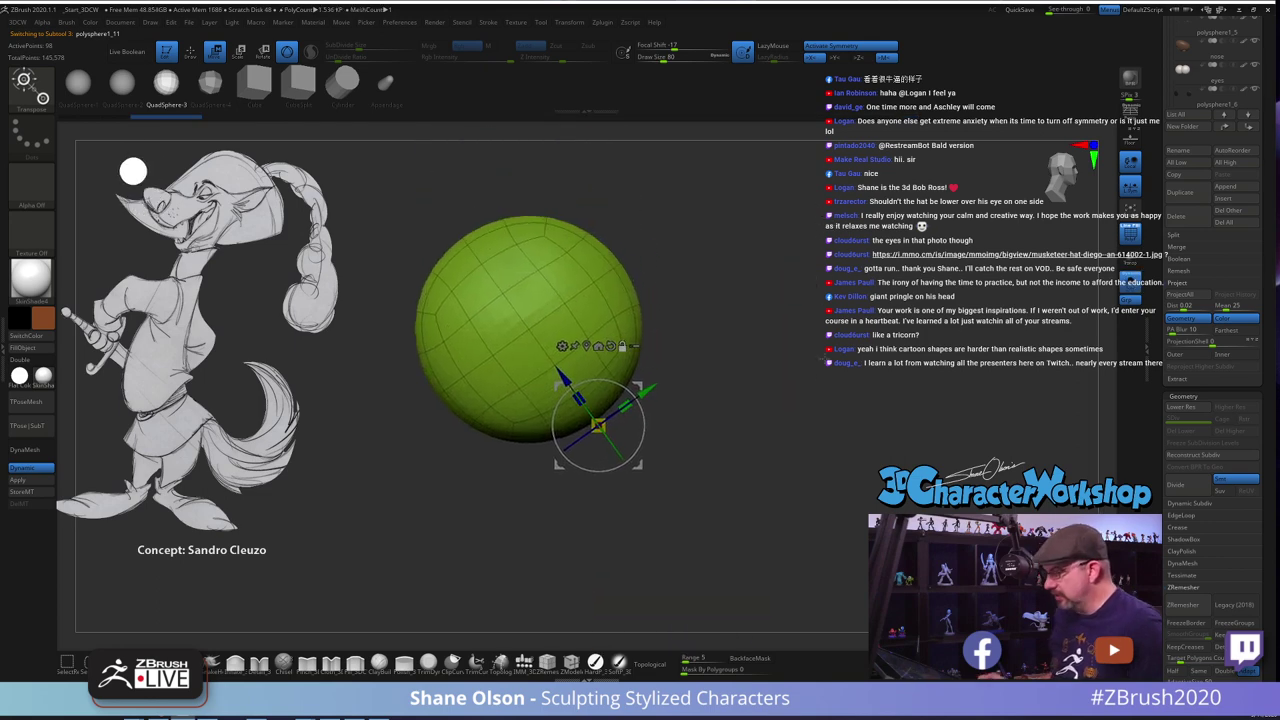
left_click_drag(707, 312, 656, 320, "alt")
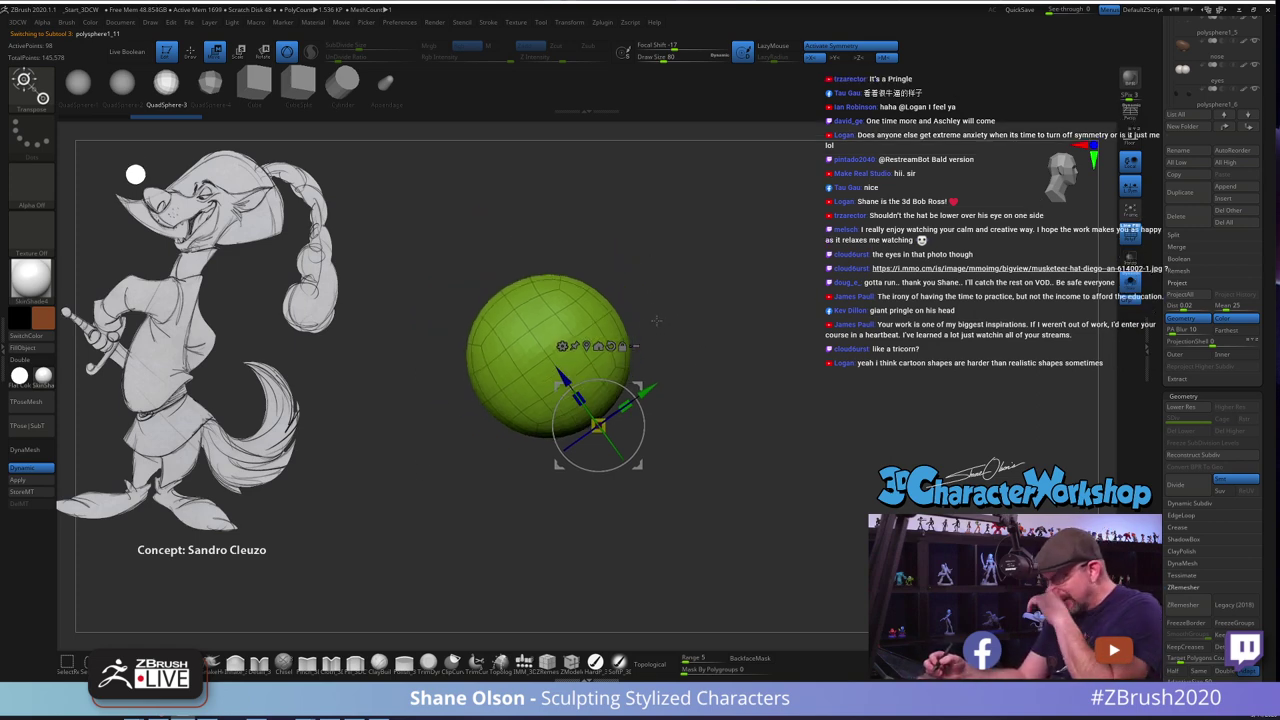
left_click_drag(700, 405, 696, 410)
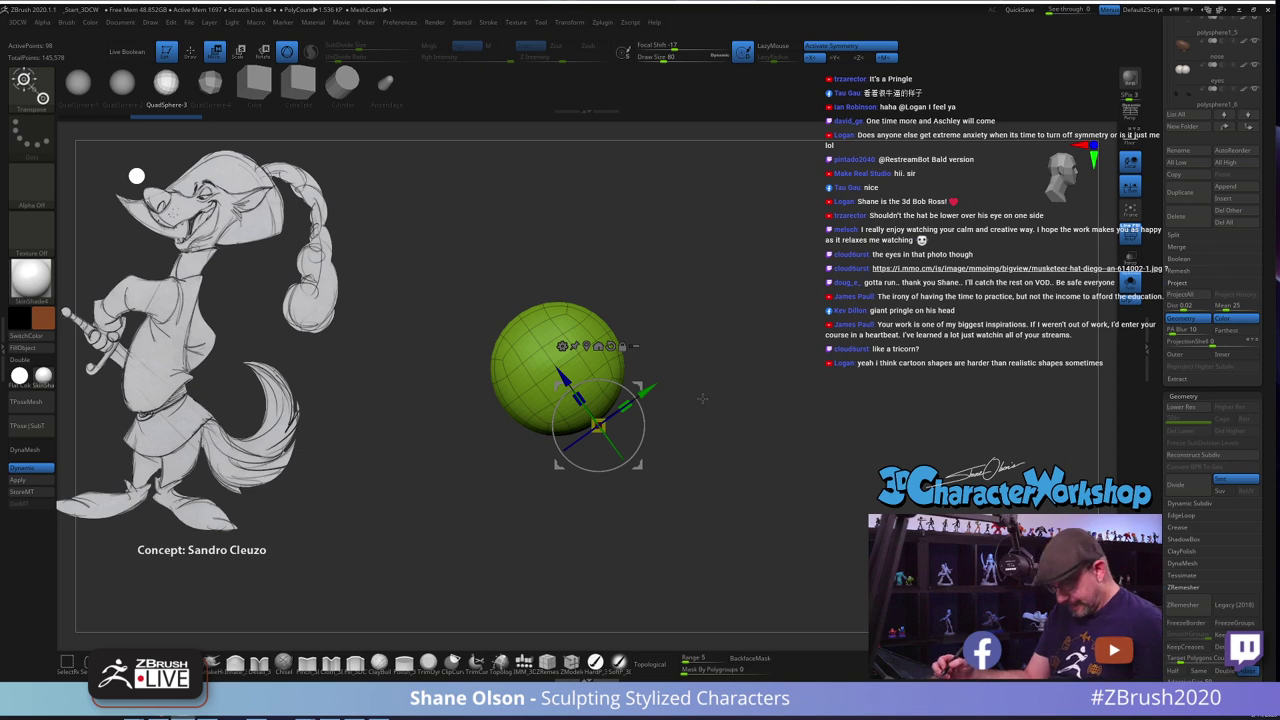
key("q")
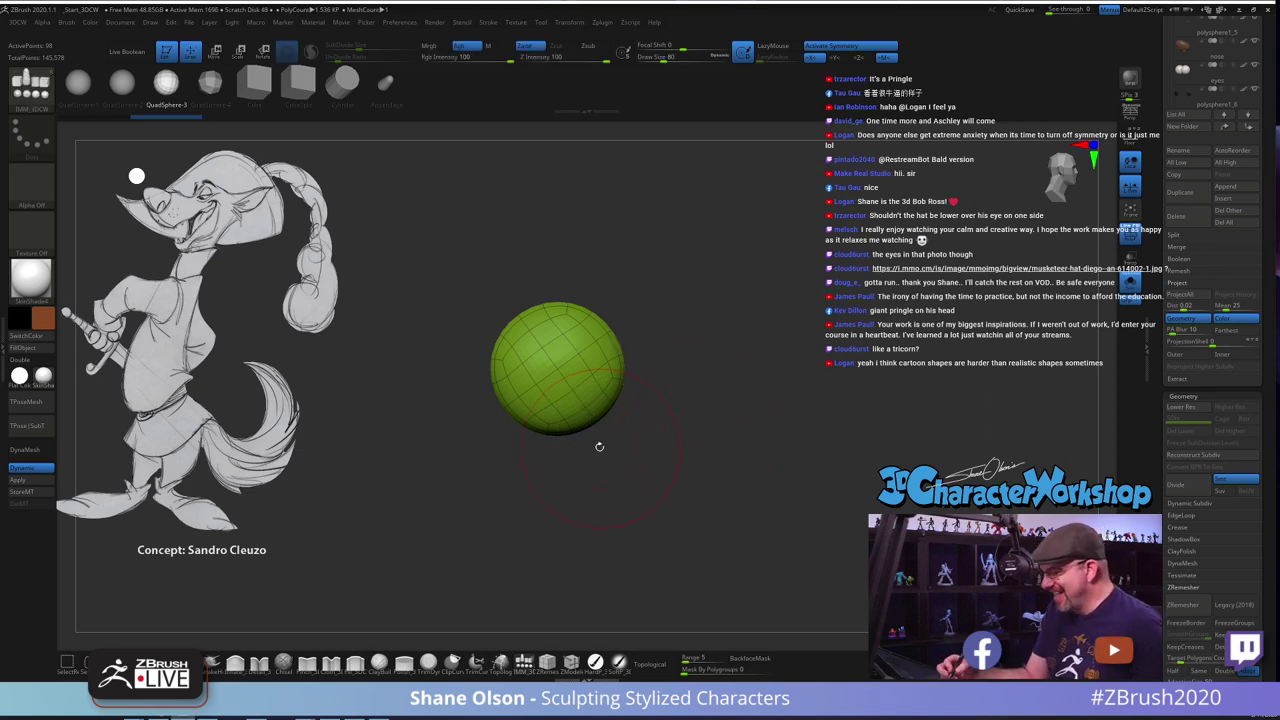
key("shift+f")
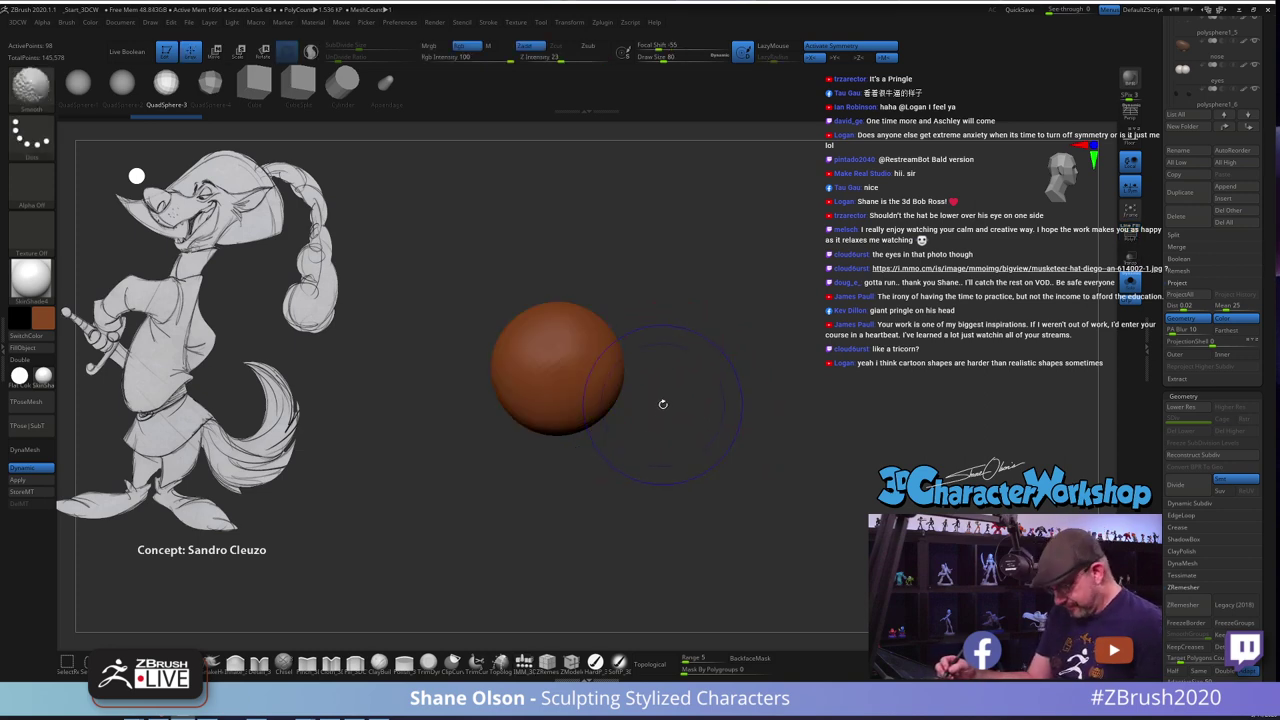
key("shift+f")
key("shift+d")
left_click_drag(674, 388, 670, 417, "alt")
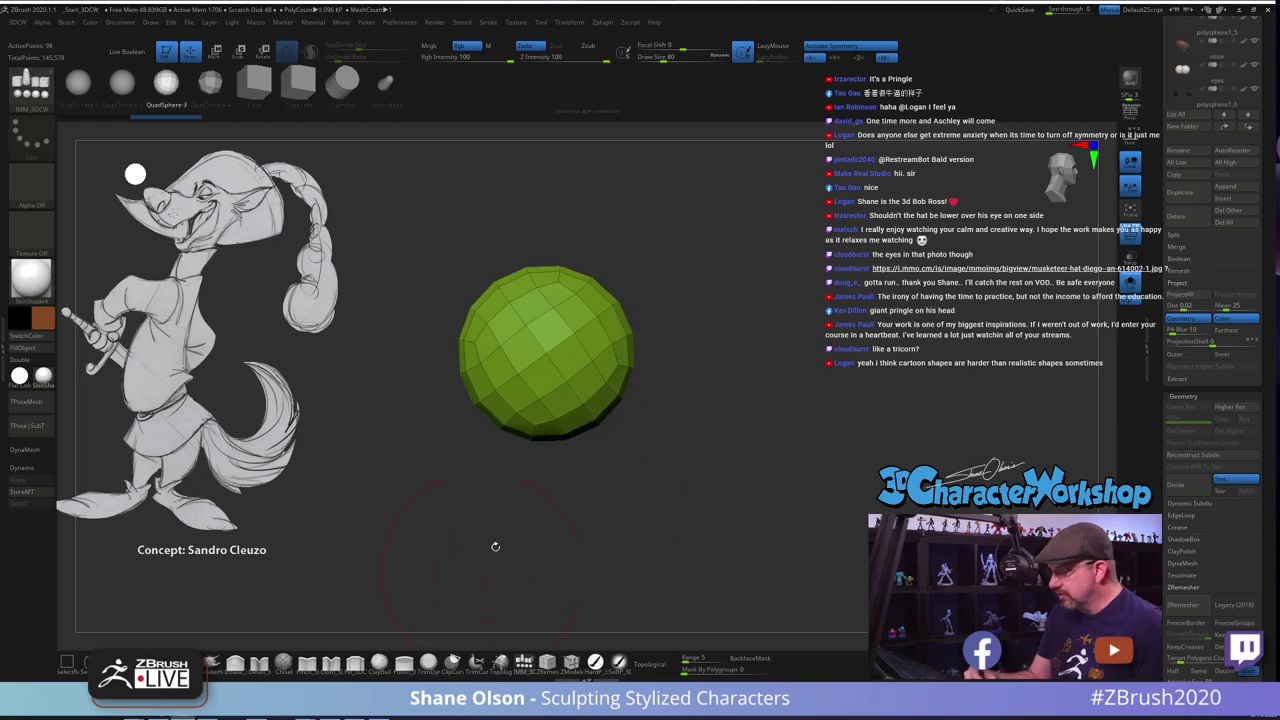
left_click_drag(660, 292, 442, 440, "ctrl+shift")
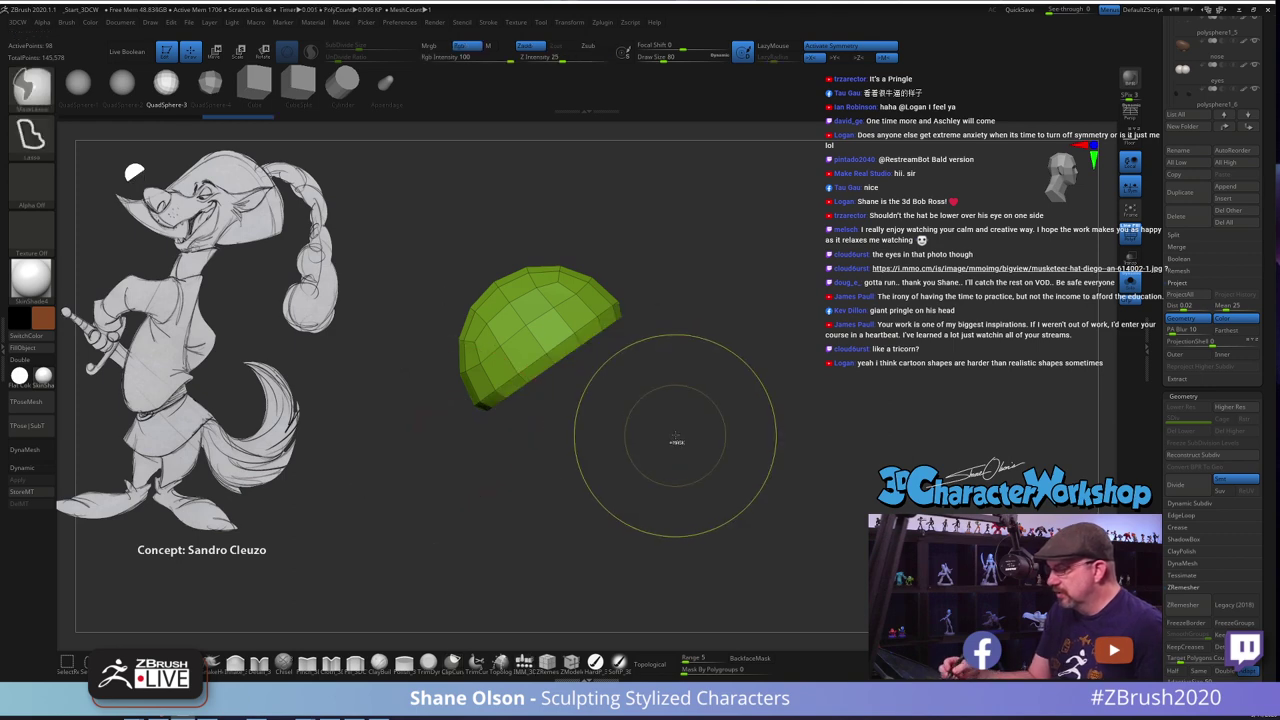
key("ctrl+z")
key("shift+d")
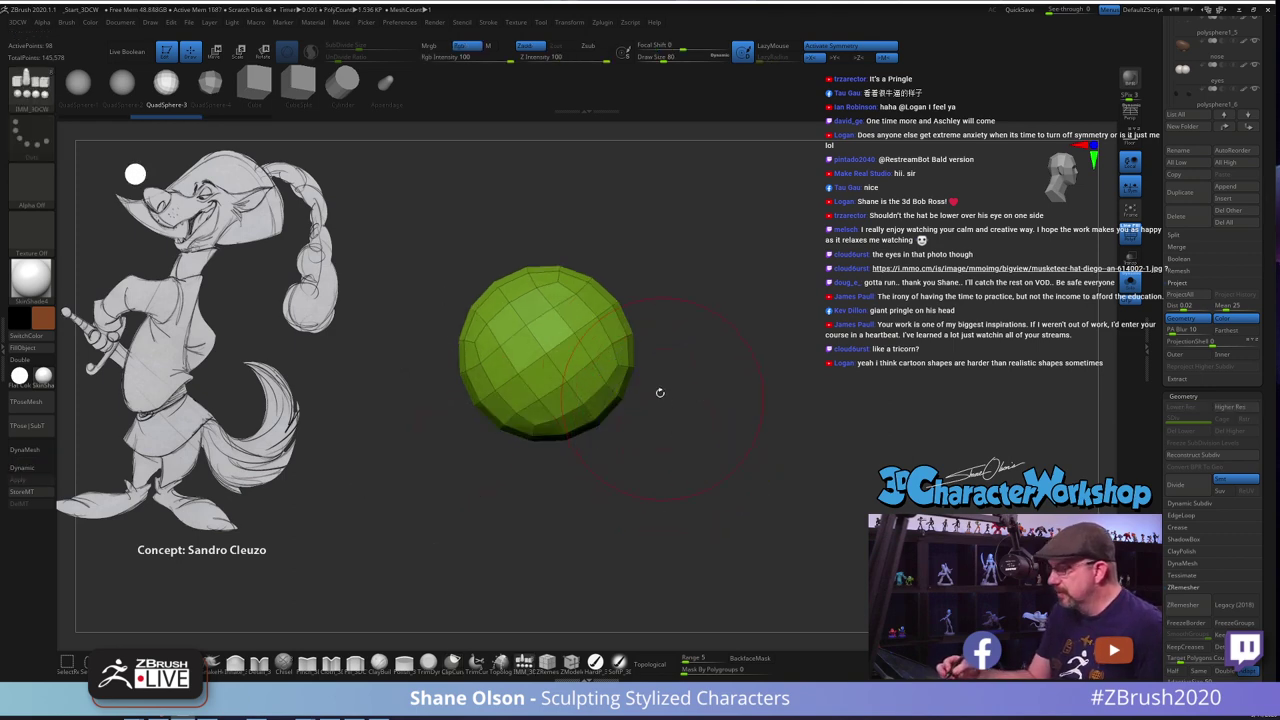
Cut the sphere flat through its middle along a diagonal with the ClipCurve brush, leaving a dome for the crown
key("ctrl+shift")
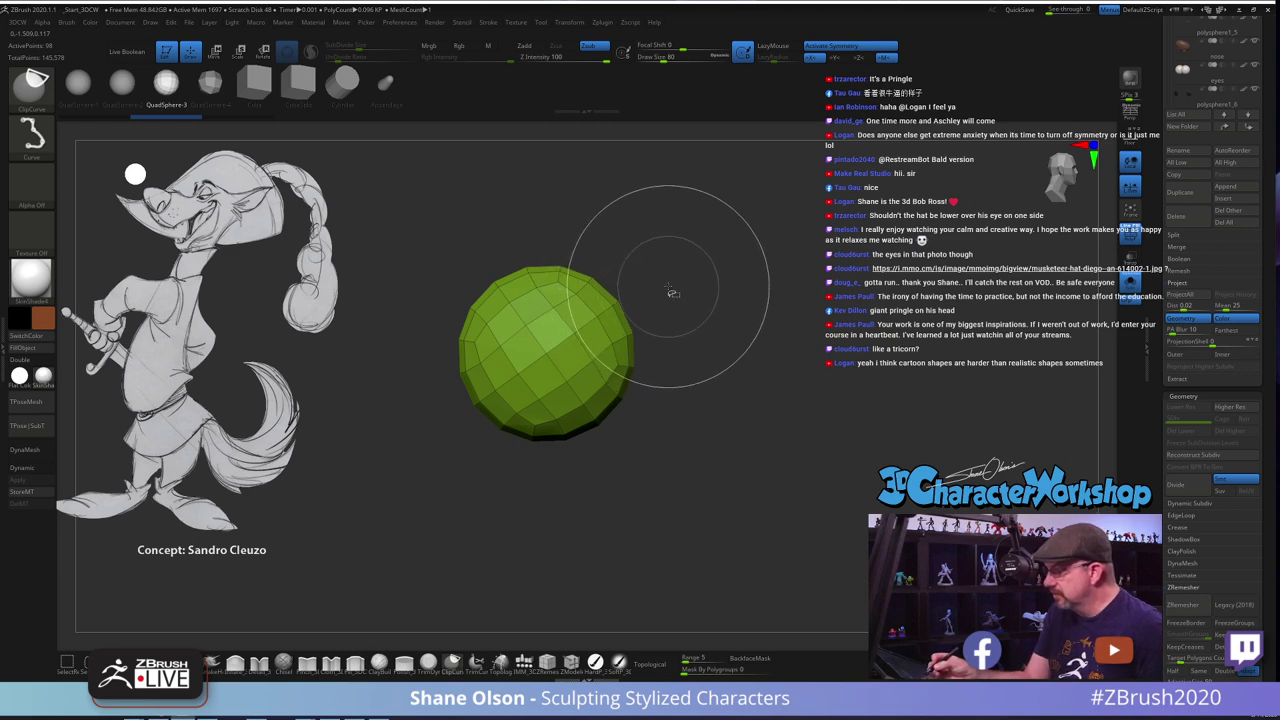
mouse_move(655, 283)
left_mouse_down("ctrl+shift")
mouse_move(386, 440)
mouse_move(395, 461)
left_mouse_up("ctrl+shift")
mouse_move(765, 446)
left_mouse_down()
mouse_move(737, 421)
mouse_move(722, 376)
mouse_move(713, 506)
left_mouse_up()
Reshape the top of the crown's dome using the Move brush at draw size 62
key("s")
left_click(720, 500)
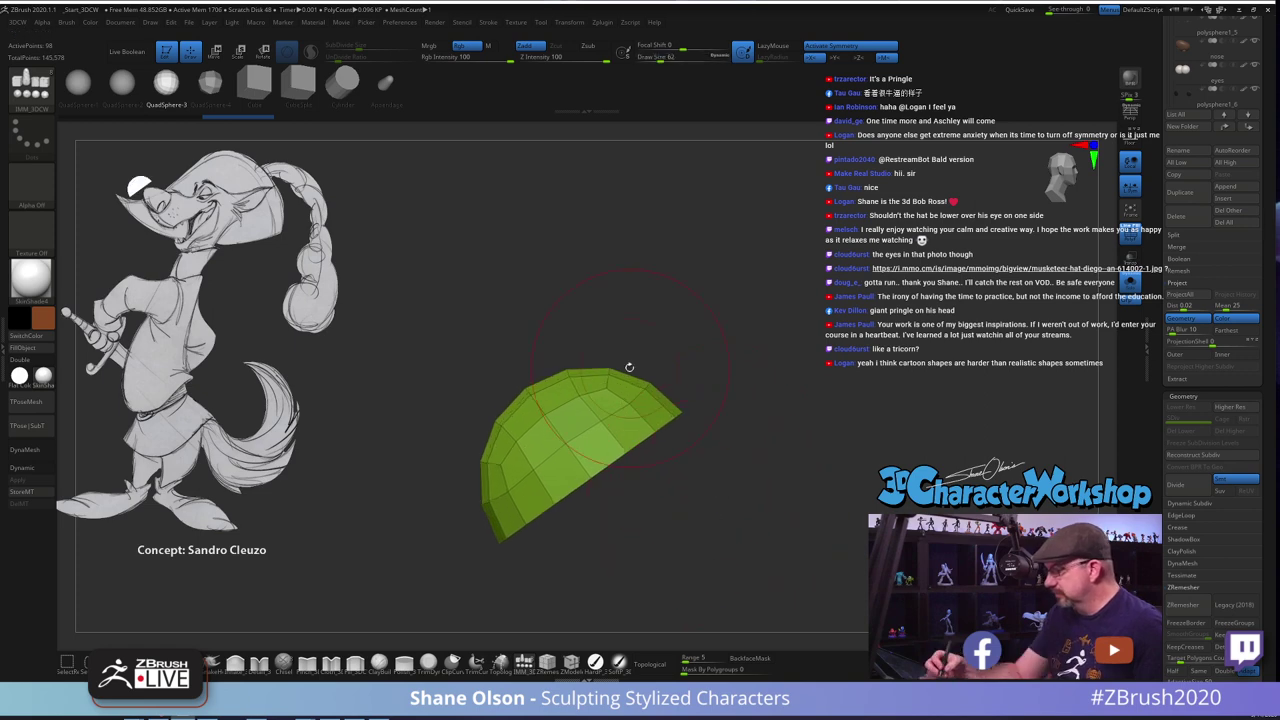
left_click_drag(612, 378, 614, 358)
key("ctrl+z")
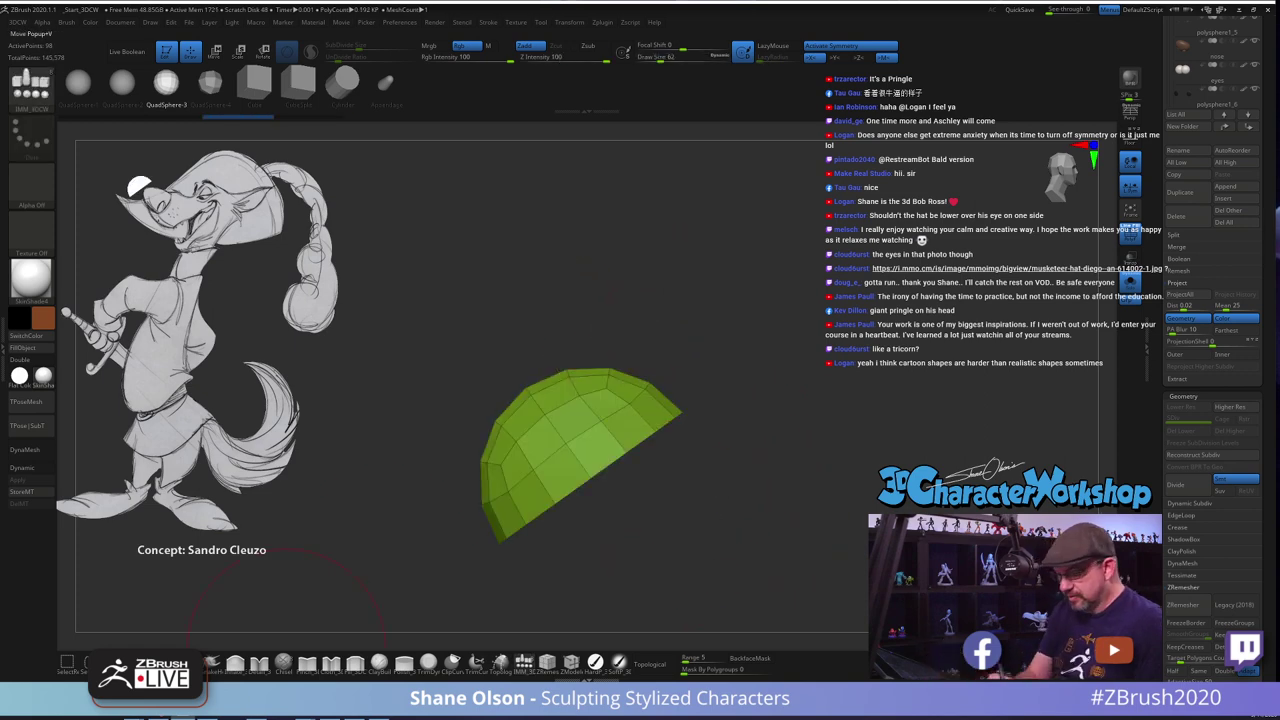
left_click(287, 653)
left_click_drag(612, 341, 606, 330)
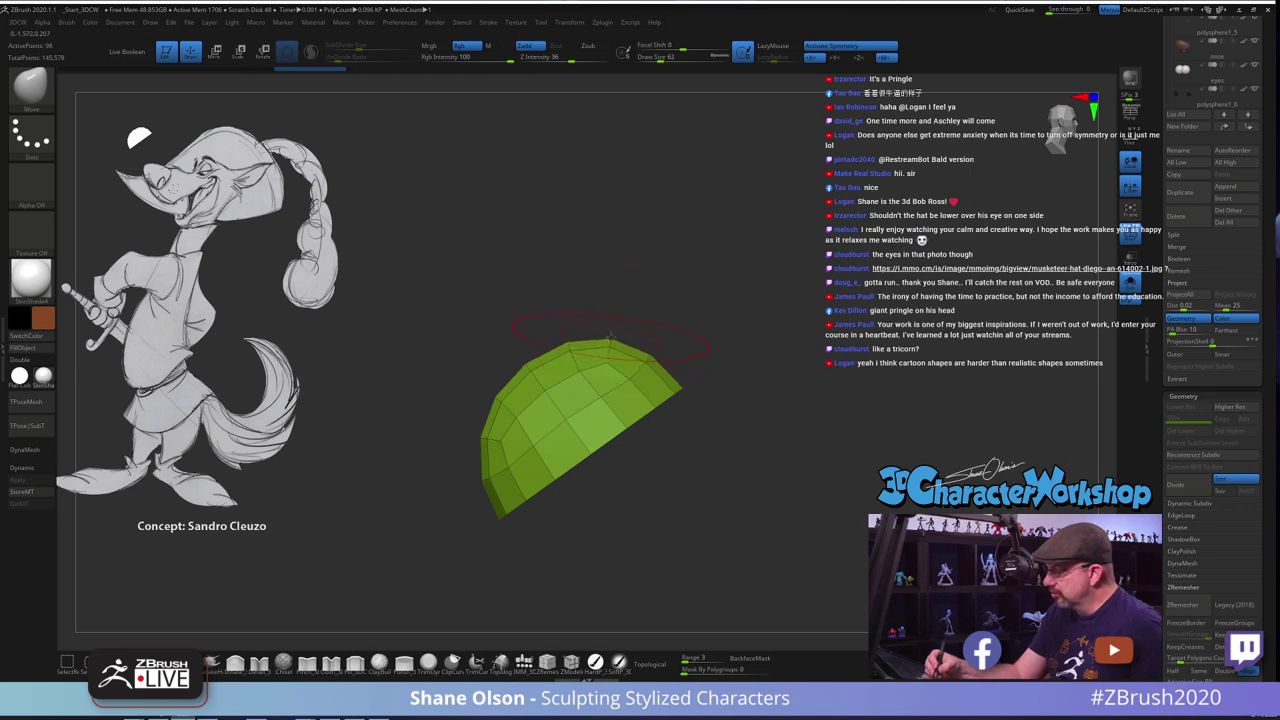
mouse_move(649, 293)
left_mouse_down()
mouse_move(746, 294)
mouse_move(715, 353)
left_mouse_up()
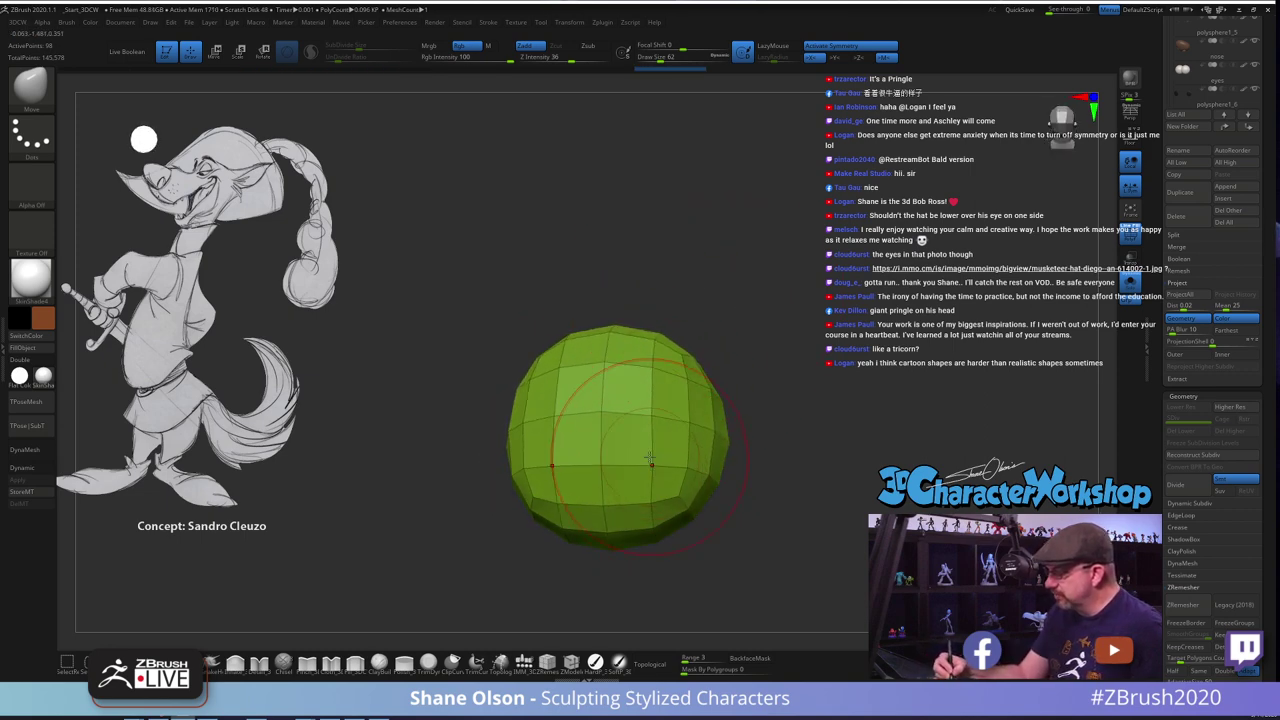
mouse_move(801, 417)
left_mouse_down()
mouse_move(854, 380)
mouse_move(792, 396)
mouse_move(689, 386)
mouse_move(734, 394)
left_mouse_up()
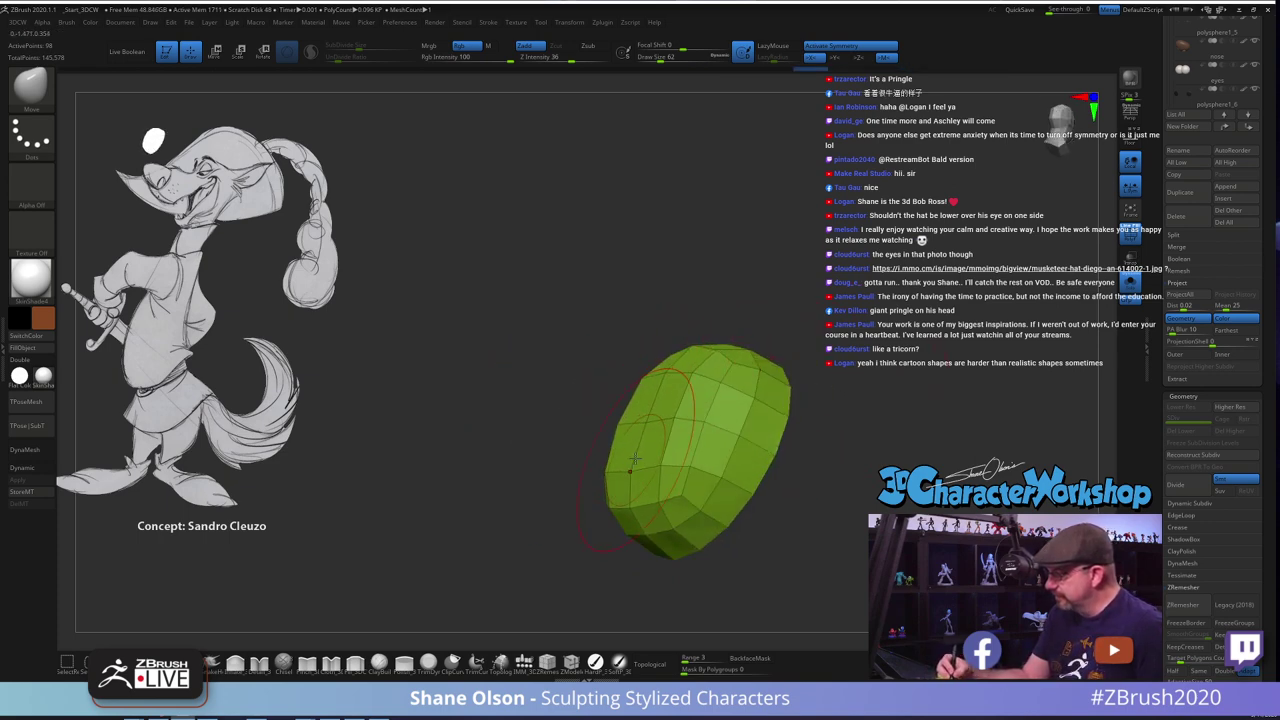
Turn on dynamic subdivision for the crown and bring the rest of the character back into view
key("d")
left_click_drag(909, 471, 794, 487)
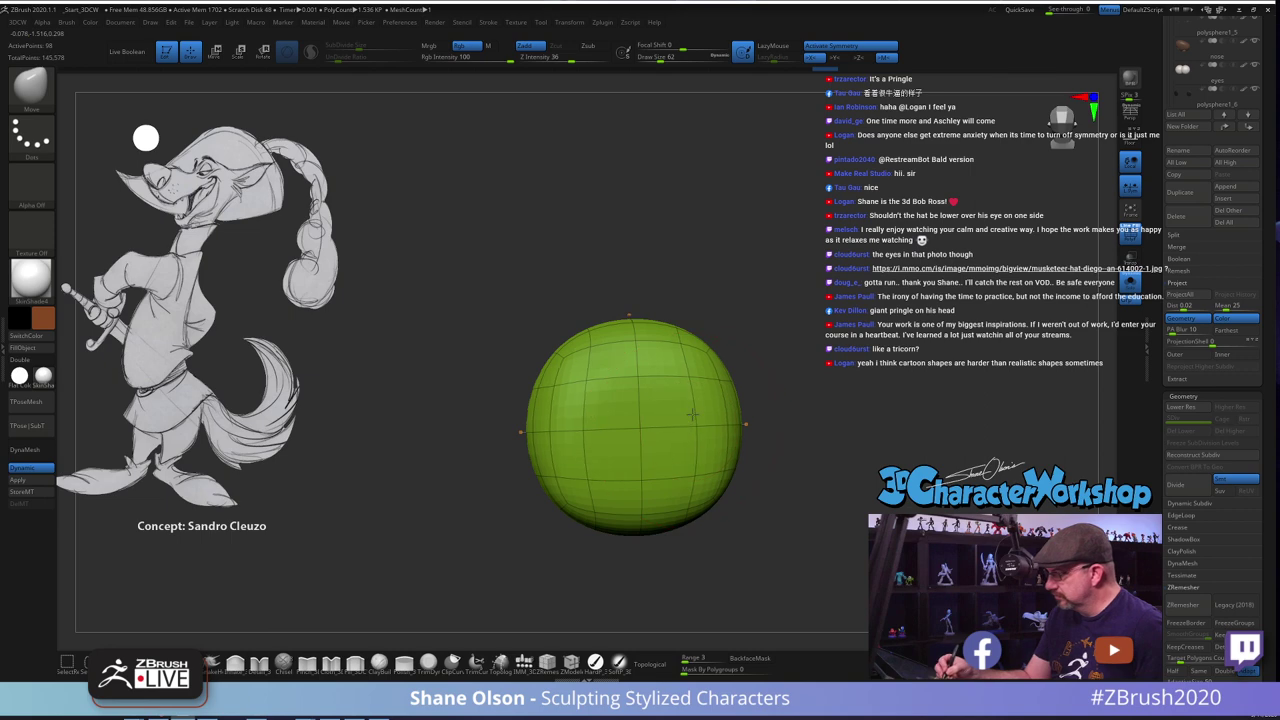
left_click_drag(862, 512, 757, 506)
left_click(1130, 283)
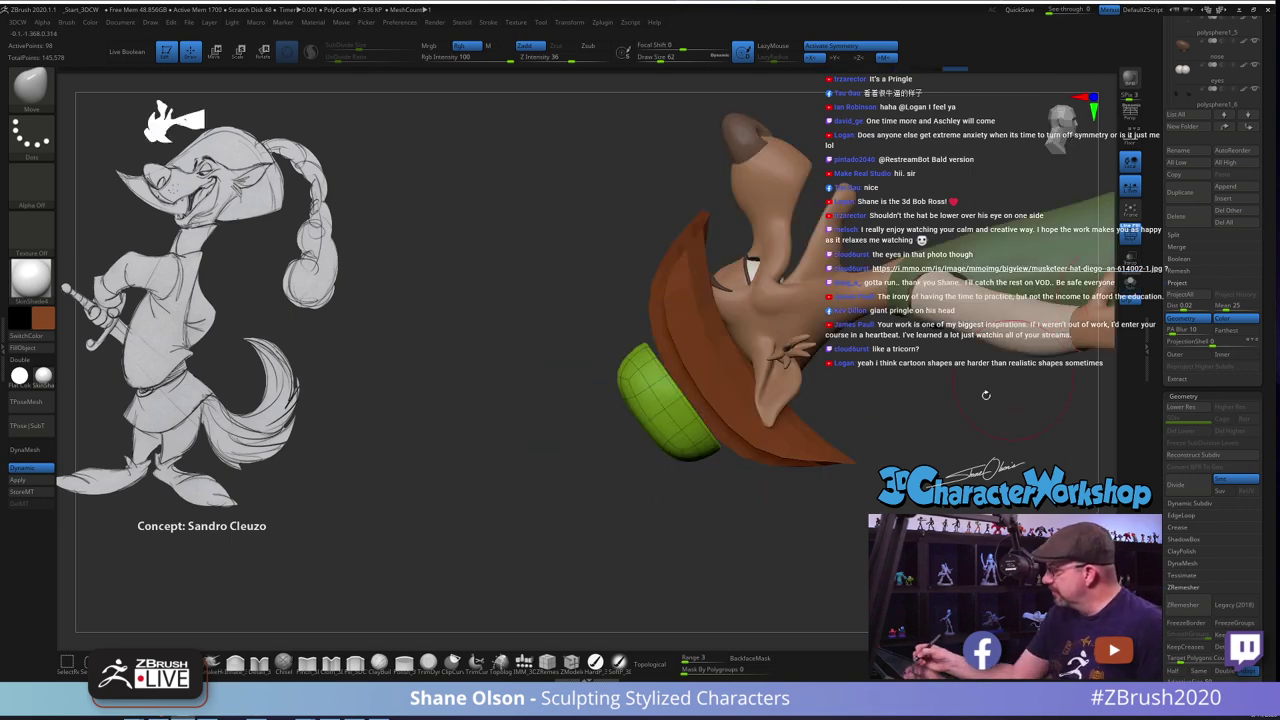
left_click_drag(838, 436, 892, 377)
Seat the crown down into the middle of the hat brim with the transform gizmo
key("w")
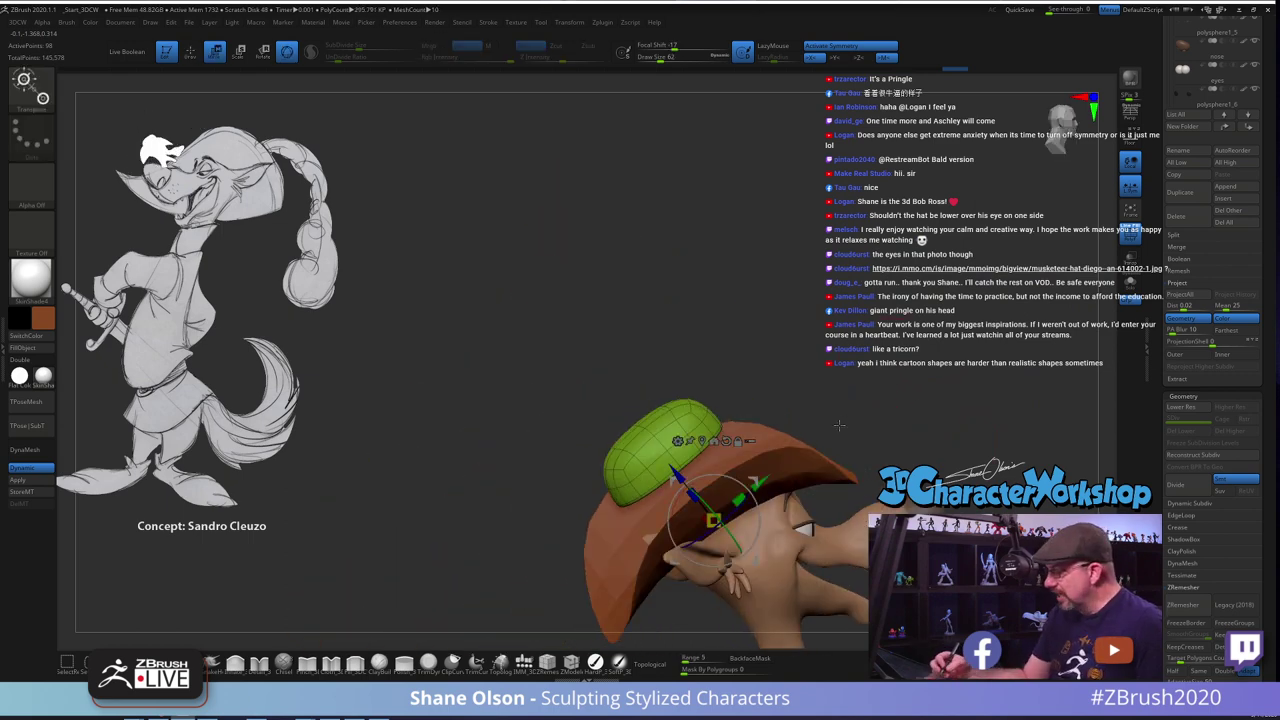
left_click_drag(839, 425, 810, 322)
left_click_drag(612, 384, 634, 424)
left_click_drag(815, 338, 862, 342)
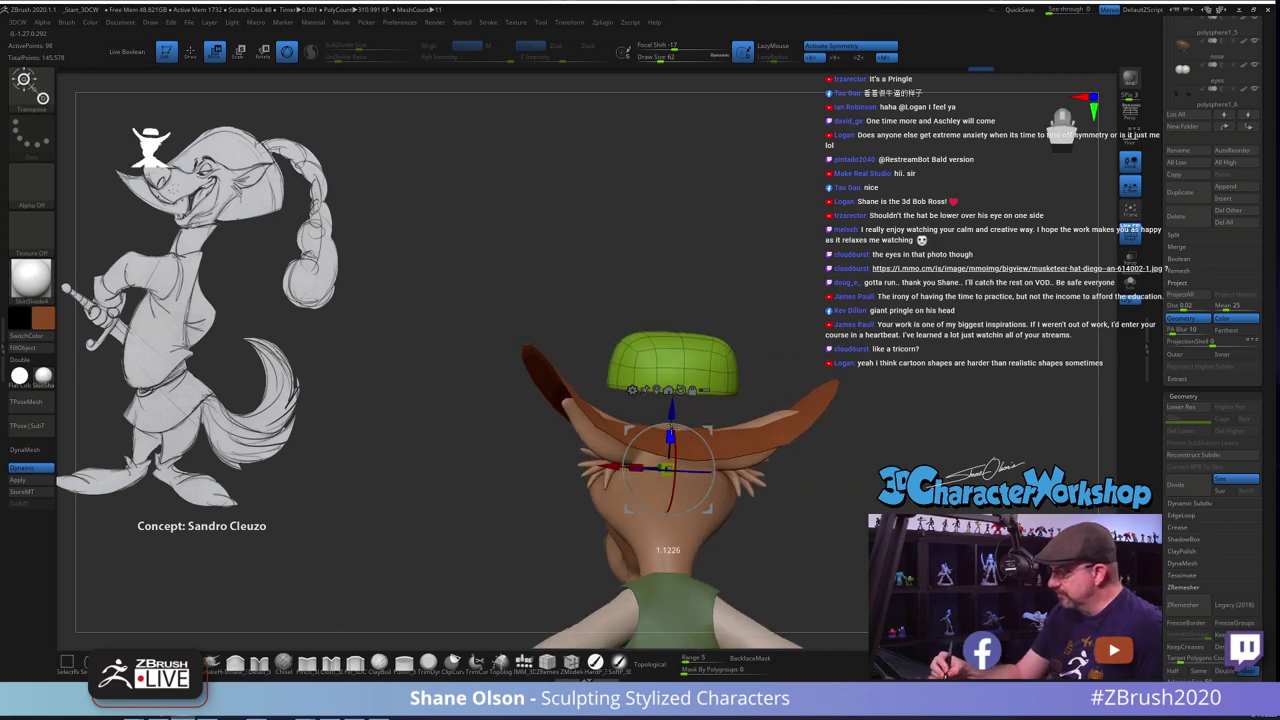
key("ctrl+z")
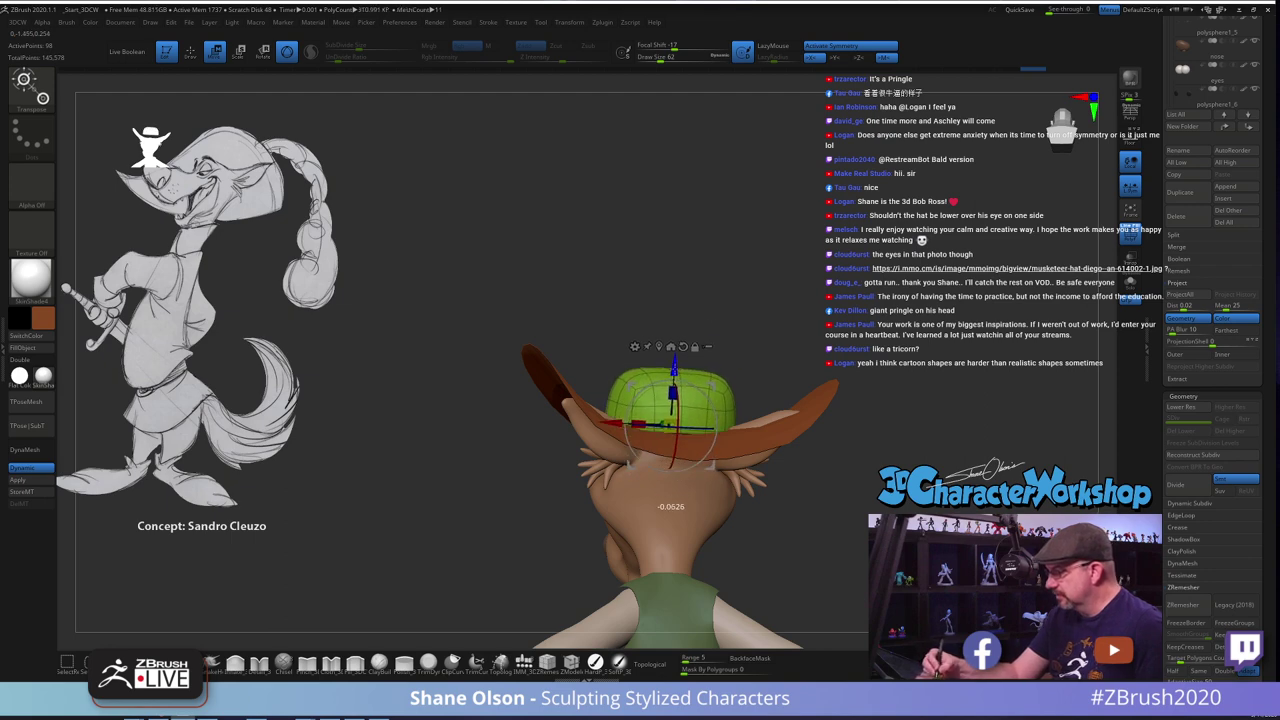
left_click_drag(868, 436, 902, 401)
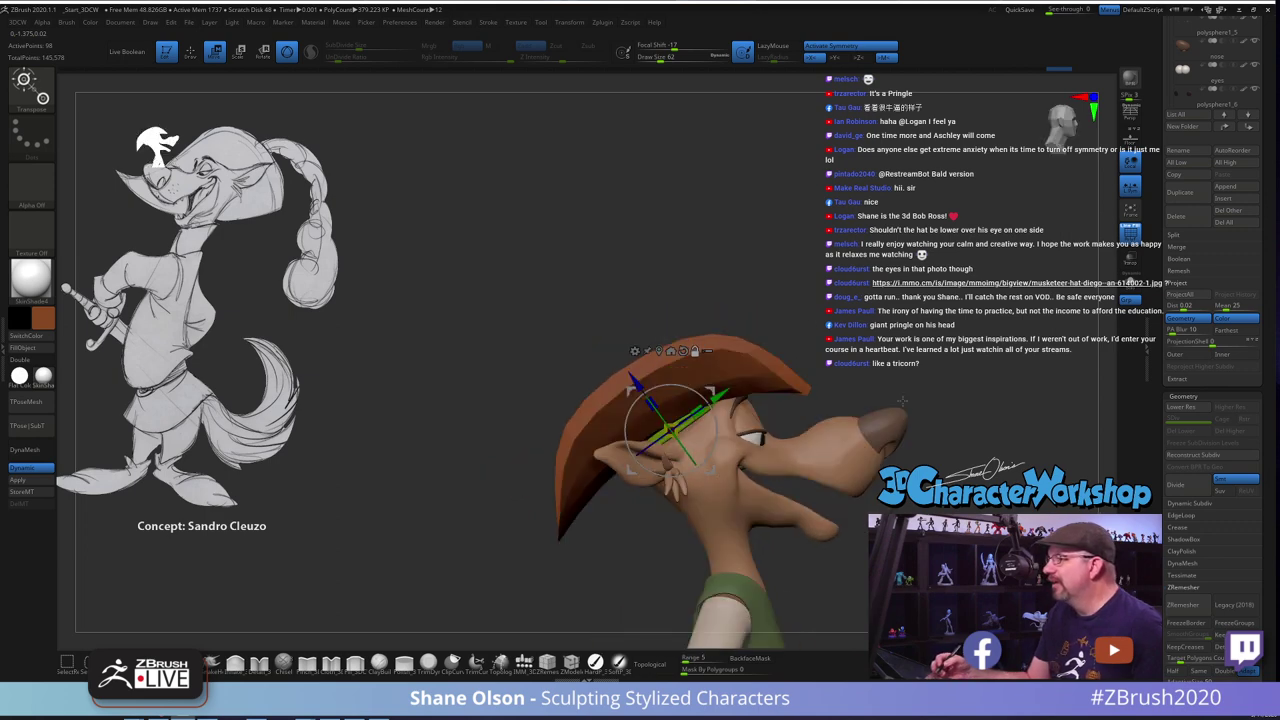
left_click_drag(752, 412, 834, 407)
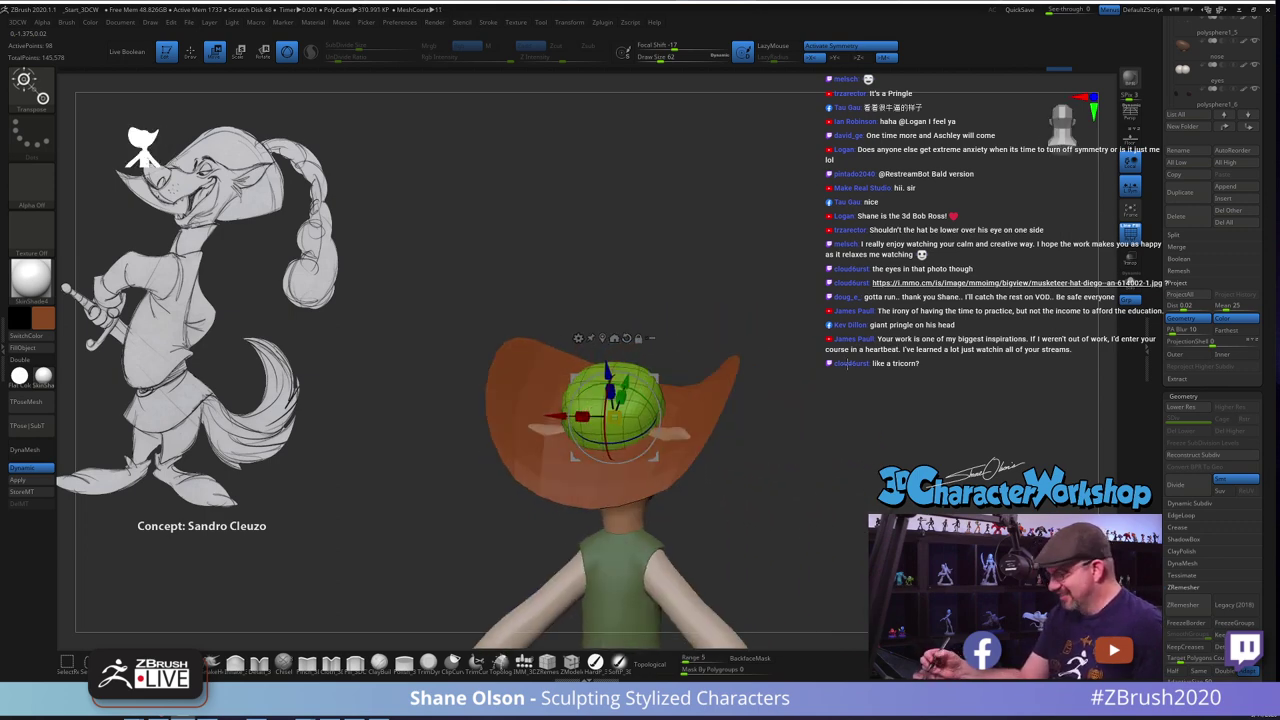
Turn off the wireframe display and return to the Move brush for working on the crown
key("shift+f")
key("q")
mouse_move(828, 491)
left_mouse_down()
mouse_move(831, 449)
mouse_move(757, 526)
mouse_move(831, 524)
mouse_move(794, 526)
mouse_move(826, 517)
mouse_move(806, 546)
mouse_move(790, 528)
left_mouse_up()
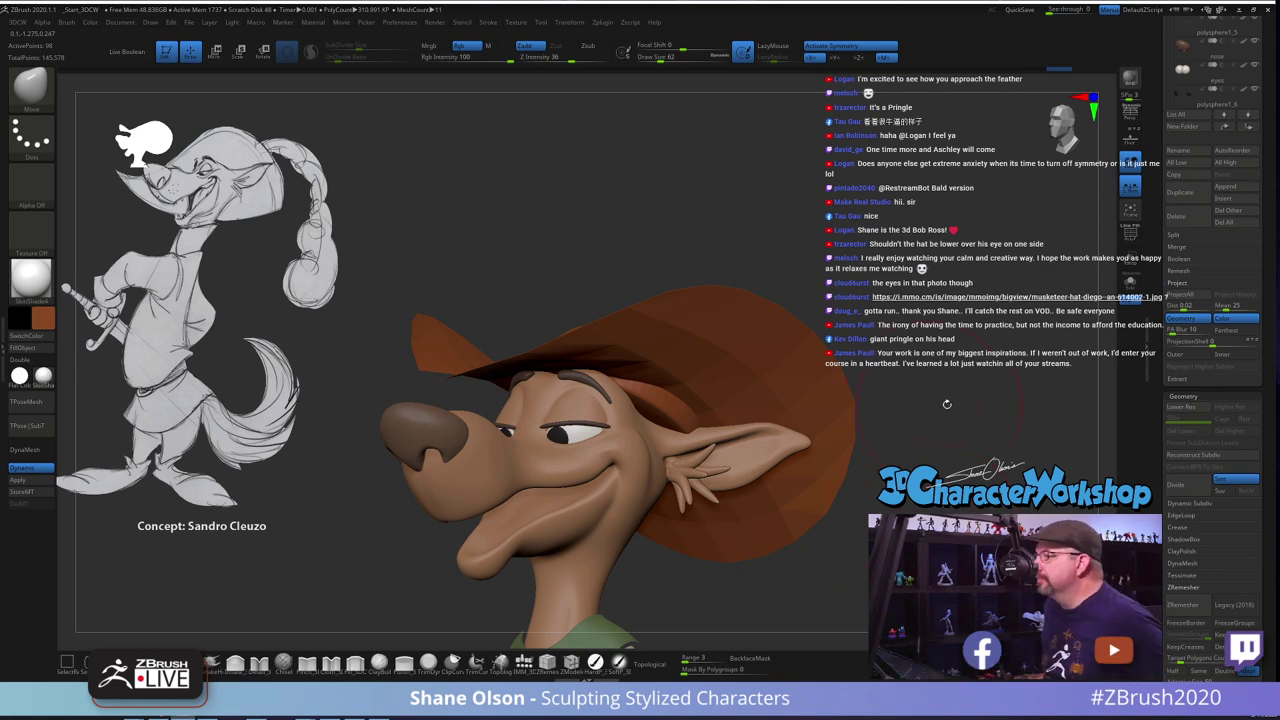
mouse_move(915, 325)
left_mouse_down()
mouse_move(904, 297)
mouse_move(915, 295)
left_mouse_up()
Tuck in the crown's lower edge beneath the brim near the temple with the Move brush at draw size 62
key("s")
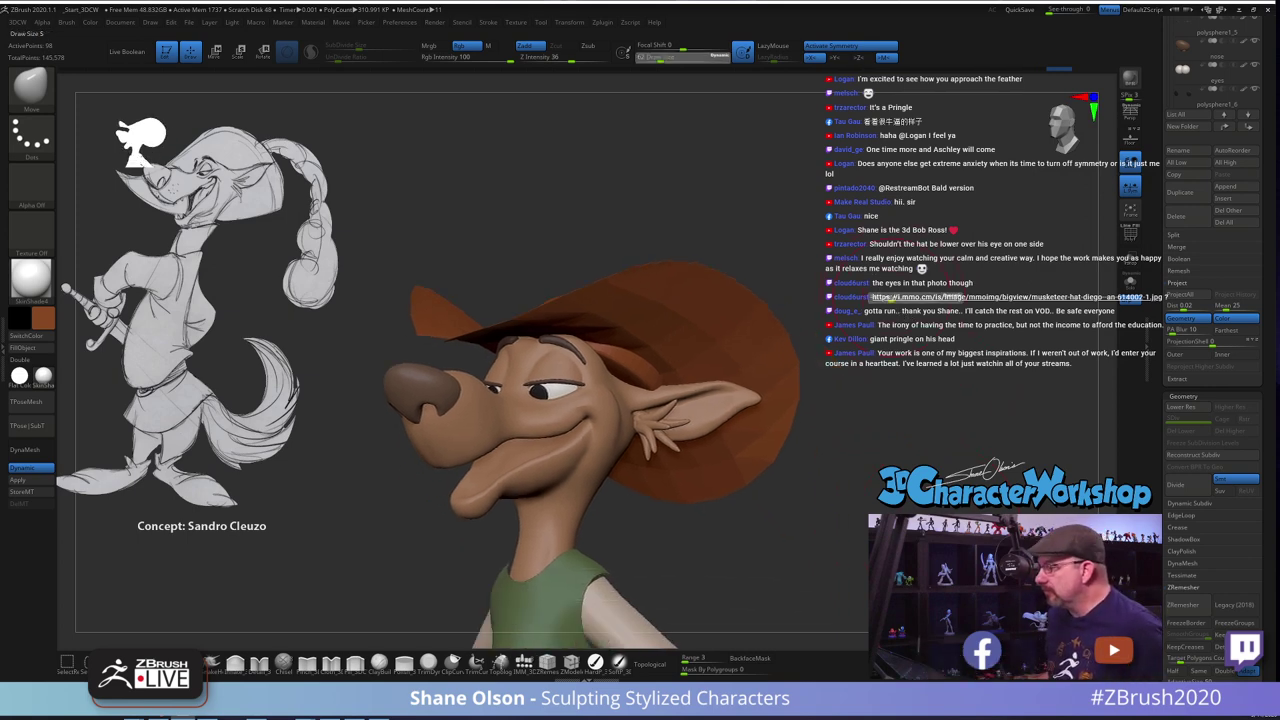
left_click(888, 295)
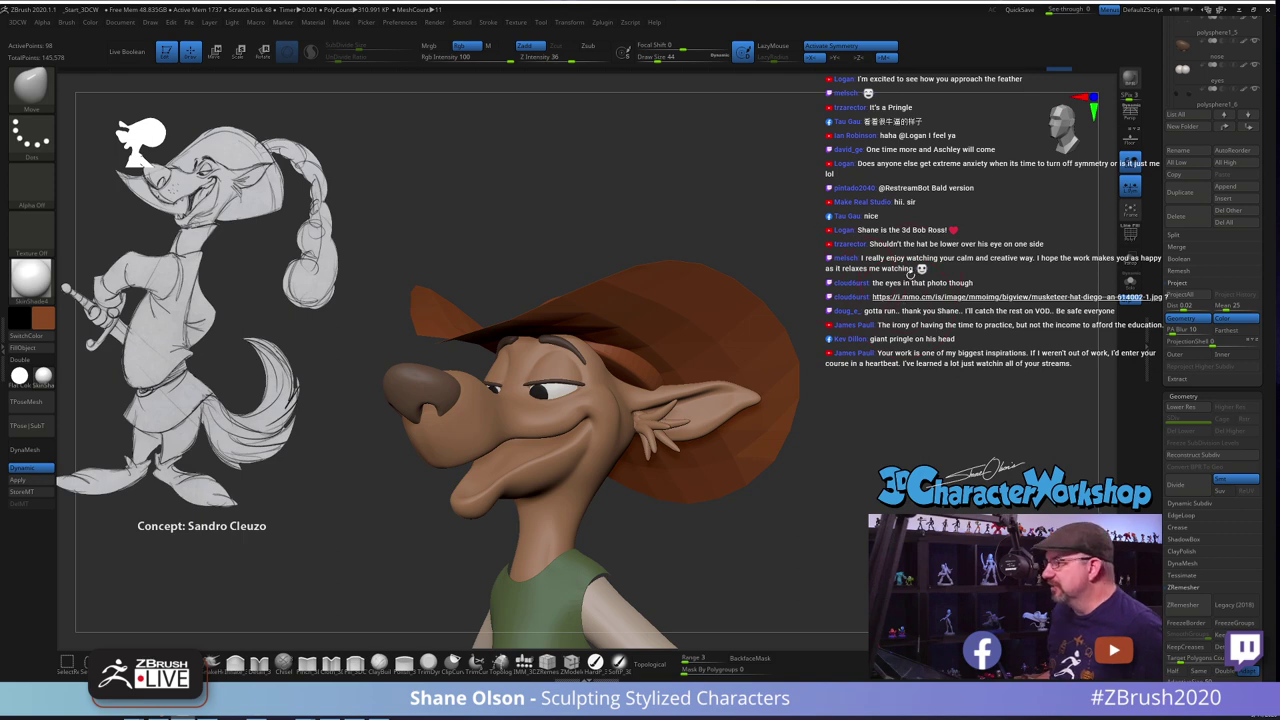
key("s")
left_click(637, 376)
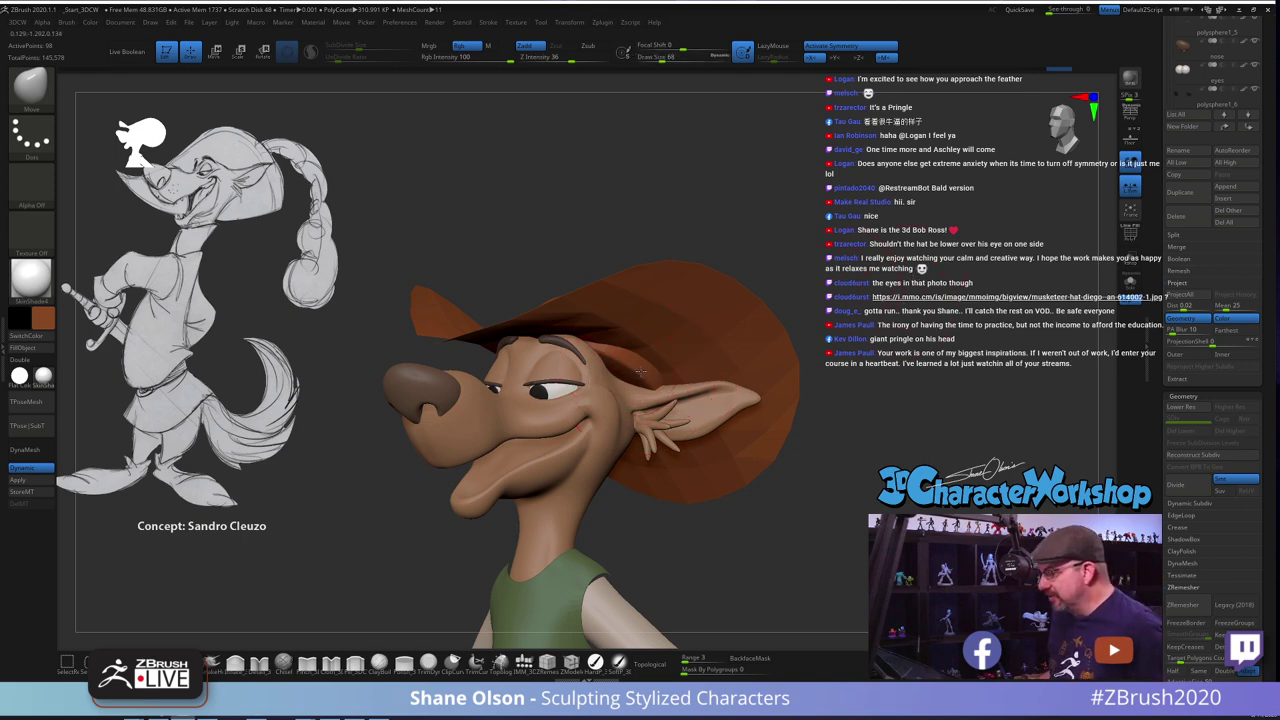
key("s")
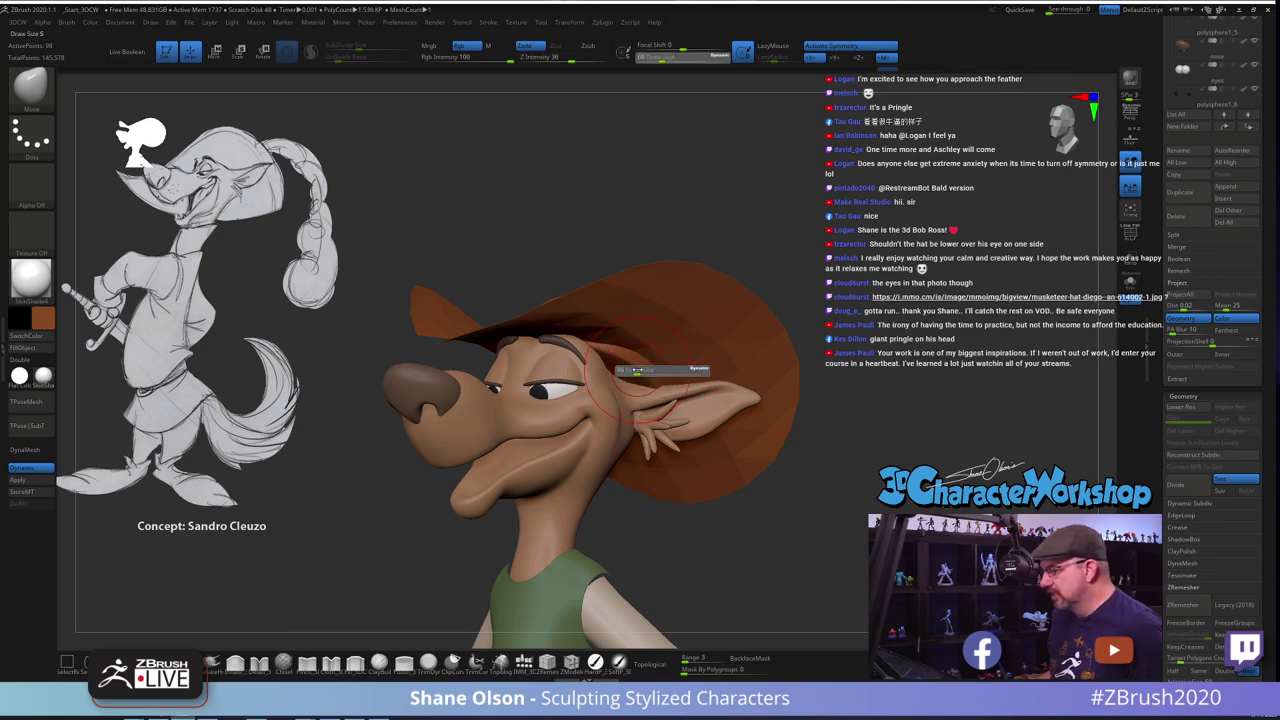
left_click(636, 371)
key("]")
key("]")
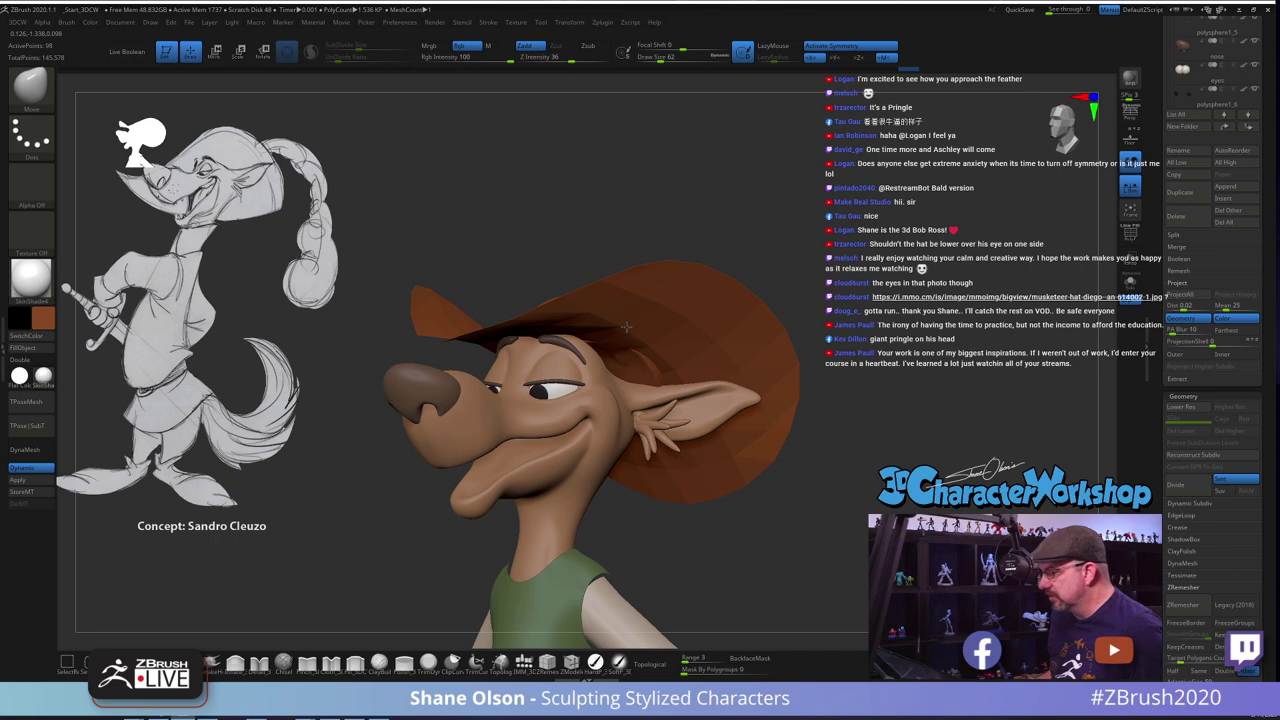
left_click_drag(626, 327, 622, 330)
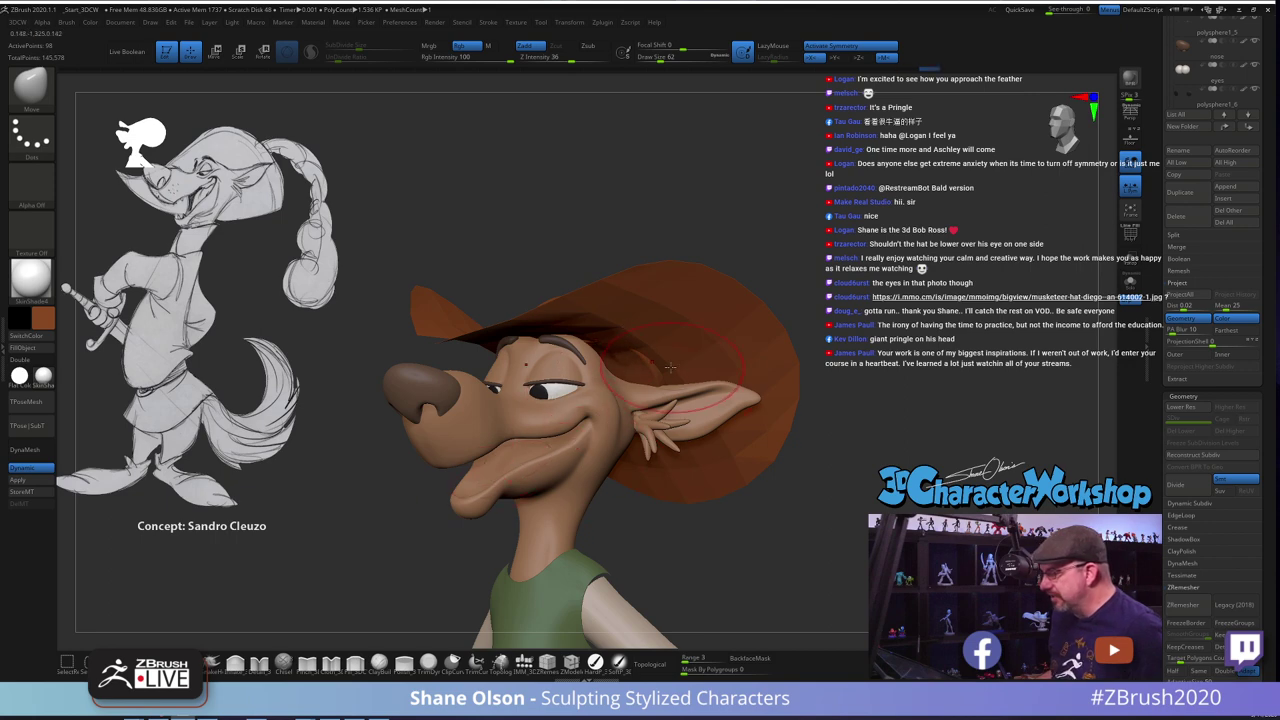
Select the hat brim, turn on its dynamic subdivision, and prepare the Move brush at draw size 97 with symmetry off
mouse_move(931, 342)
left_mouse_down()
mouse_move(768, 358)
mouse_move(845, 363)
left_mouse_up()
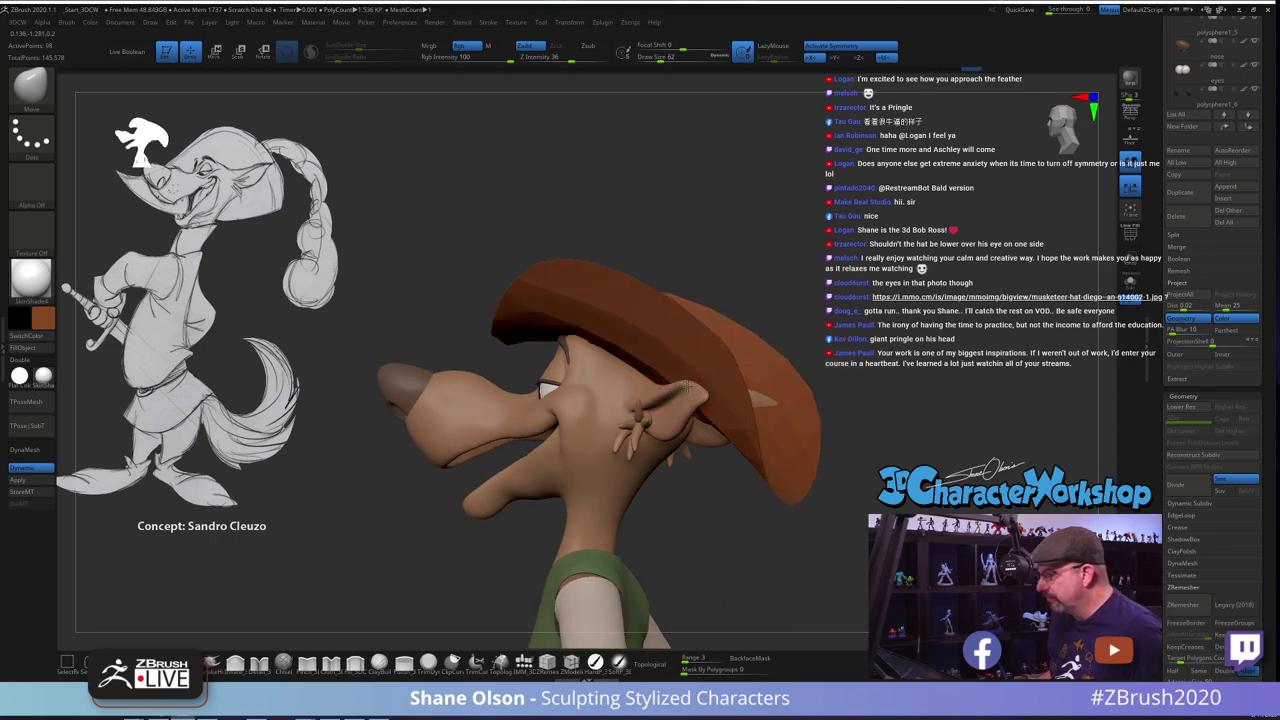
left_click_drag(843, 333, 934, 342)
left_click(665, 369, "alt")
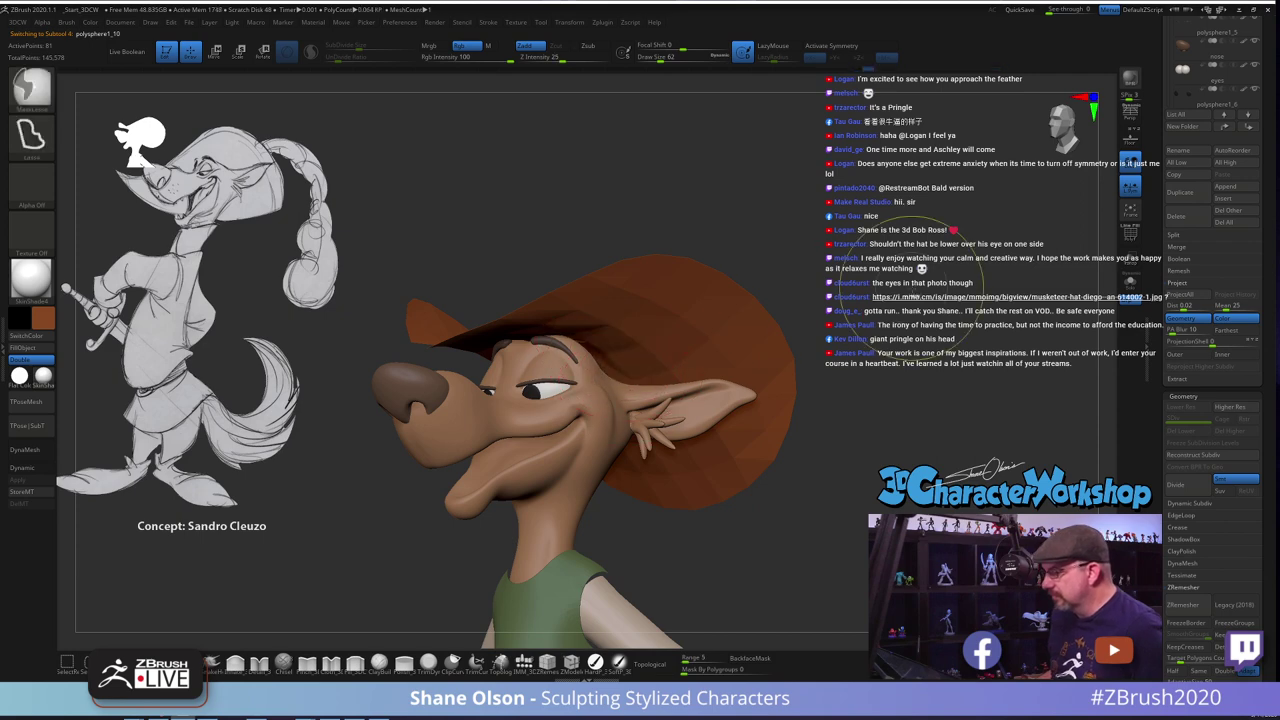
key("x")
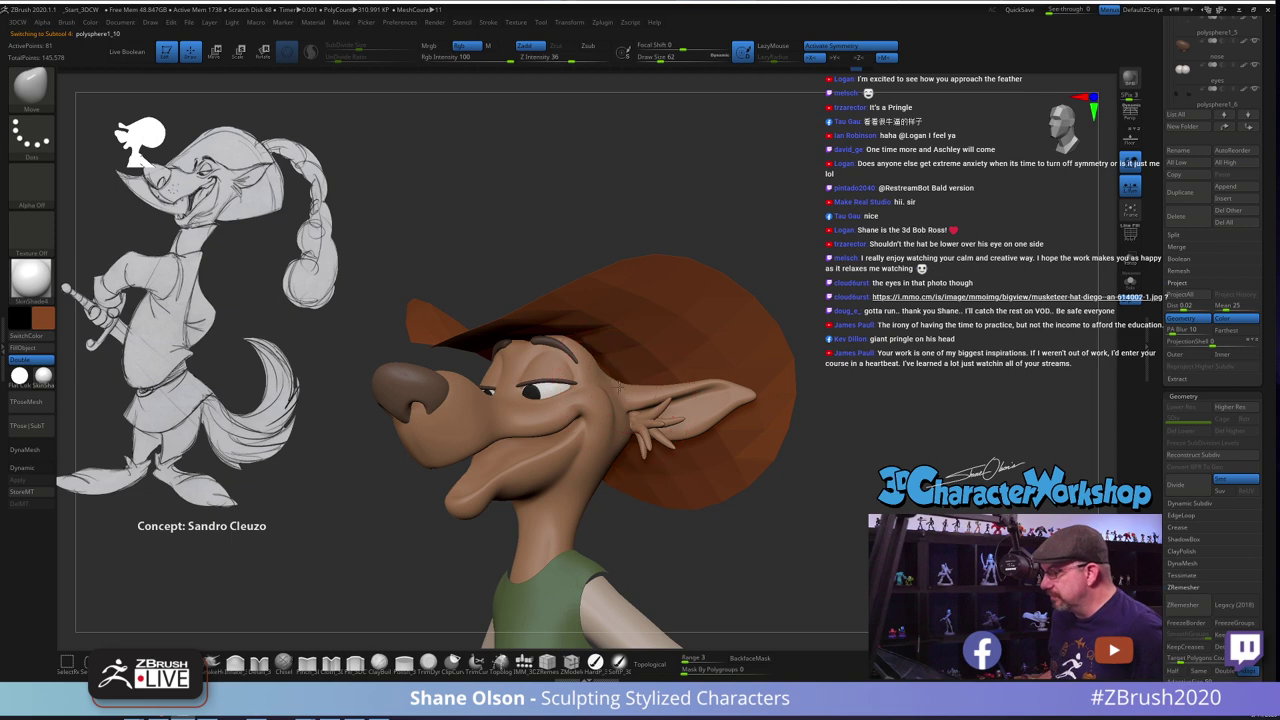
right_click_drag(672, 395, 646, 401)
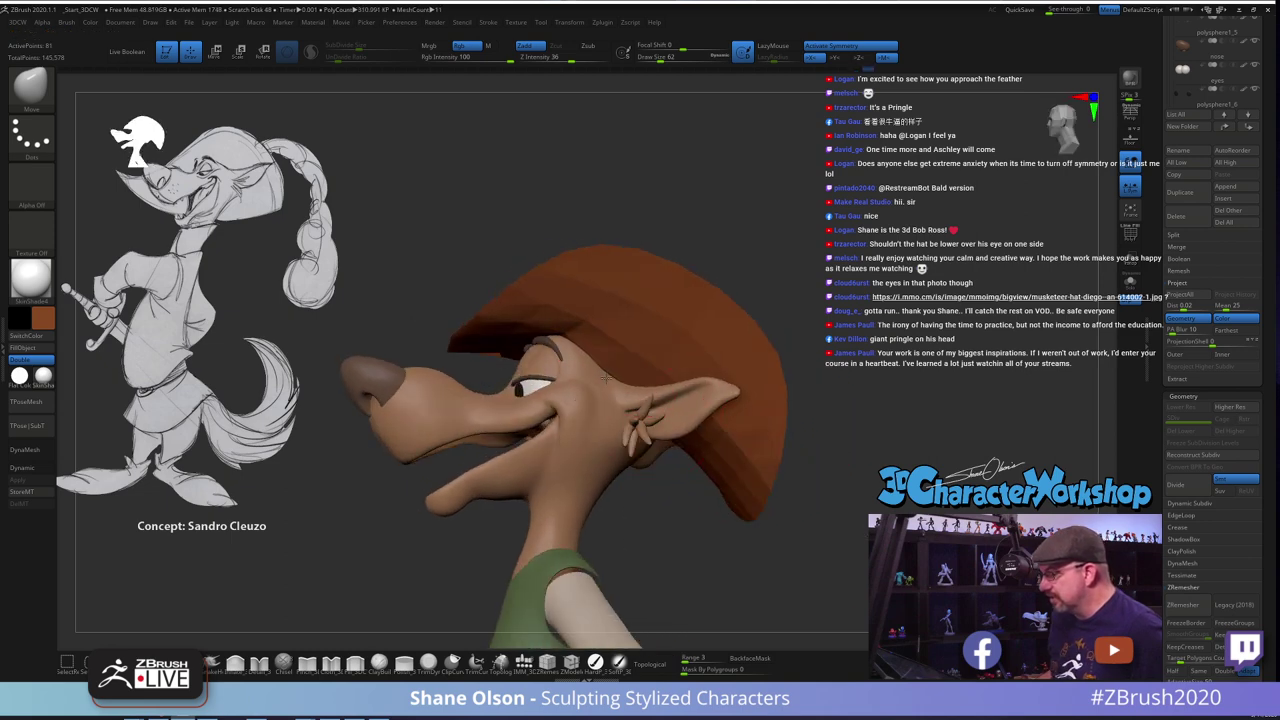
right_click_drag(692, 532, 820, 502)
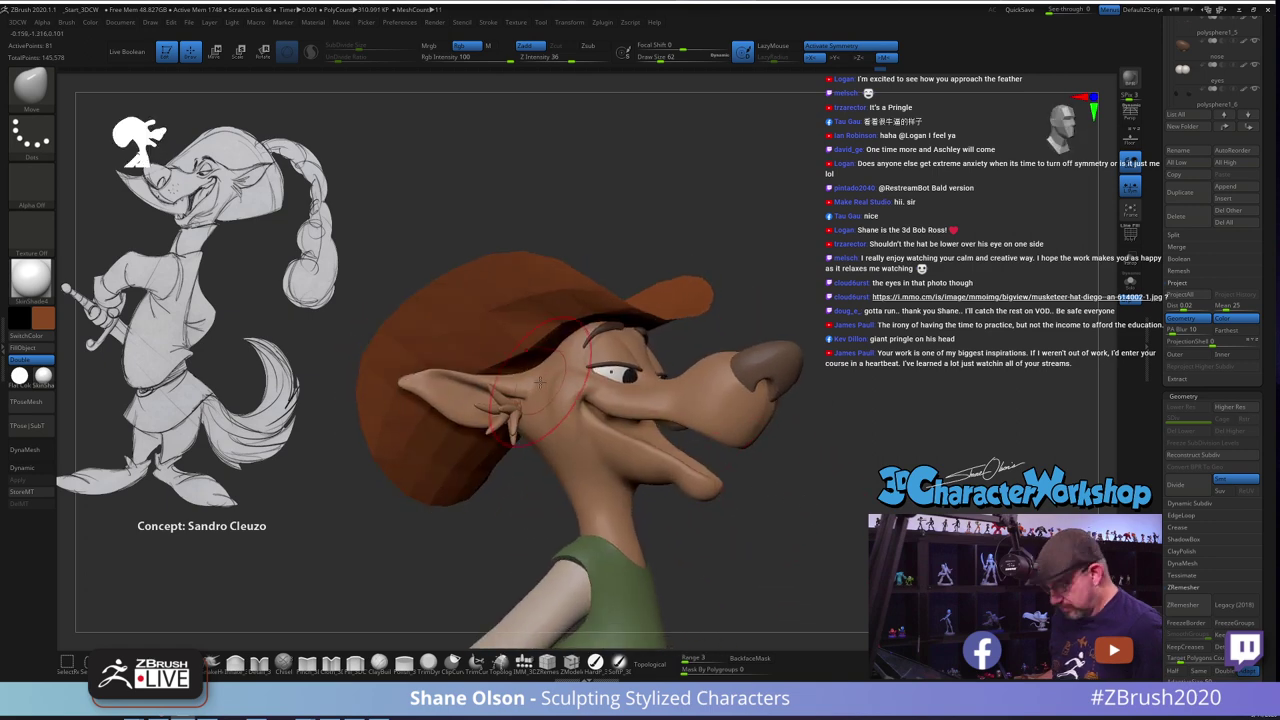
key("x")
right_click_drag(850, 436, 701, 414)
key("d")
key("s")
left_click_drag(539, 384, 545, 382)
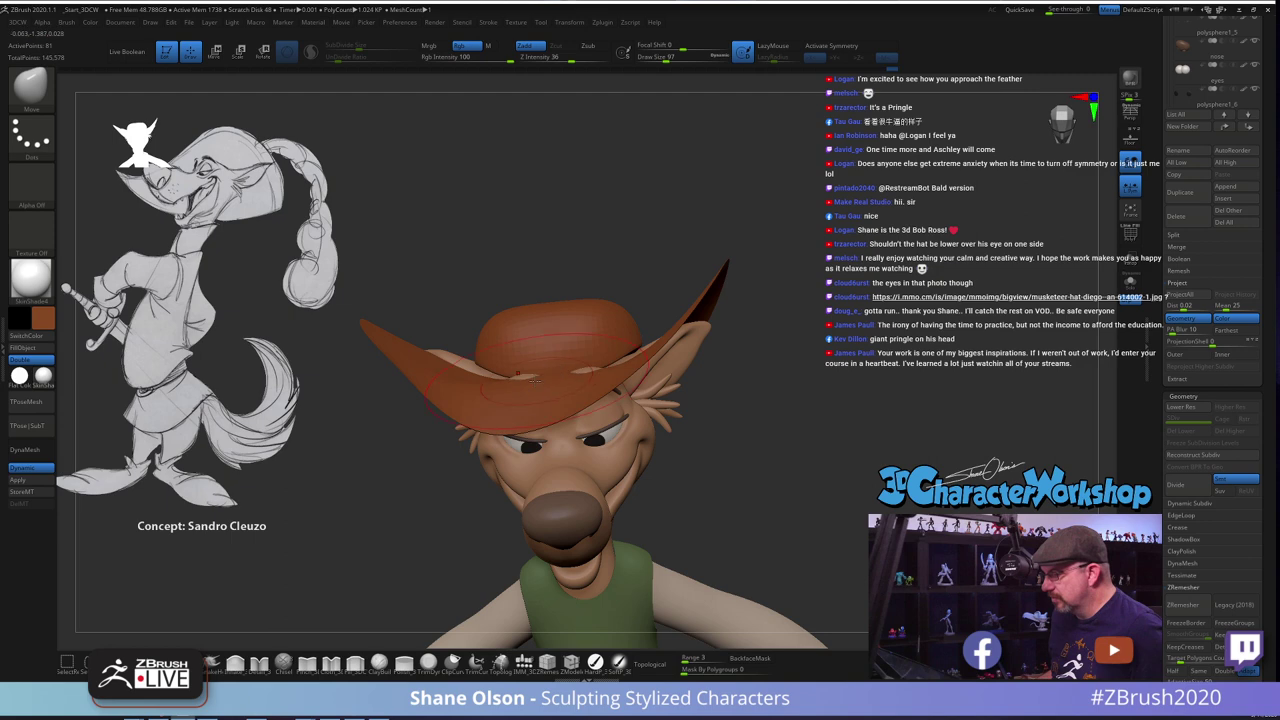
Turn symmetry back on, push the brim up over the ear tips, and select the crown for Move brush adjustments
mouse_move(725, 361)
right_mouse_down()
mouse_move(820, 388)
mouse_move(750, 392)
mouse_move(823, 430)
mouse_move(660, 379)
right_mouse_up()
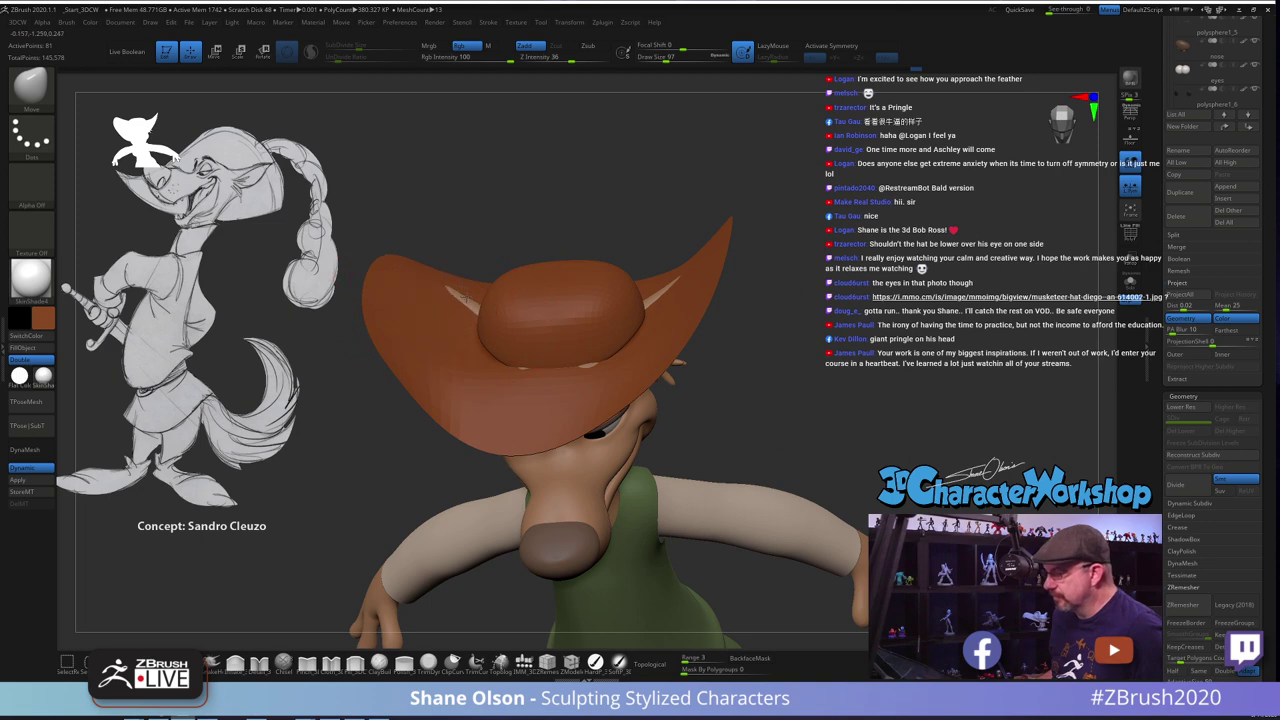
key("x")
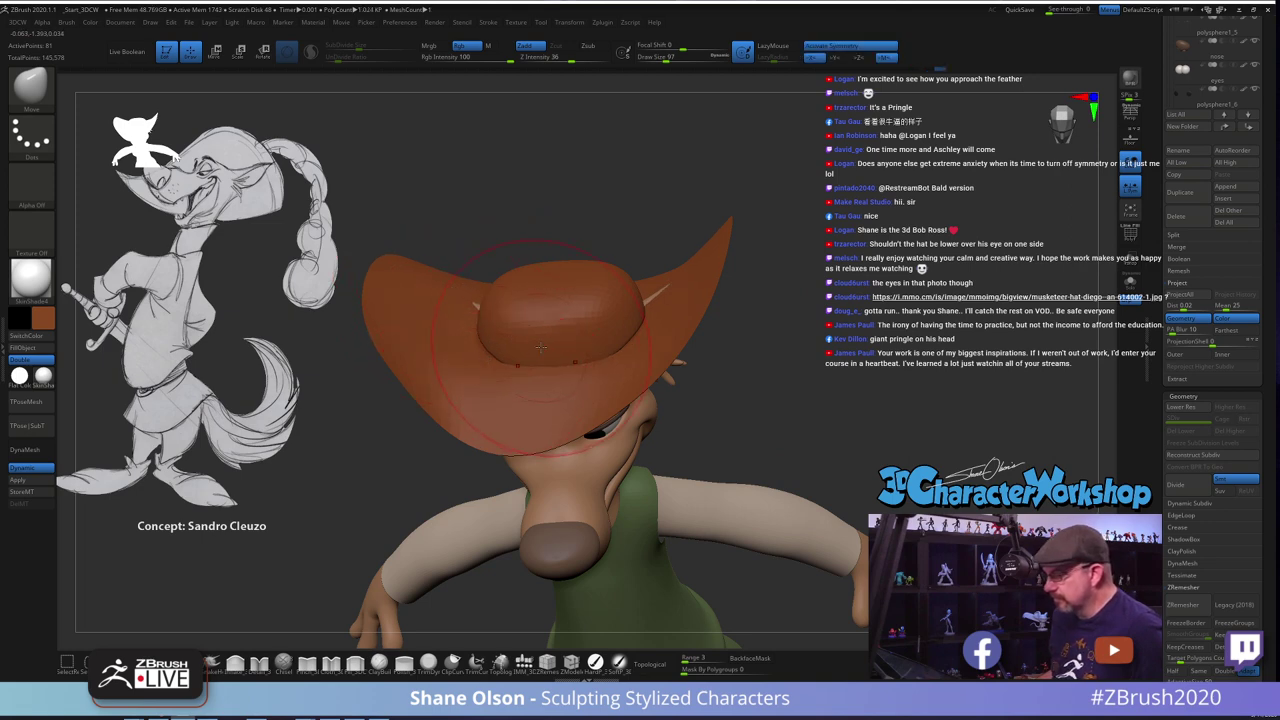
right_click_drag(815, 368, 912, 374)
left_click(505, 342, "alt")
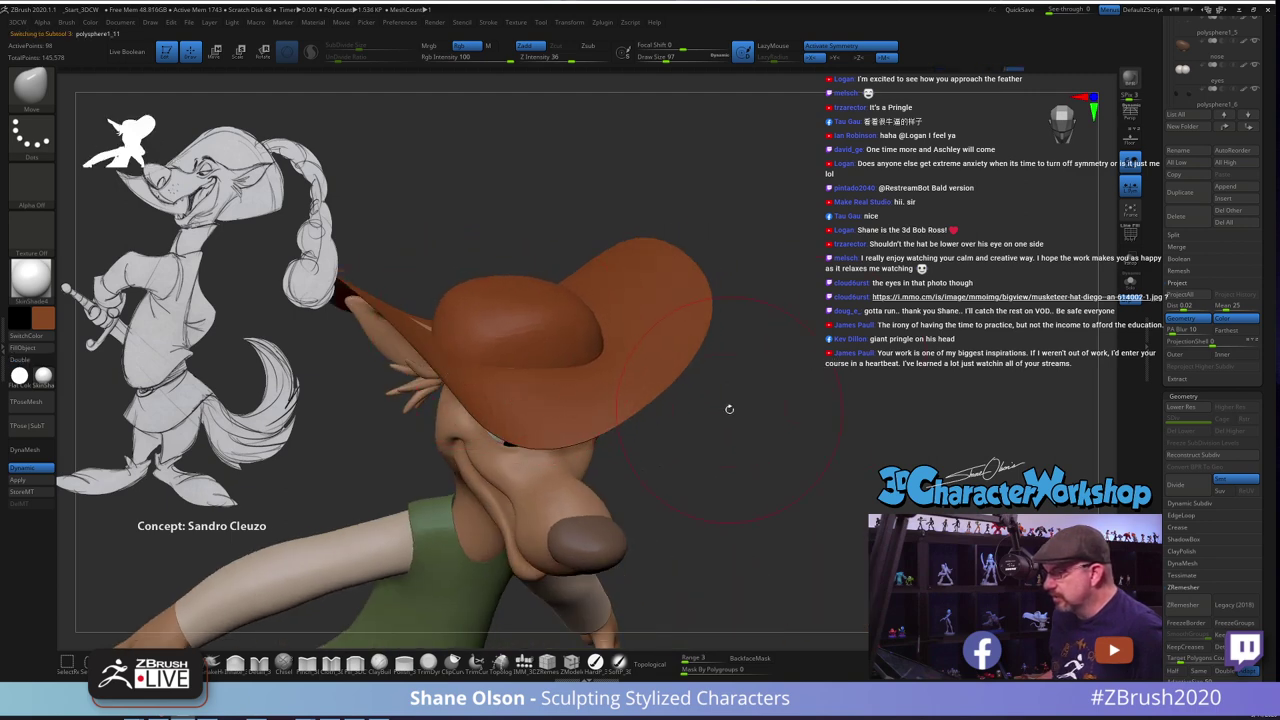
right_click_drag(729, 409, 723, 434)
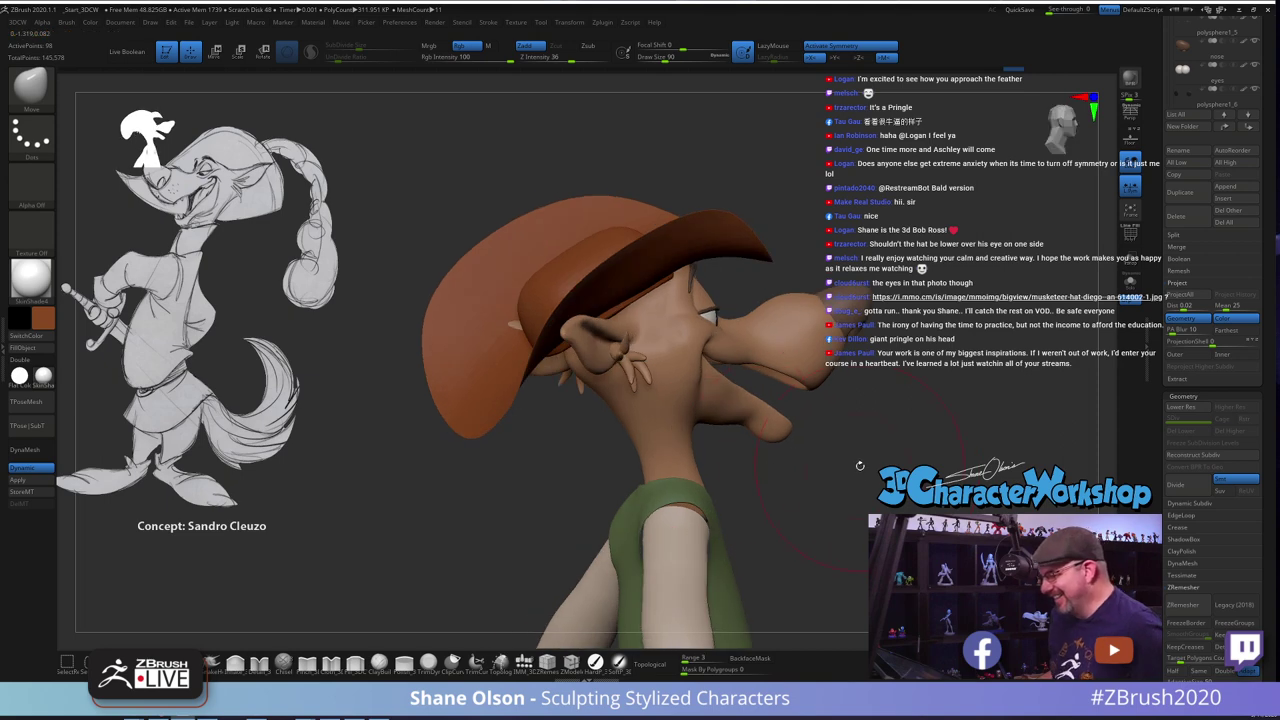
Select the brim and pull its underside over the crown's lower edge above the brow with the Move brush at draw size 54
left_click(483, 368, "alt")
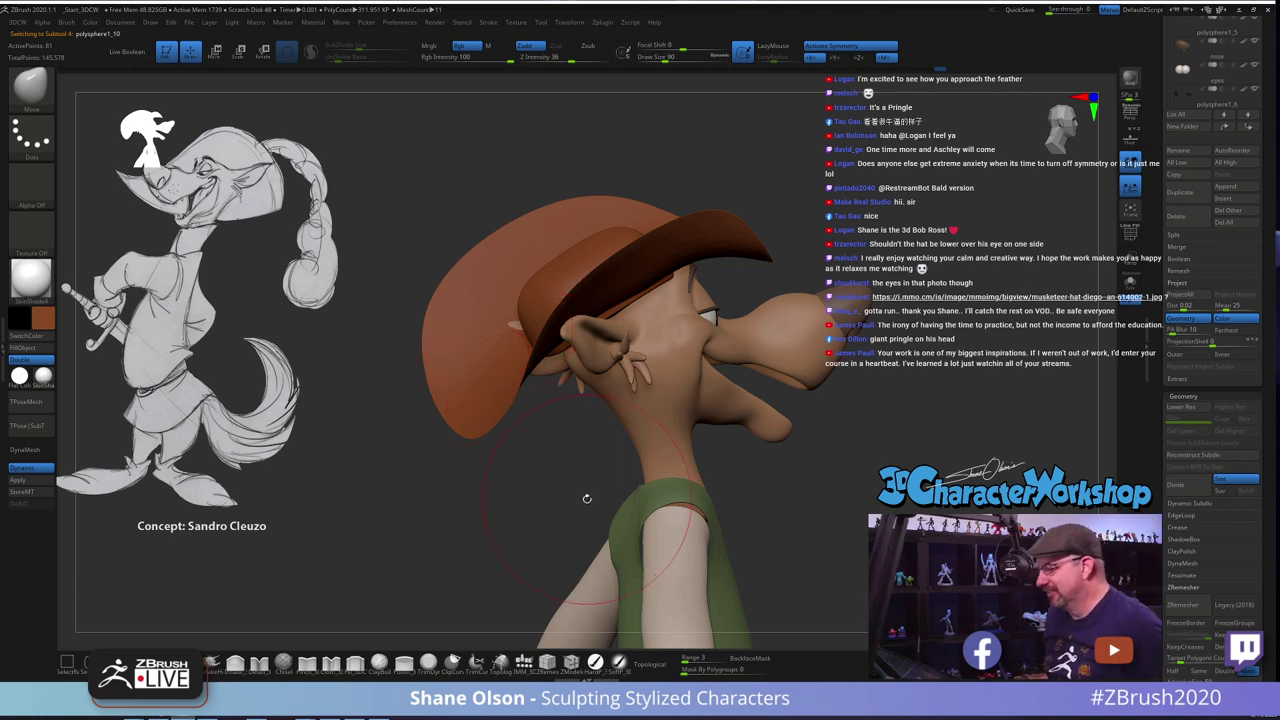
left_click_drag(587, 498, 625, 347)
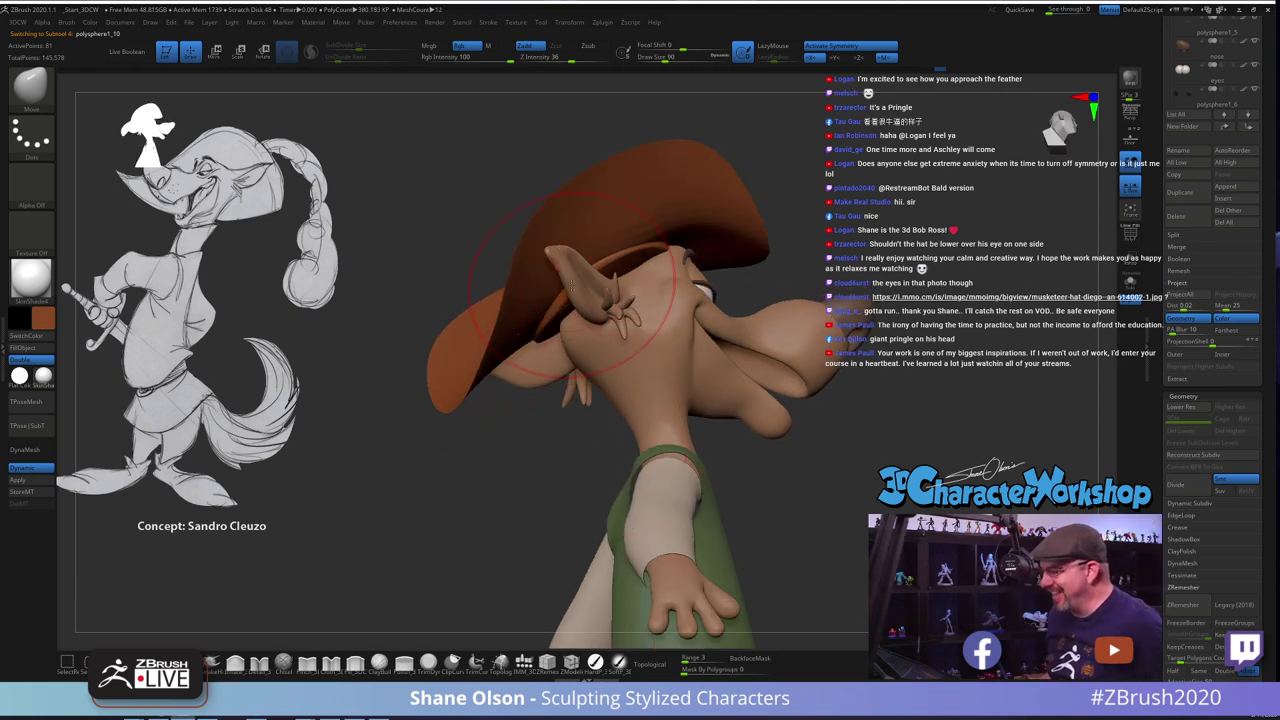
left_click_drag(575, 470, 612, 350)
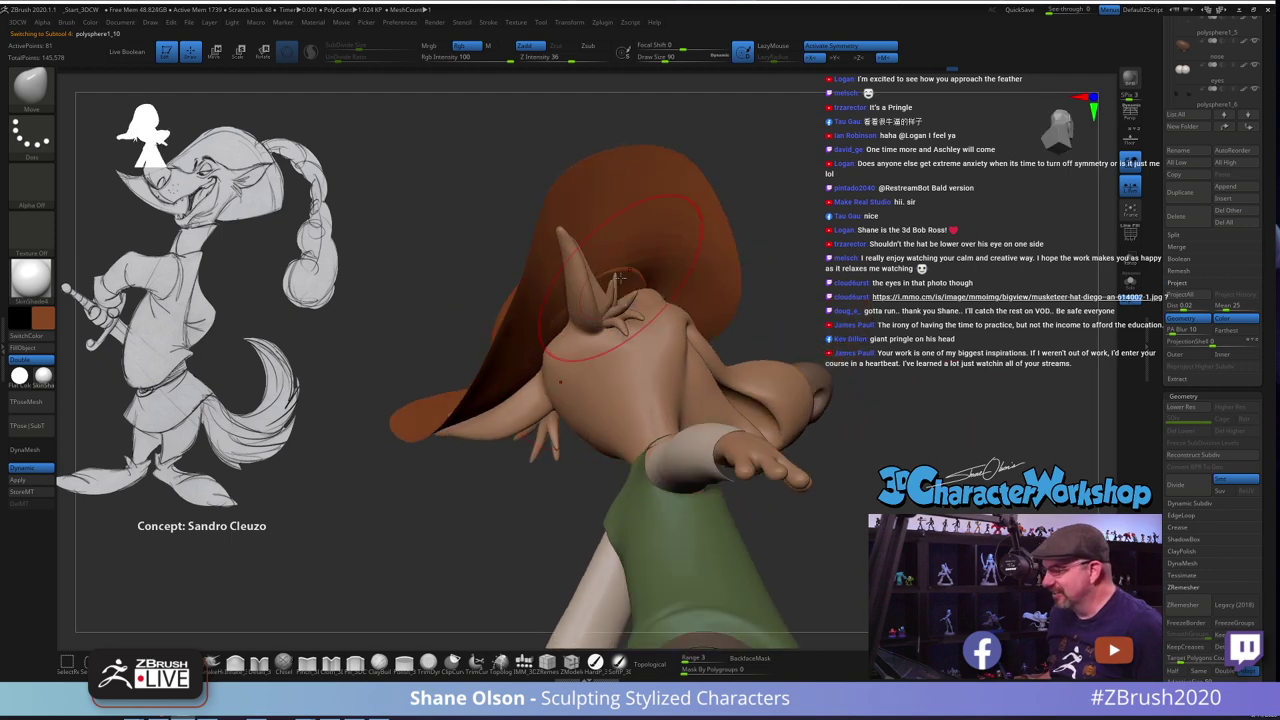
left_click_drag(985, 195, 915, 284)
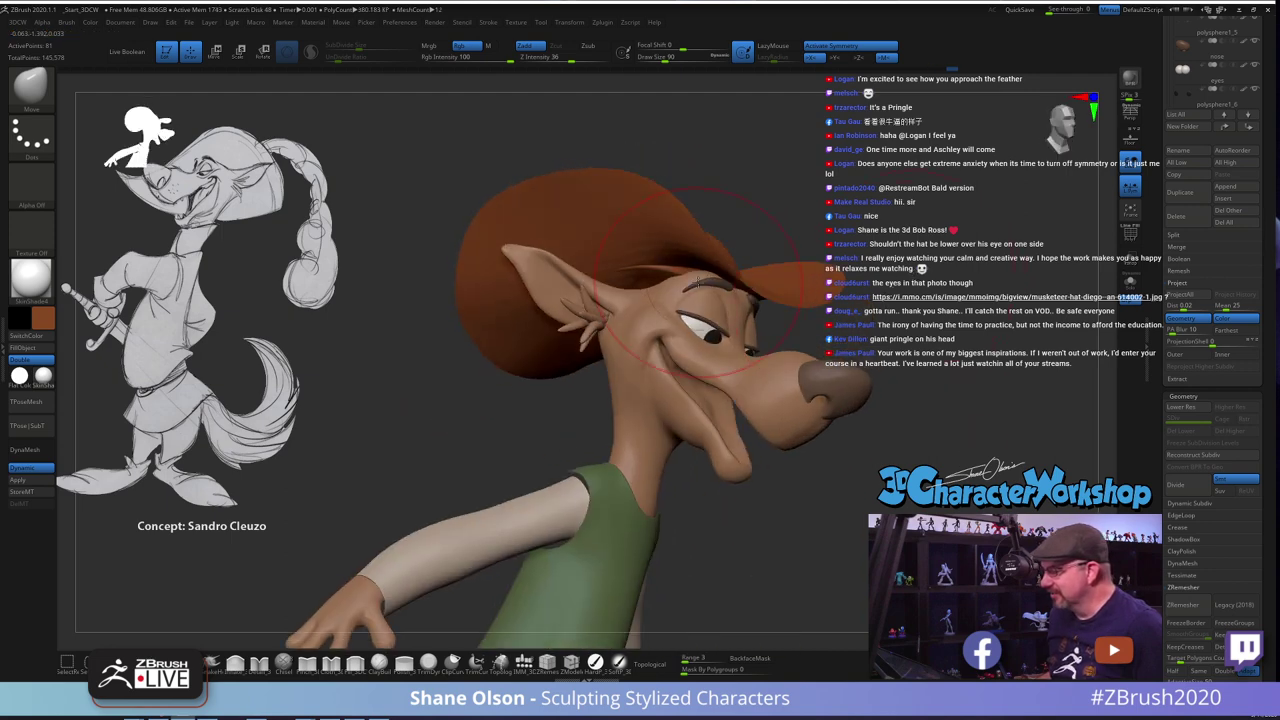
key("s")
left_click_drag(688, 278, 679, 271)
key("s")
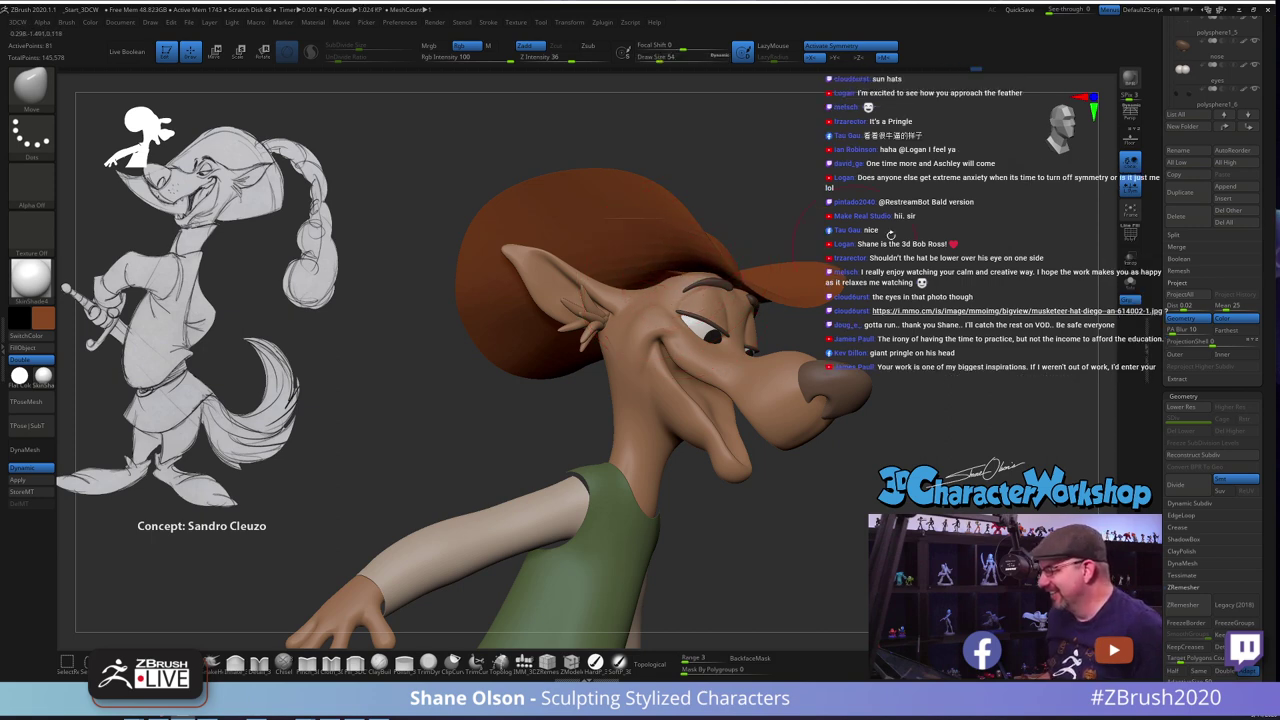
mouse_move(890, 233)
left_mouse_down()
mouse_move(946, 244)
mouse_move(893, 273)
left_mouse_up()
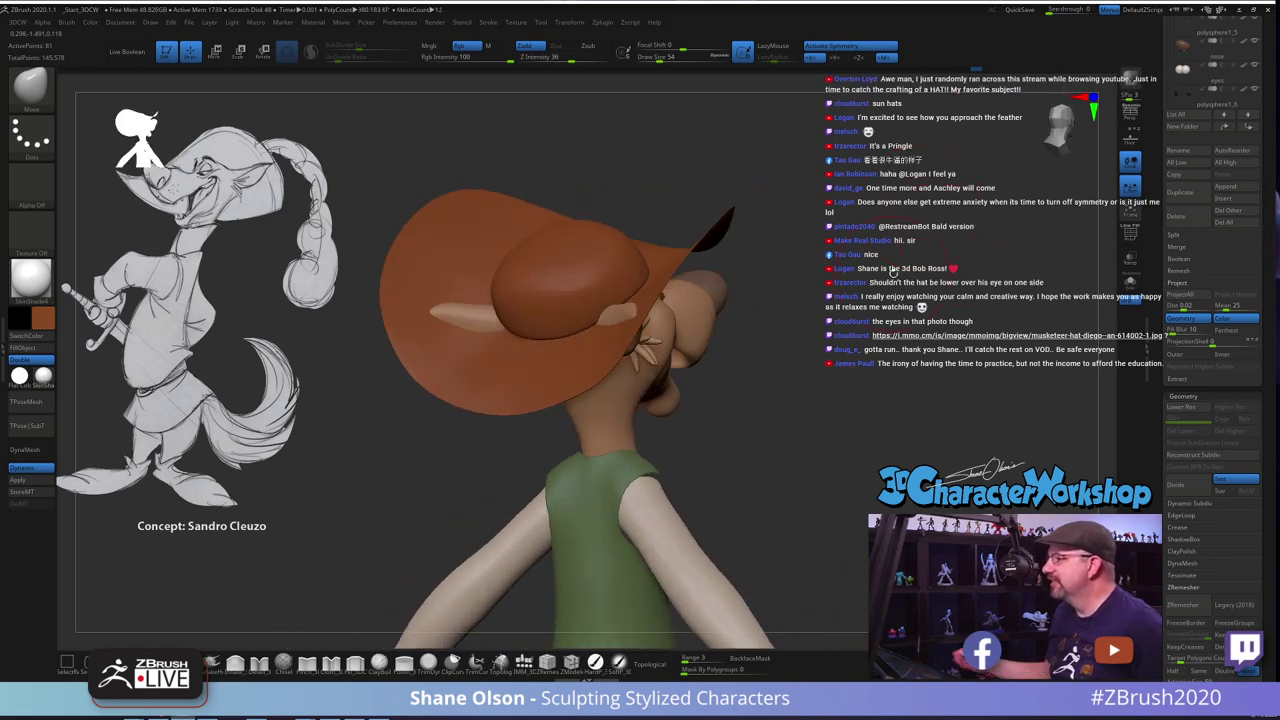
mouse_move(803, 408)
left_mouse_down()
mouse_move(790, 440)
mouse_move(785, 372)
left_mouse_up()
Select the head and push the ears down where they poke through the brim, using the Move brush at draw size 83
key("s")
left_click(668, 214, "alt")
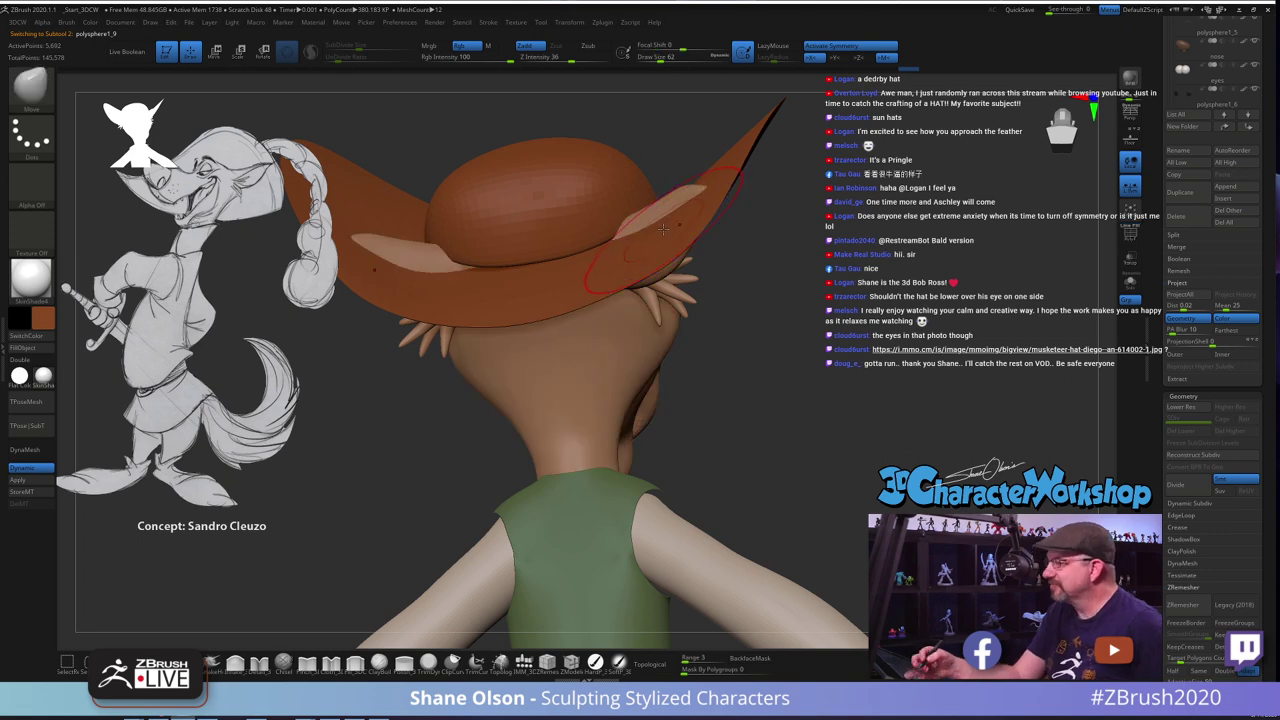
right_click_drag(664, 238, 656, 224)
key("s")
mouse_move(657, 224)
left_mouse_down()
mouse_move(643, 225)
mouse_move(676, 213)
mouse_move(680, 237)
left_mouse_up()
key("s")
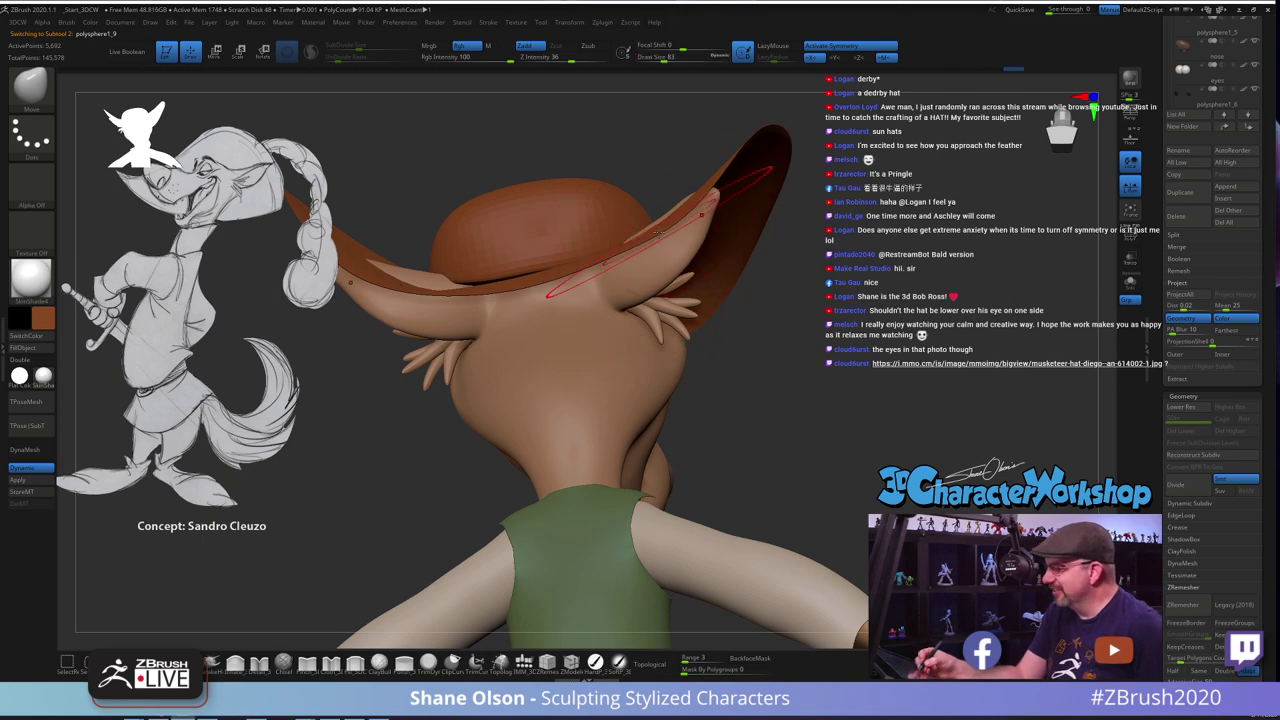
right_click_drag(666, 241, 700, 250)
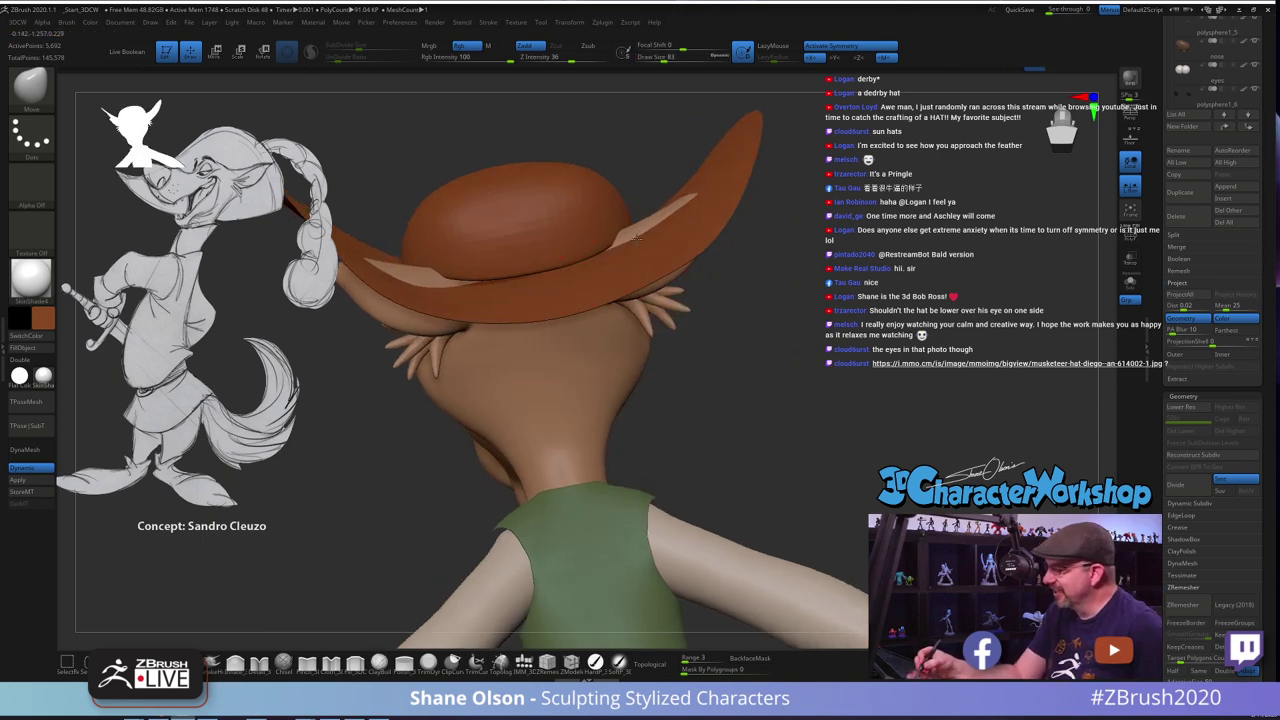
left_click_drag(636, 237, 634, 230)
left_click_drag(627, 281, 625, 277)
Lower the ear bases and the back of the head symmetrically beneath the brim with the Move brush at draw size 108
key("s")
right_click_drag(646, 278, 606, 262)
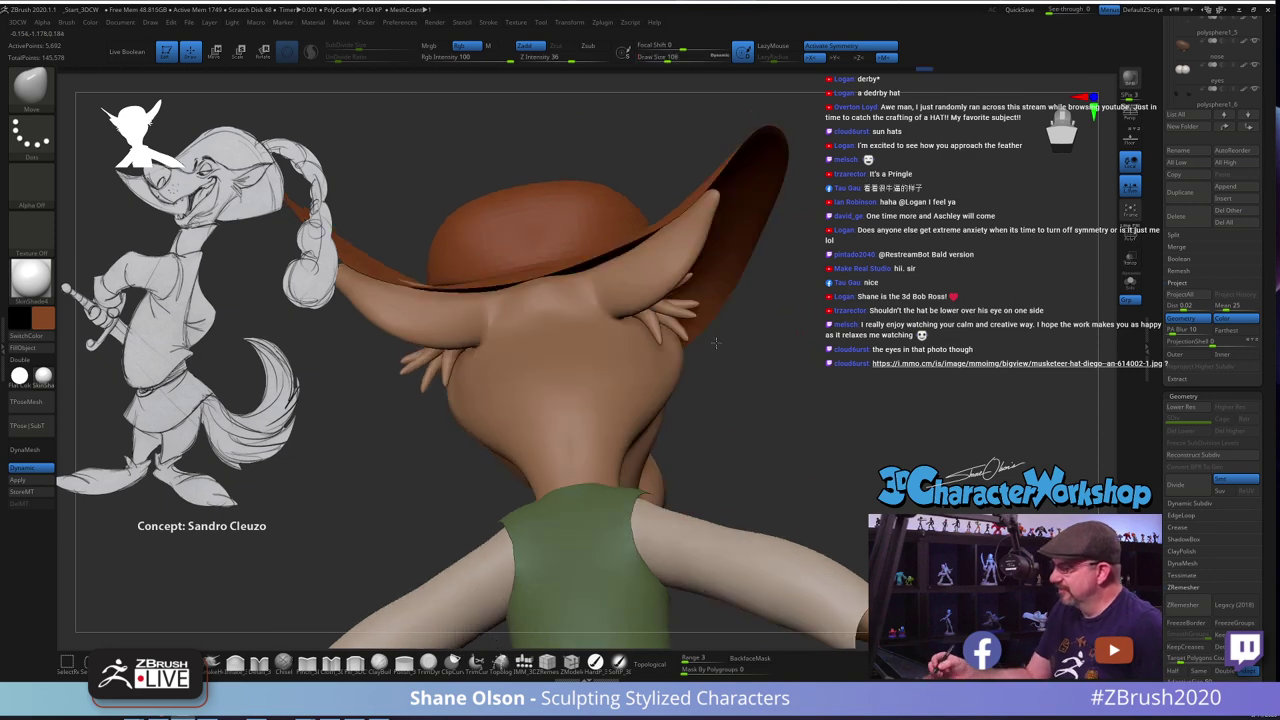
left_click_drag(594, 274, 600, 292)
right_click_drag(593, 320, 460, 362)
left_click_drag(633, 286, 634, 294)
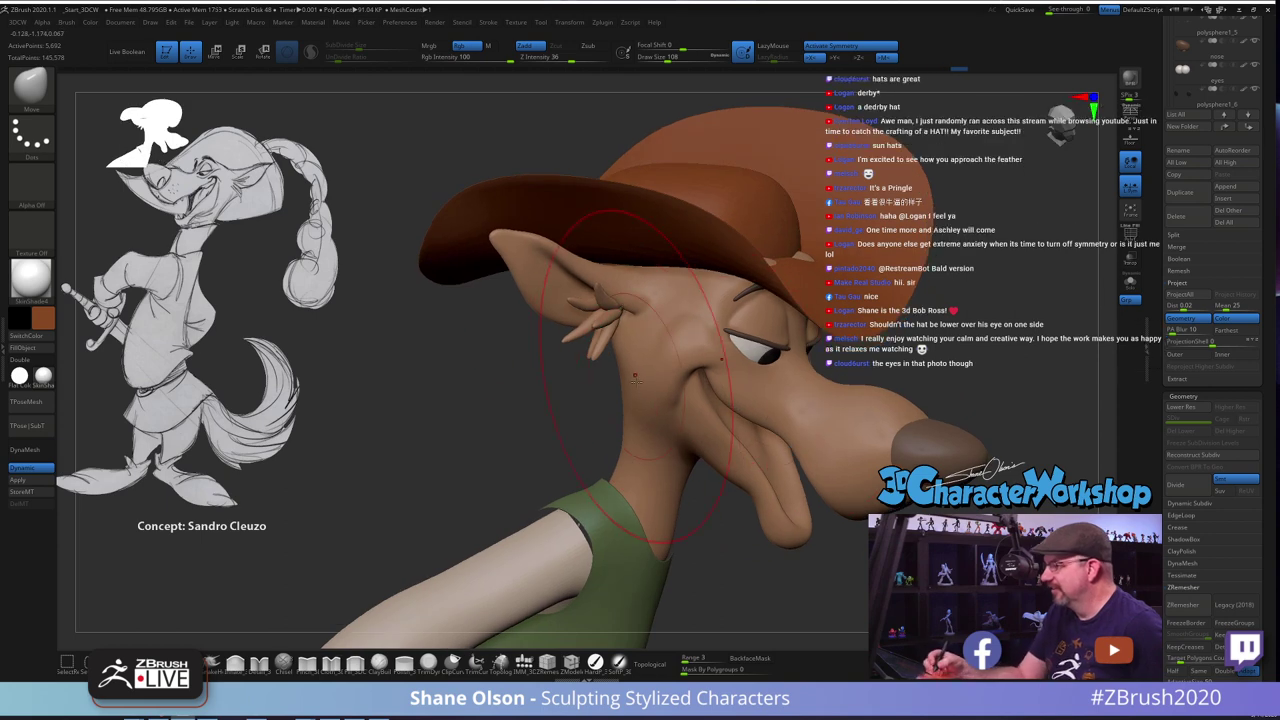
right_click_drag(612, 368, 720, 387)
mouse_move(720, 386)
left_mouse_down()
mouse_move(875, 406)
mouse_move(775, 430)
mouse_move(858, 422)
mouse_move(833, 434)
left_mouse_up()
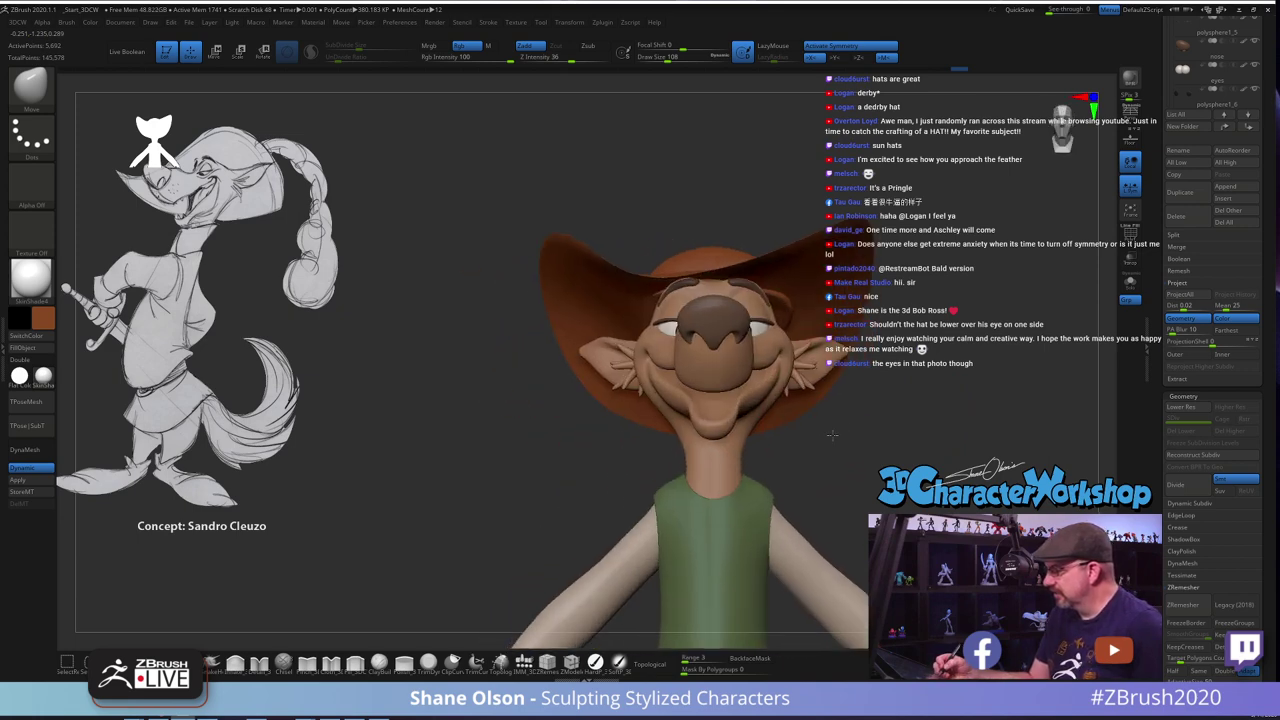
Select the brim again, turn symmetry off, and reshape one side of it with the Move brush at draw size 62
left_click(802, 288, "alt")
key("shift+f")
key("shift+f")
key("s")
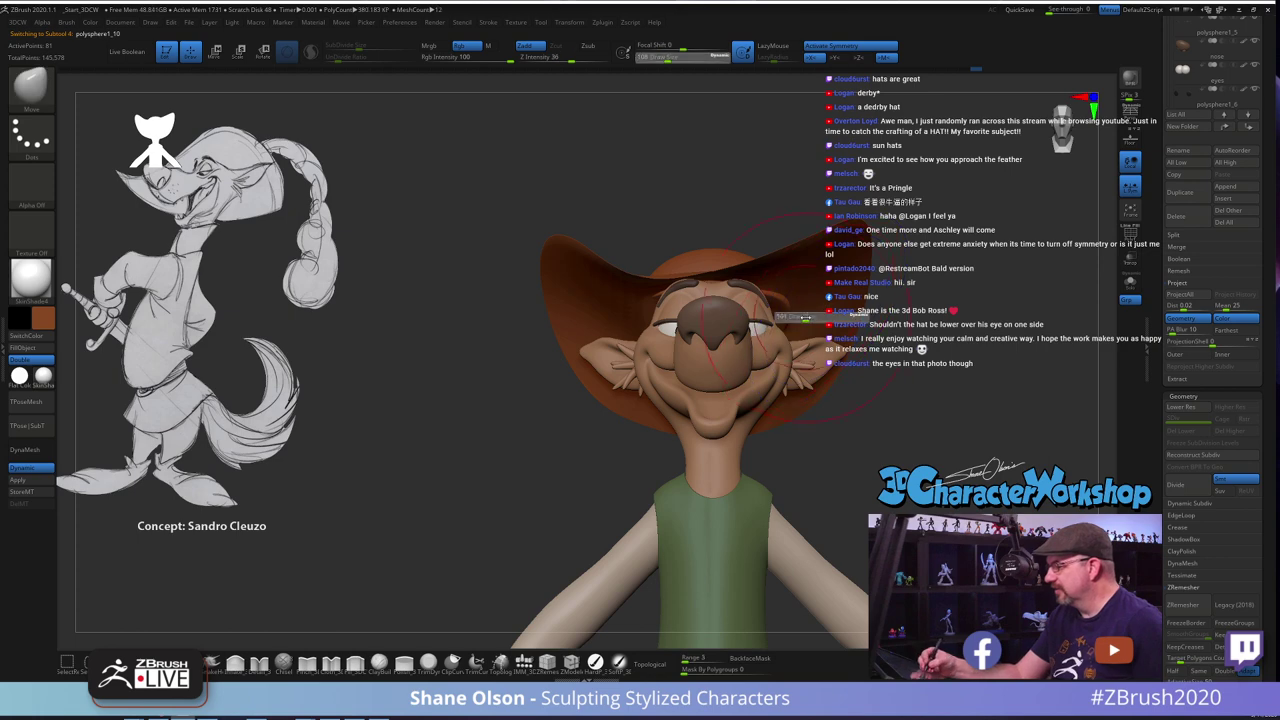
left_click_drag(800, 318, 794, 317)
key("x")
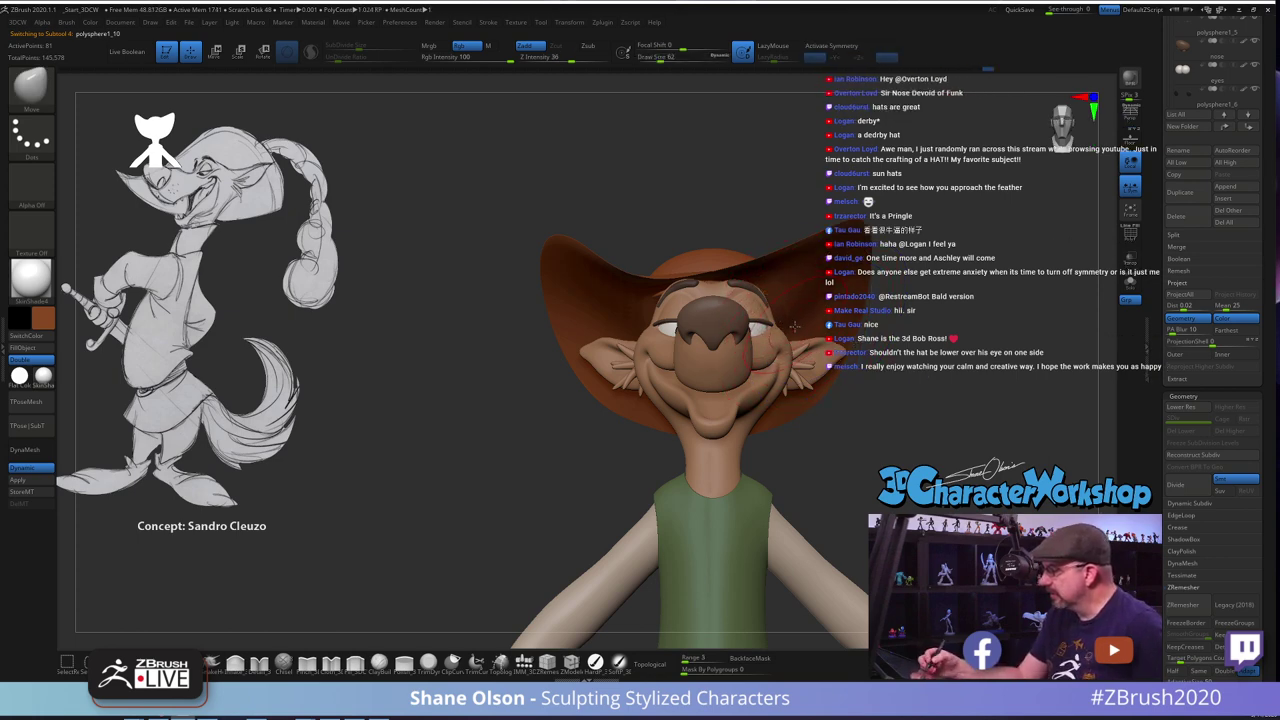
right_click_drag(640, 325, 732, 328)
left_click_drag(884, 417, 866, 436)
right_click_drag(866, 436, 814, 431)
left_click_drag(835, 452, 797, 402)
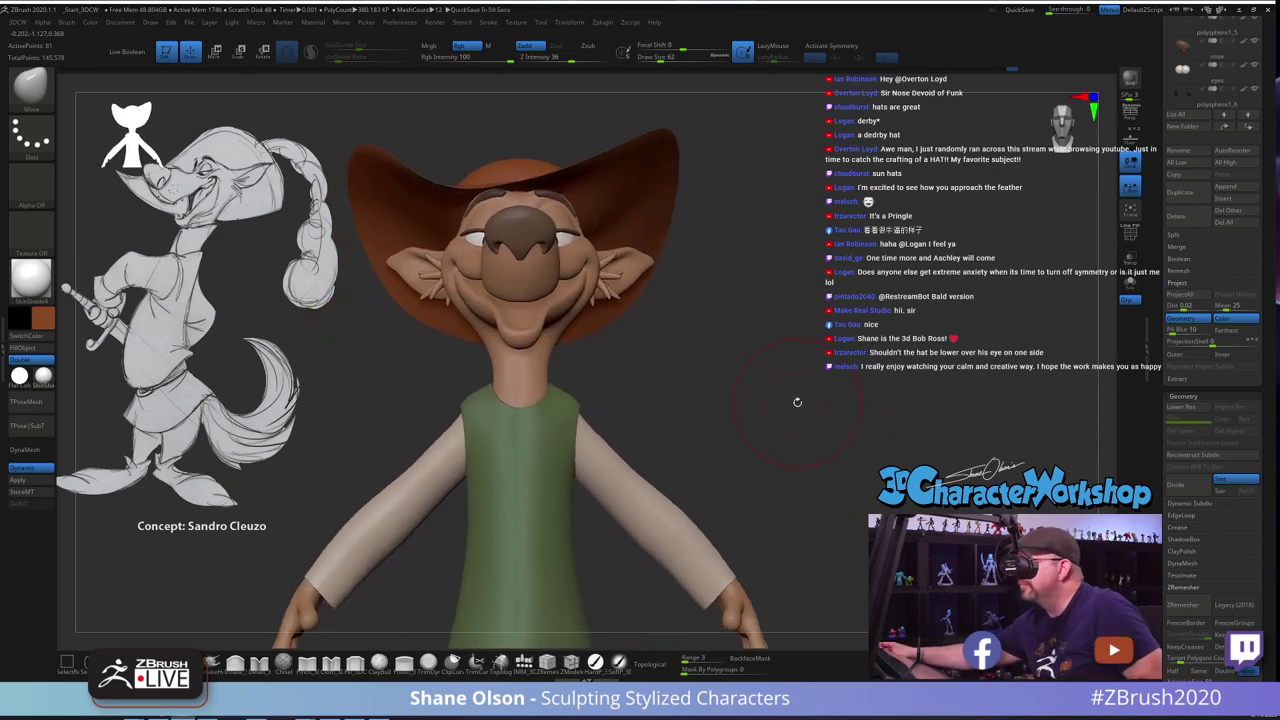
Widen the brim outward on the character's left side with the Move brush at draw size 120
left_click_drag(833, 394, 788, 338, "alt")
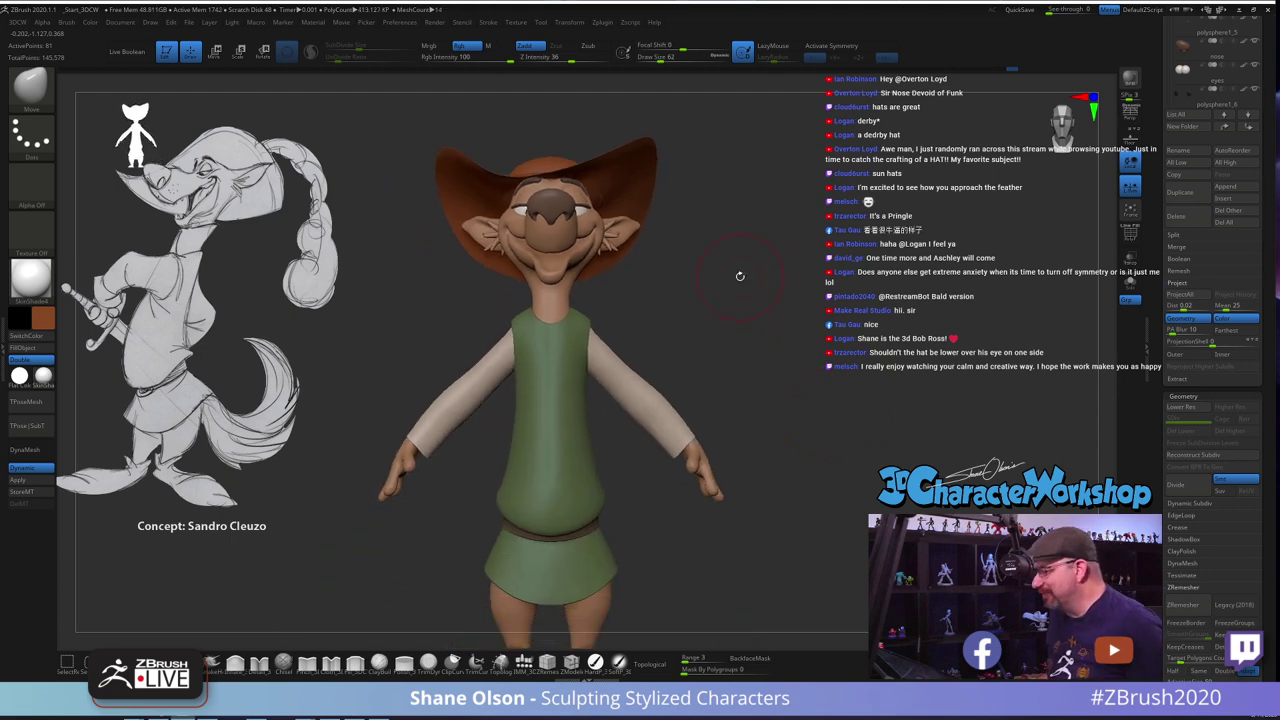
key("s")
left_click_drag(741, 278, 753, 279)
left_click_drag(737, 193, 750, 273, "alt")
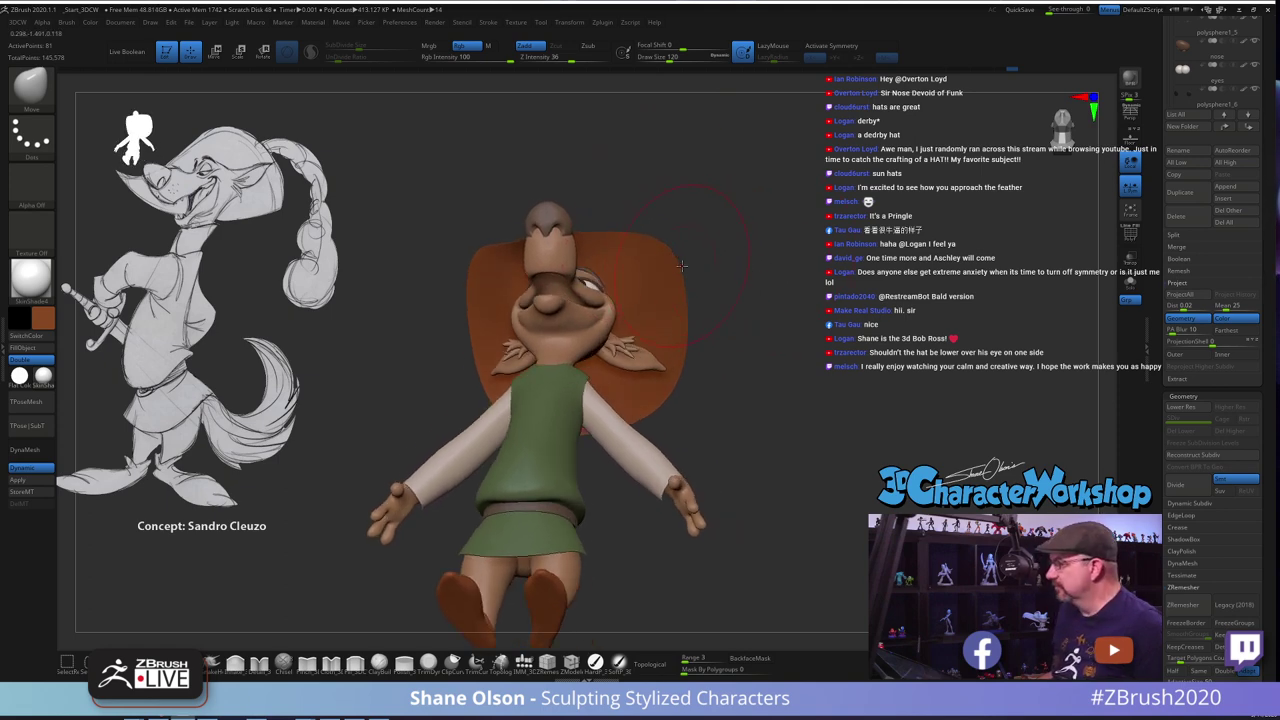
left_click_drag(668, 257, 697, 235)
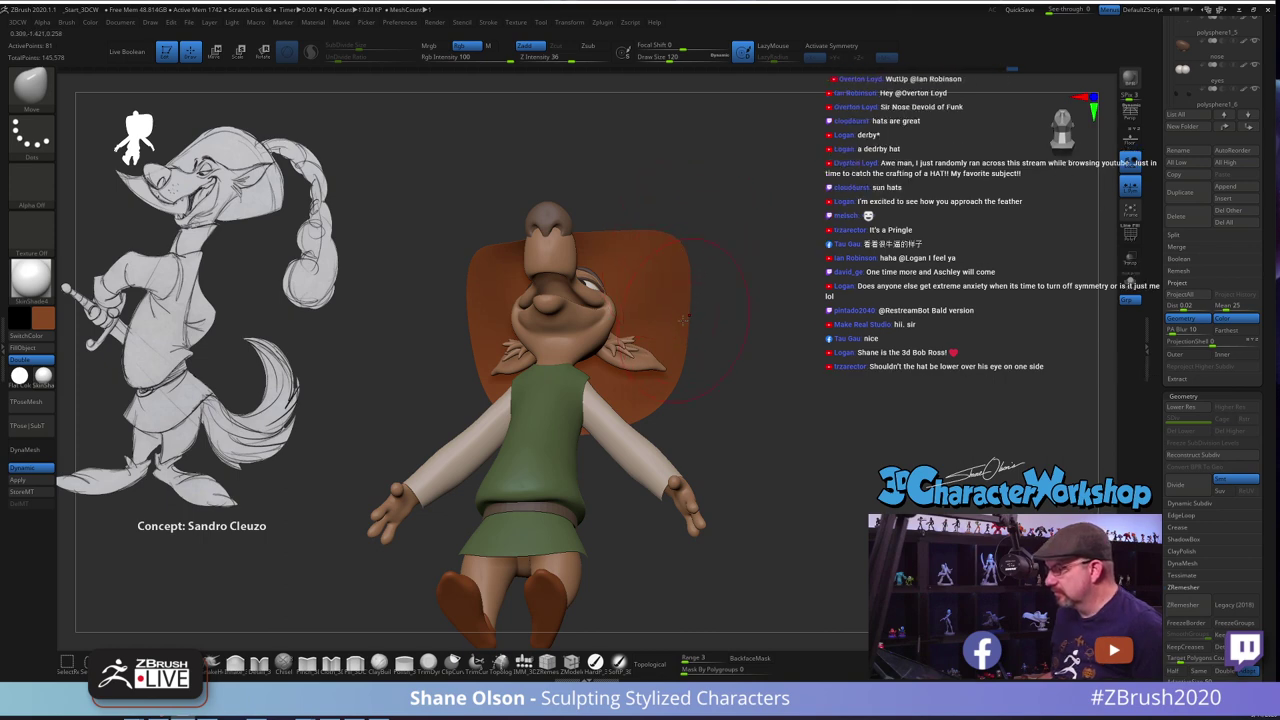
left_click_drag(688, 312, 739, 307)
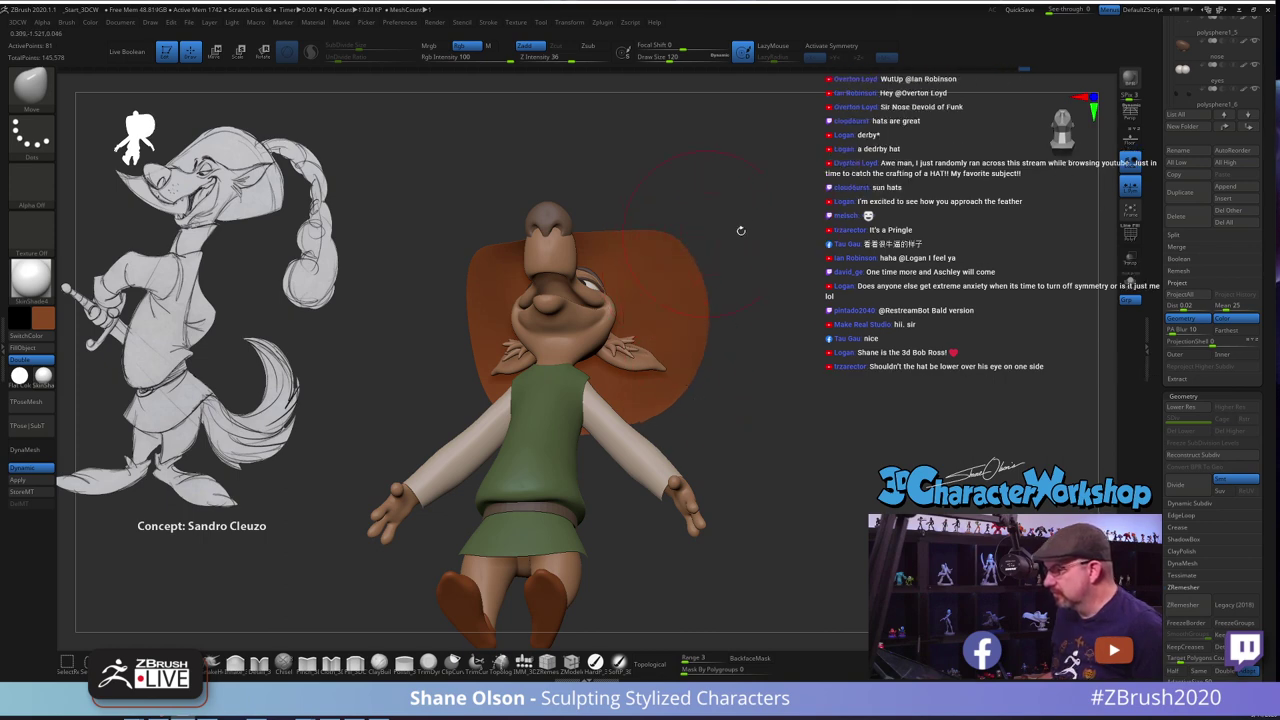
Round out the brim's front corner and side edges as seen from below and above with the Move brush
right_click_drag(741, 230, 717, 209)
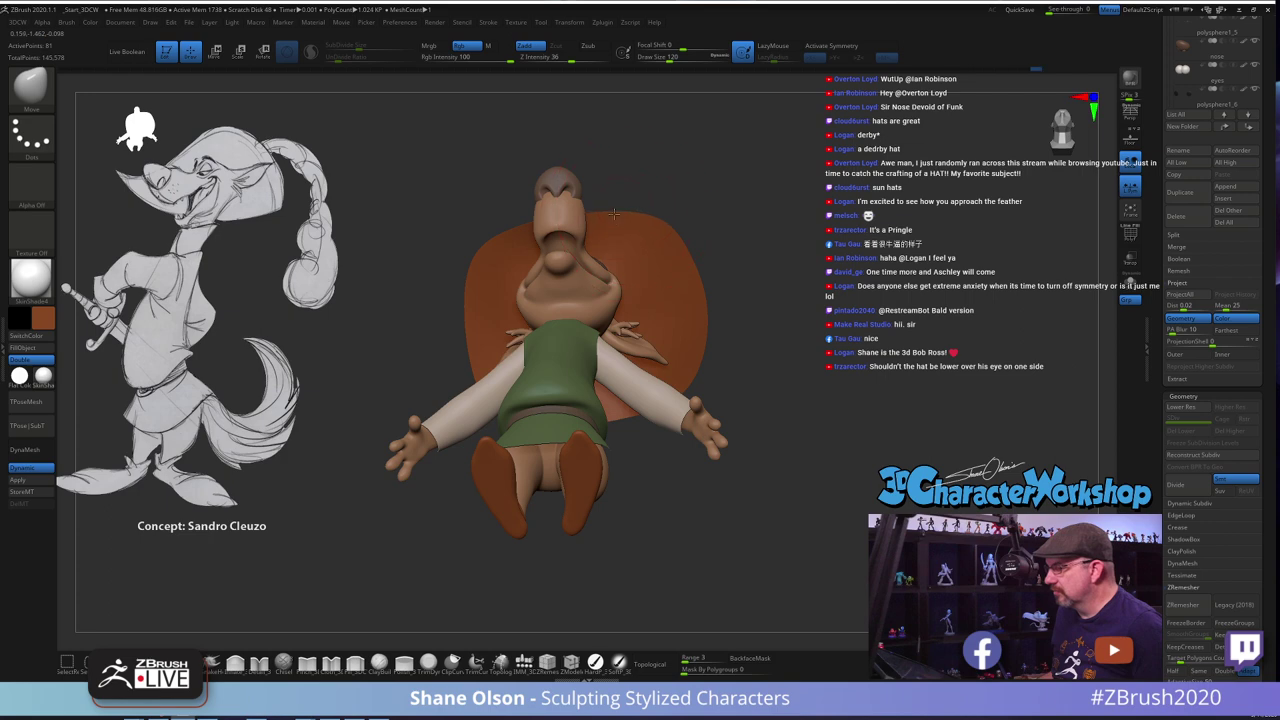
left_click_drag(814, 244, 700, 262)
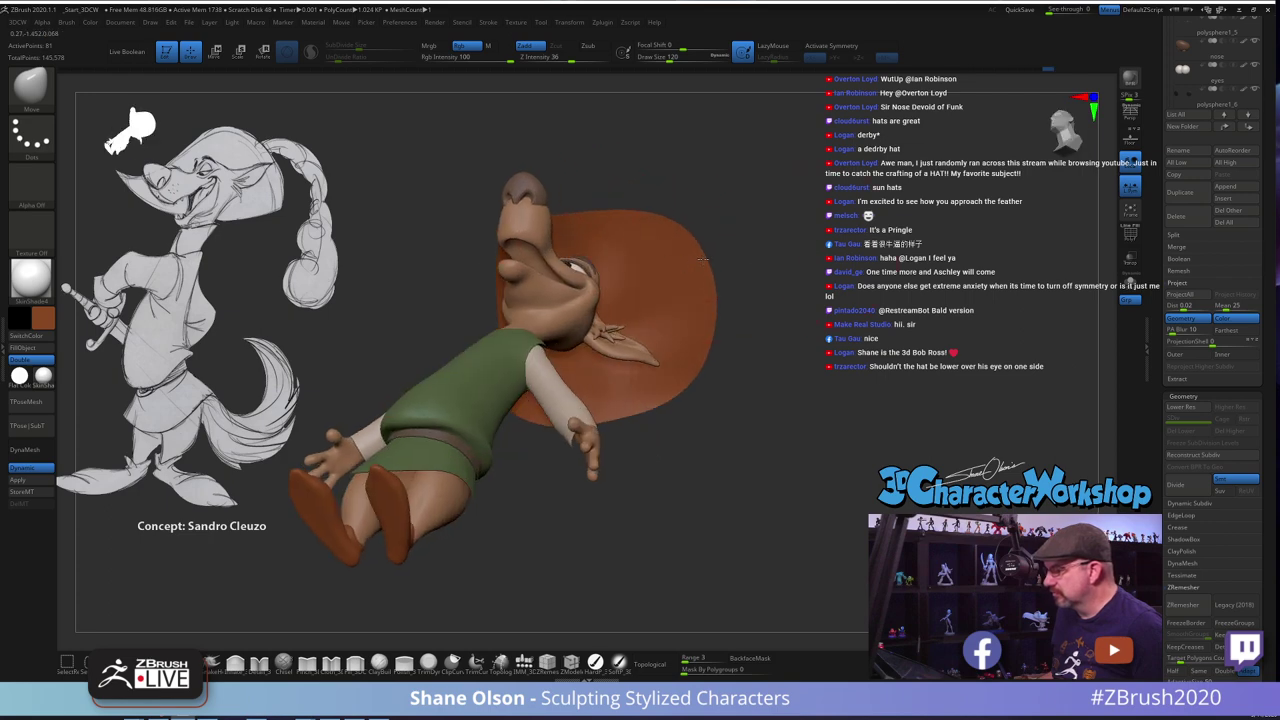
right_click_drag(701, 383, 780, 390)
left_click_drag(518, 402, 510, 401)
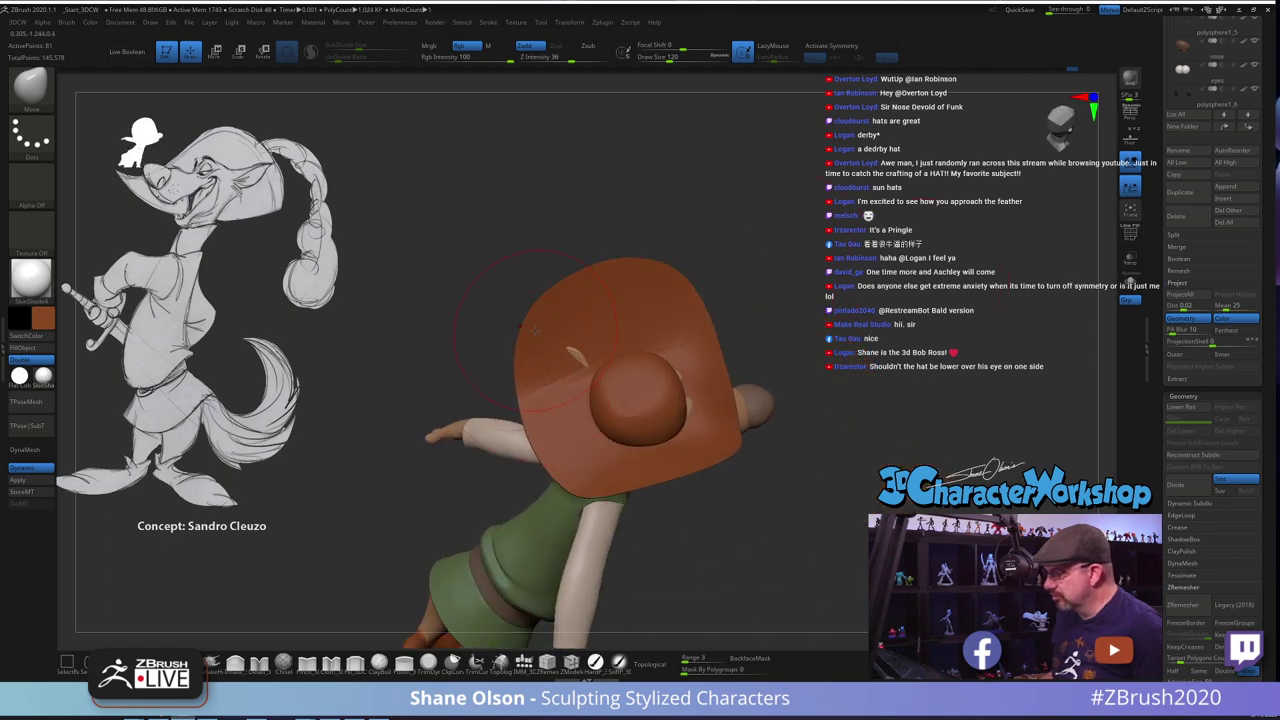
right_click_drag(718, 262, 741, 297)
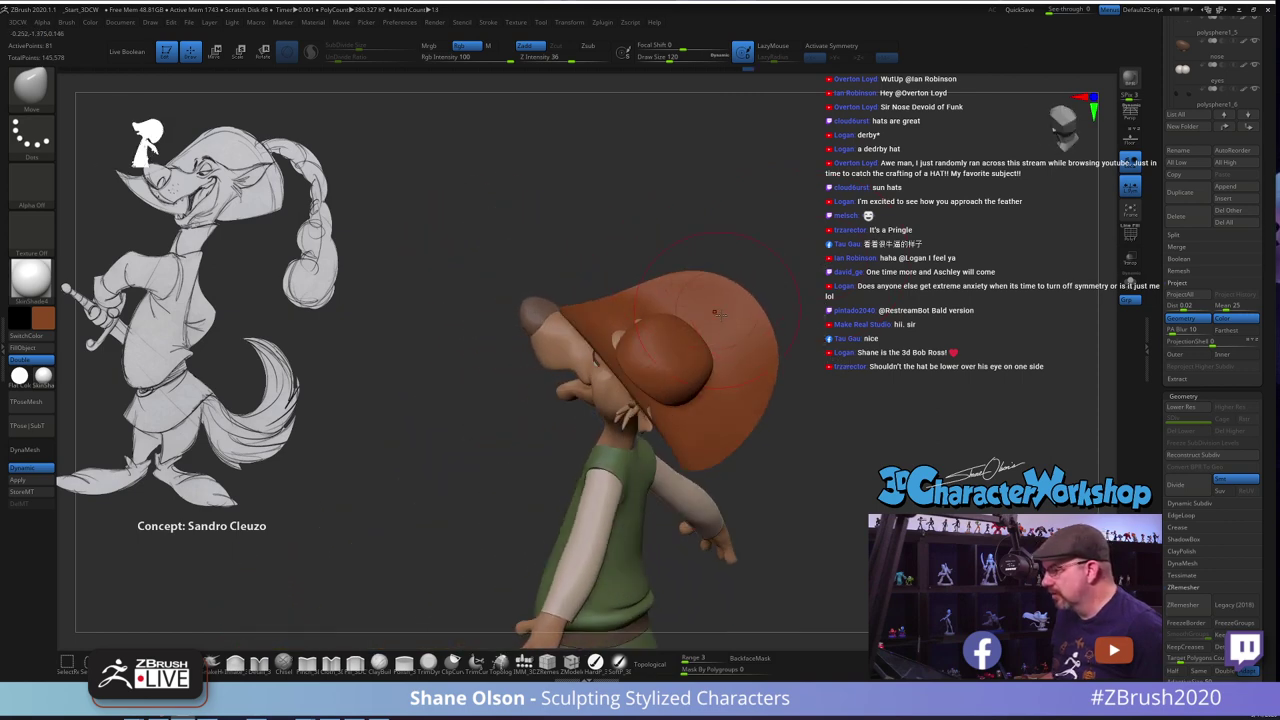
Refine the upturned left side of the brim with the Move brush at draw size 90 and smooth its surface
mouse_move(871, 290)
left_mouse_down()
mouse_move(730, 292)
mouse_move(800, 298)
mouse_move(808, 346)
mouse_move(910, 250)
mouse_move(1050, 272)
mouse_move(851, 234)
mouse_move(849, 270)
mouse_move(831, 272)
mouse_move(829, 334)
mouse_move(764, 342)
mouse_move(751, 325)
left_mouse_up()
key("s")
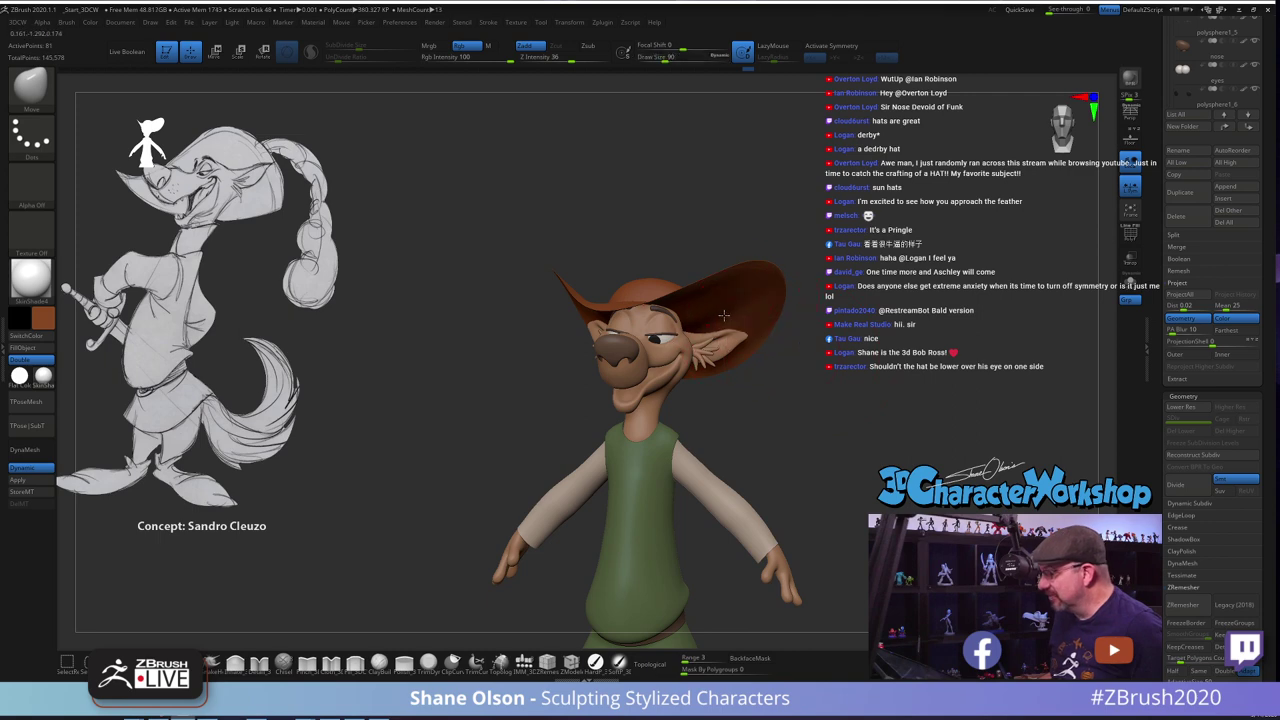
left_click_drag(808, 361, 799, 329)
left_click_drag(752, 292, 752, 285, "shift")
mouse_move(852, 365)
left_mouse_down()
mouse_move(839, 389)
mouse_move(762, 415)
mouse_move(835, 420)
left_mouse_up()
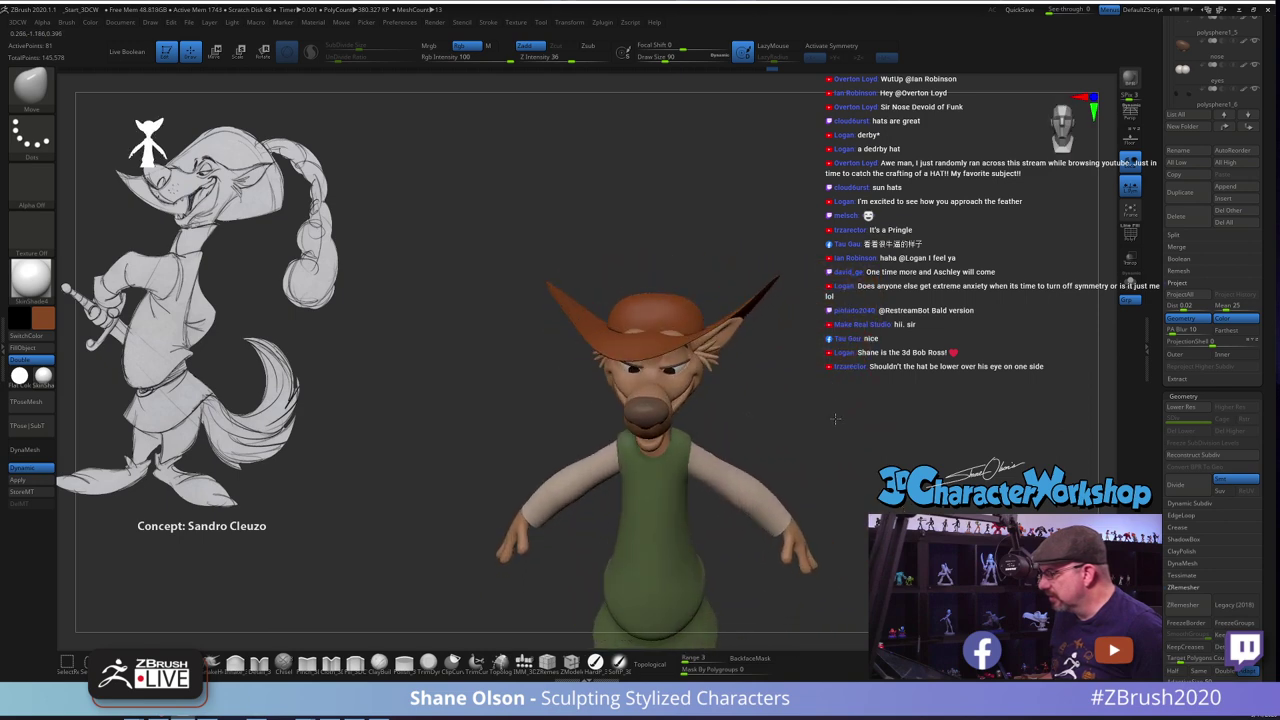
Save the wolf character's tool as a ZTL file named SandroWolf#04, overwriting the existing file
left_click_drag(668, 334, 667, 333)
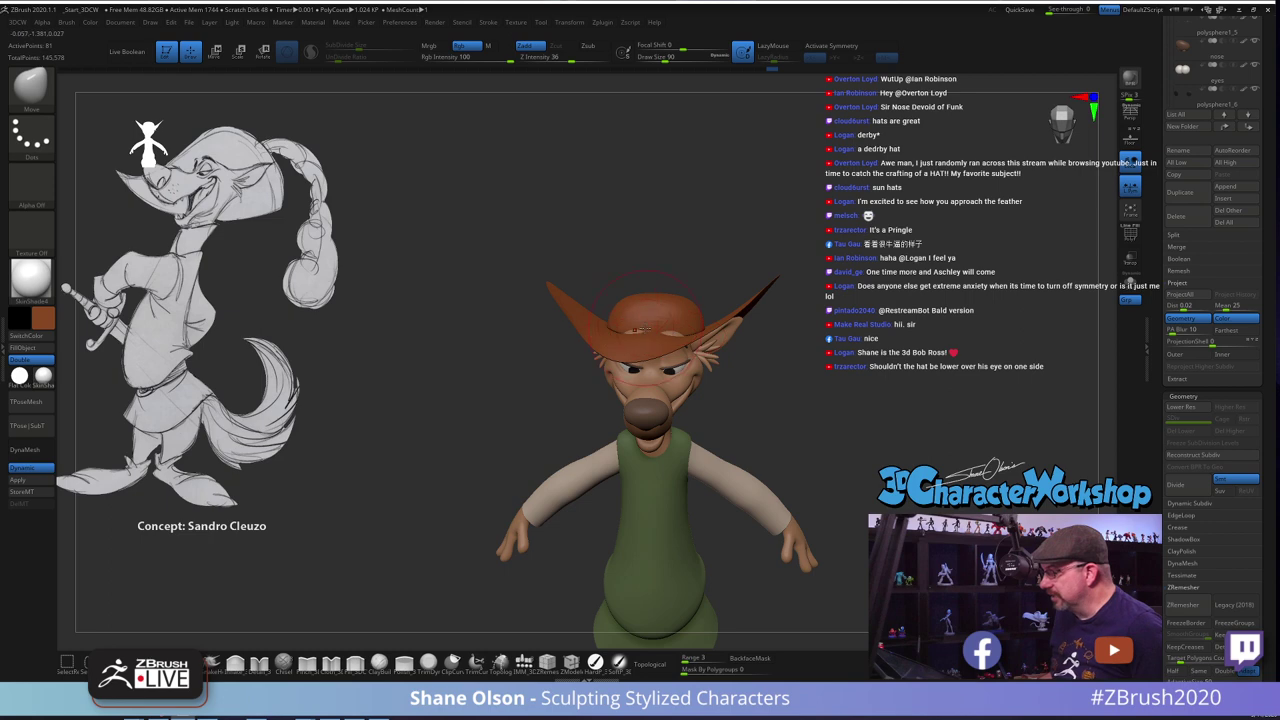
left_click_drag(820, 378, 821, 280)
left_click_drag(848, 352, 794, 386)
right_click_drag(793, 385, 661, 288)
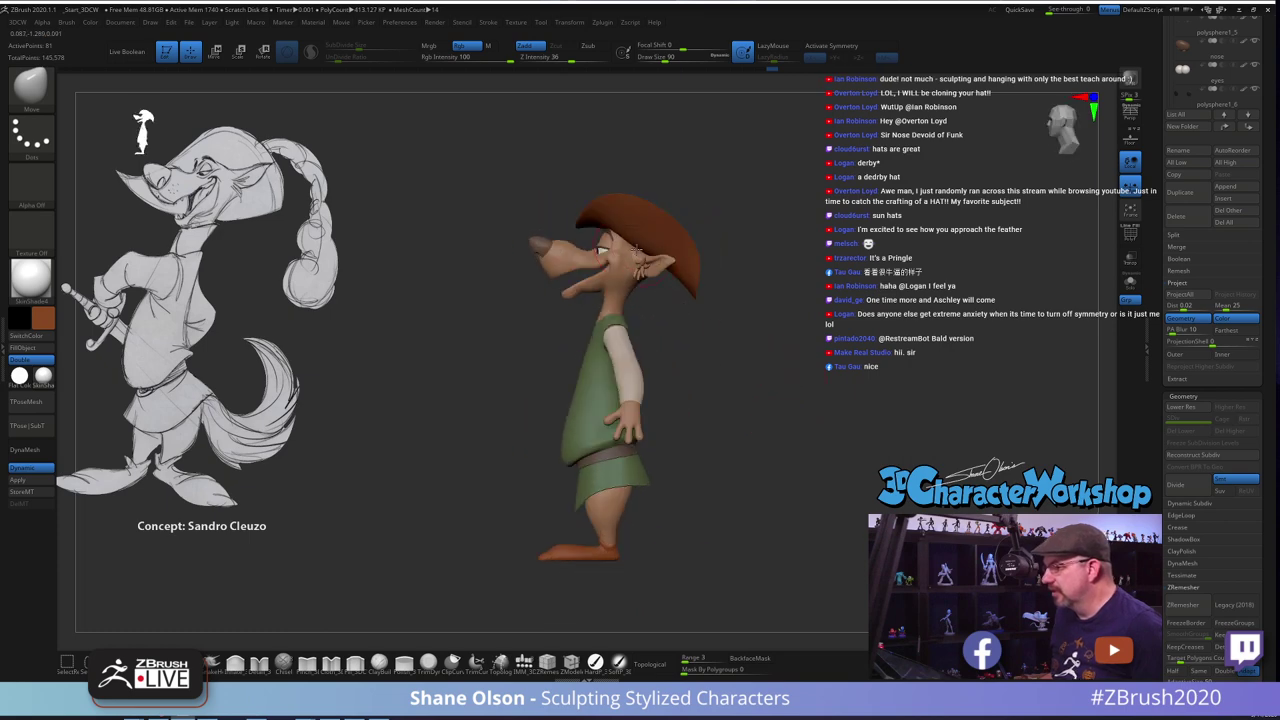
left_click_drag(765, 368, 801, 380)
right_click_drag(801, 381, 781, 326)
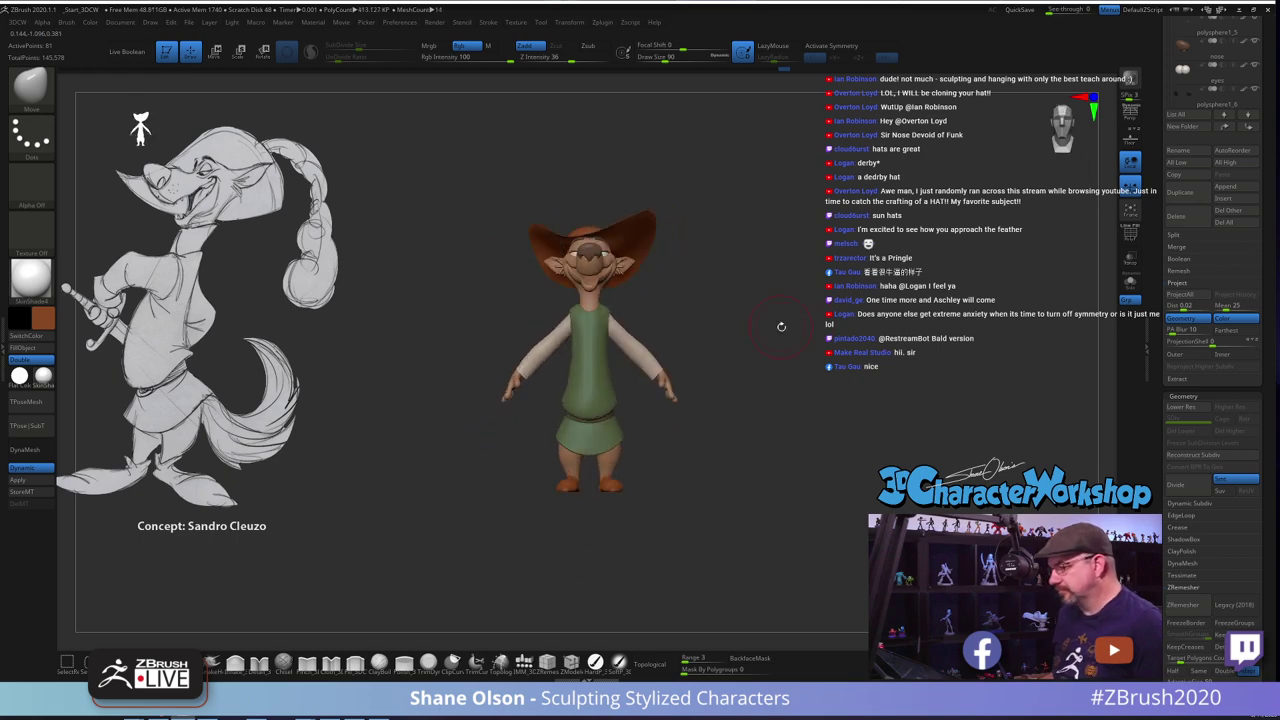
left_click_drag(1261, 140, 1261, 476)
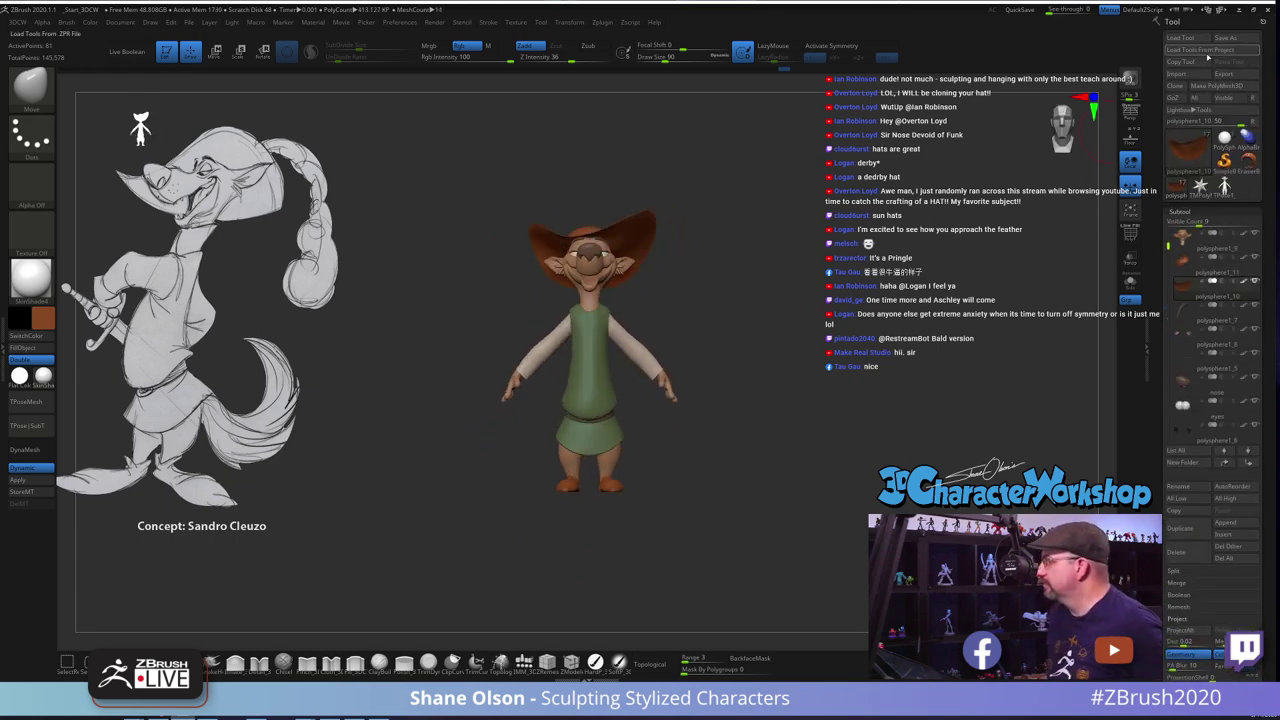
left_click(1233, 38)
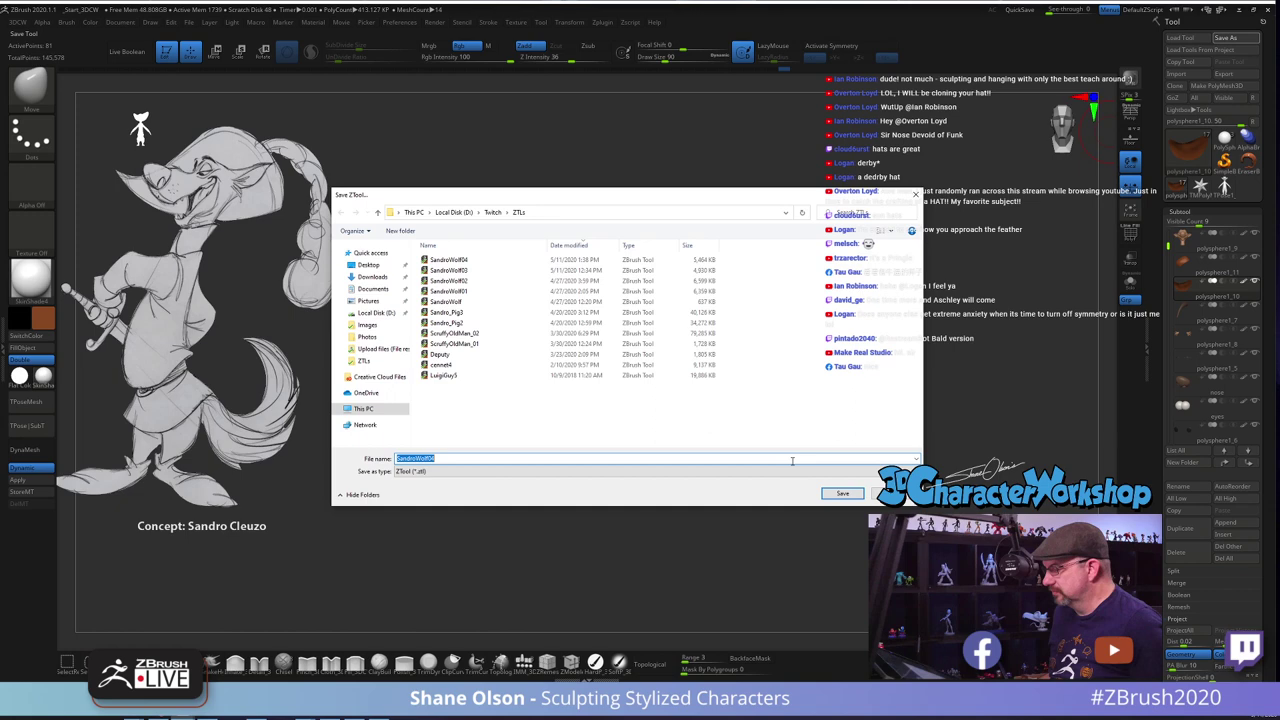
left_click(843, 494)
left_click(666, 358)
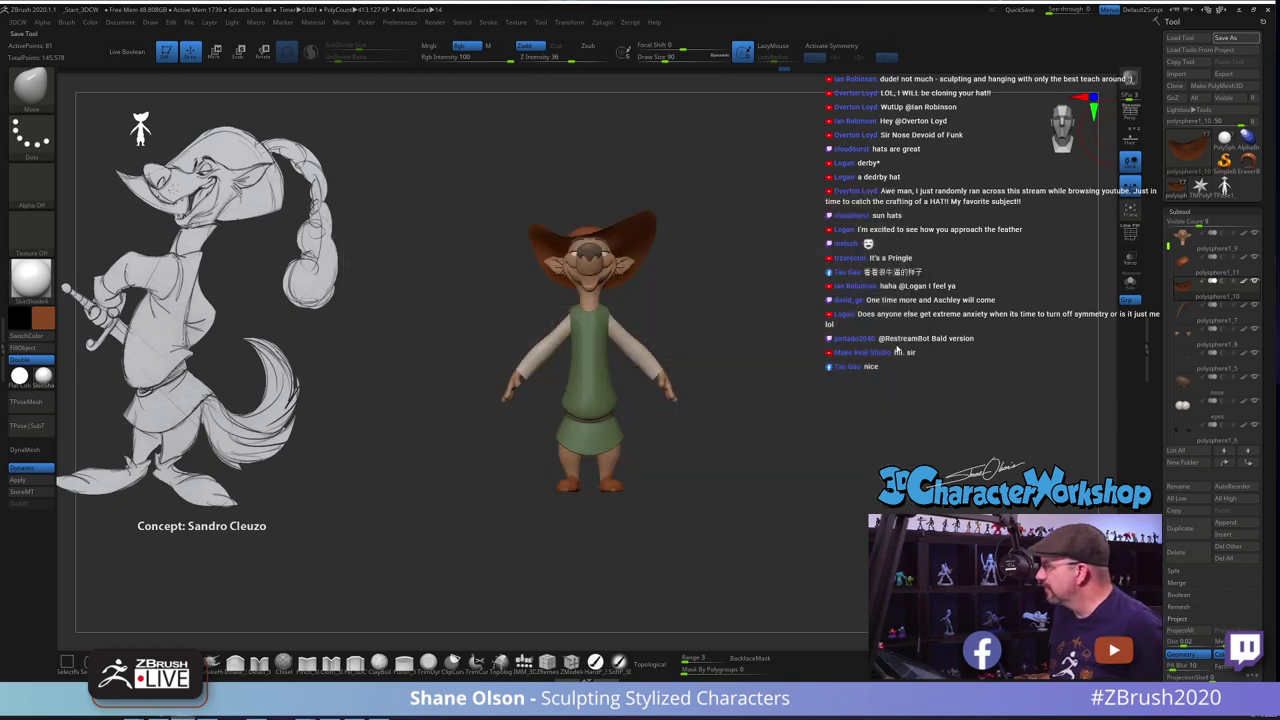
Set the Move brush's draw size to 136 with the back of the hat brim in side view
left_click_drag(883, 345, 749, 356)
left_click_drag(781, 300, 778, 321)
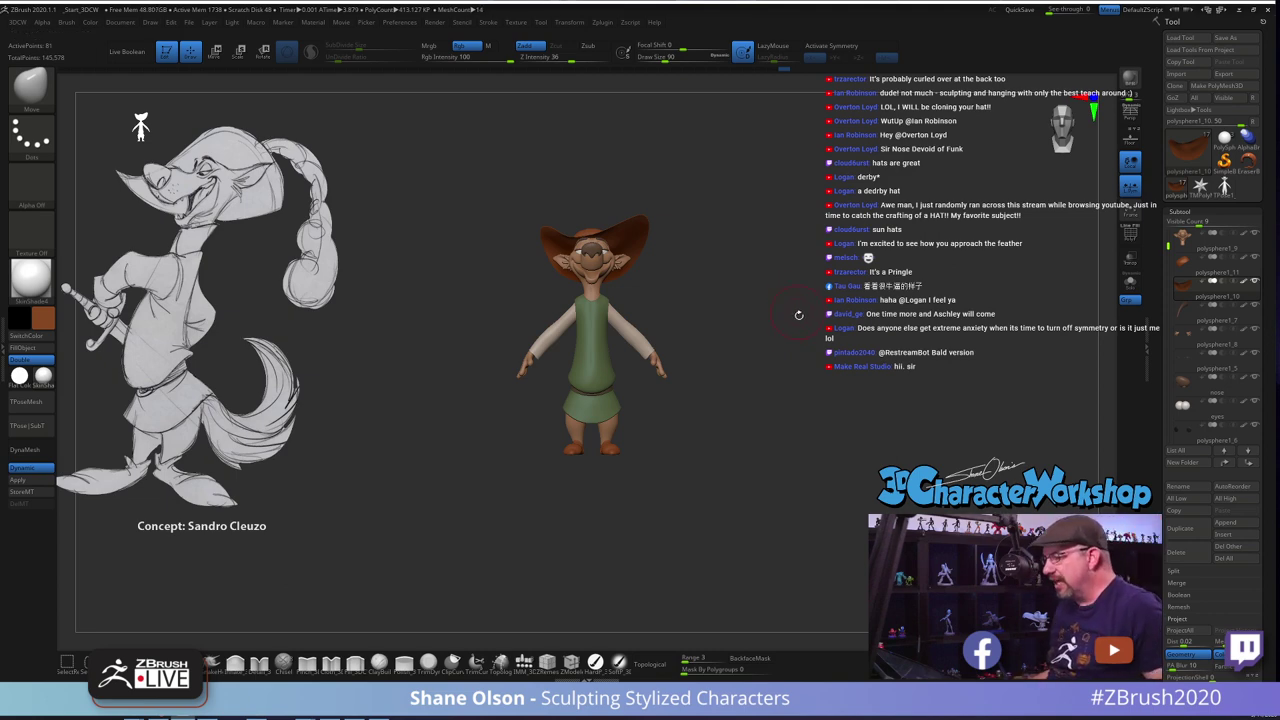
left_click_drag(798, 307, 778, 349)
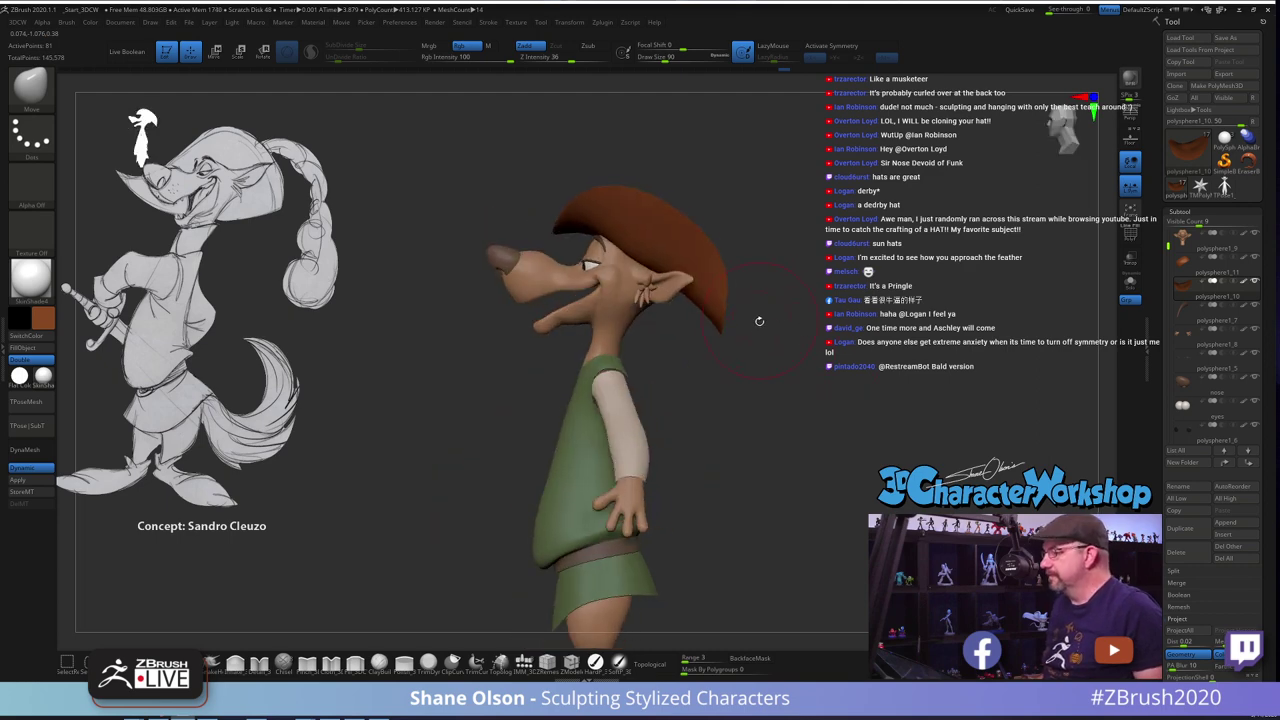
key("s")
mouse_move(754, 331)
left_mouse_down()
mouse_move(717, 329)
mouse_move(700, 307)
left_mouse_up()
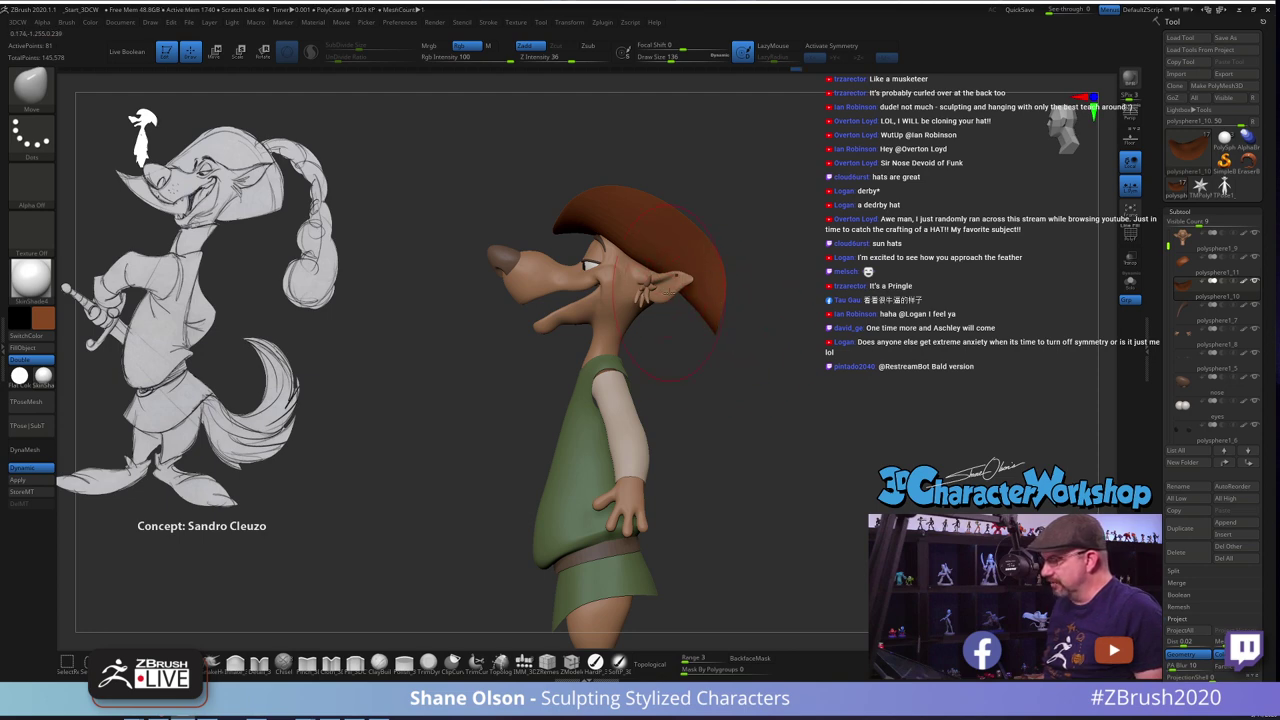
Try to reshape the back of the brim with the transform gizmo placed near its rear edge
left_click_drag(785, 355, 1010, 348)
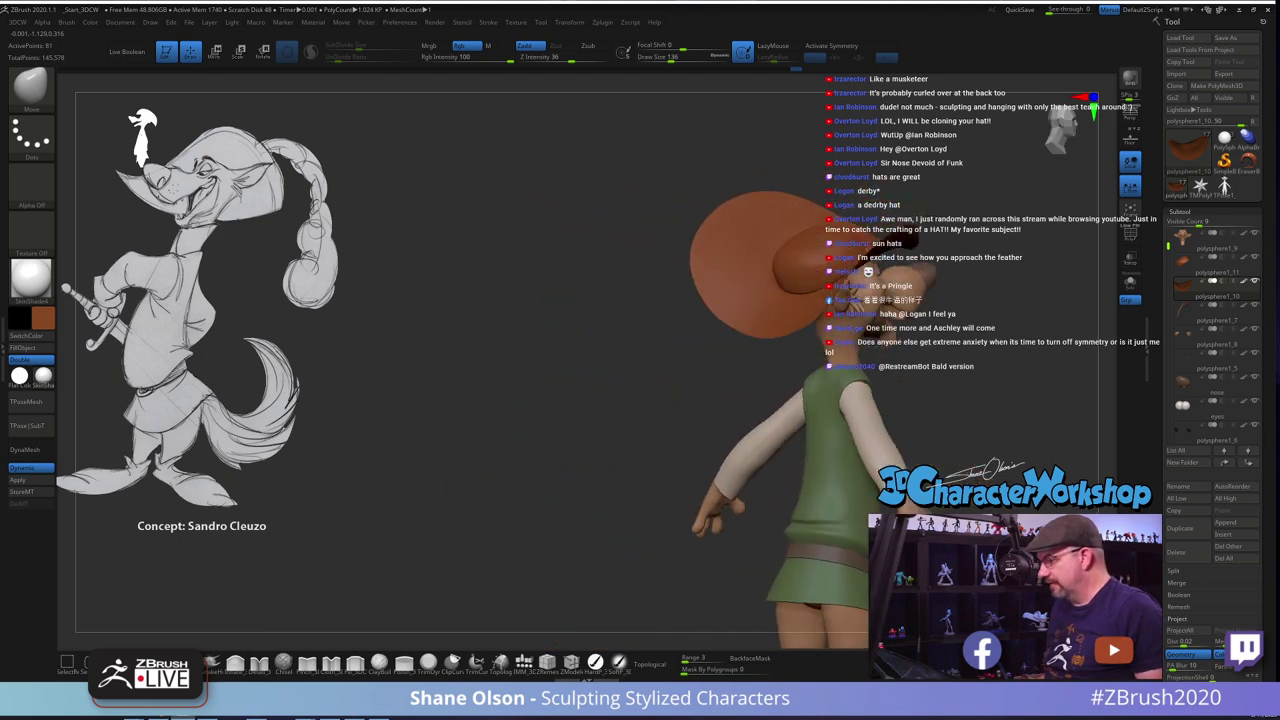
mouse_move(850, 348)
left_mouse_down()
mouse_move(746, 343)
mouse_move(715, 288)
mouse_move(733, 368)
left_mouse_up()
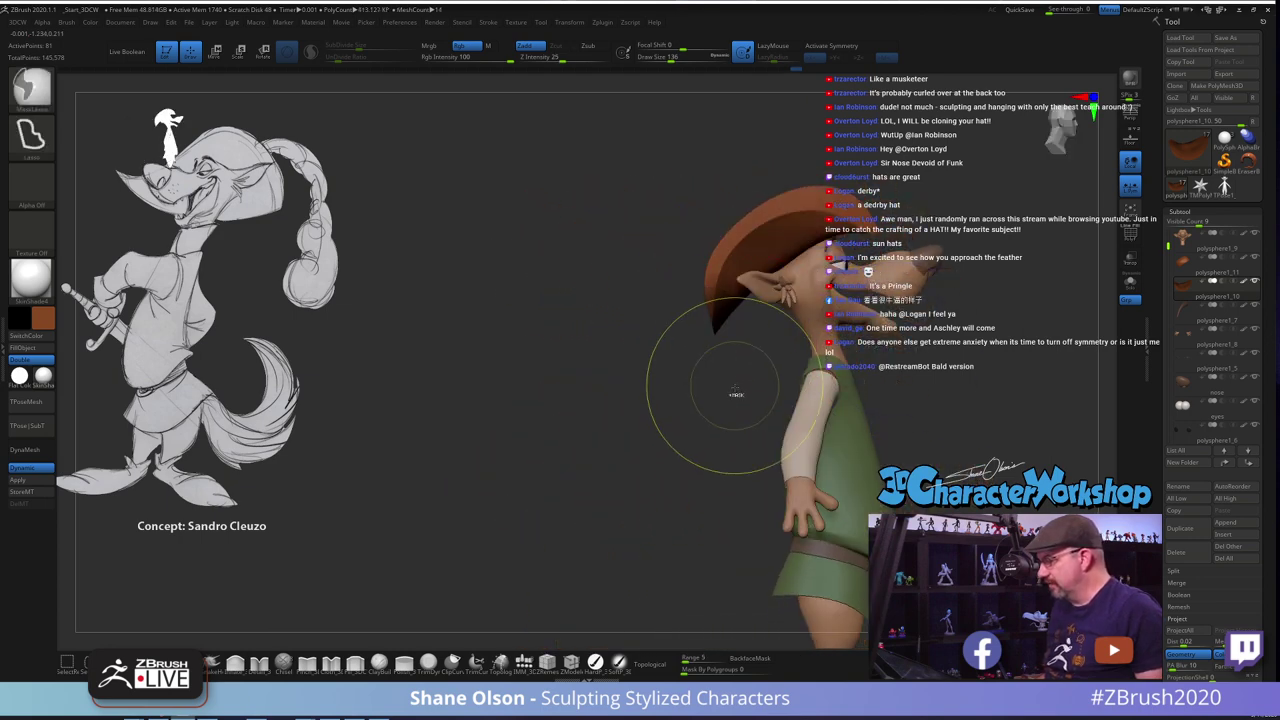
key("w")
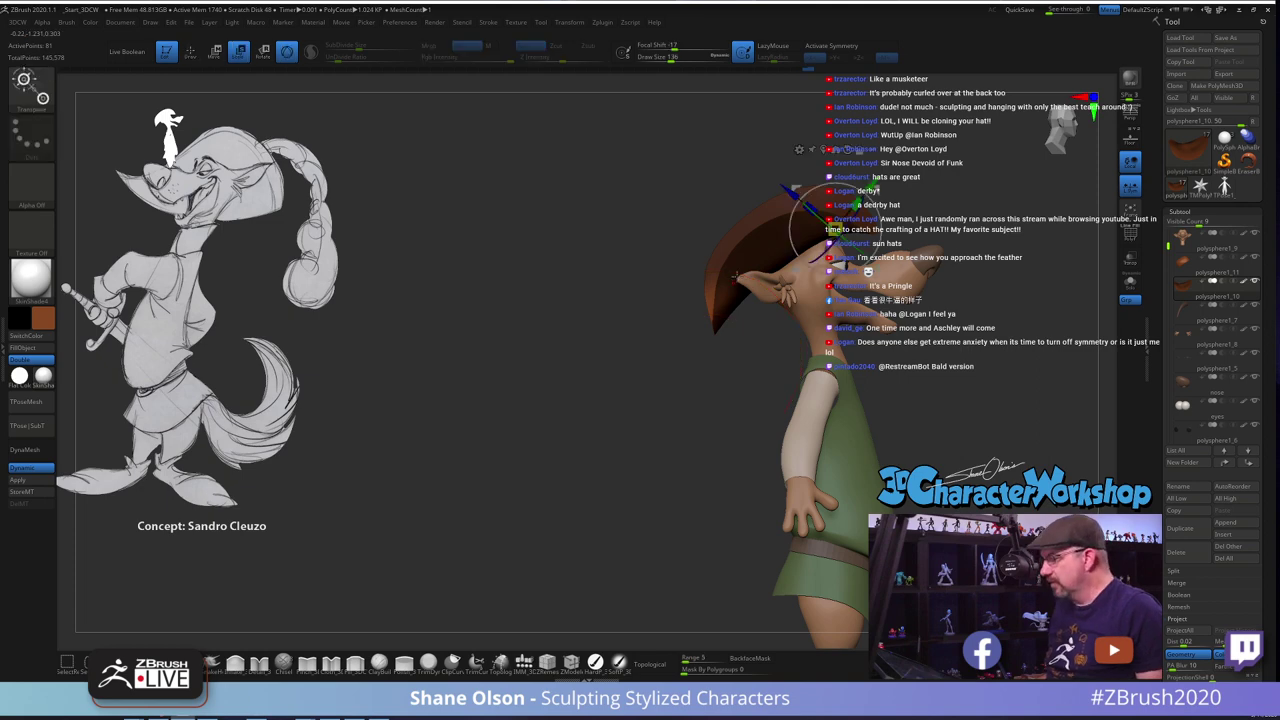
left_click(743, 294)
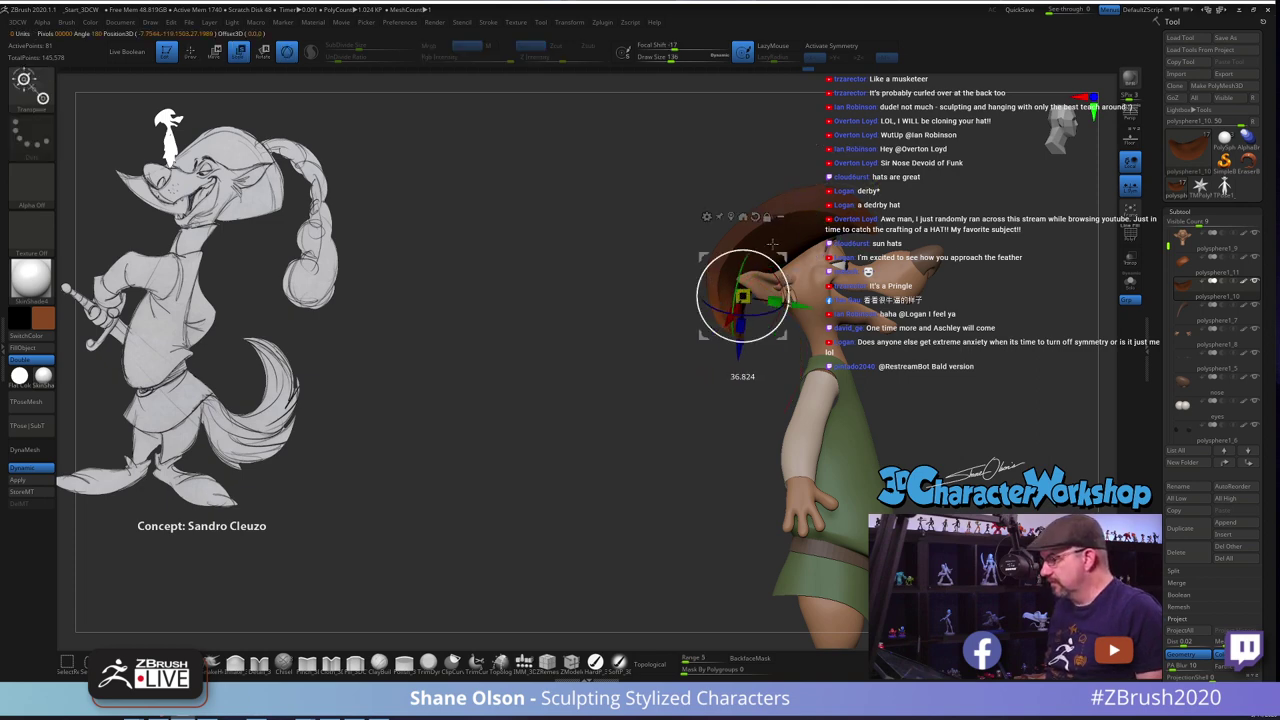
left_click_drag(646, 352, 816, 337)
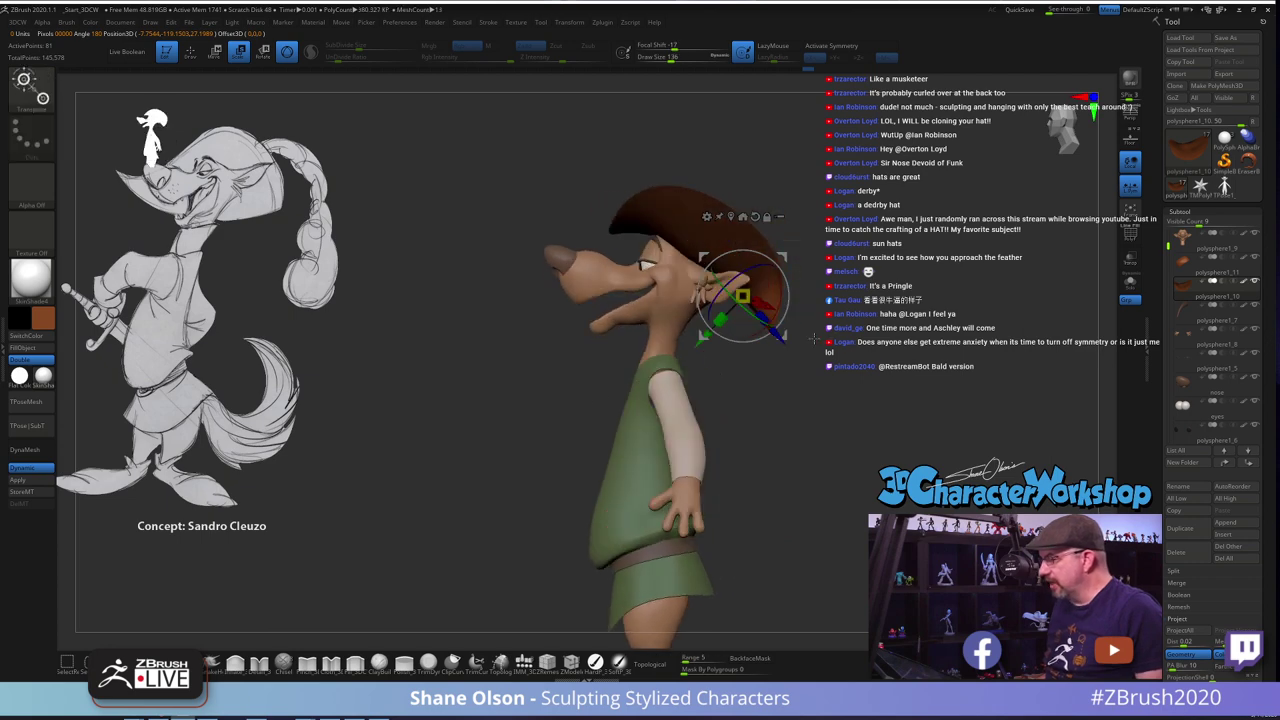
left_click_drag(783, 261, 796, 257)
left_click(743, 212)
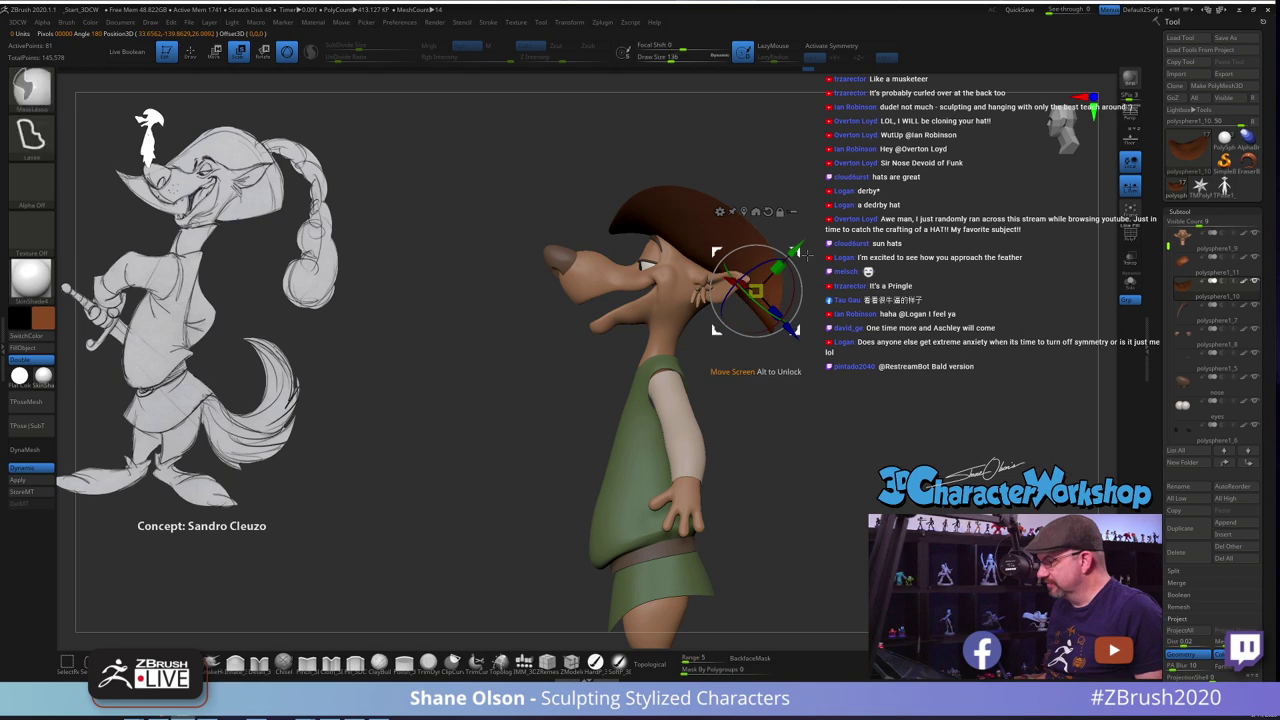
mouse_move(804, 275)
left_mouse_down()
mouse_move(868, 338)
mouse_move(948, 357)
left_mouse_up()
key("ctrl+z")
key("q")
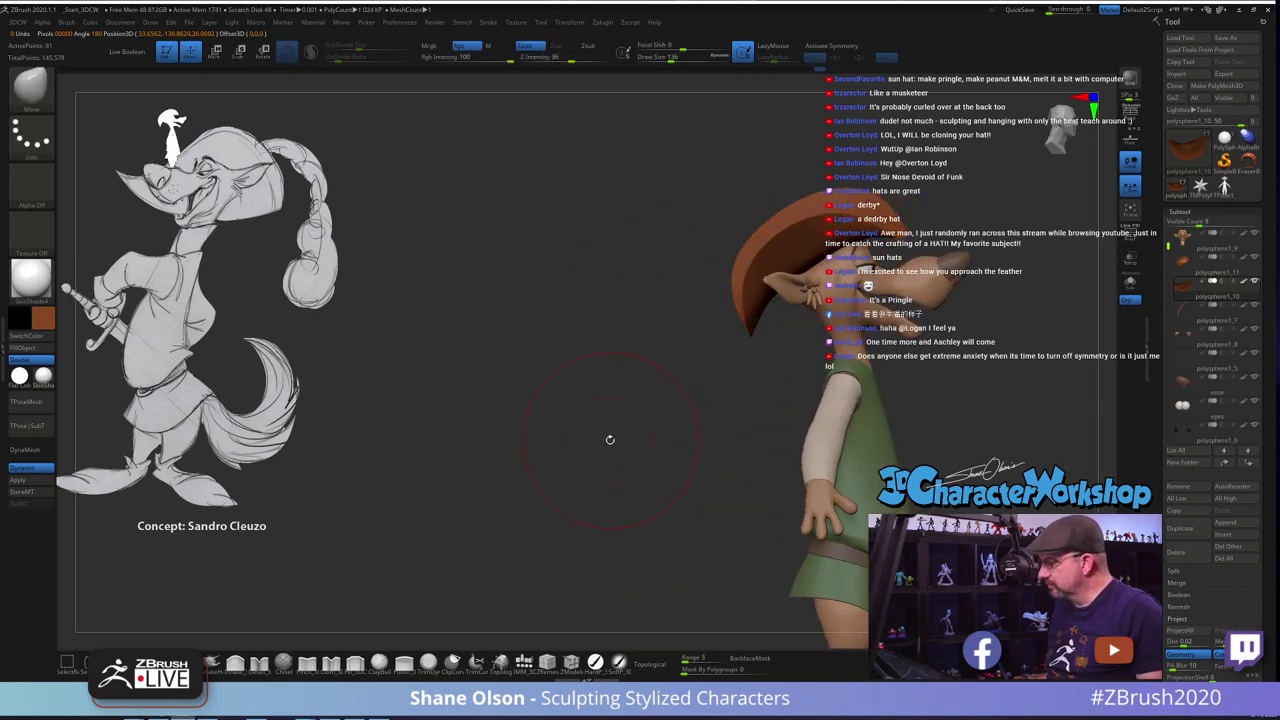
Set the Move brush's draw size to 71 and inspect the brim from the front, back and side
mouse_move(609, 440)
left_mouse_down("alt")
mouse_move(614, 409)
mouse_move(775, 405)
mouse_move(727, 404)
left_mouse_up("alt")
mouse_move(850, 350)
left_mouse_down("alt")
mouse_move(878, 386)
mouse_move(857, 350)
left_mouse_up("alt")
key("s")
left_click(878, 386)
left_click(856, 350)
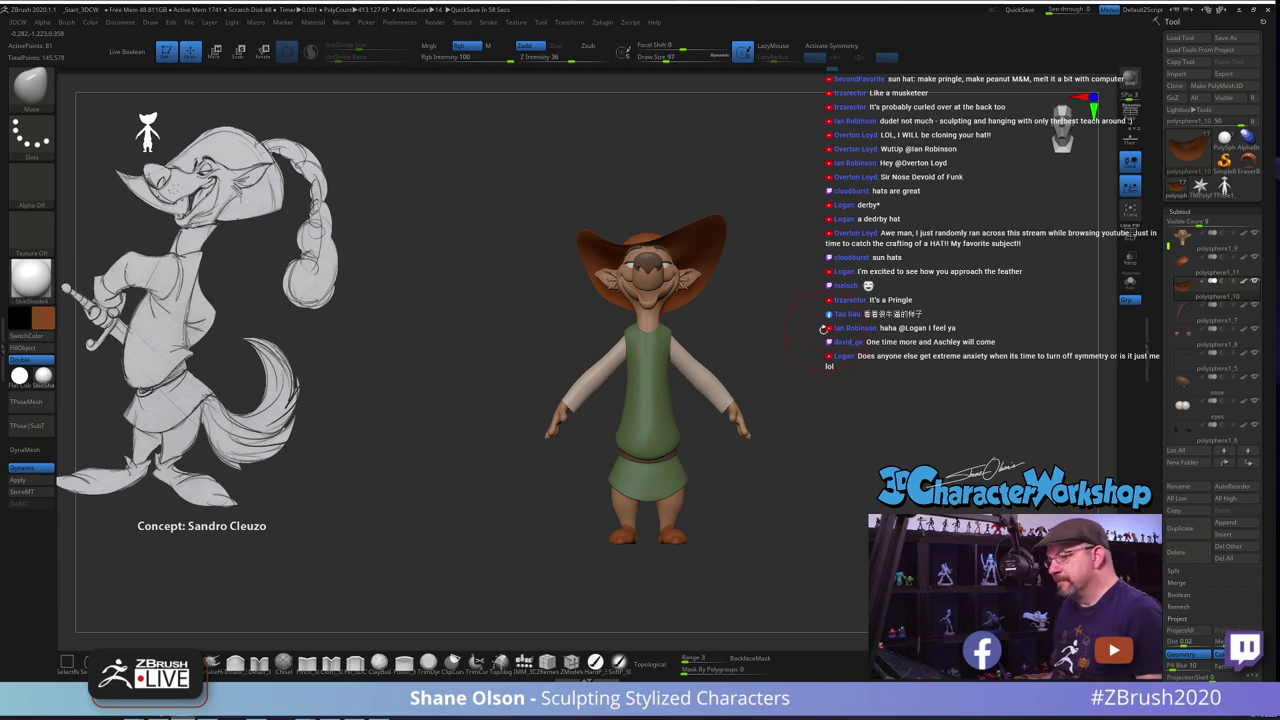
key("s")
left_click_drag(823, 329, 787, 329)
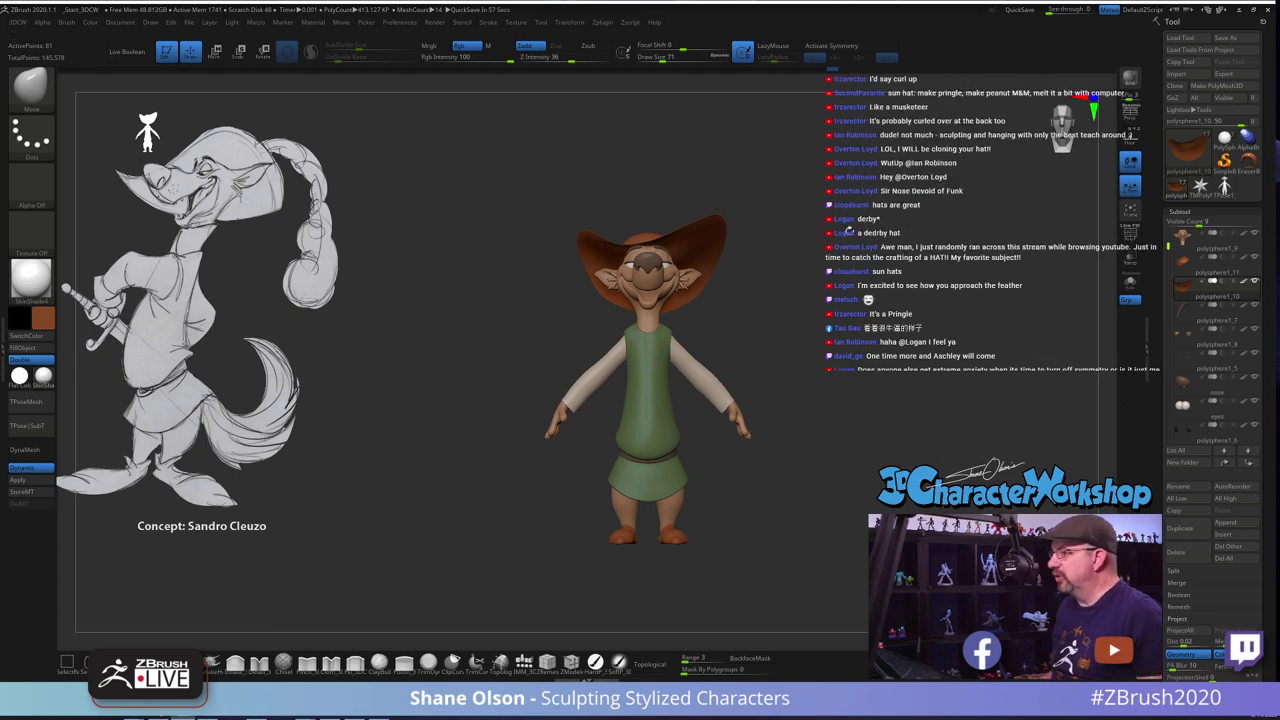
left_click_drag(851, 211, 820, 272)
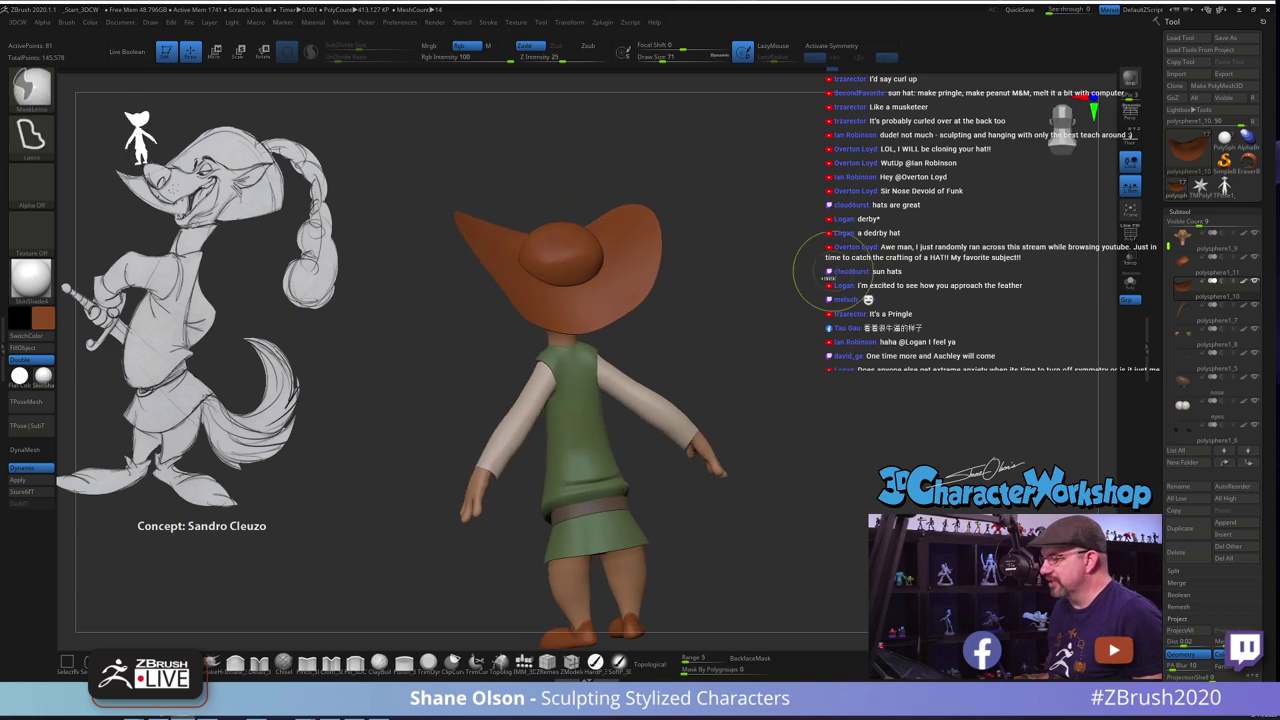
left_click_drag(705, 298, 740, 149)
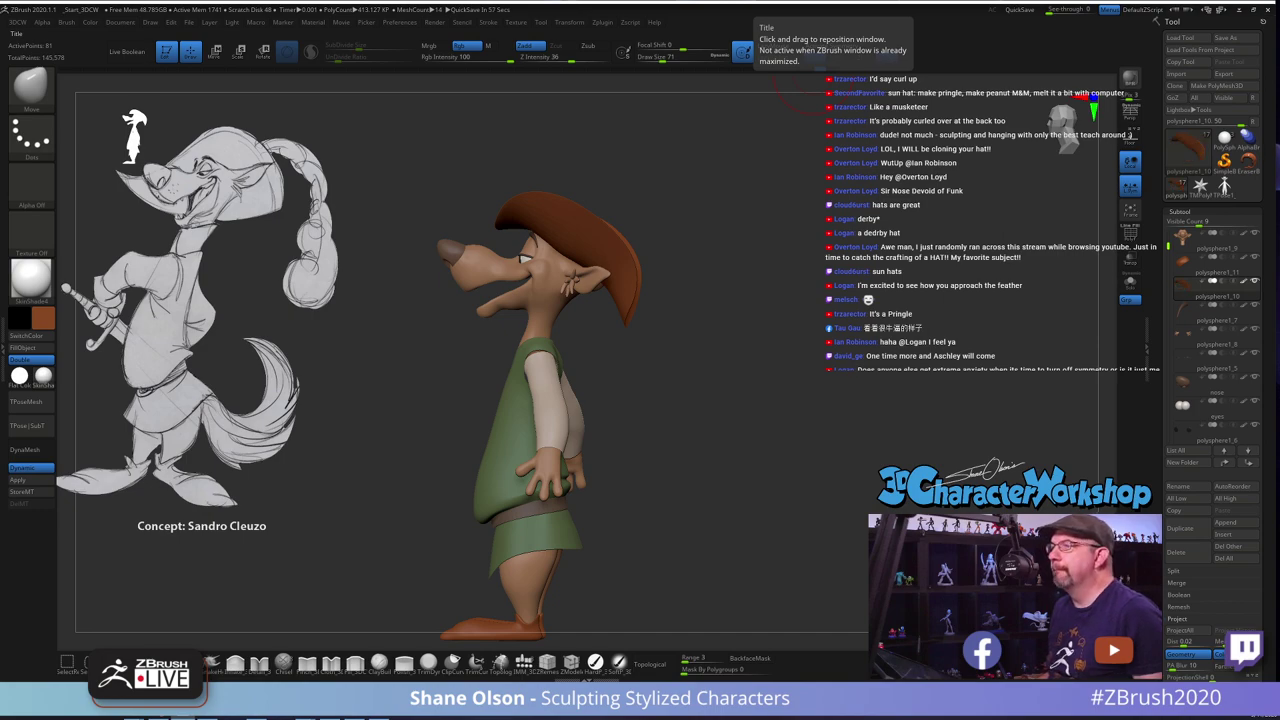
Switch to the browser's "captain hook hat" image results and open the Elite Captain Hook costume photo showing the back
left_click_drag(560, 0, 690, 12)
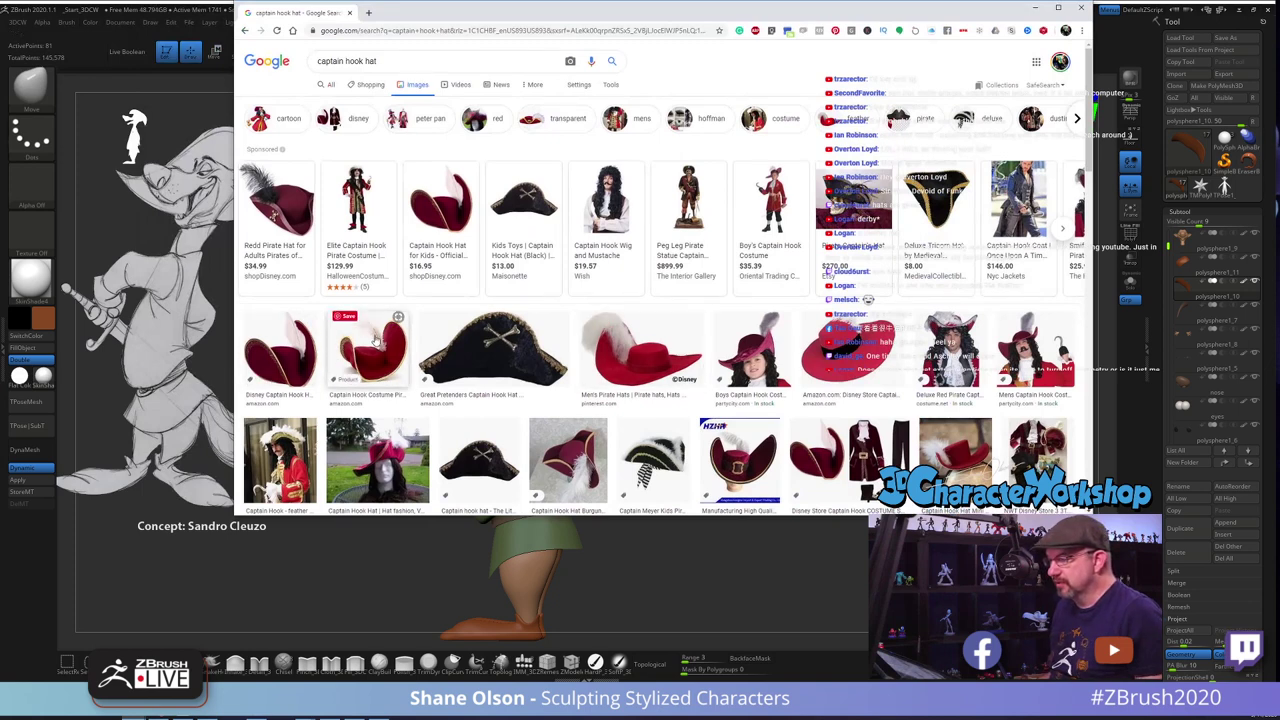
mouse_move(303, 222)
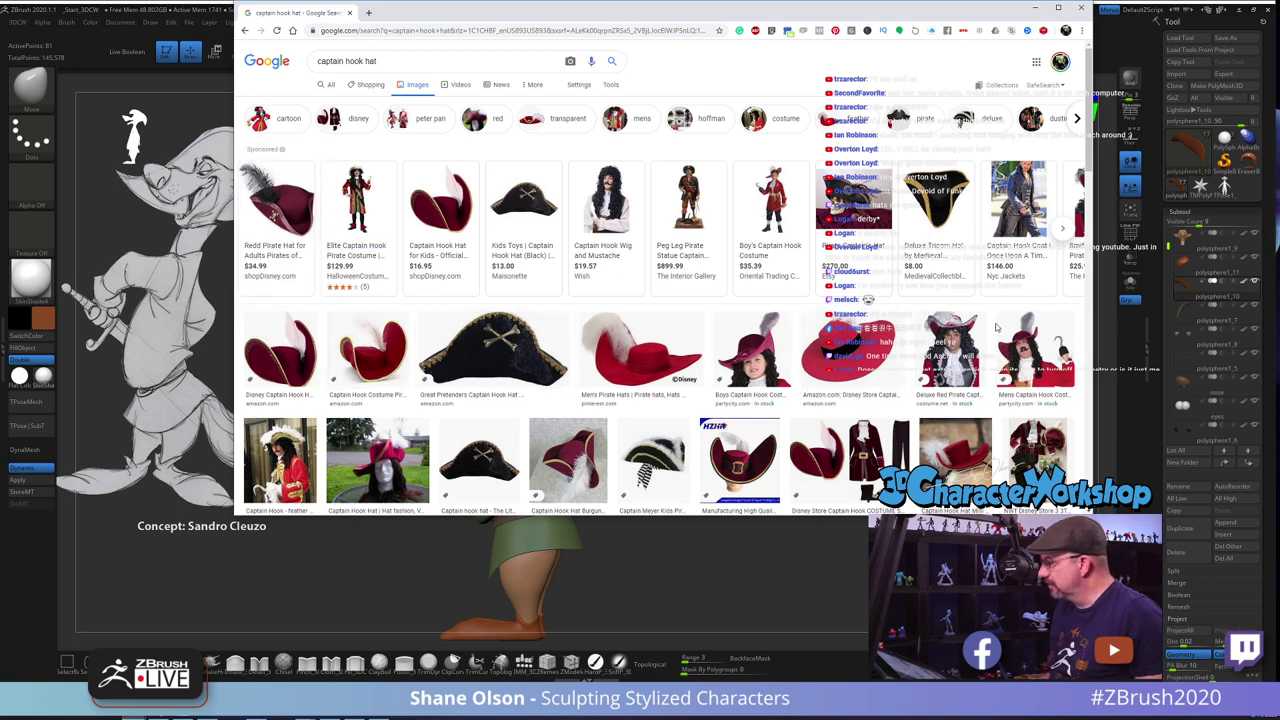
scroll(993, 350, "down", 3)
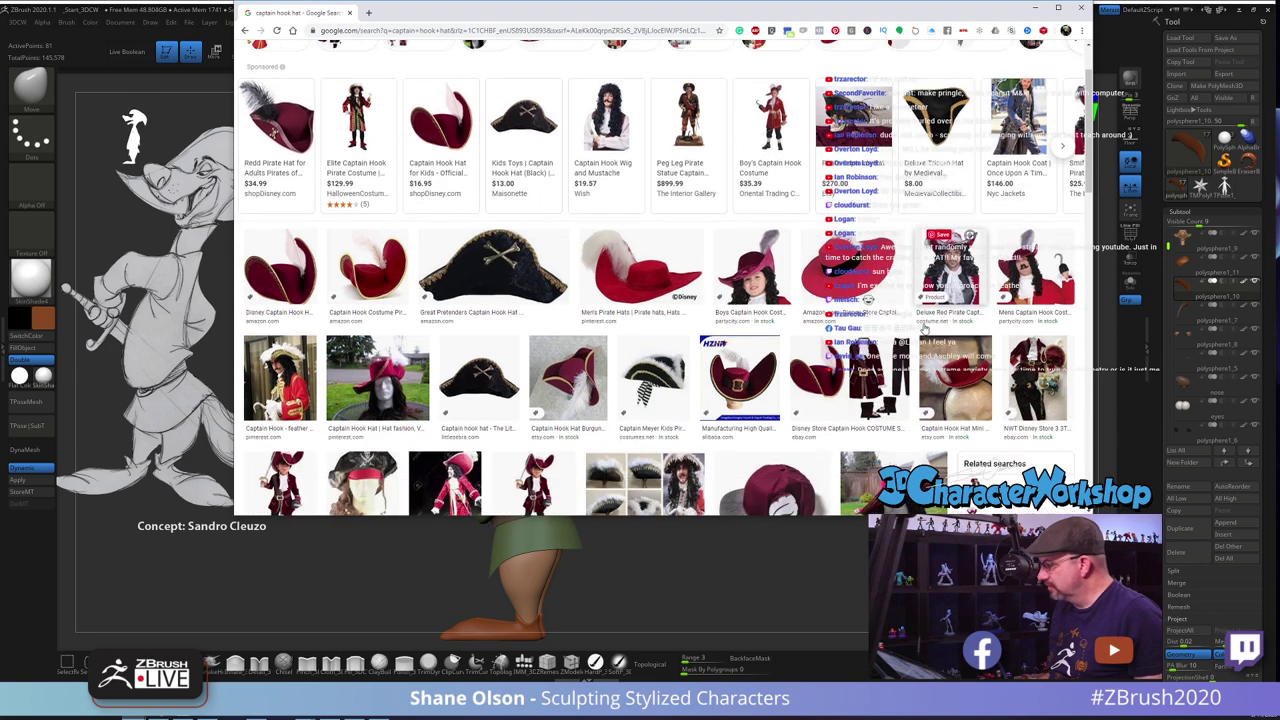
scroll(803, 372, "down", 2)
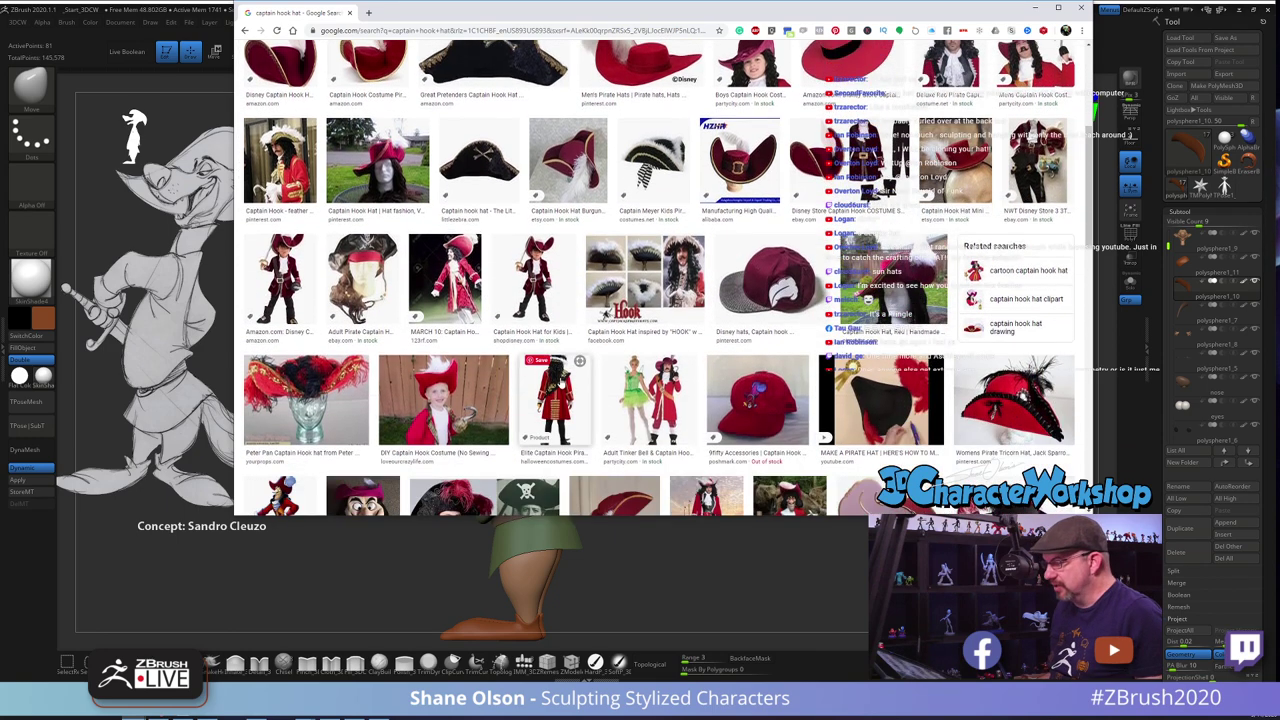
left_click(555, 400)
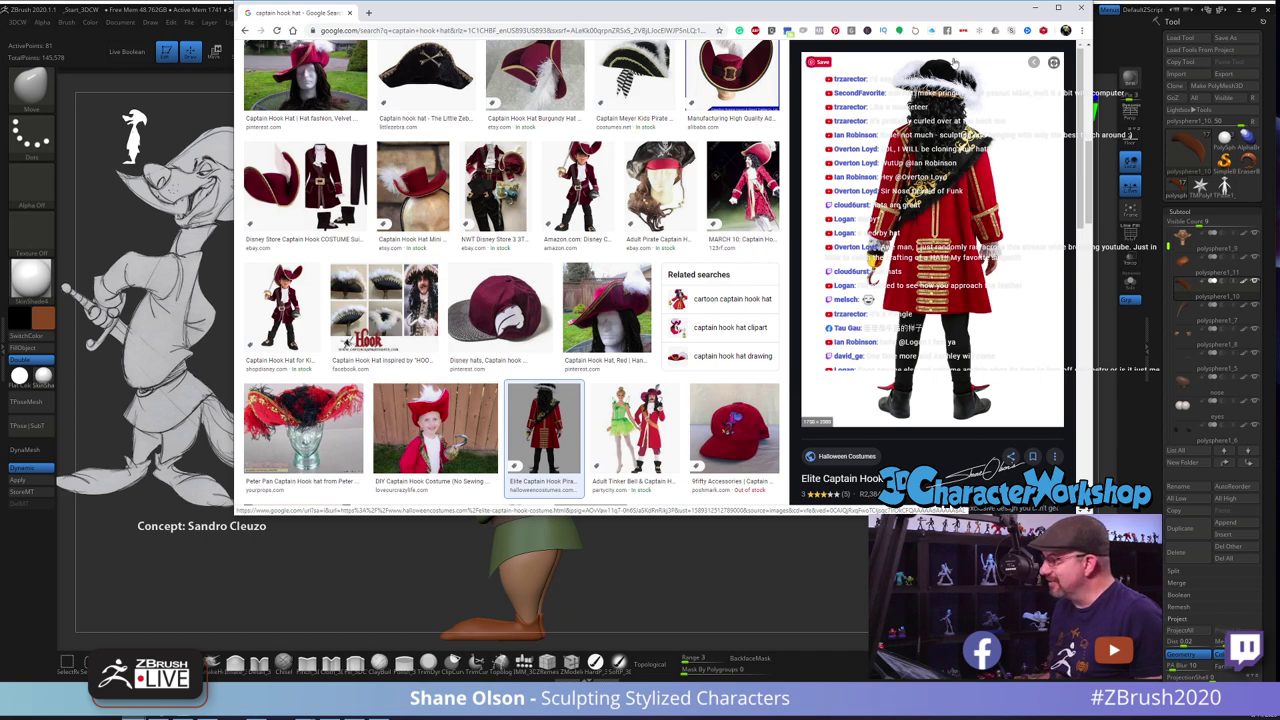
Examine more Captain Hook hat photos for how the brim curls, and return to the wolf model in ZBrush
scroll(597, 182, "up", 1)
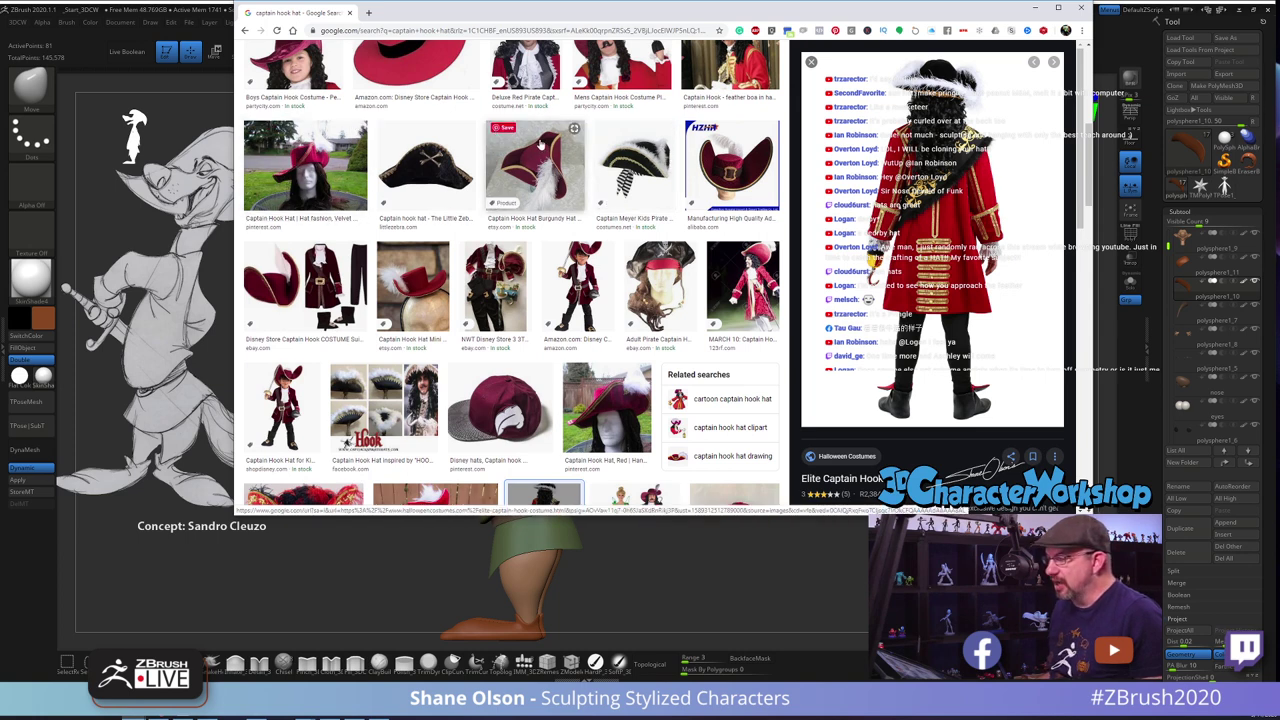
scroll(568, 250, "down", 3)
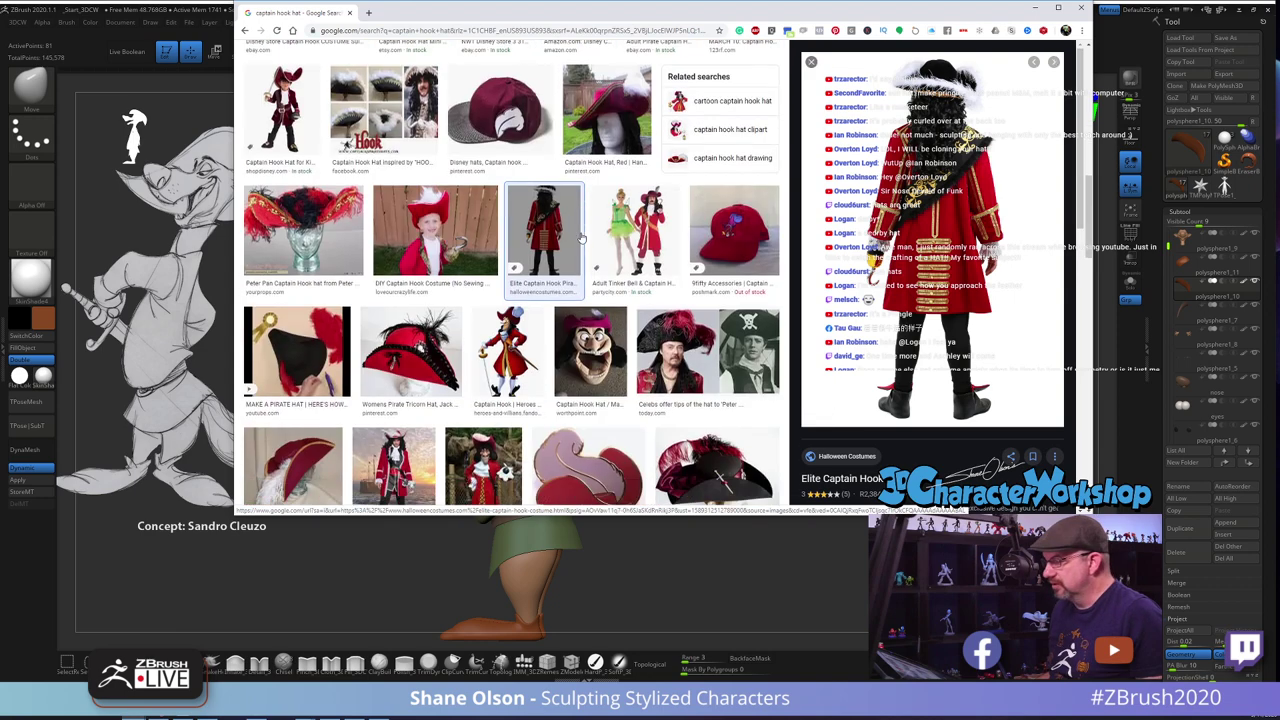
scroll(568, 250, "down", 2)
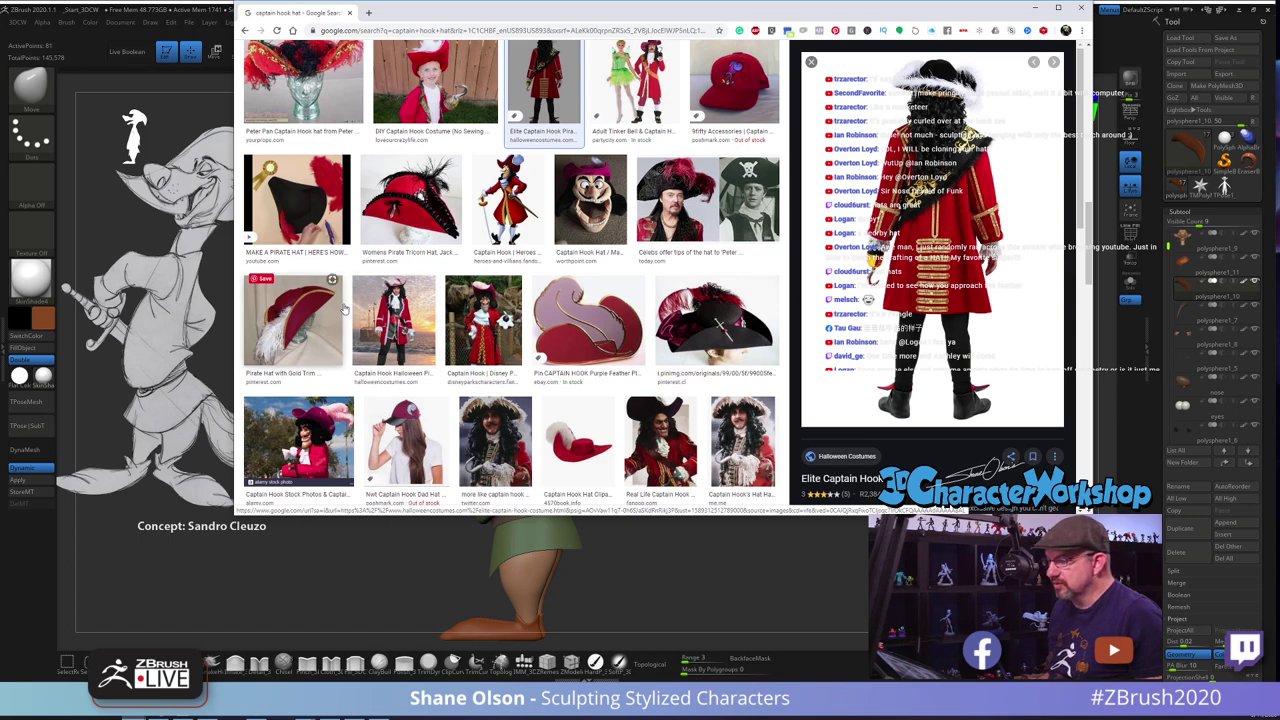
scroll(344, 310, "down", 1)
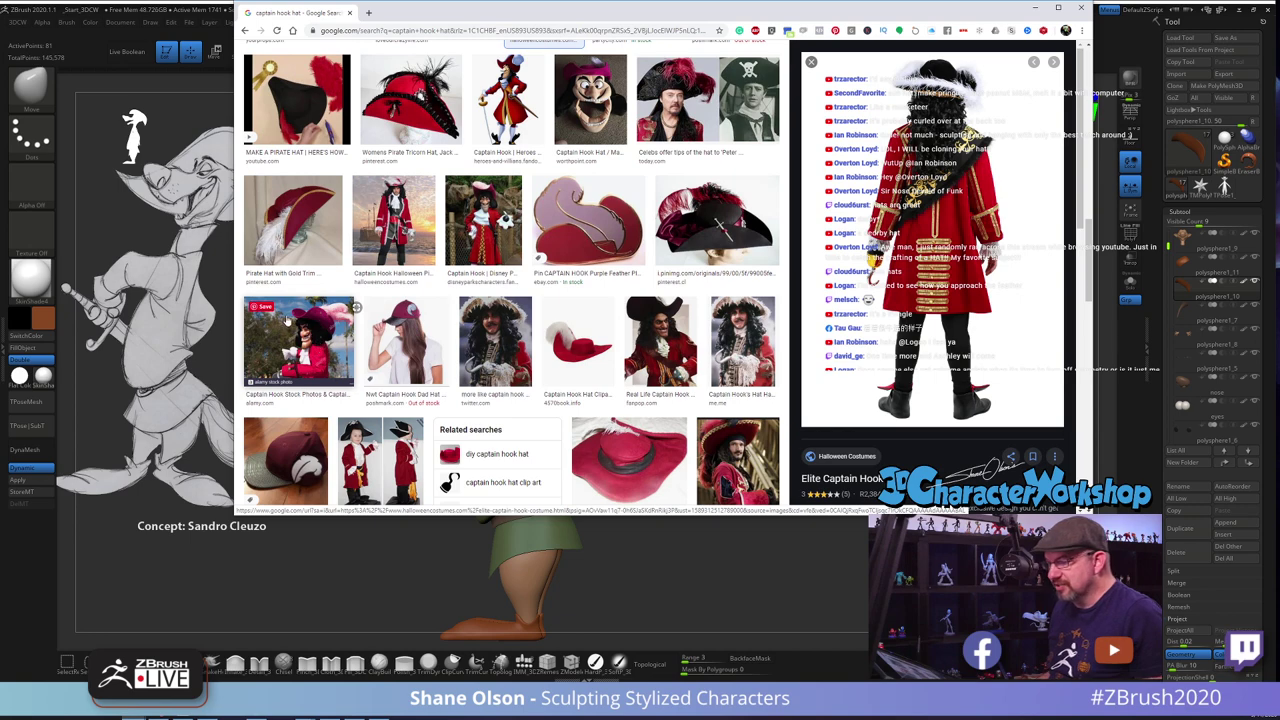
scroll(480, 350, "down", 3)
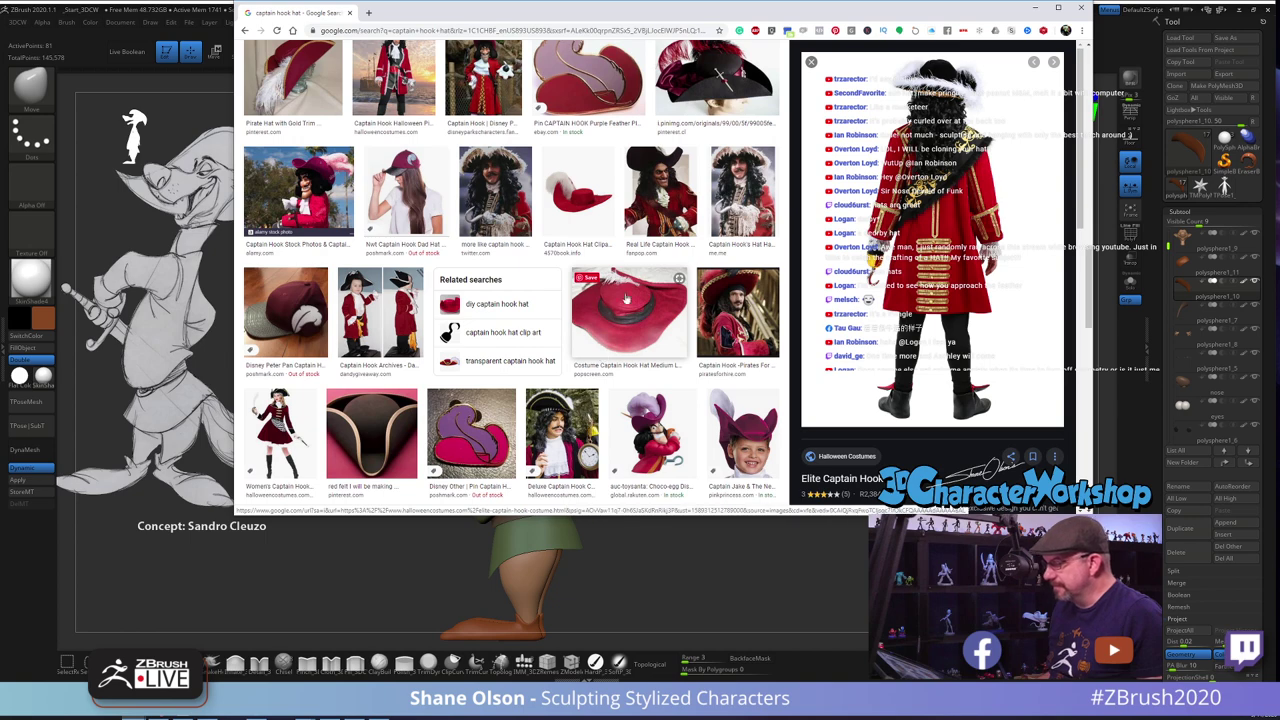
scroll(573, 338, "up", 1)
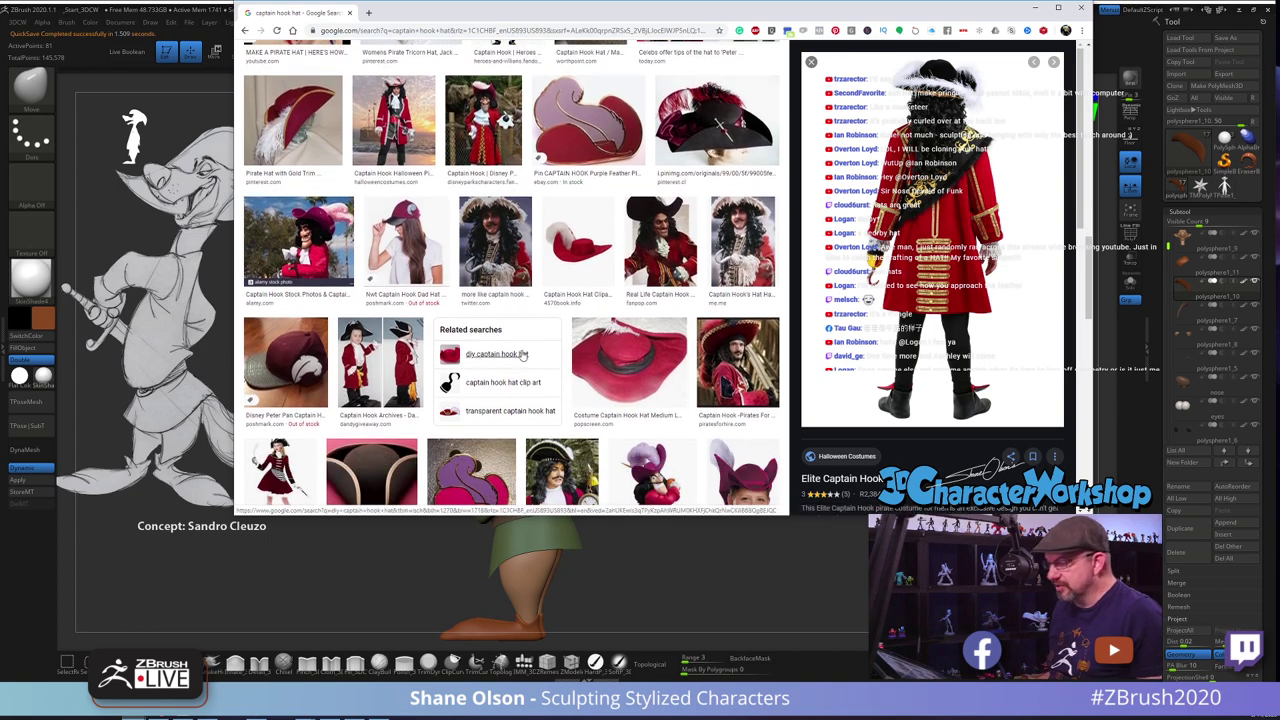
scroll(573, 338, "down", 1)
scroll(573, 338, "down", 2)
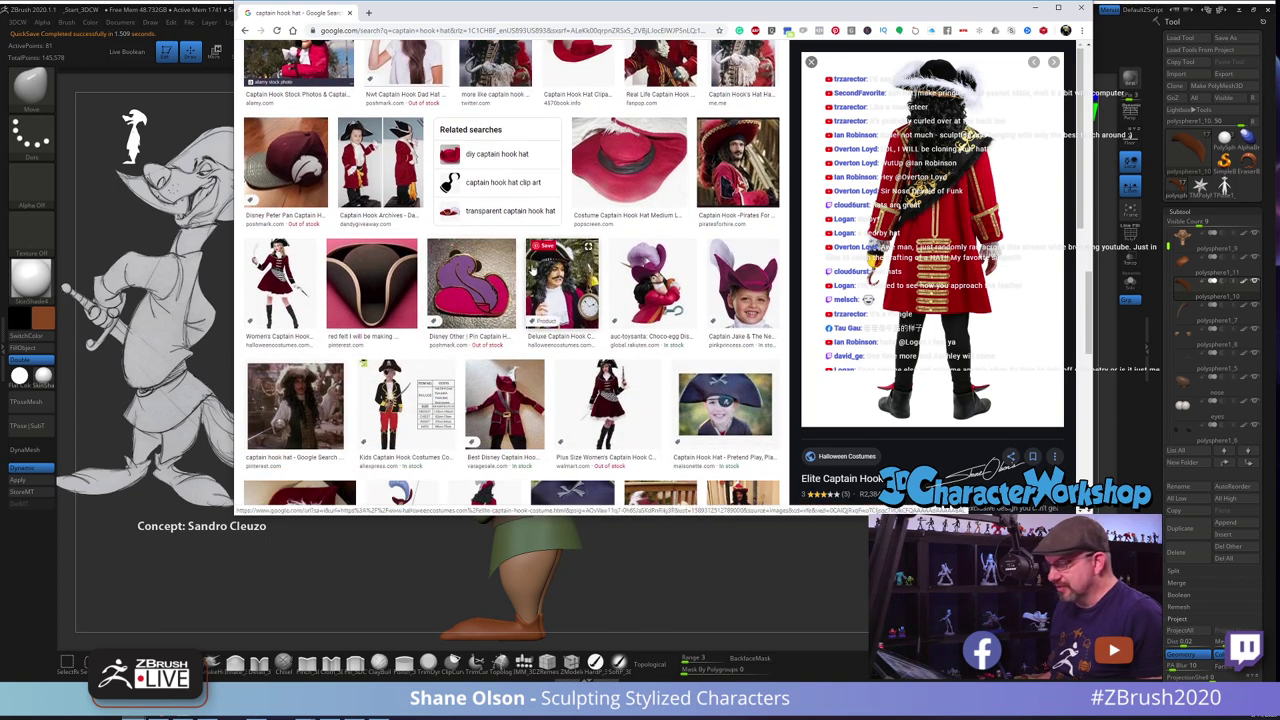
scroll(566, 220, "up", 5)
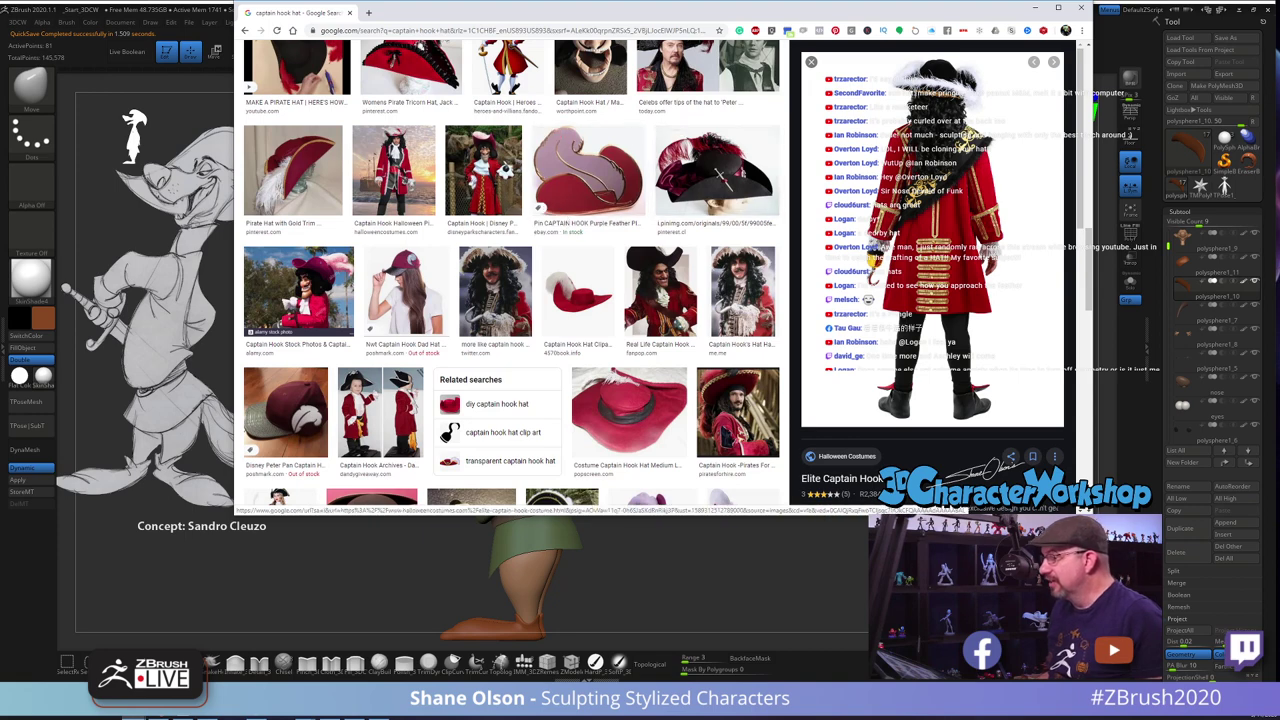
left_click(1037, 7)
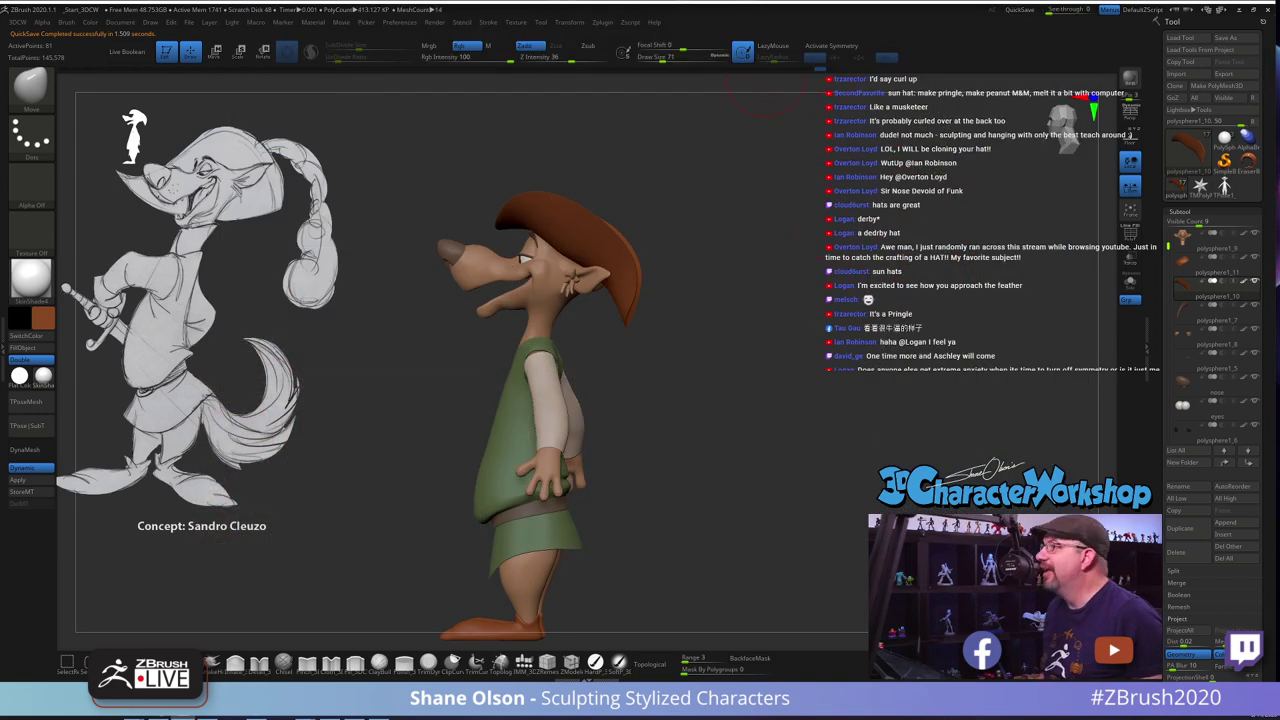
mouse_move(745, 253)
left_mouse_down()
mouse_move(709, 280)
mouse_move(759, 272)
mouse_move(746, 226)
mouse_move(675, 270)
left_mouse_up()
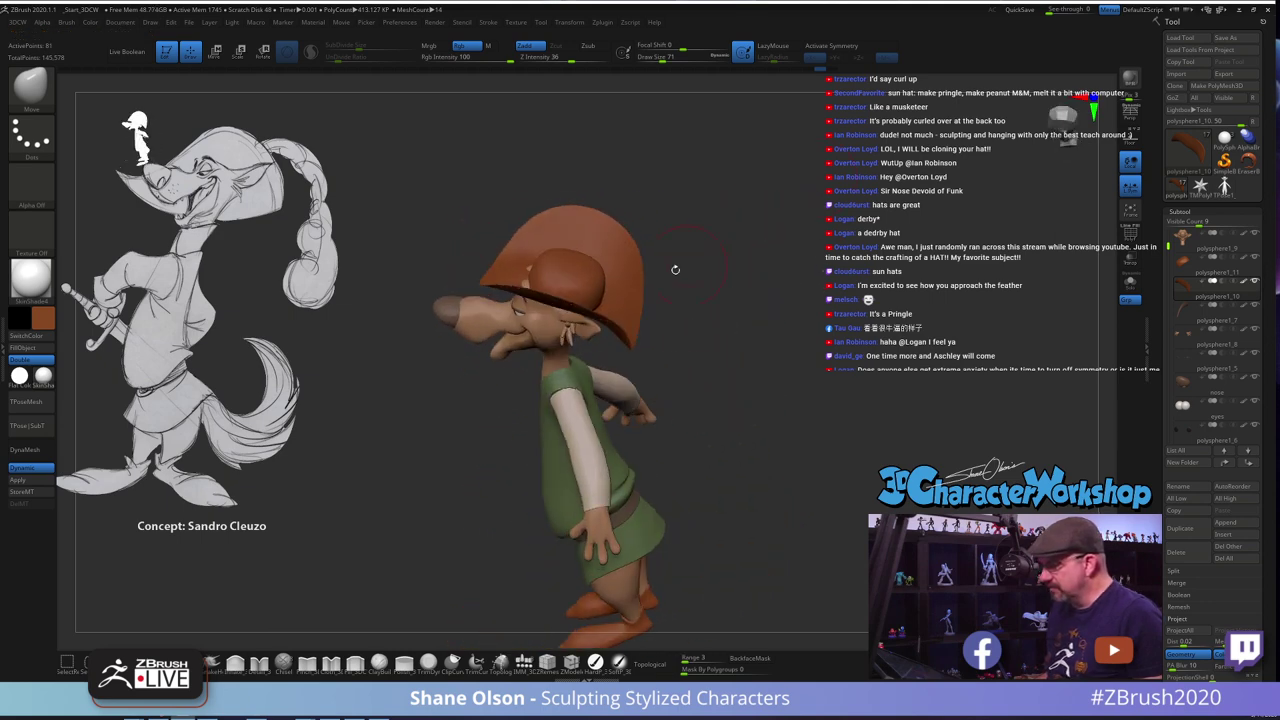
Undo the last few edits to the hat brim and set the Move brush's draw size to 51
key("shift+f")
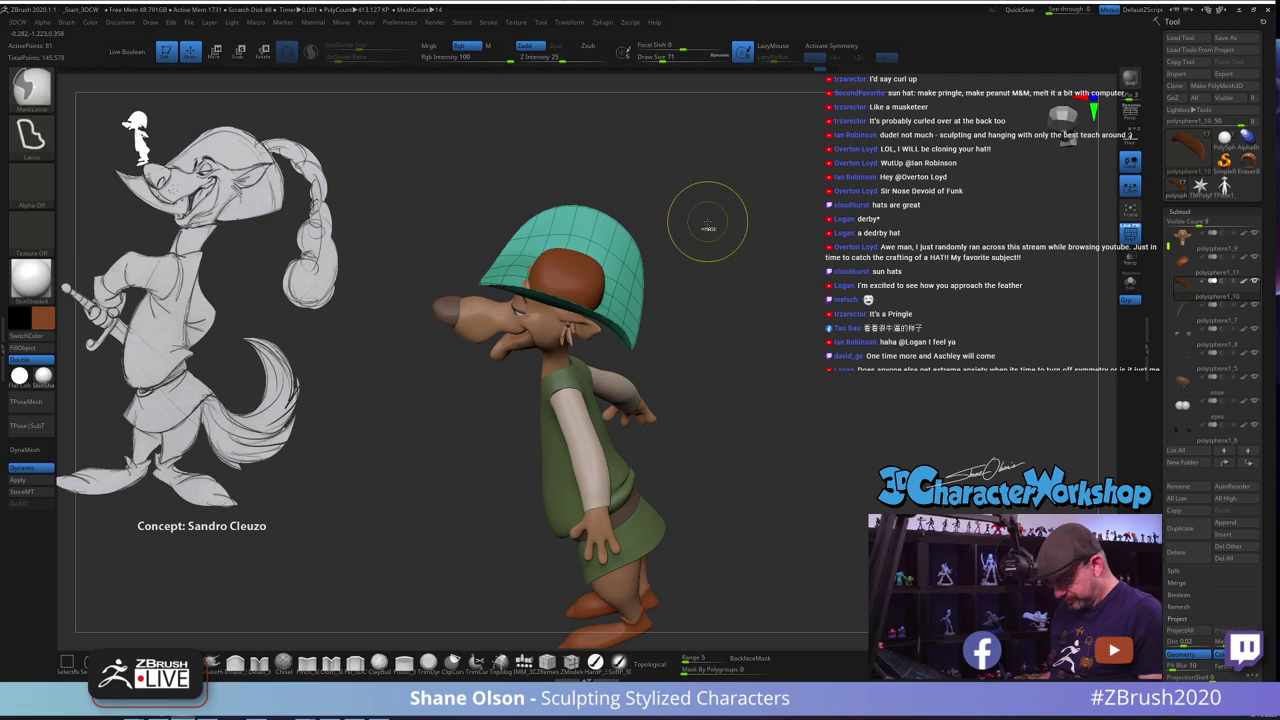
key("ctrl+z")
key("ctrl+z")
key("ctrl+z")
mouse_move(754, 326)
left_mouse_down("shift")
mouse_move(777, 294)
mouse_move(793, 298)
mouse_move(754, 272)
mouse_move(712, 278)
mouse_move(930, 345)
mouse_move(774, 311)
mouse_move(828, 286)
left_mouse_up("shift")
key("shift+f")
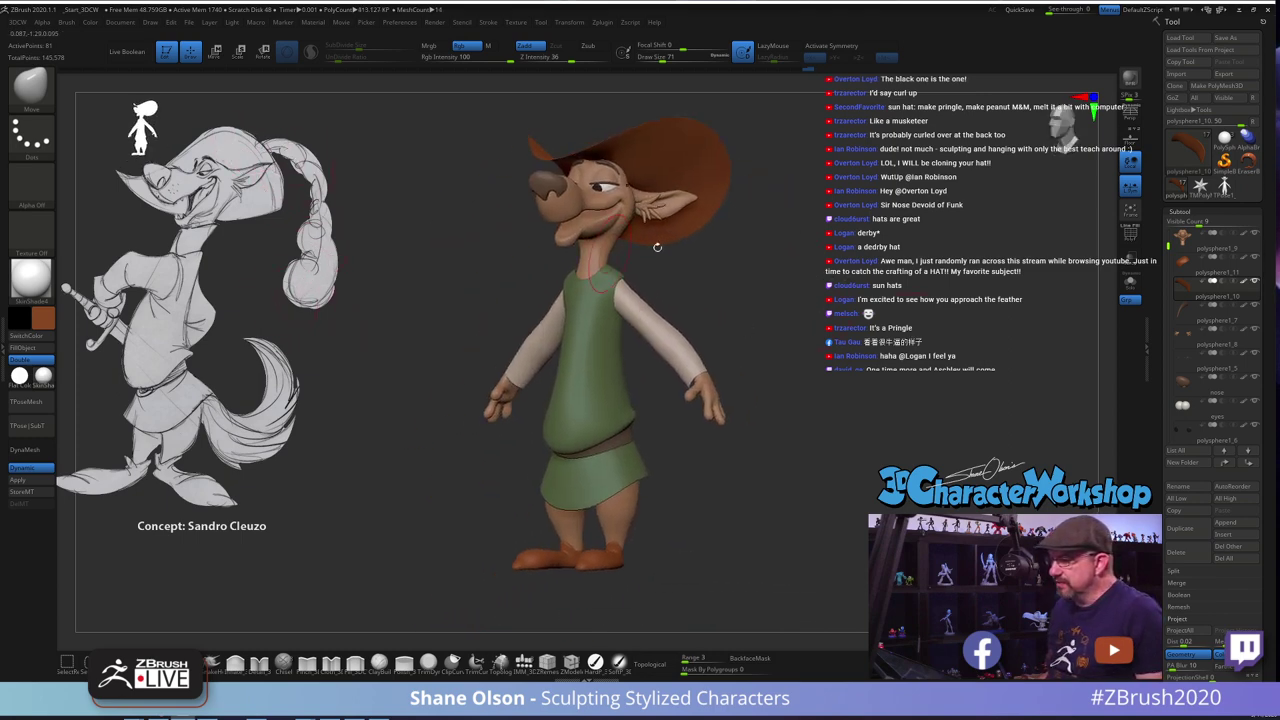
mouse_move(765, 229)
left_mouse_down()
mouse_move(744, 236)
mouse_move(760, 235)
left_mouse_up()
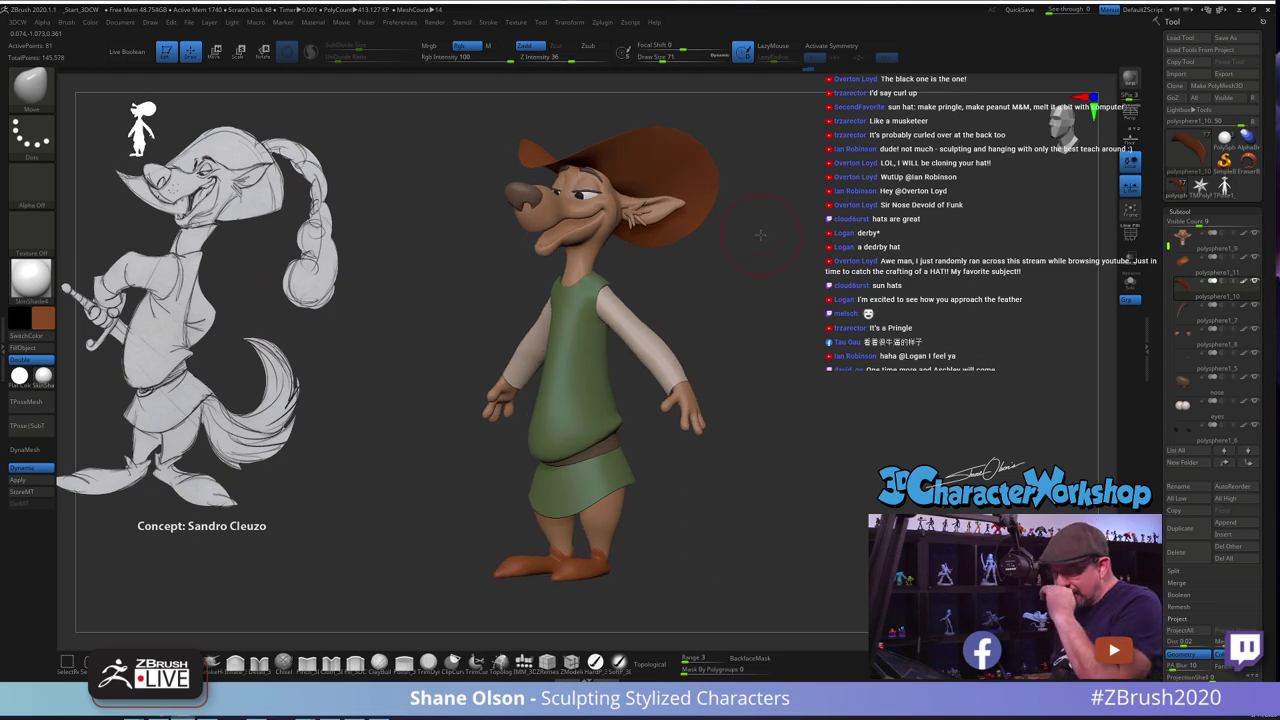
key("s")
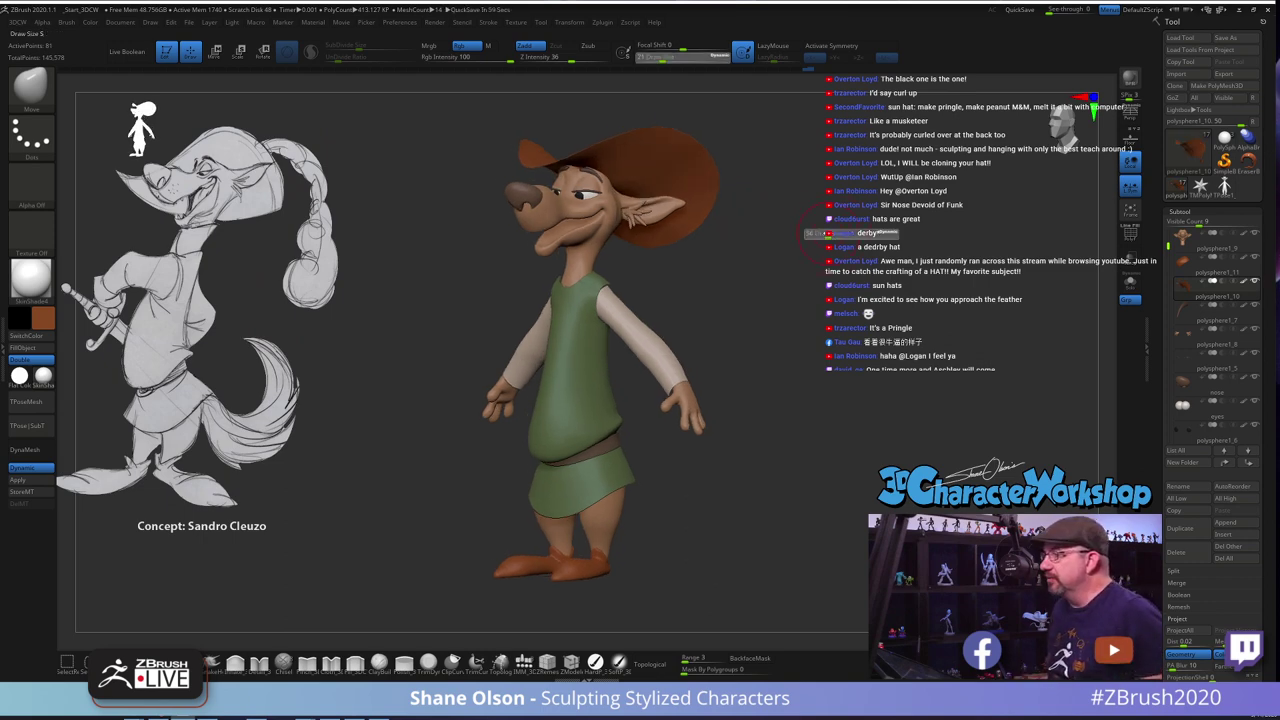
left_click_drag(834, 234, 829, 233)
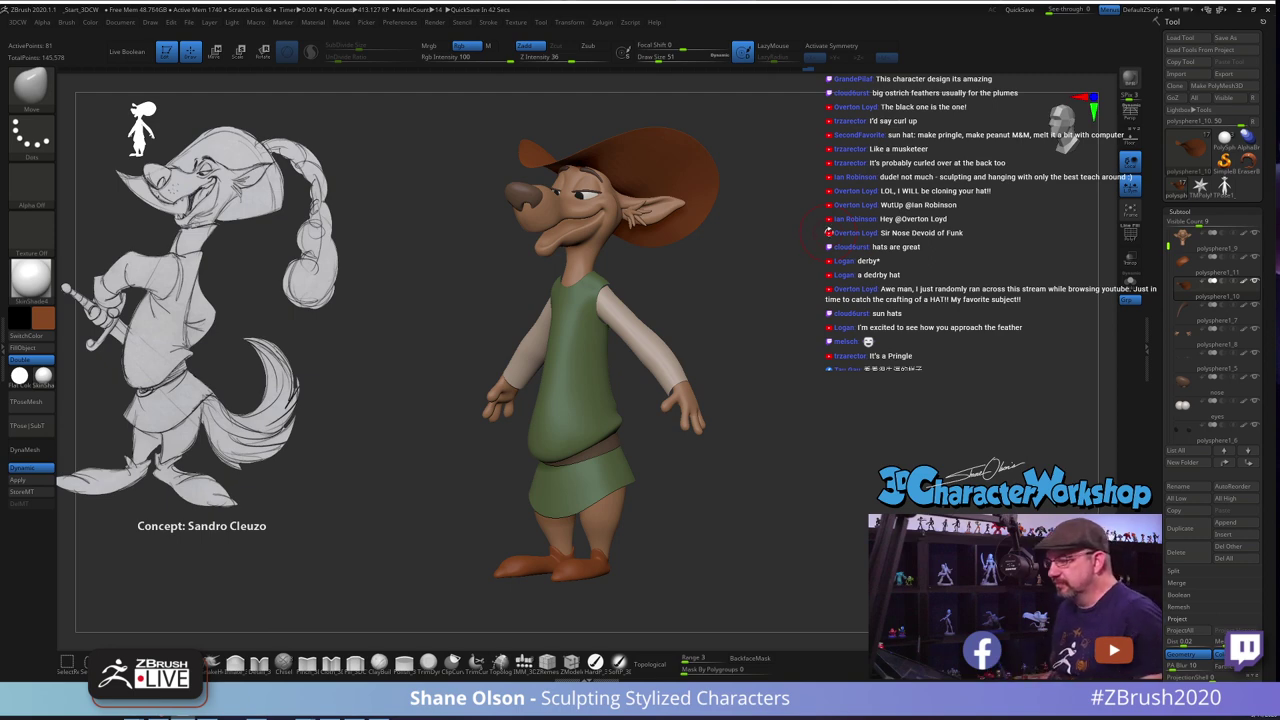
left_click_drag(828, 232, 819, 226)
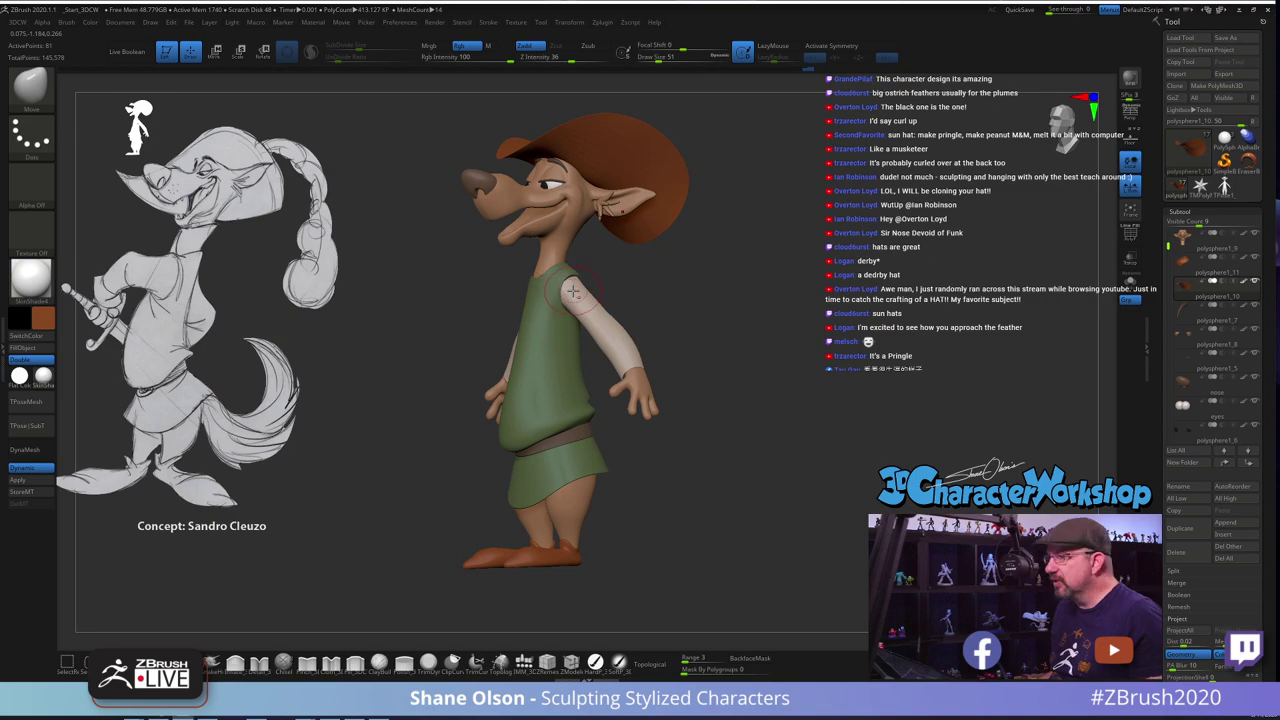
Switch to the browser's Captain Hook hat results and open the preview of the Choco-egg Disney Captain Hook figure
key("alt+Tab")
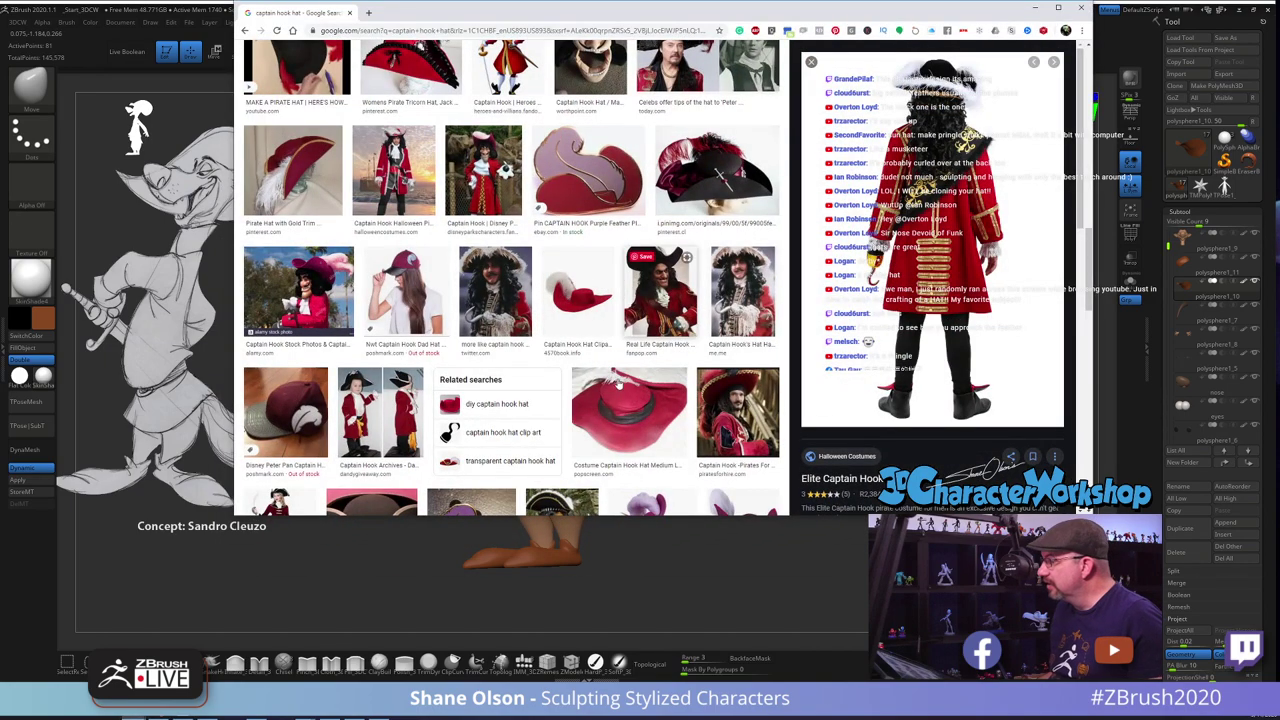
scroll(645, 395, "down", 1)
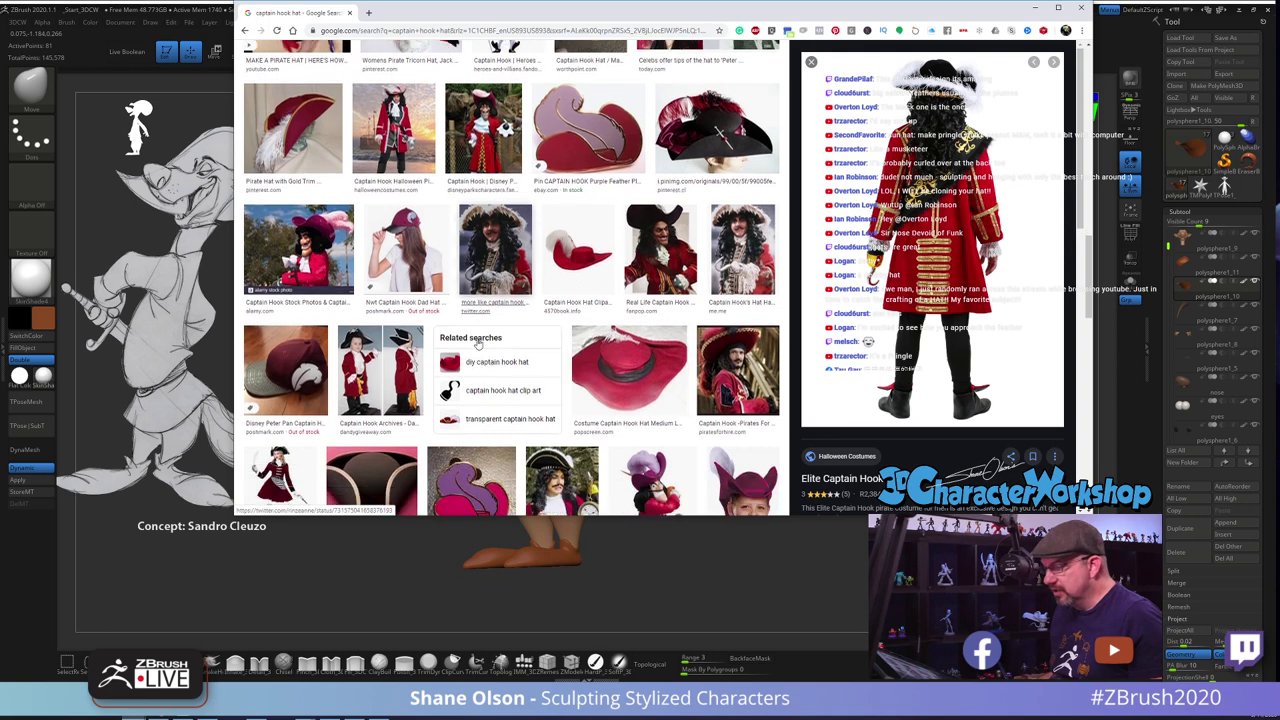
scroll(655, 414, "down", 1)
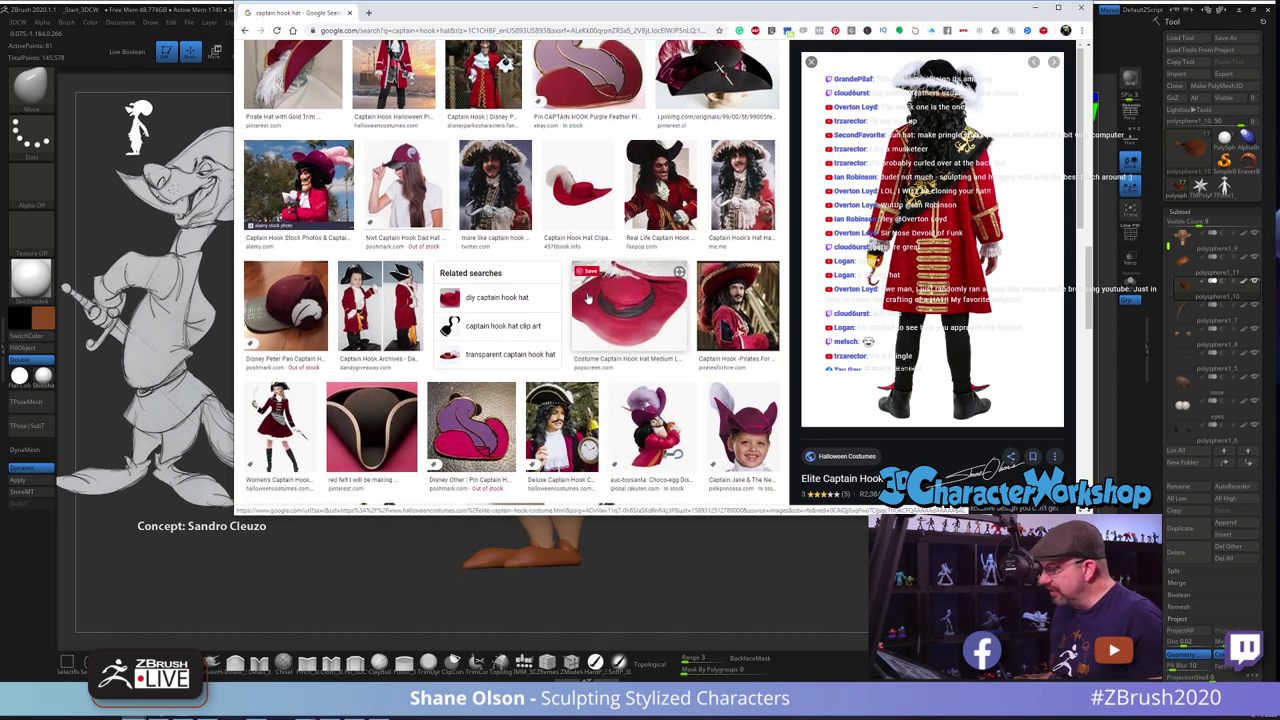
left_click(668, 322)
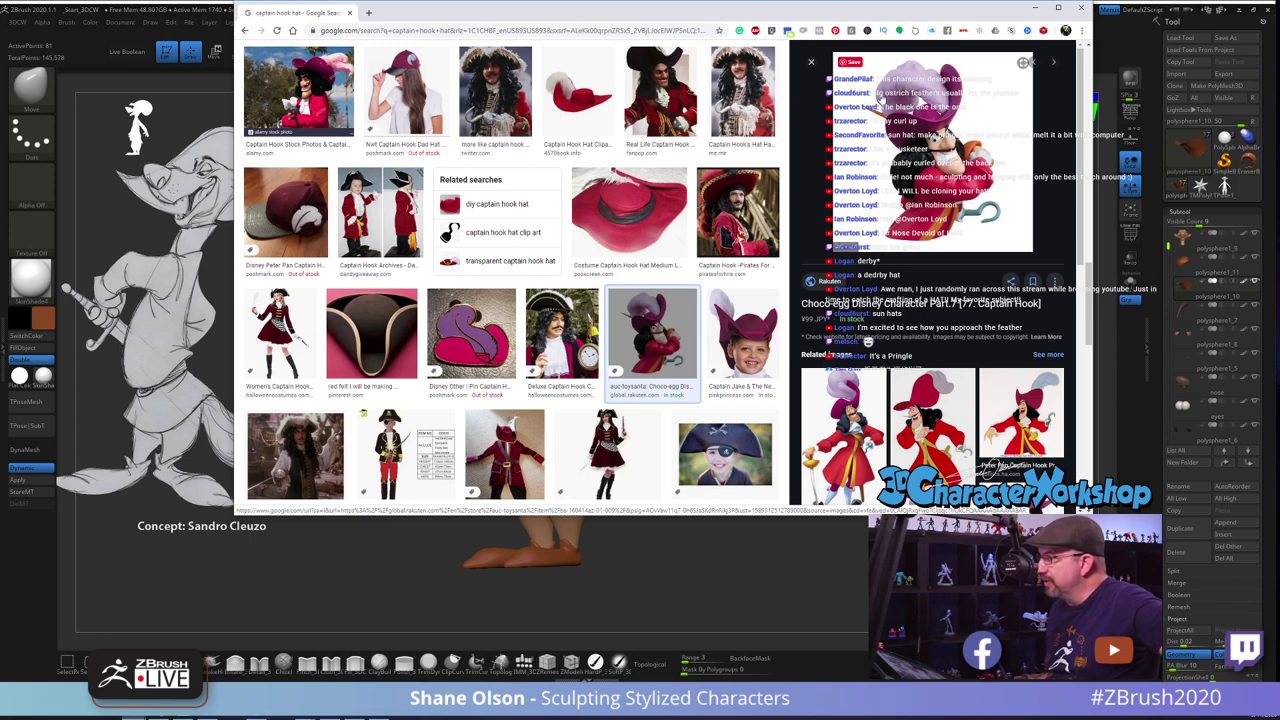
Examine the related Captain Hook pictures and further search results for views of the hat's brim
scroll(909, 101, "down", 1)
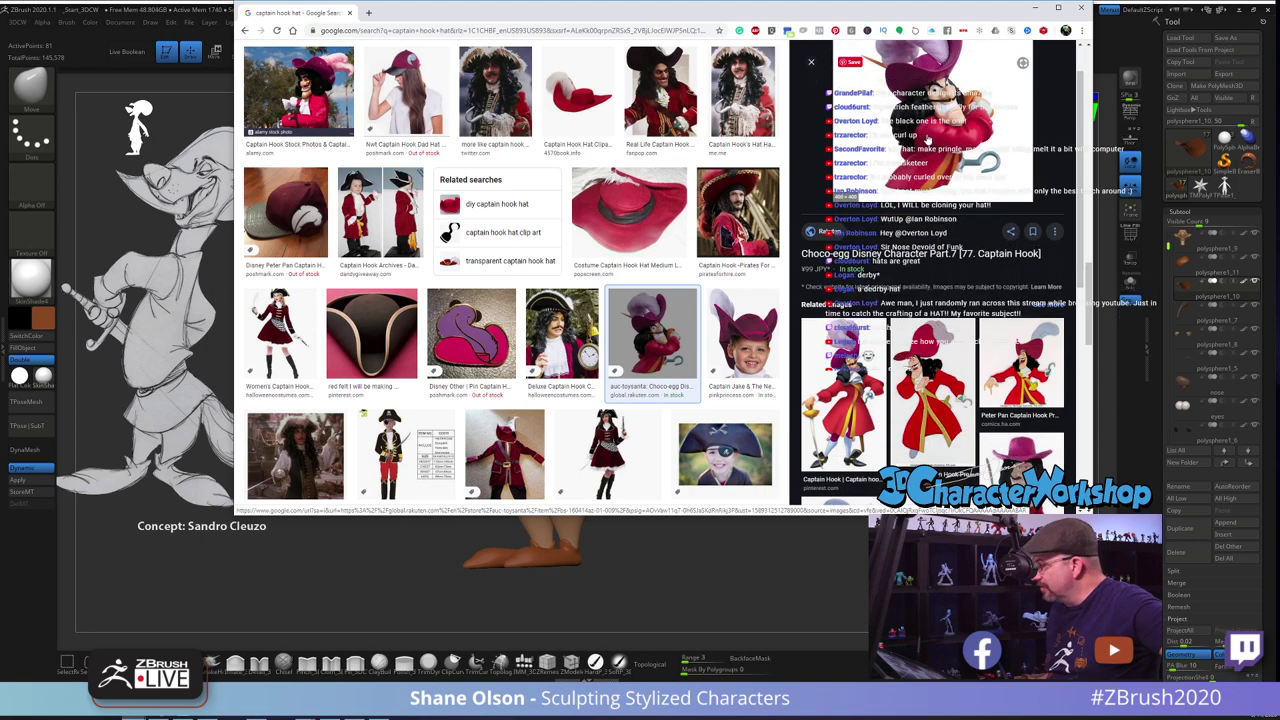
scroll(930, 158, "down", 3)
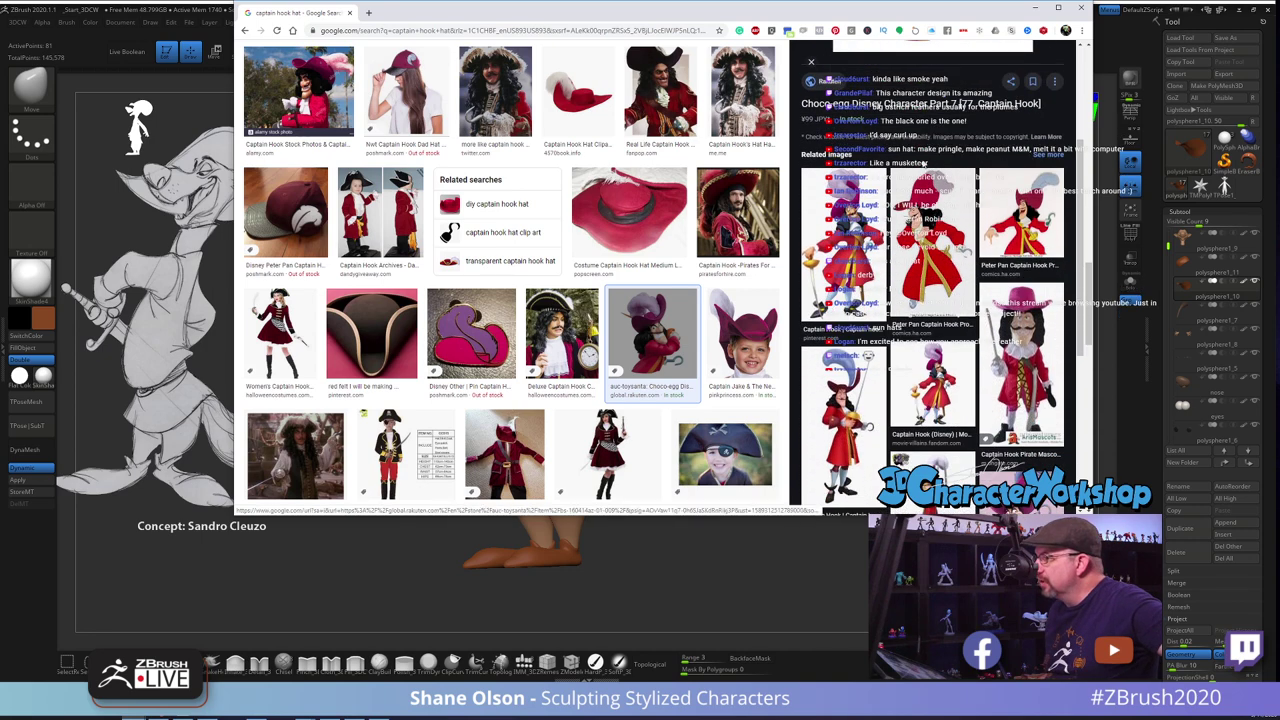
scroll(915, 180, "down", 2)
scroll(913, 204, "down", 3)
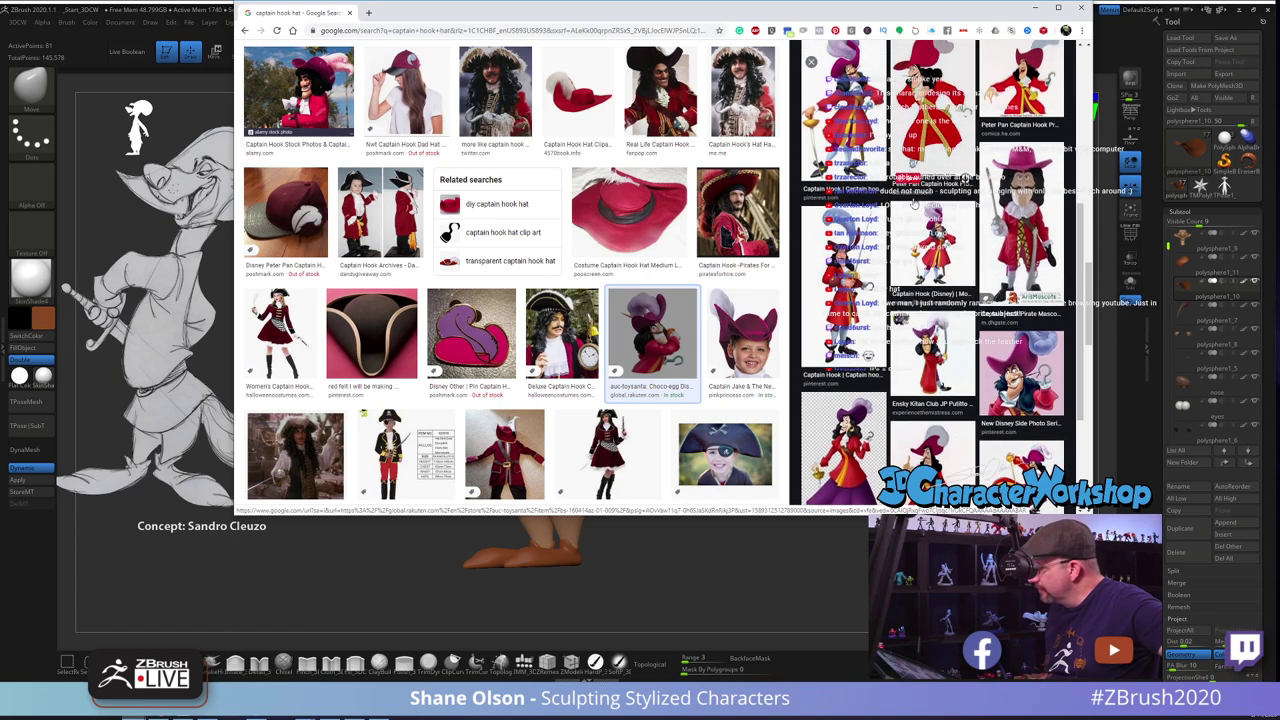
scroll(1011, 304, "down", 2)
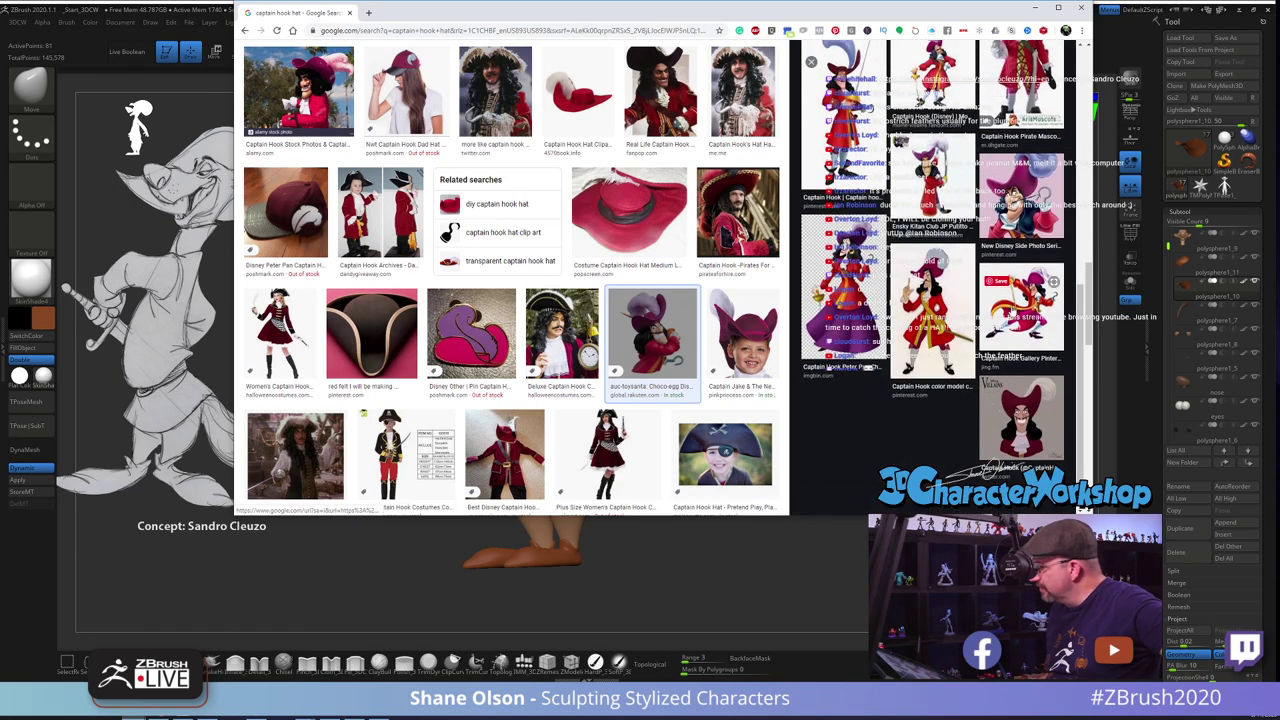
scroll(880, 238, "up", 4)
scroll(894, 170, "up", 2)
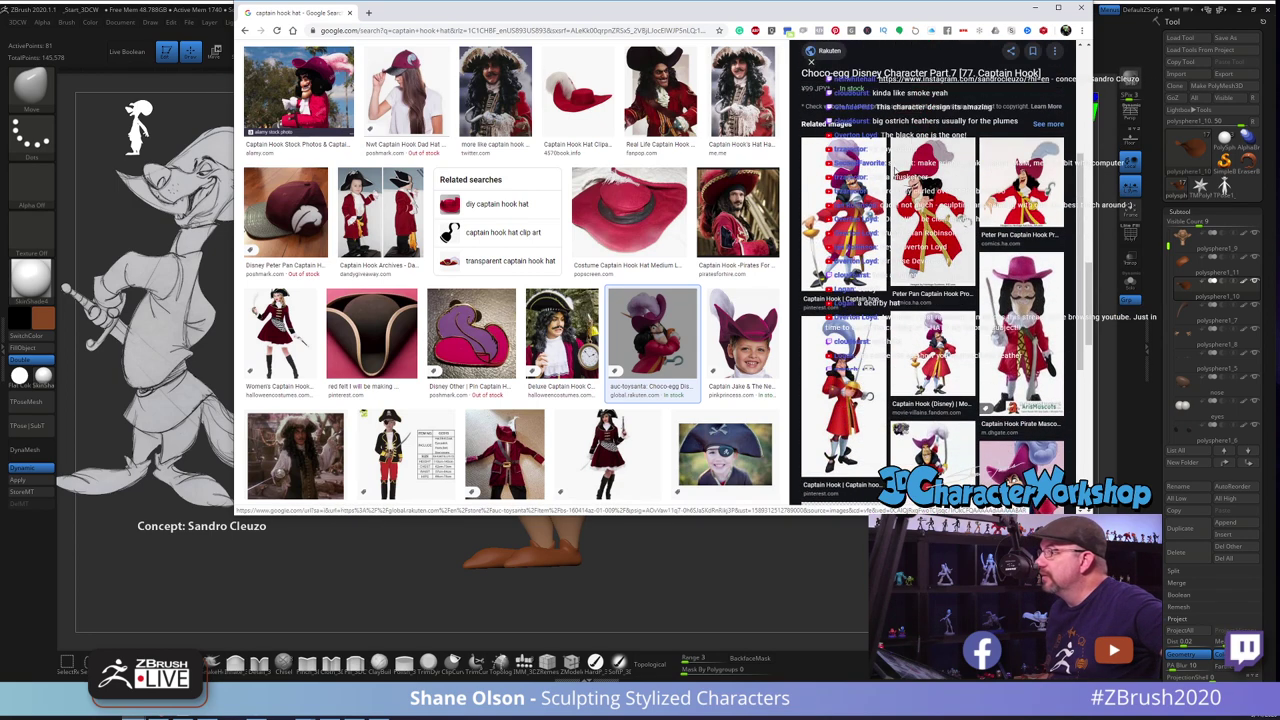
scroll(912, 190, "up", 4)
scroll(570, 306, "up", 3)
scroll(570, 306, "down", 5)
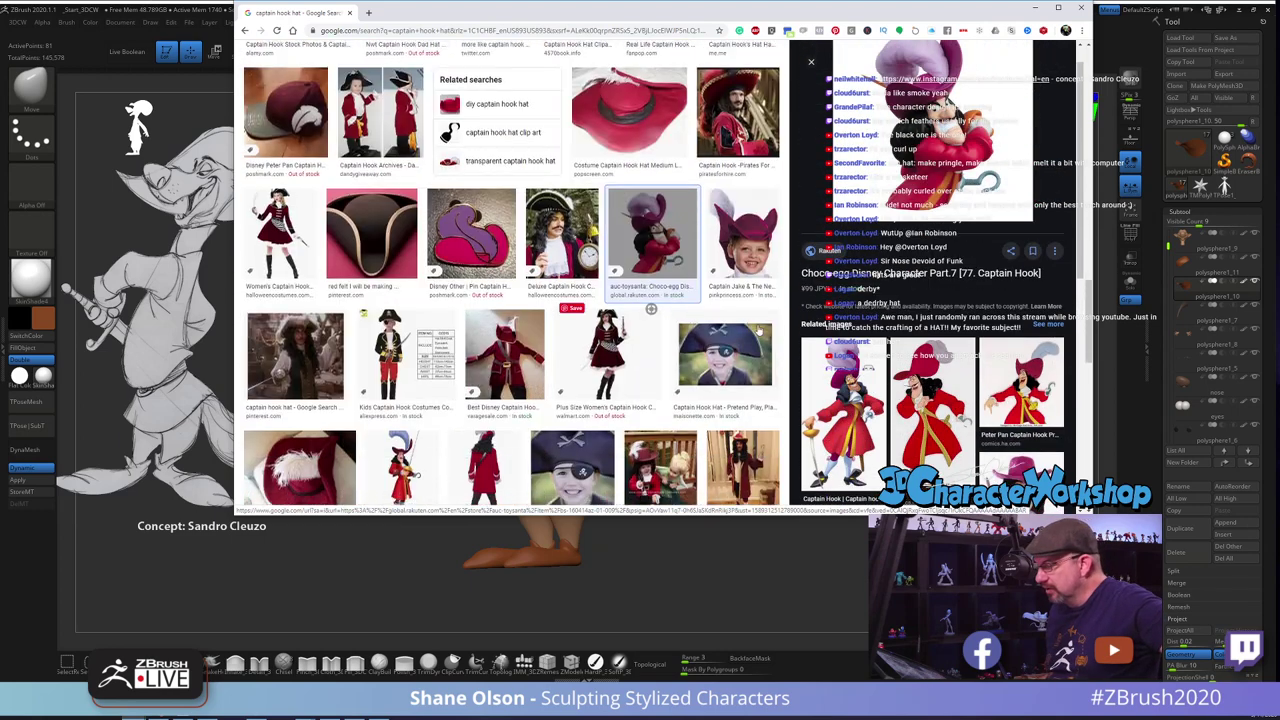
scroll(831, 263, "up", 1)
Open the Choco-egg Captain Hook figure's Rakuten page, examine the figure's hat, and return to the wolf model in ZBrush
left_click(945, 152)
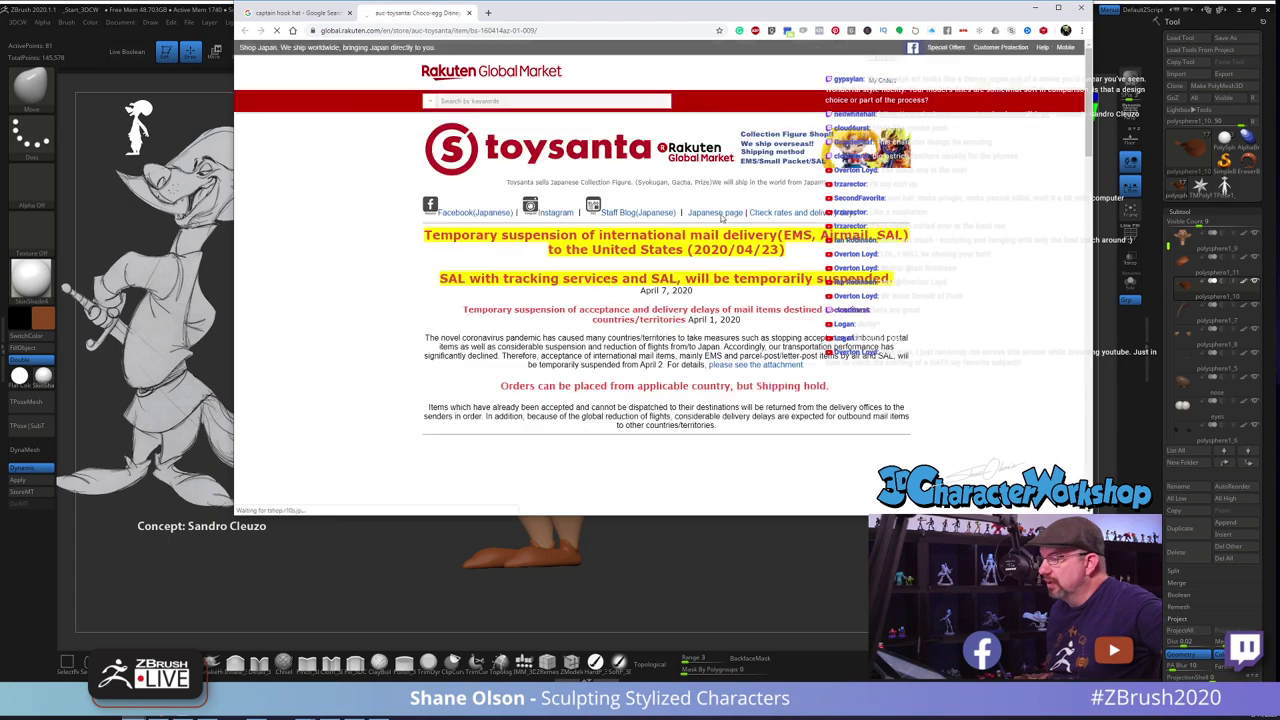
scroll(401, 285, "down", 5)
scroll(401, 286, "down", 5)
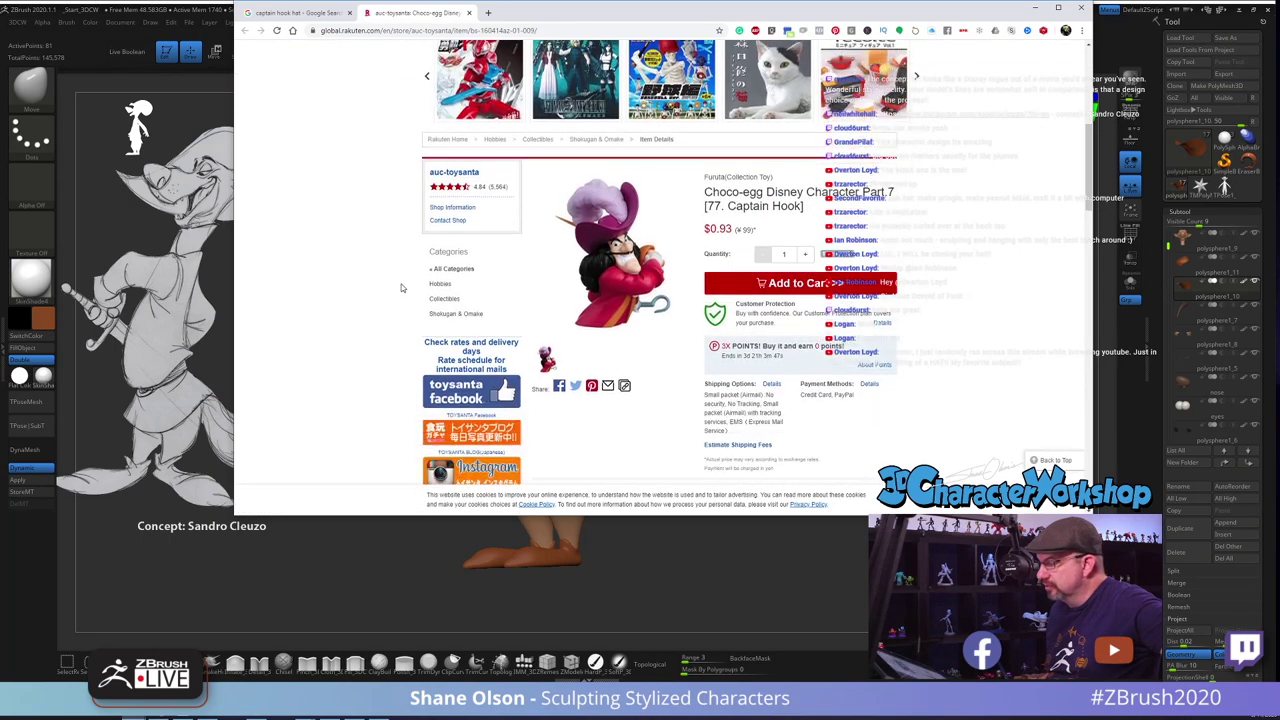
scroll(403, 287, "up", 4)
scroll(532, 231, "up", 2)
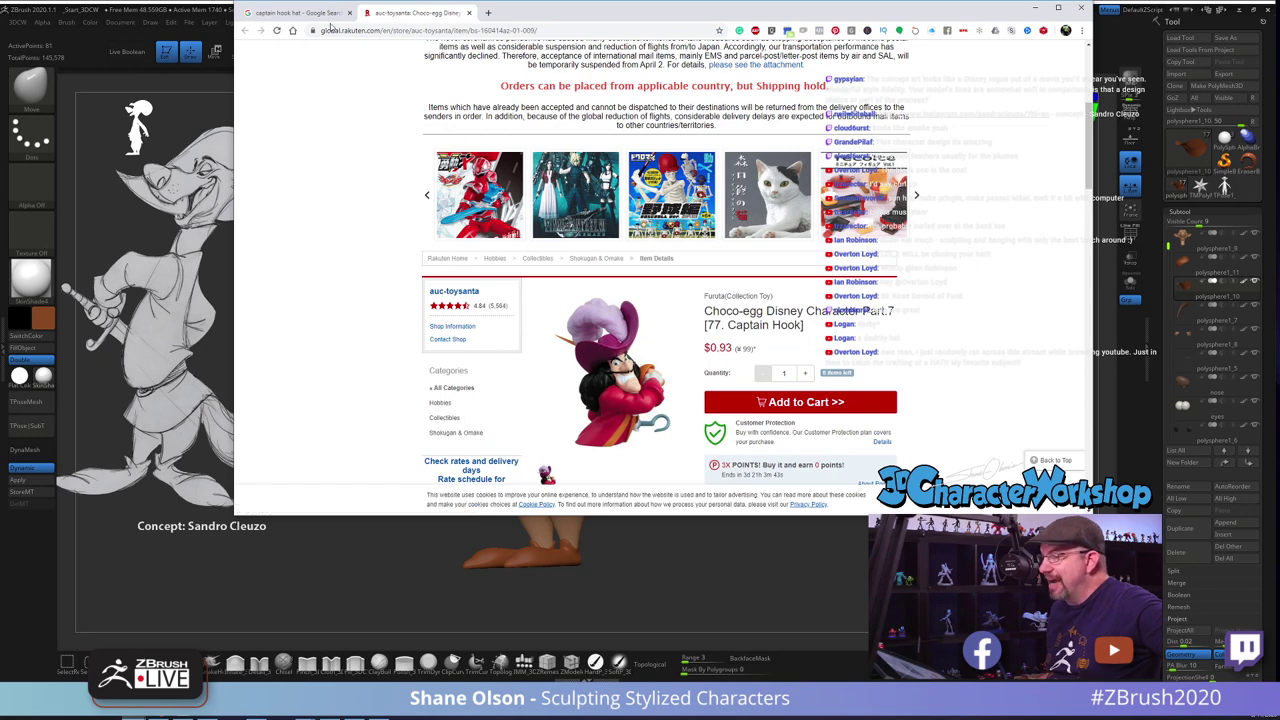
left_click(278, 14)
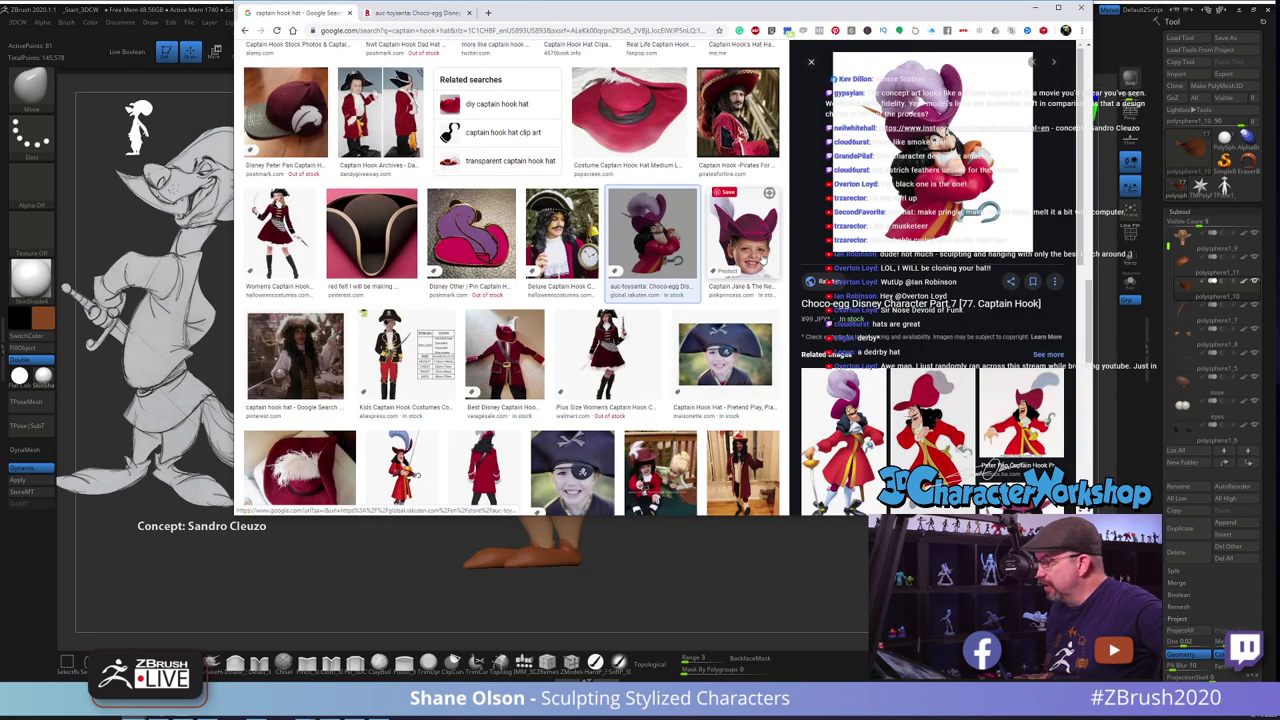
scroll(957, 119, "up", 2)
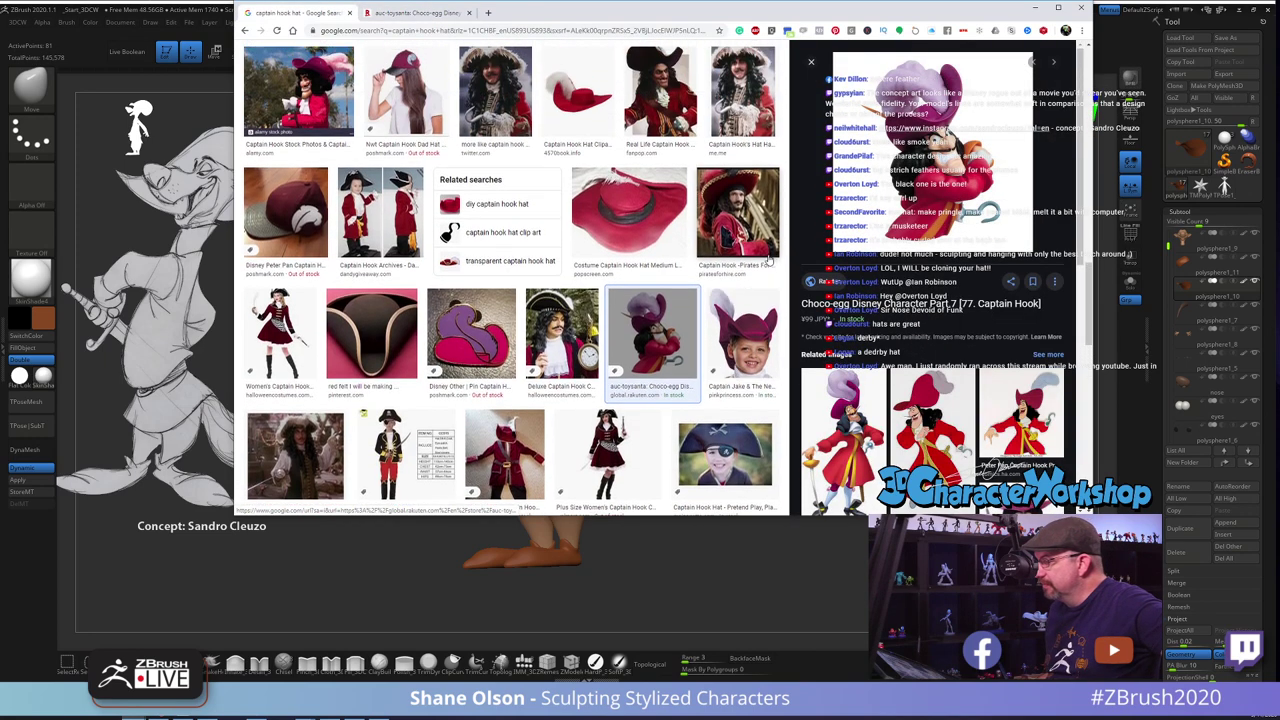
left_click(1035, 8)
Set the Move brush's draw size to 62
mouse_move(782, 337)
left_mouse_down()
mouse_move(788, 311)
mouse_move(823, 294)
mouse_move(774, 286)
mouse_move(838, 259)
mouse_move(825, 296)
mouse_move(838, 302)
mouse_move(790, 308)
mouse_move(854, 349)
left_mouse_up()
key("s")
left_click(806, 286)
key("s")
left_click(855, 261)
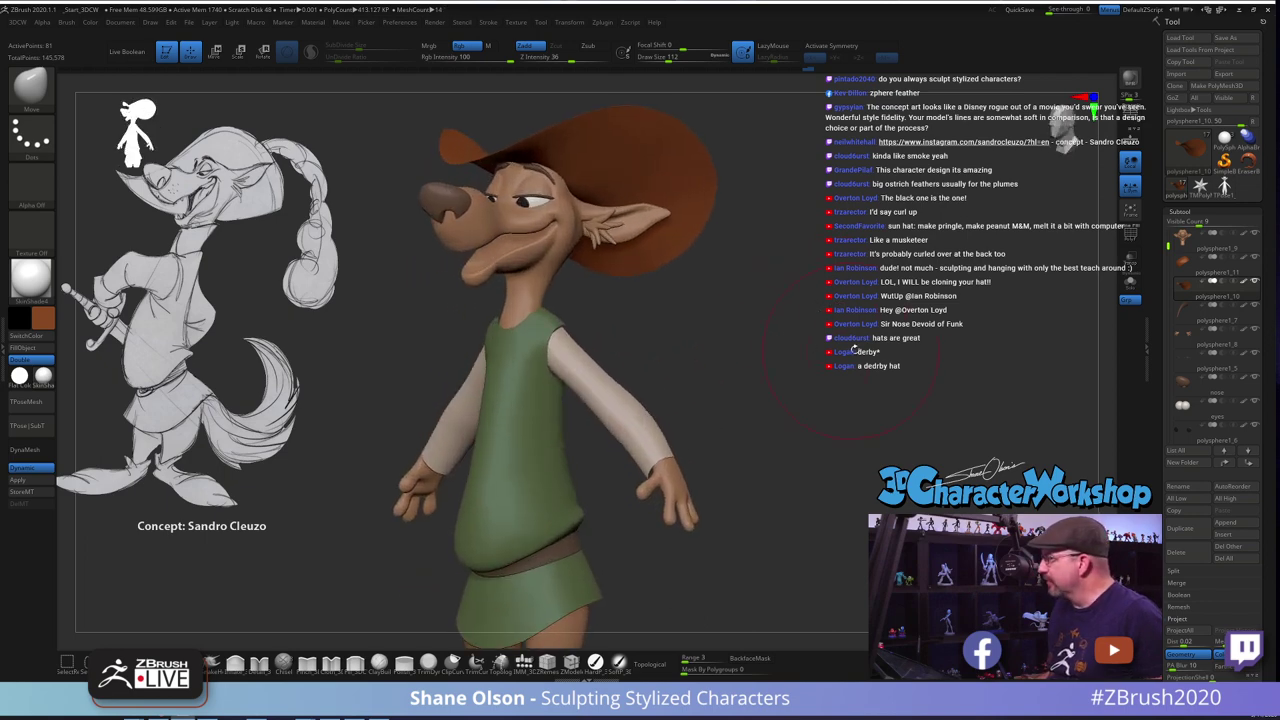
key("s")
left_click(850, 350)
Select the sleeves subtool with its polyframe shown, set the draw size to 27, and duplicate the subtool
left_click_drag(685, 469, 712, 357, "alt")
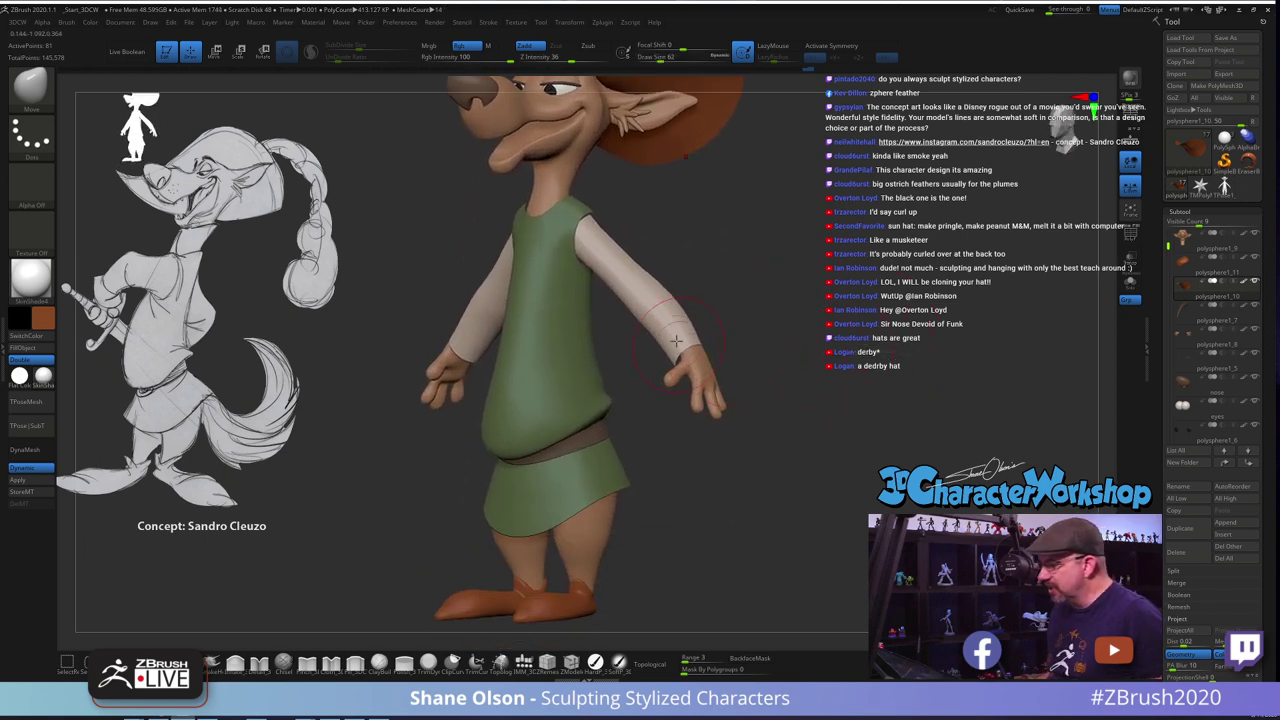
left_click(676, 340, "alt")
key("shift+f")
mouse_move(802, 281)
left_mouse_down("alt")
mouse_move(834, 338)
mouse_move(845, 247)
left_mouse_up("alt")
key("s")
left_click(839, 358)
left_click_drag(849, 324, 855, 332)
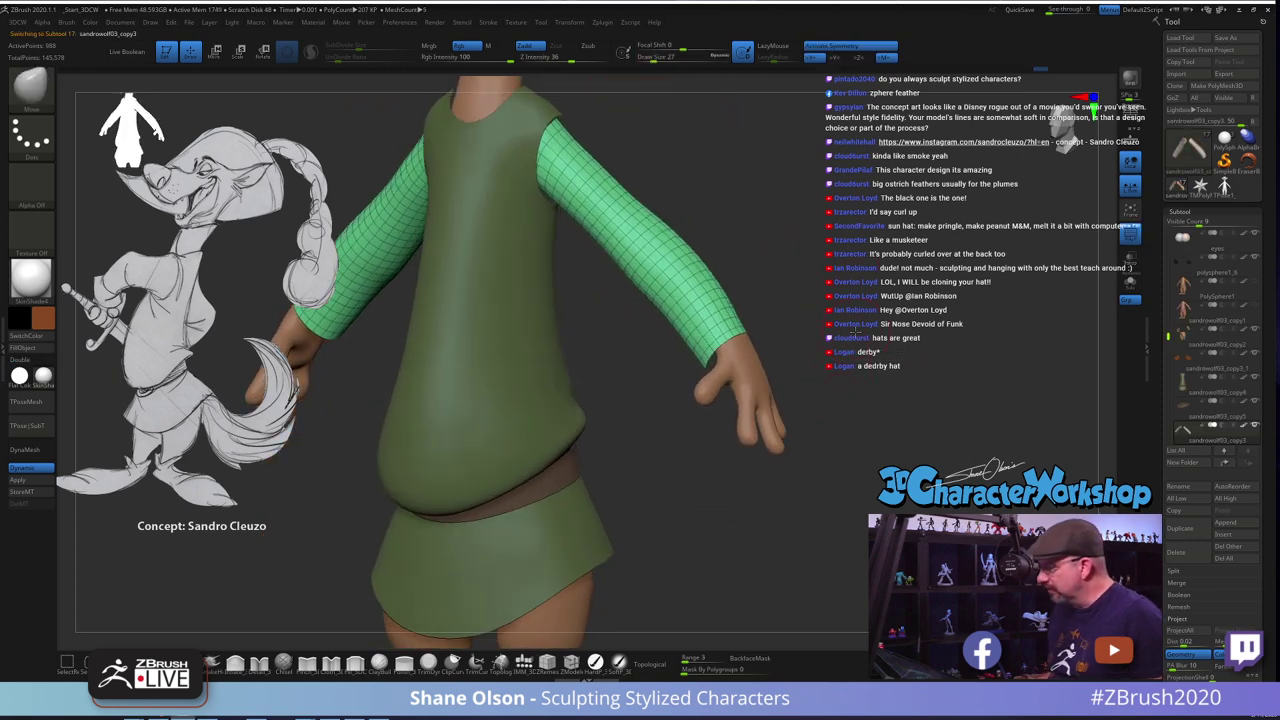
left_click_drag(794, 386, 800, 412, "alt")
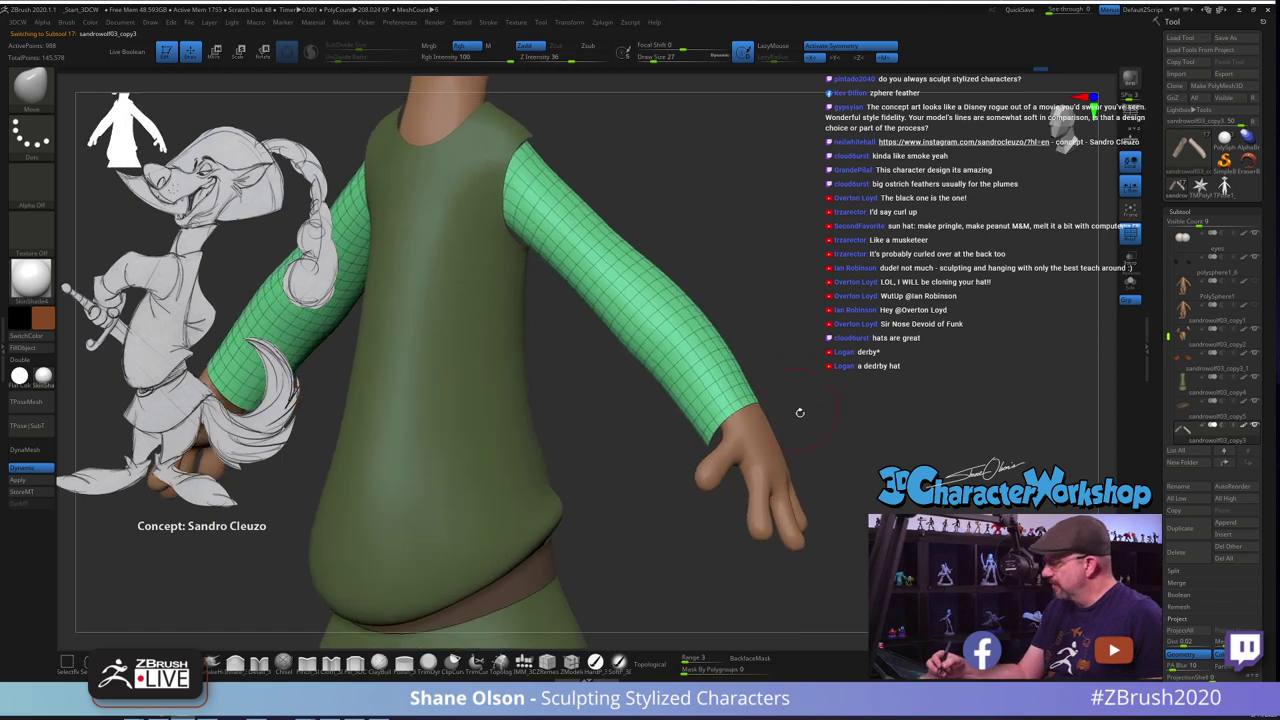
left_click(1181, 529)
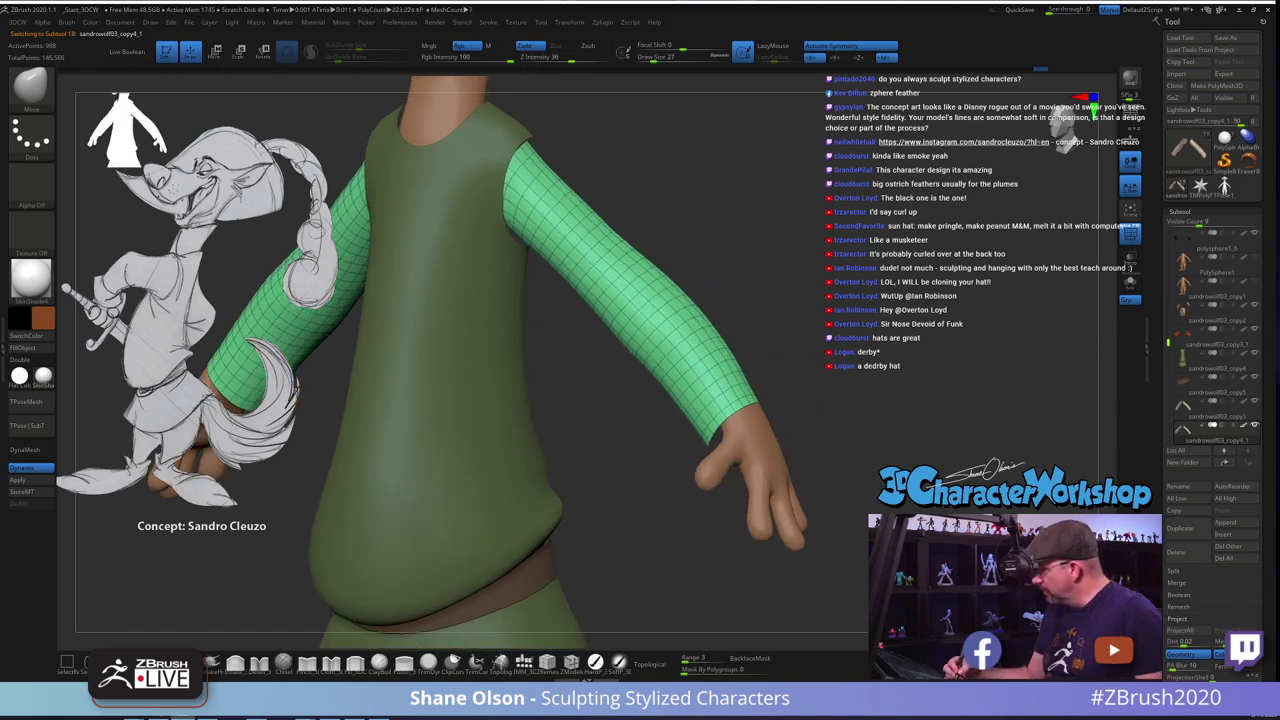
Hide an edge loop just above each wrist on the duplicated sleeves and split them into separate polygroups with Auto Groups
key("ctrl+shift")
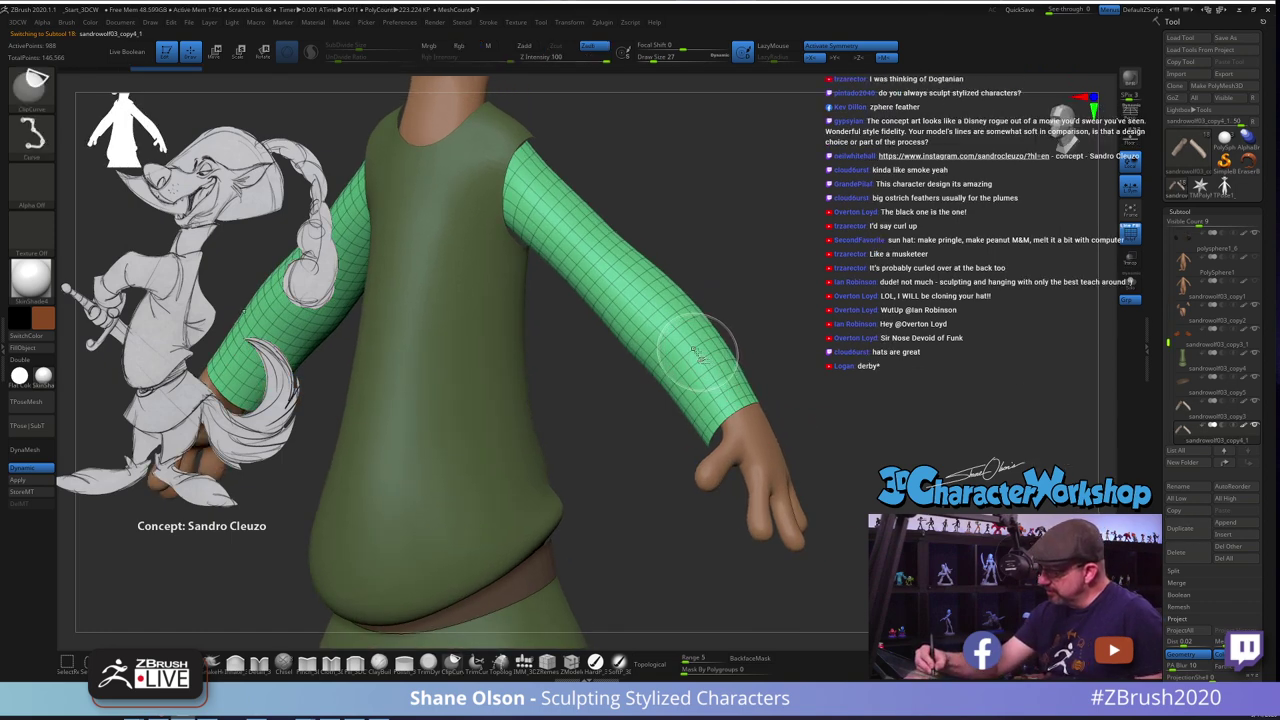
left_click(90, 662)
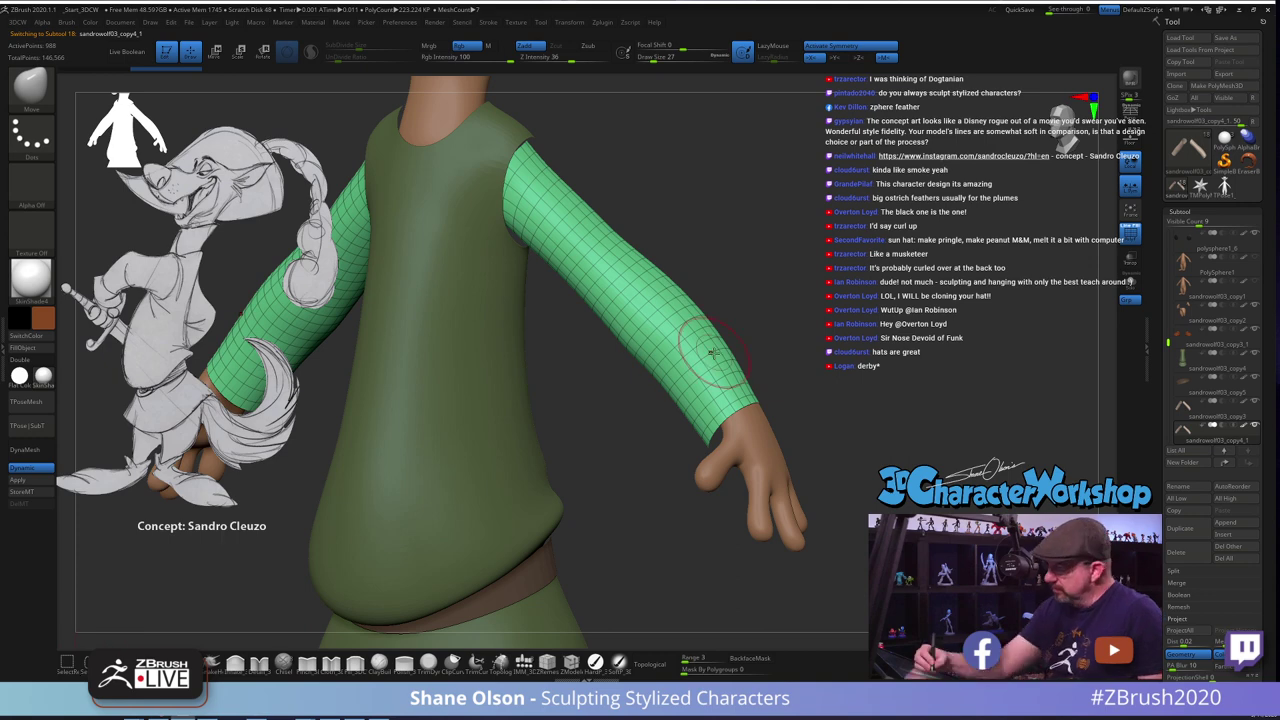
left_click(708, 360, "ctrl+shift")
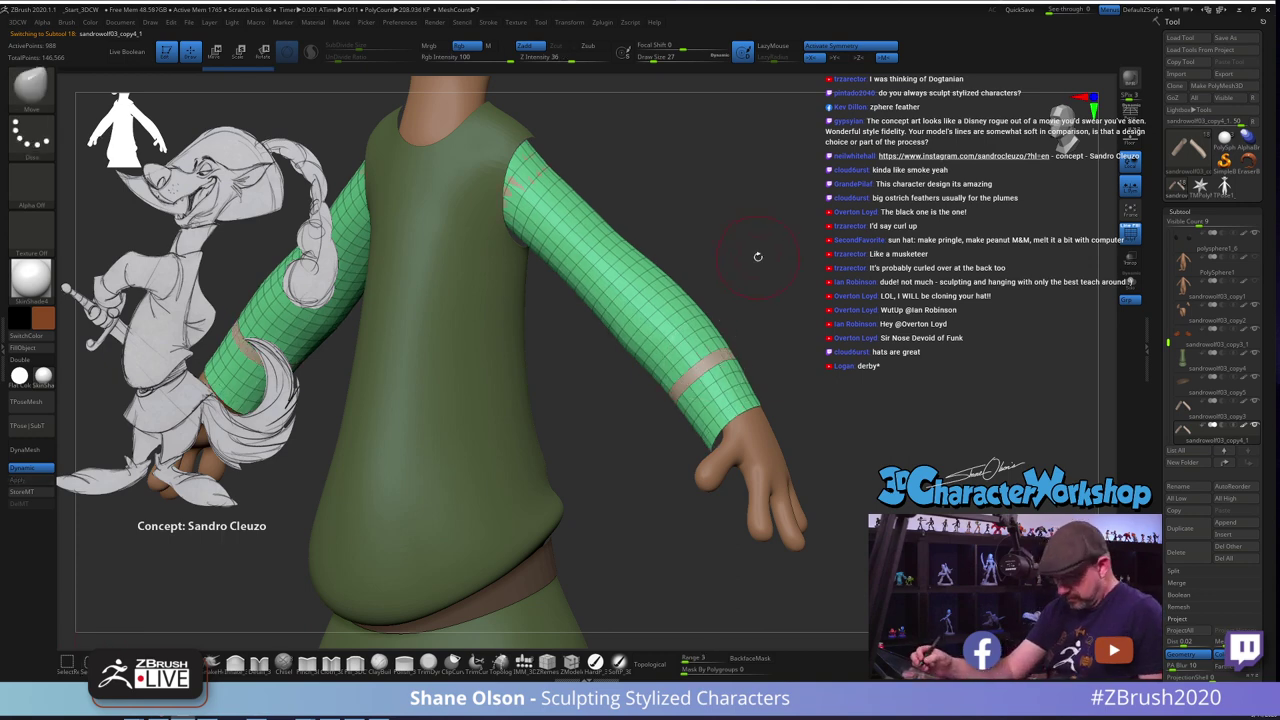
key("space")
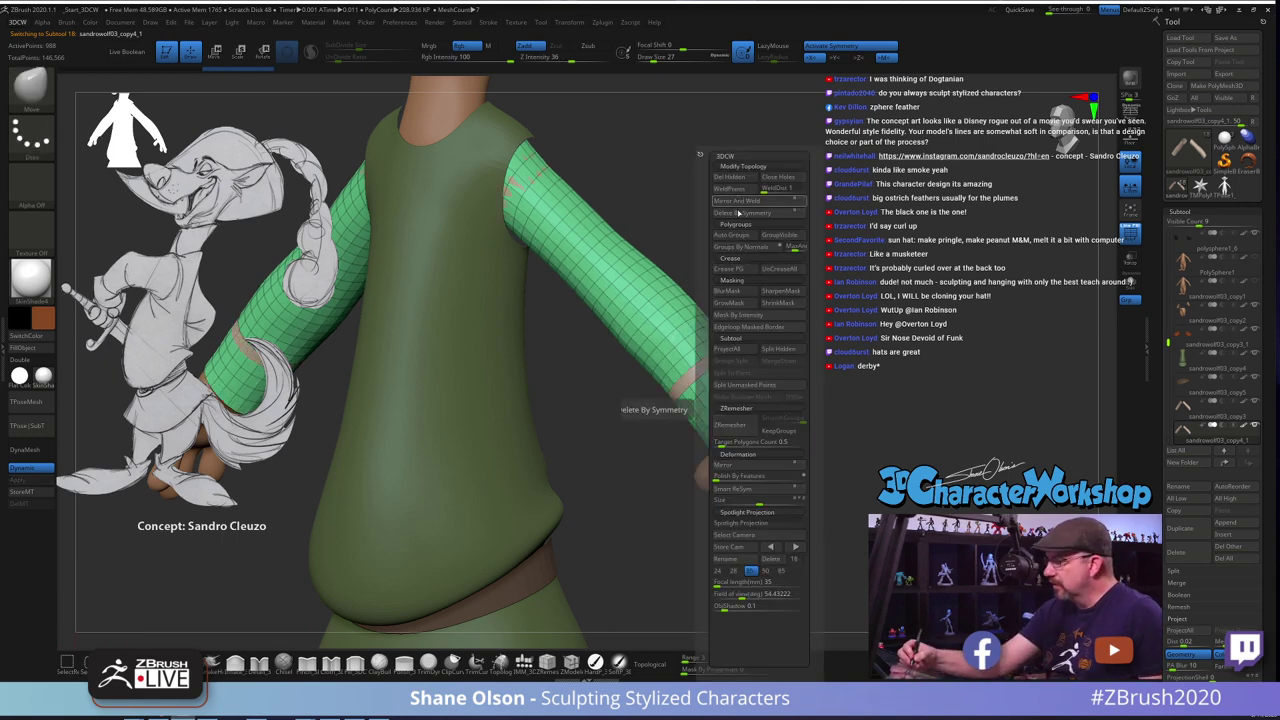
left_click(732, 236)
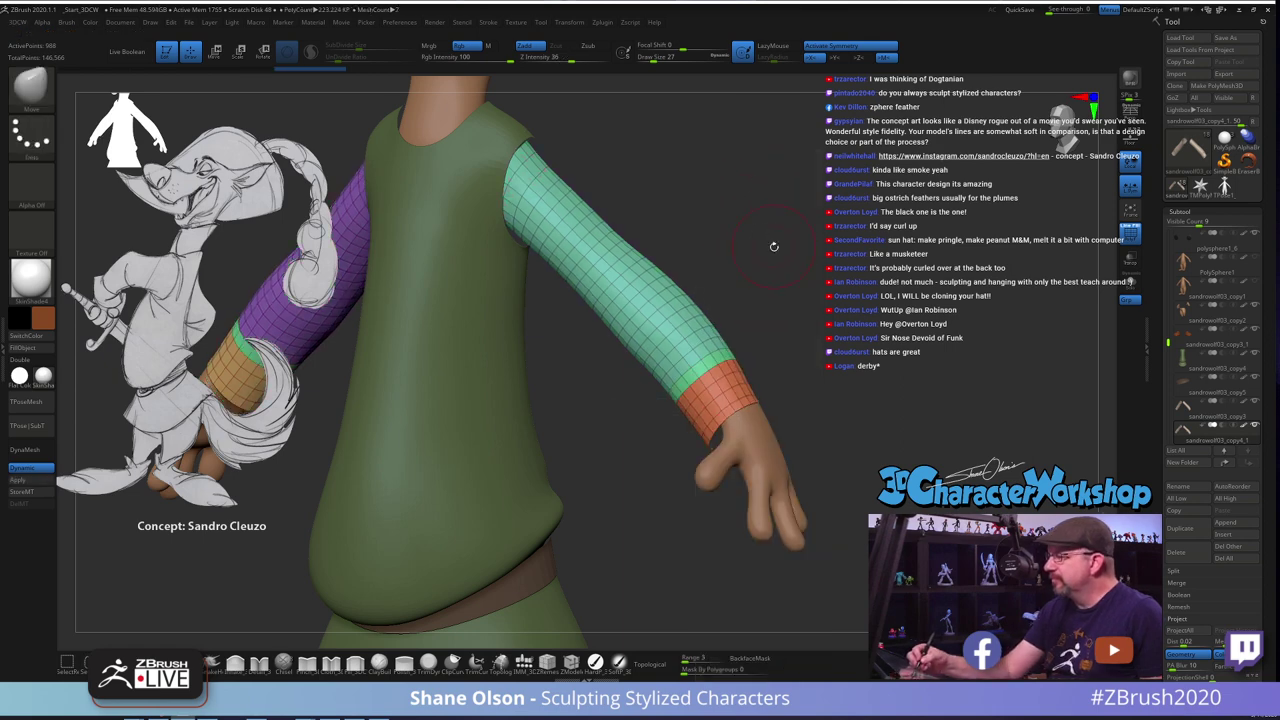
Isolate the two wrist polygroups of the duplicated sleeves so only the cuff sections stay visible
left_click_drag(761, 228, 857, 283)
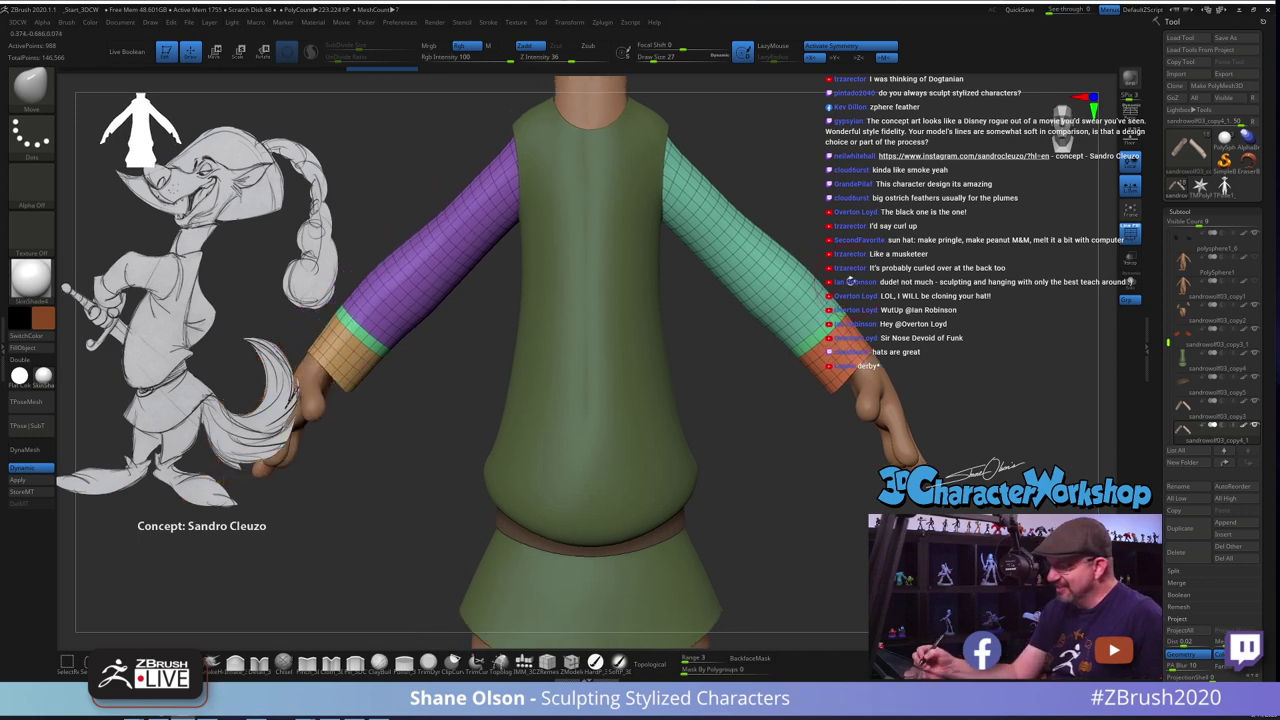
left_click(837, 343, "ctrl+shift")
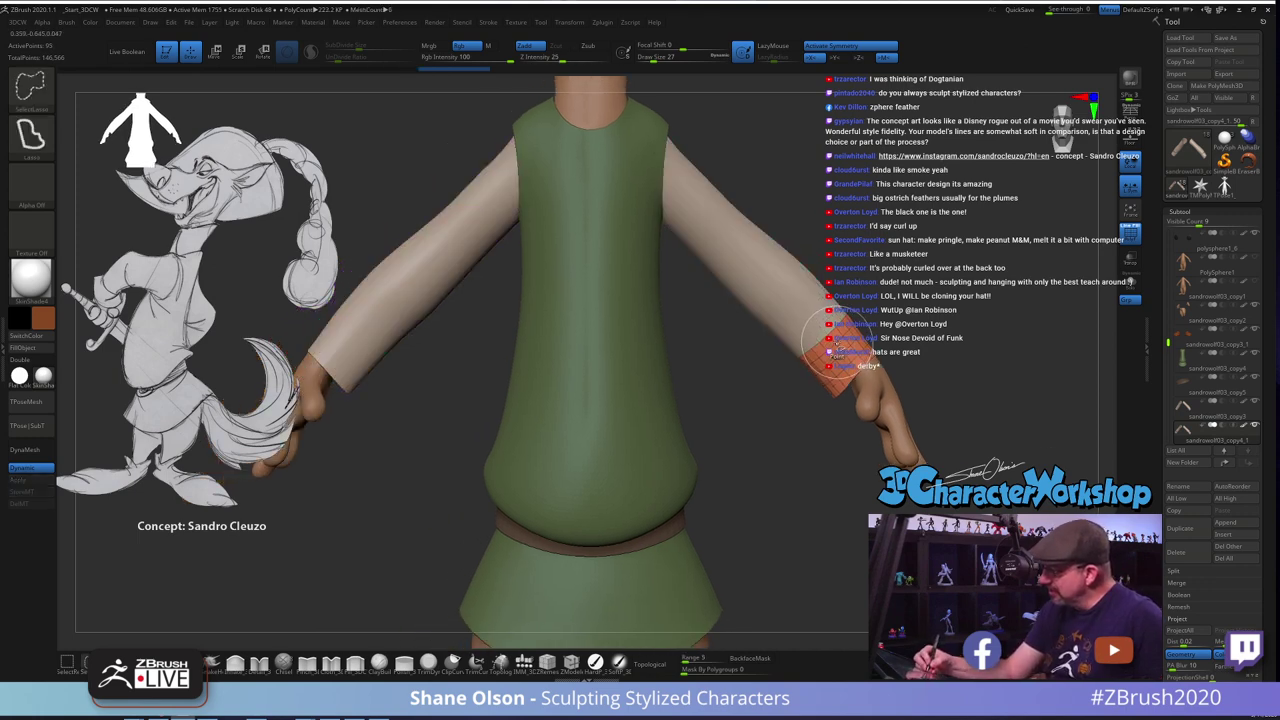
key("shift+f")
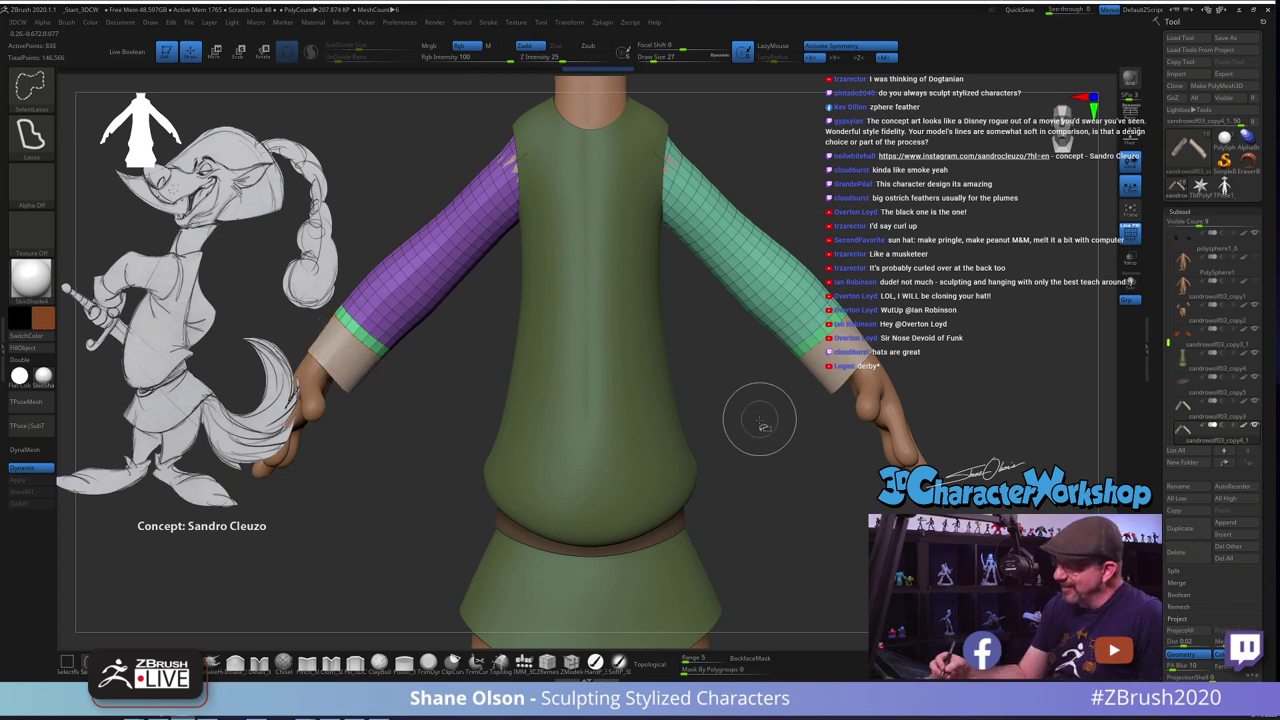
key("ctrl+w")
left_click_drag(757, 431, 766, 440, "ctrl+shift")
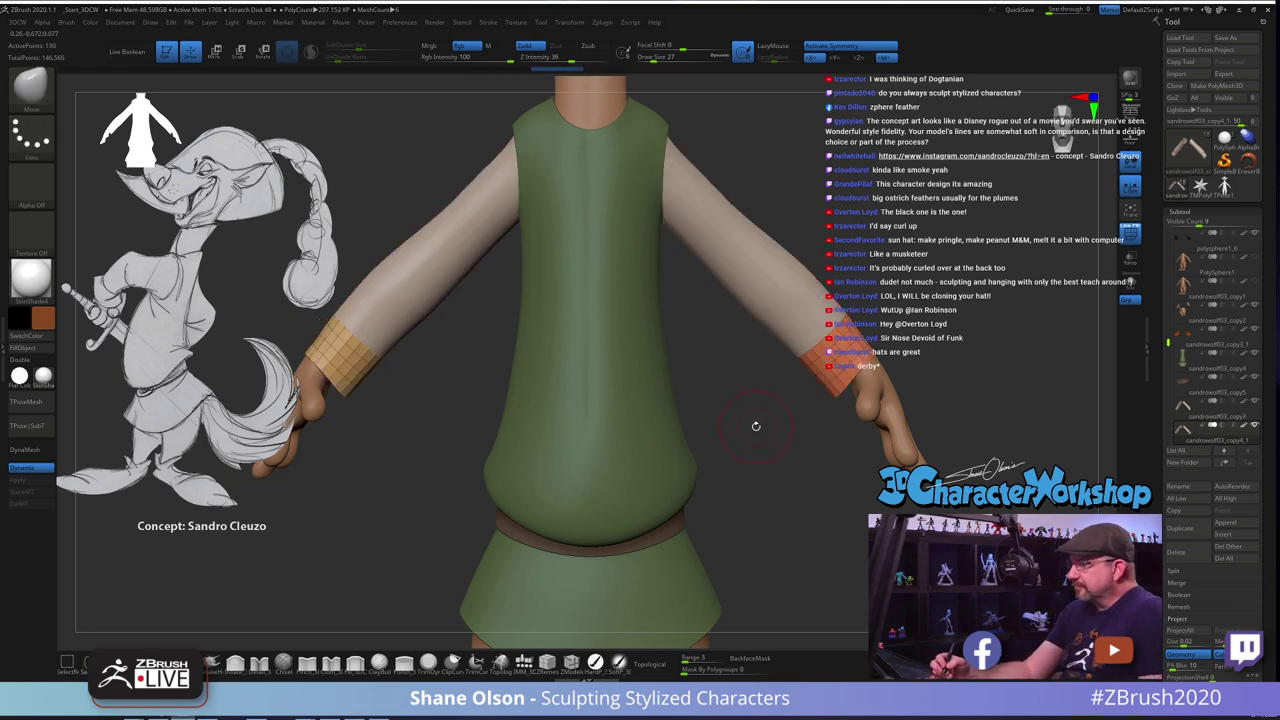
Delete the hidden part of the duplicated sleeves and assign both cuffs to a single polygroup
key("3")
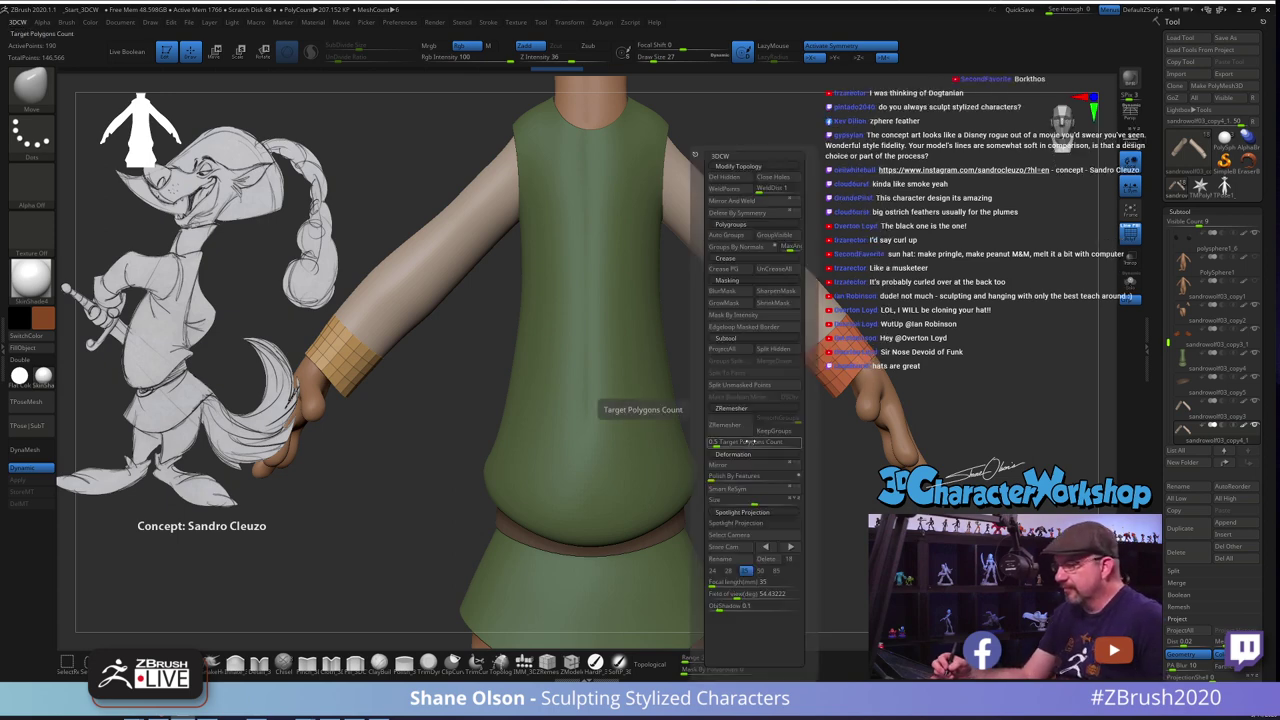
left_click(740, 180)
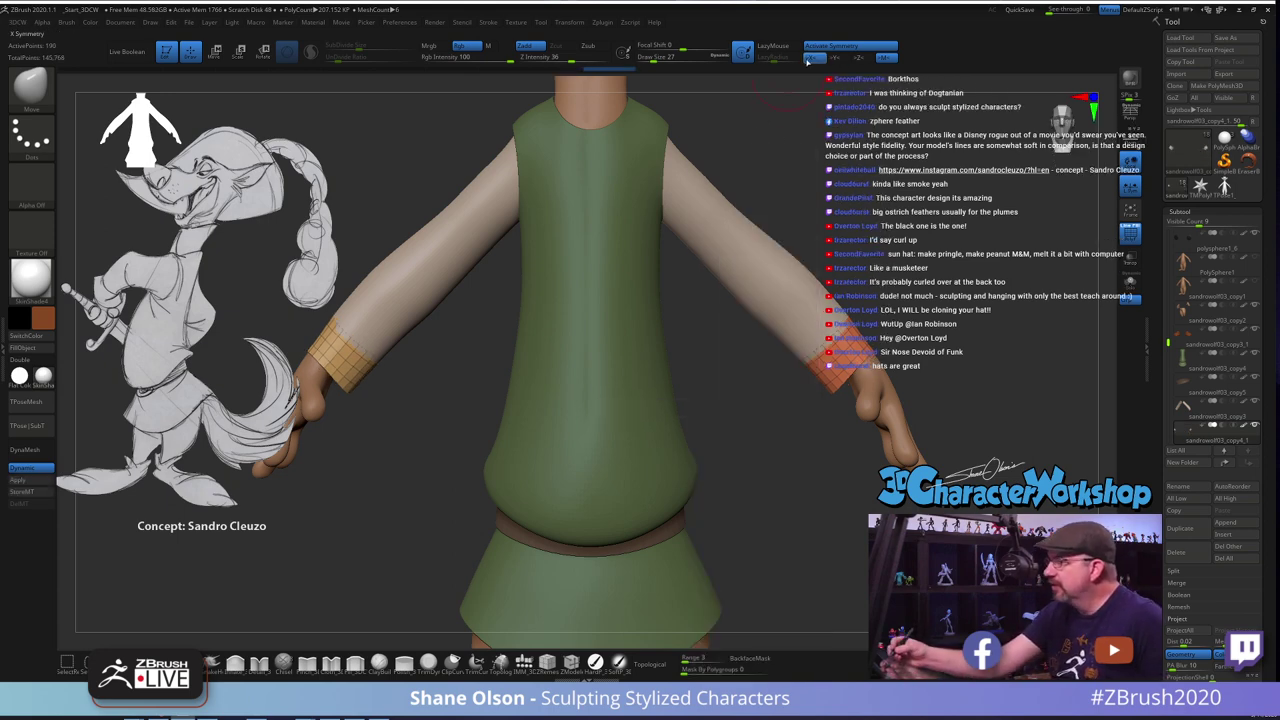
left_click_drag(757, 406, 785, 420, "alt")
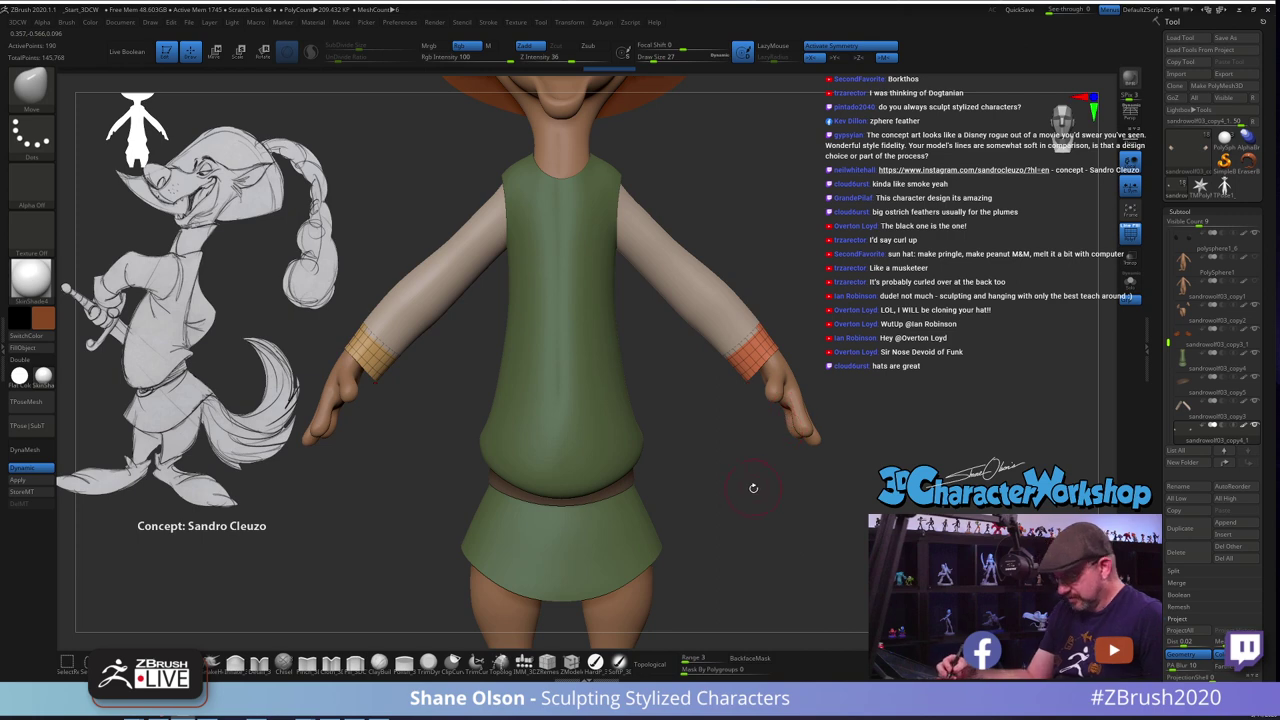
left_click_drag(753, 488, 779, 481, "alt")
key("ctrl+w")
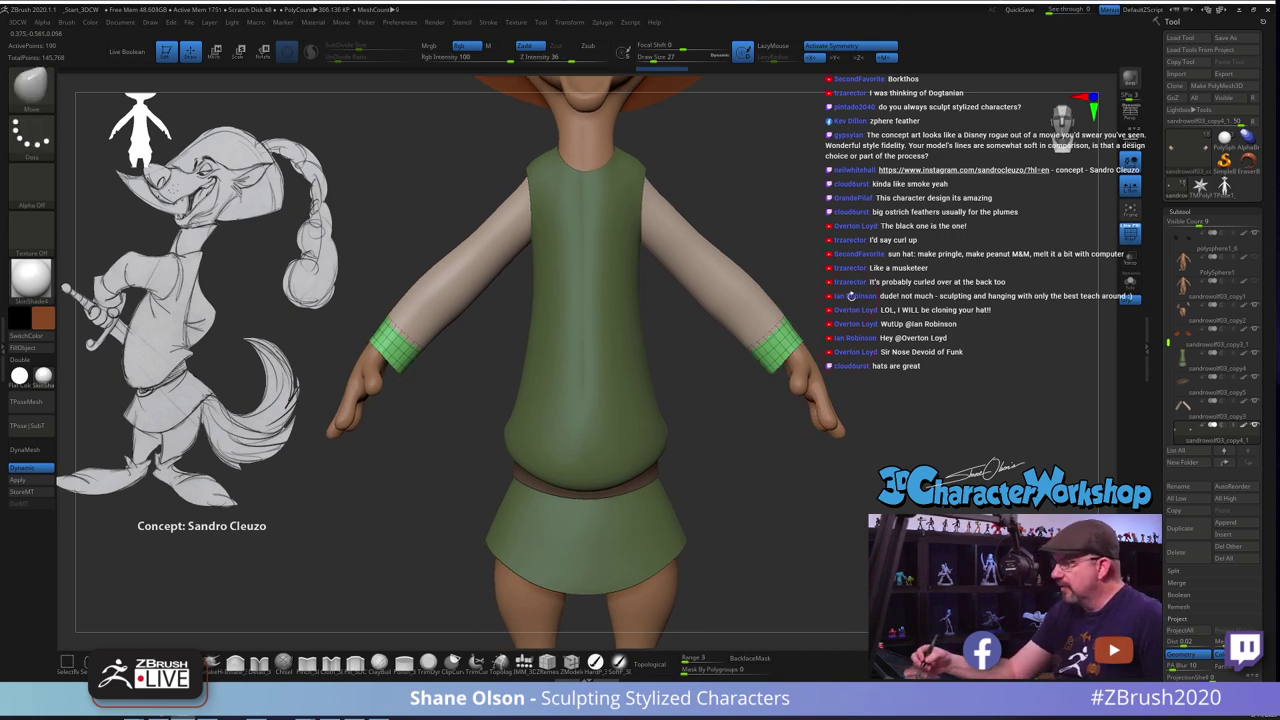
left_click_drag(851, 296, 864, 318, "alt")
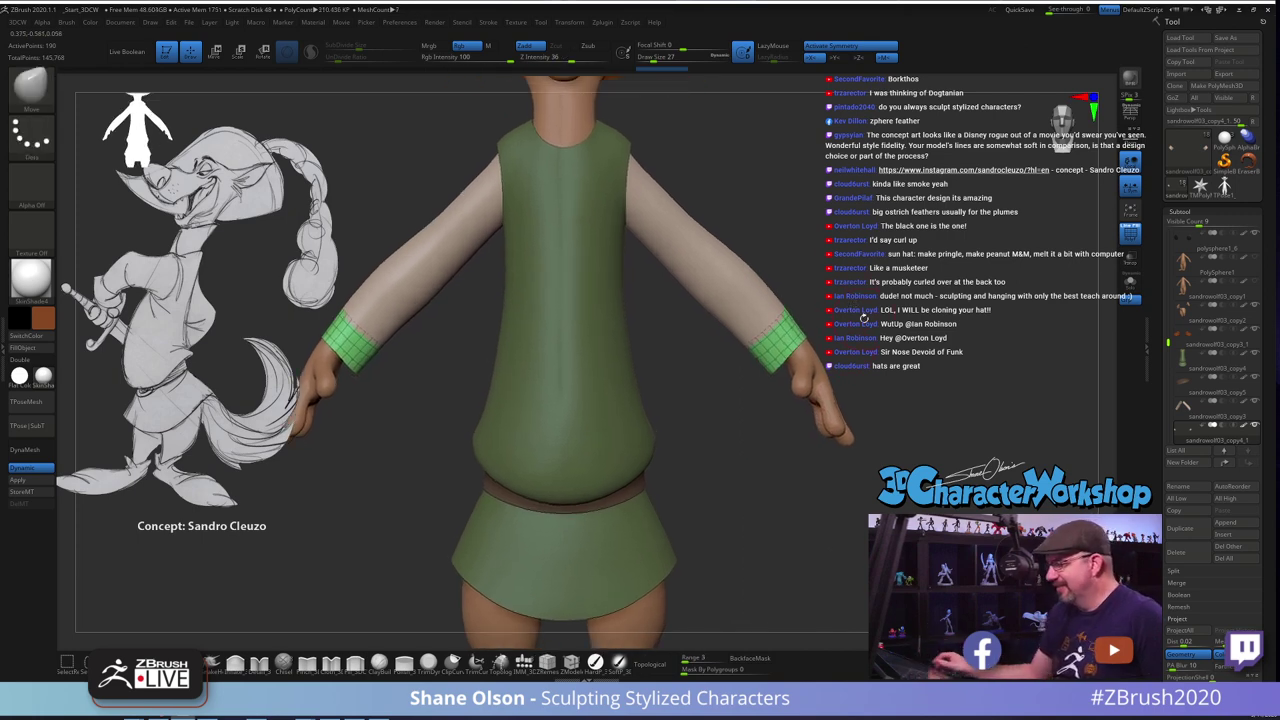
Center the transform gizmo on the cuffs and scale both up slightly around the wrists
key("w")
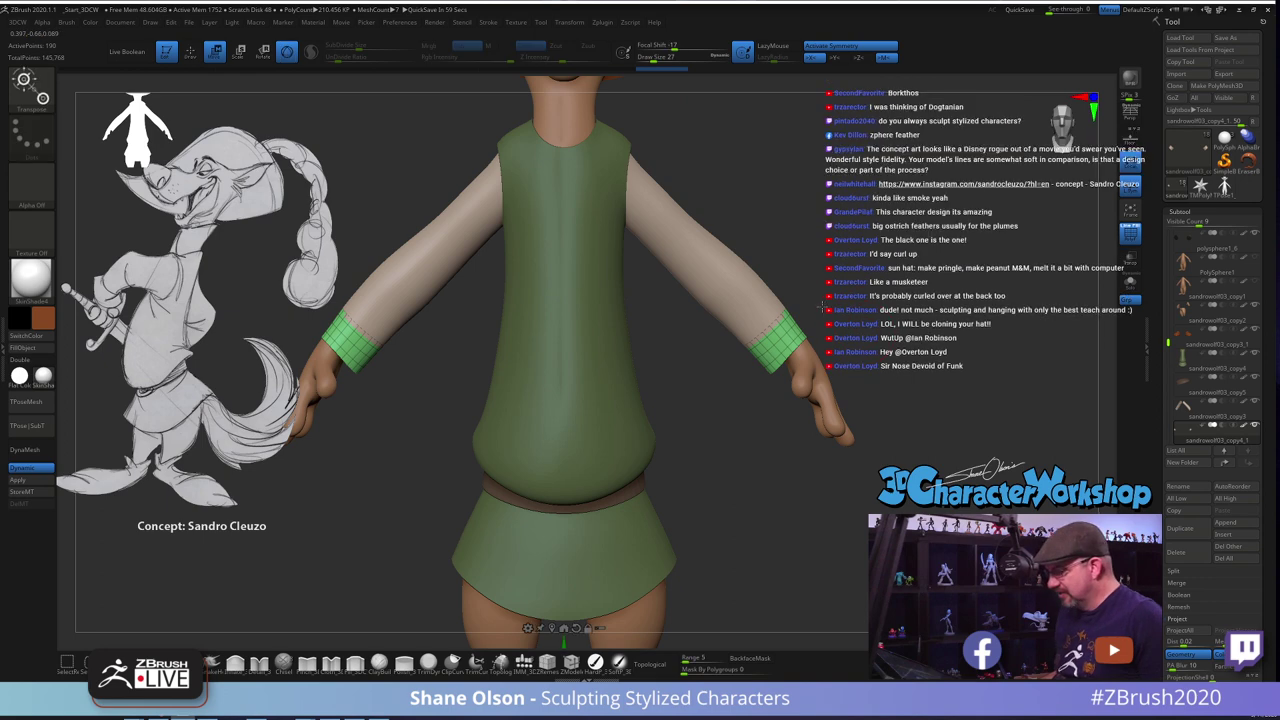
left_click_drag(738, 537, 696, 405, "alt")
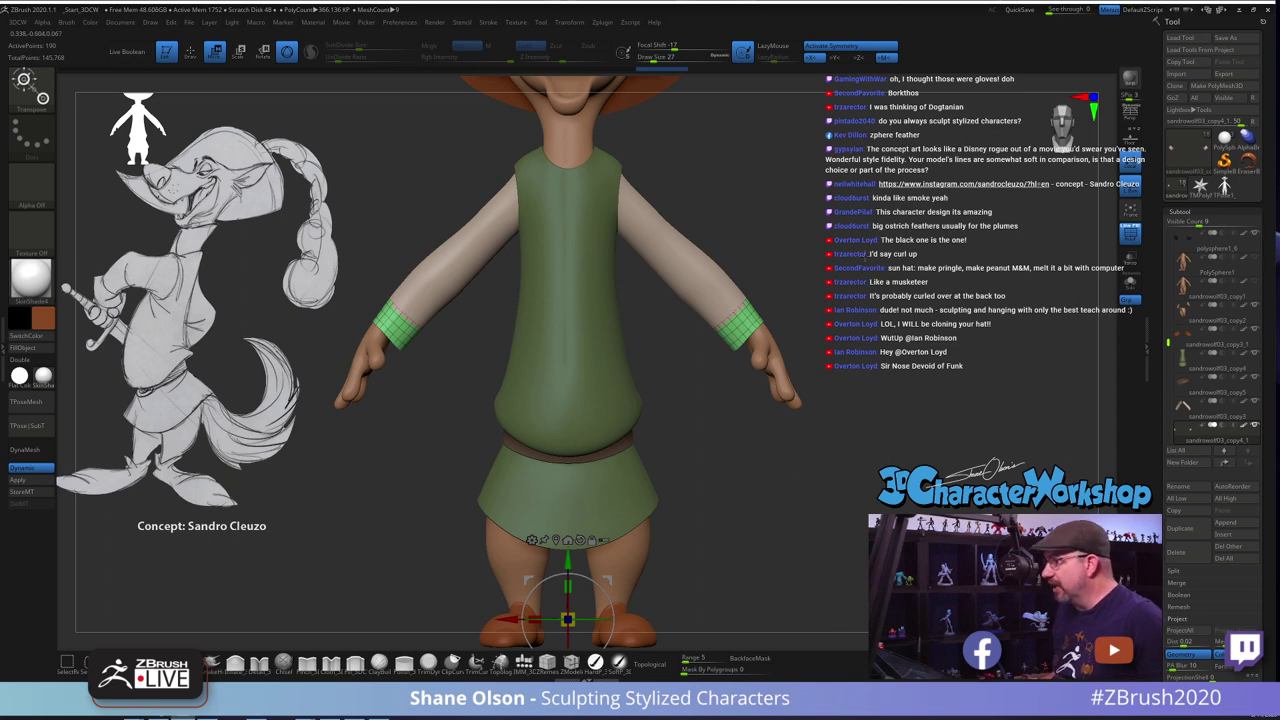
left_click_drag(866, 257, 970, 202, "alt")
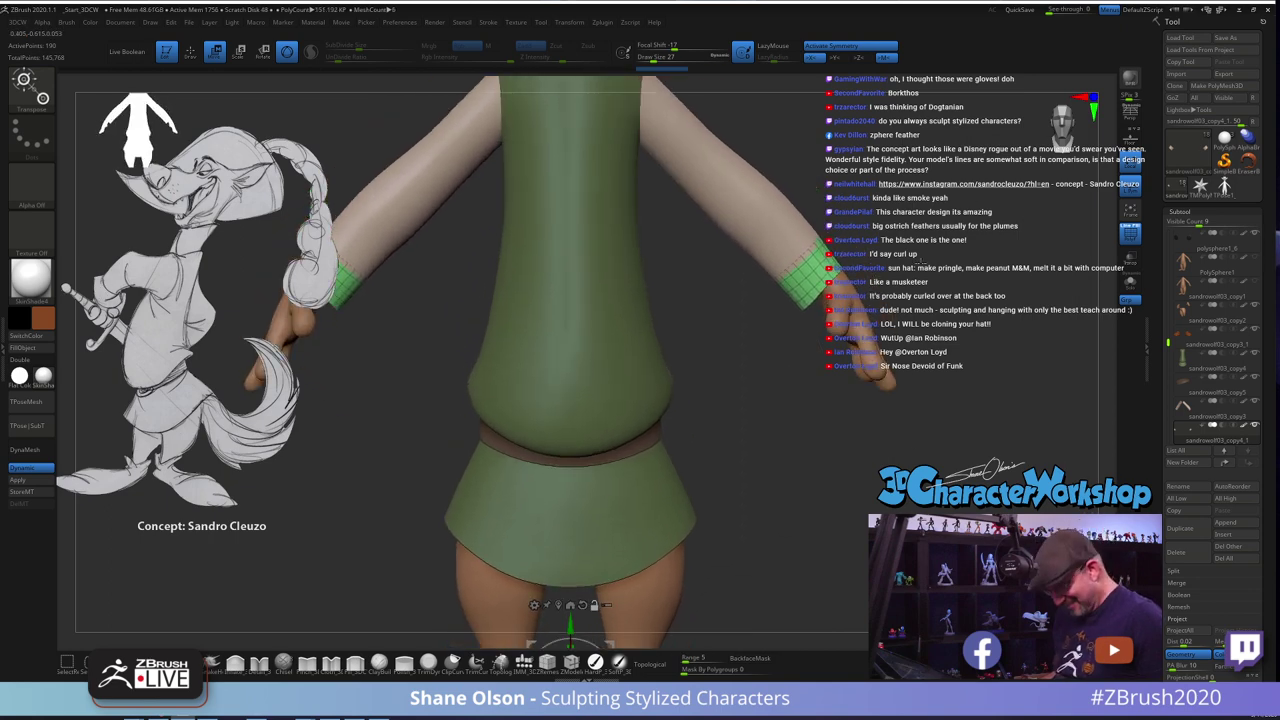
left_click_drag(866, 297, 873, 212, "alt")
left_click(548, 524)
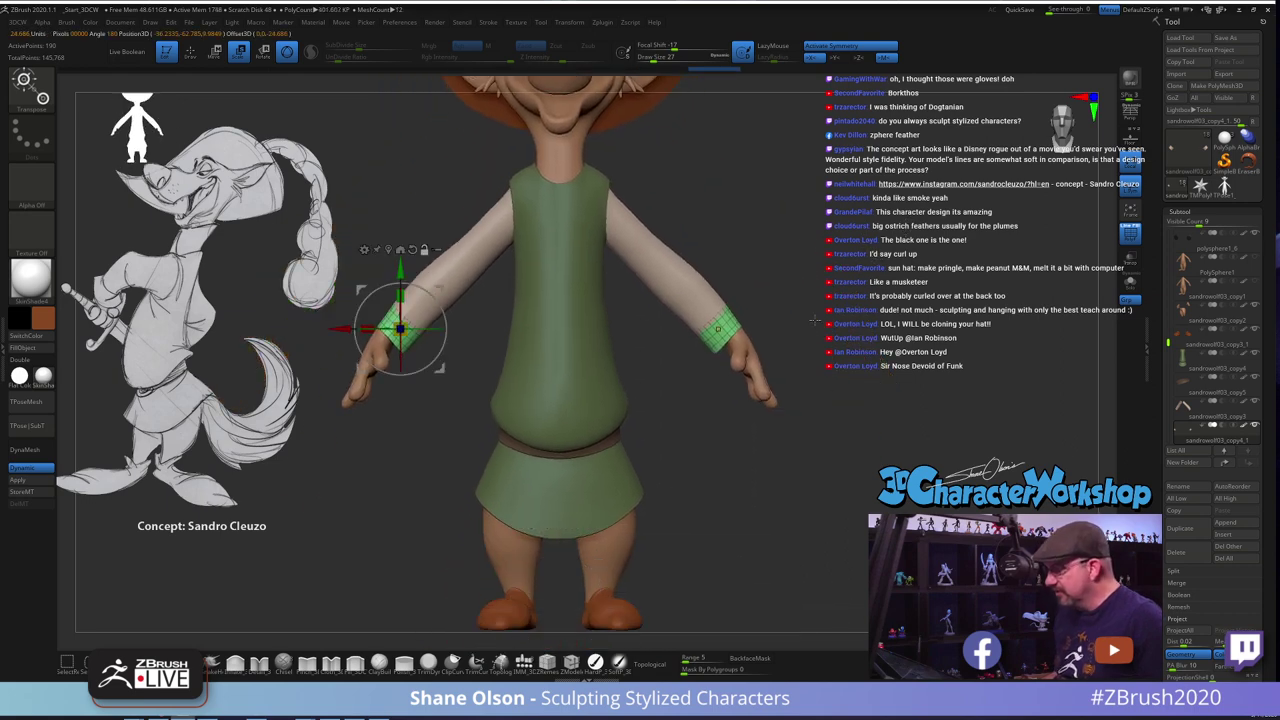
left_click_drag(432, 448, 483, 502, "alt")
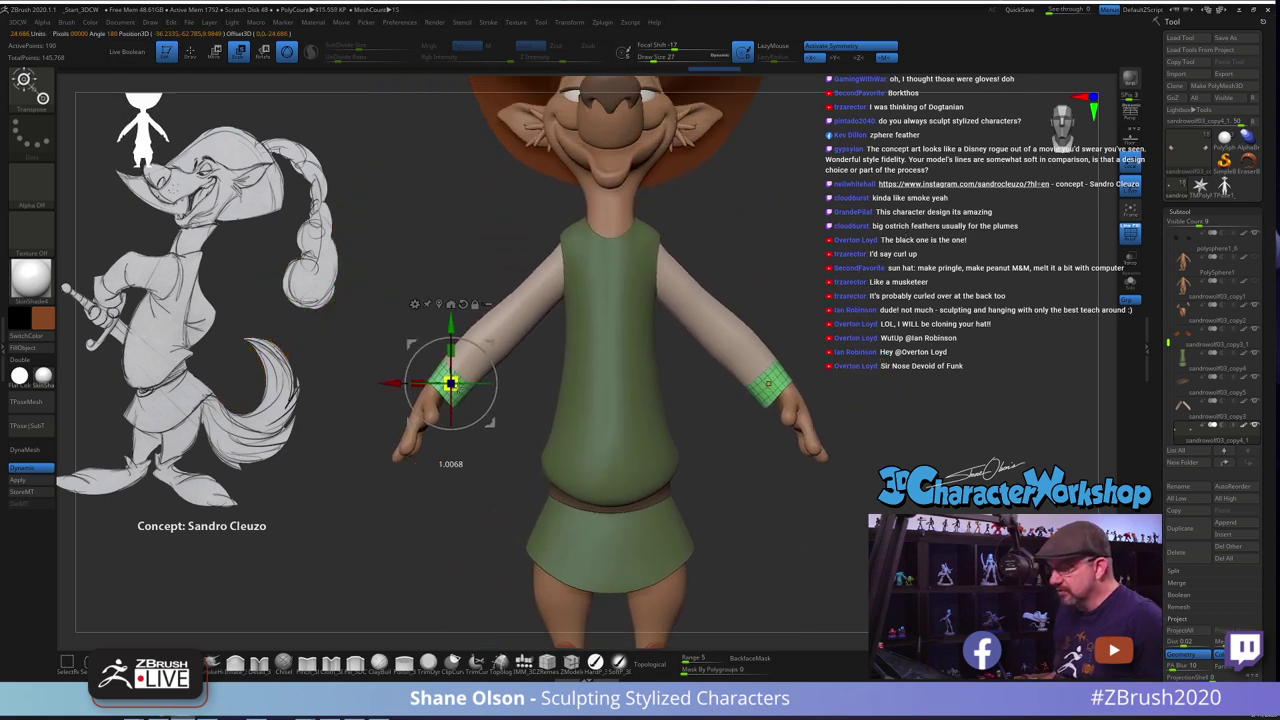
left_click_drag(495, 342, 489, 340)
left_click_drag(492, 466, 690, 440)
Switch to the Move brush, set the draw size to 65, and reshape the cuffs around the wrists
left_click_drag(628, 320, 780, 362, "alt")
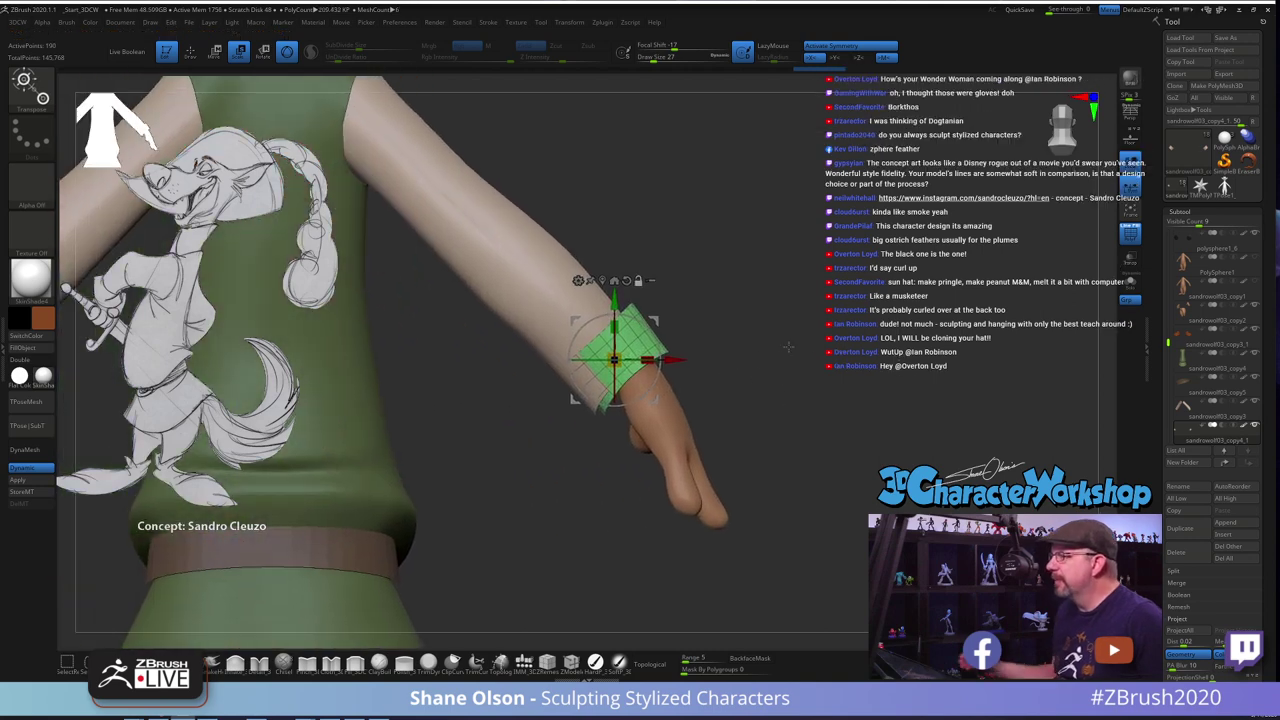
left_click_drag(800, 396, 870, 419, "alt")
left_click_drag(840, 423, 831, 397)
right_click_drag(830, 397, 754, 440)
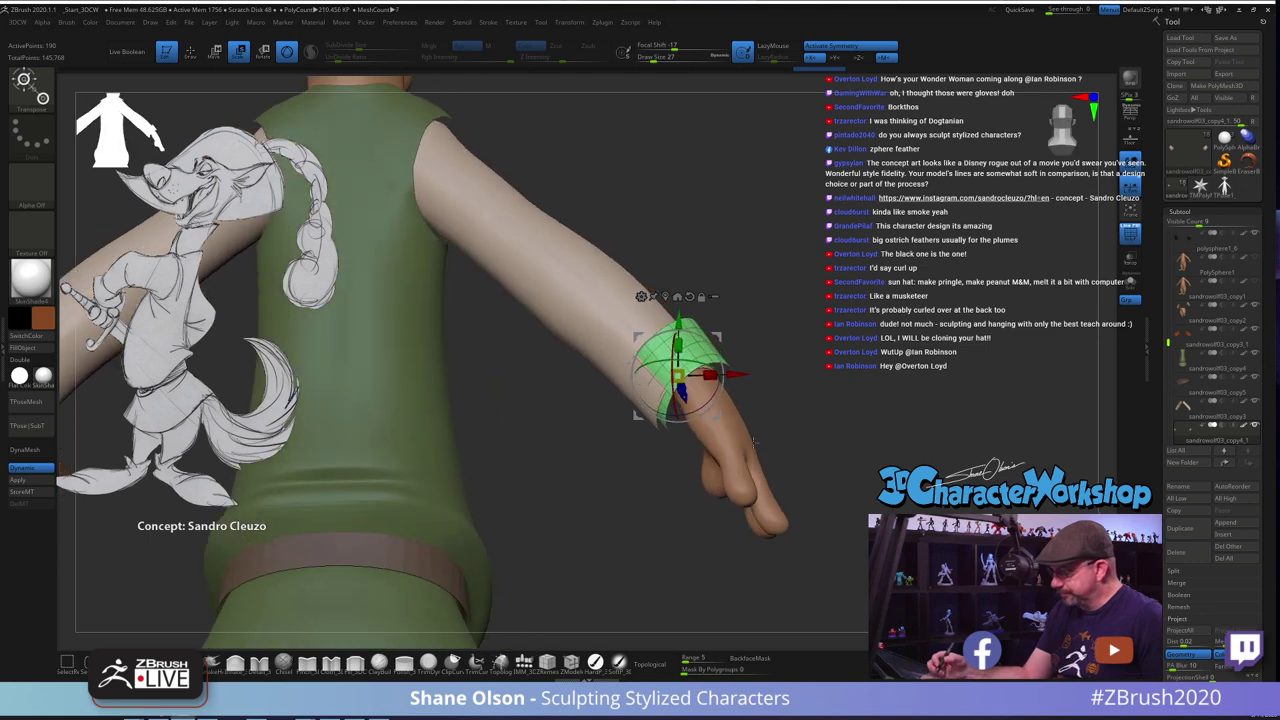
left_click(306, 662)
key("s")
left_click_drag(790, 322, 796, 323)
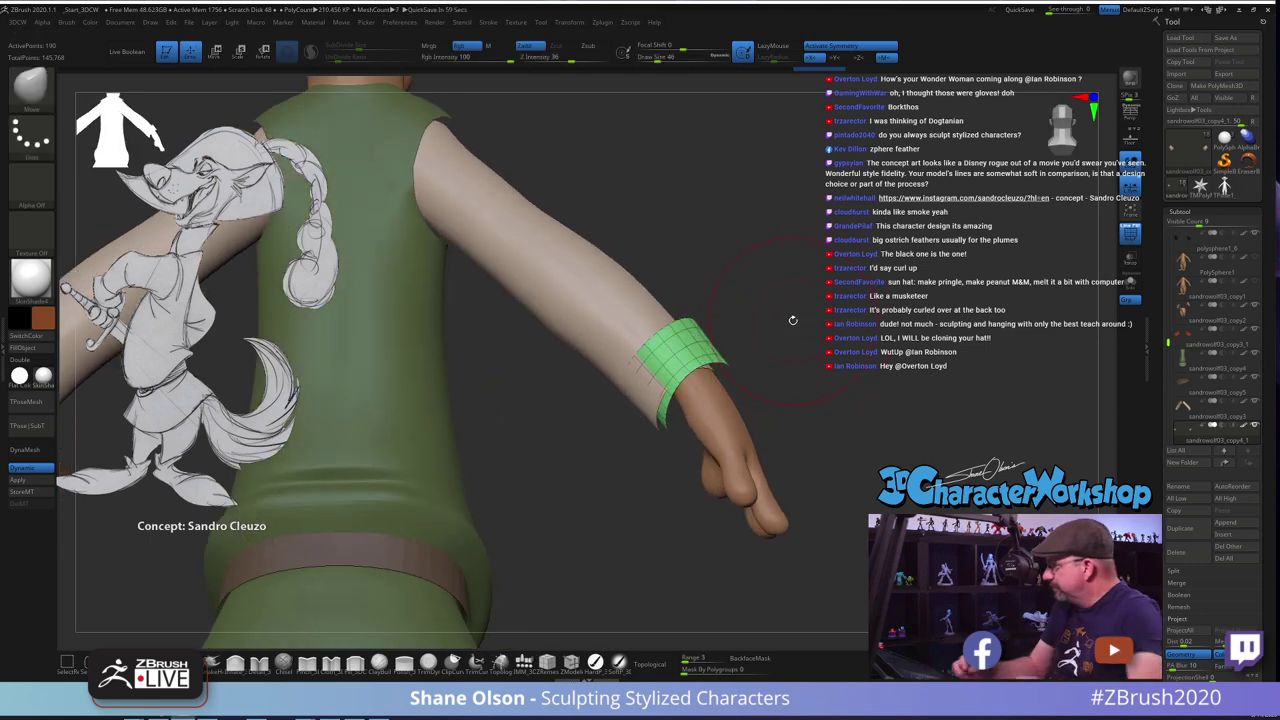
key("s")
mouse_move(672, 449)
left_mouse_down()
mouse_move(672, 418)
mouse_move(643, 384)
mouse_move(664, 392)
mouse_move(629, 374)
left_mouse_up()
mouse_move(735, 340)
left_mouse_down()
mouse_move(780, 328)
mouse_move(655, 362)
left_mouse_up()
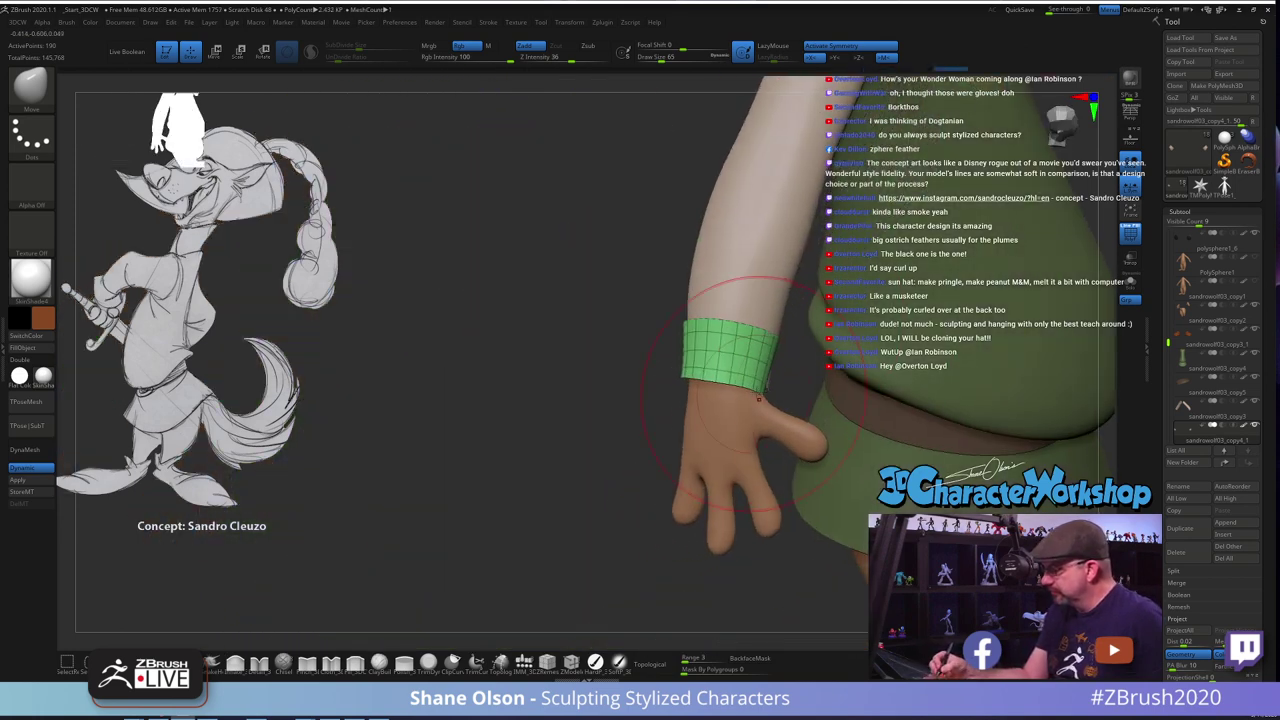
mouse_move(640, 410)
left_mouse_down()
mouse_move(760, 405)
mouse_move(742, 402)
left_mouse_up()
Reduce the draw size to 46 and adjust the hand-side edge of the cuffs
key("bracketleft")
key("bracketleft")
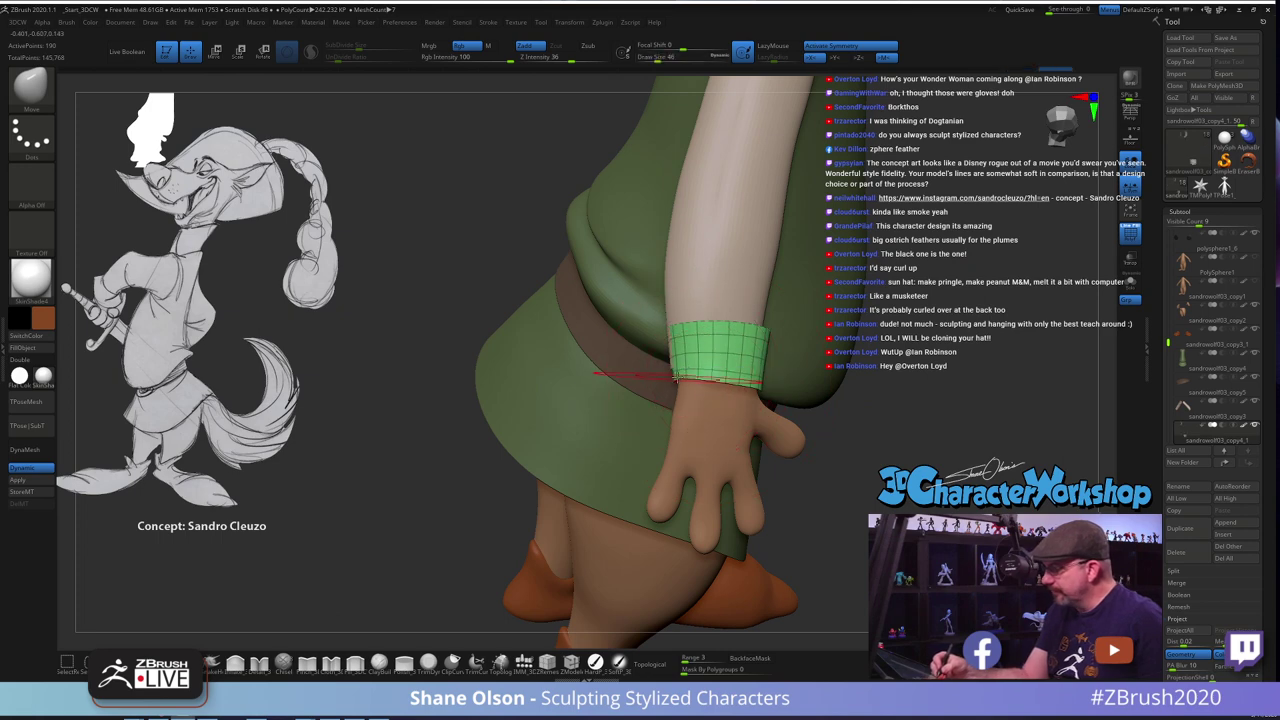
left_click_drag(785, 346, 716, 341)
right_click_drag(733, 340, 692, 372)
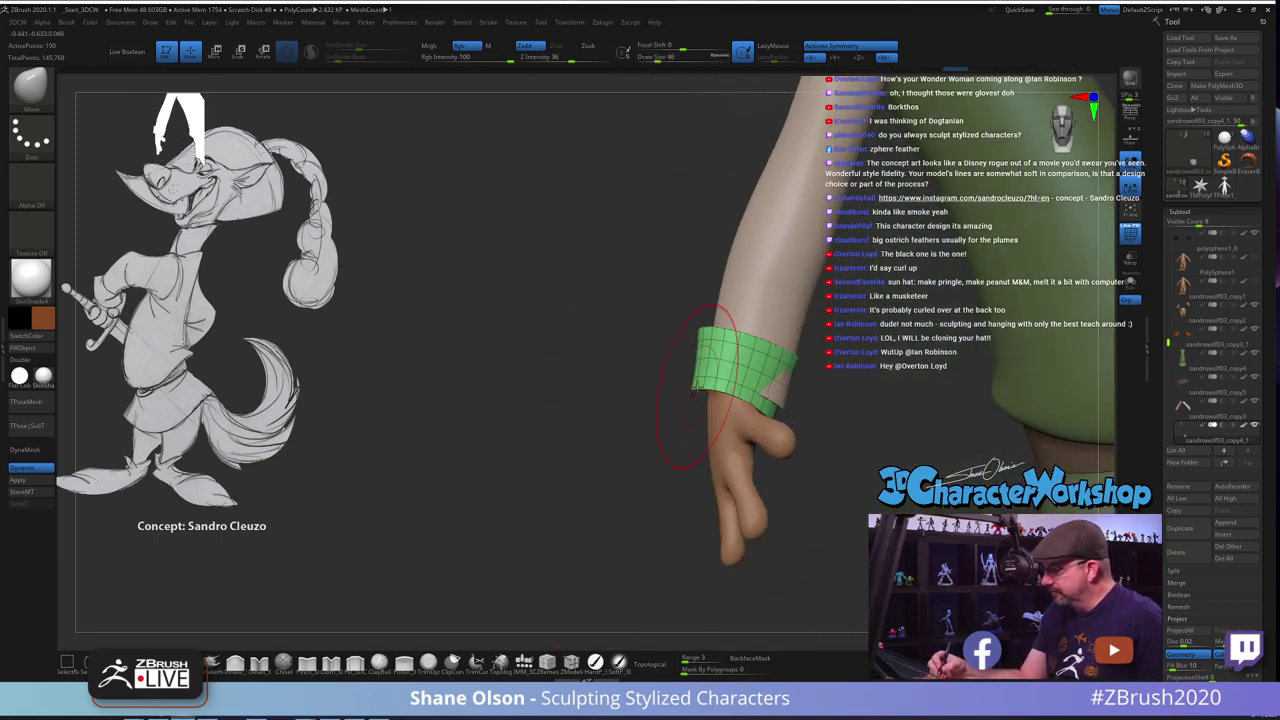
left_click_drag(706, 393, 712, 388)
mouse_move(694, 372)
right_mouse_down()
mouse_move(744, 378)
mouse_move(693, 376)
right_mouse_up()
Set the draw size to 68 and fit the sleeve ends and cuffs together, switching between the two subtools
key("s")
left_click_drag(750, 380, 757, 380)
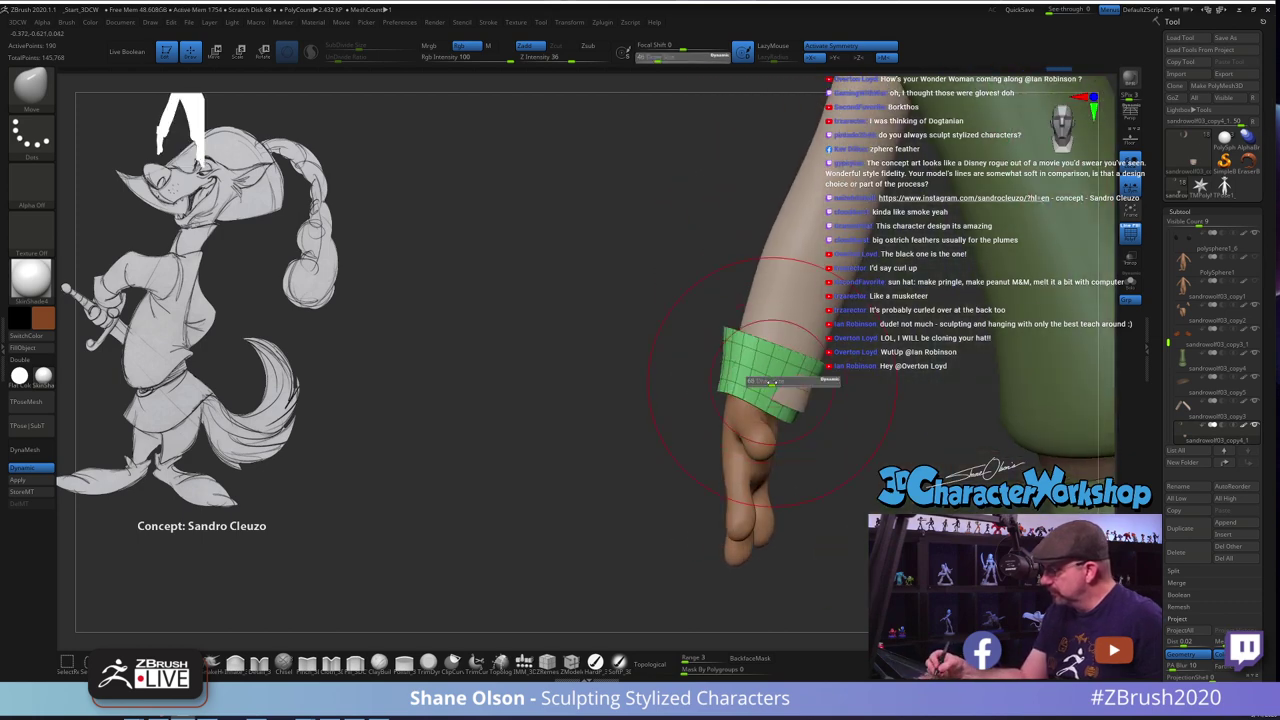
left_click(803, 337, "alt")
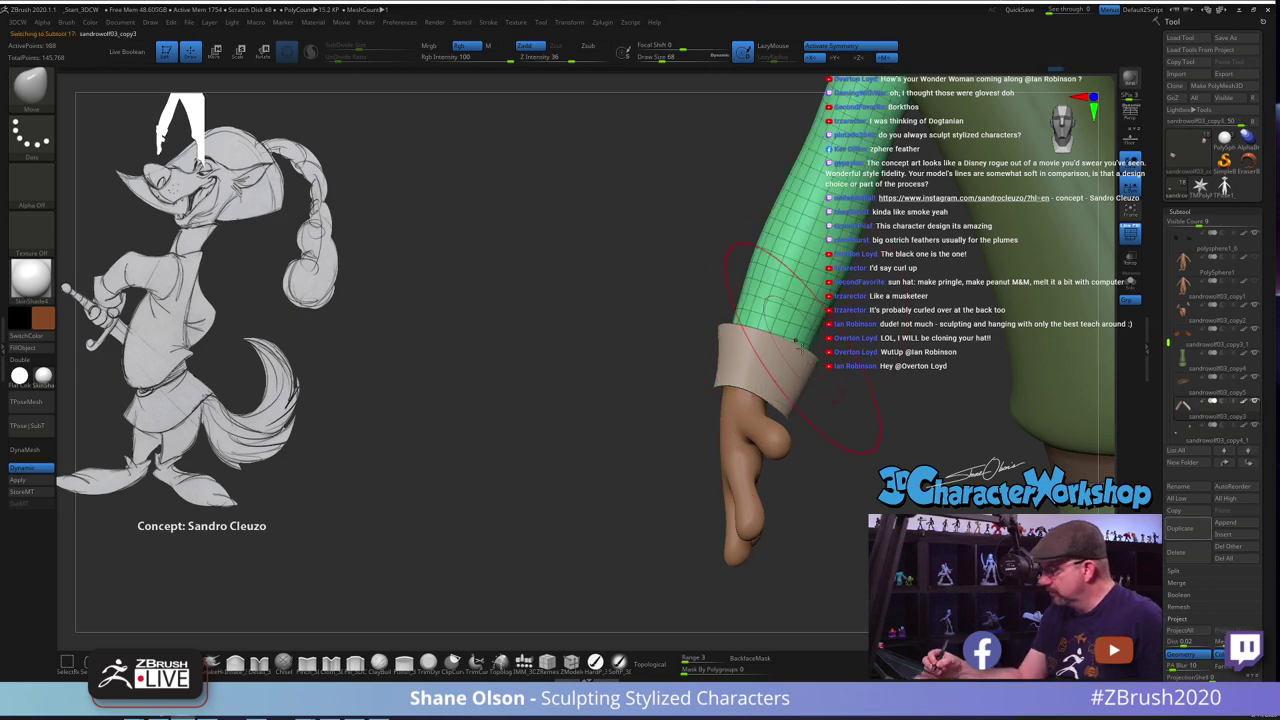
mouse_move(797, 343)
right_mouse_down()
mouse_move(876, 376)
mouse_move(748, 382)
right_mouse_up()
left_click(787, 380, "alt")
left_click_drag(833, 391, 817, 391)
mouse_move(808, 394)
right_mouse_down()
mouse_move(860, 409)
mouse_move(842, 411)
right_mouse_up()
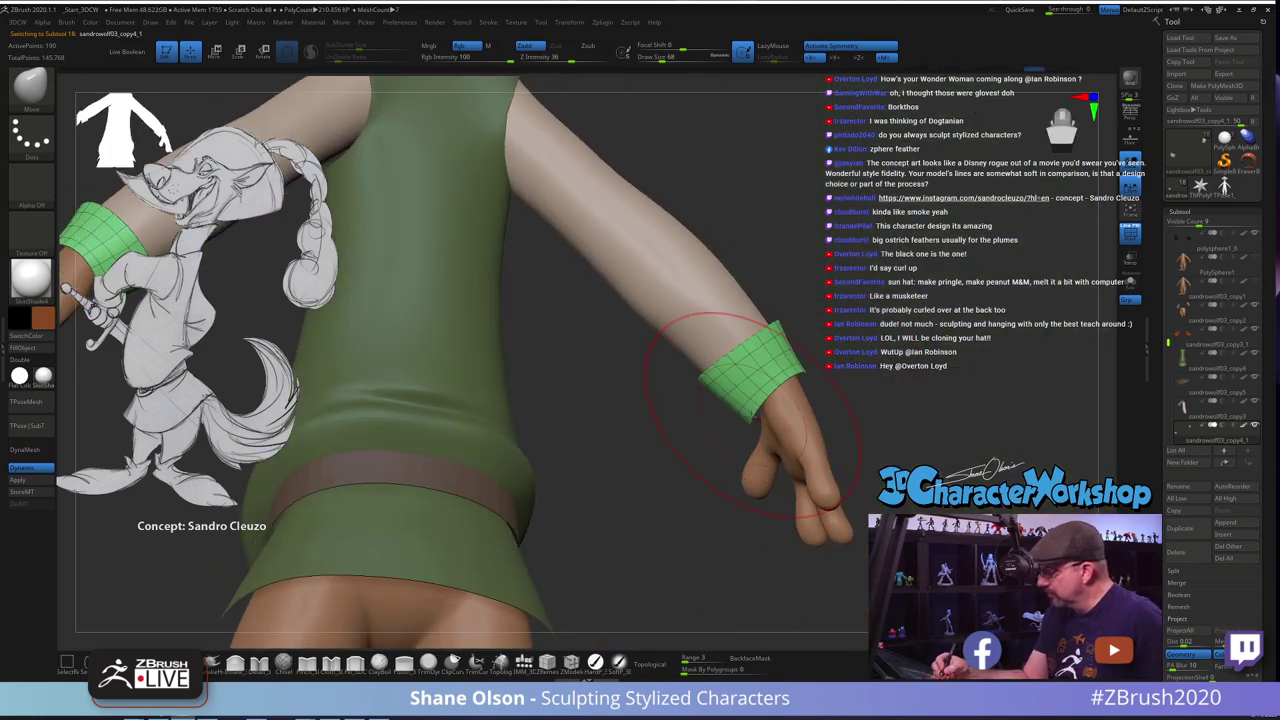
left_click_drag(756, 418, 758, 410)
mouse_move(855, 382)
right_mouse_down()
mouse_move(832, 385)
mouse_move(850, 387)
right_mouse_up()
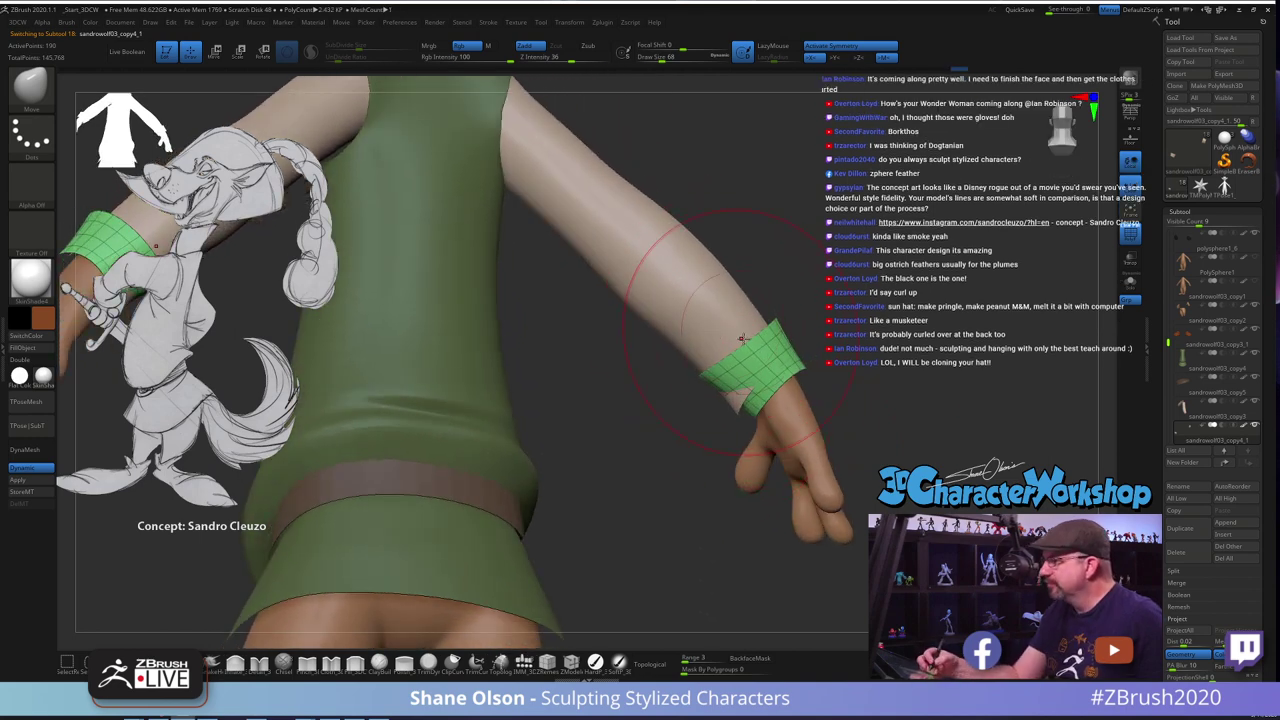
Select the sleeves subtool and tuck the ends inside the cuffs, using draw sizes 35 and 65
left_click(732, 401, "alt")
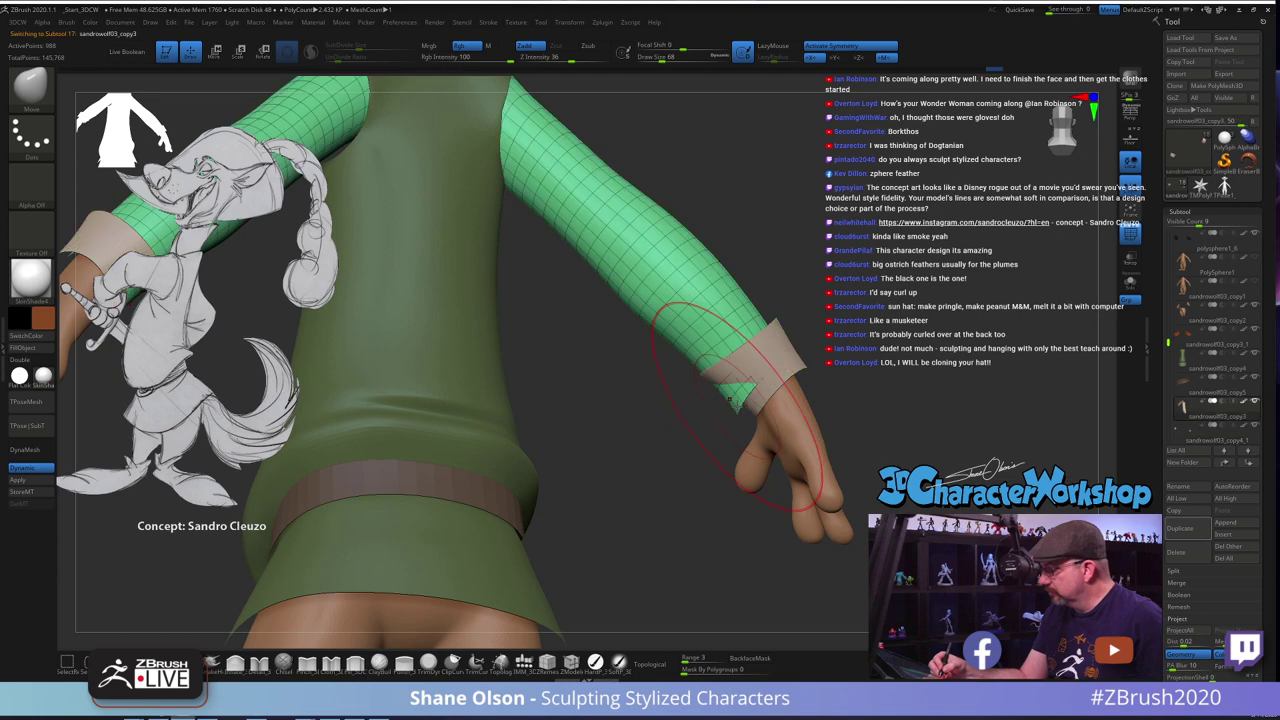
key("s")
left_click_drag(763, 378, 744, 378)
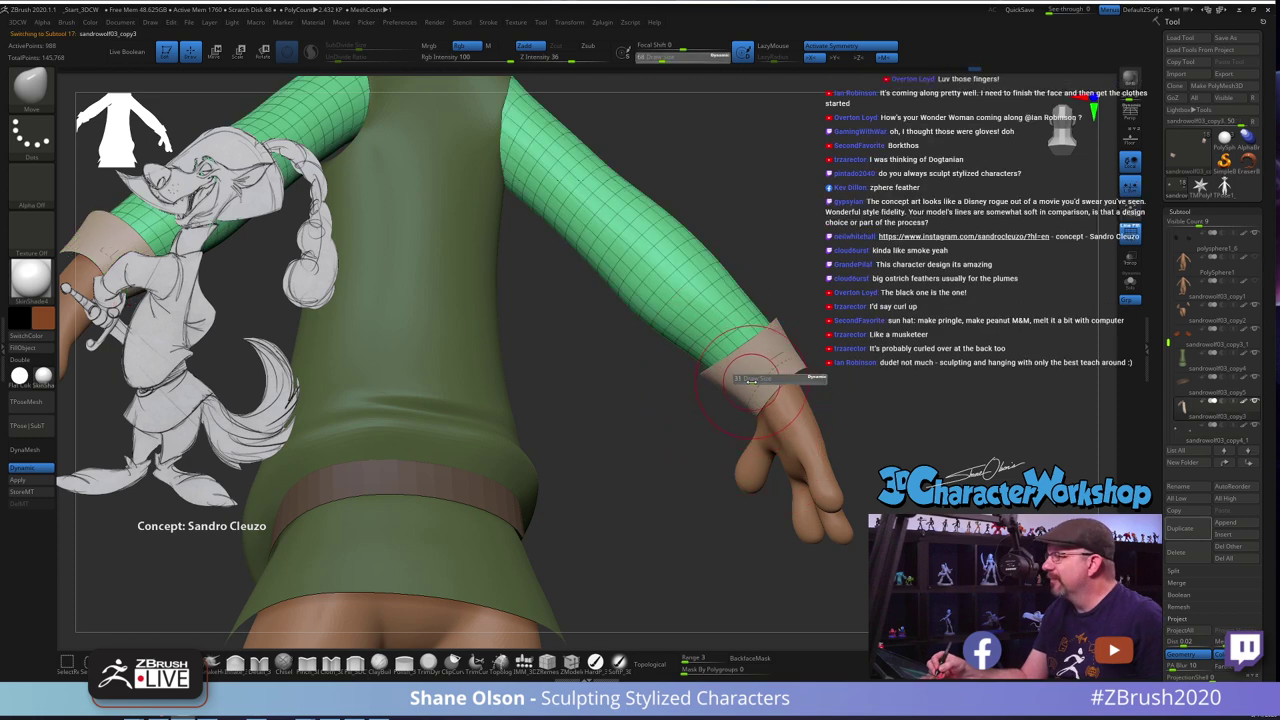
right_click_drag(744, 376, 738, 338)
key("s")
left_click_drag(811, 275, 818, 275)
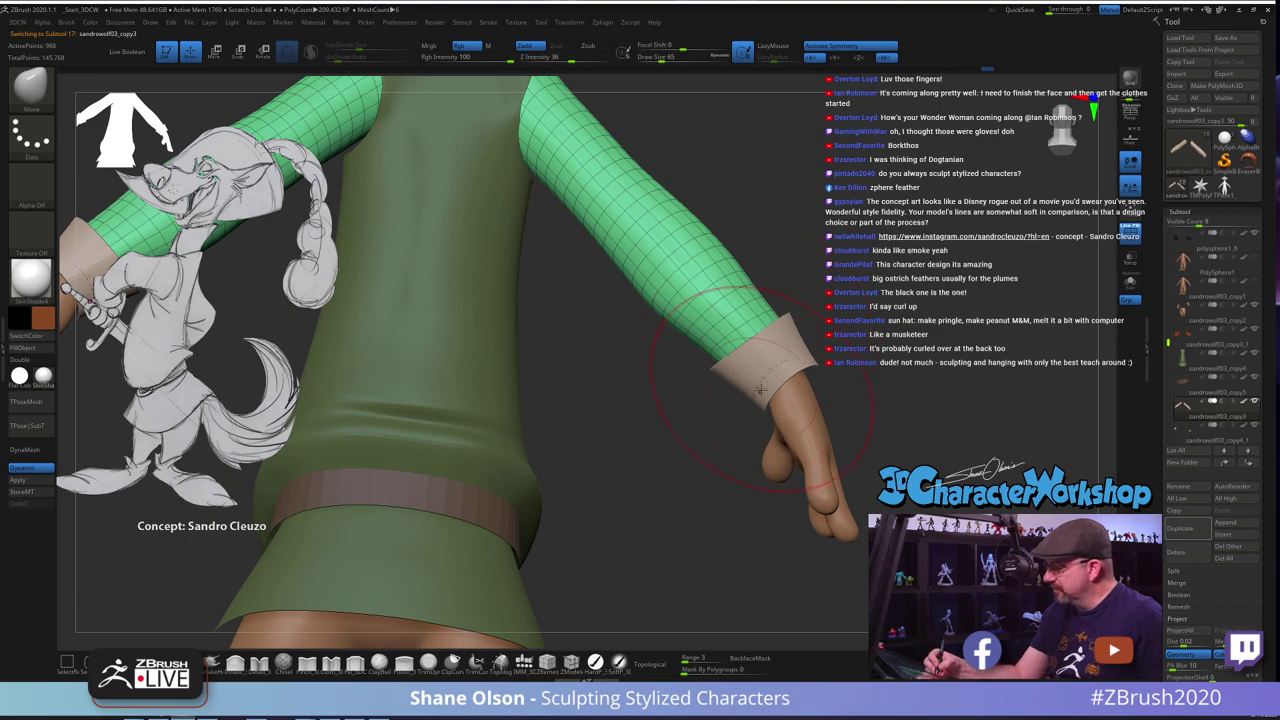
right_click_drag(770, 385, 828, 369)
left_click_drag(810, 378, 798, 455)
right_click_drag(818, 478, 902, 511)
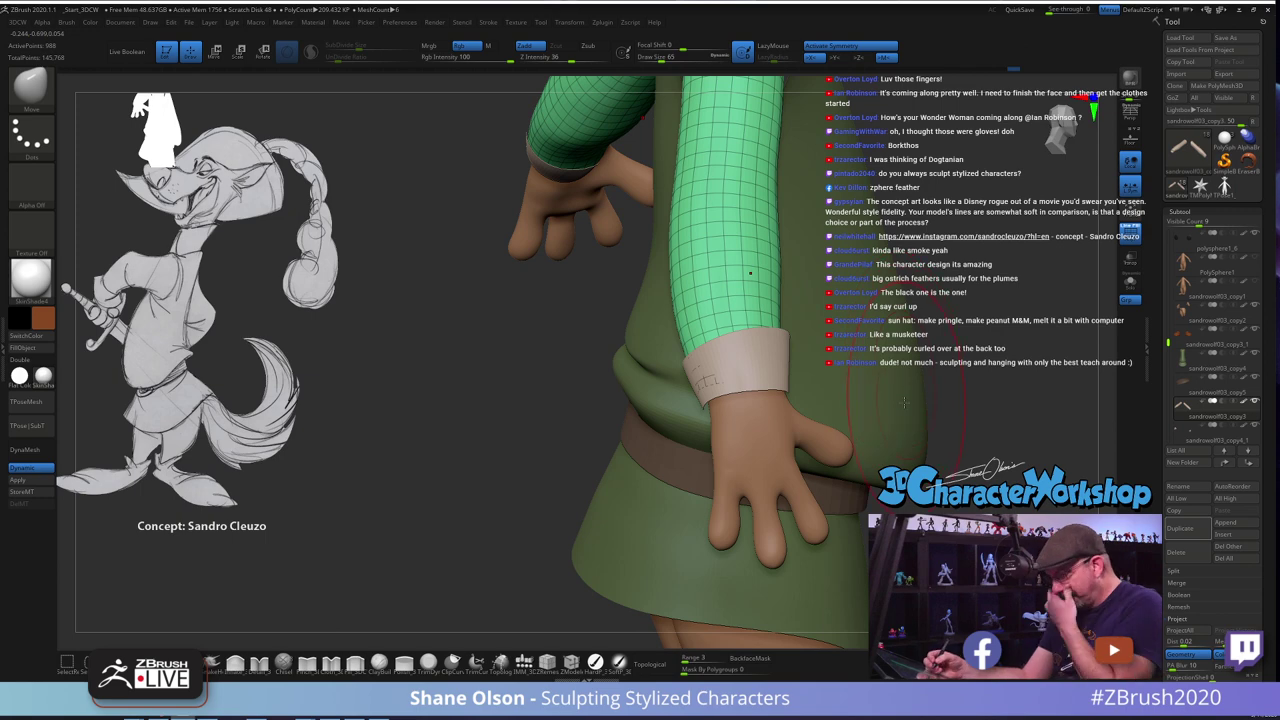
Select the body subtool, reshape the hands below the cuffs, set the draw size to 87, and hide the polyframe
left_click(765, 497, "alt")
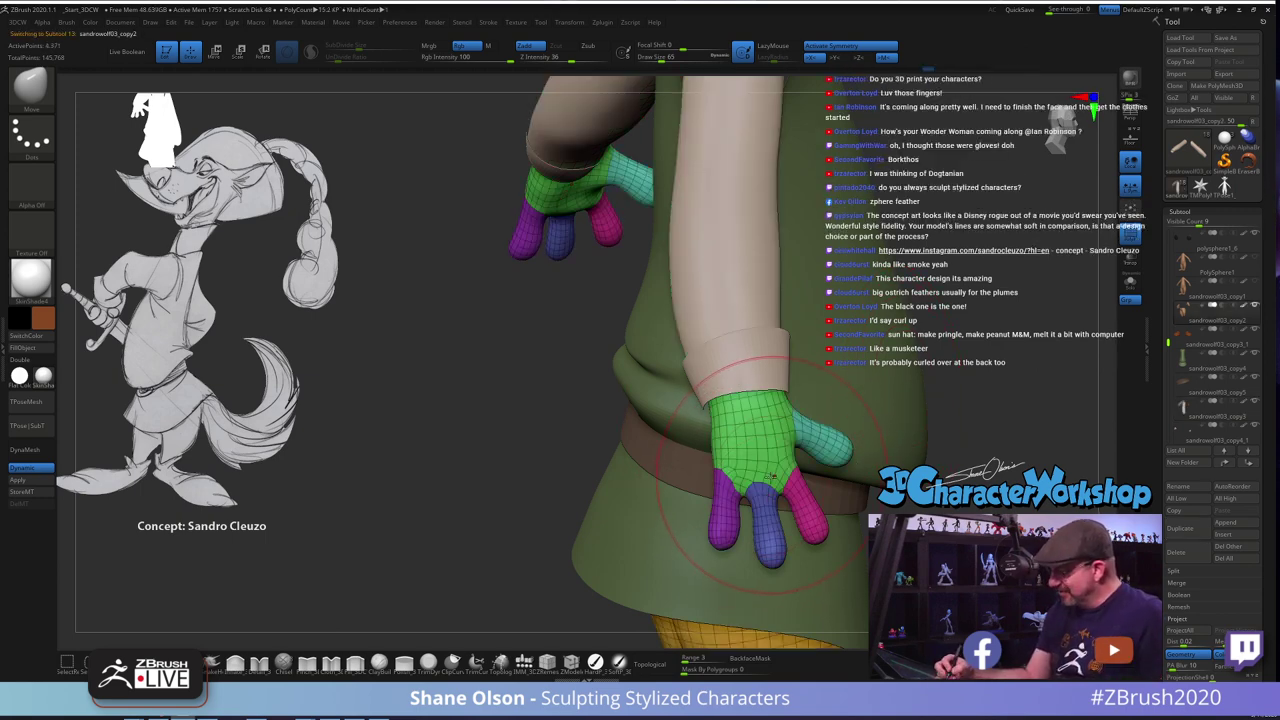
mouse_move(765, 487)
left_mouse_down()
mouse_move(758, 472)
mouse_move(786, 478)
left_mouse_up()
key("bracketleft")
key("s")
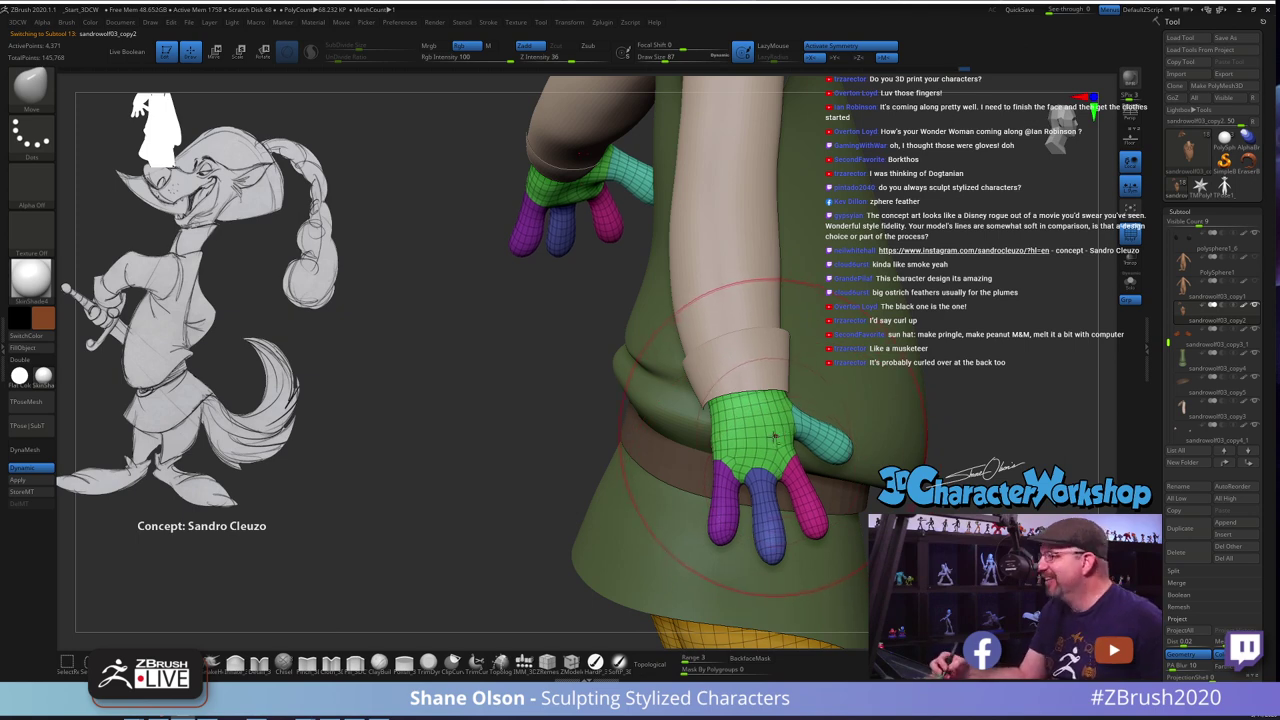
right_click_drag(772, 439, 762, 440, "alt")
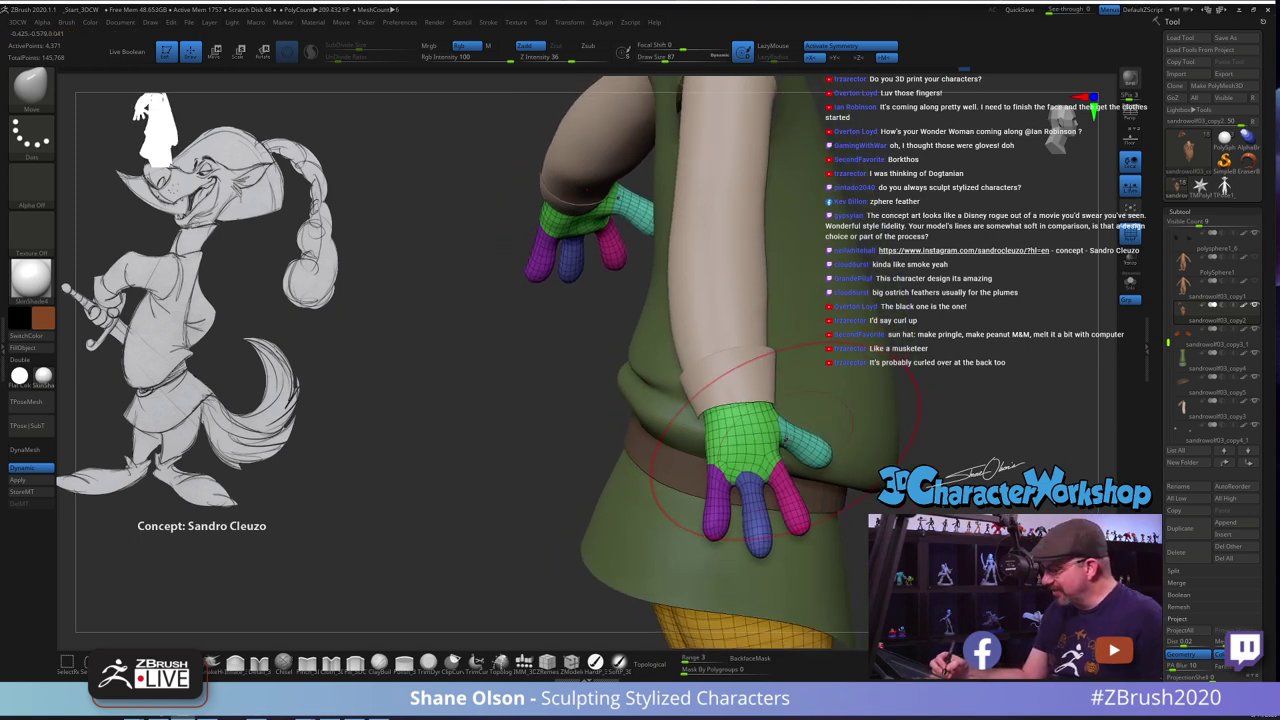
key("shift+f")
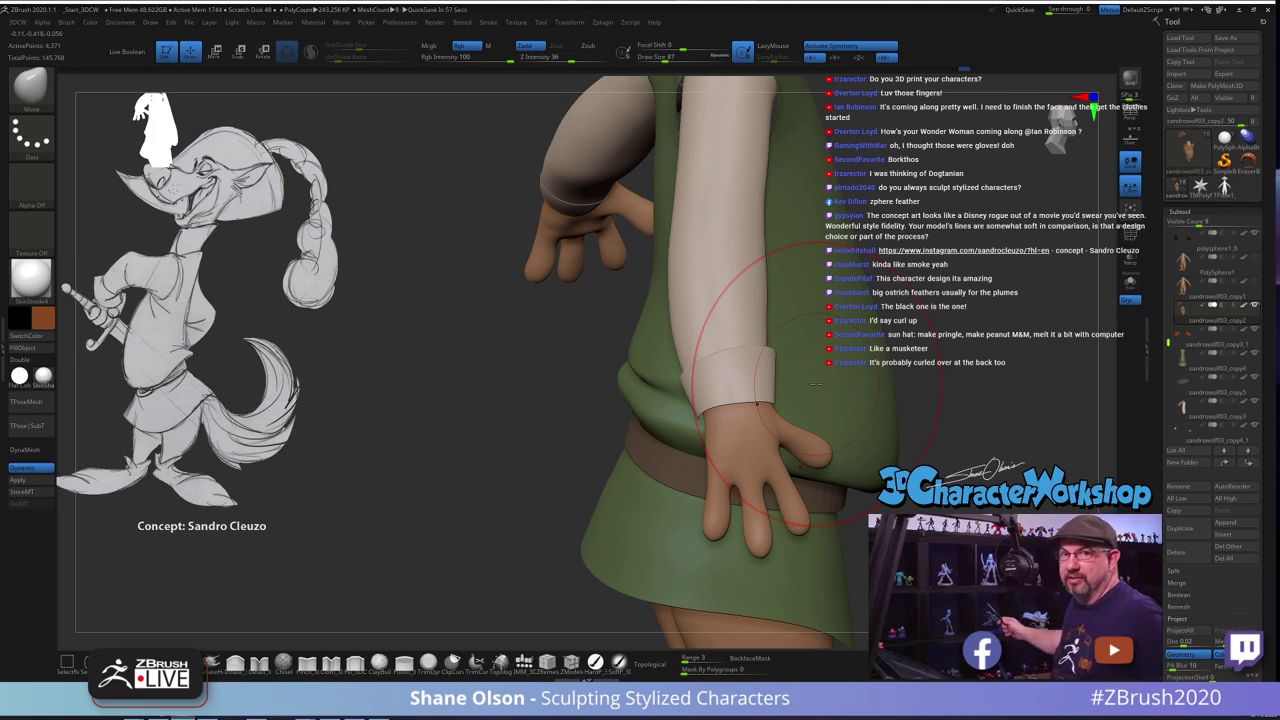
Select the cuffs subtool with its polyframe shown and refine the cuff edges at draw sizes 51 and 37
right_click_drag(877, 377, 871, 417, "alt")
left_click(806, 391, "alt")
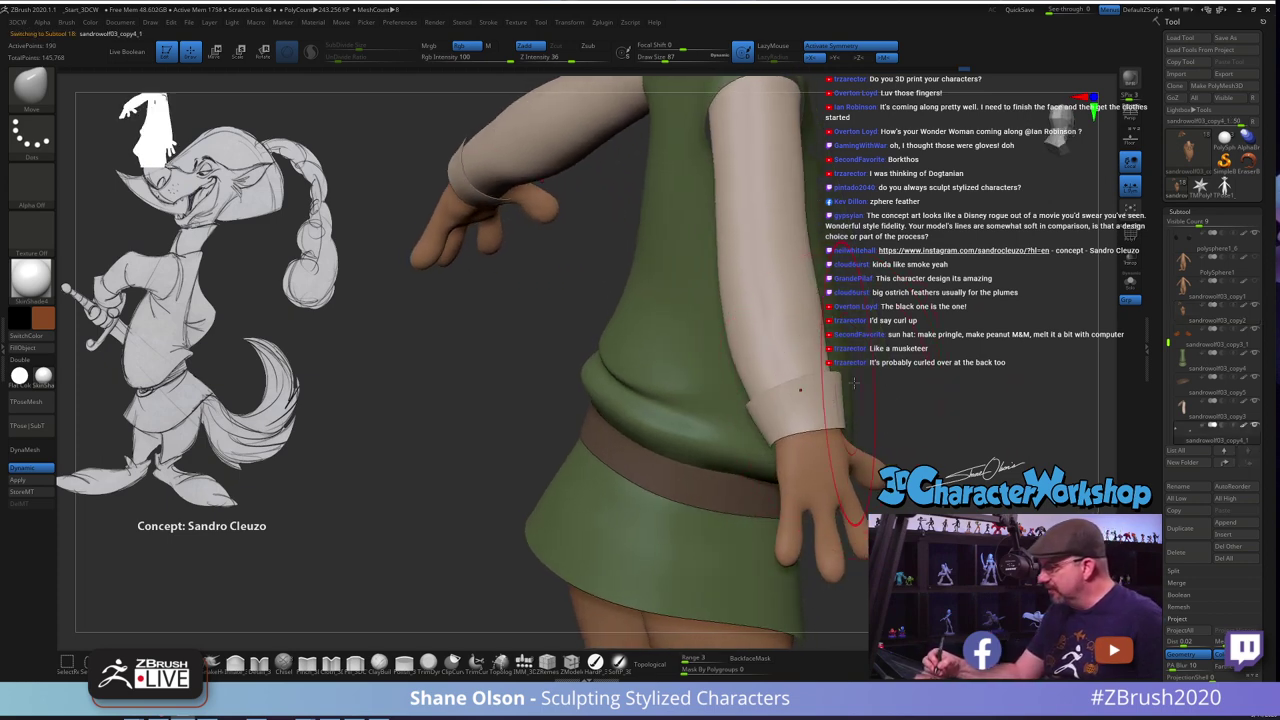
key("shift+f")
key("s")
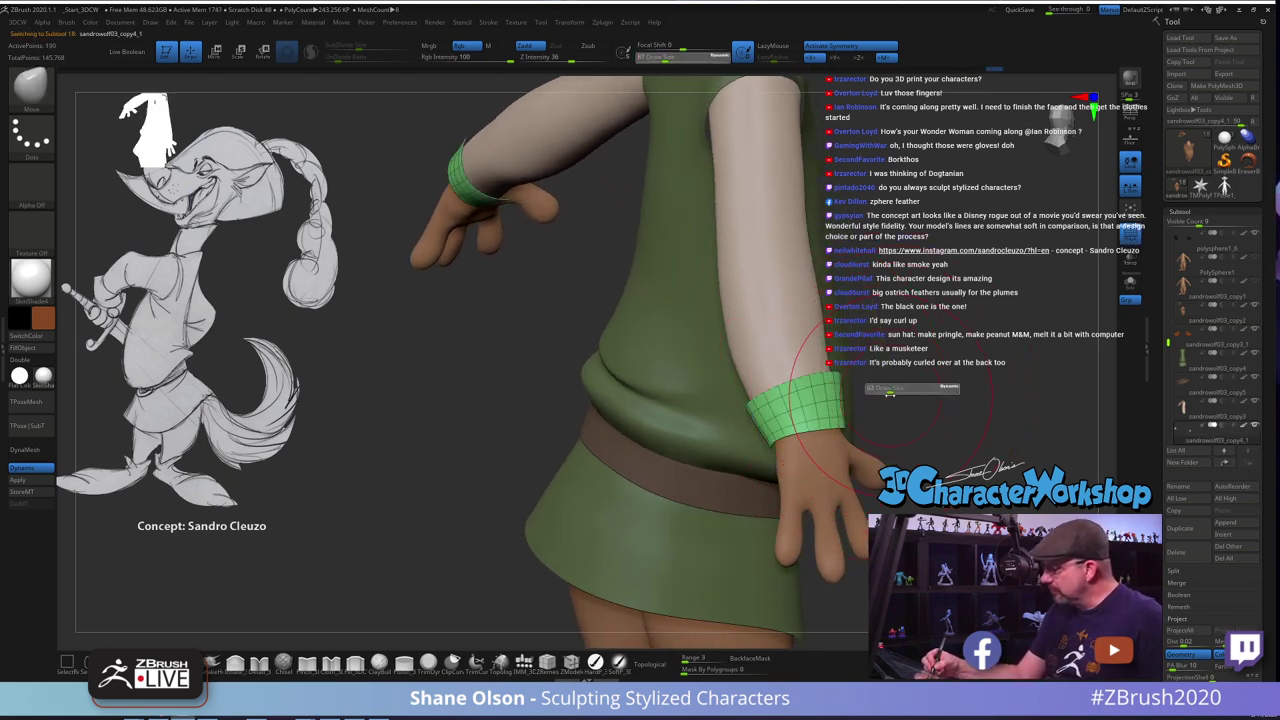
left_click_drag(890, 394, 882, 394)
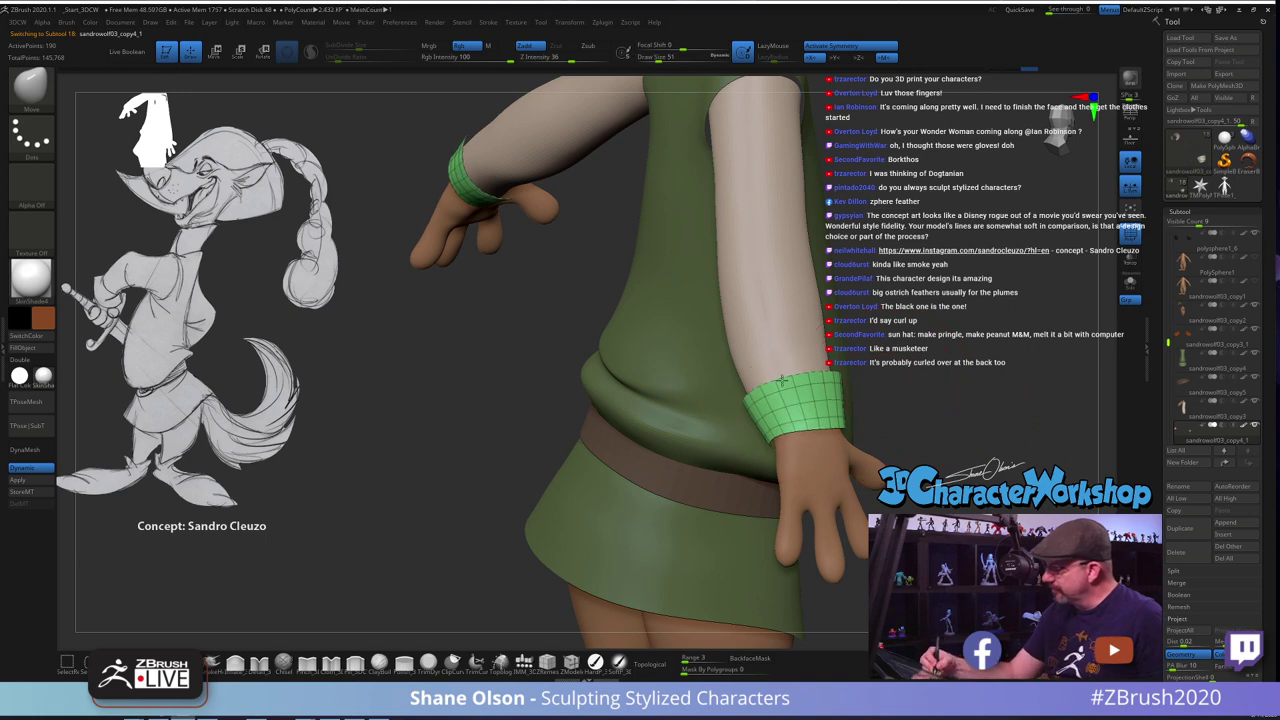
key("s")
left_click_drag(782, 435, 777, 436)
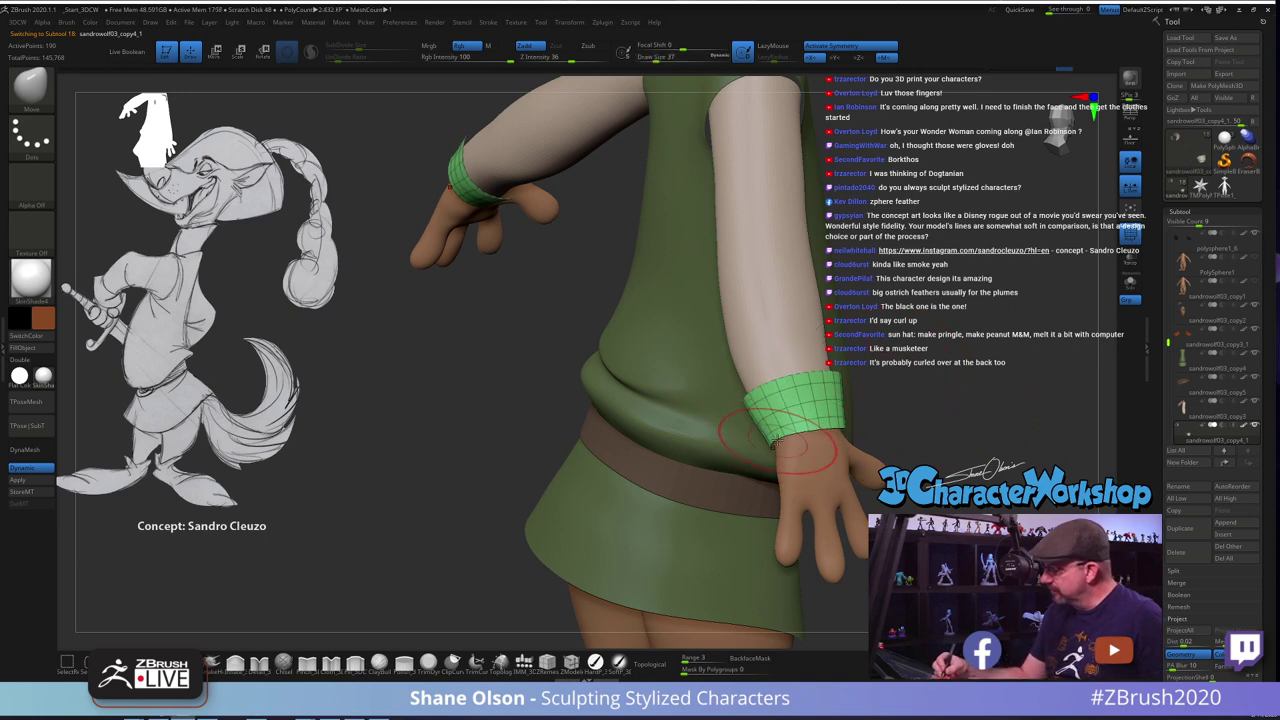
left_click_drag(889, 434, 774, 440)
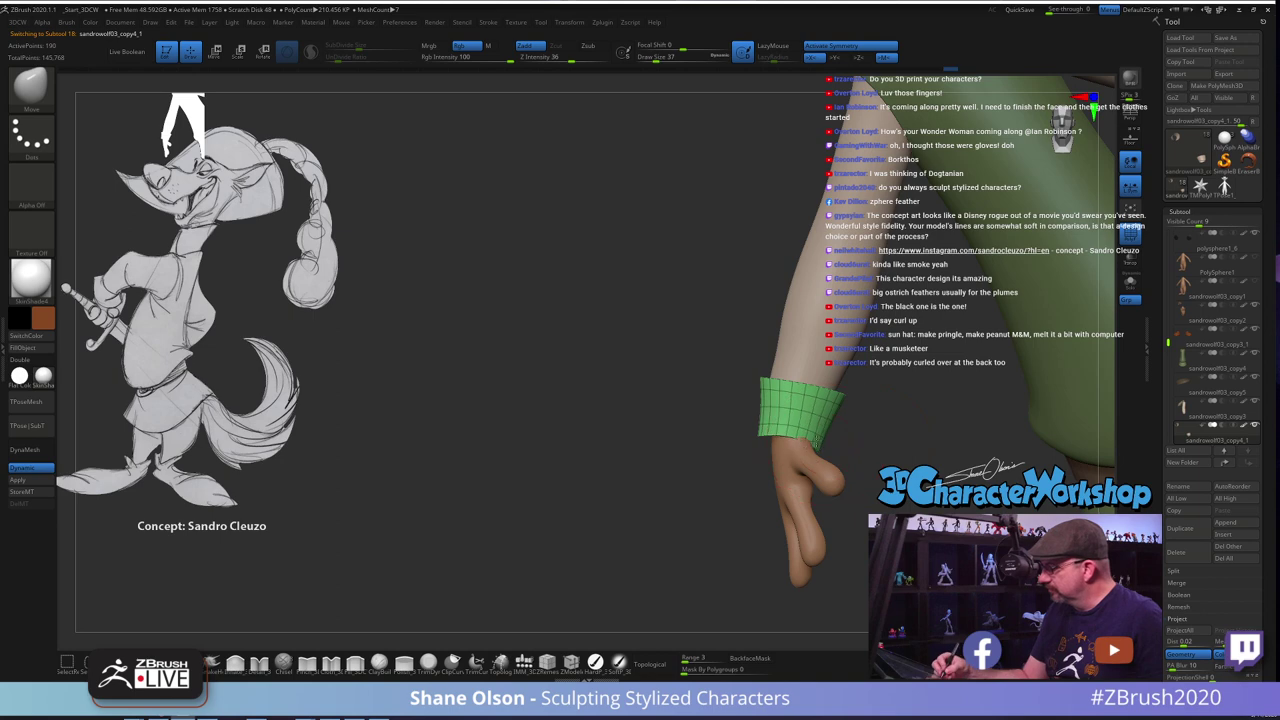
mouse_move(854, 445)
left_mouse_down()
mouse_move(838, 446)
mouse_move(961, 457)
mouse_move(788, 438)
left_mouse_up()
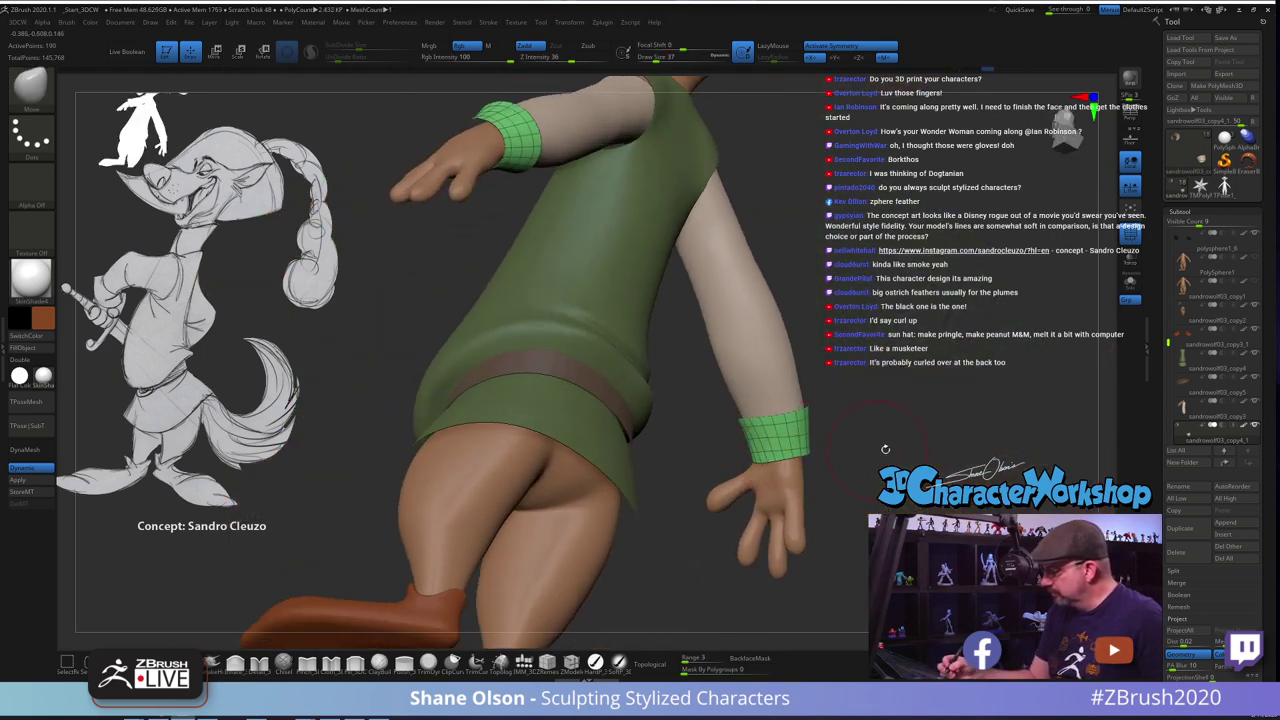
left_click_drag(885, 449, 843, 380)
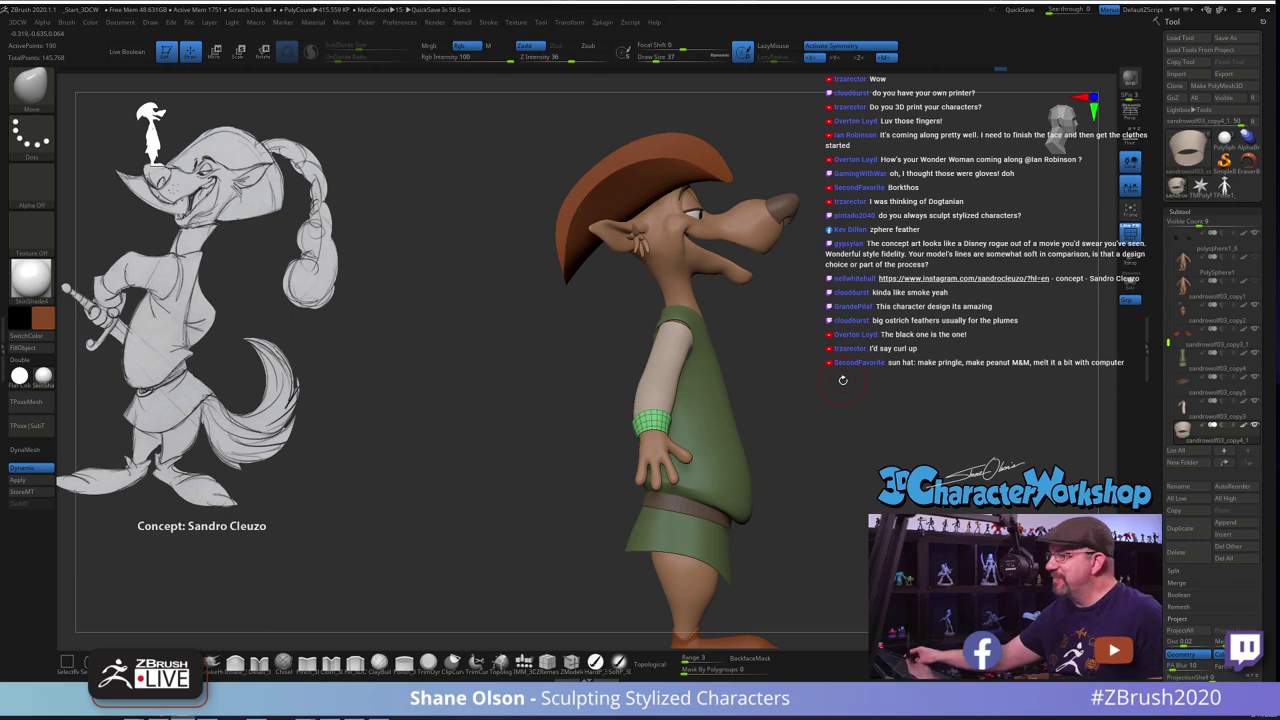
Hide the polyframe and mask the cuffs at both wrists
mouse_move(855, 347)
left_mouse_down("alt")
mouse_move(844, 332)
mouse_move(815, 385)
mouse_move(634, 434)
mouse_move(538, 364)
mouse_move(554, 429)
left_mouse_up("alt")
key("shift+f")
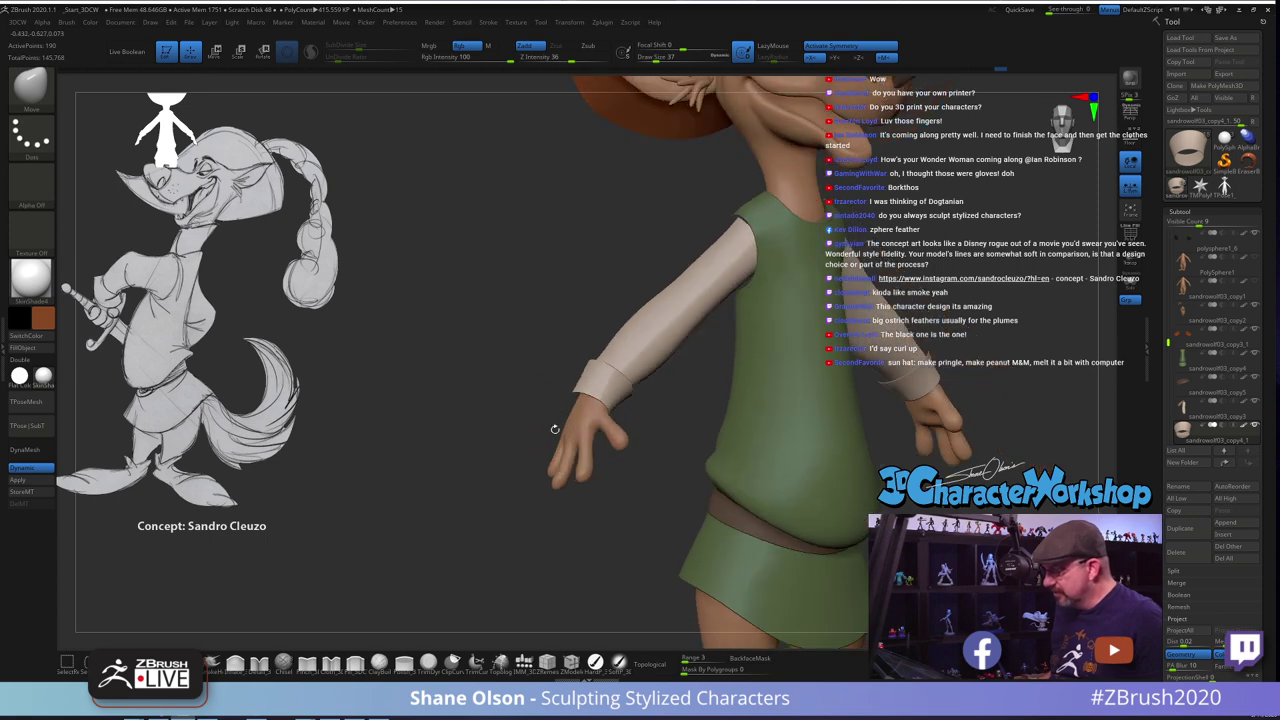
left_click_drag(671, 423, 638, 438, "alt")
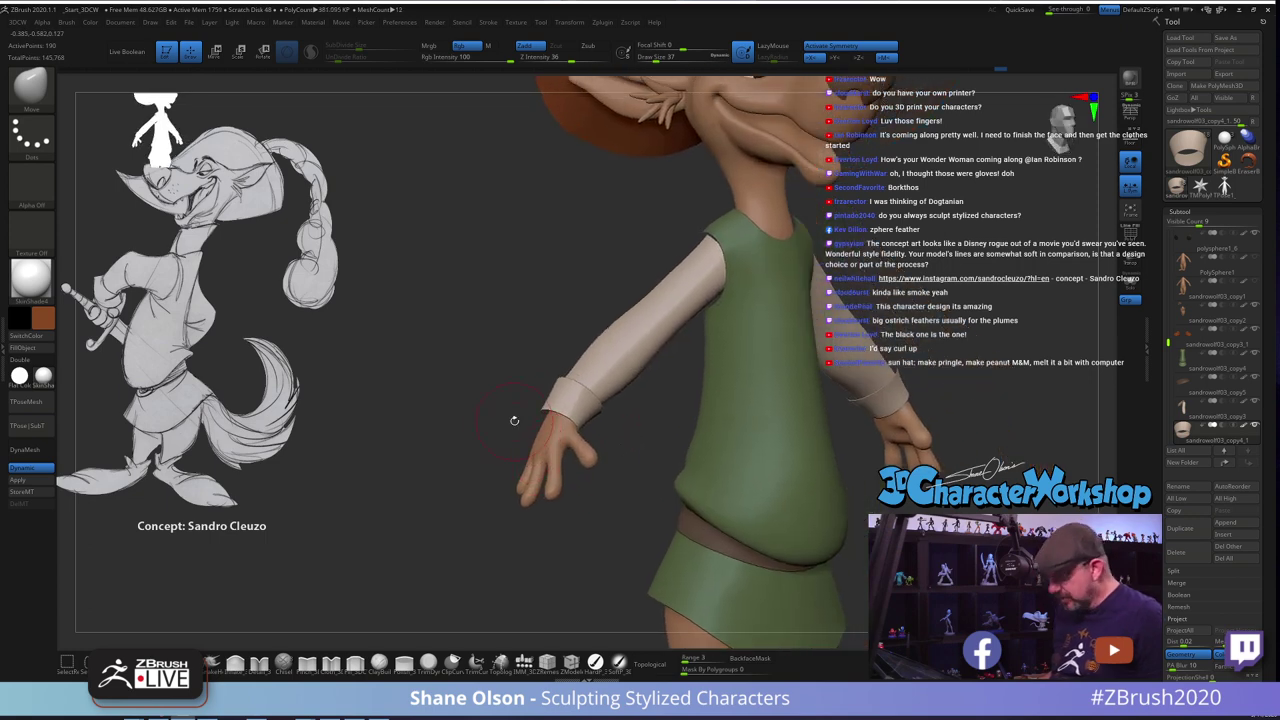
mouse_move(514, 318)
left_mouse_down("ctrl")
mouse_move(499, 336)
mouse_move(590, 545)
mouse_move(612, 535)
left_mouse_up("ctrl")
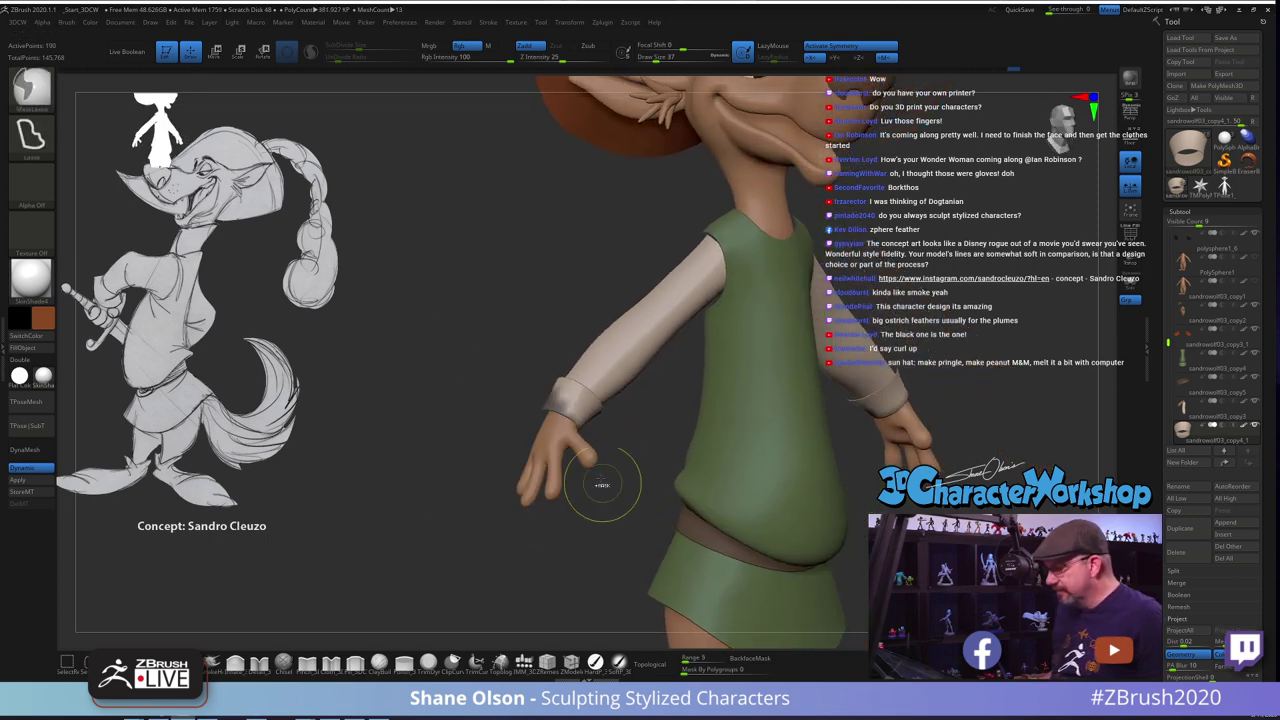
mouse_move(640, 428)
left_mouse_down("ctrl")
mouse_move(448, 494)
mouse_move(487, 522)
left_mouse_up("ctrl")
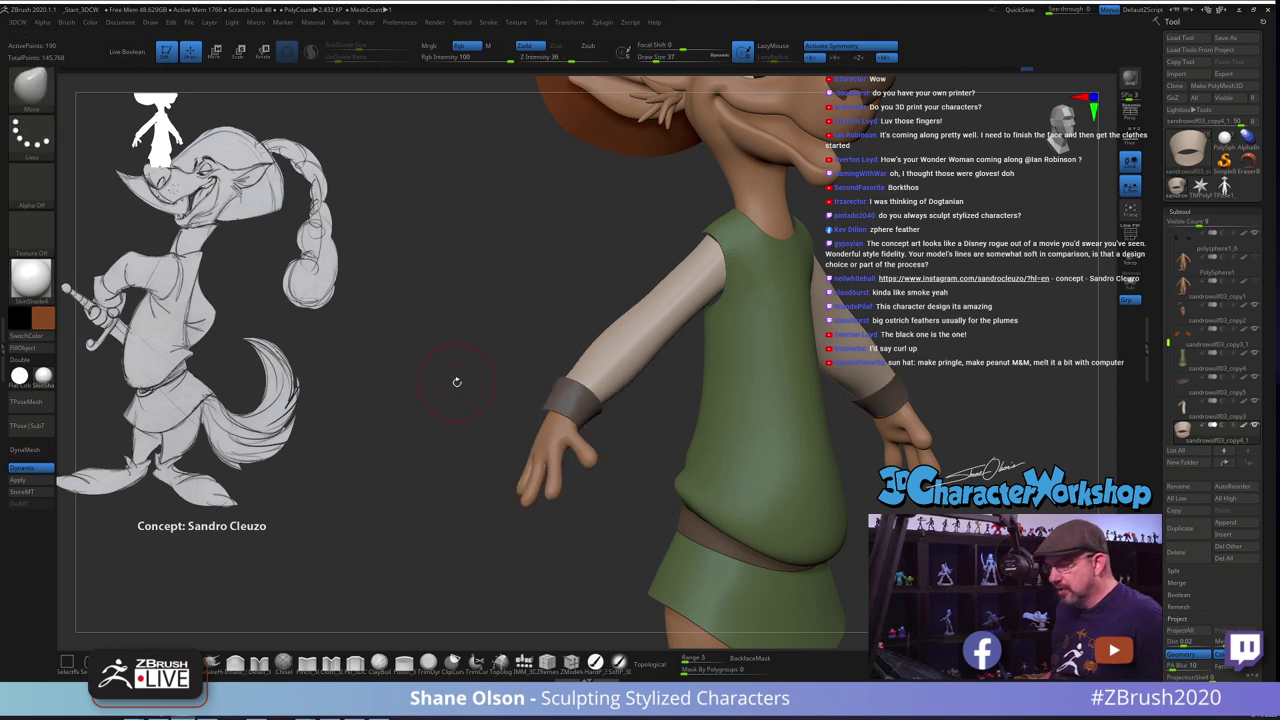
left_click_drag(457, 382, 442, 382)
left_click_drag(544, 315, 505, 319, "alt")
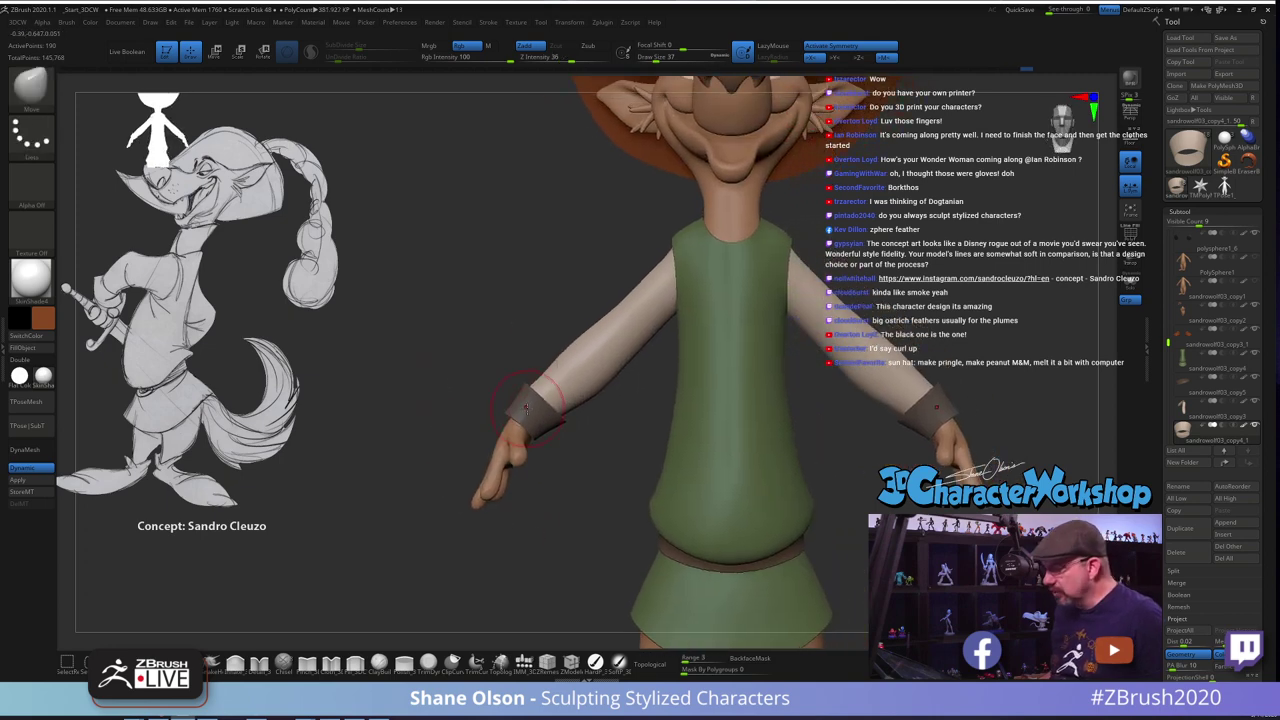
Pick the dark brown colour, clear the mask from the cuffs, and fill them with it
key("v")
key("c")
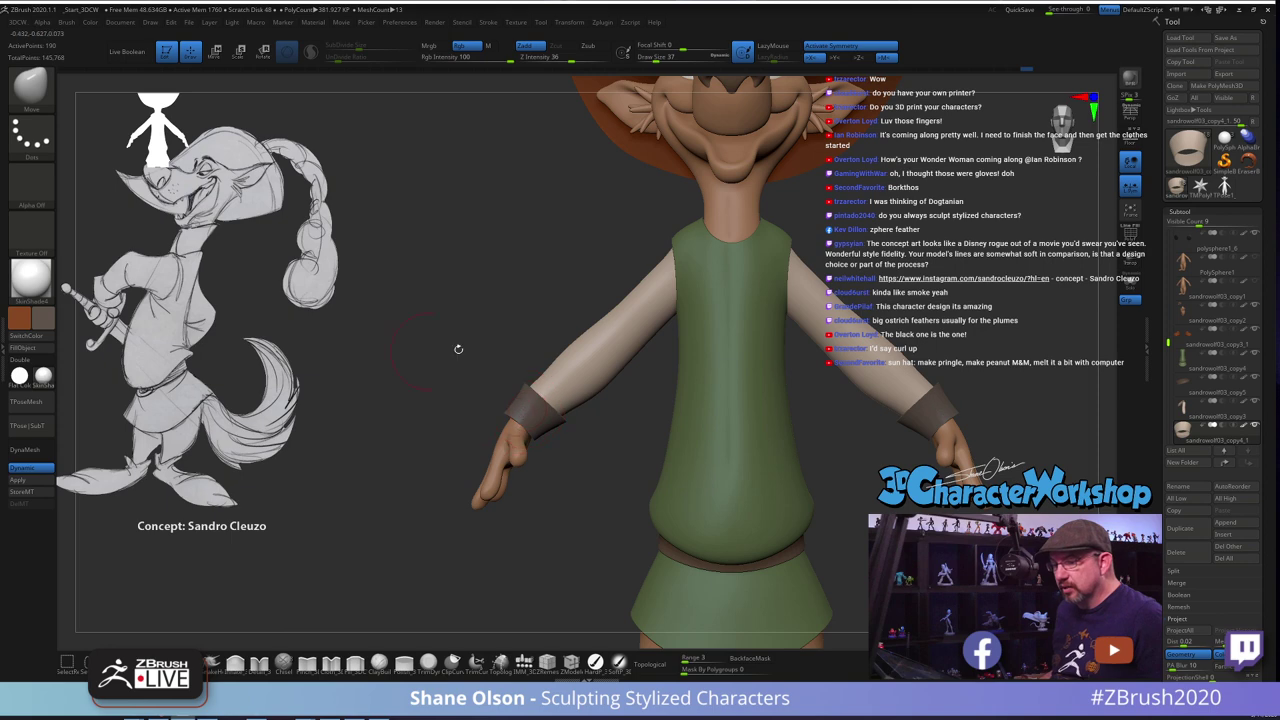
left_click(28, 348)
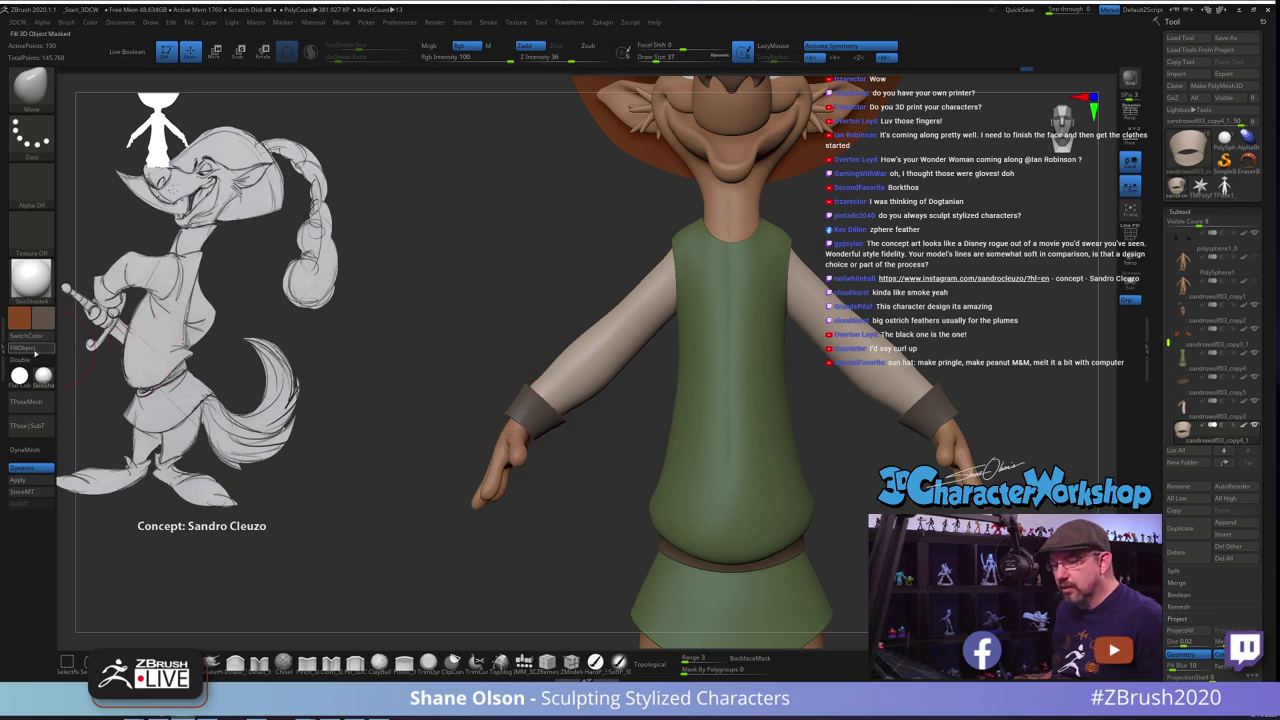
mouse_move(423, 360)
left_mouse_down("ctrl")
mouse_move(449, 341)
mouse_move(492, 432)
left_mouse_up("ctrl")
left_click(28, 348)
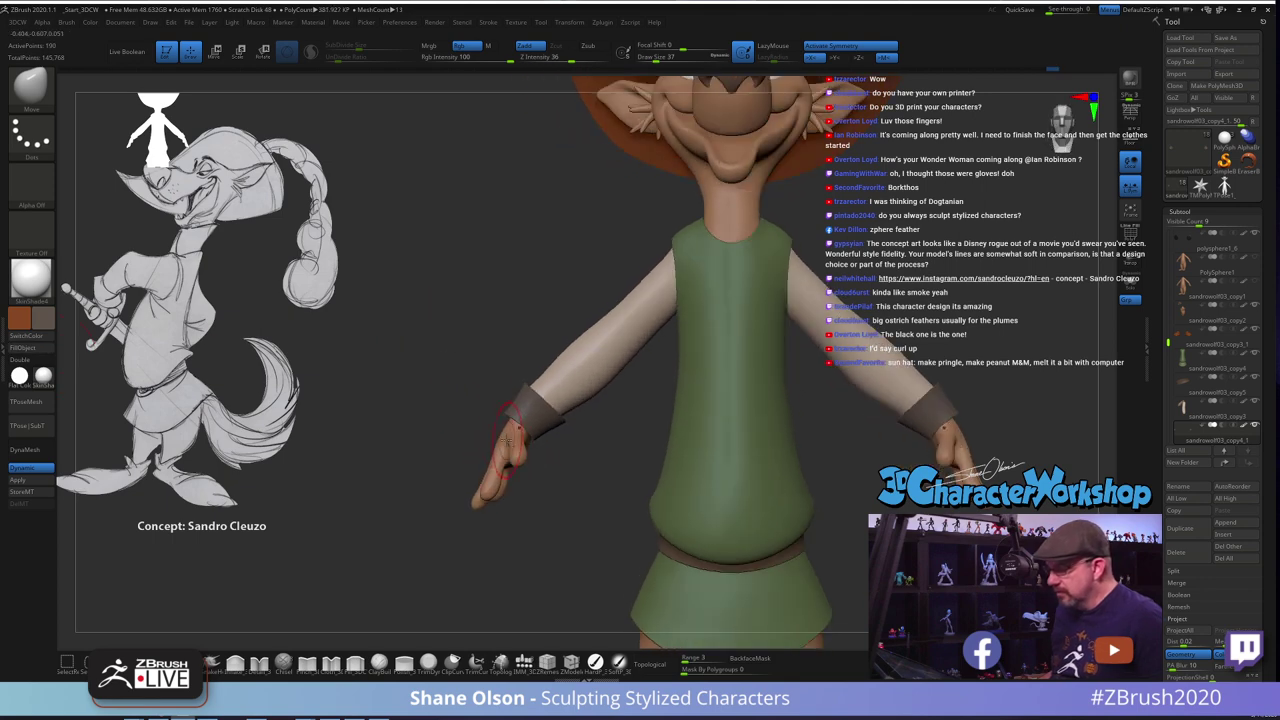
Select the body subtool and fill the hands with the cuffs' dark brown colour so they read as gloves
left_click(508, 440, "alt")
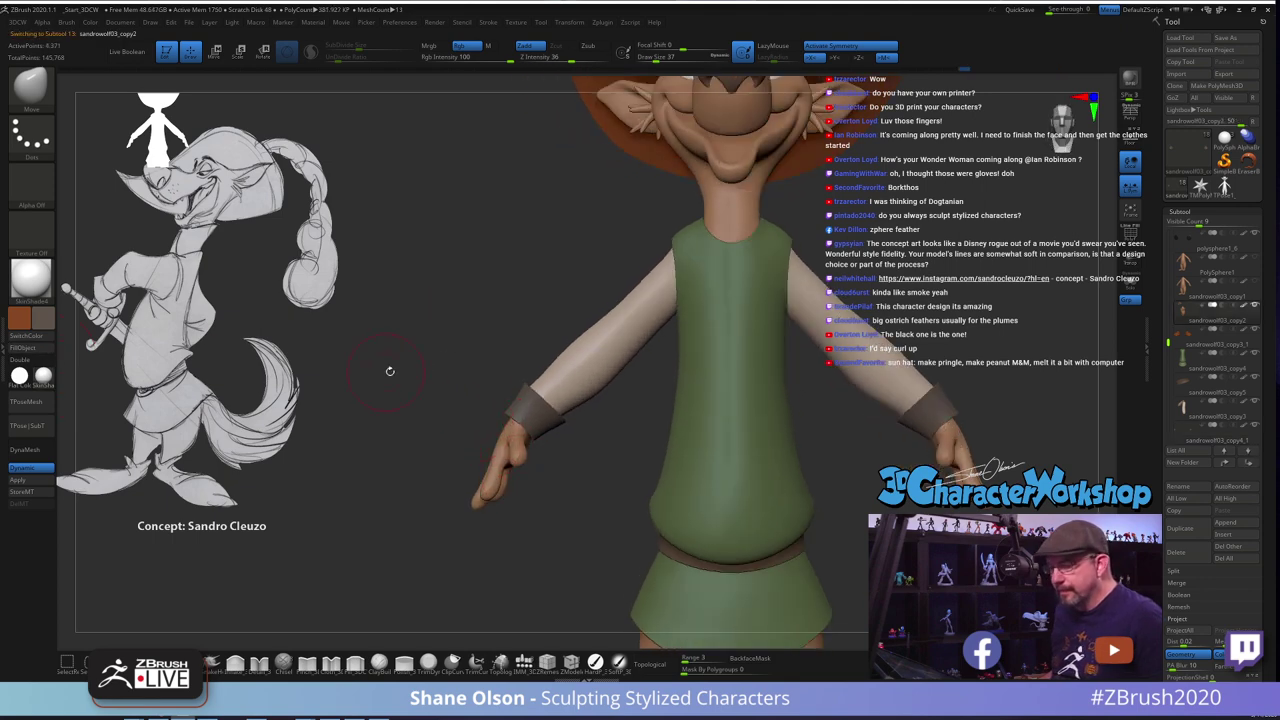
mouse_move(467, 357)
left_mouse_down("ctrl")
mouse_move(346, 498)
mouse_move(606, 425)
mouse_move(520, 359)
left_mouse_up("ctrl")
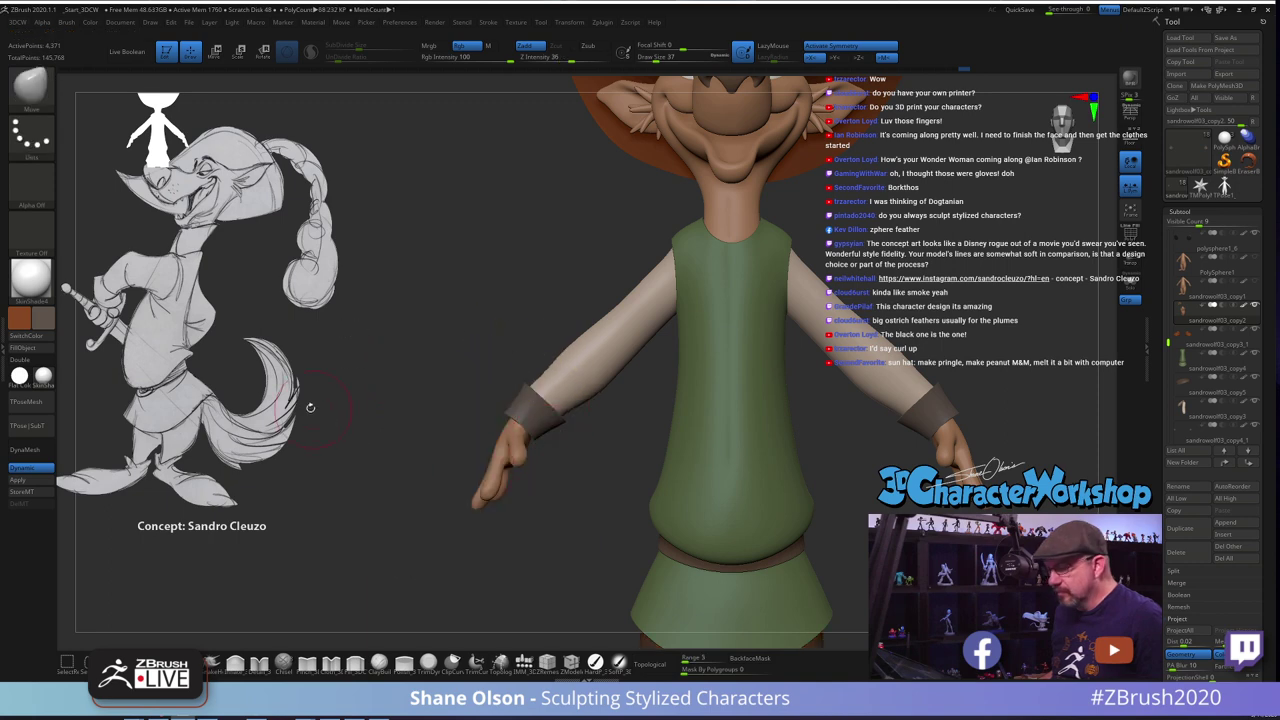
left_click(22, 351)
mouse_move(500, 251)
left_mouse_down("ctrl")
mouse_move(496, 236)
mouse_move(502, 252)
mouse_move(542, 257)
left_mouse_up("ctrl")
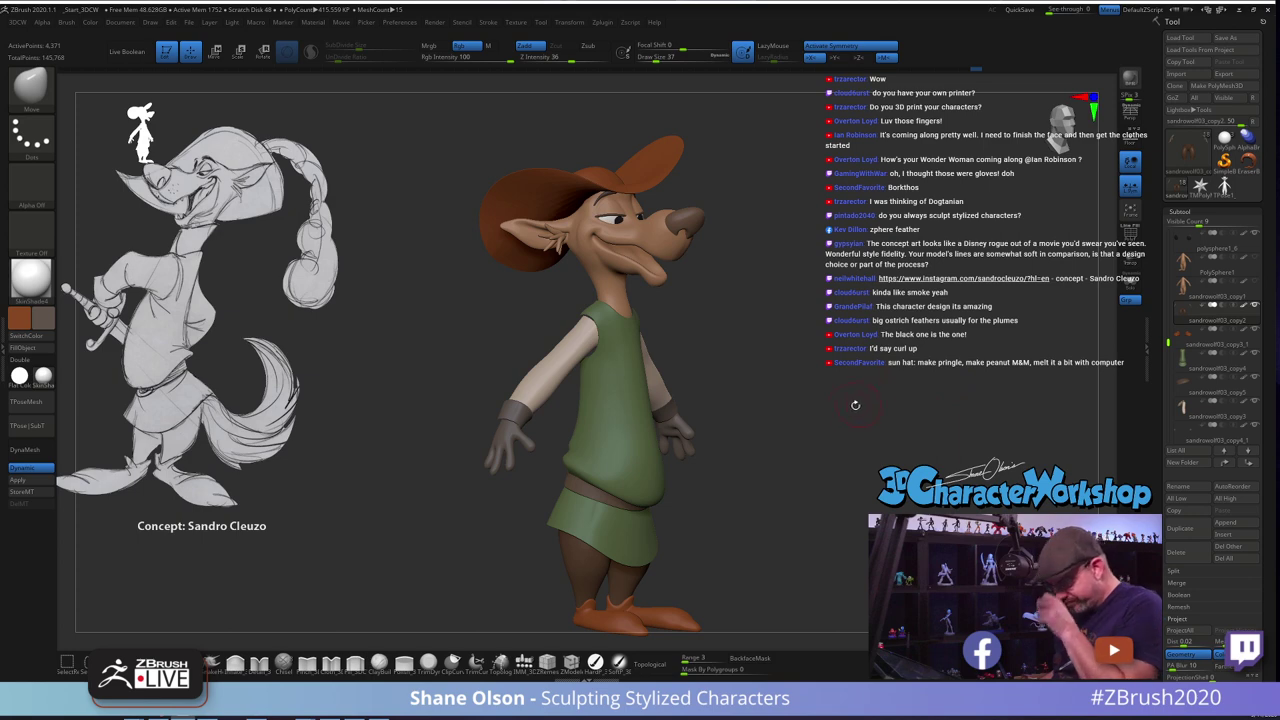
Set the draw size to 49 and reshape the gloved hand and thumb just below the cuff
left_click_drag(854, 406, 860, 312)
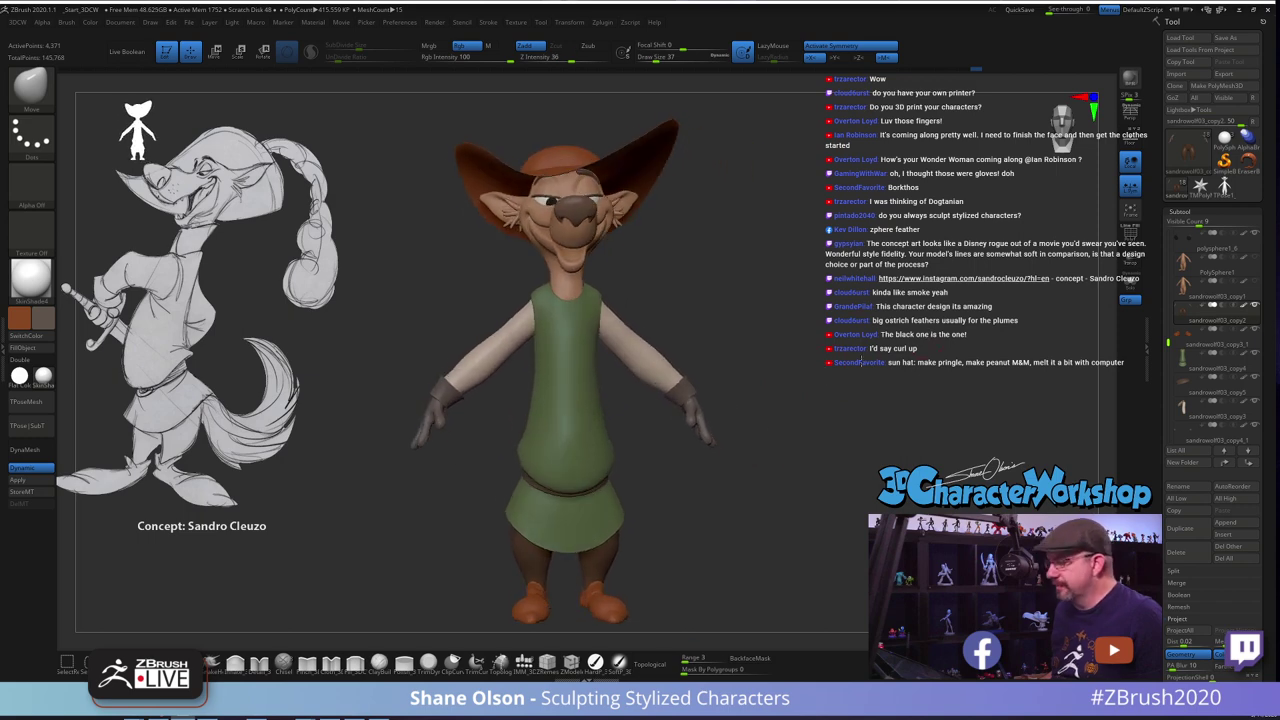
left_click_drag(790, 366, 770, 468)
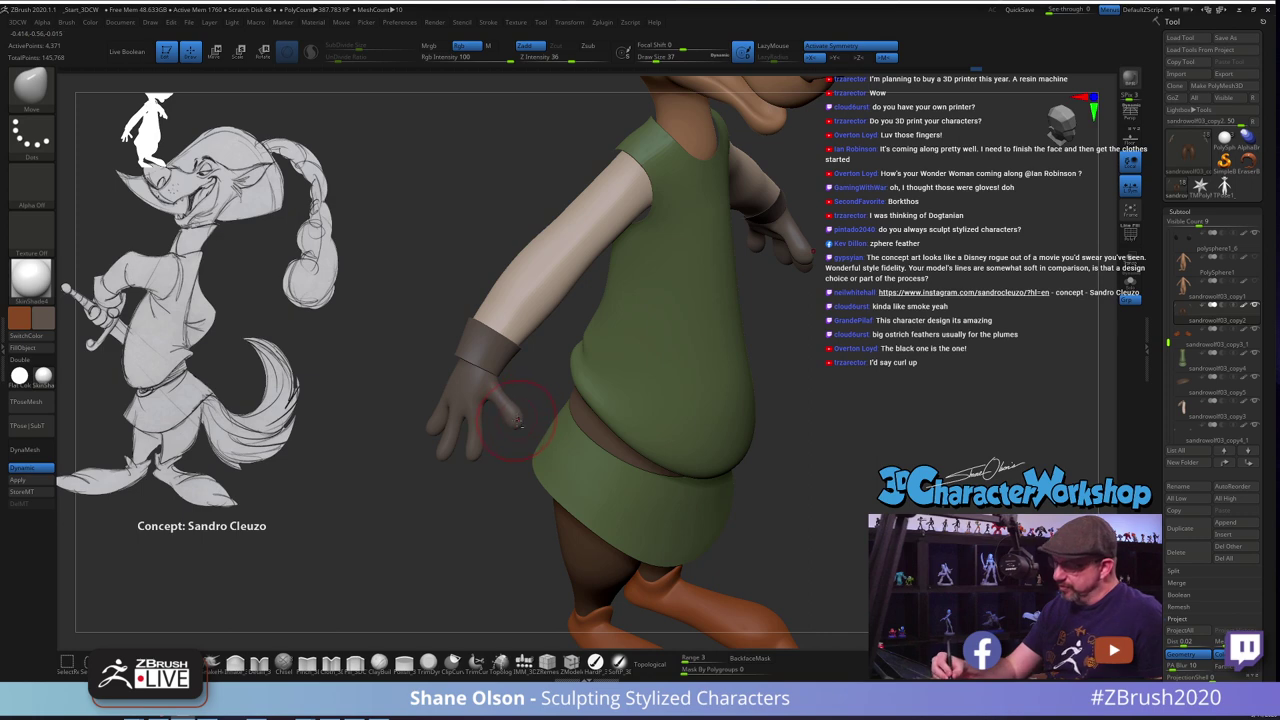
left_click_drag(498, 428, 505, 480, "alt")
key("s")
left_click_drag(514, 391, 520, 391)
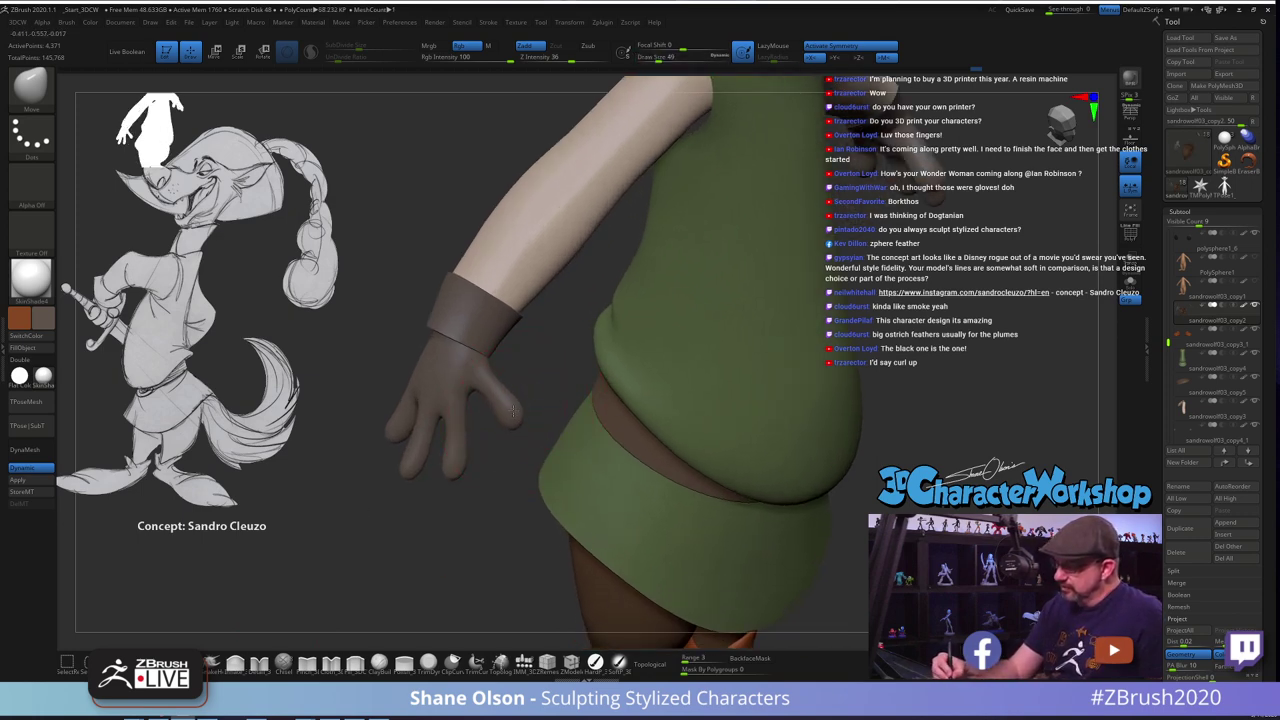
left_click_drag(557, 371, 618, 410)
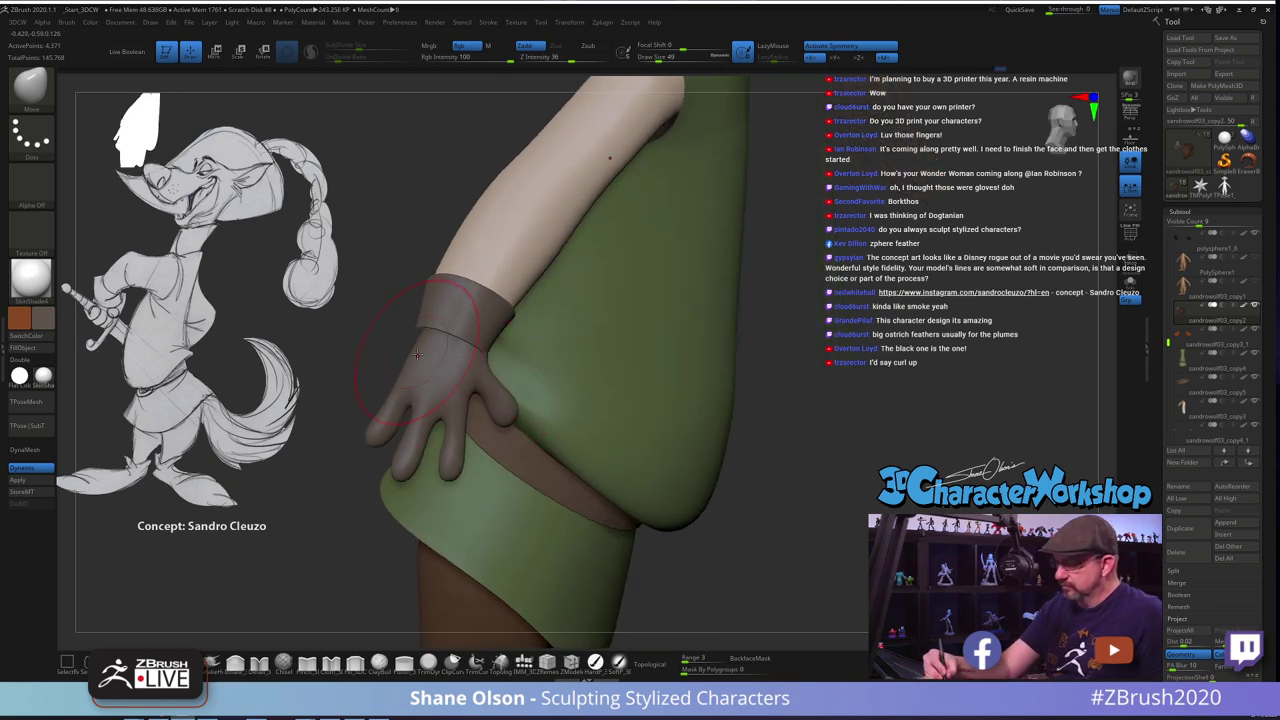
left_click_drag(806, 406, 725, 387)
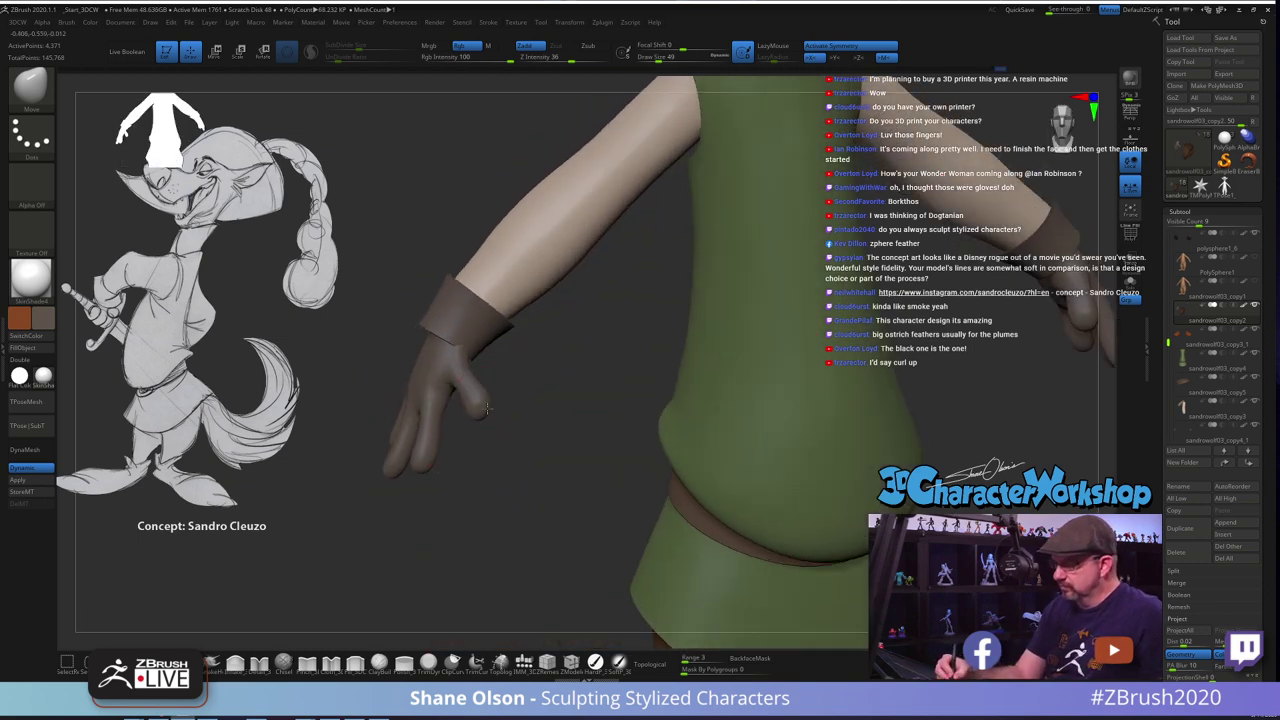
Set the draw size to 22 and refine the thumb and fingertips of the glove
mouse_move(529, 379)
left_mouse_down()
mouse_move(556, 402)
mouse_move(523, 423)
mouse_move(518, 448)
left_mouse_up()
key("s")
left_click(524, 411)
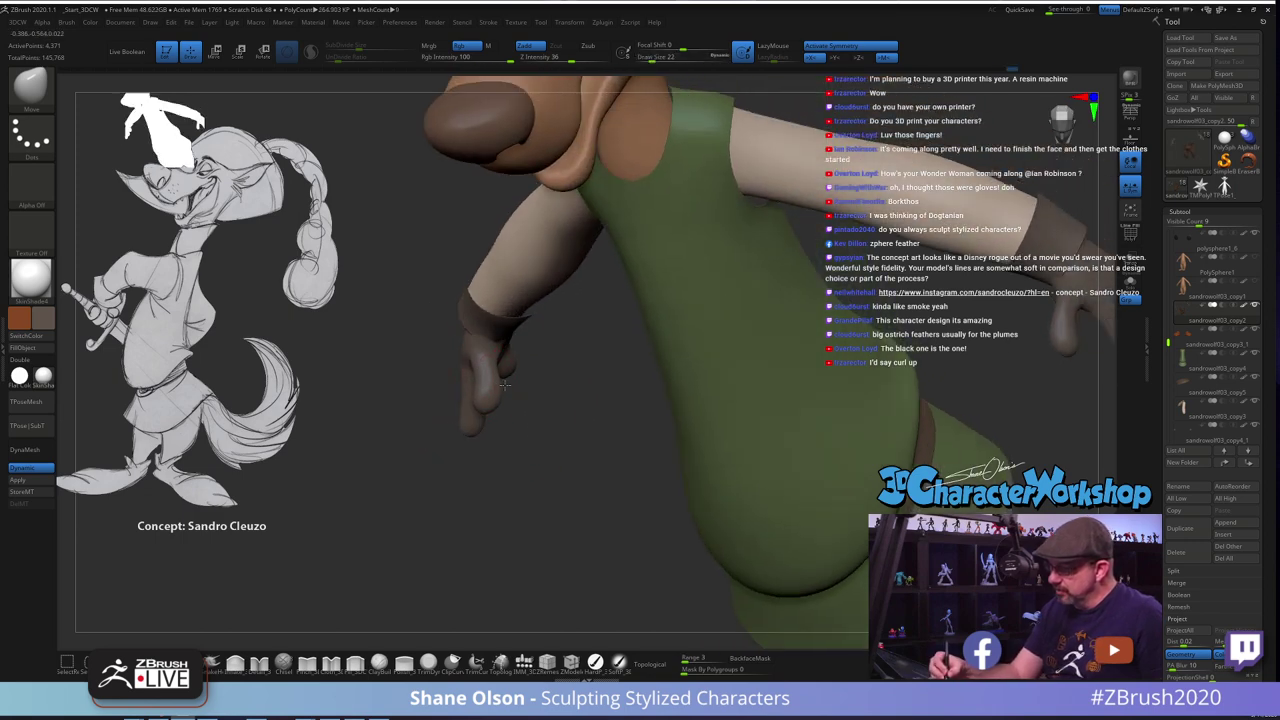
left_click_drag(524, 413, 575, 425)
right_click_drag(524, 420, 470, 440)
Set the draw size to 29 and adjust the shape and spacing of the glove's fingers
key("s")
left_click(393, 411)
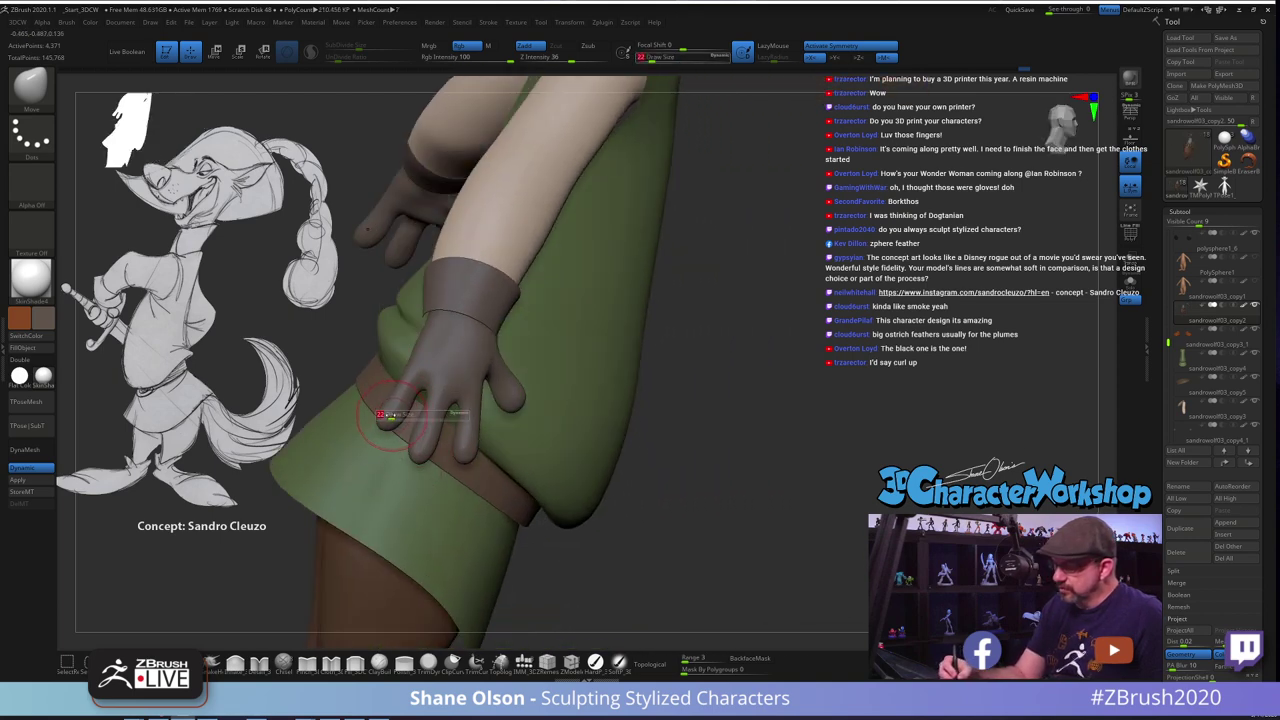
left_click_drag(384, 421, 391, 407)
left_click_drag(762, 424, 660, 430)
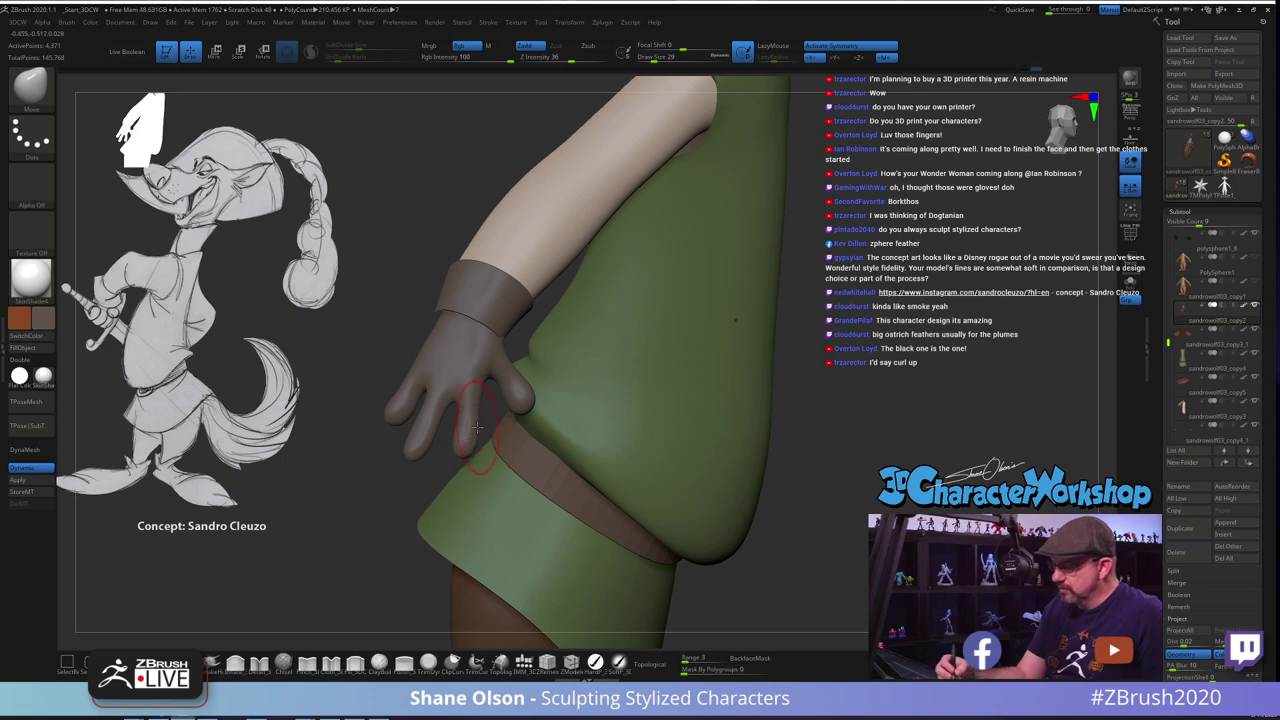
left_click_drag(300, 425, 392, 412)
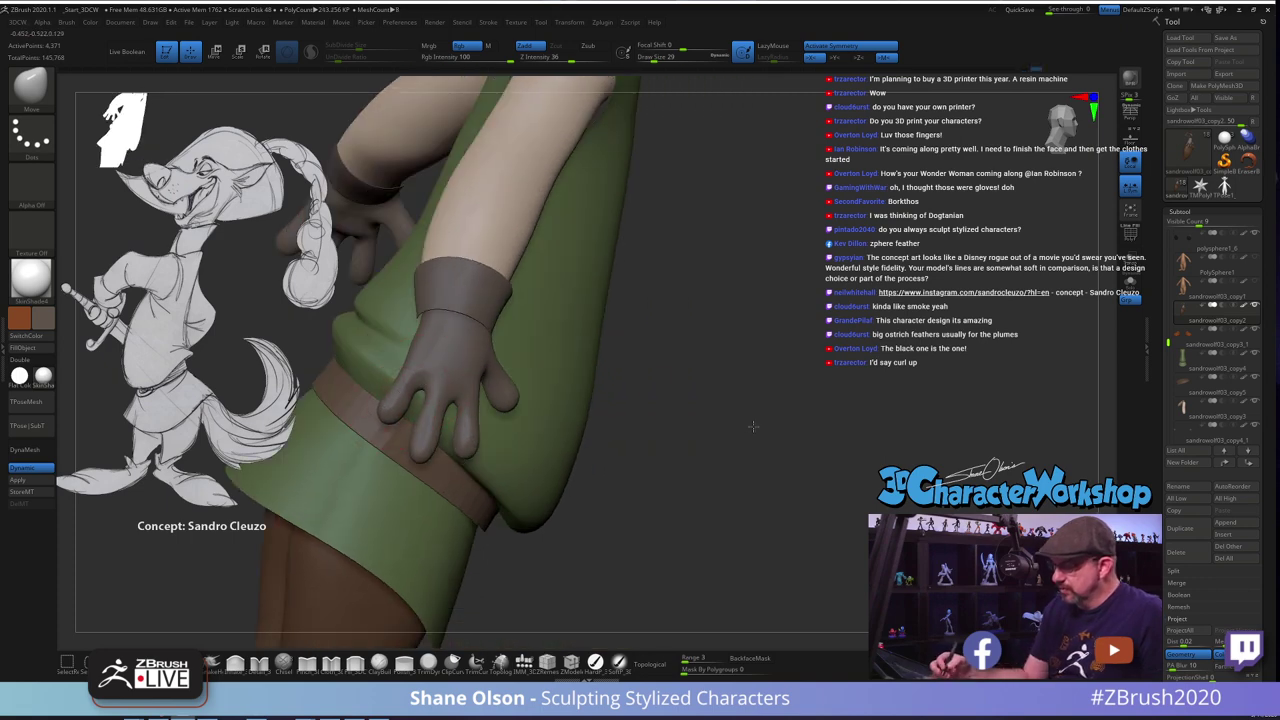
mouse_move(753, 426)
left_mouse_down()
mouse_move(700, 474)
mouse_move(748, 431)
mouse_move(590, 428)
mouse_move(566, 440)
mouse_move(513, 399)
left_mouse_up()
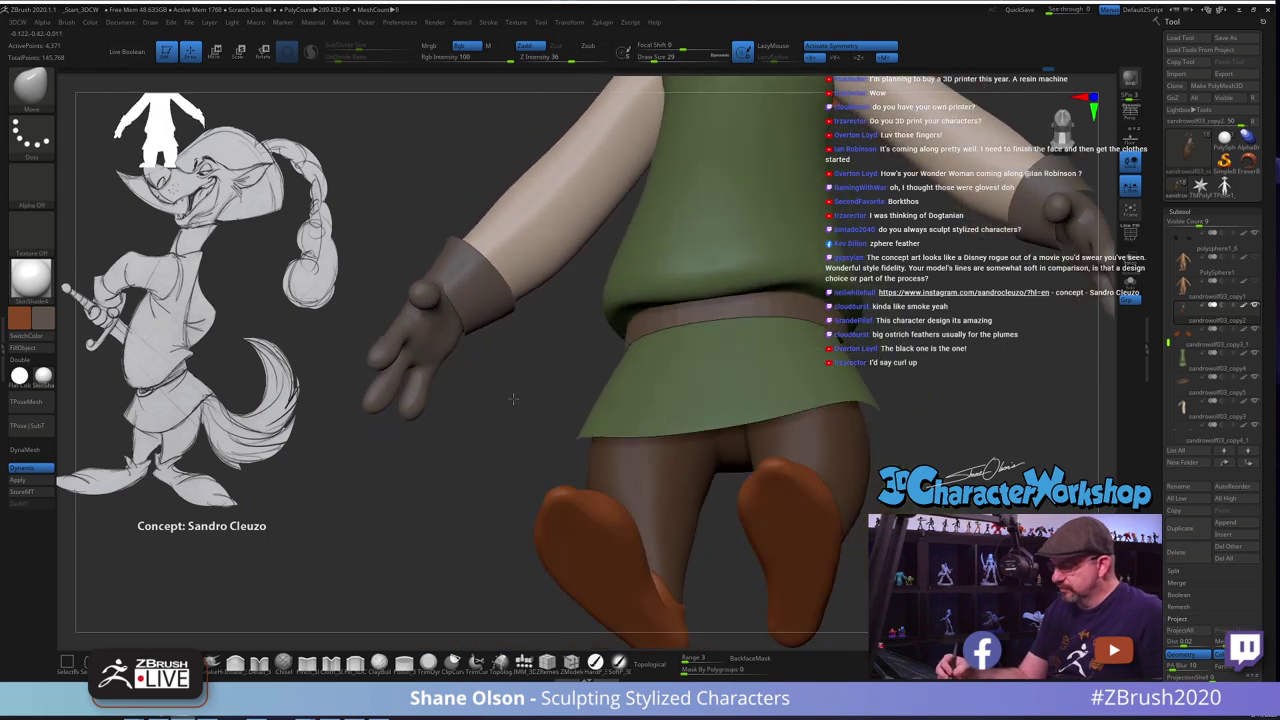
right_click_drag(512, 398, 363, 403)
left_click_drag(392, 409, 485, 395)
Refine the fingers of the opposite glove at draw size 18 and smooth the area near its wrist
left_click_drag(790, 390, 931, 418, "alt")
right_click_drag(931, 418, 867, 435)
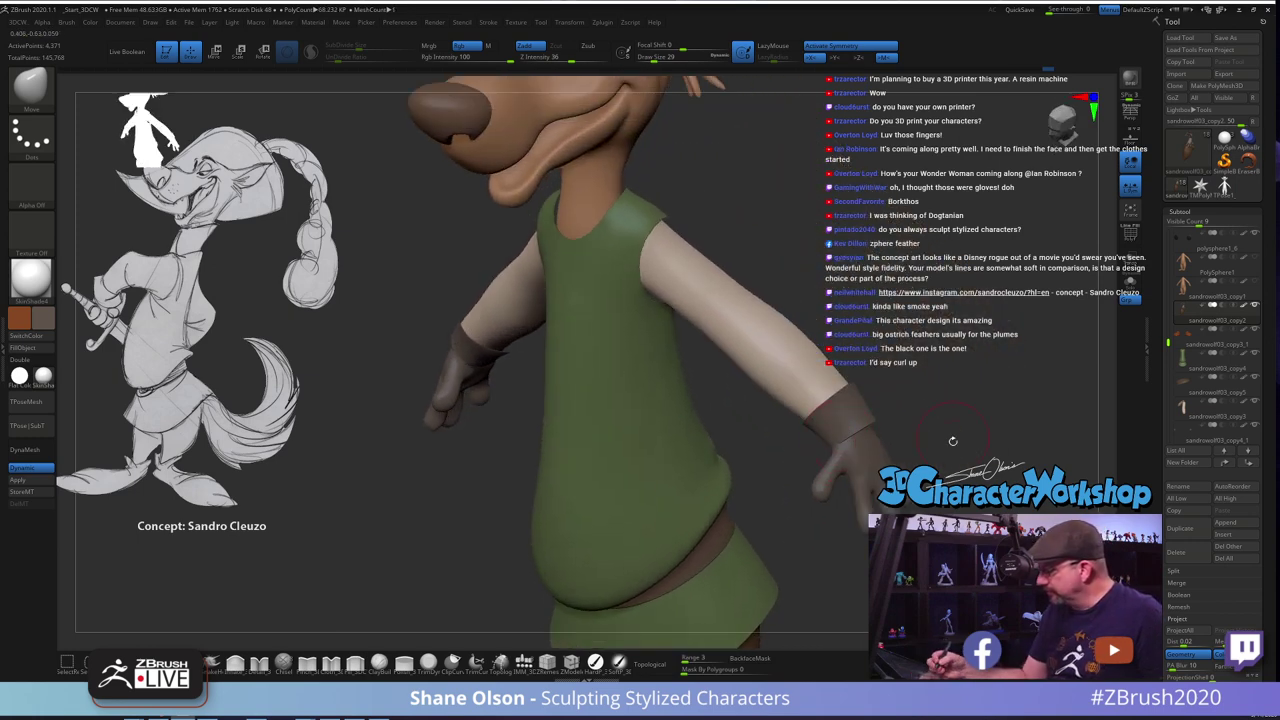
right_click_drag(953, 440, 900, 375)
left_click_drag(900, 375, 860, 395, "alt")
mouse_move(742, 412)
right_mouse_down()
mouse_move(768, 400)
mouse_move(762, 390)
right_mouse_up()
key("s")
left_click(724, 387)
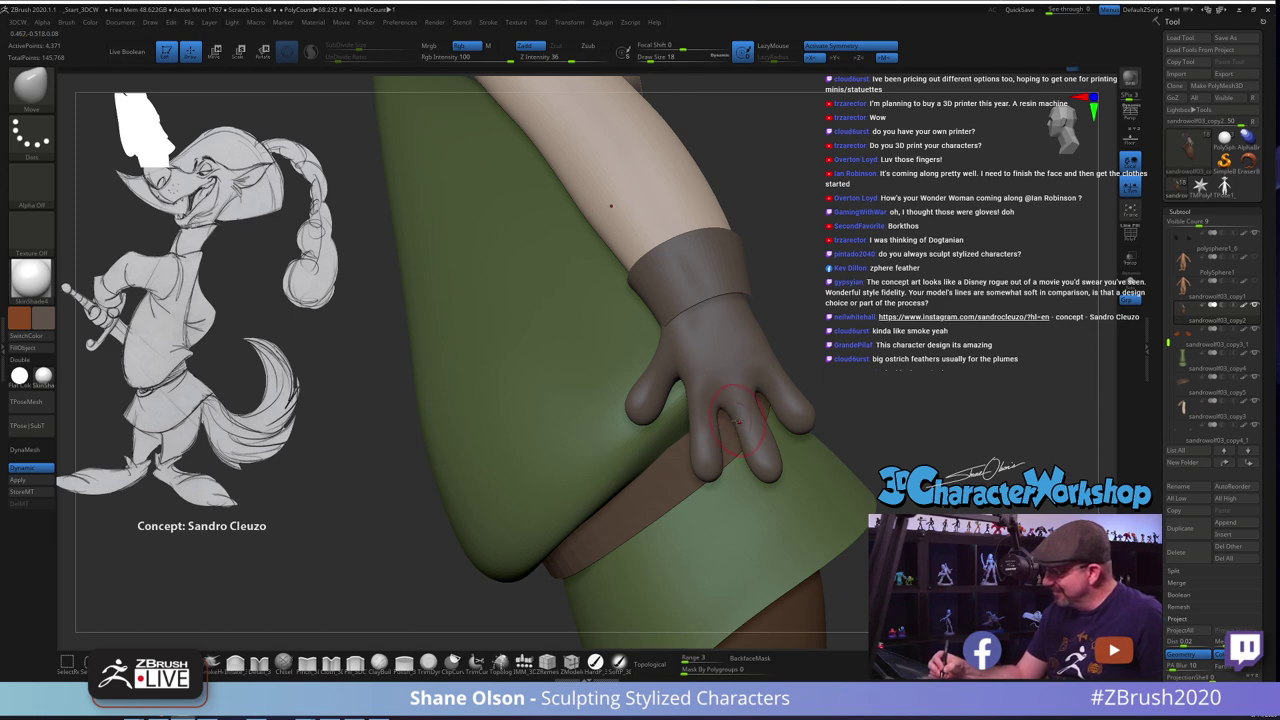
mouse_move(845, 319)
left_mouse_down("alt")
mouse_move(795, 345)
mouse_move(778, 402)
mouse_move(790, 402)
mouse_move(794, 372)
left_mouse_up("alt")
key("shift")
left_click_drag(642, 330, 654, 352, "shift")
left_click_drag(768, 344, 675, 348)
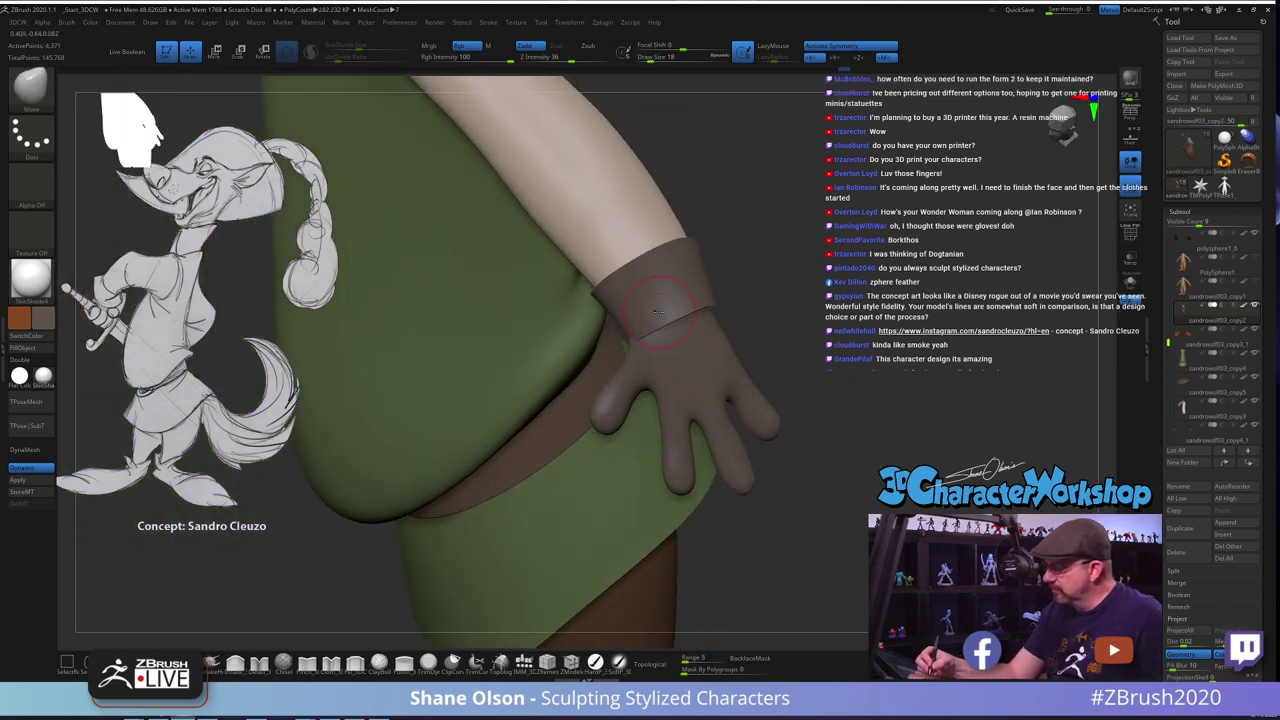
Adjust the cuffs subtool around the glove at draw size 44, and select the sleeves subtool to check their fit
key("s")
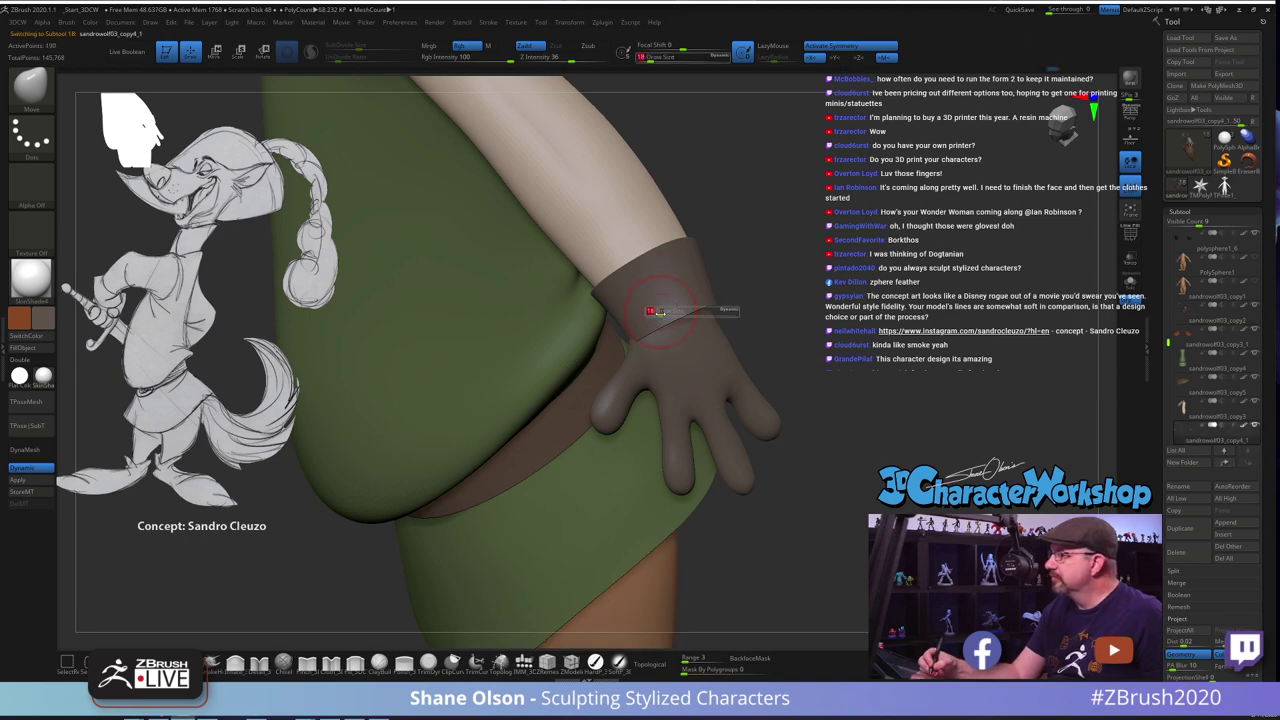
left_click_drag(656, 311, 661, 311)
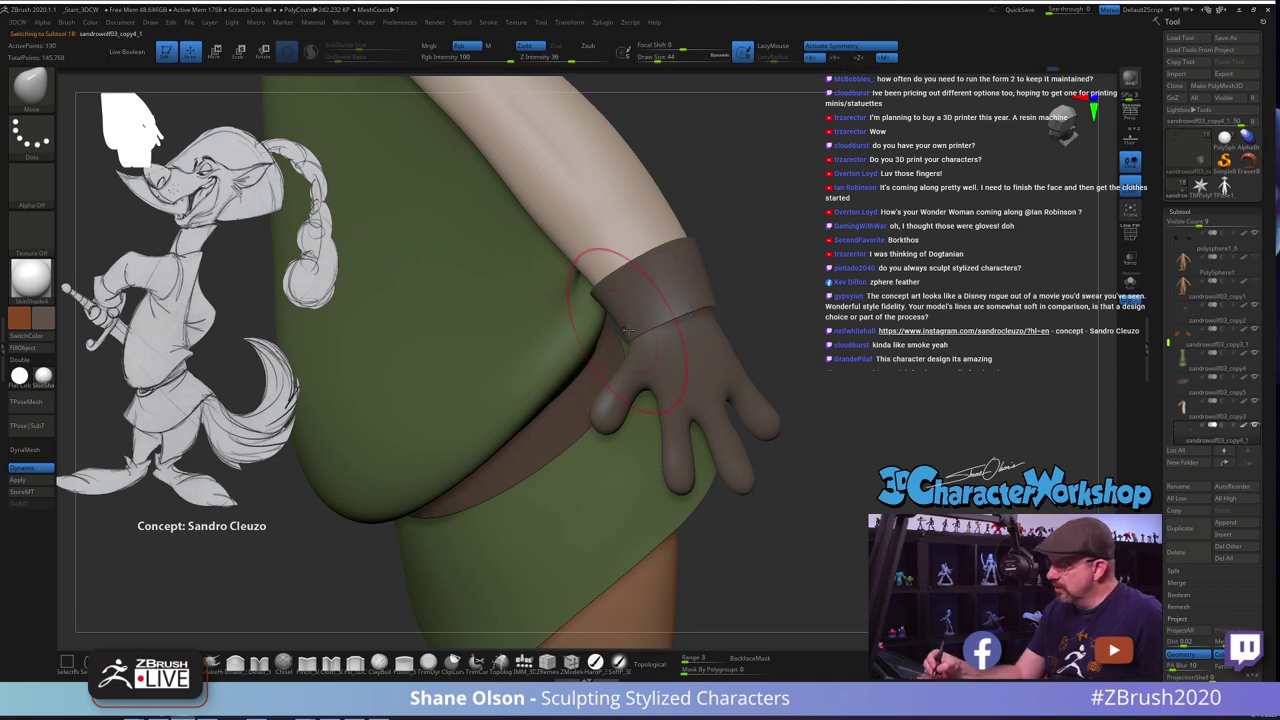
right_click_drag(636, 312, 688, 296)
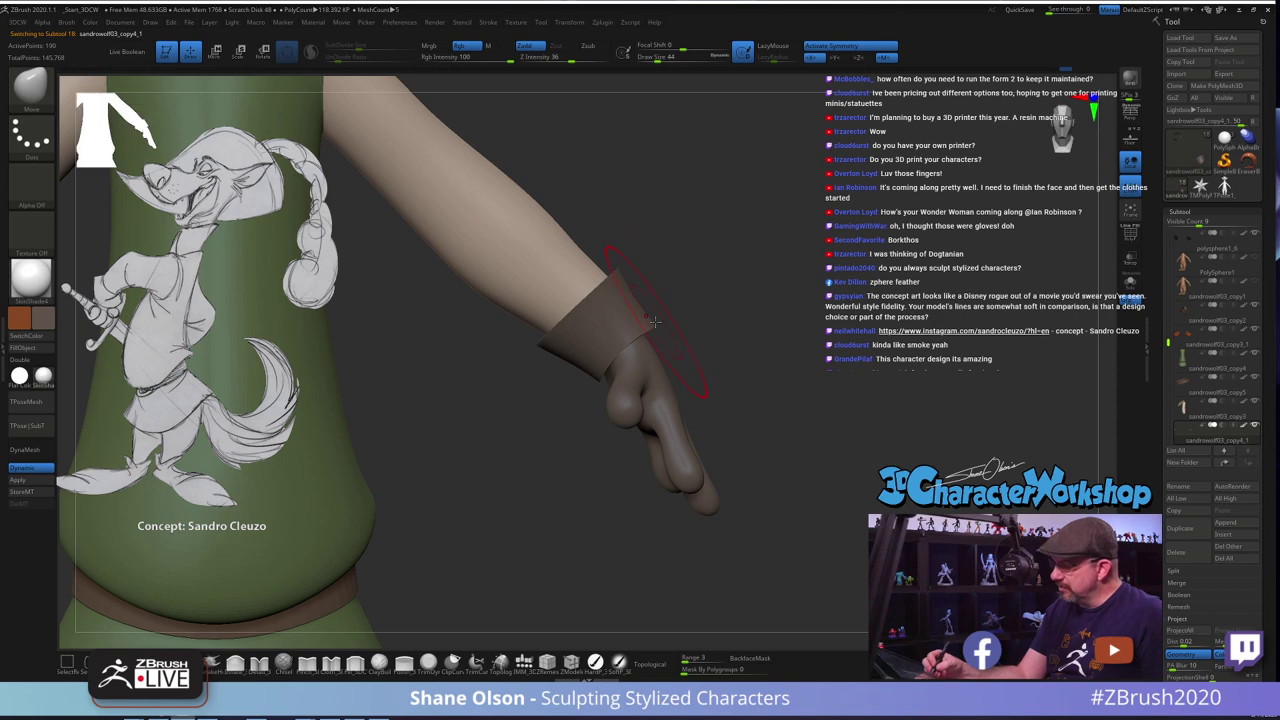
left_click(600, 273, "alt")
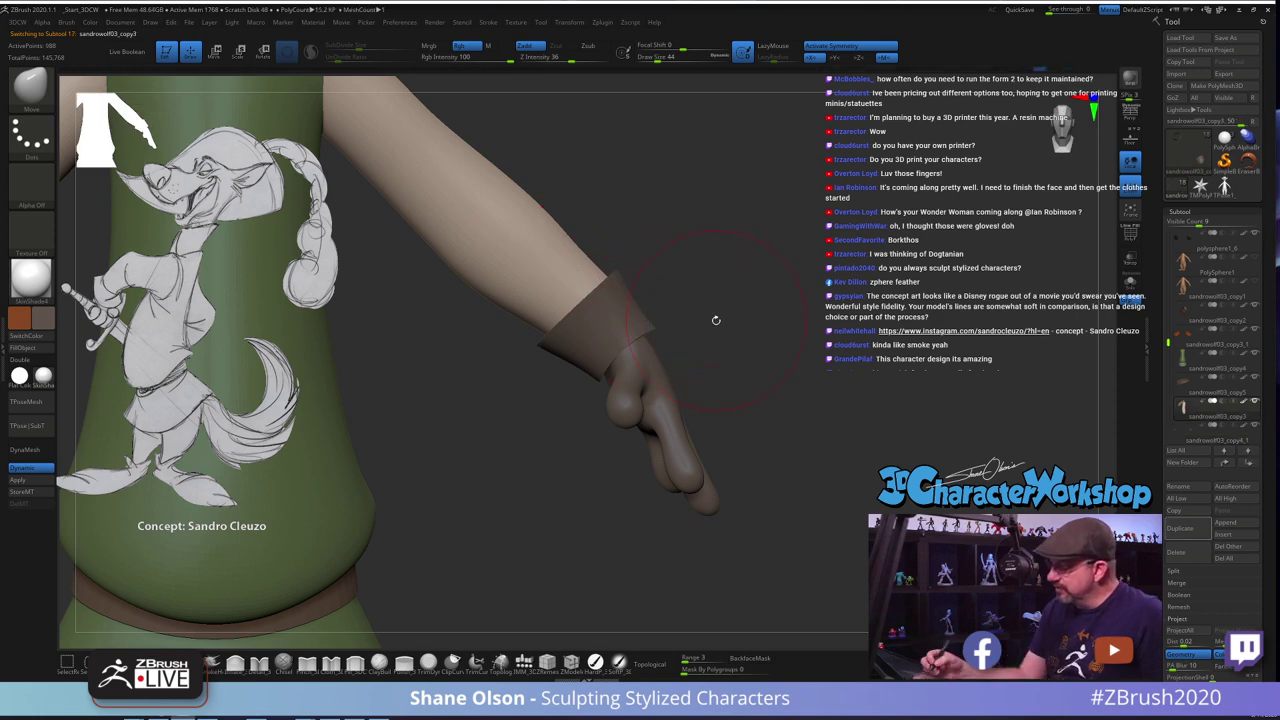
right_click_drag(716, 320, 670, 322)
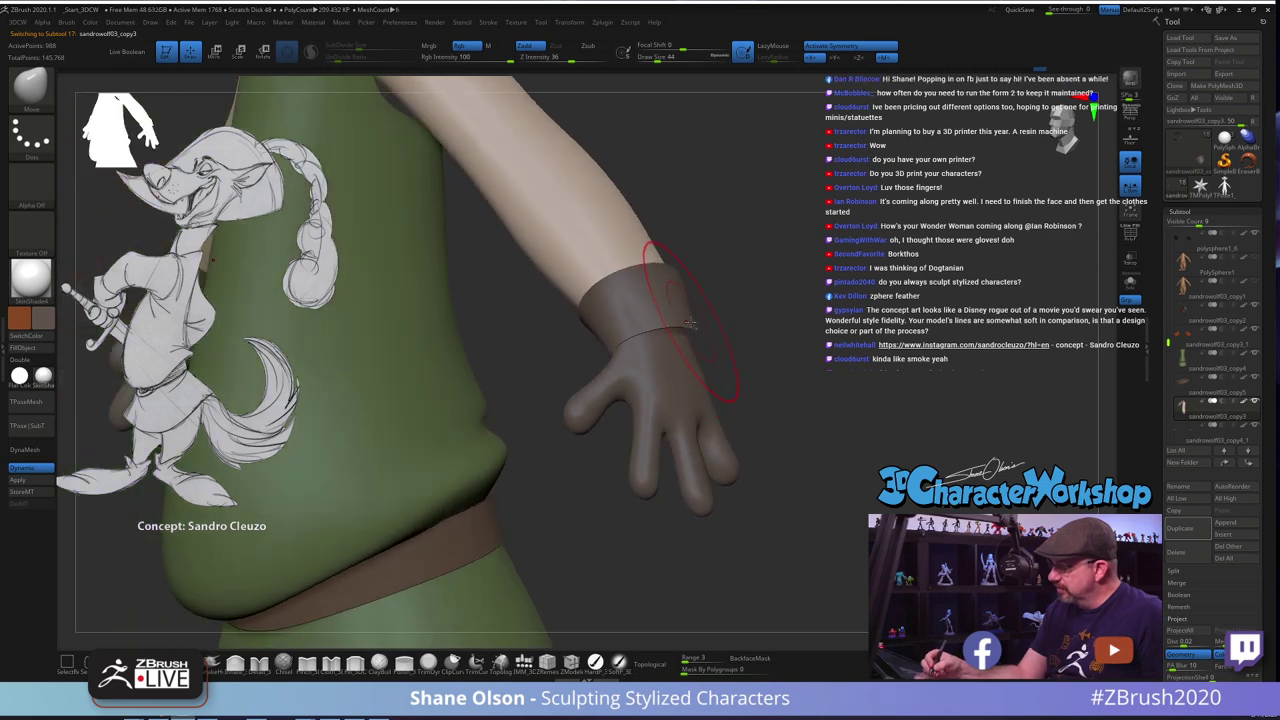
Select the cuffs subtool, refine the cuff's outer edge at draw size 31, and switch back to the sleeves subtool
left_click(693, 321, "alt")
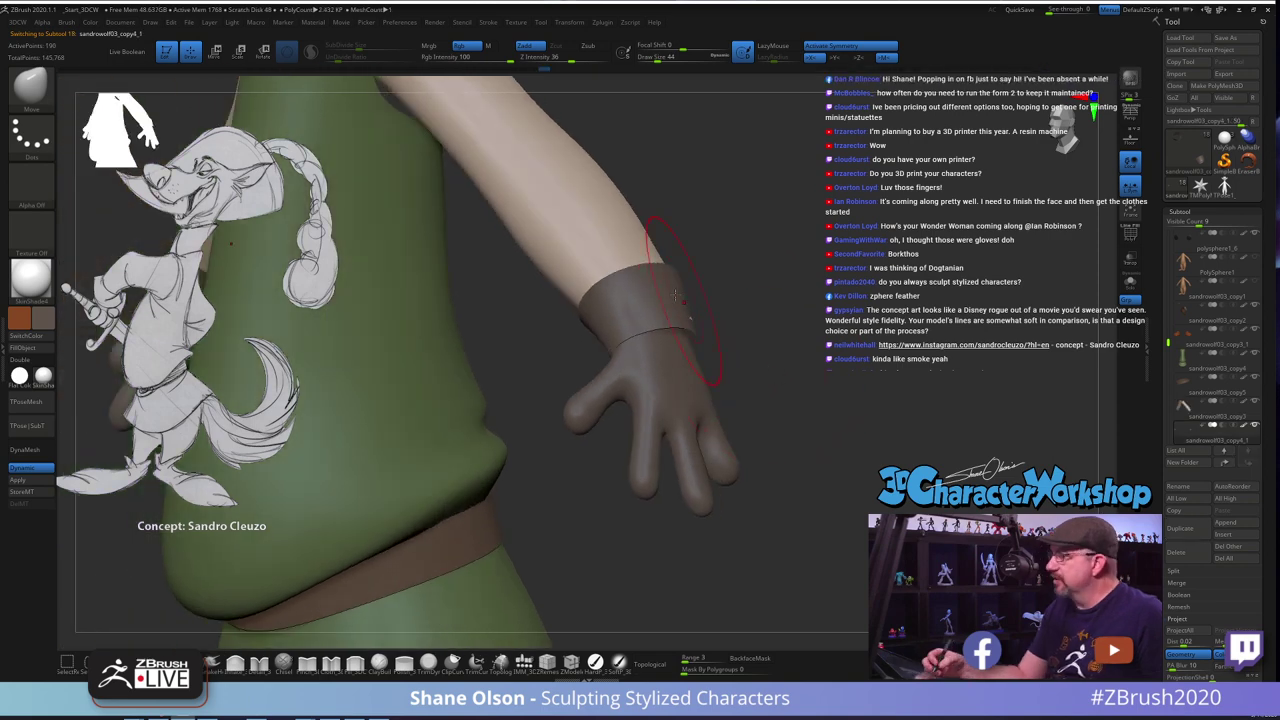
key("s")
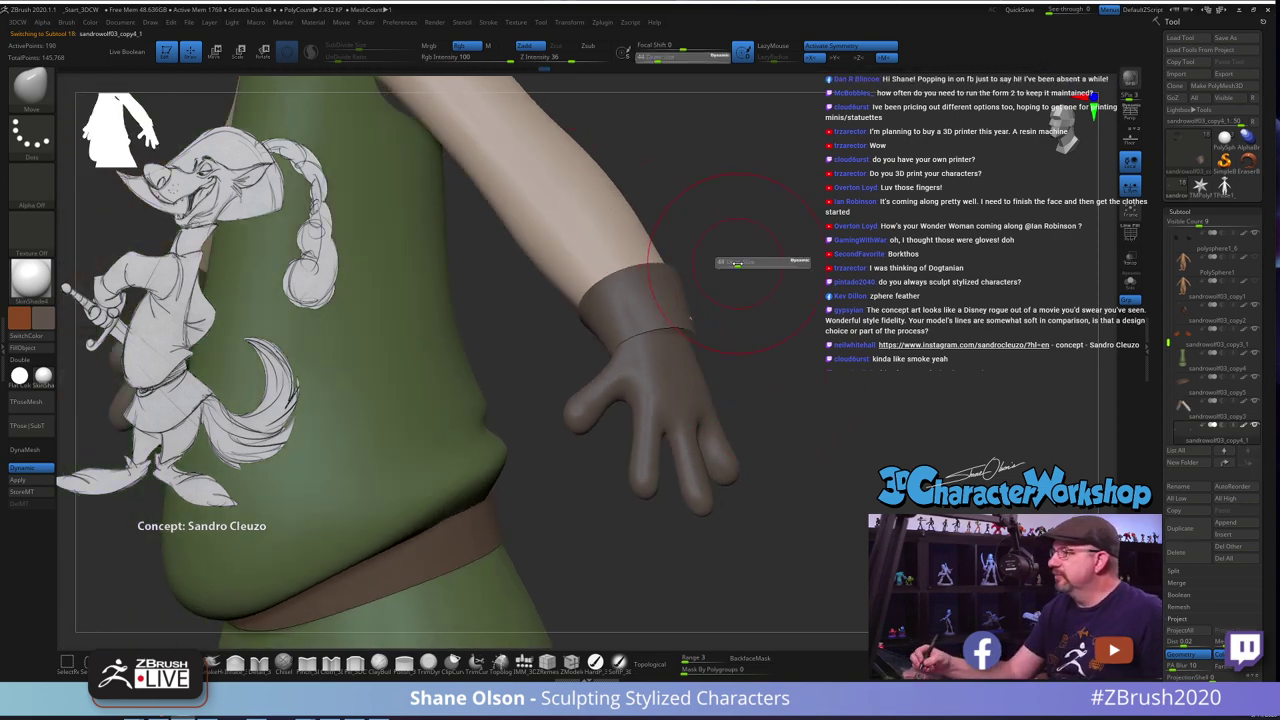
left_click_drag(735, 262, 729, 262)
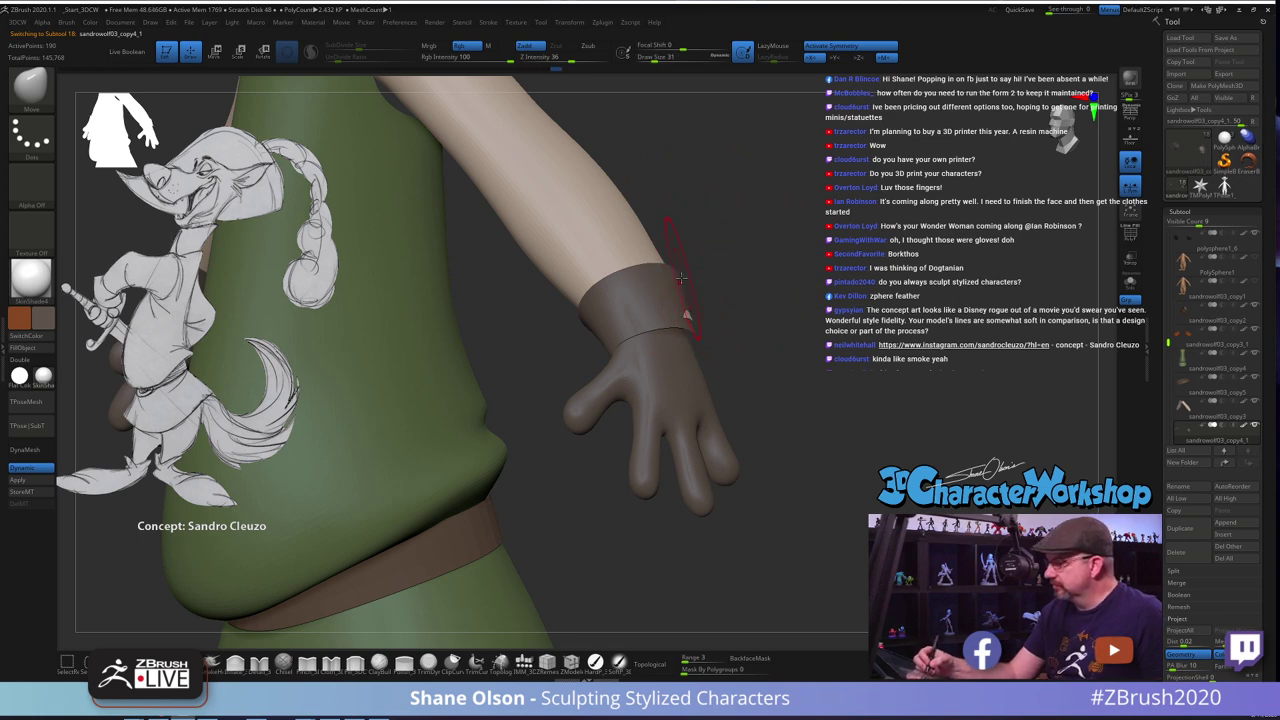
left_click_drag(655, 207, 632, 222)
left_click(657, 254, "alt")
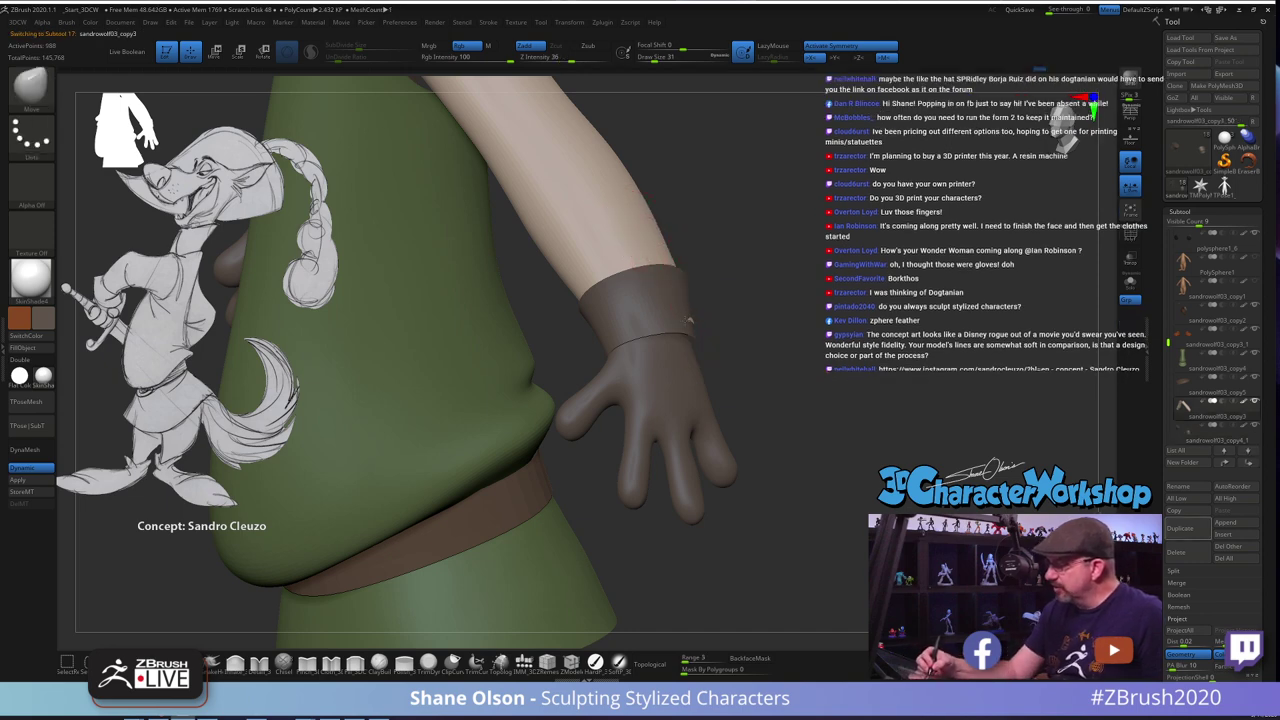
Examine the gloves, cuffs and overall silhouette of the whole character from several angles
left_click_drag(728, 297, 714, 386)
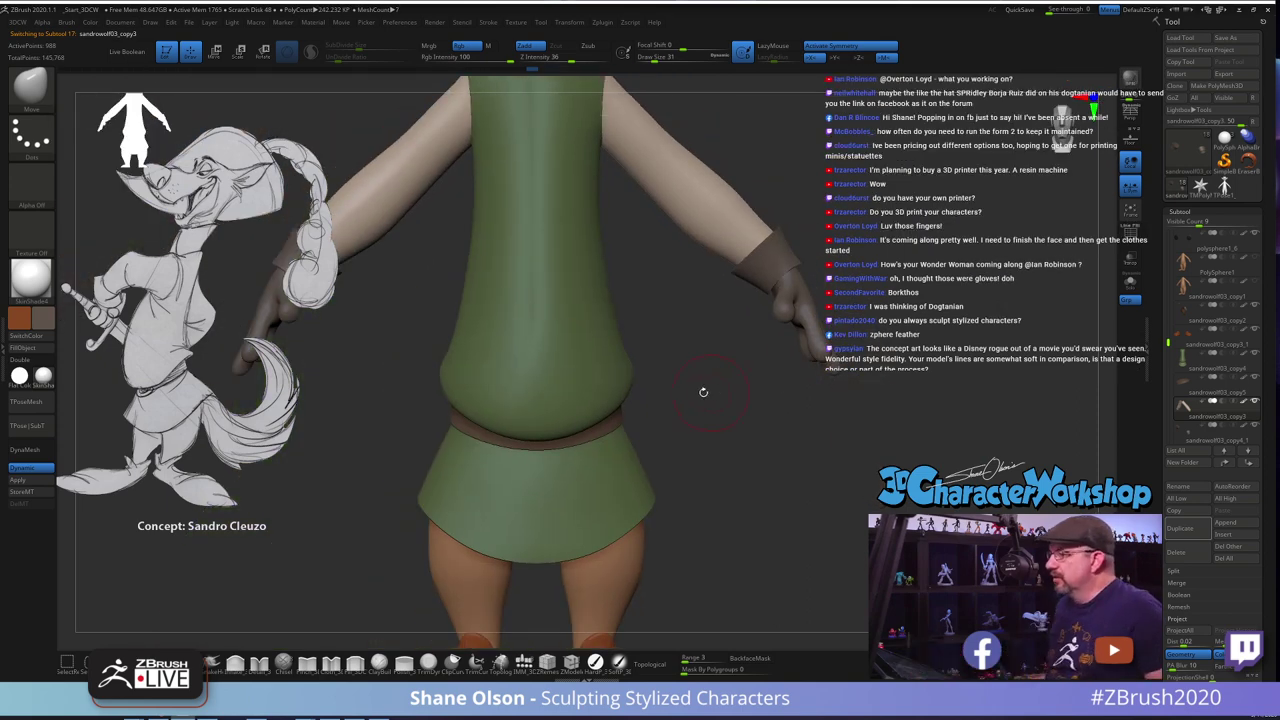
left_click_drag(774, 391, 801, 441, "alt")
left_click_drag(868, 415, 833, 423, "alt")
left_click_drag(825, 374, 796, 383, "alt")
right_click_drag(796, 383, 783, 383)
left_click_drag(793, 373, 802, 344)
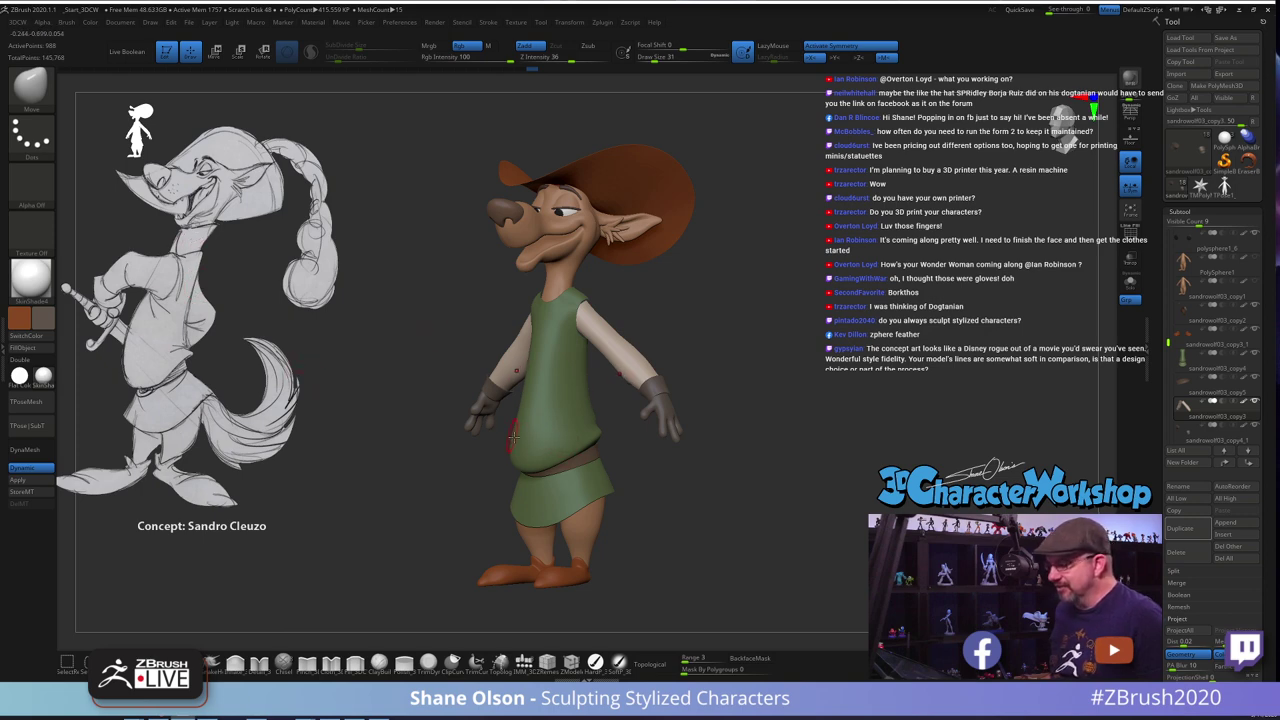
Set the draw size to 74 and examine the whole character's outfit and silhouette from slightly different angles
key("s")
left_click_drag(437, 268, 446, 268)
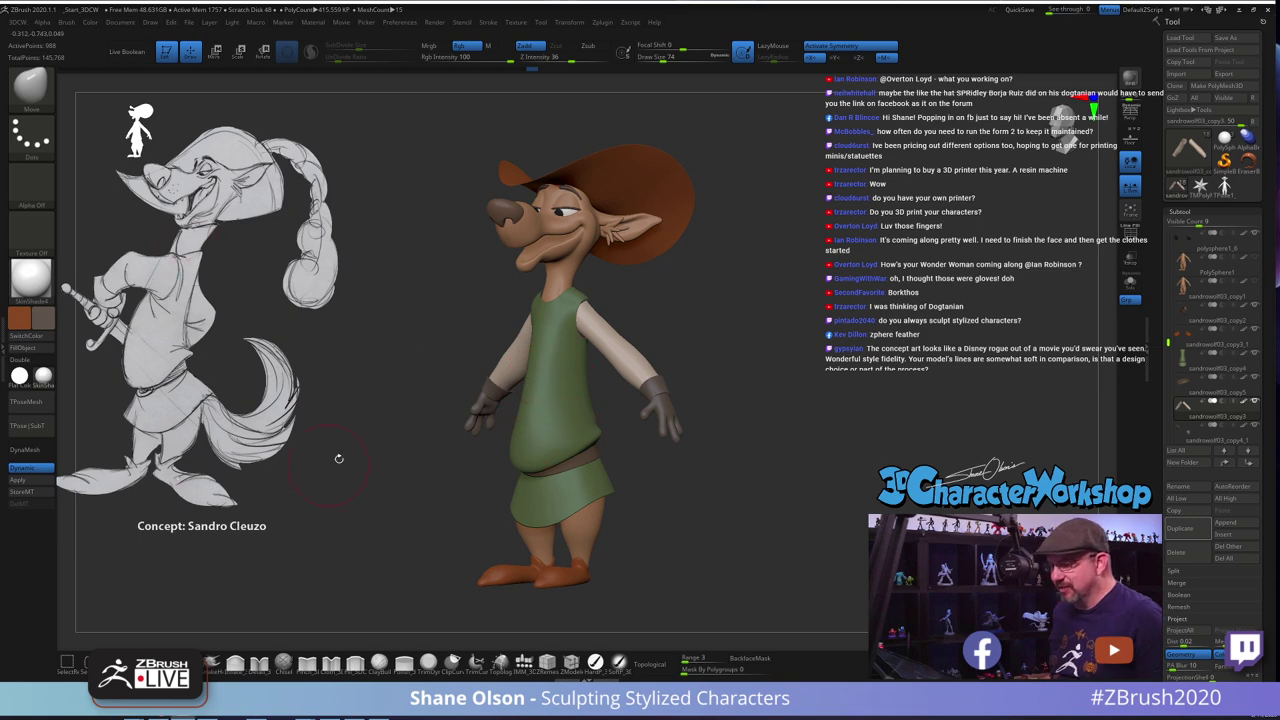
left_click_drag(405, 398, 416, 389)
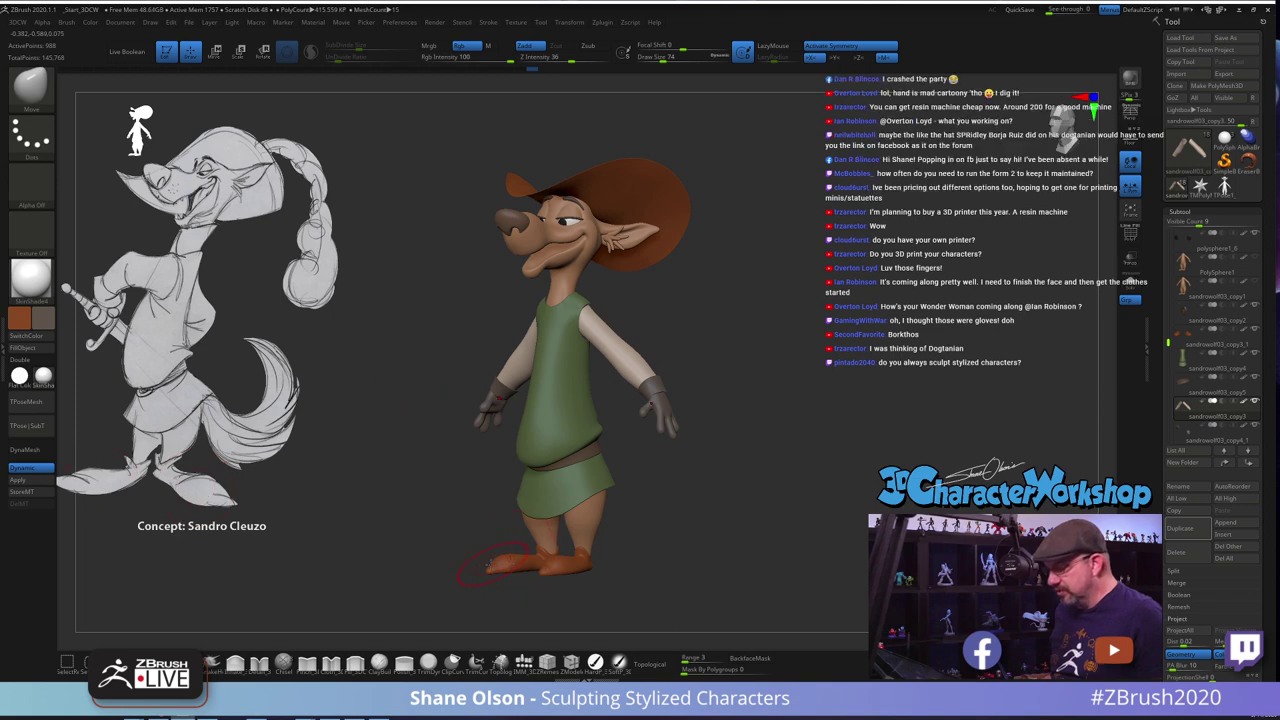
left_click_drag(432, 456, 430, 441)
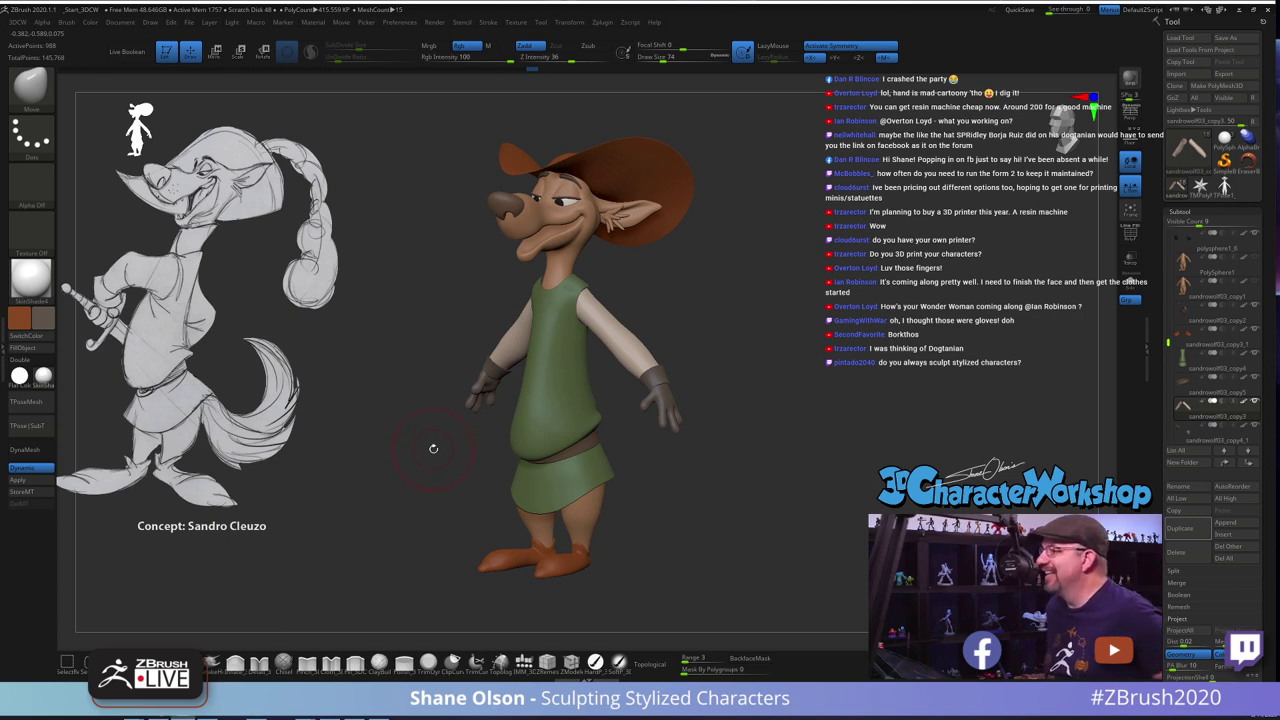
View the character in perspective with a 35 mm camera focal length and inspect it from a three-quarter angle
left_click_drag(747, 387, 828, 370)
key("space")
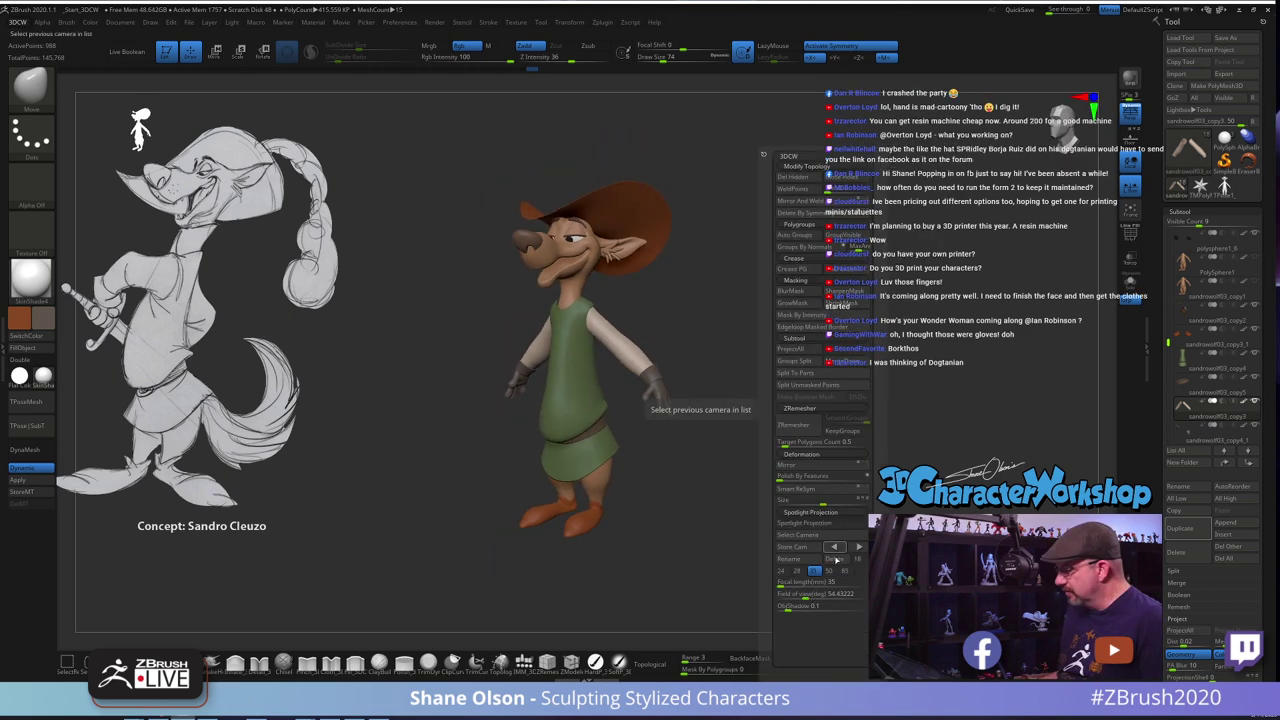
left_click_drag(910, 436, 938, 435)
mouse_move(797, 438)
left_mouse_down()
mouse_move(806, 454)
mouse_move(803, 443)
left_mouse_up()
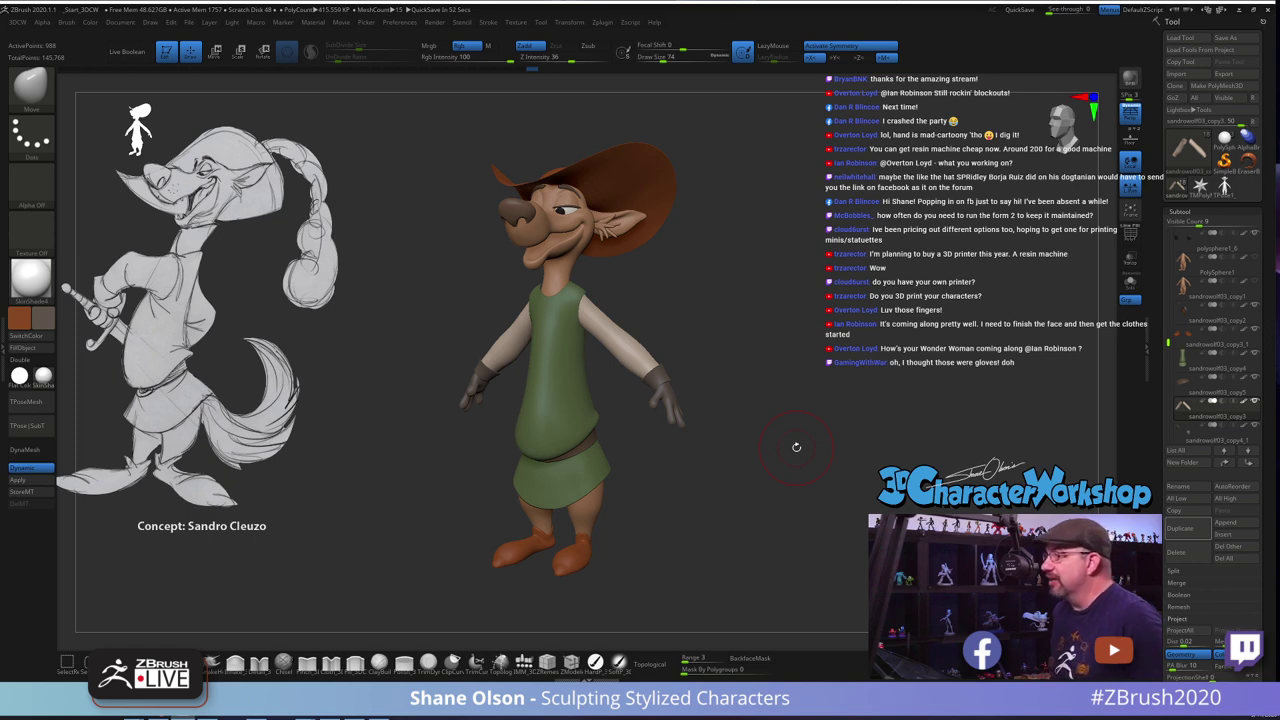
left_click_drag(796, 447, 792, 446)
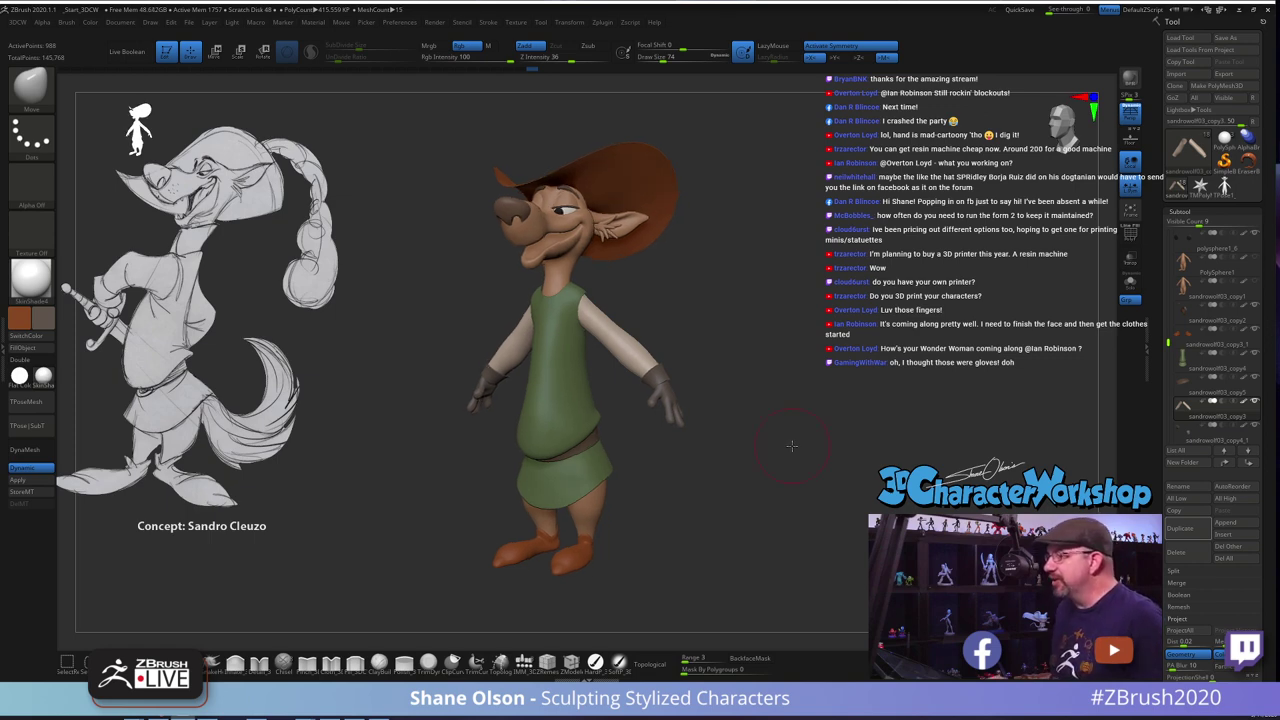